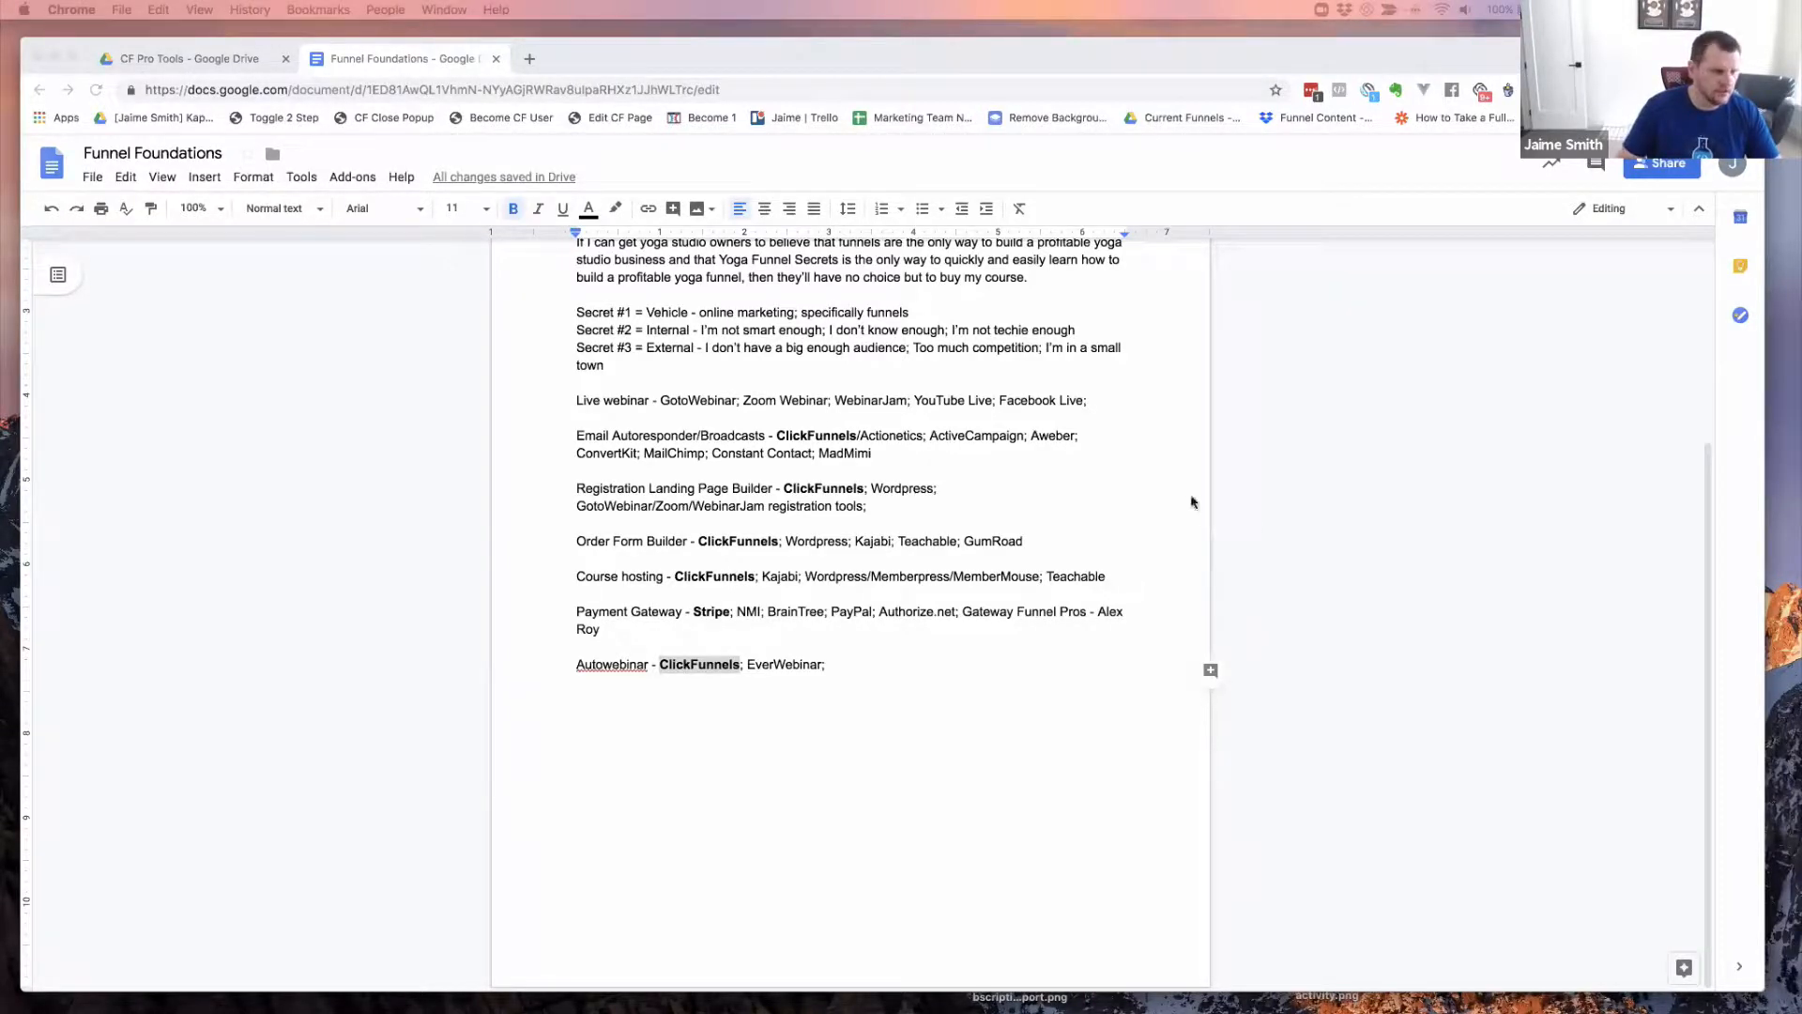
Step: Go over the tool list lines: Live webinar, Order Form Builder, Course hosting, and Payment Gateway with Stripe
{"action": "scroll", "coordinate": [511, 372], "scroll_direction": "up", "scroll_amount": 3}
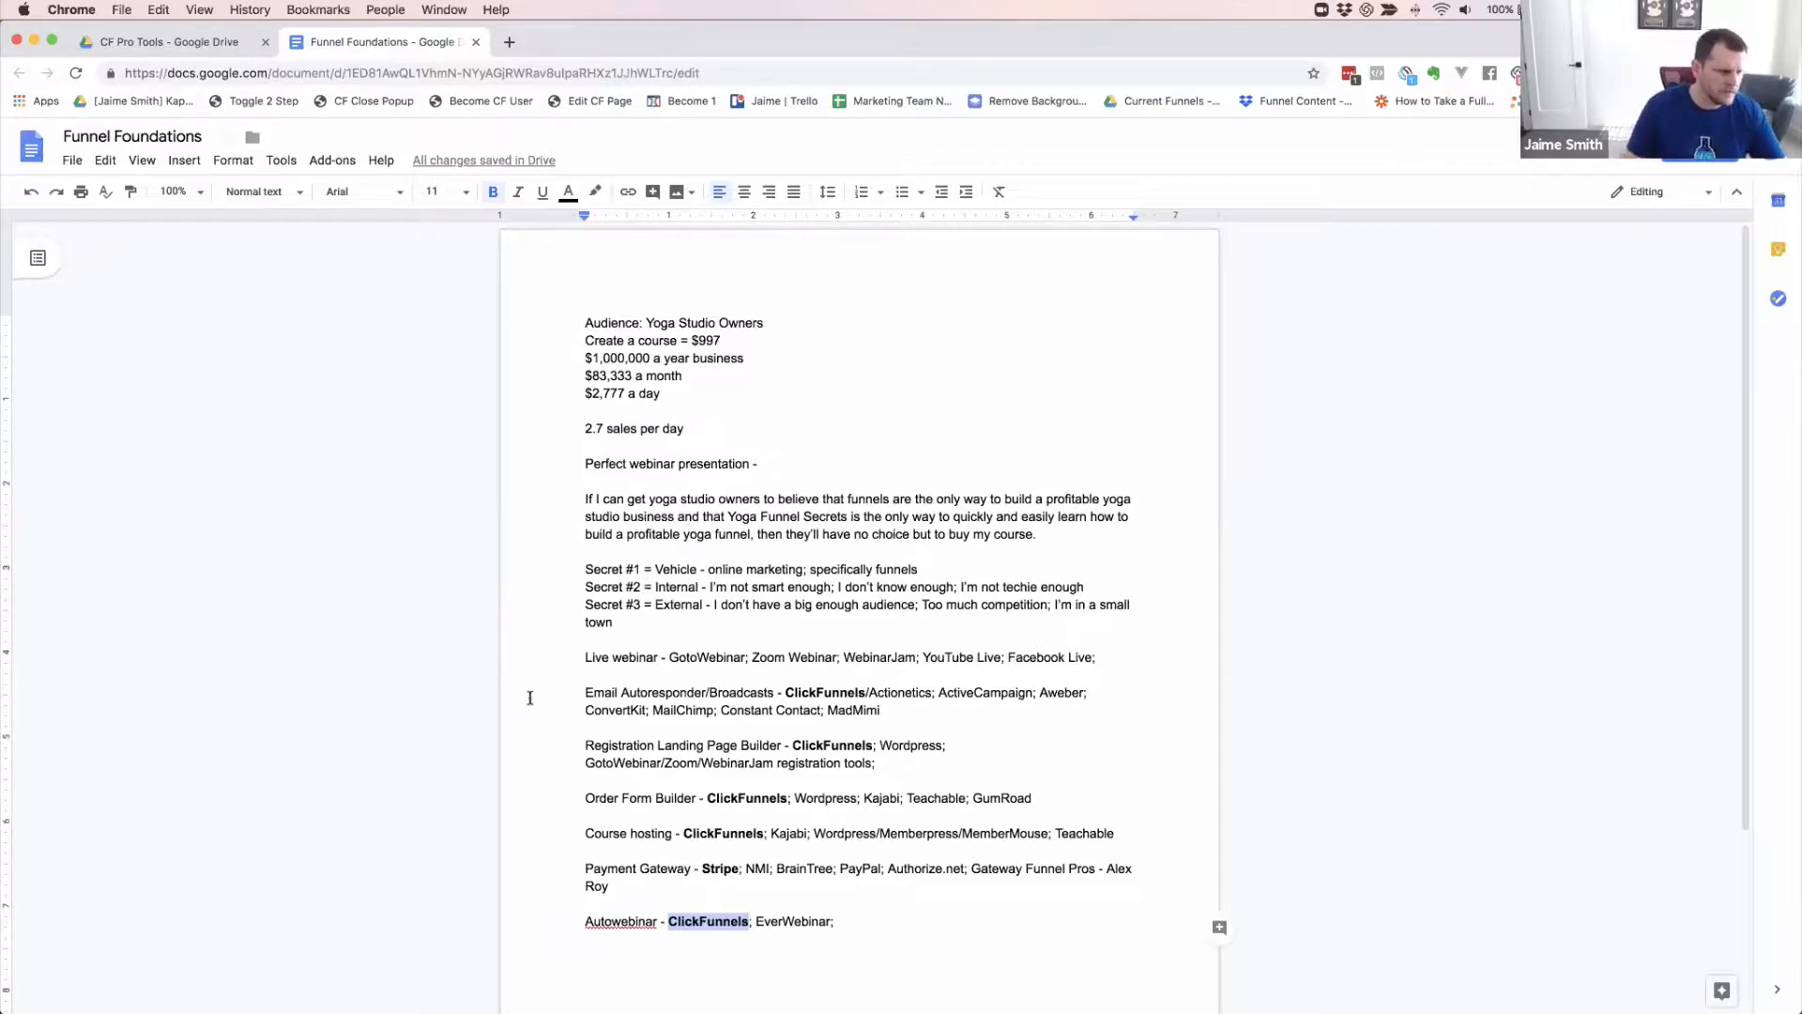
{"action": "scroll", "coordinate": [562, 679], "scroll_direction": "down", "scroll_amount": 1}
{"action": "scroll", "coordinate": [561, 680], "scroll_direction": "down", "scroll_amount": 4}
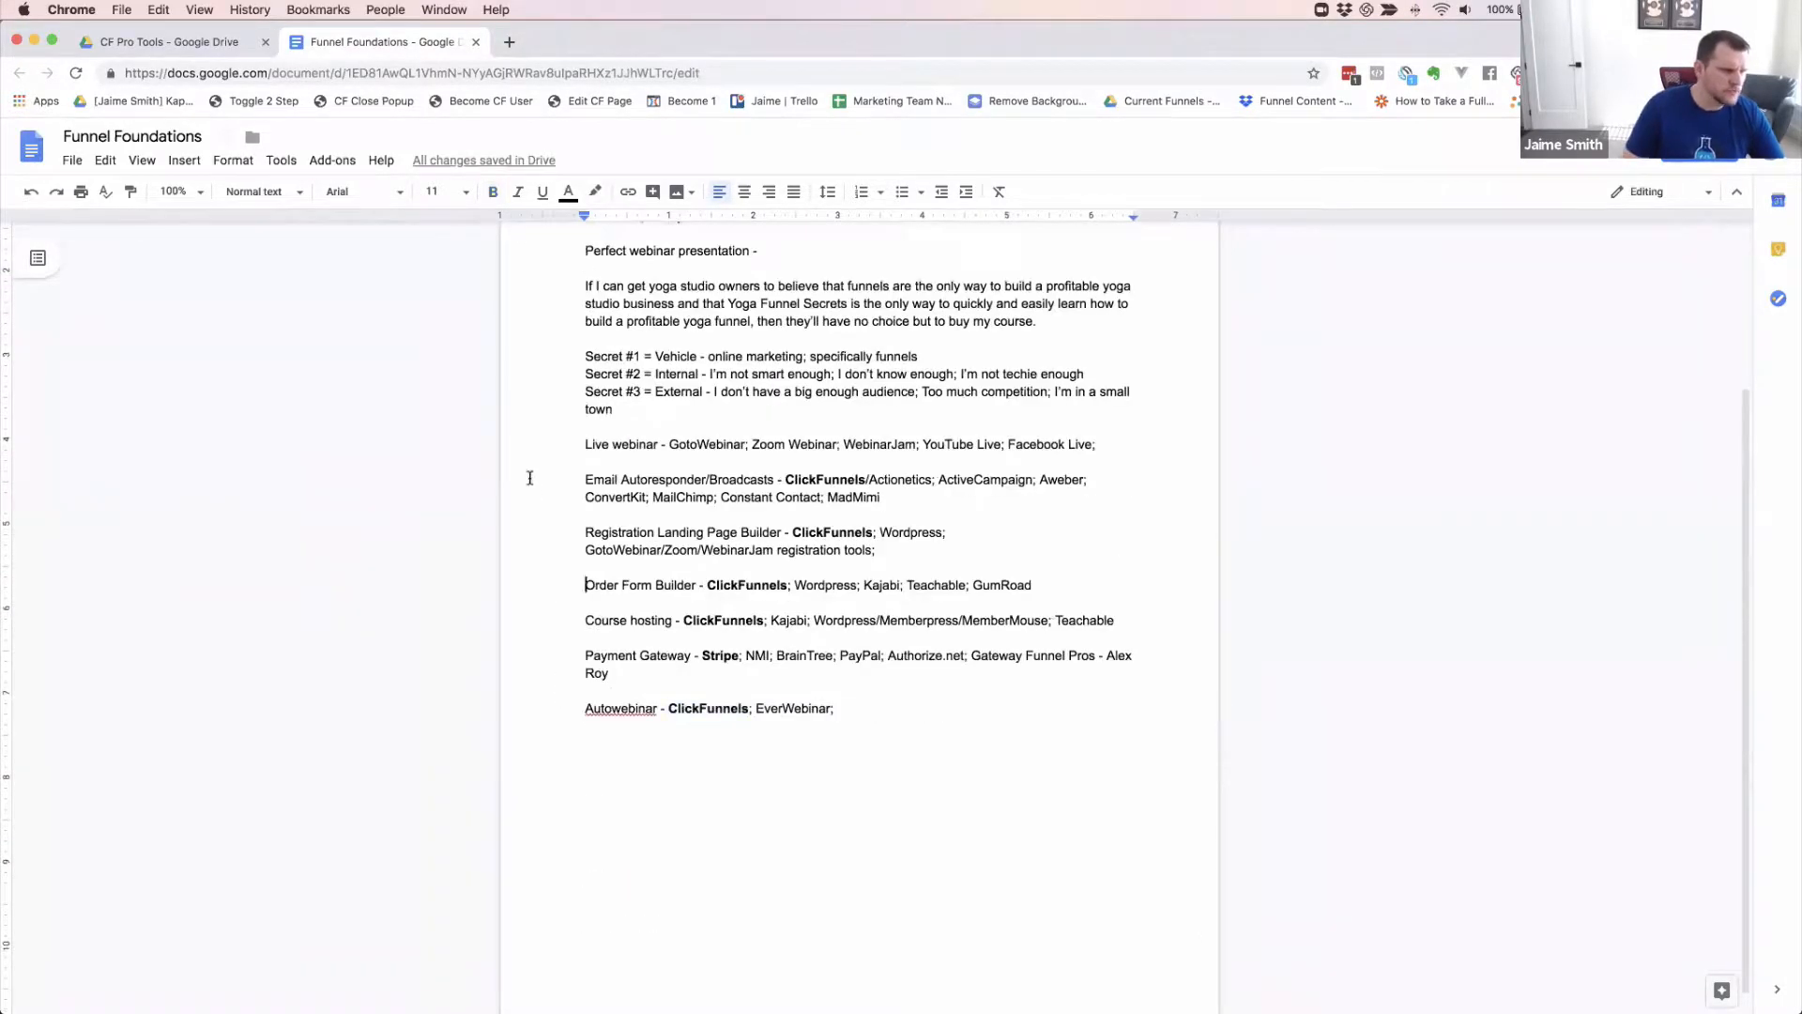
{"action": "left_click_drag", "start_coordinate": [576, 447], "coordinate": [587, 460]}
{"action": "left_click_drag", "start_coordinate": [581, 581], "coordinate": [833, 725]}
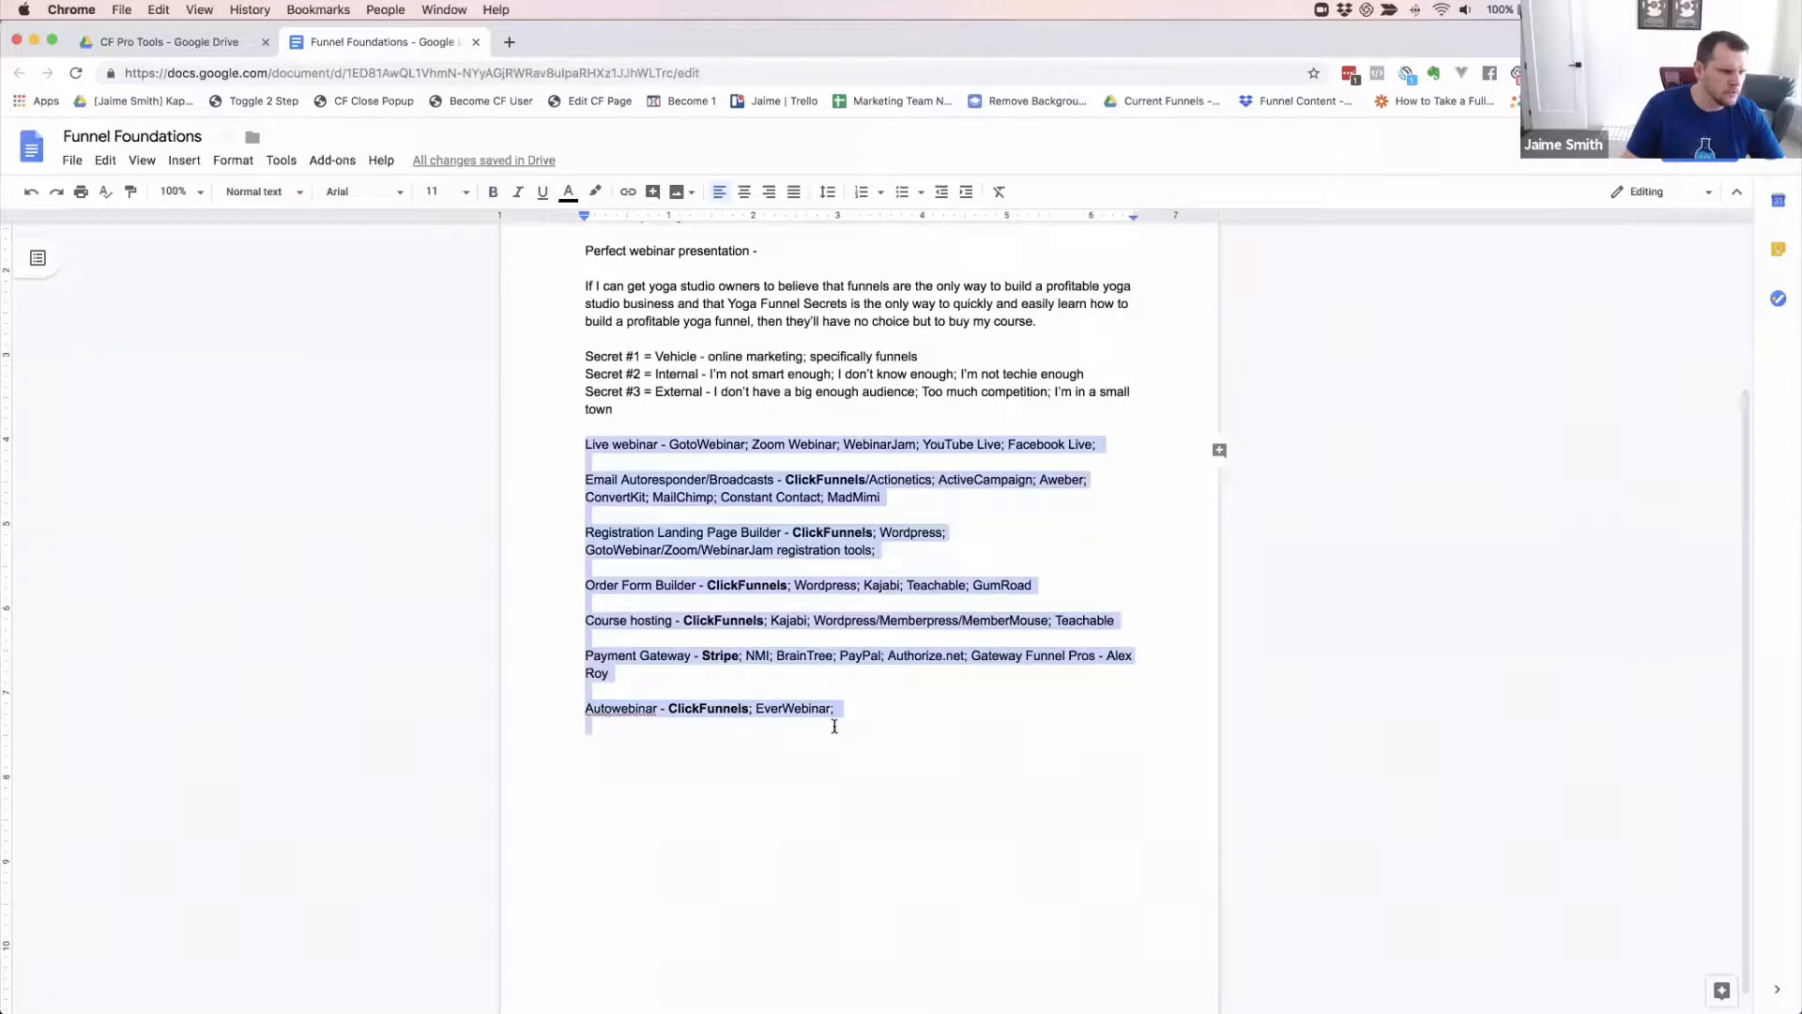
{"action": "left_click", "coordinate": [544, 576]}
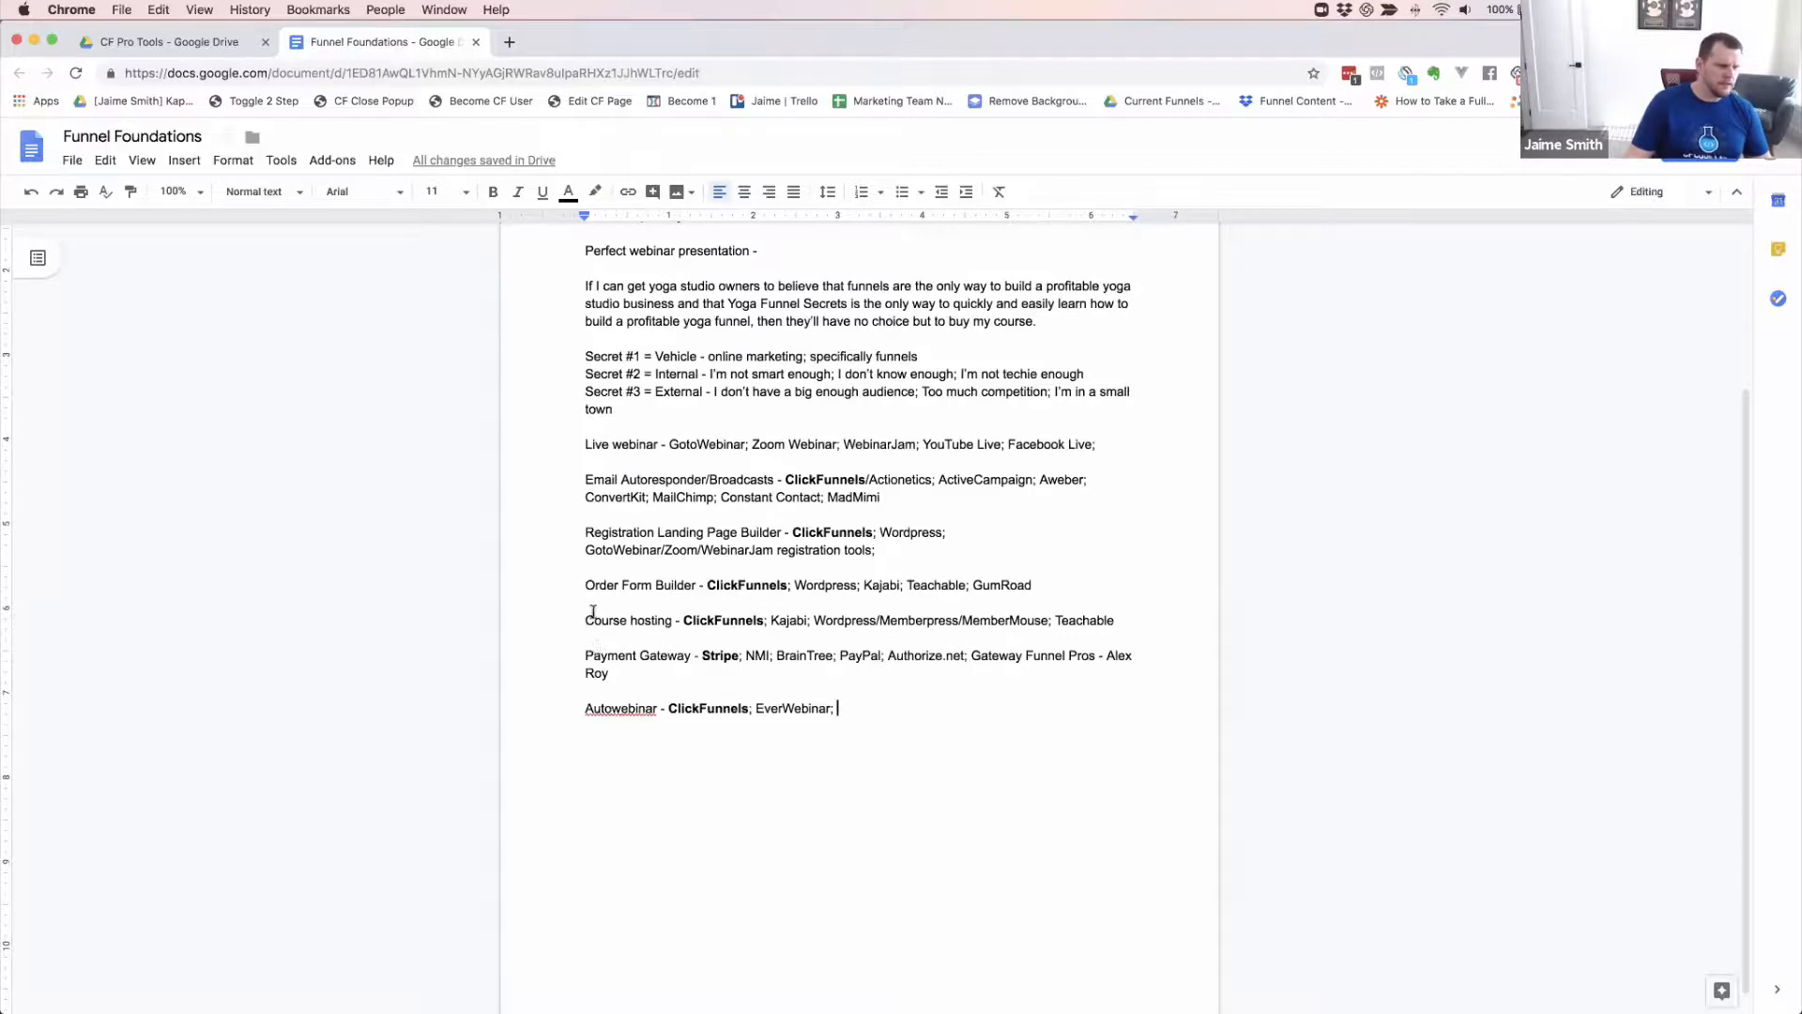
{"action": "left_click_drag", "start_coordinate": [584, 443], "coordinate": [667, 445]}
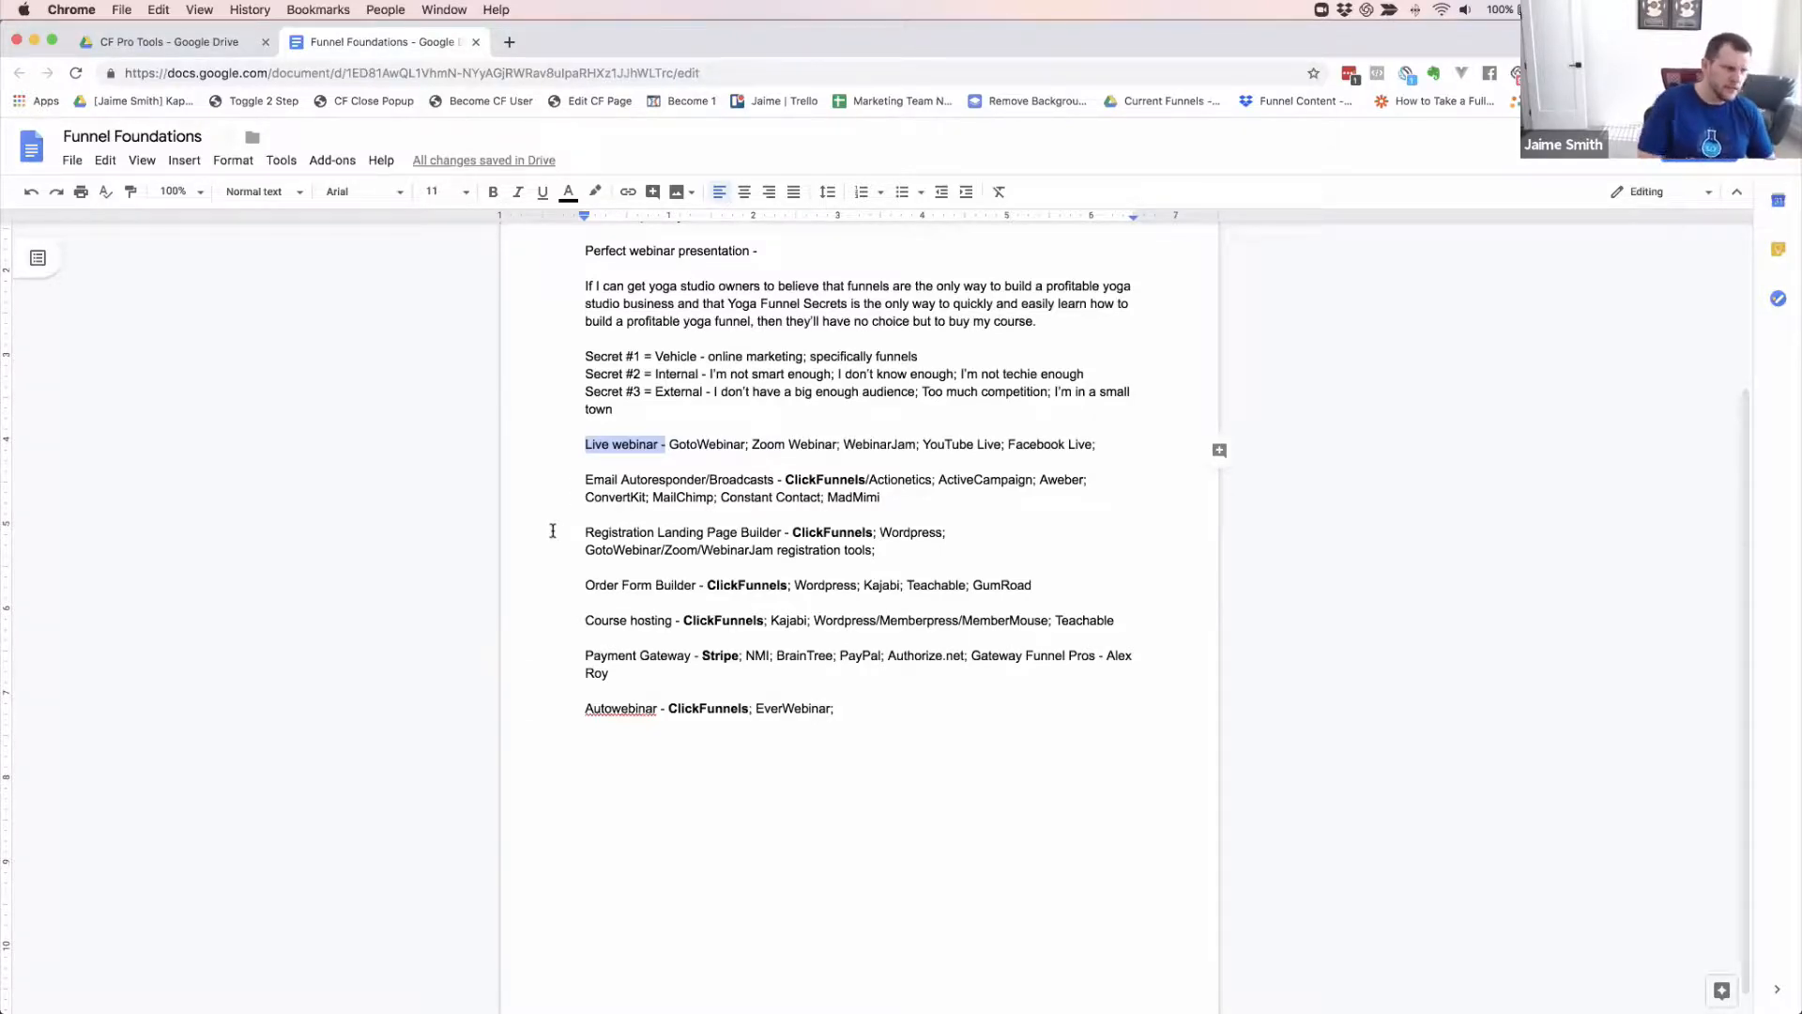
{"action": "left_click", "coordinate": [580, 588]}
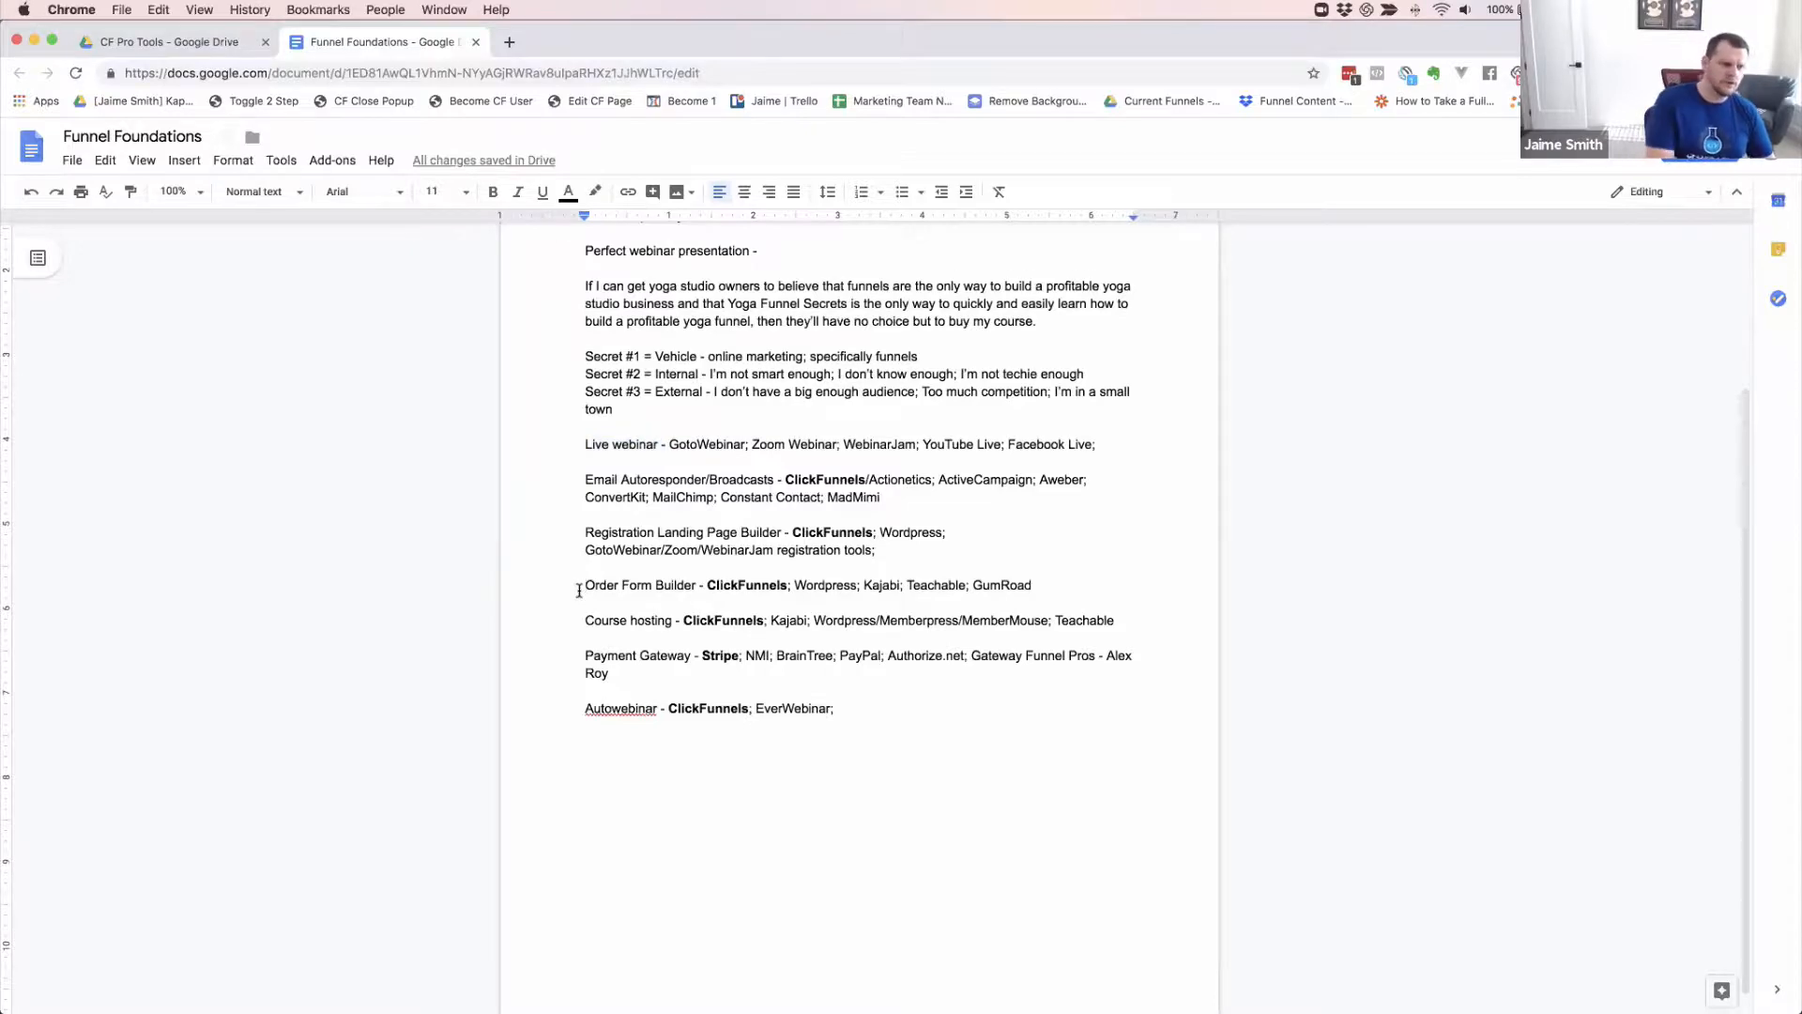
{"action": "left_click", "coordinate": [584, 620]}
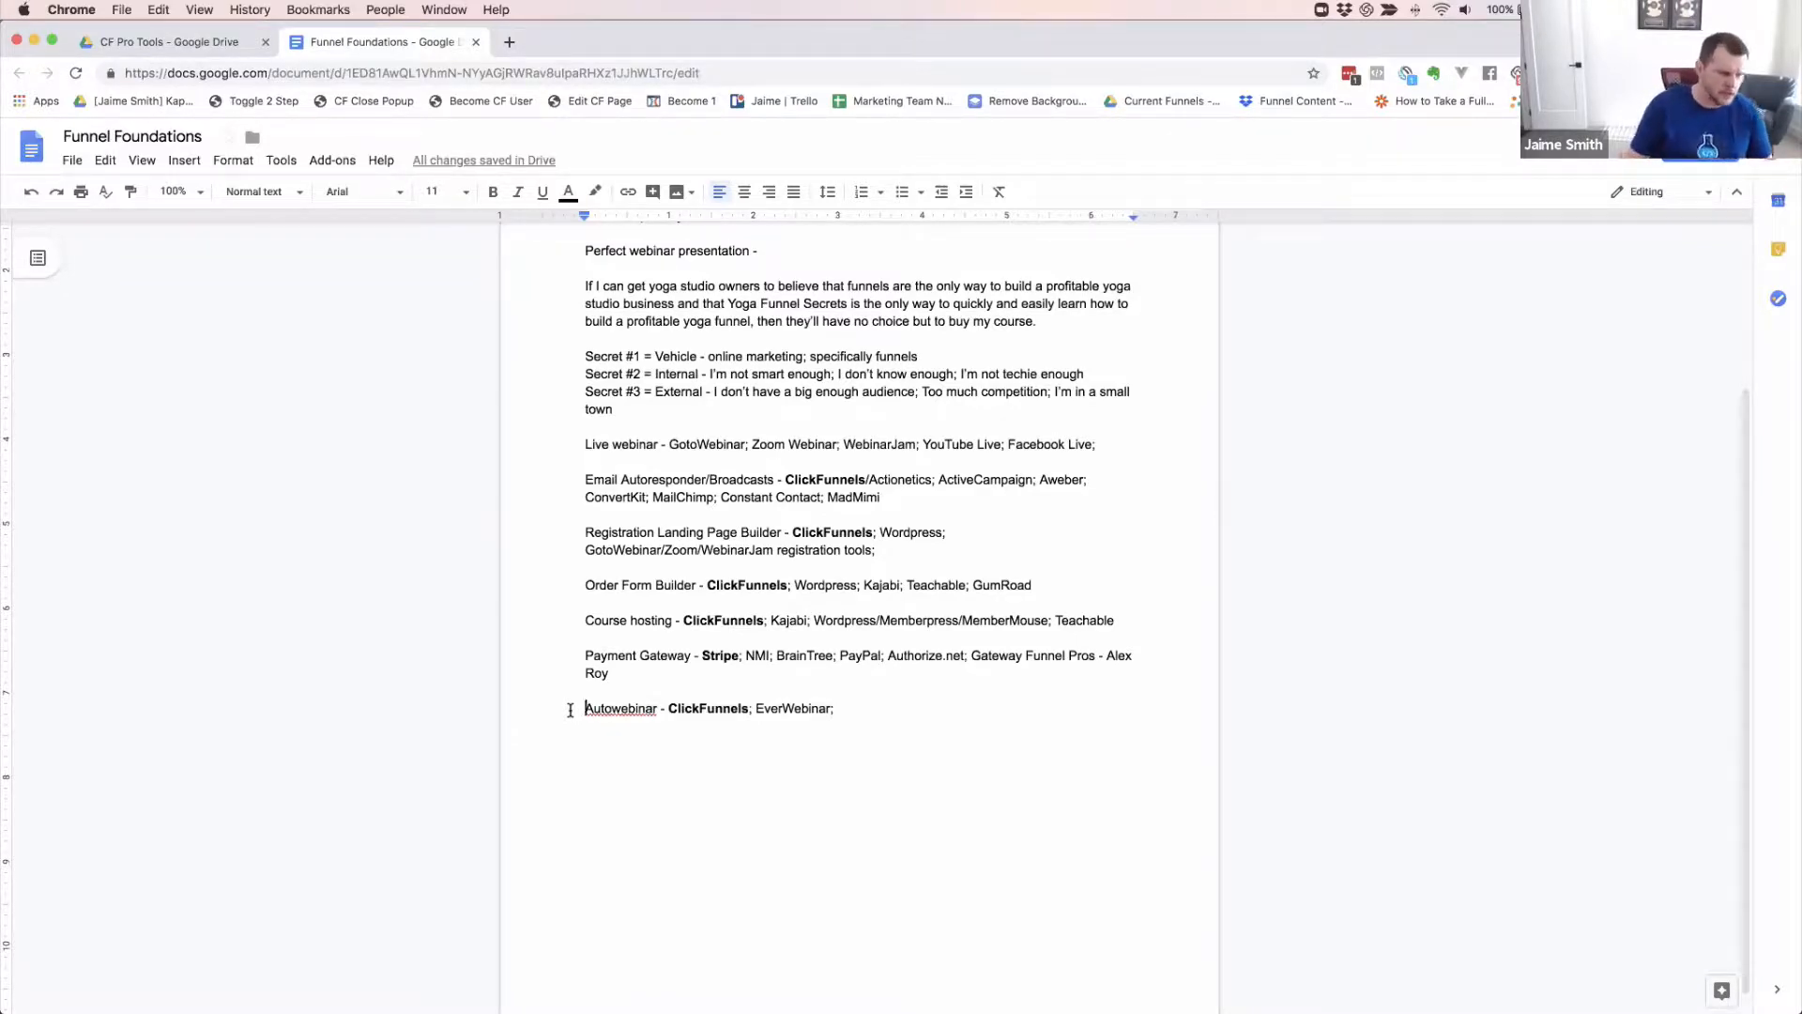
{"action": "left_click", "coordinate": [555, 655]}
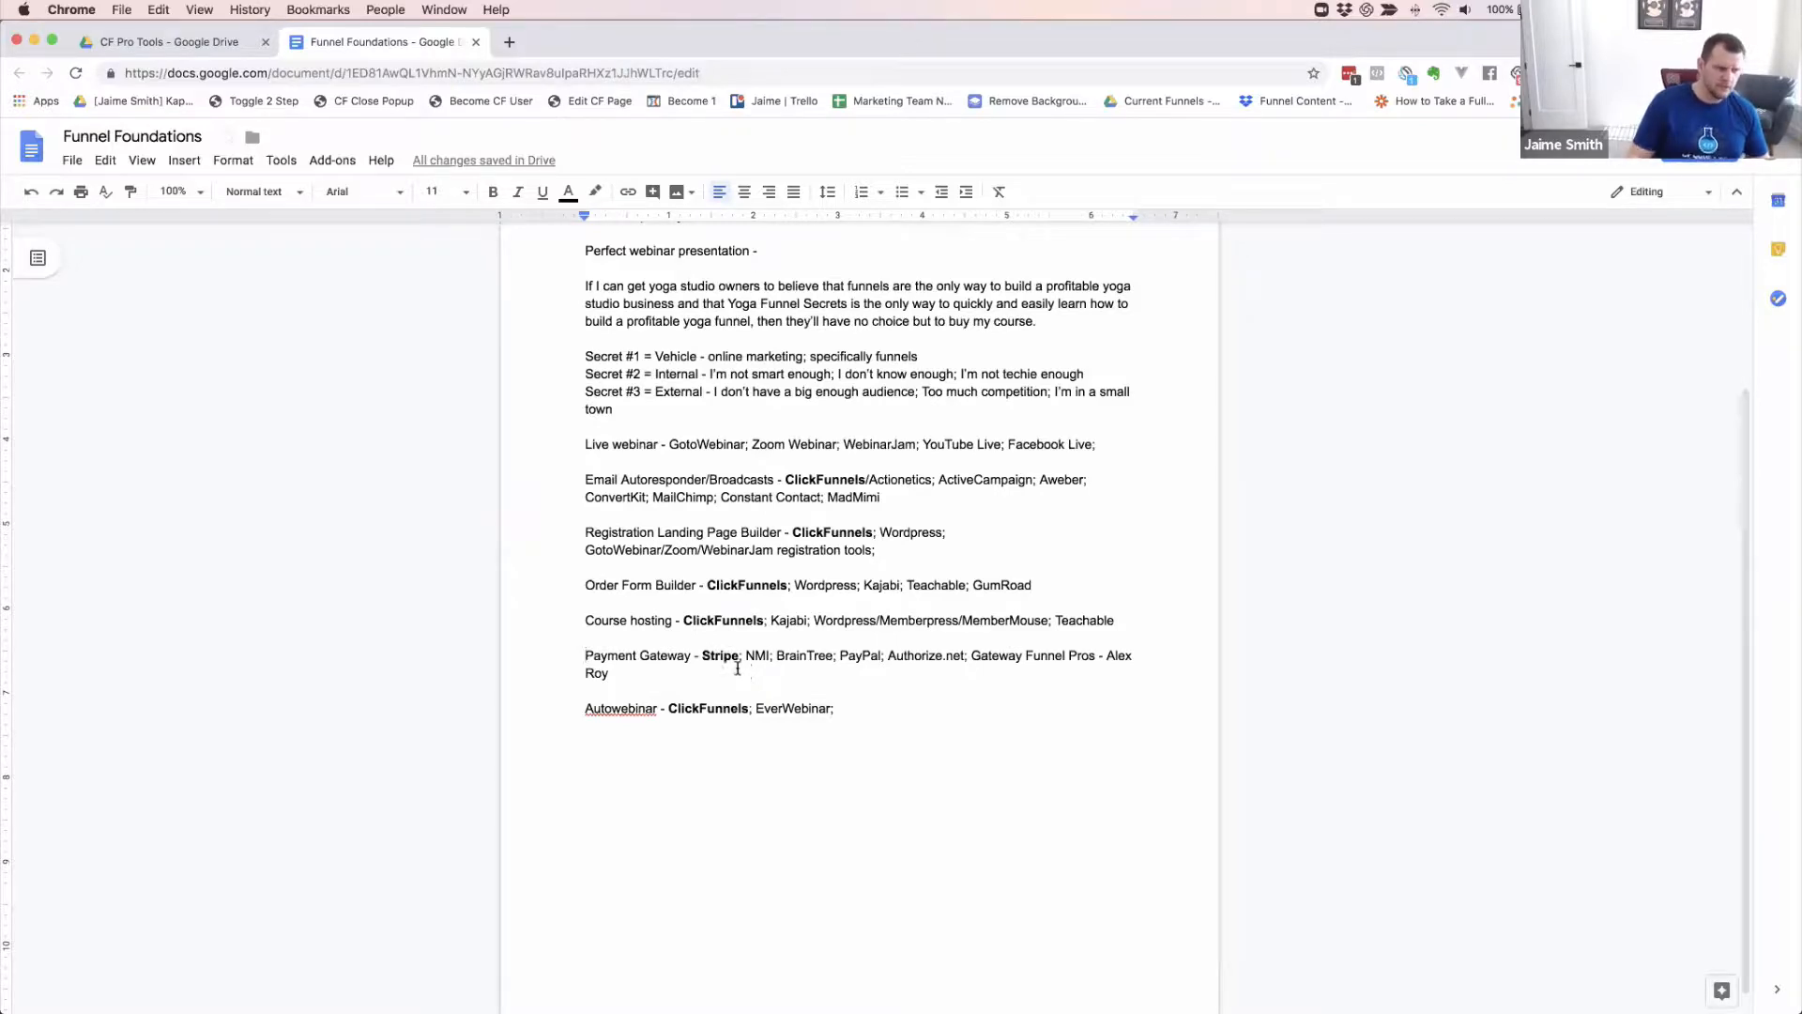
{"action": "double_click", "coordinate": [711, 657]}
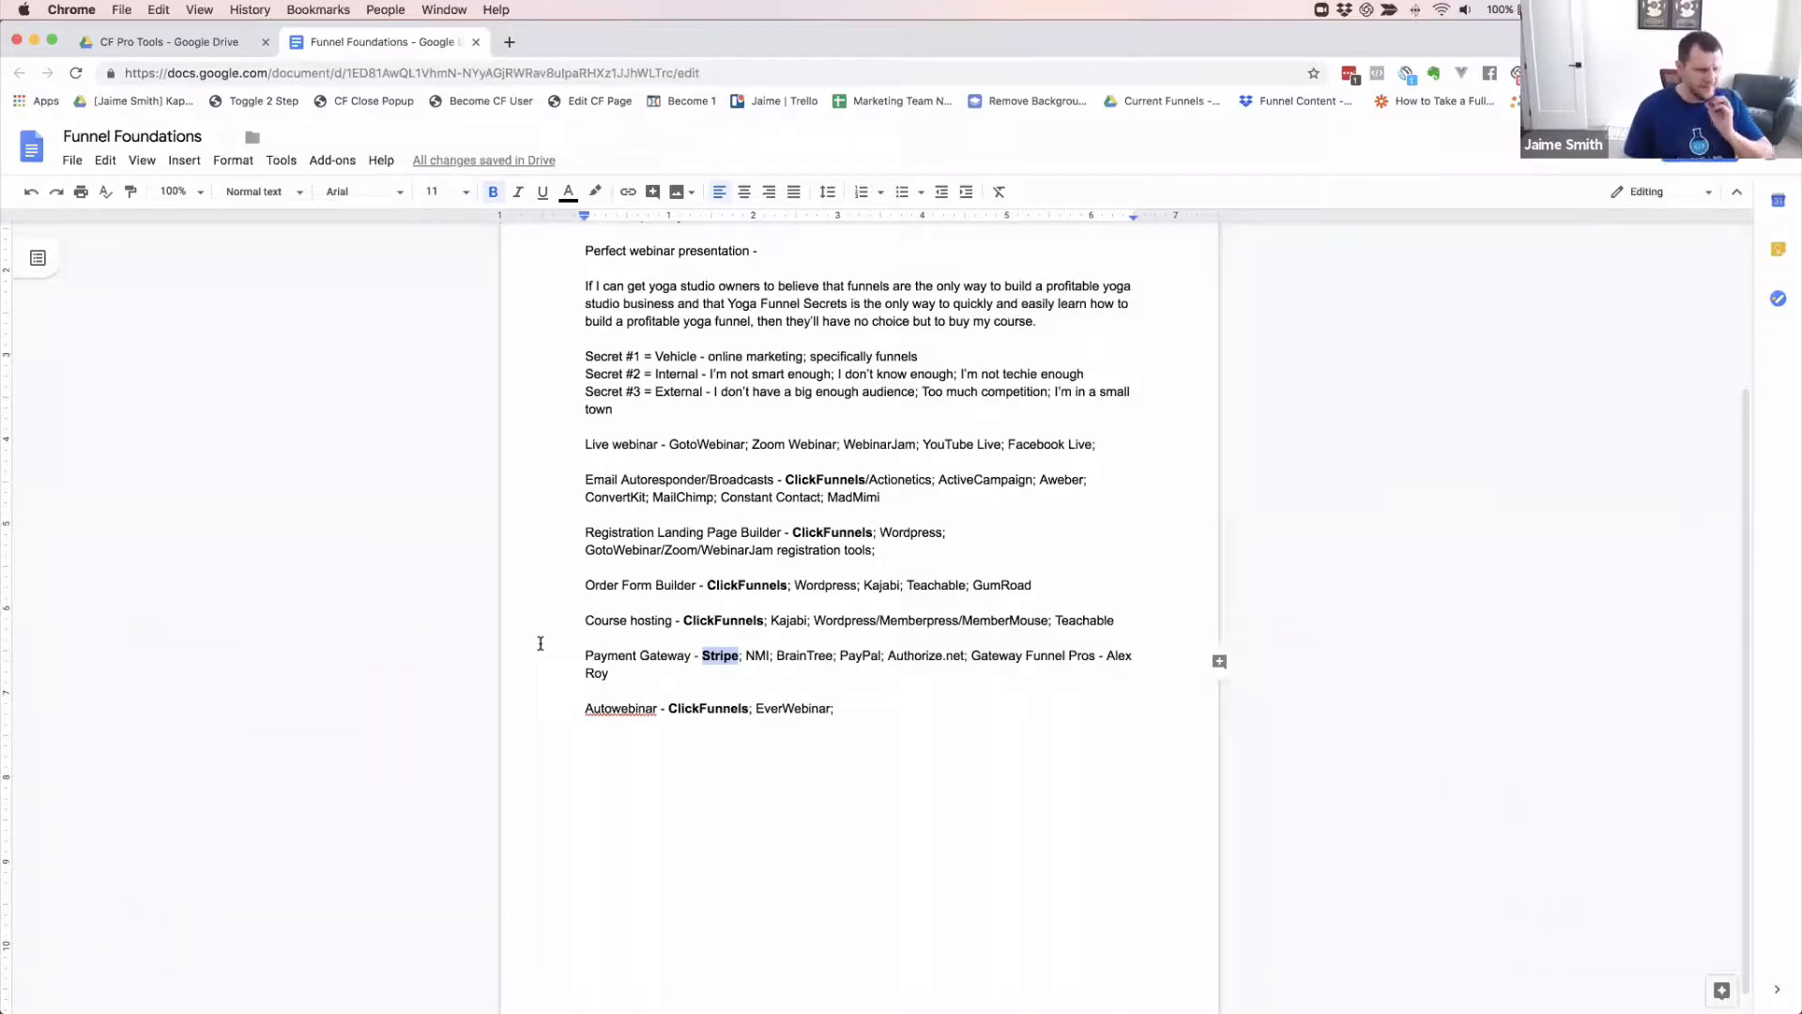
{"action": "left_click", "coordinate": [574, 447]}
{"action": "scroll", "coordinate": [575, 444], "scroll_direction": "up", "scroll_amount": 1}
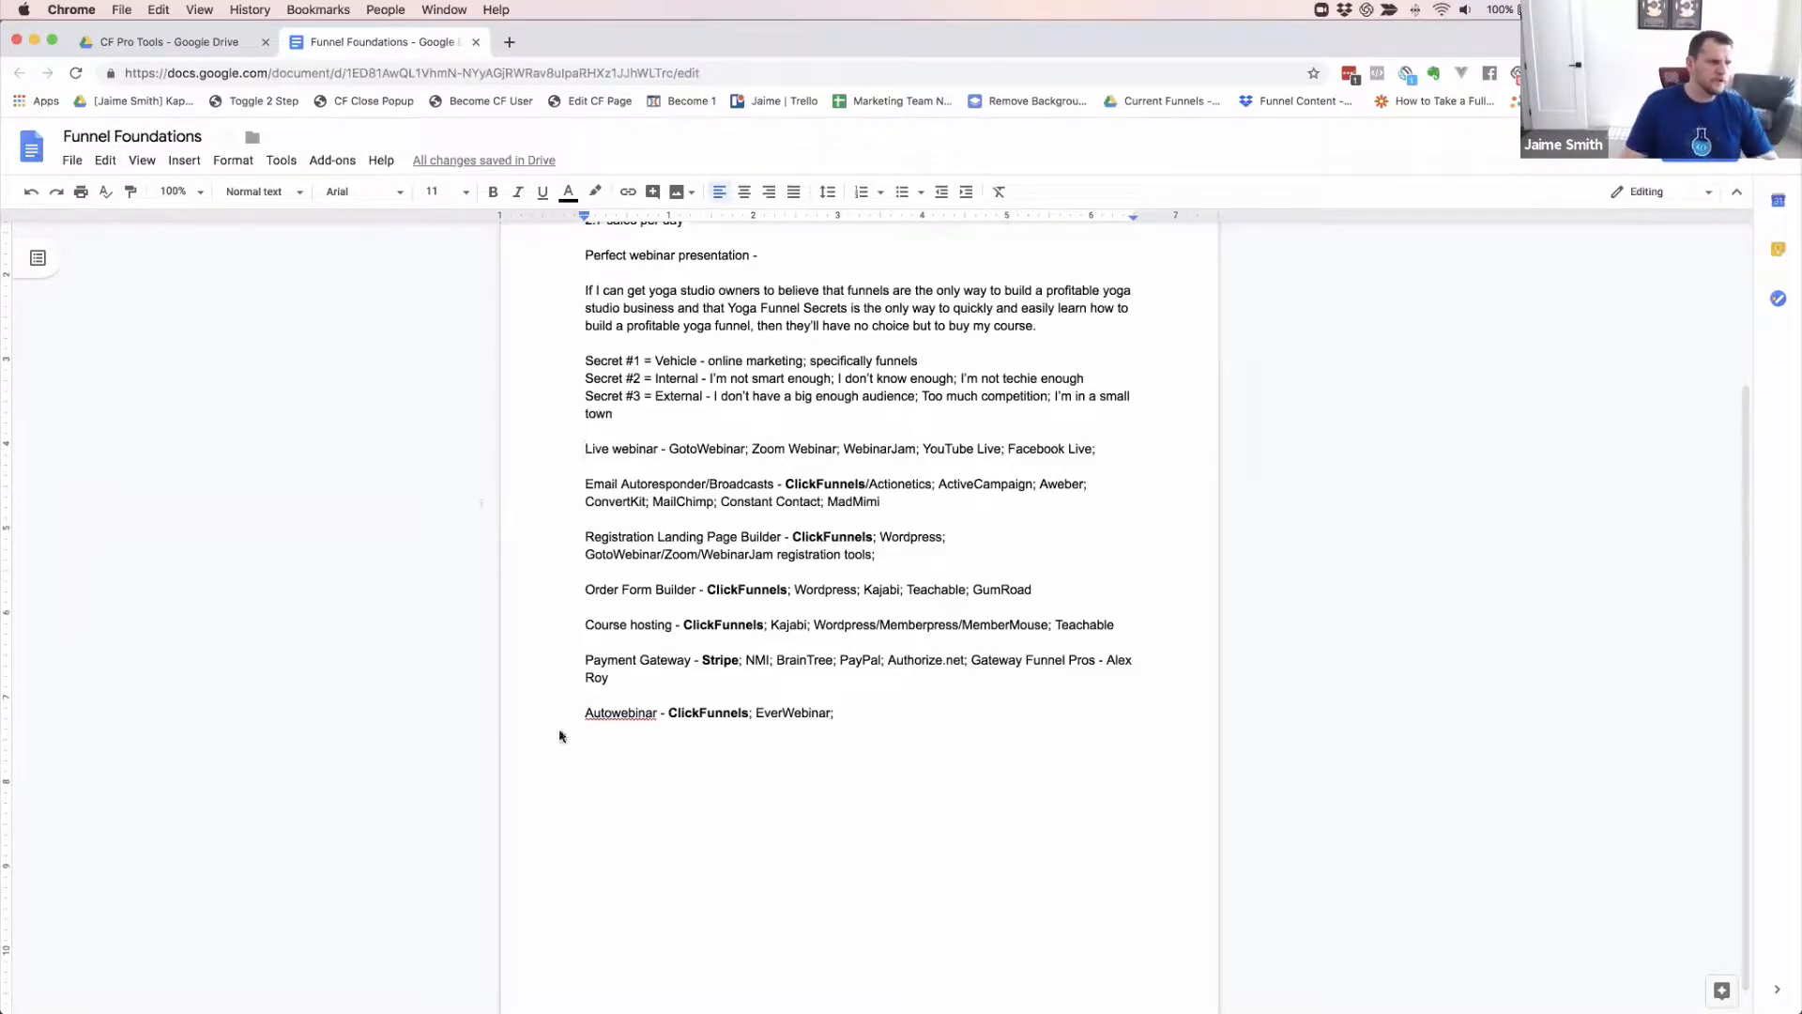
Step: Below Autowebinar, type a new line 'Domain = custom domains; cfprotools.com'
{"action": "double_click", "coordinate": [930, 716]}
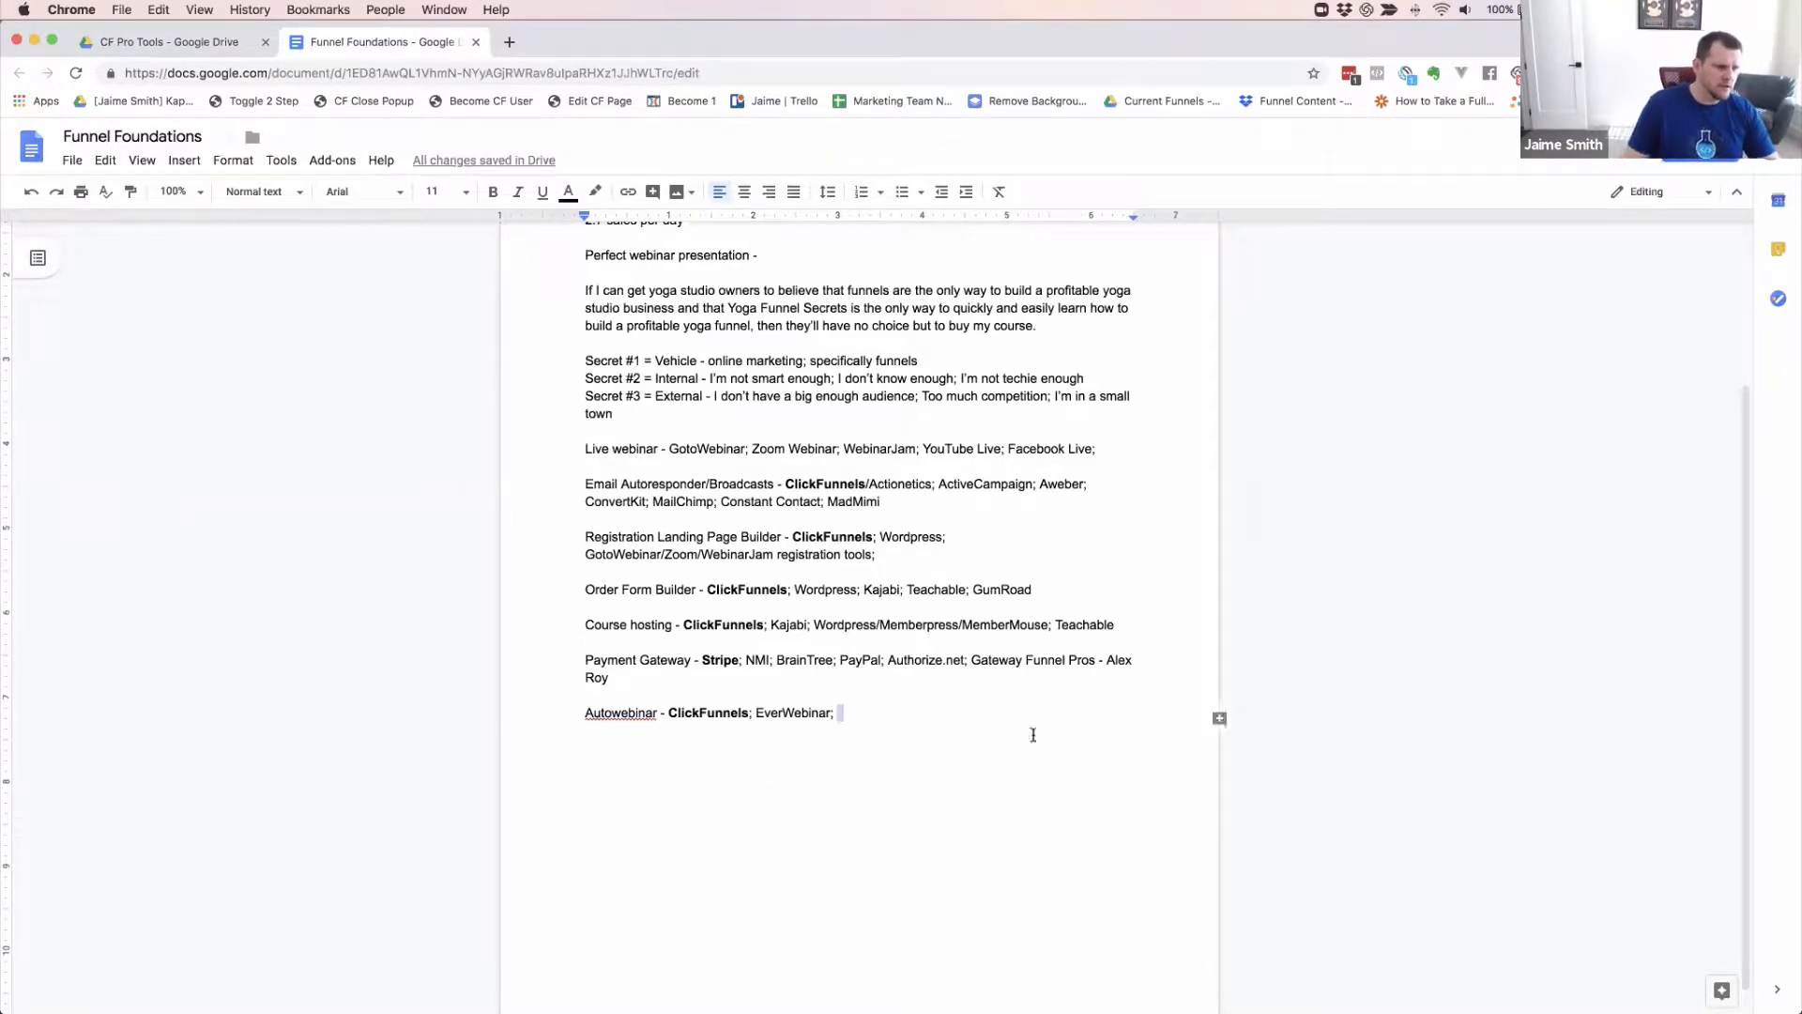
{"action": "left_click", "coordinate": [779, 812]}
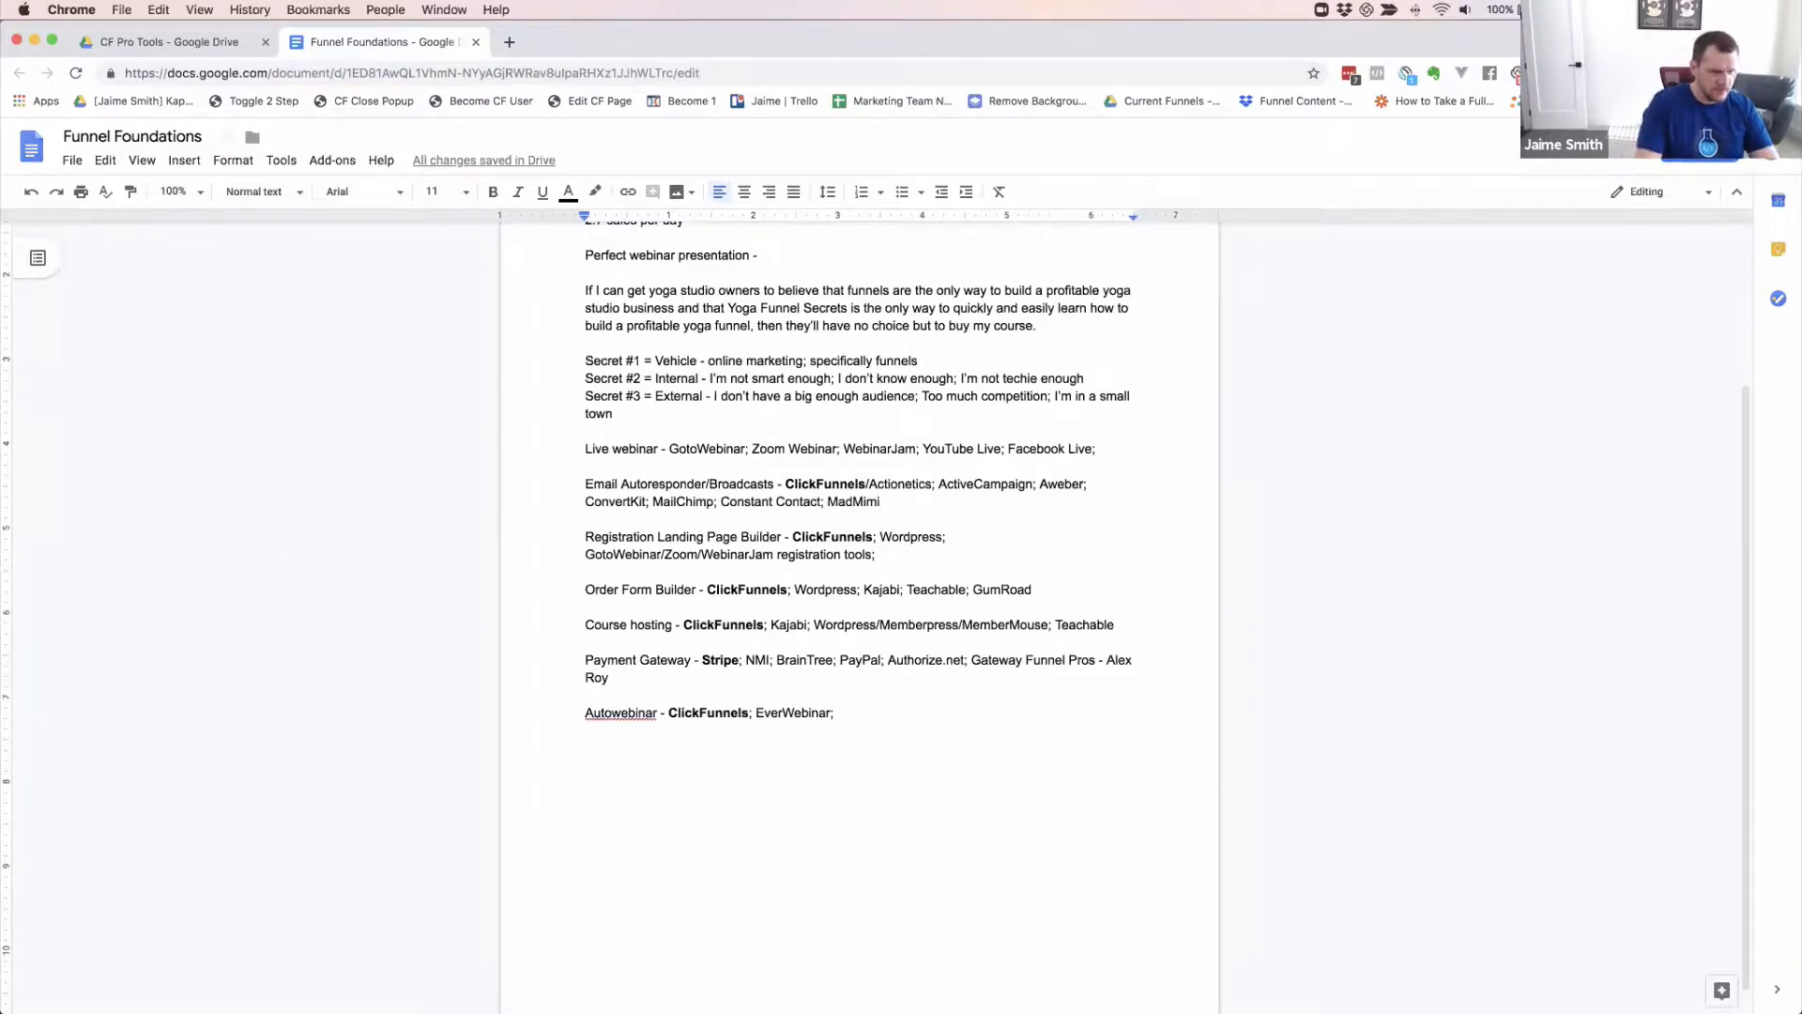
{"action": "key", "text": "Return"}
{"action": "key", "text": "Return"}
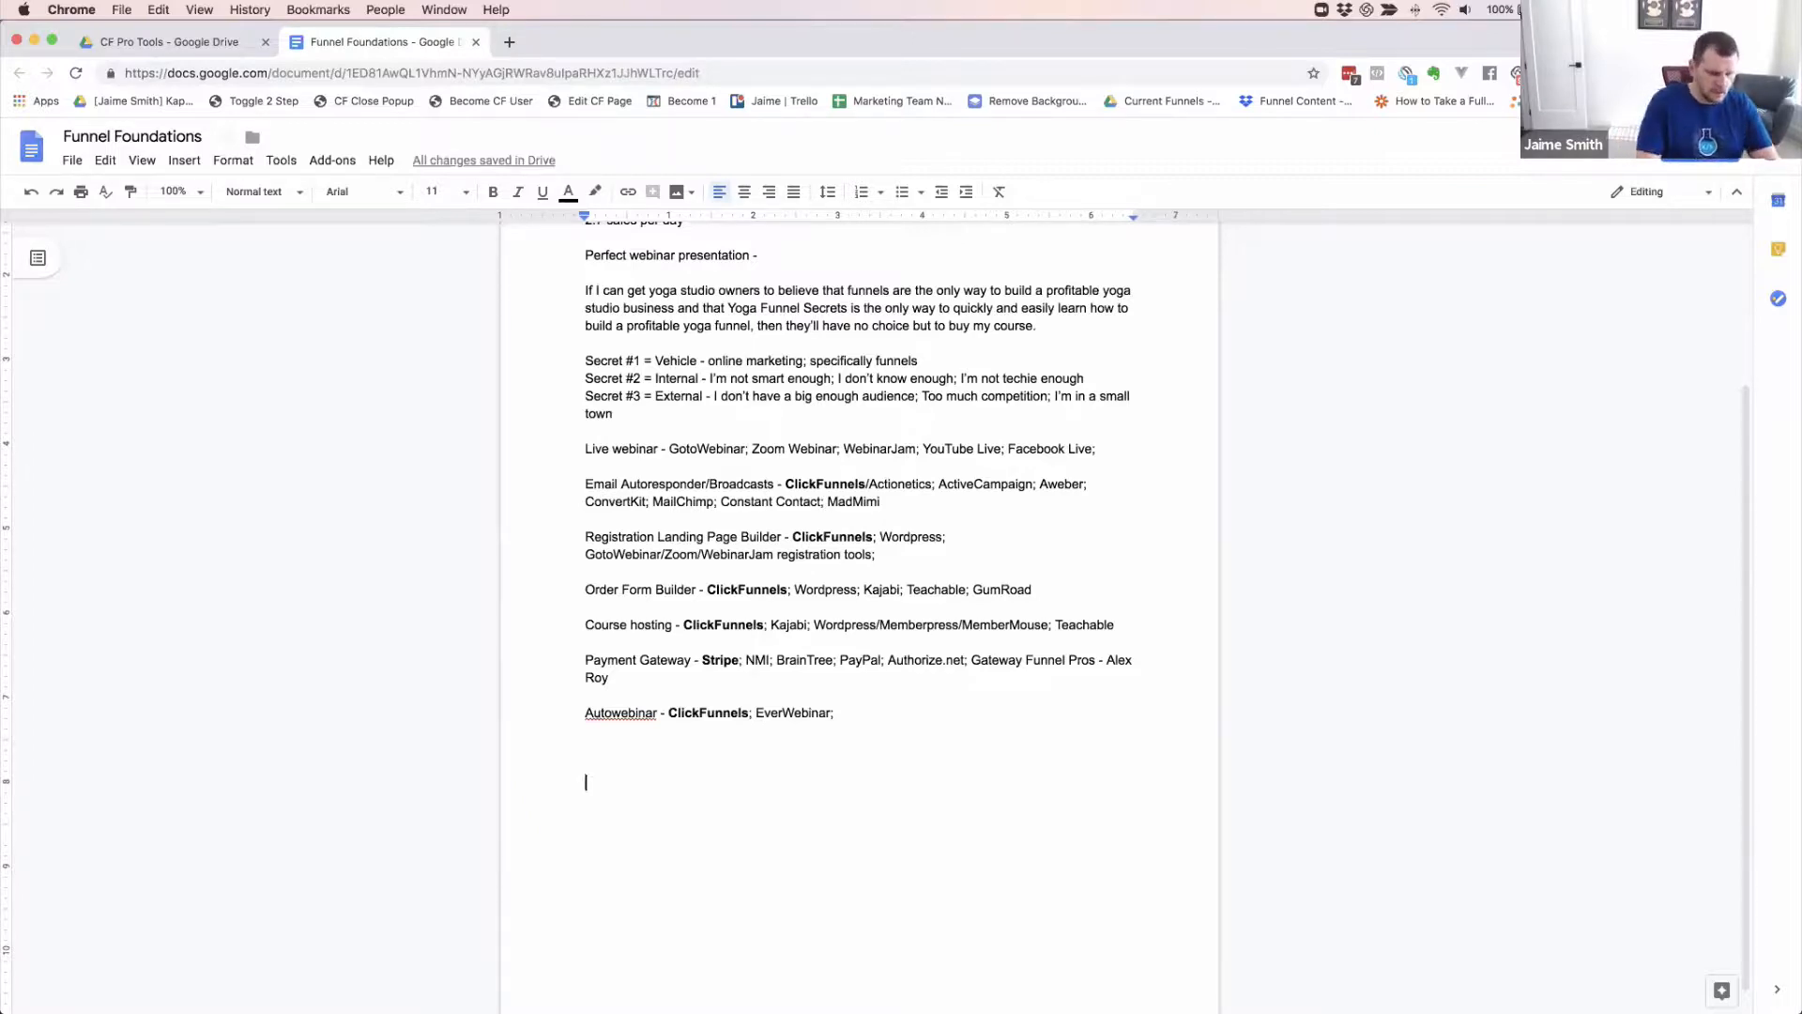
{"action": "type", "text": "domain"}
{"action": "key", "text": "BackSpace"}
{"action": "key", "text": "BackSpace"}
{"action": "key", "text": "BackSpace"}
{"action": "key", "text": "BackSpace"}
{"action": "key", "text": "BackSpace"}
{"action": "key", "text": "BackSpace"}
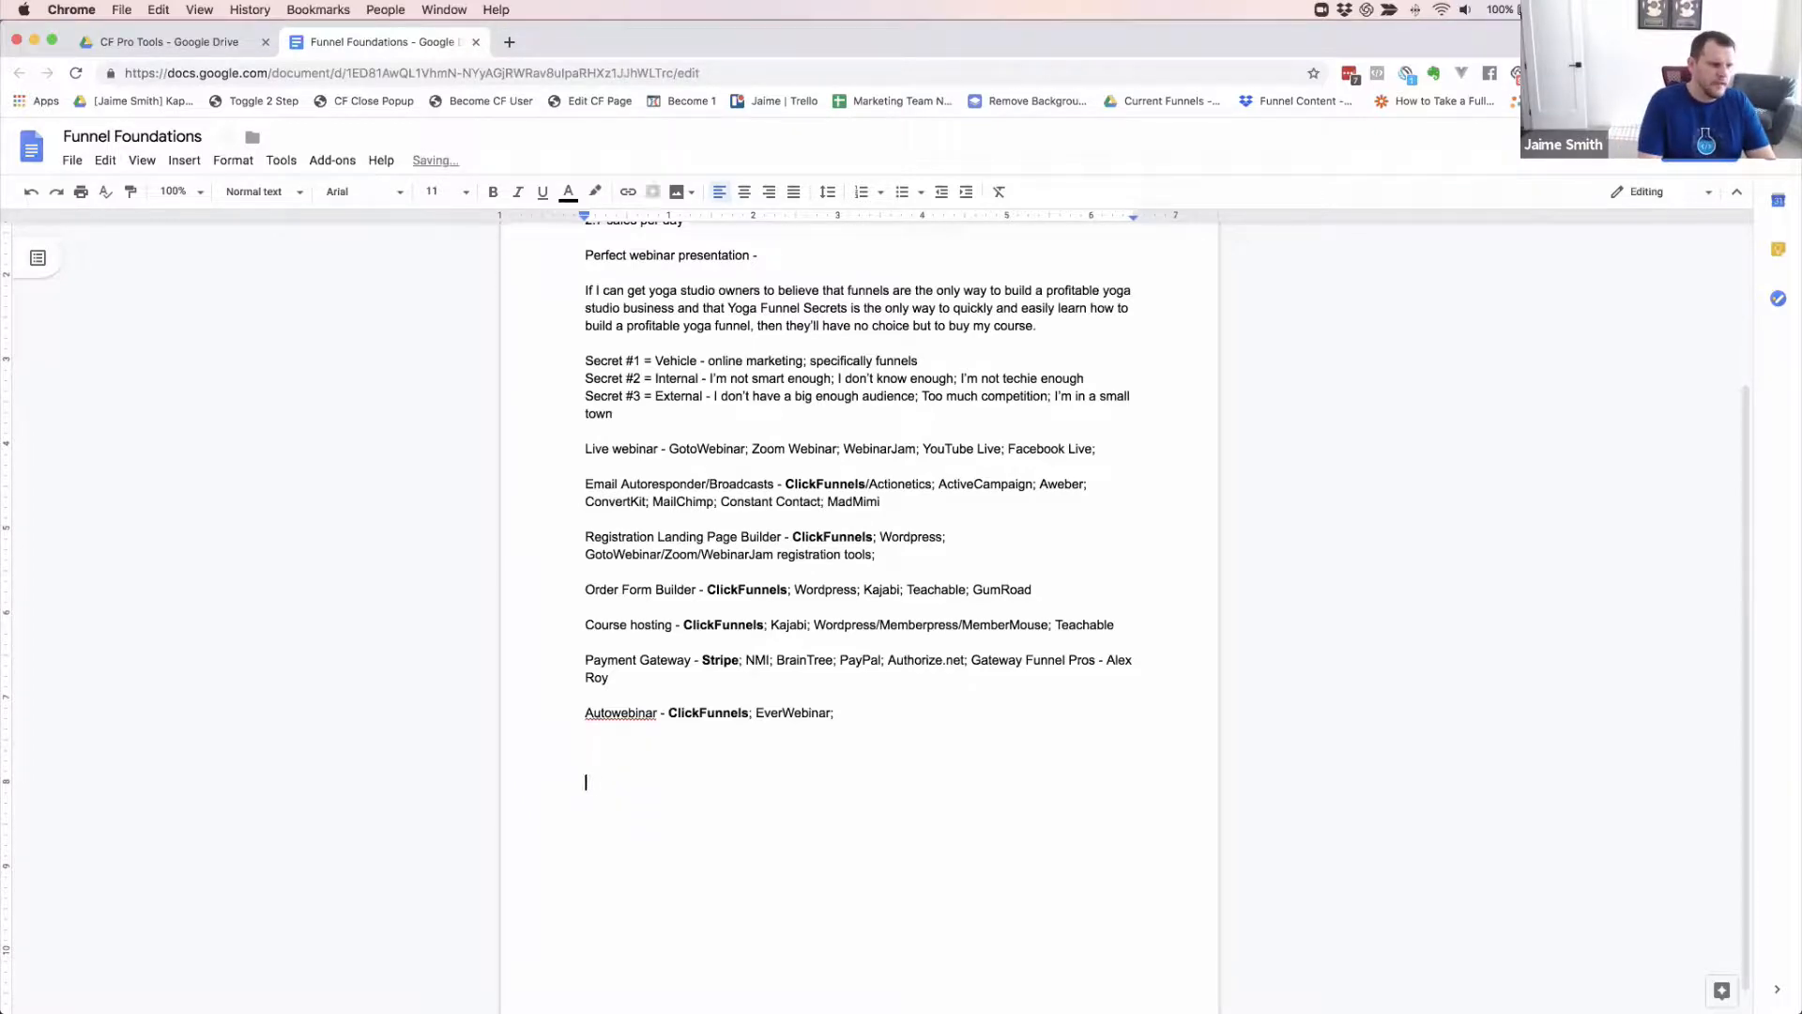
{"action": "type", "text": "Domain name:"}
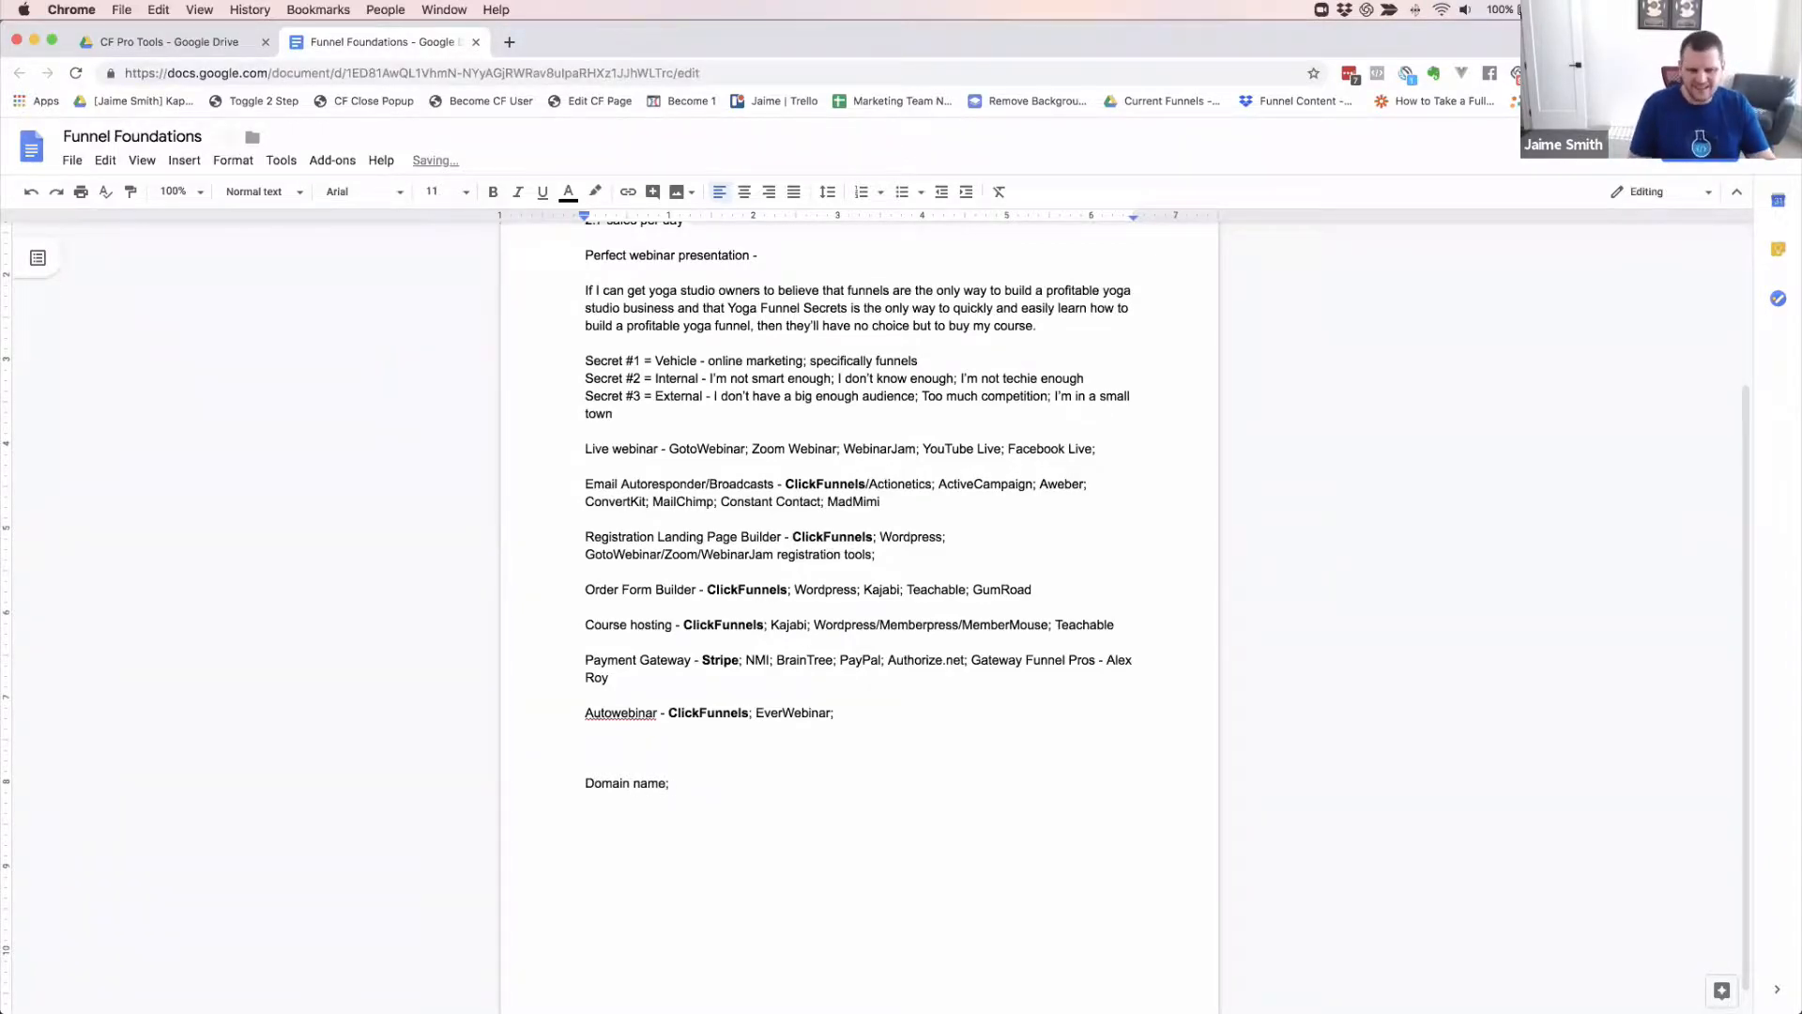
{"action": "key", "text": "BackSpace"}
{"action": "type", "text": "= "}
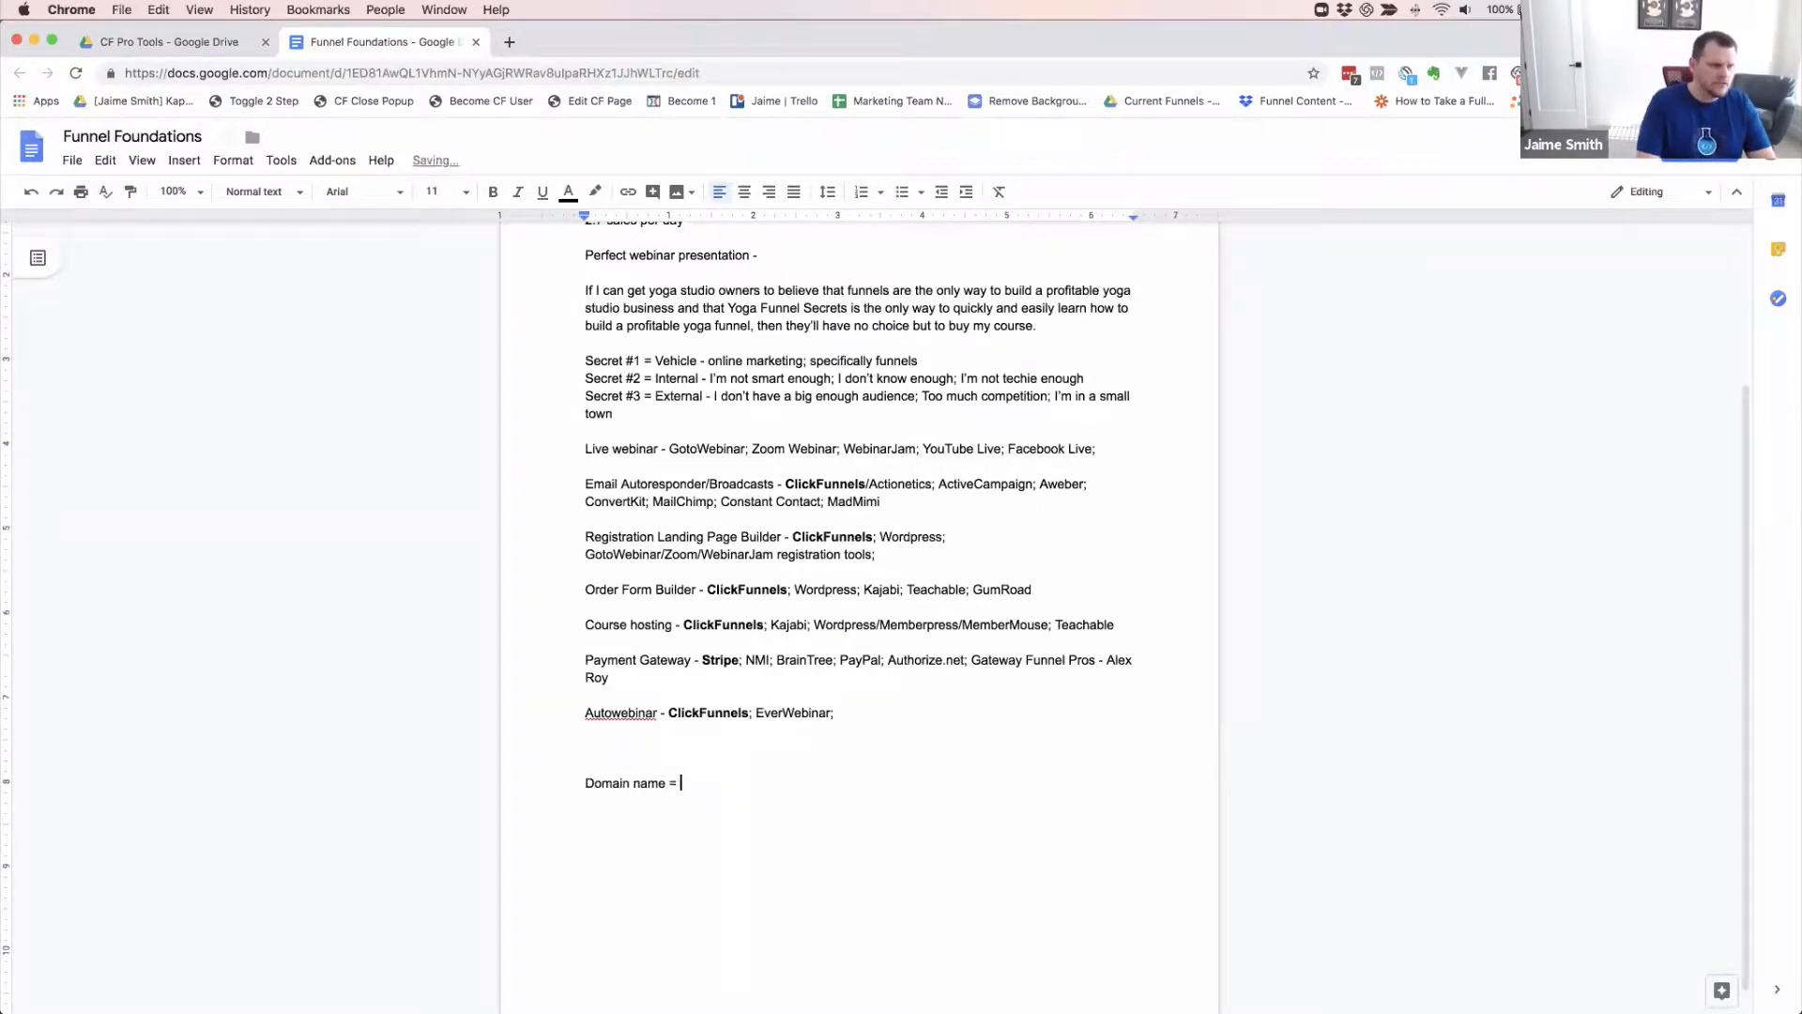
{"action": "type", "text": "C"}
{"action": "key", "text": "BackSpace"}
{"action": "key", "text": "BackSpace"}
{"action": "key", "text": "BackSpace"}
{"action": "key", "text": "BackSpace"}
{"action": "key", "text": "BackSpace"}
{"action": "key", "text": "BackSpace"}
{"action": "key", "text": "BackSpace"}
{"action": "key", "text": "BackSpace"}
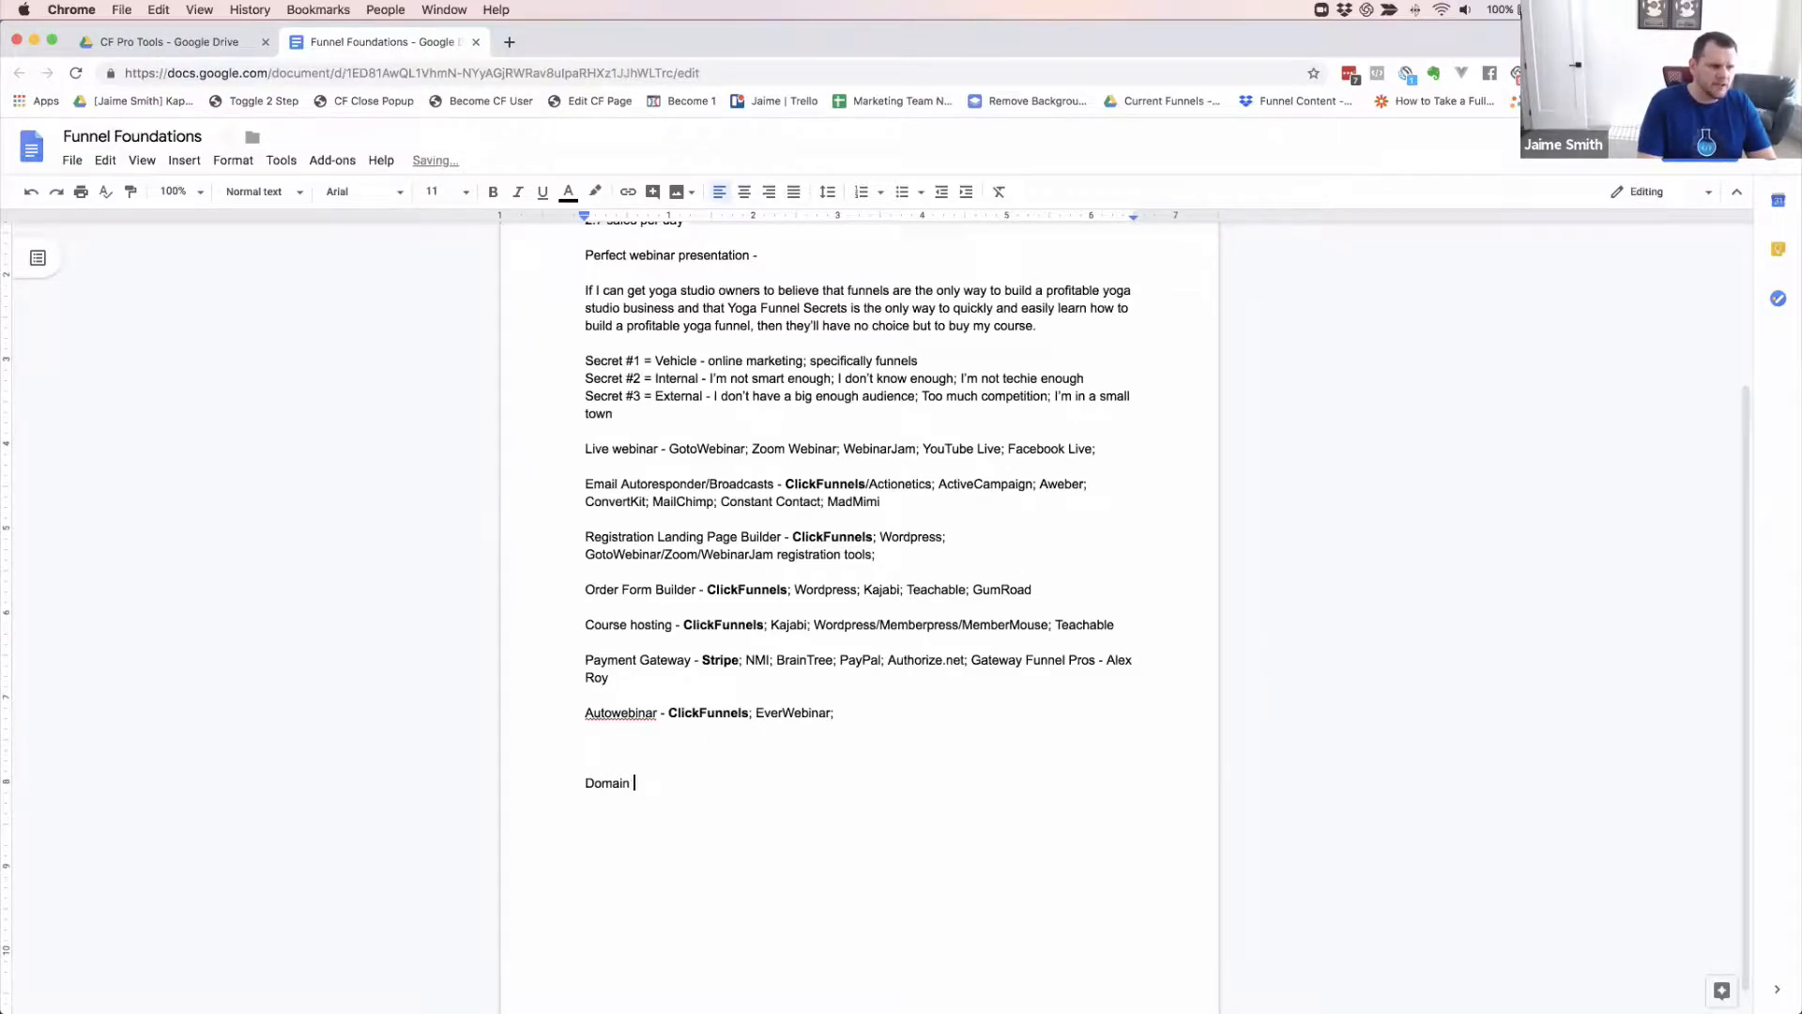
{"action": "type", "text": "-"}
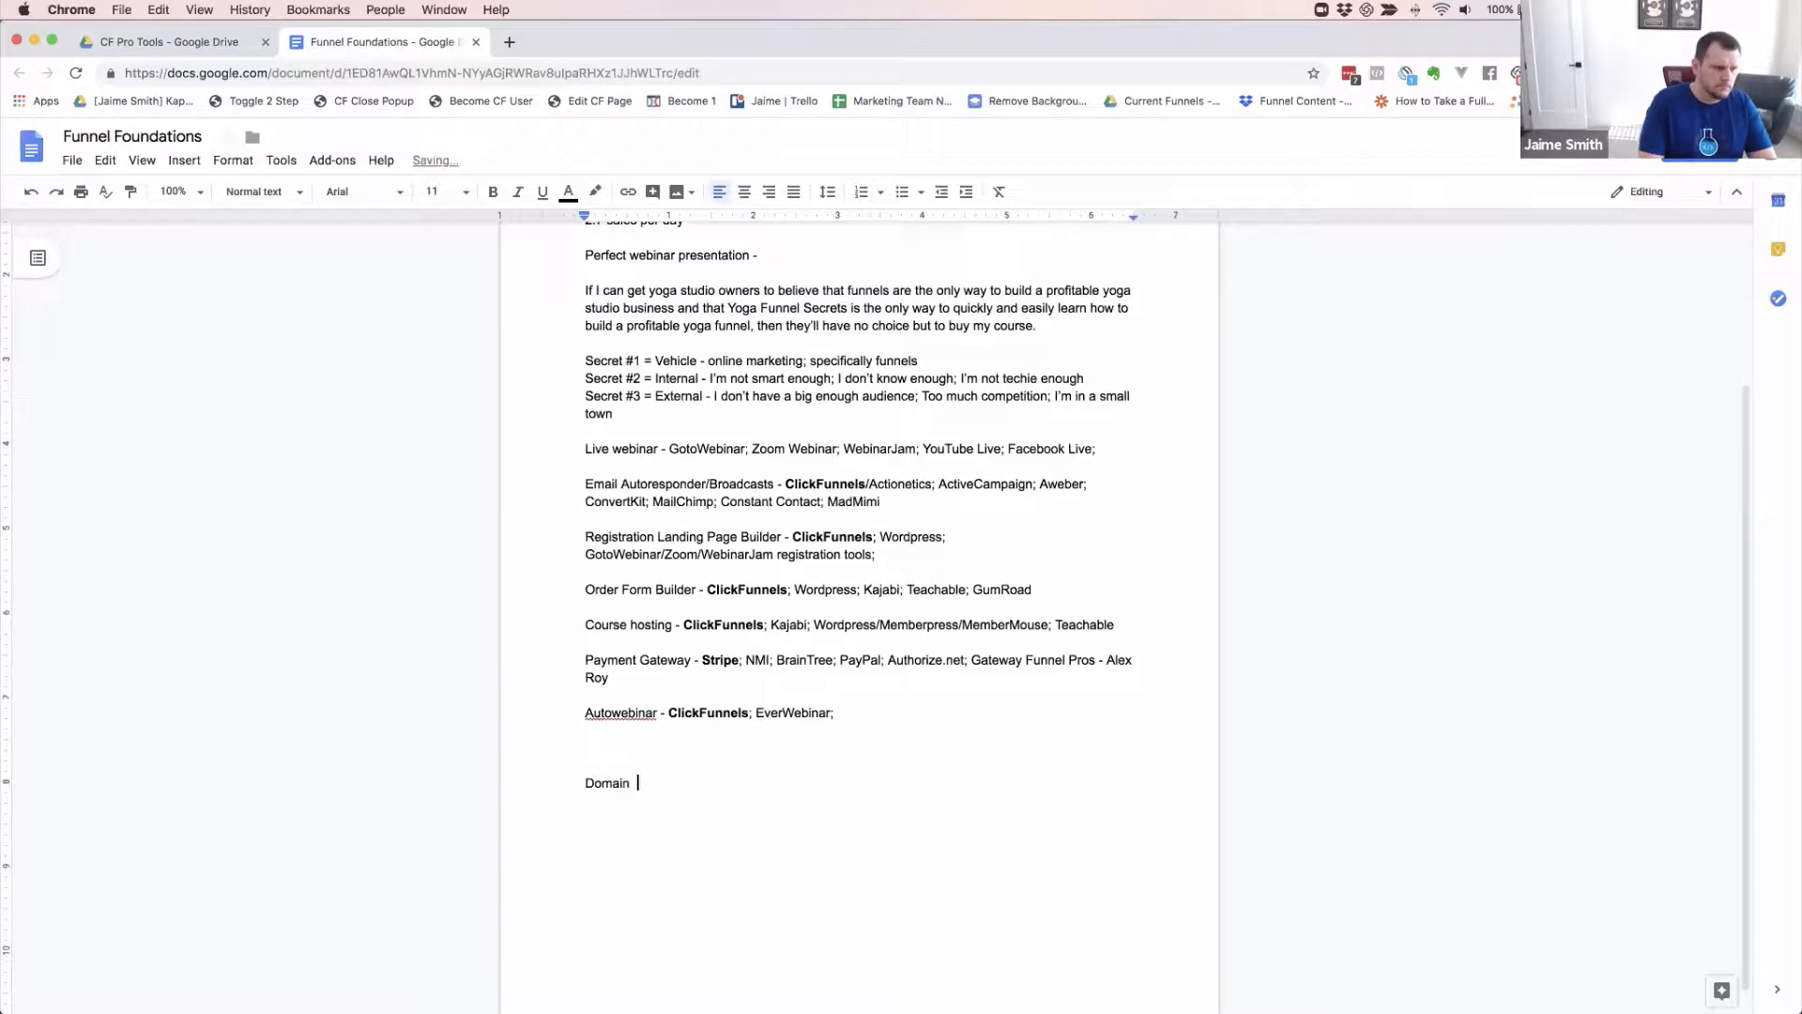
{"action": "key", "text": "BackSpace"}
{"action": "key", "text": "BackSpace"}
{"action": "type", "text": "= custom "}
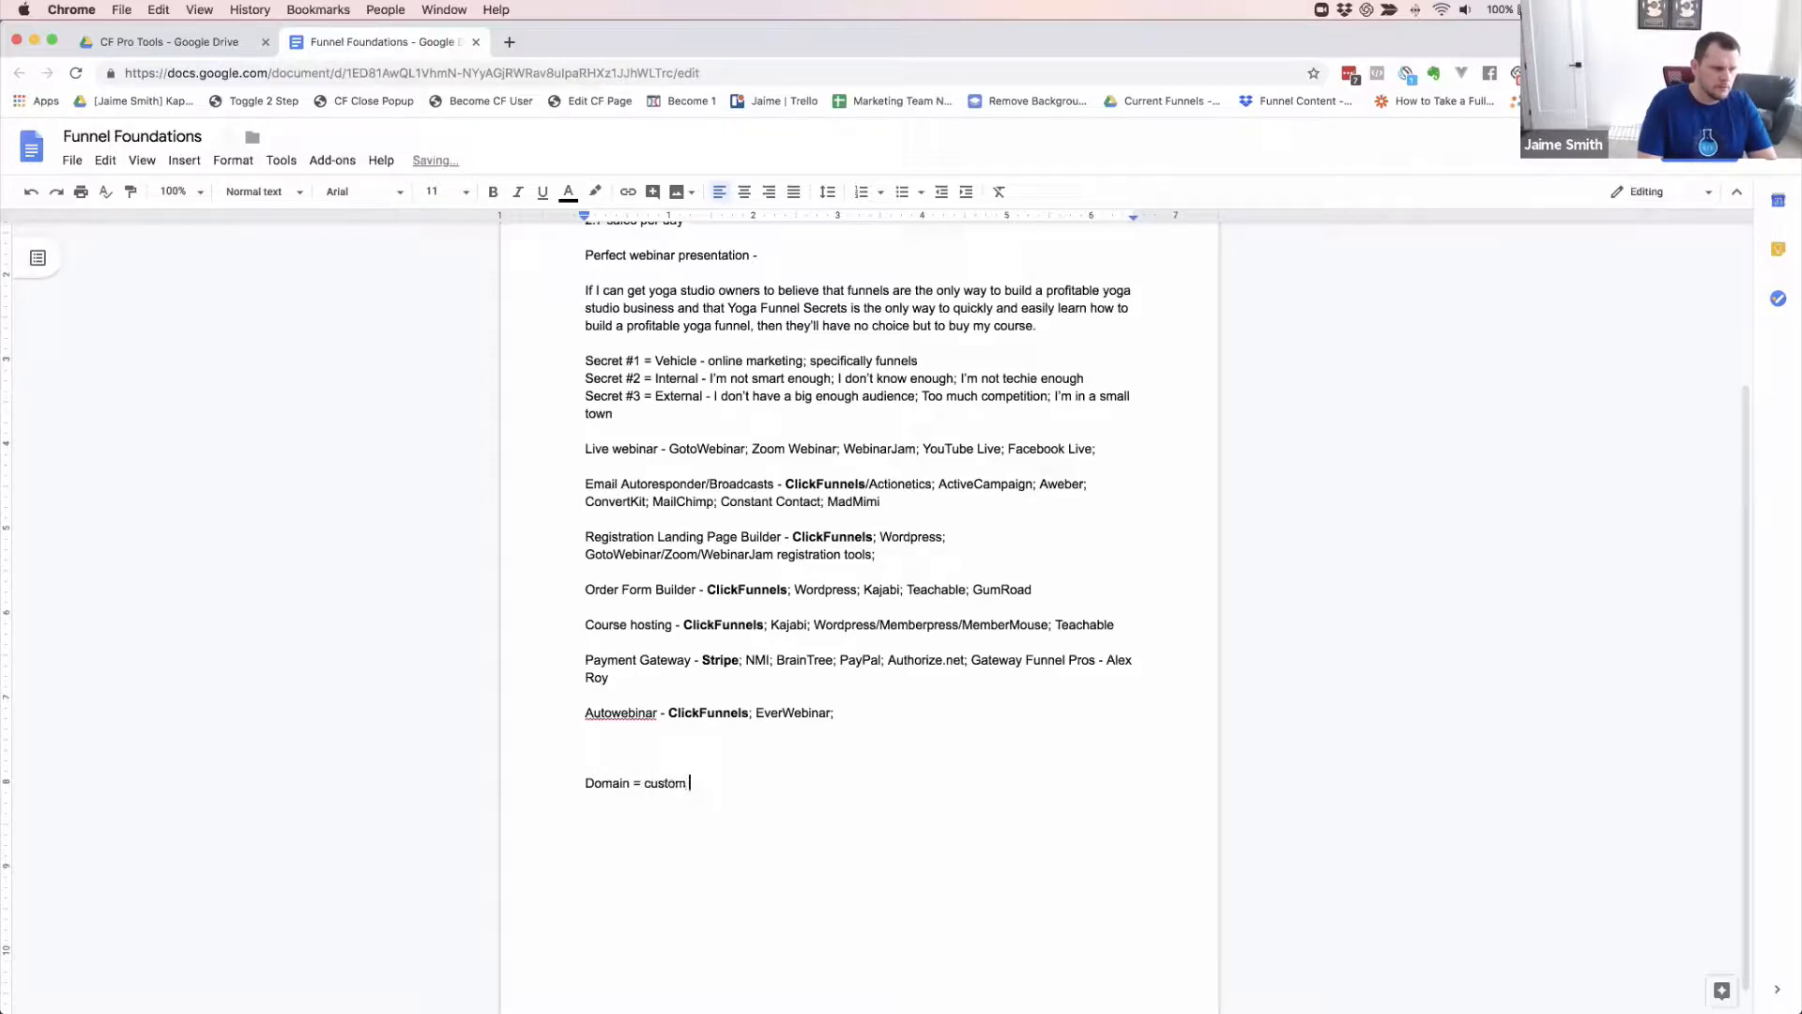
{"action": "type", "text": "domains; "}
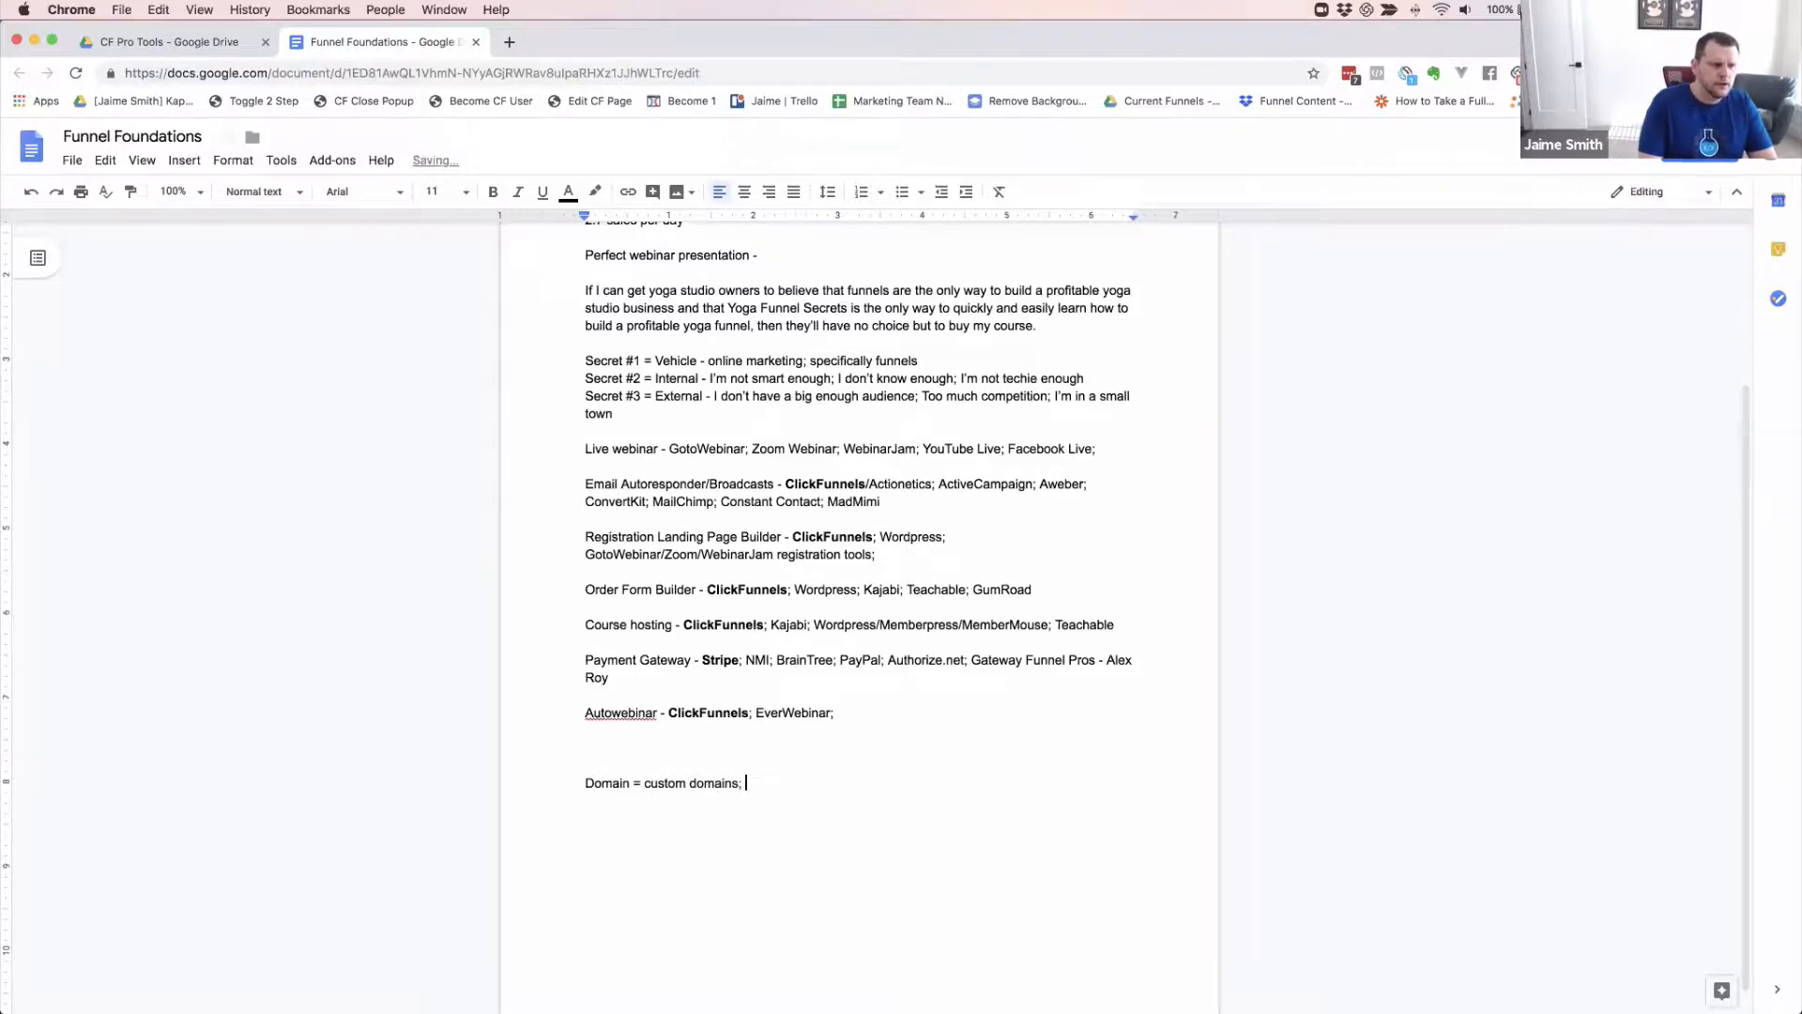
{"action": "type", "text": "cfprotools.com"}
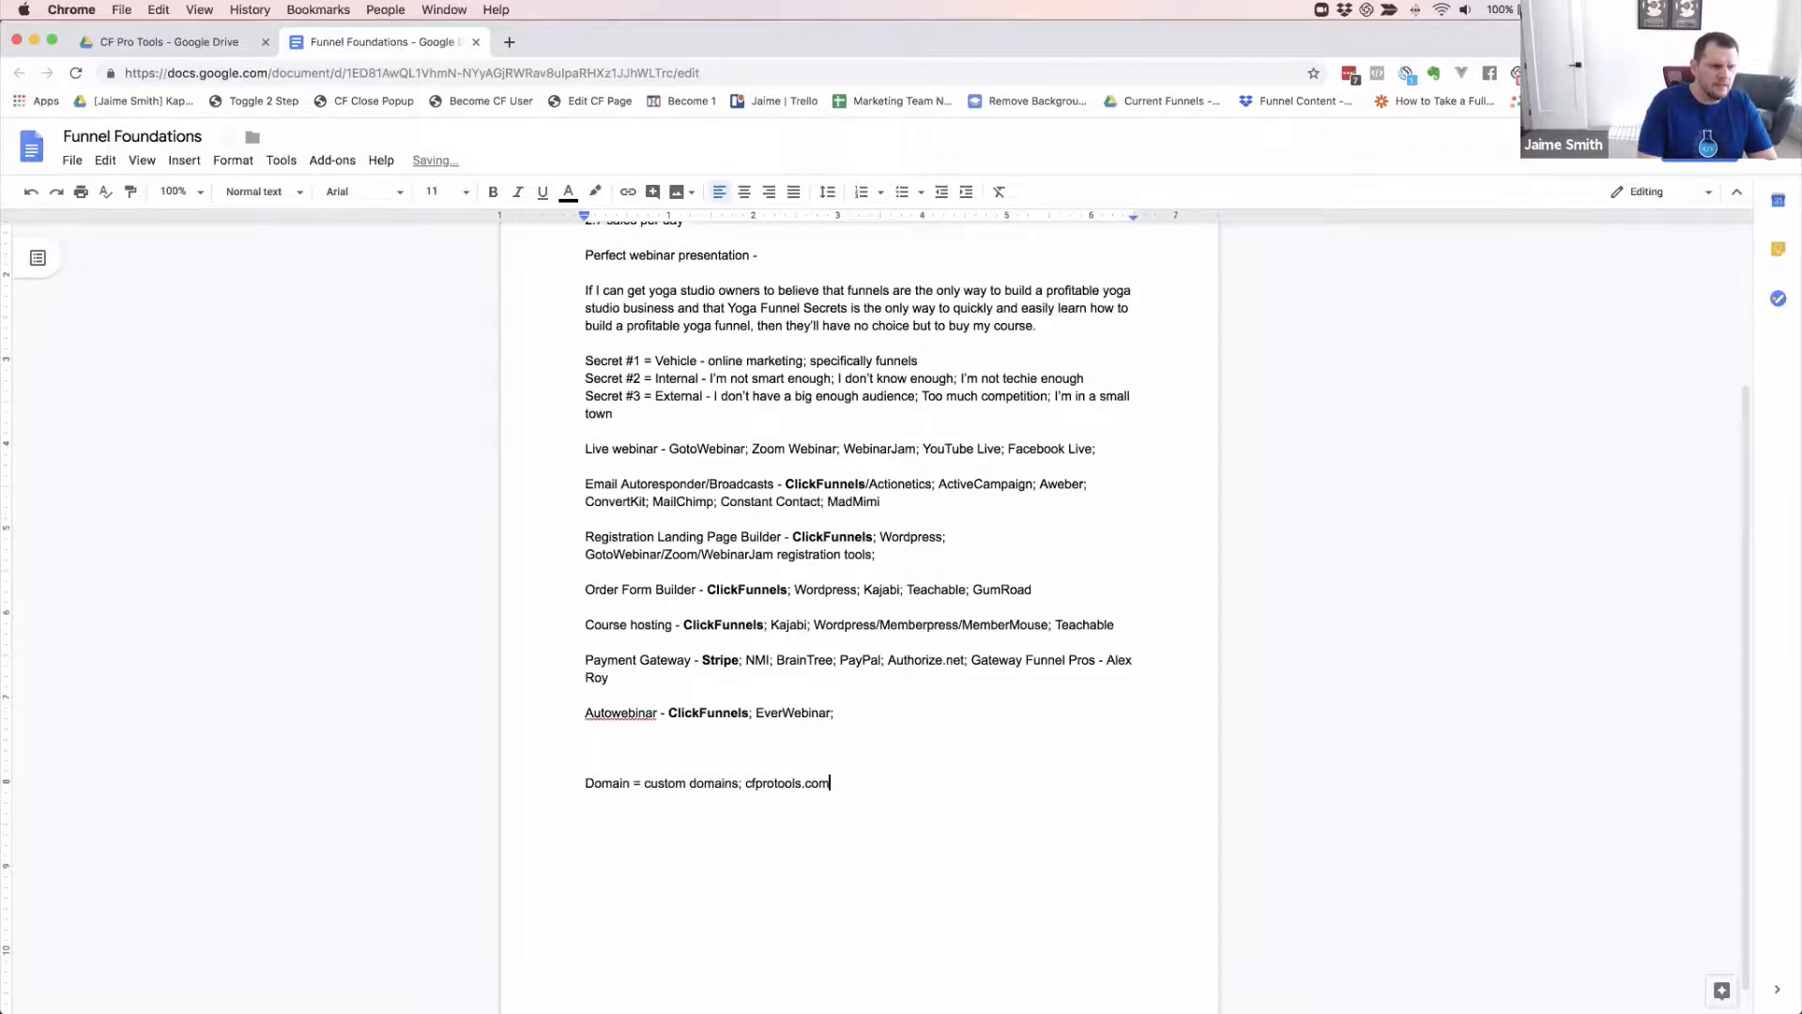
Step: Append '; cfcodelab.com' to the Domain line and start a new line beneath it
{"action": "key", "text": "Return"}
{"action": "key", "text": "Return"}
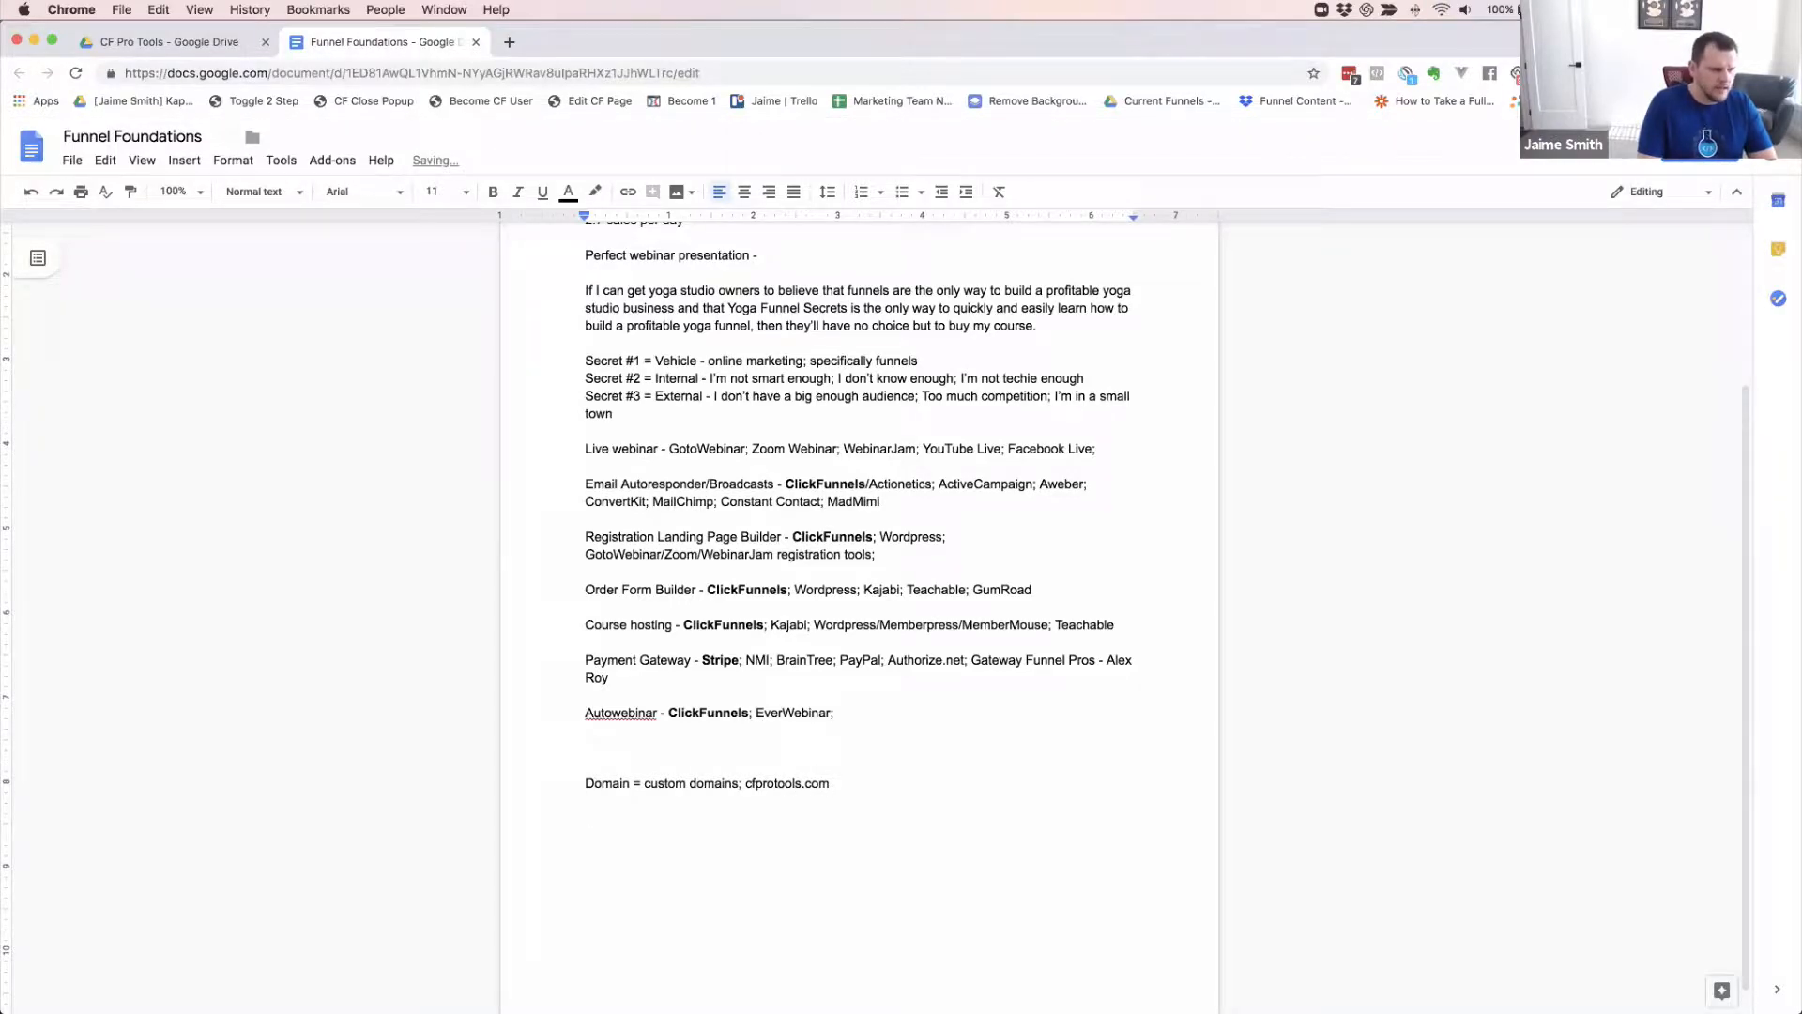
{"action": "key", "text": "BackSpace"}
{"action": "key", "text": "BackSpace"}
{"action": "type", "text": "; c"}
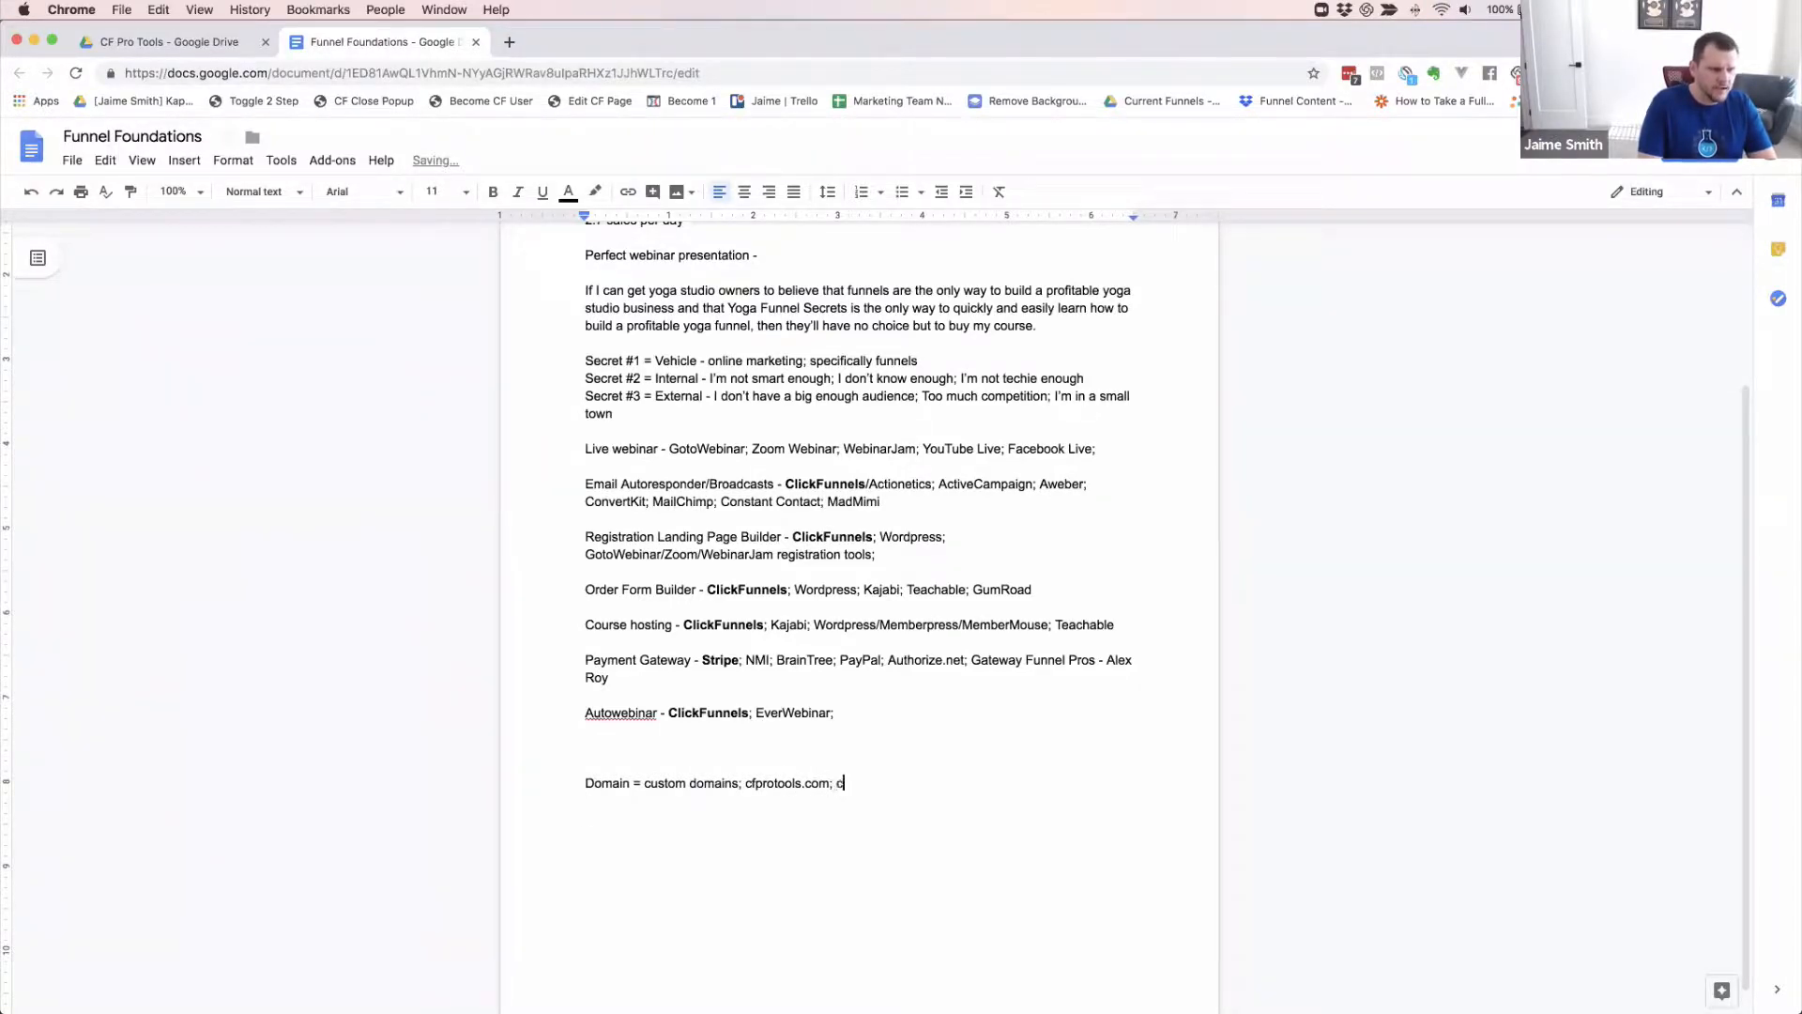
{"action": "type", "text": "fcodelab.com"}
{"action": "key", "text": "Return"}
{"action": "key", "text": "Return"}
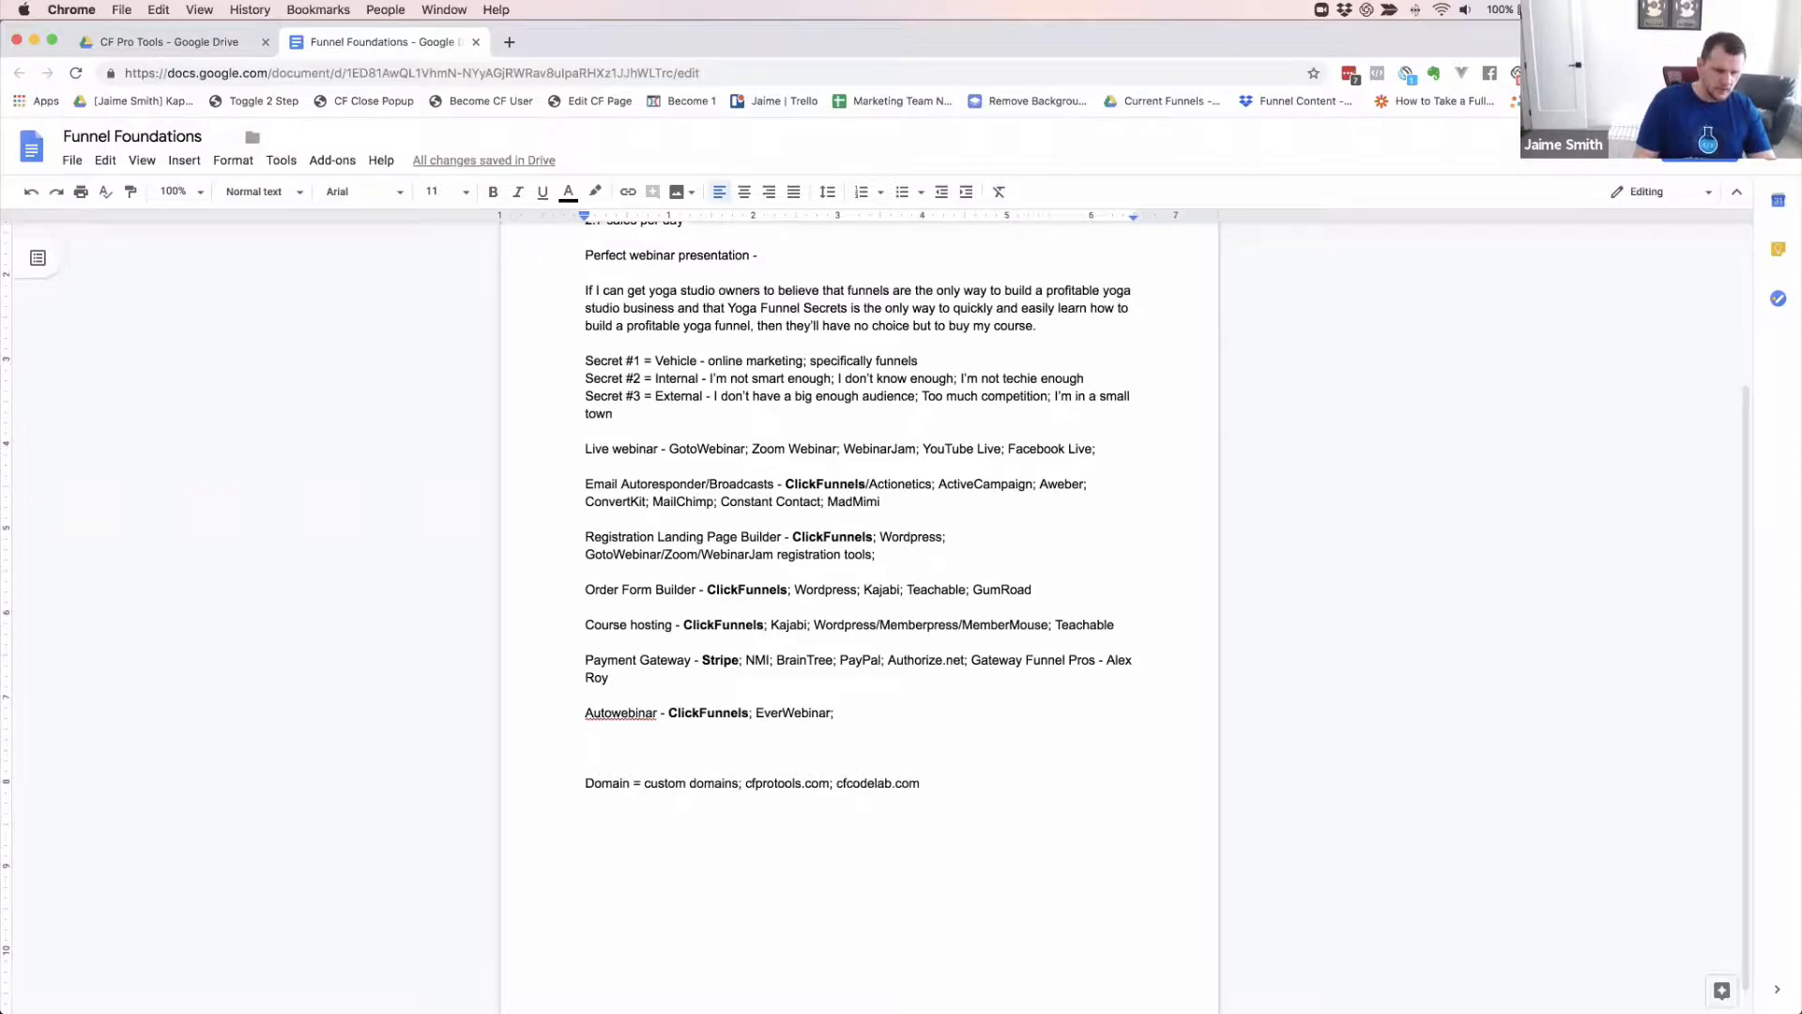
Step: Type 'Subdomains = go.cfprotools.com; go.cfcodelab.com' on the new line
{"action": "type", "text": "Subdomina"}
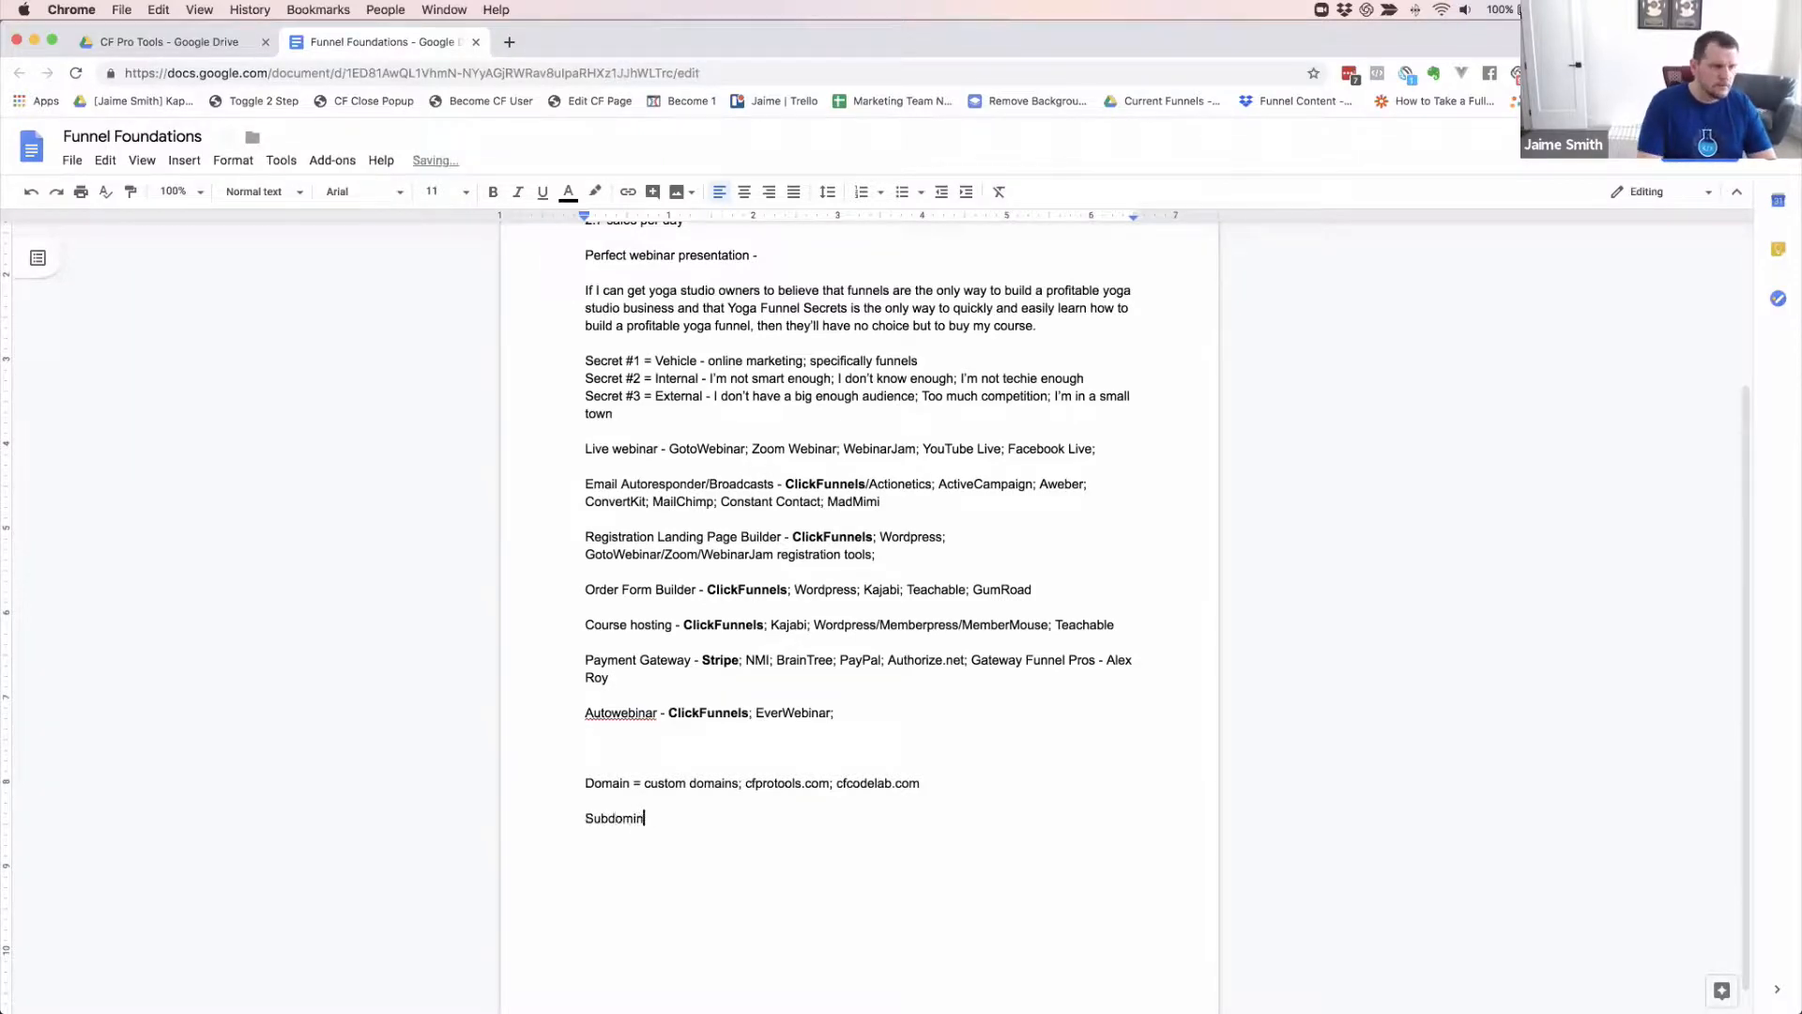
{"action": "key", "text": "BackSpace"}
{"action": "key", "text": "BackSpace"}
{"action": "key", "text": "BackSpace"}
{"action": "type", "text": "ains ="}
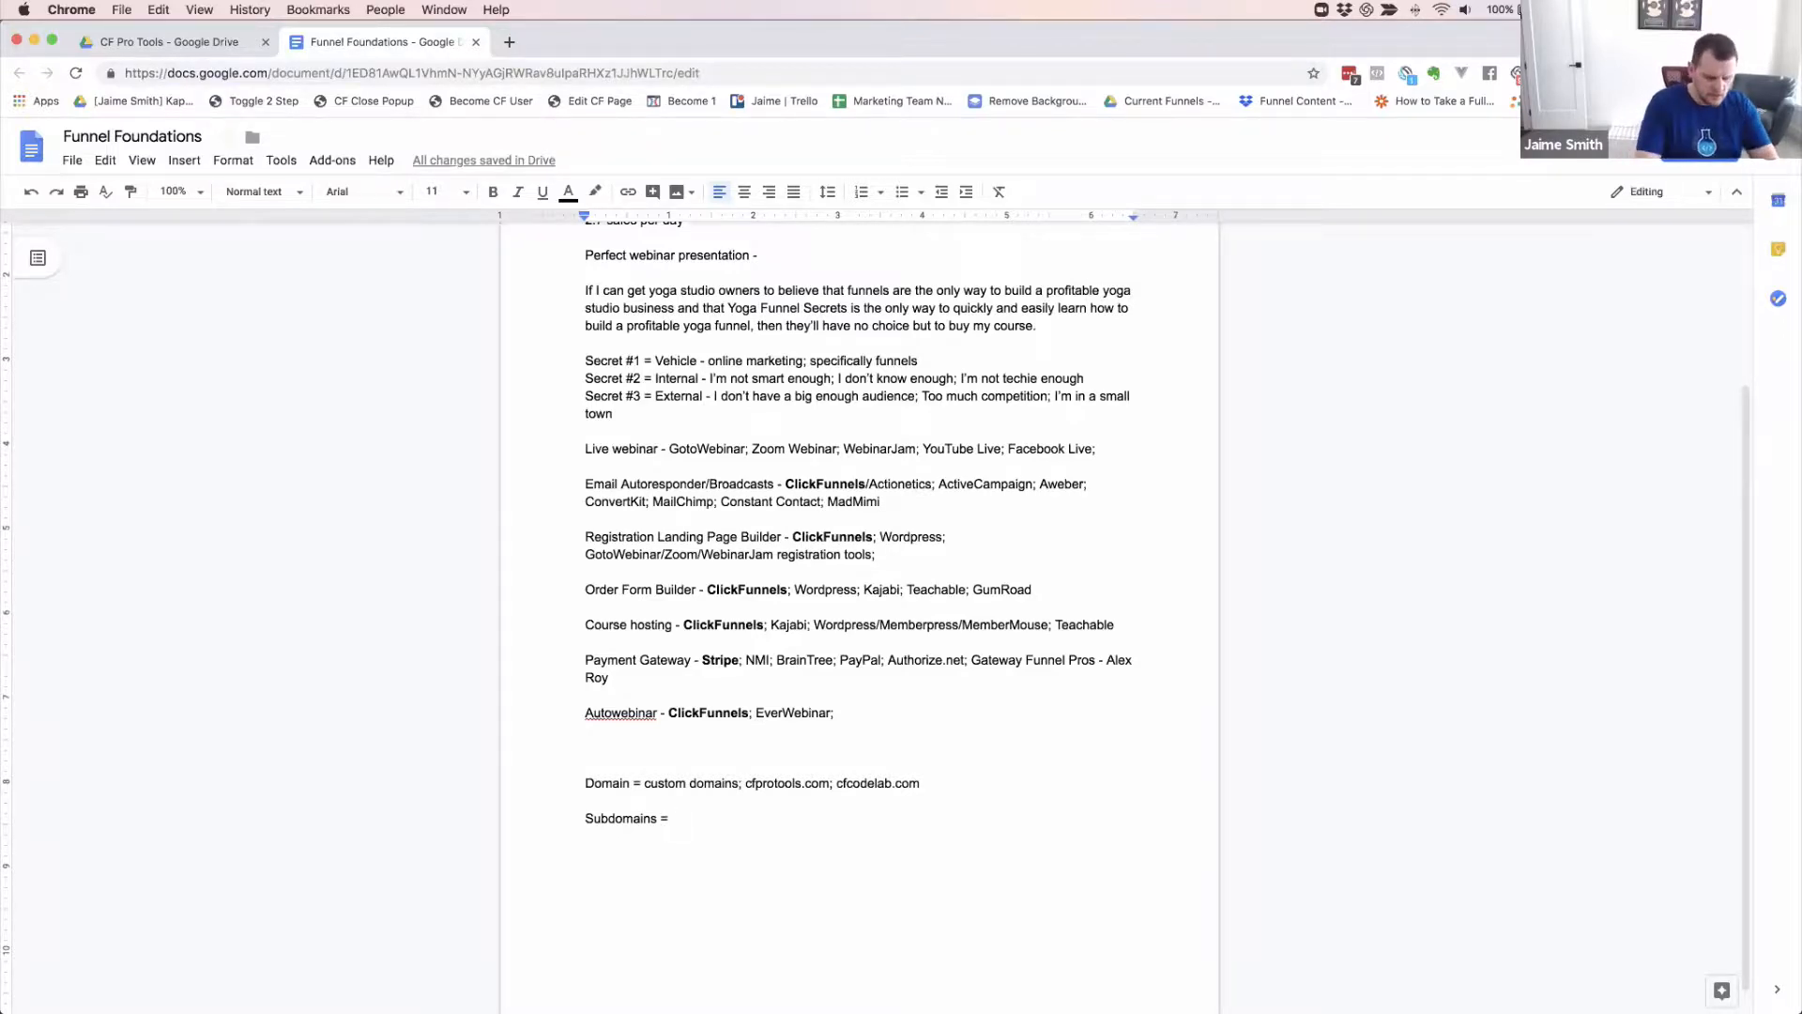
{"action": "type", "text": "go."}
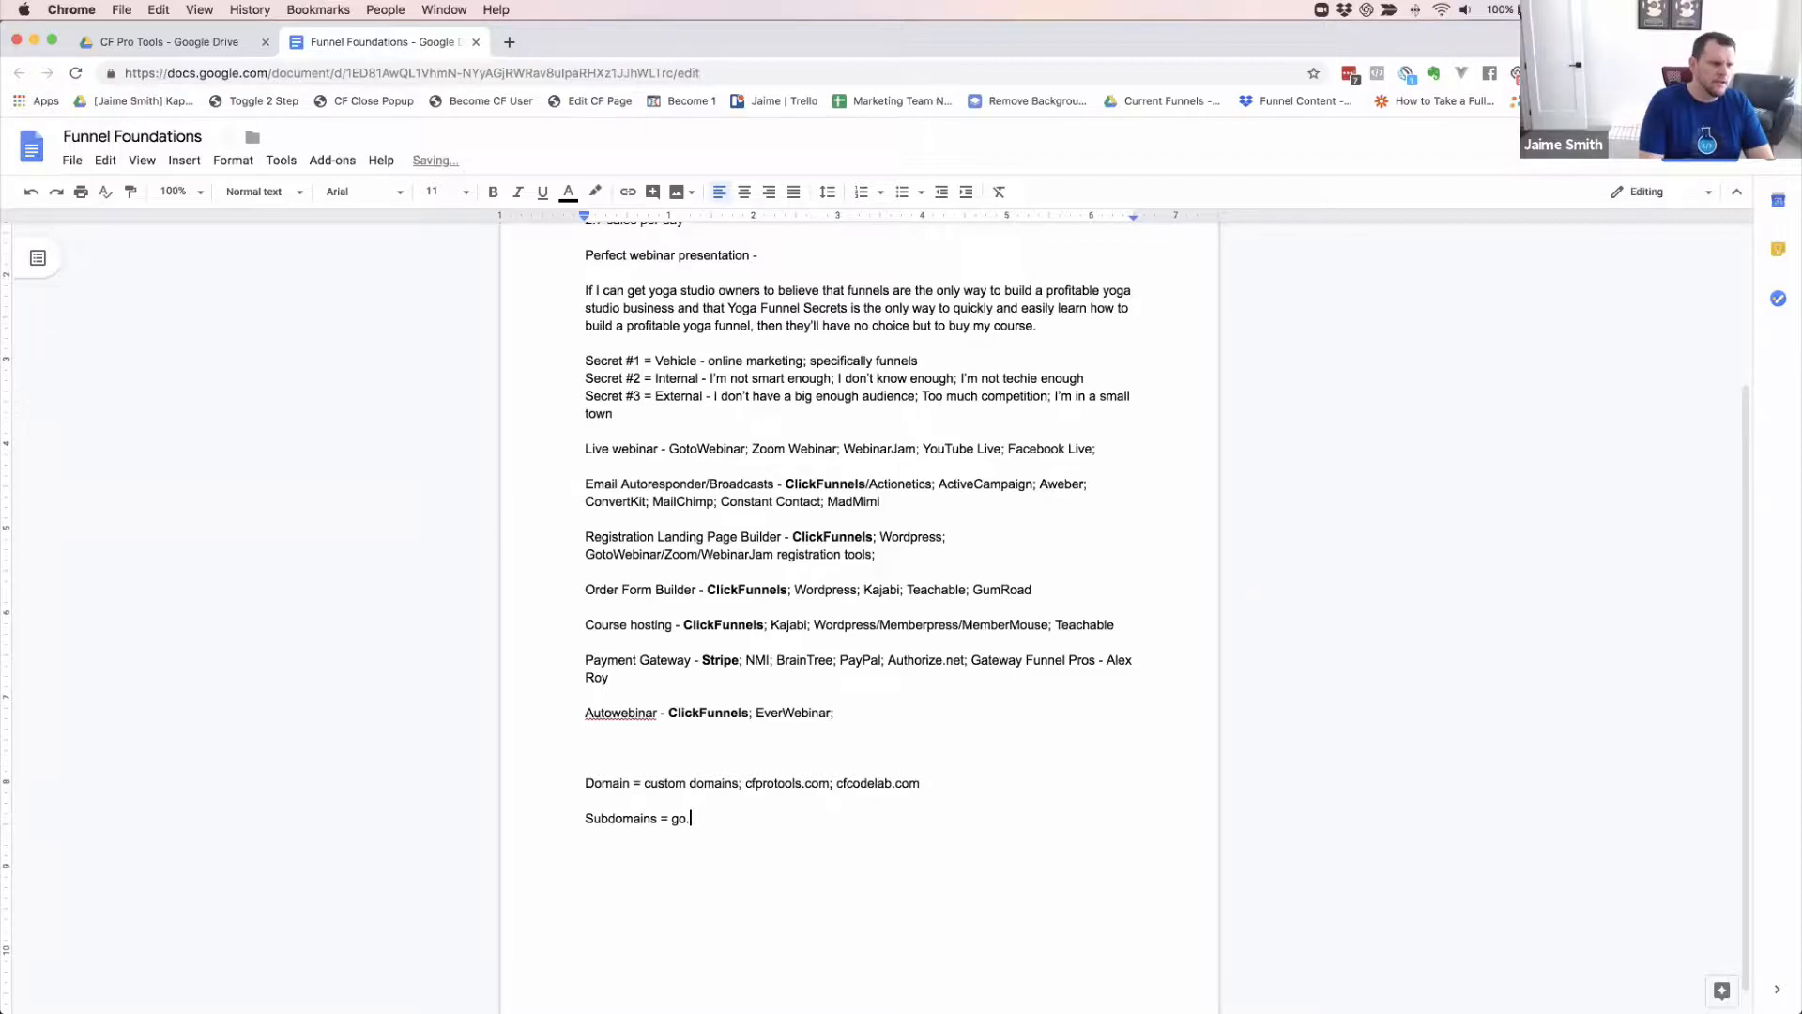
{"action": "type", "text": "cfprotoo"}
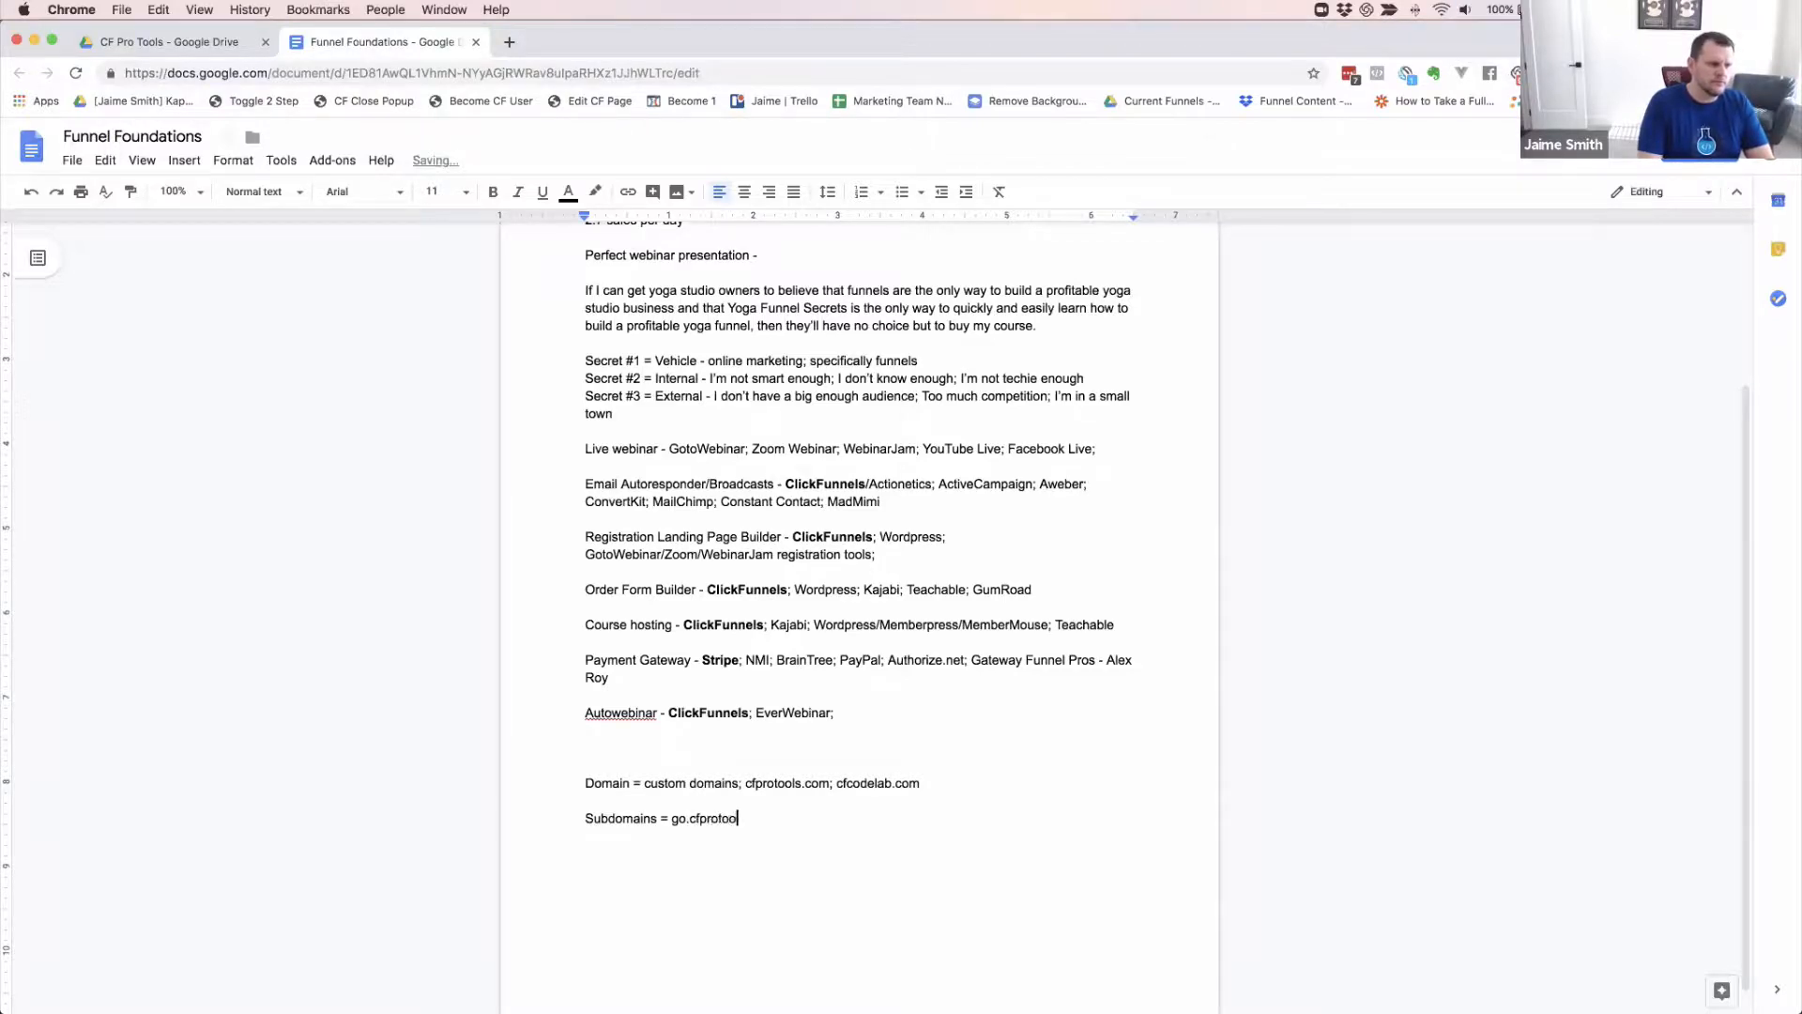
{"action": "type", "text": "ls.com; "}
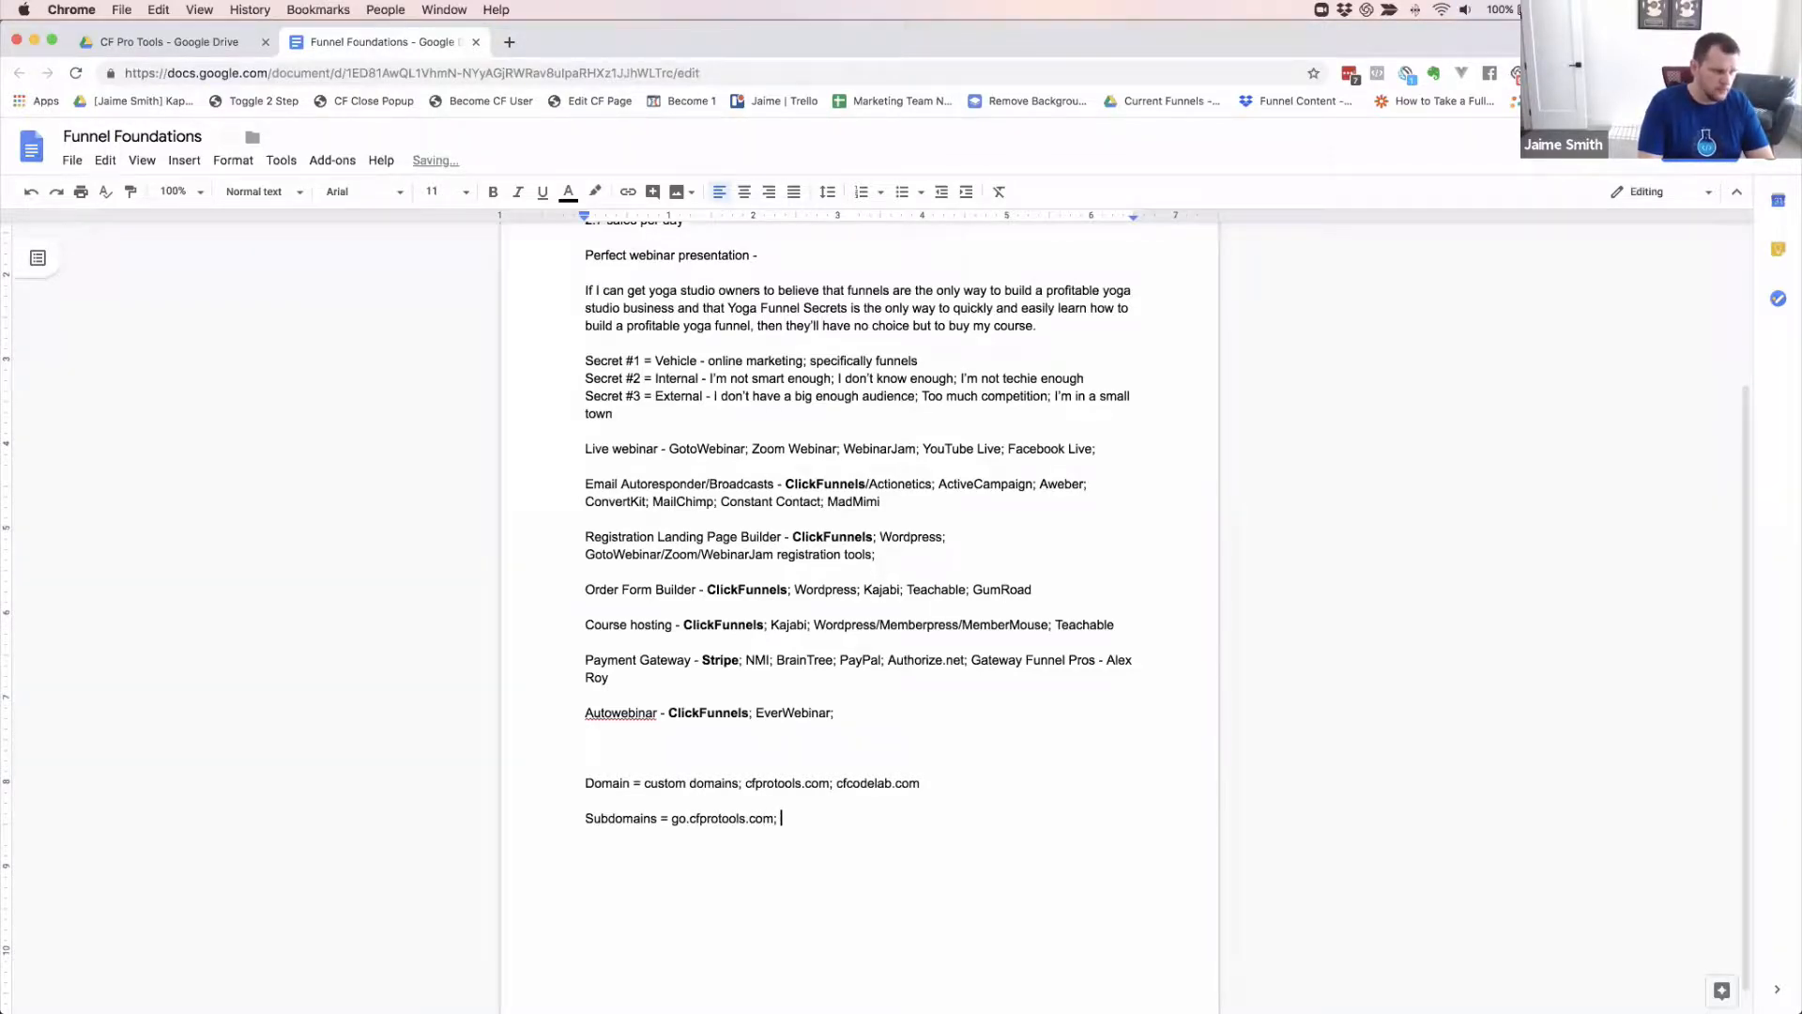
{"action": "type", "text": "go."}
{"action": "type", "text": "cfcode"}
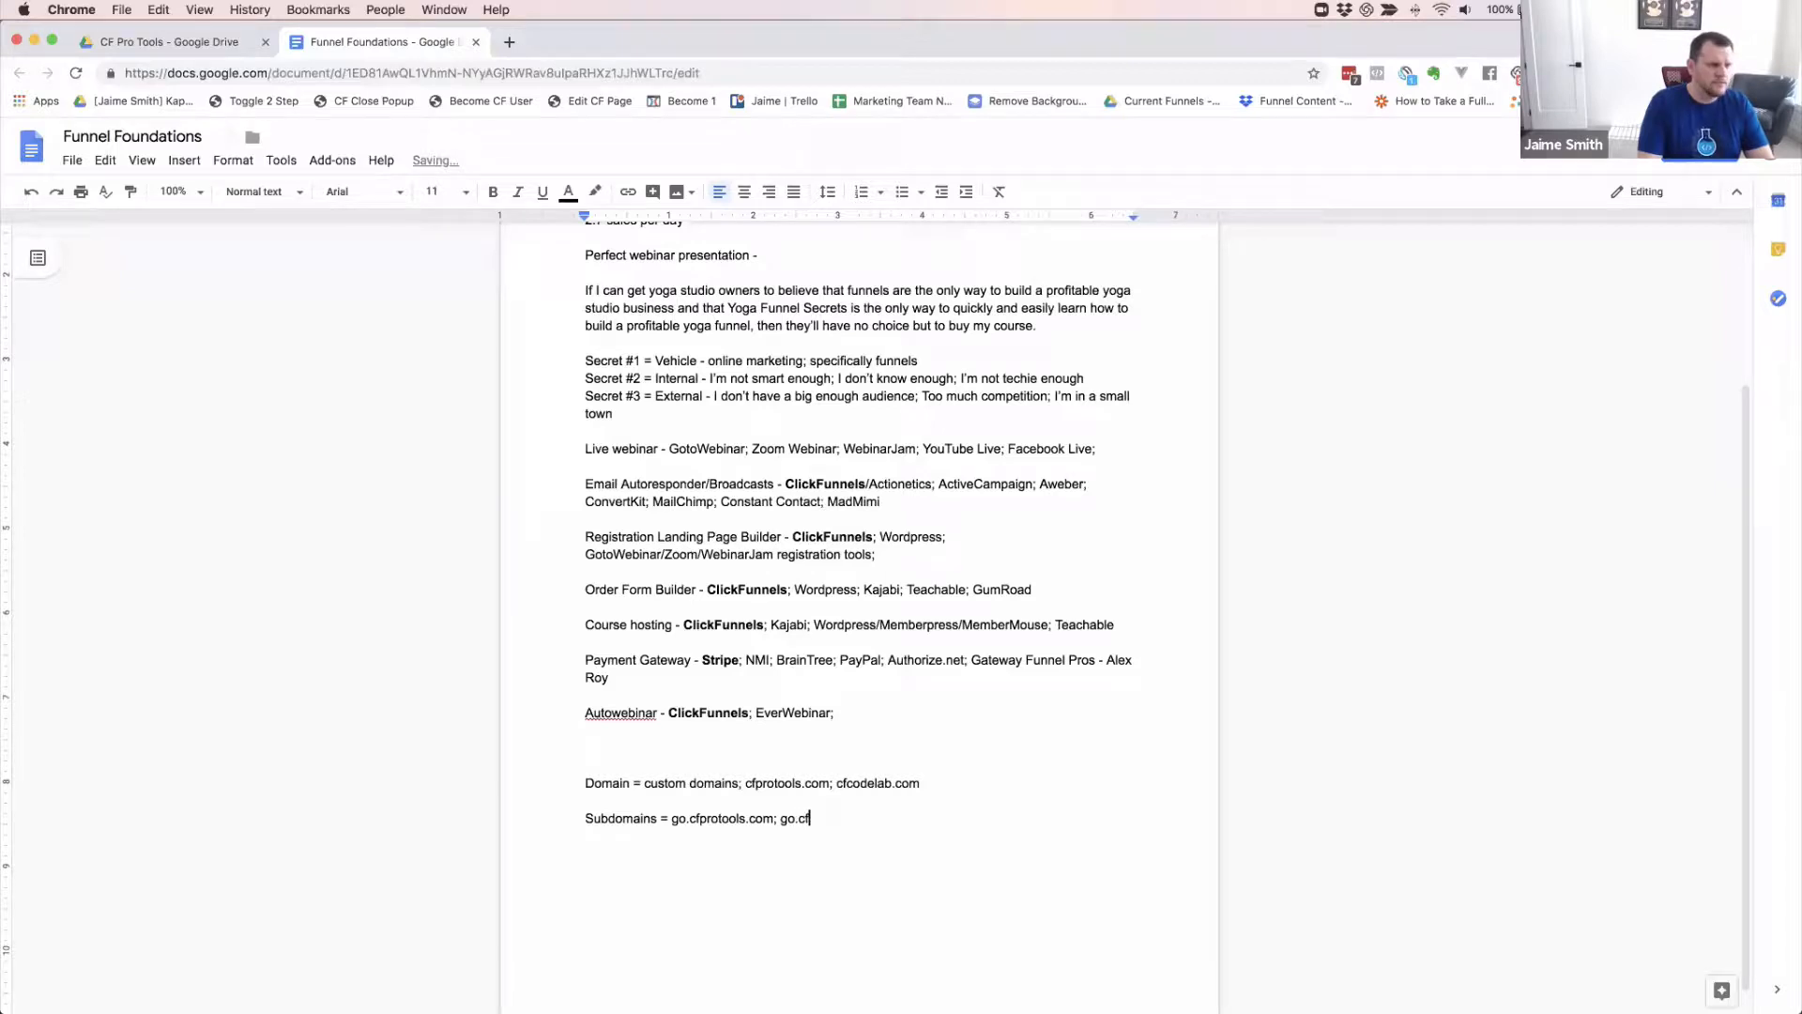
{"action": "type", "text": ".com"}
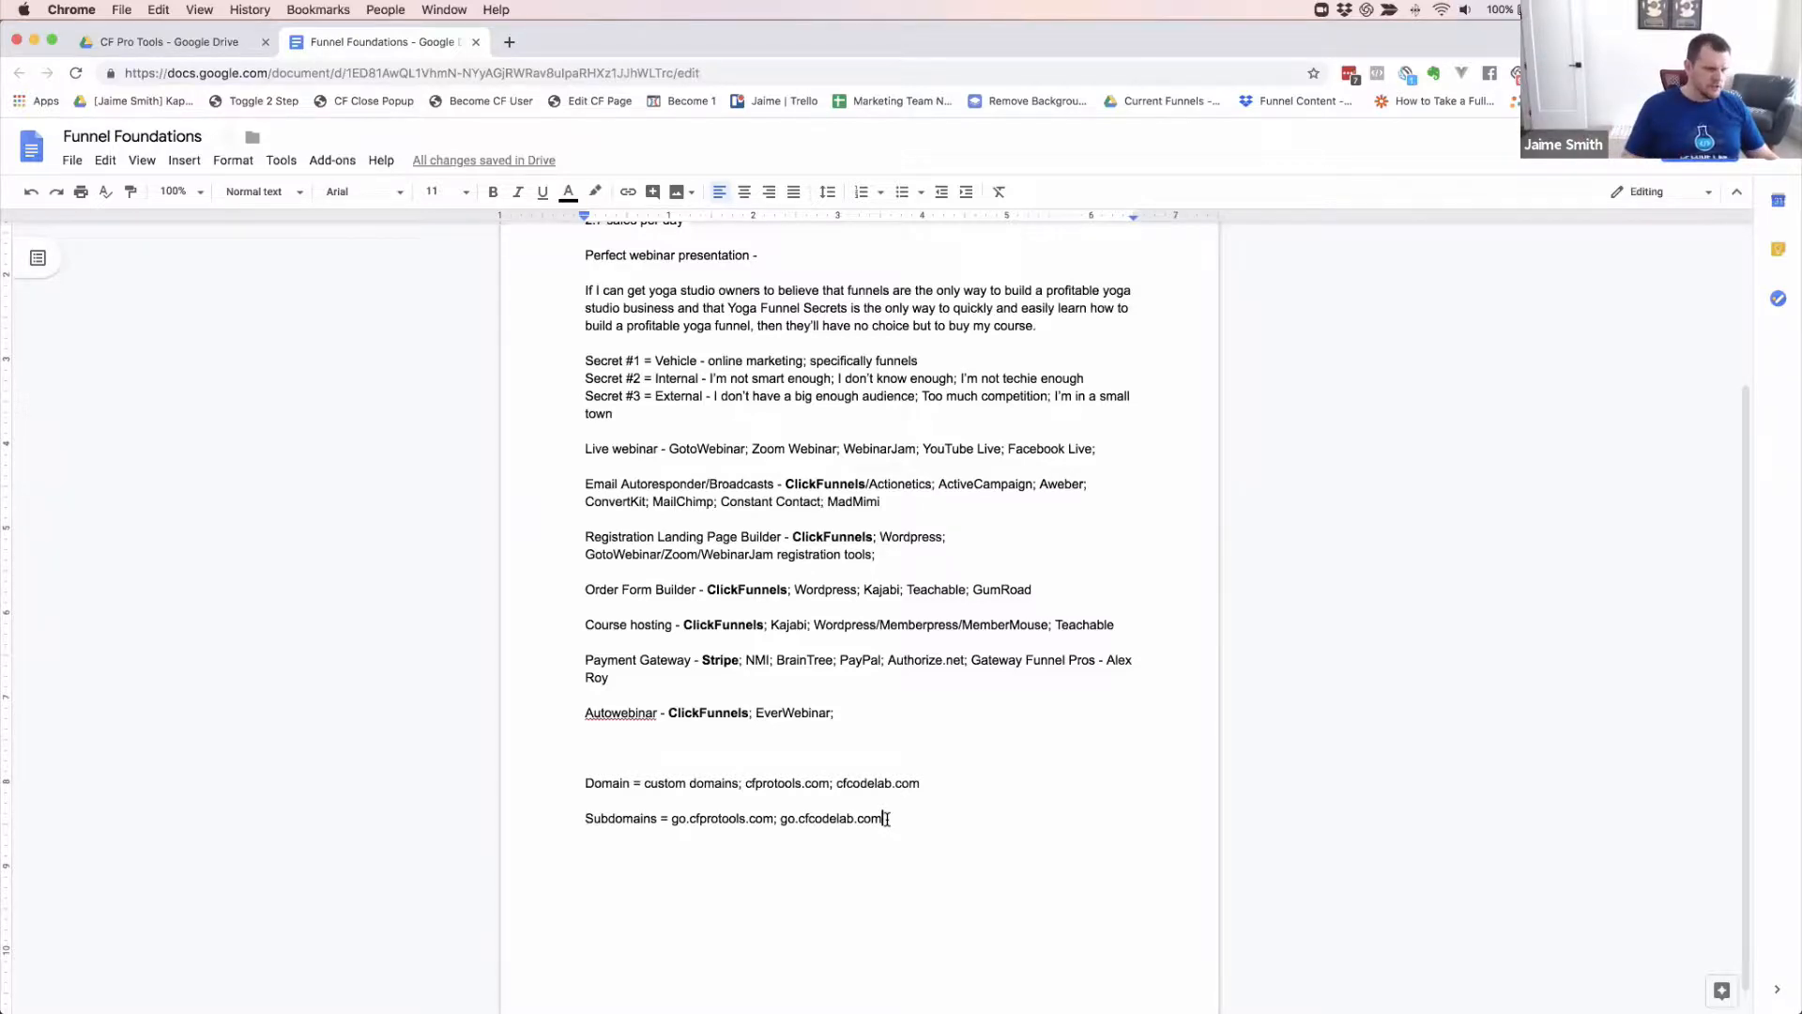
Step: Start an 'Email setup =' line below the Subdomains line
{"action": "double_click", "coordinate": [817, 818]}
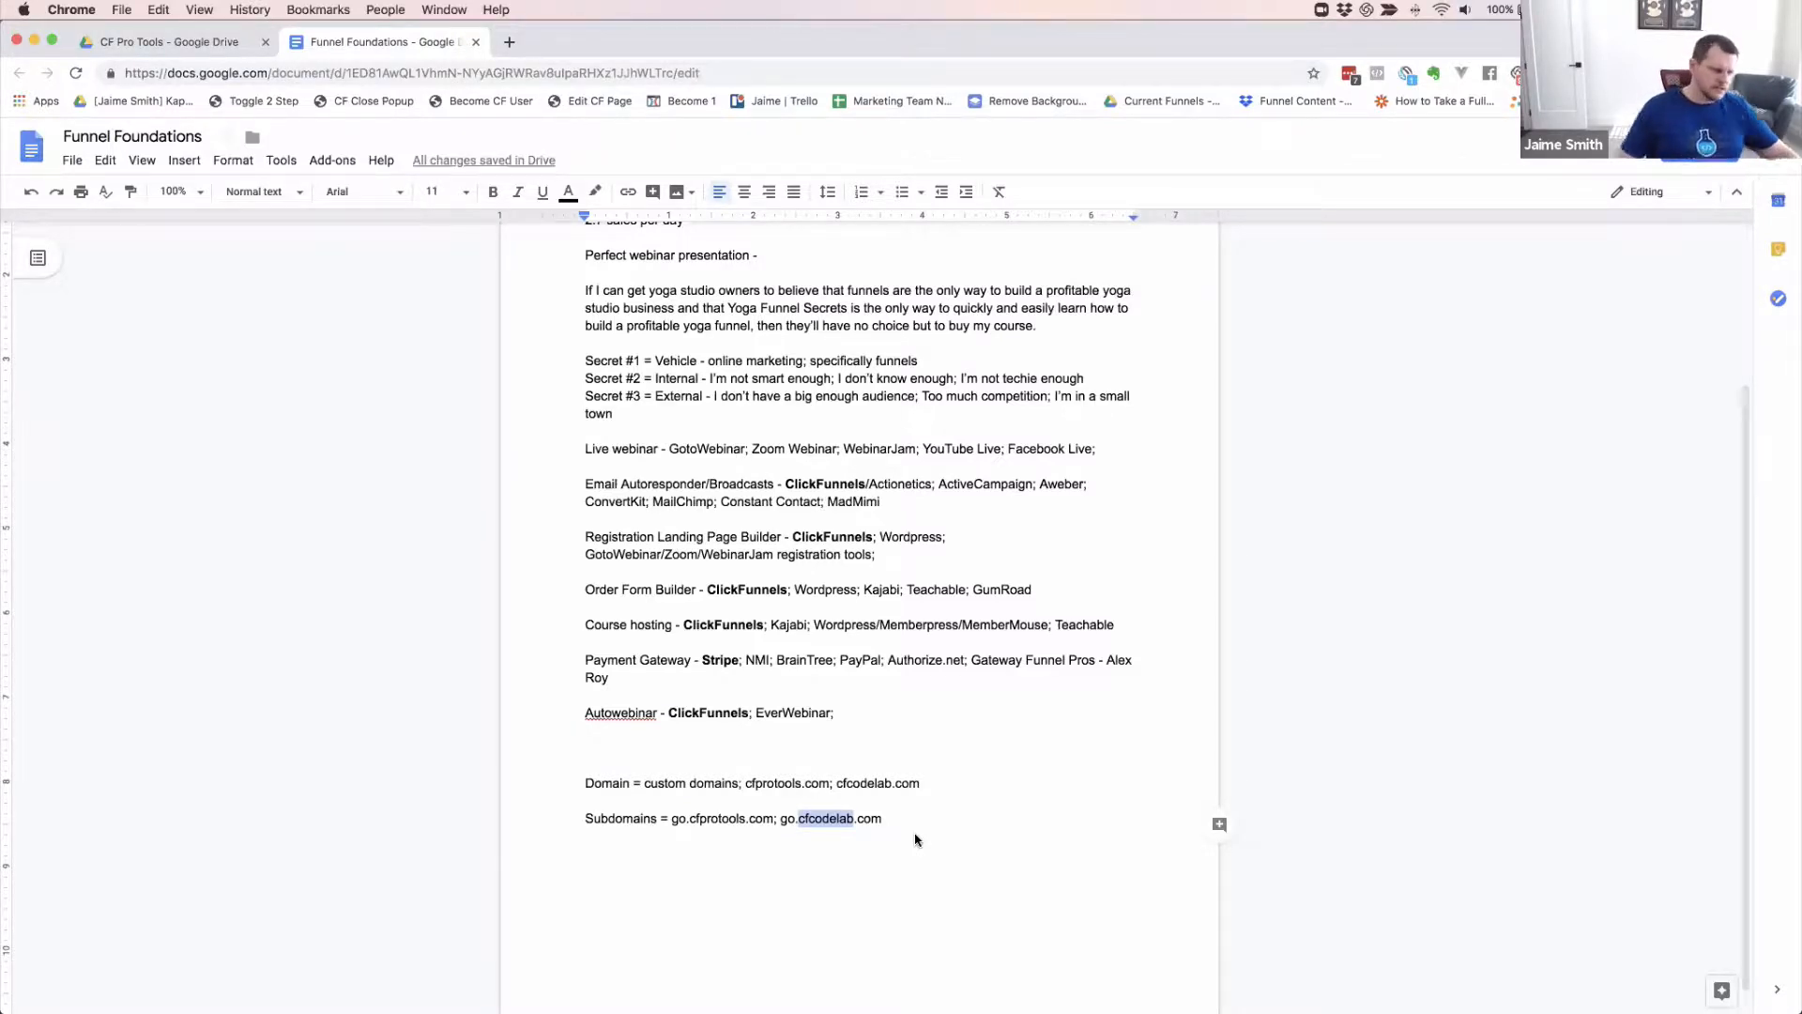
{"action": "left_click", "coordinate": [883, 820]}
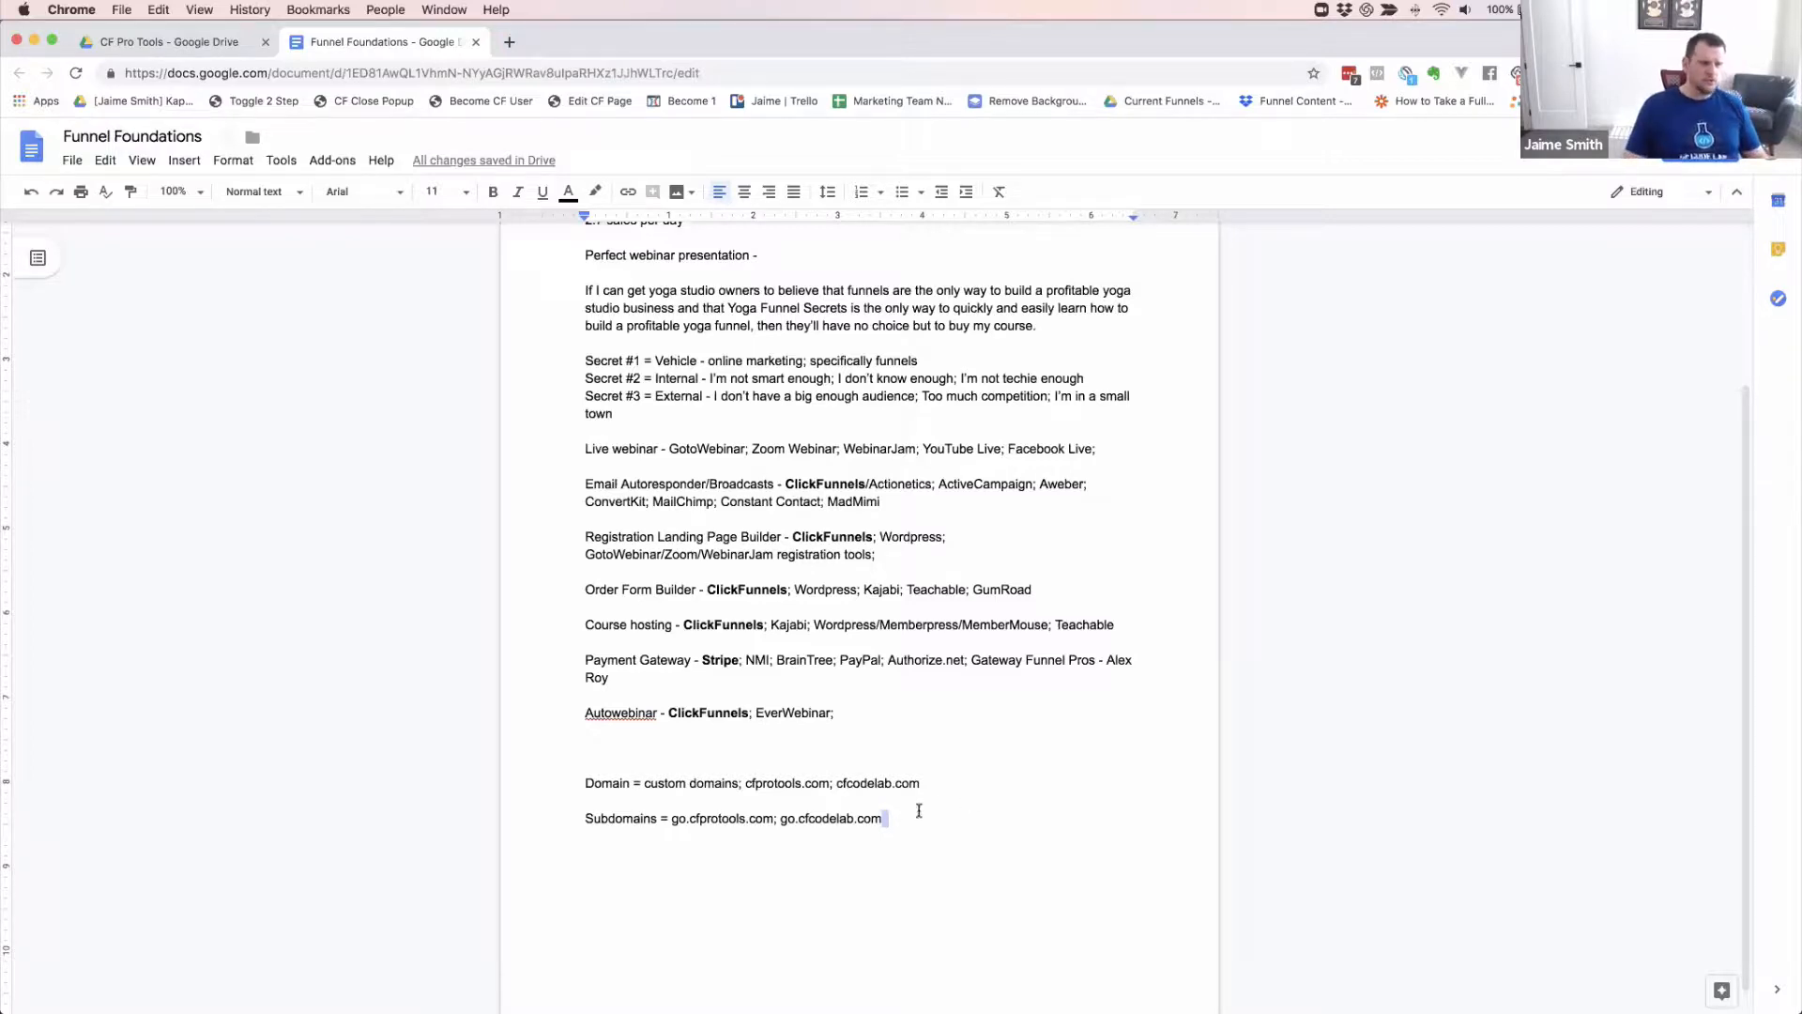
{"action": "left_click", "coordinate": [893, 826]}
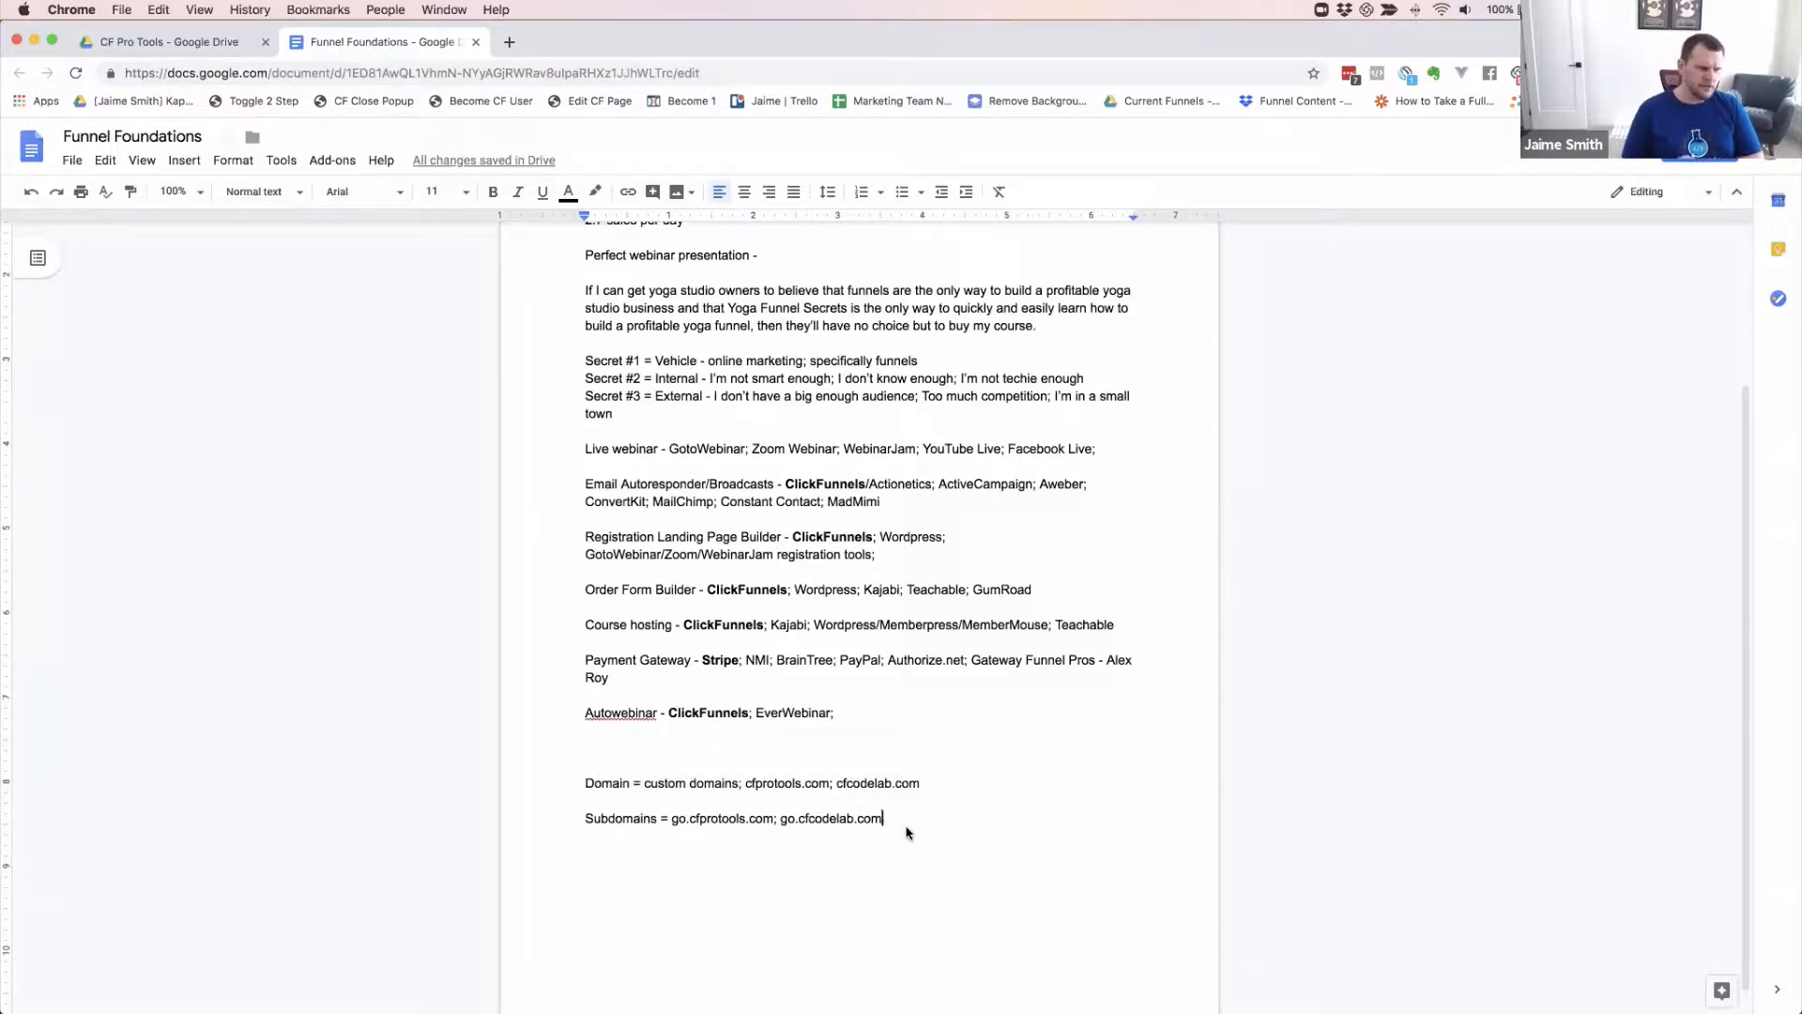
{"action": "left_click", "coordinate": [809, 817]}
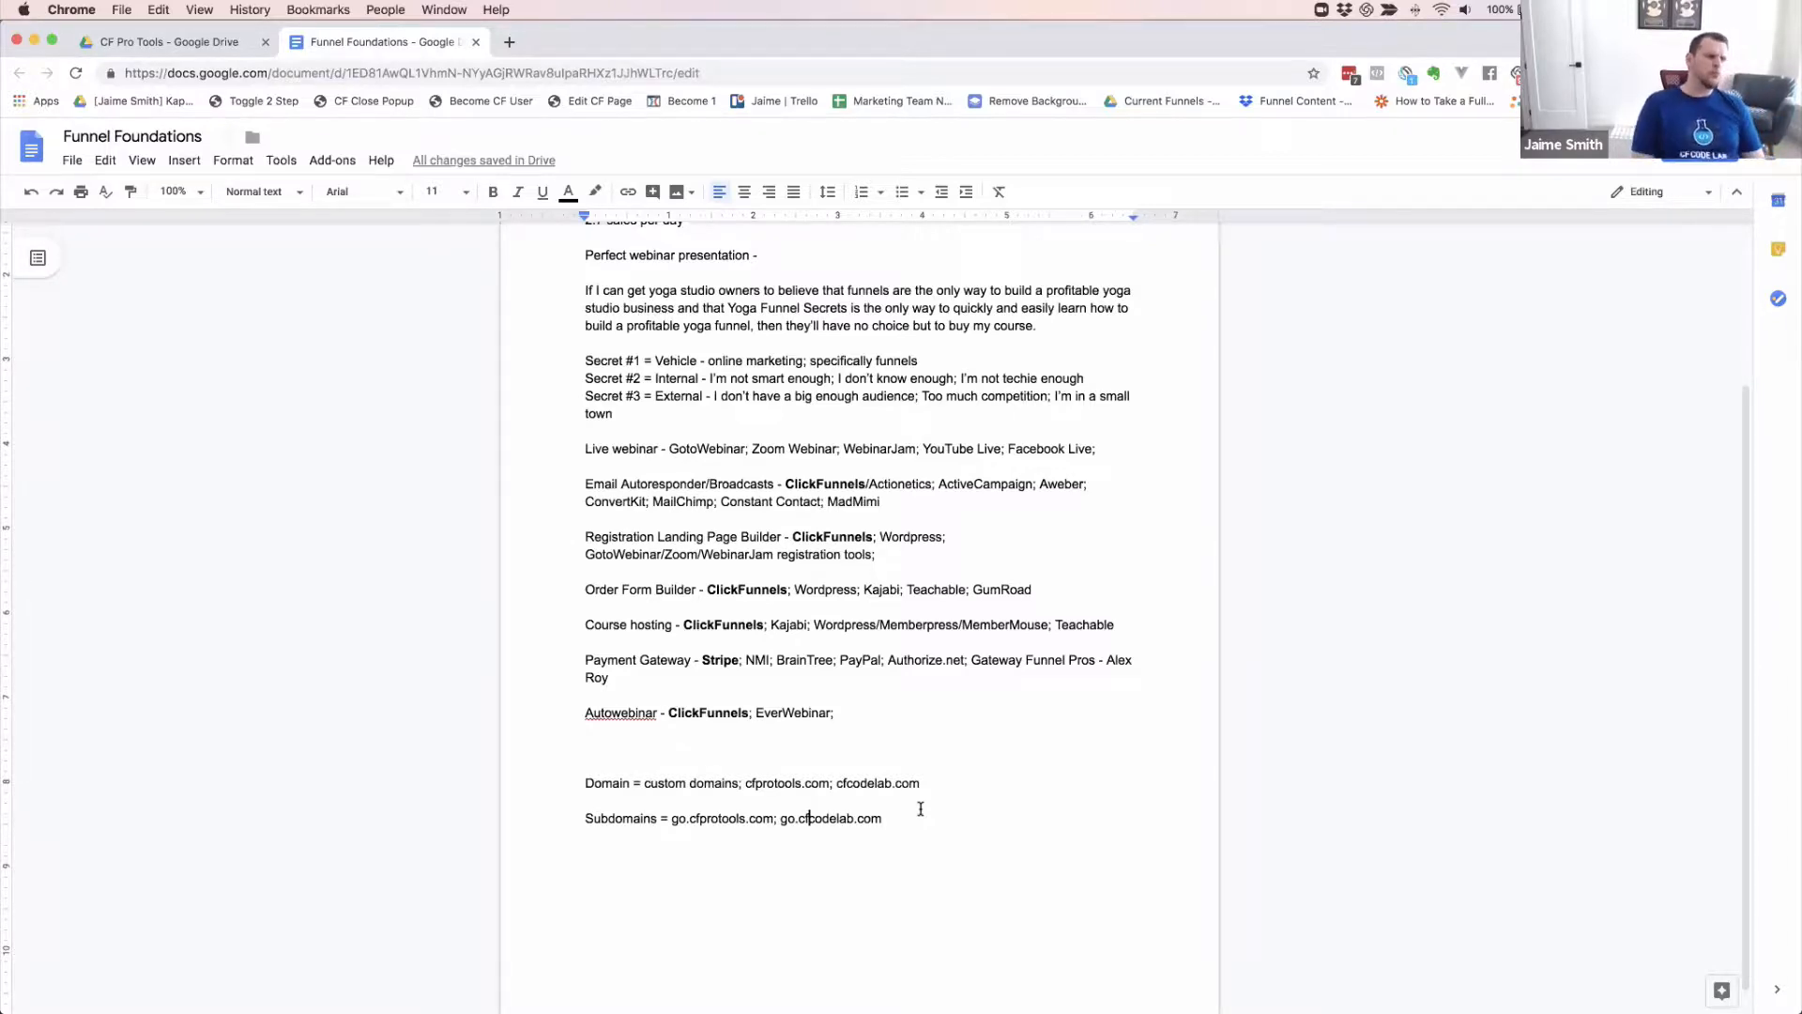
{"action": "left_click", "coordinate": [885, 817]}
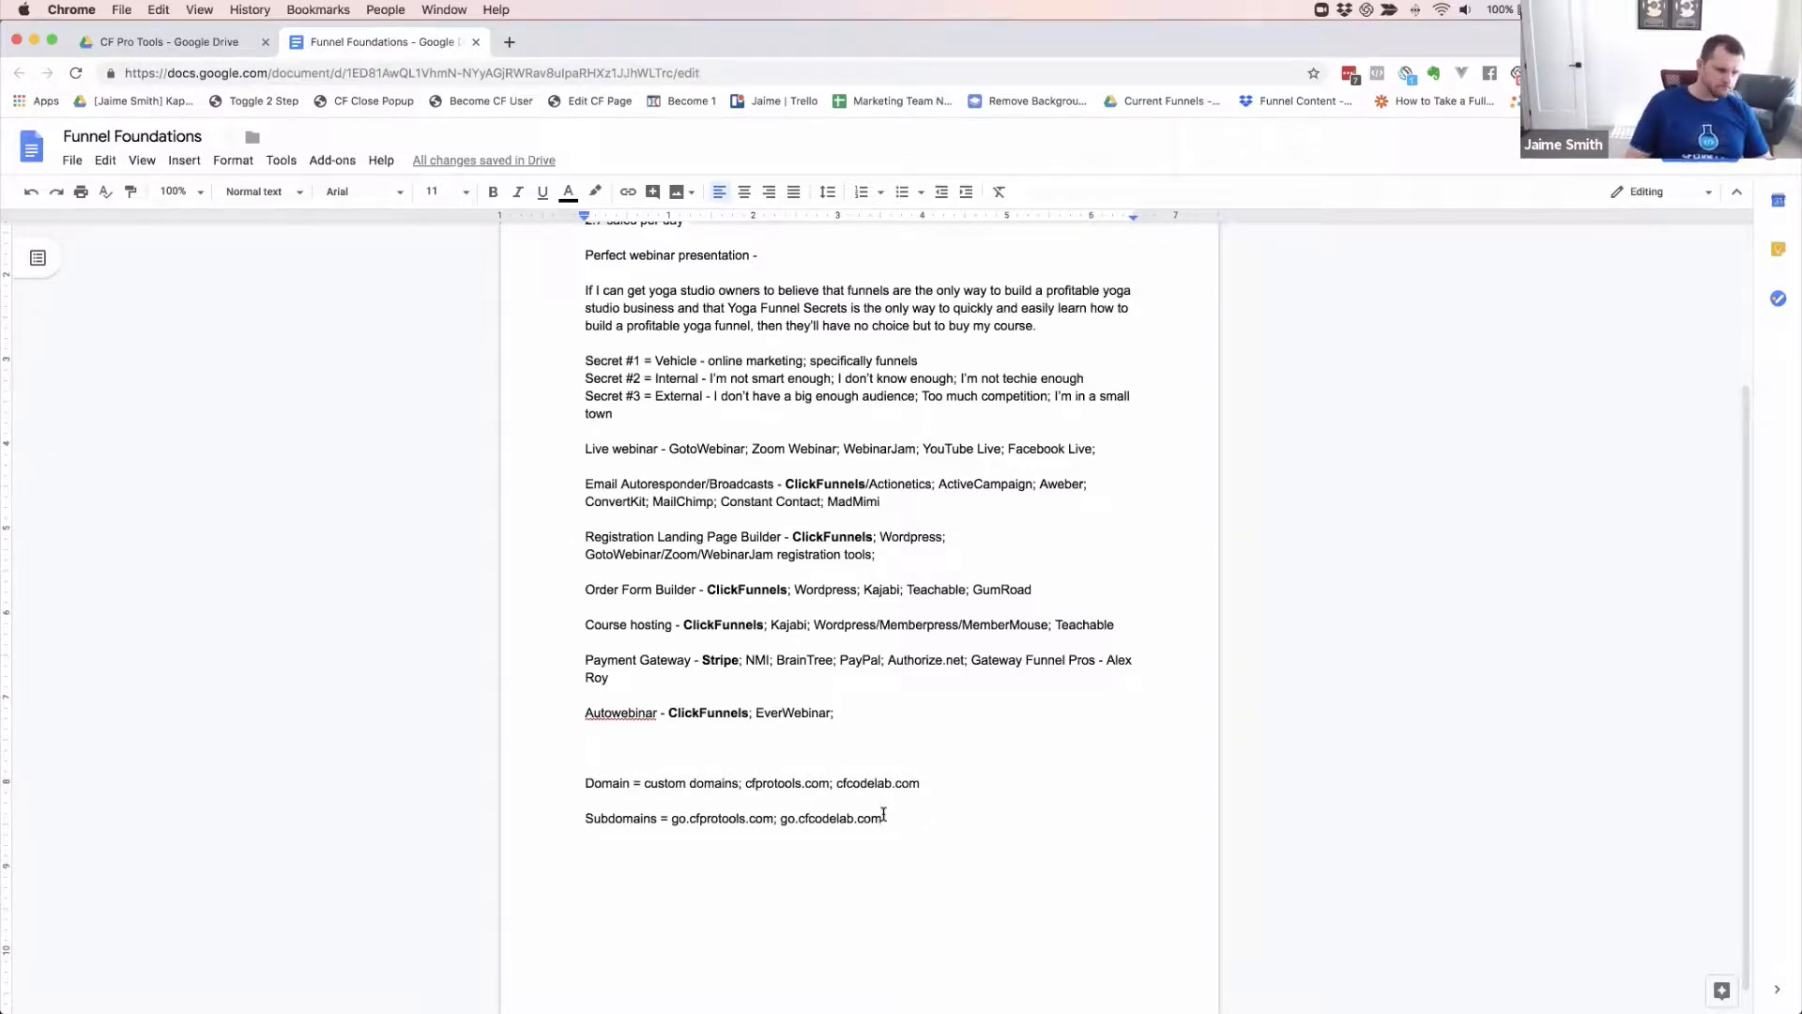
{"action": "key", "text": "Return"}
{"action": "key", "text": "Return"}
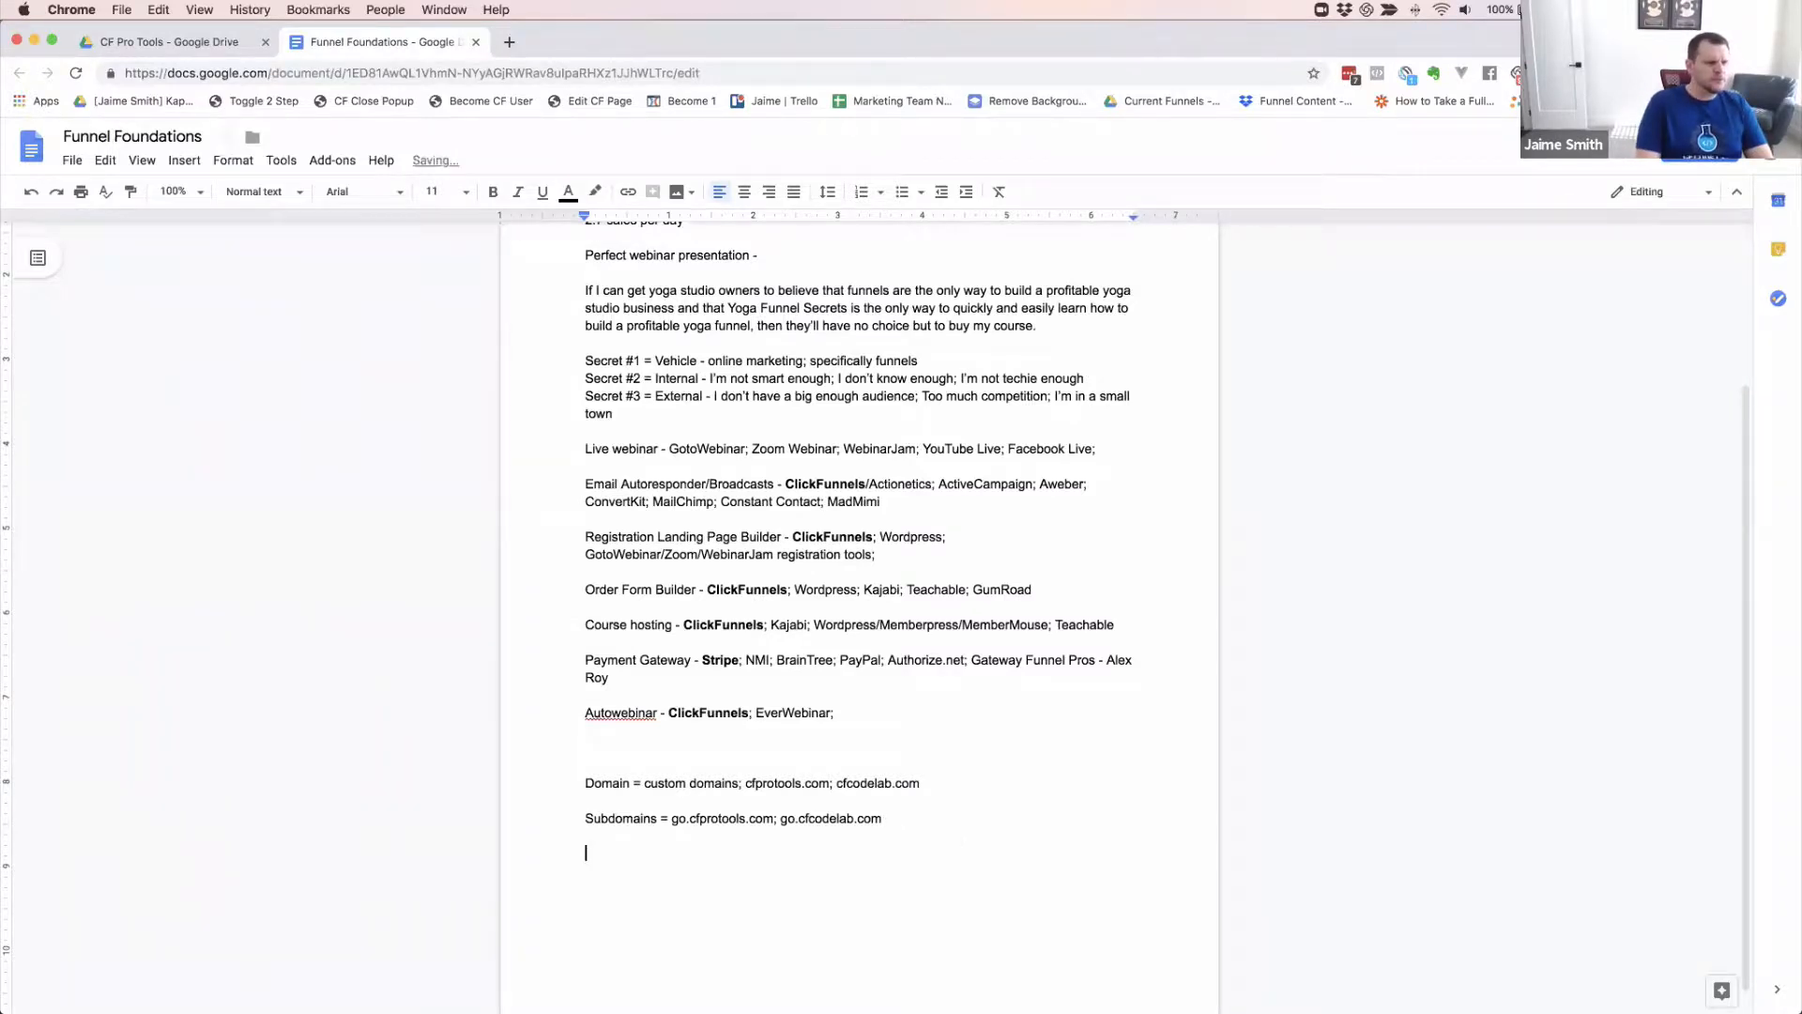
{"action": "type", "text": "Email "}
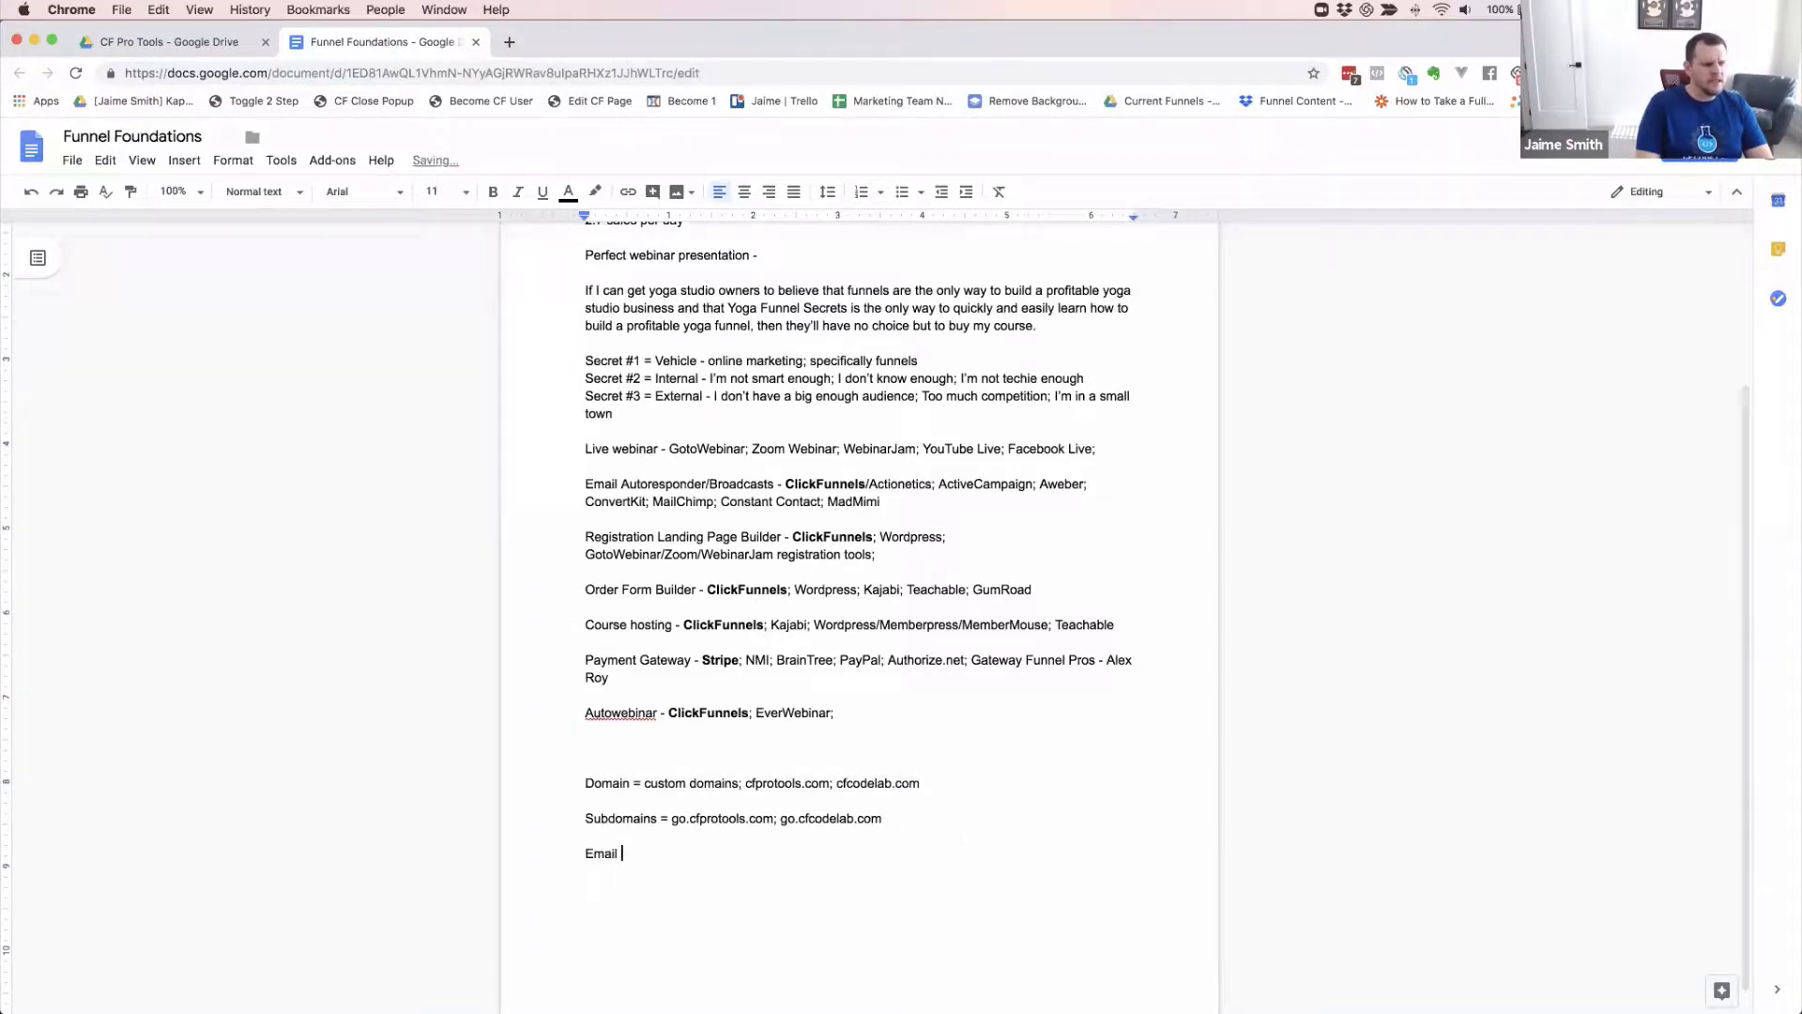
{"action": "type", "text": "setup ="}
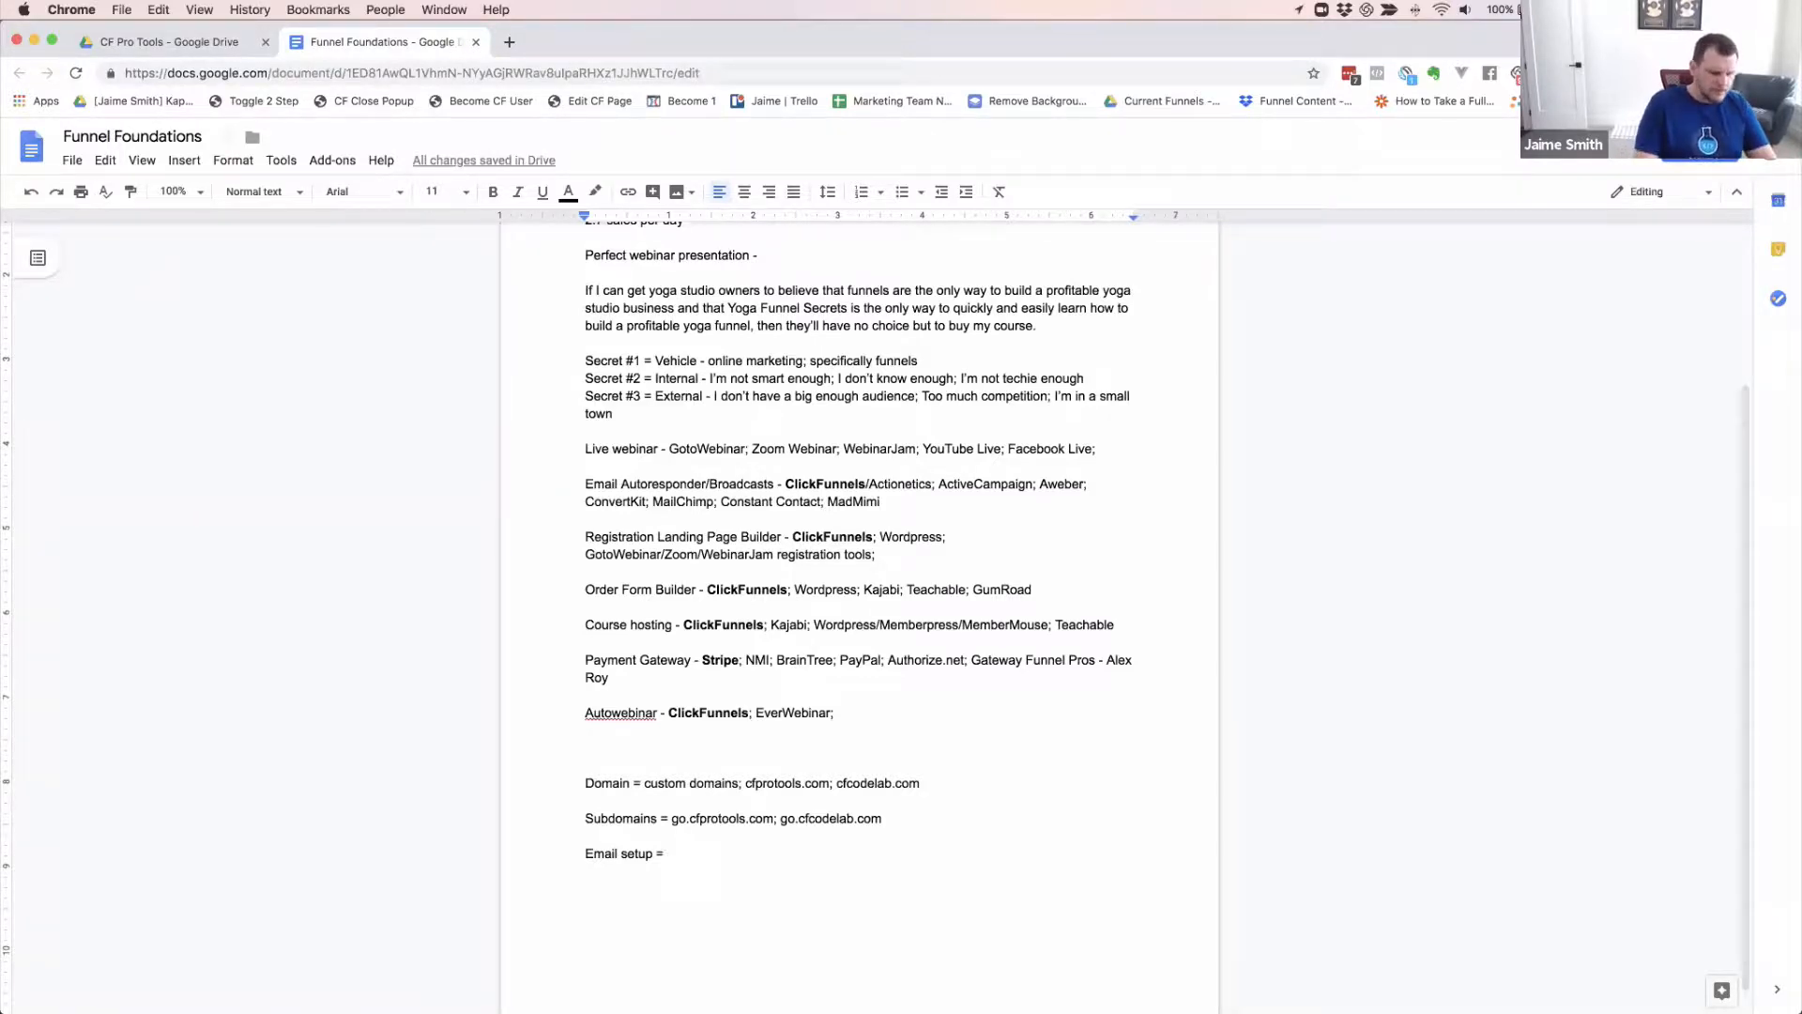
Step: Complete the line as 'Email setup = SMTP; Simple Mail Transfer Protocol' and start a new line
{"action": "type", "text": "SMTP;"}
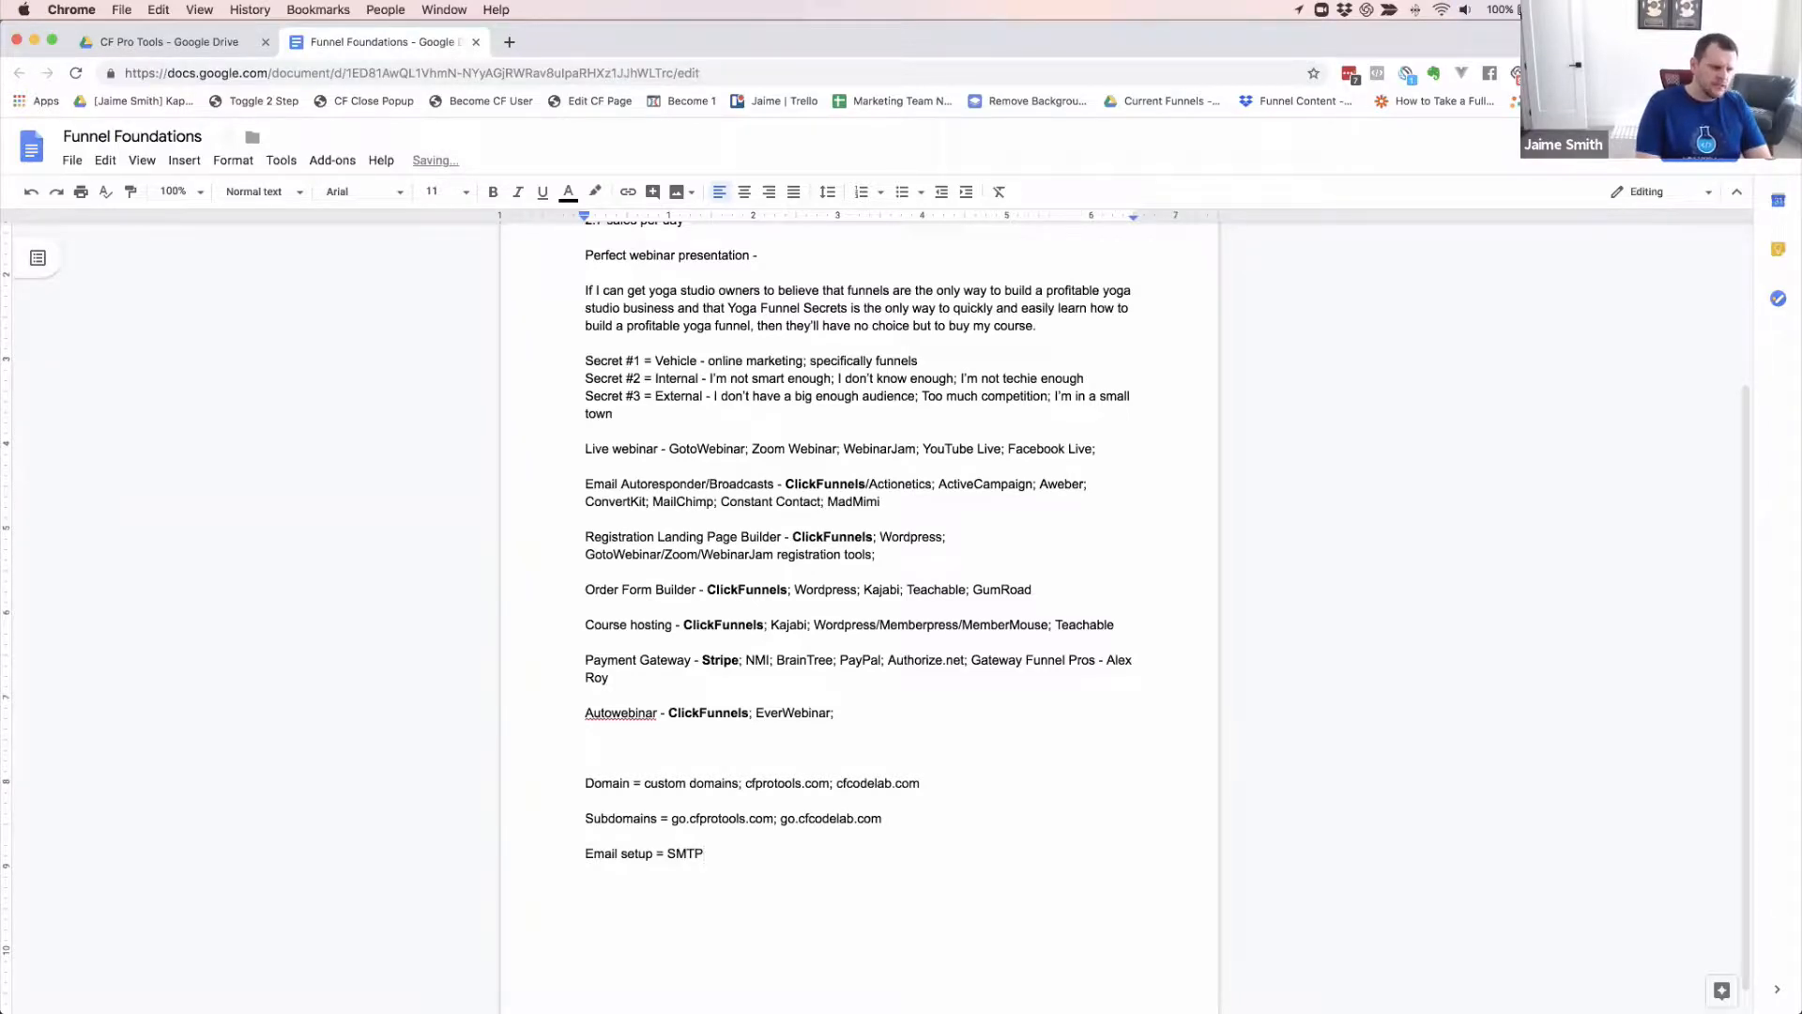
{"action": "key", "text": "BackSpace"}
{"action": "type", "text": "; Sim"}
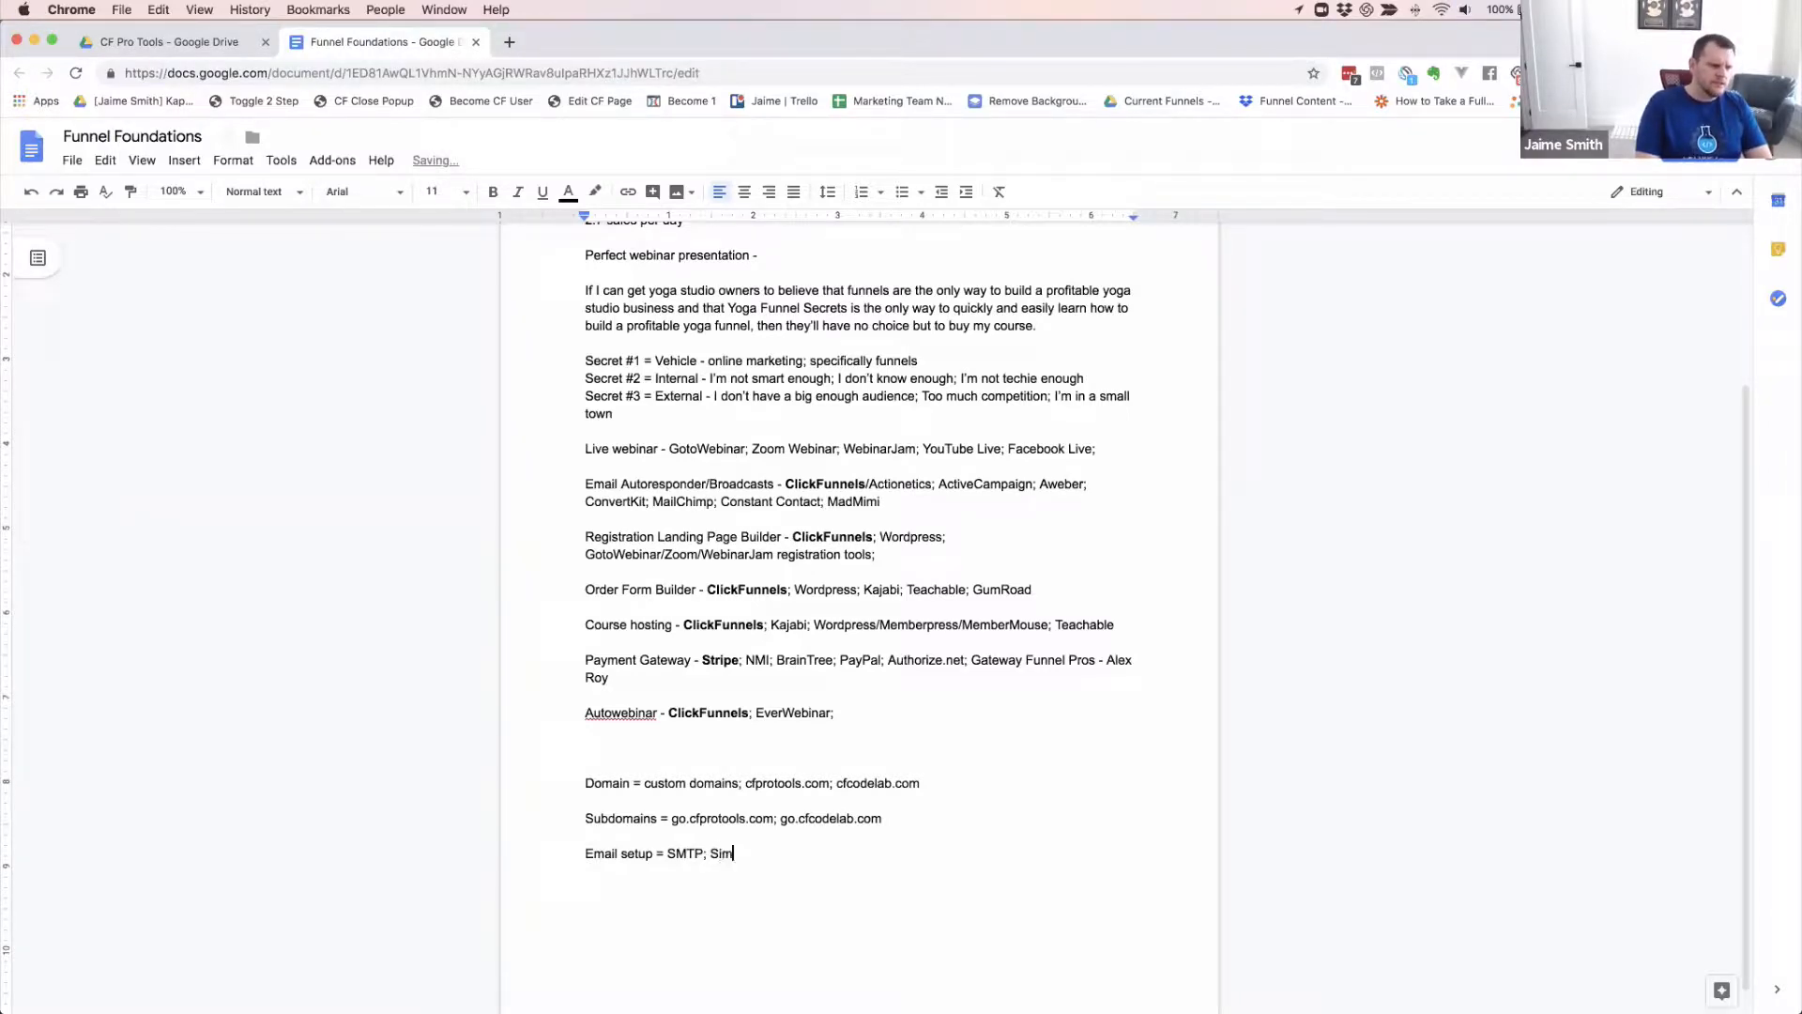
{"action": "type", "text": "ple Mail T"}
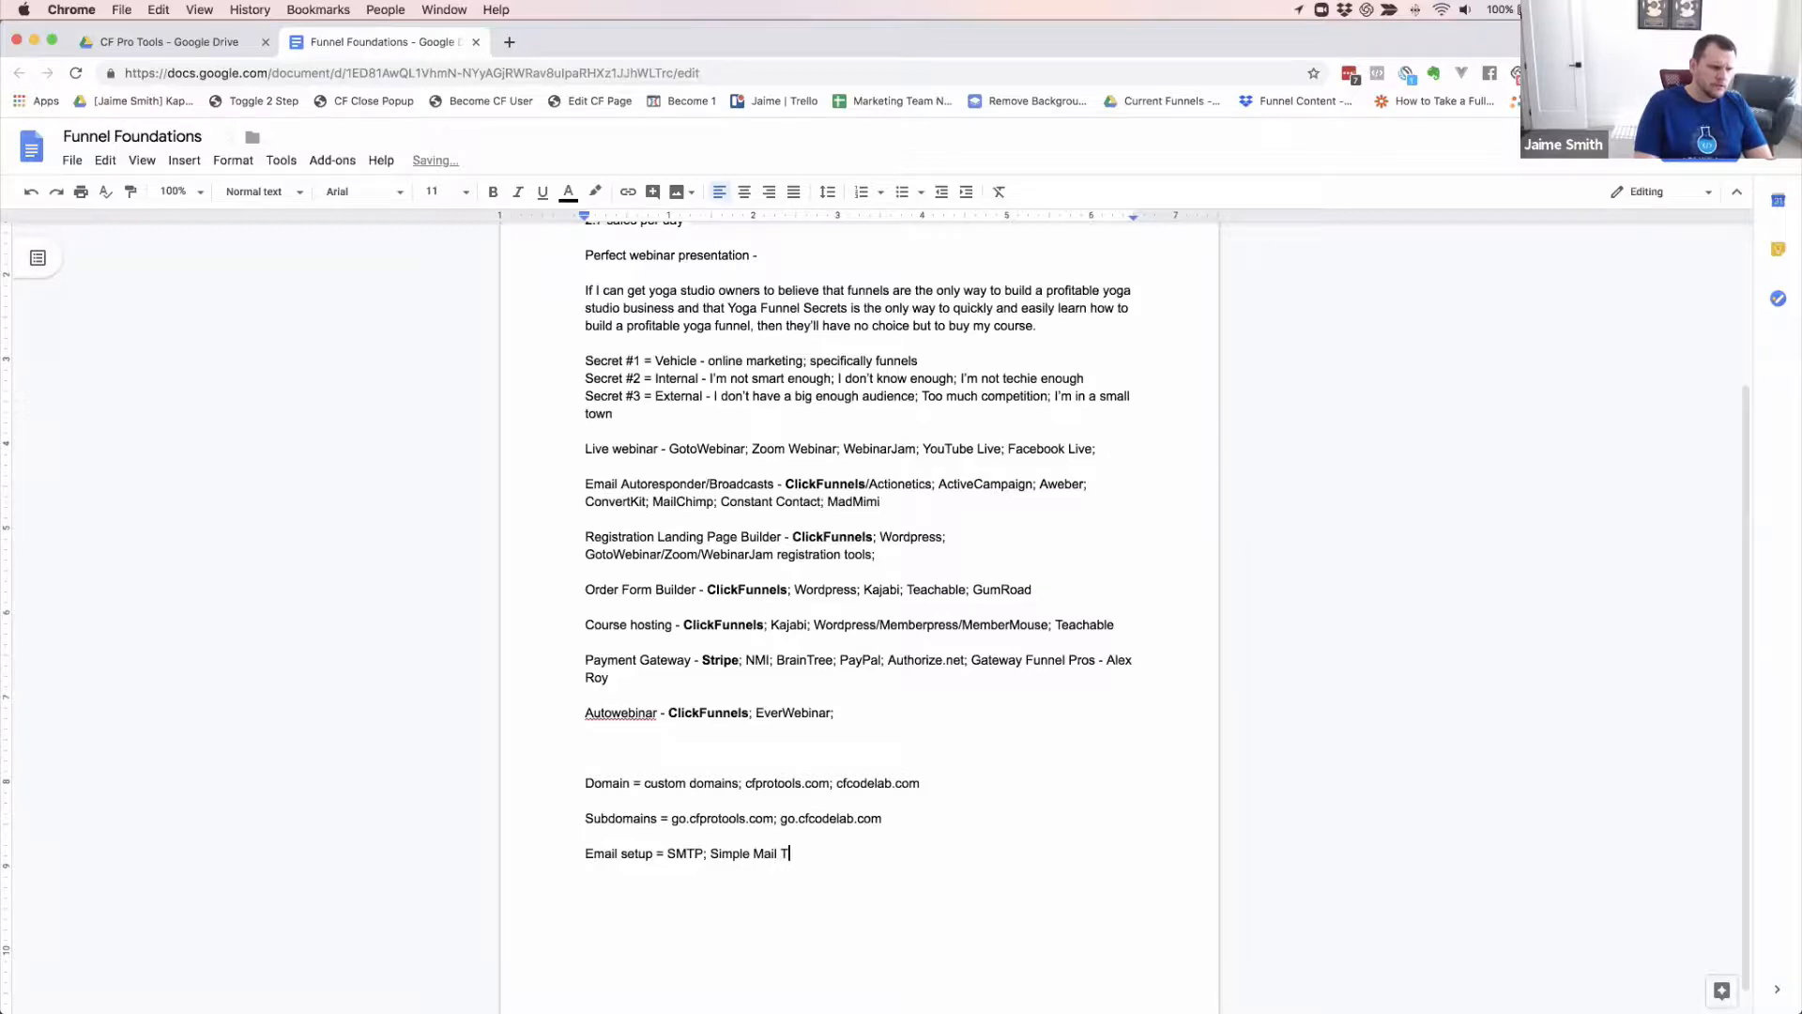
{"action": "type", "text": "ransfer Protocol"}
{"action": "key", "text": "Return"}
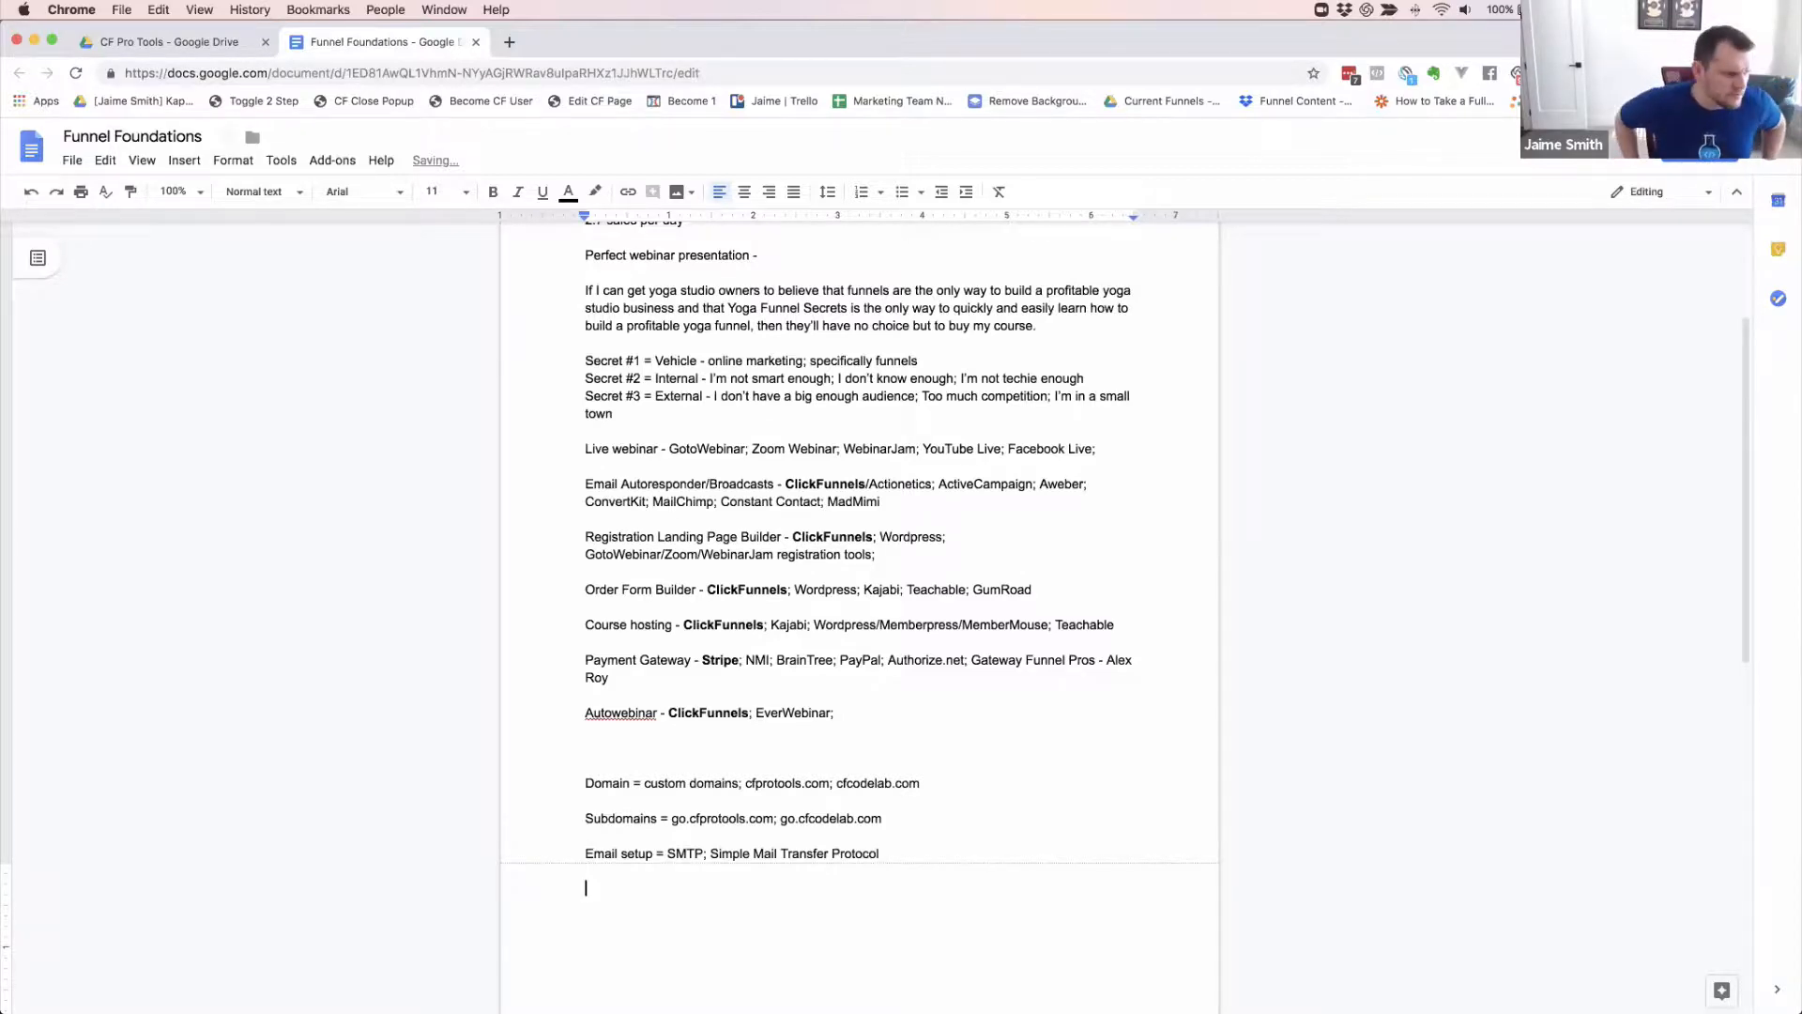
Step: Zoom the document to 150% and go to the end of the Email setup line
{"action": "left_click", "coordinate": [190, 192]}
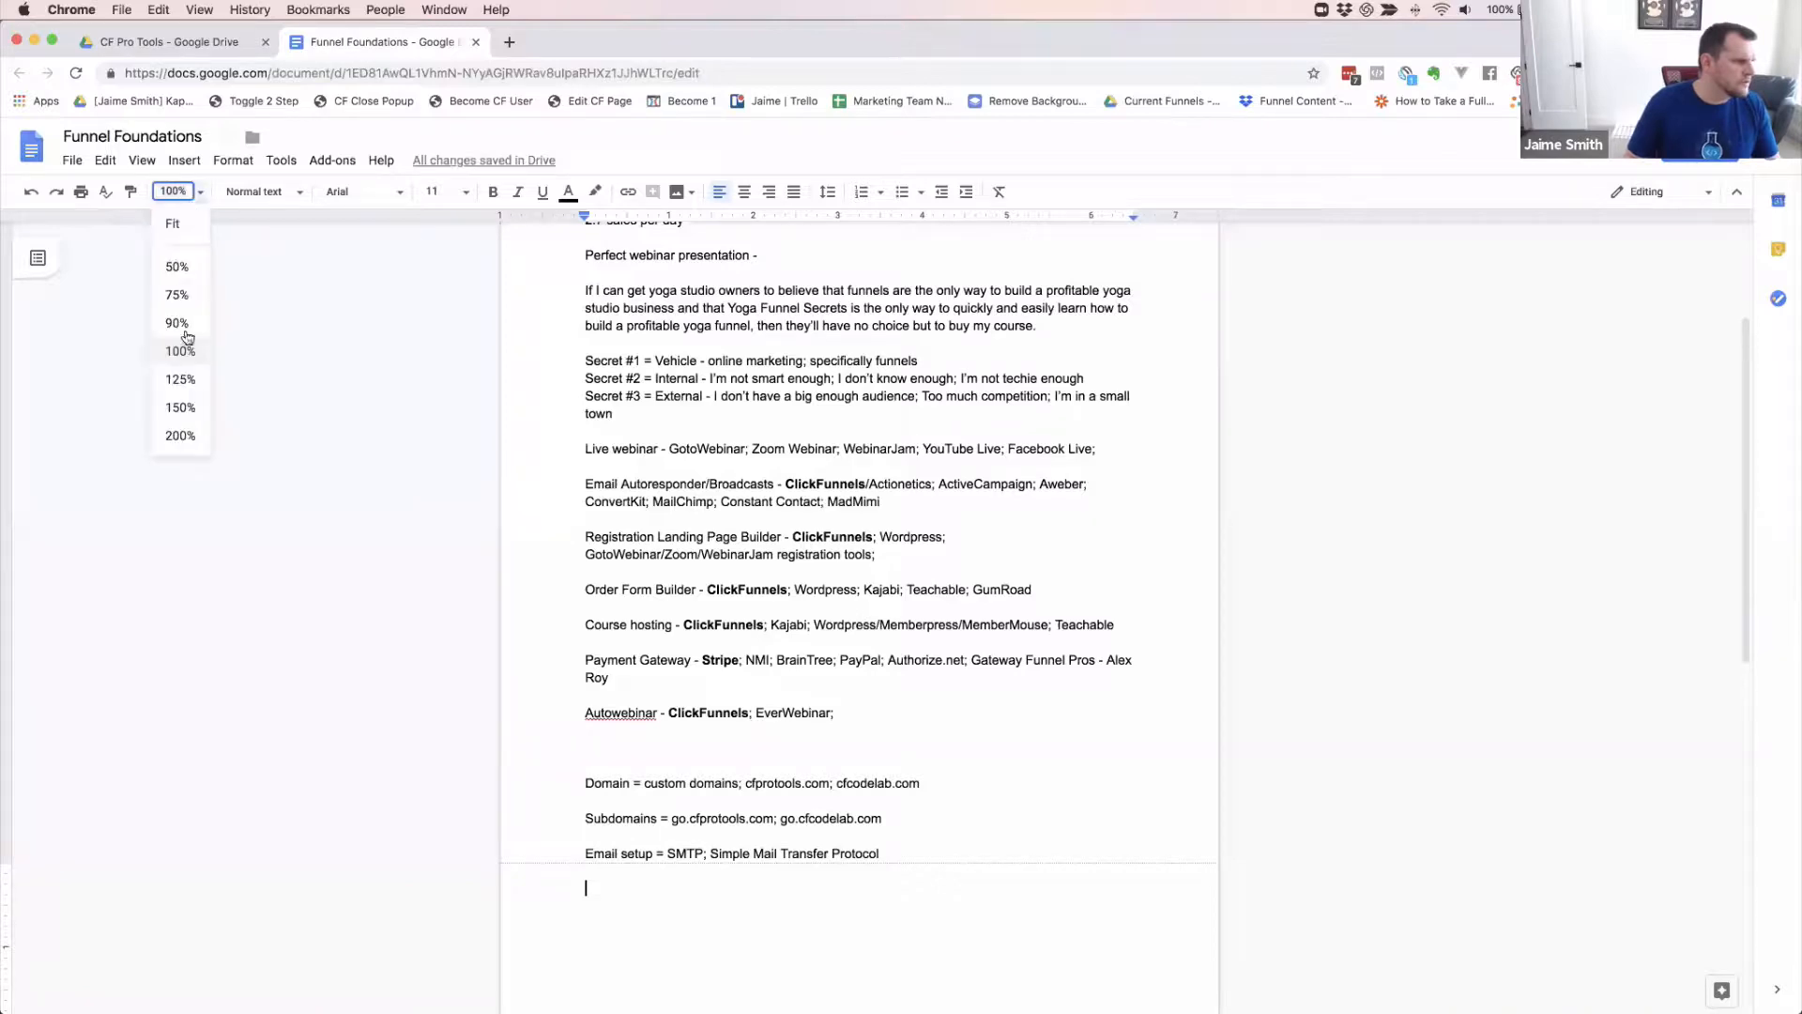
{"action": "left_click", "coordinate": [180, 407]}
{"action": "scroll", "coordinate": [952, 563], "scroll_direction": "down", "scroll_amount": 3}
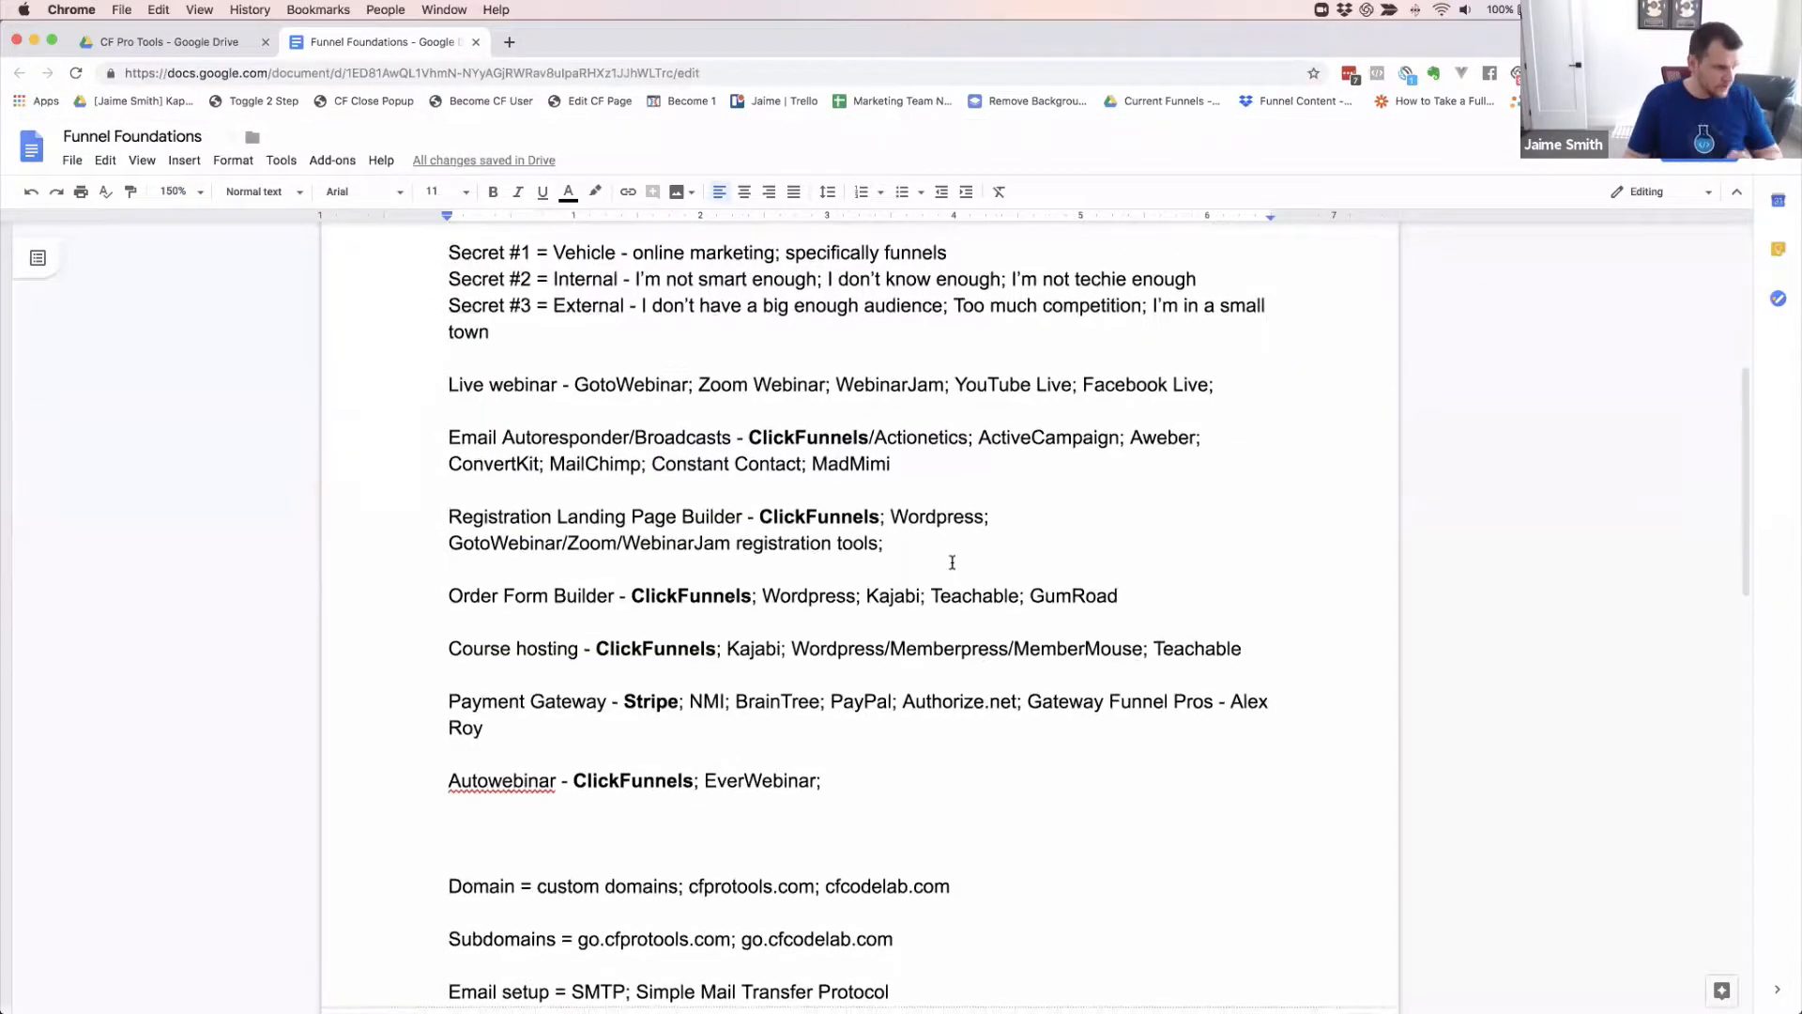
{"action": "scroll", "coordinate": [952, 563], "scroll_direction": "down", "scroll_amount": 4}
{"action": "double_click", "coordinate": [913, 631]}
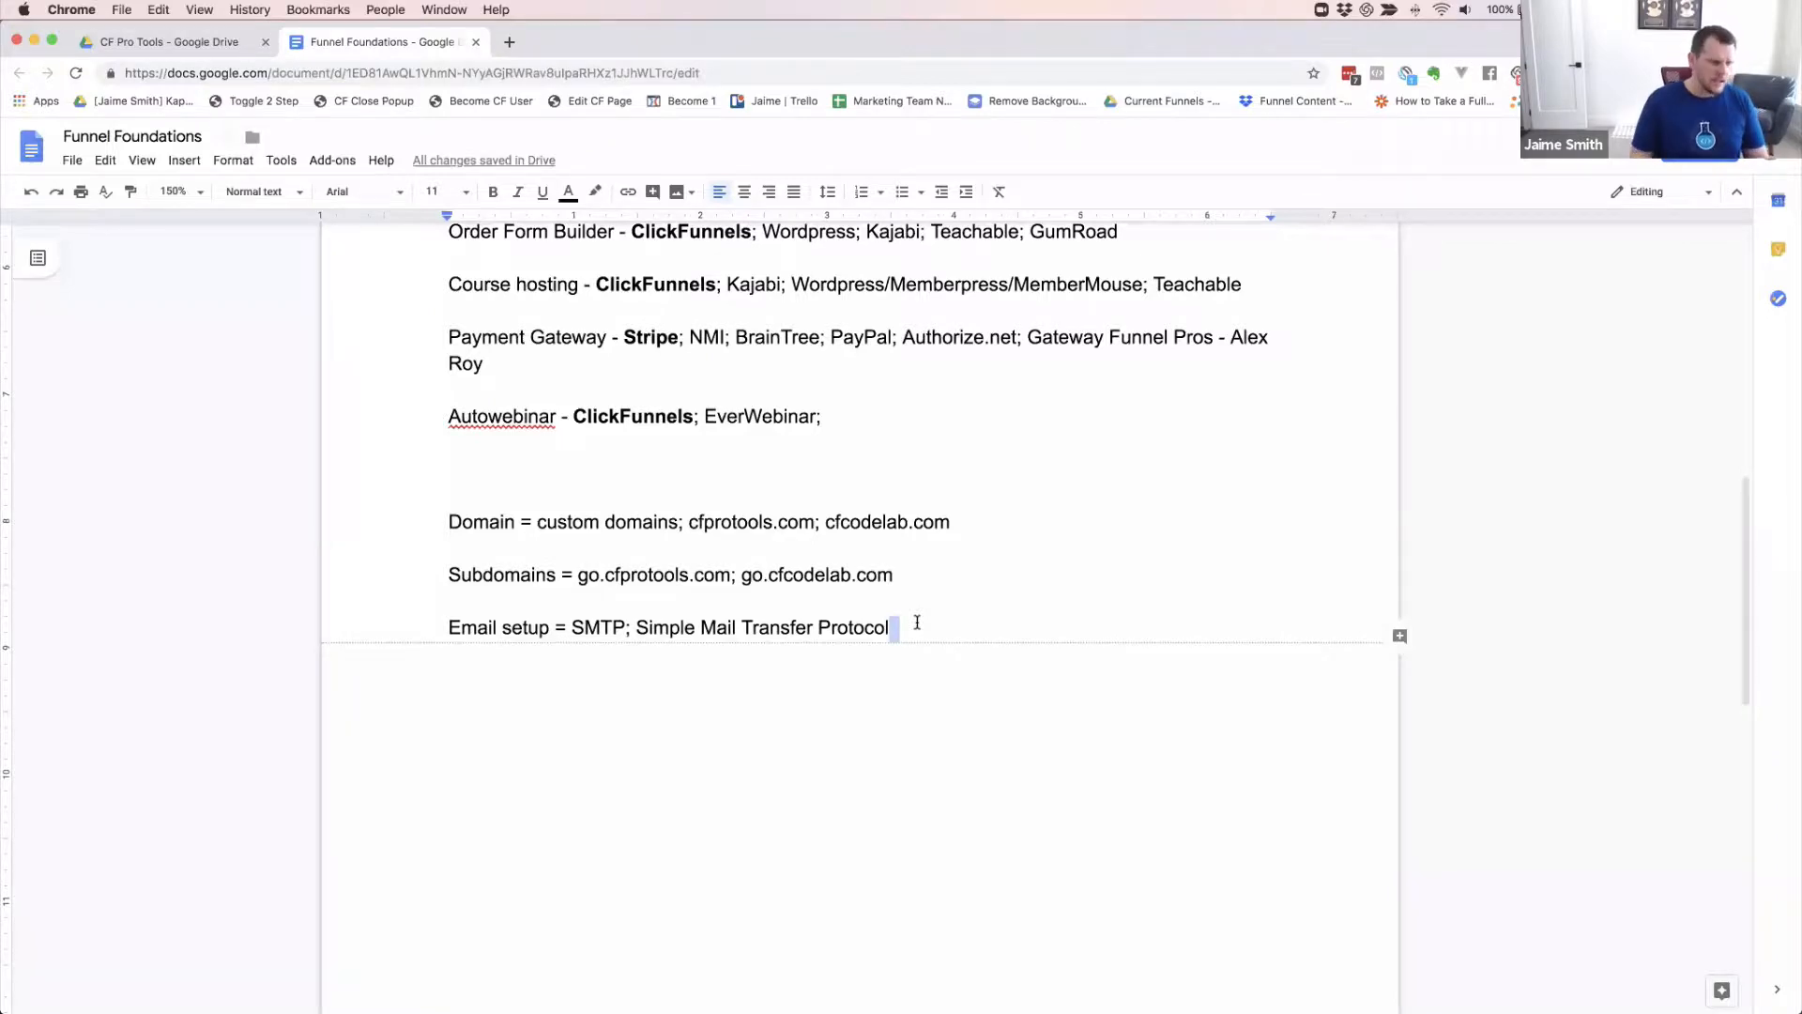
Step: Append '; used with SendGrid; Mandrill; MailGun;' to the Email setup line
{"action": "key", "text": "Return"}
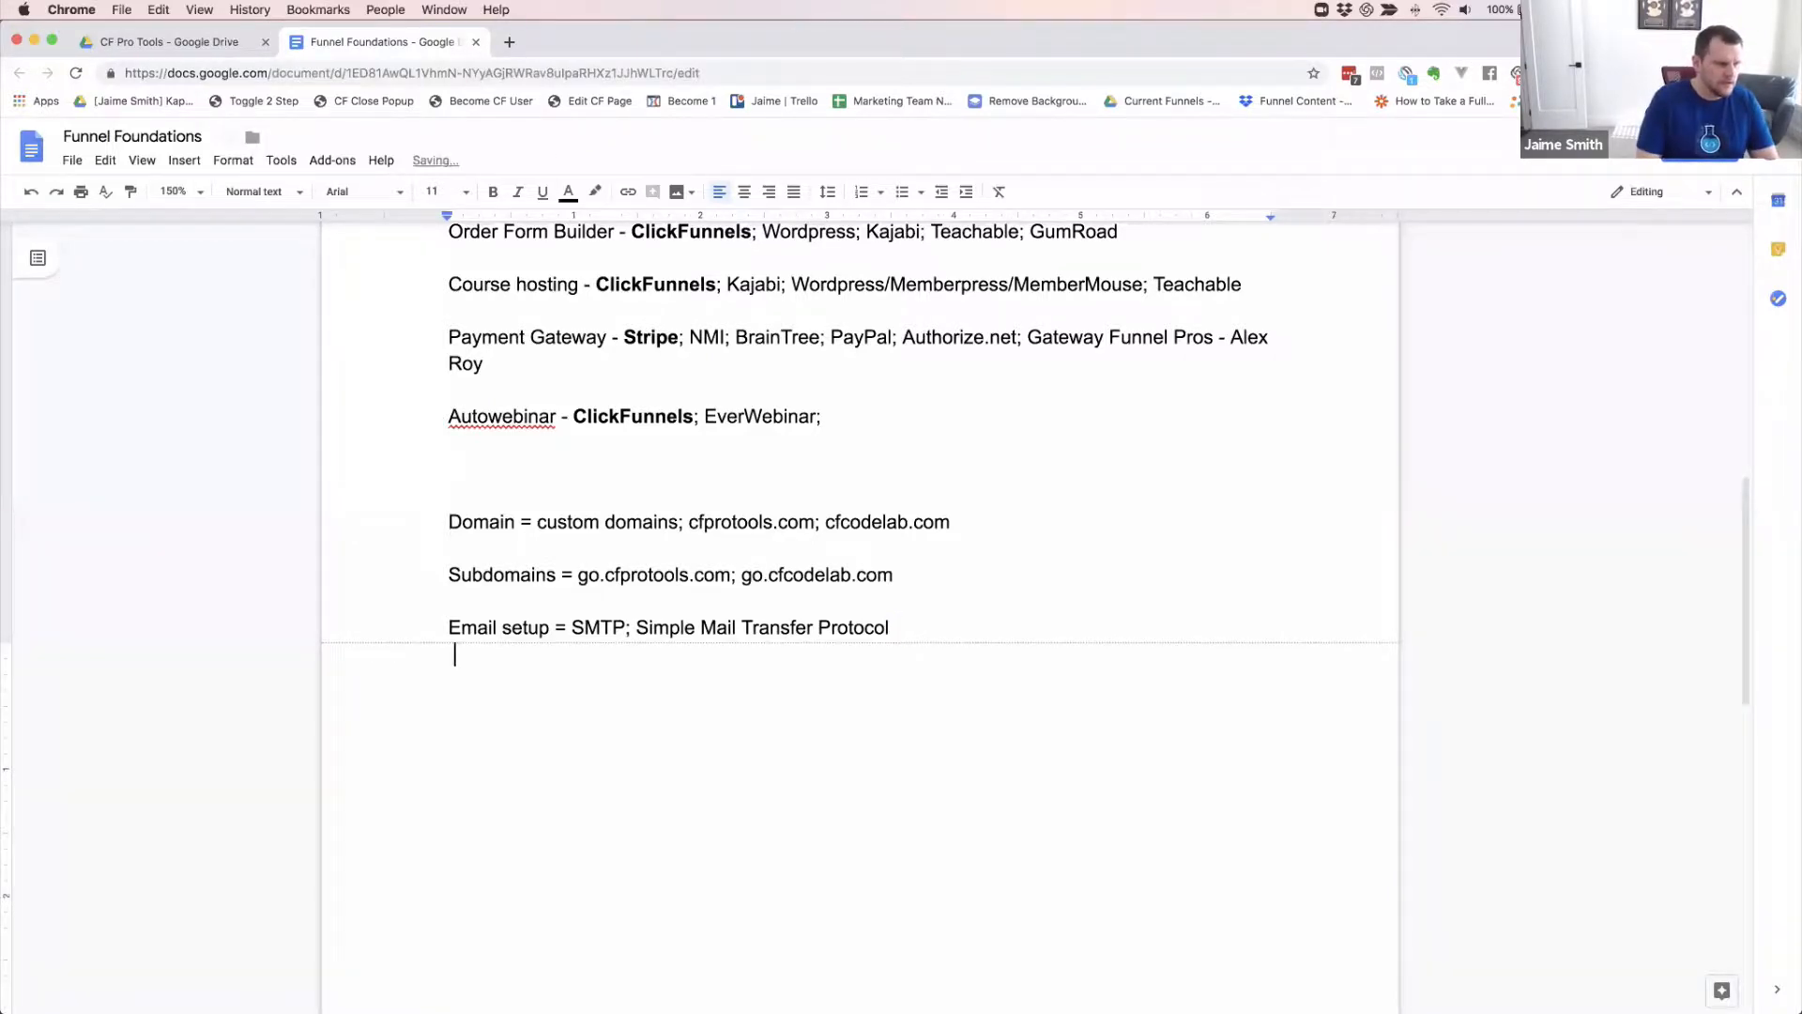
{"action": "key", "text": "BackSpace"}
{"action": "type", "text": "; u"}
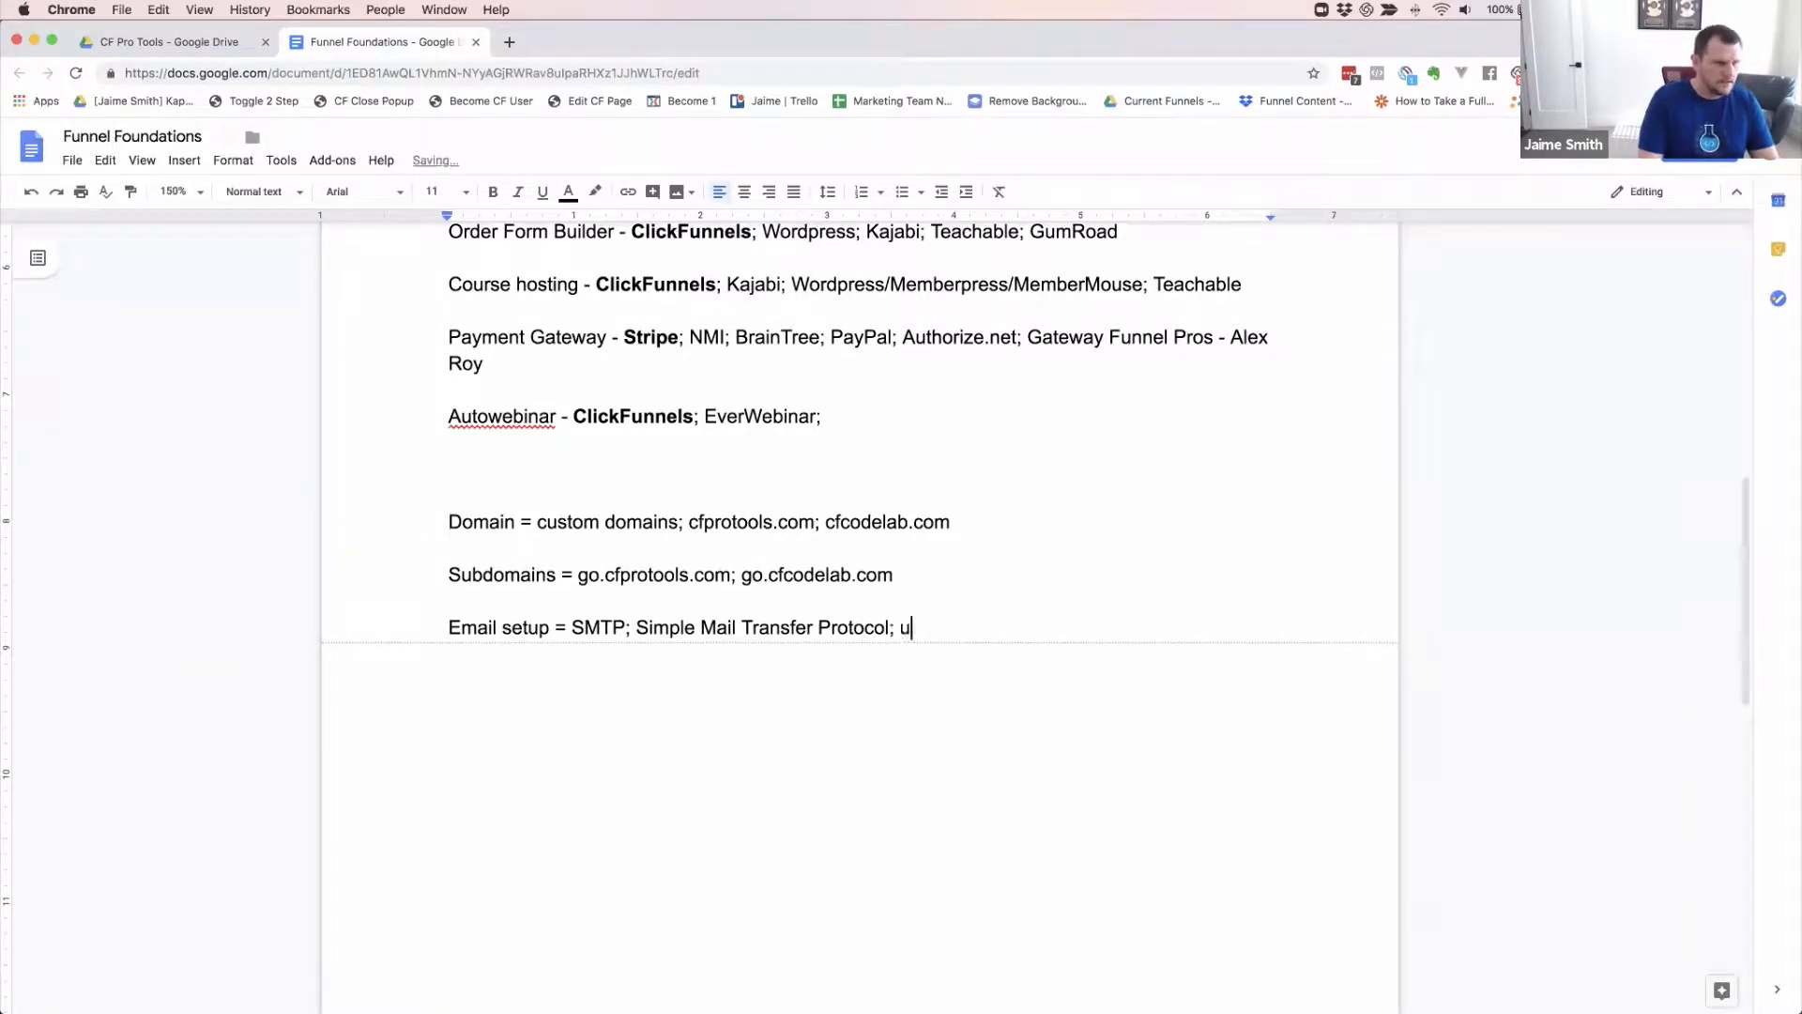
{"action": "type", "text": "sed wi"}
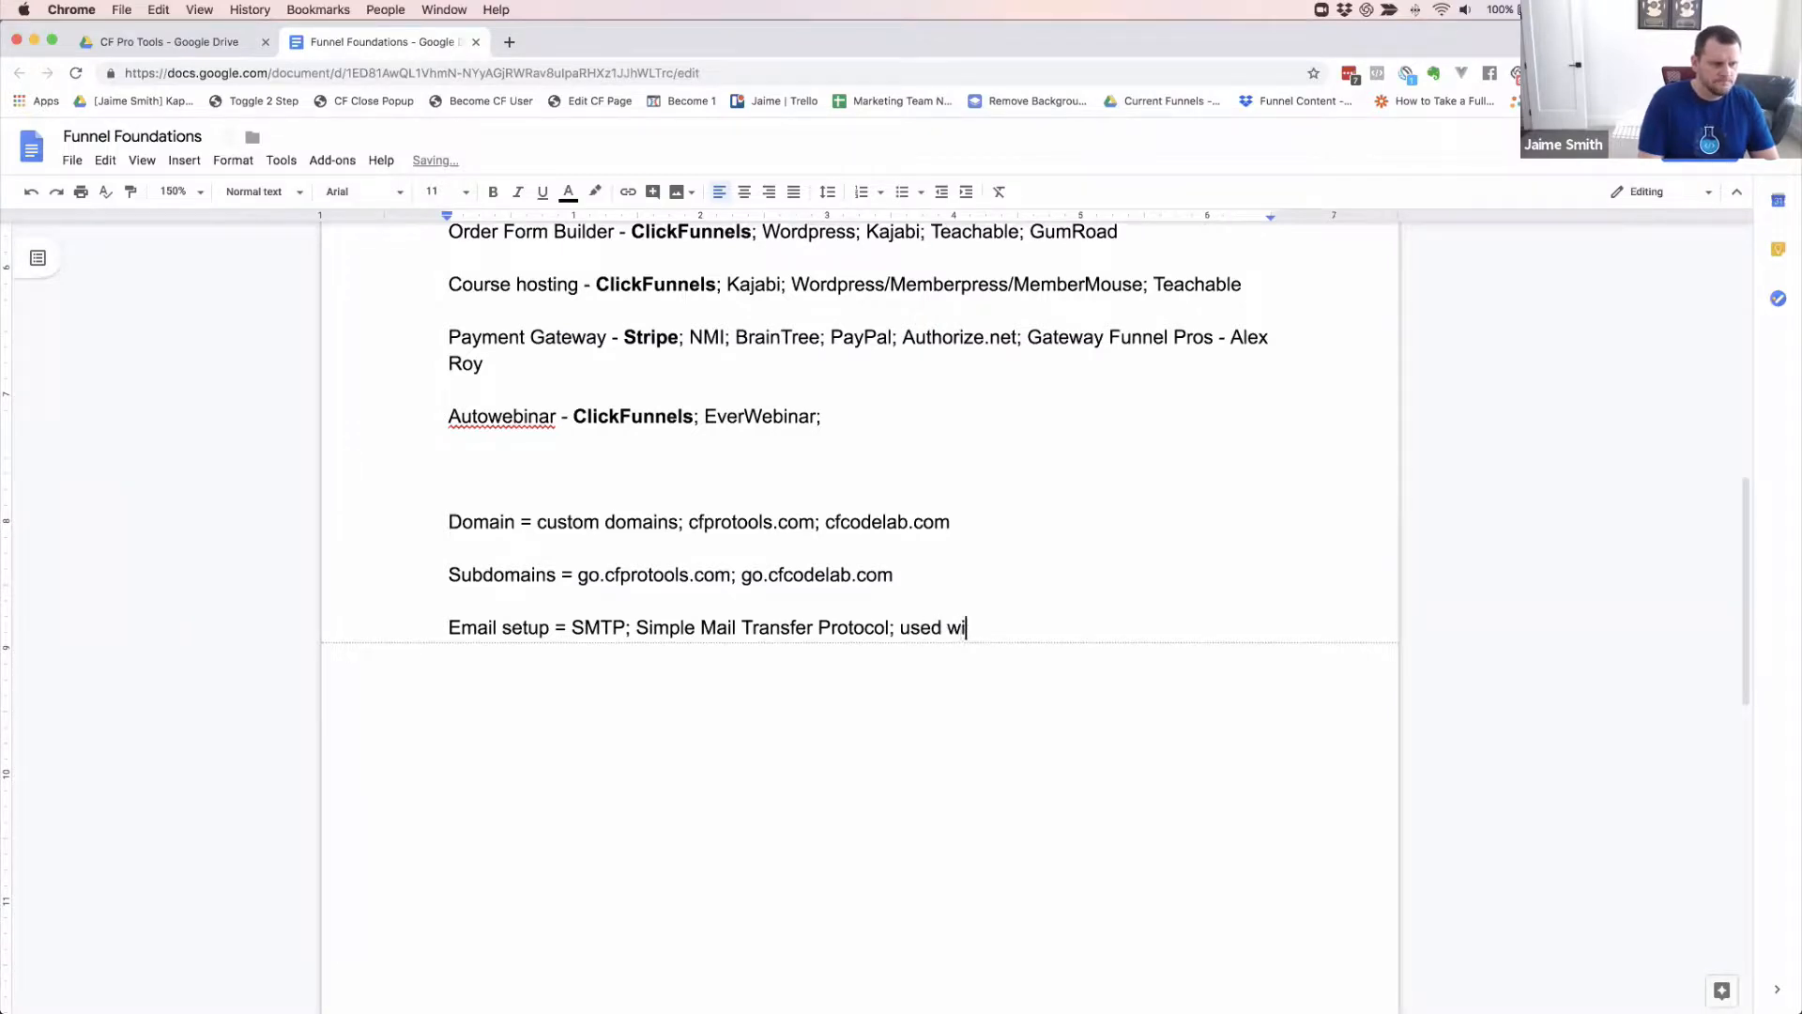
{"action": "type", "text": "th SendGrid"}
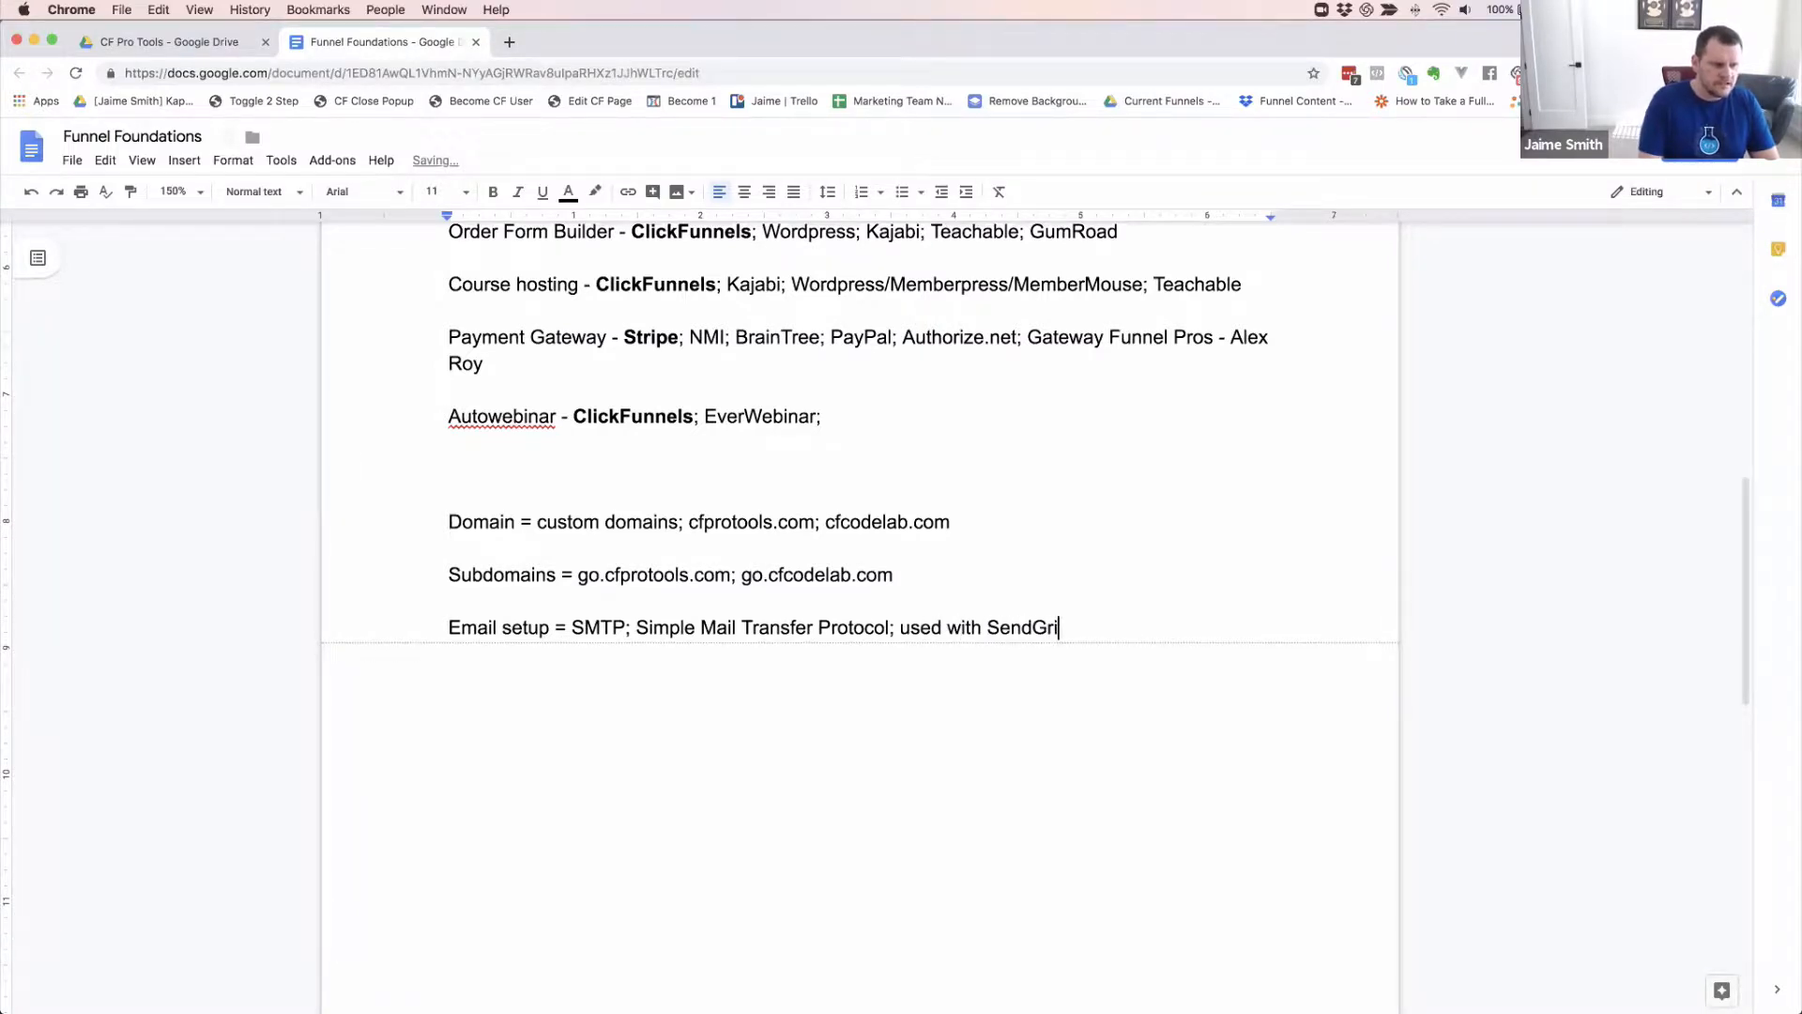
{"action": "type", "text": "Mandrill;"}
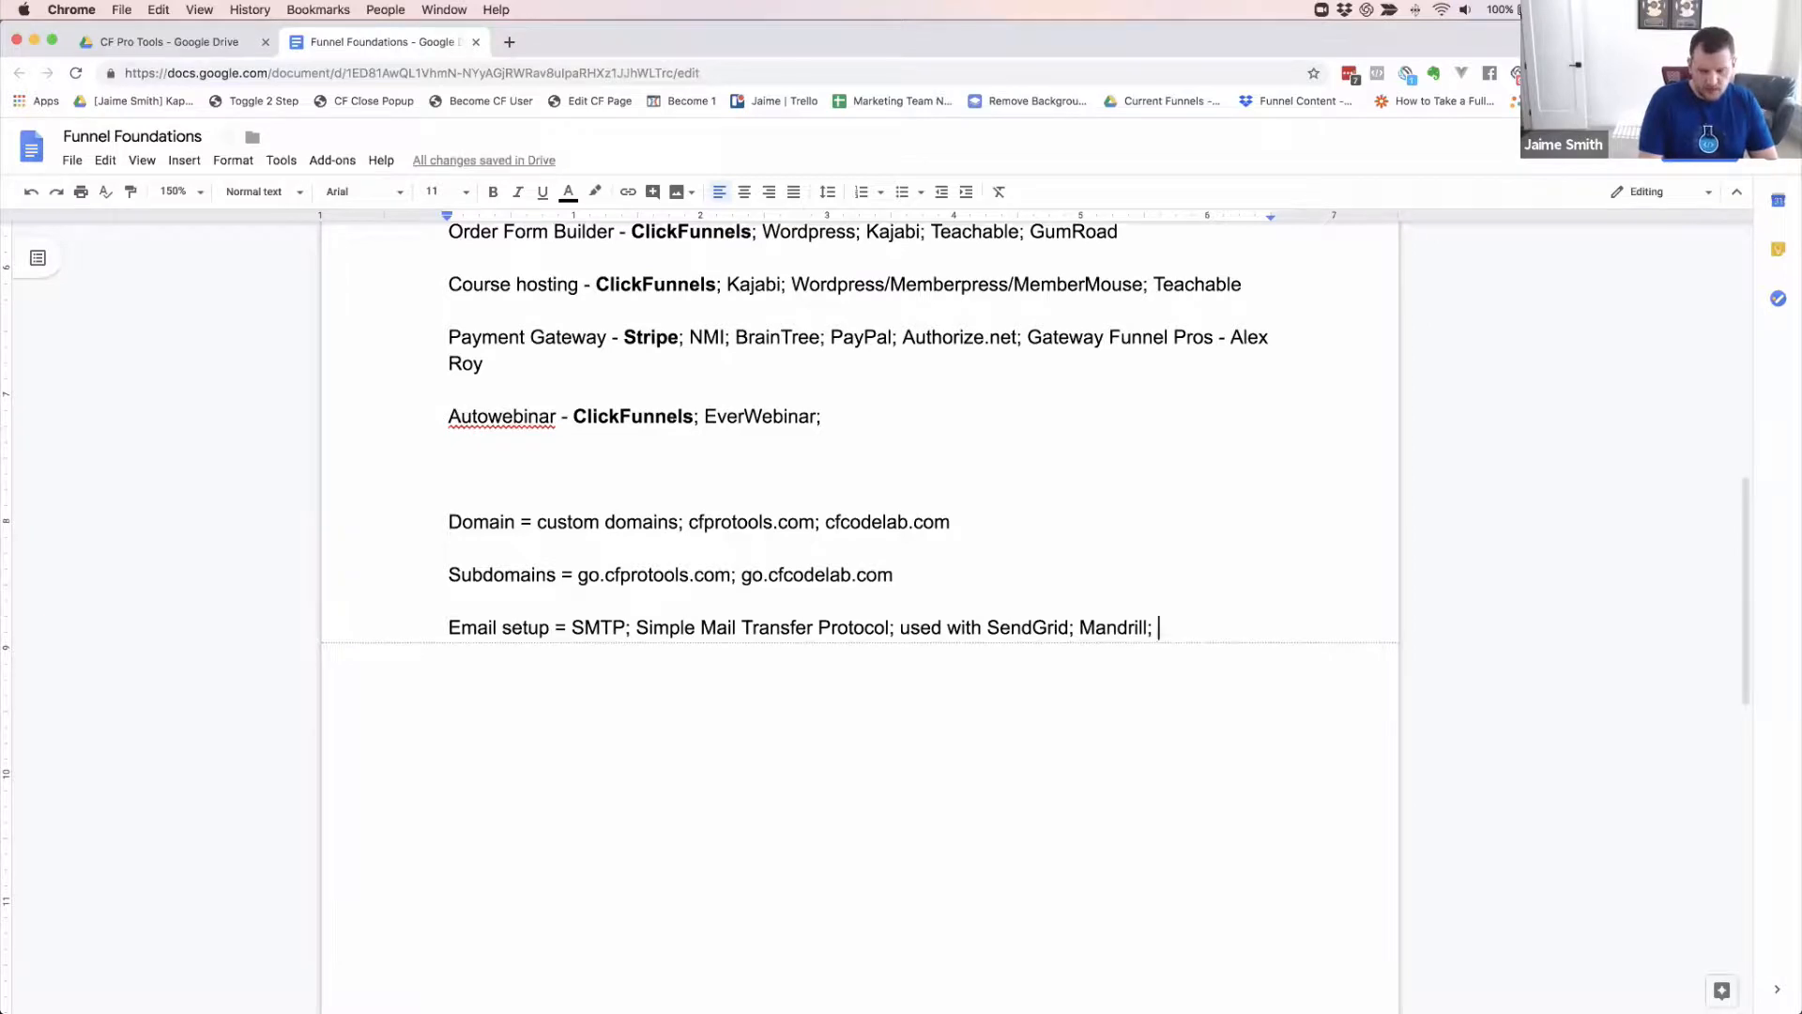
{"action": "type", "text": "MailGun"}
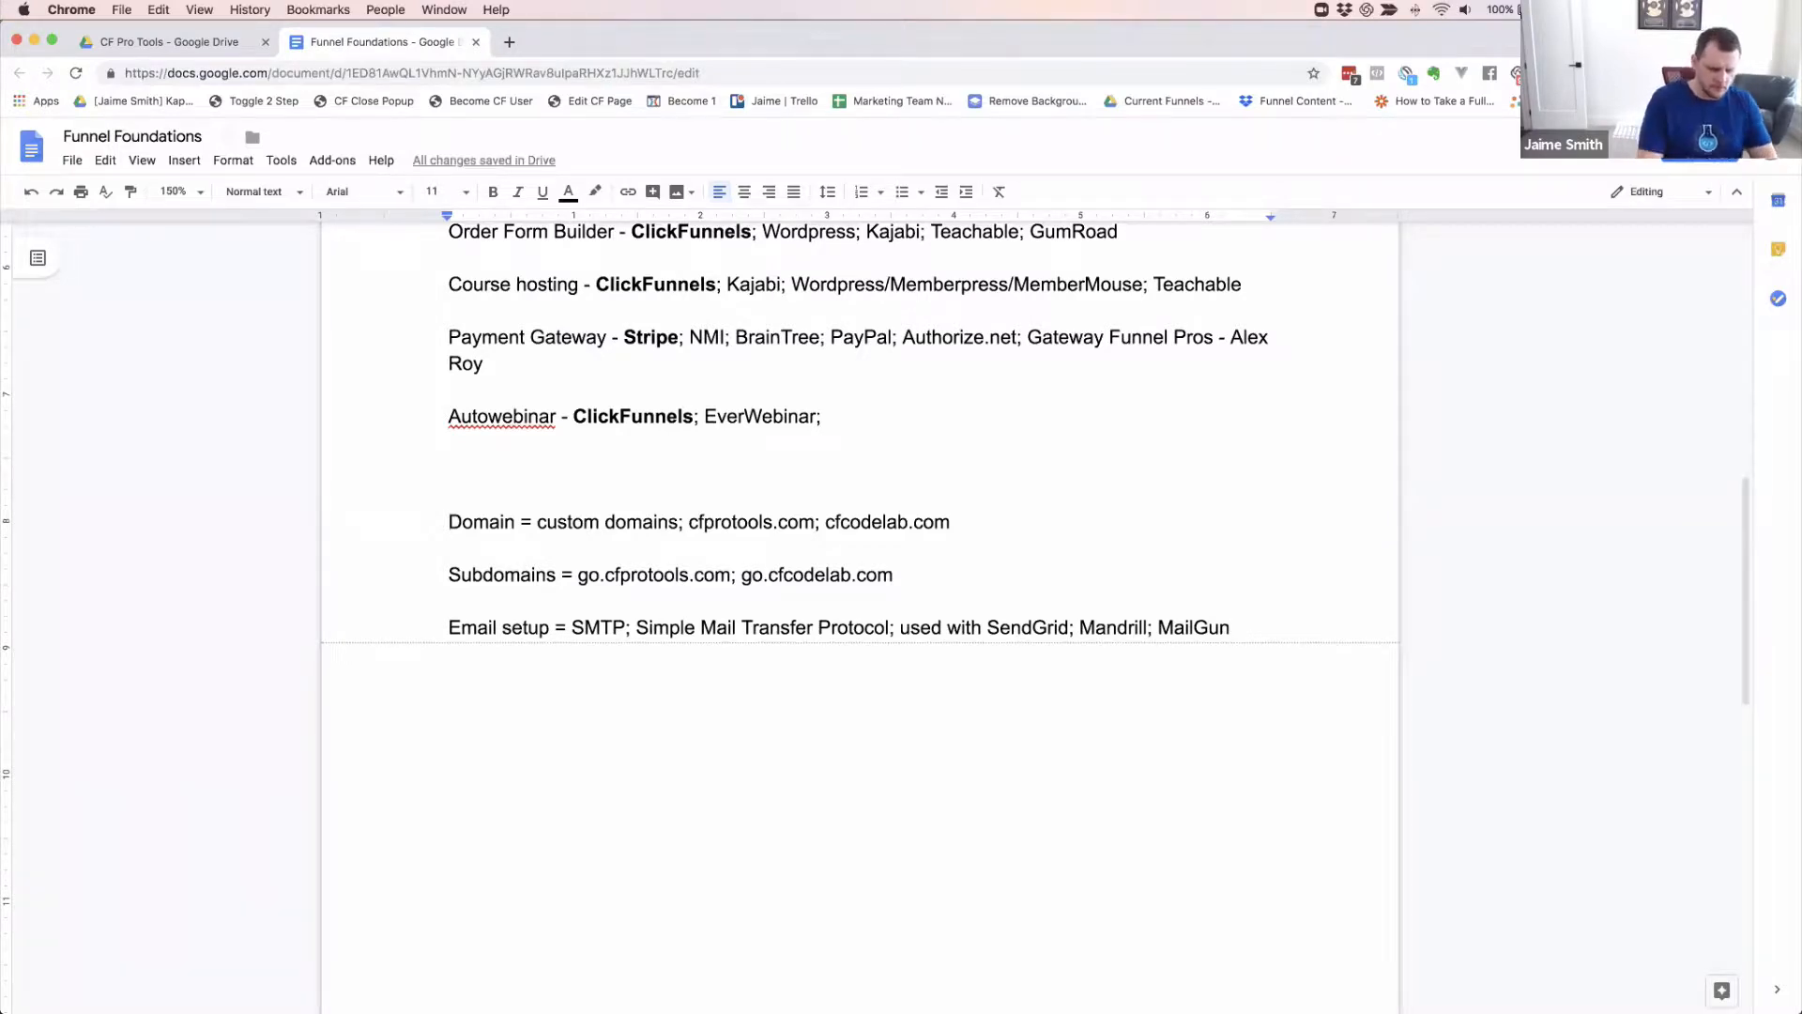
{"action": "type", "text": "; G"}
{"action": "key", "text": "BackSpace"}
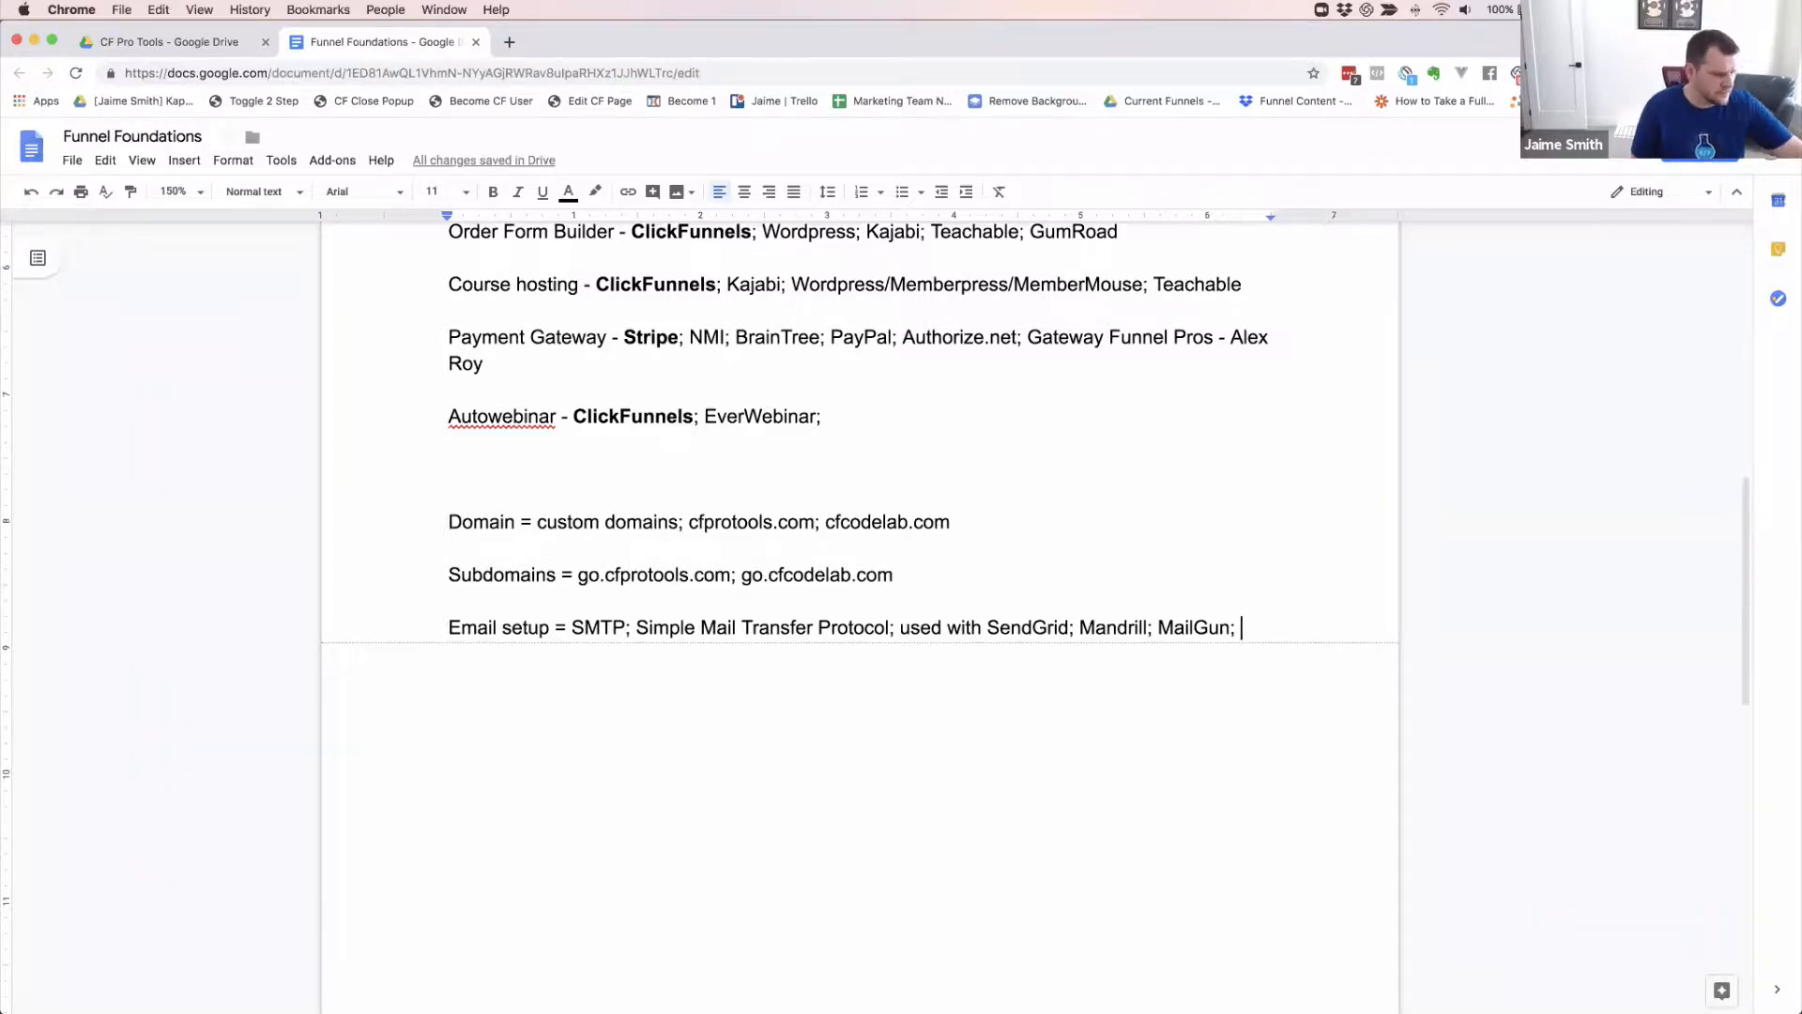
{"action": "key", "text": "Return"}
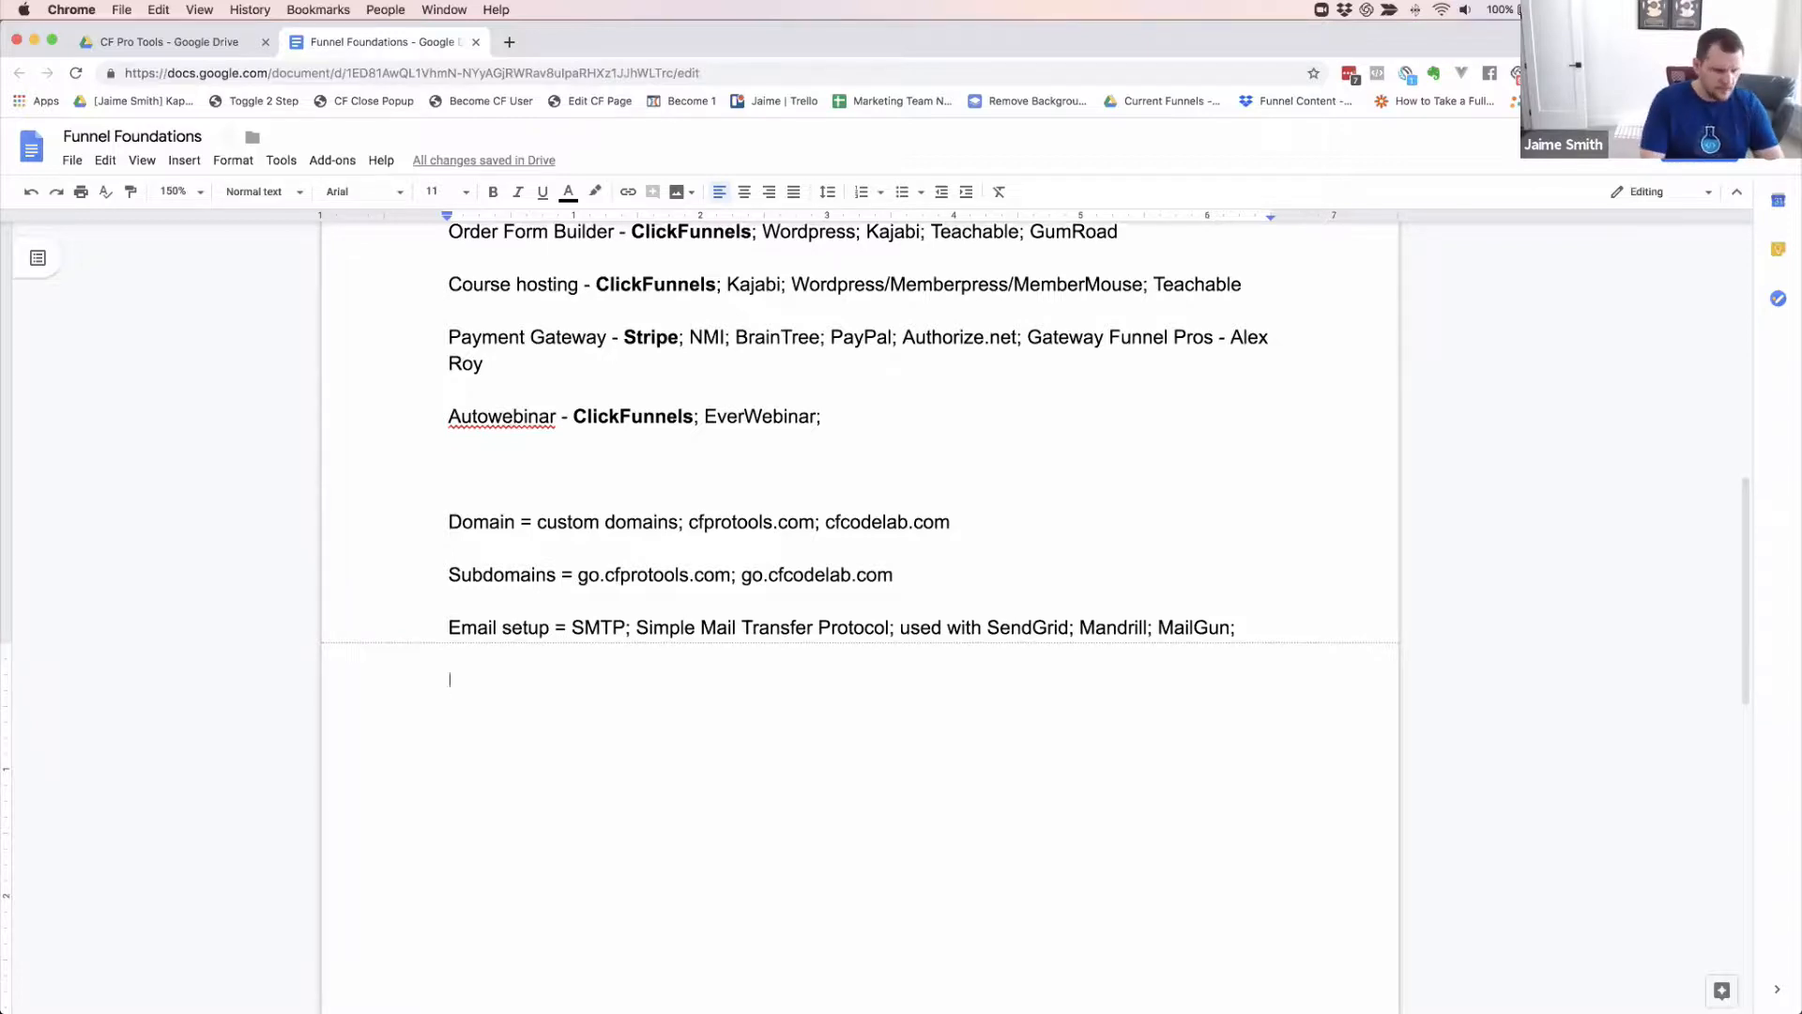
Step: Type 'Payment Gateway' and 'Webinar' on separate lines under the Email setup note
{"action": "type", "text": "Payment Gate"}
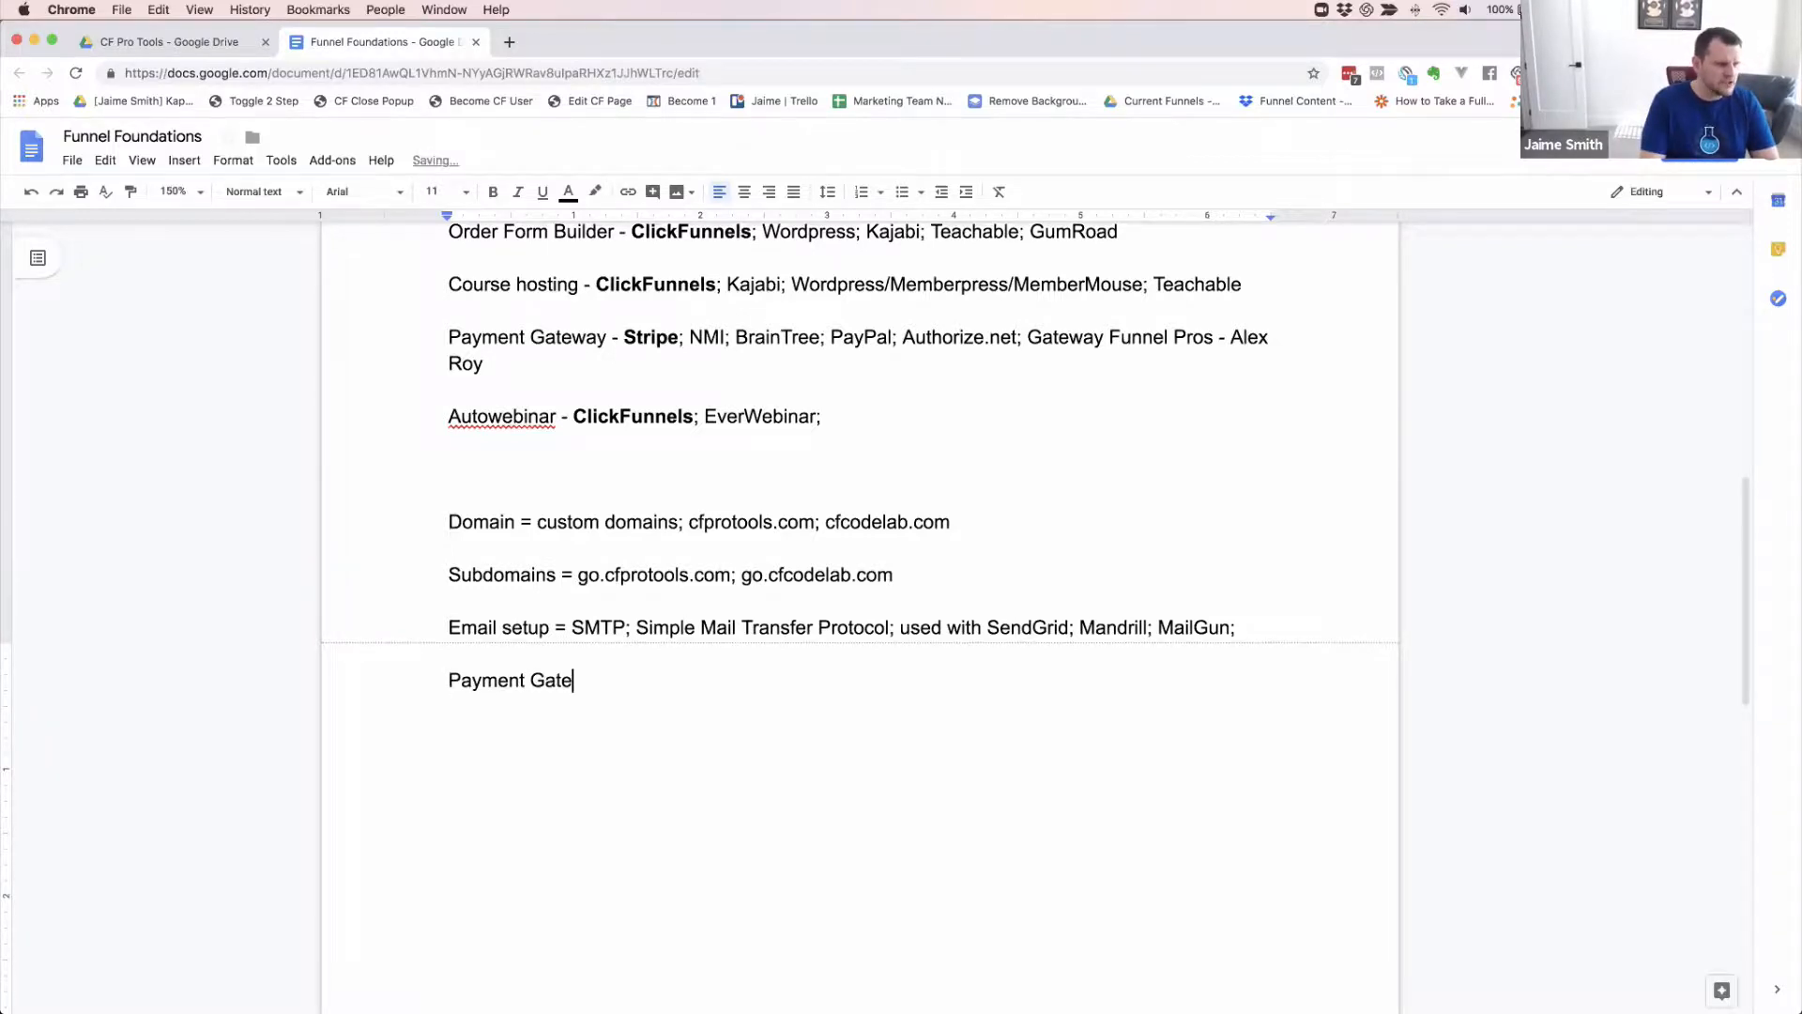
{"action": "type", "text": "way"}
{"action": "key", "text": "Return"}
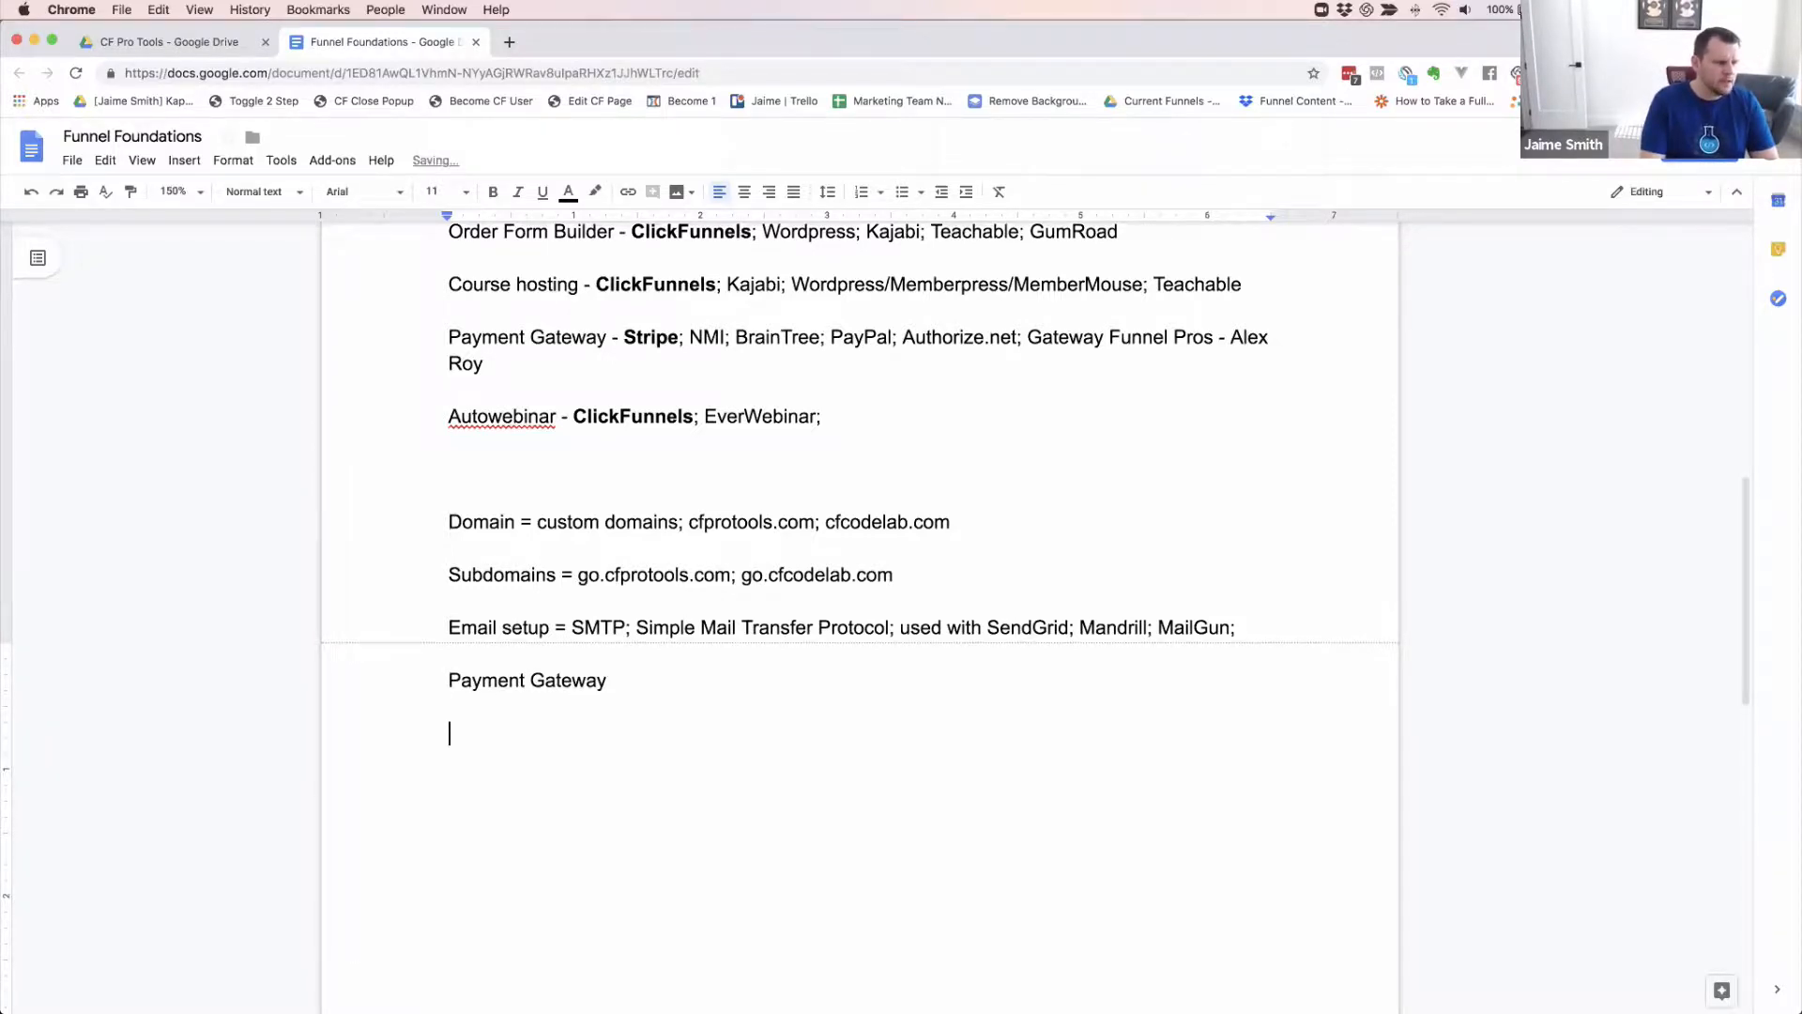
{"action": "type", "text": "WEbinar"}
{"action": "key", "text": "BackSpace"}
{"action": "key", "text": "BackSpace"}
{"action": "key", "text": "BackSpace"}
{"action": "key", "text": "BackSpace"}
{"action": "key", "text": "BackSpace"}
{"action": "key", "text": "BackSpace"}
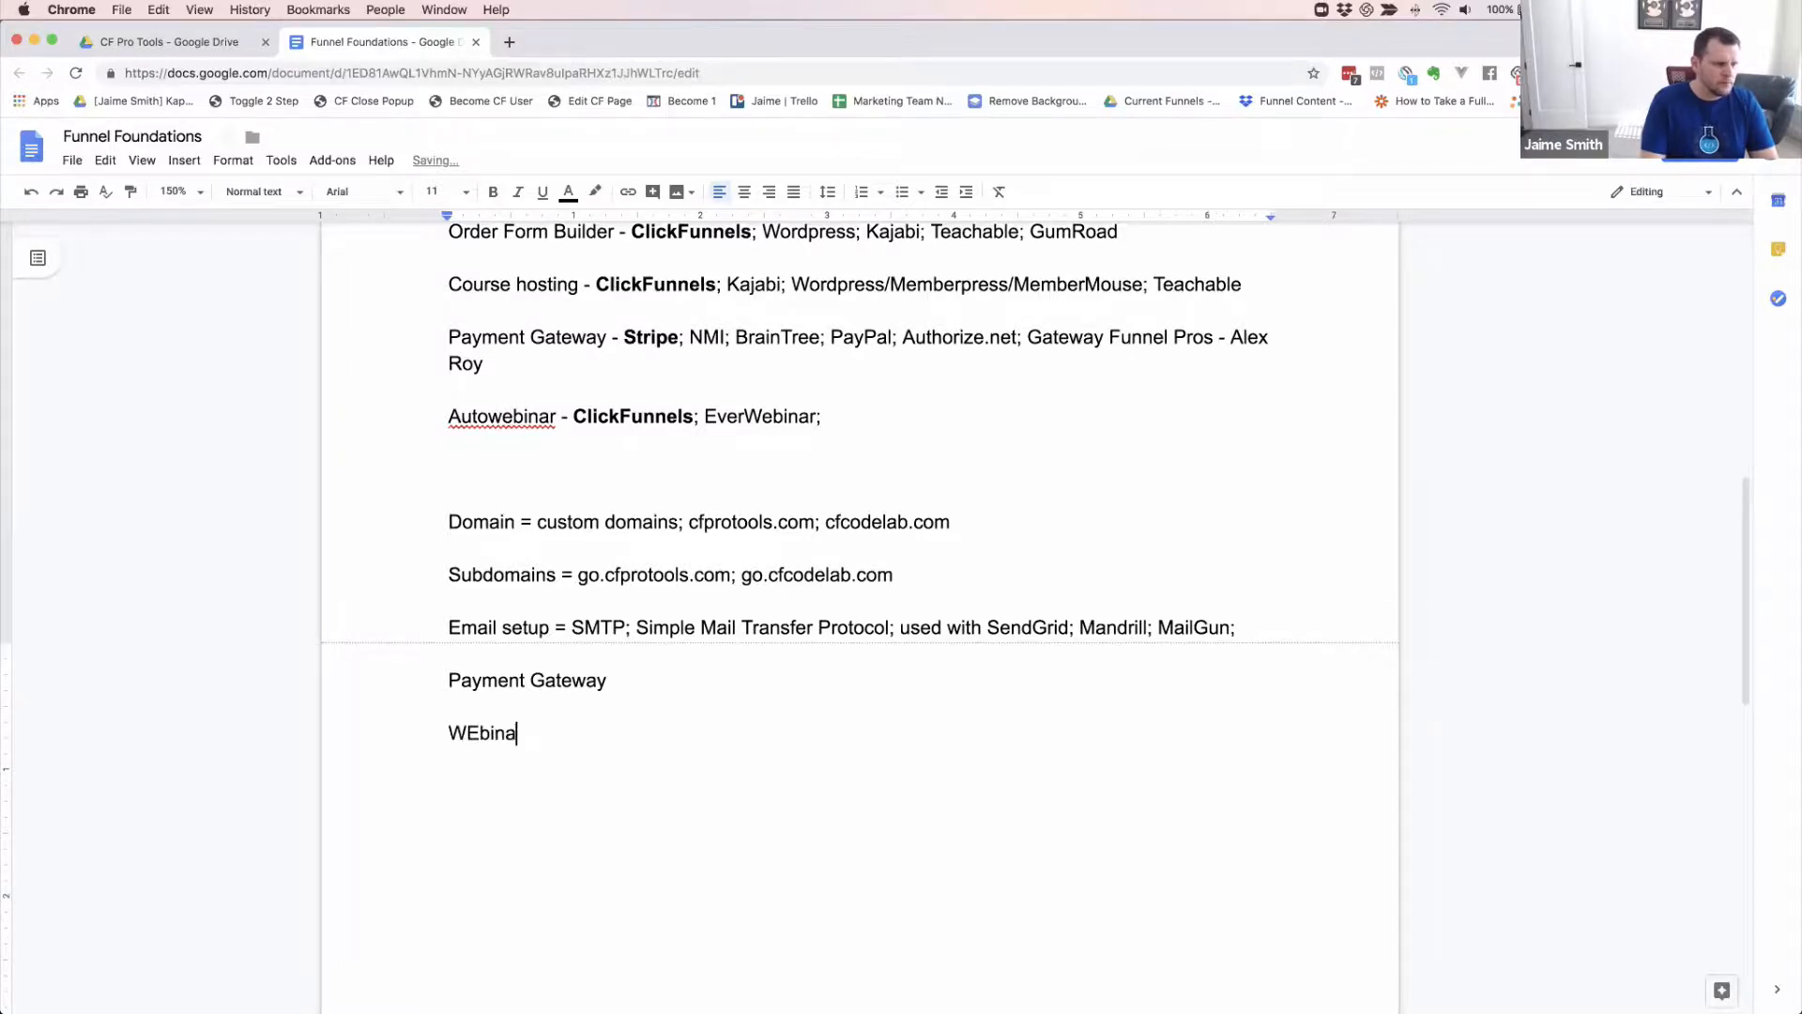
{"action": "type", "text": "ebsiet"}
{"action": "key", "text": "BackSpace"}
{"action": "key", "text": "BackSpace"}
{"action": "key", "text": "BackSpace"}
{"action": "key", "text": "BackSpace"}
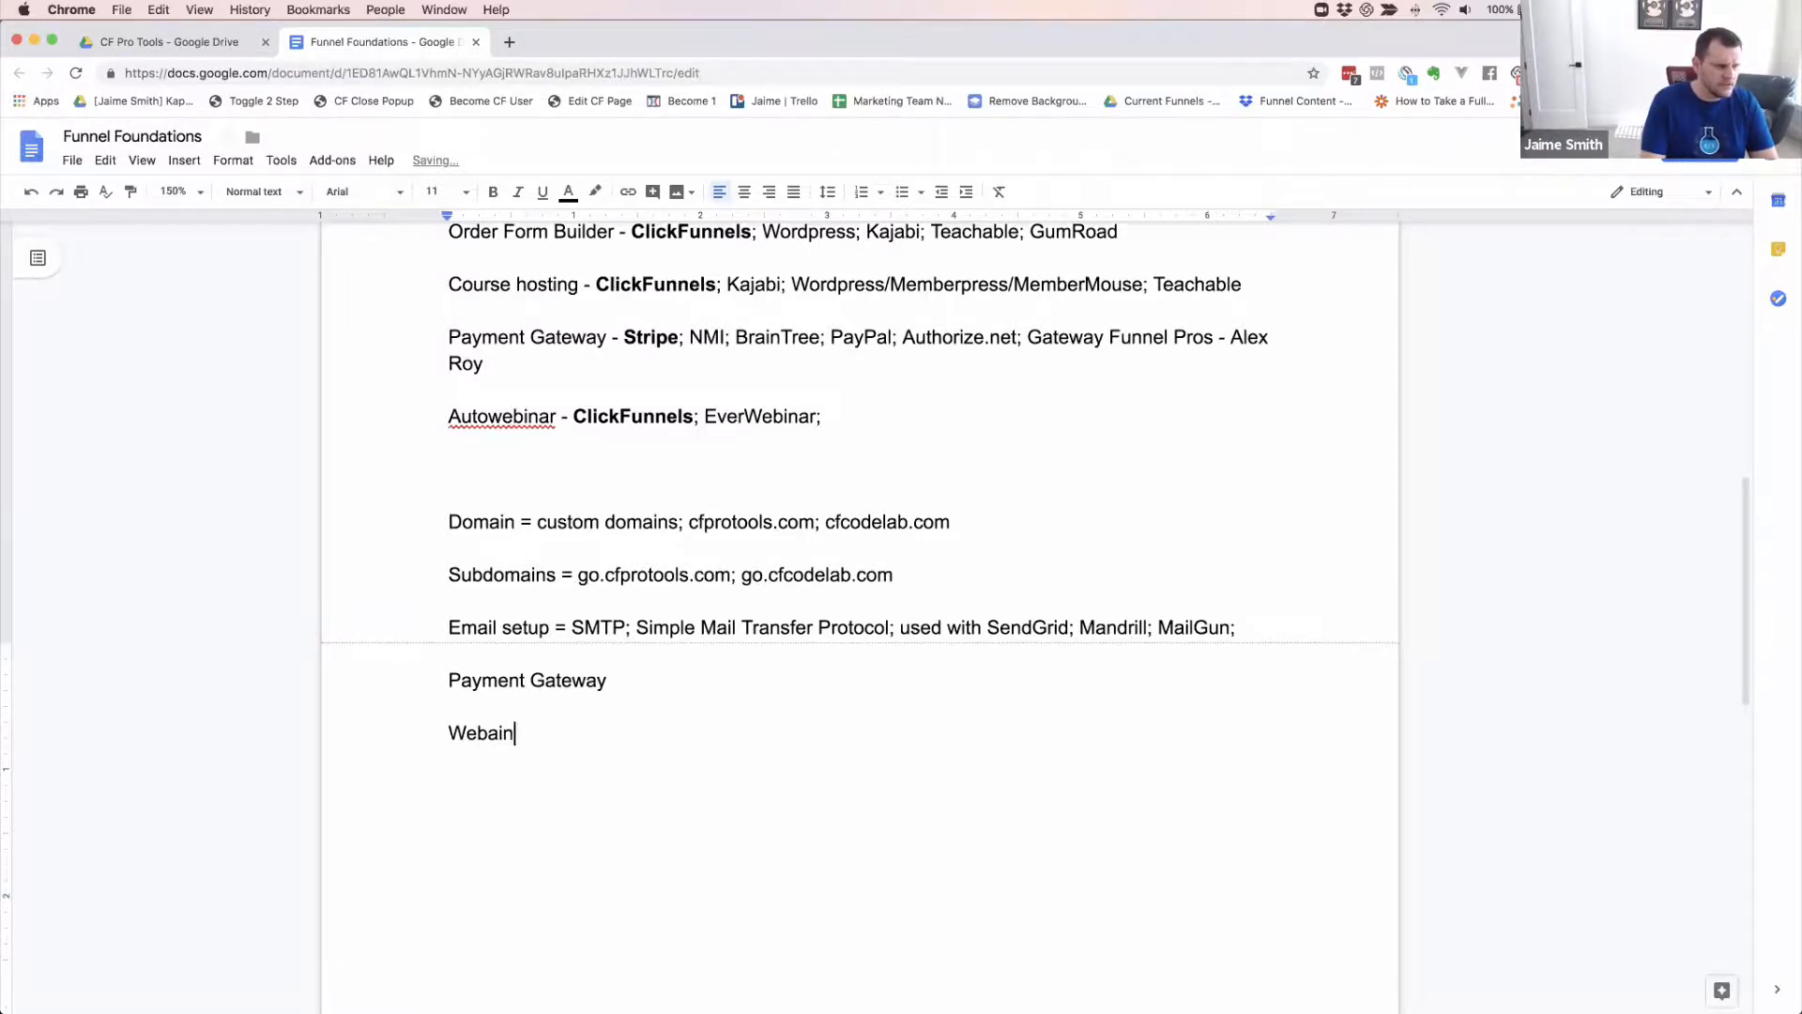
{"action": "type", "text": "inar"}
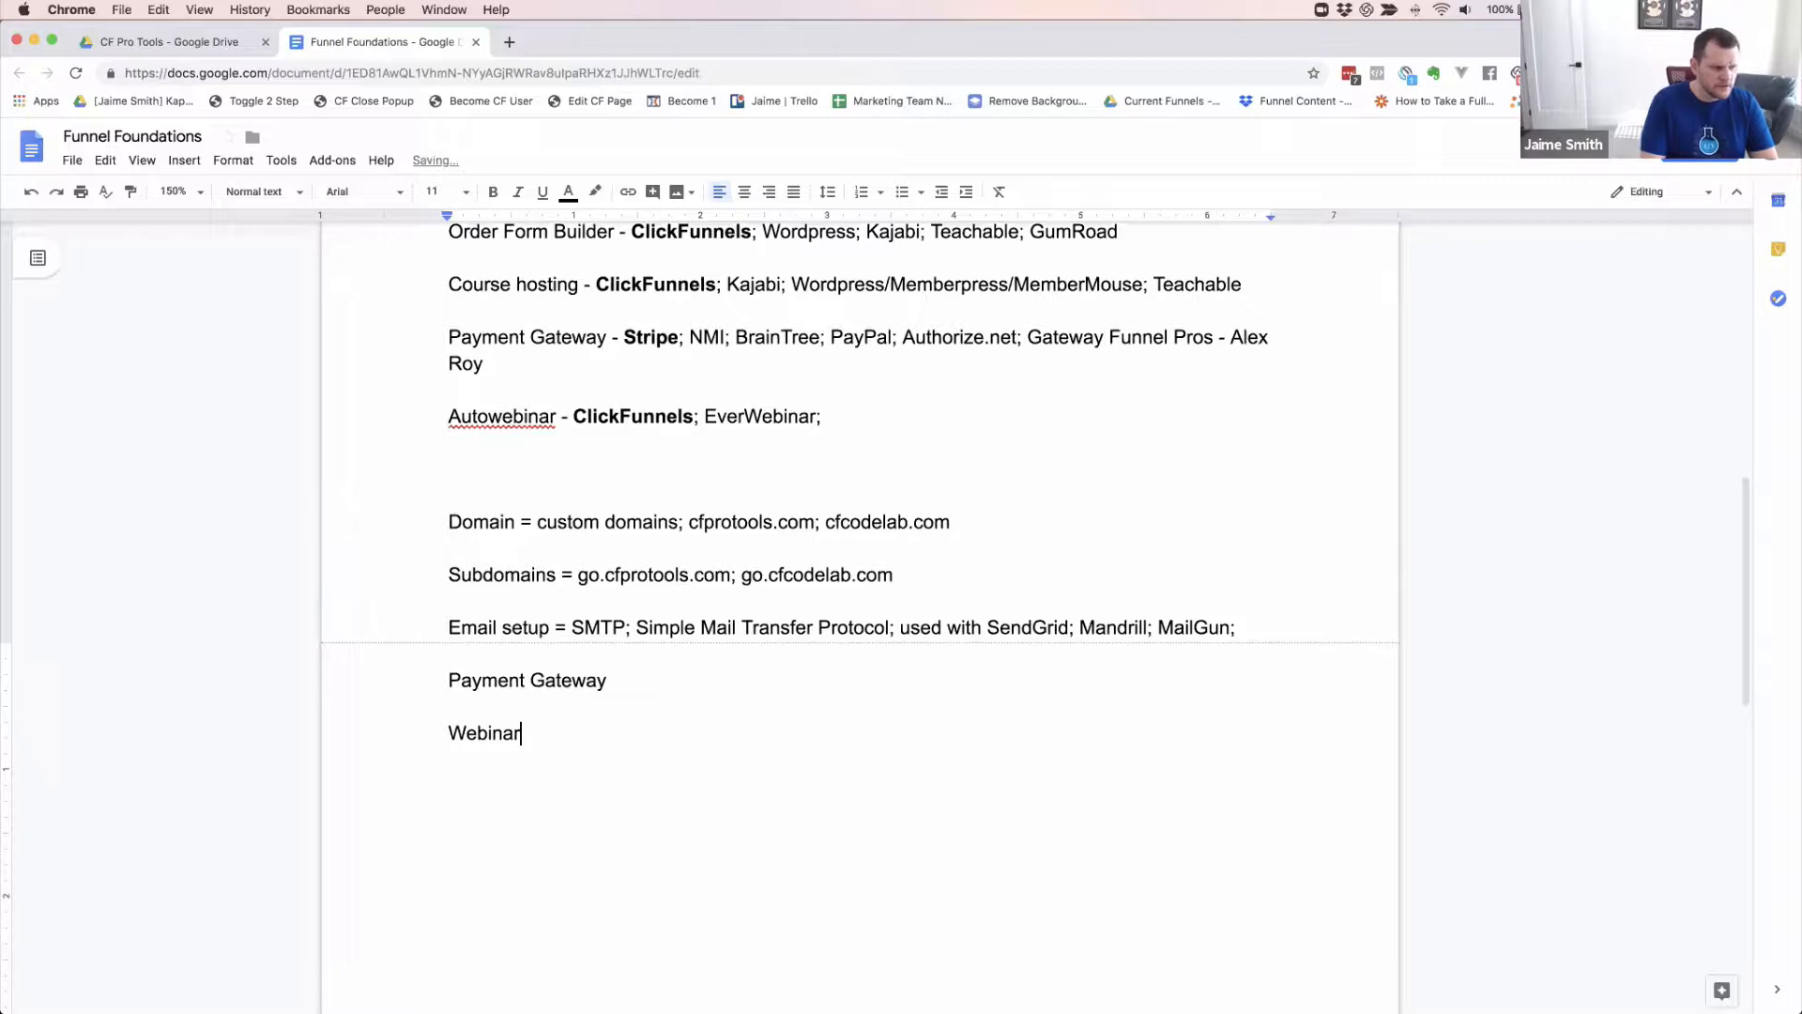
{"action": "key", "text": "Return"}
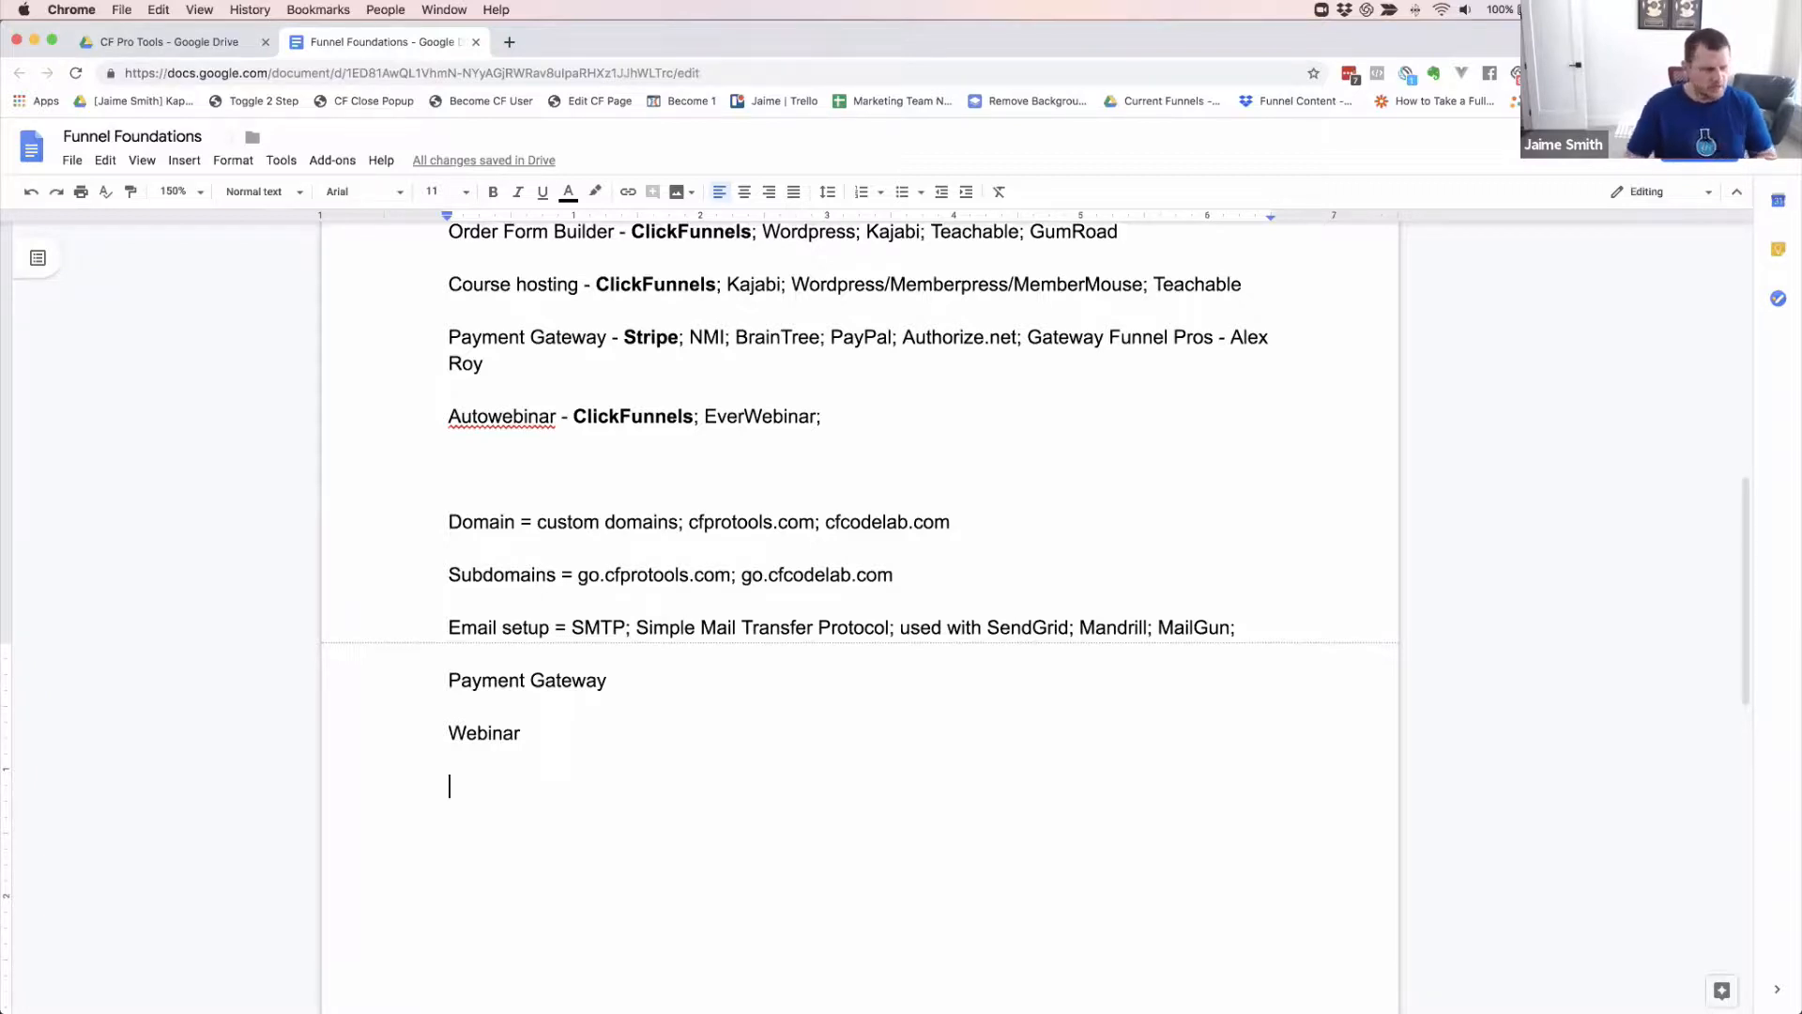
{"action": "left_click", "coordinate": [441, 521]}
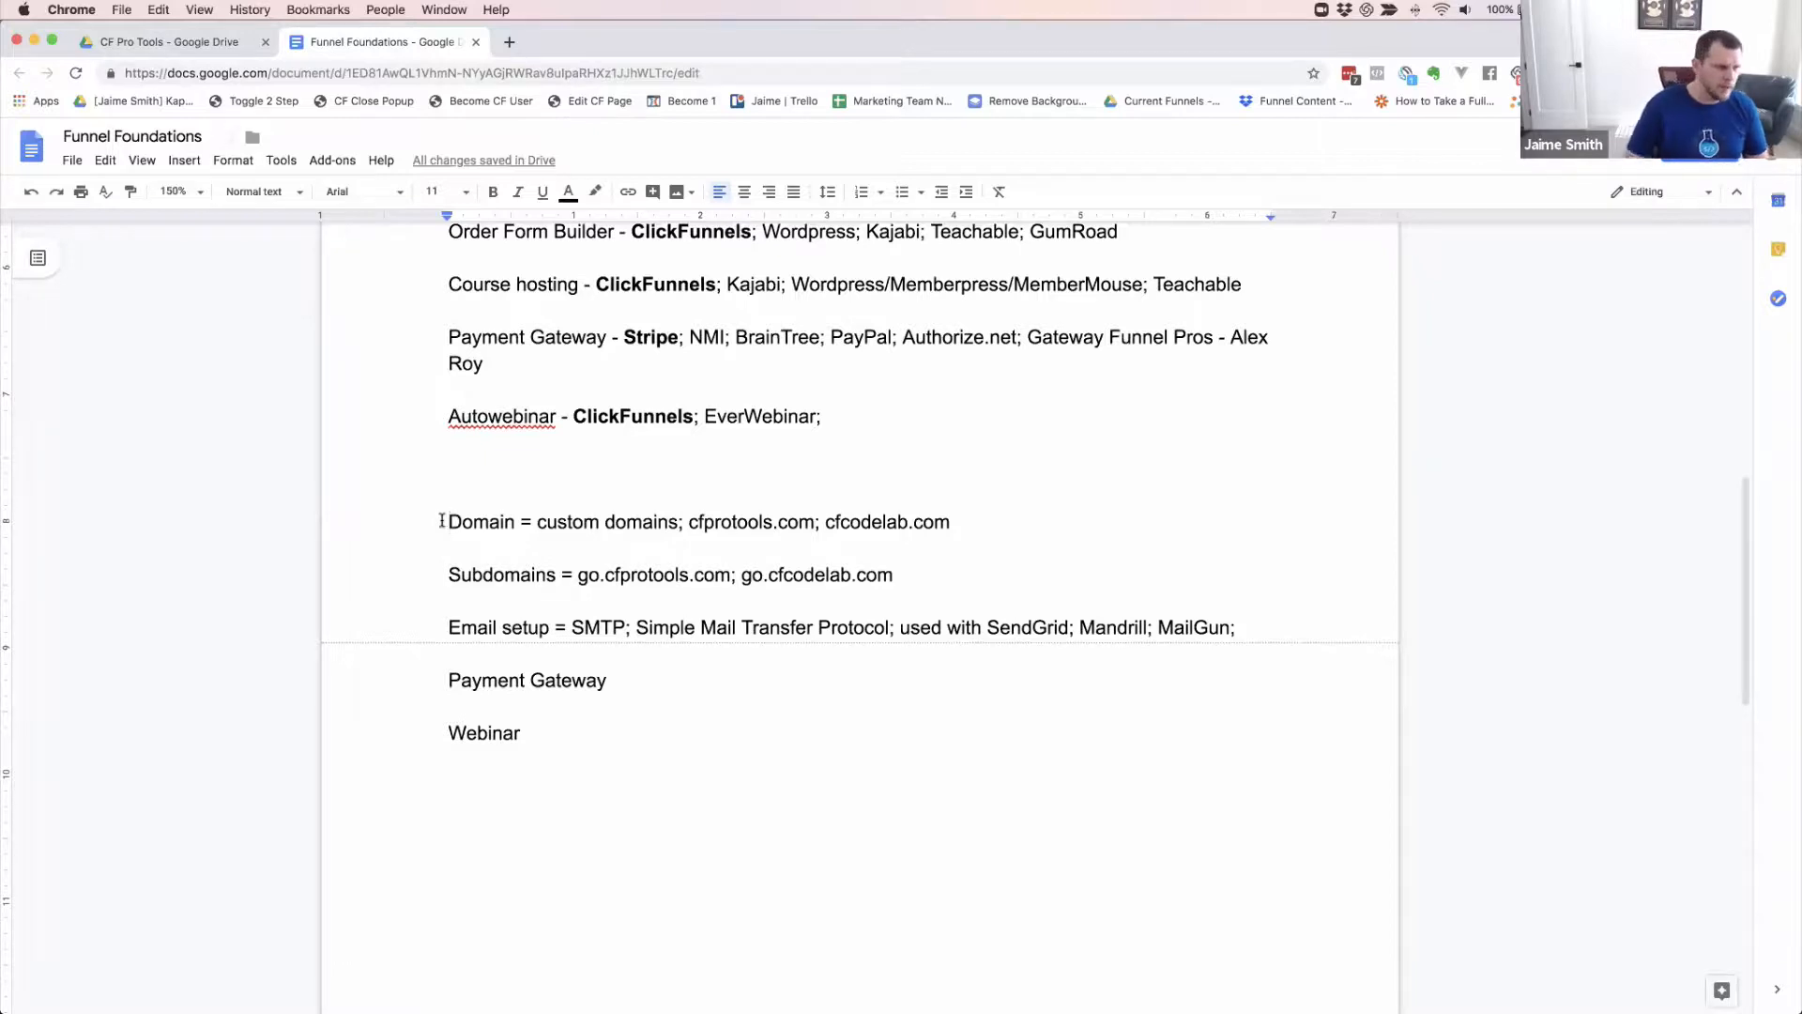
Step: Insert 'Domain registrar = keeper of your data' above the Domain line, then begin 'DNS Host ='
{"action": "left_click", "coordinate": [474, 495]}
{"action": "type", "text": "Do"}
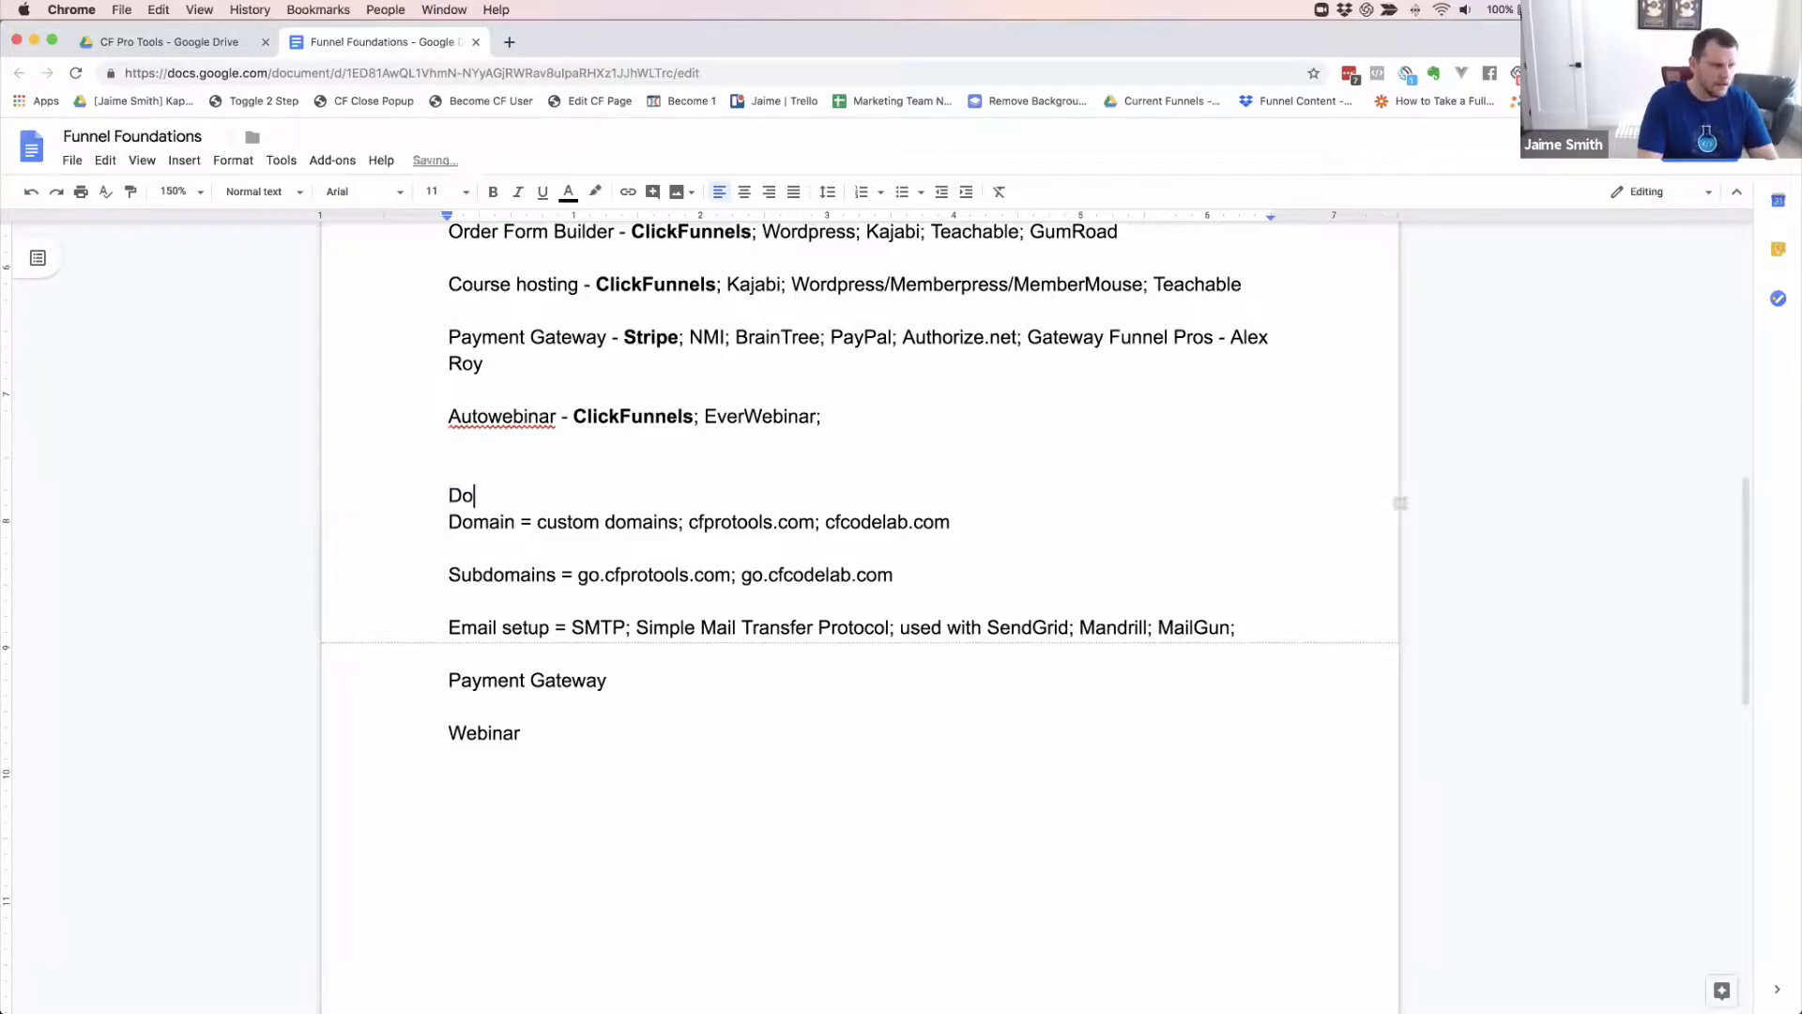
{"action": "type", "text": "main reg"}
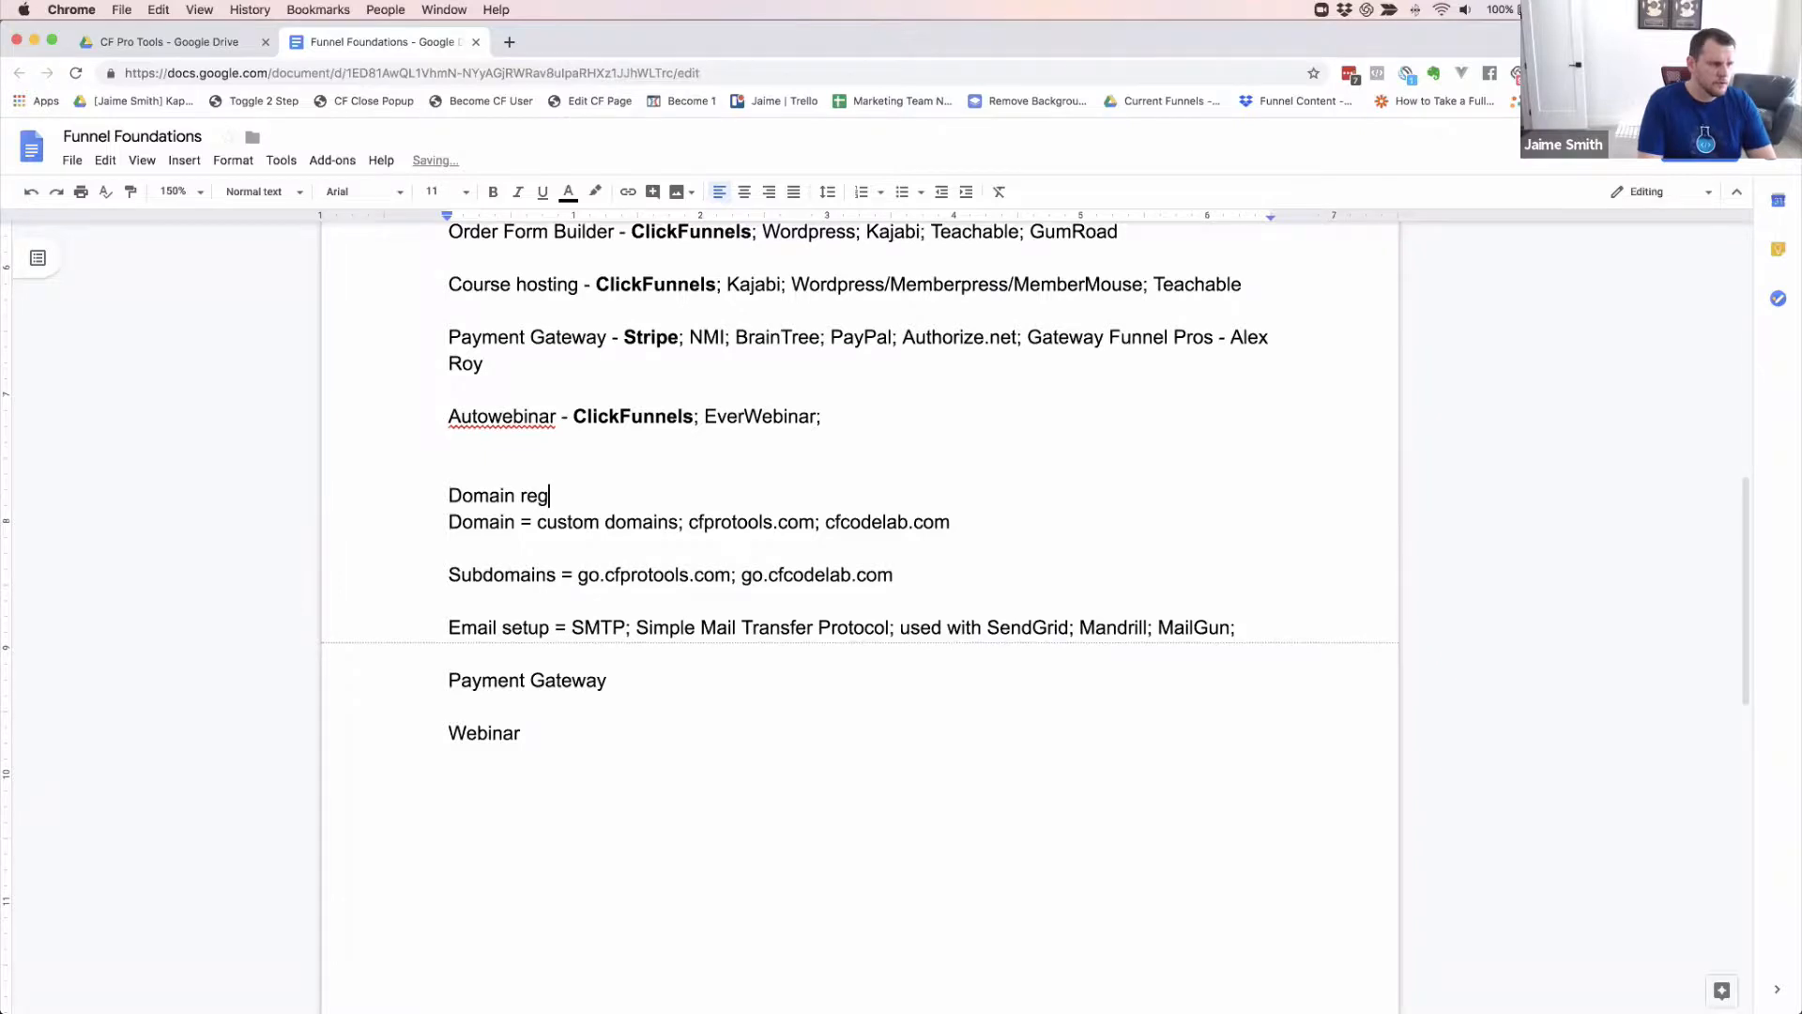
{"action": "type", "text": "istrar = "}
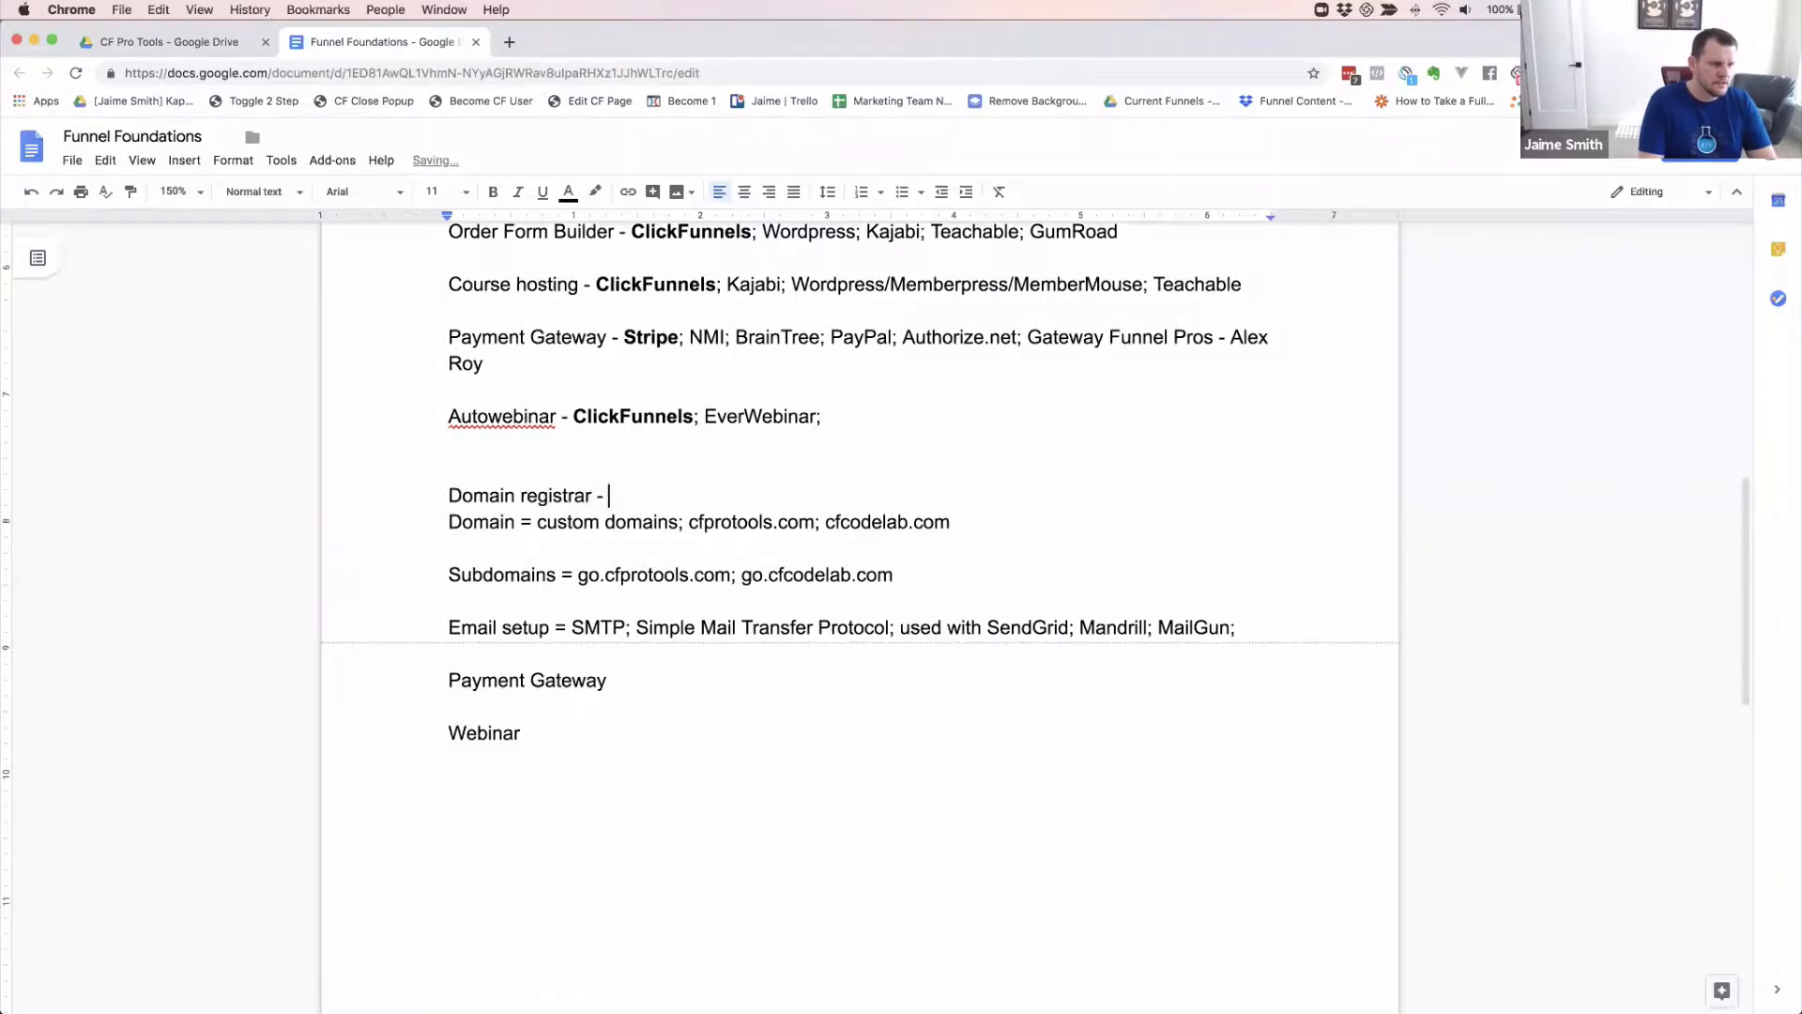
{"action": "type", "text": "keeper of your data"}
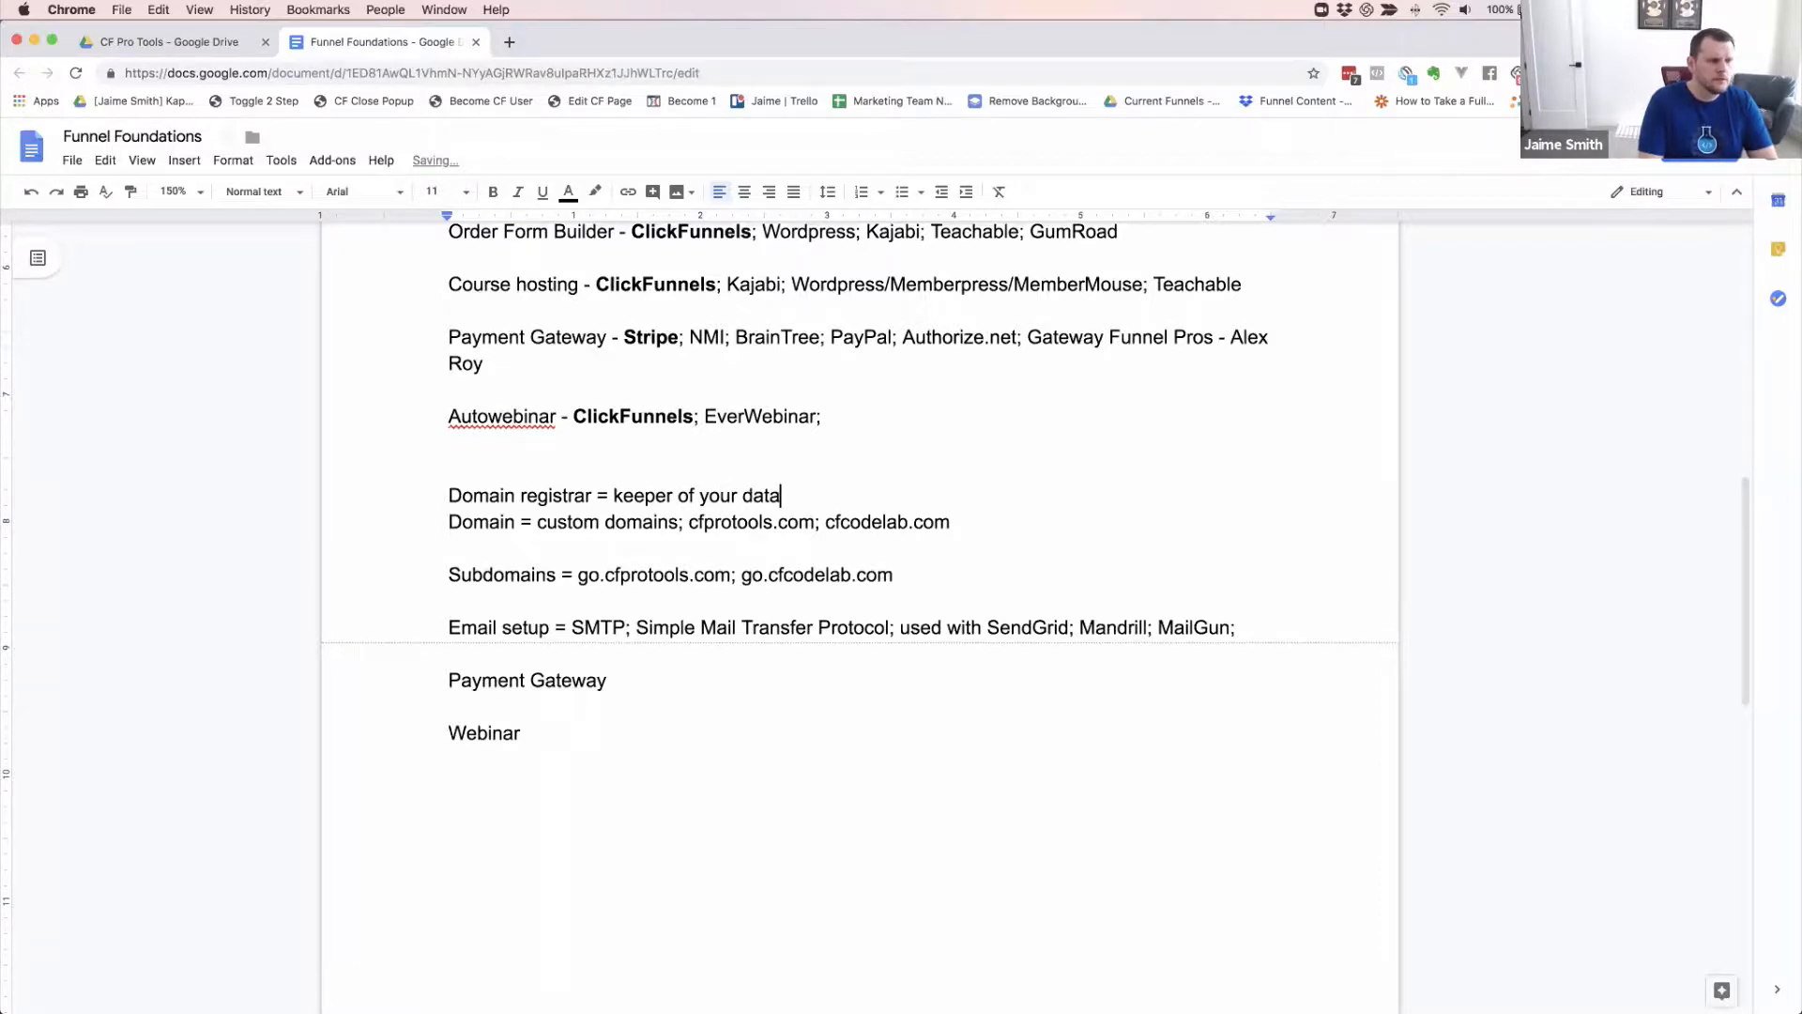
{"action": "key", "text": "Return"}
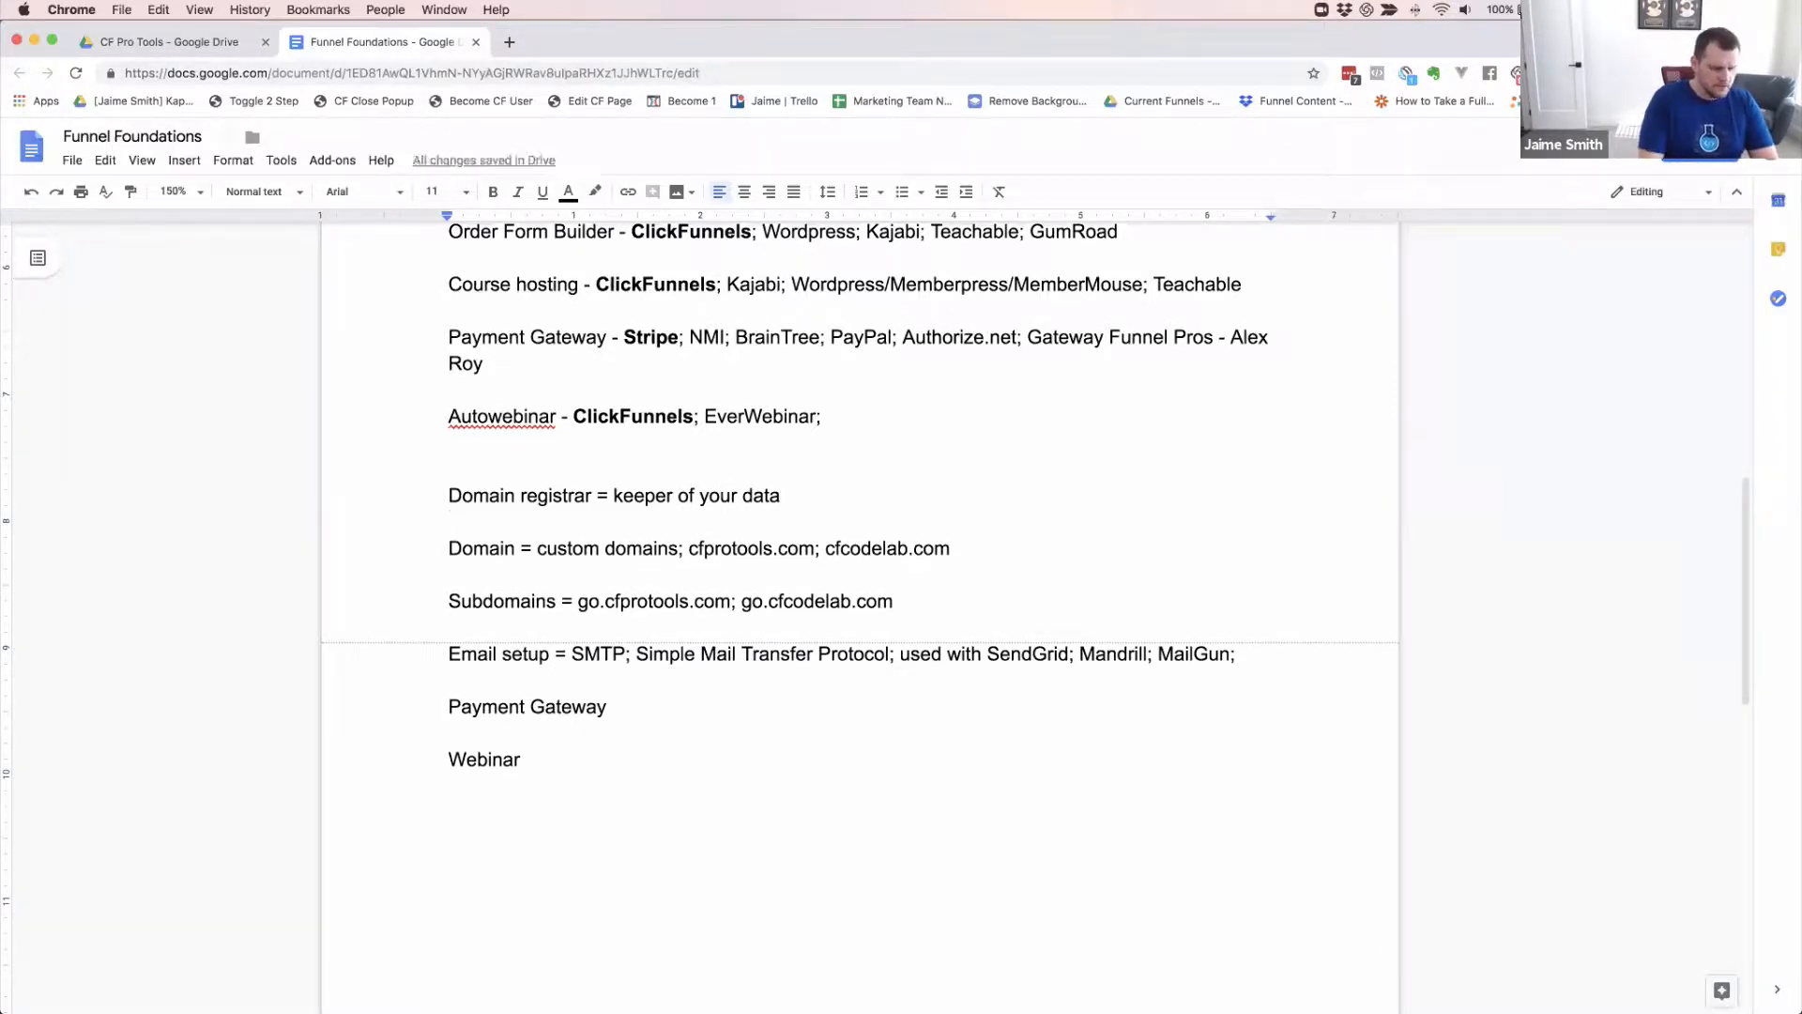
{"action": "type", "text": "DNS Host"}
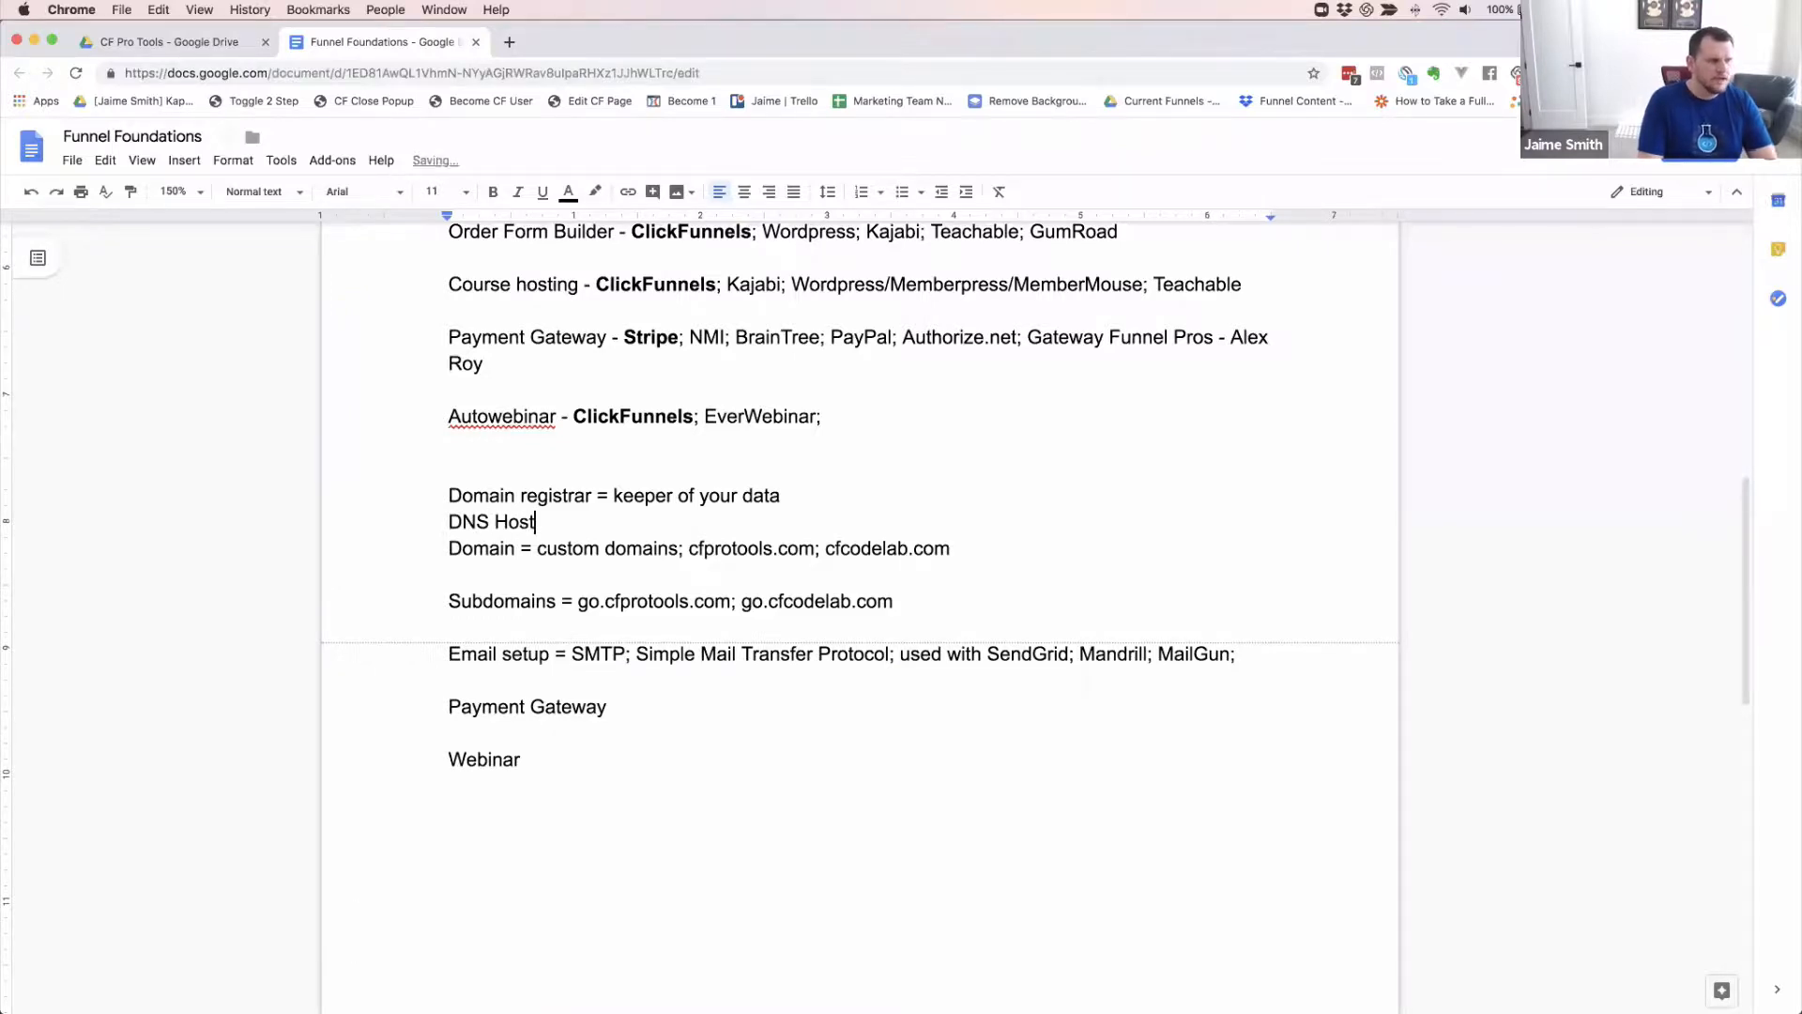
{"action": "type", "text": " ="}
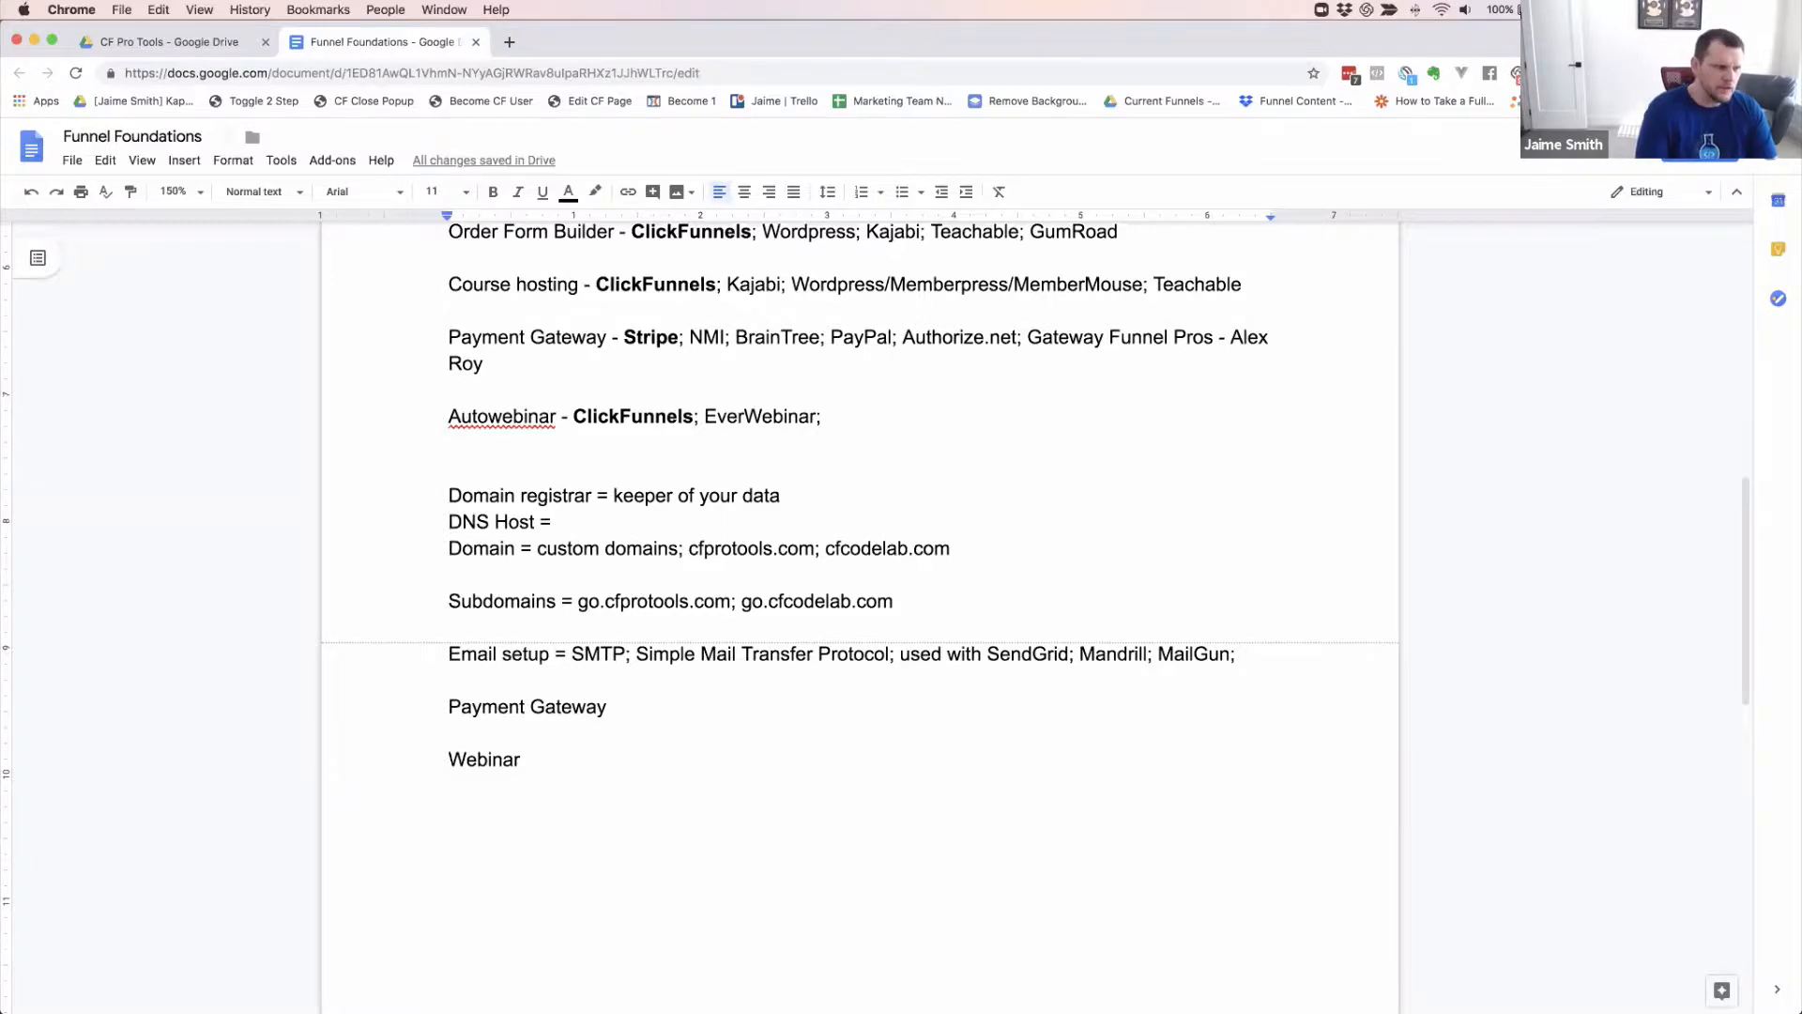
Step: Finish 'DNS Host = CloudFlare', add blank lines after the registrar and DNS Host lines, and open a new browser window
{"action": "left_click", "coordinate": [791, 495]}
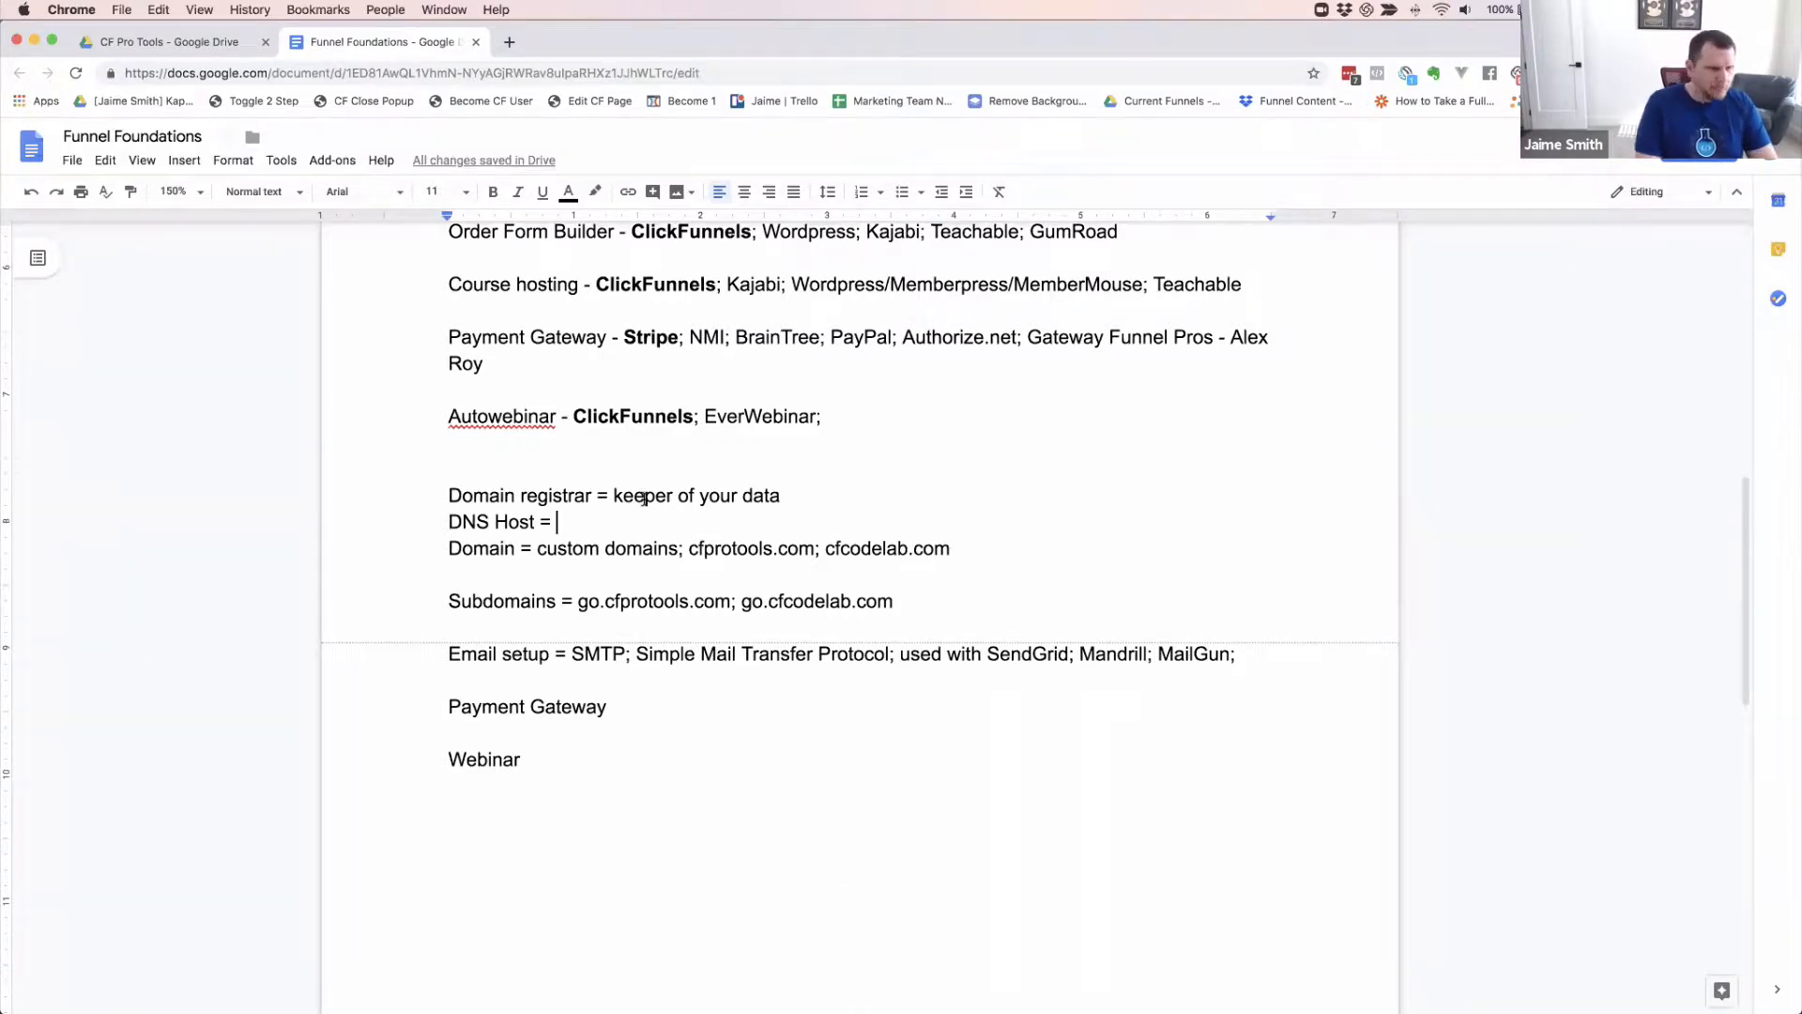
{"action": "type", "text": "CloudFlare"}
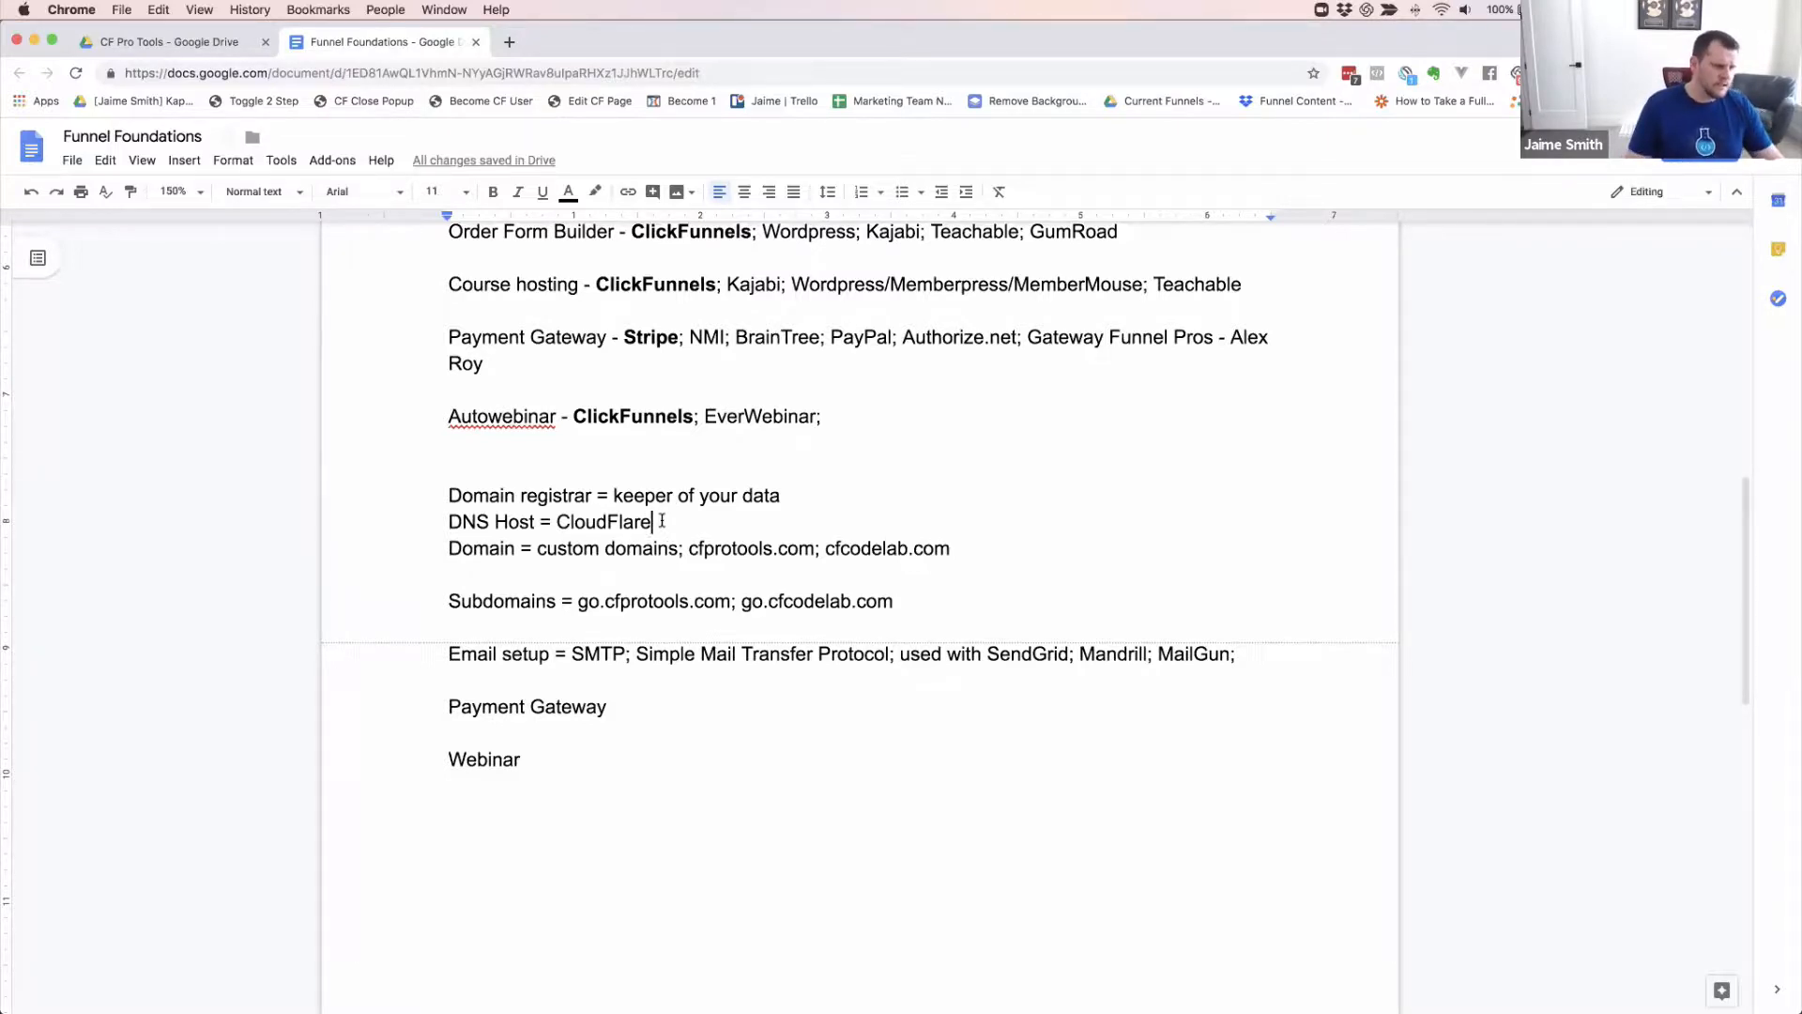
{"action": "left_click", "coordinate": [785, 494]}
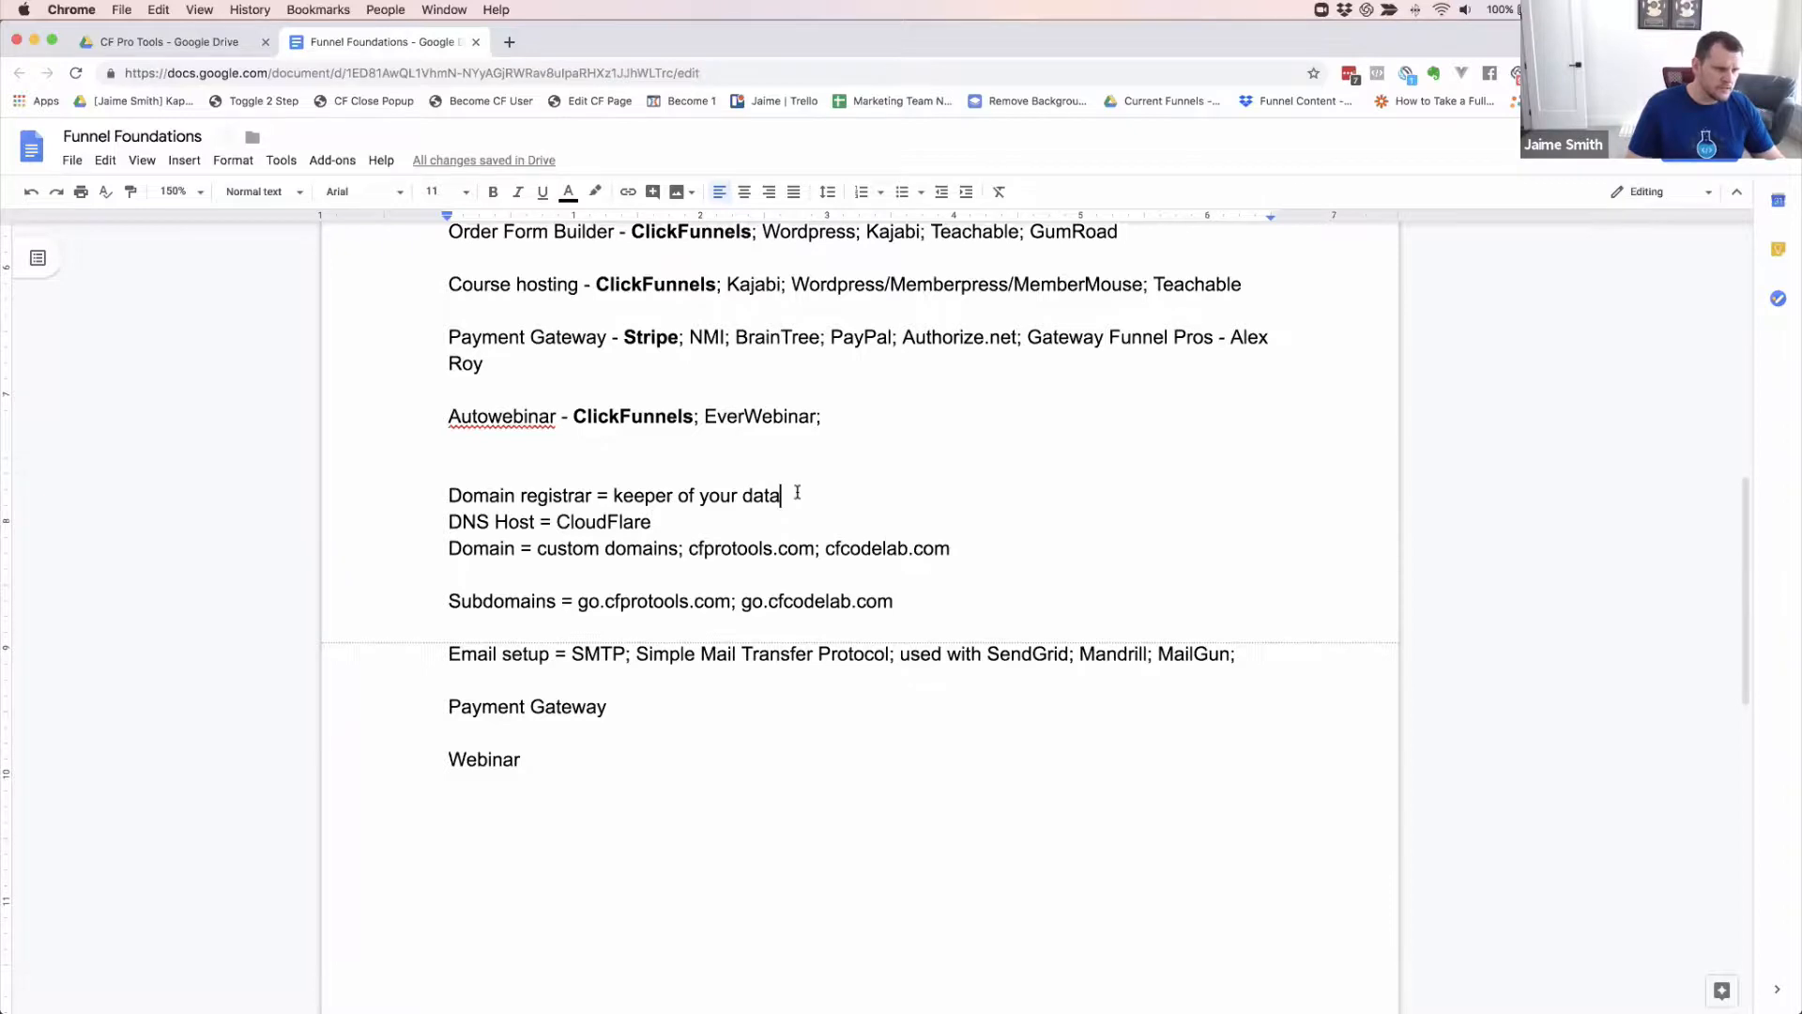
{"action": "key", "text": "Return"}
{"action": "left_click", "coordinate": [710, 541]}
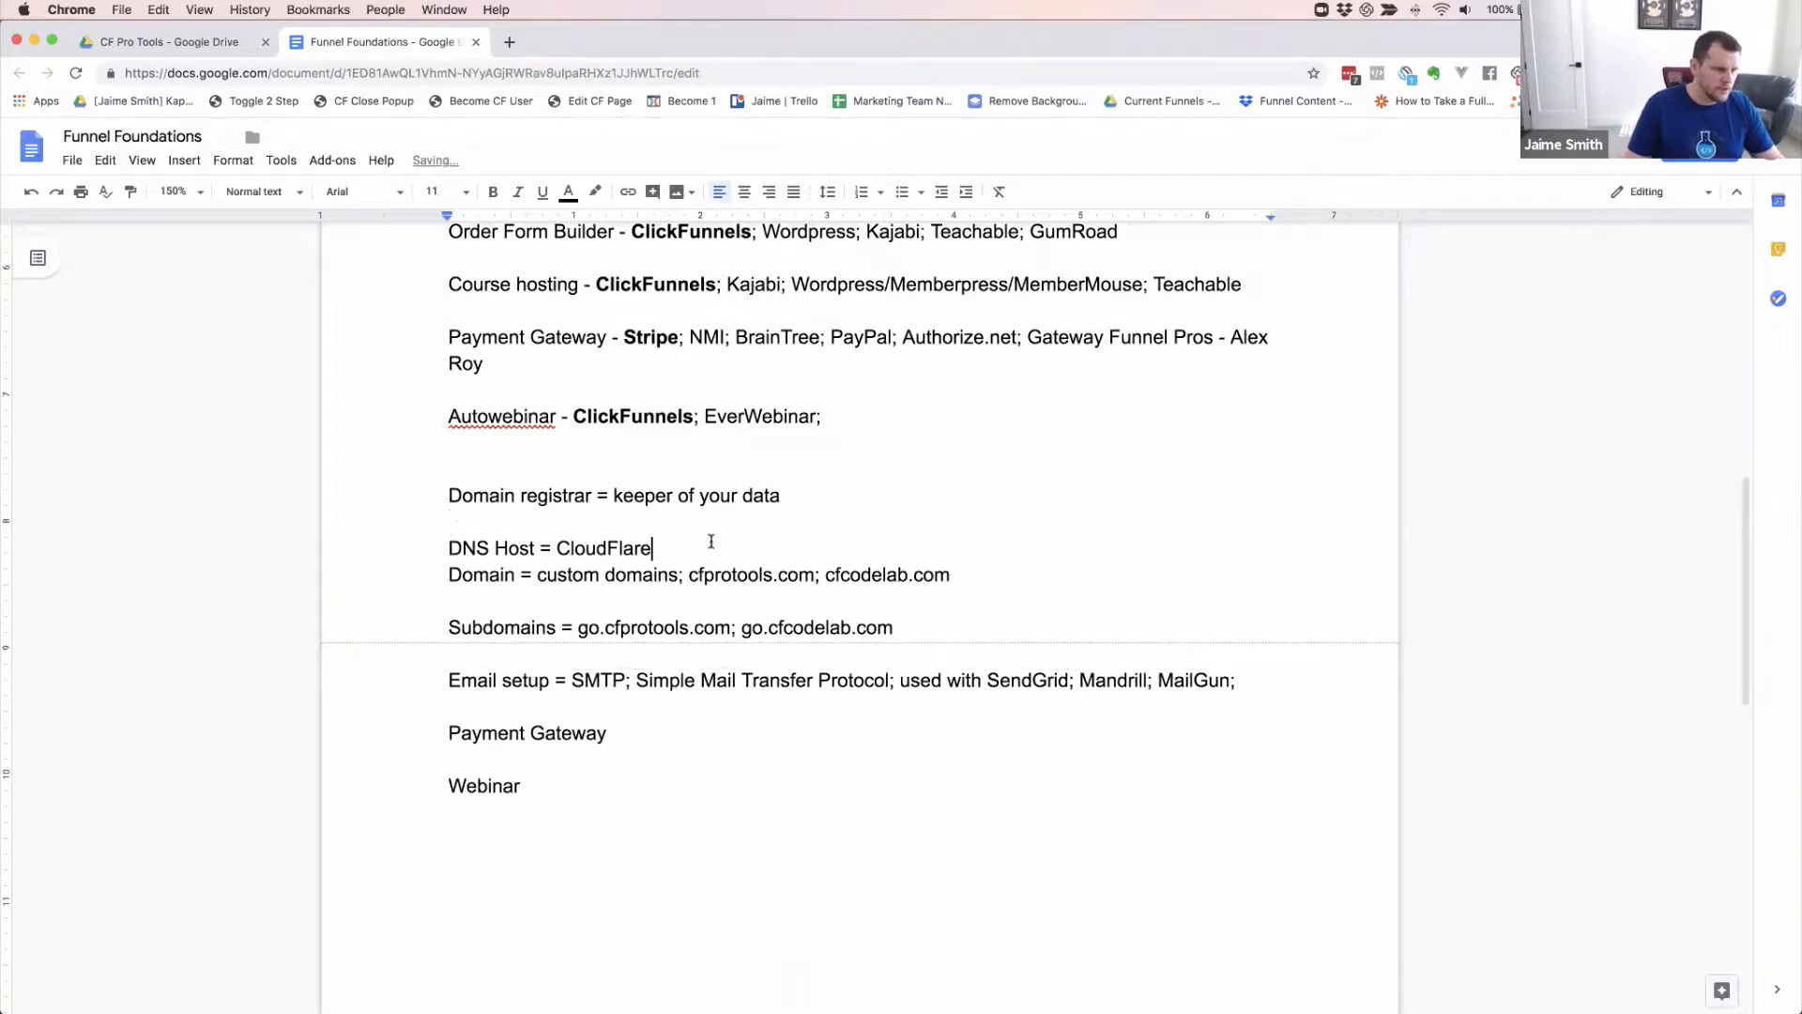
{"action": "key", "text": "Return"}
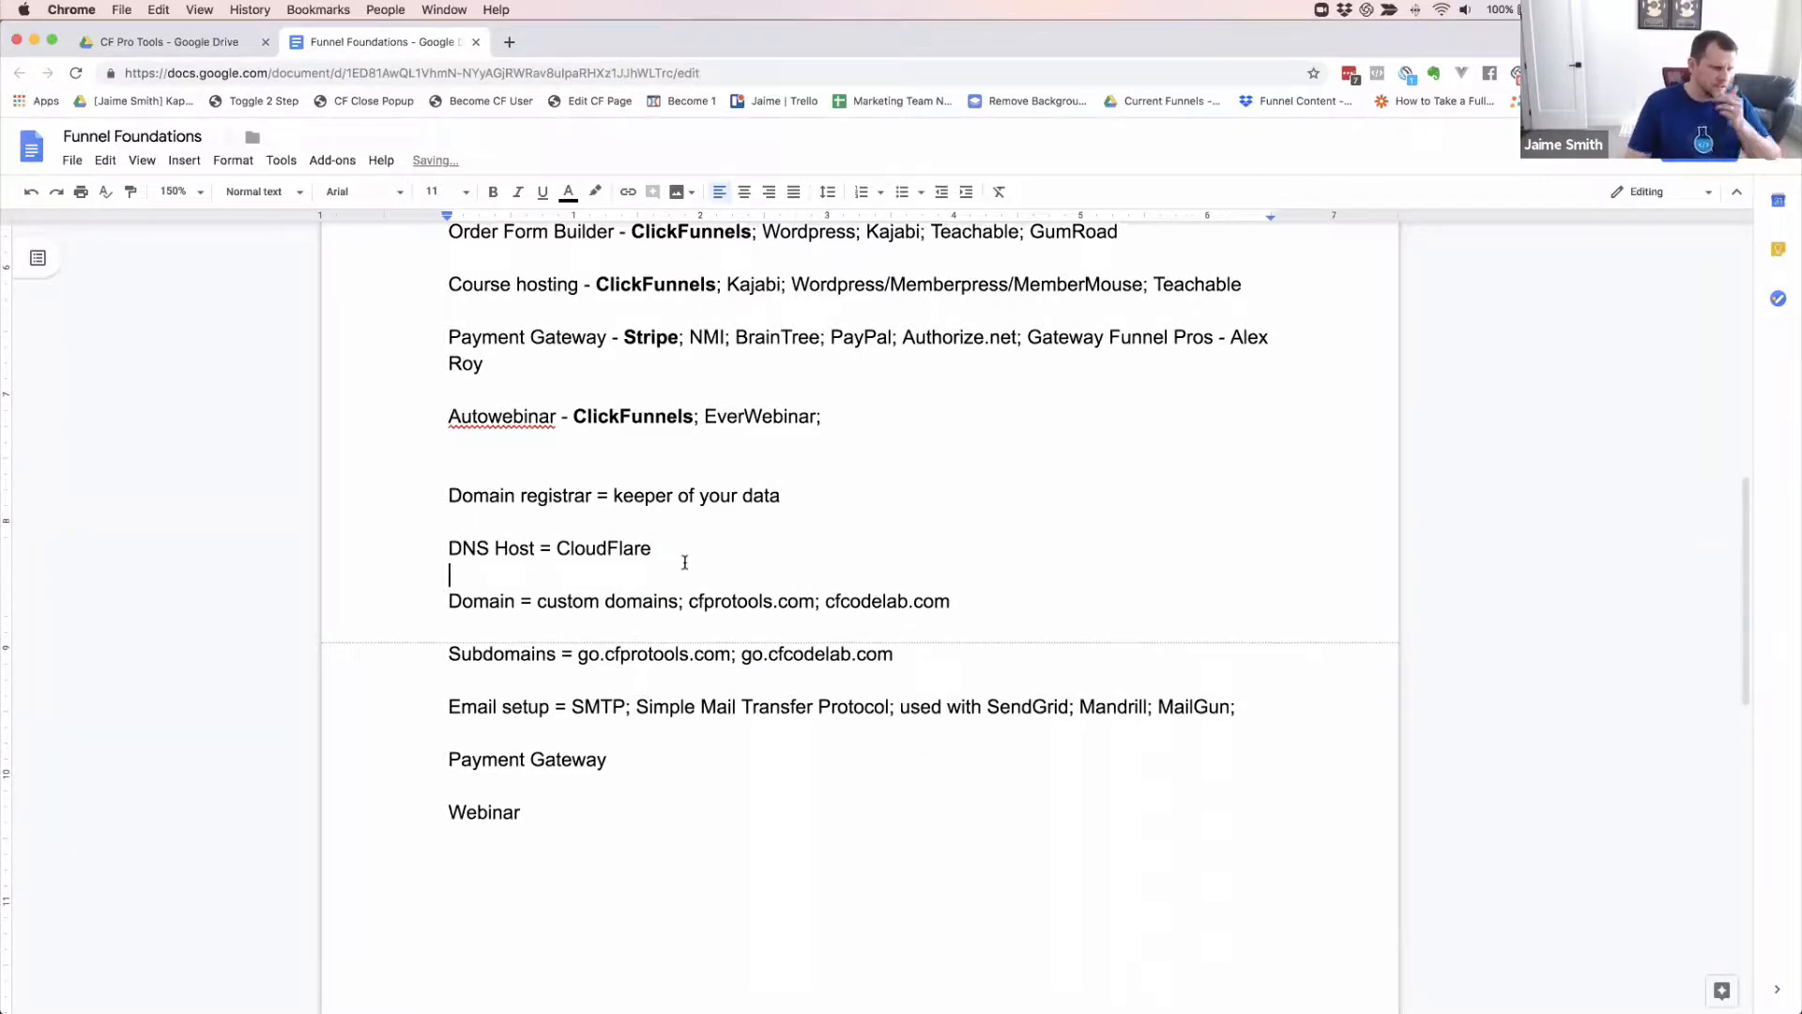
{"action": "double_click", "coordinate": [671, 546]}
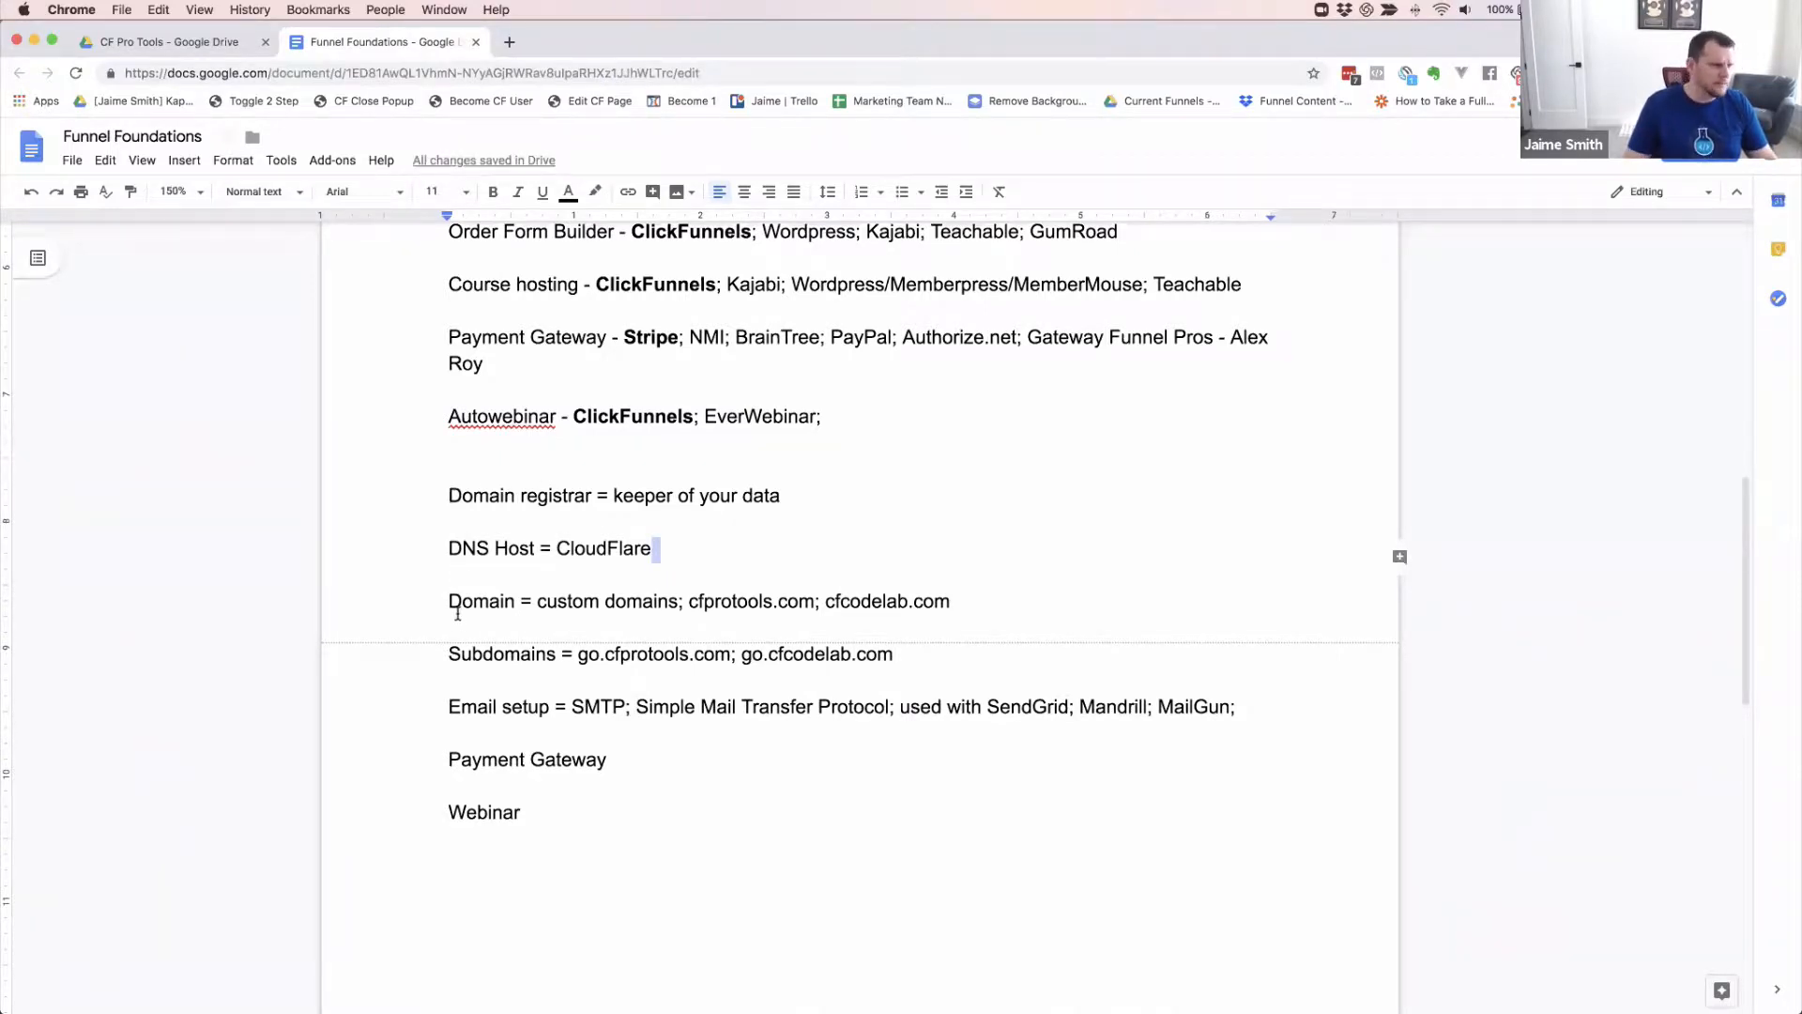
{"action": "left_click", "coordinate": [528, 813]}
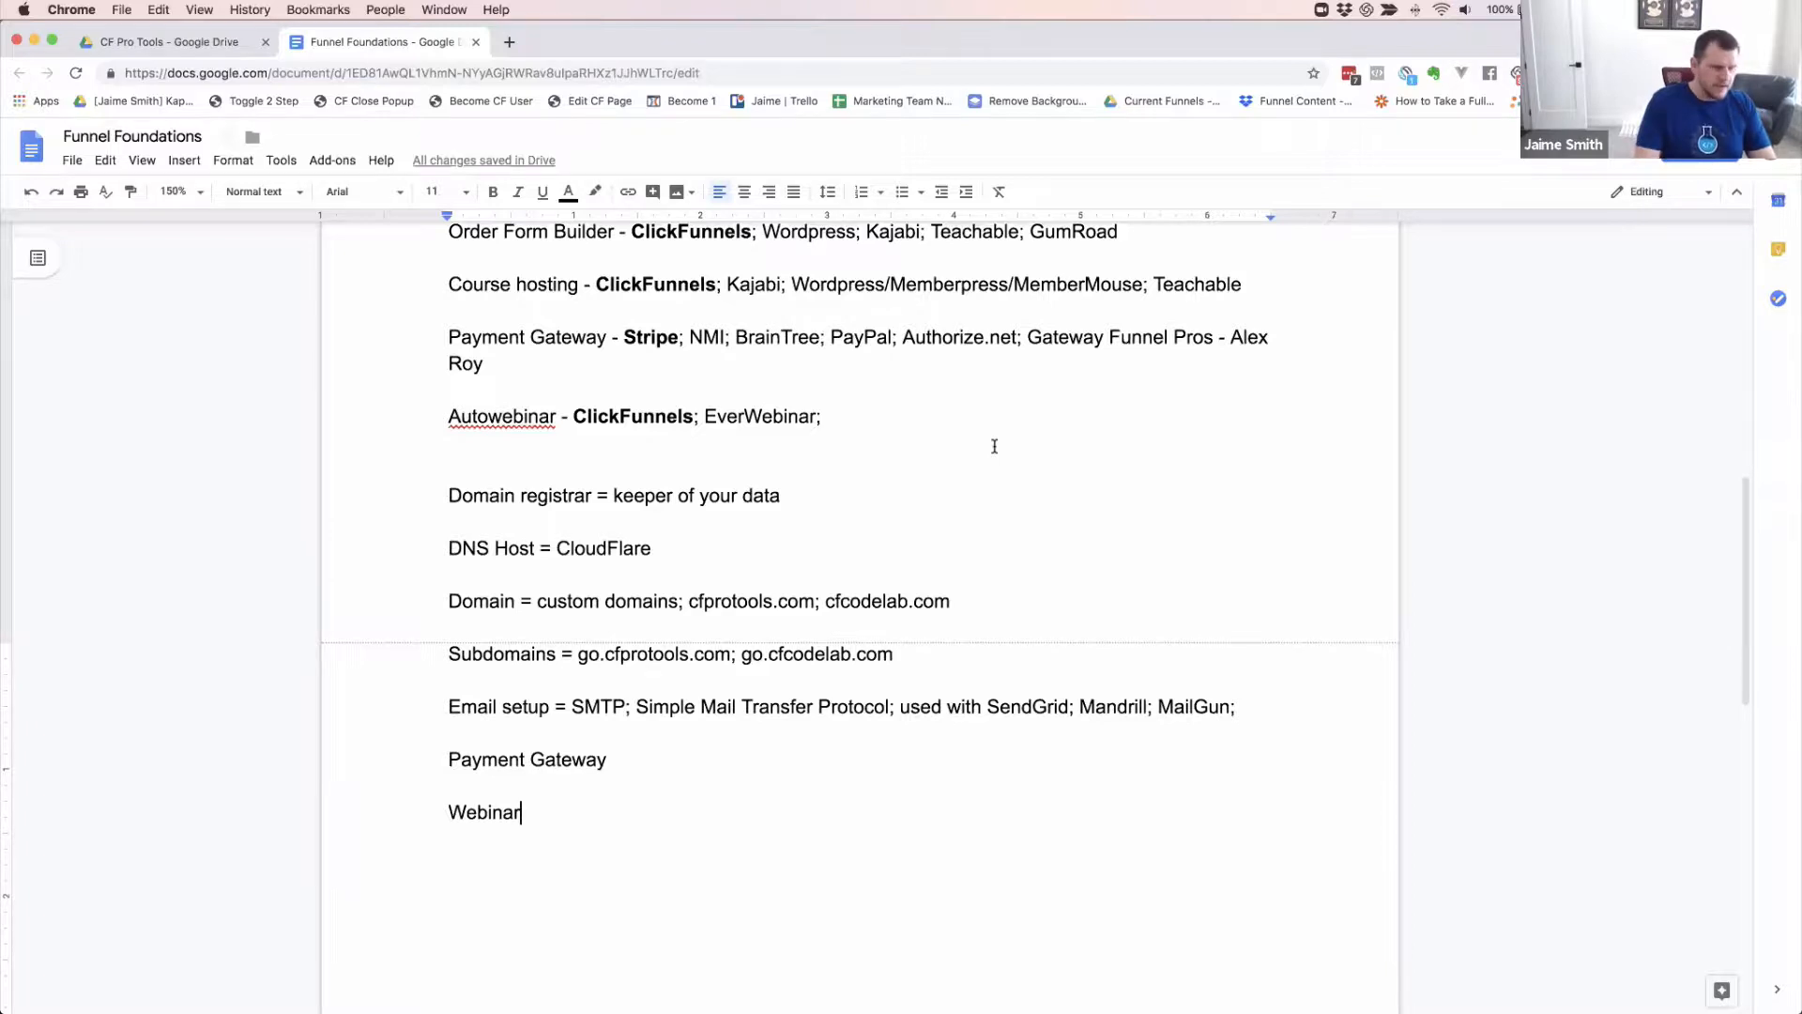
{"action": "key", "text": "super+n"}
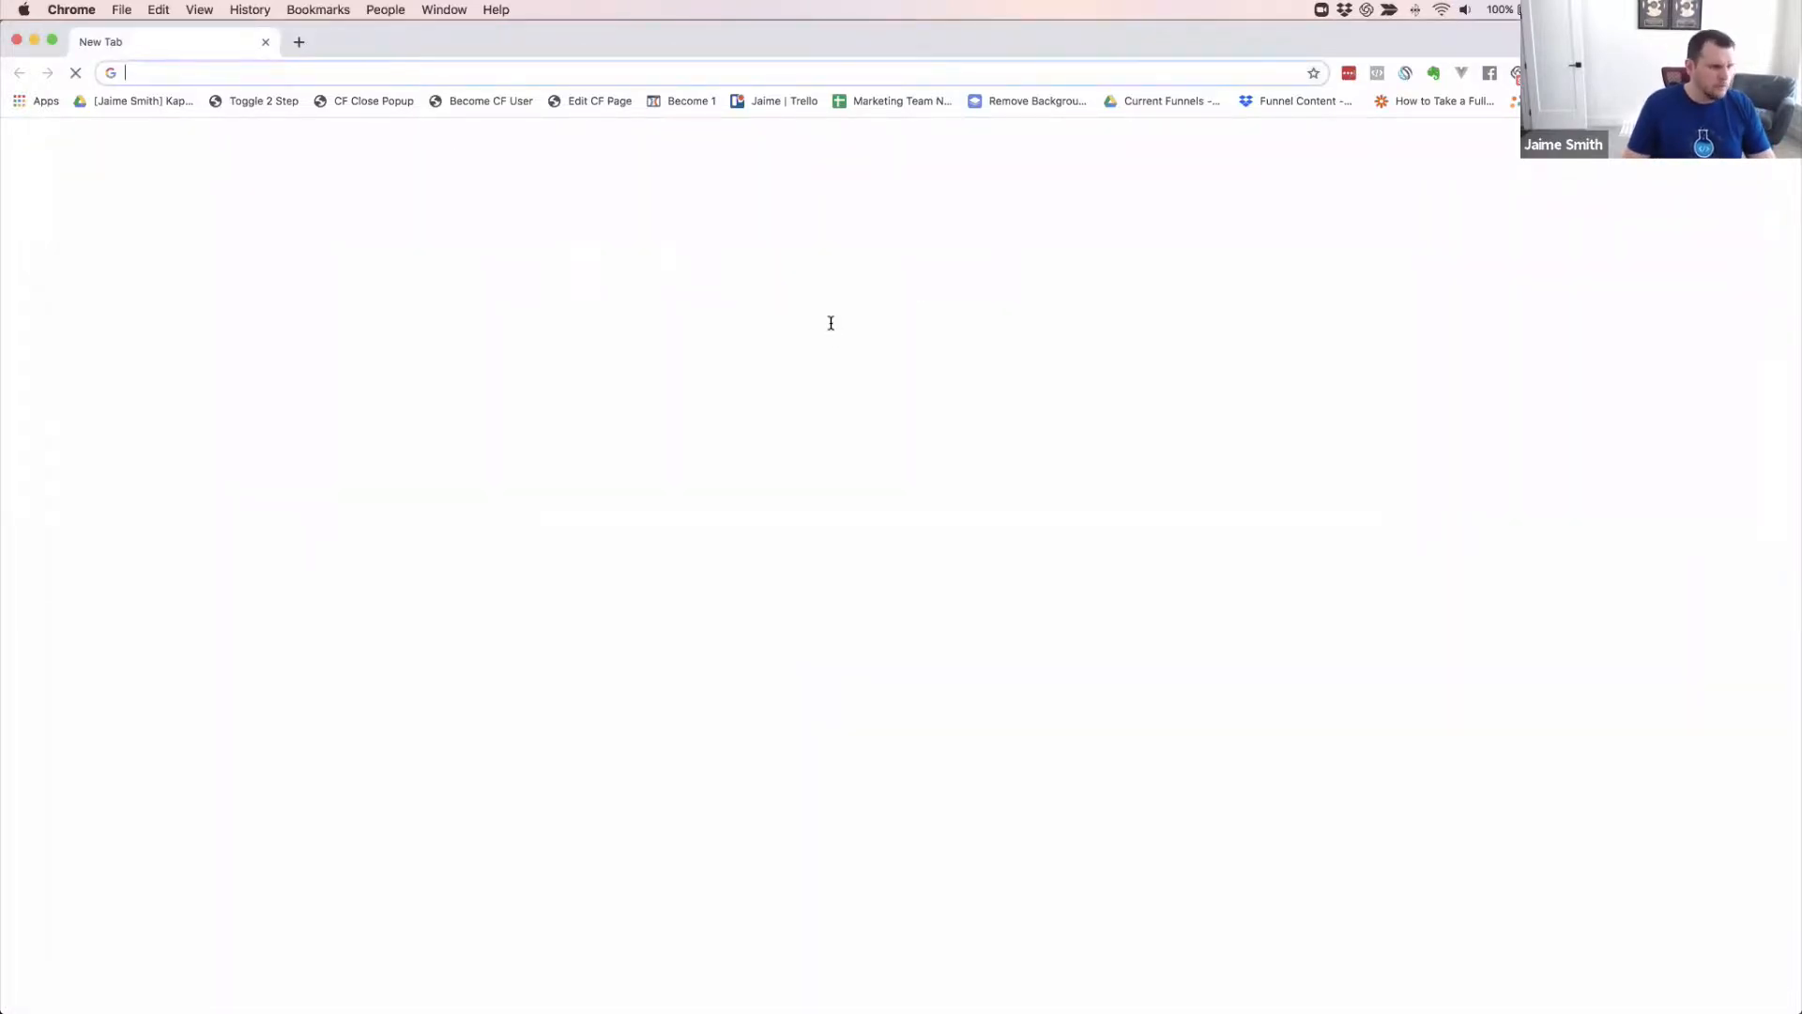
{"action": "key", "text": "super+w"}
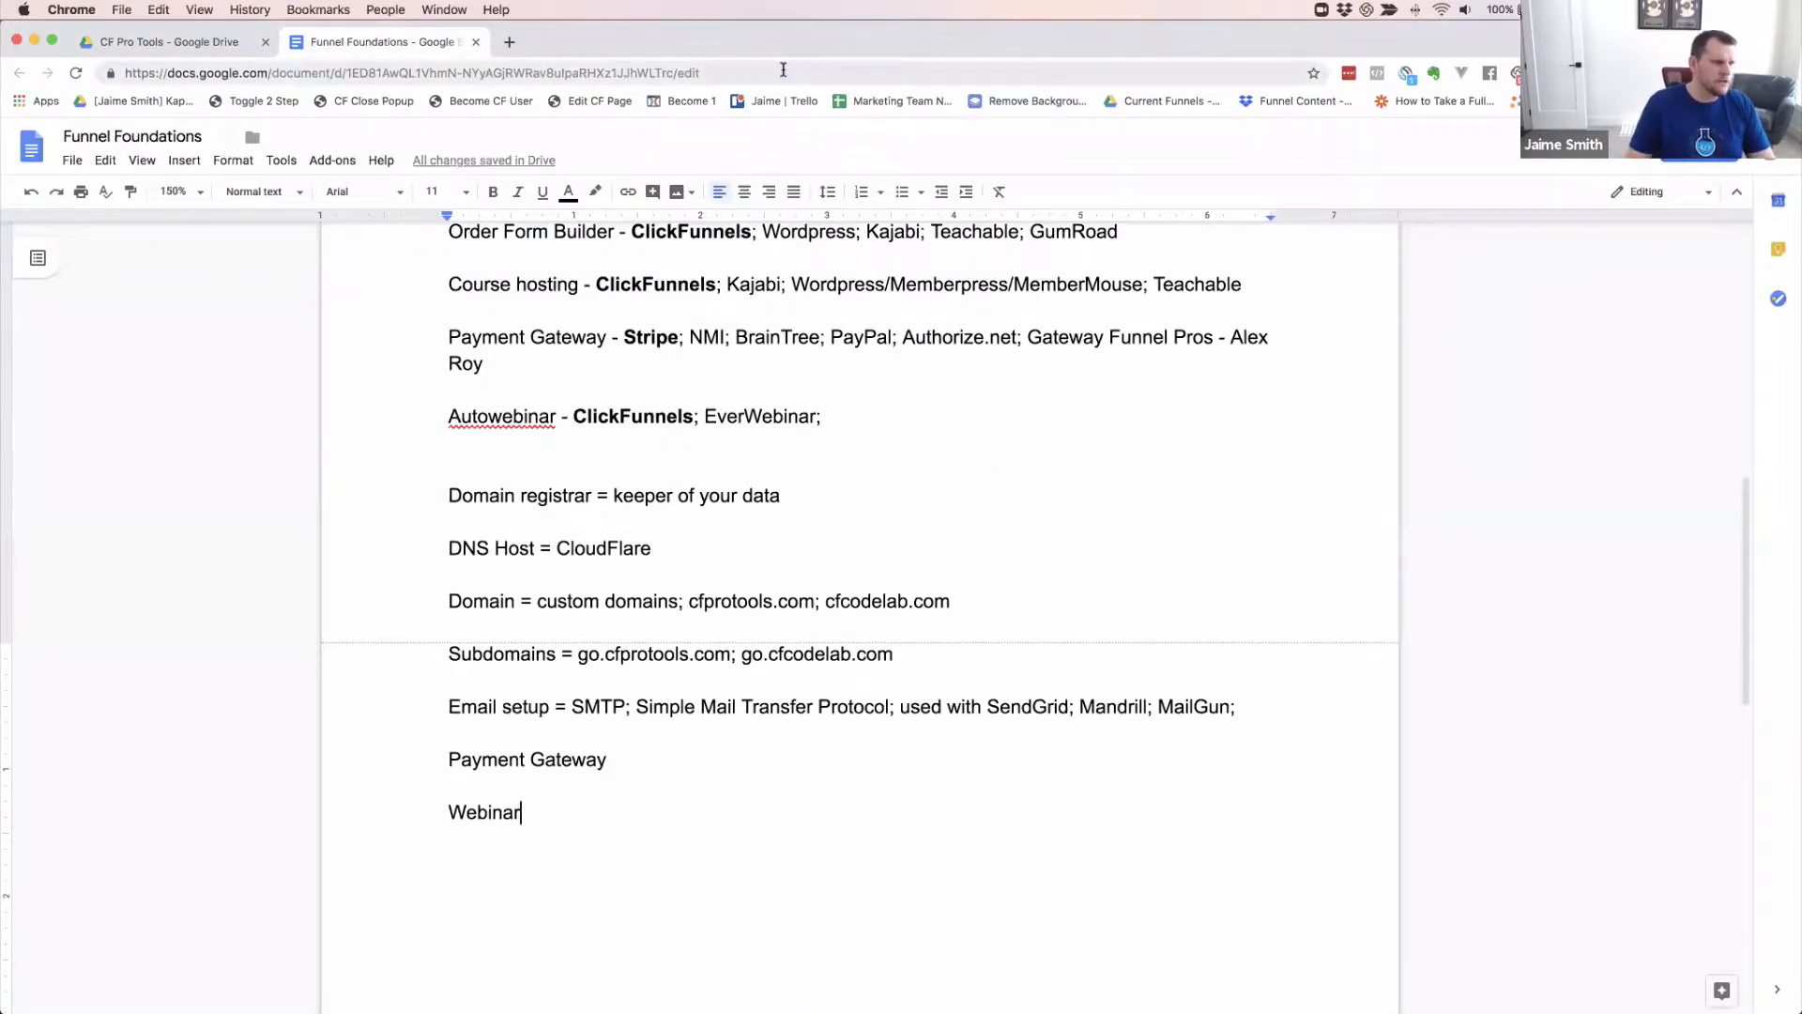
{"action": "scroll", "coordinate": [845, 395], "scroll_direction": "up", "scroll_amount": 5}
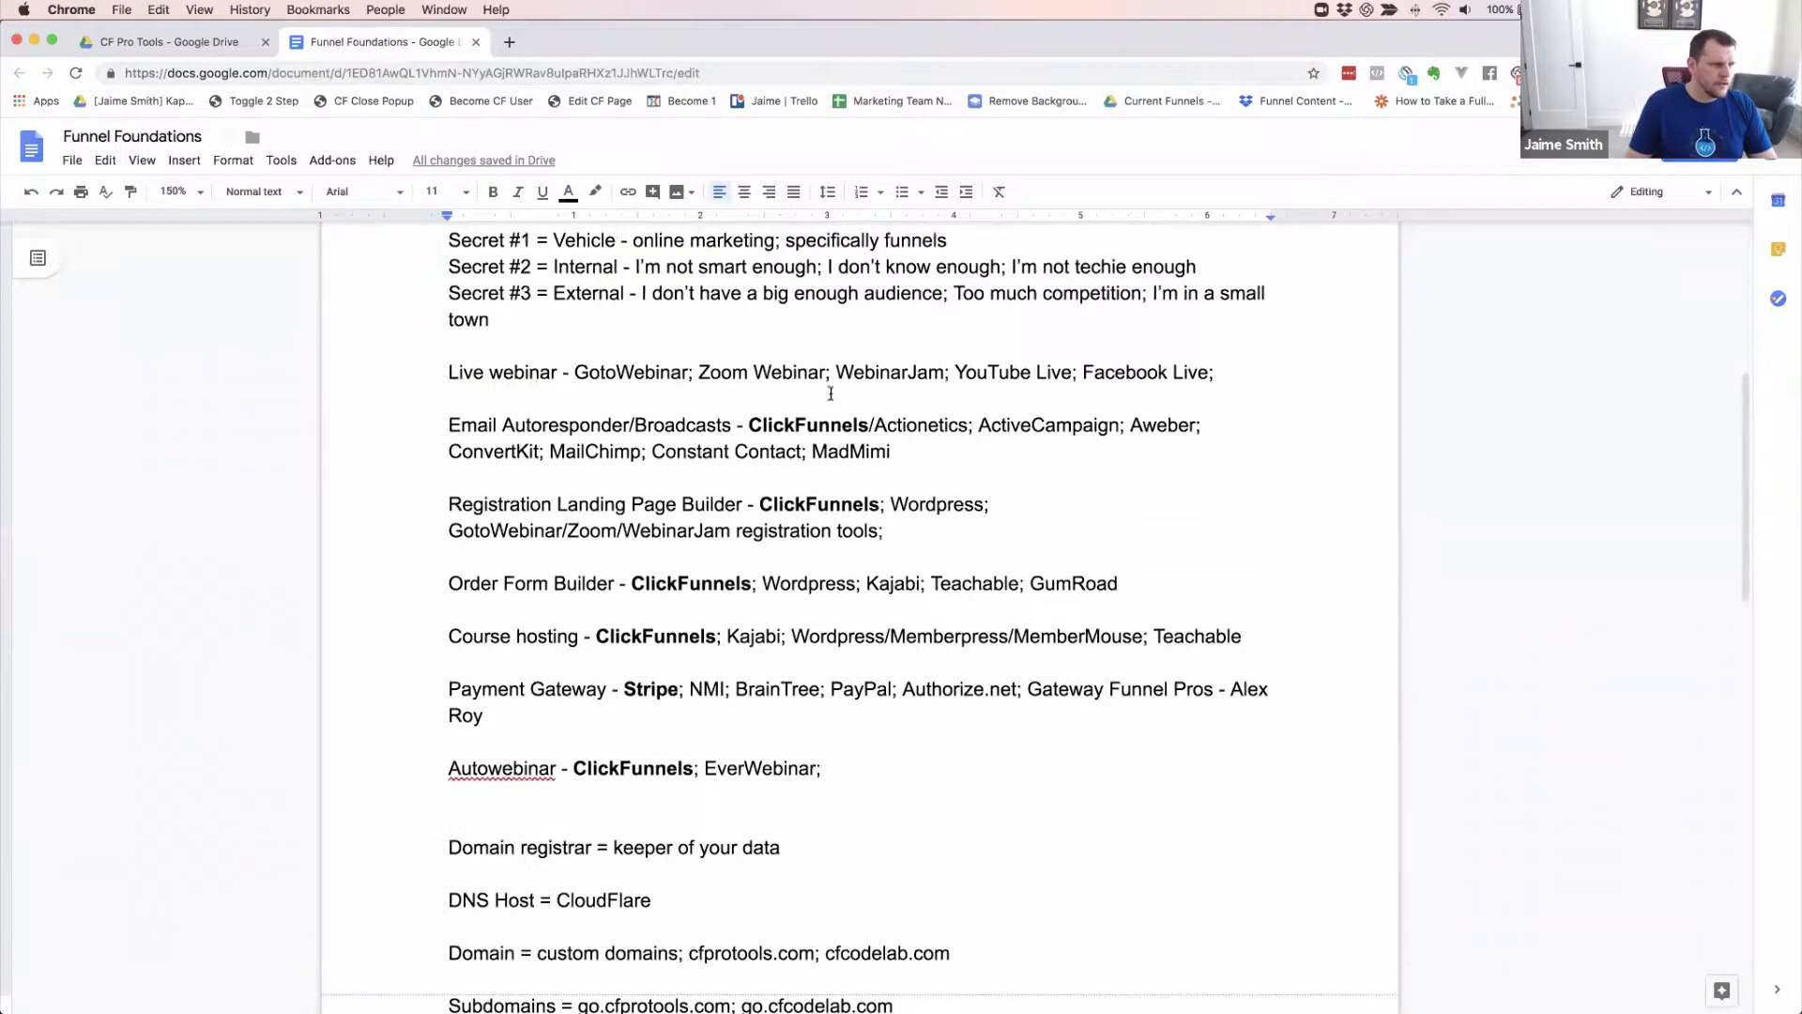
{"action": "scroll", "coordinate": [713, 381], "scroll_direction": "up", "scroll_amount": 4}
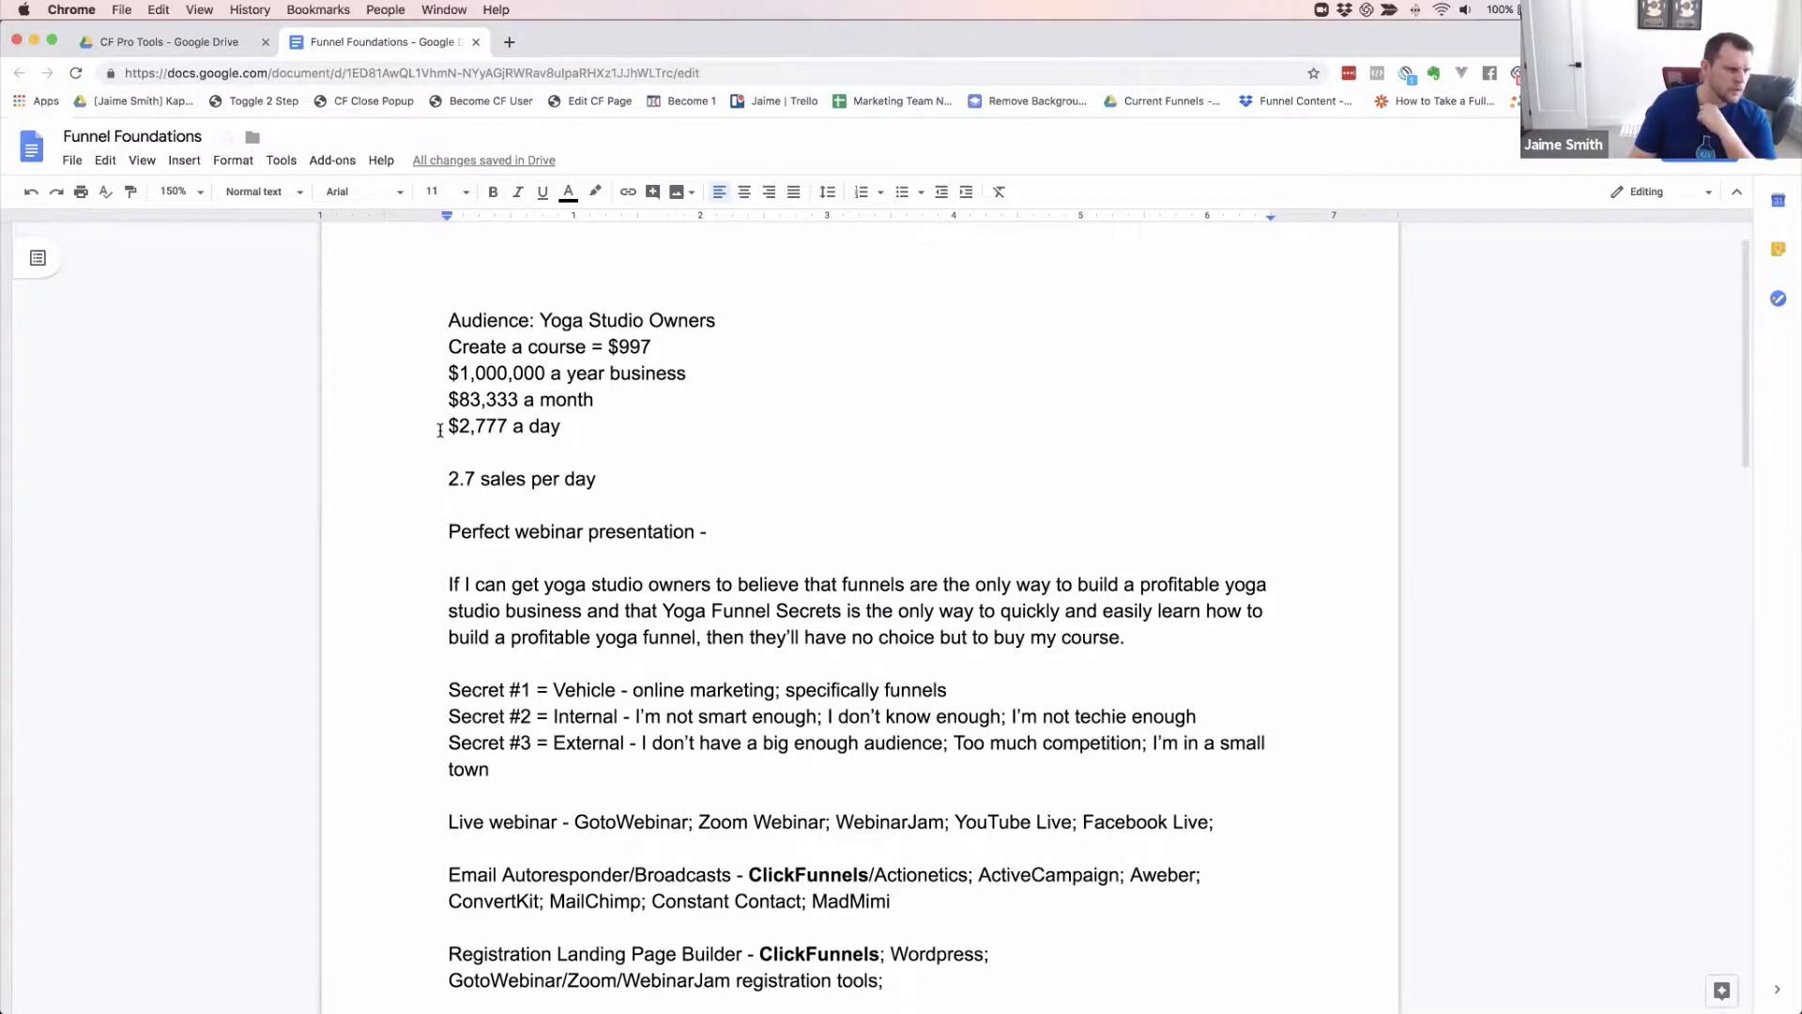
{"action": "scroll", "coordinate": [440, 430], "scroll_direction": "down", "scroll_amount": 3}
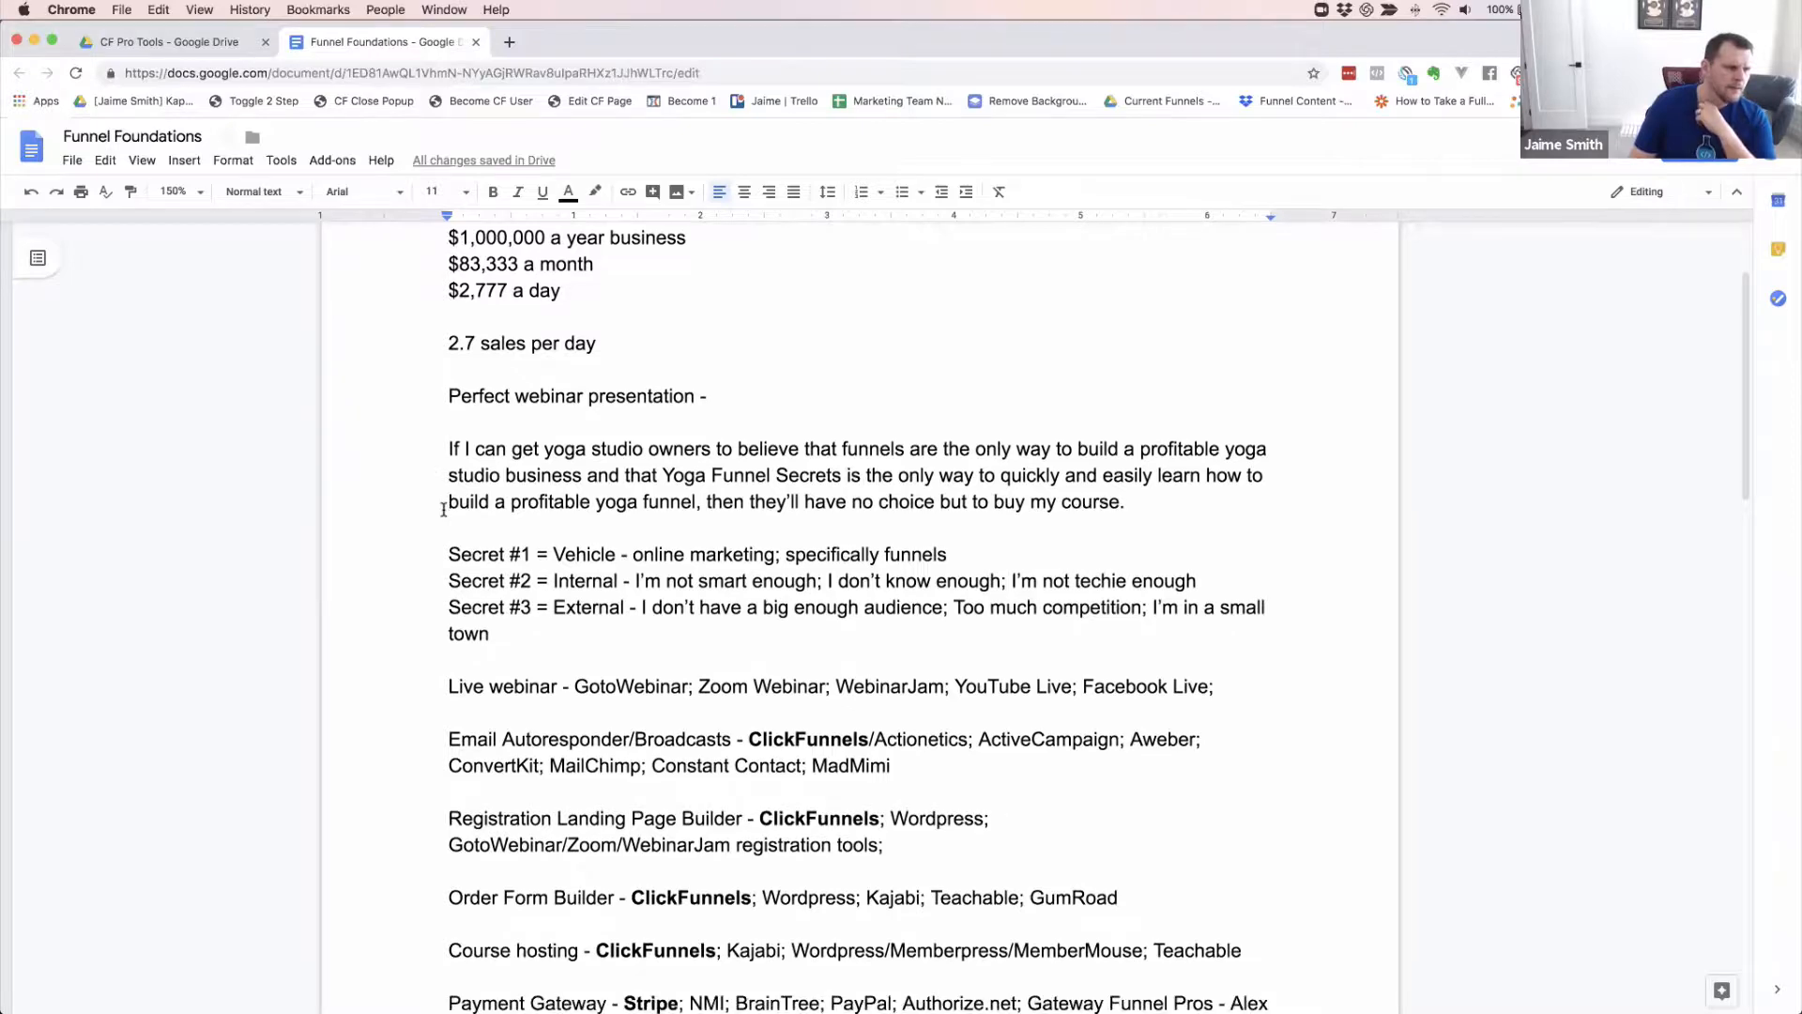
{"action": "scroll", "coordinate": [443, 509], "scroll_direction": "down", "scroll_amount": 2}
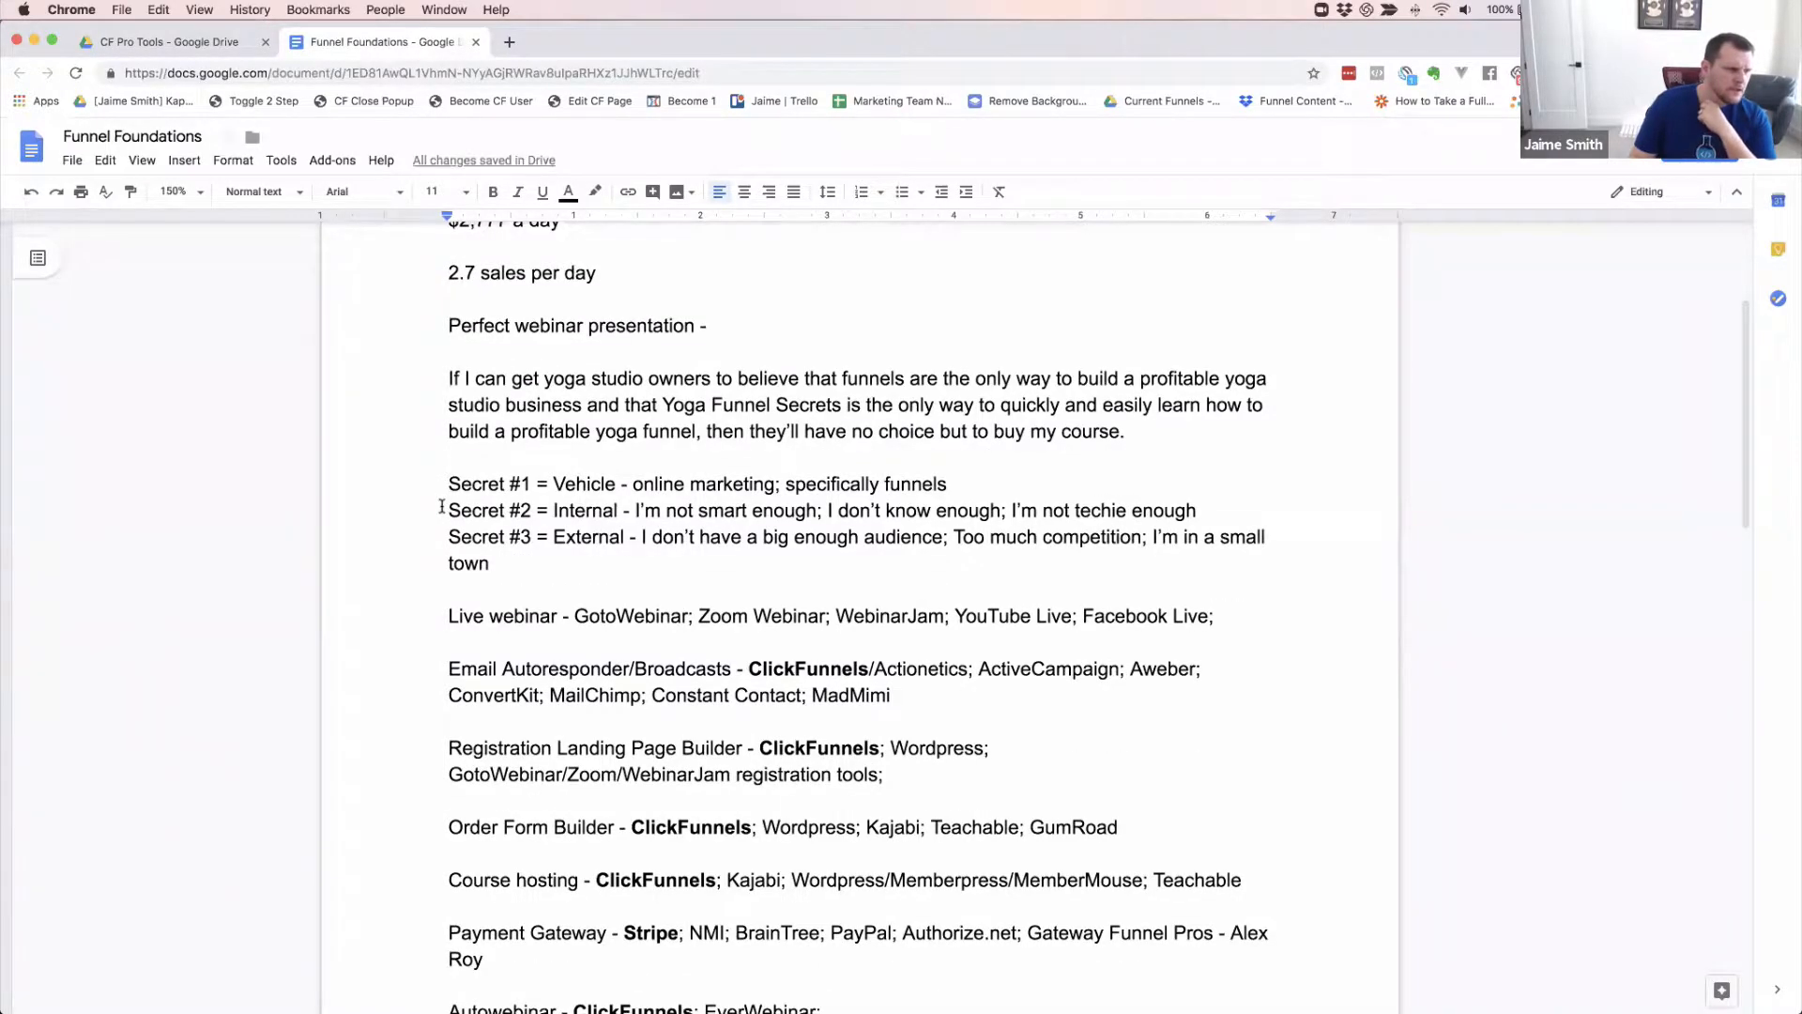
{"action": "scroll", "coordinate": [442, 506], "scroll_direction": "down", "scroll_amount": 4}
{"action": "scroll", "coordinate": [461, 486], "scroll_direction": "down", "scroll_amount": 5}
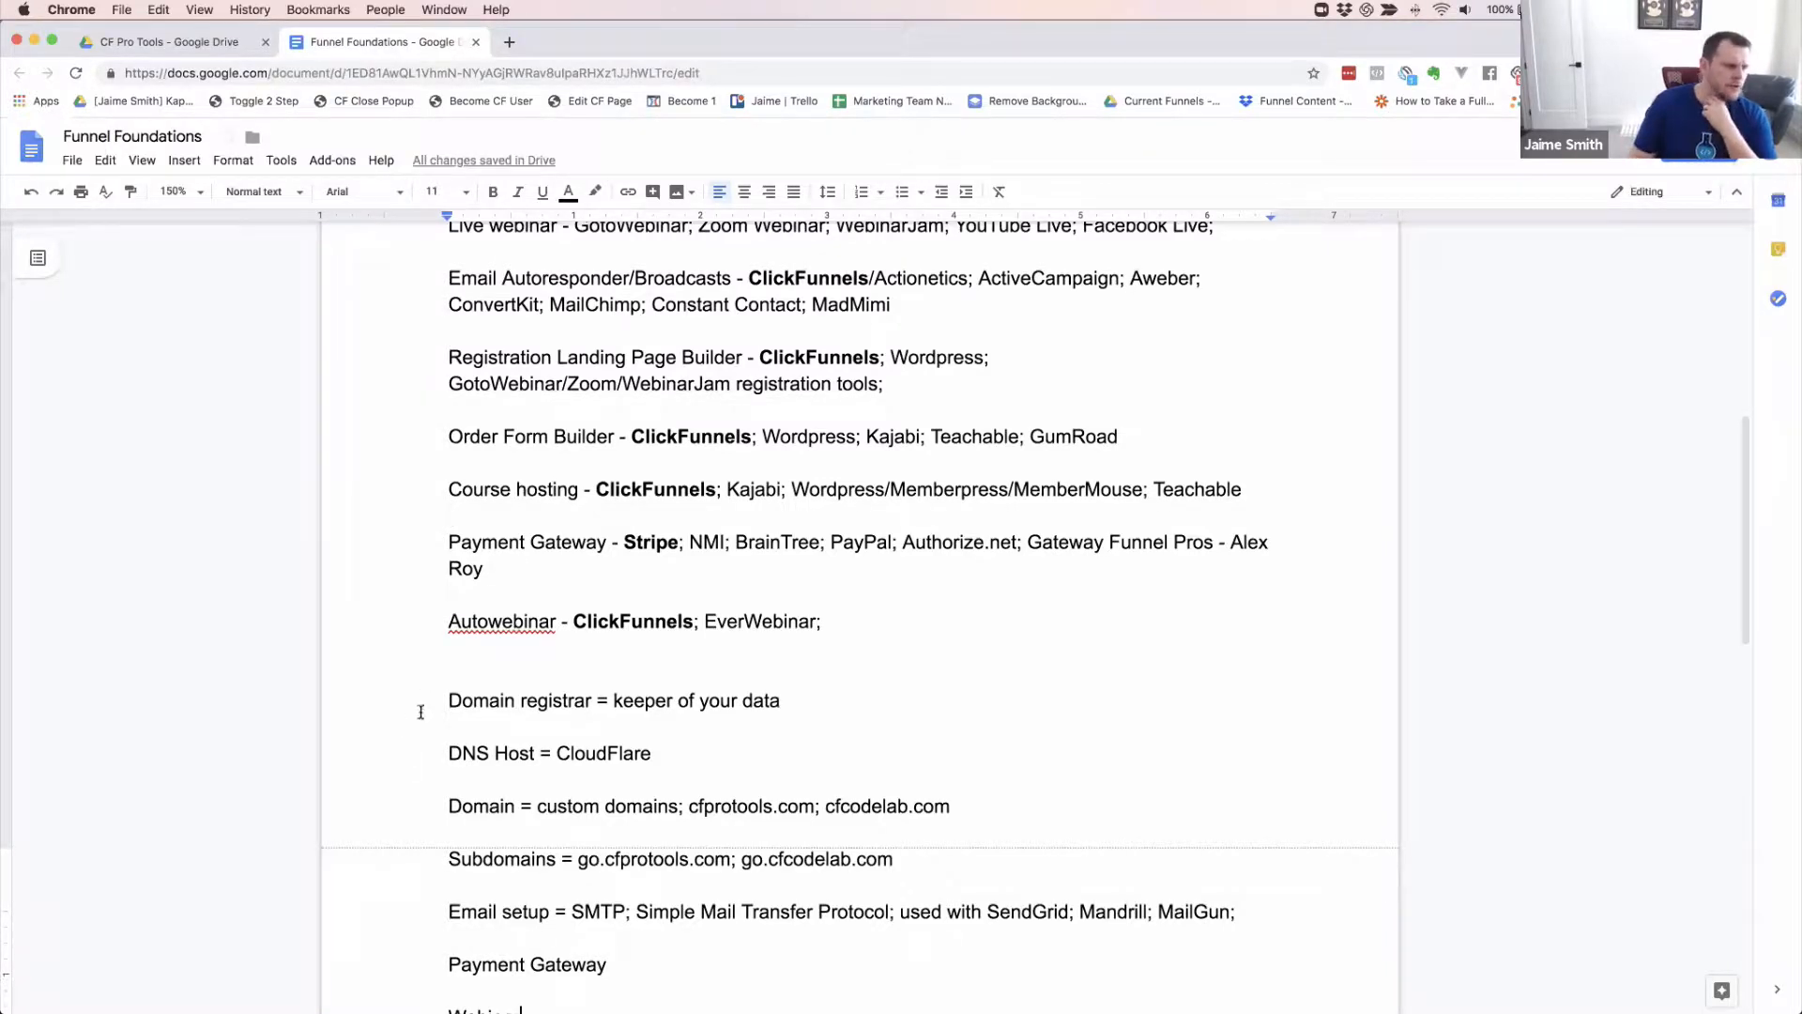
{"action": "scroll", "coordinate": [420, 711], "scroll_direction": "down", "scroll_amount": 2}
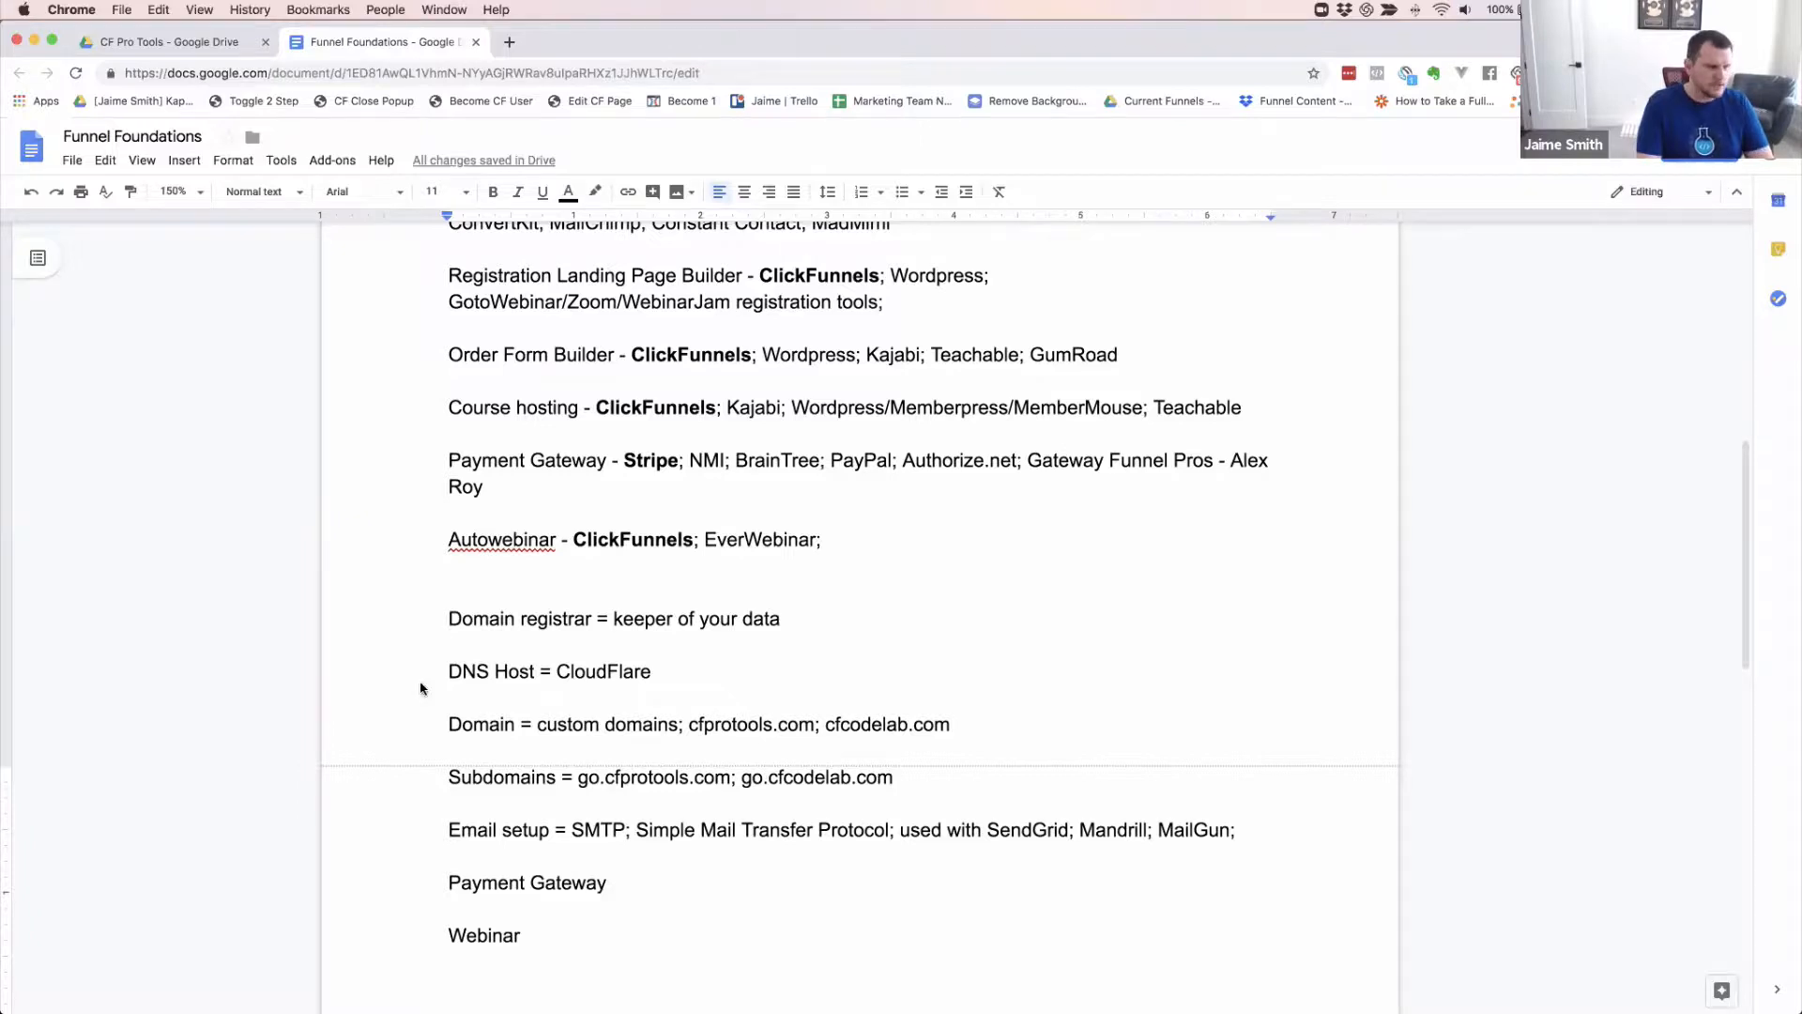
Step: Search Namecheap for the availability of yogafunnelsecrets.com
{"action": "key", "text": "super+t"}
{"action": "type", "text": "name"}
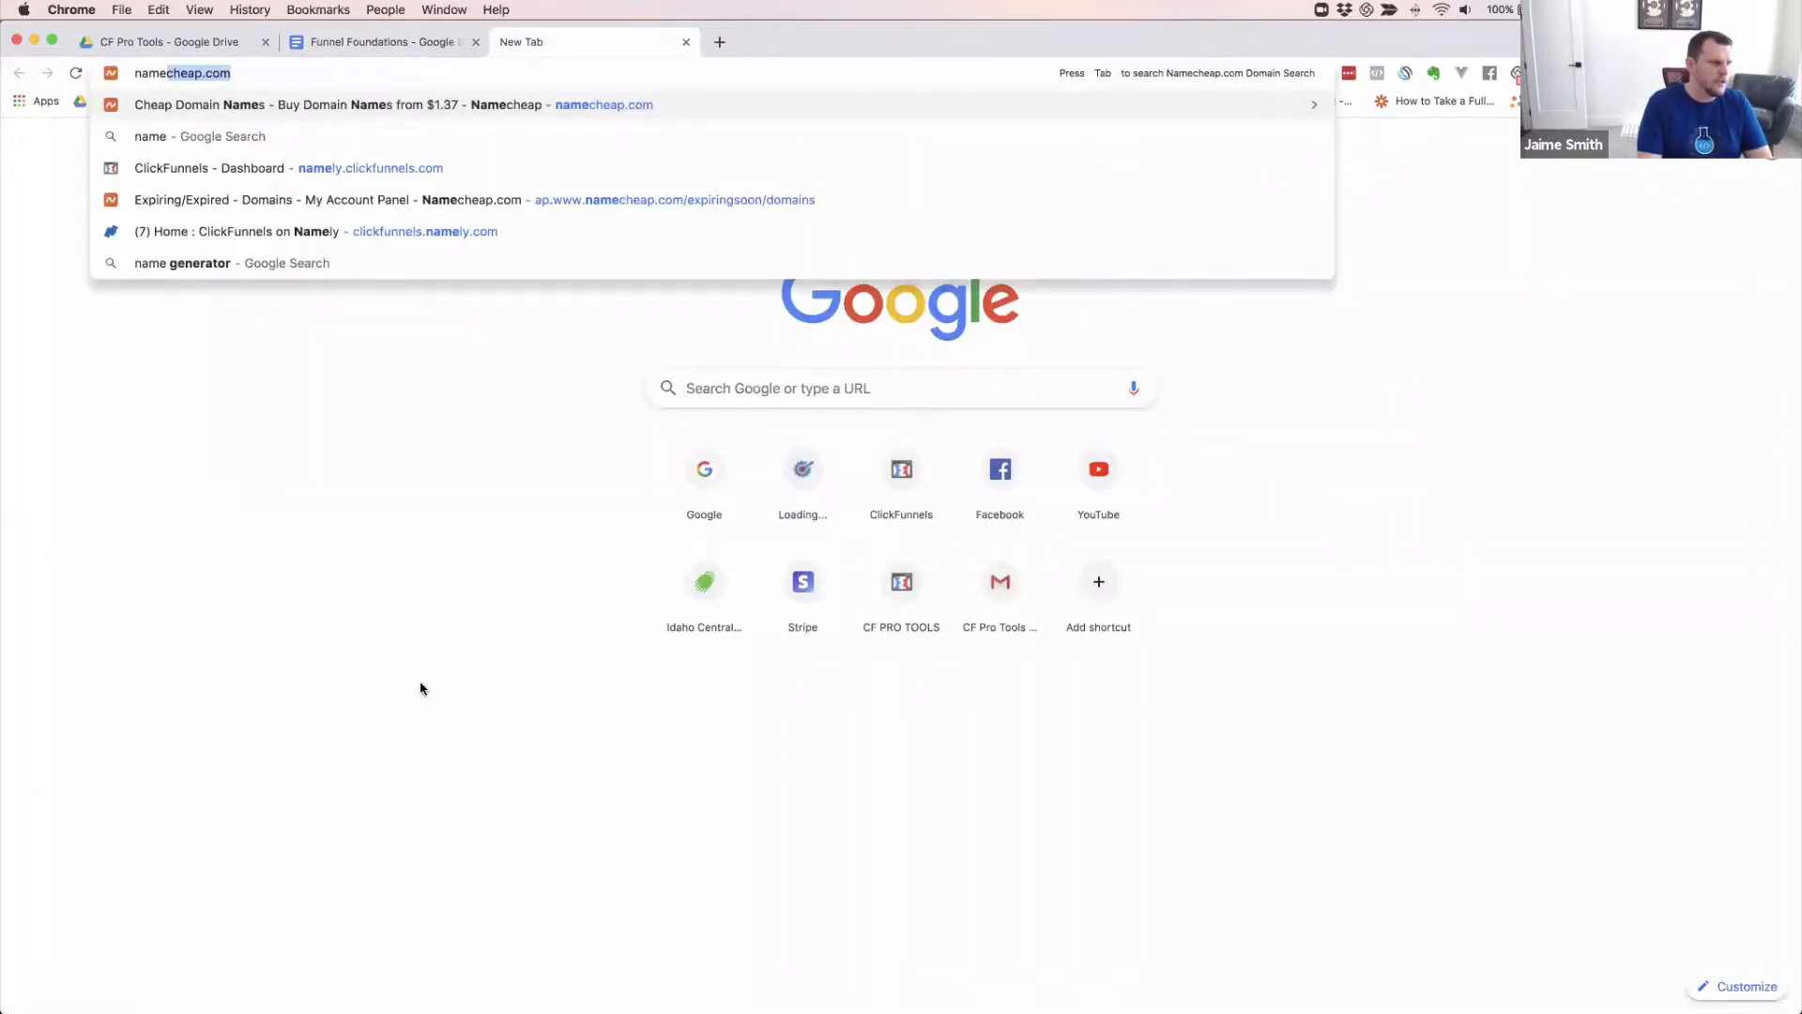
{"action": "key", "text": "Return"}
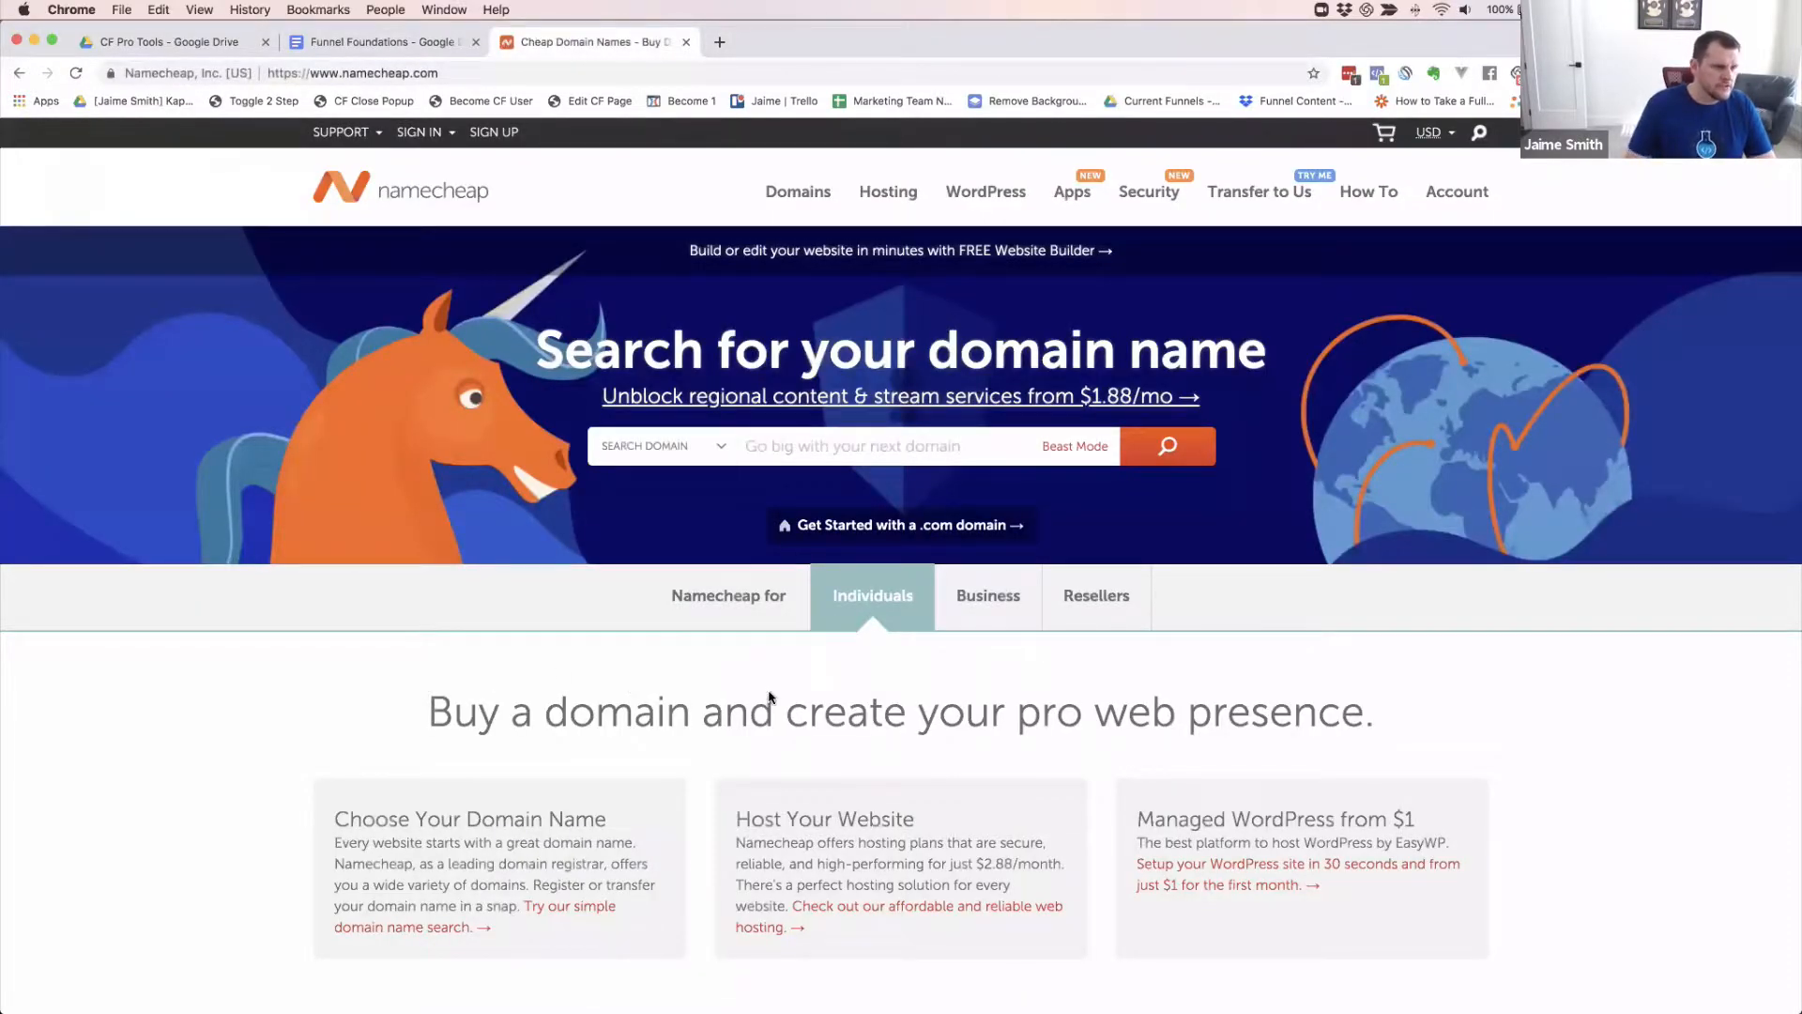
{"action": "left_click", "coordinate": [802, 443]}
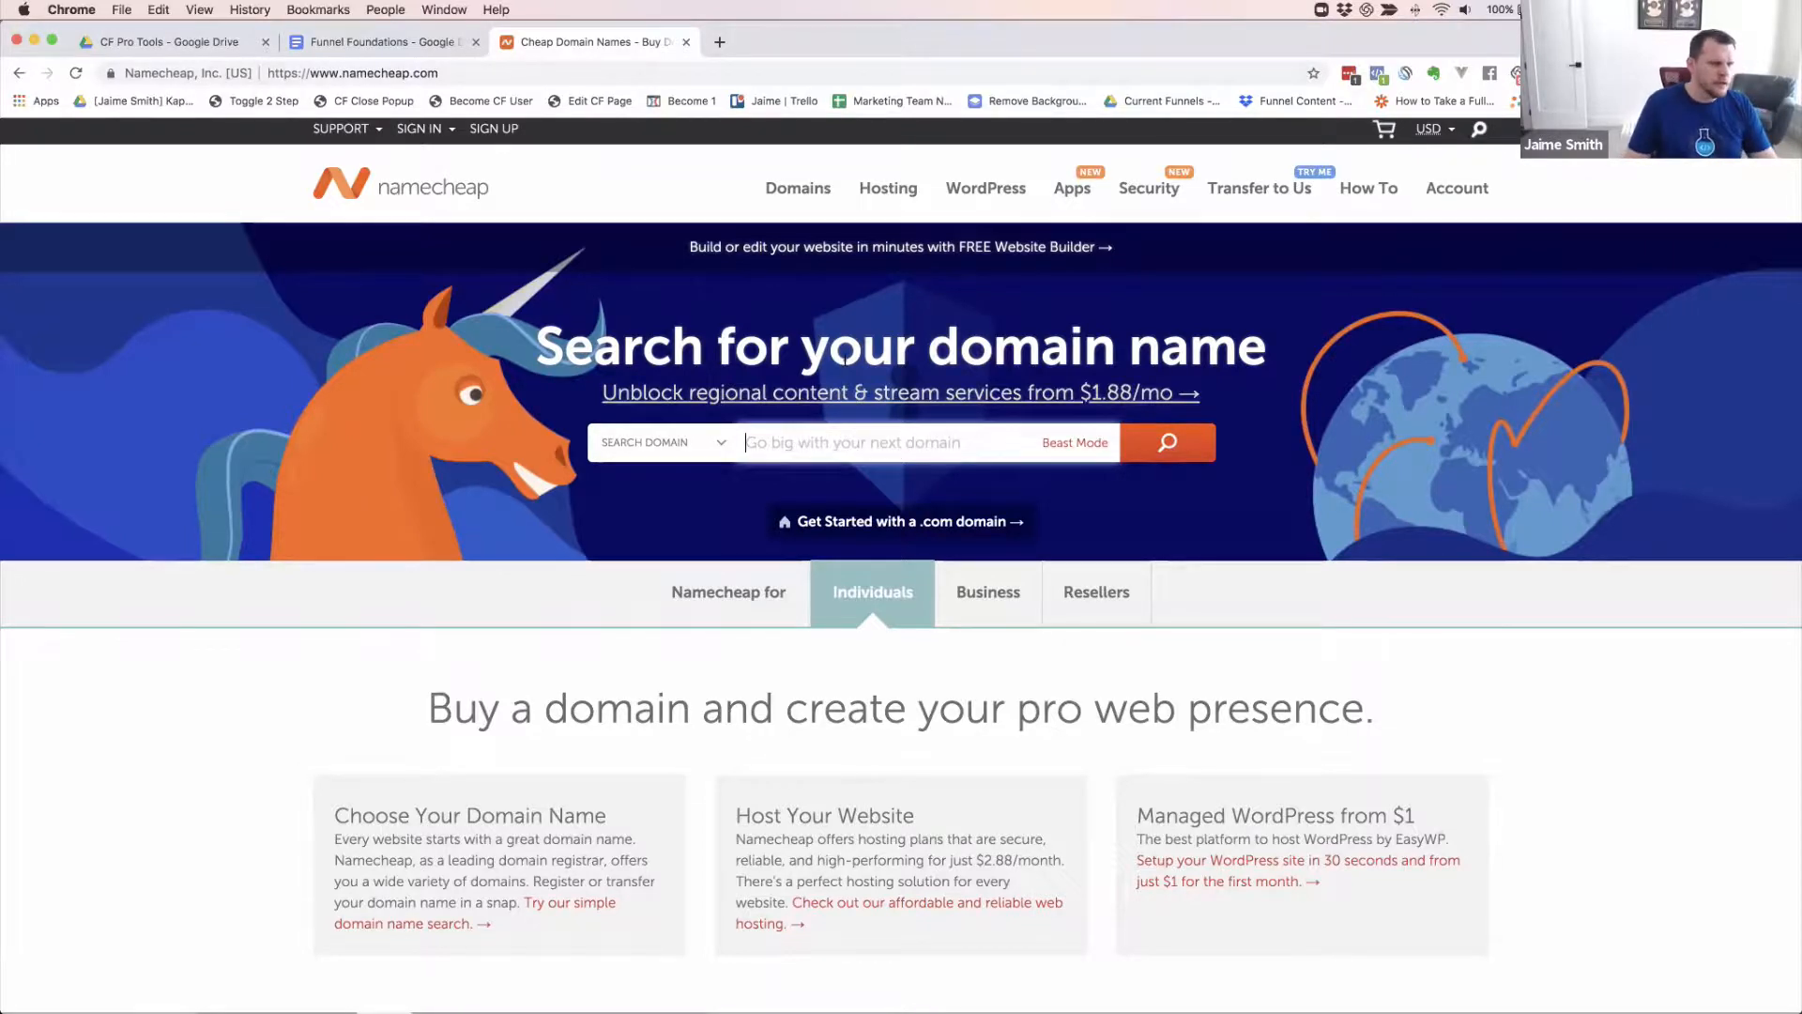
{"action": "type", "text": "yoga"}
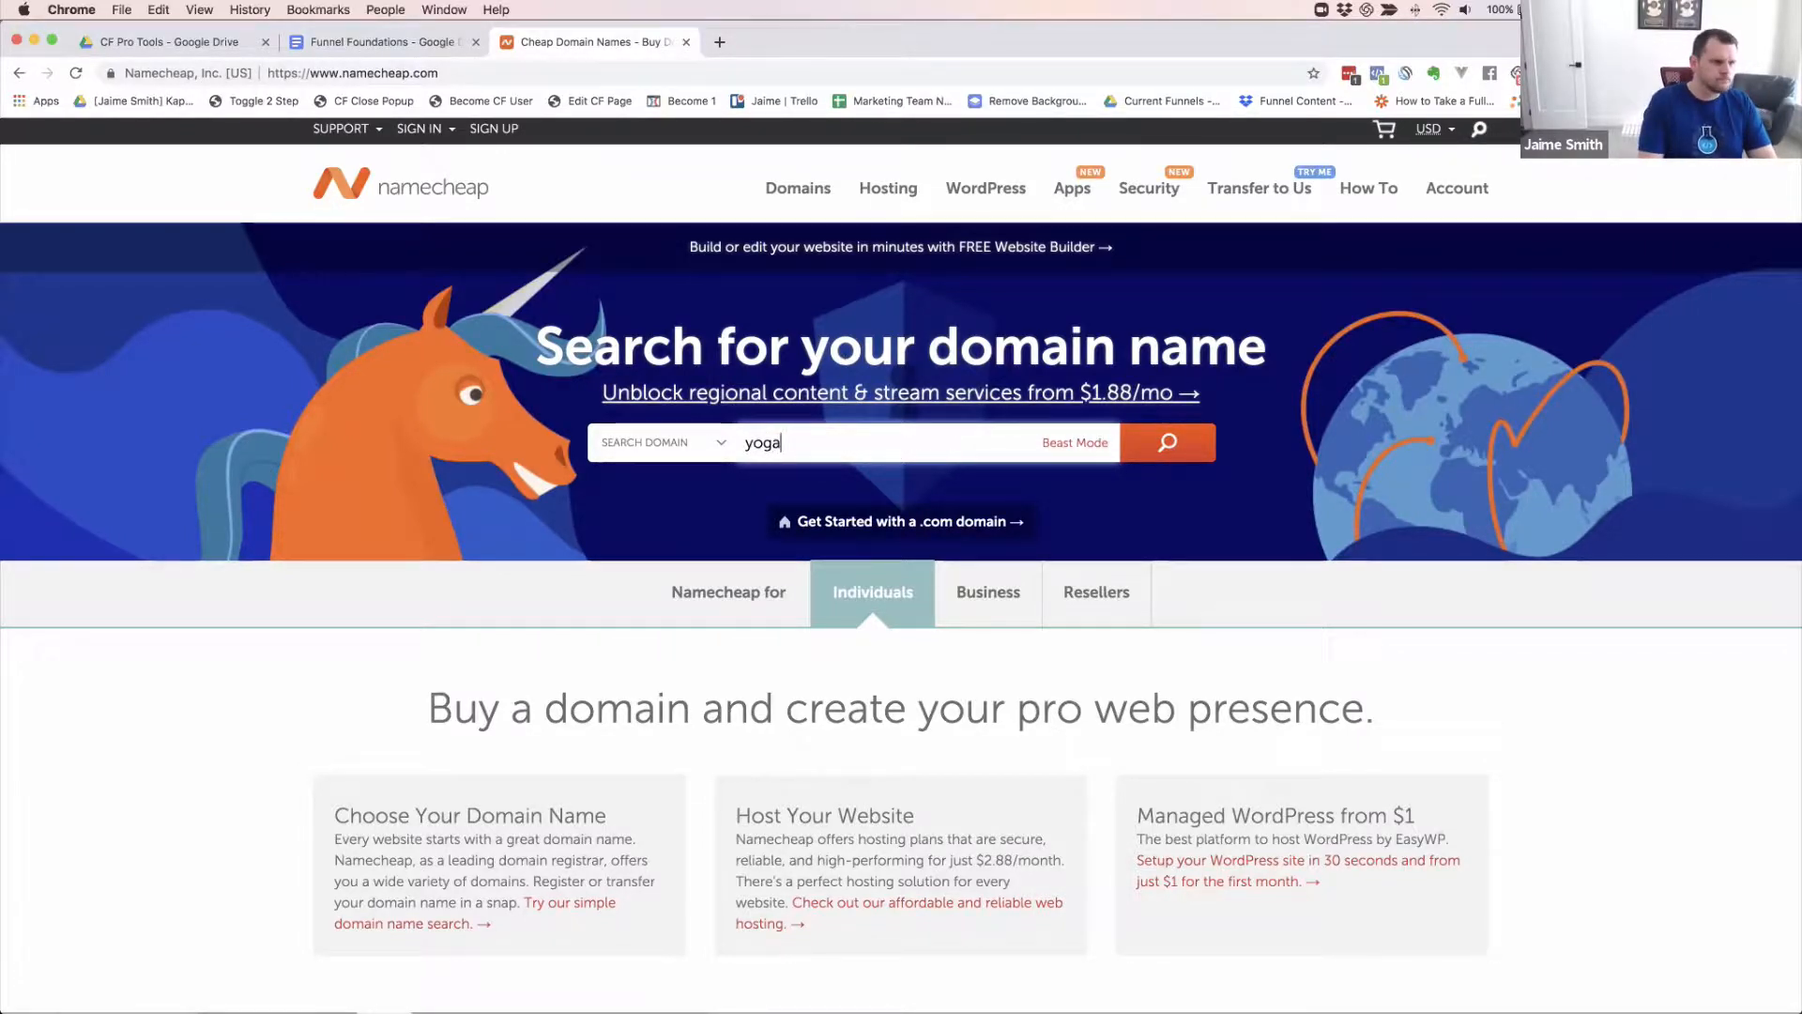
{"action": "type", "text": "funnelsec"}
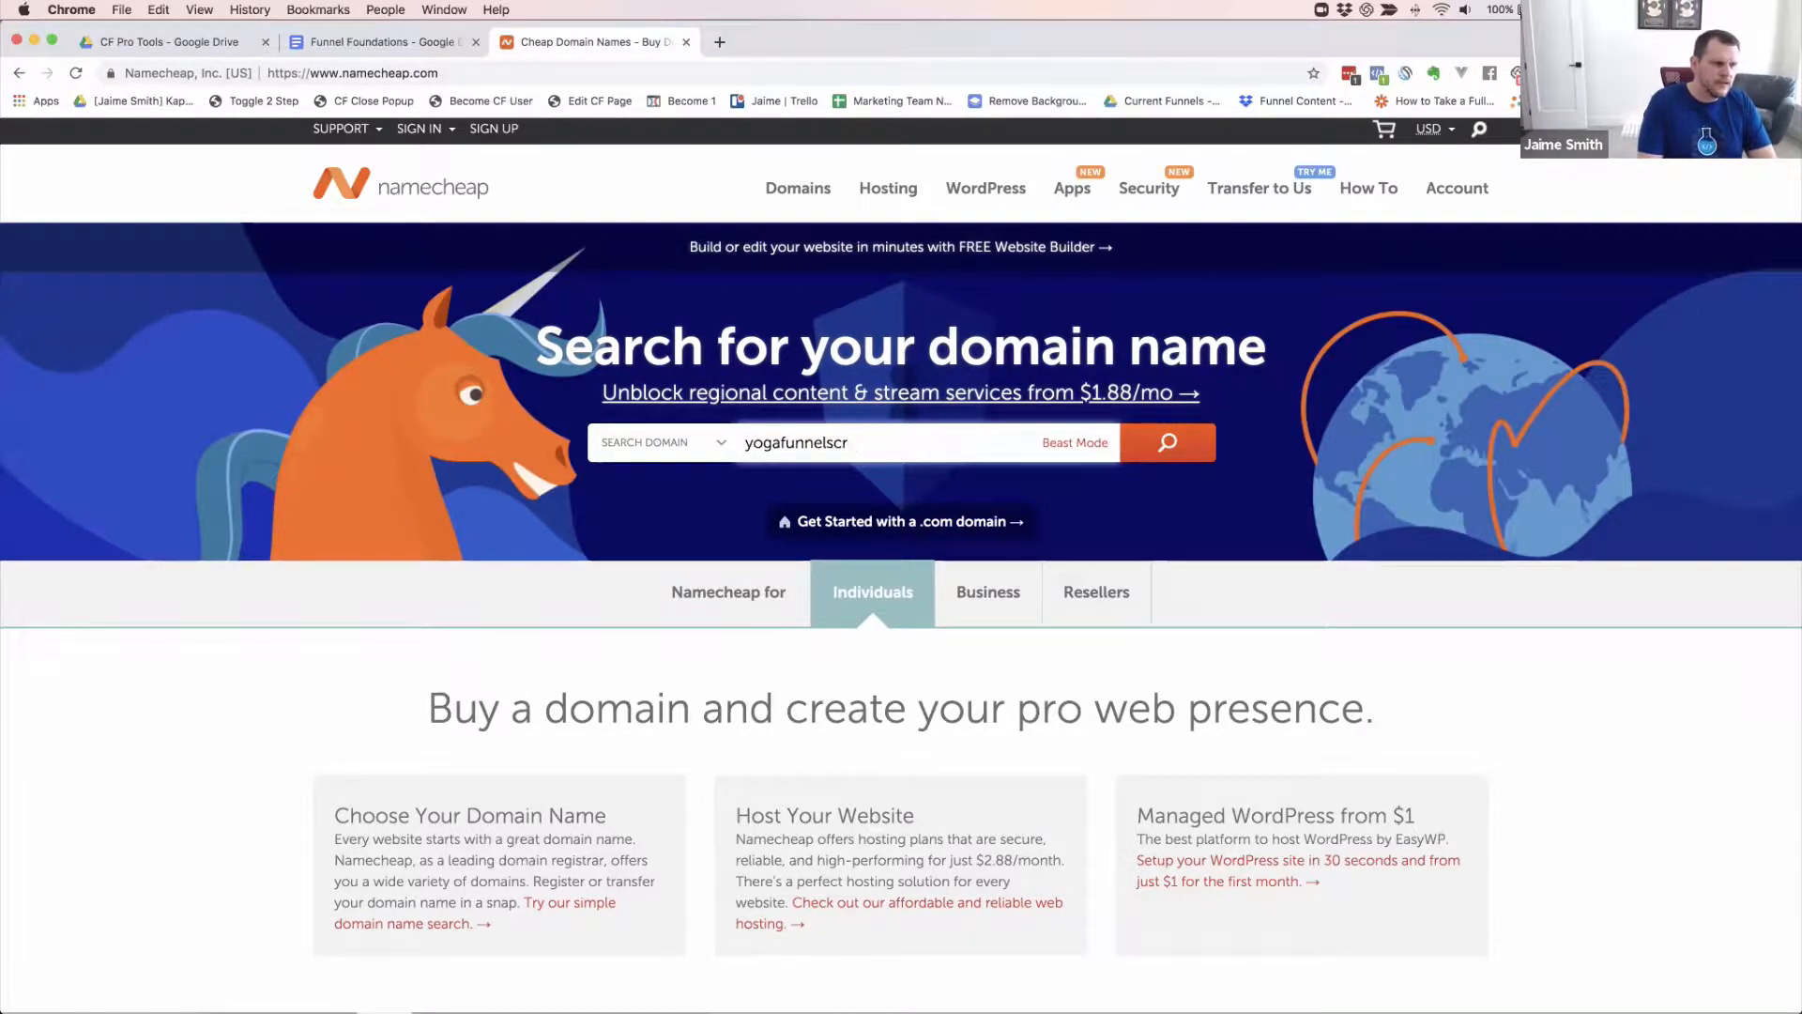
{"action": "type", "text": "rets.com"}
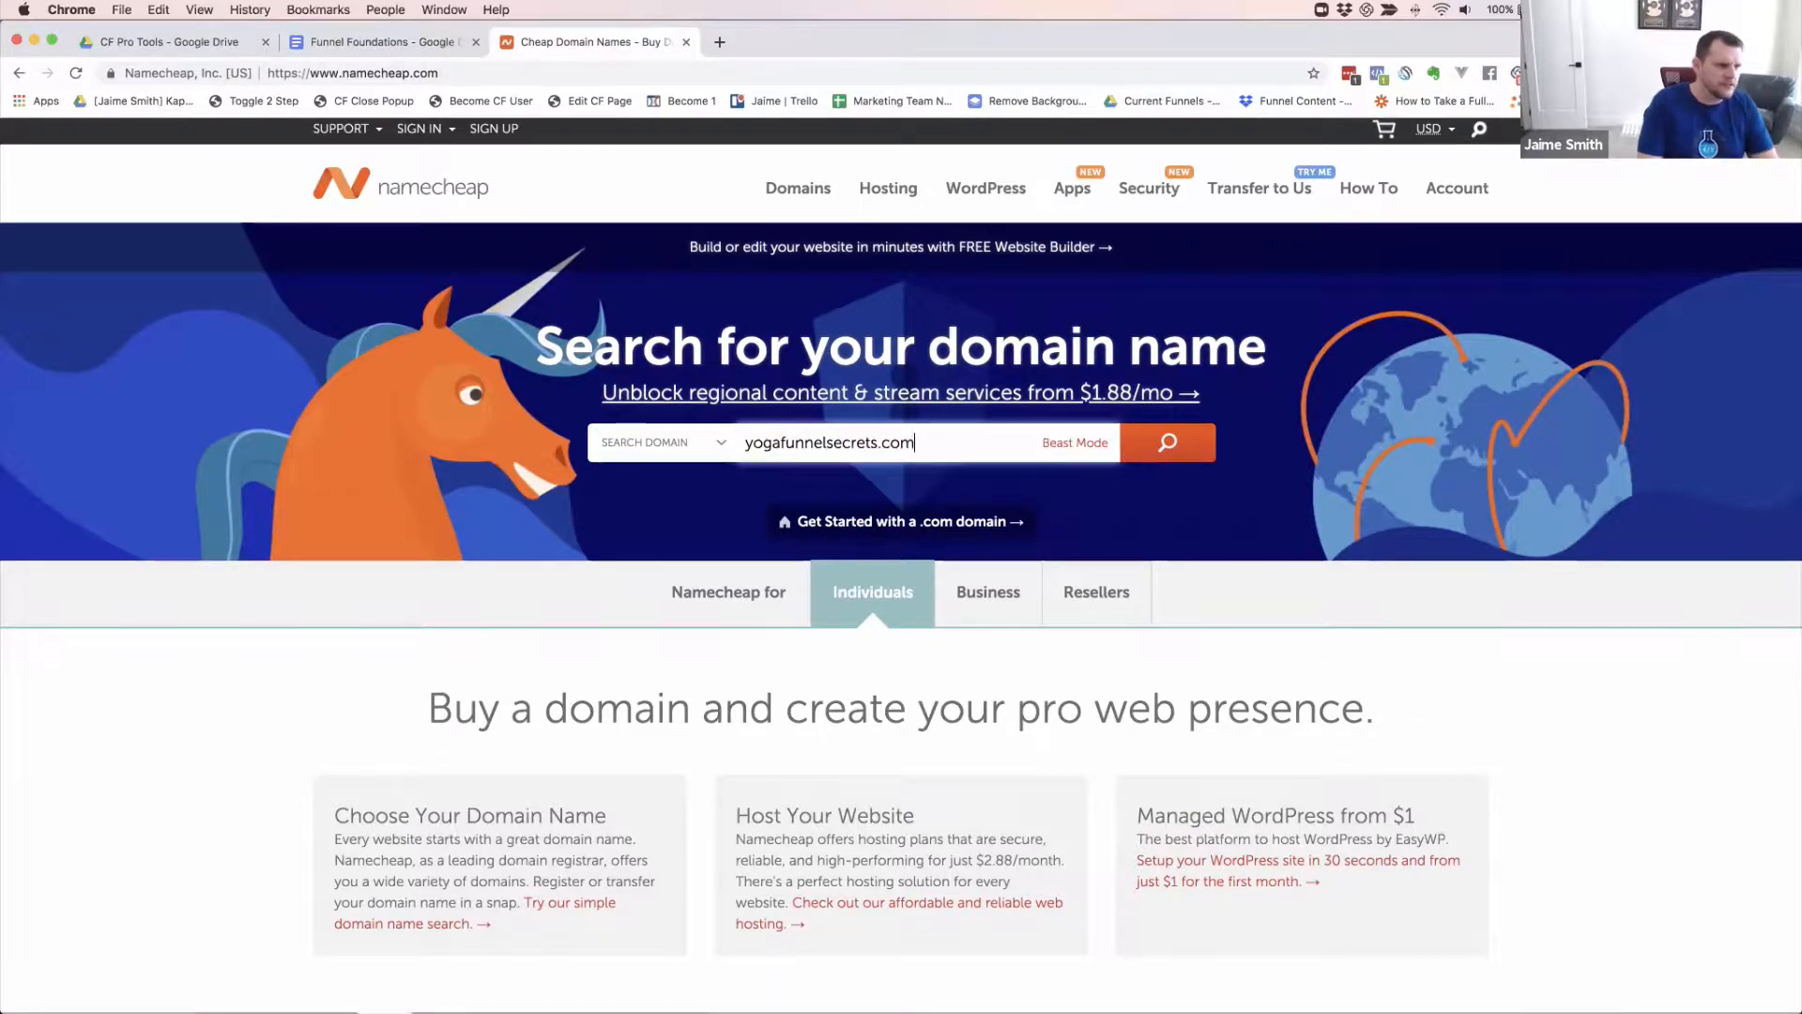
{"action": "key", "text": "Return"}
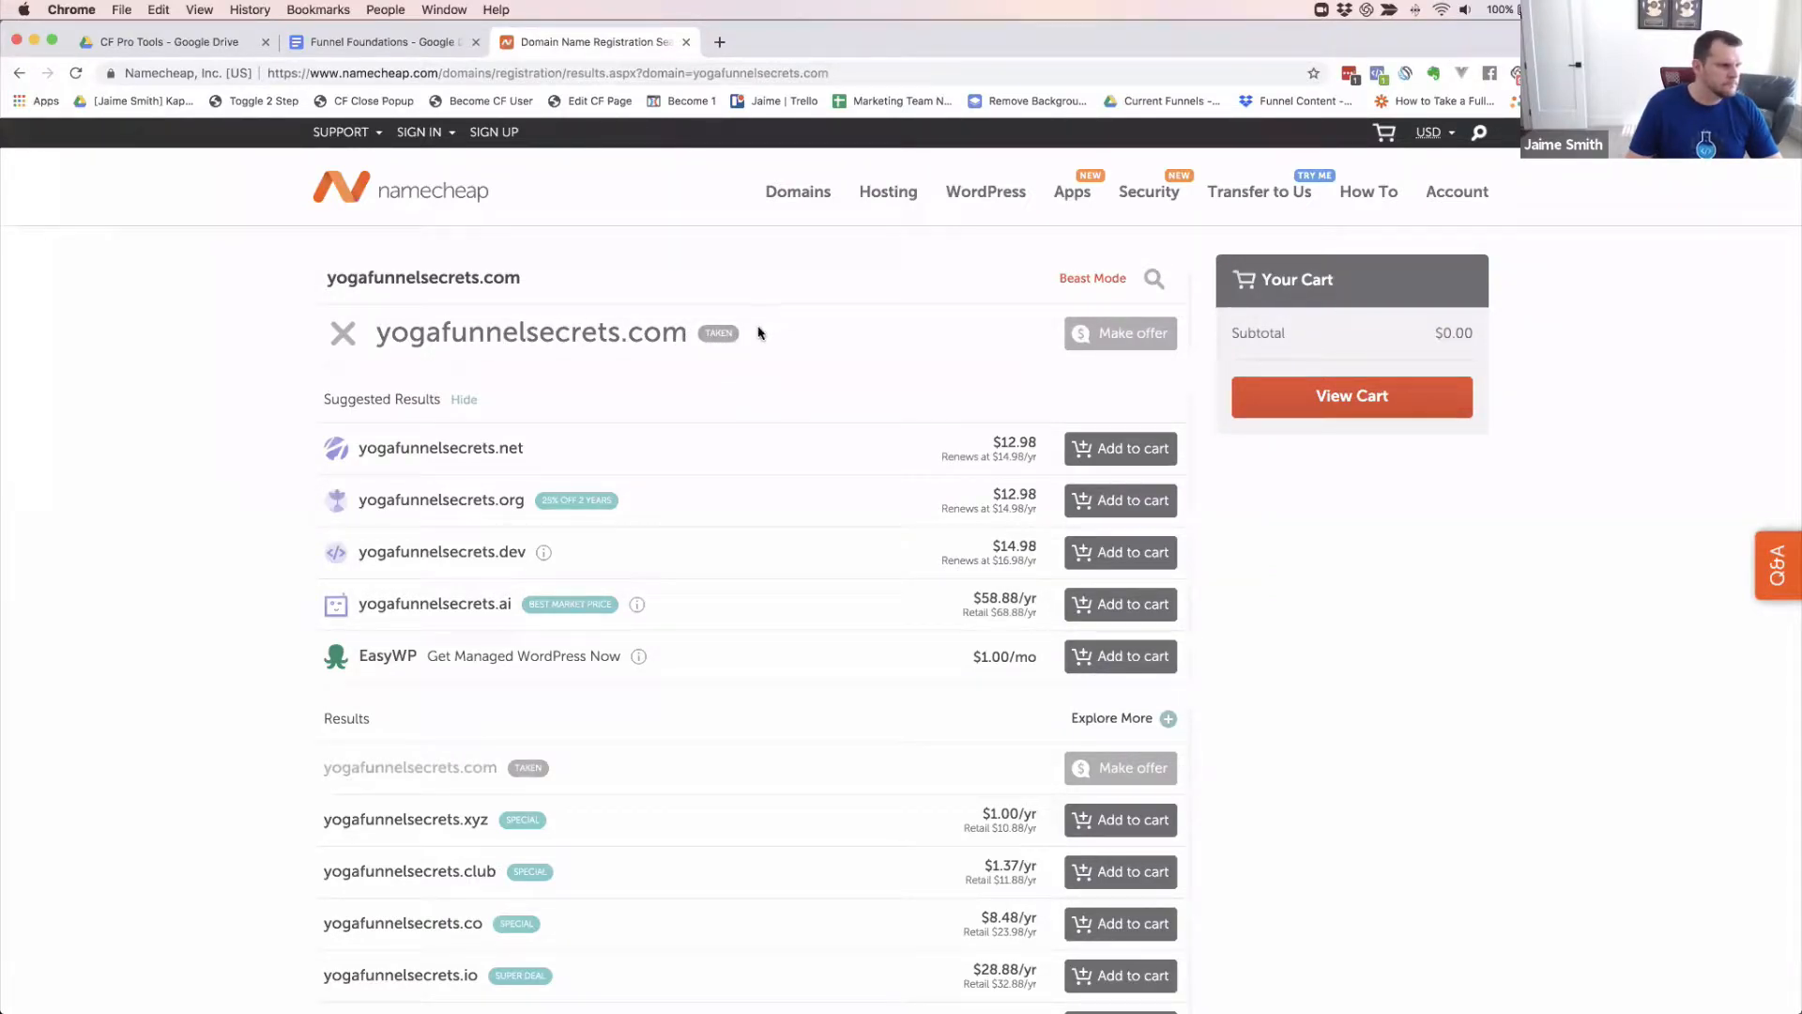
Step: Search for yogafunnelshq.com and add it to the cart at $8.88/yr
{"action": "double_click", "coordinate": [444, 276]}
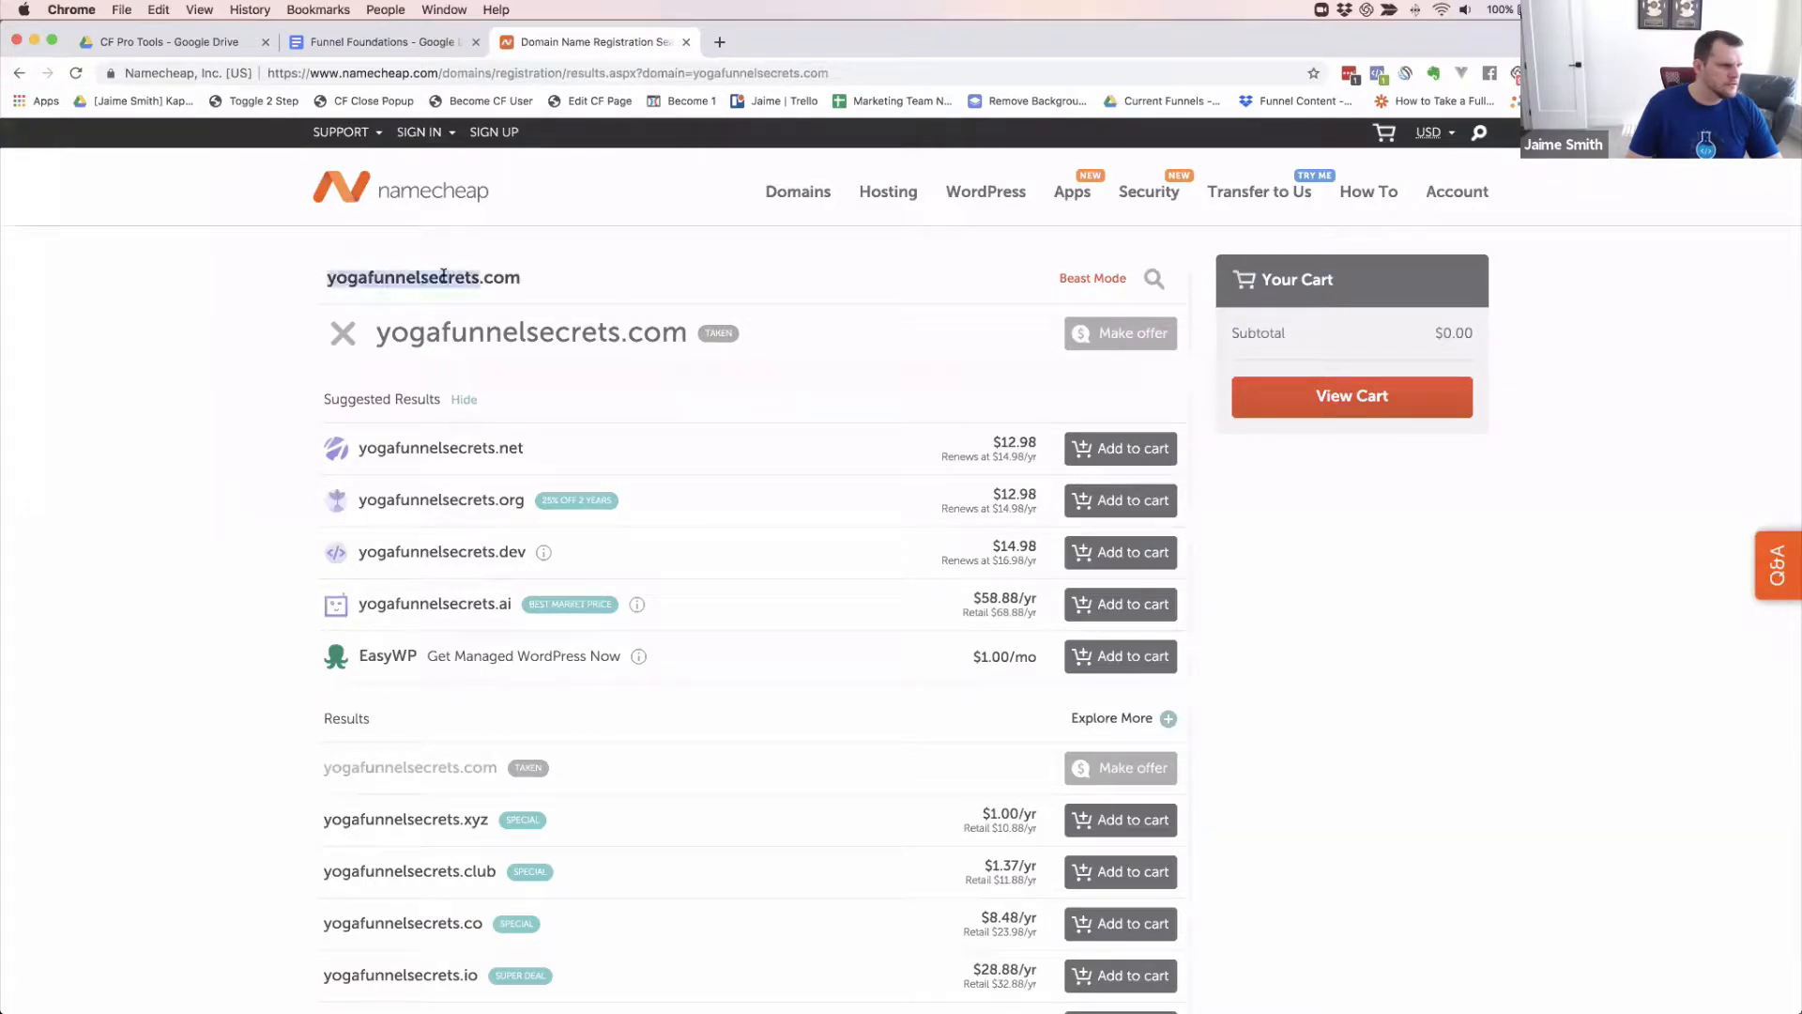
{"action": "type", "text": "yo"}
{"action": "key", "text": "BackSpace"}
{"action": "key", "text": "BackSpace"}
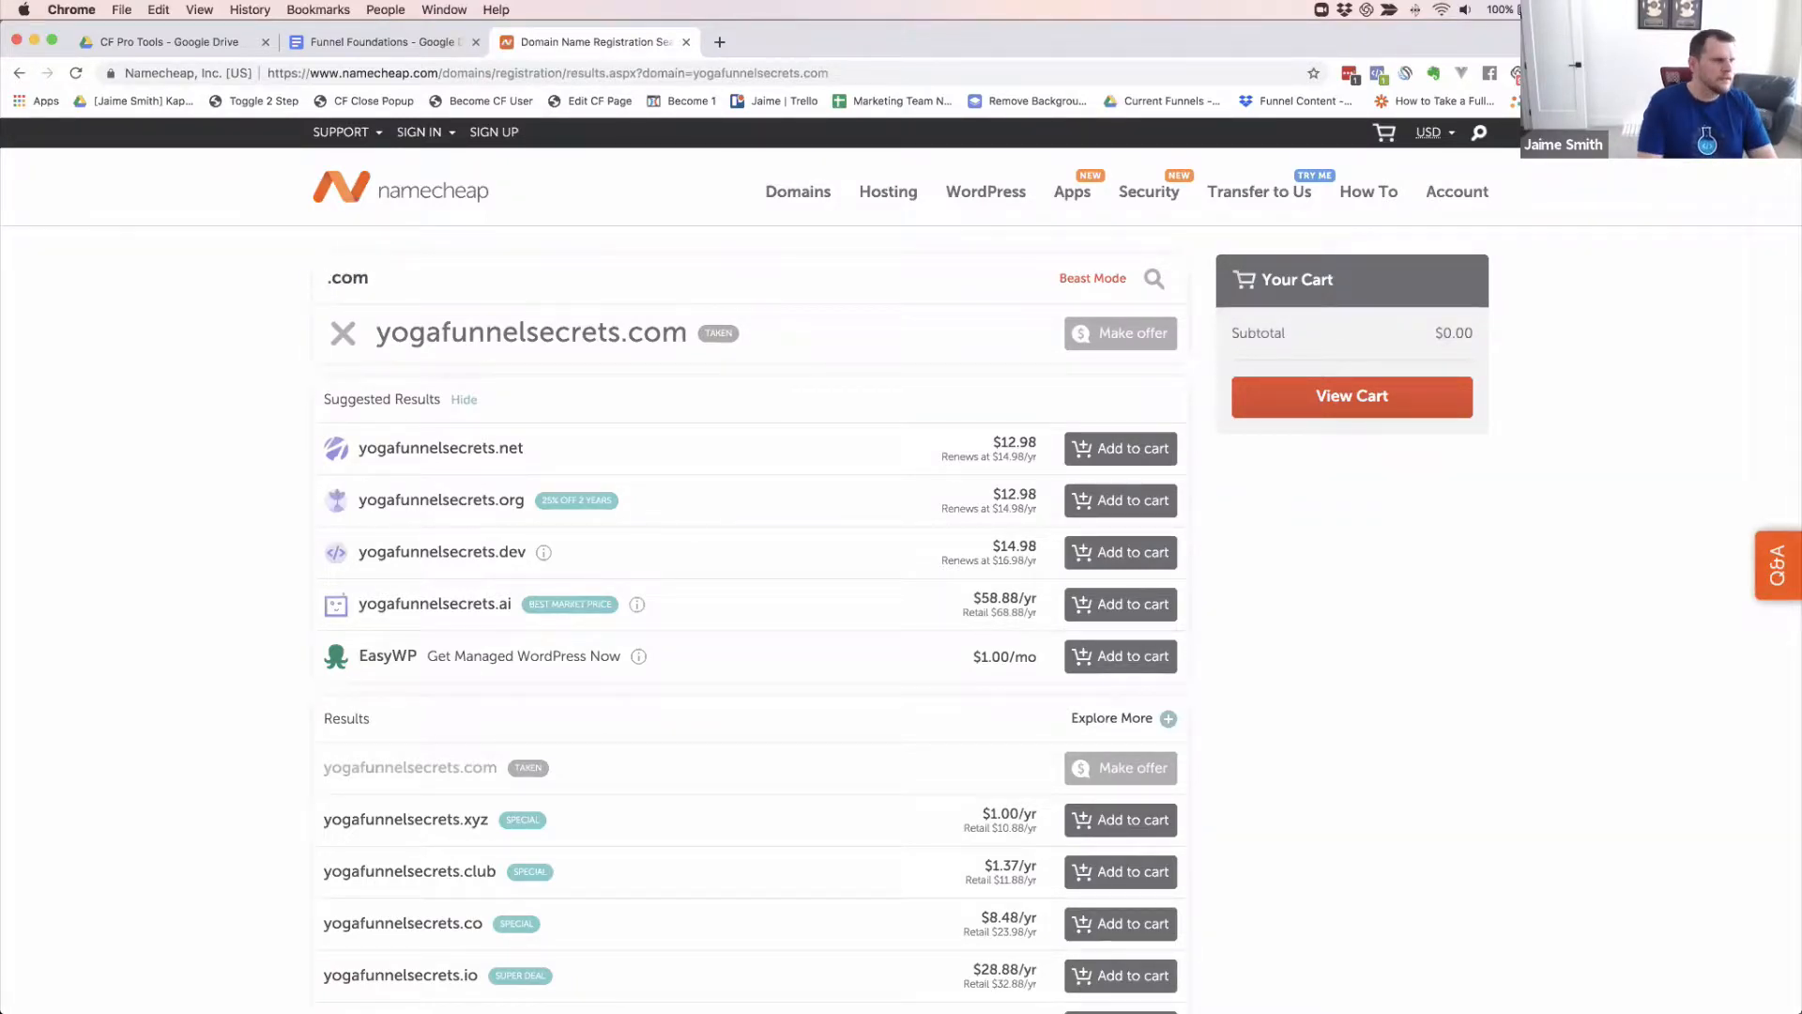
{"action": "type", "text": "afunne"}
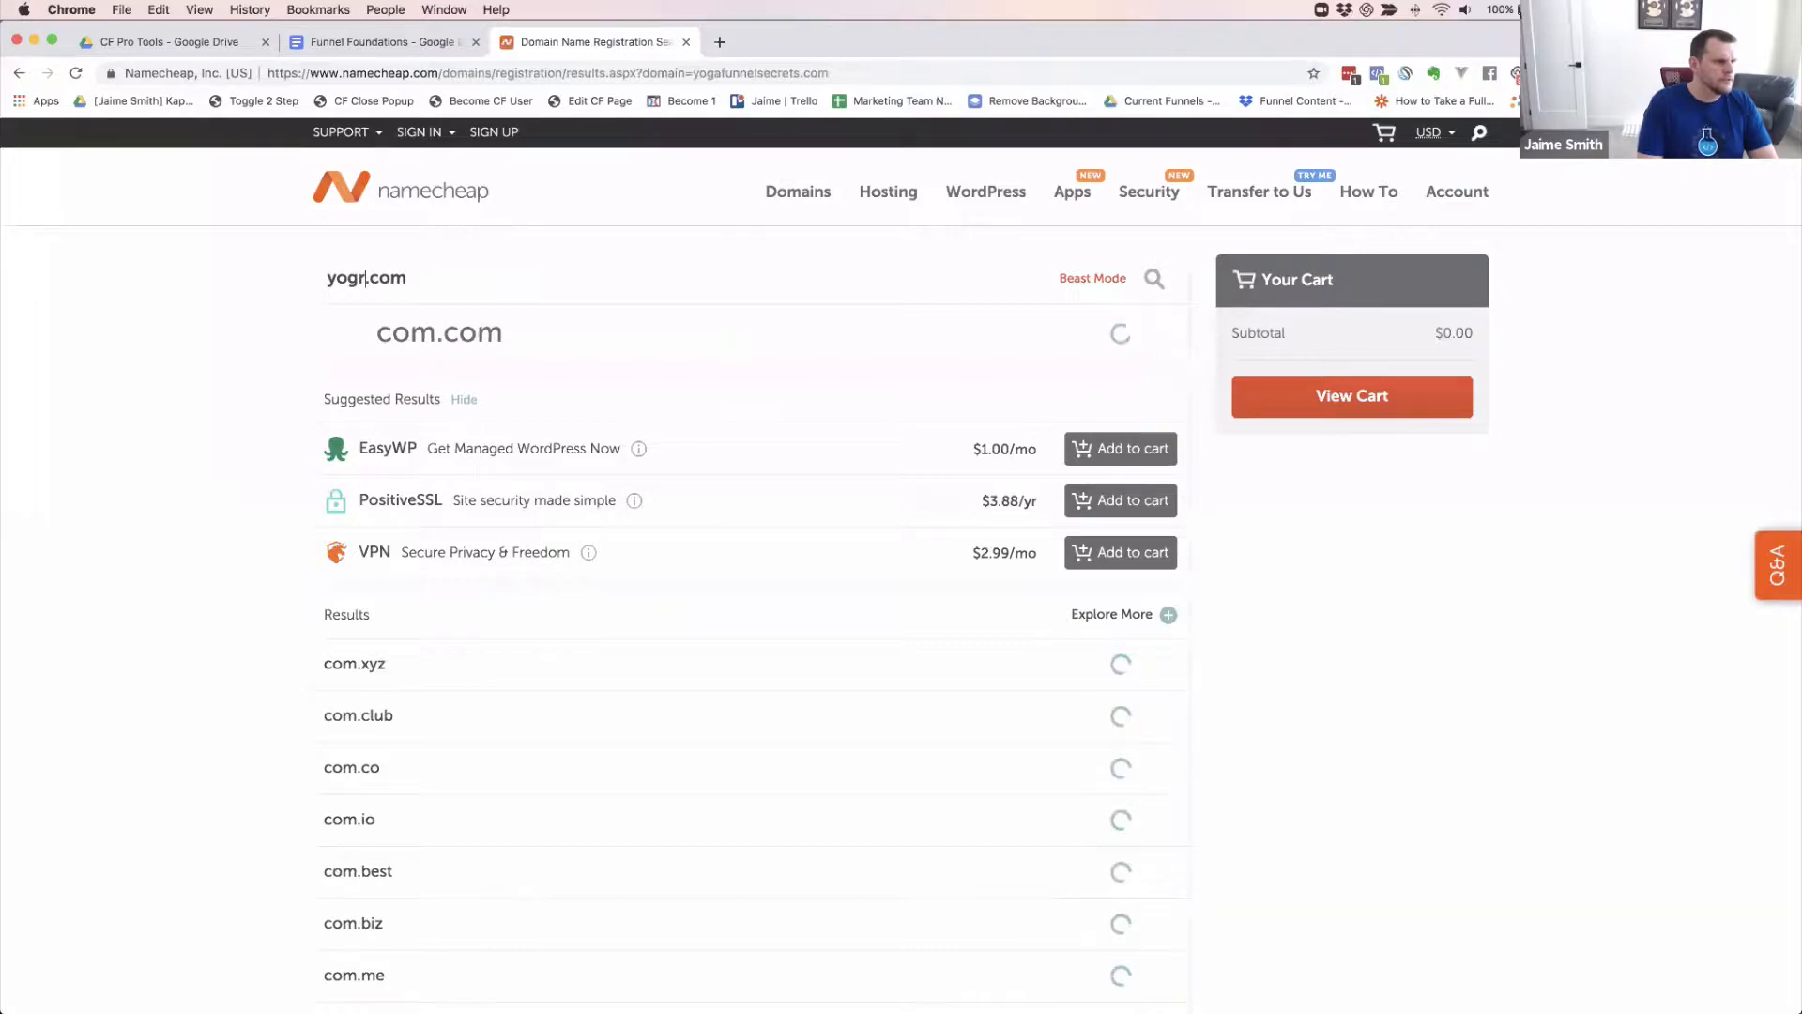
{"action": "type", "text": "ls"}
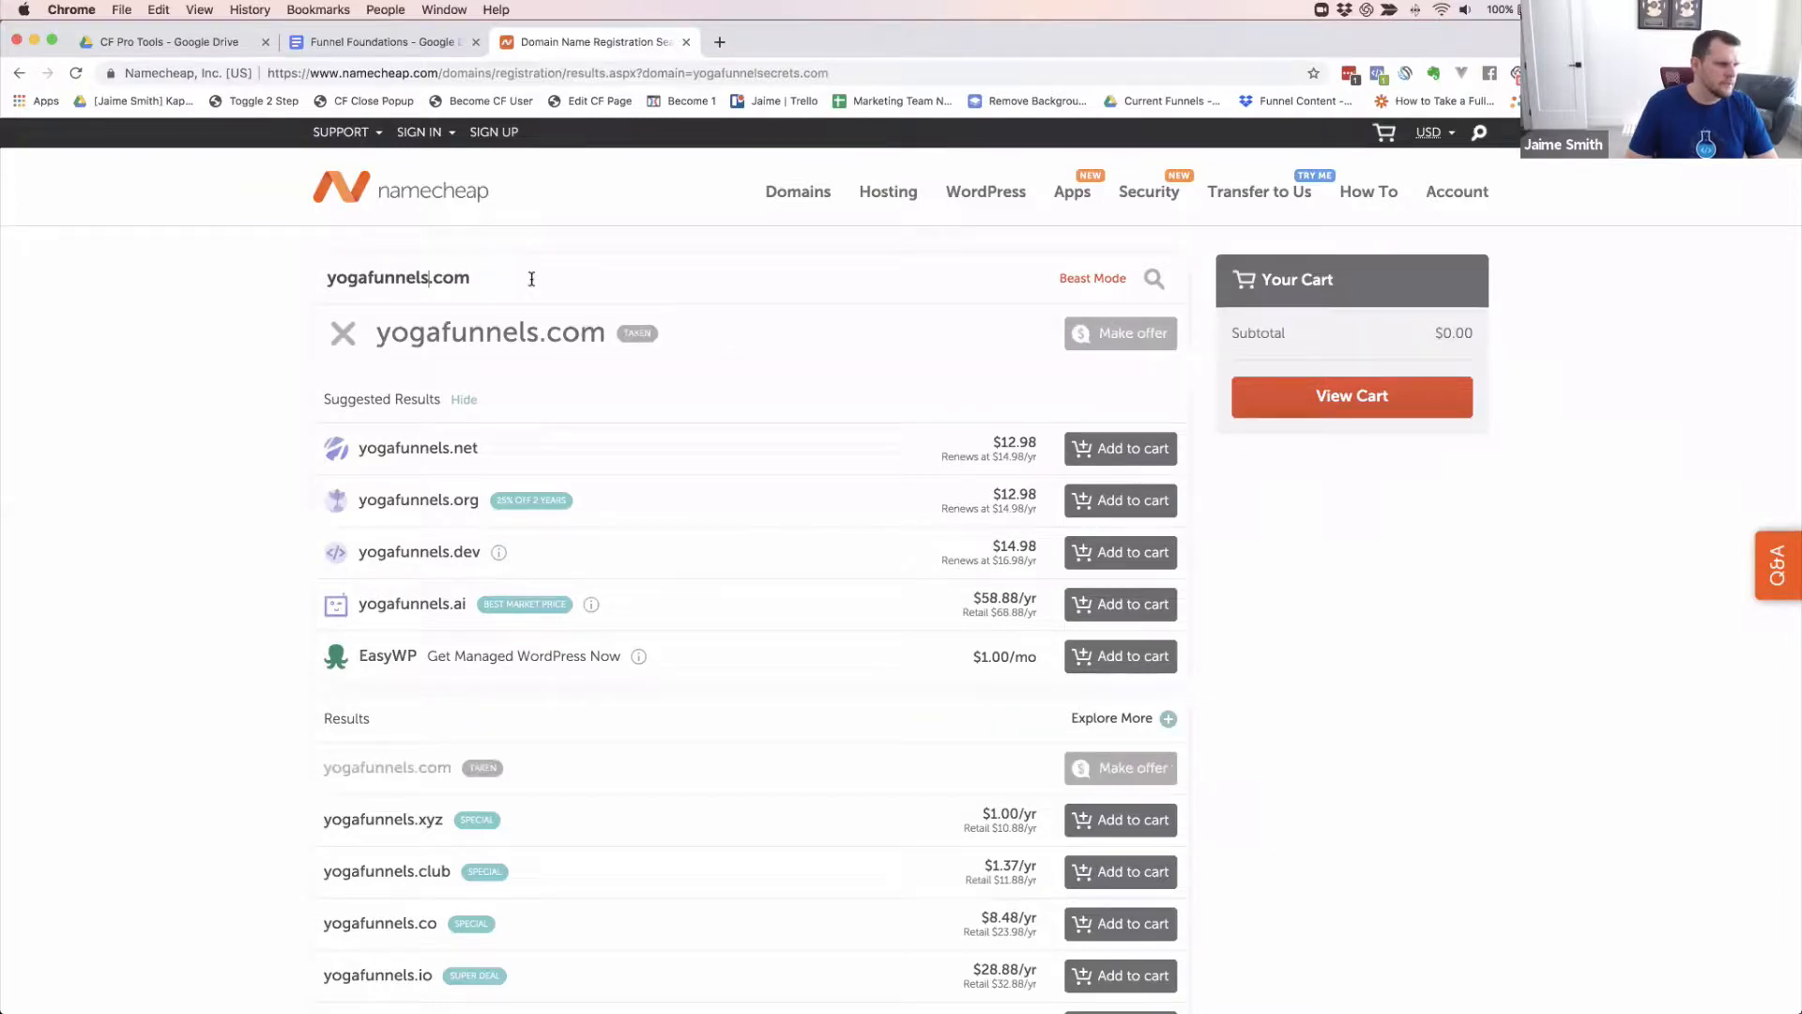
{"action": "type", "text": "hq"}
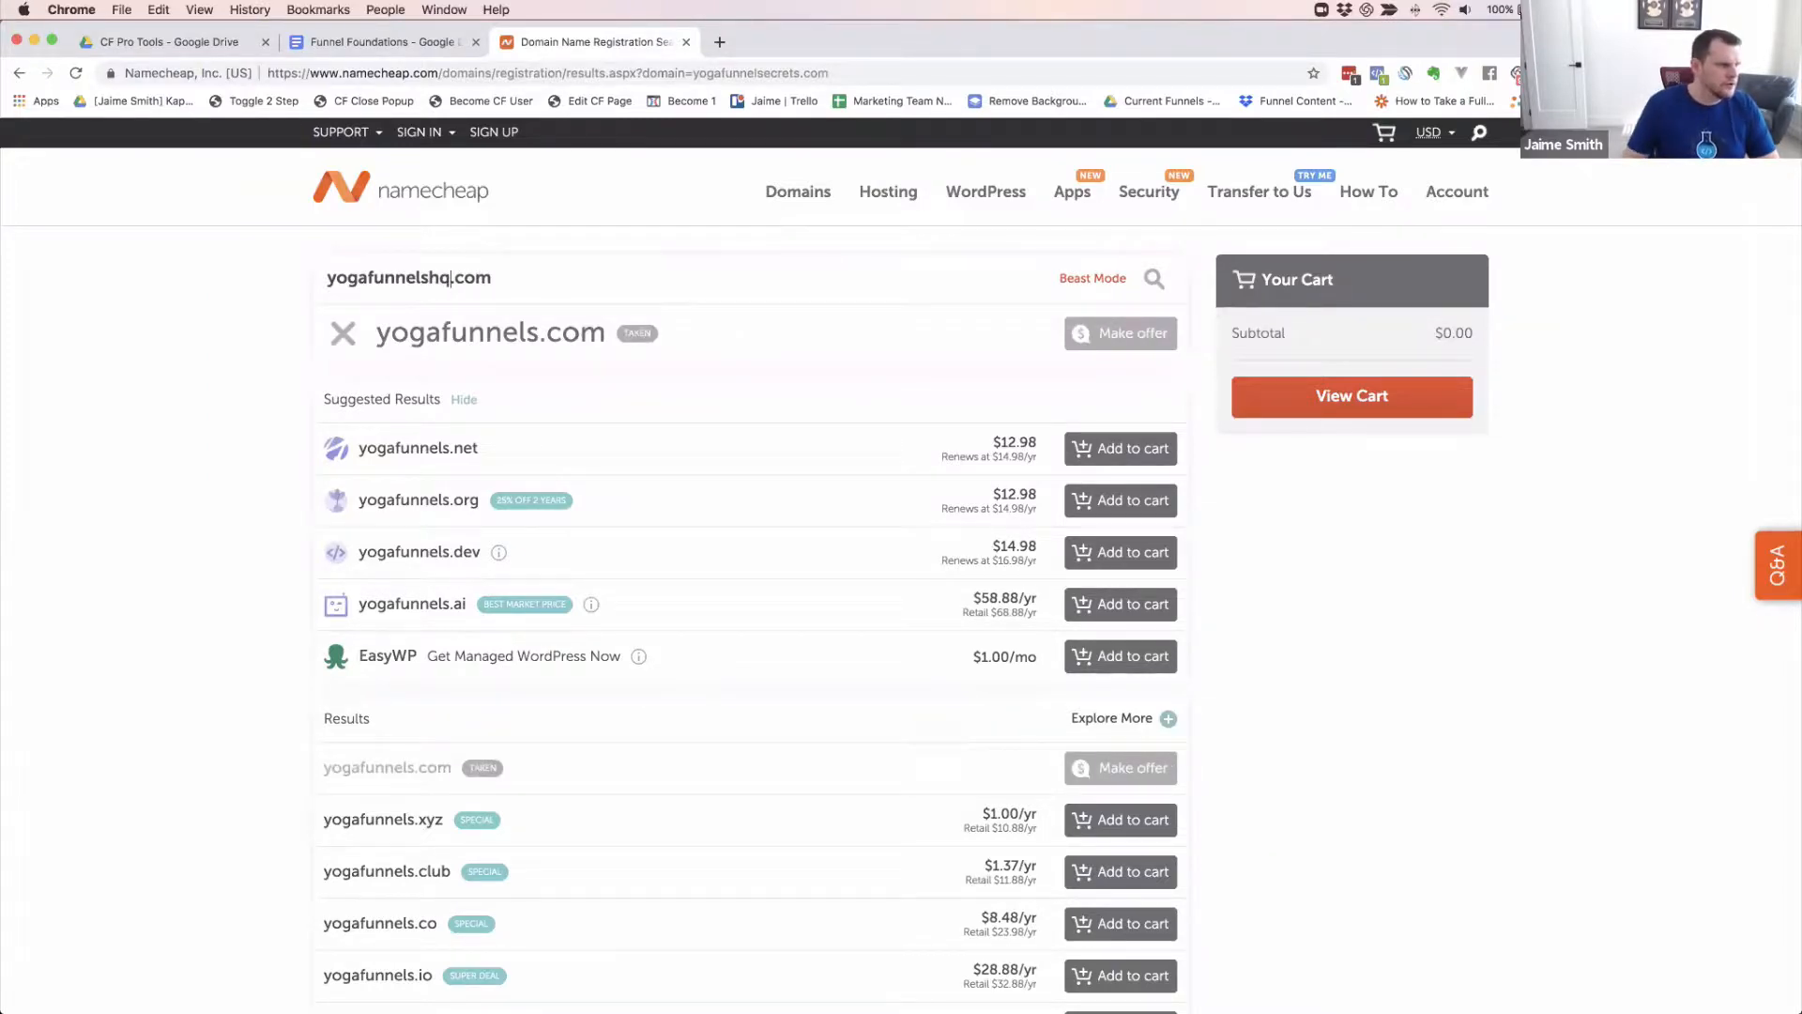
{"action": "key", "text": "Return"}
{"action": "left_click", "coordinate": [1100, 334]}
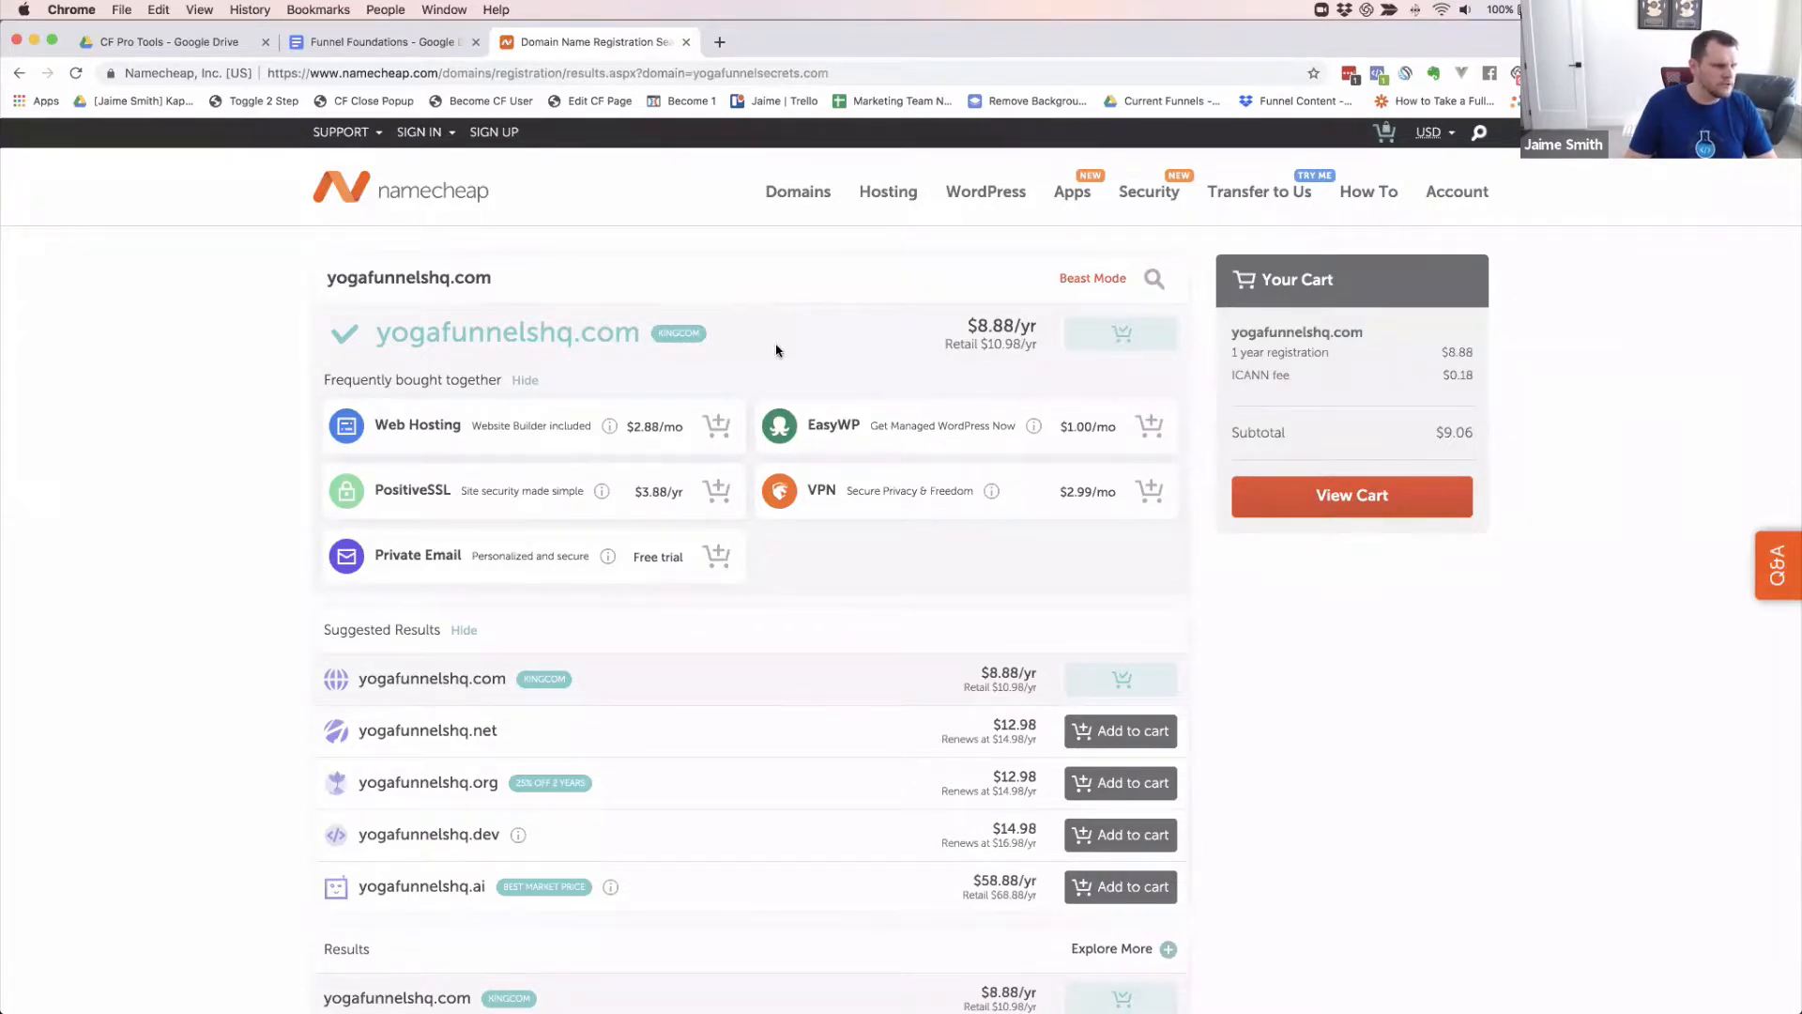
{"action": "scroll", "coordinate": [776, 350], "scroll_direction": "down", "scroll_amount": 3}
{"action": "scroll", "coordinate": [776, 350], "scroll_direction": "up", "scroll_amount": 3}
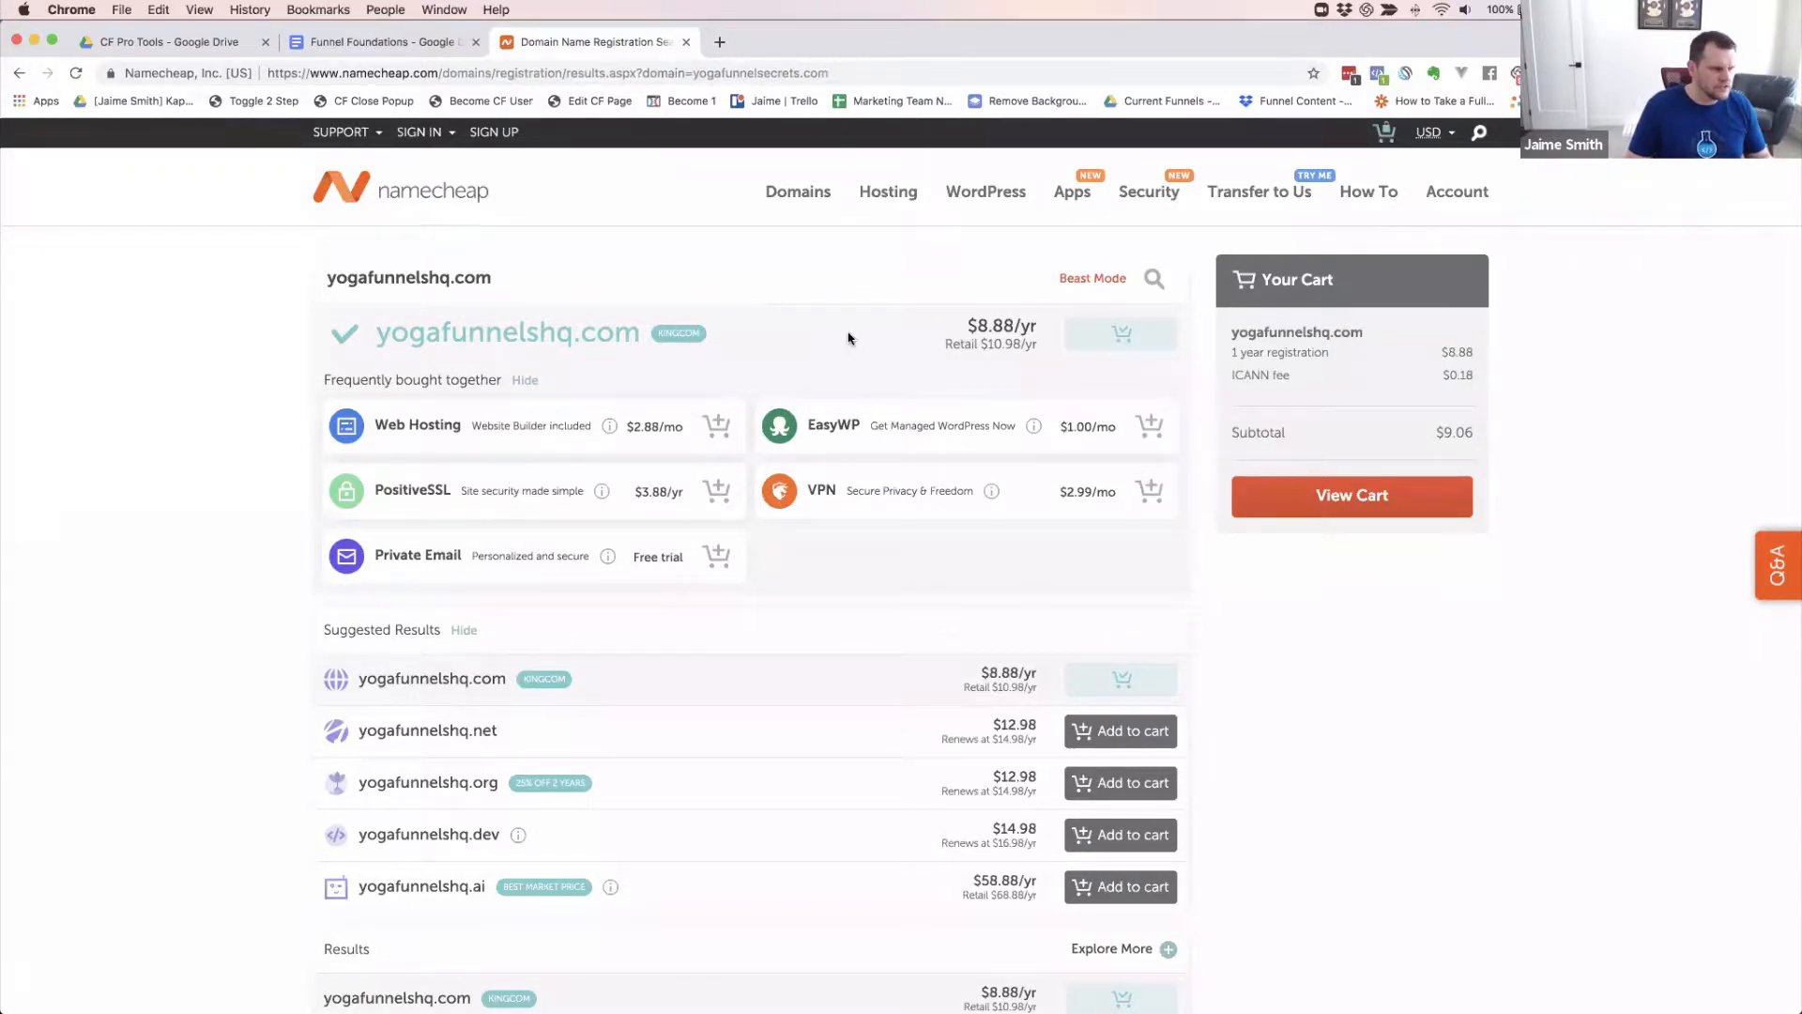
Step: Open the Namecheap cart and review yogafunnelshq.com for 1 year with free WhoisGuard, $9.06 subtotal
{"action": "left_click", "coordinate": [1344, 496]}
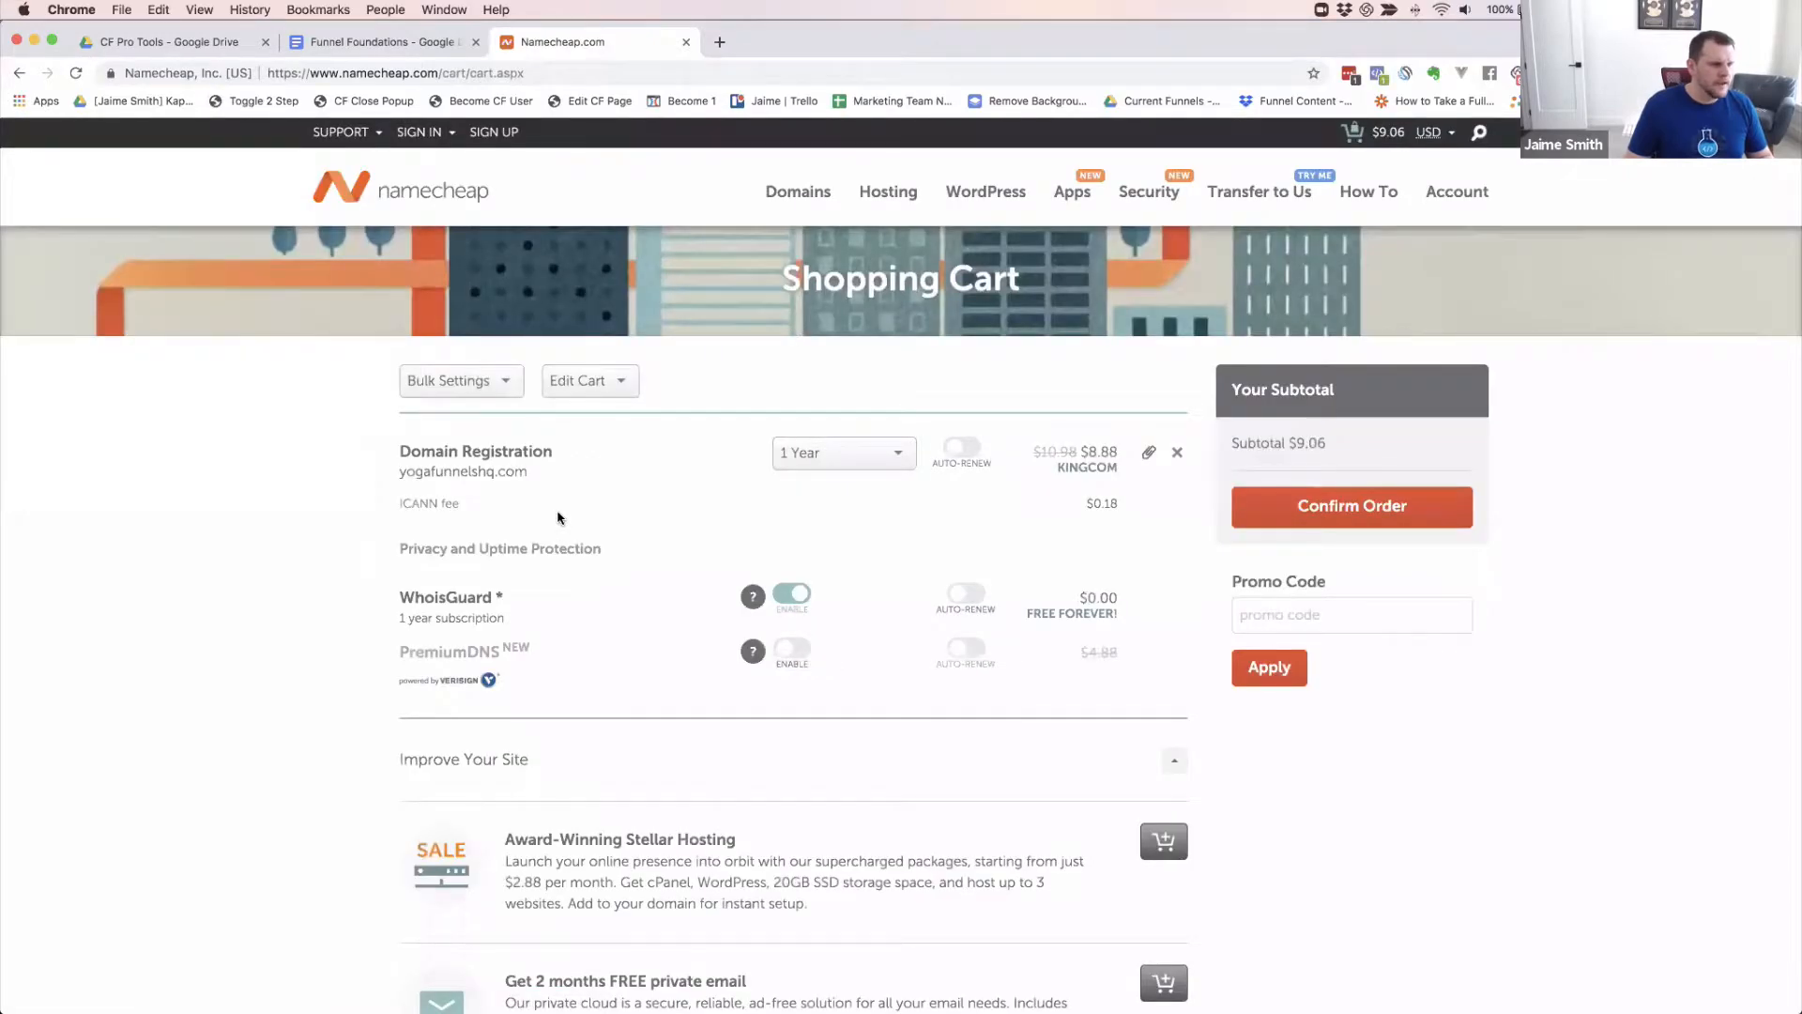
{"action": "scroll", "coordinate": [483, 523], "scroll_direction": "down", "scroll_amount": 2}
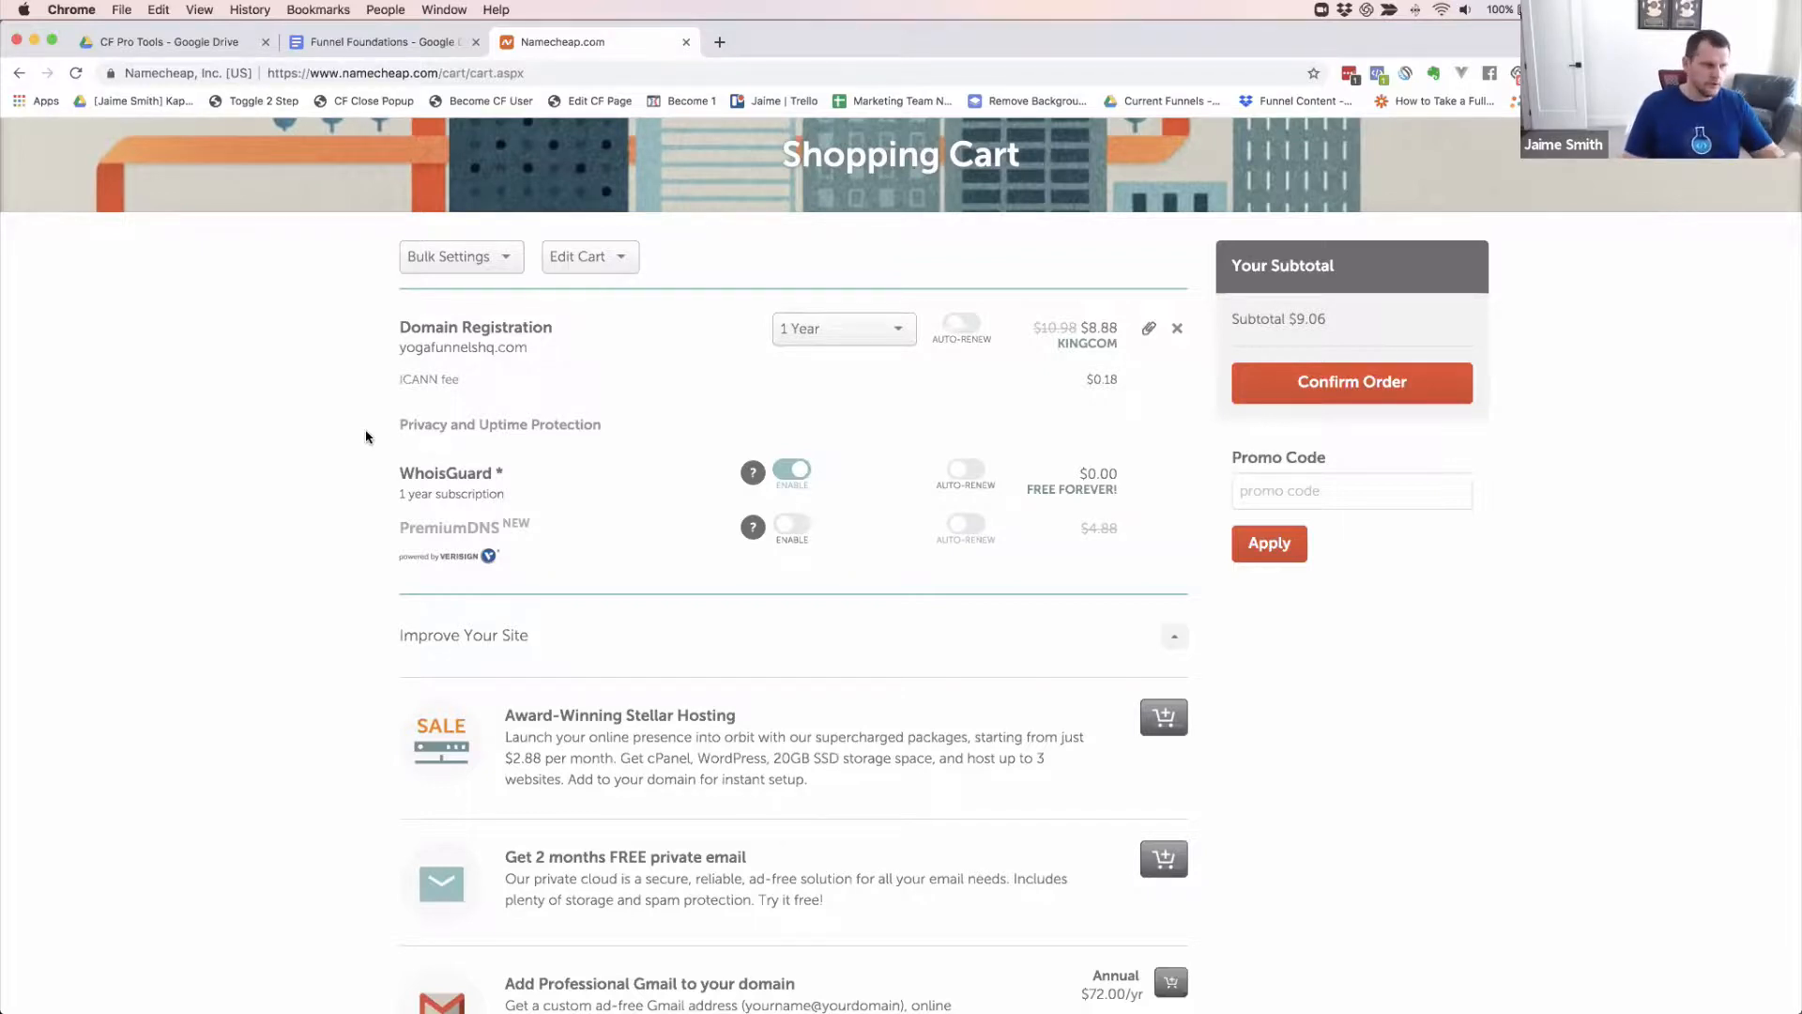
Step: Scroll up and down the Namecheap cart to review the yogafunnelshq.com order before checkout
{"action": "scroll", "coordinate": [331, 428], "scroll_direction": "up", "scroll_amount": 2}
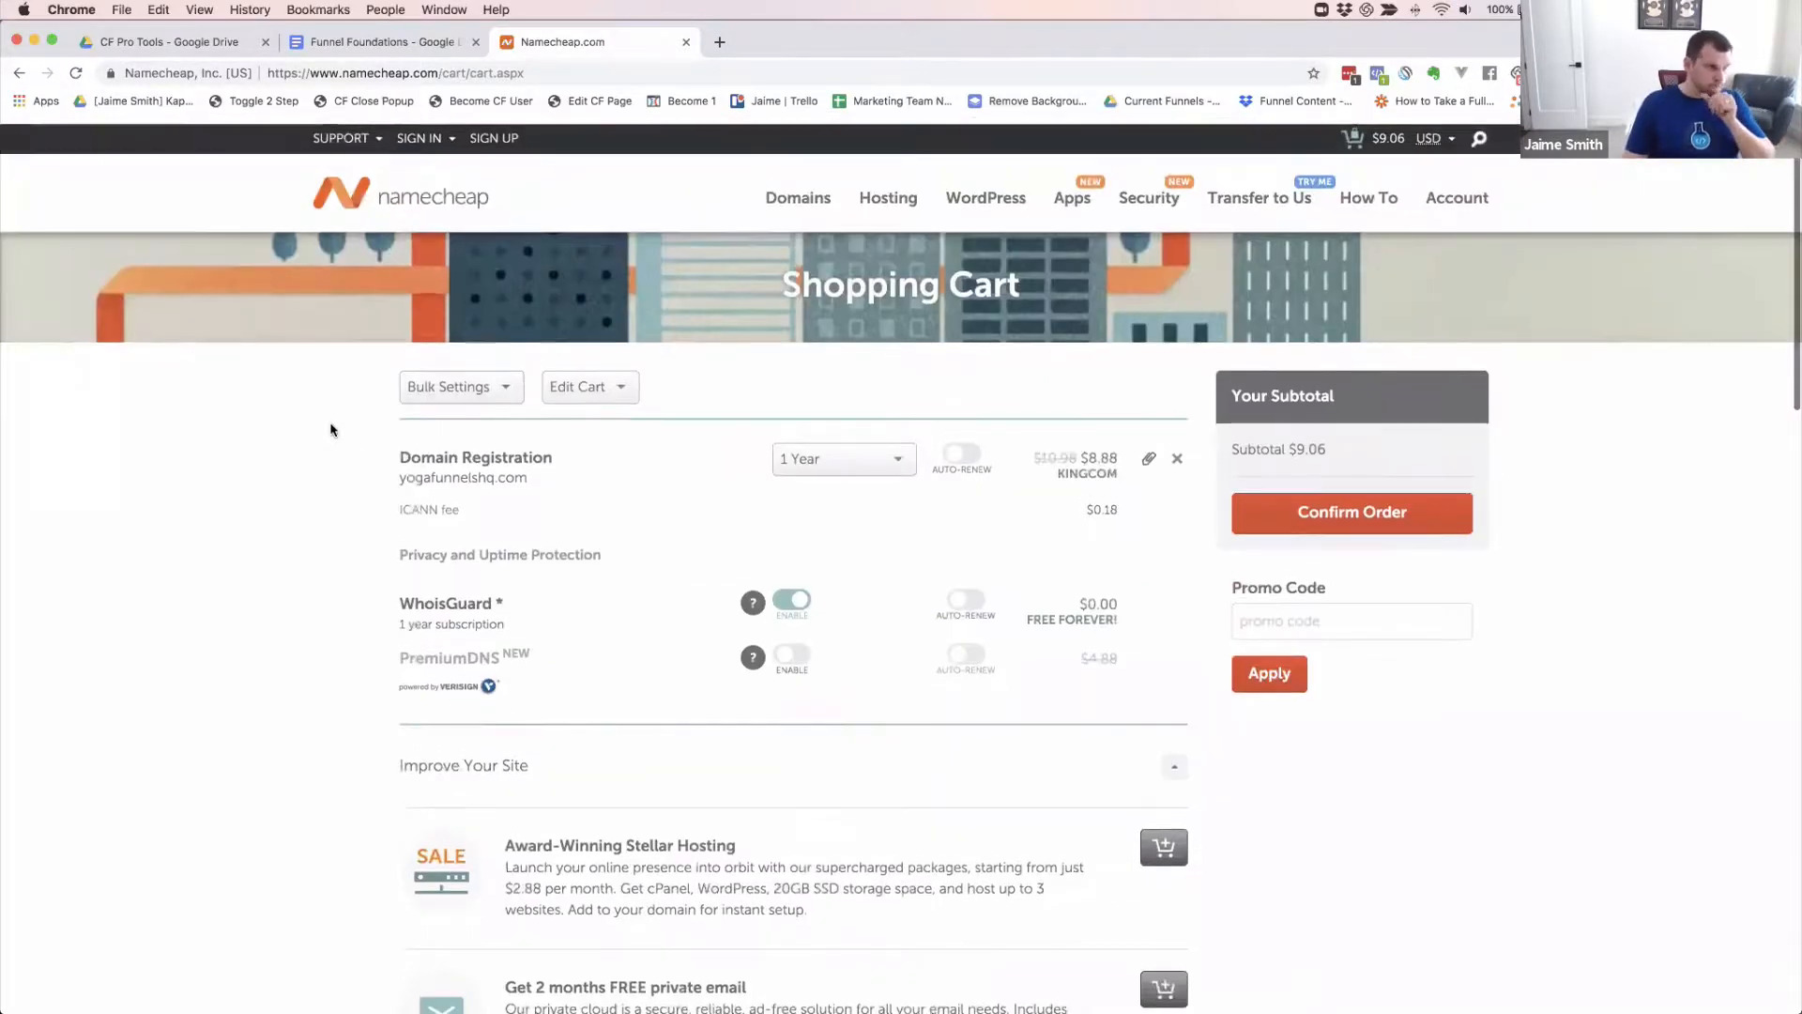
{"action": "scroll", "coordinate": [334, 431], "scroll_direction": "down", "scroll_amount": 3}
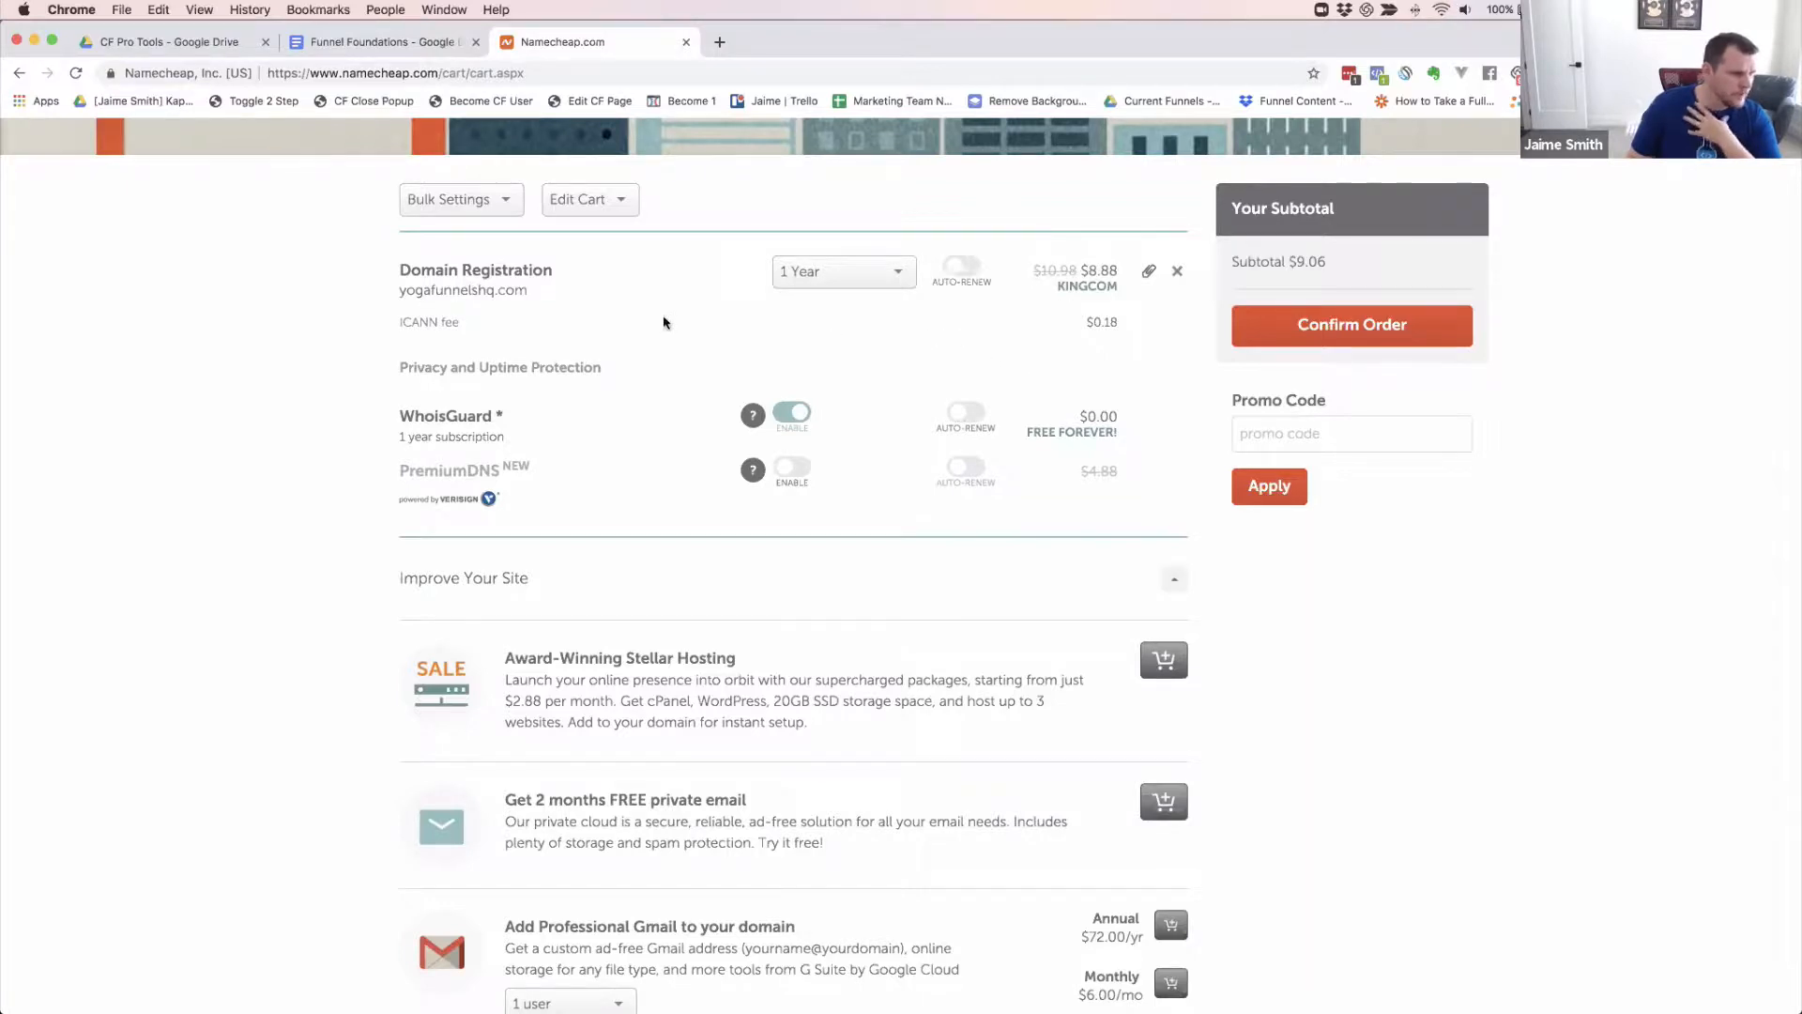
{"action": "scroll", "coordinate": [667, 319], "scroll_direction": "up", "scroll_amount": 1}
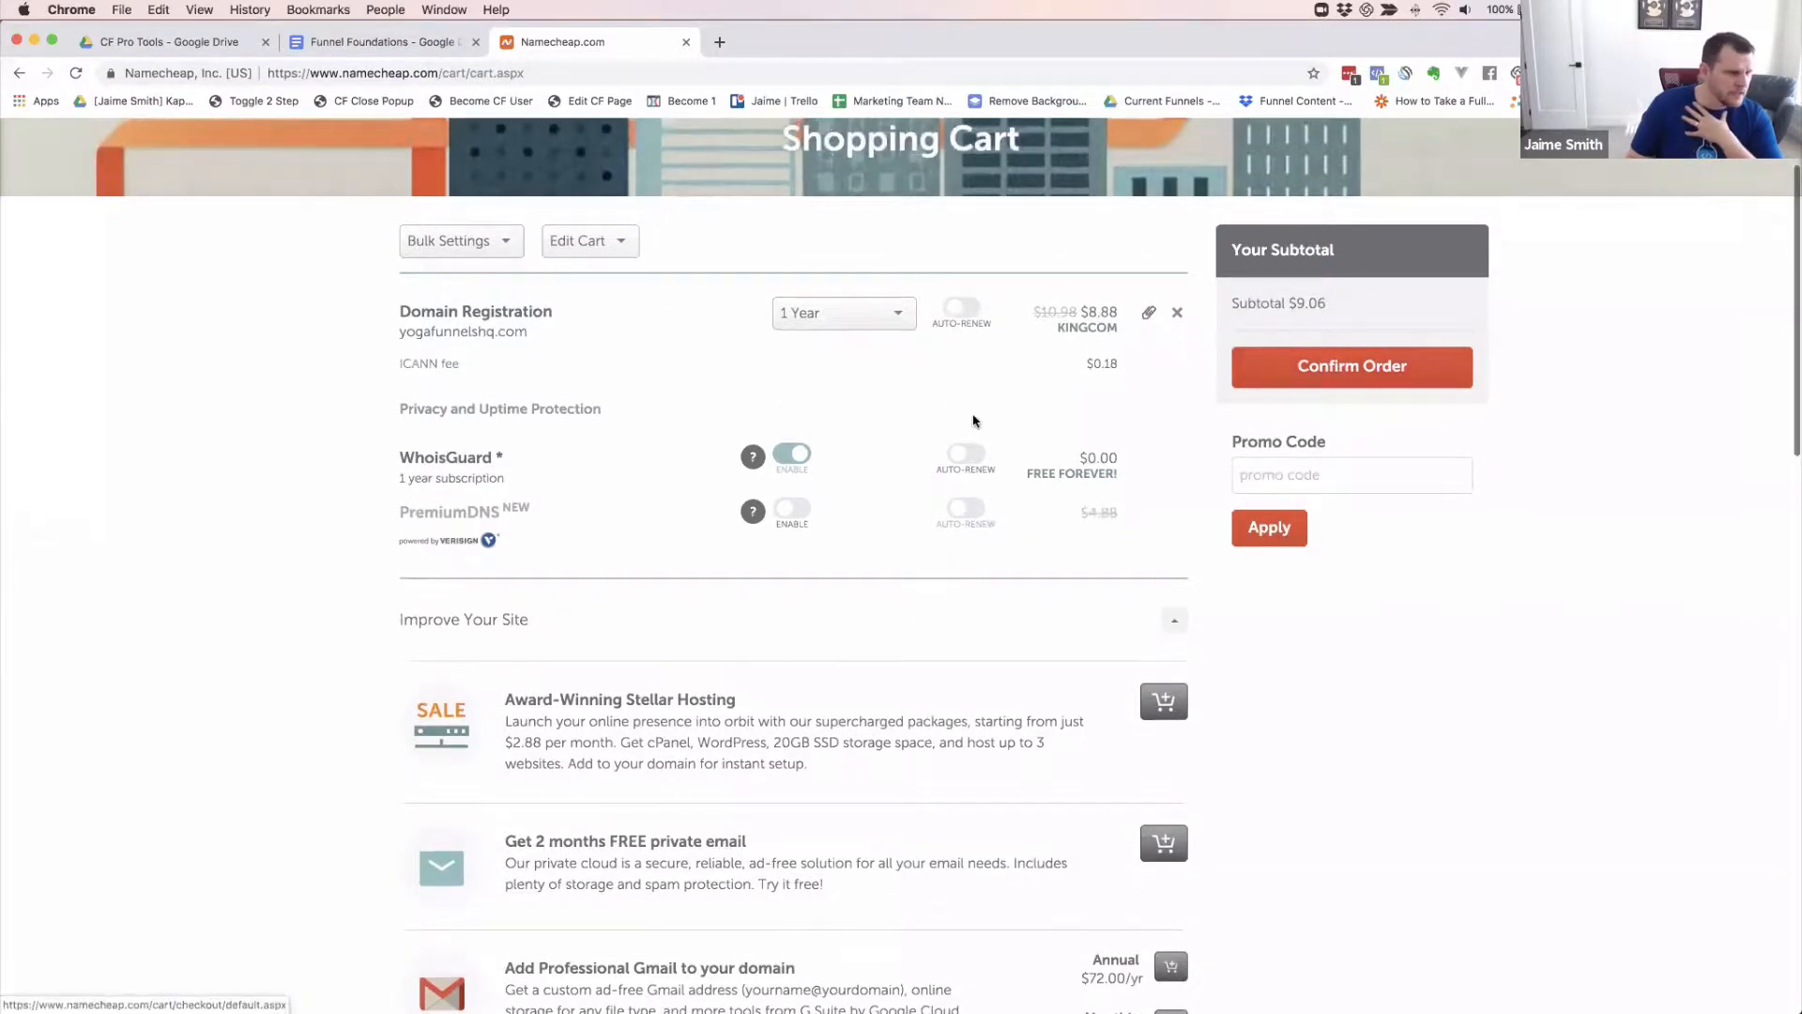
{"action": "scroll", "coordinate": [973, 420], "scroll_direction": "down", "scroll_amount": 2}
{"action": "scroll", "coordinate": [973, 421], "scroll_direction": "down", "scroll_amount": 10}
{"action": "scroll", "coordinate": [837, 575], "scroll_direction": "up", "scroll_amount": 15}
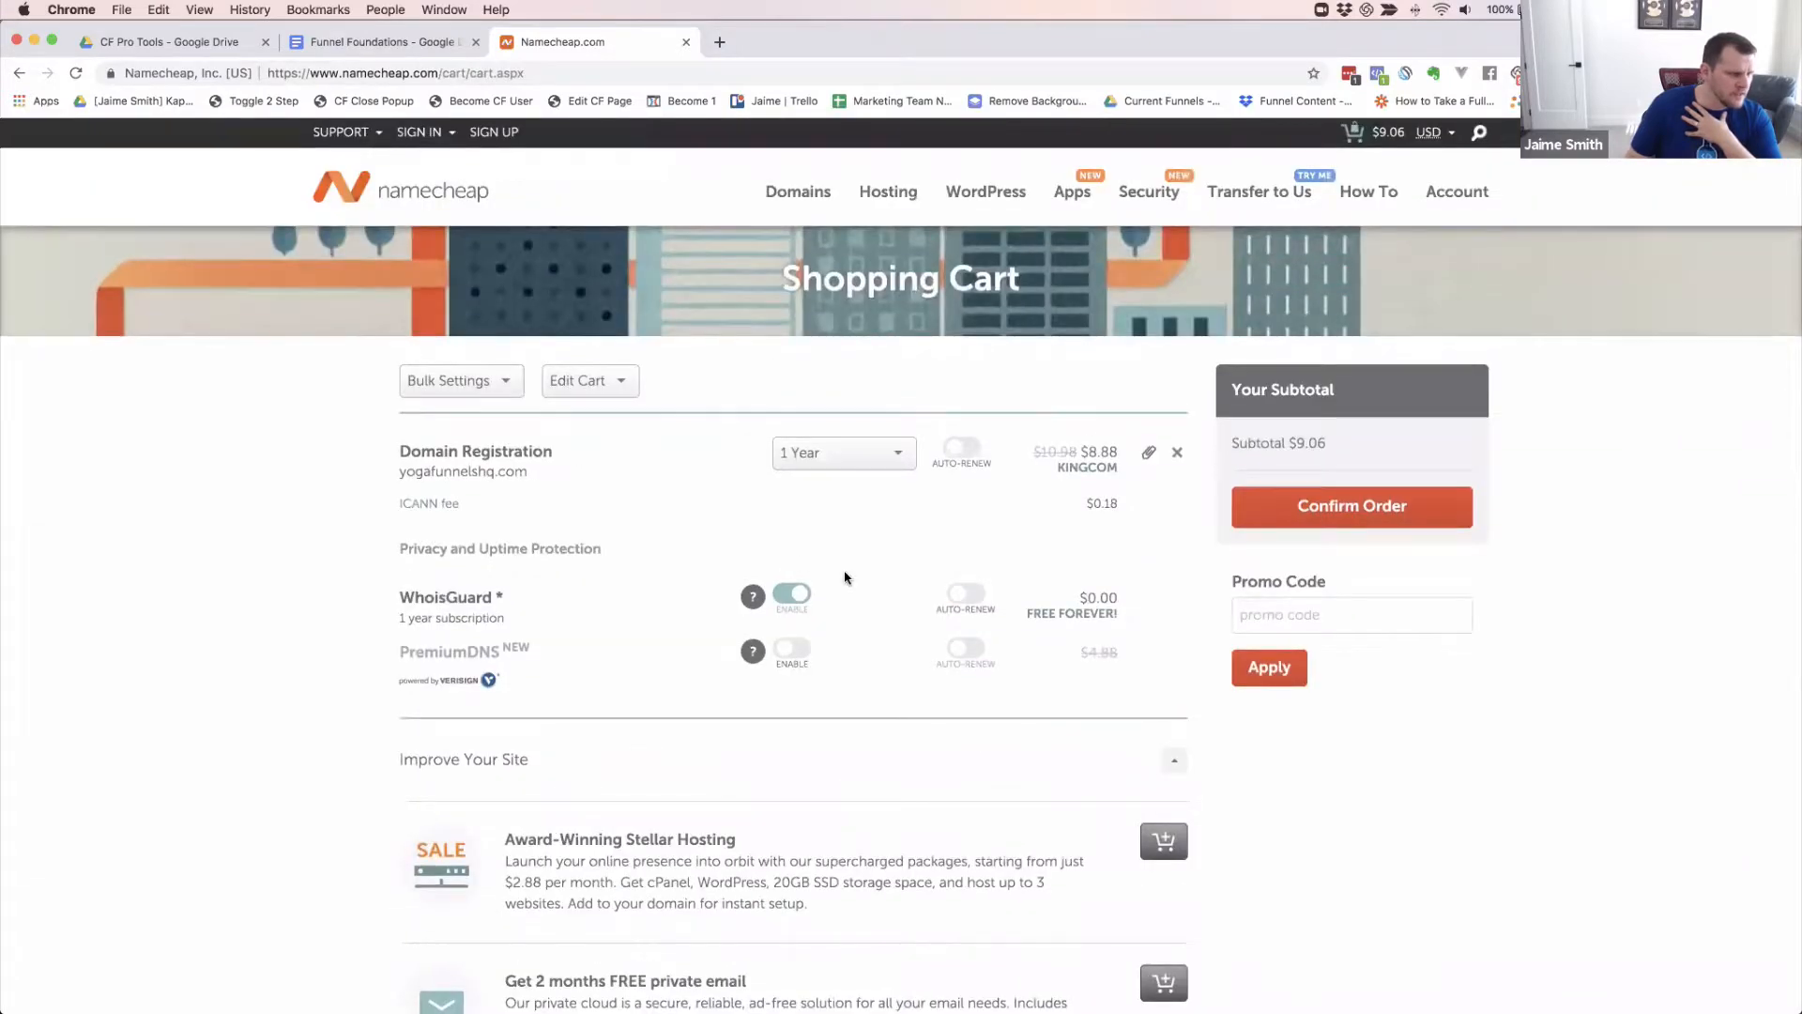
{"action": "scroll", "coordinate": [845, 575], "scroll_direction": "down", "scroll_amount": 6}
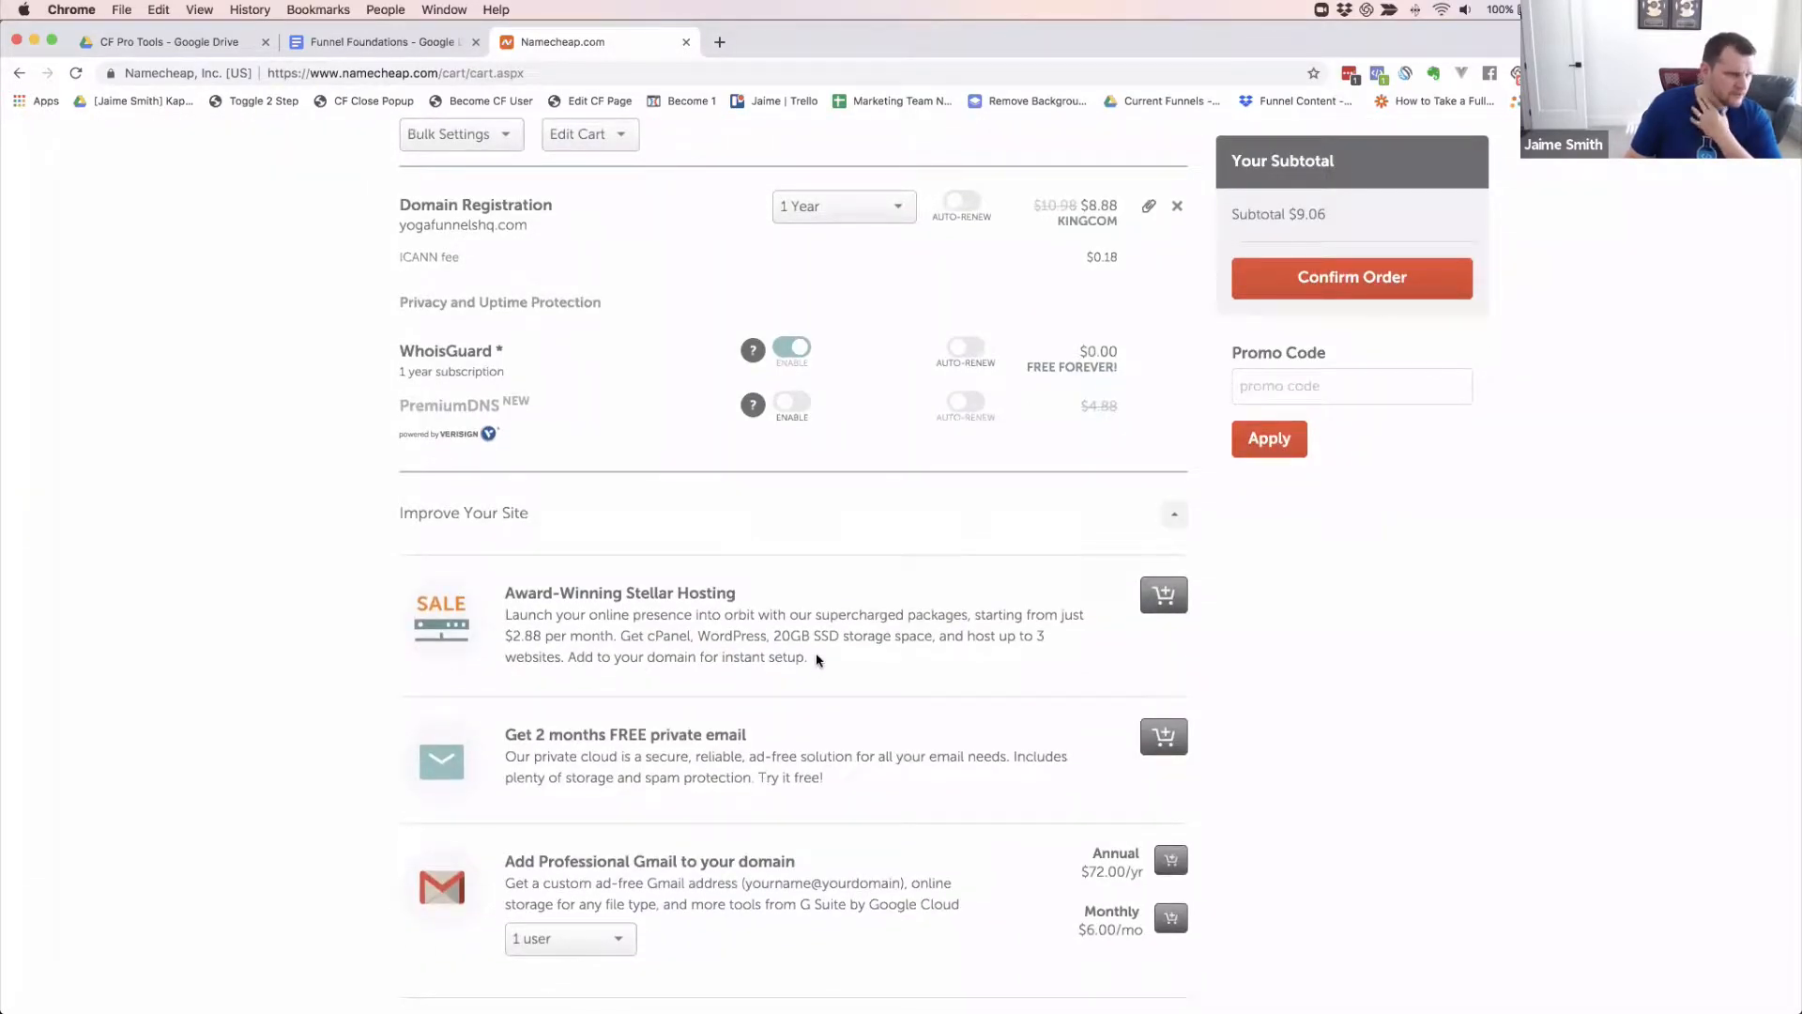
{"action": "scroll", "coordinate": [890, 535], "scroll_direction": "up", "scroll_amount": 3}
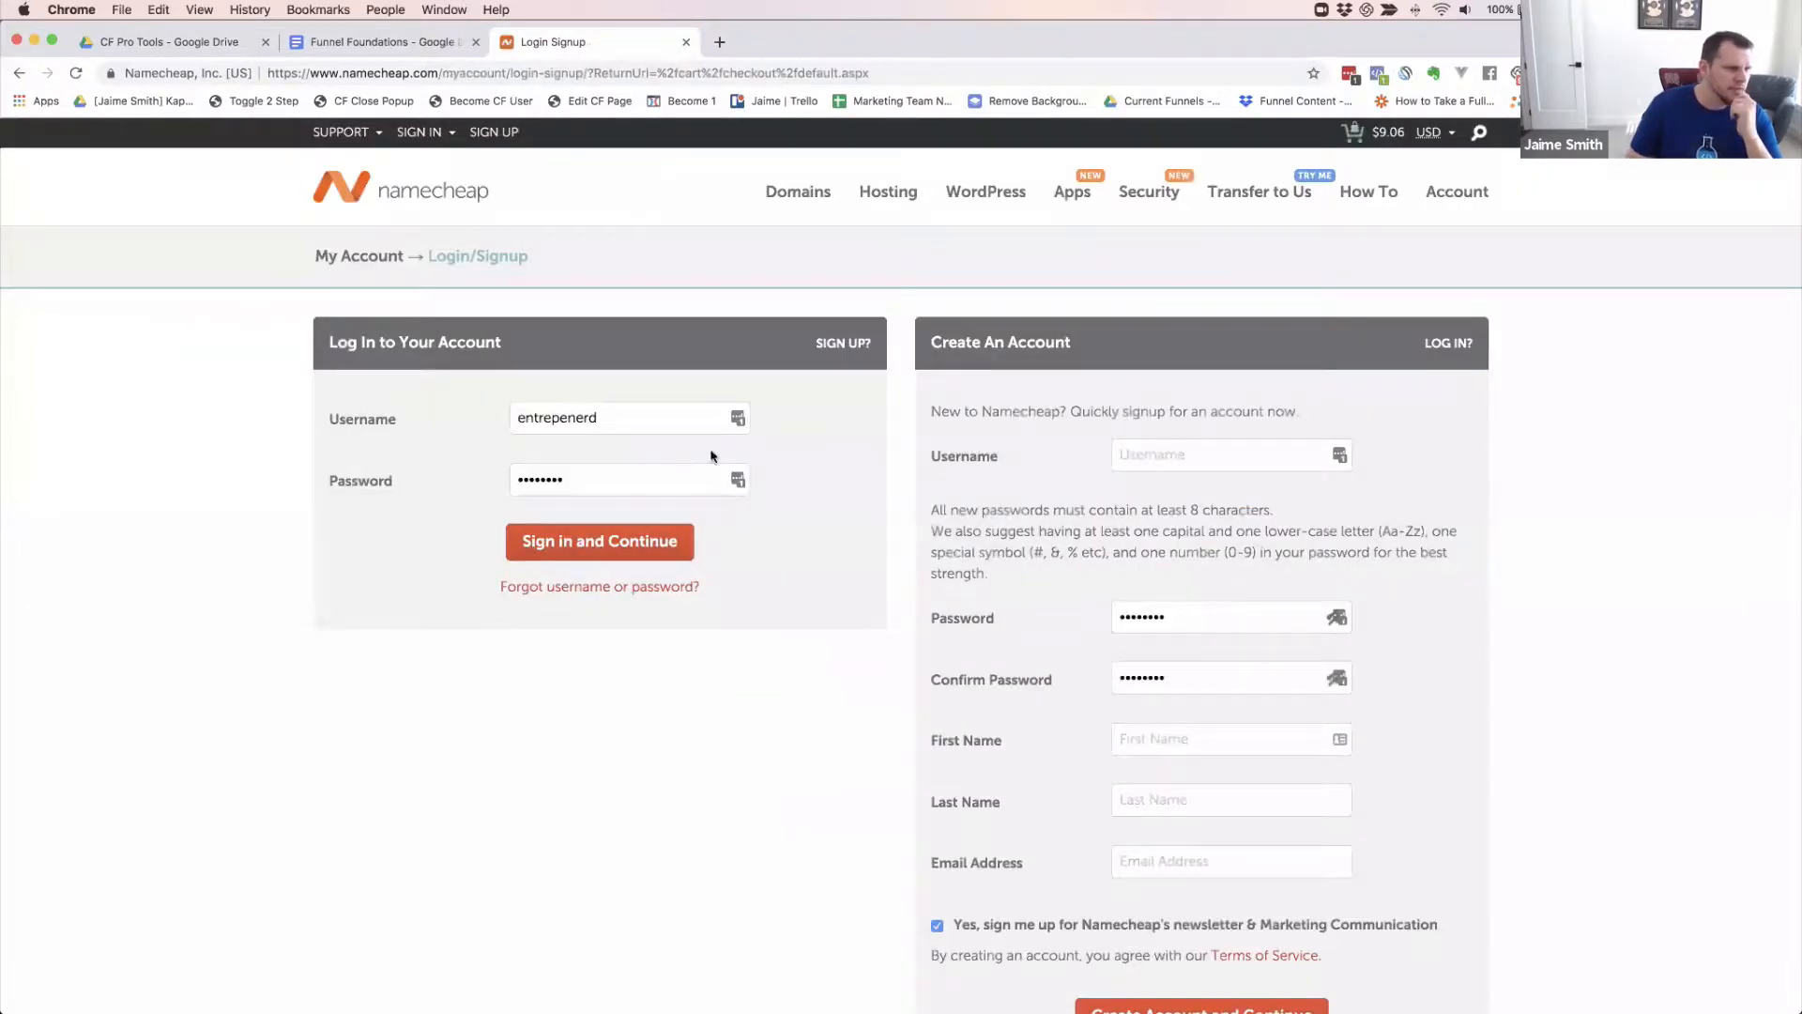
Step: Sign in to Namecheap and pay the $9.06 for the yogafunnelshq.com order
{"action": "left_click", "coordinate": [595, 545]}
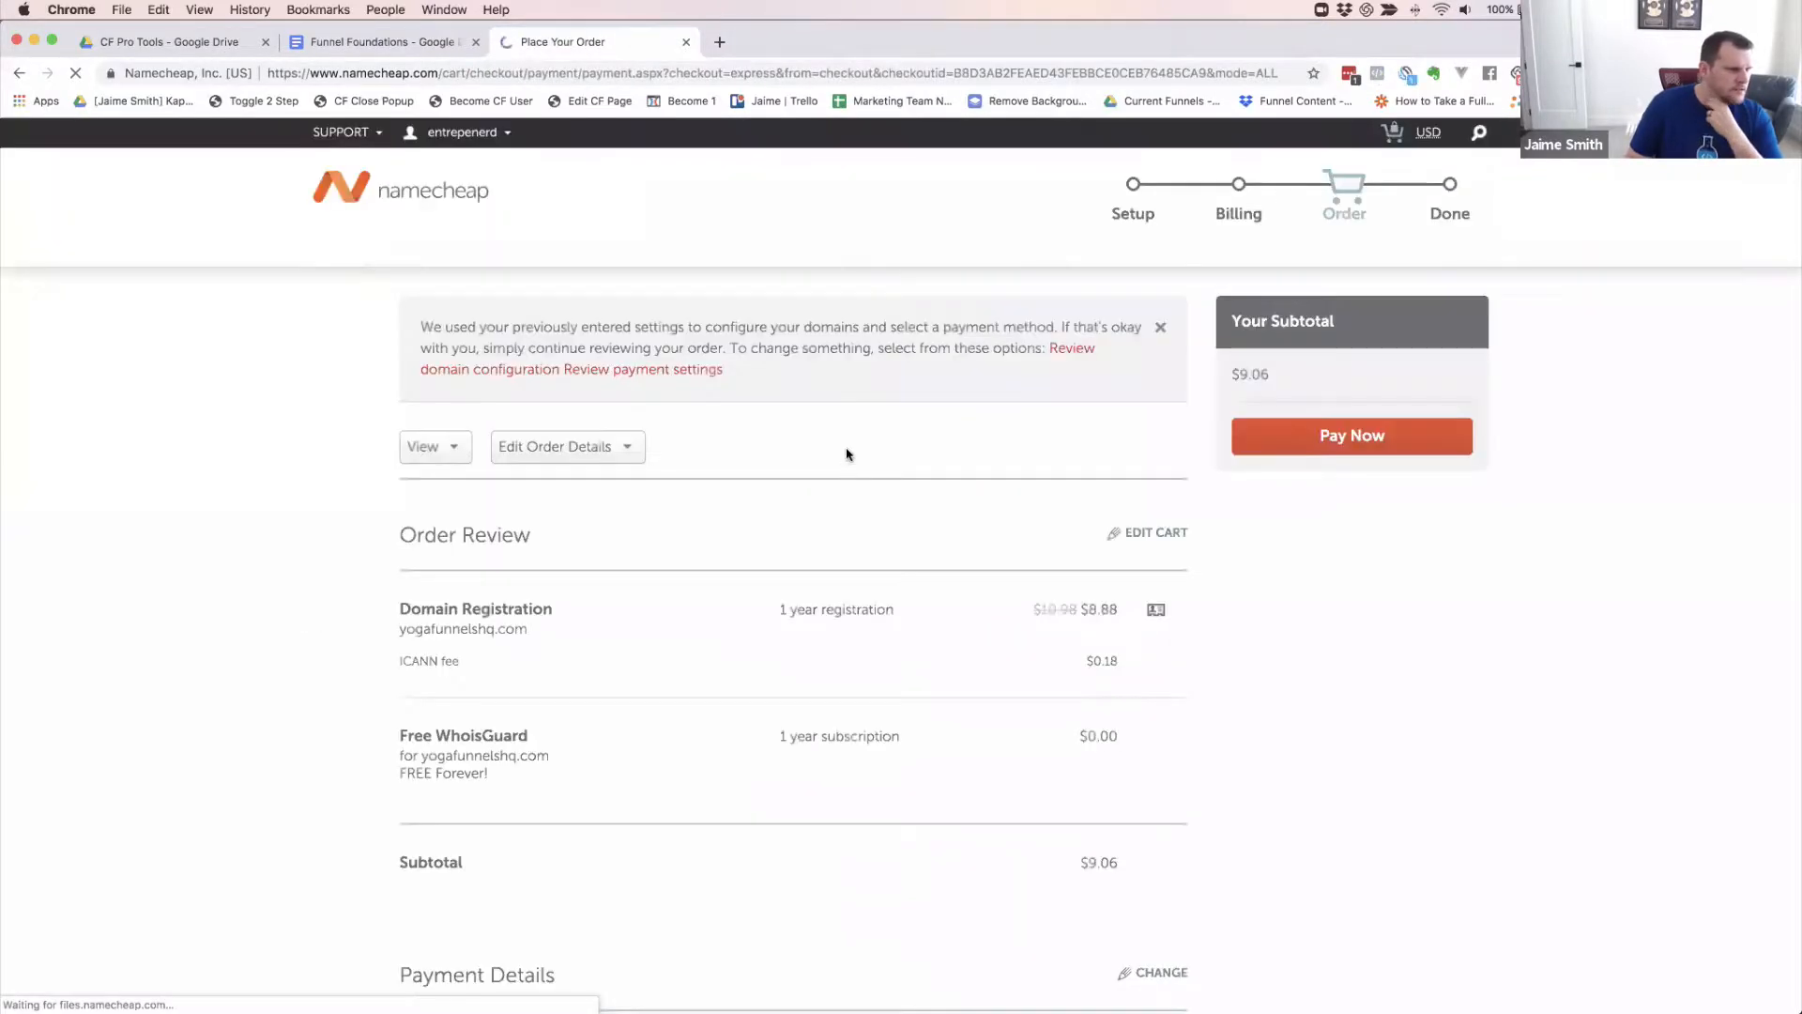
{"action": "scroll", "coordinate": [848, 454], "scroll_direction": "down", "scroll_amount": 7}
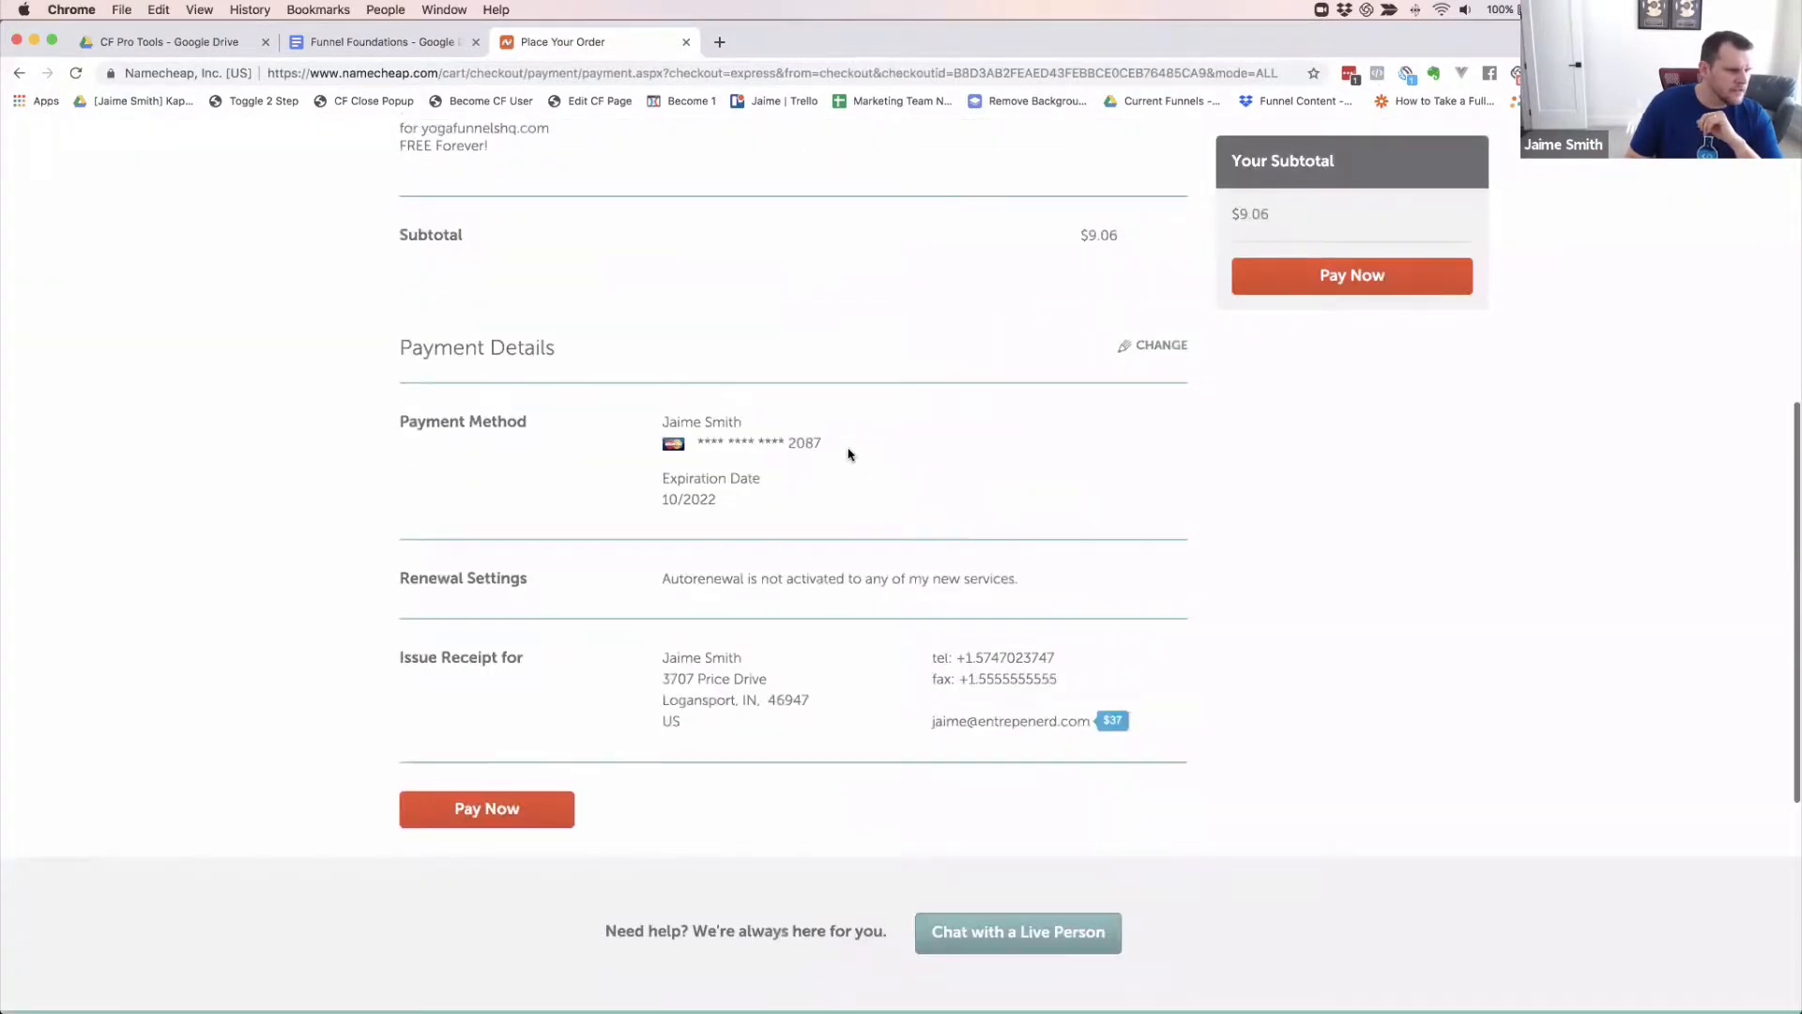
{"action": "left_click", "coordinate": [495, 797]}
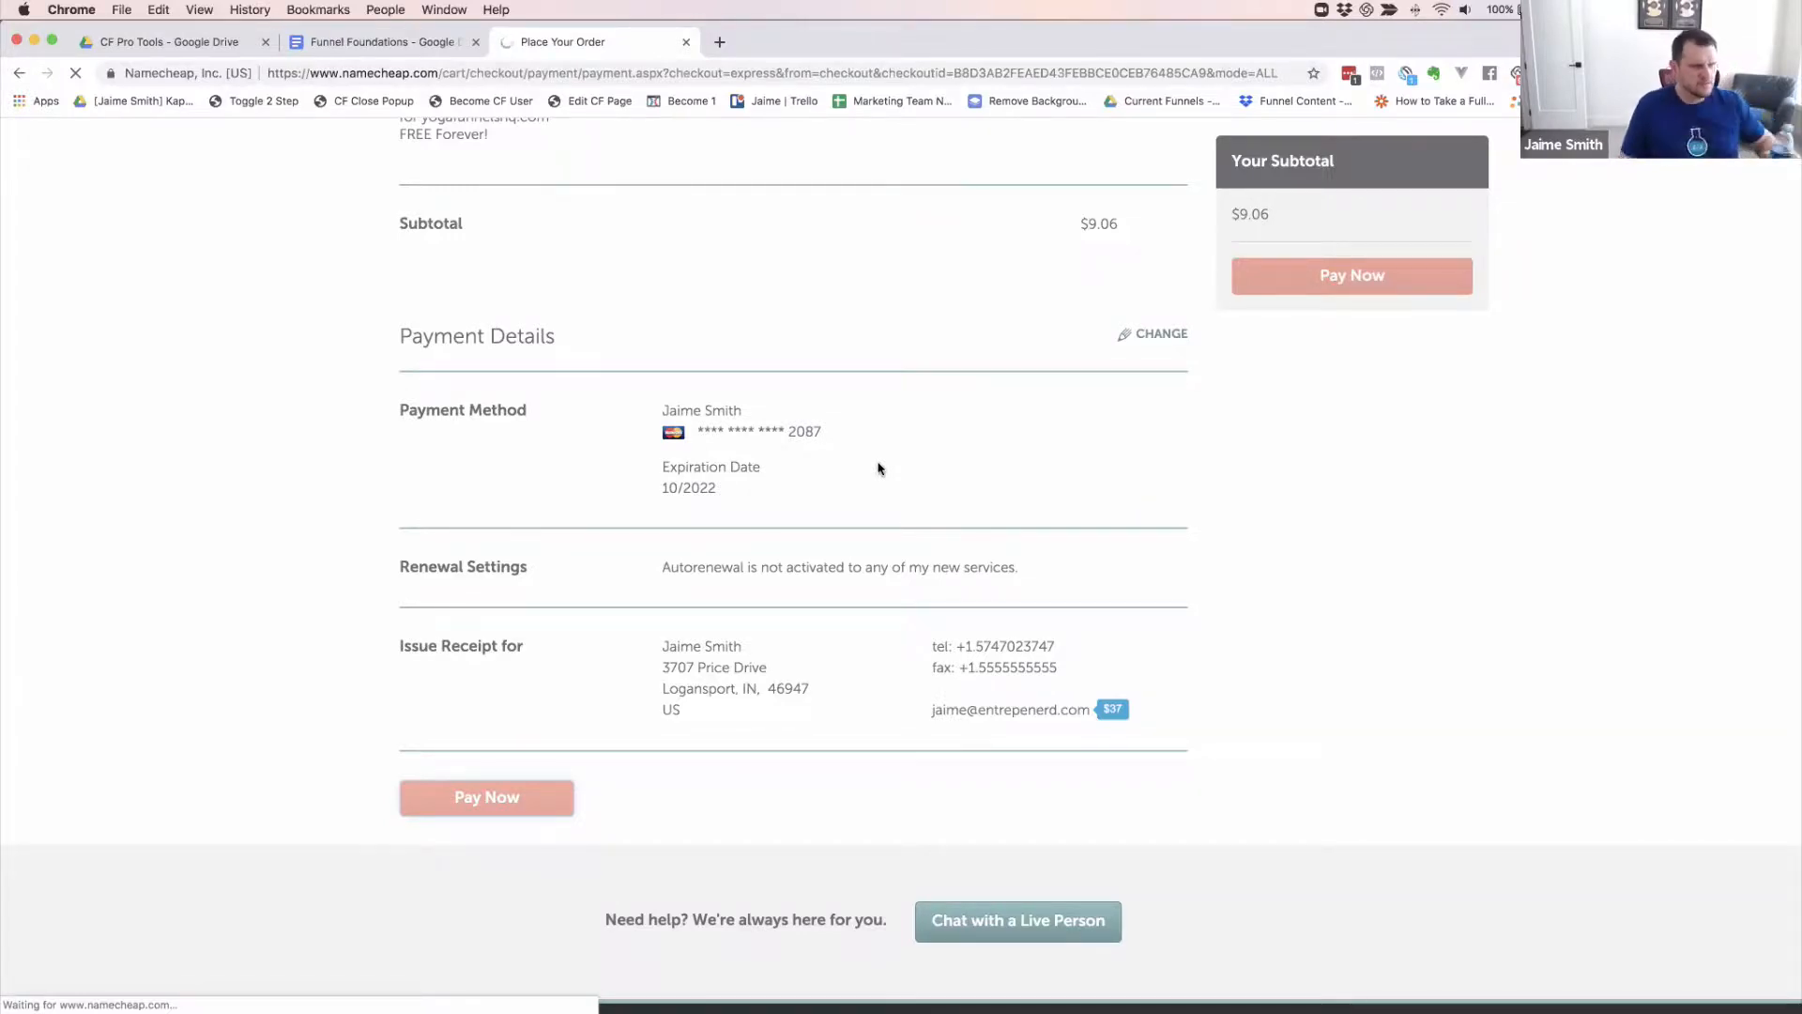
Step: Review the completed order summary, then return to the Funnel Foundations notes document
{"action": "scroll", "coordinate": [880, 469], "scroll_direction": "up", "scroll_amount": 1}
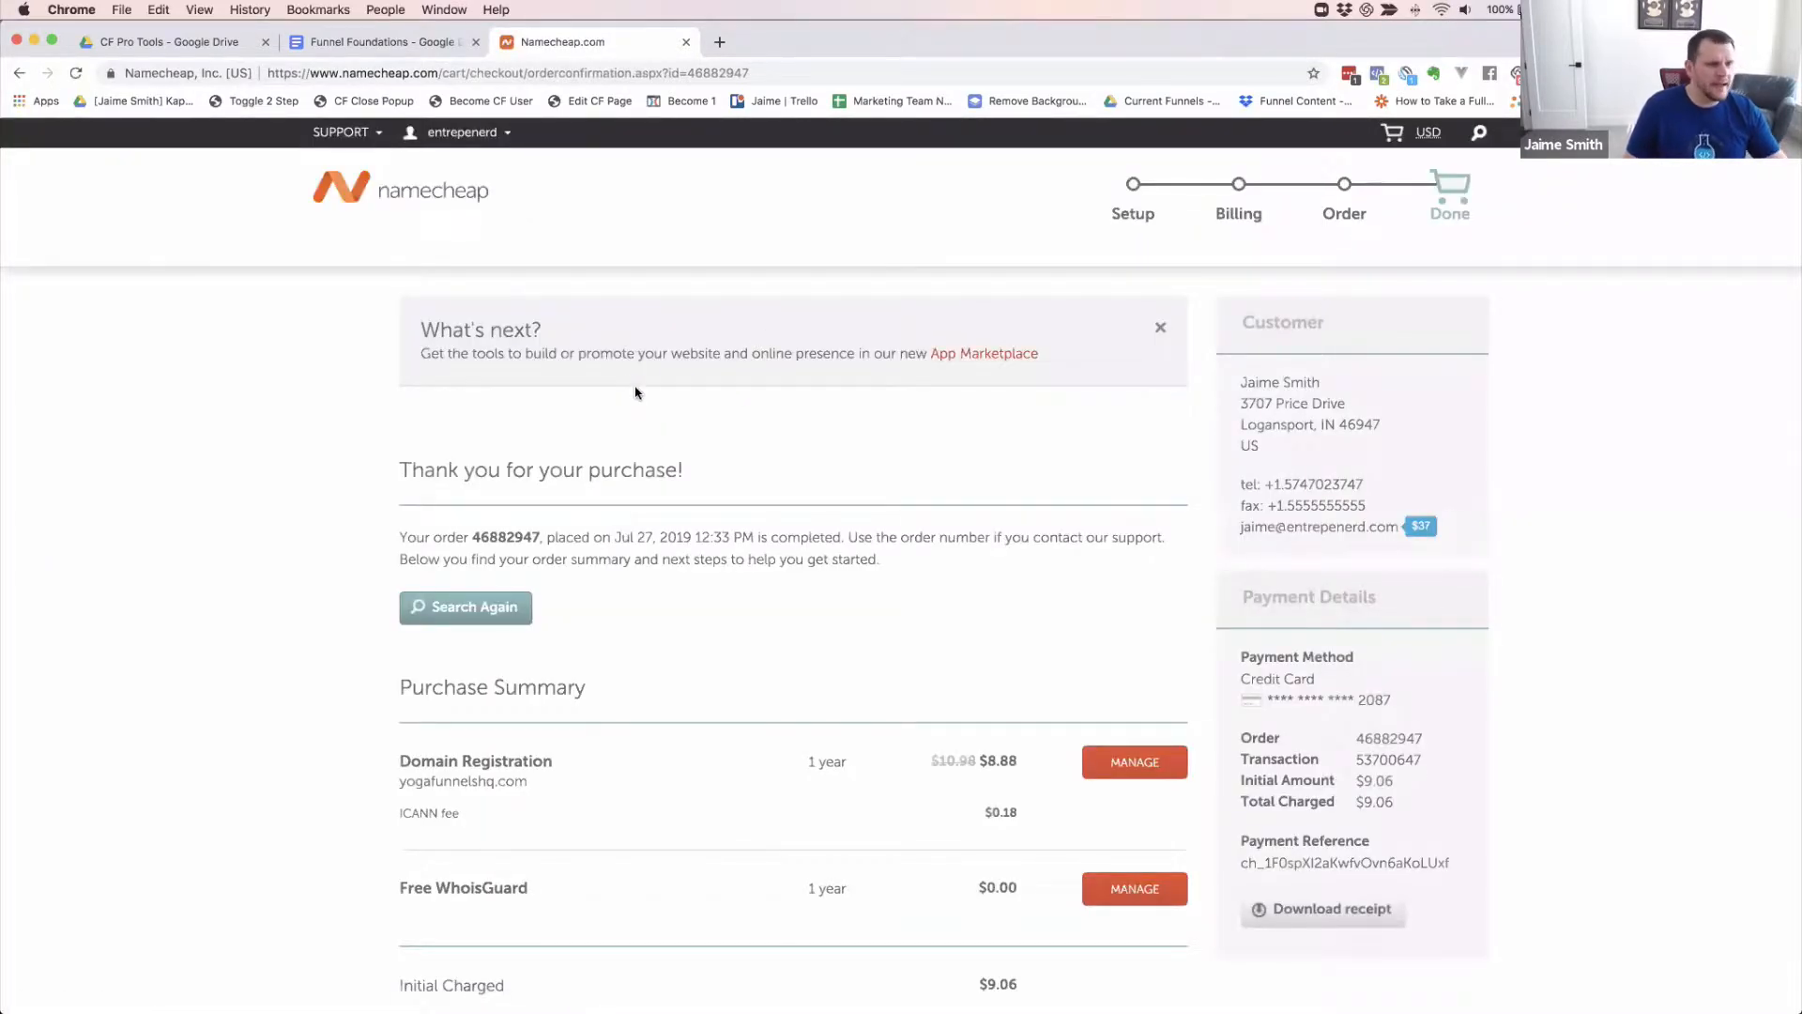
{"action": "scroll", "coordinate": [775, 461], "scroll_direction": "down", "scroll_amount": 3}
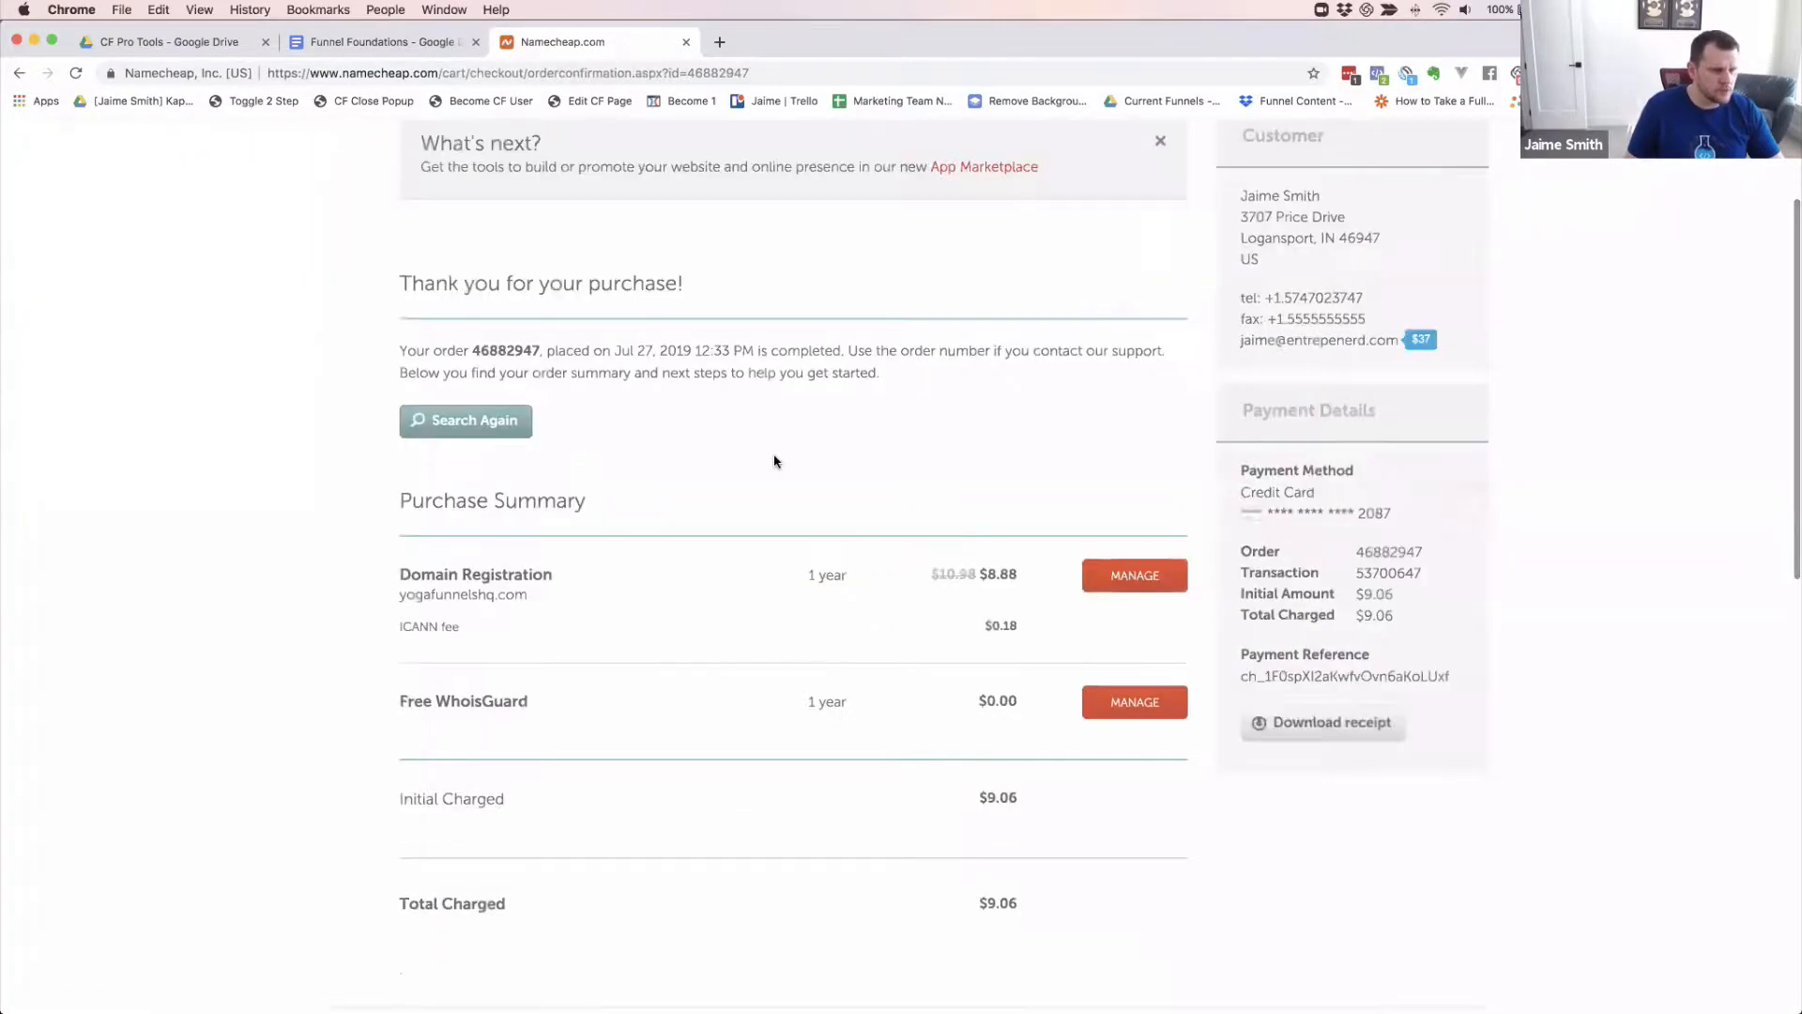
{"action": "scroll", "coordinate": [776, 460], "scroll_direction": "down", "scroll_amount": 2}
{"action": "scroll", "coordinate": [773, 443], "scroll_direction": "up", "scroll_amount": 5}
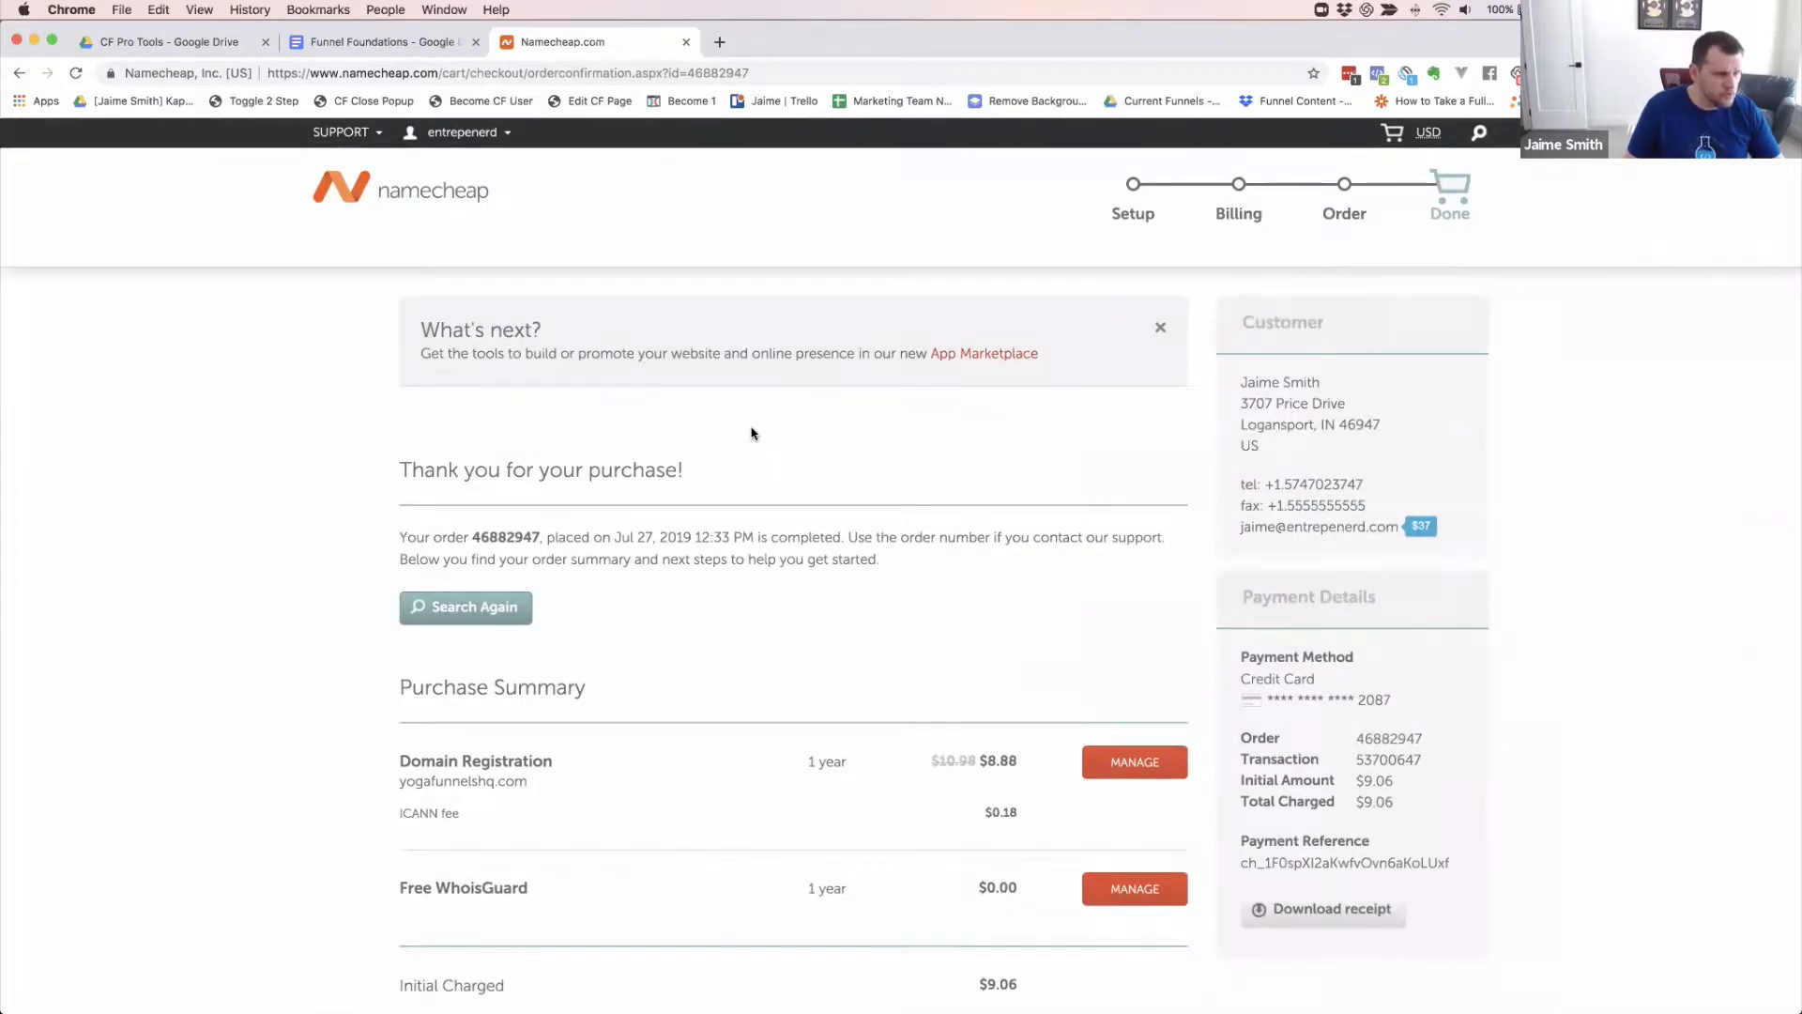
{"action": "scroll", "coordinate": [751, 433], "scroll_direction": "down", "scroll_amount": 5}
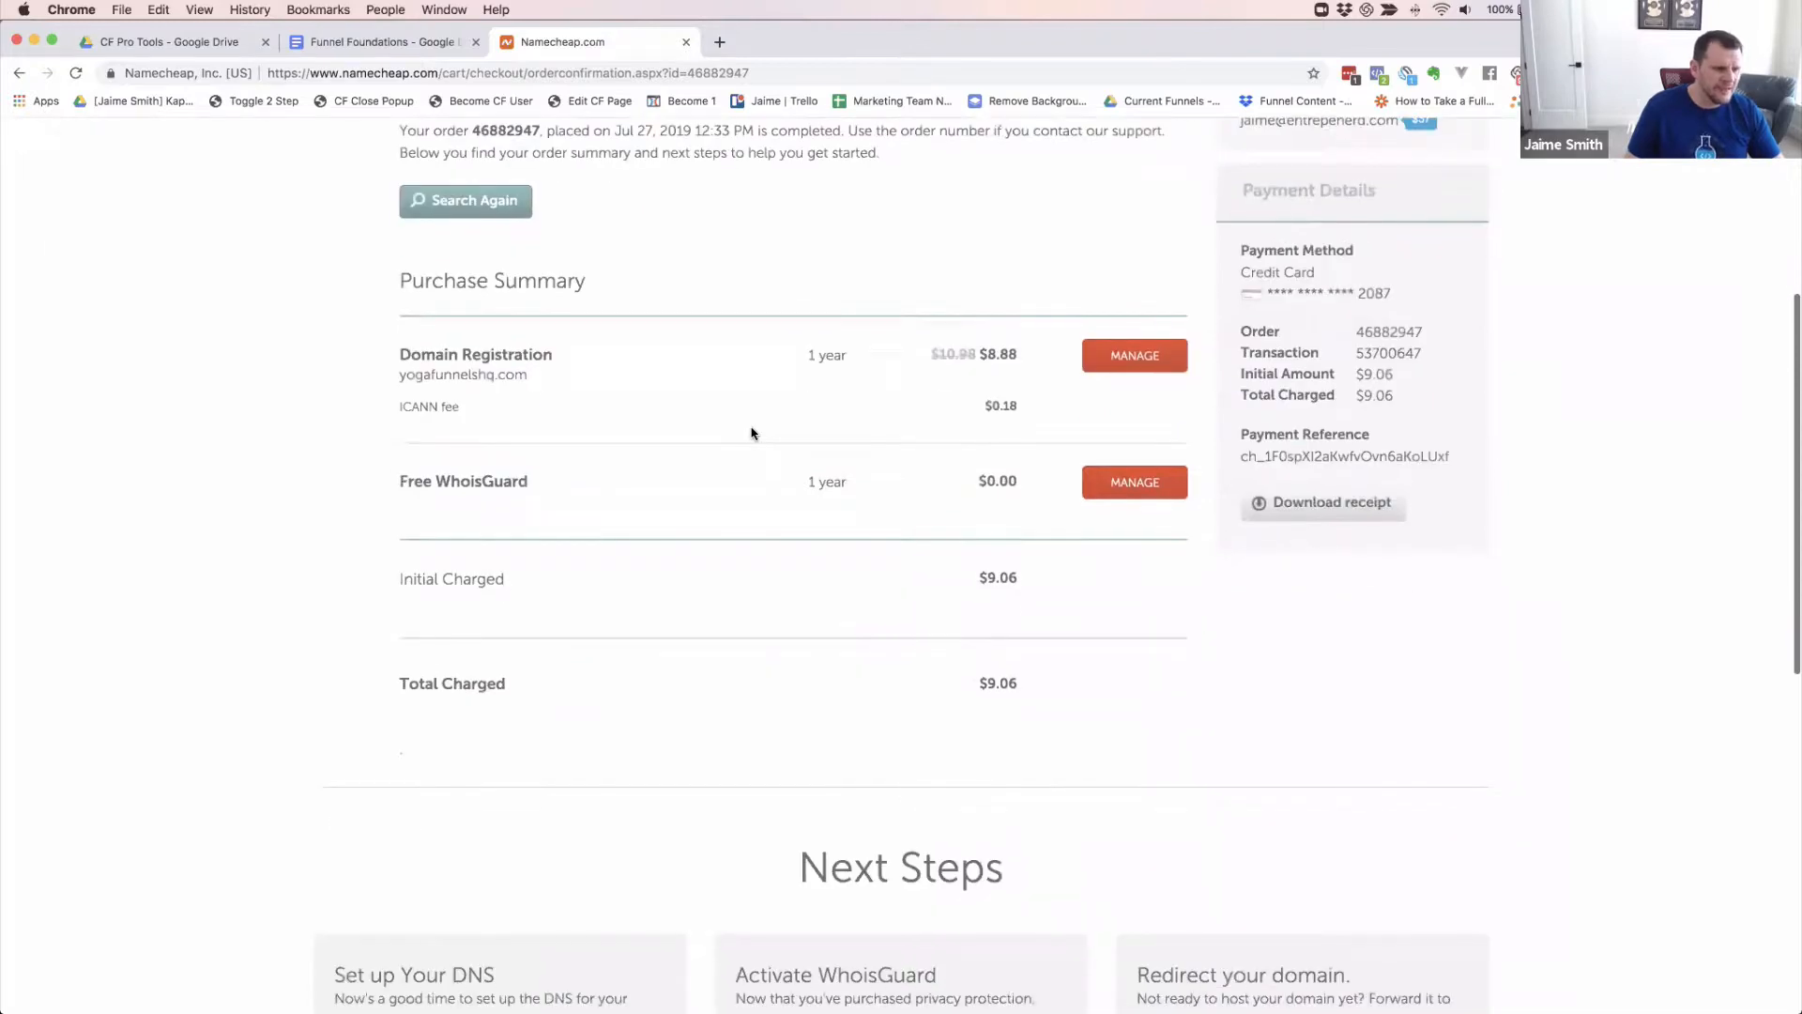
{"action": "scroll", "coordinate": [756, 435], "scroll_direction": "up", "scroll_amount": 5}
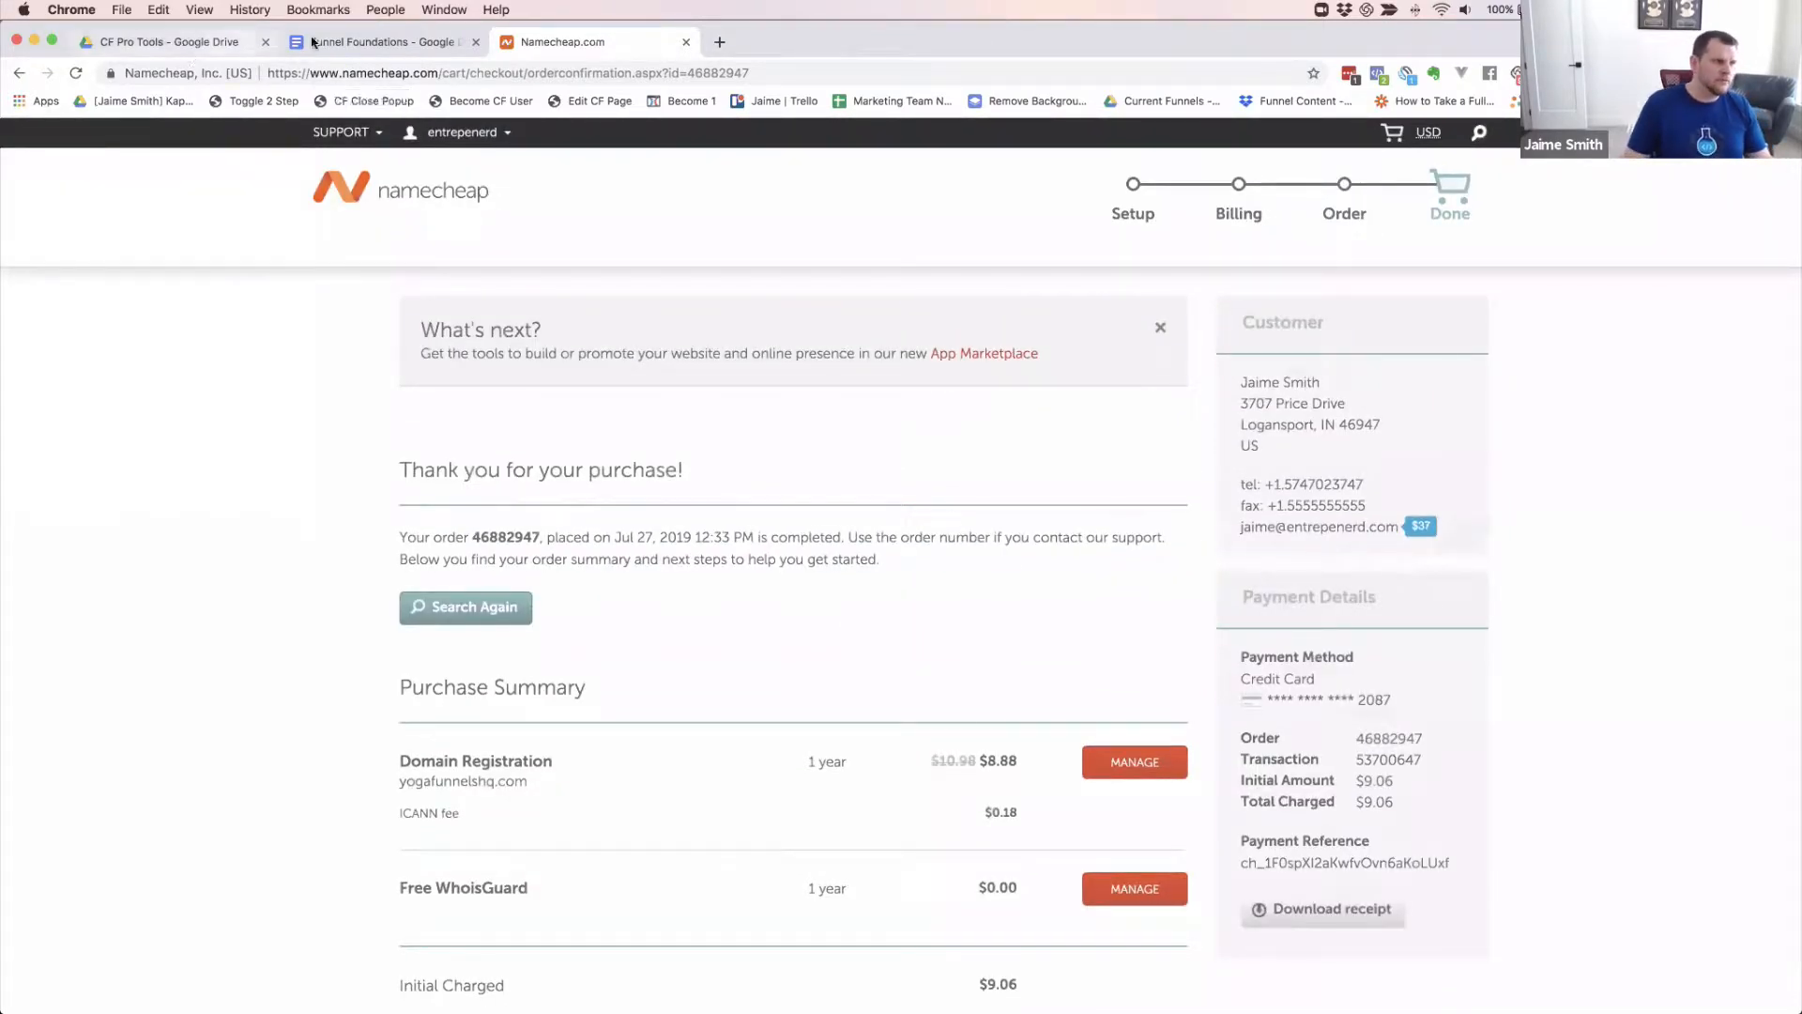
{"action": "key", "text": "ctrl+shift+Tab"}
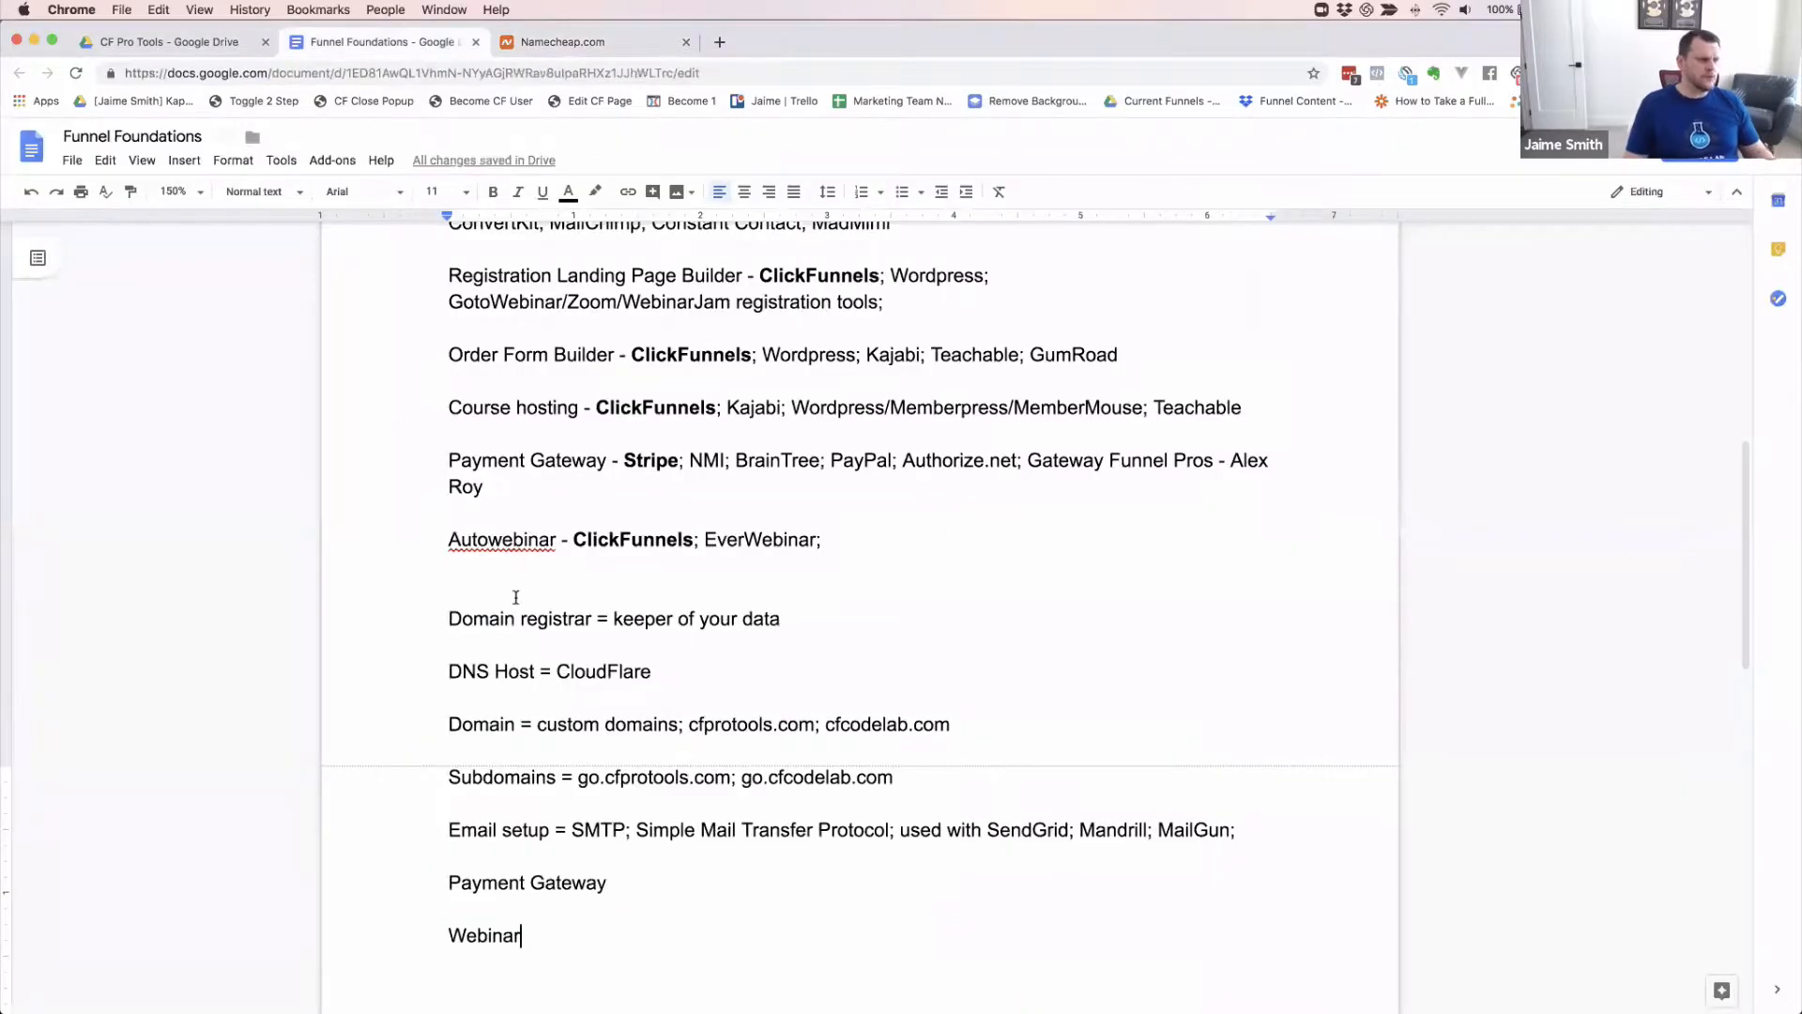
Step: Read the Domain registrar and DNS host notes, then switch to the other browser window
{"action": "left_click", "coordinate": [441, 620]}
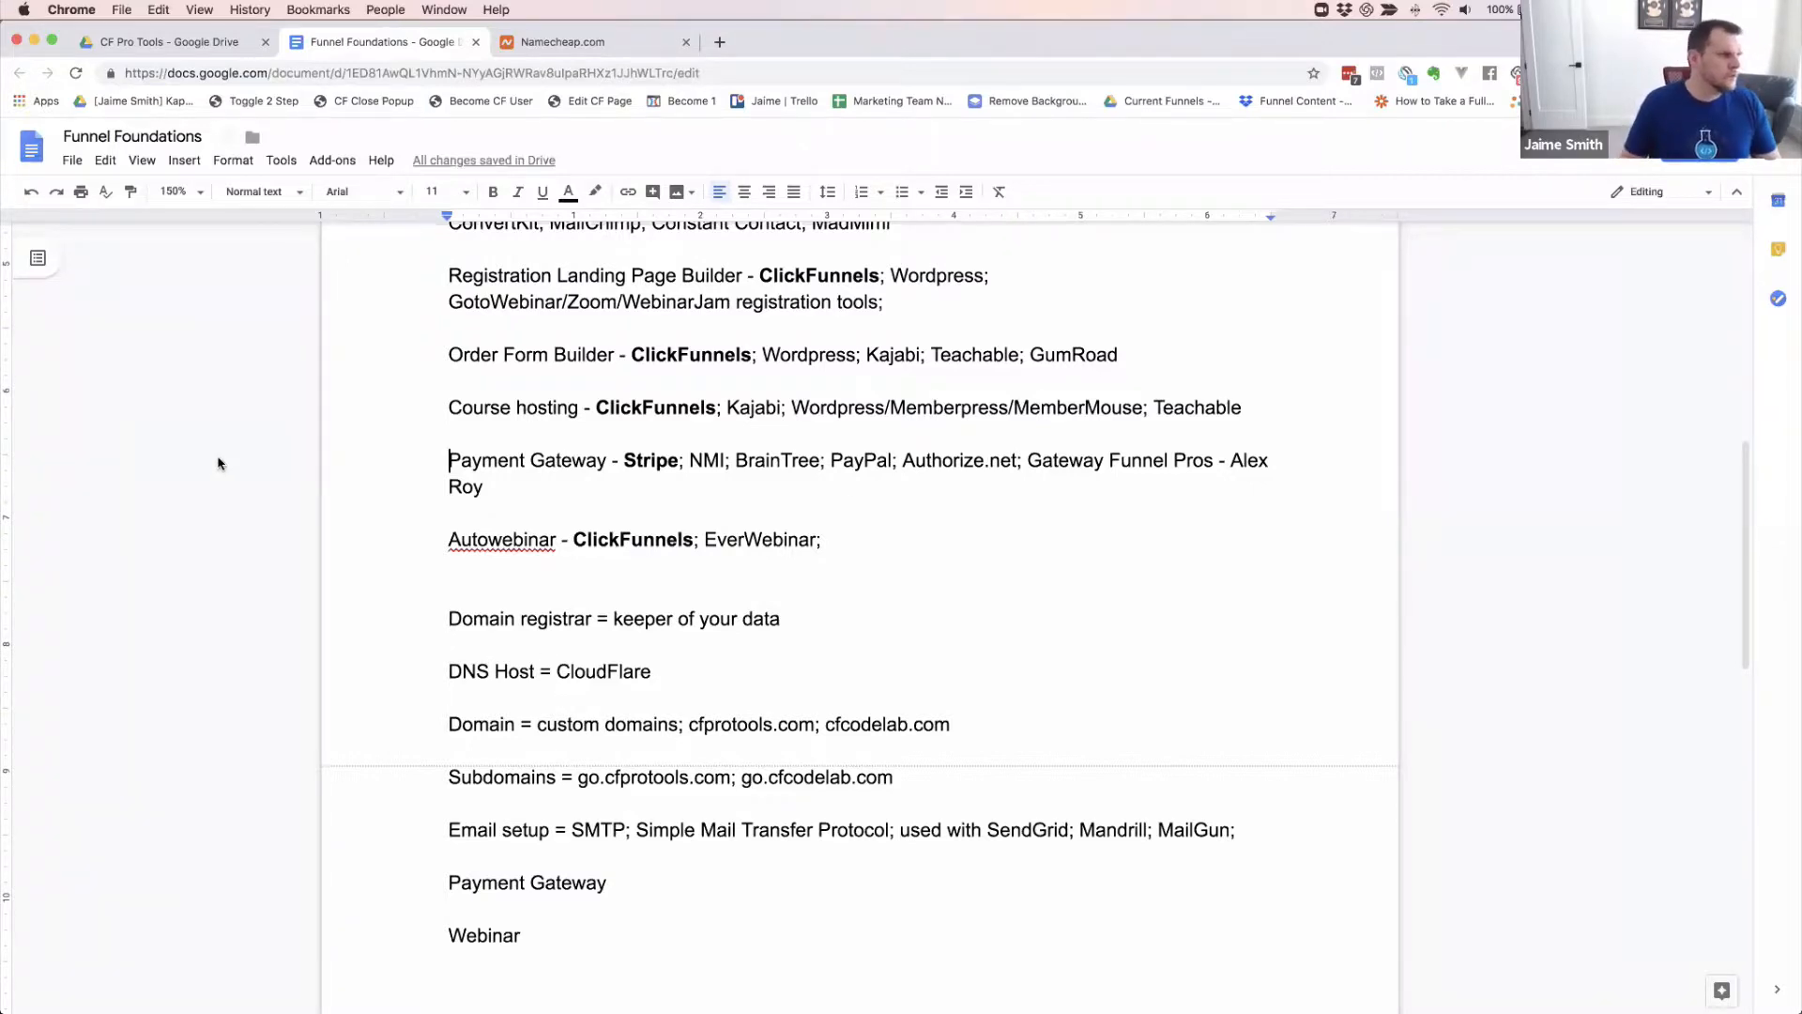
{"action": "key", "text": "super+grave"}
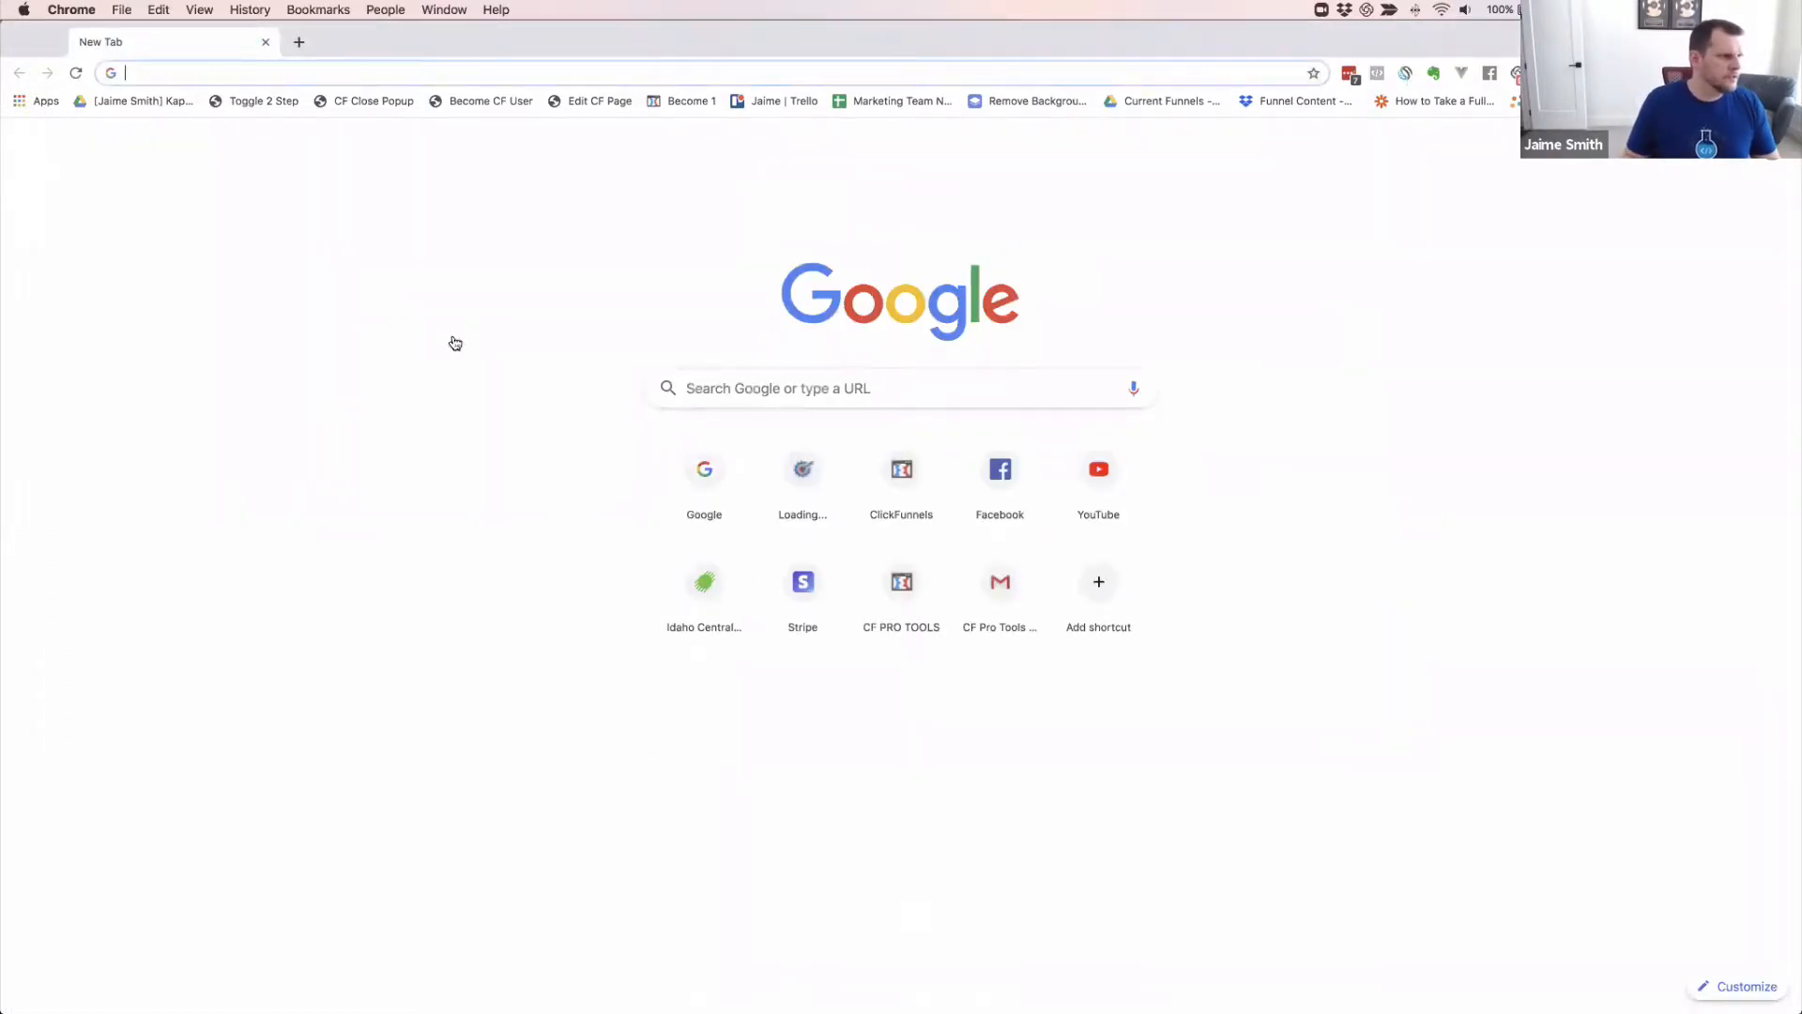
Step: Bring ClickFunnels forward and open Account Settings from the profile avatar menu
{"action": "key", "text": "super+grave"}
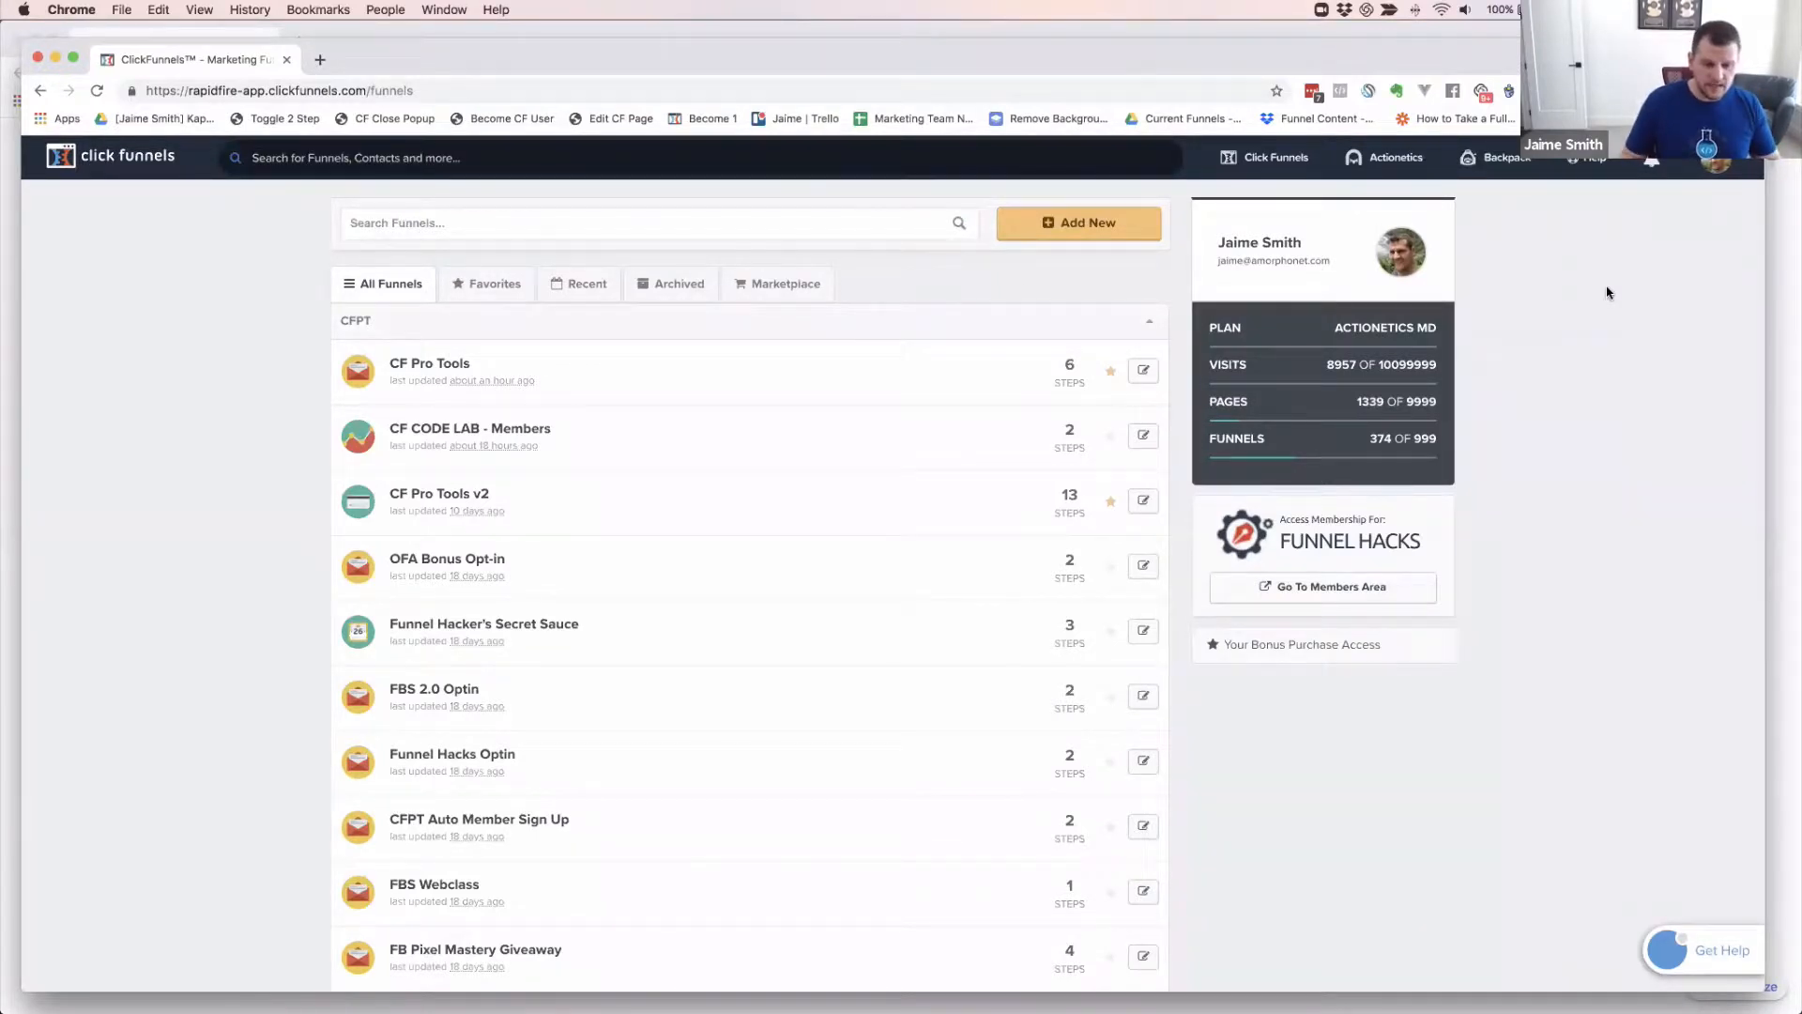
{"action": "left_click", "coordinate": [1714, 160]}
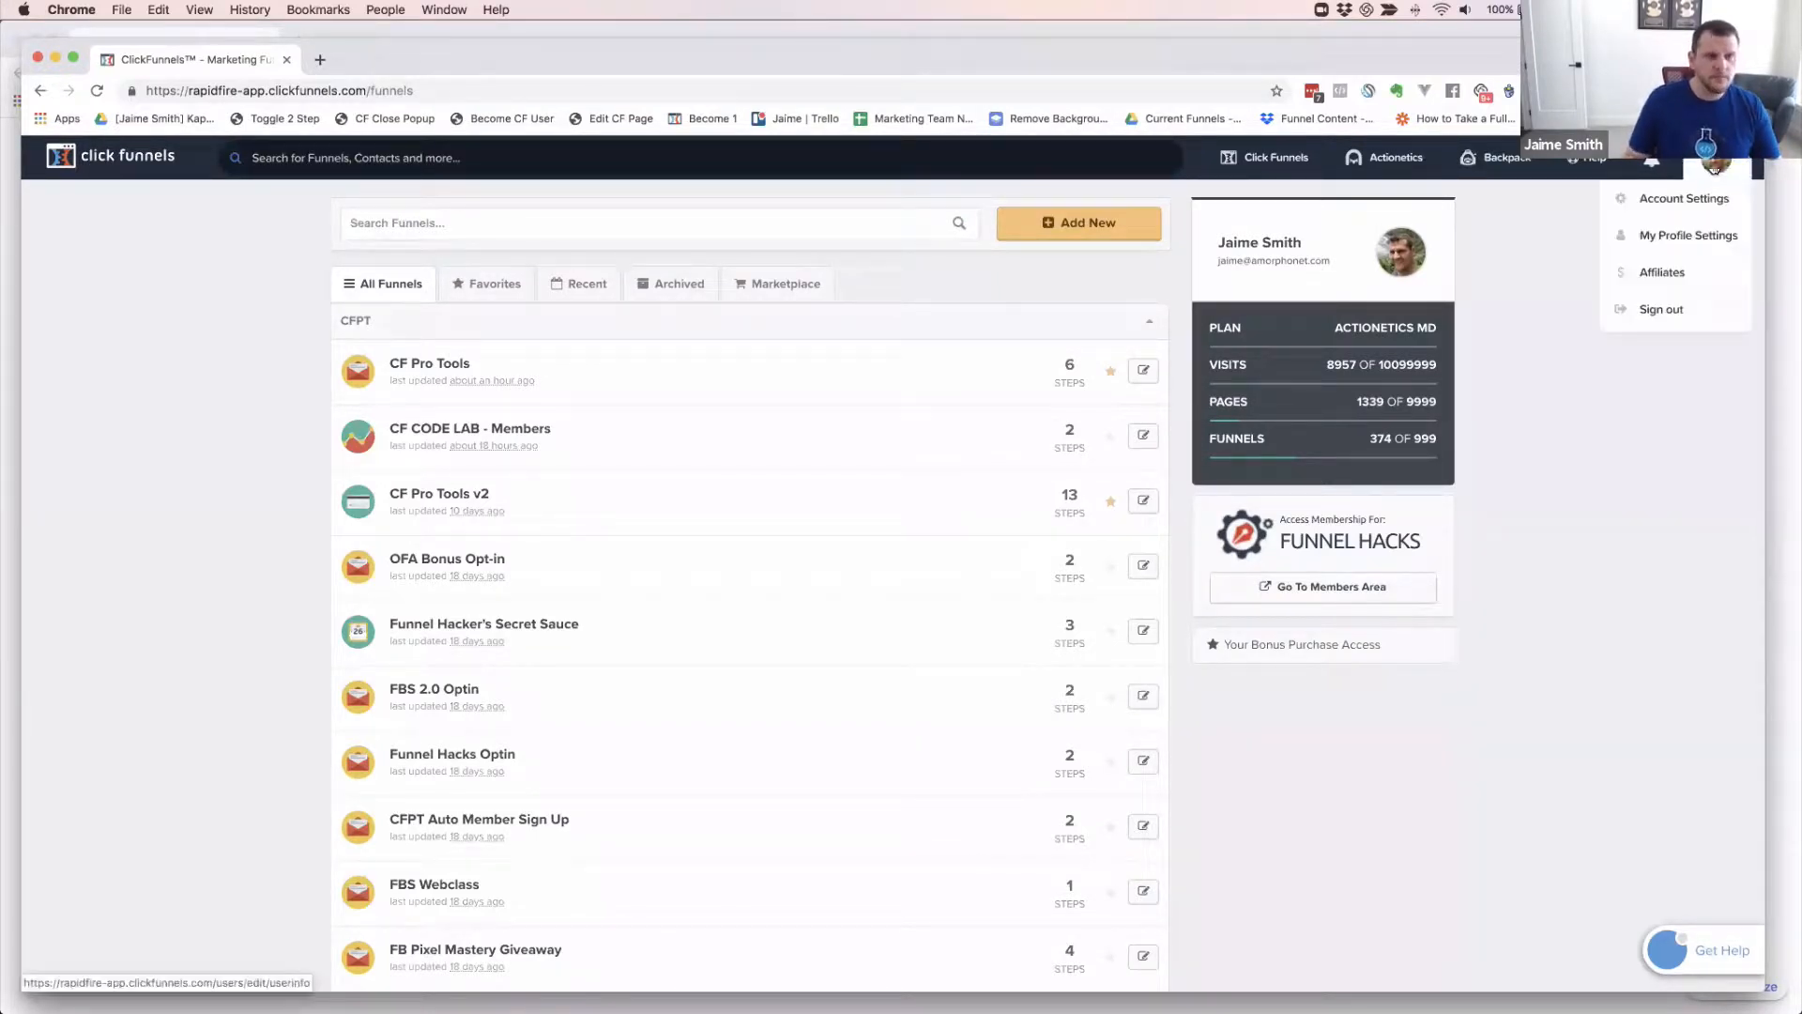
{"action": "left_click", "coordinate": [1665, 200]}
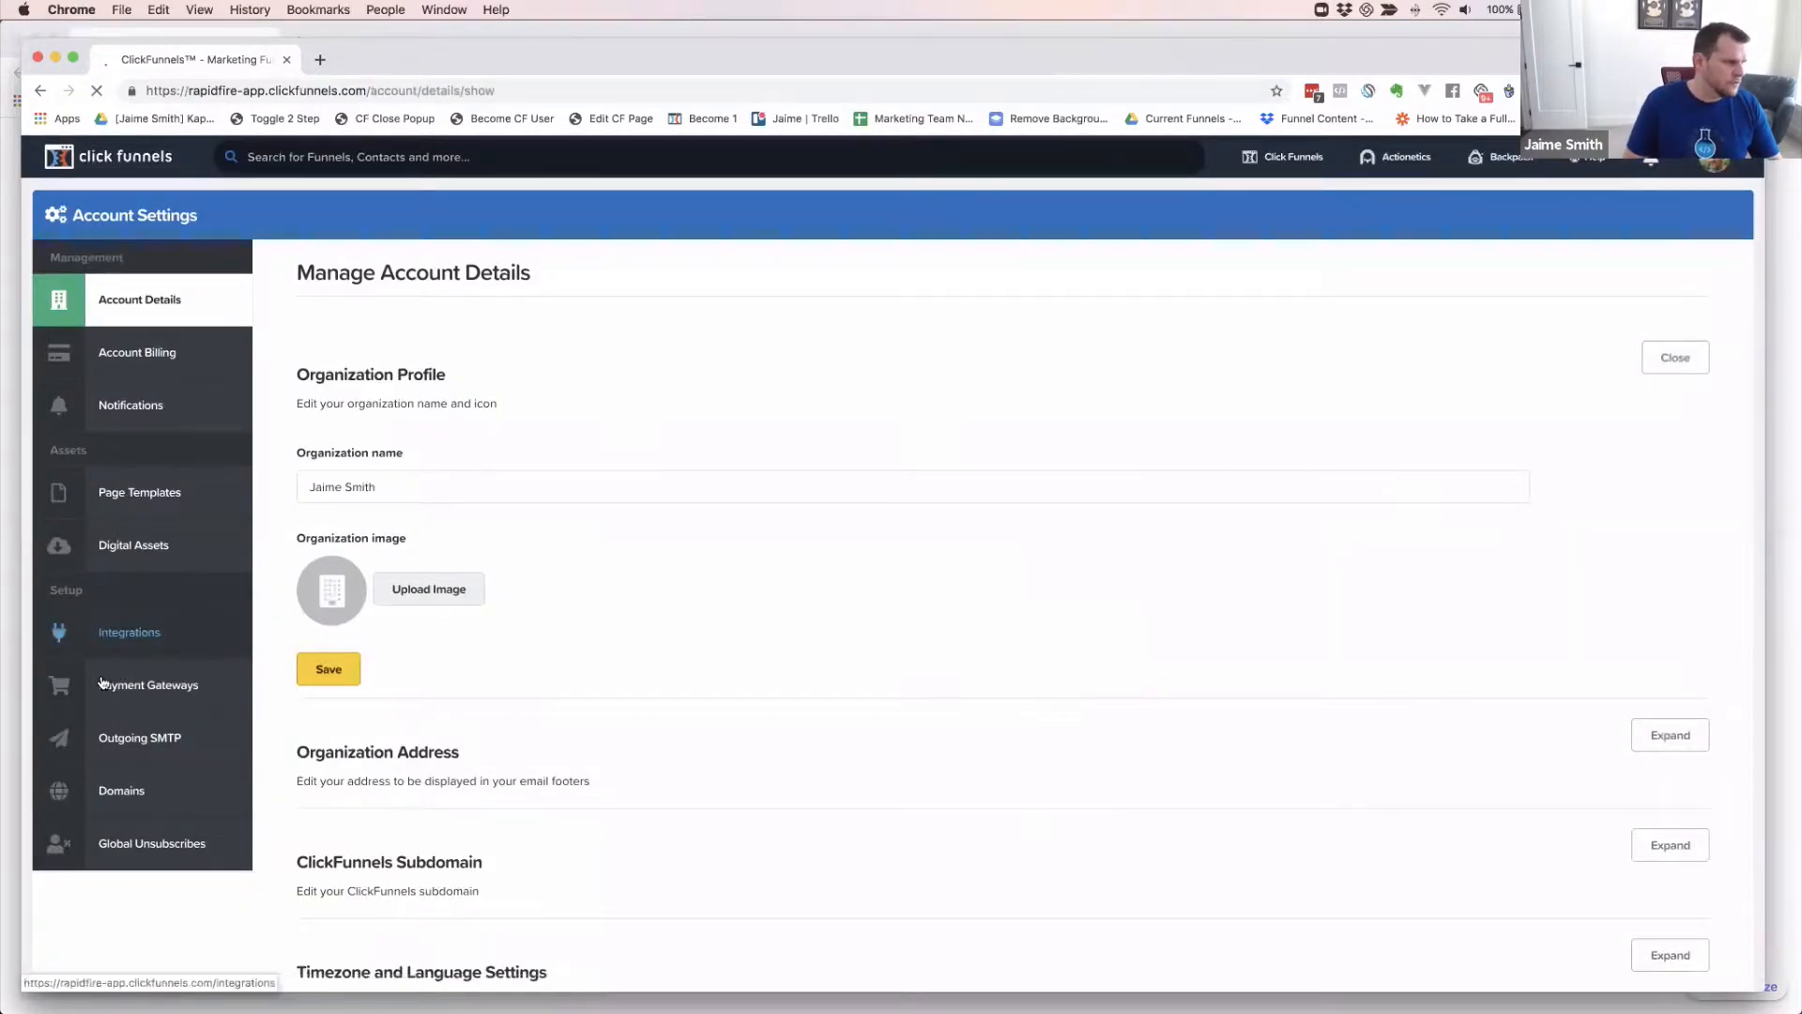
Step: Go to Domains in Account Settings and choose Add New Domain
{"action": "left_click", "coordinate": [110, 797]}
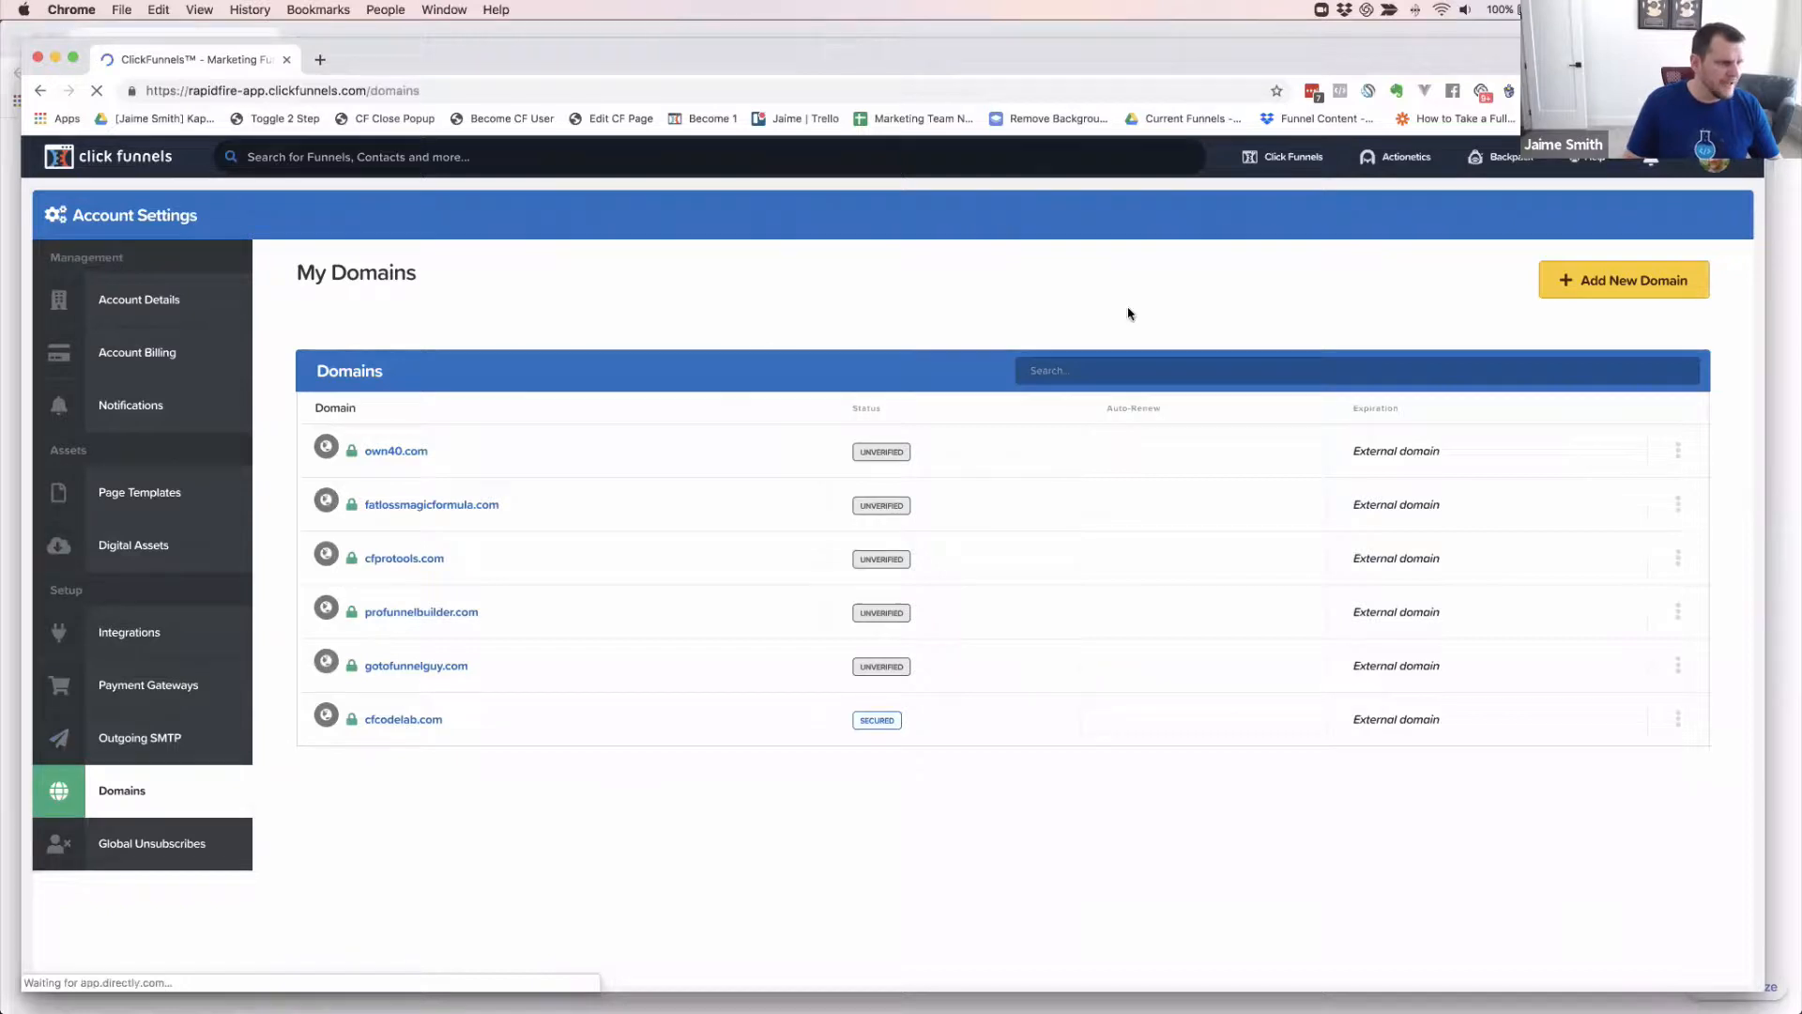
{"action": "left_click", "coordinate": [1611, 282]}
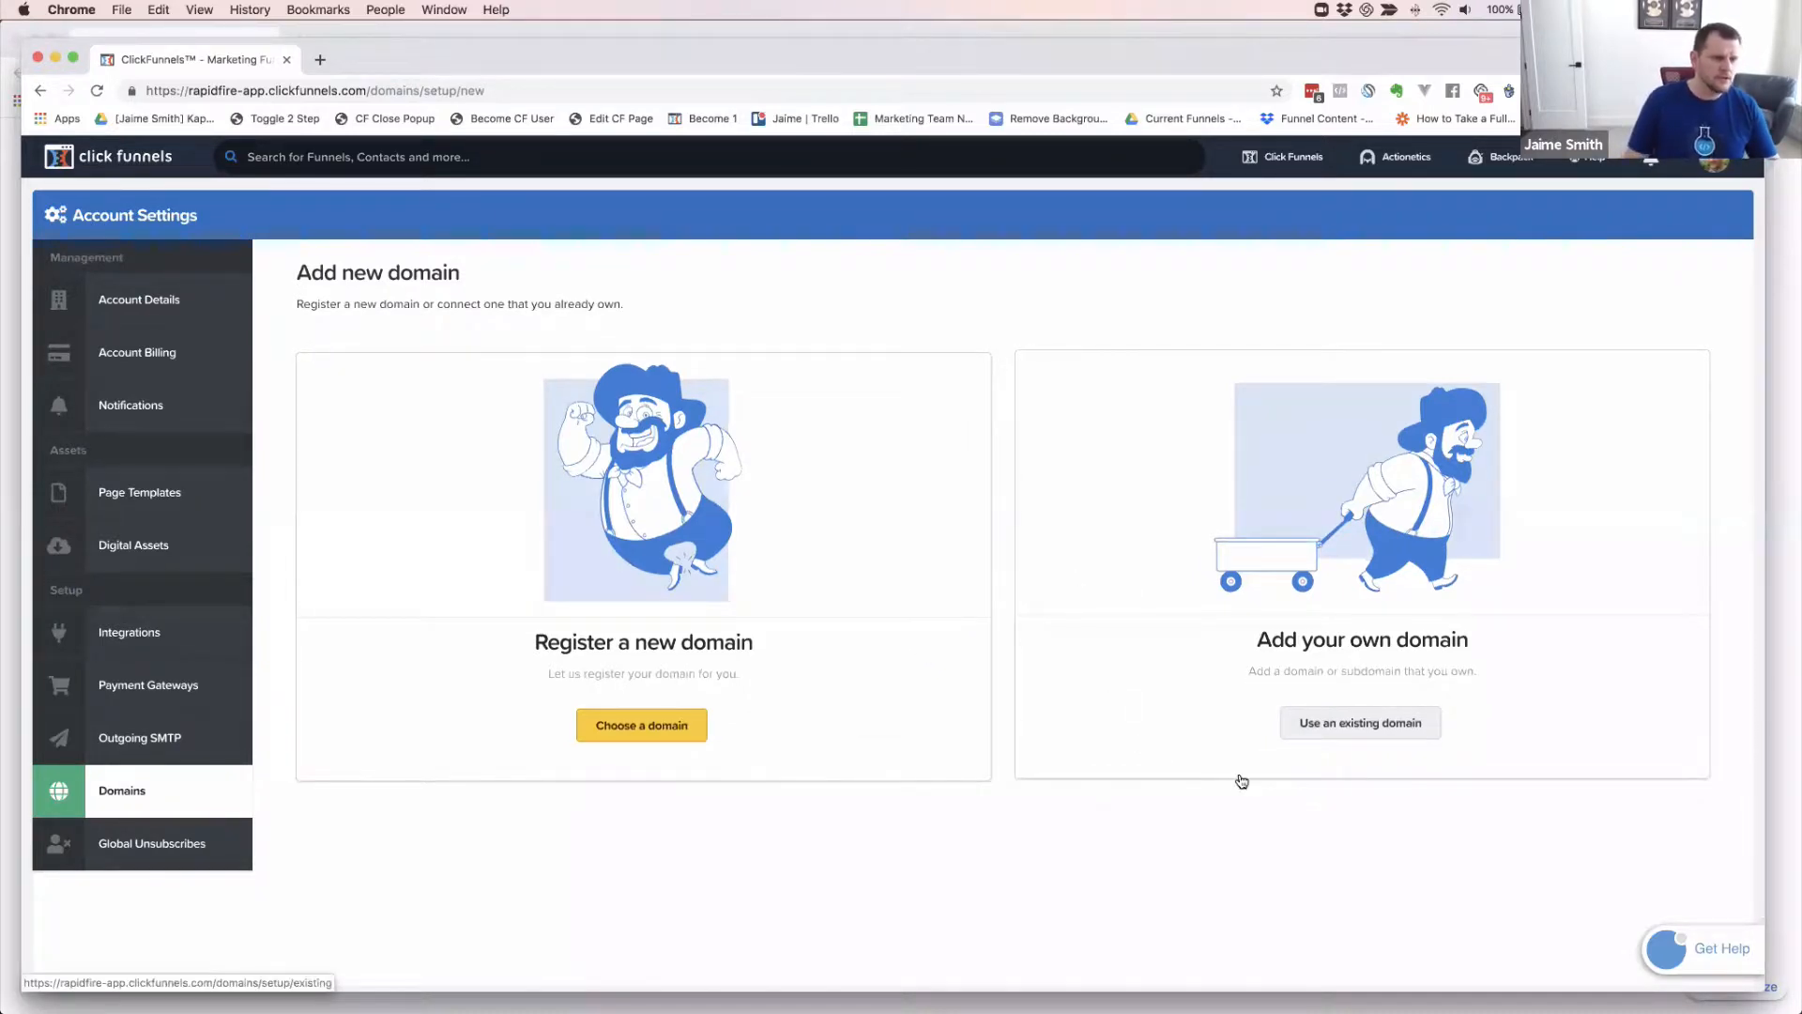
{"action": "left_click", "coordinate": [1362, 725]}
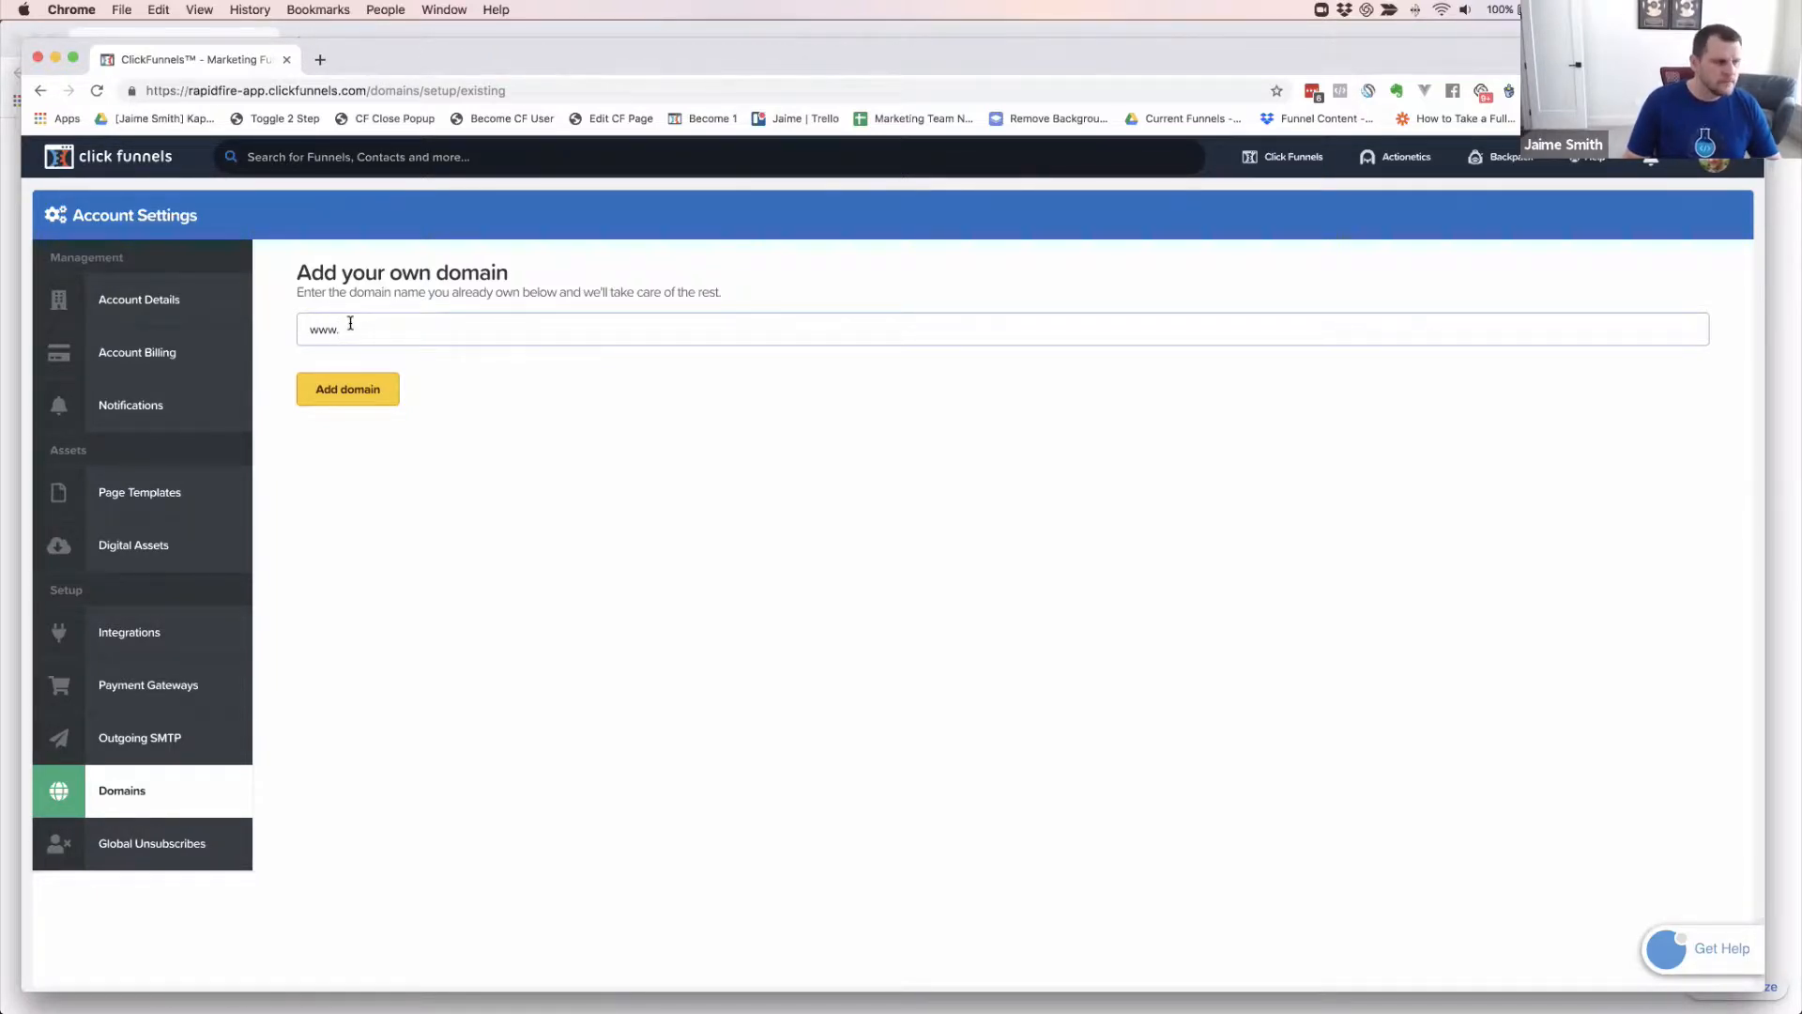
{"action": "left_click_drag", "start_coordinate": [350, 329], "coordinate": [291, 329]}
{"action": "key", "text": "BackSpace"}
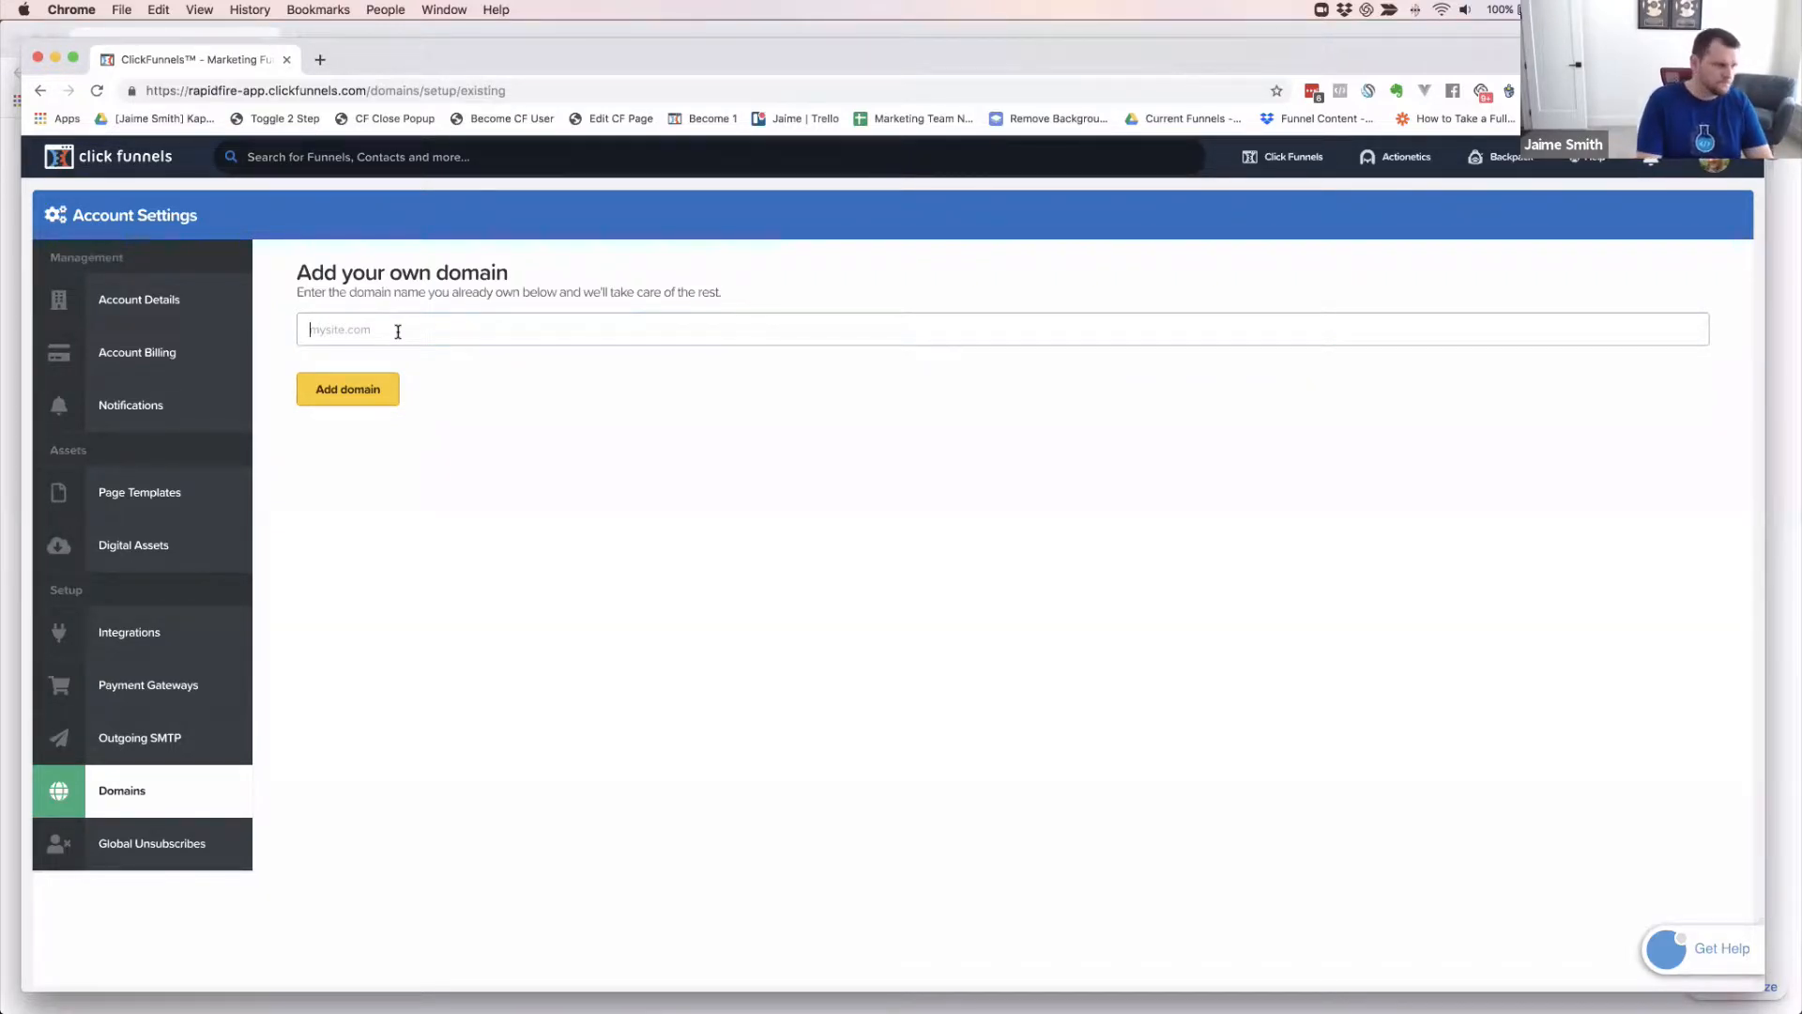
{"action": "type", "text": "cf"}
{"action": "key", "text": "BackSpace"}
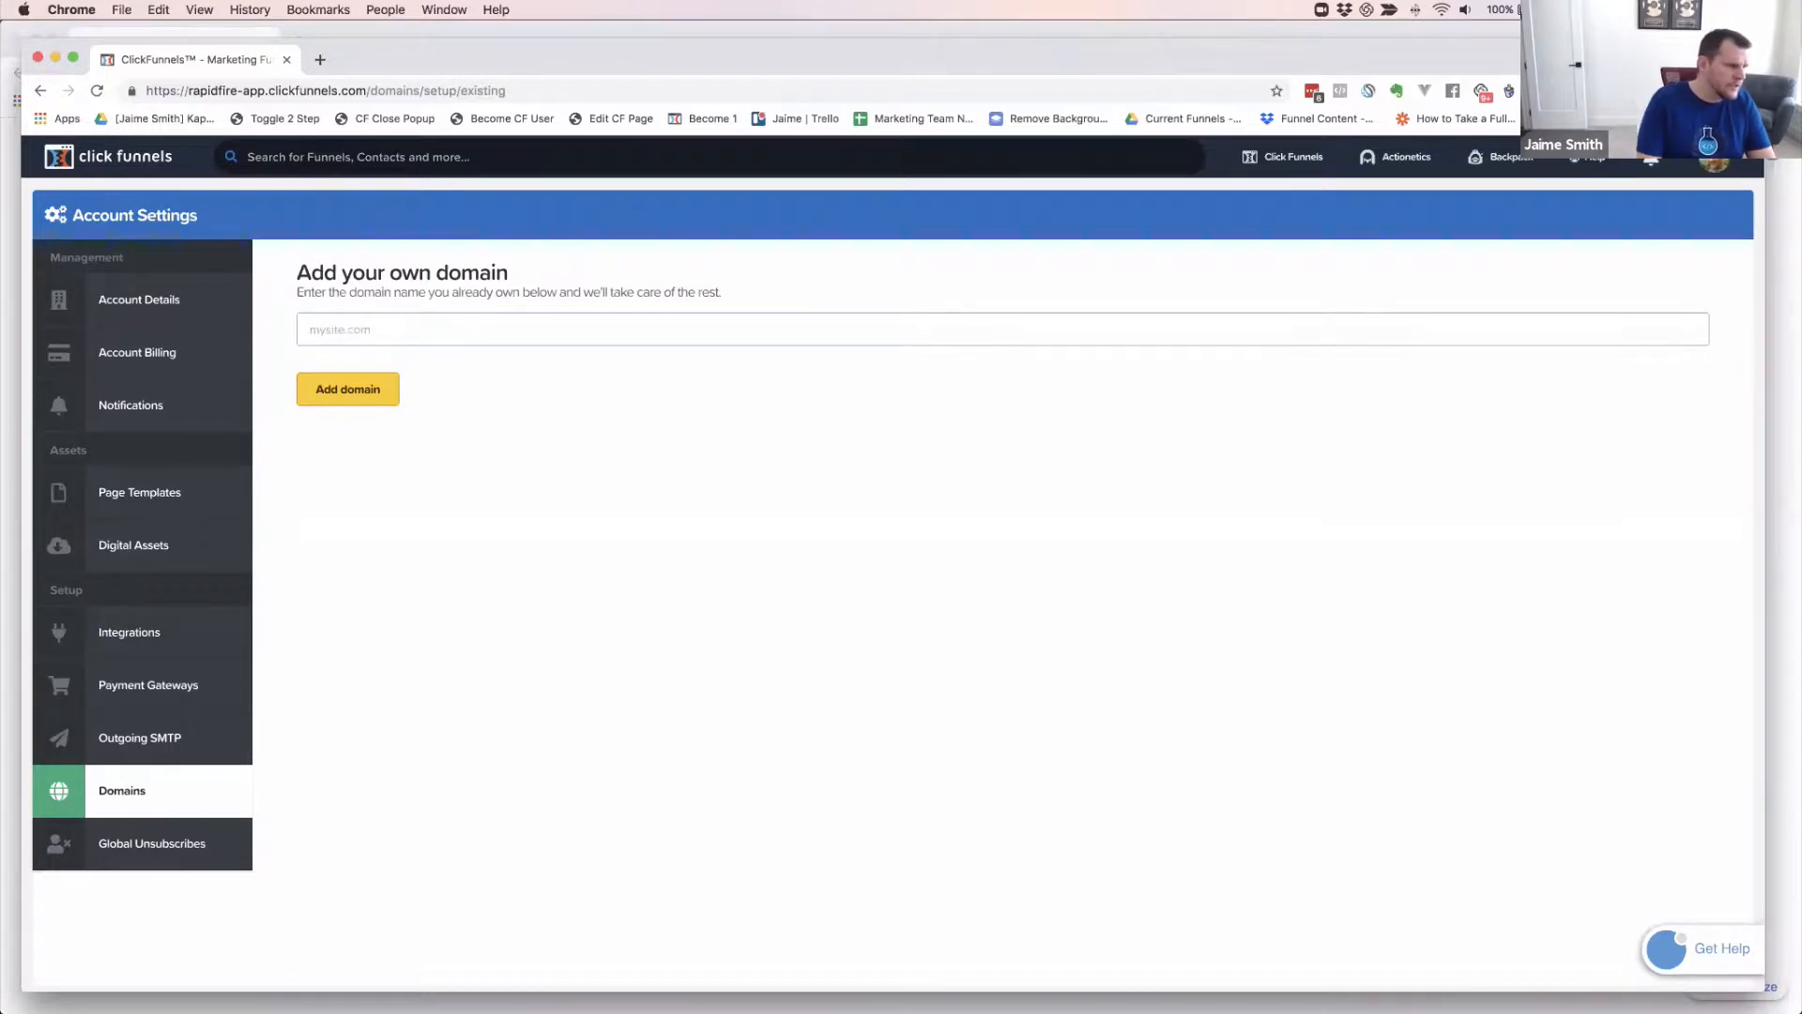
{"action": "type", "text": "yogafunnel"}
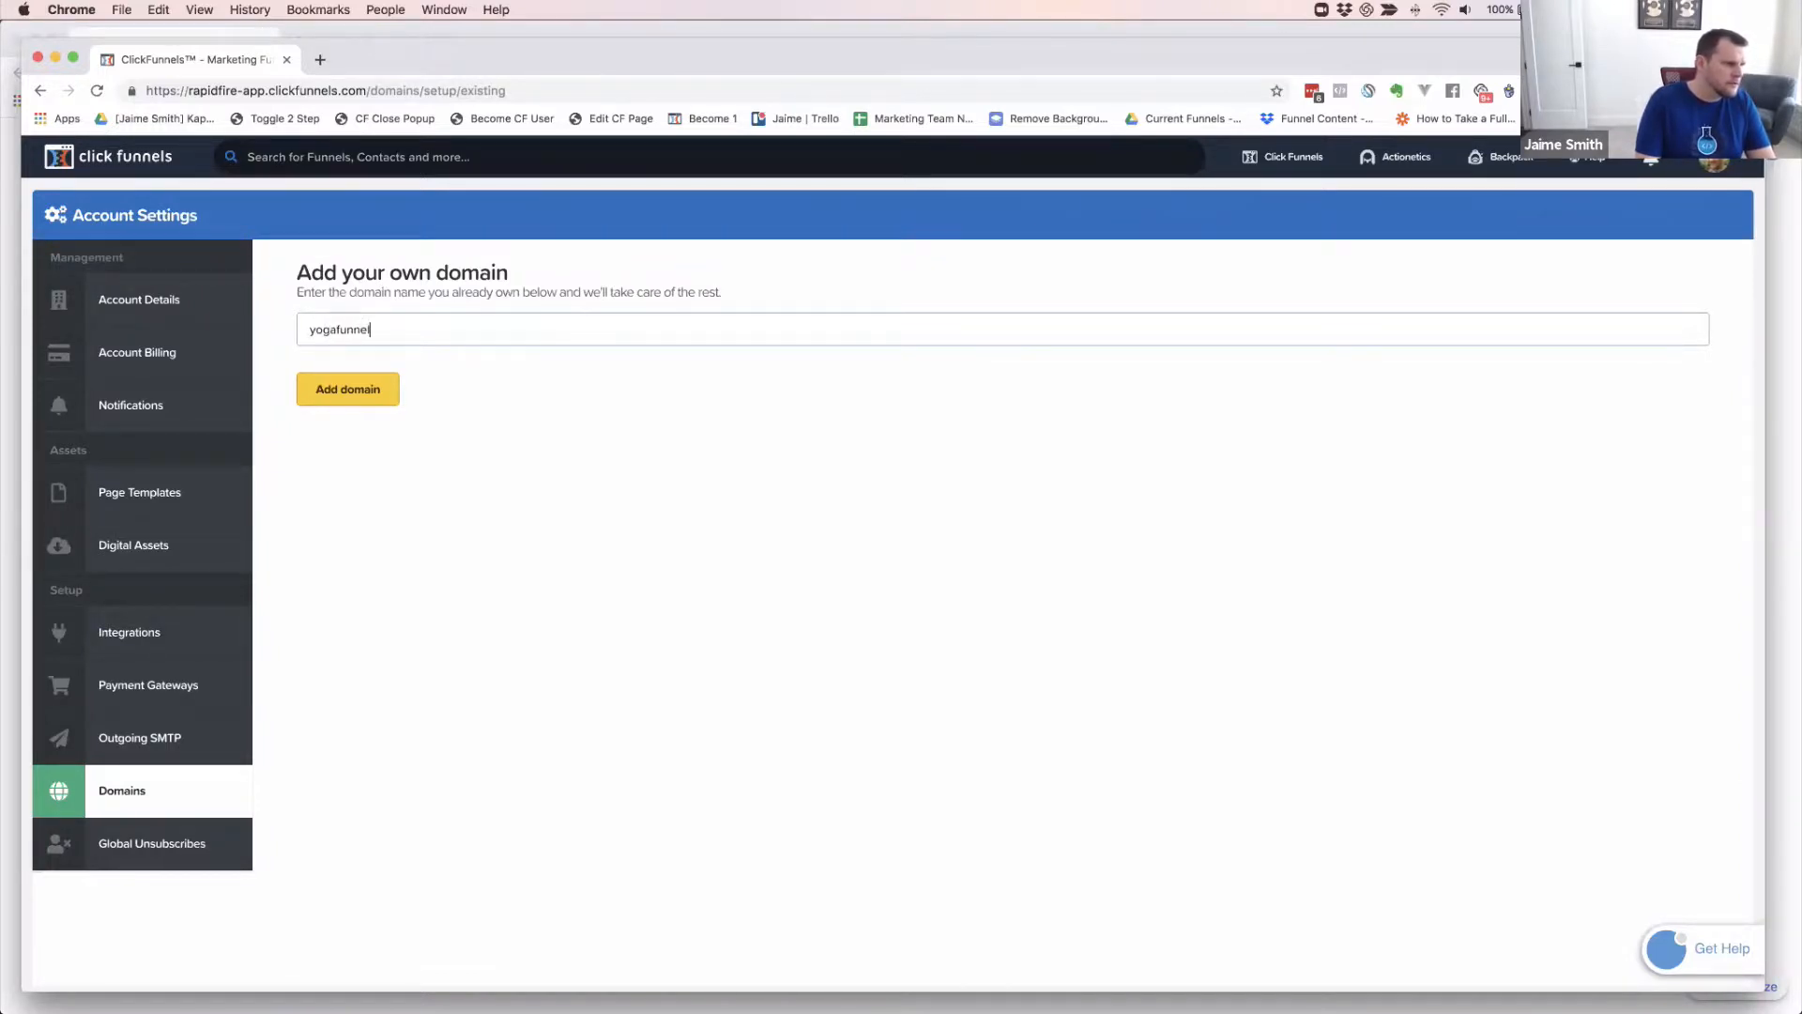
{"action": "type", "text": "s"}
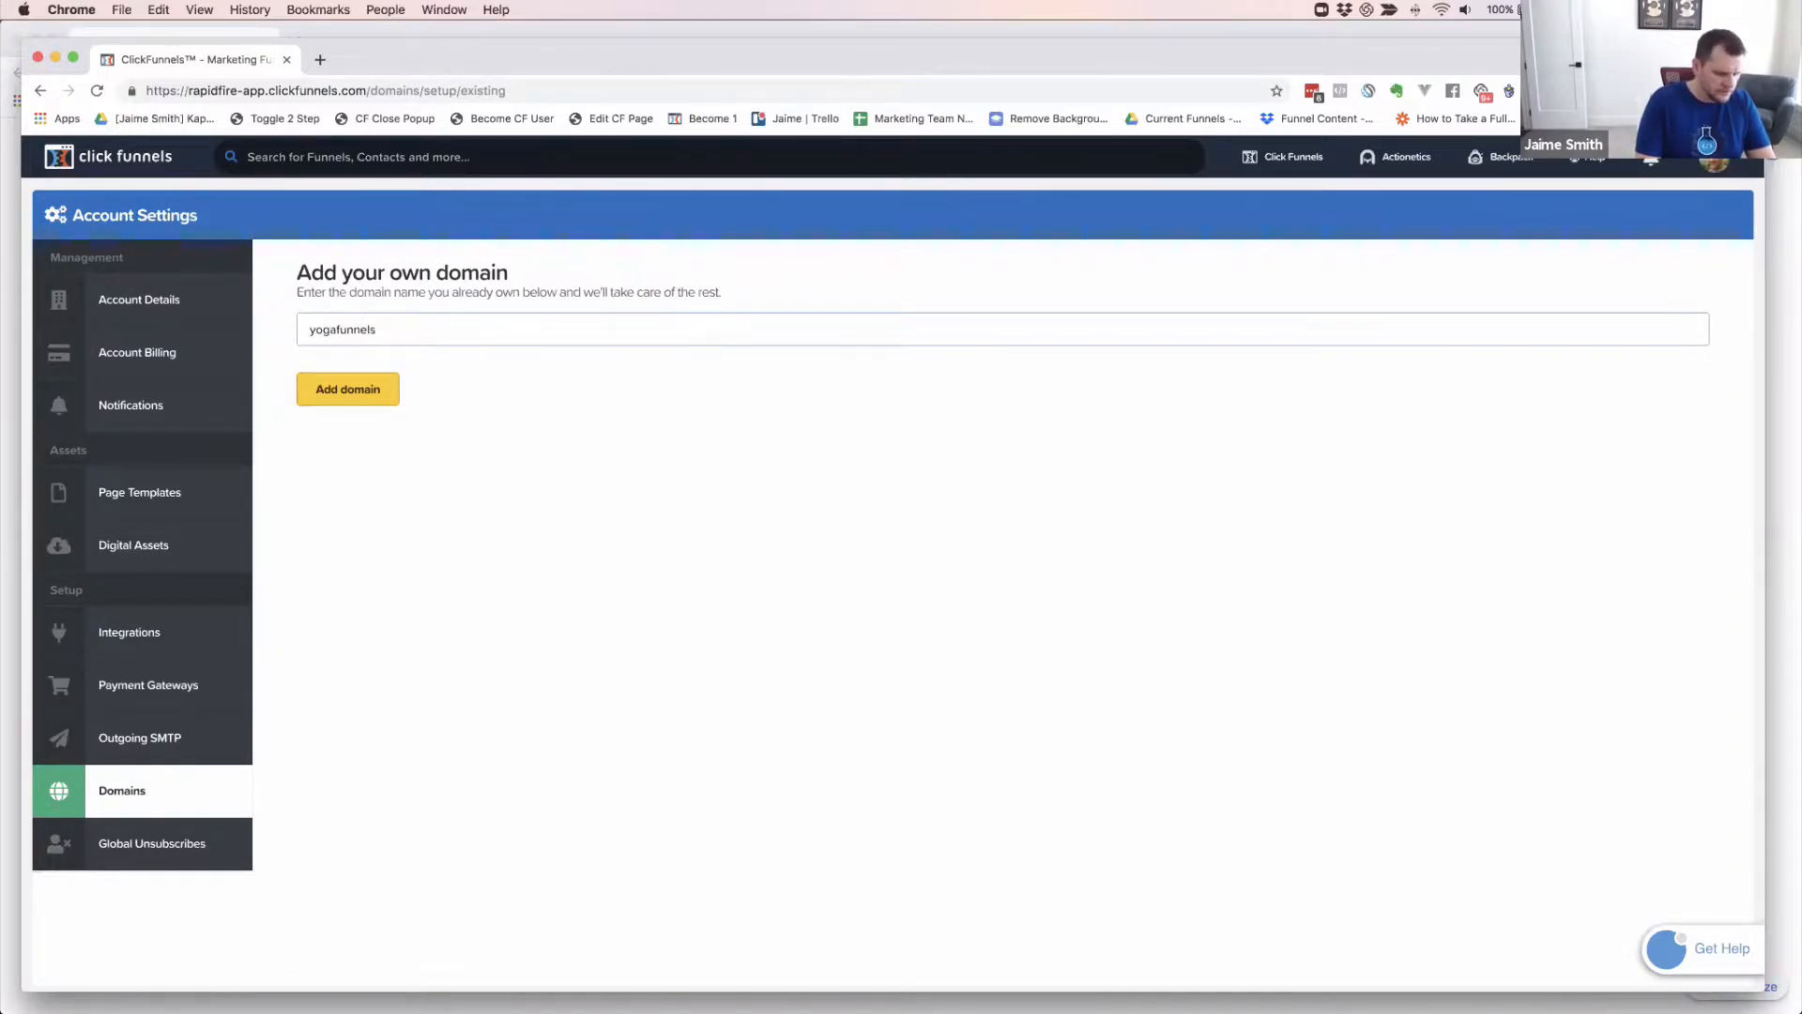
{"action": "type", "text": "hq.com"}
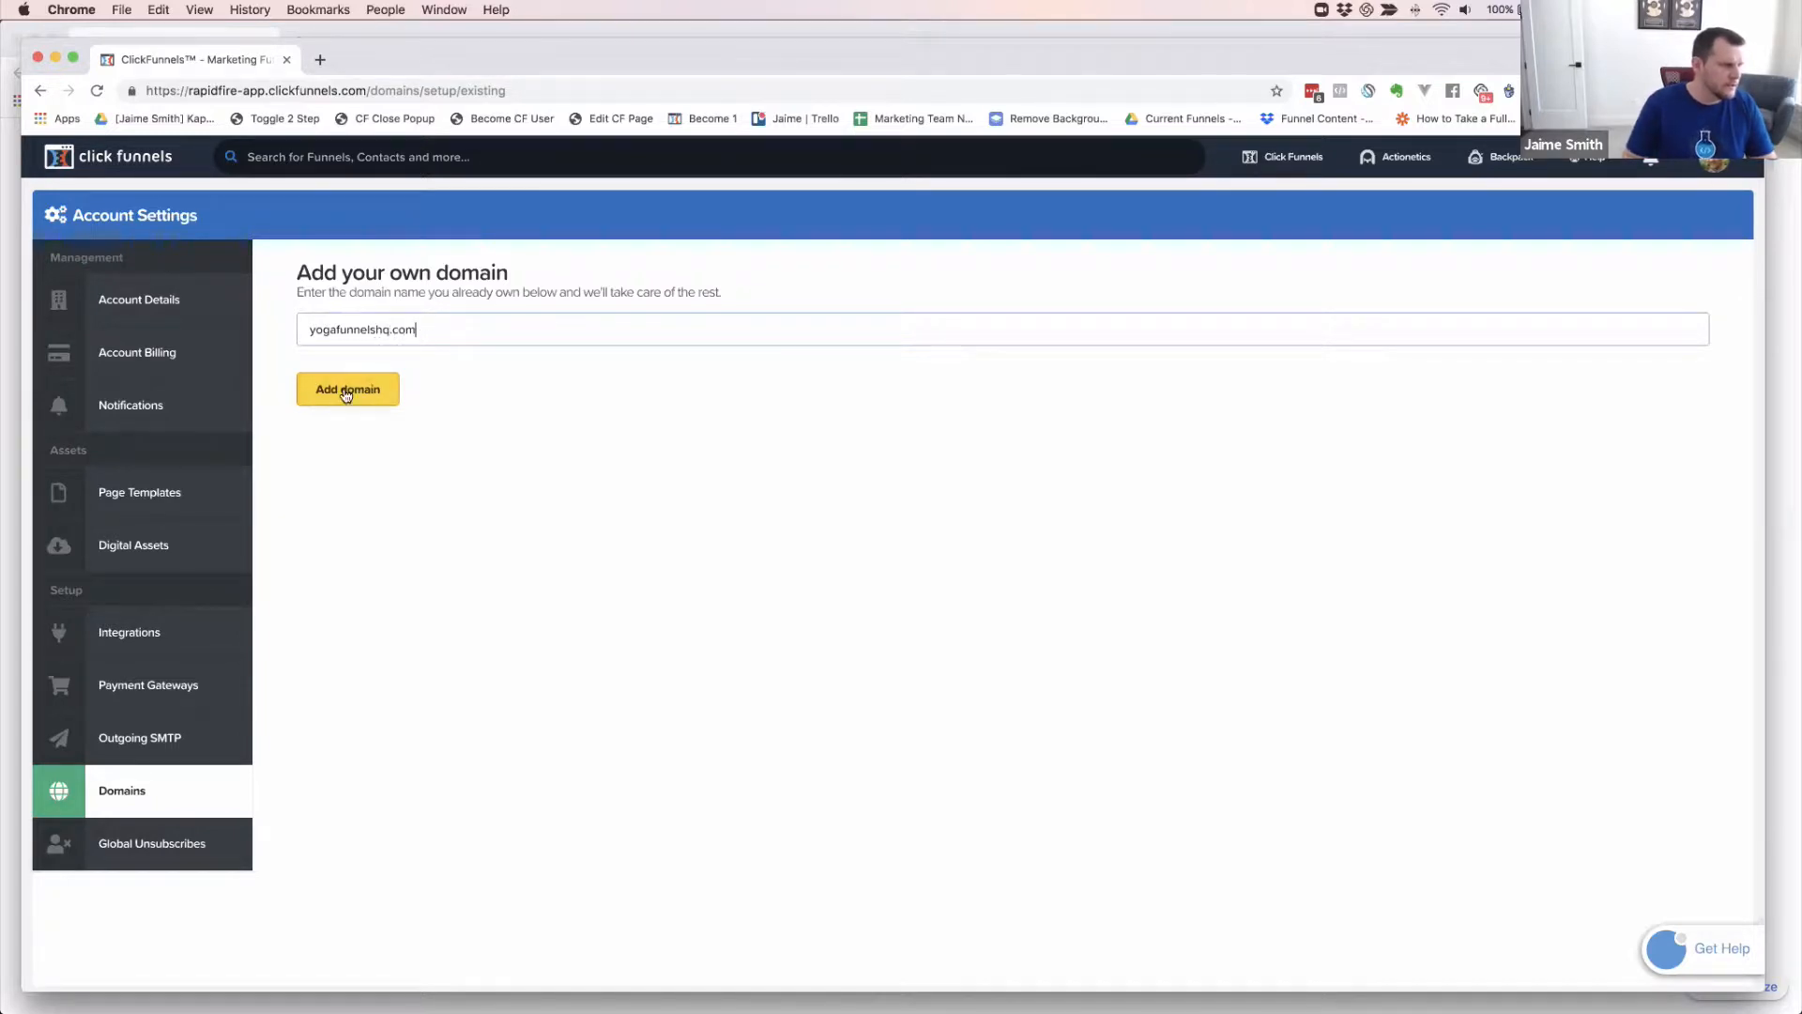
{"action": "left_click", "coordinate": [346, 390]}
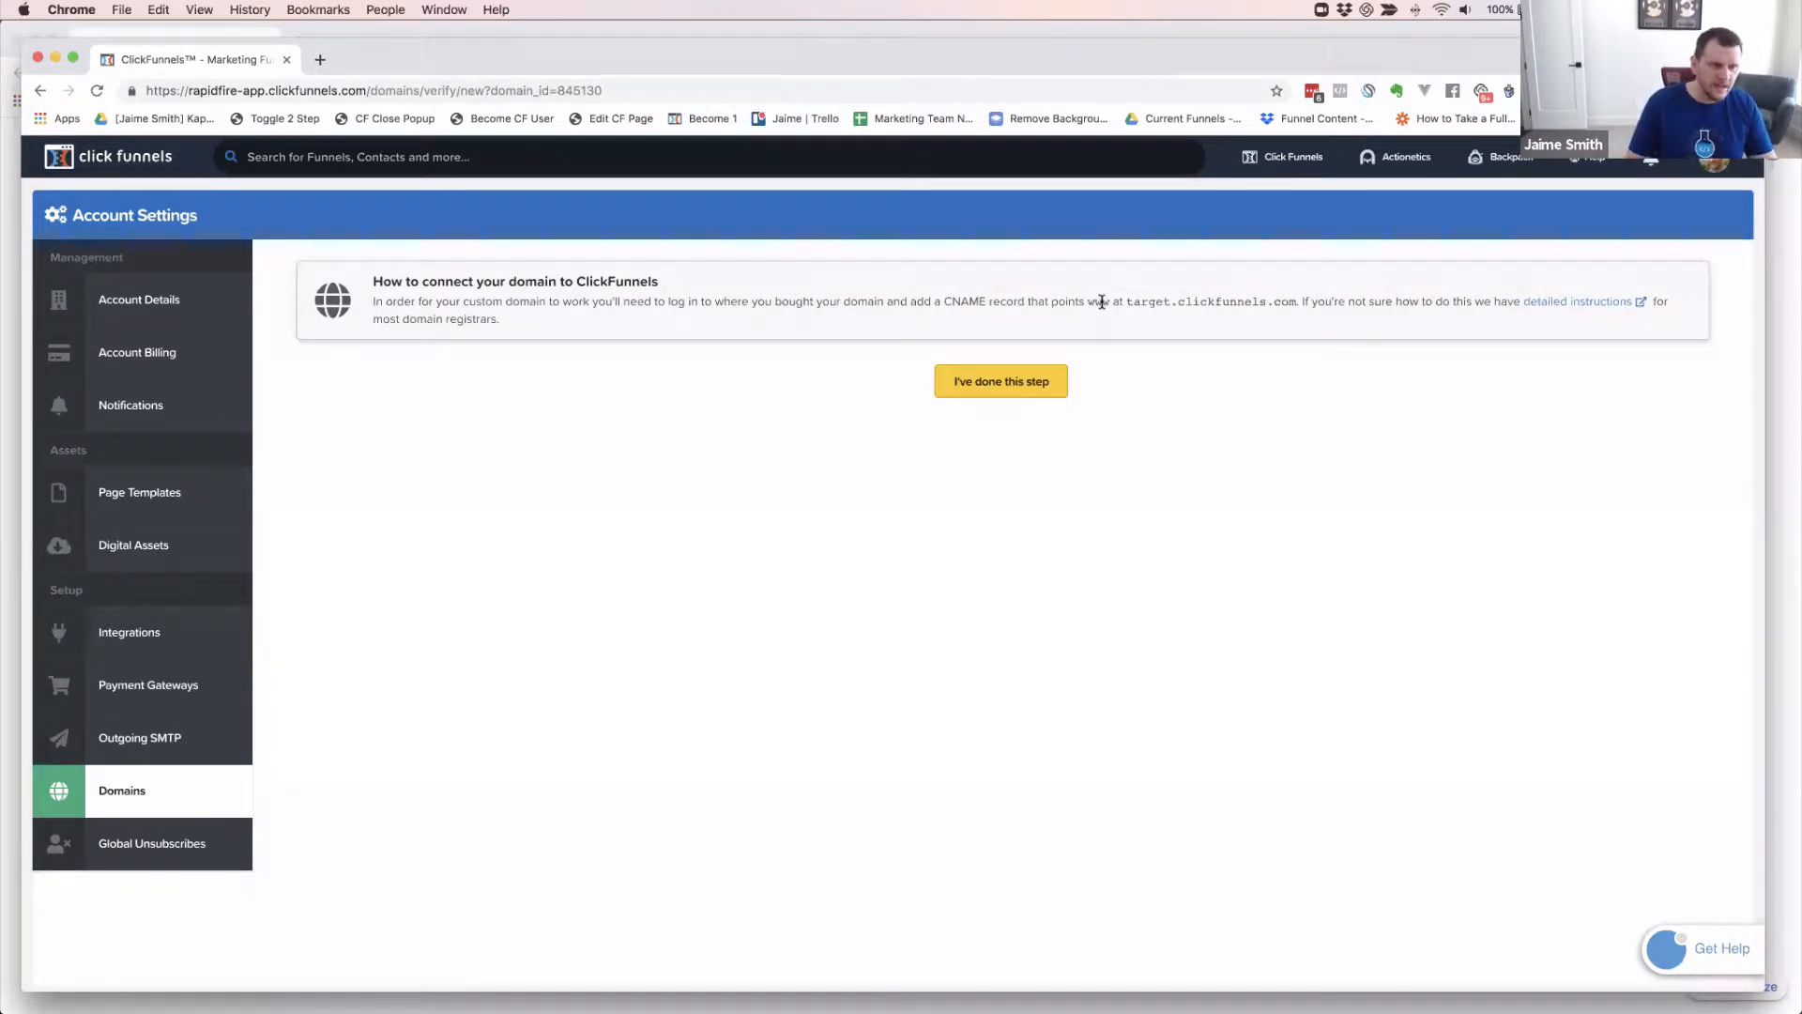
Step: Open the CNAME 'detailed instructions' help article in a new tab
{"action": "left_click", "coordinate": [1578, 310], "text": "super"}
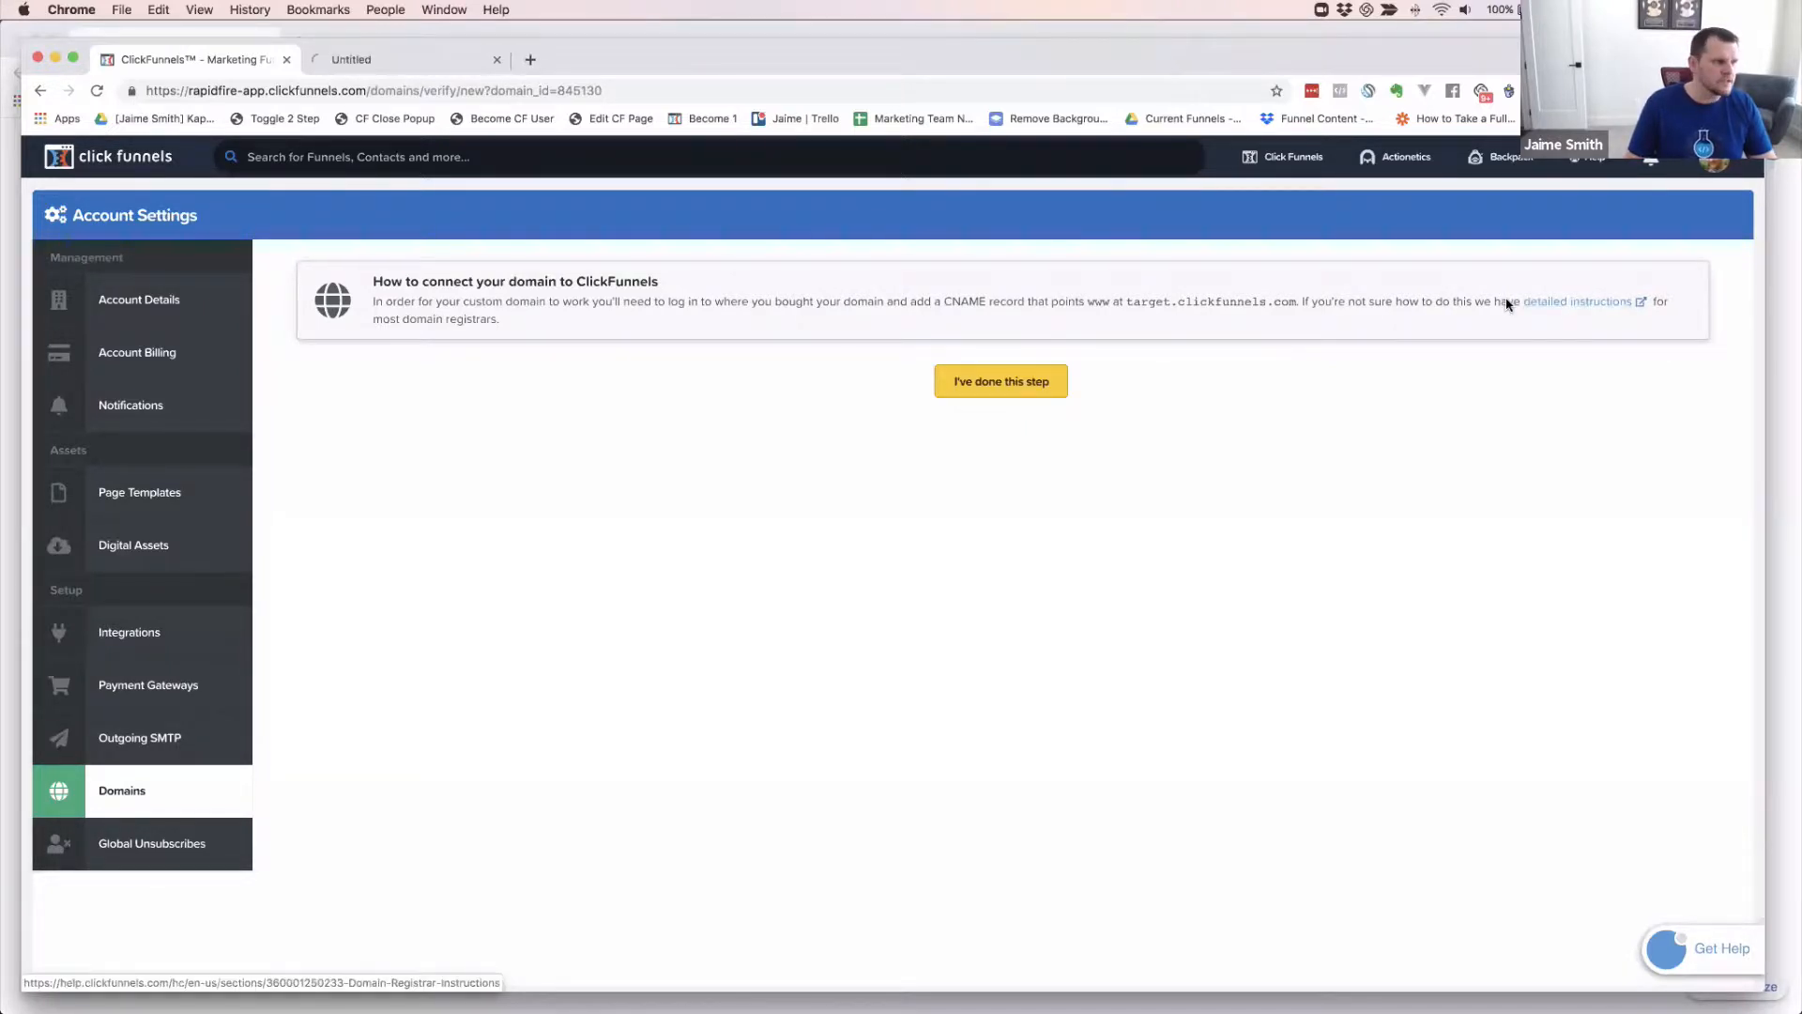
Step: Browse the Domain Registrar Instructions list for the Cloudflare CNAME guide, then return to ClickFunnels
{"action": "left_click", "coordinate": [406, 59]}
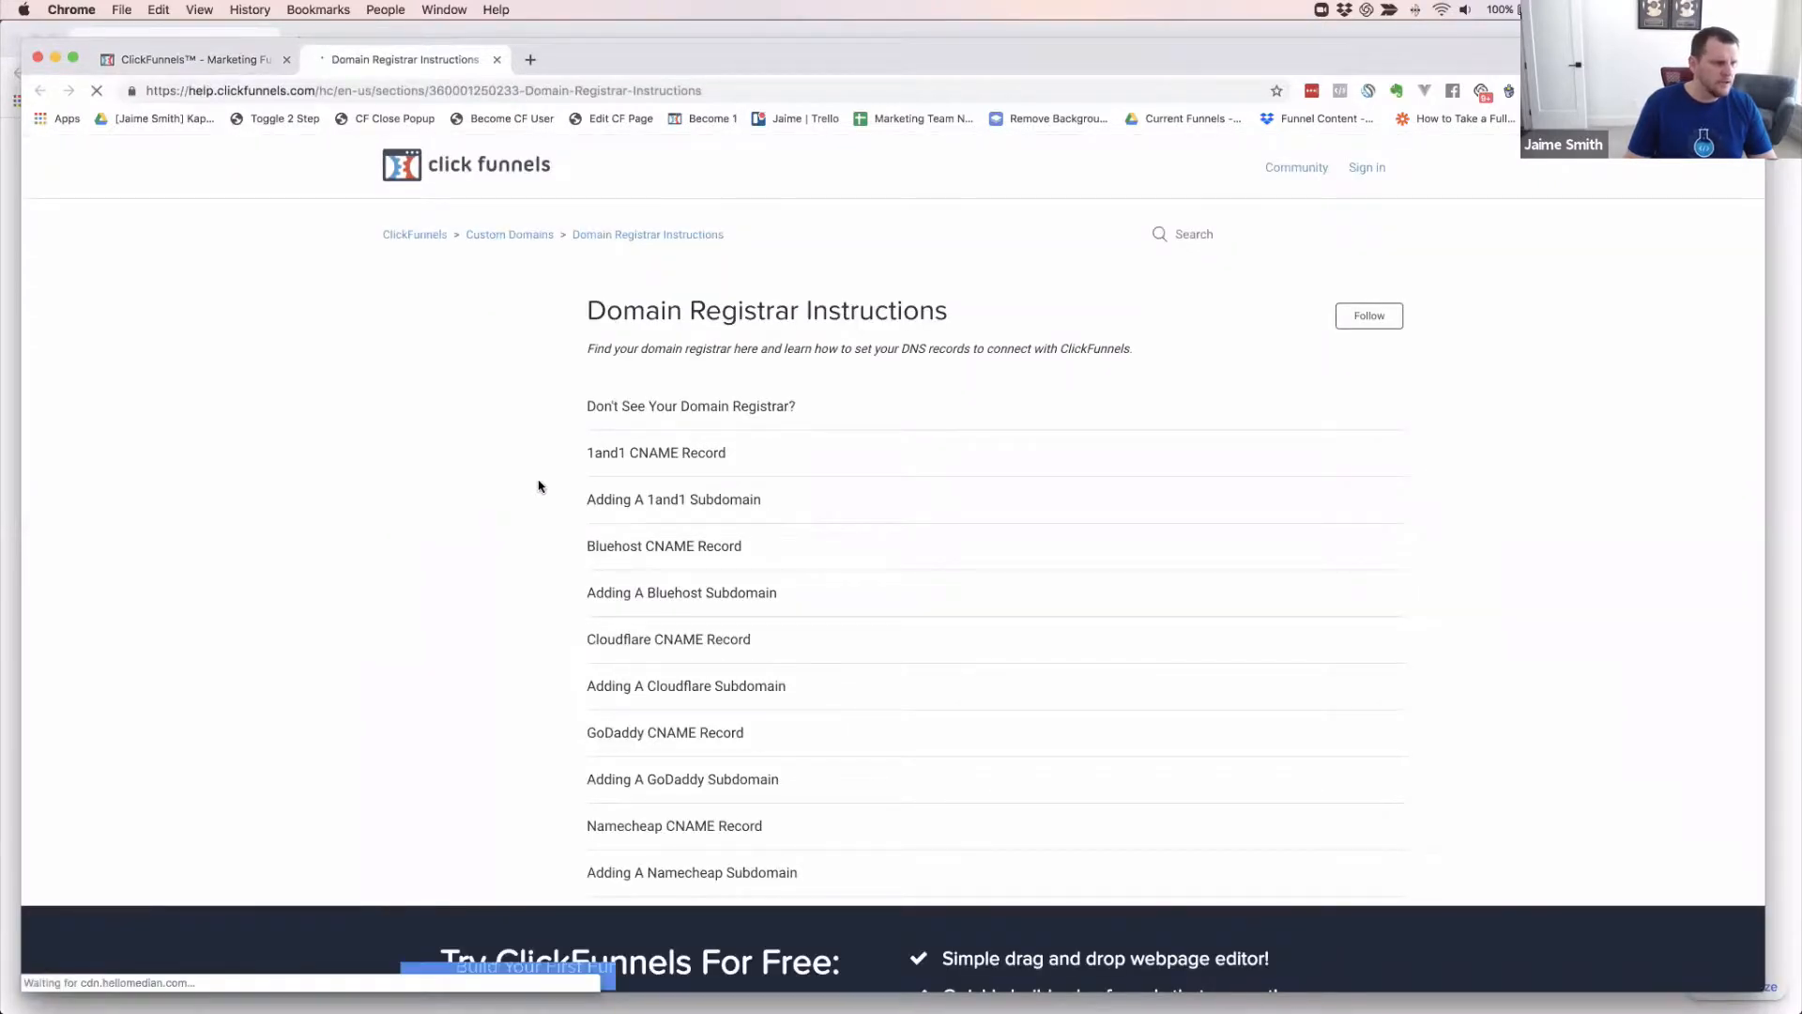
{"action": "scroll", "coordinate": [552, 559], "scroll_direction": "down", "scroll_amount": 3}
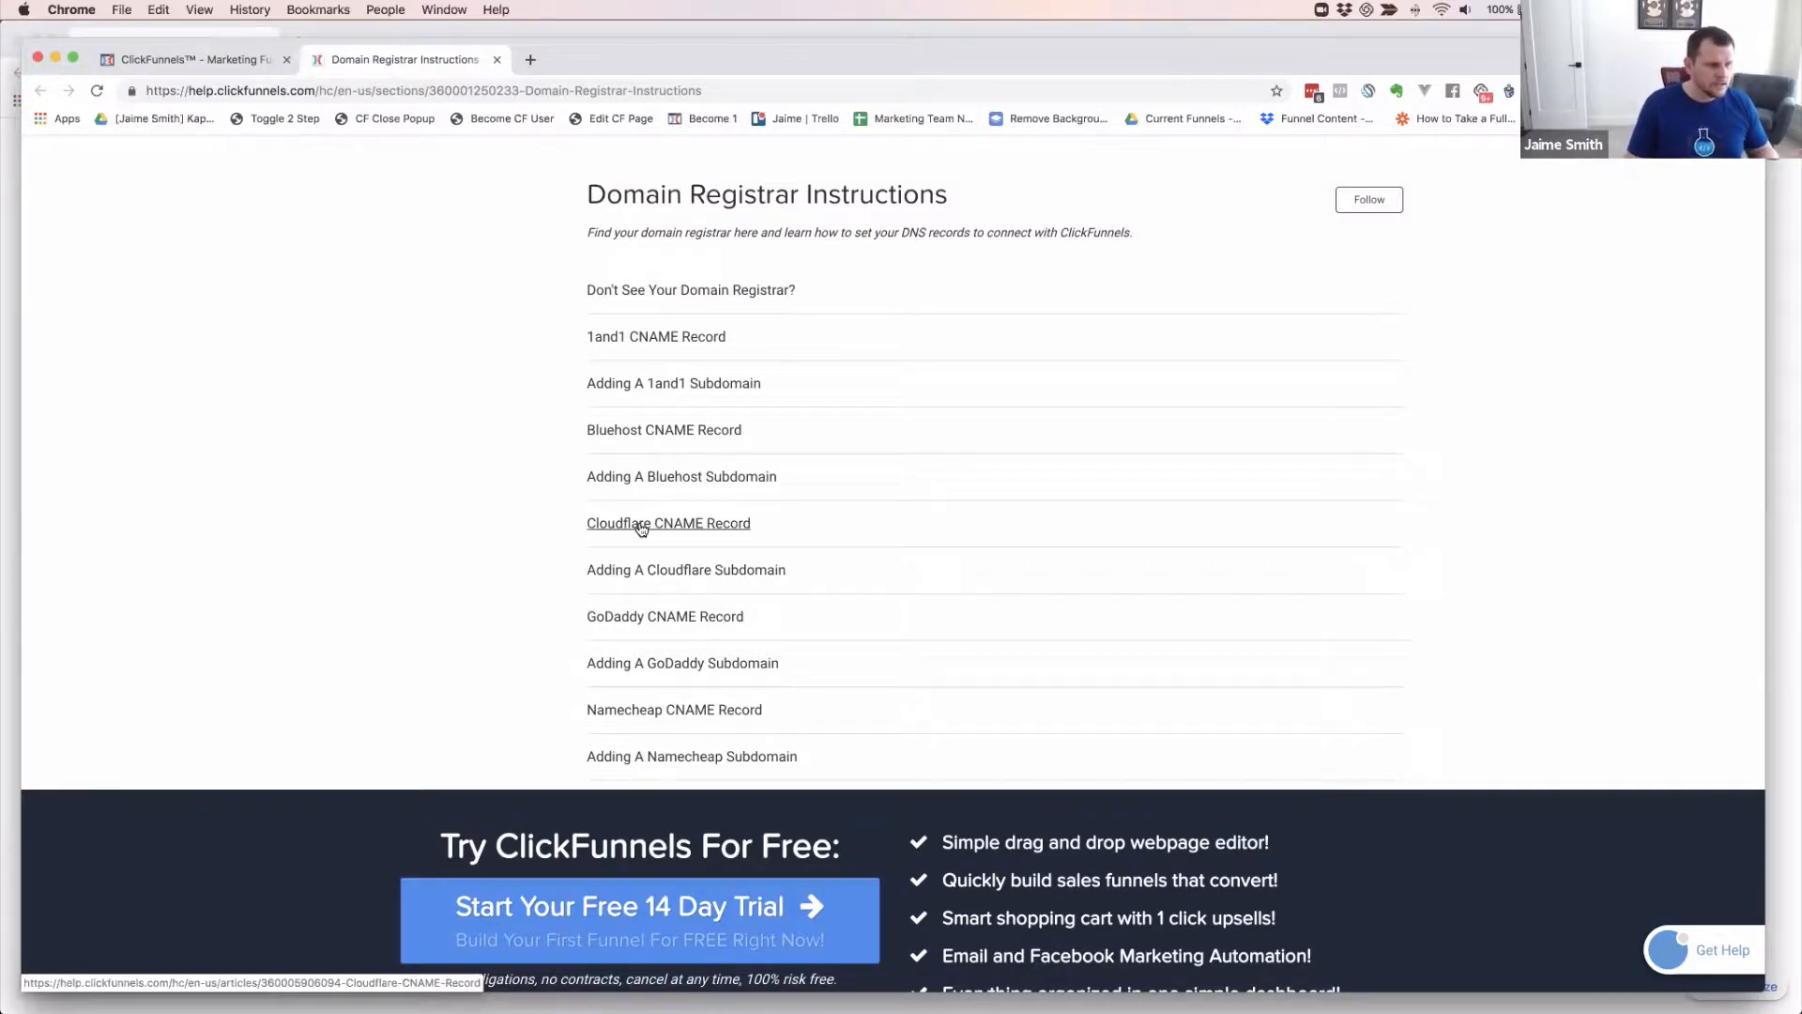
{"action": "scroll", "coordinate": [642, 528], "scroll_direction": "down", "scroll_amount": 3}
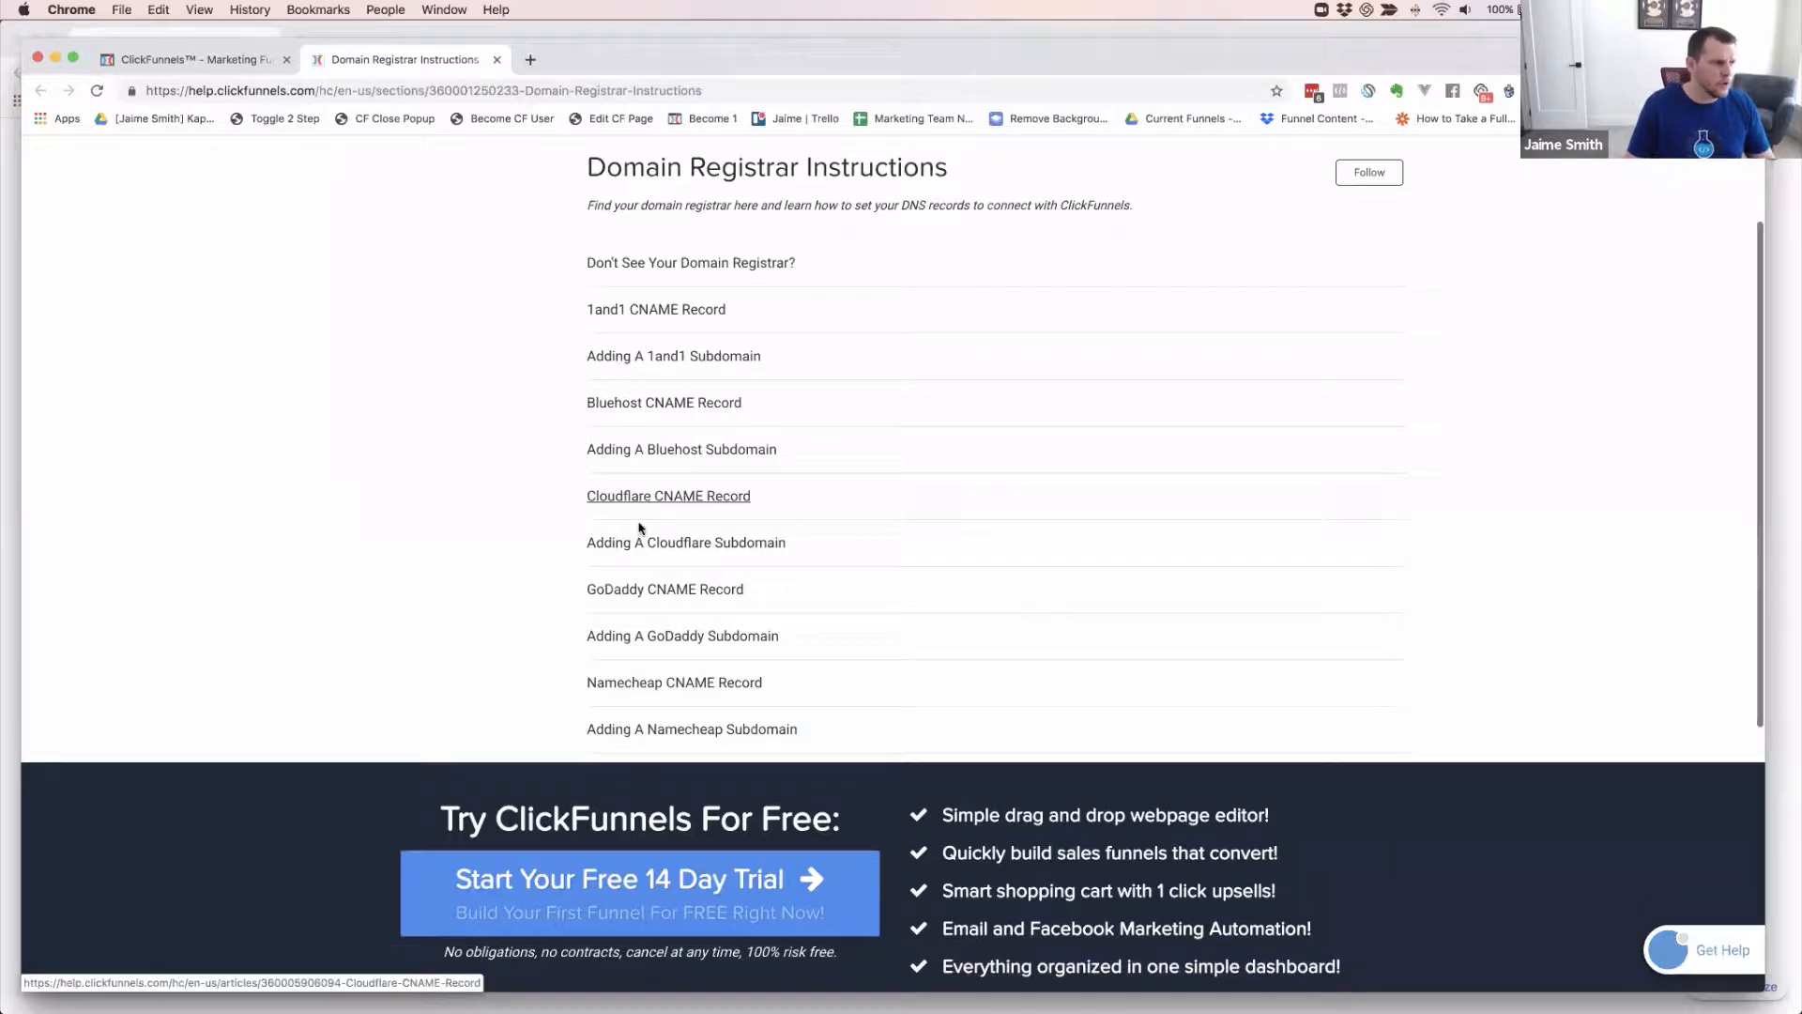
{"action": "left_click", "coordinate": [201, 59]}
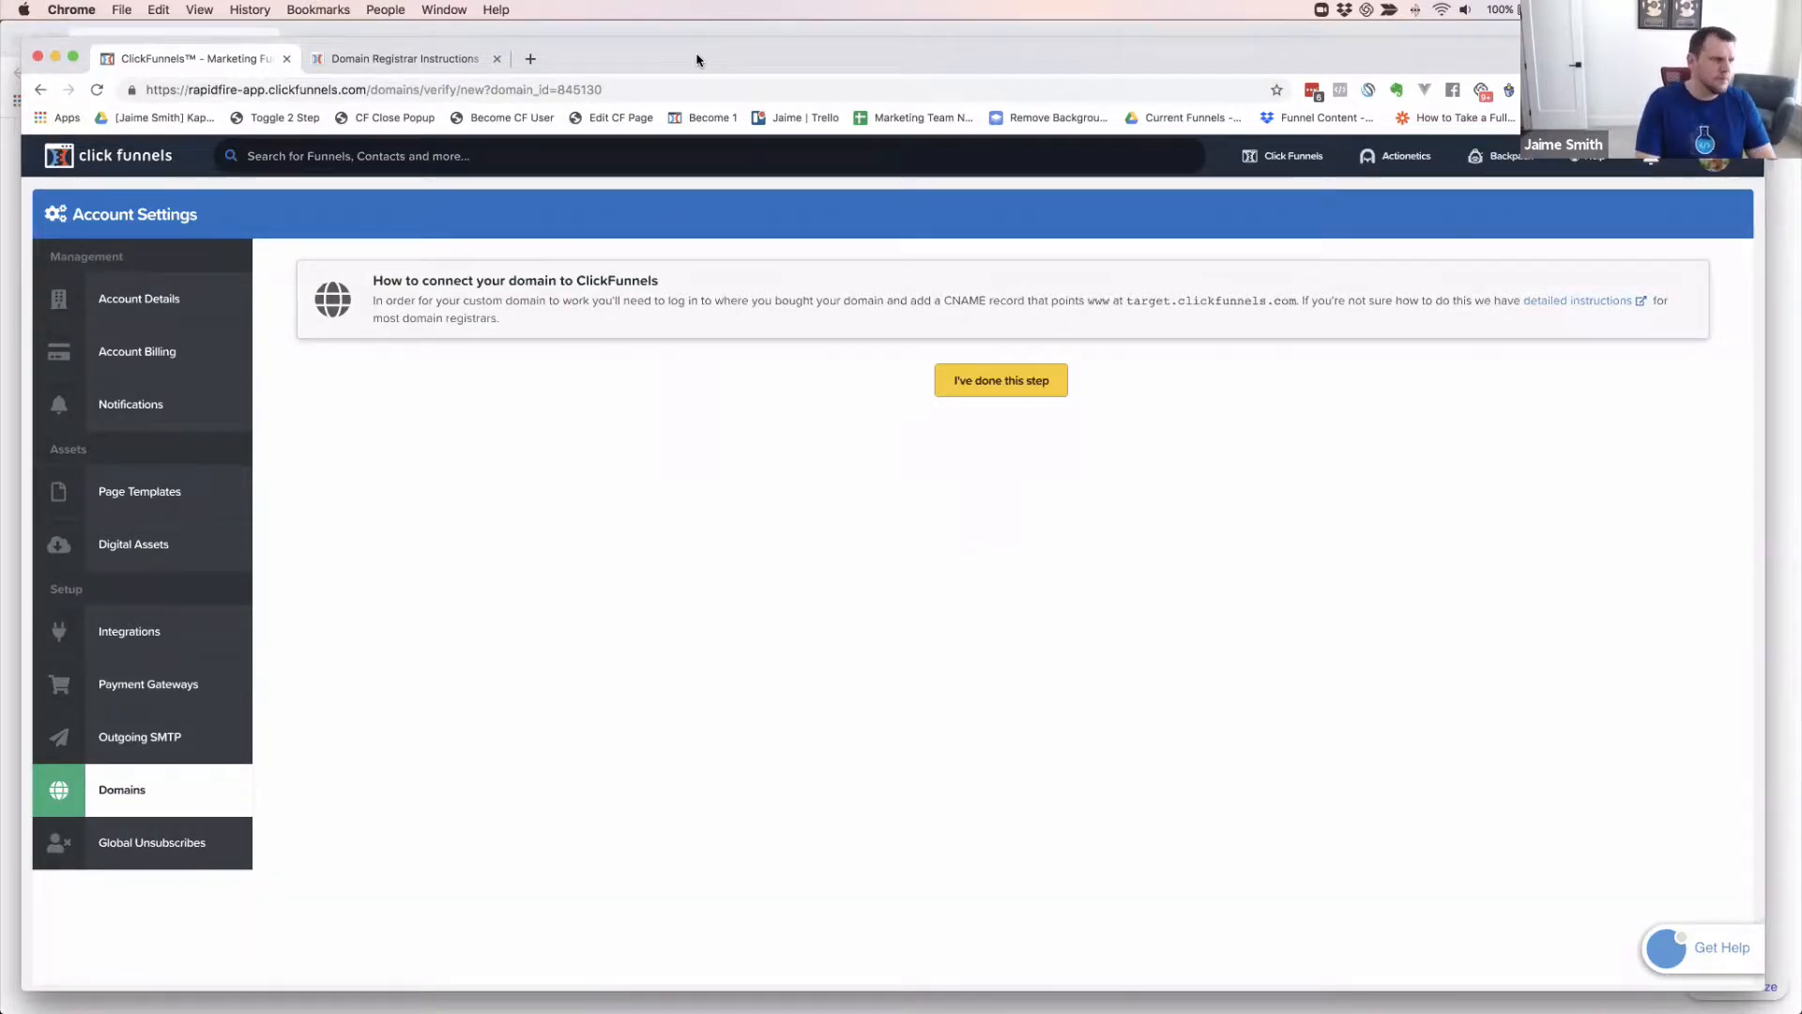
Step: Load cloudflare.com in a new Chrome incognito window
{"action": "key", "text": "super+t"}
{"action": "type", "text": "cloud"}
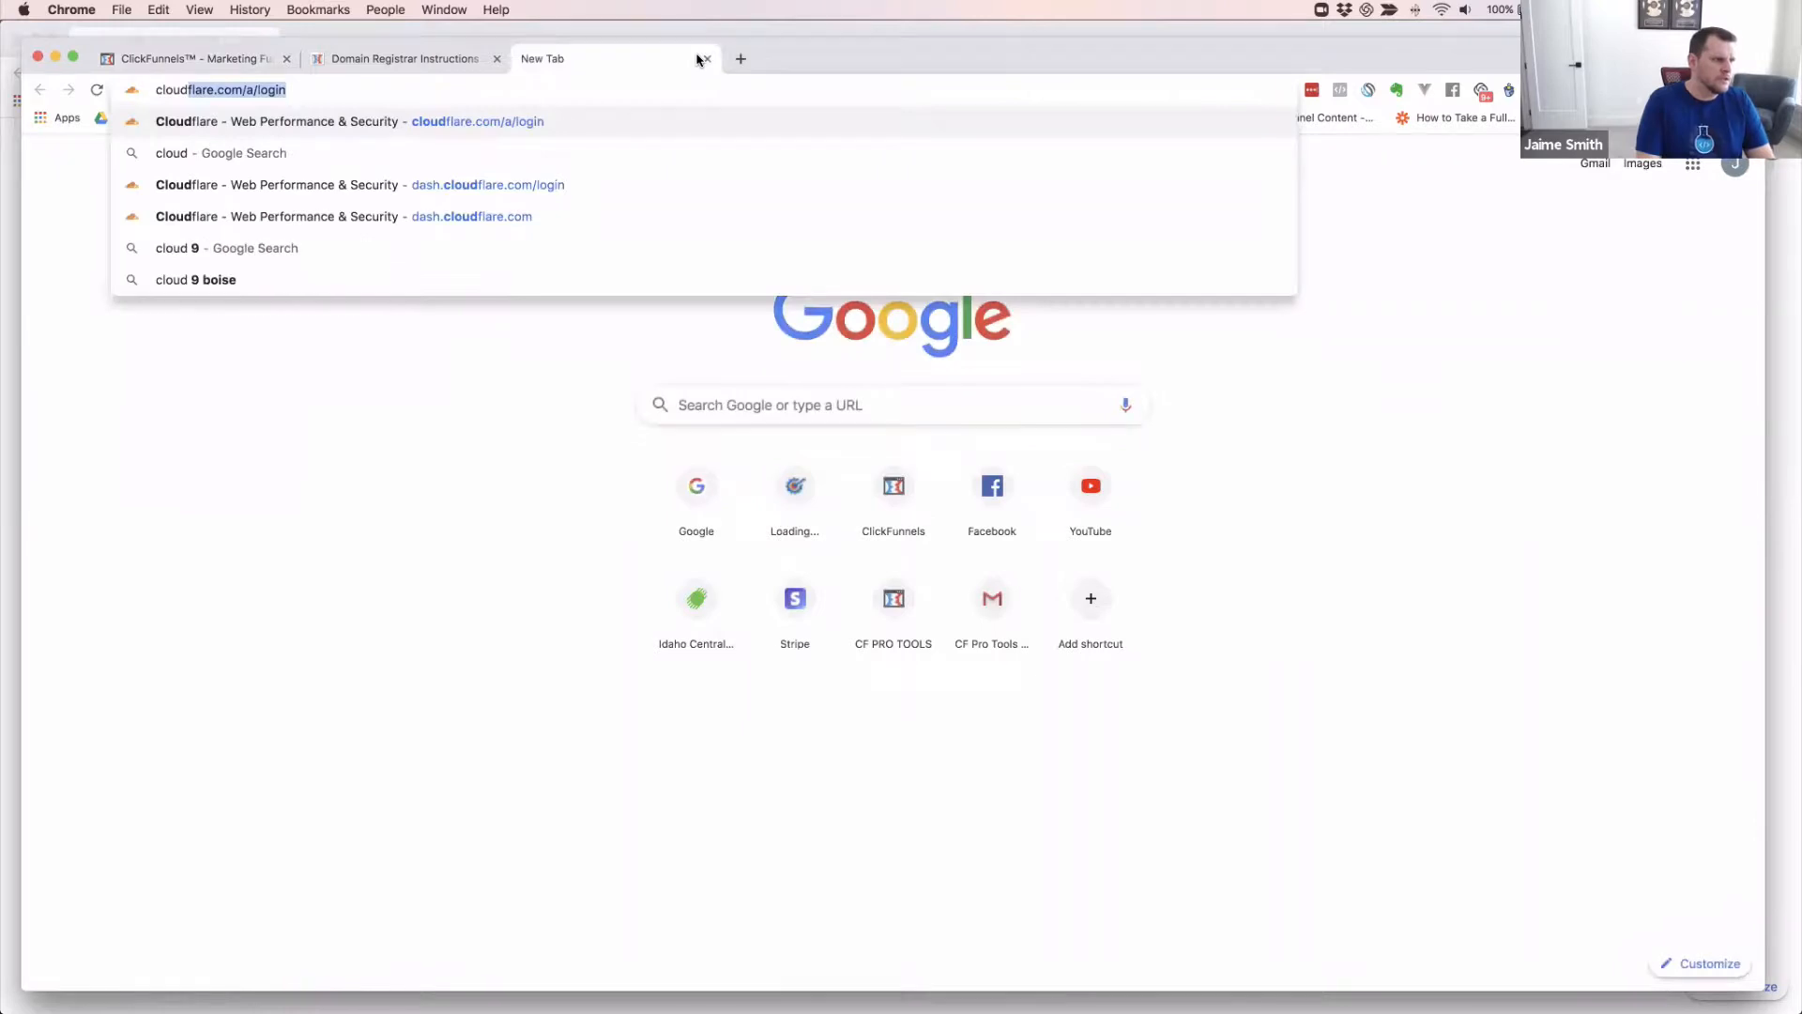
{"action": "key", "text": "super+w"}
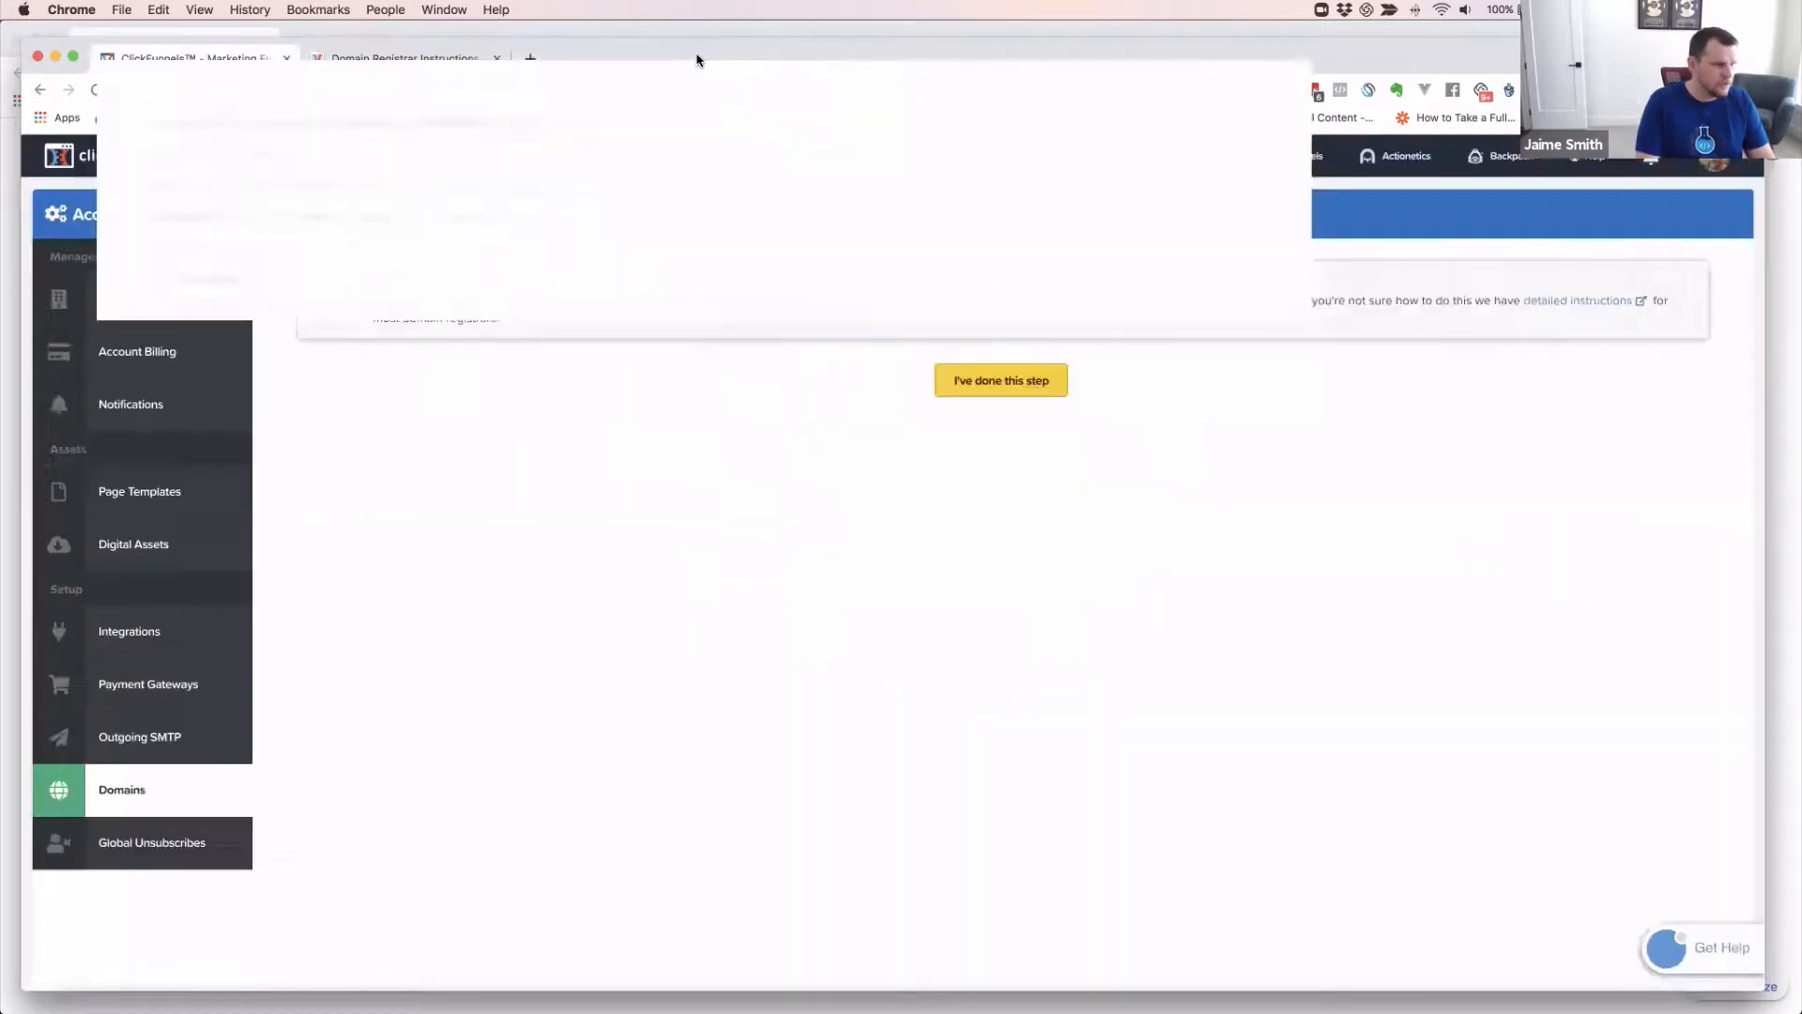
{"action": "key", "text": "super+shift+n"}
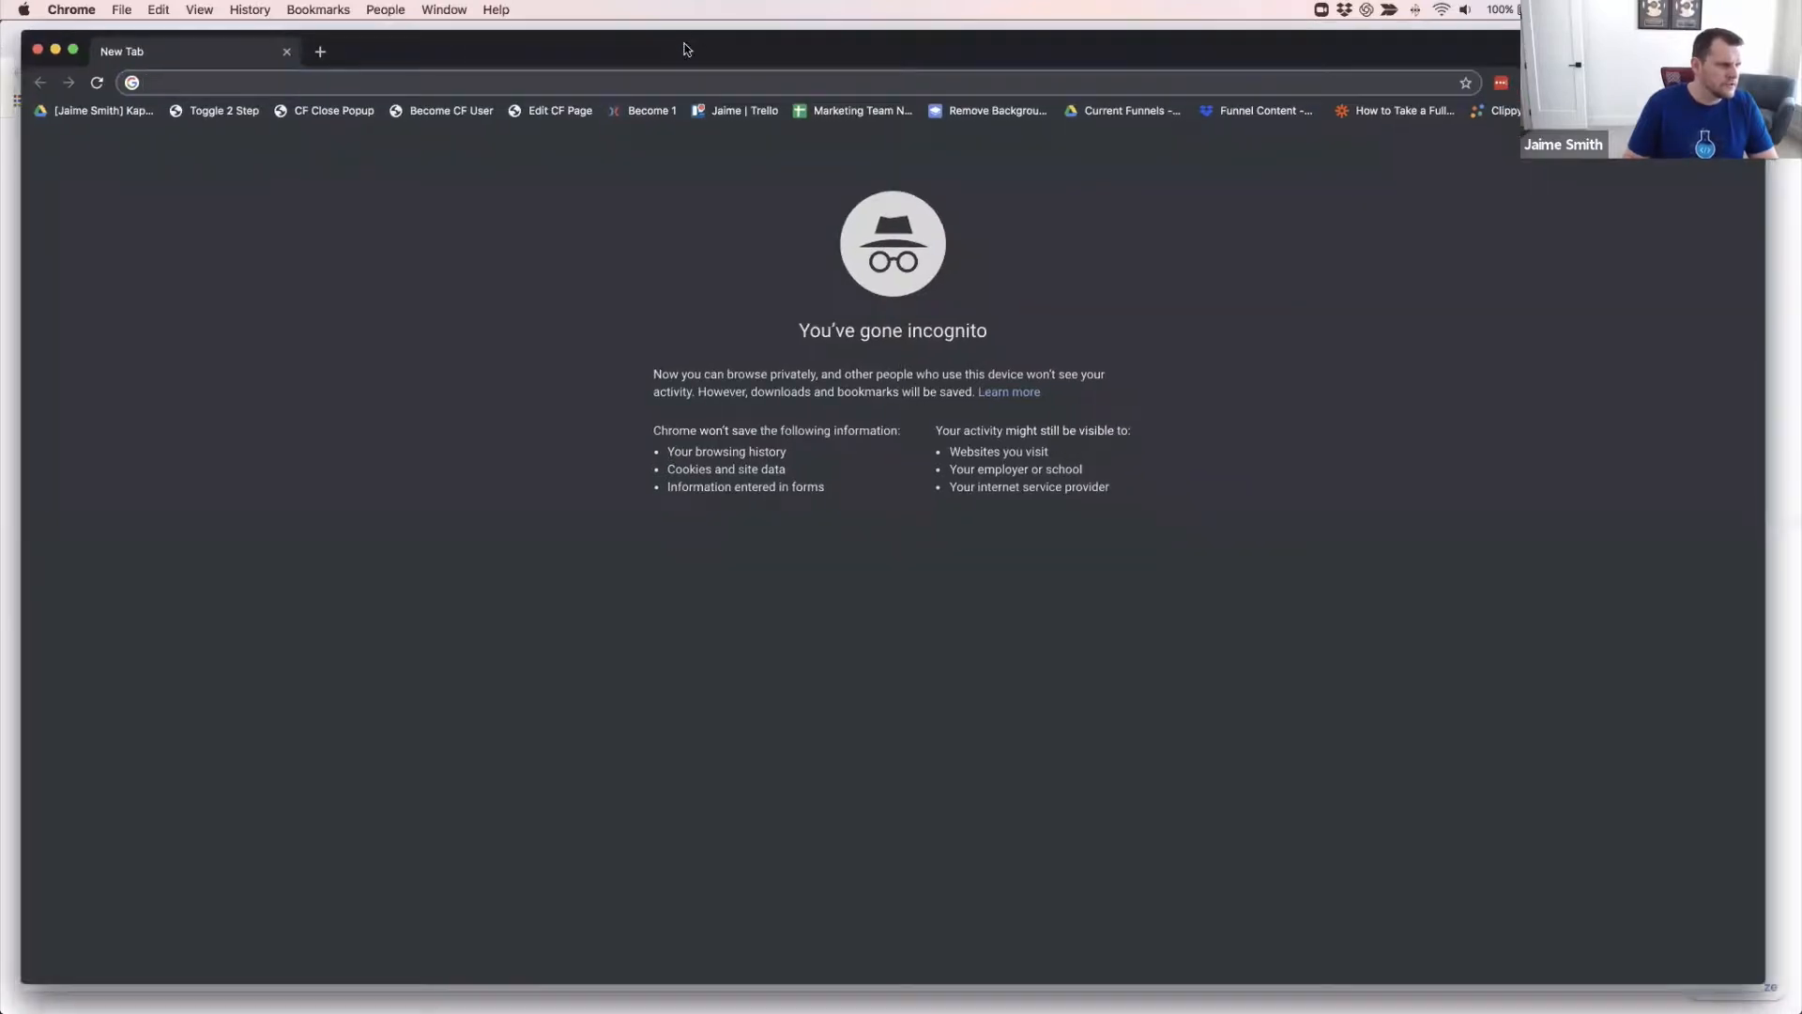
{"action": "type", "text": "clod"}
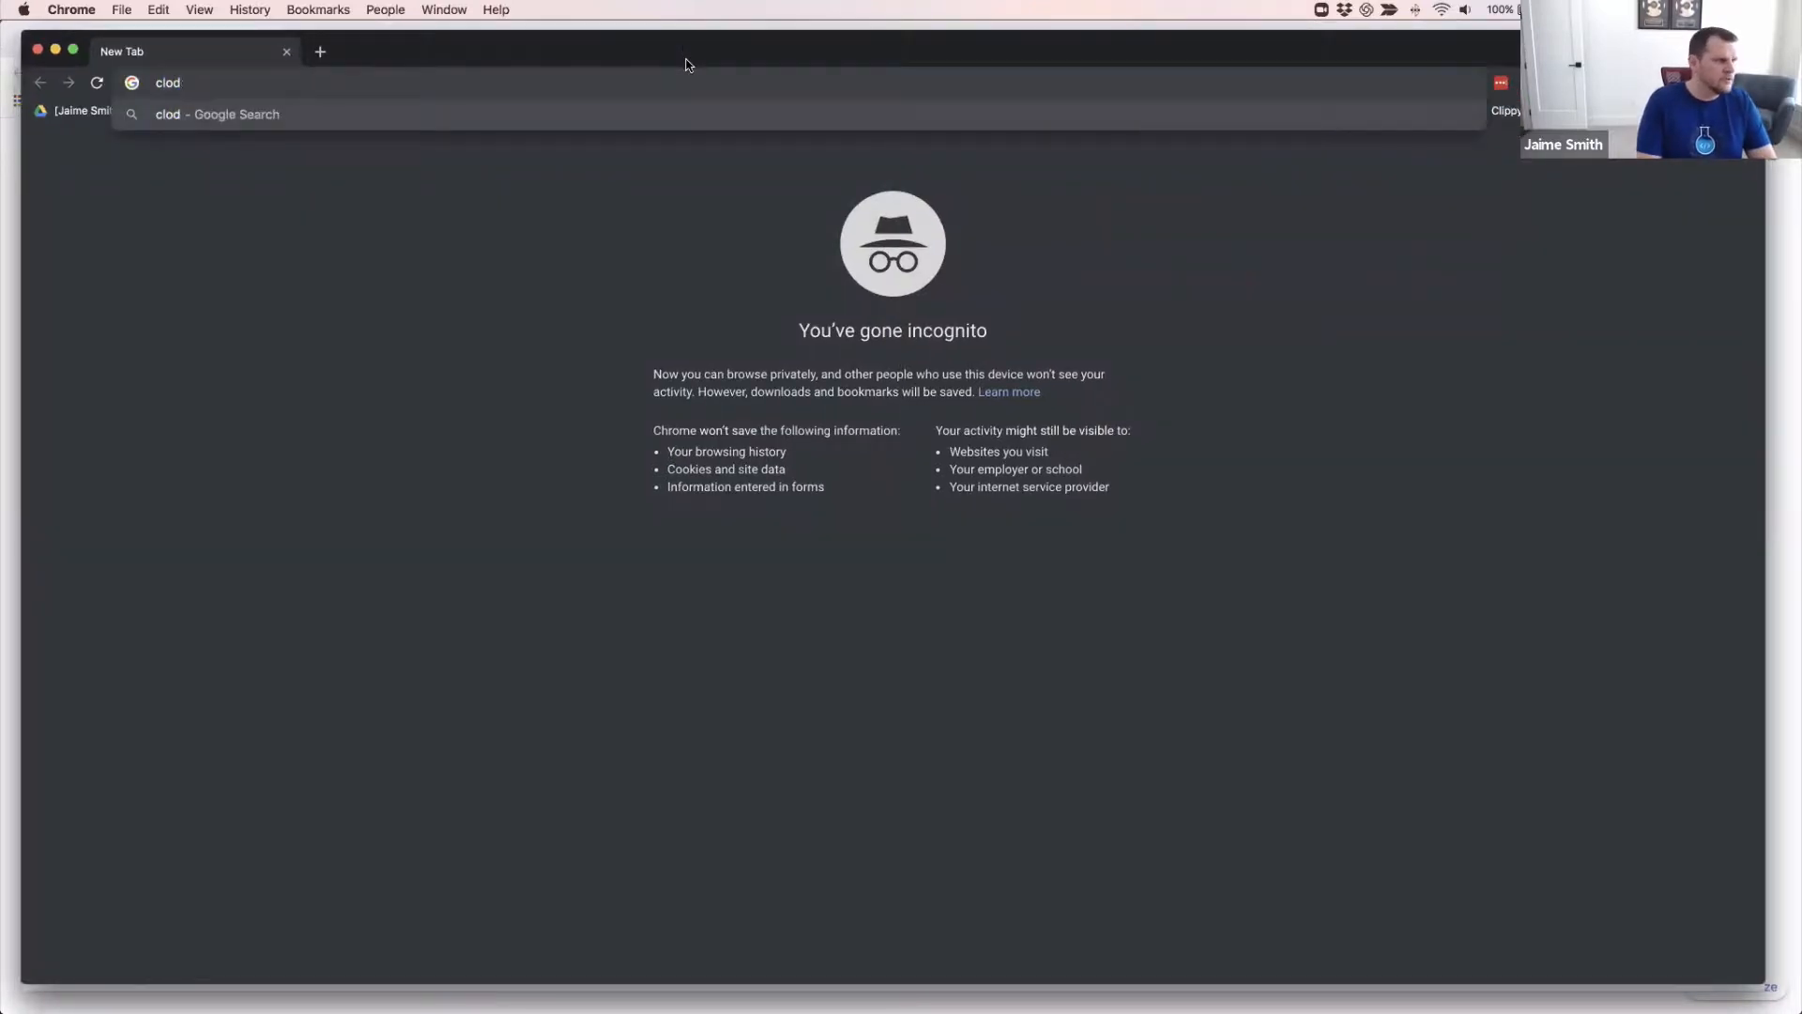
{"action": "key", "text": "BackSpace"}
{"action": "type", "text": "udflare"}
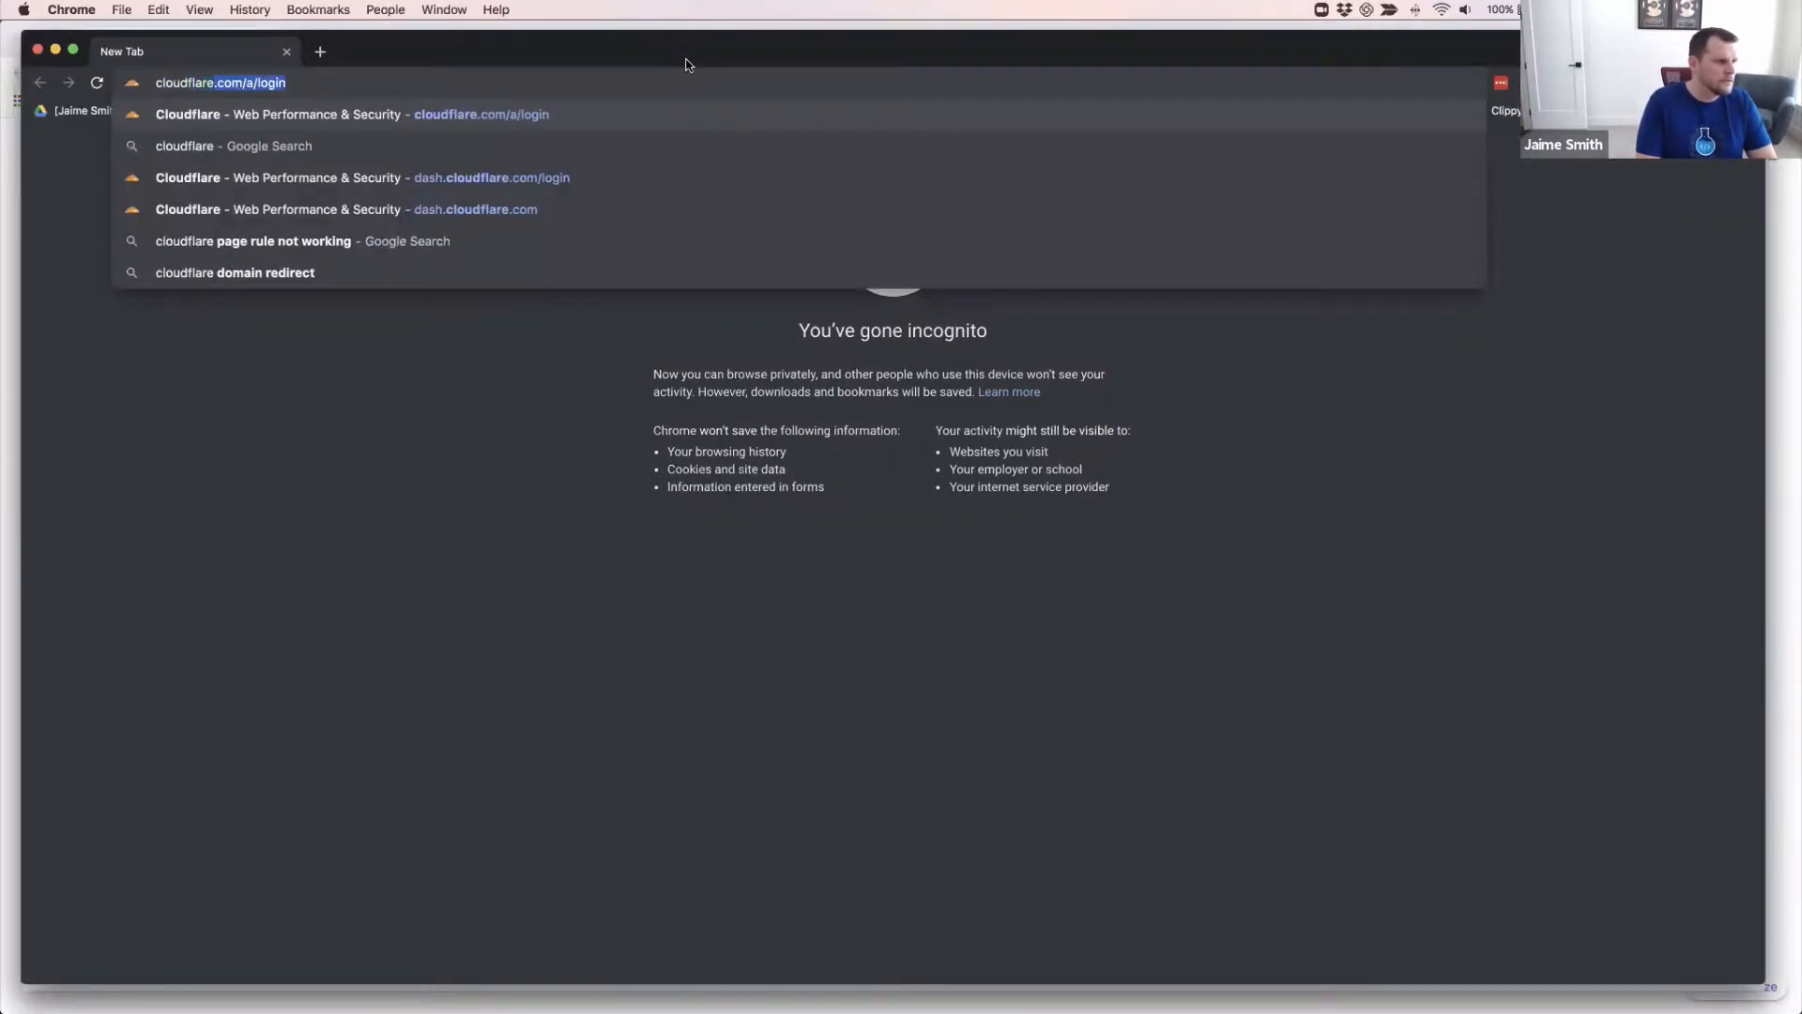
{"action": "type", "text": ".com"}
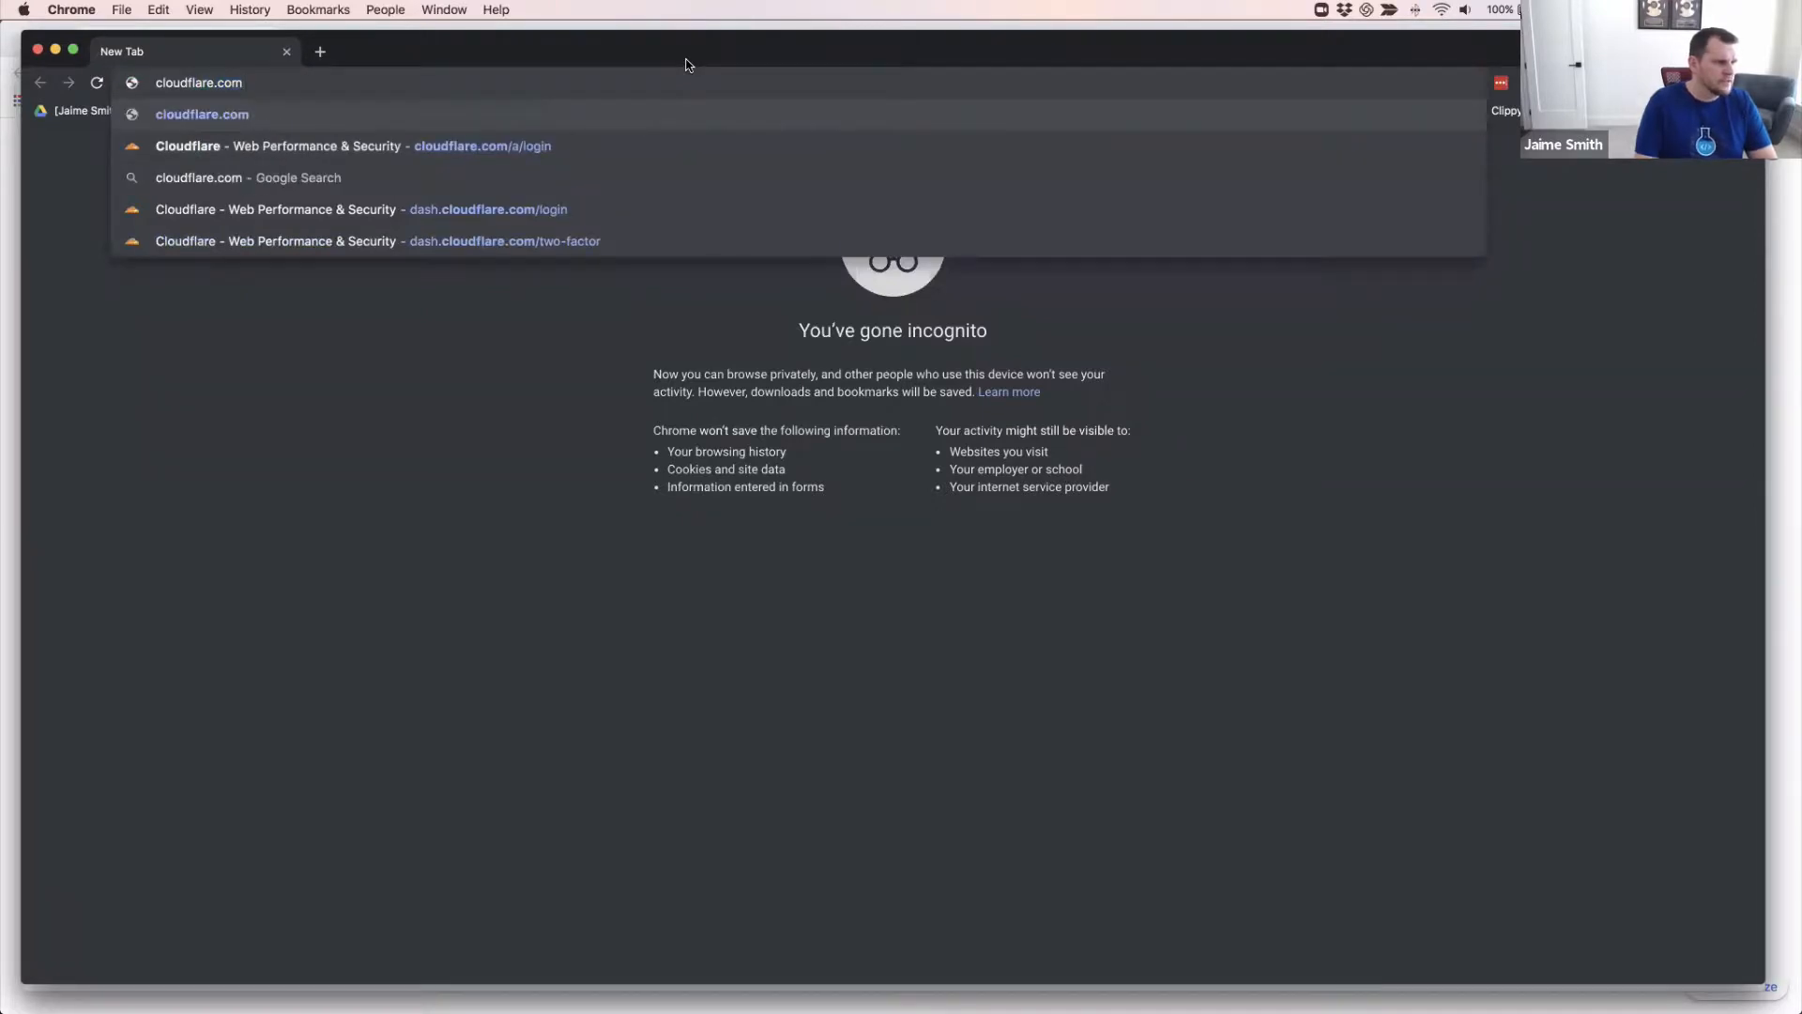
{"action": "key", "text": "Return"}
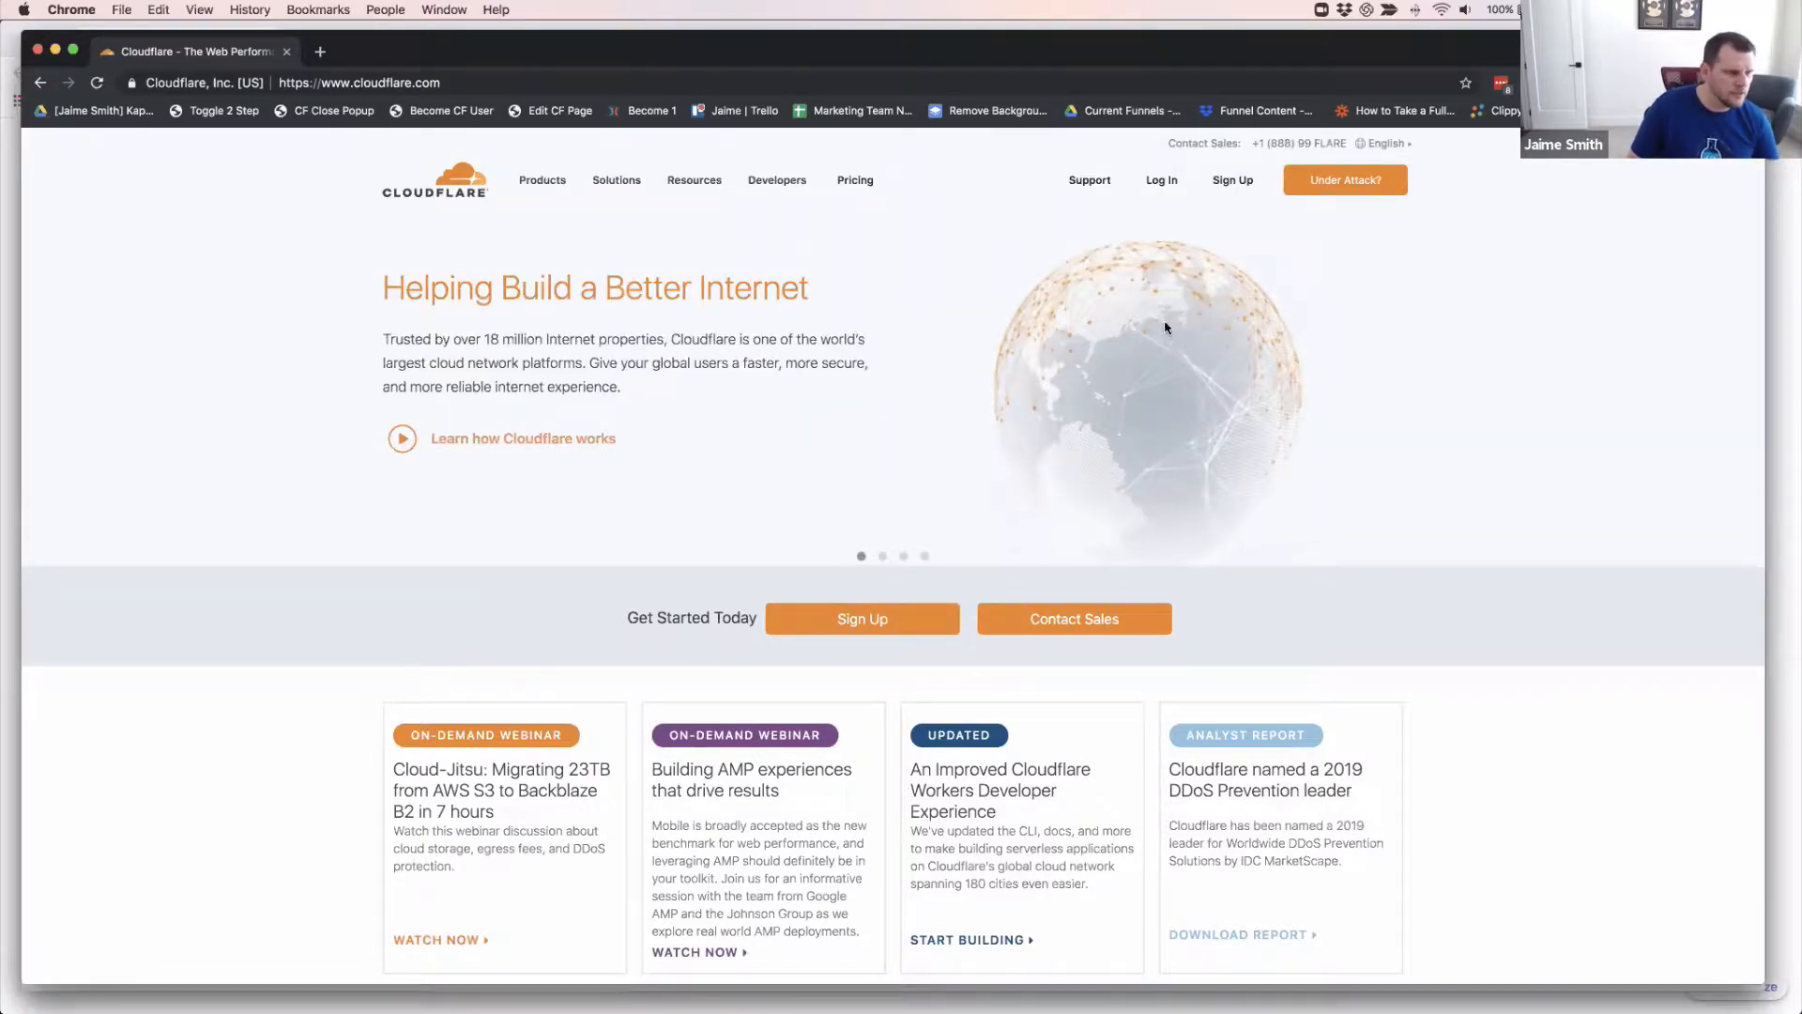
Step: Start a new Cloudflare sign-up and look through the saved logins before dismissing them
{"action": "left_click", "coordinate": [869, 619]}
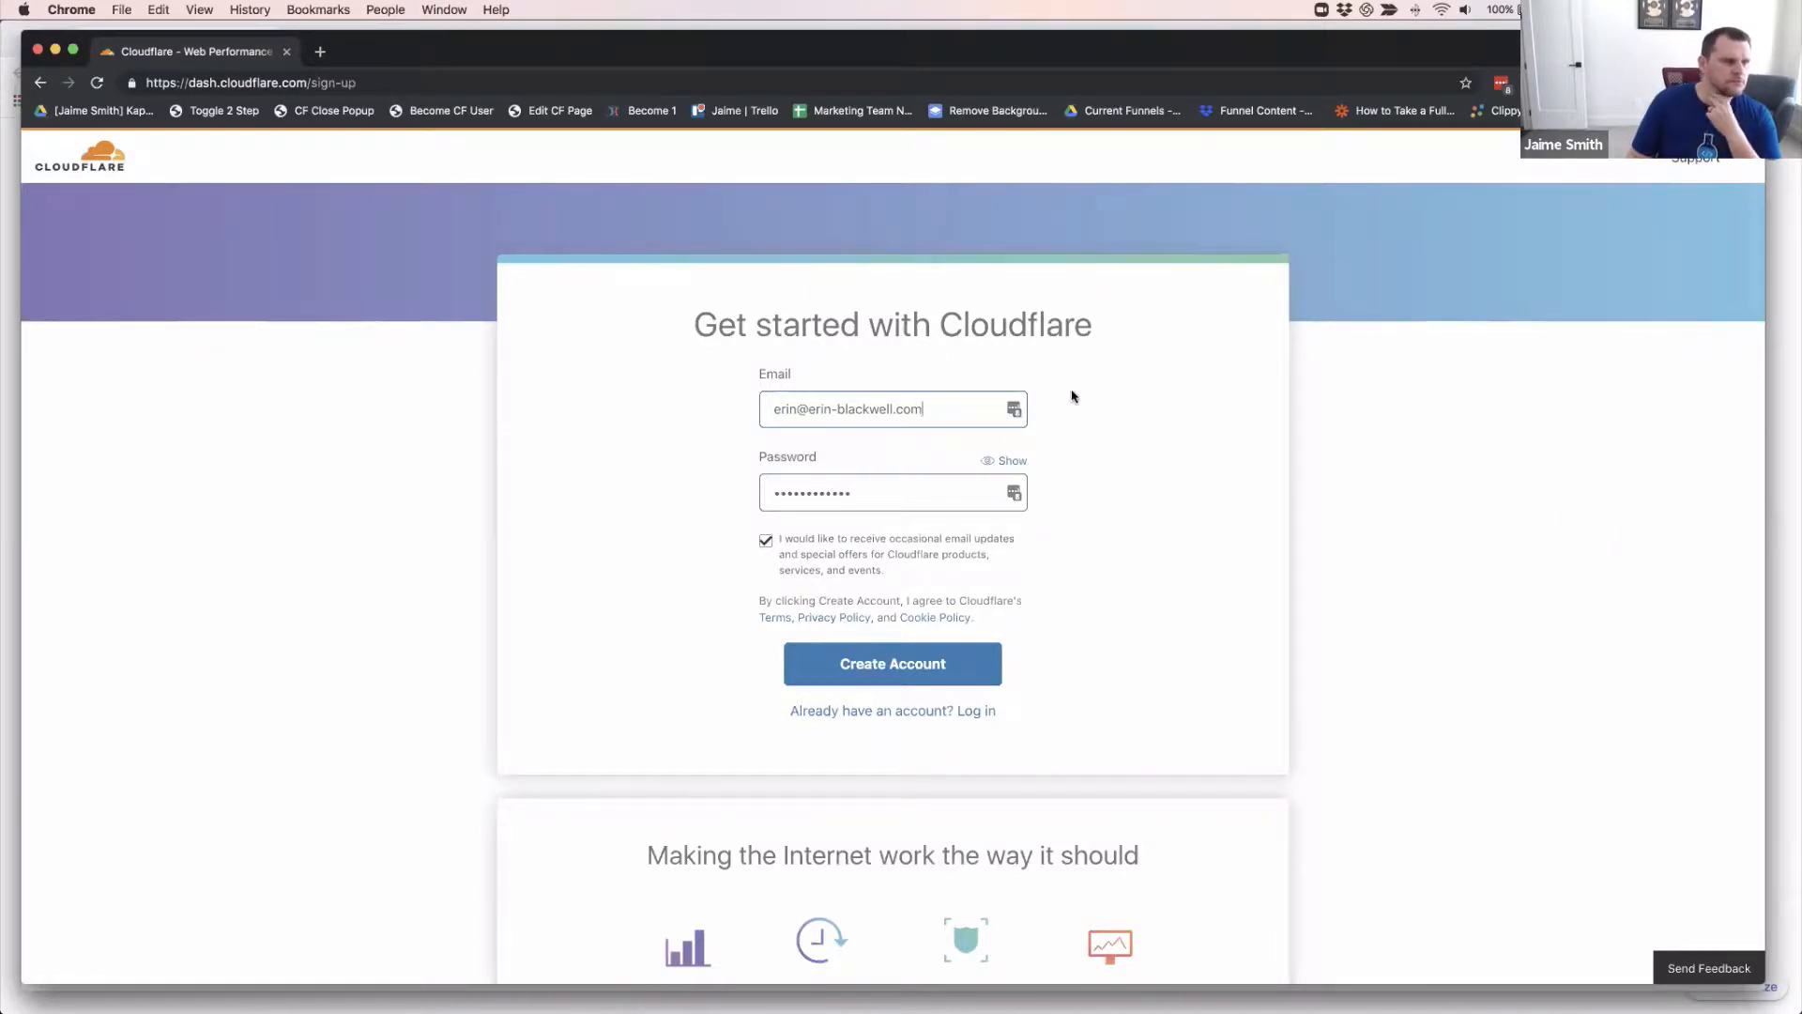
{"action": "left_click", "coordinate": [1014, 410]}
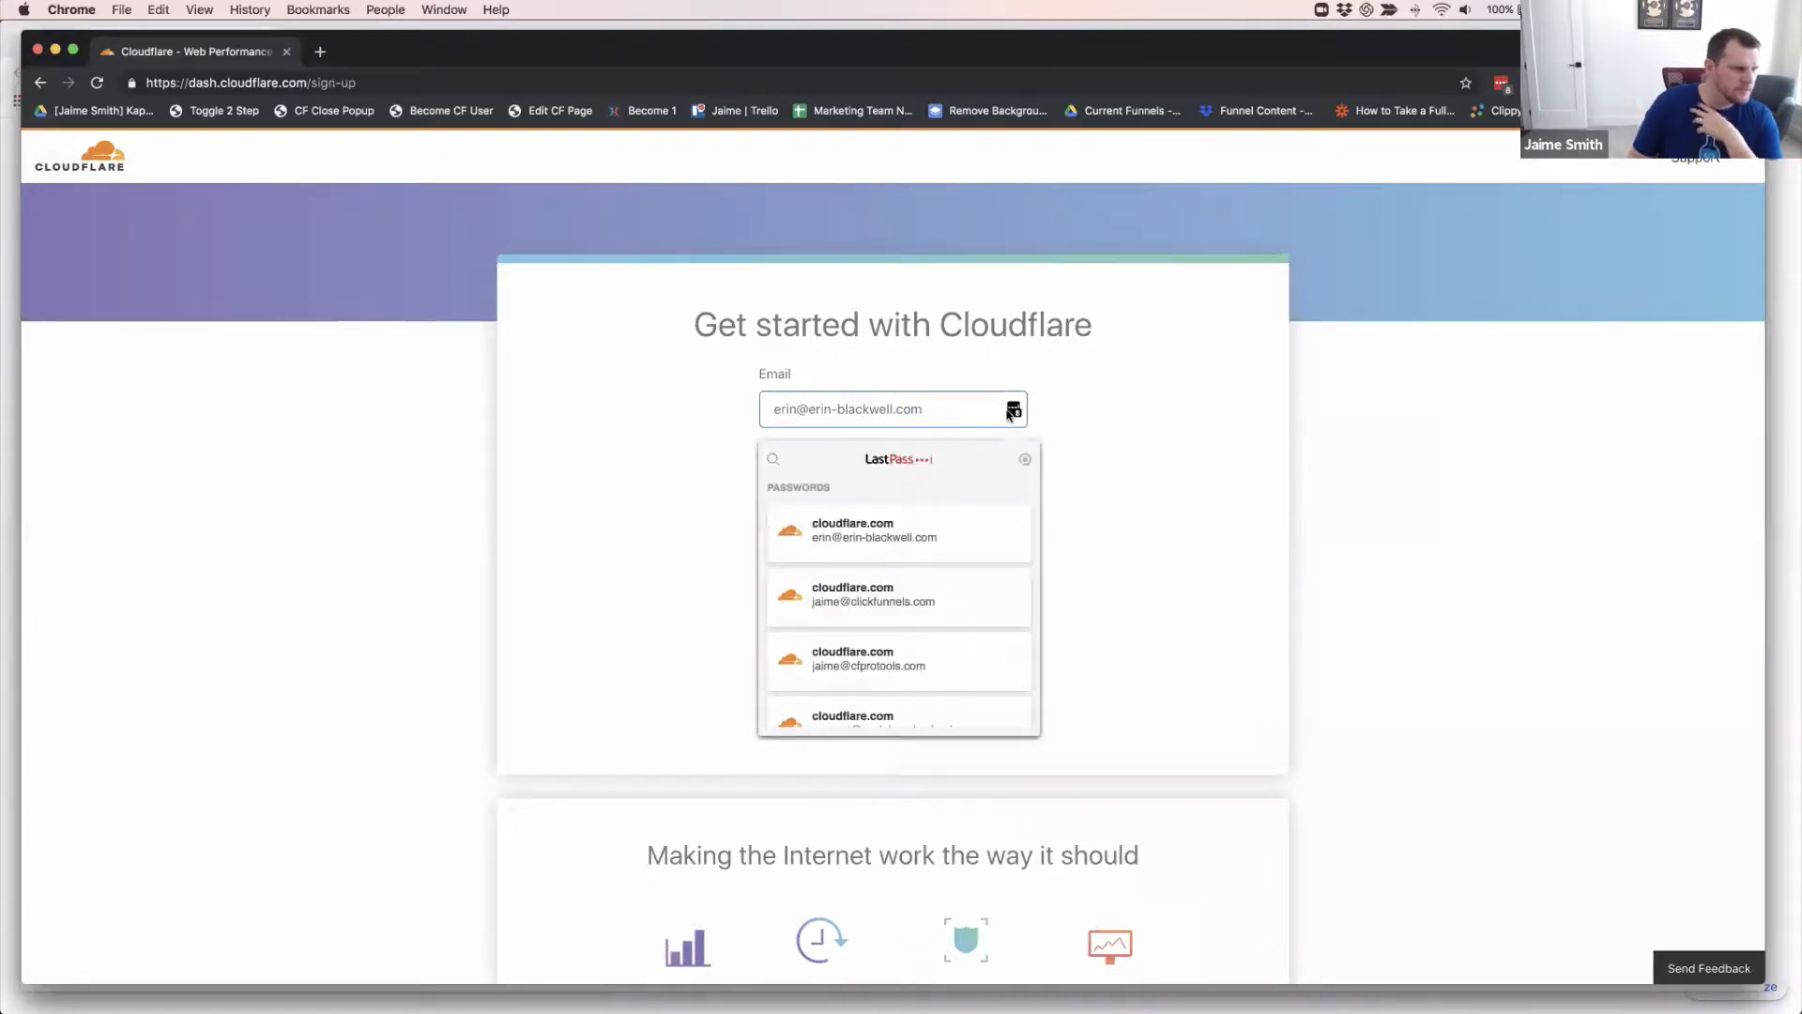
{"action": "scroll", "coordinate": [892, 570], "scroll_direction": "down", "scroll_amount": 5}
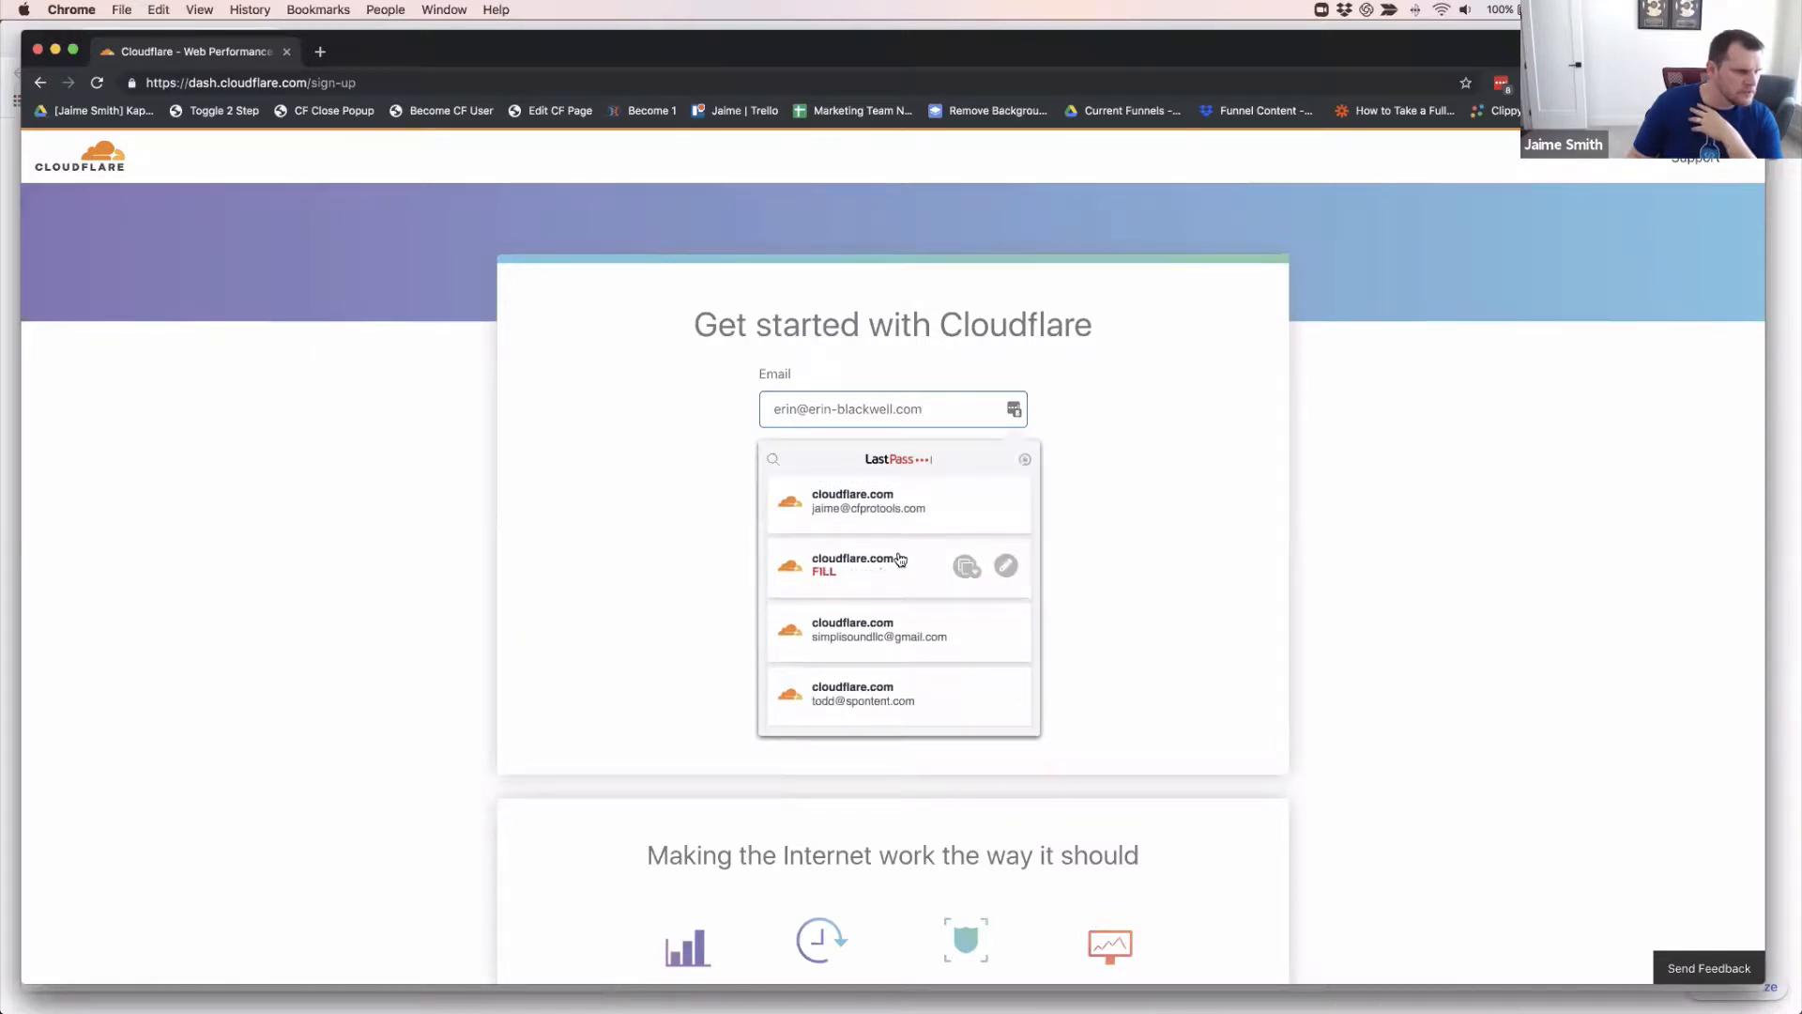
{"action": "scroll", "coordinate": [887, 572], "scroll_direction": "down", "scroll_amount": 3}
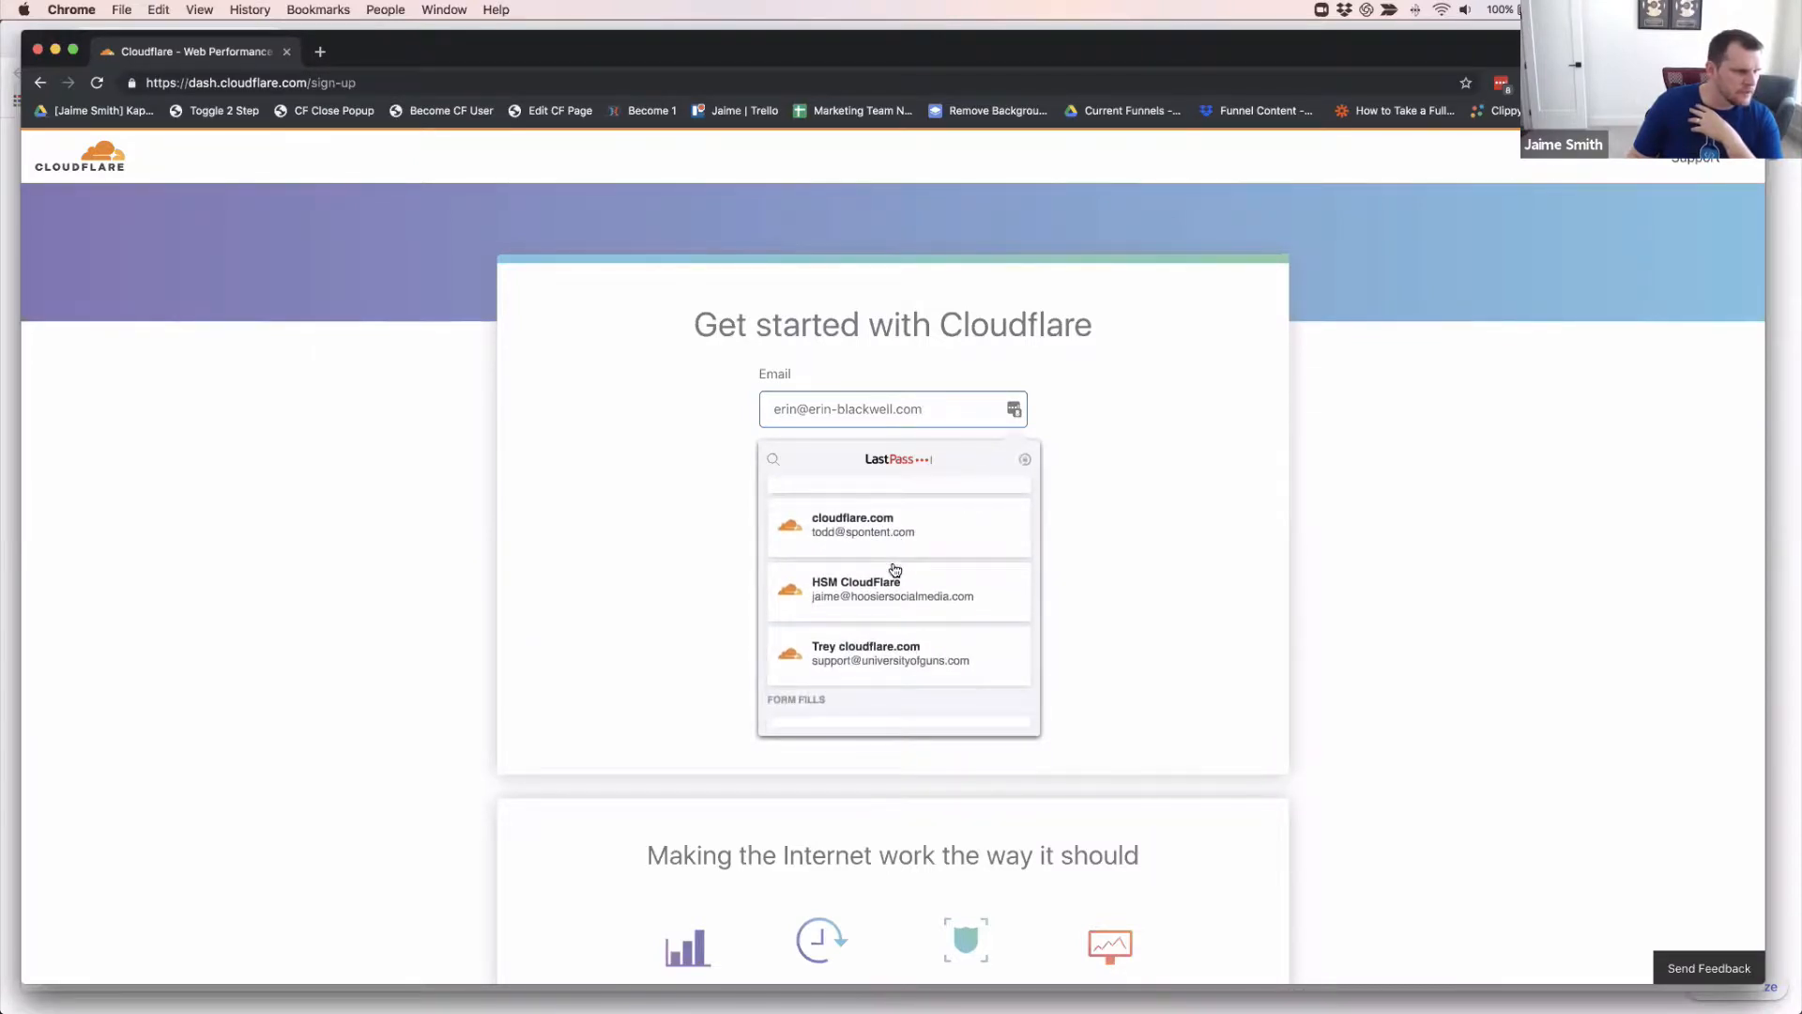
{"action": "scroll", "coordinate": [873, 606], "scroll_direction": "up", "scroll_amount": 5}
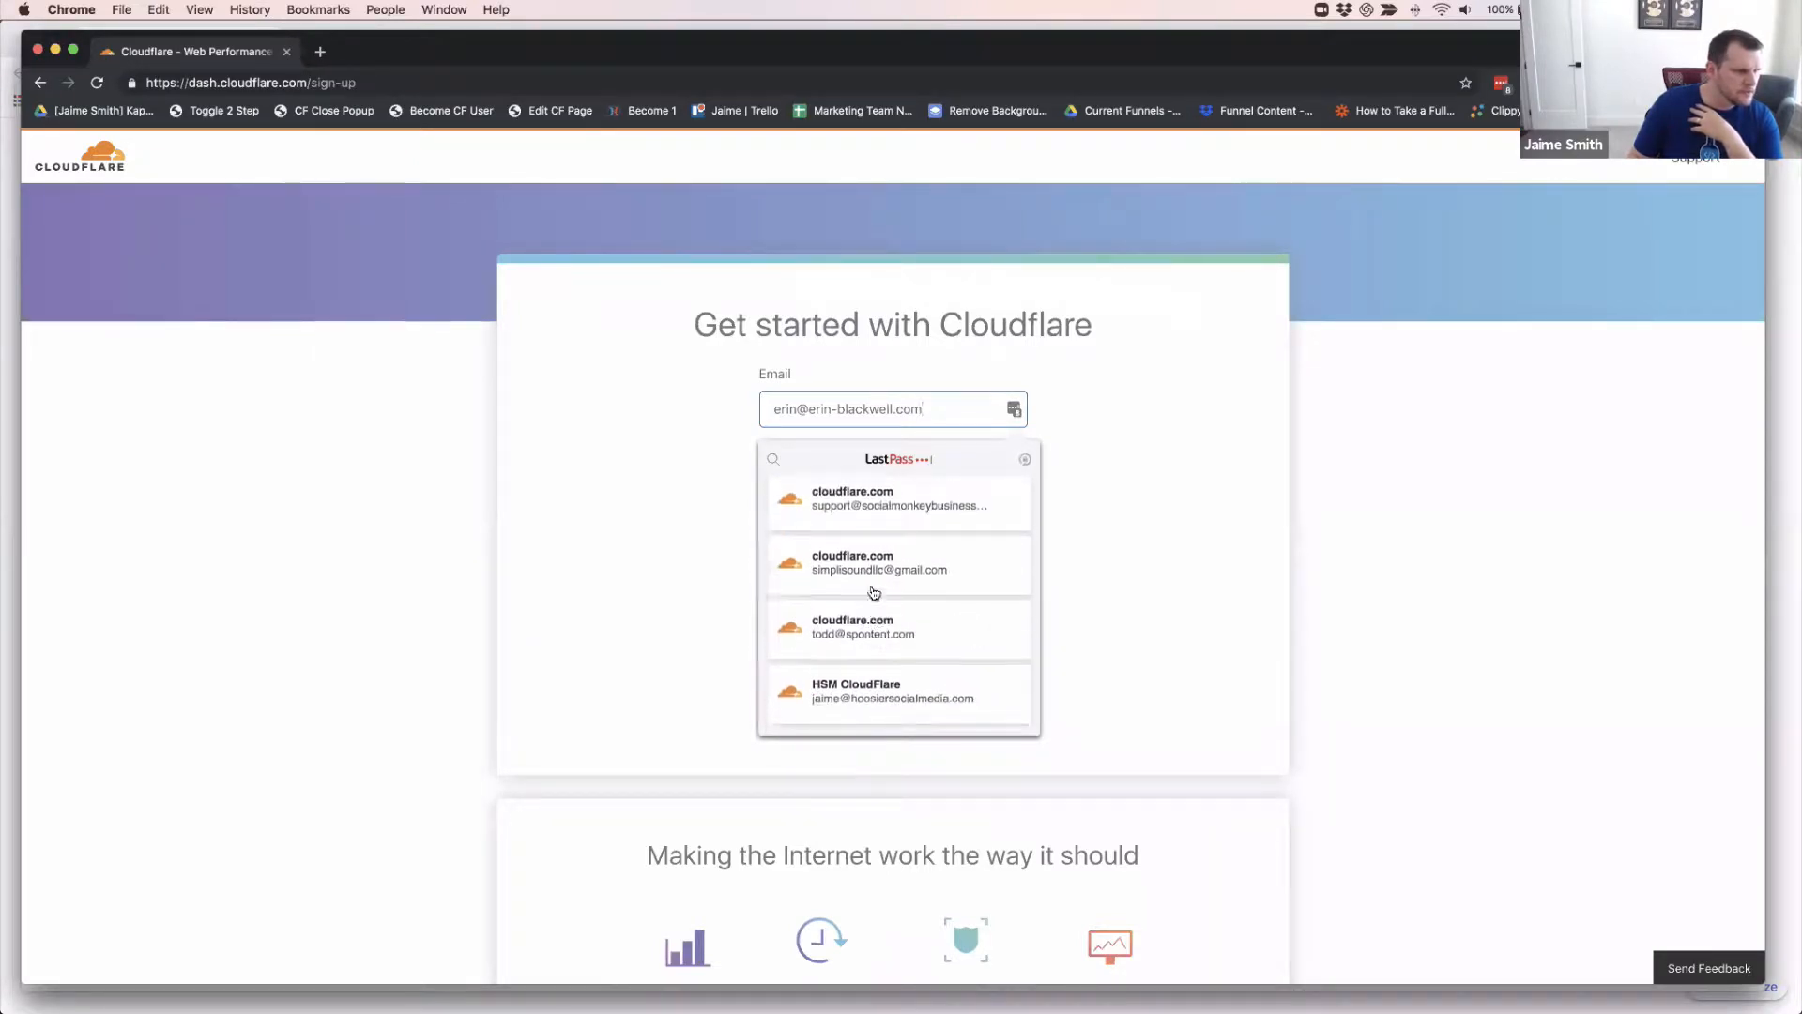
{"action": "scroll", "coordinate": [873, 592], "scroll_direction": "up", "scroll_amount": 1}
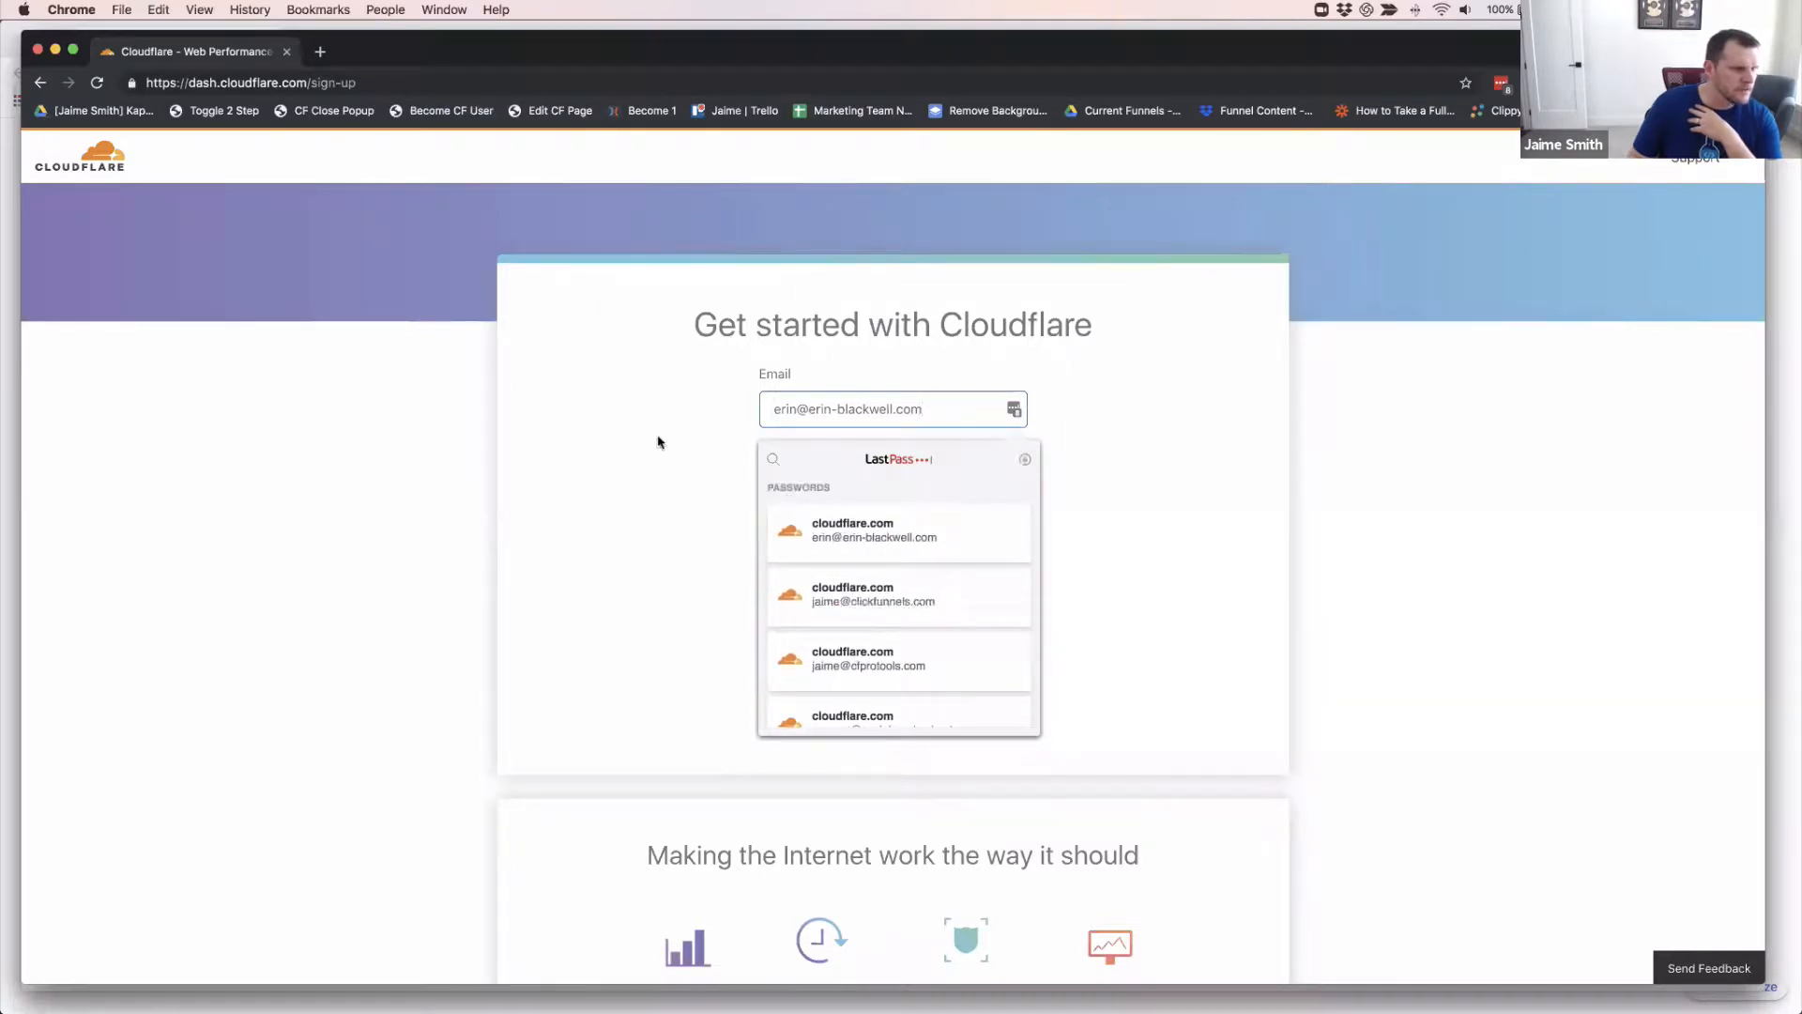
{"action": "left_click", "coordinate": [857, 410]}
Step: Enter a fresh e-mail address and password, opt out of marketing e-mails, and create the account
{"action": "triple_click", "coordinate": [859, 410]}
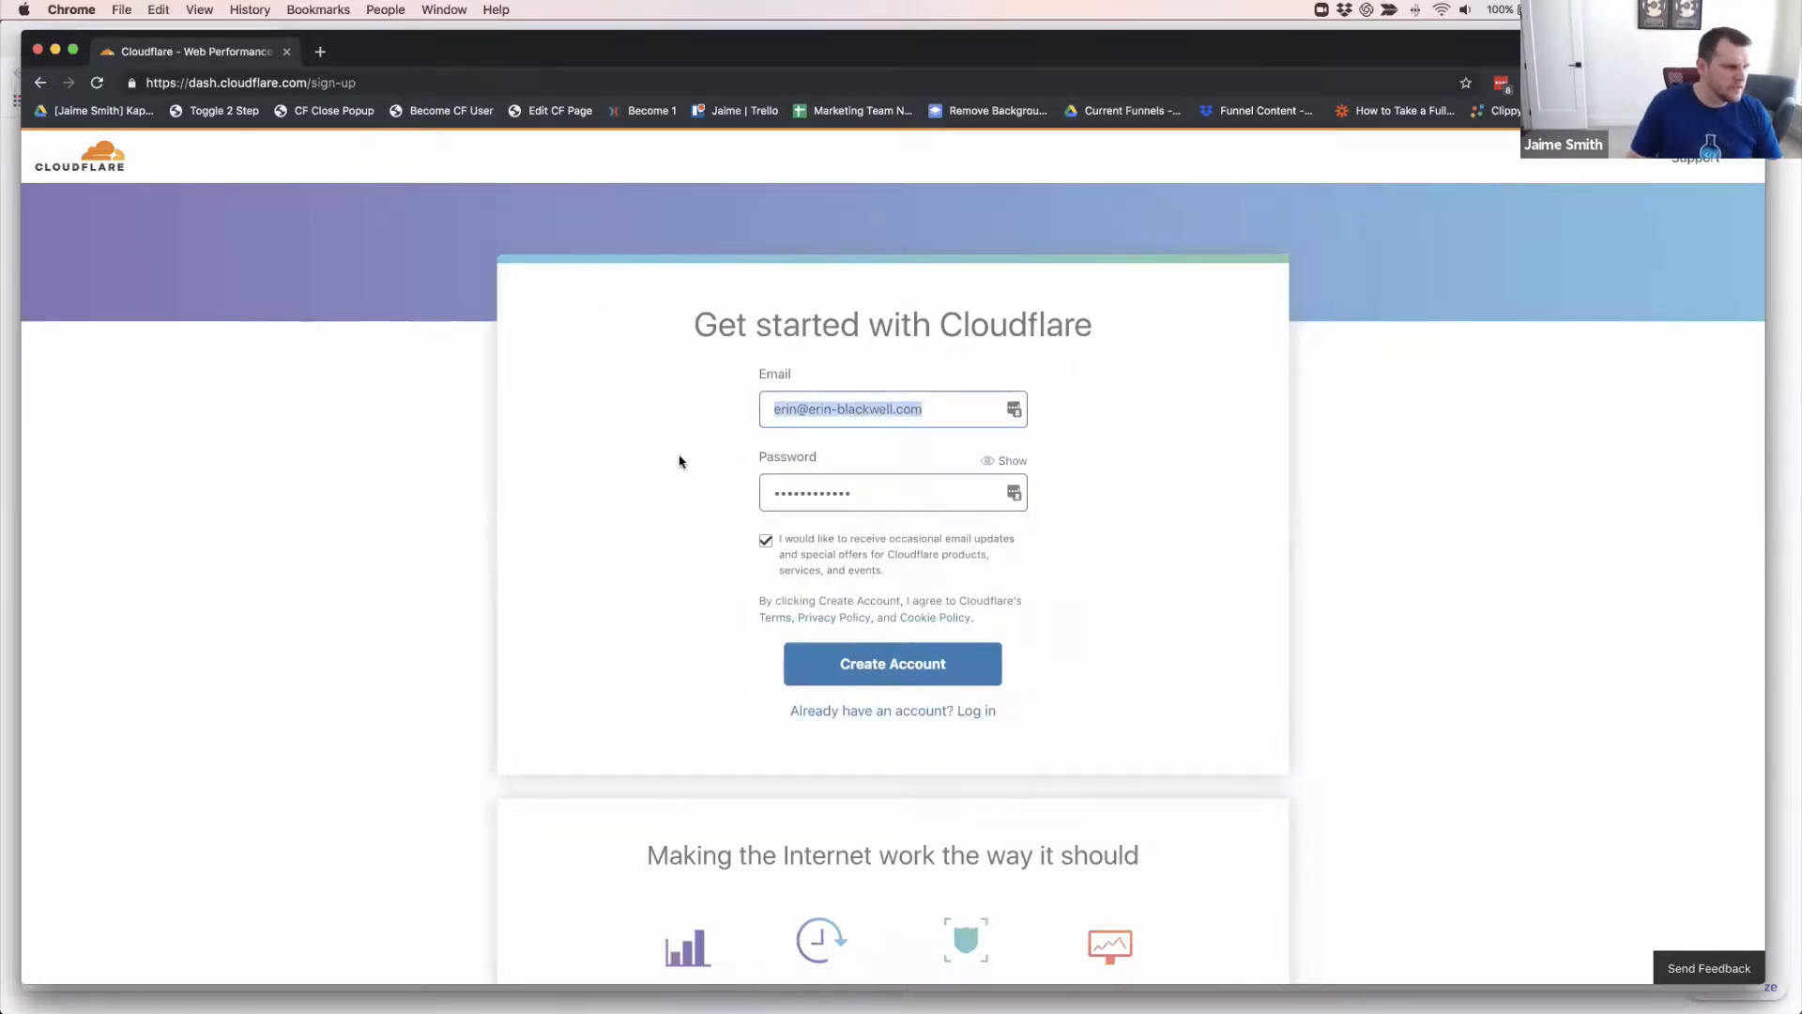
{"action": "left_click", "coordinate": [651, 624]}
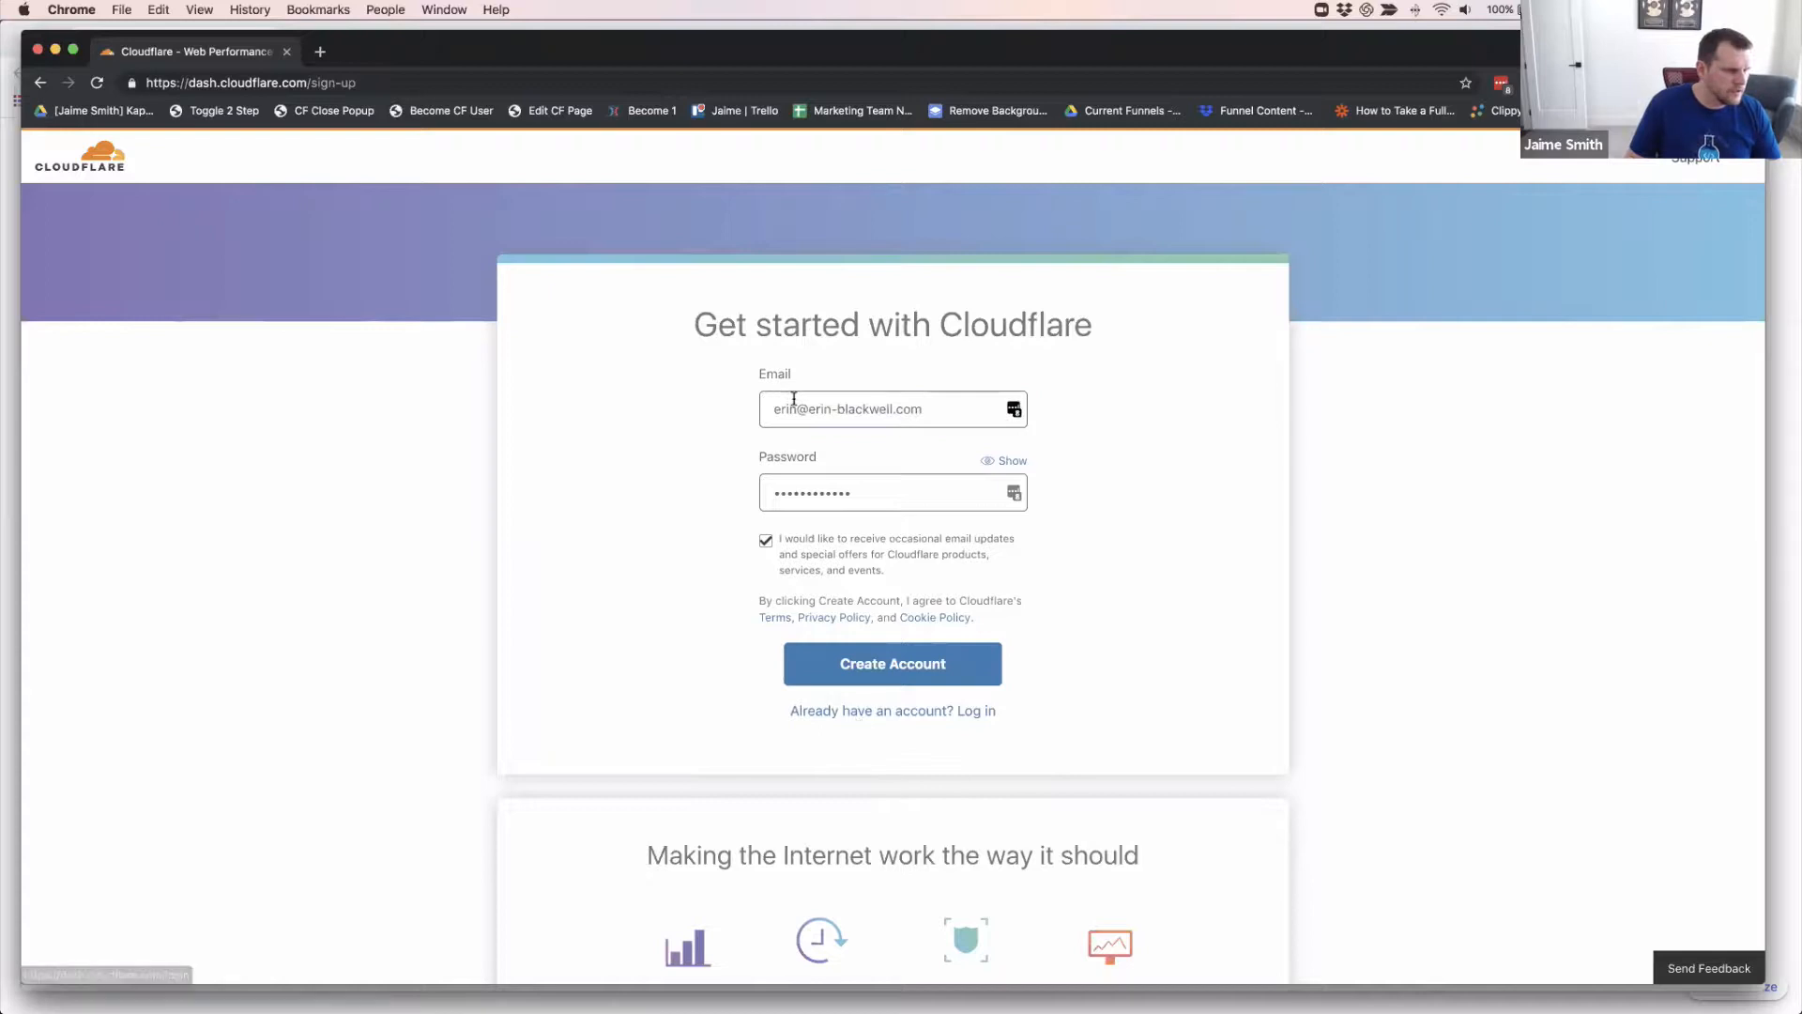
{"action": "triple_click", "coordinate": [851, 410]}
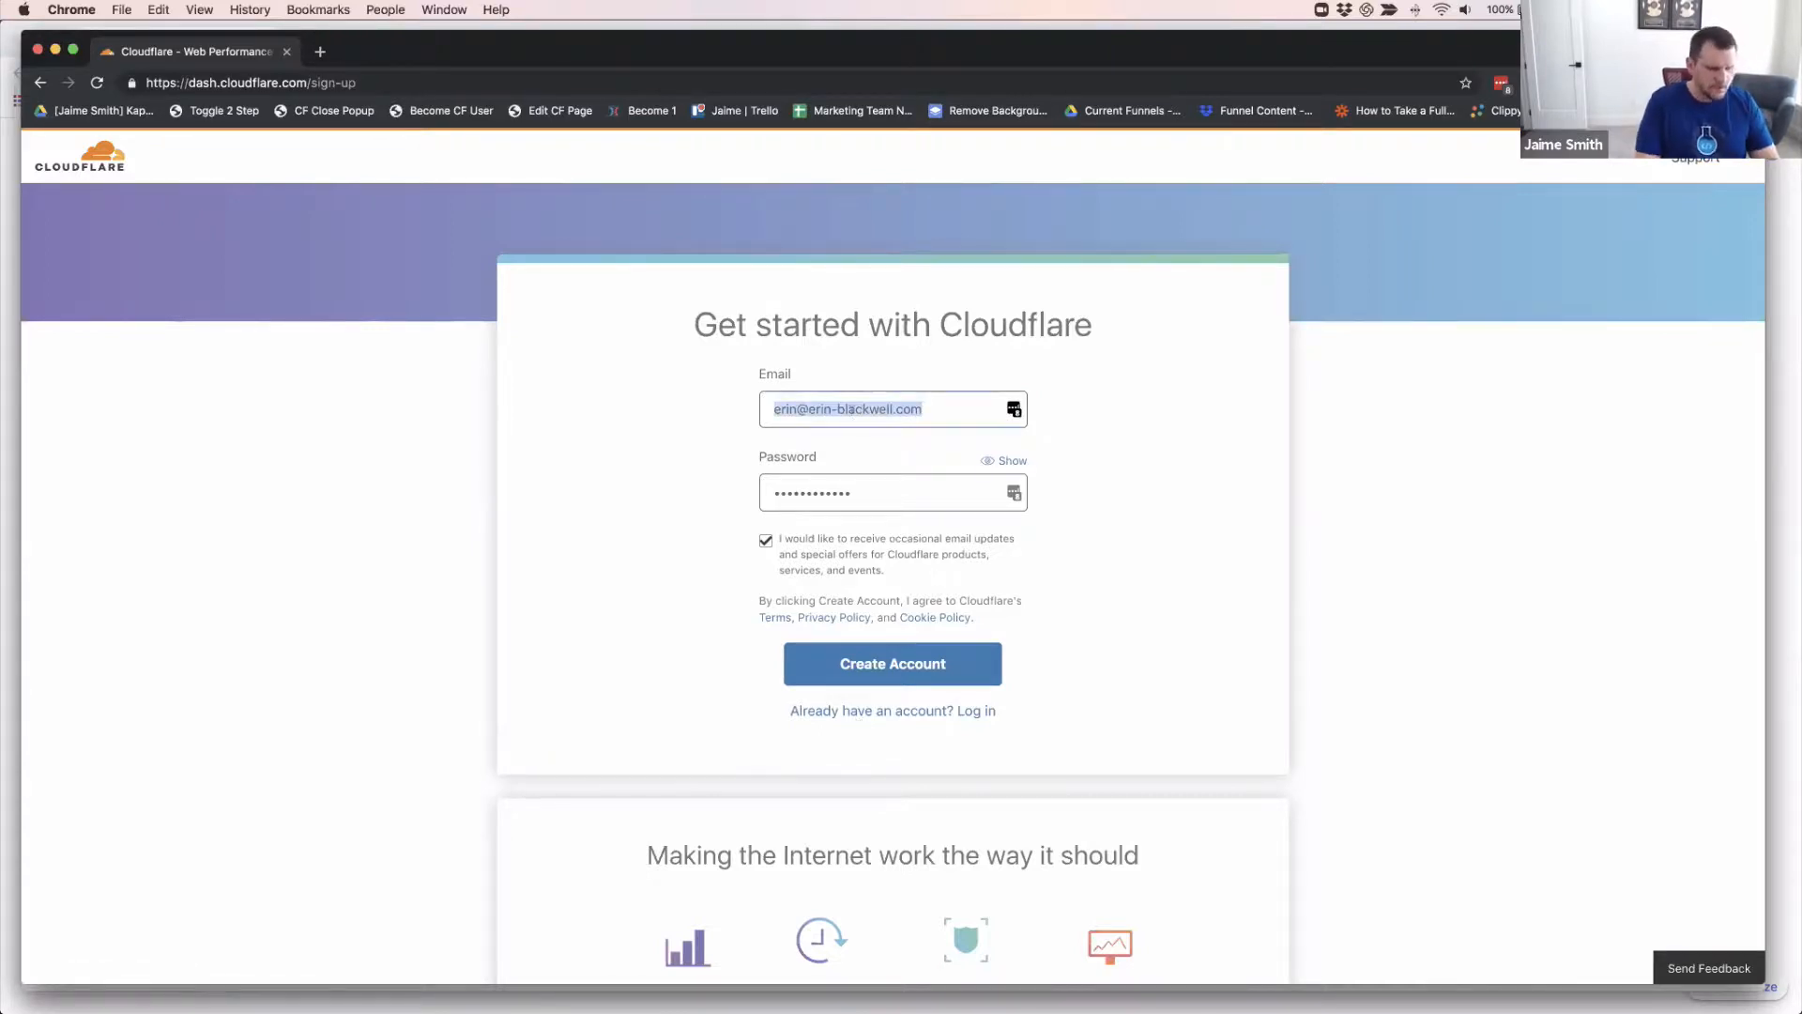
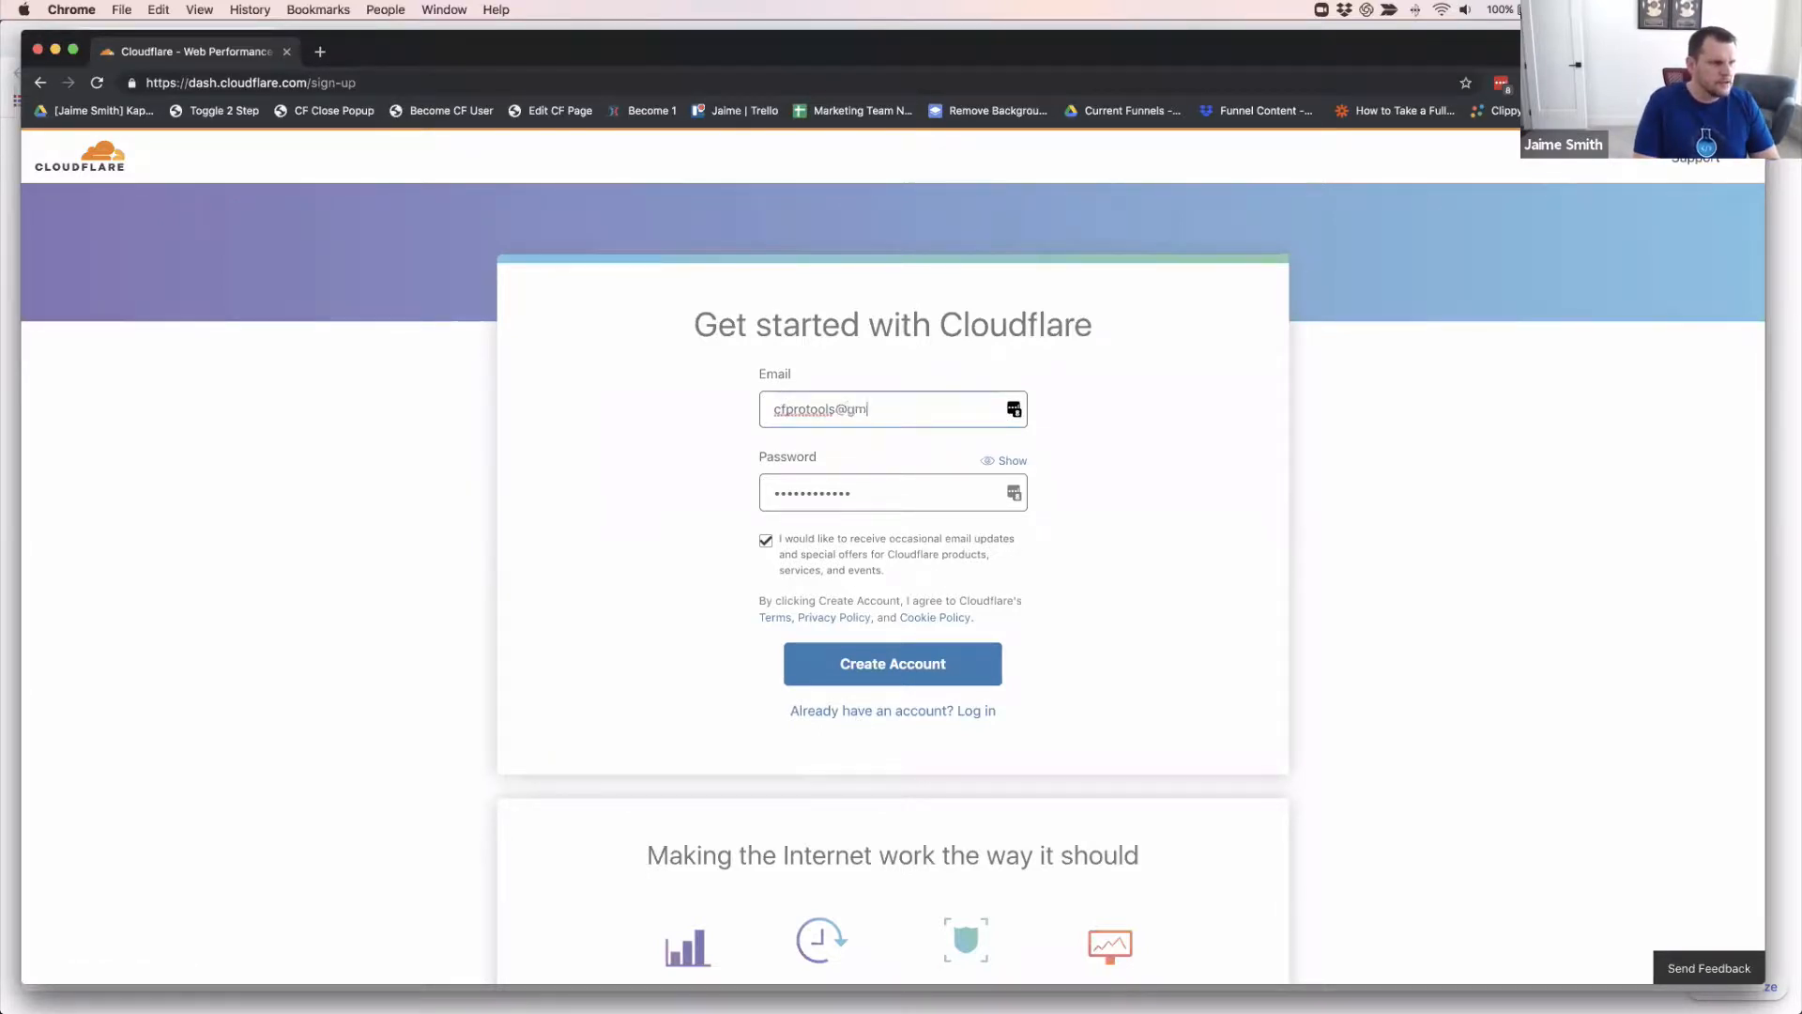
{"action": "key", "text": "Tab"}
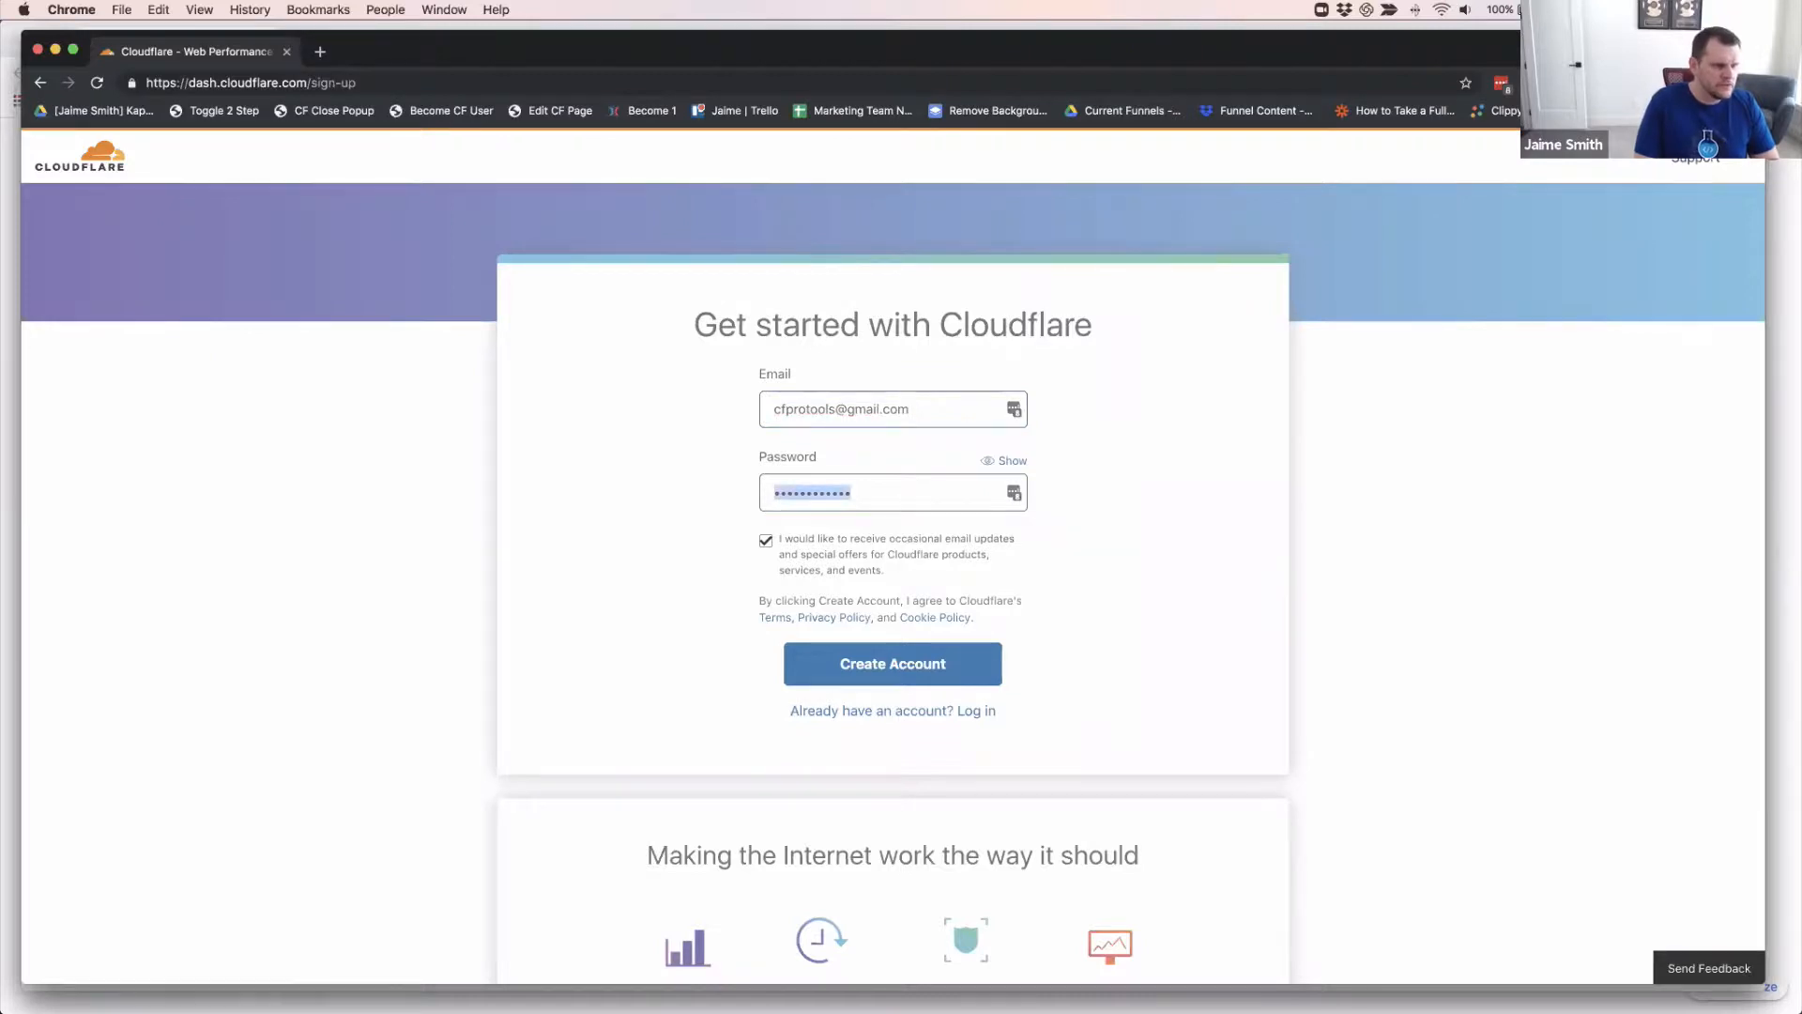
{"action": "type", "text": "••••••••"}
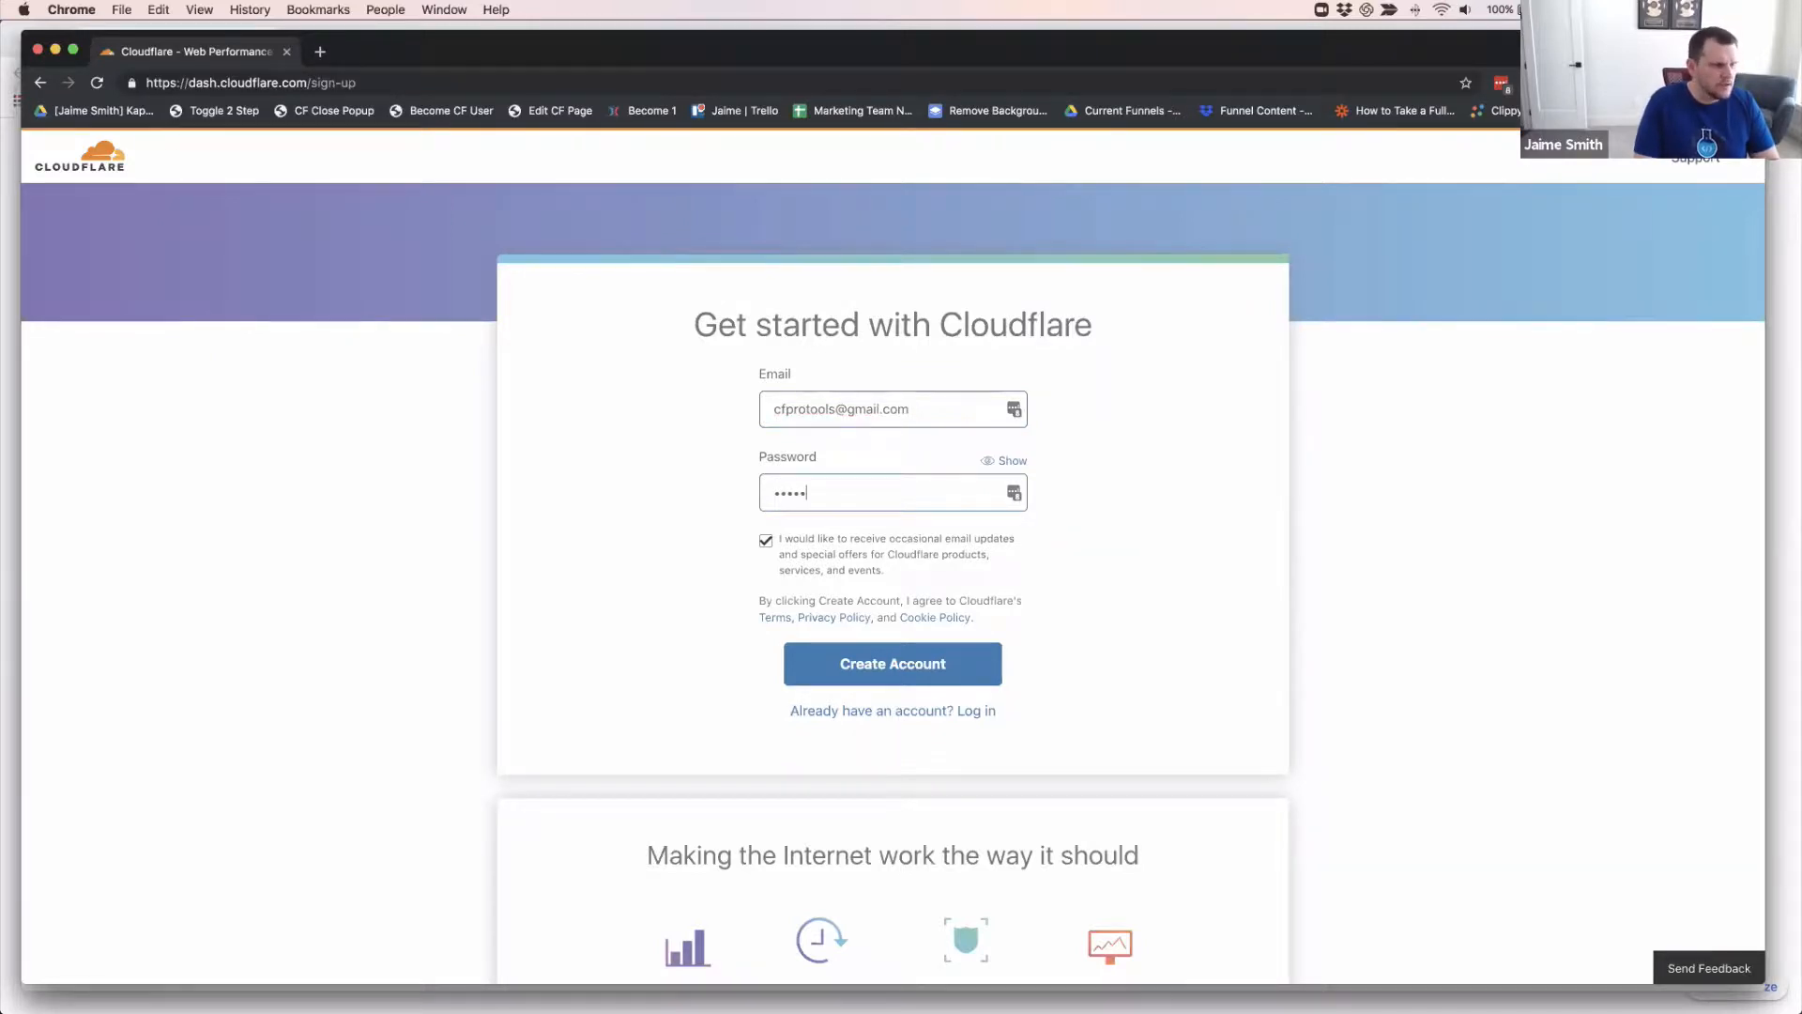
{"action": "left_click", "coordinate": [735, 549]}
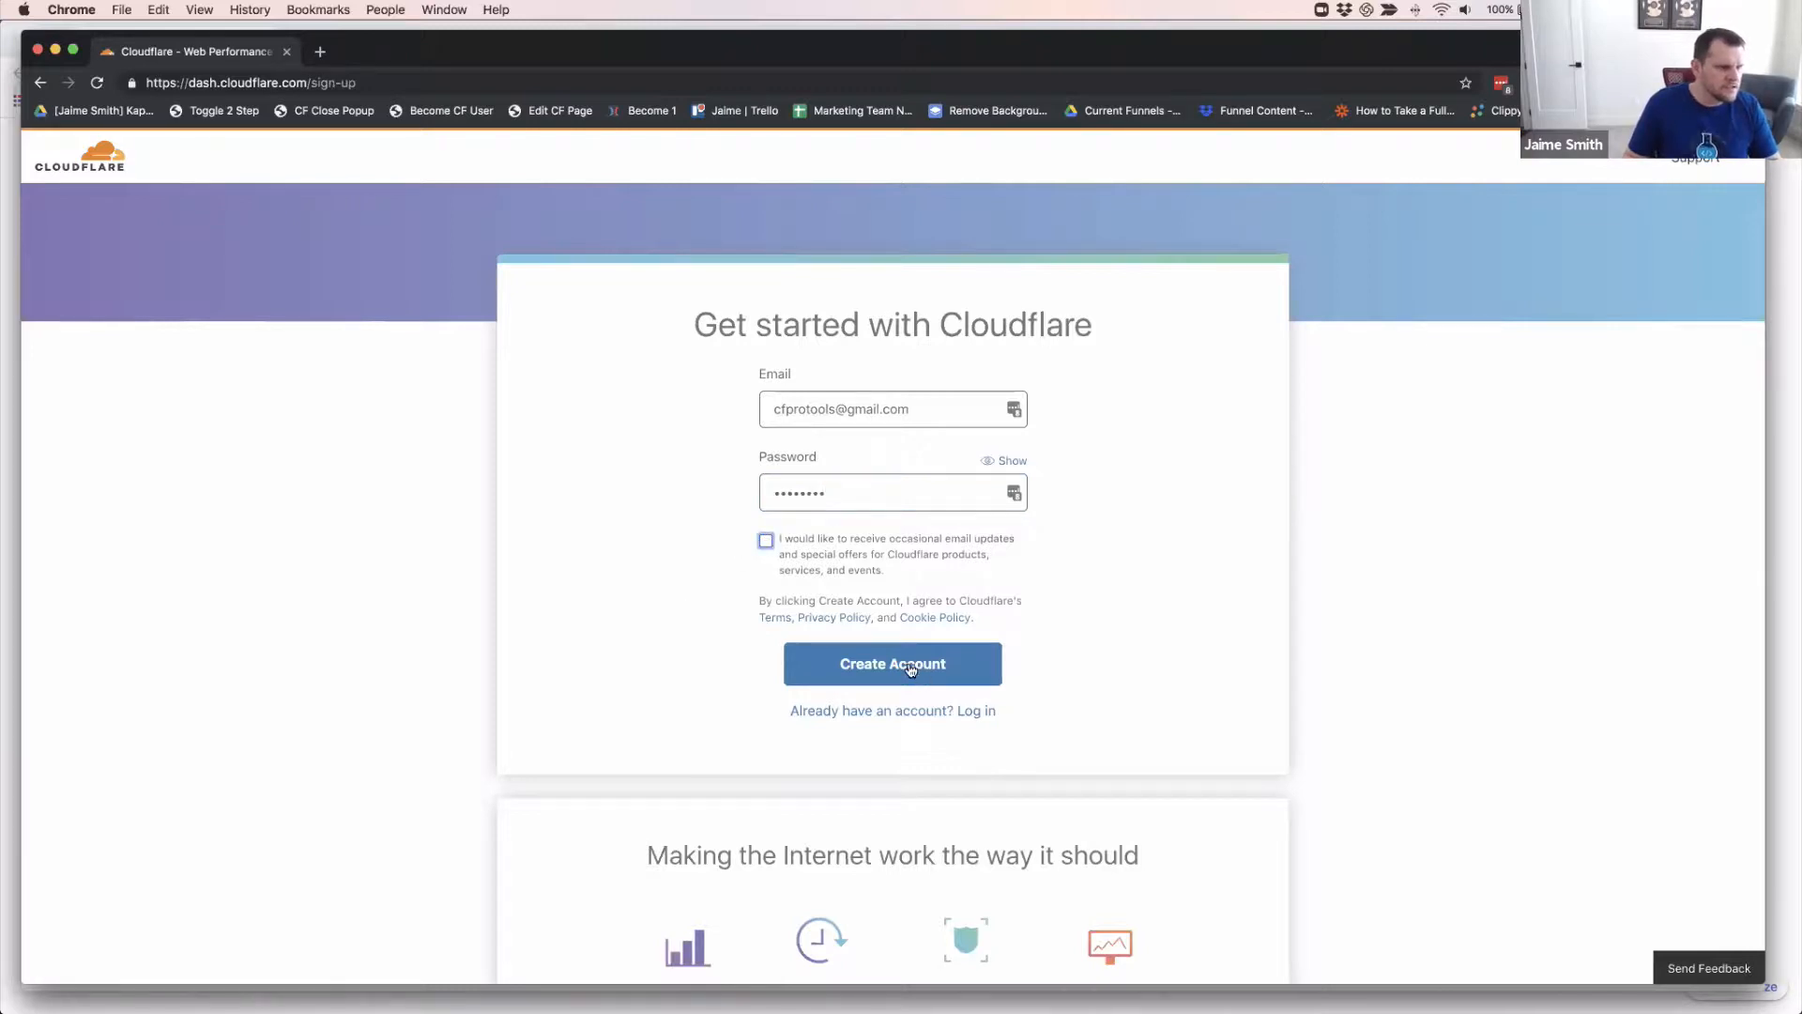
{"action": "left_click", "coordinate": [918, 669]}
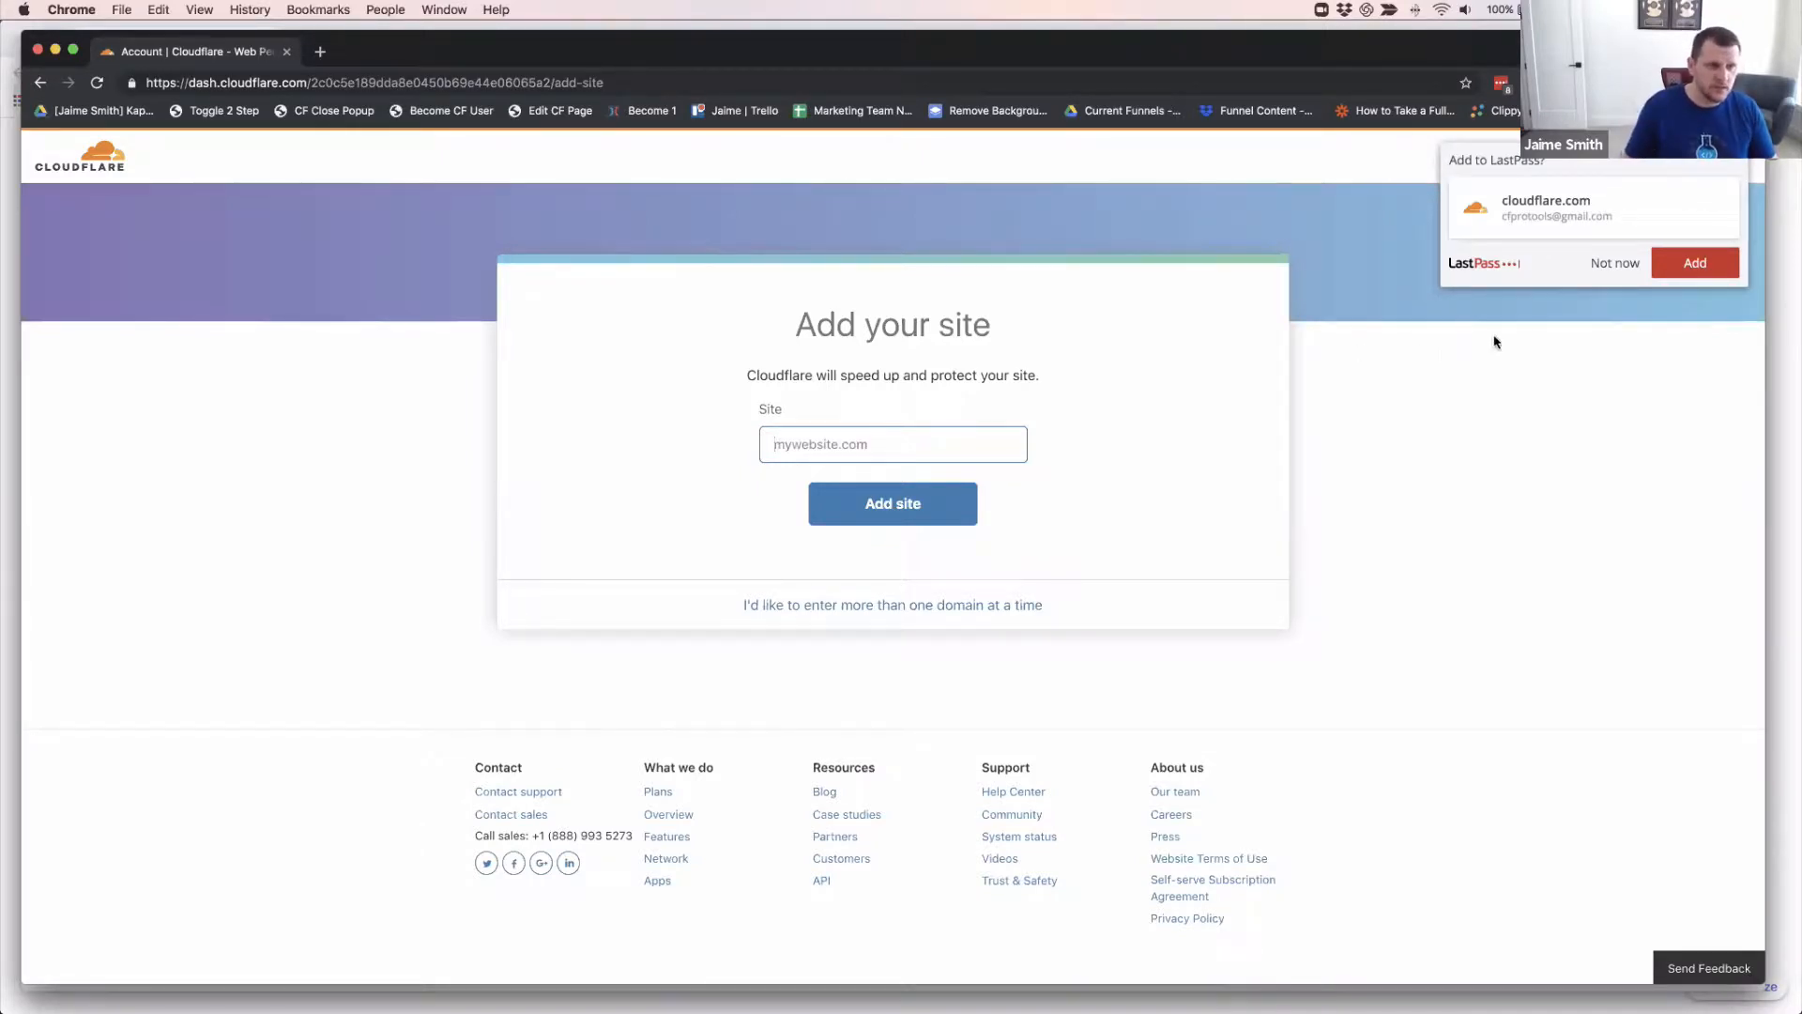
Step: Save the new login to LastPass and add yogafunnelshq.com as a Cloudflare site
{"action": "left_click", "coordinate": [1690, 270]}
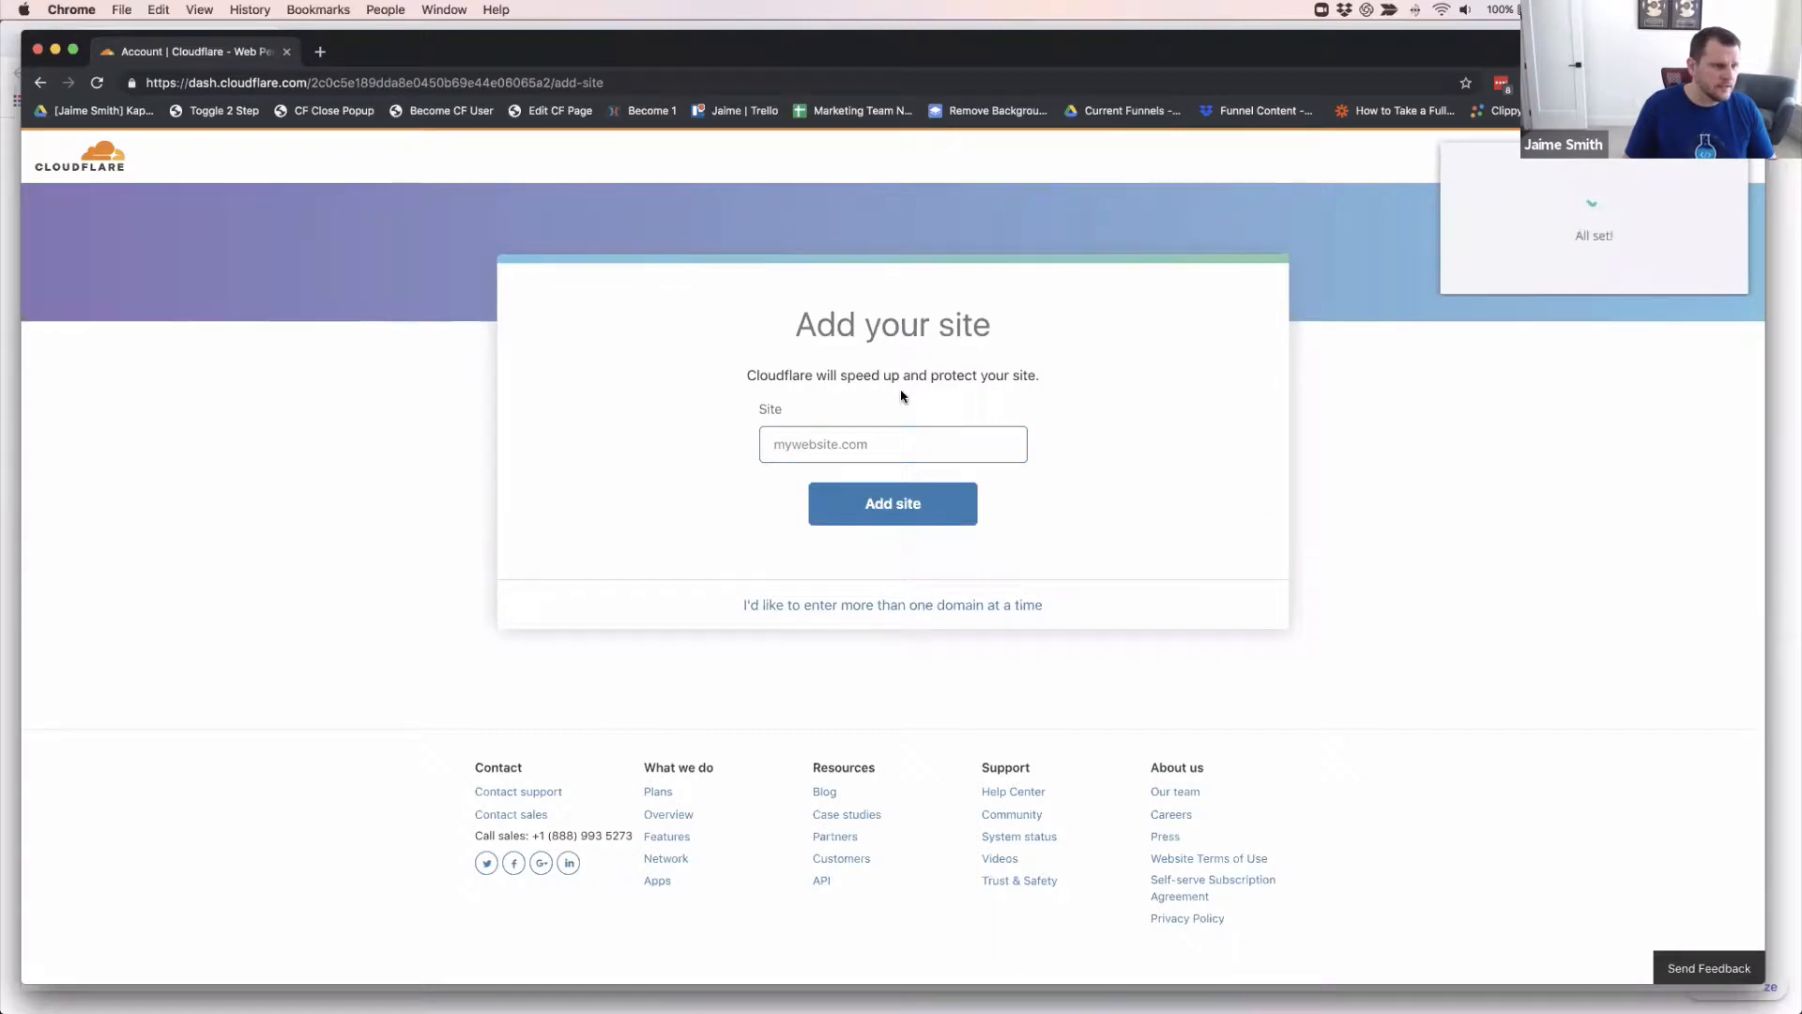
{"action": "left_click", "coordinate": [836, 443]}
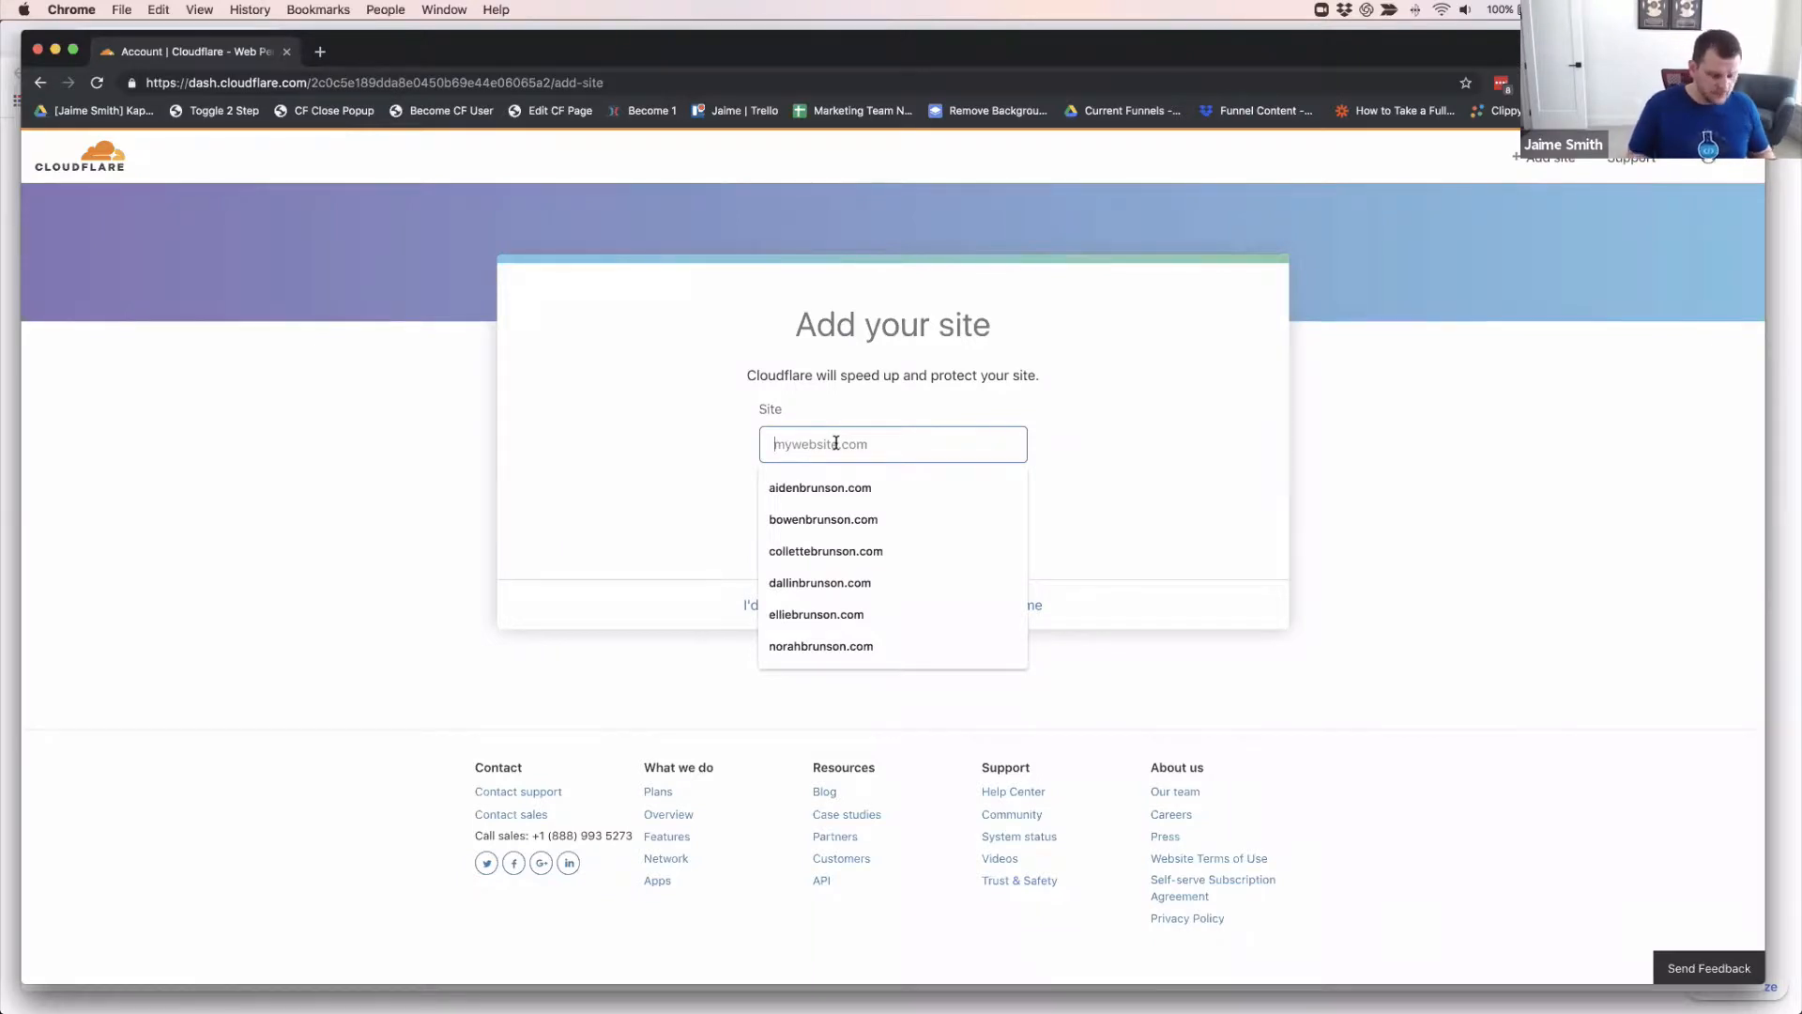
{"action": "type", "text": "yogafu"}
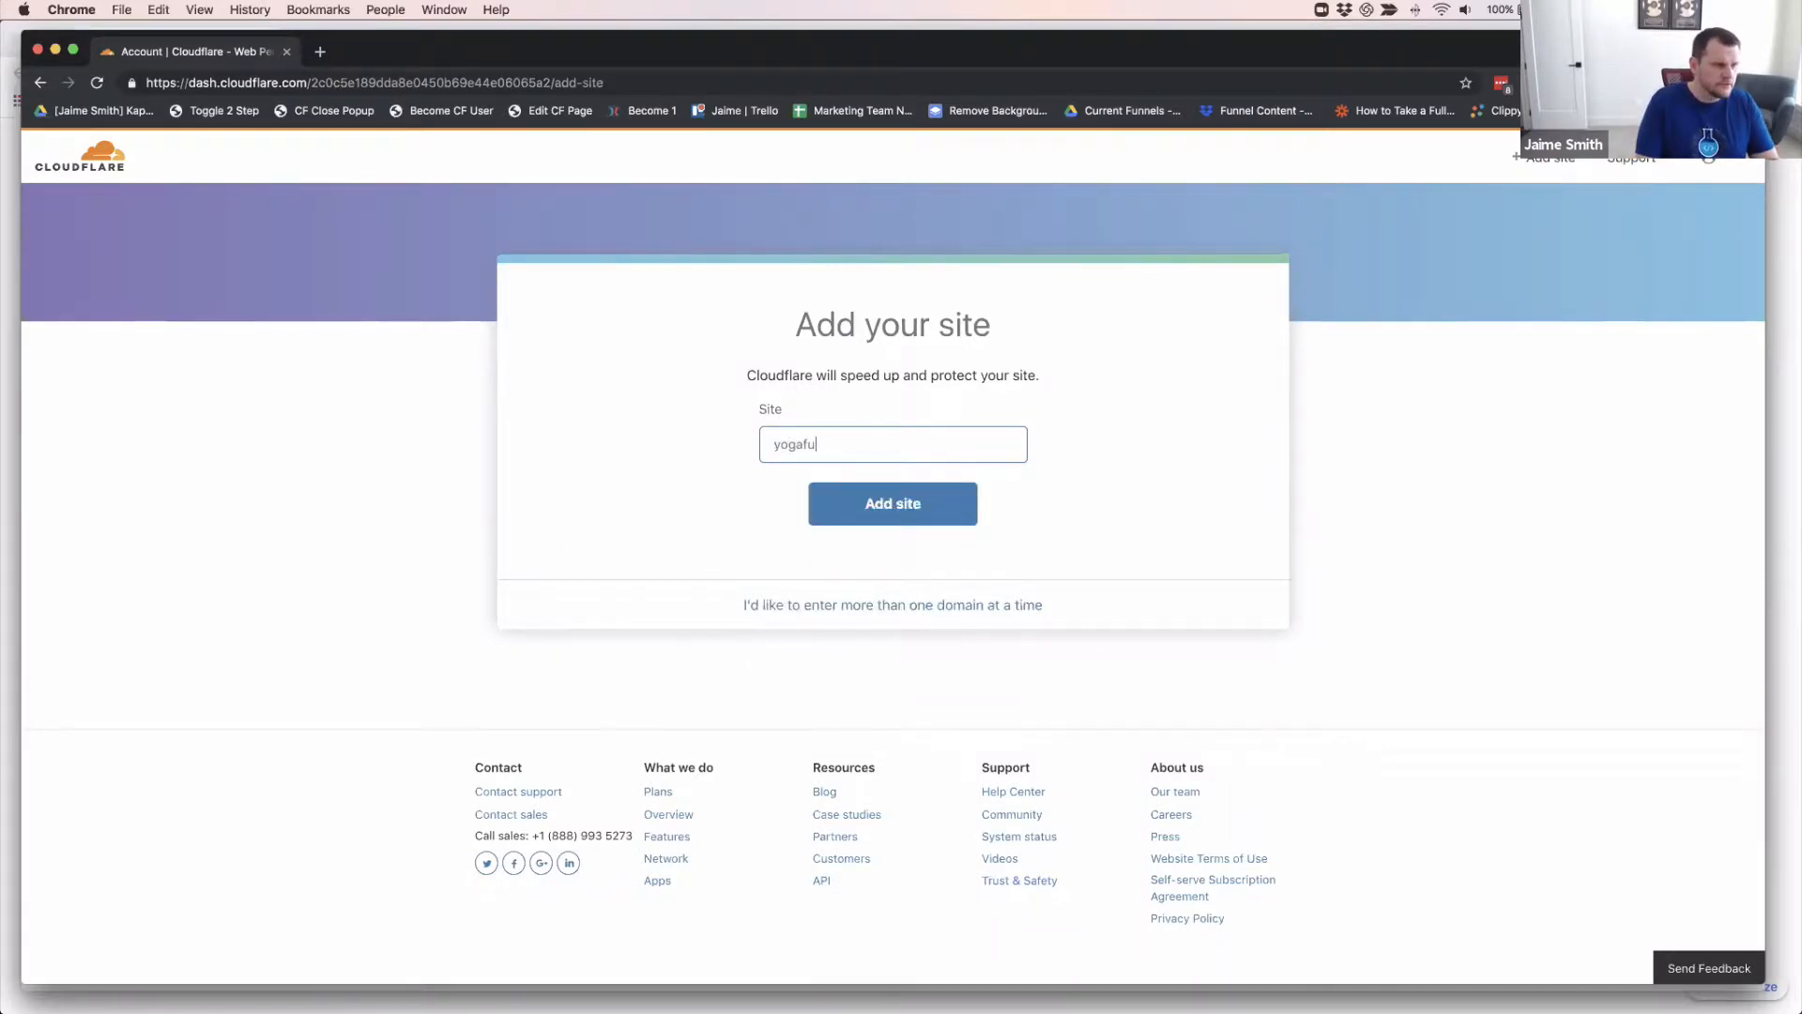
{"action": "type", "text": "nnelshq"}
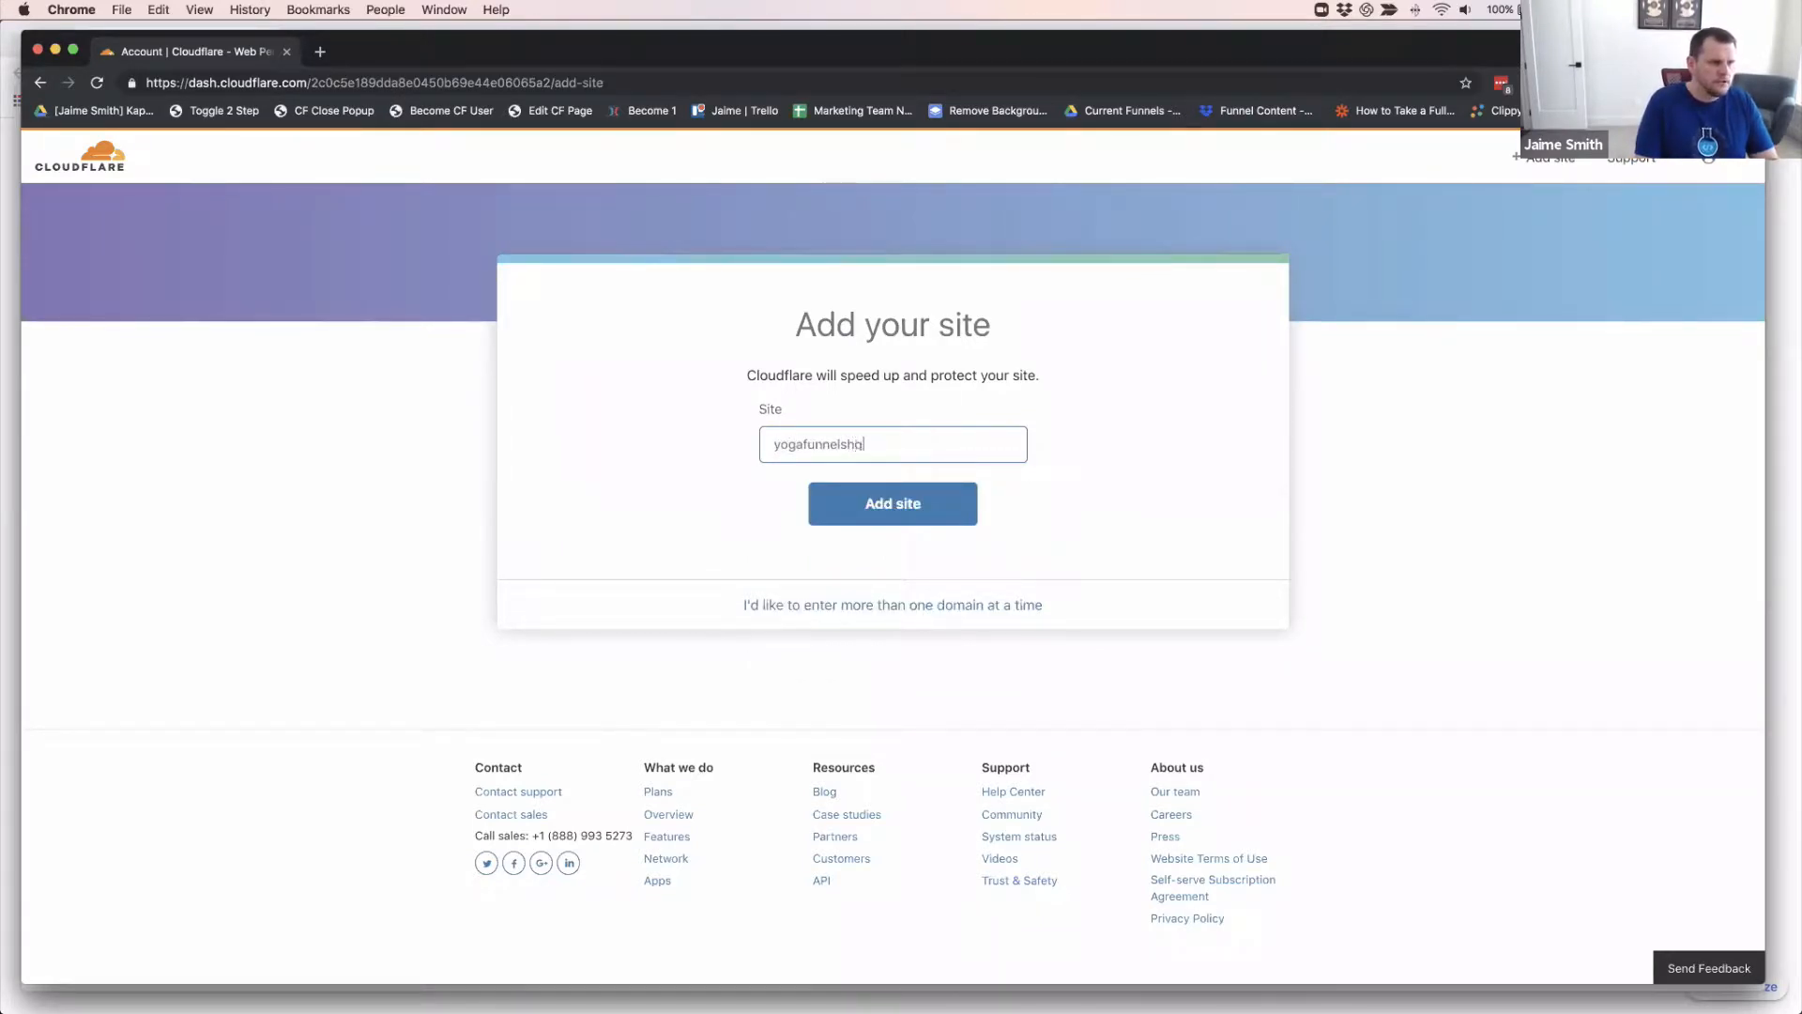
{"action": "type", "text": ".com"}
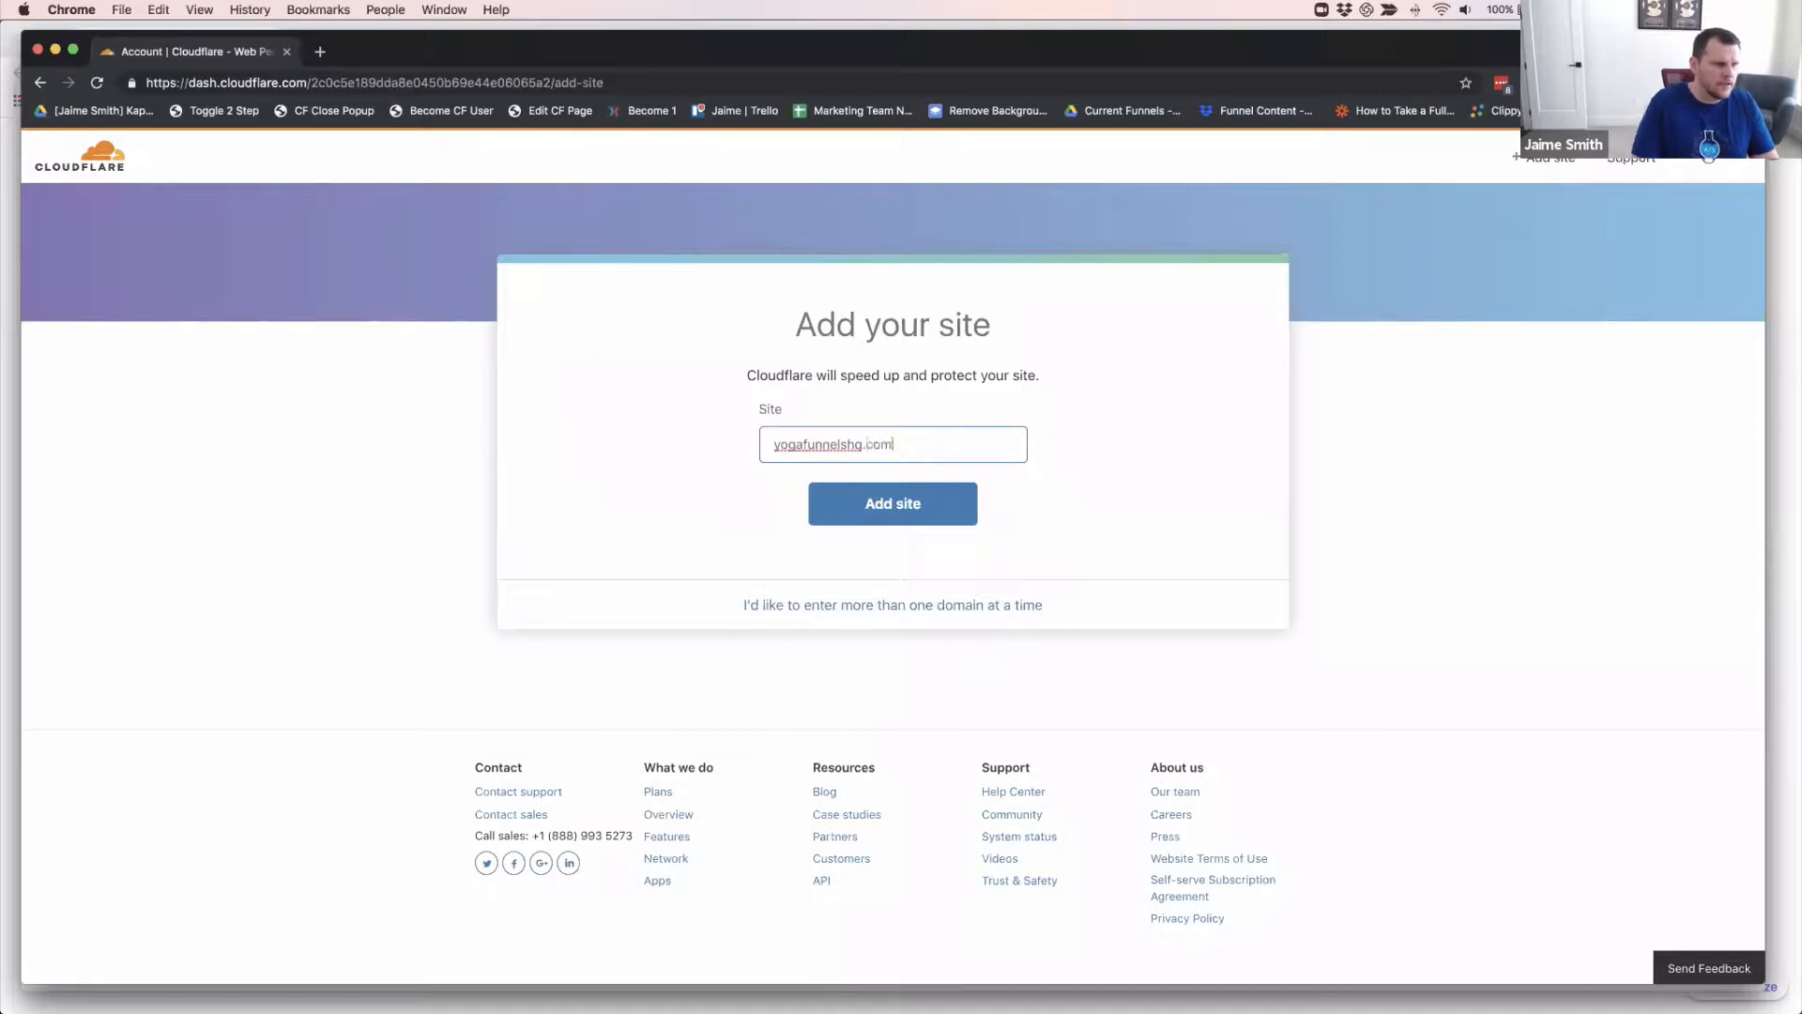
{"action": "left_click", "coordinate": [899, 508]}
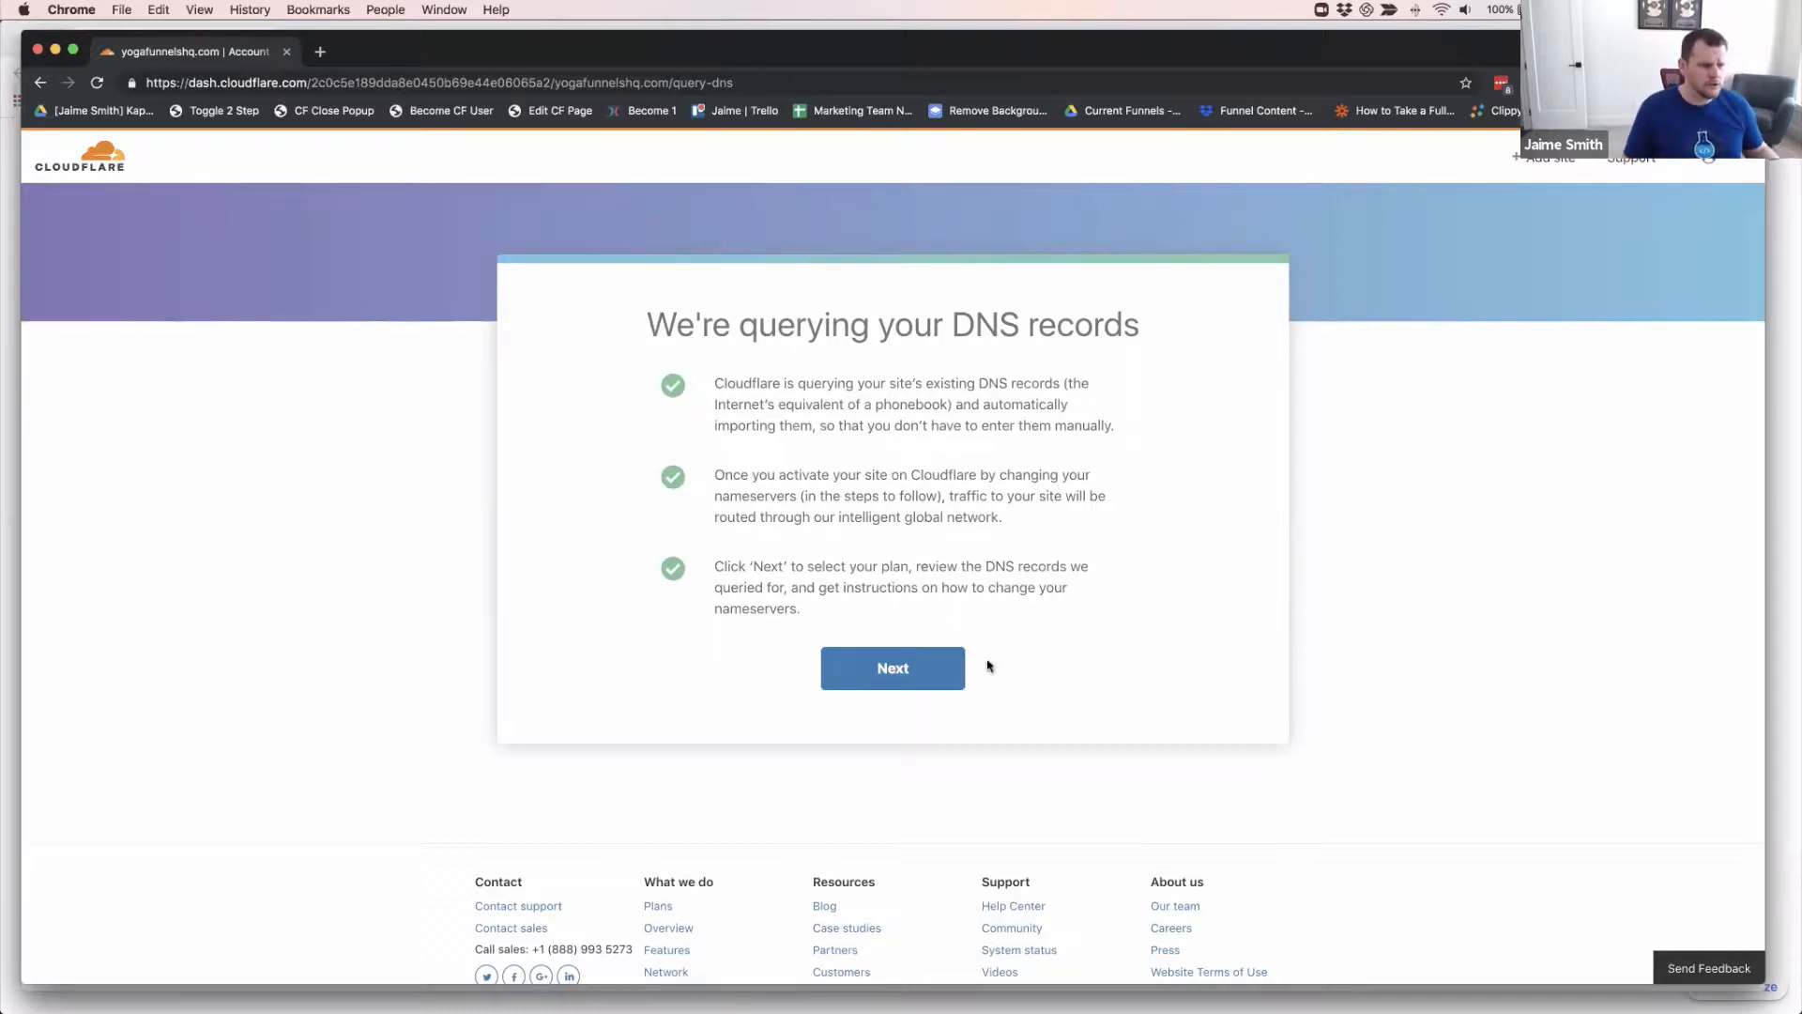
Step: Choose and confirm the Free $0/month plan for yogafunnelshq.com
{"action": "left_click", "coordinate": [892, 669]}
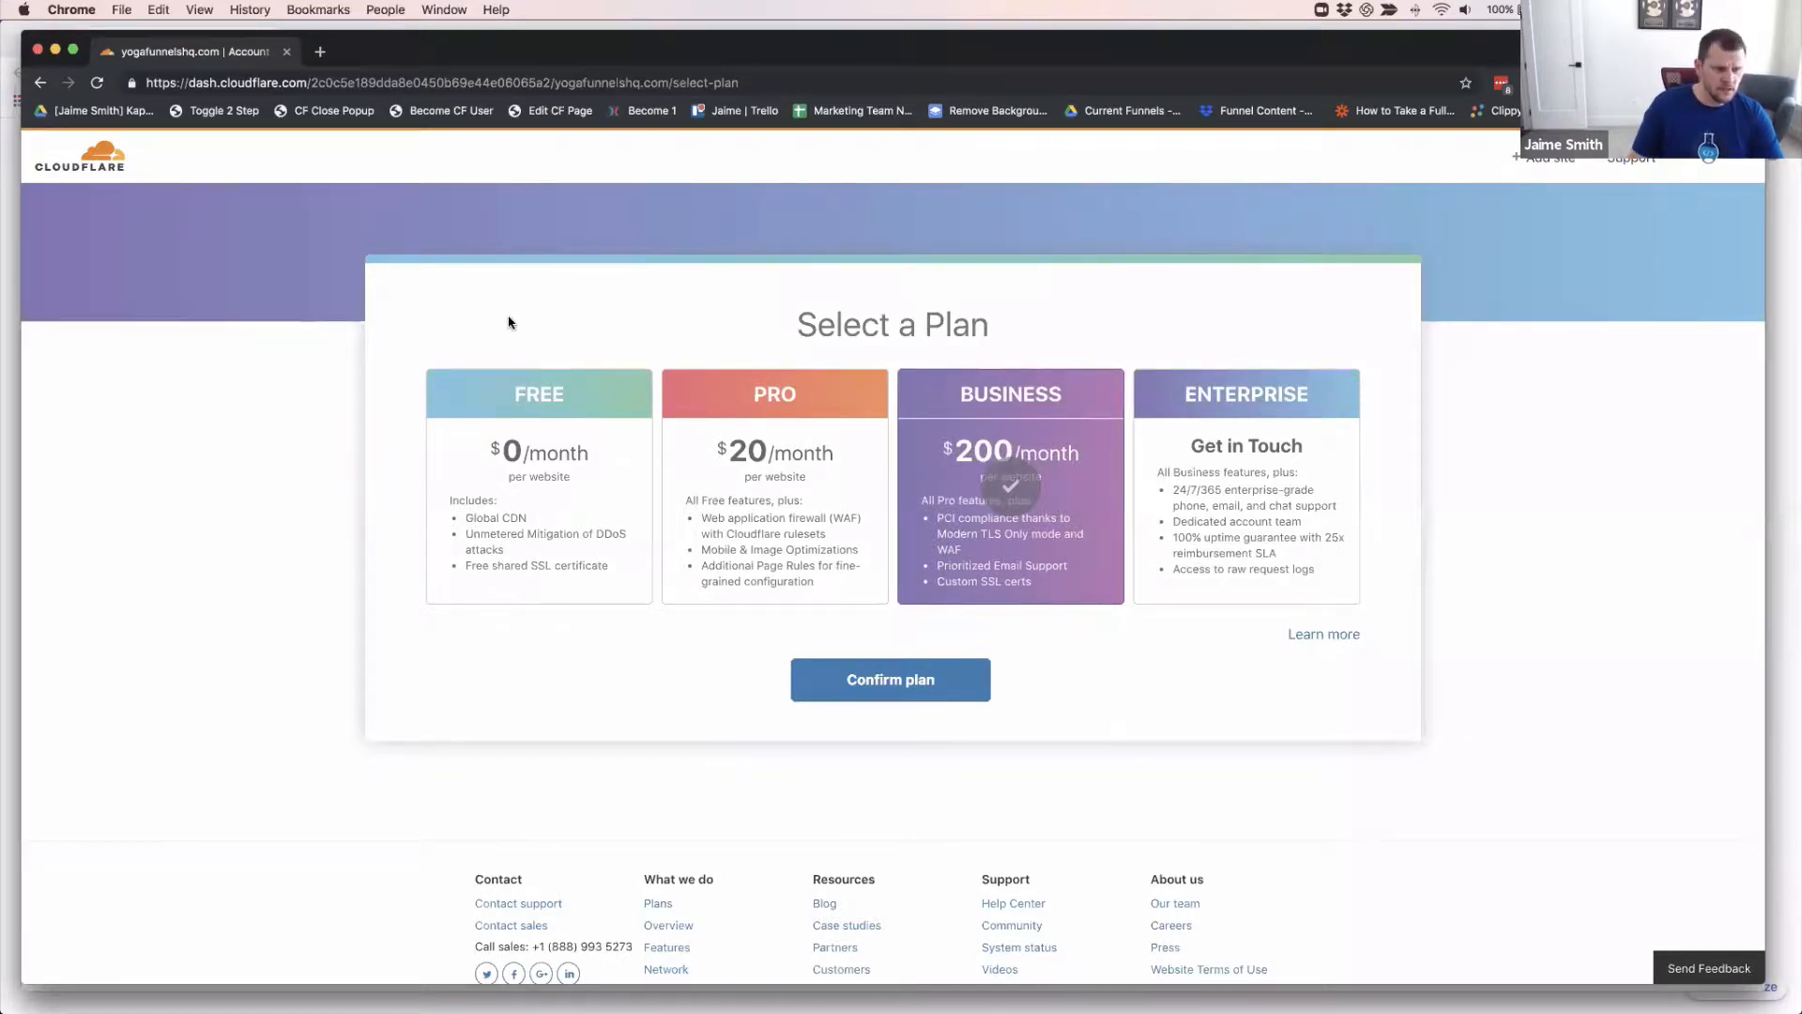
{"action": "left_click", "coordinate": [550, 495]}
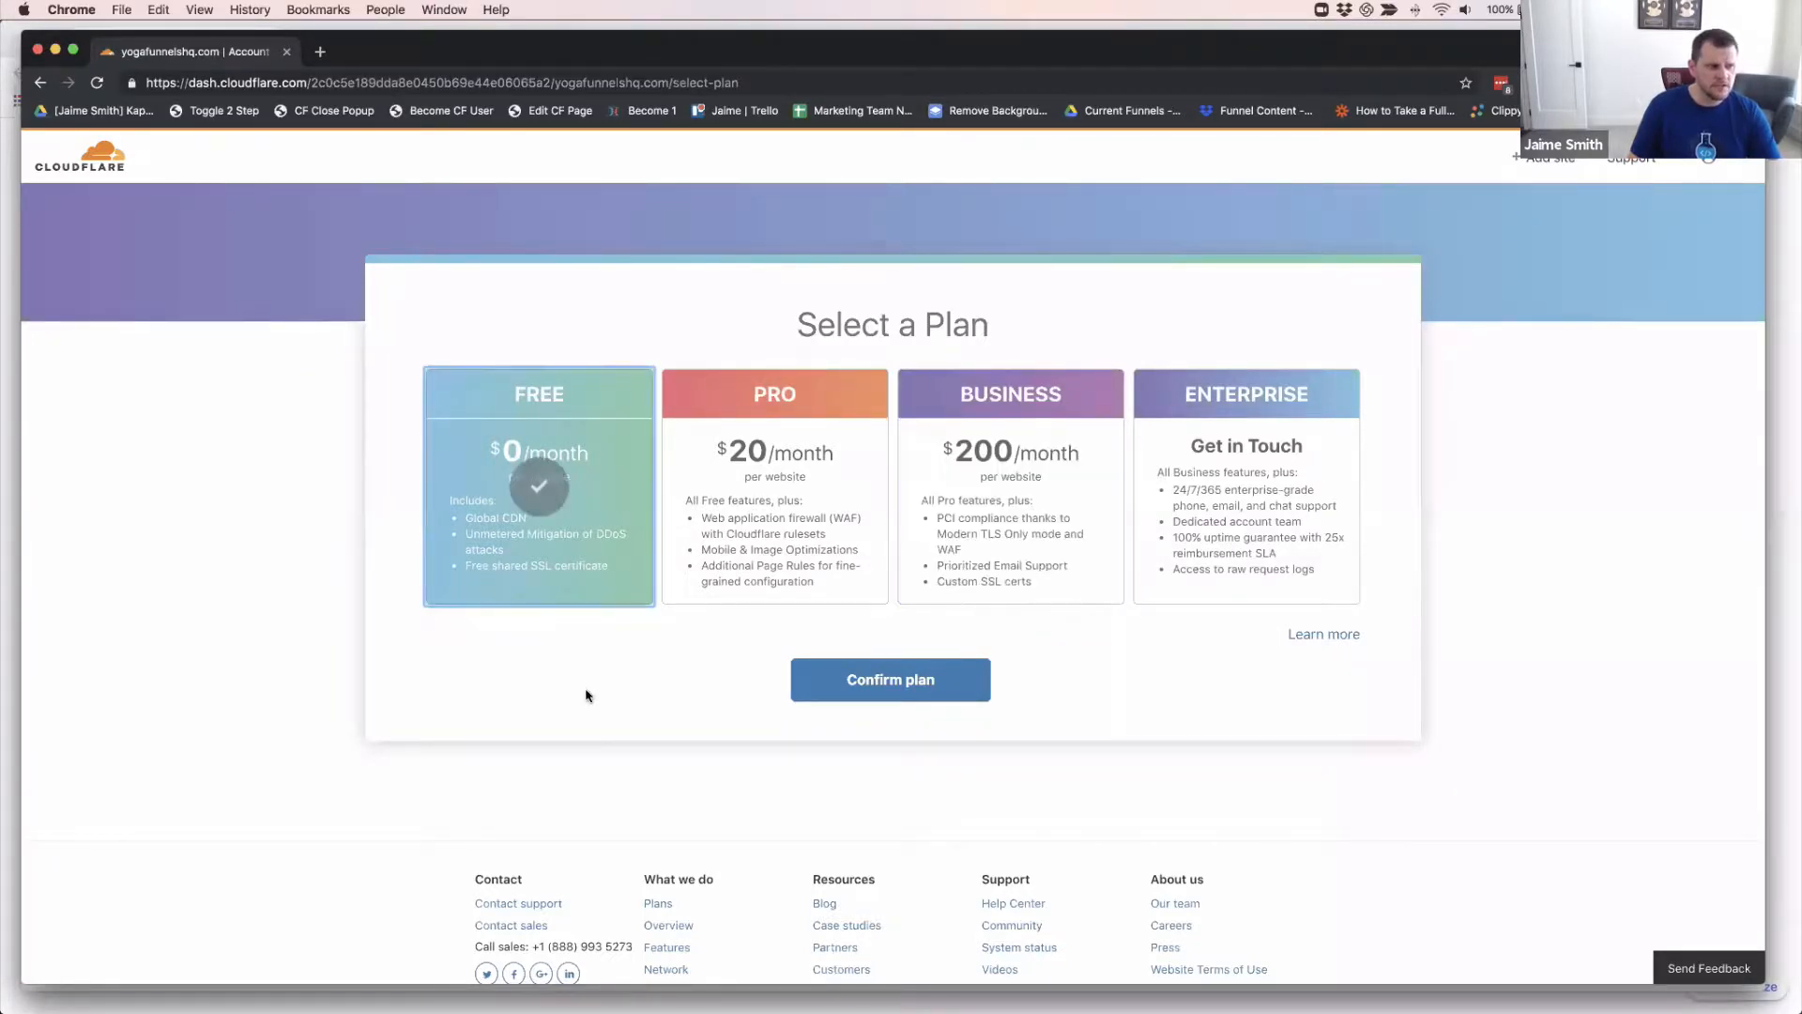
{"action": "left_click", "coordinate": [921, 685]}
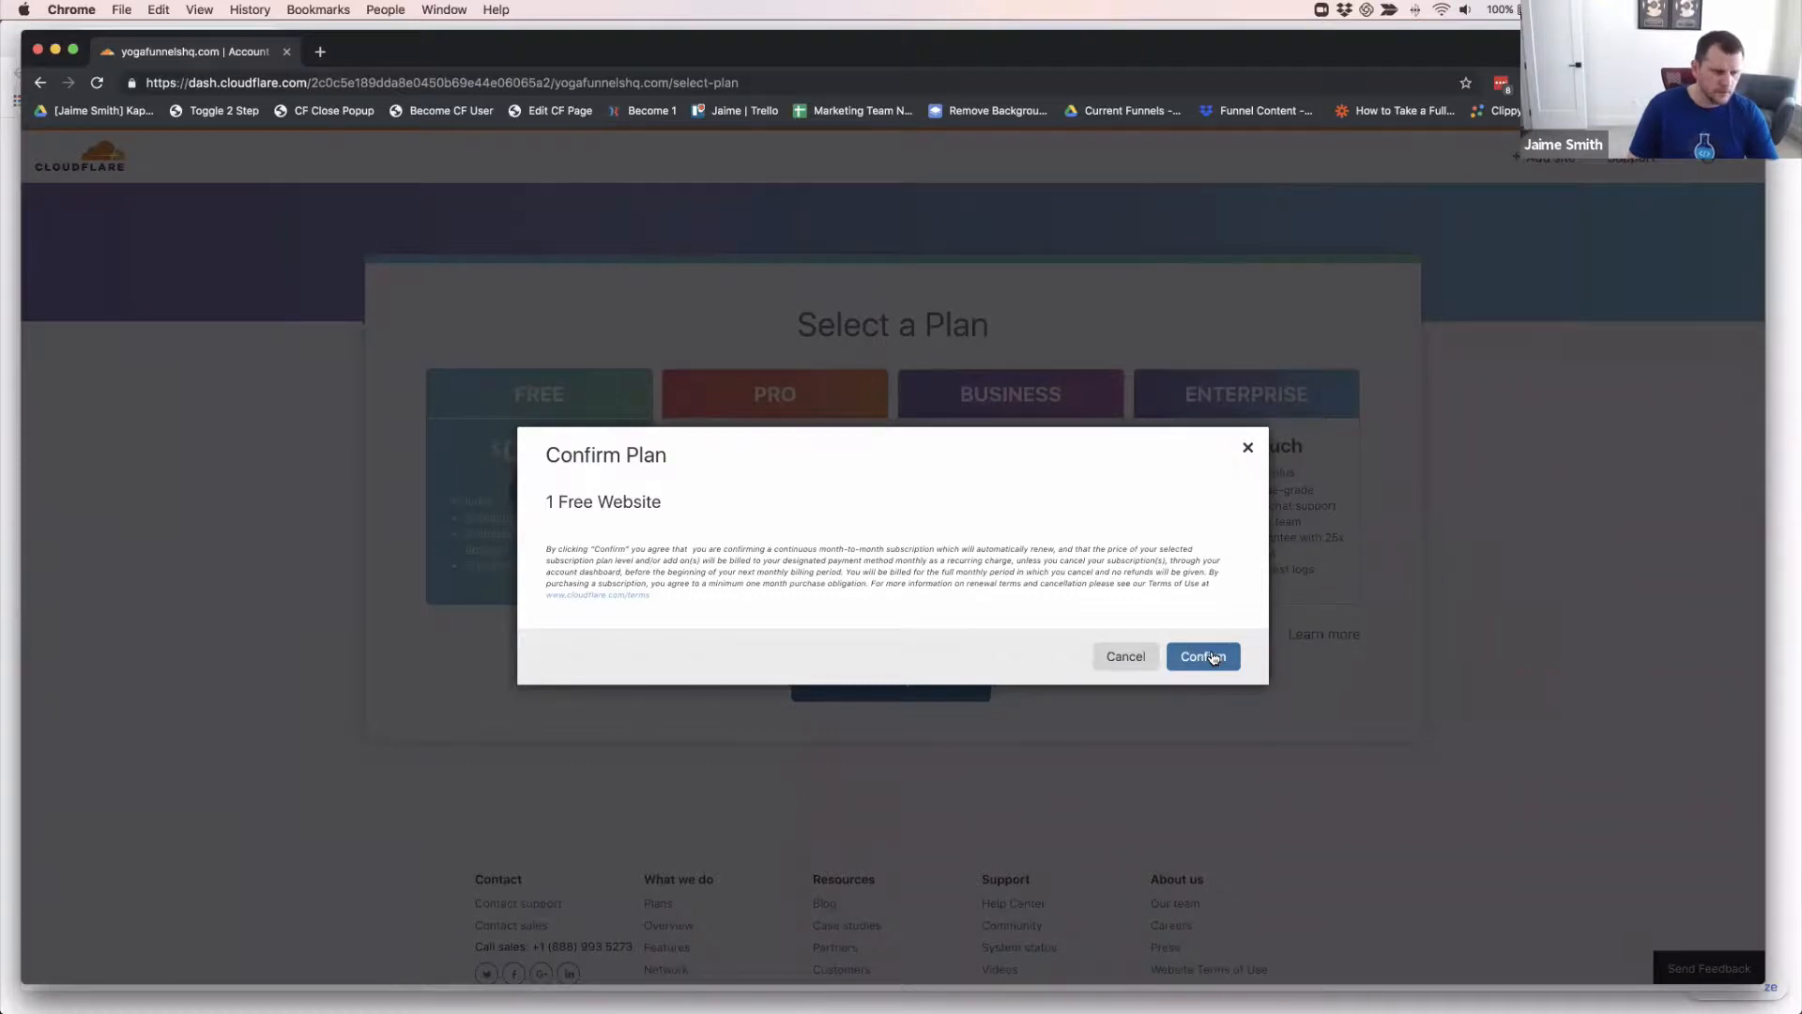
{"action": "left_click", "coordinate": [1211, 656]}
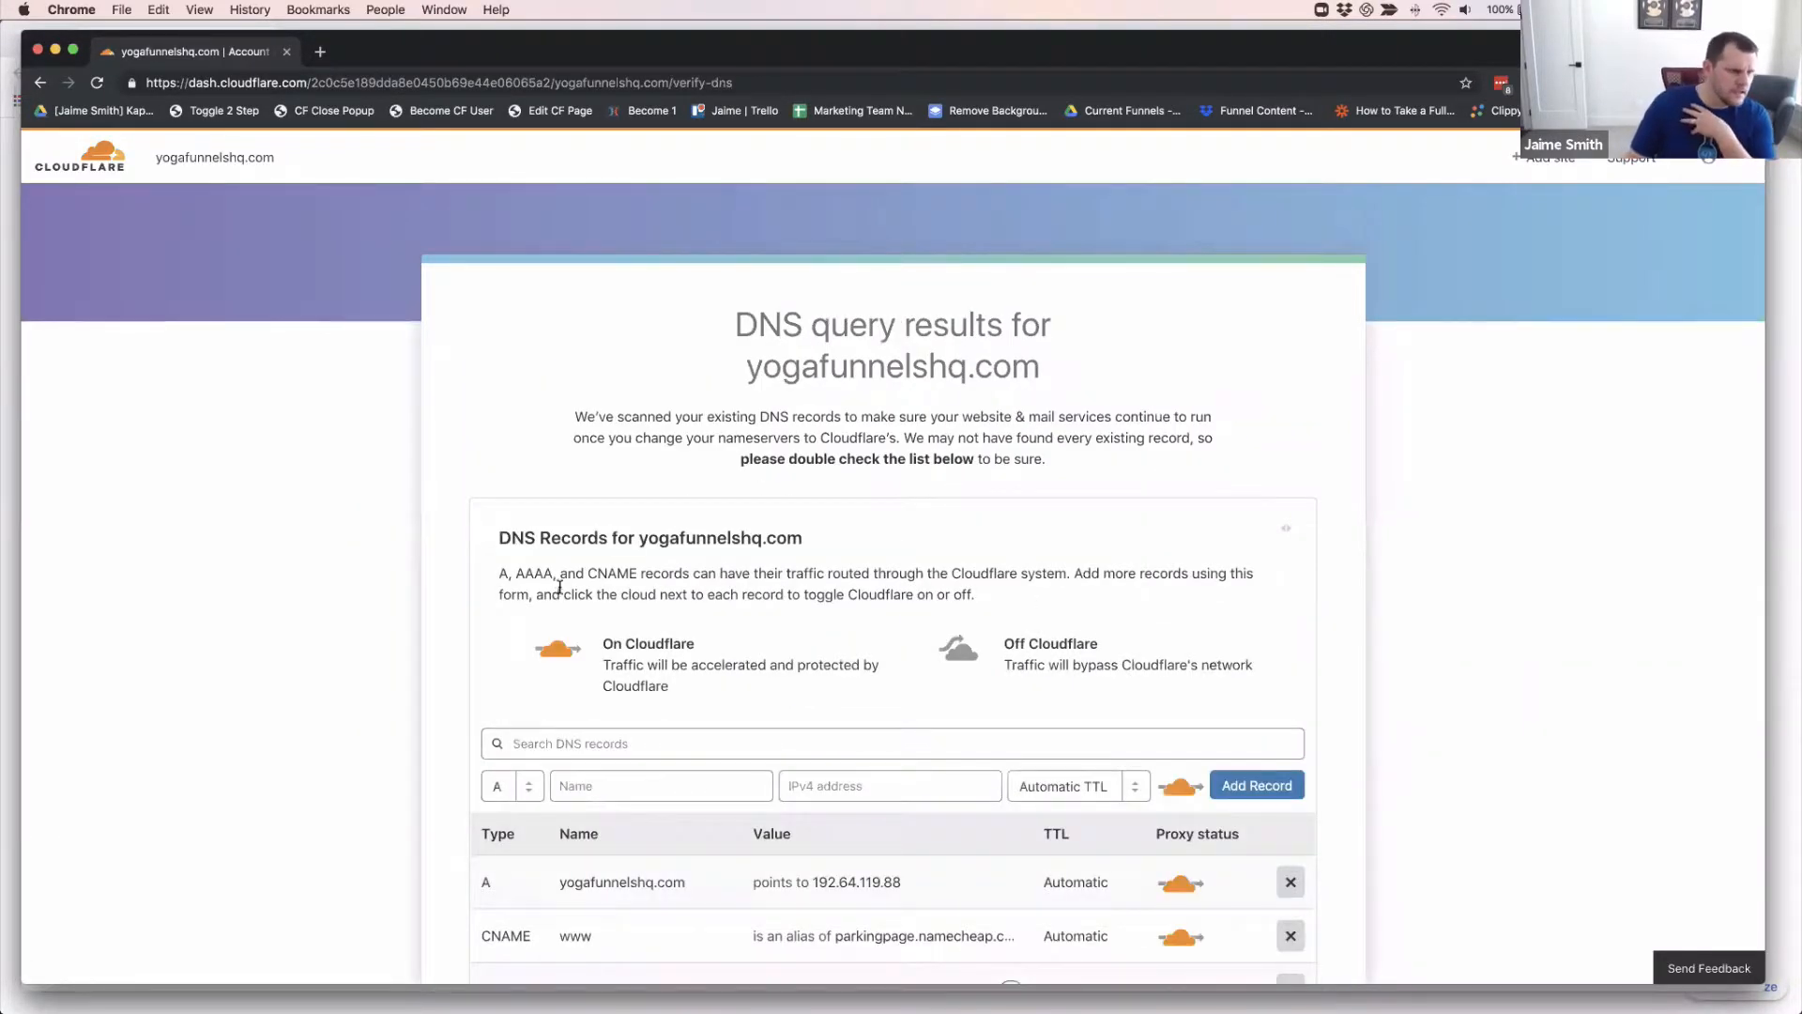
{"action": "scroll", "coordinate": [554, 587], "scroll_direction": "down", "scroll_amount": 3}
{"action": "scroll", "coordinate": [427, 563], "scroll_direction": "down", "scroll_amount": 4}
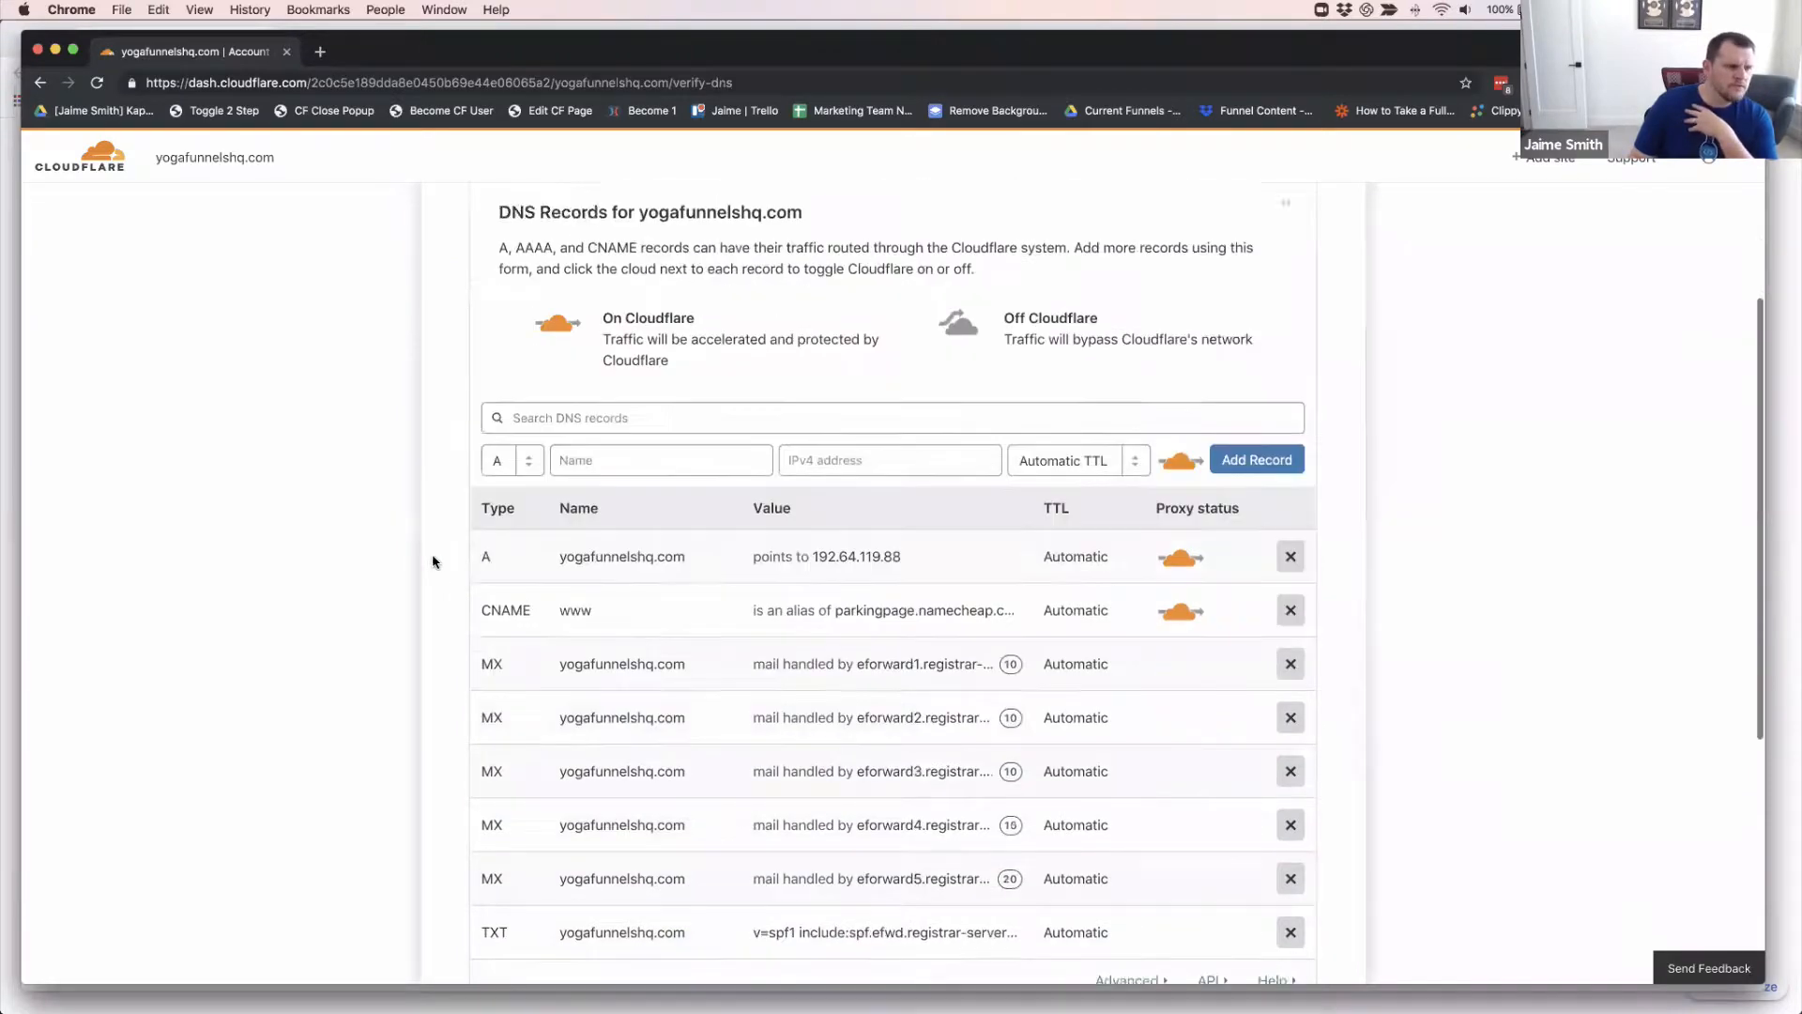
{"action": "scroll", "coordinate": [432, 532], "scroll_direction": "up", "scroll_amount": 7}
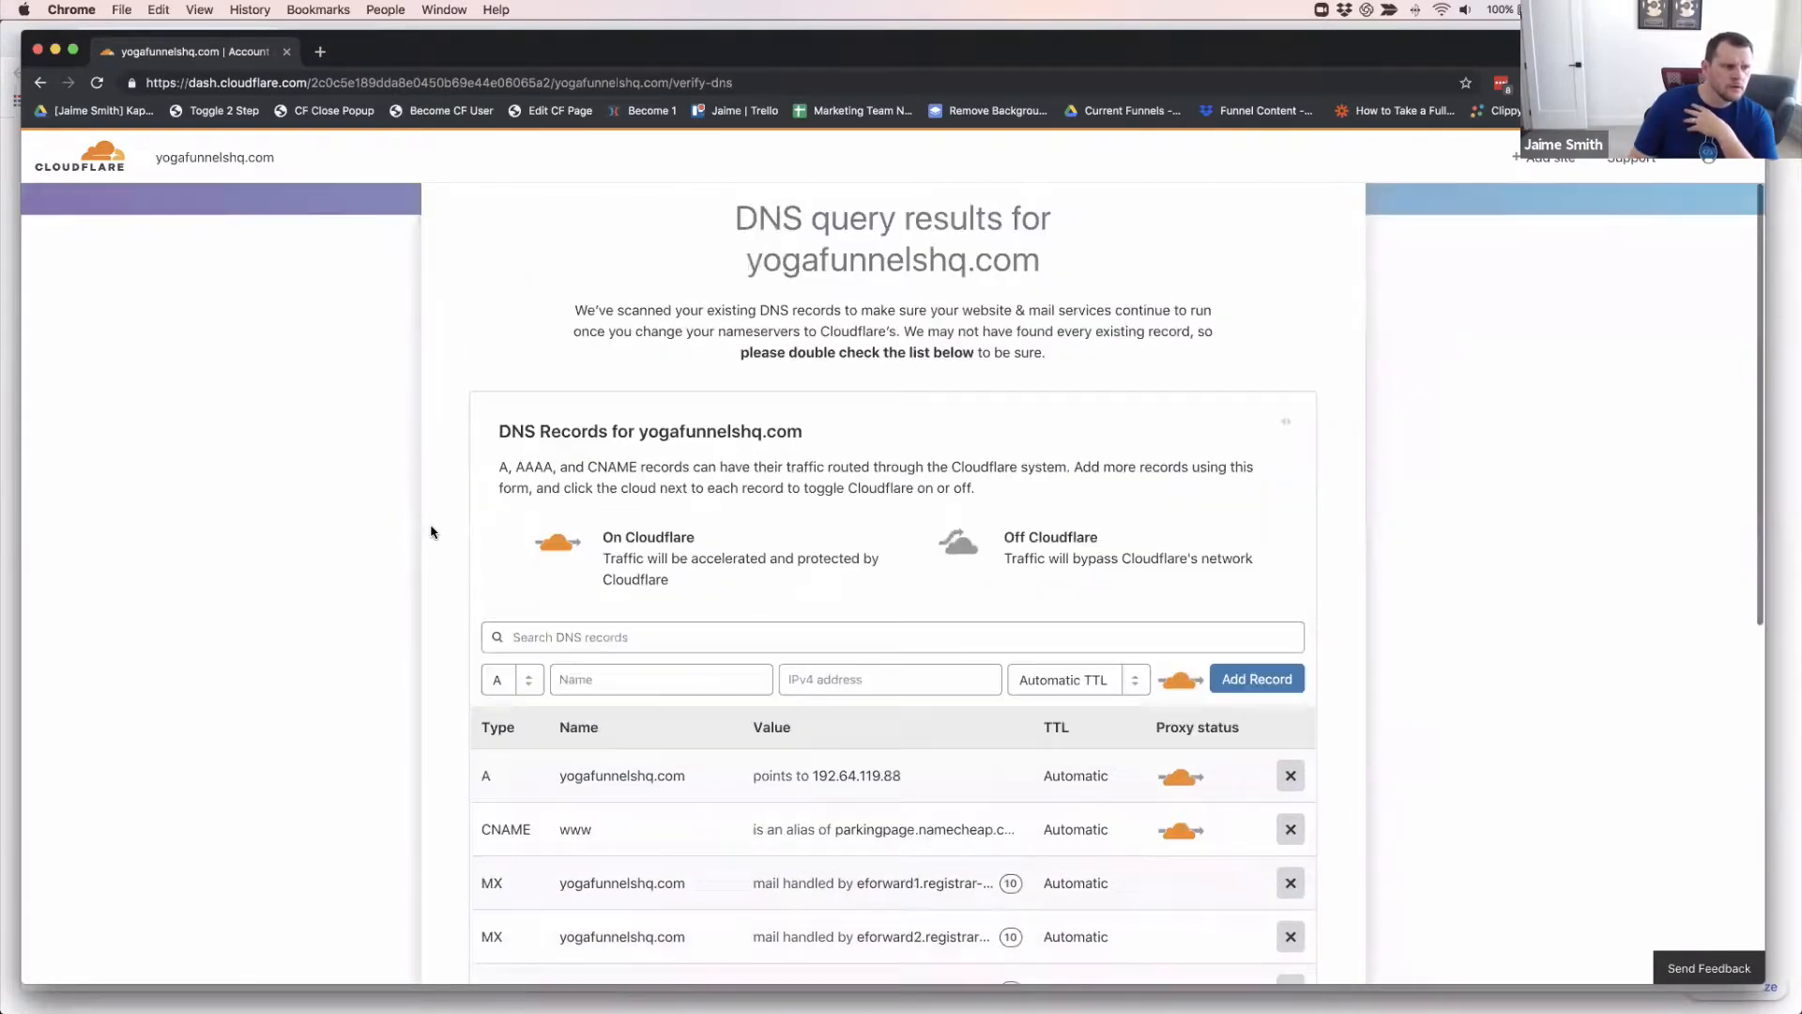
{"action": "scroll", "coordinate": [496, 523], "scroll_direction": "down", "scroll_amount": 7}
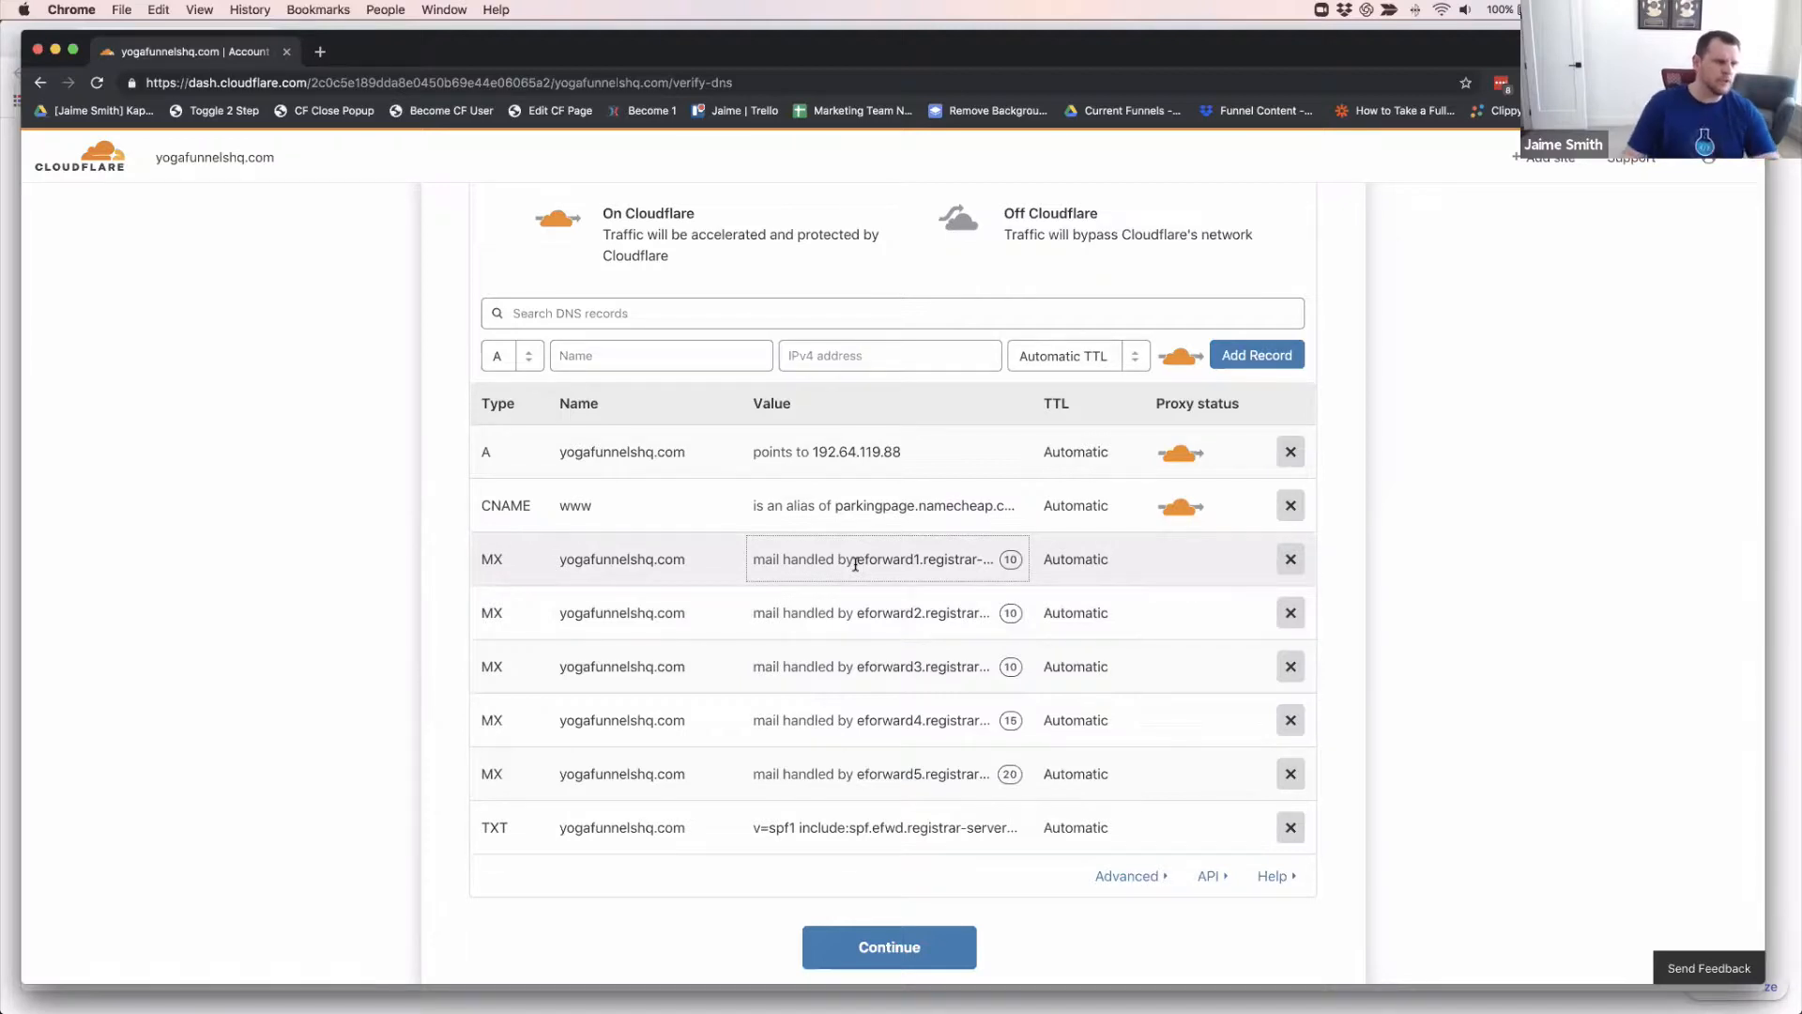
{"action": "scroll", "coordinate": [535, 581], "scroll_direction": "down", "scroll_amount": 1}
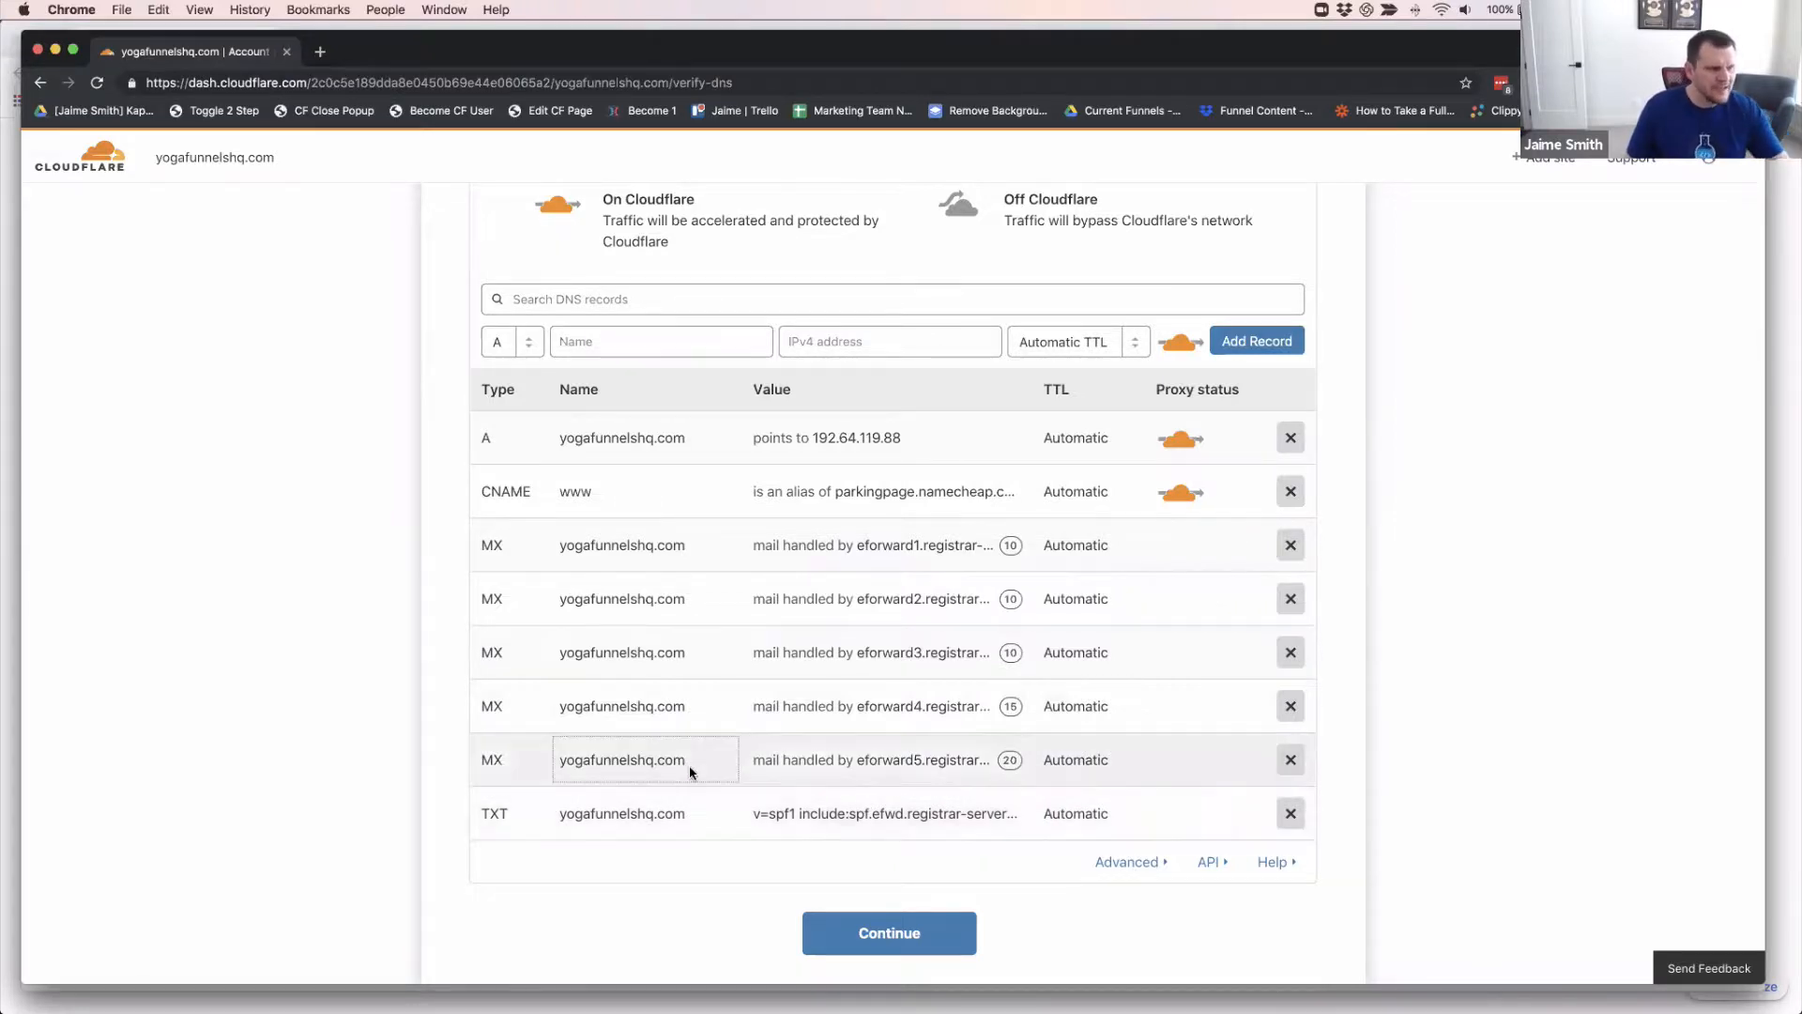
Step: Delete the A record (192.64.119.88), the www CNAME and the eforward1–2 MX records
{"action": "left_click", "coordinate": [1290, 436]}
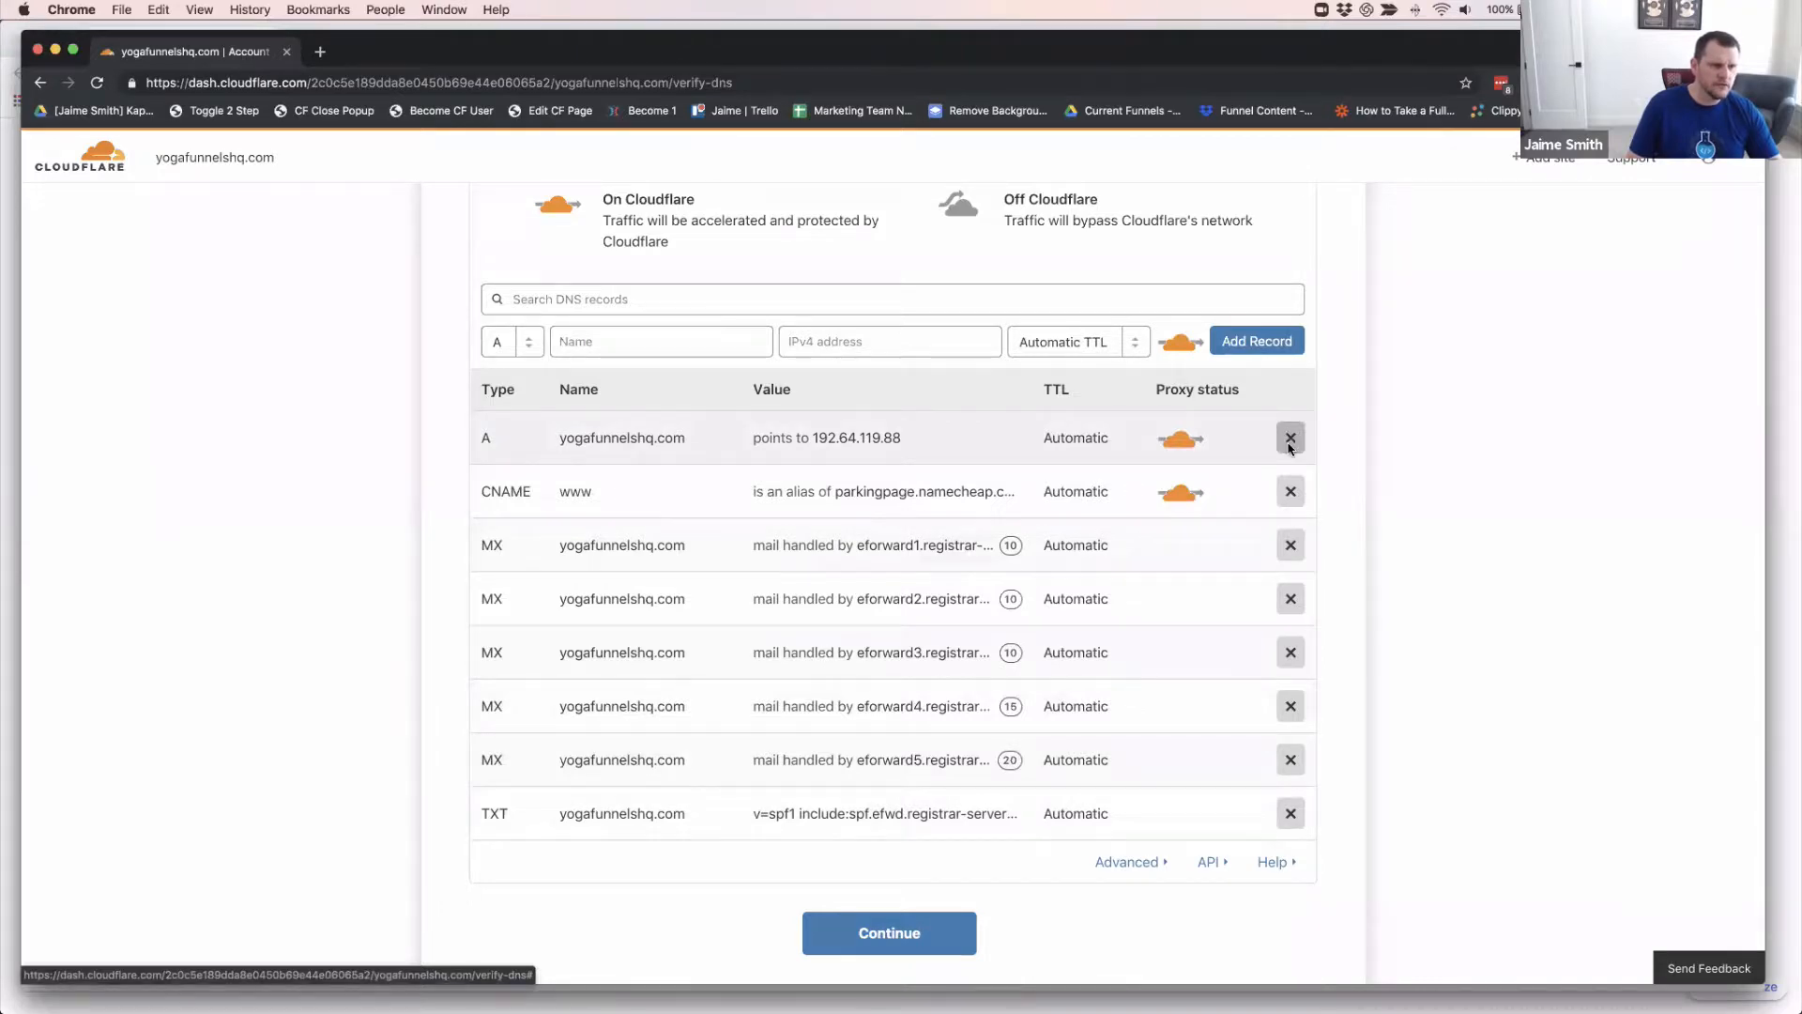
{"action": "left_click", "coordinate": [967, 609]}
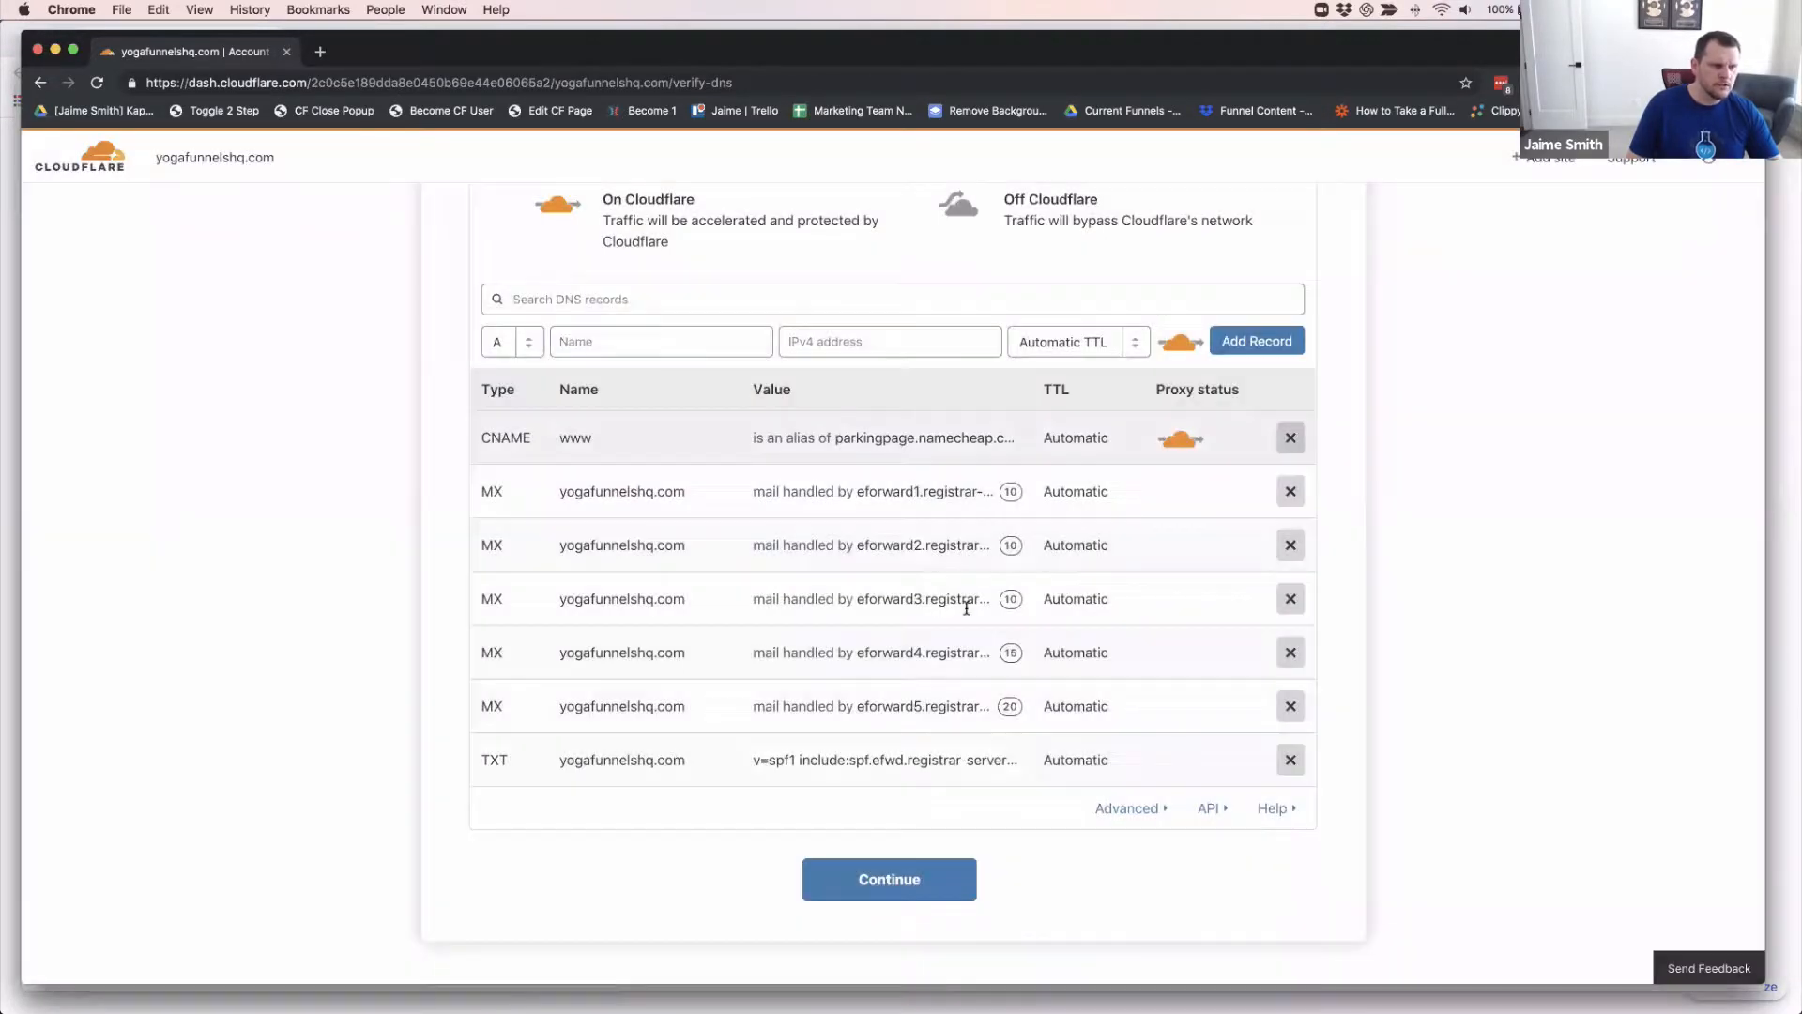
{"action": "left_click", "coordinate": [1290, 439]}
{"action": "left_click", "coordinate": [973, 615]}
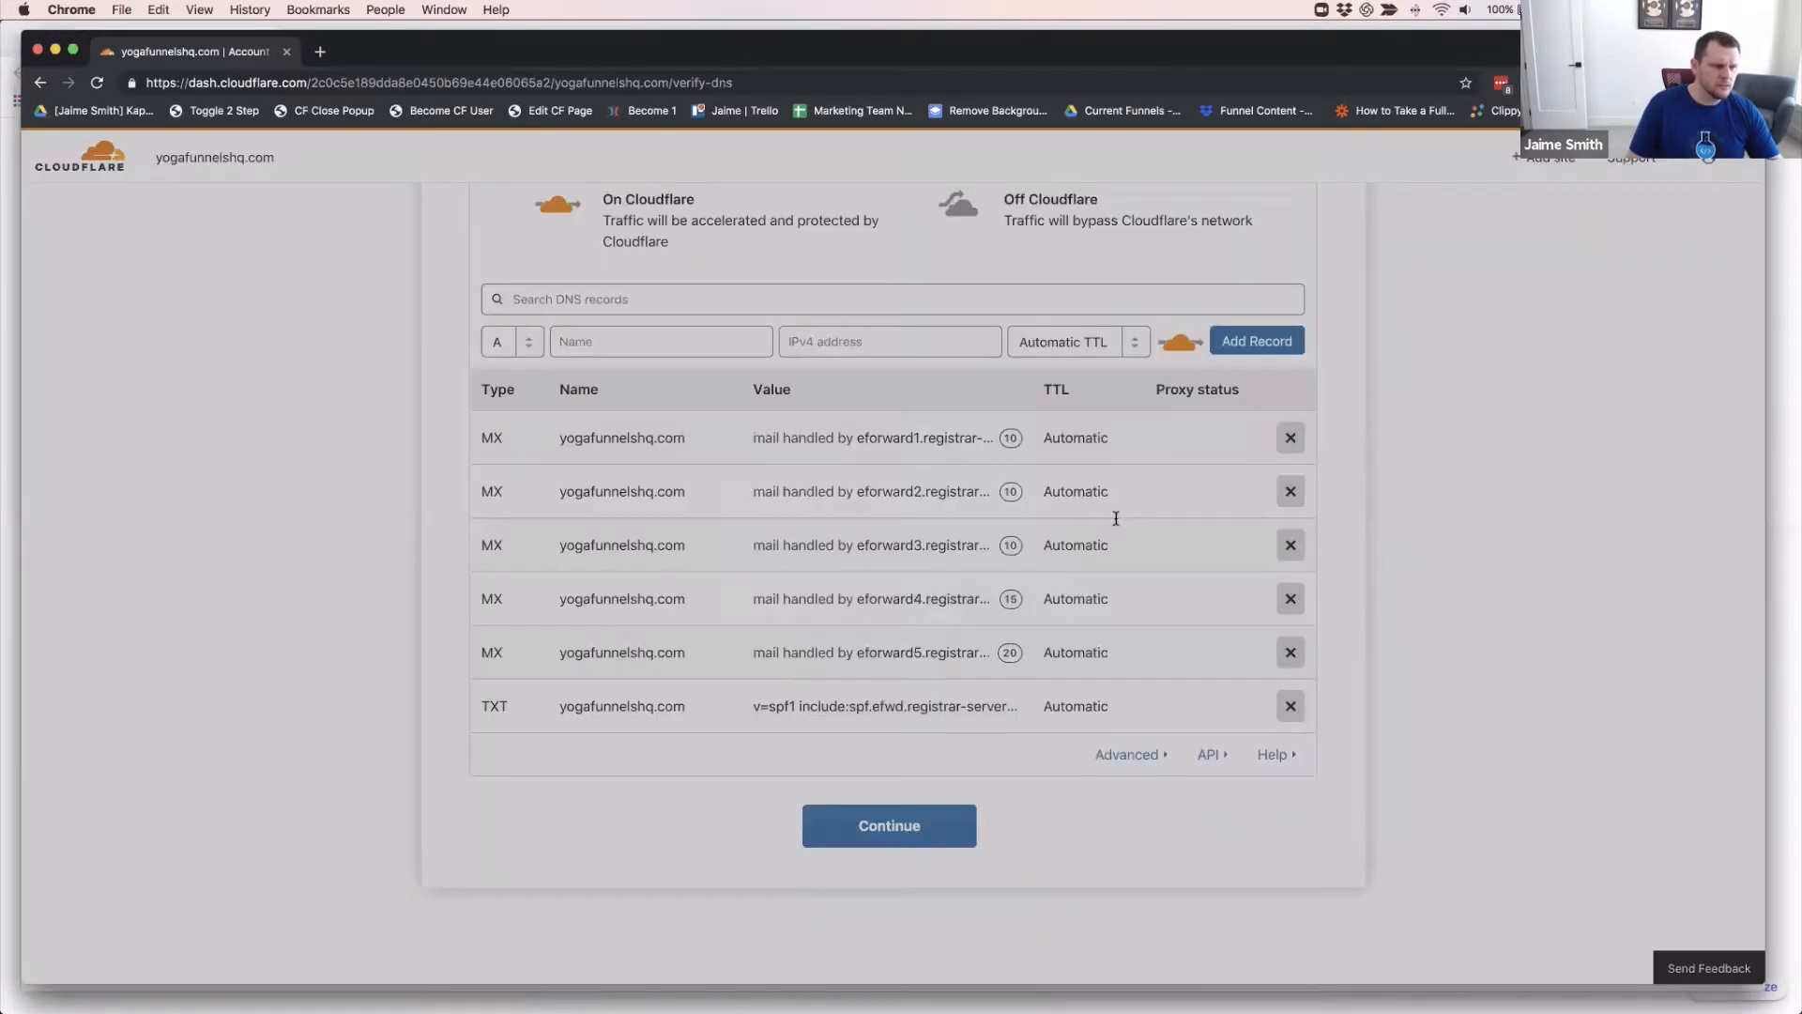
{"action": "left_click", "coordinate": [1291, 441]}
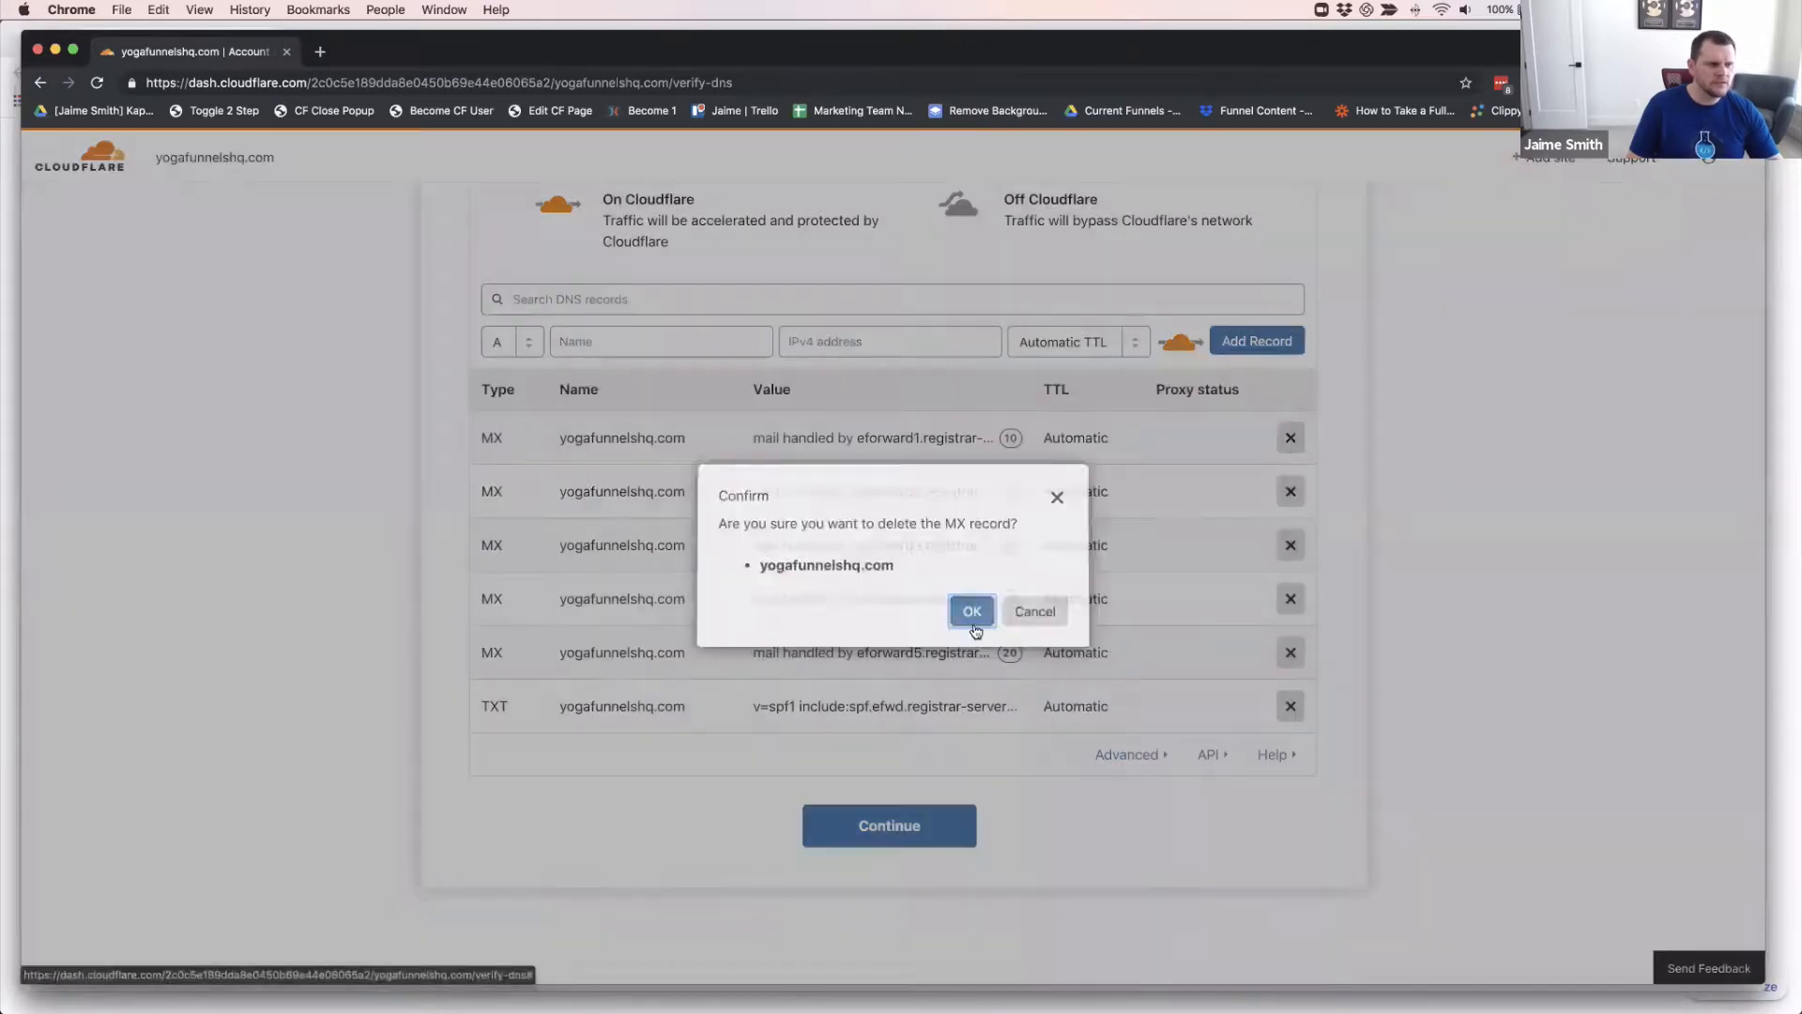
{"action": "left_click", "coordinate": [971, 612]}
{"action": "left_click", "coordinate": [1291, 438]}
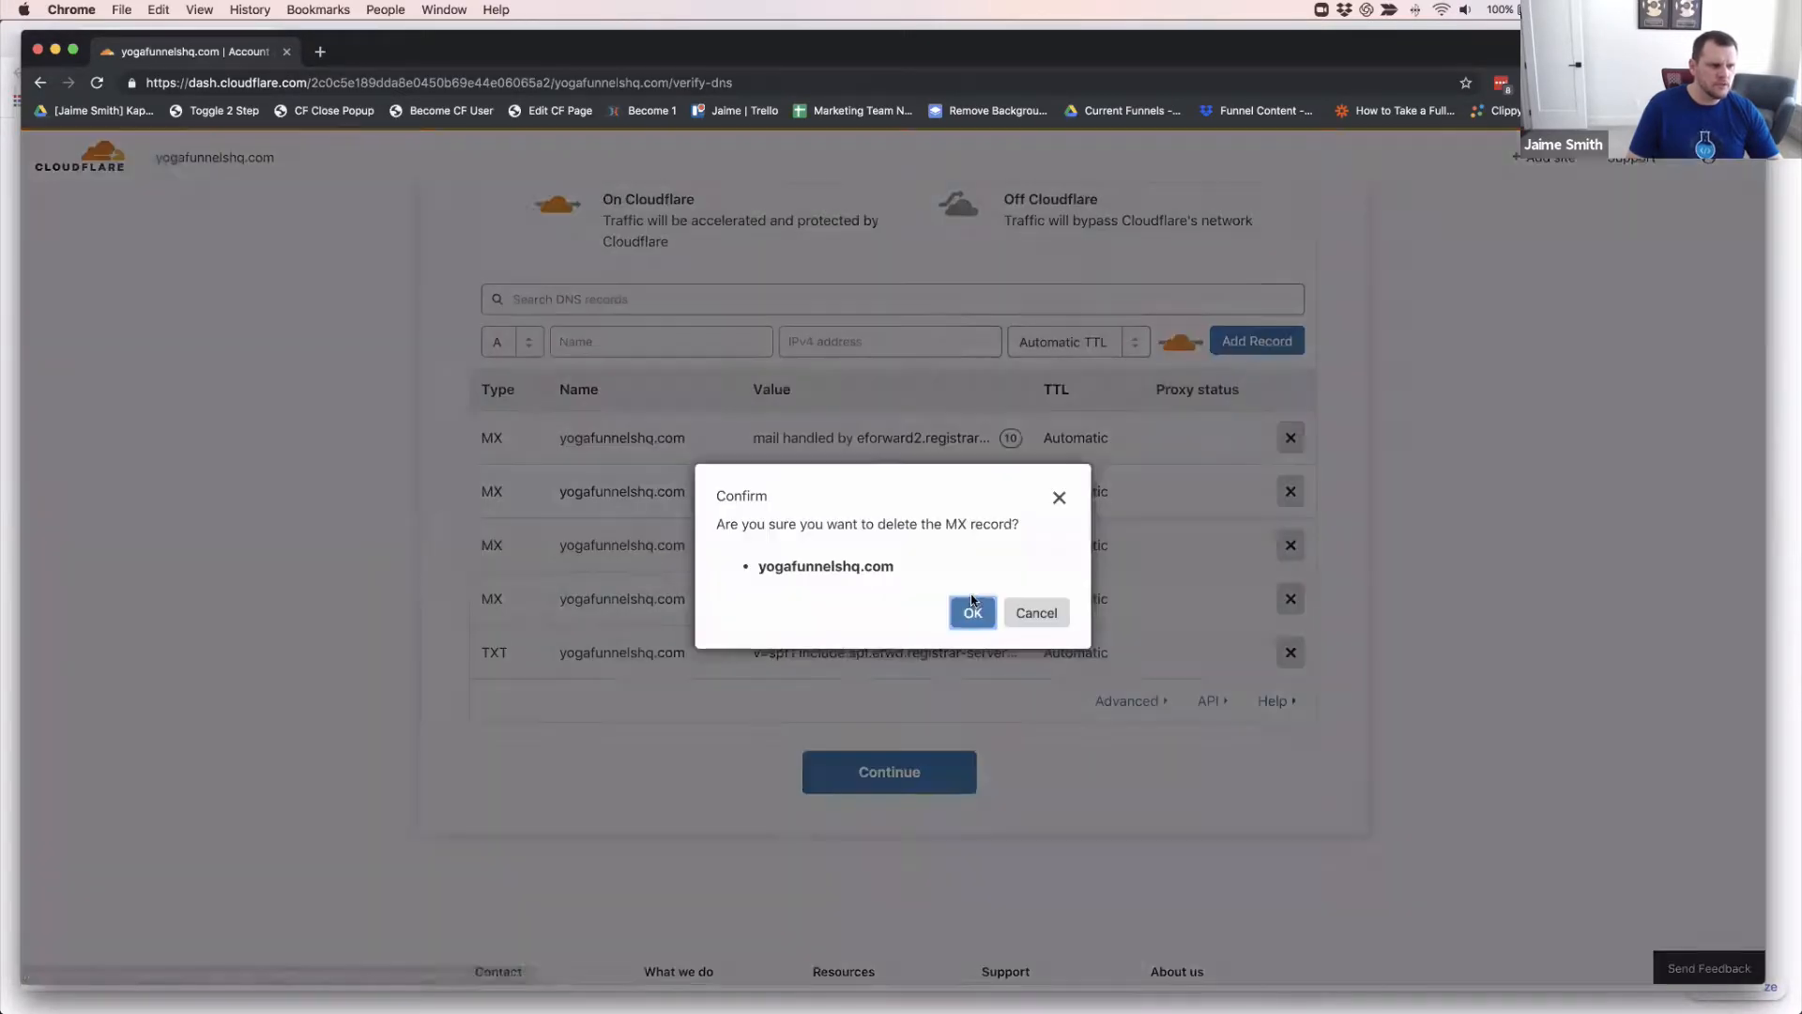
{"action": "left_click", "coordinate": [968, 612]}
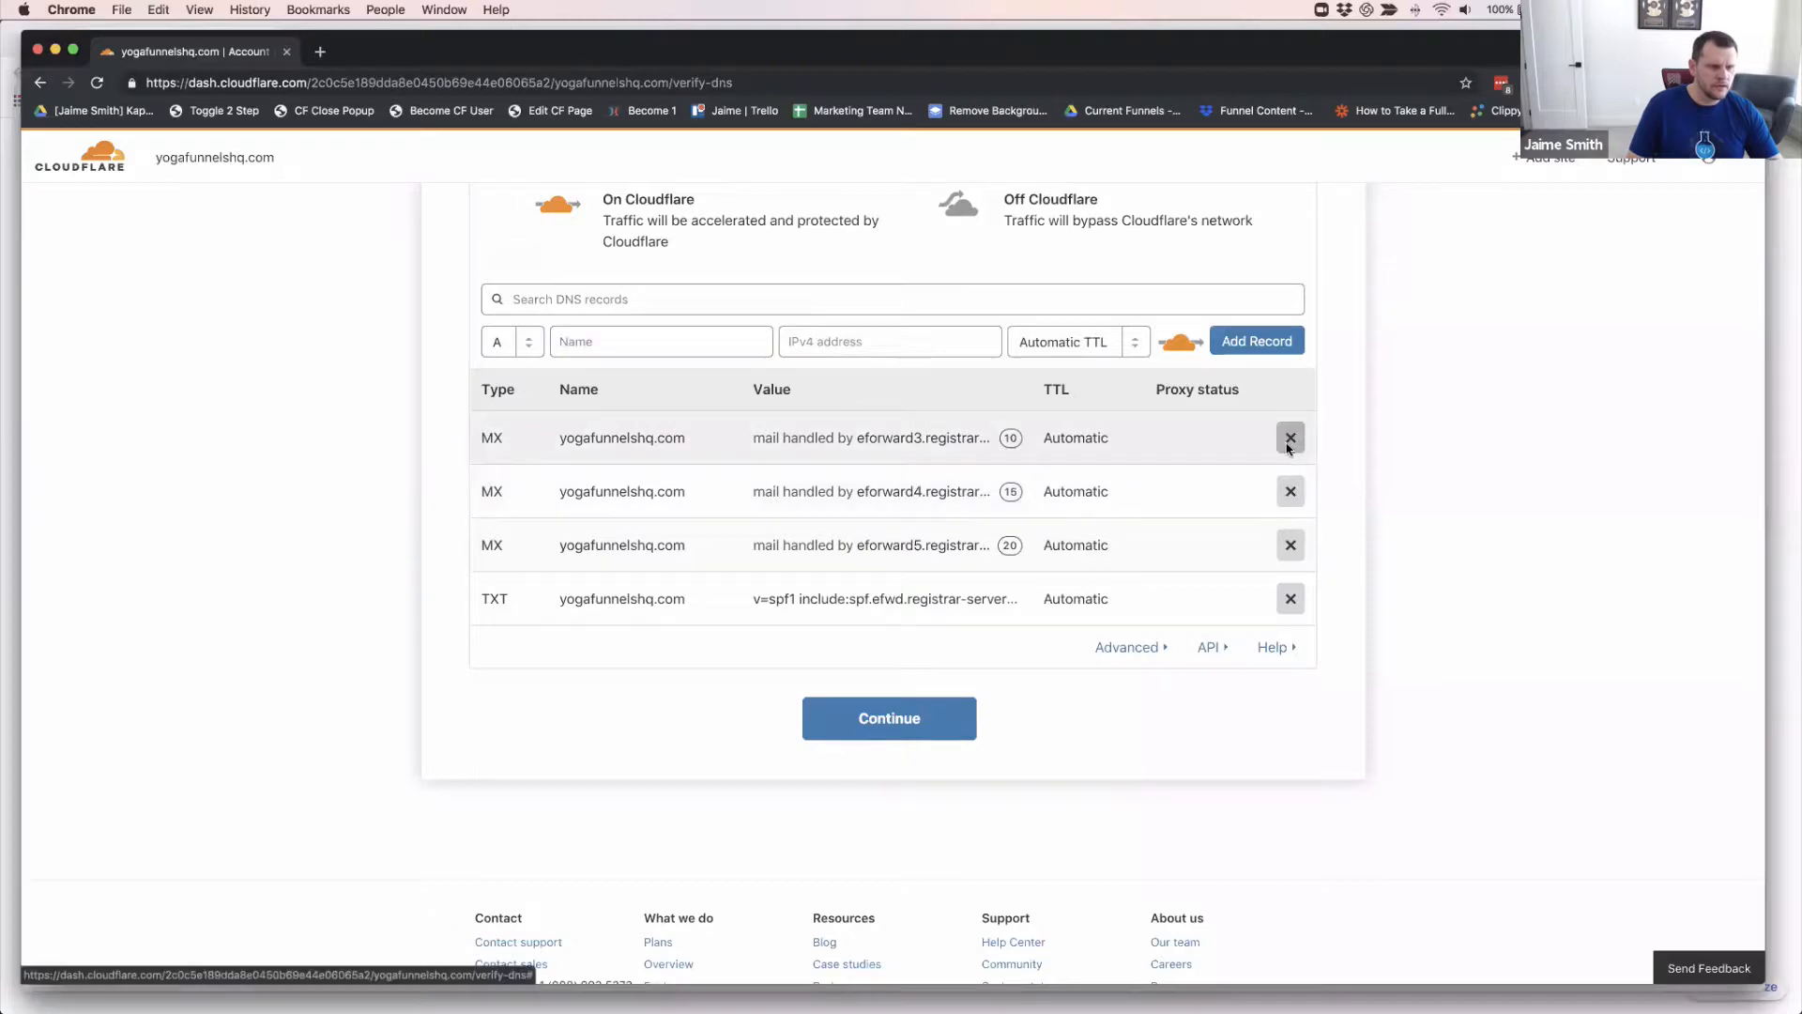
Step: Delete the remaining eforward3–5 MX records and the SPF TXT record
{"action": "left_click", "coordinate": [1291, 441]}
{"action": "left_click", "coordinate": [968, 612]}
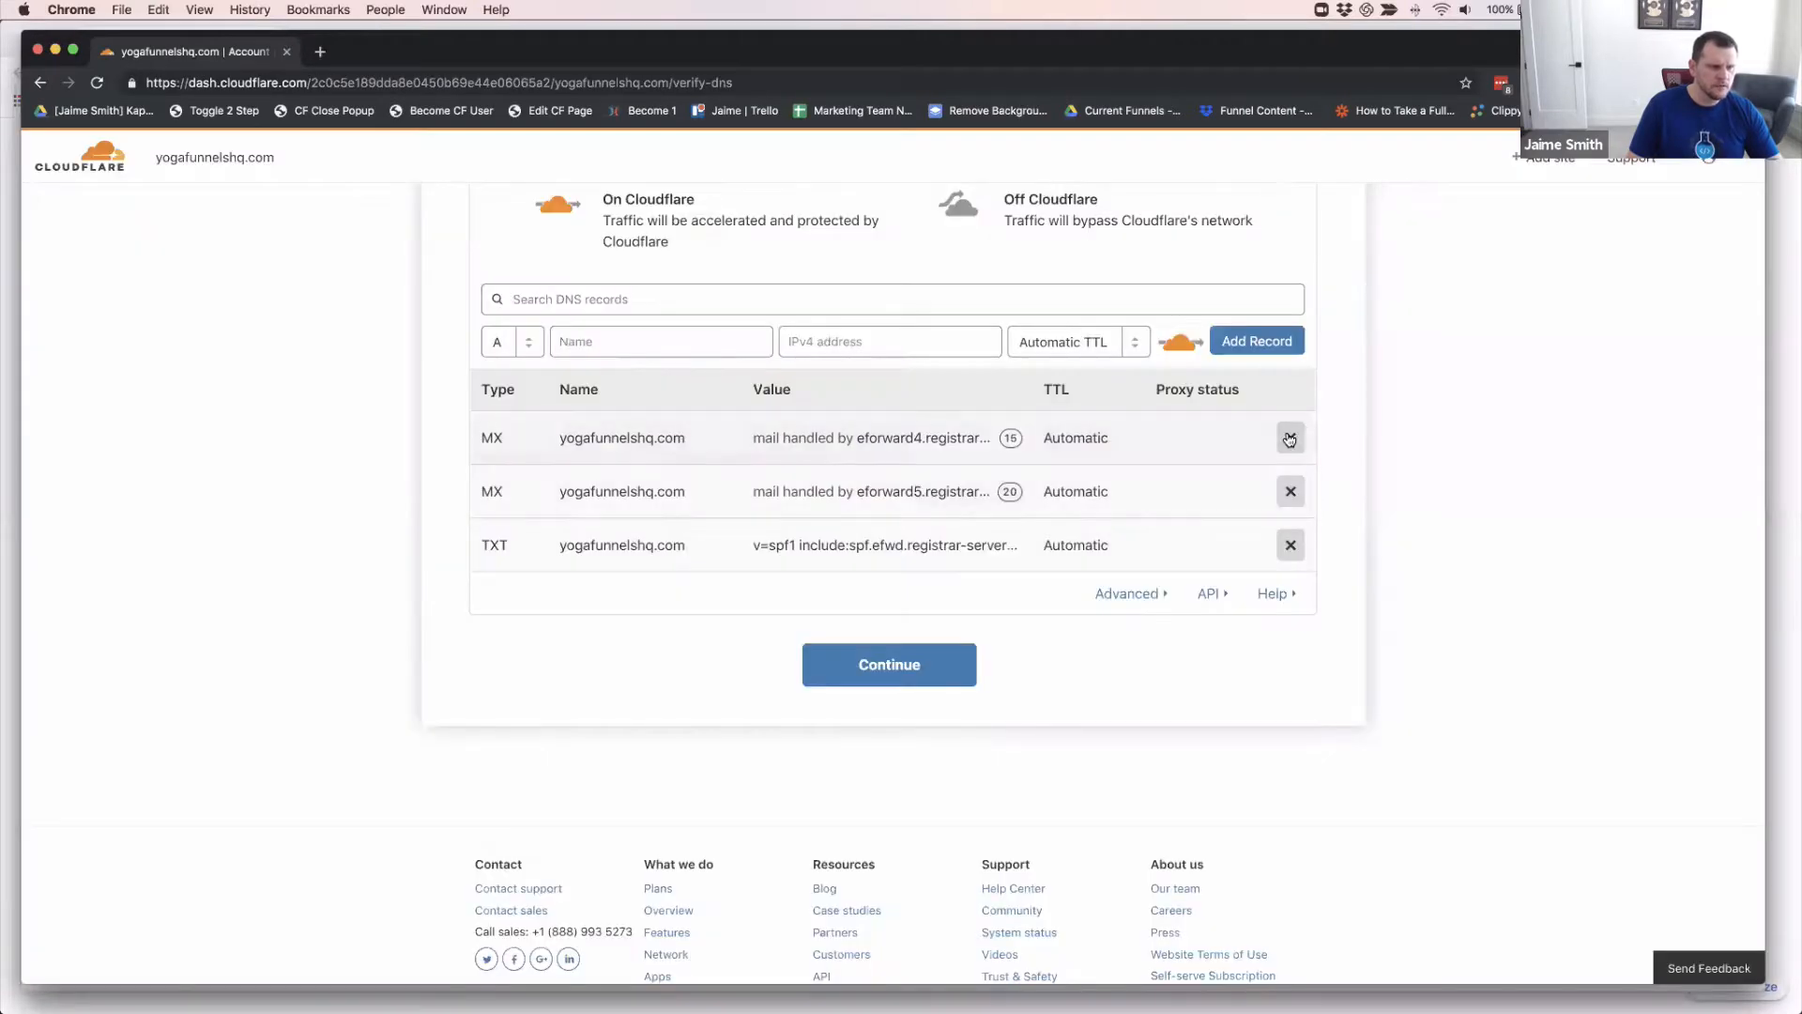
{"action": "left_click", "coordinate": [1291, 437]}
{"action": "left_click", "coordinate": [970, 614]}
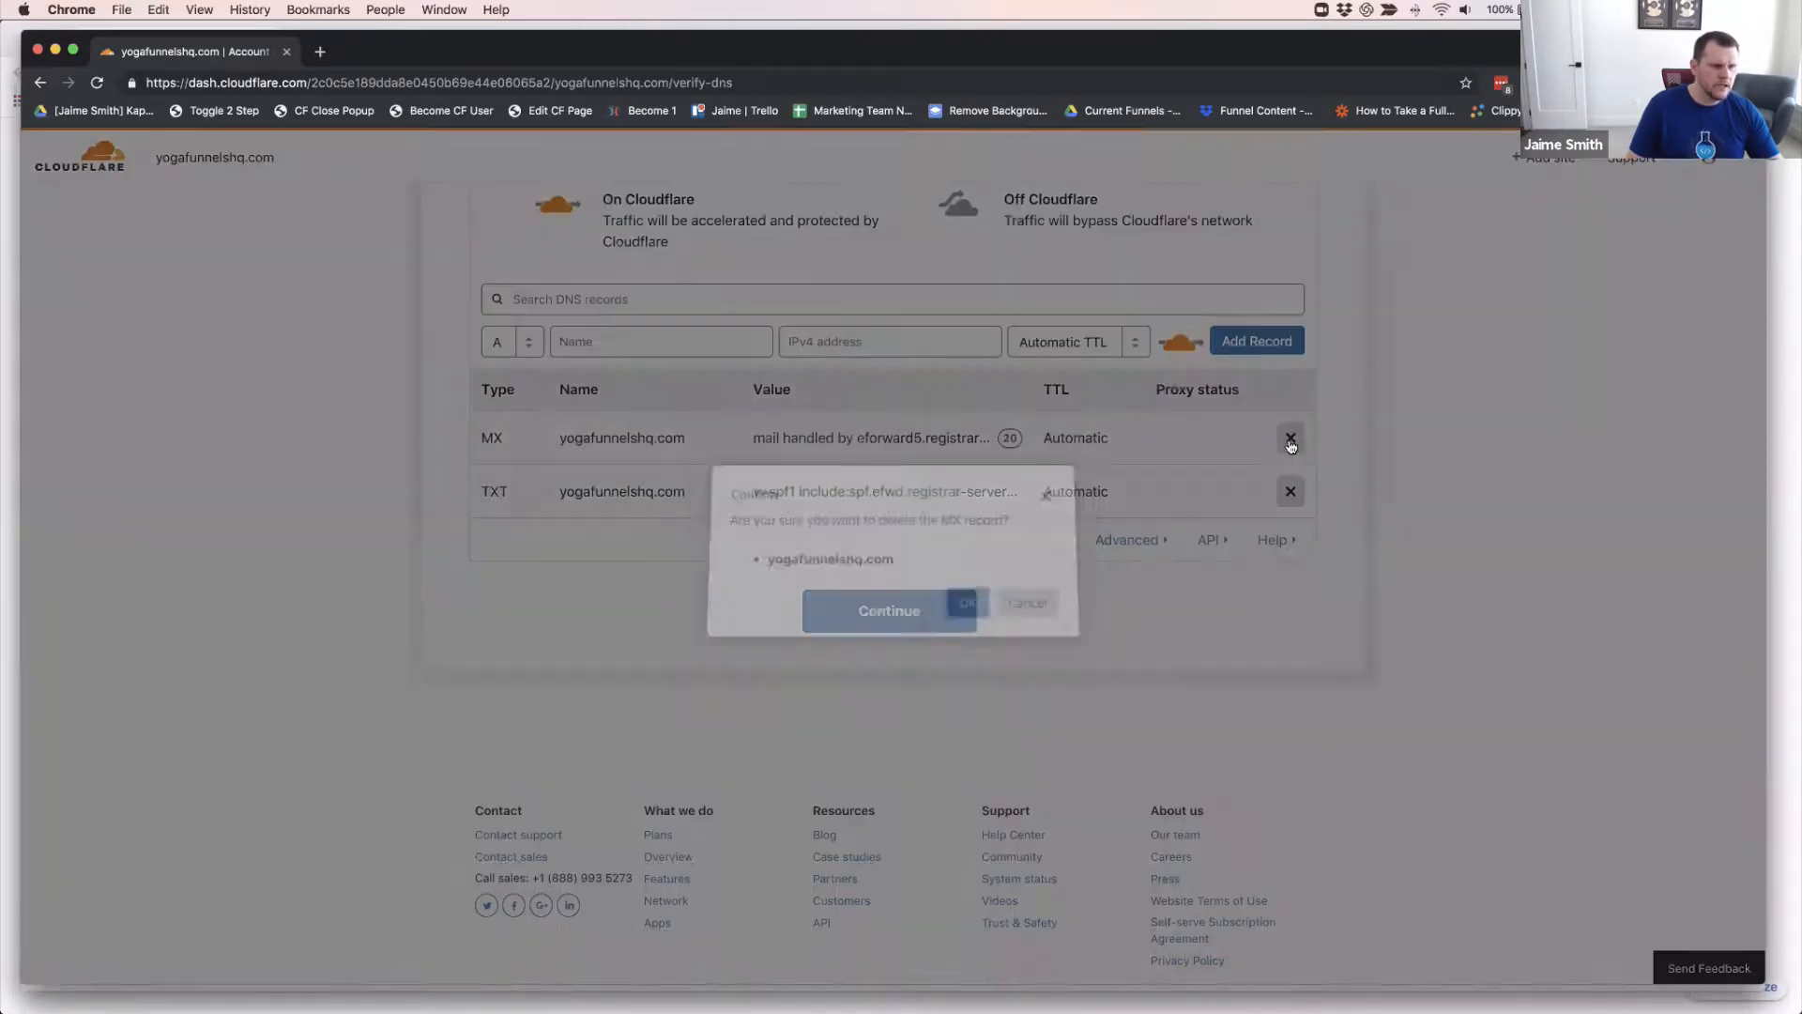
{"action": "left_click", "coordinate": [1291, 438]}
{"action": "left_click", "coordinate": [972, 612]}
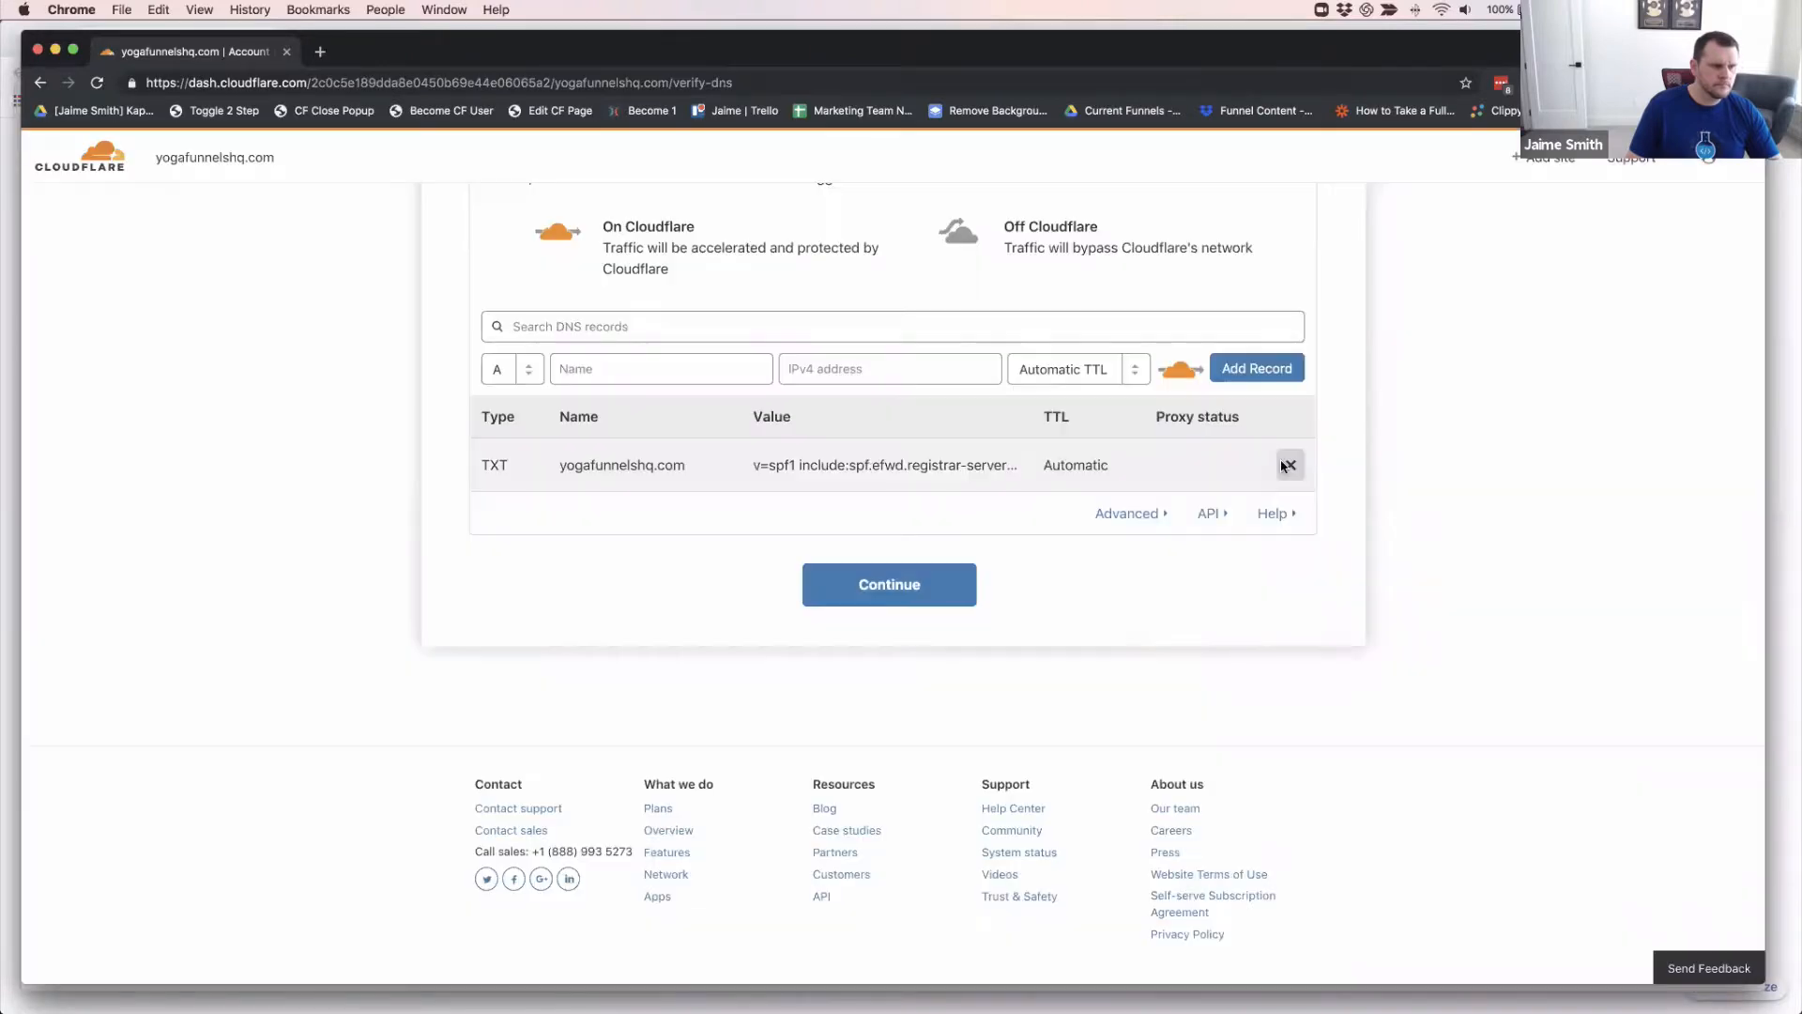
{"action": "left_click", "coordinate": [1291, 465]}
{"action": "left_click", "coordinate": [974, 620]}
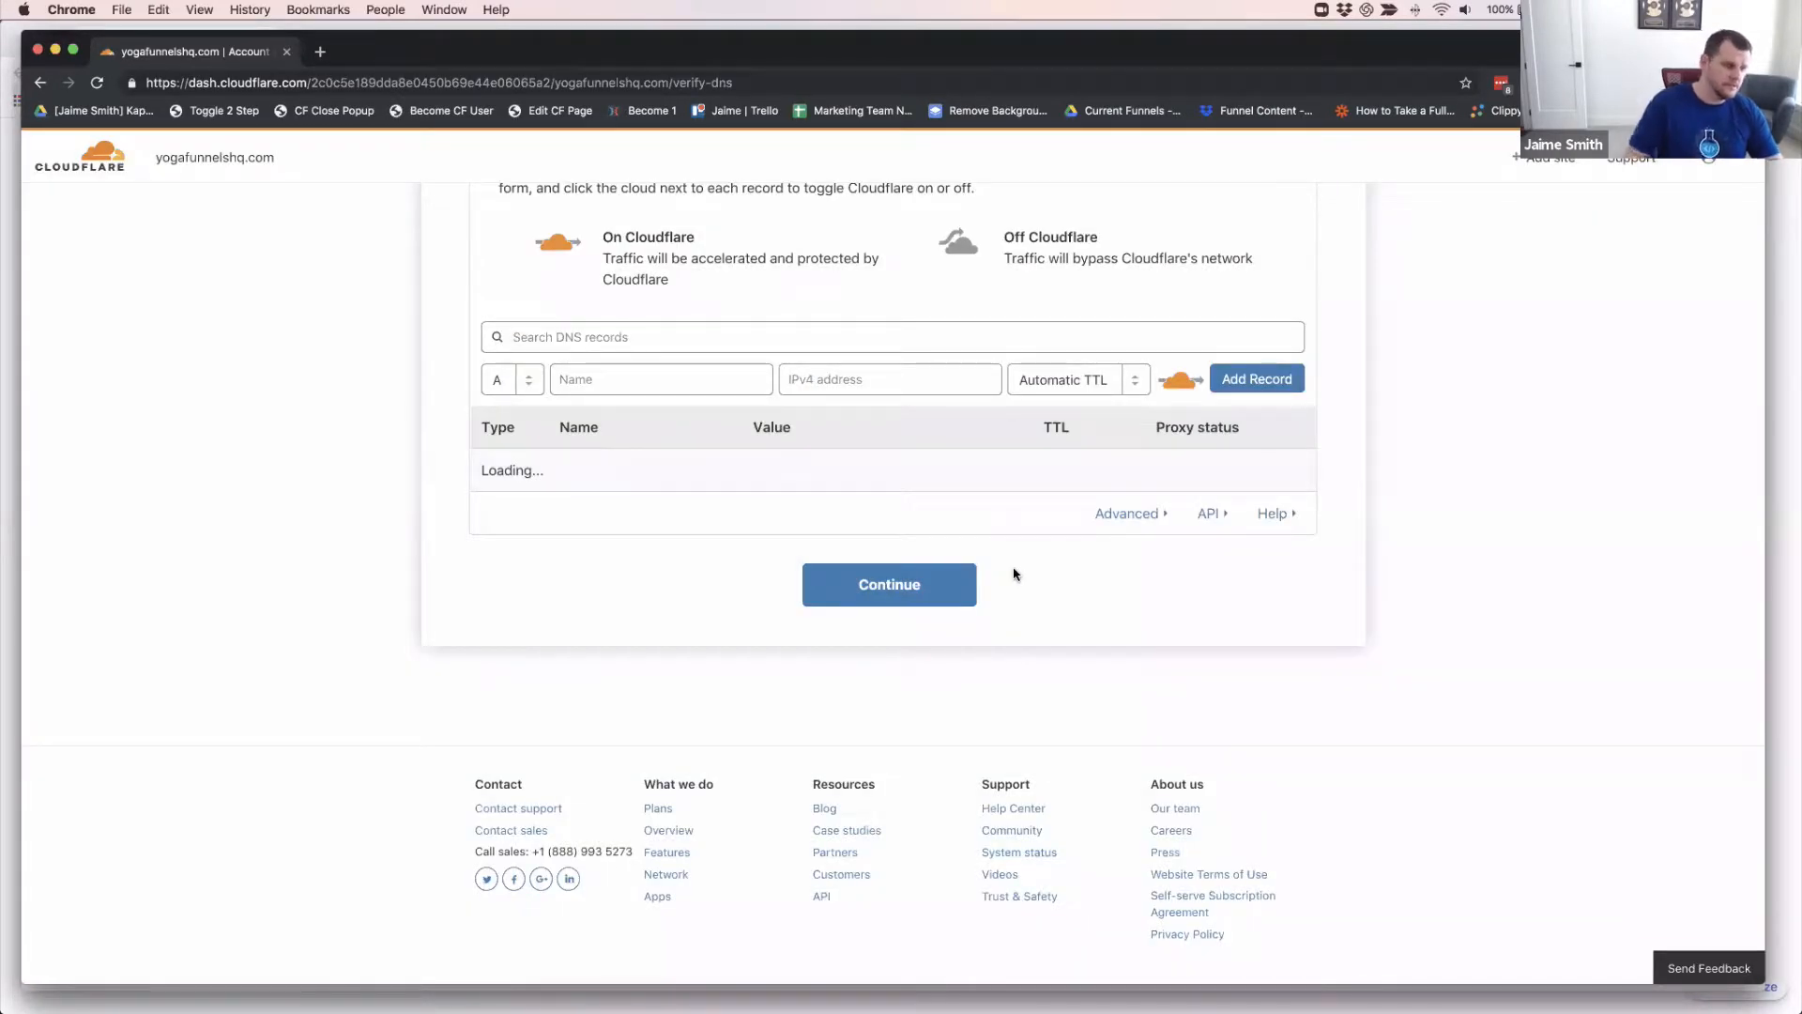
Step: Add a CNAME record with name @ pointing to target.clickfunnels.com, per the ClickFunnels instructions
{"action": "left_click", "coordinate": [528, 382]}
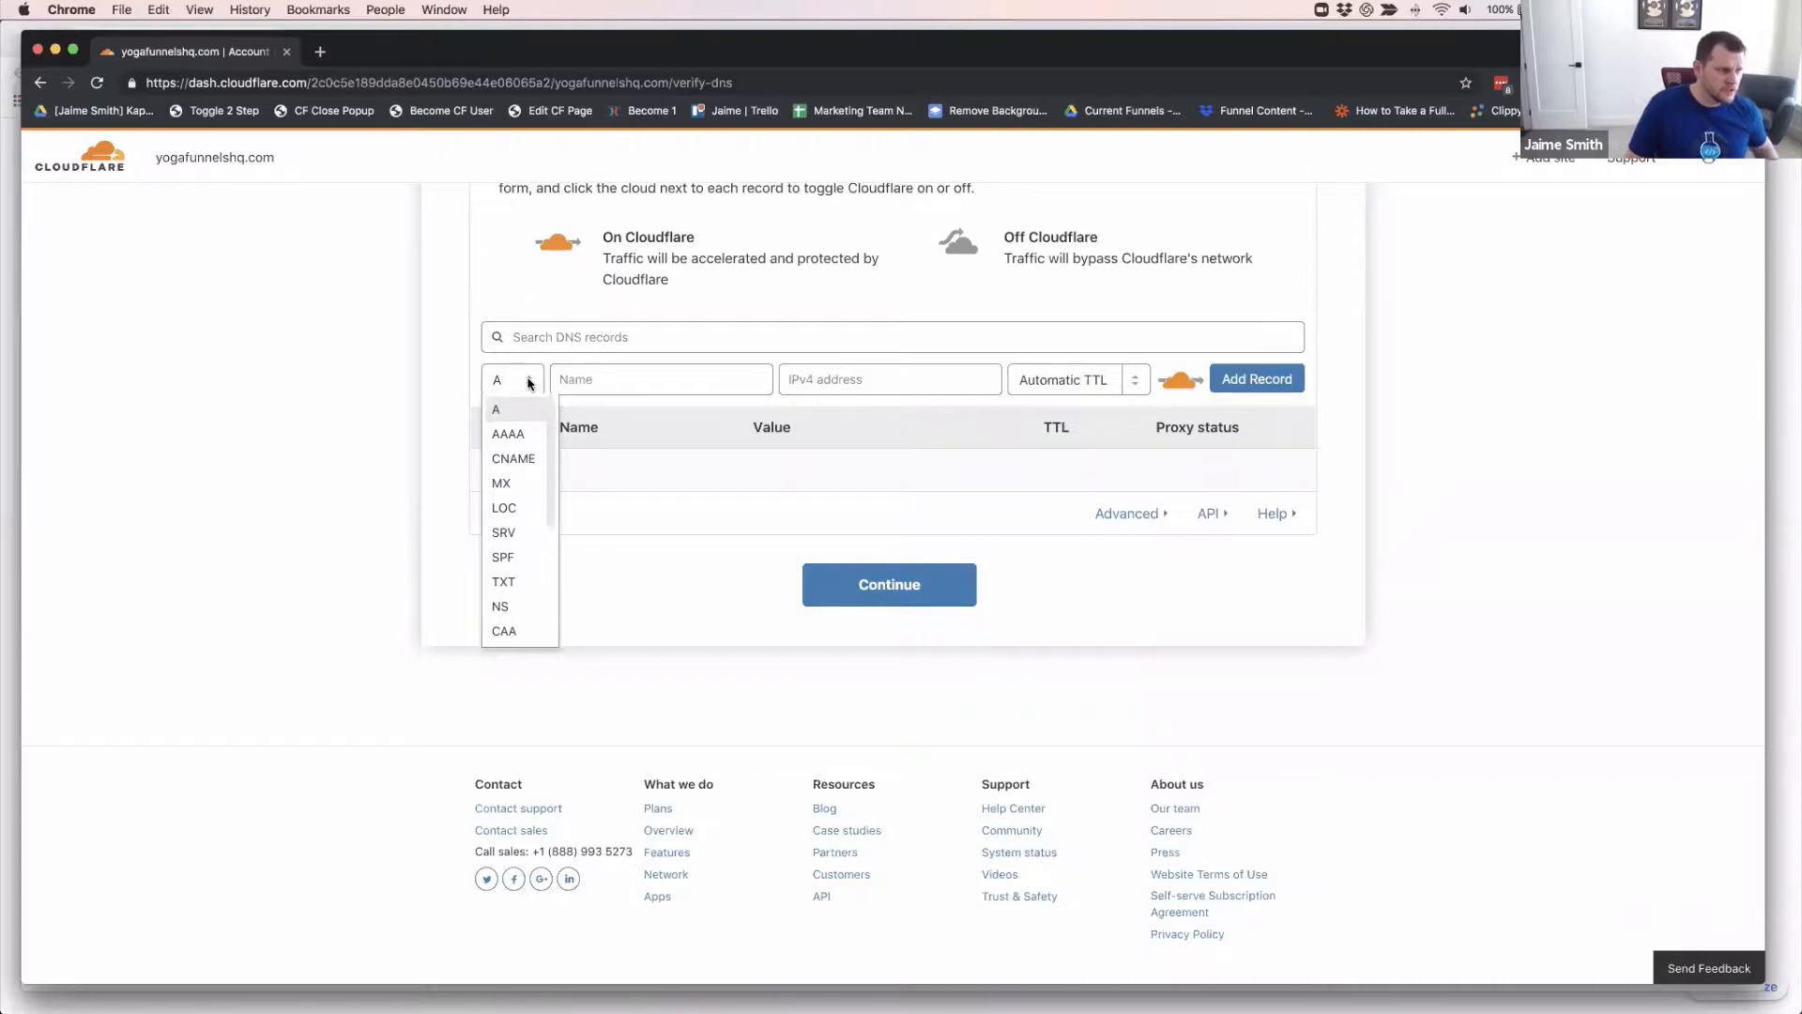
{"action": "key", "text": "super+grave"}
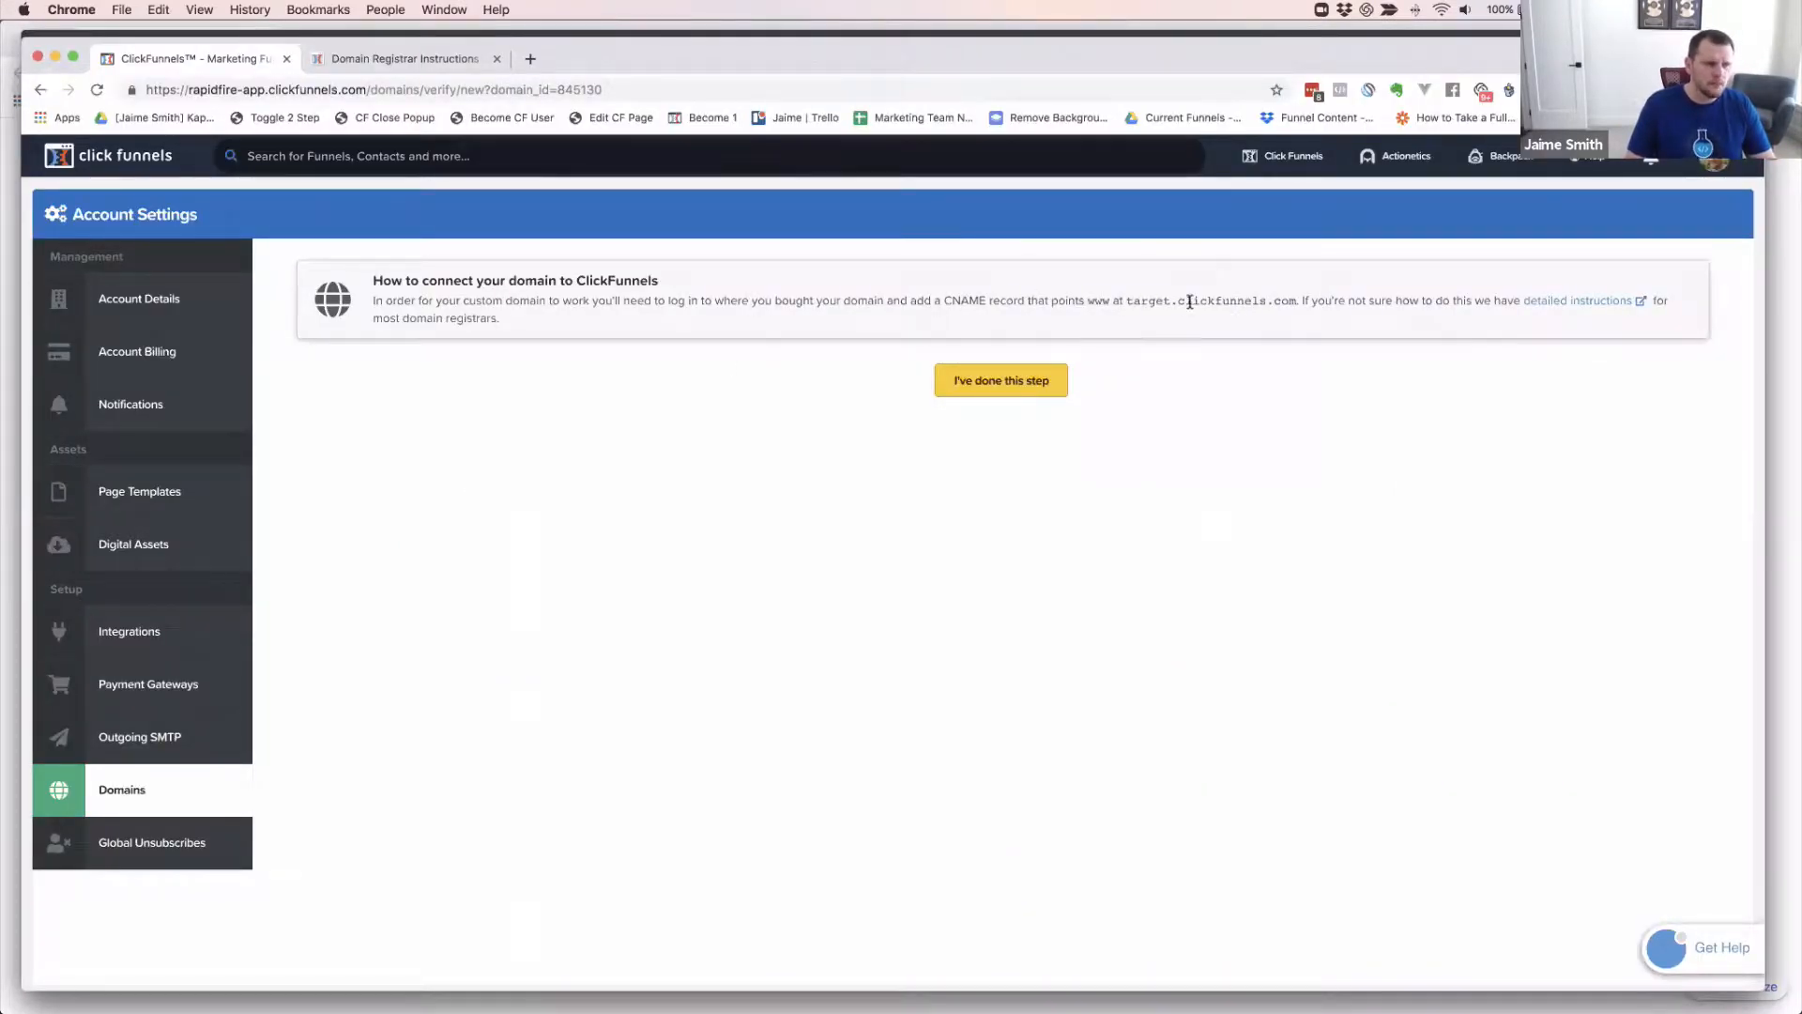
{"action": "key", "text": "super+n"}
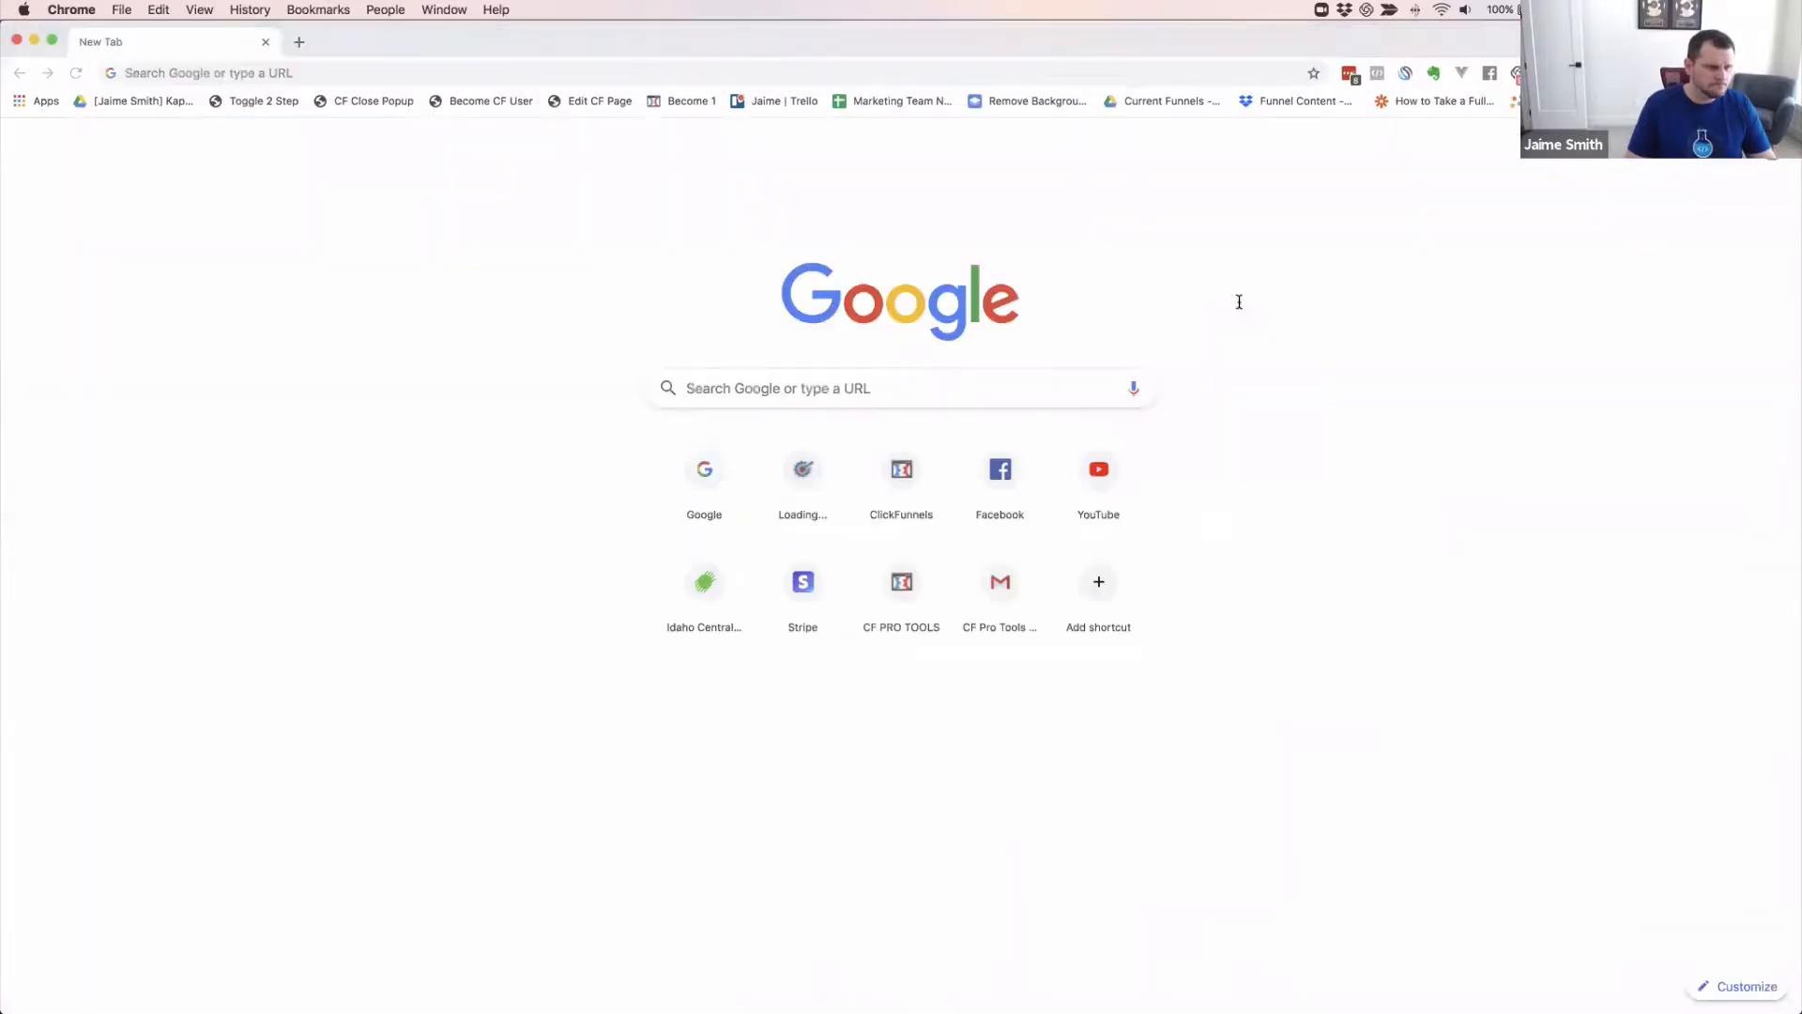
{"action": "key", "text": "super+w"}
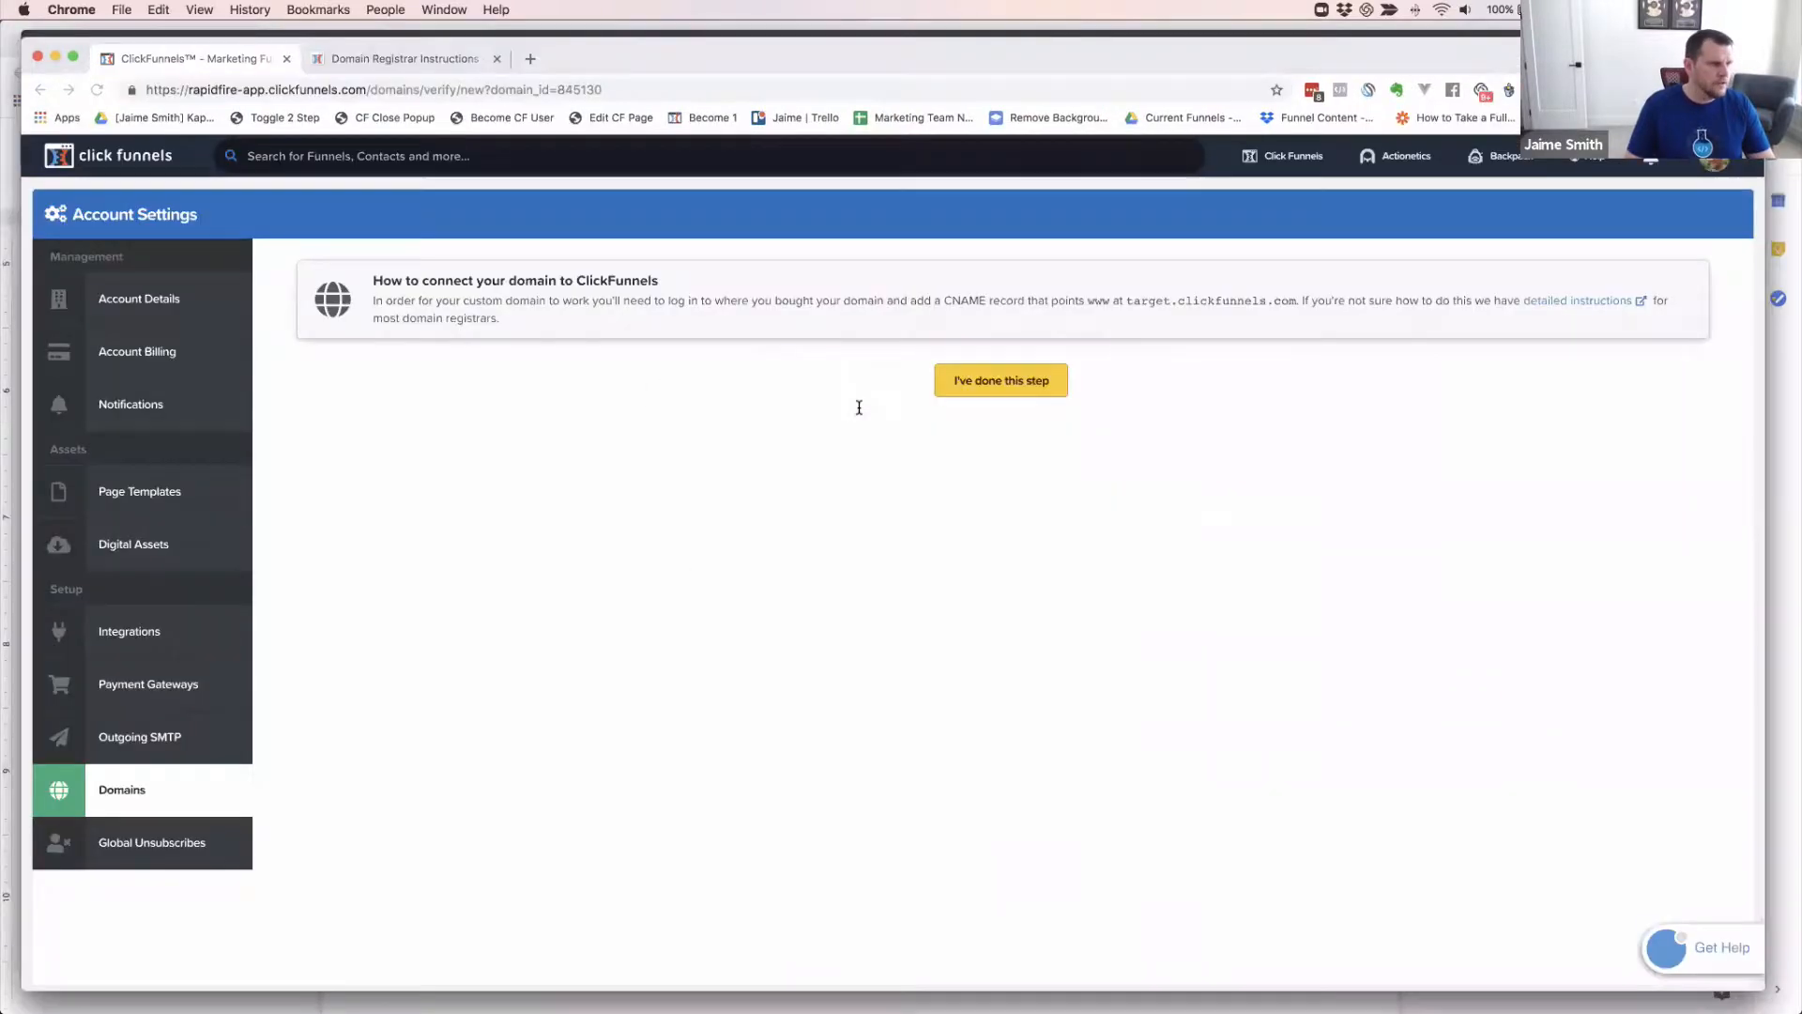
{"action": "key", "text": "super+grave"}
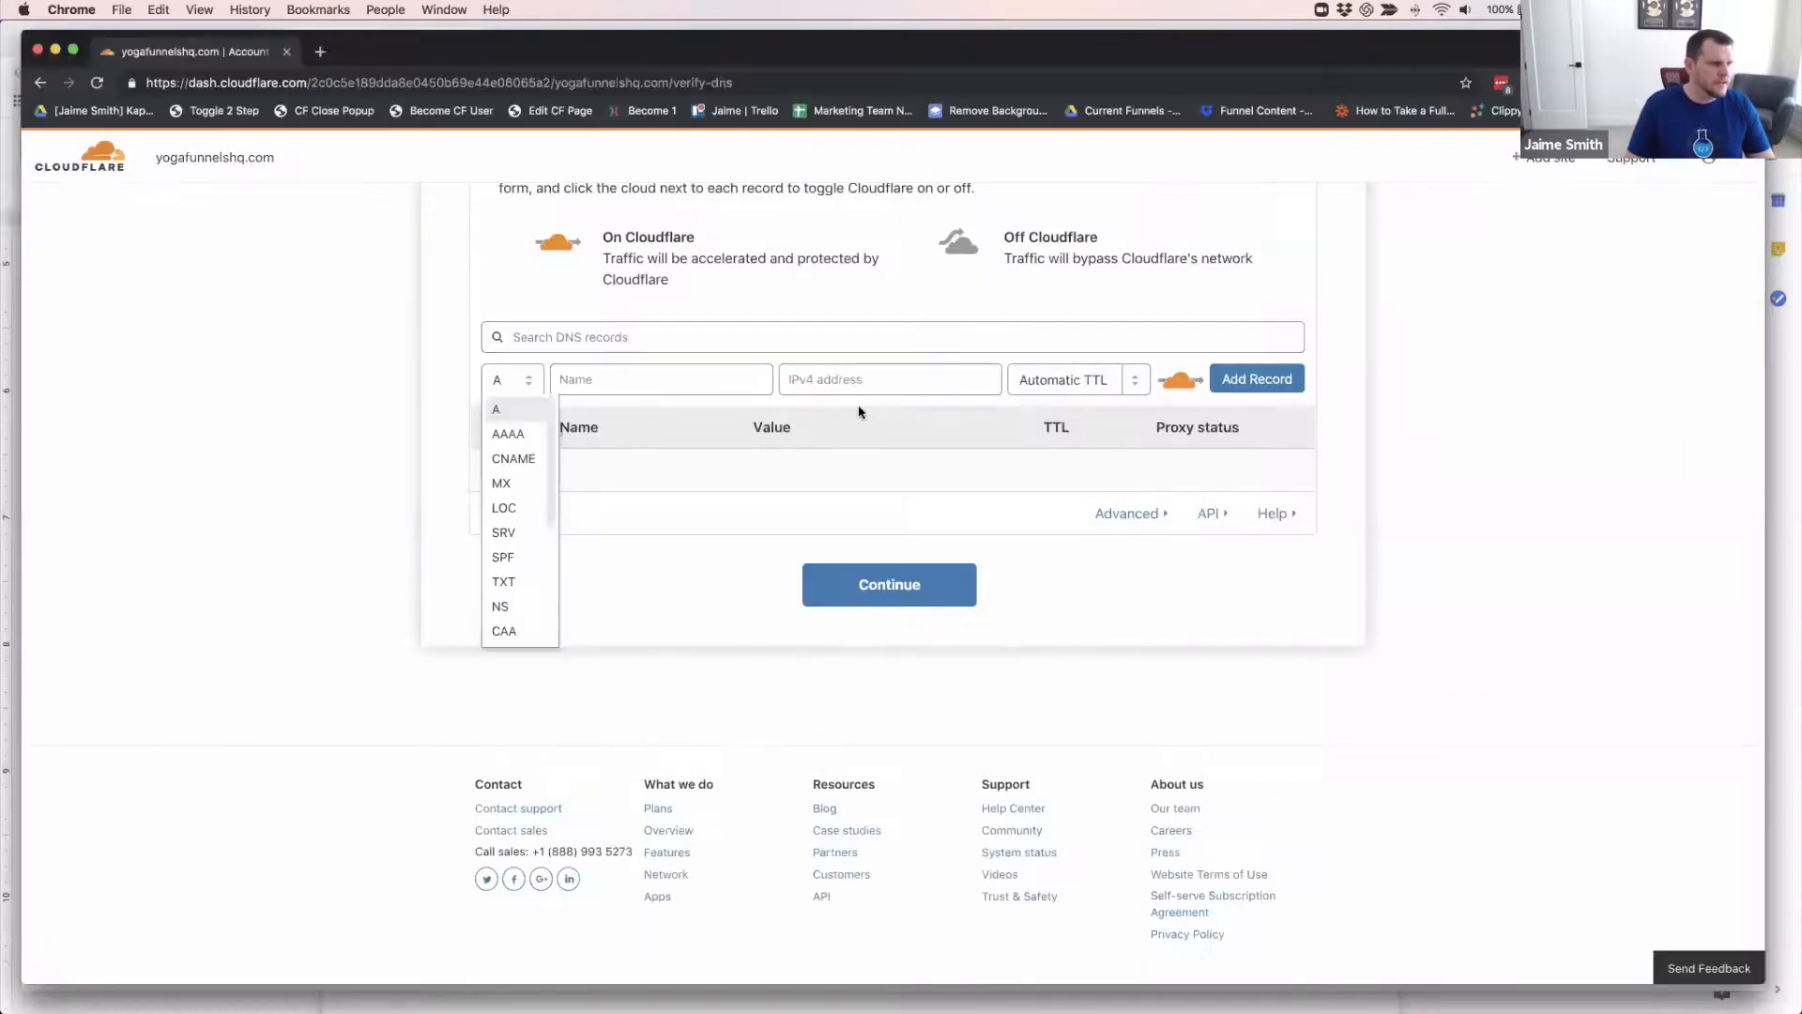
{"action": "left_click", "coordinate": [547, 452]}
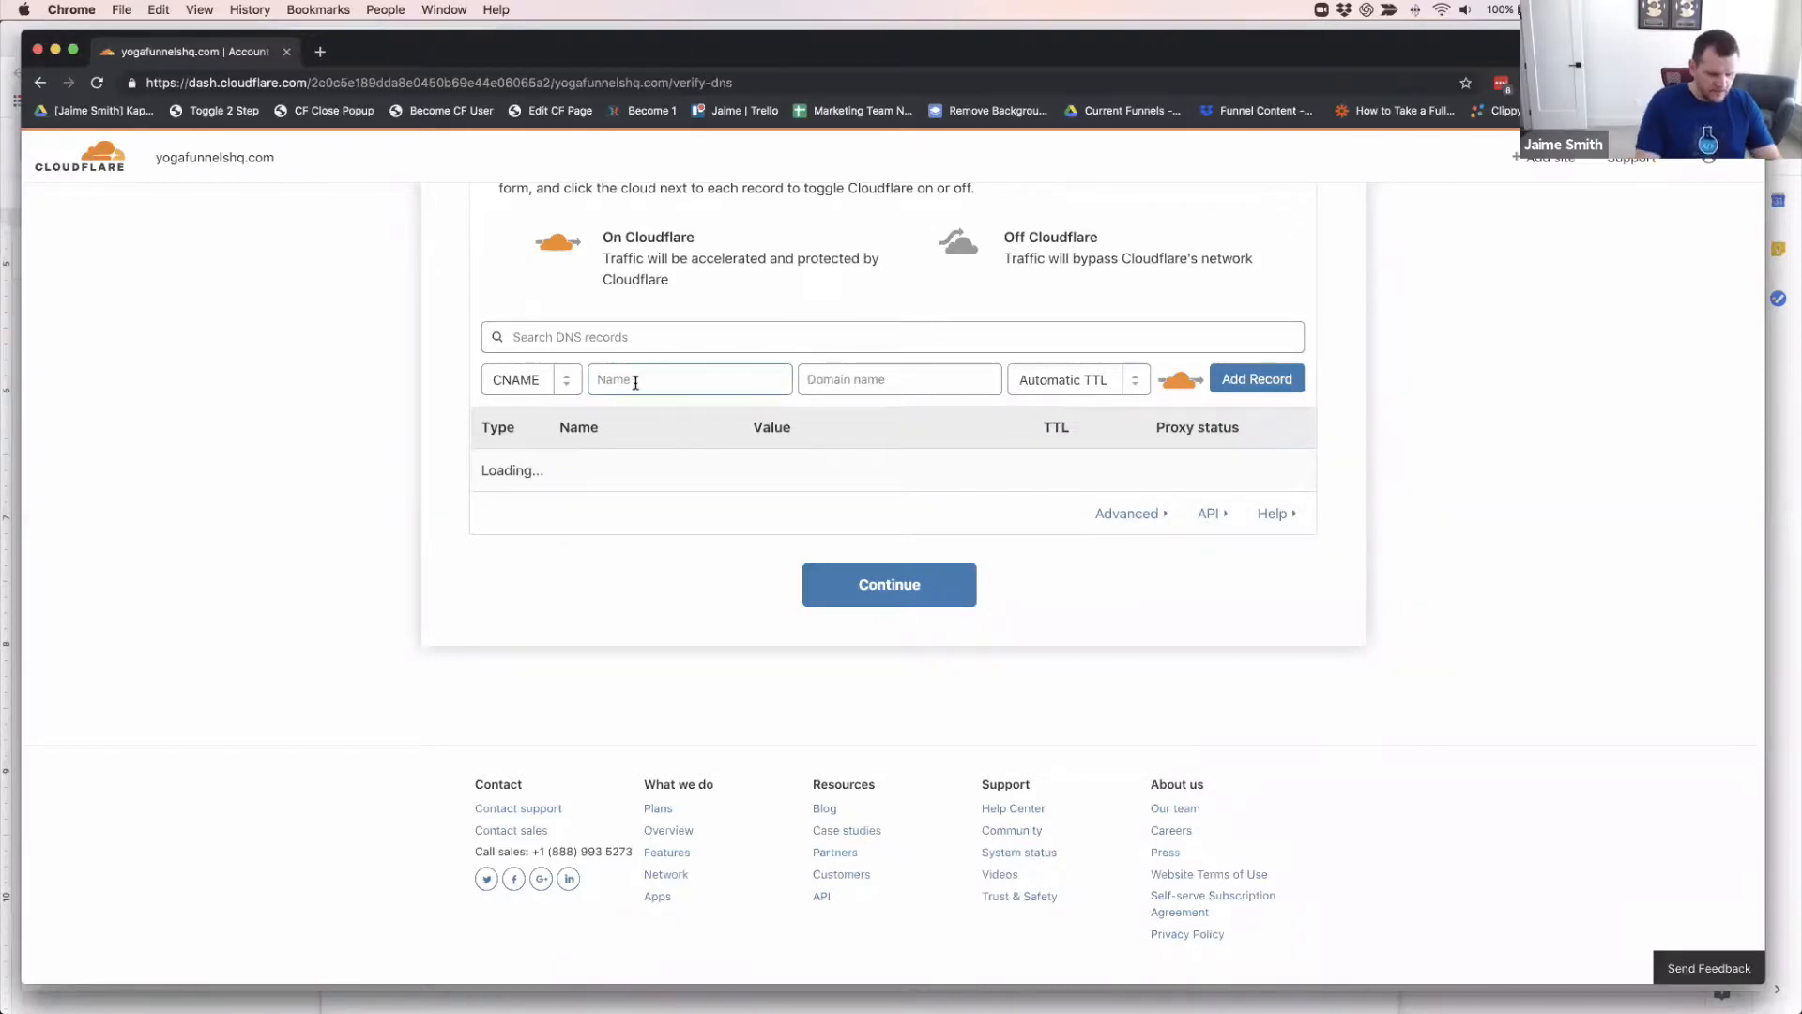
{"action": "left_click", "coordinate": [636, 382]}
{"action": "type", "text": "@"}
{"action": "key", "text": "Tab"}
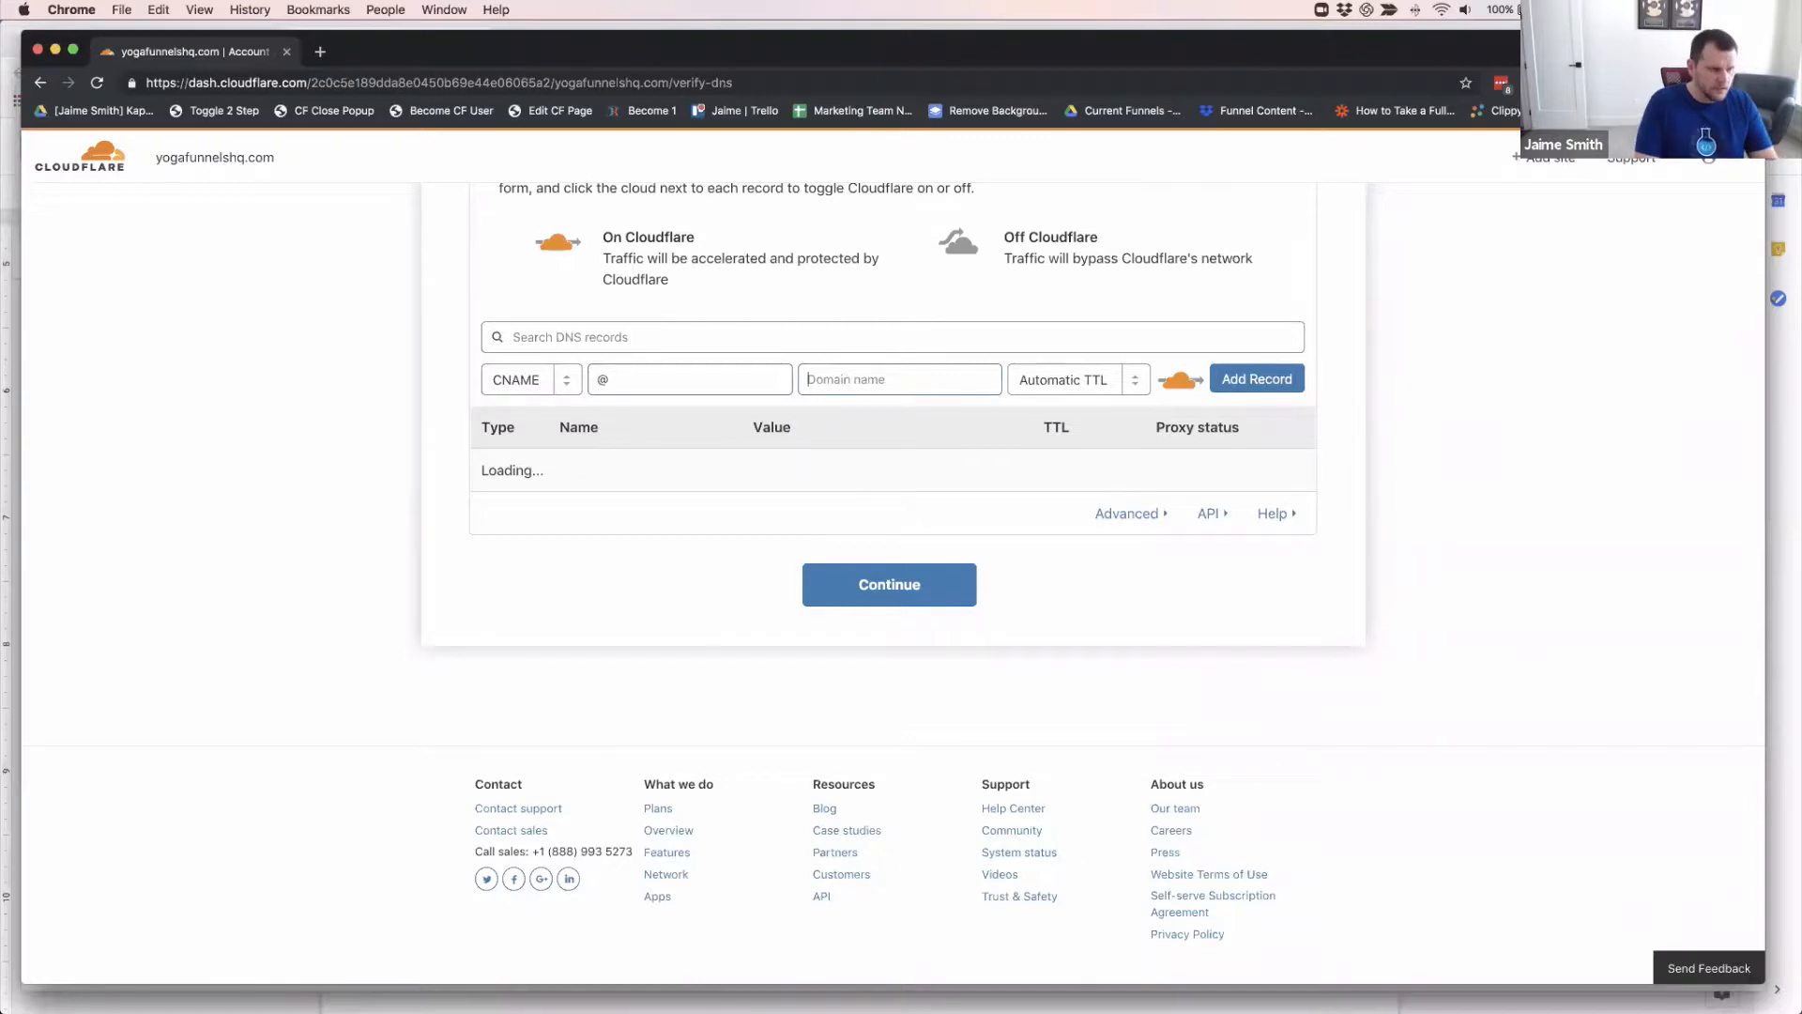
{"action": "type", "text": "target"}
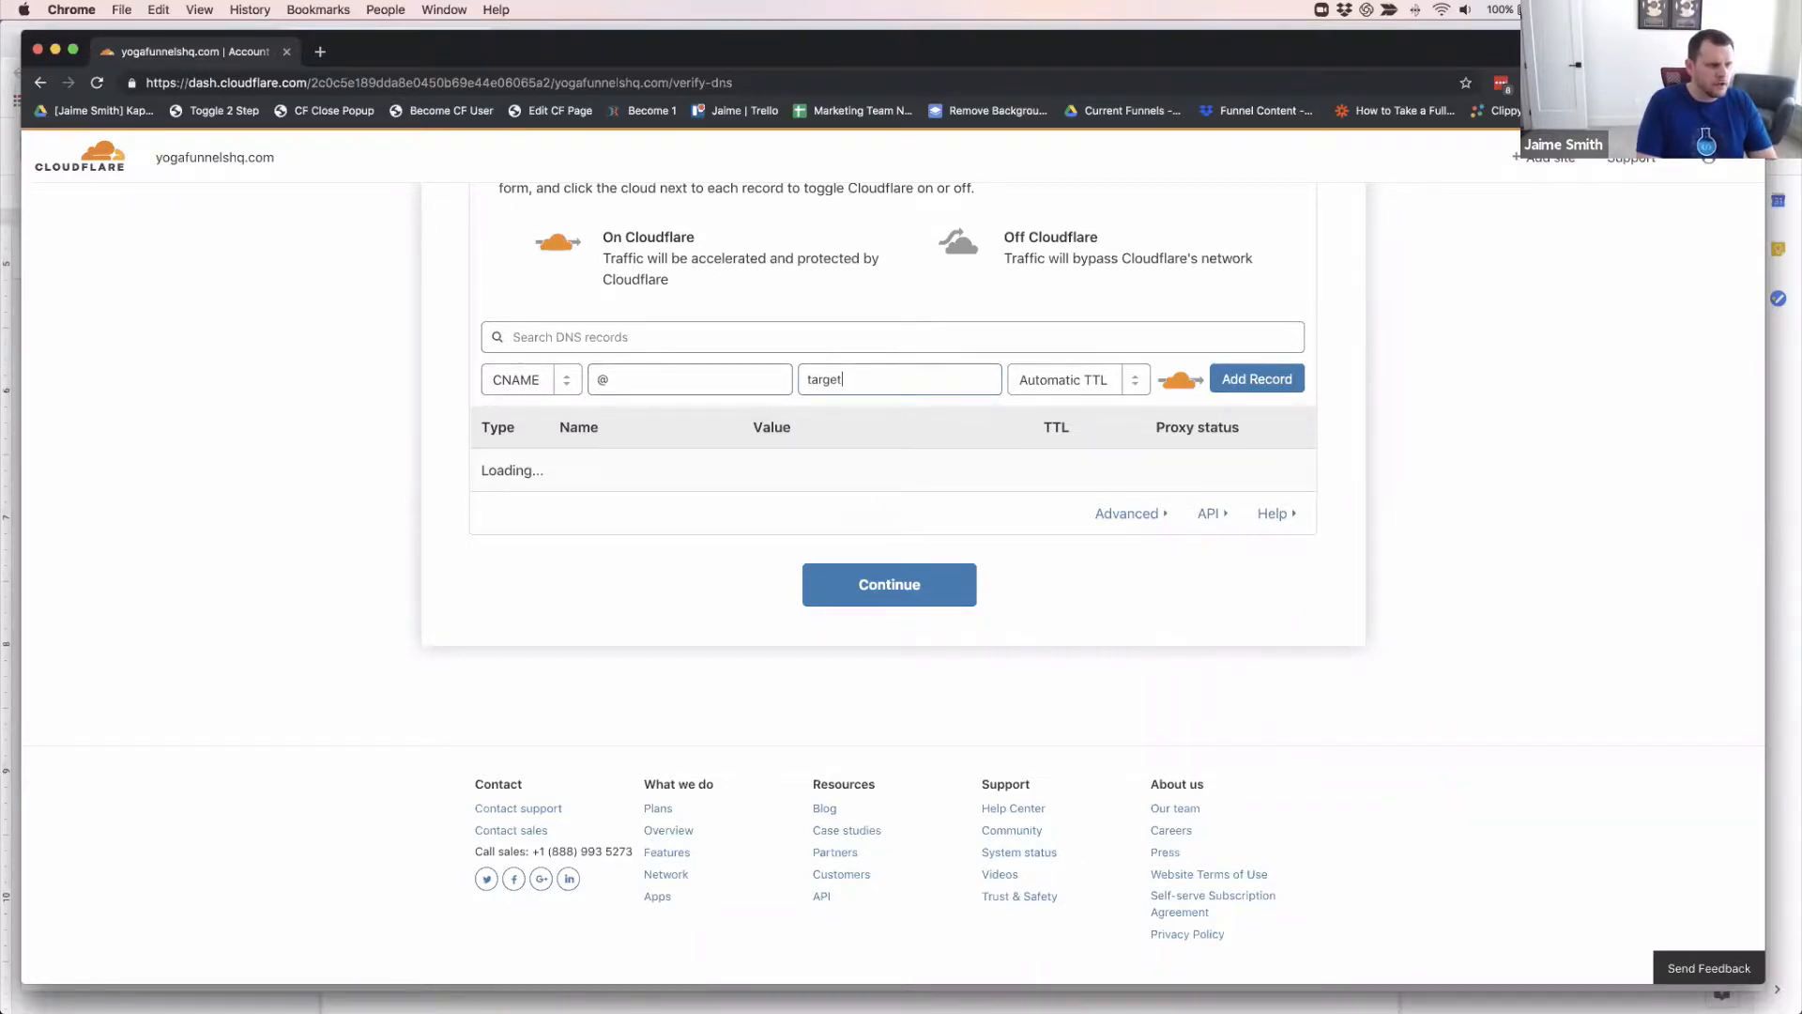
{"action": "type", "text": ".clickfunnels.com"}
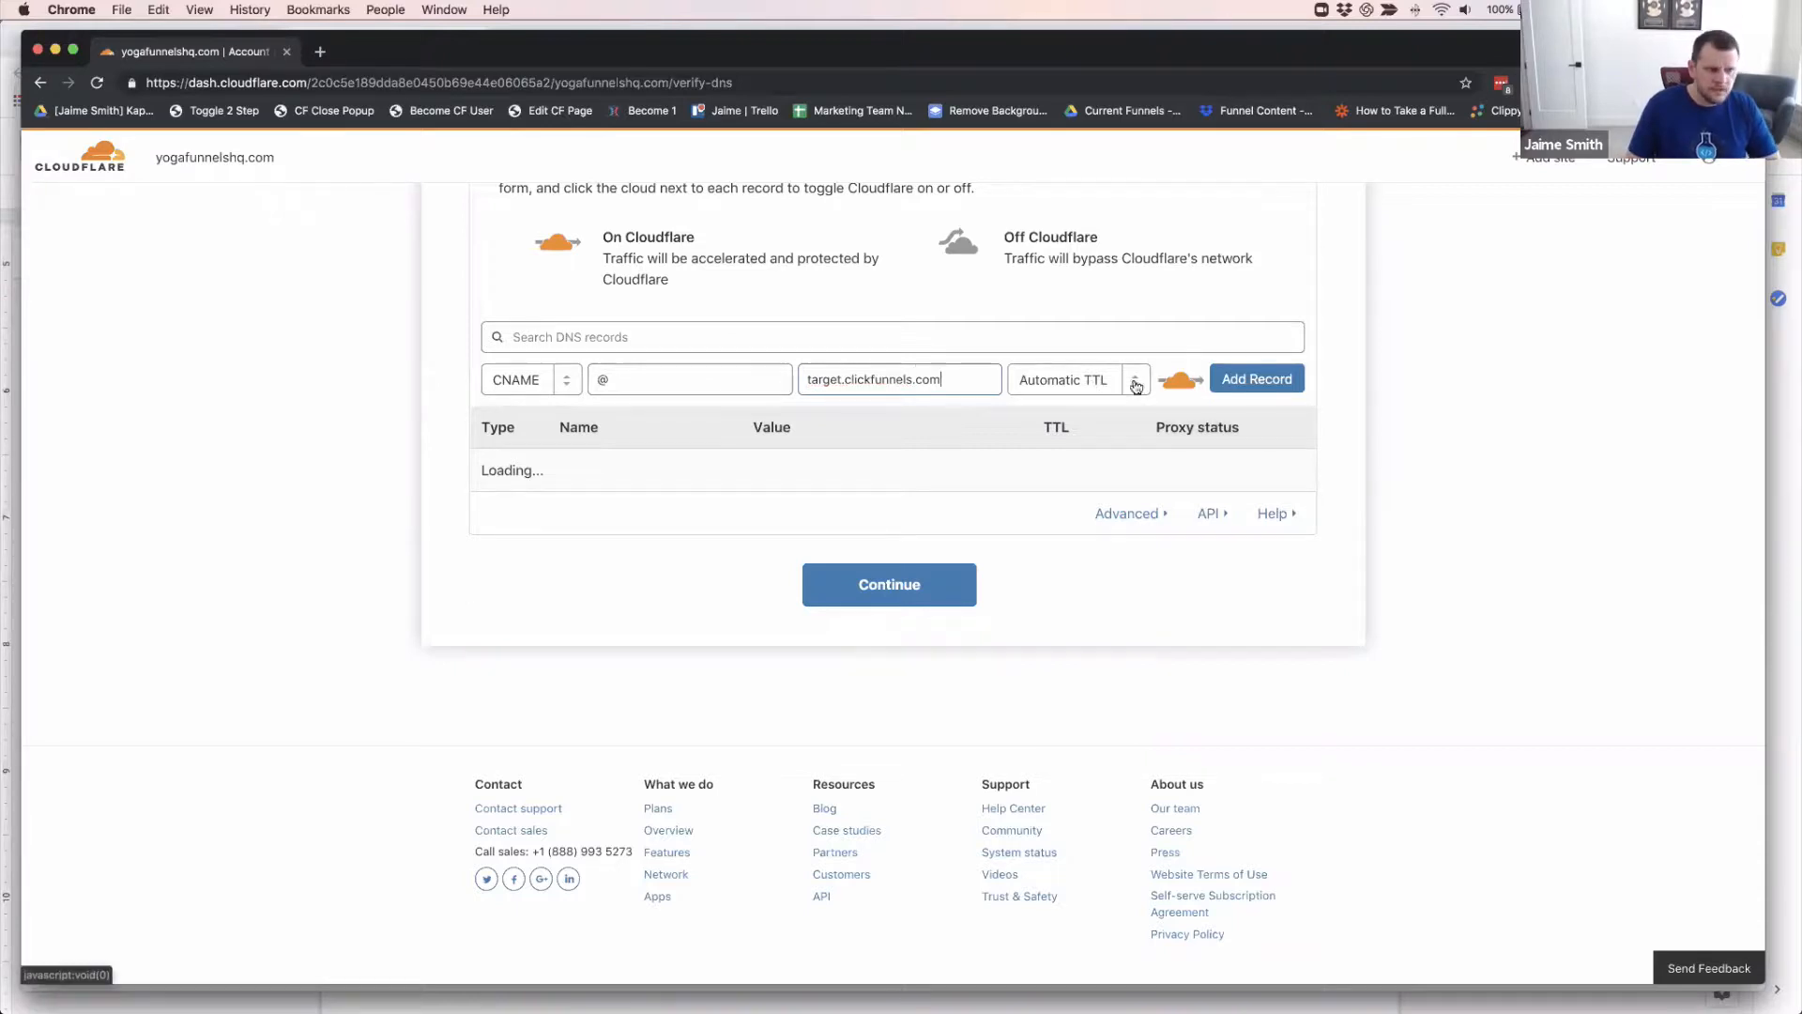
{"action": "left_click", "coordinate": [1267, 380]}
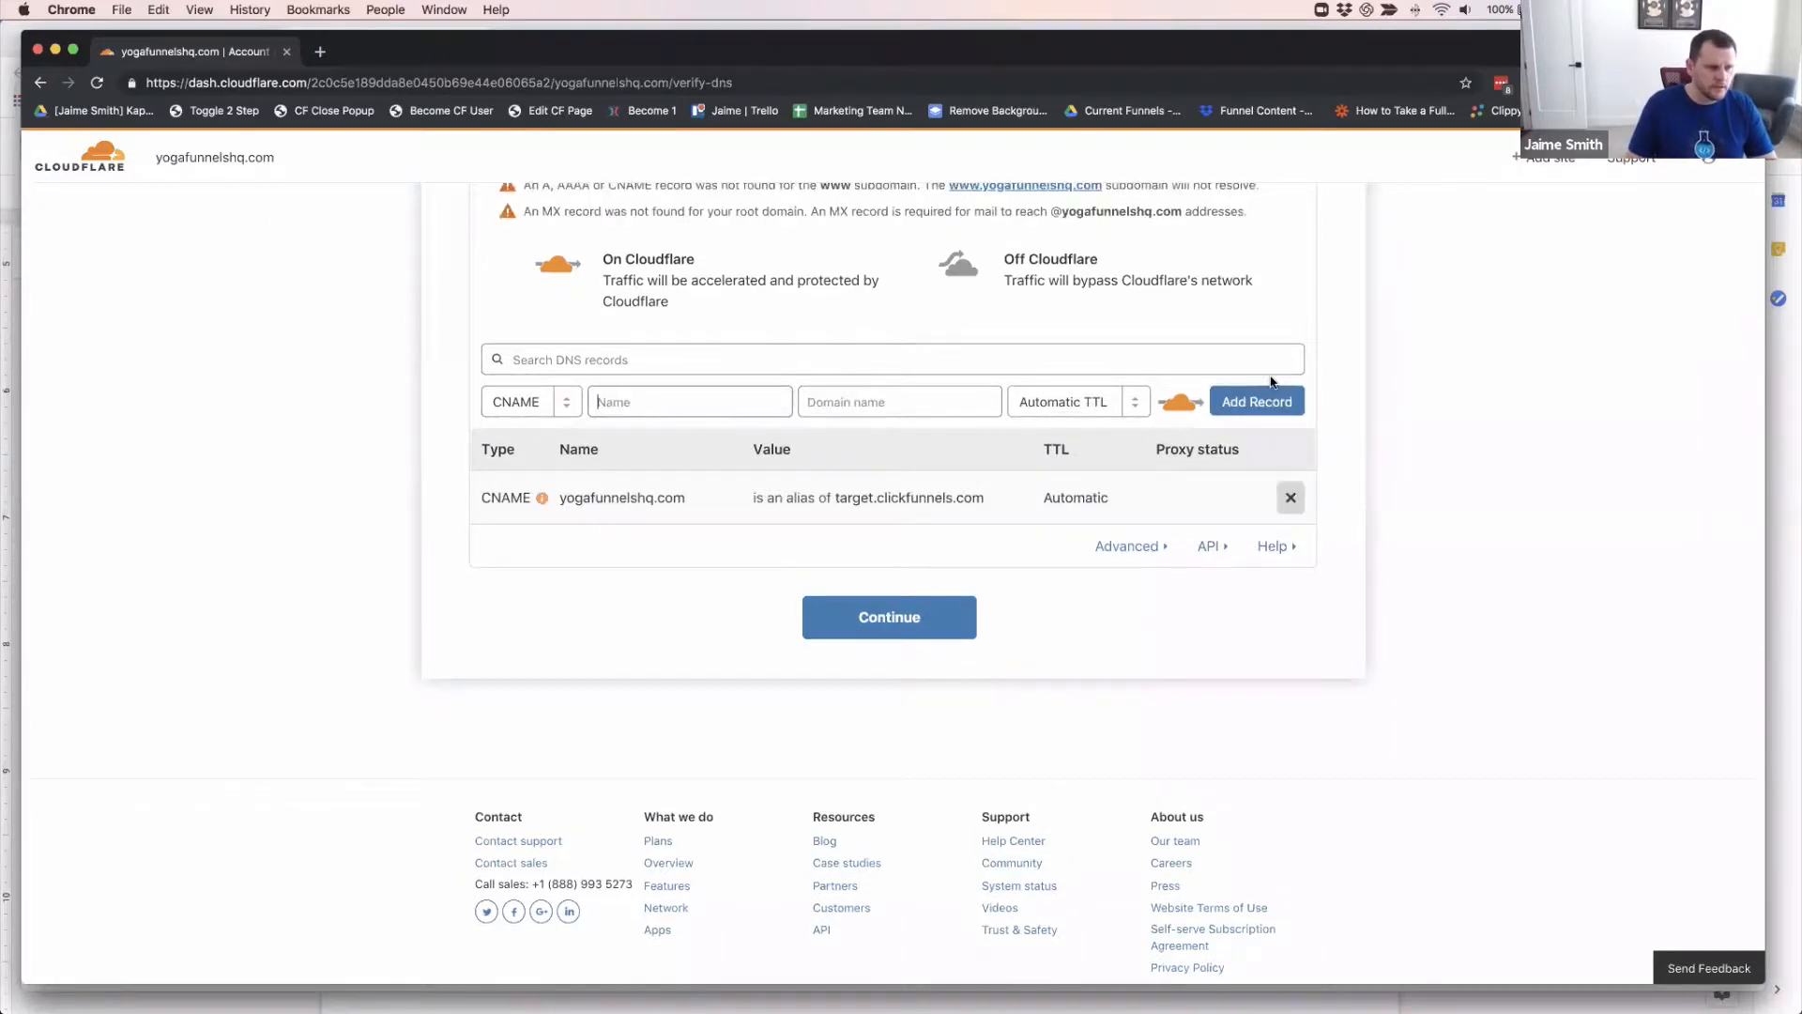
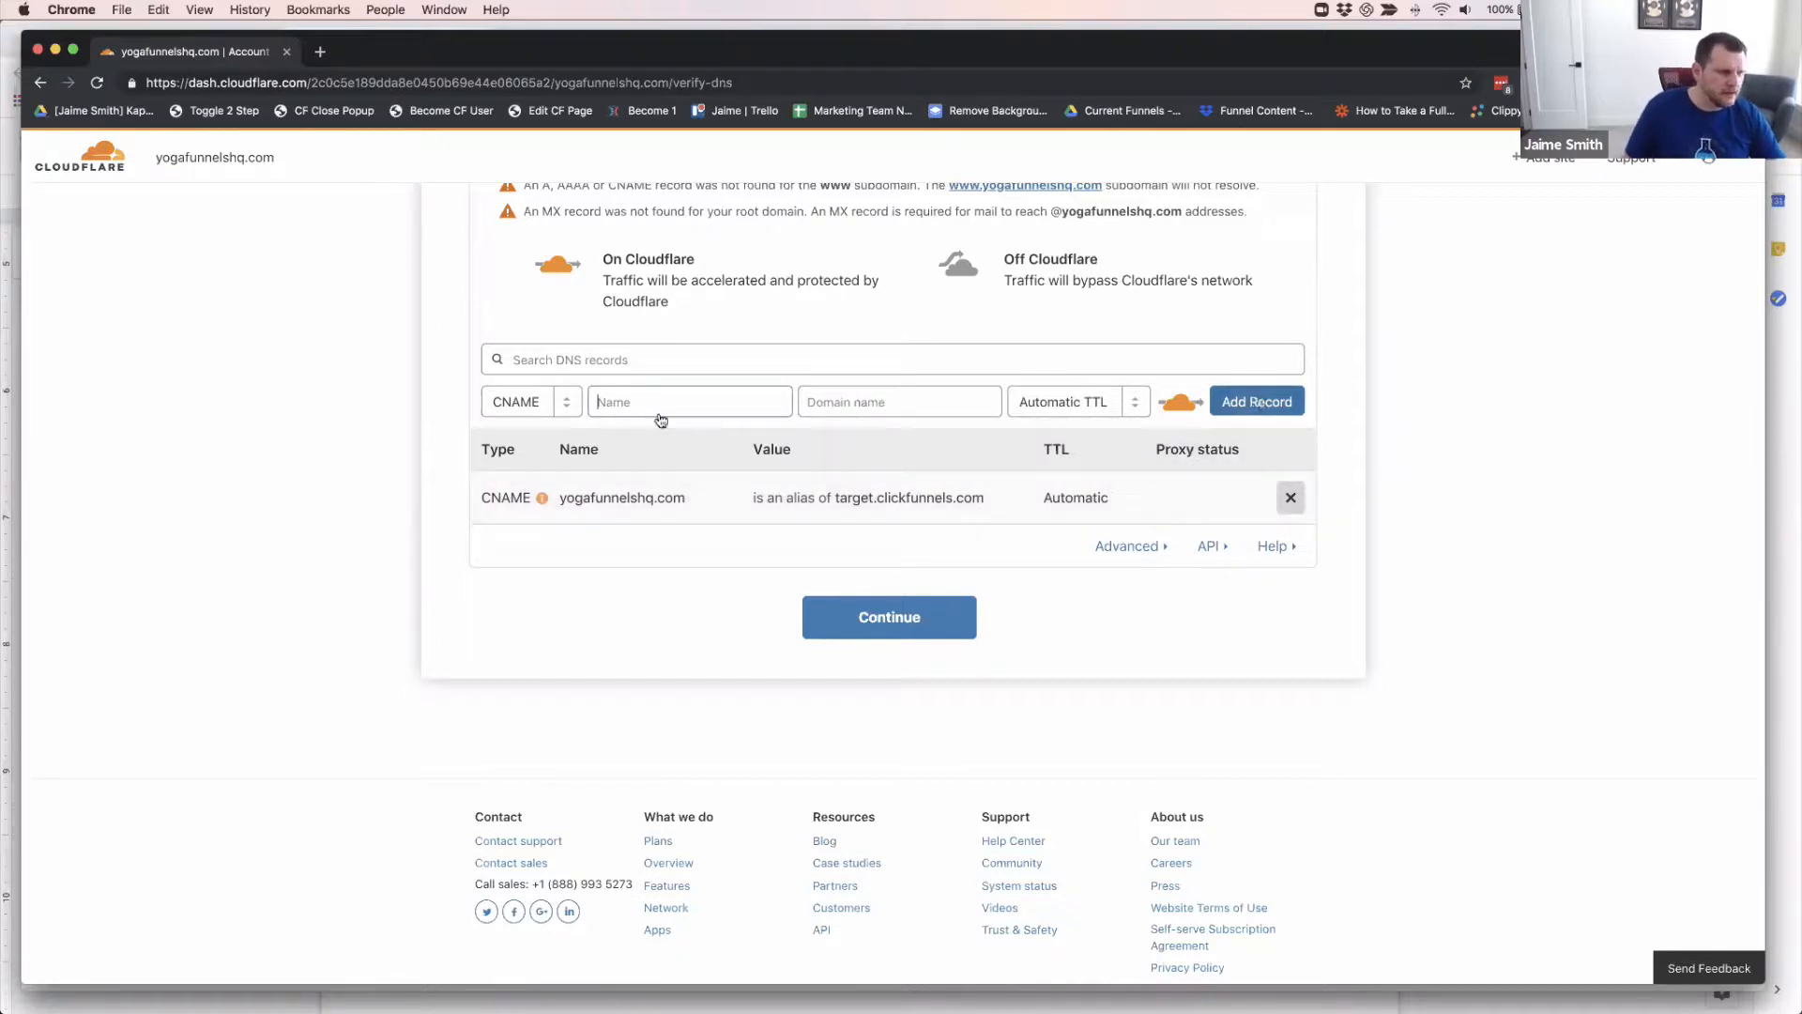
Step: Add a CNAME record named www with target @, then continue to the nameserver page
{"action": "left_click", "coordinate": [615, 402]}
{"action": "type", "text": "www"}
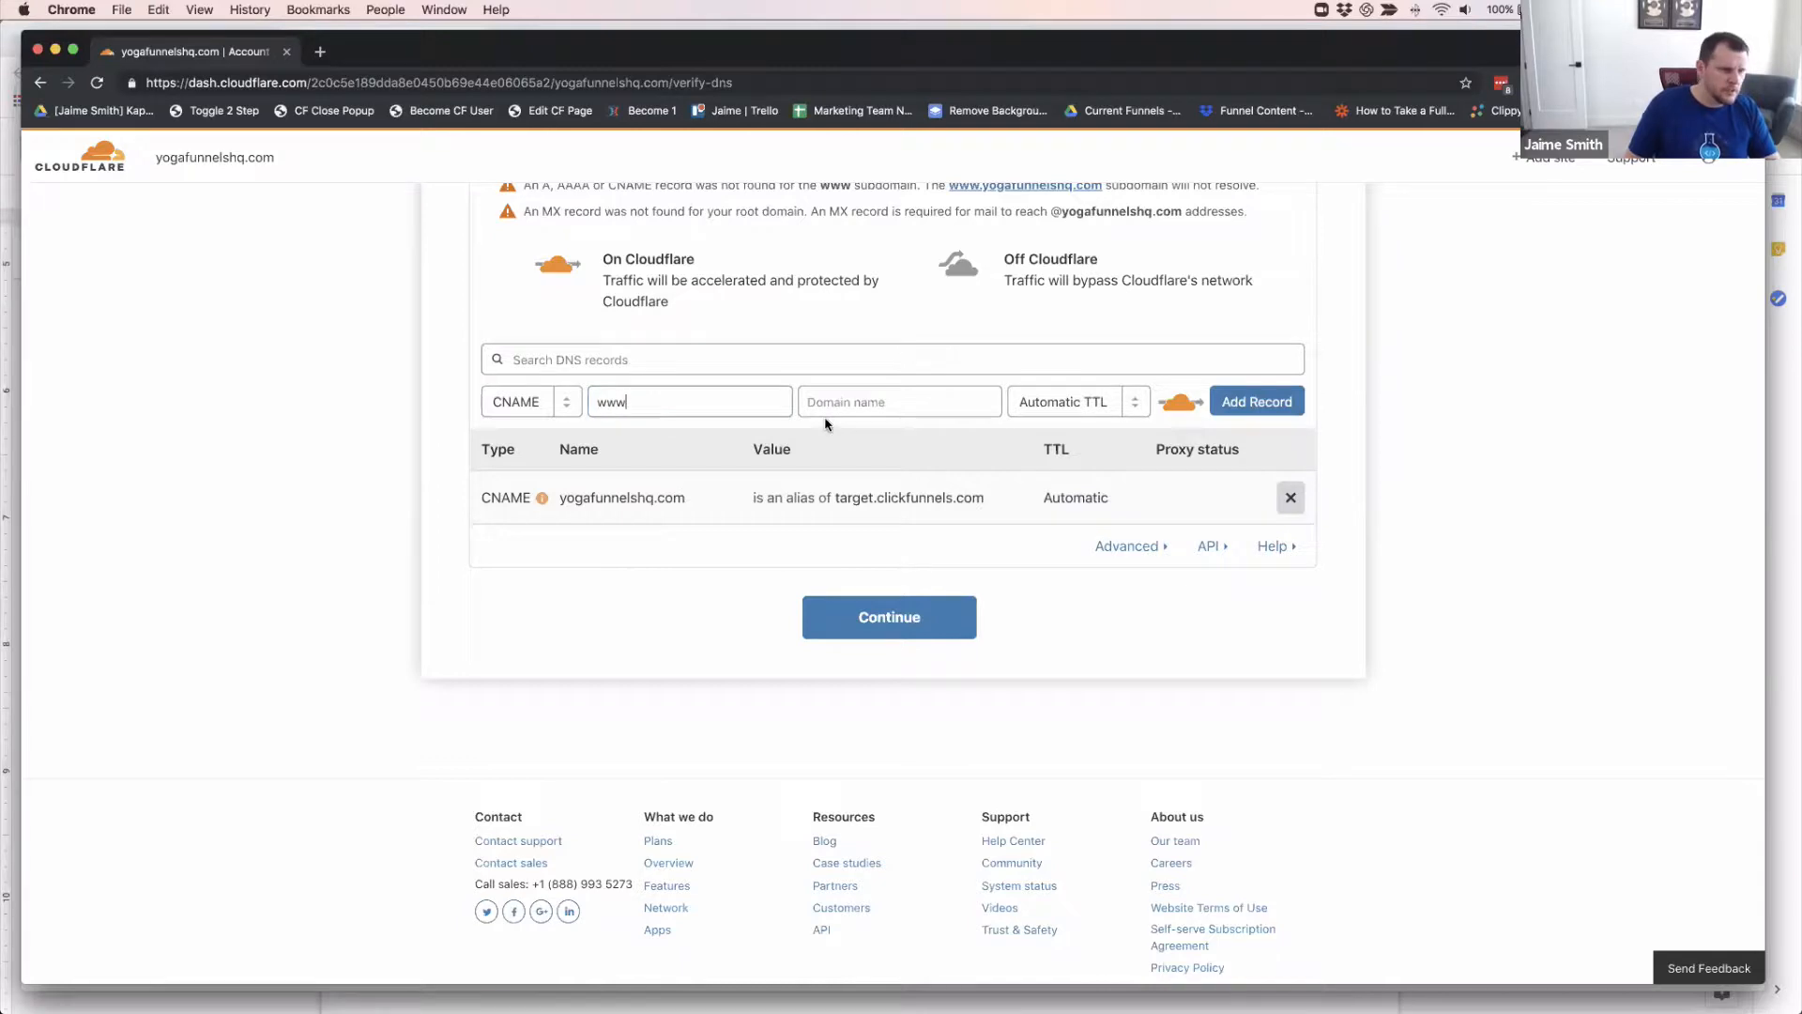
{"action": "left_click", "coordinate": [873, 402]}
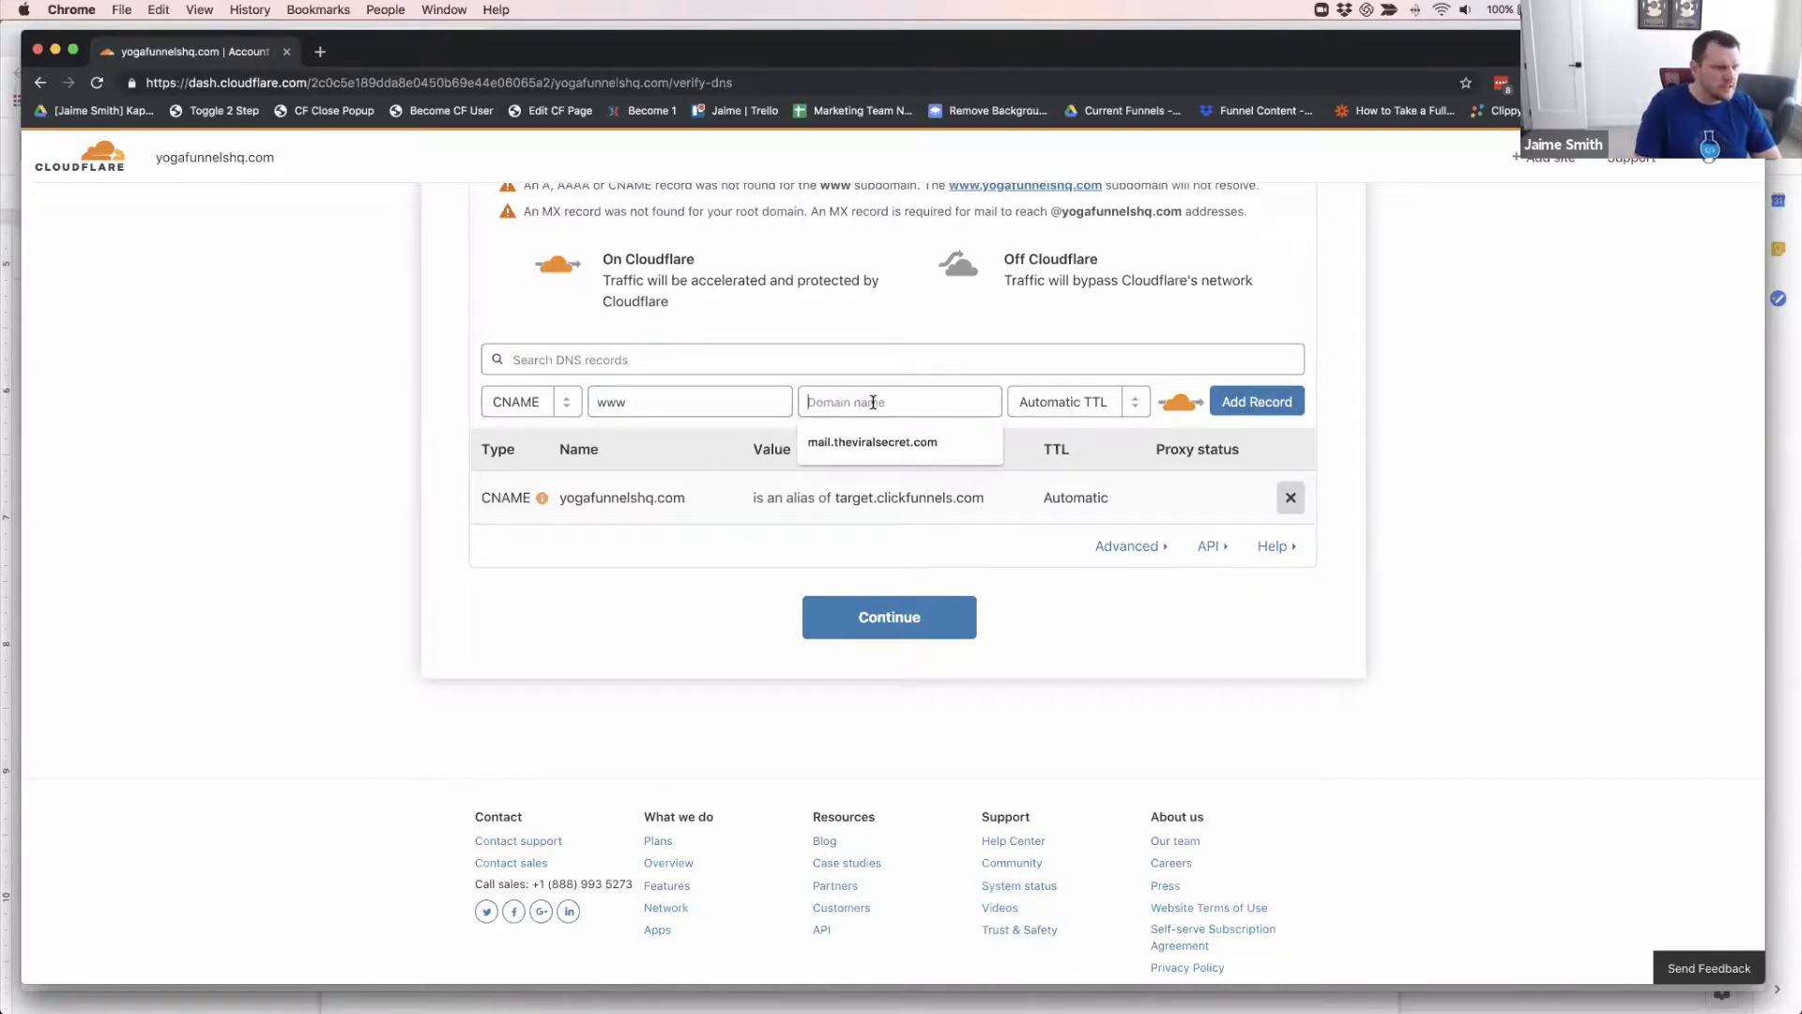
{"action": "type", "text": "@"}
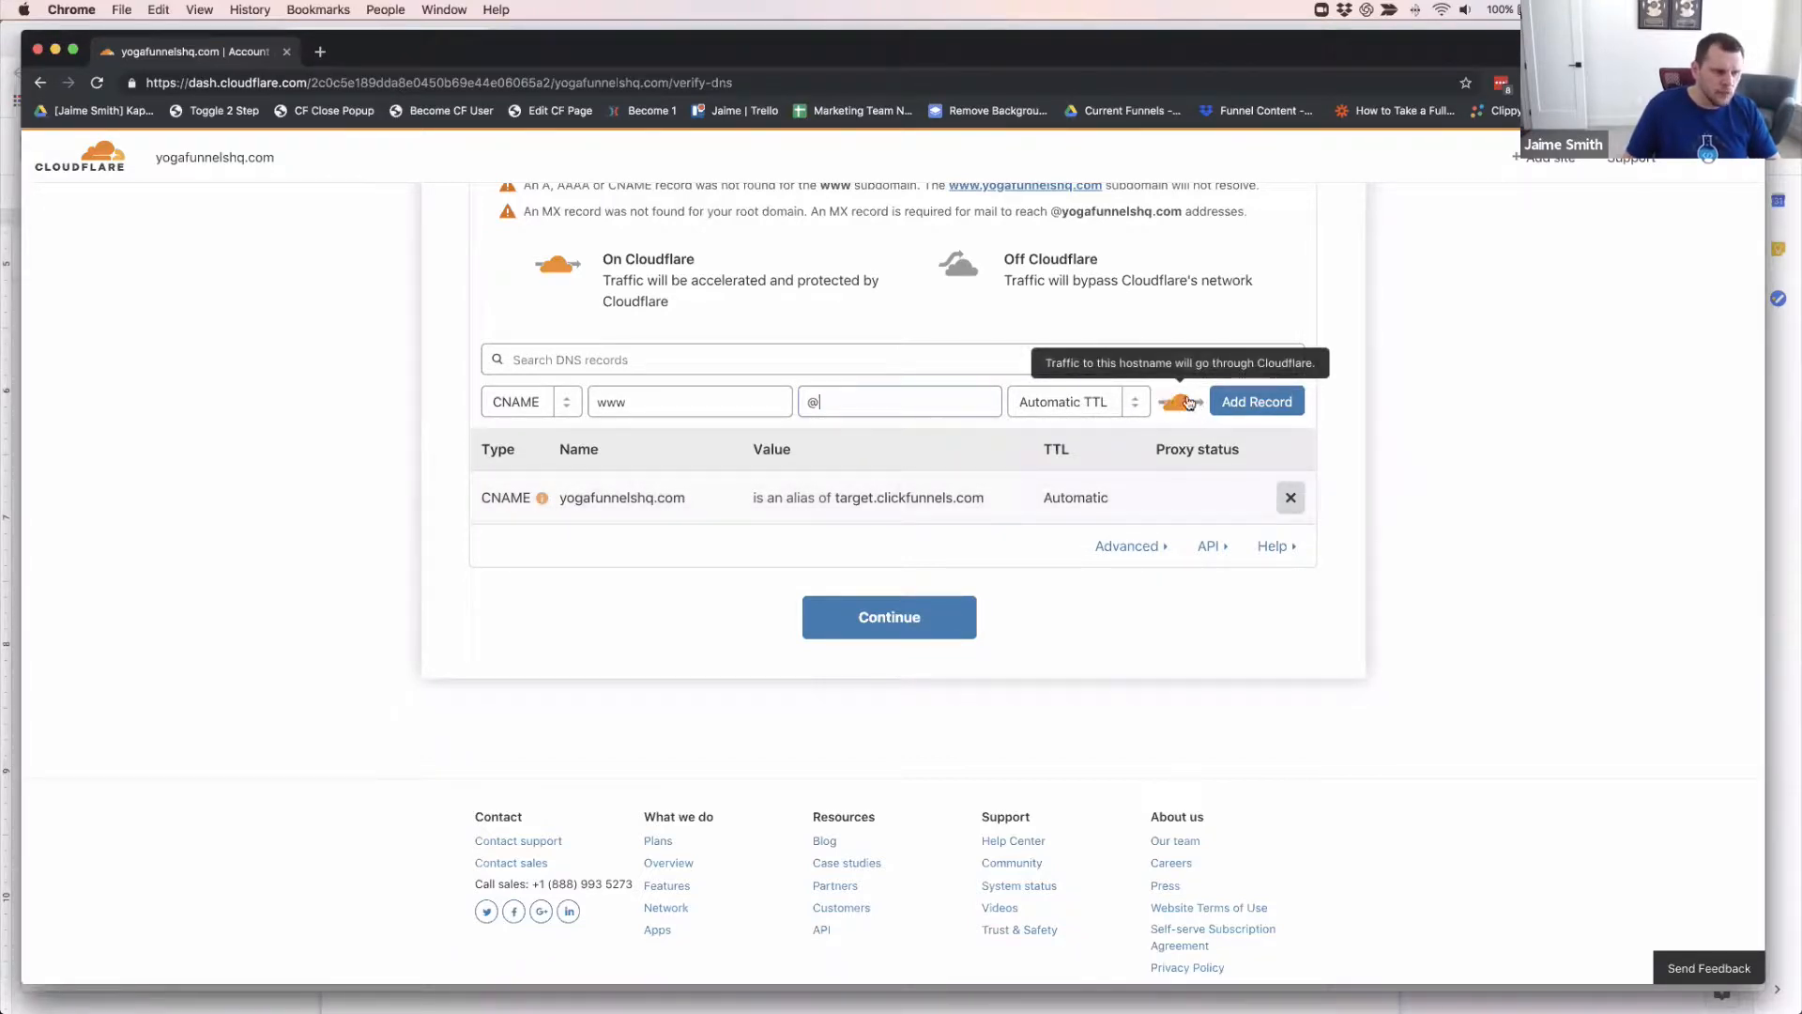
{"action": "left_click", "coordinate": [1258, 402]}
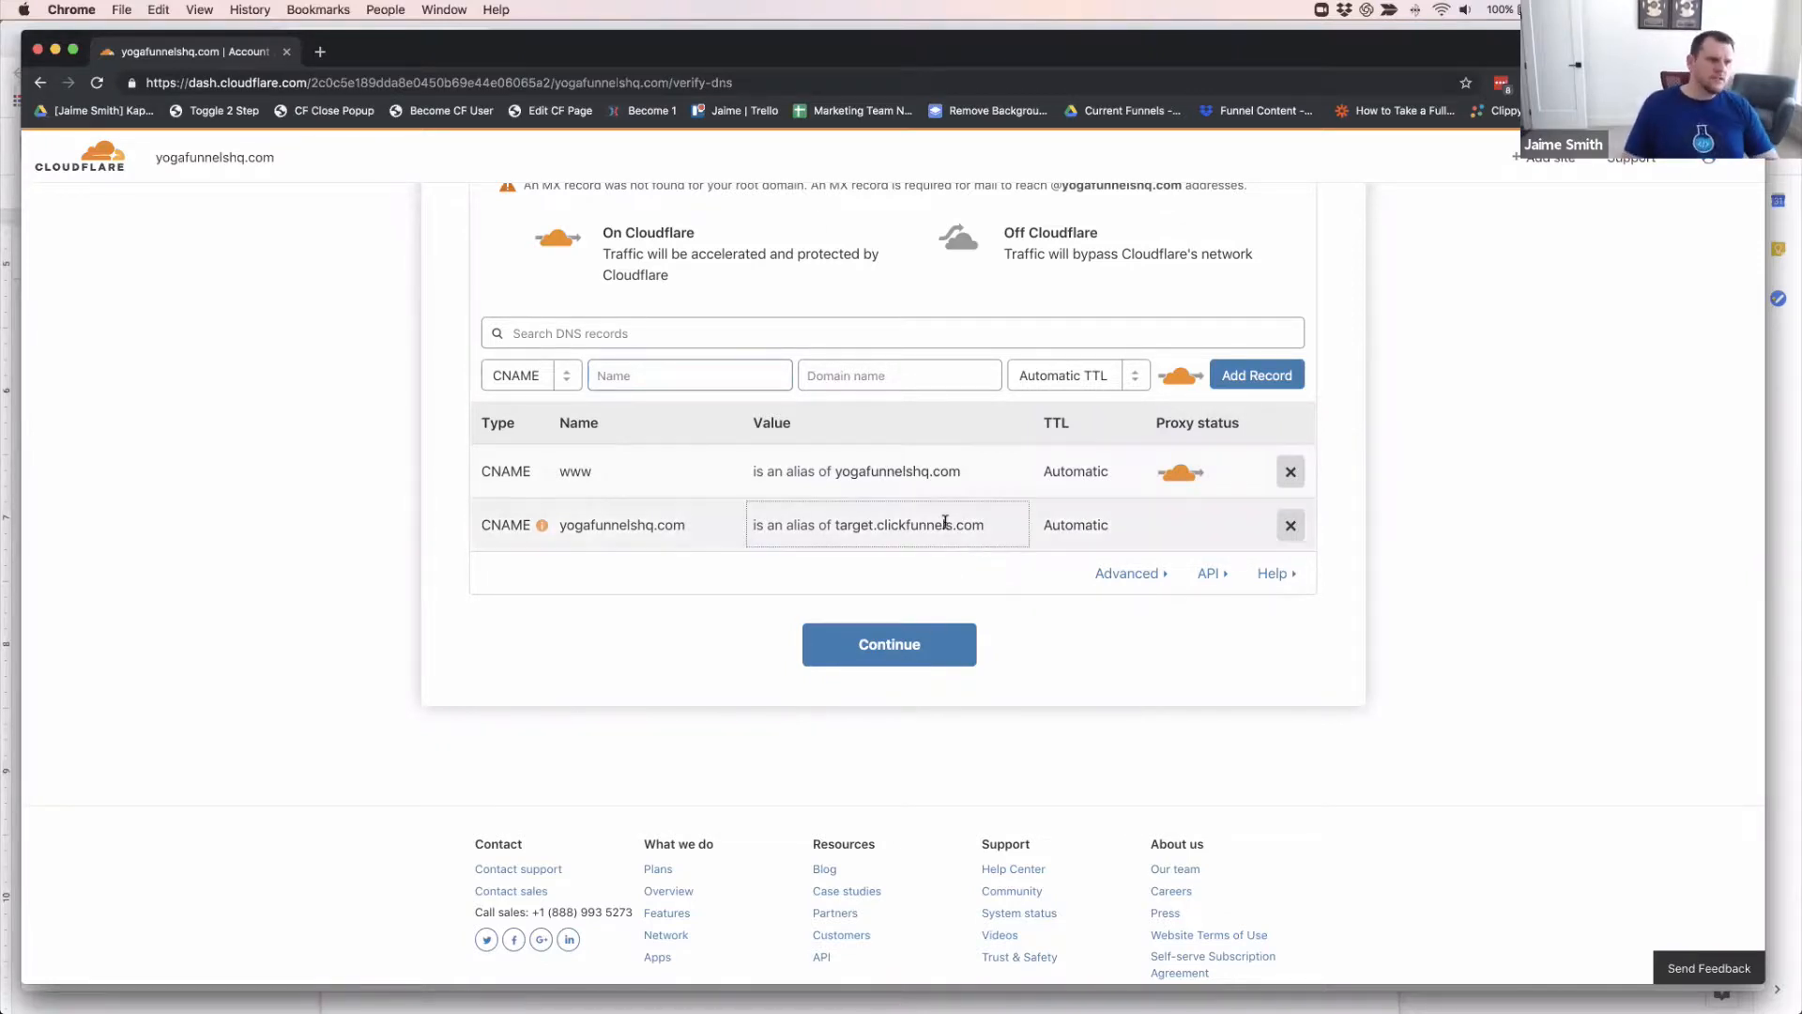
{"action": "left_click", "coordinate": [907, 634]}
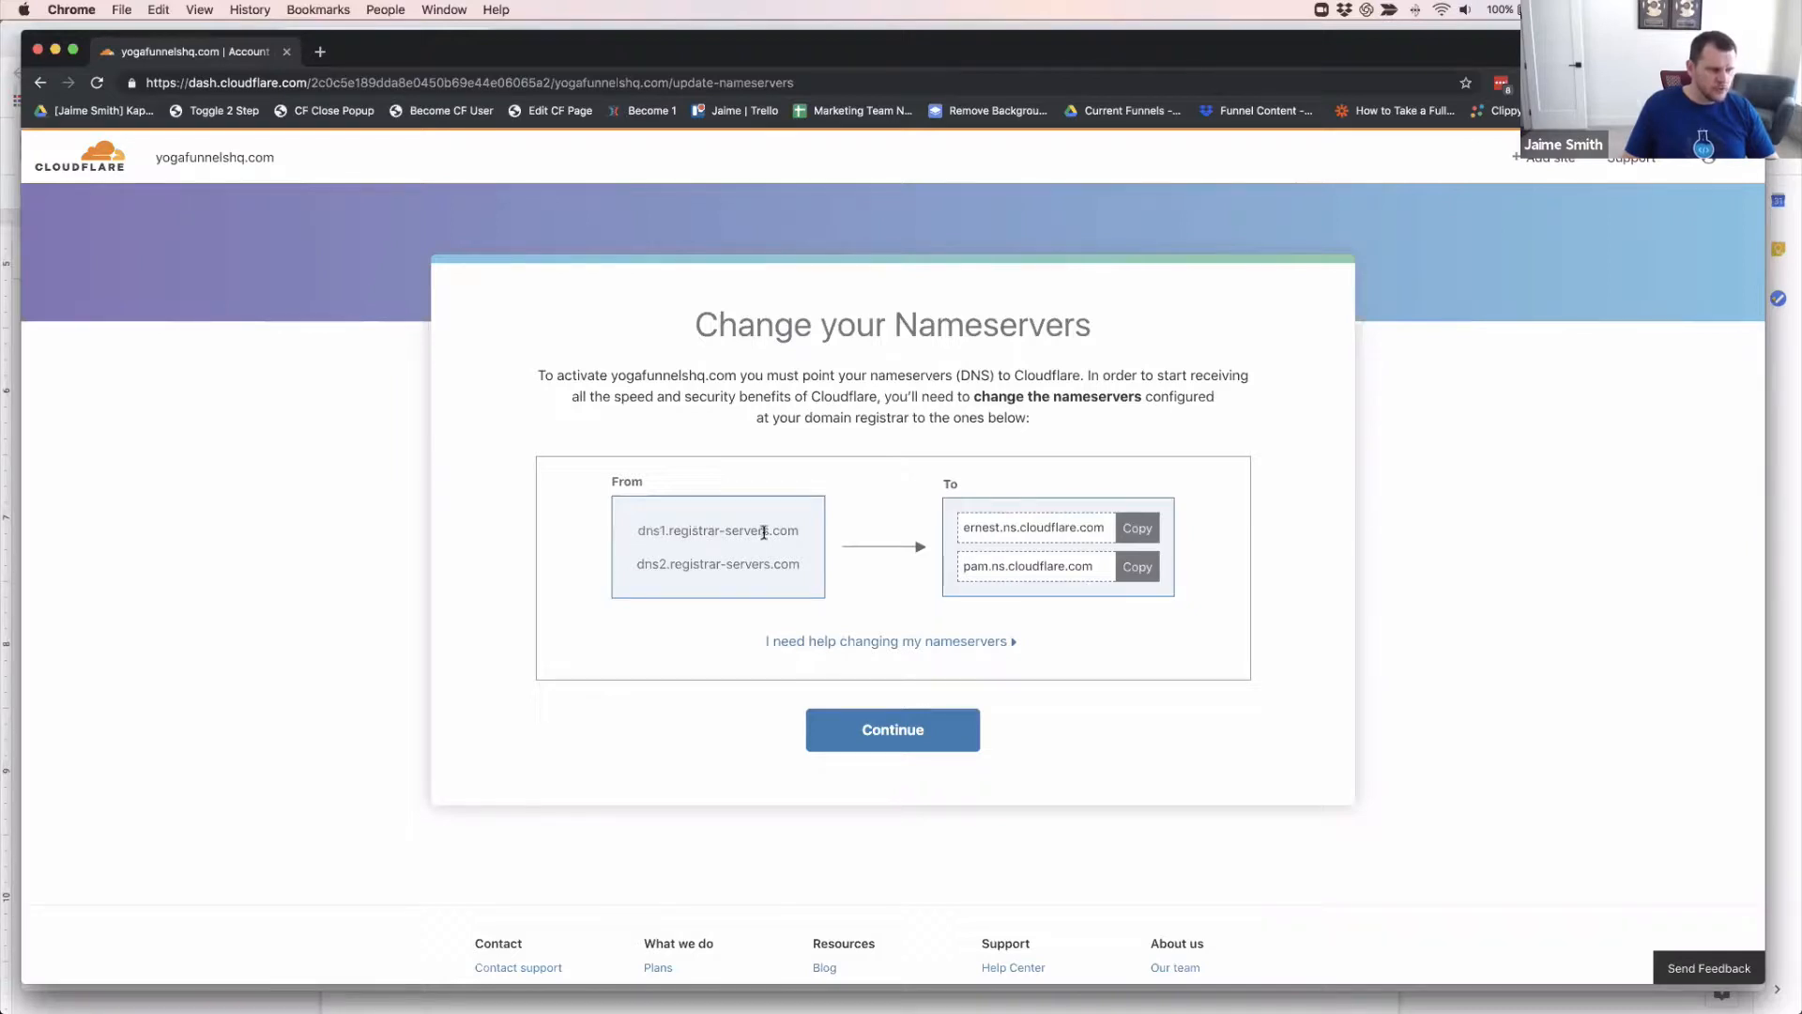
Step: Copy Cloudflare's first nameserver, ernest.ns.cloudflare.com, and switch to the Namecheap tab
{"action": "left_click", "coordinate": [1138, 531]}
{"action": "key", "text": "super+grave"}
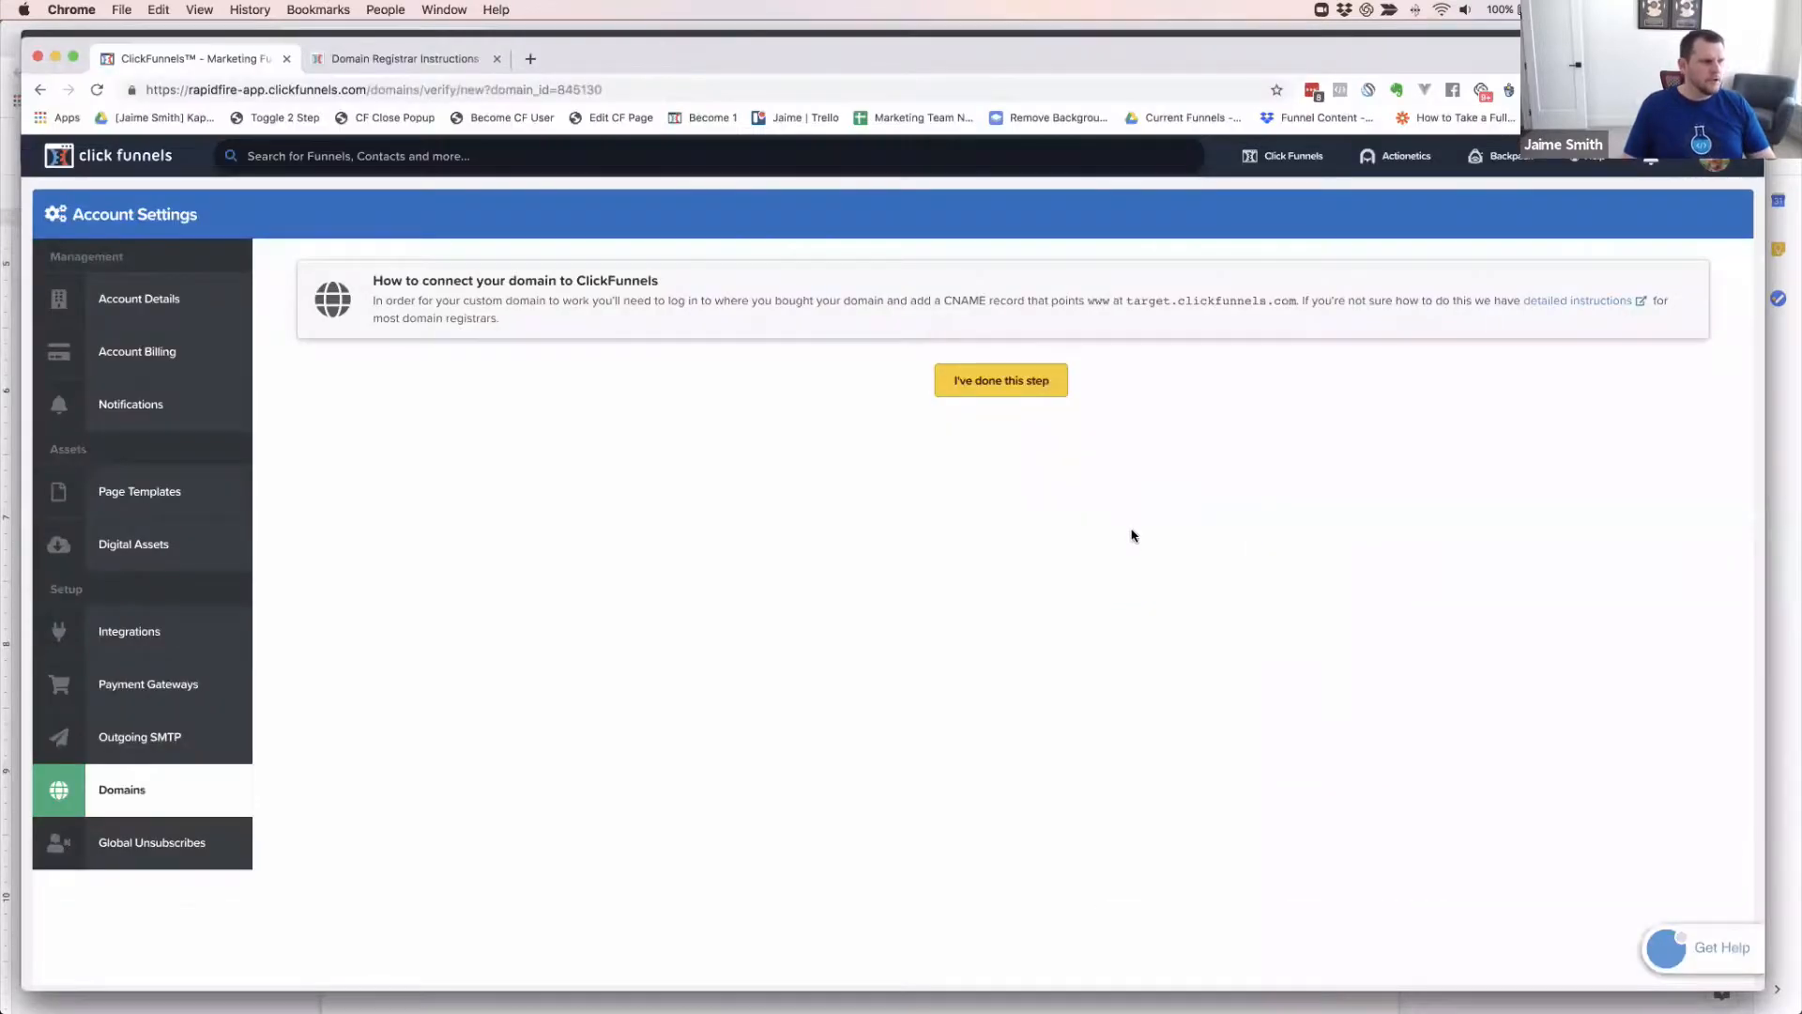
{"action": "key", "text": "super+grave"}
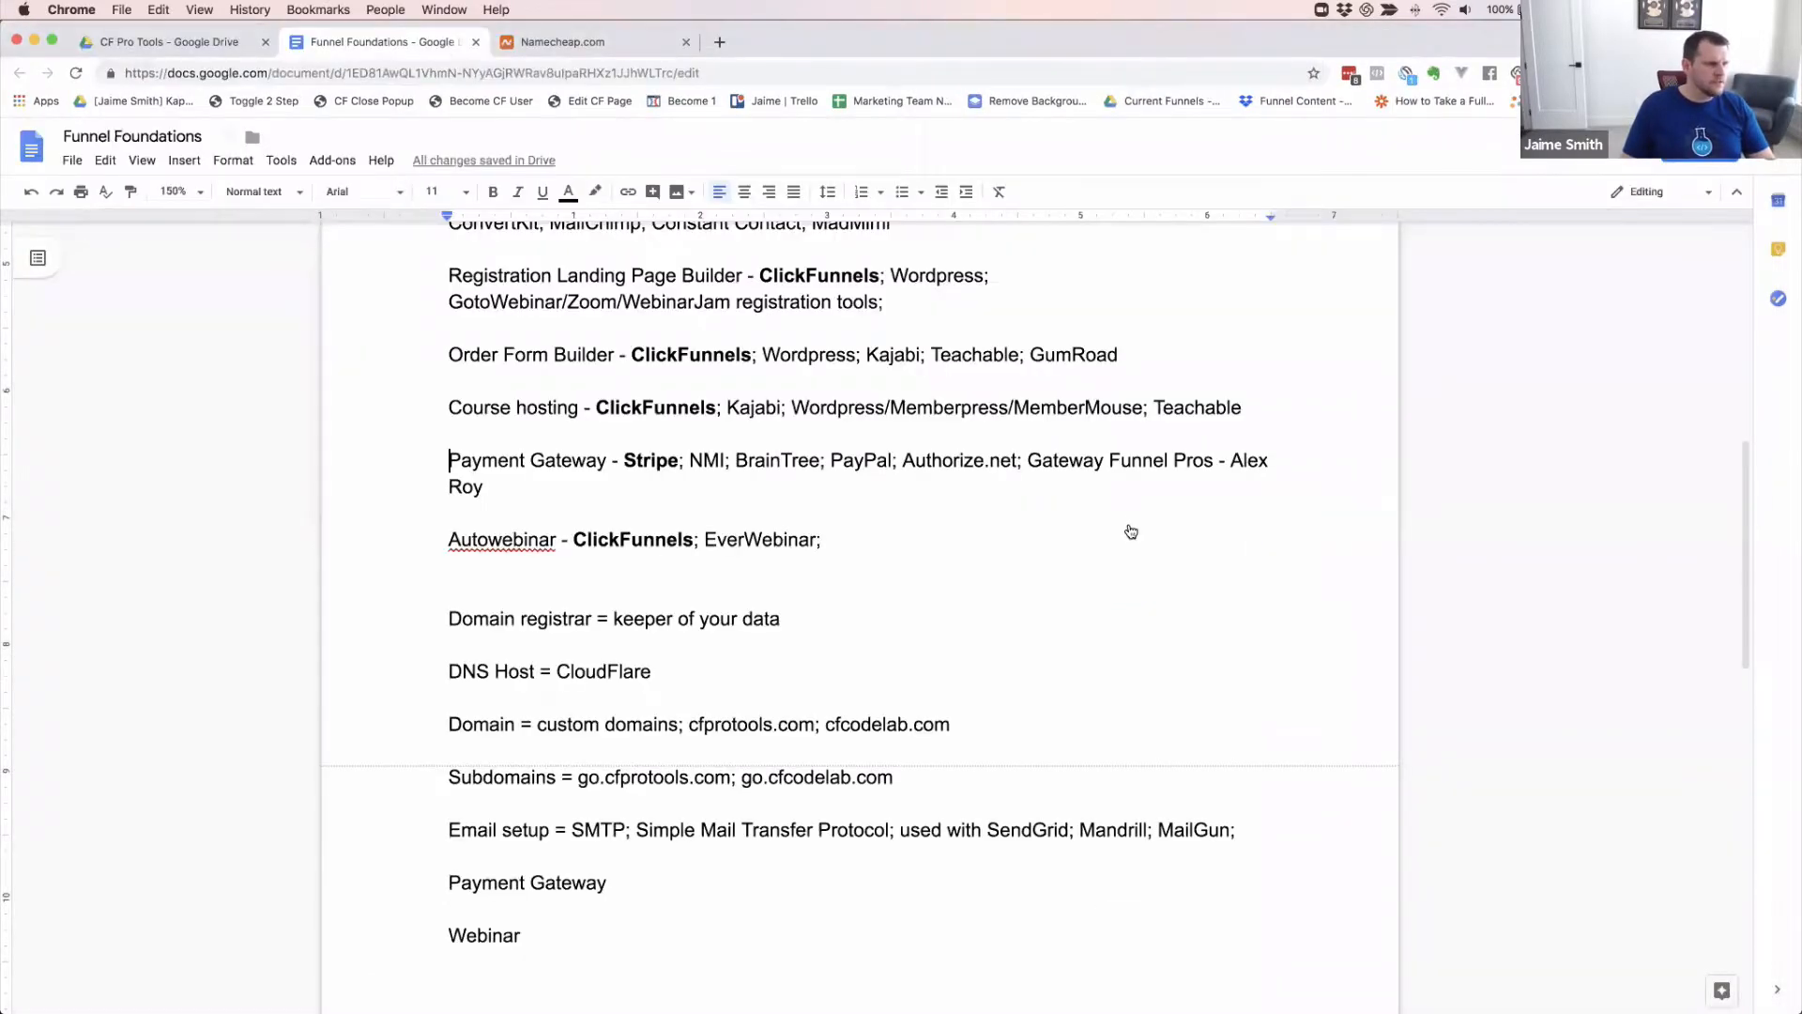
{"action": "key", "text": "super+grave"}
{"action": "key", "text": "super+grave"}
{"action": "key", "text": "super+grave"}
{"action": "left_click", "coordinate": [583, 47]}
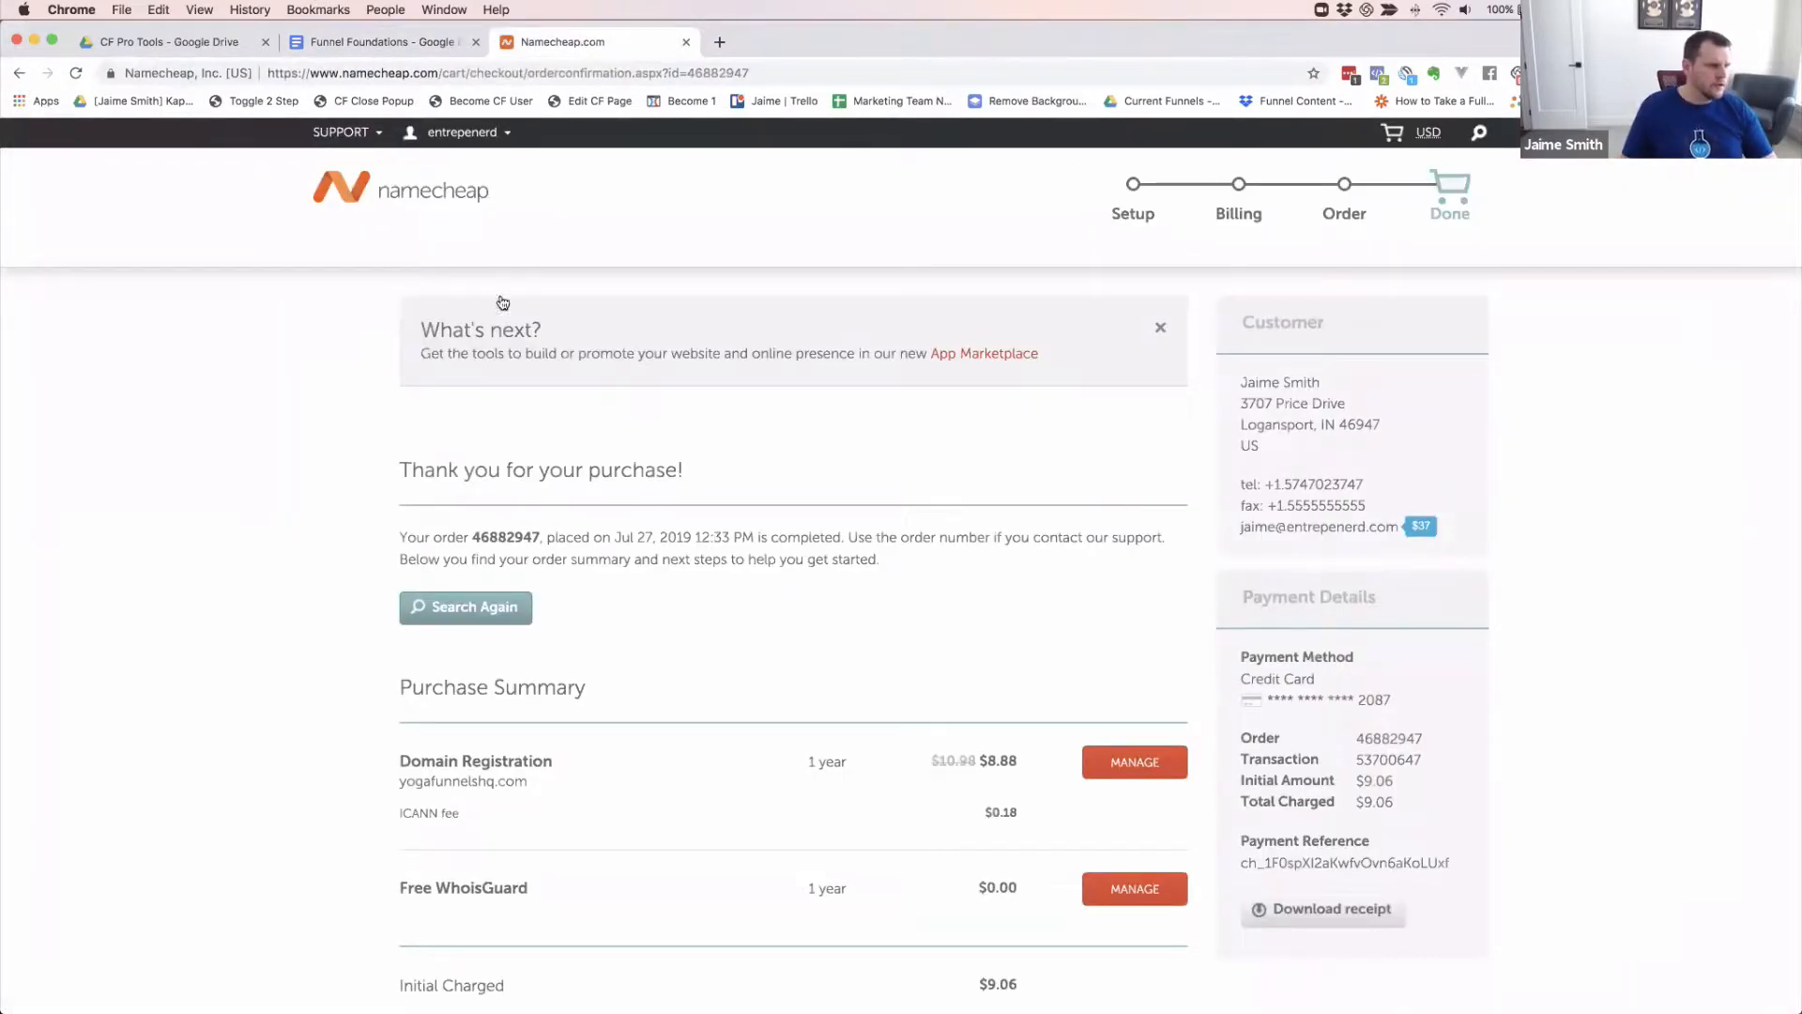
Step: Open yogafunnelshq.com's management page from the Namecheap dashboard
{"action": "mouse_move", "coordinate": [343, 137]}
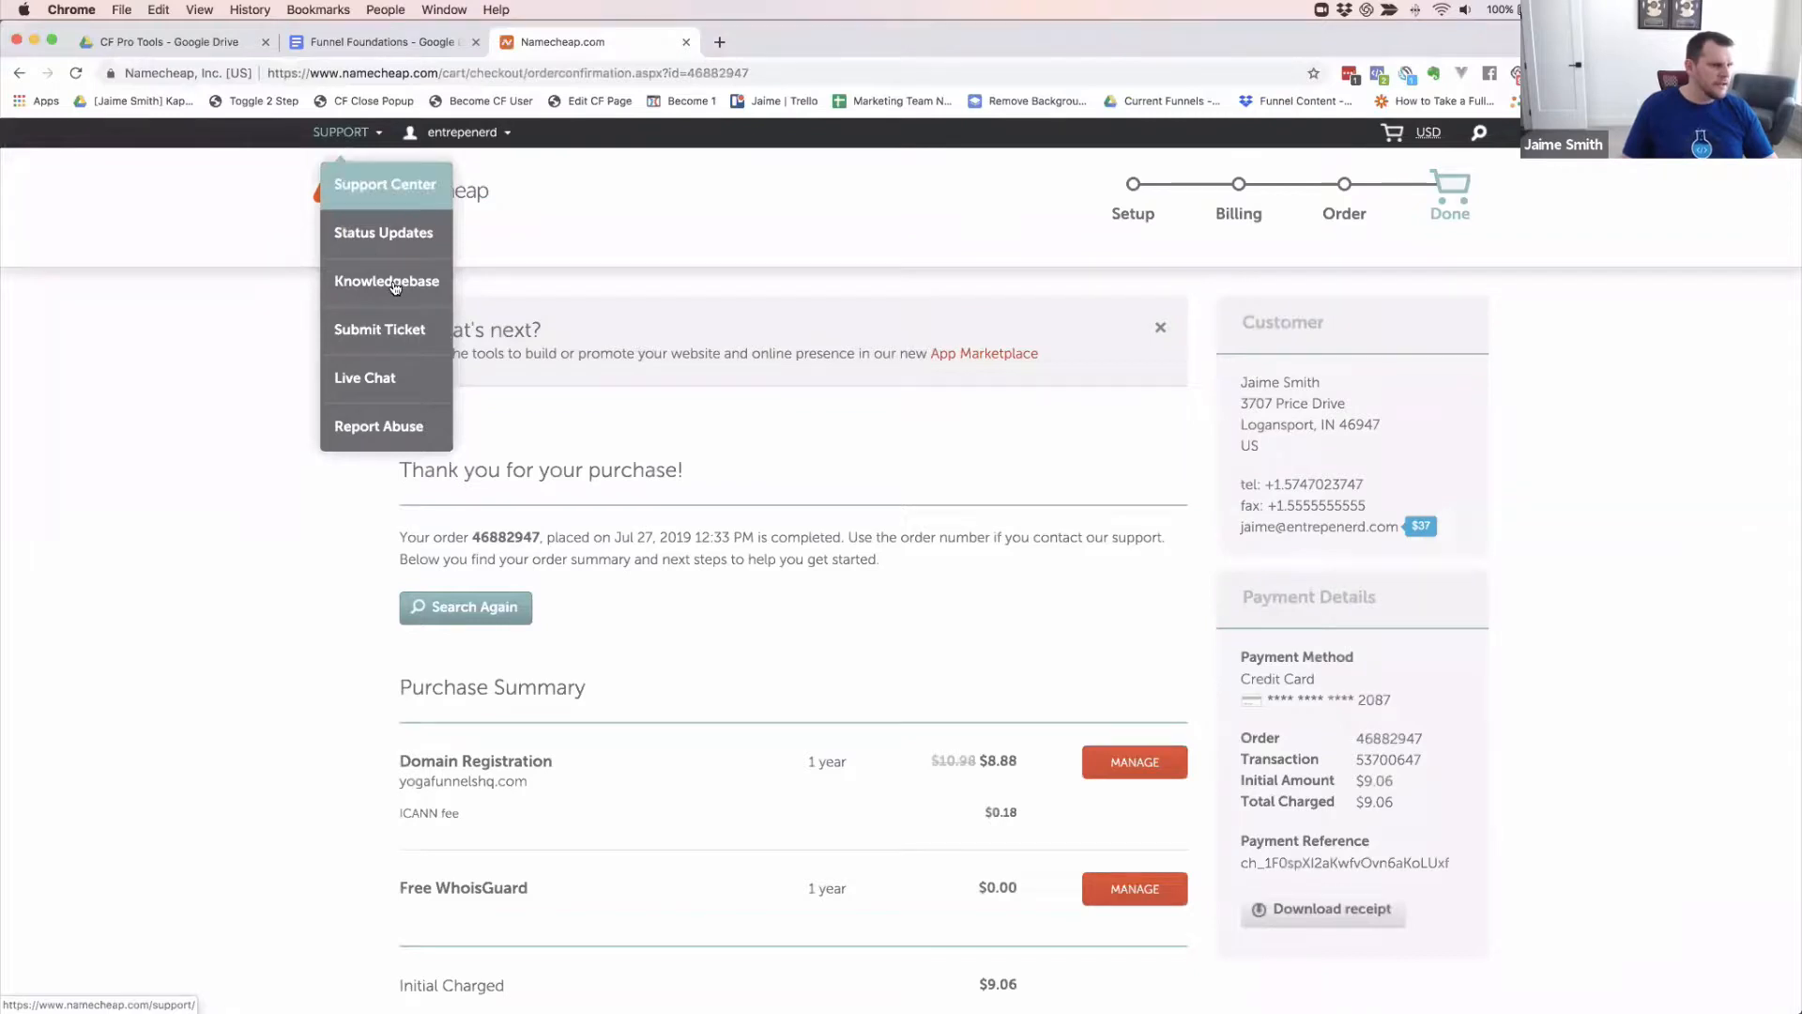
{"action": "mouse_move", "coordinate": [454, 133]}
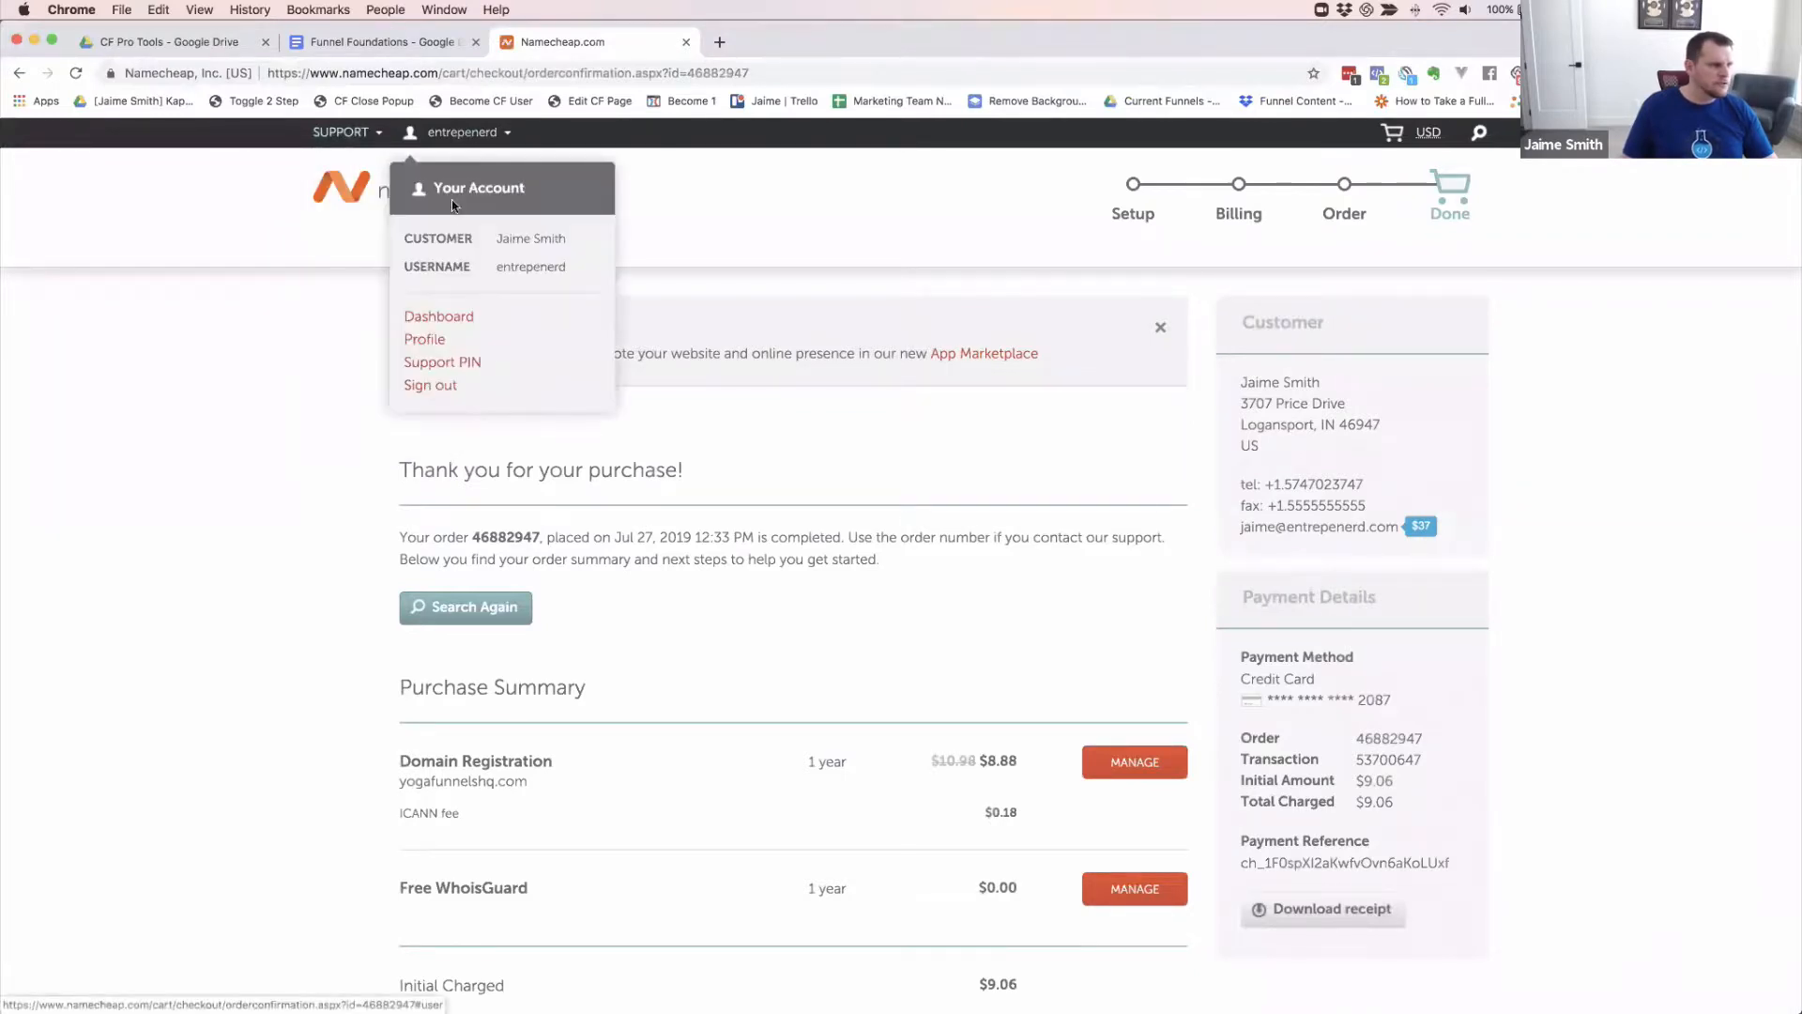
{"action": "left_click", "coordinate": [440, 318]}
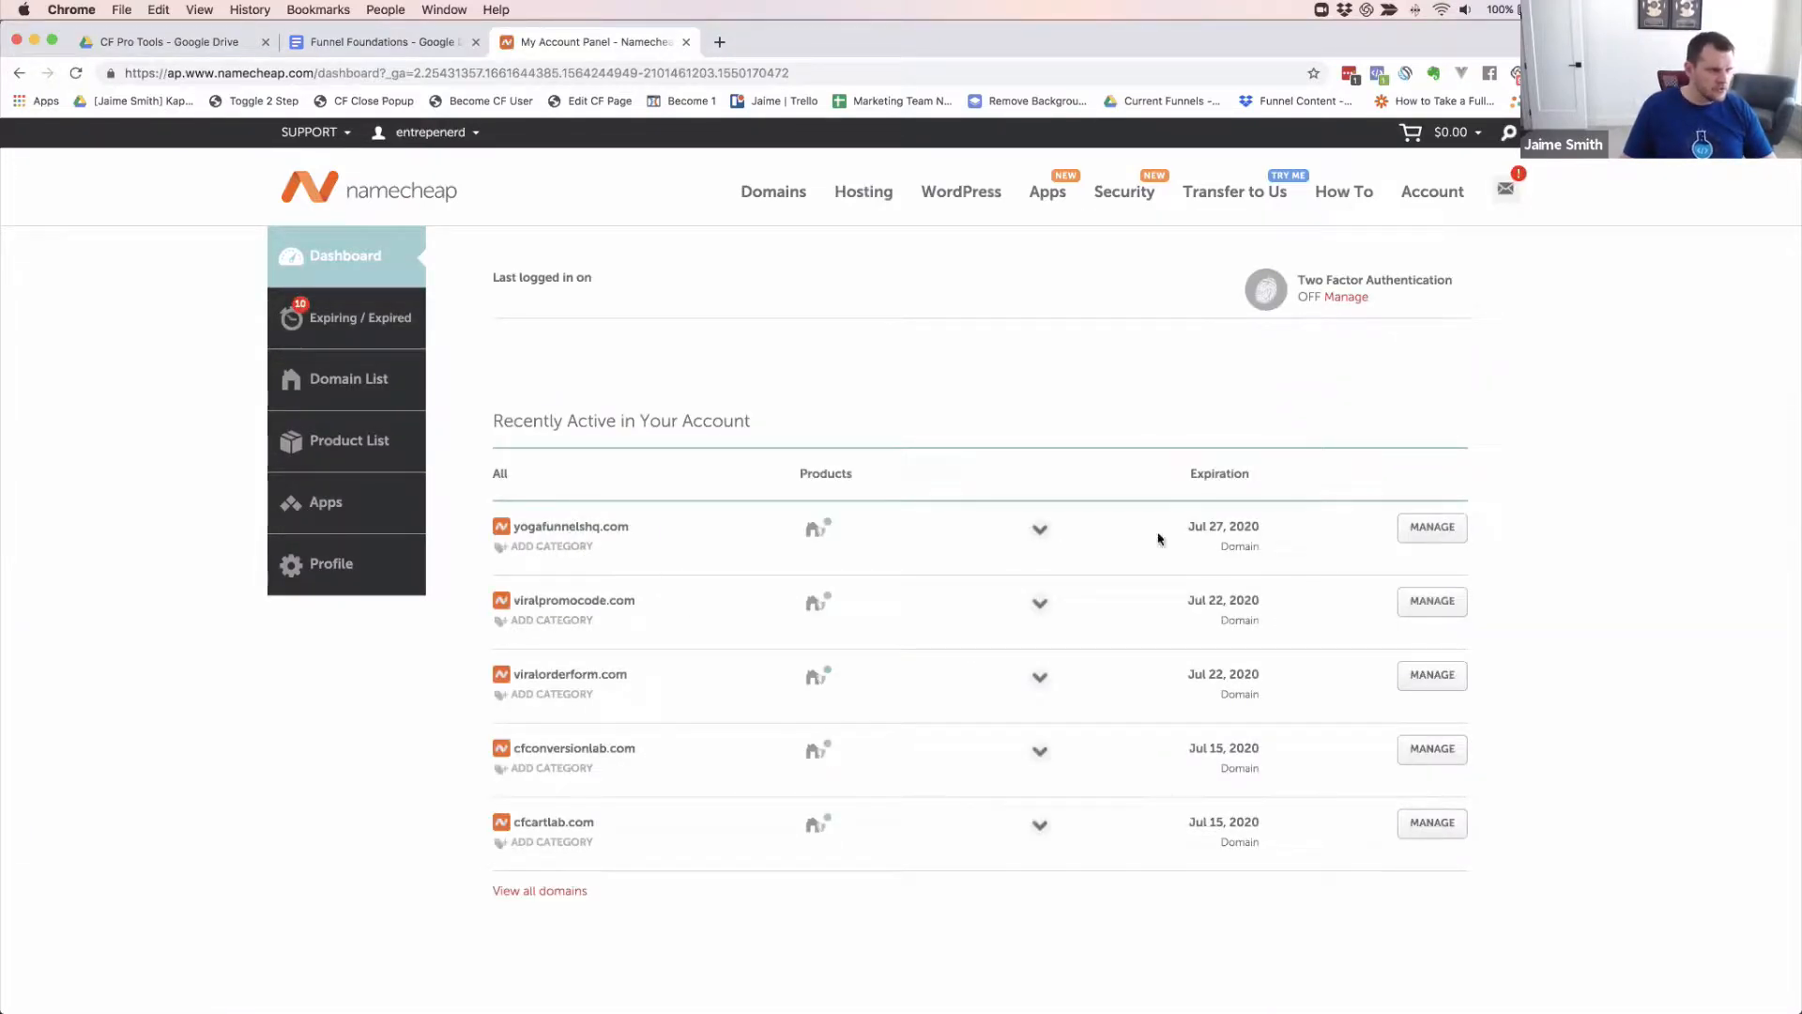
{"action": "left_click", "coordinate": [1414, 685]}
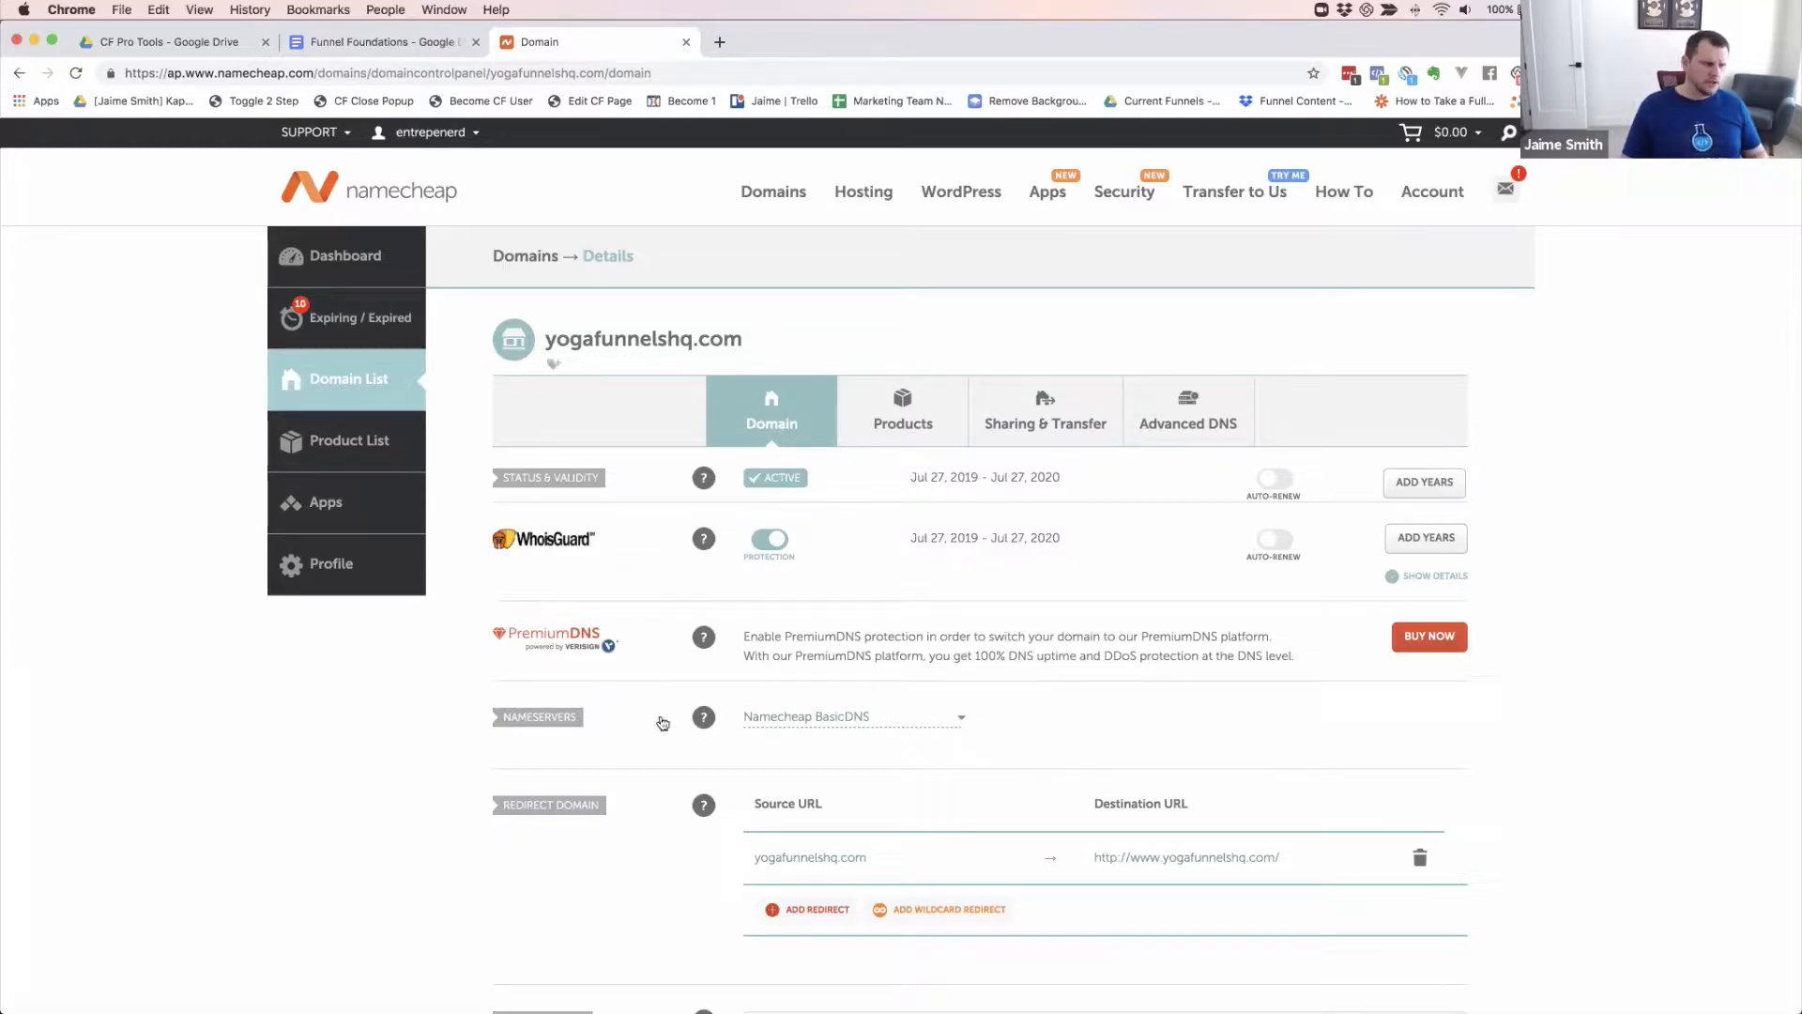
{"action": "scroll", "coordinate": [661, 721], "scroll_direction": "down", "scroll_amount": 3}
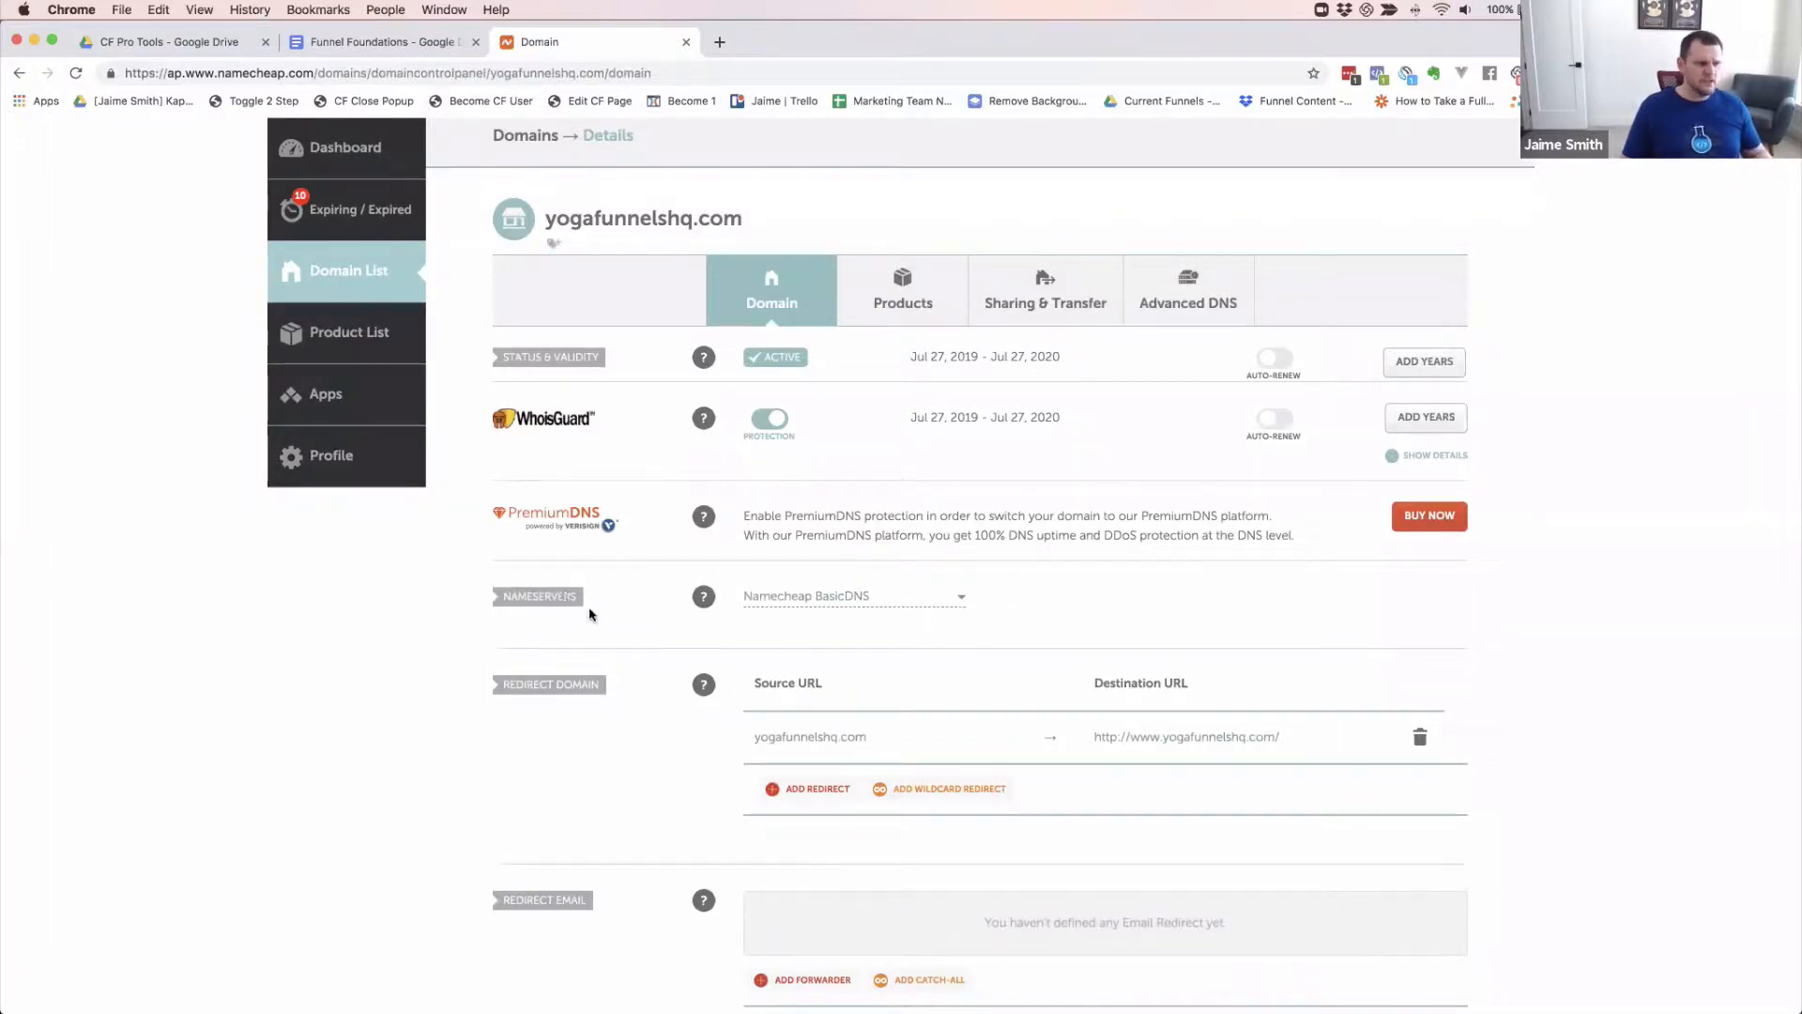
Step: Set the nameservers to Custom DNS and paste ernest.ns.cloudflare.com as the first entry
{"action": "left_click", "coordinate": [961, 597]}
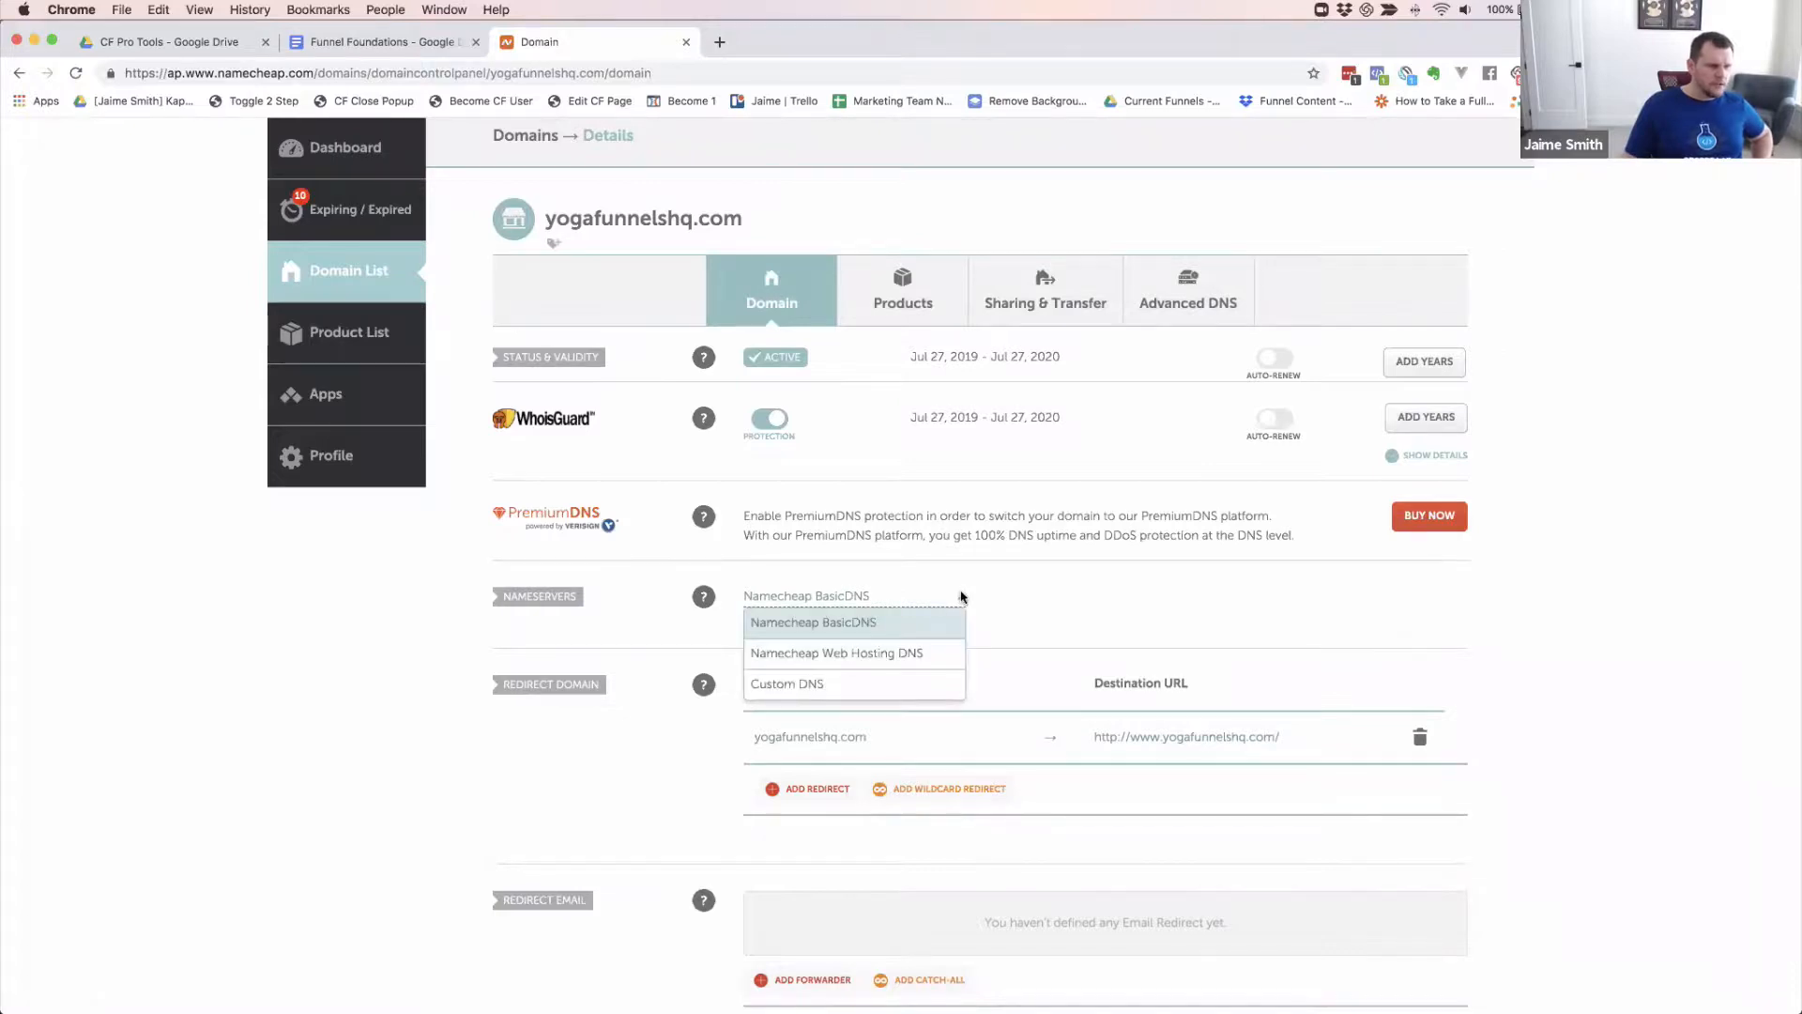
{"action": "left_click", "coordinate": [808, 688]}
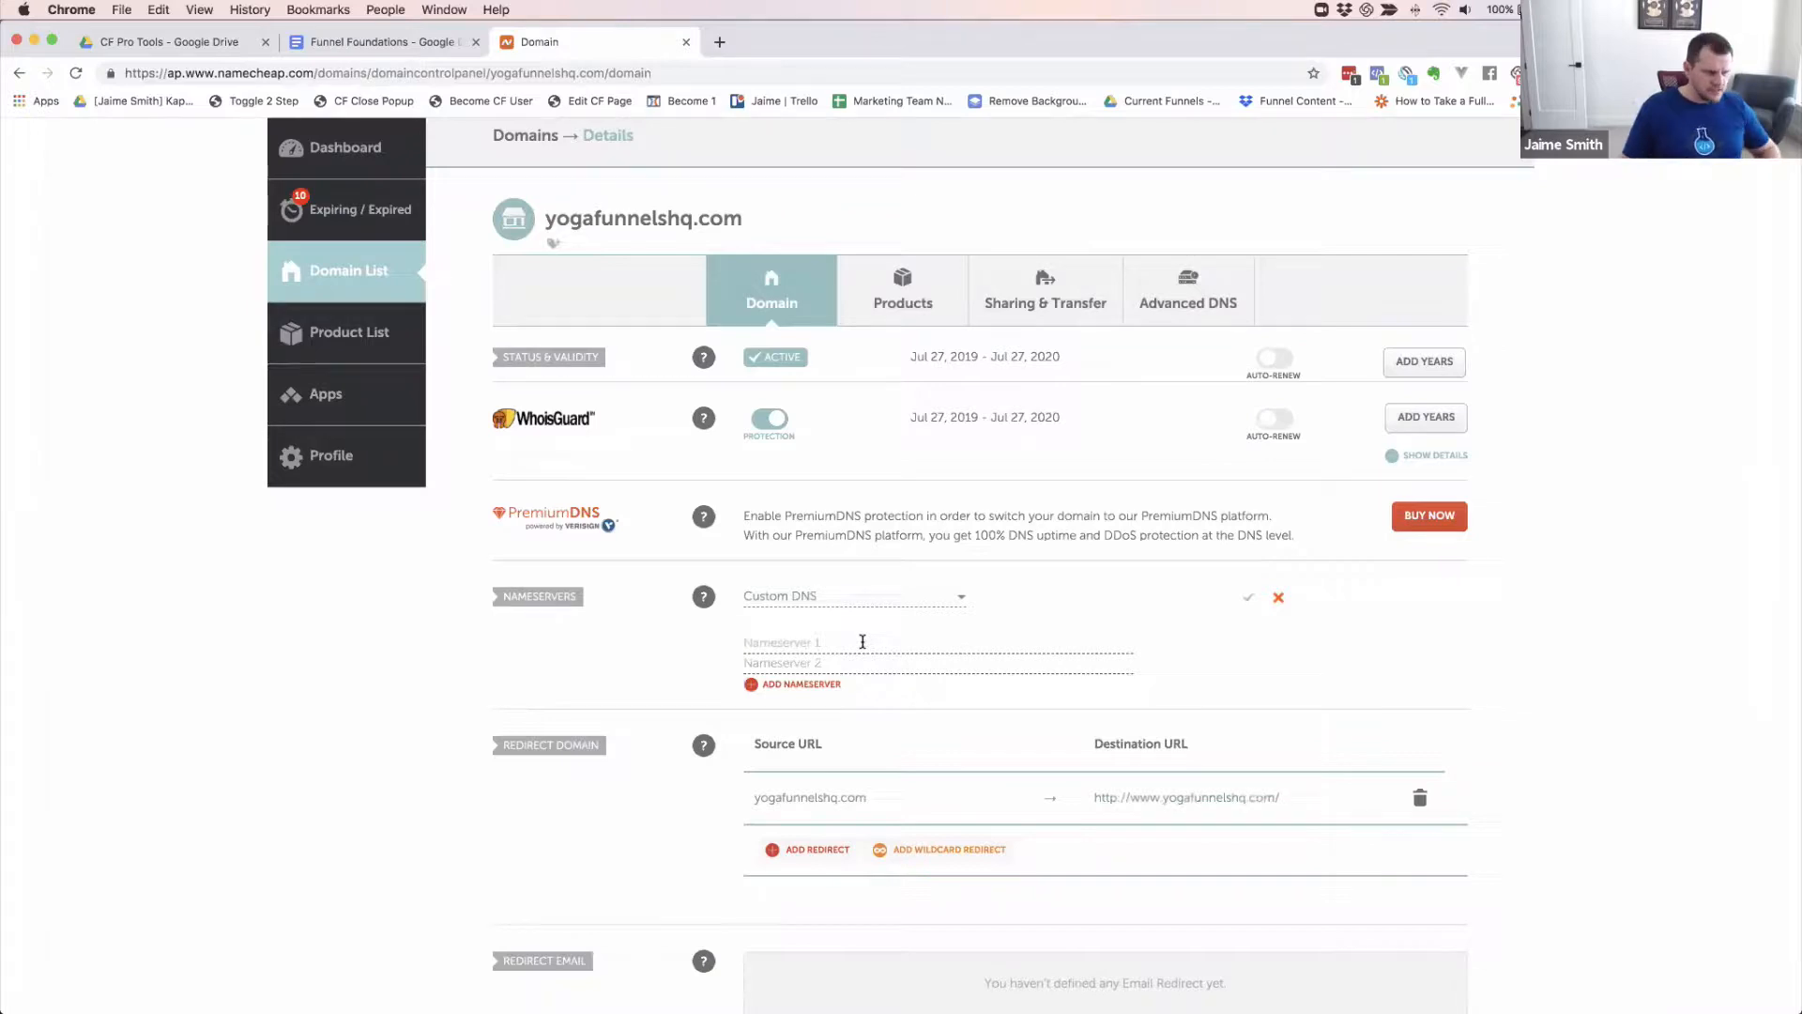
{"action": "left_click", "coordinate": [827, 642]}
{"action": "key", "text": "super+v"}
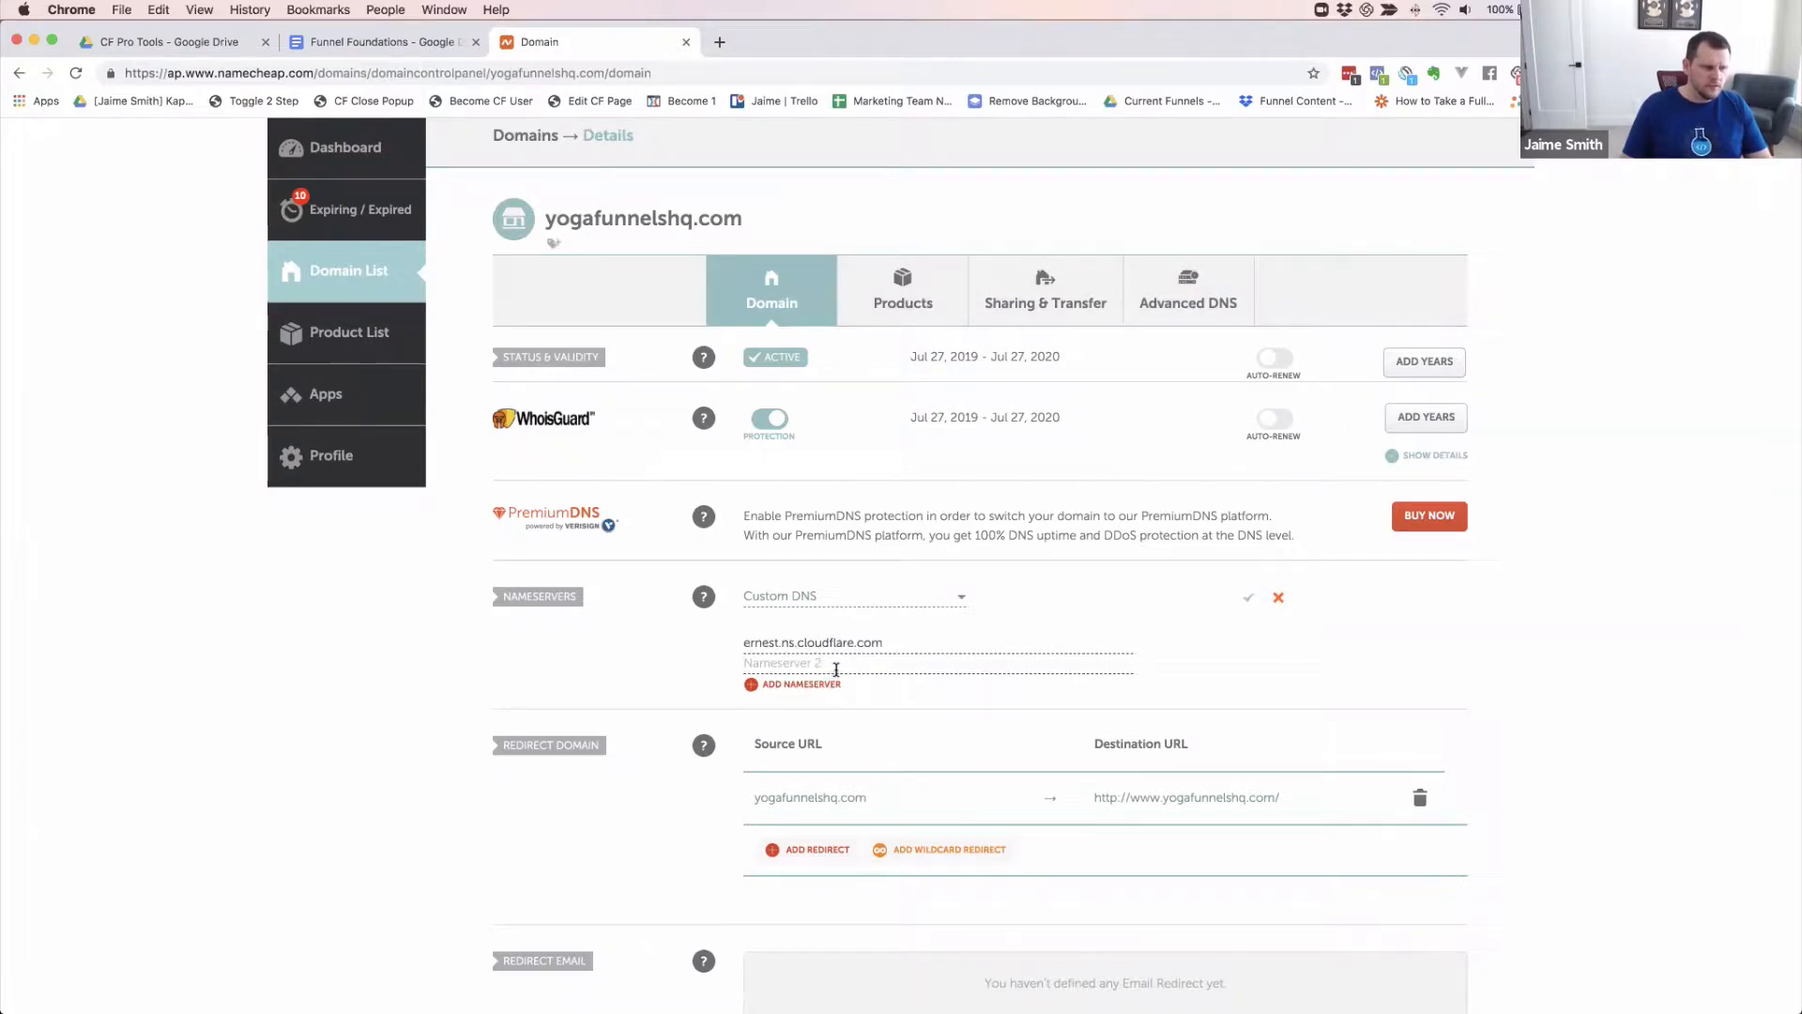
Step: Copy pam.ns.cloudflare.com into the second nameserver field and save the custom nameservers
{"action": "key", "text": "super+grave"}
{"action": "key", "text": "super+grave"}
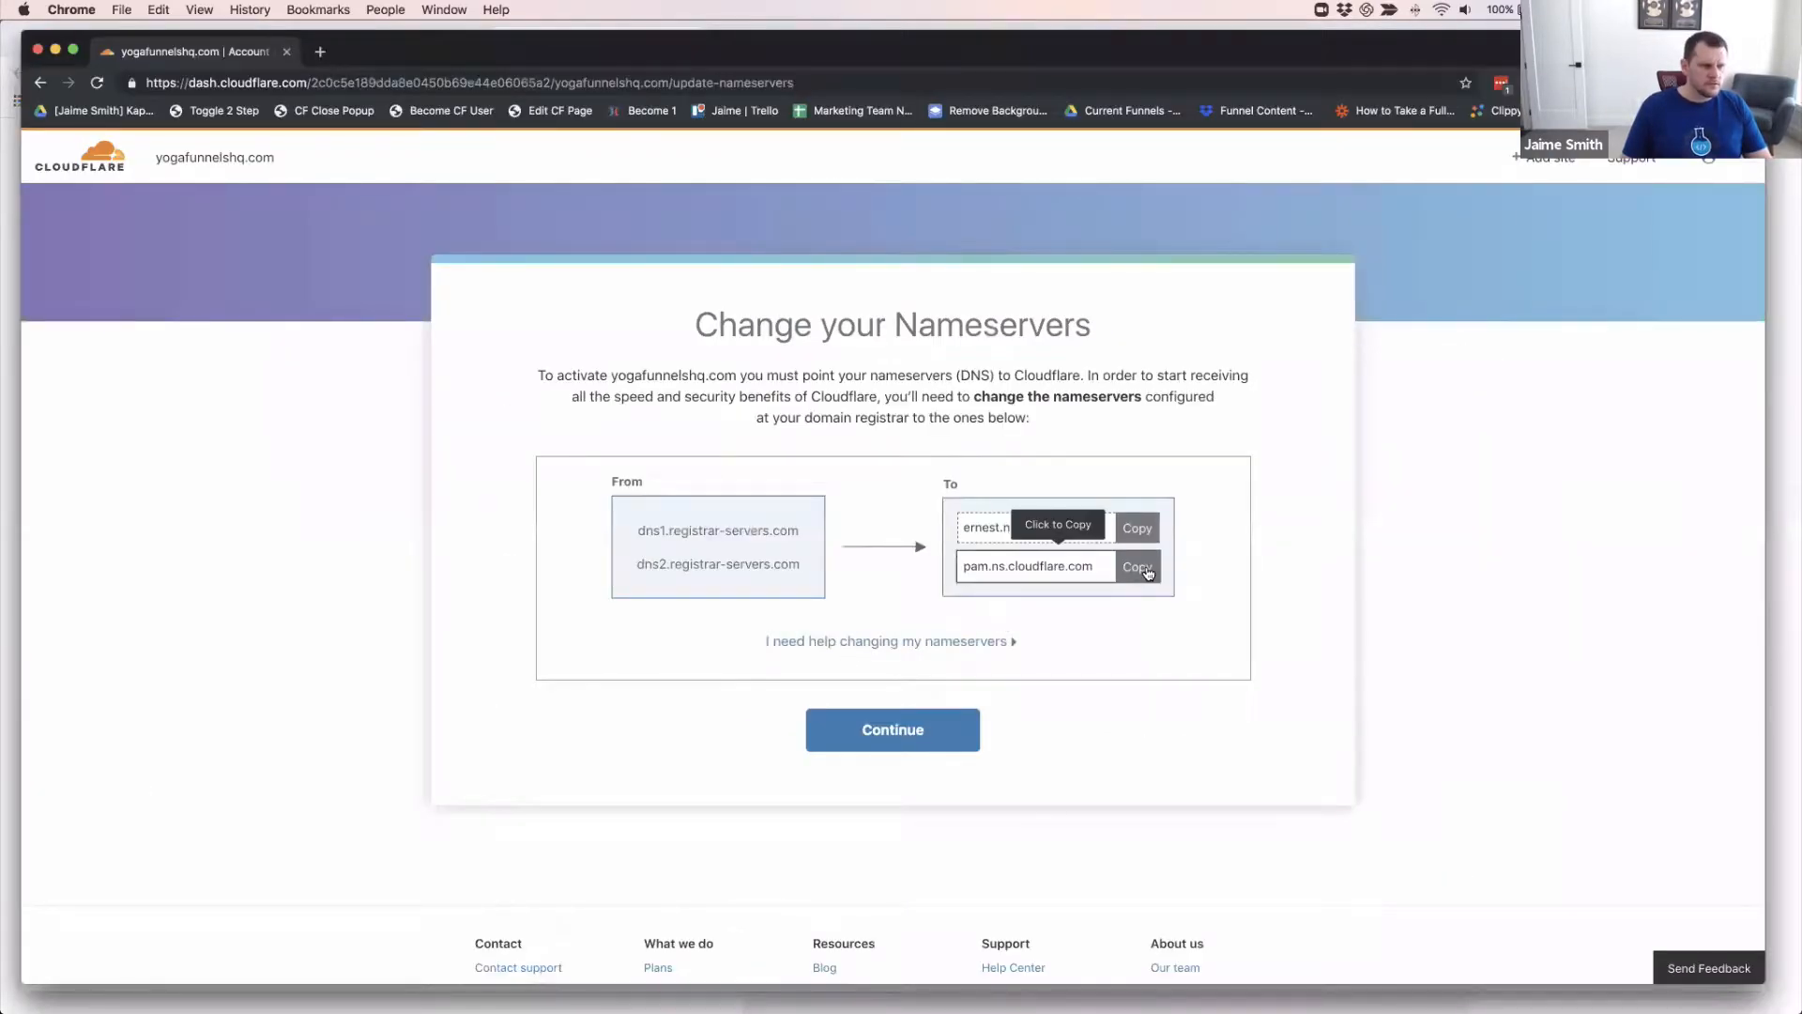
{"action": "left_click", "coordinate": [1145, 567]}
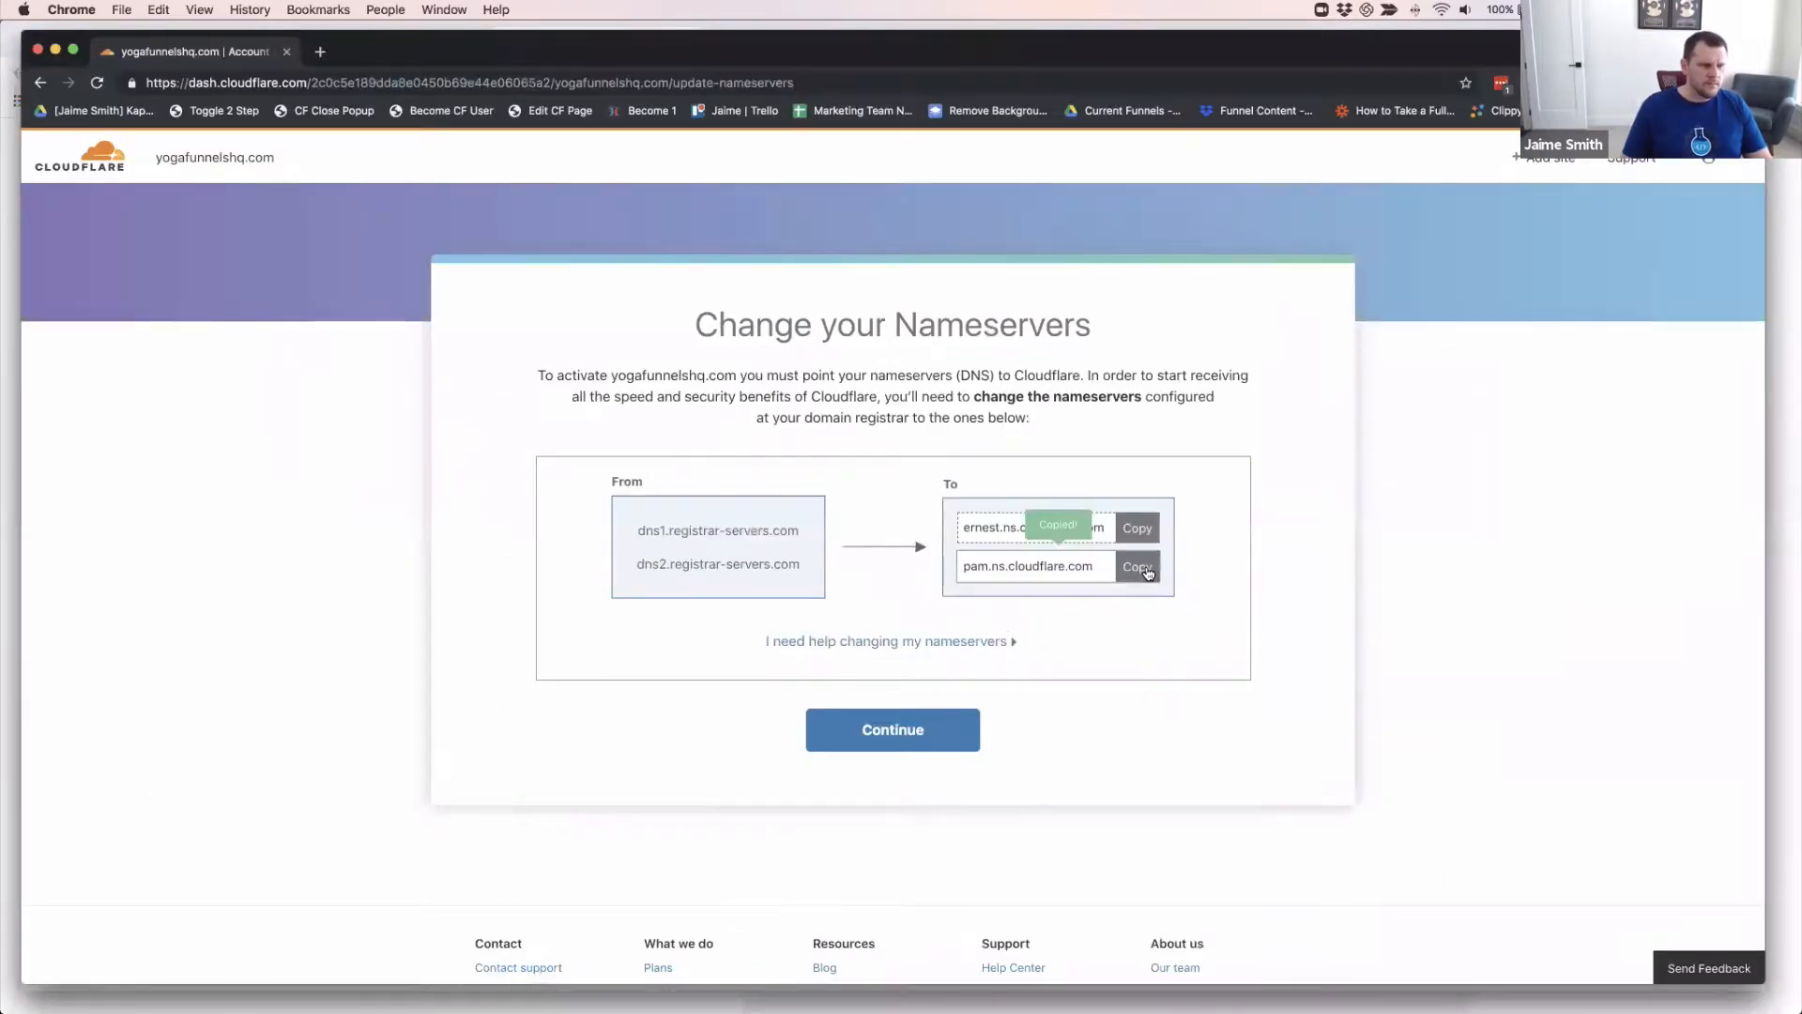
{"action": "key", "text": "super+grave"}
{"action": "key", "text": "super+grave"}
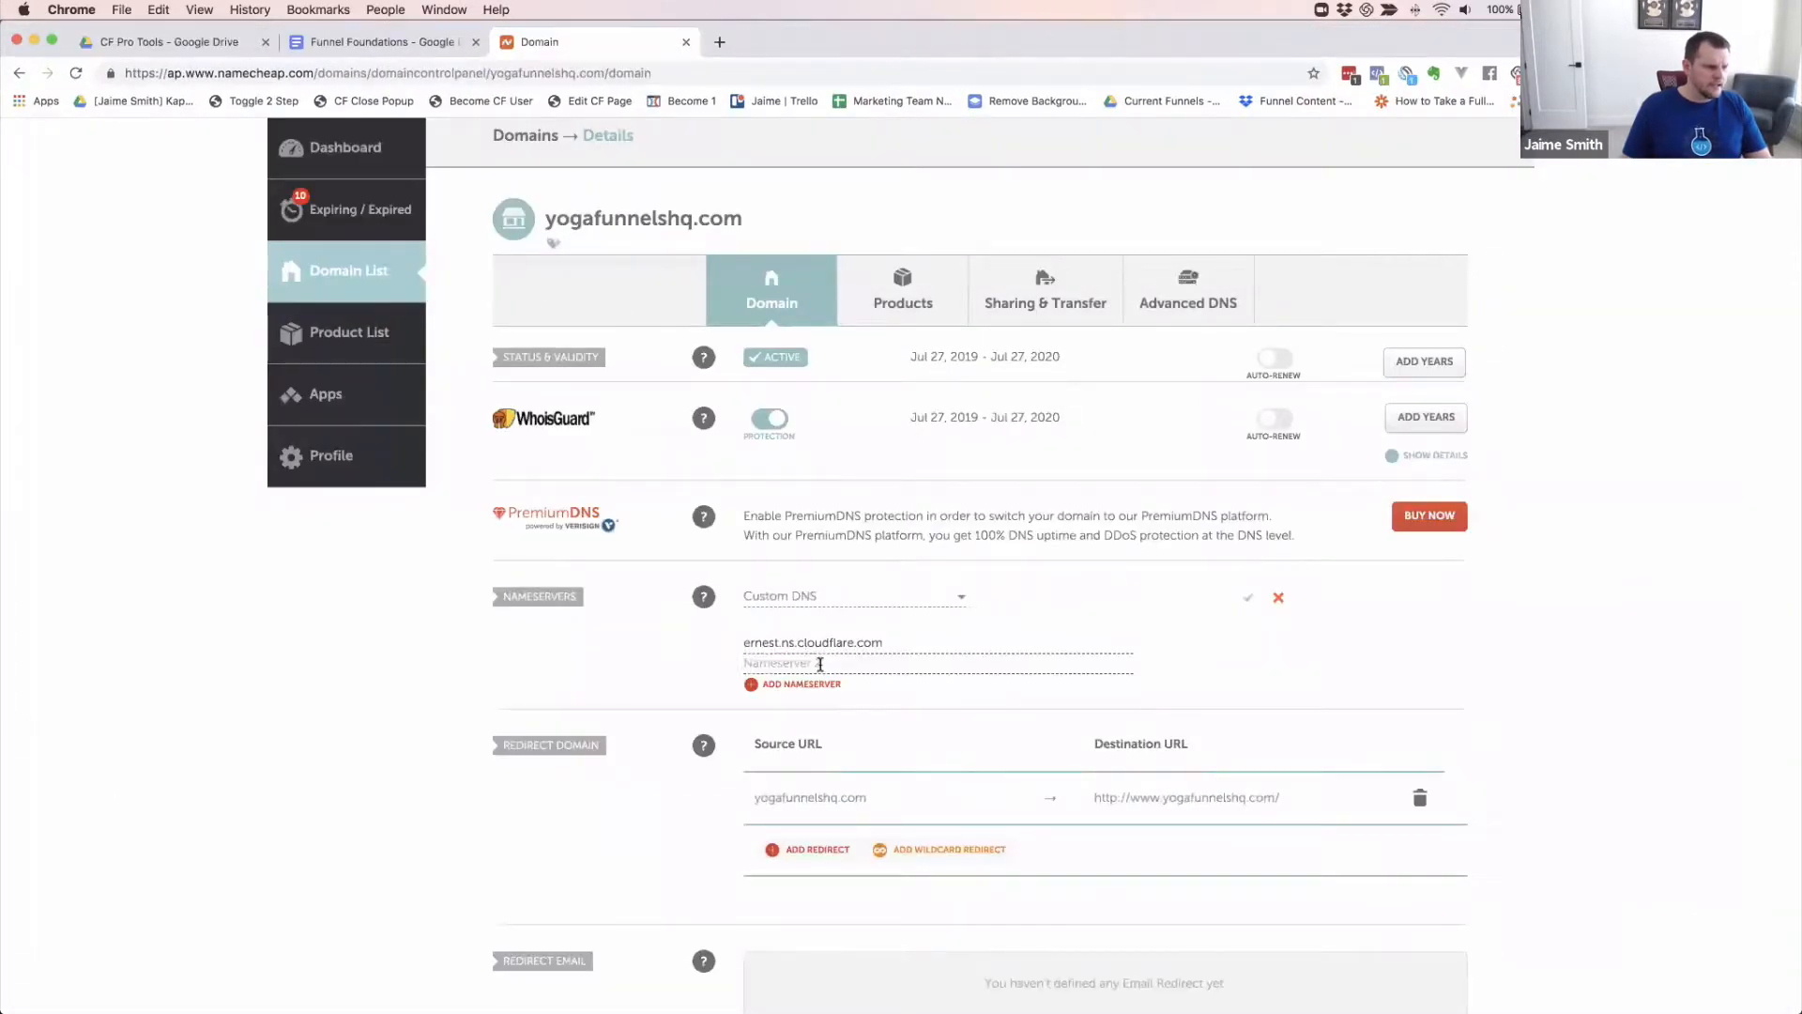
{"action": "left_click", "coordinate": [820, 663]}
{"action": "key", "text": "super+v"}
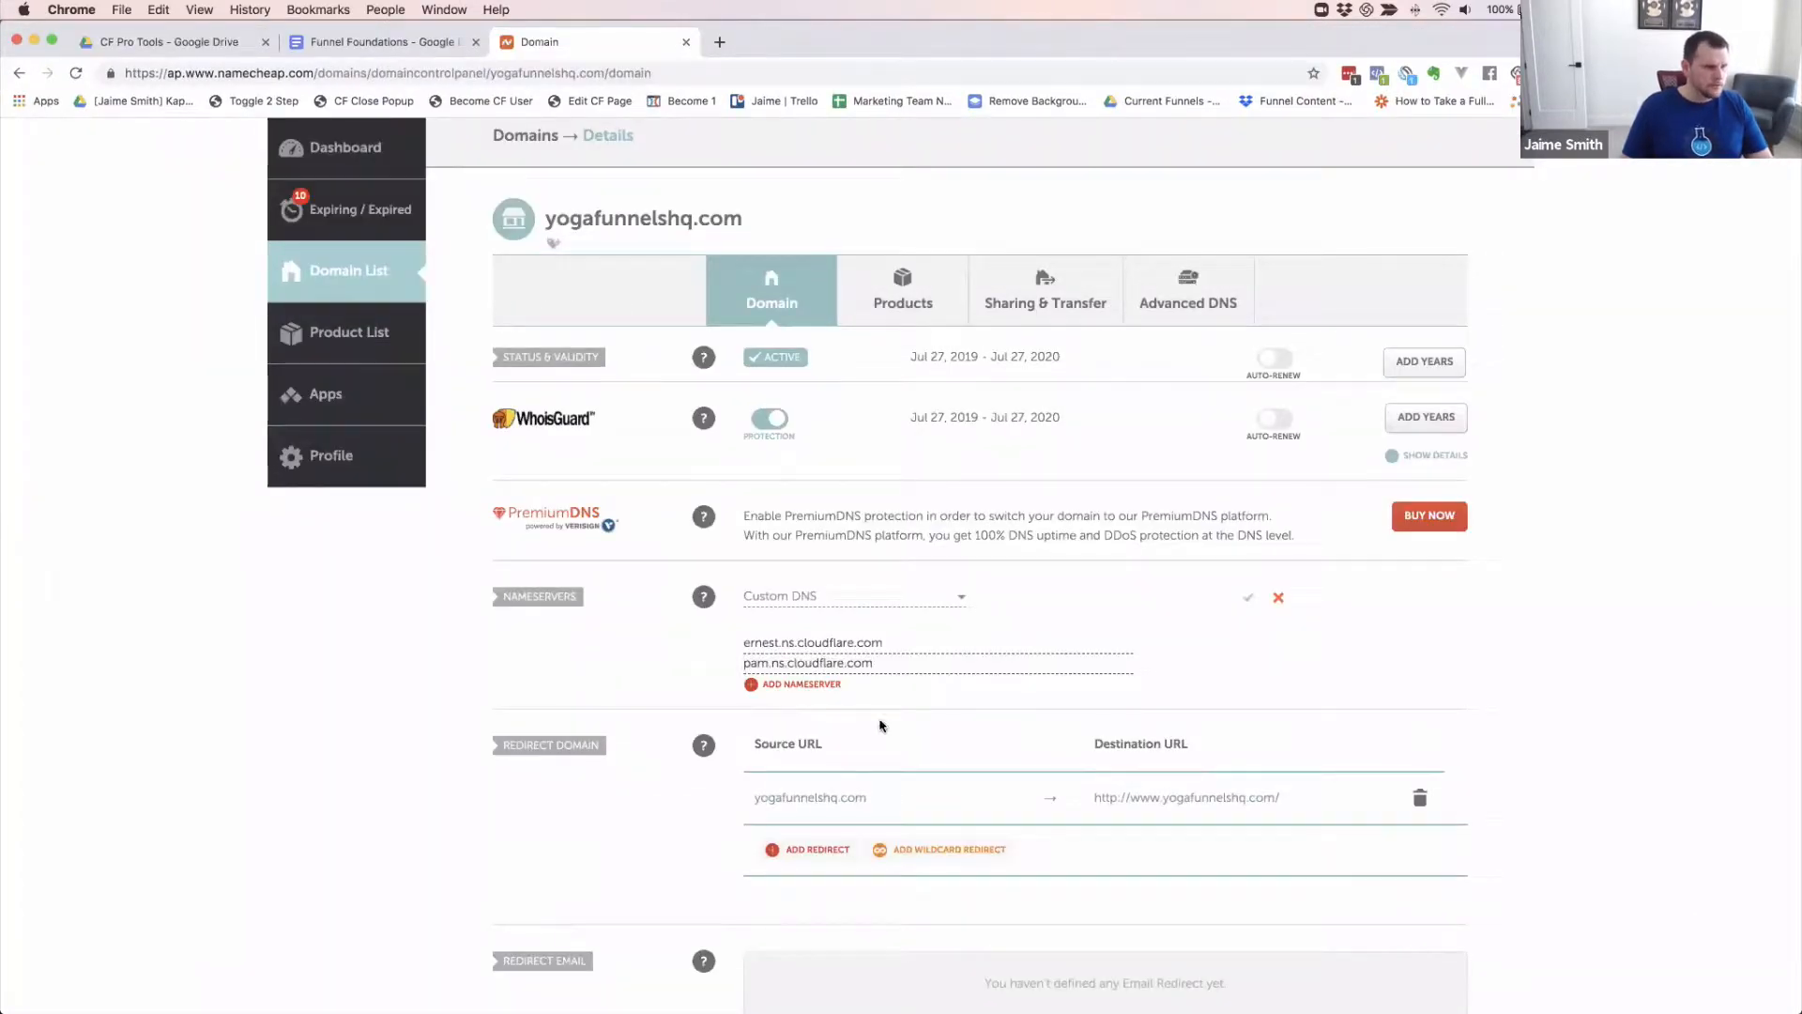
{"action": "left_click", "coordinate": [1248, 602]}
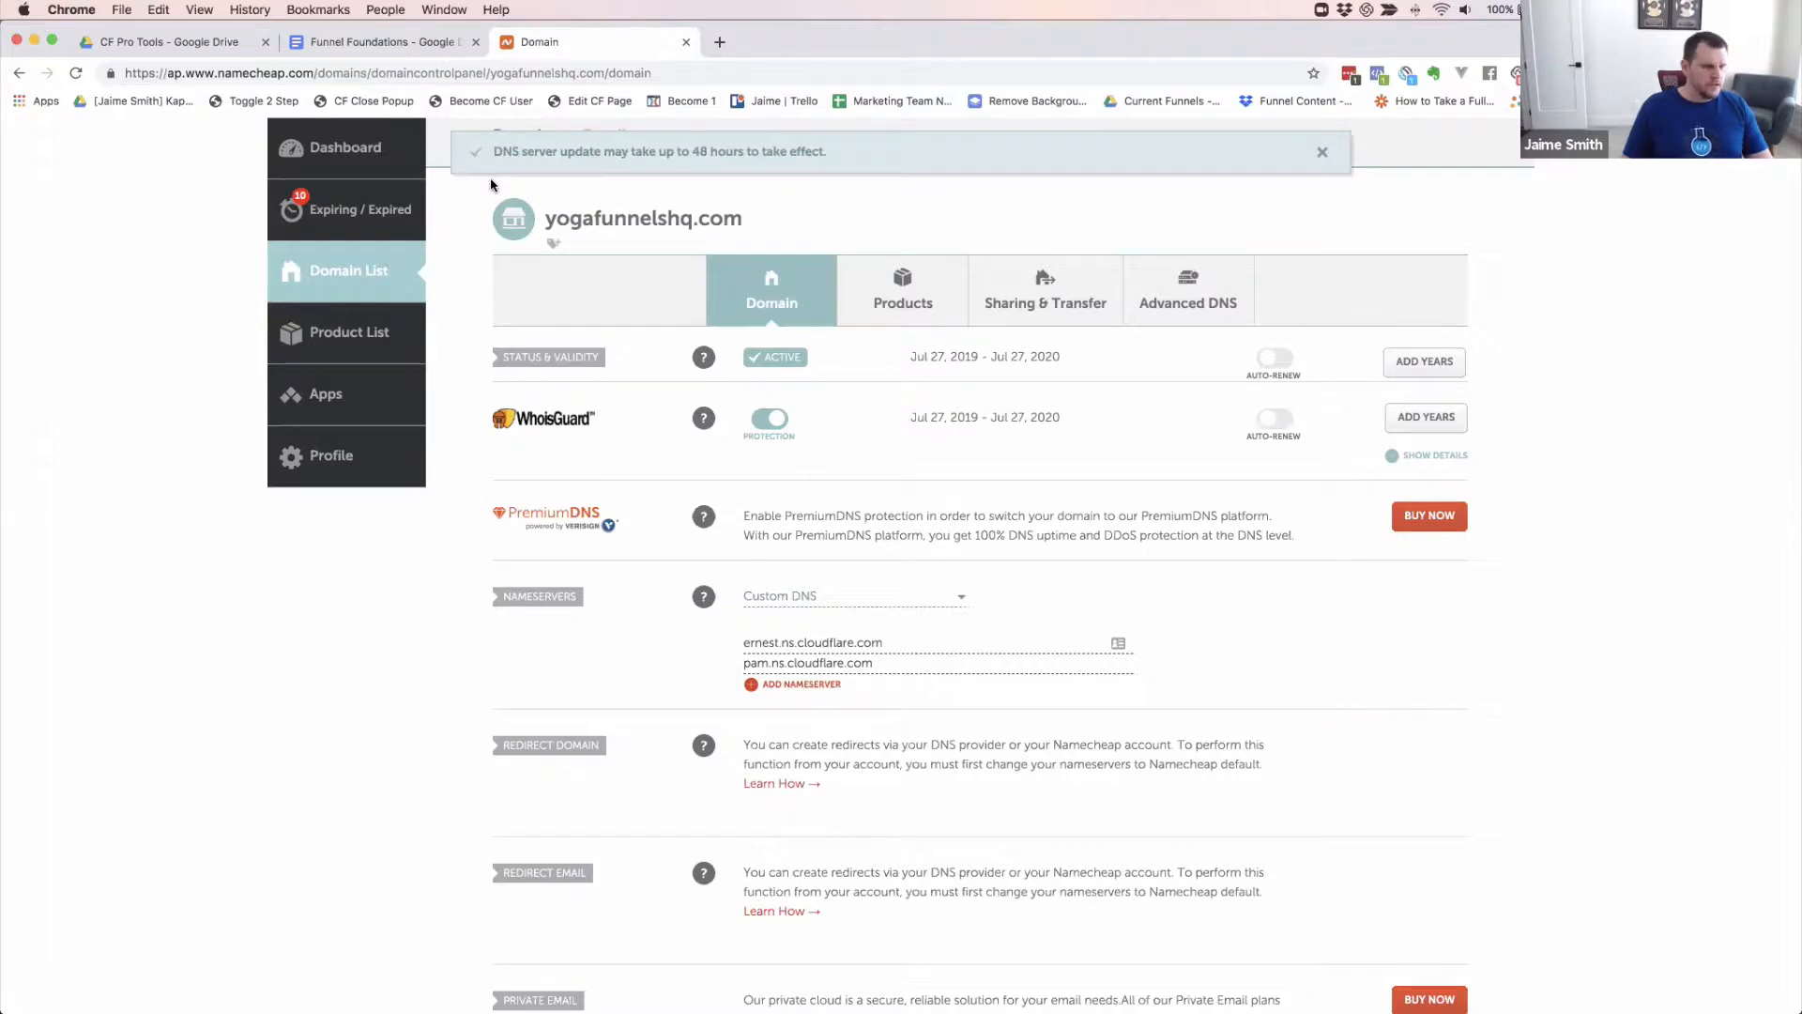
{"action": "key", "text": "super+grave"}
{"action": "key", "text": "super+grave"}
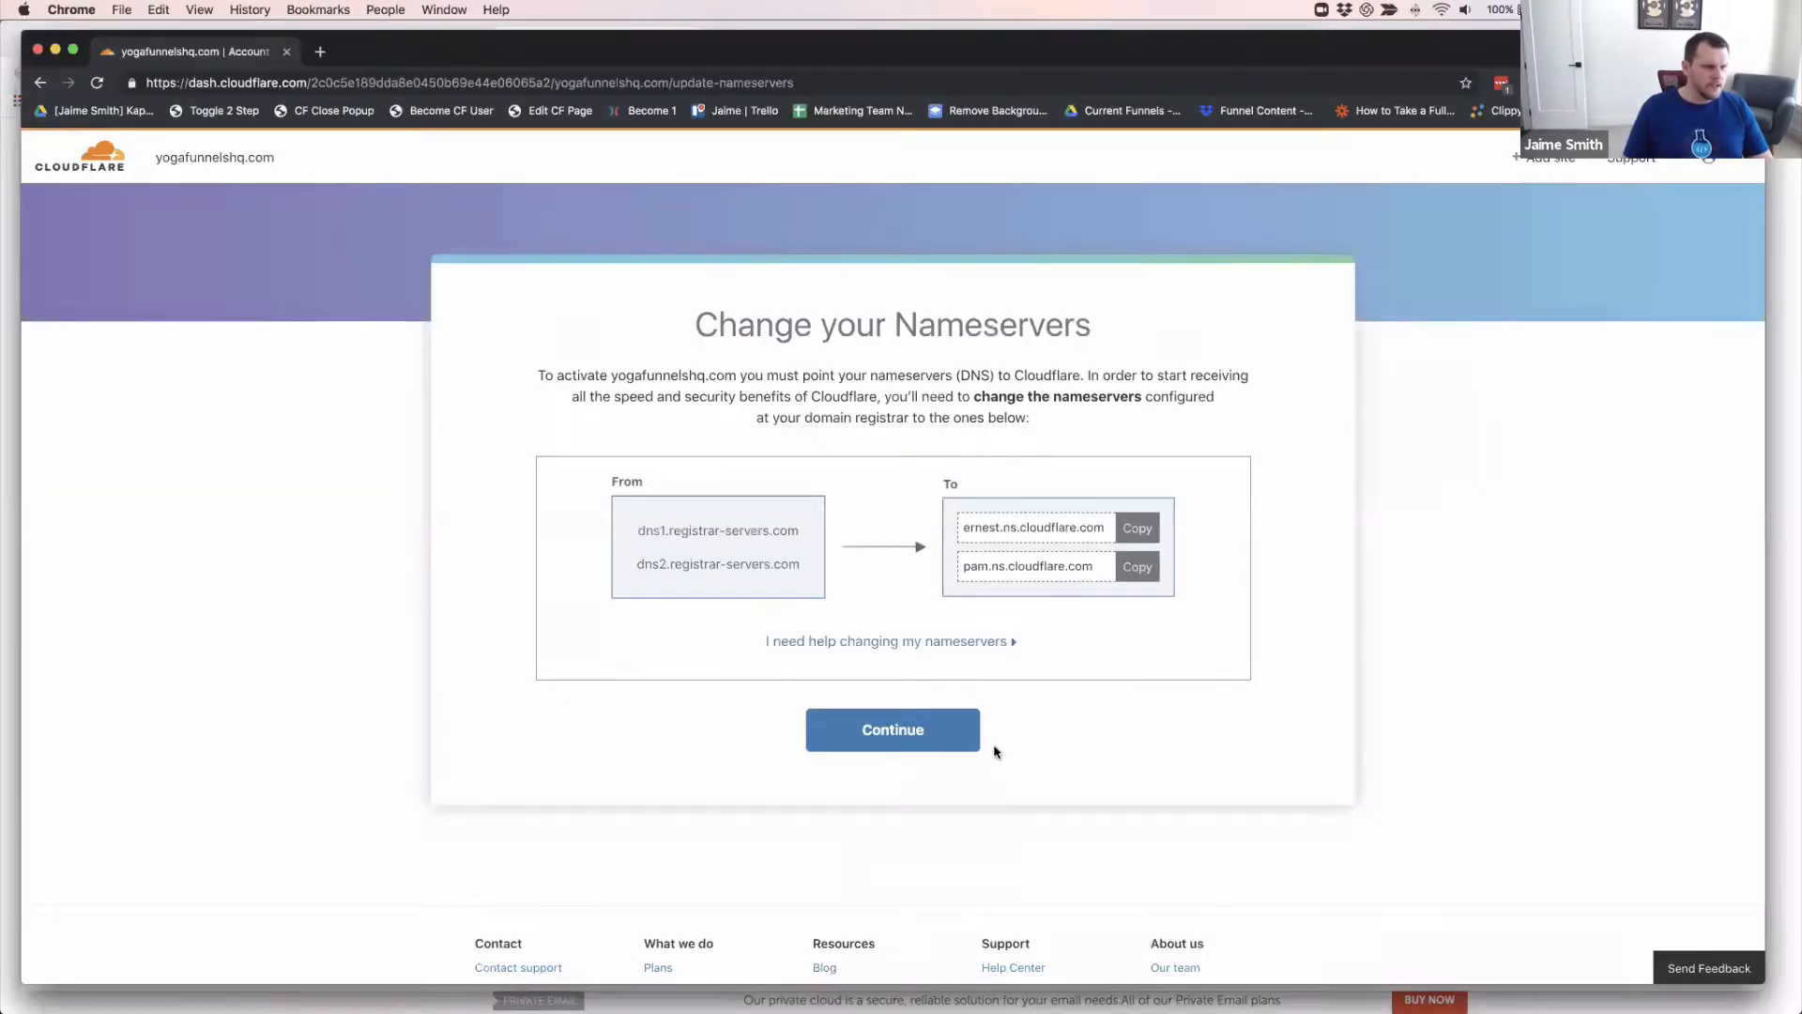
Step: Finish the nameserver step and review the yogafunnelshq.com Overview page
{"action": "left_click", "coordinate": [899, 737]}
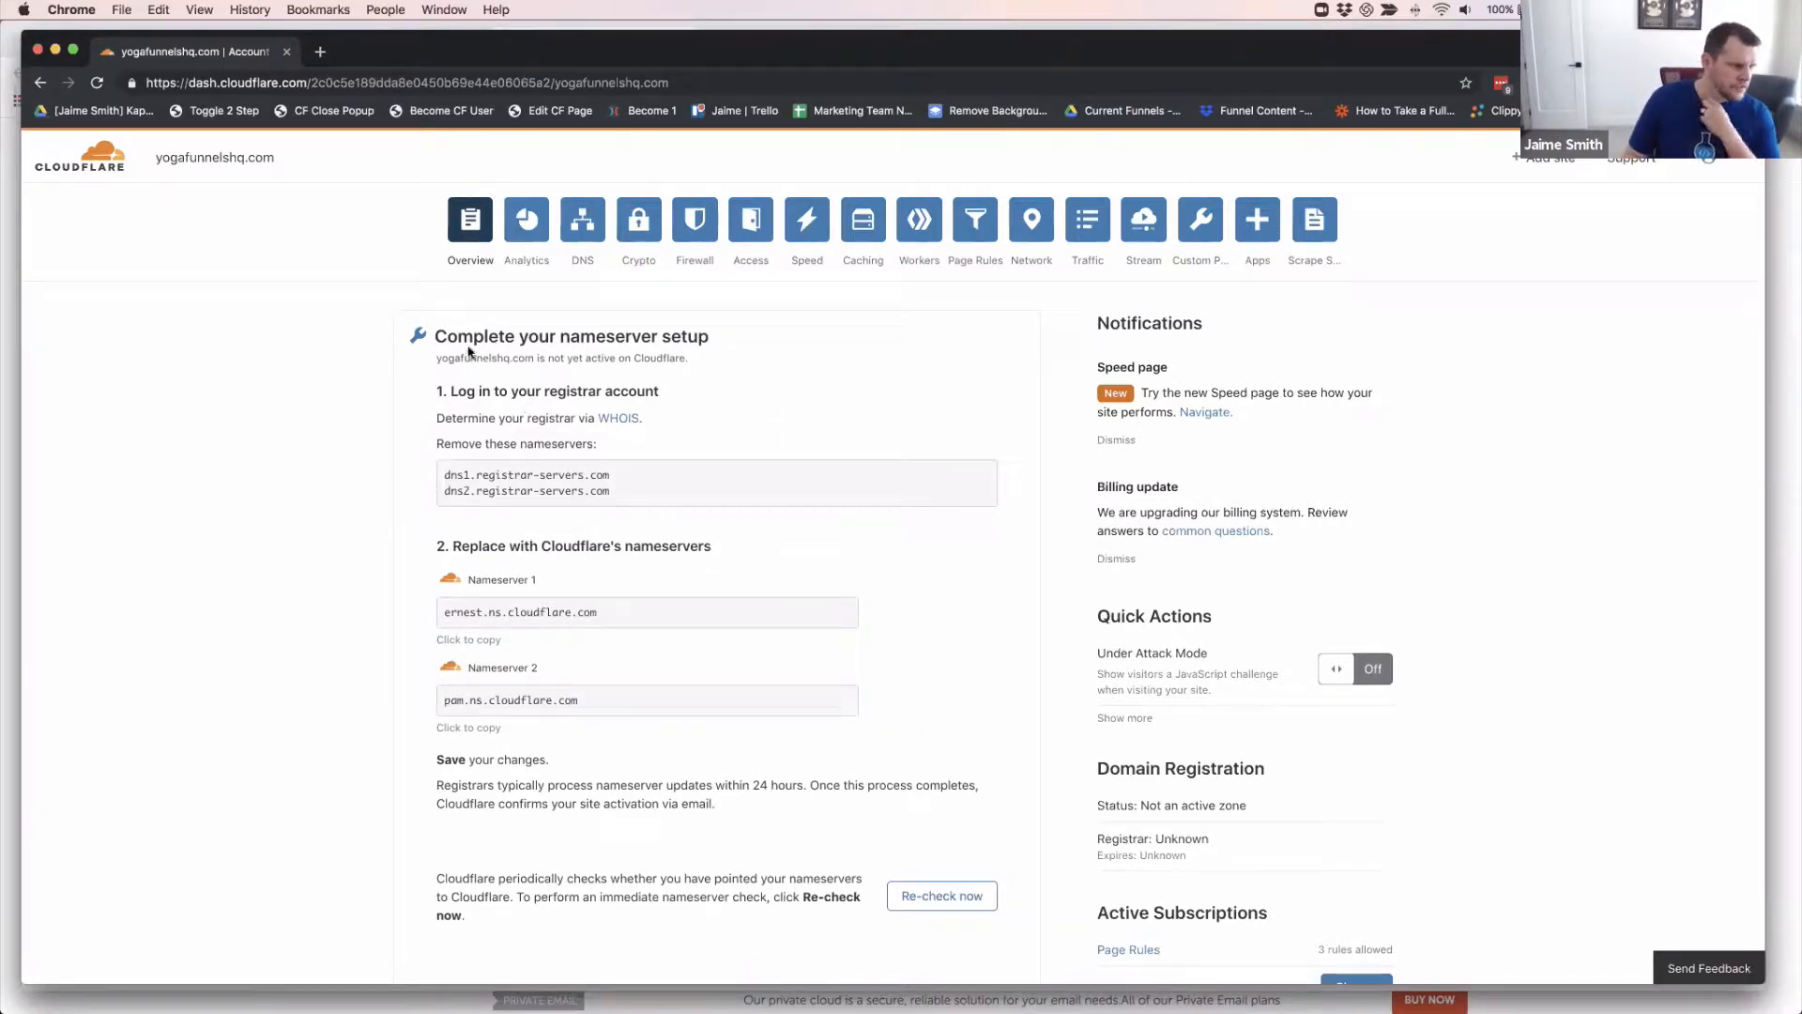
{"action": "scroll", "coordinate": [710, 642], "scroll_direction": "down", "scroll_amount": 1}
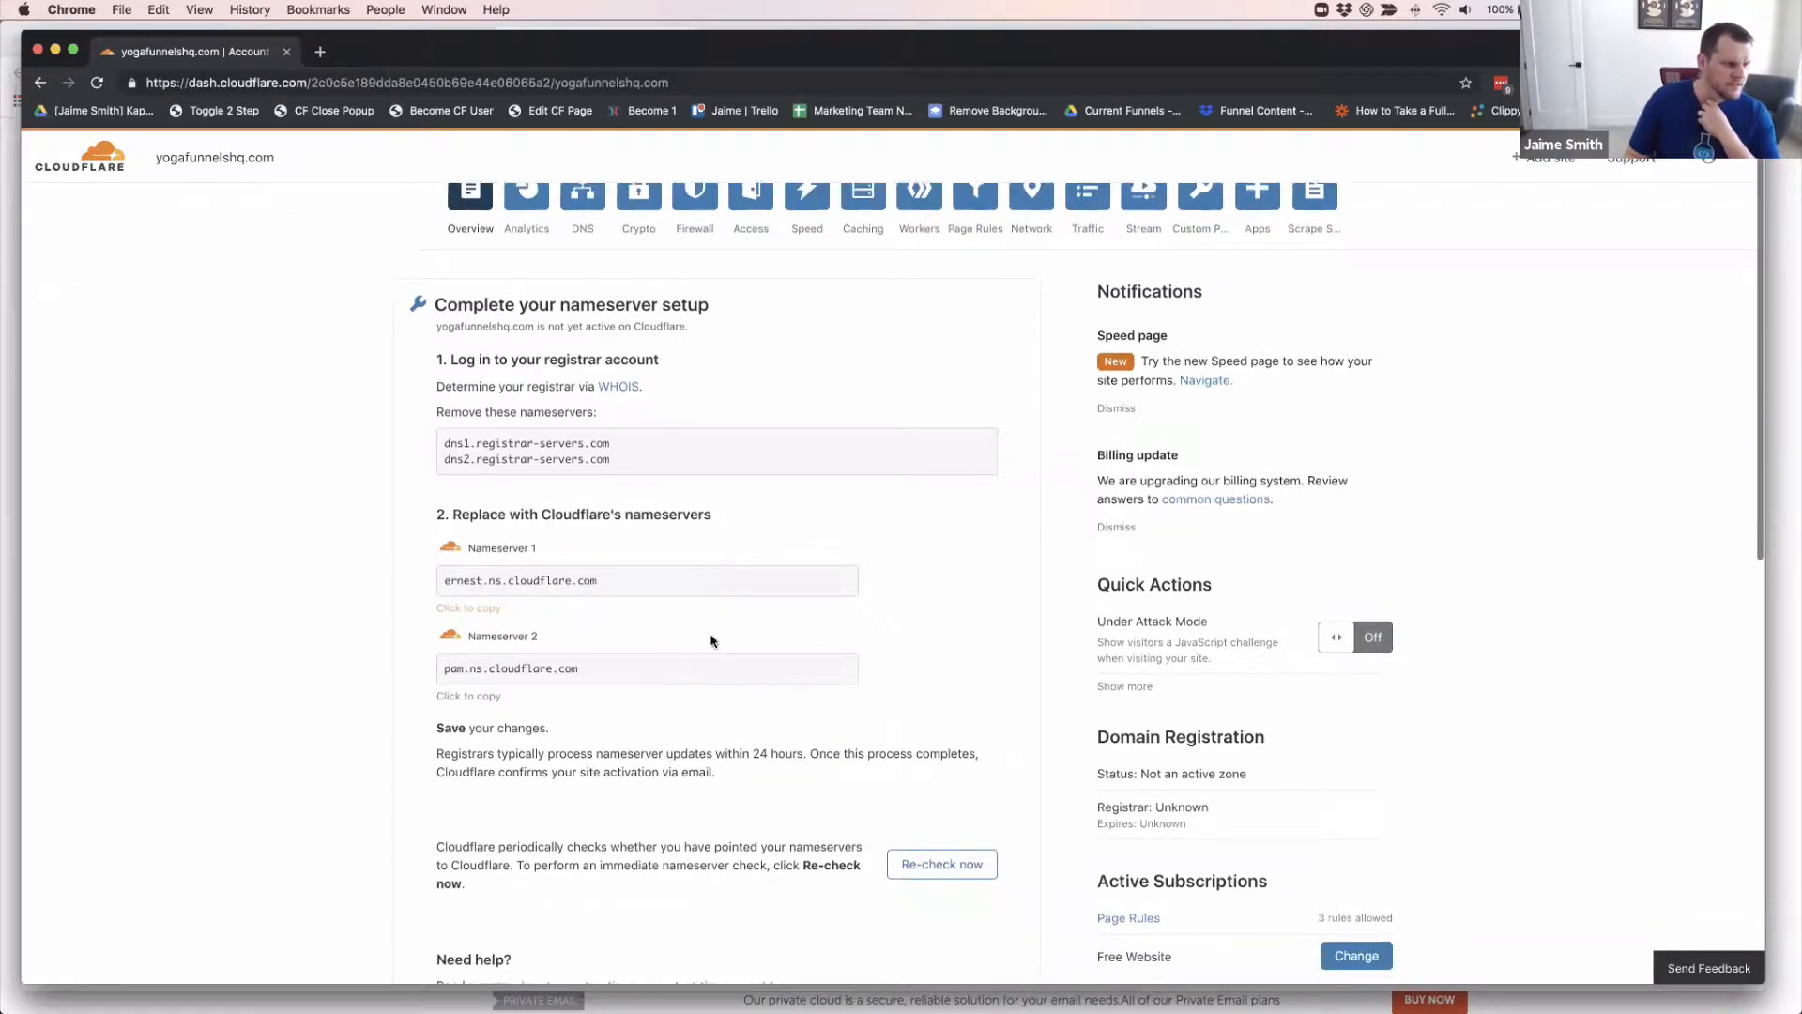
{"action": "scroll", "coordinate": [710, 641], "scroll_direction": "down", "scroll_amount": 3}
{"action": "scroll", "coordinate": [564, 587], "scroll_direction": "up", "scroll_amount": 1}
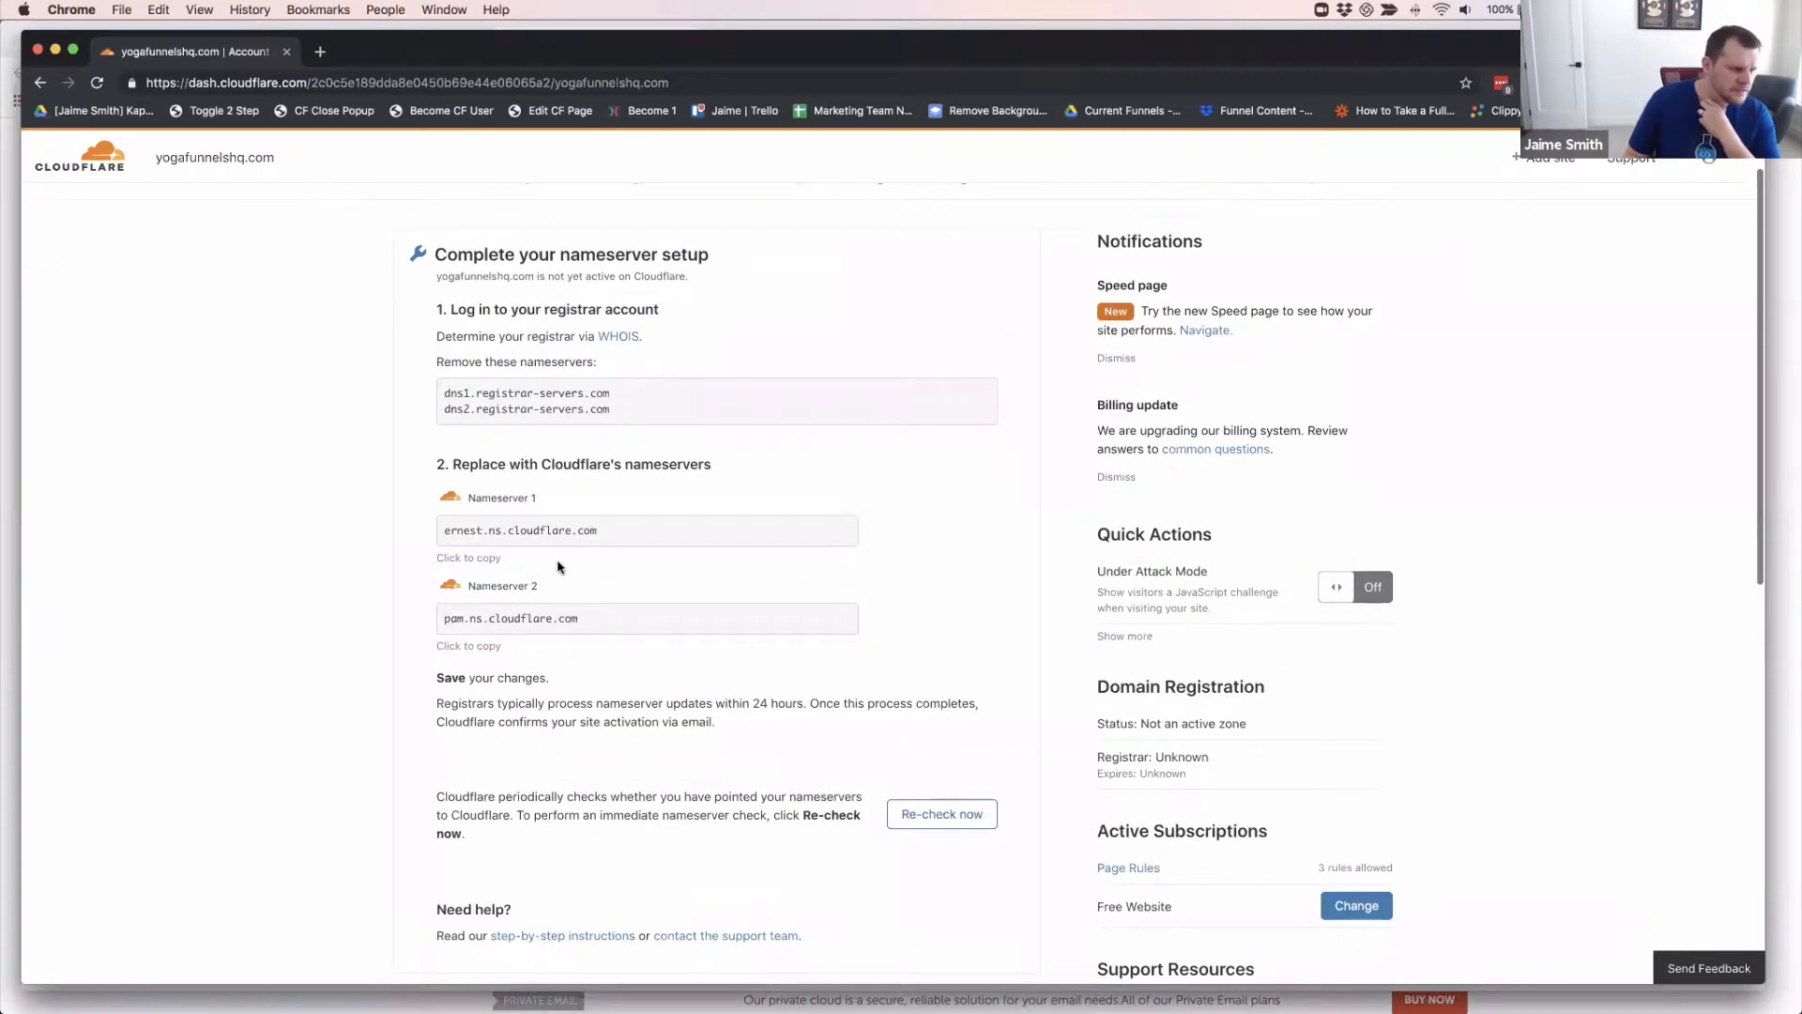
{"action": "scroll", "coordinate": [646, 549], "scroll_direction": "up", "scroll_amount": 2}
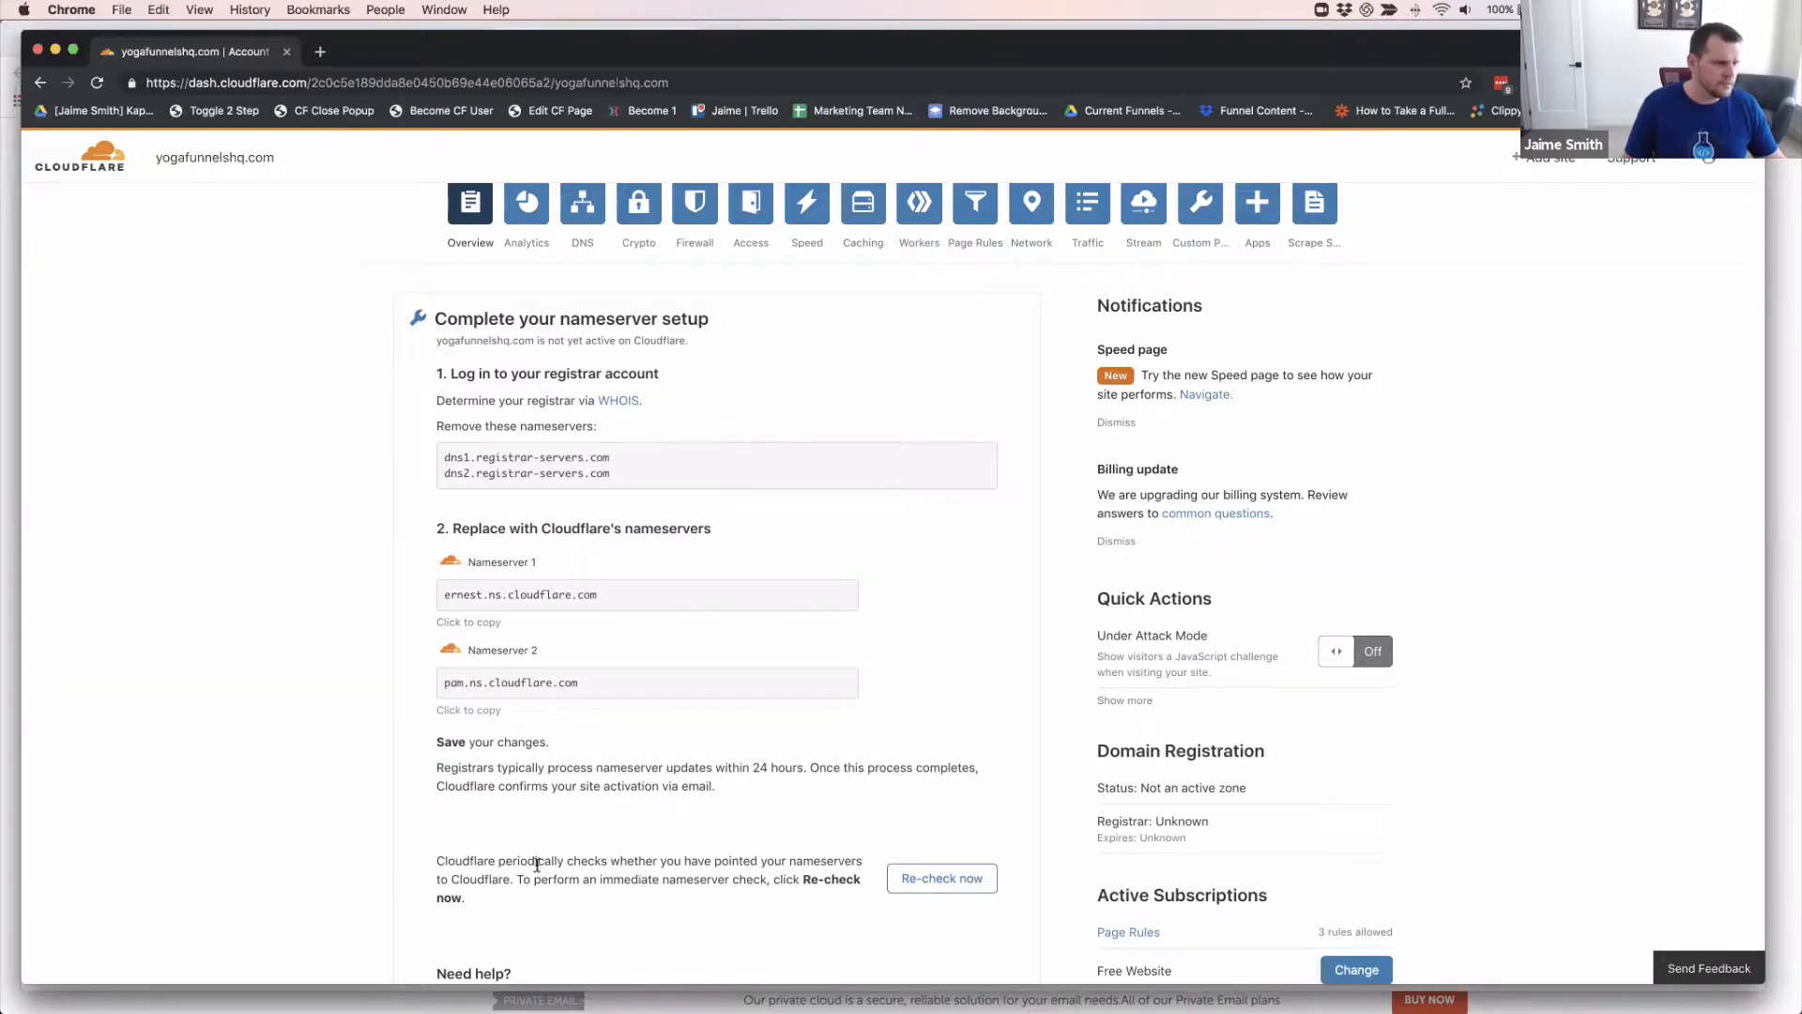
Step: Request an immediate nameserver re-check for yogafunnelshq.com
{"action": "left_click", "coordinate": [927, 883]}
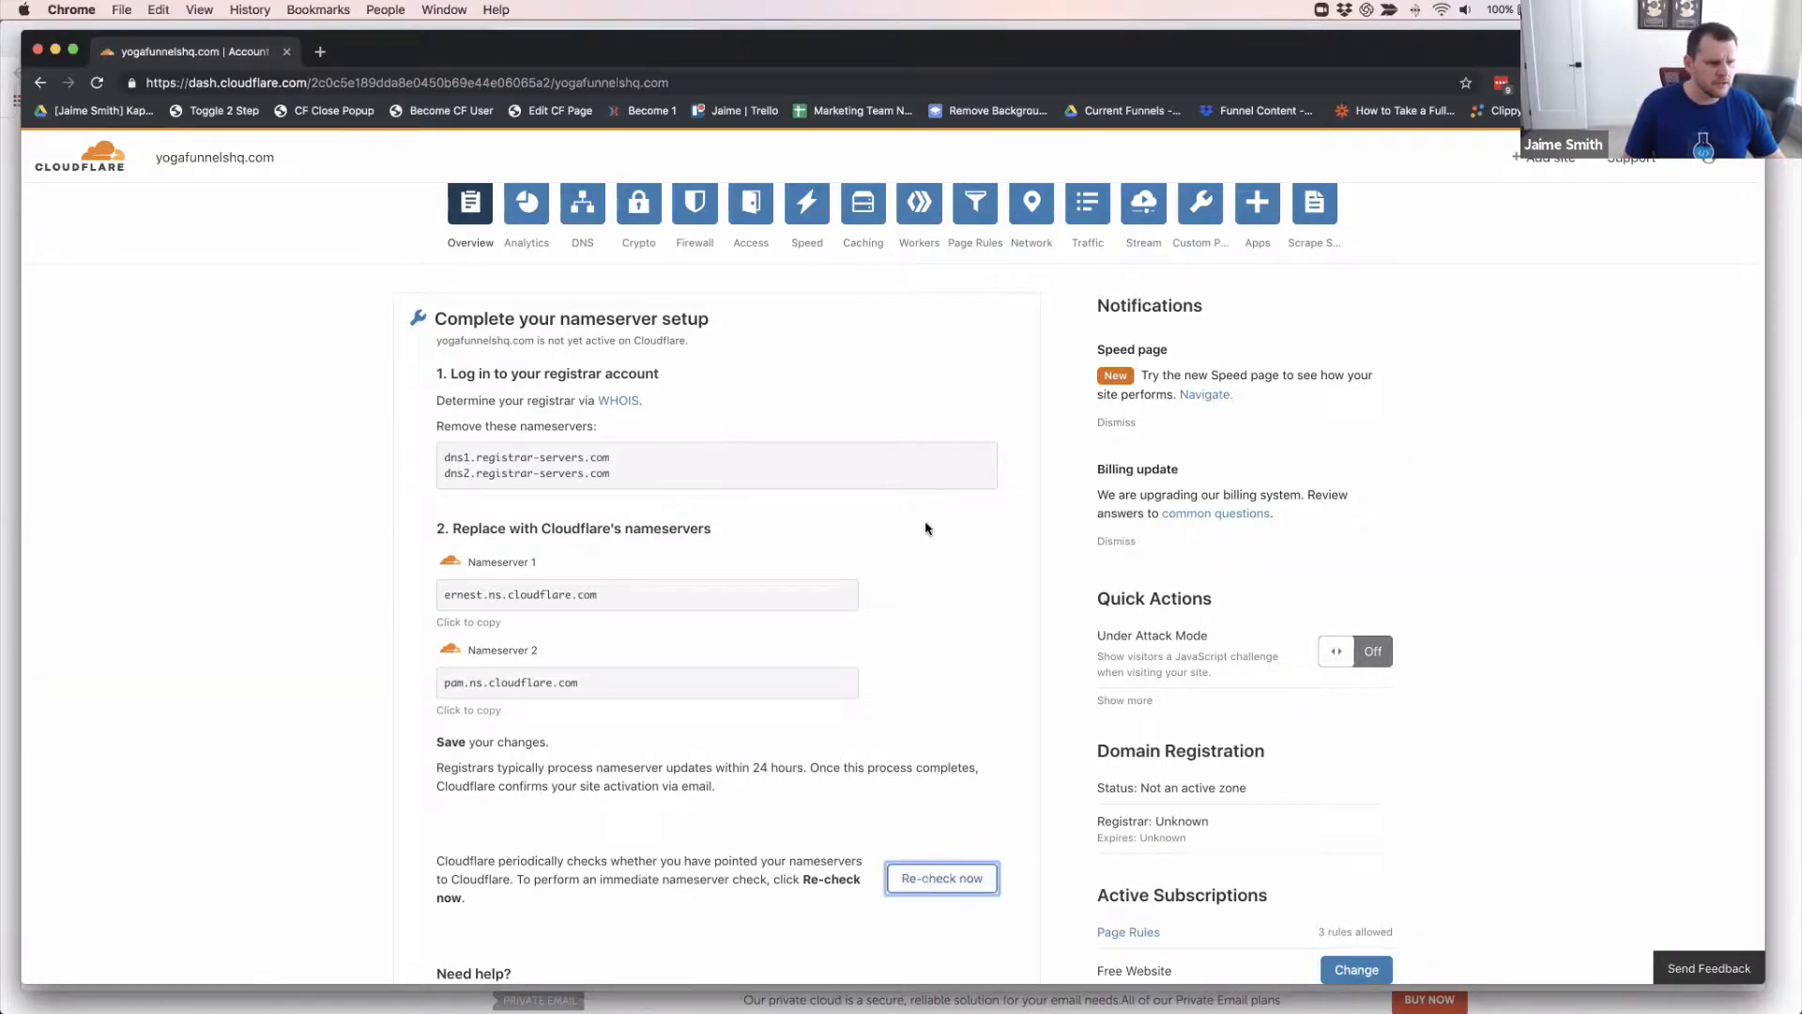
{"action": "scroll", "coordinate": [867, 539], "scroll_direction": "down", "scroll_amount": 1}
{"action": "scroll", "coordinate": [867, 539], "scroll_direction": "down", "scroll_amount": 2}
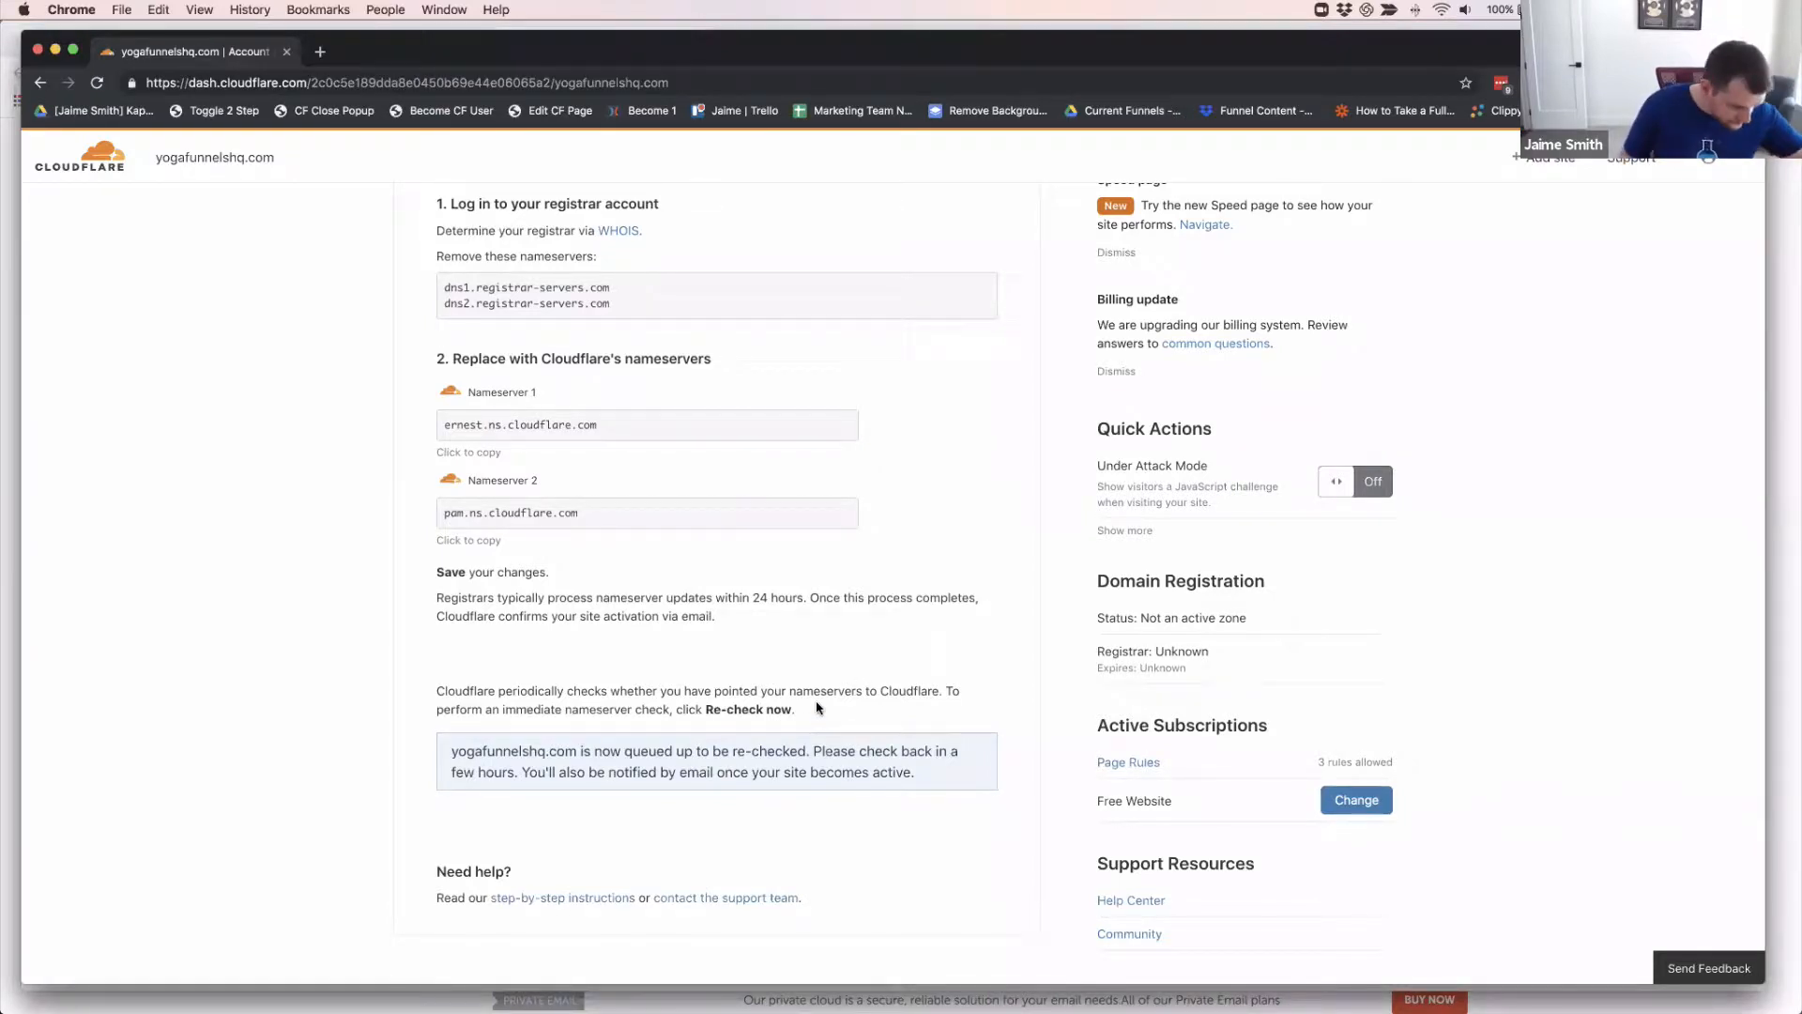
{"action": "scroll", "coordinate": [937, 715], "scroll_direction": "up", "scroll_amount": 3}
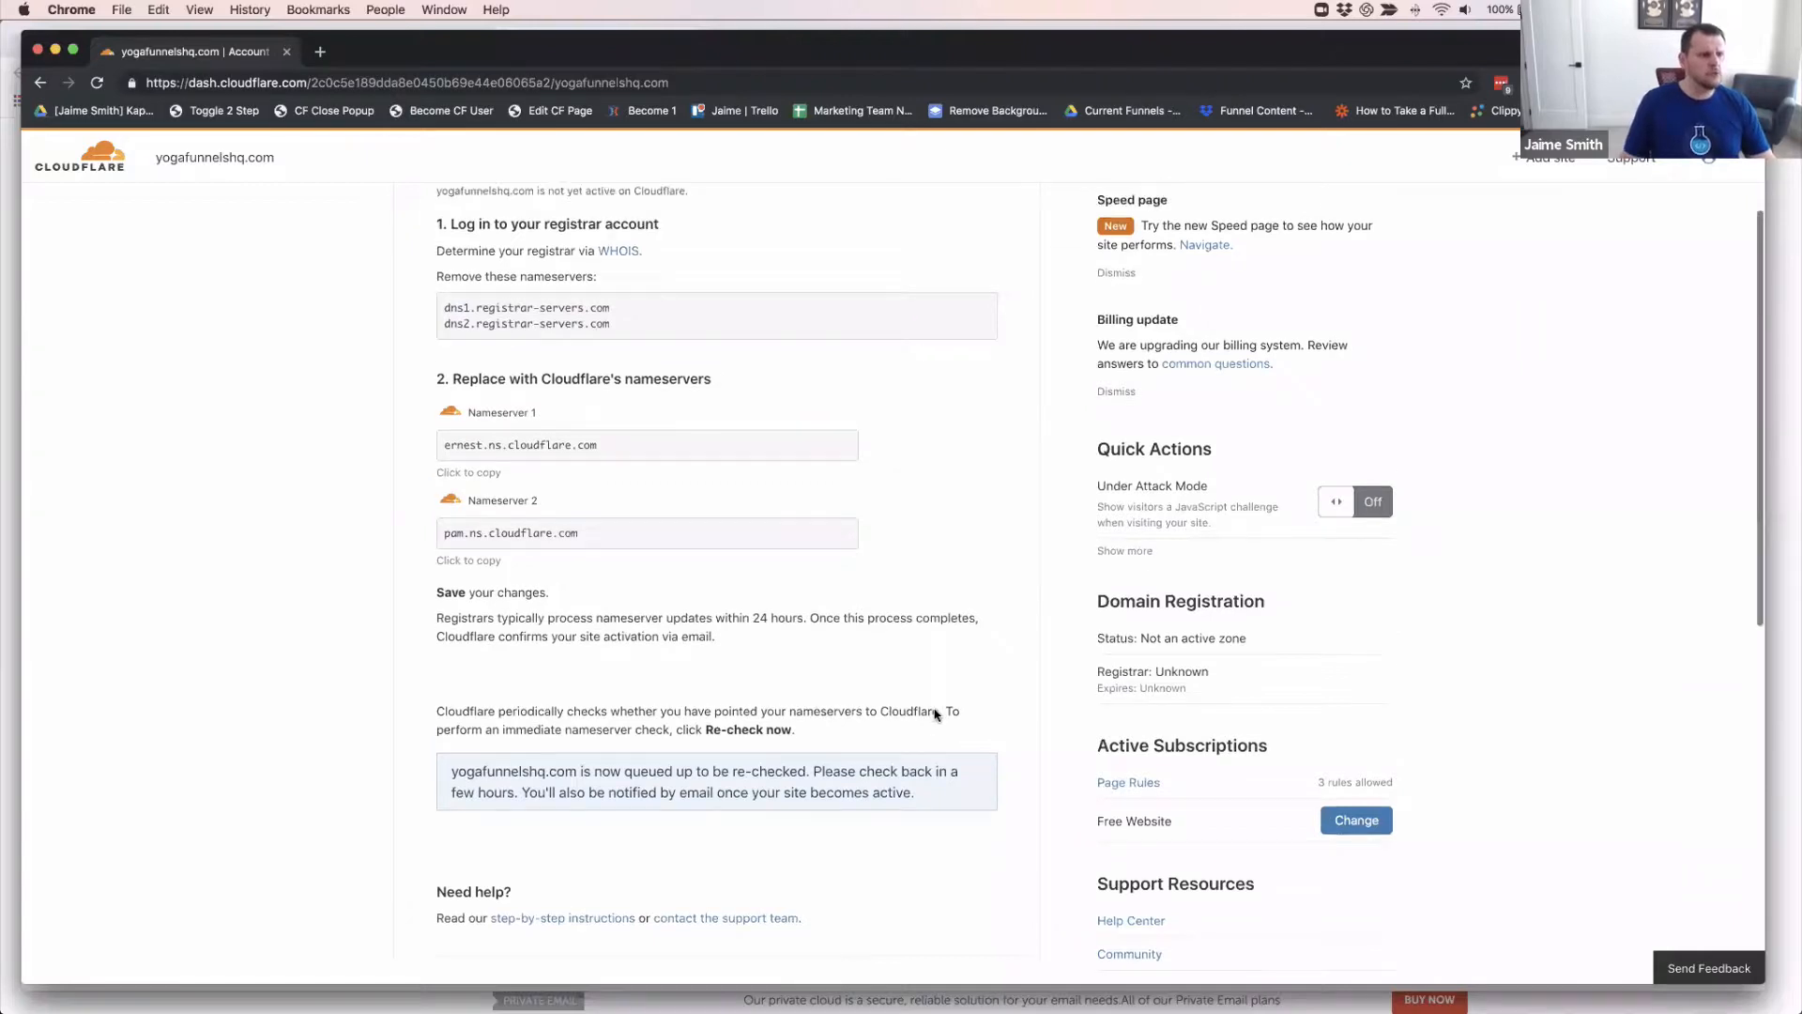
{"action": "scroll", "coordinate": [929, 686], "scroll_direction": "up", "scroll_amount": 2}
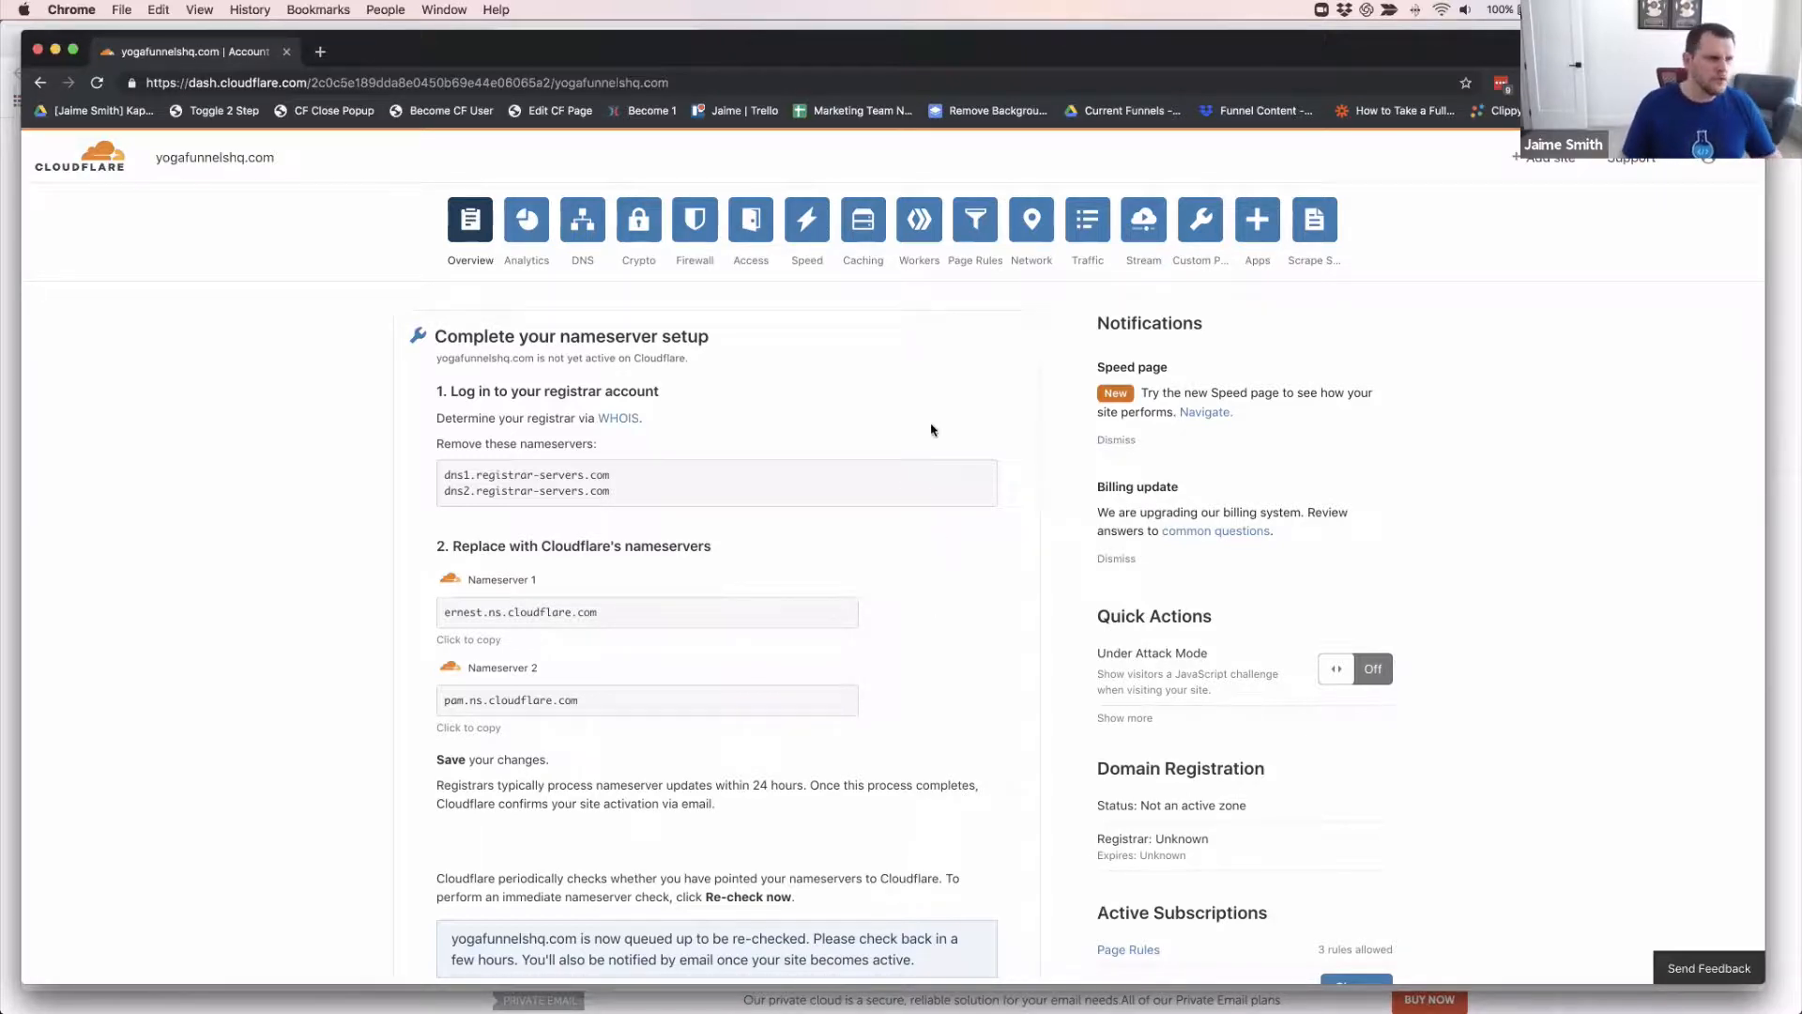
{"action": "left_click", "coordinate": [976, 225]}
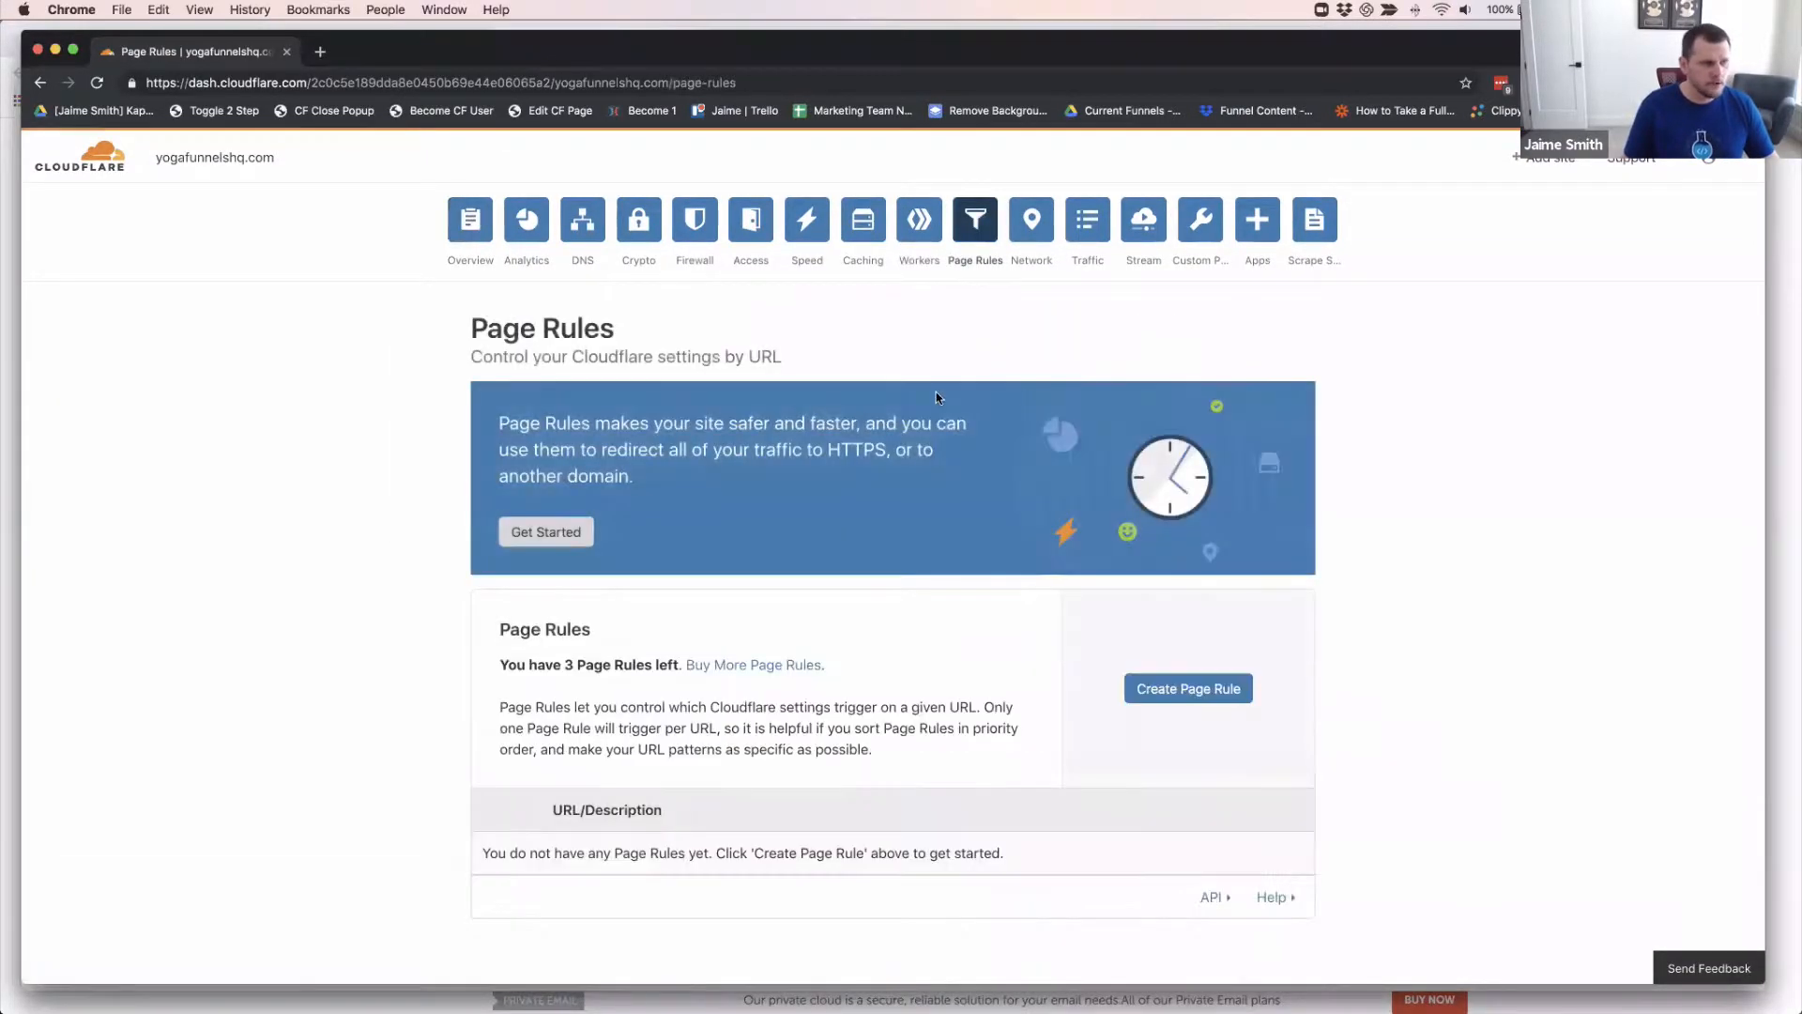
{"action": "scroll", "coordinate": [398, 491], "scroll_direction": "down", "scroll_amount": 4}
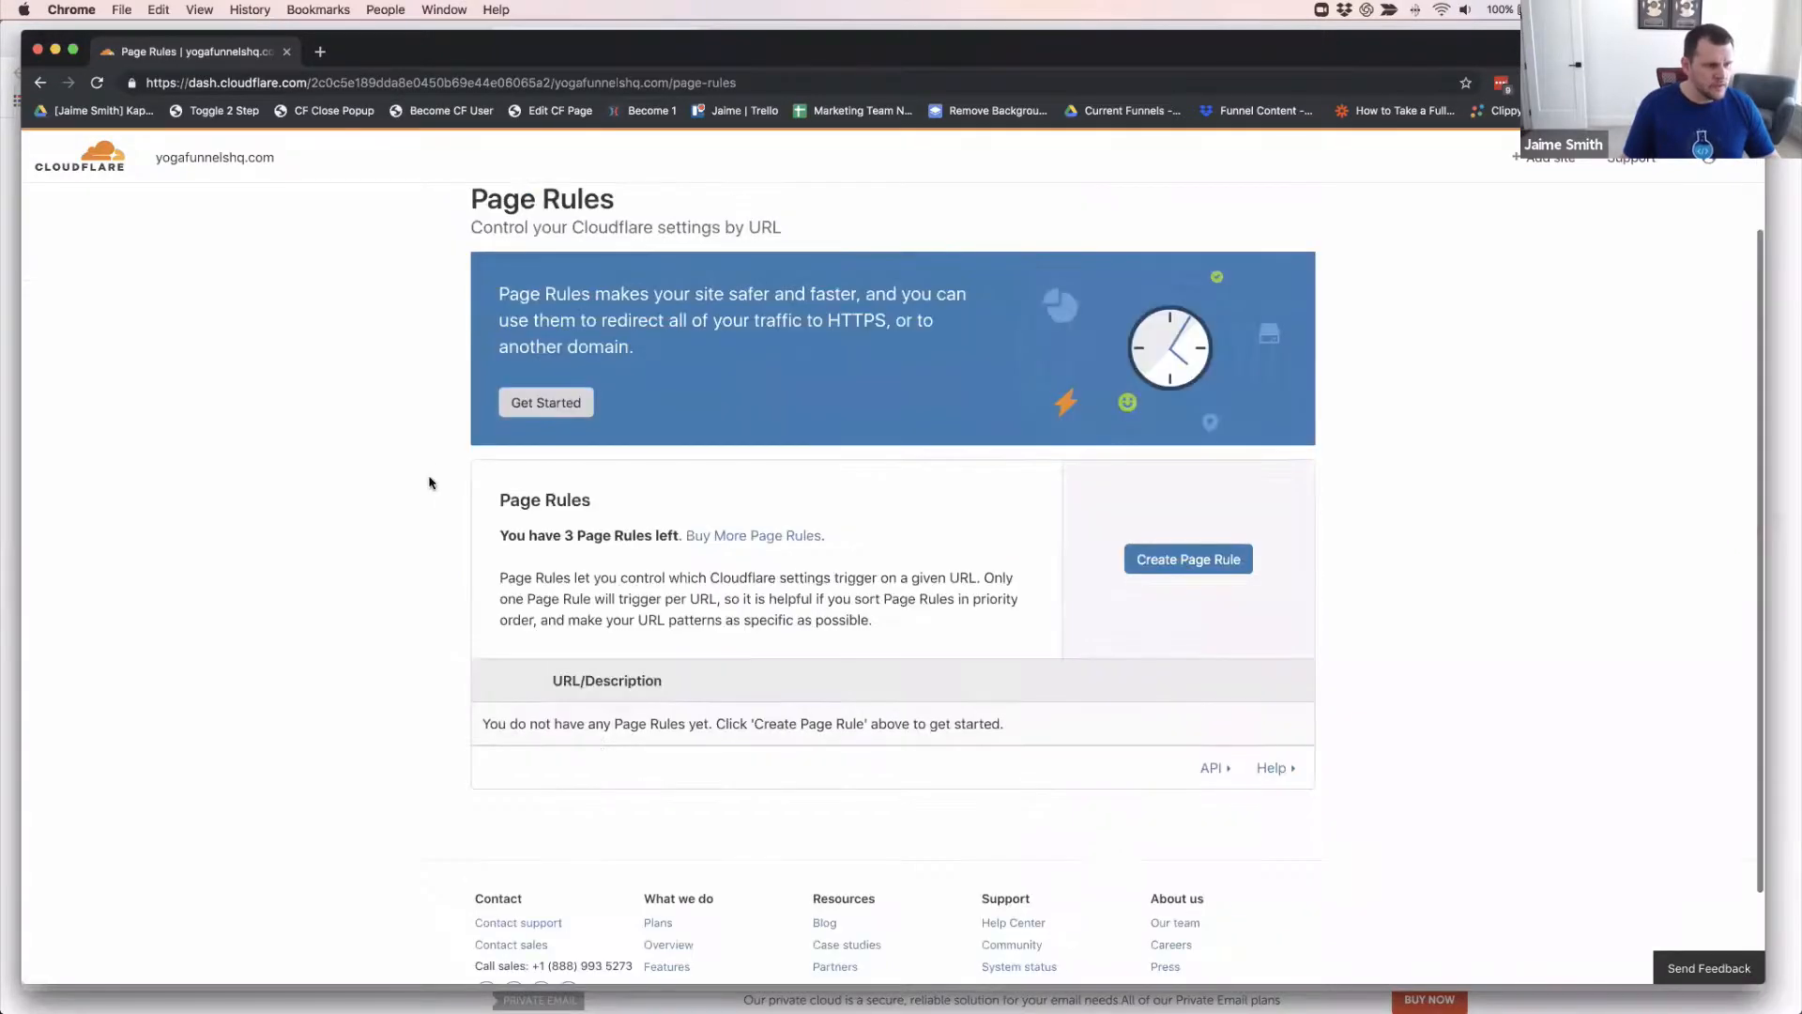
{"action": "scroll", "coordinate": [435, 471], "scroll_direction": "up", "scroll_amount": 2}
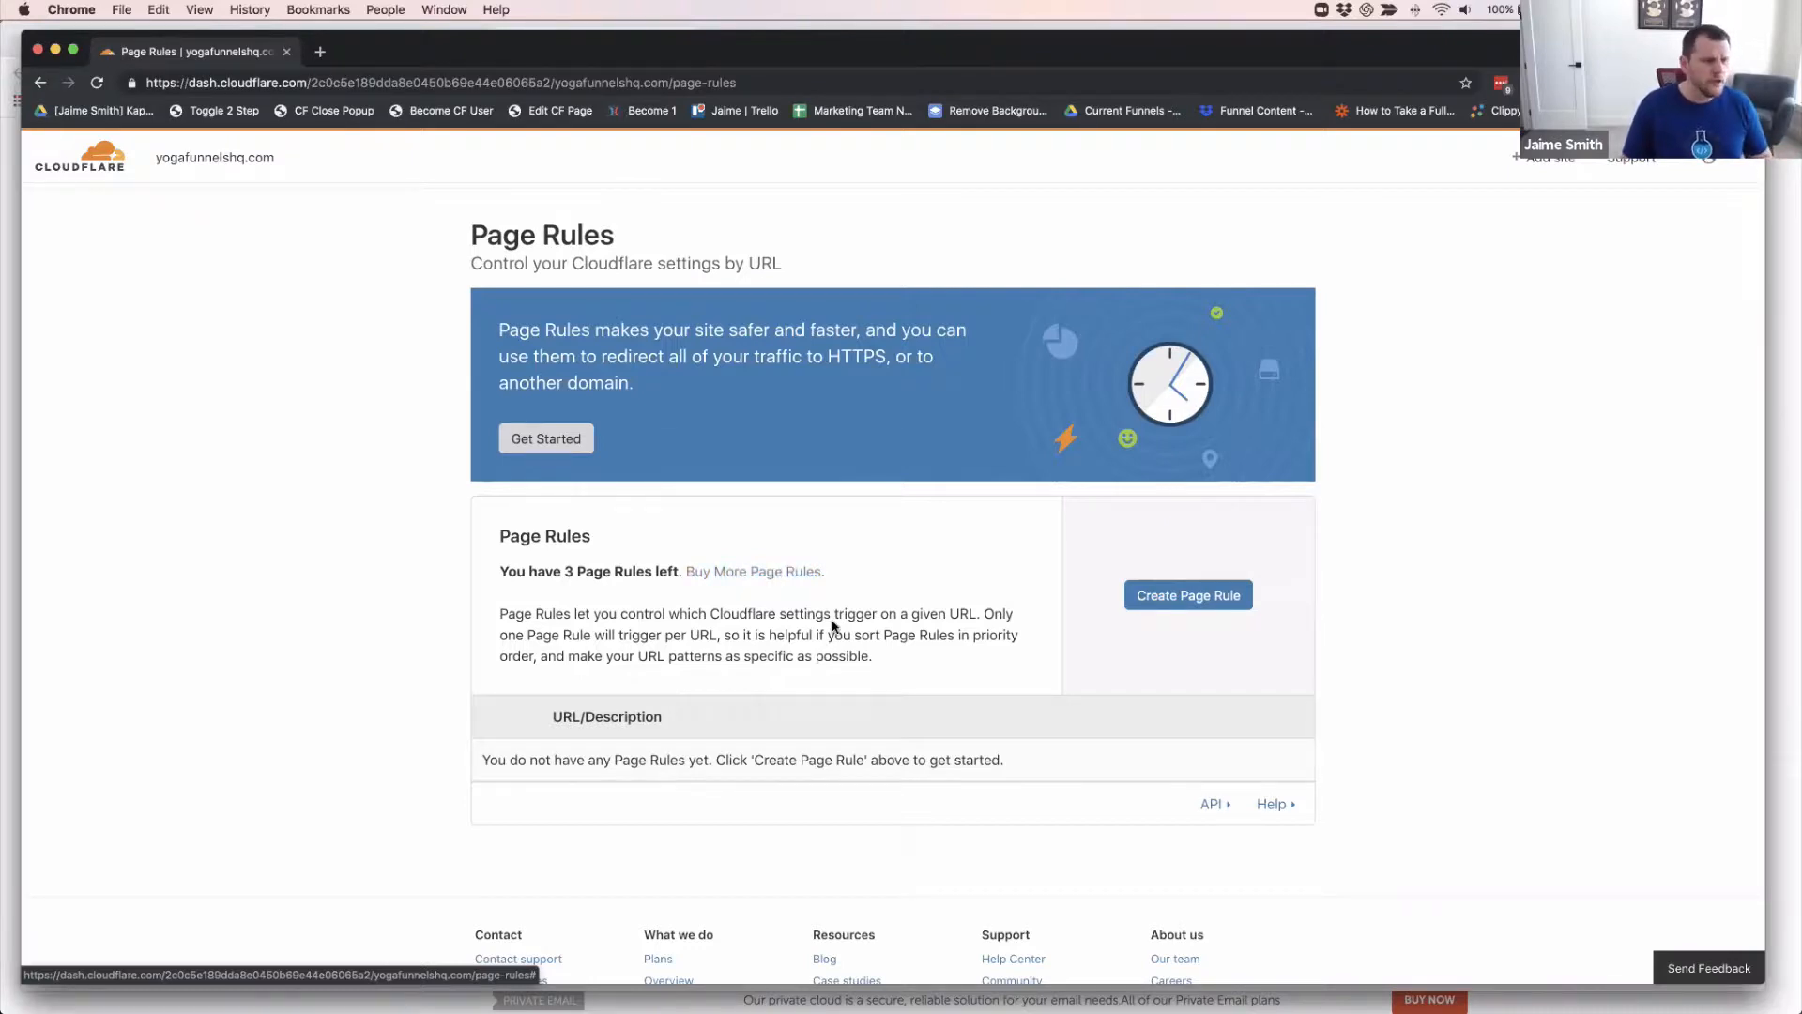
{"action": "left_click", "coordinate": [1188, 602]}
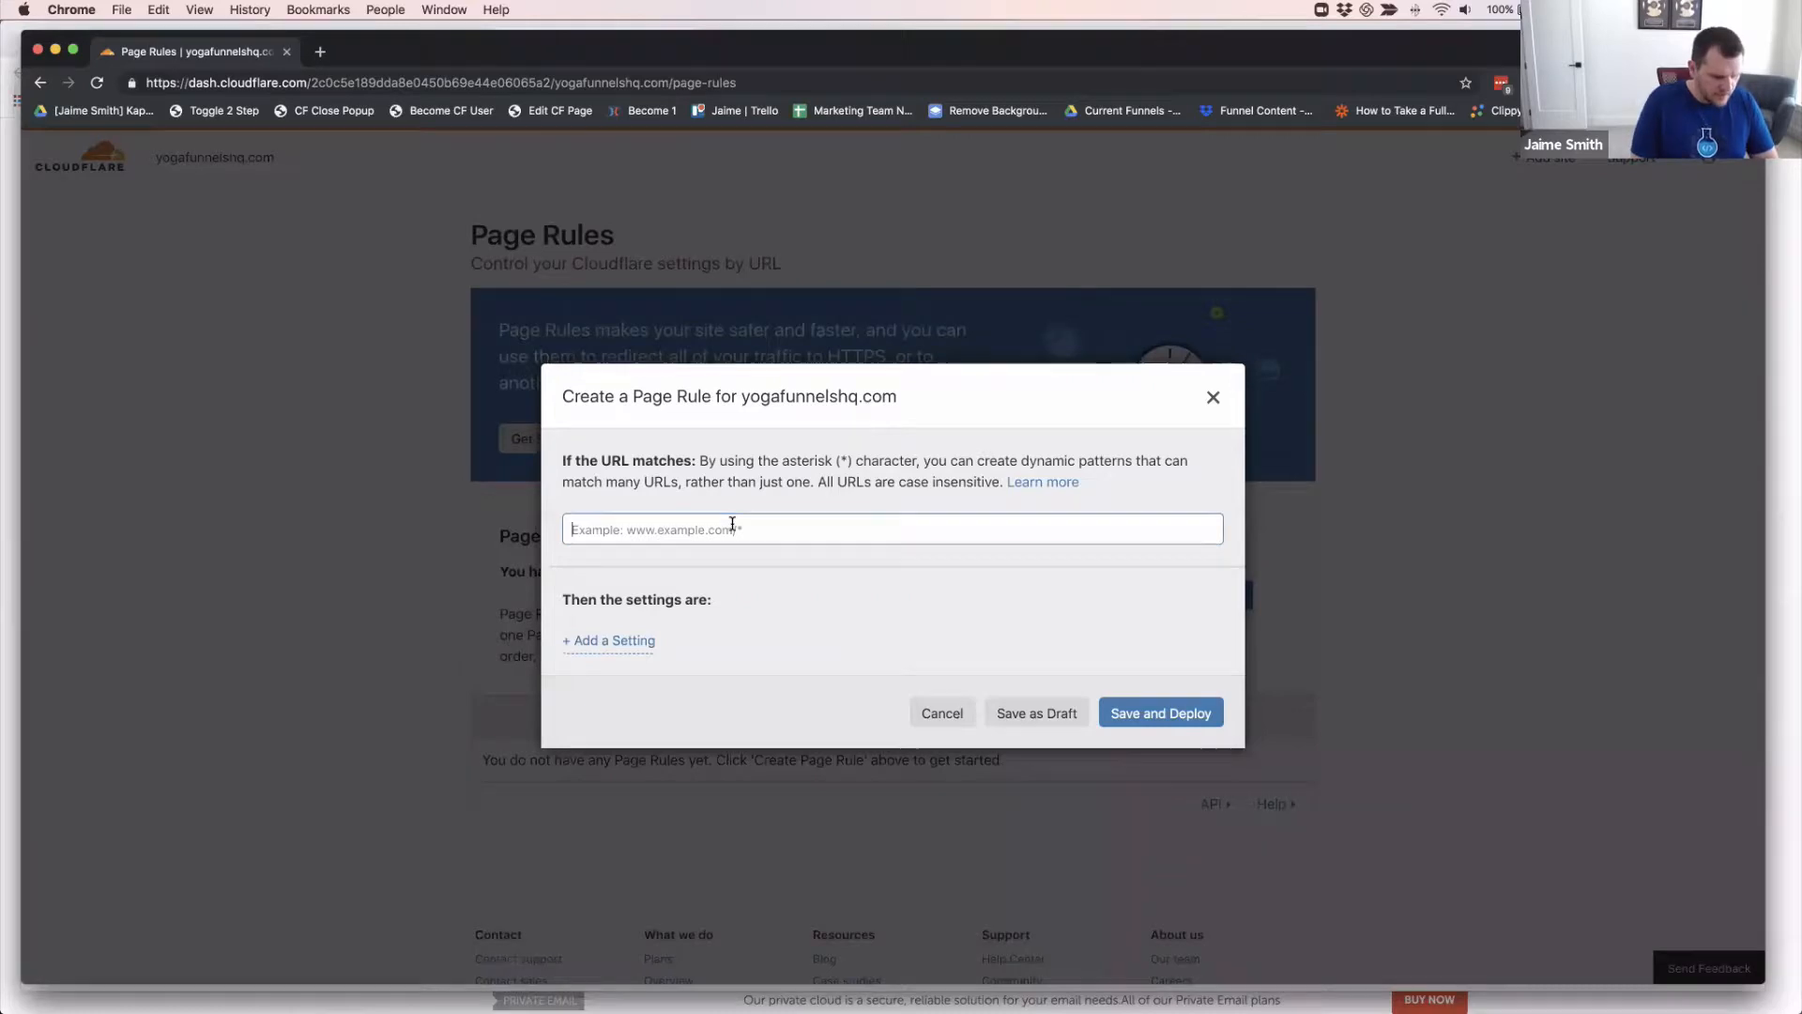
{"action": "type", "text": "www"}
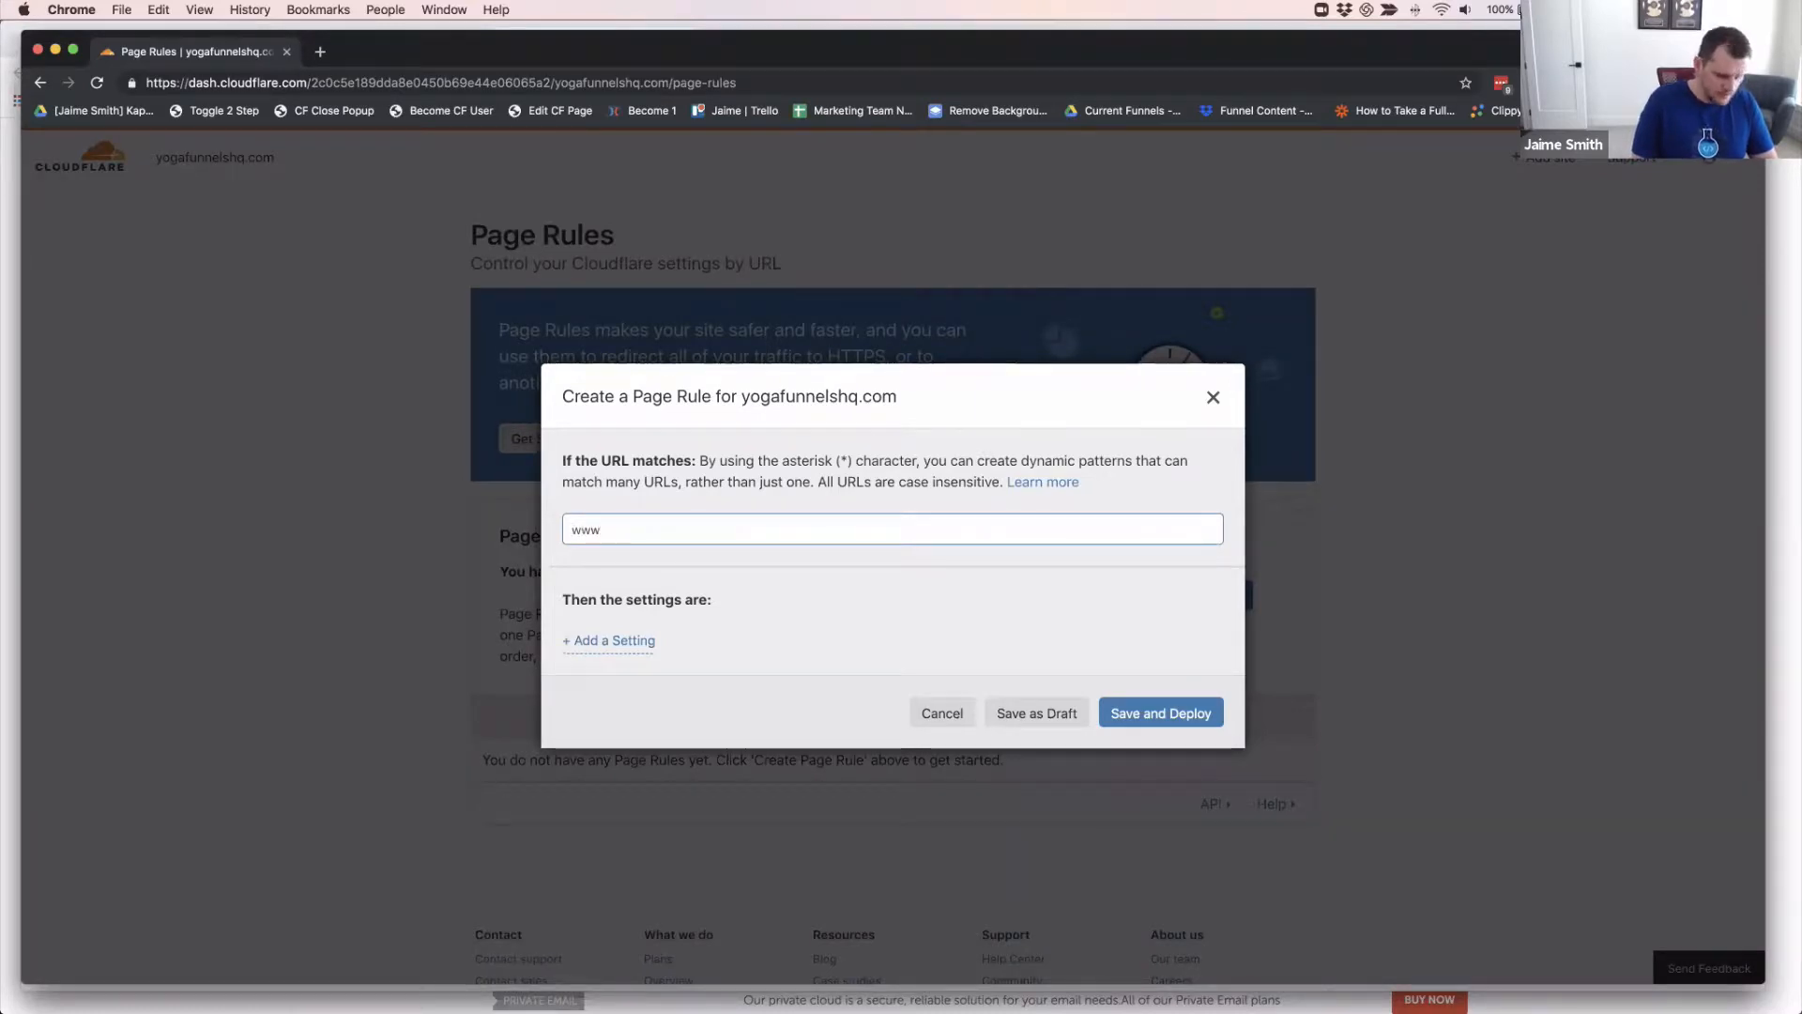
{"action": "type", "text": "."}
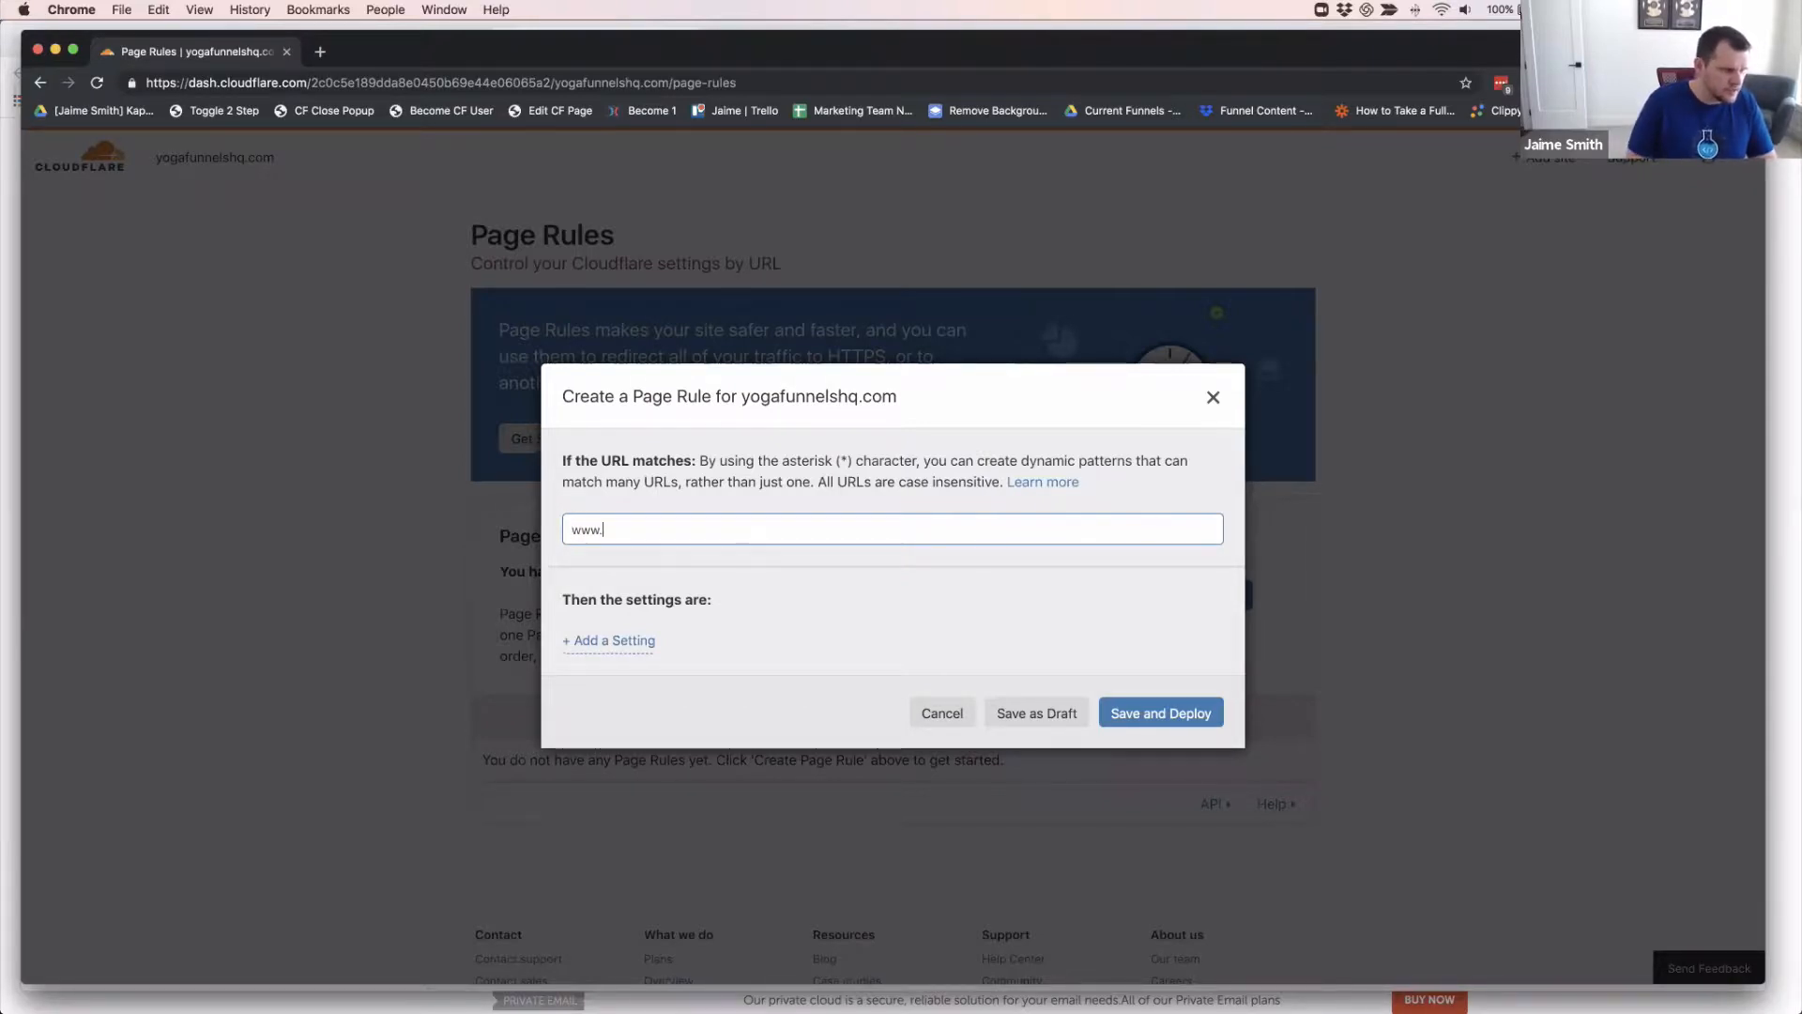
{"action": "type", "text": "yoga"}
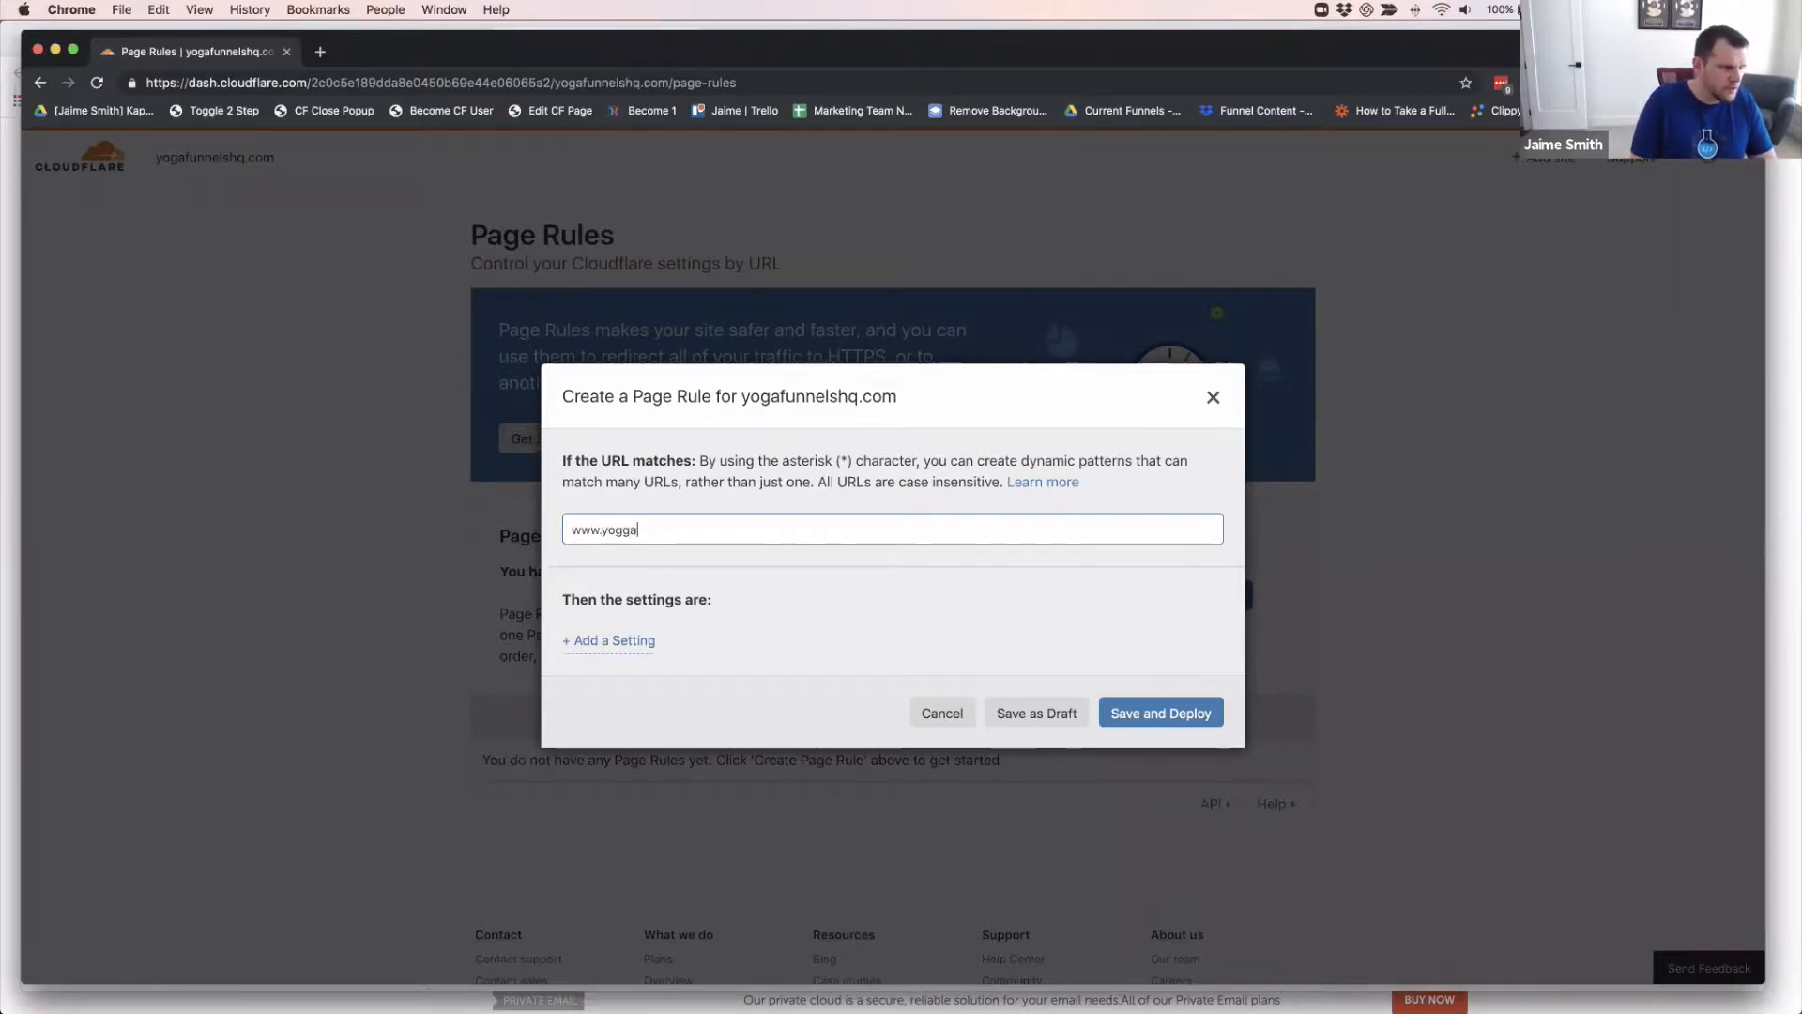
{"action": "type", "text": "fun"}
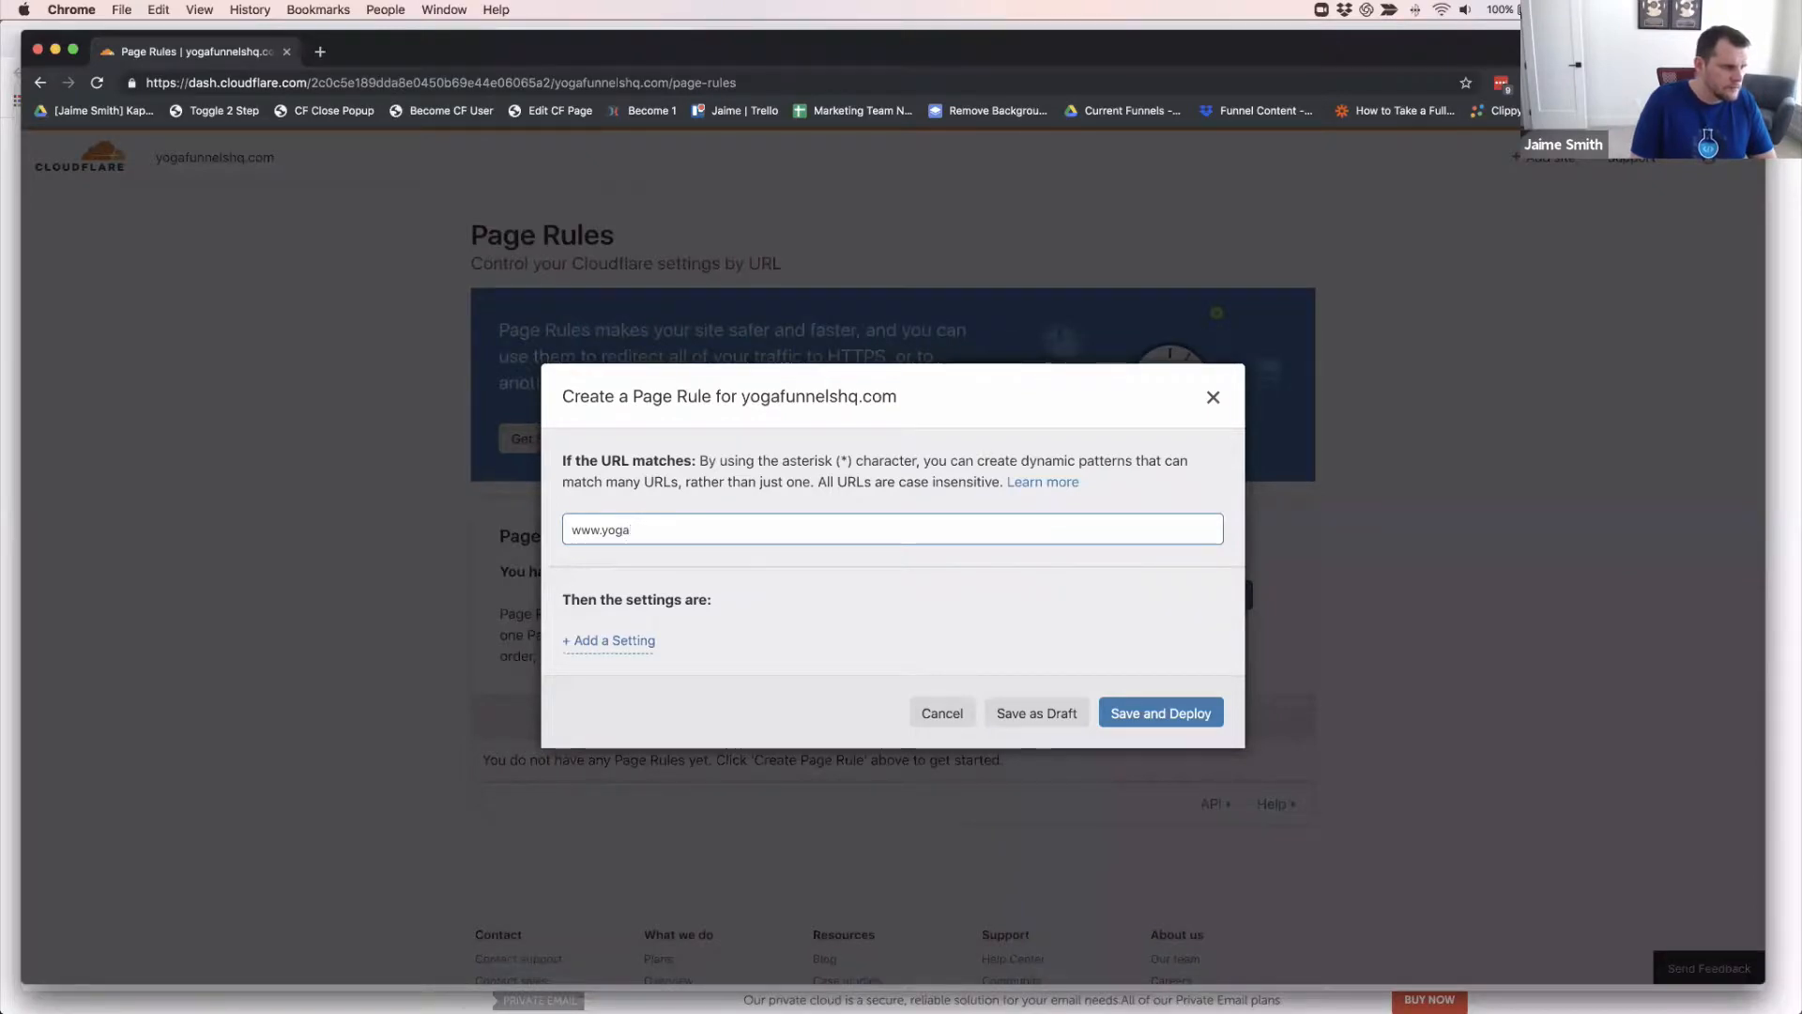
{"action": "type", "text": "nelsh"}
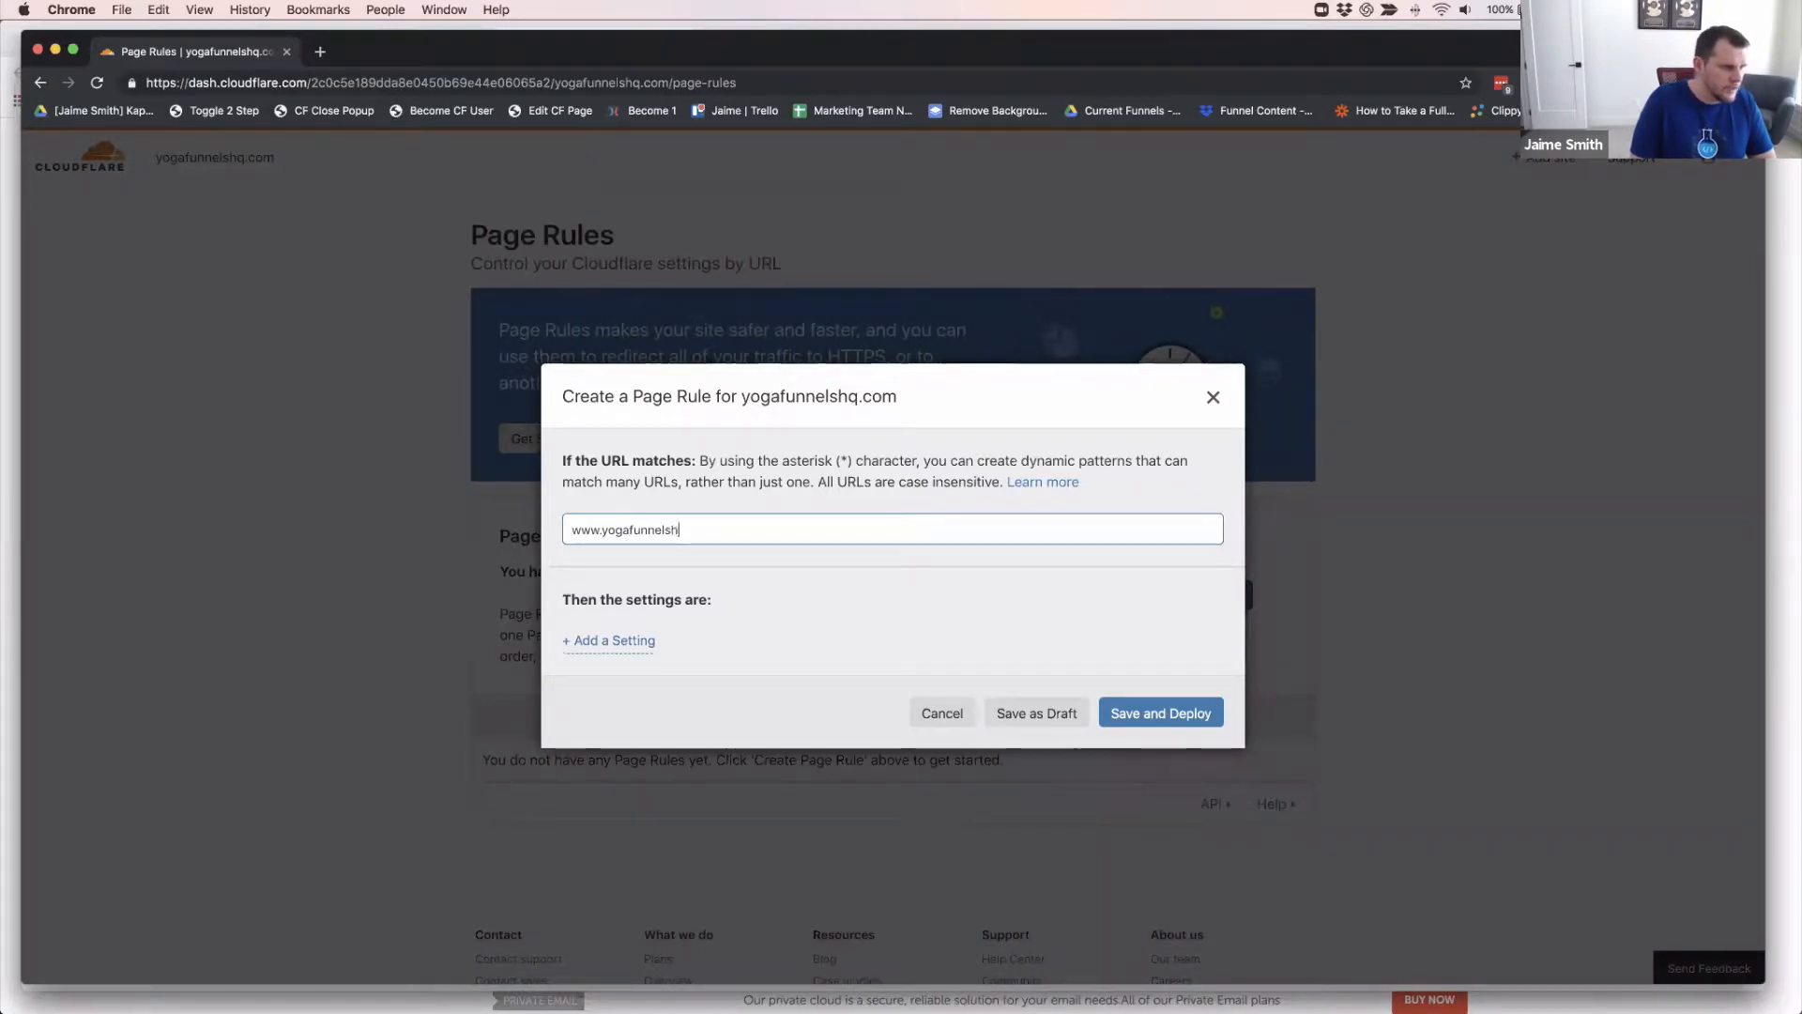
{"action": "type", "text": "q.com/"}
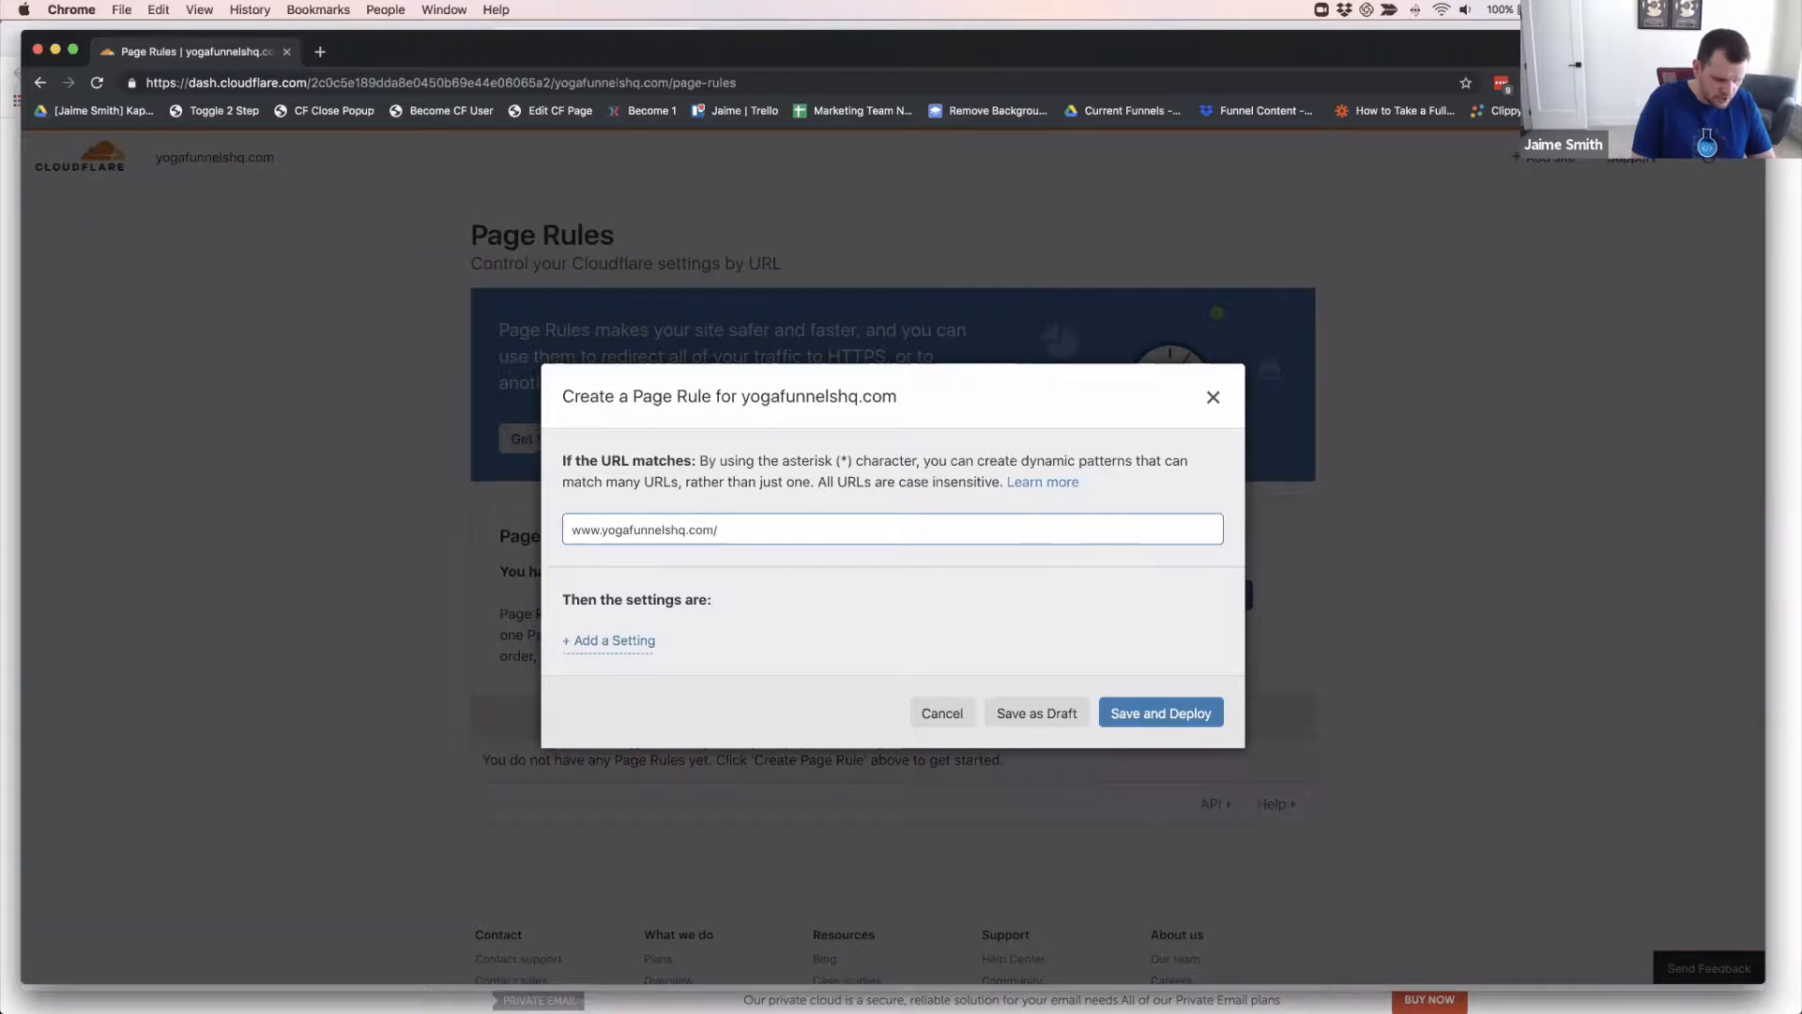
{"action": "type", "text": "*"}
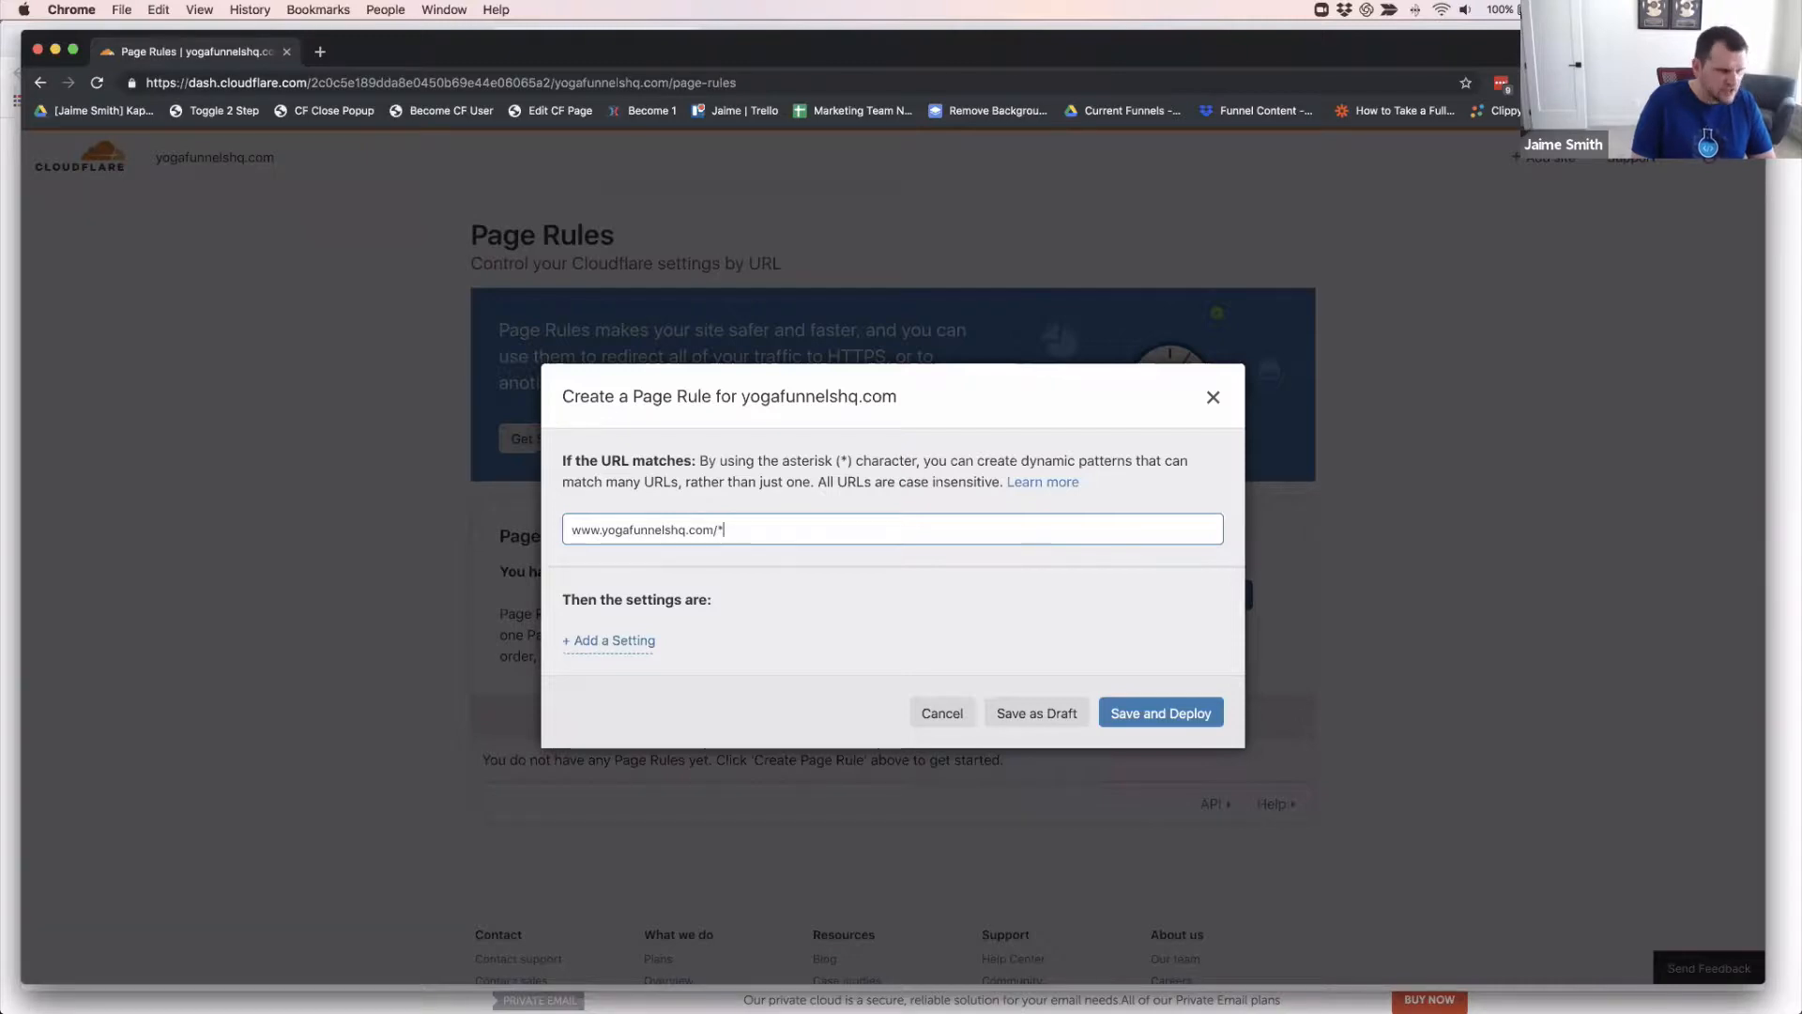
{"action": "double_click", "coordinate": [719, 531]}
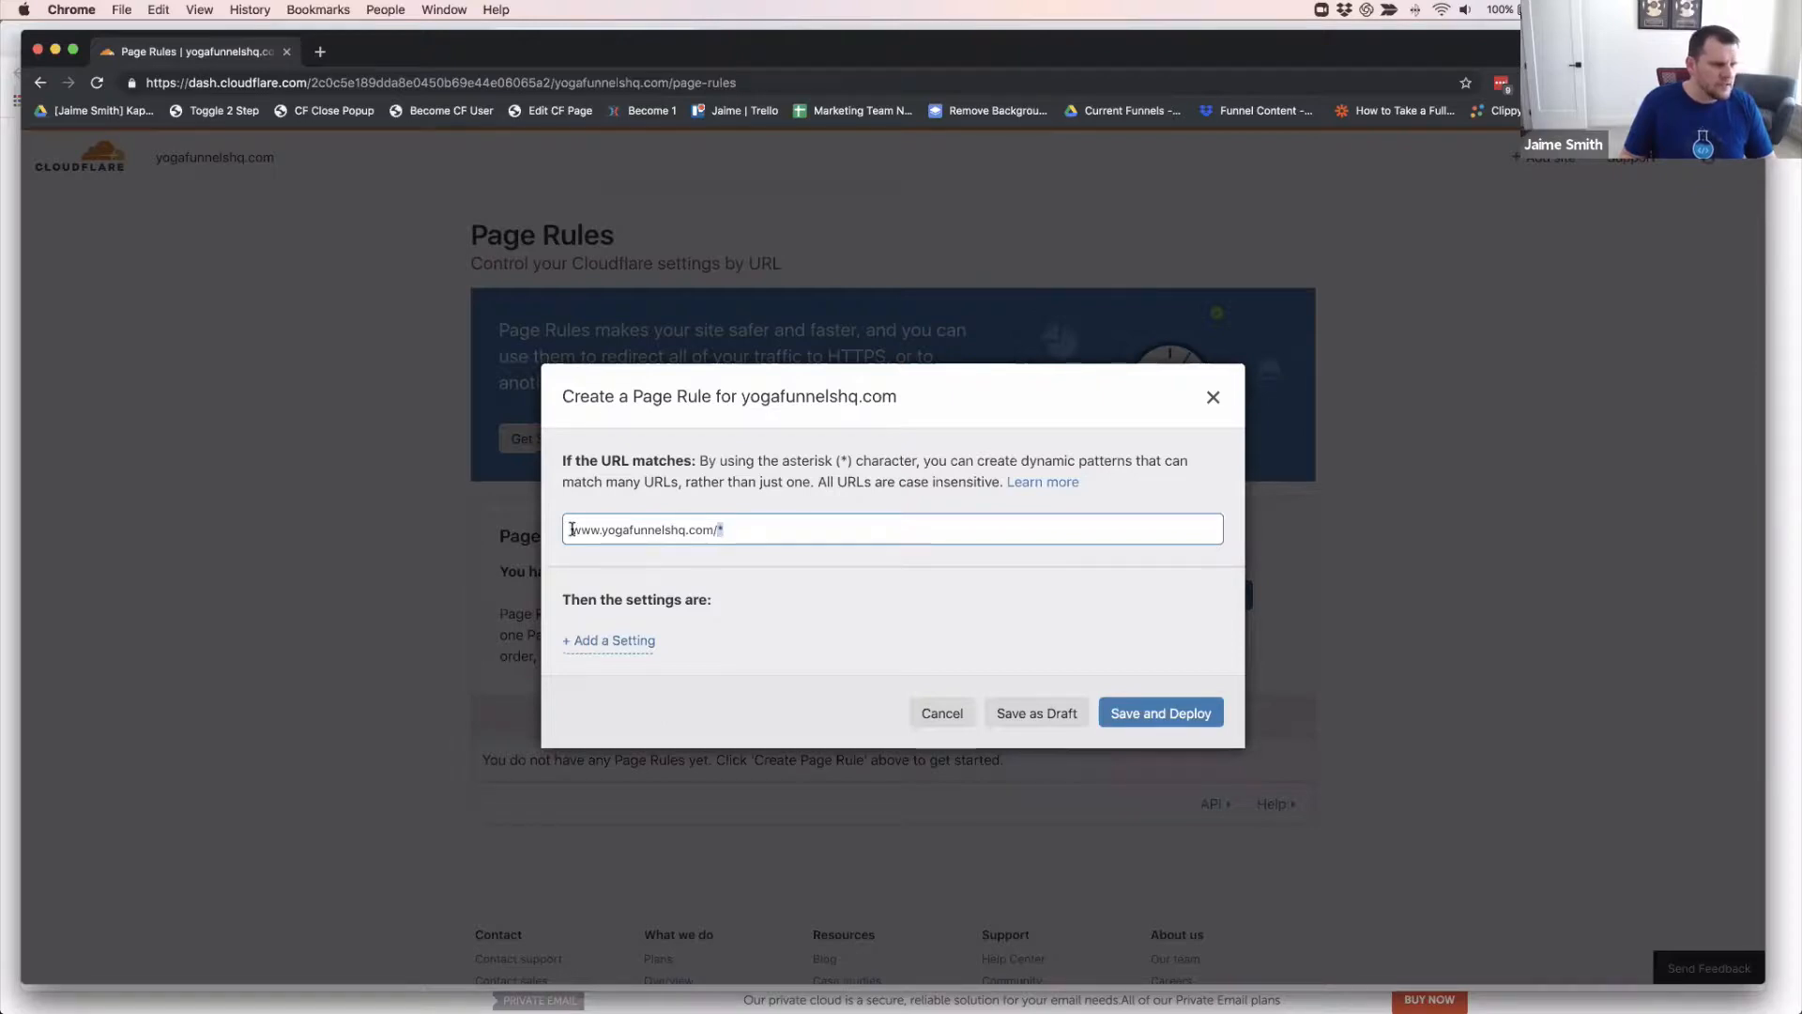
{"action": "left_click_drag", "start_coordinate": [572, 530], "coordinate": [713, 529]}
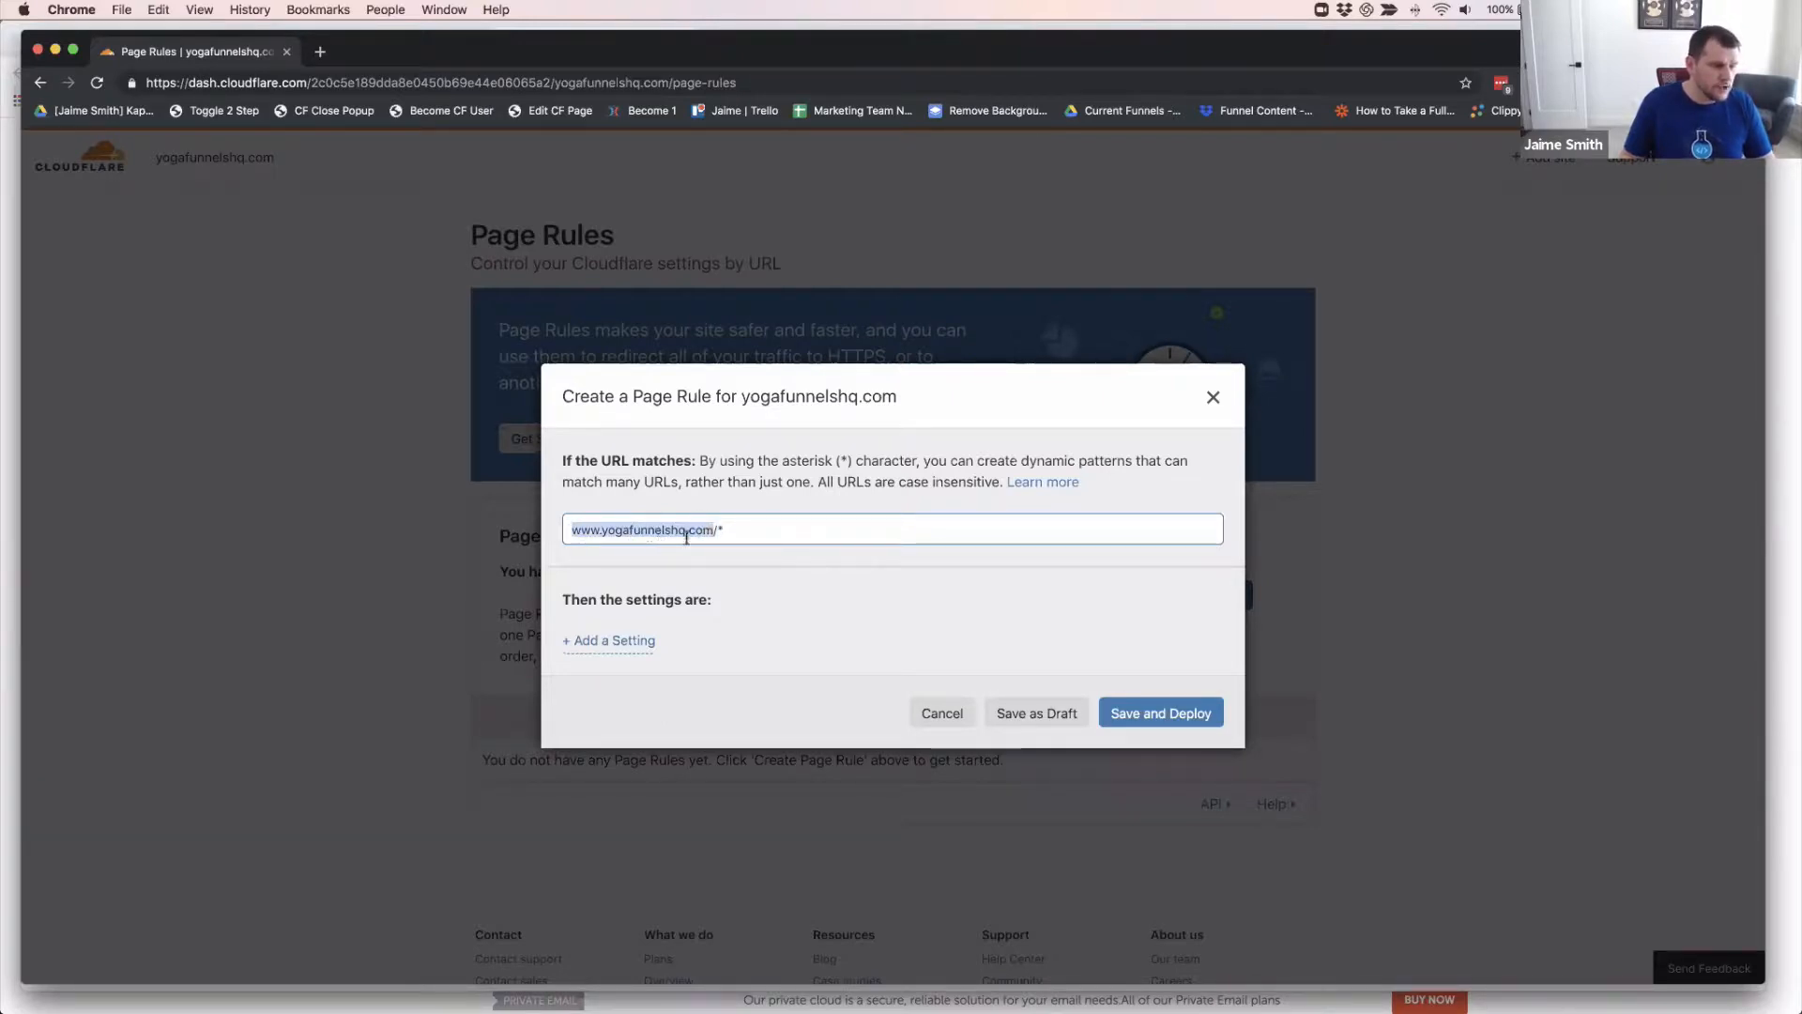
{"action": "left_click_drag", "start_coordinate": [719, 529], "coordinate": [745, 528]}
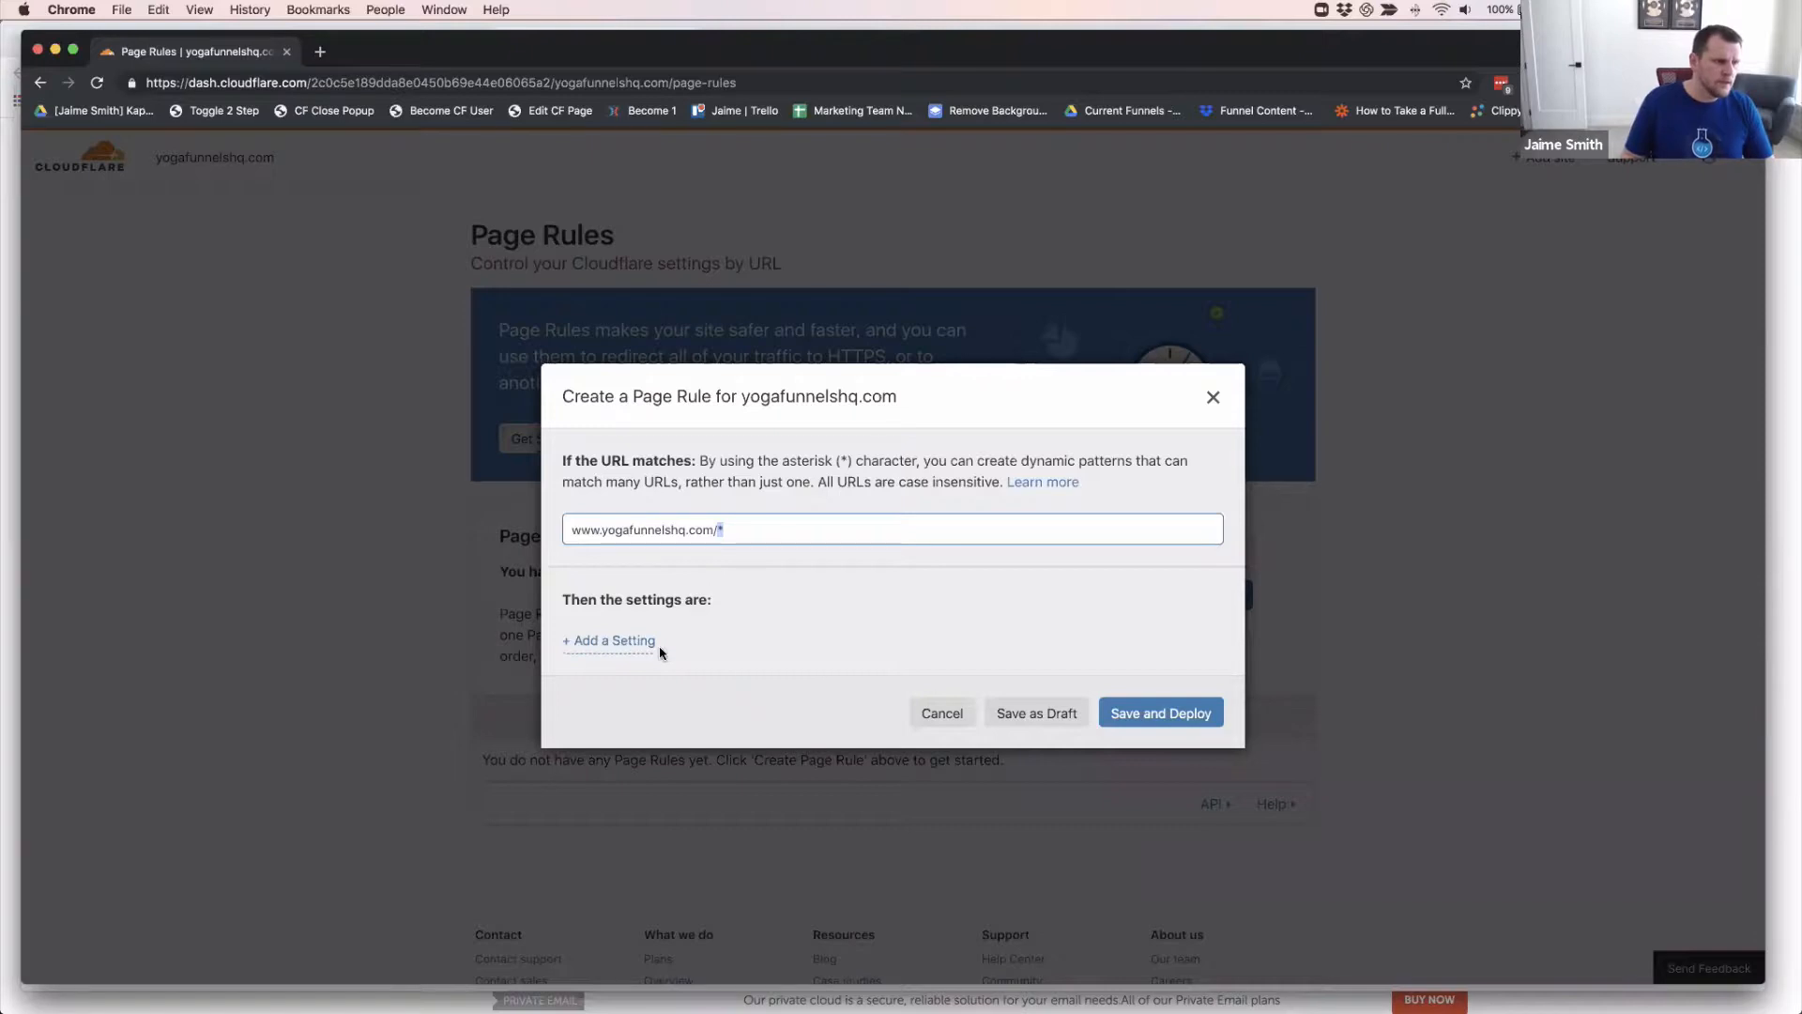
Step: Add a Forwarding URL setting using 301 - Permanent Redirect
{"action": "left_click", "coordinate": [622, 645]}
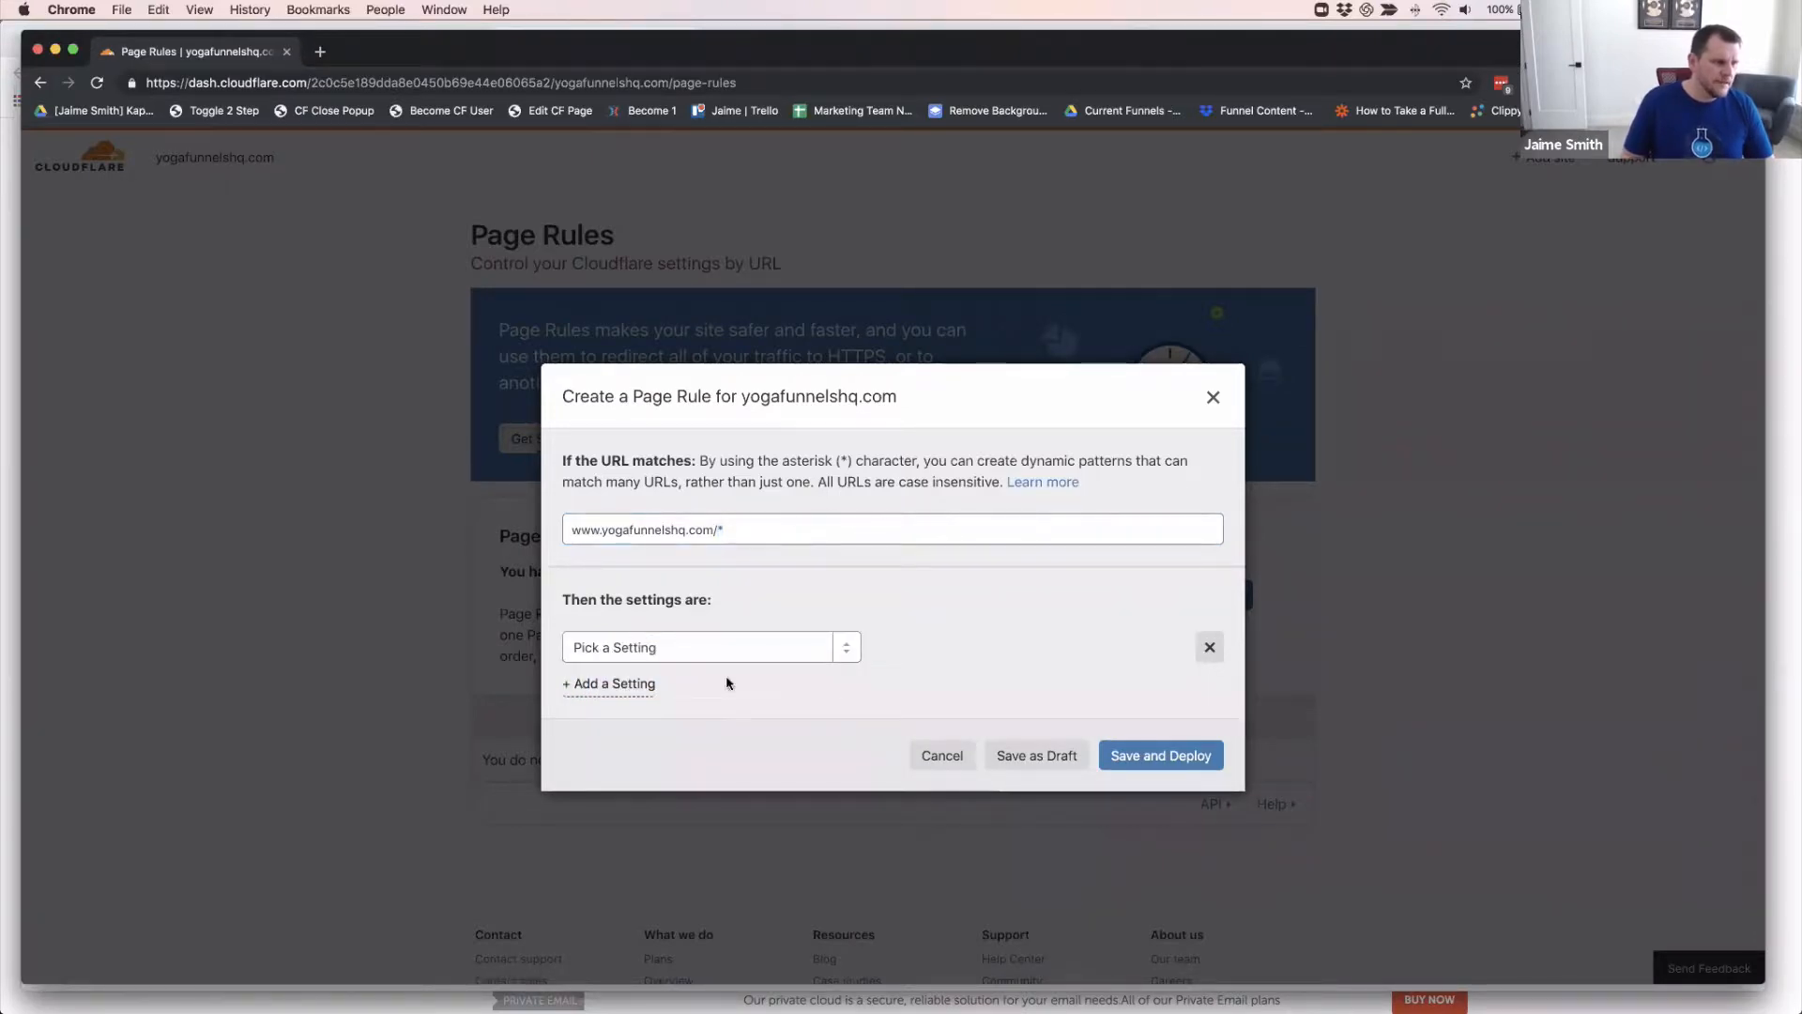
{"action": "left_click", "coordinate": [695, 655]}
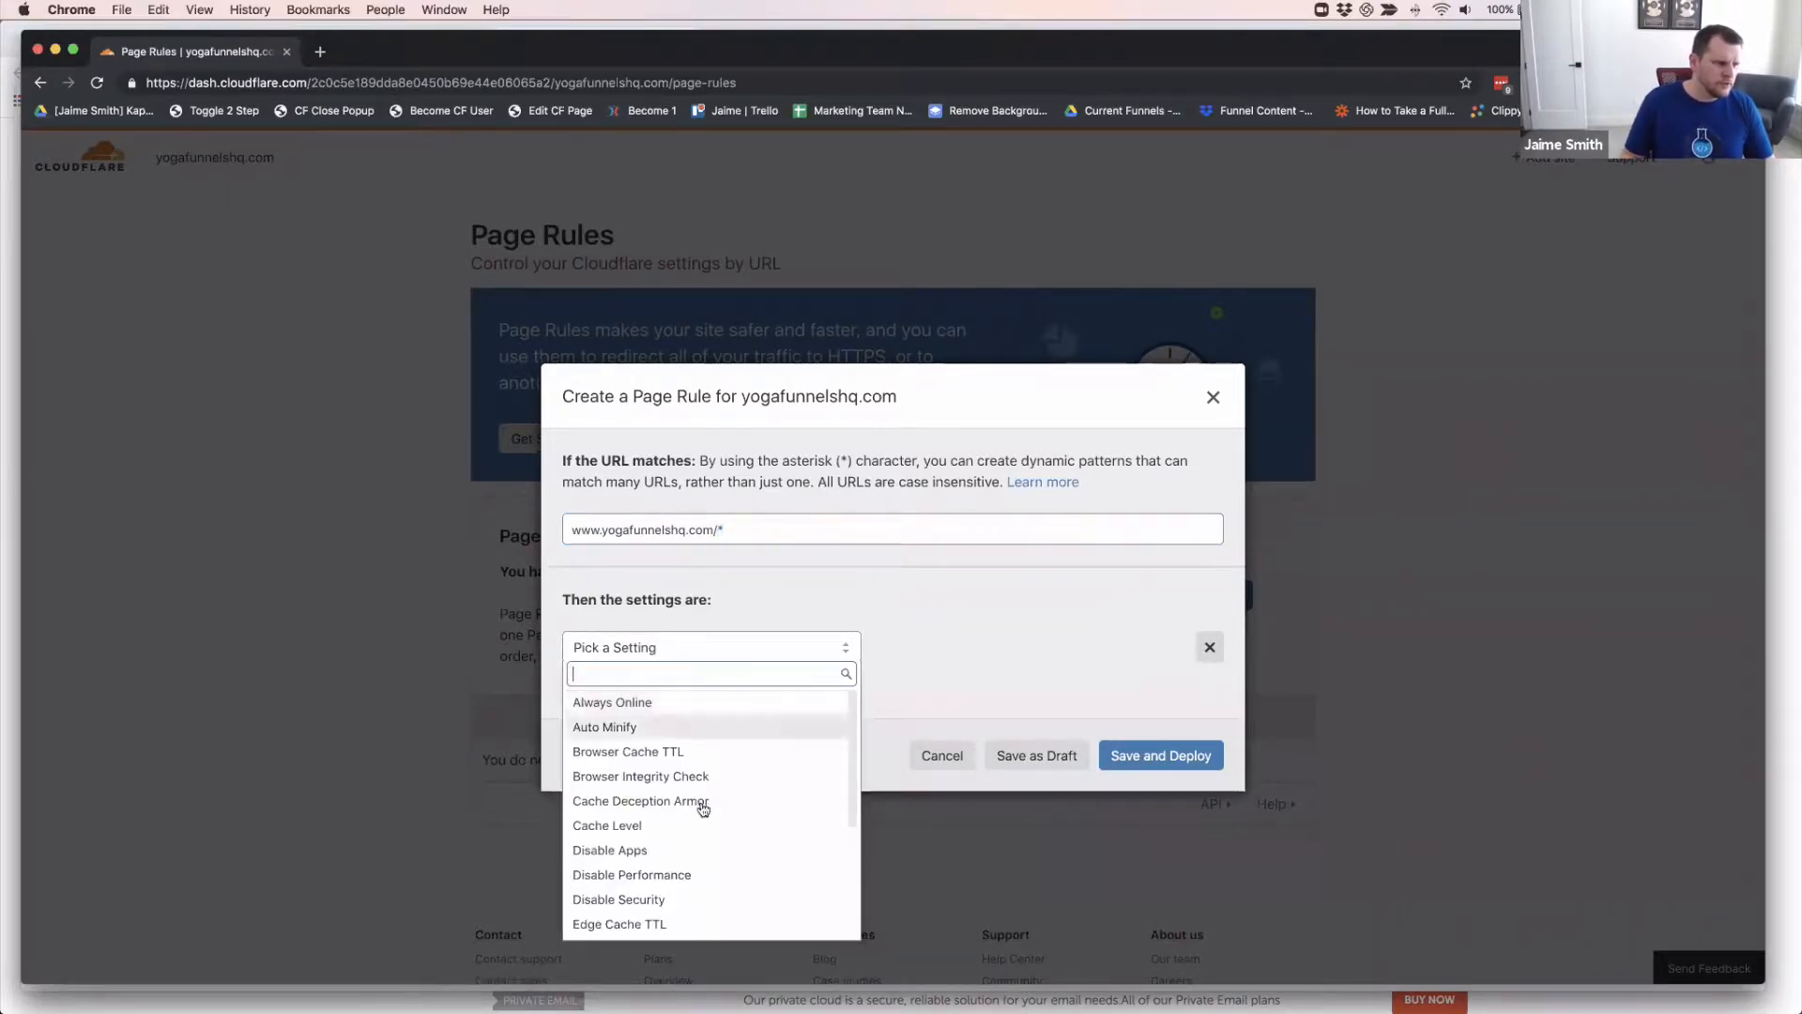
{"action": "scroll", "coordinate": [668, 849], "scroll_direction": "down", "scroll_amount": 3}
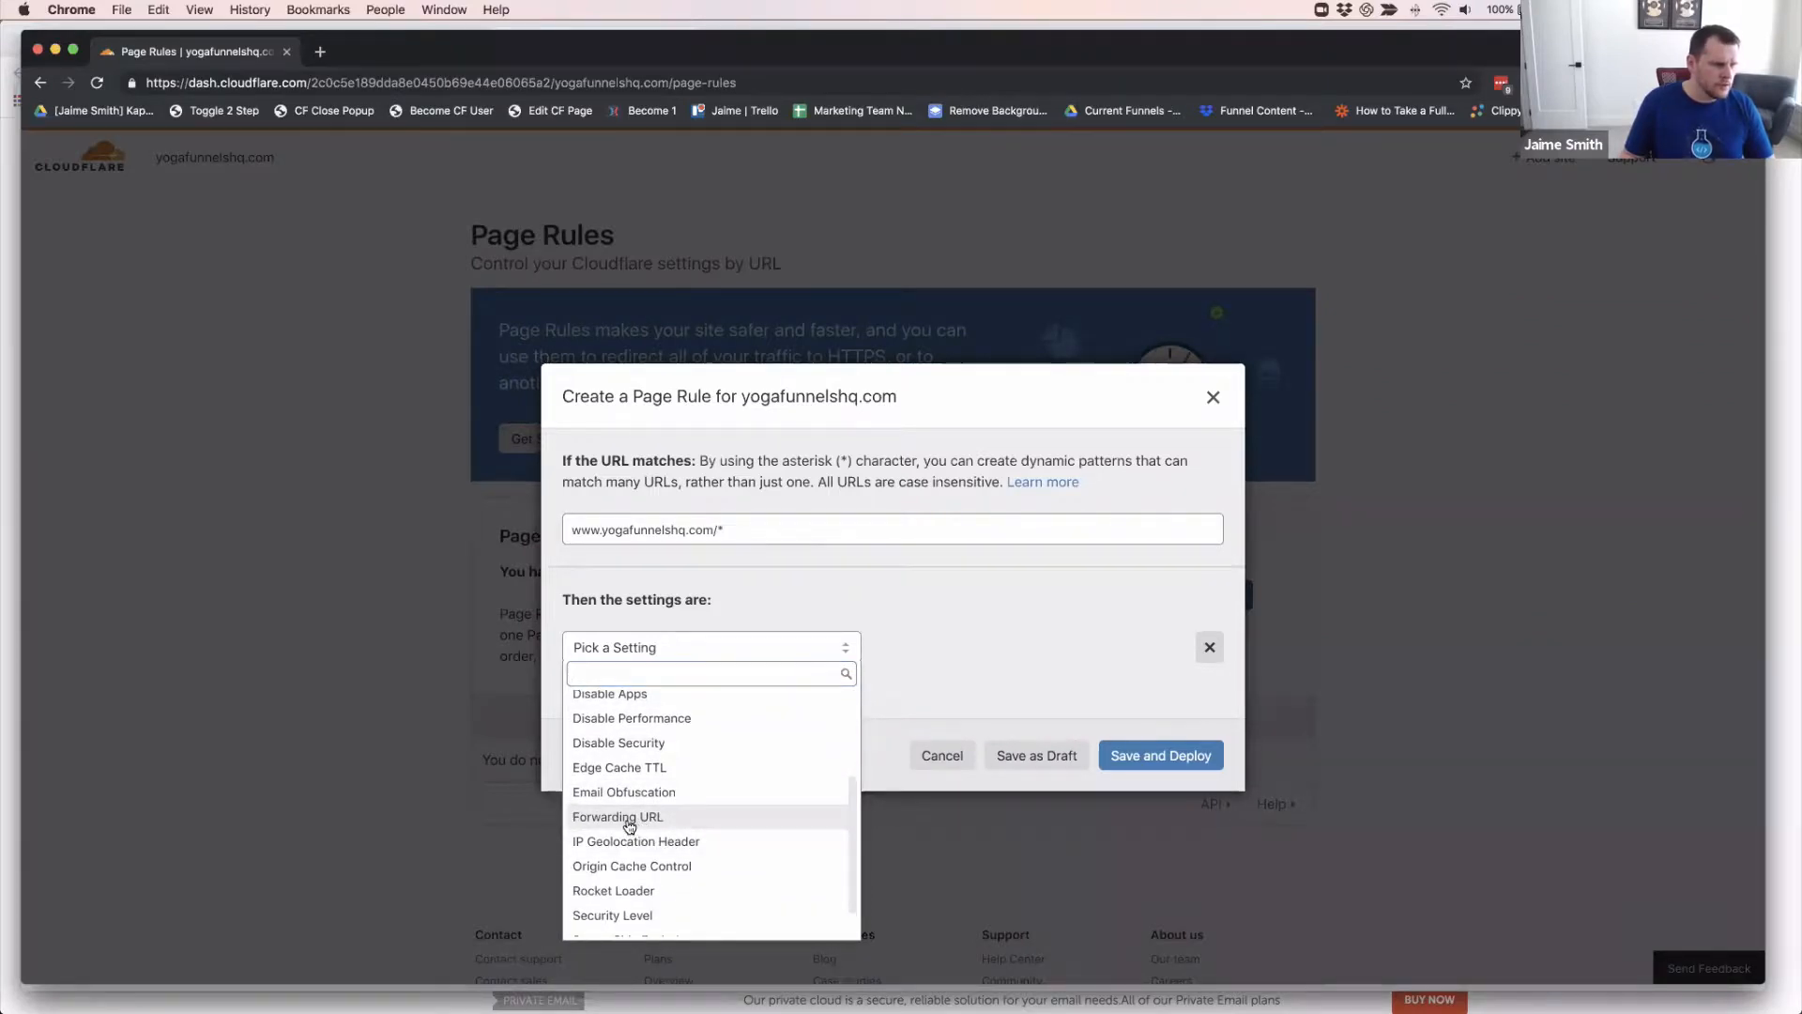
{"action": "left_click", "coordinate": [639, 826]}
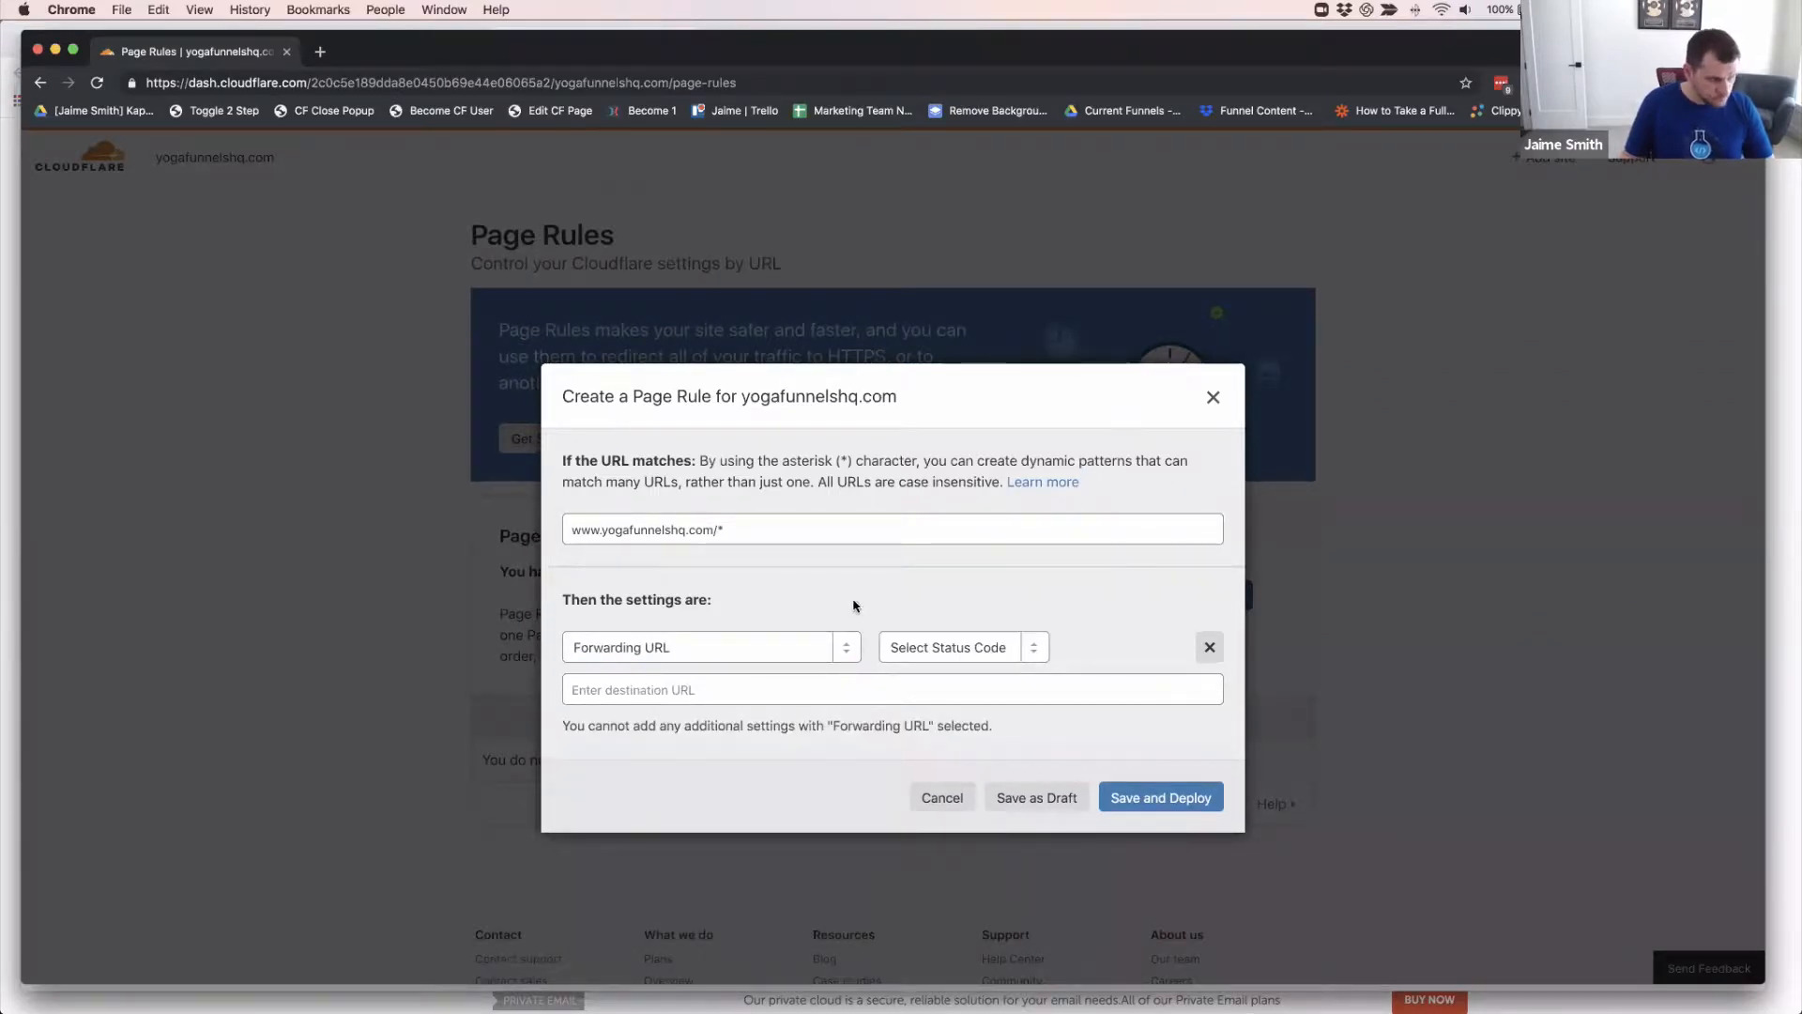
{"action": "left_click", "coordinate": [988, 648]}
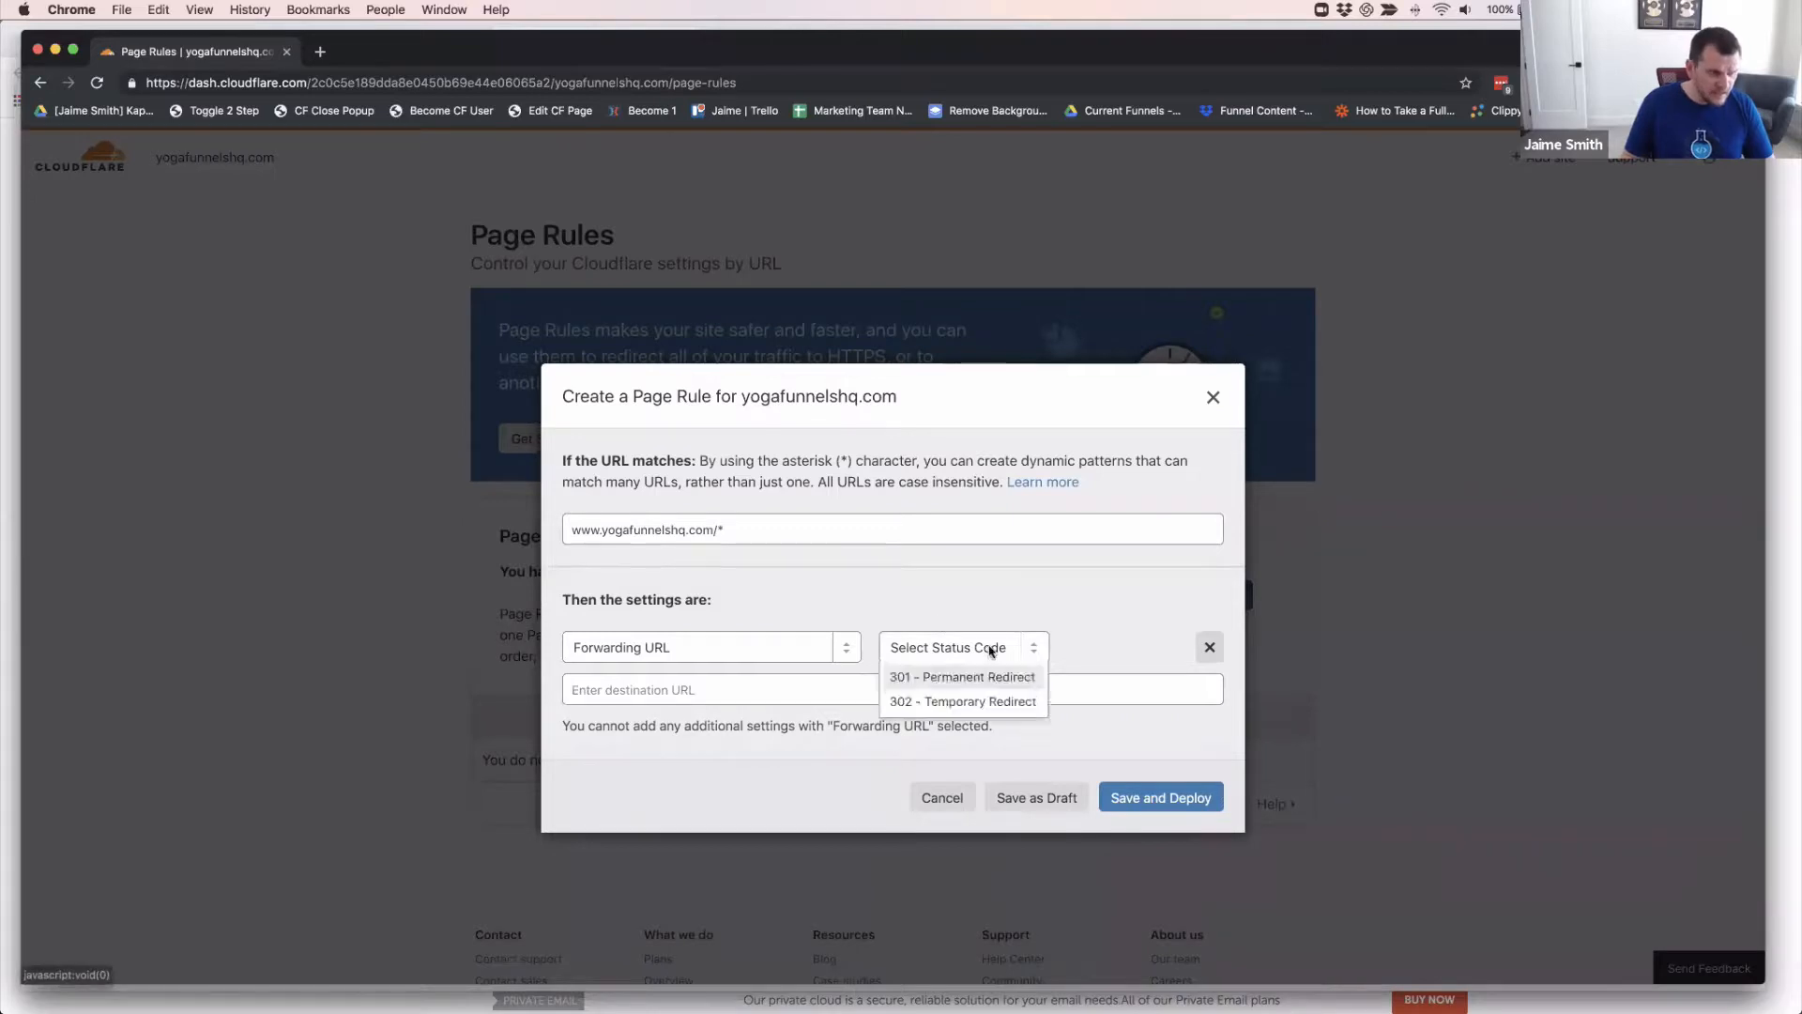
{"action": "left_click", "coordinate": [948, 678]}
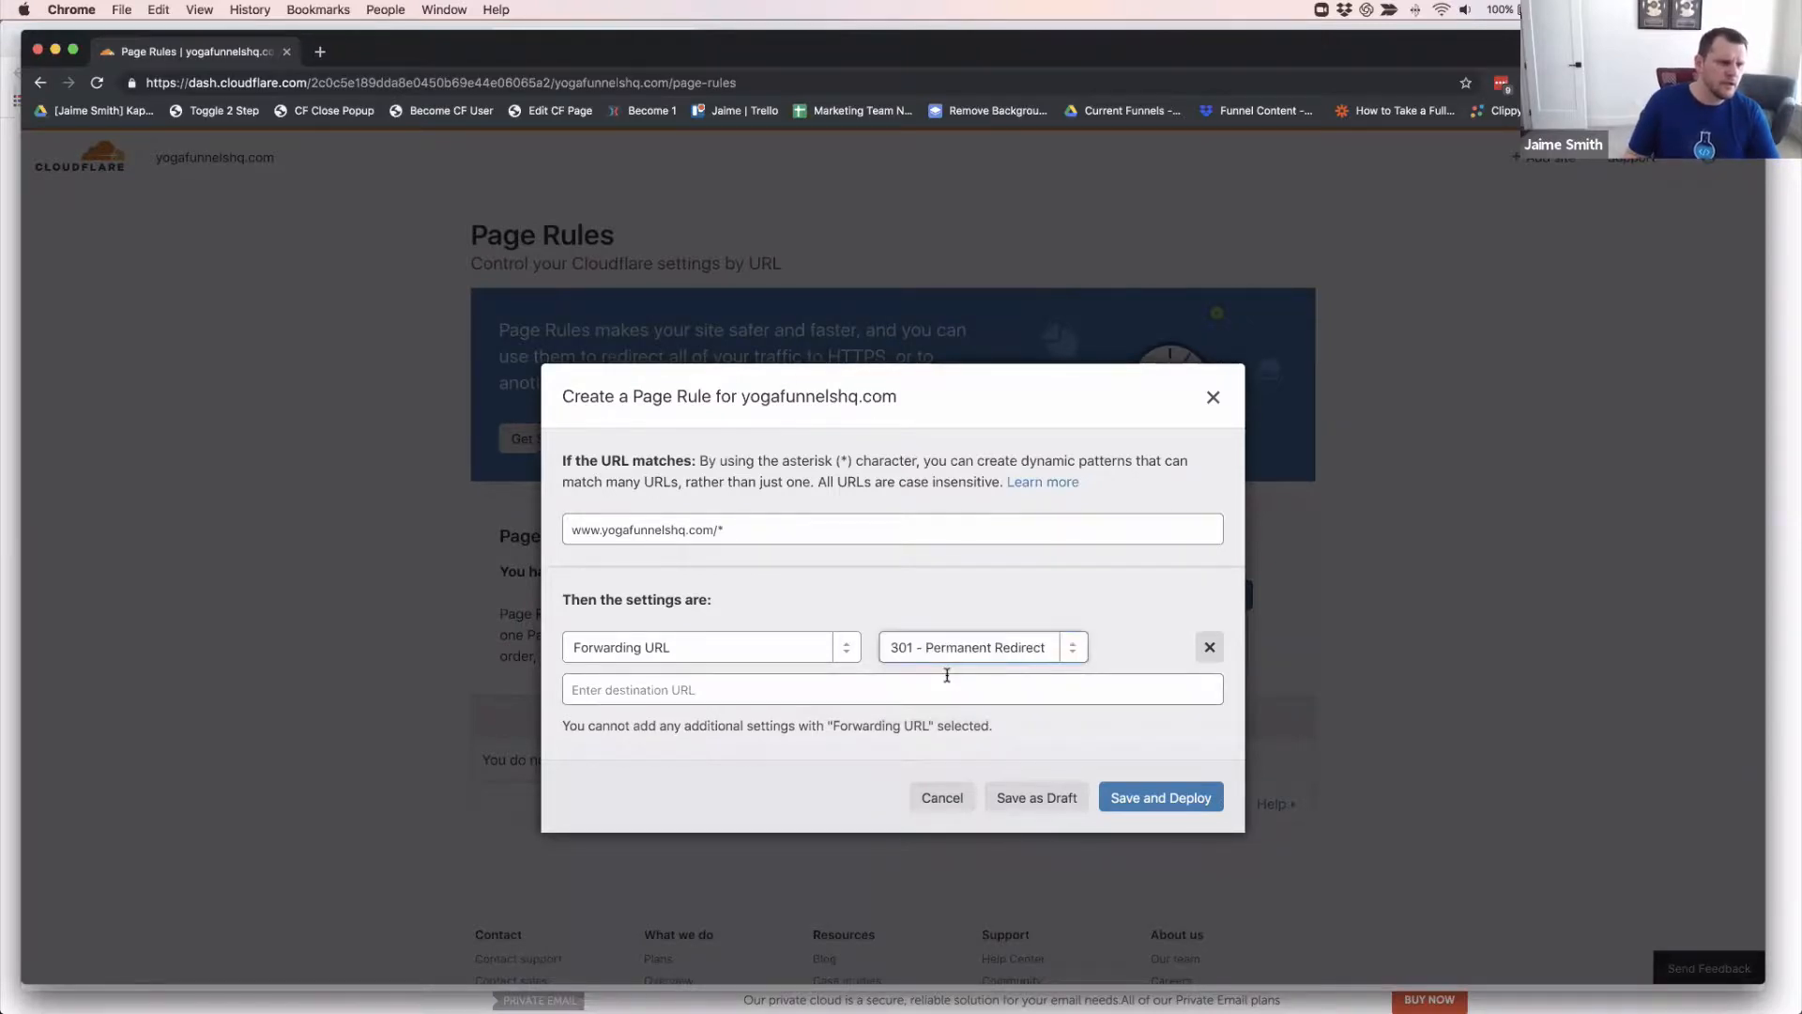
{"action": "left_click", "coordinate": [717, 693]}
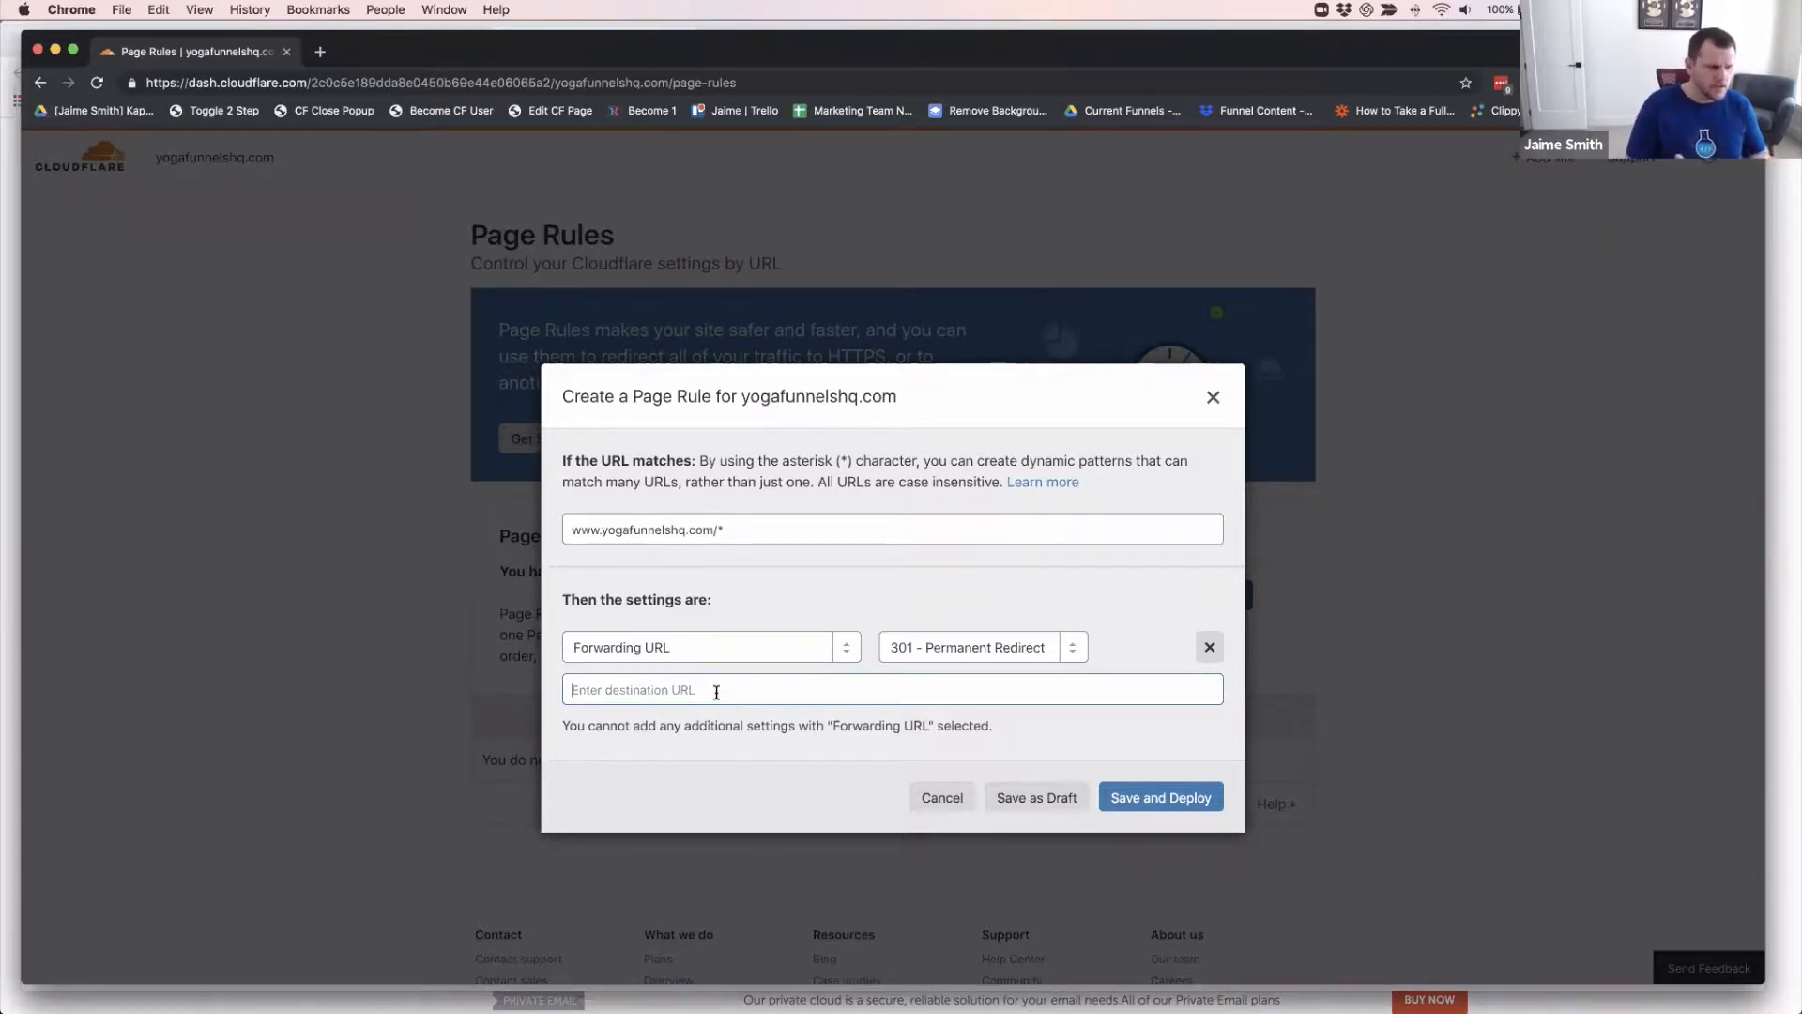
{"action": "type", "text": "httt"}
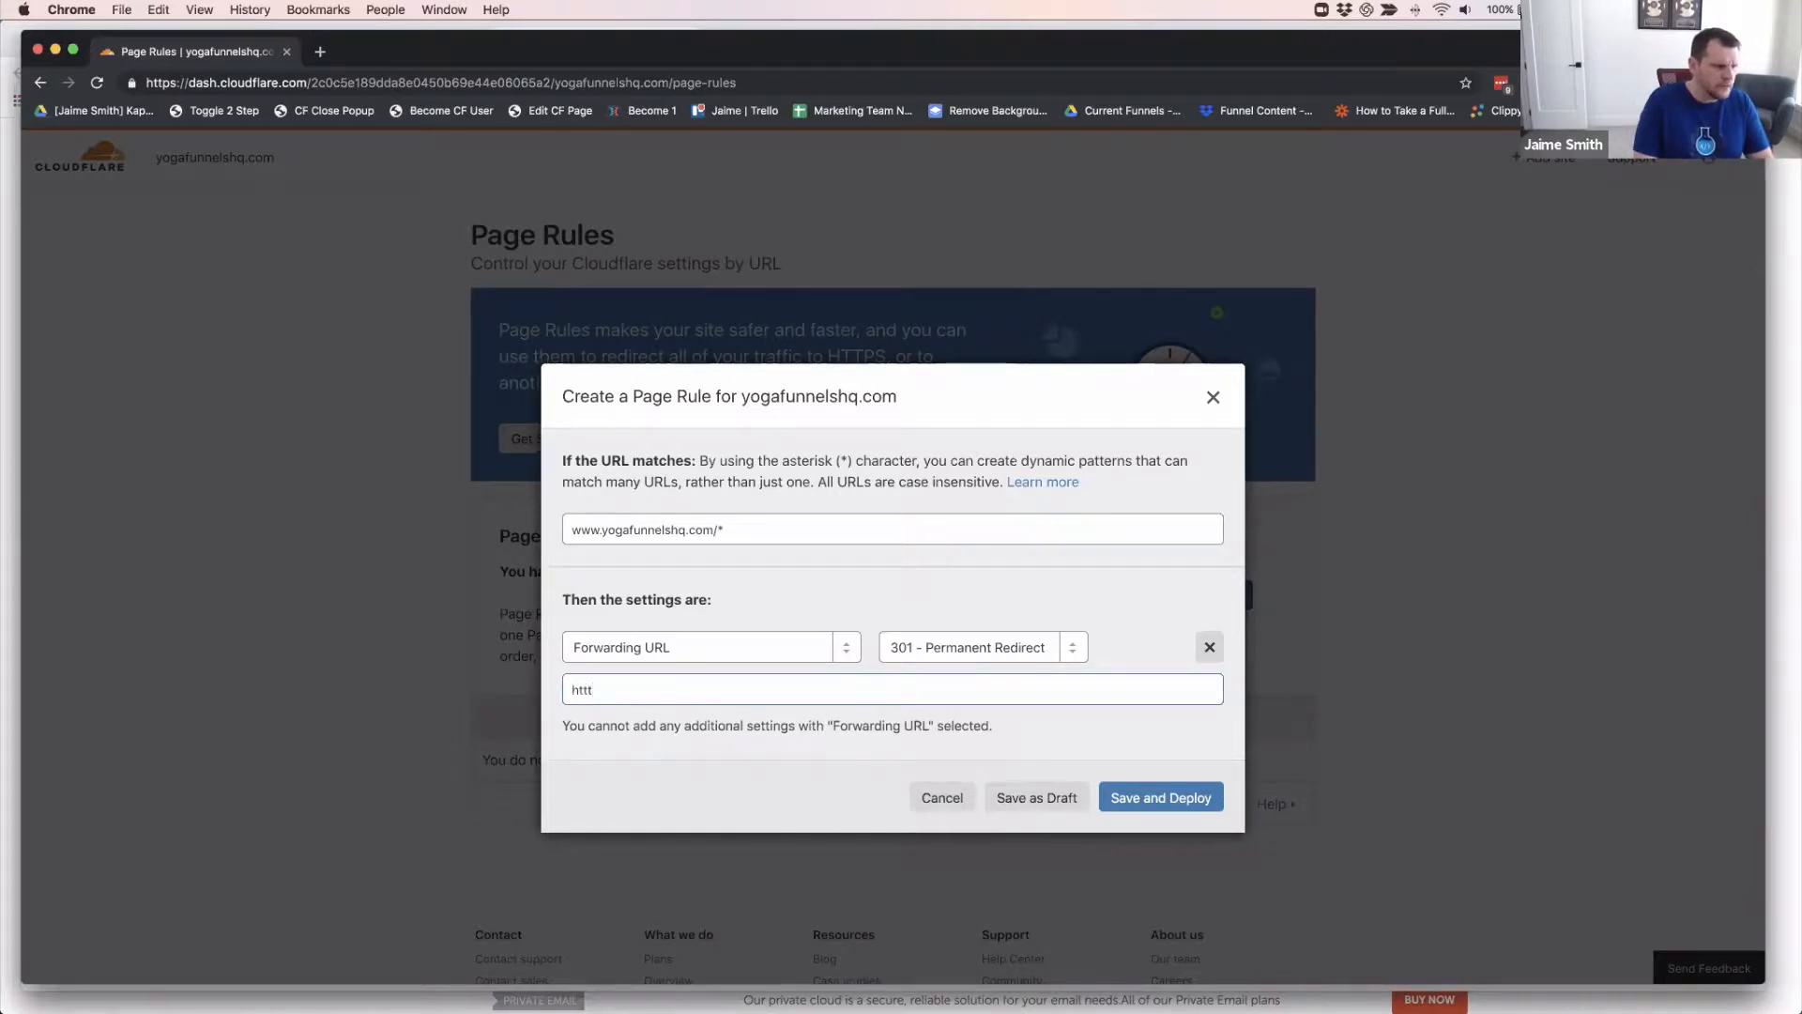
{"action": "key", "text": "BackSpace"}
{"action": "type", "text": "ps//"}
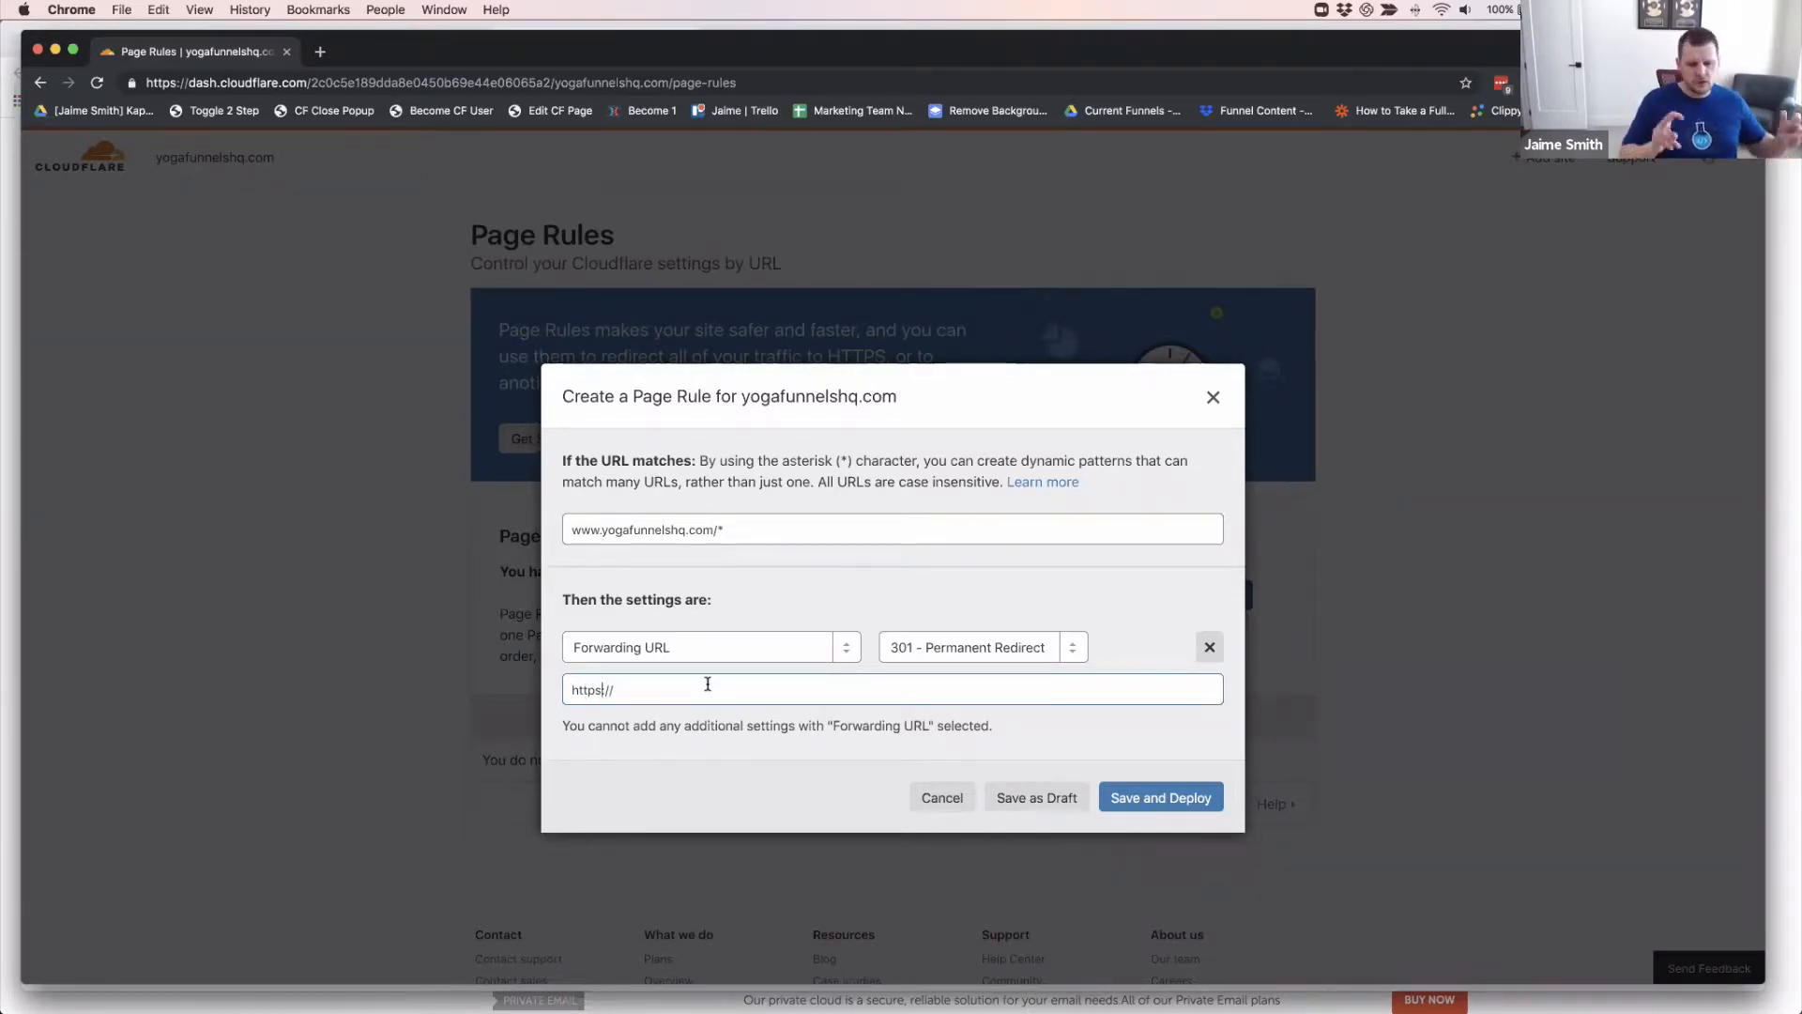
{"action": "left_click", "coordinate": [637, 692]}
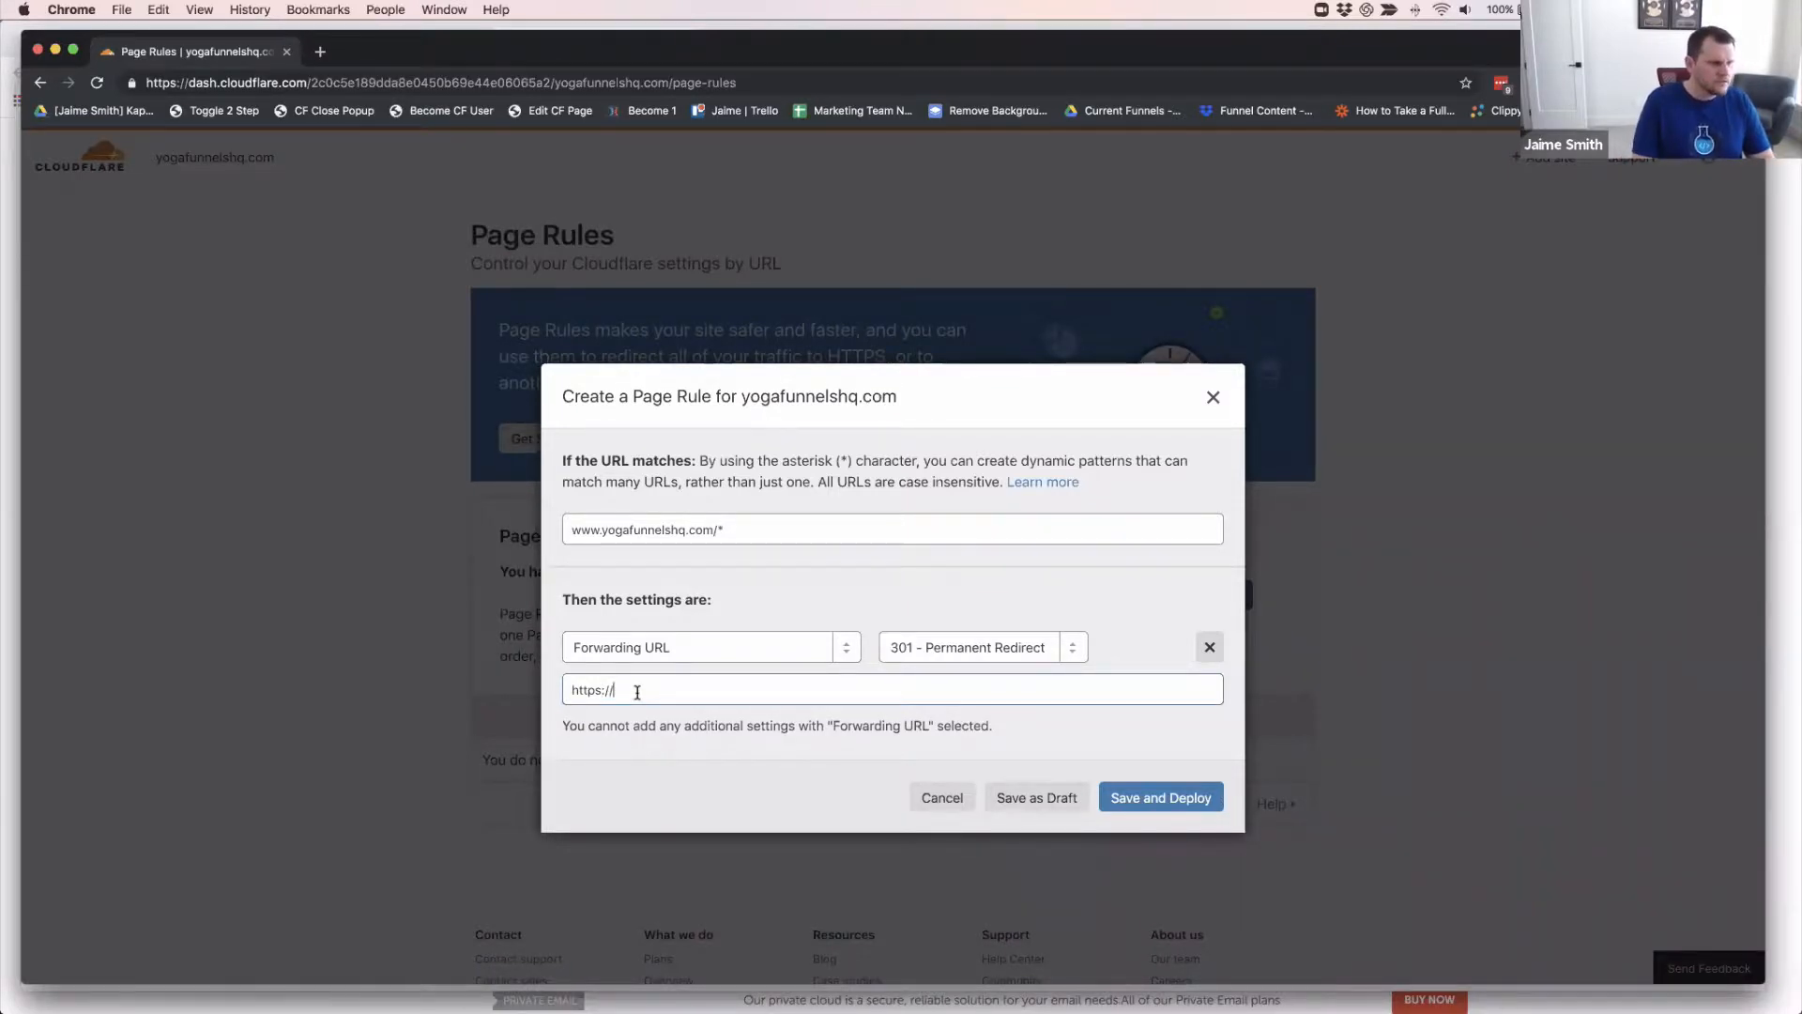
{"action": "type", "text": "yogafunne"}
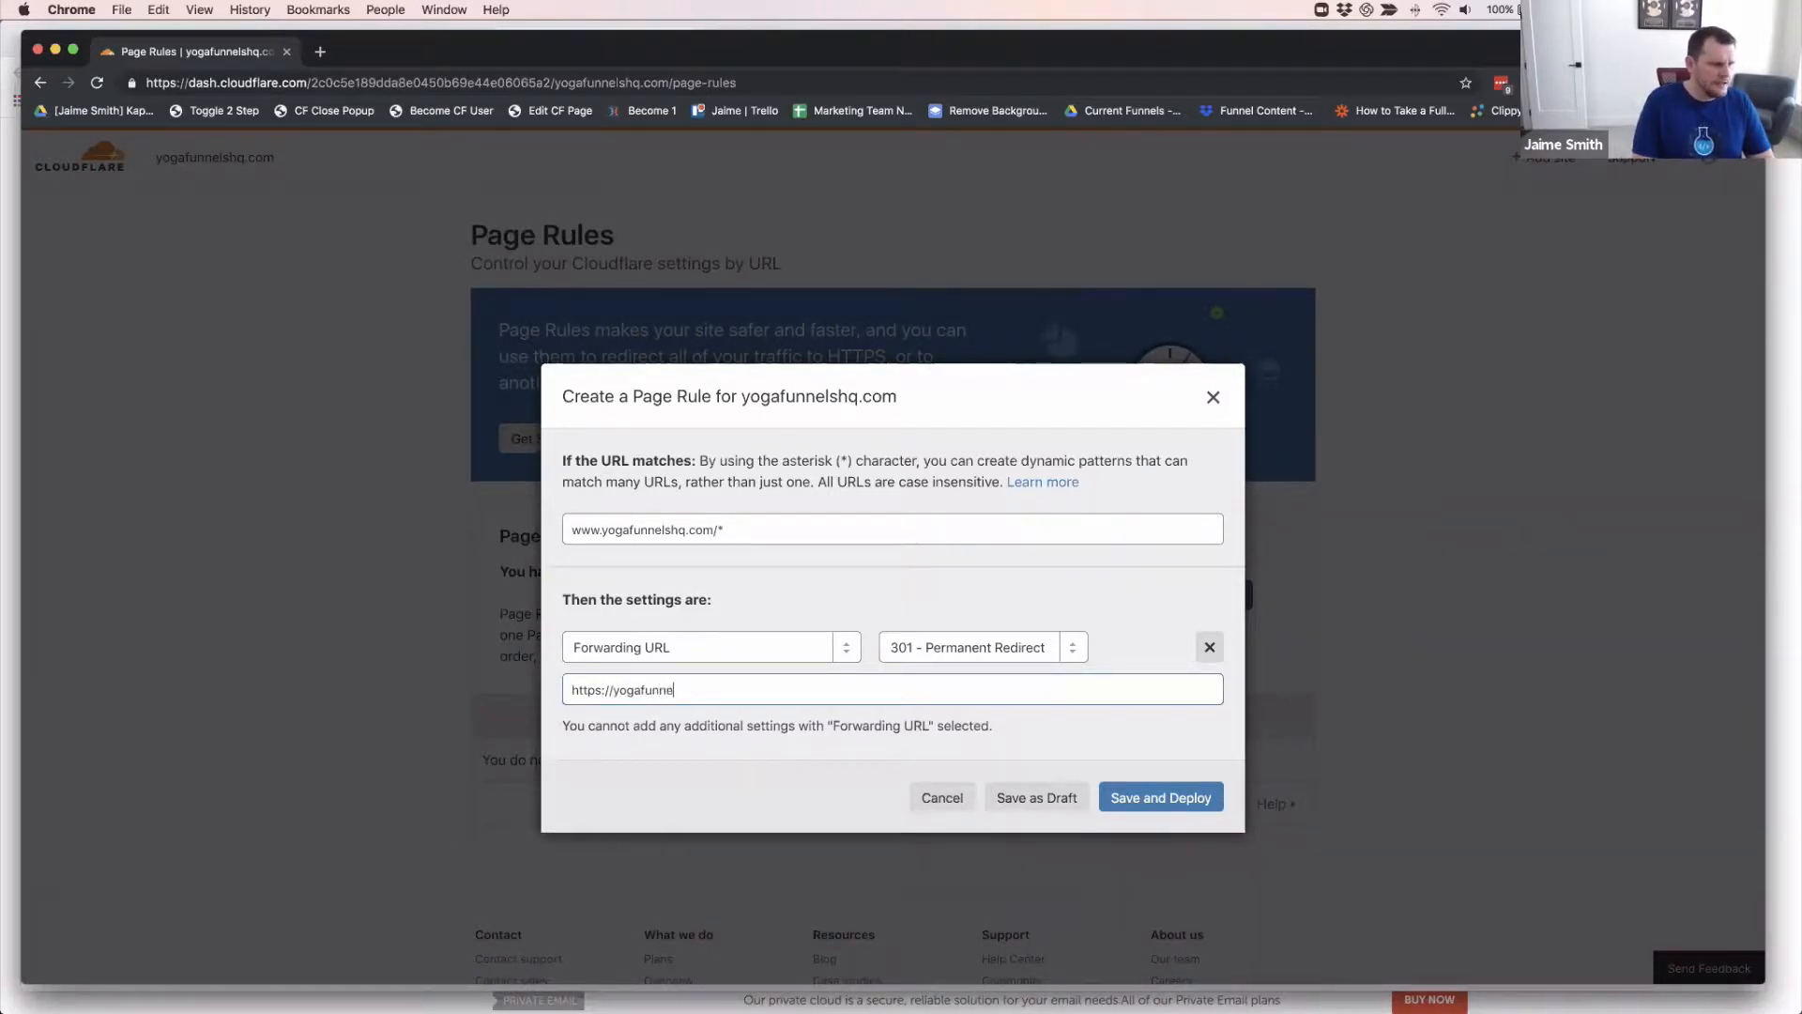
{"action": "type", "text": "lshq.com/"}
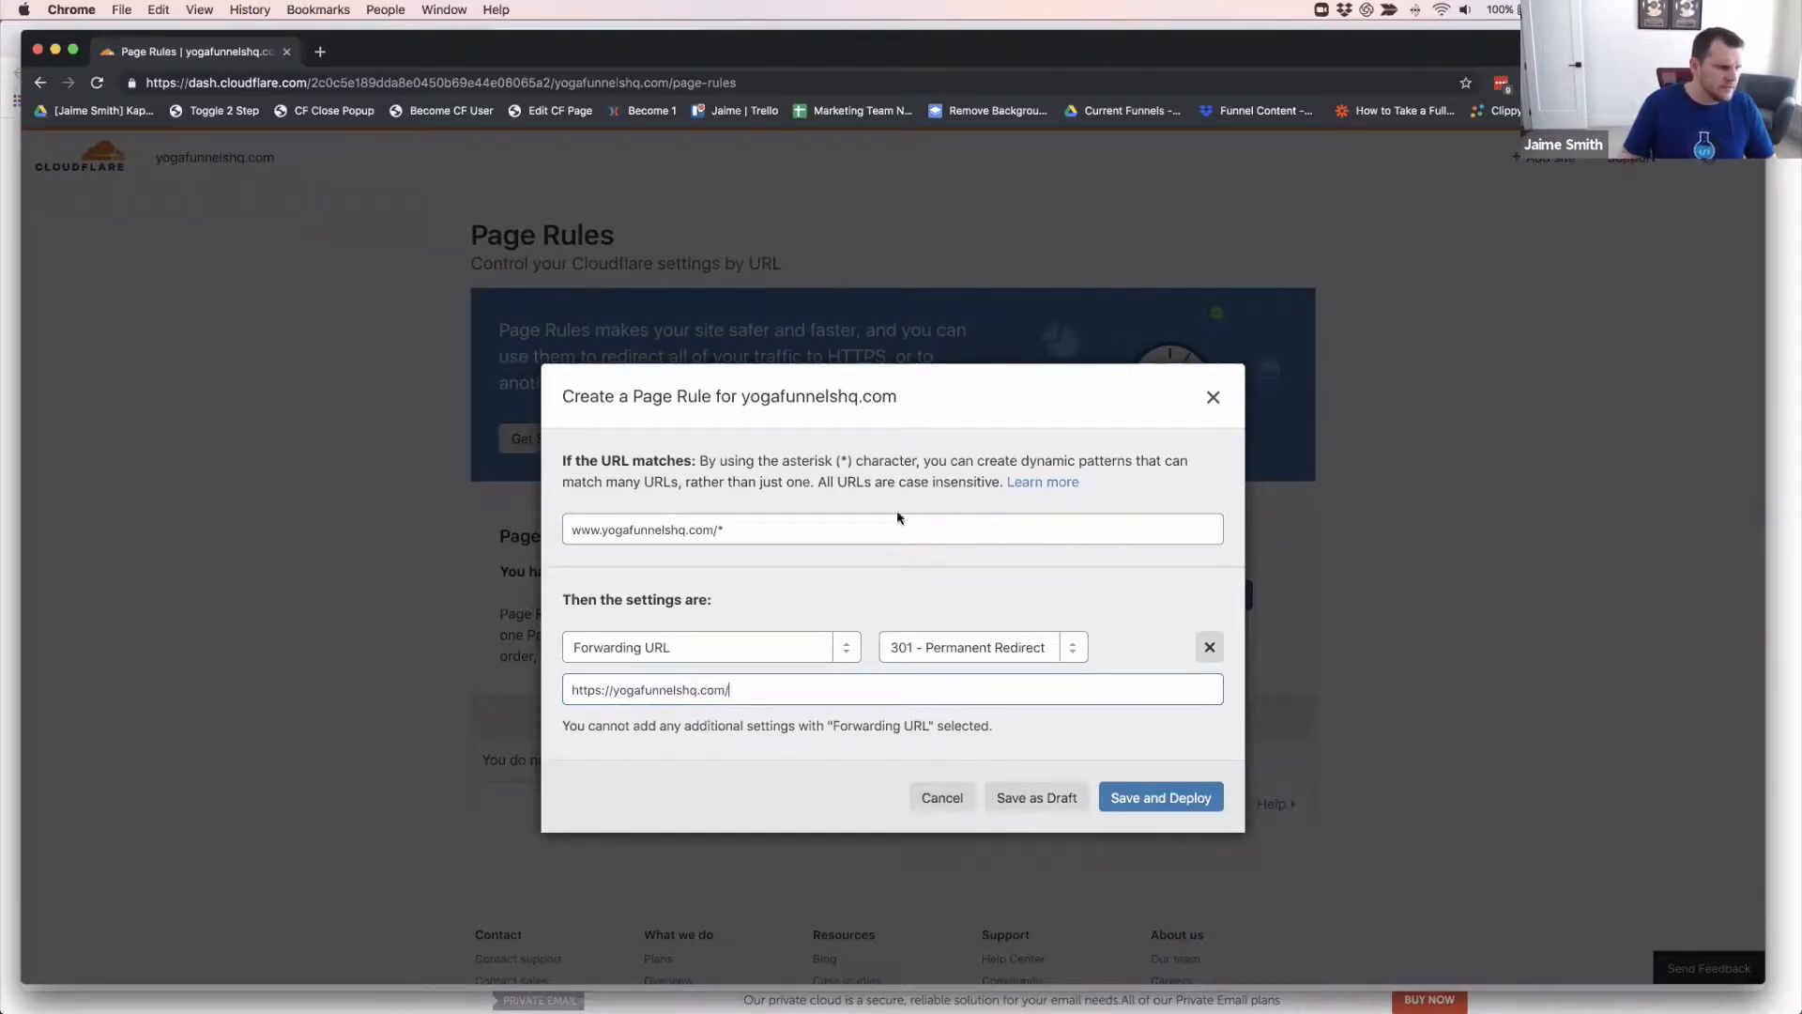
{"action": "left_click", "coordinate": [807, 511]}
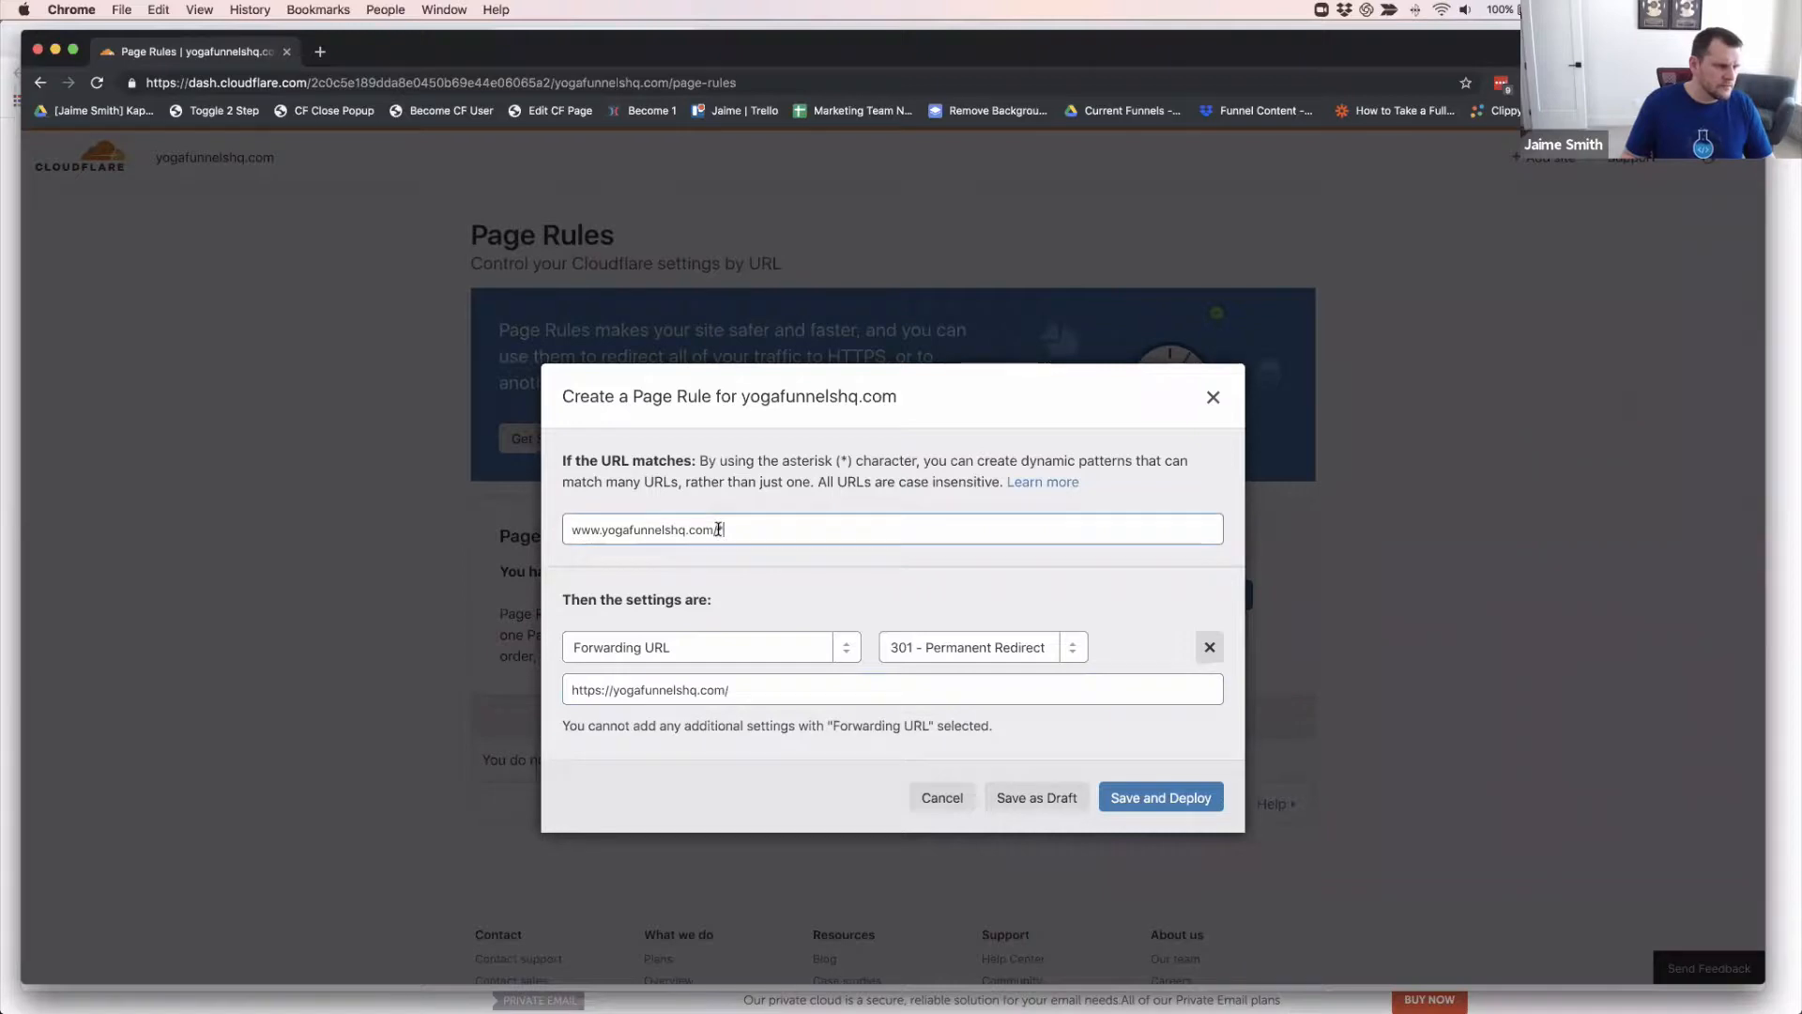
{"action": "key", "text": "shift+Left"}
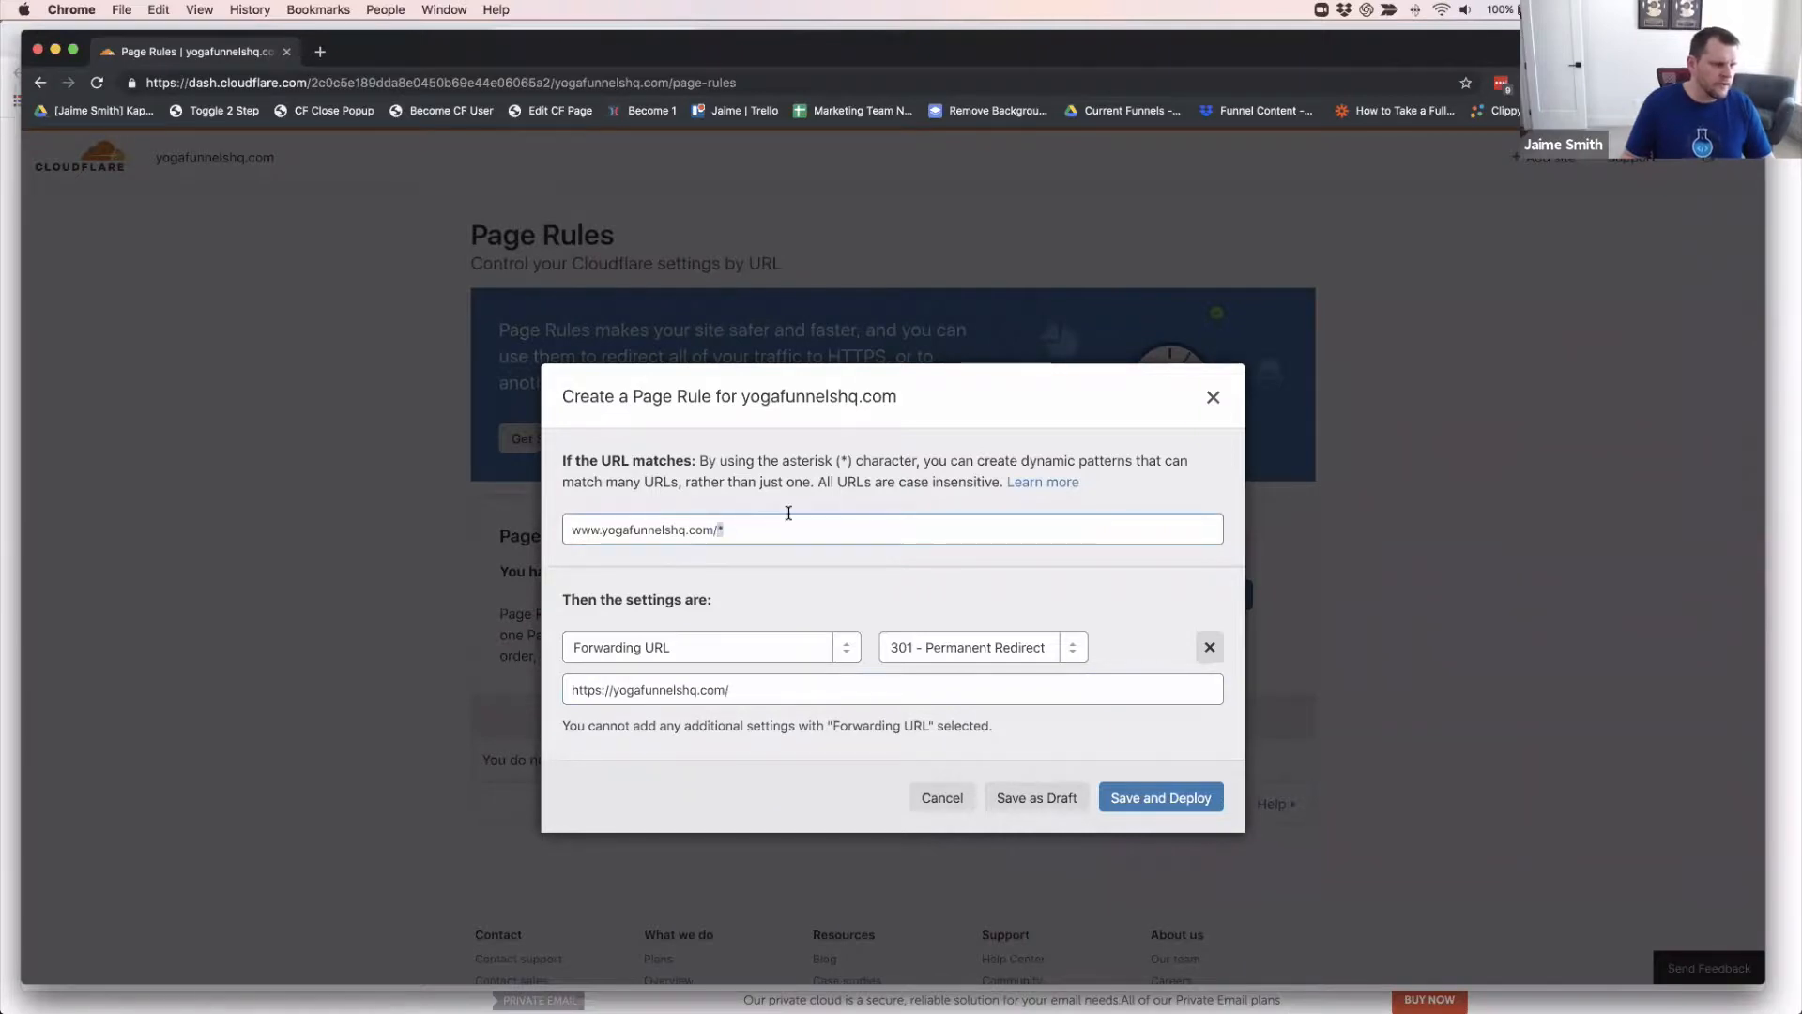
{"action": "left_click", "coordinate": [742, 692]}
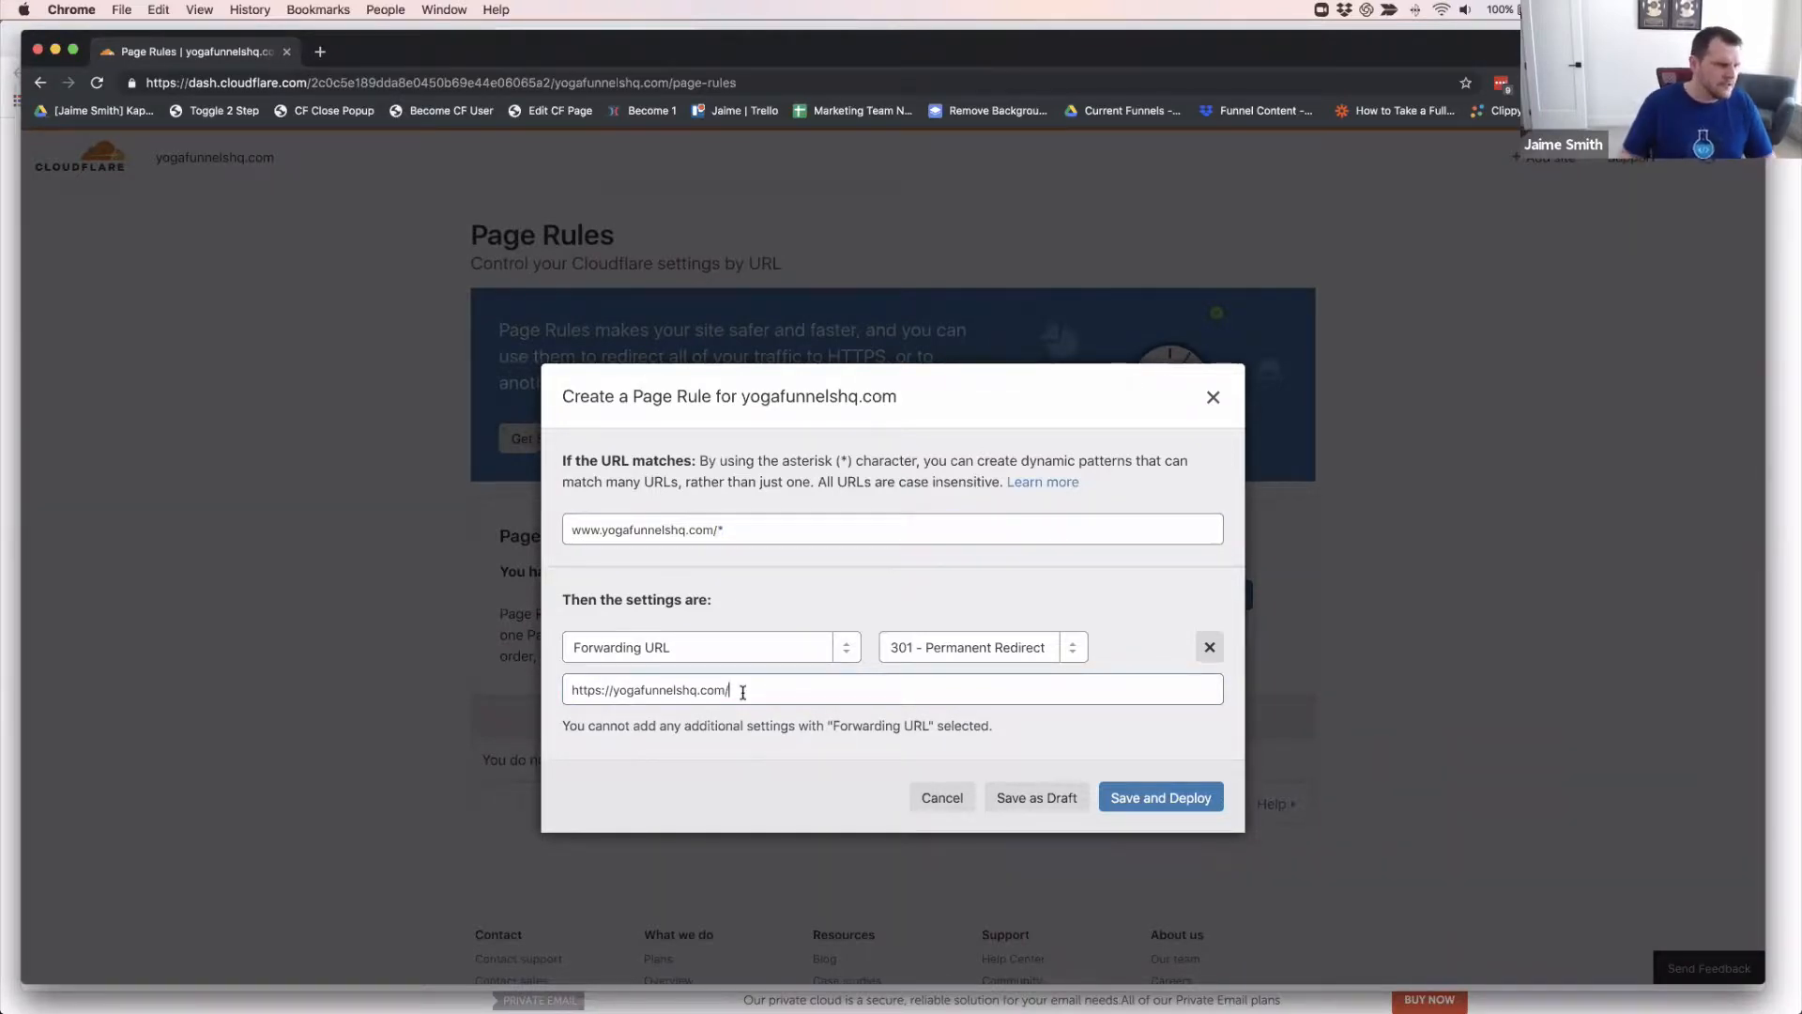
{"action": "left_click", "coordinate": [731, 531]}
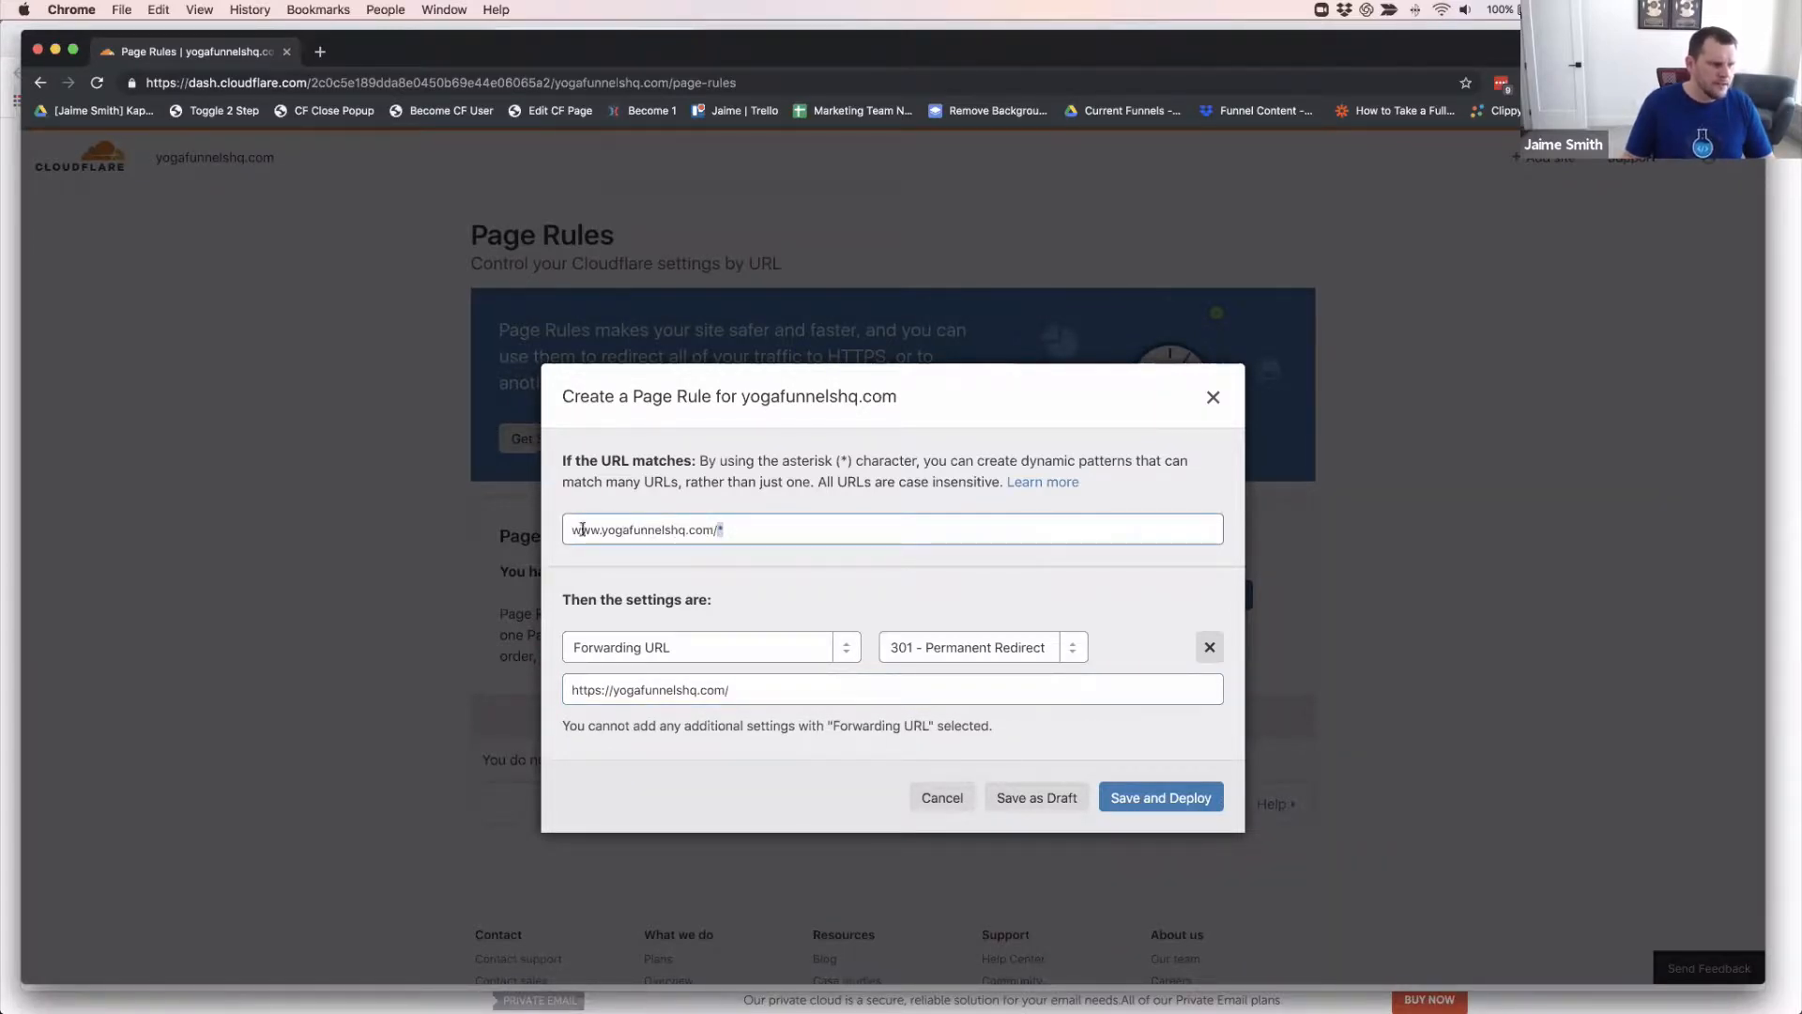
{"action": "left_click_drag", "start_coordinate": [579, 529], "coordinate": [710, 527]}
{"action": "left_click", "coordinate": [725, 529]}
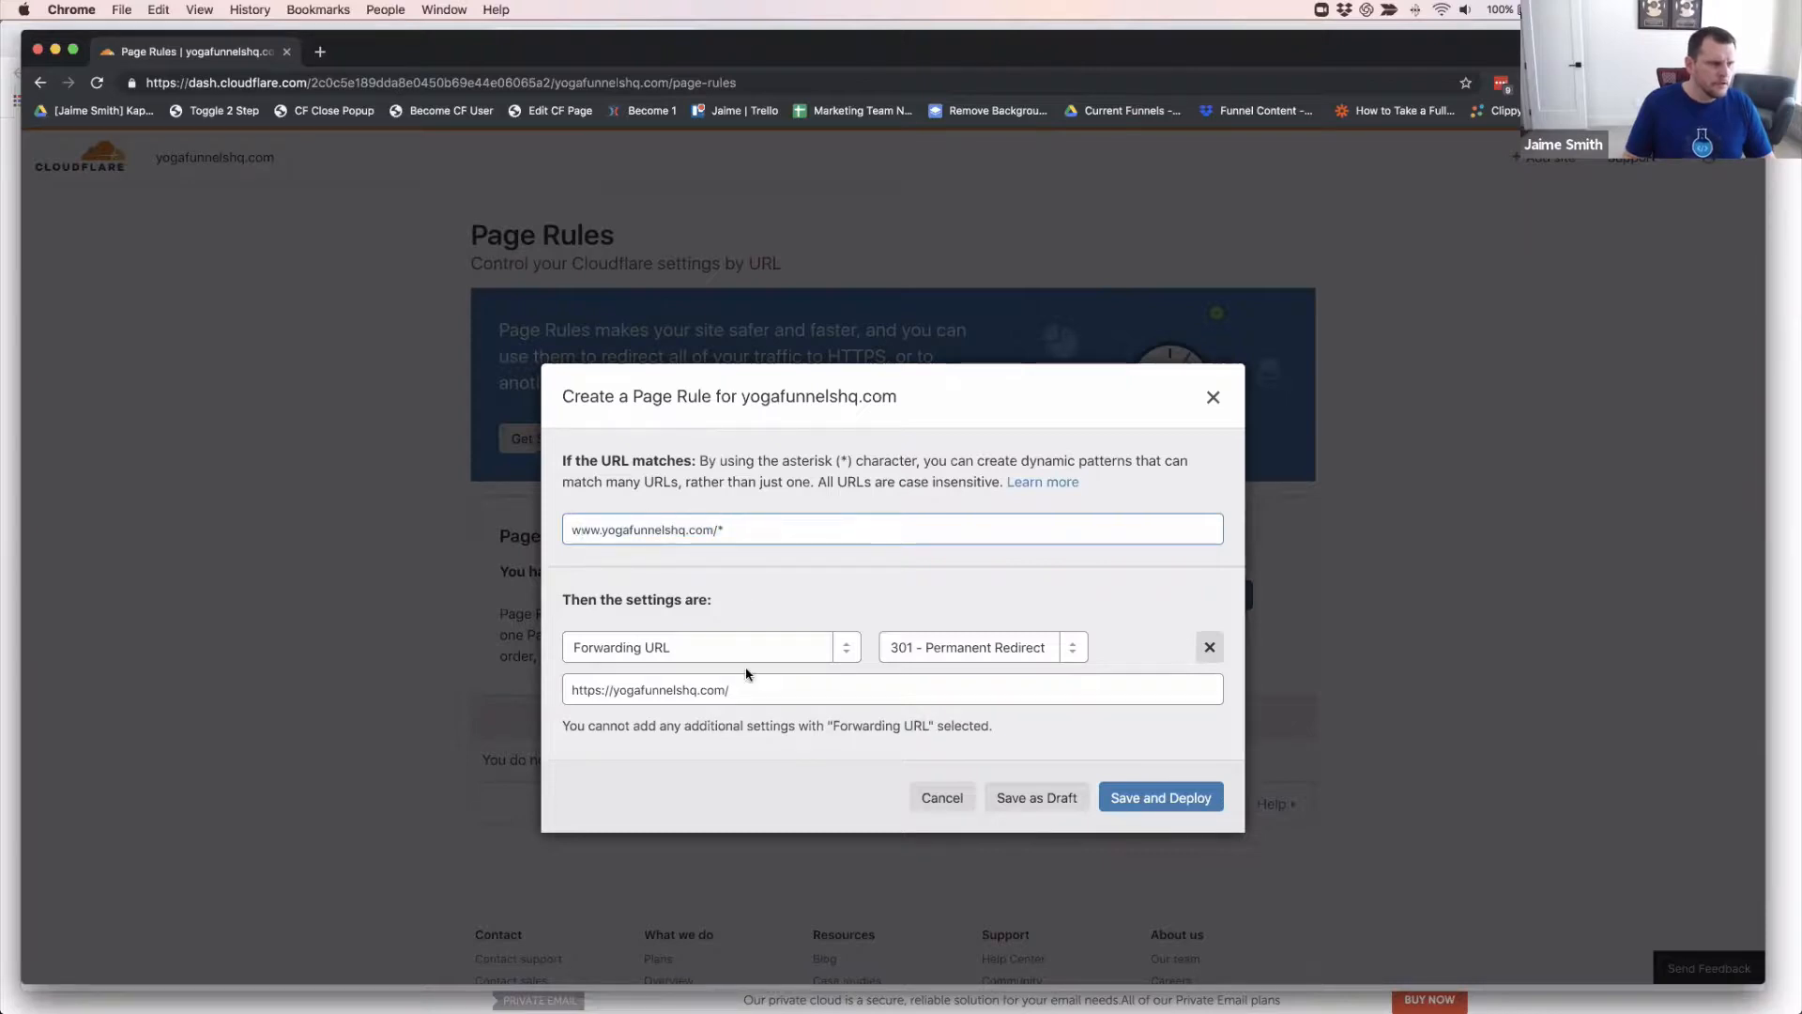
{"action": "left_click", "coordinate": [738, 693]}
{"action": "type", "text": "$1"}
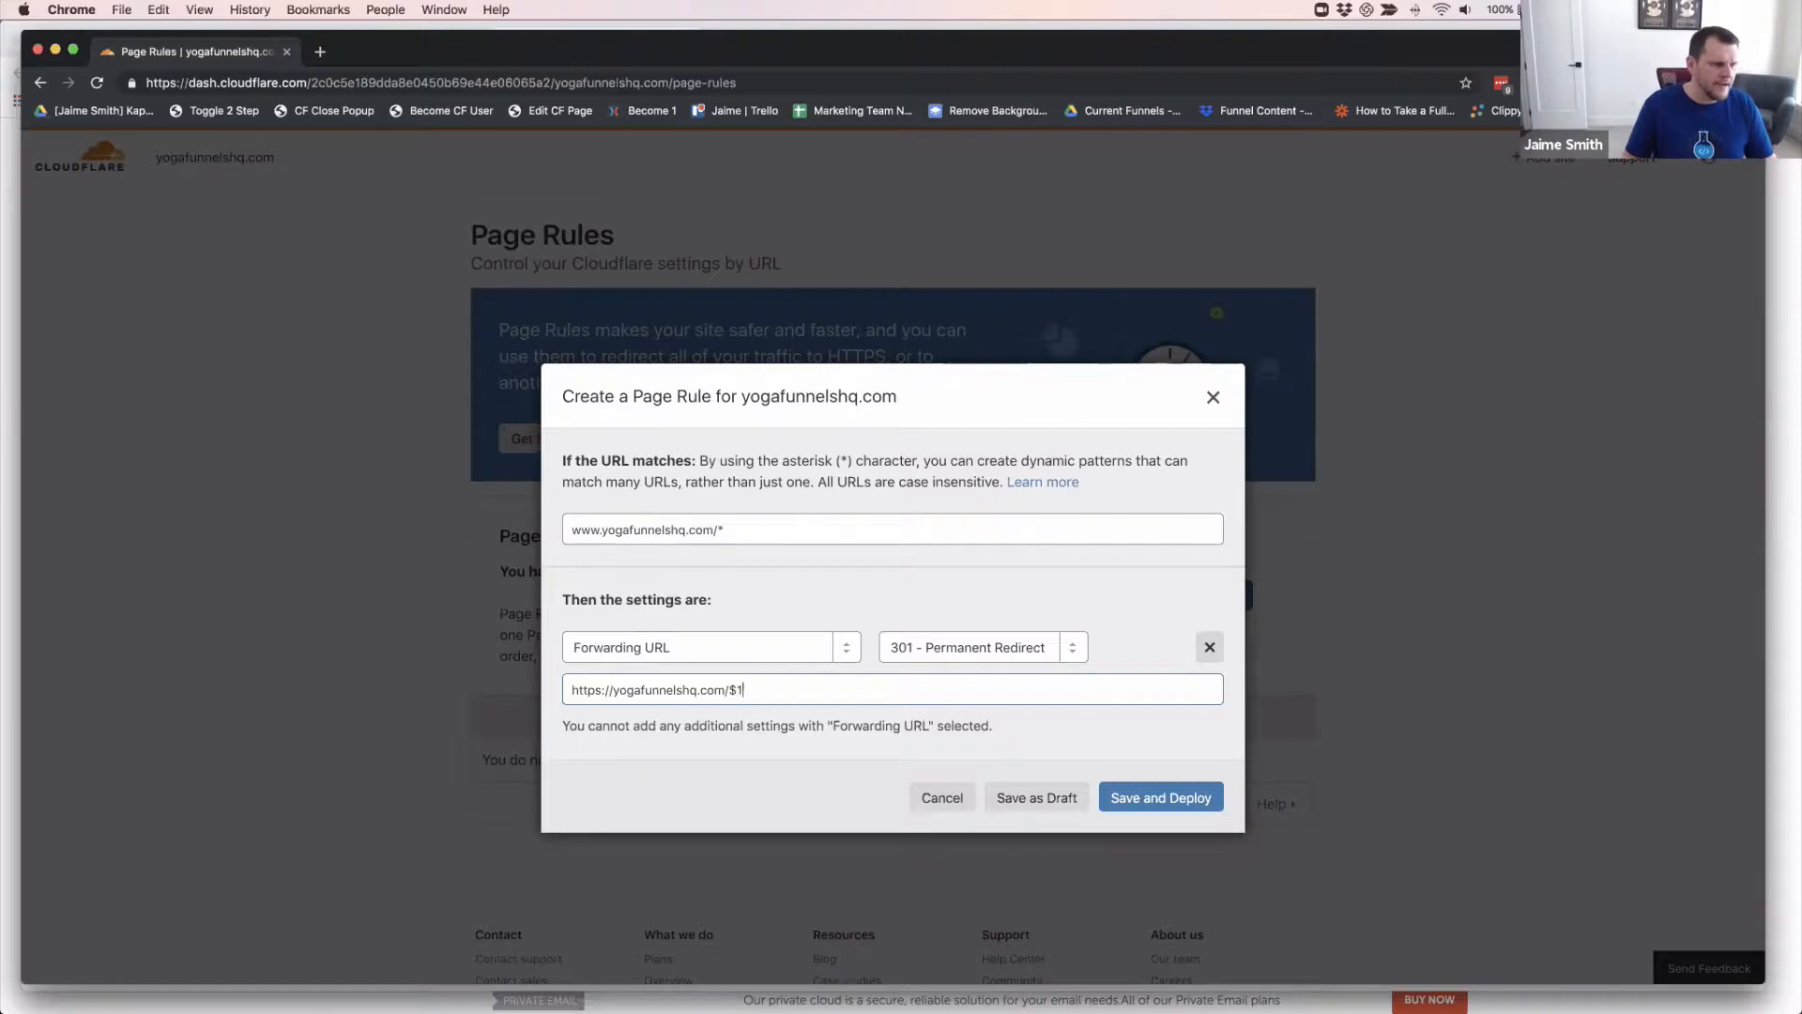
{"action": "left_click", "coordinate": [724, 530]}
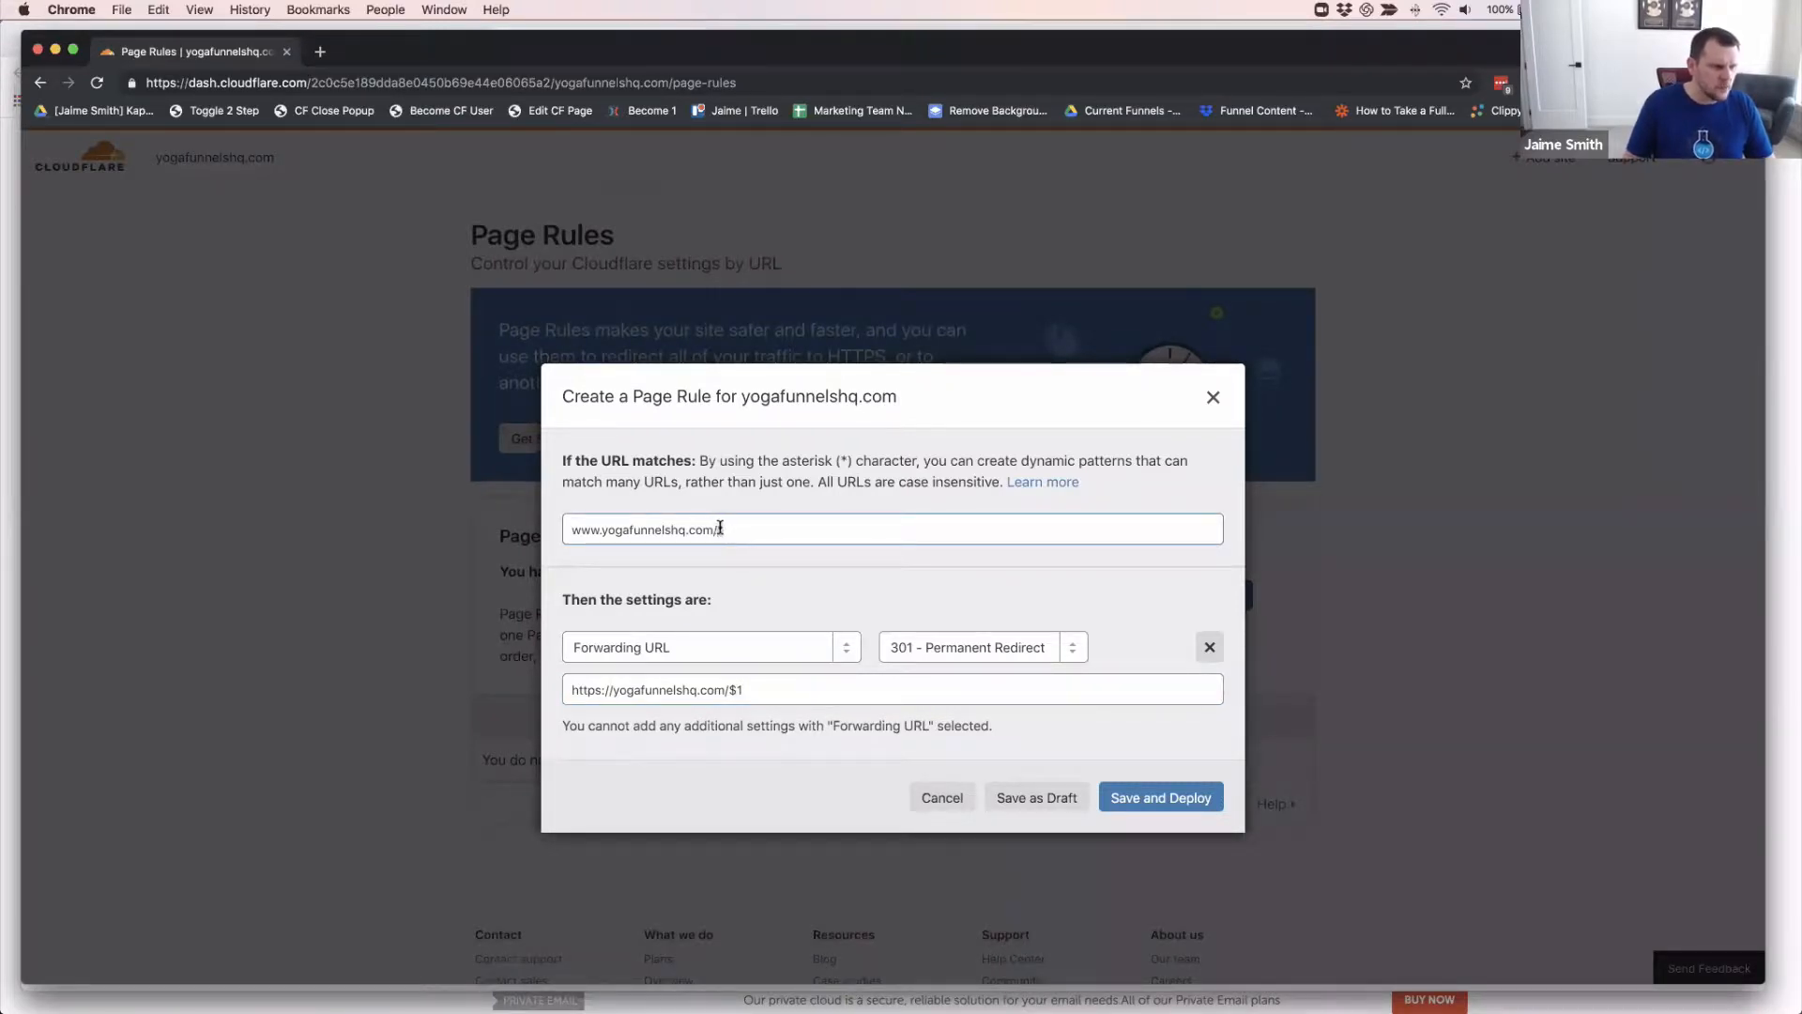
{"action": "left_click_drag", "start_coordinate": [718, 529], "coordinate": [742, 531]}
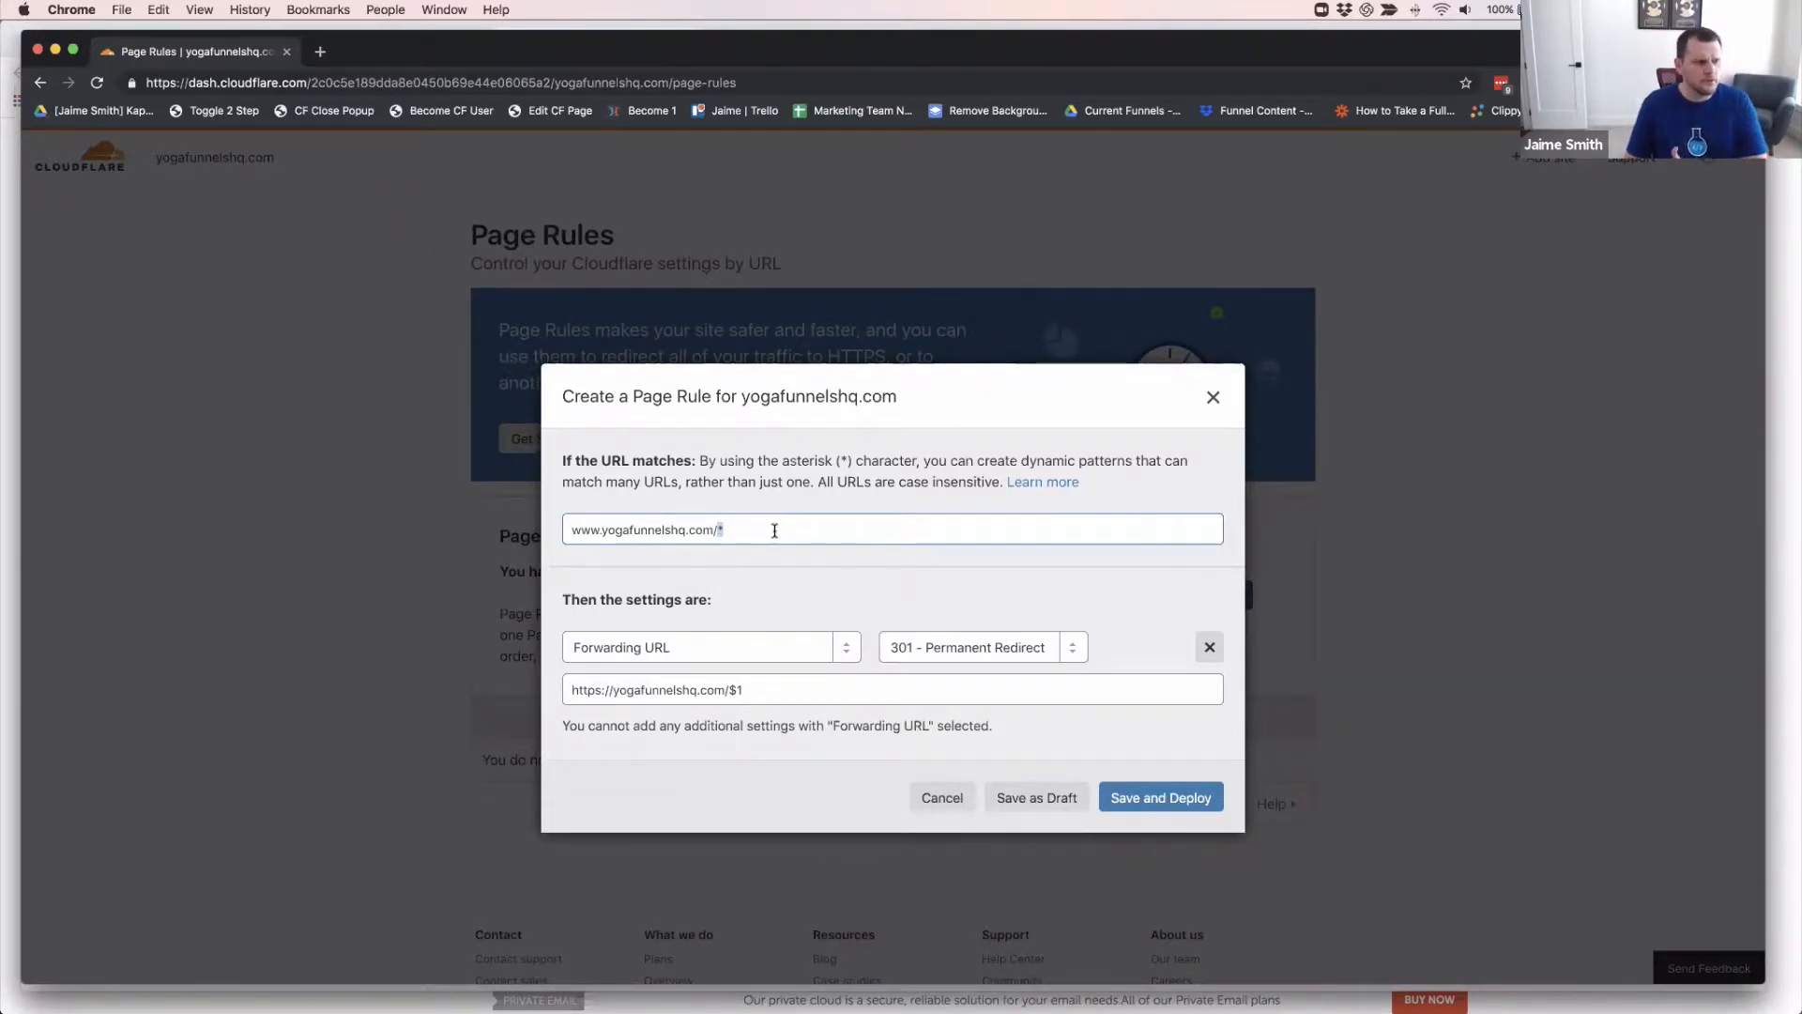
{"action": "left_click", "coordinate": [569, 528]}
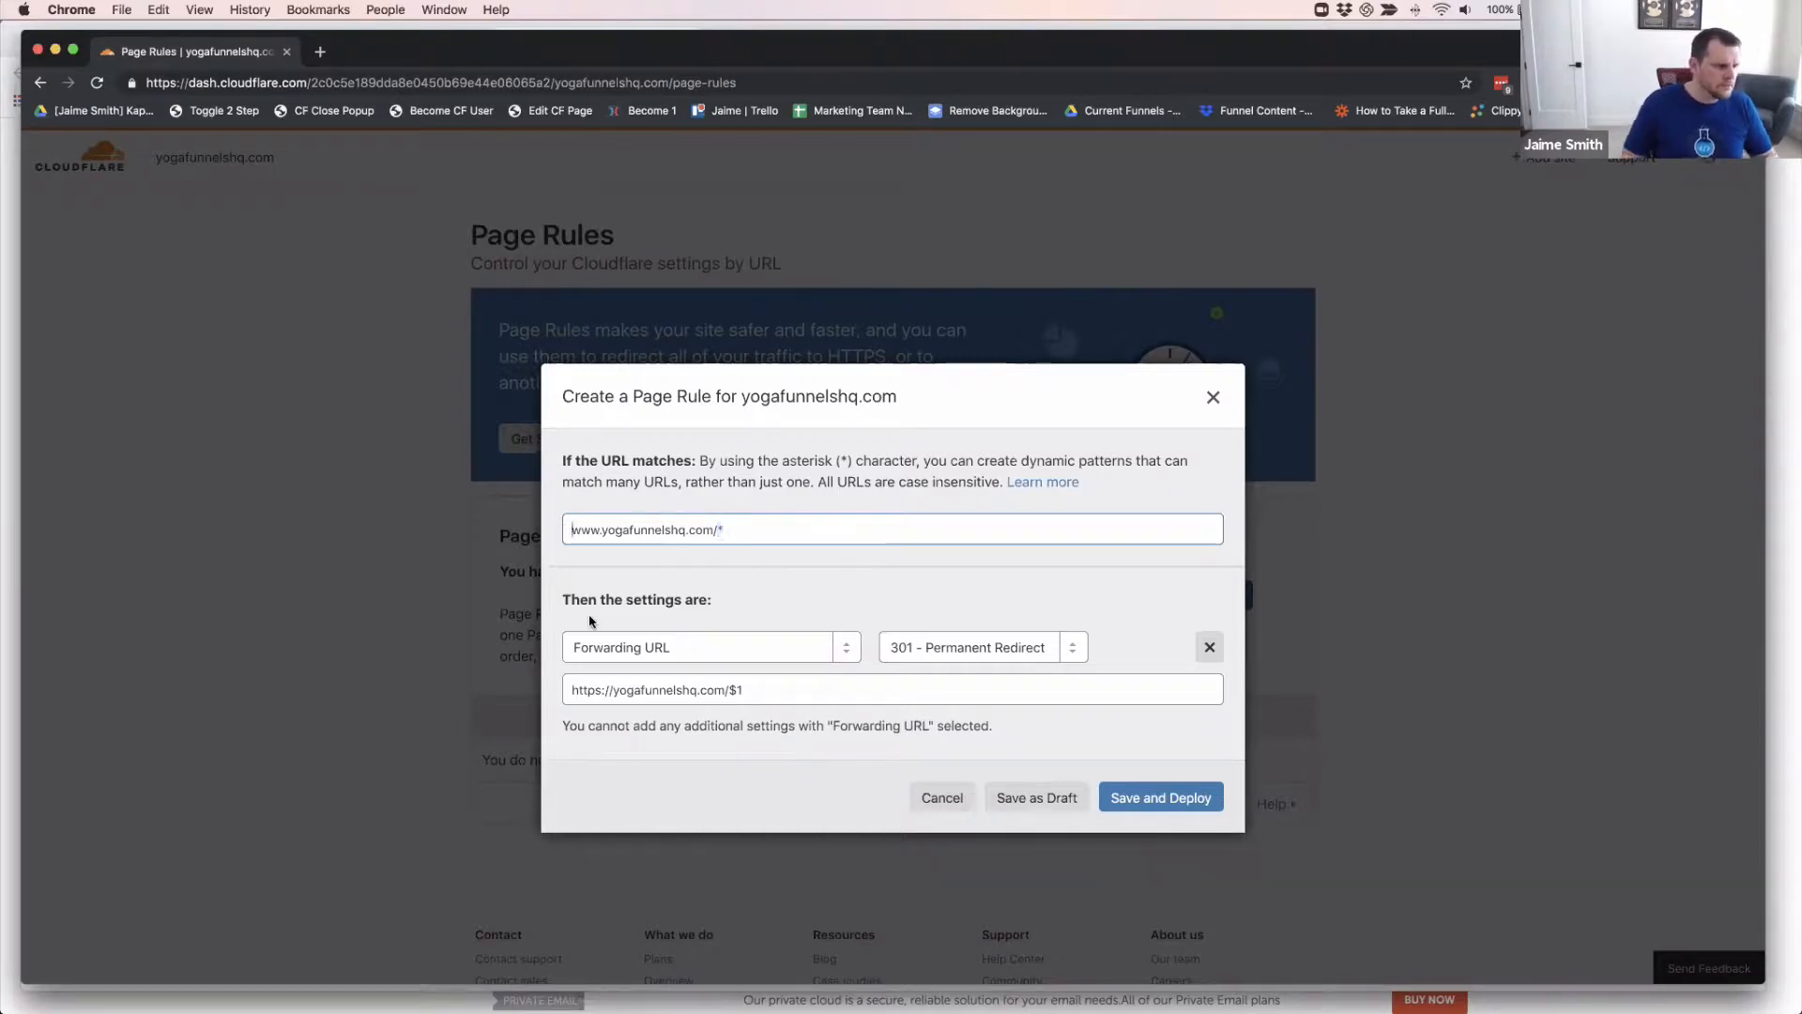
{"action": "type", "text": "*"}
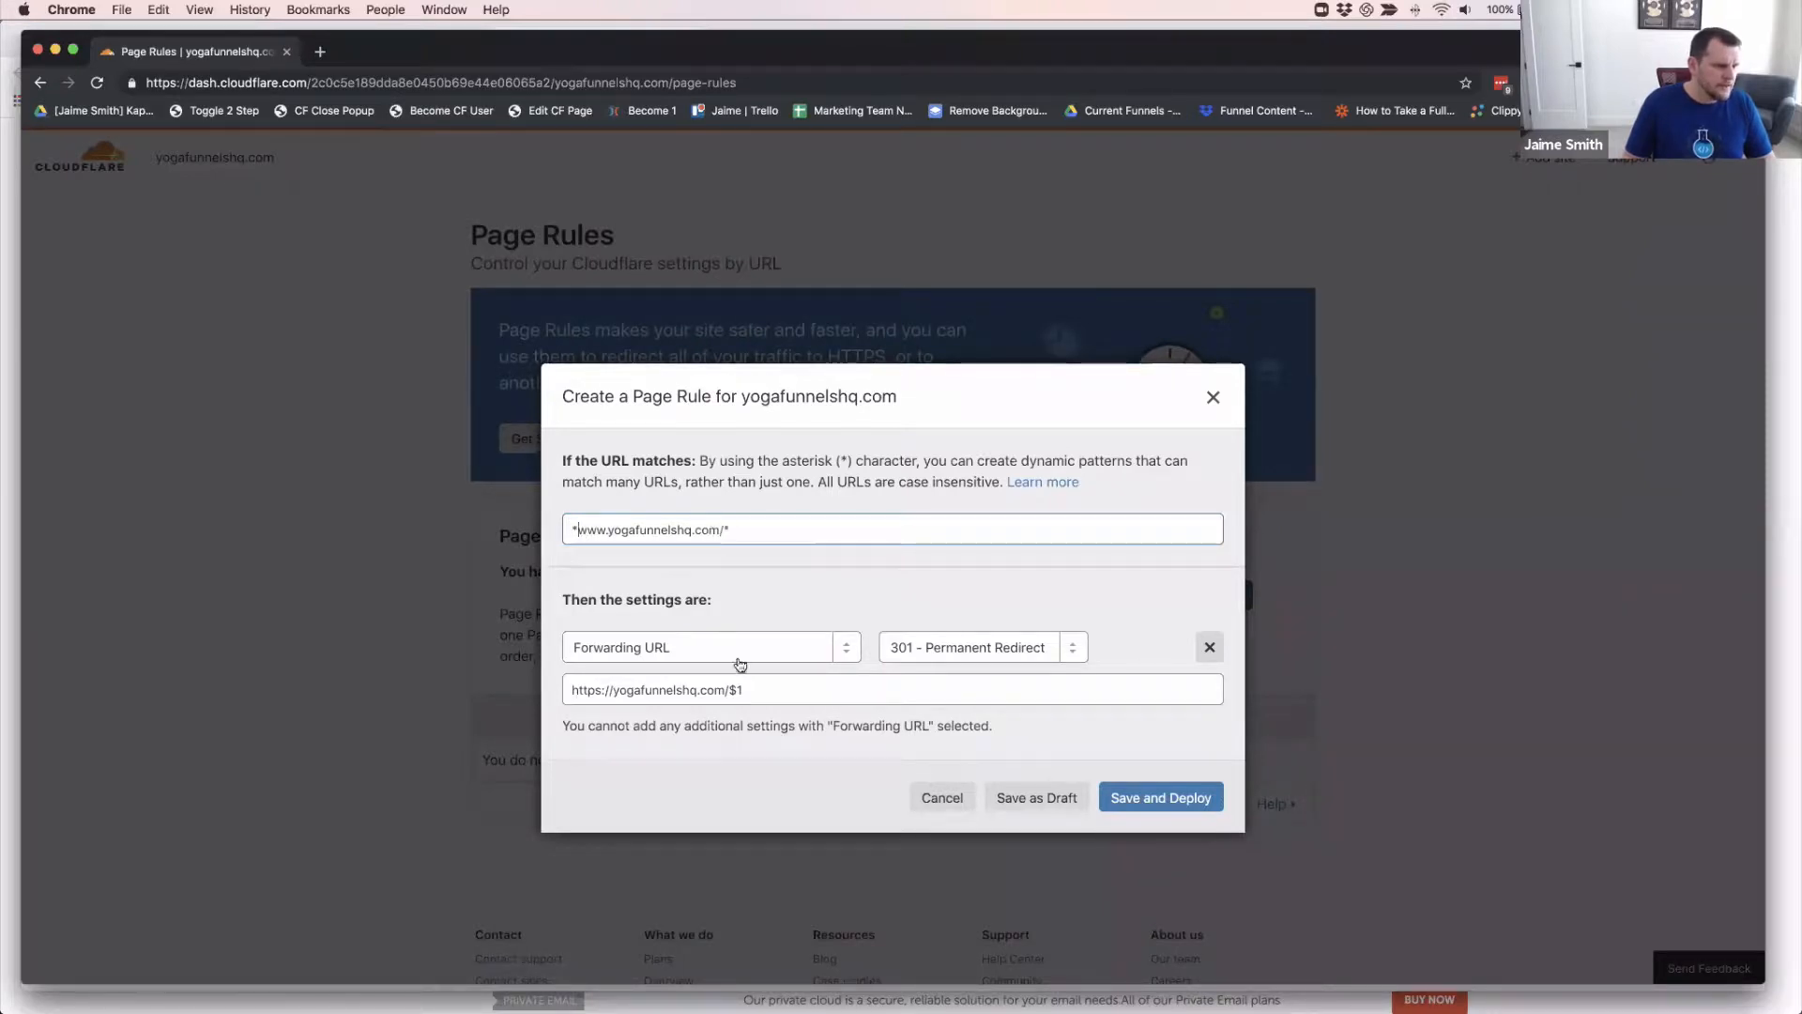
{"action": "left_click", "coordinate": [745, 687]}
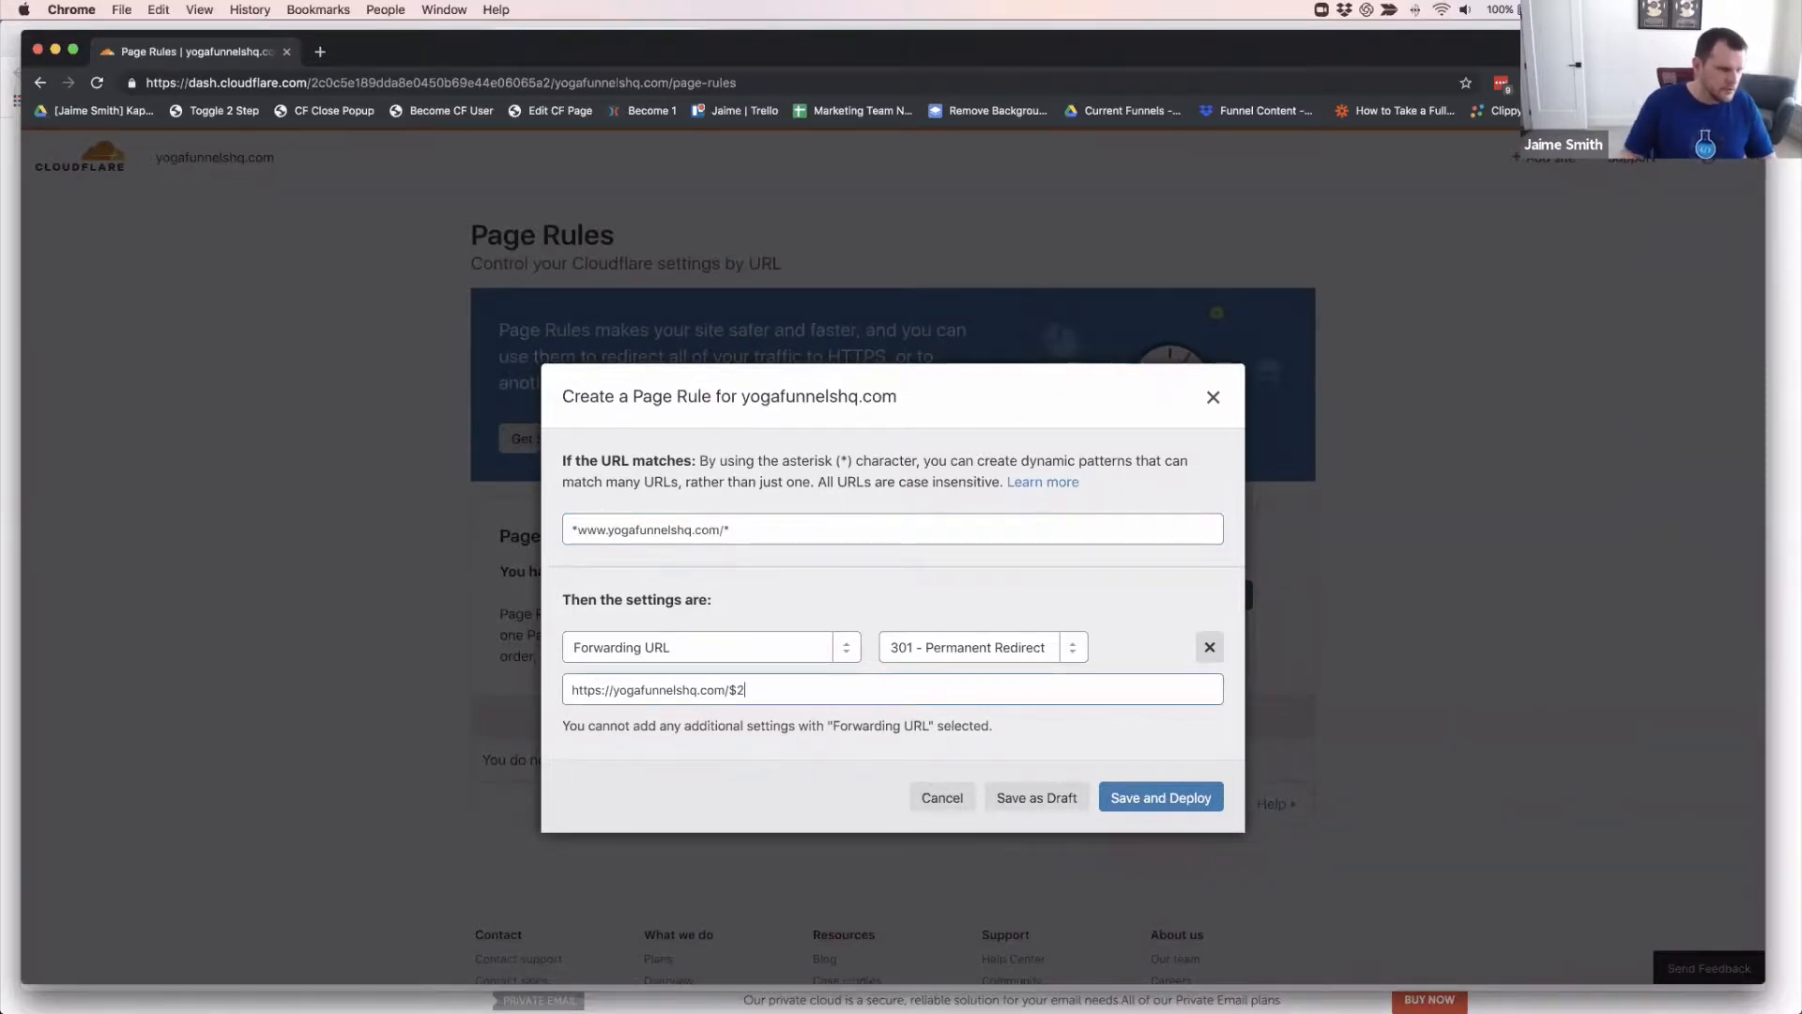
{"action": "mouse_move", "coordinate": [765, 692]}
{"action": "left_mouse_down"}
{"action": "mouse_move", "coordinate": [737, 690]}
{"action": "mouse_move", "coordinate": [765, 689]}
{"action": "left_mouse_up"}
{"action": "type", "text": "2"}
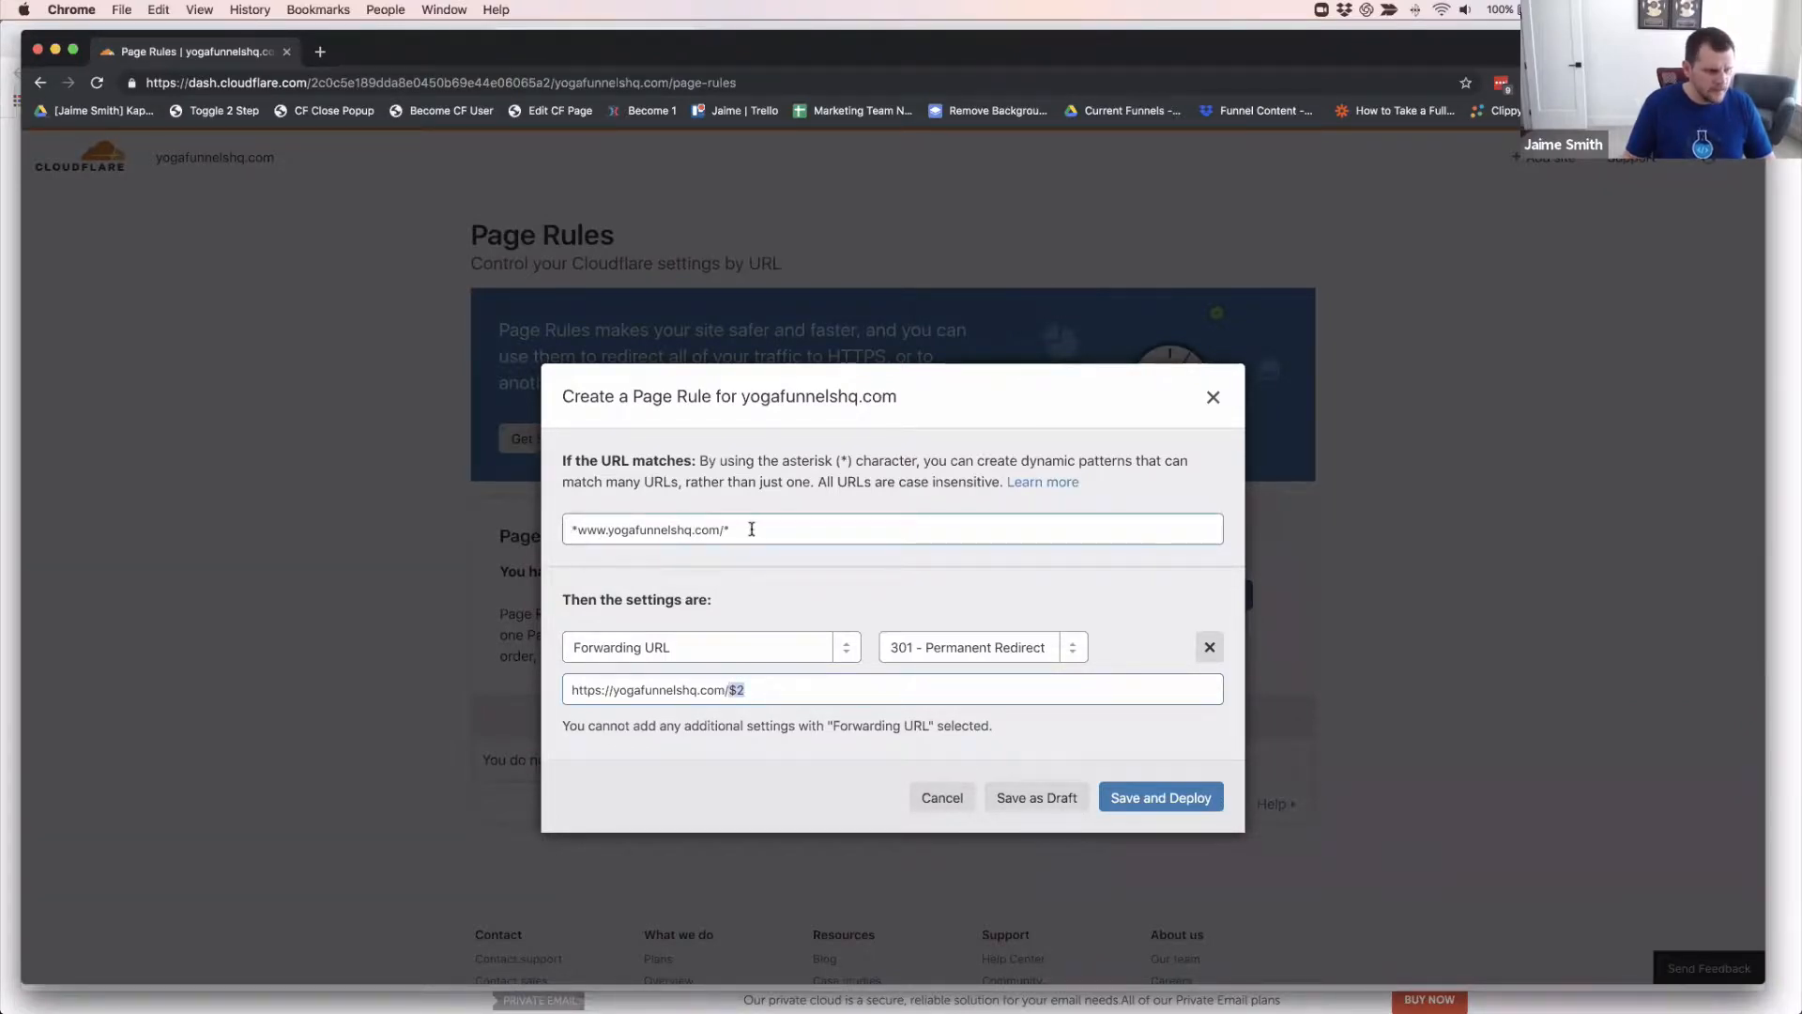
{"action": "left_click", "coordinate": [750, 694]}
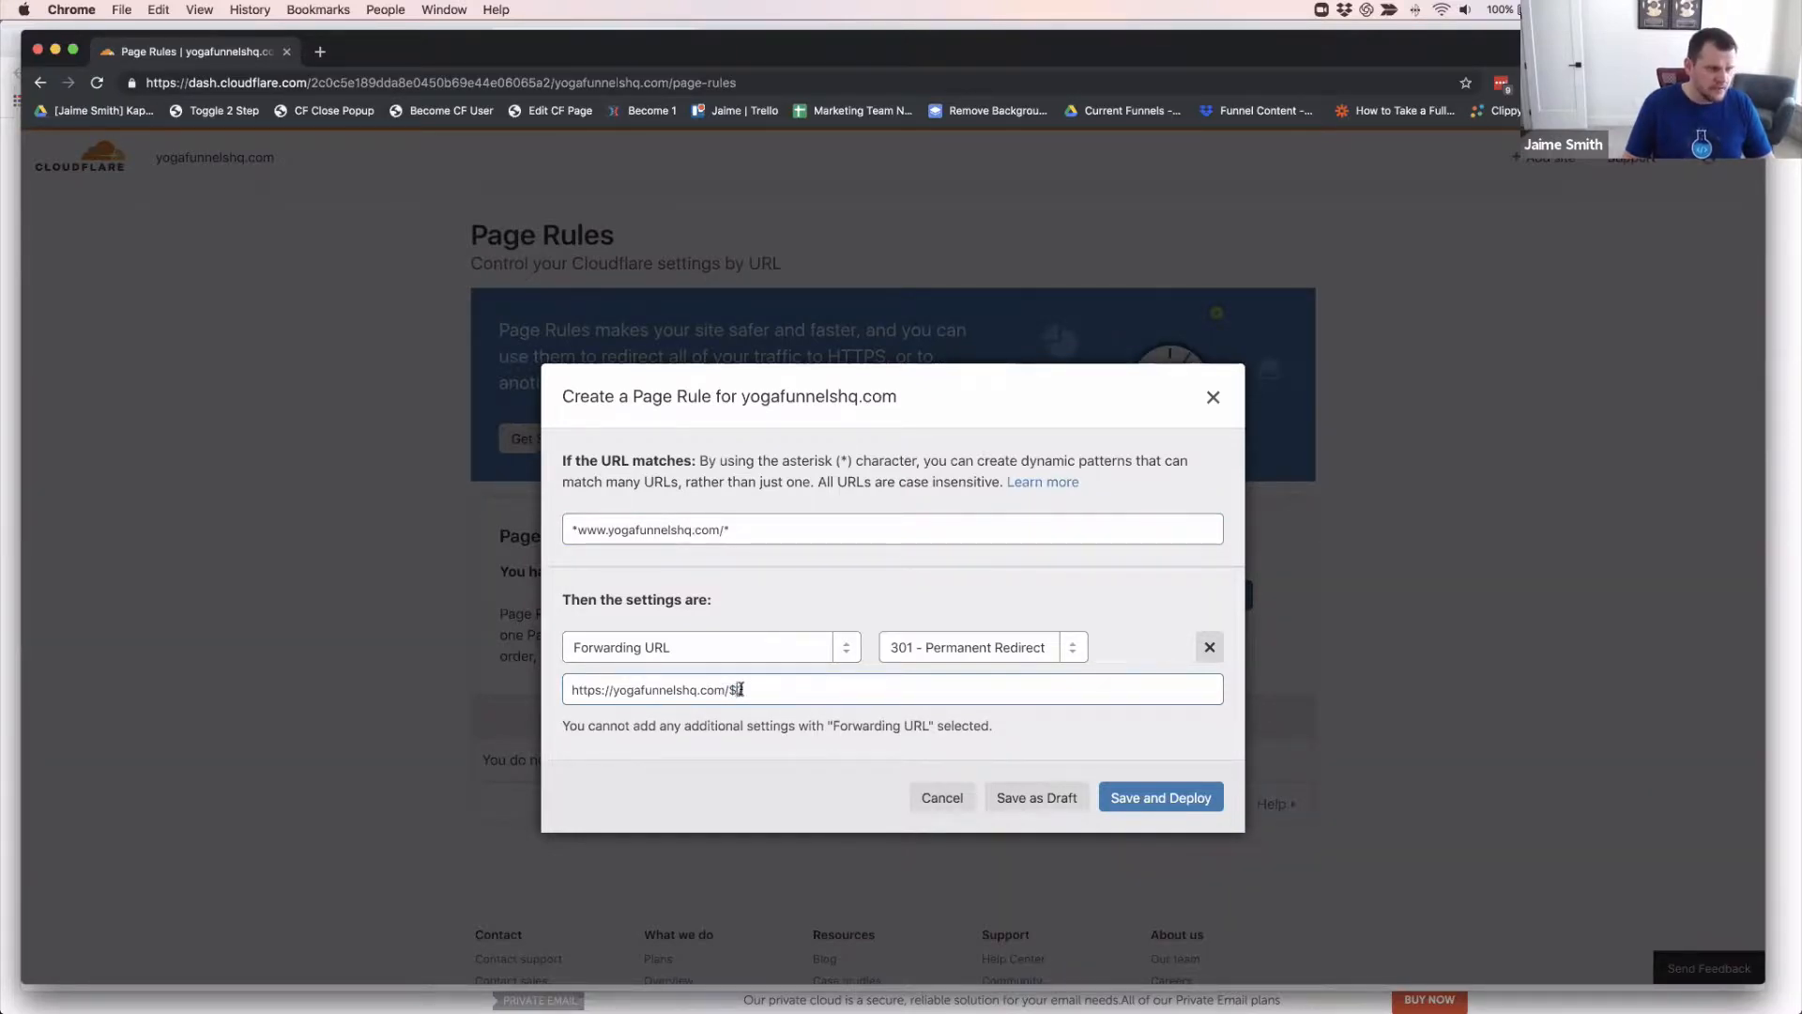
{"action": "left_click_drag", "start_coordinate": [746, 692], "coordinate": [737, 691]}
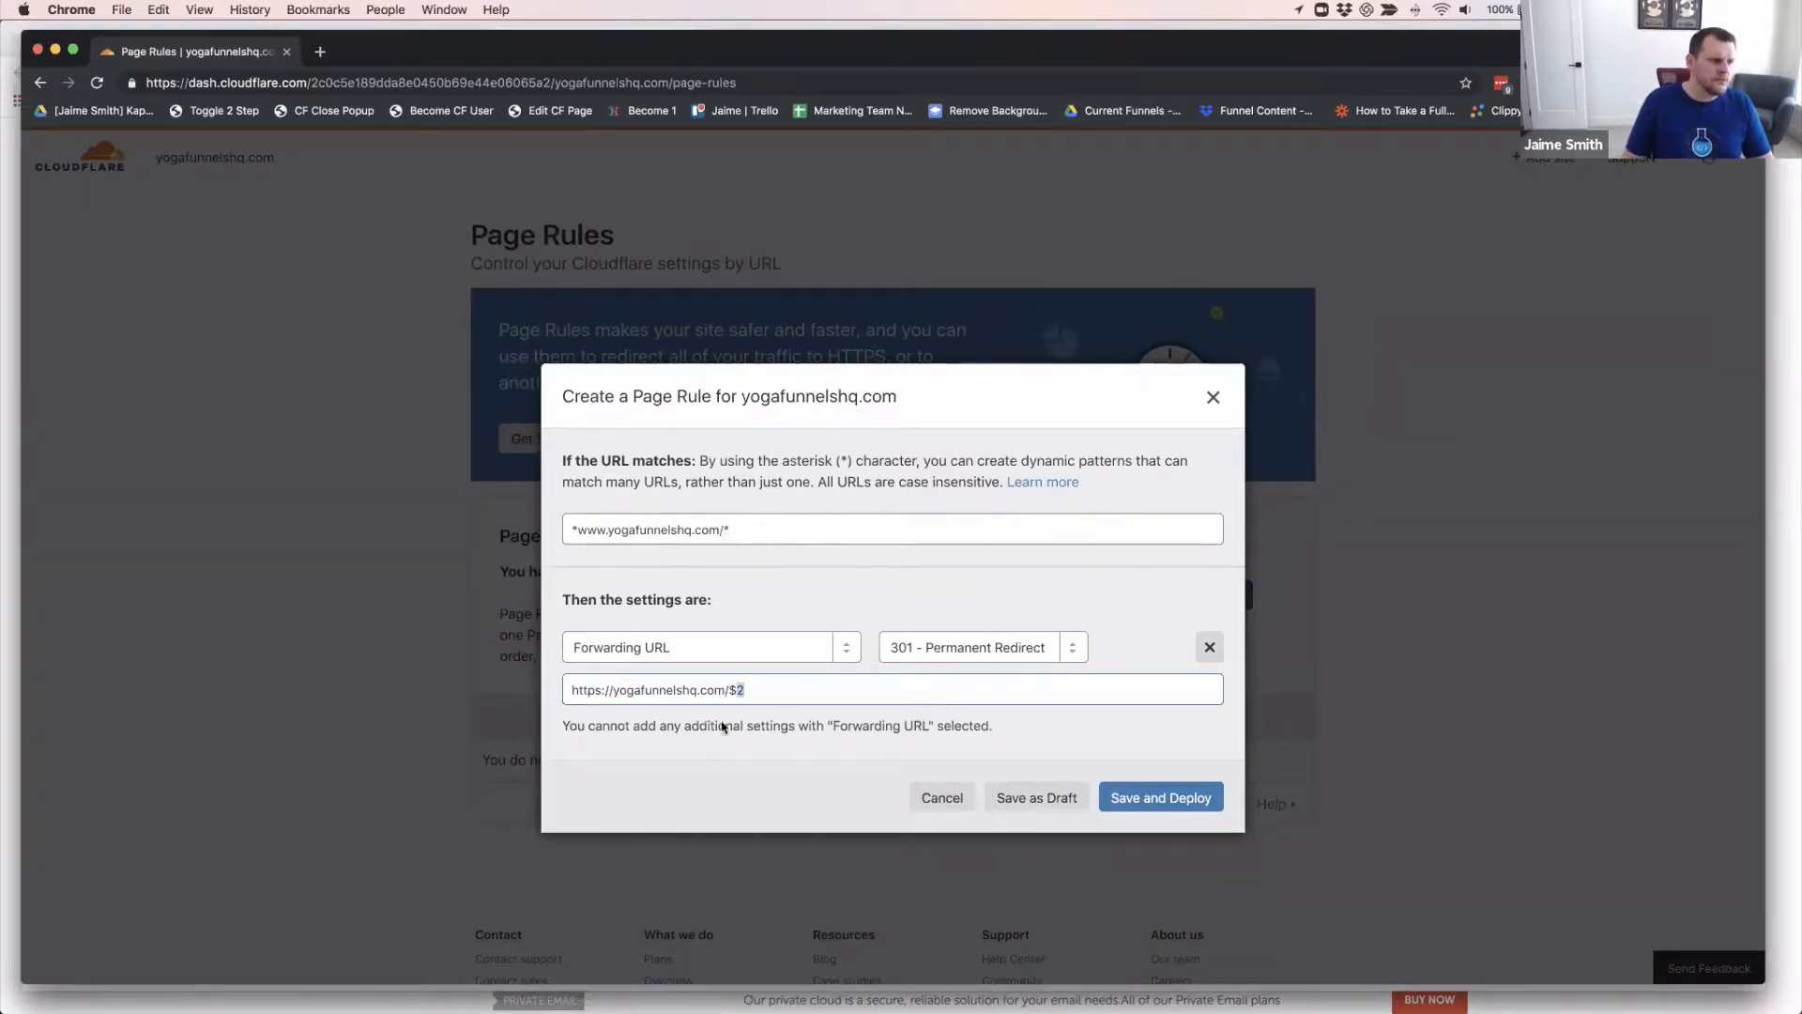
{"action": "left_click_drag", "start_coordinate": [573, 690], "coordinate": [746, 690]}
{"action": "left_click", "coordinate": [728, 690]}
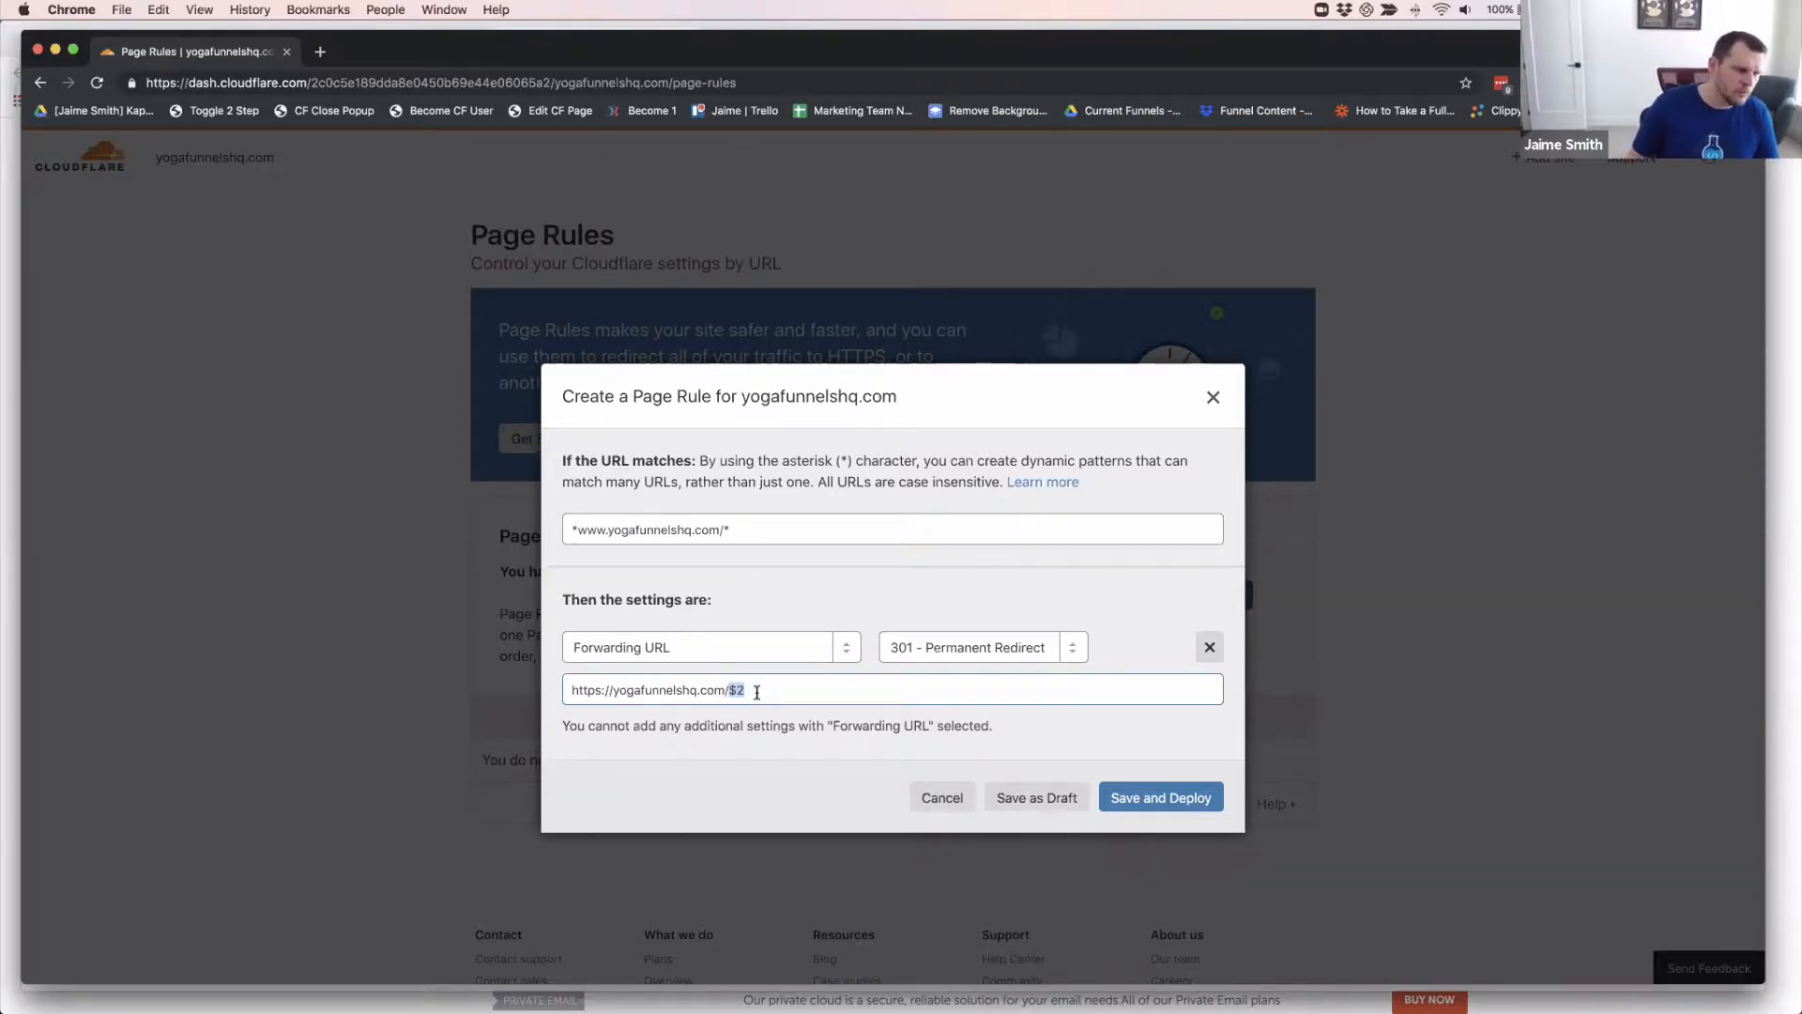
{"action": "left_click", "coordinate": [734, 691]}
{"action": "left_click", "coordinate": [750, 690]}
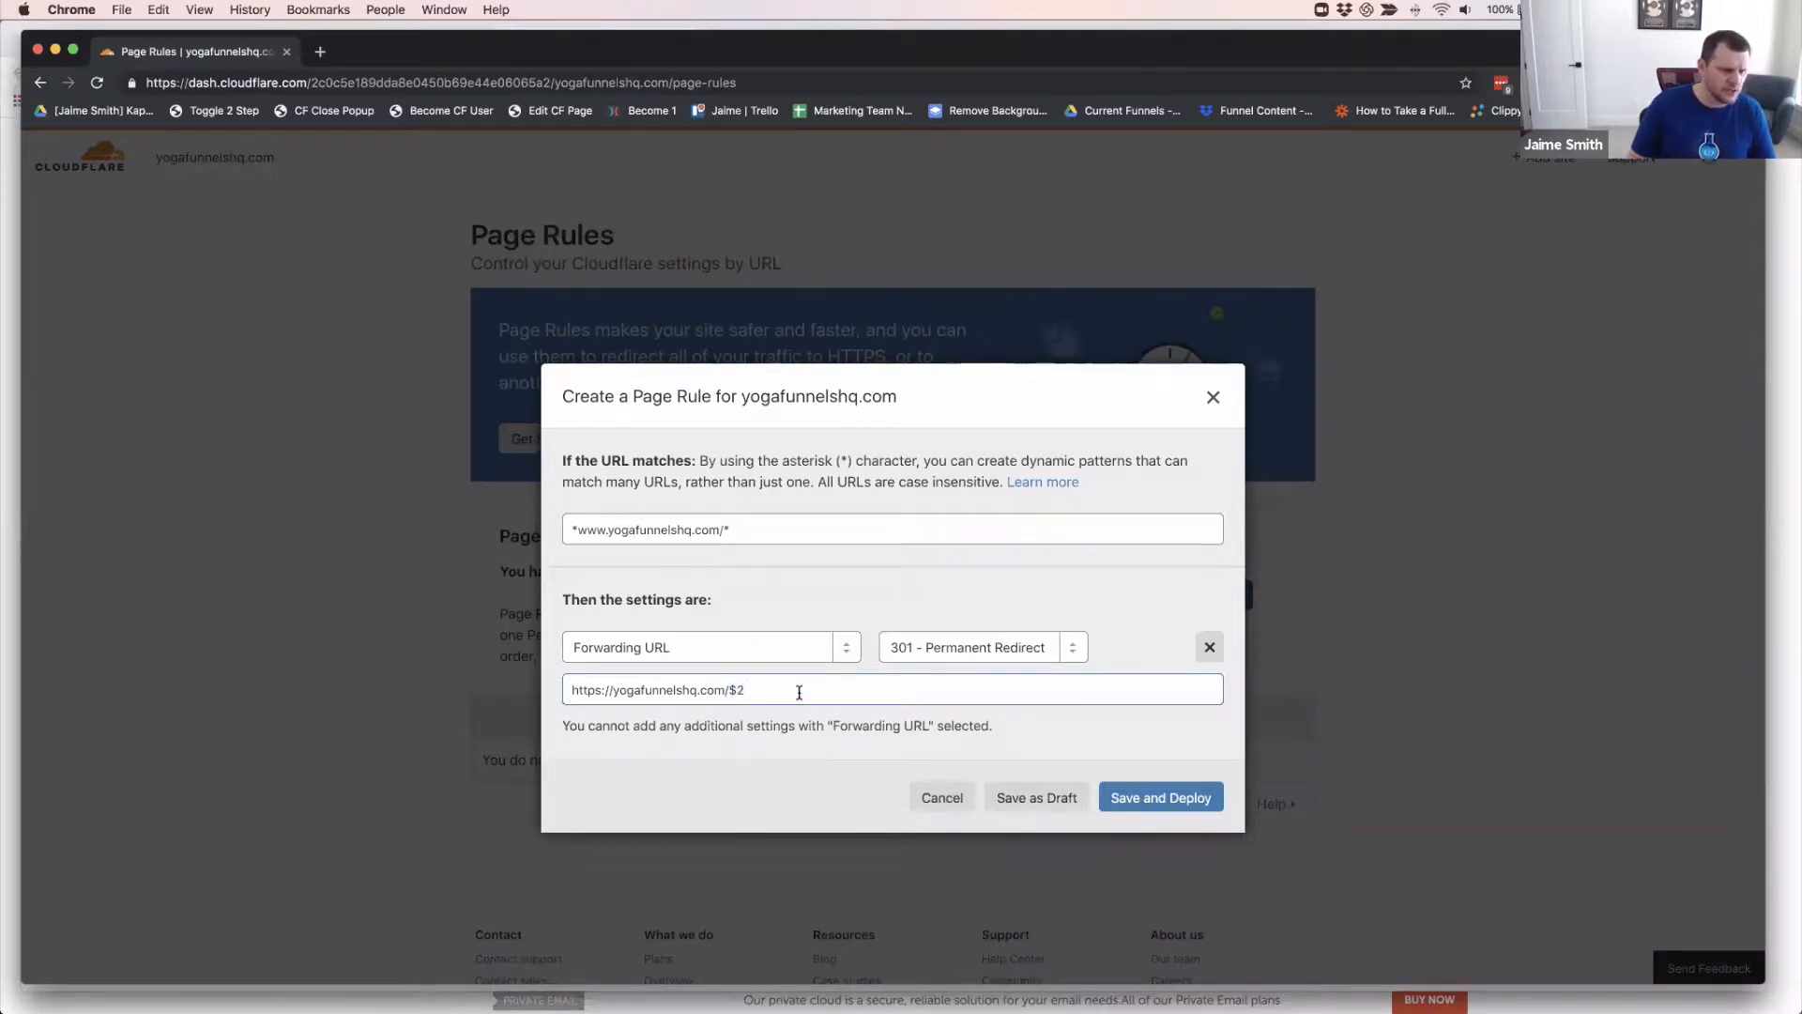
{"action": "left_click", "coordinate": [1173, 800]}
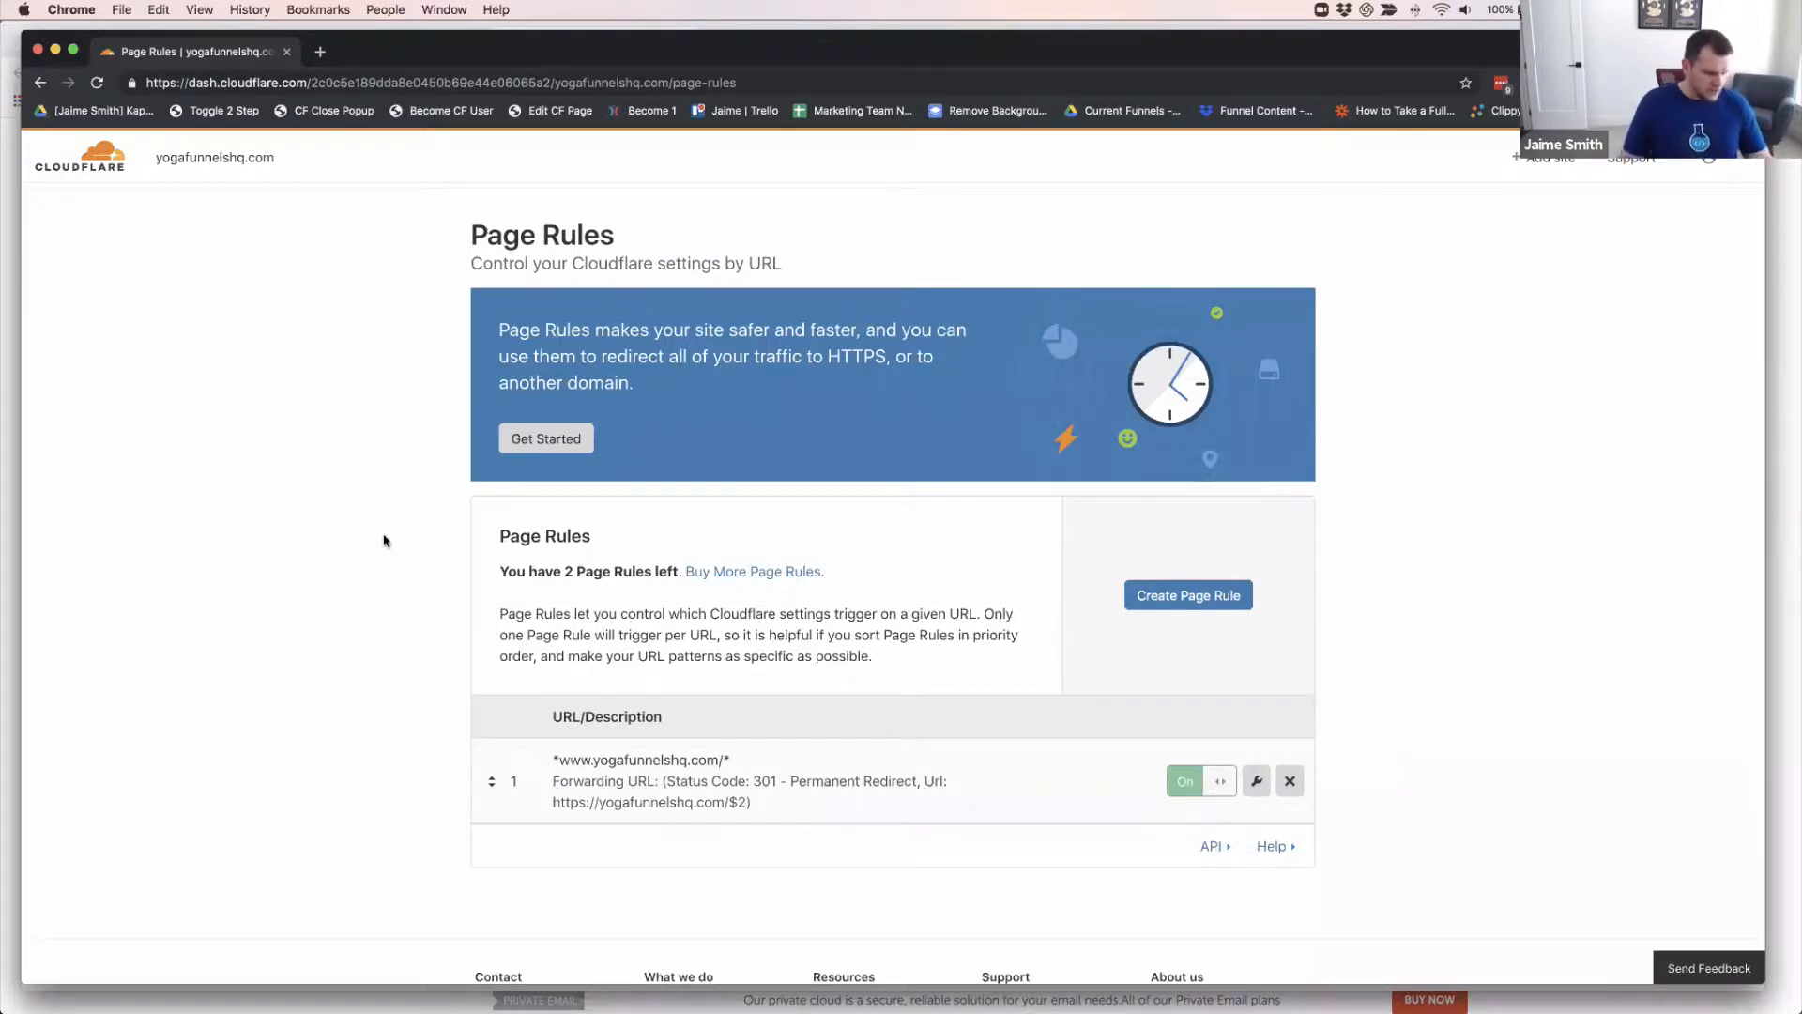
Step: Mark the ClickFunnels domain step done, list all domains, and open yogafunnelshq.com's settings
{"action": "key", "text": "super+grave"}
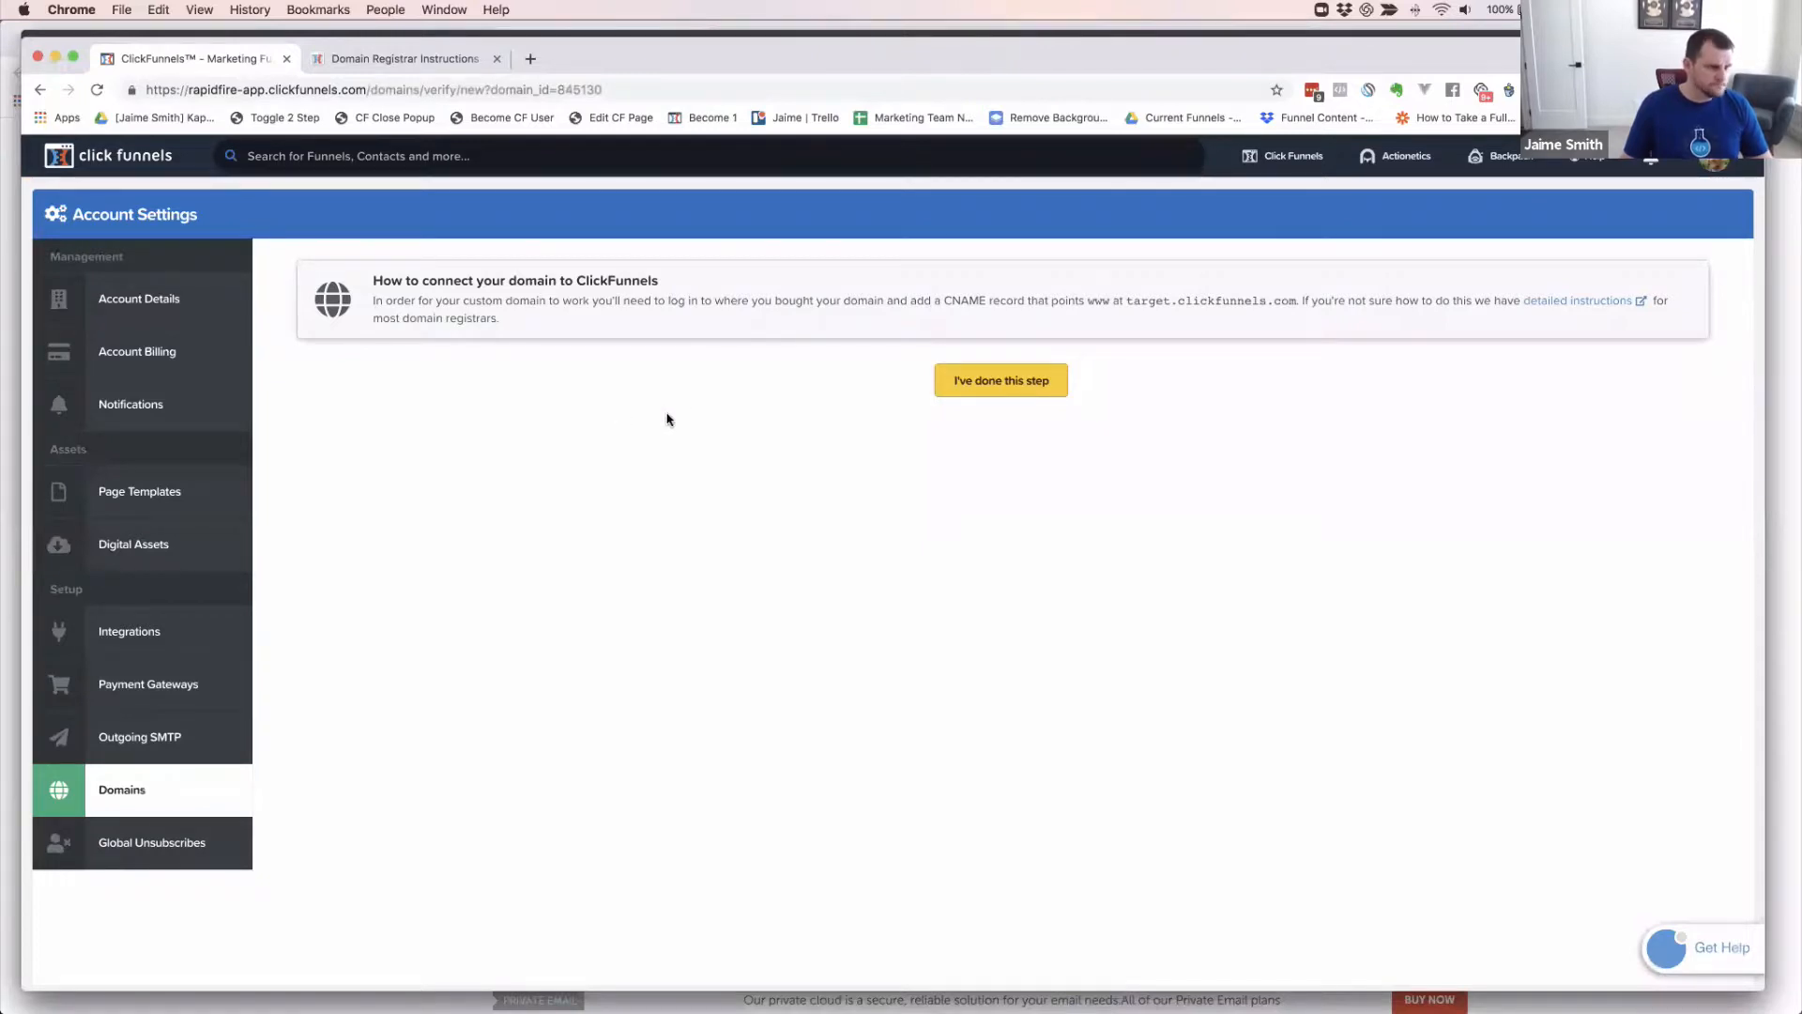
{"action": "left_click", "coordinate": [995, 386]}
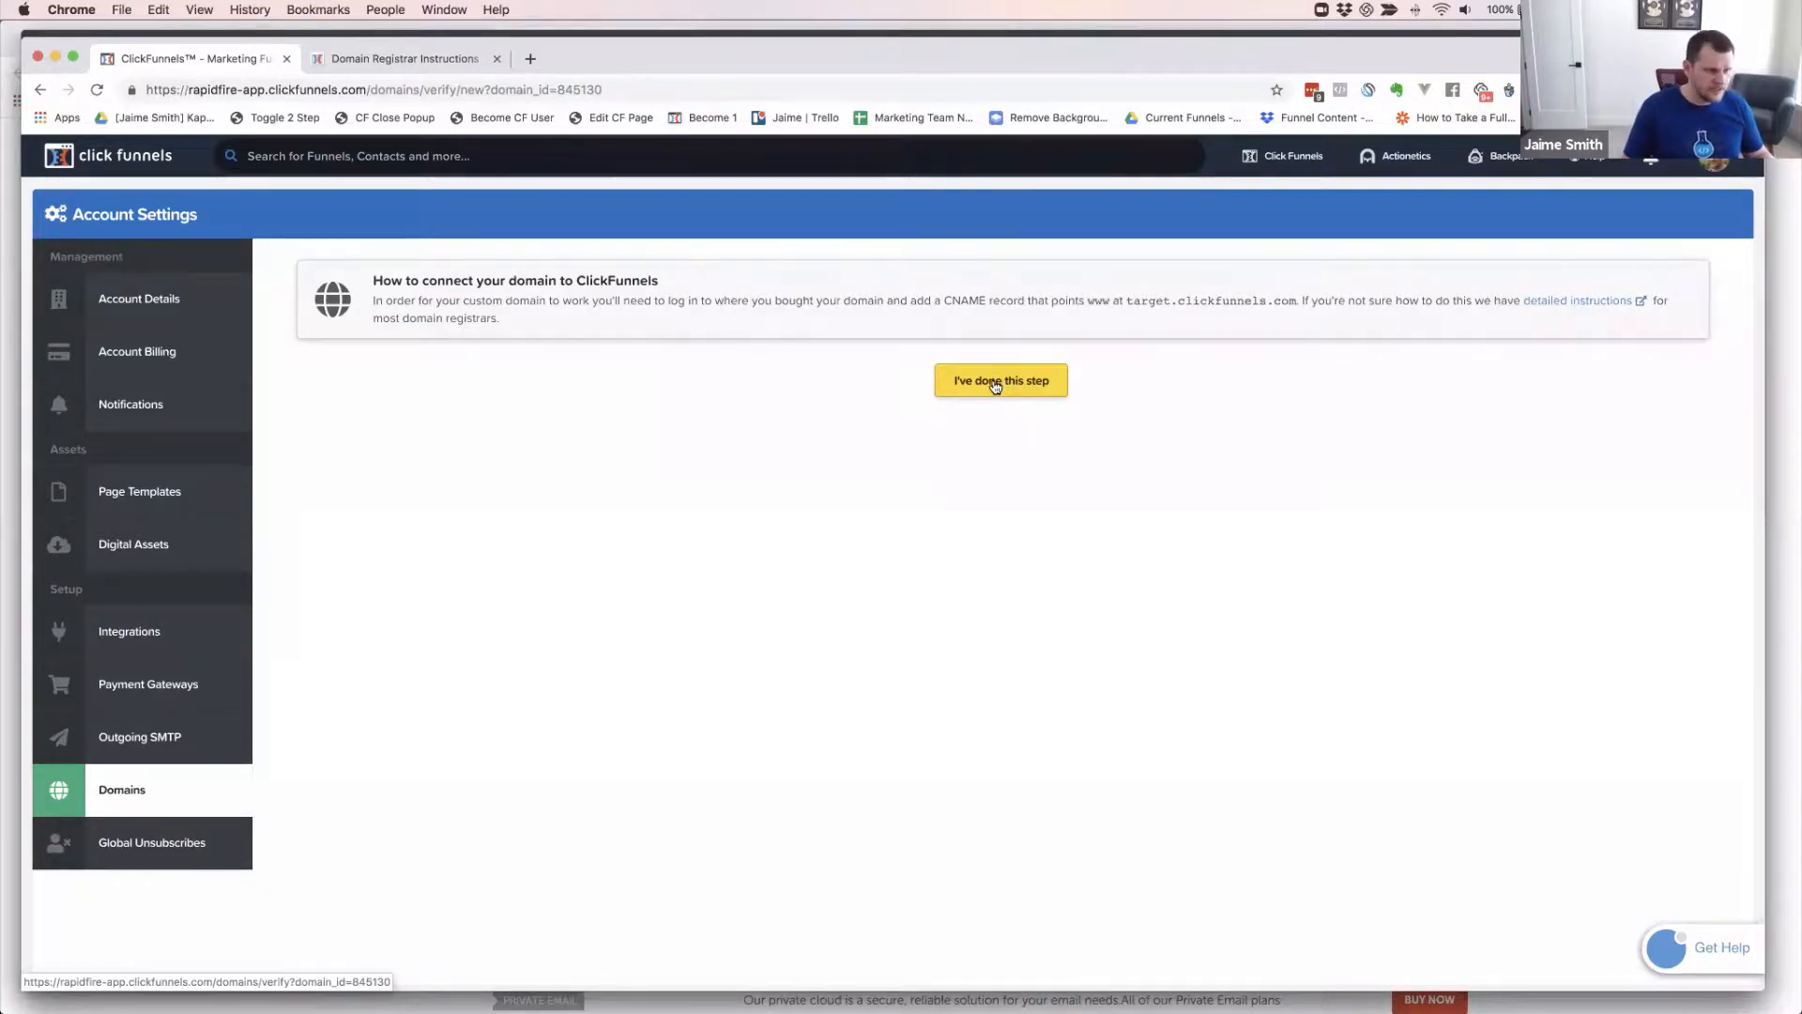
{"action": "left_click", "coordinate": [995, 386]}
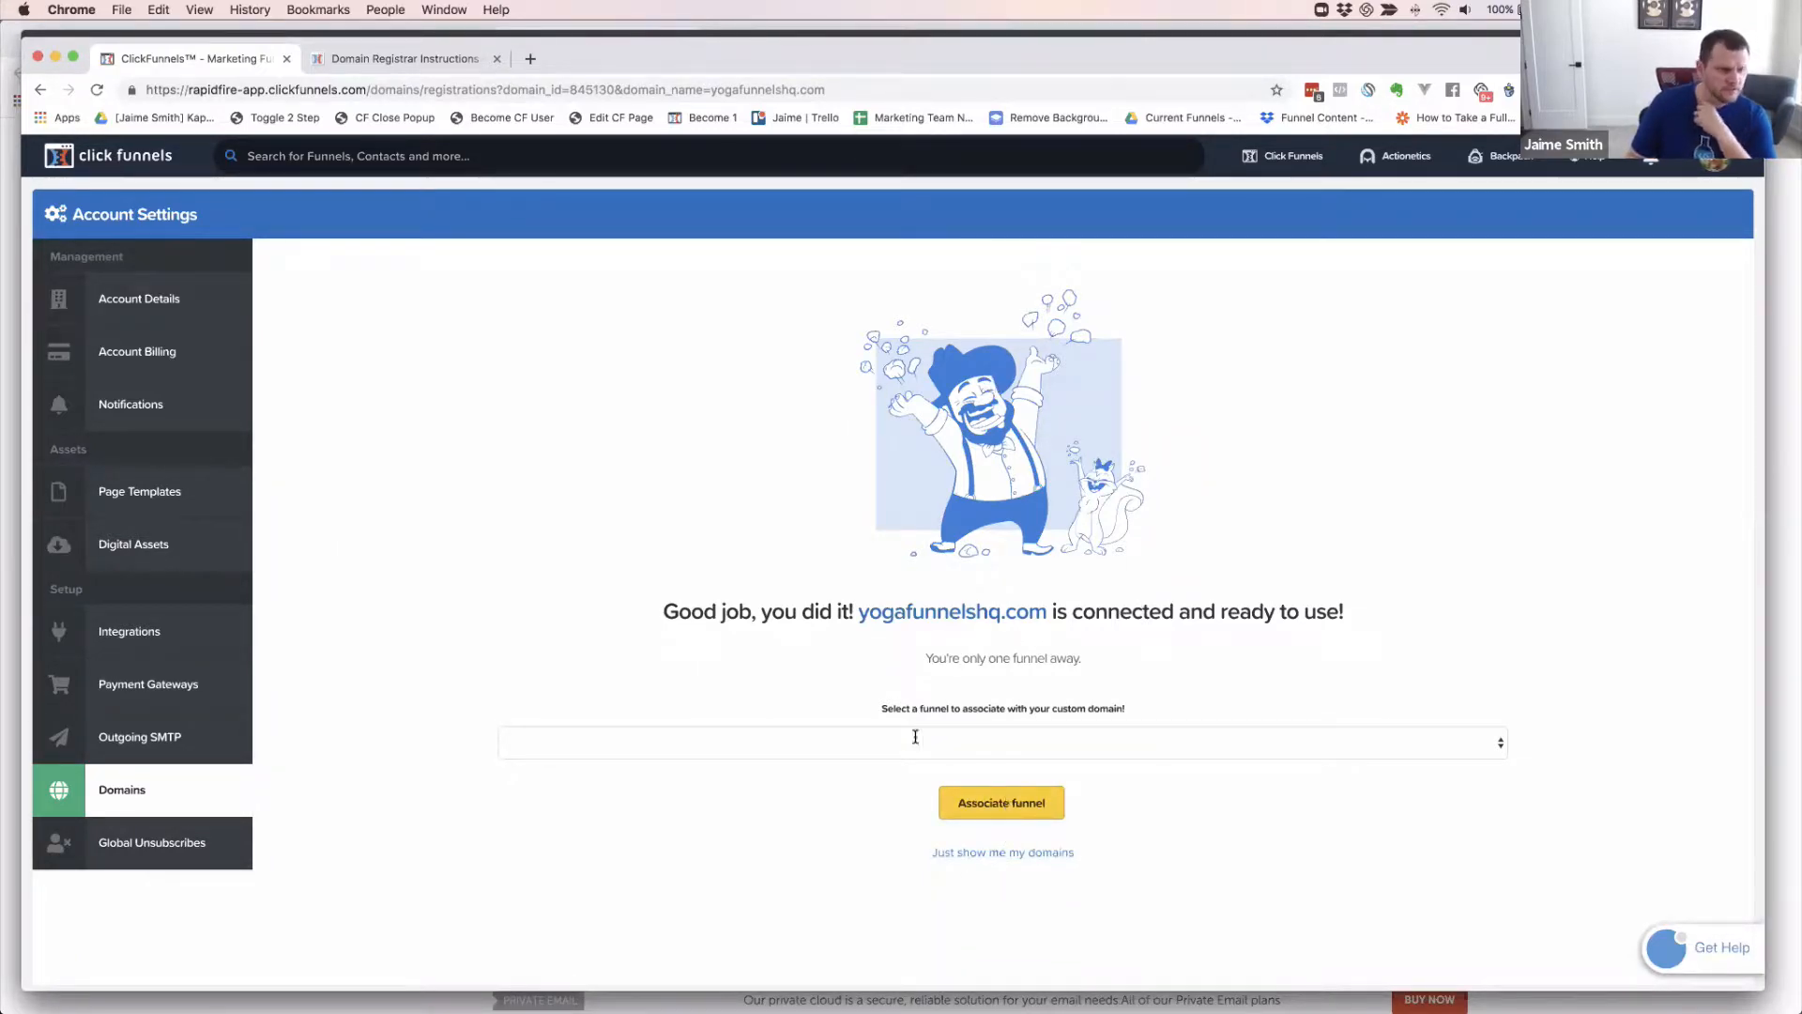
{"action": "left_click", "coordinate": [998, 854]}
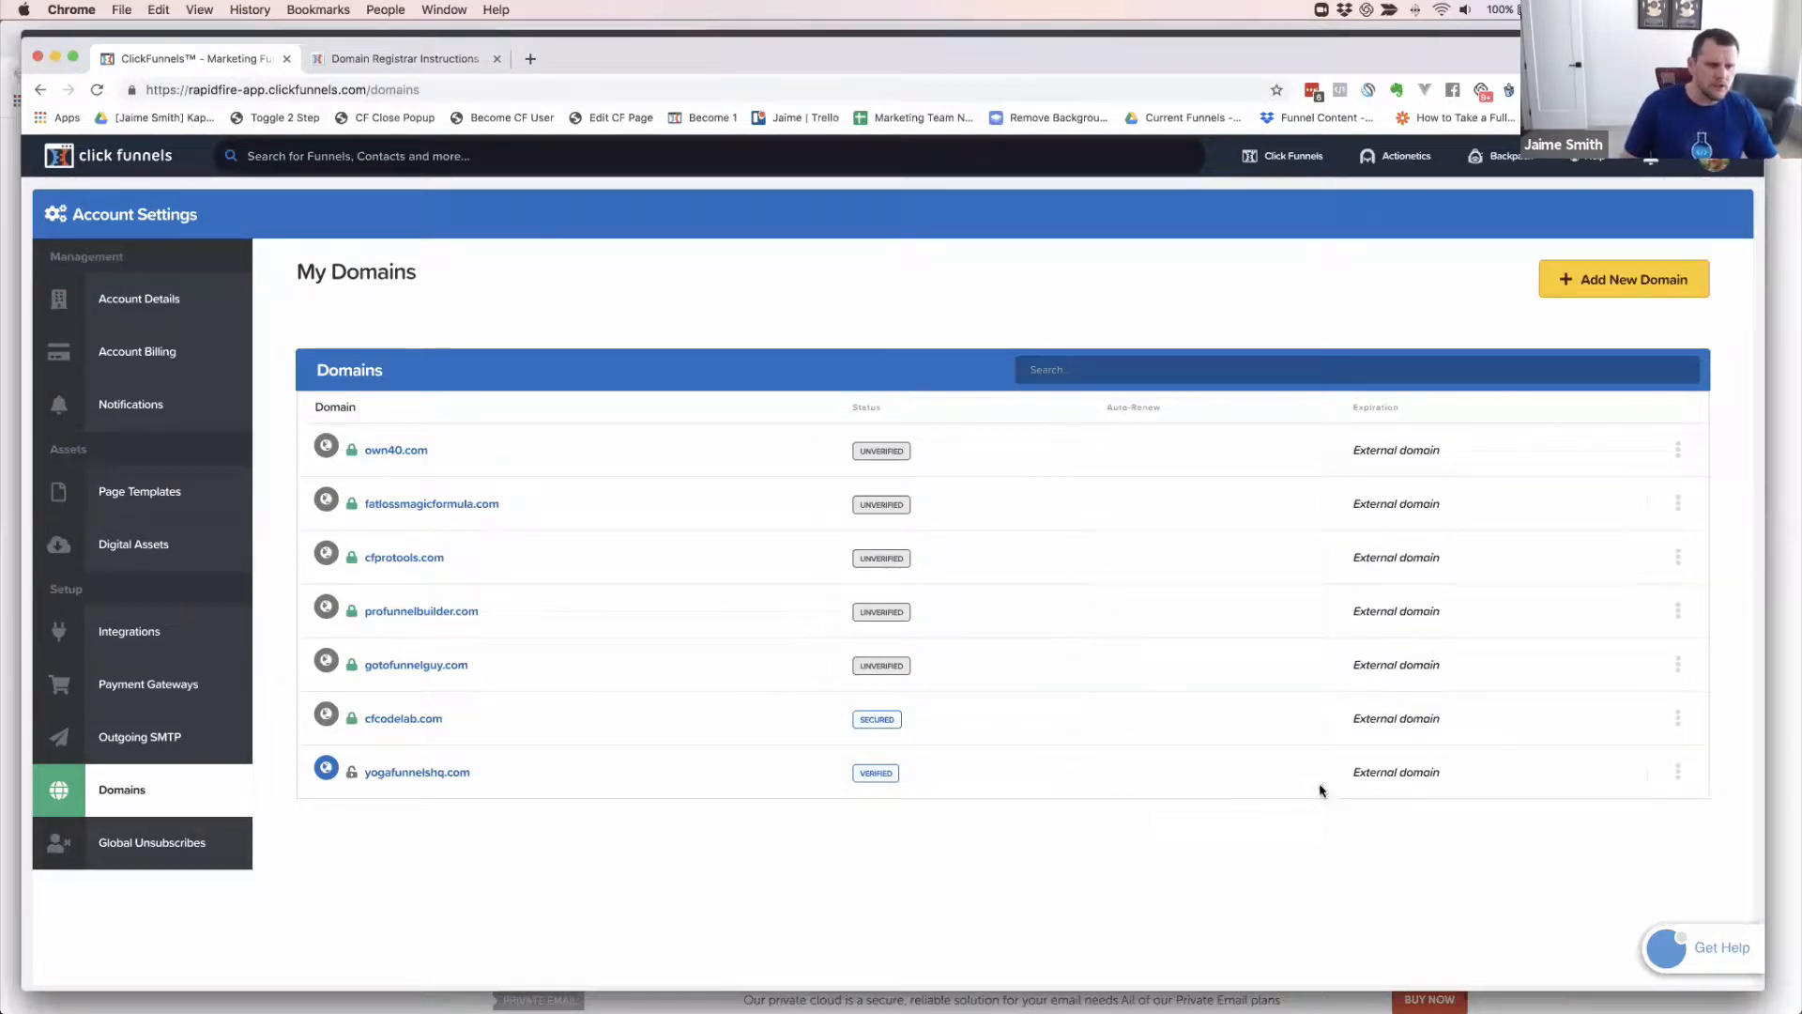
{"action": "left_click", "coordinate": [1680, 776]}
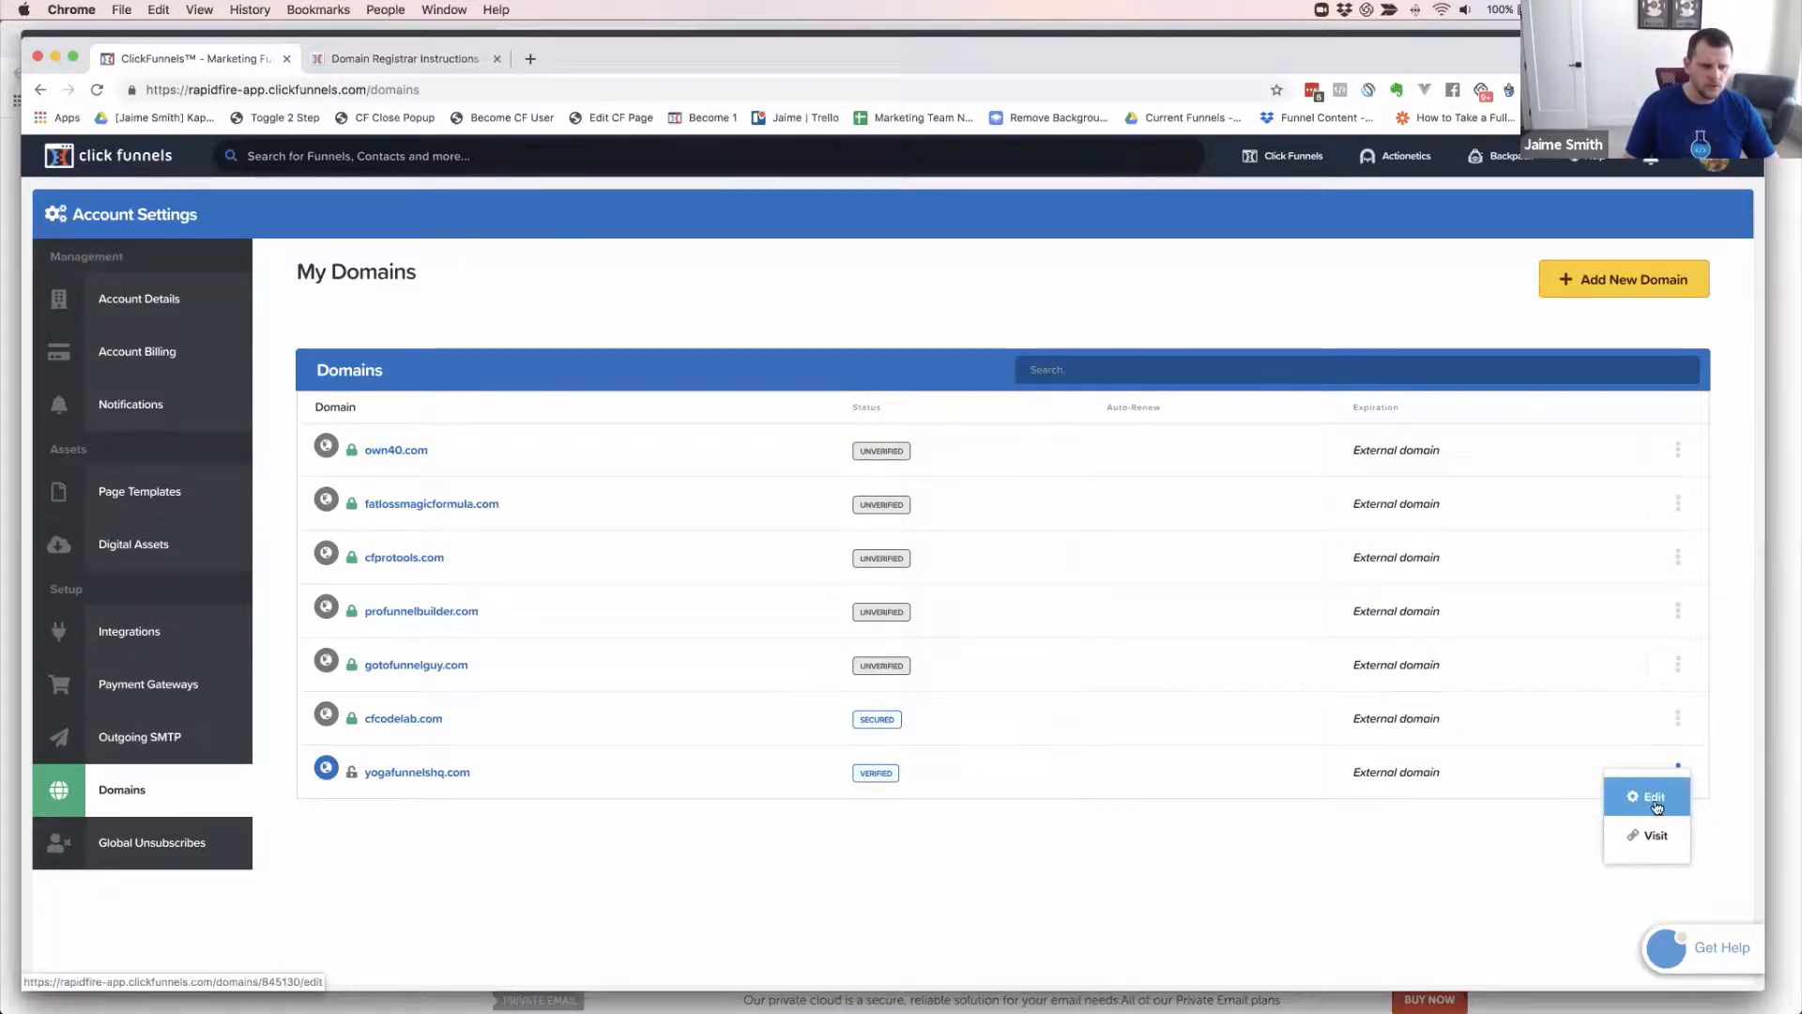
{"action": "left_click", "coordinate": [1657, 808]}
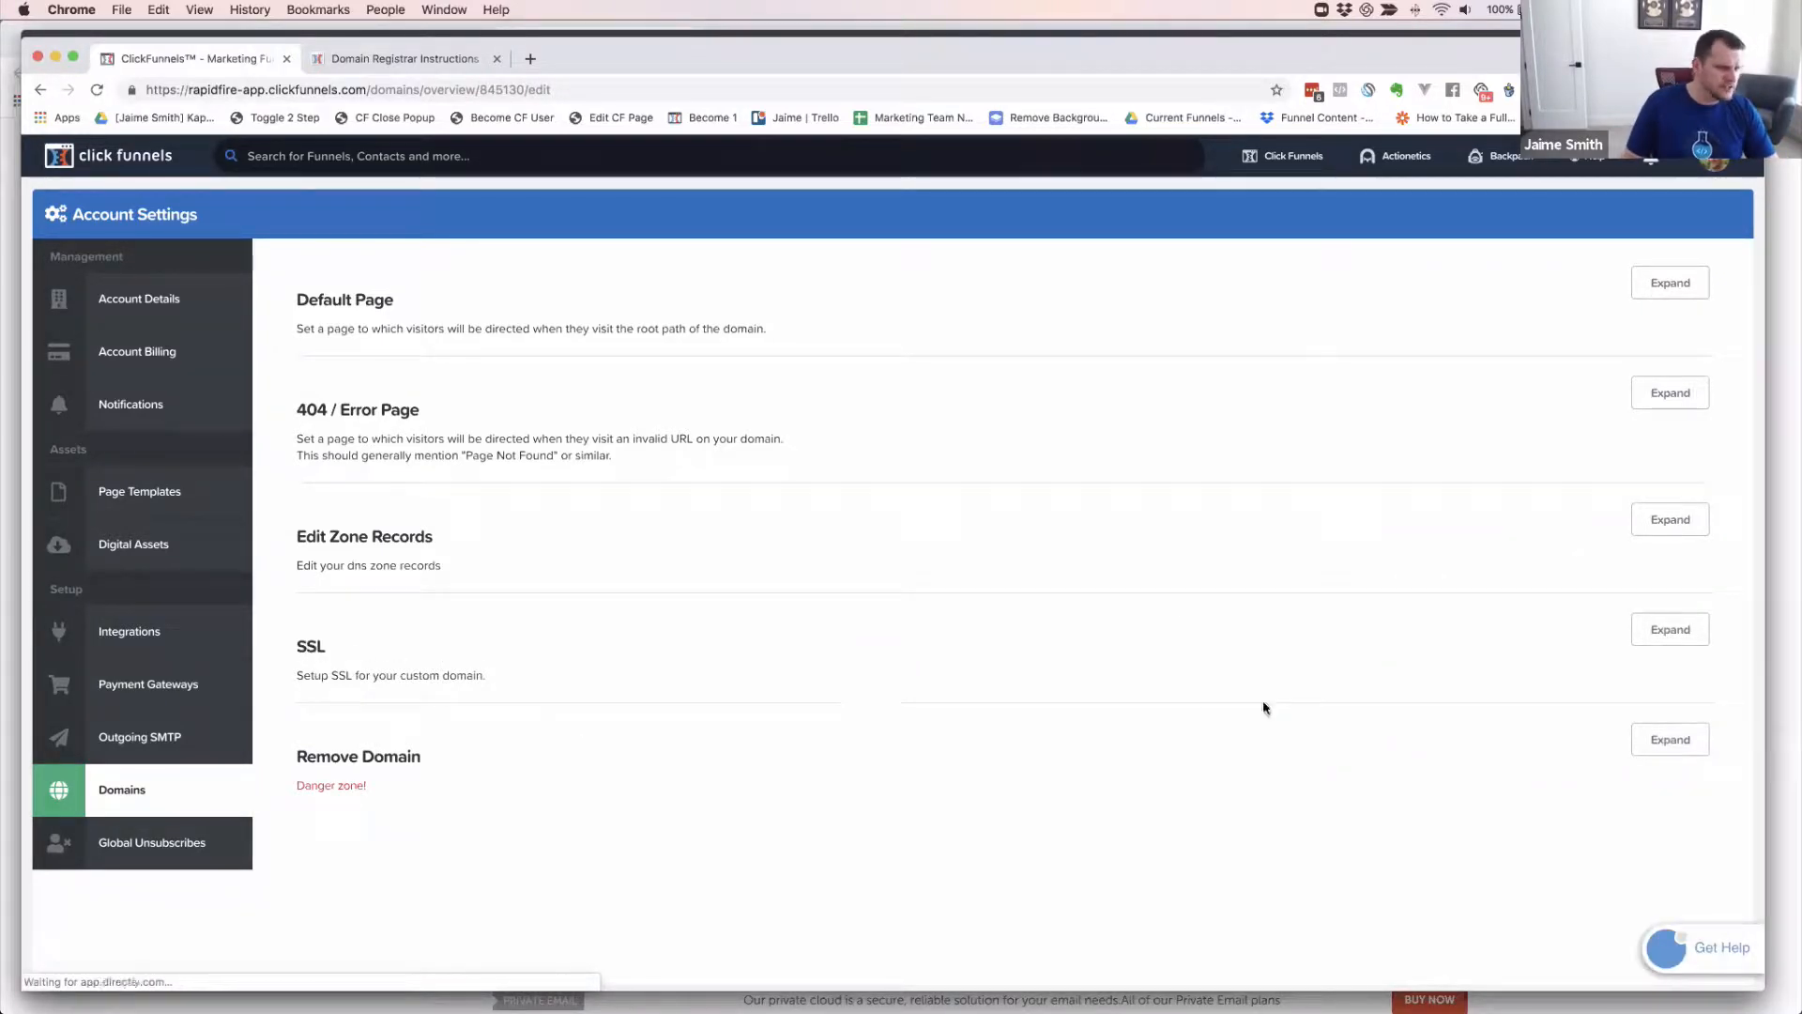
Step: Add SSL to yogafunnelshq.com, confirm it with Check Now, and return to the Domains list
{"action": "left_click", "coordinate": [1677, 630]}
{"action": "left_click", "coordinate": [352, 745]}
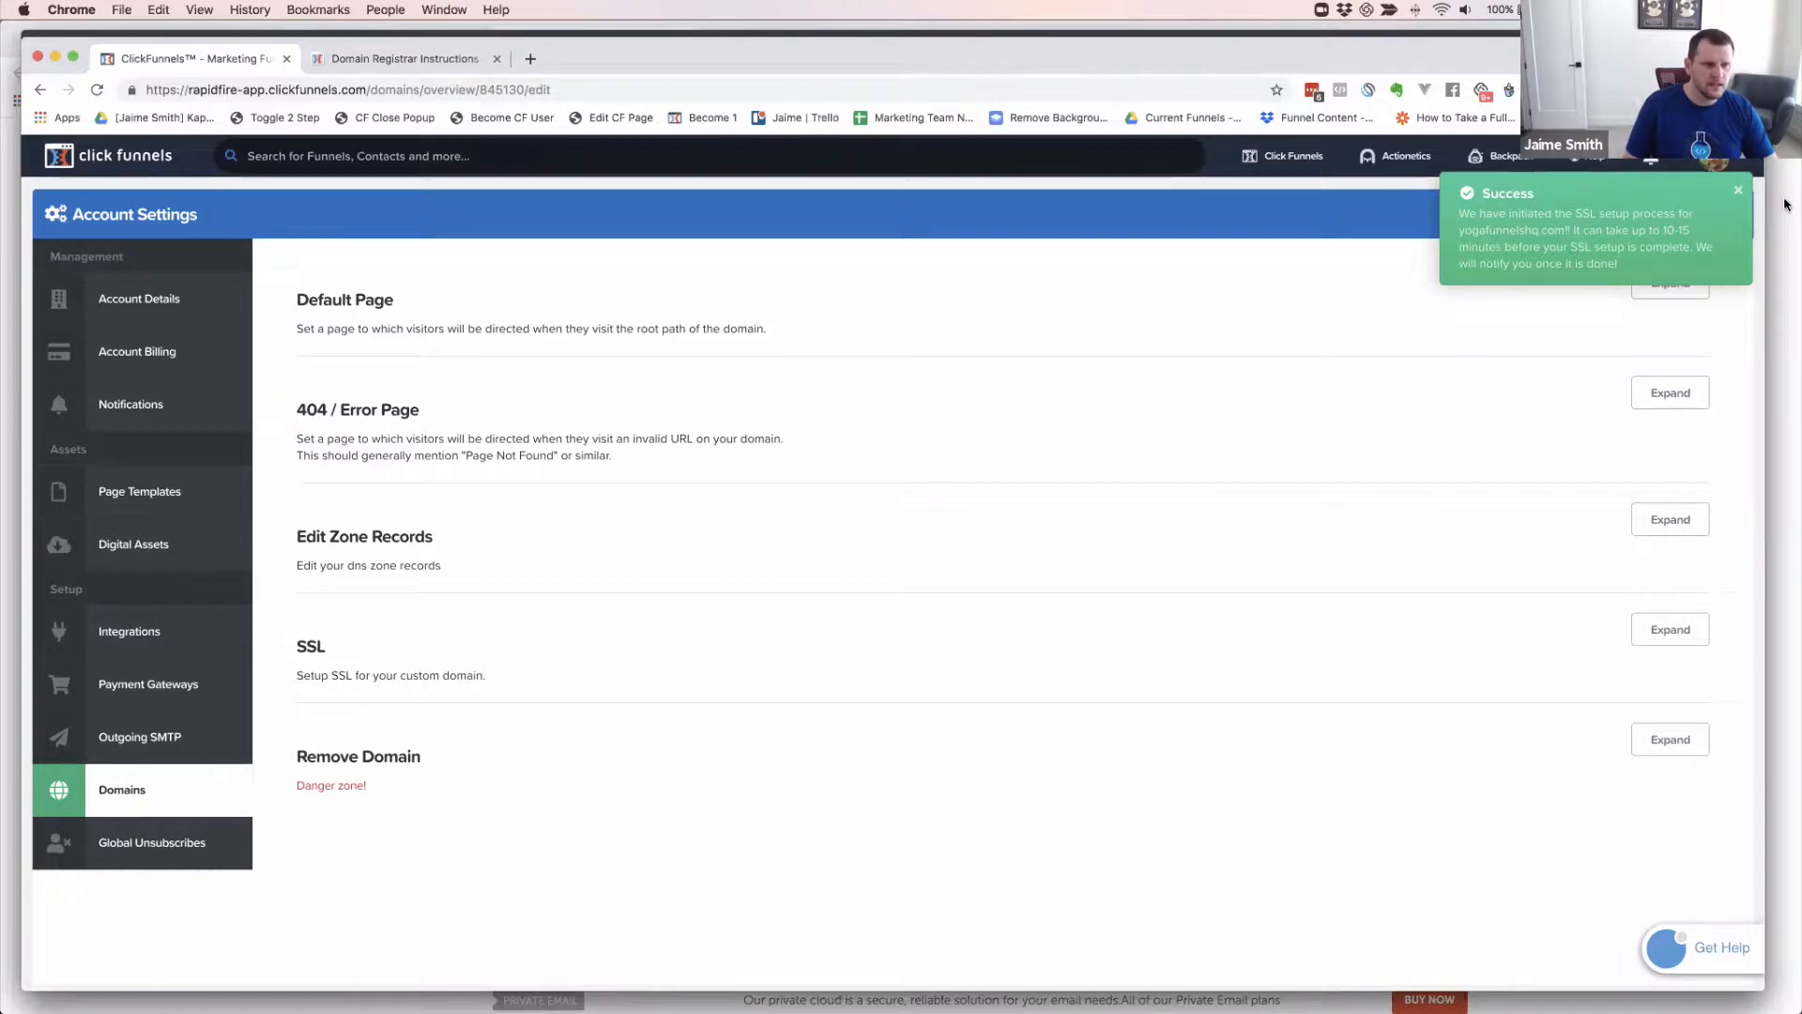
{"action": "left_click", "coordinate": [1739, 193]}
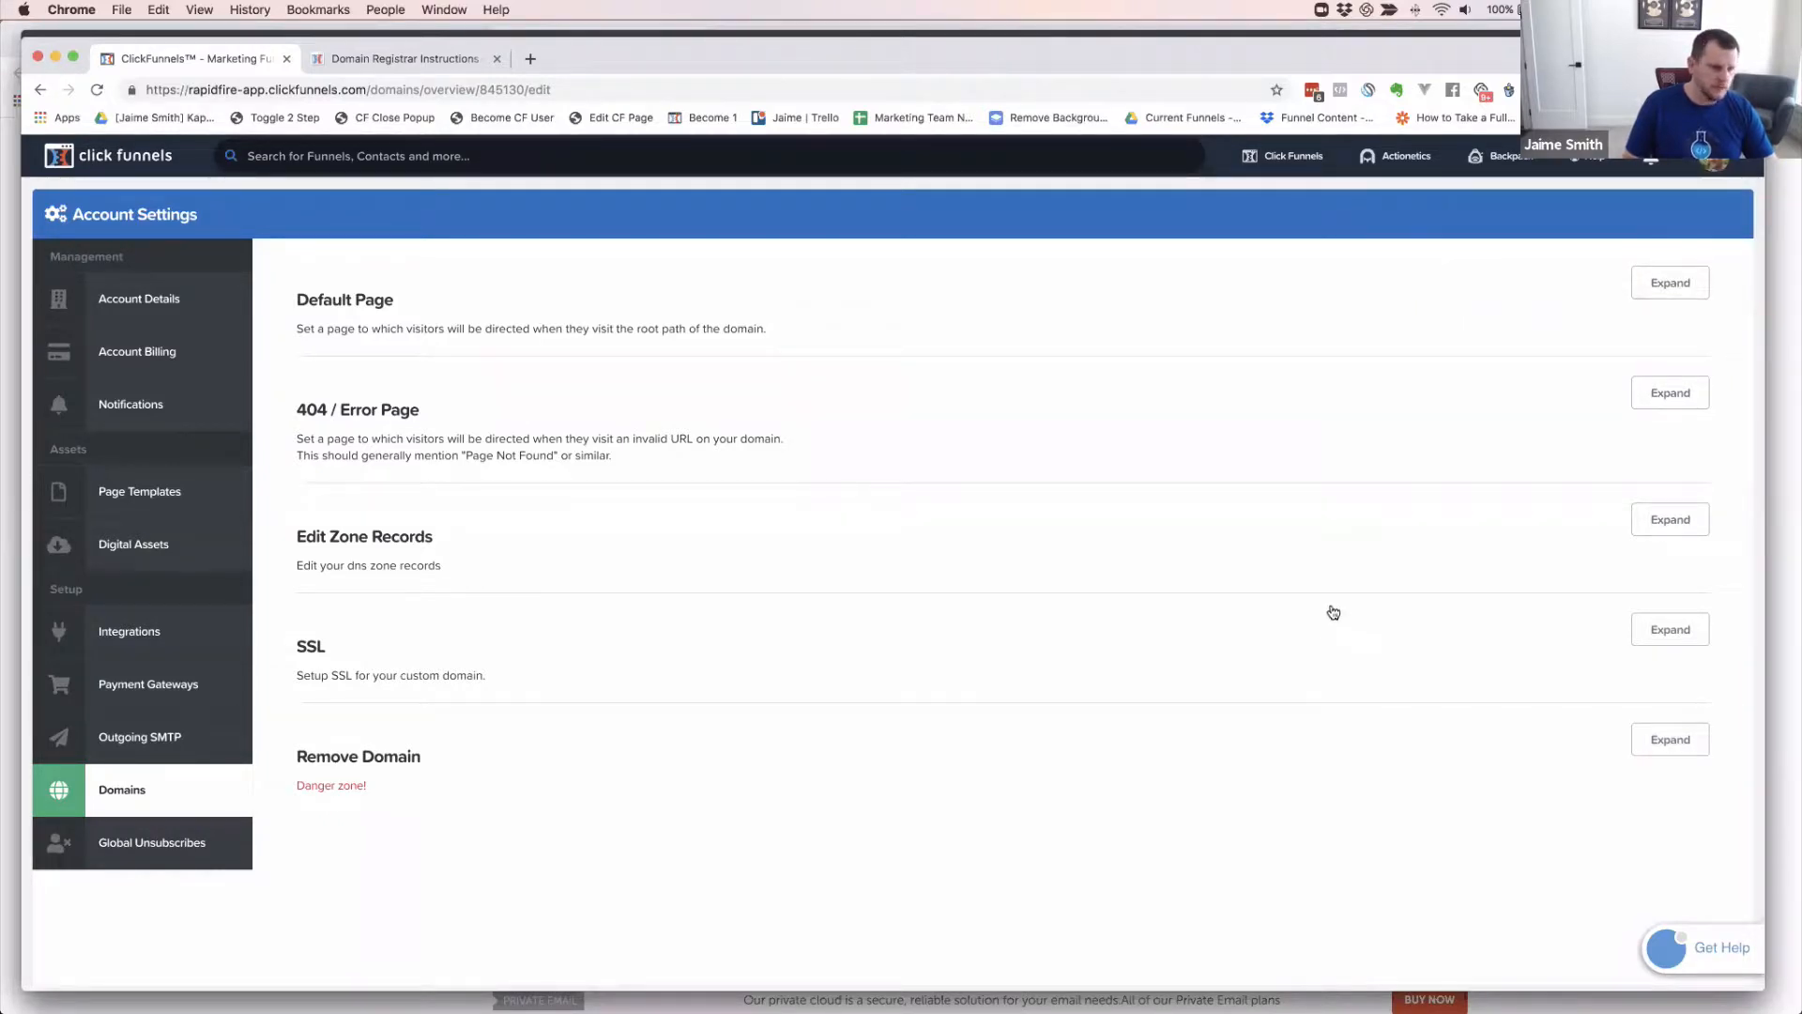
{"action": "left_click", "coordinate": [1662, 630]}
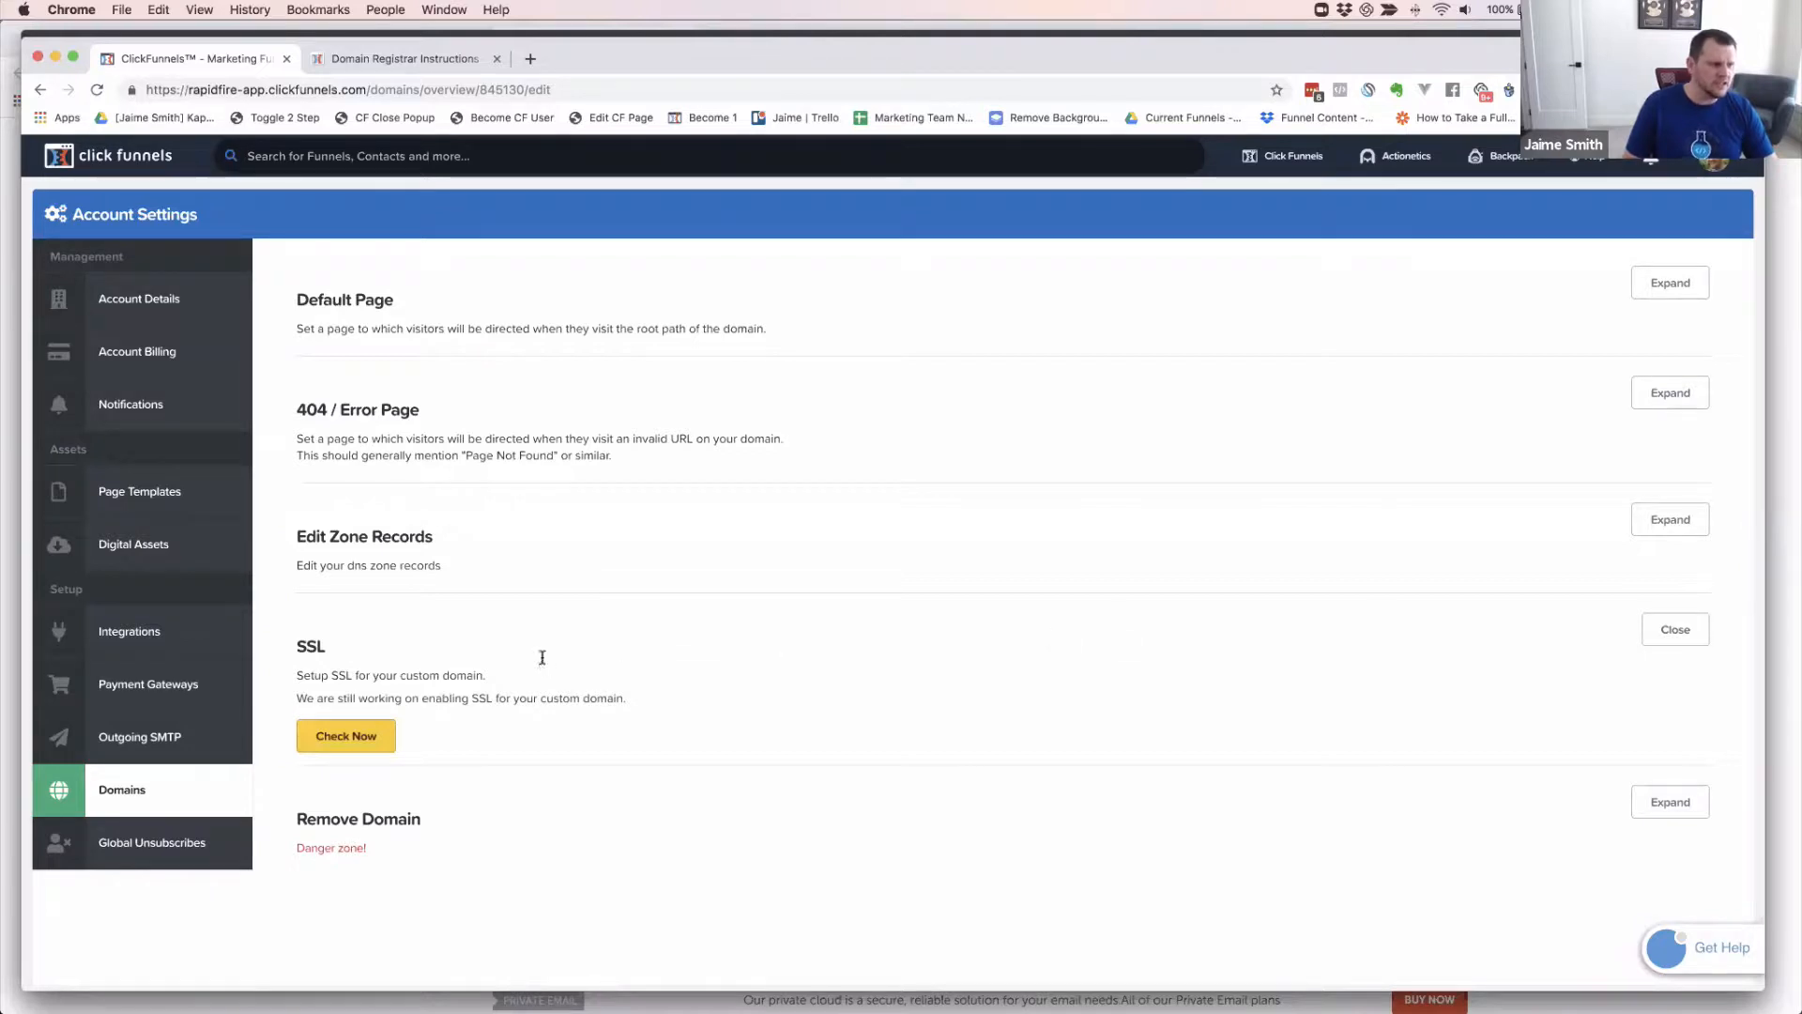
{"action": "left_click", "coordinate": [344, 740]}
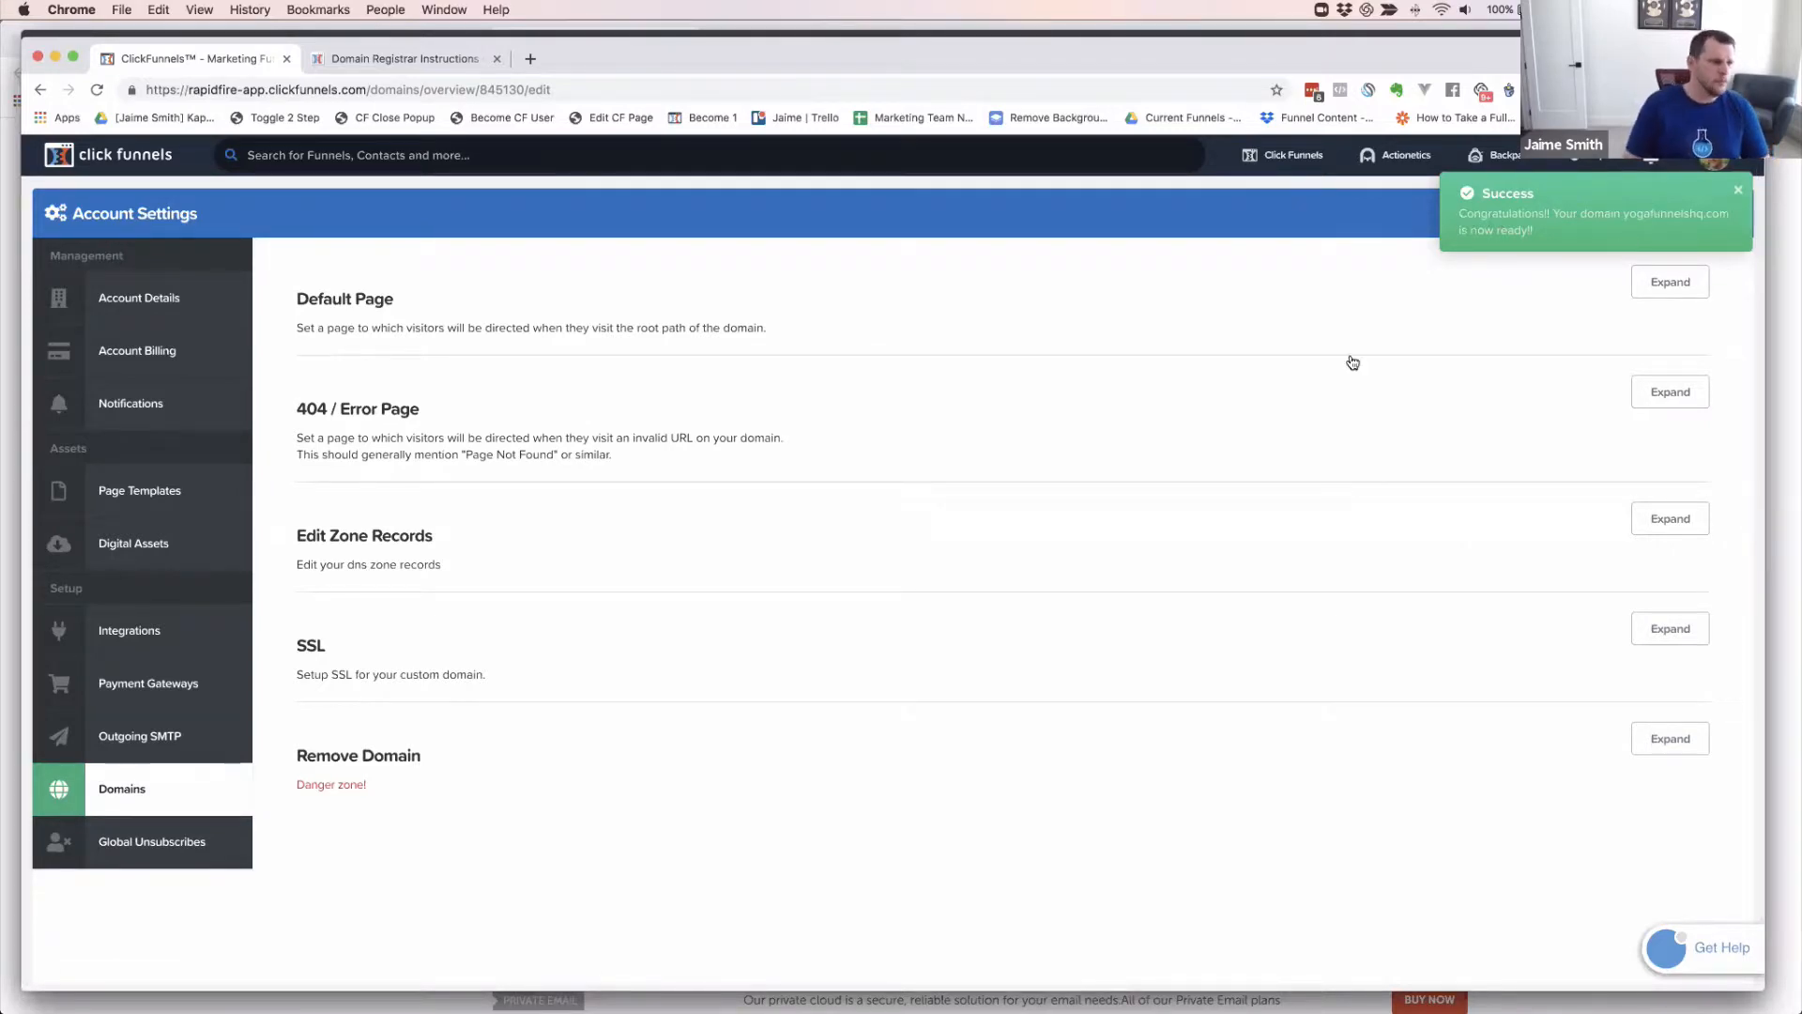
{"action": "left_click", "coordinate": [115, 787]}
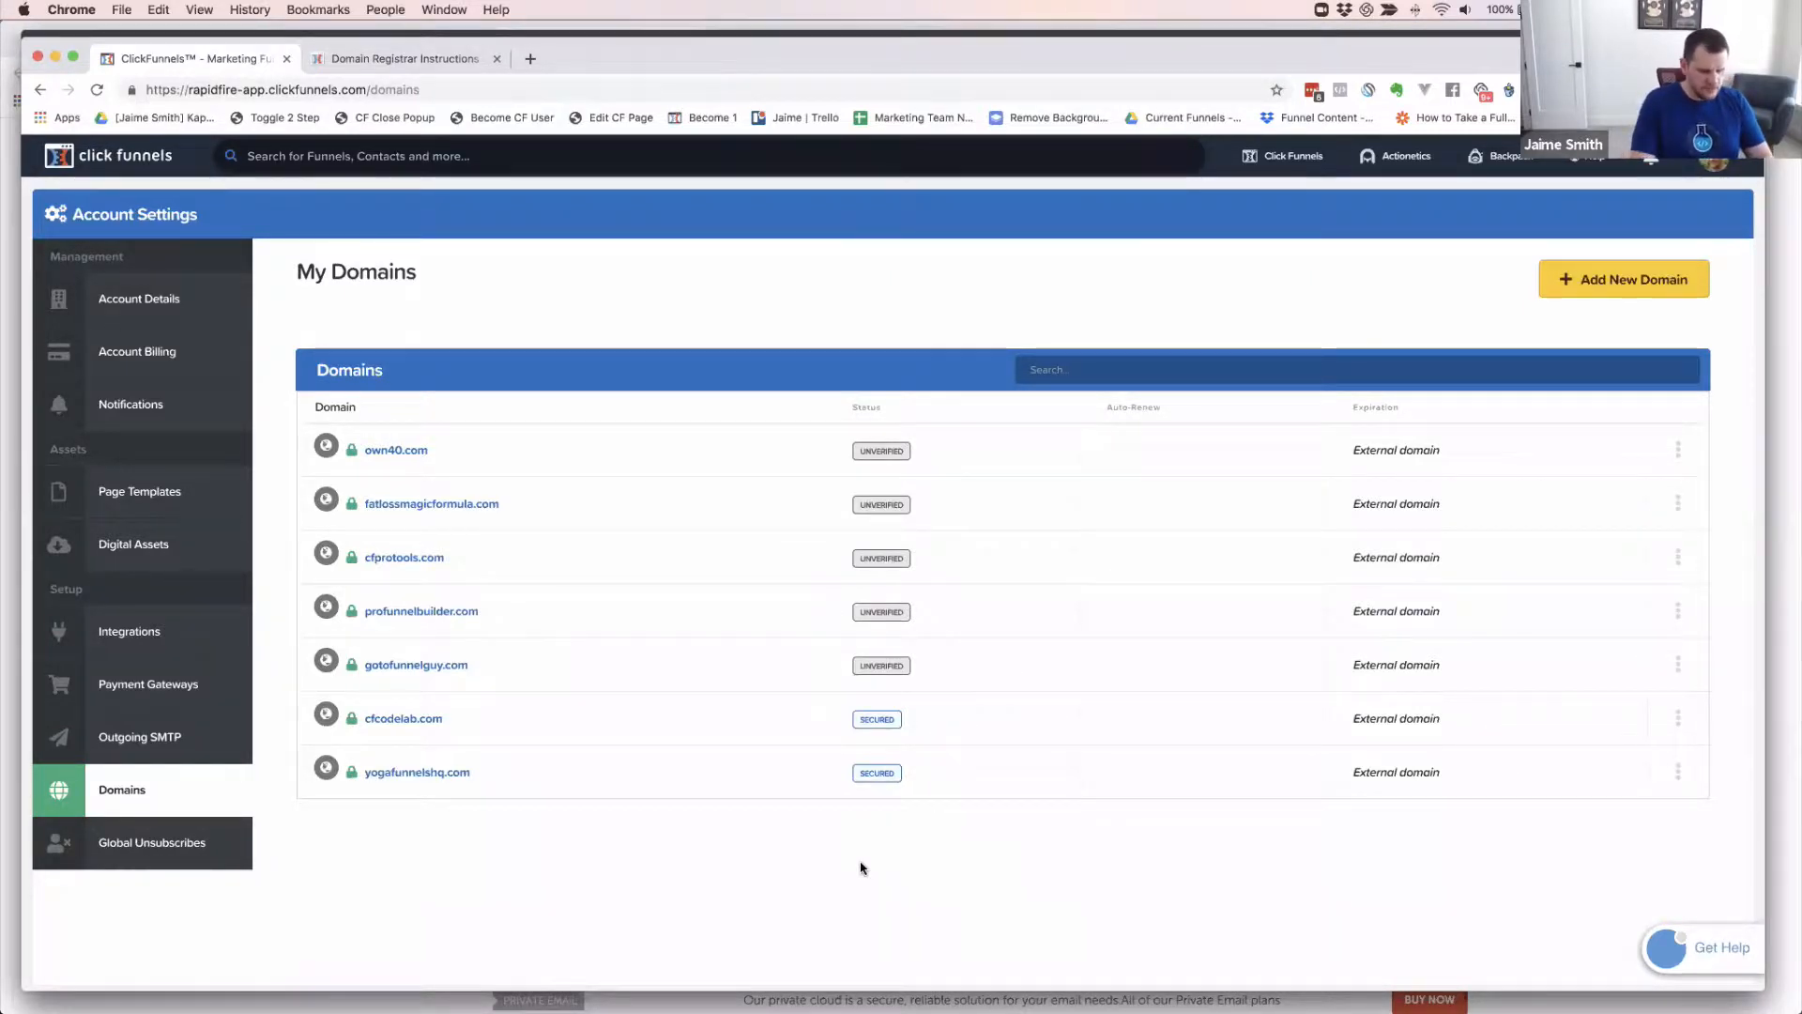
{"action": "key", "text": "super+t"}
{"action": "type", "text": "htt"}
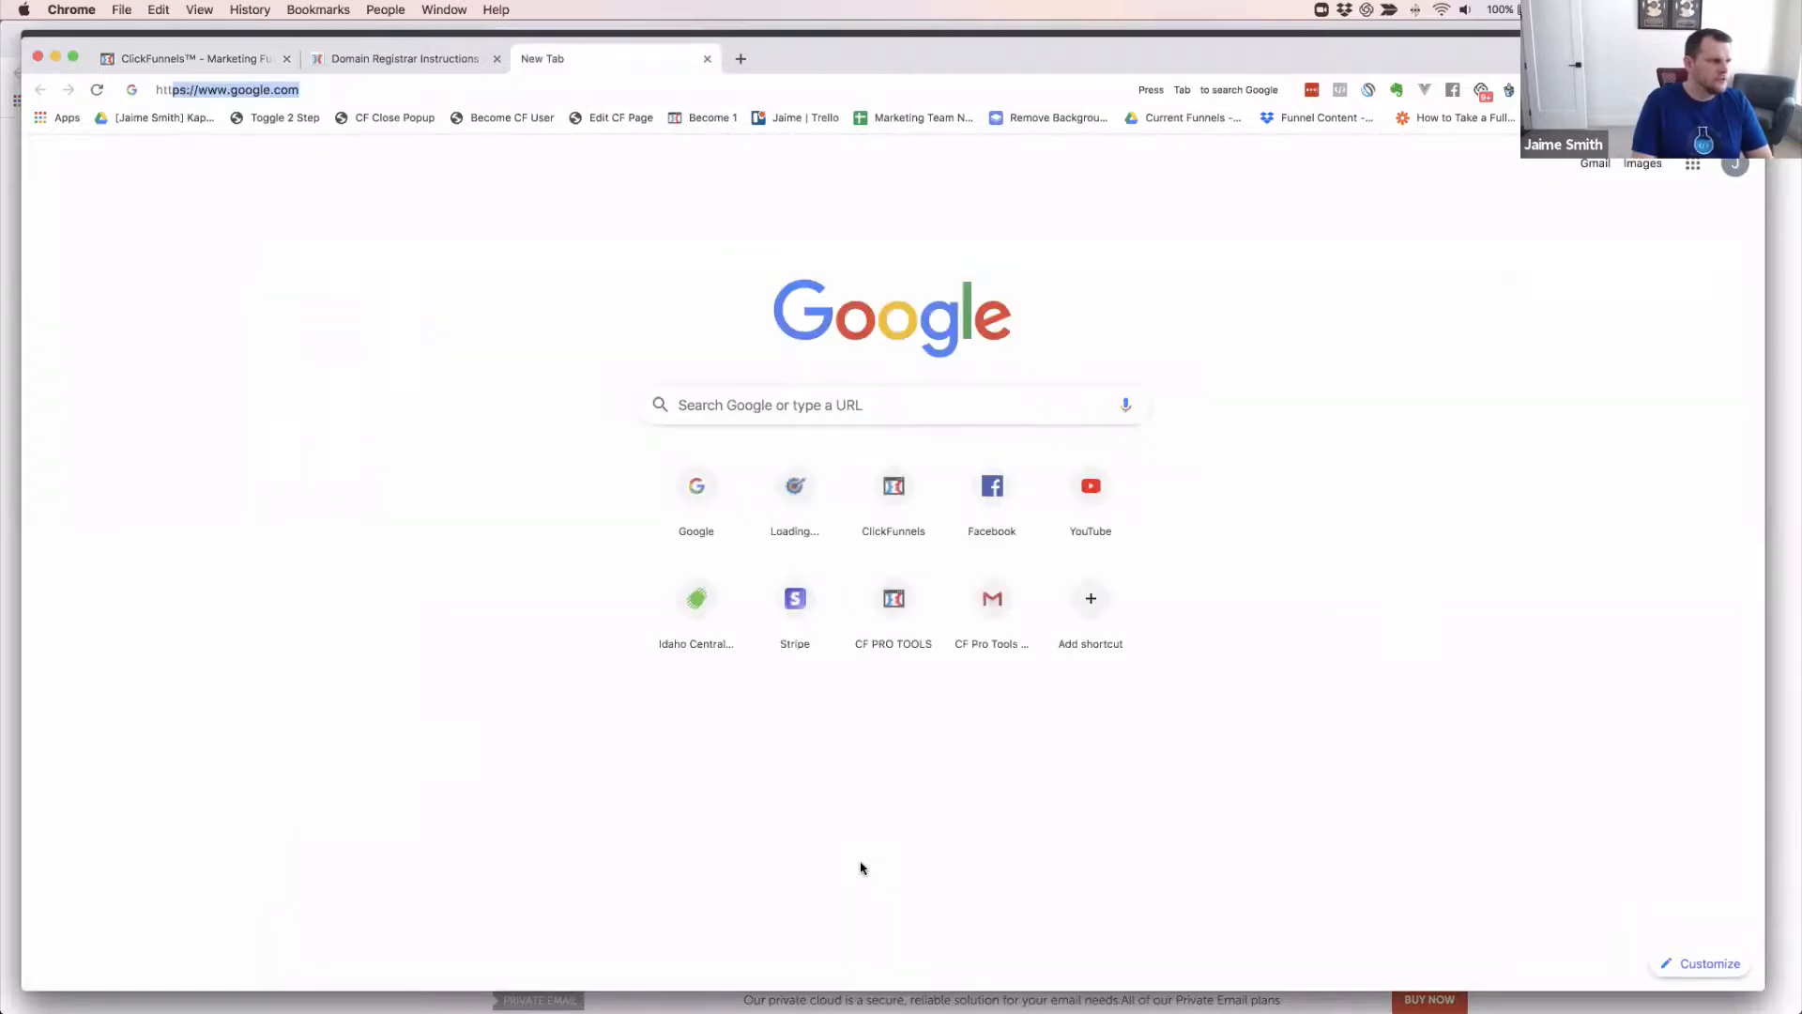
{"action": "type", "text": "ps://cf"}
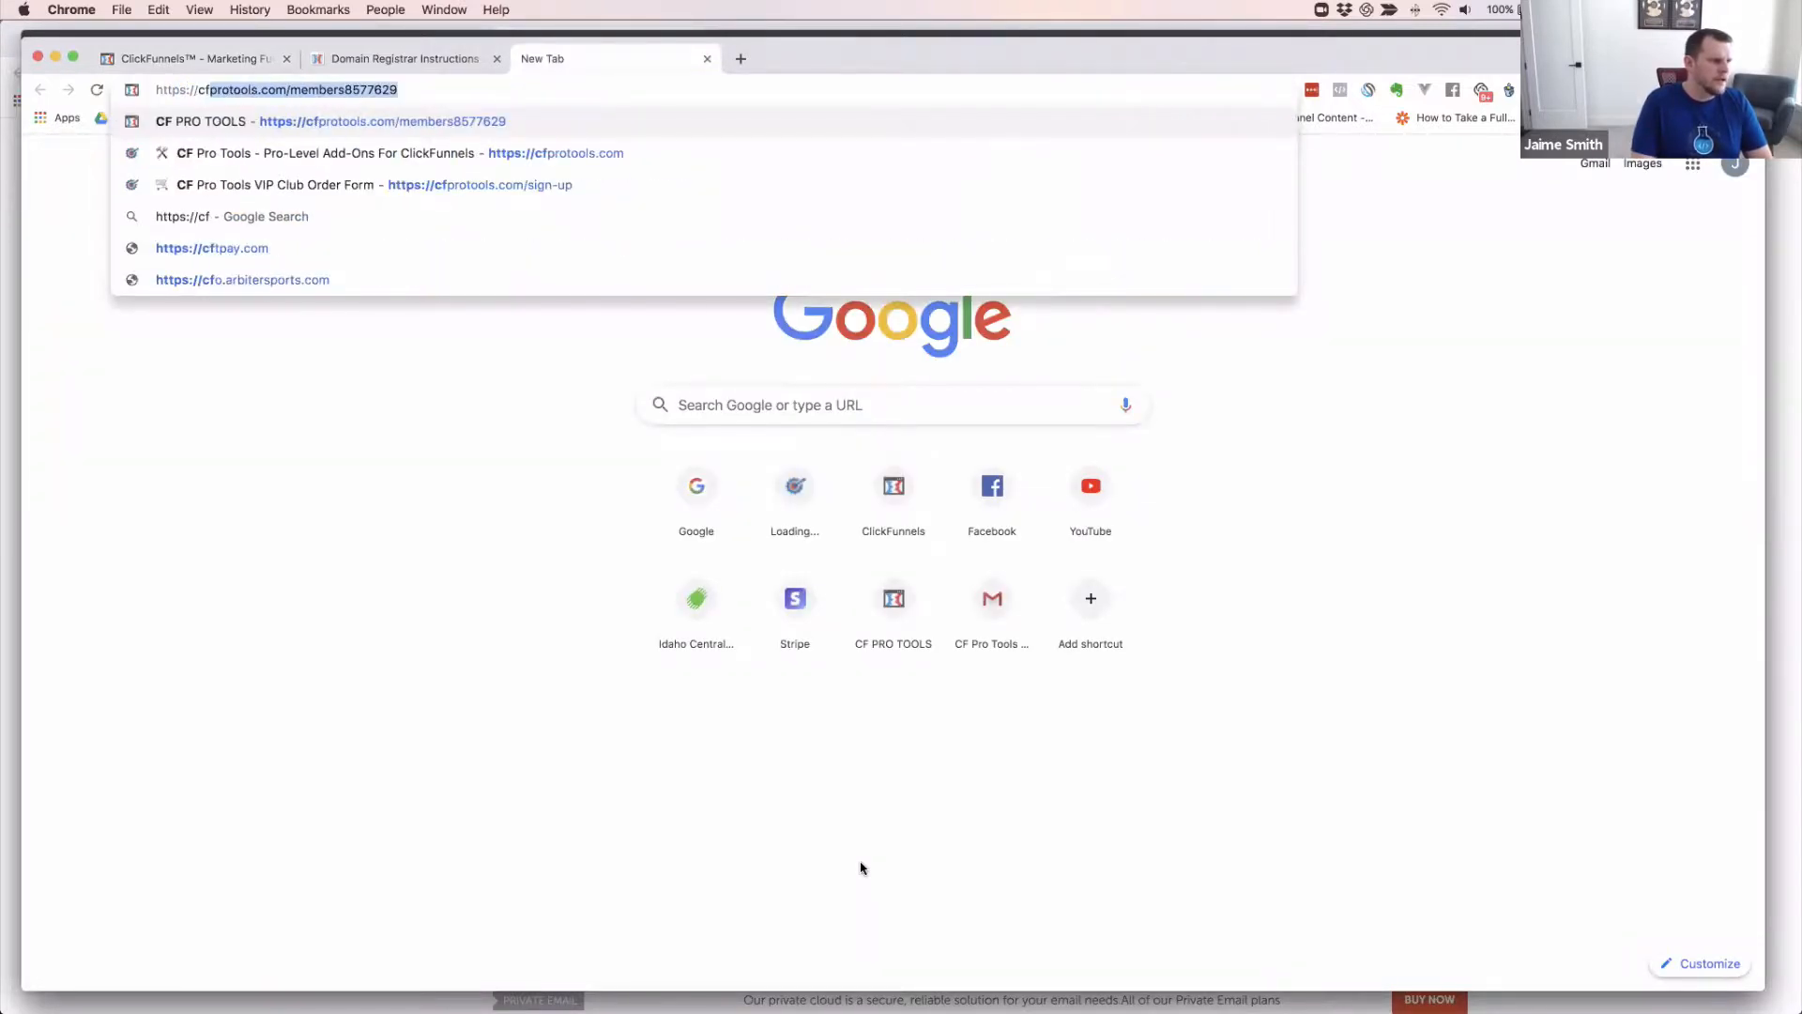
{"action": "key", "text": "BackSpace"}
{"action": "key", "text": "BackSpace"}
{"action": "key", "text": "BackSpace"}
{"action": "type", "text": "yoga"}
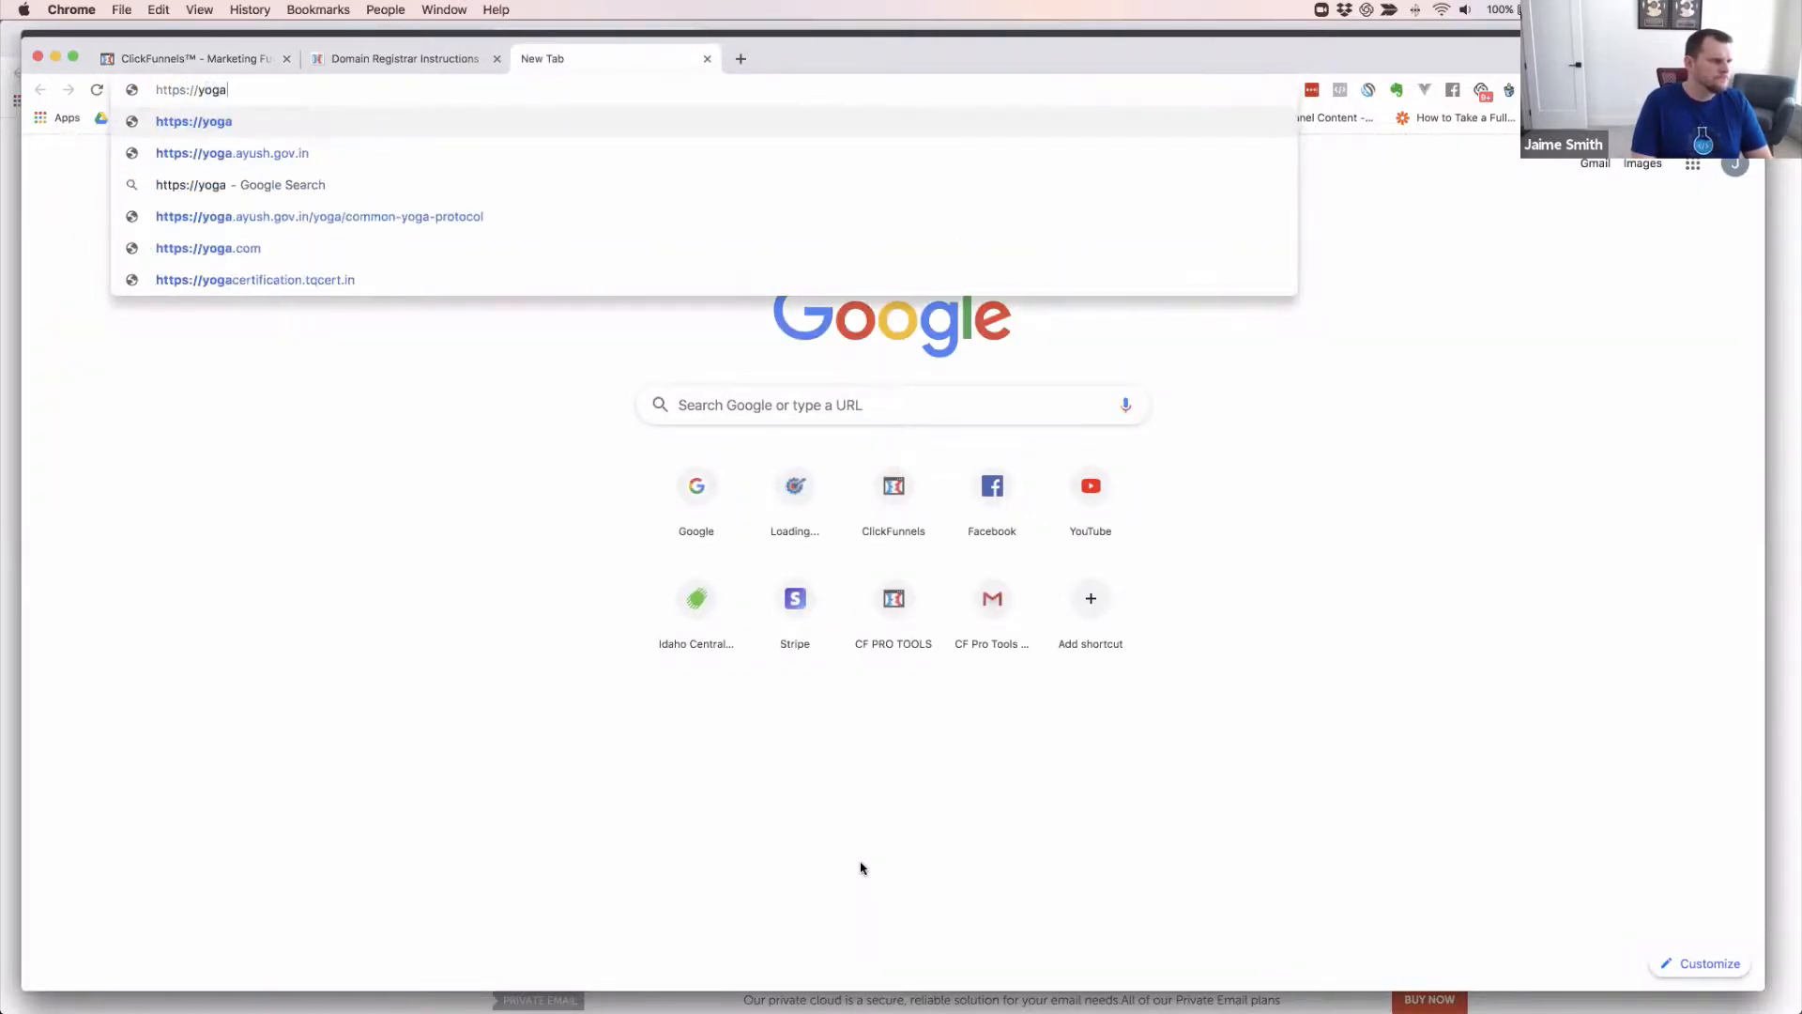
{"action": "type", "text": "funnels"}
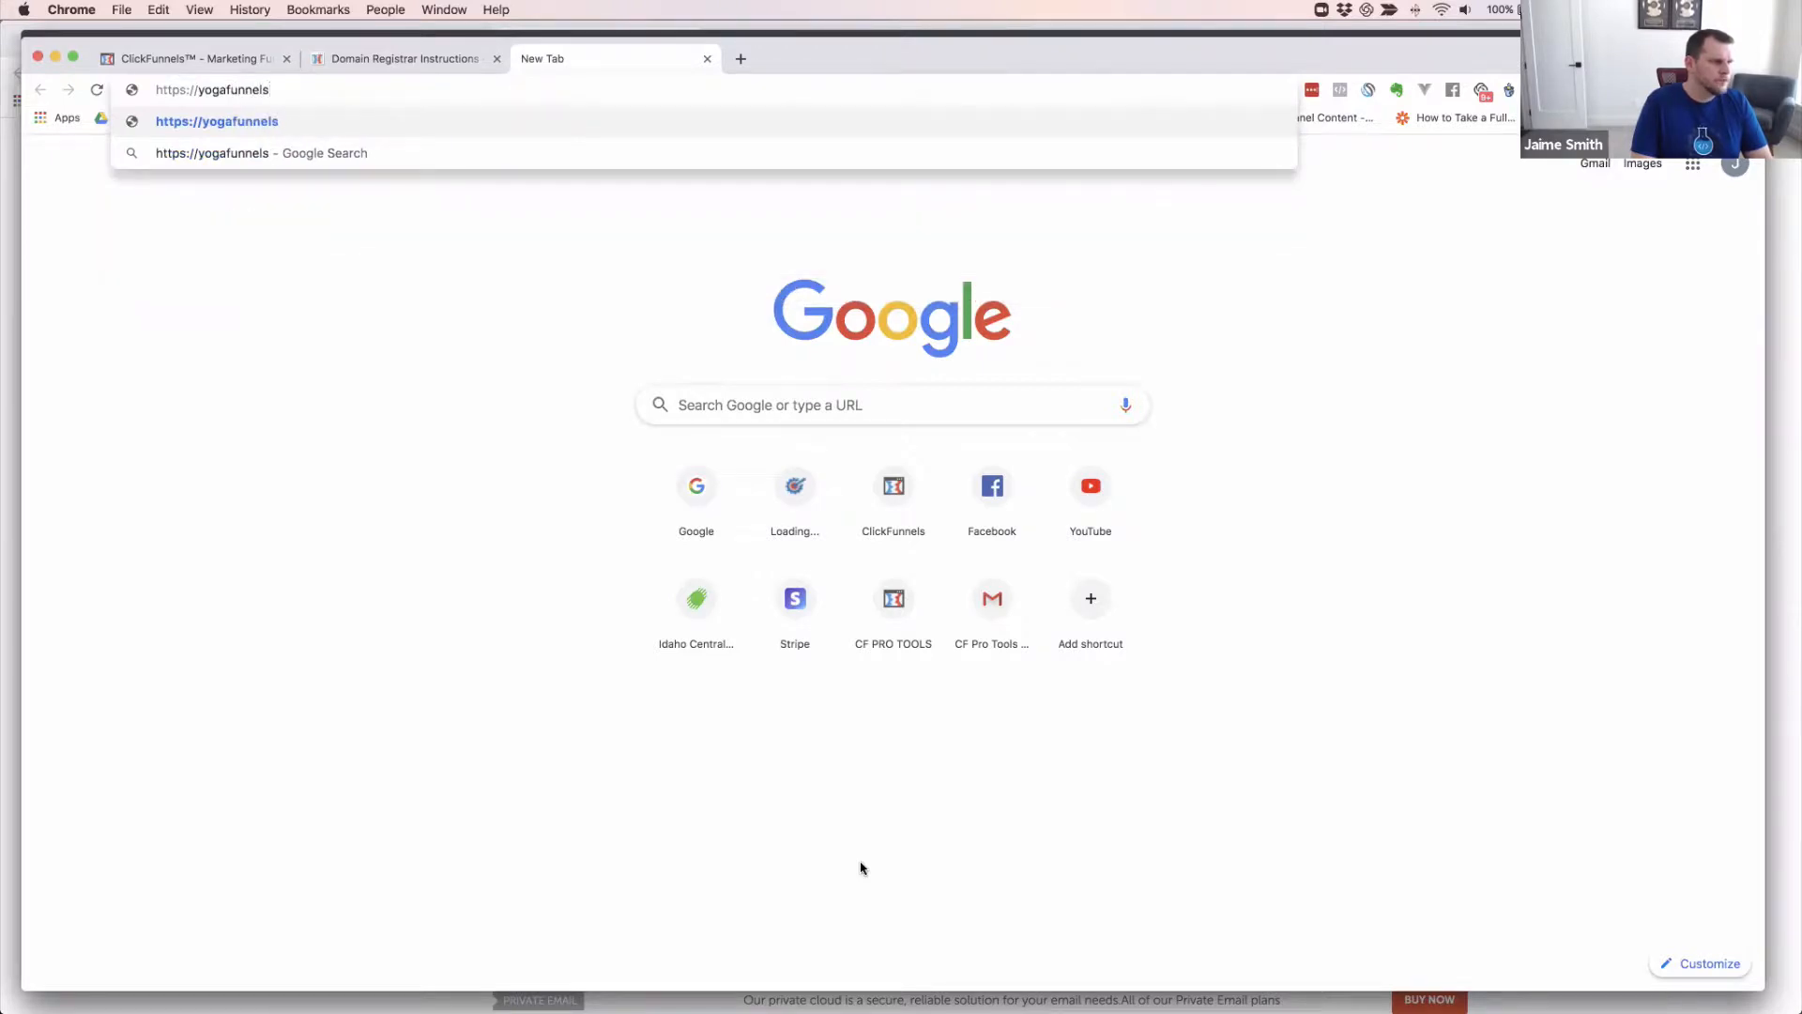
{"action": "type", "text": "hq.com"}
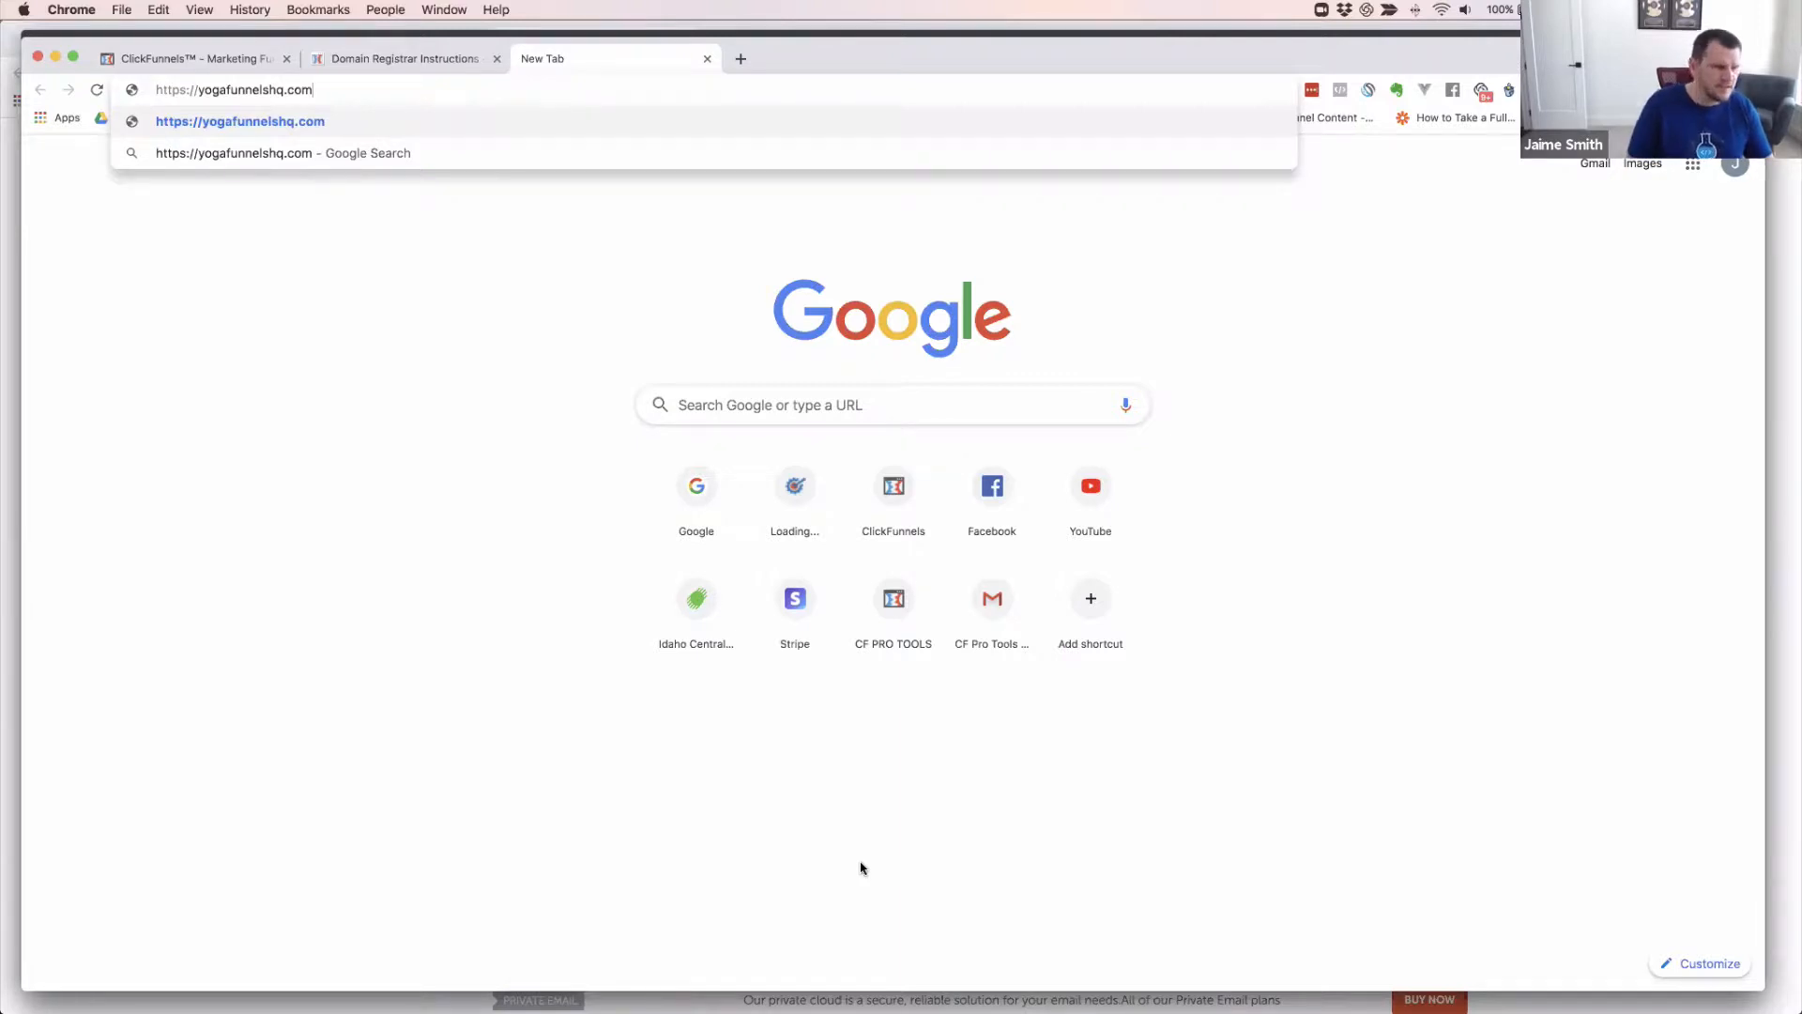
{"action": "key", "text": "Return"}
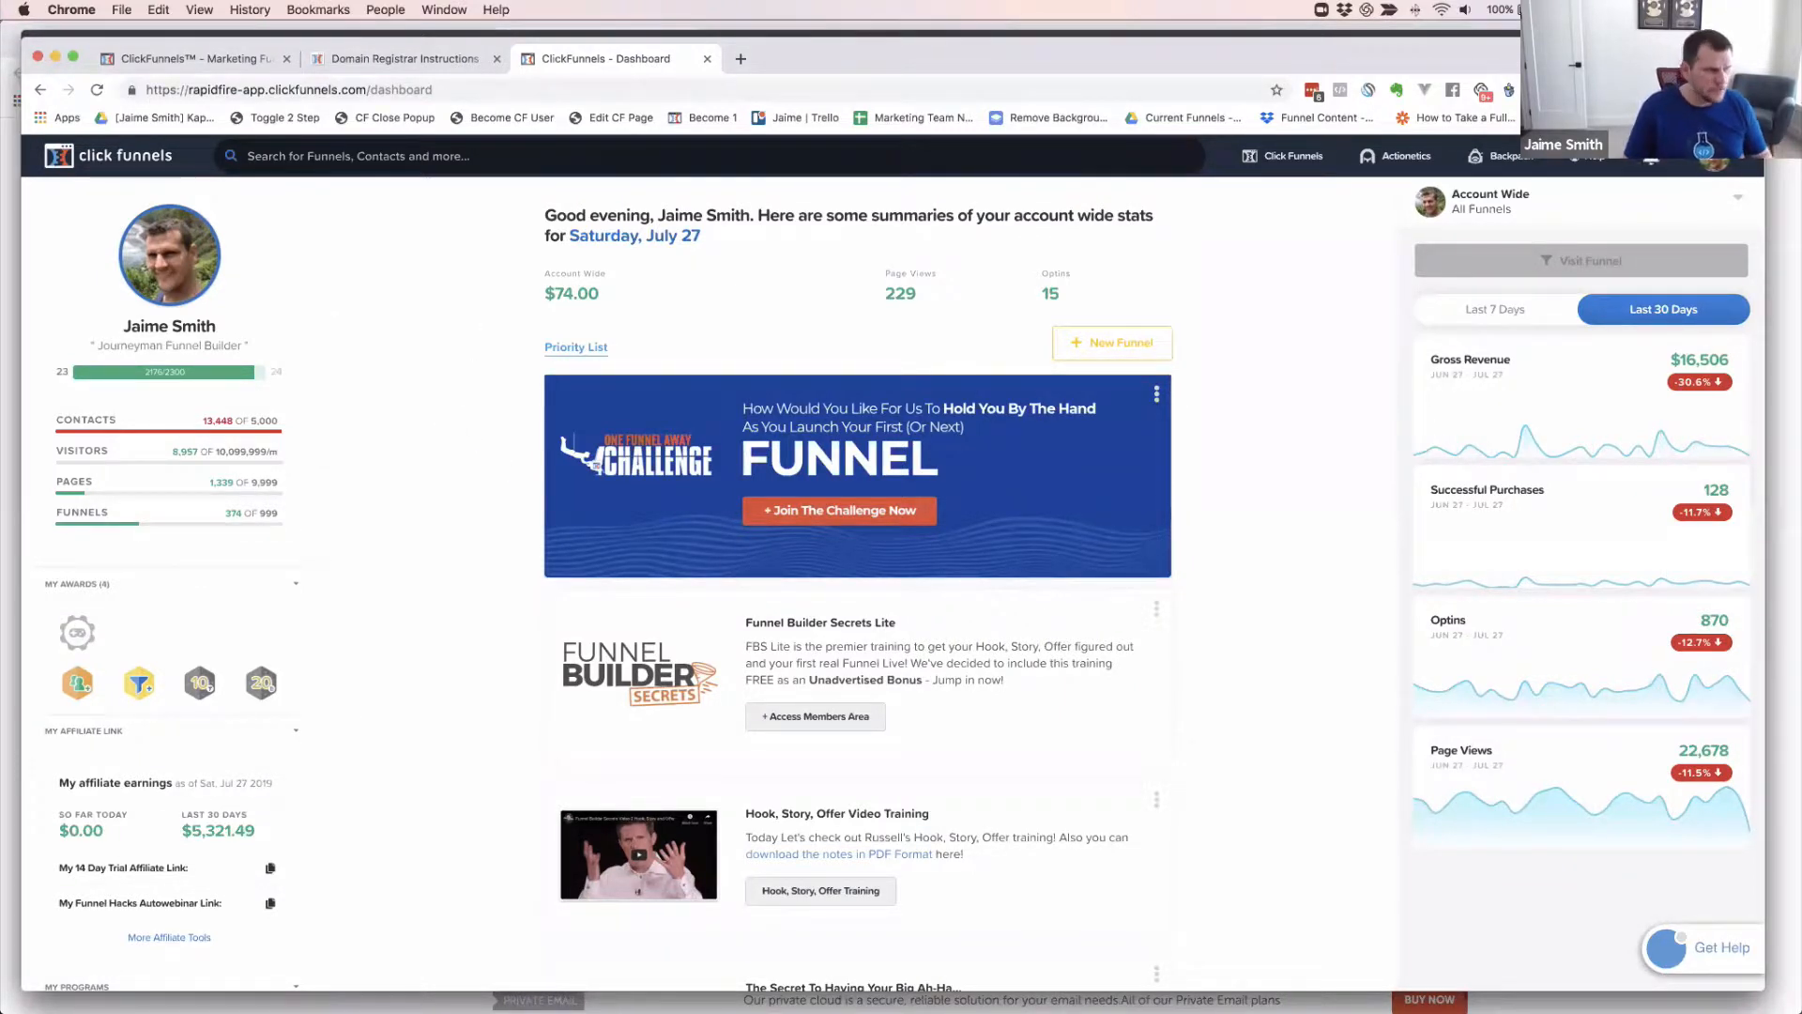
Step: Close the dashboard tab and load yogafunnelshq.com in a new private window
{"action": "left_click", "coordinate": [709, 62]}
{"action": "key", "text": "super+n"}
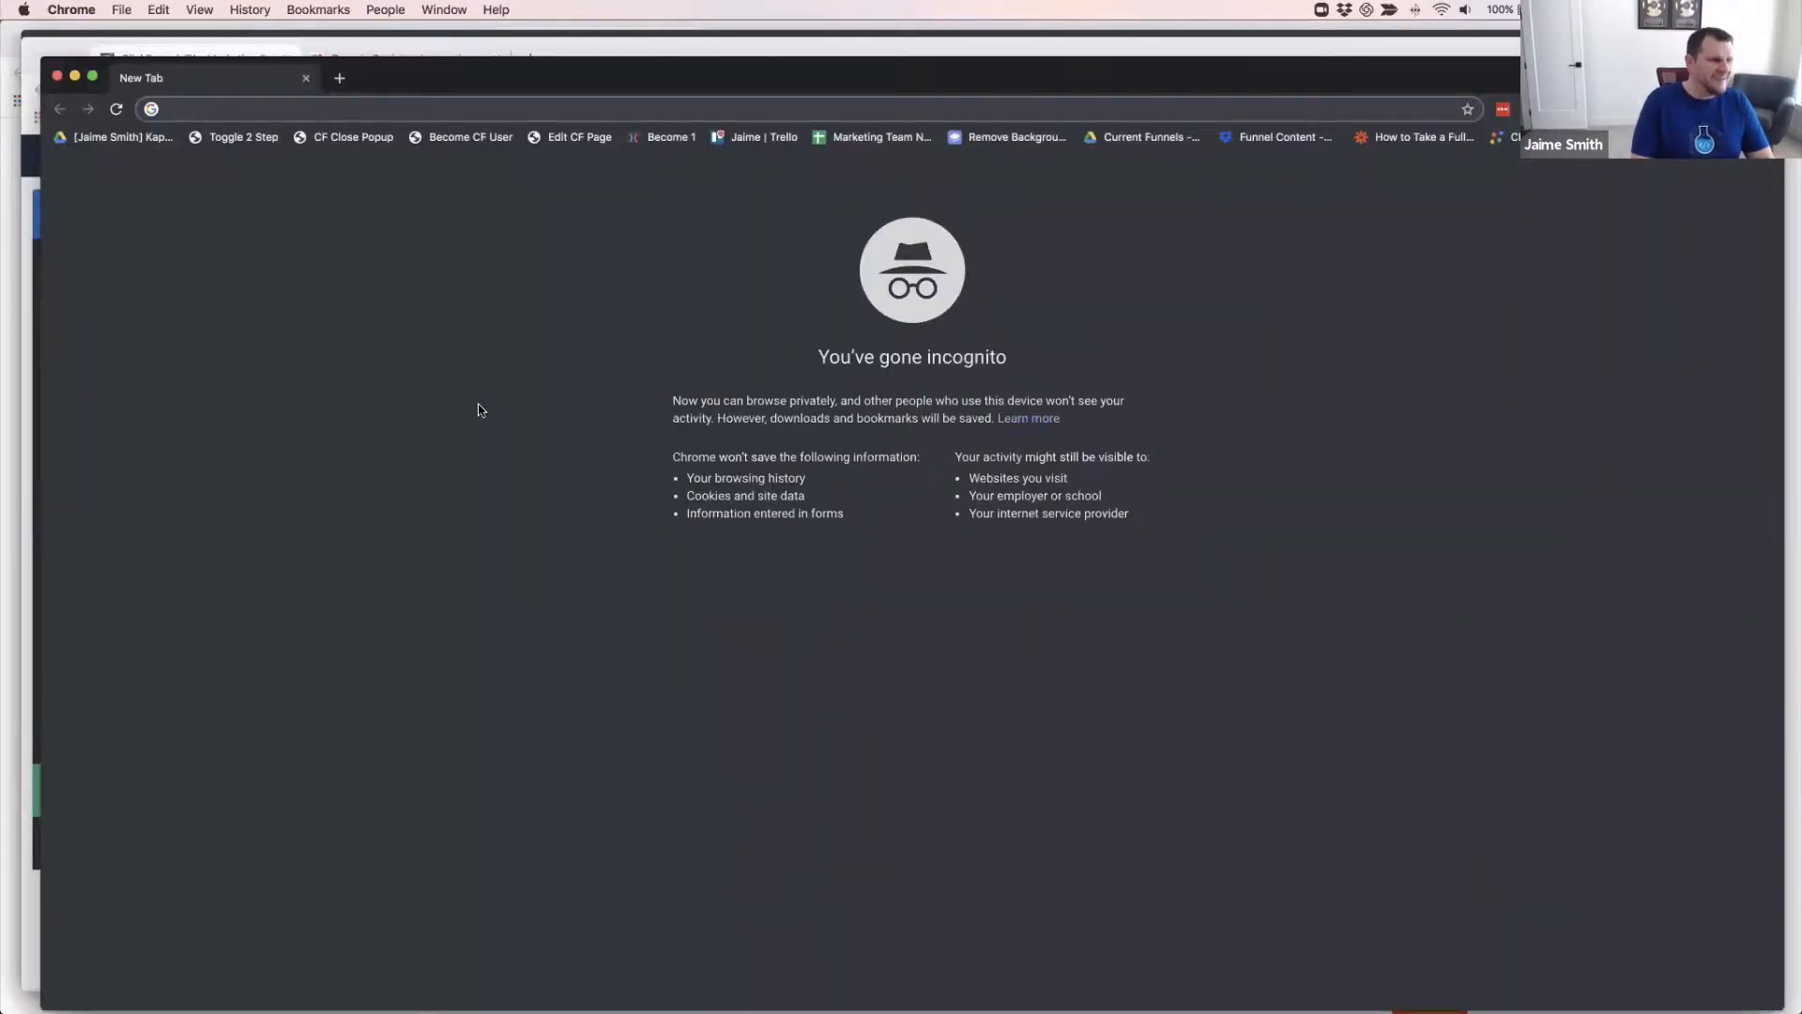
{"action": "type", "text": "https:/"}
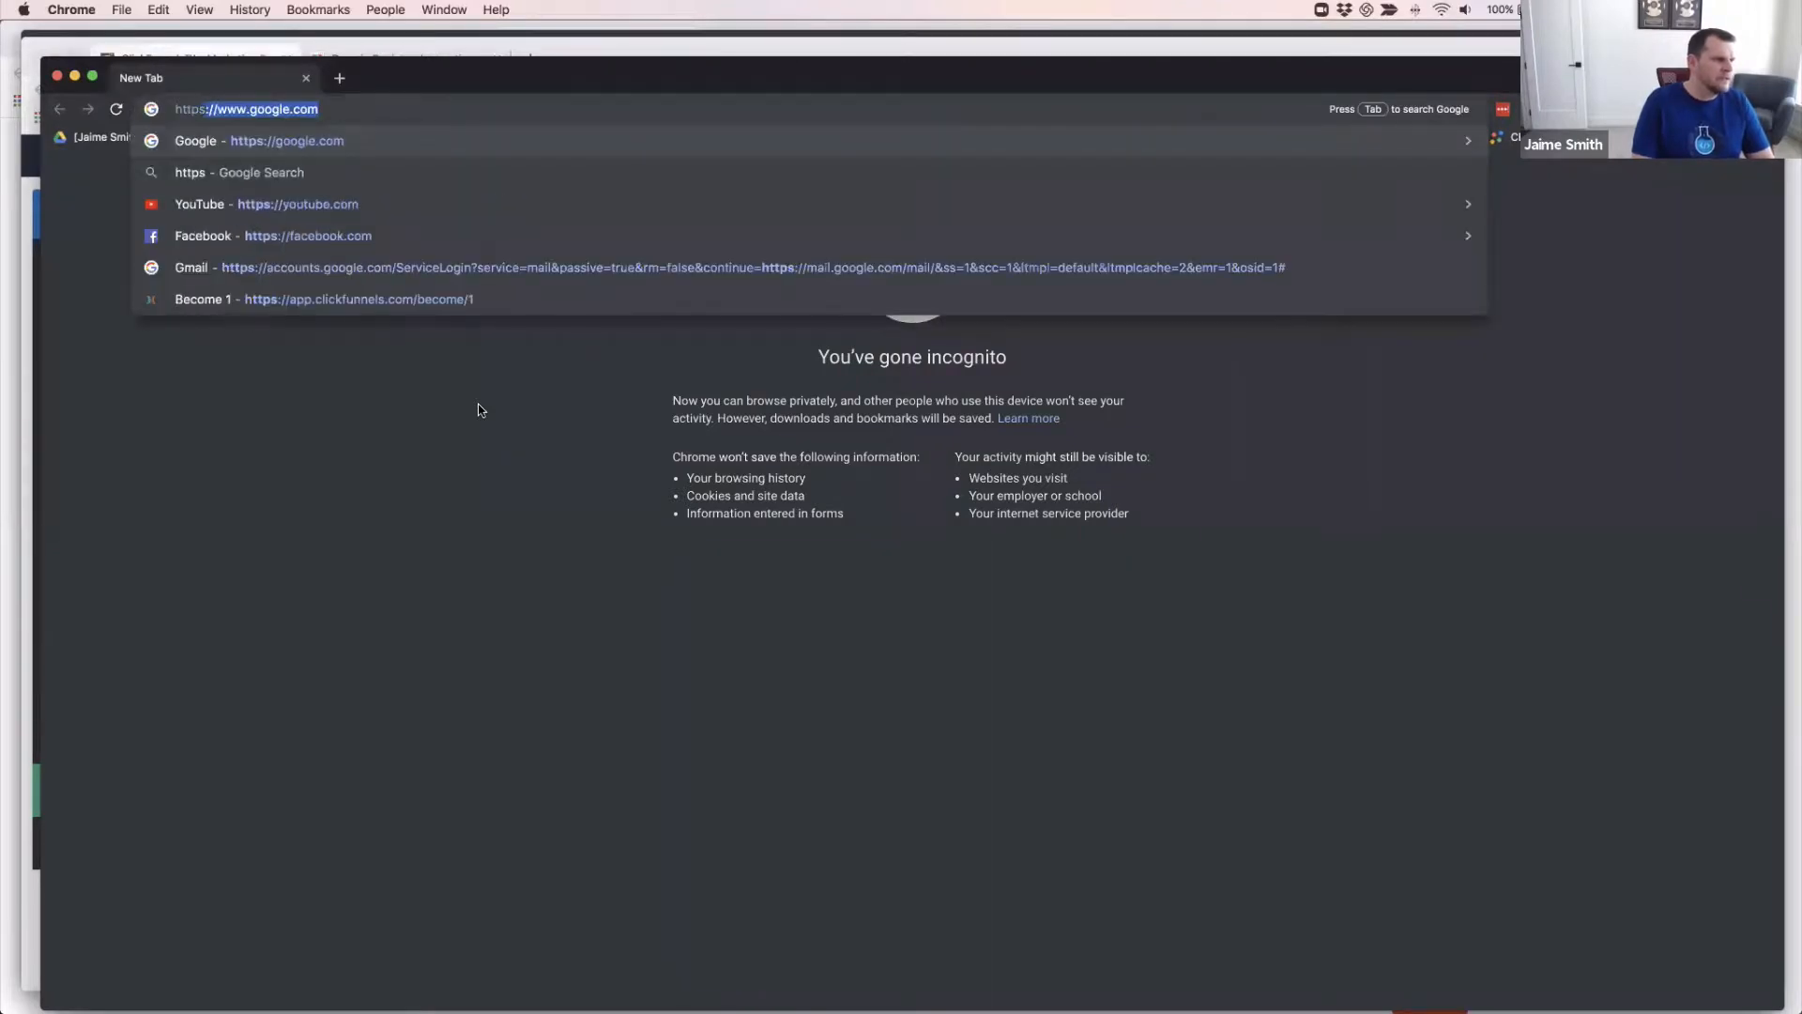
{"action": "type", "text": "/yoga"}
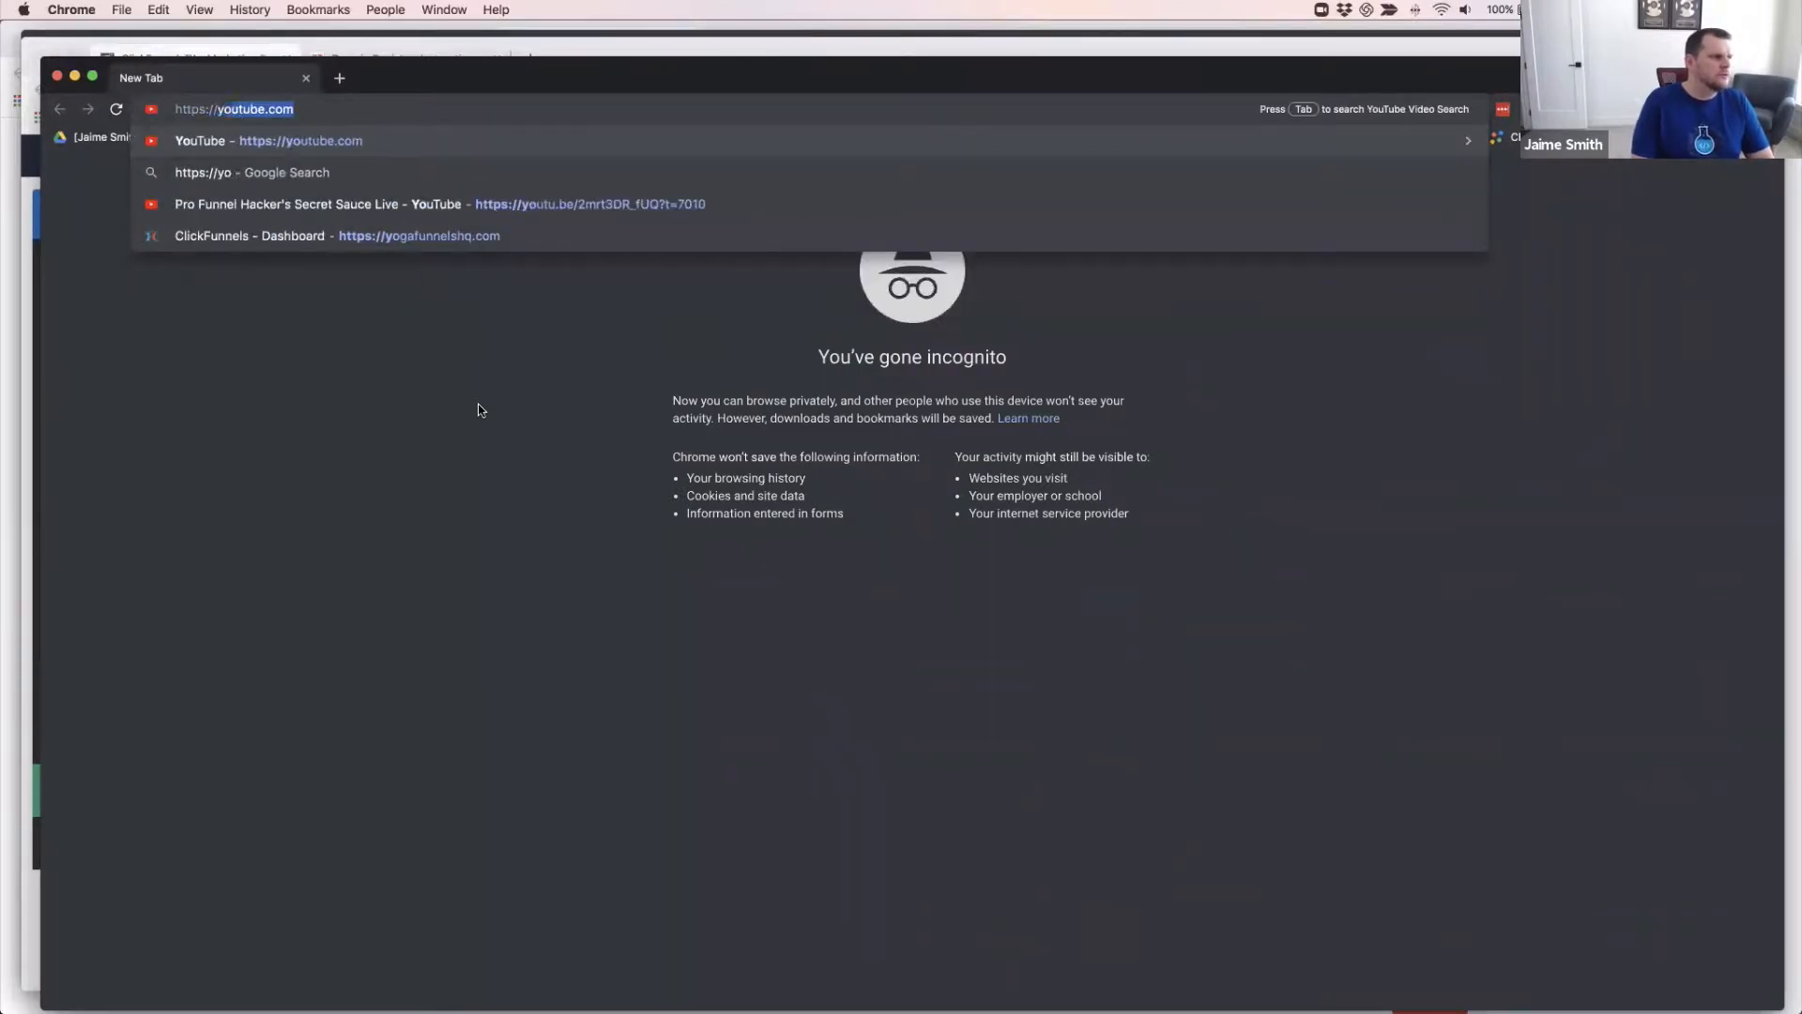
{"action": "type", "text": "funnelshq"}
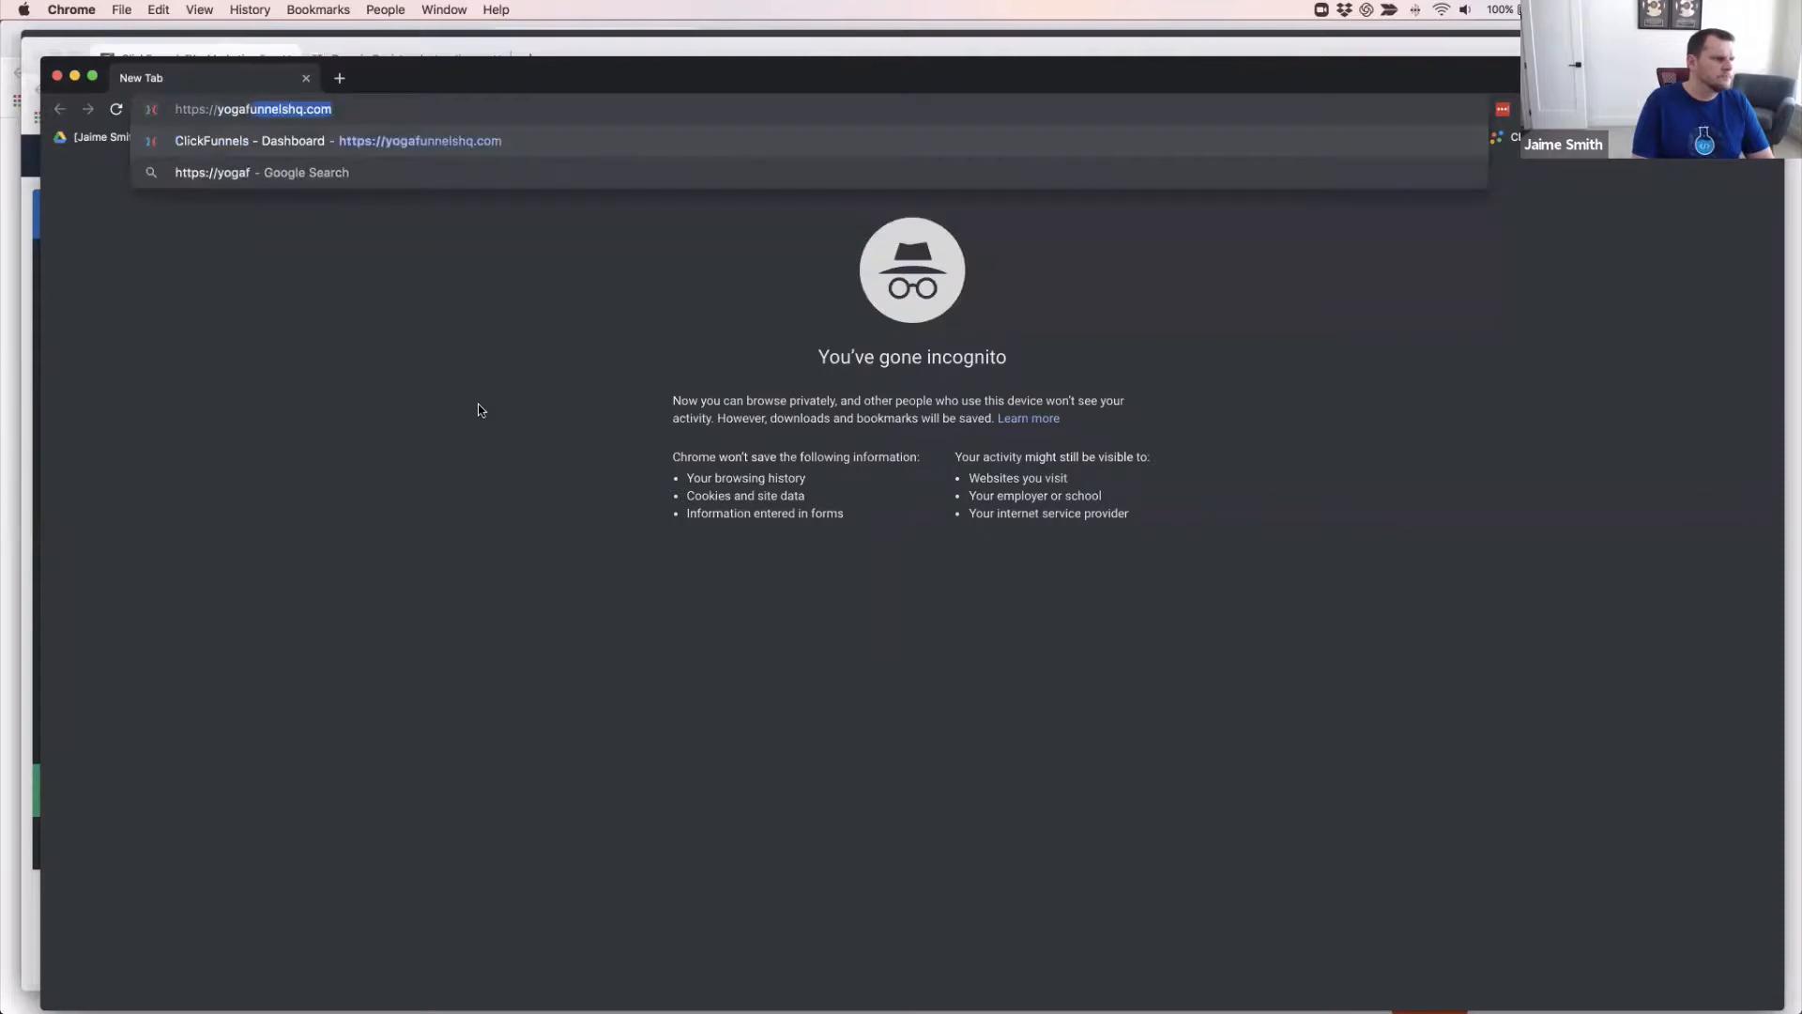
{"action": "key", "text": "Return"}
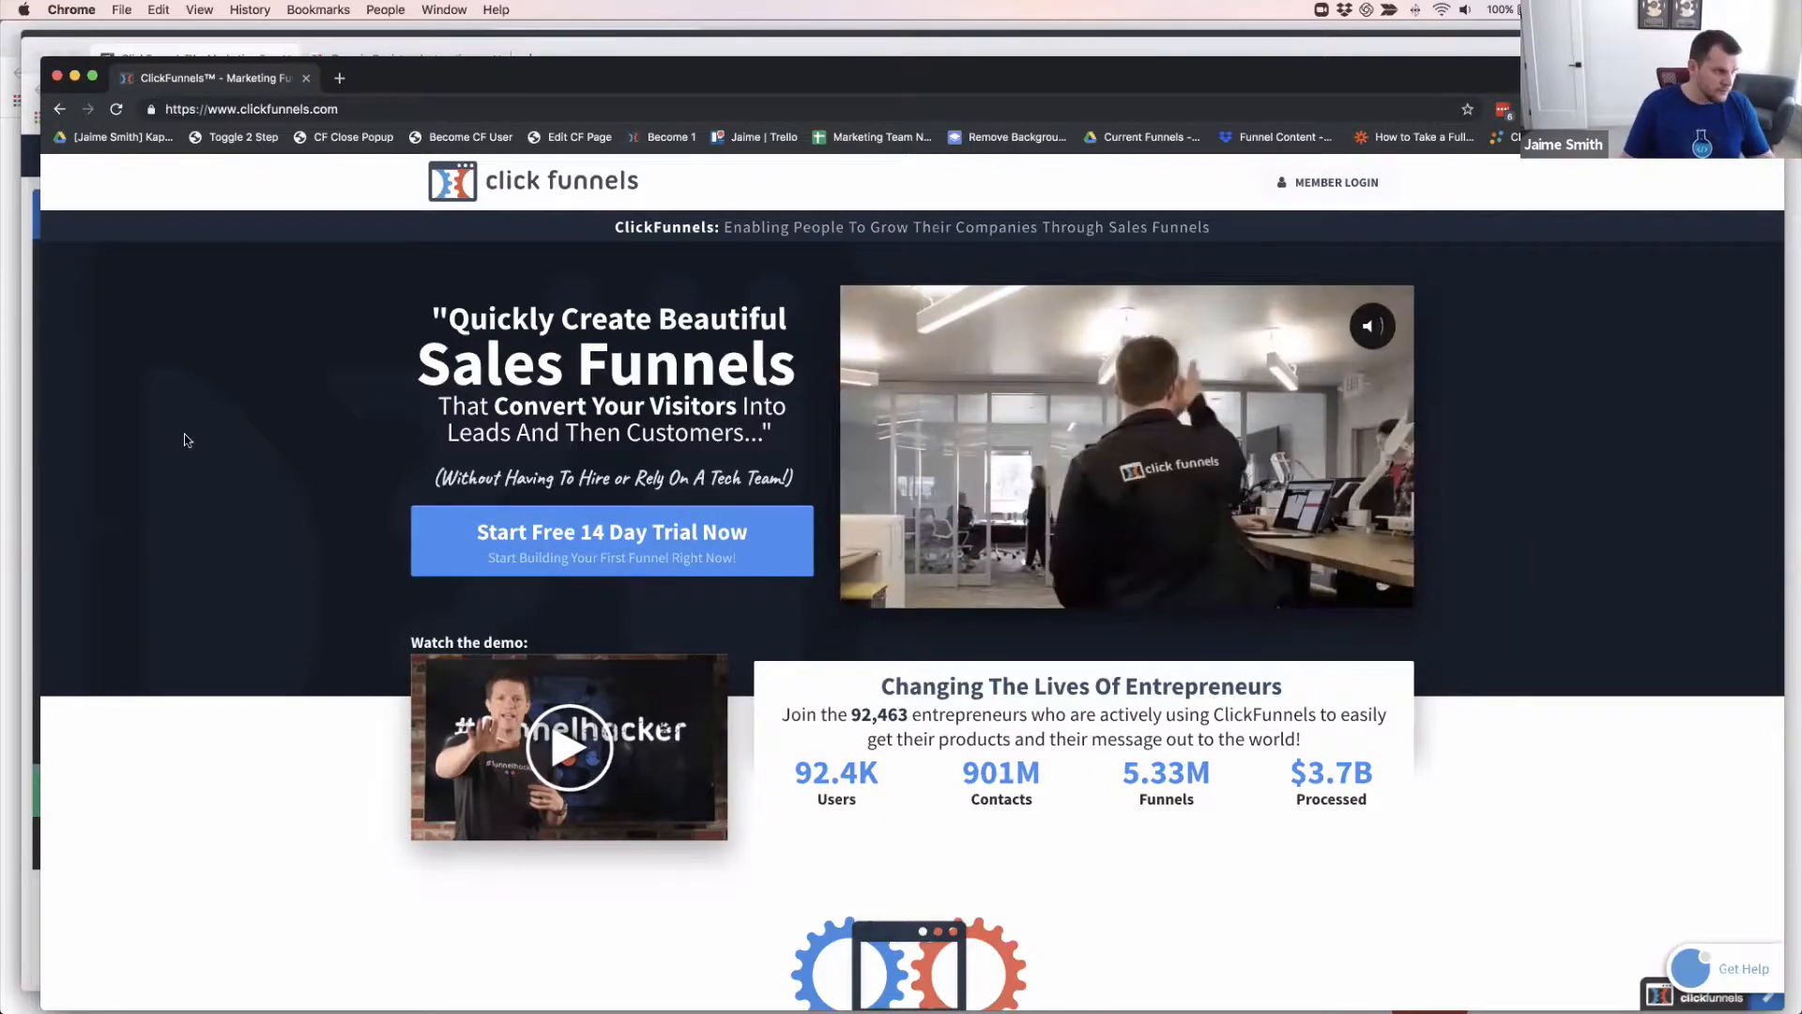
{"action": "left_click", "coordinate": [362, 108]}
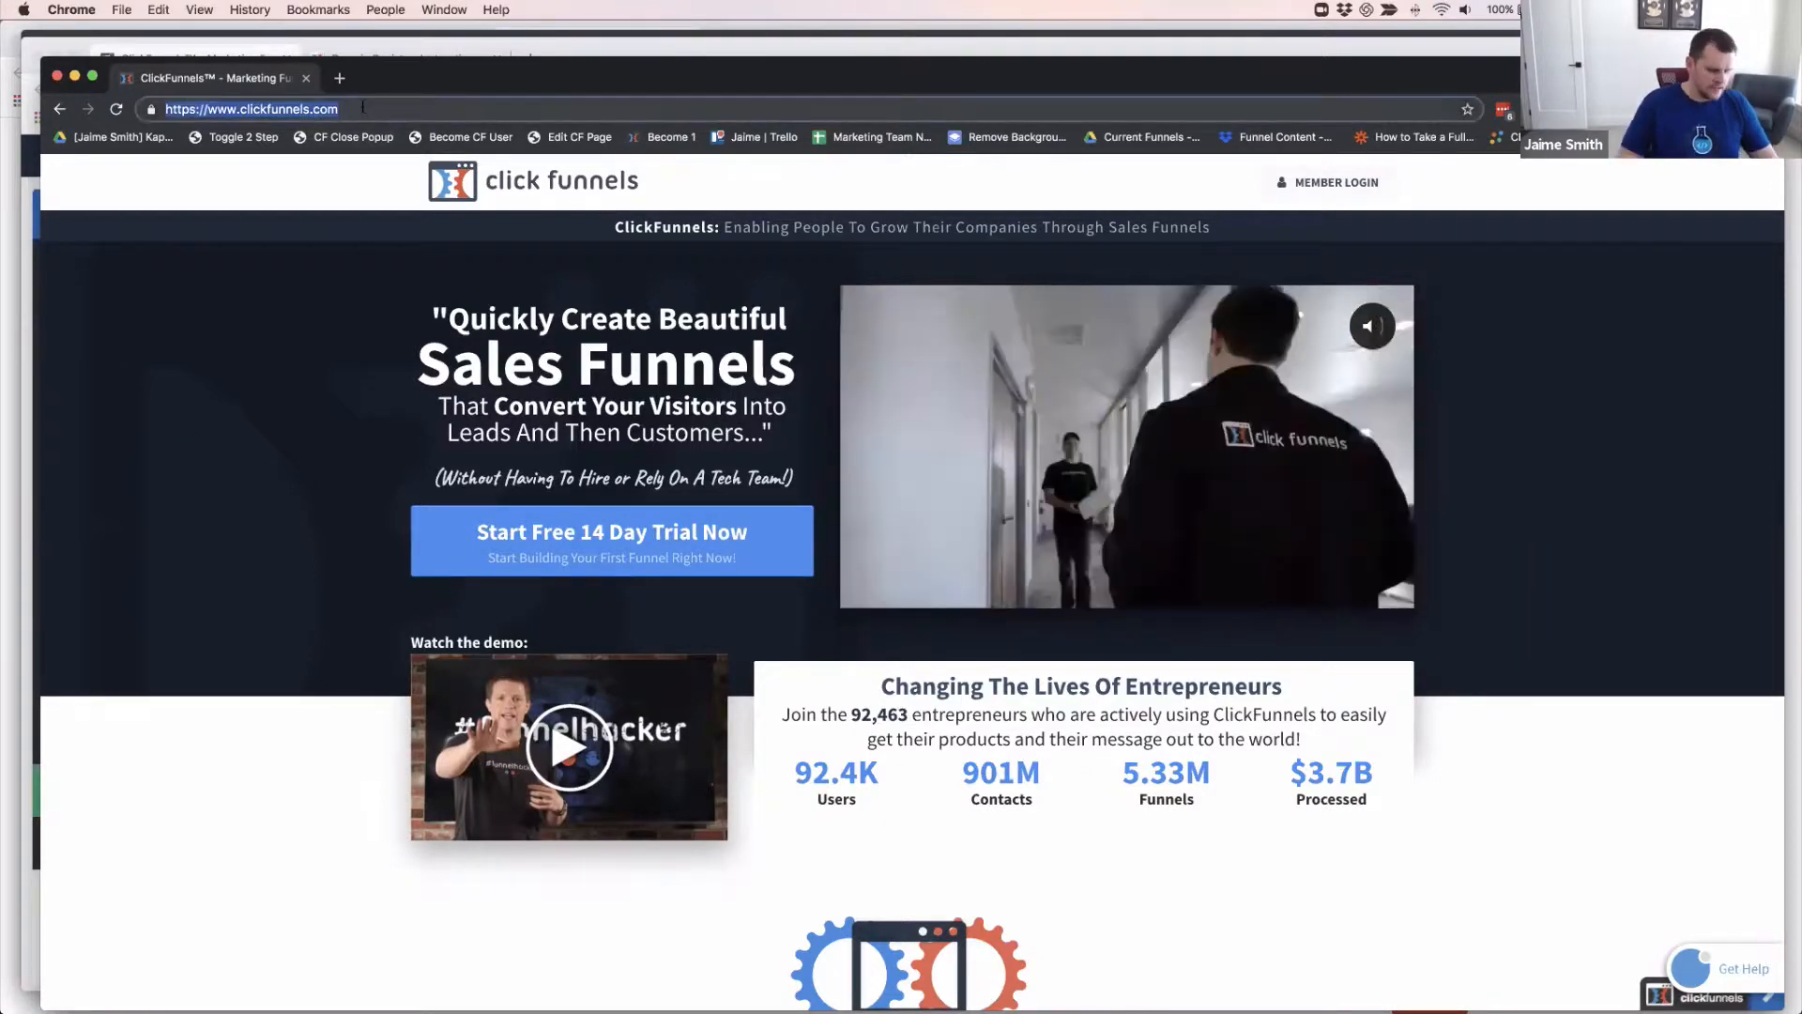
{"action": "type", "text": "www"}
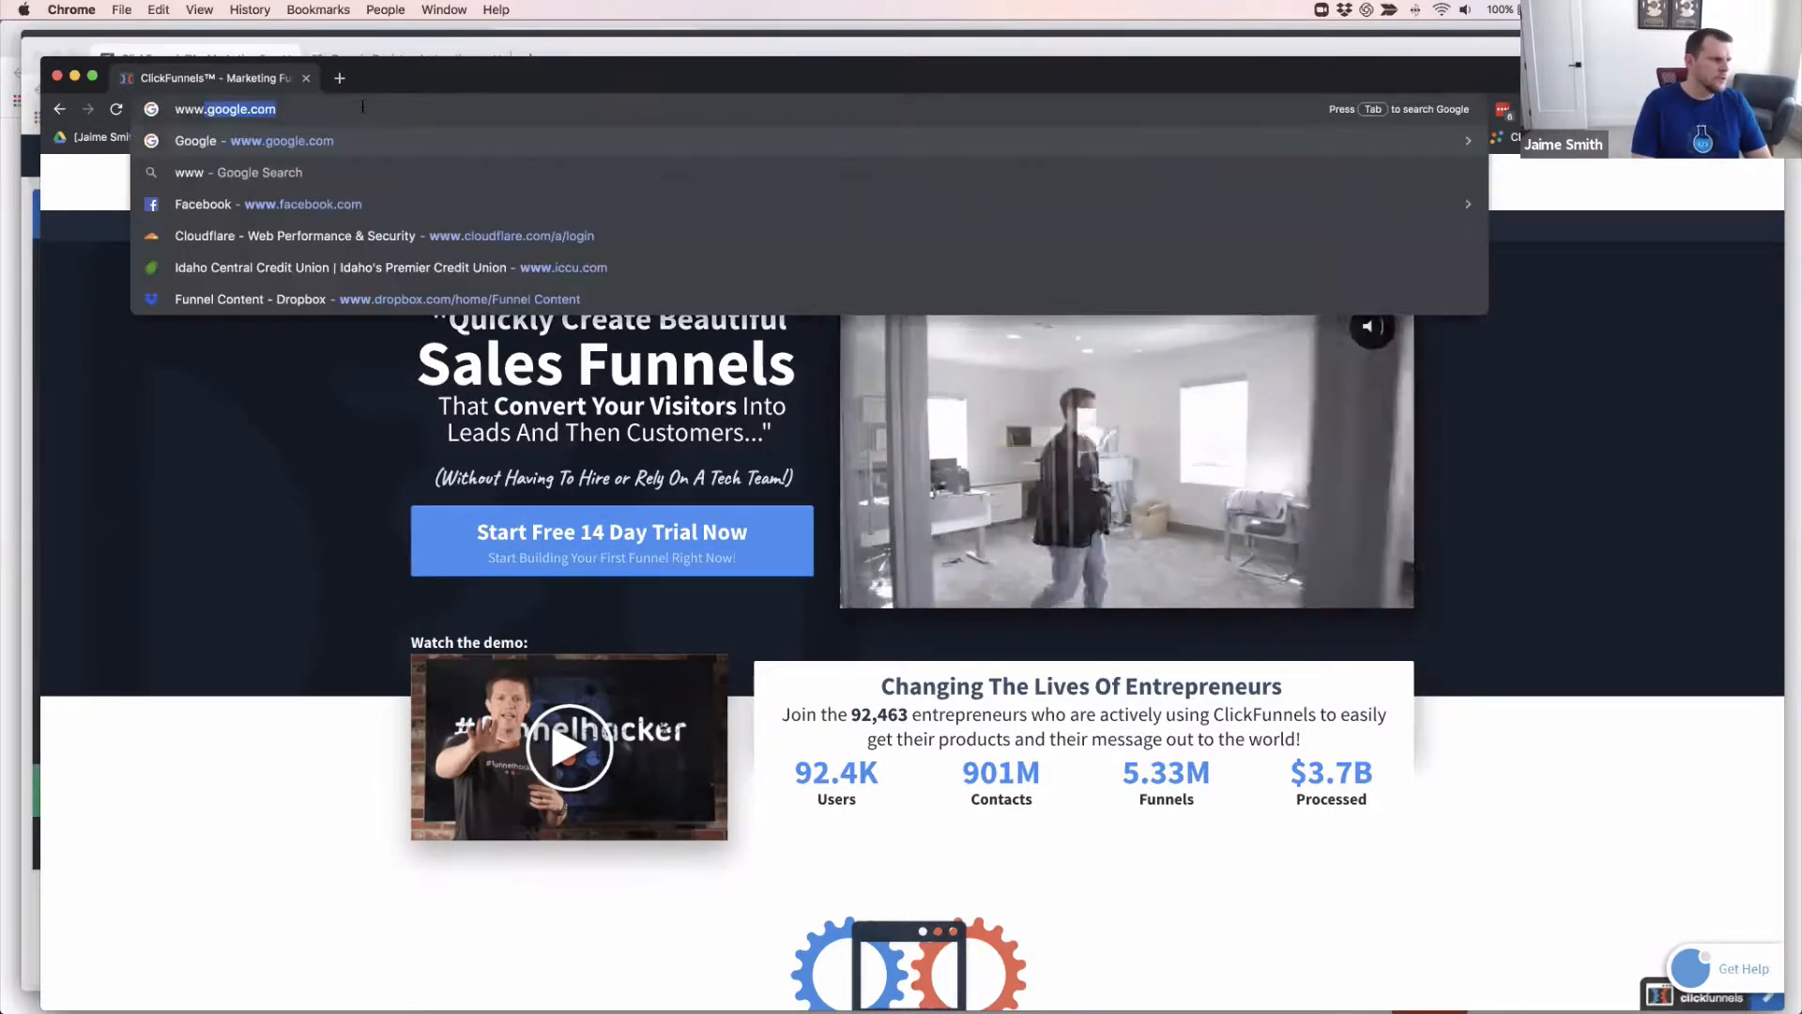
{"action": "type", "text": ".yoga"}
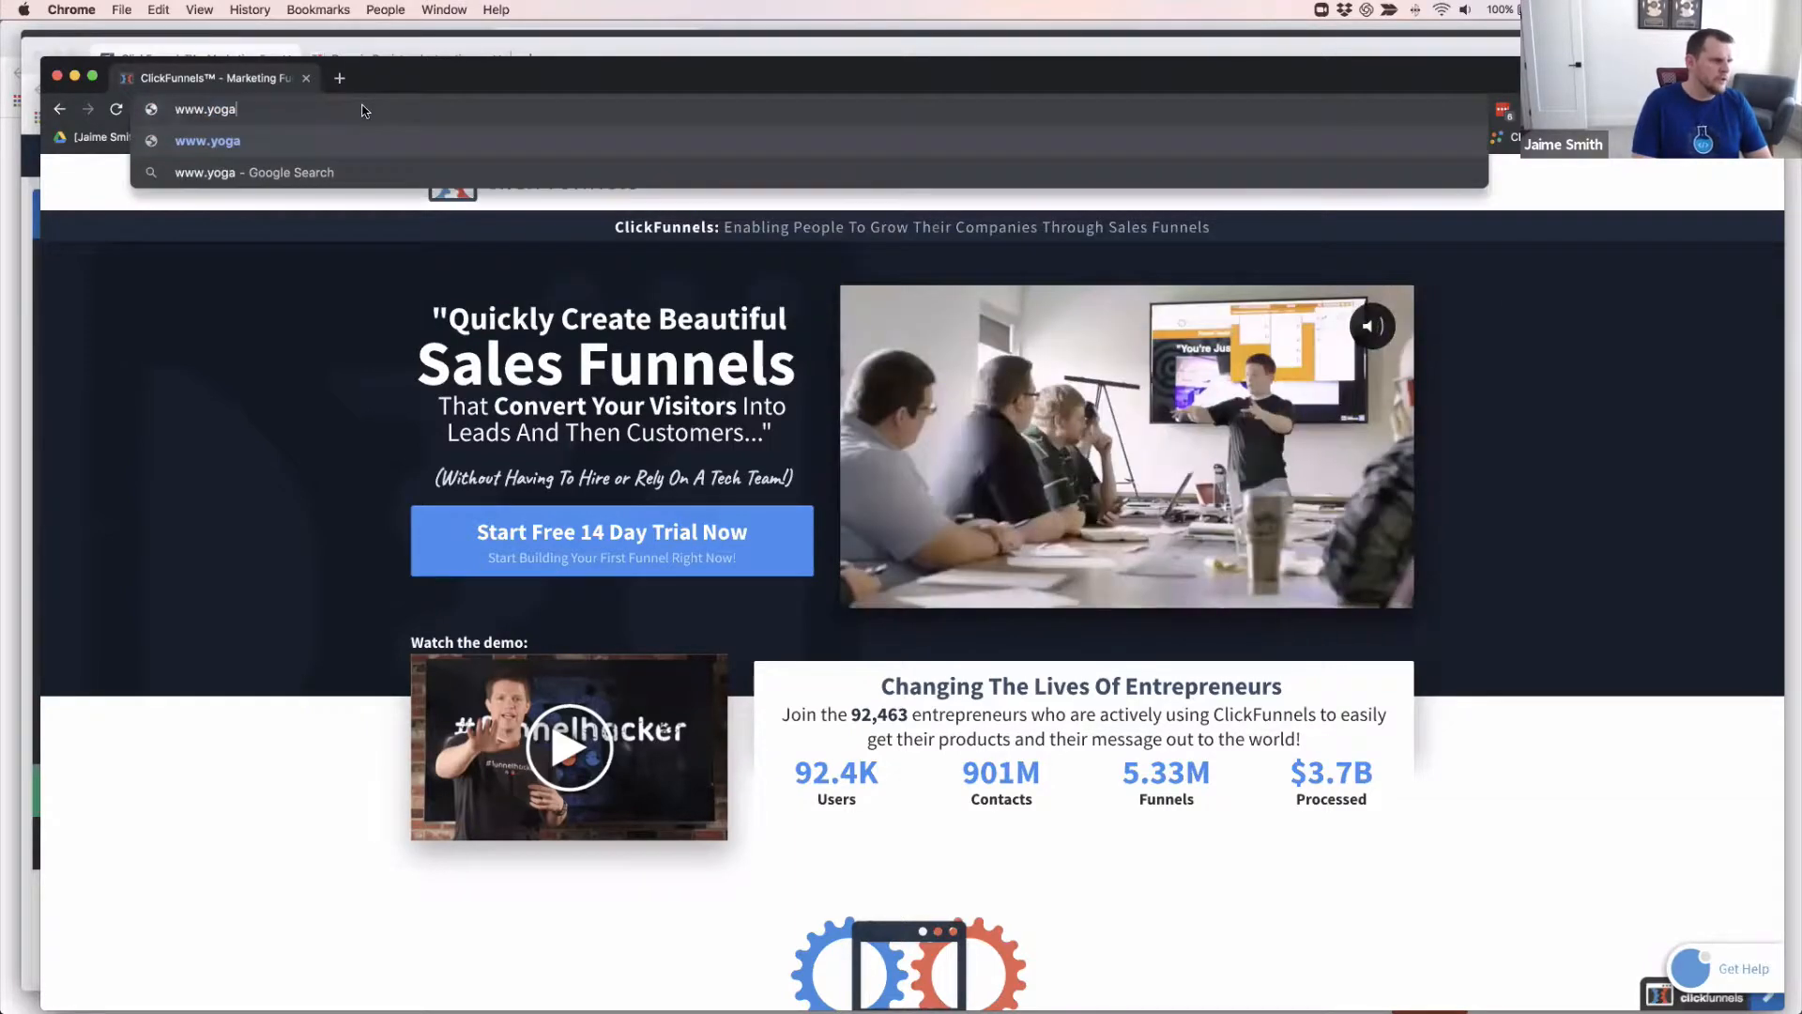
{"action": "type", "text": "funnels"}
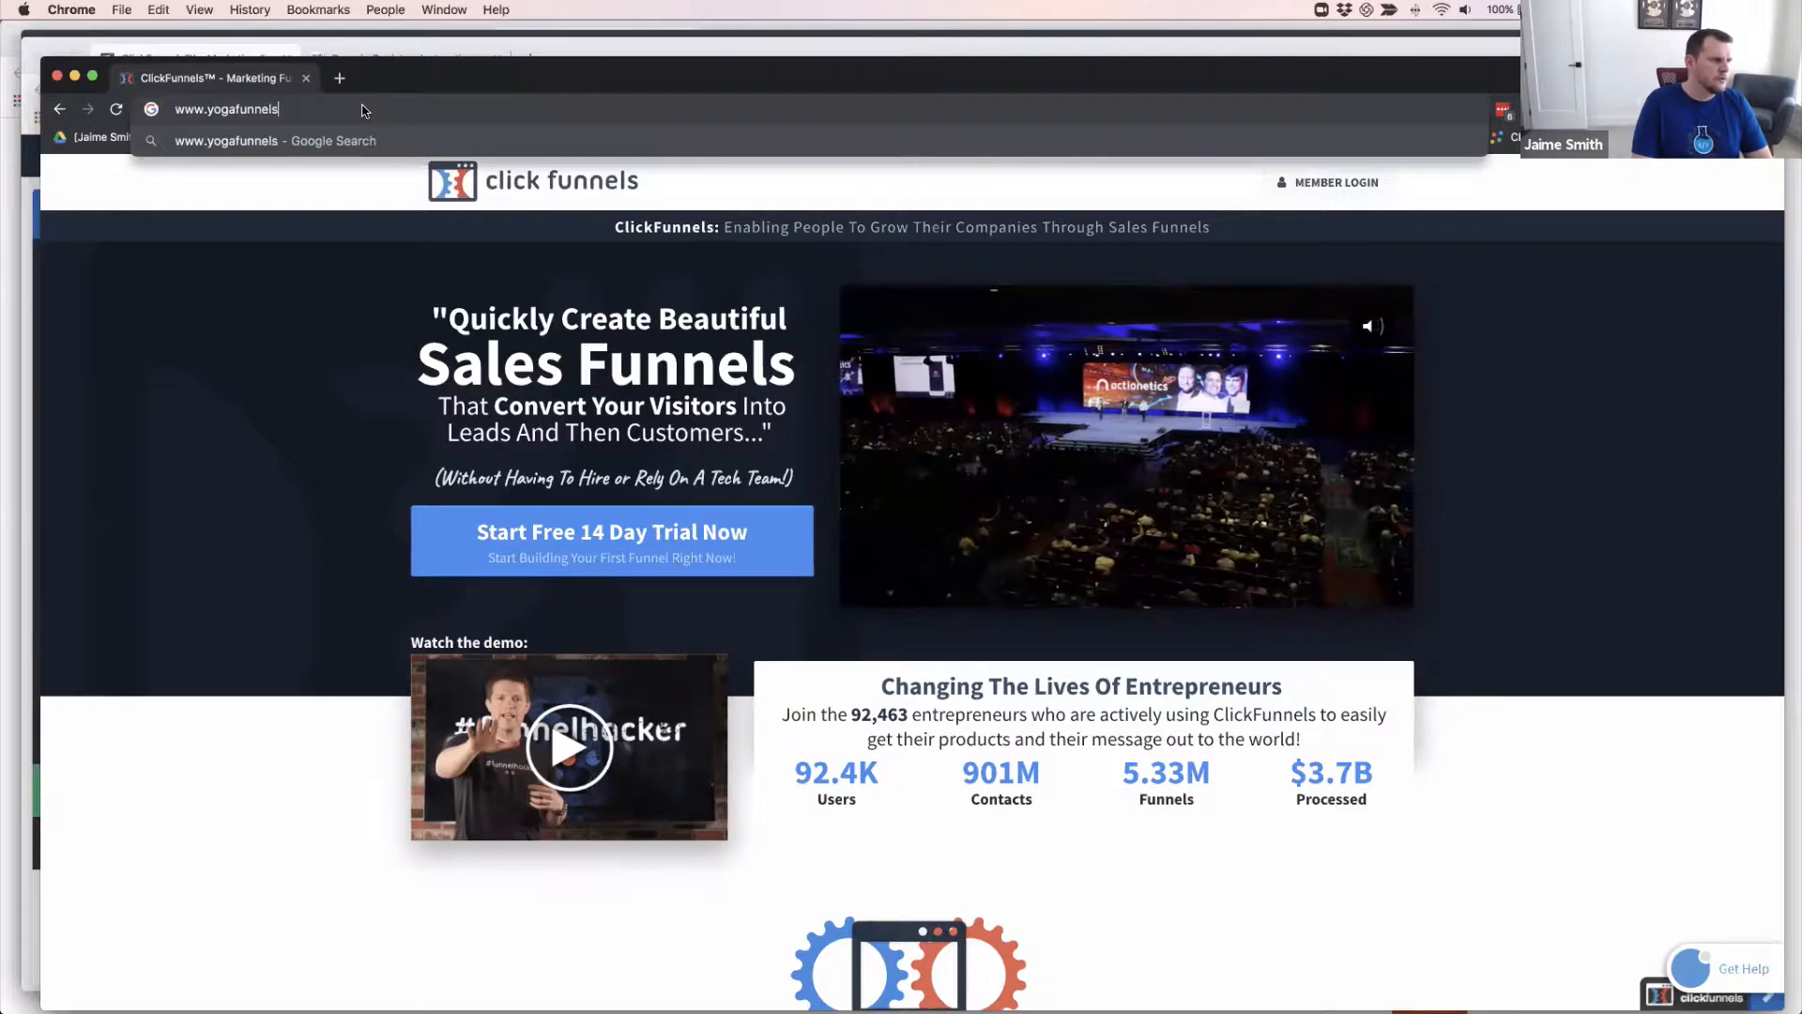
{"action": "type", "text": "hq.com"}
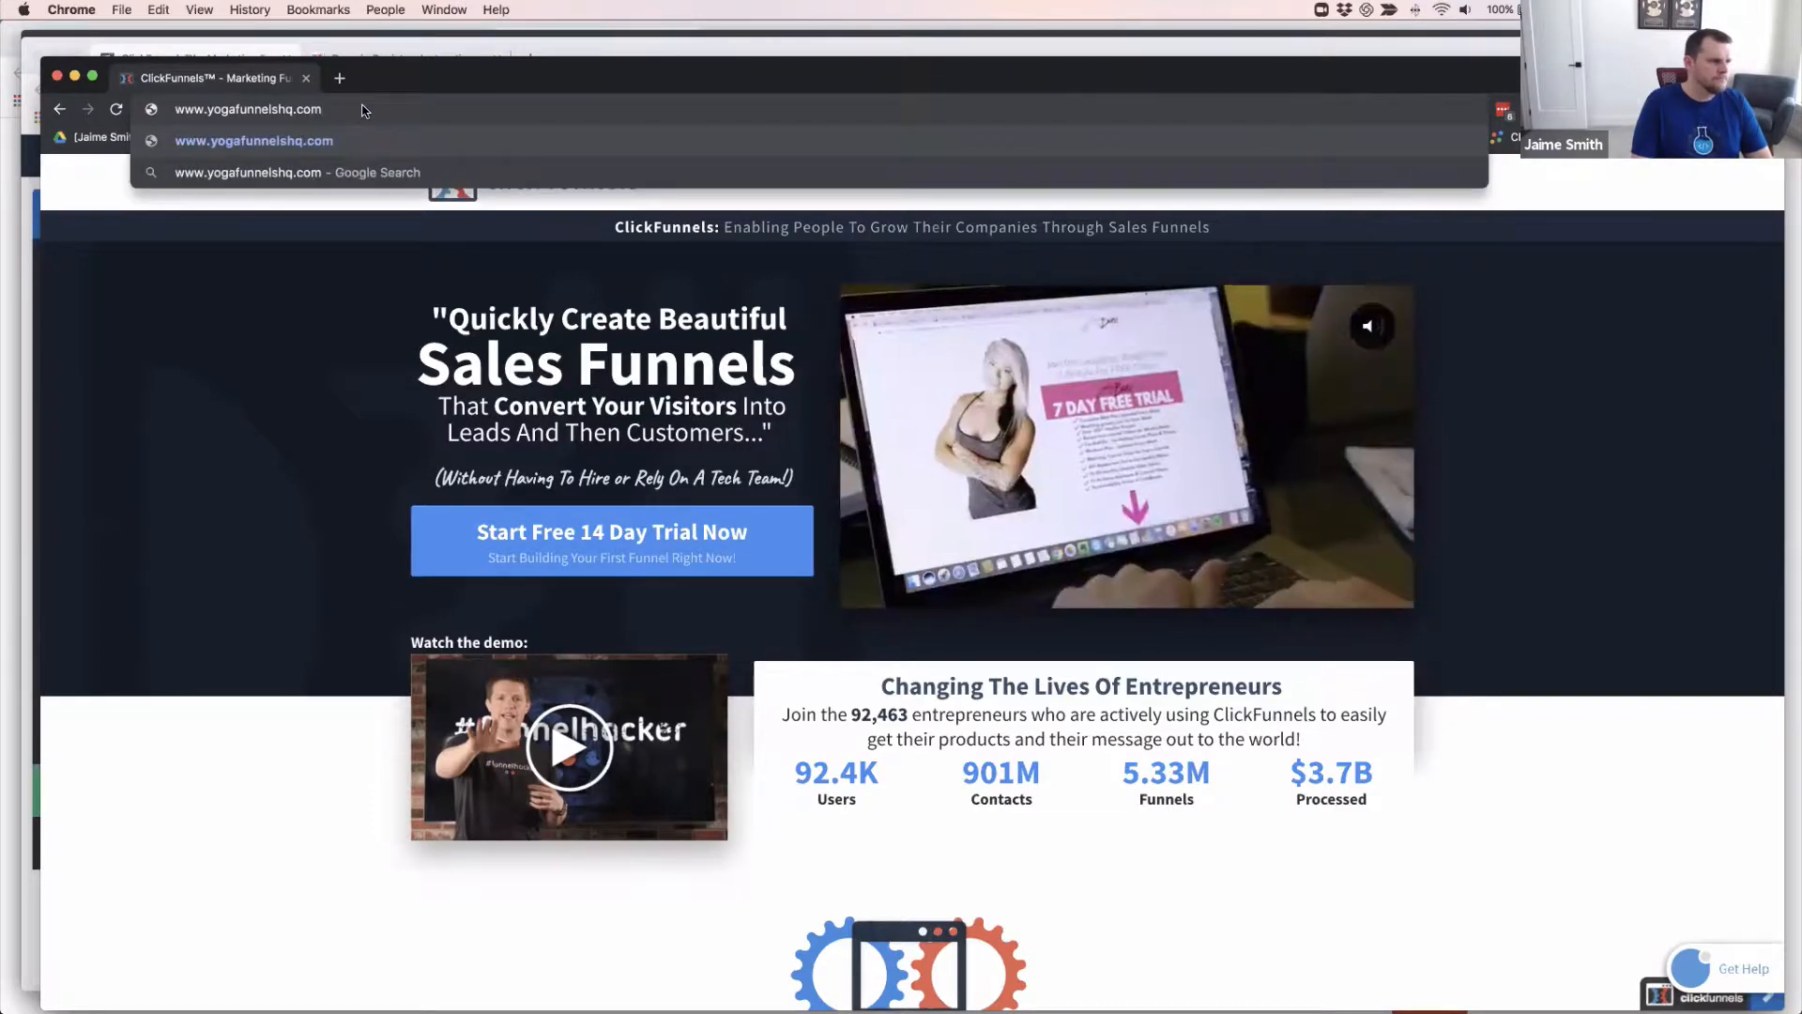
{"action": "key", "text": "Return"}
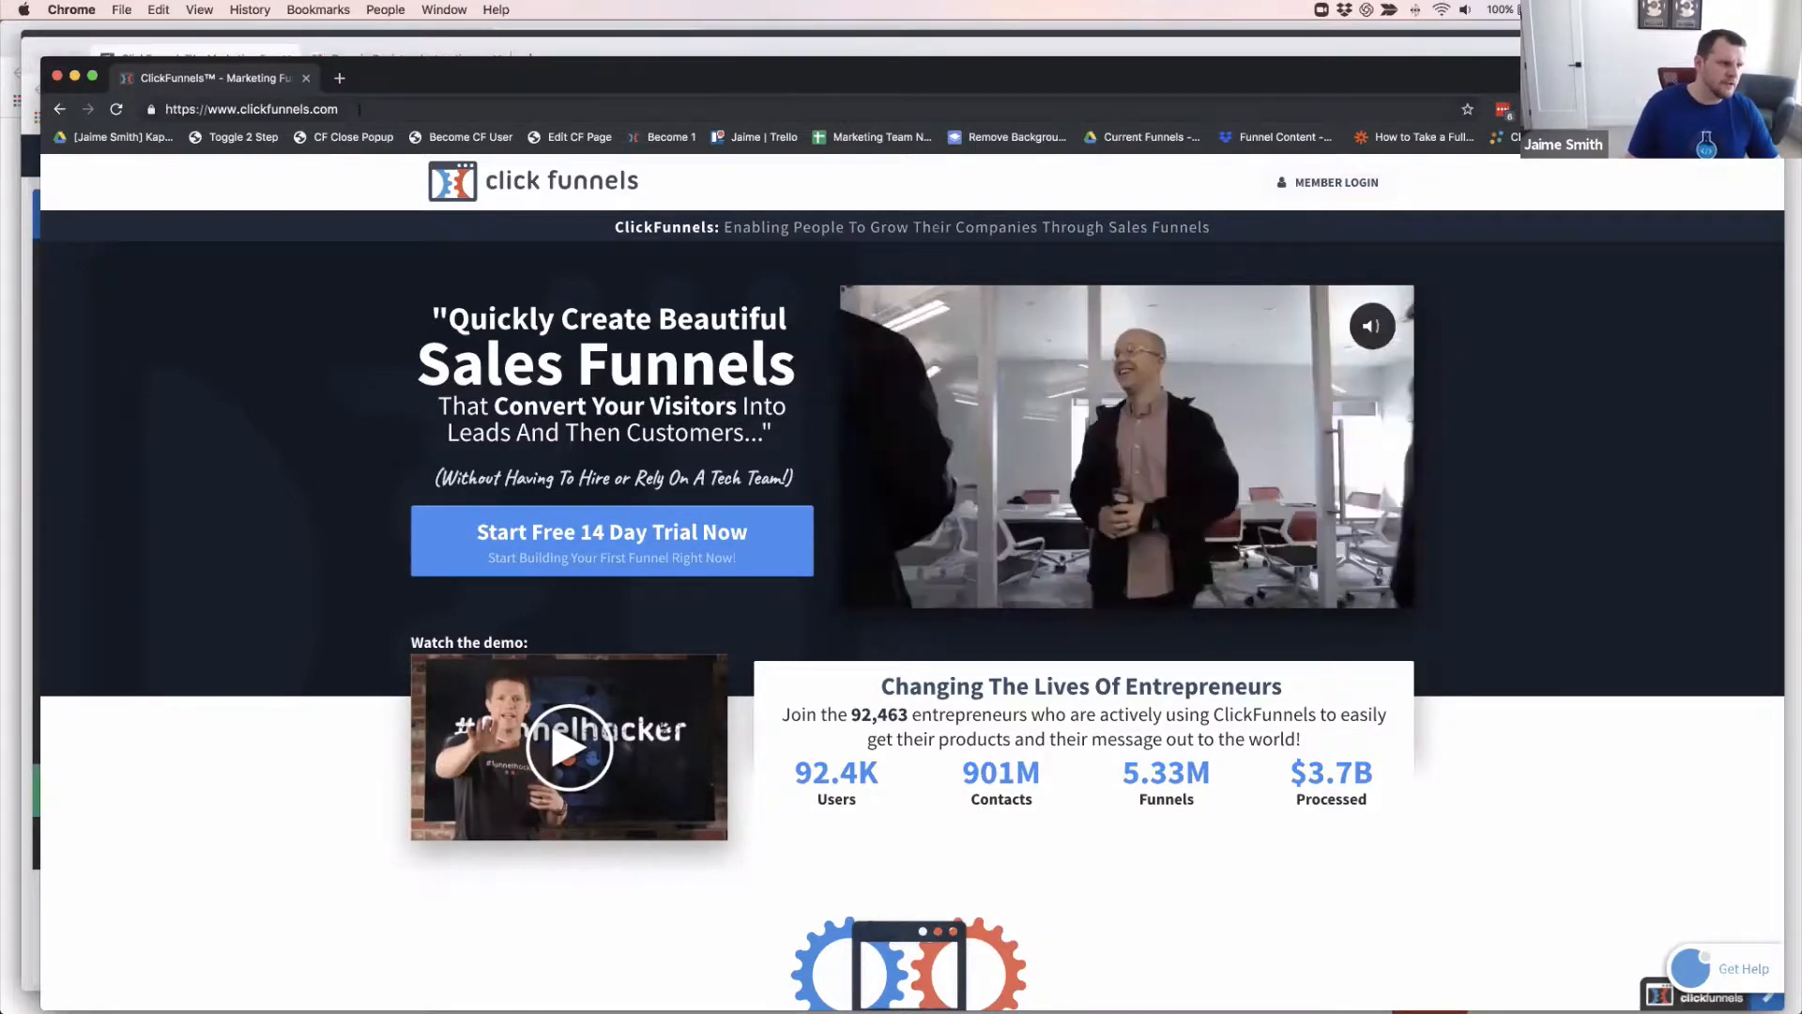
{"action": "left_click", "coordinate": [359, 109]}
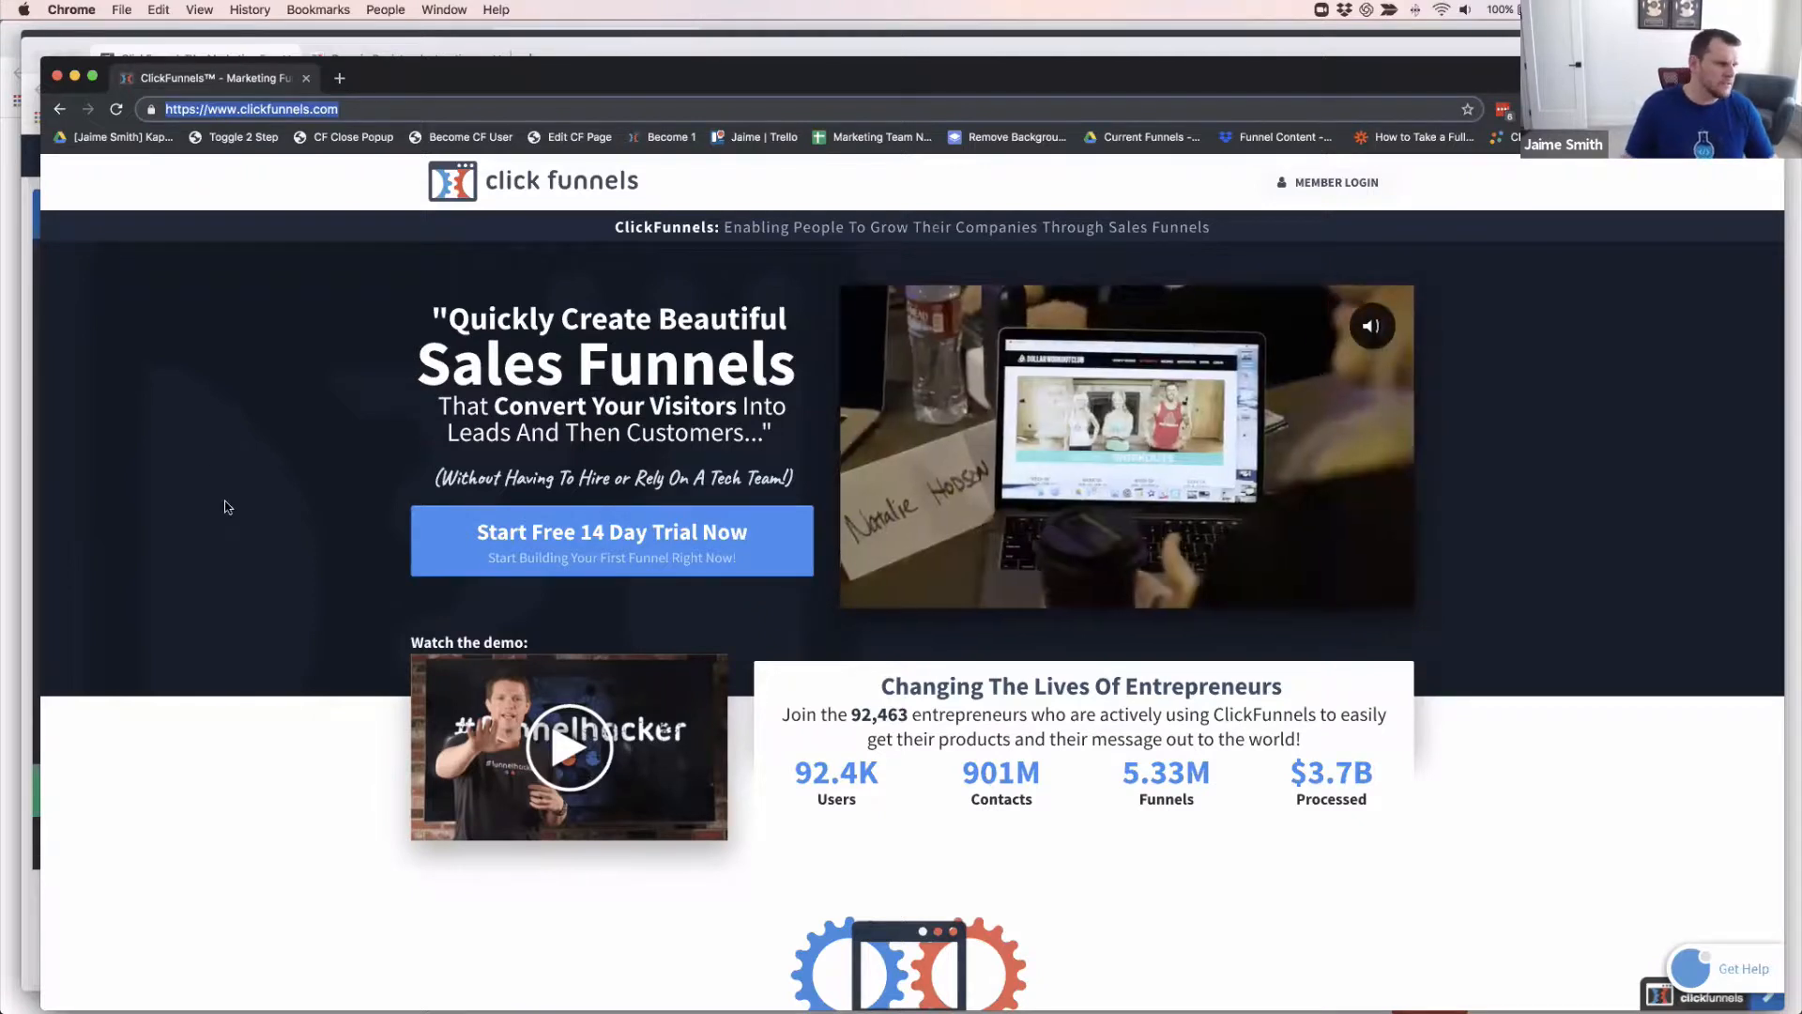
{"action": "left_click", "coordinate": [237, 512]}
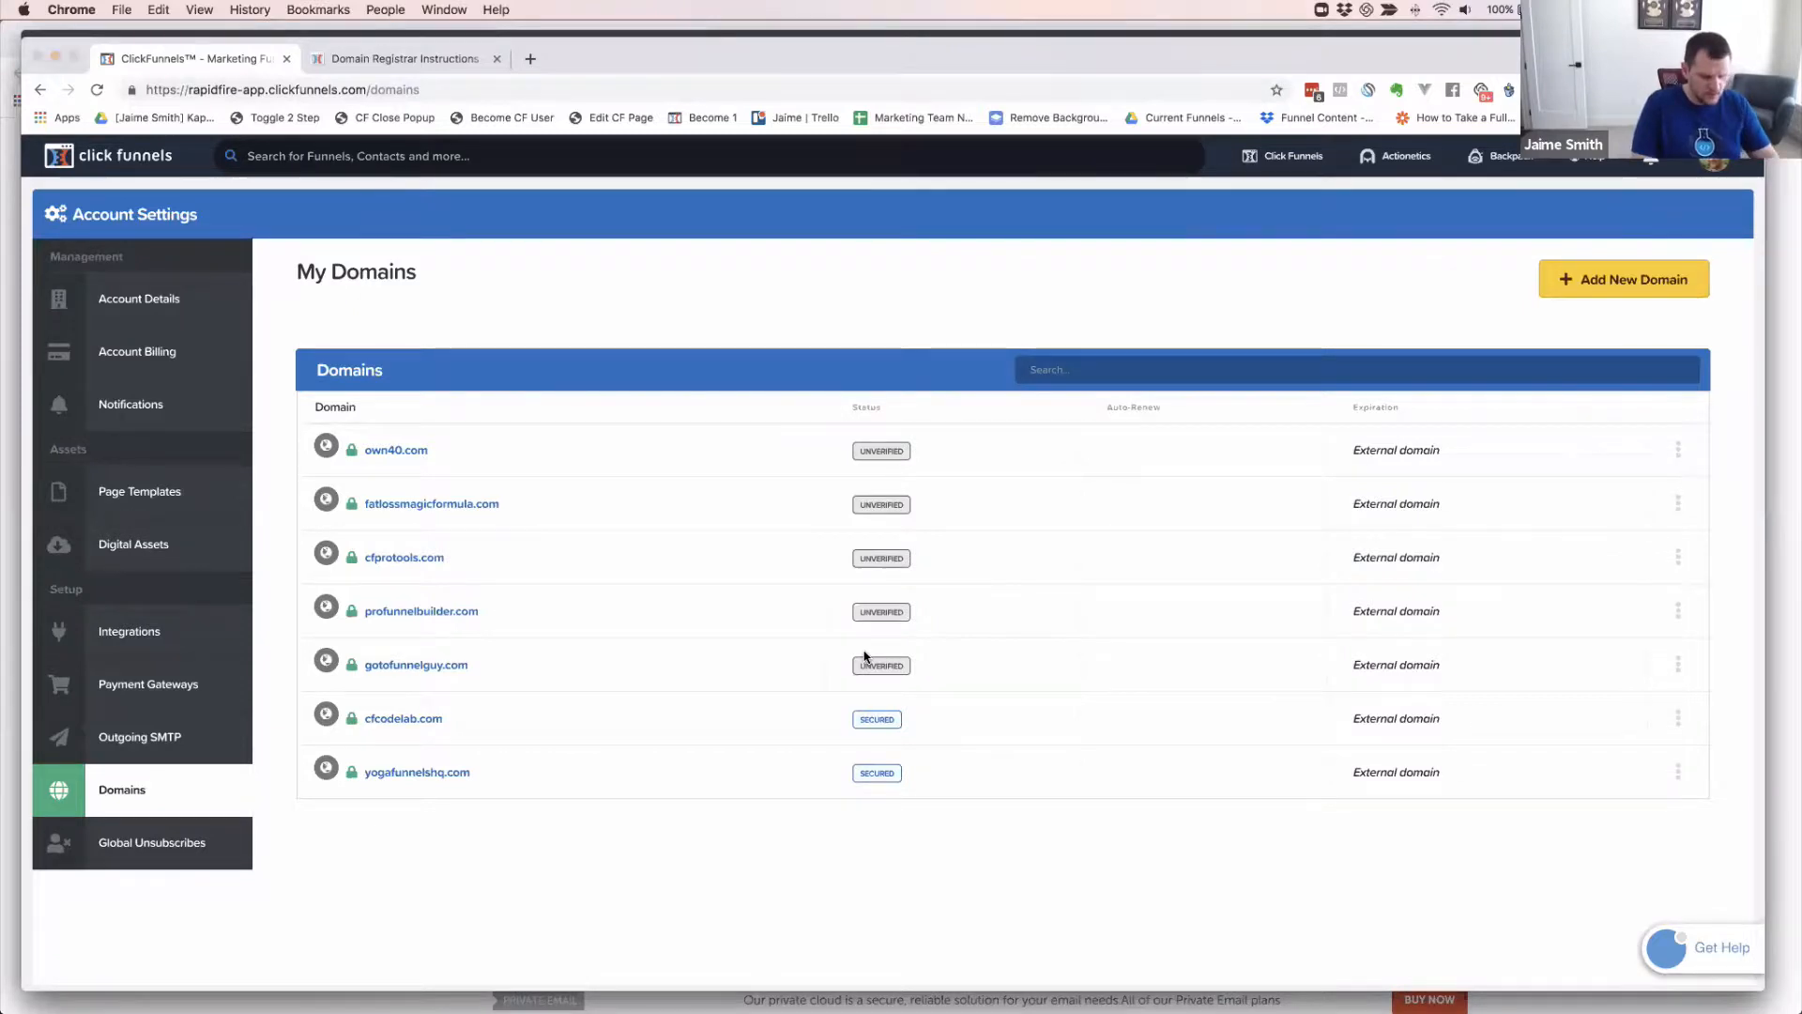
Step: Open the google.com home page in a new private window
{"action": "key", "text": "super+shift+n"}
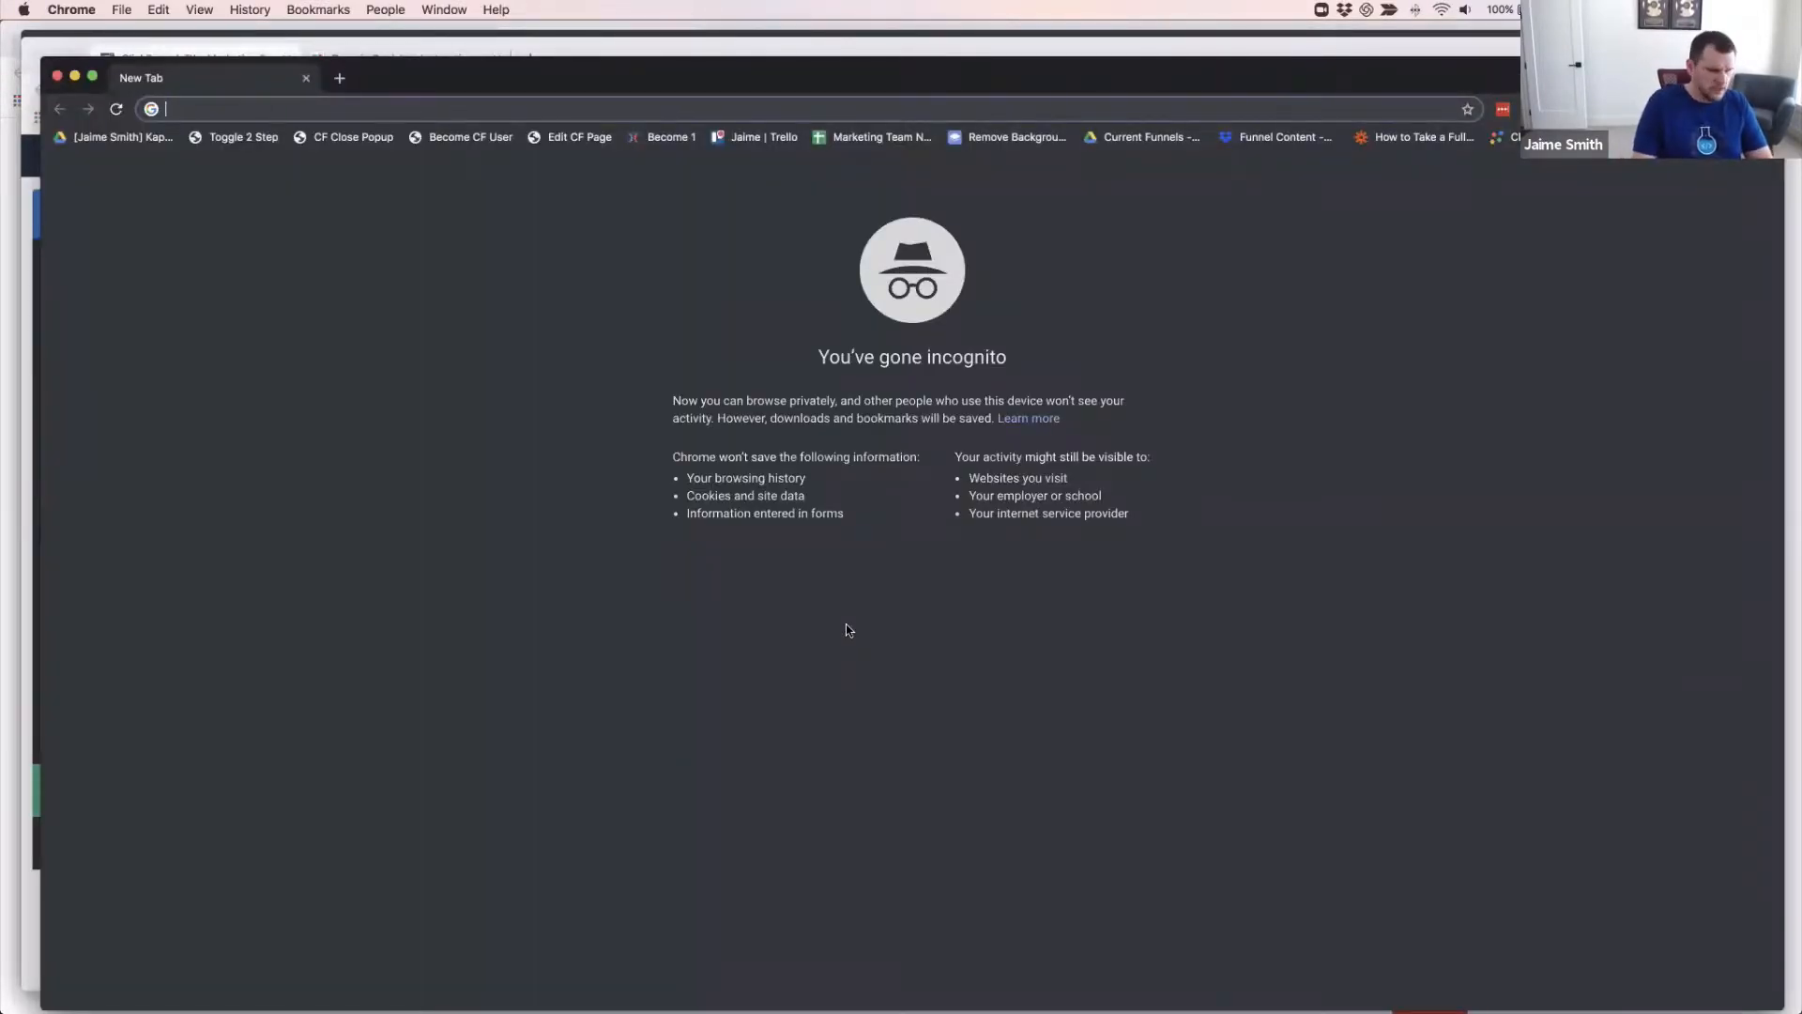
{"action": "type", "text": "gma"}
{"action": "key", "text": "BackSpace"}
{"action": "key", "text": "BackSpace"}
{"action": "key", "text": "BackSpace"}
{"action": "key", "text": "BackSpace"}
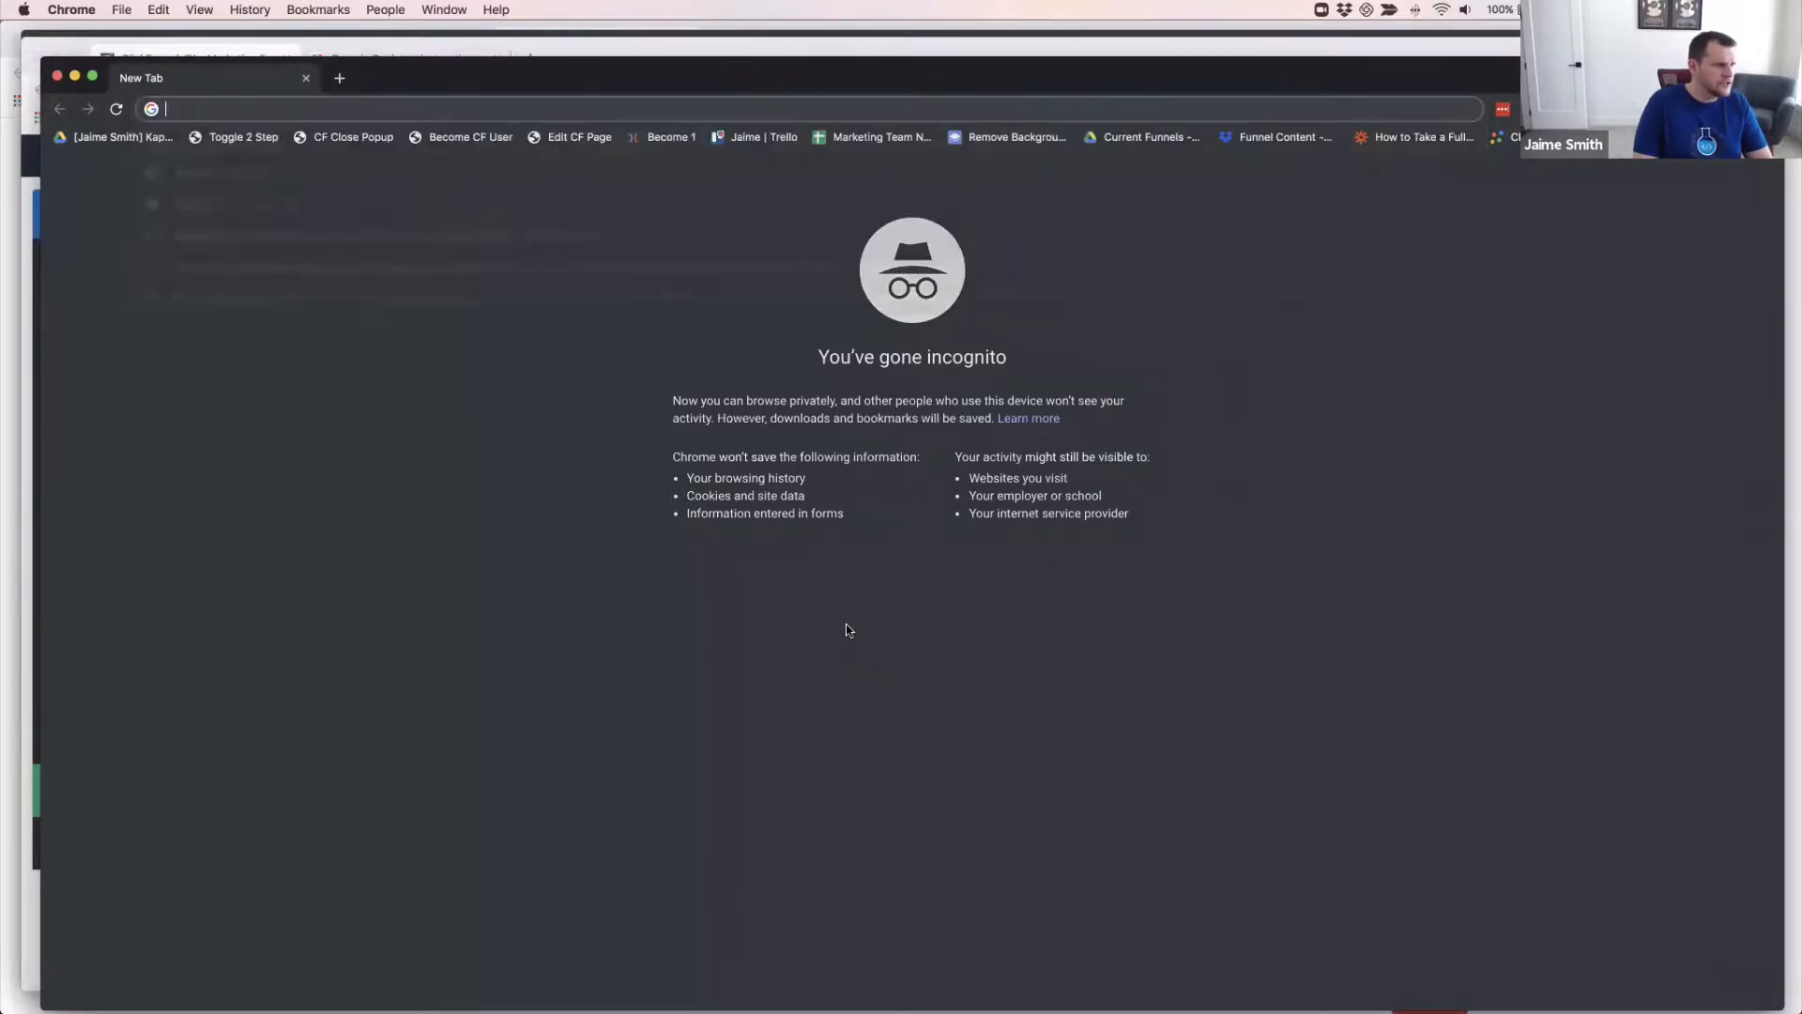
{"action": "type", "text": "google.com"}
{"action": "key", "text": "Return"}
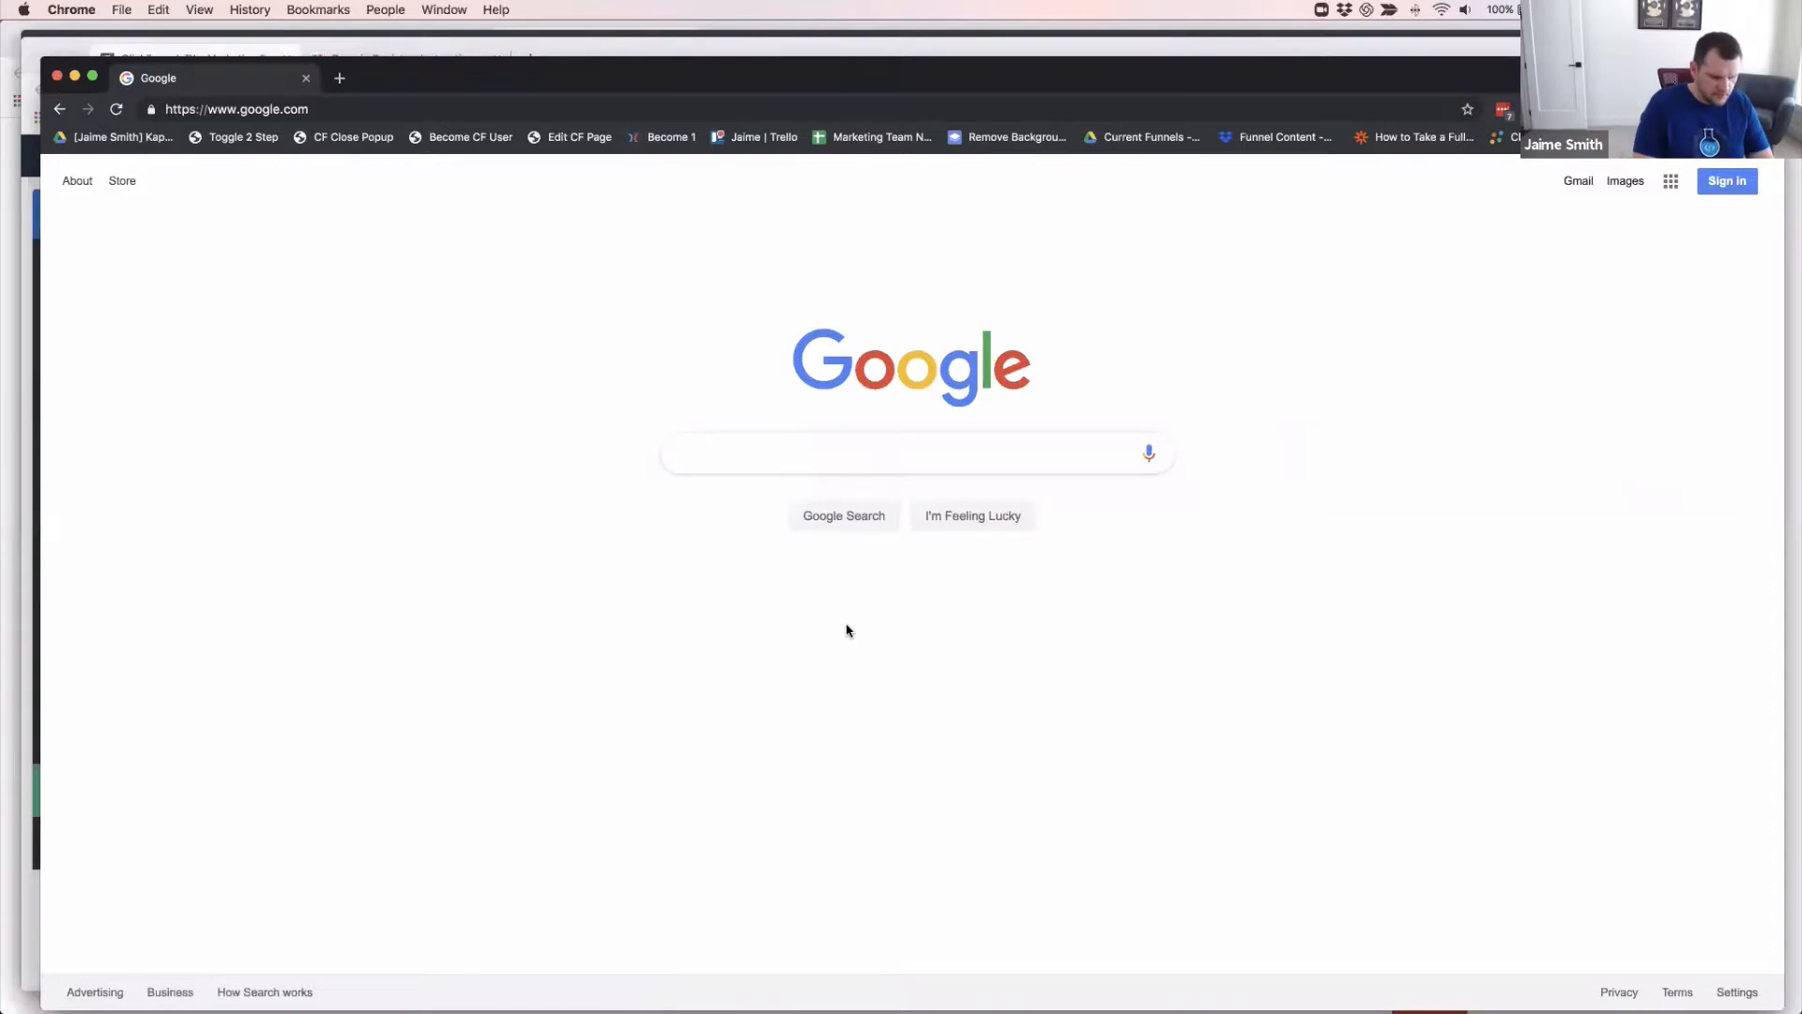
Step: Search Google for 'gsuite' and open the official G Suite site
{"action": "type", "text": "gsuite"}
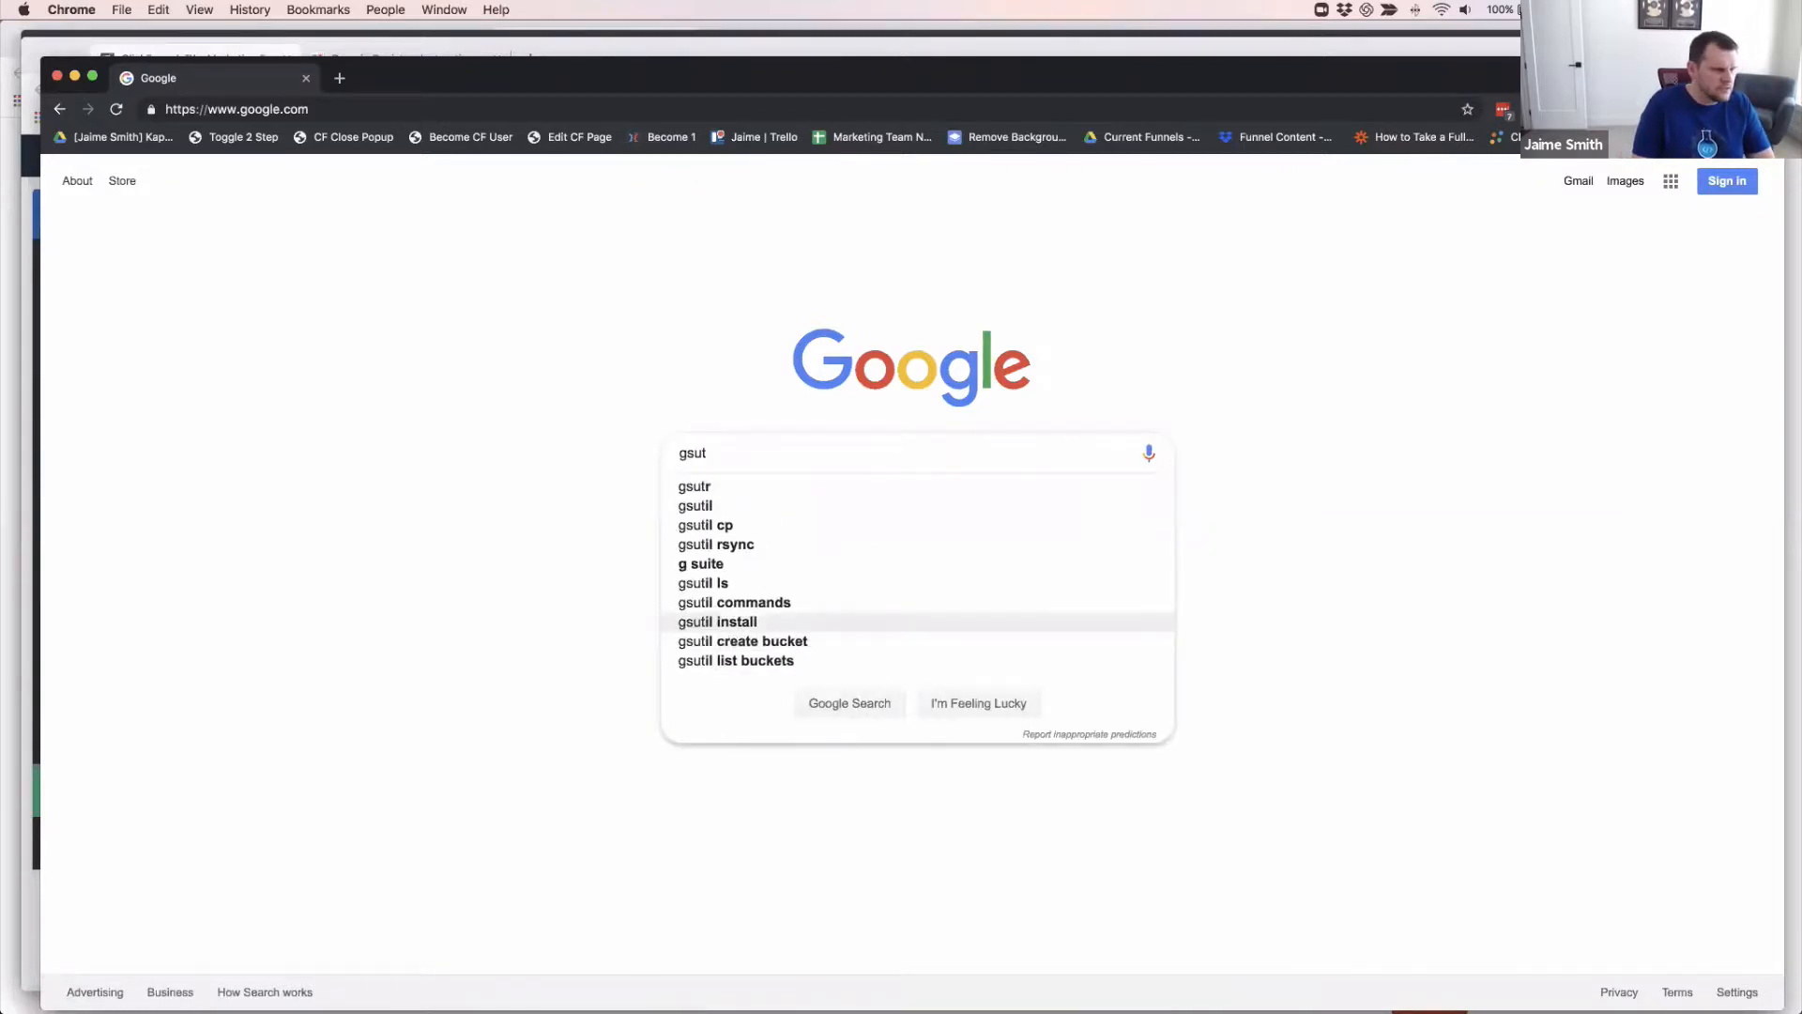
{"action": "left_click", "coordinate": [799, 704]}
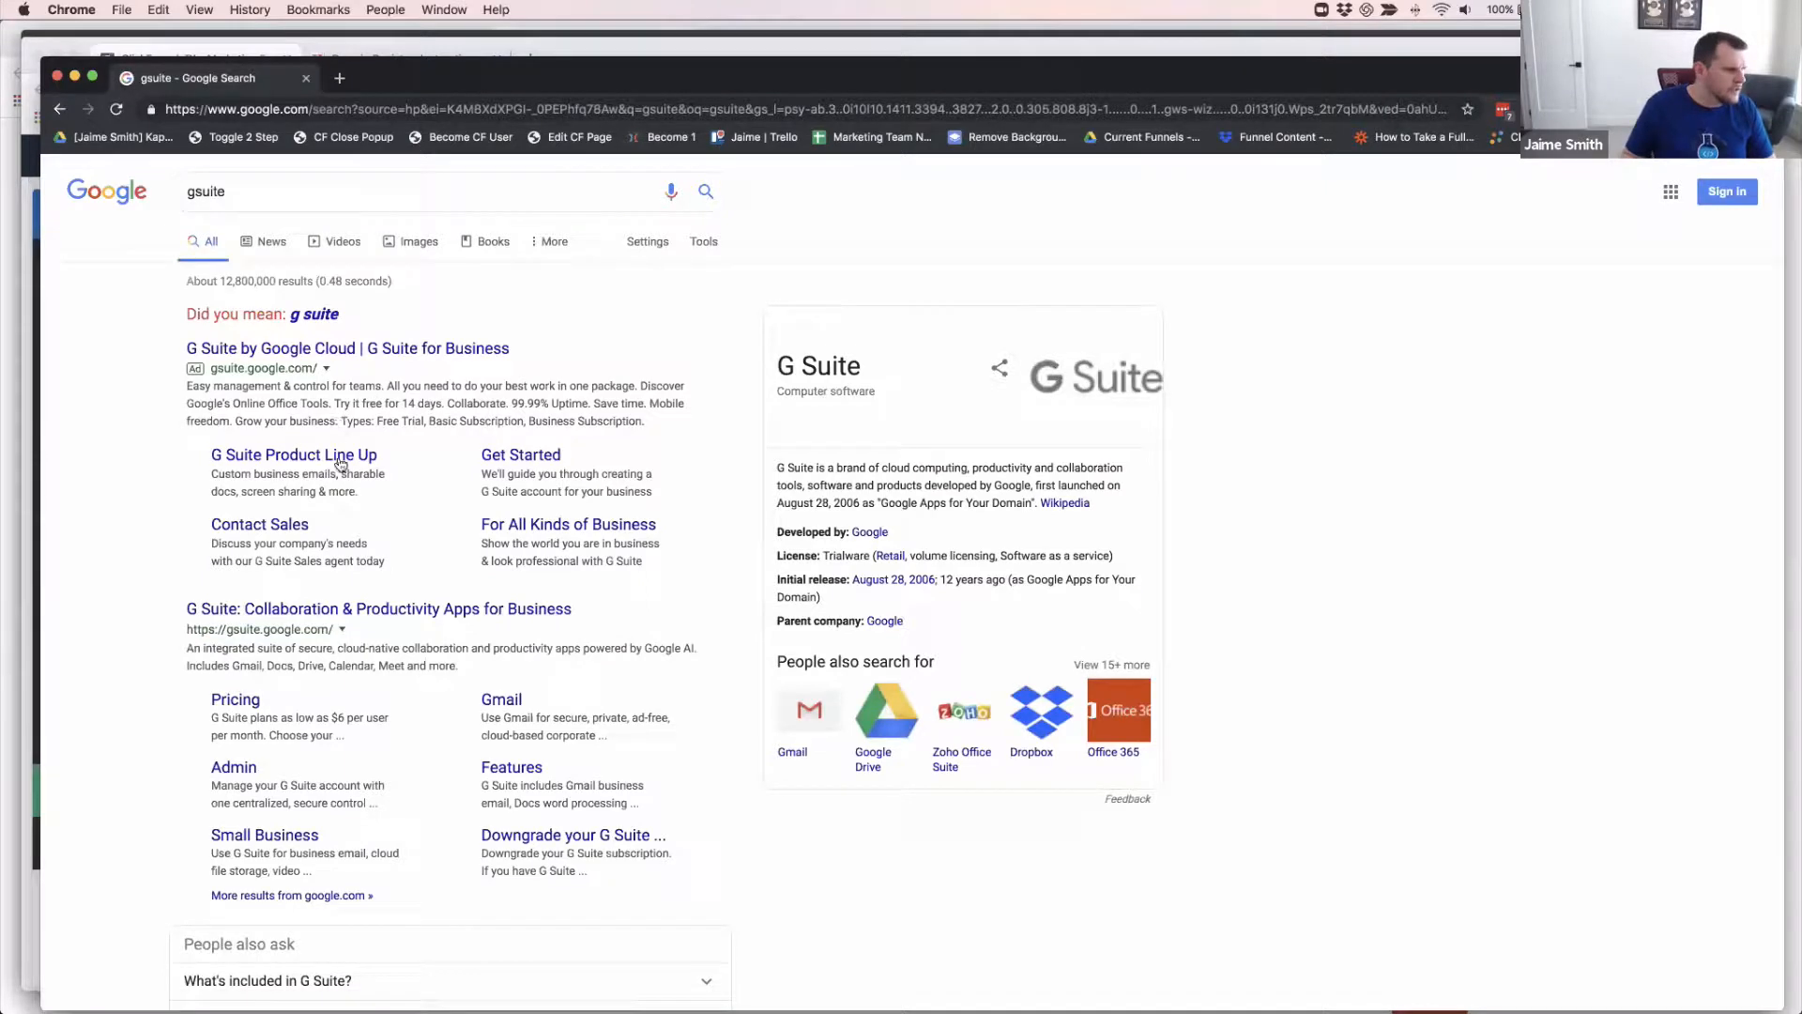
{"action": "left_click", "coordinate": [361, 608]}
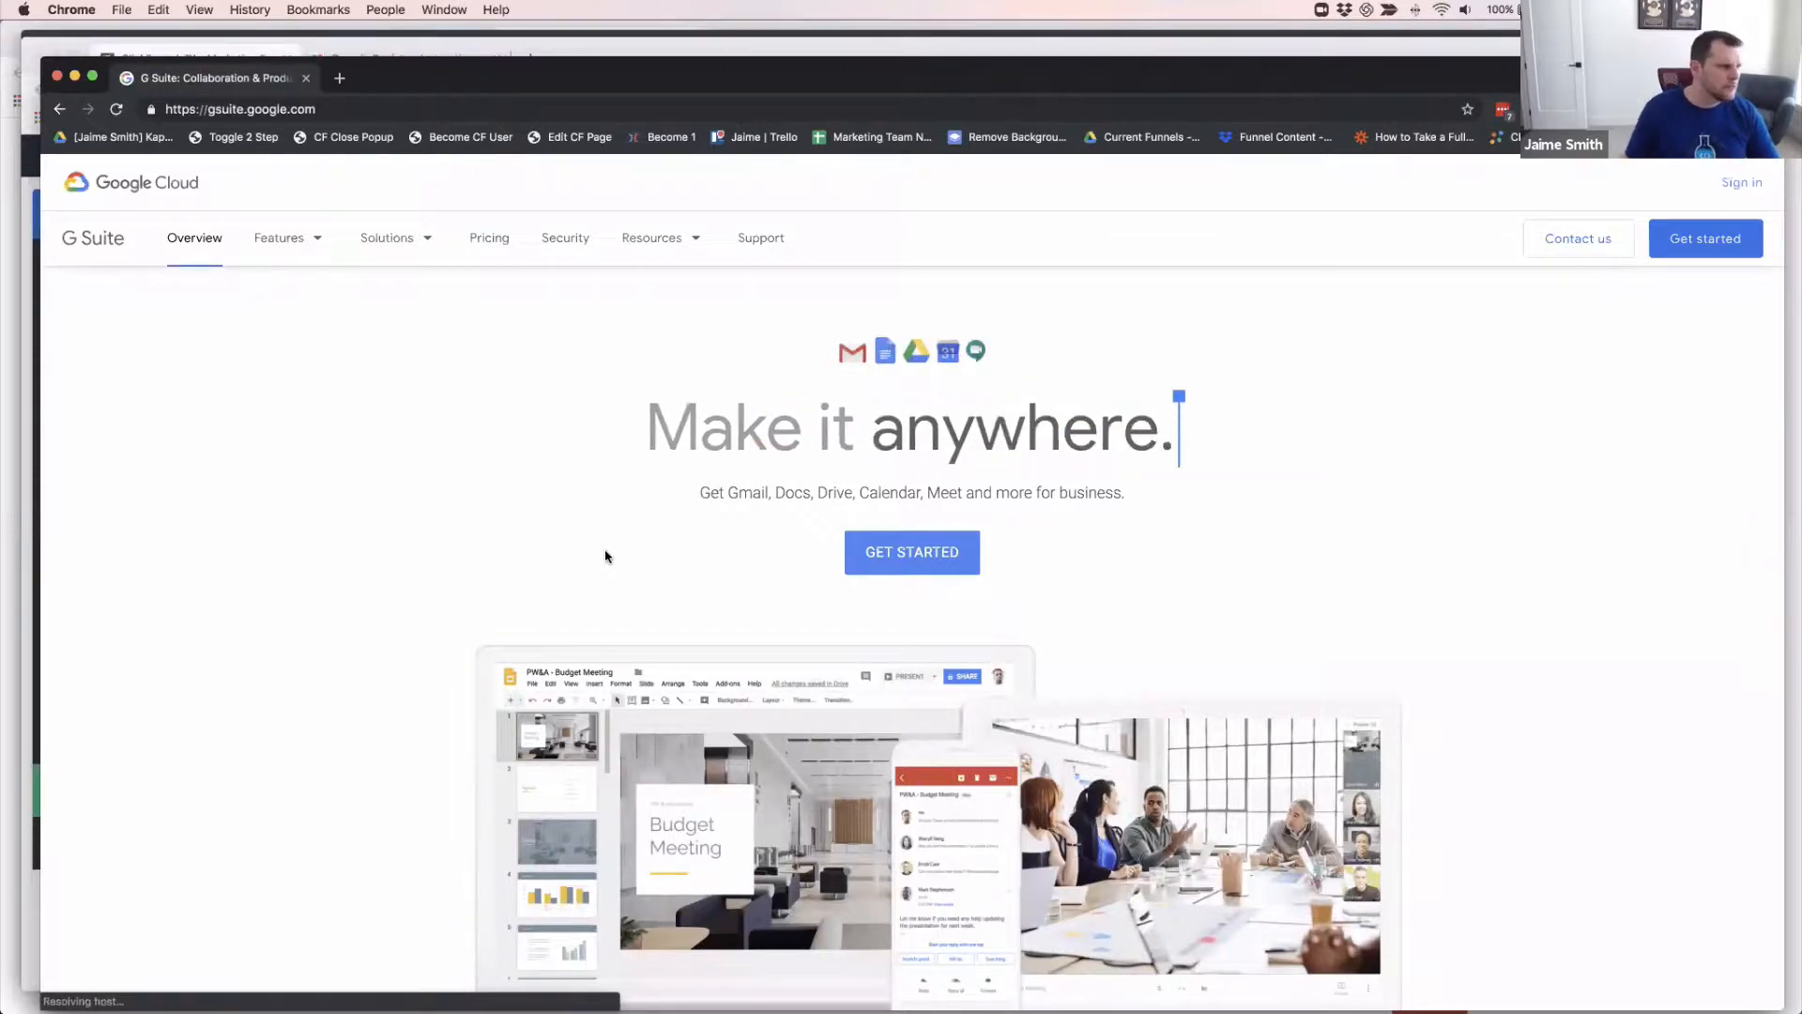
Step: Start G Suite signup with business name 'Yoga Funnel HQ' and 'Just you' as the employee count, then begin the first name
{"action": "left_click", "coordinate": [1704, 246]}
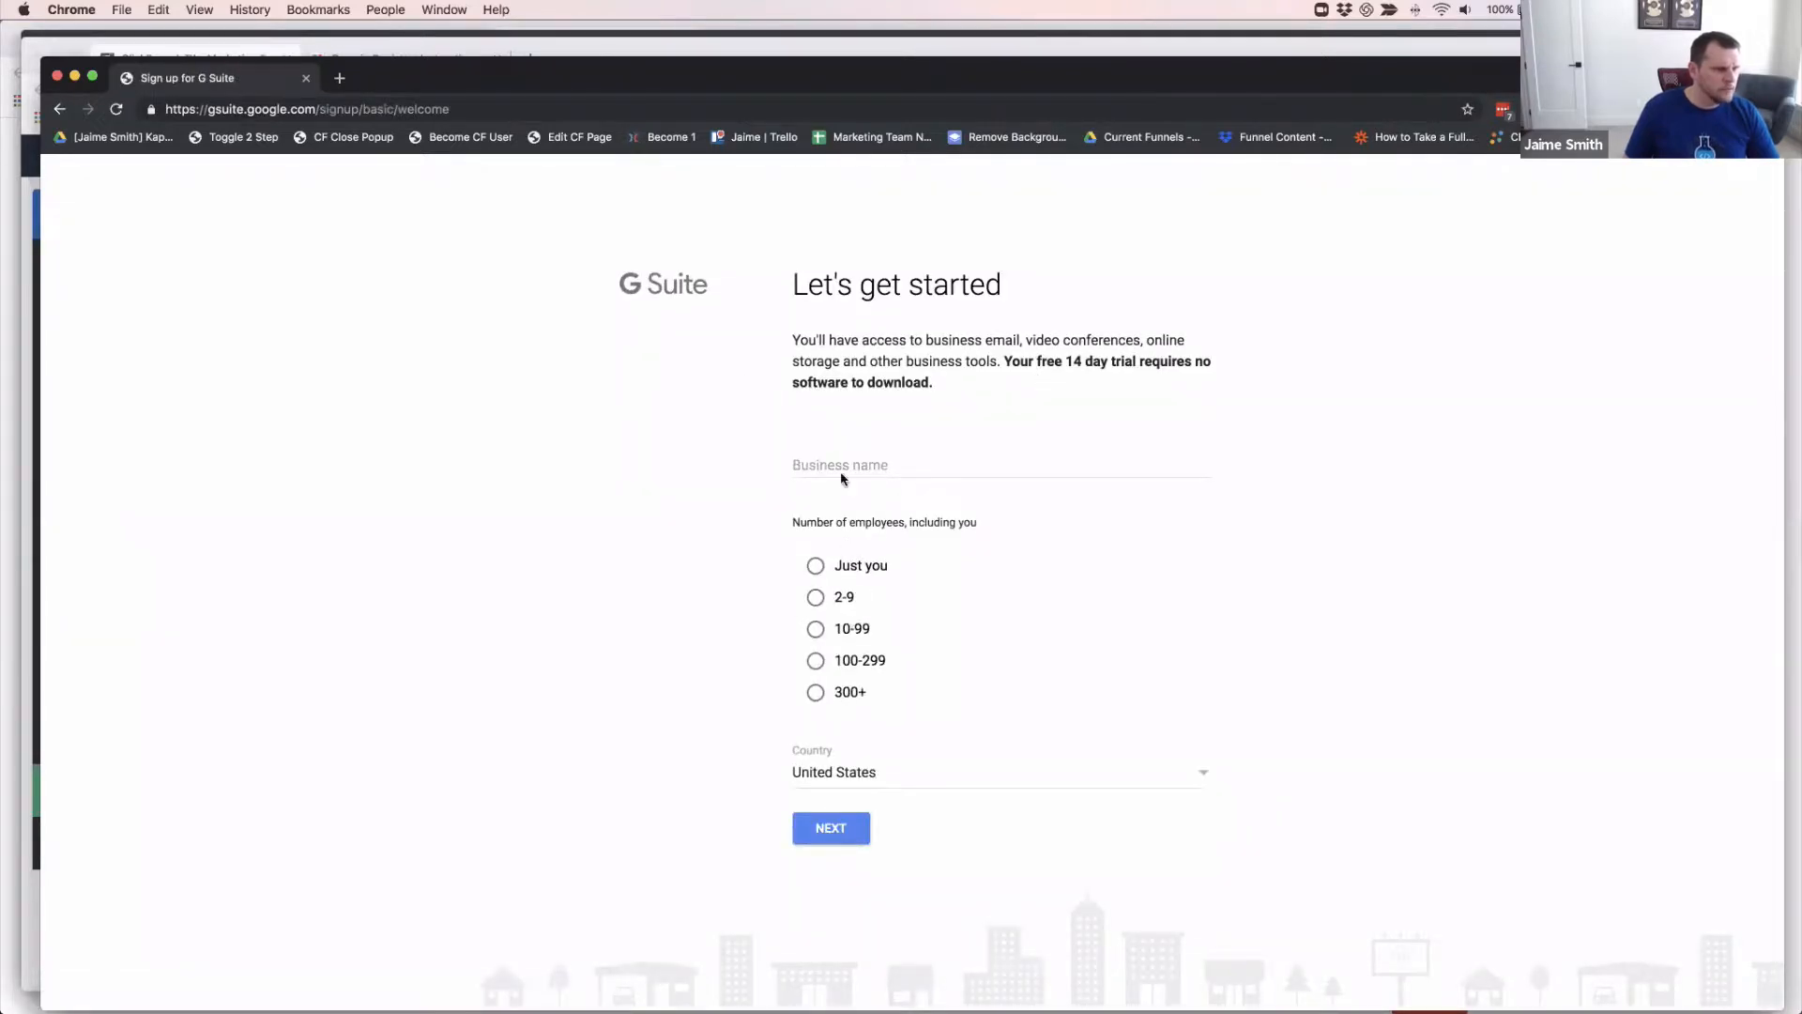
{"action": "left_click", "coordinate": [841, 474]}
{"action": "type", "text": "Yog"}
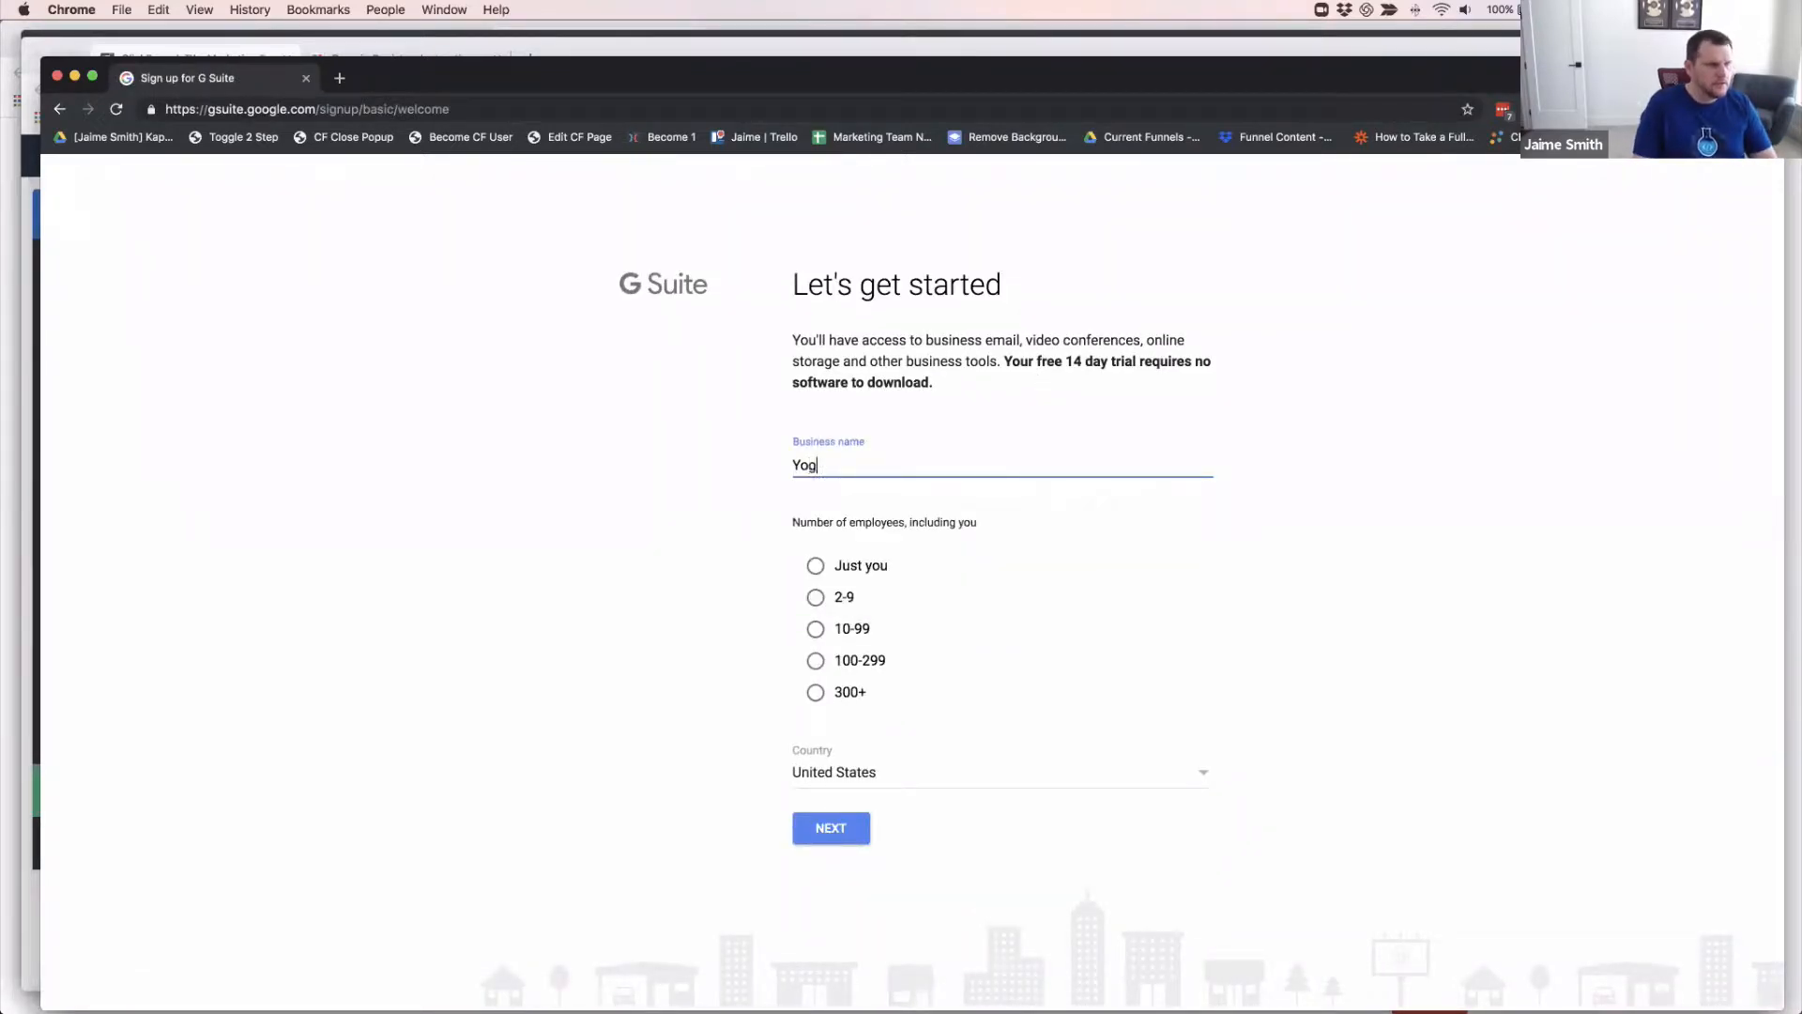
{"action": "type", "text": "a Funnel HQA"}
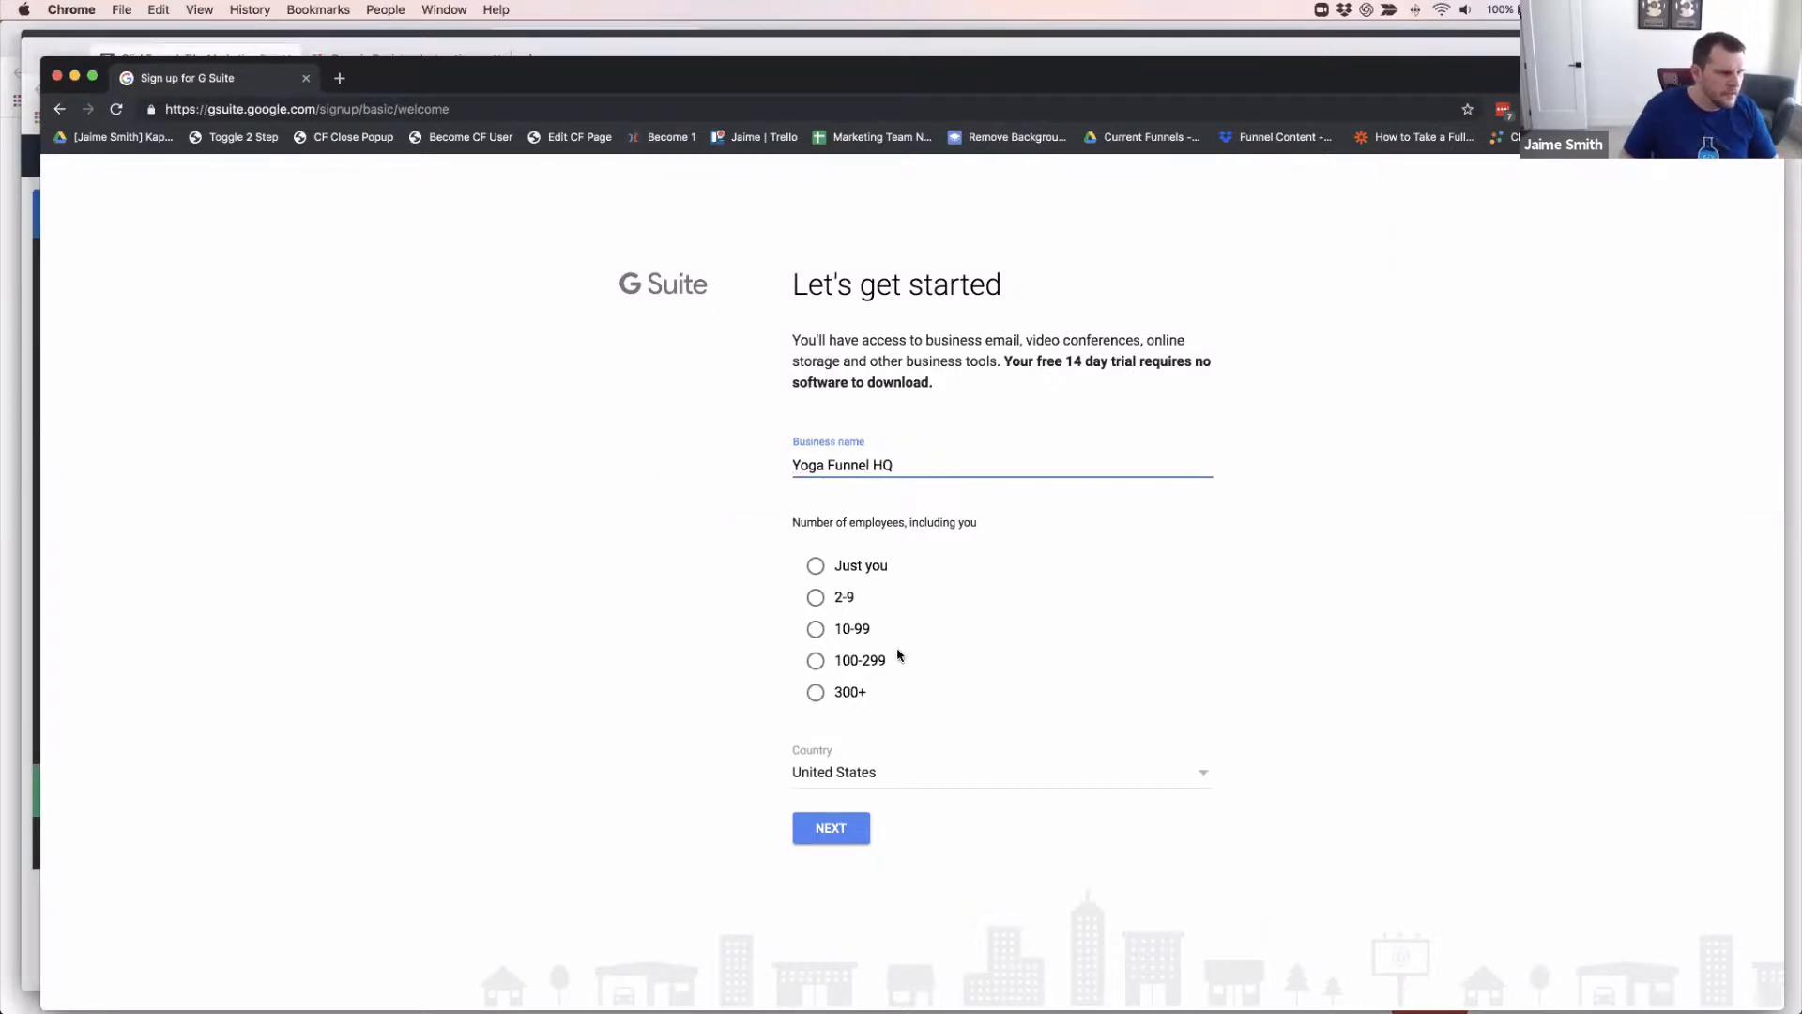
{"action": "left_click", "coordinate": [813, 566]}
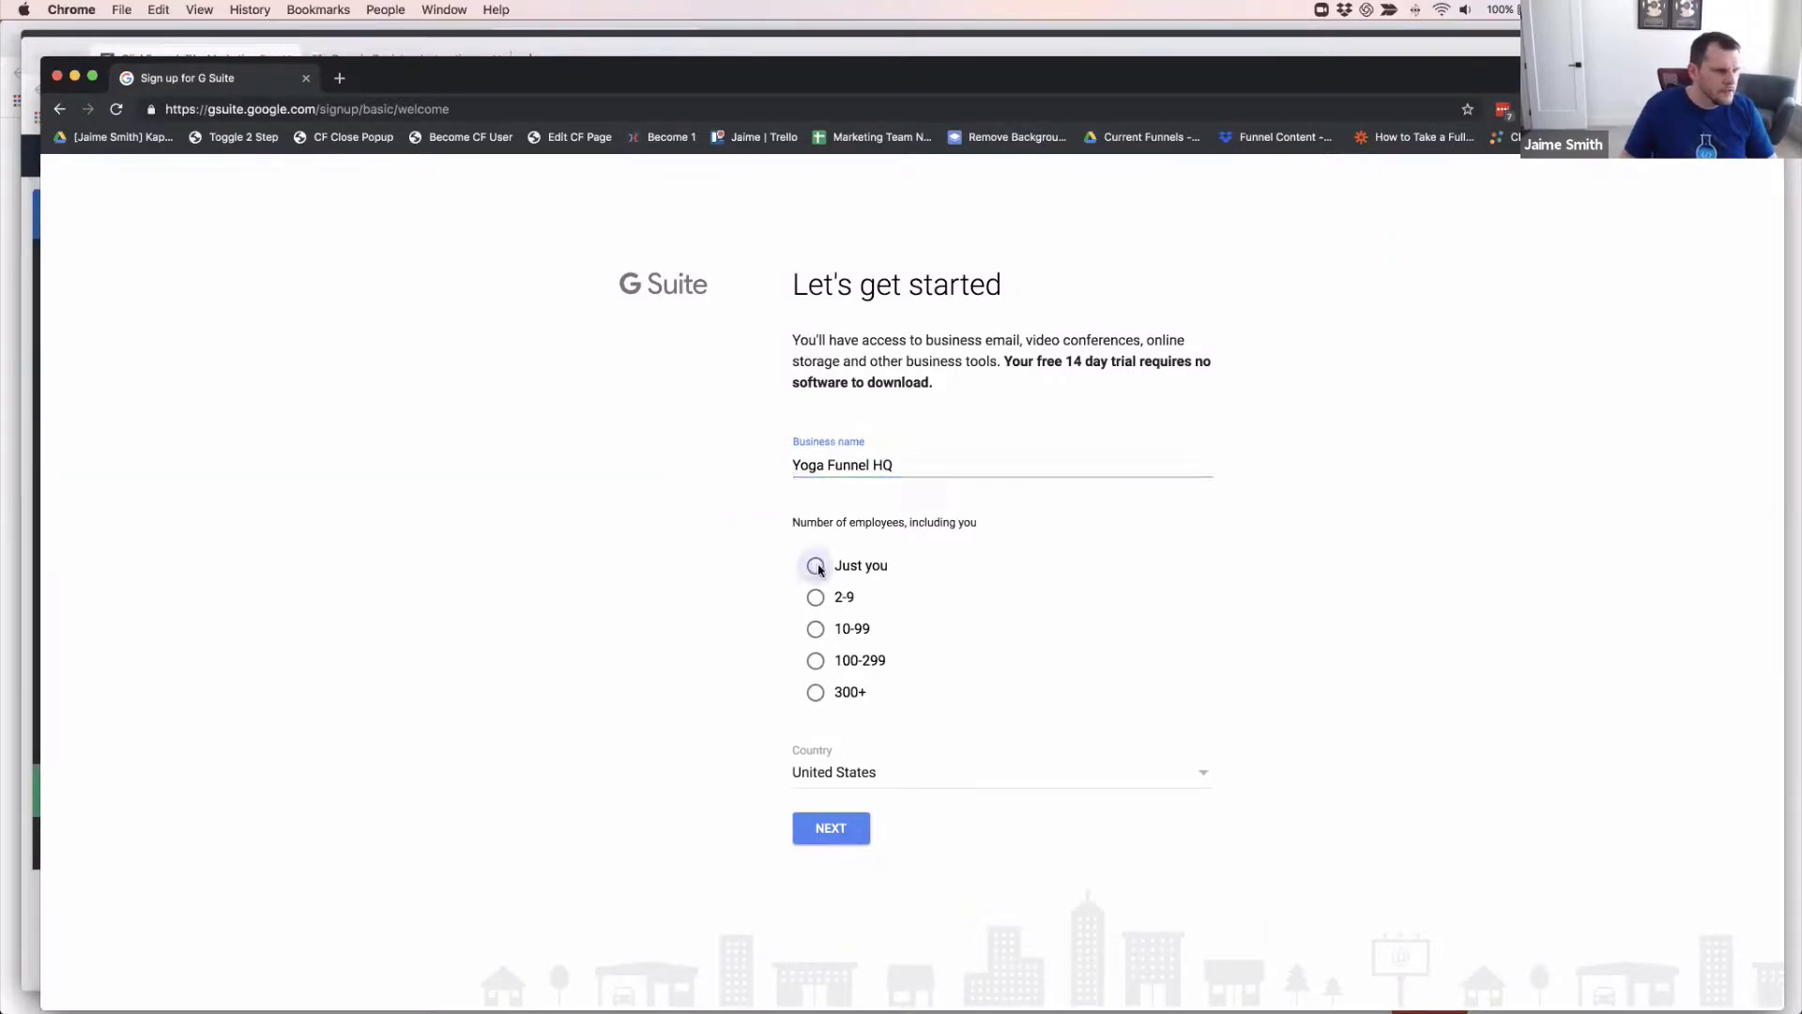
{"action": "left_click", "coordinate": [836, 830]}
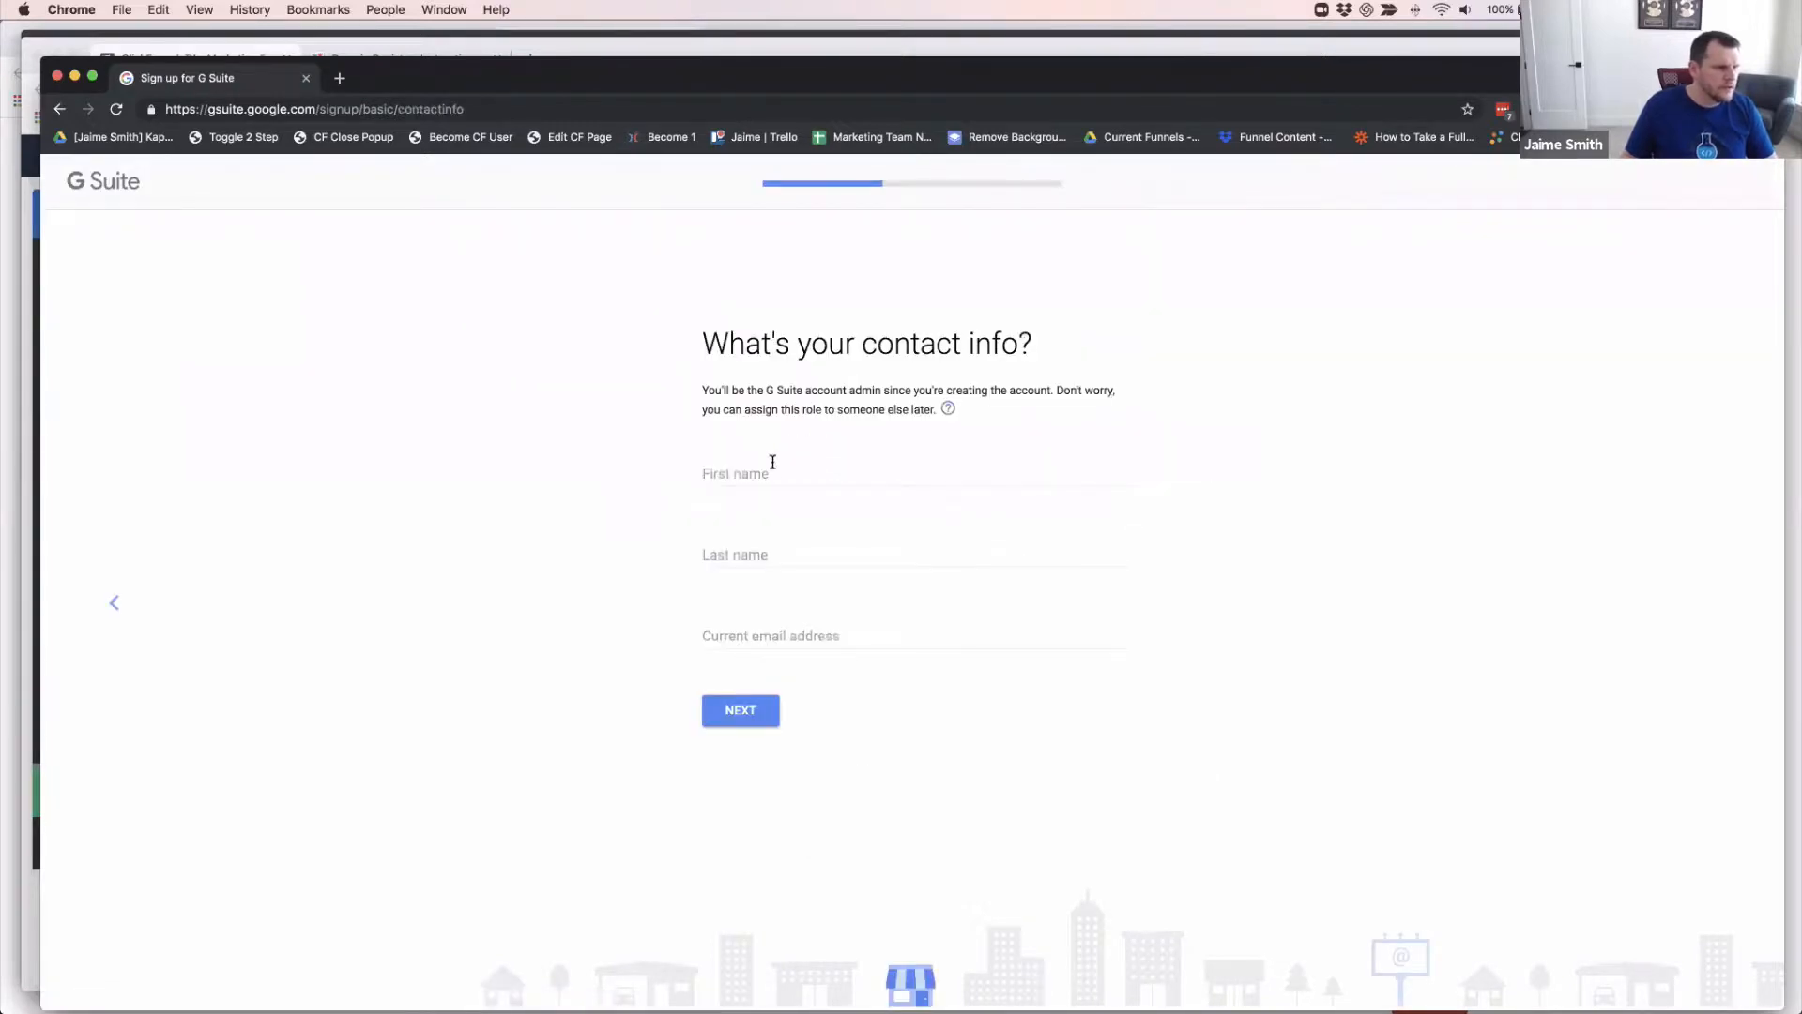
{"action": "left_click", "coordinate": [749, 474]}
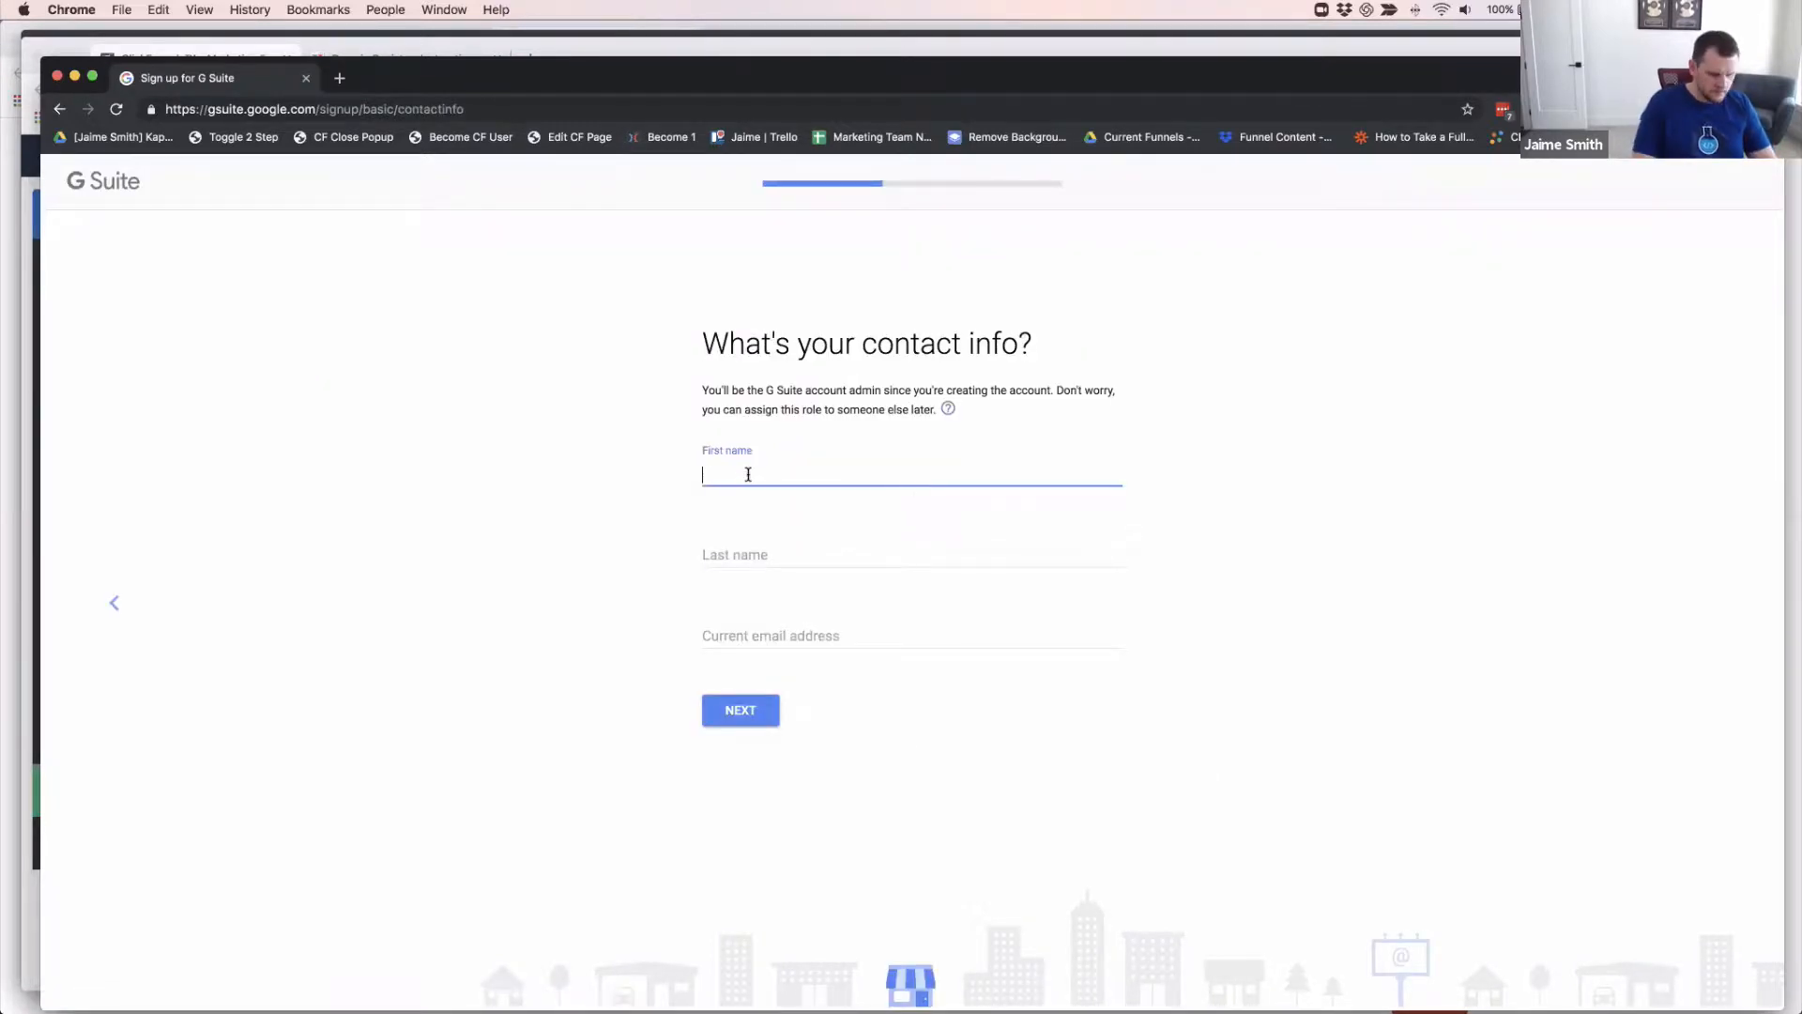
{"action": "type", "text": "J"}
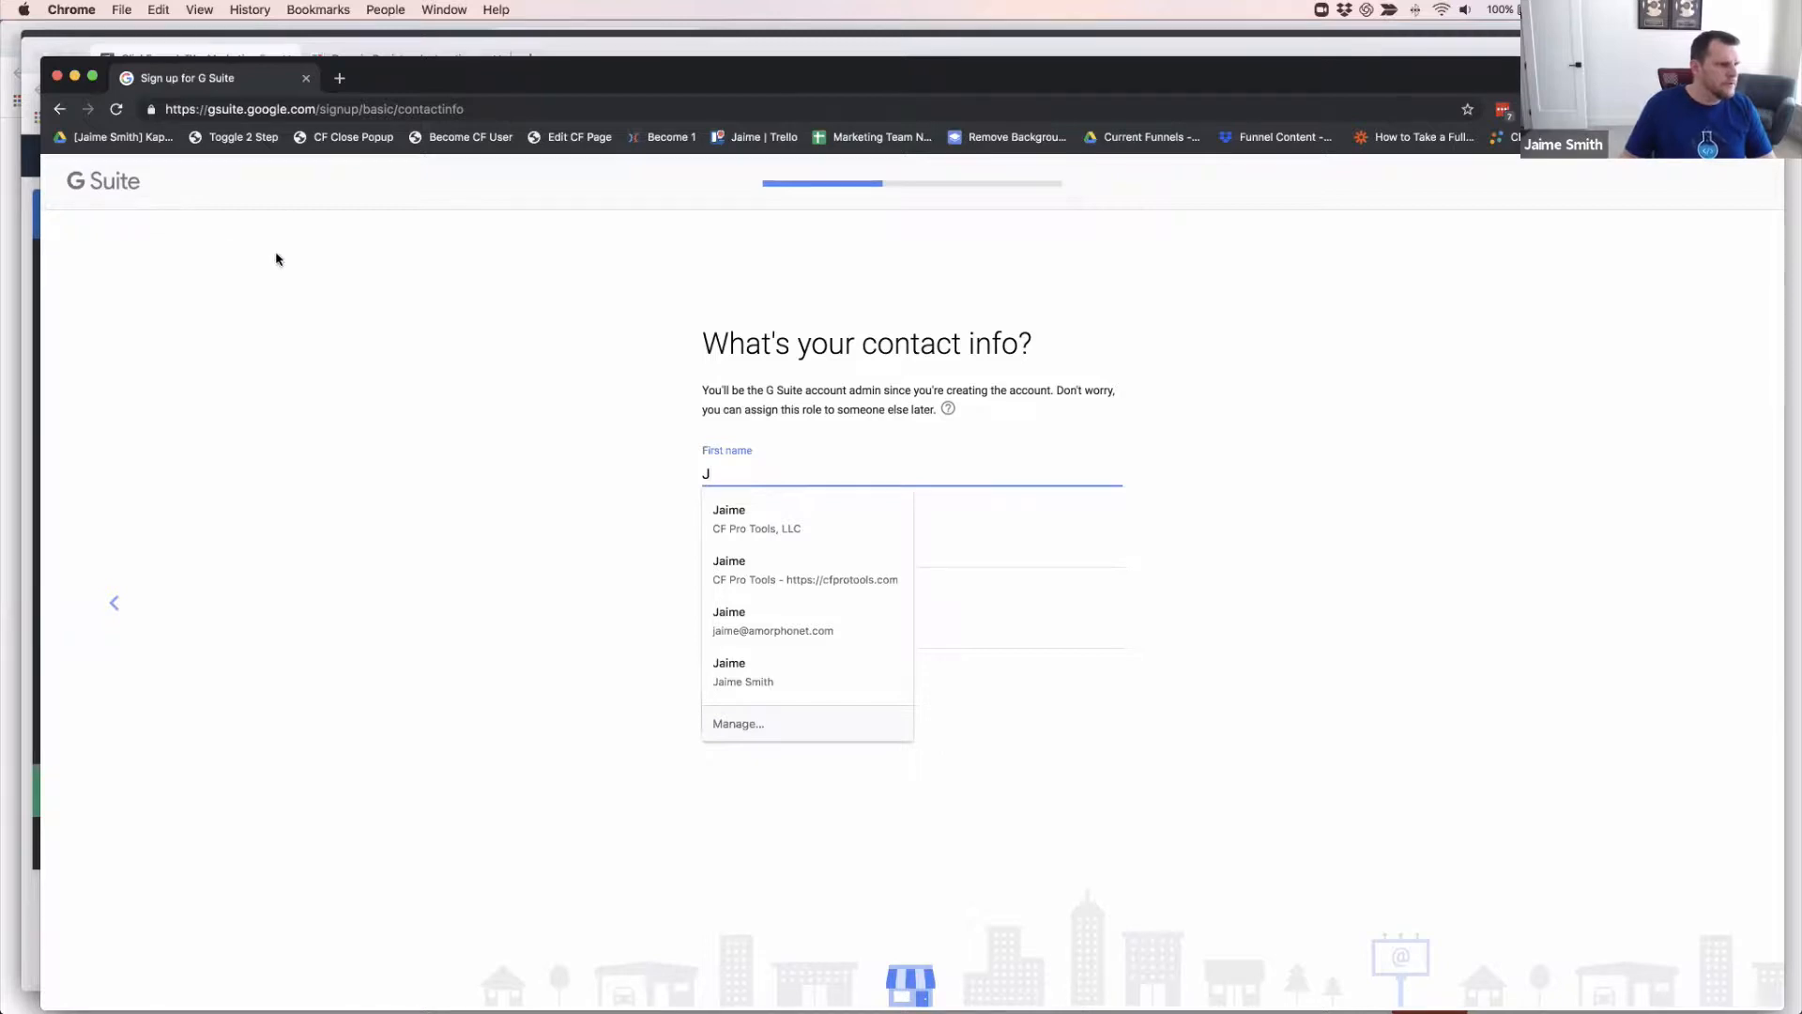
Step: Close the G Suite signup window and go to Gmail in a new private window
{"action": "key", "text": "super+w"}
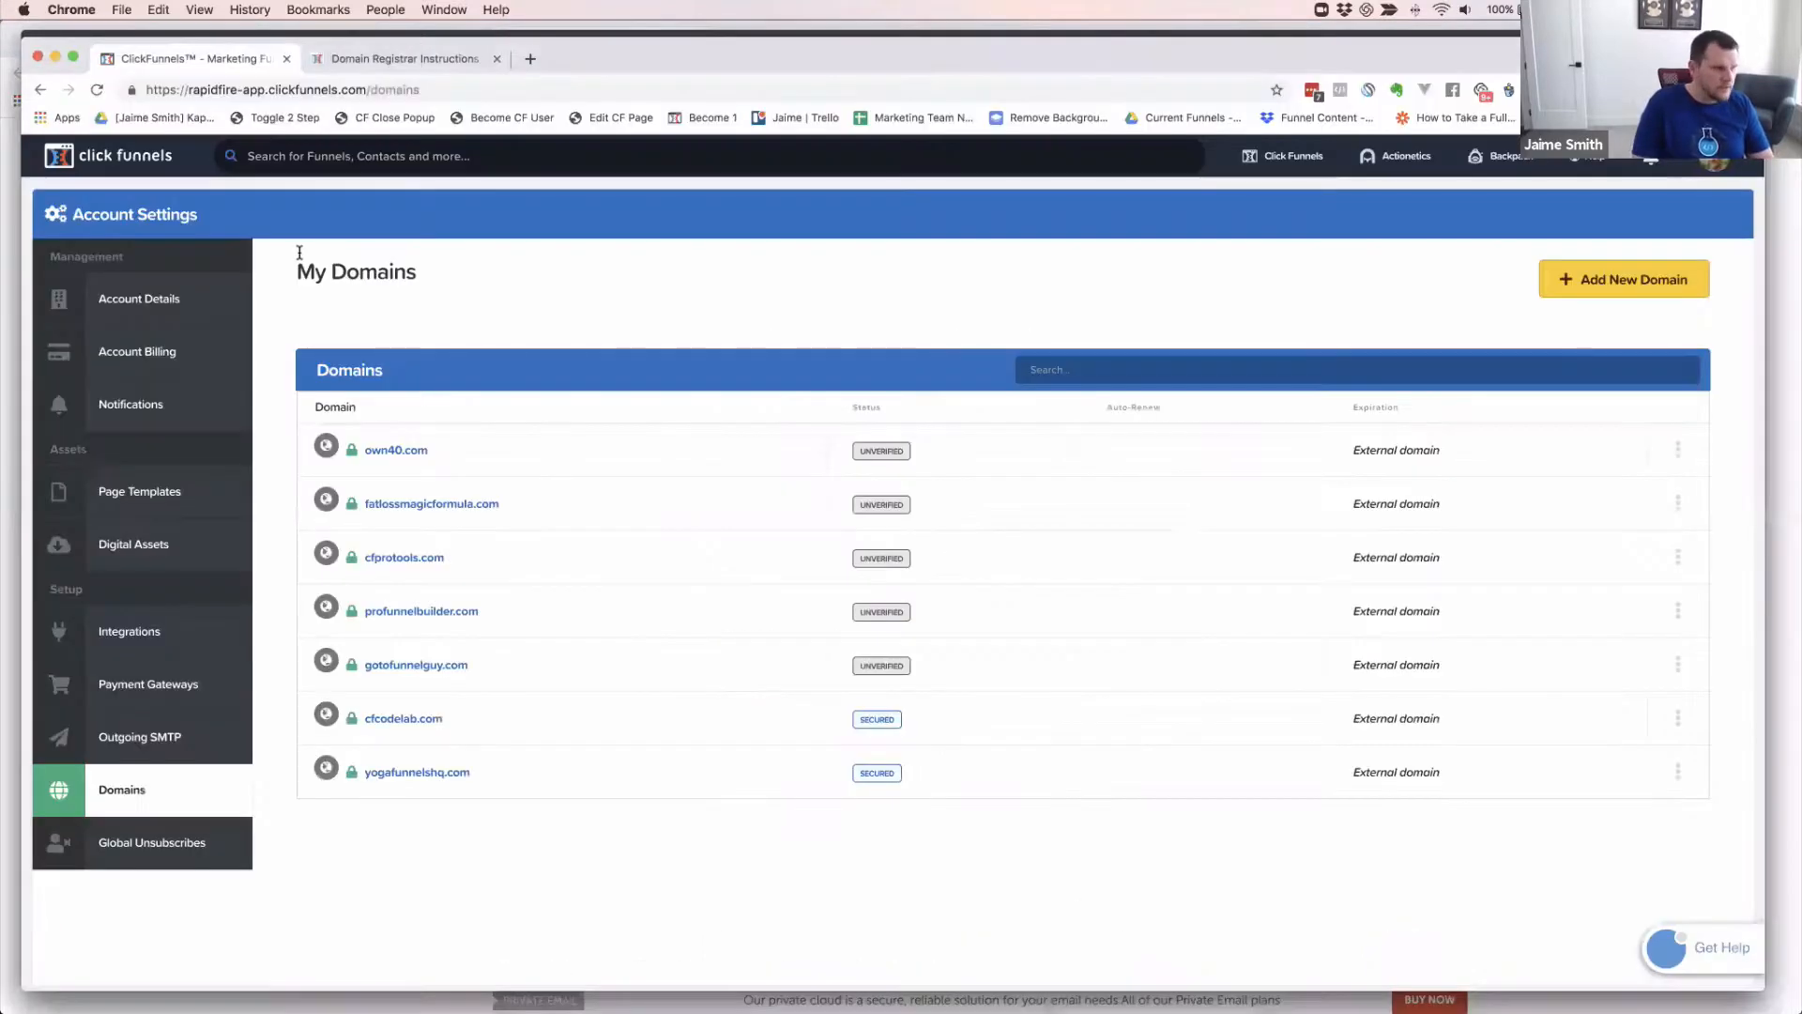
{"action": "key", "text": "super+n"}
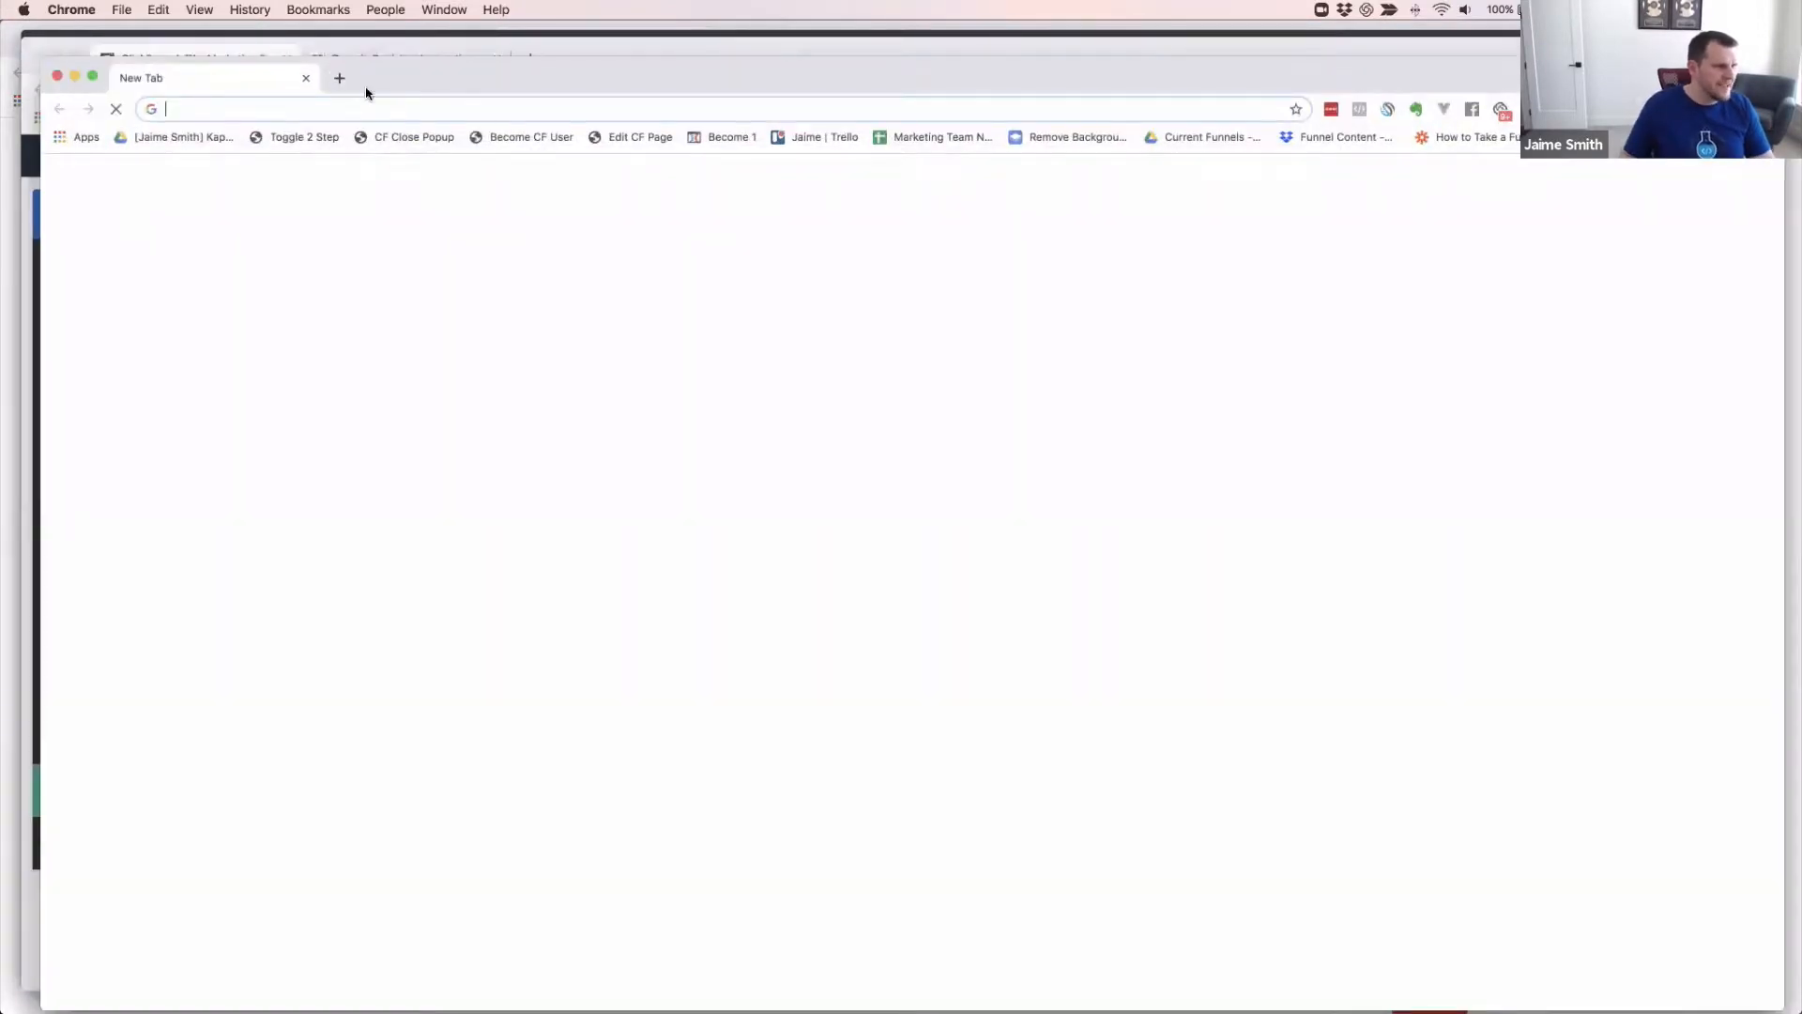
{"action": "key", "text": "super+w"}
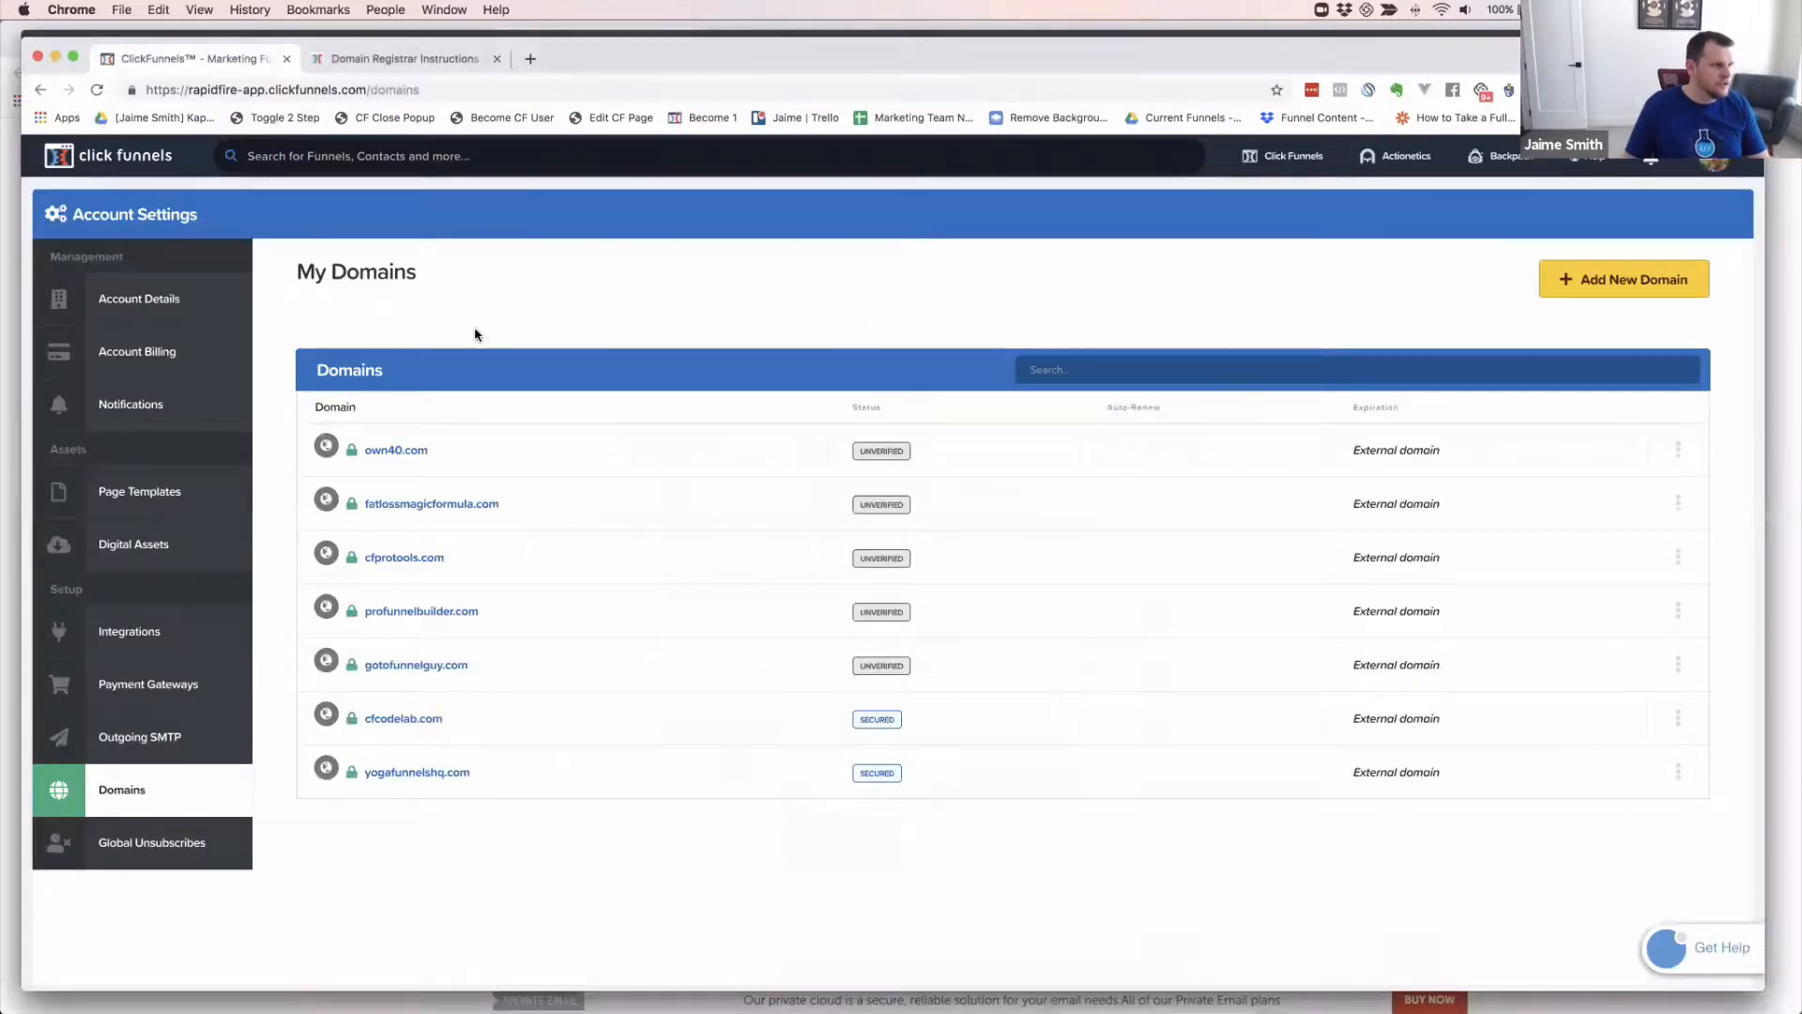
{"action": "key", "text": "super+grave"}
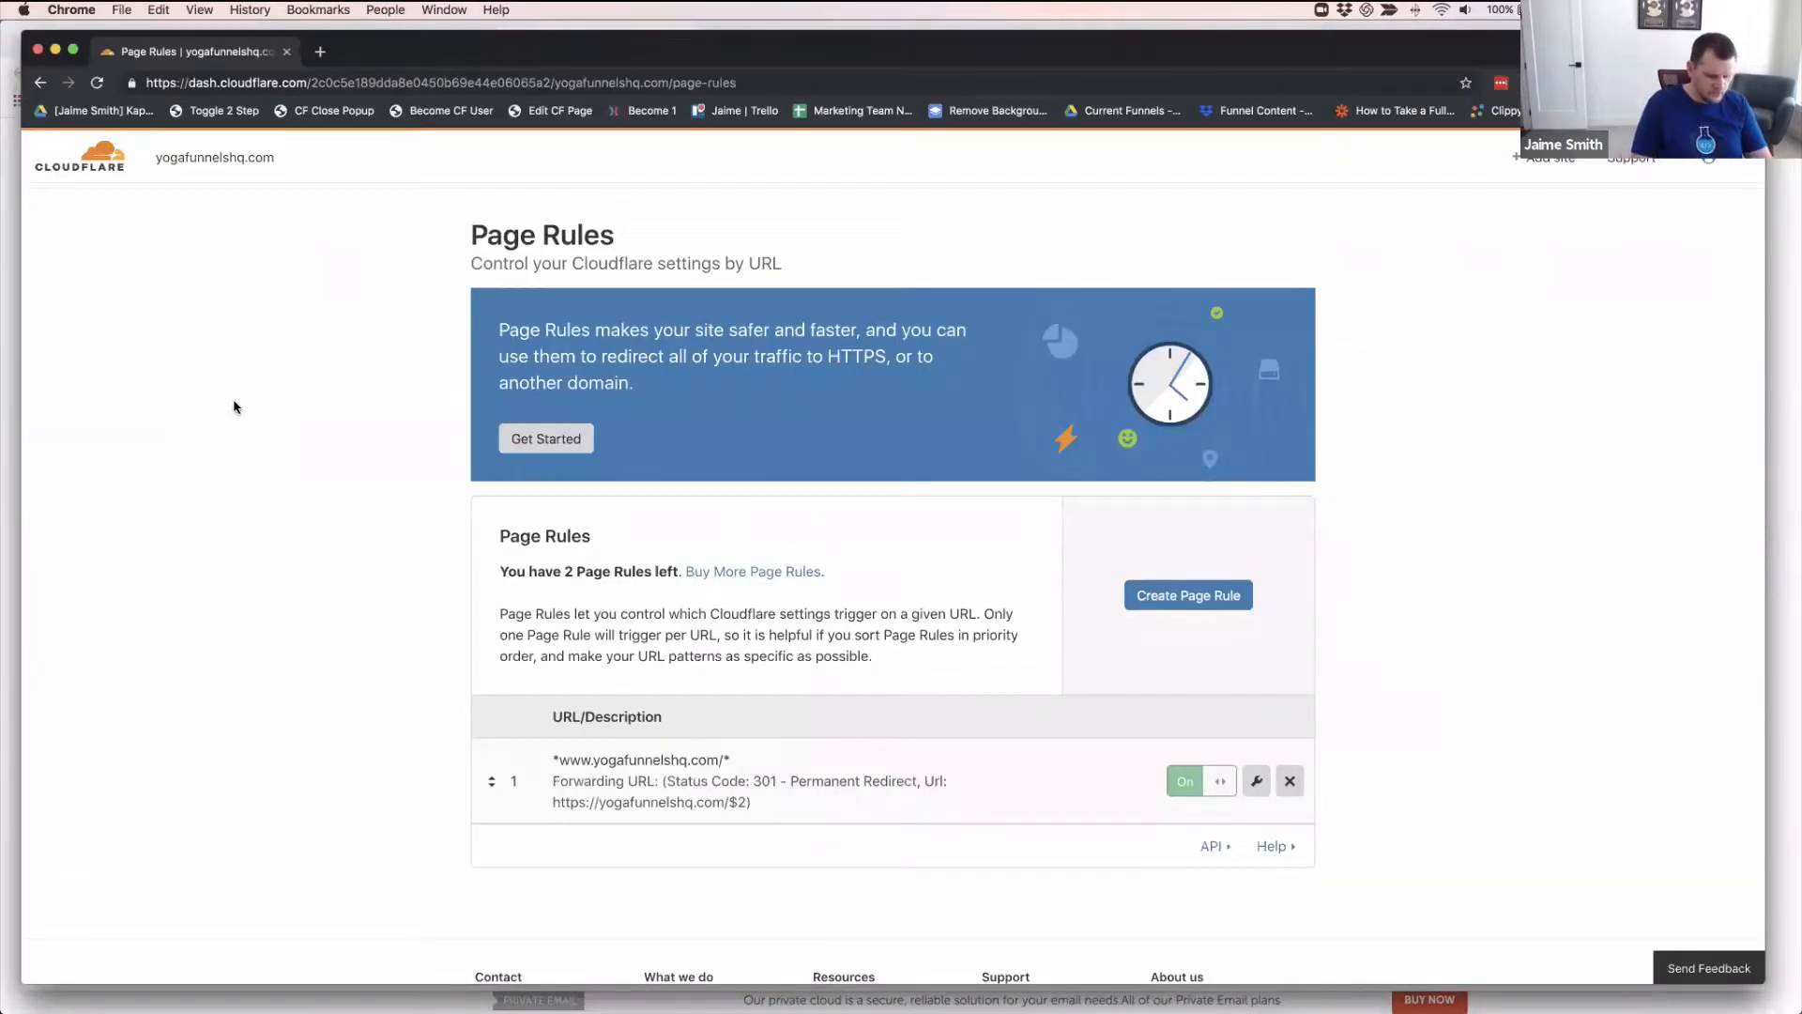
{"action": "key", "text": "super+shift+n"}
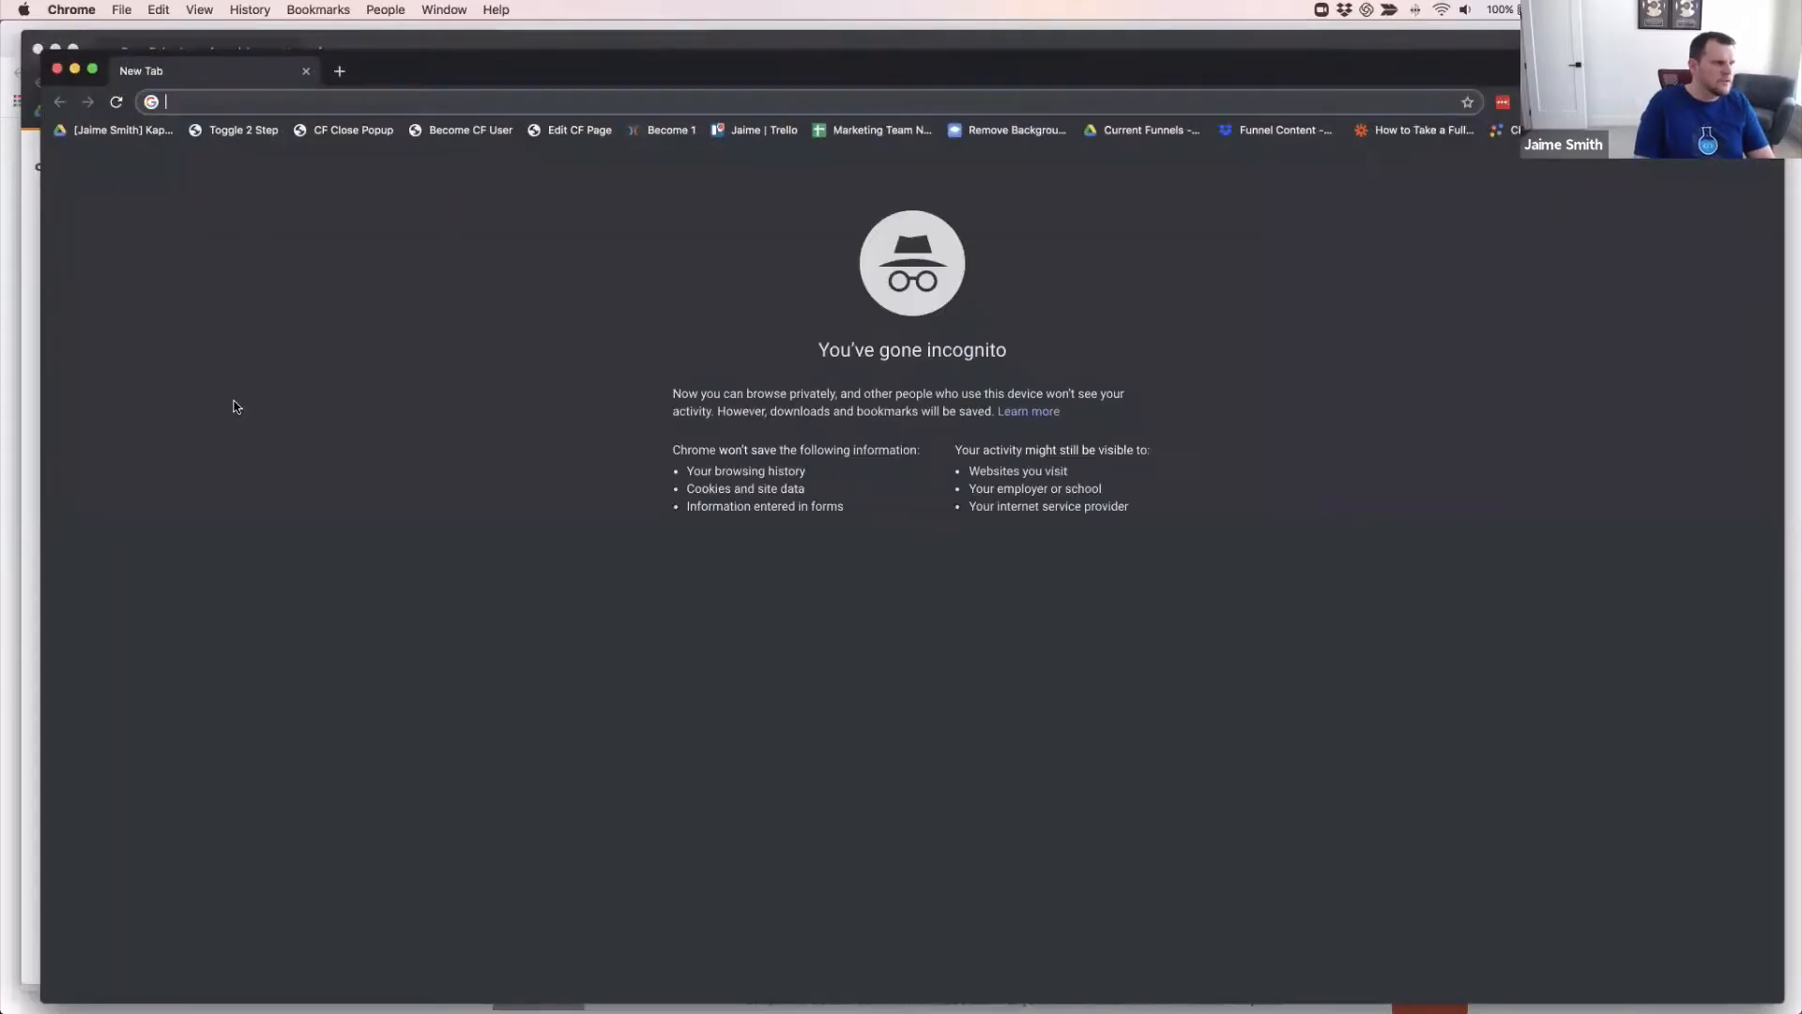
{"action": "type", "text": "gmail.com"}
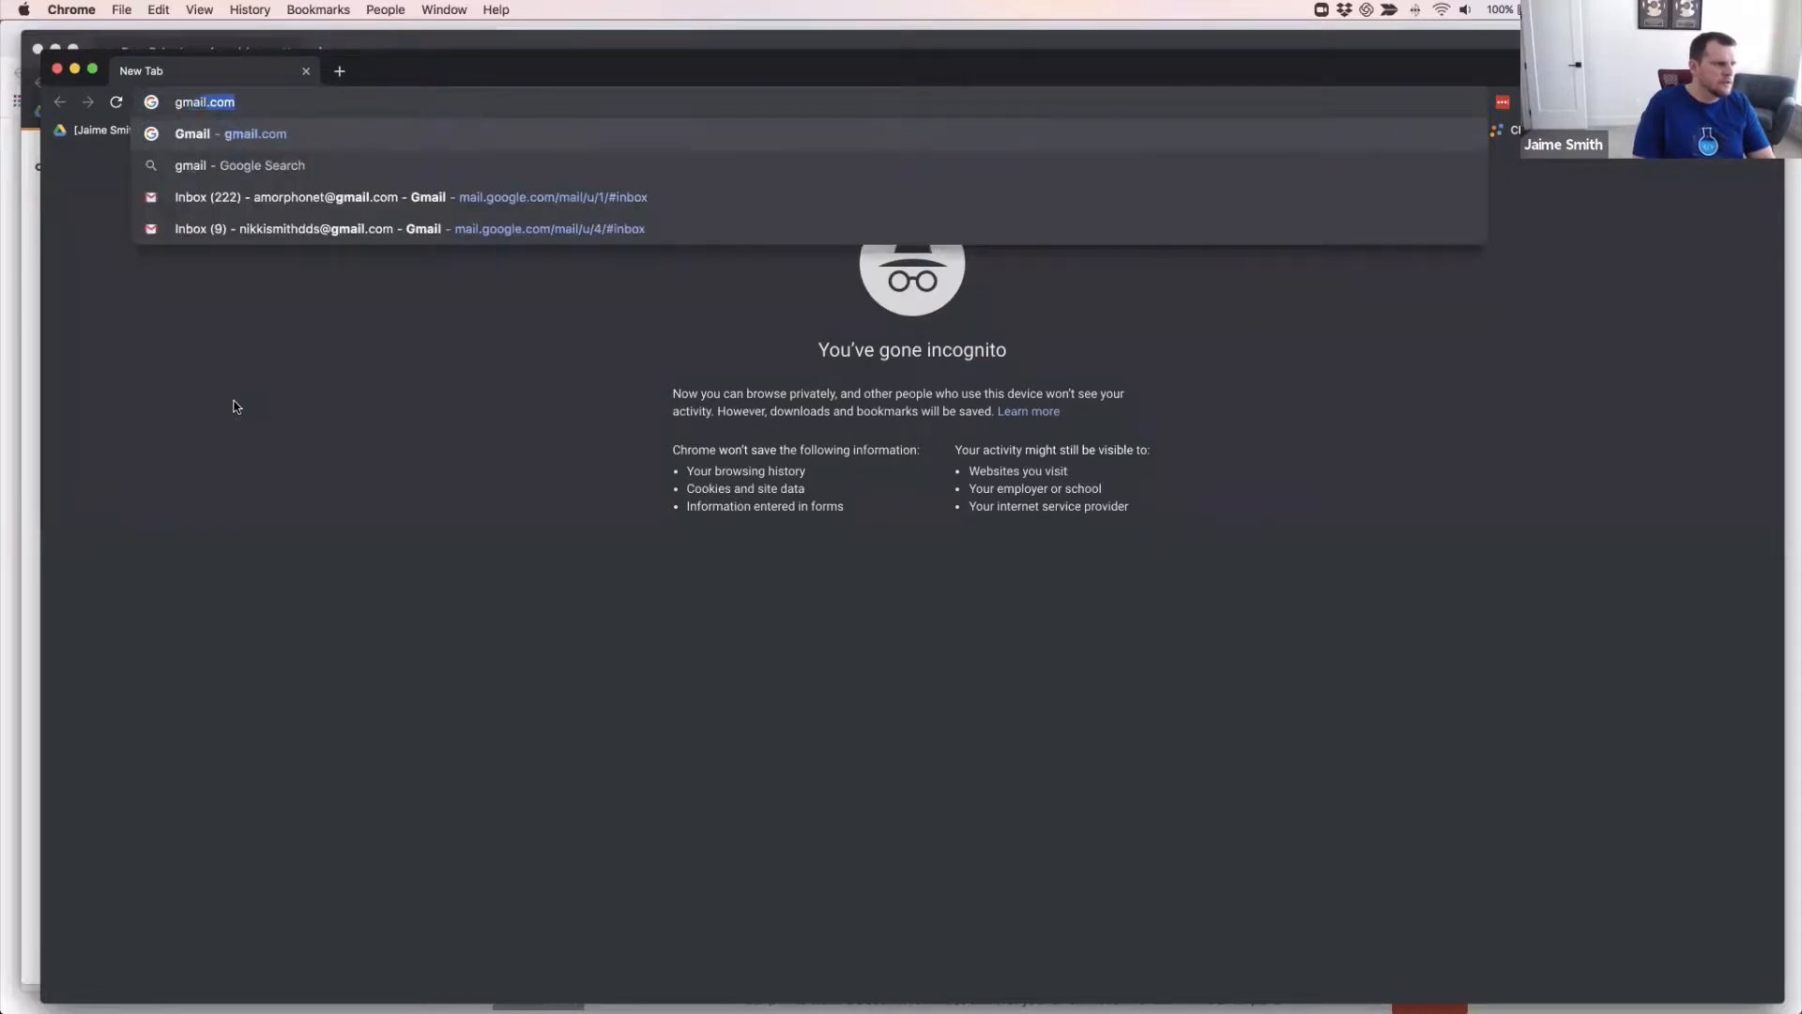
{"action": "key", "text": "Return"}
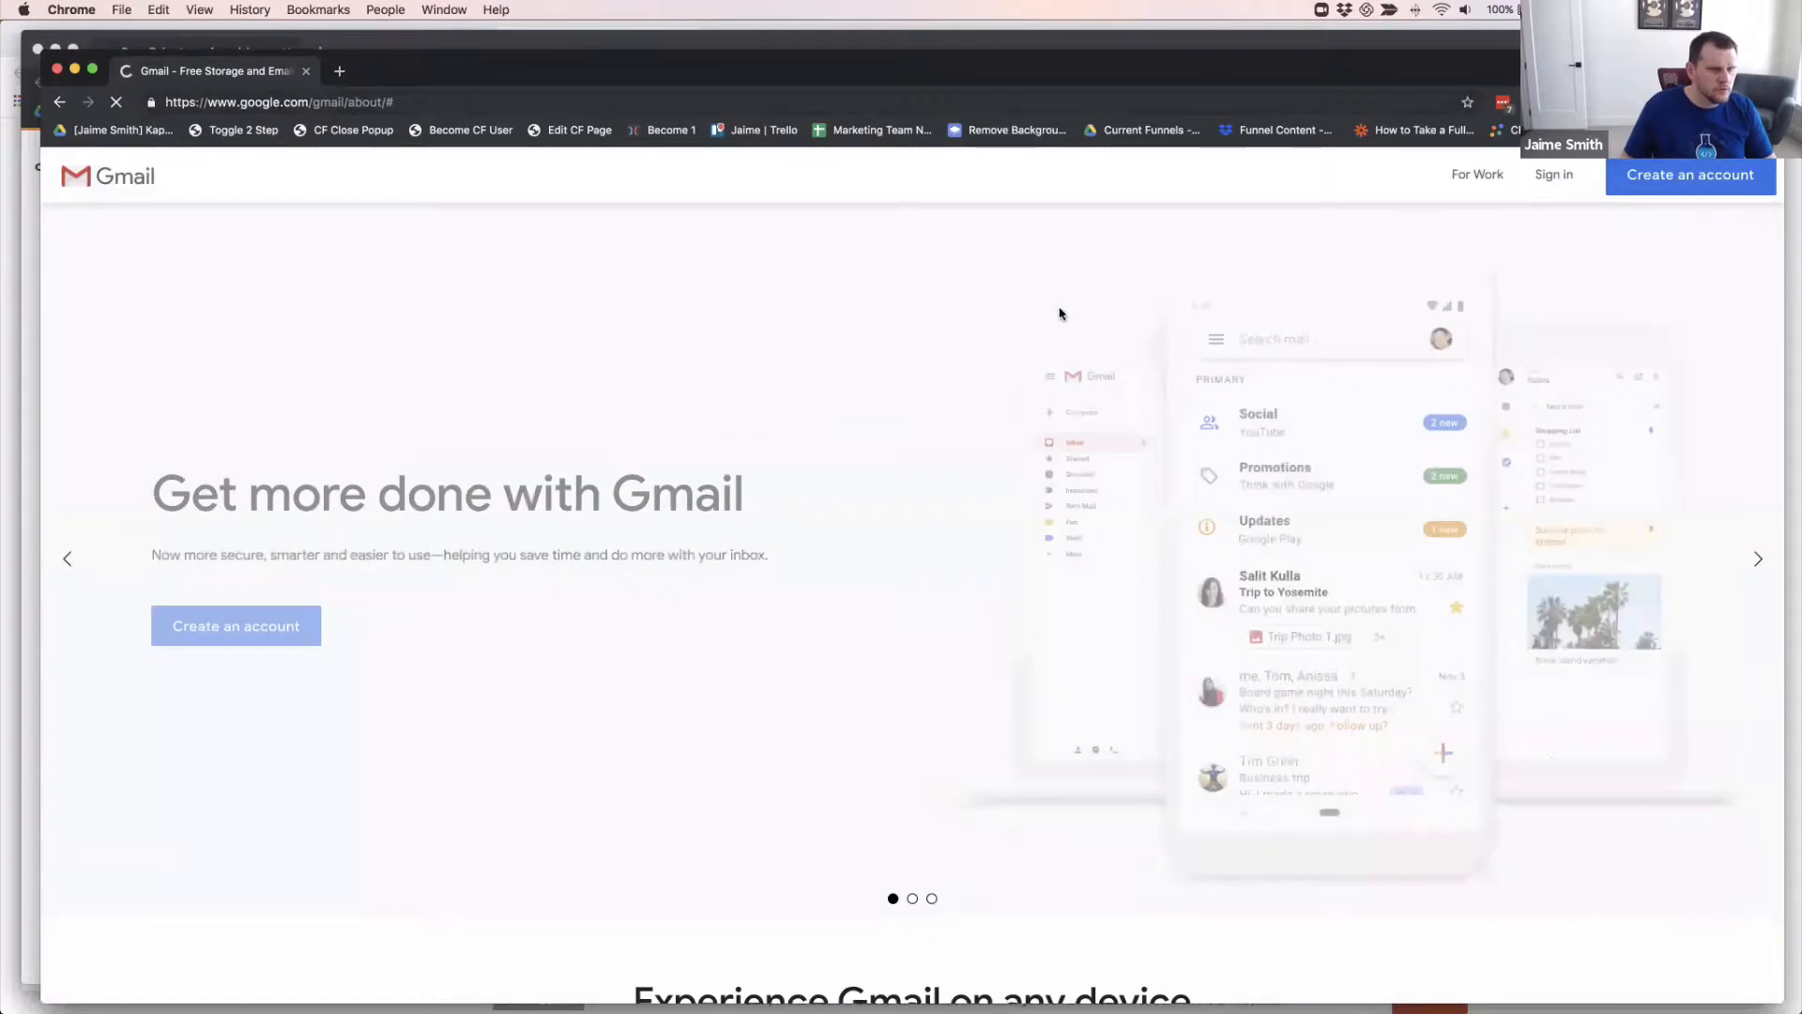
Step: Start a new Google account, entering the first name, last name and the yogafunnelshq username
{"action": "left_click", "coordinate": [1693, 179]}
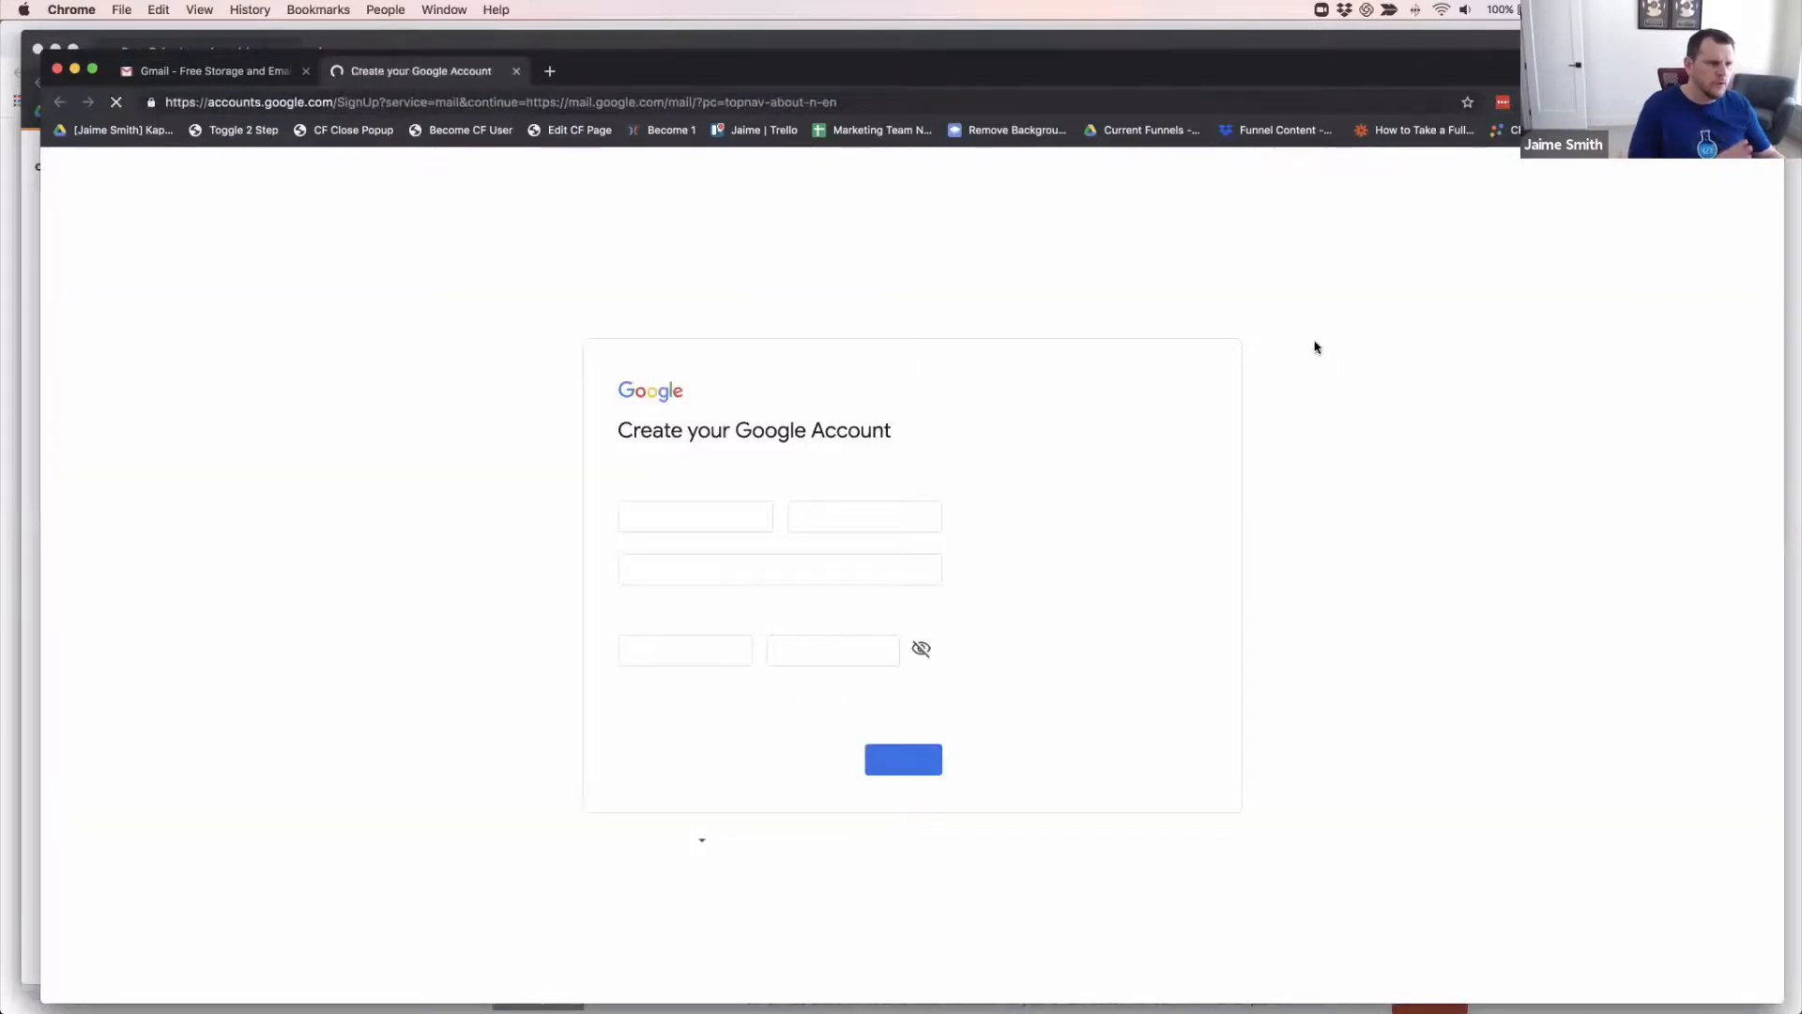
{"action": "left_click", "coordinate": [643, 511]}
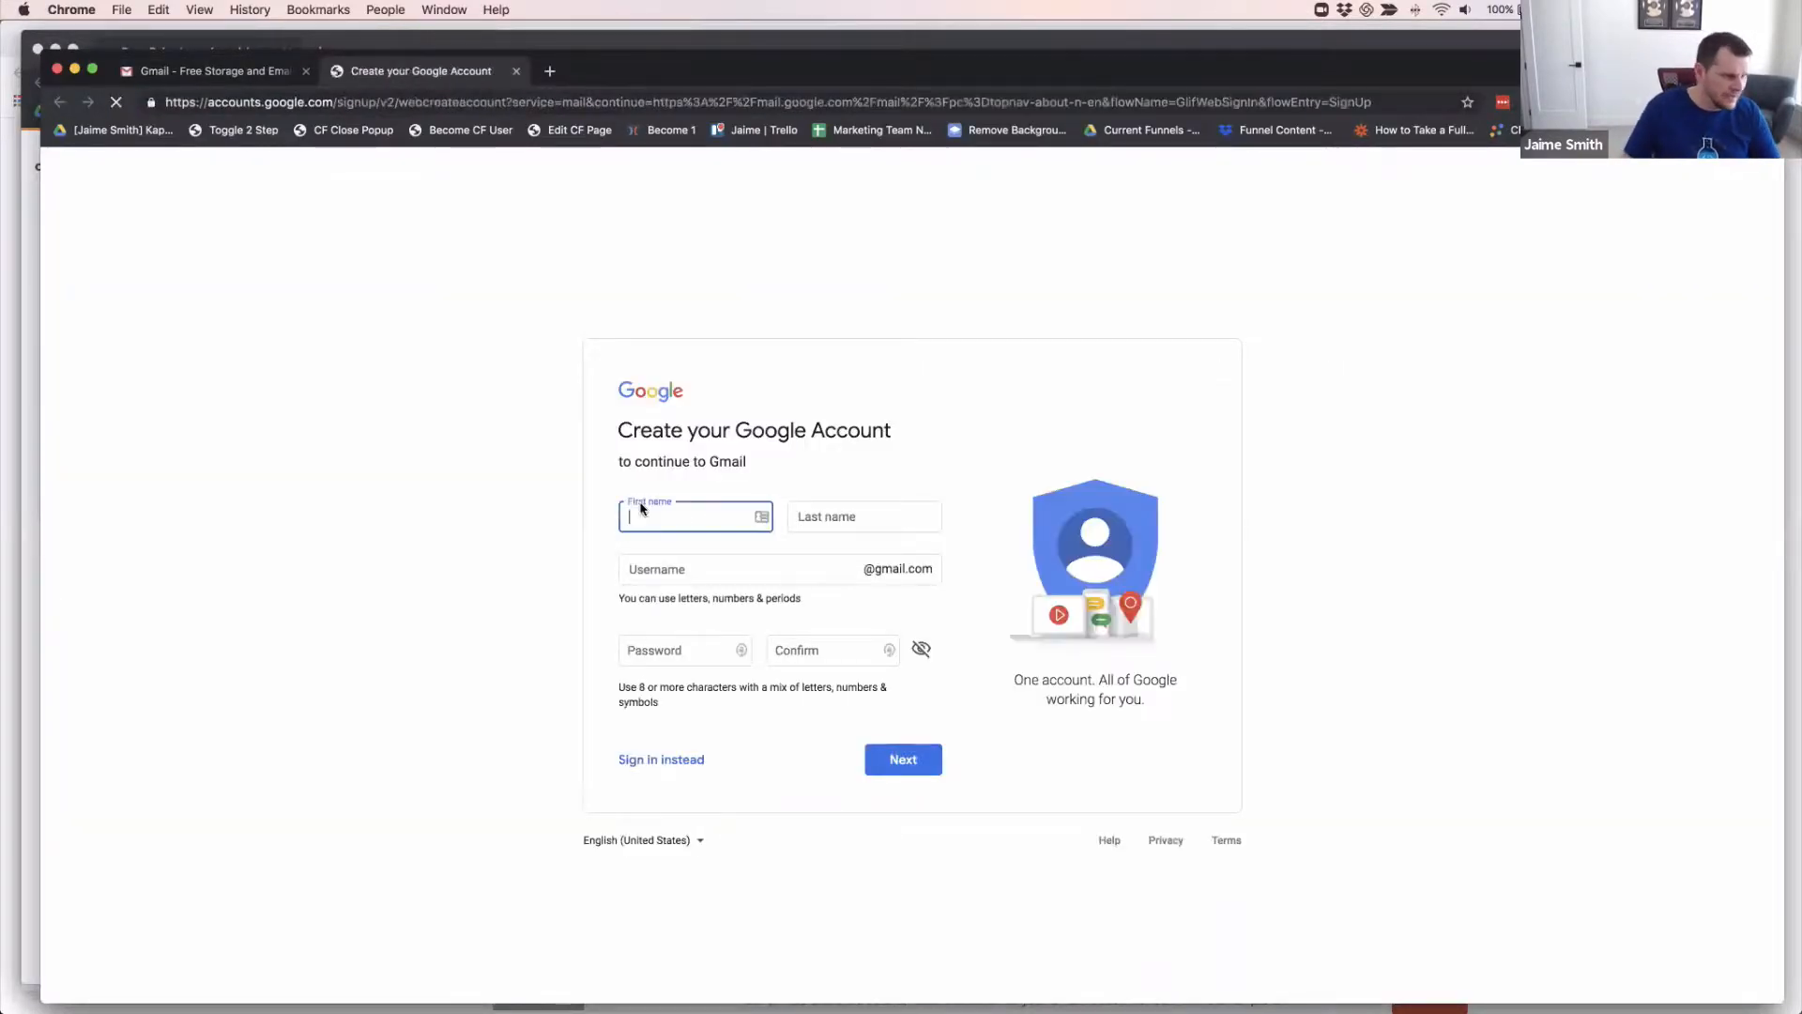
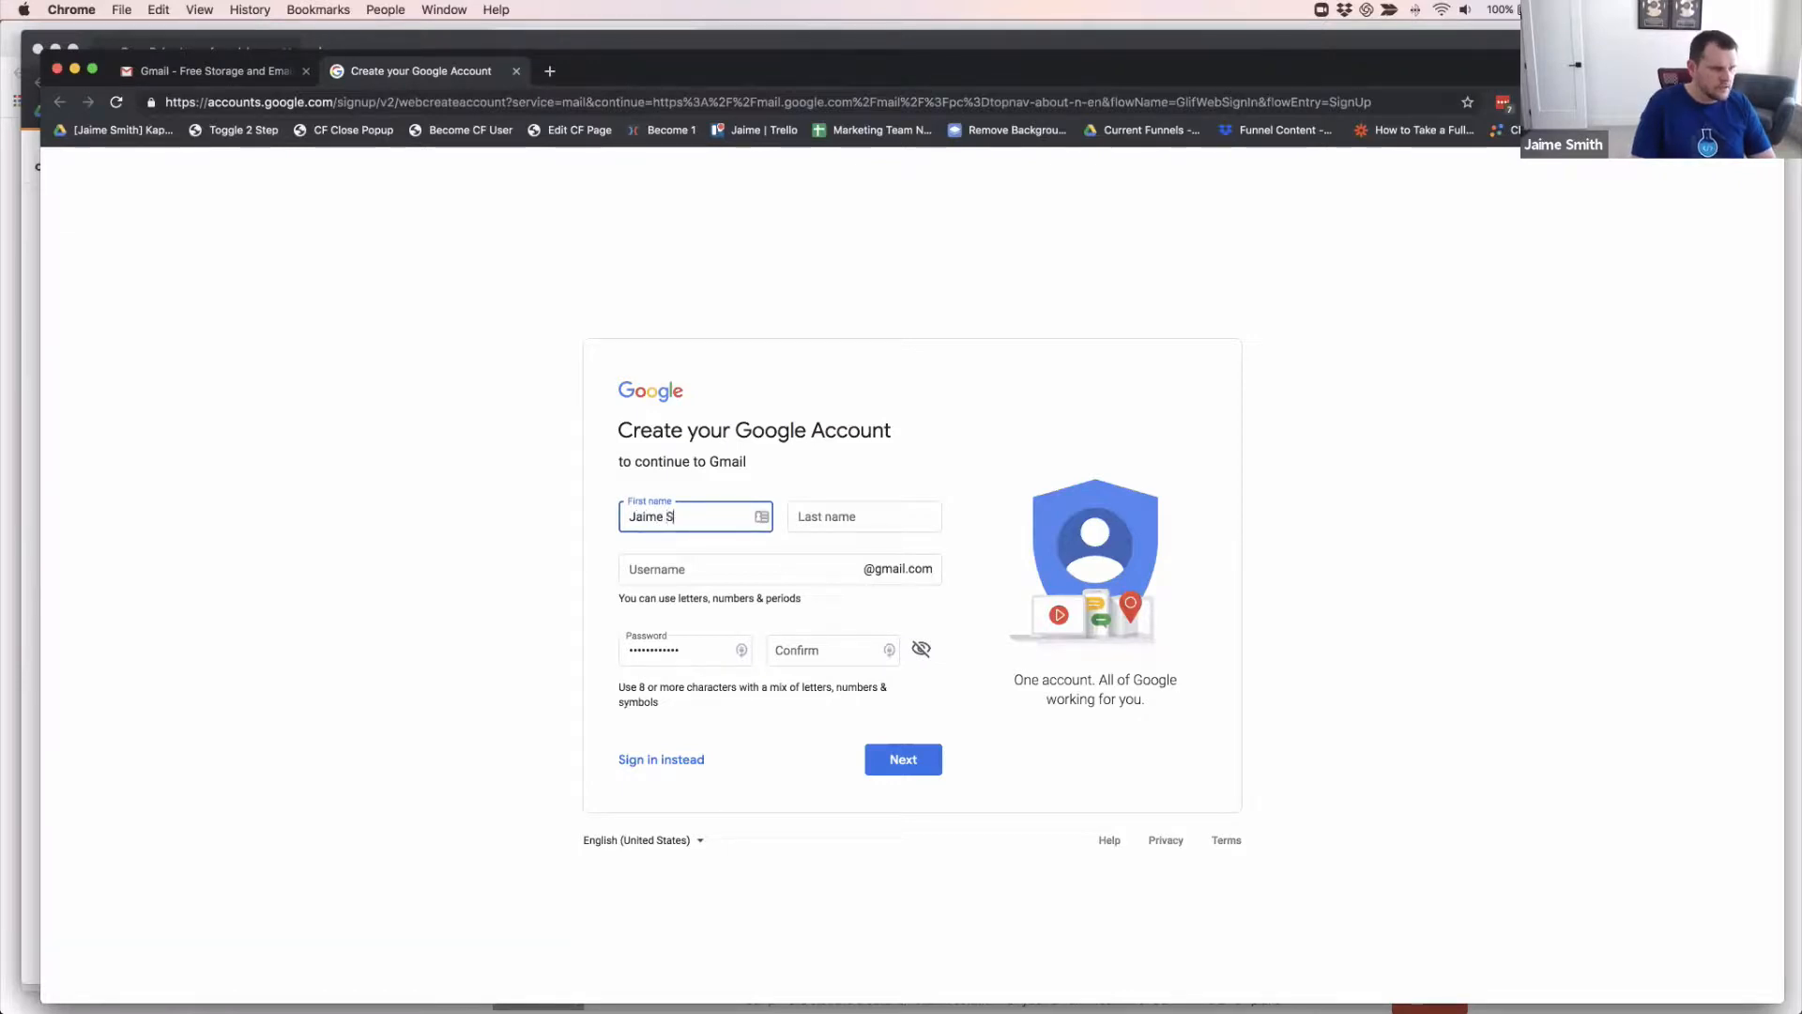
{"action": "key", "text": "Tab"}
{"action": "key", "text": "Tab"}
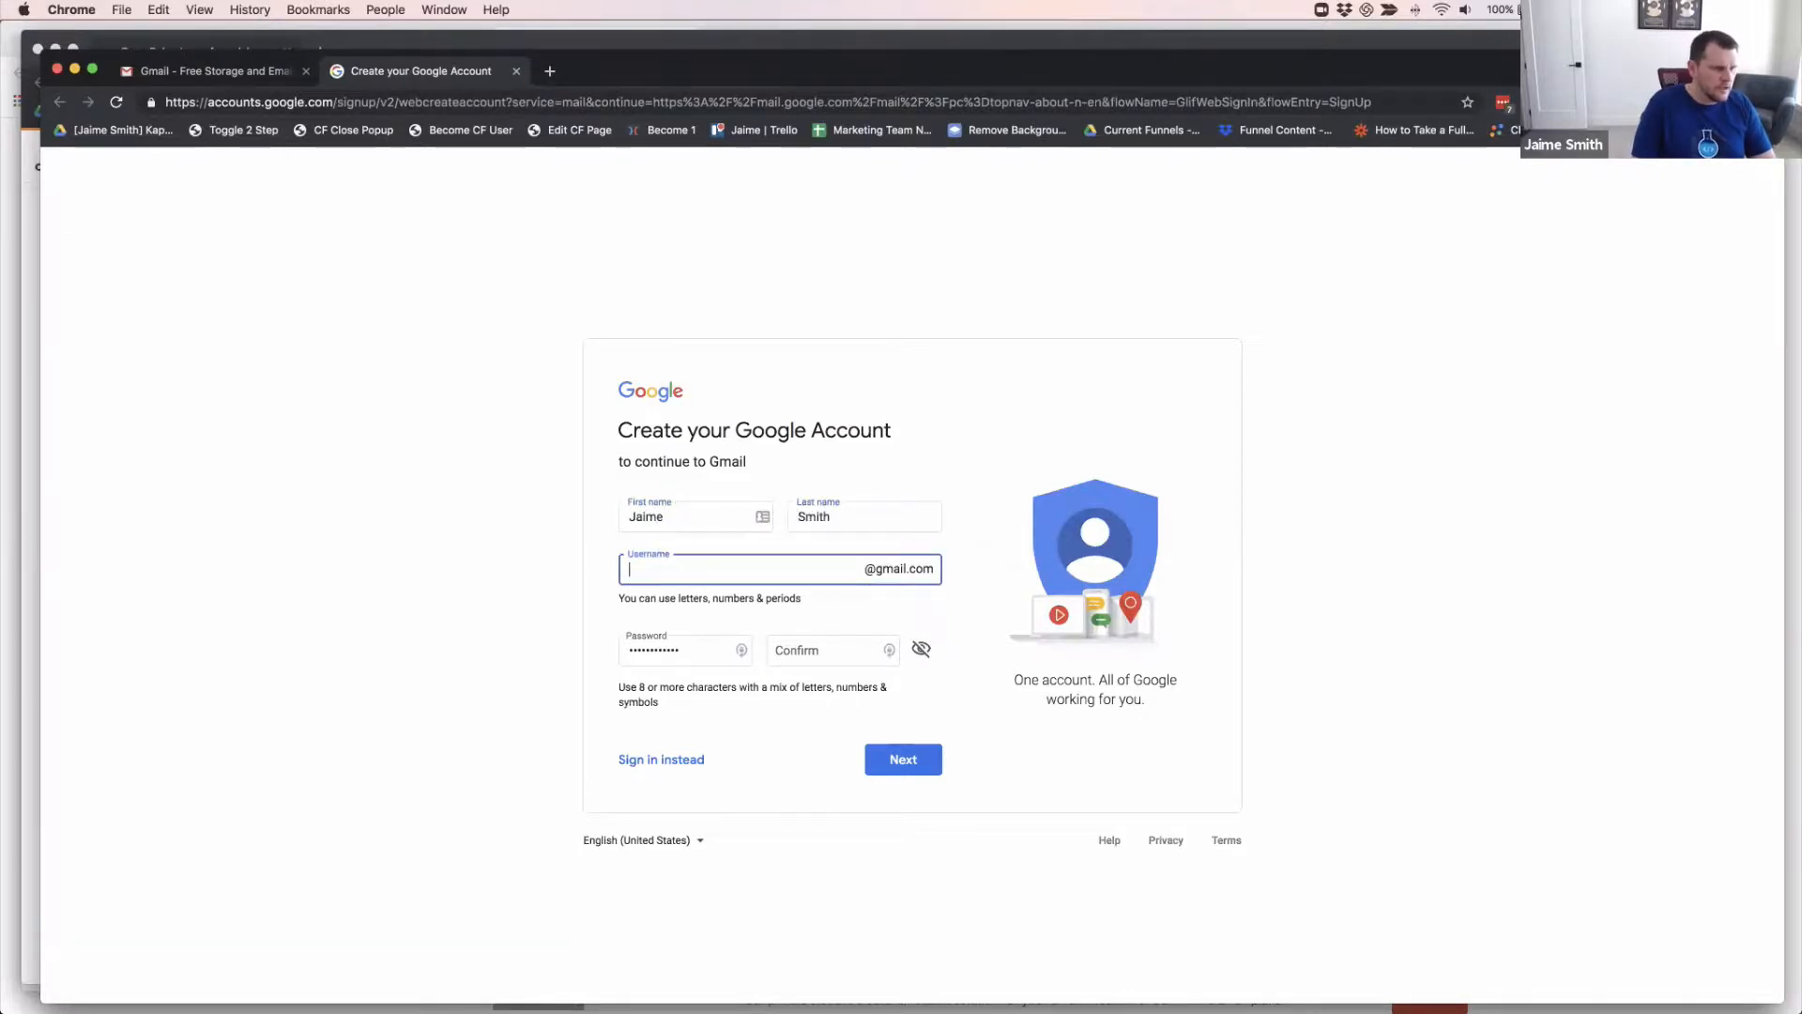
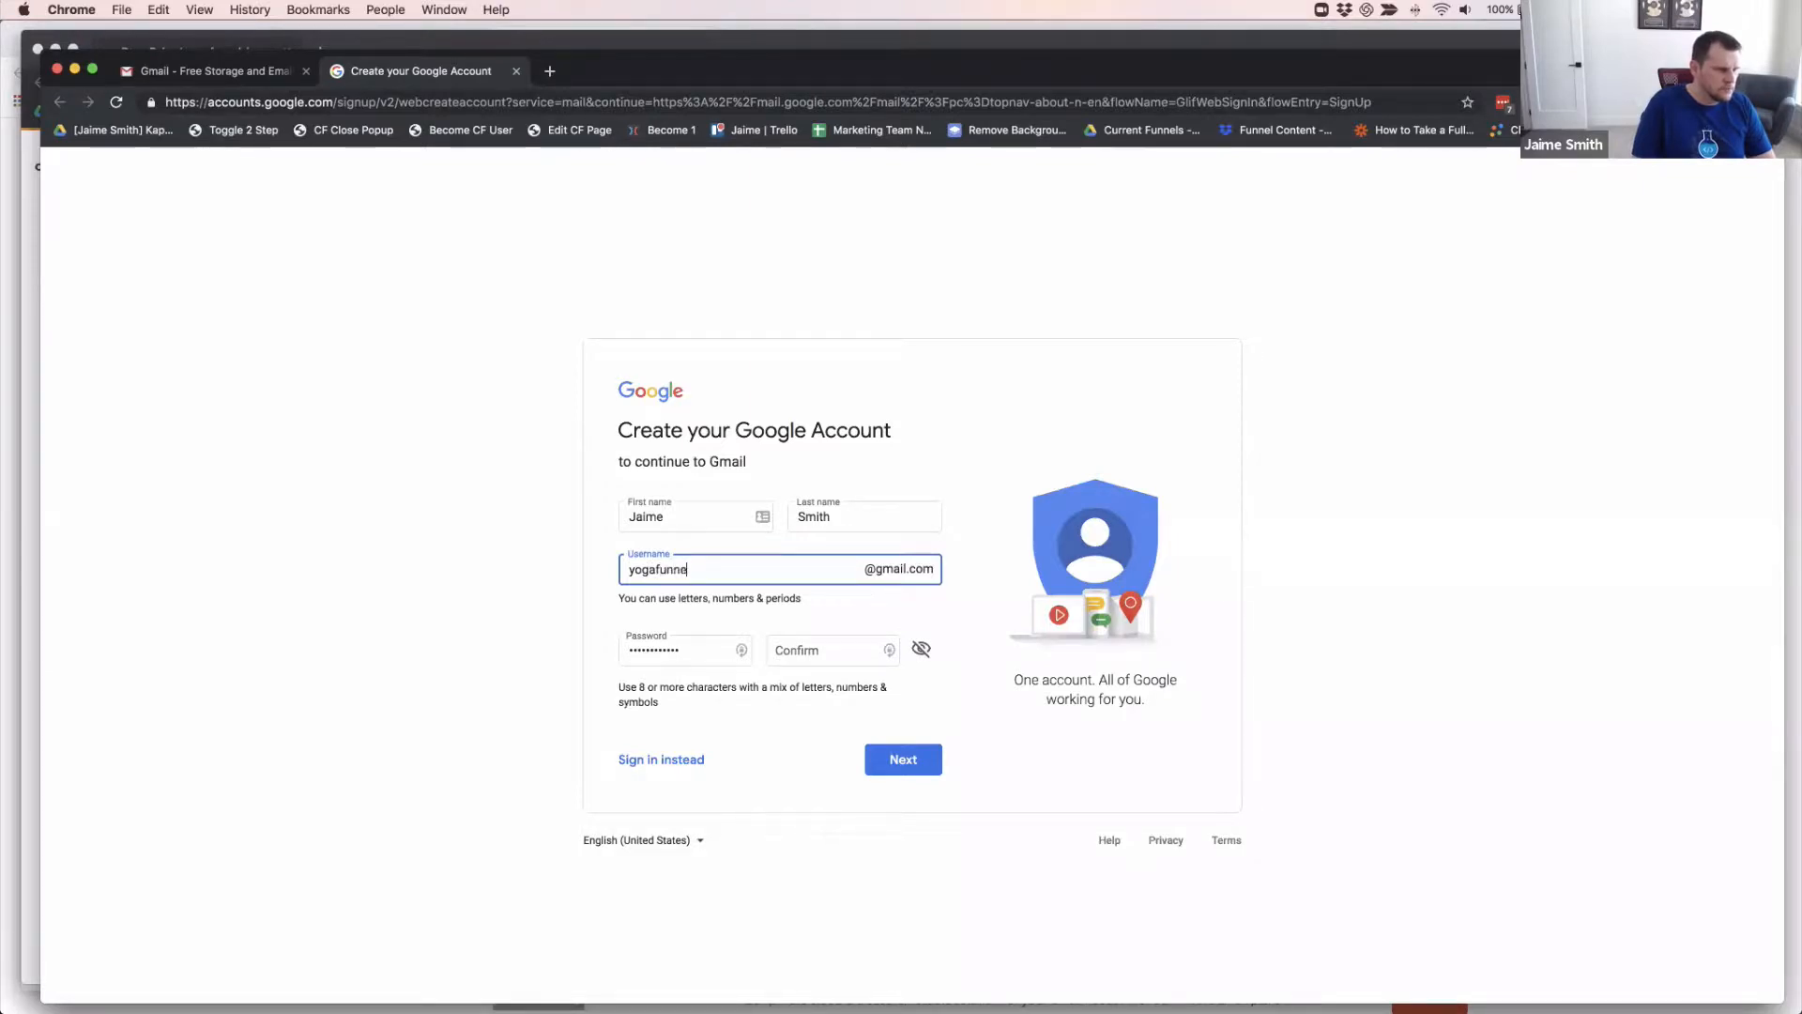
Step: Fill both password fields with a matching LastPass-generated password
{"action": "left_click", "coordinate": [662, 640]}
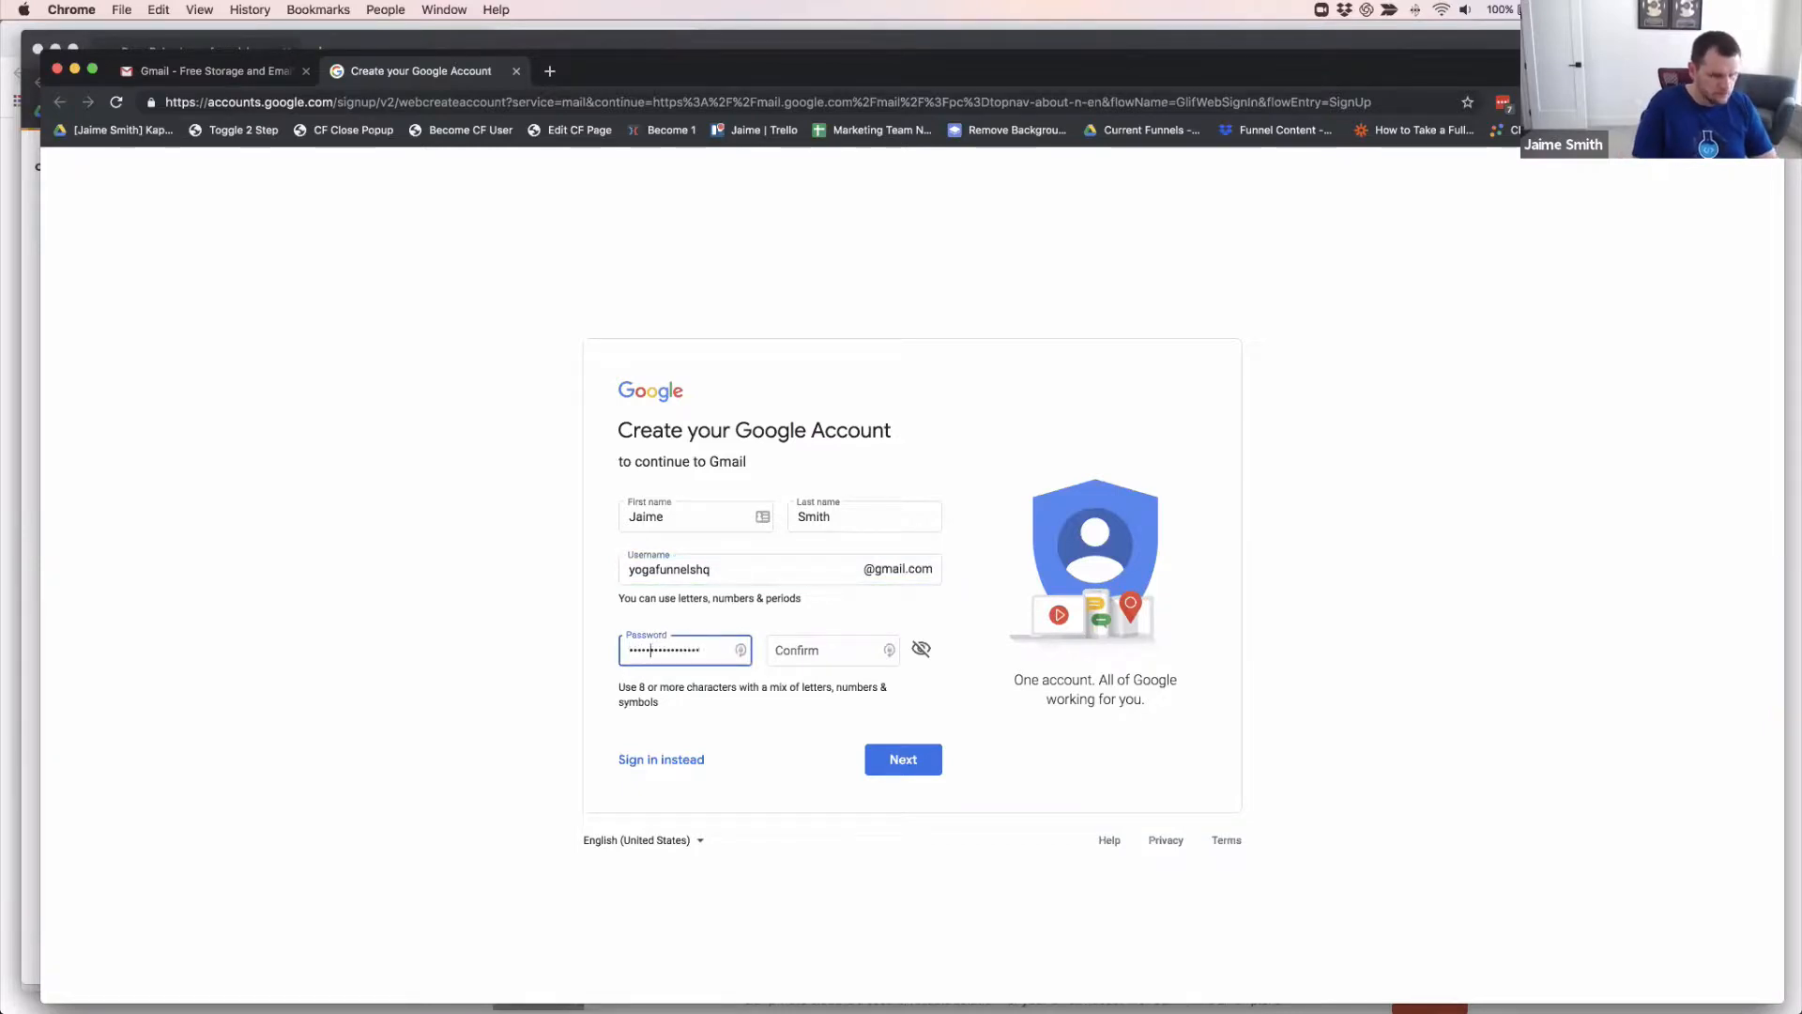
{"action": "key", "text": "Tab"}
{"action": "key", "text": "shift+Tab"}
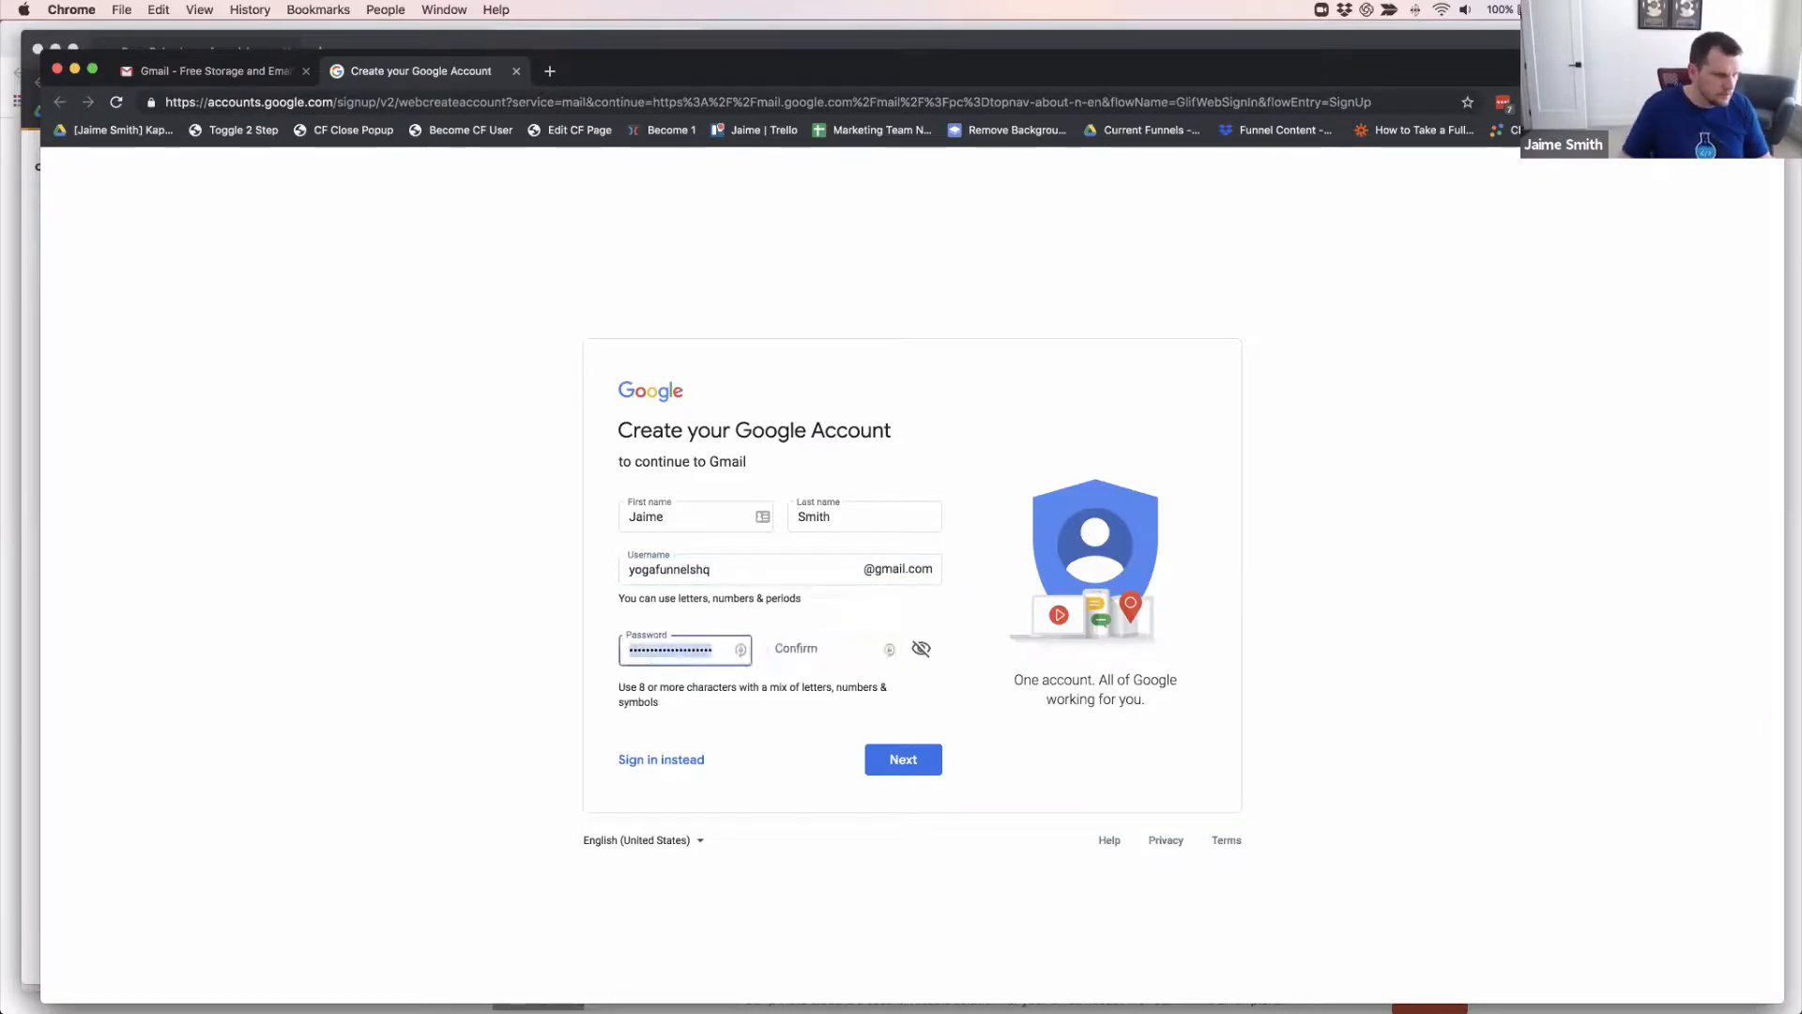
{"action": "key", "text": "BackSpace"}
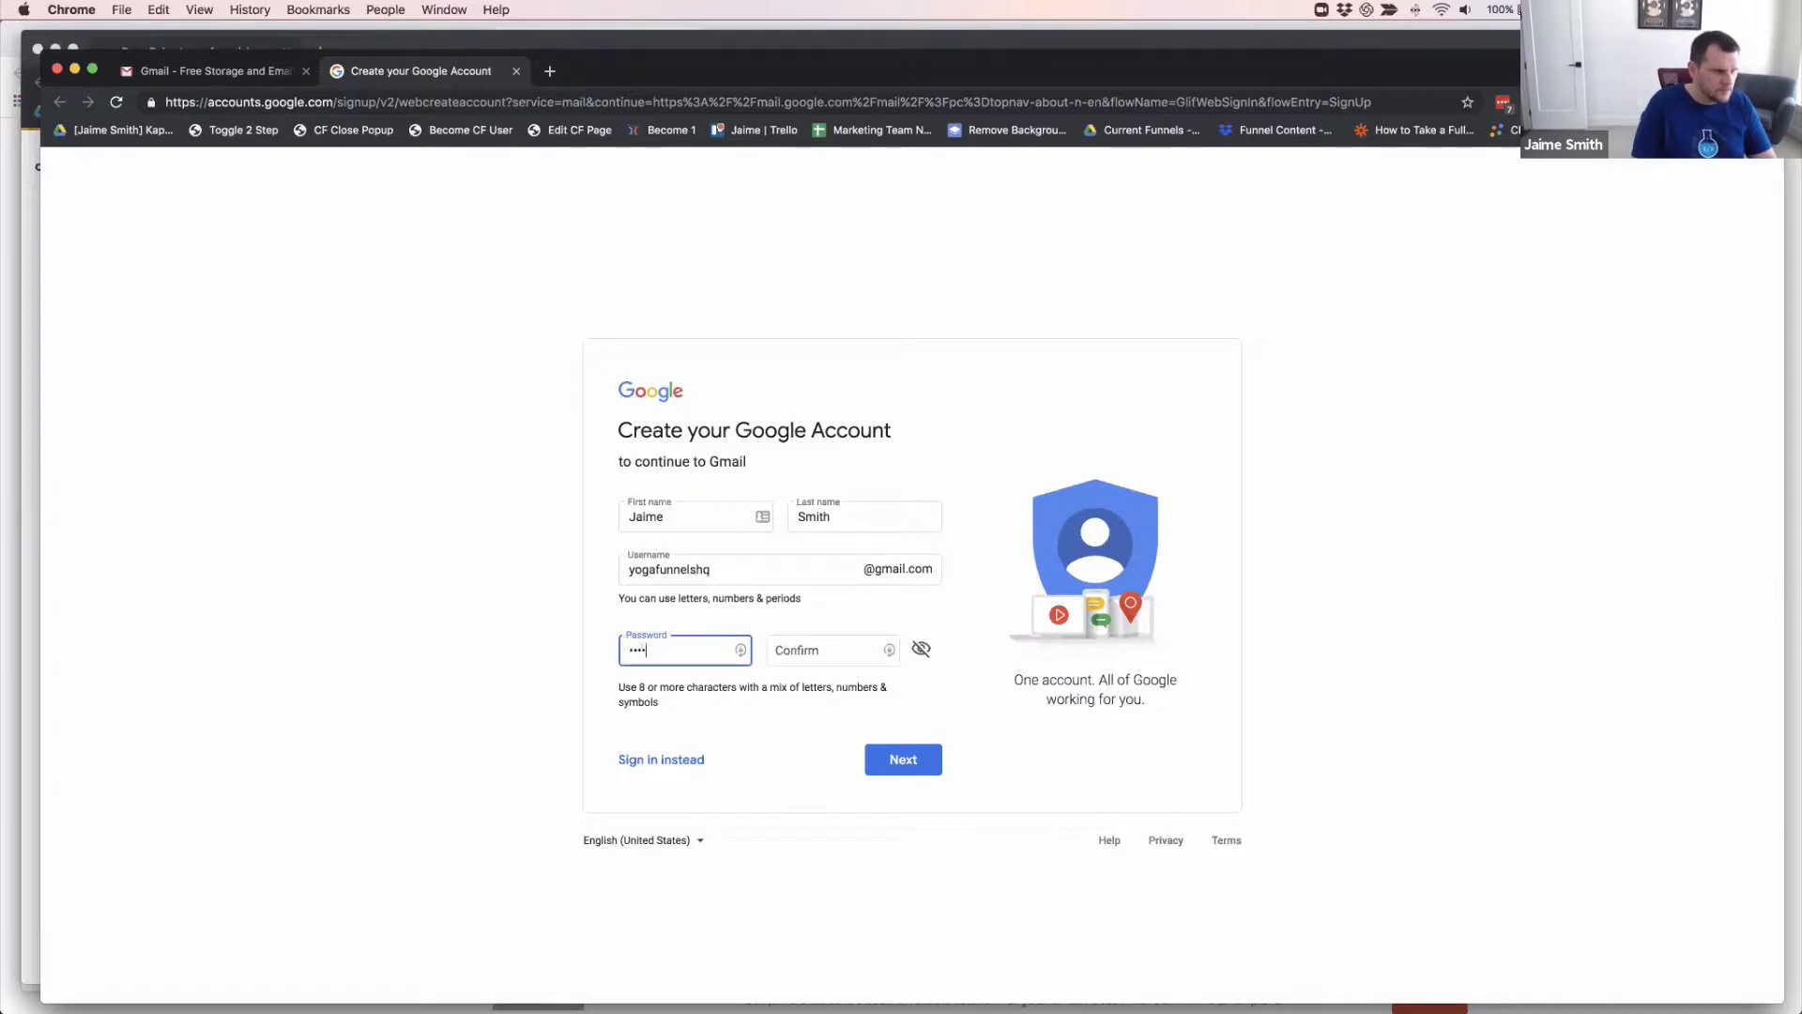
{"action": "key", "text": "Tab"}
{"action": "type", "text": "•••"}
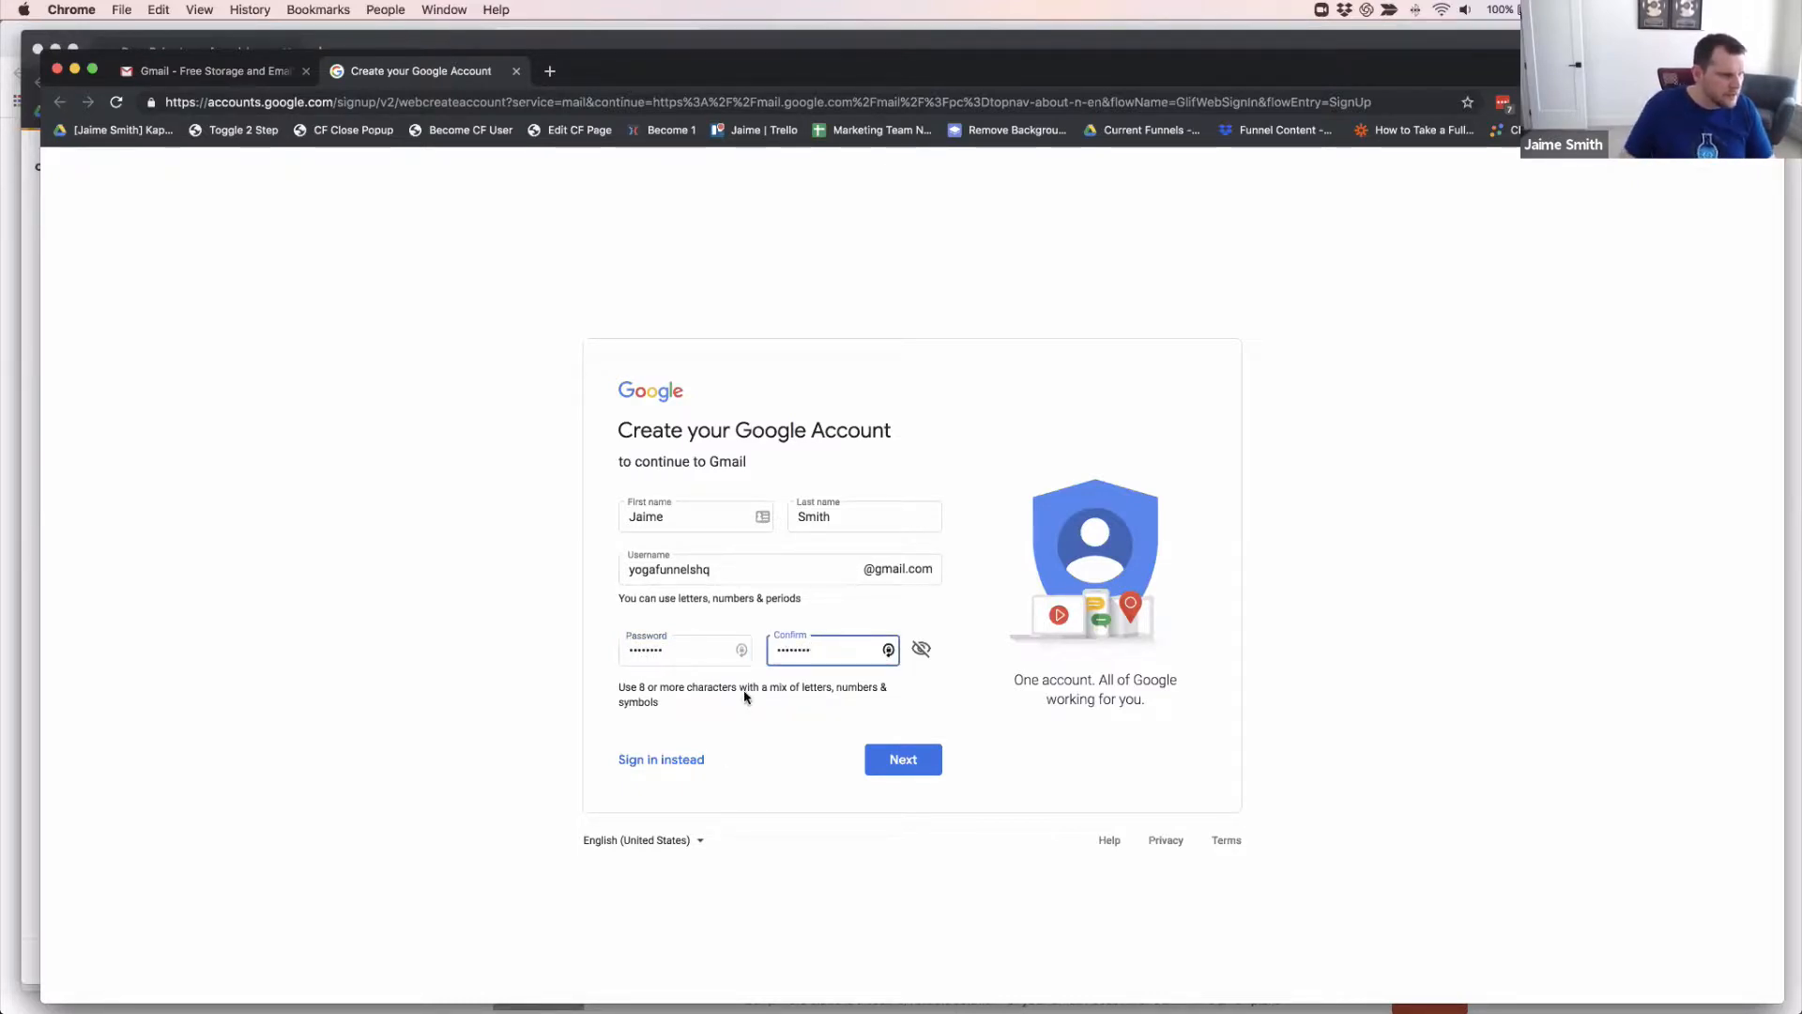
{"action": "left_click", "coordinate": [685, 655]}
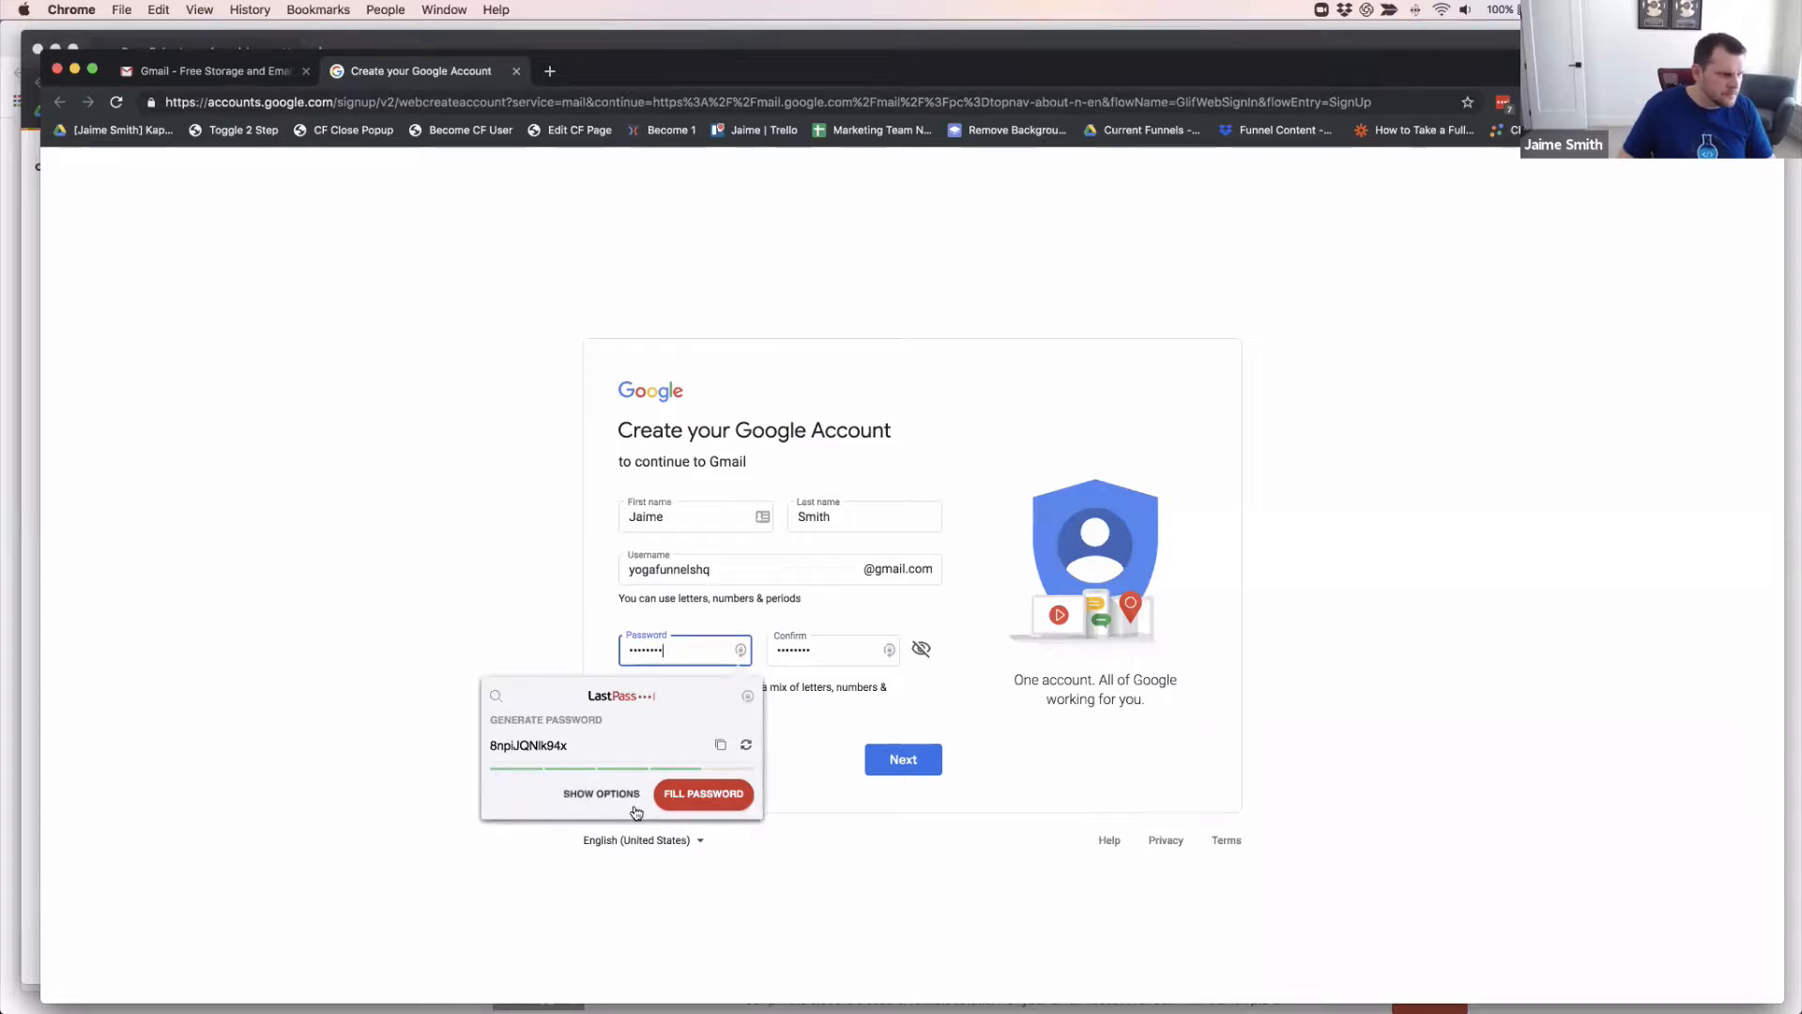
{"action": "left_click", "coordinate": [703, 793]}
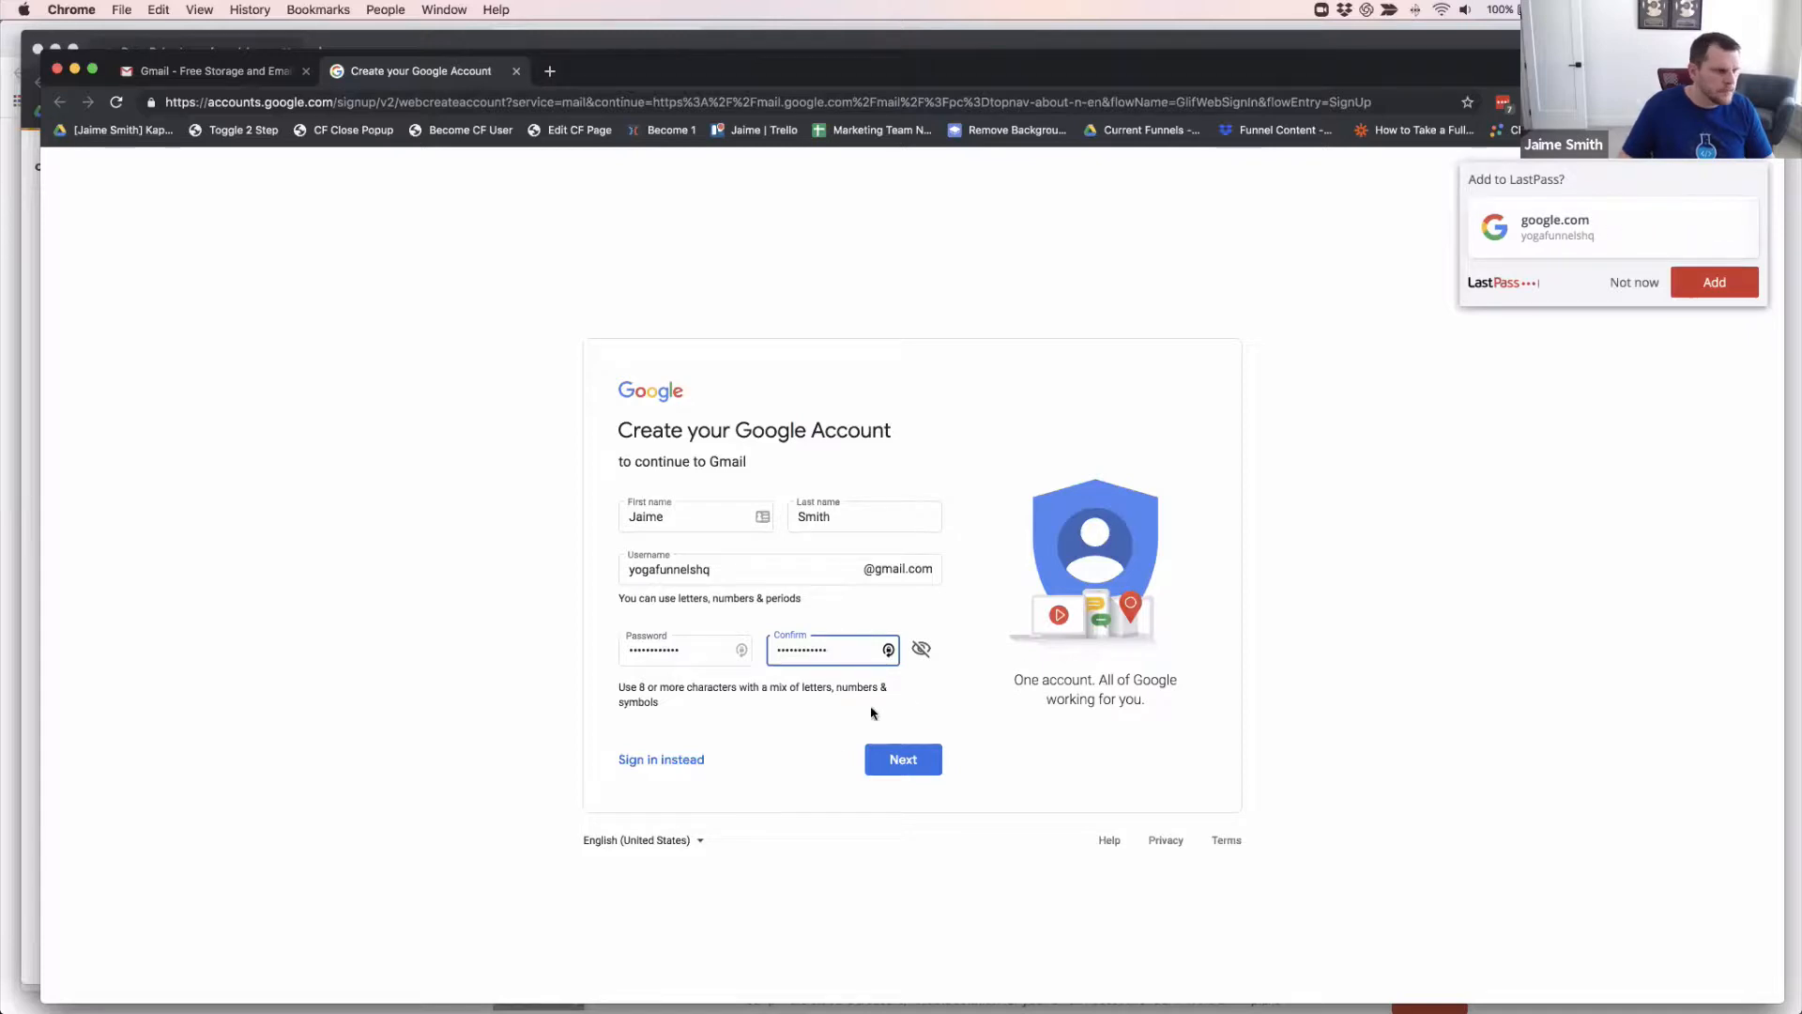
Step: Submit the account form, then enter the phone number and recovery e-mail address
{"action": "left_click", "coordinate": [918, 760]}
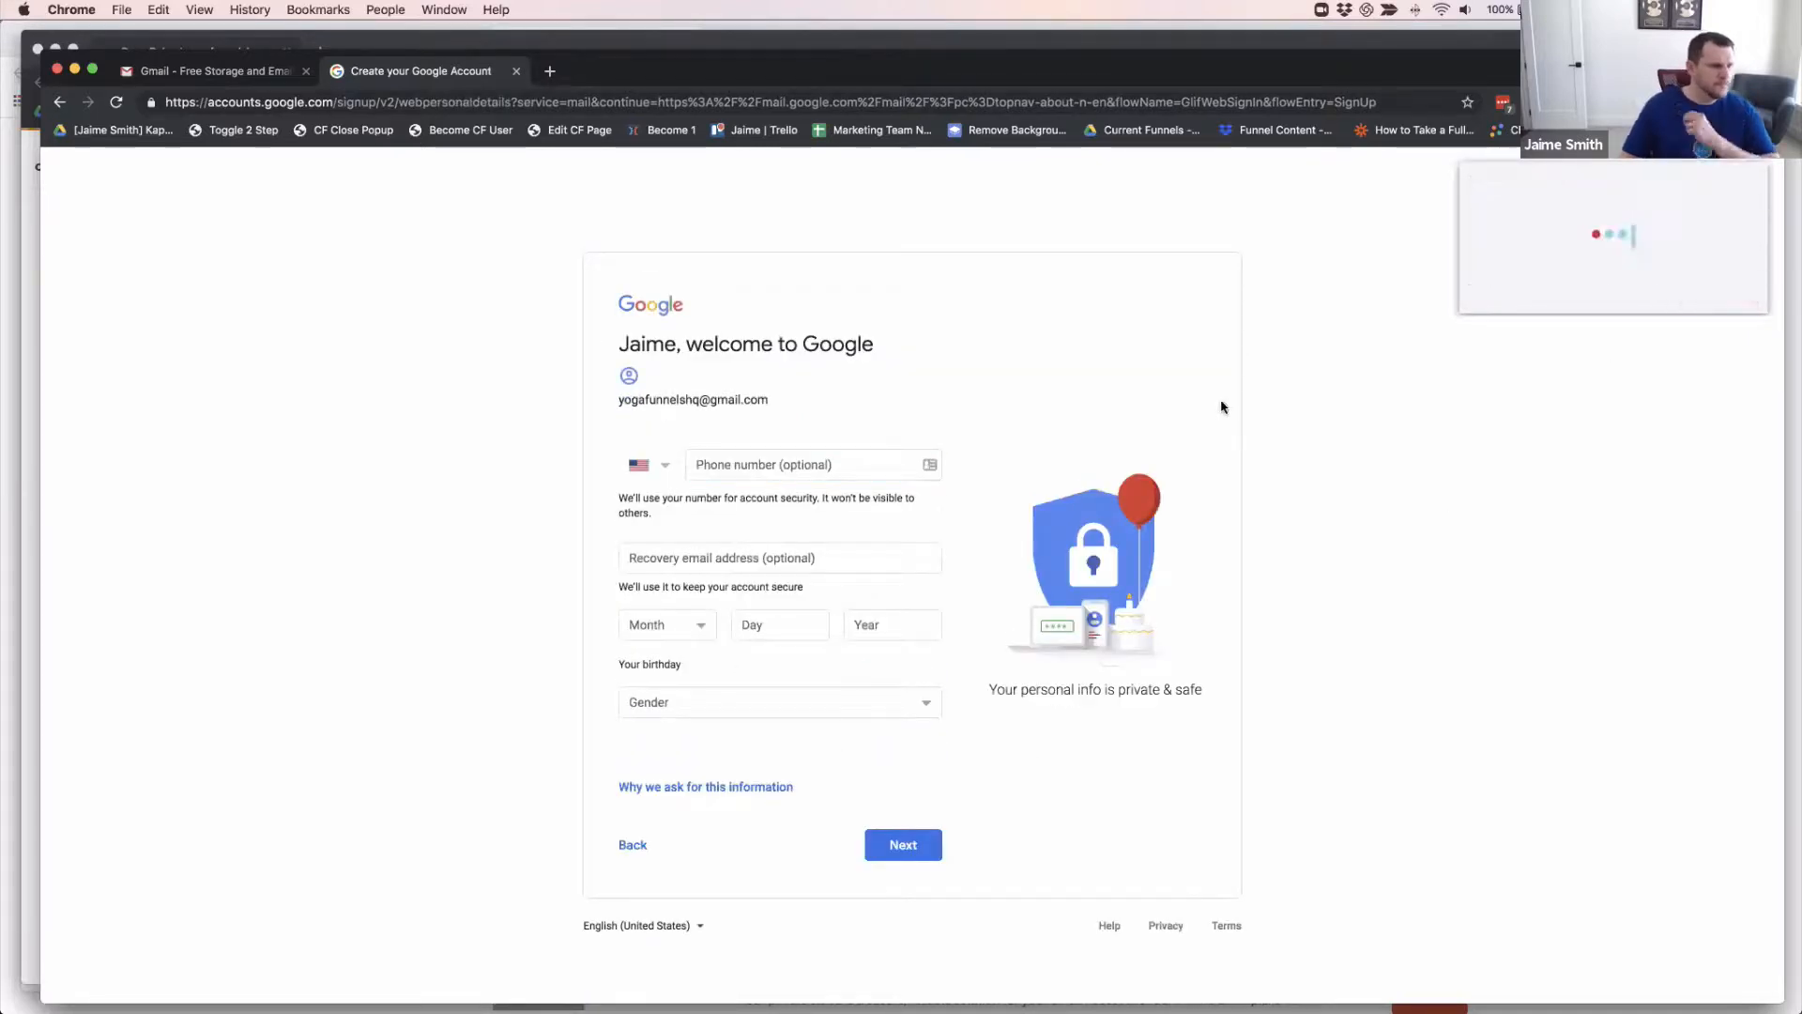
{"action": "left_click", "coordinate": [734, 462]}
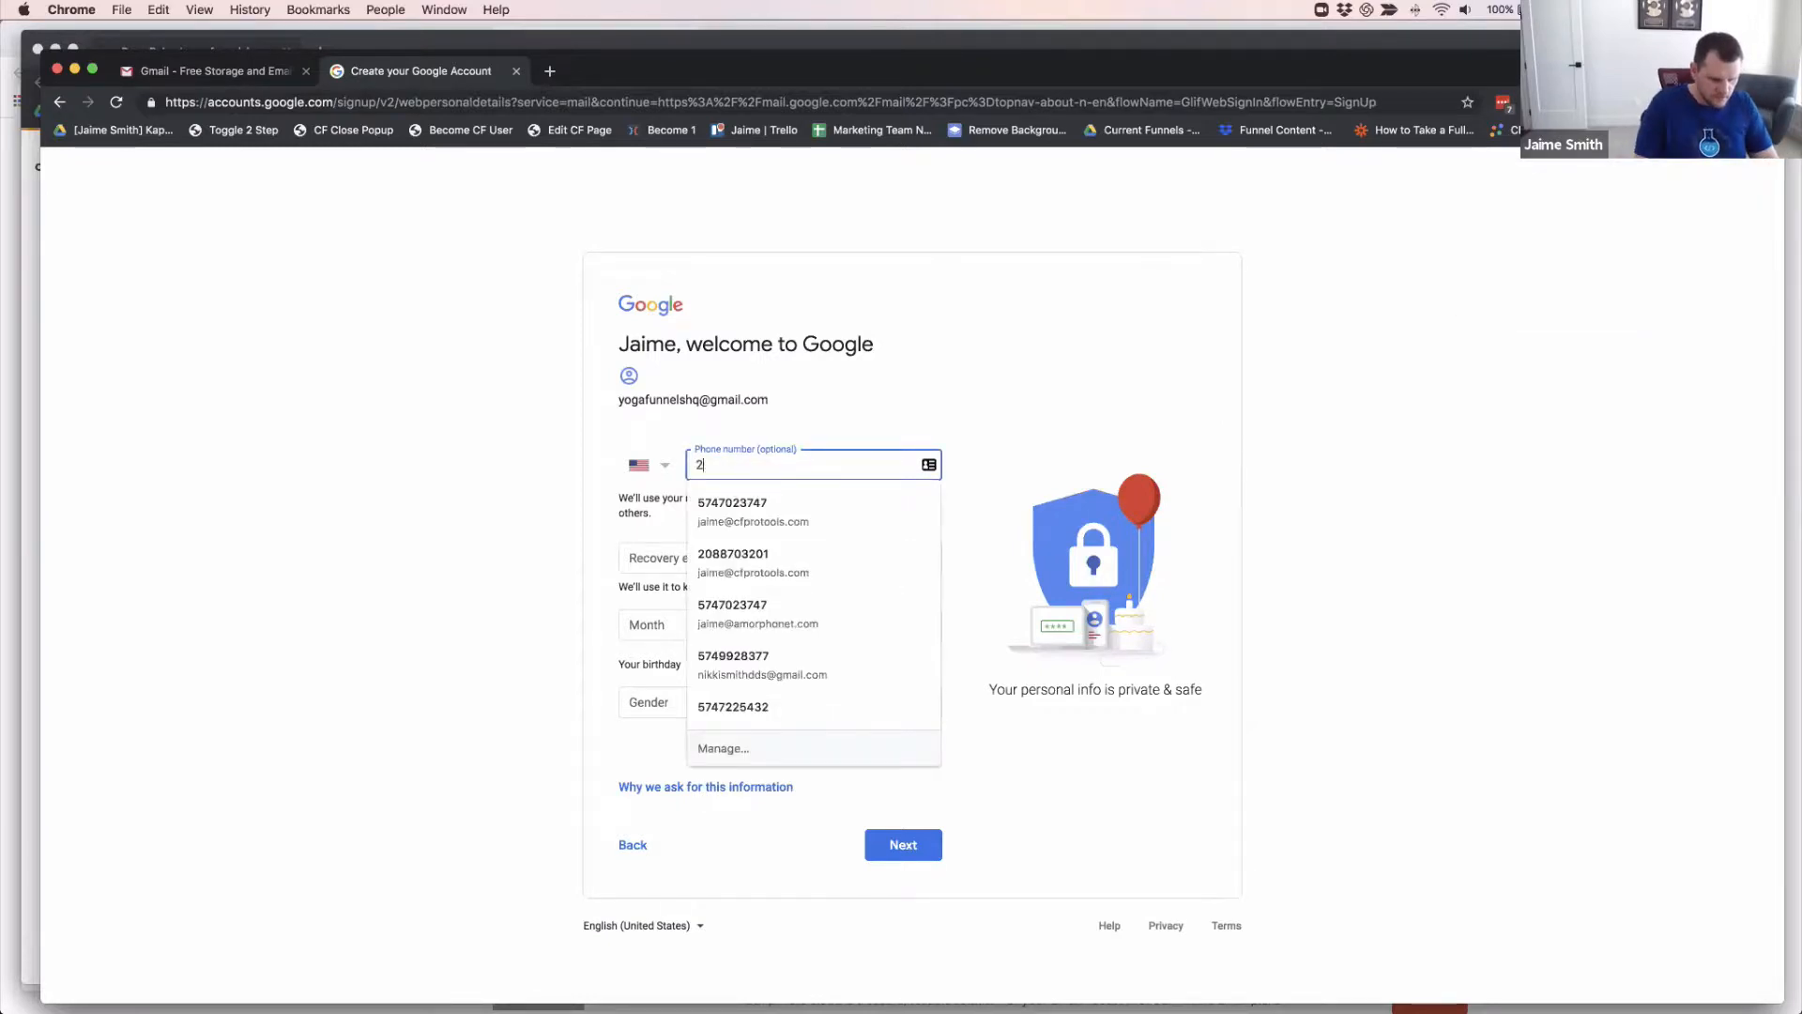
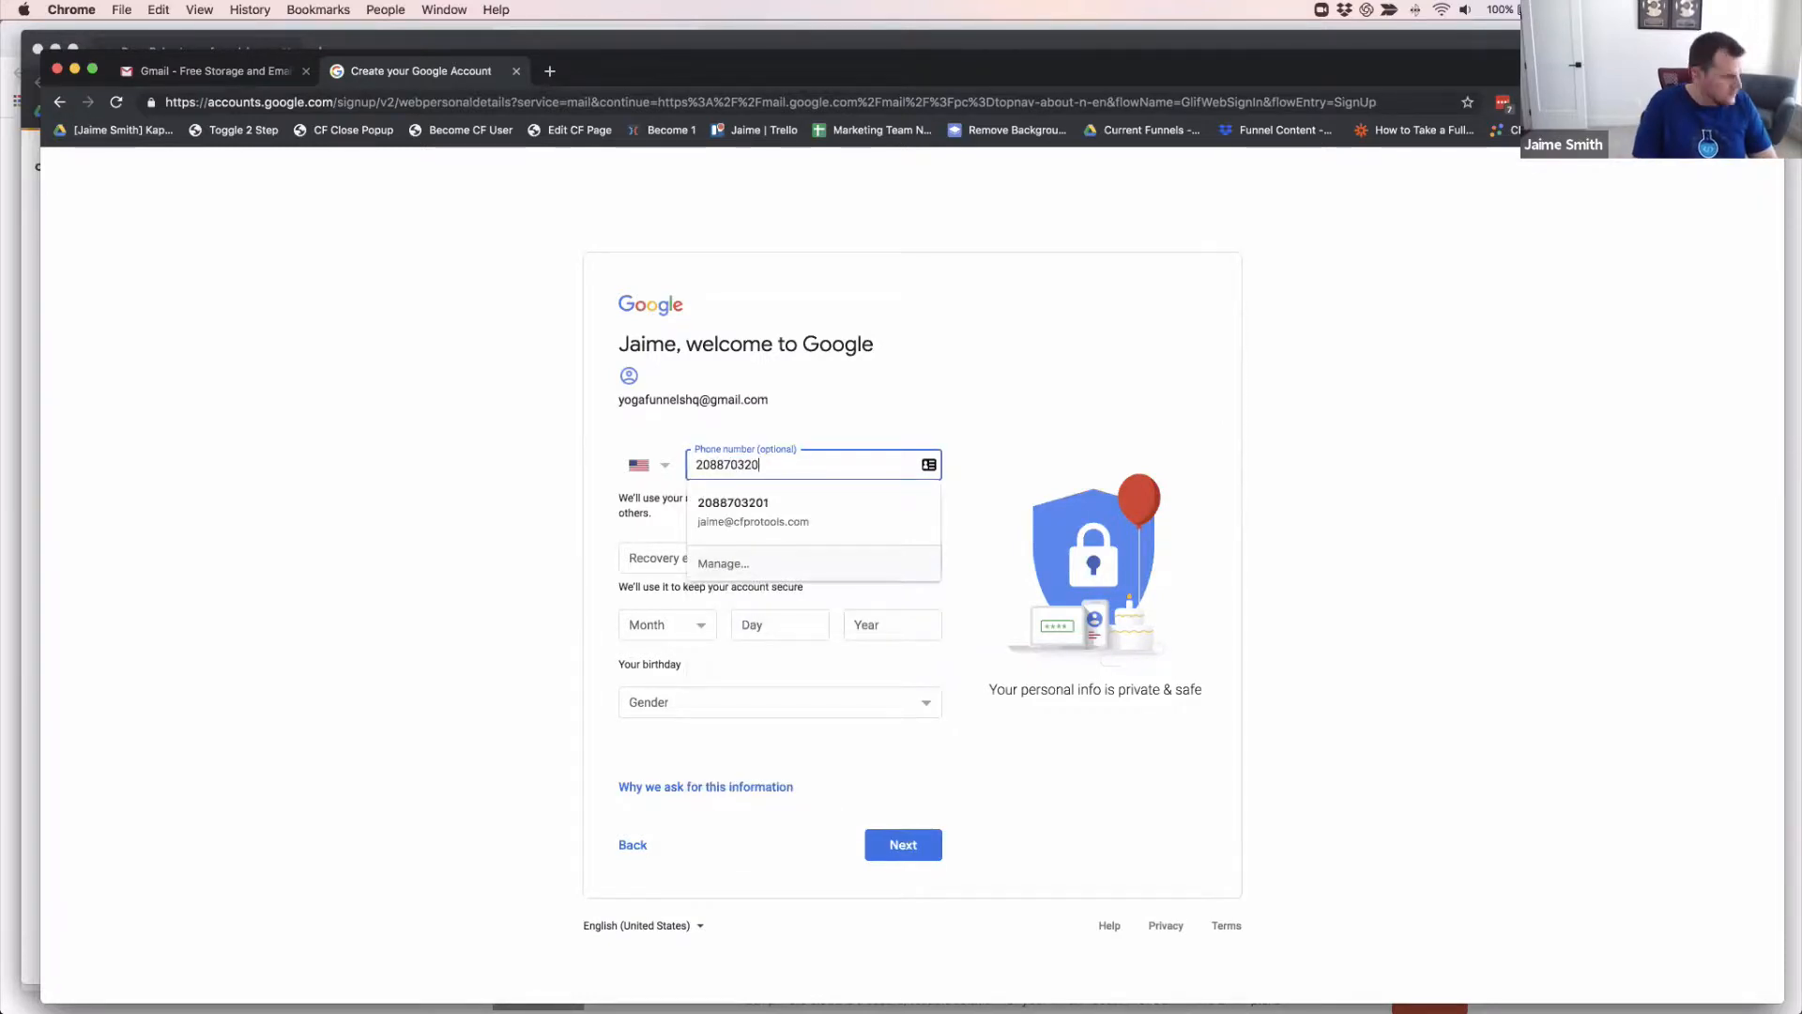
{"action": "key", "text": "Tab"}
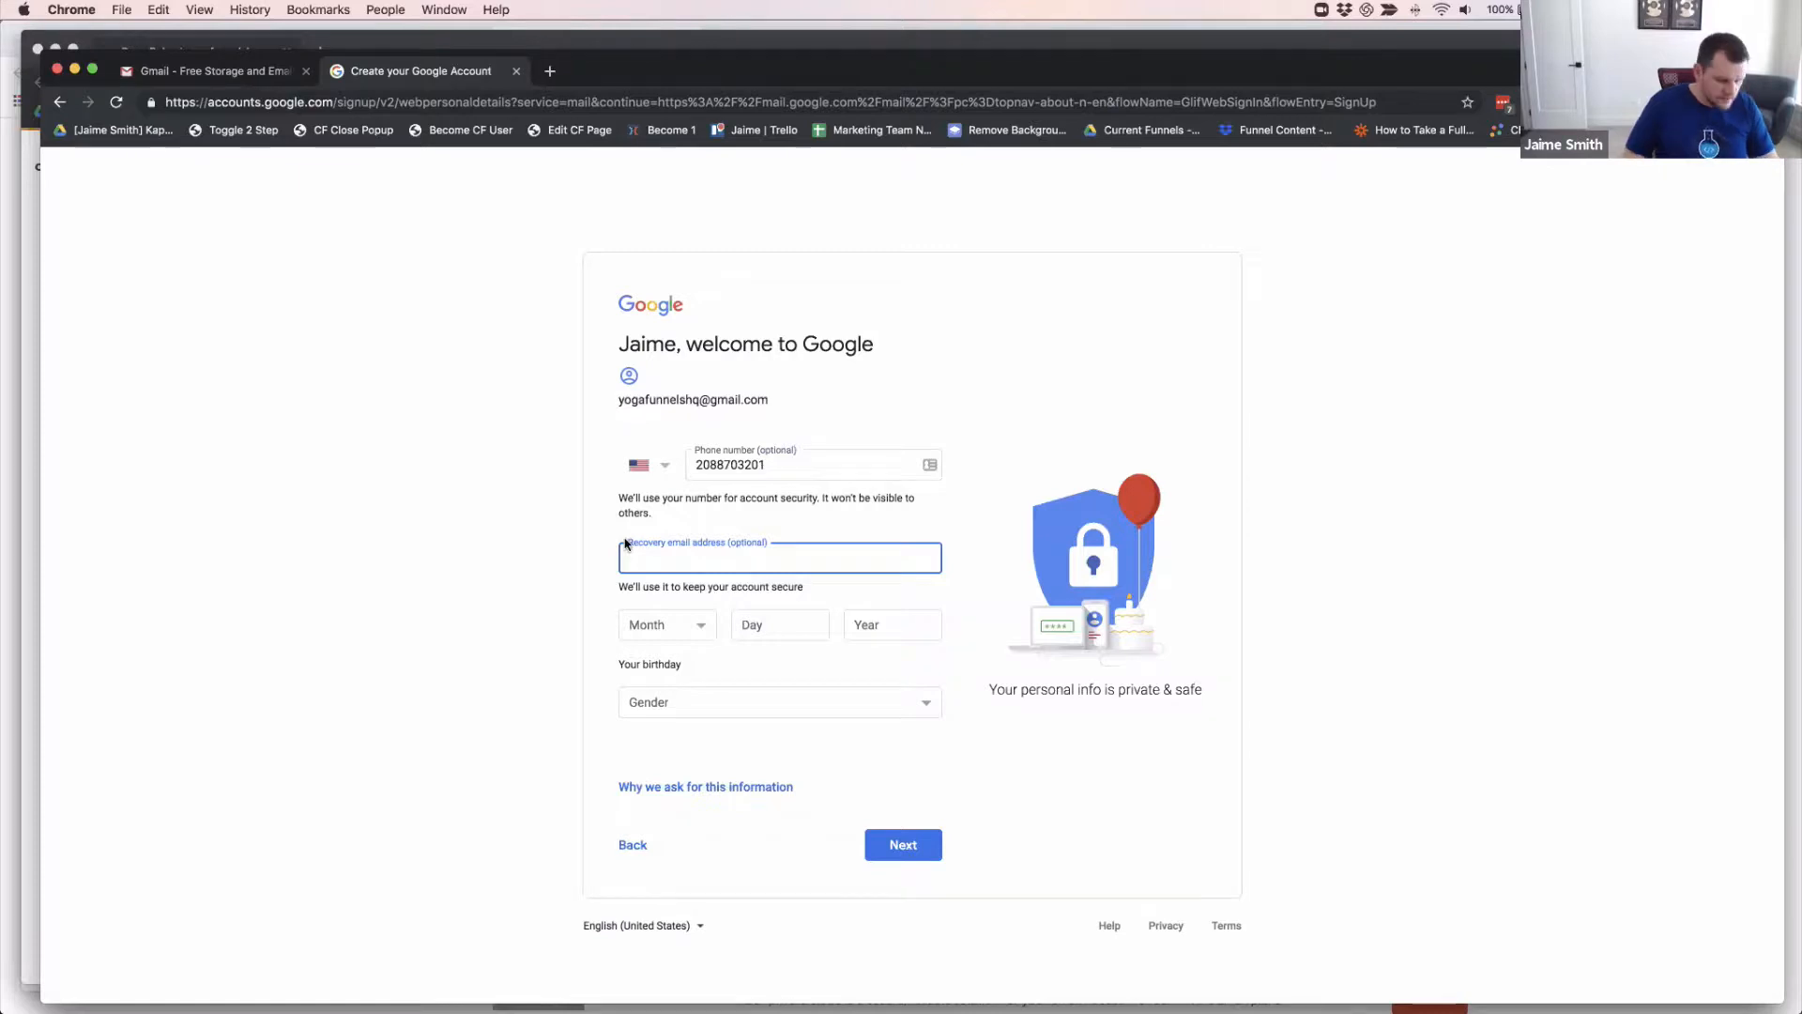
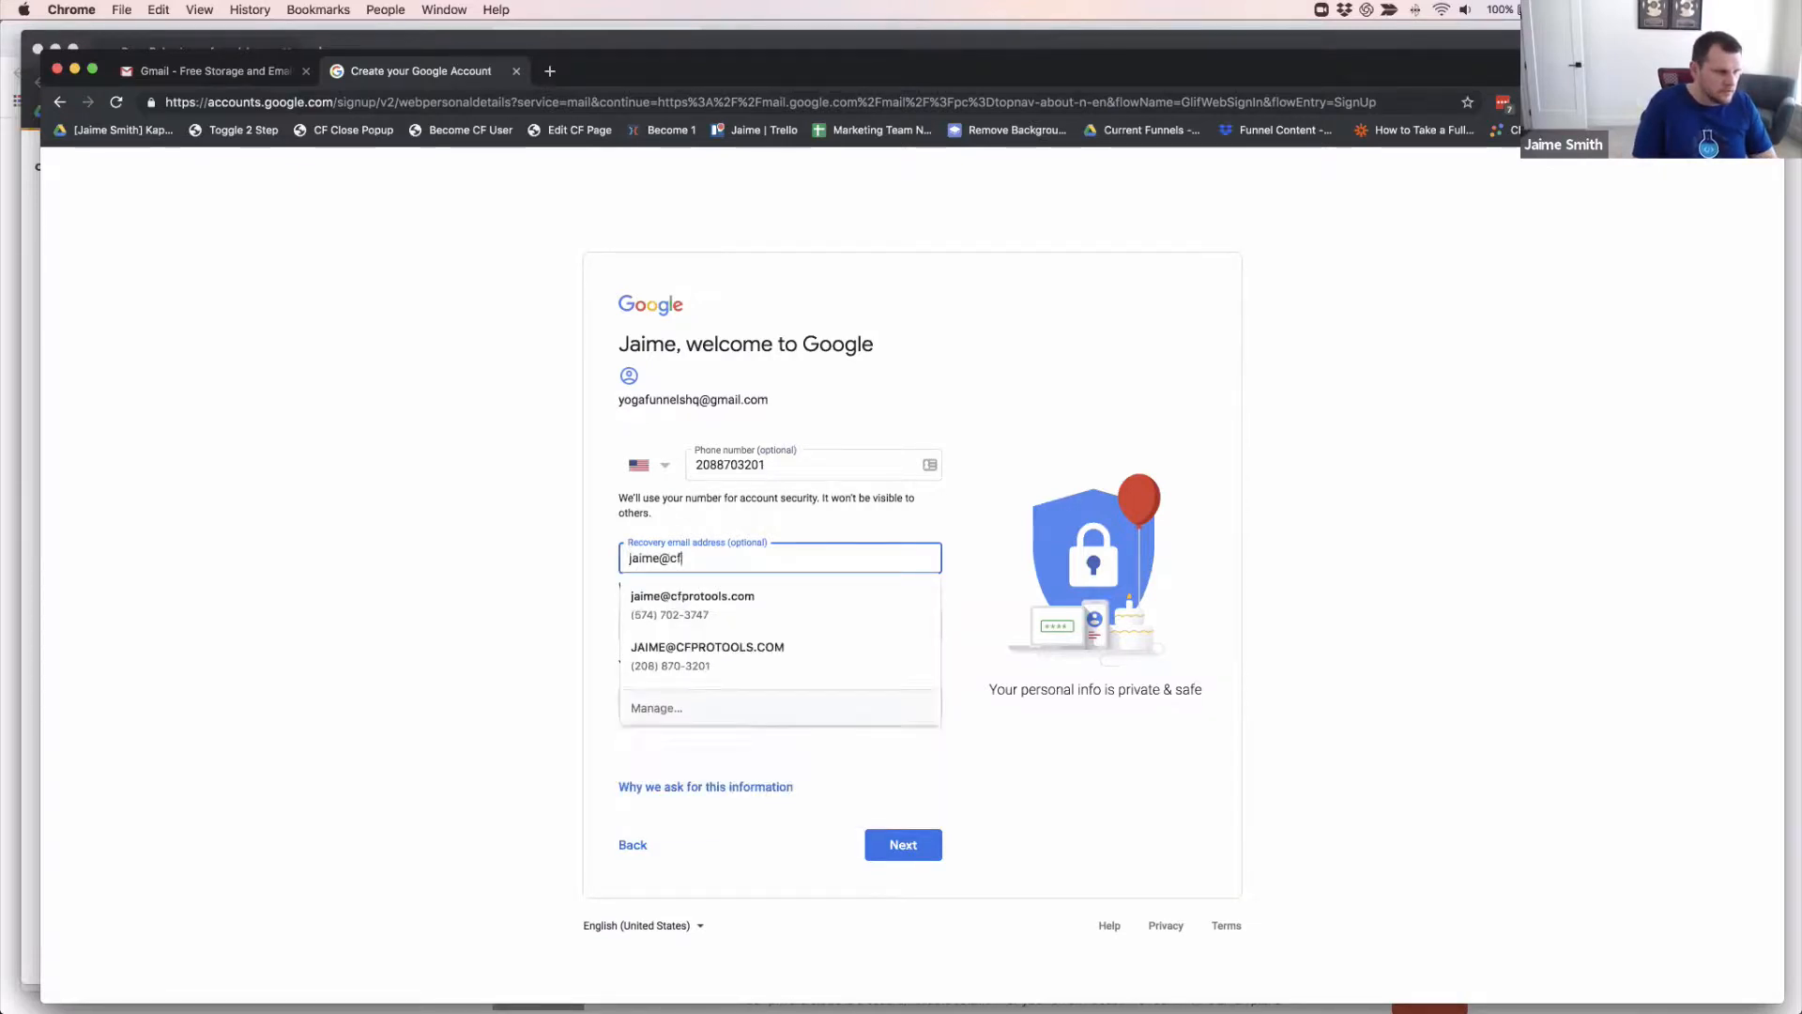
{"action": "key", "text": "Tab"}
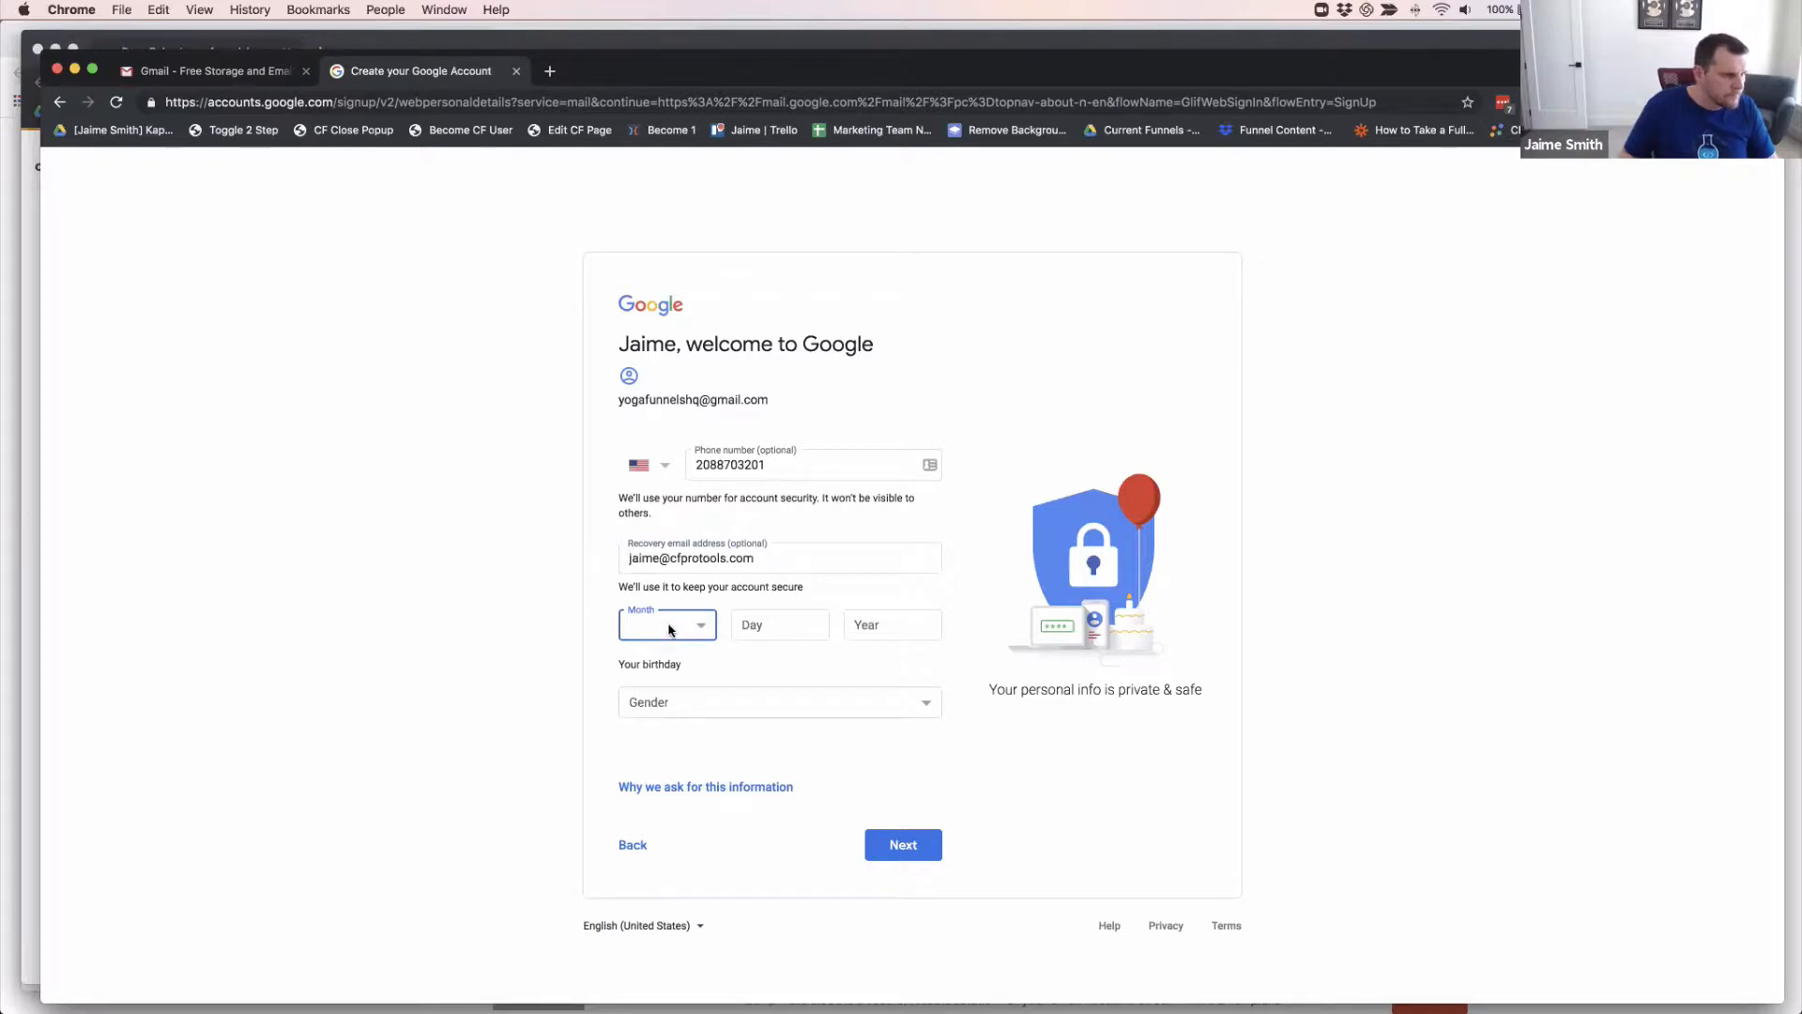
Step: Set birth month August, day 04 and the birth year, choose Male as gender, and submit
{"action": "left_click", "coordinate": [660, 634]}
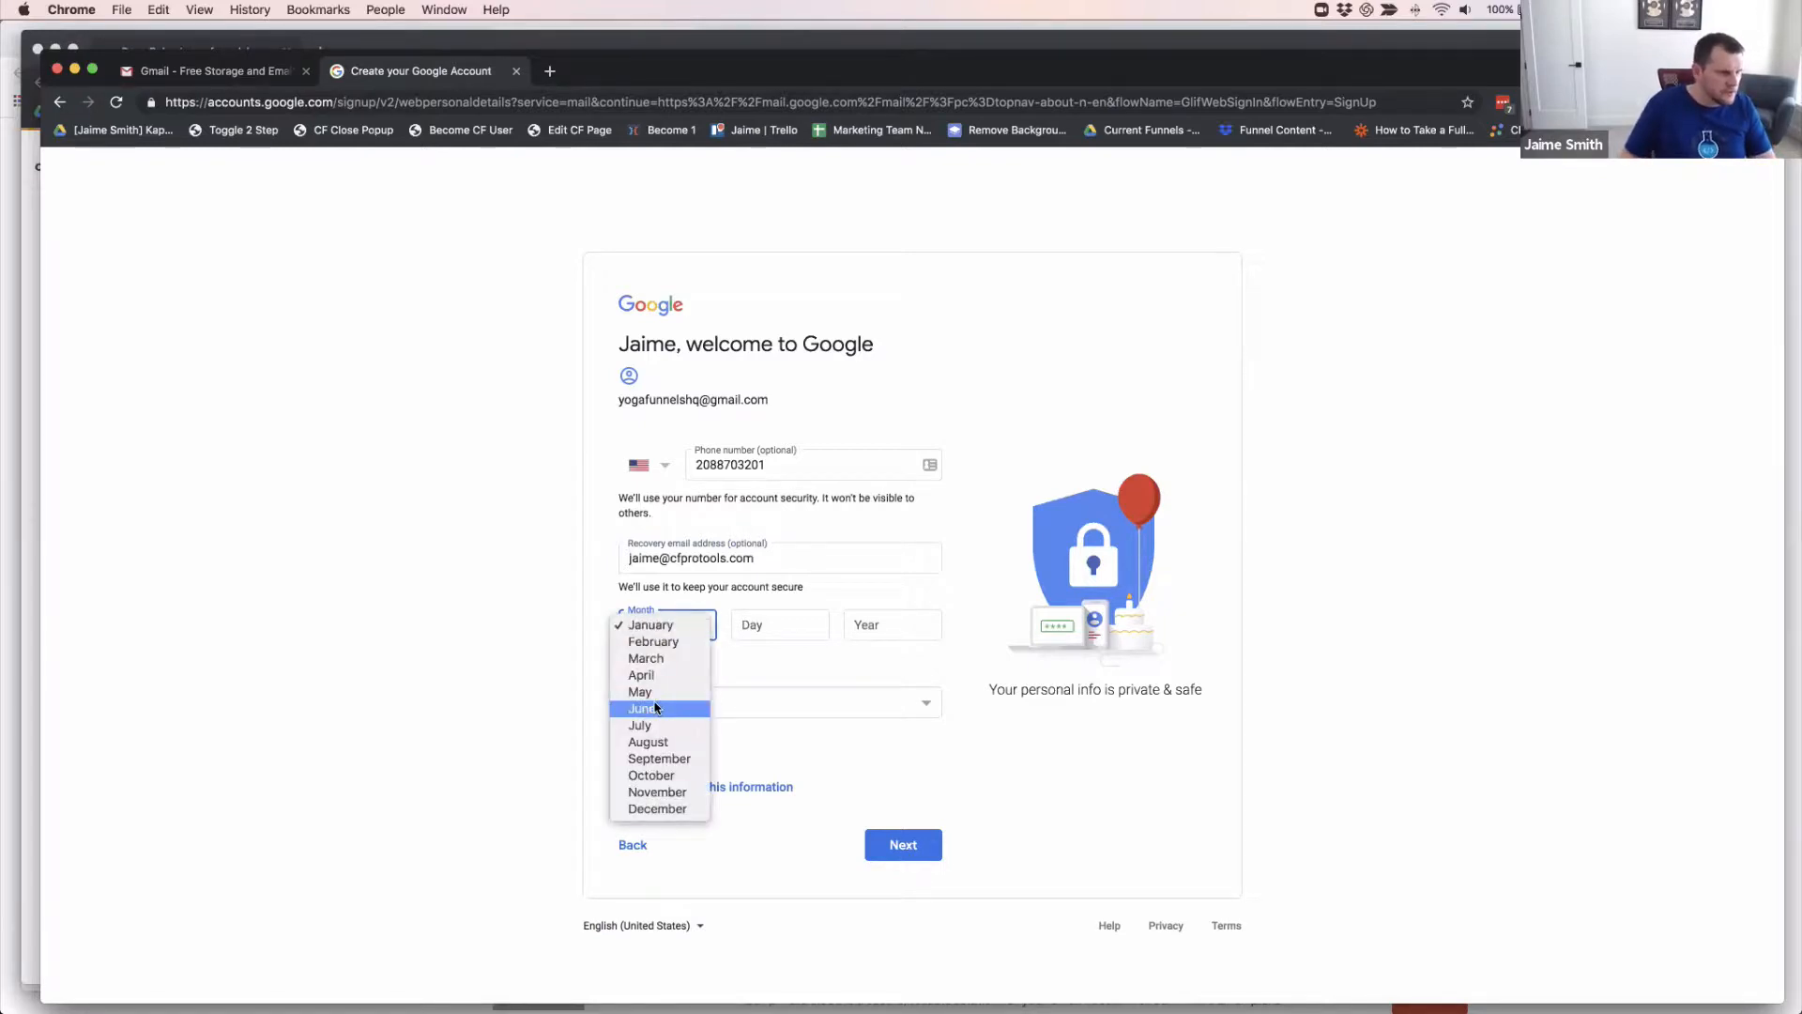
{"action": "left_click", "coordinate": [698, 739]}
{"action": "left_click", "coordinate": [792, 628]}
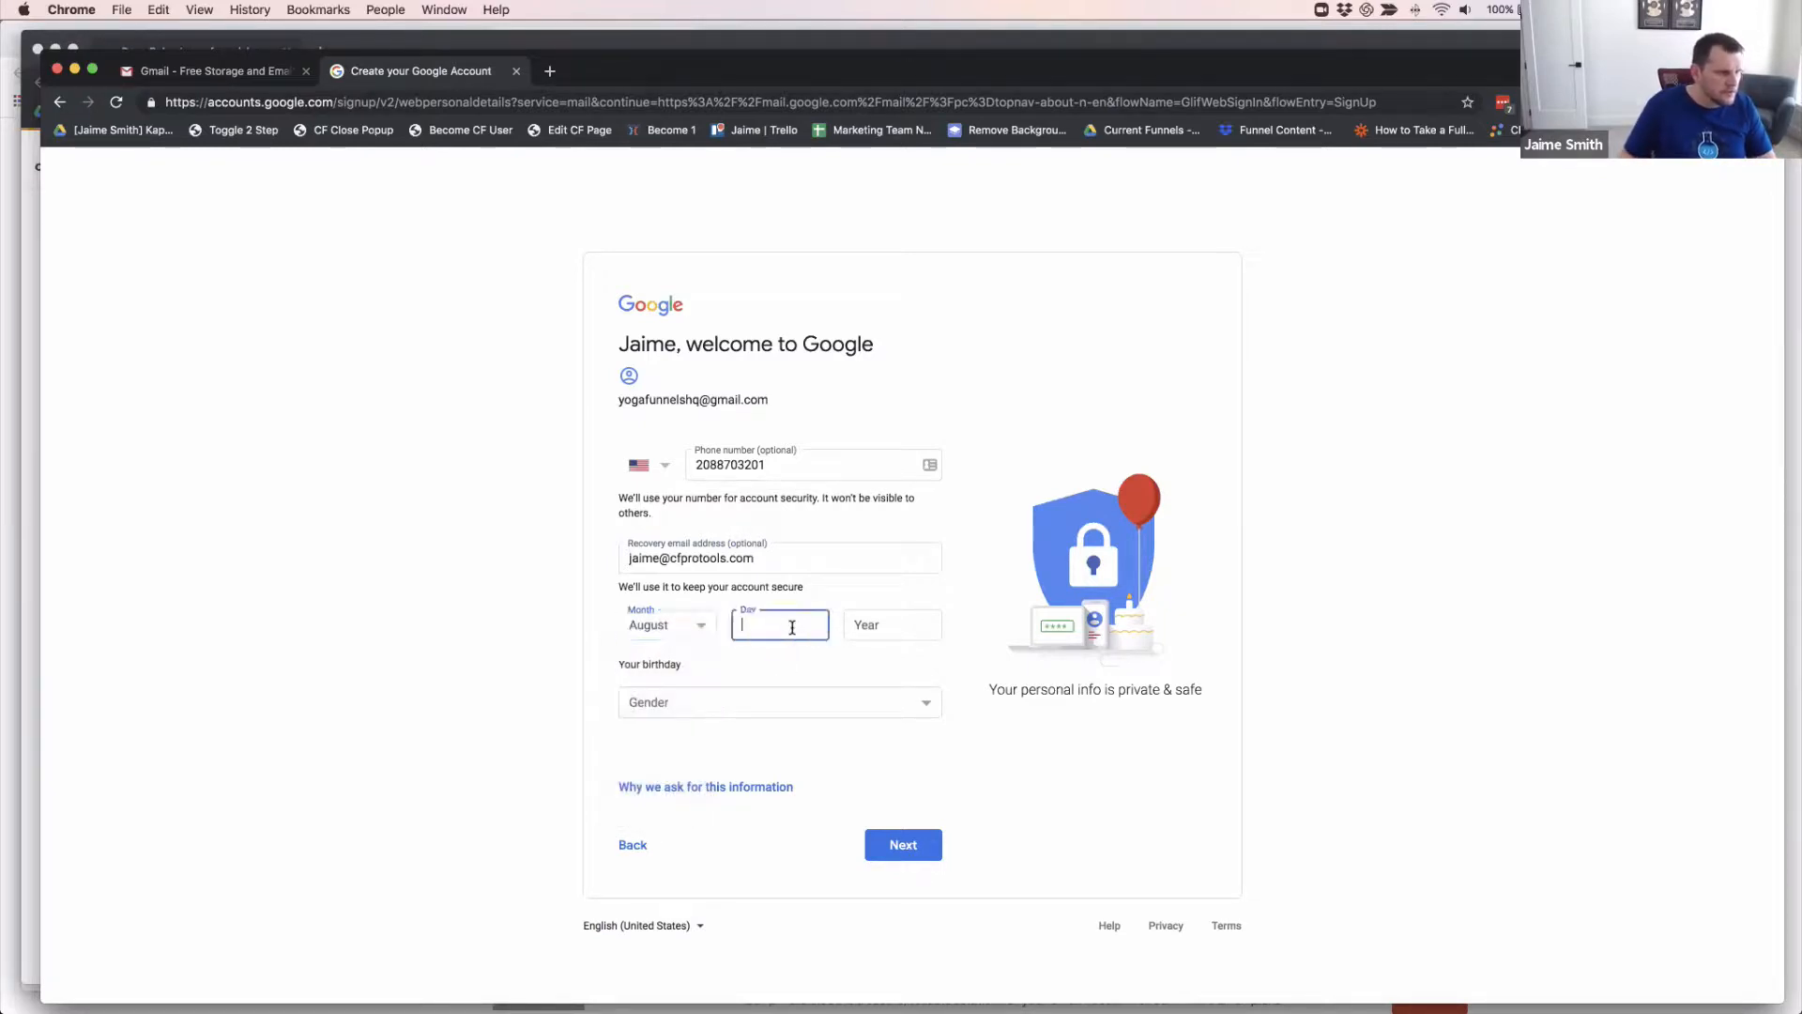
{"action": "key", "text": "Tab"}
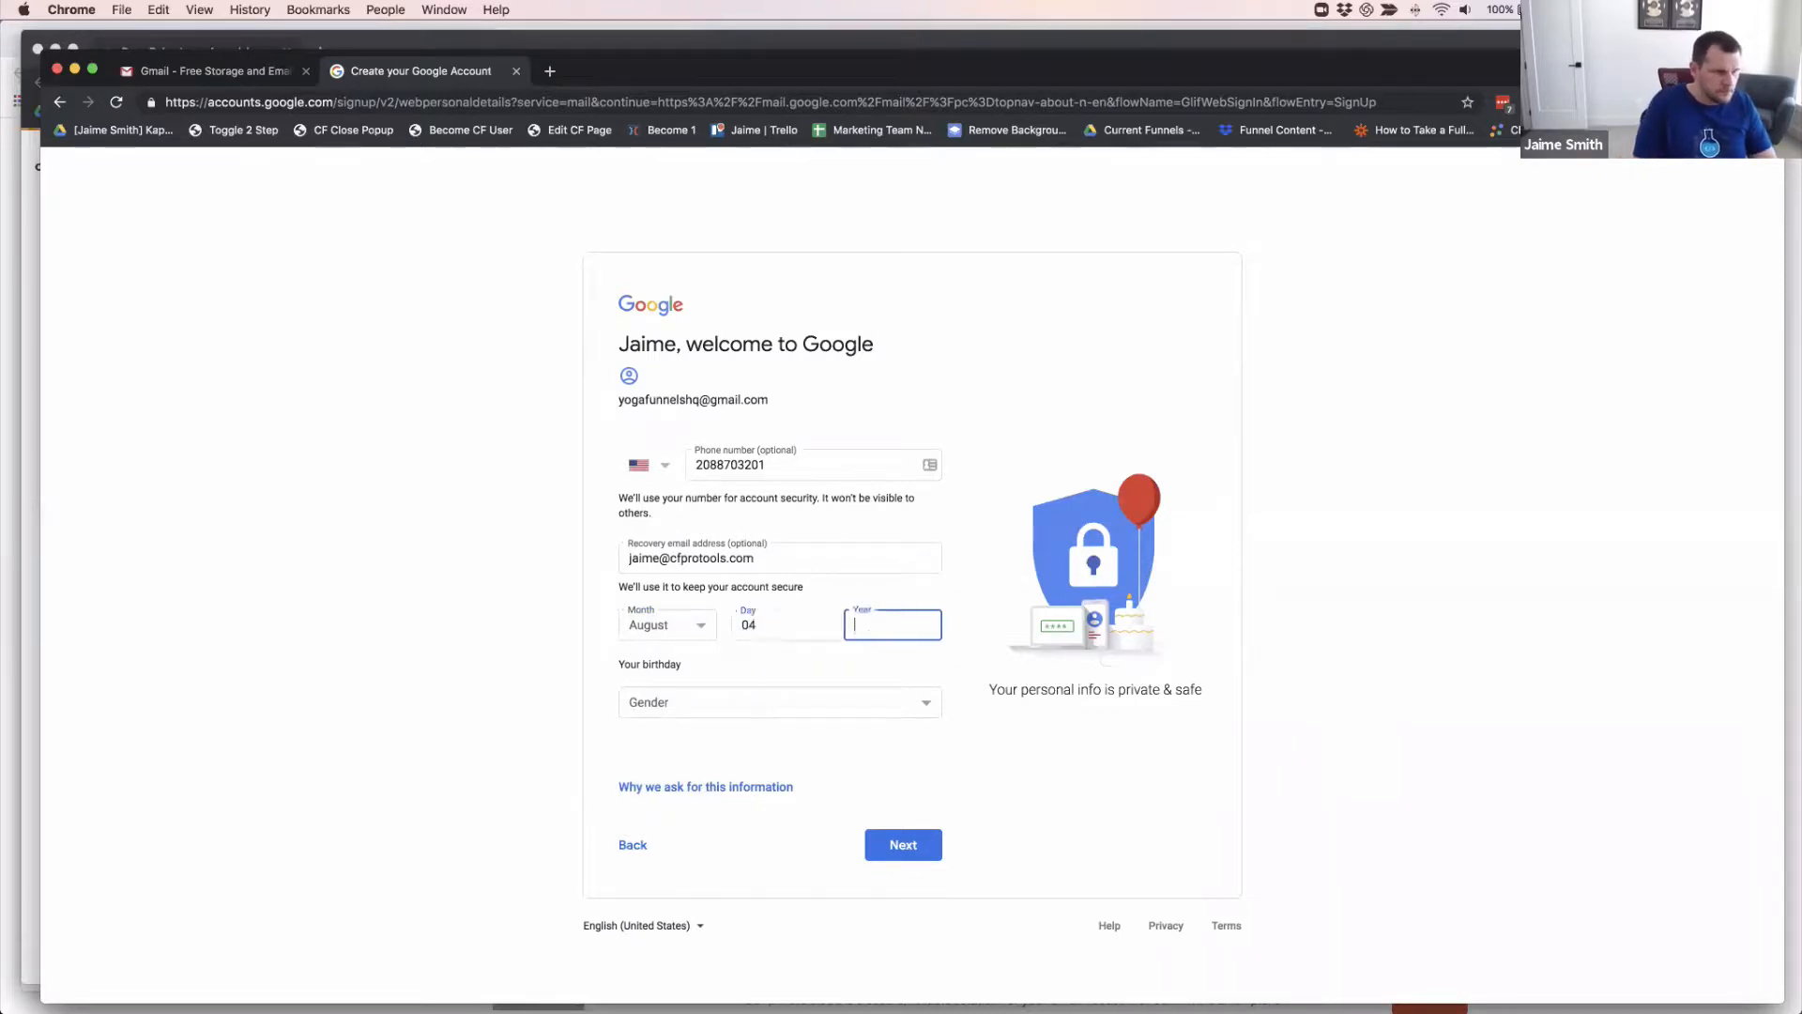
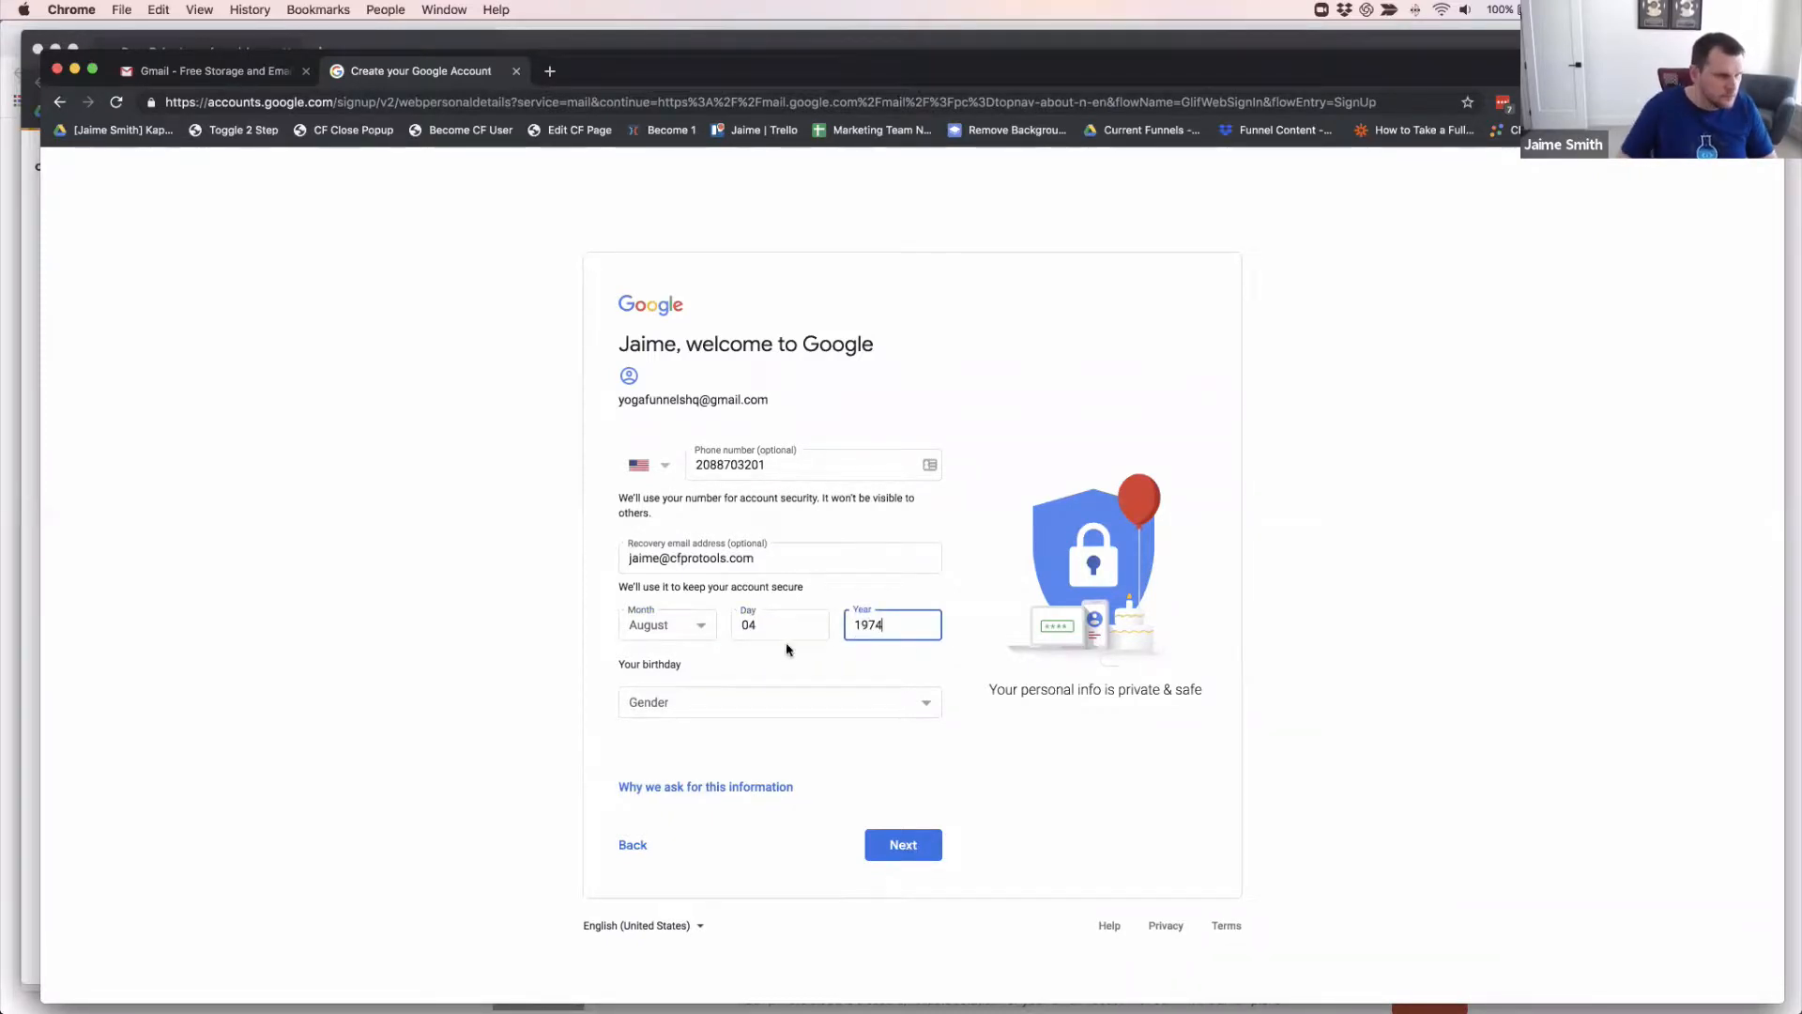
{"action": "left_click", "coordinate": [701, 703]}
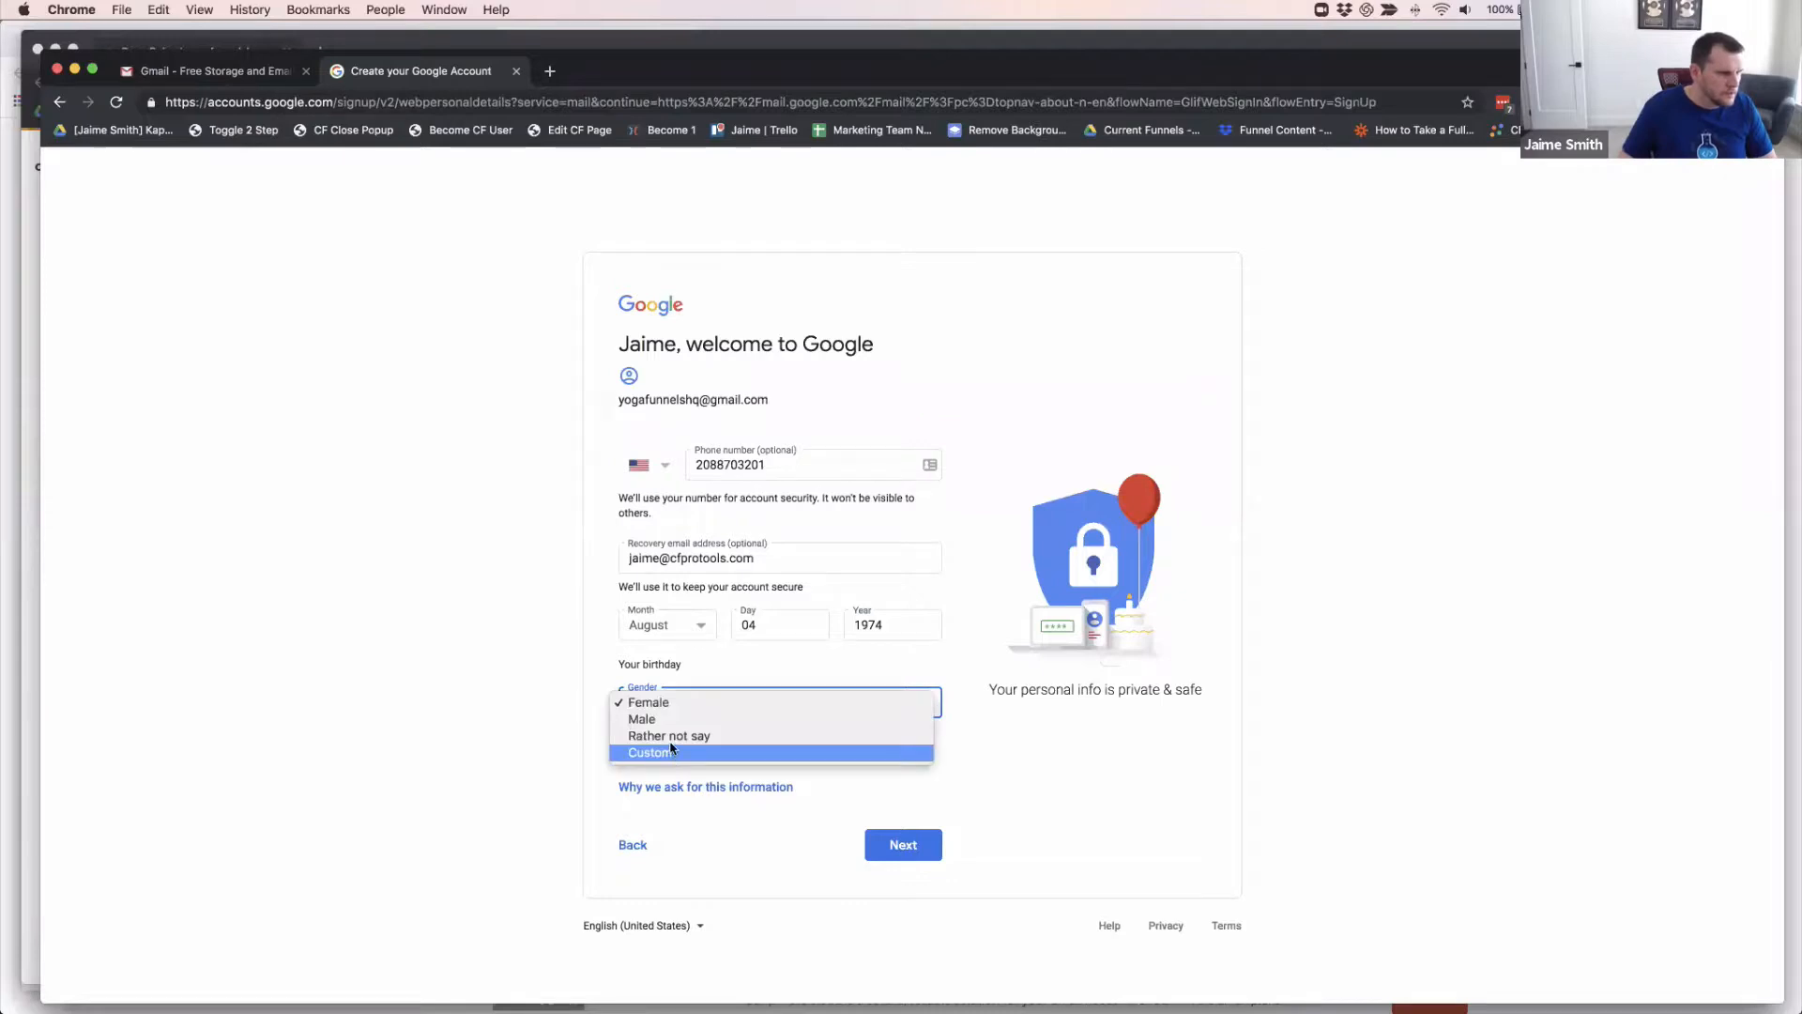
{"action": "left_click", "coordinate": [669, 721]}
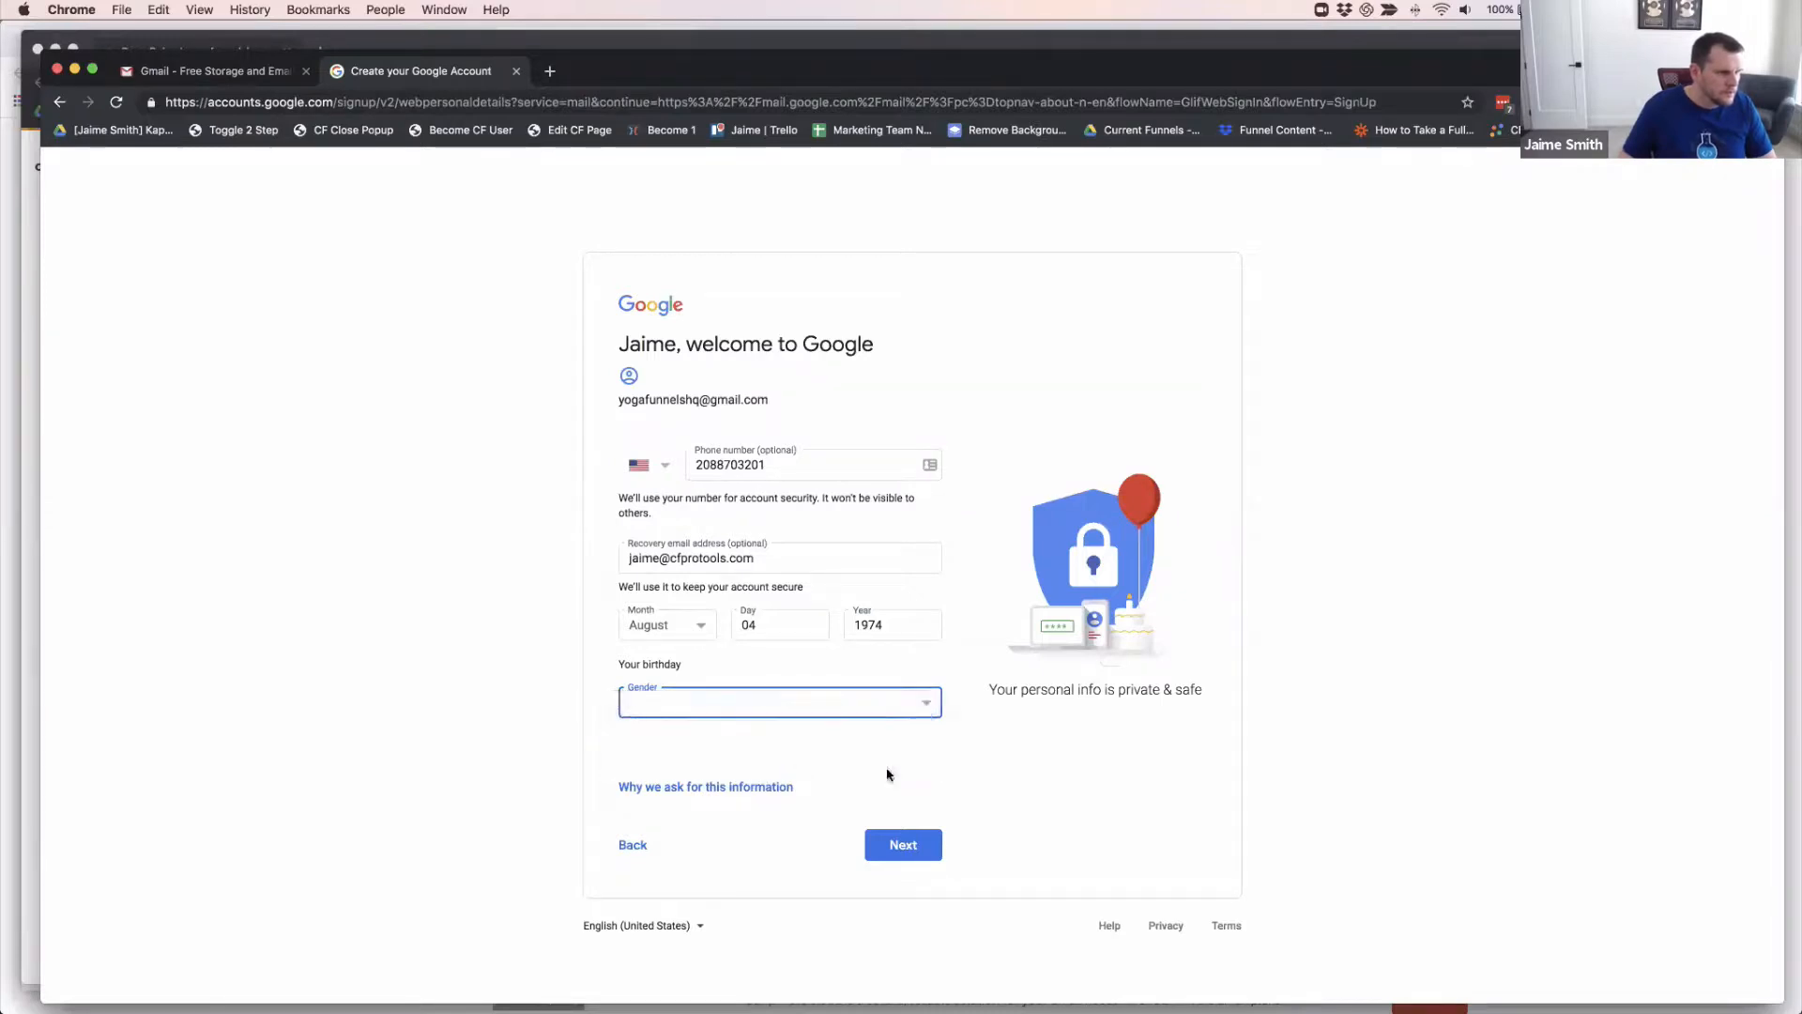
{"action": "left_click", "coordinate": [904, 844]}
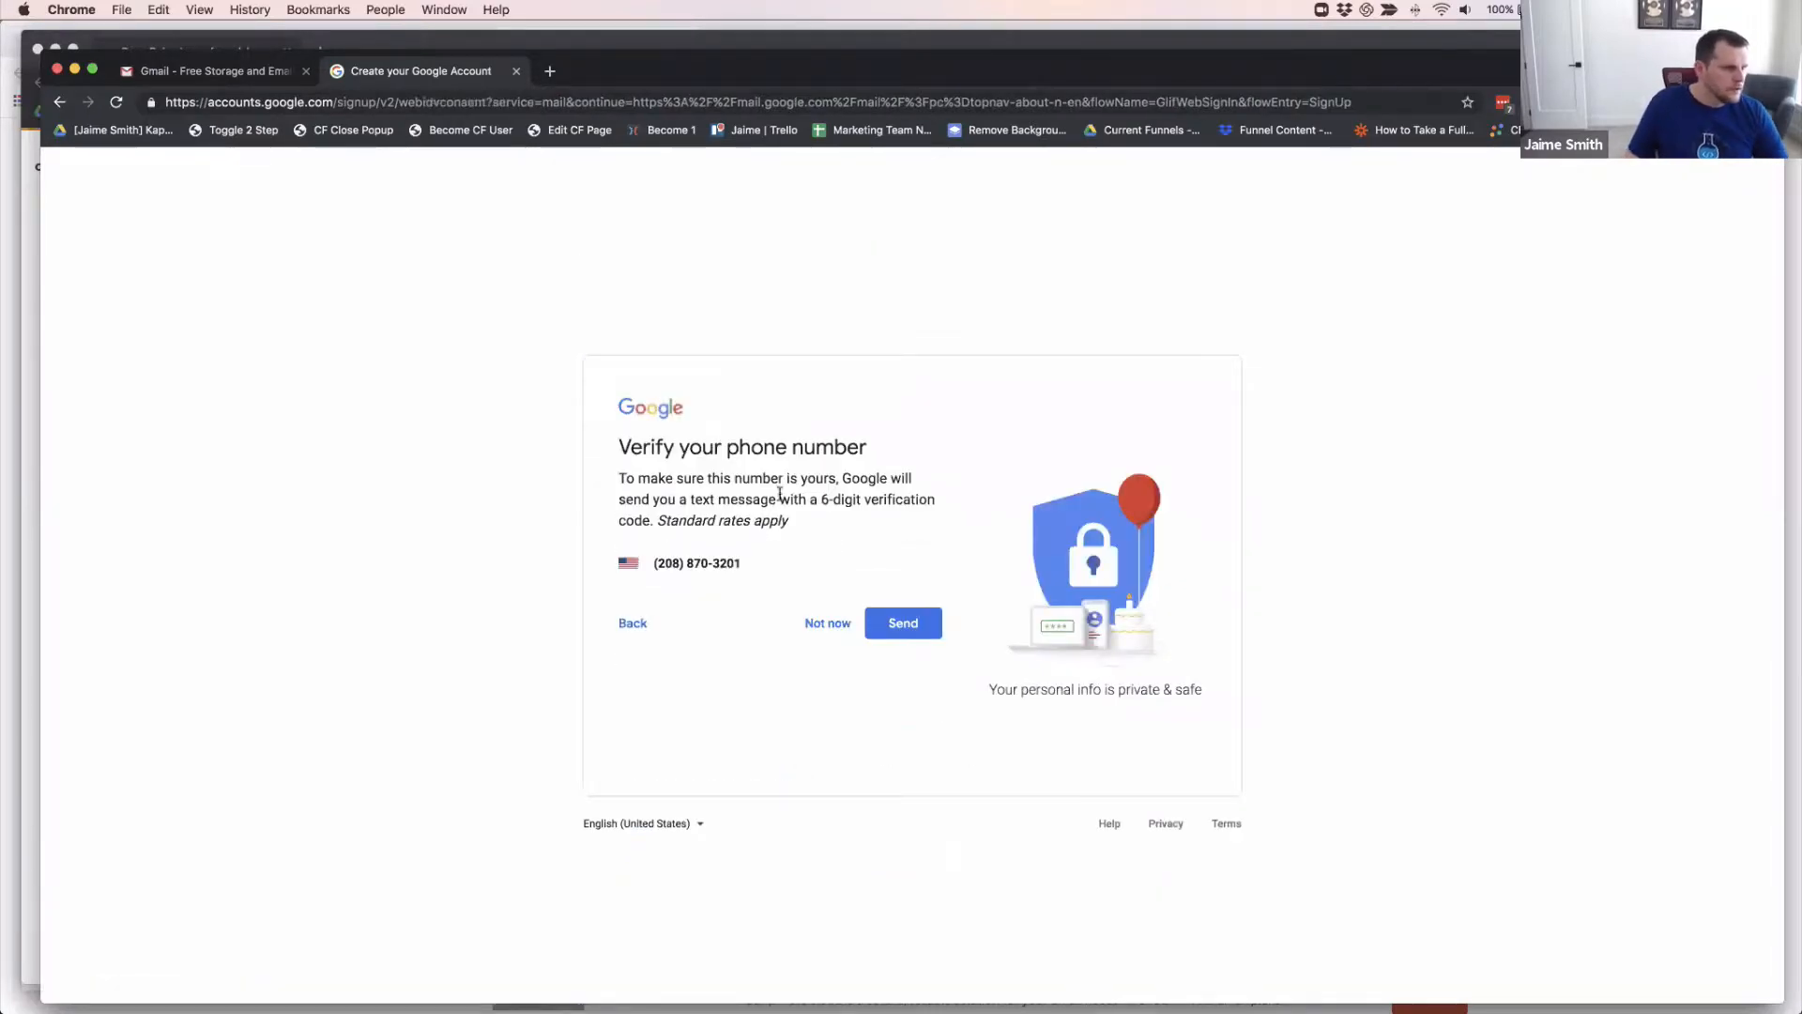
Step: Verify the phone with the texted code, skip extra phone uses, and agree to Privacy and Terms
{"action": "left_click", "coordinate": [903, 625]}
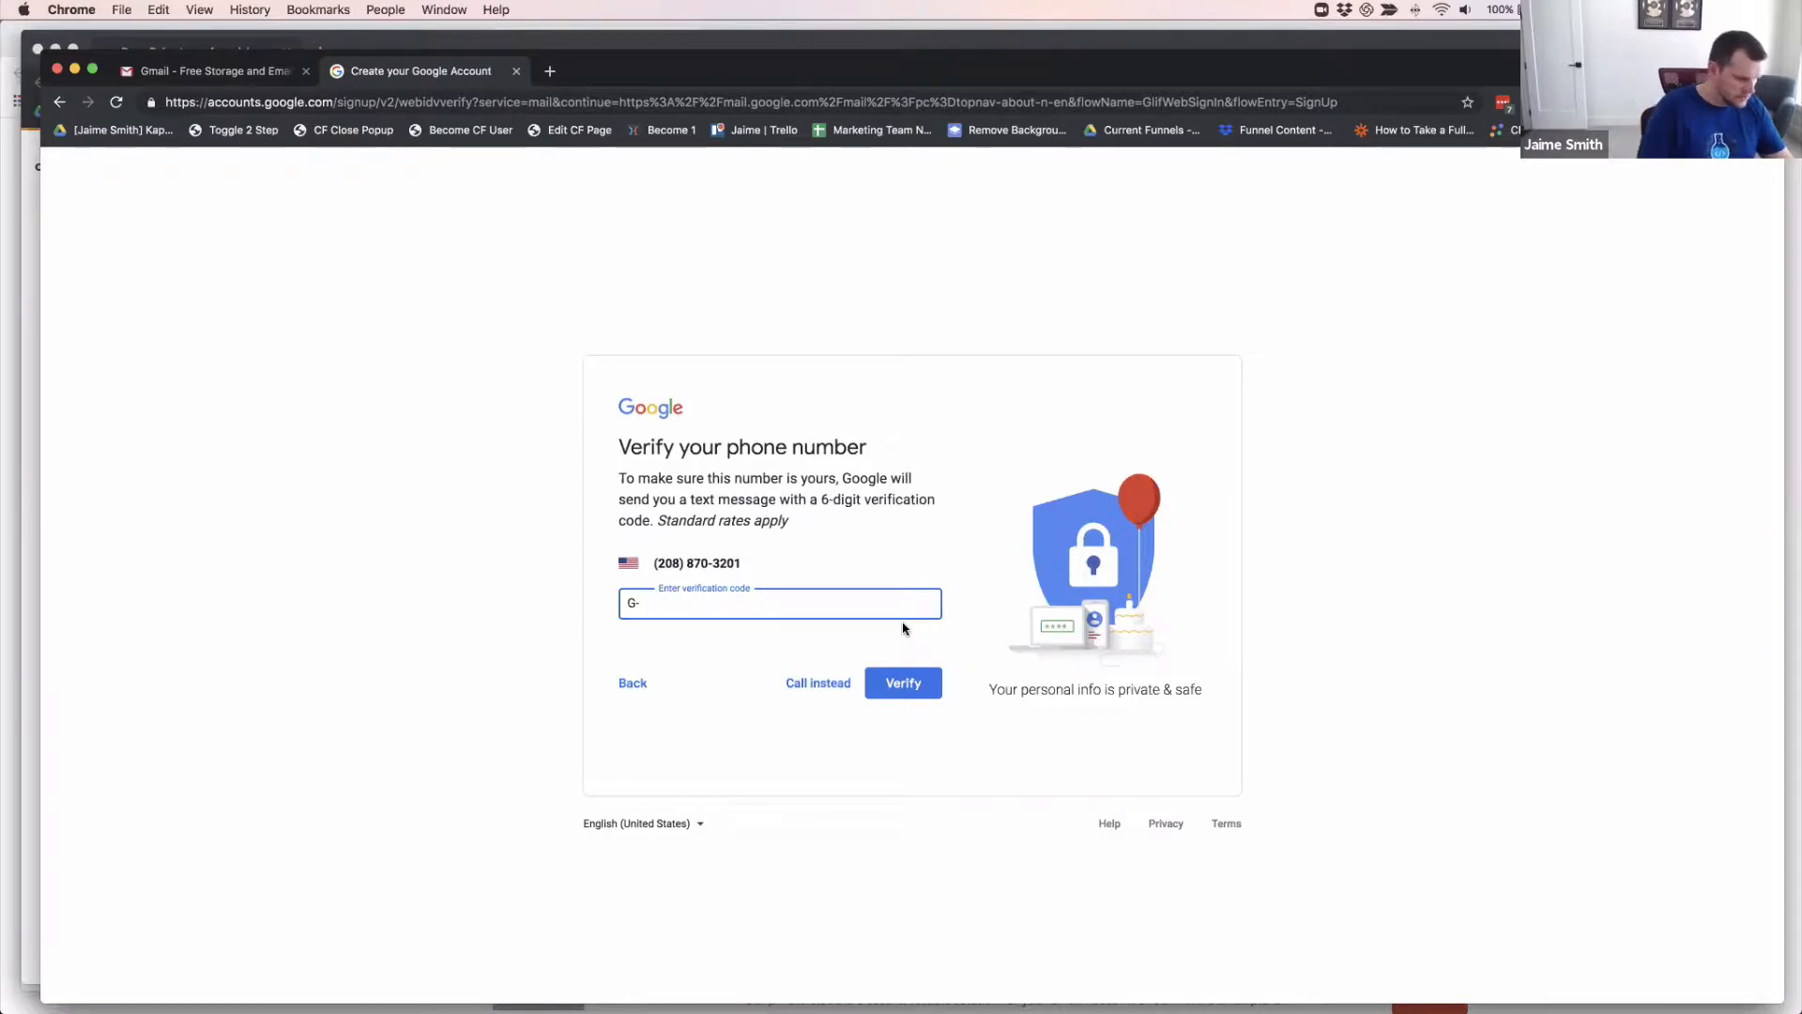
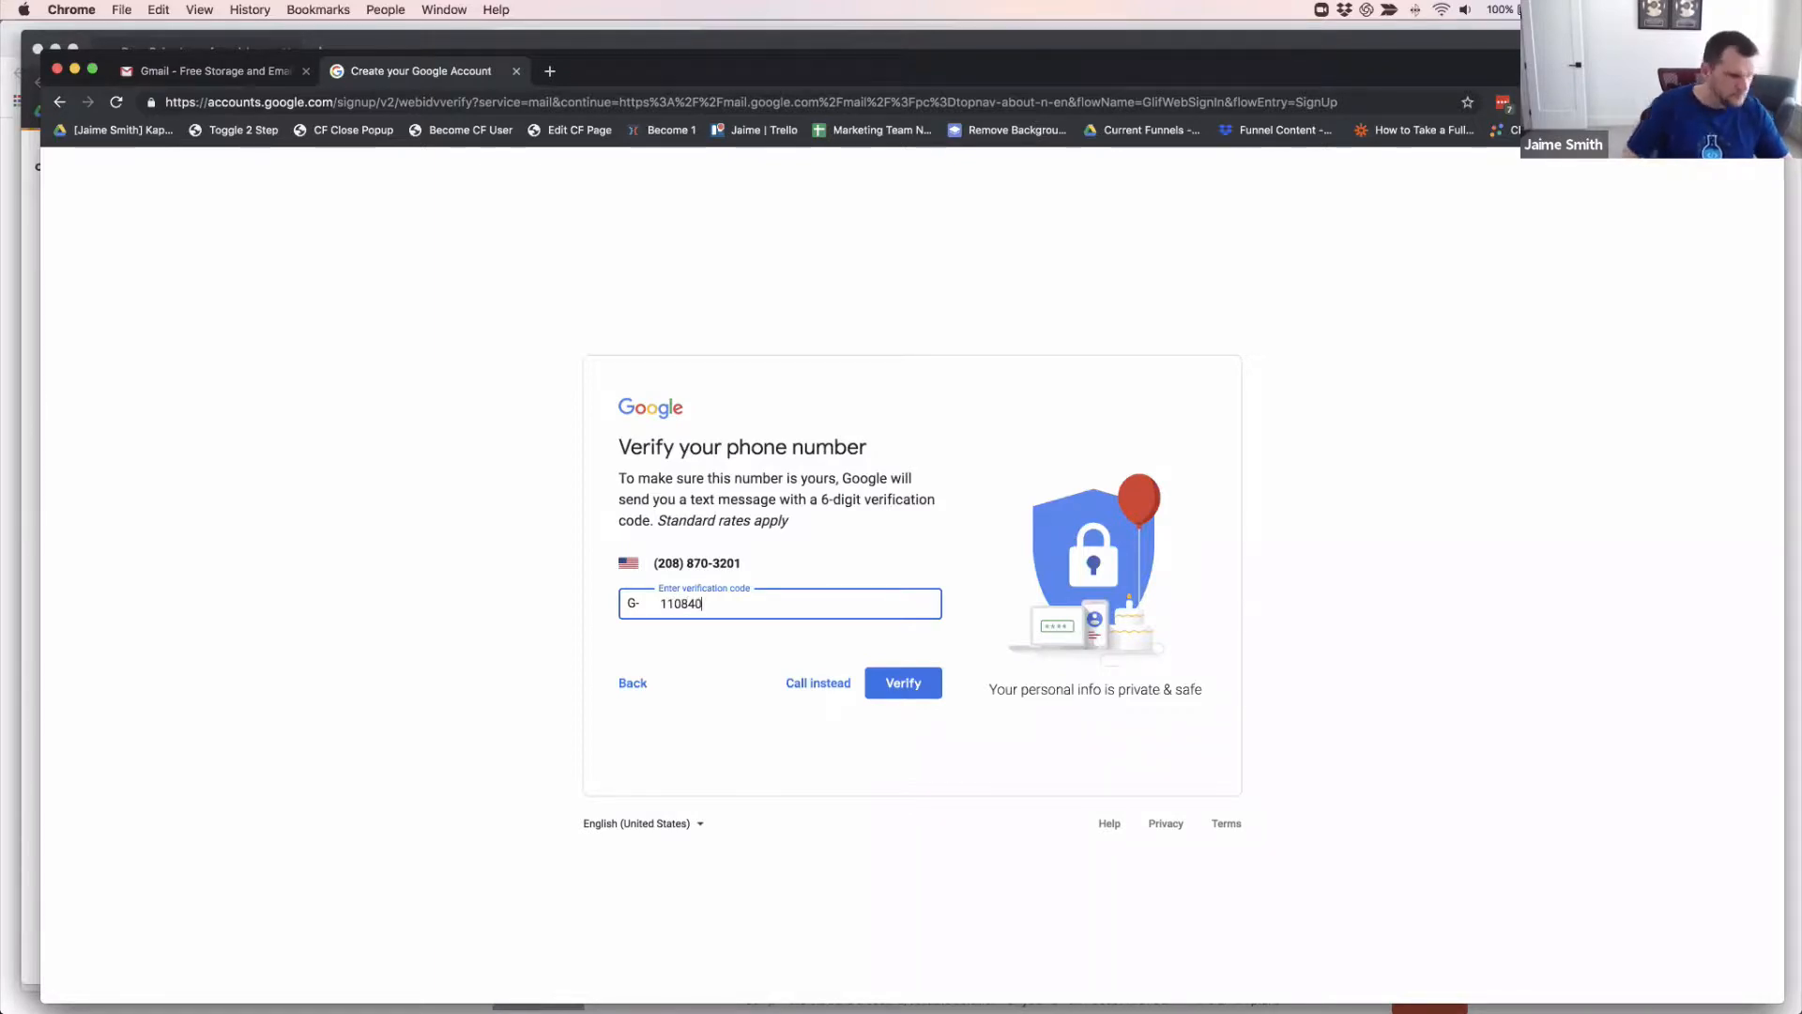
{"action": "left_click", "coordinate": [917, 690]}
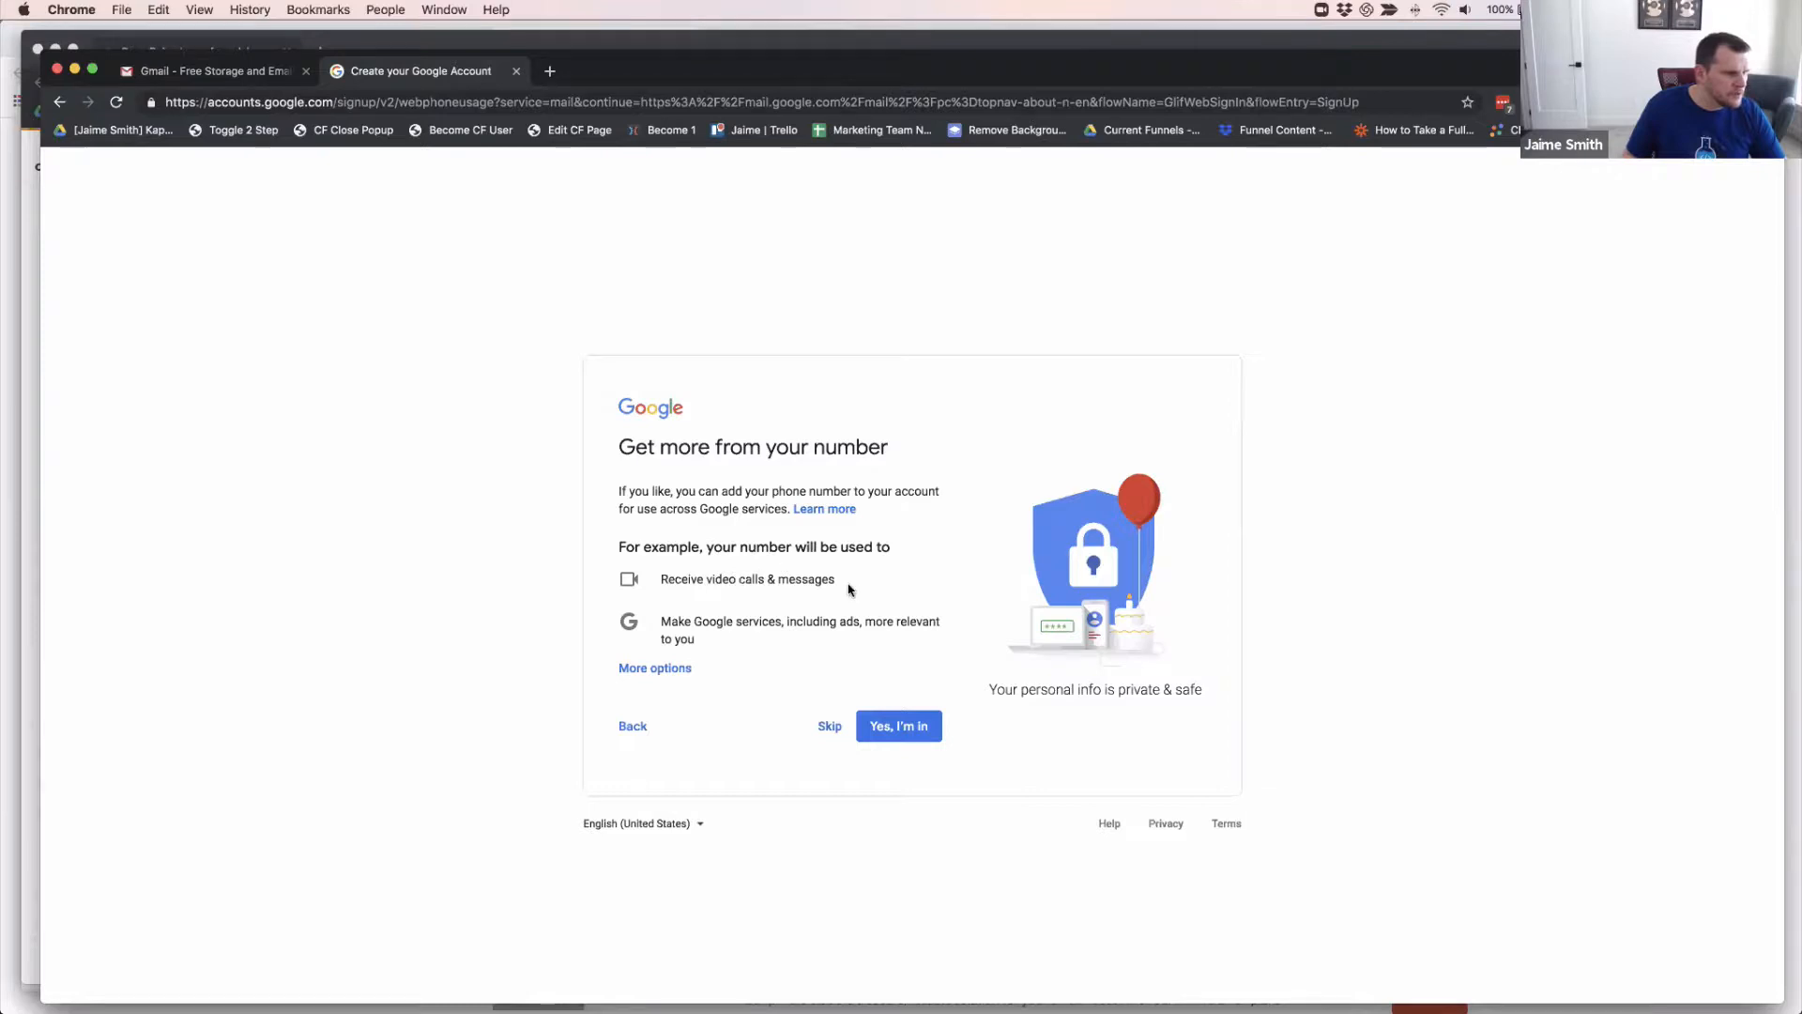
{"action": "left_click", "coordinate": [826, 726]}
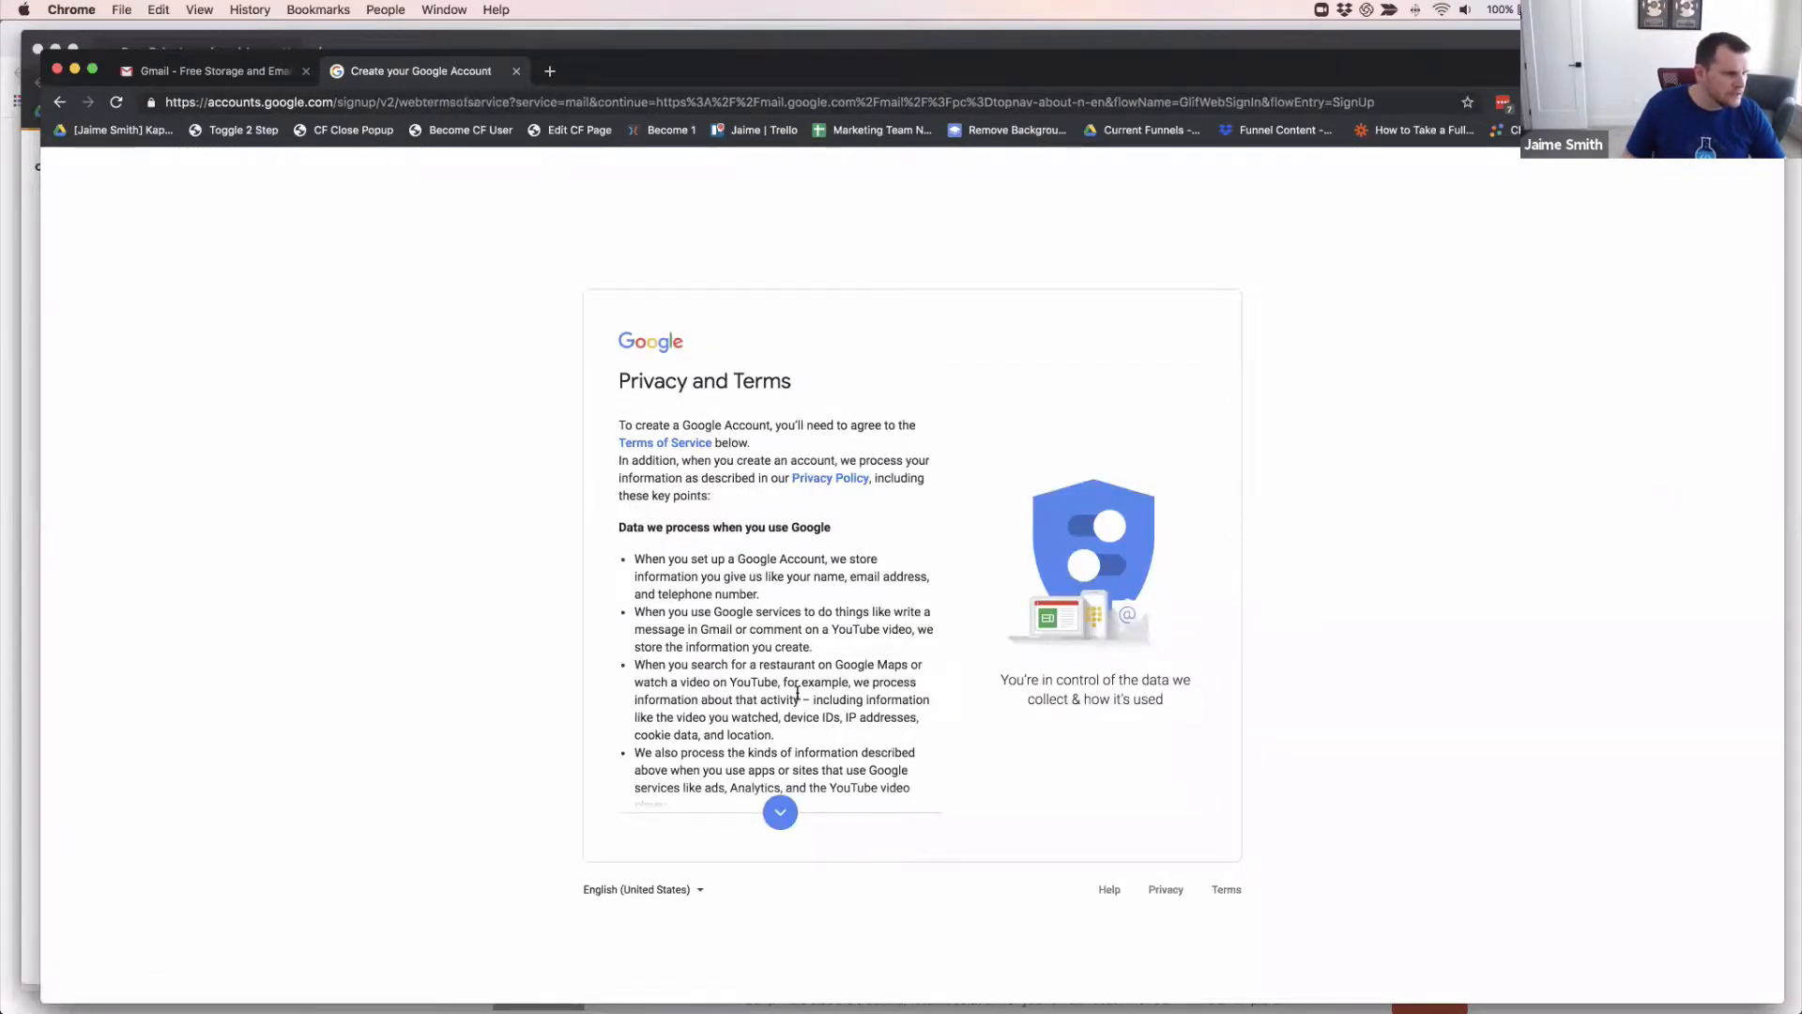
{"action": "scroll", "coordinate": [753, 655], "scroll_direction": "down", "scroll_amount": 10}
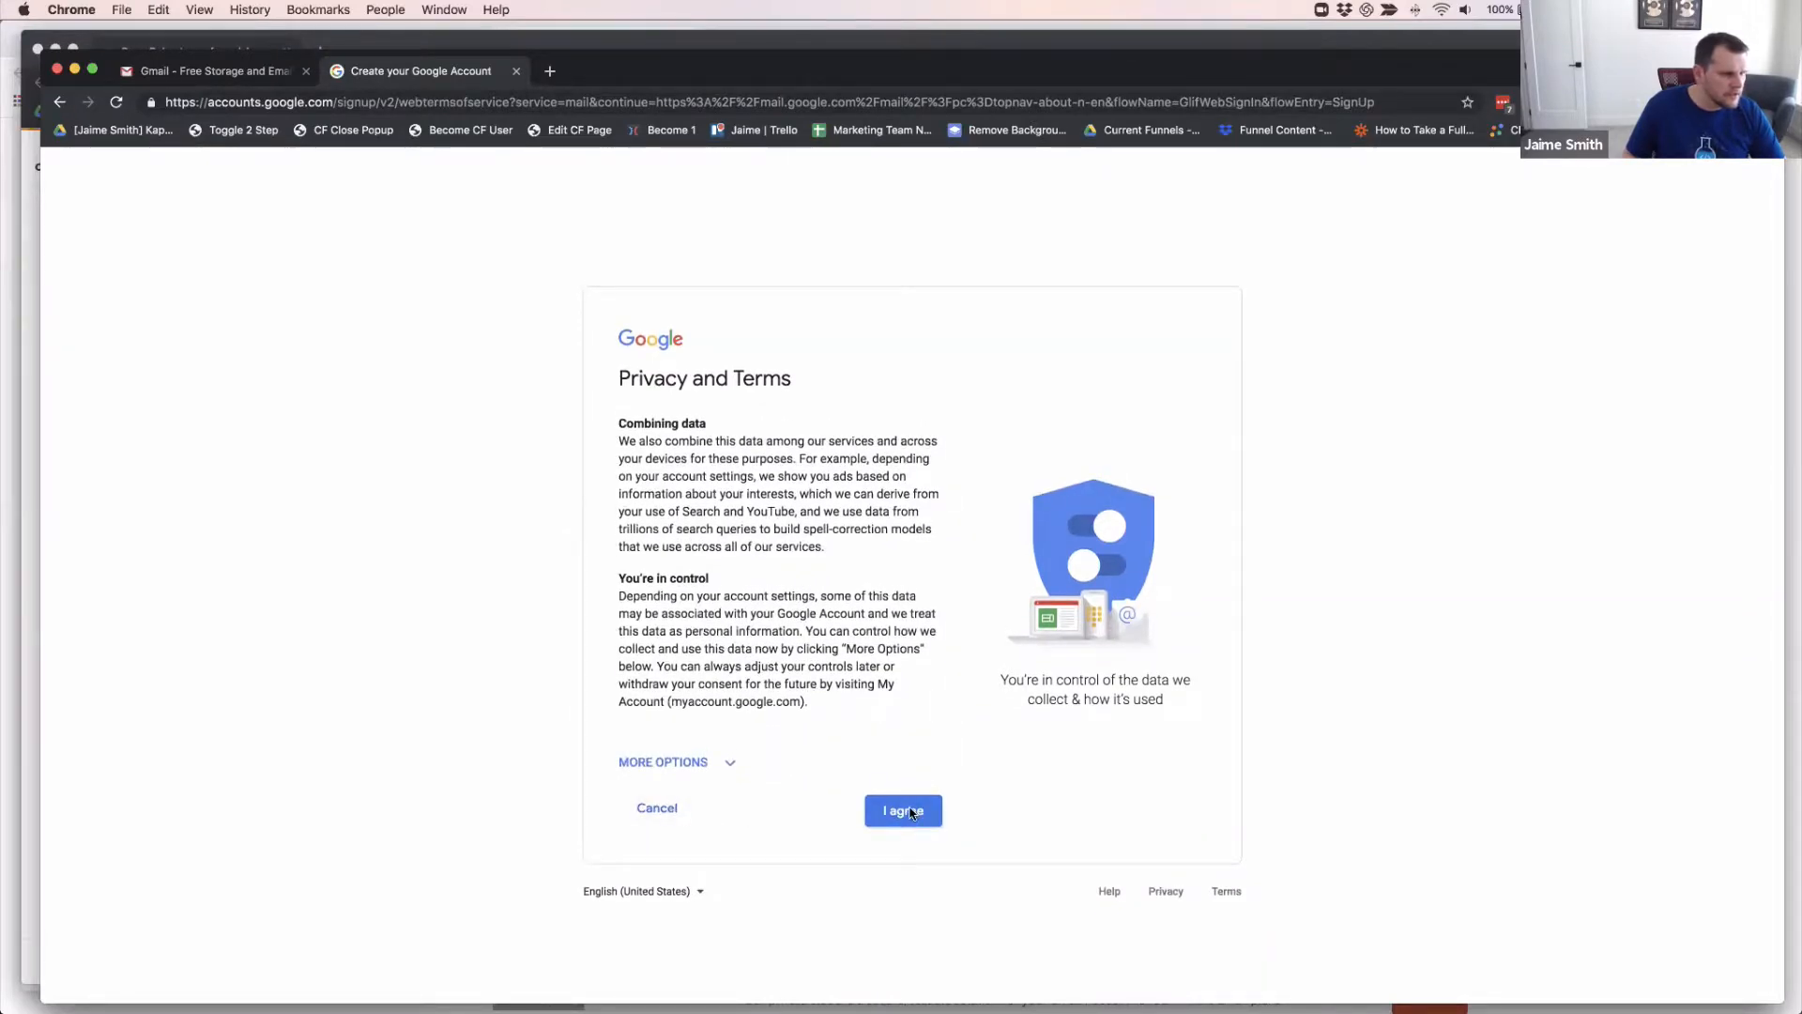
{"action": "left_click", "coordinate": [909, 811]}
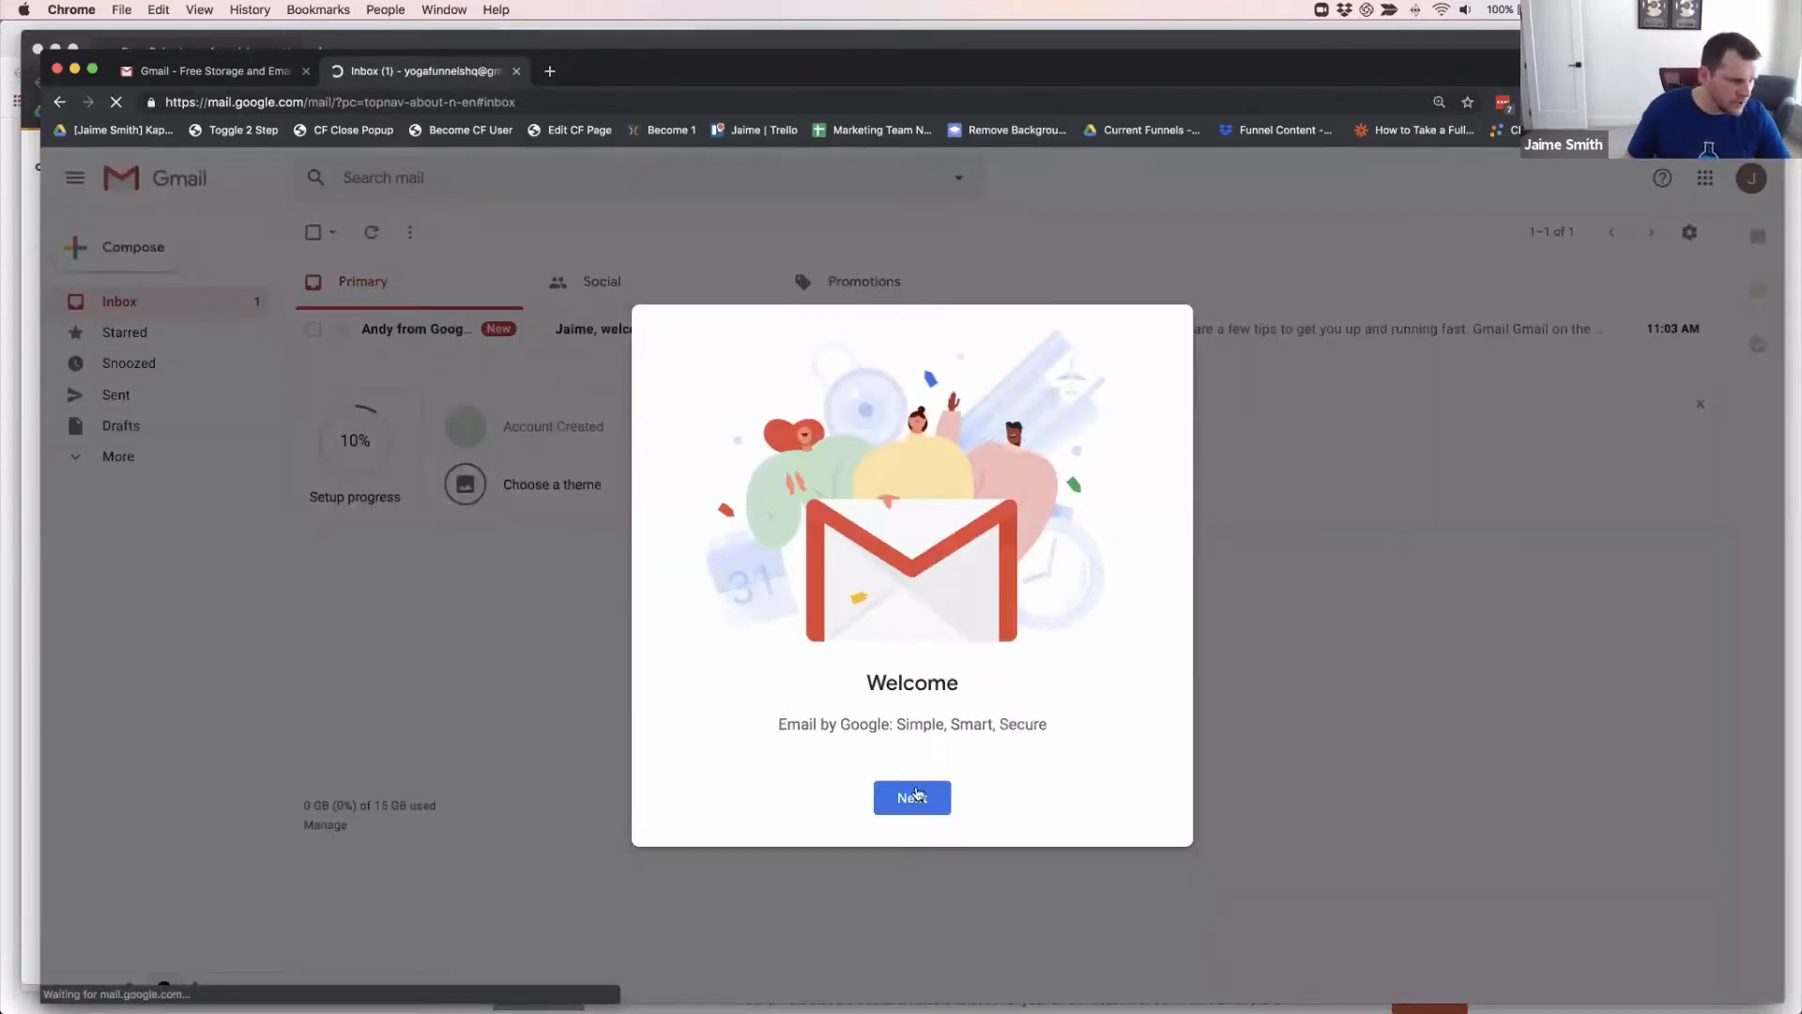
Step: Dismiss the Gmail Welcome dialog, keep the Default view, and reload the inbox
{"action": "left_click", "coordinate": [936, 795]}
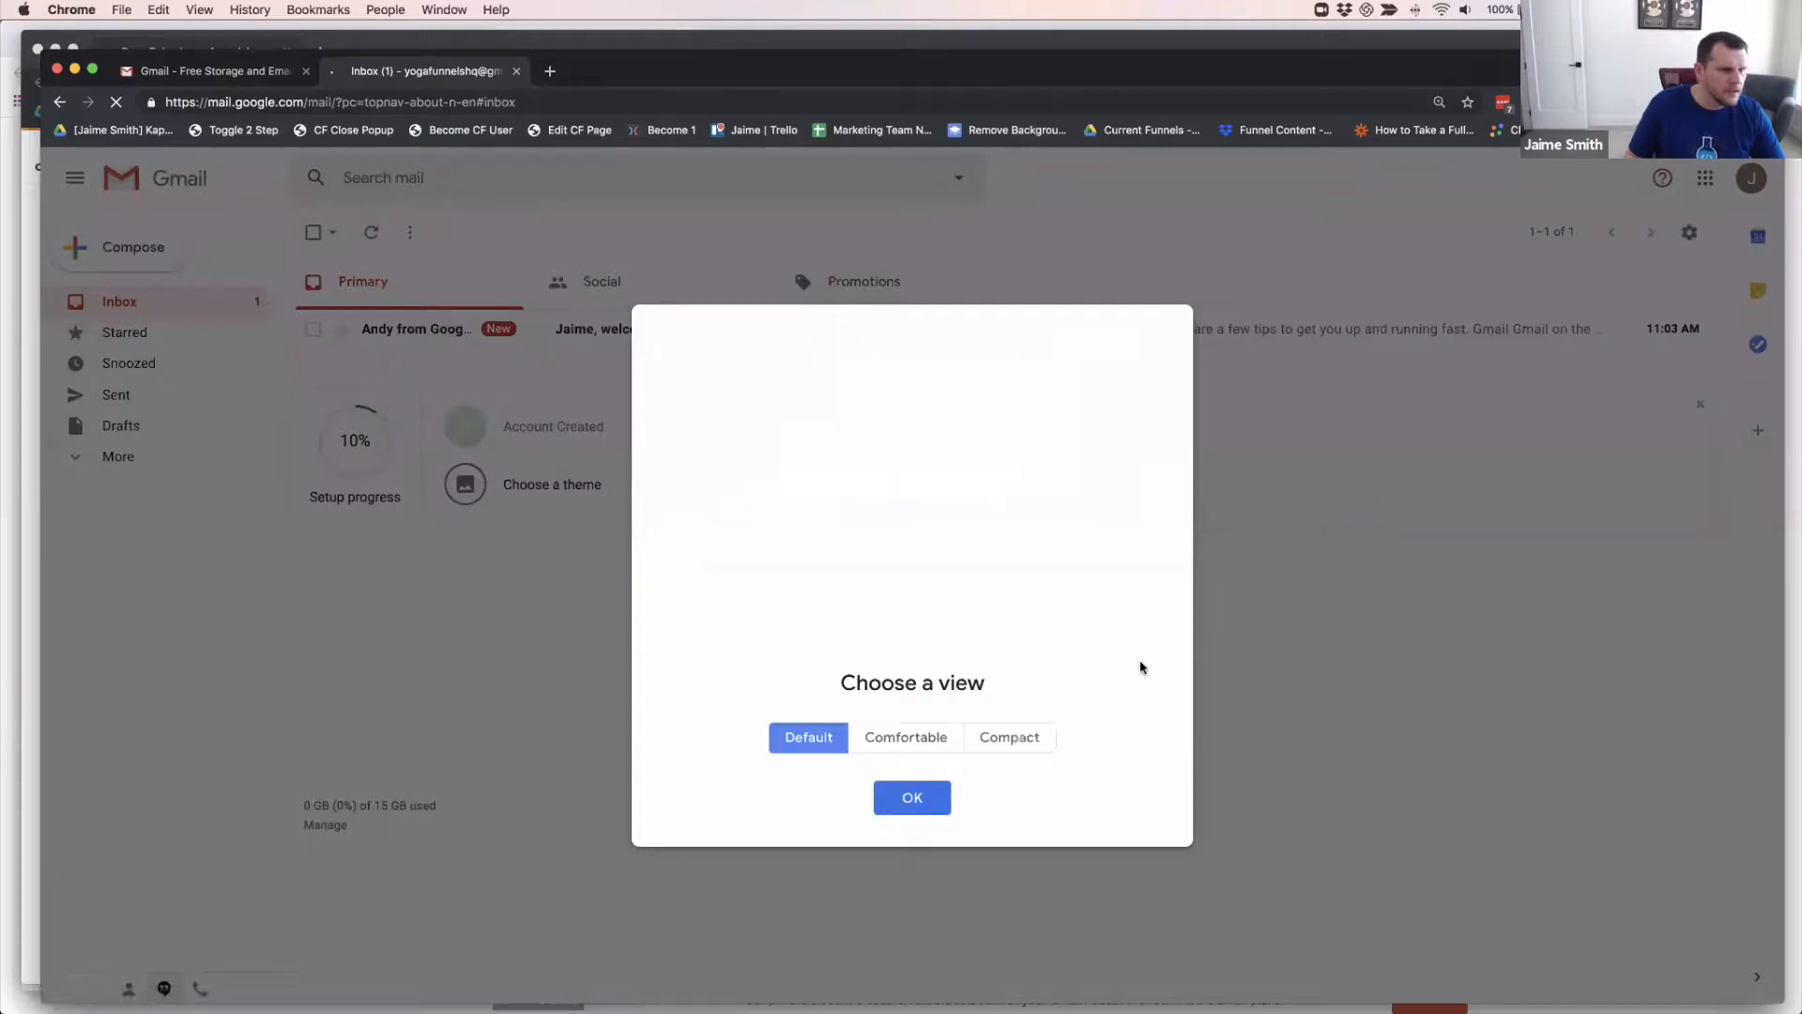
{"action": "left_click", "coordinate": [896, 794]}
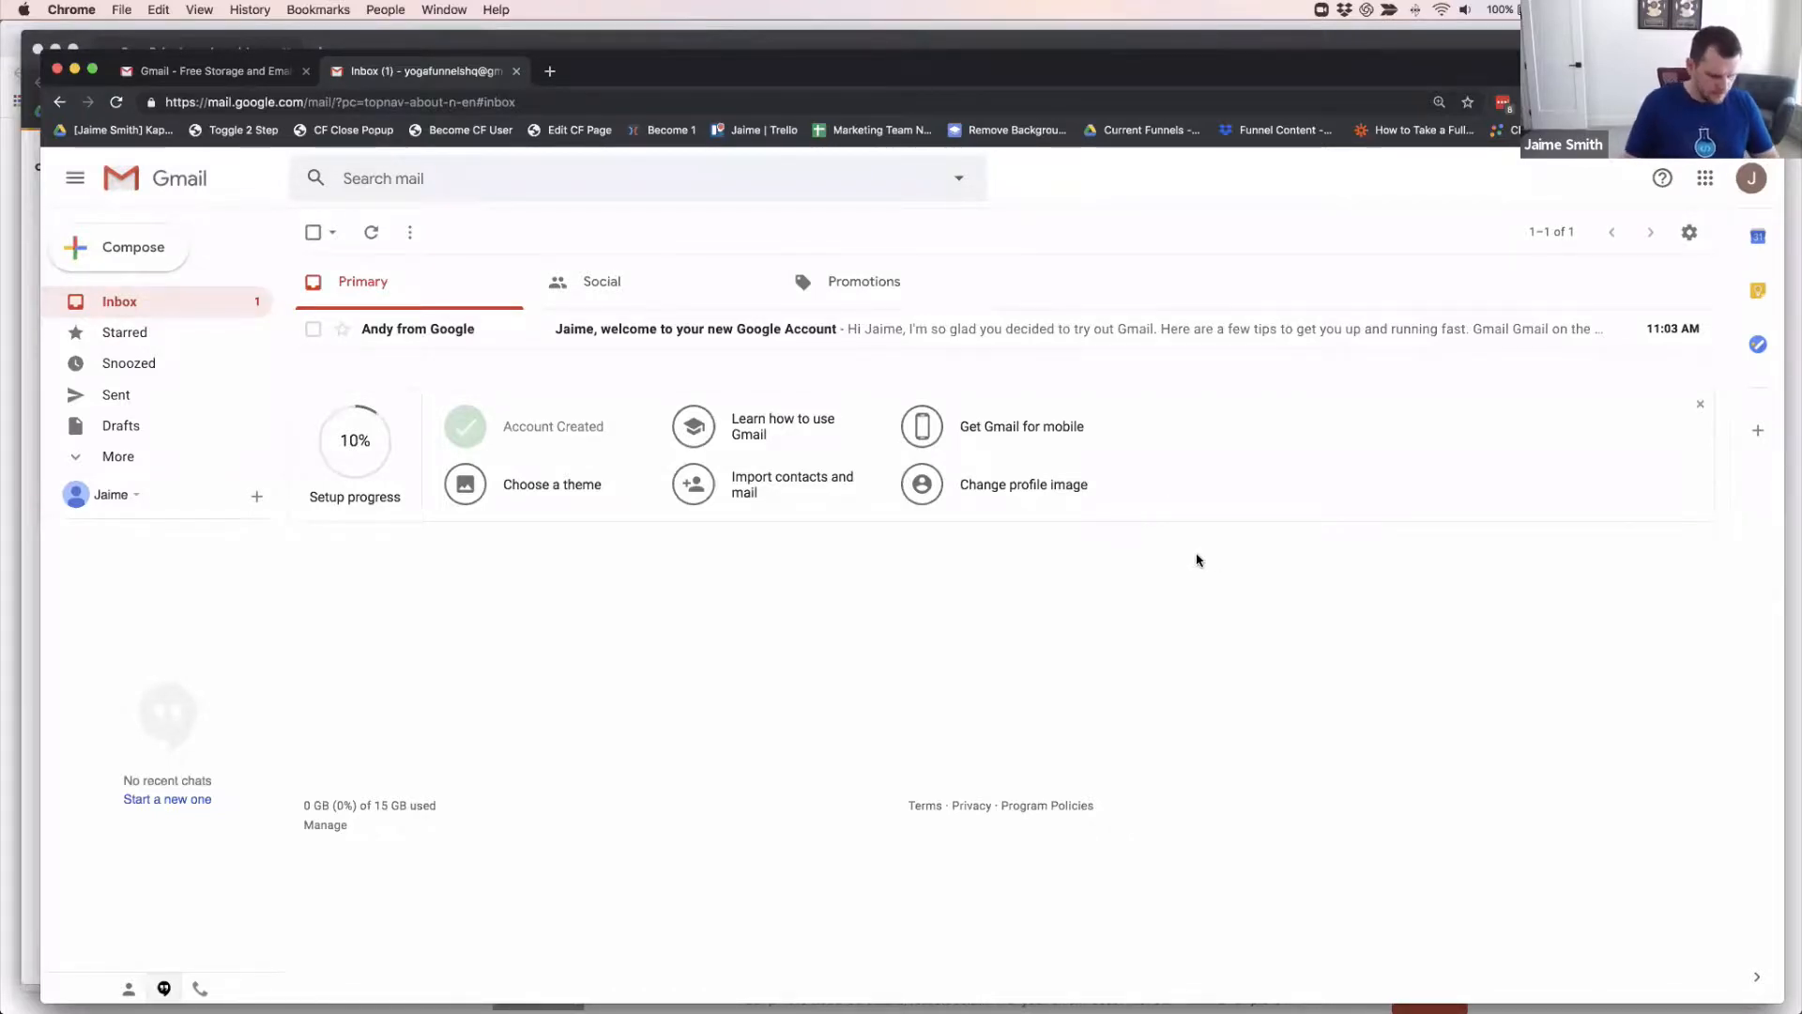
{"action": "key", "text": "super+r"}
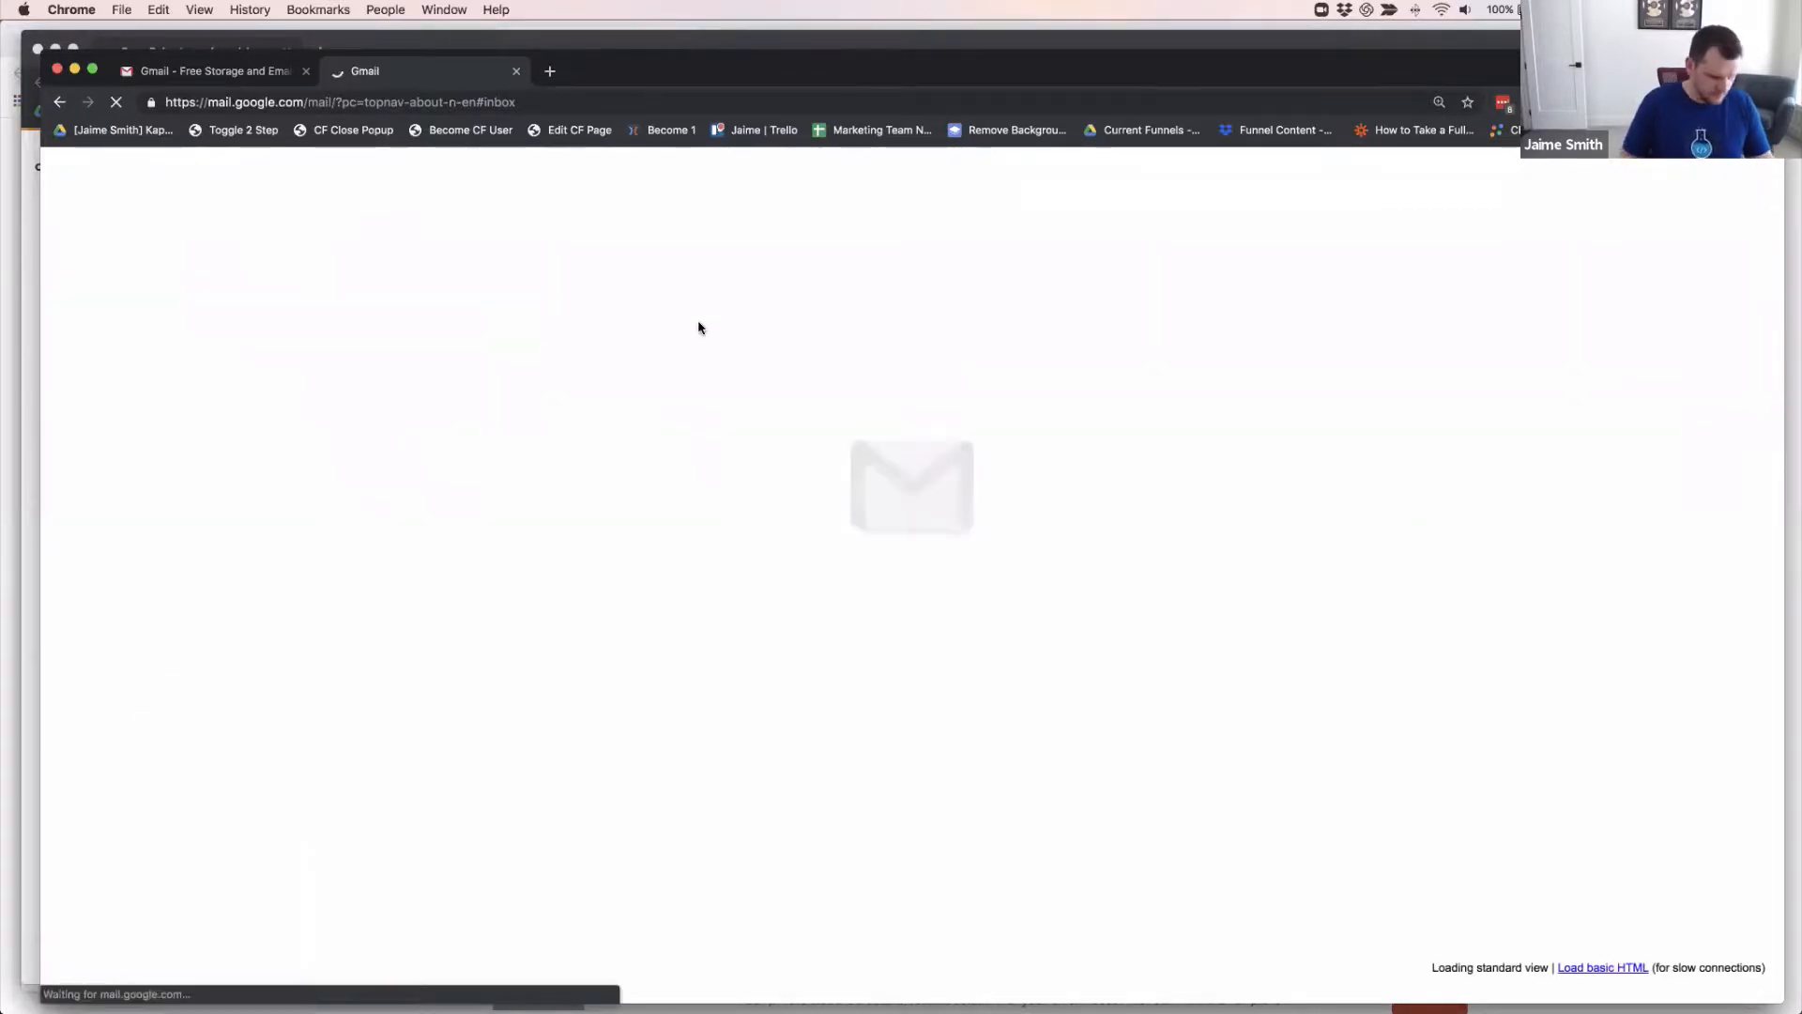
Step: Search 'gsuite' in a new tab, open gsuite.google.com, and start the G Suite sign-up
{"action": "key", "text": "super+t"}
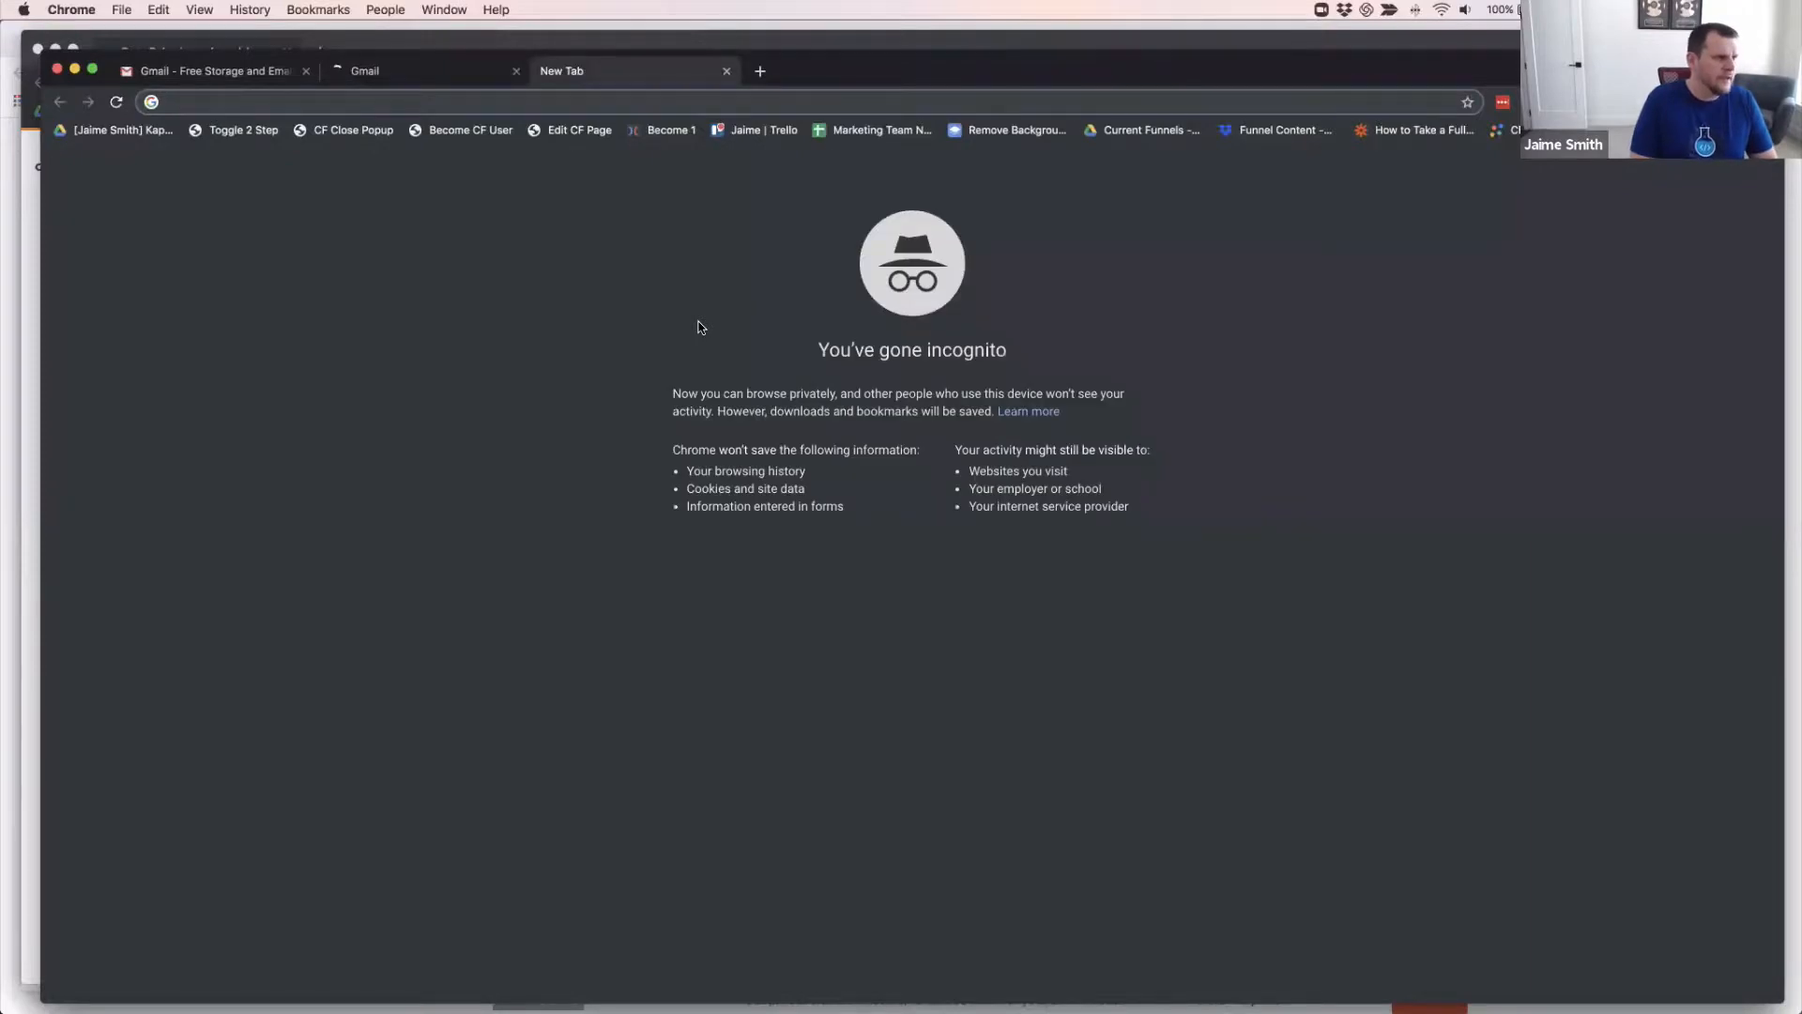
{"action": "type", "text": "gsuite"}
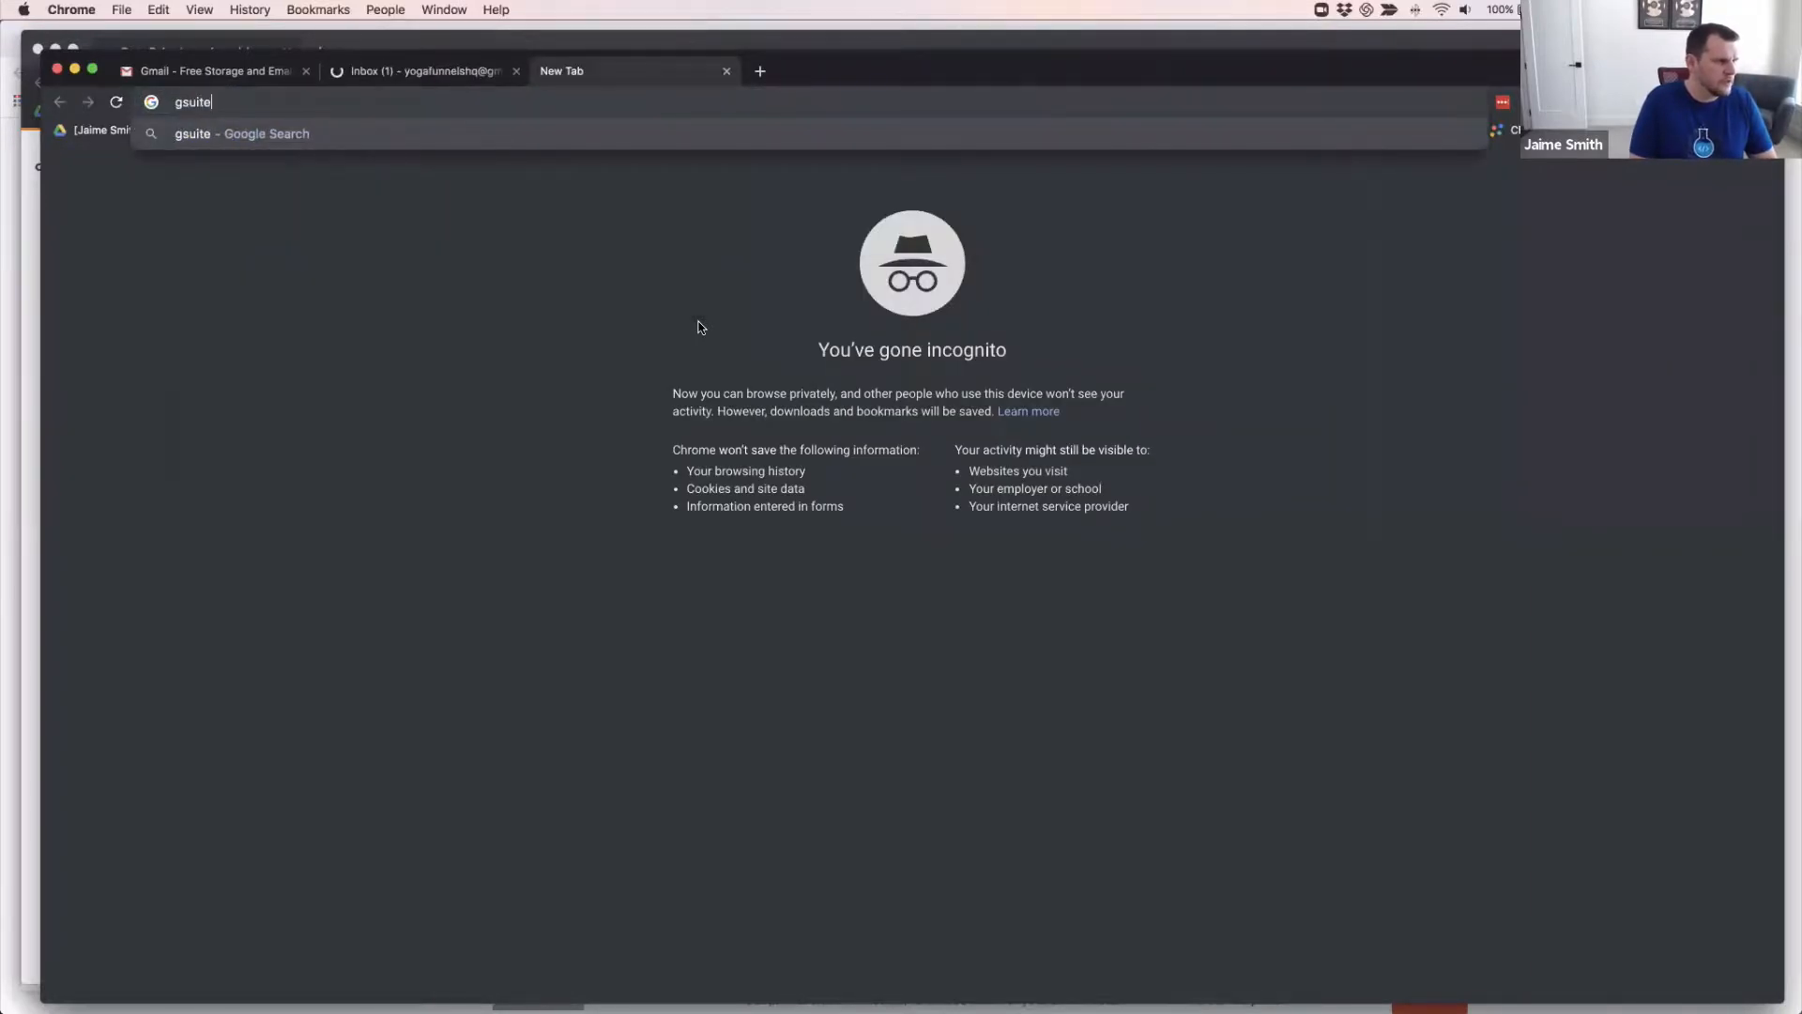
{"action": "key", "text": "Return"}
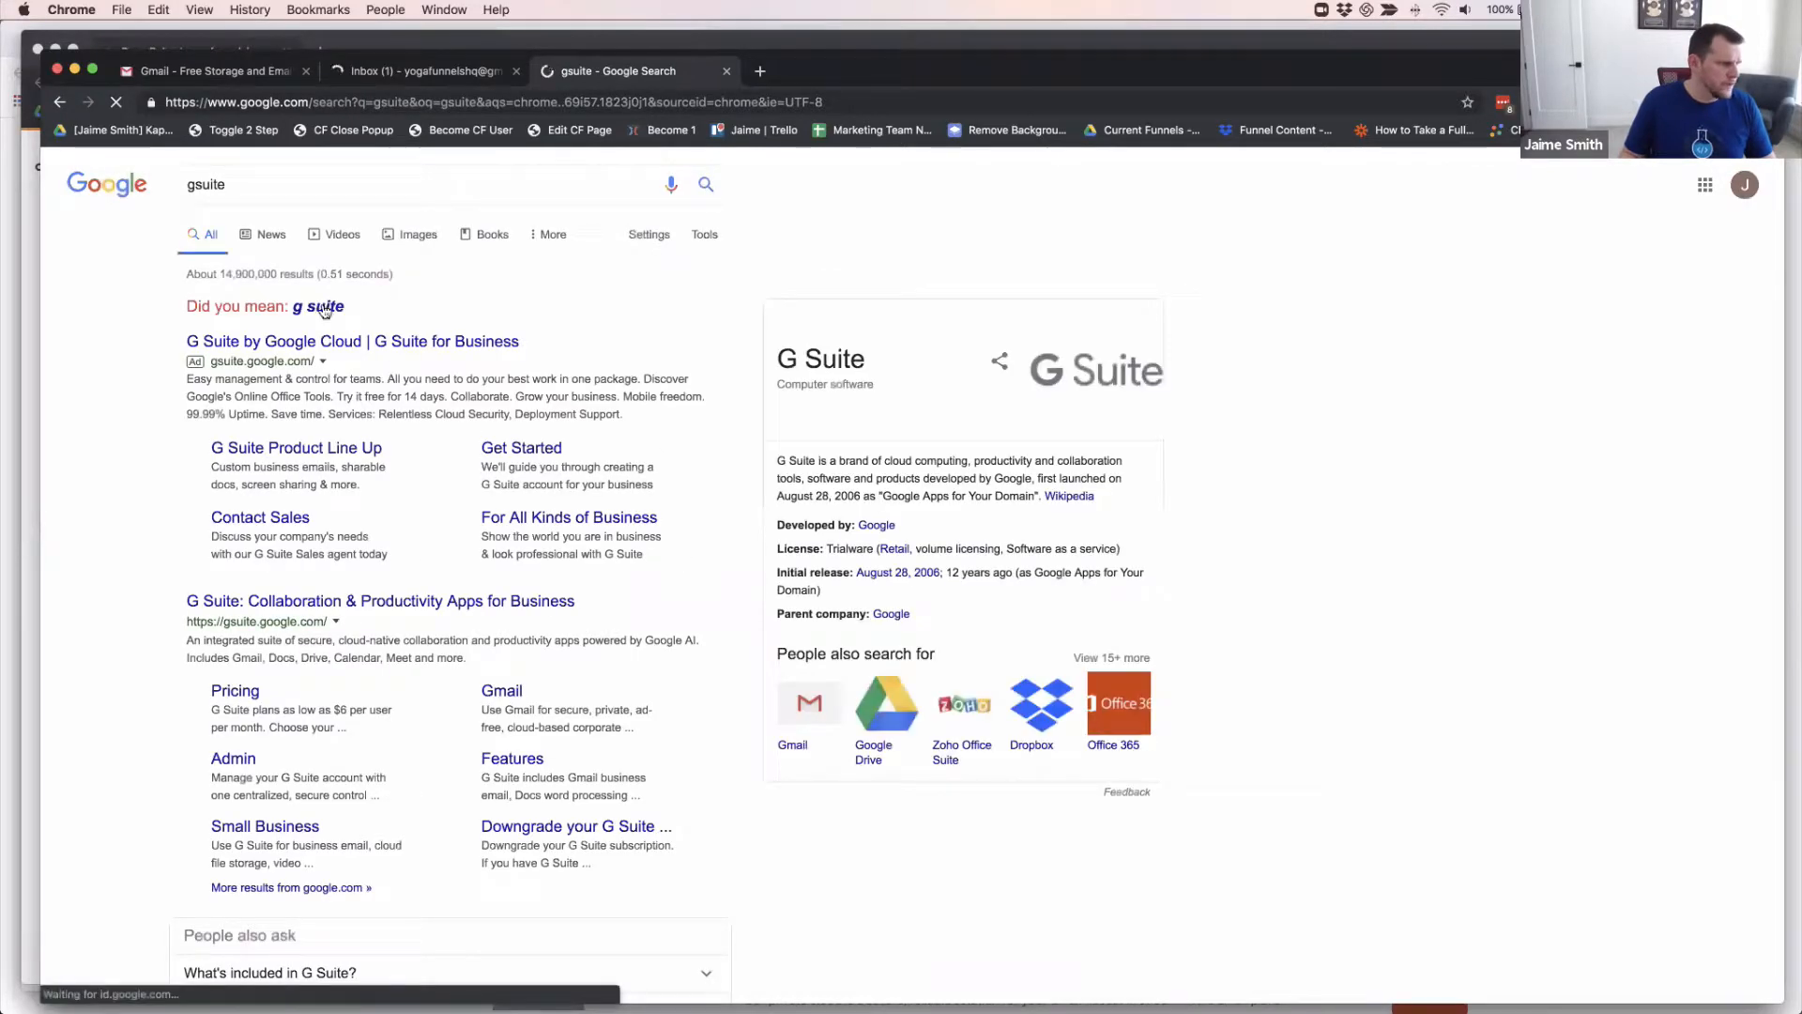
{"action": "left_click", "coordinate": [474, 602]}
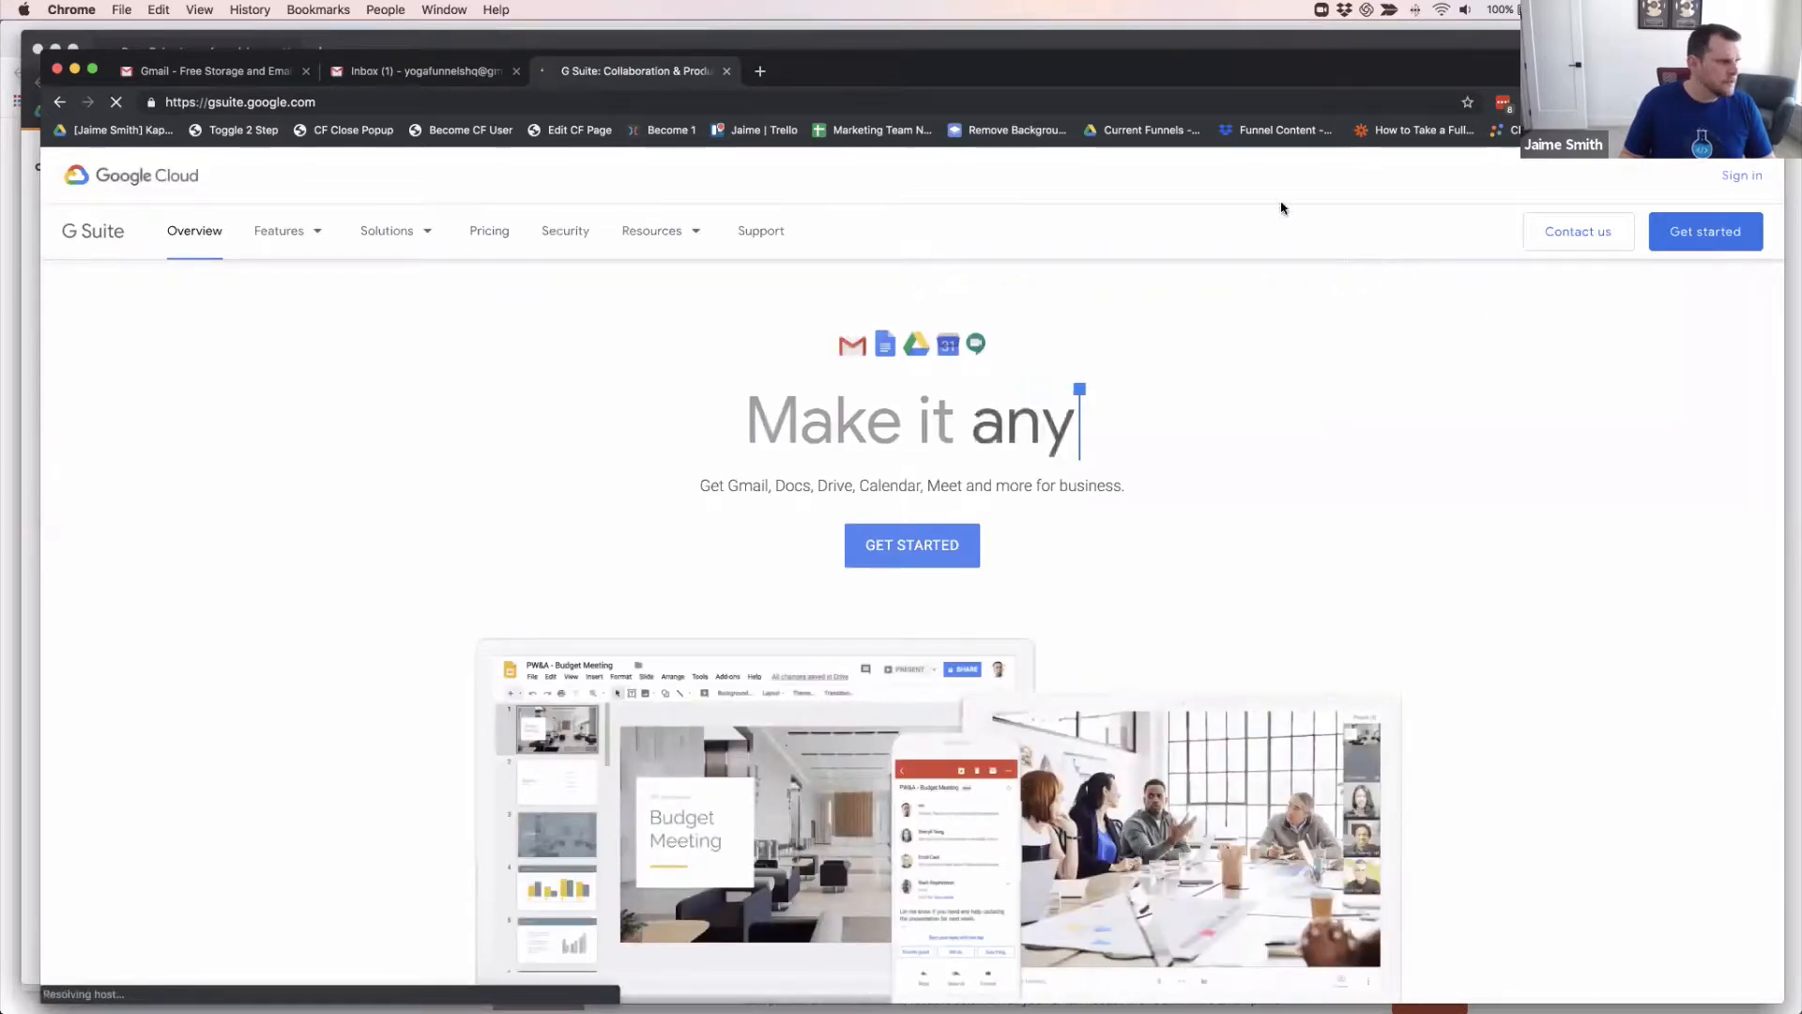
{"action": "left_click", "coordinate": [1705, 235]}
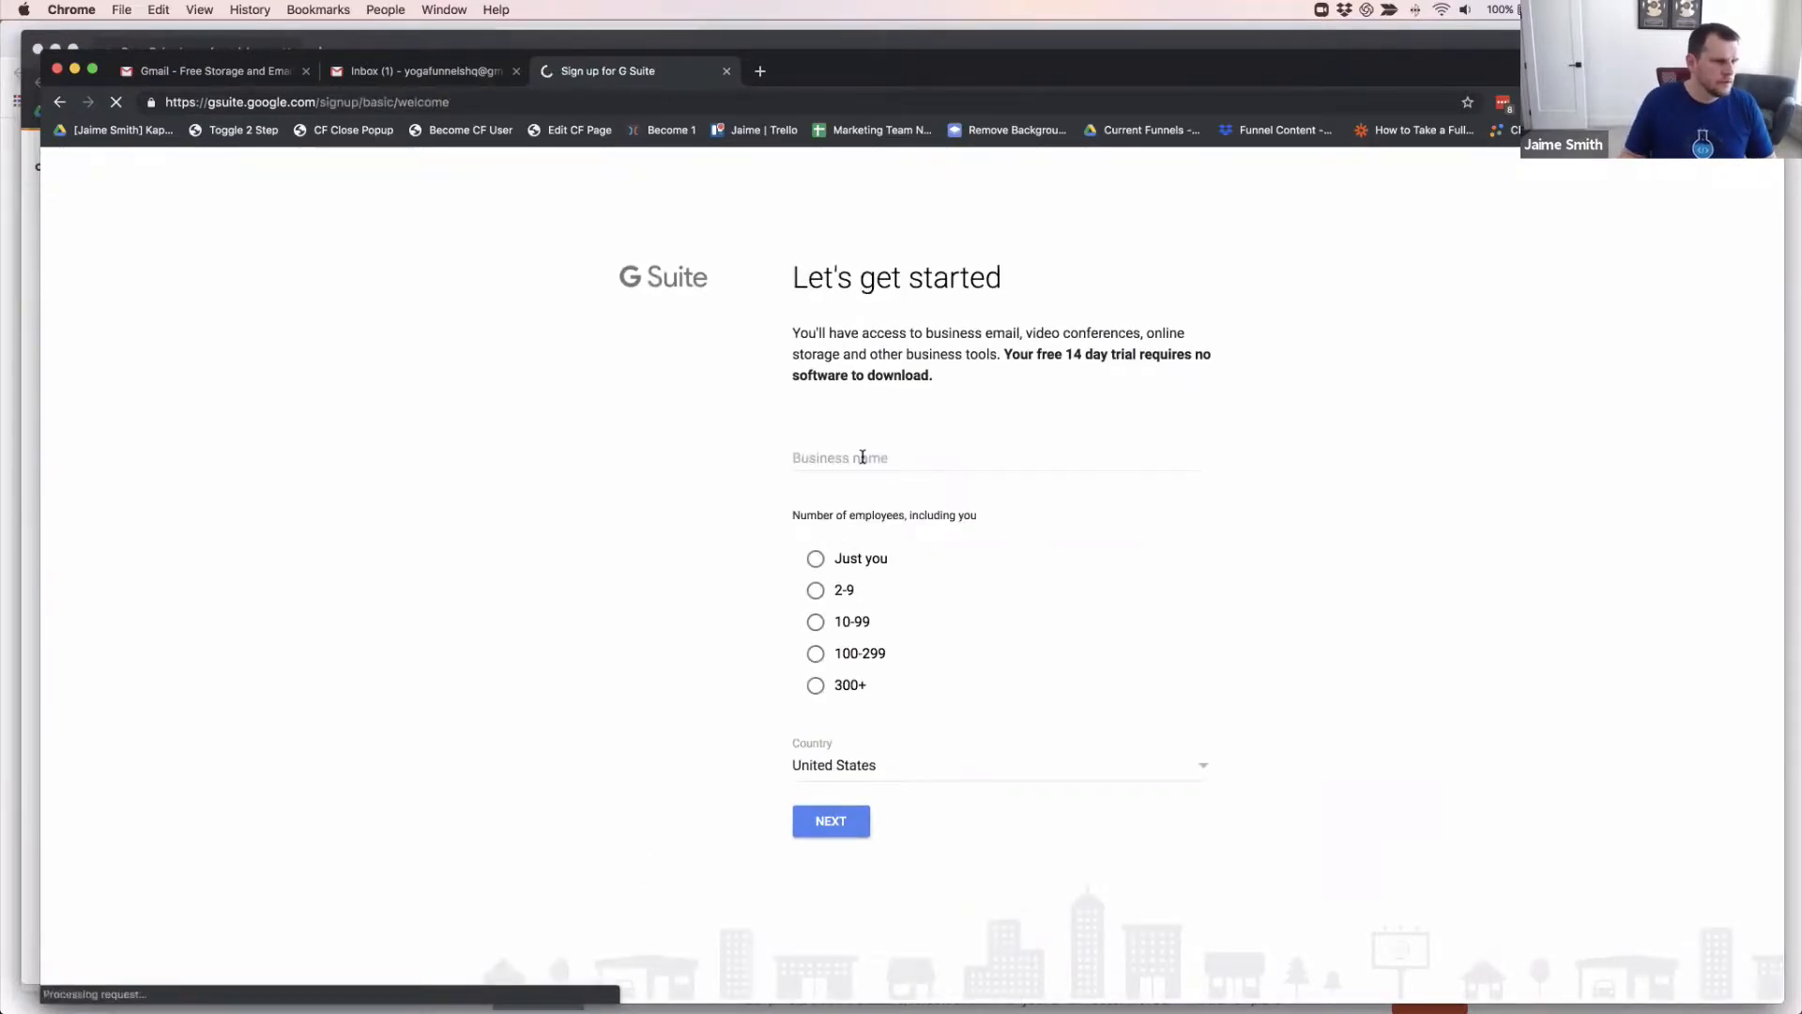
Step: Enter business name 'Yoga Funnels HQ' with 'Just you' as the employee count
{"action": "left_click", "coordinate": [863, 456]}
{"action": "type", "text": "Yog"}
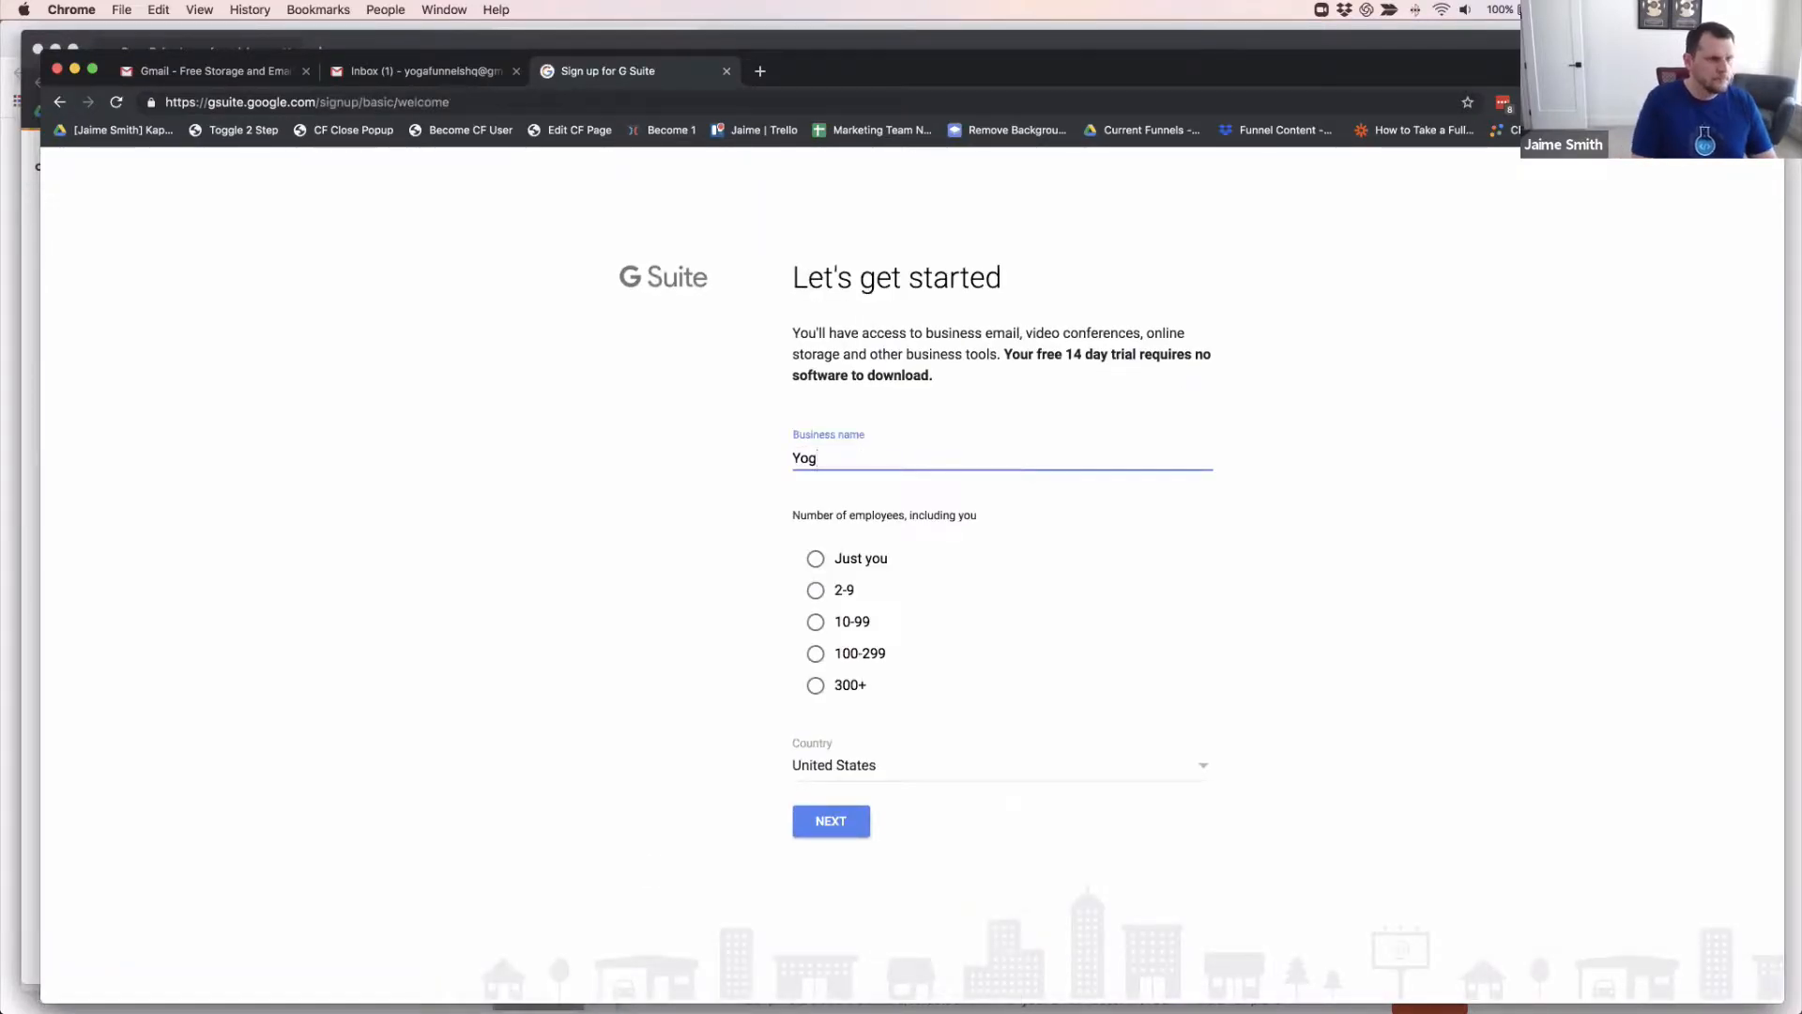
{"action": "type", "text": "a Funnels HQ"}
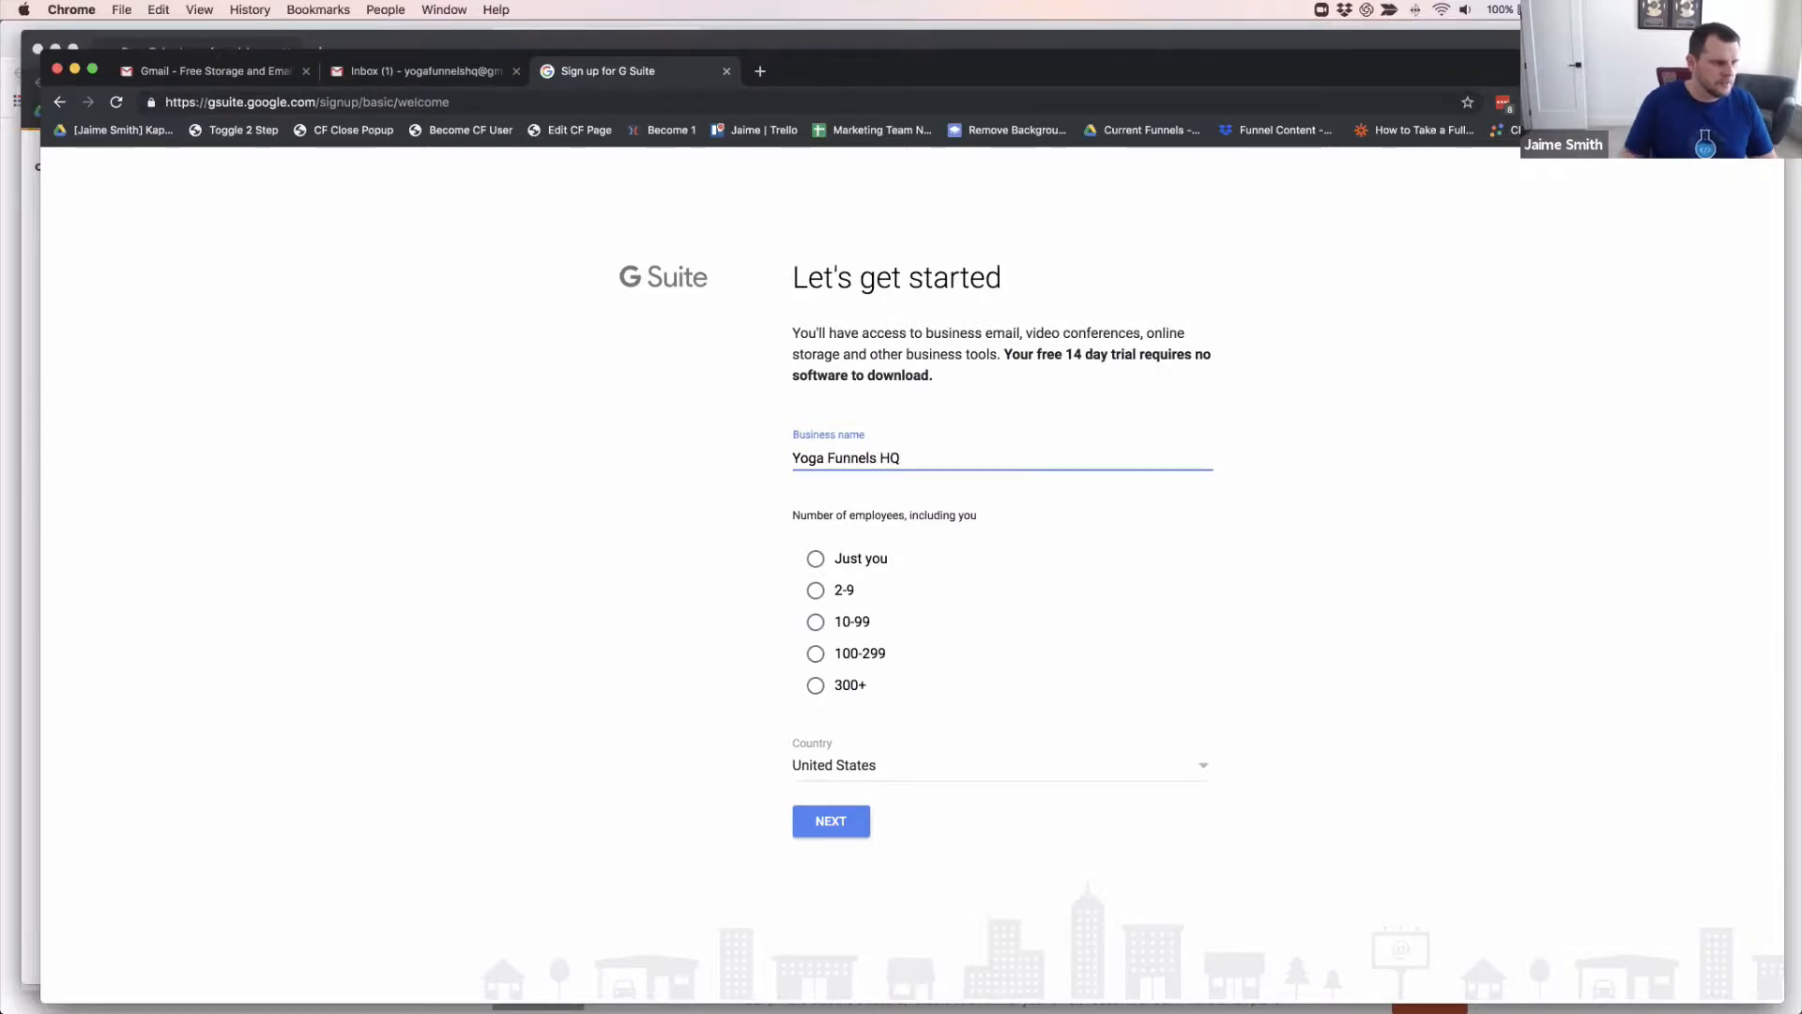
{"action": "left_click", "coordinate": [813, 561]}
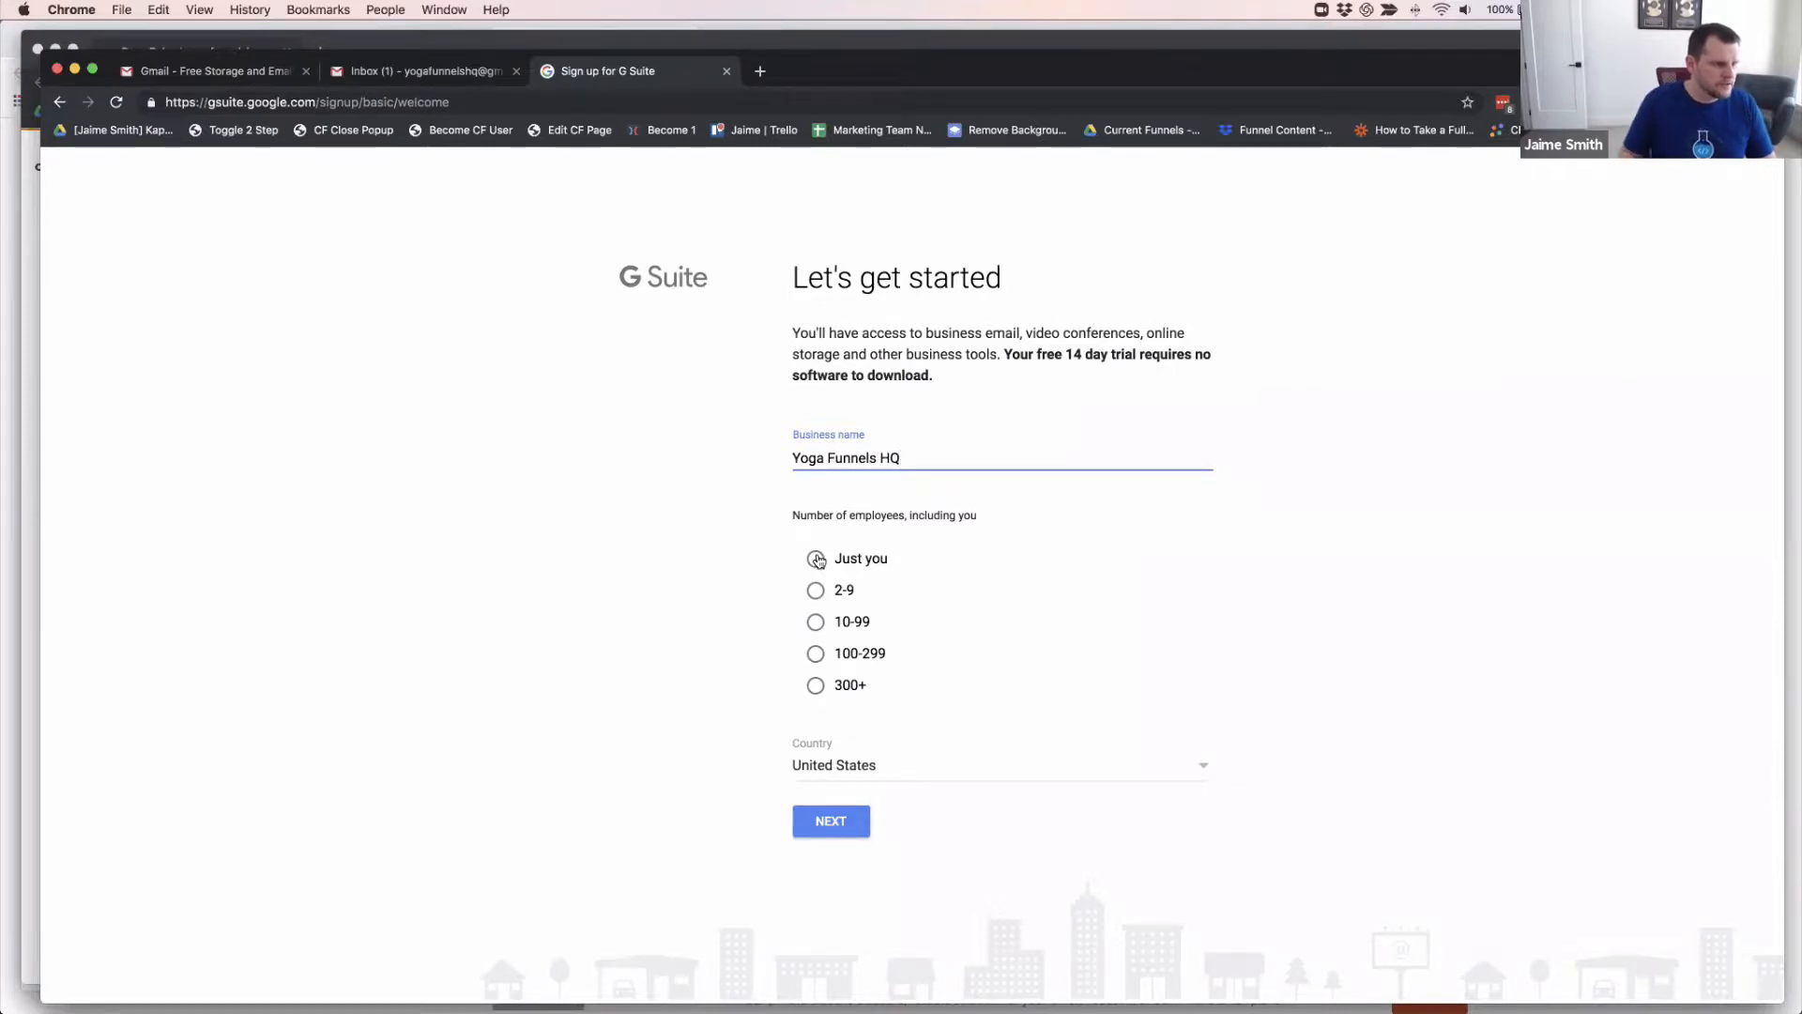
{"action": "left_click", "coordinate": [840, 824]}
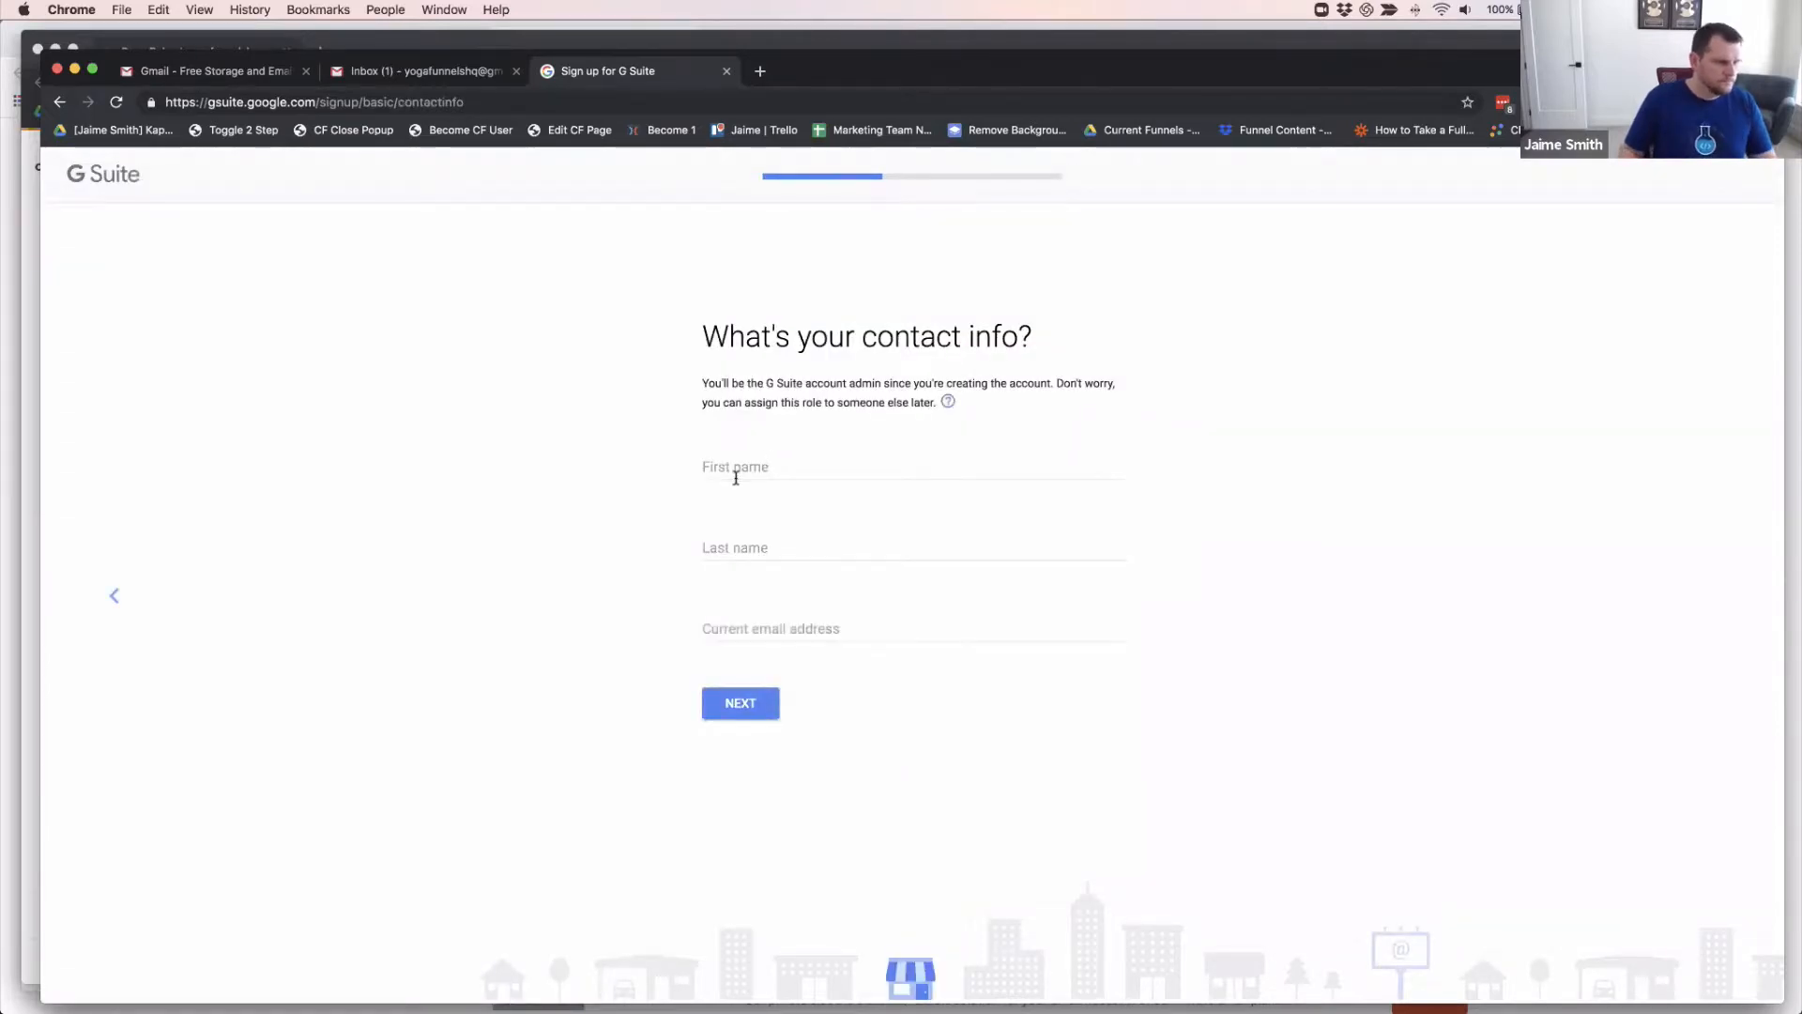
Step: Fill in the admin's first name, last name and current Gmail address, then submit
{"action": "left_click", "coordinate": [737, 469]}
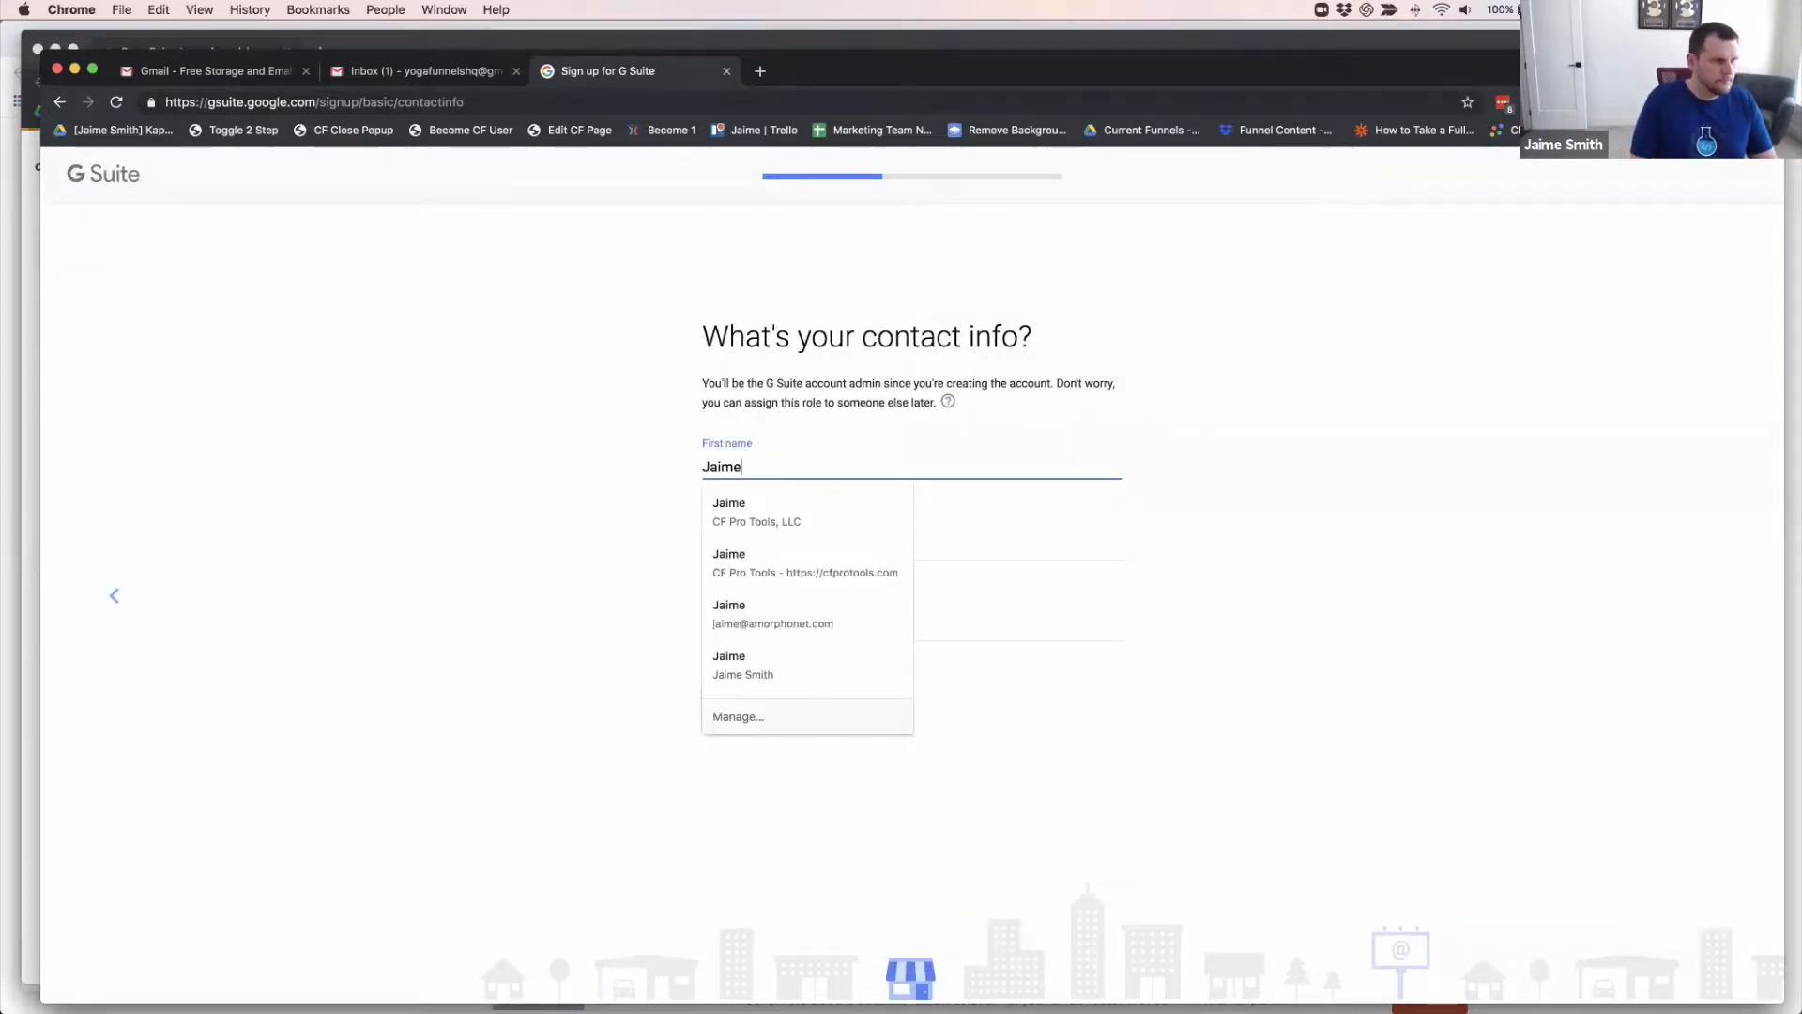
{"action": "key", "text": "Tab"}
{"action": "key", "text": "Tab"}
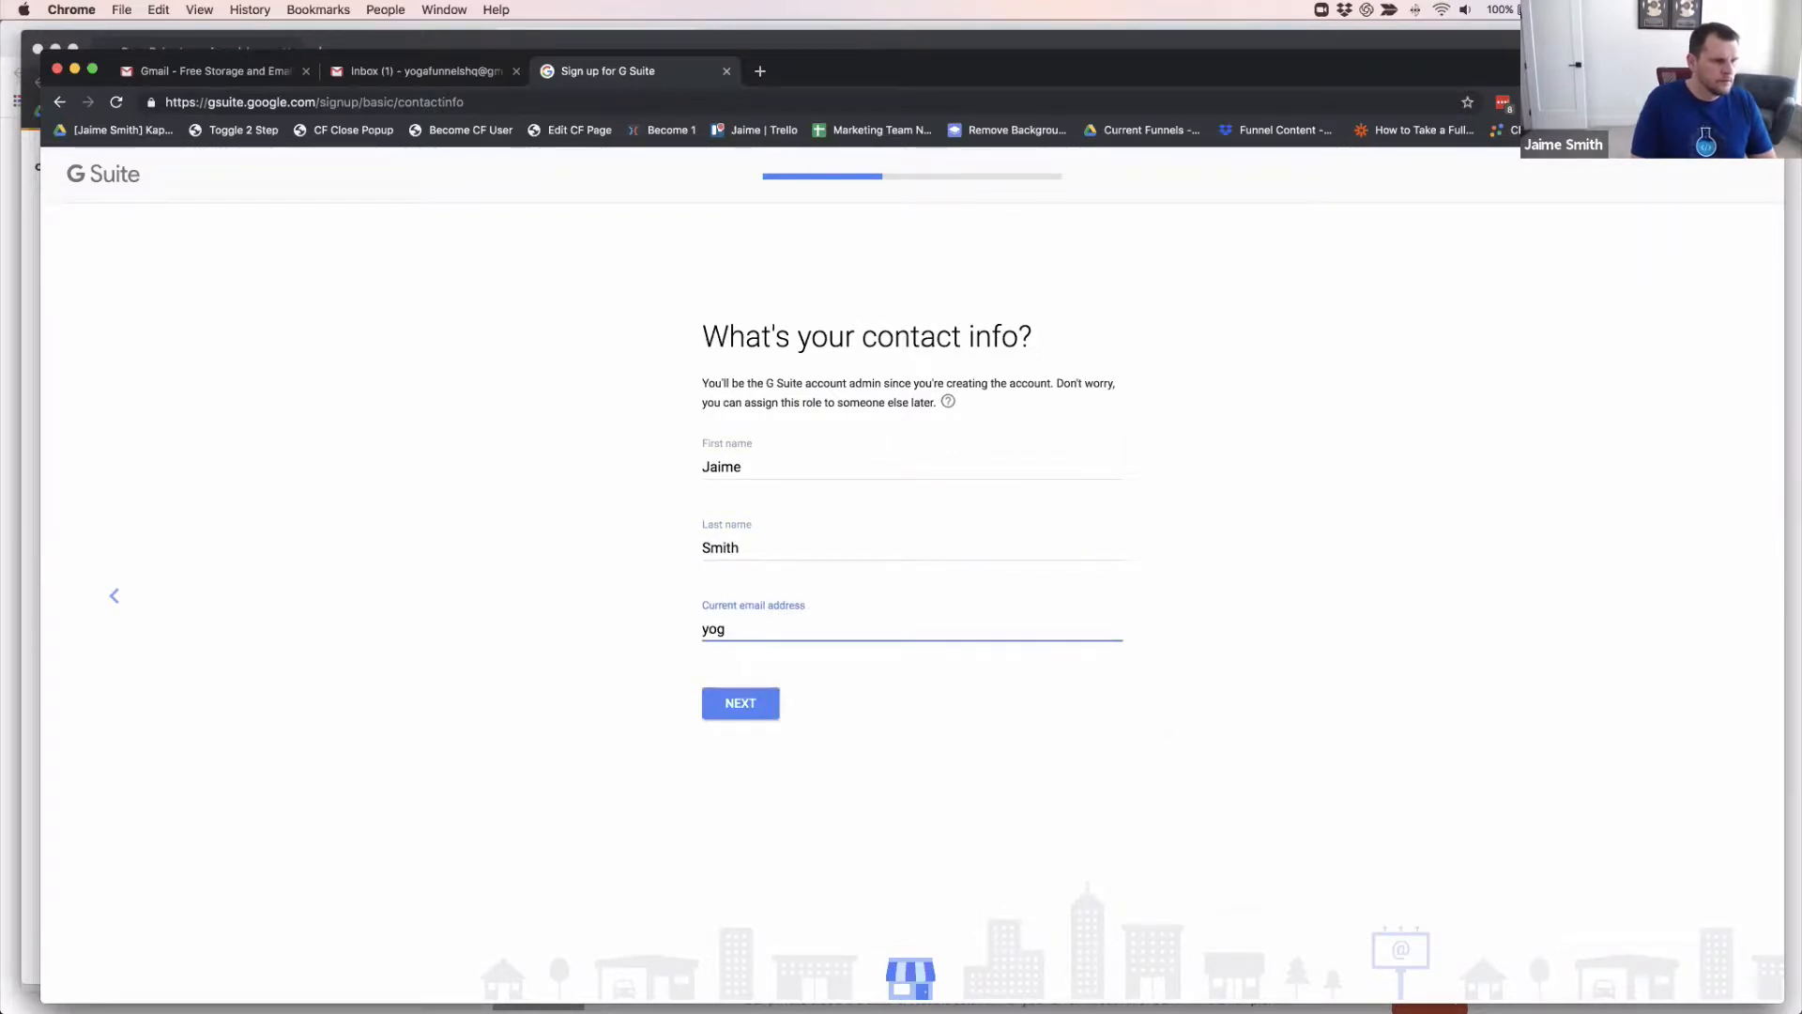
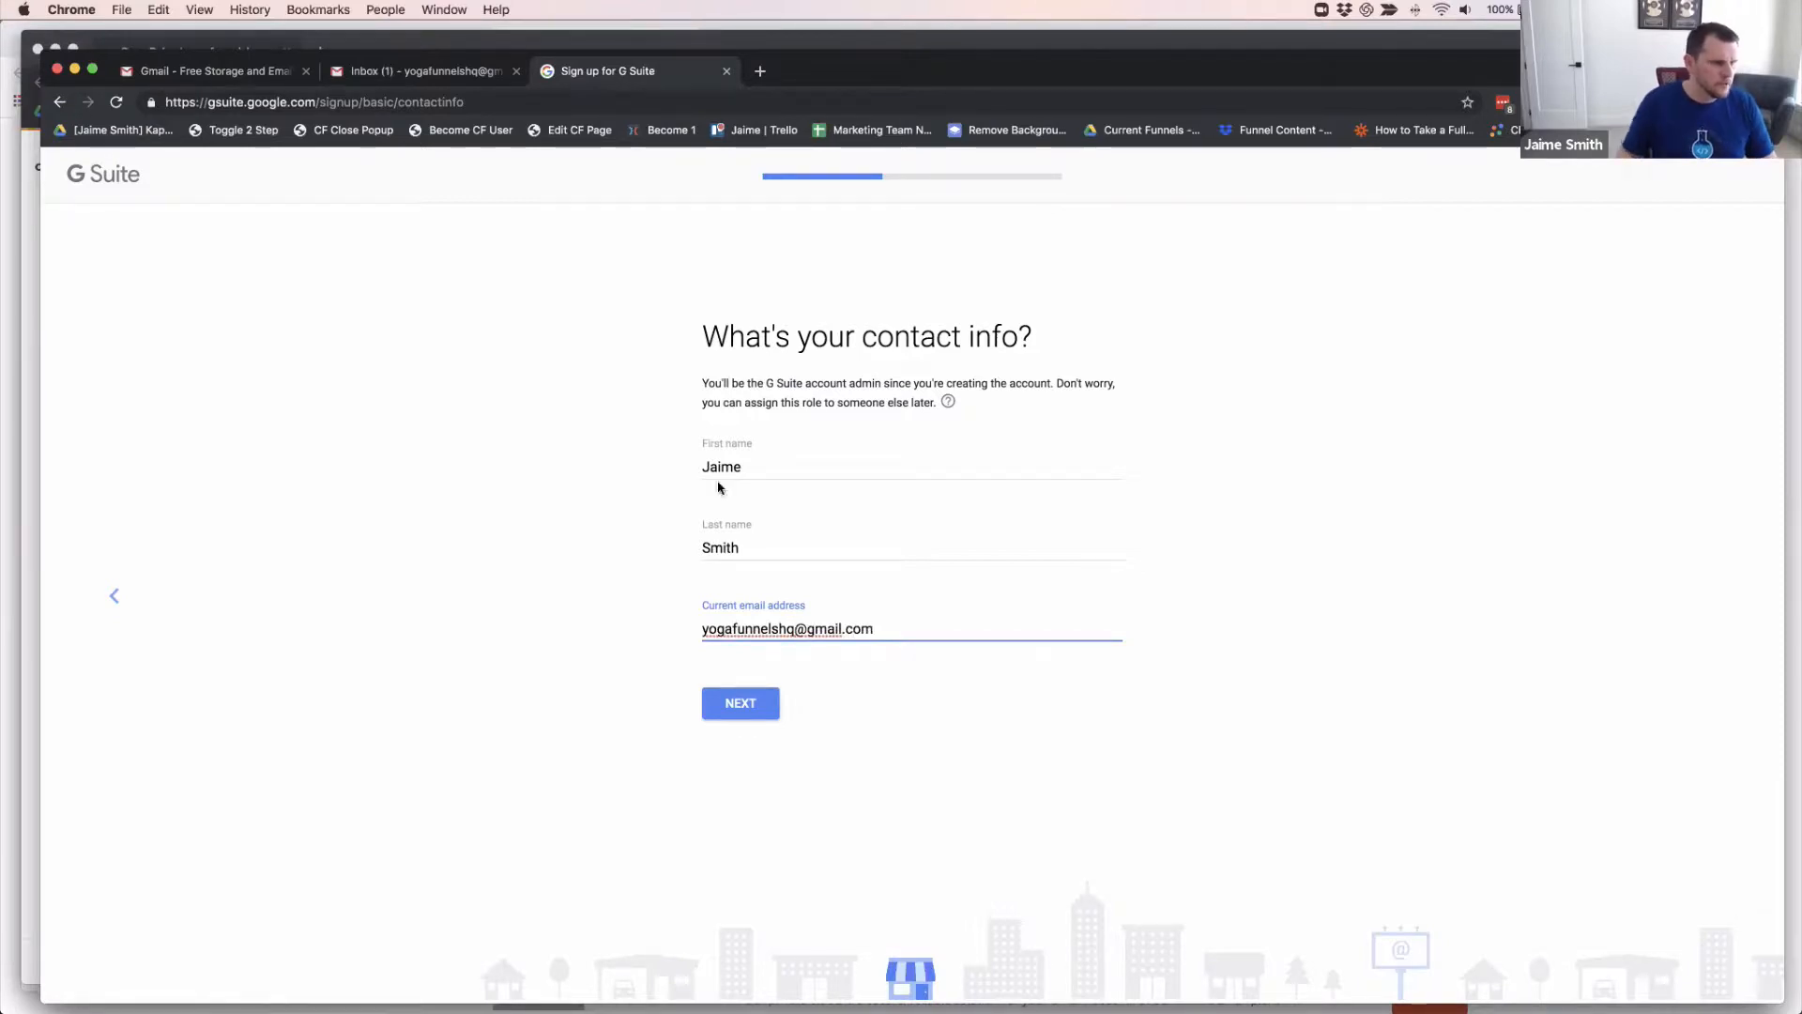
{"action": "left_click", "coordinate": [751, 704]}
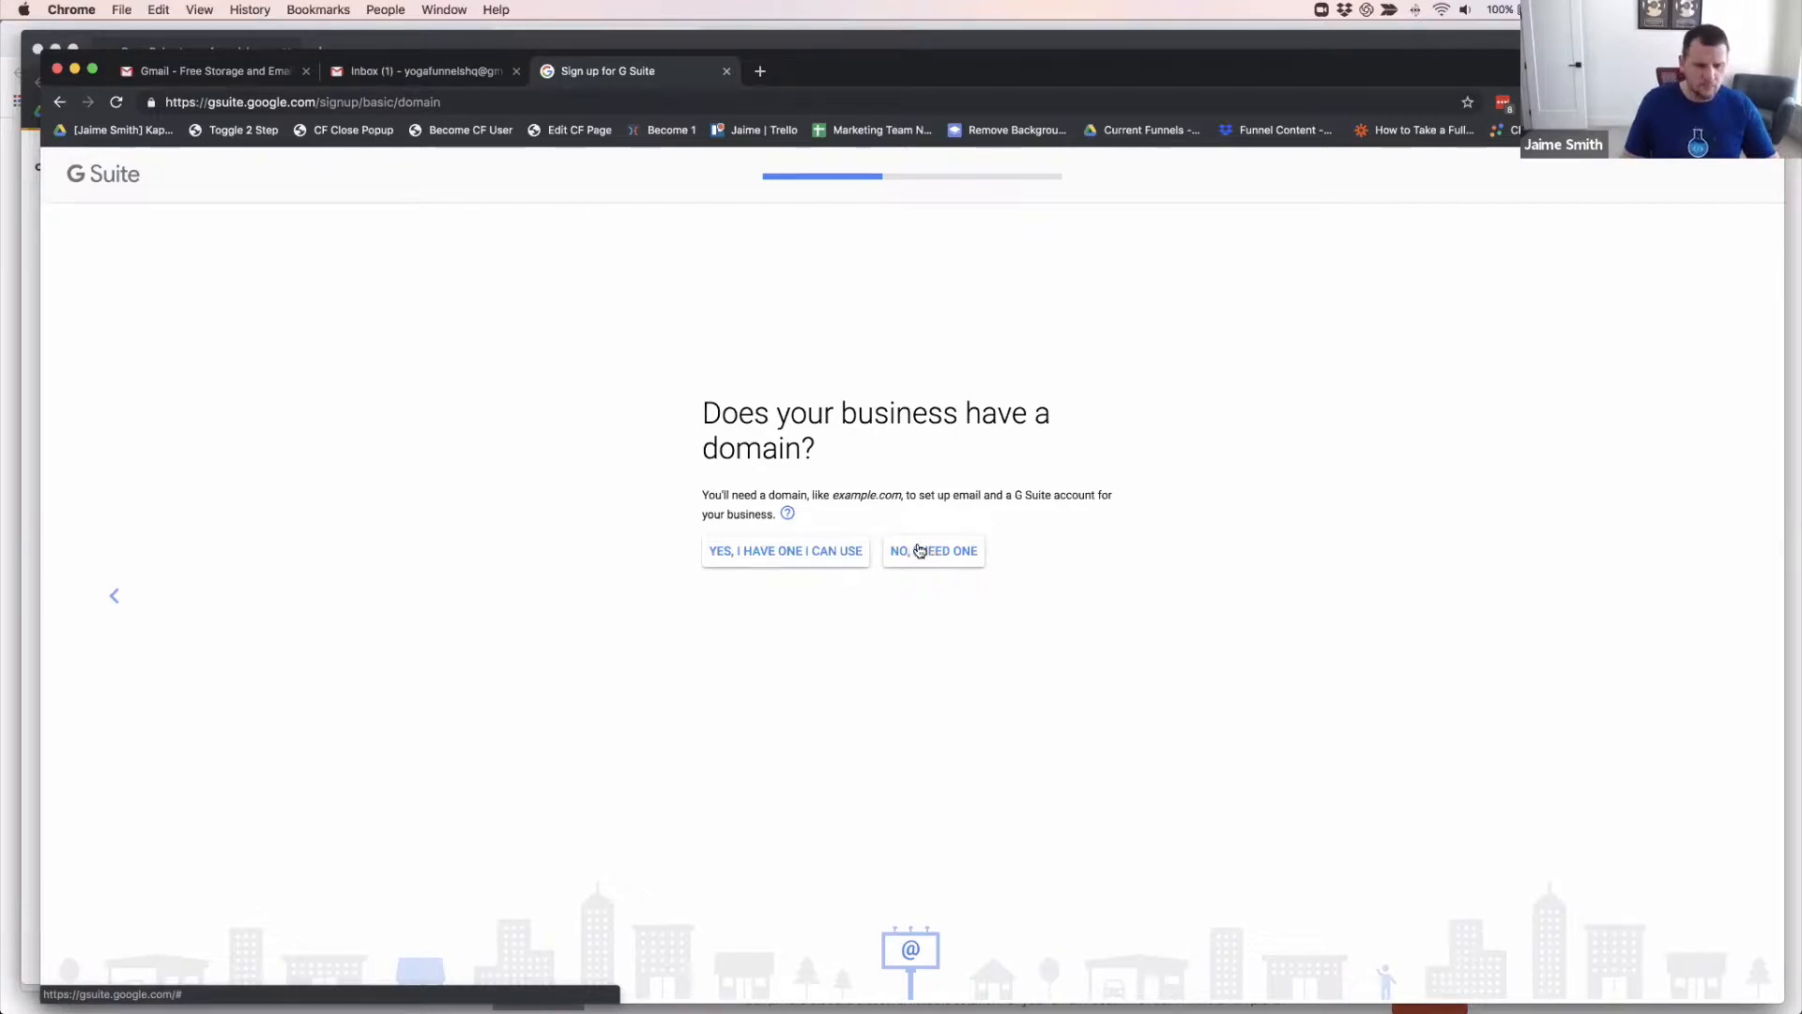
Step: Choose the existing domain option, enter yogafunnelshq.com and confirm it as the account domain
{"action": "left_click", "coordinate": [783, 559]}
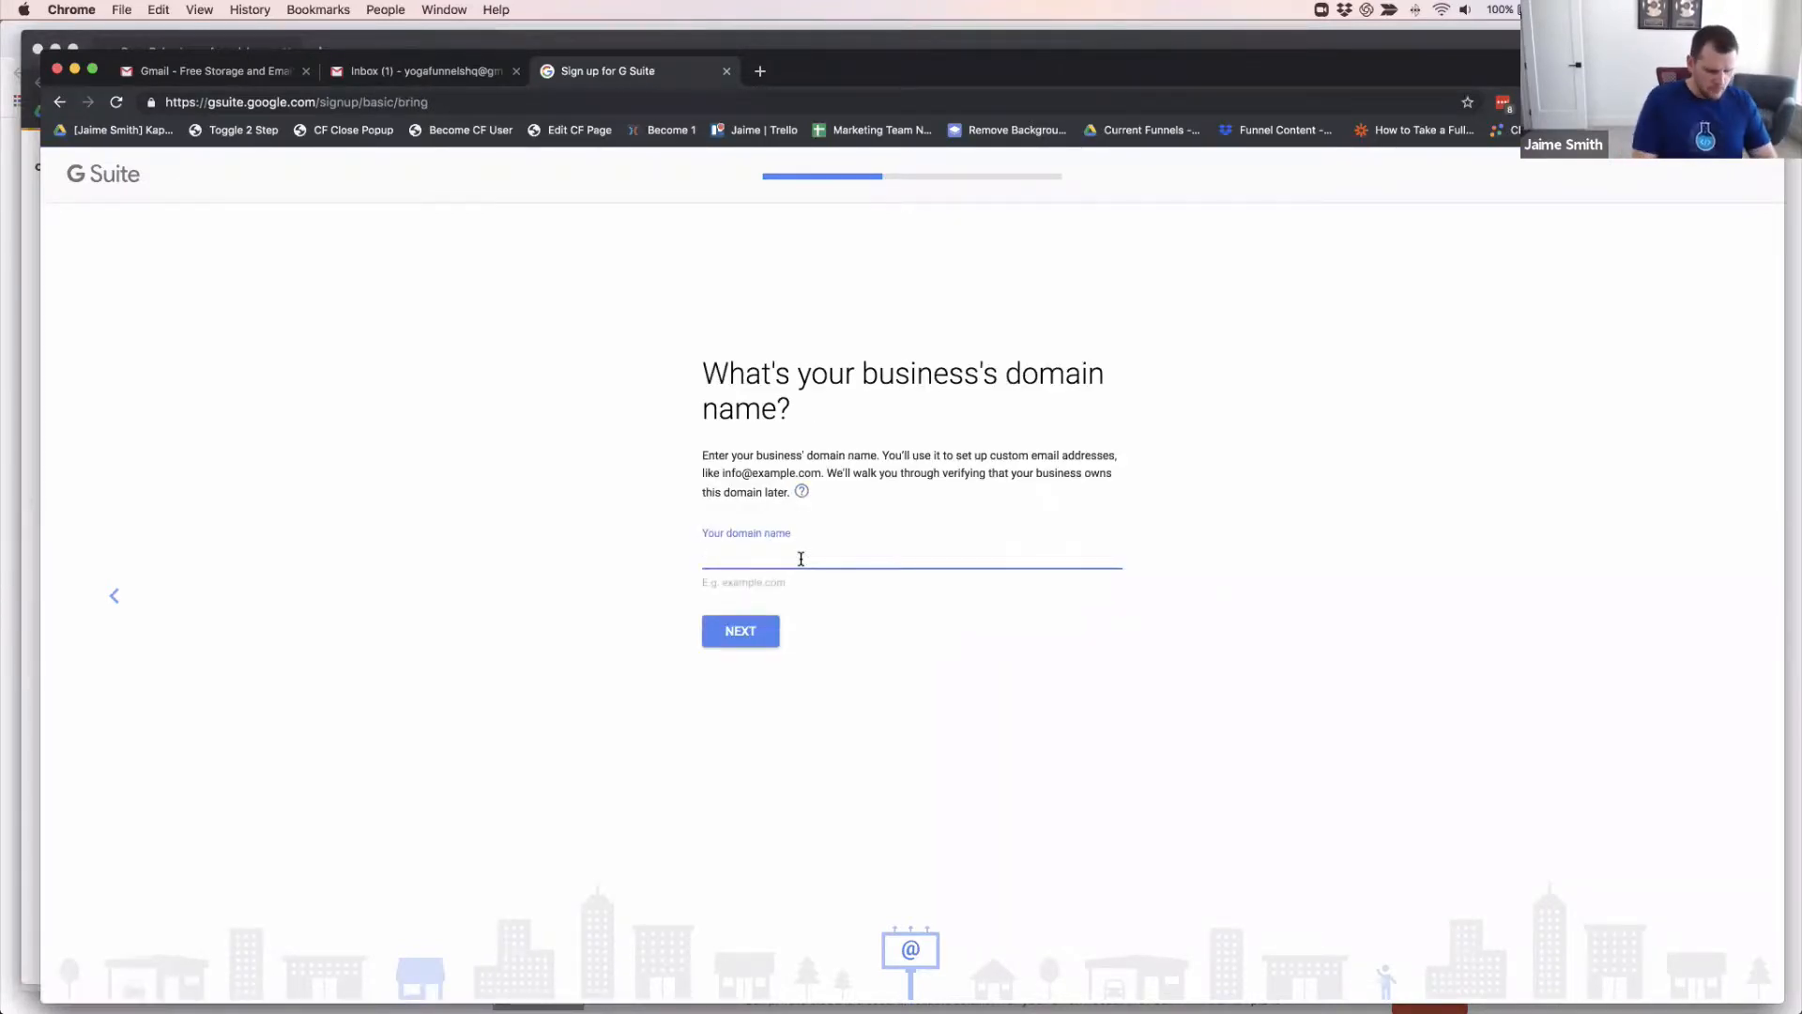
{"action": "type", "text": "yoga"}
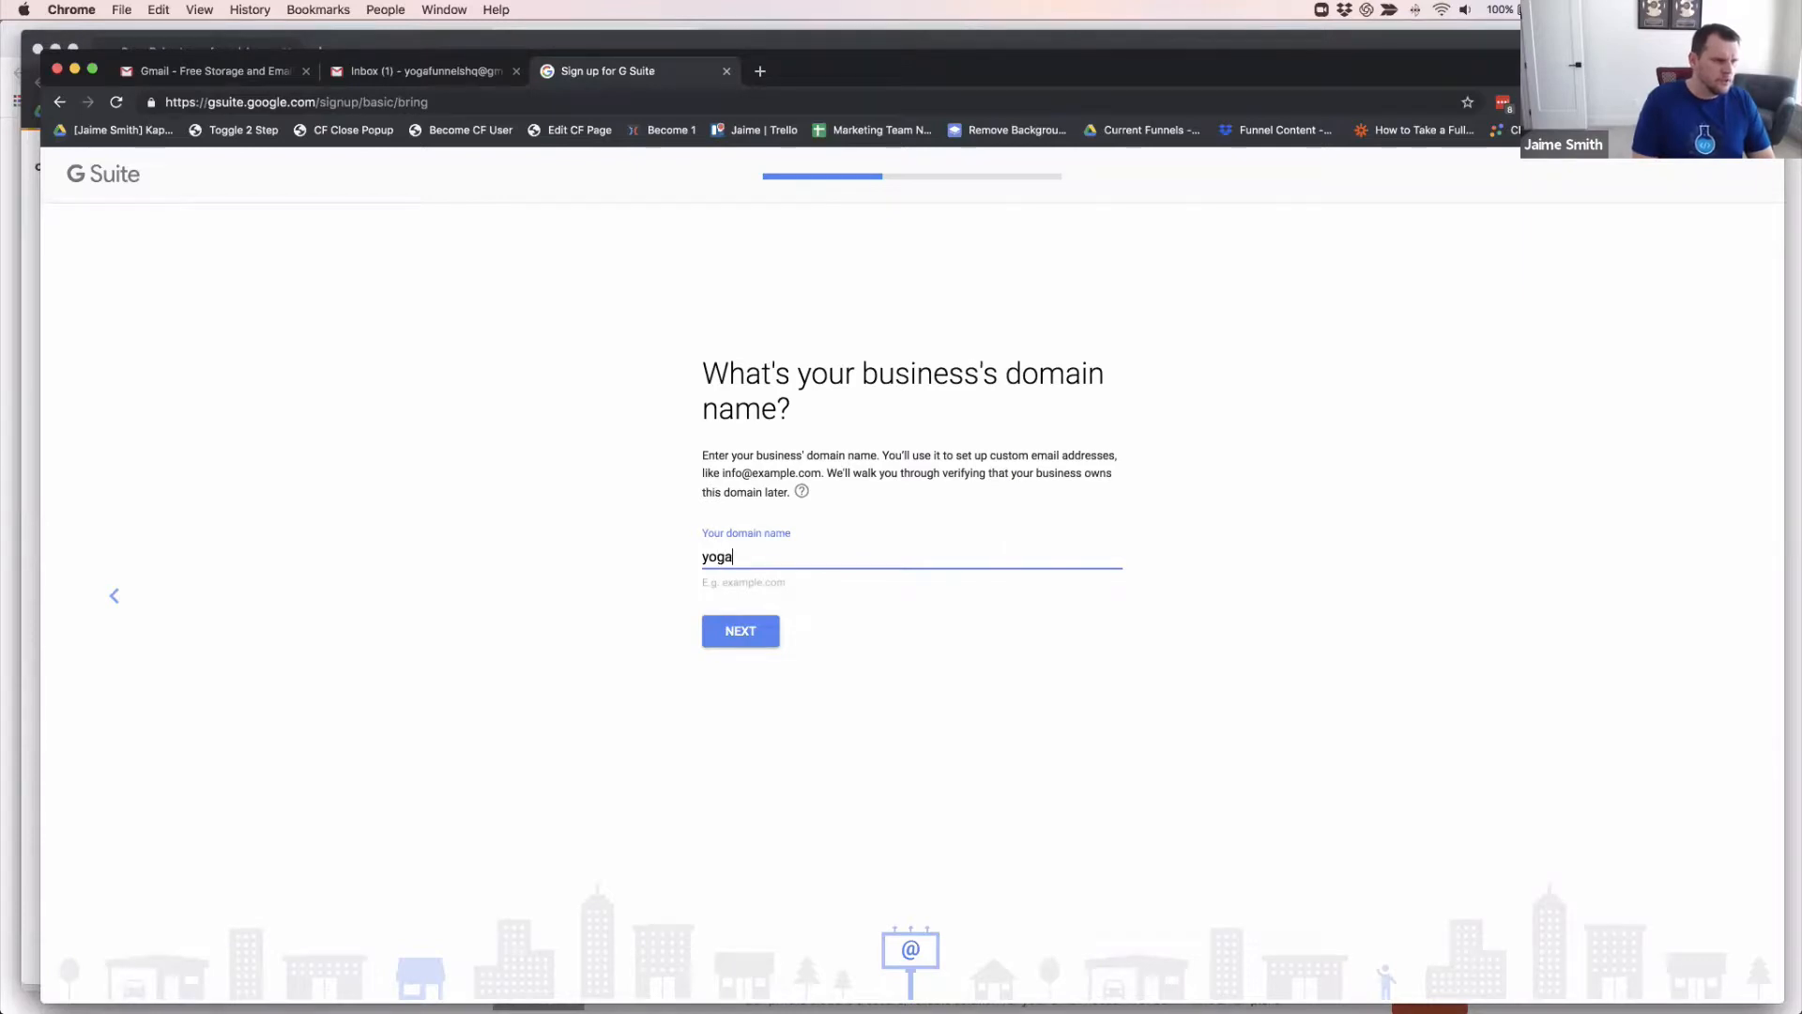
{"action": "type", "text": "funnels"}
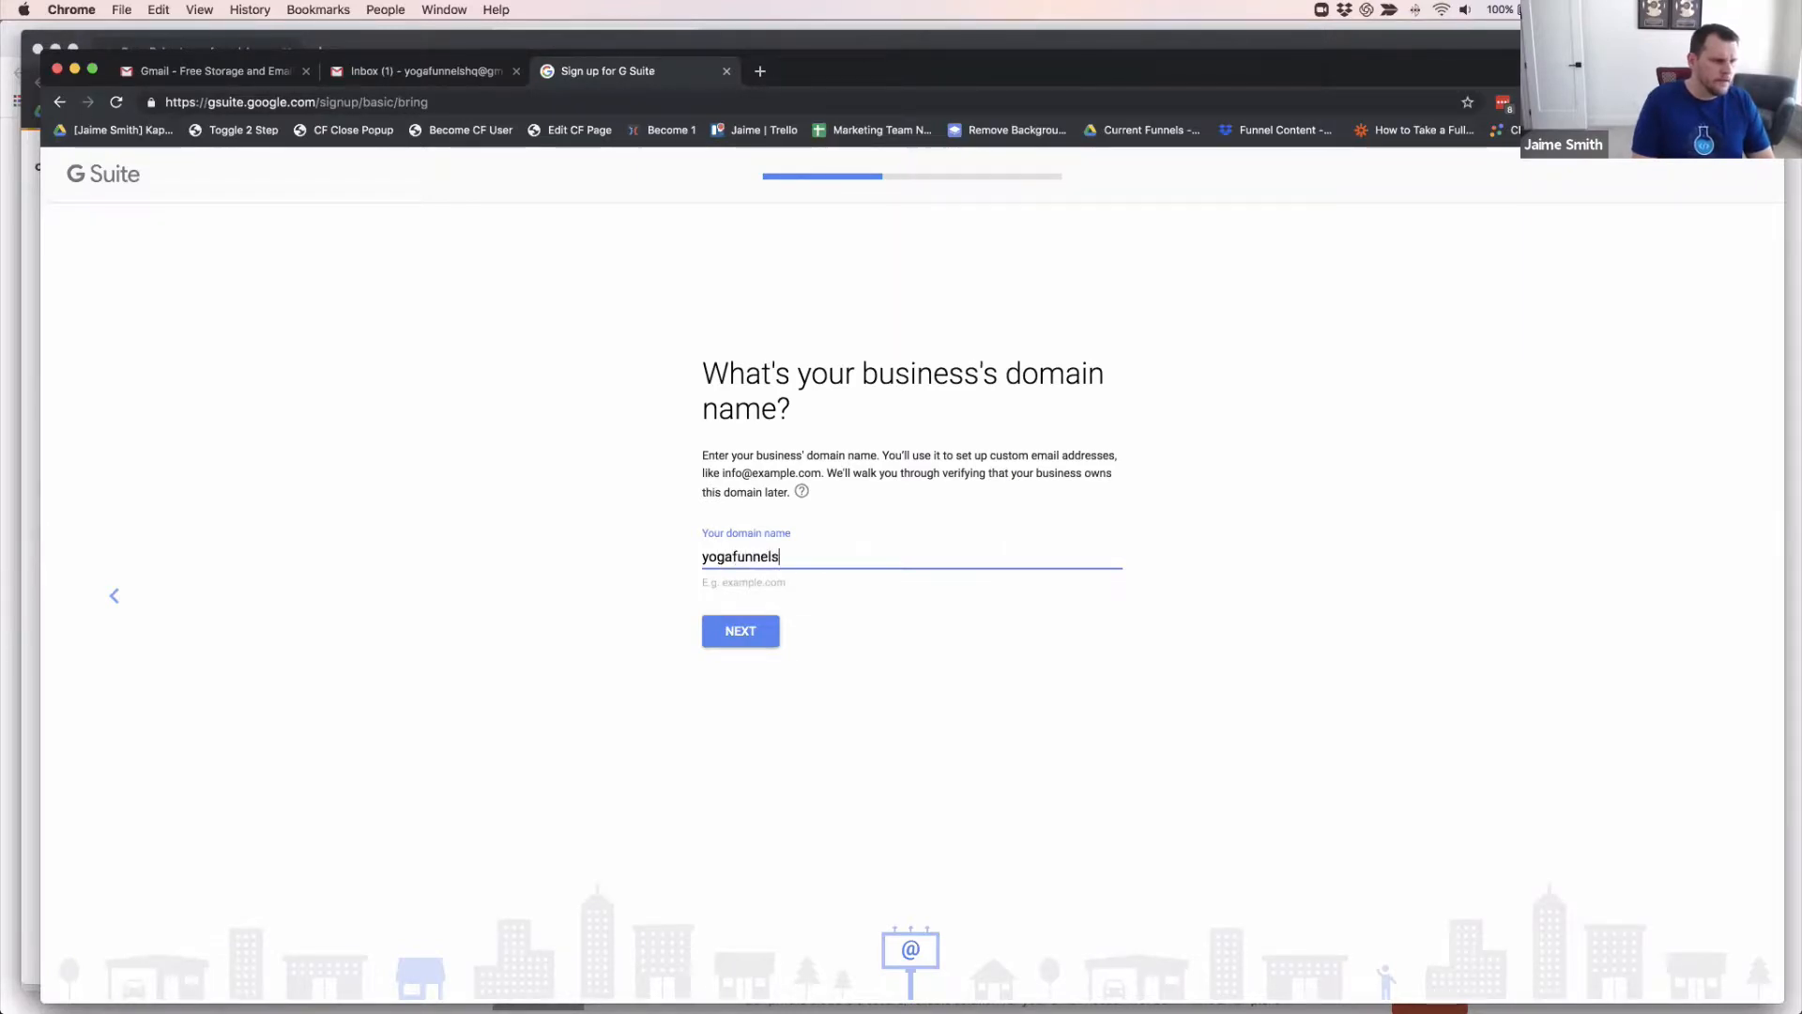
{"action": "type", "text": "hq.com"}
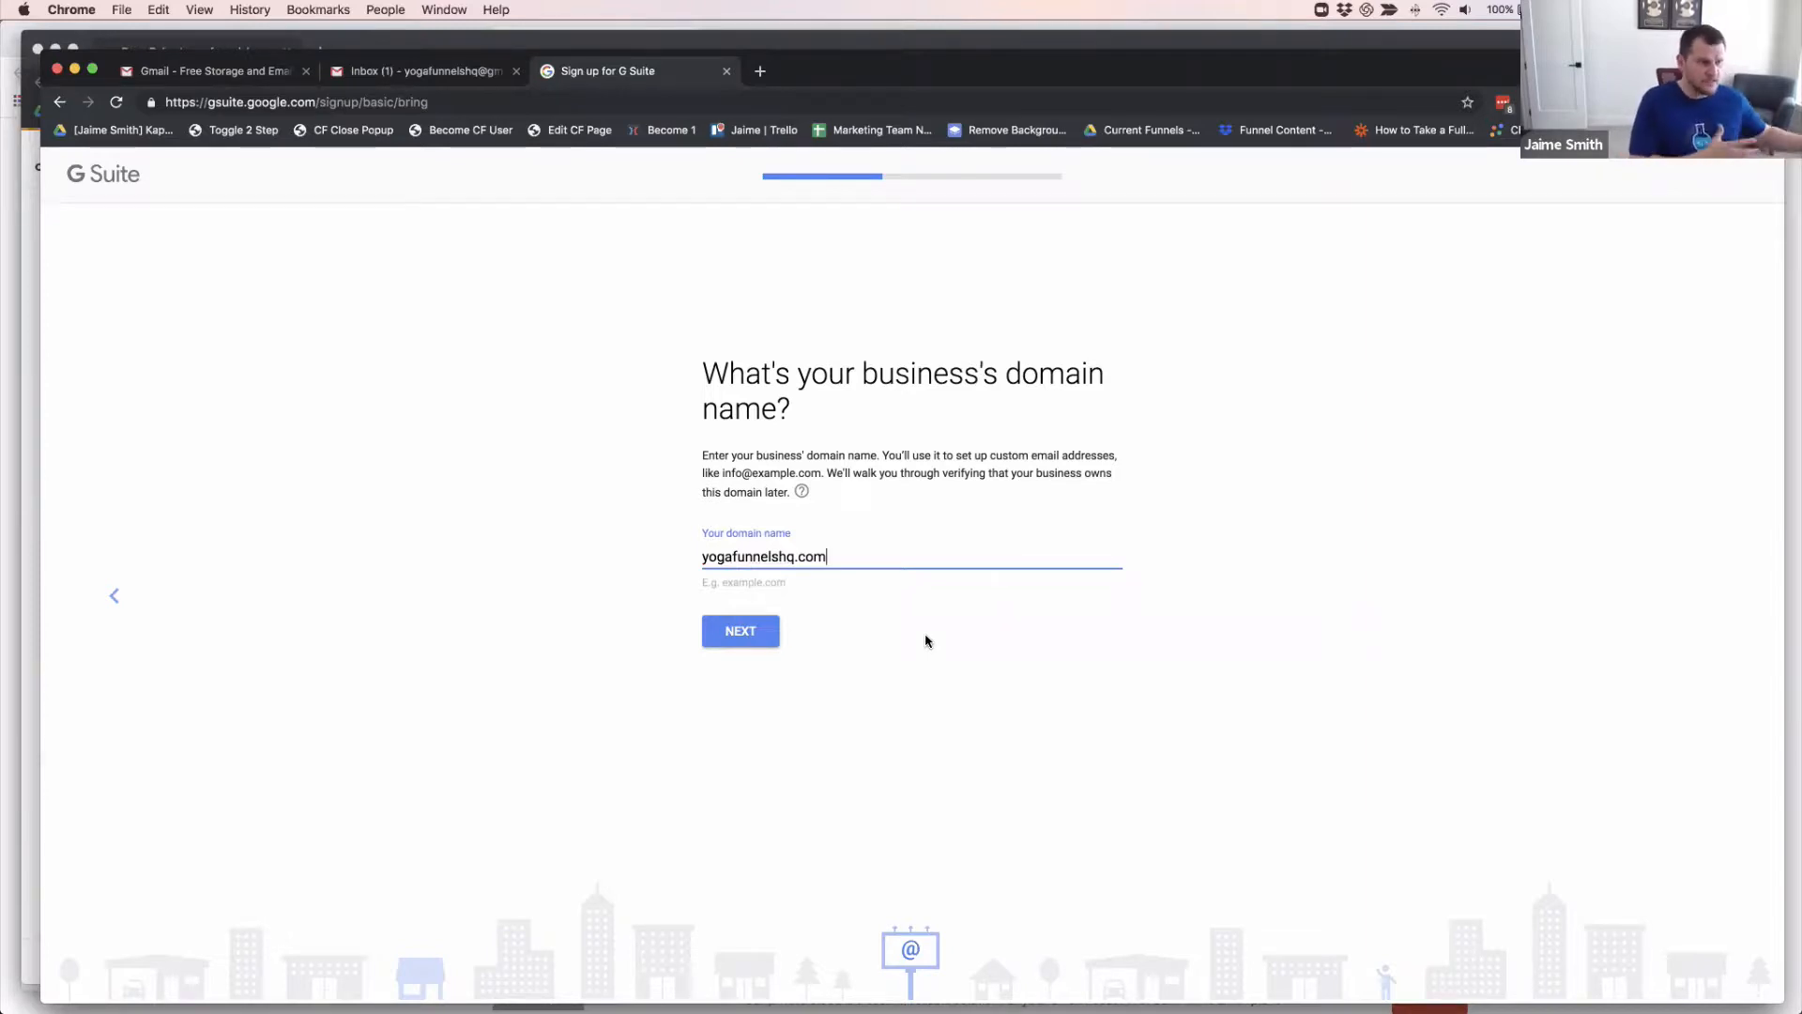
{"action": "left_click", "coordinate": [757, 639]}
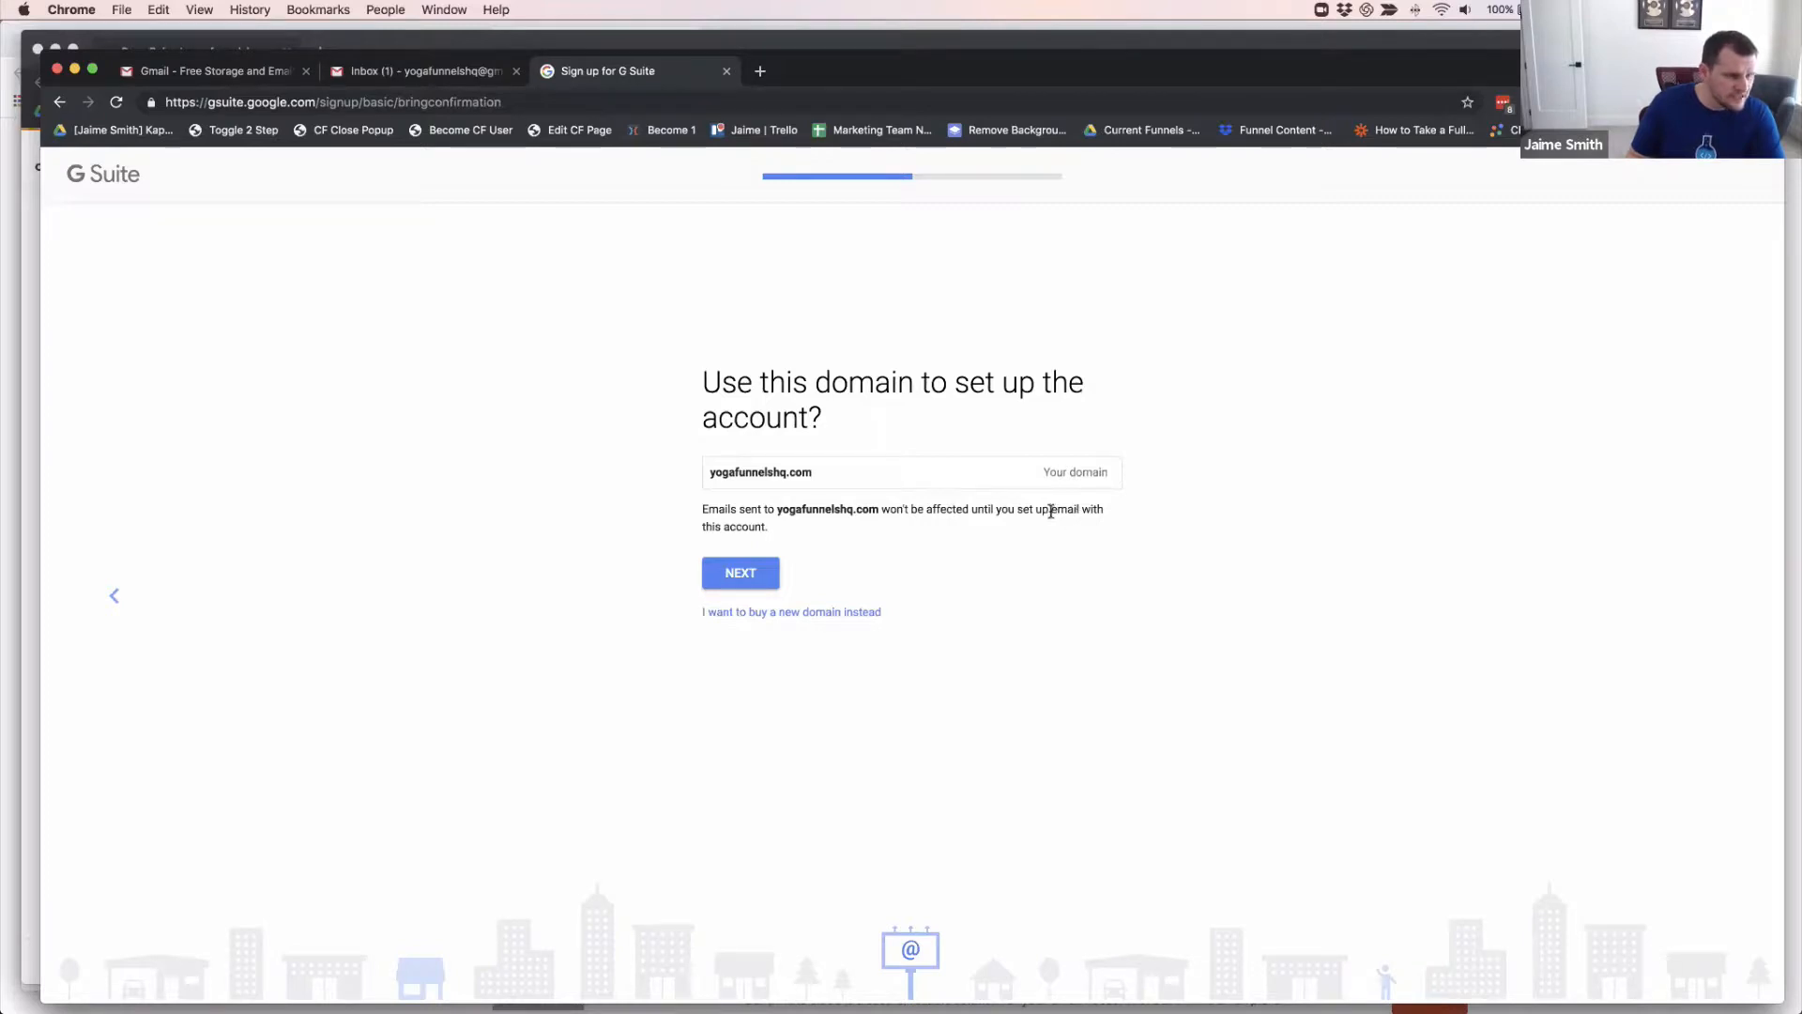
{"action": "left_click", "coordinate": [734, 578]}
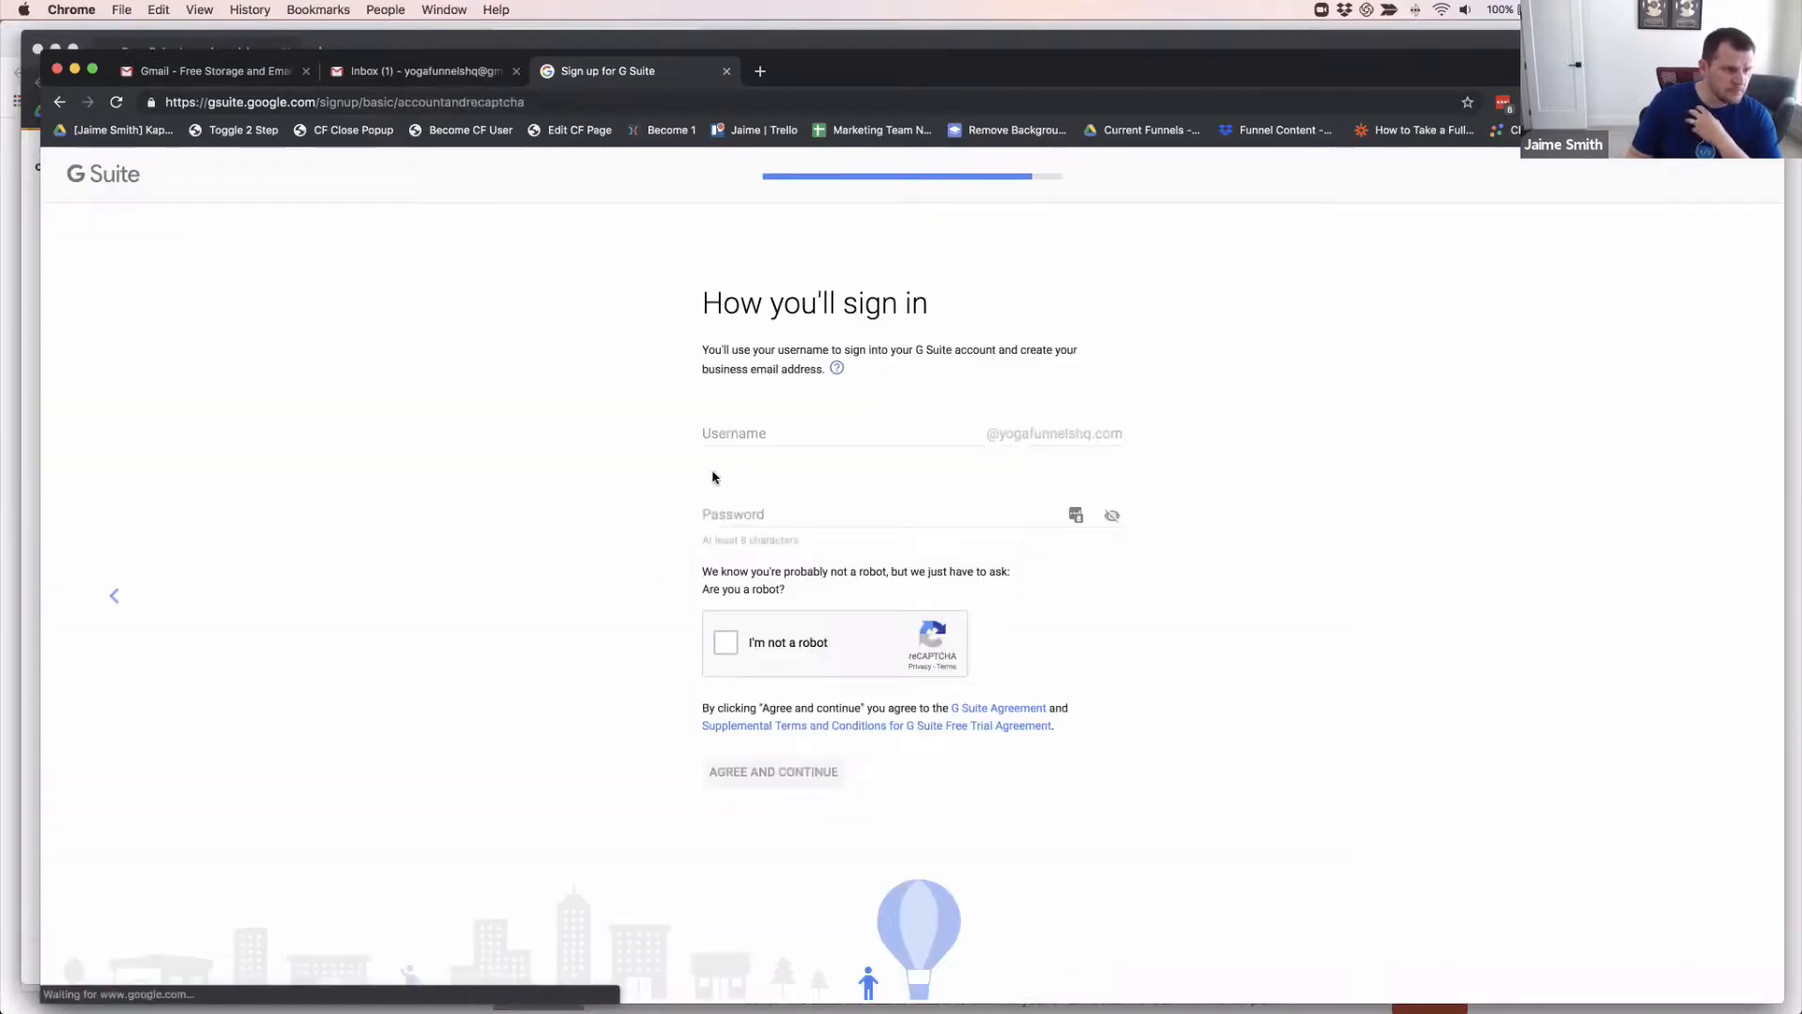
Step: Enter 'support' as the sign-in username for the yogafunnelshq.com address
{"action": "left_click", "coordinate": [741, 432]}
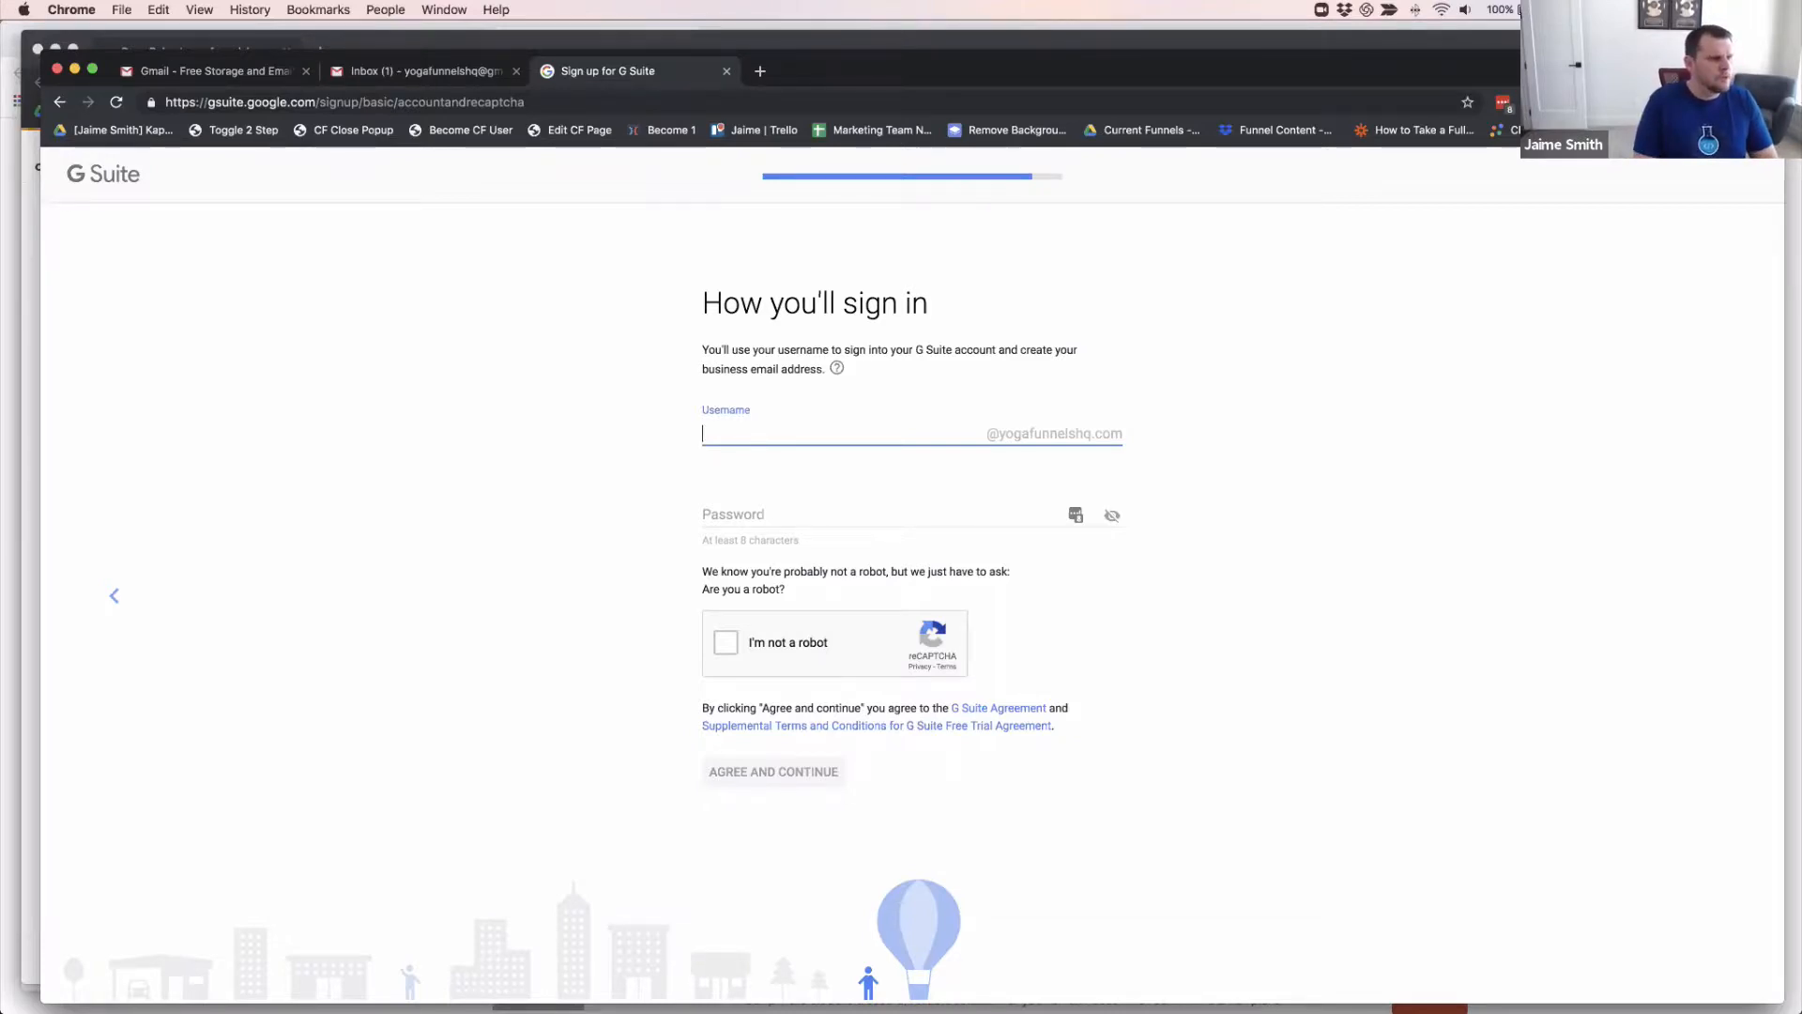
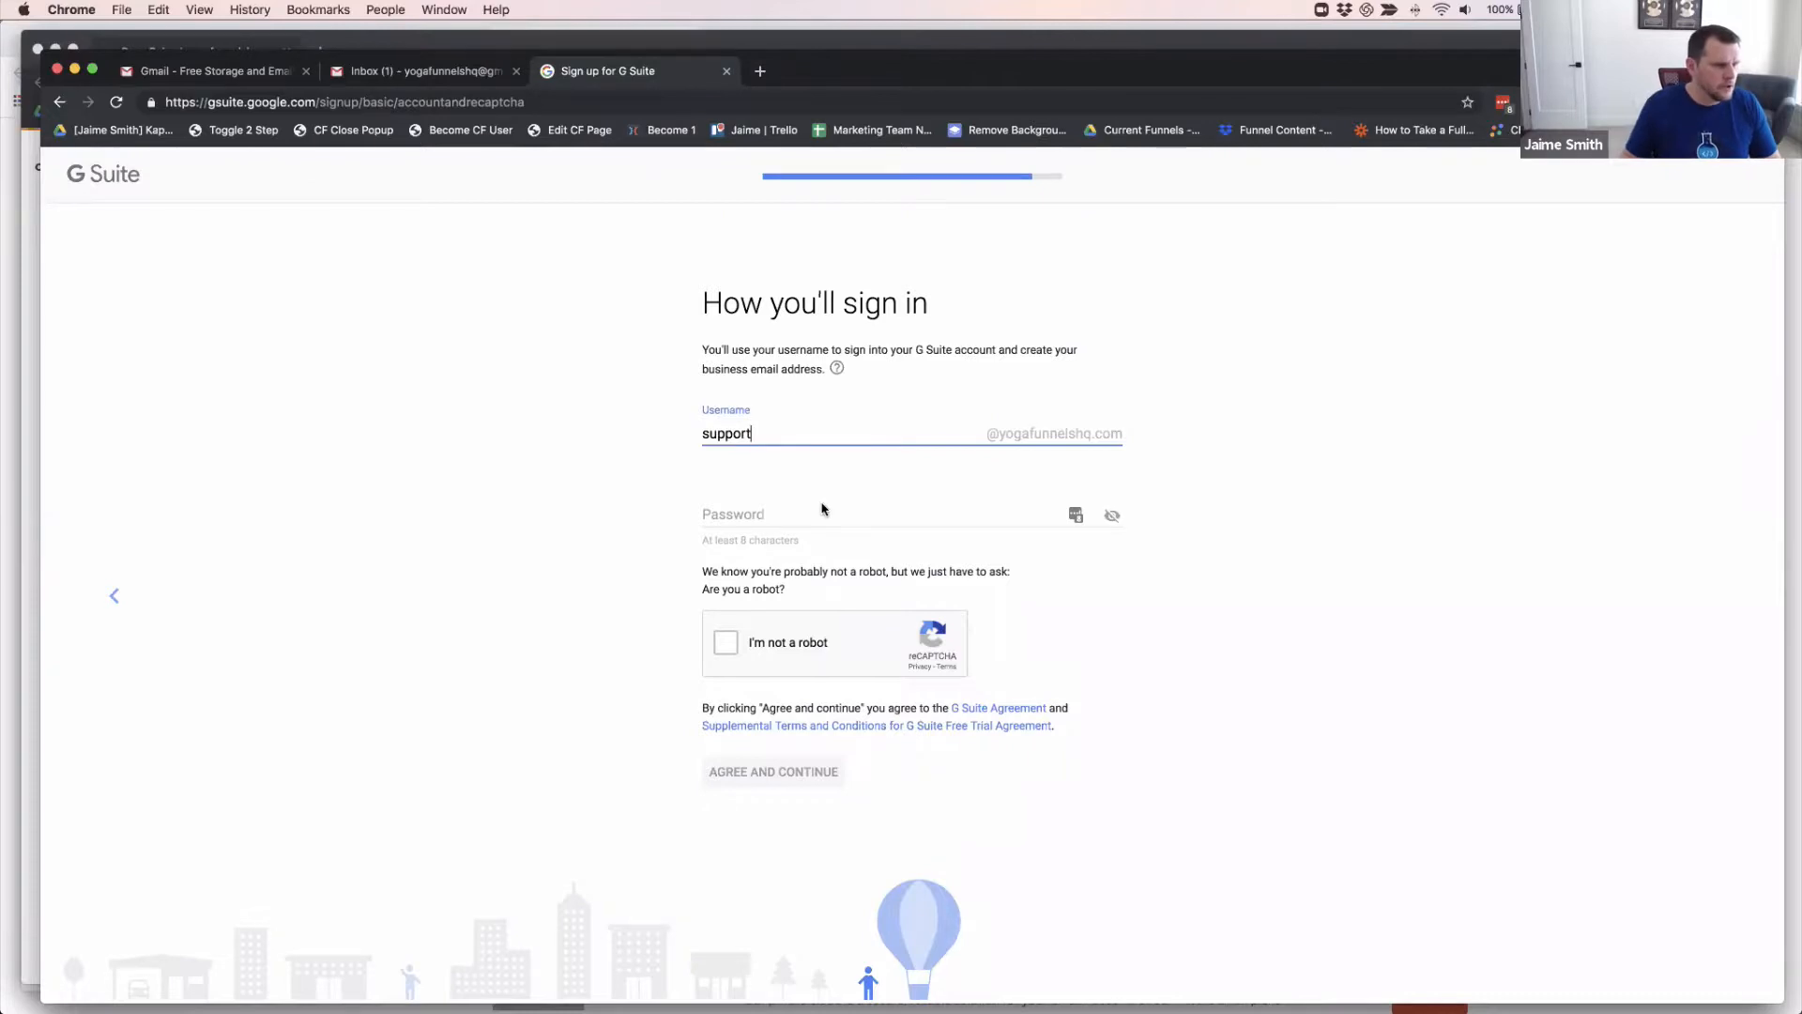
{"action": "left_click", "coordinate": [760, 514]}
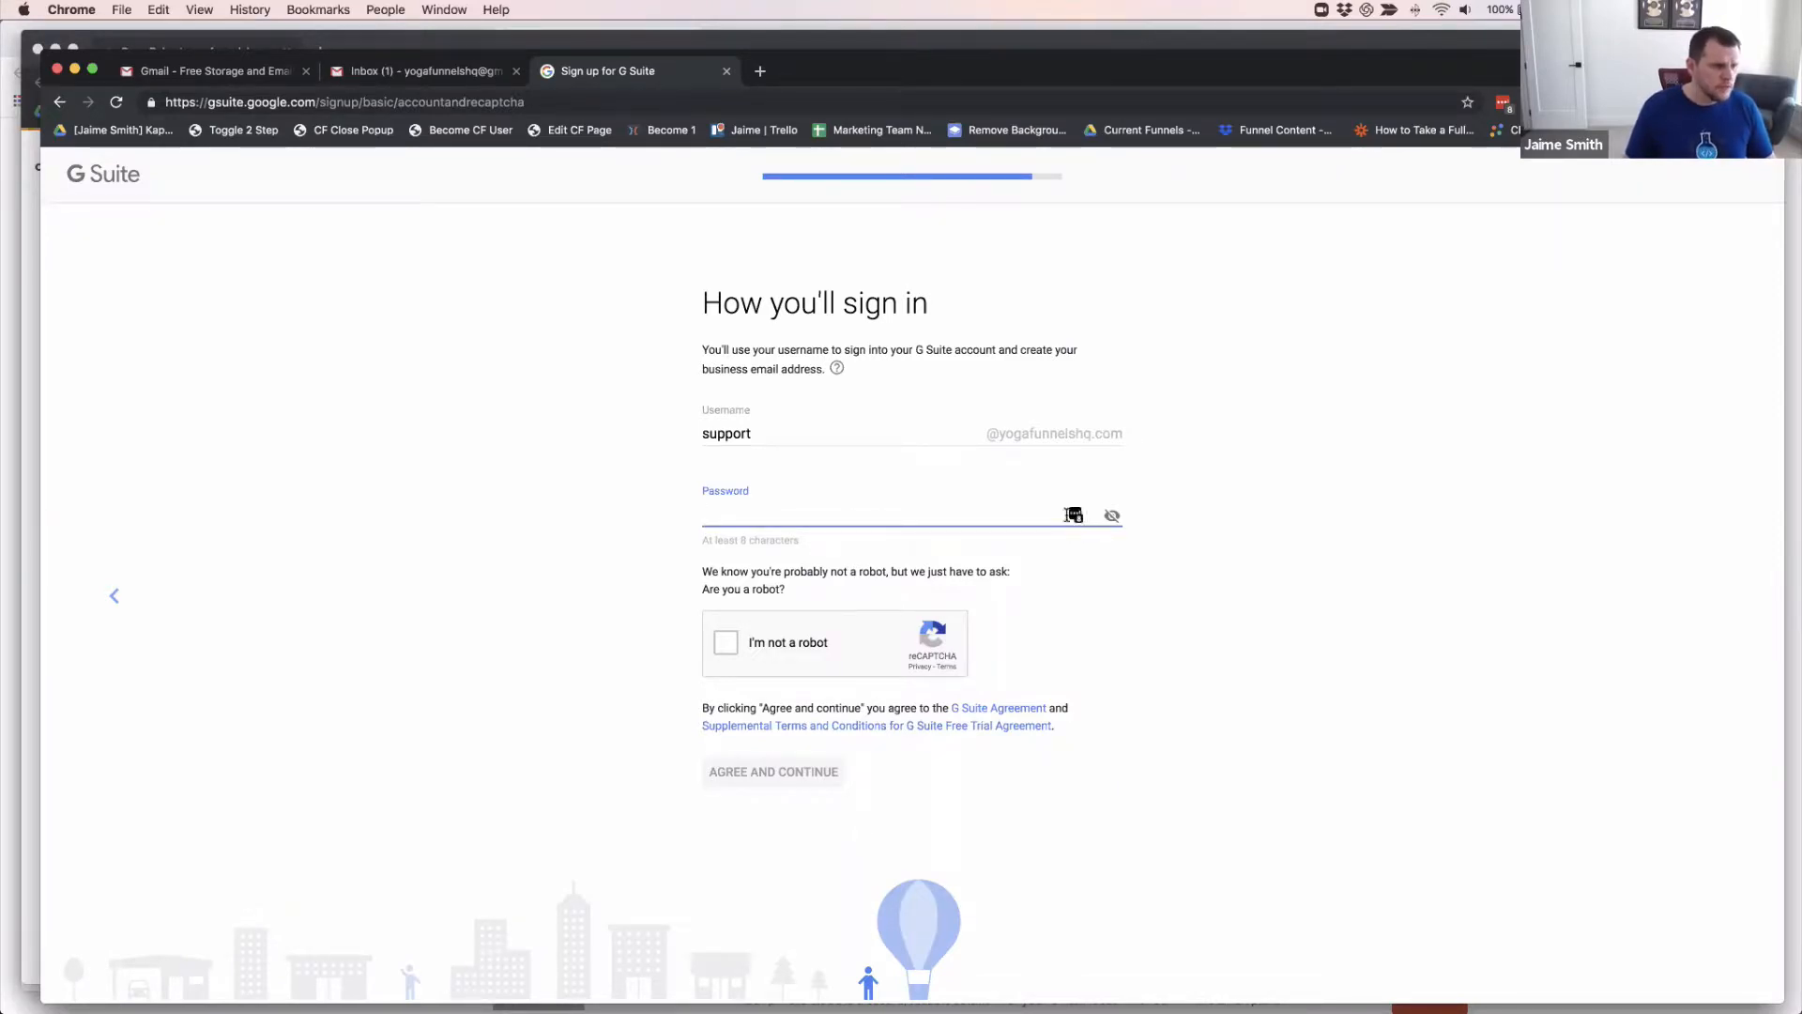
Step: Generate a 12-character secure password with LastPass and fill it into the Password field
{"action": "left_click", "coordinate": [1503, 103]}
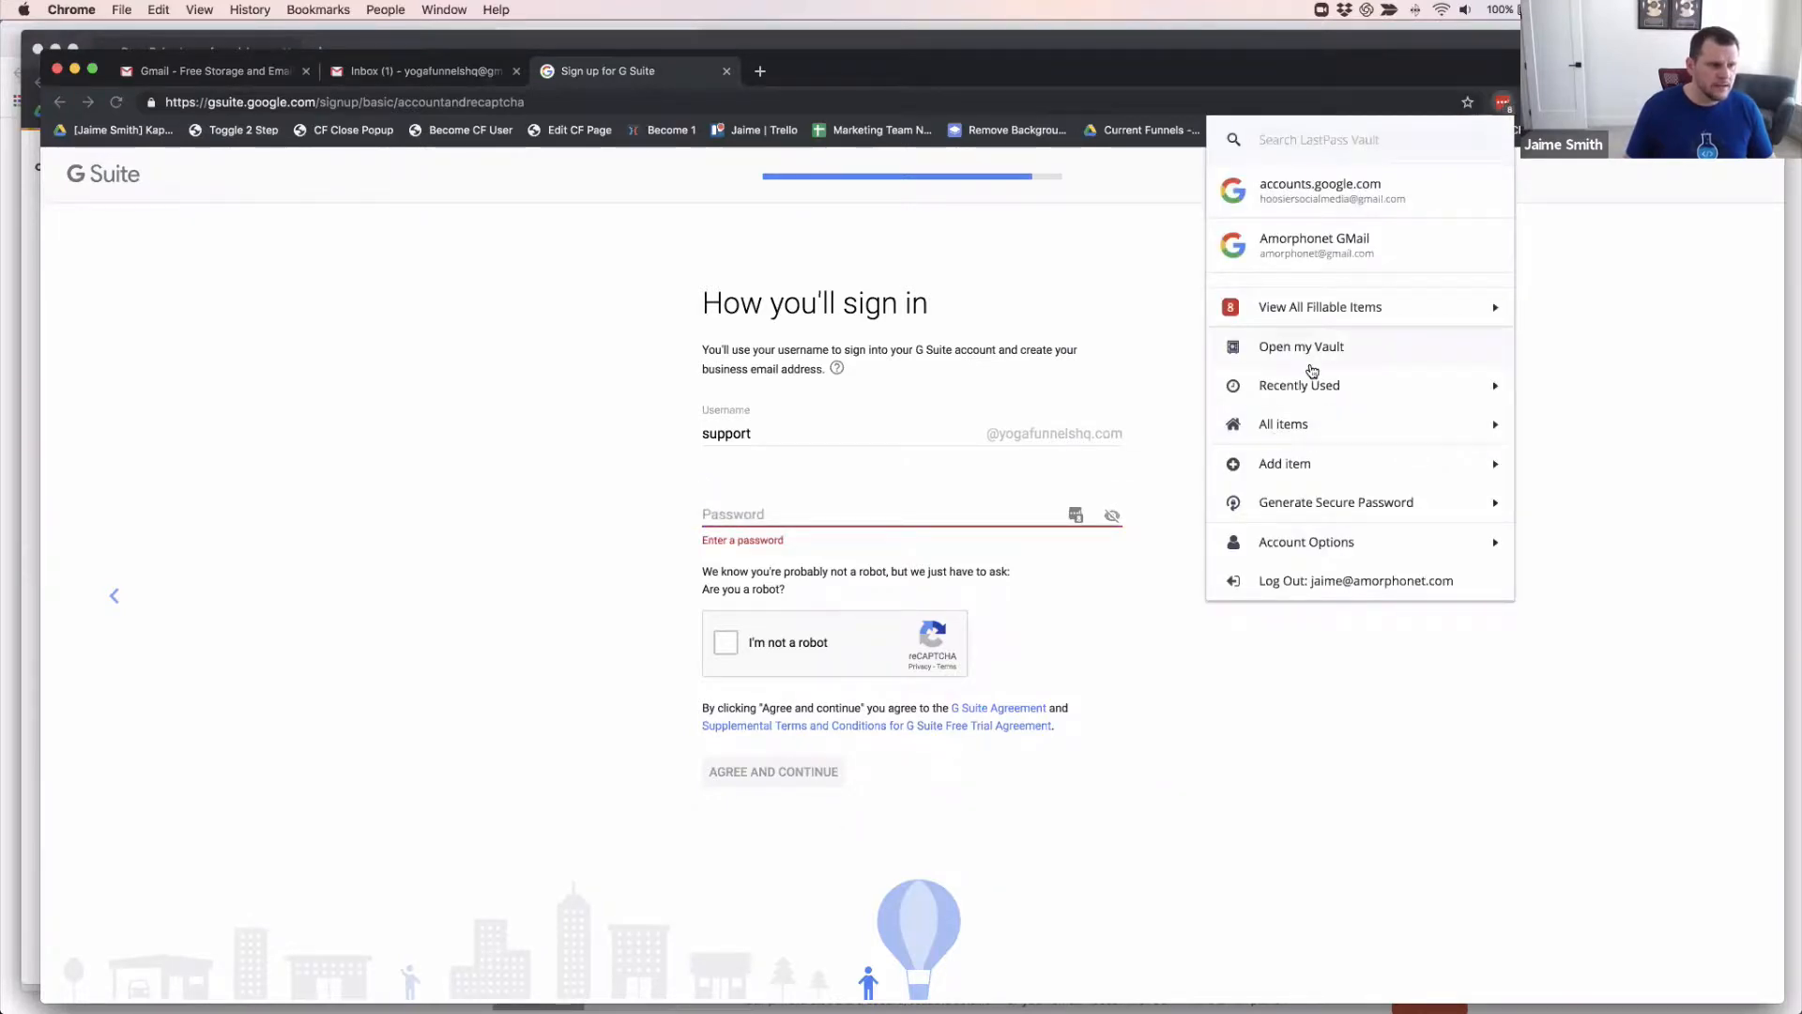
{"action": "left_click", "coordinate": [1316, 505]}
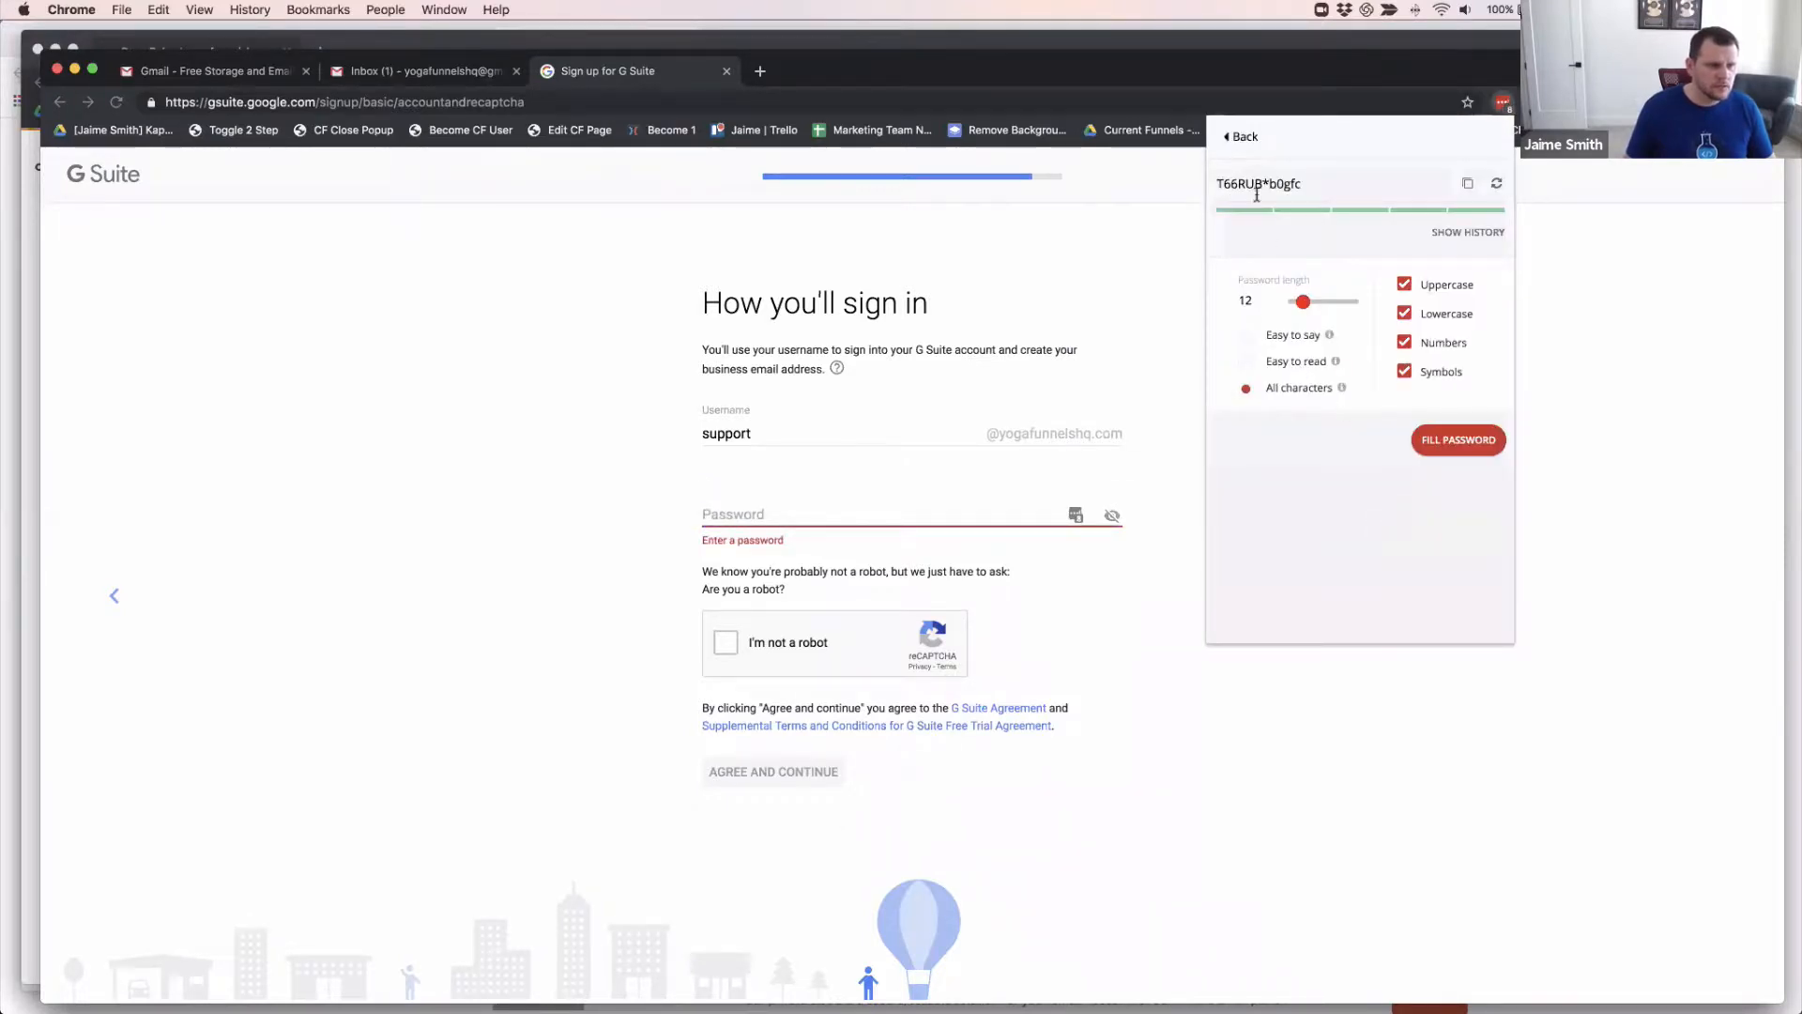
{"action": "left_click_drag", "start_coordinate": [1305, 184], "coordinate": [1202, 188]}
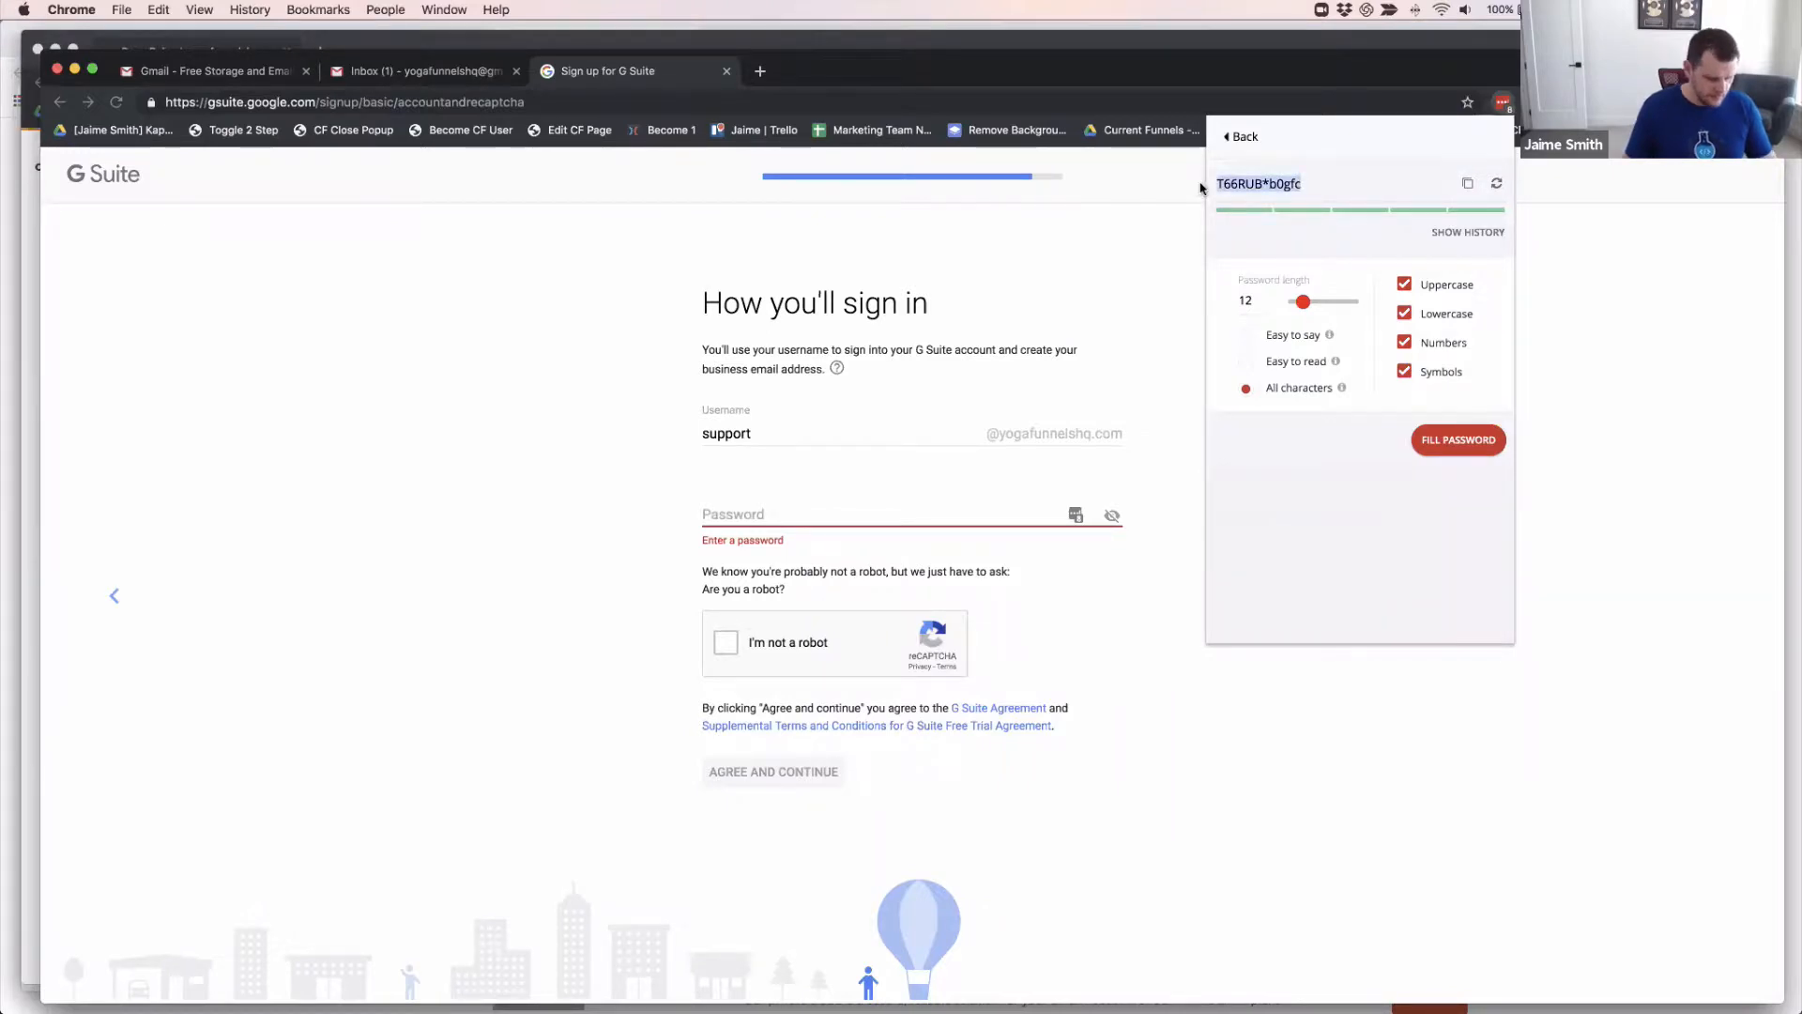
{"action": "left_click", "coordinate": [1464, 442]}
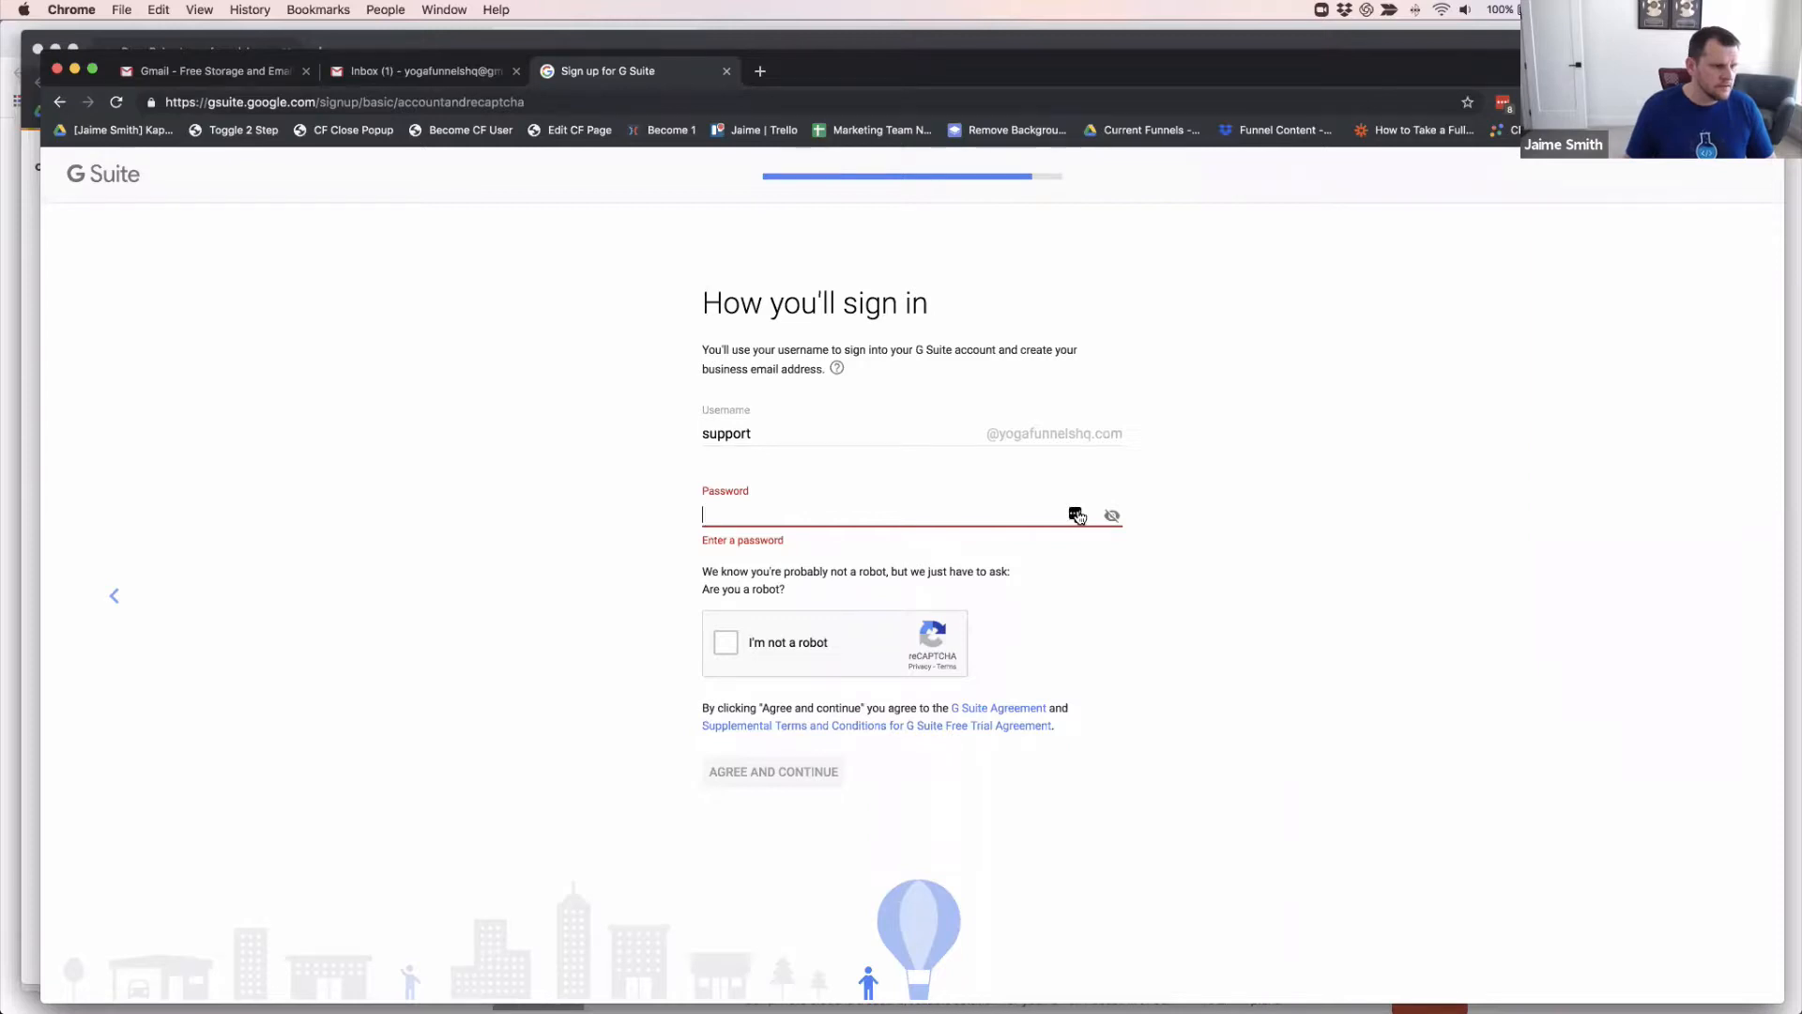
{"action": "left_click", "coordinate": [1078, 516]}
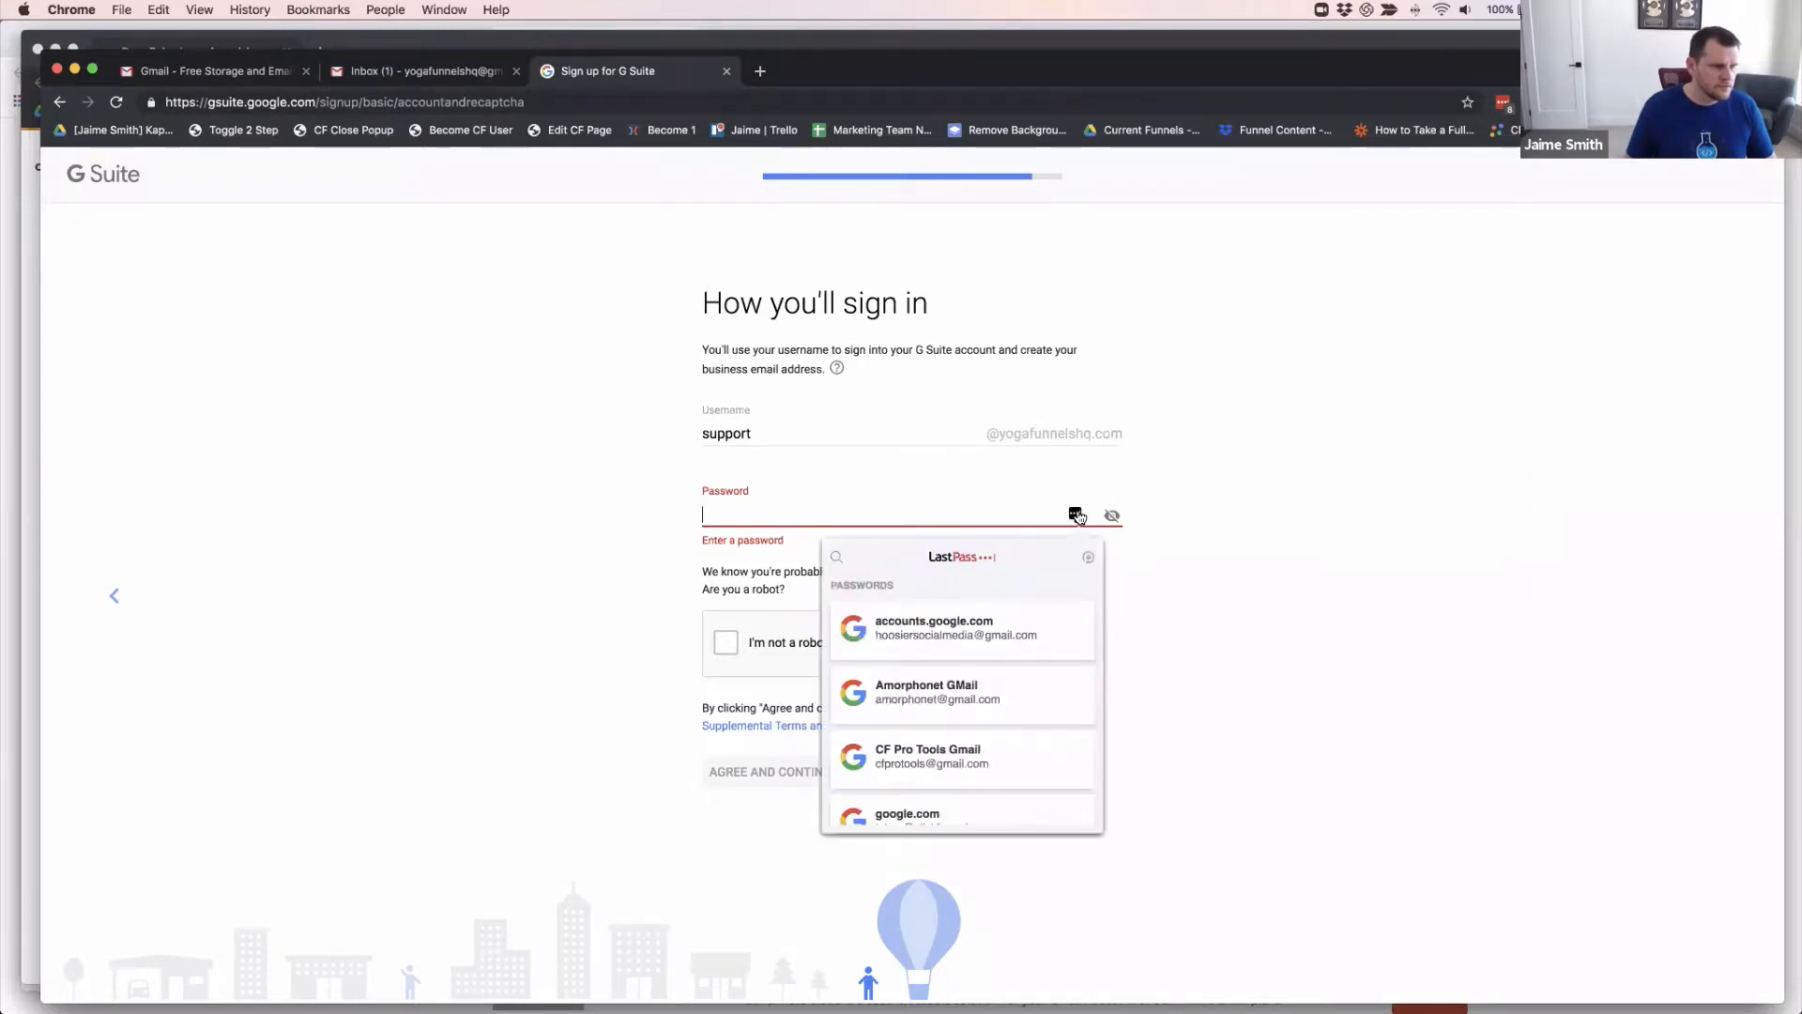
{"action": "scroll", "coordinate": [984, 716], "scroll_direction": "down", "scroll_amount": 3}
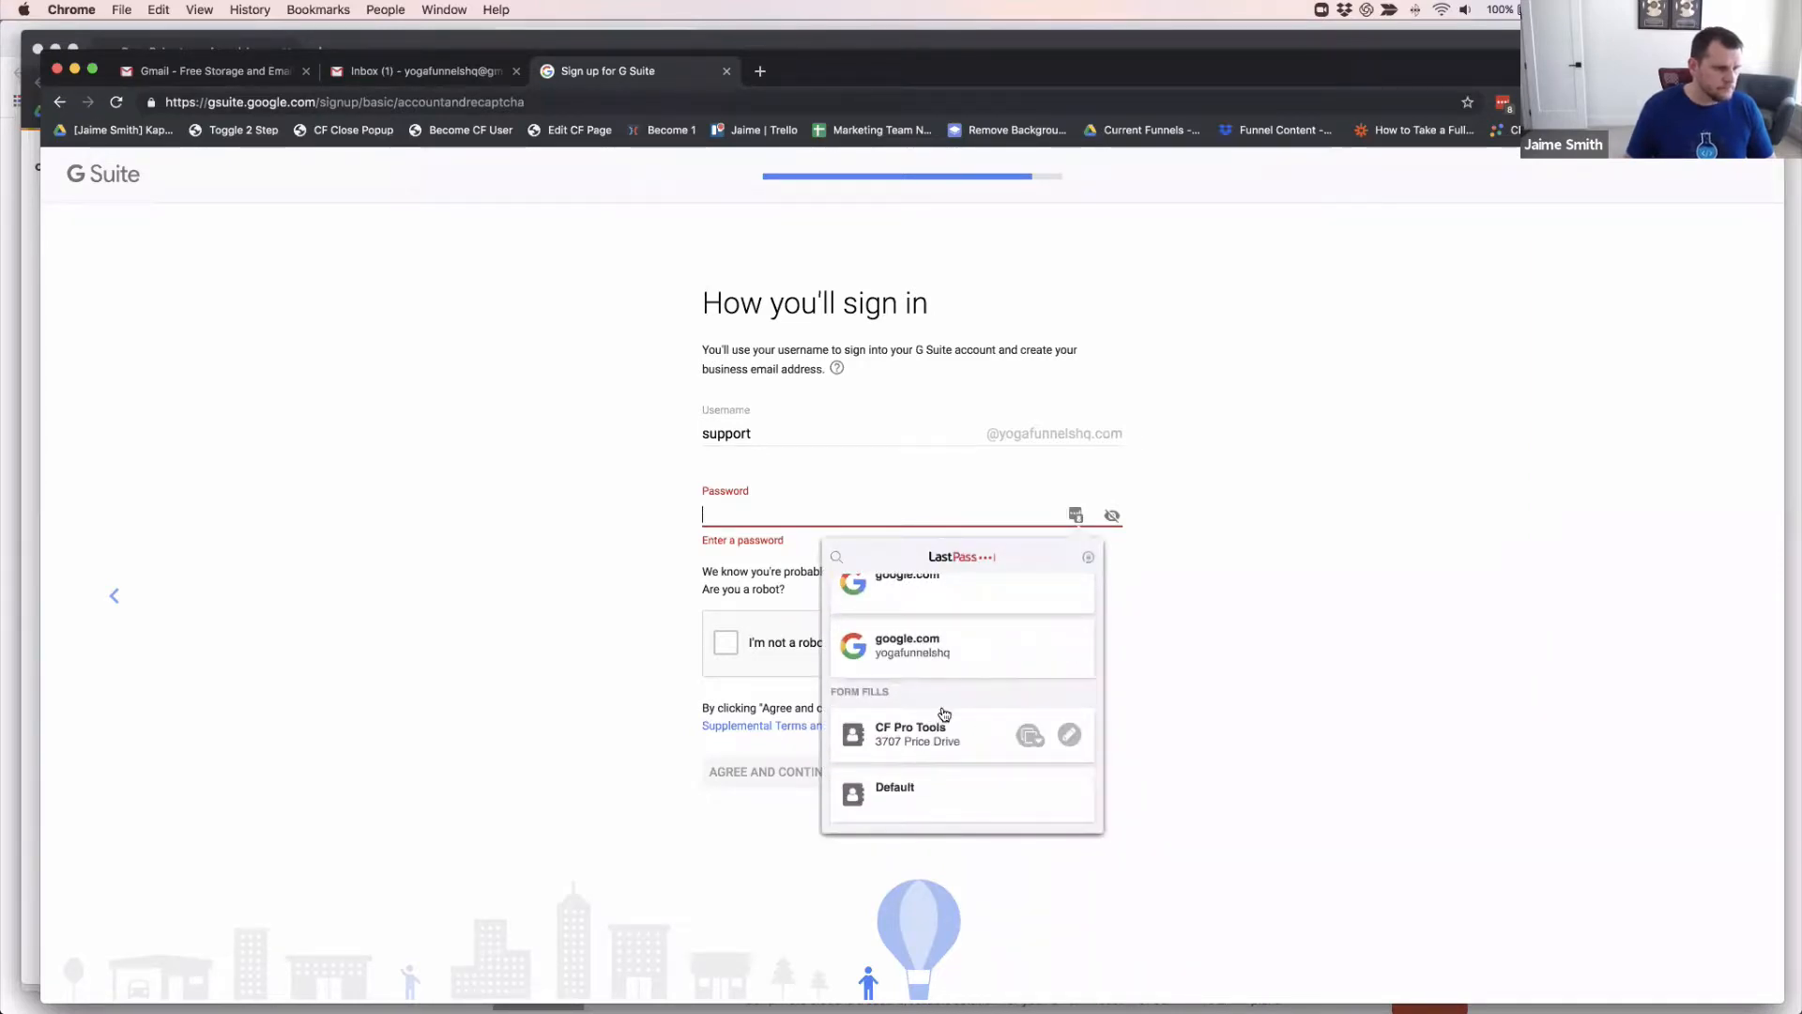
{"action": "scroll", "coordinate": [934, 711], "scroll_direction": "up", "scroll_amount": 1}
{"action": "scroll", "coordinate": [933, 708], "scroll_direction": "down", "scroll_amount": 1}
{"action": "scroll", "coordinate": [935, 707], "scroll_direction": "up", "scroll_amount": 5}
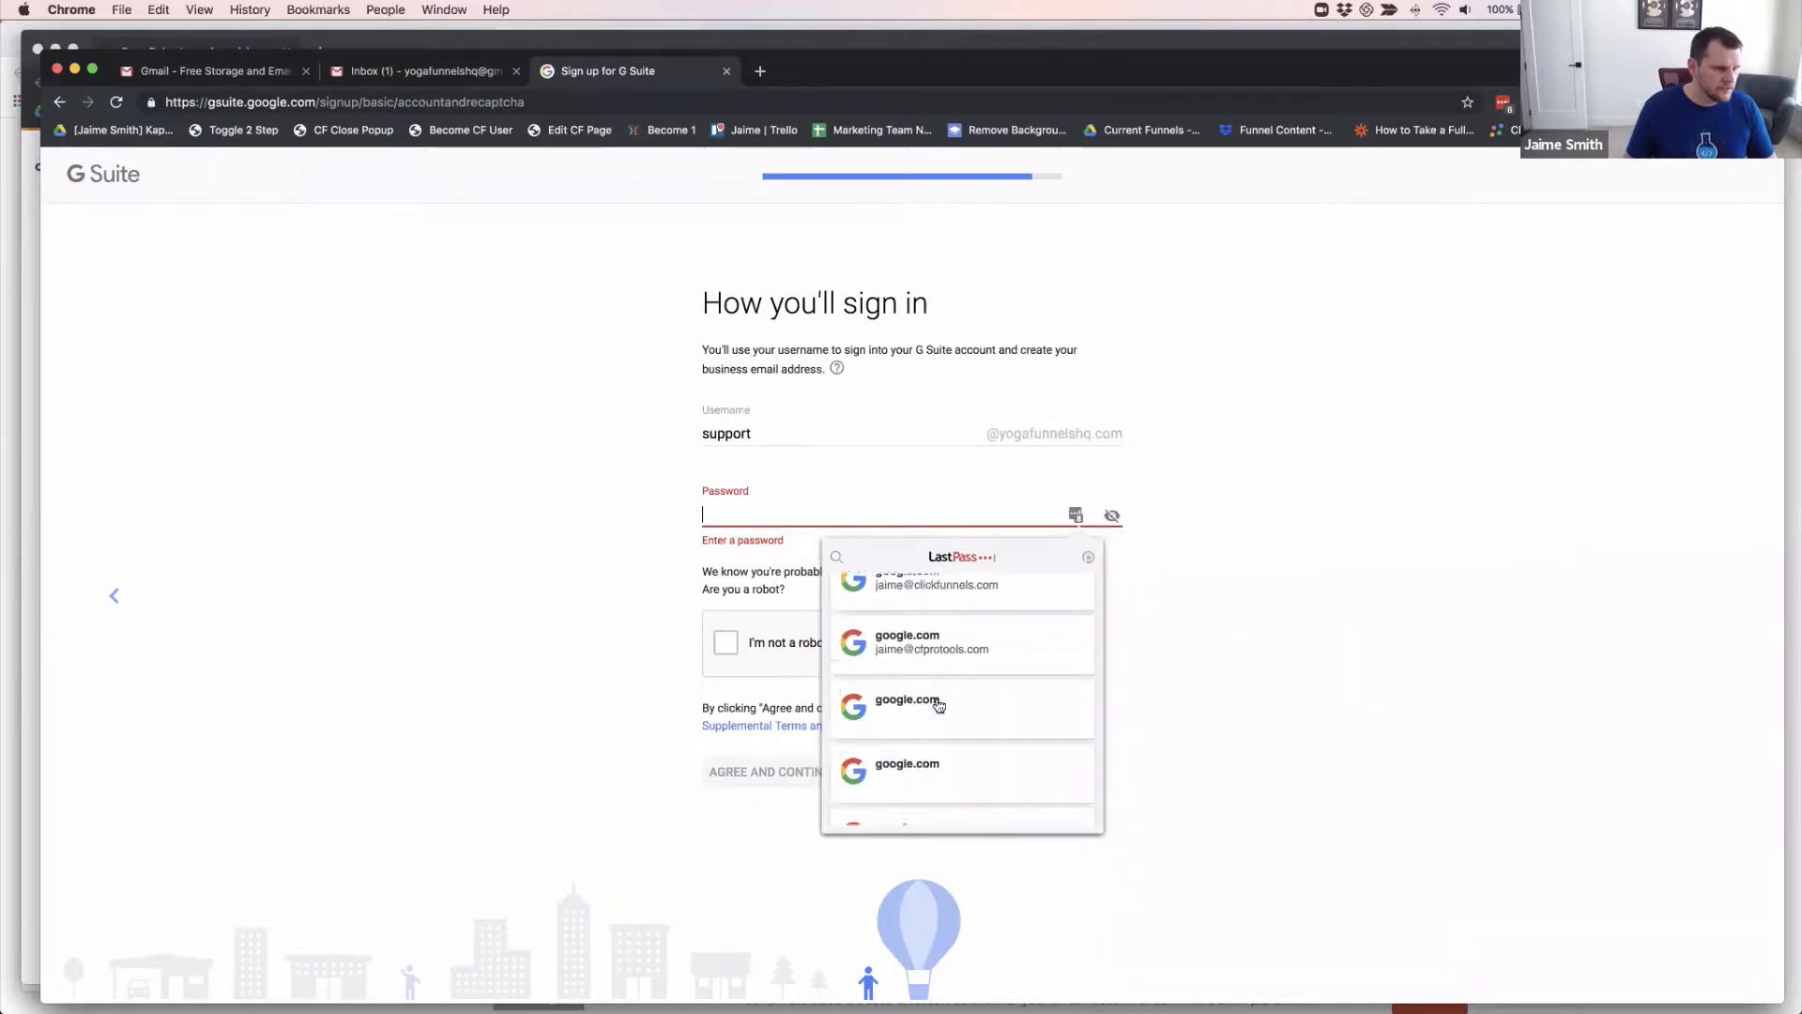
{"action": "left_click", "coordinate": [1089, 558]}
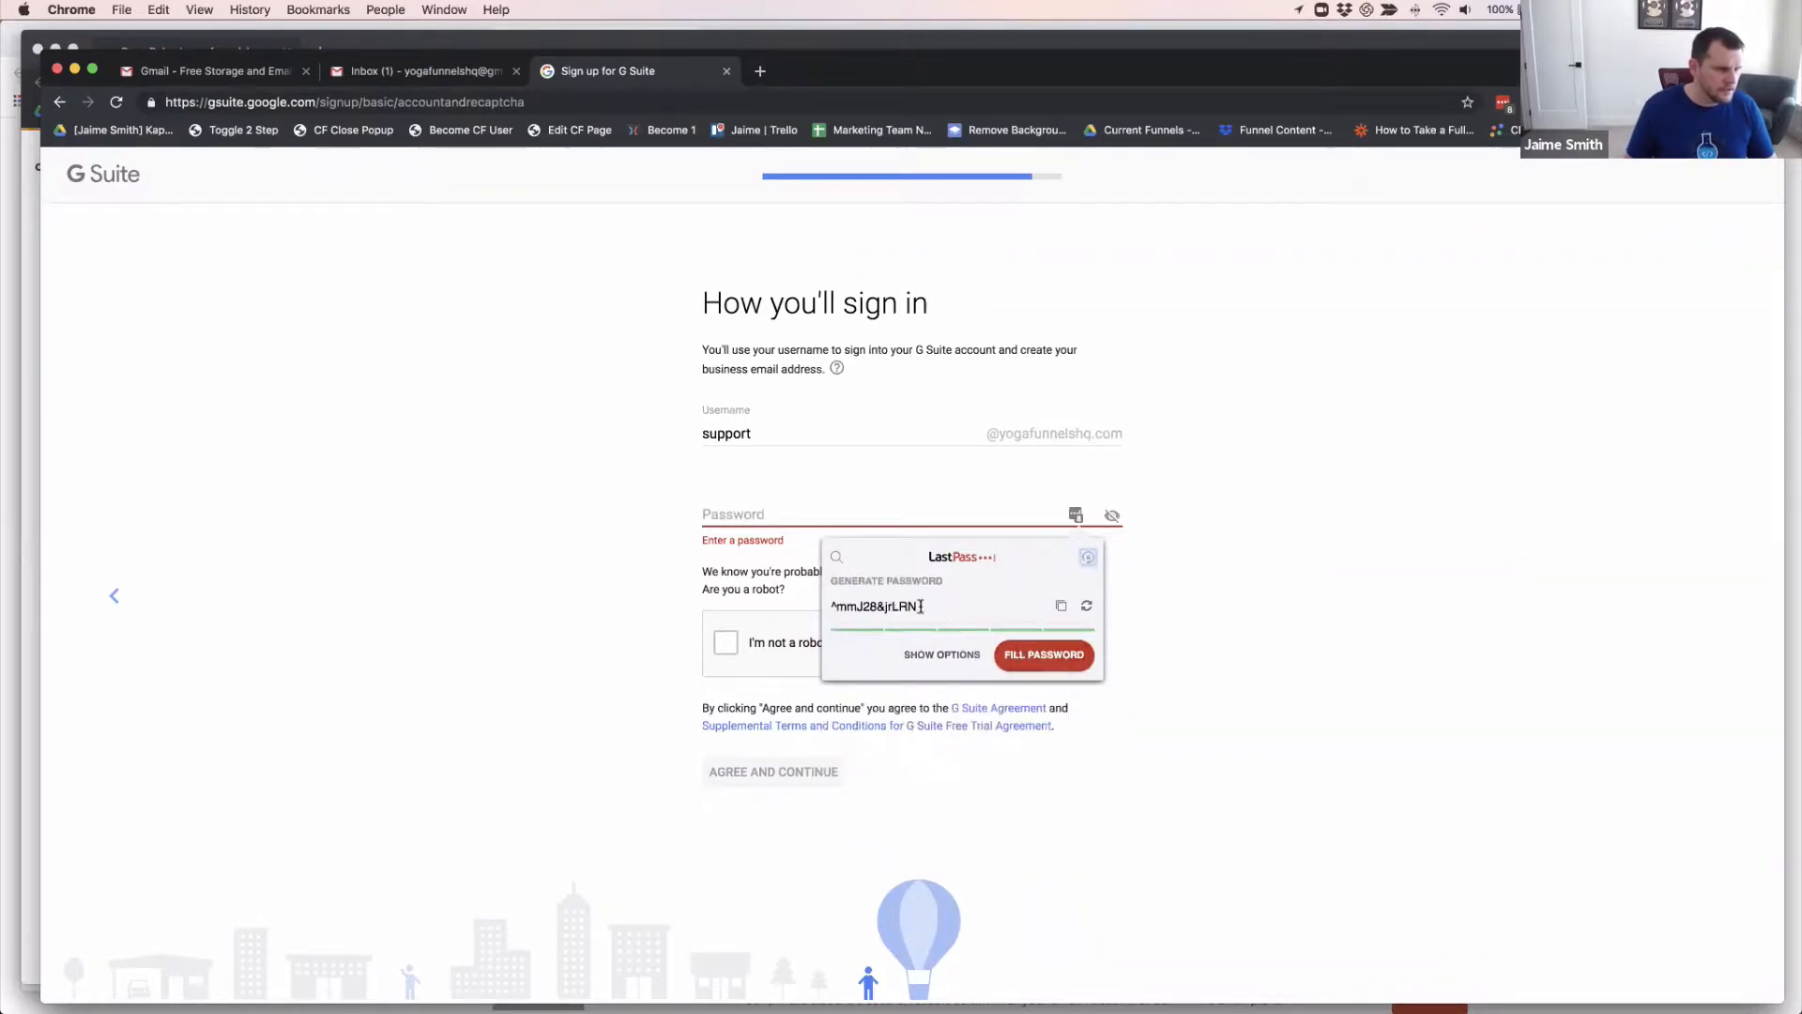
{"action": "left_click_drag", "start_coordinate": [921, 605], "coordinate": [831, 606]}
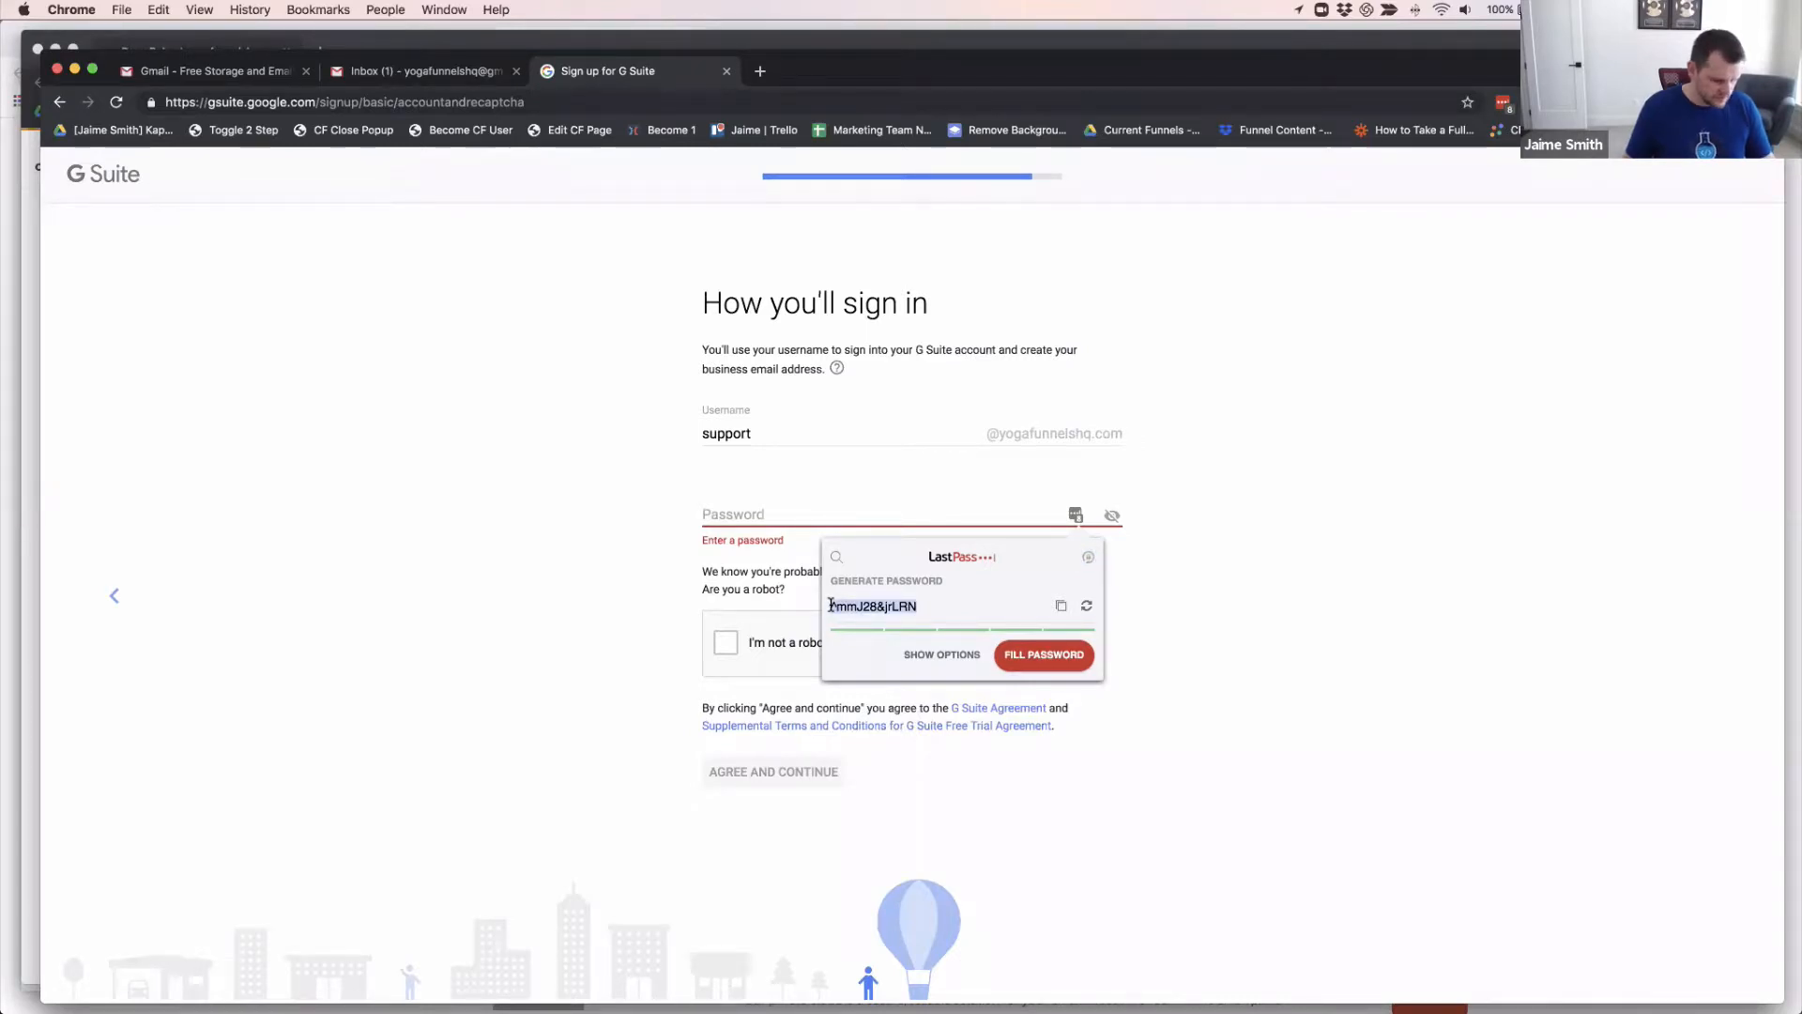
{"action": "left_click", "coordinate": [1040, 657]}
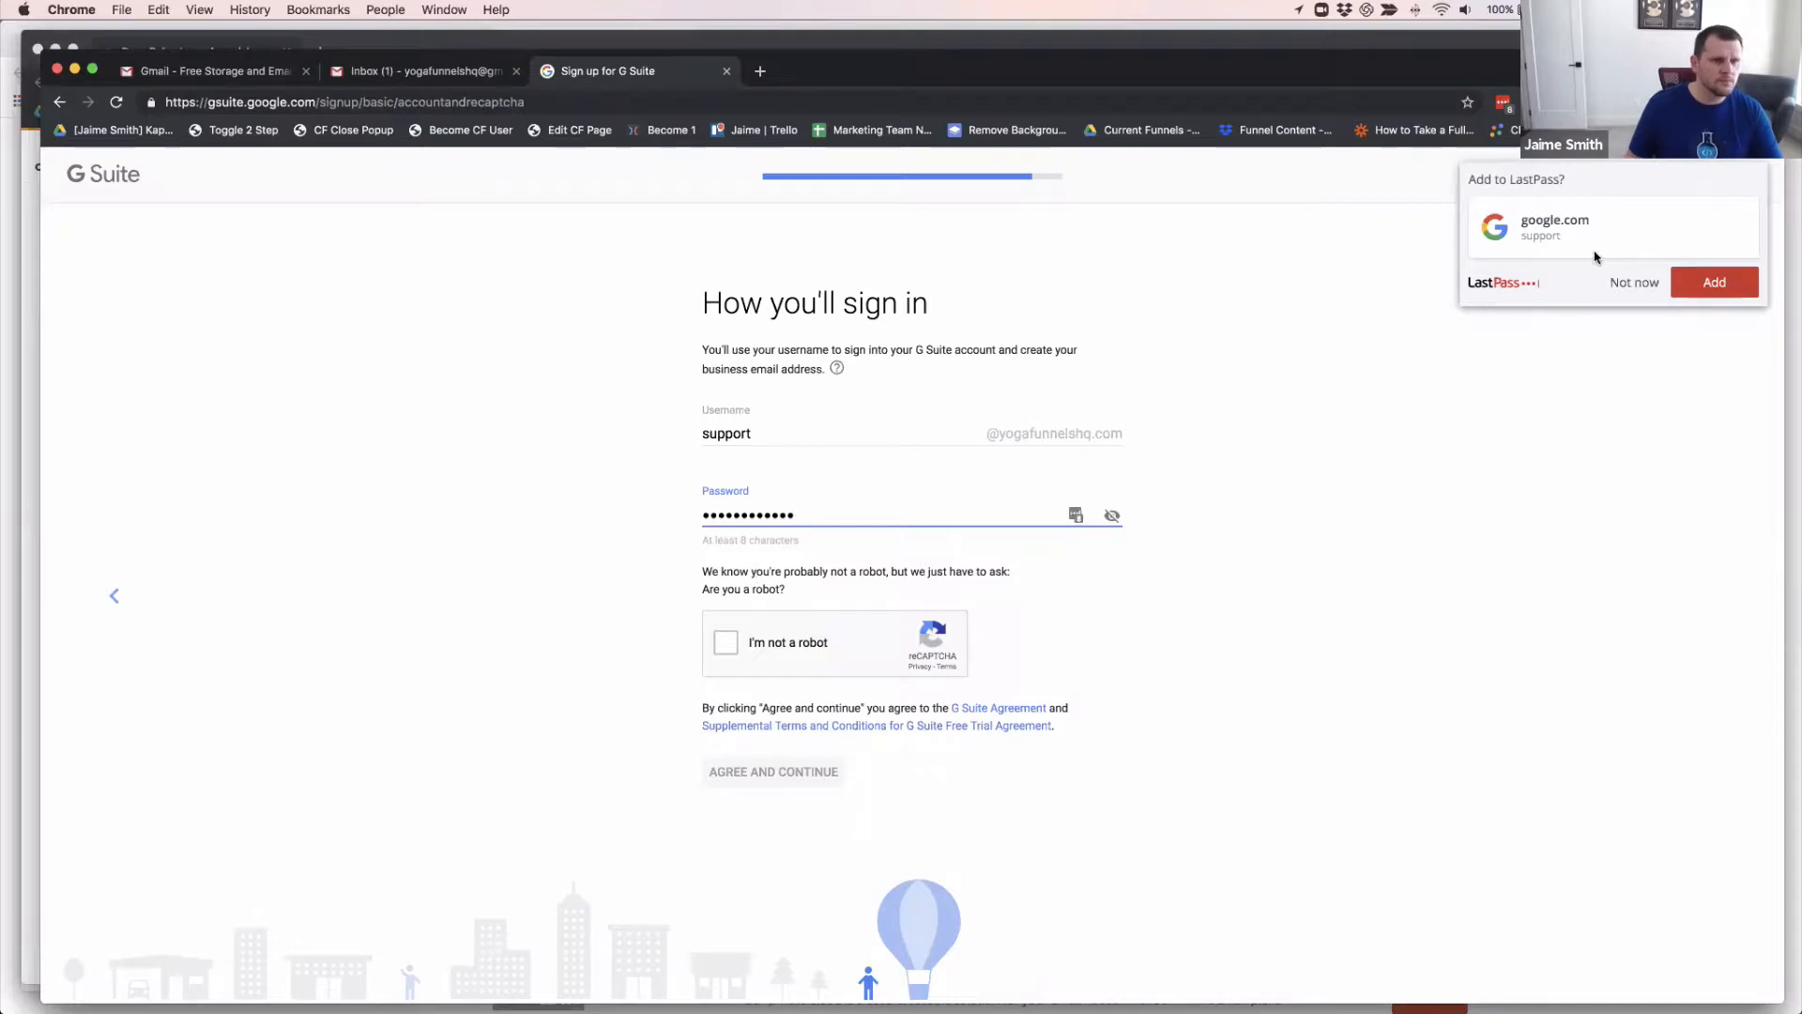
Step: Complete the username with the full domain address and save the login to the shared CF Pro Tools folder
{"action": "mouse_move", "coordinate": [1574, 233]}
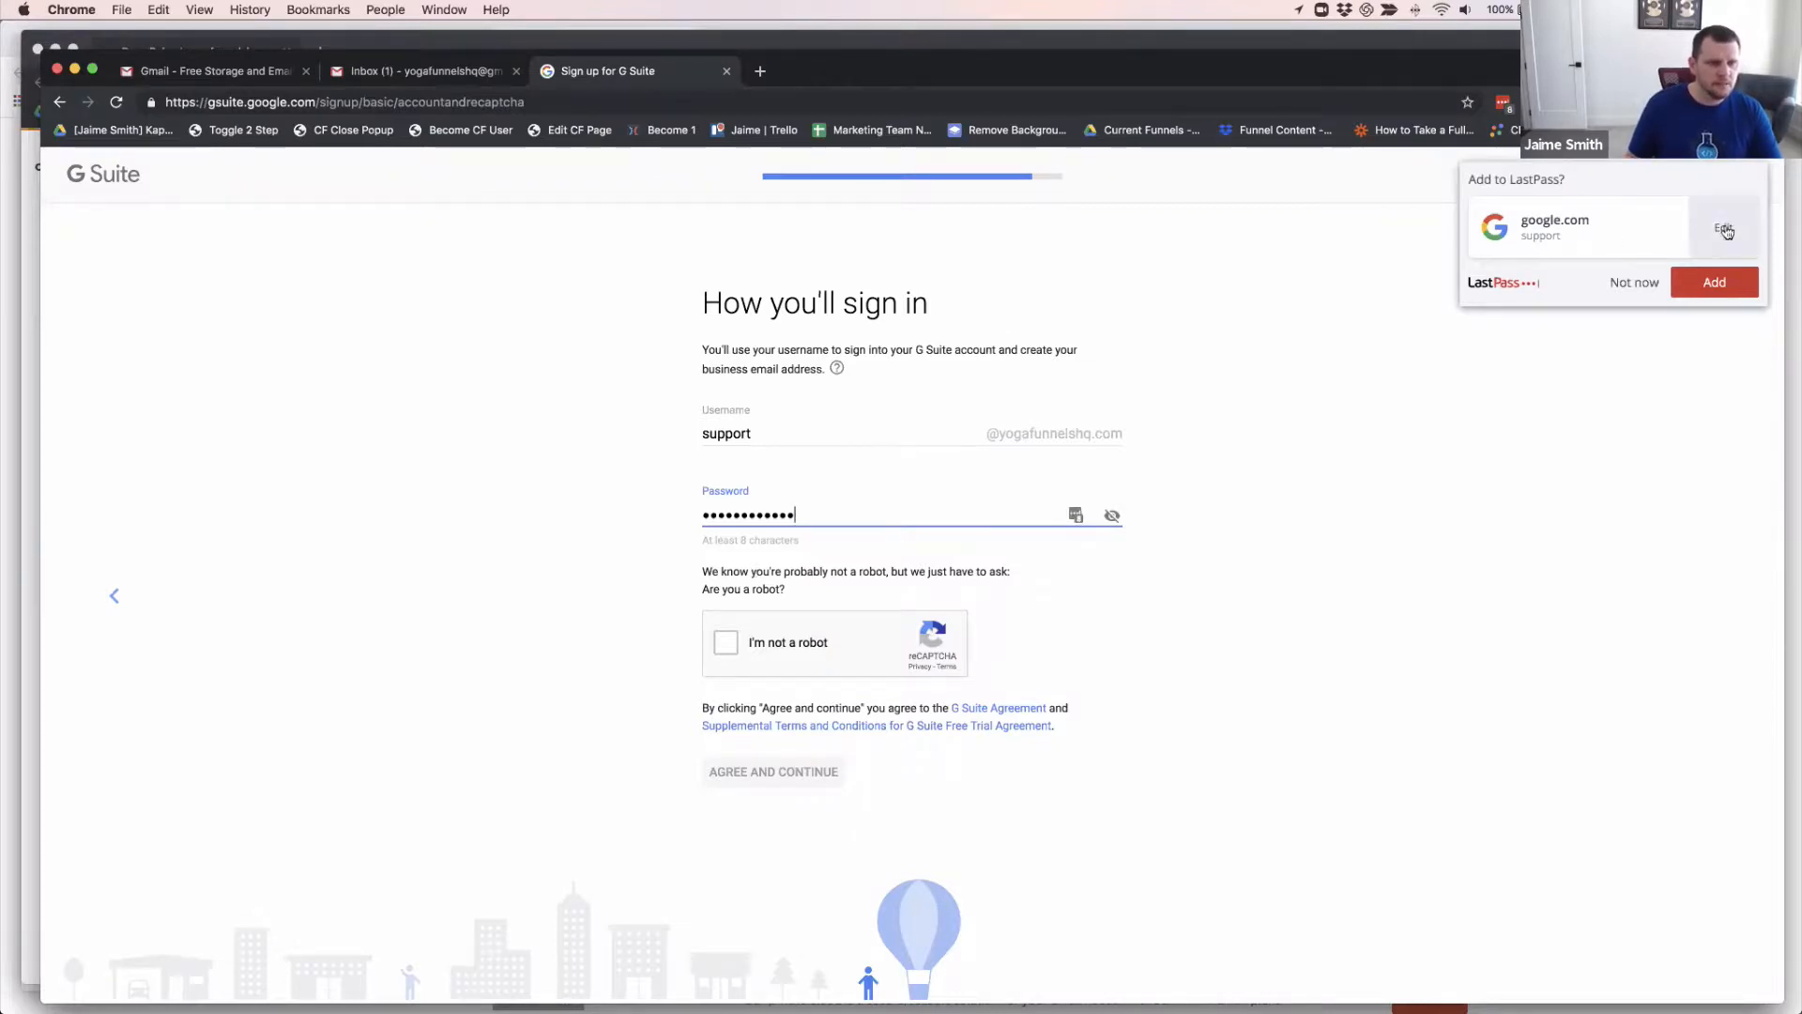
{"action": "left_click", "coordinate": [1725, 231]}
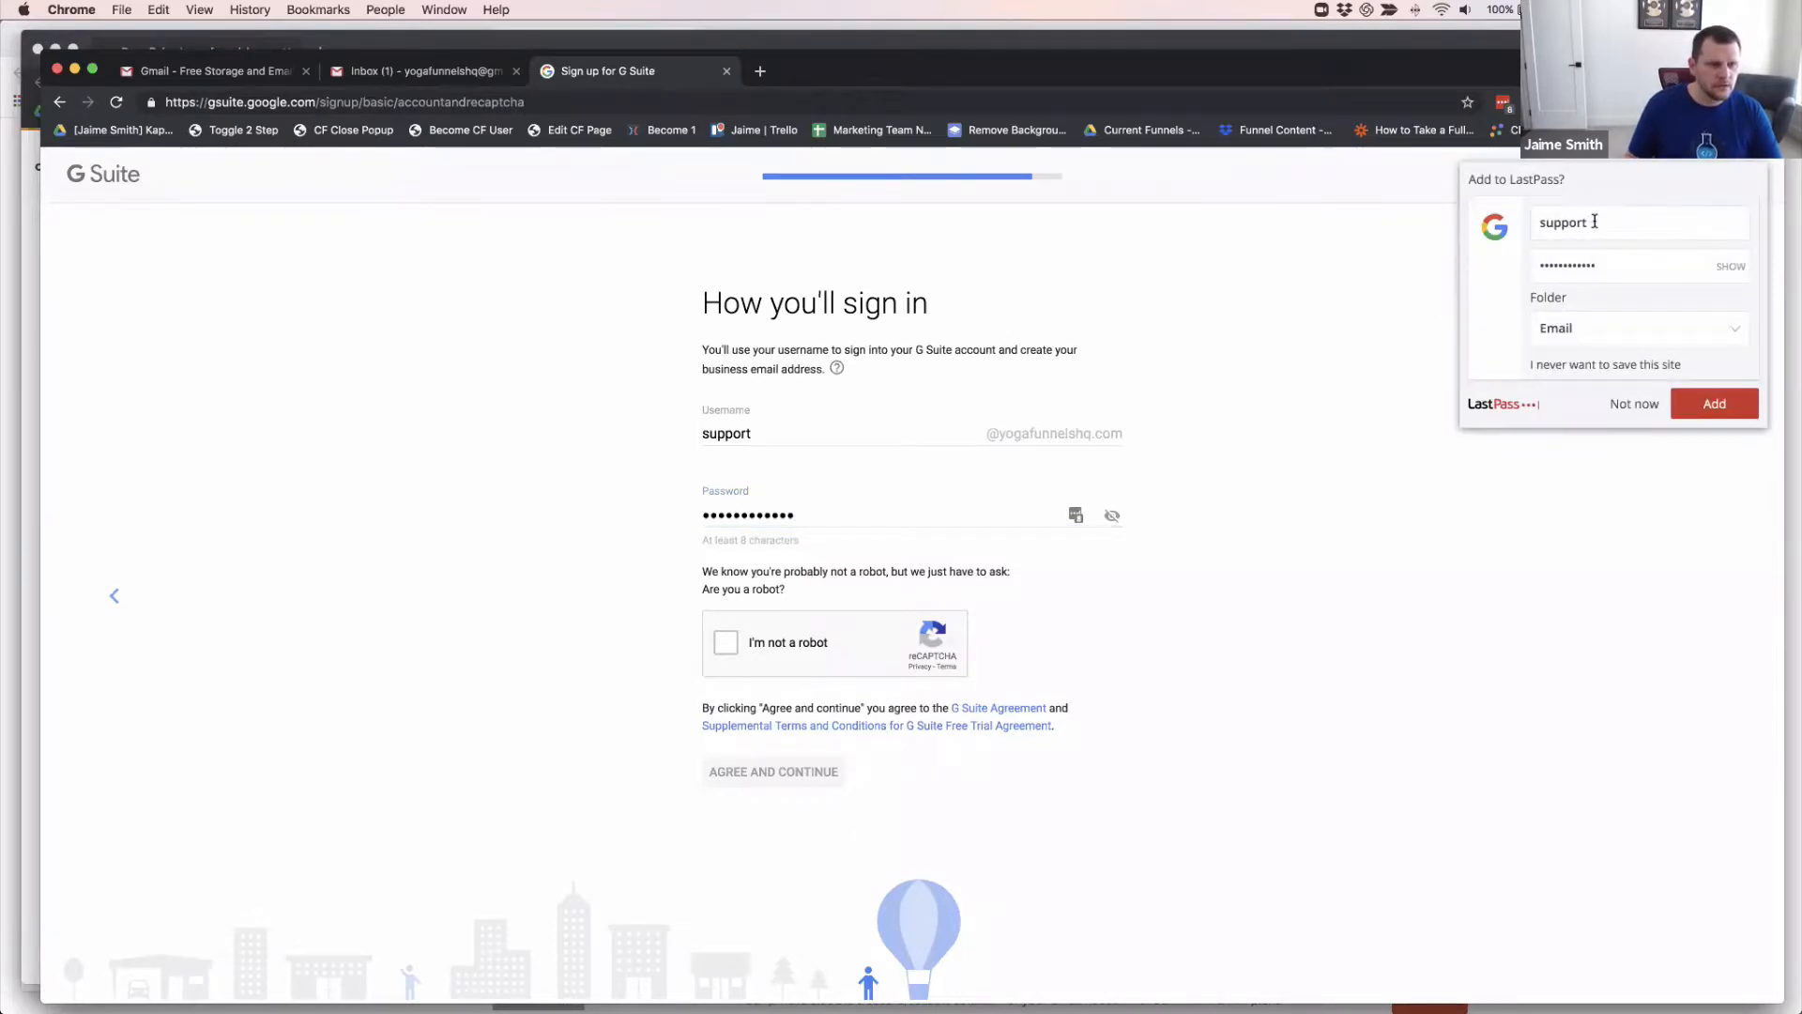
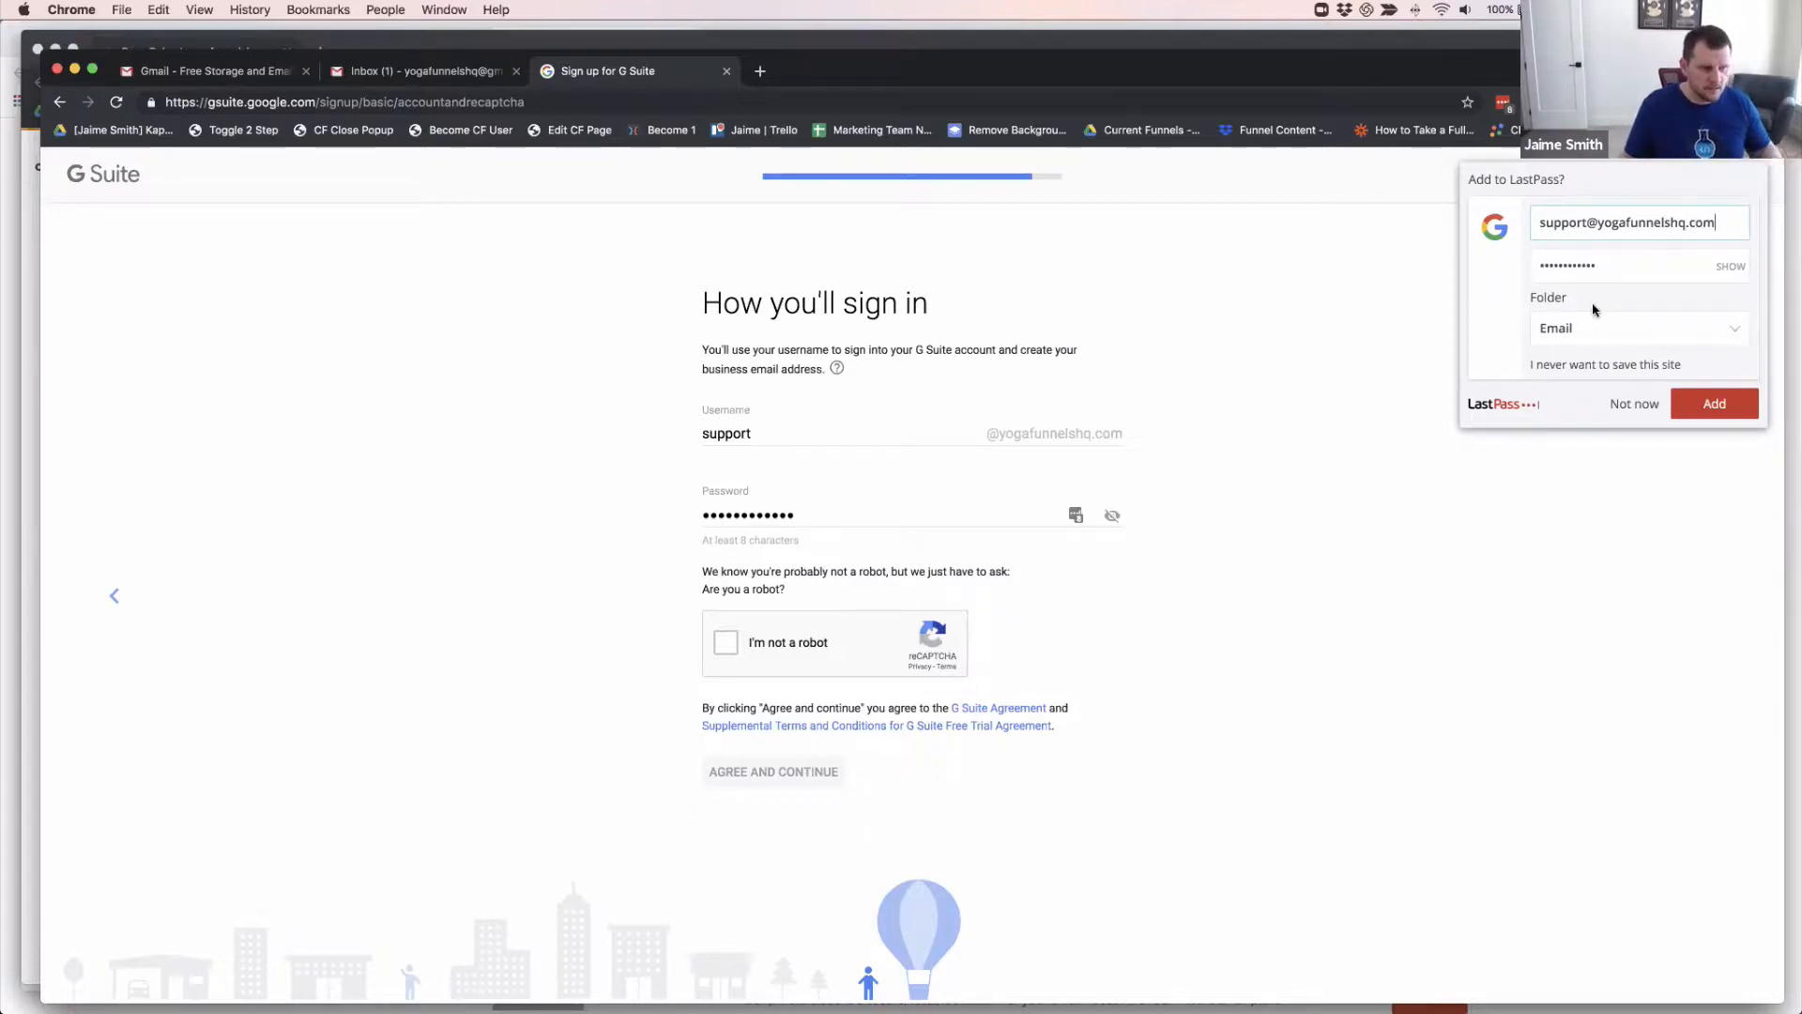
{"action": "left_click", "coordinate": [1579, 329]}
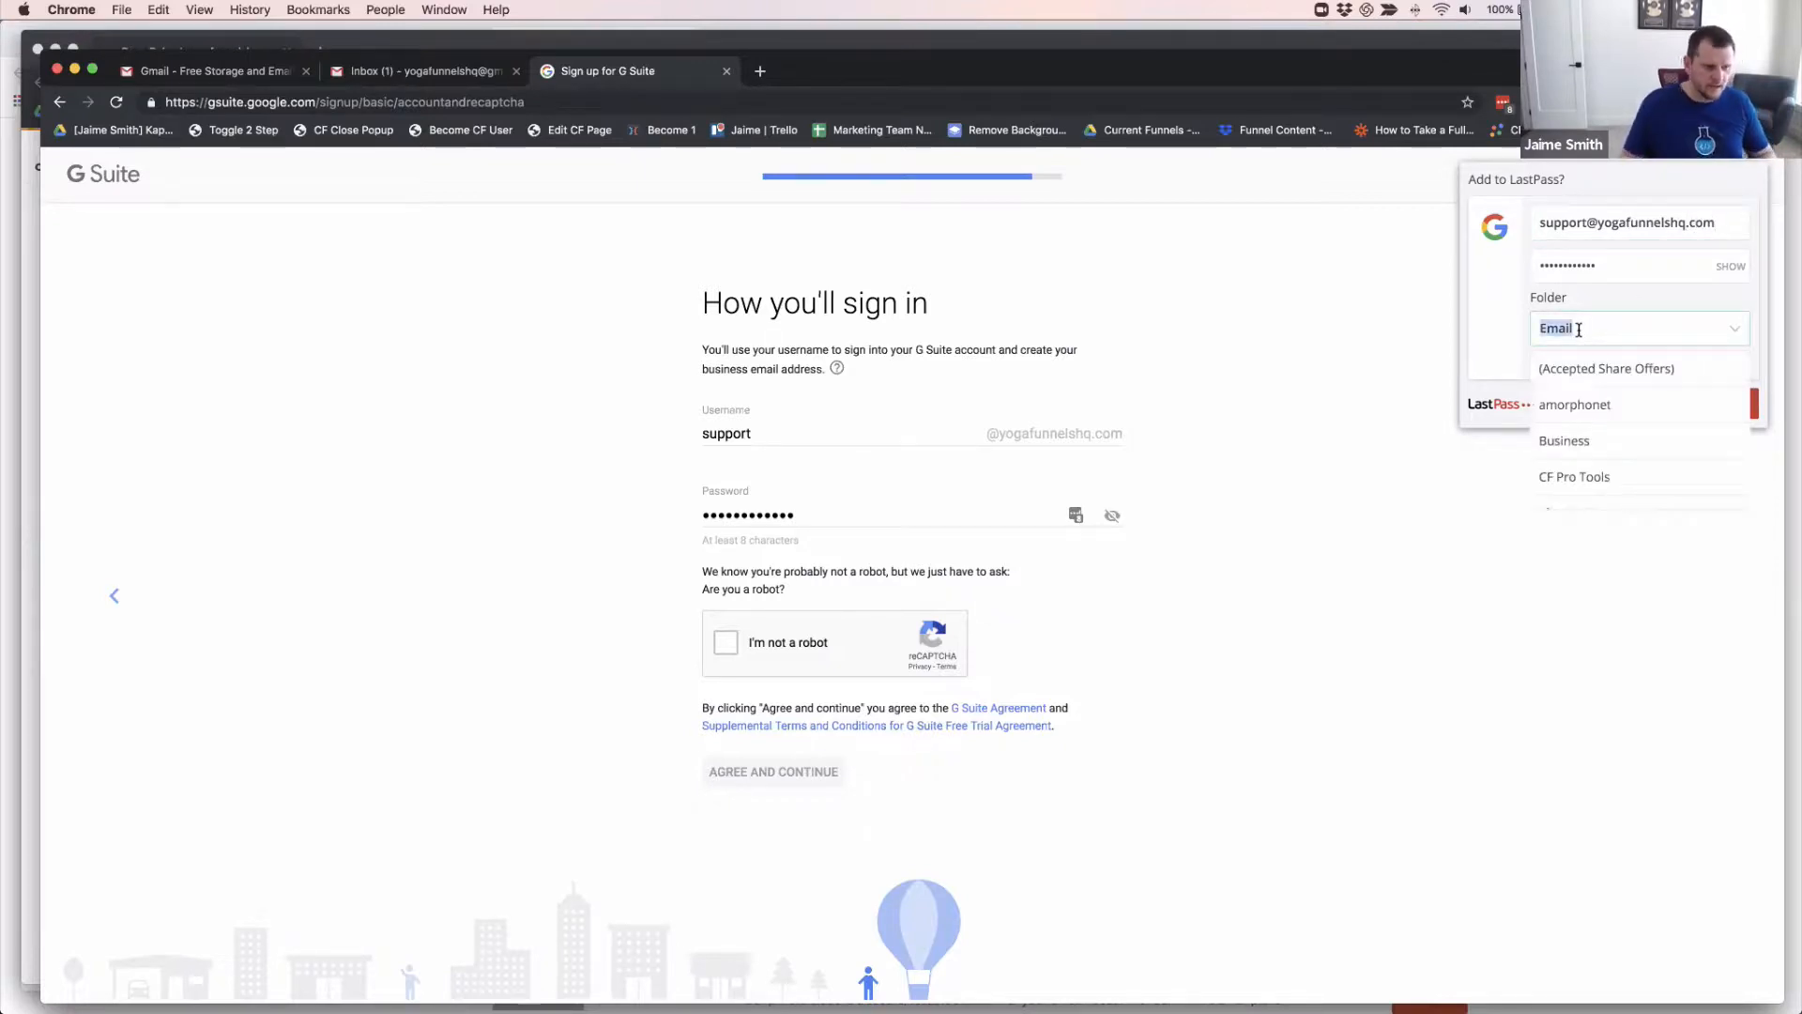
{"action": "type", "text": "share"}
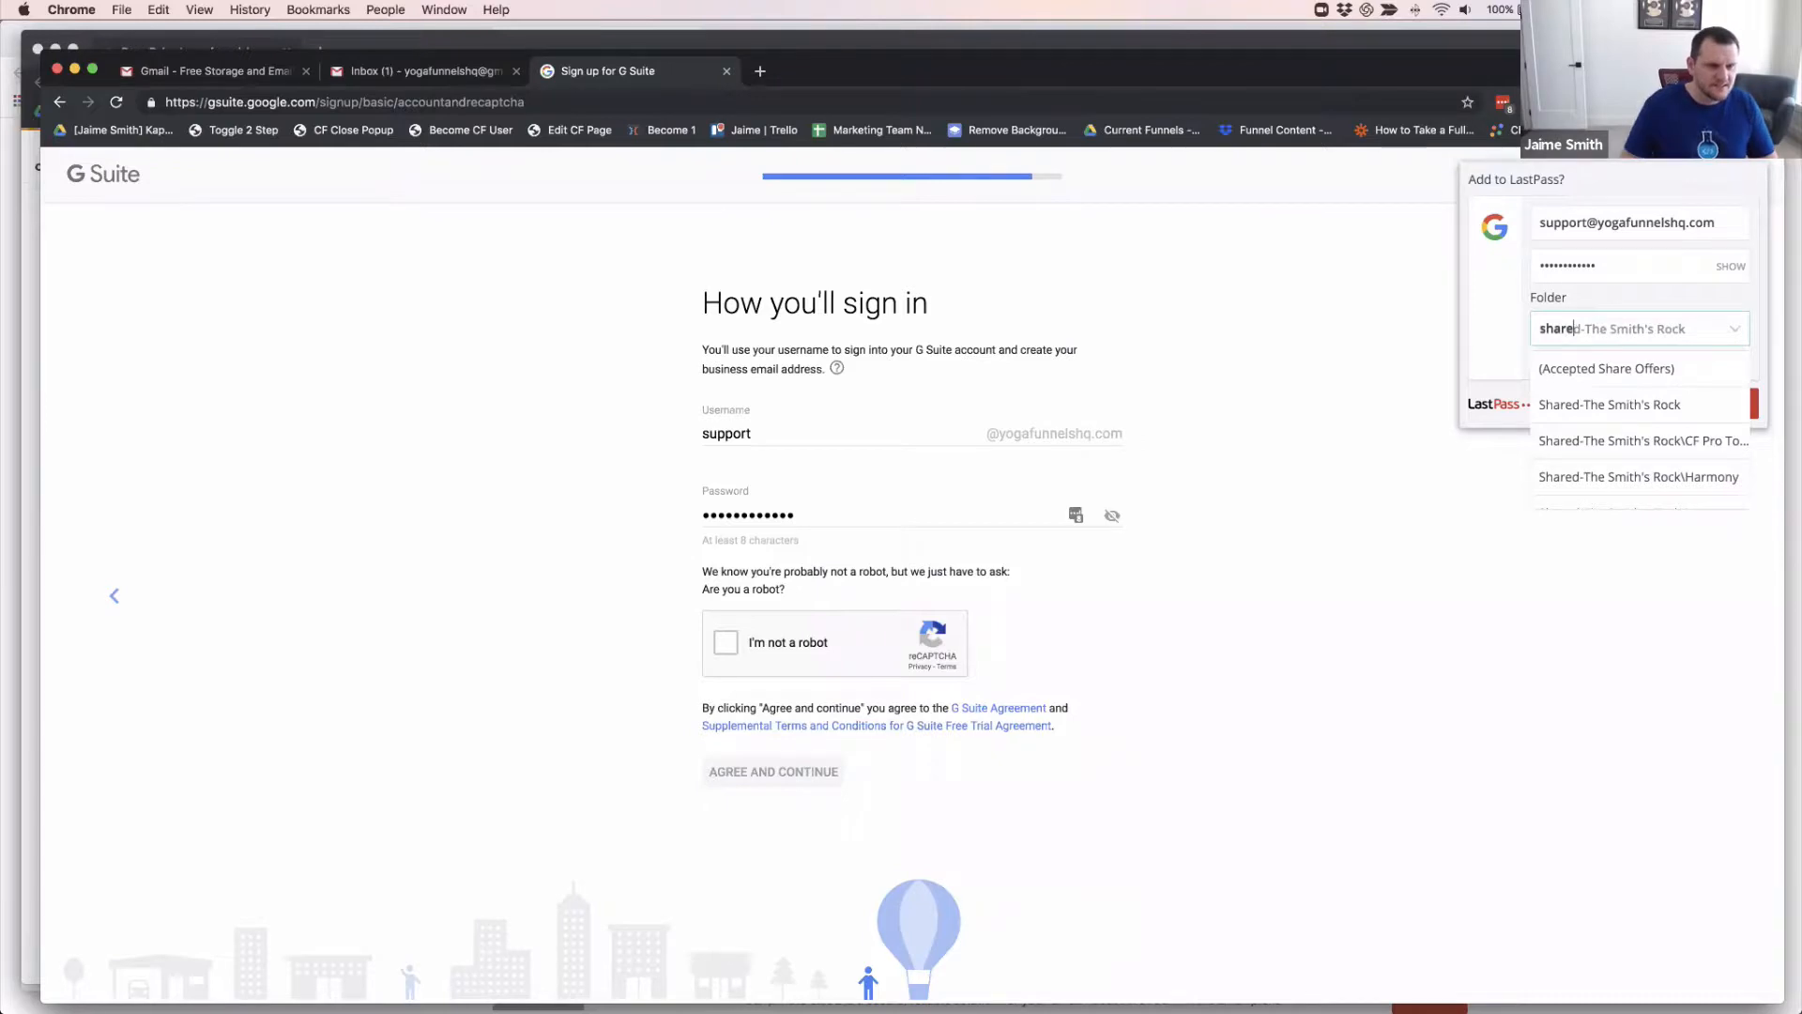
{"action": "left_click", "coordinate": [1641, 440]}
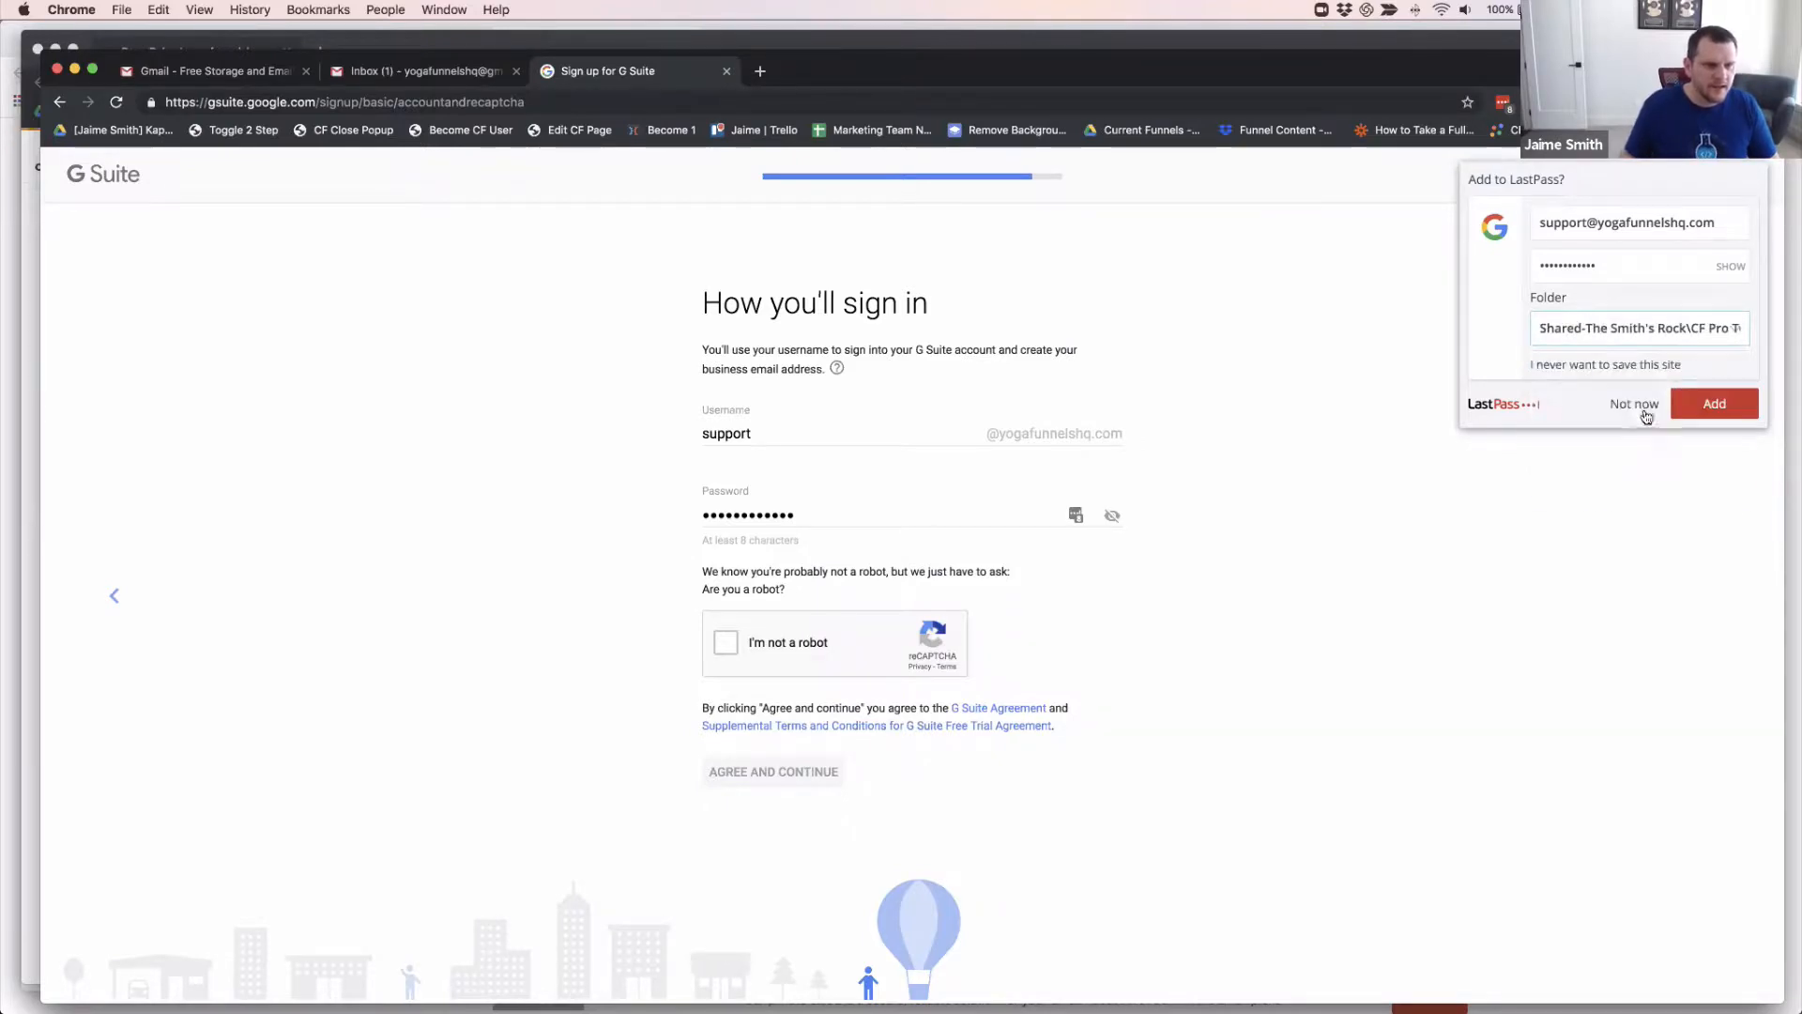
{"action": "left_click", "coordinate": [1710, 405]}
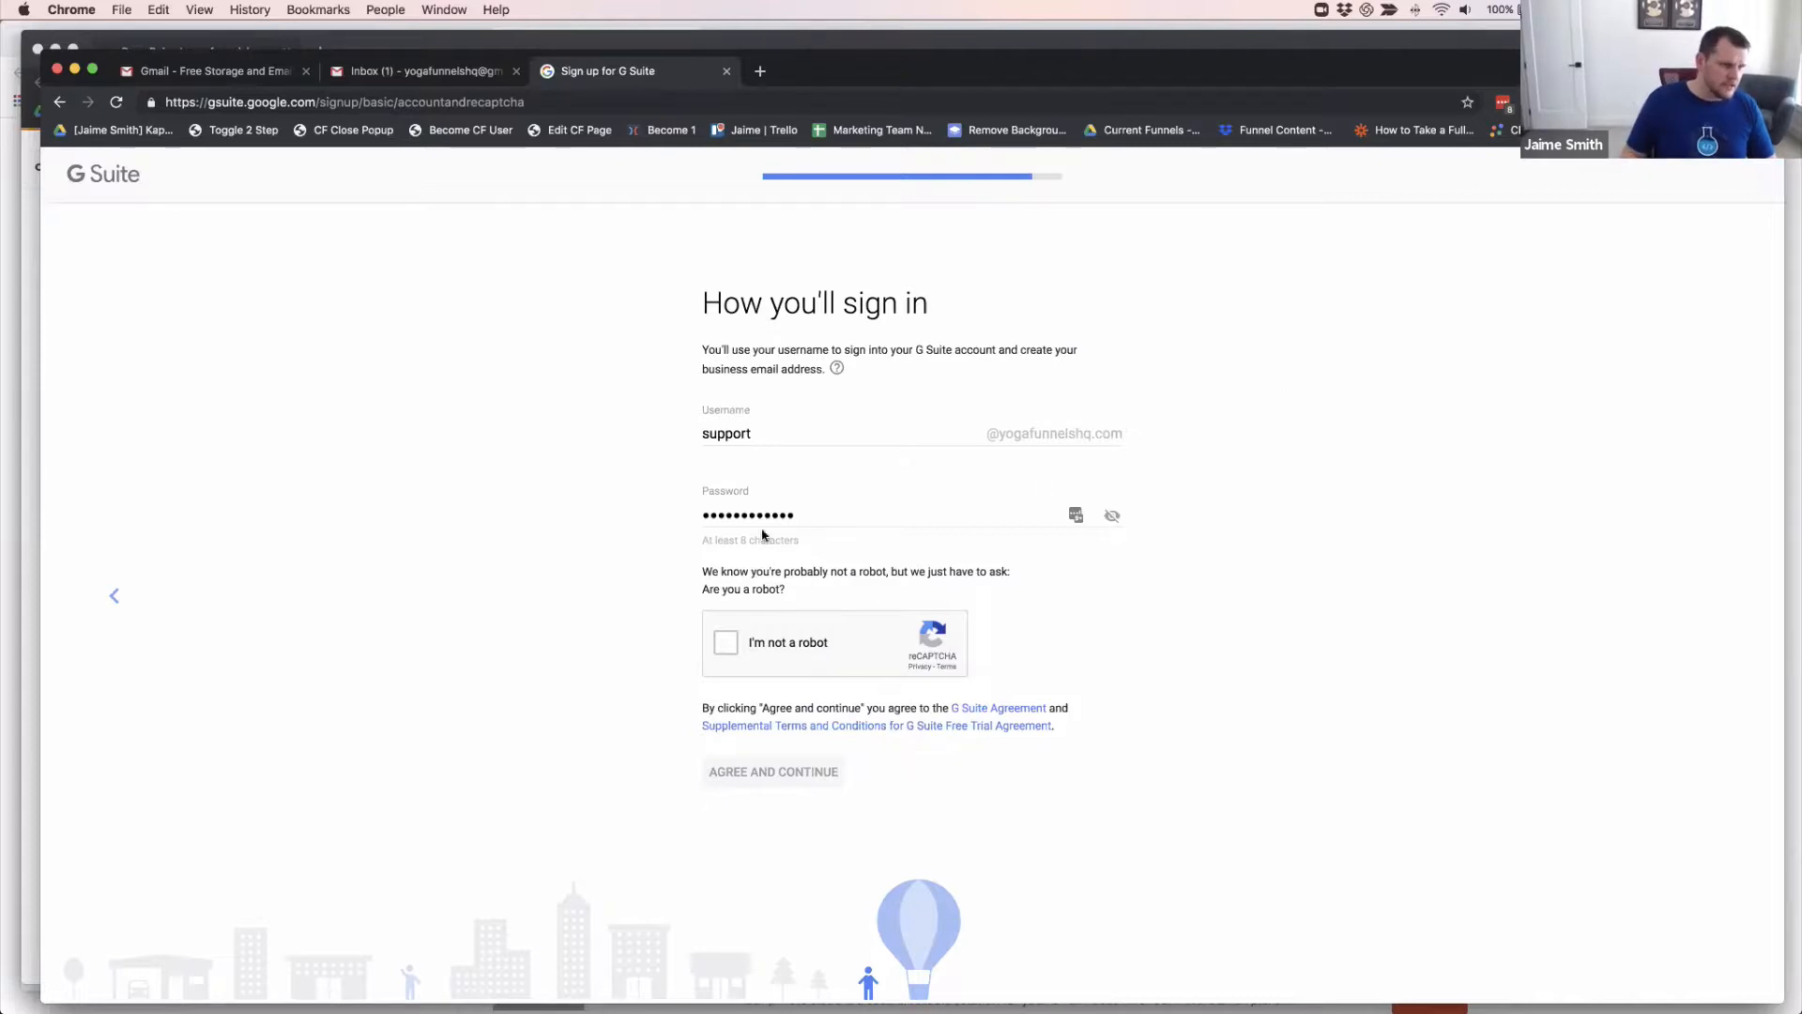
Step: Pass the reCAPTCHA by selecting the six traffic-light tiles, then accept the G Suite agreement
{"action": "left_click", "coordinate": [725, 644]}
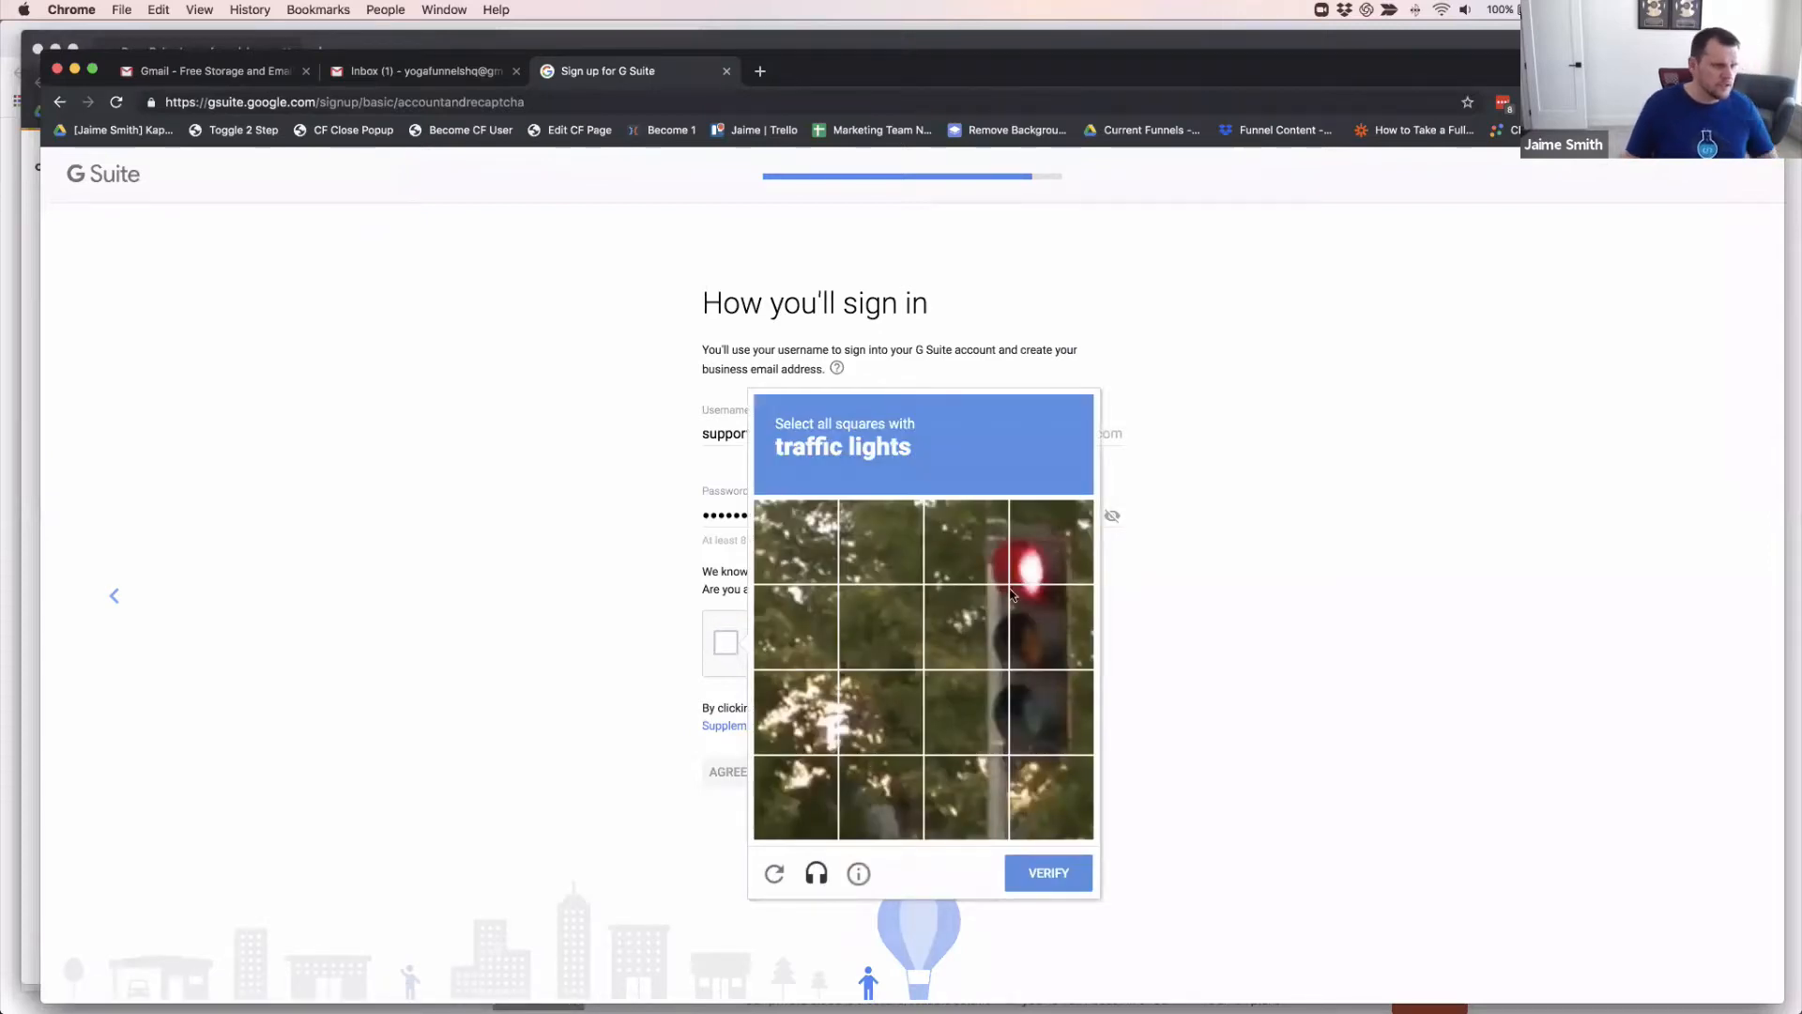
{"action": "left_click", "coordinate": [967, 549]}
{"action": "left_click", "coordinate": [1044, 554]}
{"action": "left_click", "coordinate": [967, 625]}
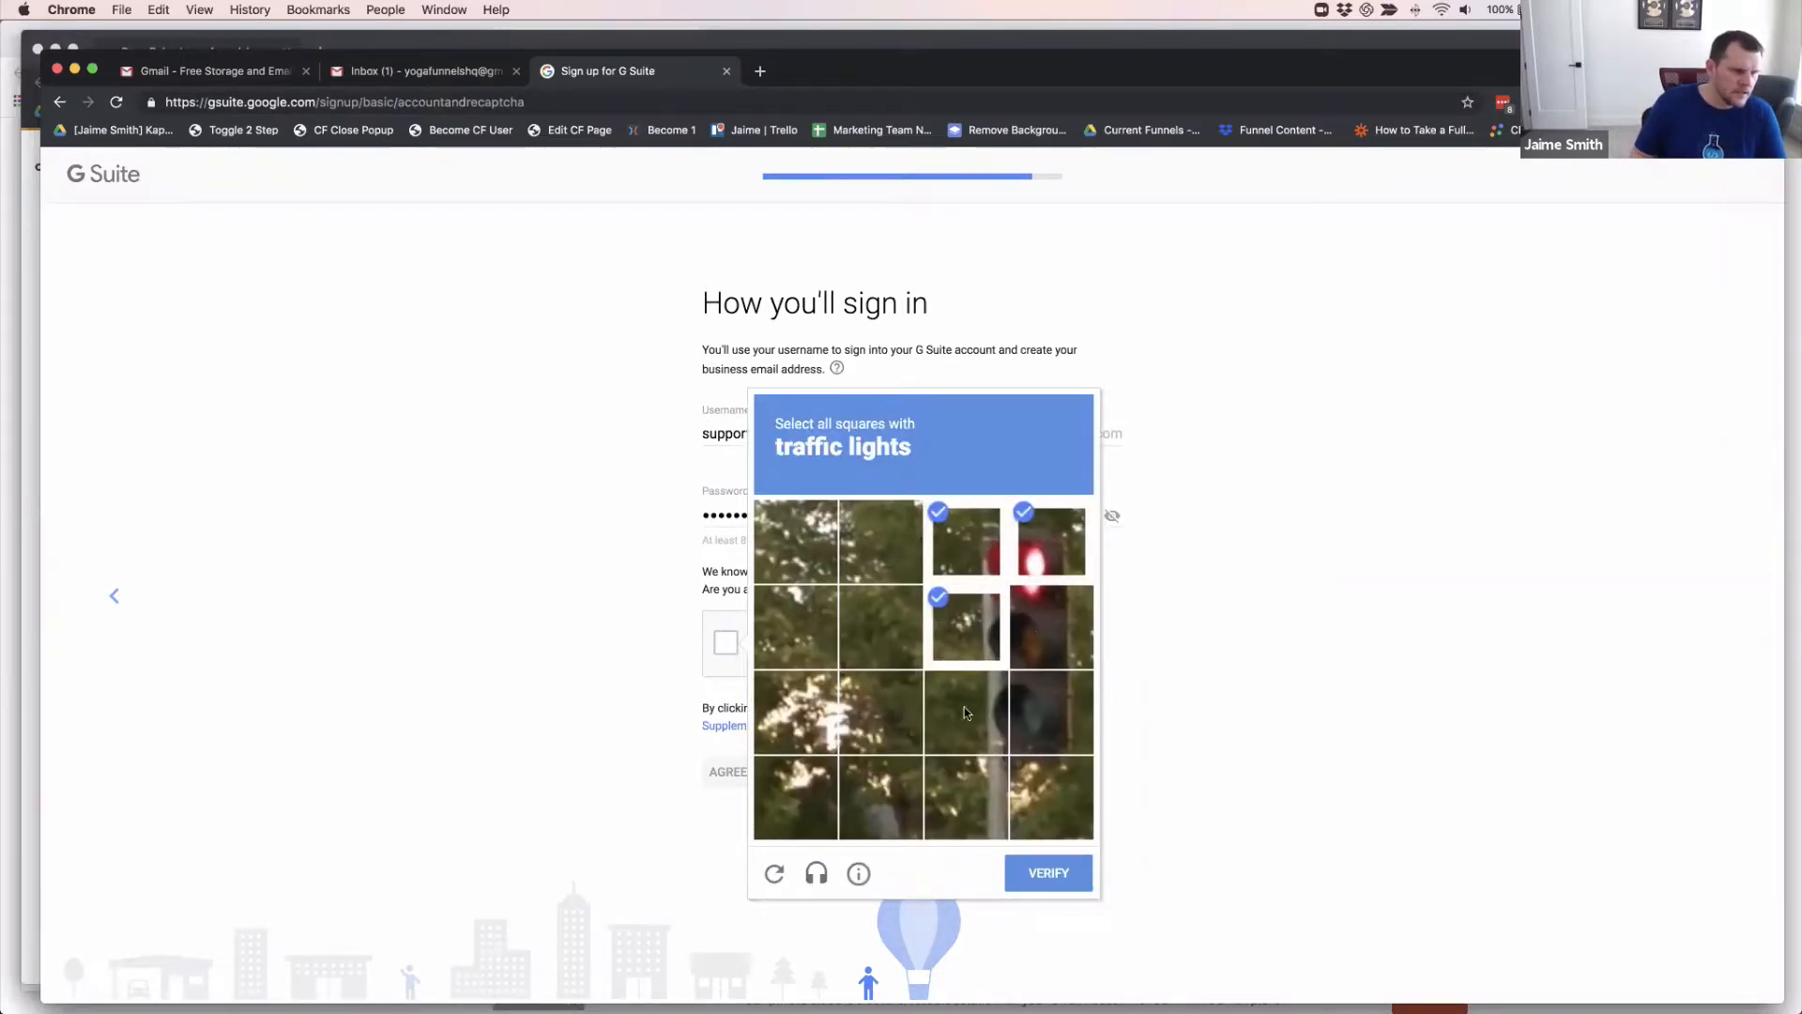
{"action": "left_click", "coordinate": [1047, 627]}
{"action": "left_click", "coordinate": [967, 712]}
{"action": "left_click", "coordinate": [1042, 714]}
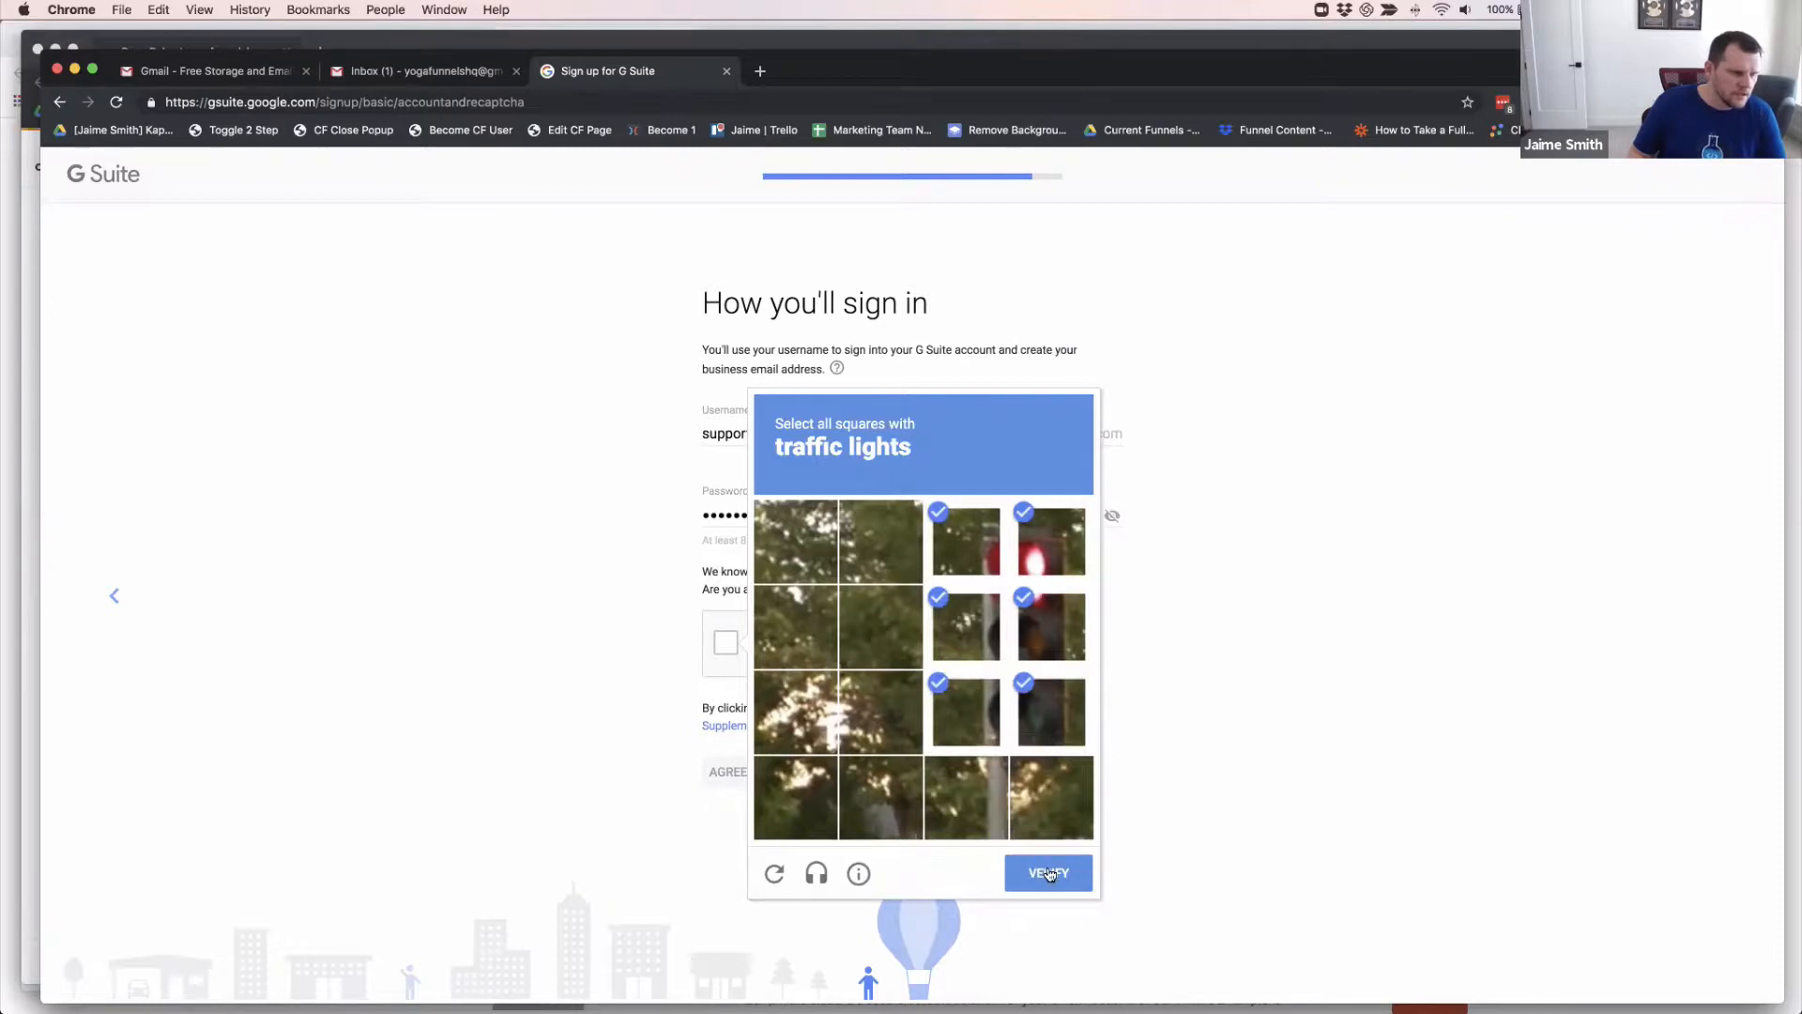
{"action": "left_click", "coordinate": [1037, 866]}
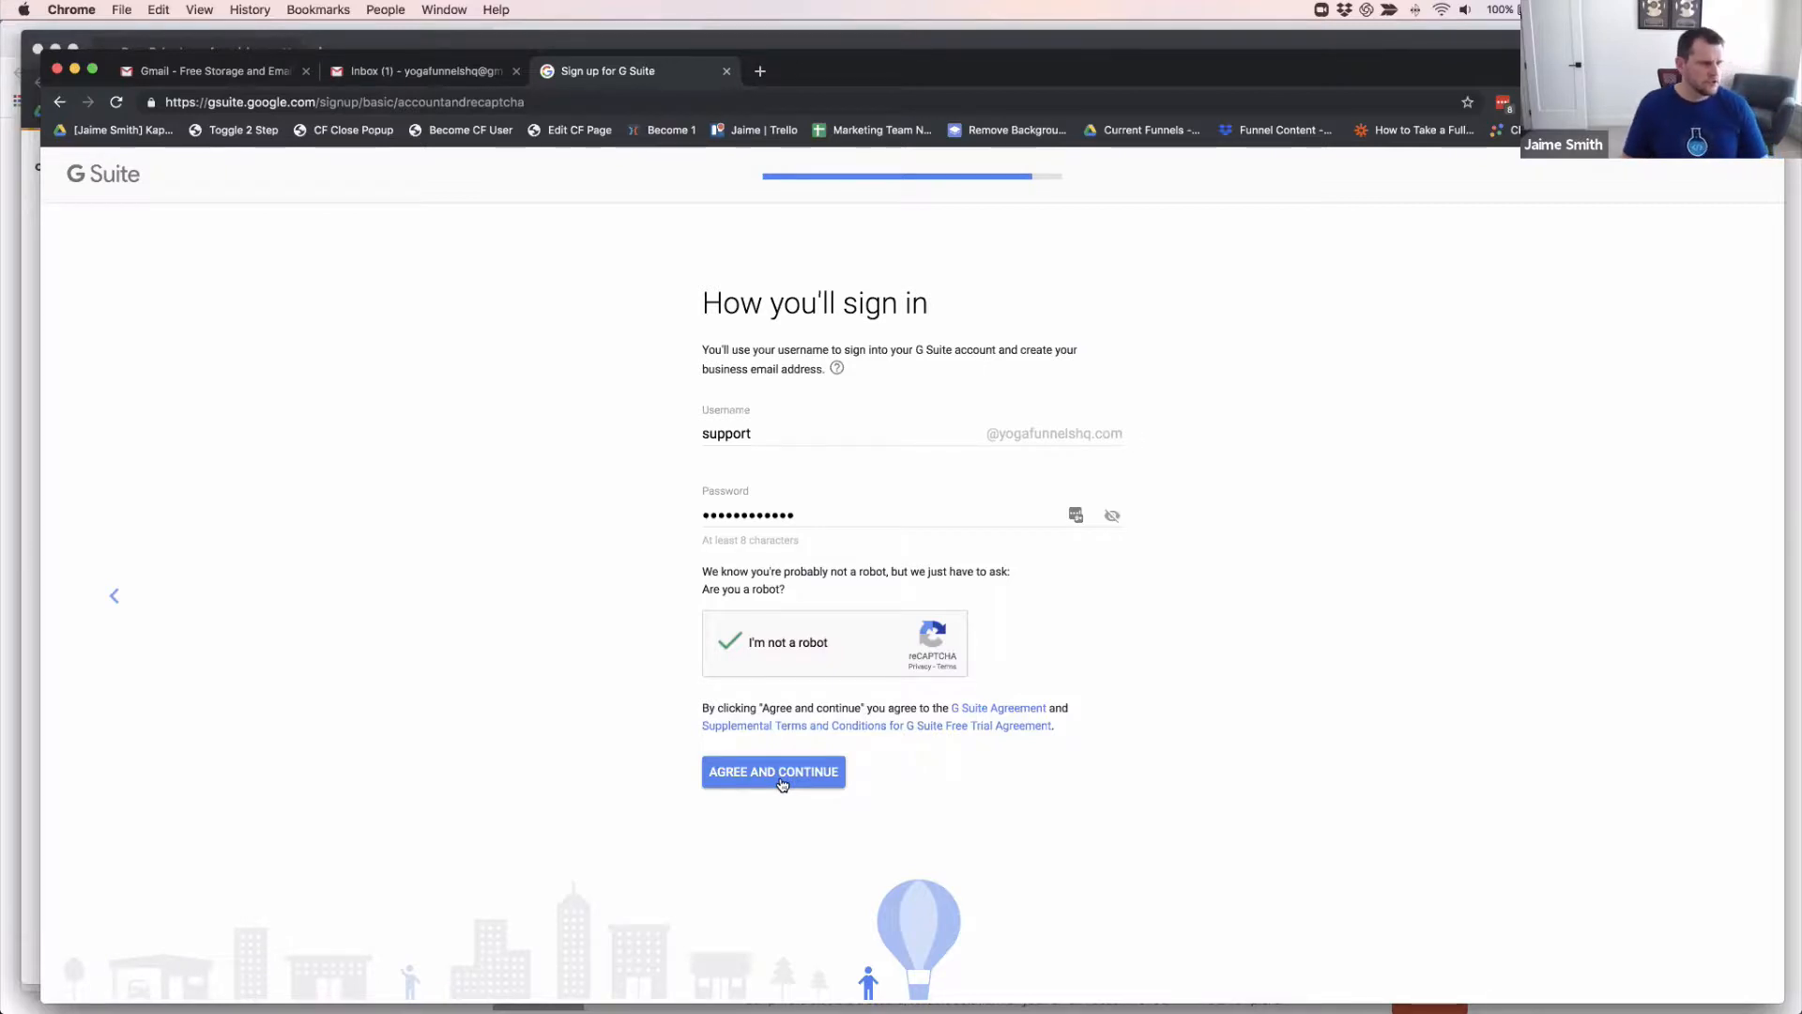
{"action": "left_click", "coordinate": [782, 784]}
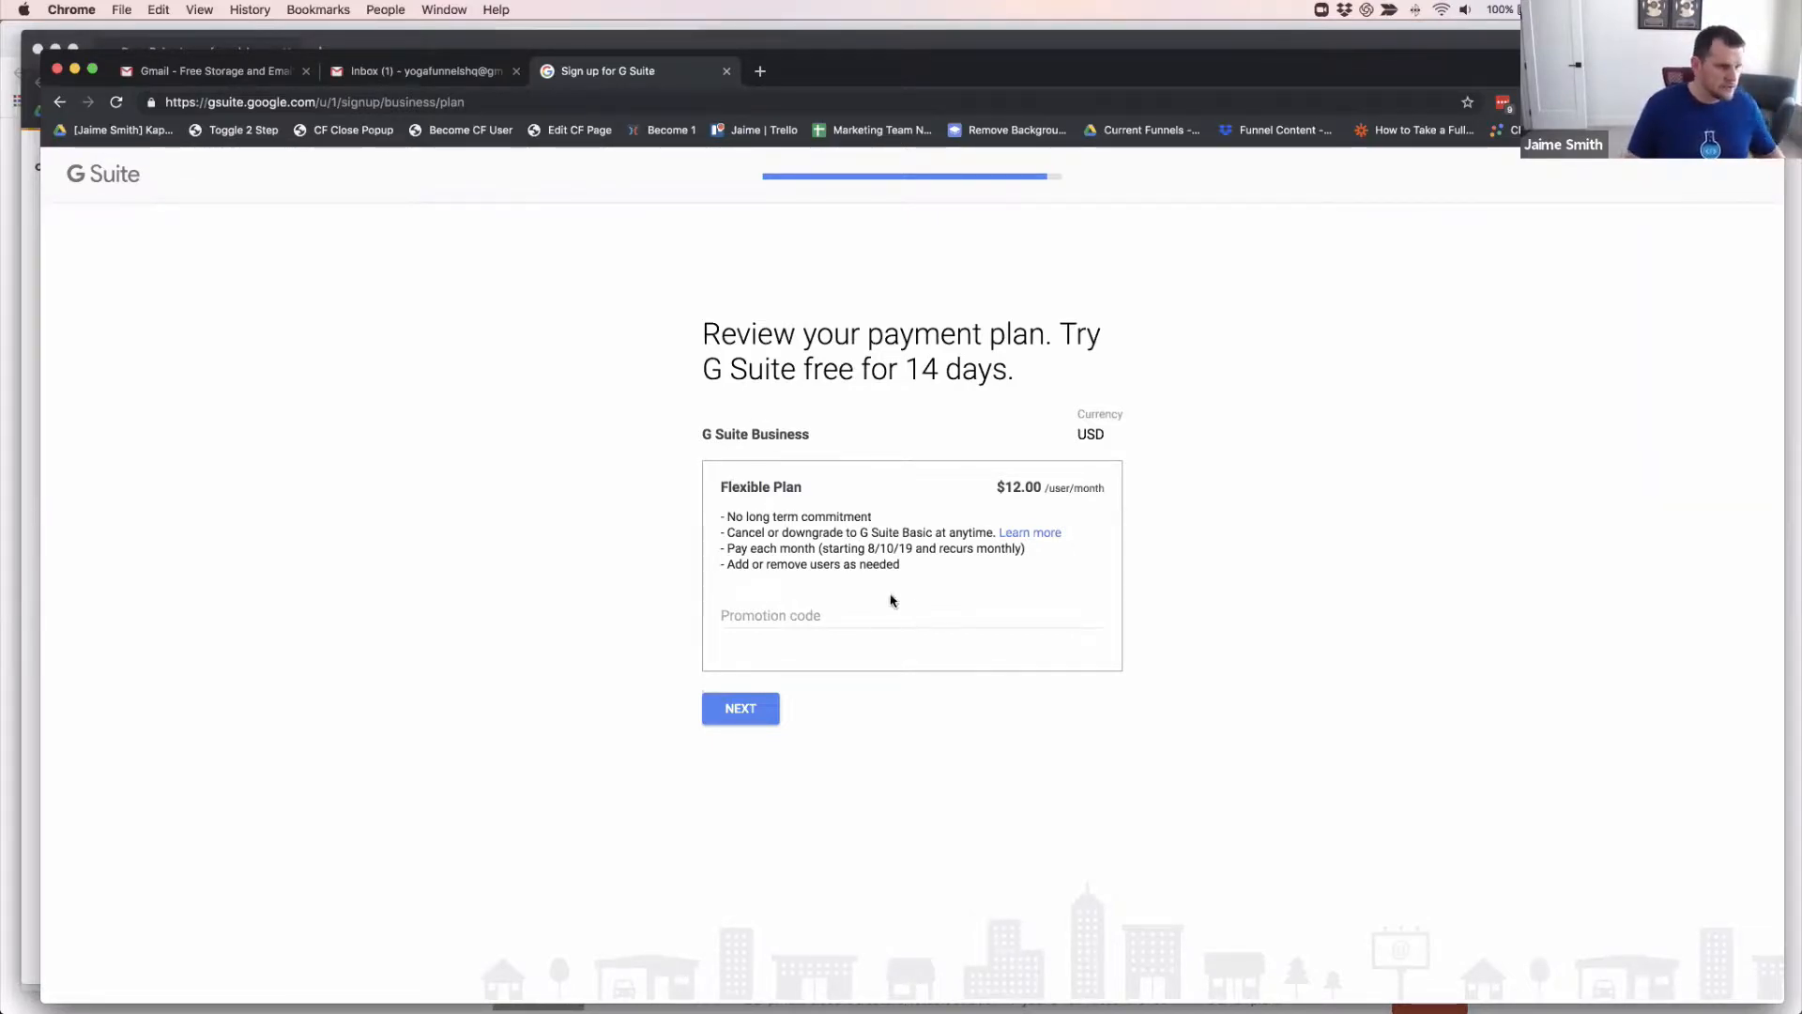
Step: Move past the plan review and fill in the business street address, city, state and ZIP code
{"action": "left_click", "coordinate": [792, 614]}
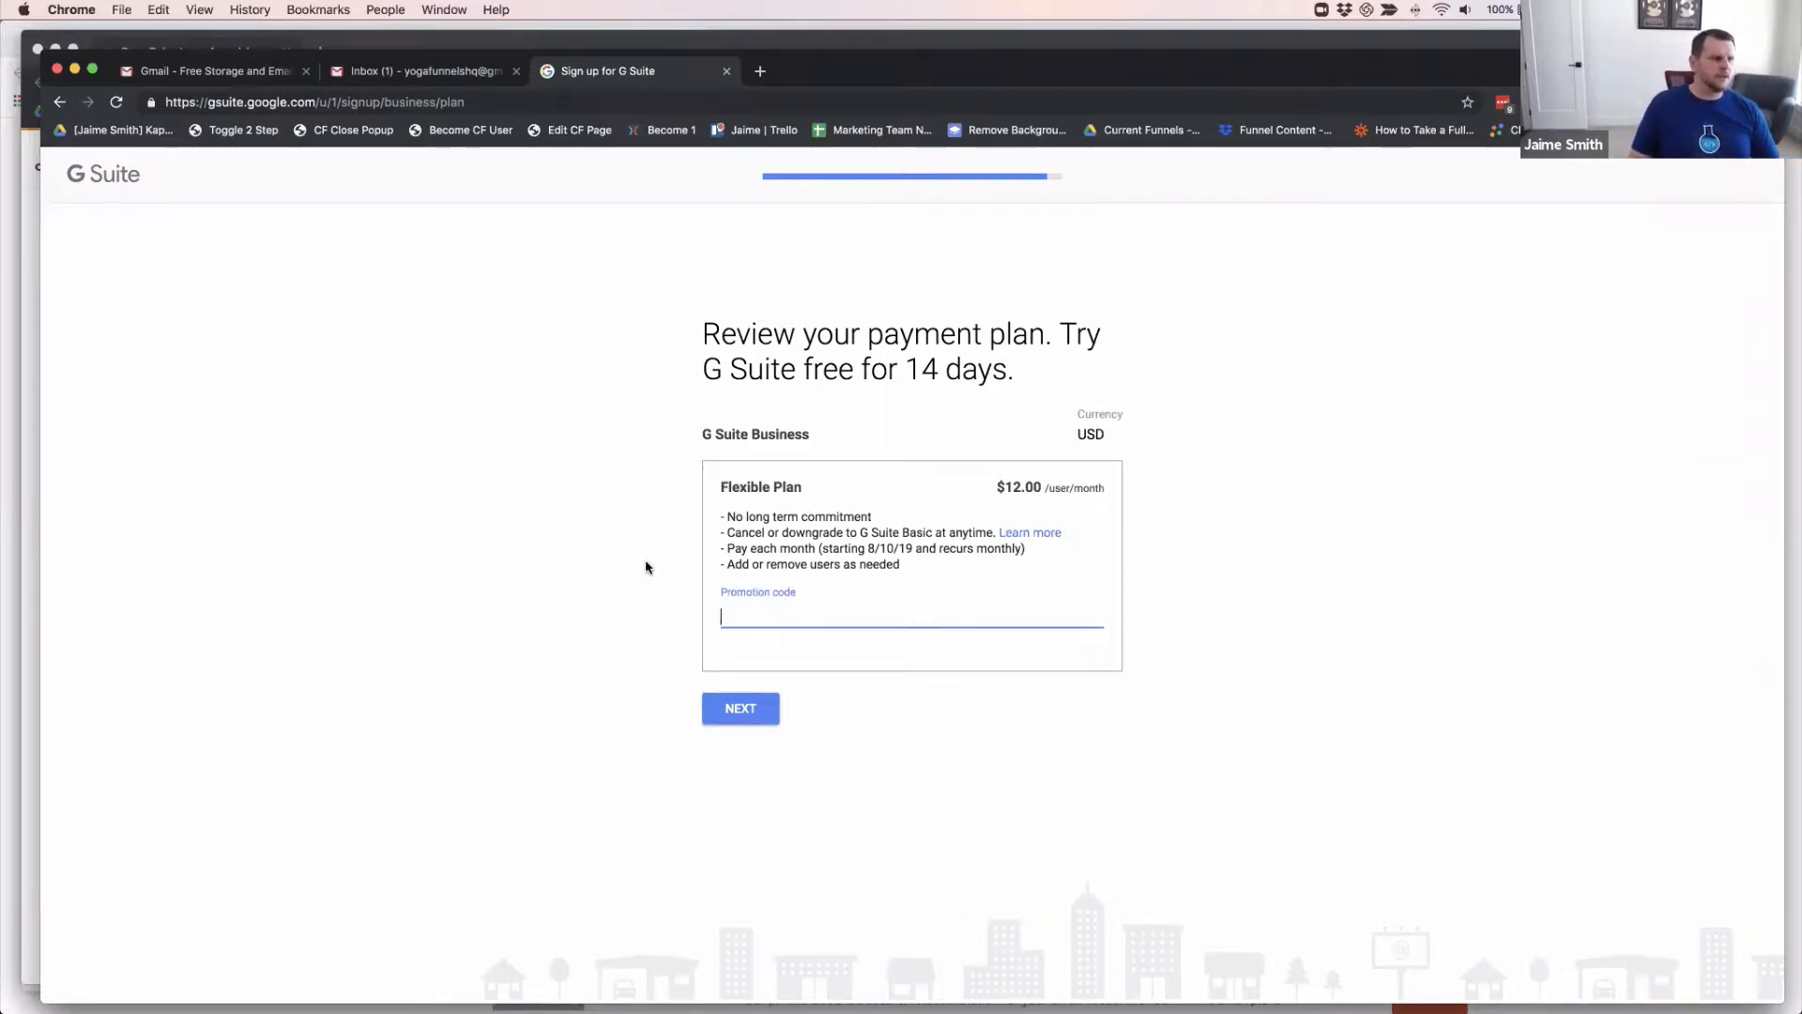
{"action": "left_click", "coordinate": [740, 709]}
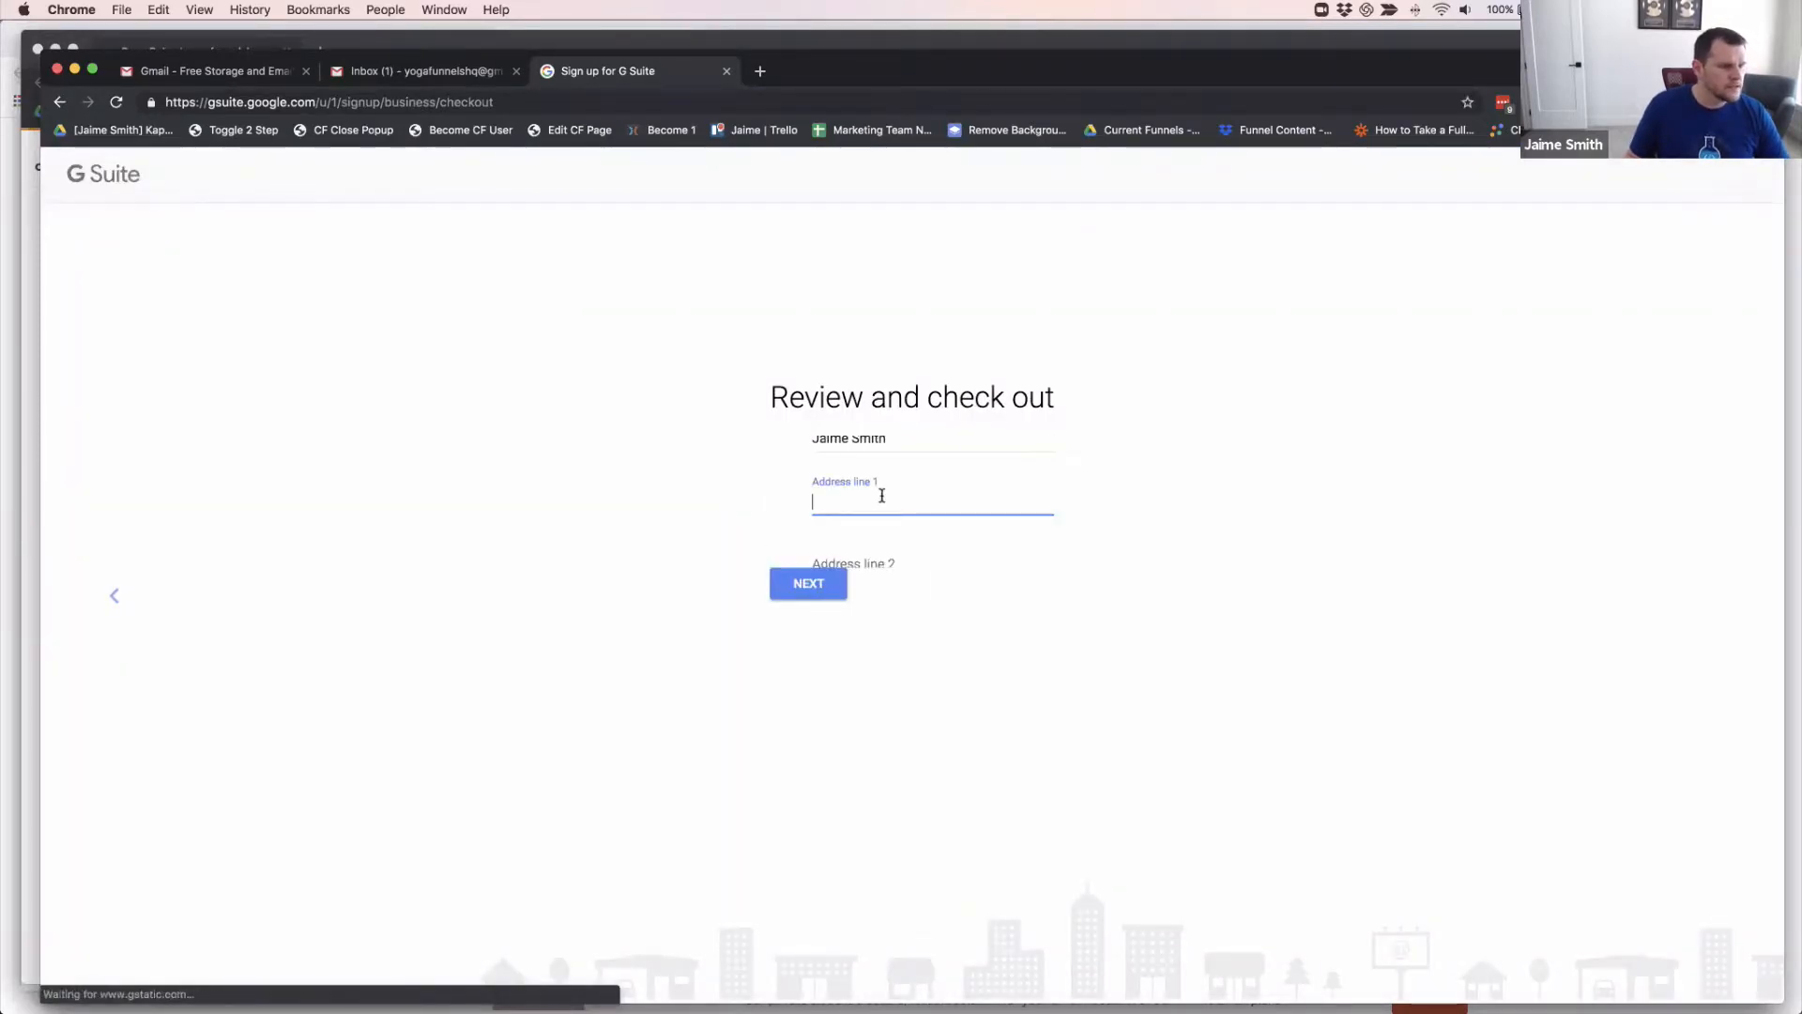
{"action": "scroll", "coordinate": [805, 422], "scroll_direction": "down", "scroll_amount": 1}
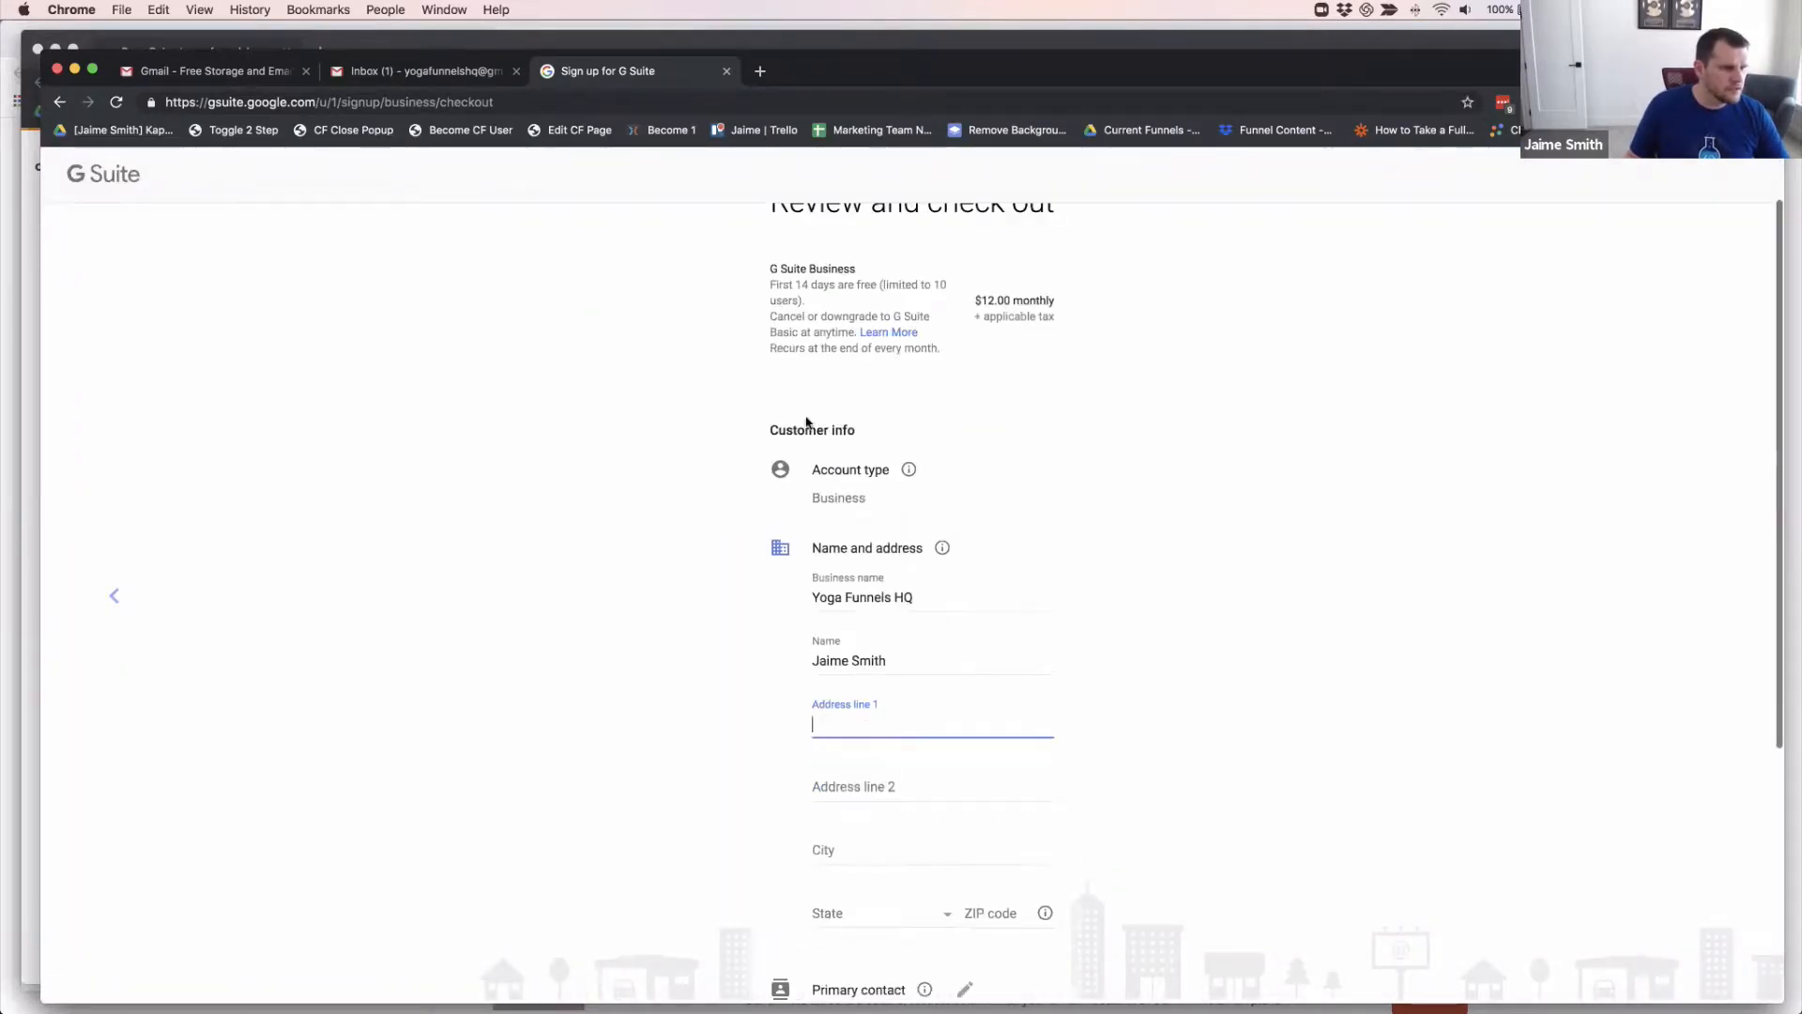
{"action": "scroll", "coordinate": [700, 511], "scroll_direction": "down", "scroll_amount": 1}
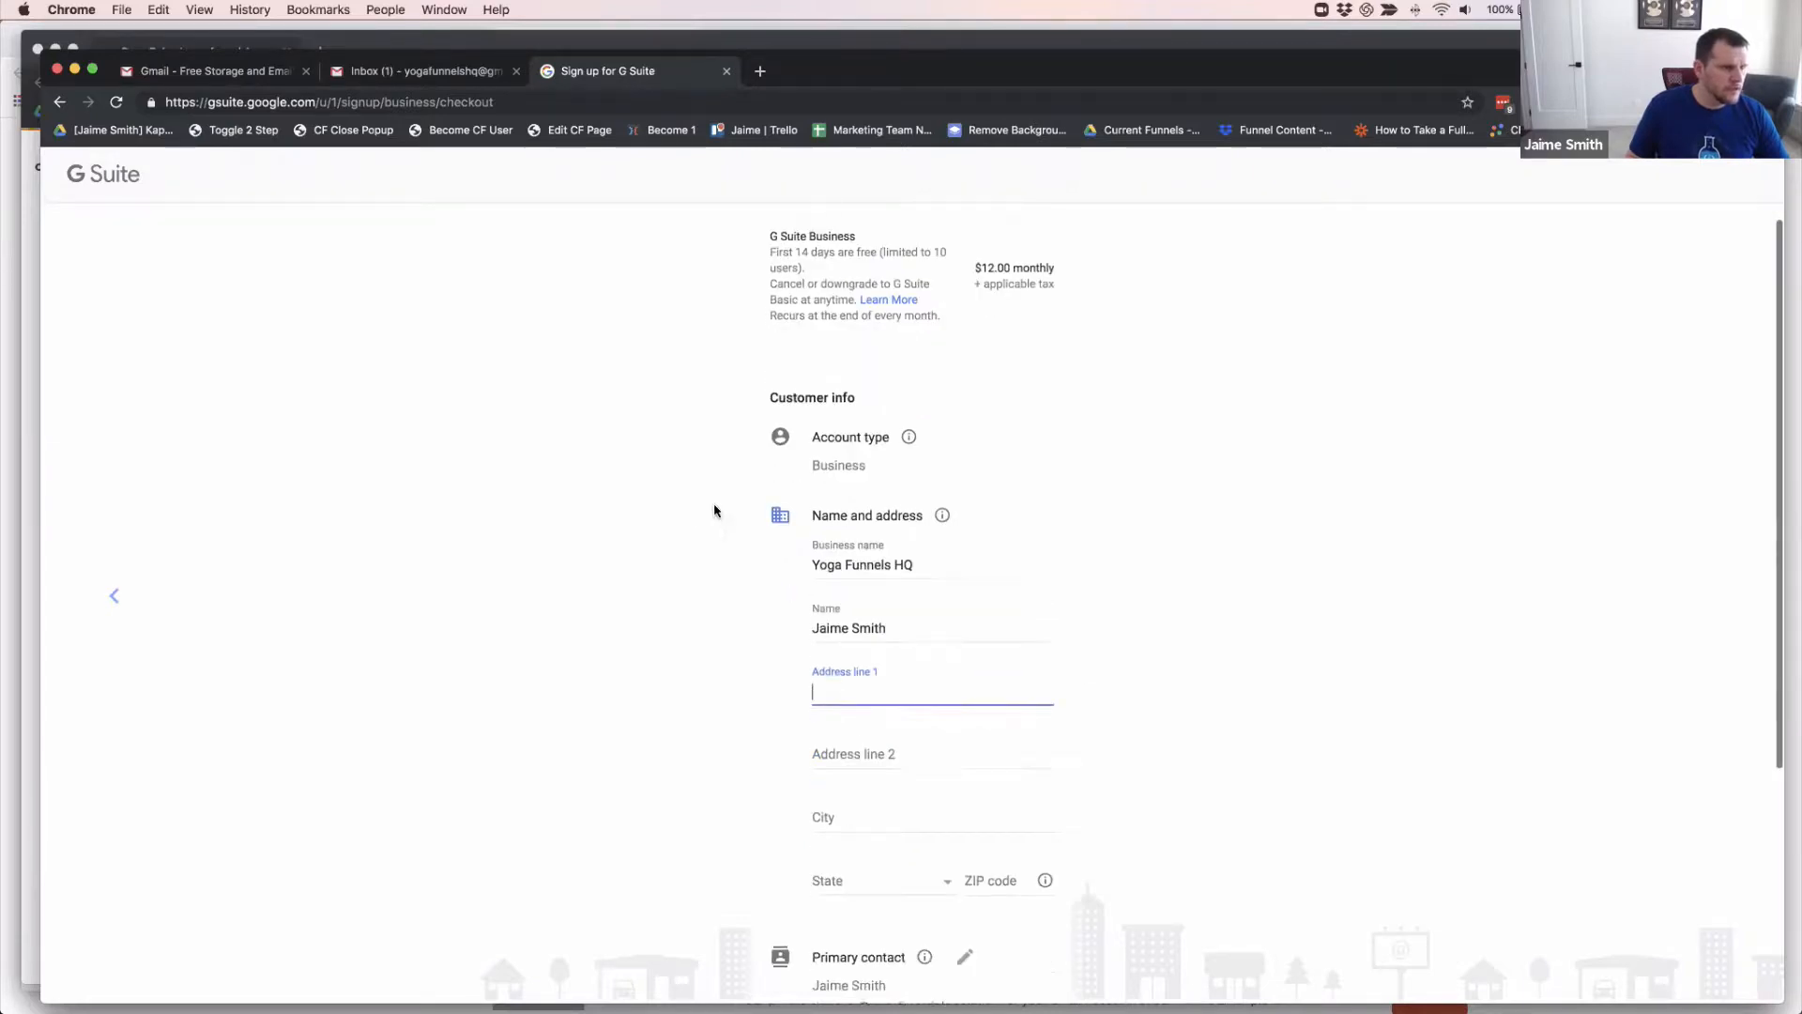
{"action": "scroll", "coordinate": [714, 511], "scroll_direction": "down", "scroll_amount": 3}
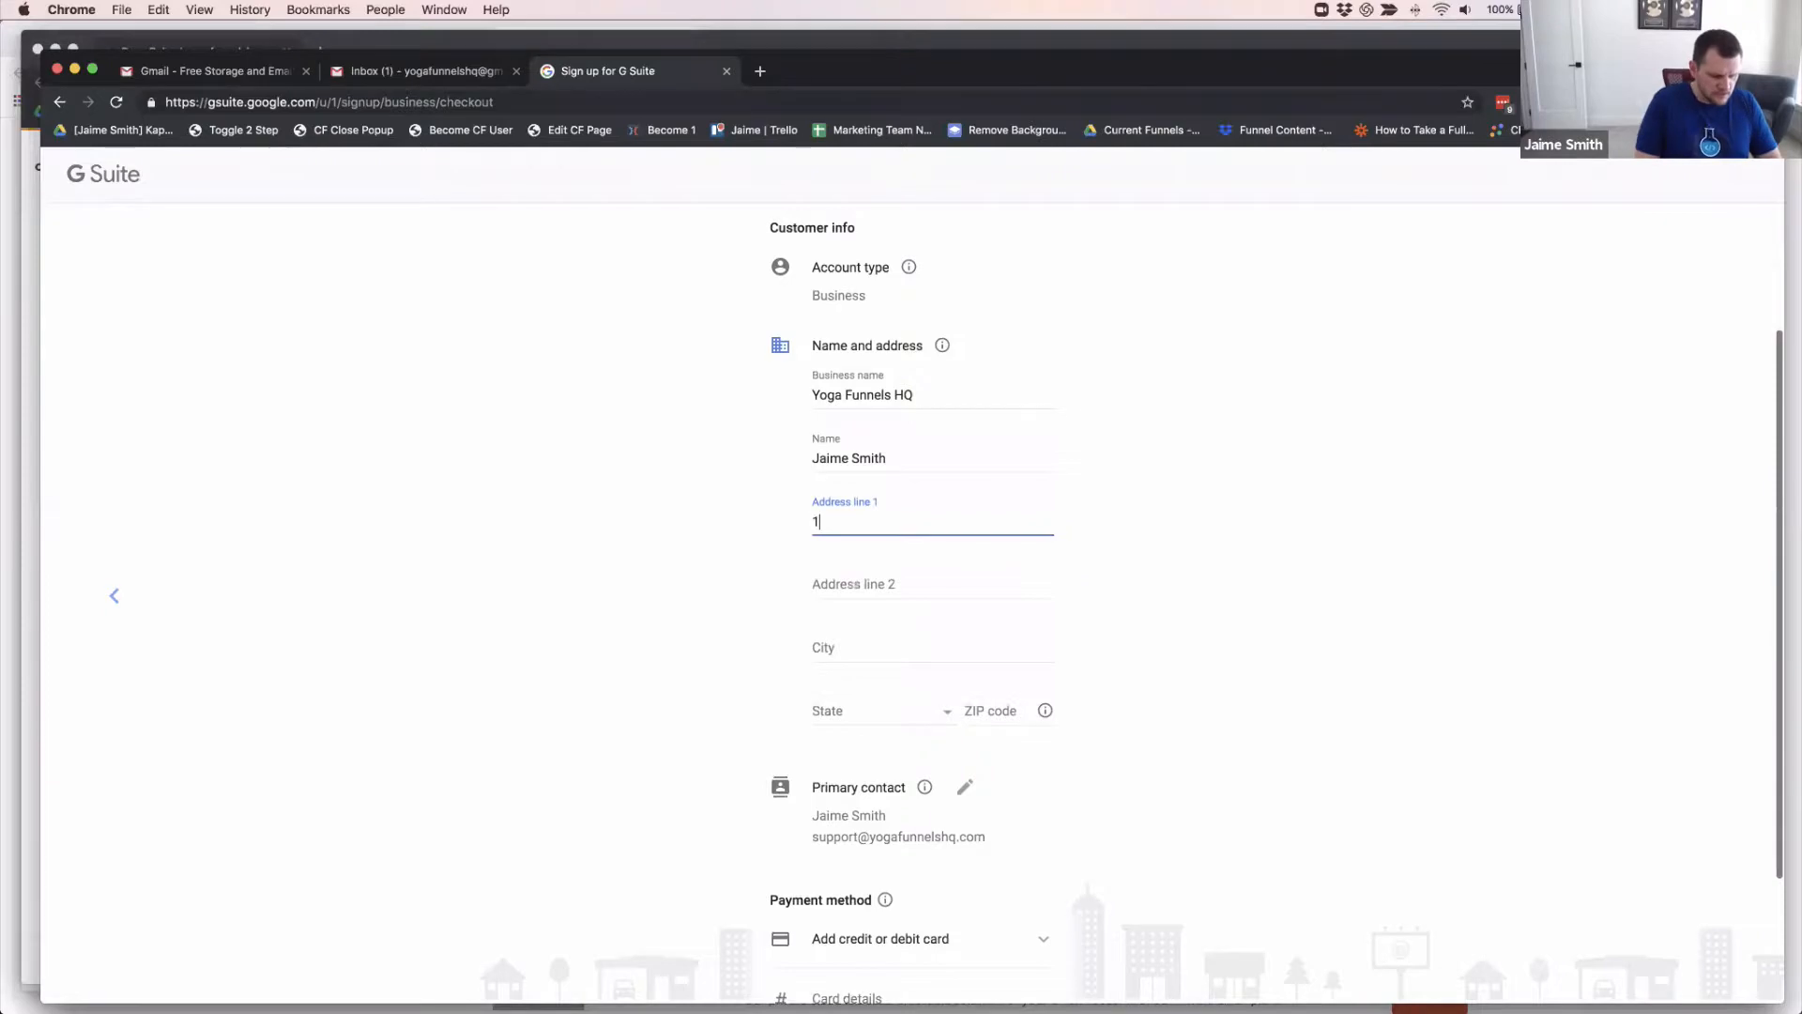
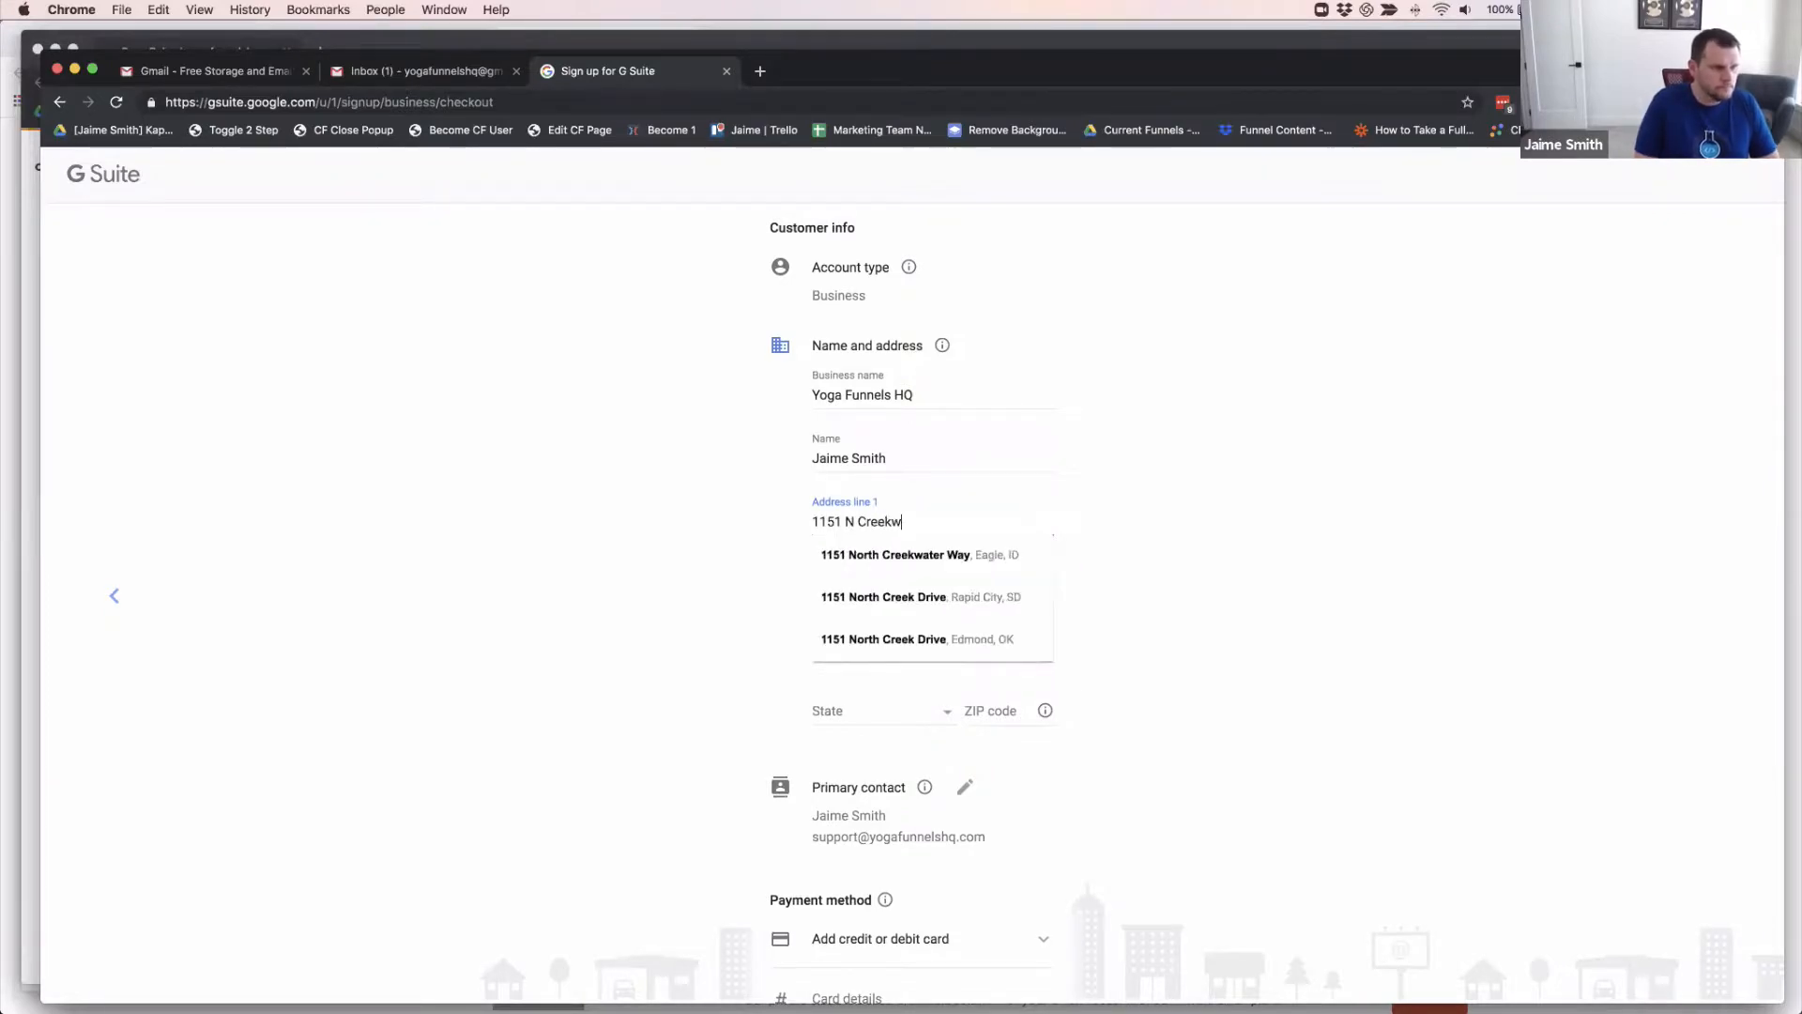
{"action": "key", "text": "Tab"}
{"action": "type", "text": "E"}
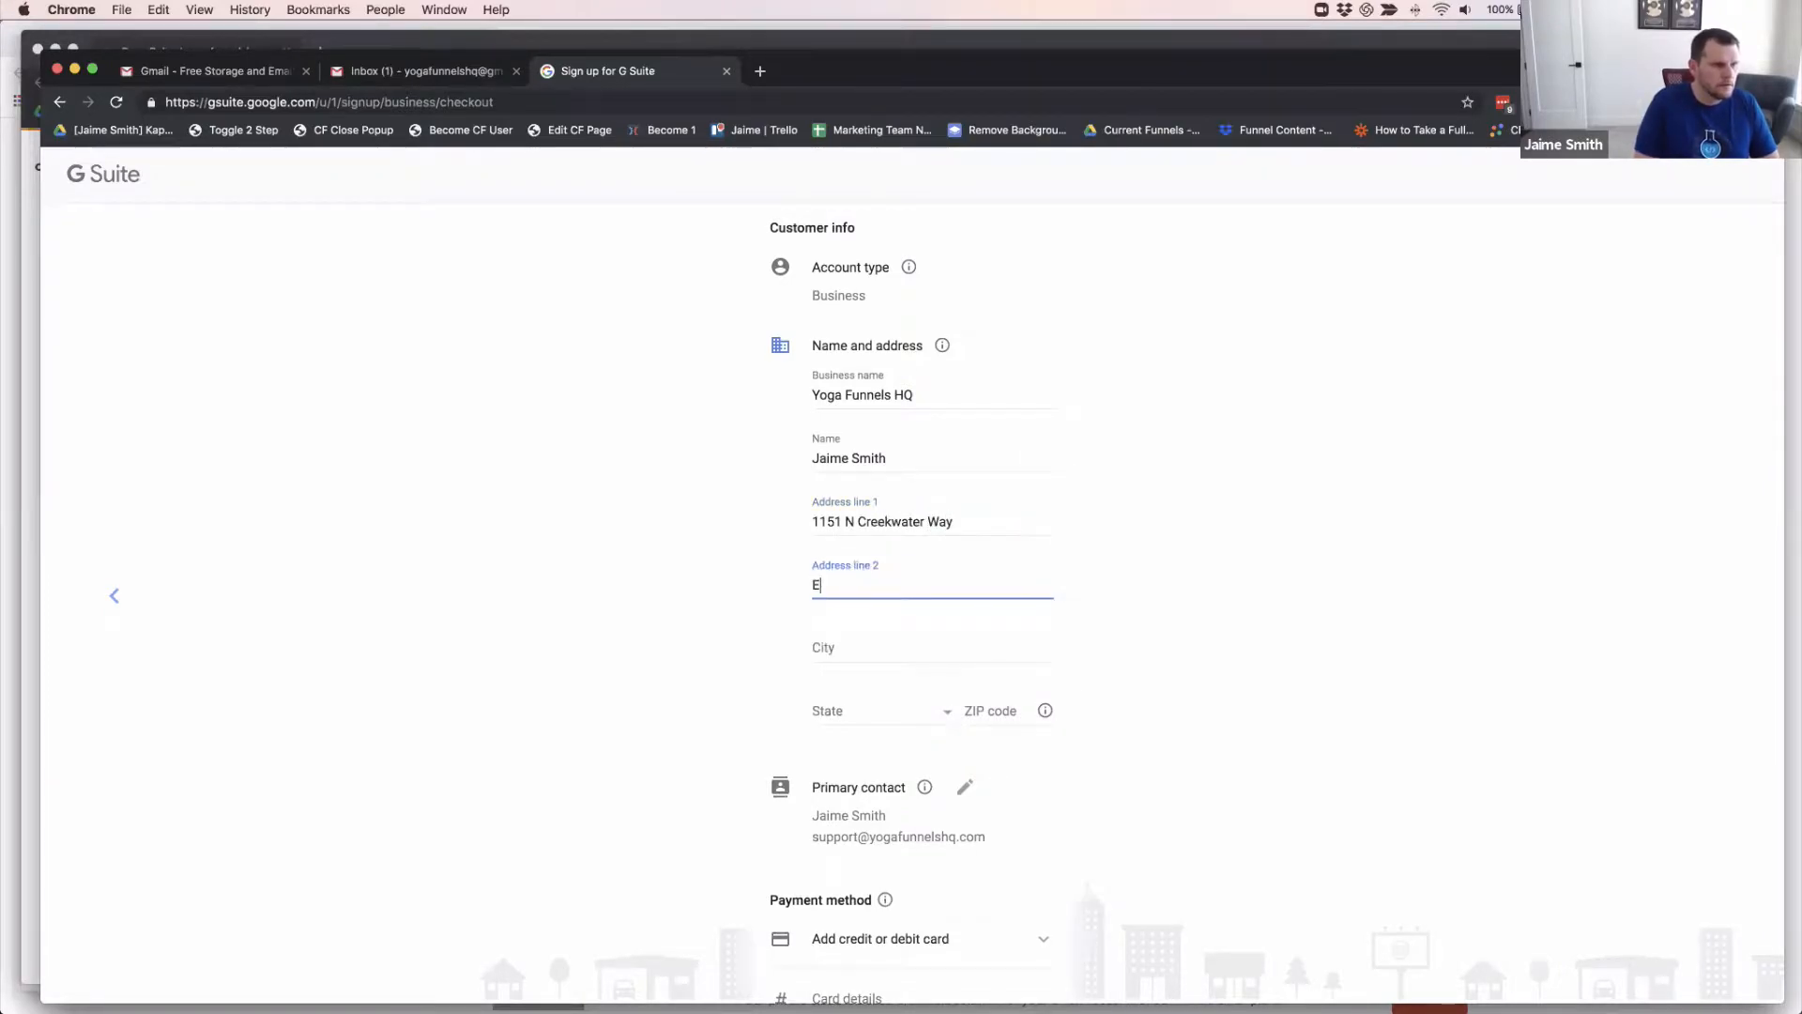
{"action": "key", "text": "Tab"}
{"action": "type", "text": "Eagle"}
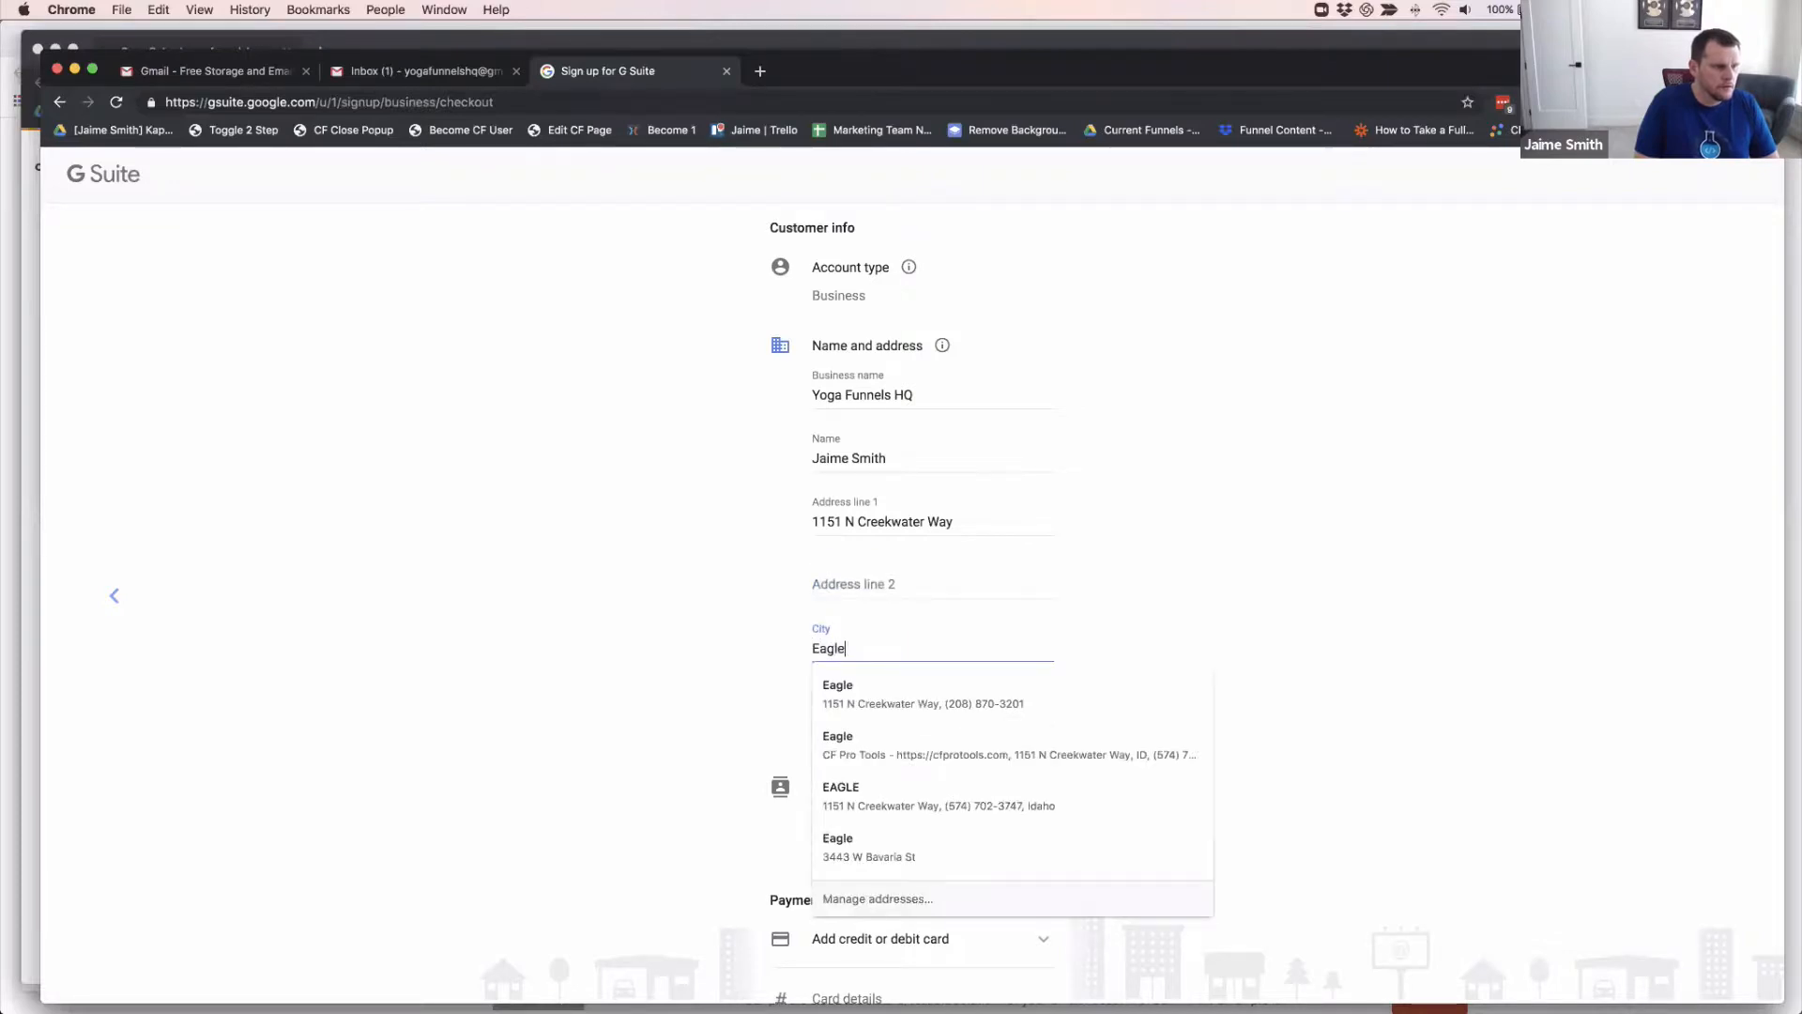
{"action": "key", "text": "Tab"}
{"action": "key", "text": "i"}
{"action": "key", "text": "Tab"}
{"action": "type", "text": "83"}
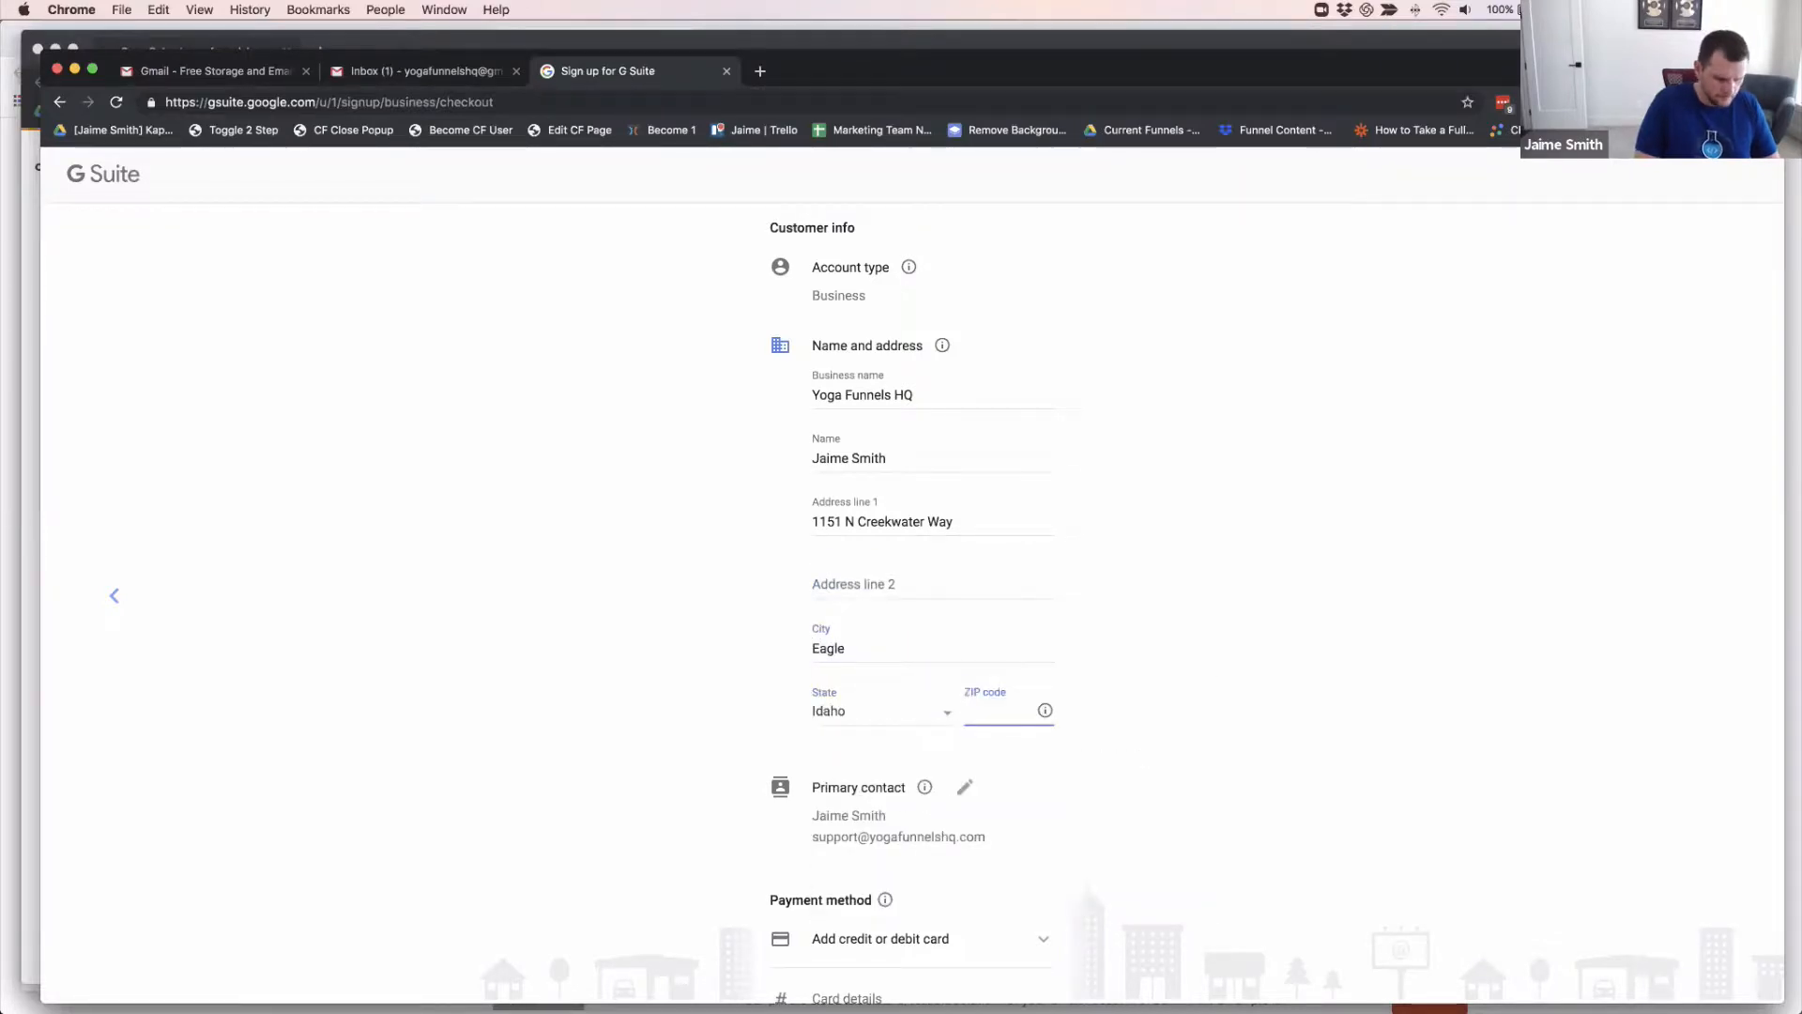
{"action": "type", "text": "61"}
{"action": "key", "text": "BackSpace"}
{"action": "key", "text": "BackSpace"}
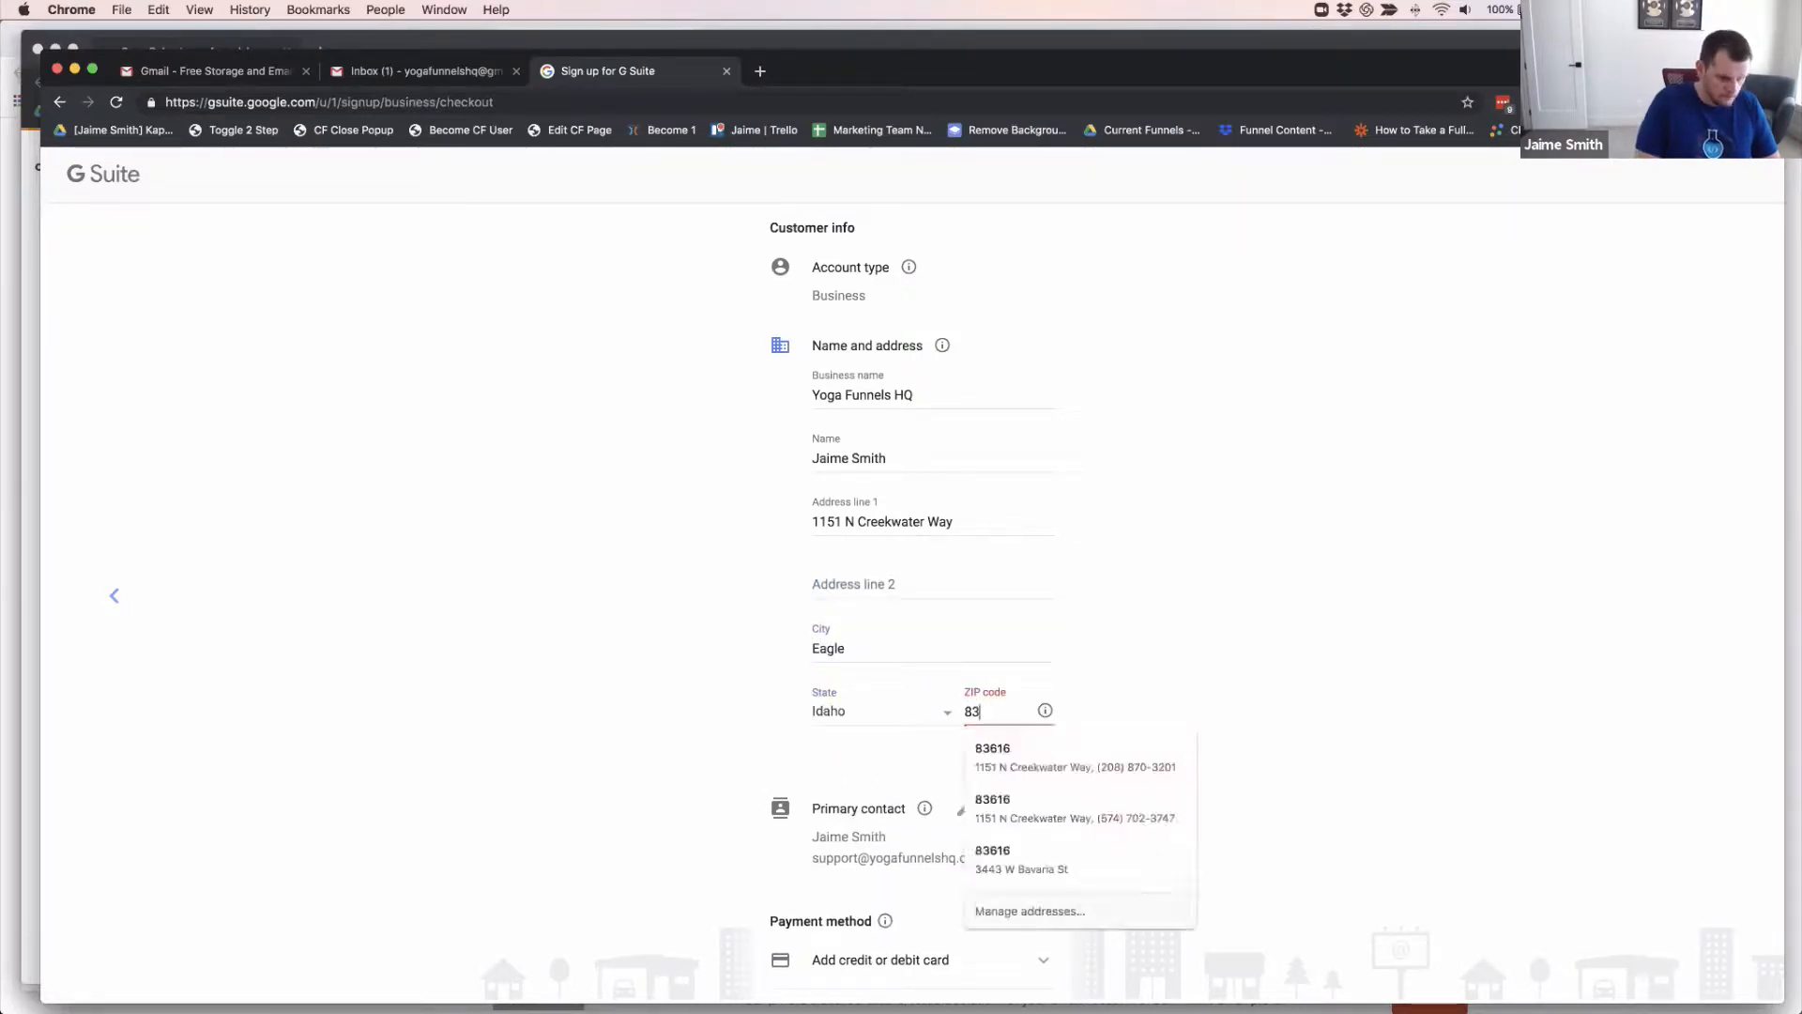
{"action": "type", "text": "616"}
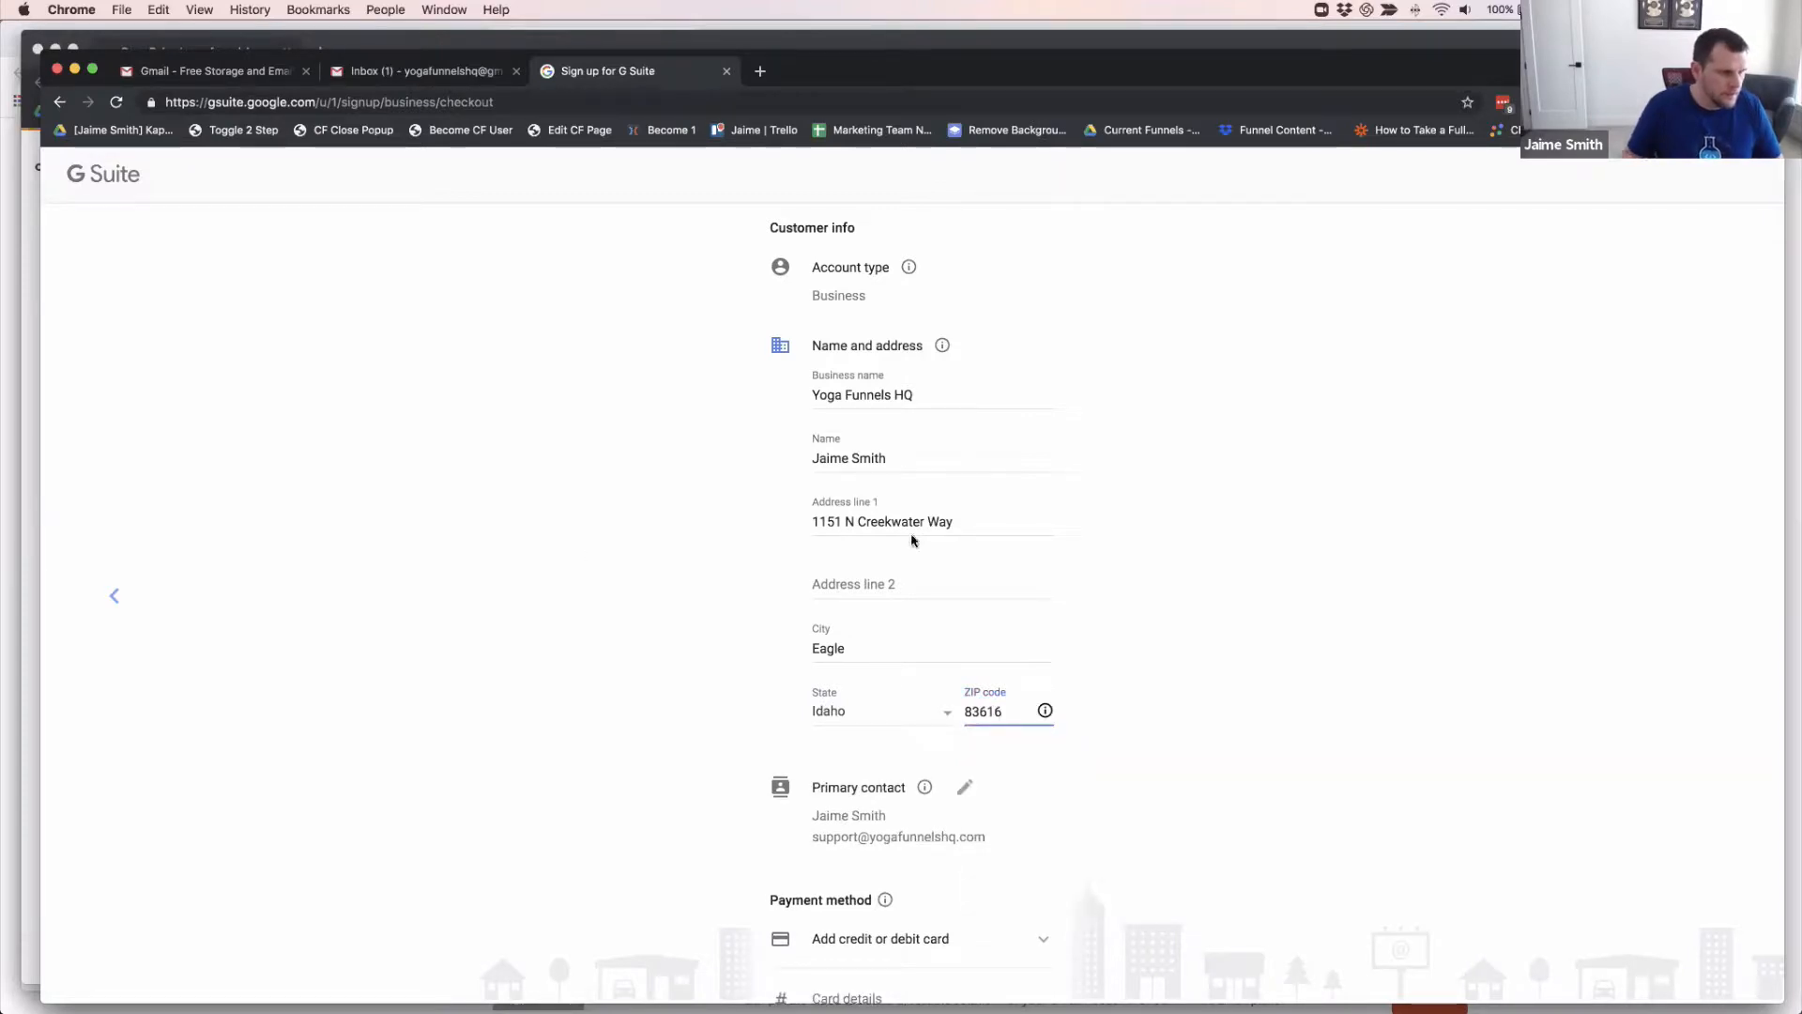
Step: Confirm the business name and address and continue to the card payment form
{"action": "scroll", "coordinate": [751, 646], "scroll_direction": "down", "scroll_amount": 2}
{"action": "scroll", "coordinate": [751, 645], "scroll_direction": "down", "scroll_amount": 2}
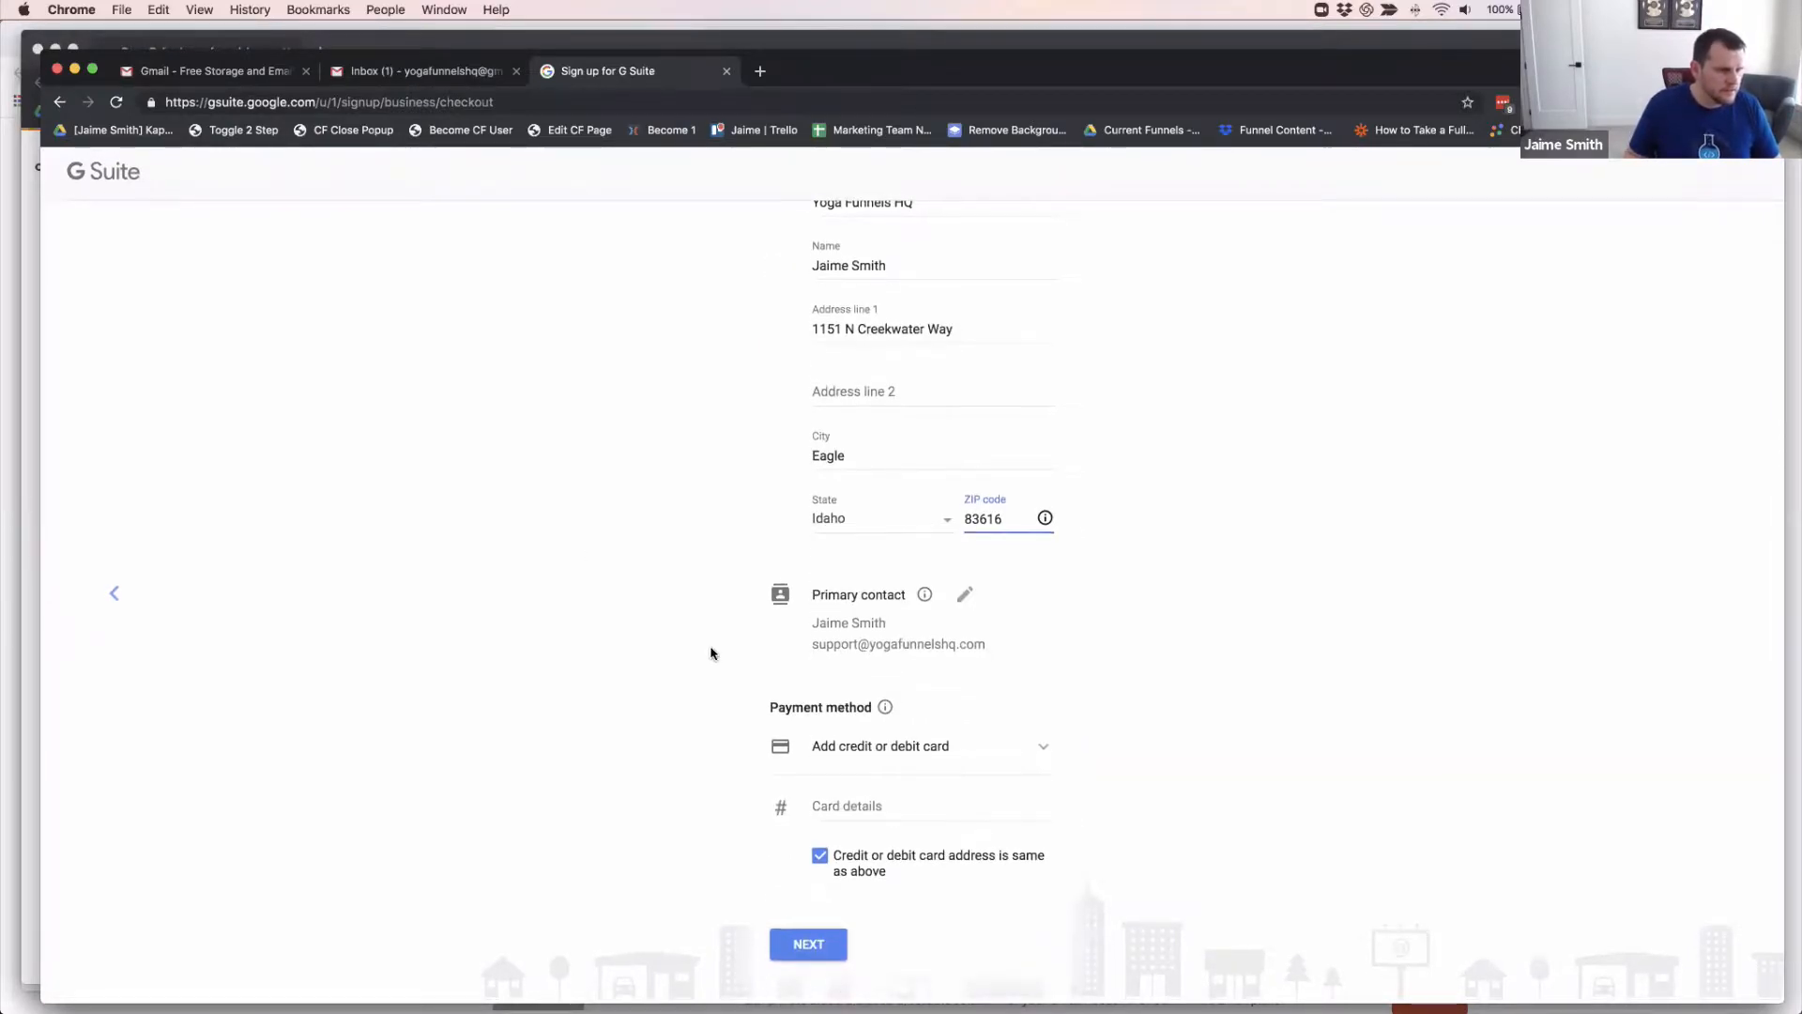
{"action": "left_click", "coordinate": [864, 748]}
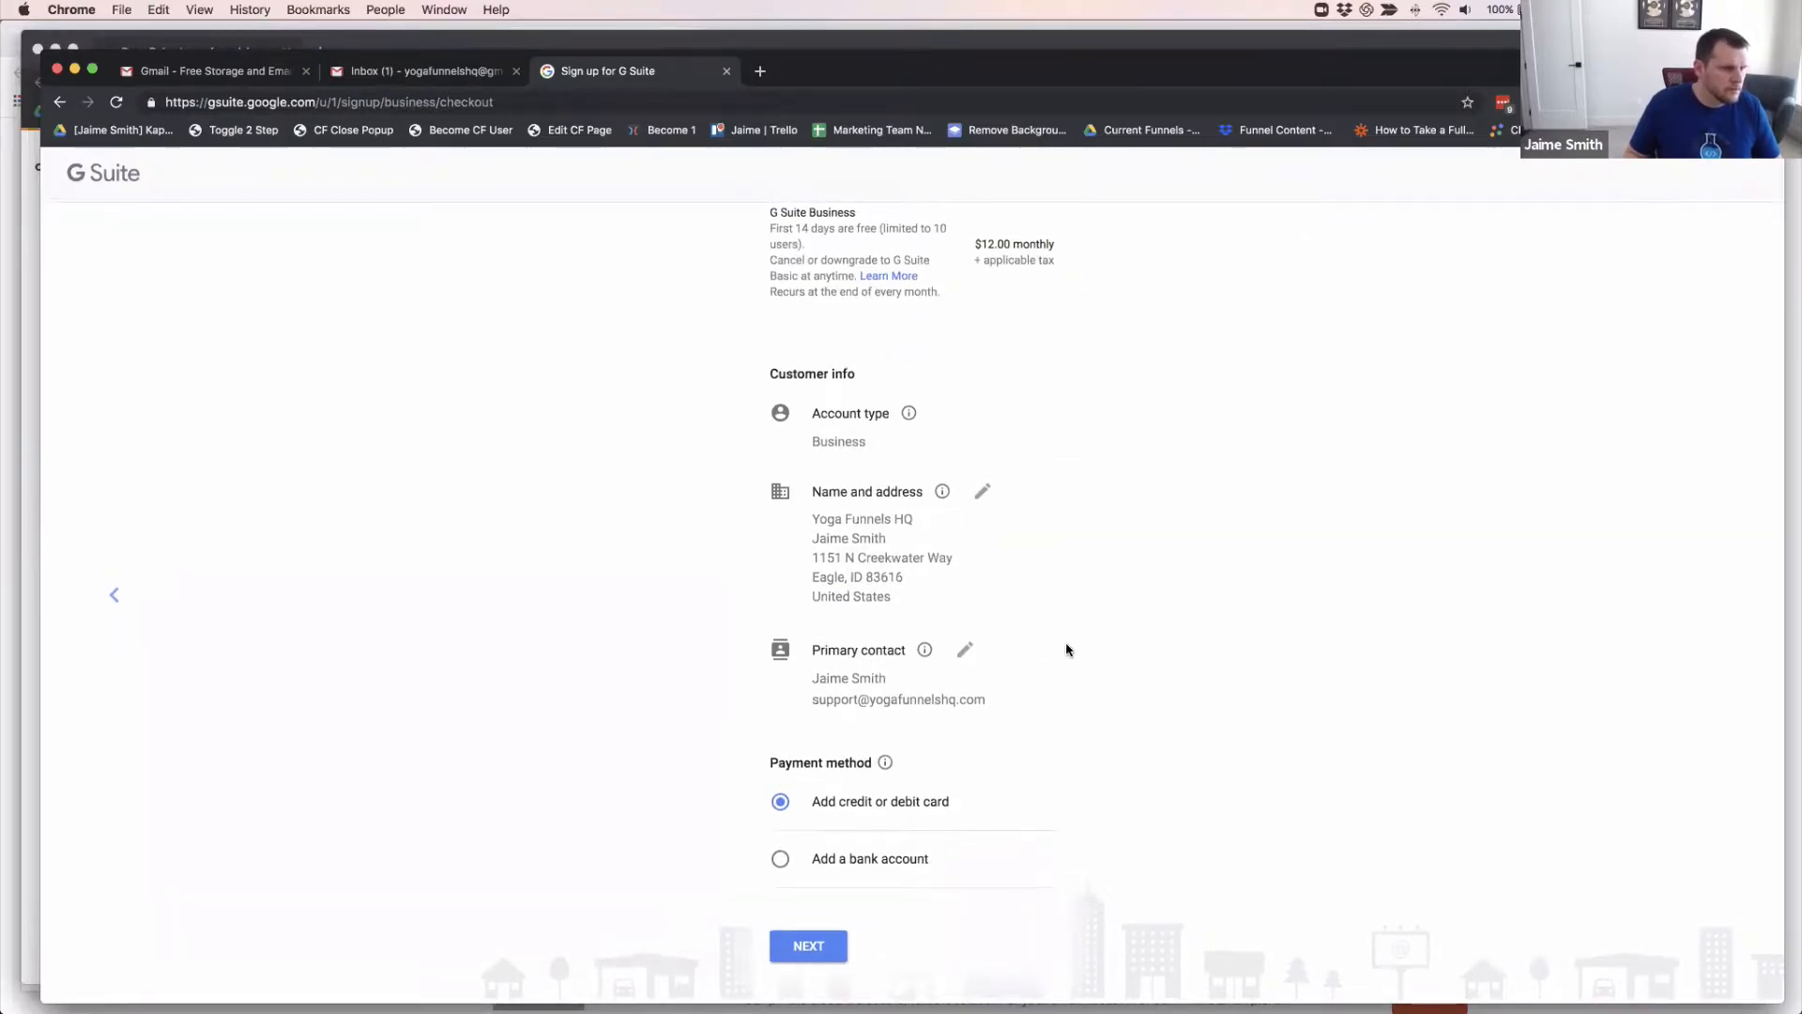
{"action": "scroll", "coordinate": [1066, 646], "scroll_direction": "up", "scroll_amount": 3}
{"action": "scroll", "coordinate": [1066, 646], "scroll_direction": "down", "scroll_amount": 3}
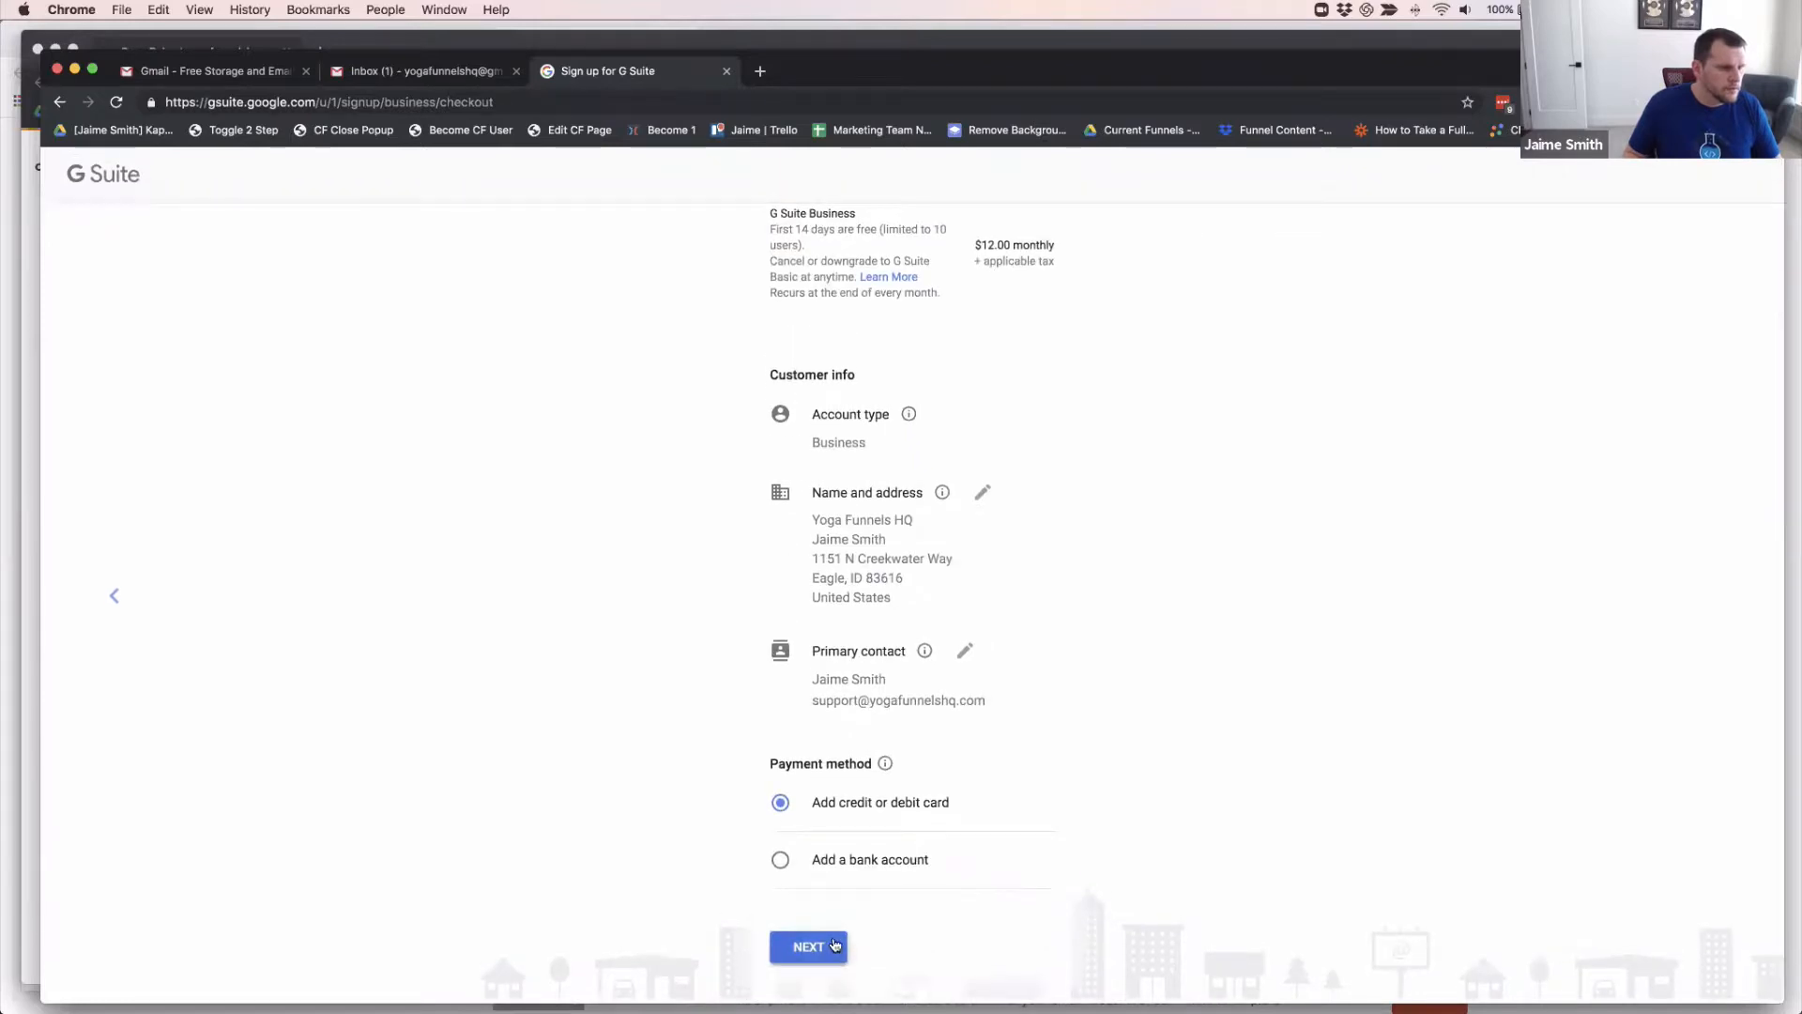
{"action": "left_click", "coordinate": [835, 944]}
{"action": "scroll", "coordinate": [1111, 549], "scroll_direction": "down", "scroll_amount": 1}
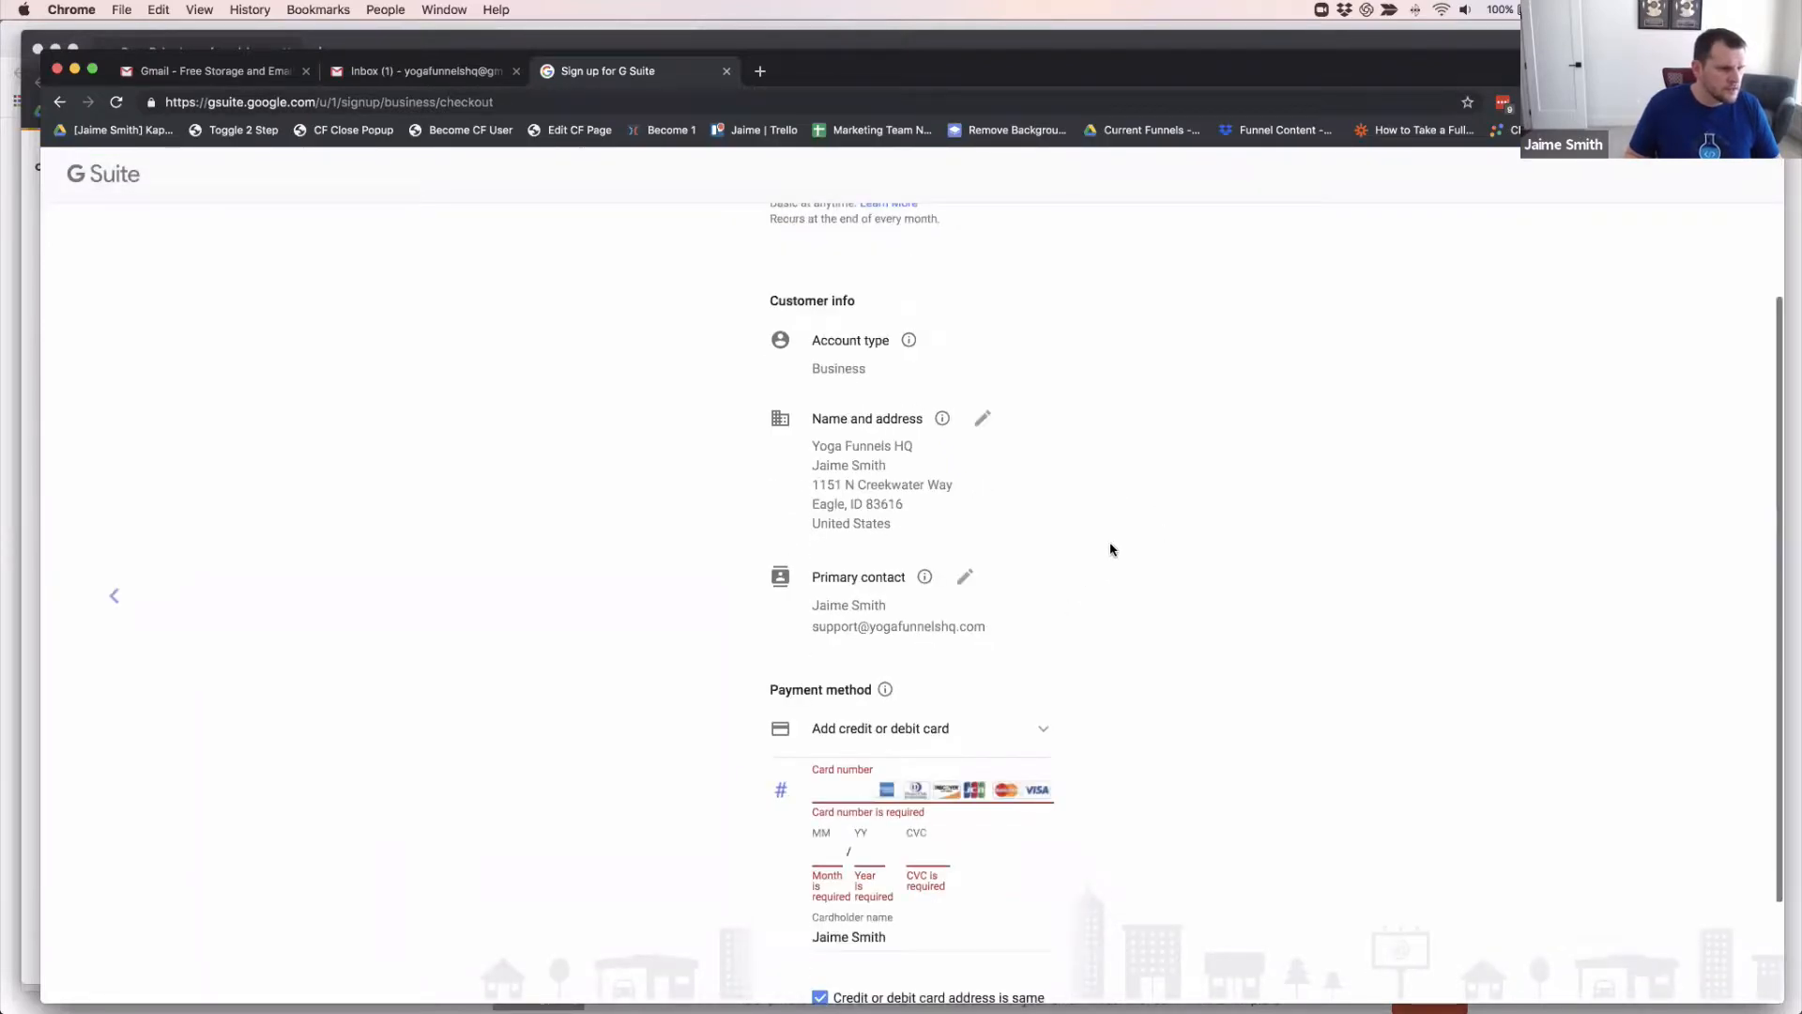
{"action": "scroll", "coordinate": [1111, 549], "scroll_direction": "down", "scroll_amount": 2}
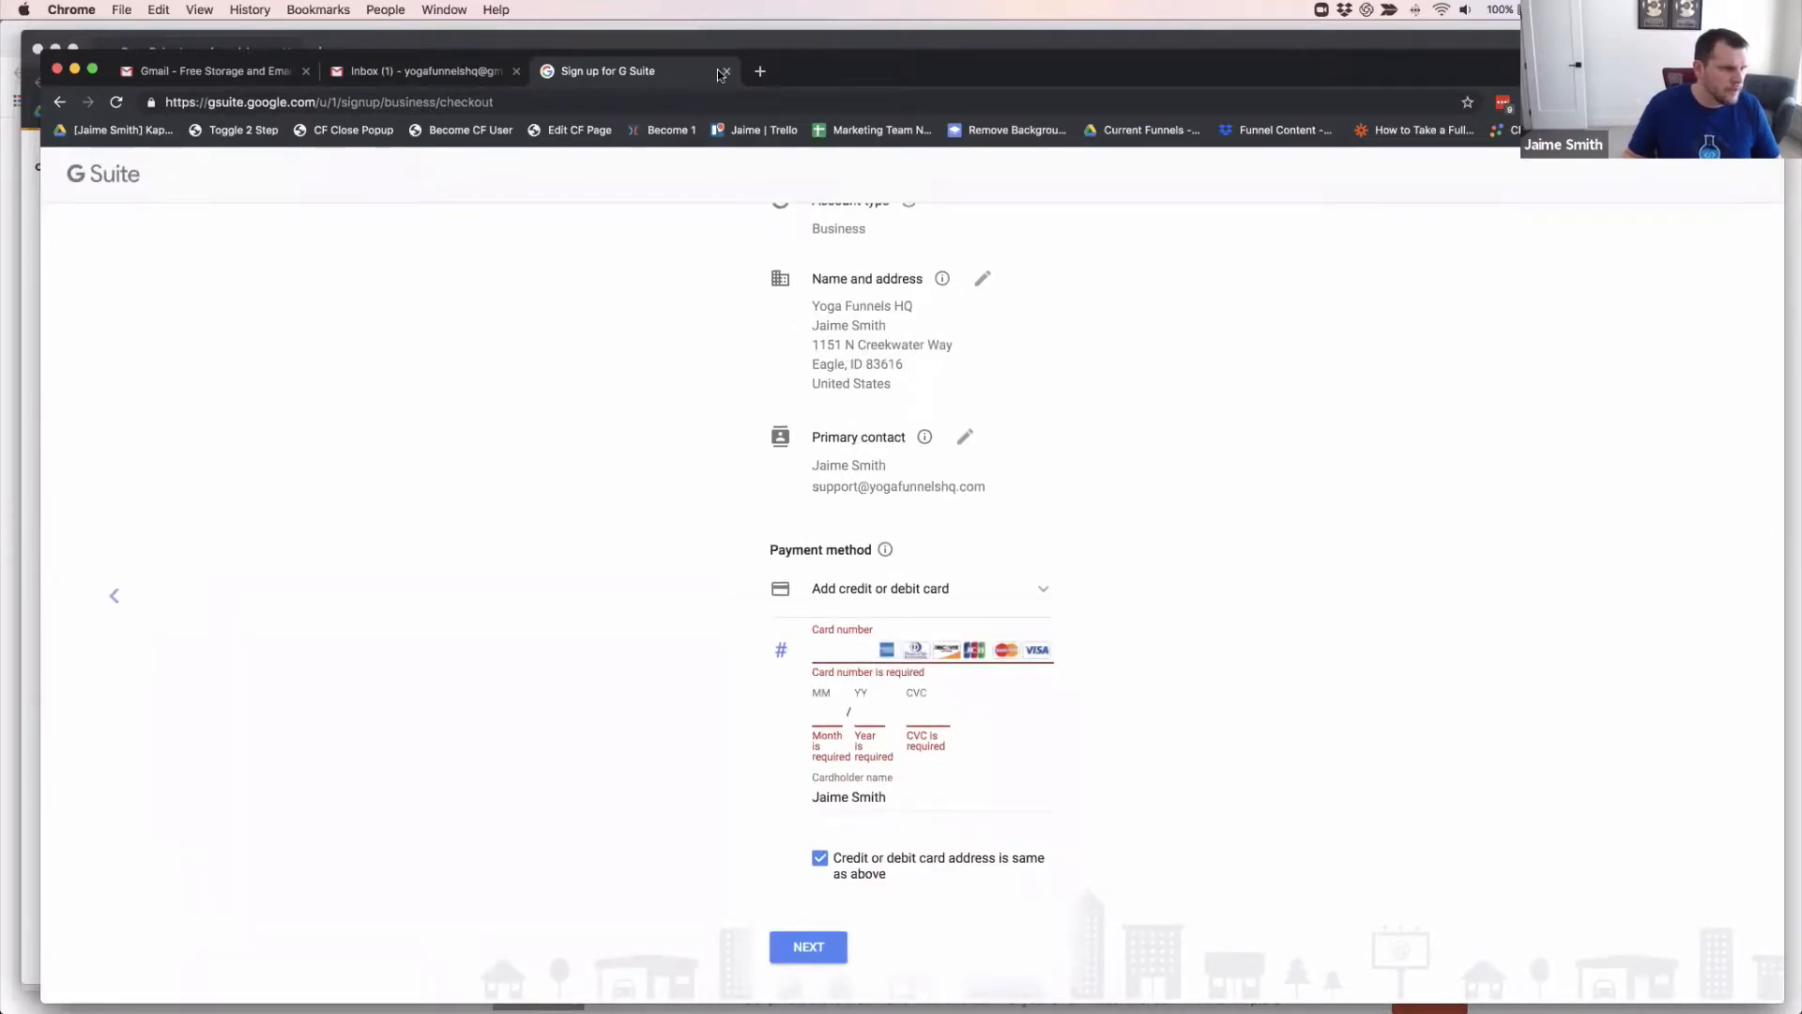
Step: Move the G Suite window aside to check Cloudflare's Page Rules, then bring it back
{"action": "left_click_drag", "start_coordinate": [840, 81], "coordinate": [1801, 81]}
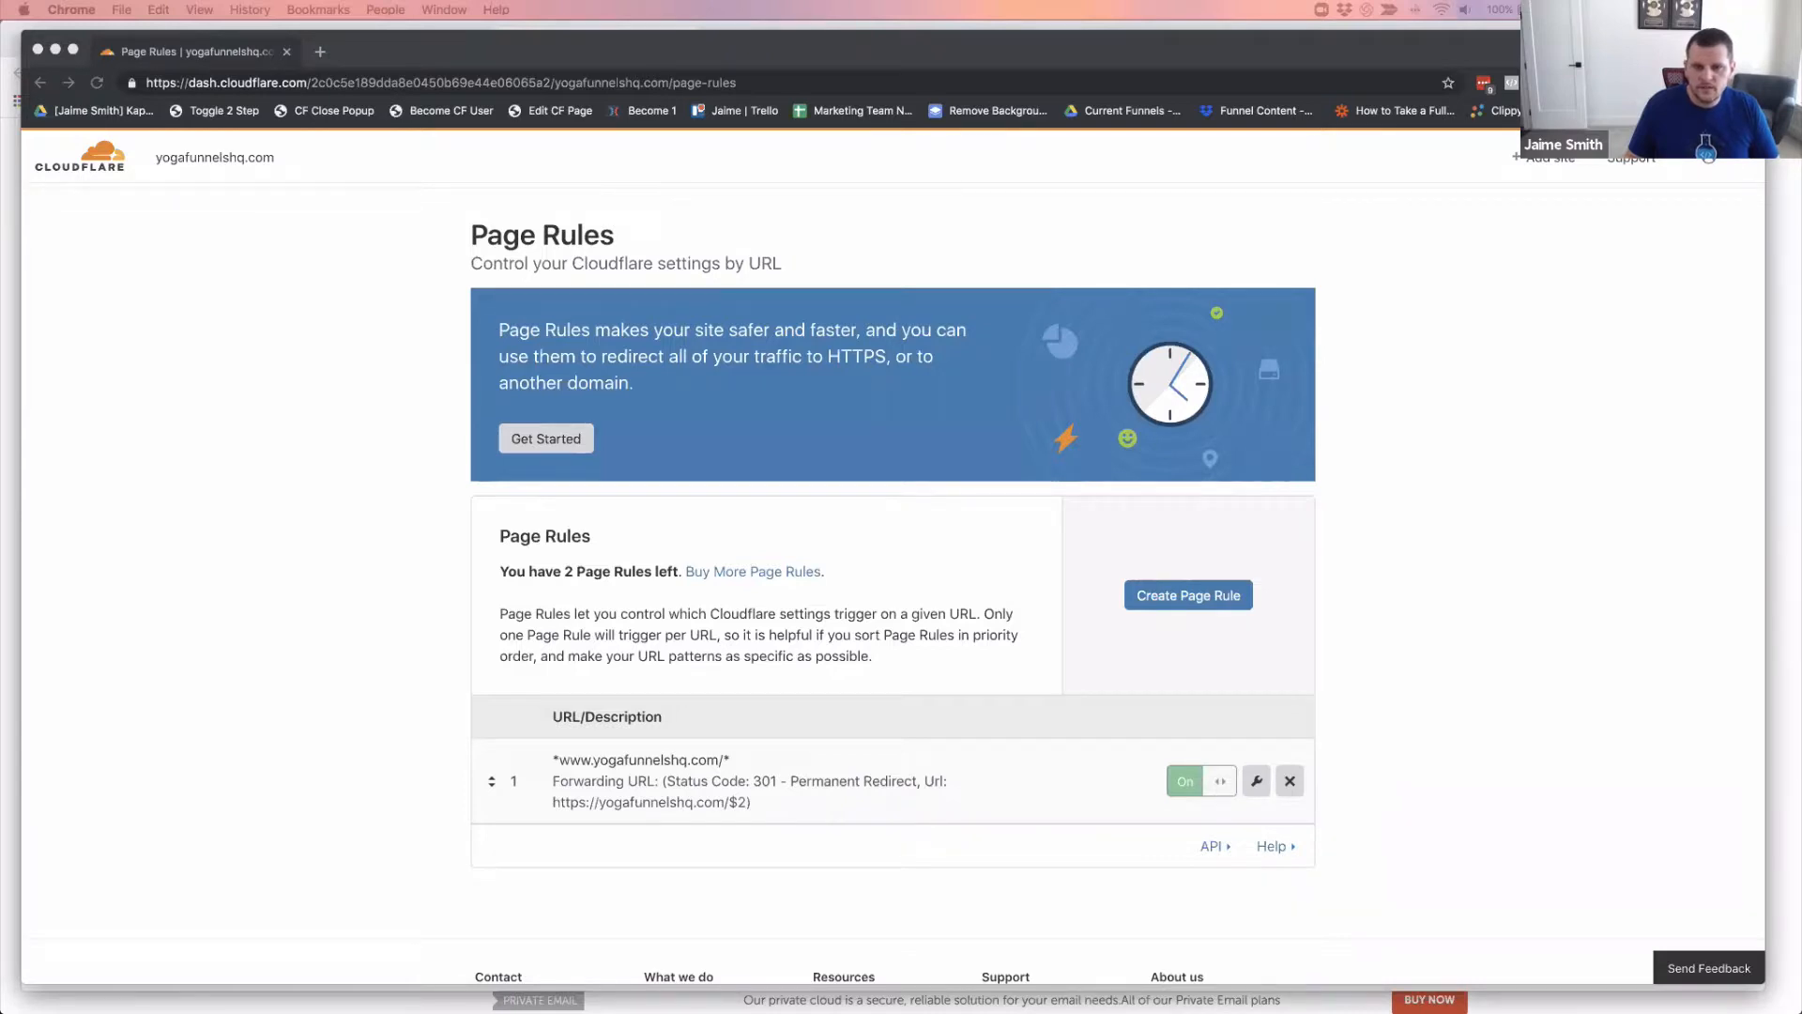
{"action": "left_click_drag", "start_coordinate": [1801, 58], "coordinate": [1002, 52]}
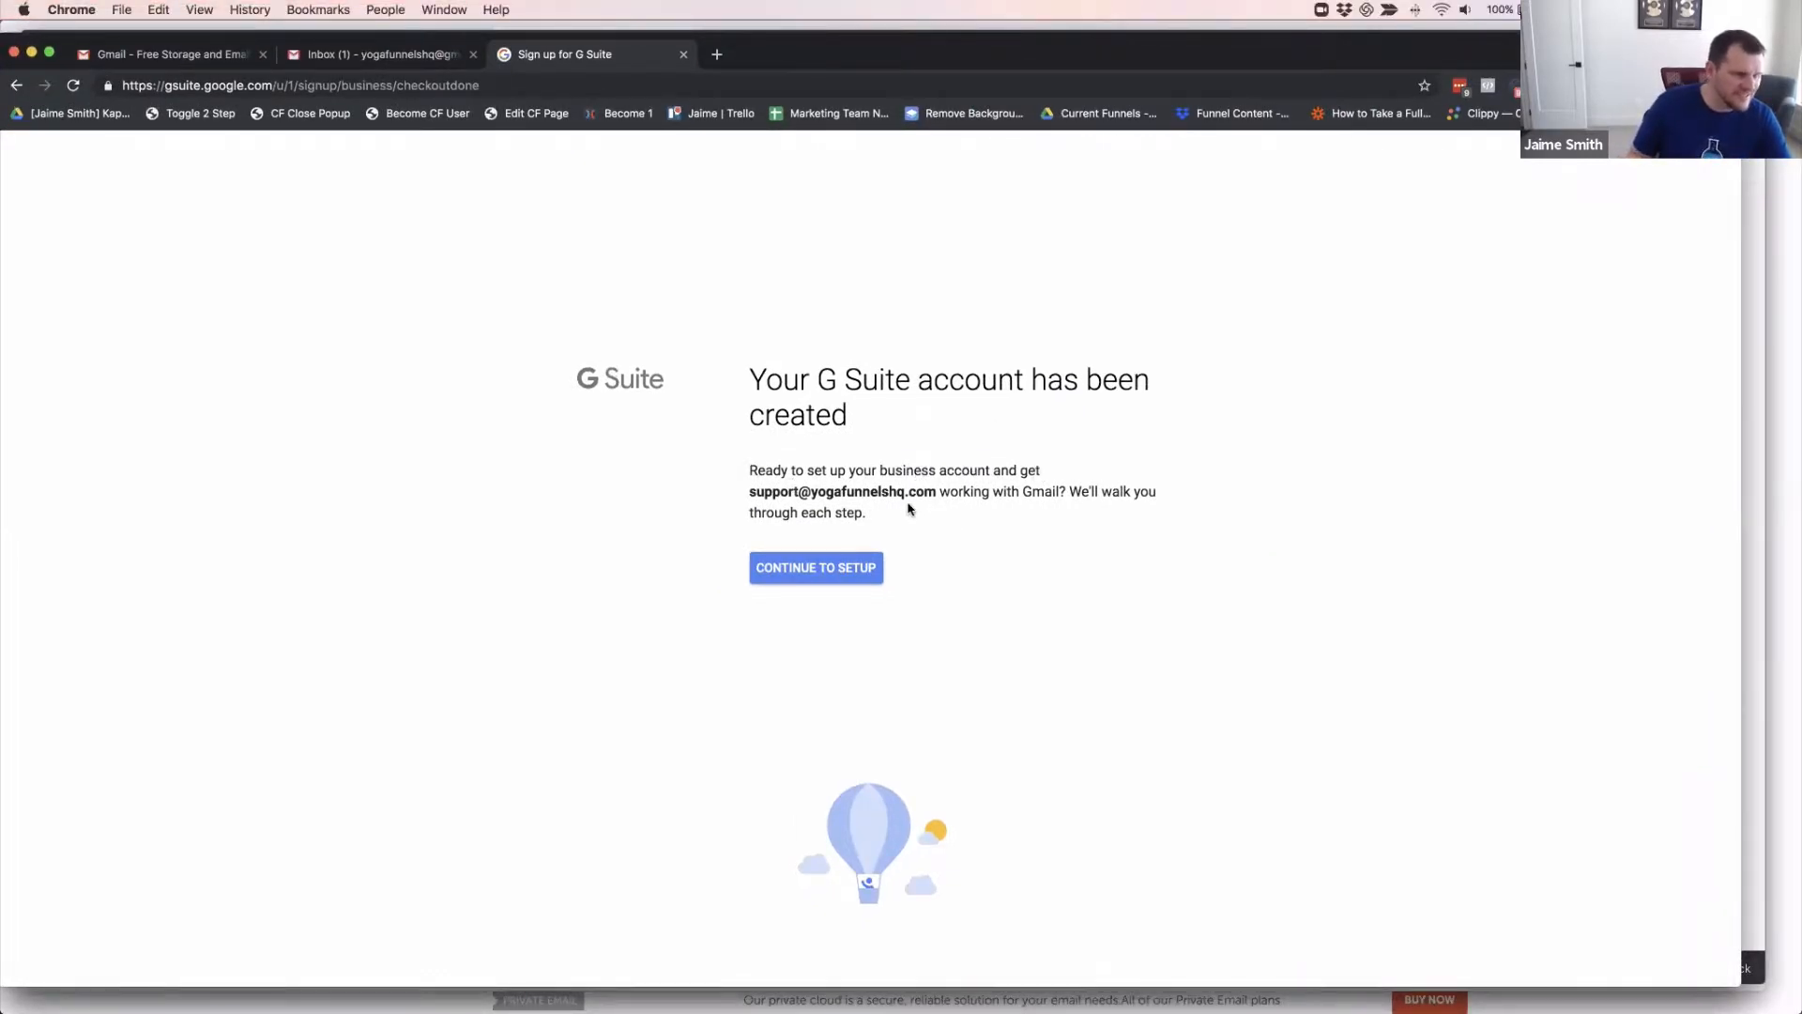
Step: Continue to setup and start Gmail activation for yogafunnelshq.com
{"action": "left_click", "coordinate": [831, 570]}
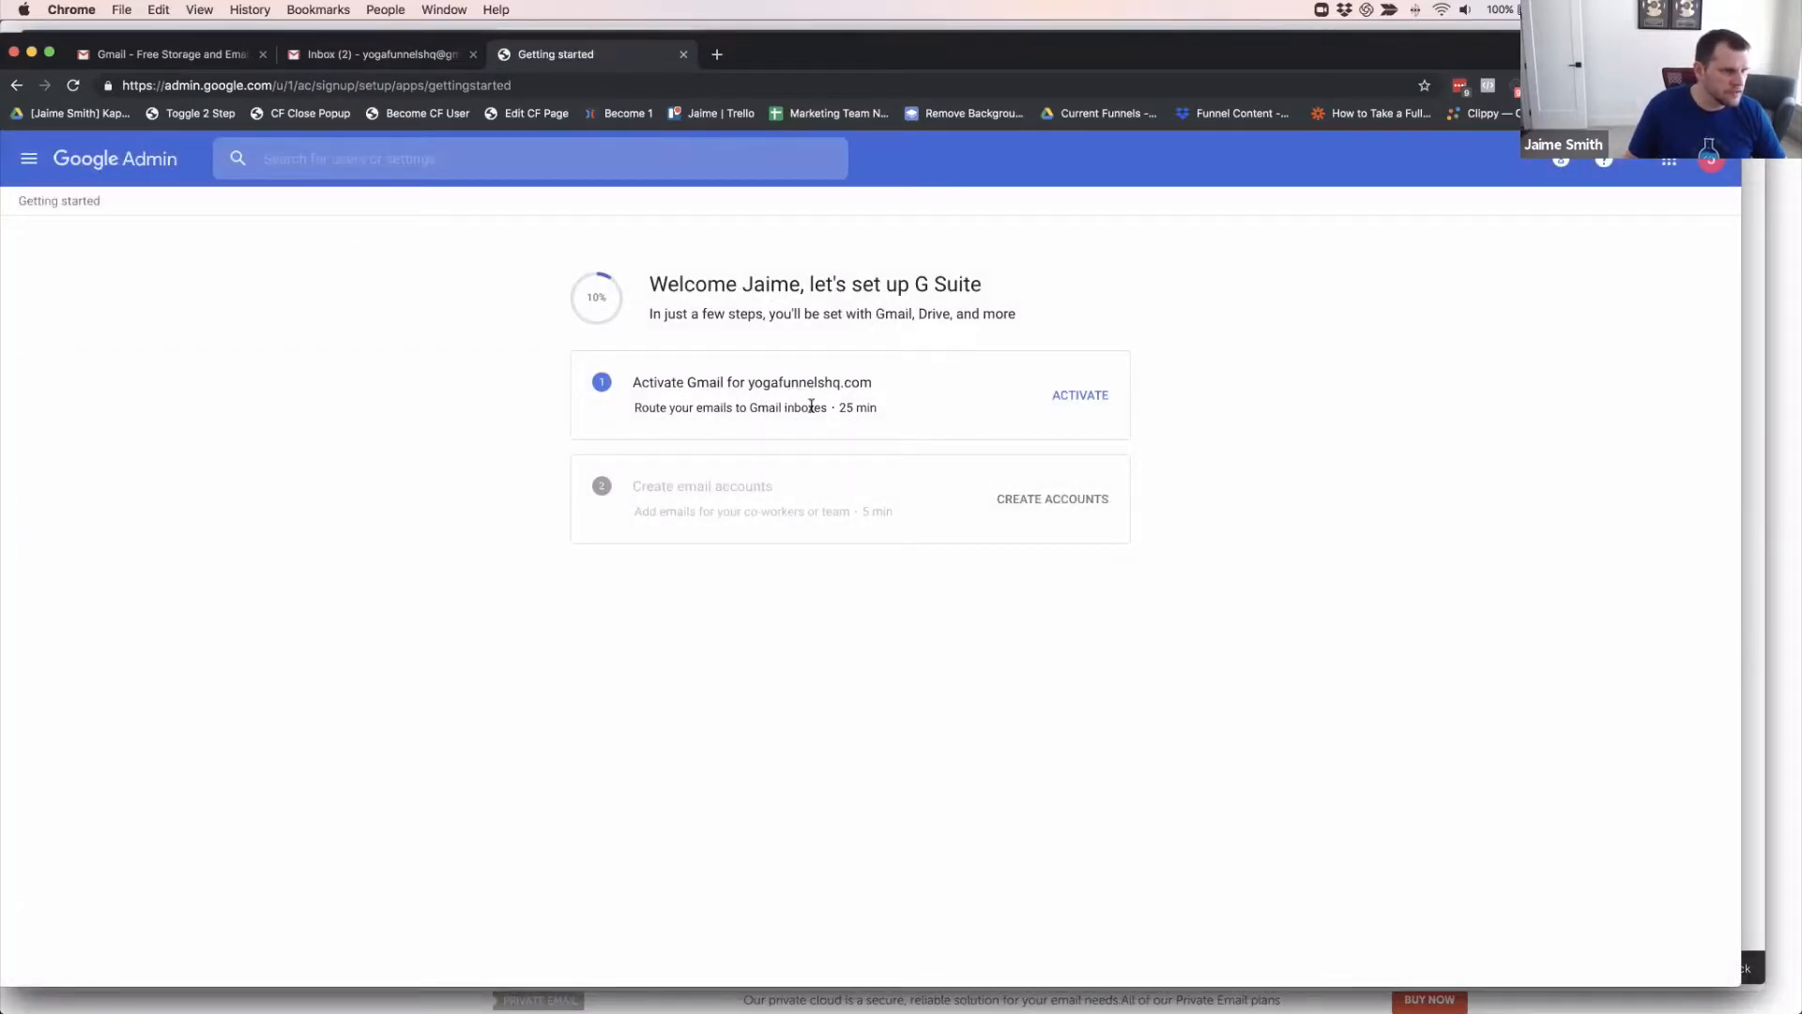
{"action": "left_click", "coordinate": [1083, 398]}
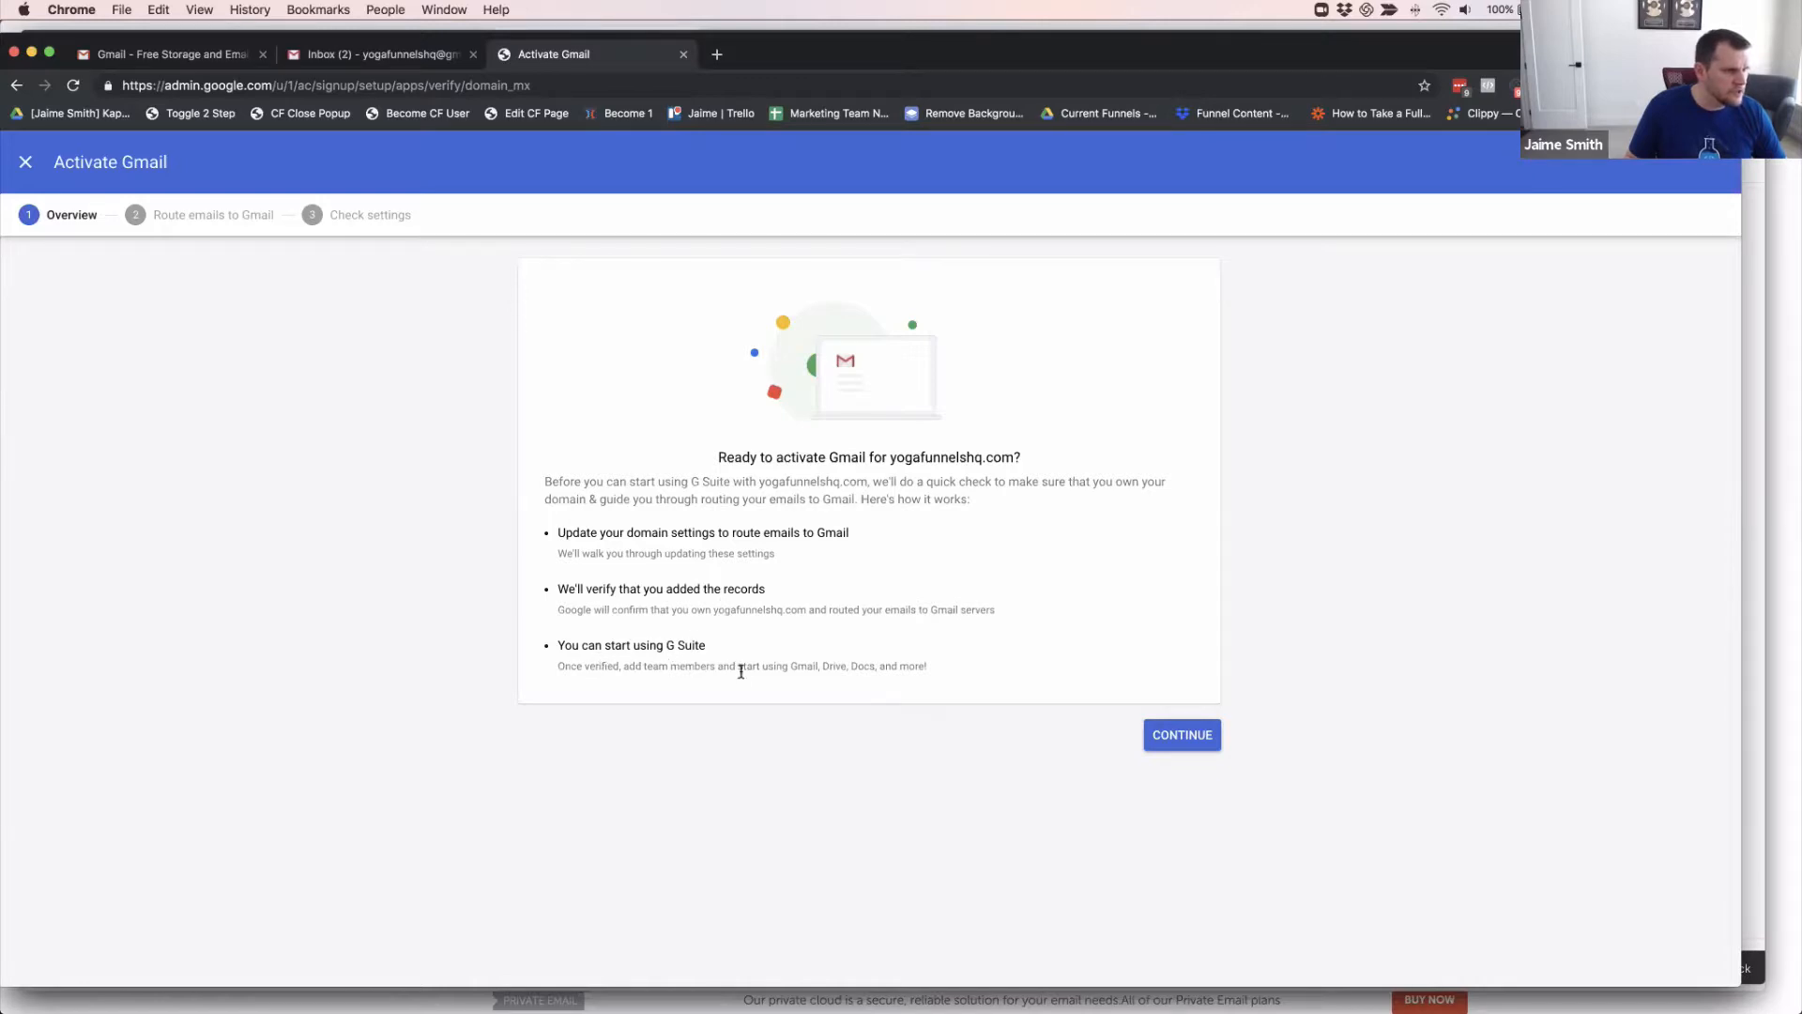
Step: Advance to the route-emails-to-Gmail step and read through its MX record instructions
{"action": "left_click", "coordinate": [1173, 737]}
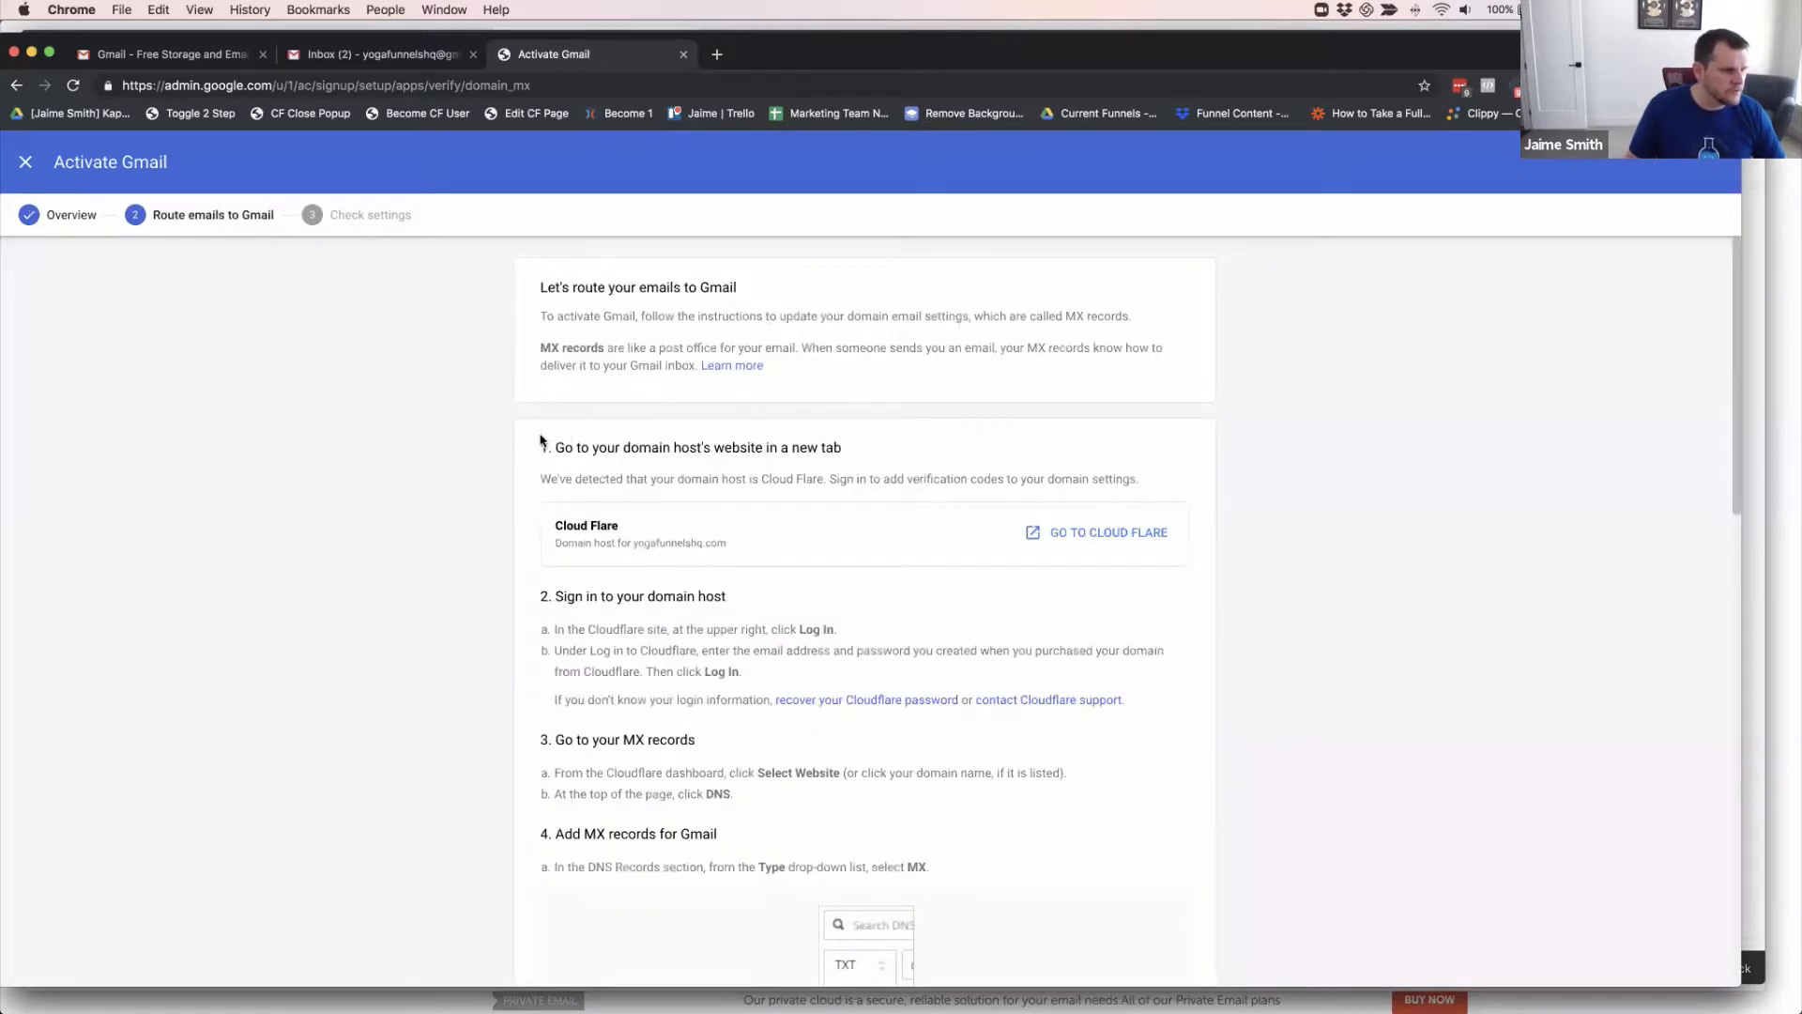
{"action": "scroll", "coordinate": [523, 435], "scroll_direction": "down", "scroll_amount": 2}
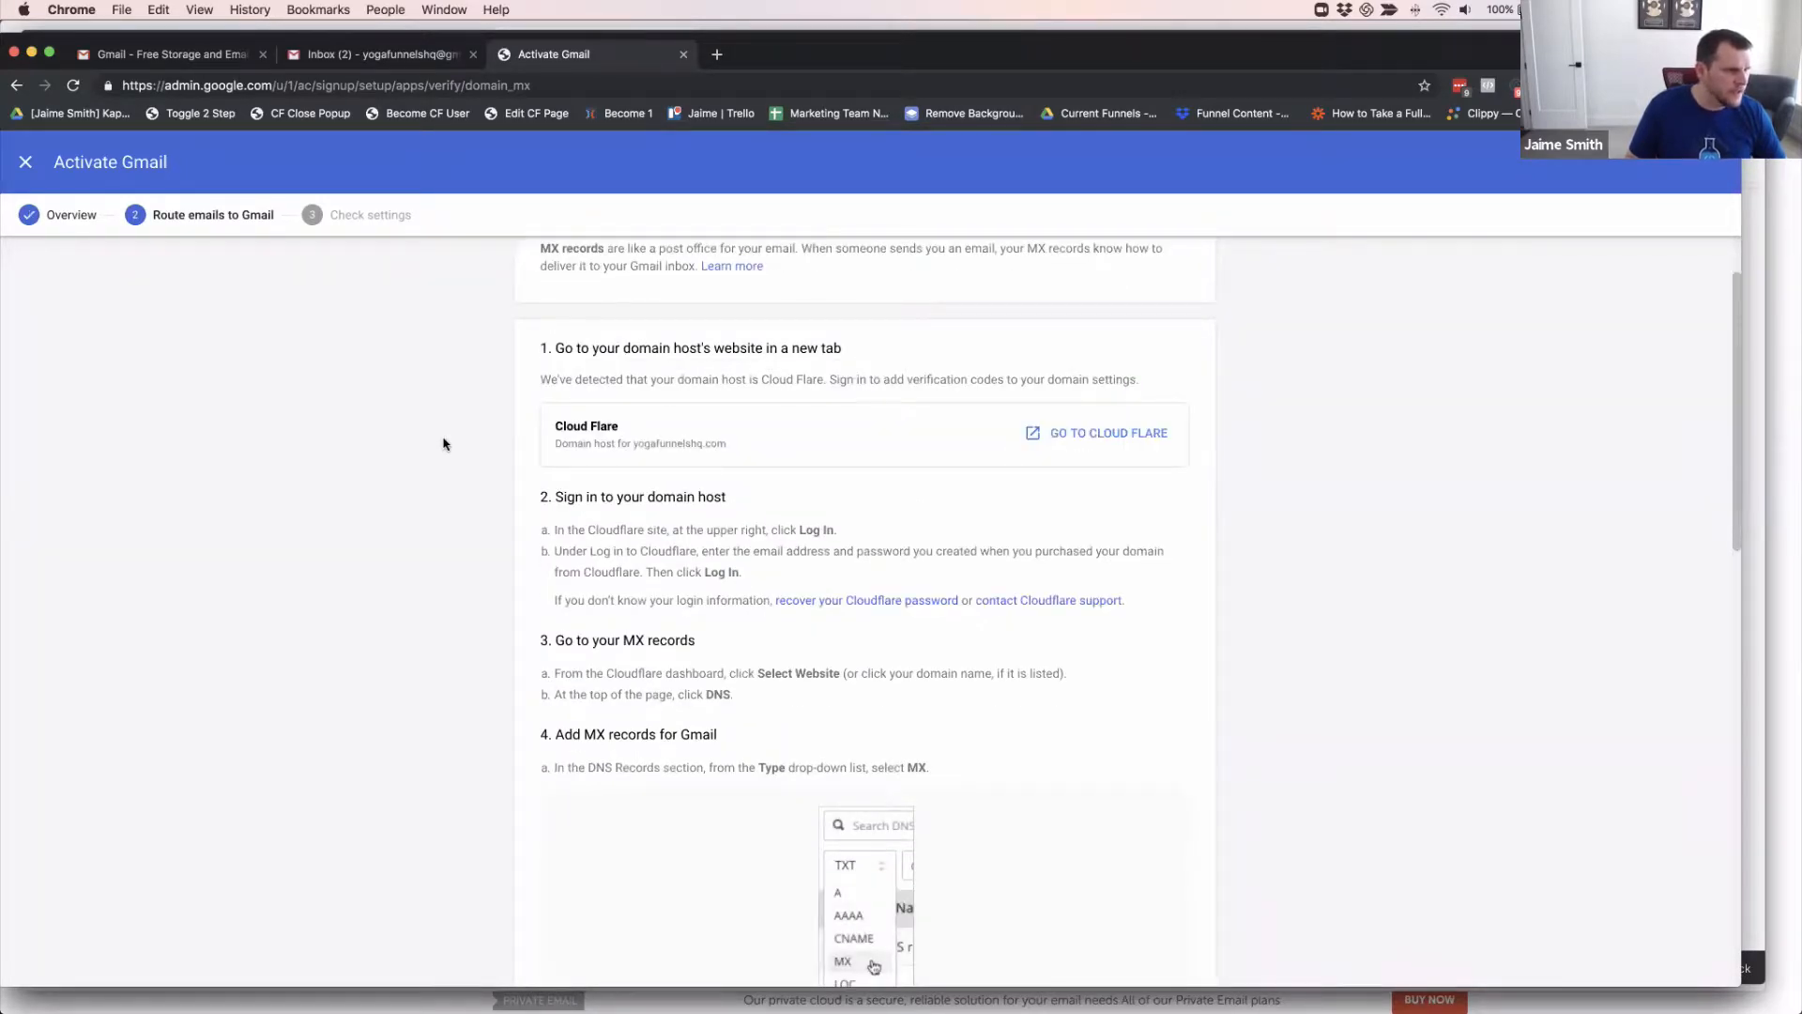
{"action": "scroll", "coordinate": [549, 484], "scroll_direction": "up", "scroll_amount": 1}
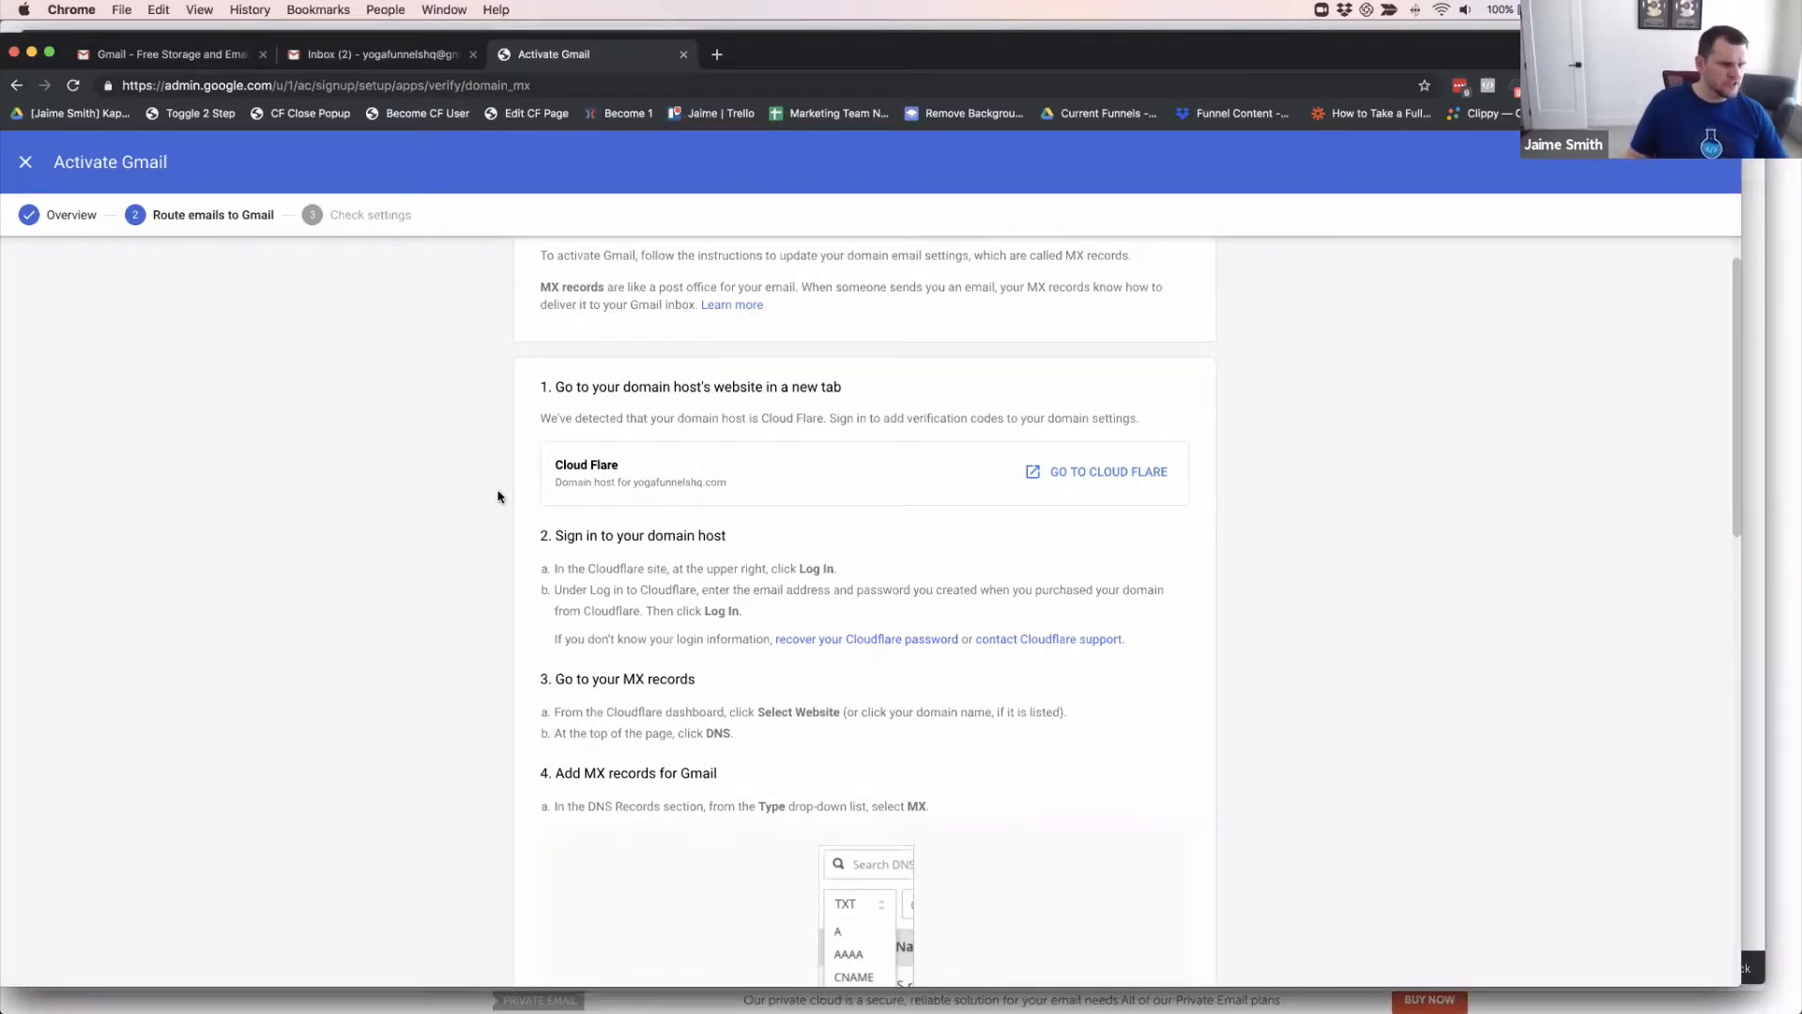
{"action": "scroll", "coordinate": [499, 497], "scroll_direction": "down", "scroll_amount": 5}
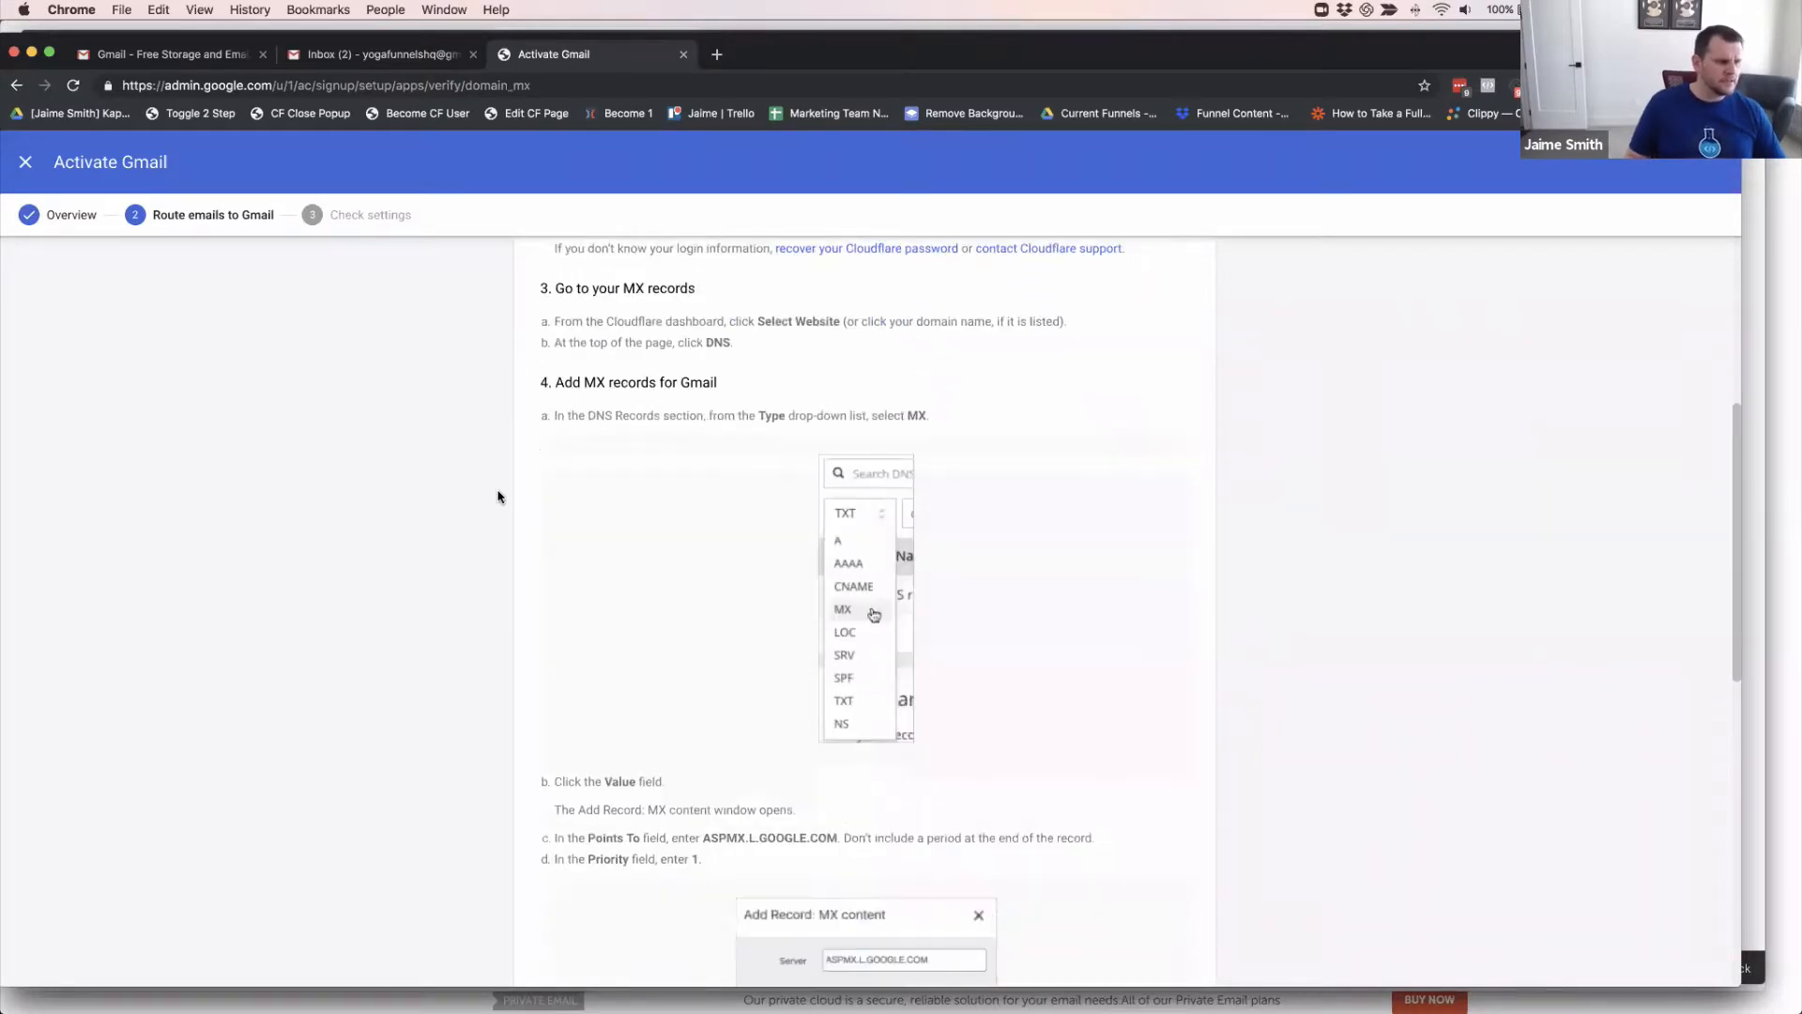
{"action": "scroll", "coordinate": [498, 496], "scroll_direction": "down", "scroll_amount": 1}
{"action": "scroll", "coordinate": [499, 497], "scroll_direction": "down", "scroll_amount": 8}
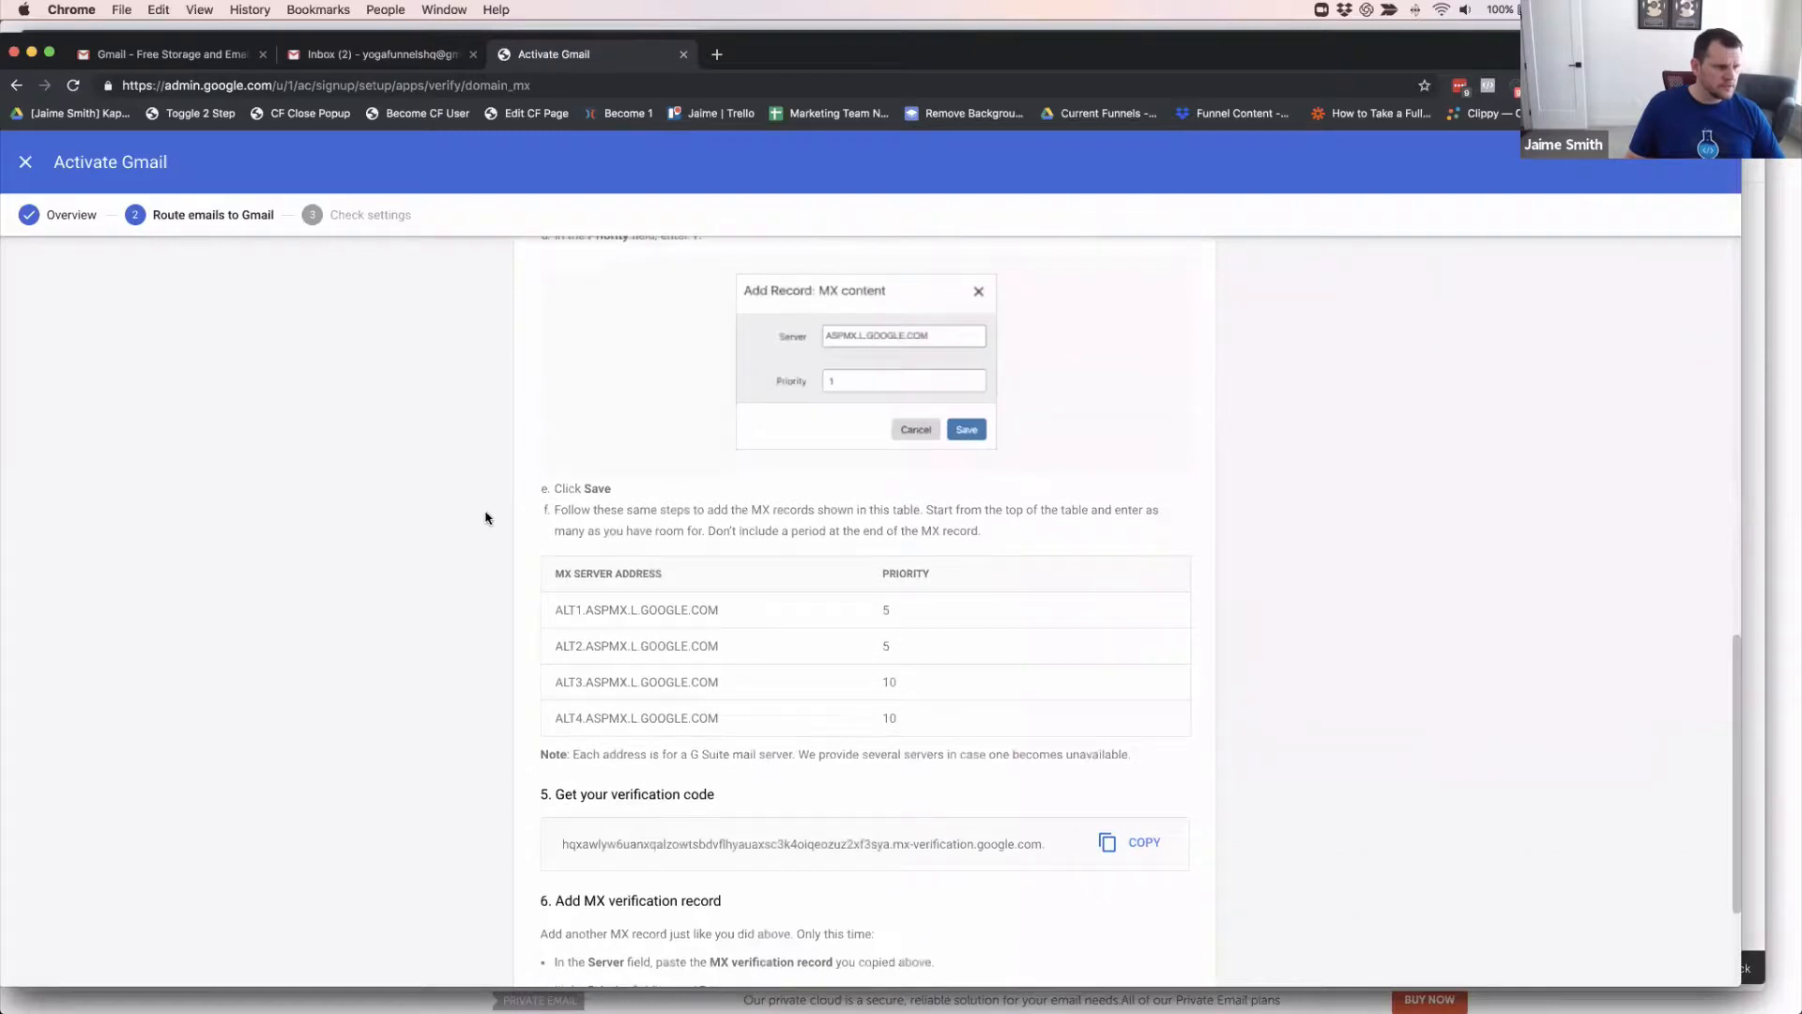
{"action": "scroll", "coordinate": [485, 516], "scroll_direction": "down", "scroll_amount": 1}
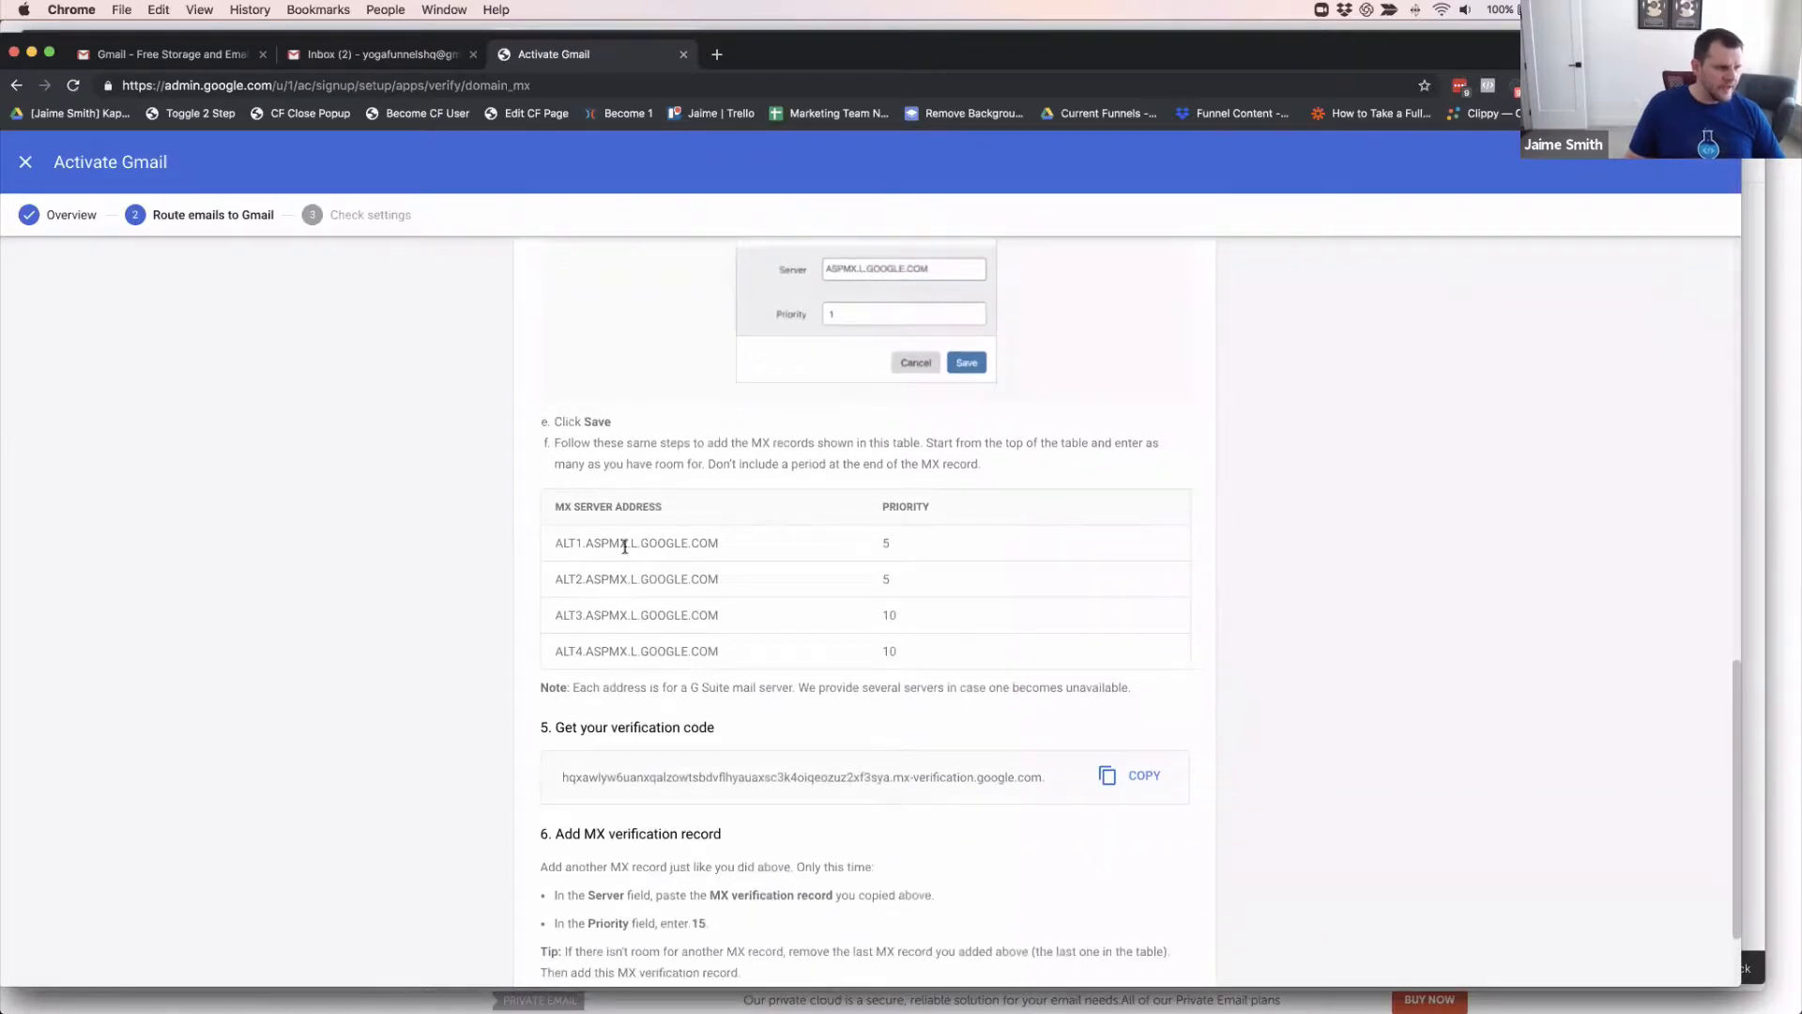
{"action": "scroll", "coordinate": [509, 561], "scroll_direction": "up", "scroll_amount": 1}
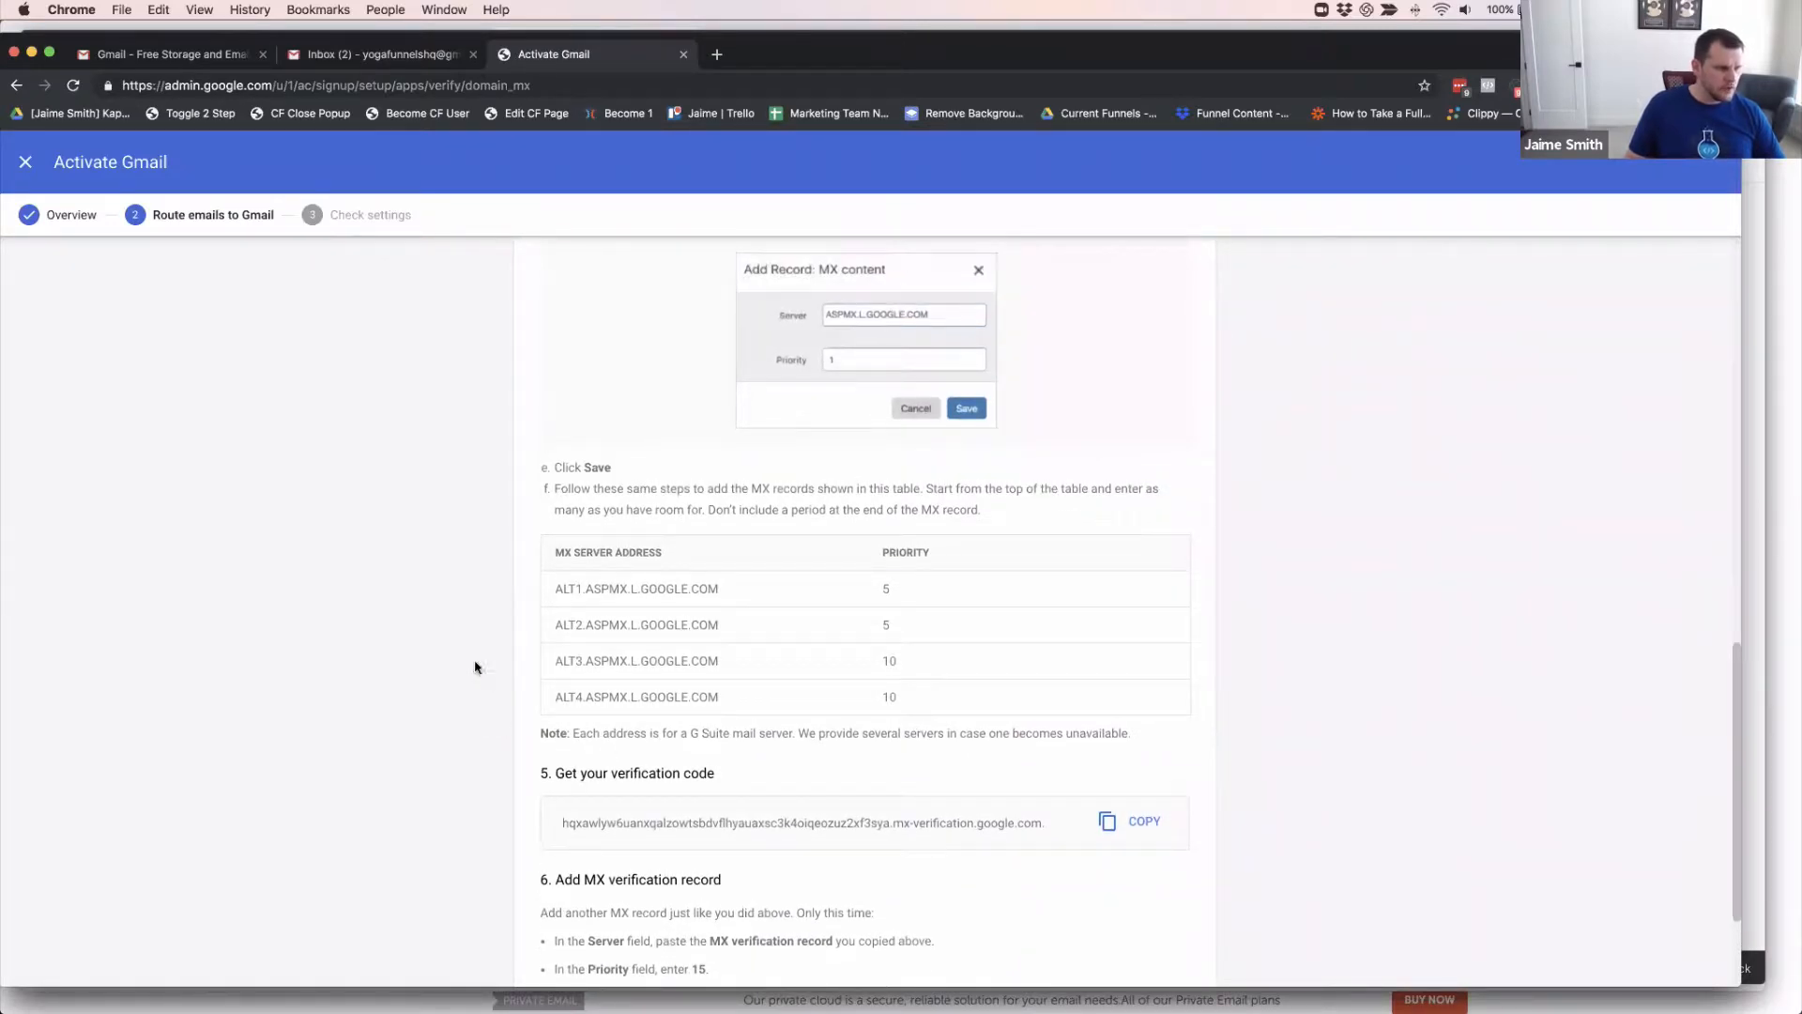
{"action": "scroll", "coordinate": [475, 668], "scroll_direction": "up", "scroll_amount": 10}
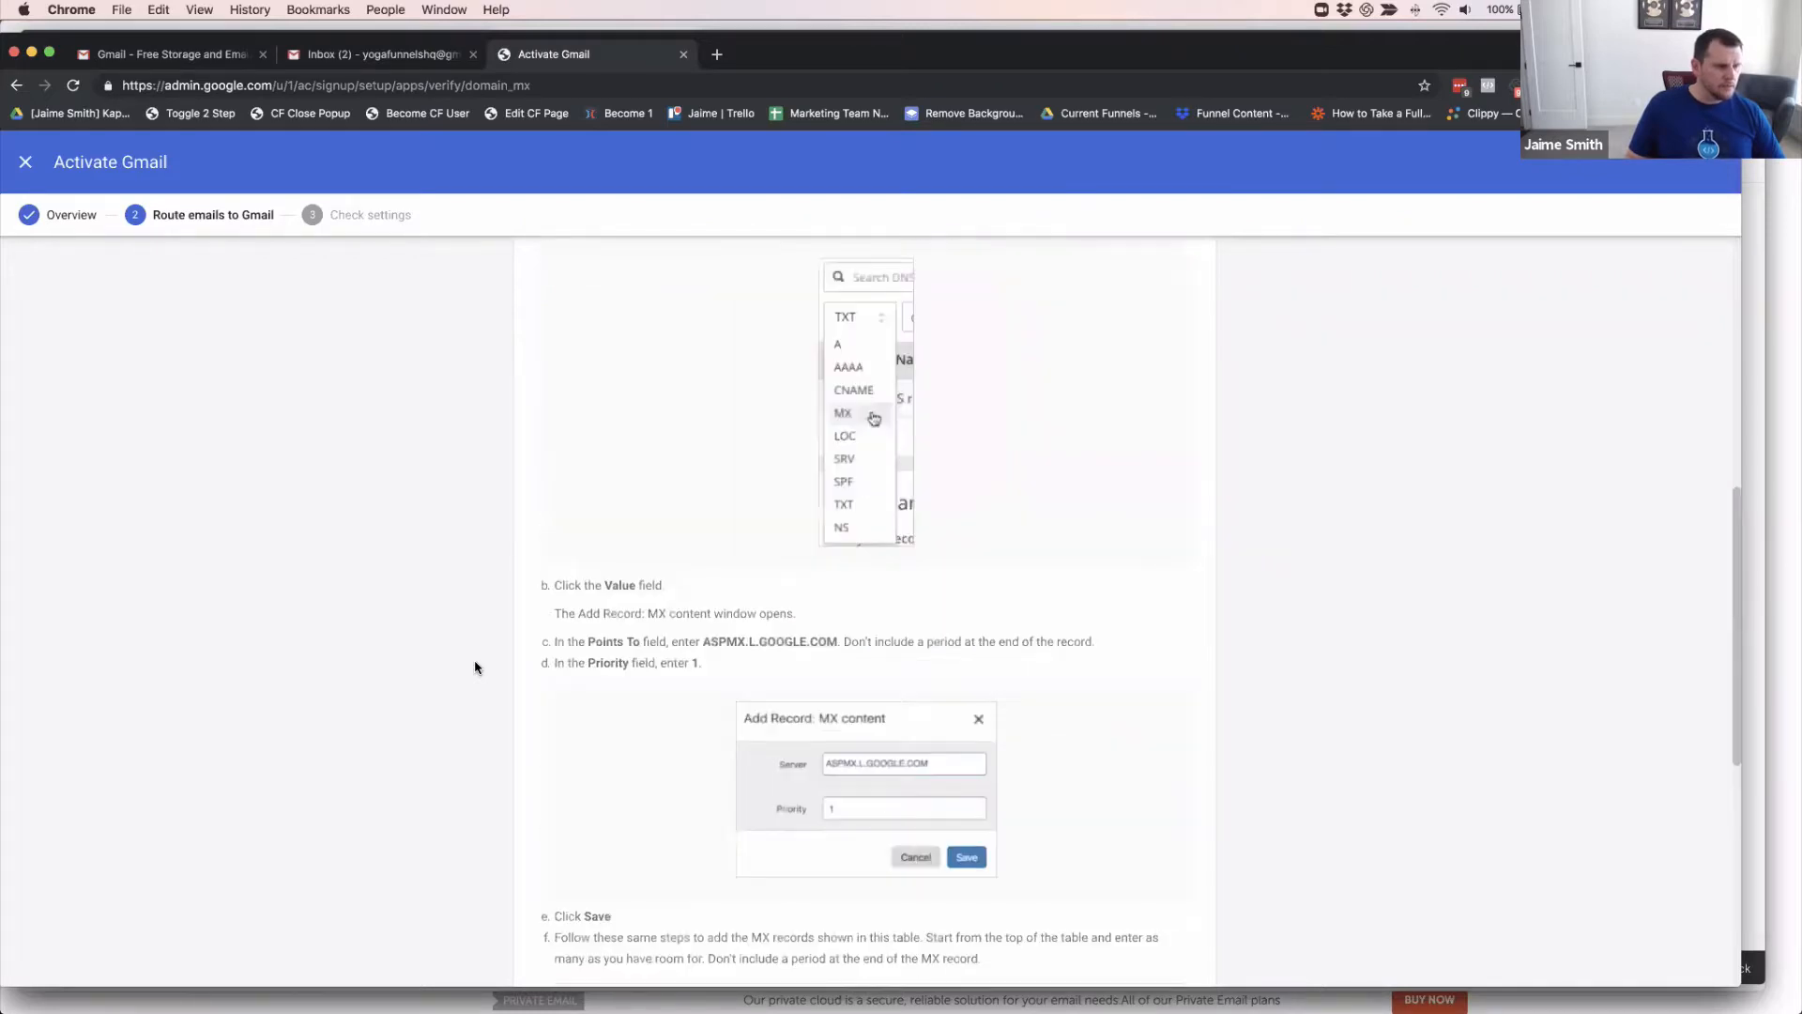
{"action": "scroll", "coordinate": [487, 665], "scroll_direction": "up", "scroll_amount": 4}
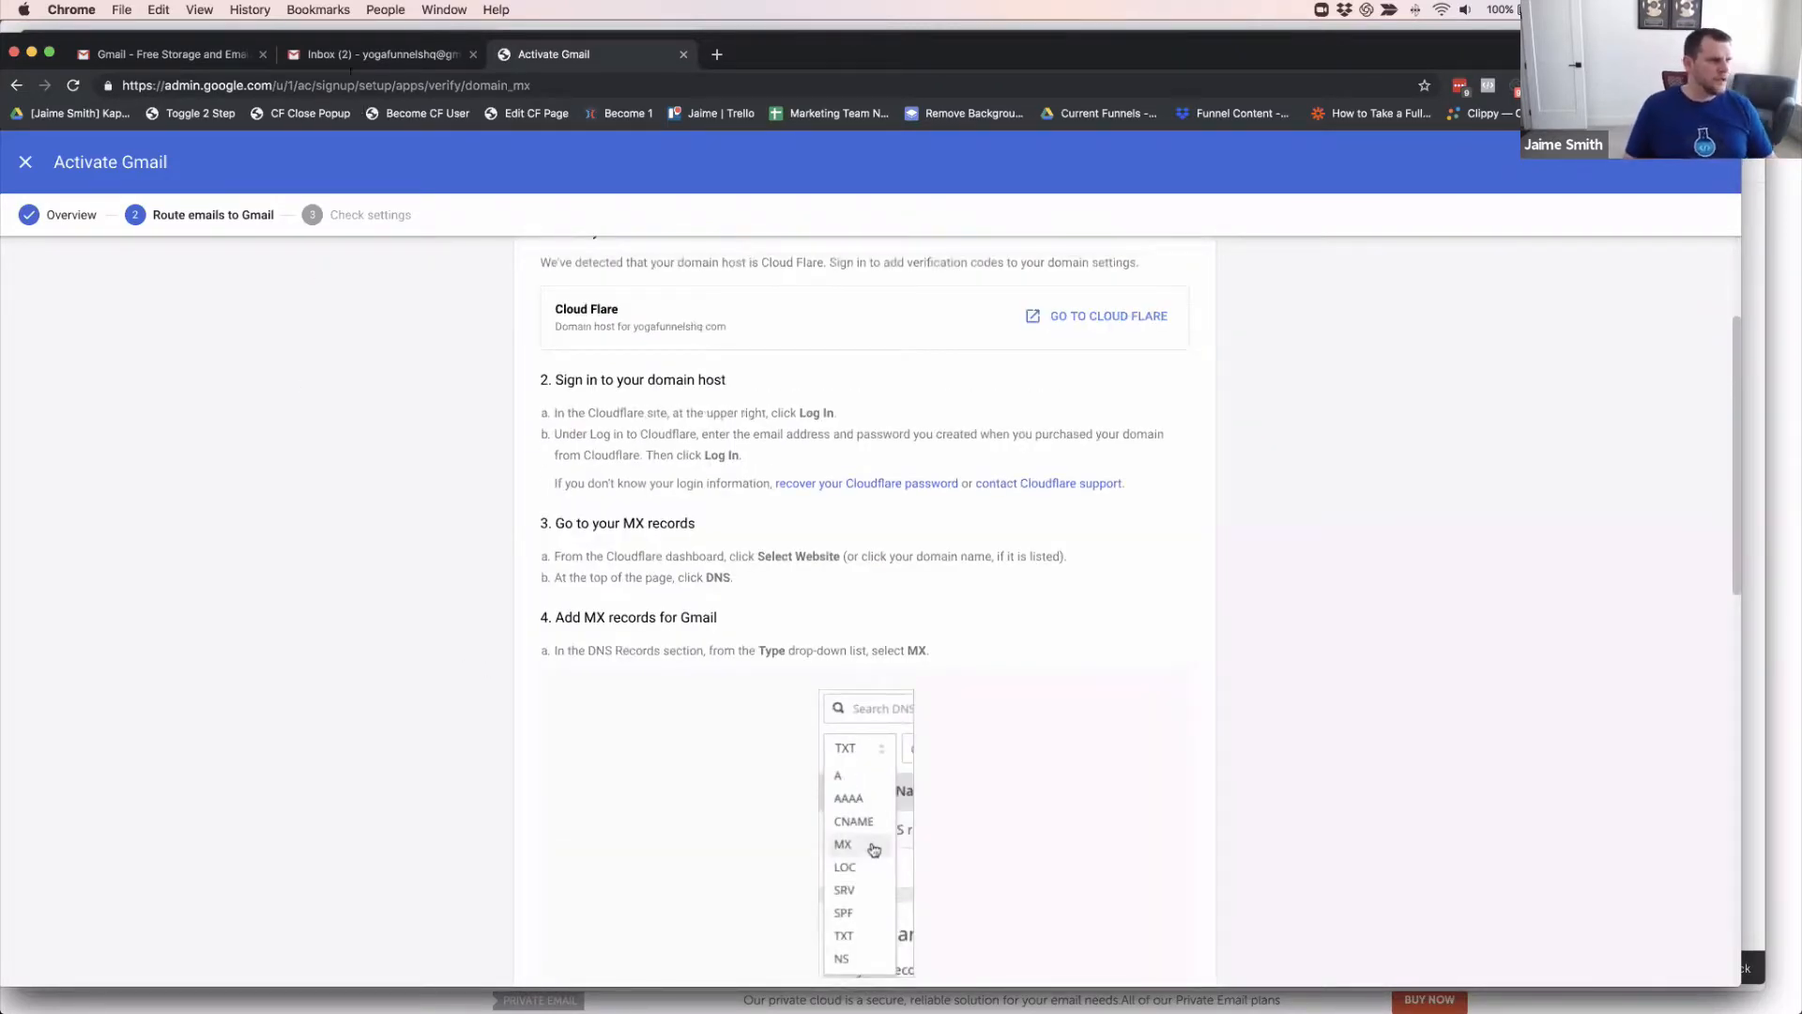
{"action": "left_click", "coordinate": [698, 33]}
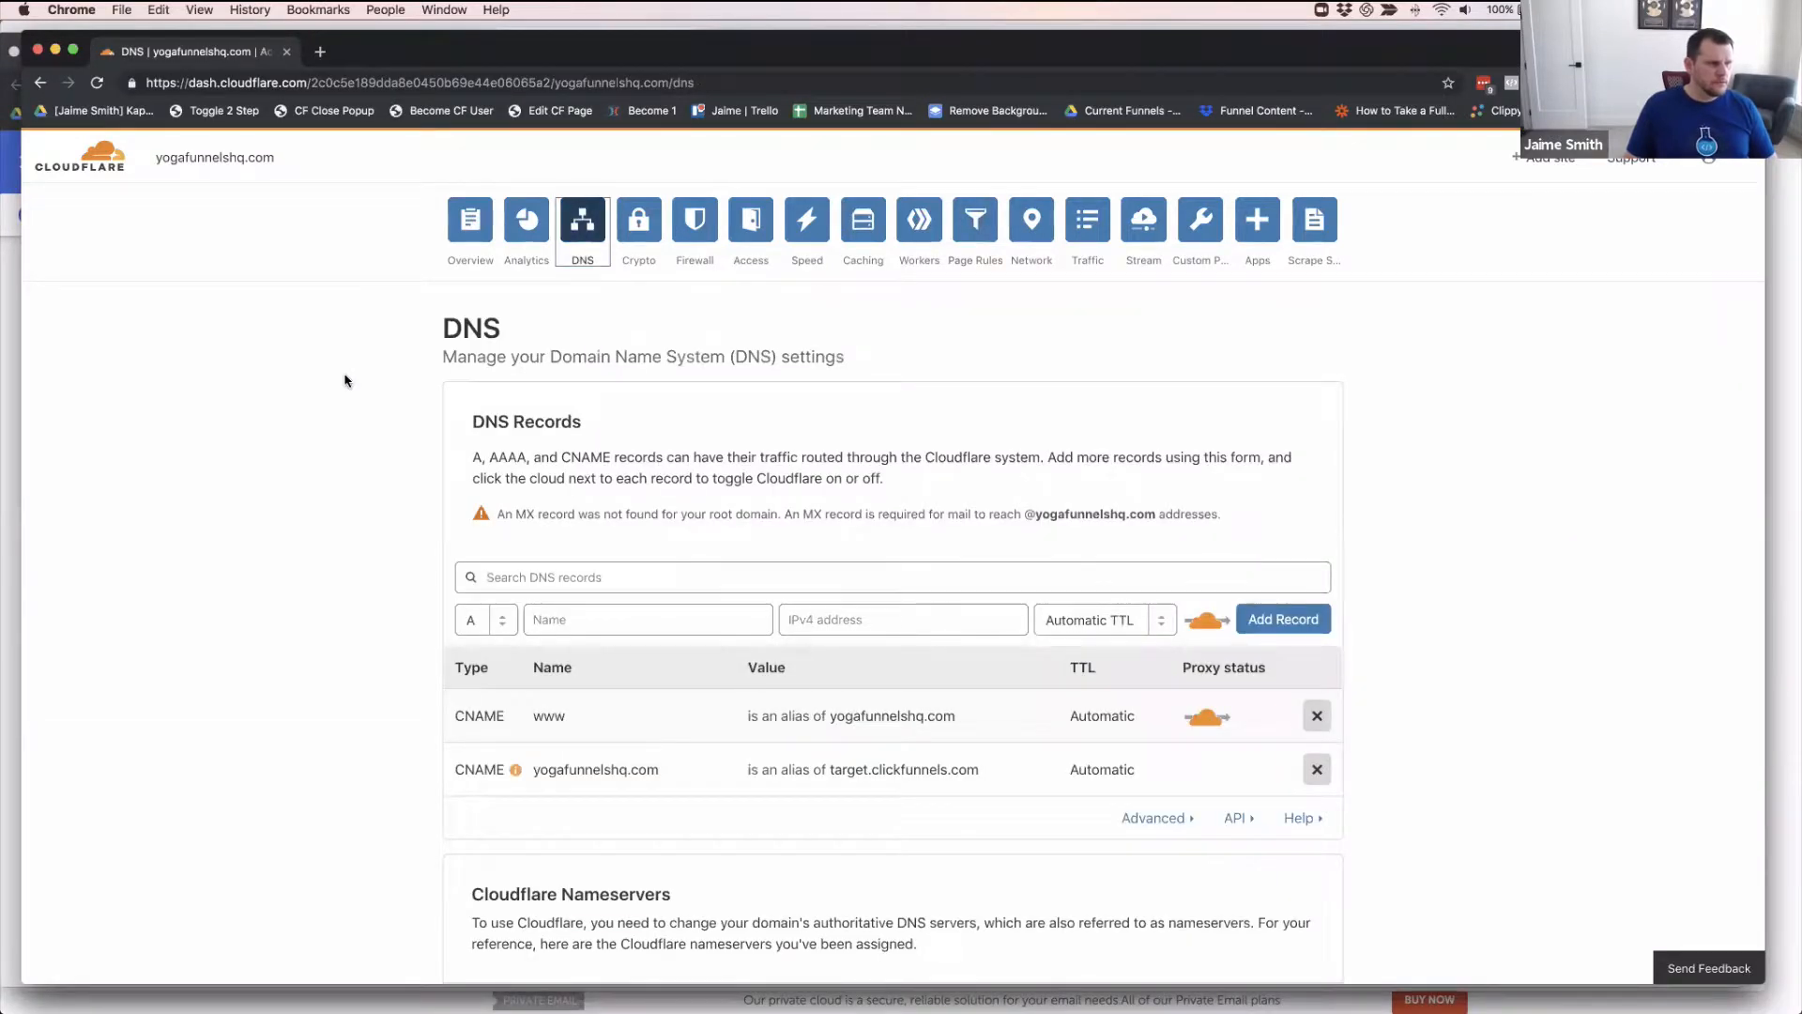
{"action": "key", "text": "super+grave"}
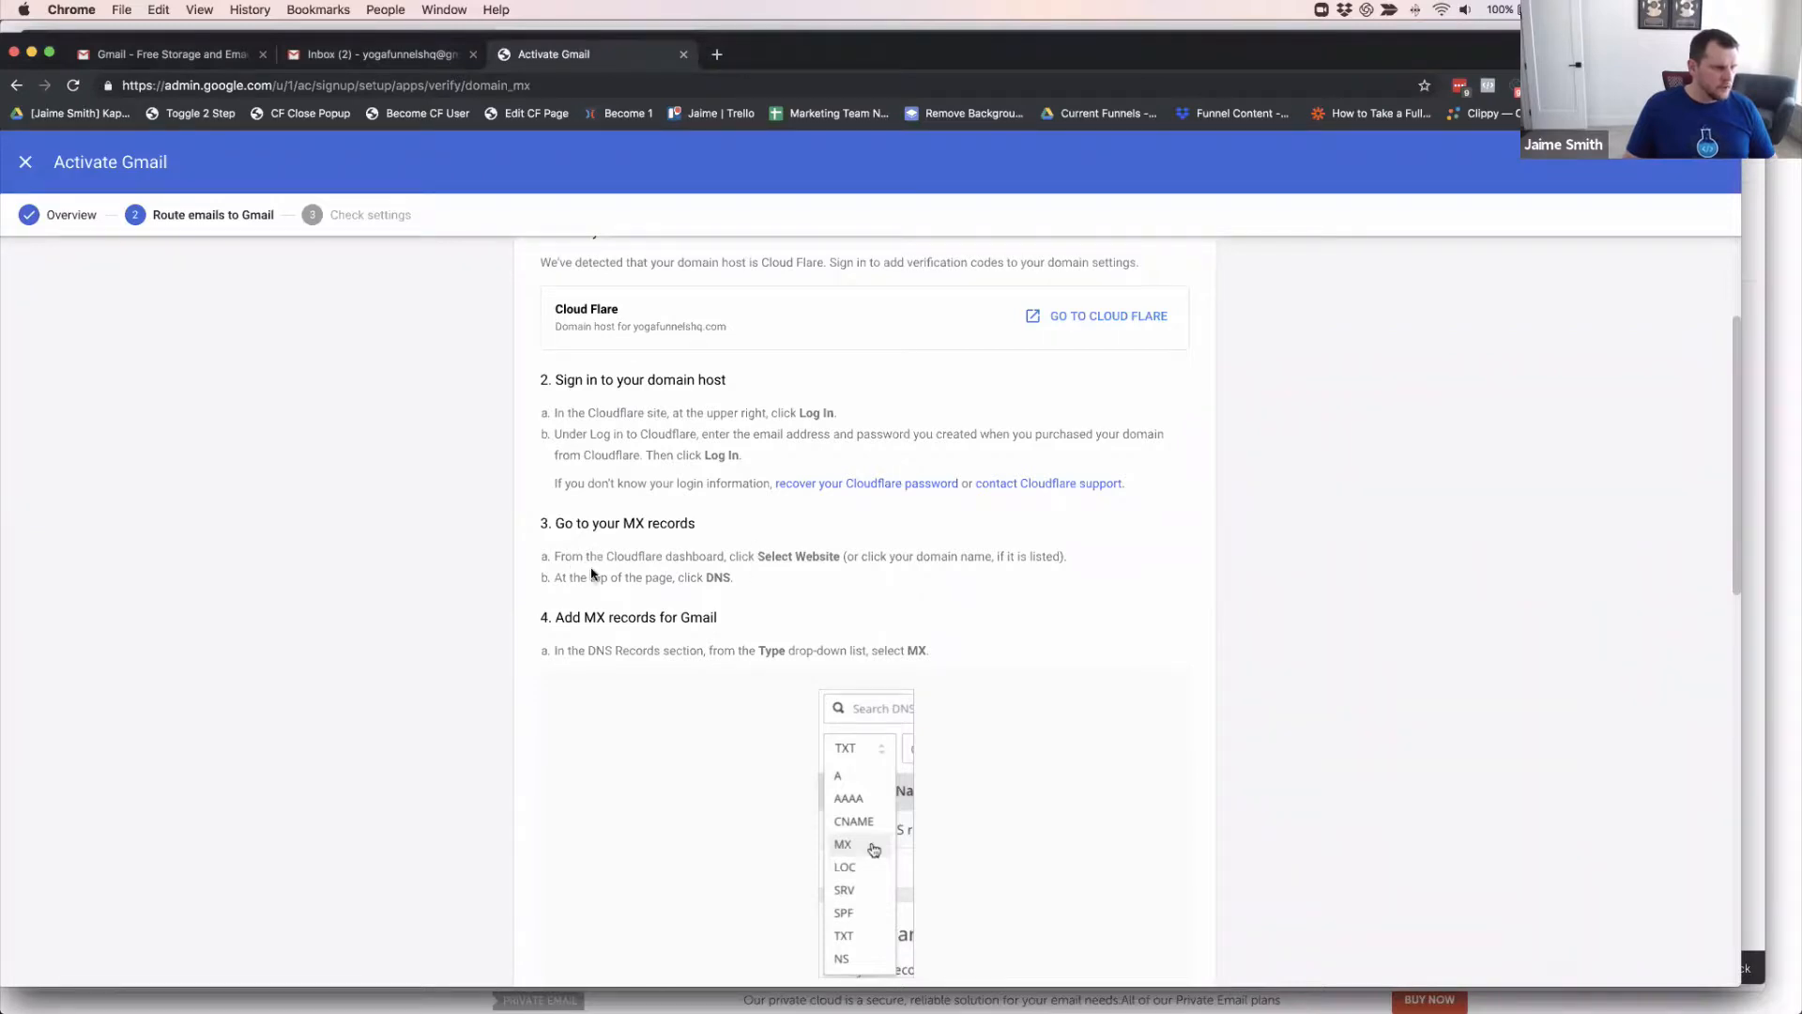
Step: Copy ASPMX.L.GOOGLE.COM from step 4c and return to Cloudflare's DNS records page
{"action": "scroll", "coordinate": [796, 598], "scroll_direction": "down", "scroll_amount": 4}
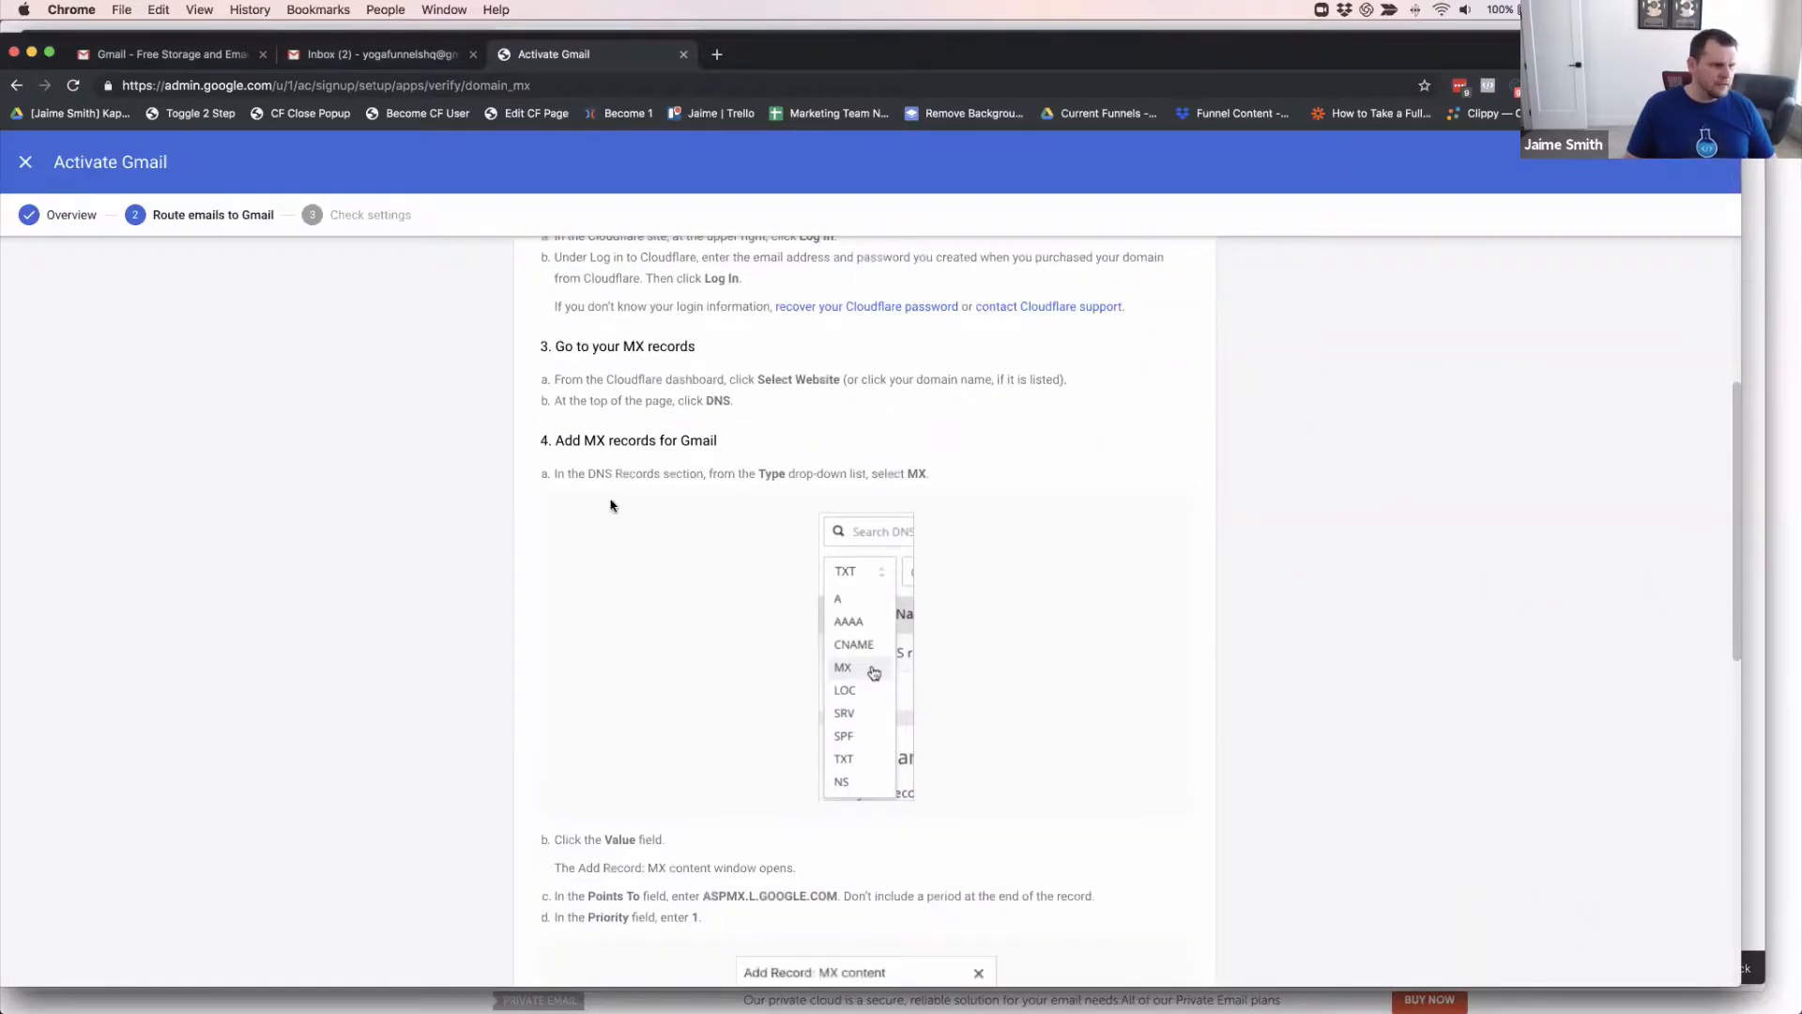
{"action": "scroll", "coordinate": [615, 507], "scroll_direction": "down", "scroll_amount": 2}
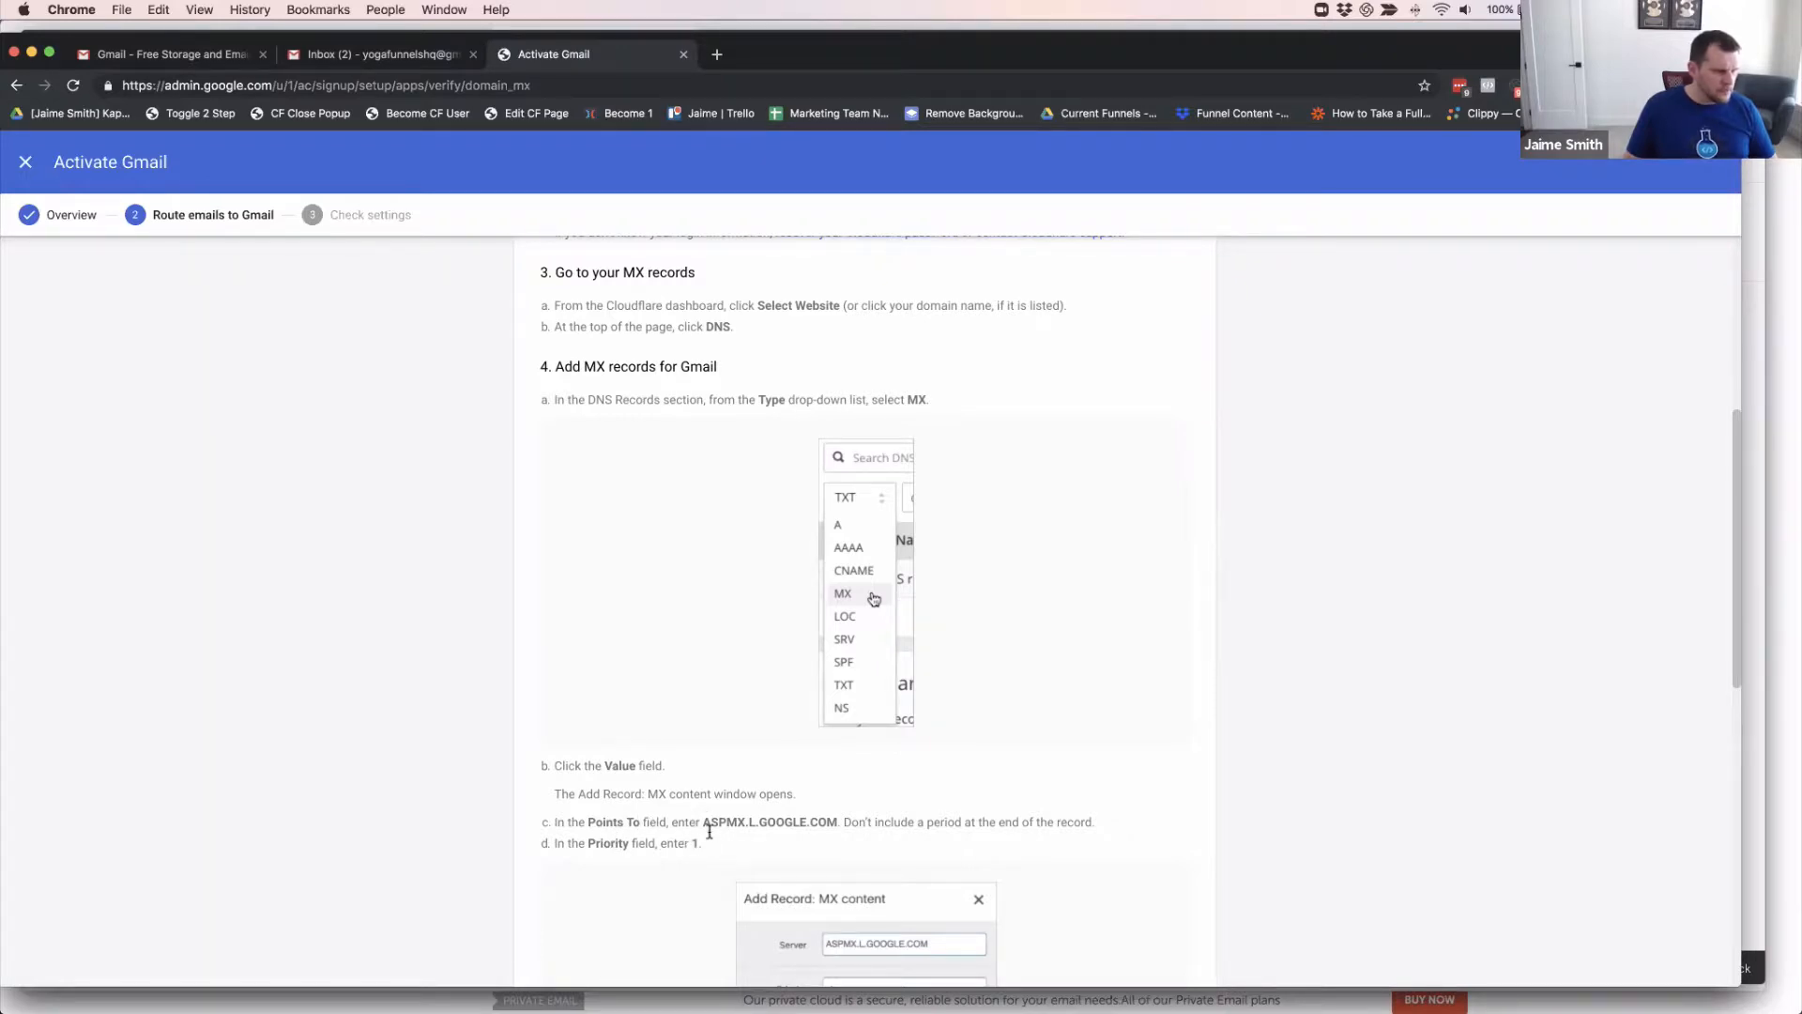
{"action": "left_click_drag", "start_coordinate": [703, 822], "coordinate": [830, 821]}
{"action": "key", "text": "super+c"}
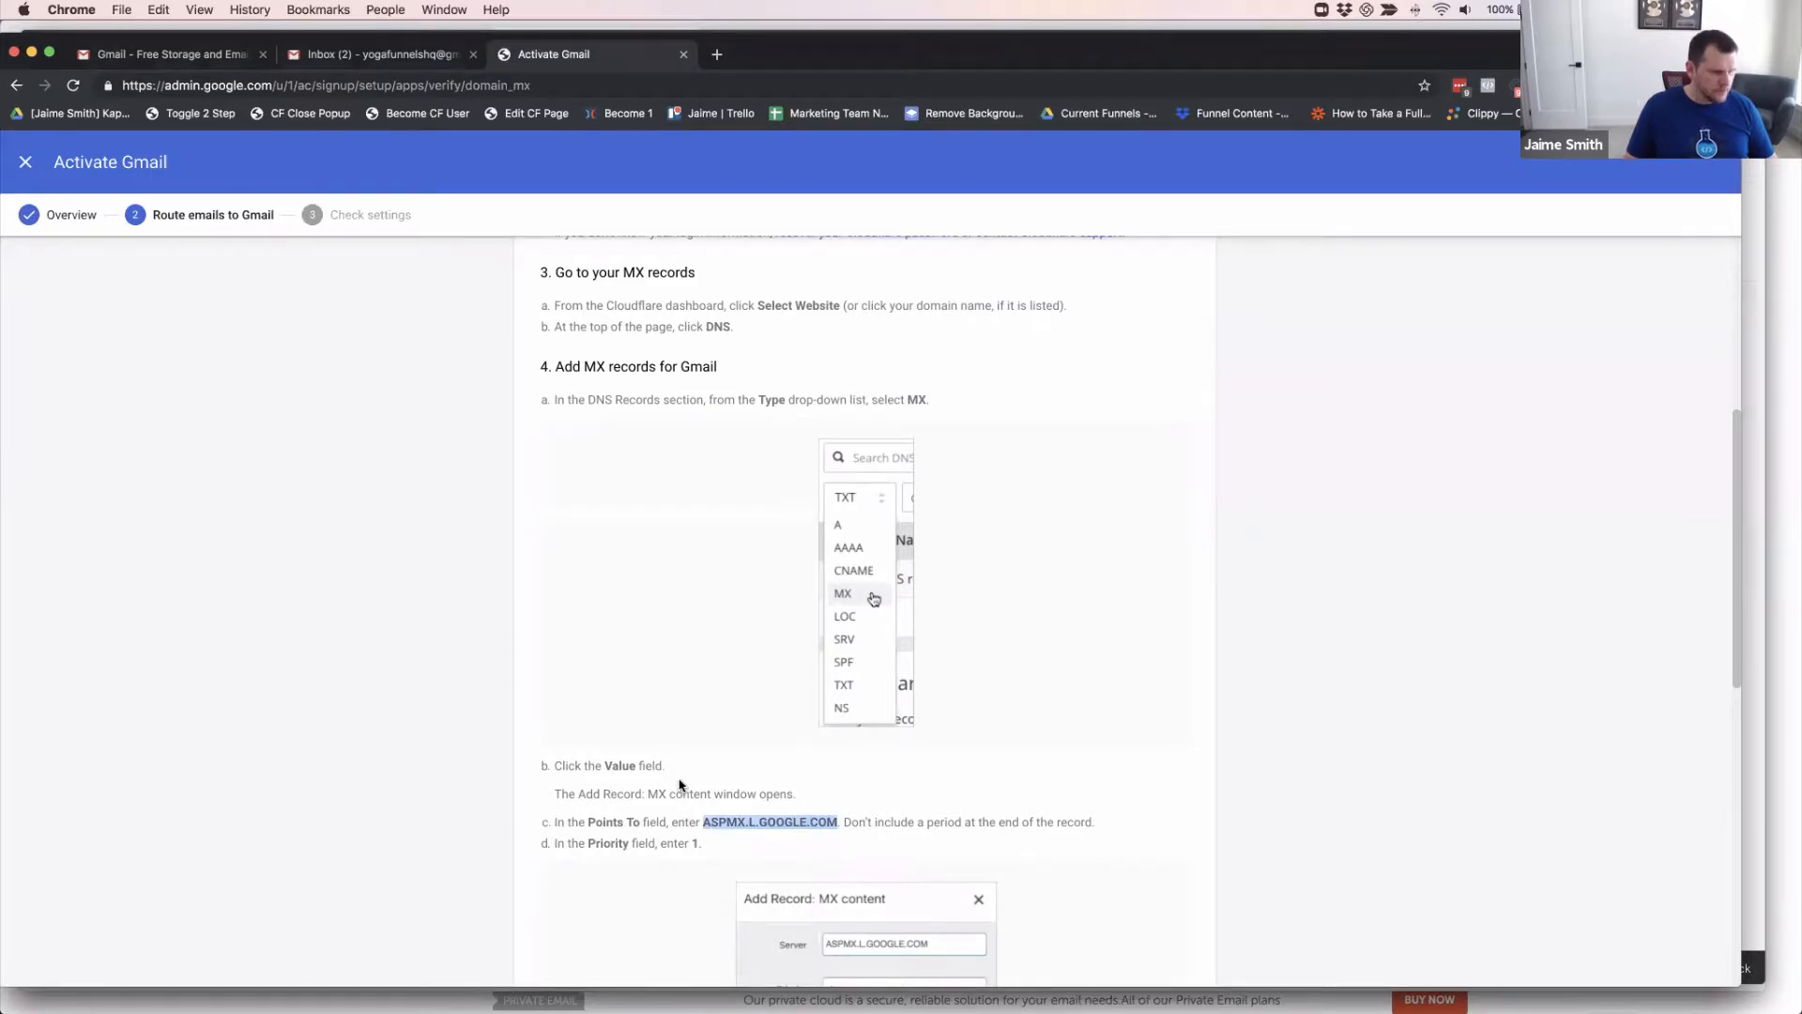
{"action": "scroll", "coordinate": [680, 785], "scroll_direction": "down", "scroll_amount": 5}
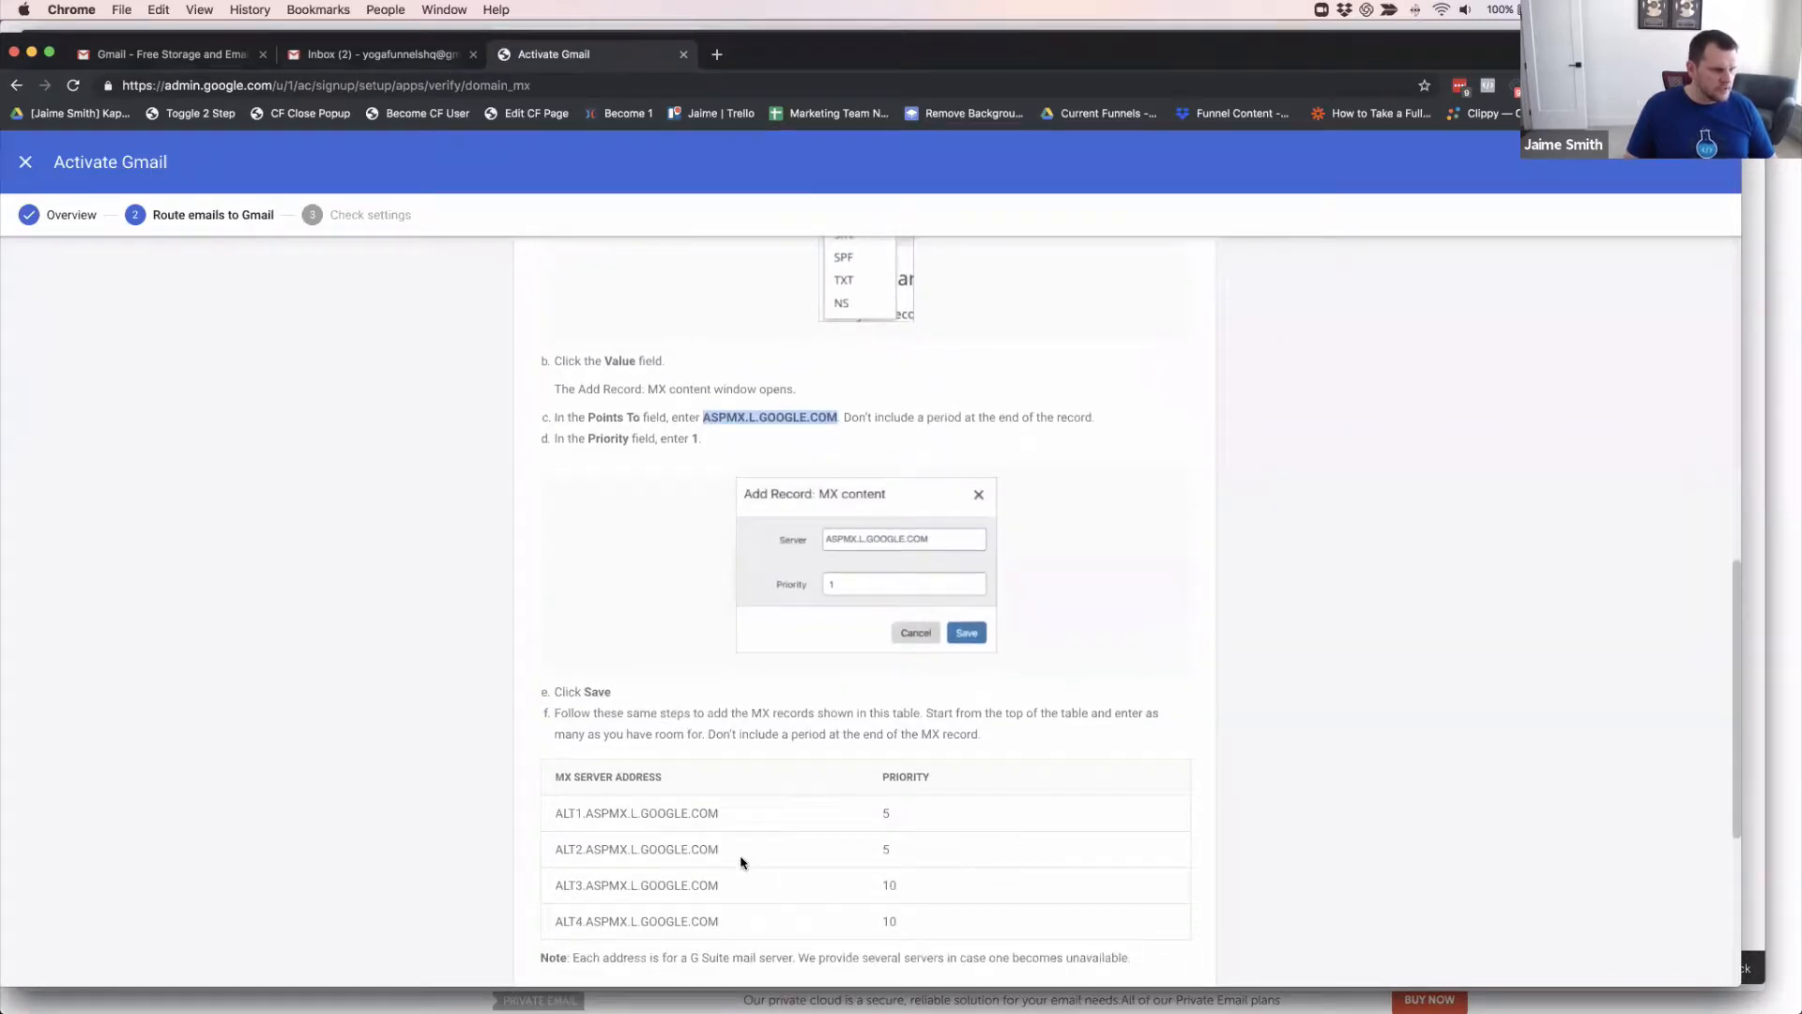
{"action": "scroll", "coordinate": [742, 862], "scroll_direction": "down", "scroll_amount": 1}
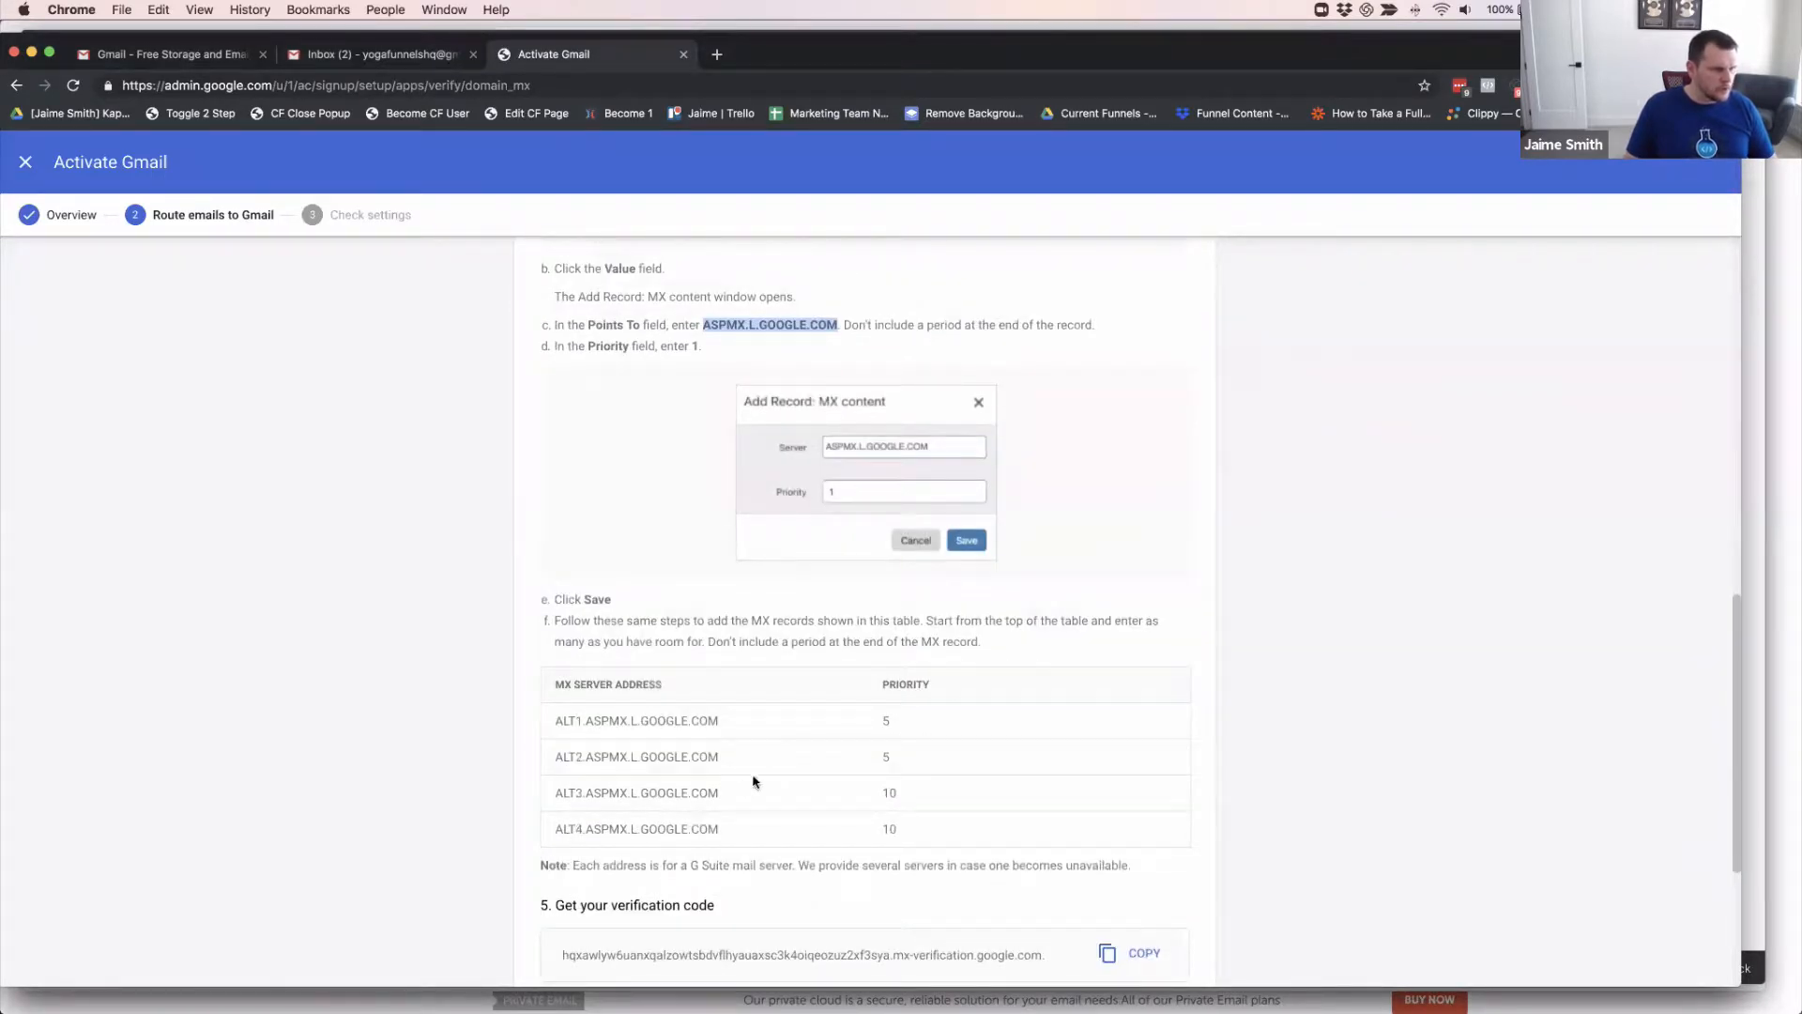
{"action": "scroll", "coordinate": [754, 782], "scroll_direction": "up", "scroll_amount": 1}
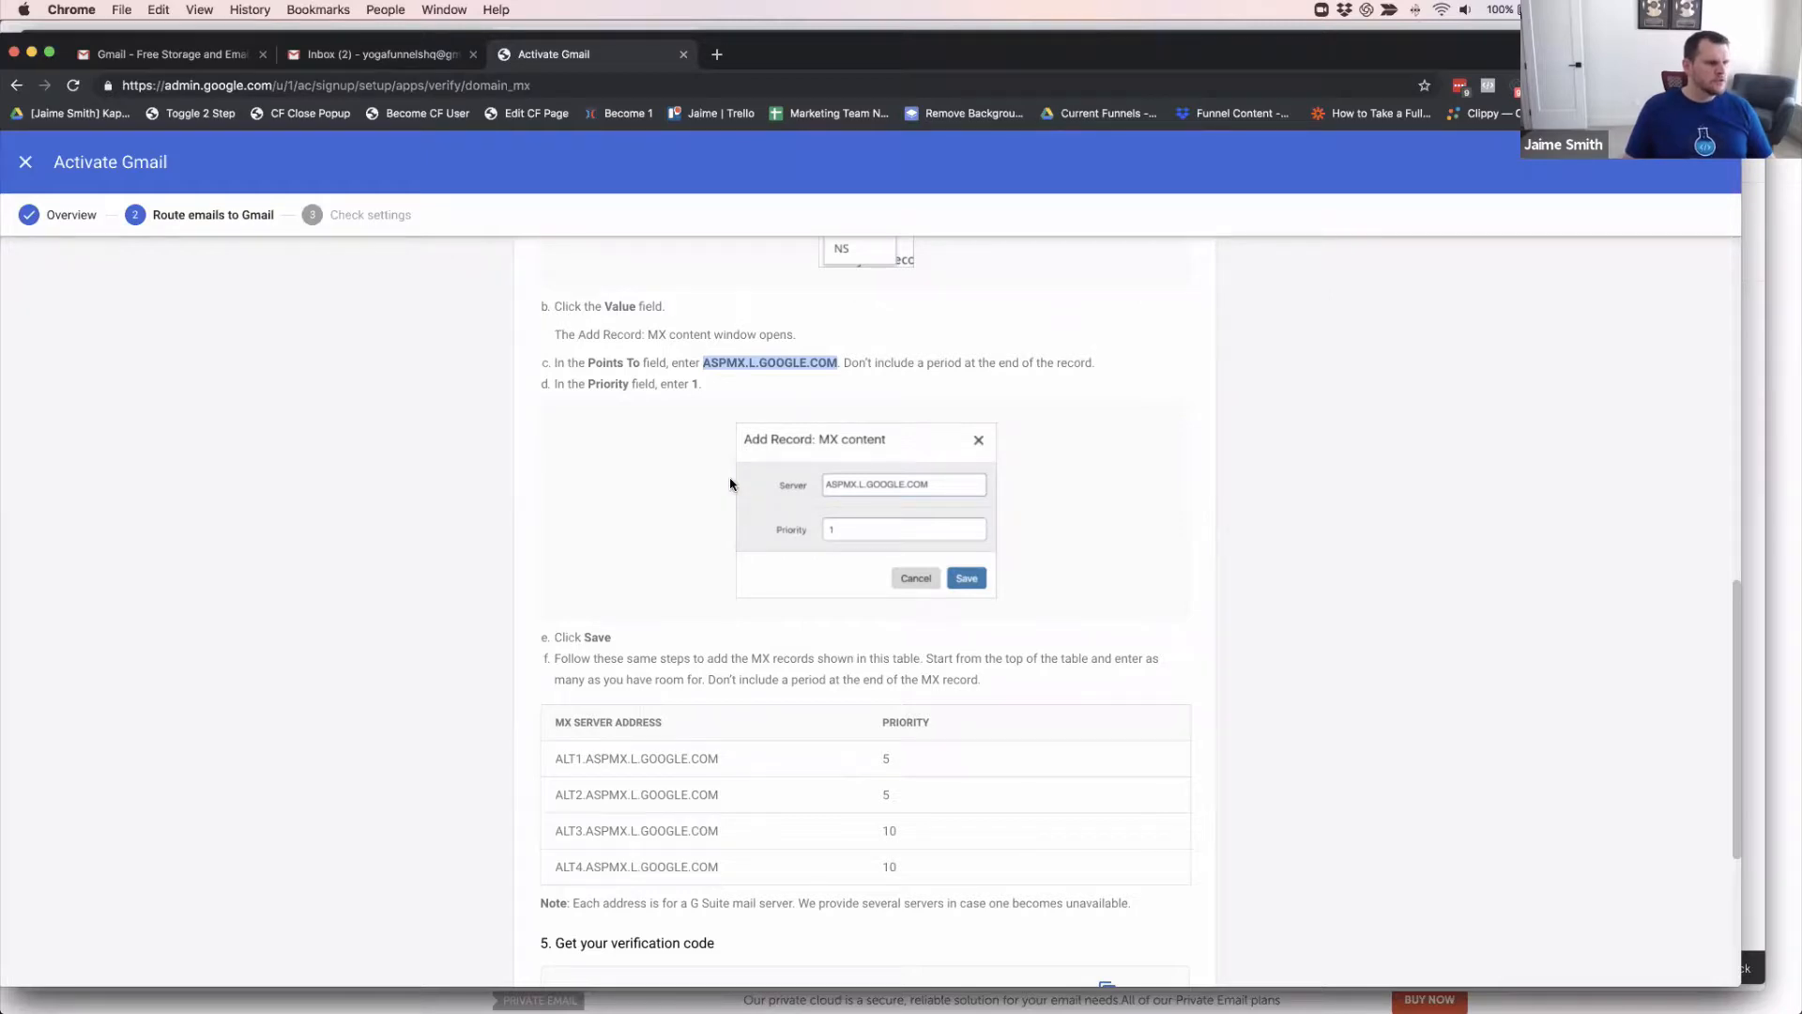
{"action": "key", "text": "super+grave"}
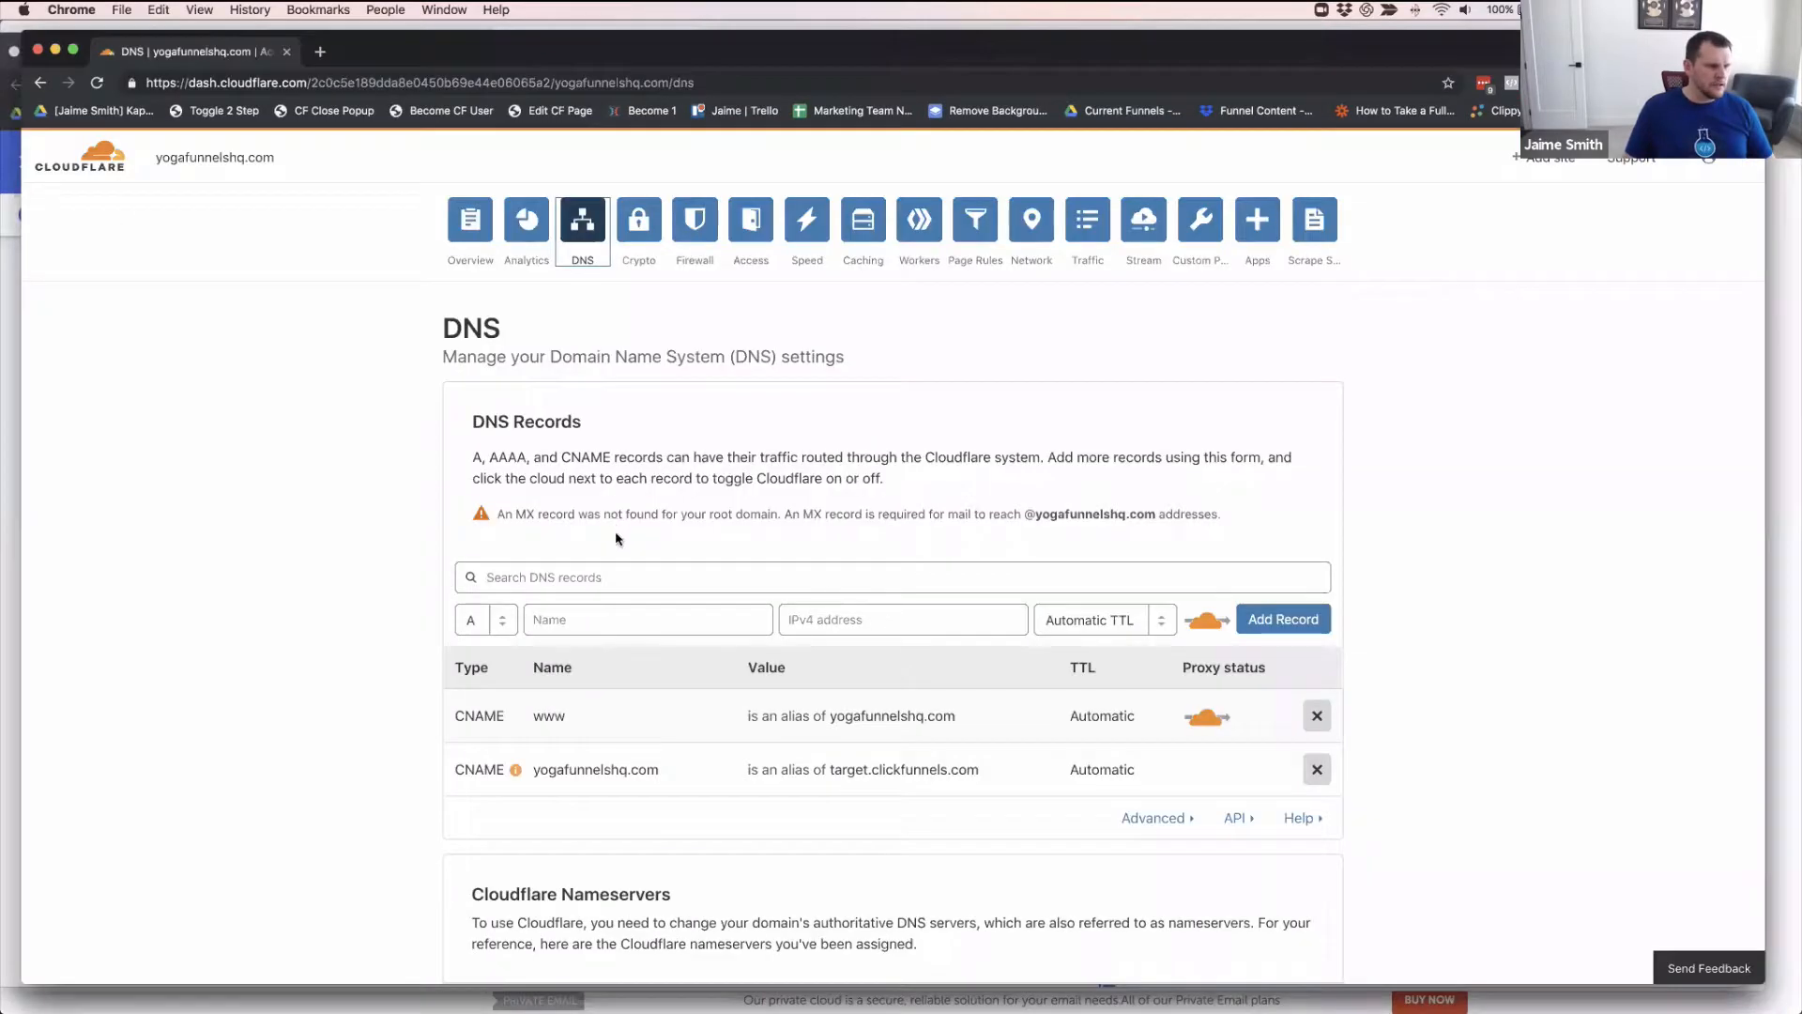
Step: Add an MX record named @ pointing to aspmx.l.google.com with priority 1
{"action": "left_click", "coordinate": [503, 621]}
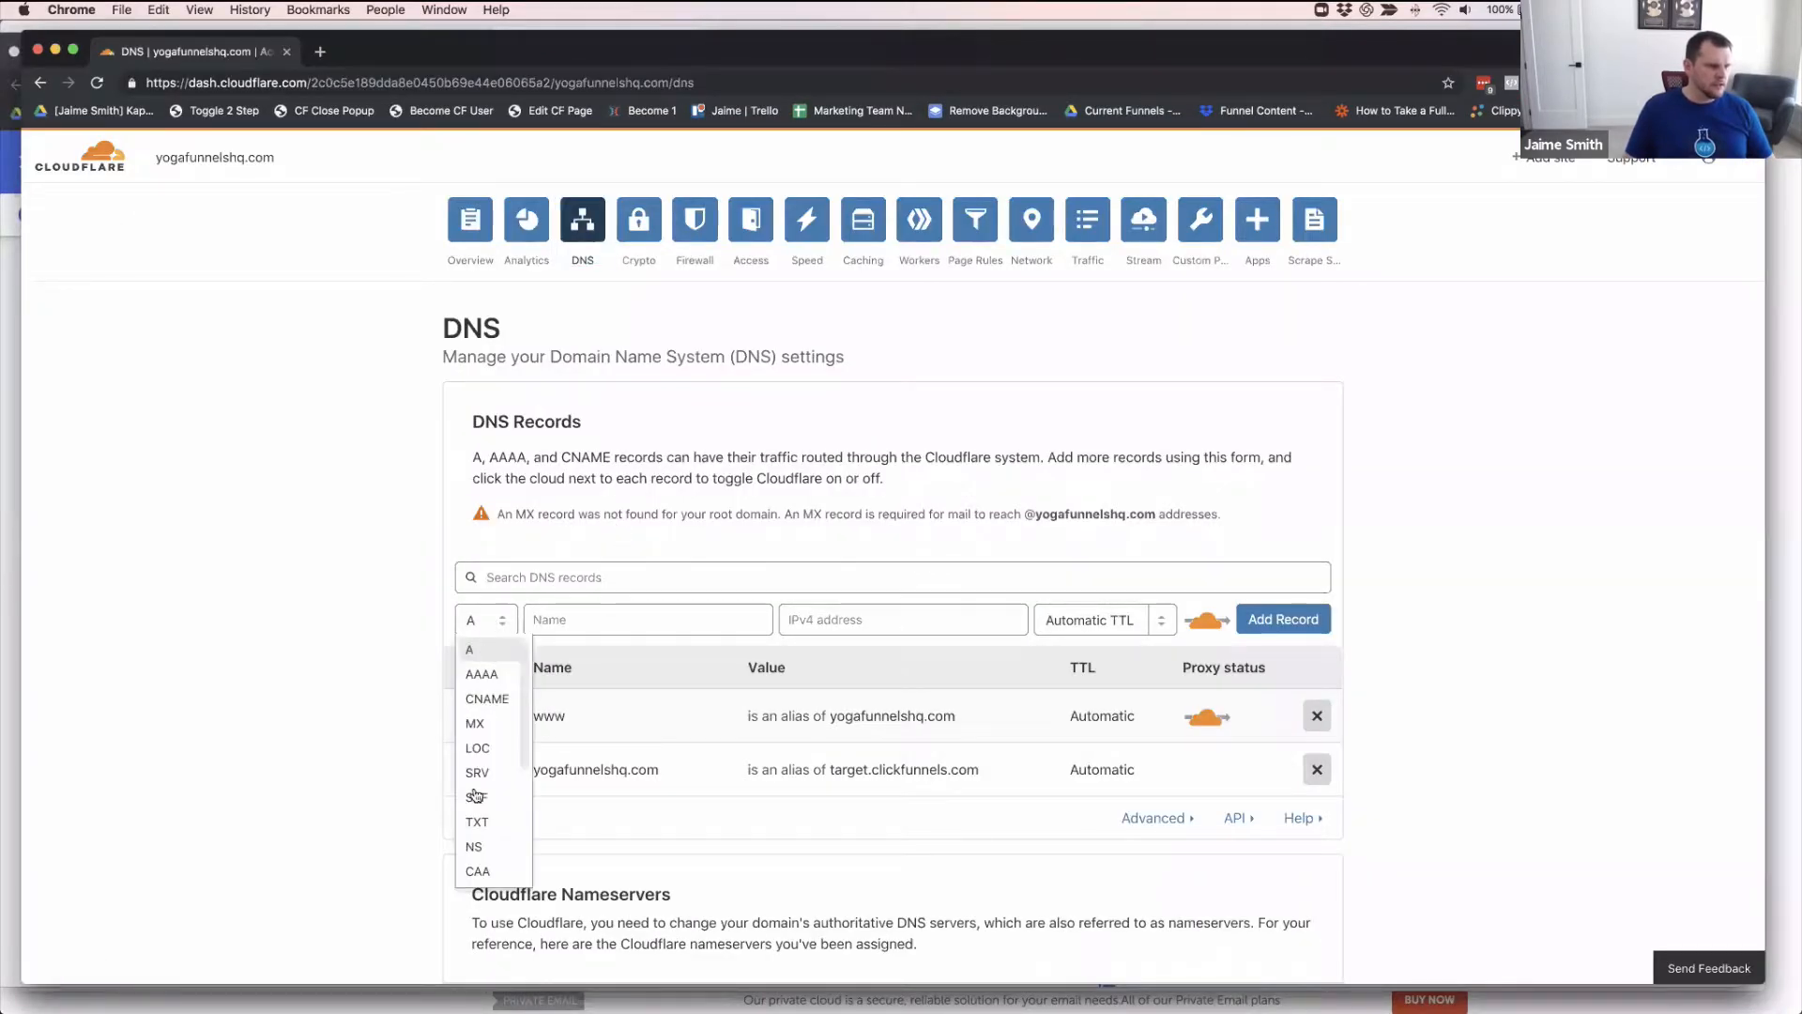
{"action": "left_click", "coordinate": [482, 725]}
{"action": "left_click", "coordinate": [584, 620]}
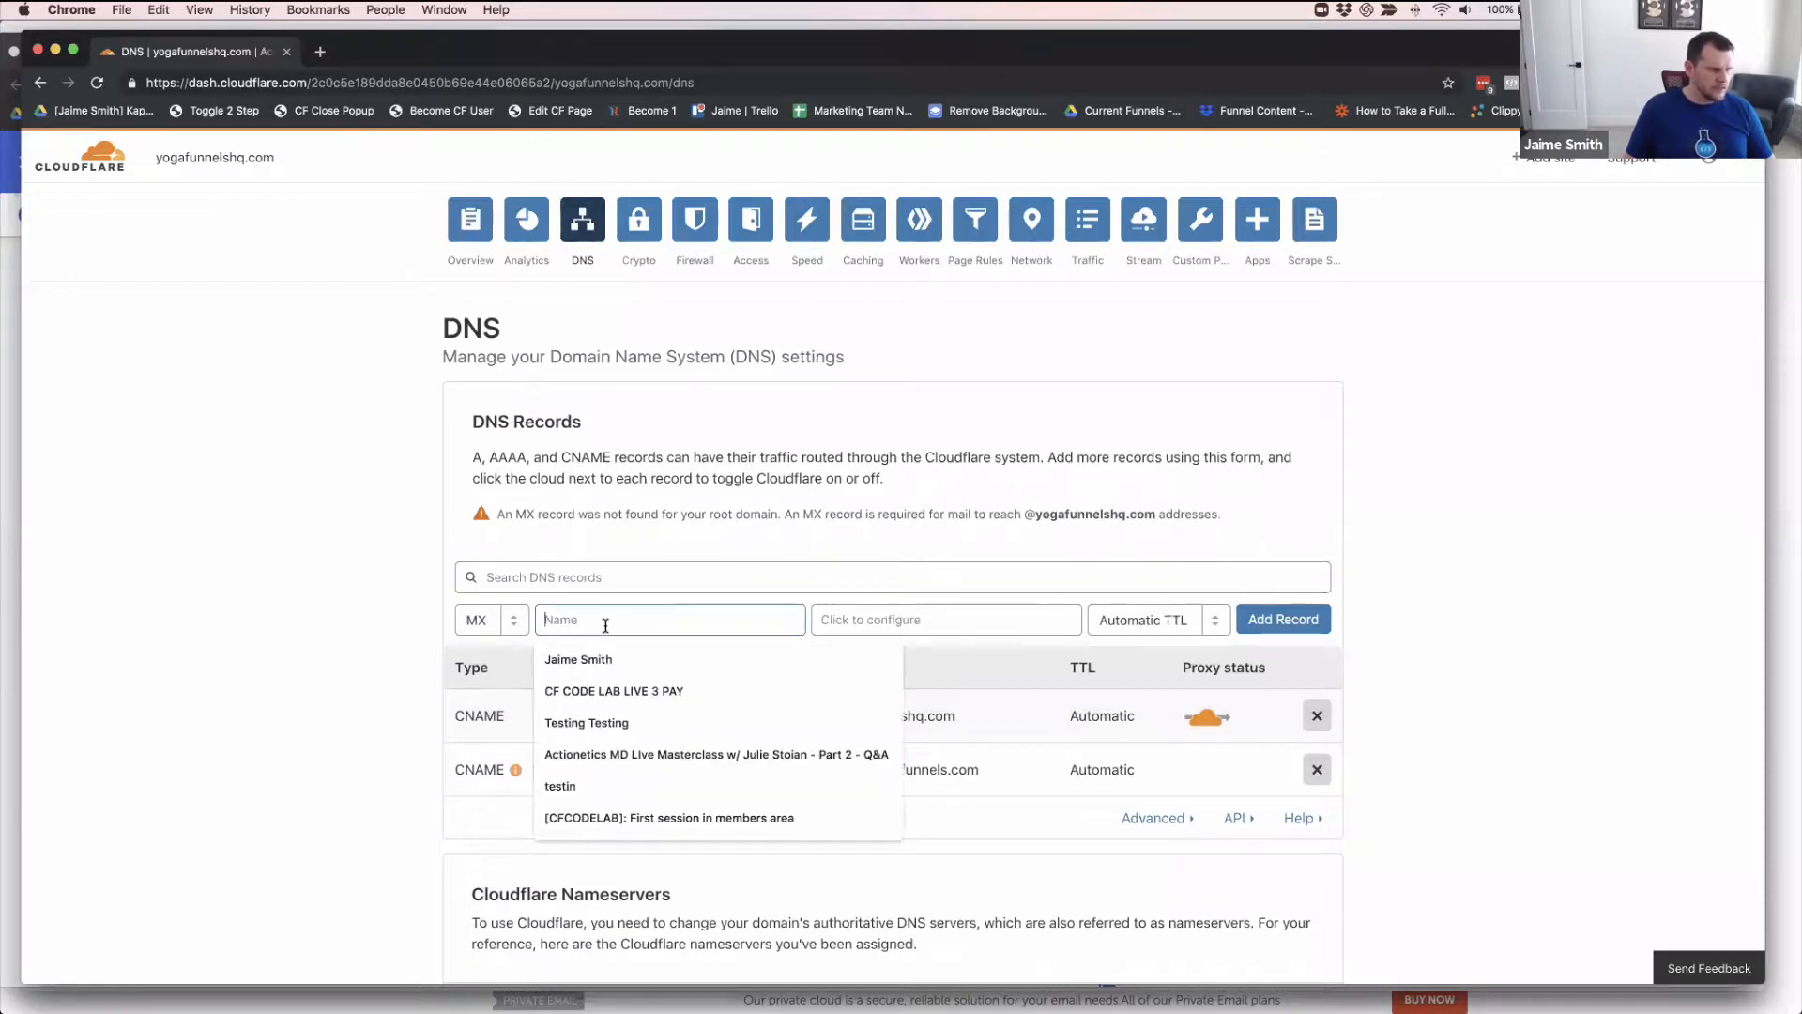
{"action": "left_click", "coordinate": [715, 527]}
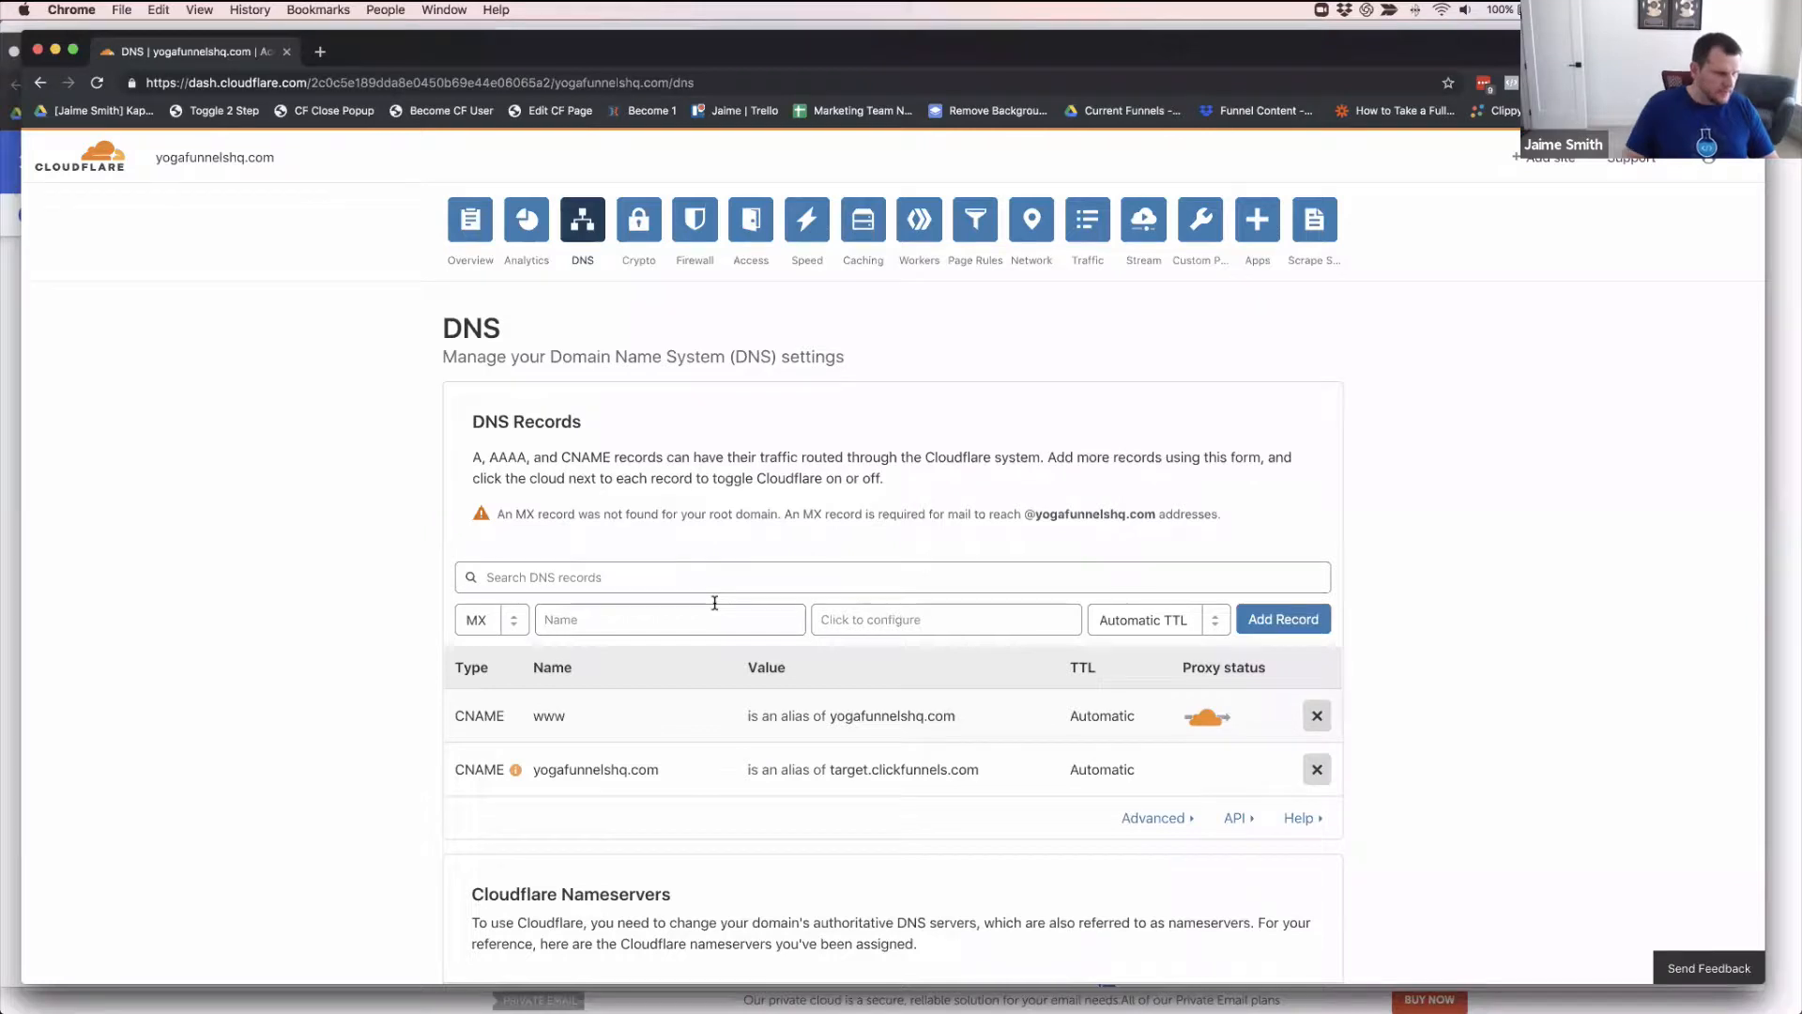
{"action": "left_click", "coordinate": [690, 620]}
{"action": "type", "text": "@"}
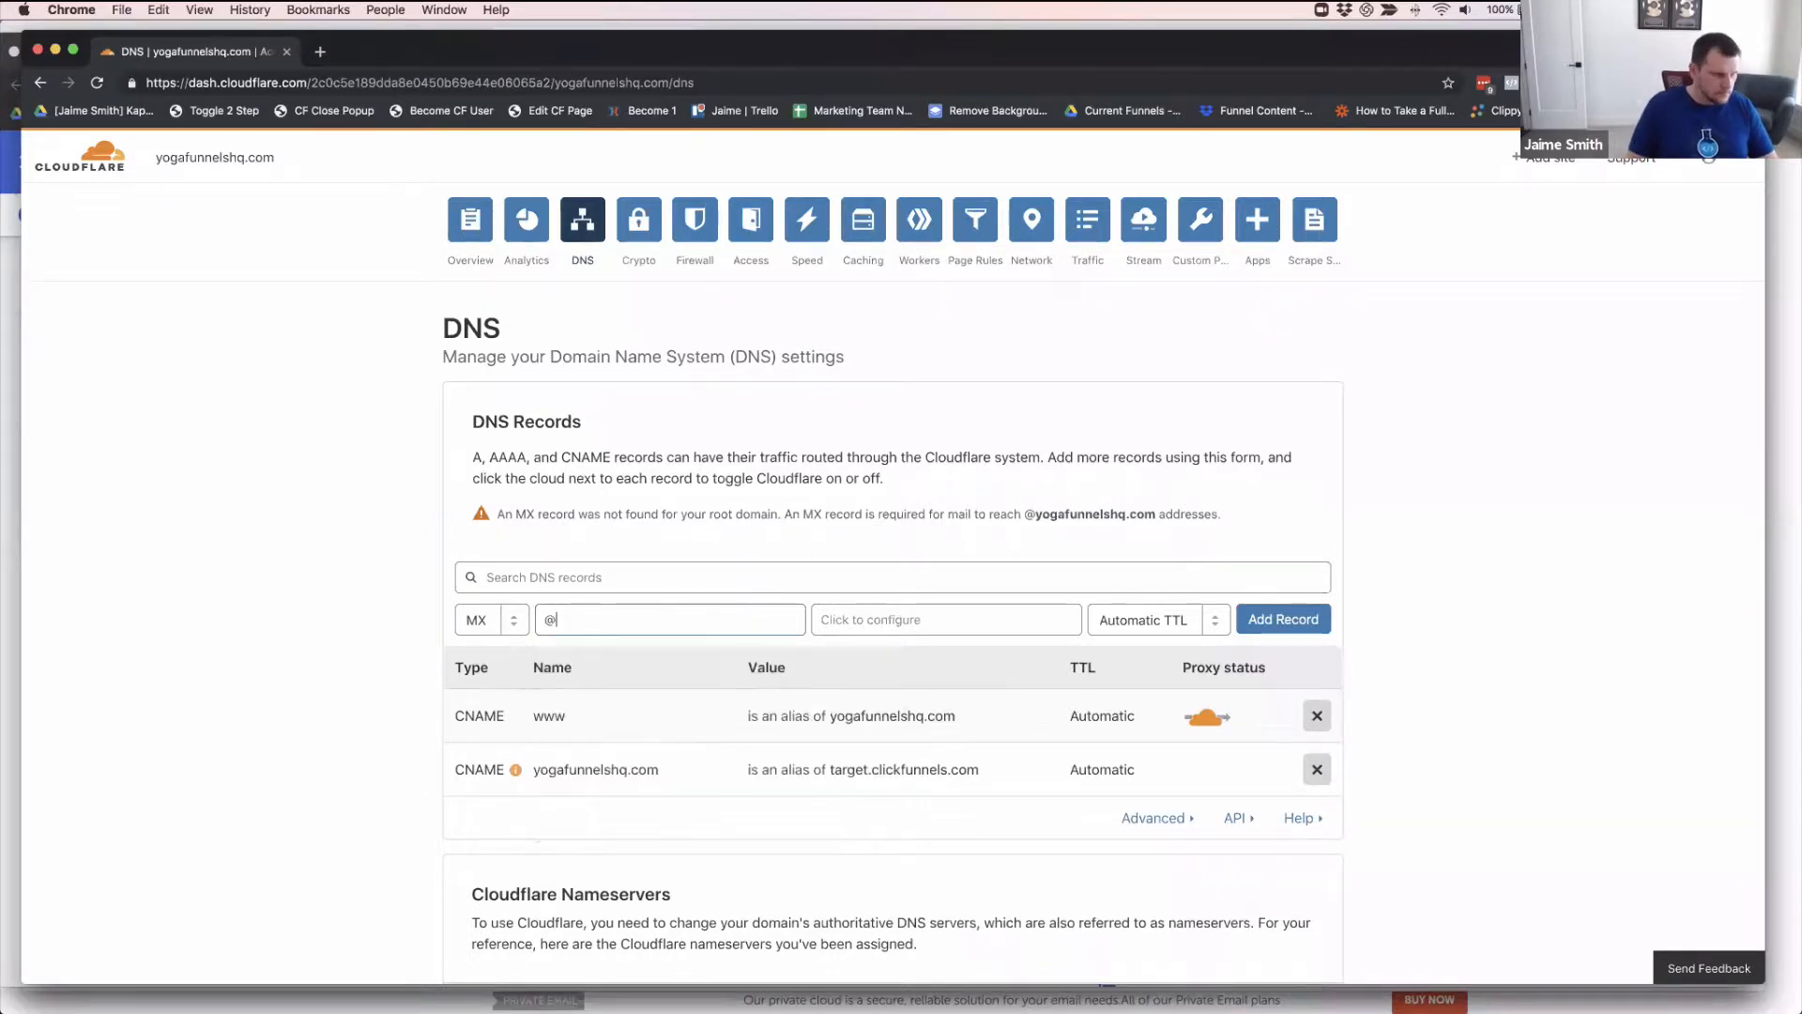
{"action": "left_click", "coordinate": [838, 619]}
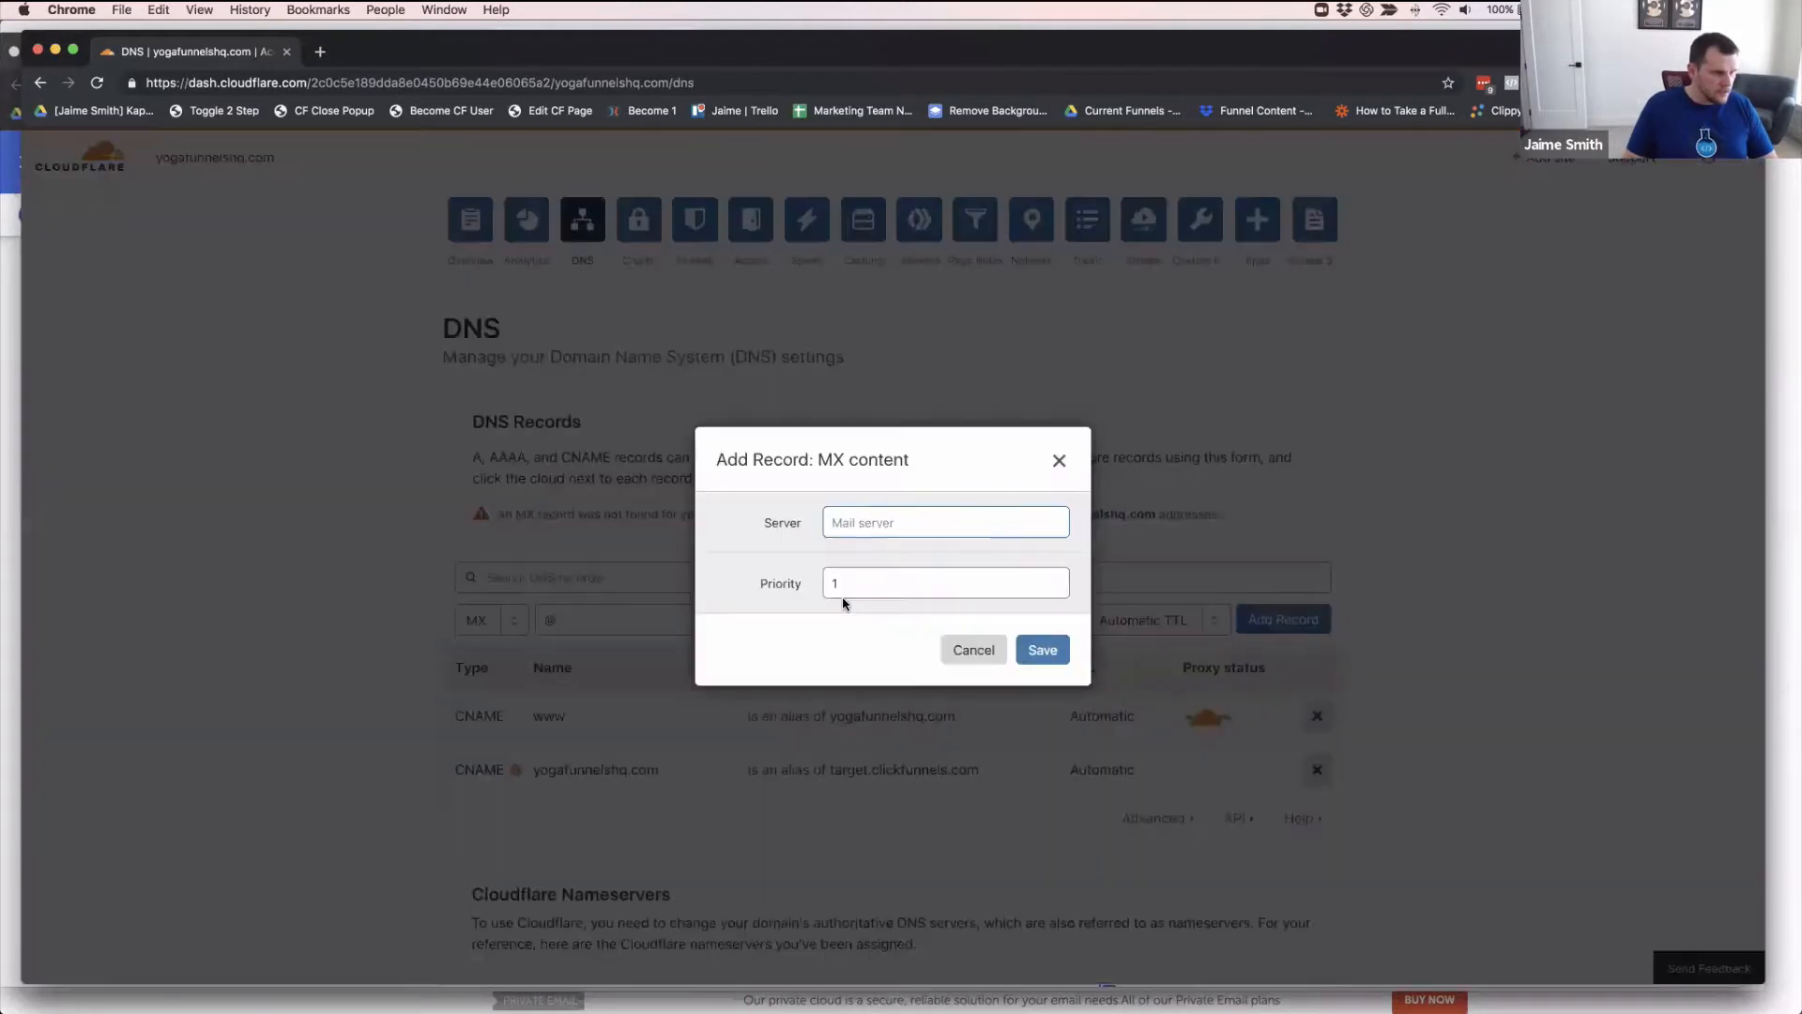
{"action": "left_click", "coordinate": [870, 527]}
{"action": "key", "text": "super+v"}
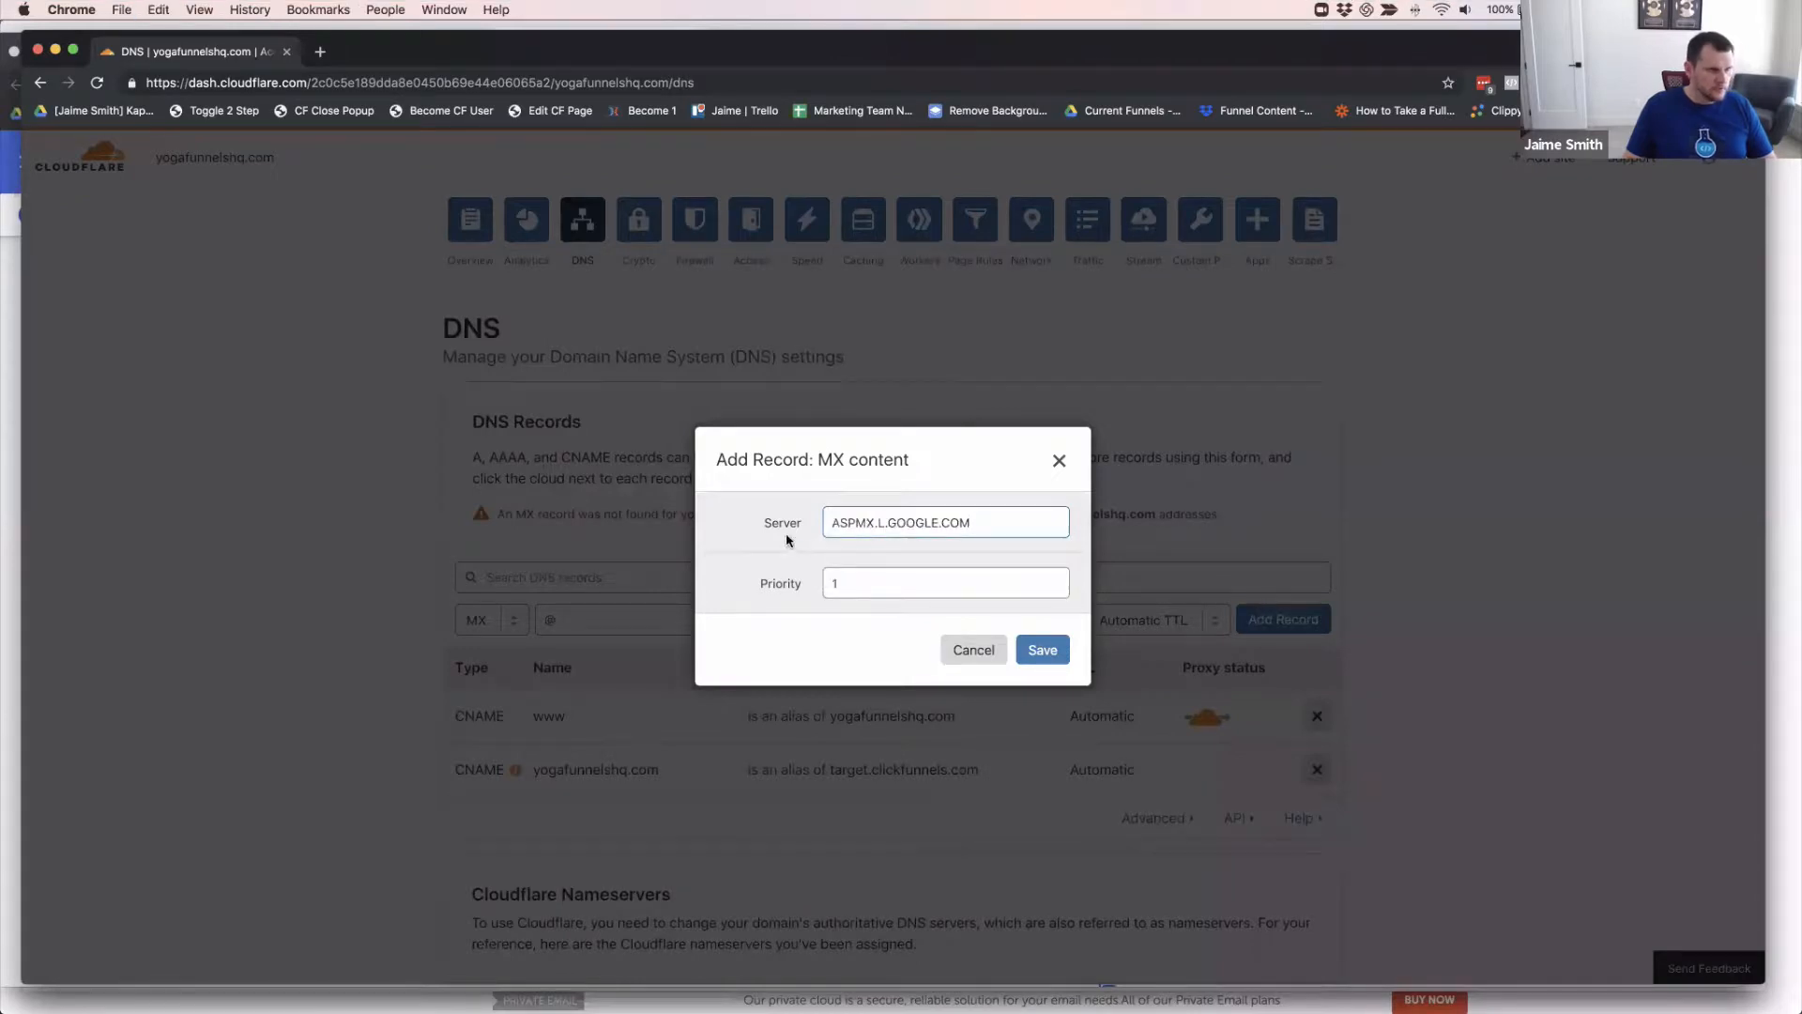
{"action": "left_click", "coordinate": [1042, 650]}
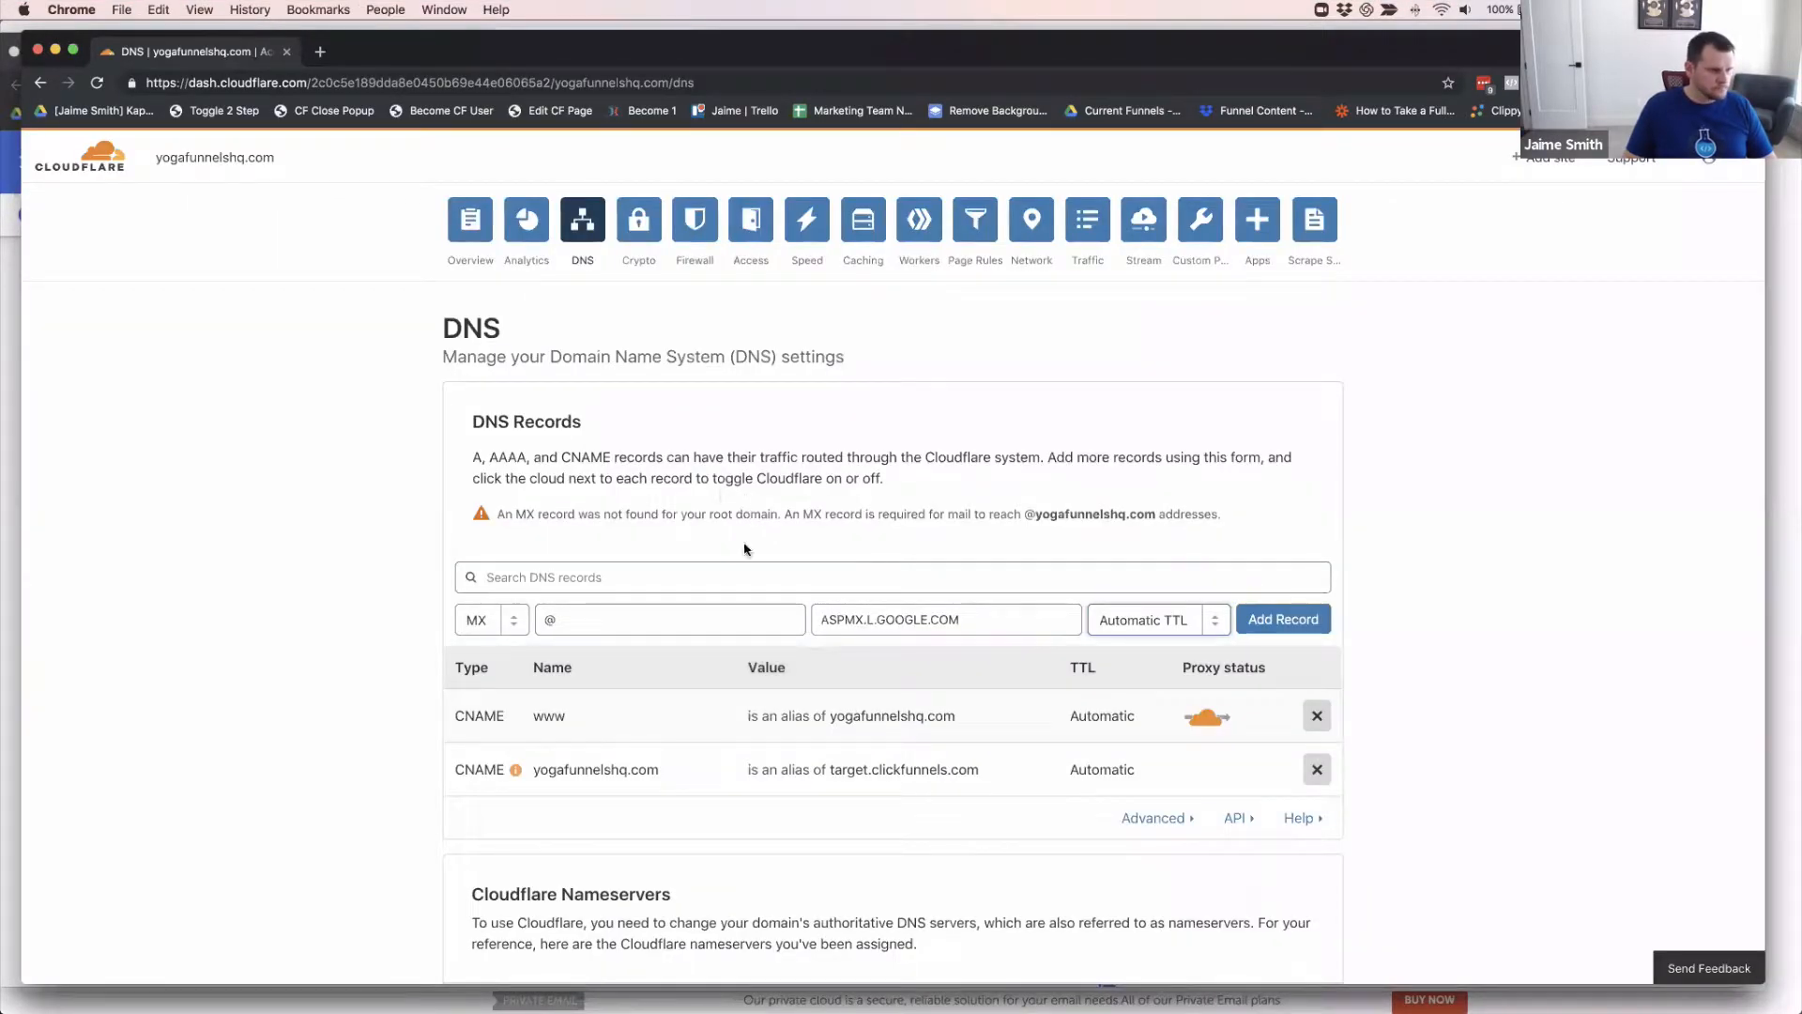
{"action": "left_click", "coordinate": [1292, 621]}
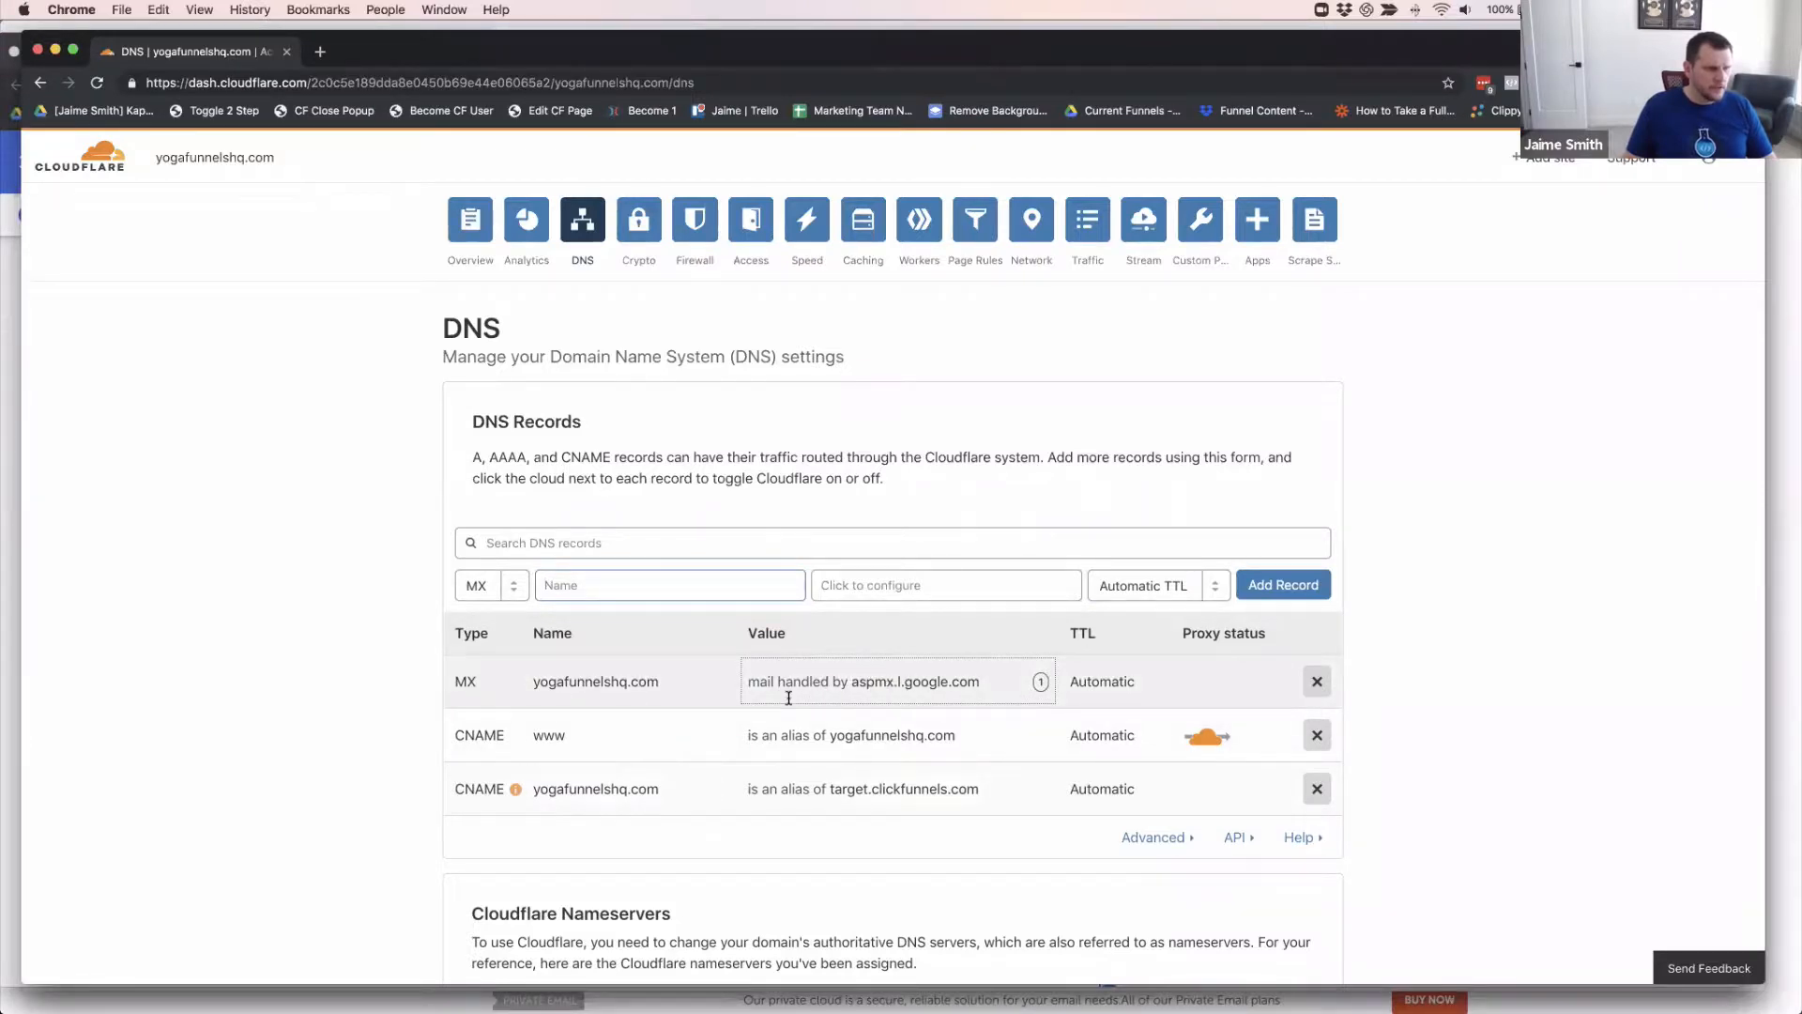
Step: Start a second MX record named @ and bring up its mail server settings
{"action": "mouse_move", "coordinate": [1040, 682]}
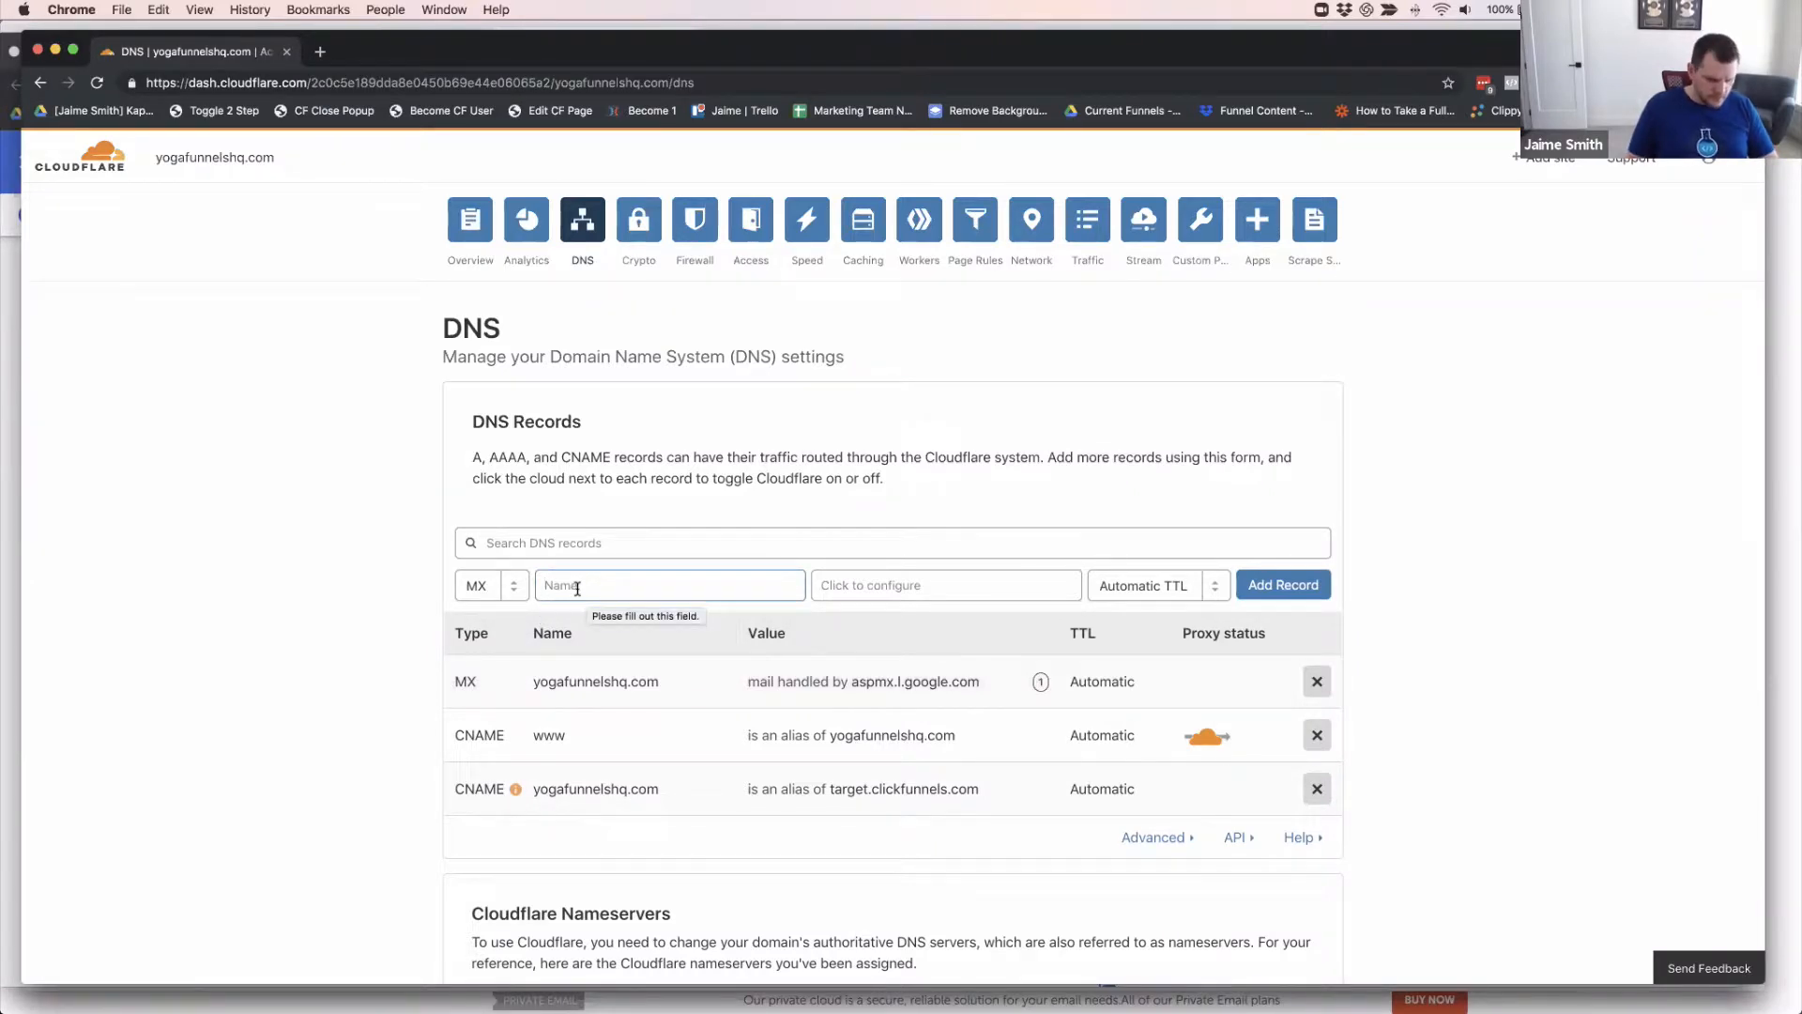
{"action": "type", "text": "@"}
{"action": "left_click", "coordinate": [903, 592]}
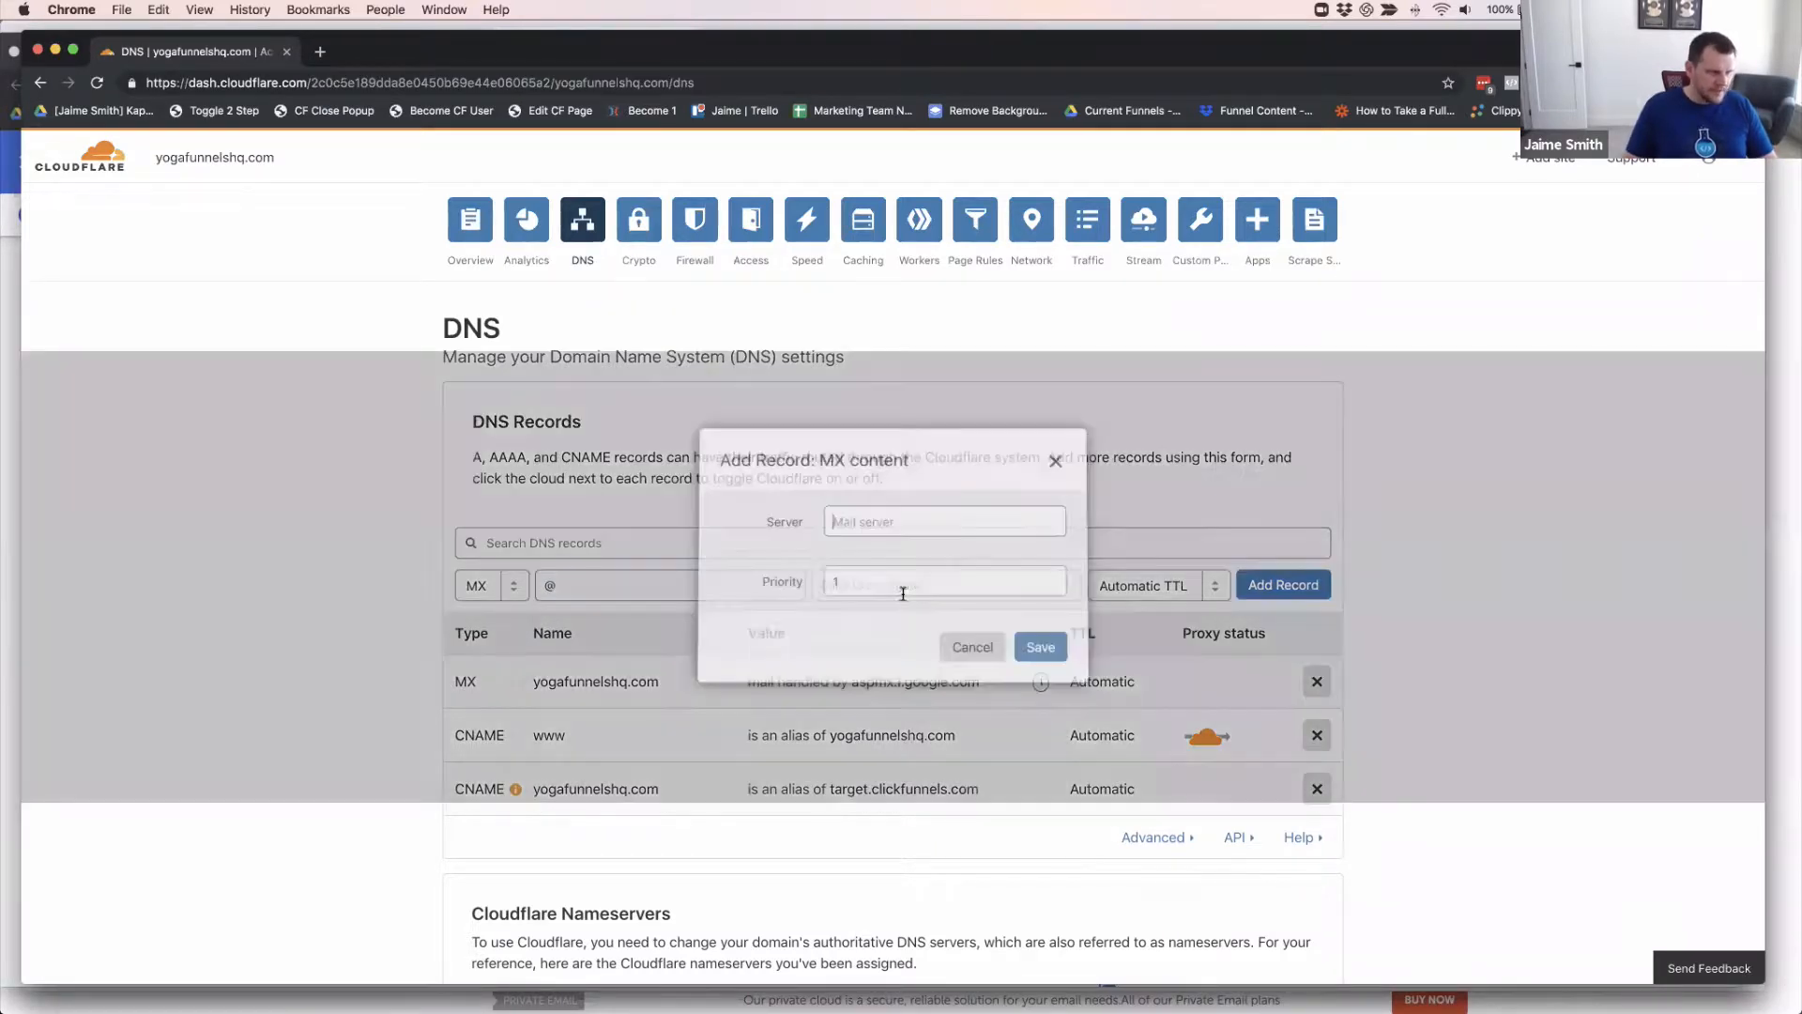
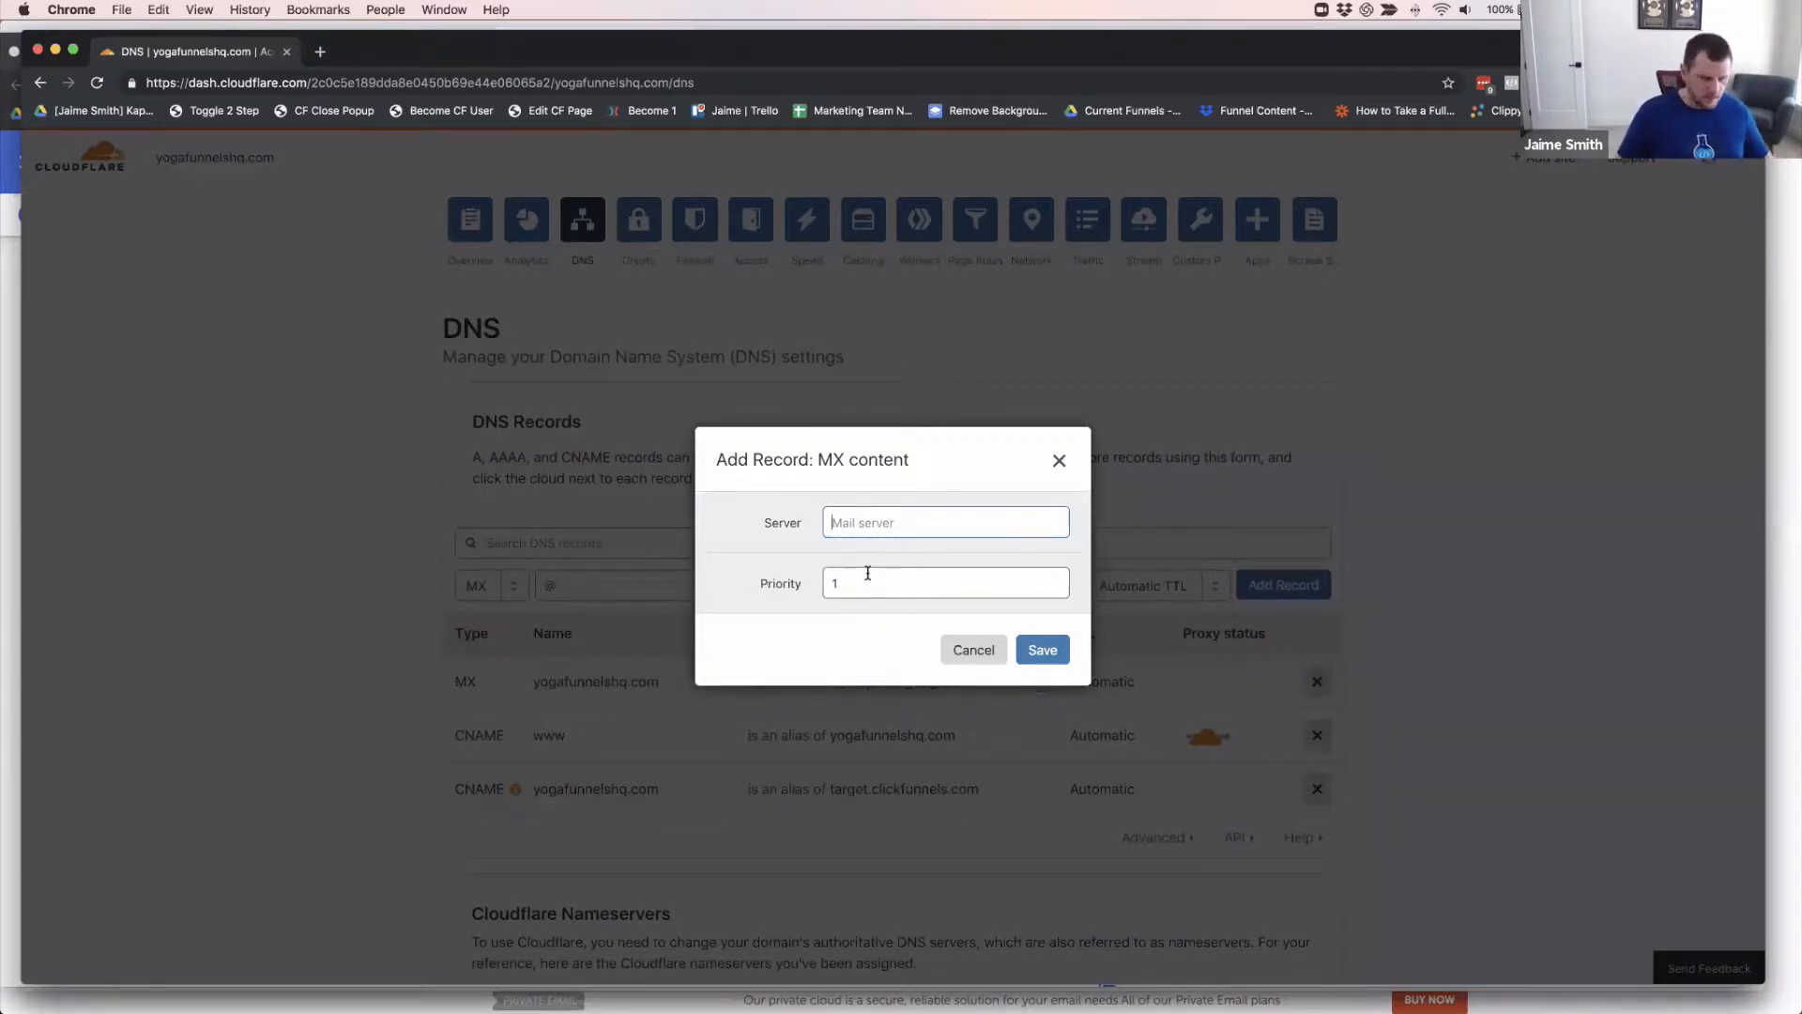
Step: Add a root MX record for aspmx1.l.google.com with priority 5
{"action": "left_click", "coordinate": [858, 522]}
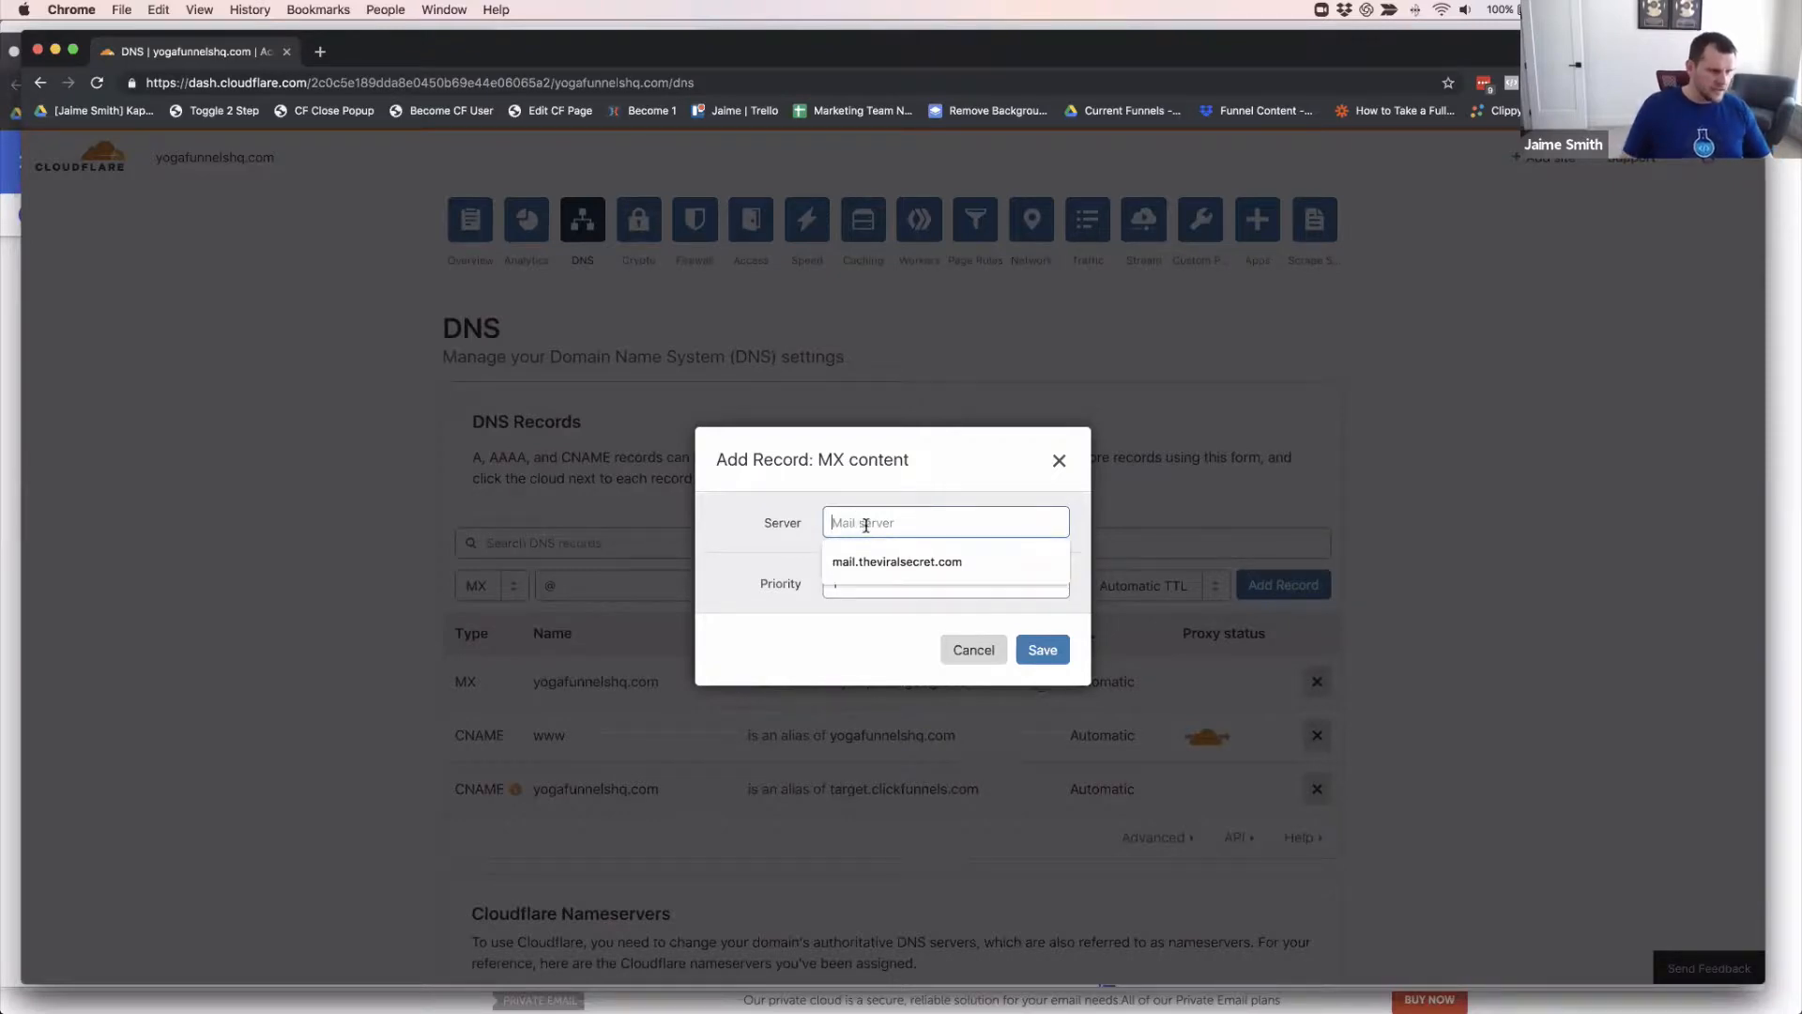
{"action": "type", "text": "ASPMX.L.GOOGLE.COM"}
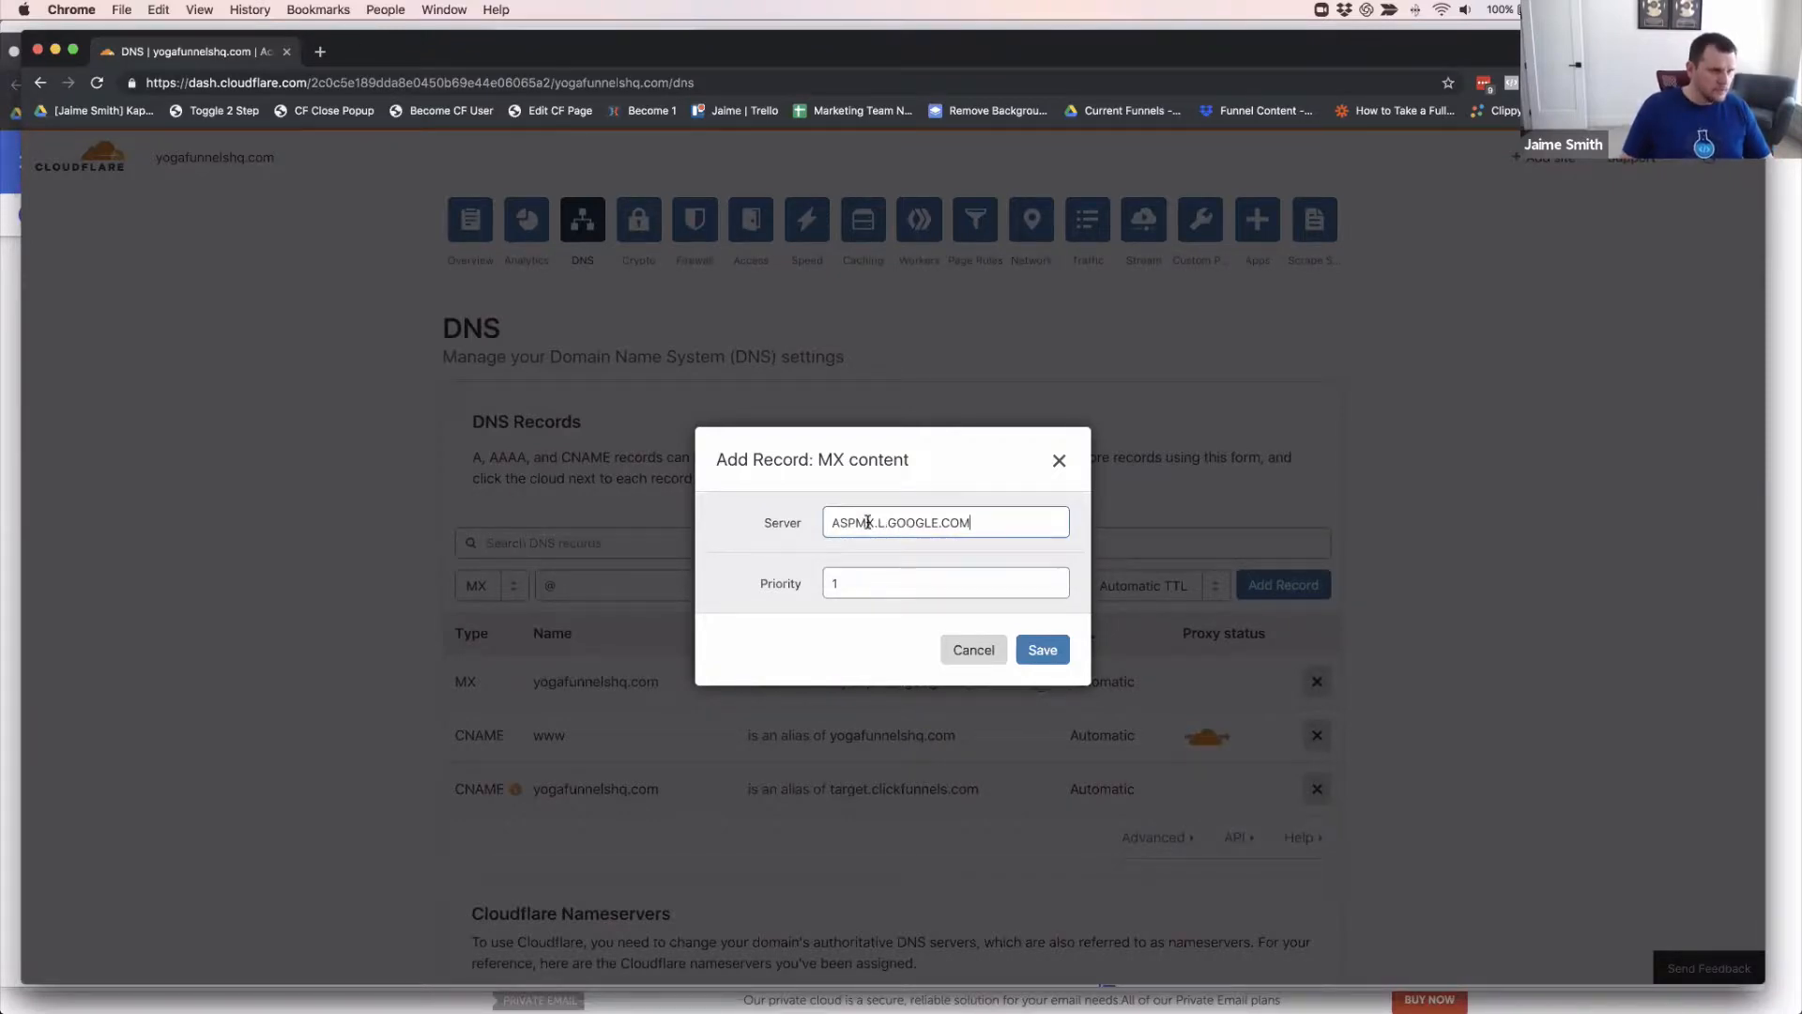
{"action": "left_click", "coordinate": [872, 522]}
{"action": "type", "text": "1"}
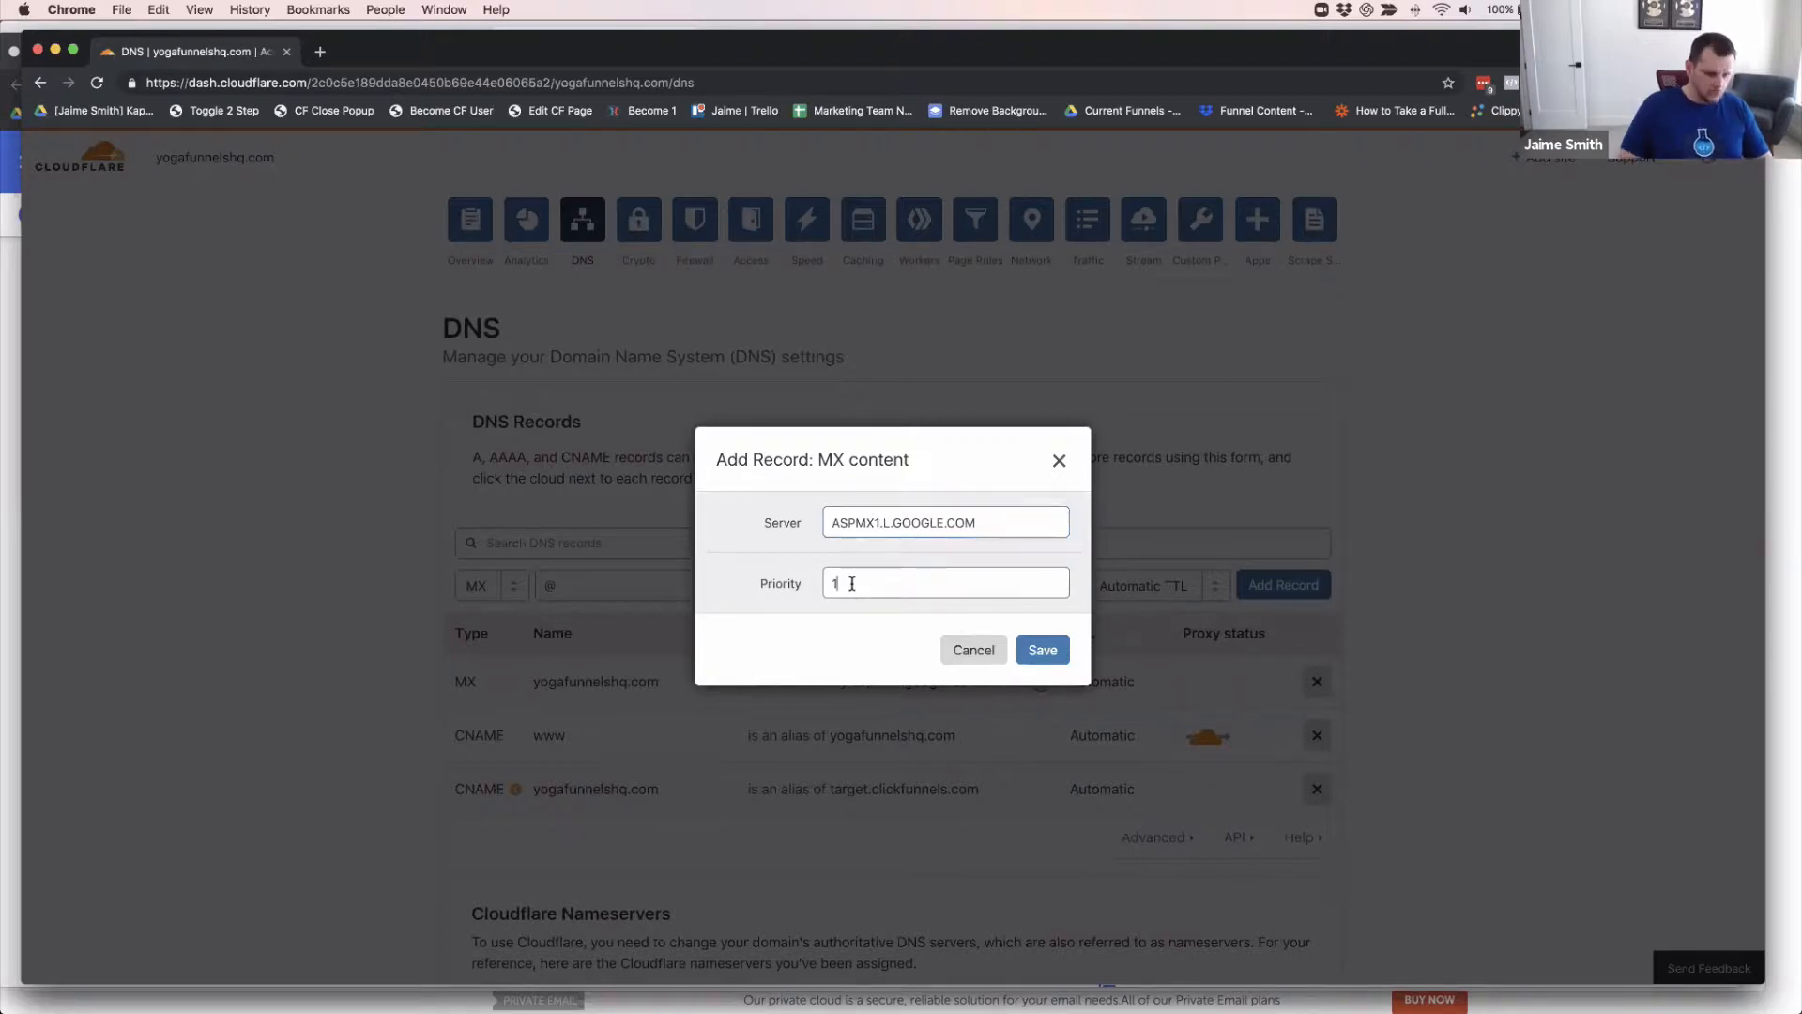
{"action": "key", "text": "BackSpace"}
{"action": "type", "text": "5"}
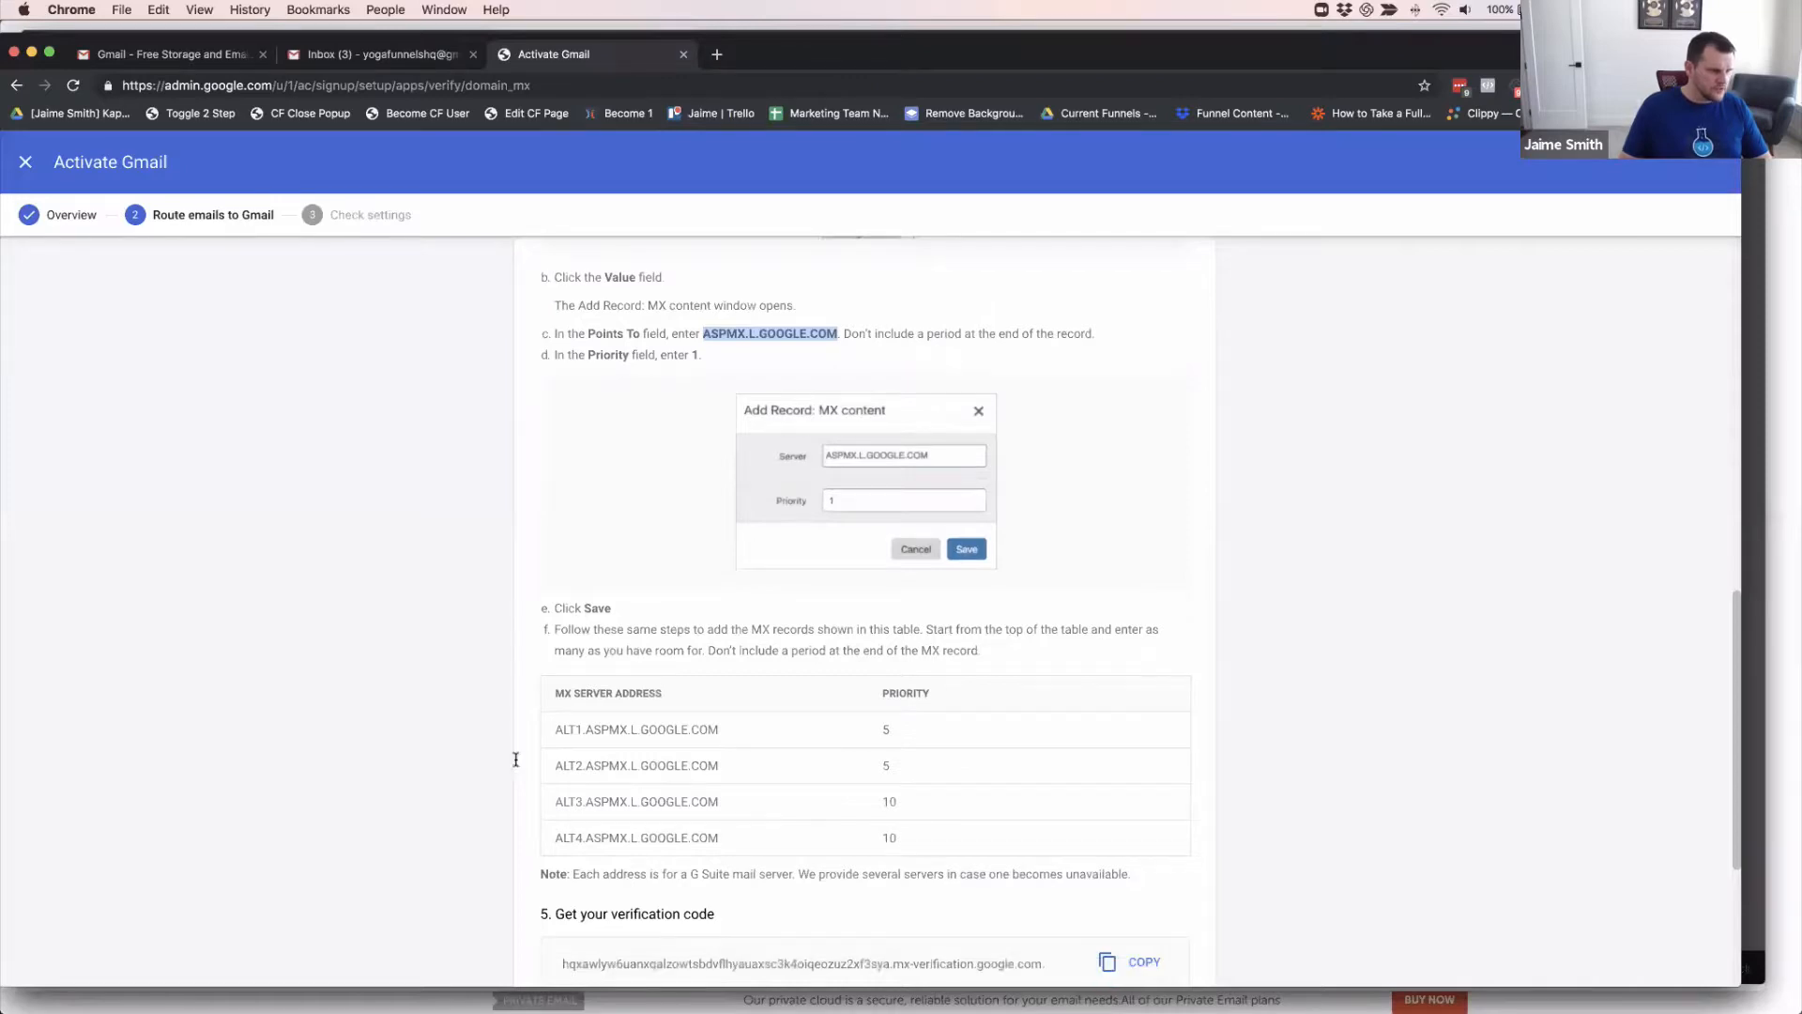
{"action": "scroll", "coordinate": [516, 758], "scroll_direction": "down", "scroll_amount": 2}
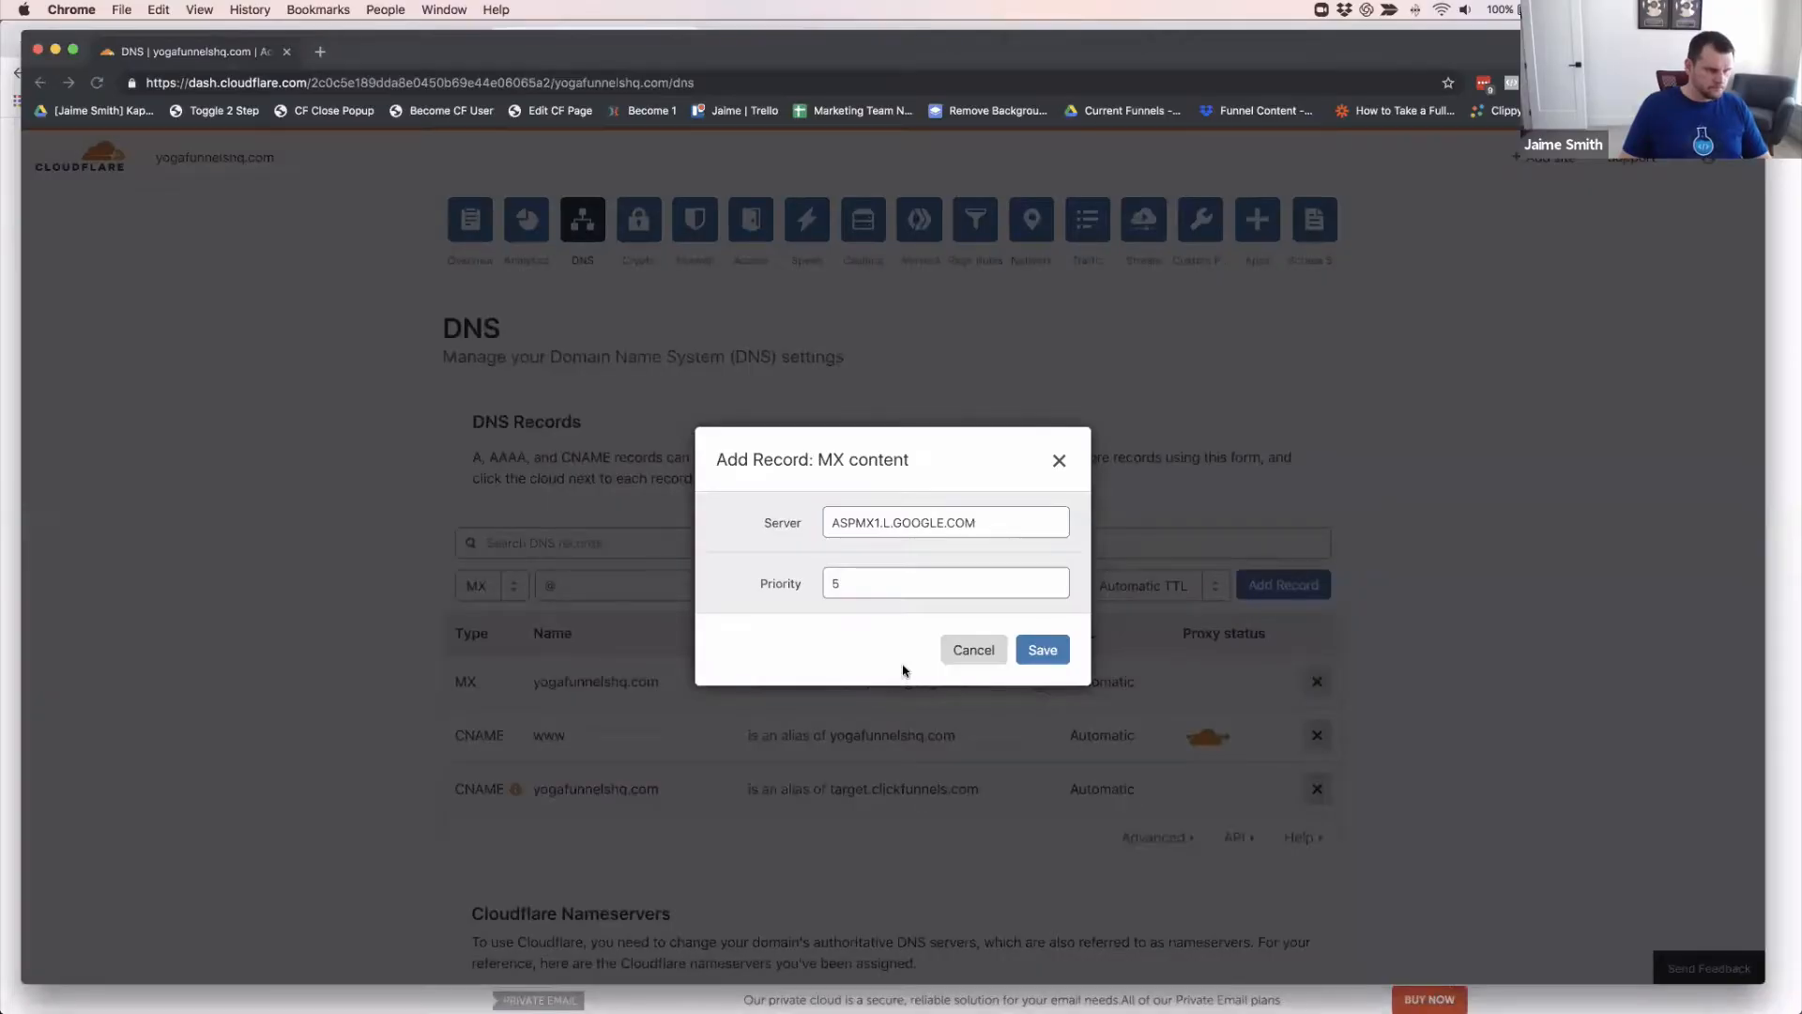
{"action": "left_click", "coordinate": [1042, 650]}
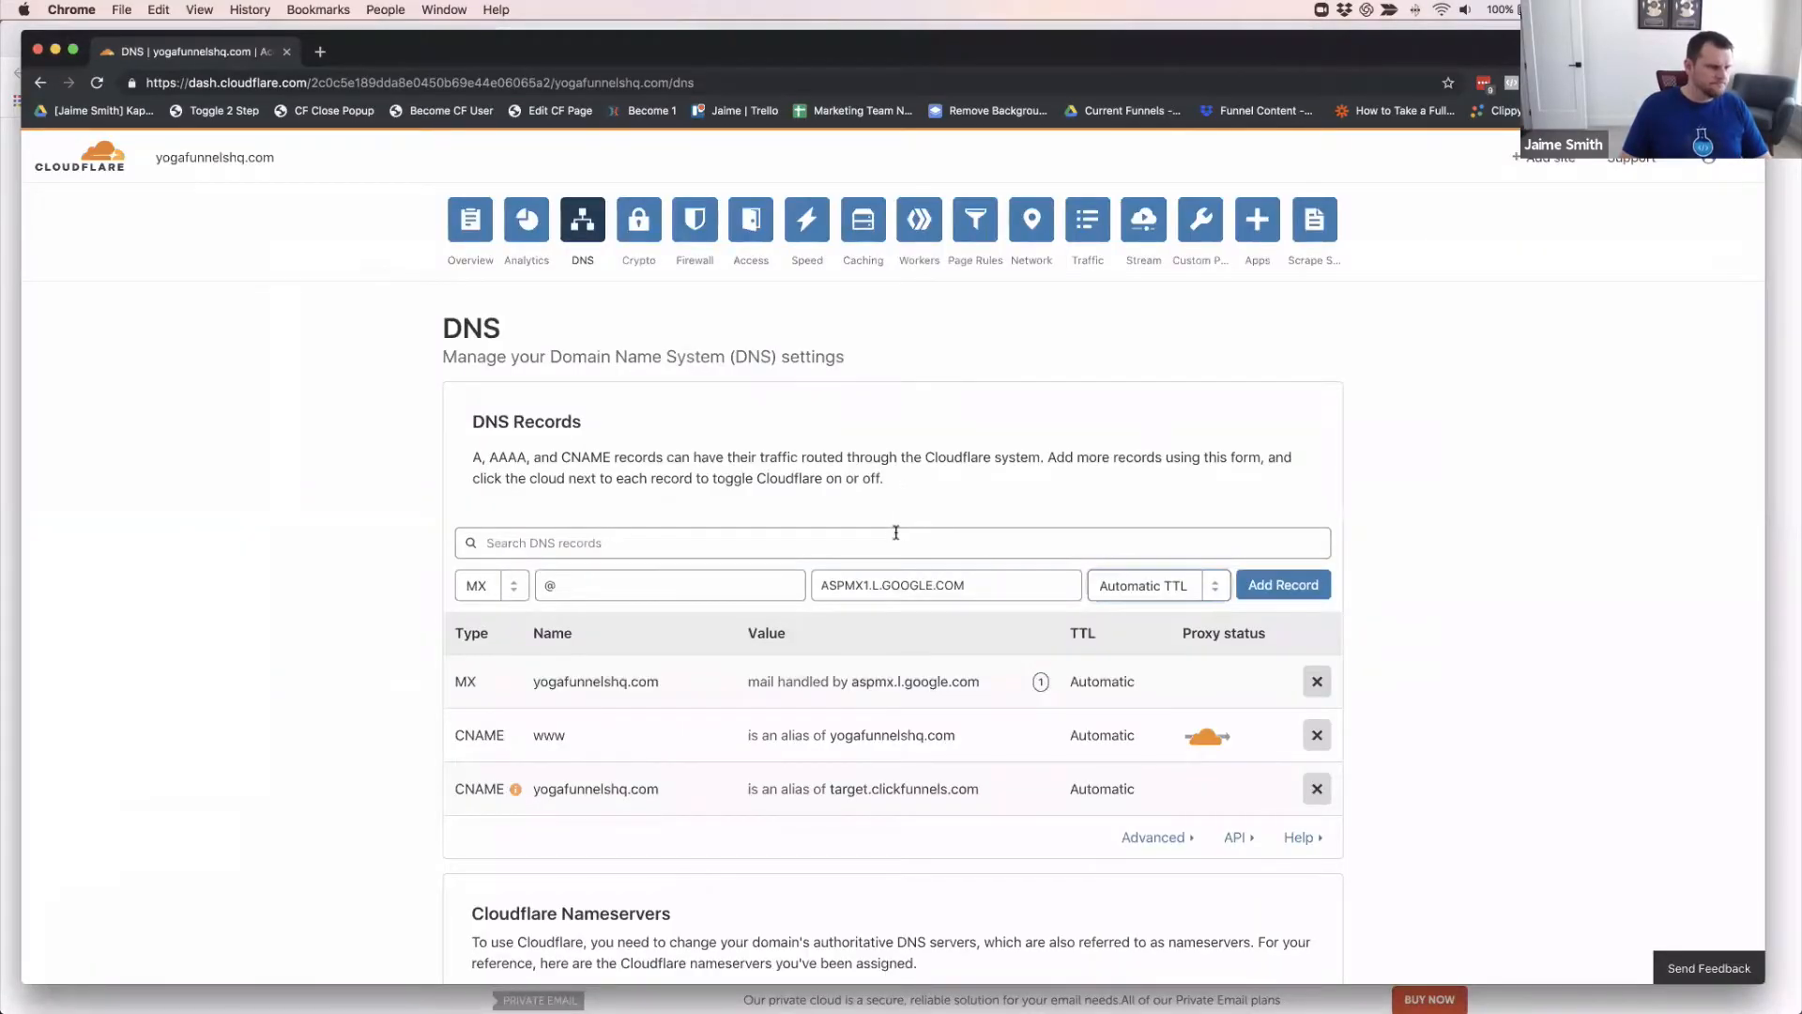
{"action": "left_click", "coordinate": [1275, 583]}
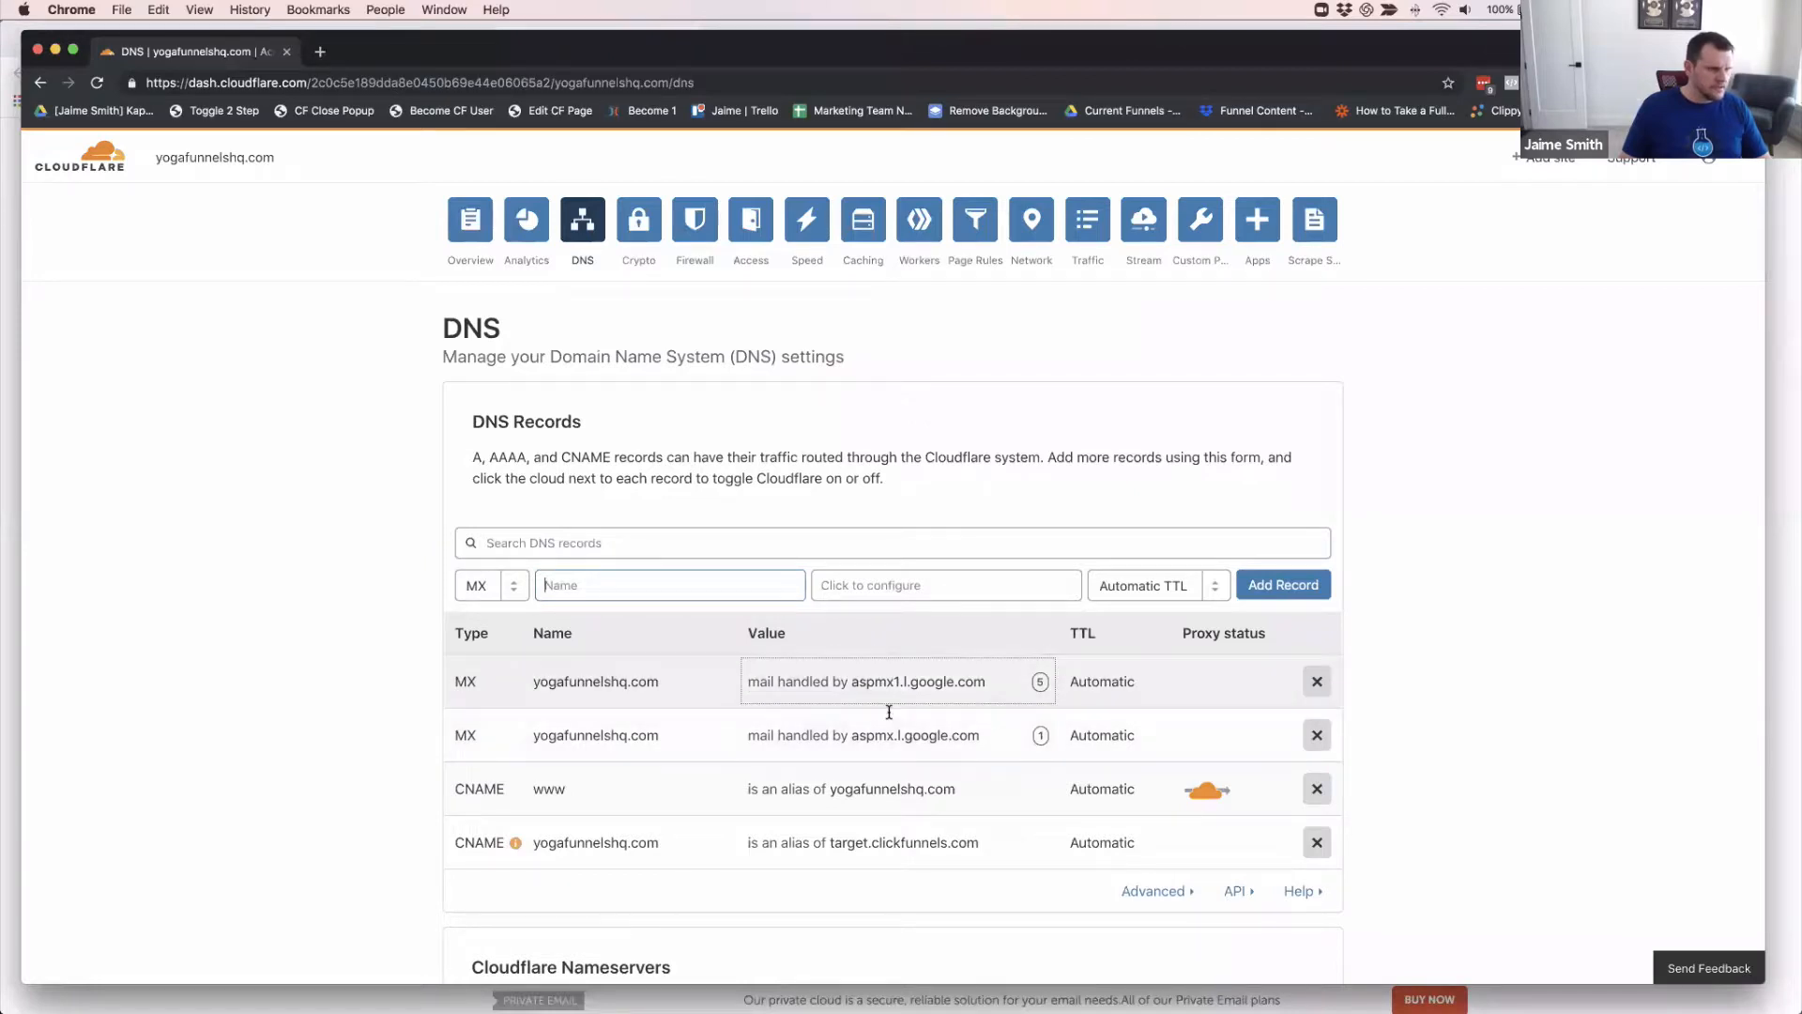
Step: Correct the priority-5 MX server to alt1.aspmx.l.google.com and copy that address
{"action": "key", "text": "super+grave"}
{"action": "key", "text": "super+grave"}
{"action": "key", "text": "super+grave"}
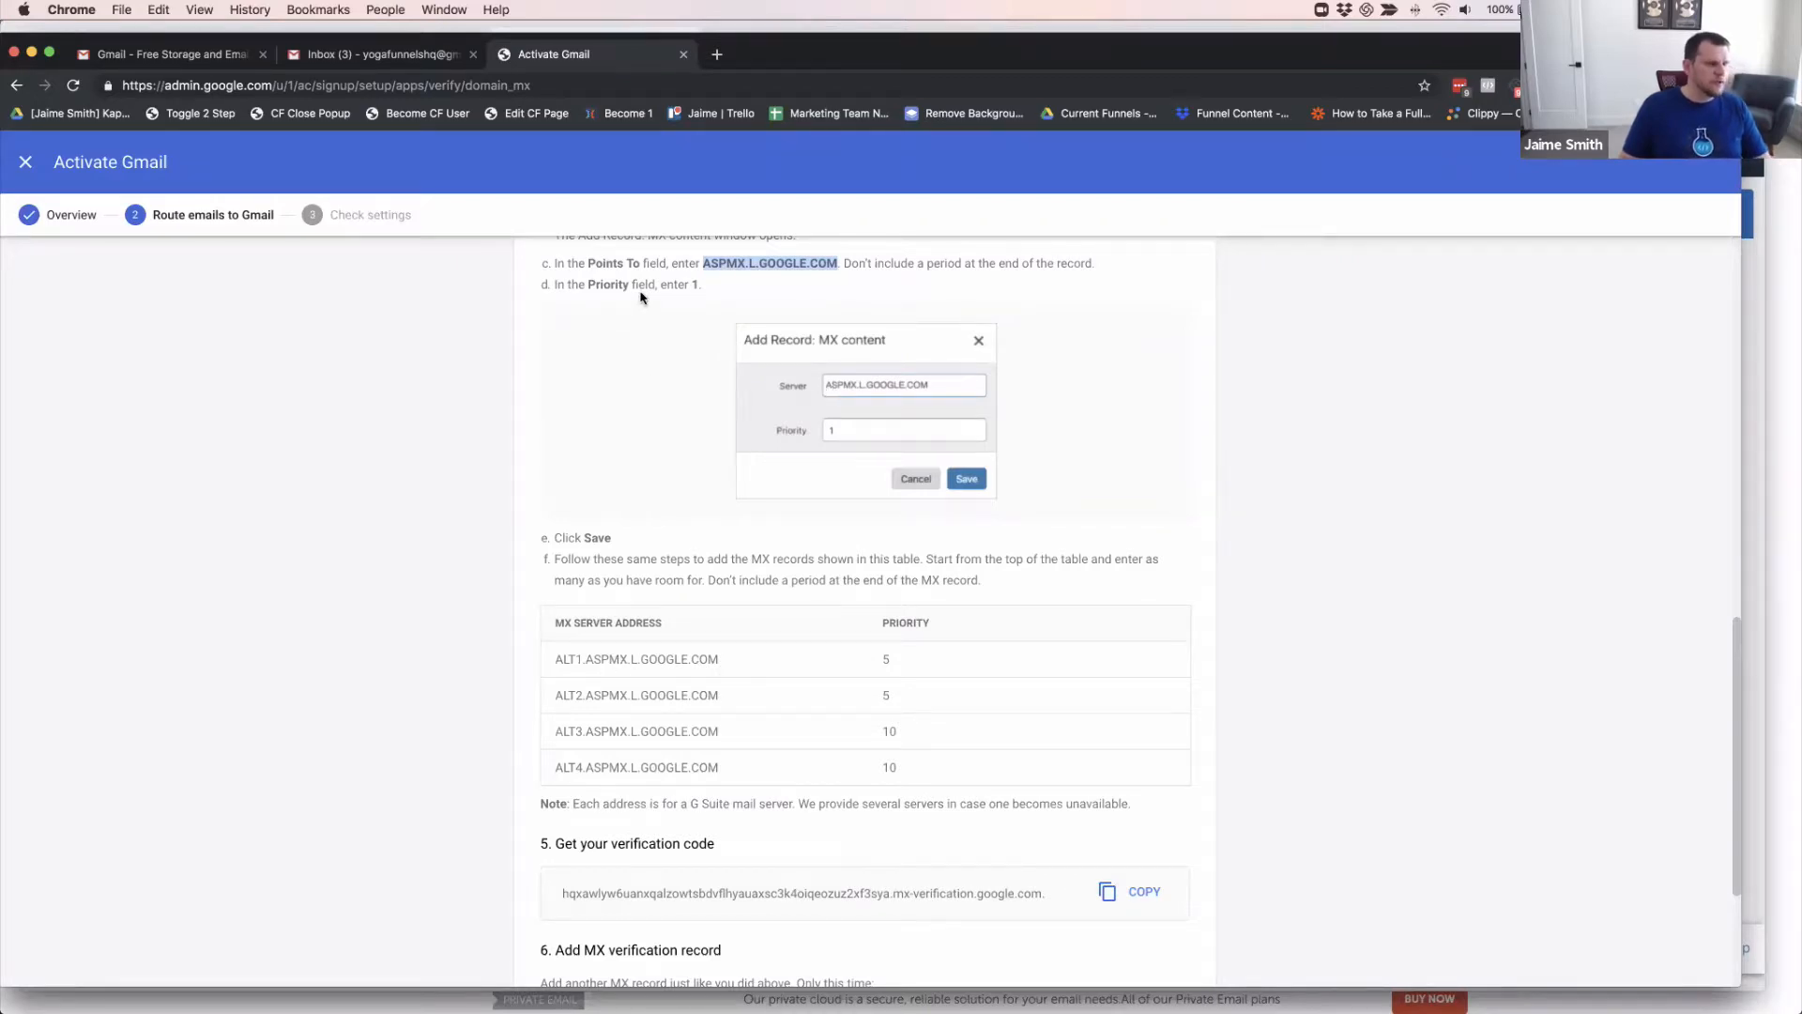
{"action": "key", "text": "super+grave"}
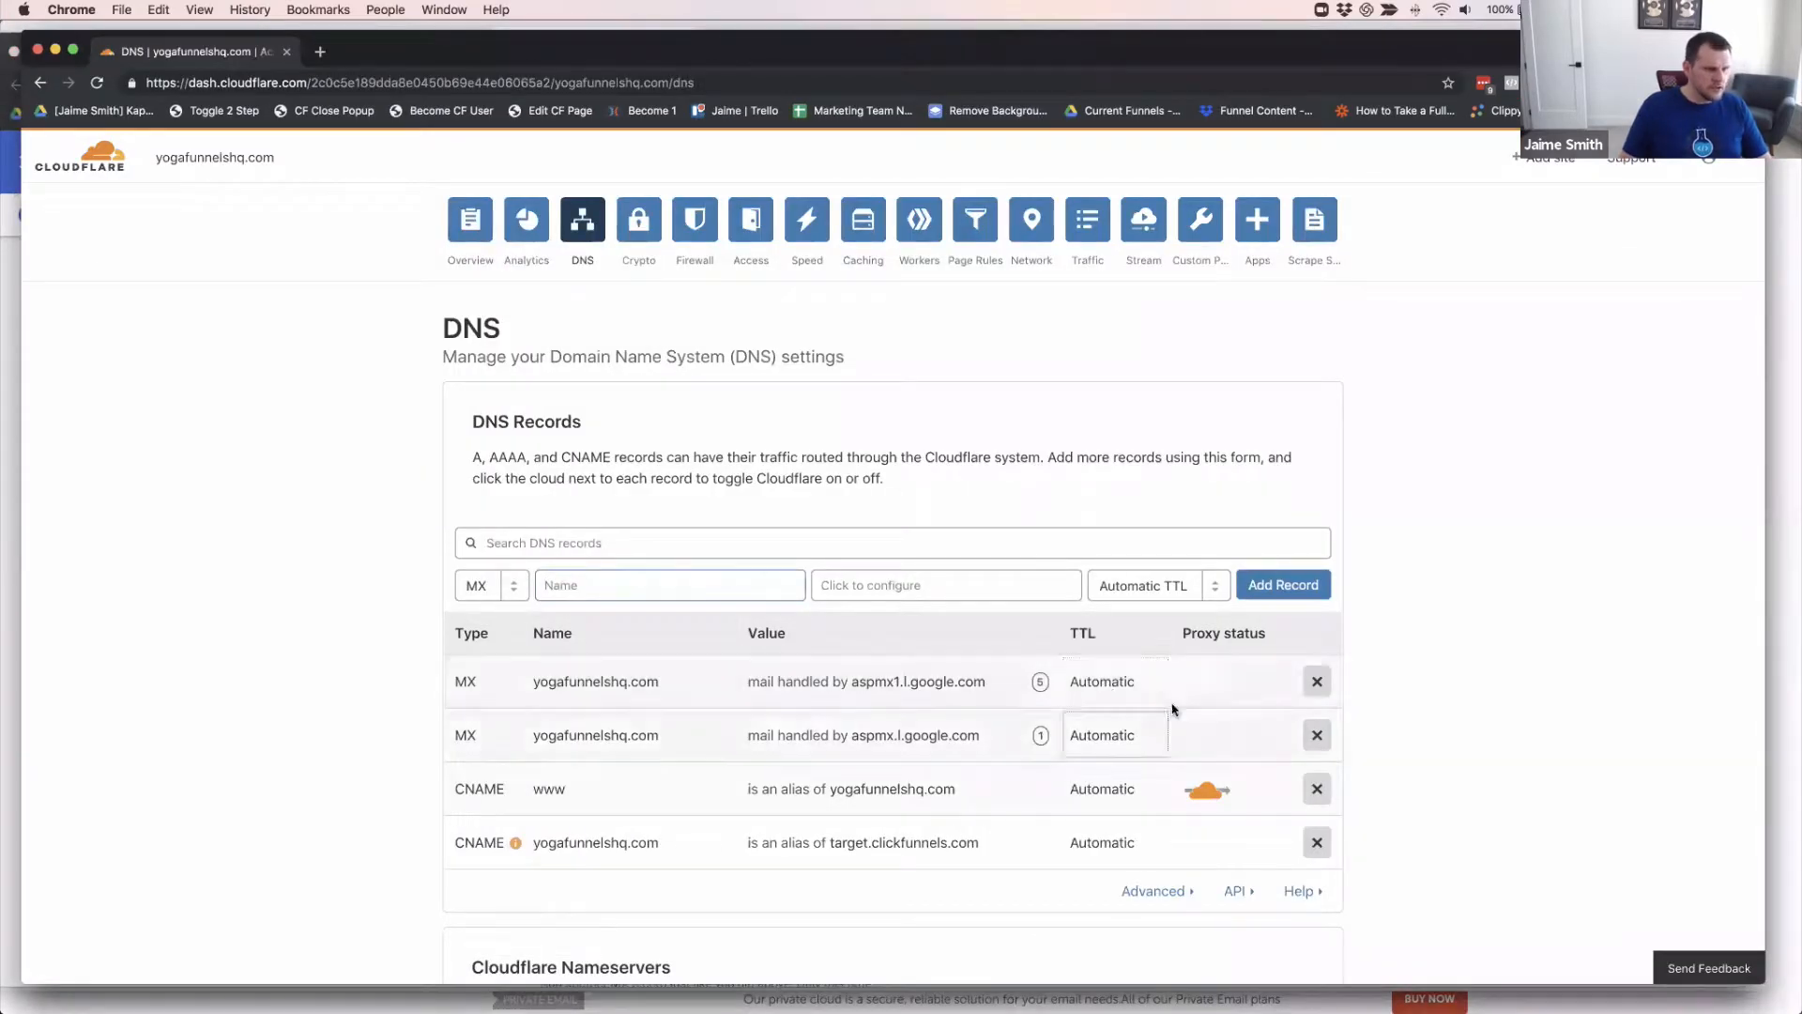
{"action": "left_click", "coordinate": [870, 698]}
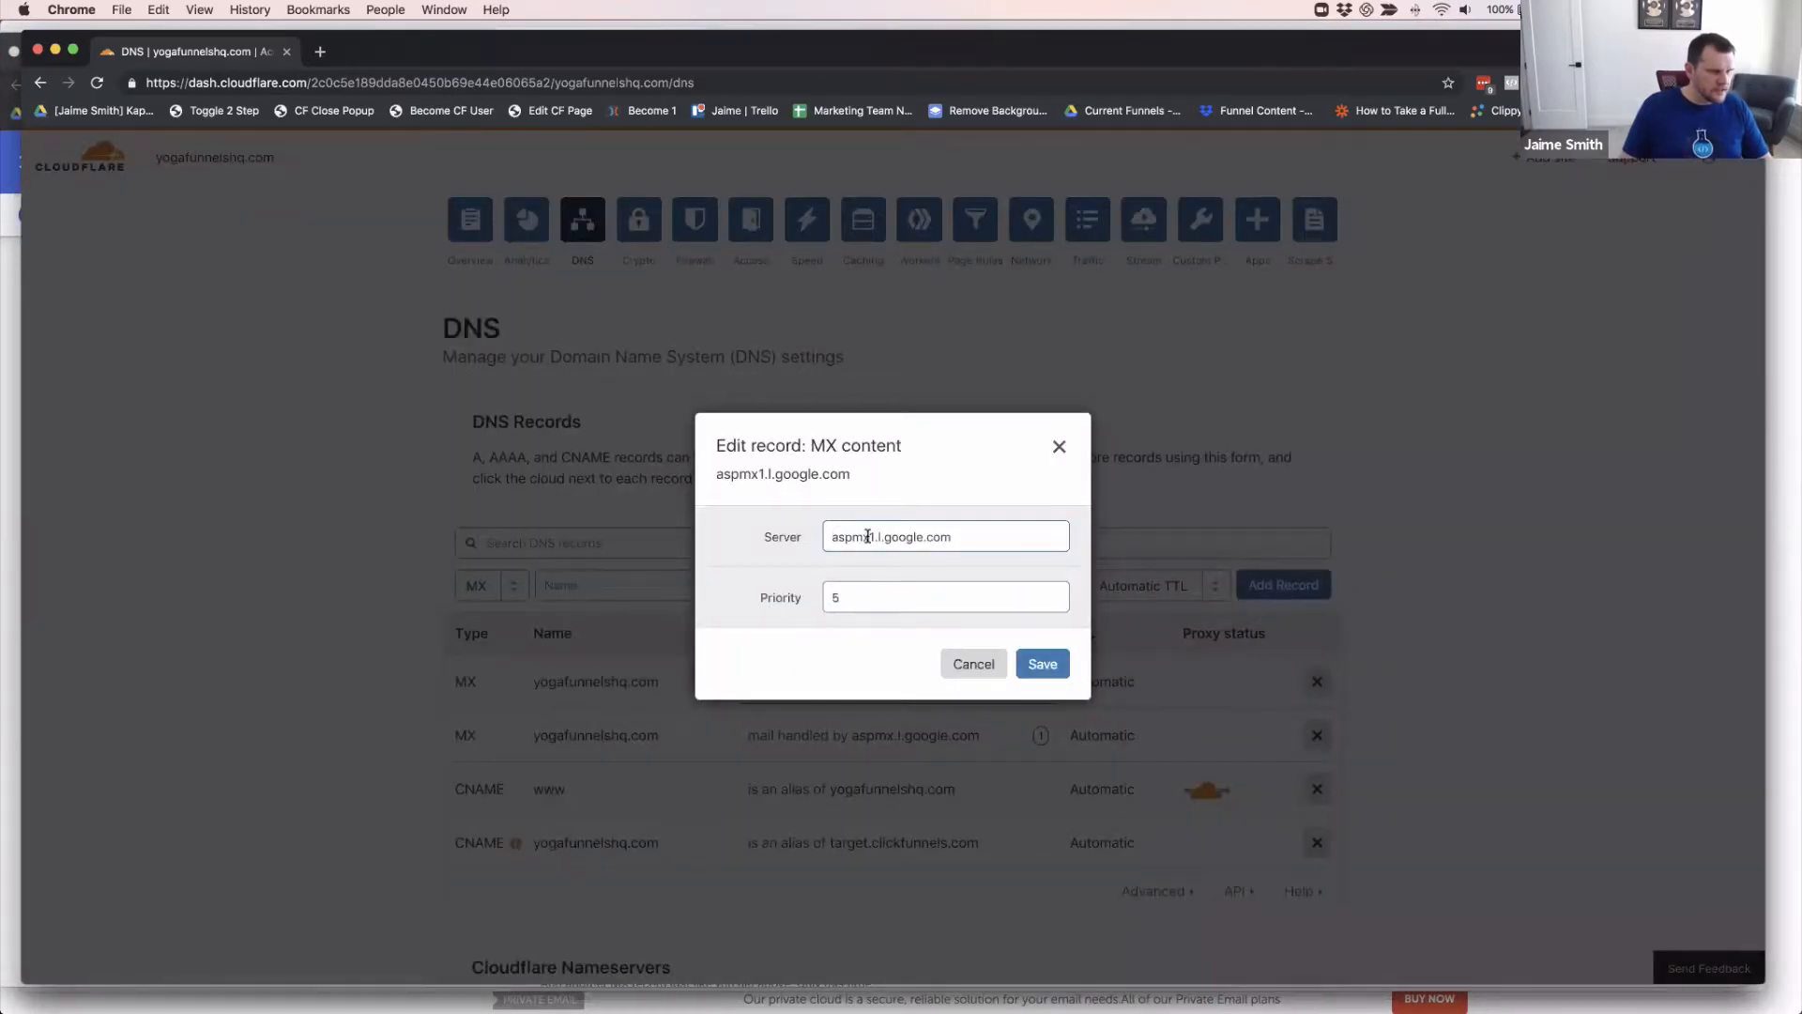
{"action": "left_click", "coordinate": [871, 537]}
{"action": "key", "text": "BackSpace"}
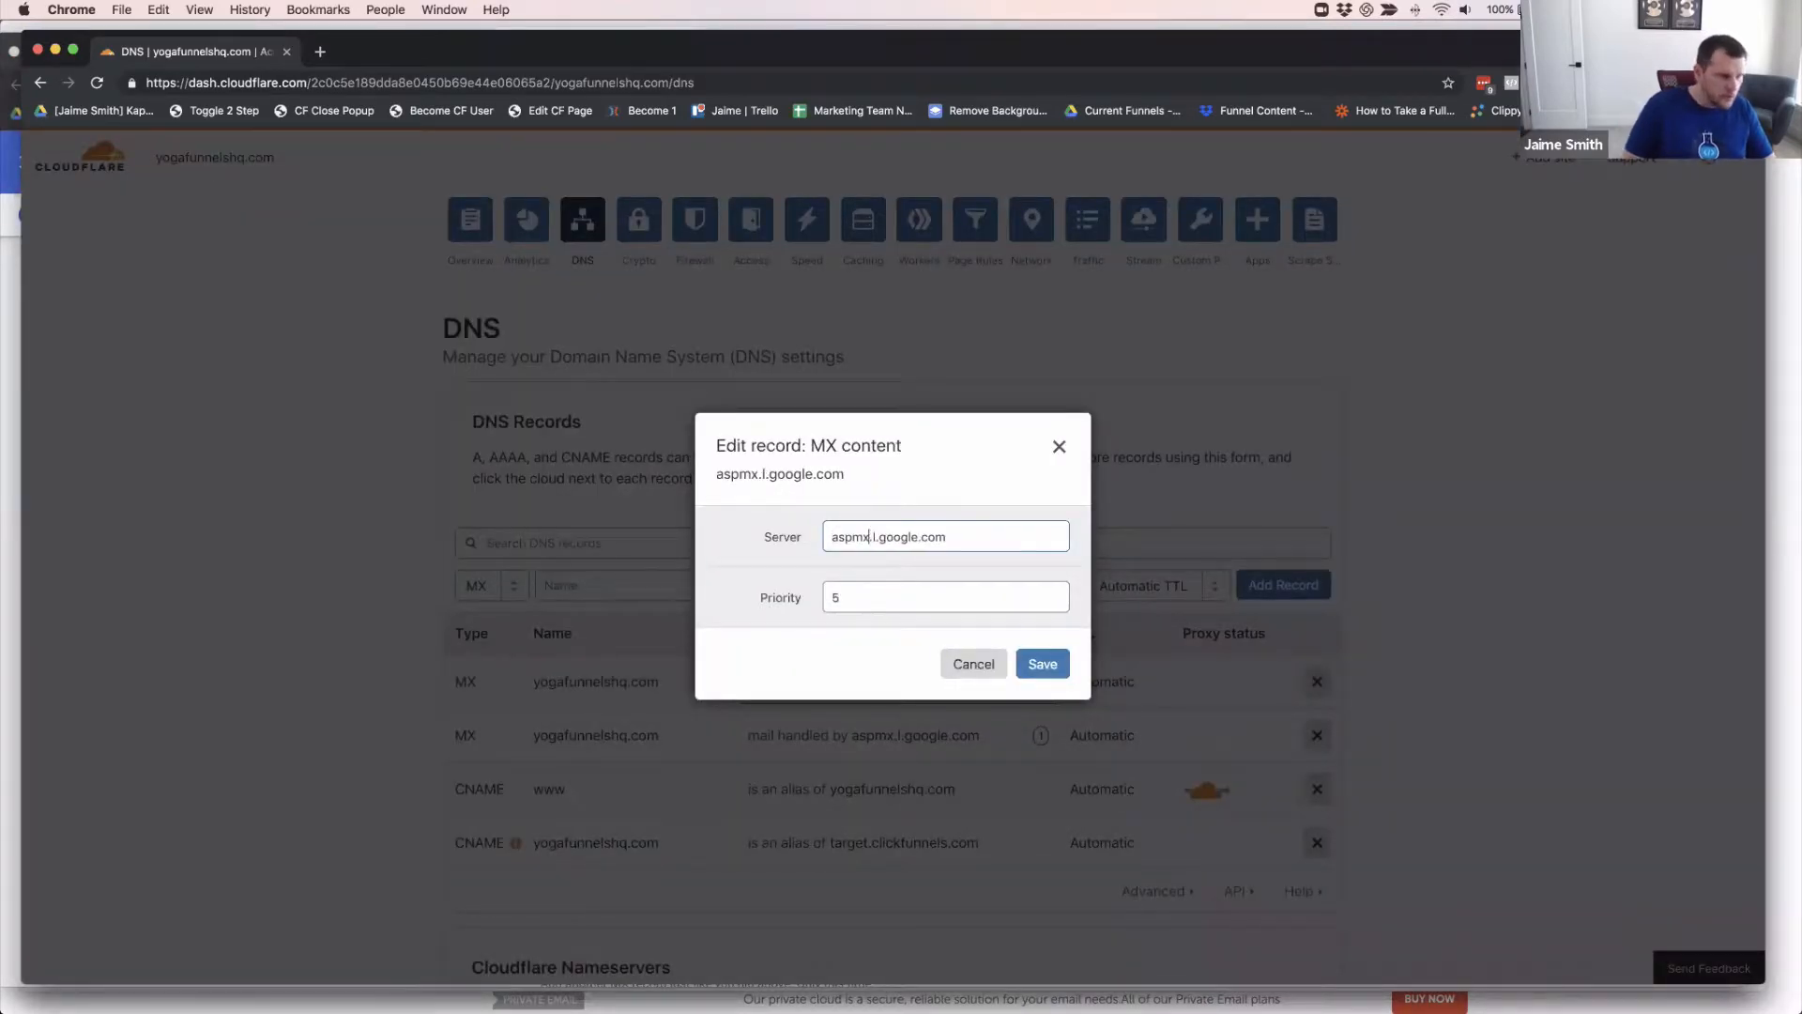
{"action": "type", "text": "alt1."}
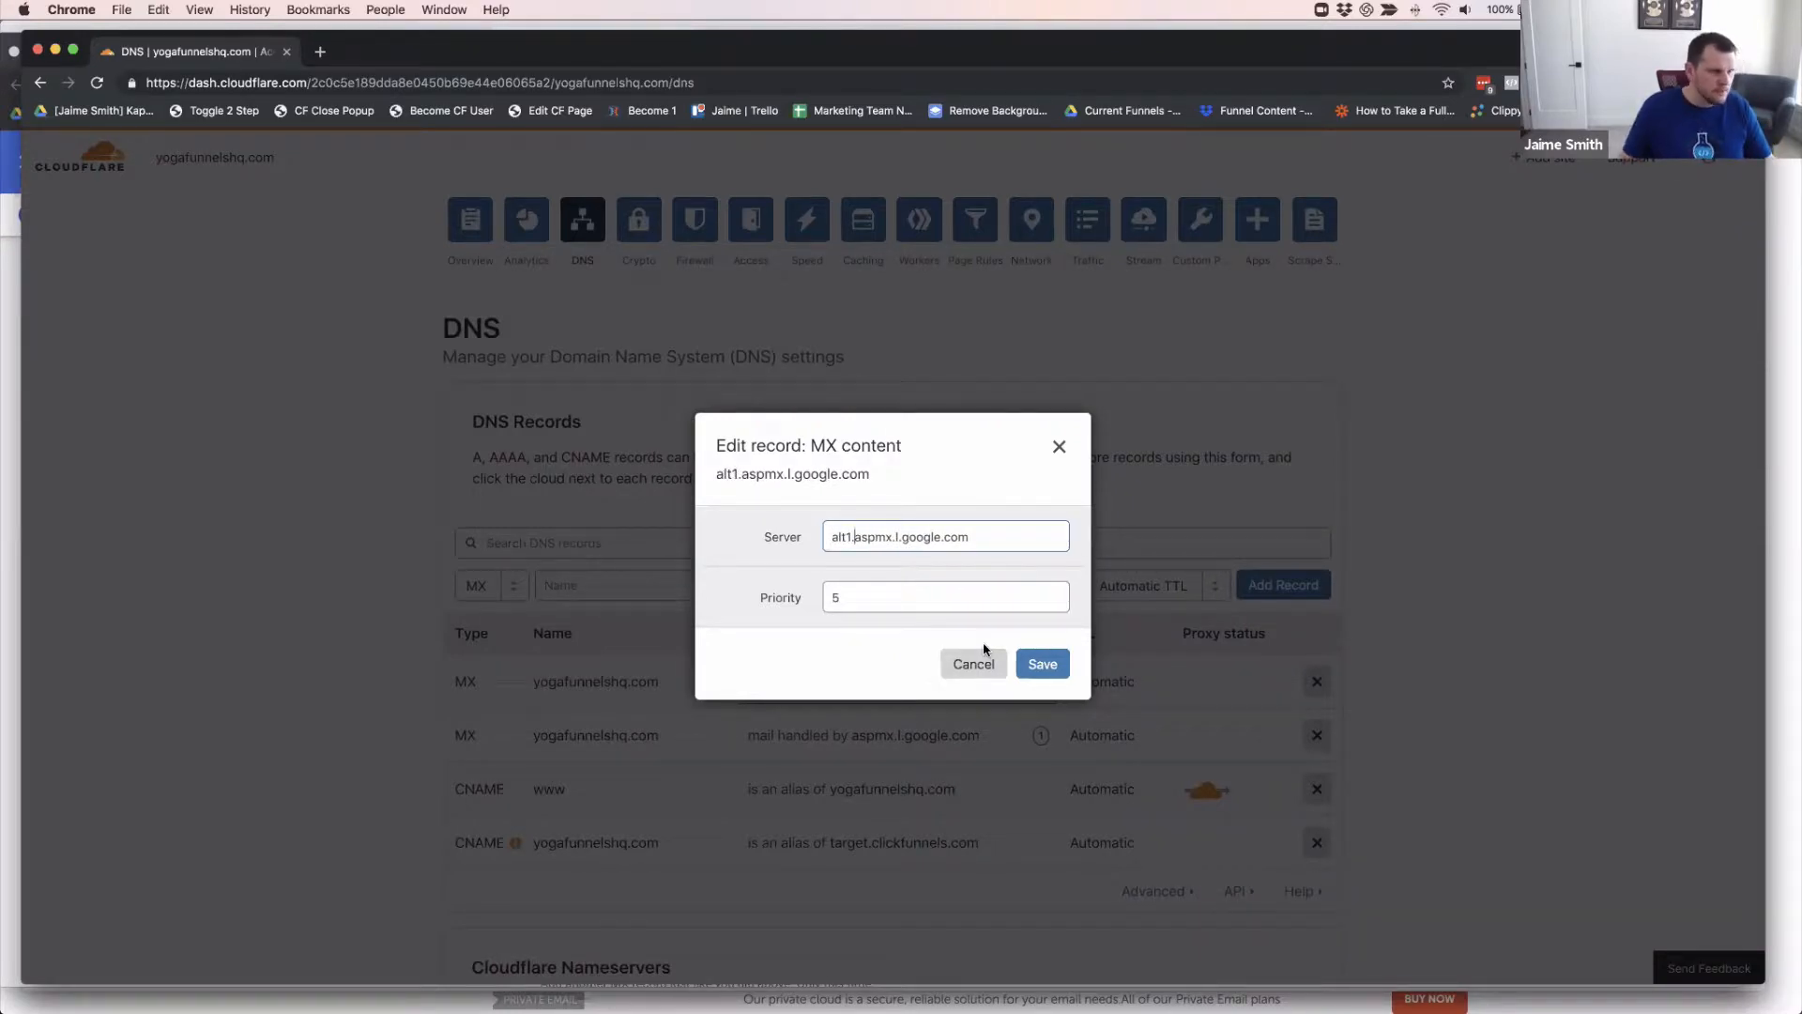
{"action": "left_click", "coordinate": [1040, 664]}
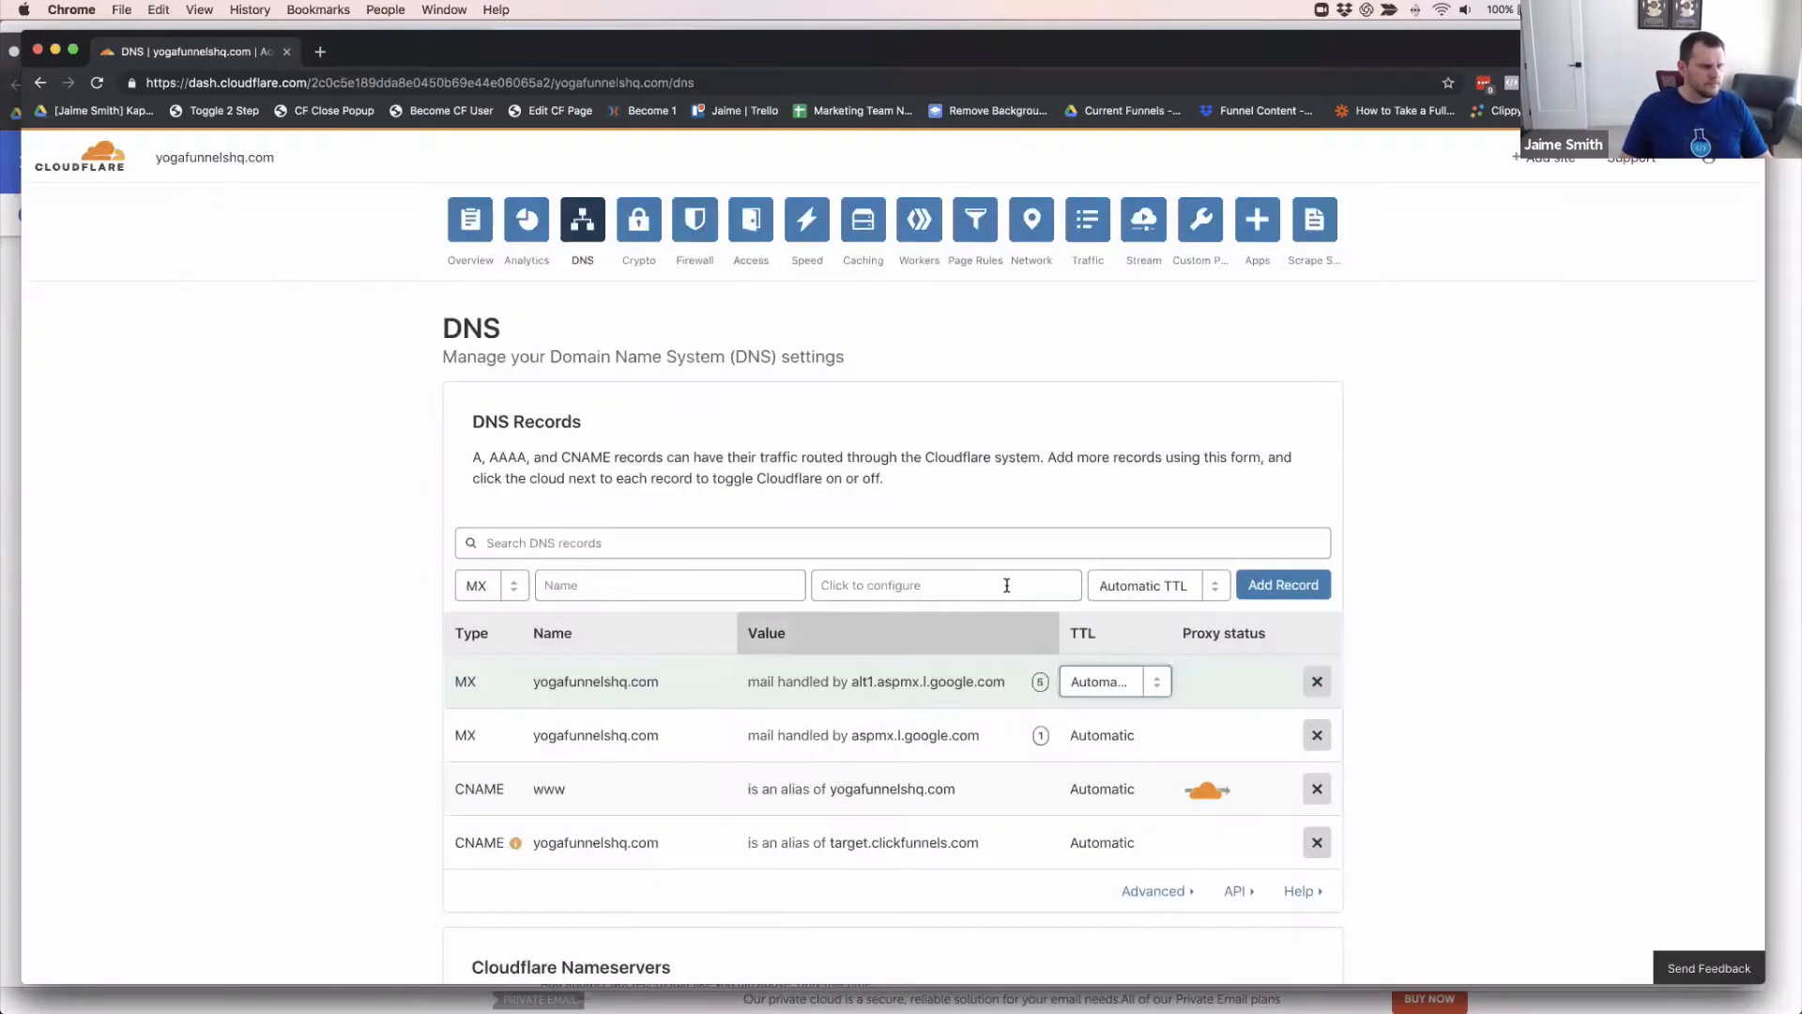
{"action": "left_click", "coordinate": [908, 676]}
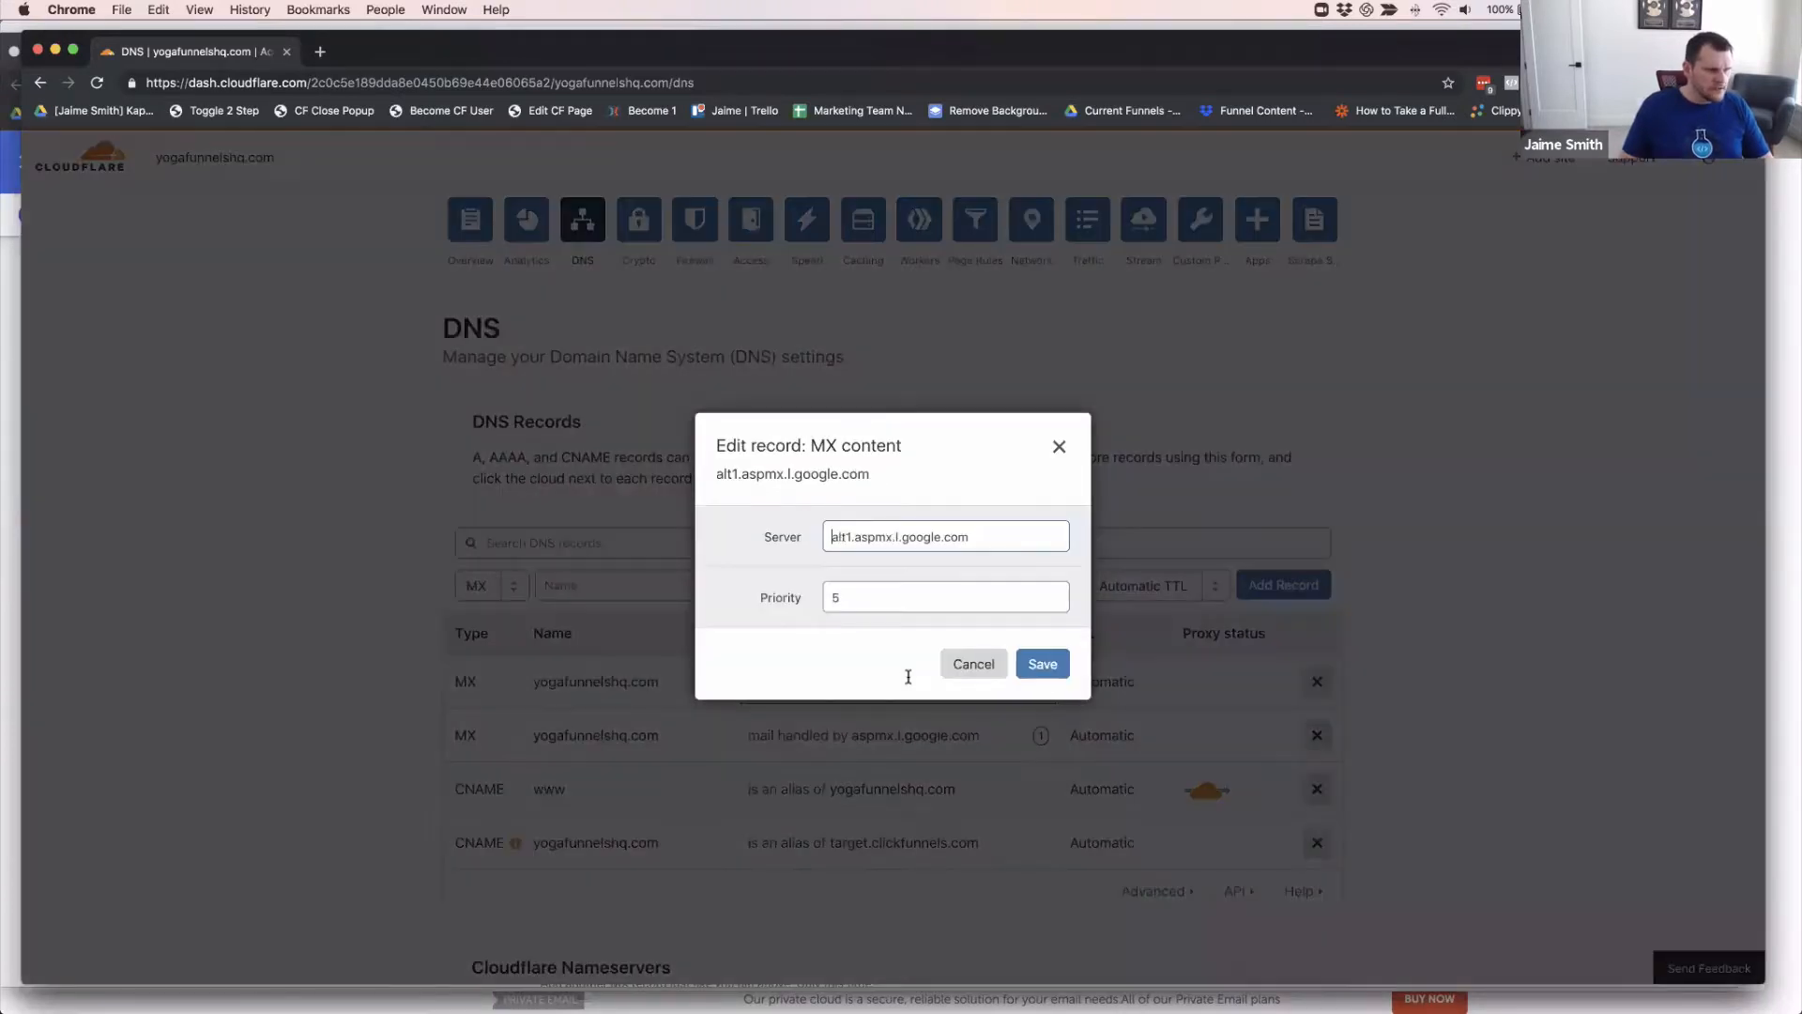
{"action": "triple_click", "coordinate": [936, 532]}
{"action": "key", "text": "super+c"}
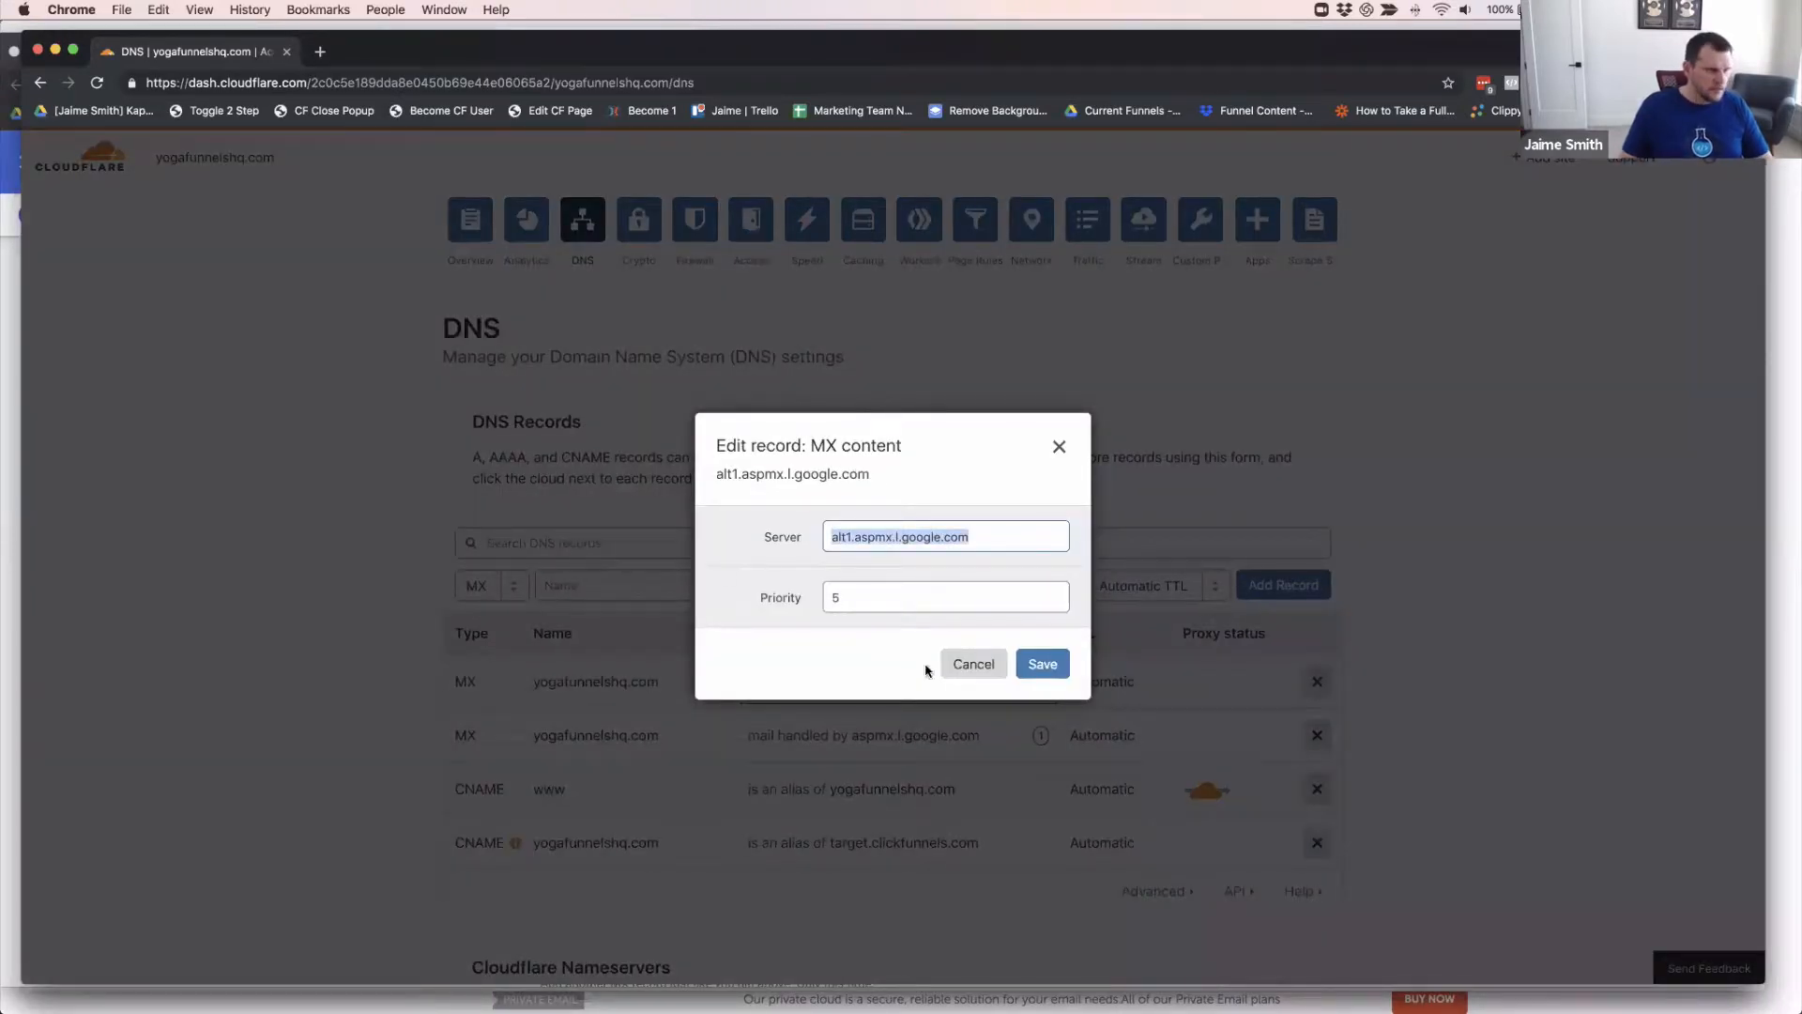
{"action": "left_click", "coordinate": [967, 663]}
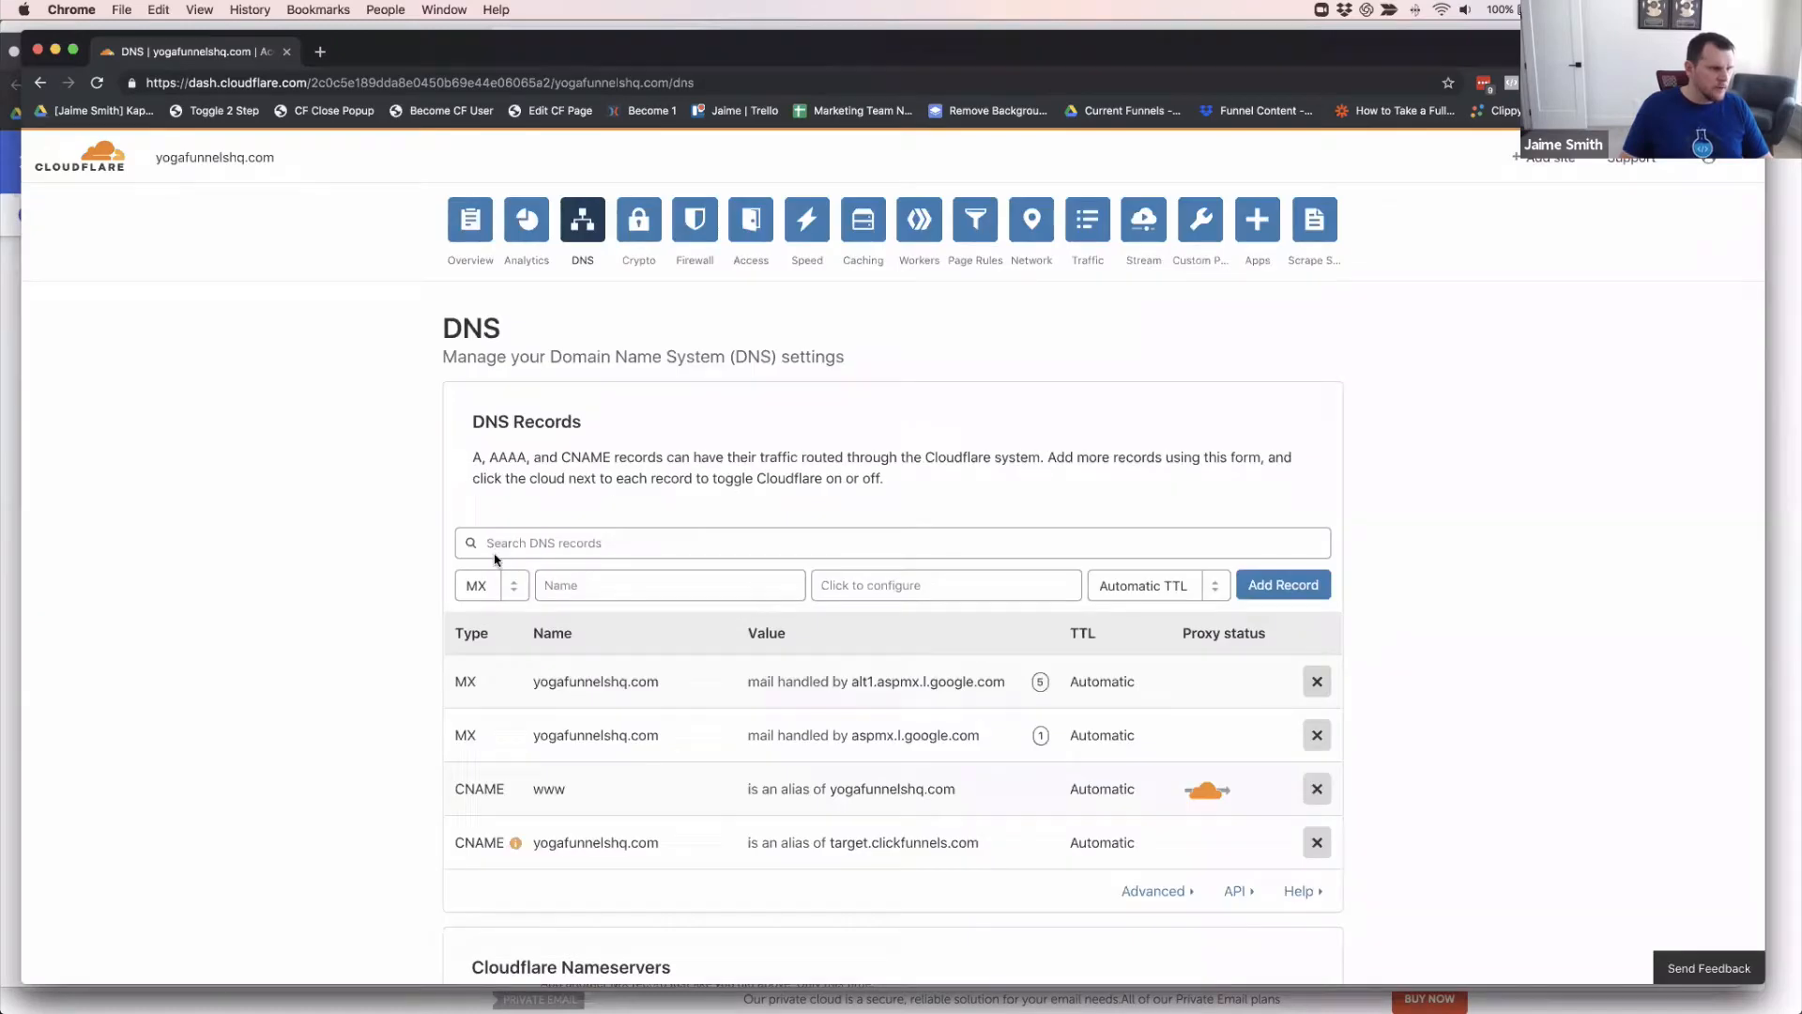
Step: Enter a new root MX record for alt2.aspmx.l.google.com with priority 5
{"action": "left_click", "coordinate": [582, 589]}
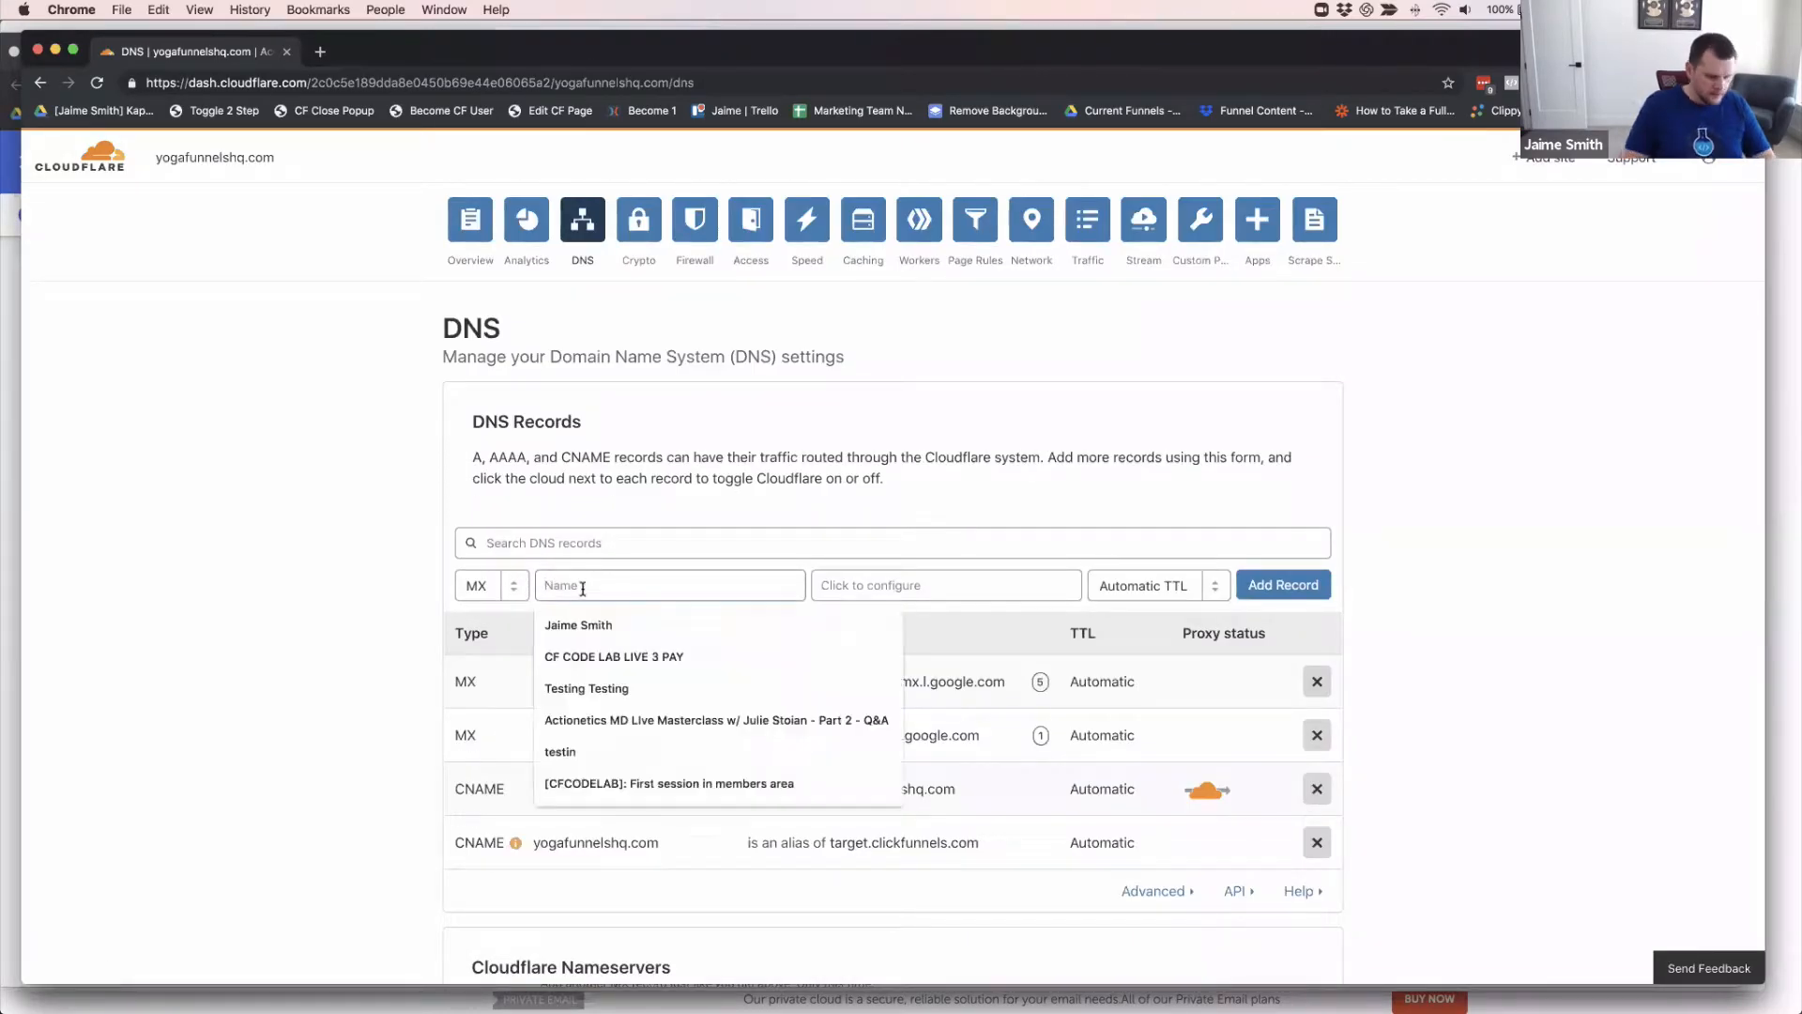
{"action": "type", "text": "@"}
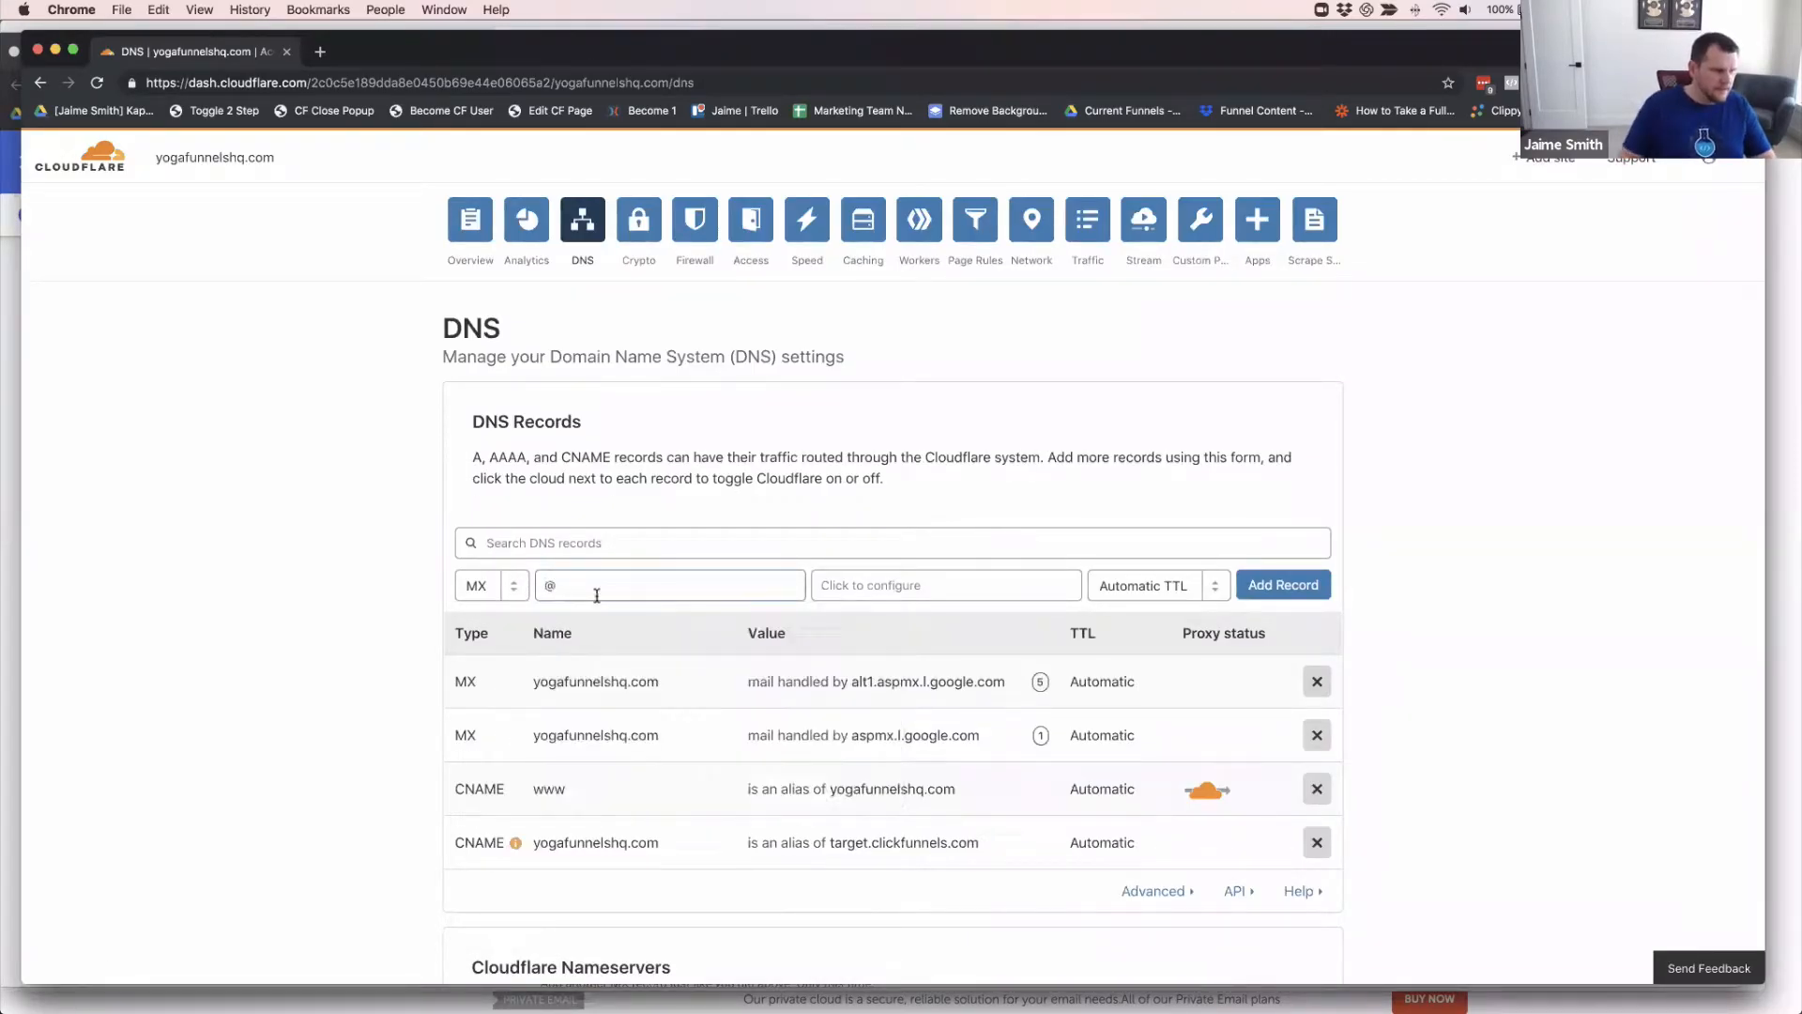
{"action": "left_click", "coordinate": [881, 593]}
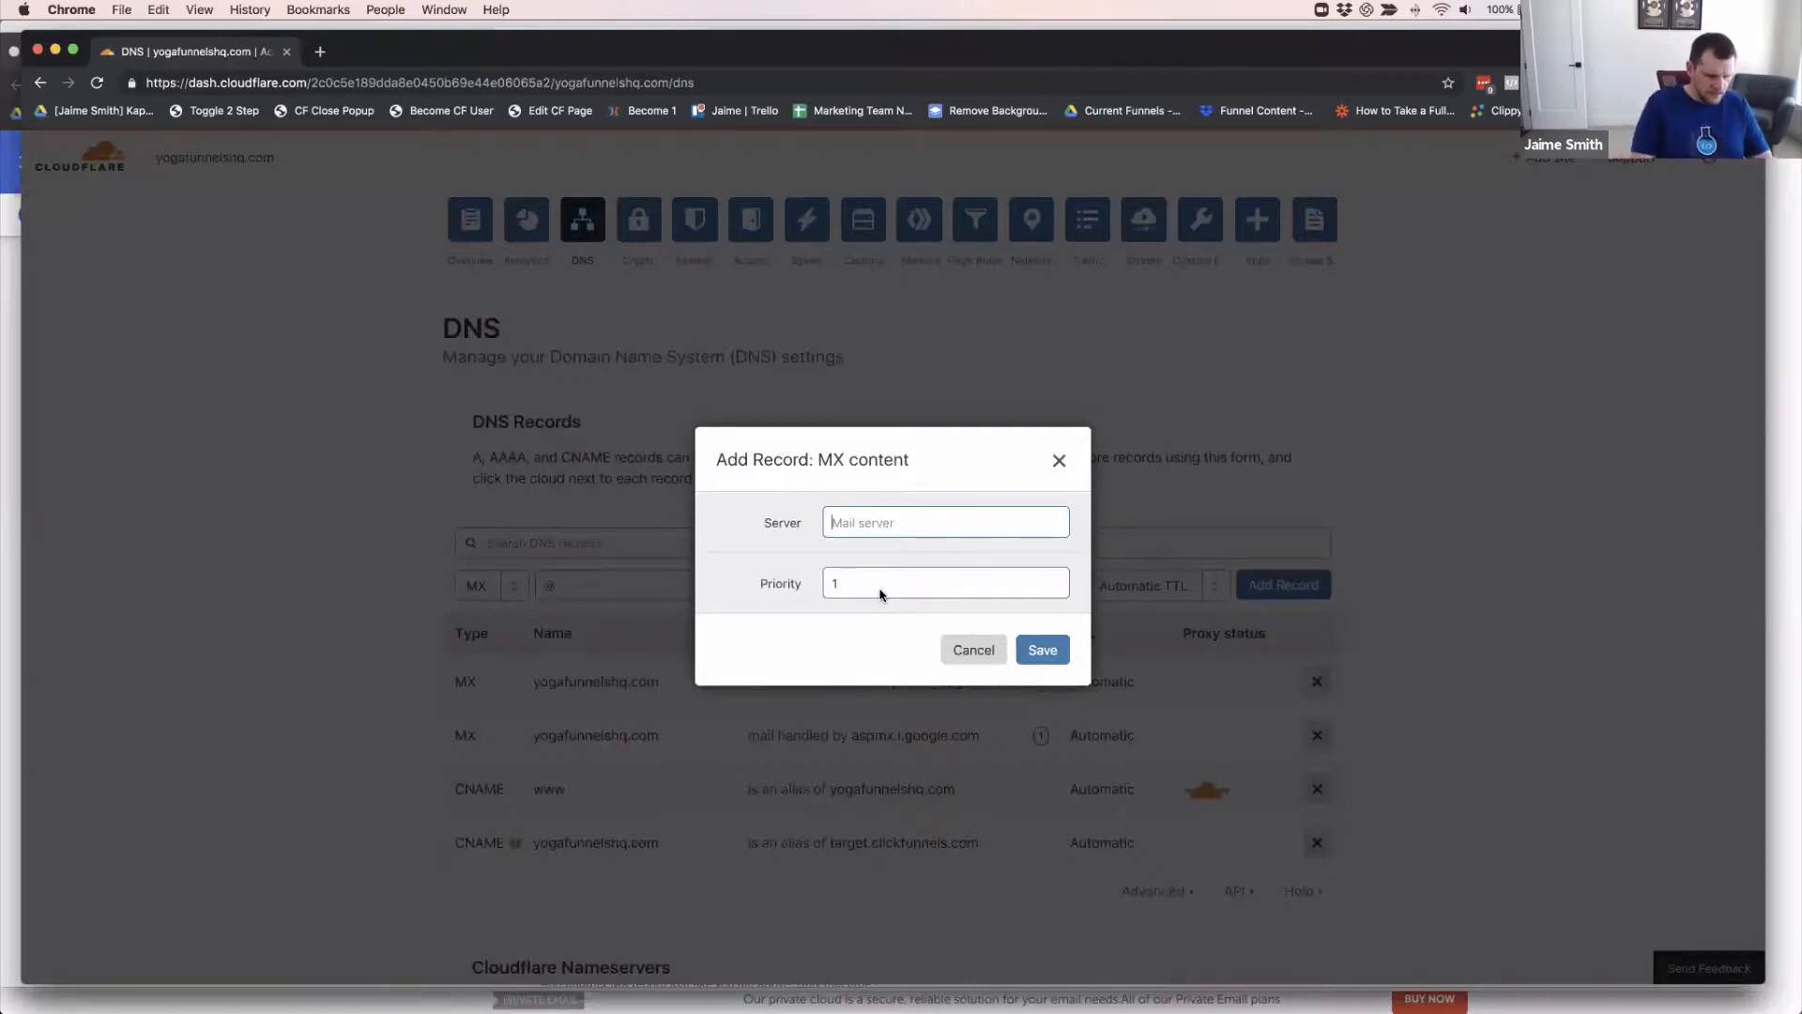
{"action": "key", "text": "super+v"}
{"action": "left_click", "coordinate": [850, 523]}
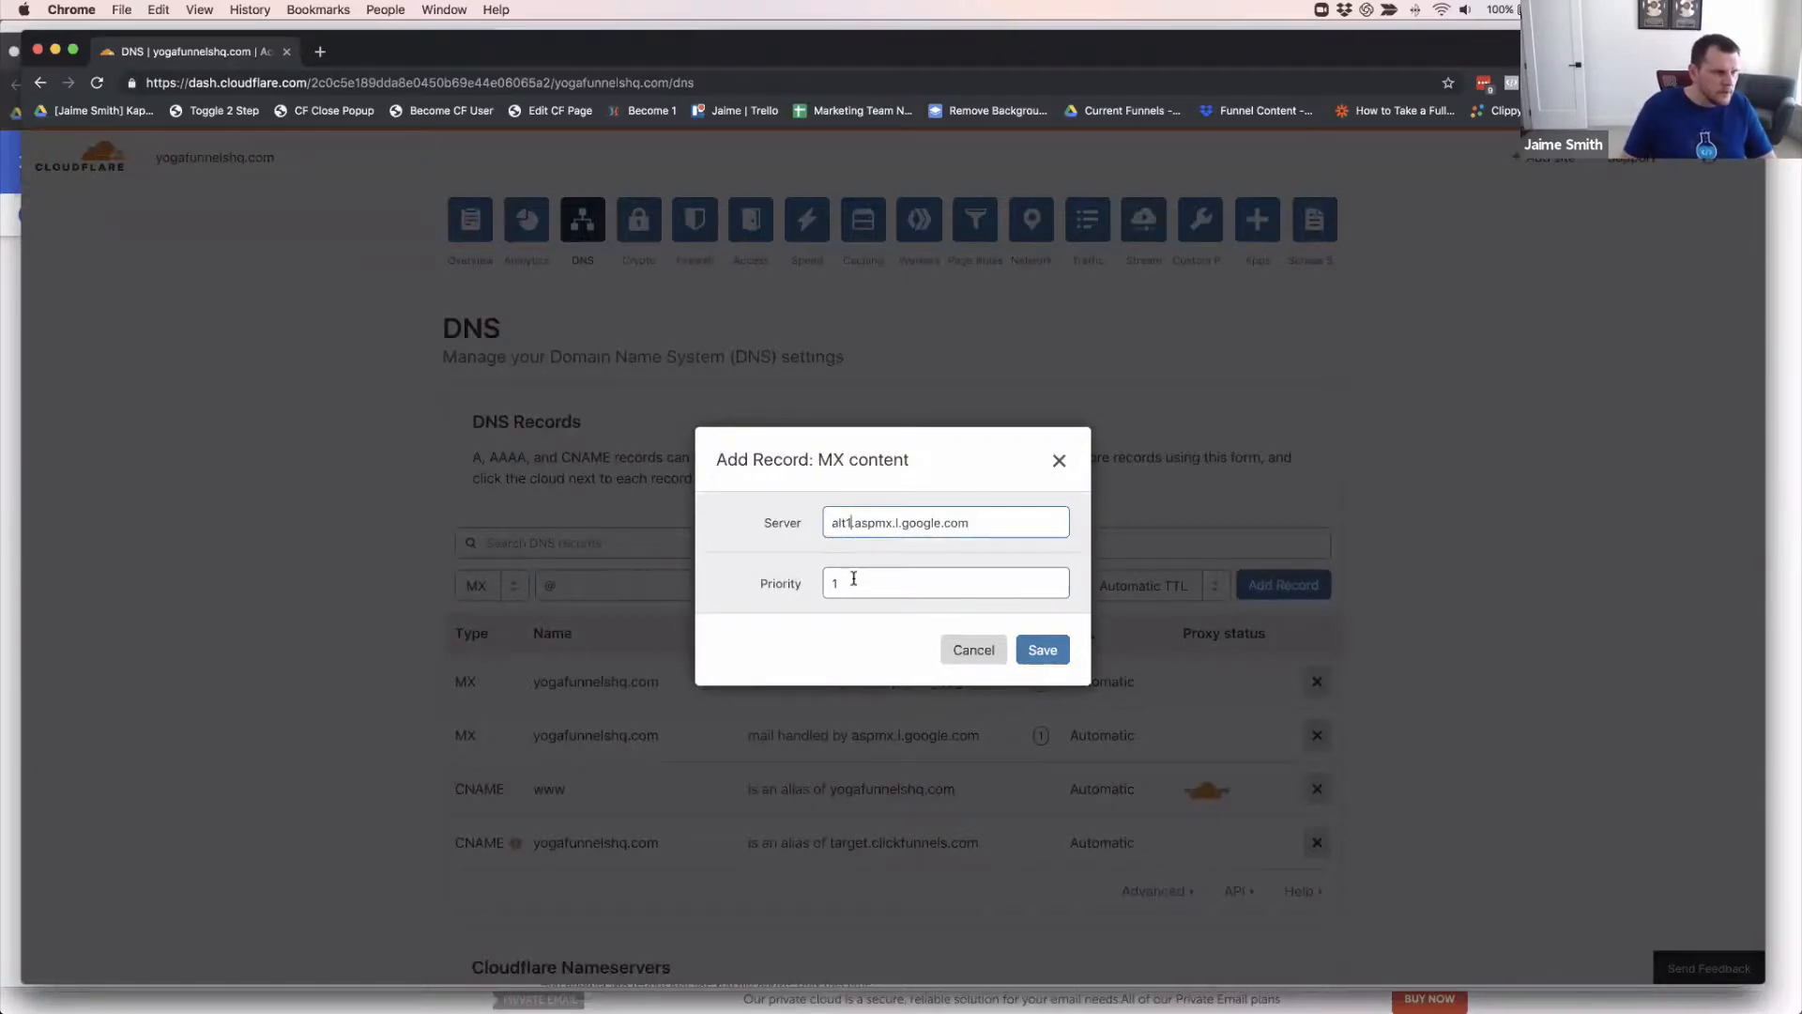
{"action": "key", "text": "BackSpace"}
{"action": "type", "text": "2"}
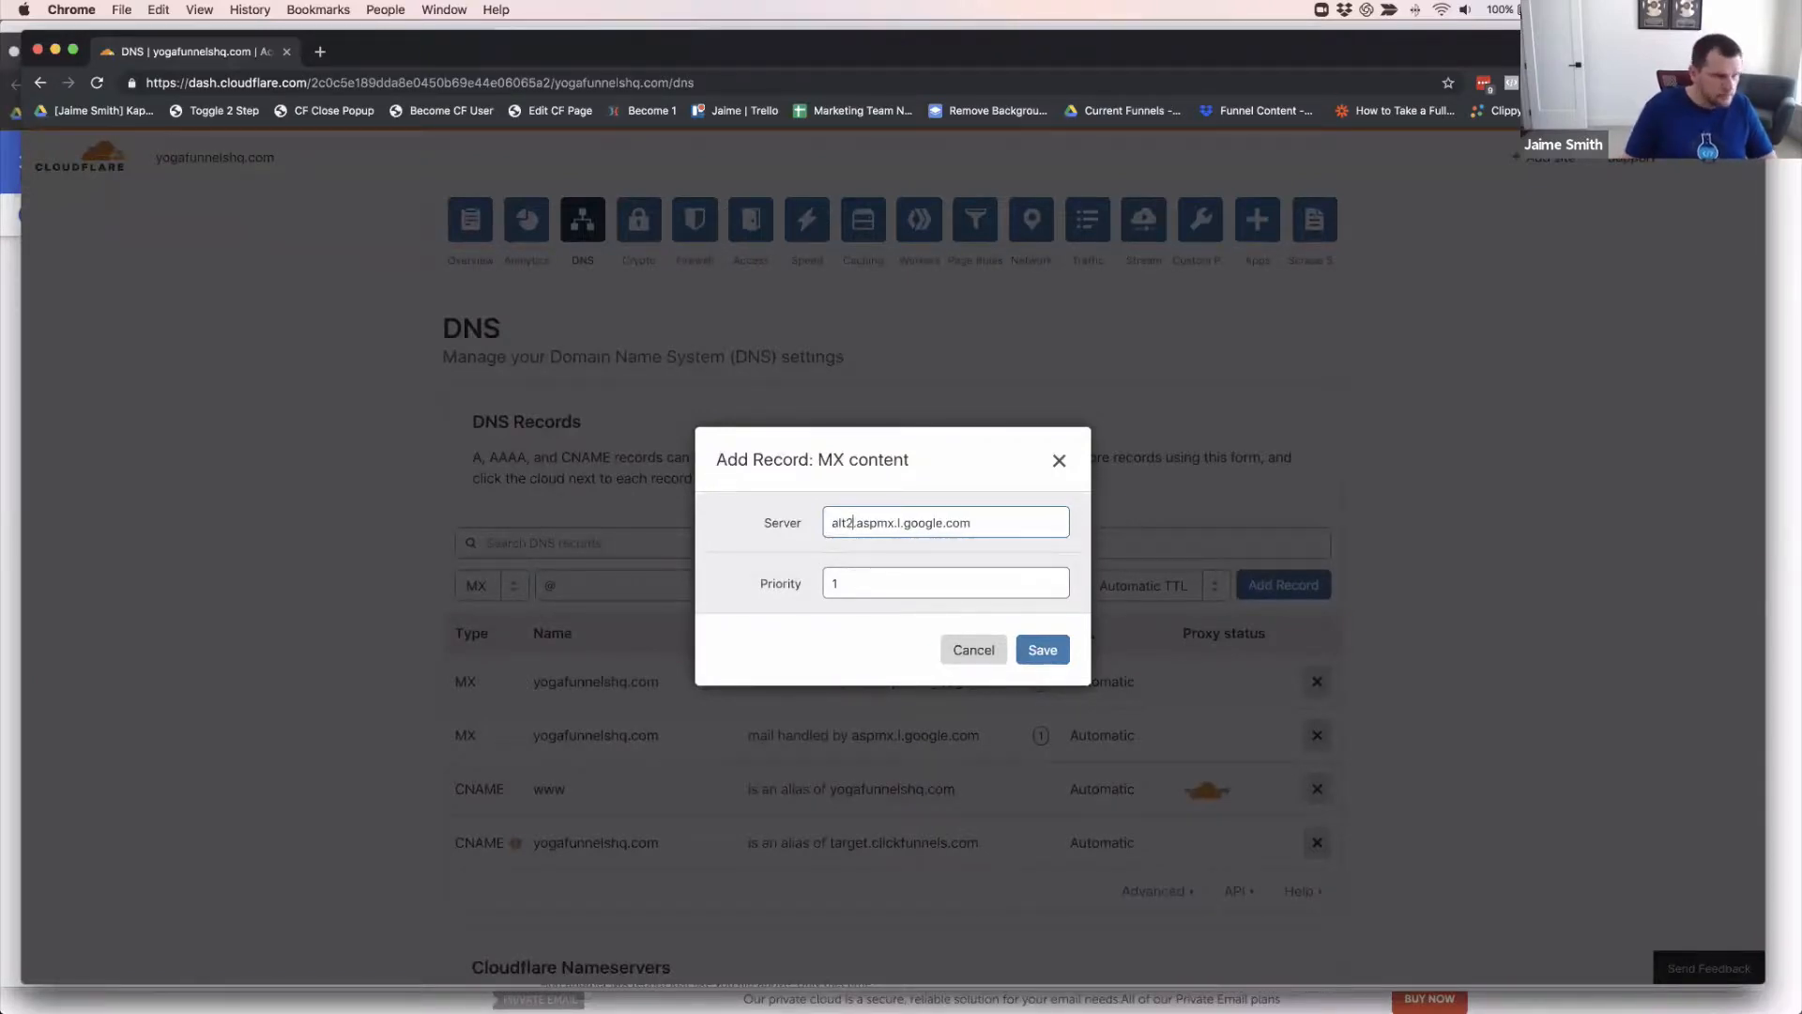
{"action": "double_click", "coordinate": [846, 587]}
{"action": "type", "text": "5"}
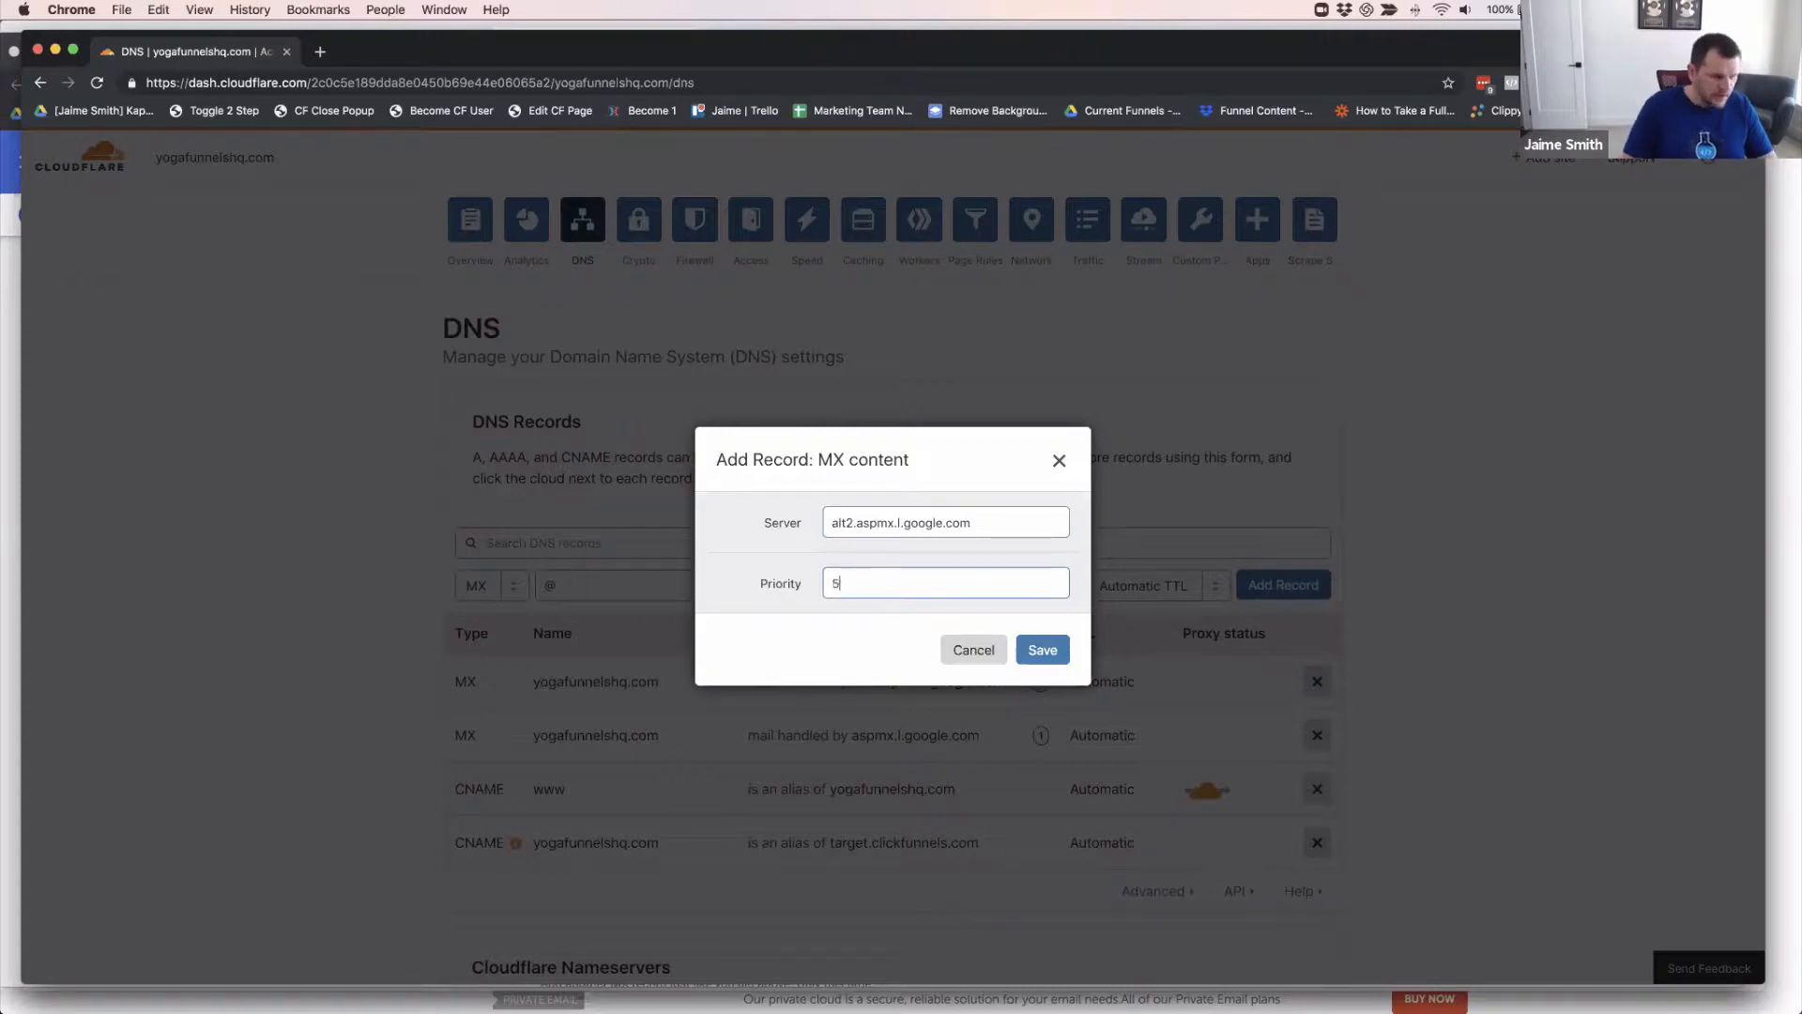
{"action": "left_click", "coordinate": [1042, 649]}
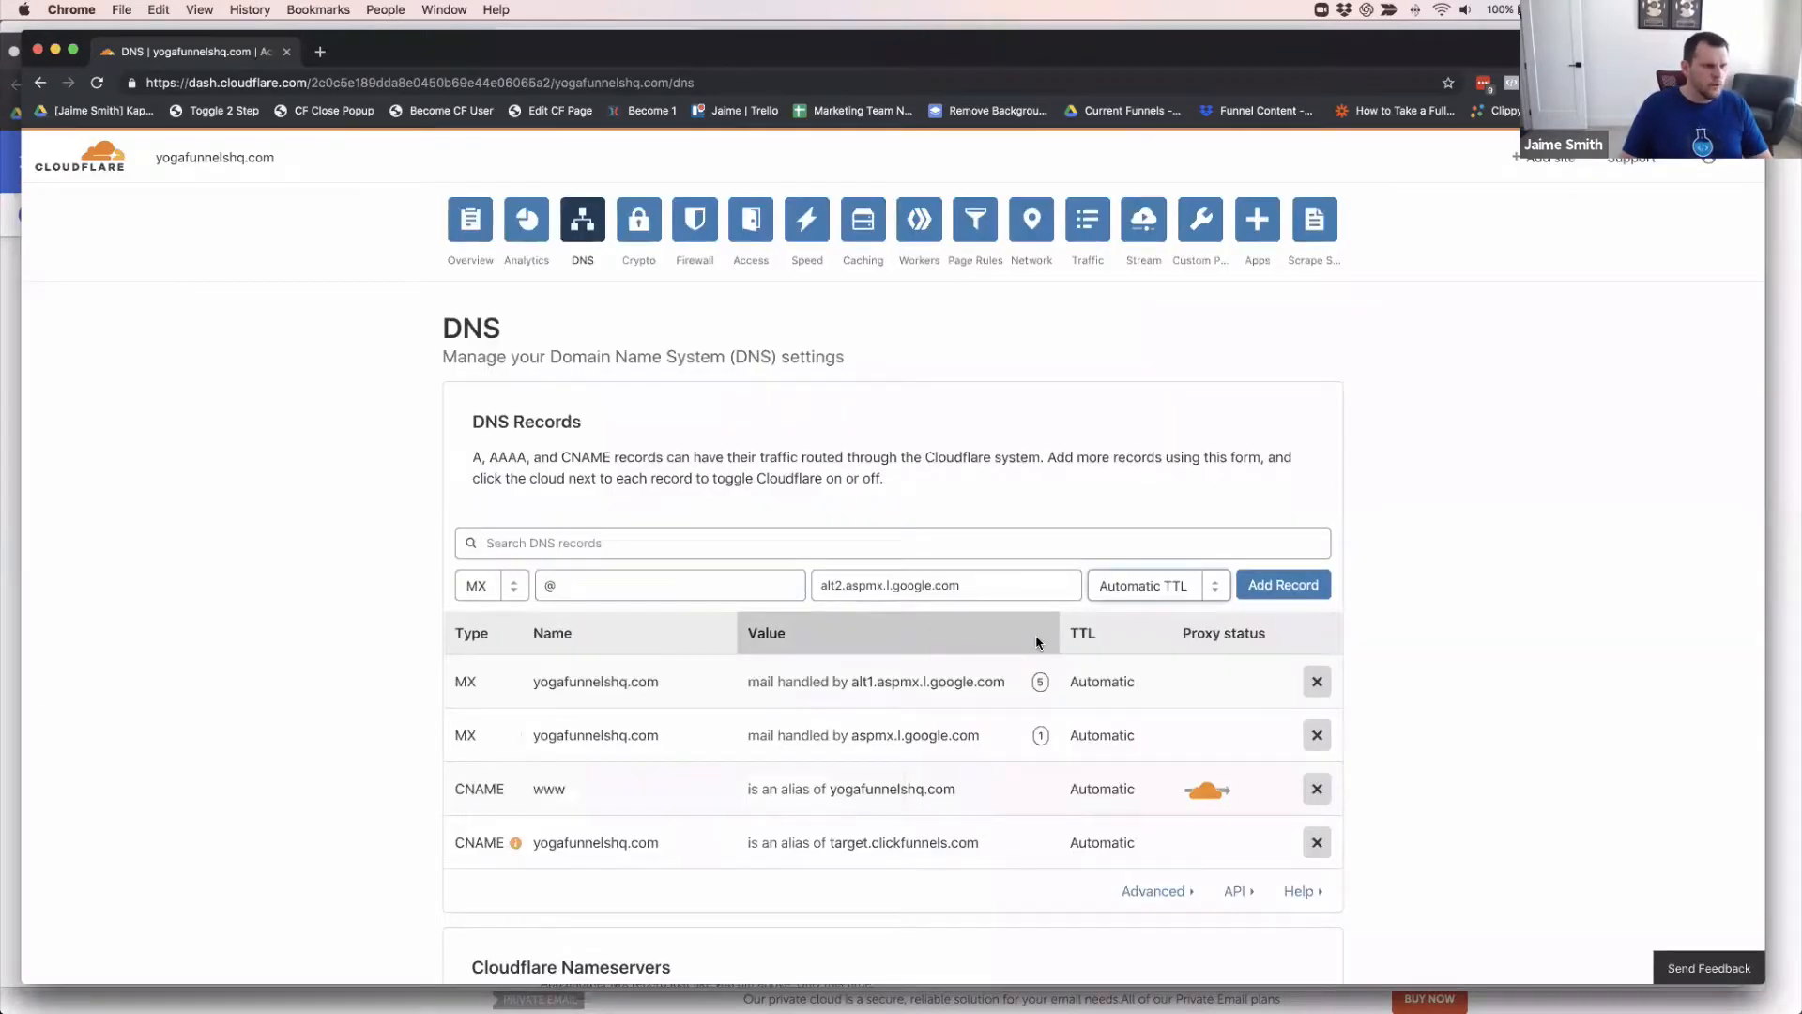
{"action": "key", "text": "super+grave"}
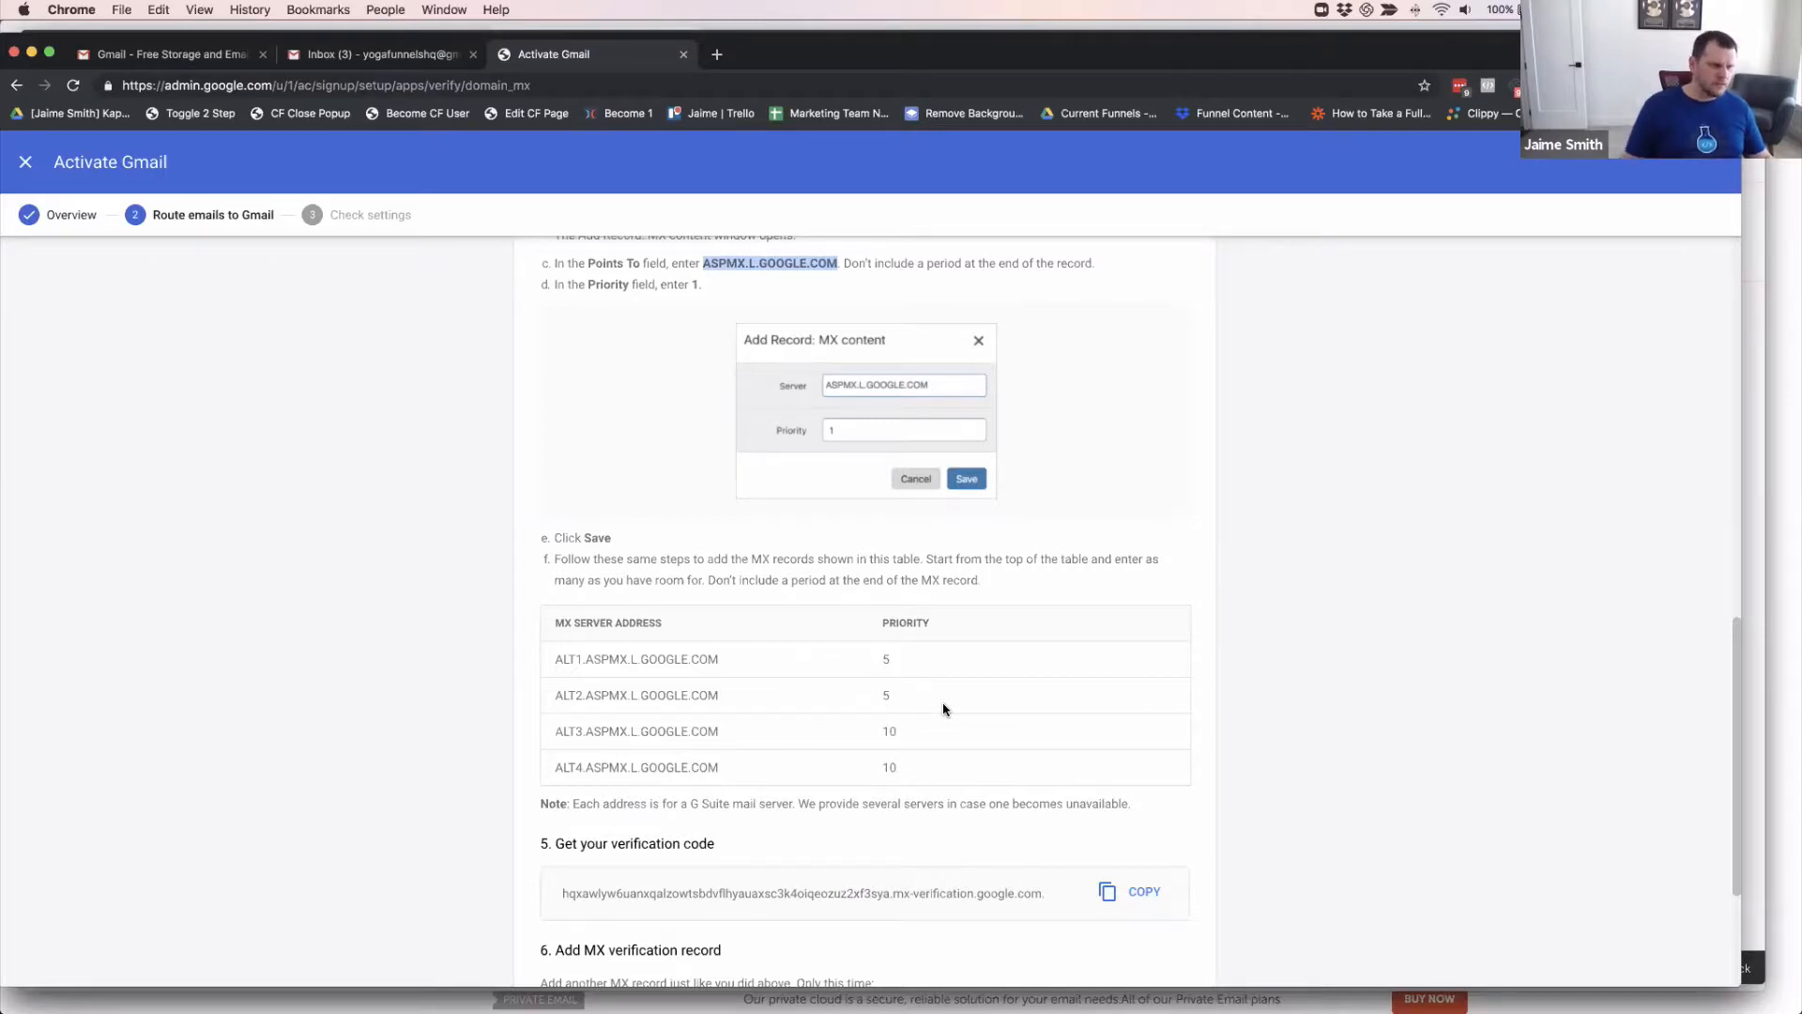
{"action": "scroll", "coordinate": [532, 516], "scroll_direction": "up", "scroll_amount": 5}
{"action": "scroll", "coordinate": [532, 516], "scroll_direction": "down", "scroll_amount": 6}
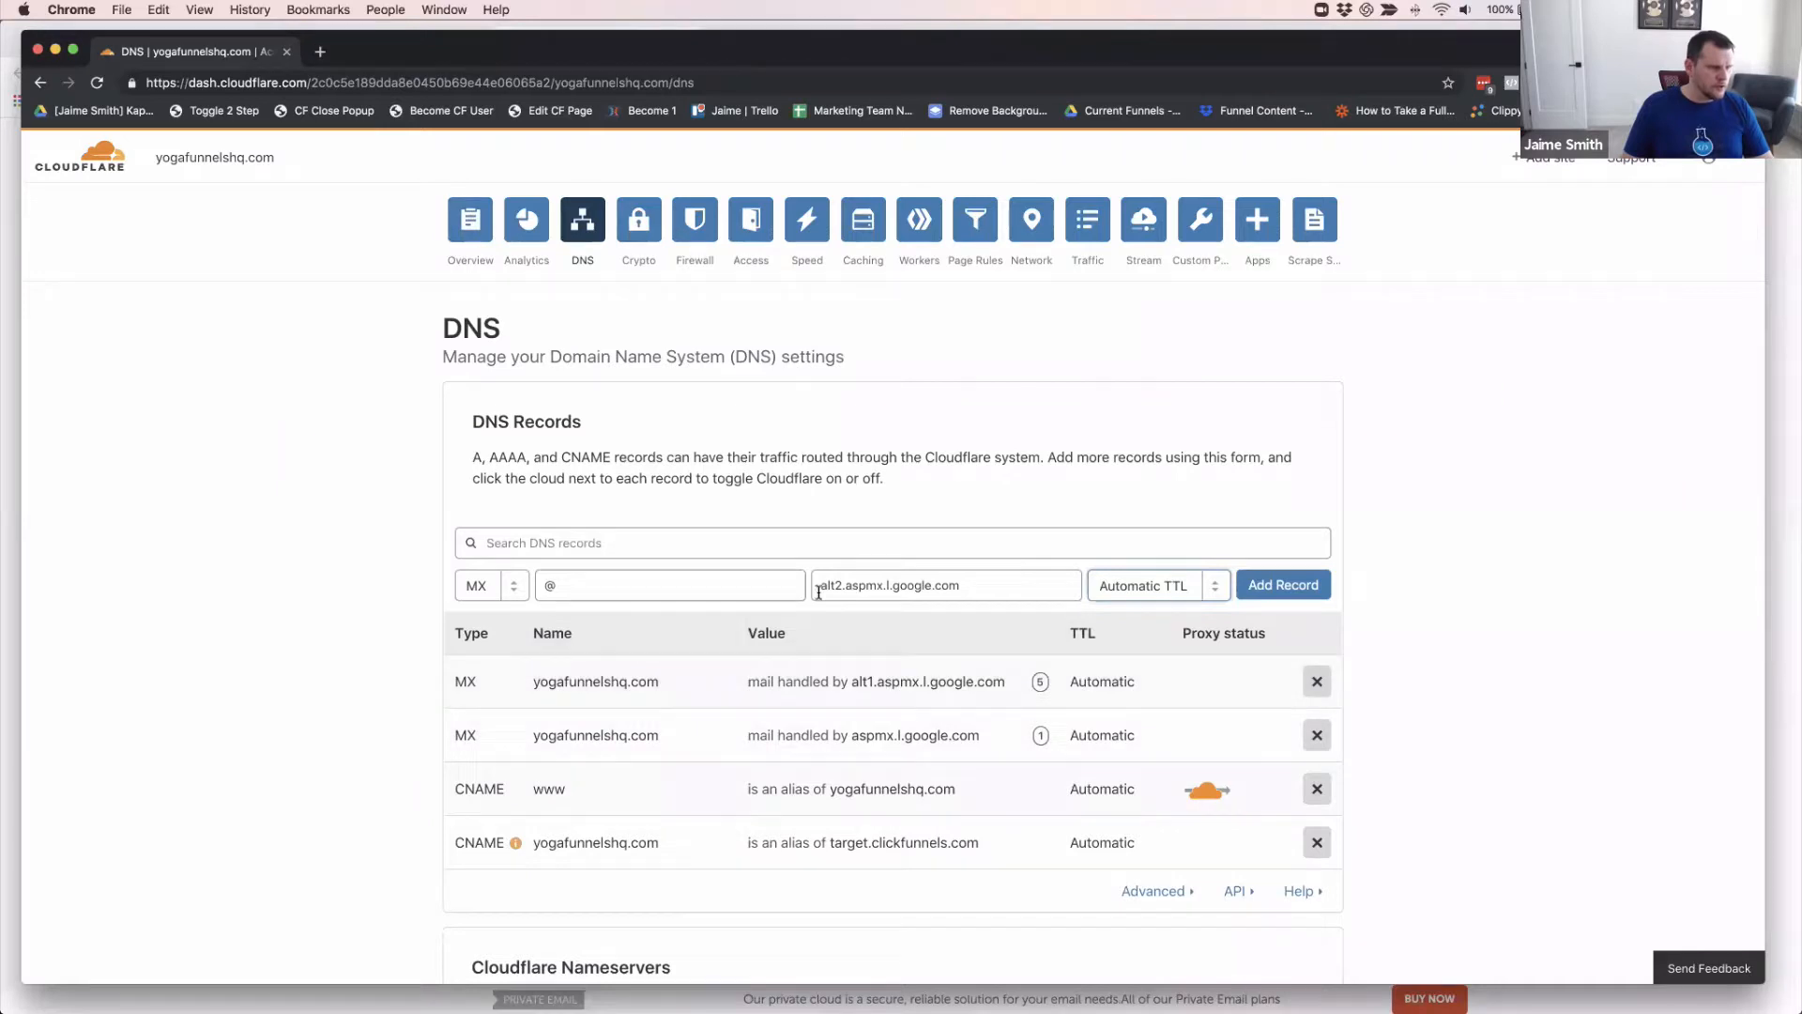
Step: Add the alt2 record, then add a root MX record for alt3.aspmx.l.google.com at priority 10
{"action": "left_click", "coordinate": [1255, 589]}
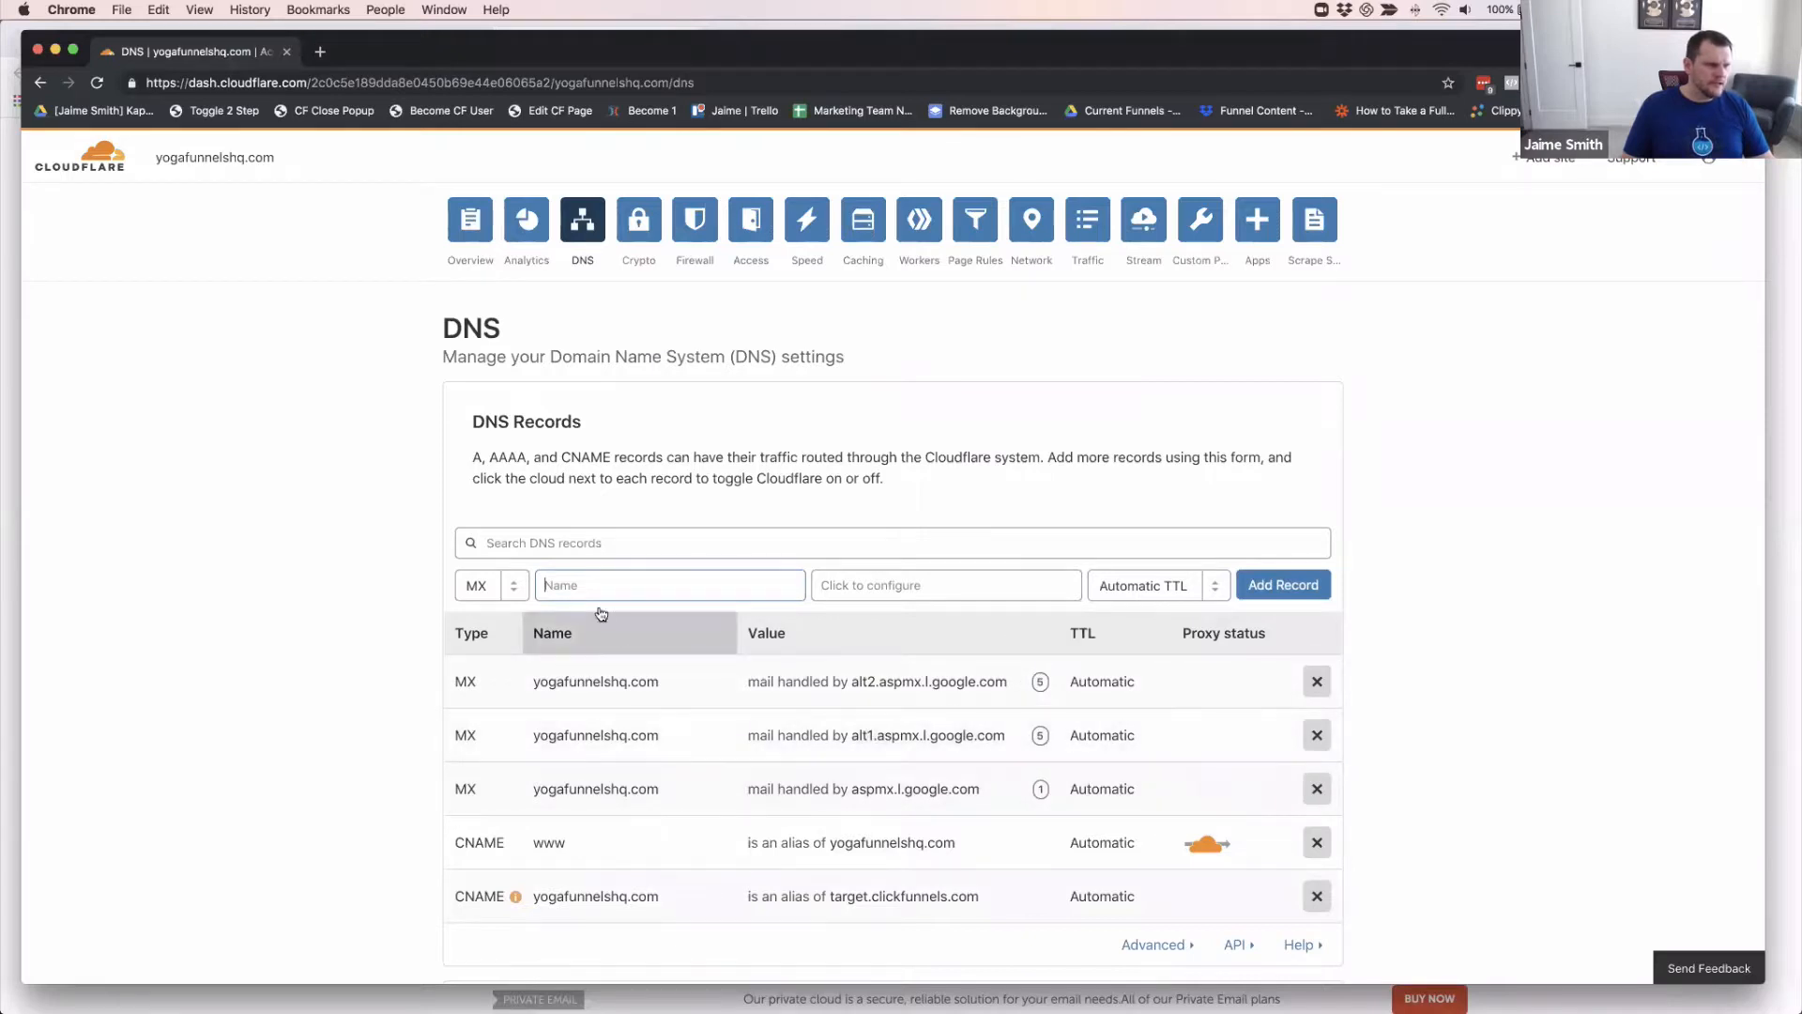
{"action": "type", "text": "@"}
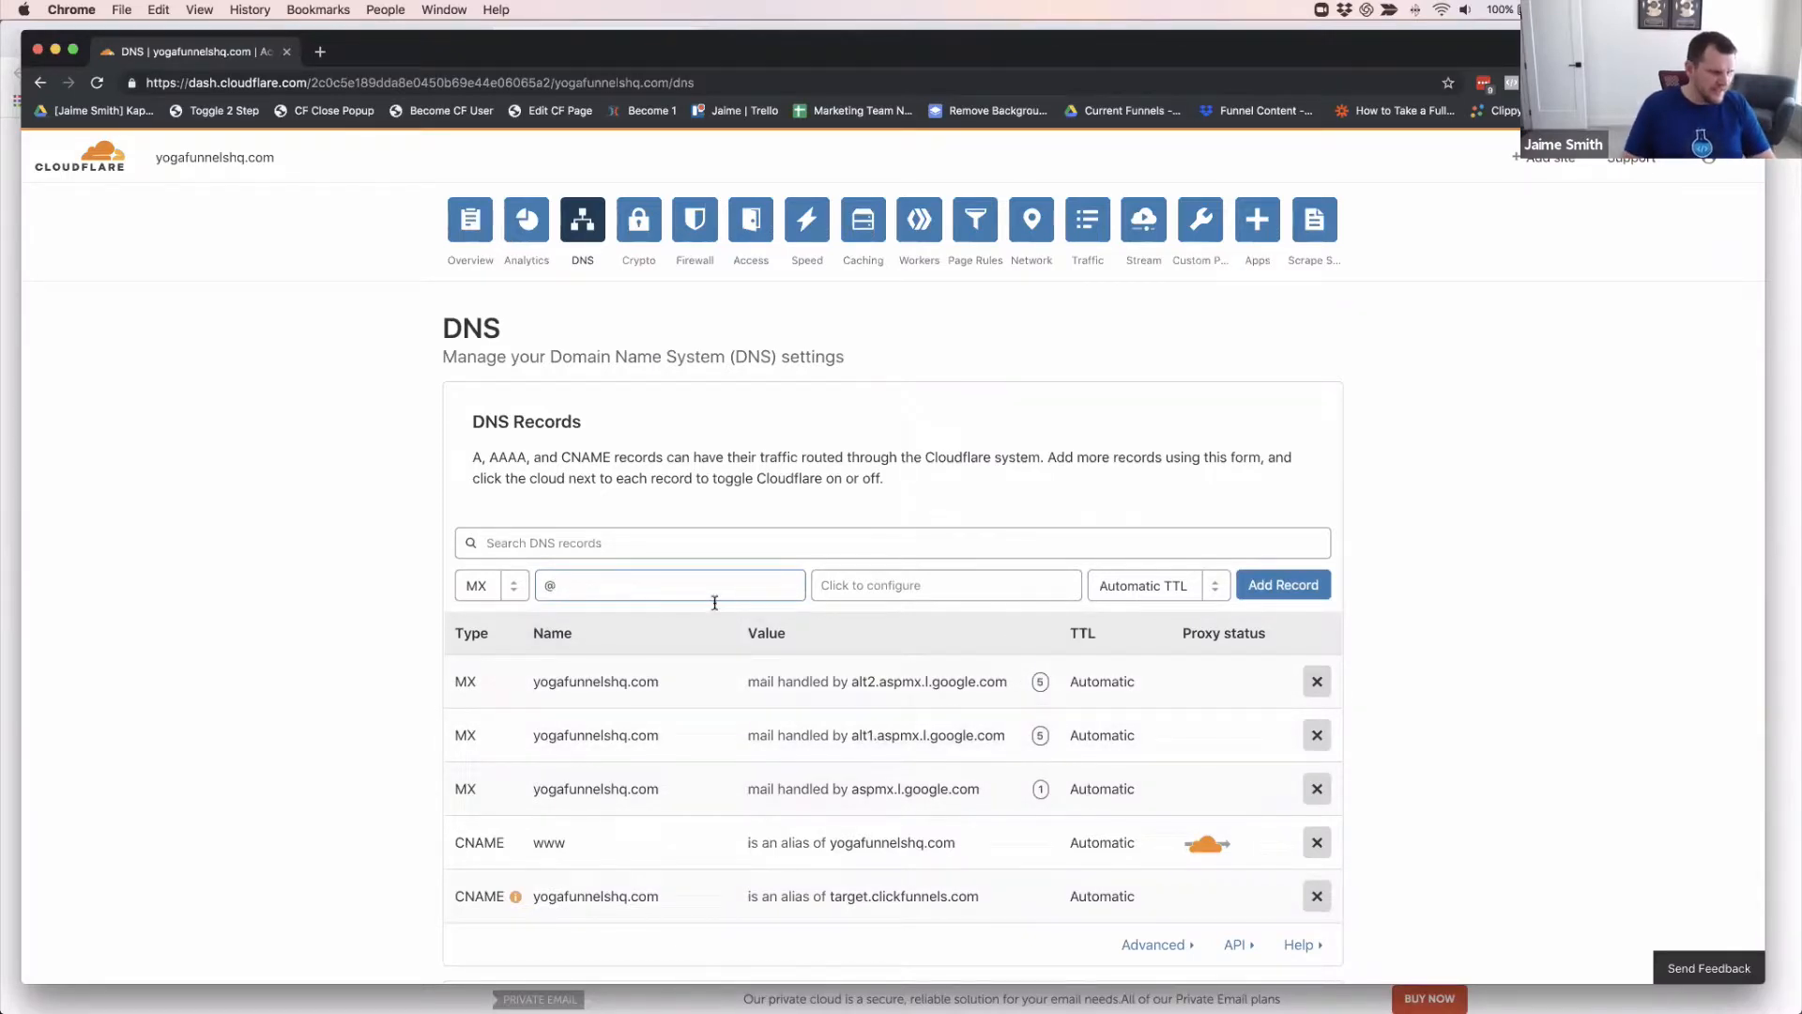
{"action": "left_click", "coordinate": [918, 587]}
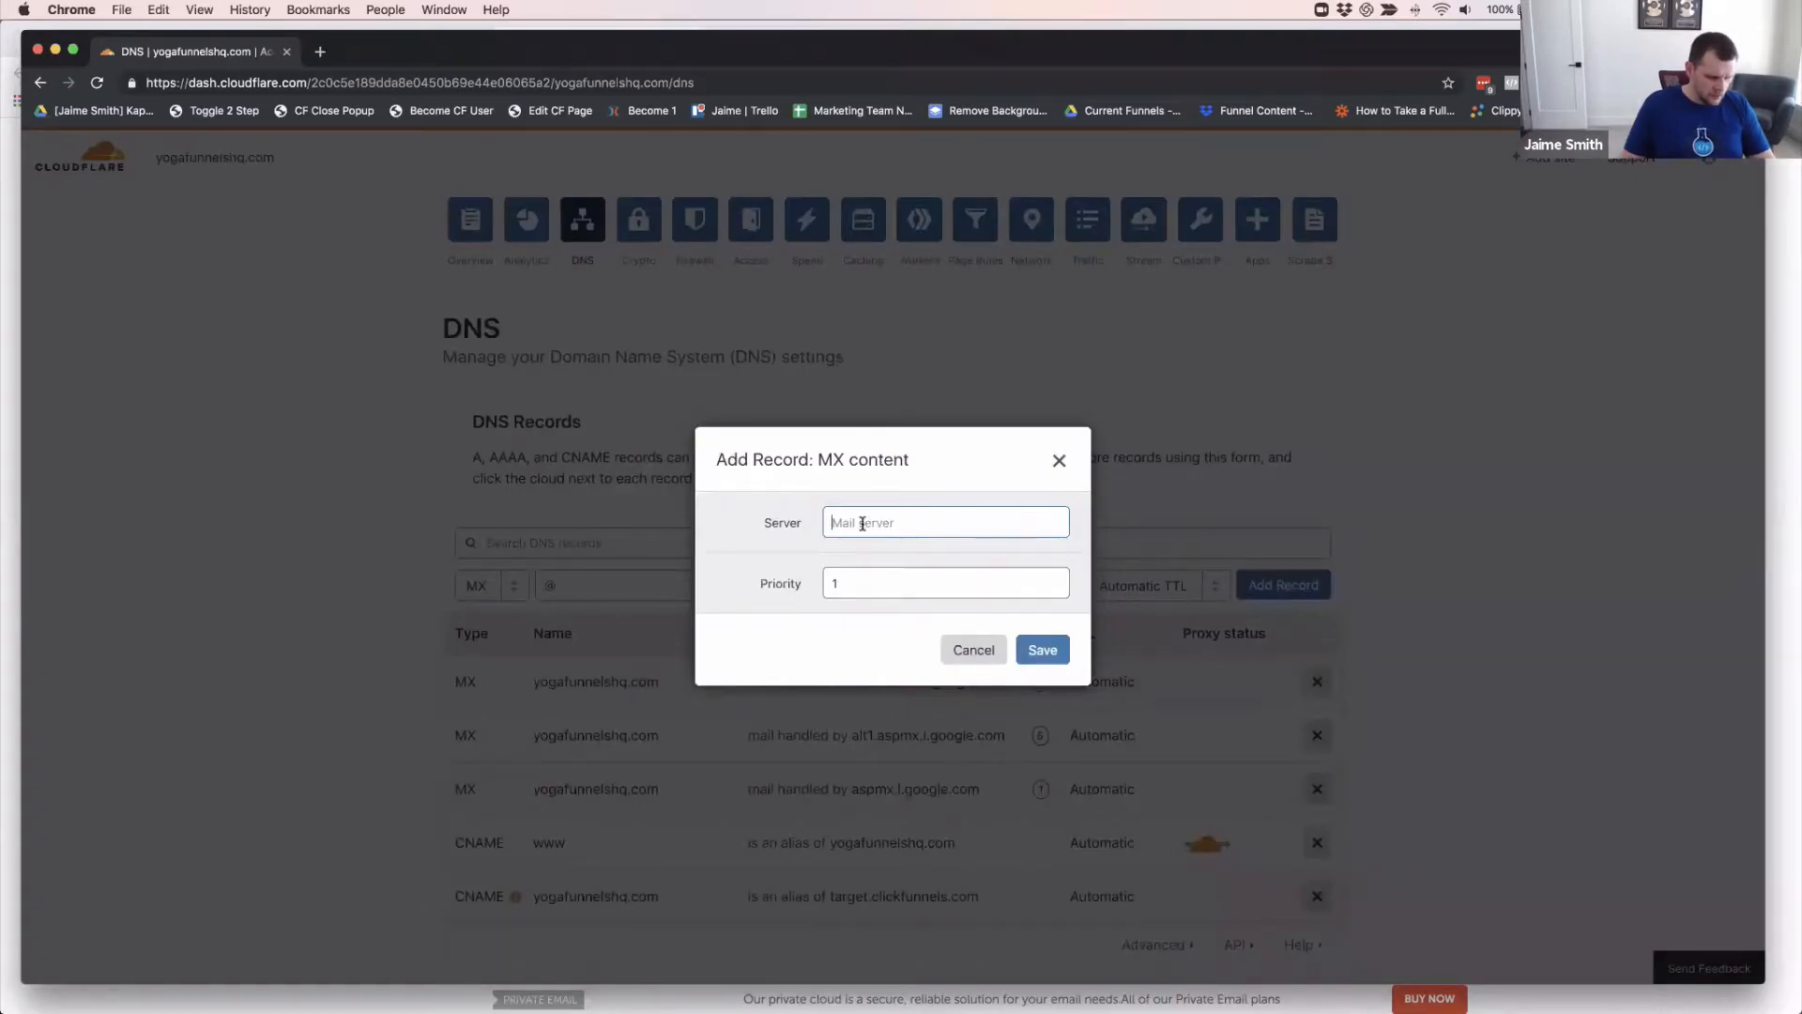
{"action": "key", "text": "super+v"}
{"action": "left_click", "coordinate": [850, 522]}
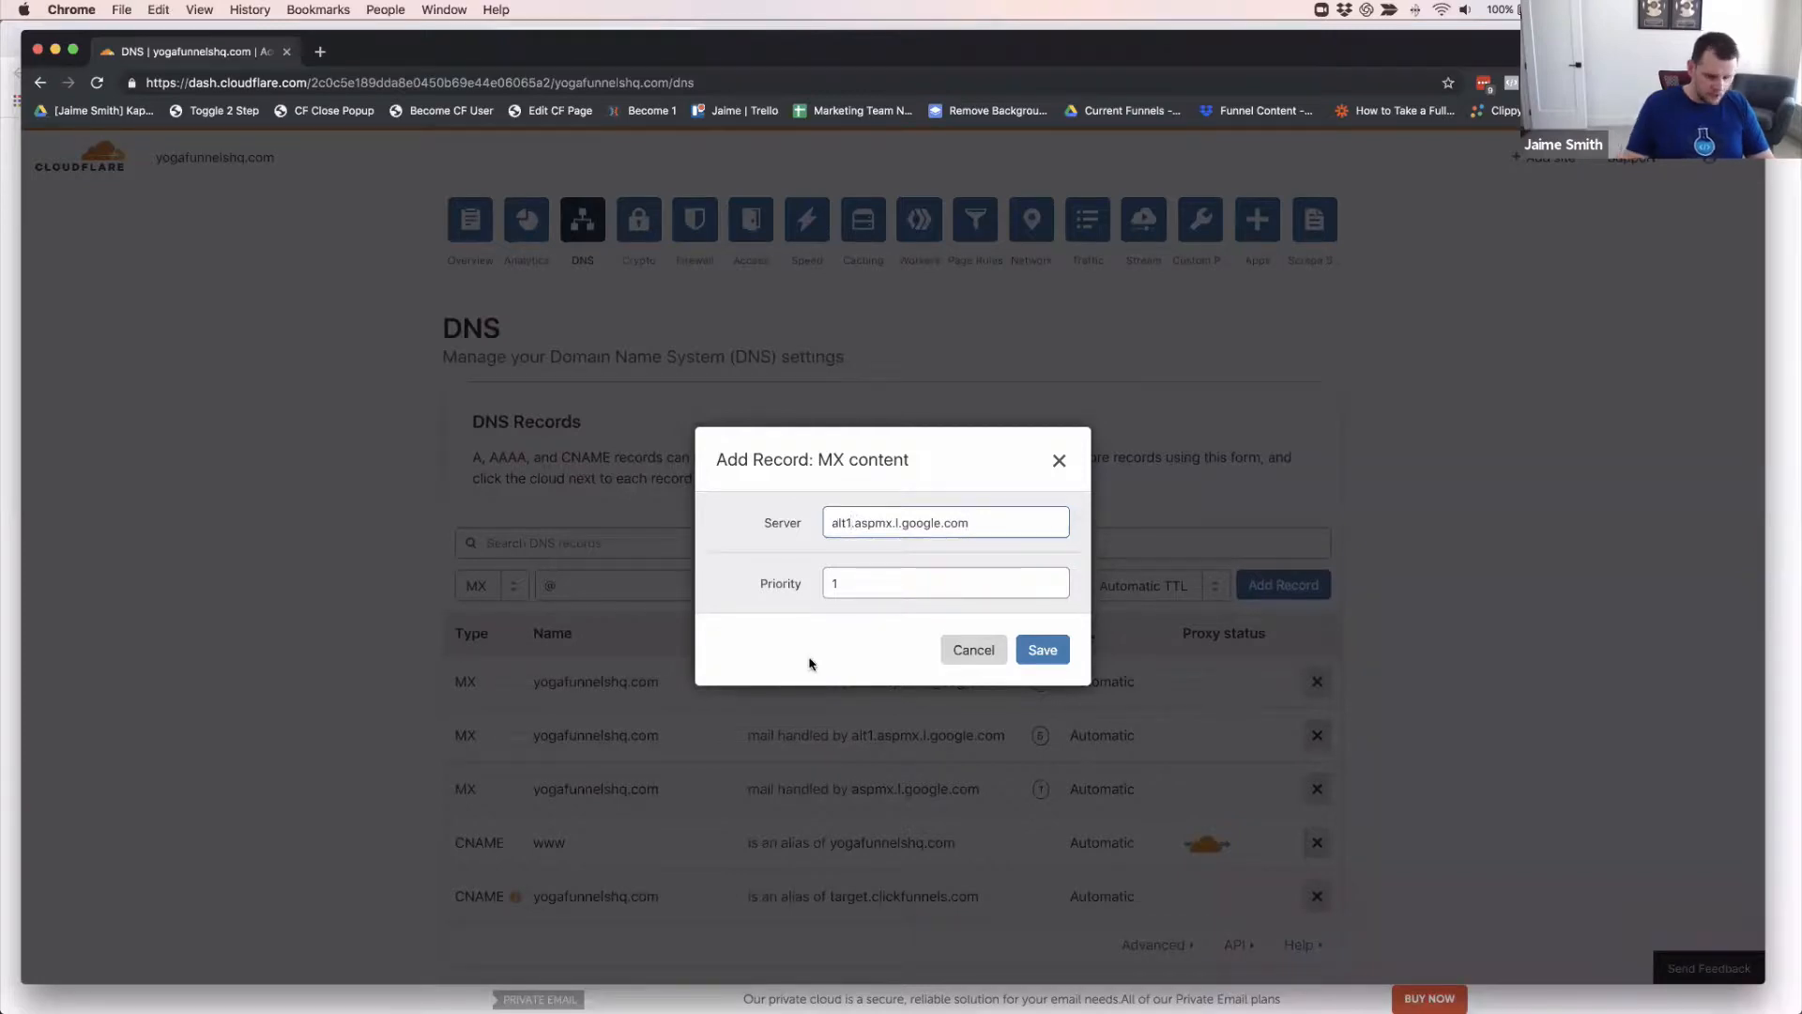
{"action": "key", "text": "BackSpace"}
{"action": "type", "text": "3"}
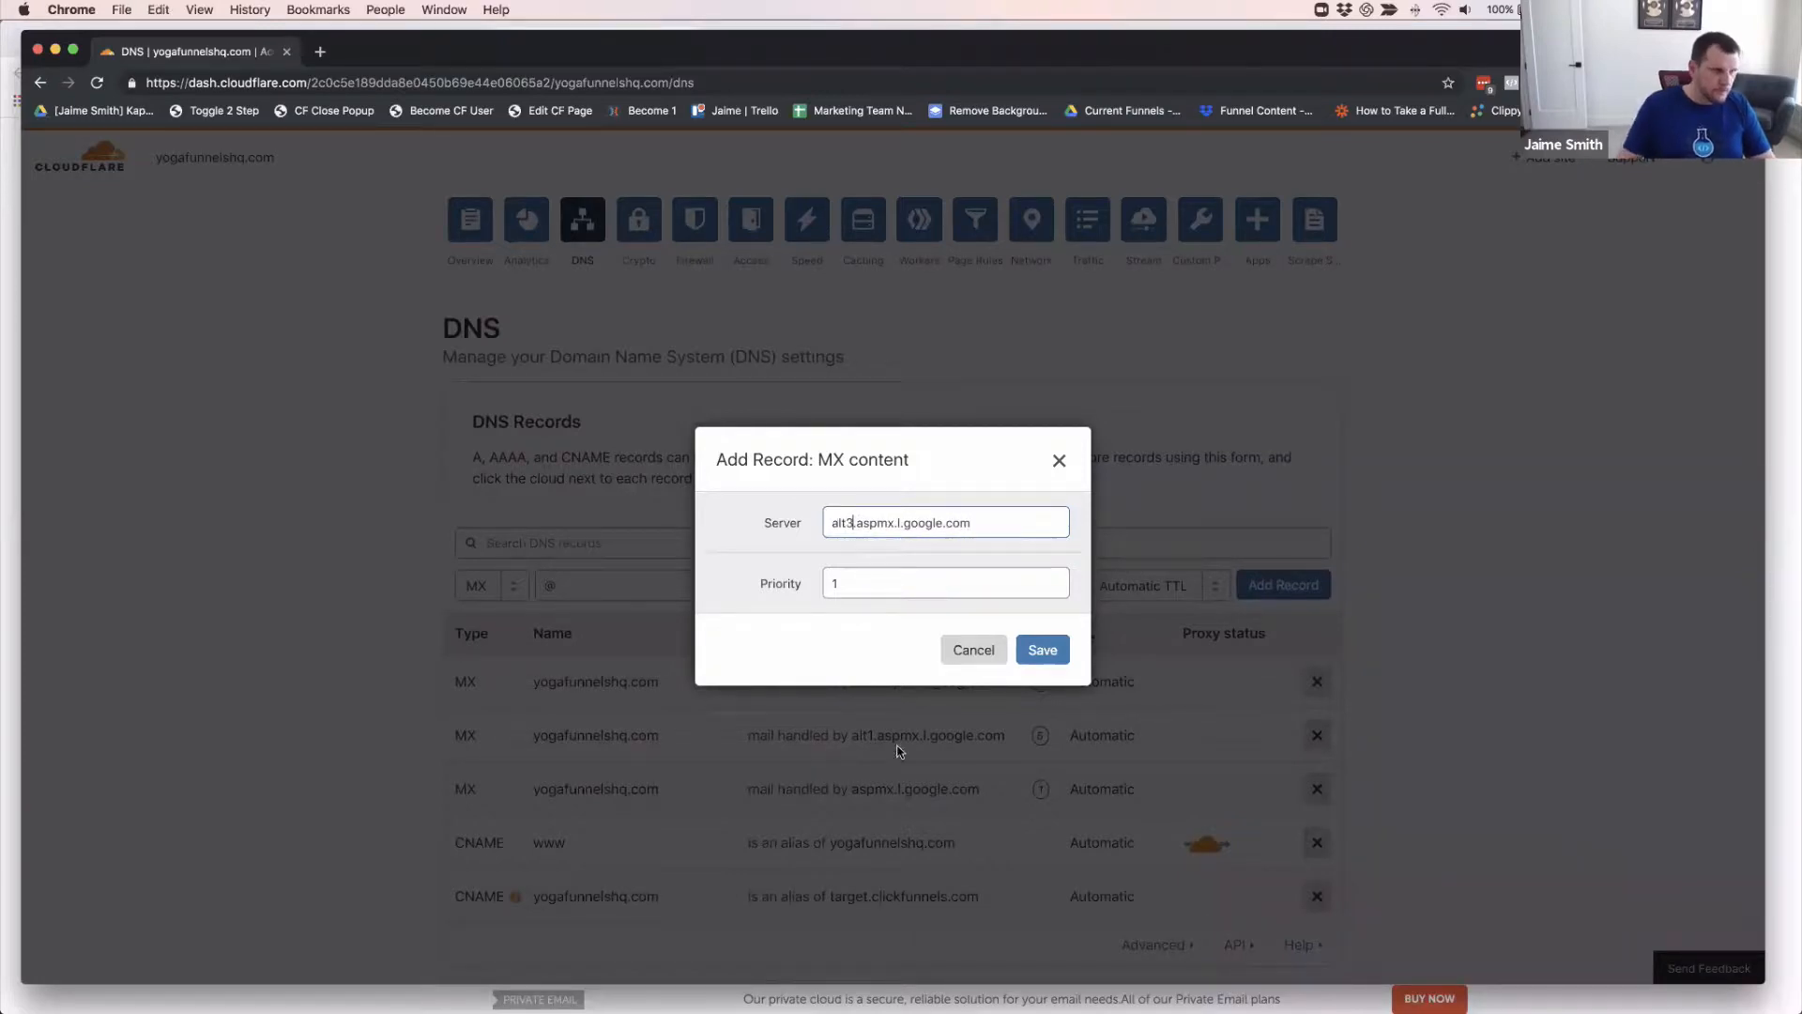
{"action": "left_click", "coordinate": [1043, 652]}
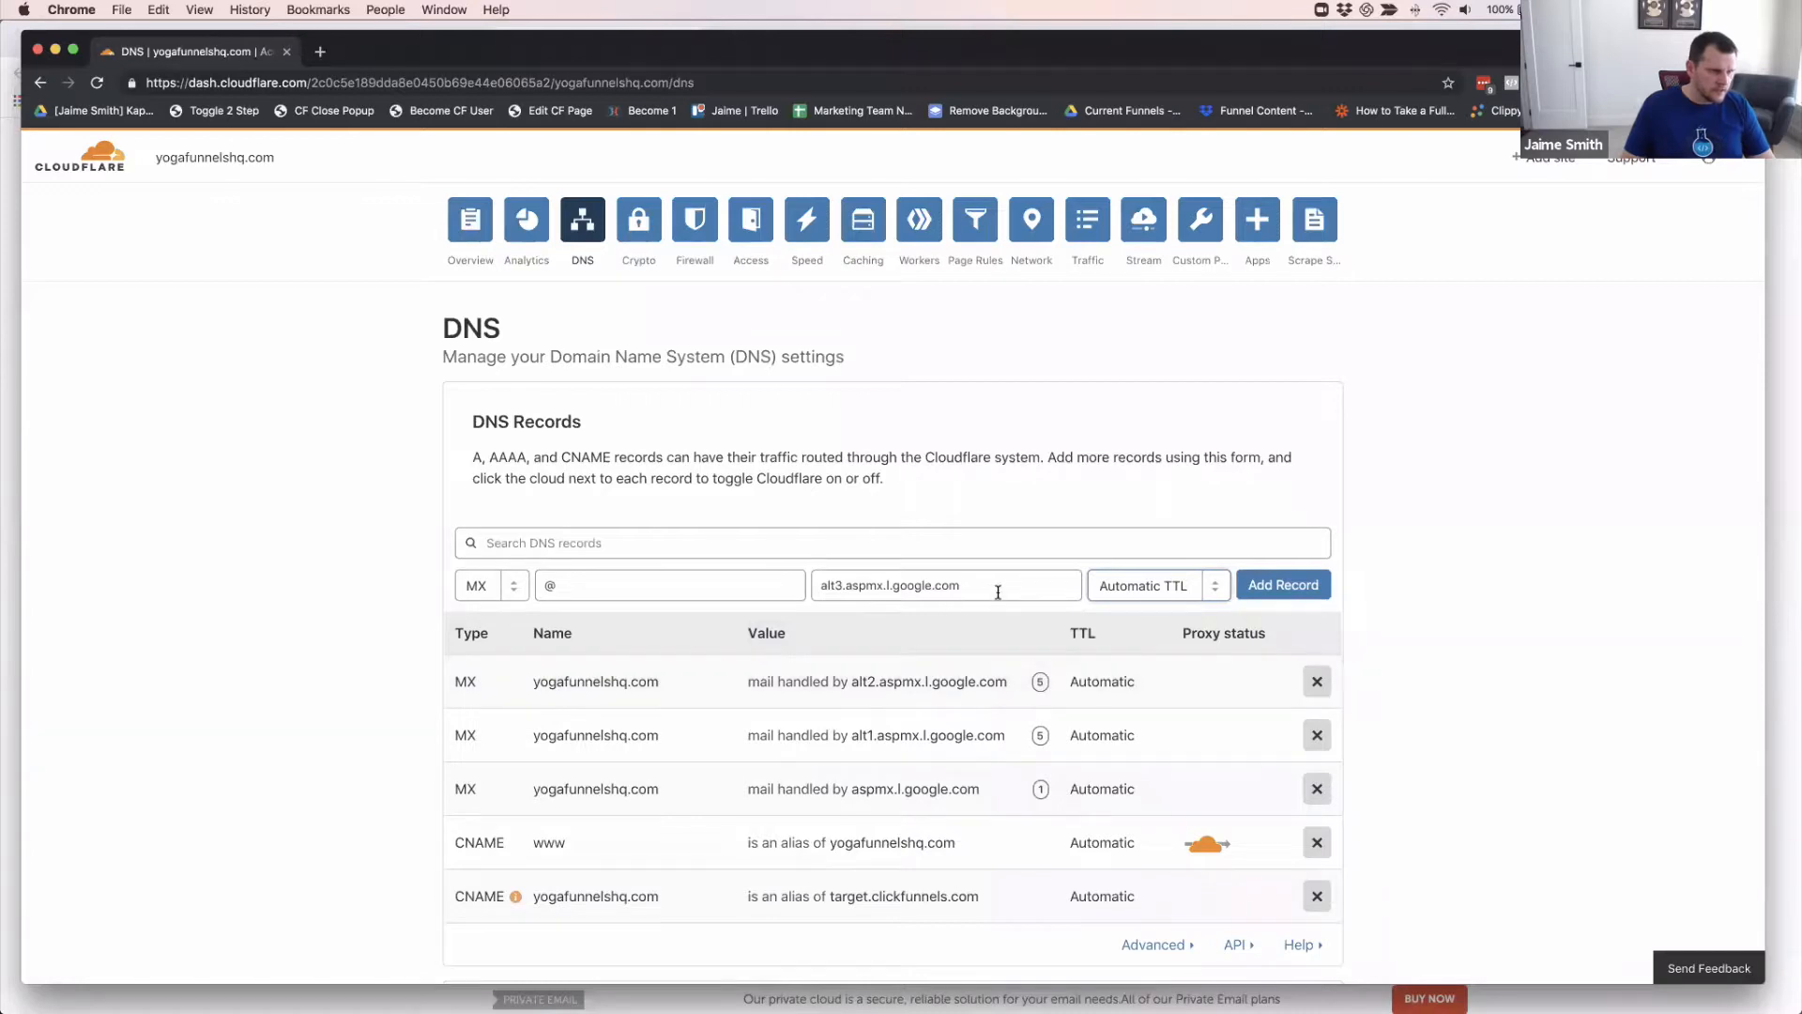
{"action": "left_click", "coordinate": [984, 589]}
{"action": "left_click", "coordinate": [866, 582]}
{"action": "type", "text": "10"}
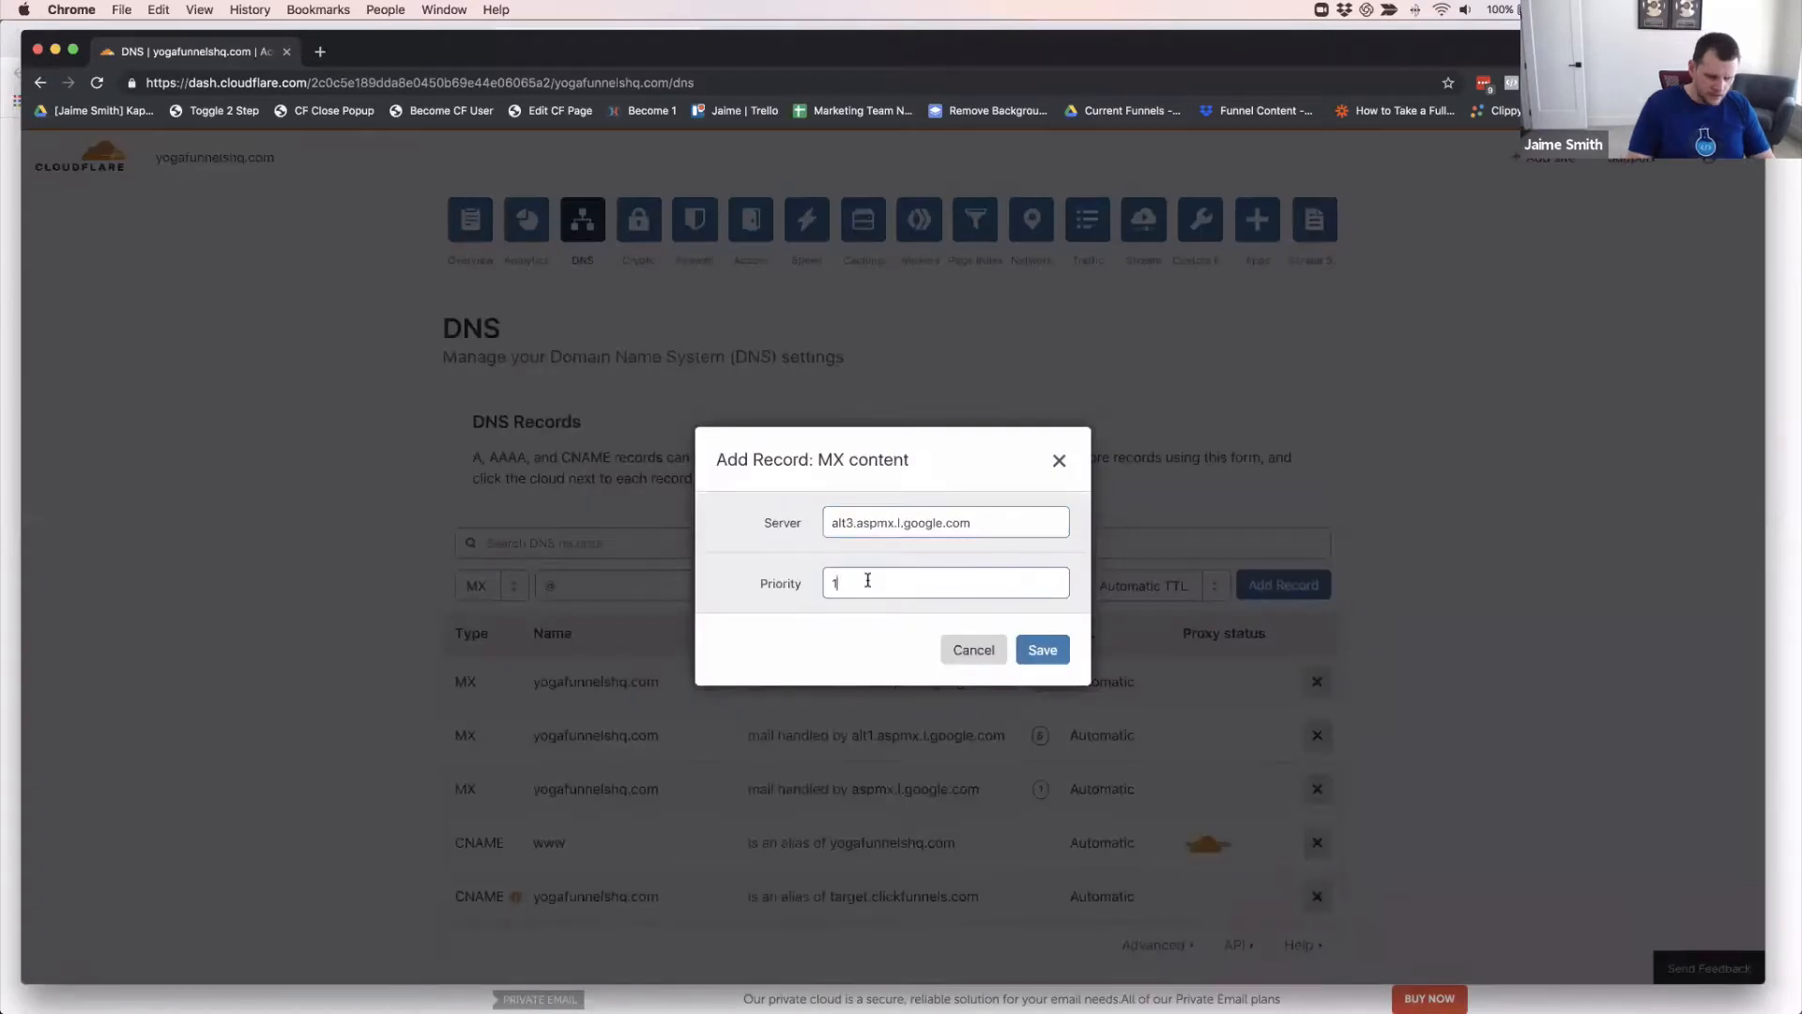
{"action": "left_click", "coordinate": [1043, 652]}
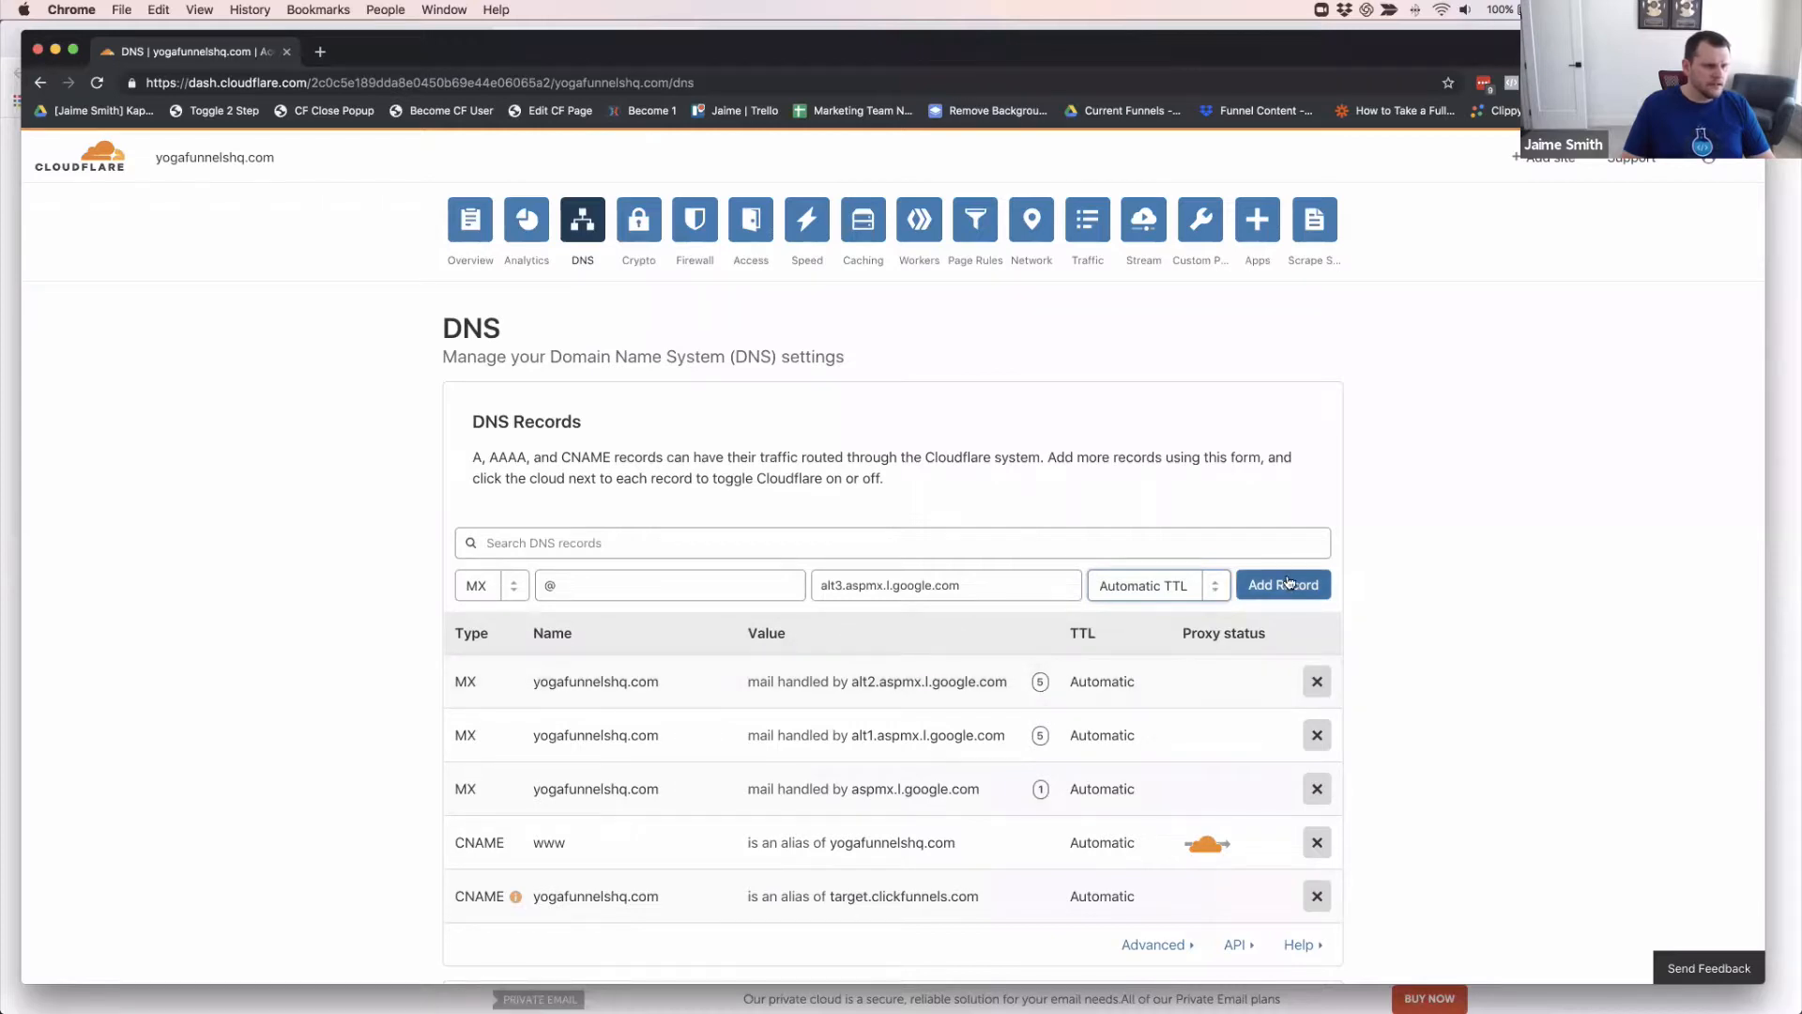
{"action": "left_click", "coordinate": [1289, 582]}
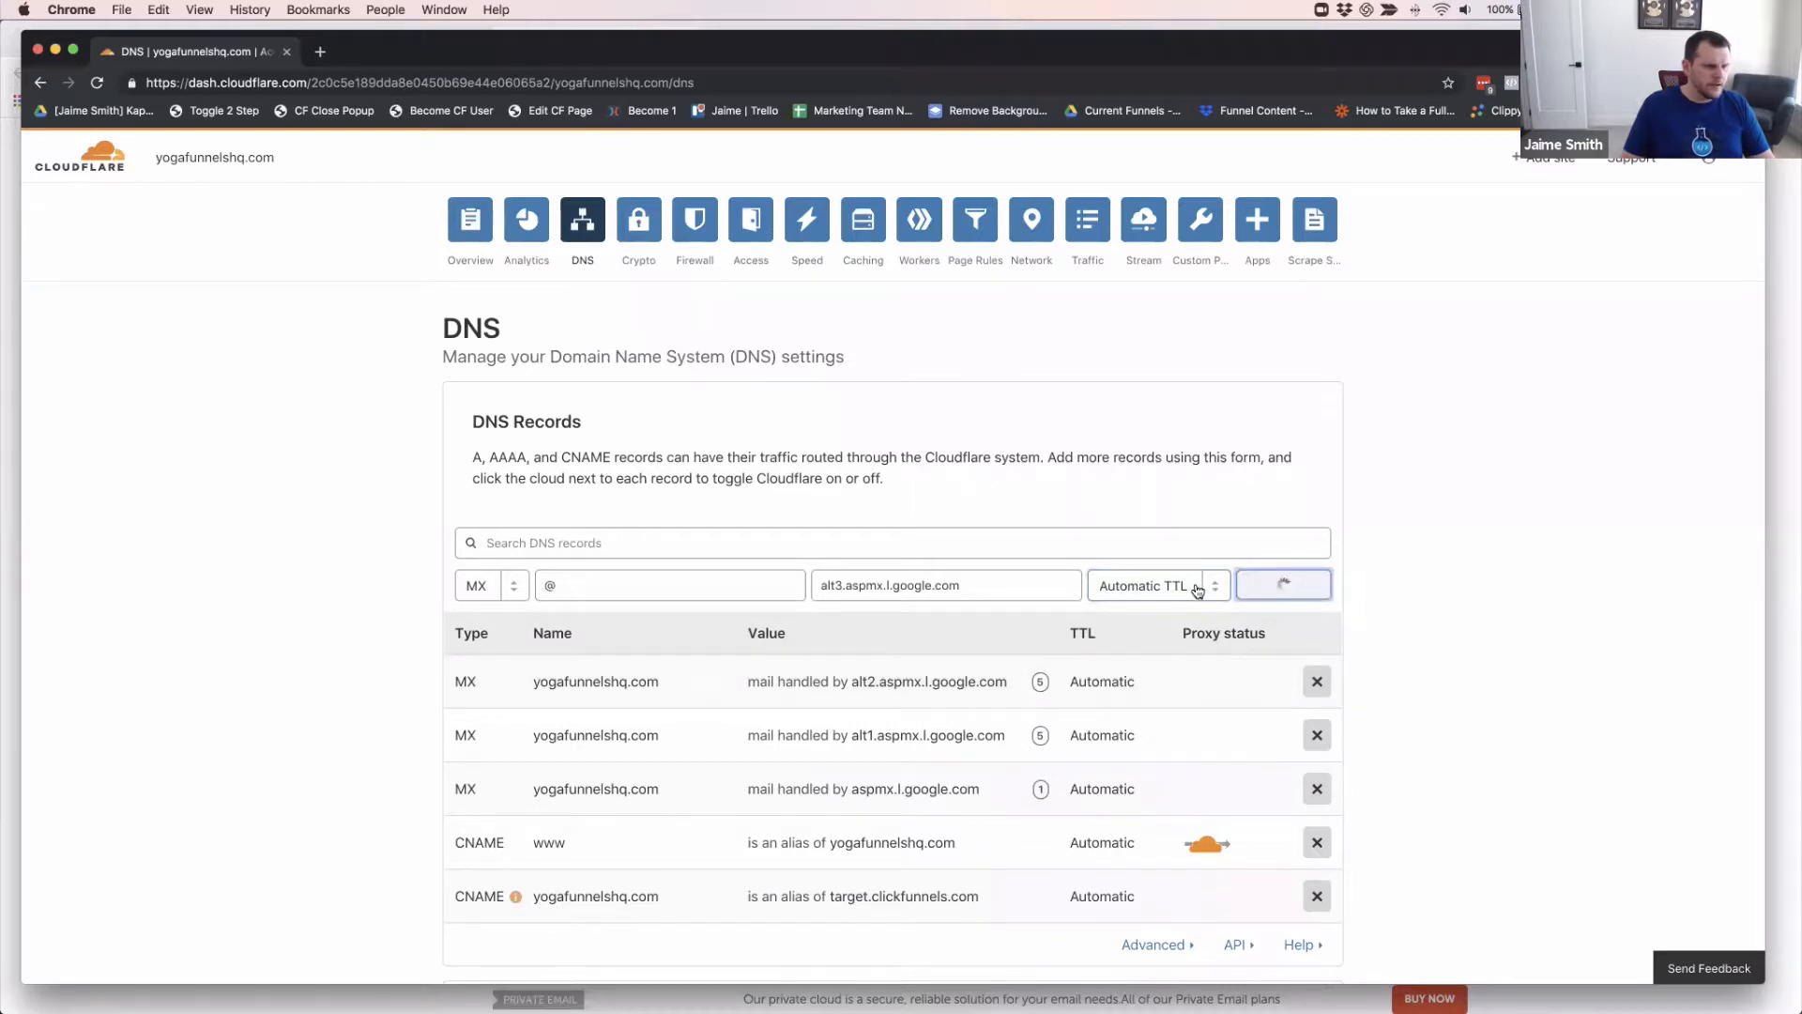
Step: Add a root MX record for alt4.aspmx.l.google.com with priority 10
{"action": "left_click", "coordinate": [620, 590]}
{"action": "type", "text": "@"}
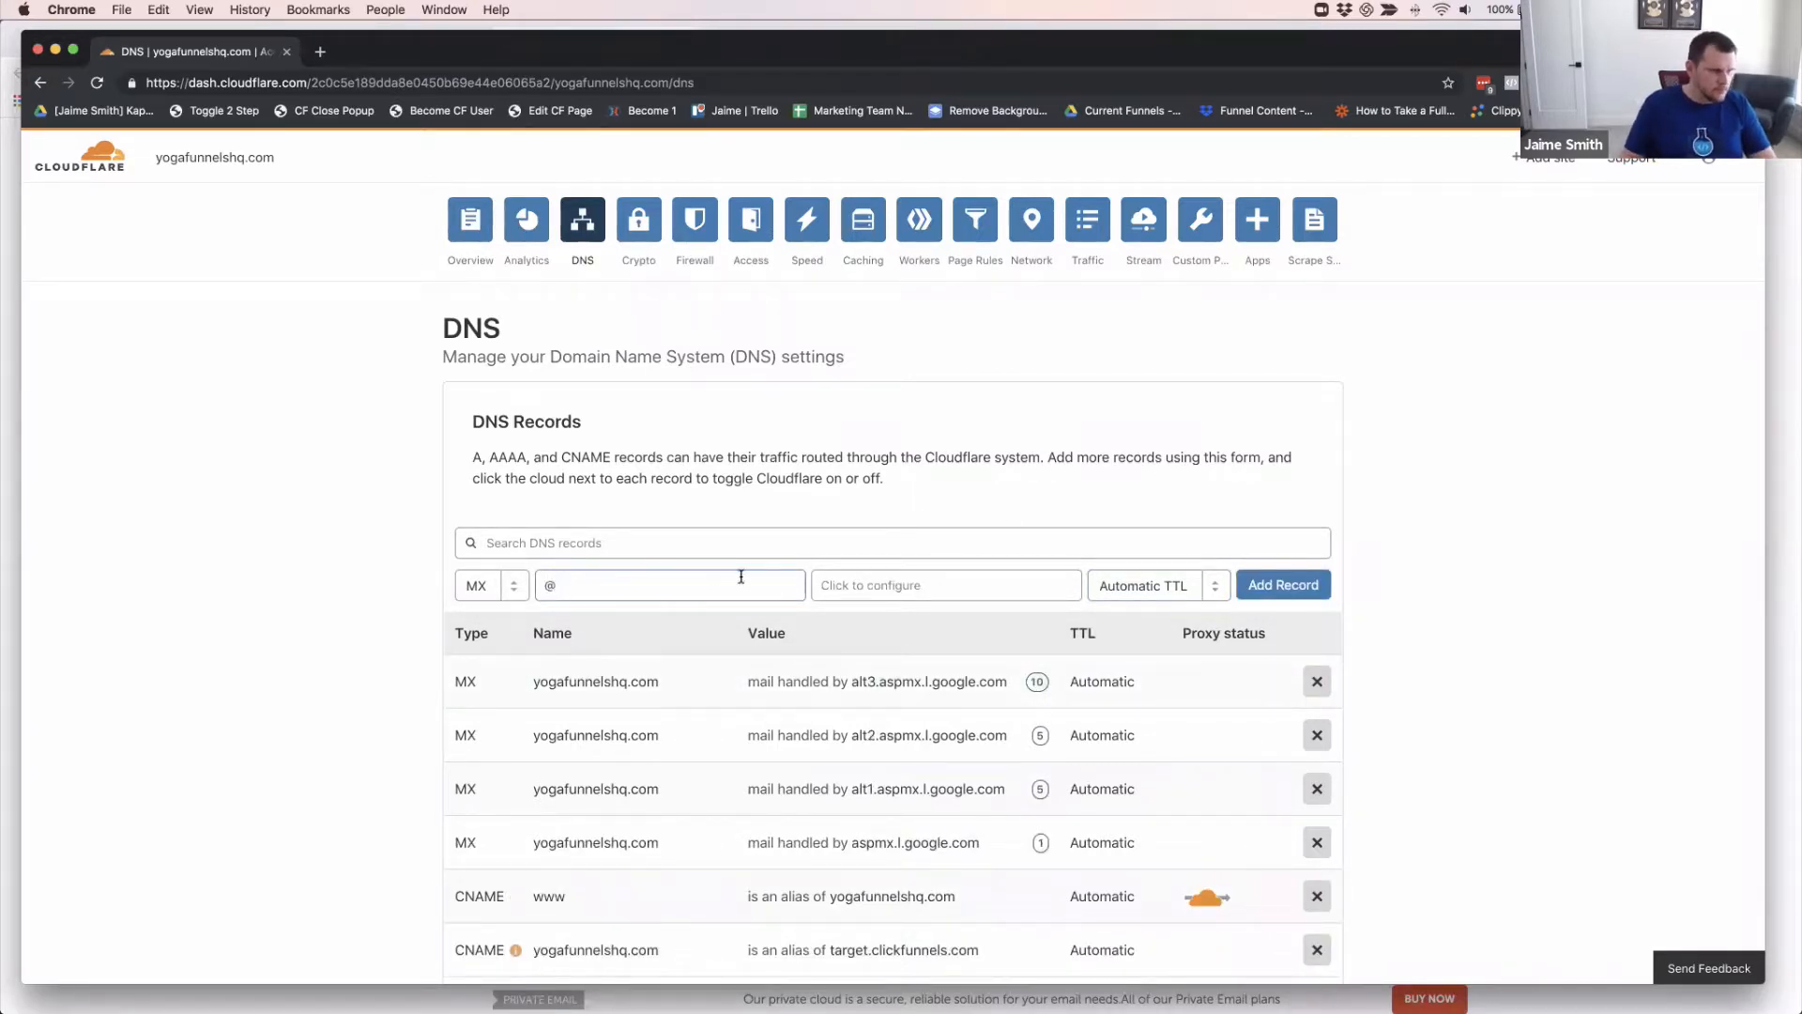
{"action": "key", "text": "Tab"}
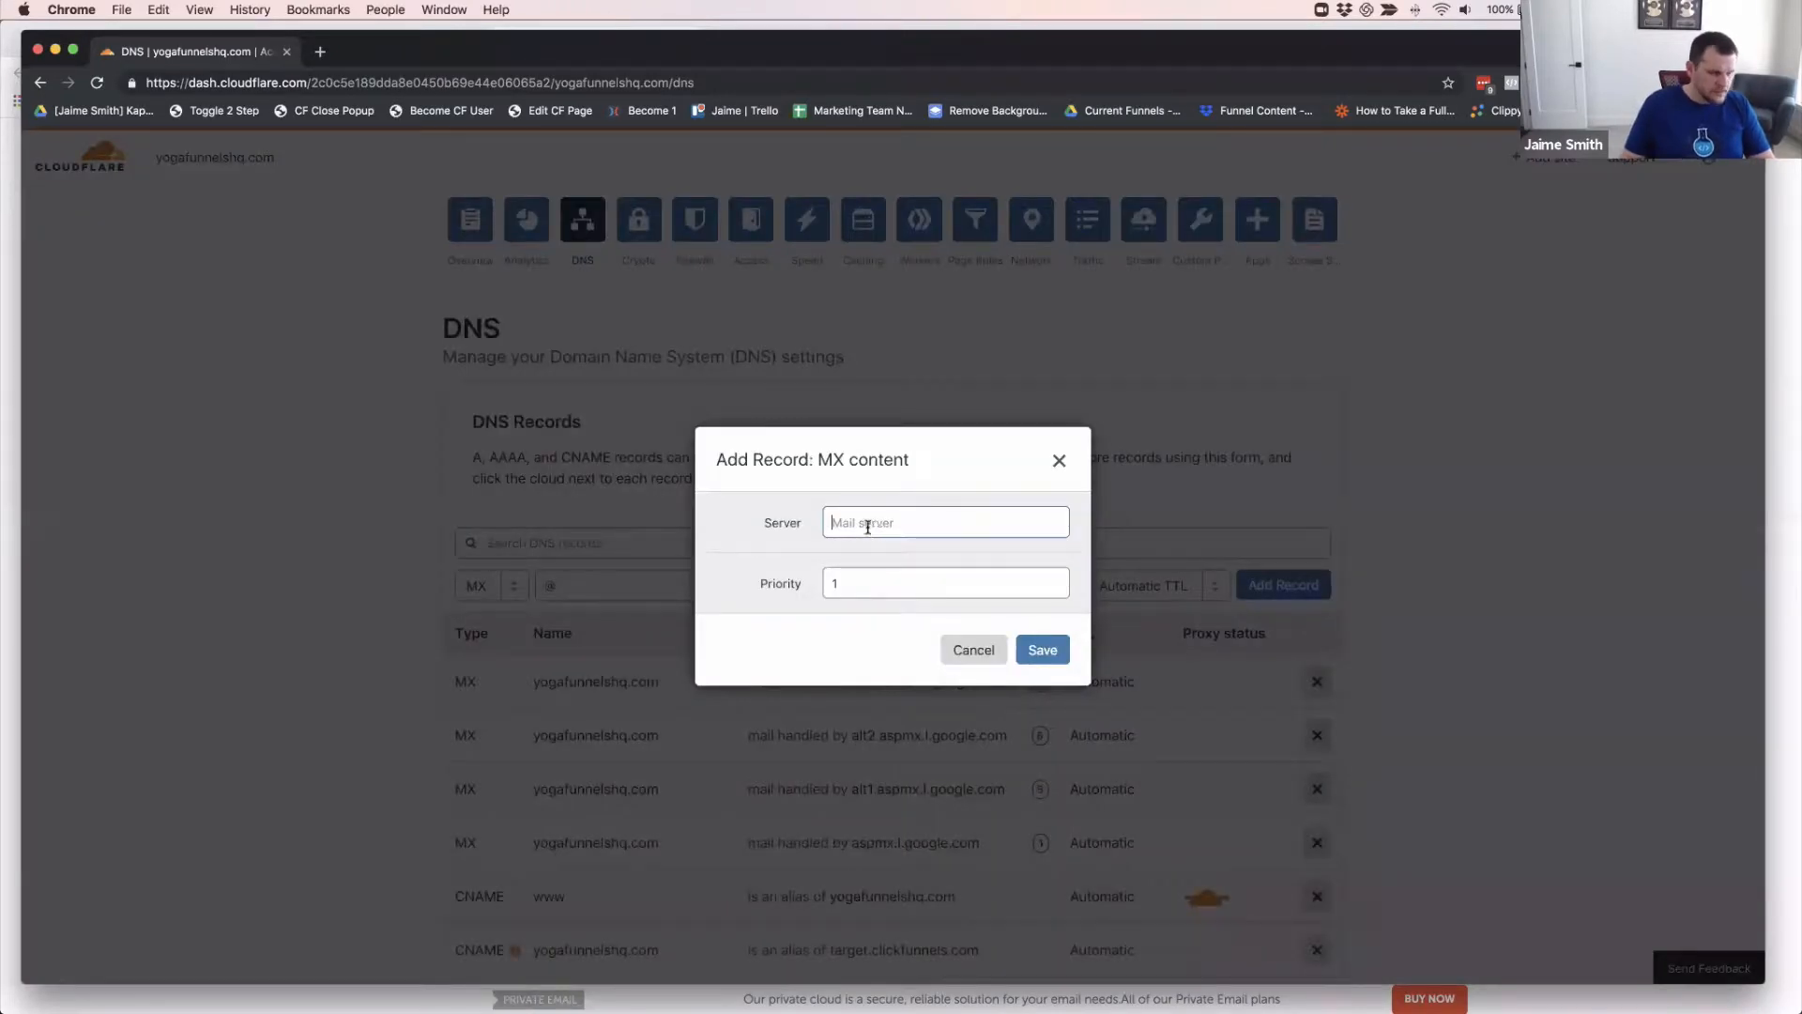
{"action": "type", "text": "alt1.aspmx.l.google.com"}
{"action": "left_click", "coordinate": [852, 524]}
{"action": "key", "text": "BackSpace"}
{"action": "type", "text": "4"}
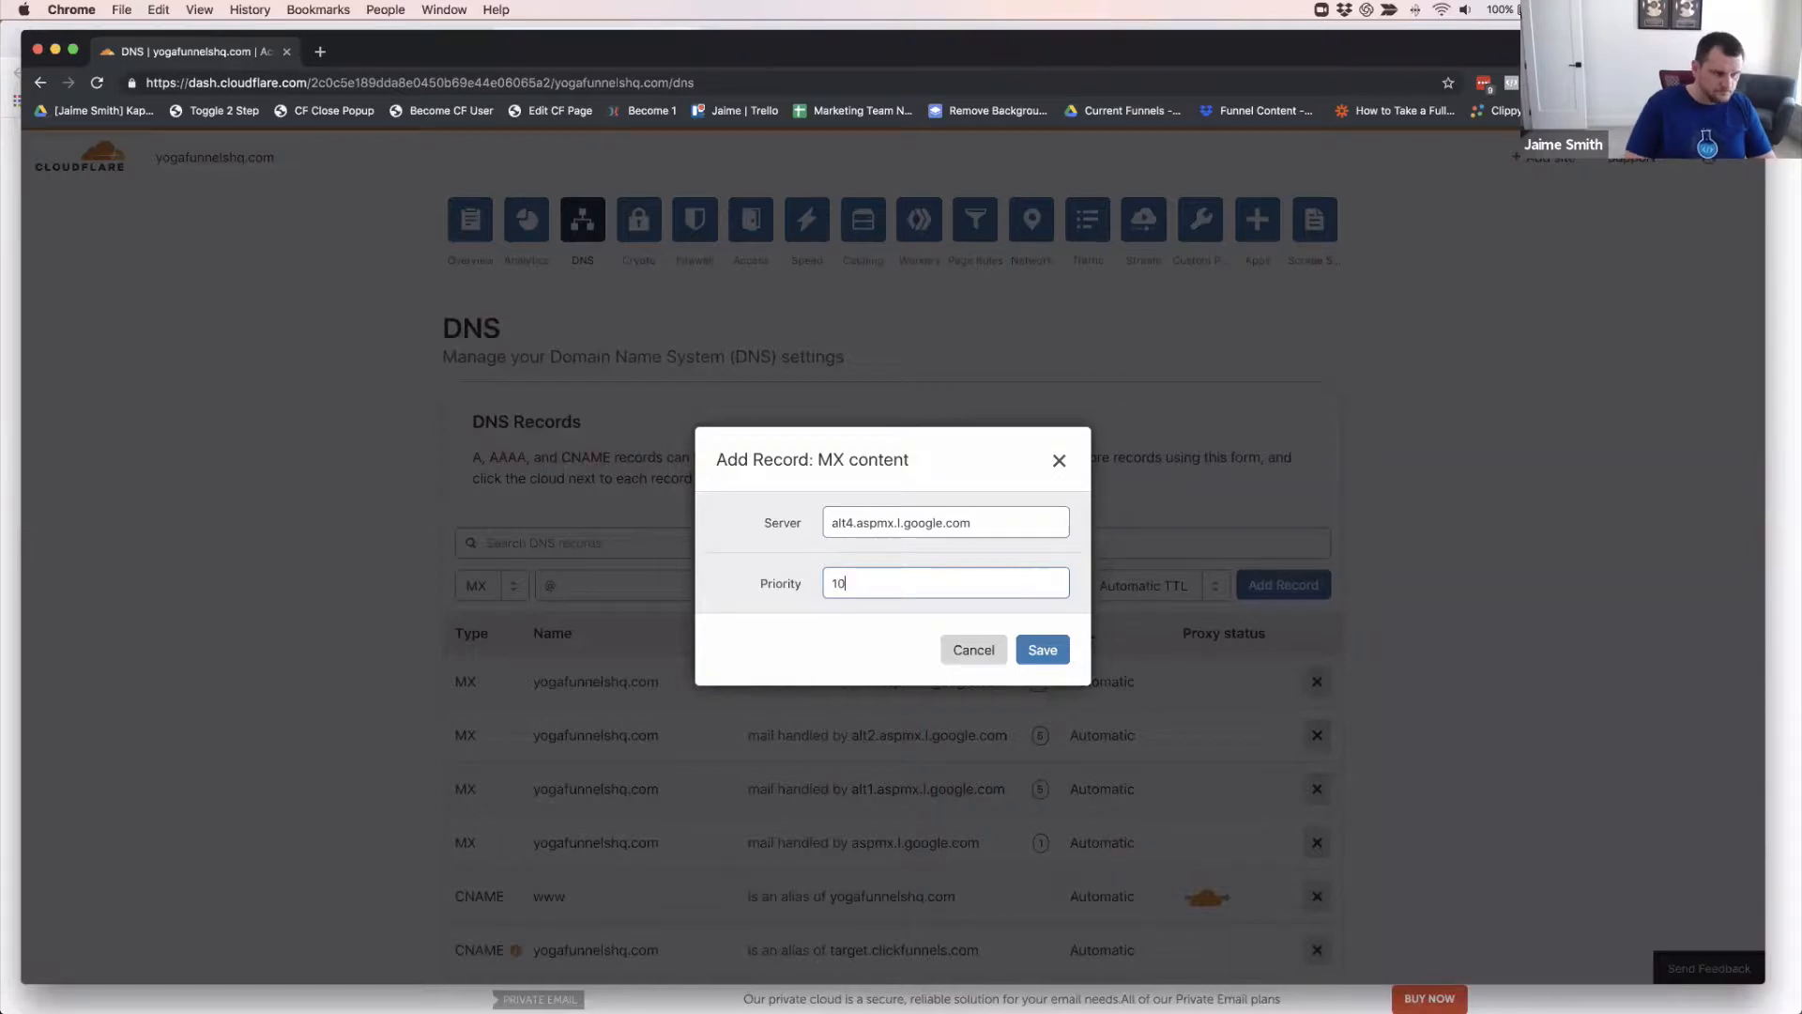
{"action": "left_click", "coordinate": [1028, 648]}
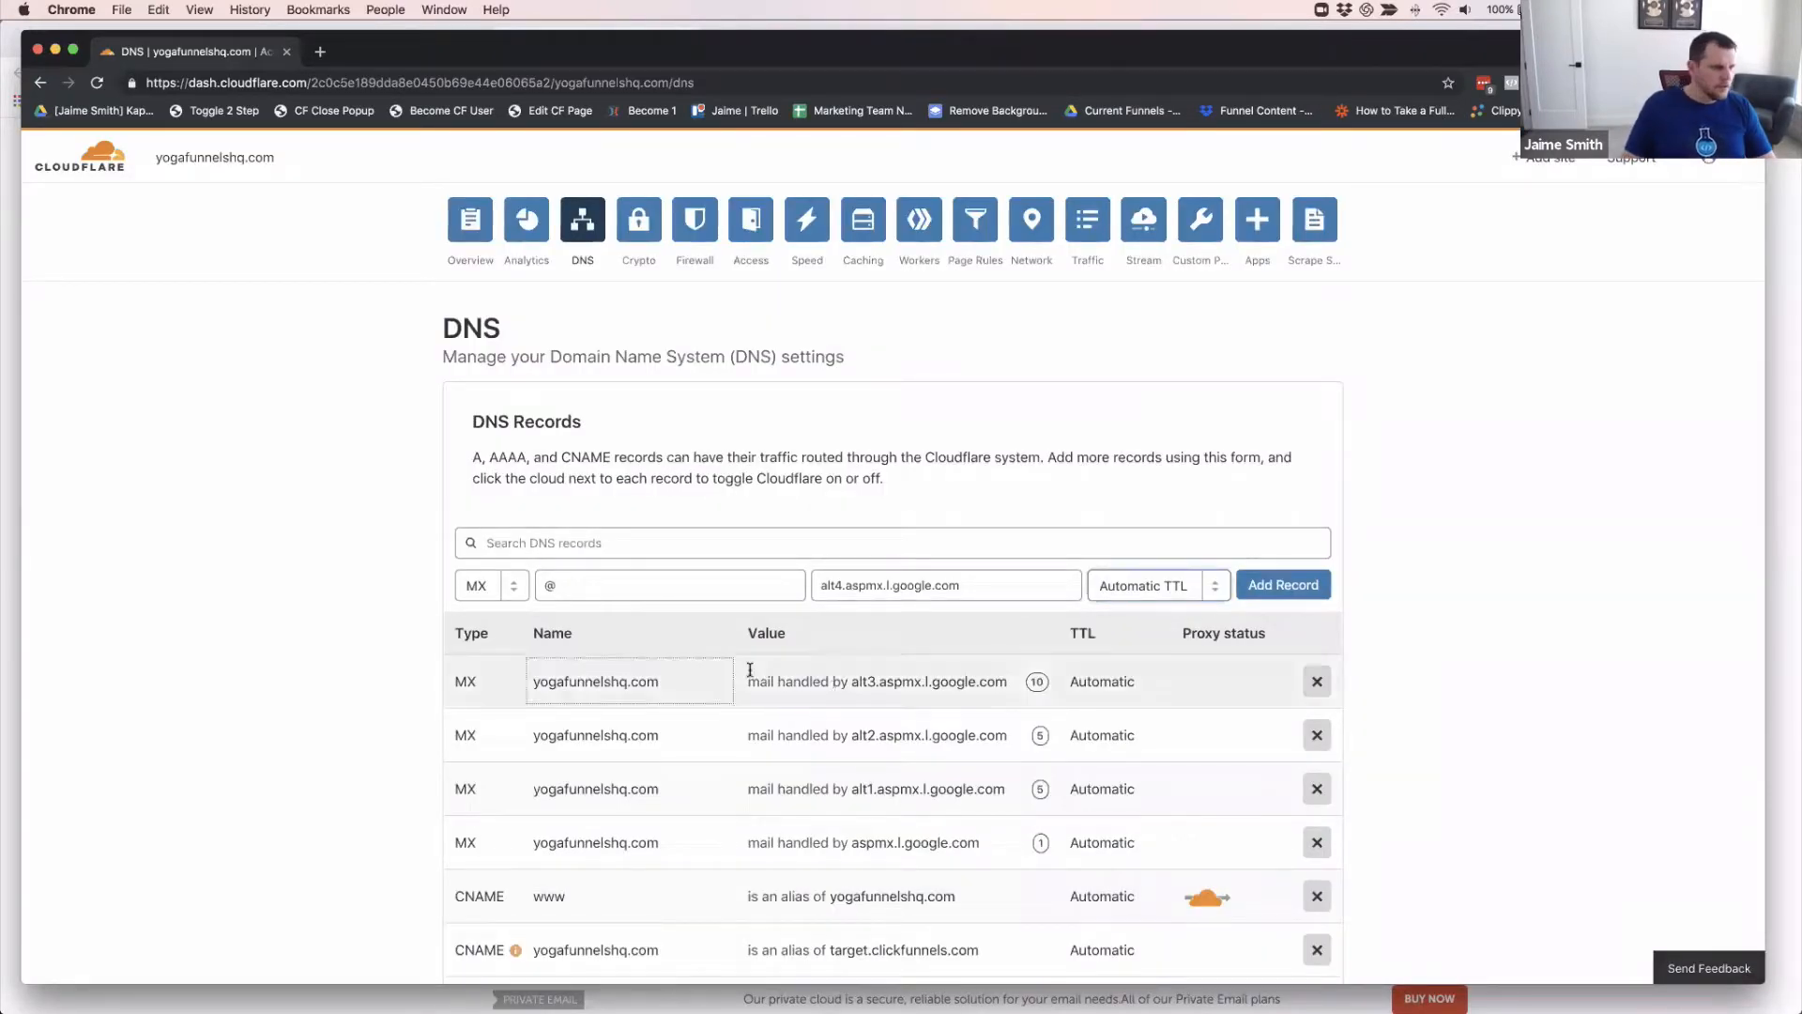
{"action": "scroll", "coordinate": [756, 662], "scroll_direction": "down", "scroll_amount": 5}
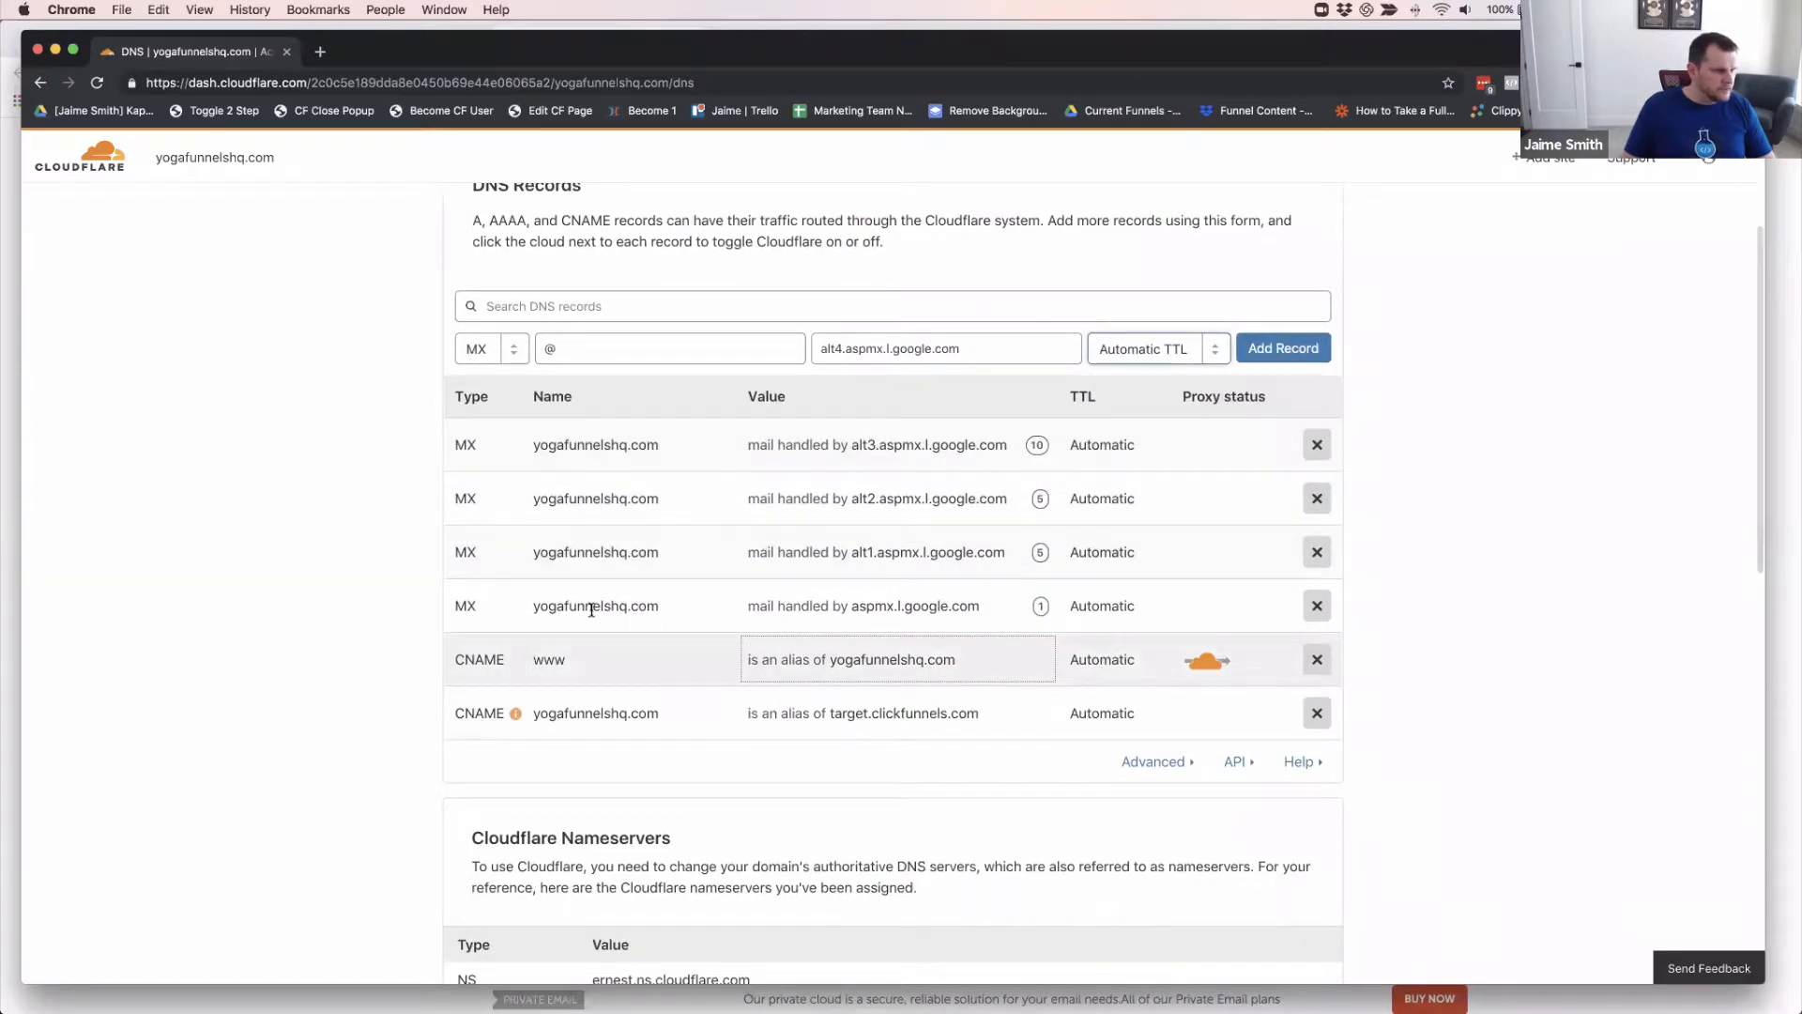
{"action": "left_click", "coordinate": [1275, 352]}
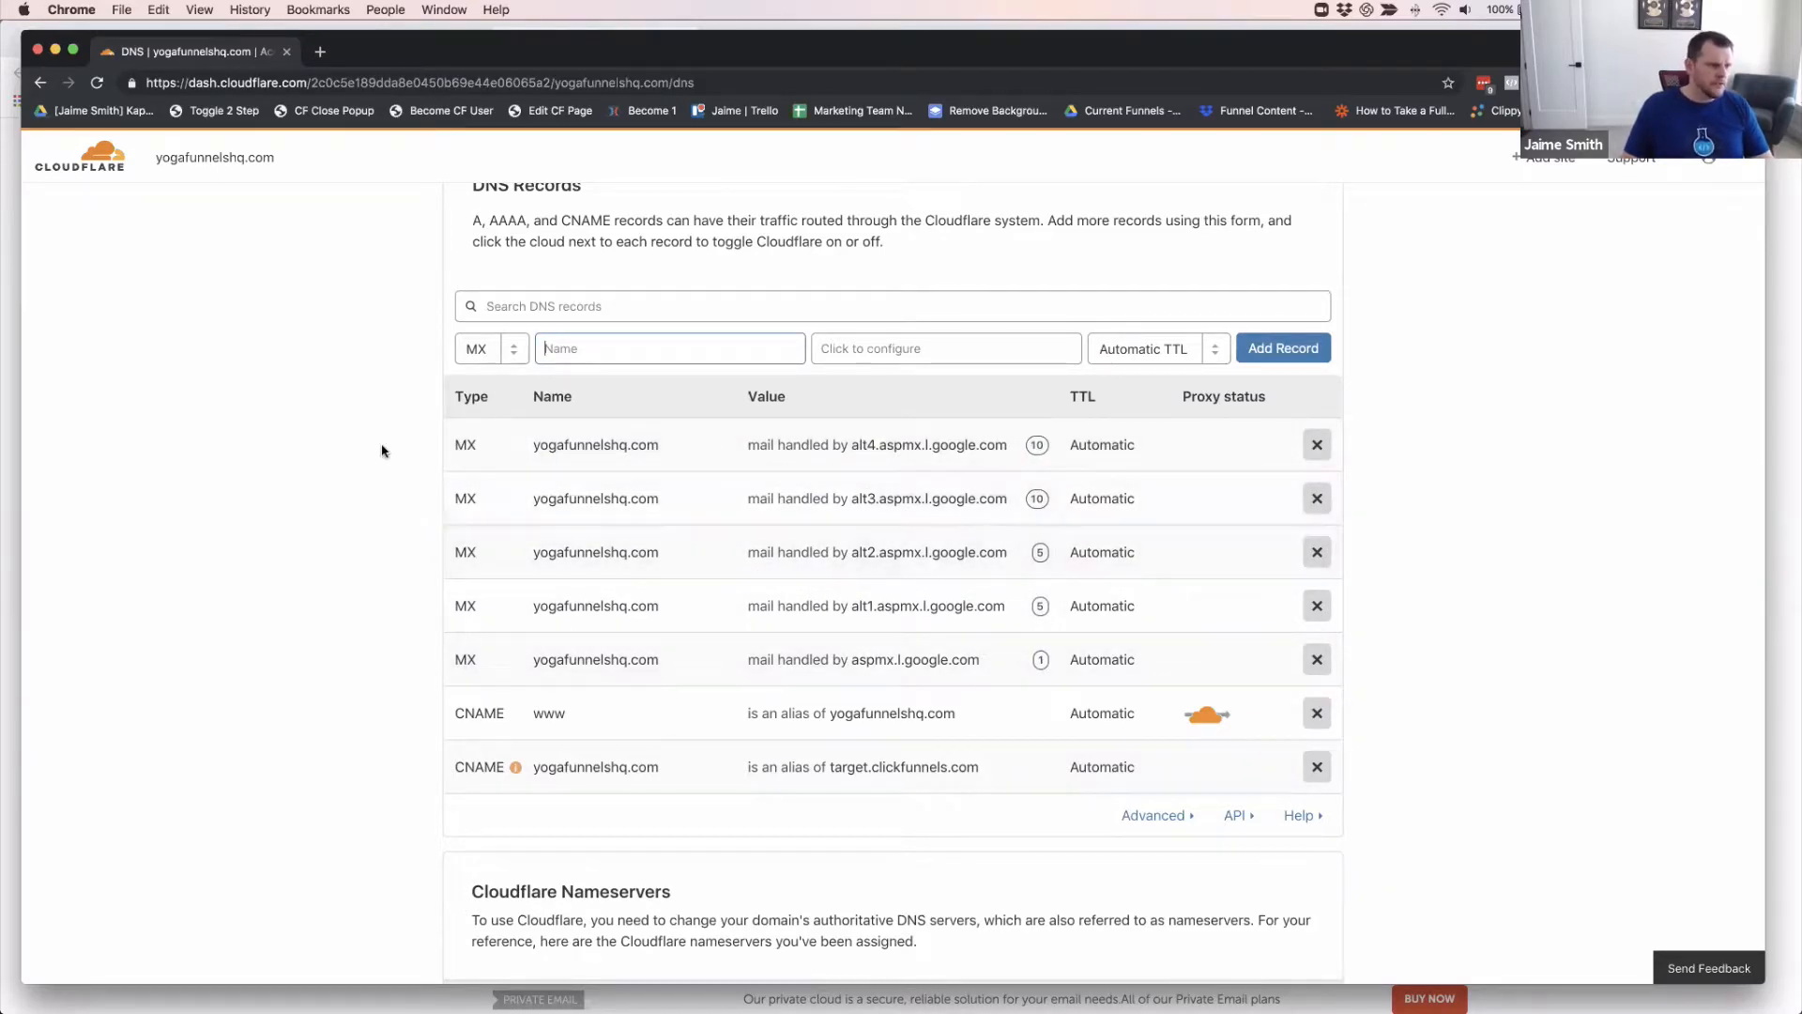
Step: Copy the MX verification code from step 5 of Google's Activate Gmail guide
{"action": "key", "text": "super+grave"}
{"action": "key", "text": "super+grave"}
{"action": "key", "text": "super+grave"}
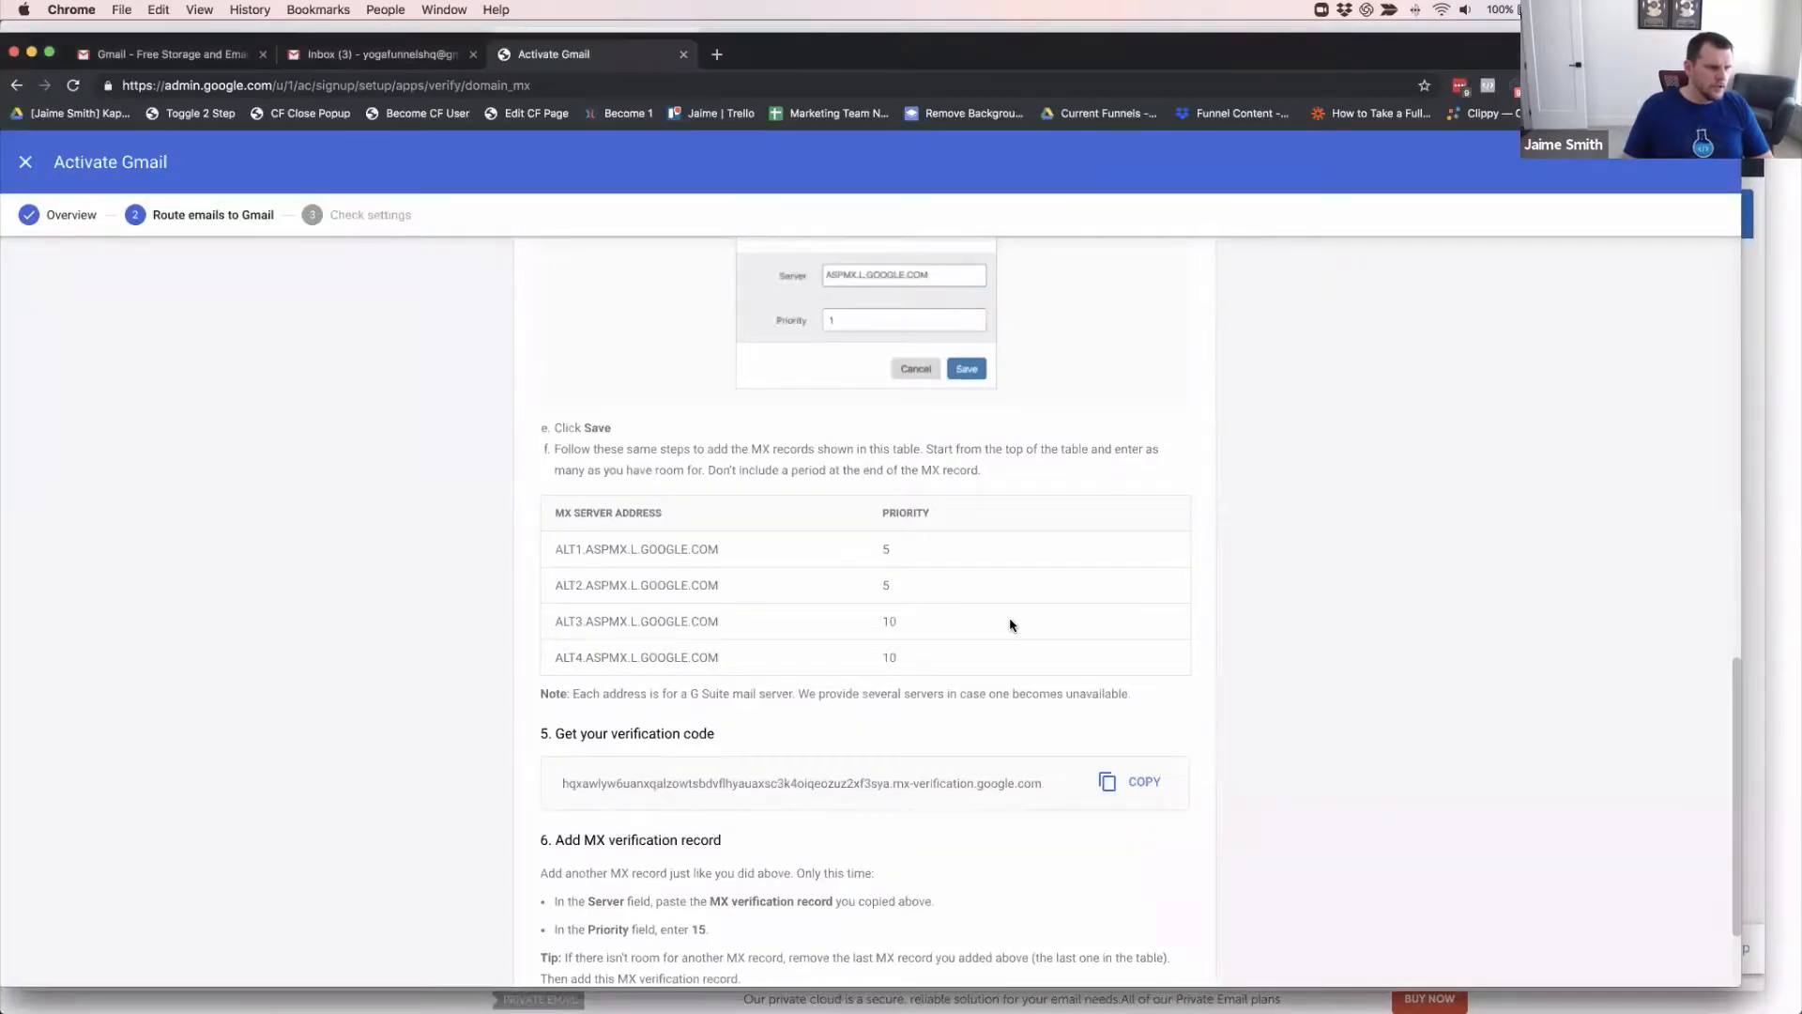
{"action": "scroll", "coordinate": [1010, 624], "scroll_direction": "down", "scroll_amount": 3}
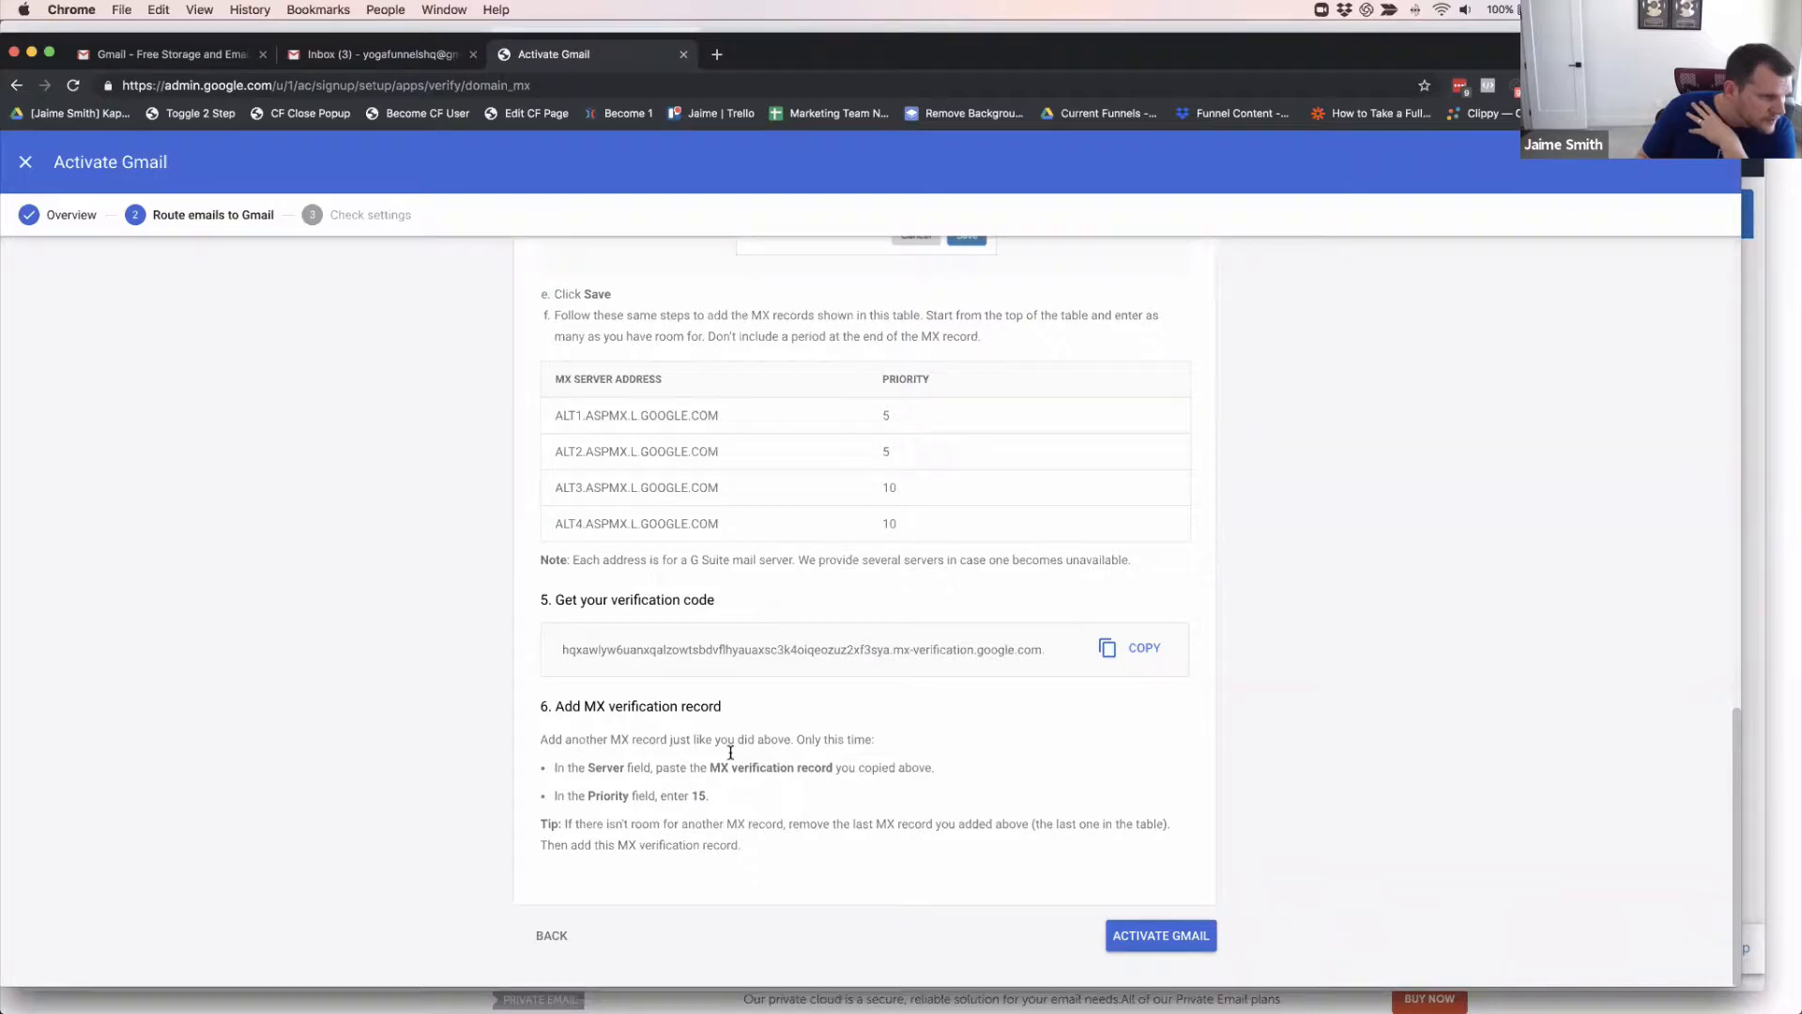
{"action": "left_click", "coordinate": [1144, 650]}
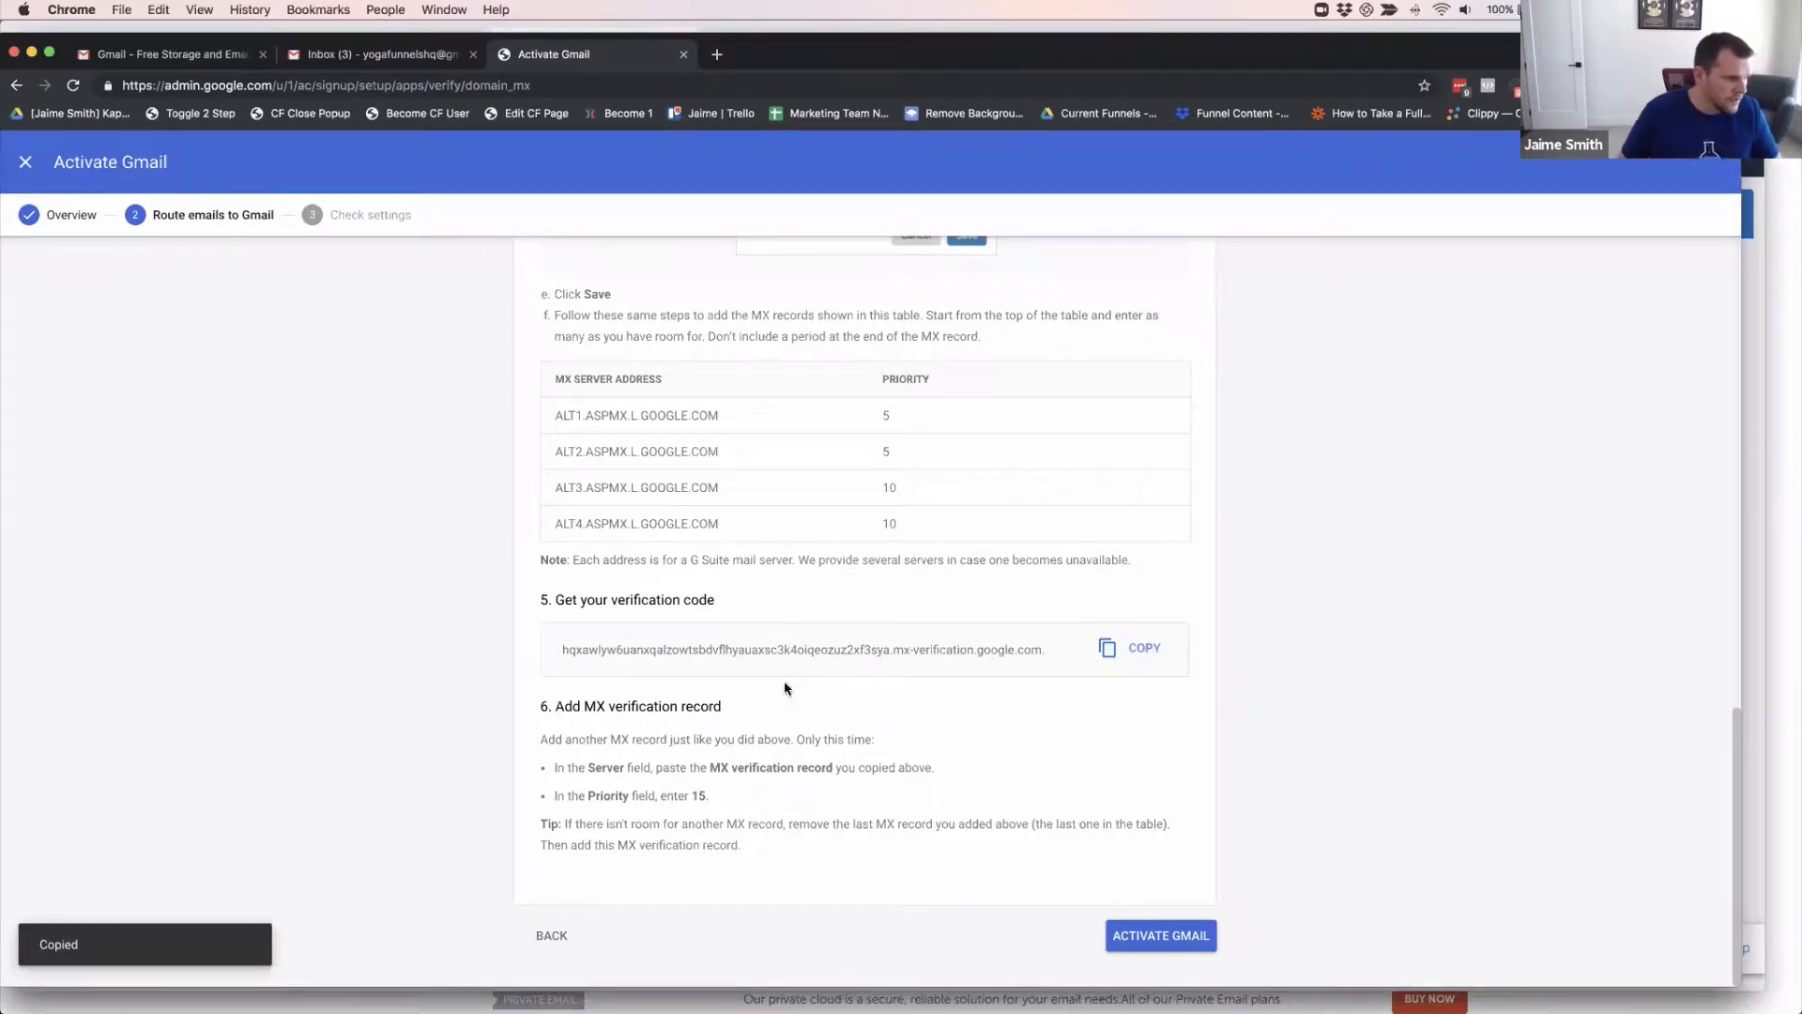
Step: Add a root MX record using Google's verification code as the server, priority 15
{"action": "key", "text": "super+grave"}
{"action": "key", "text": "super+grave"}
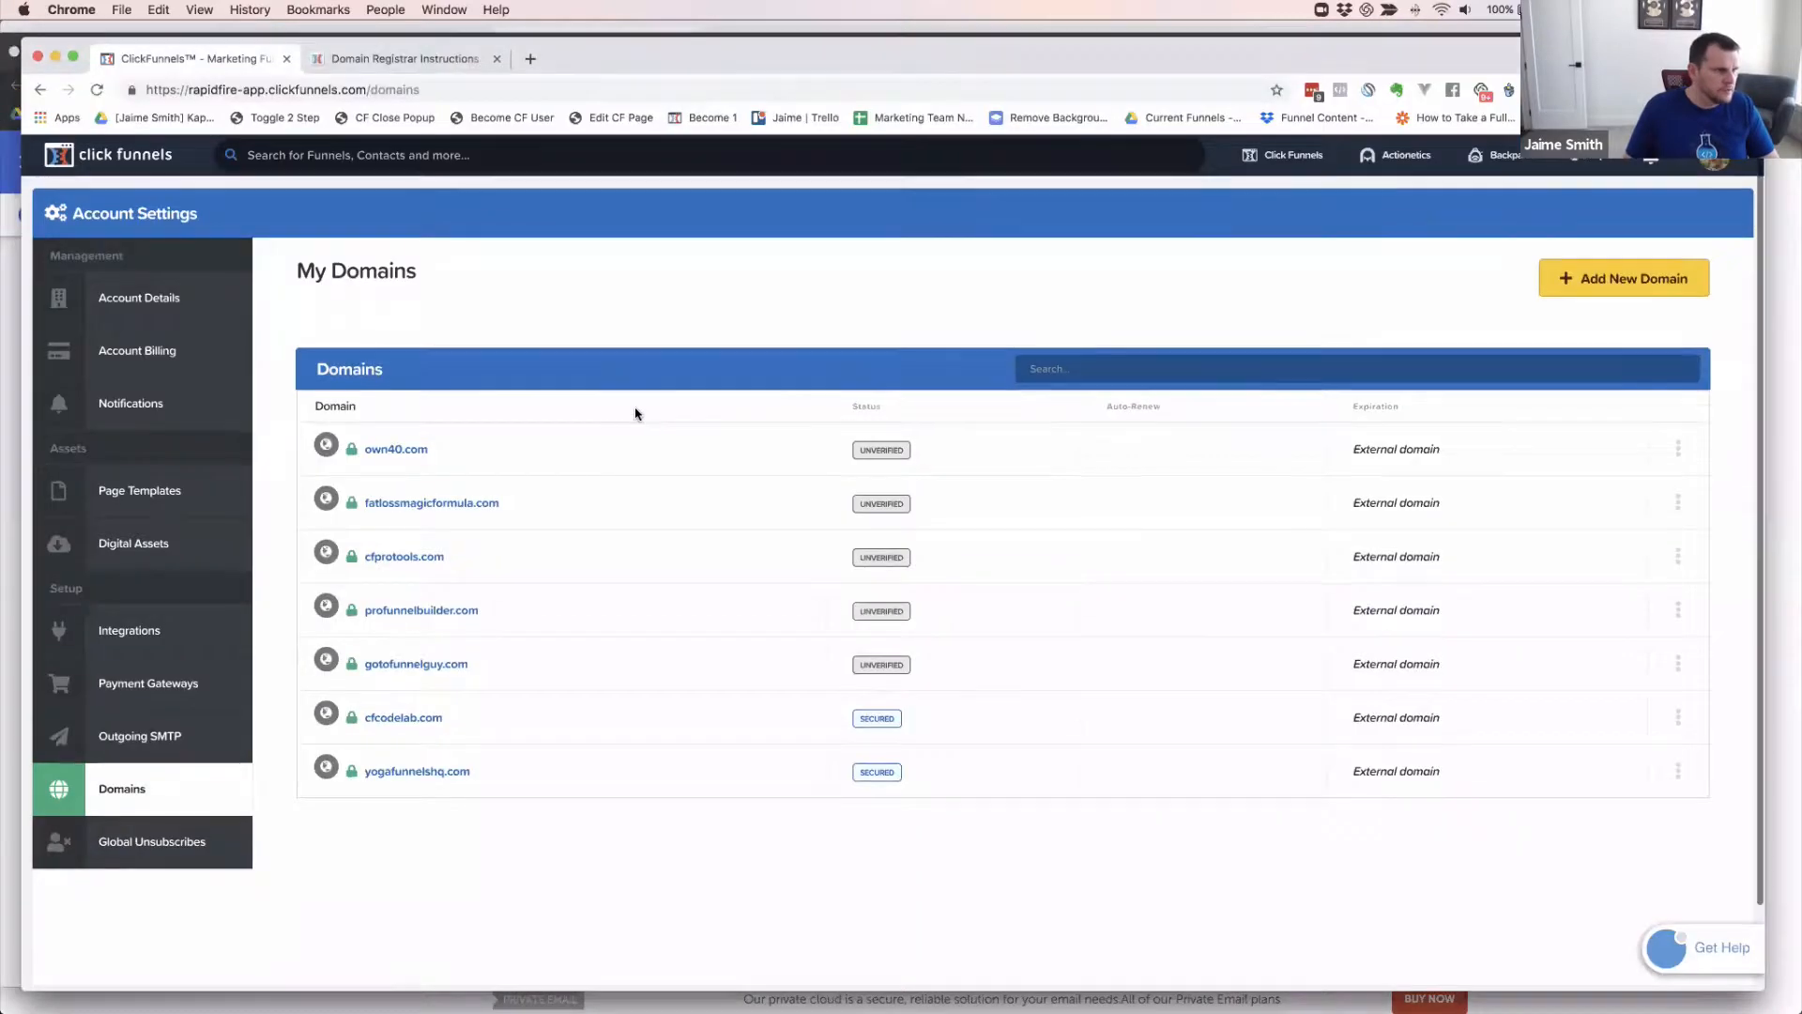
{"action": "key", "text": "super+grave"}
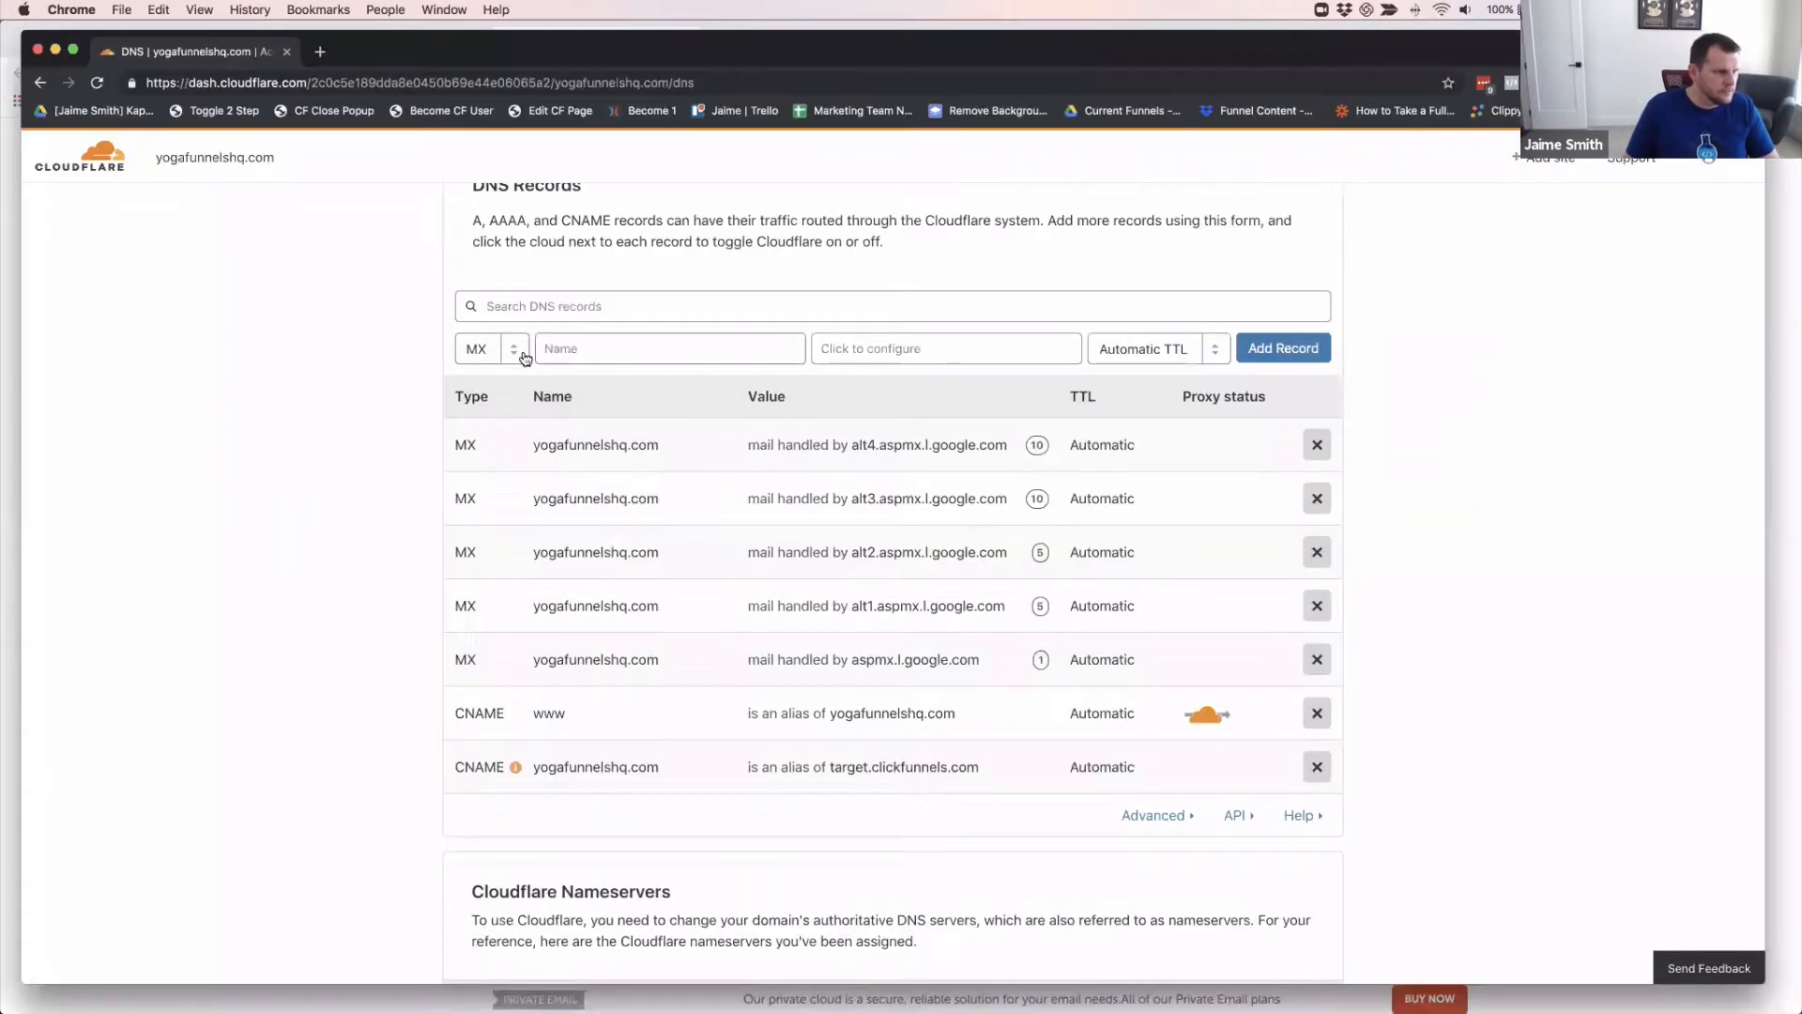
{"action": "left_click", "coordinate": [584, 350]}
{"action": "type", "text": "@"}
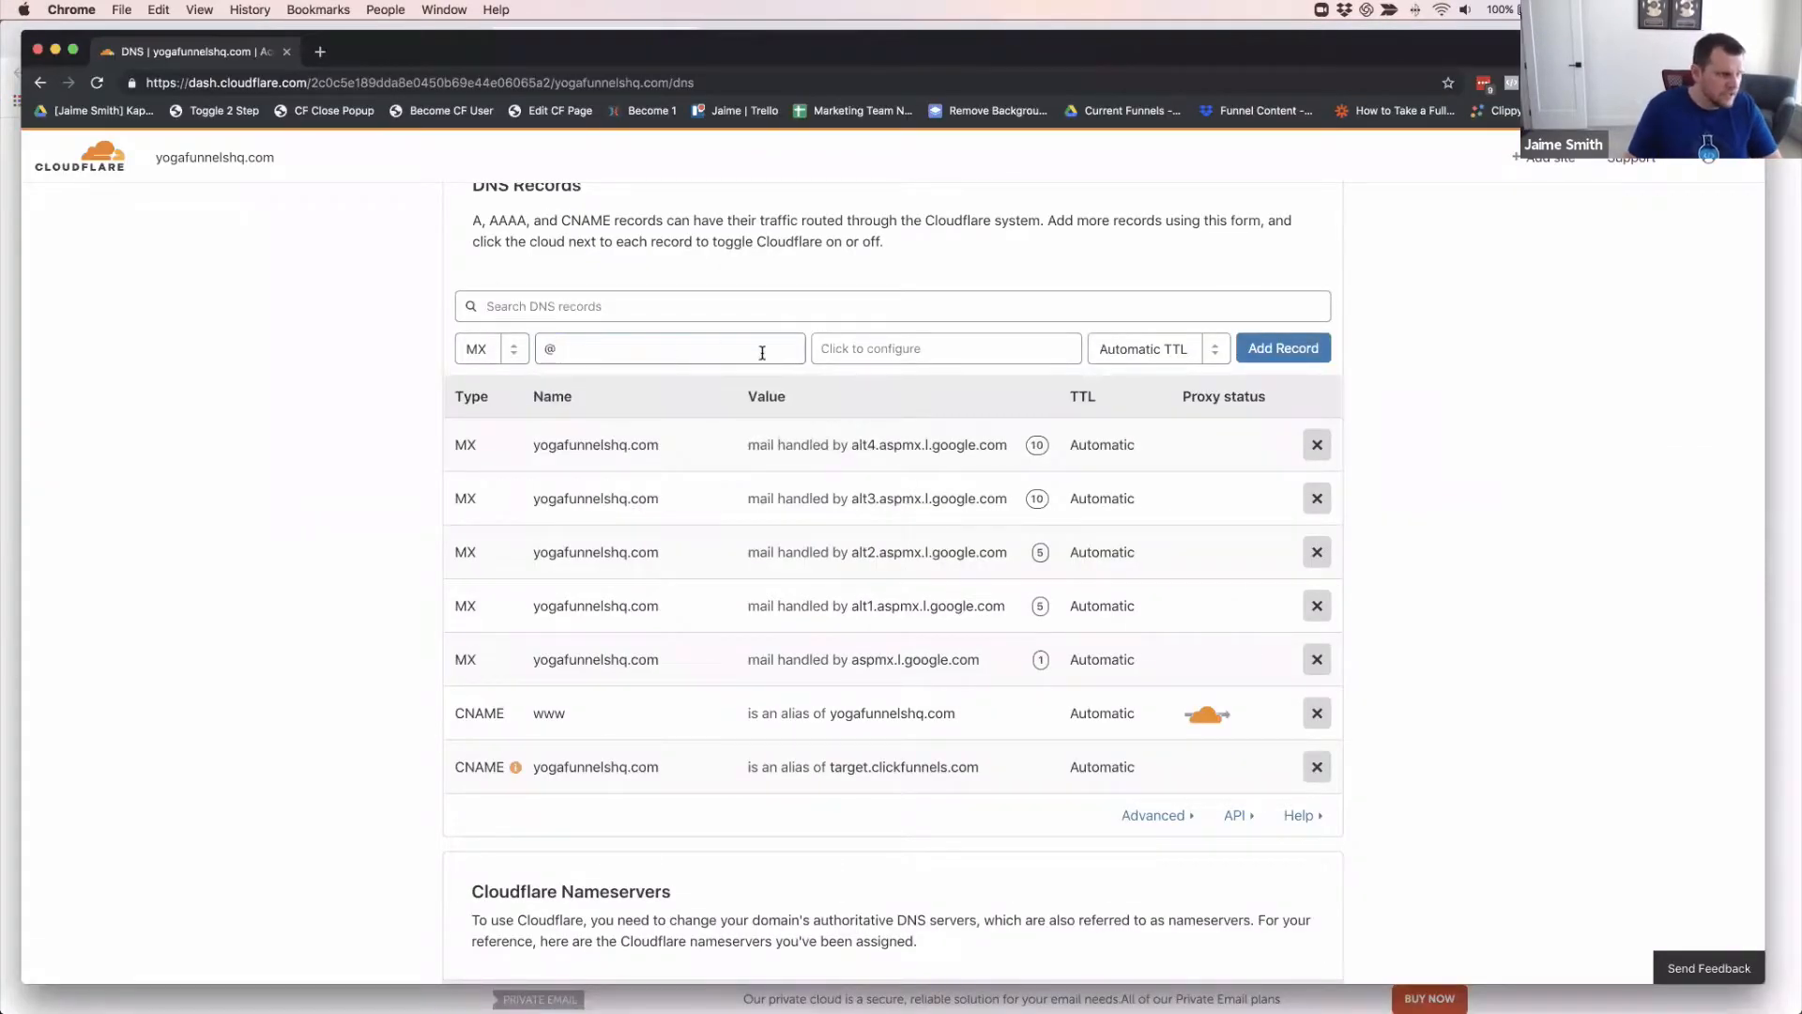
{"action": "left_click", "coordinate": [897, 347]}
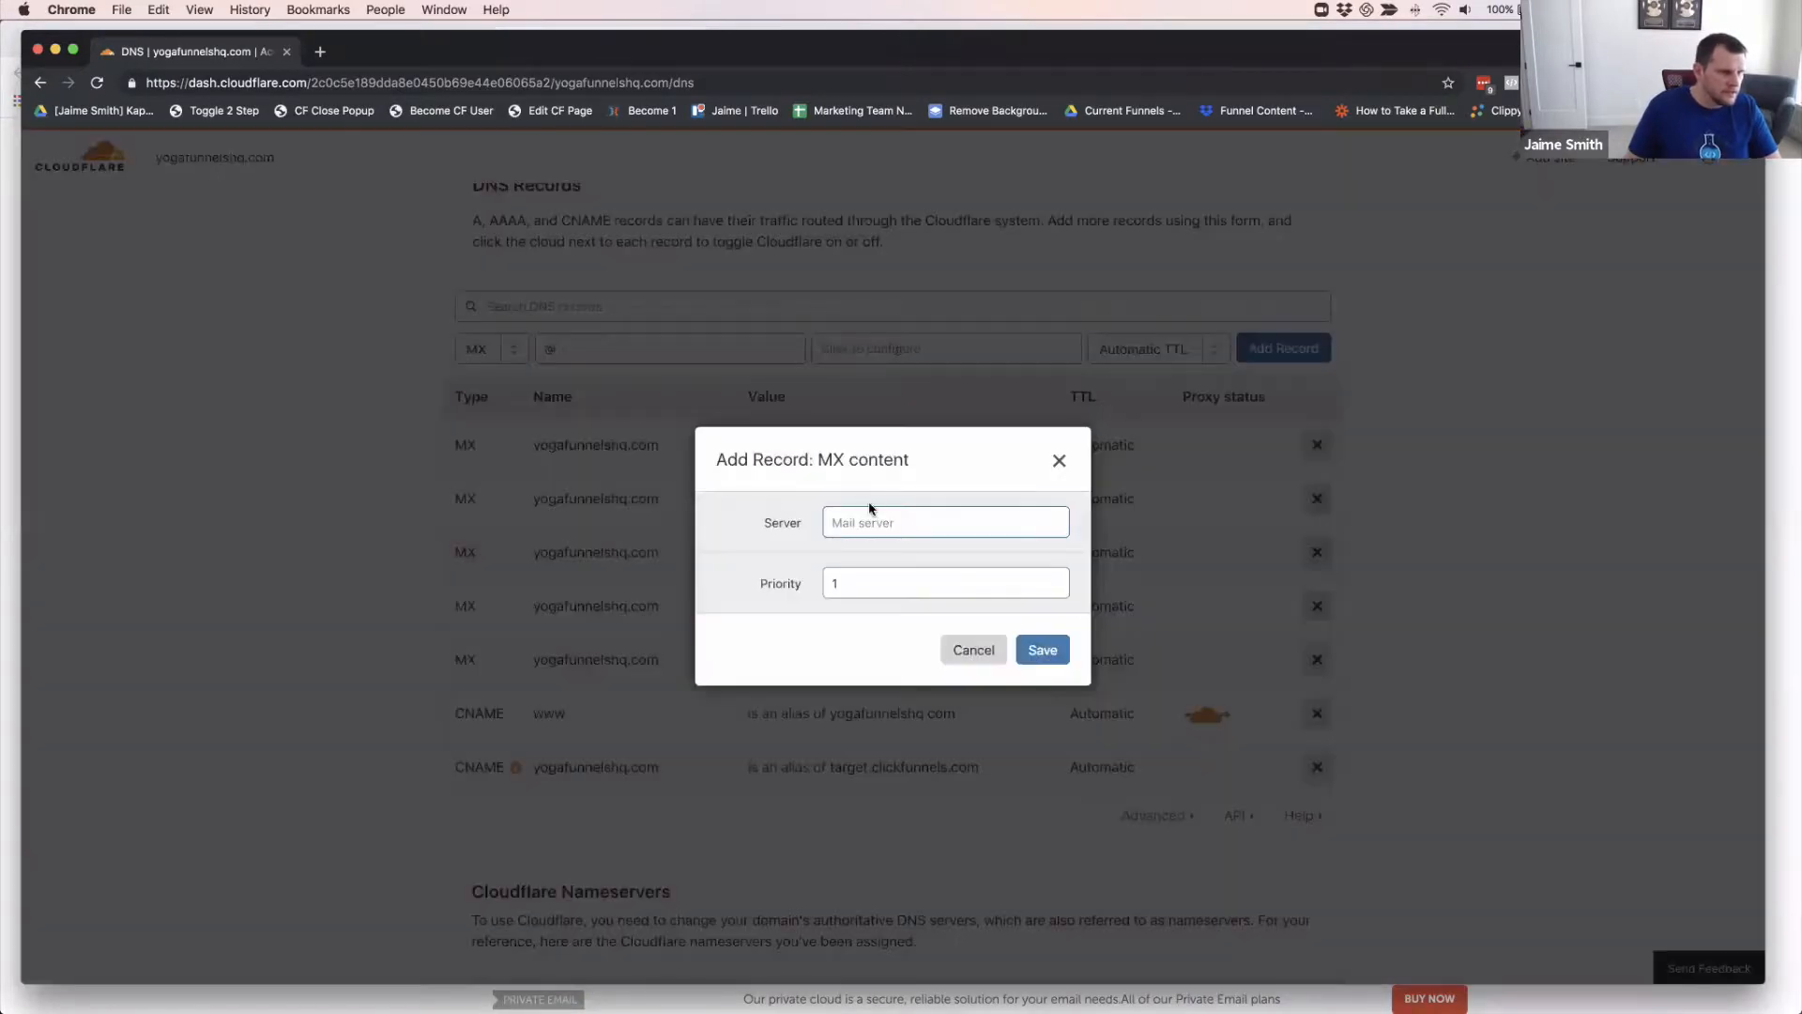
{"action": "key", "text": "super+v"}
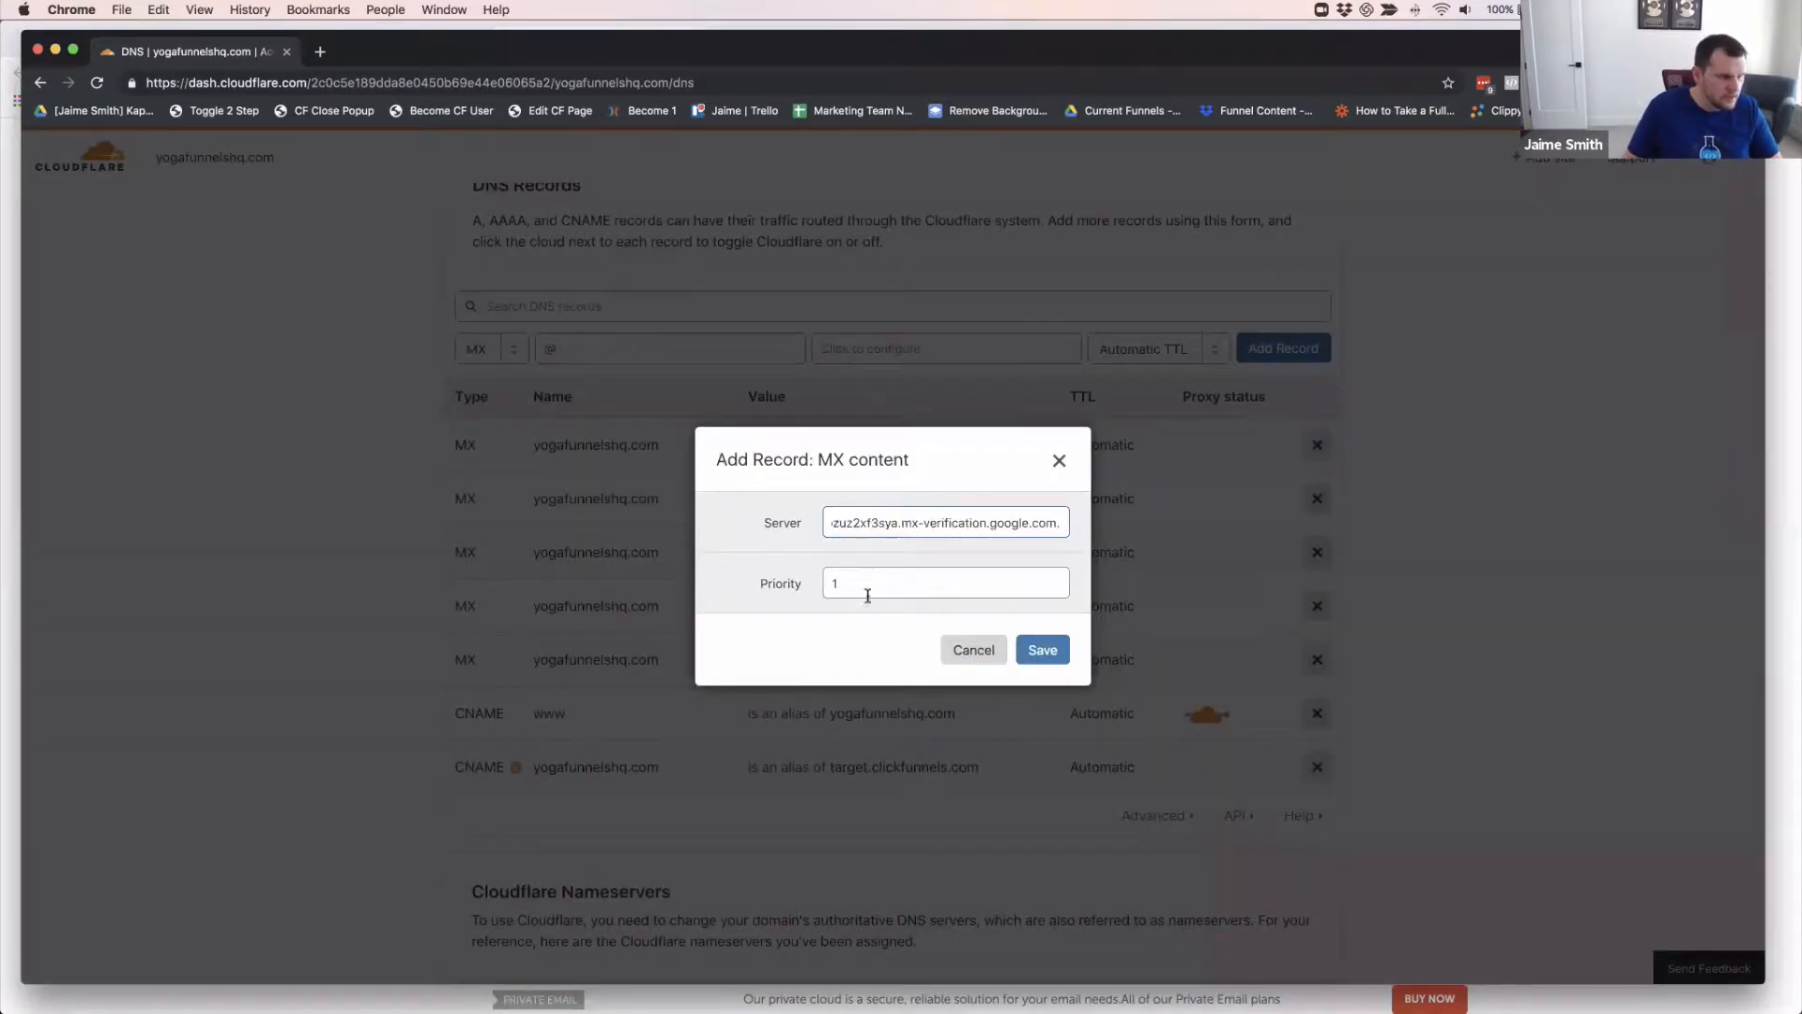
{"action": "left_click", "coordinate": [863, 584]}
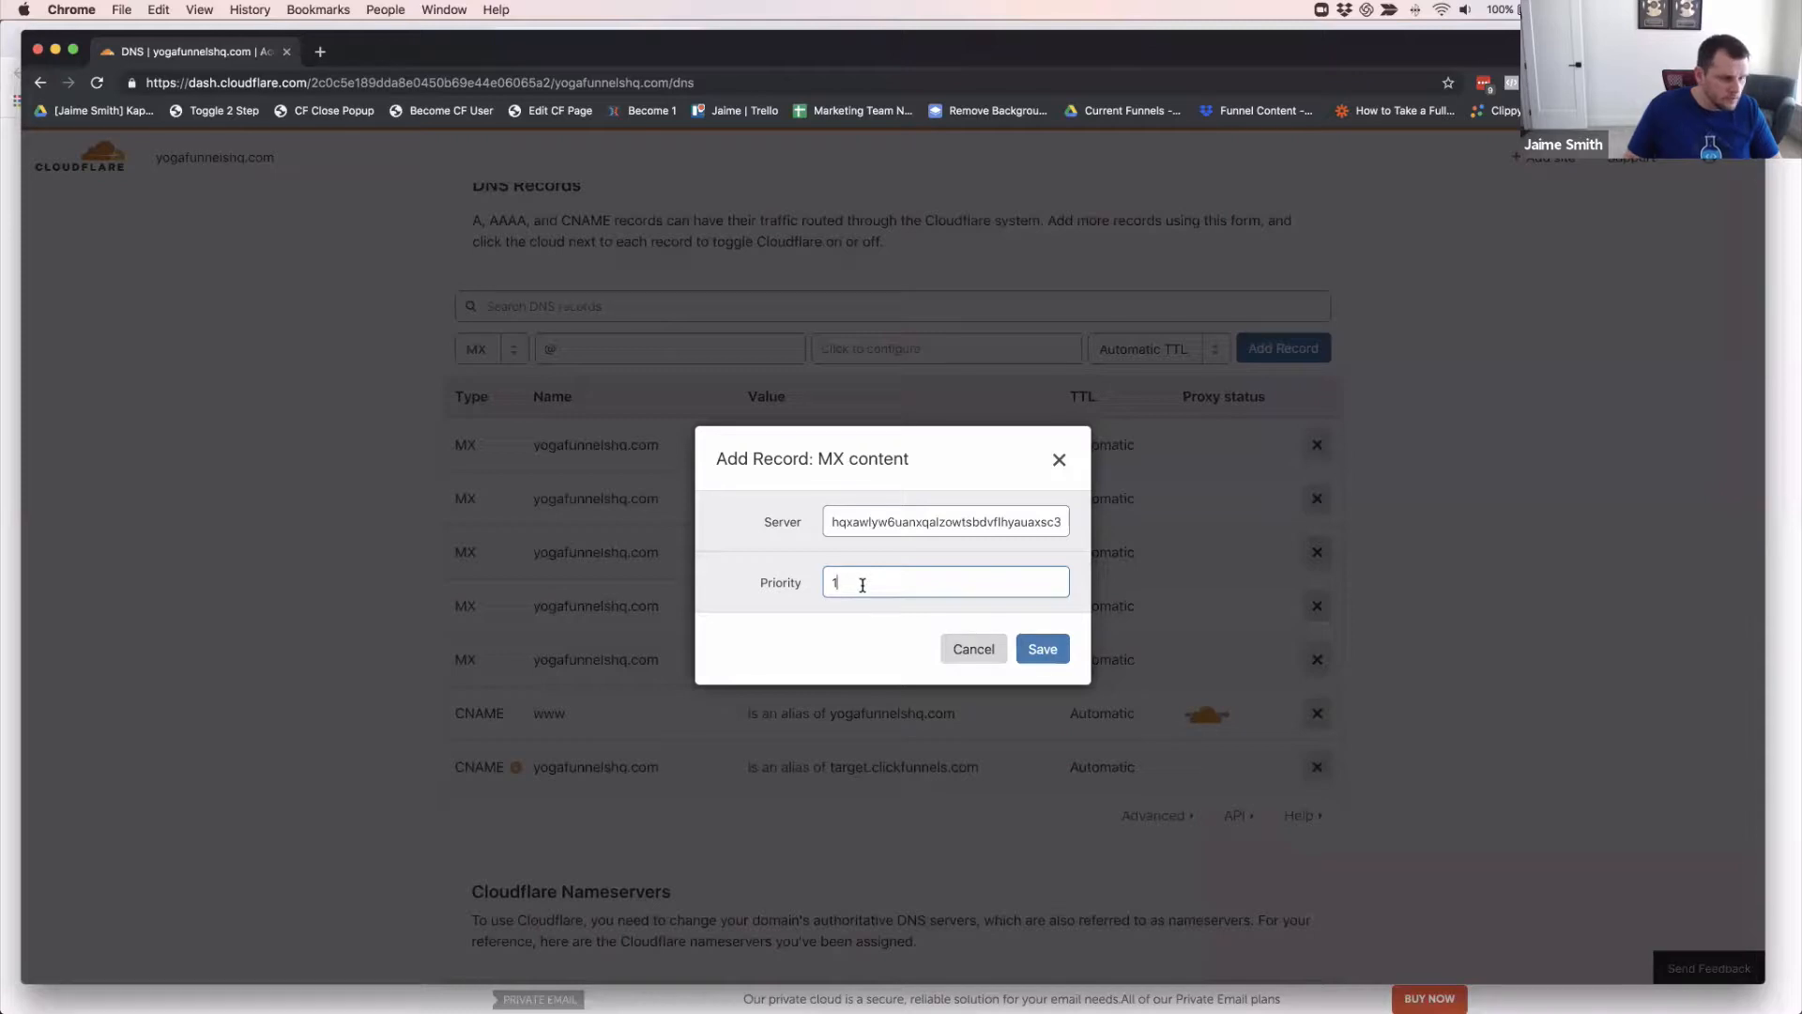
{"action": "type", "text": "15"}
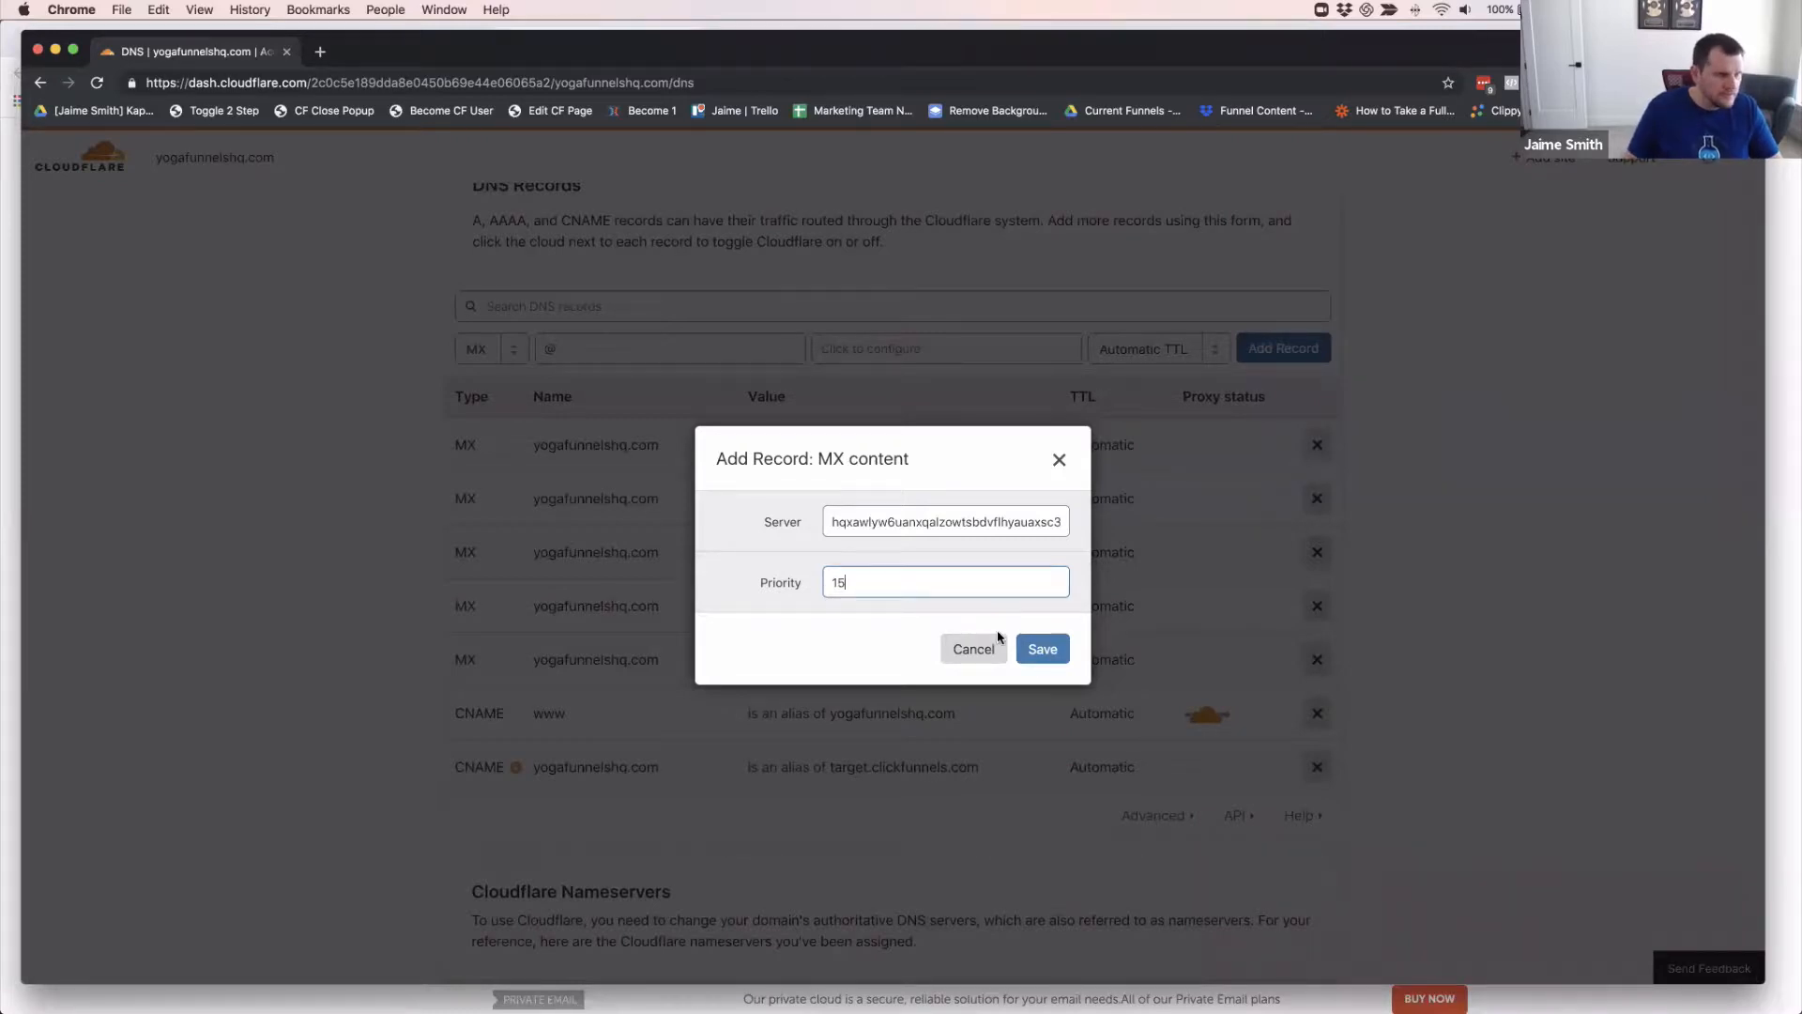
{"action": "left_click", "coordinate": [1036, 649]}
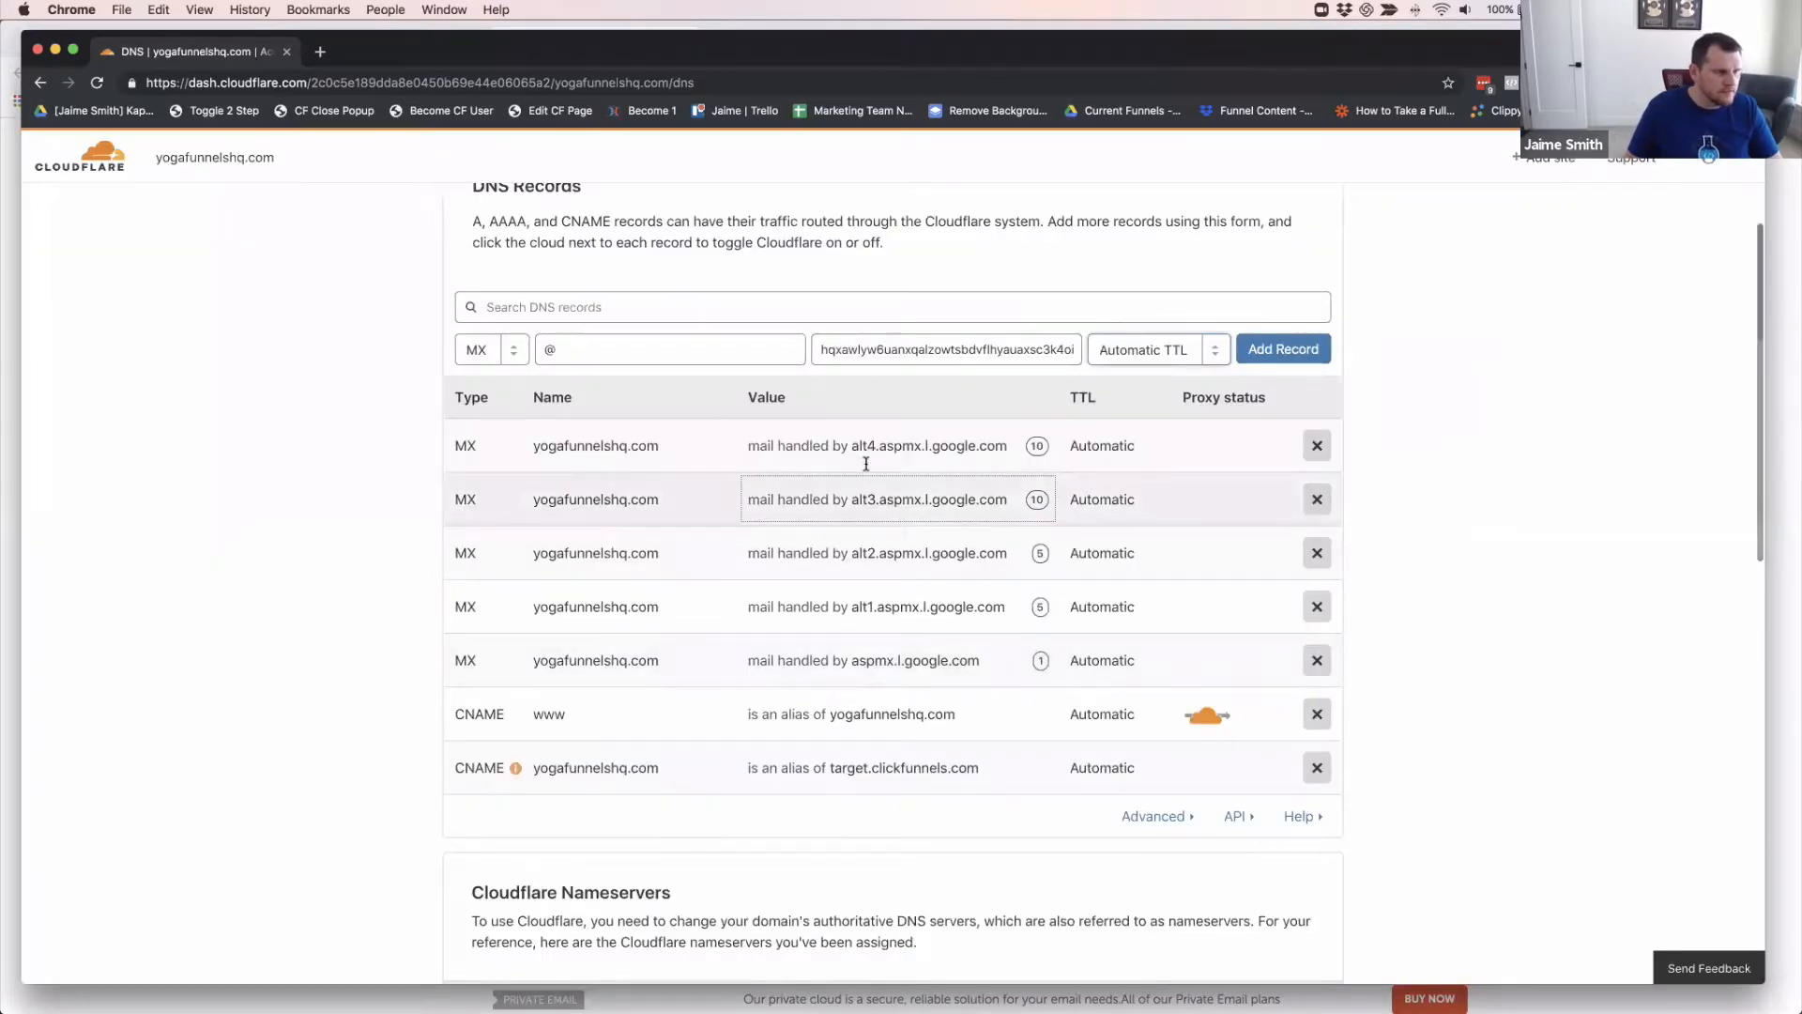
{"action": "left_click", "coordinate": [1248, 359]}
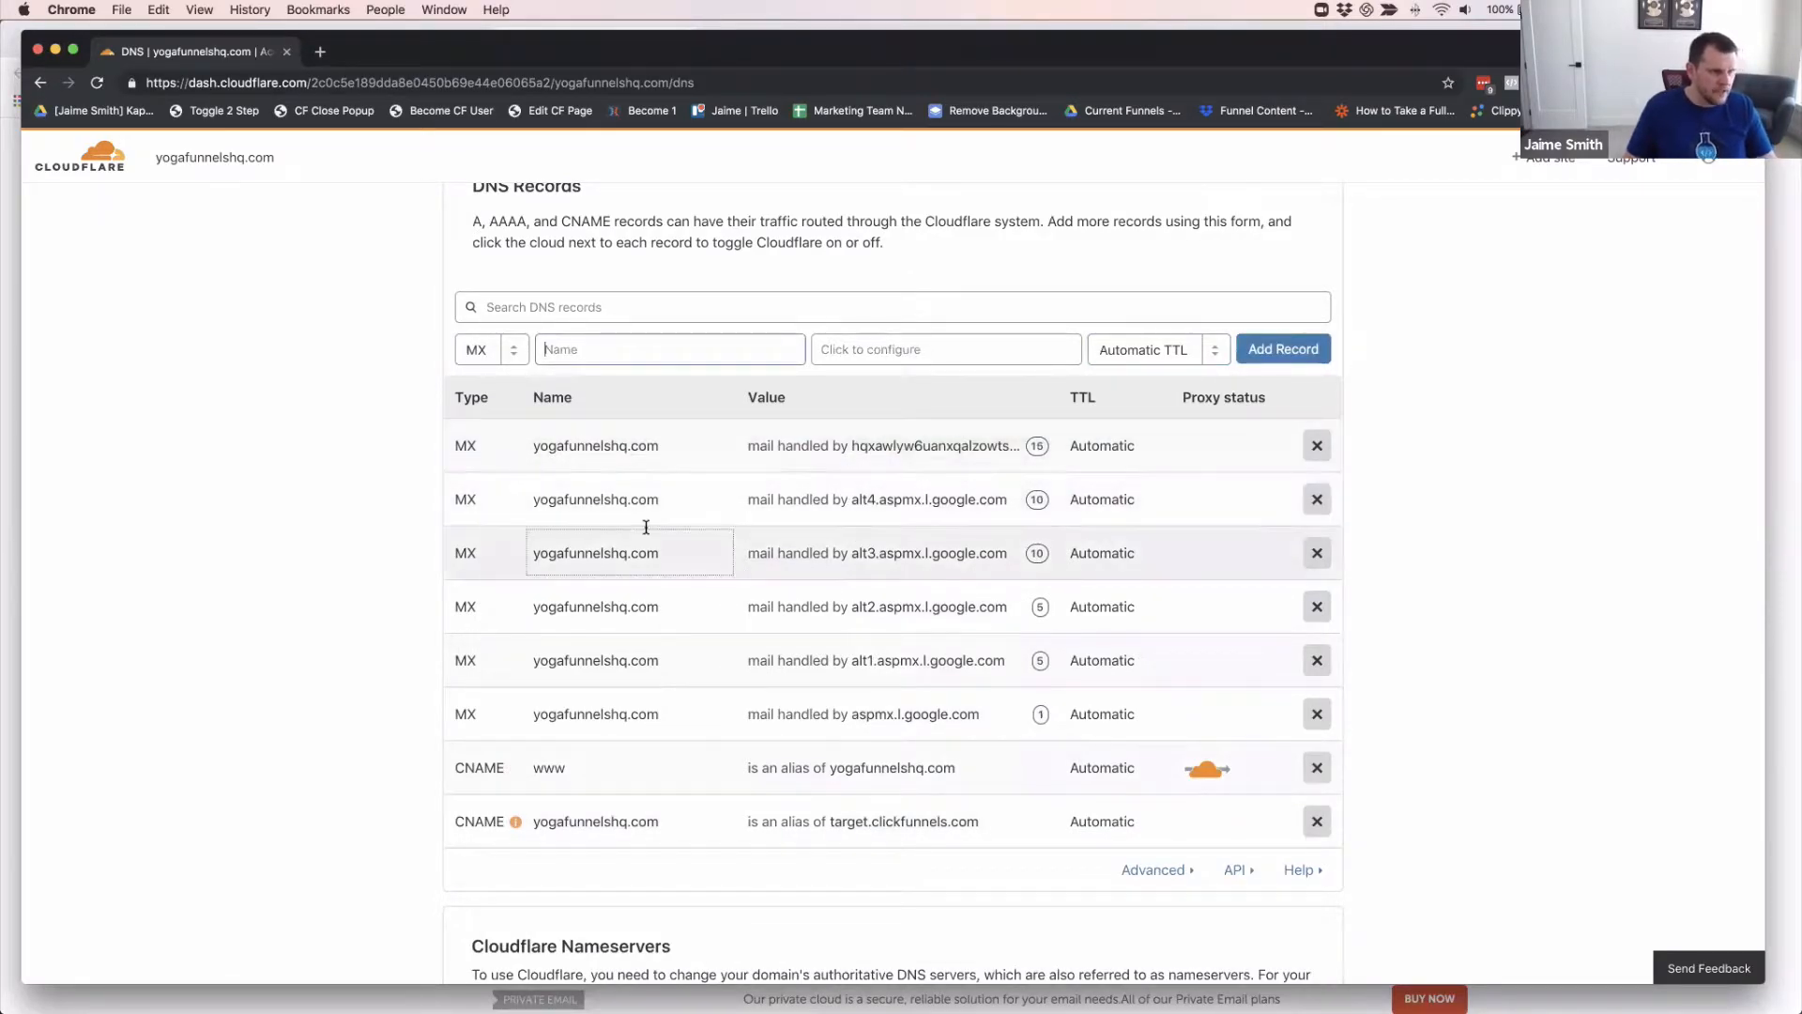
{"action": "key", "text": "super+grave"}
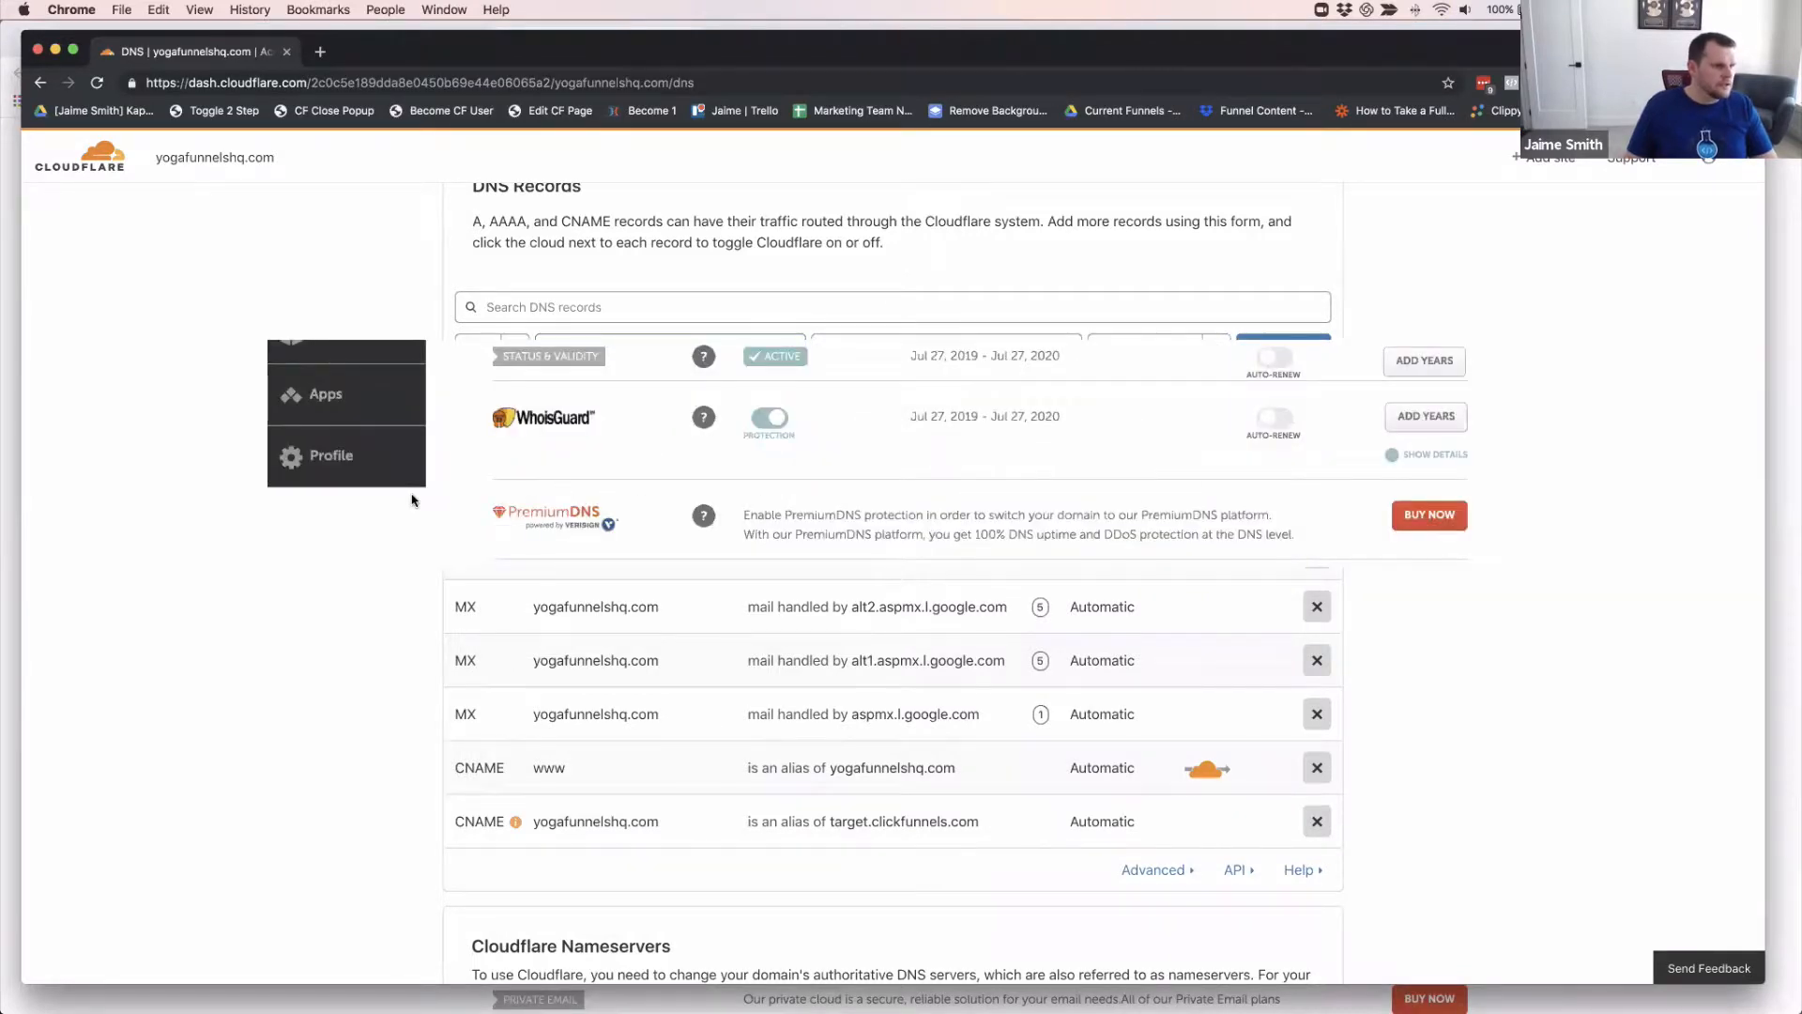
{"action": "key", "text": "super+grave"}
{"action": "key", "text": "super+grave"}
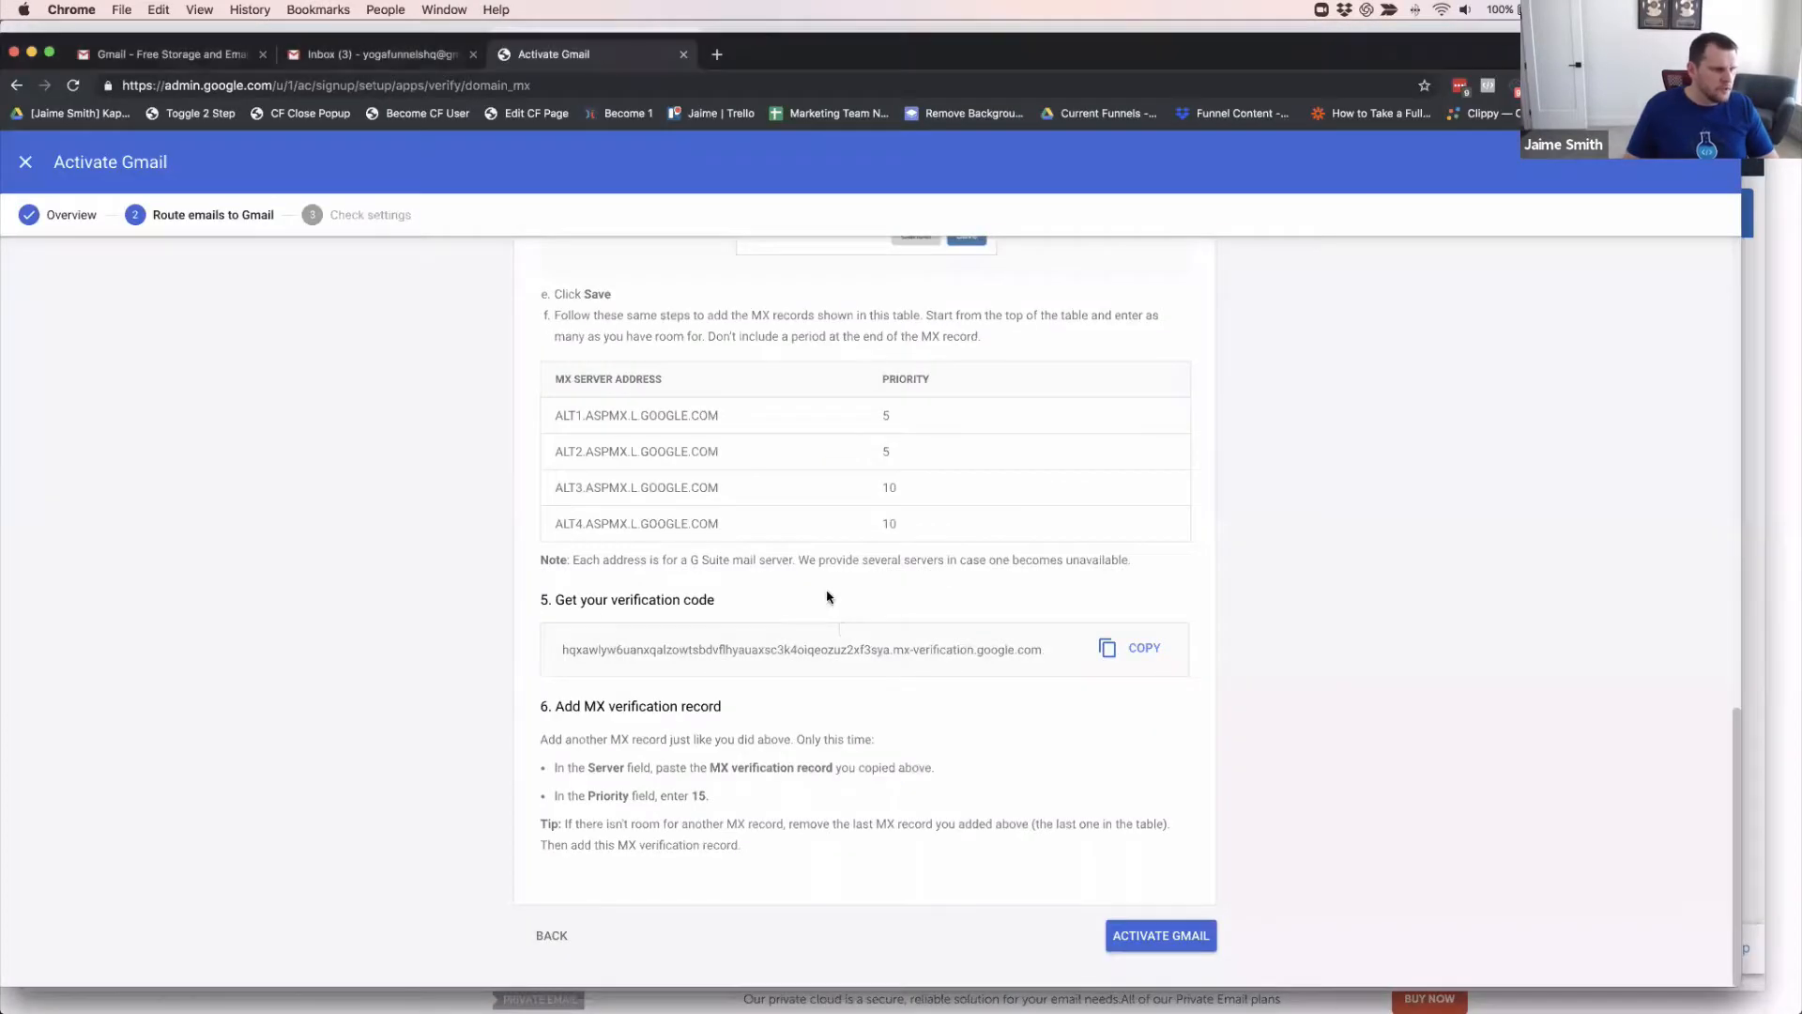
Step: Activate Gmail so Google checks the MX records, then view the Gmail inbox
{"action": "scroll", "coordinate": [791, 650], "scroll_direction": "up", "scroll_amount": 5}
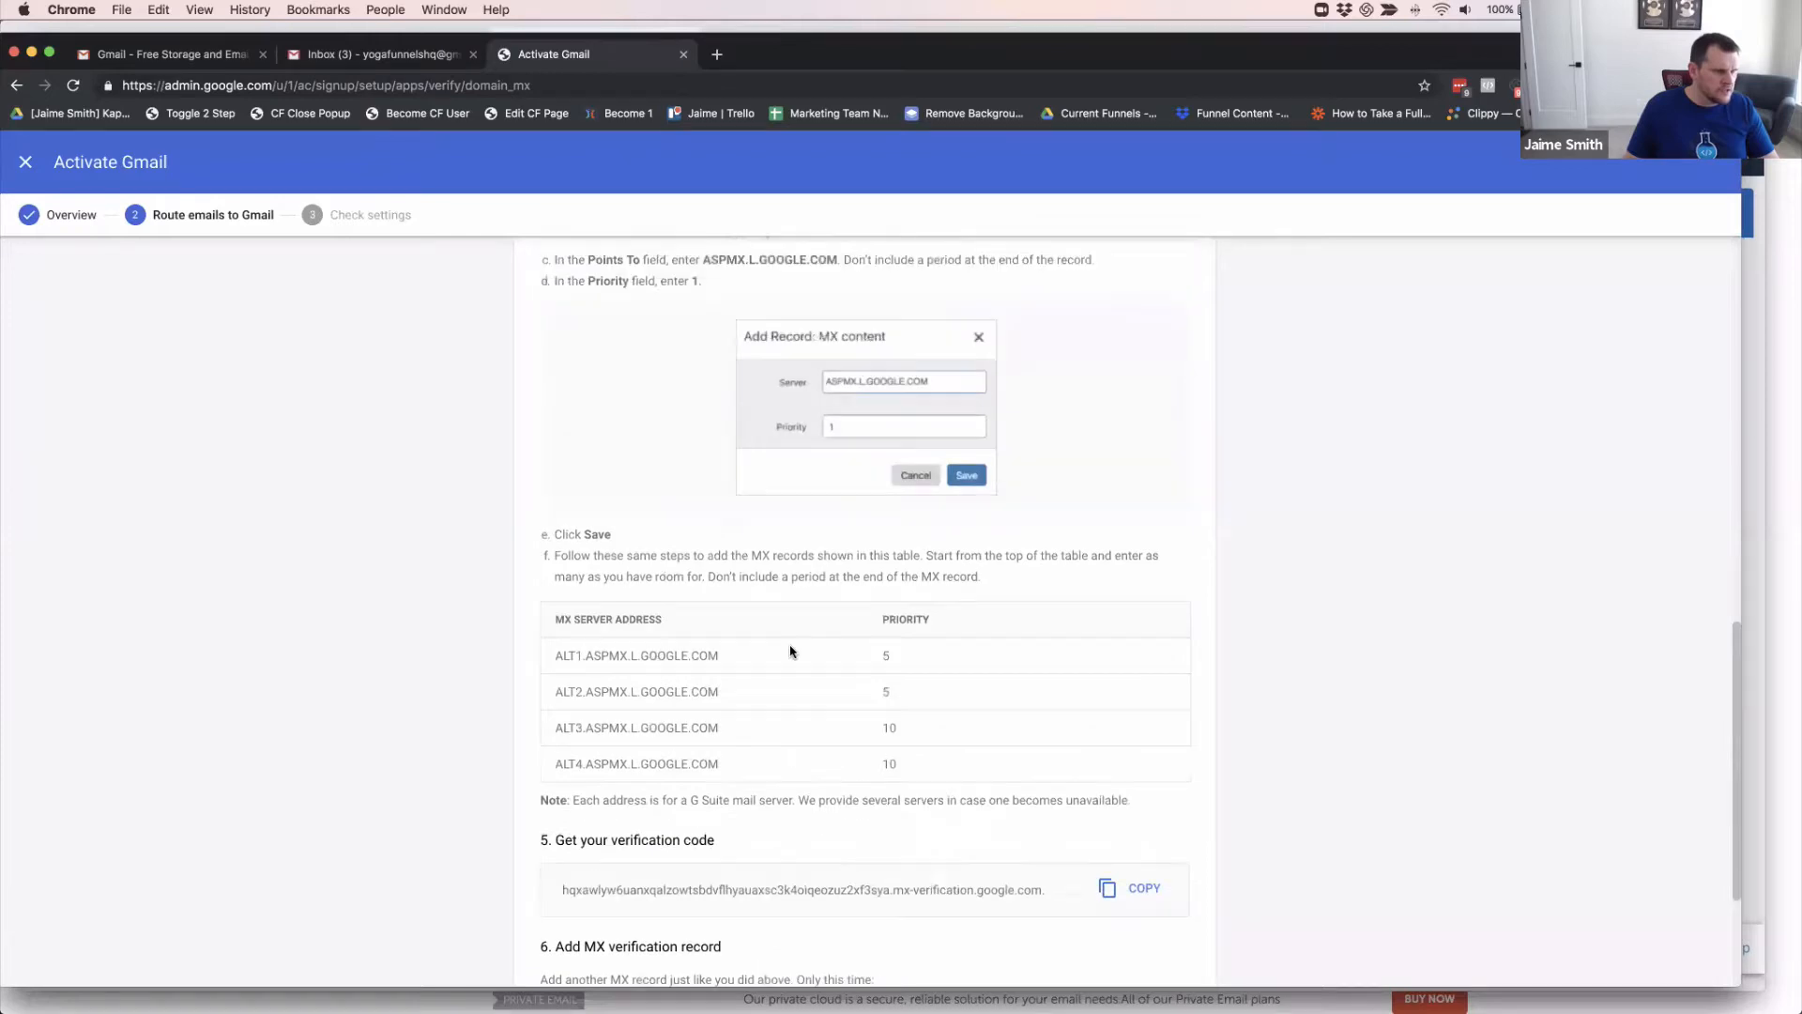
{"action": "scroll", "coordinate": [790, 647], "scroll_direction": "down", "scroll_amount": 5}
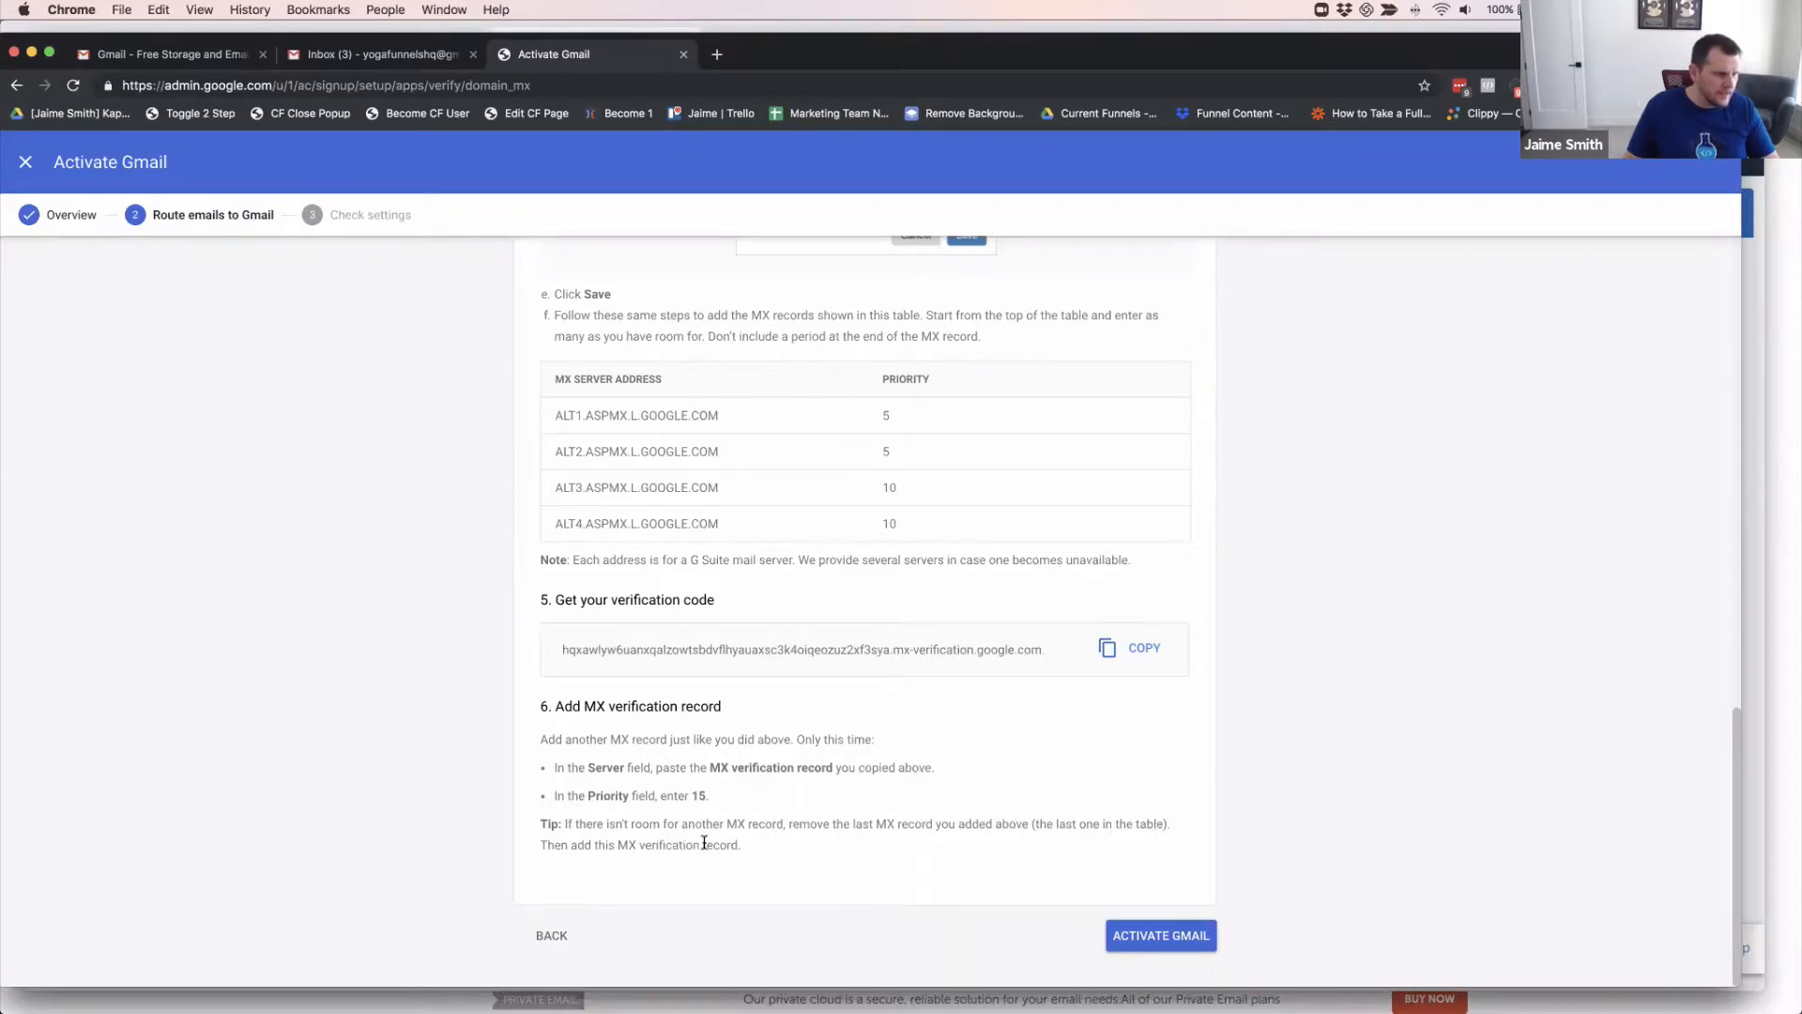
{"action": "left_click", "coordinate": [1161, 937]}
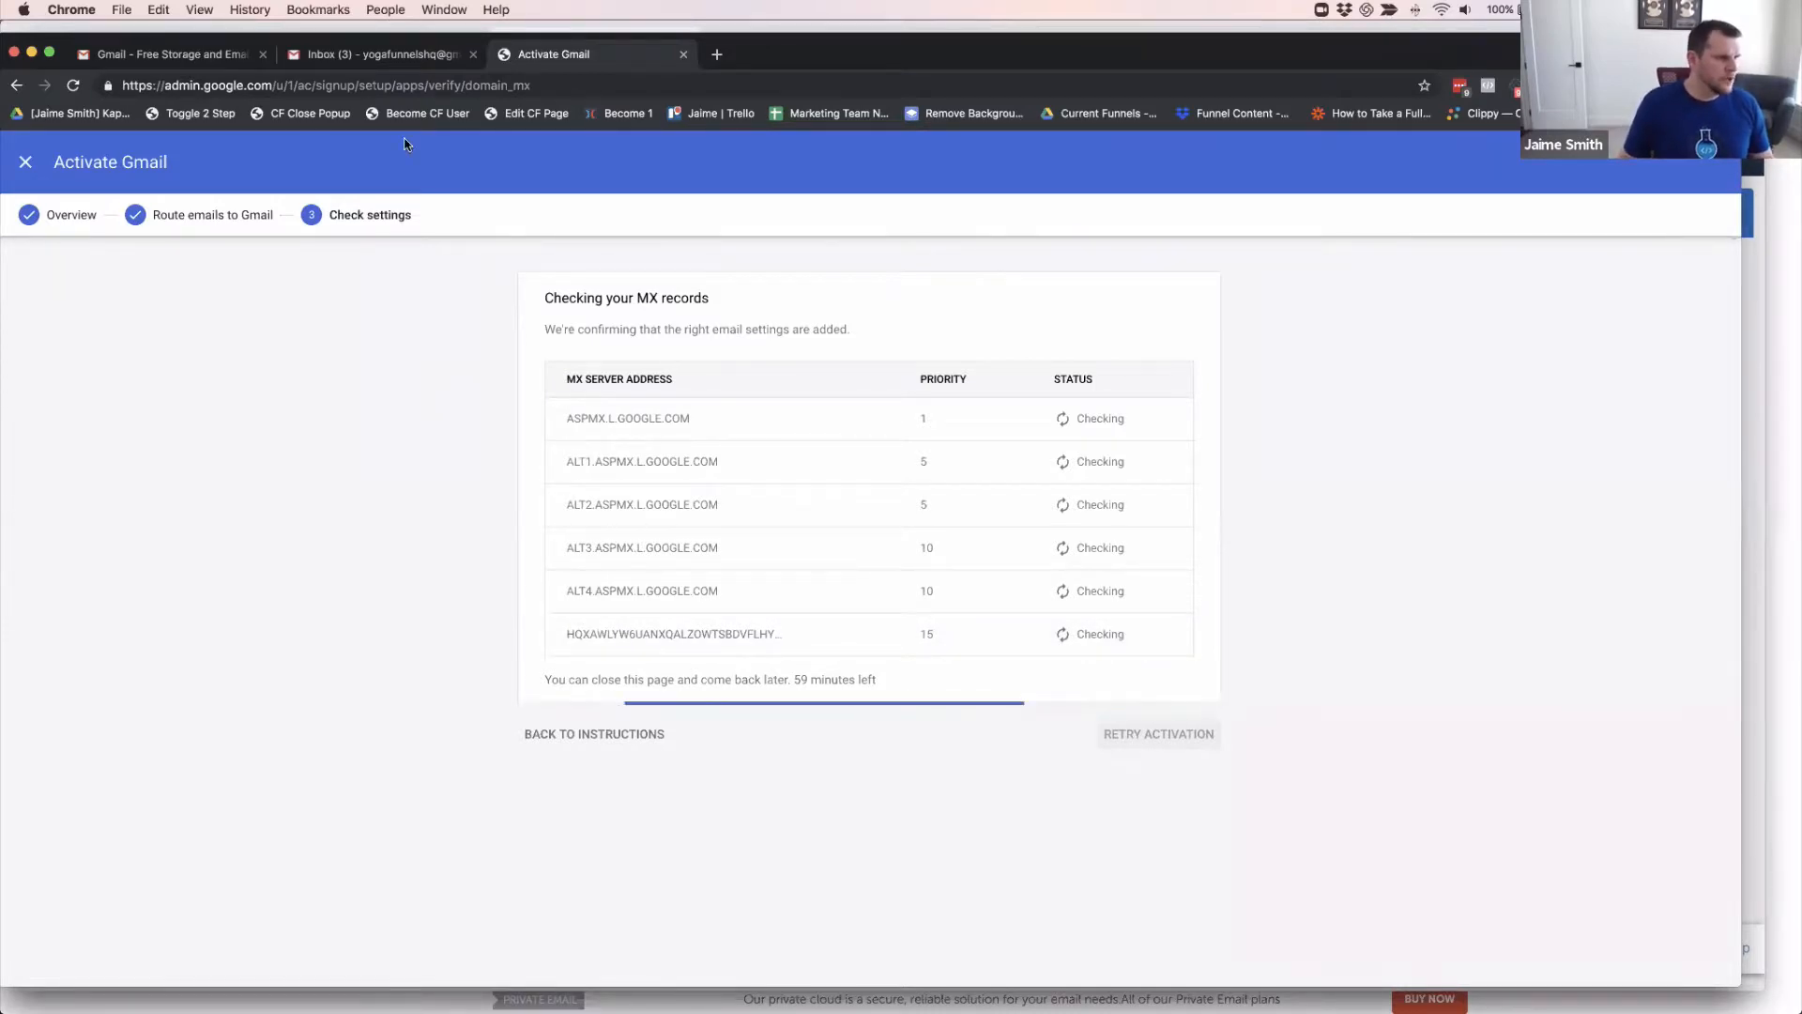
{"action": "left_click", "coordinate": [364, 54]}
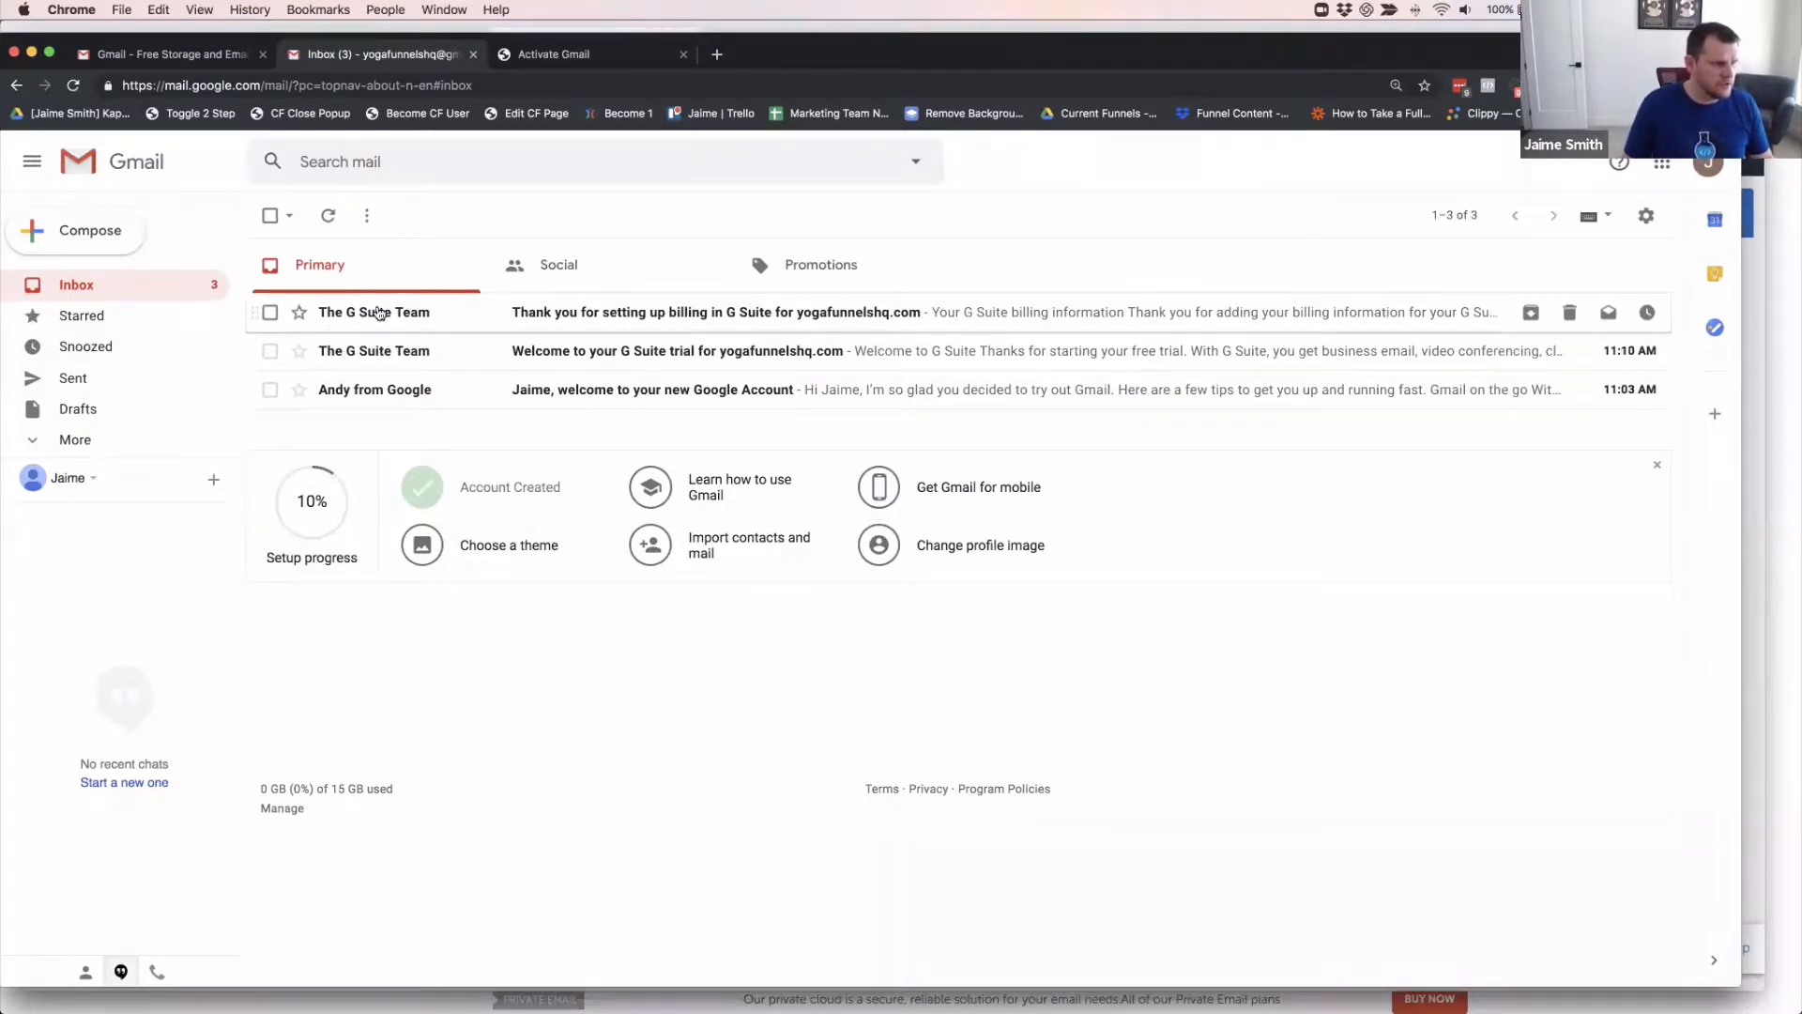
{"action": "mouse_move", "coordinate": [378, 313]}
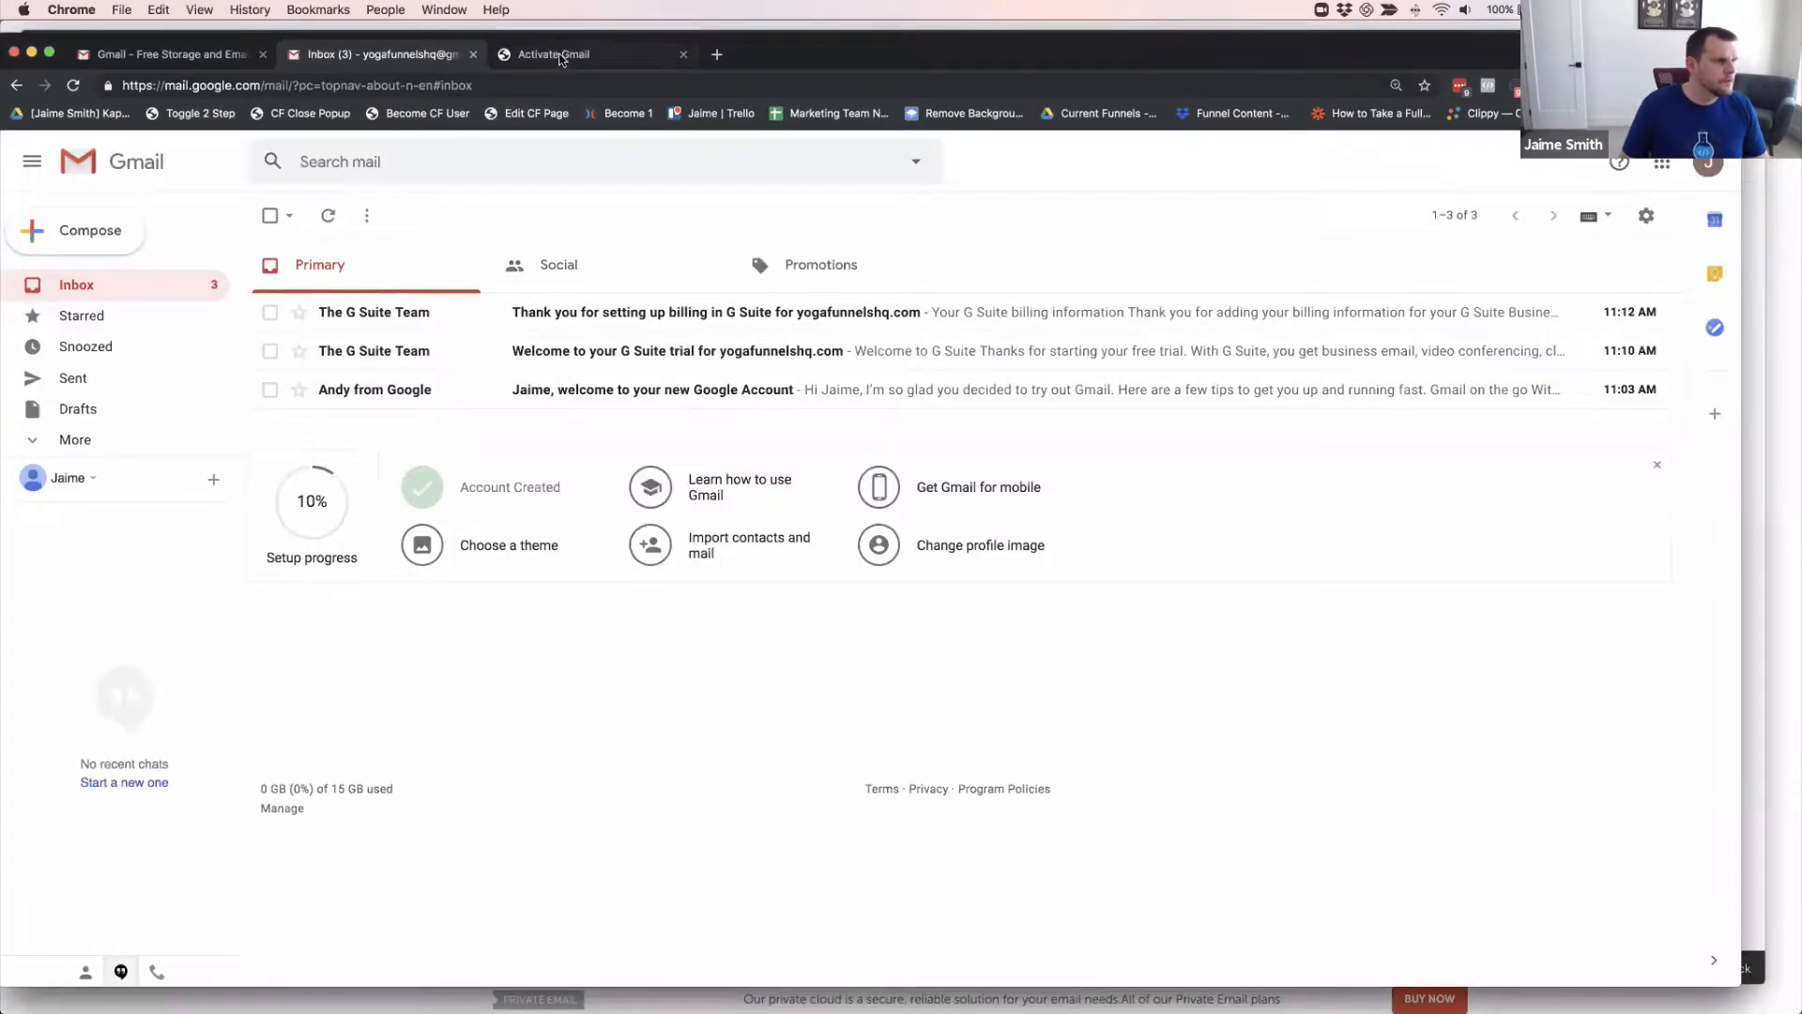
Step: Return to the Activate Gmail MX records check, glancing at the inbox in between
{"action": "left_click", "coordinate": [559, 56]}
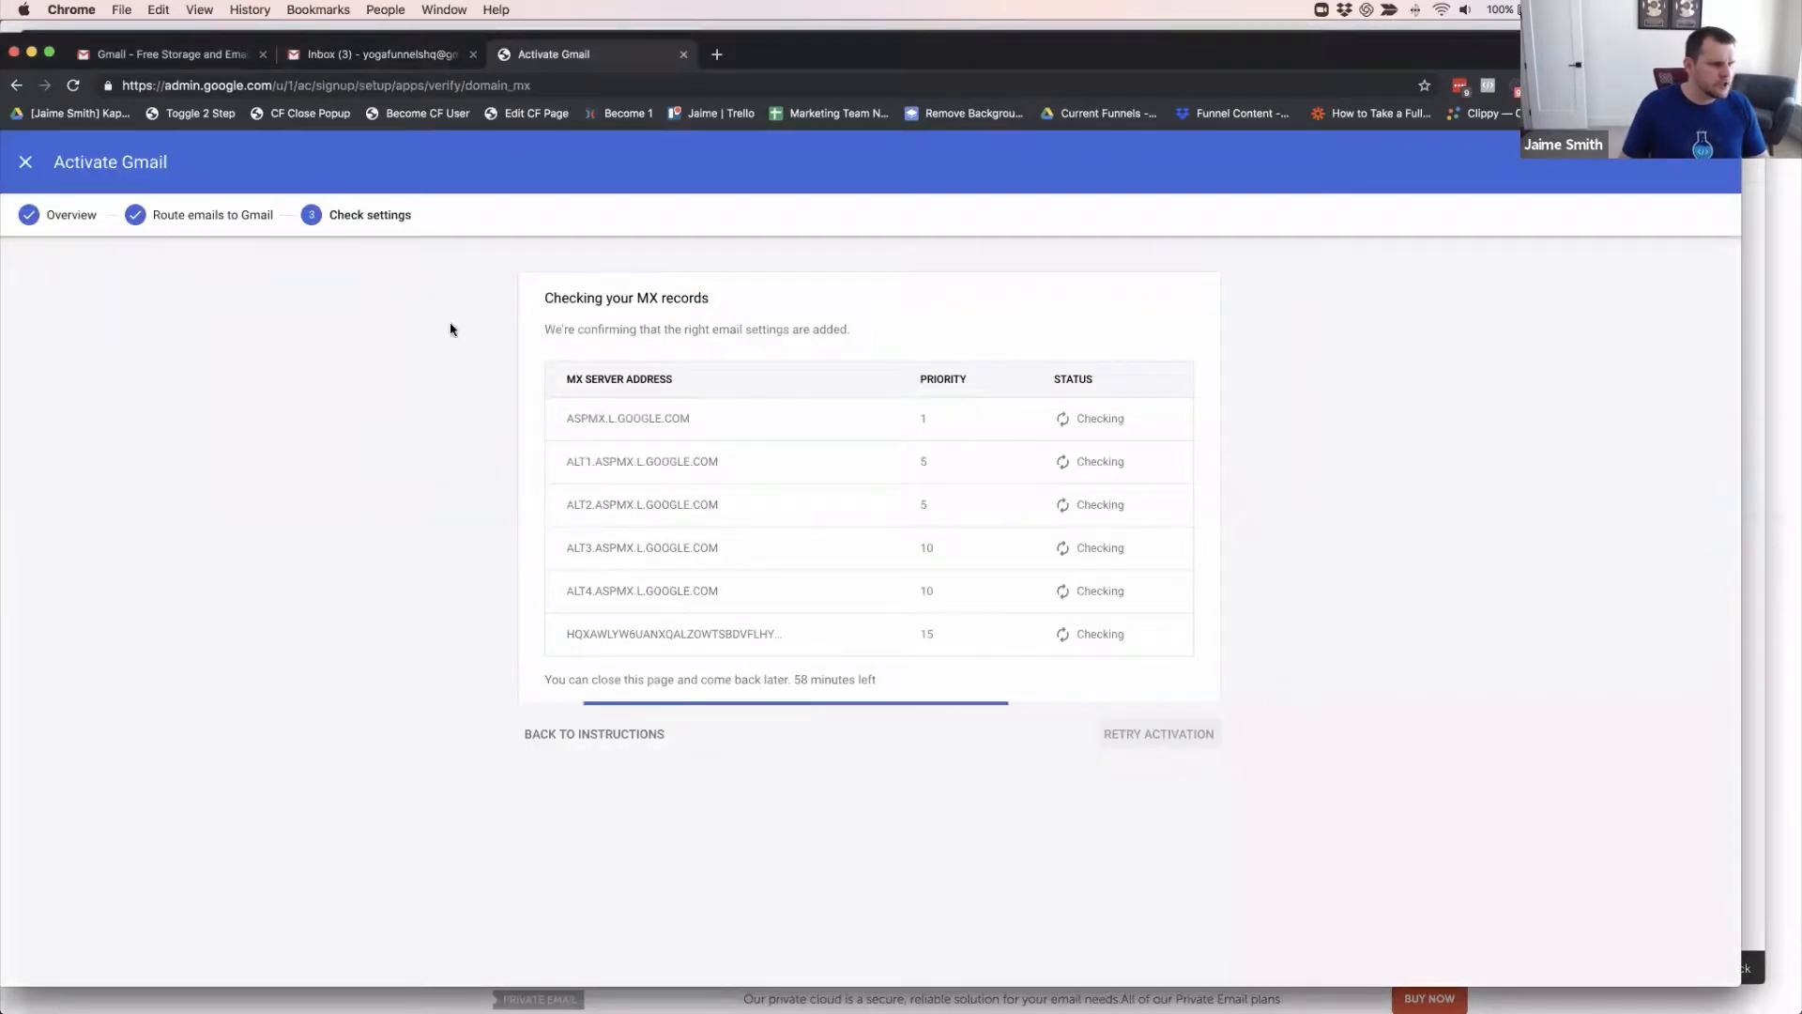
{"action": "left_click", "coordinate": [368, 57]}
{"action": "left_click", "coordinate": [561, 54]}
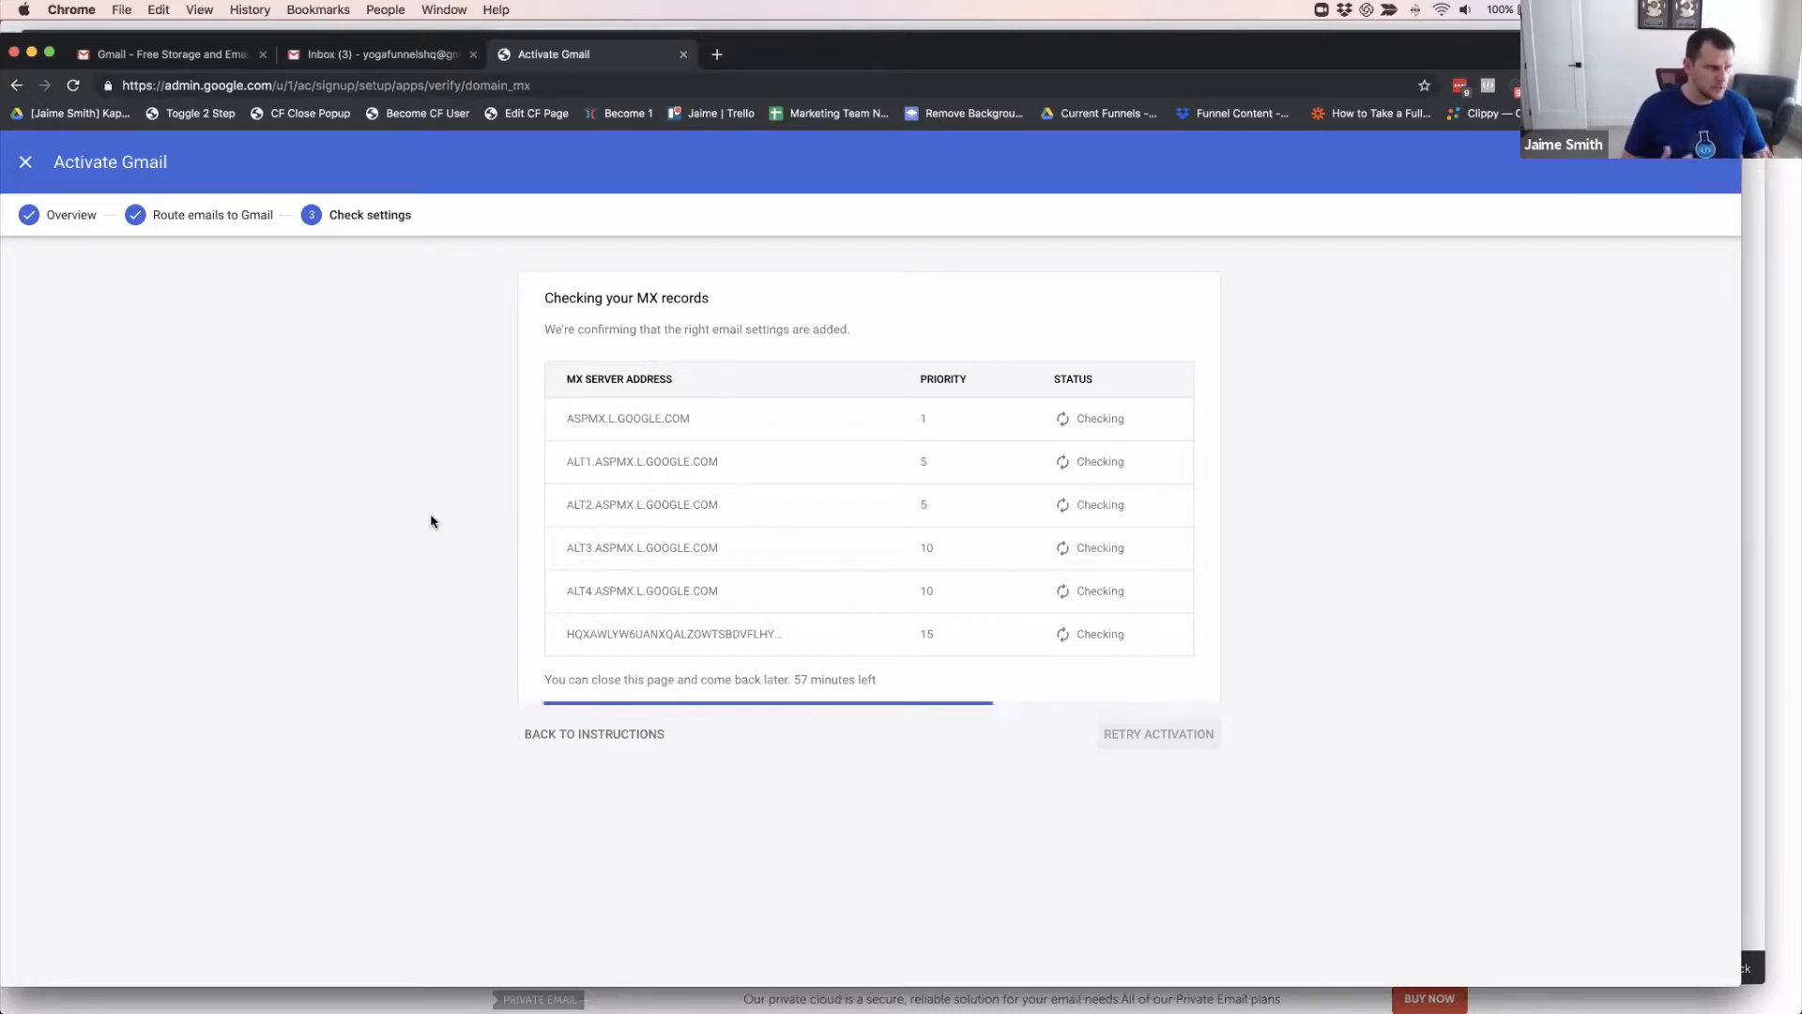
Step: Open sendgrid.com in a new private window and go to the Start For Free signup
{"action": "key", "text": "super+shift+n"}
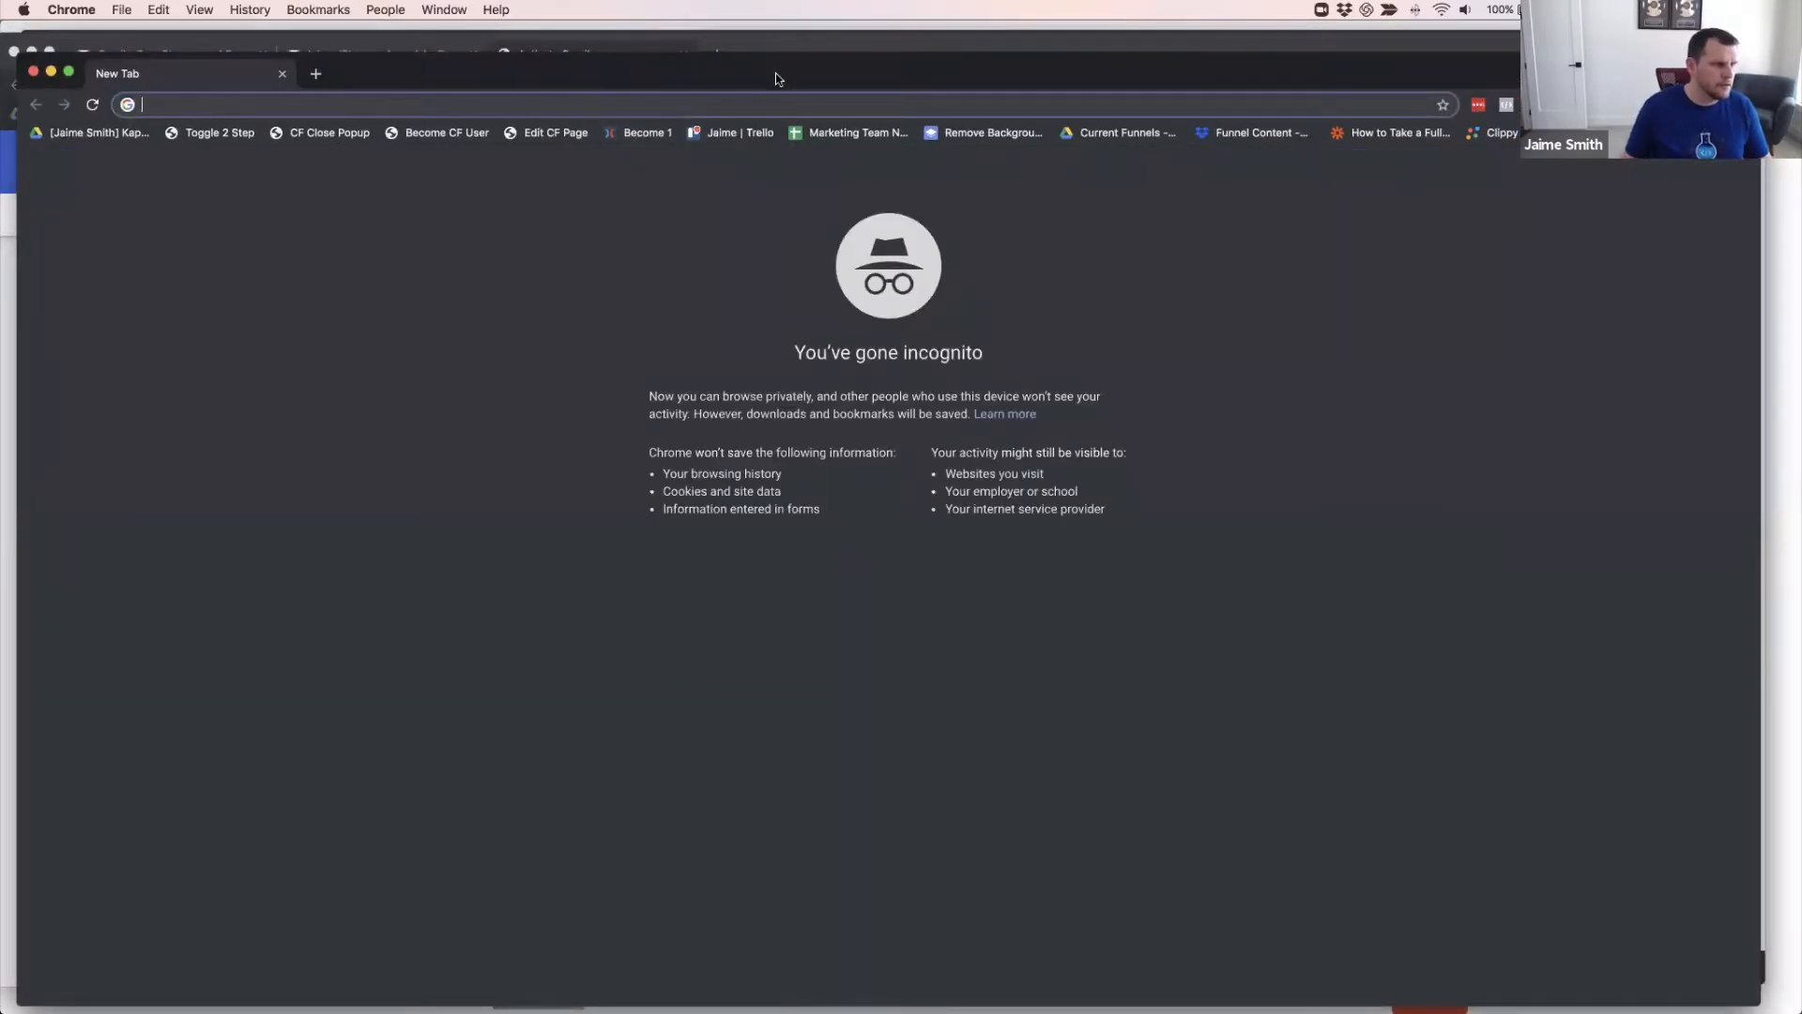
{"action": "left_click_drag", "start_coordinate": [775, 73], "coordinate": [776, 58]}
{"action": "type", "text": "sendgrid.com"}
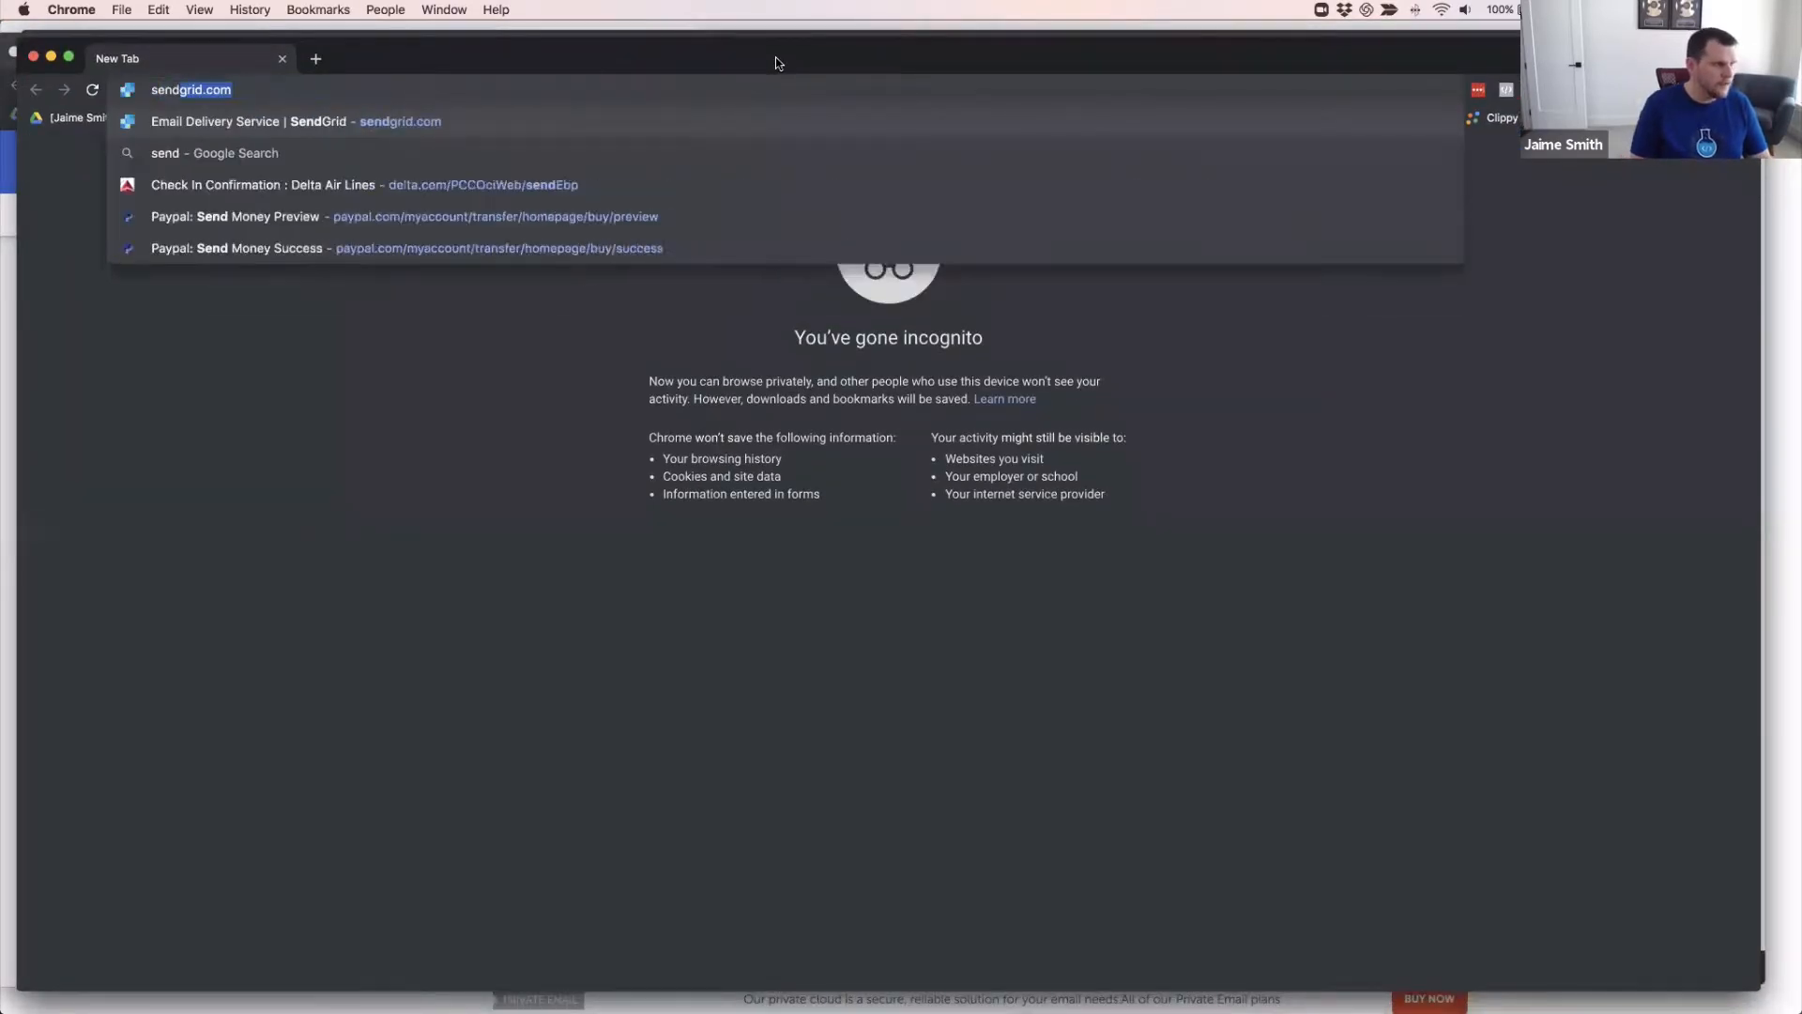
{"action": "key", "text": "Return"}
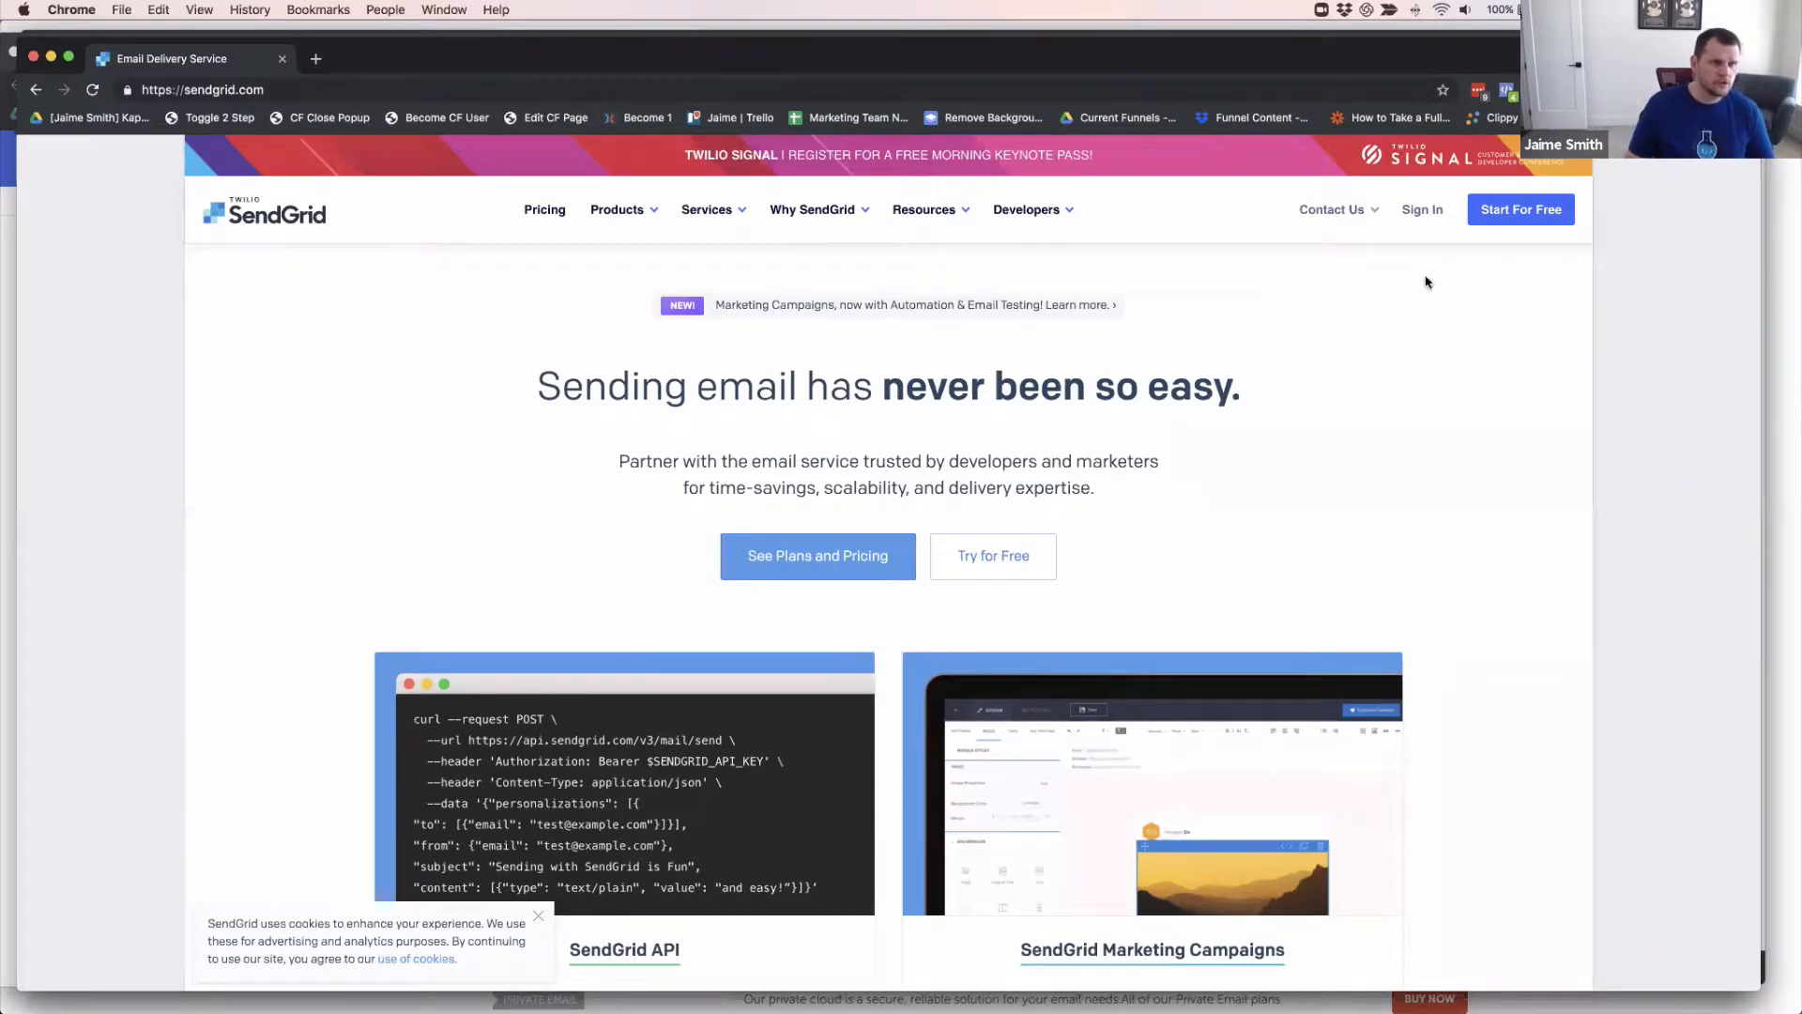
{"action": "left_click", "coordinate": [1518, 218]}
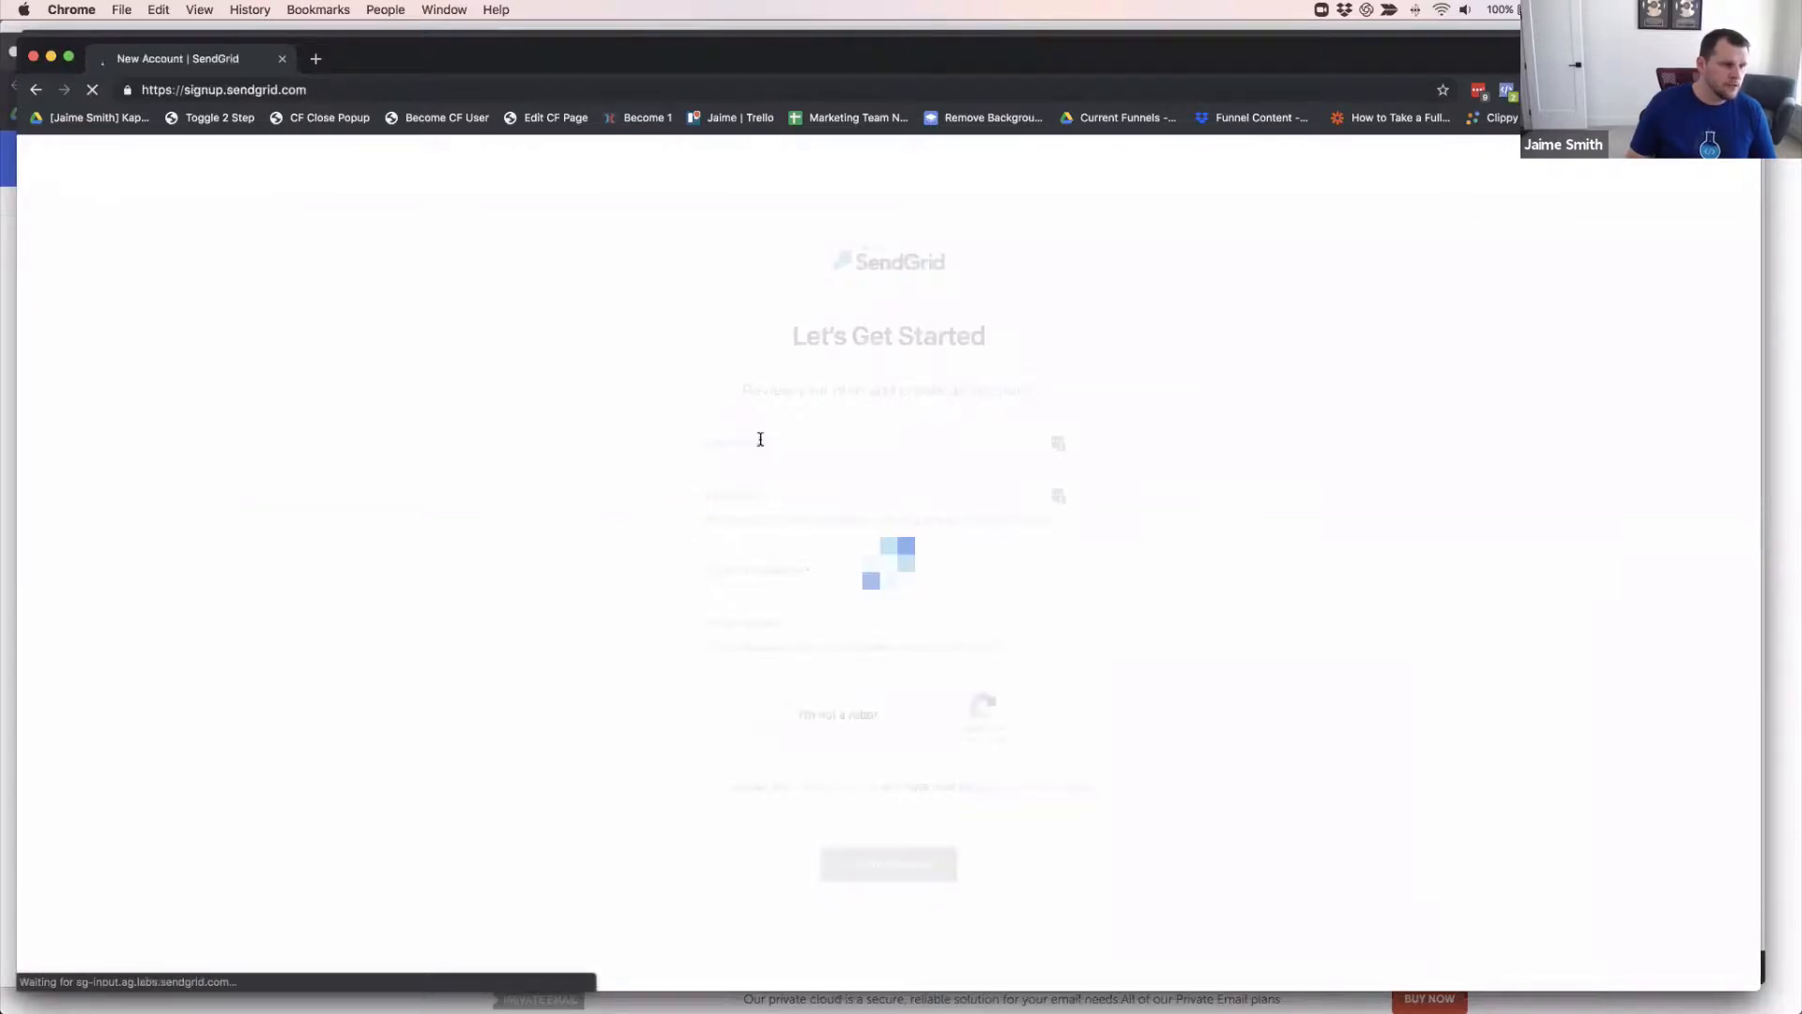
Step: Enter username yogafunnelshq and fill both password fields with a saved LastPass-generated password
{"action": "left_click", "coordinate": [604, 441]}
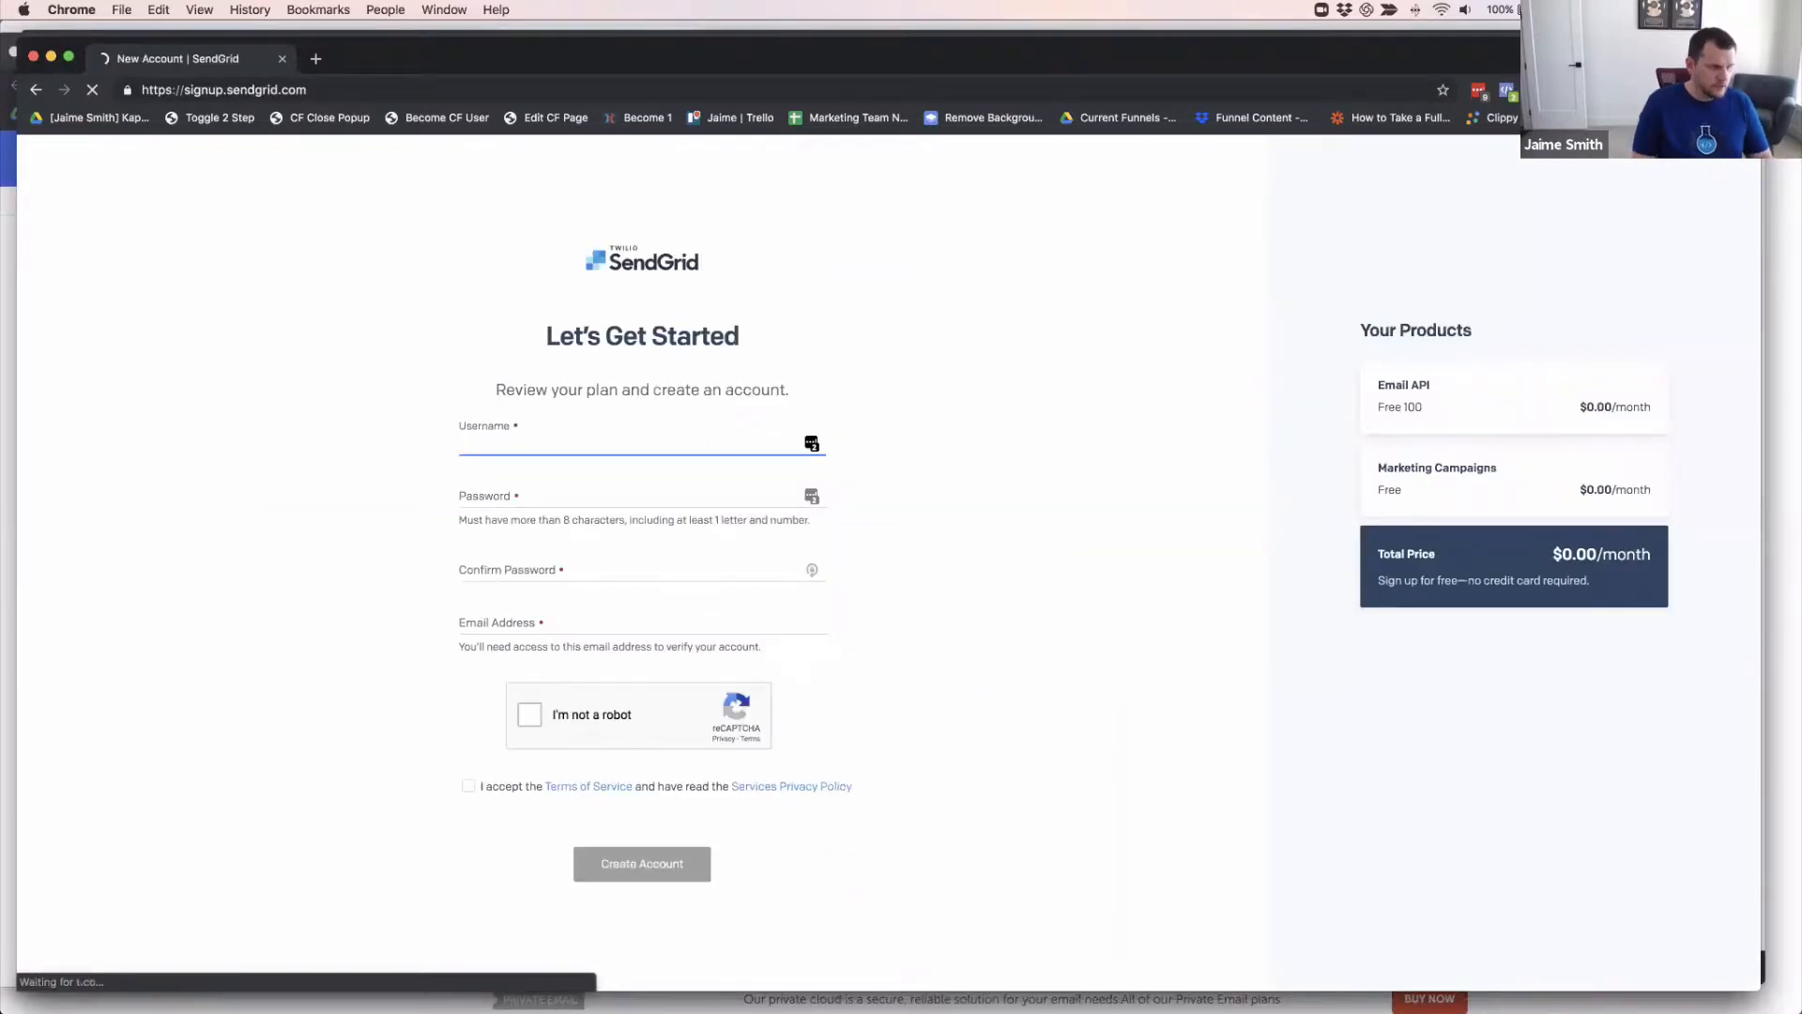
{"action": "type", "text": "yogafunnel"}
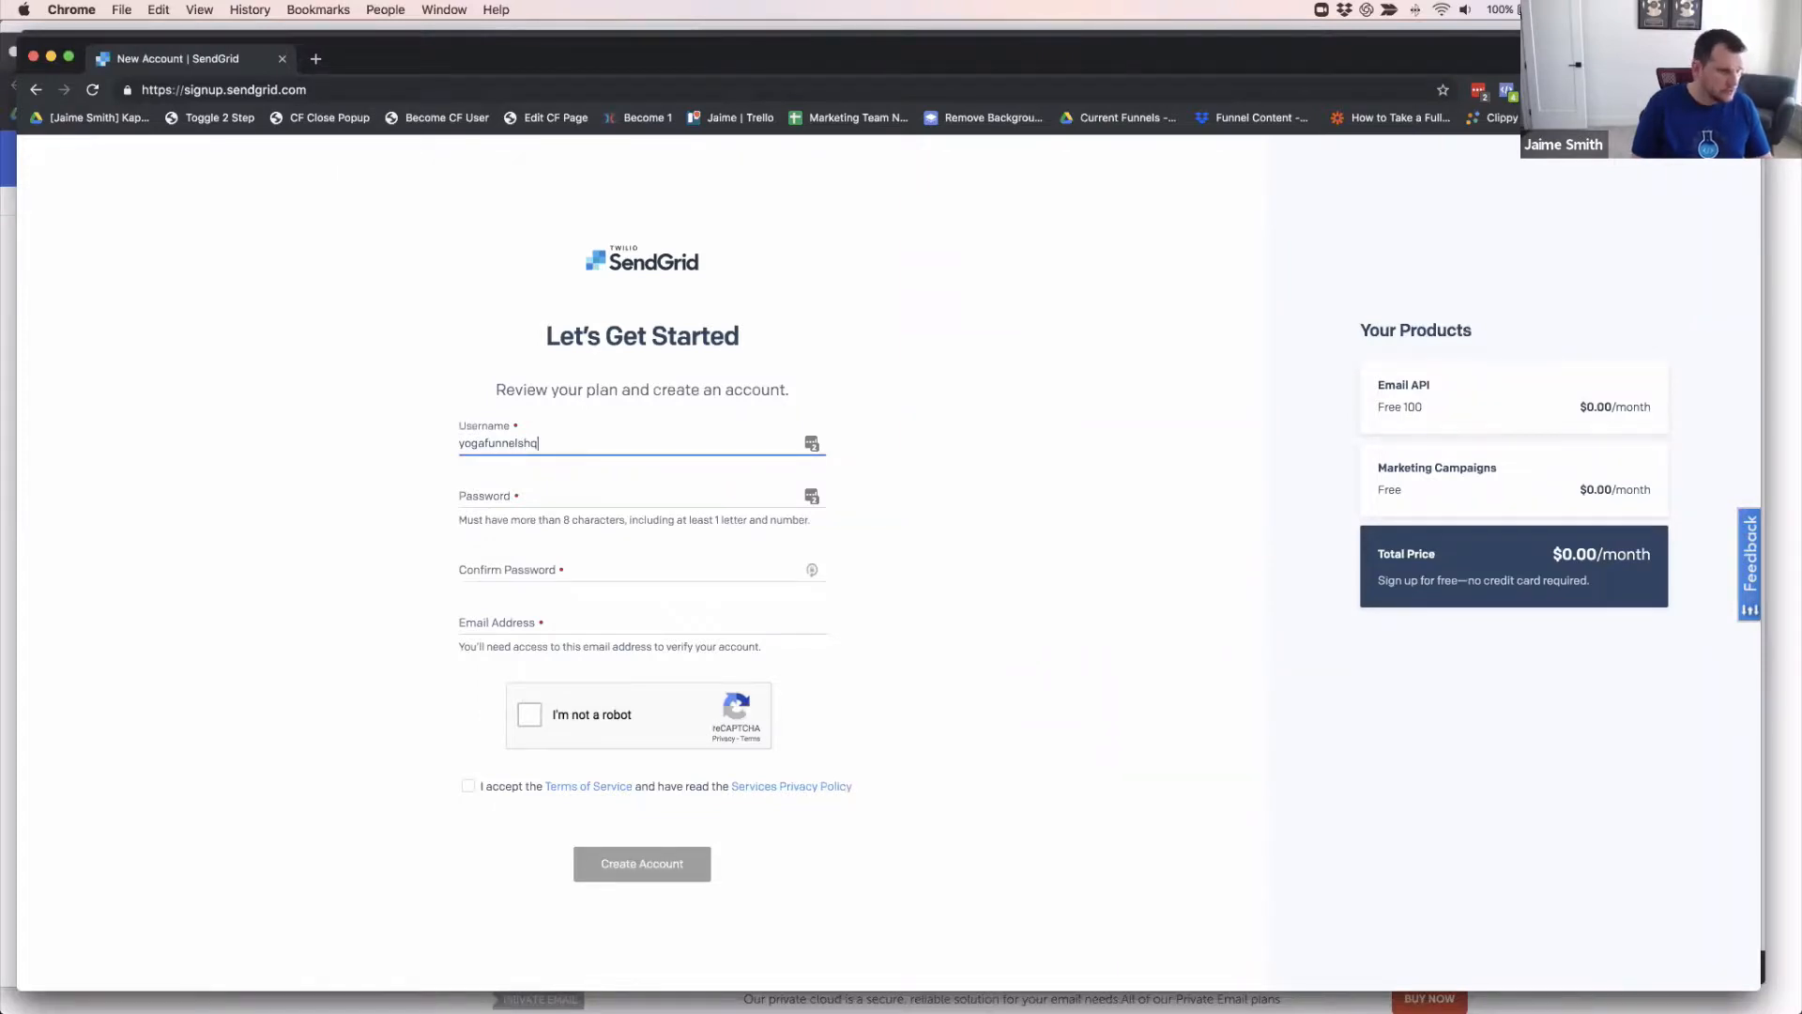
{"action": "type", "text": "shq"}
{"action": "key", "text": "Tab"}
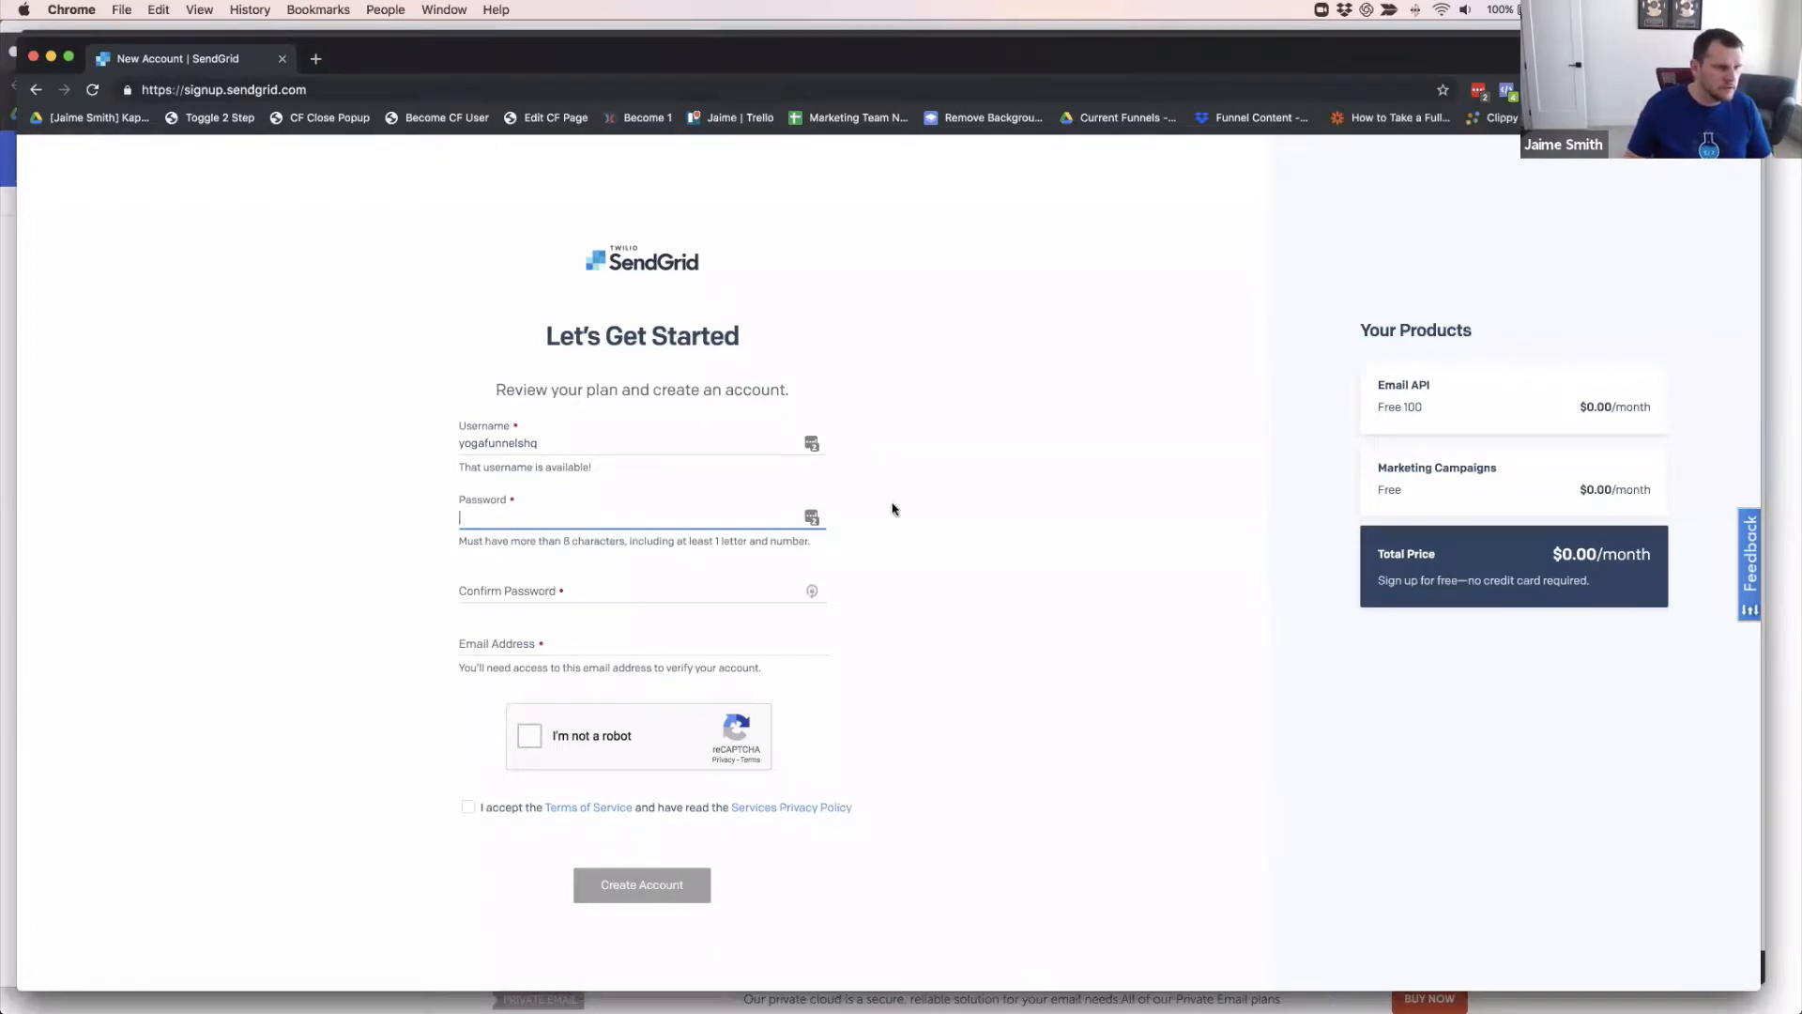
{"action": "left_click", "coordinate": [813, 517]}
{"action": "left_click", "coordinate": [825, 561]}
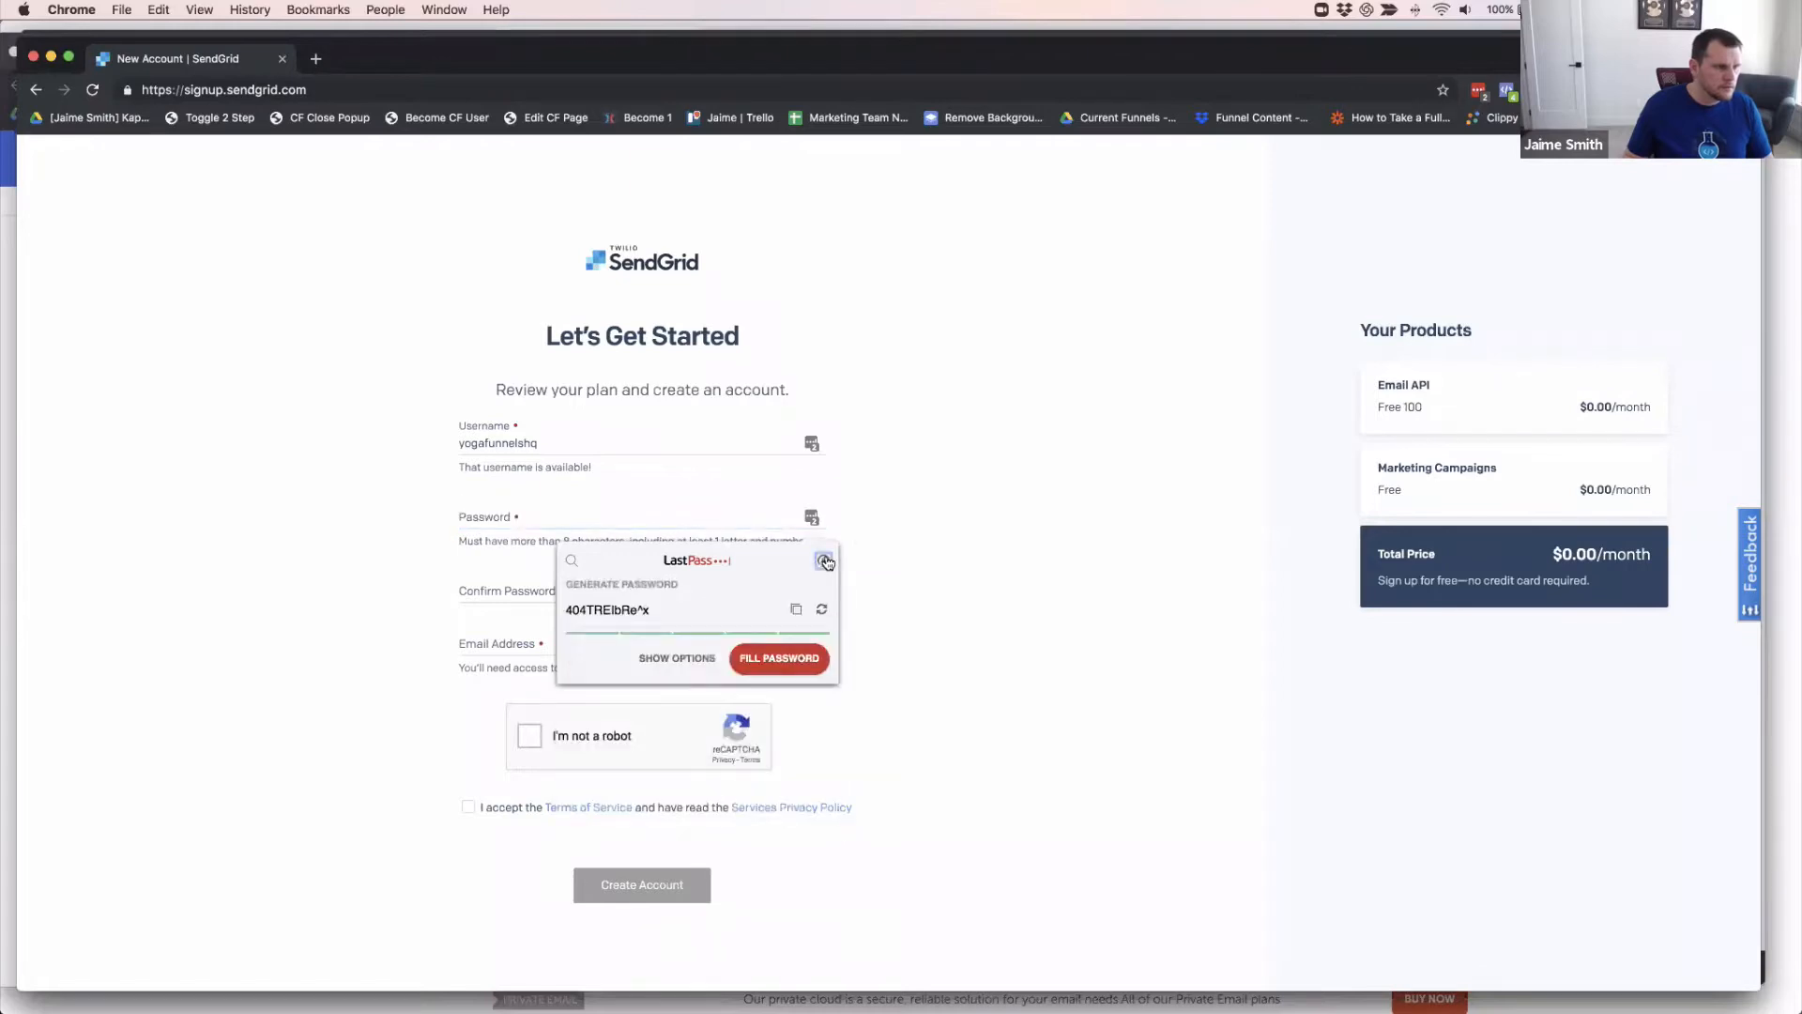
{"action": "left_click_drag", "start_coordinate": [648, 610], "coordinate": [568, 606]}
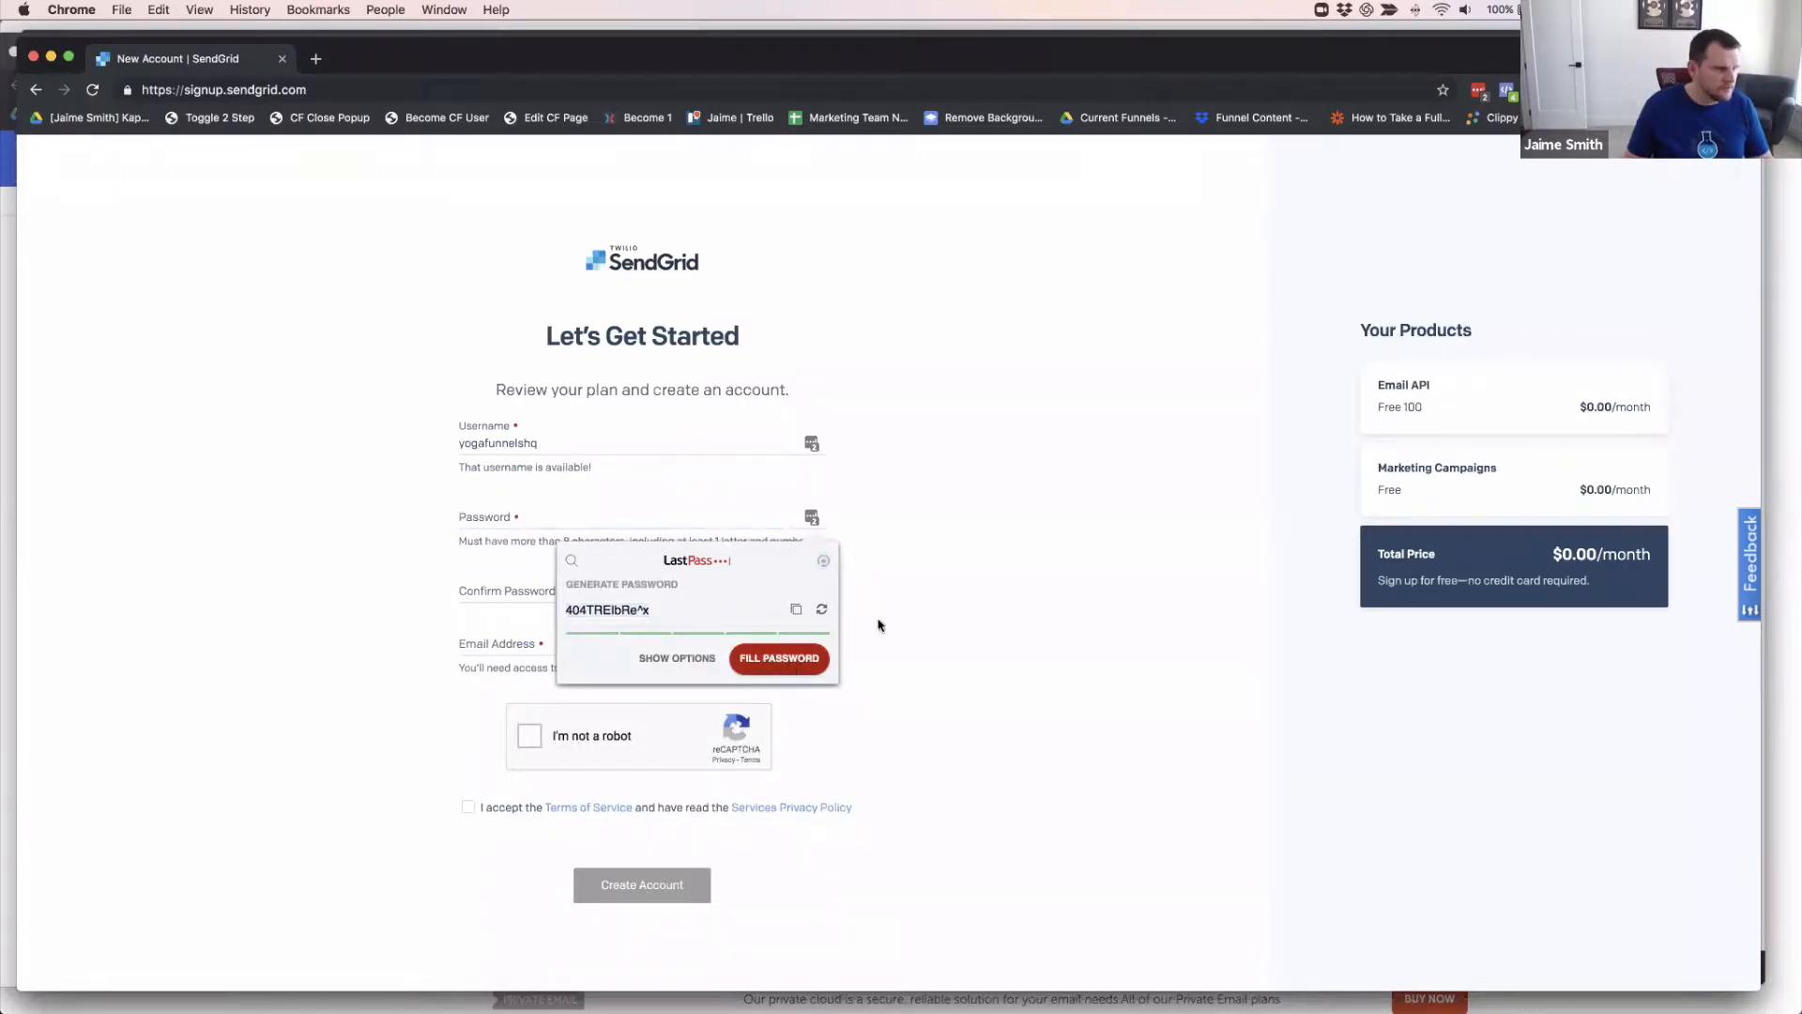
{"action": "left_click", "coordinate": [787, 663]}
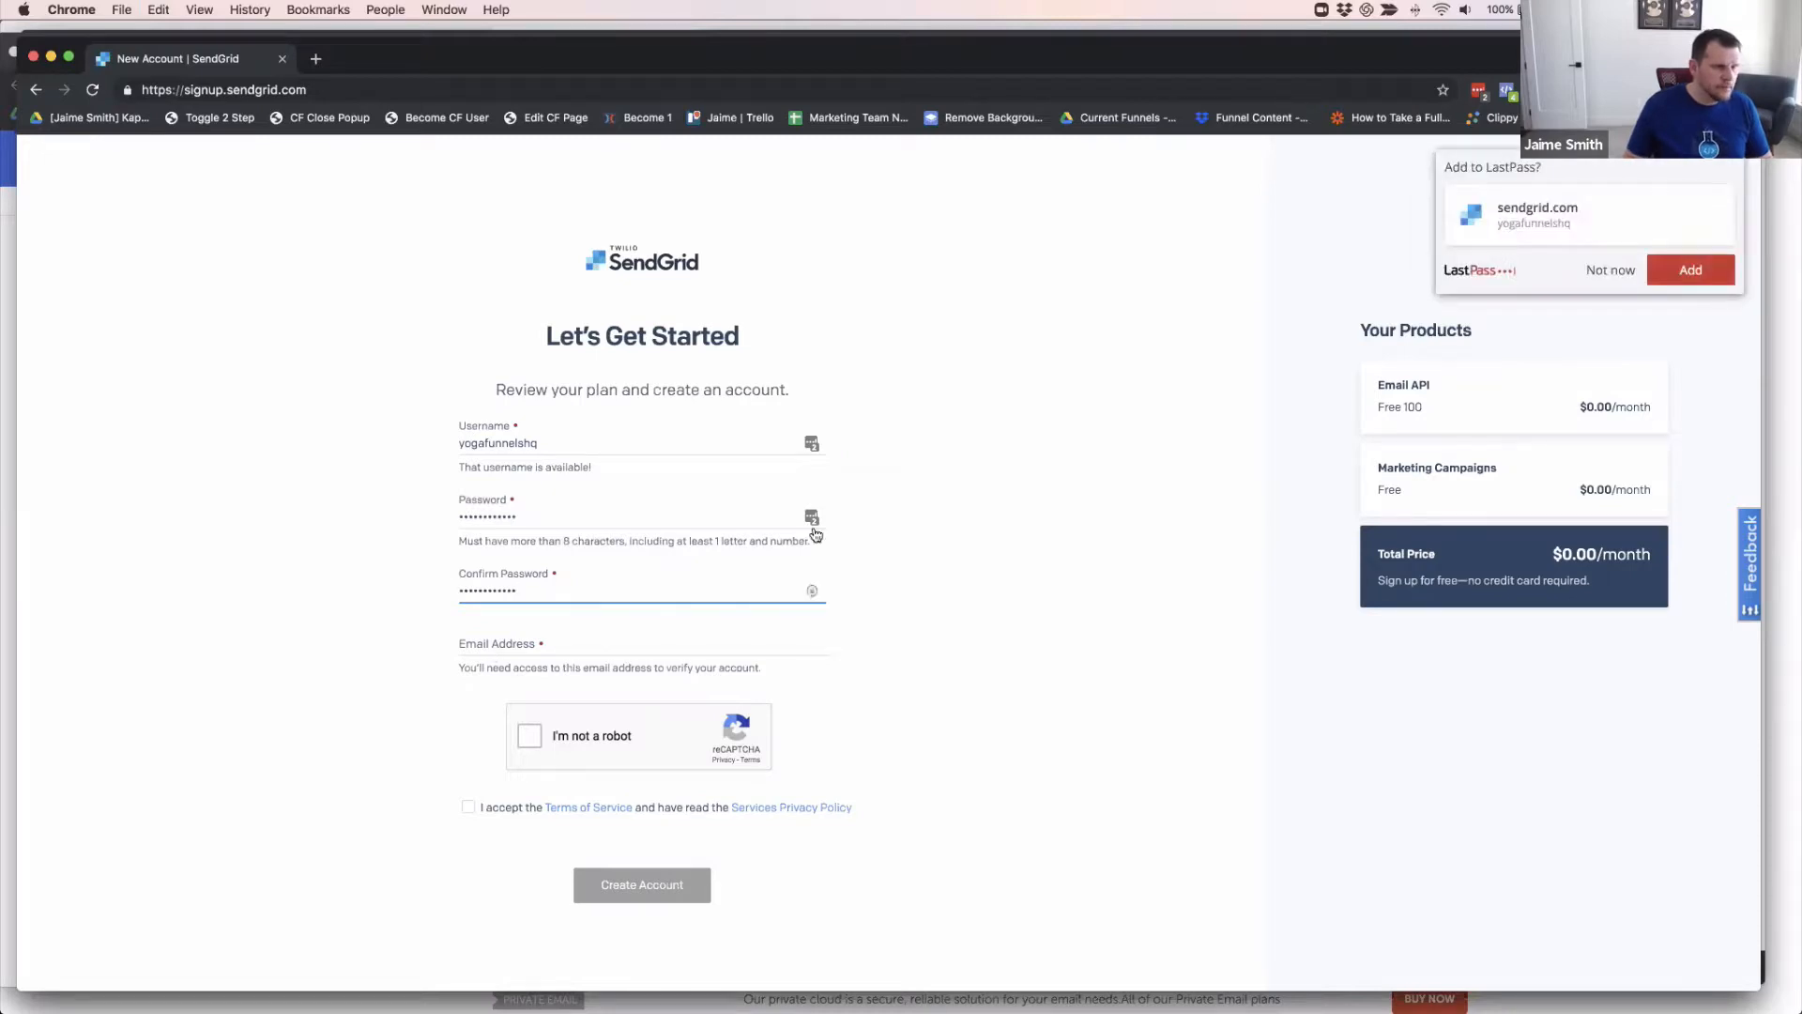
{"action": "left_click", "coordinate": [1687, 270]}
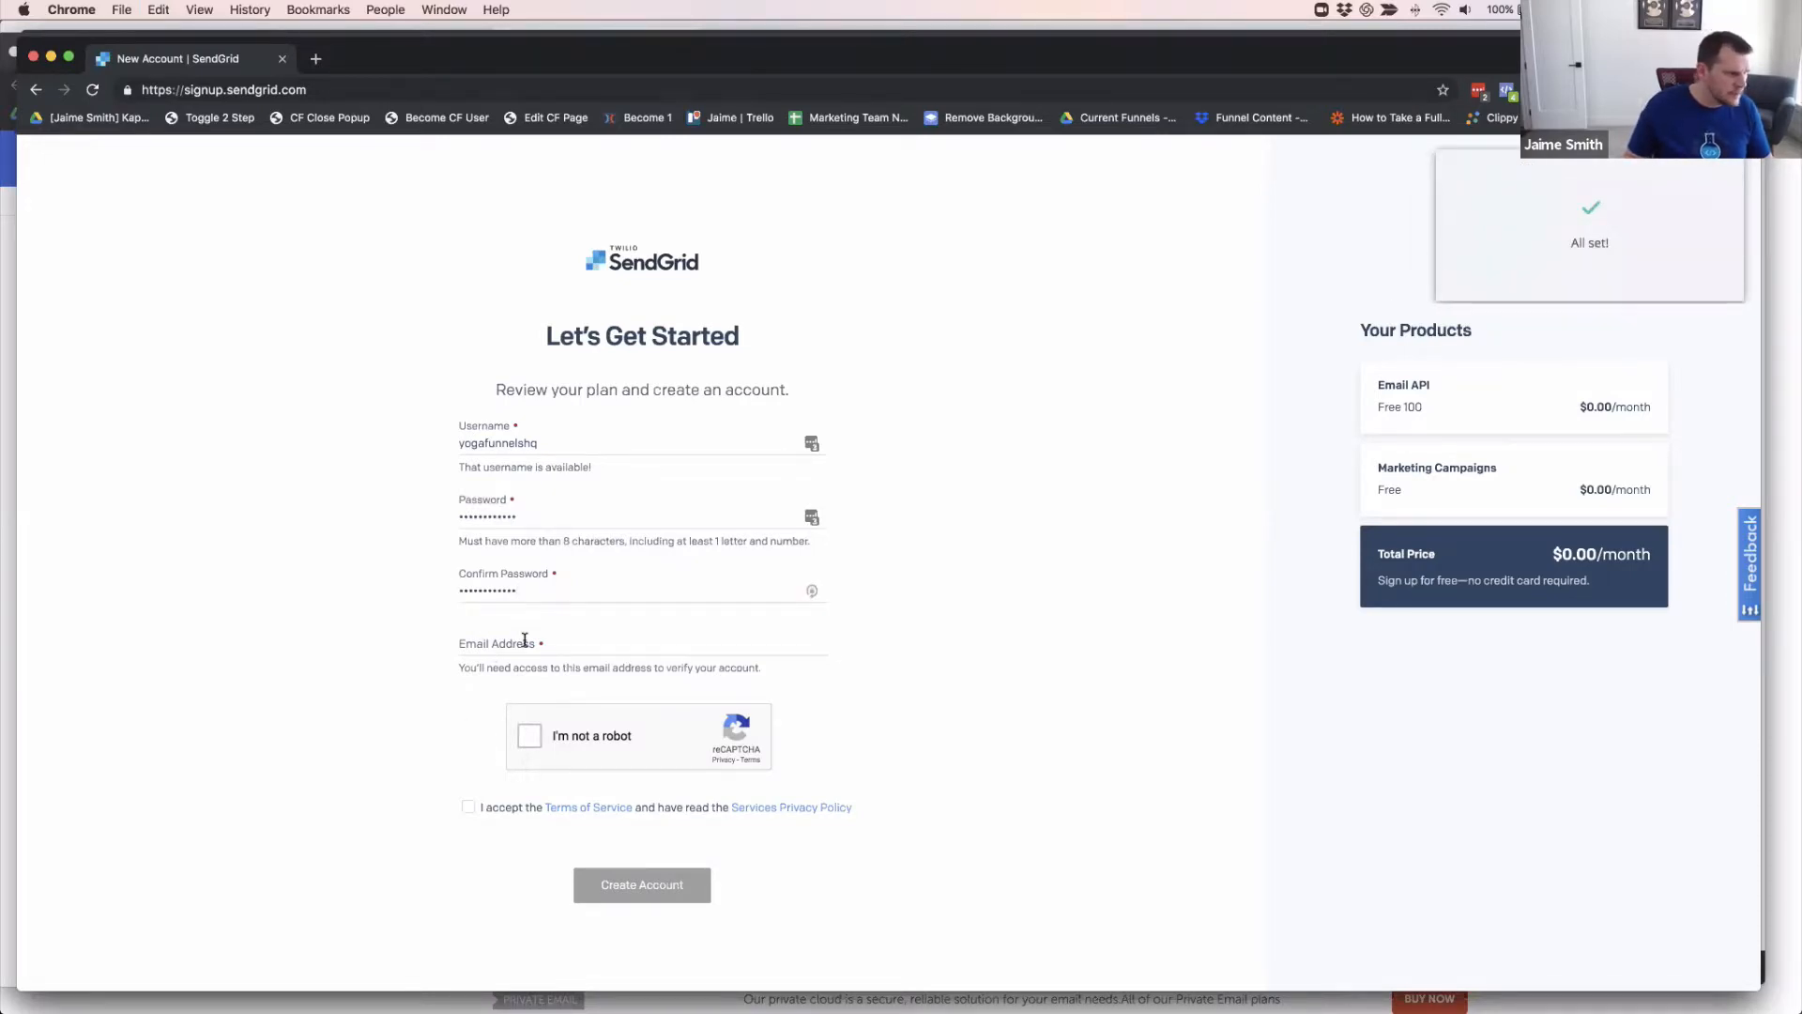
{"action": "left_click", "coordinate": [629, 641]}
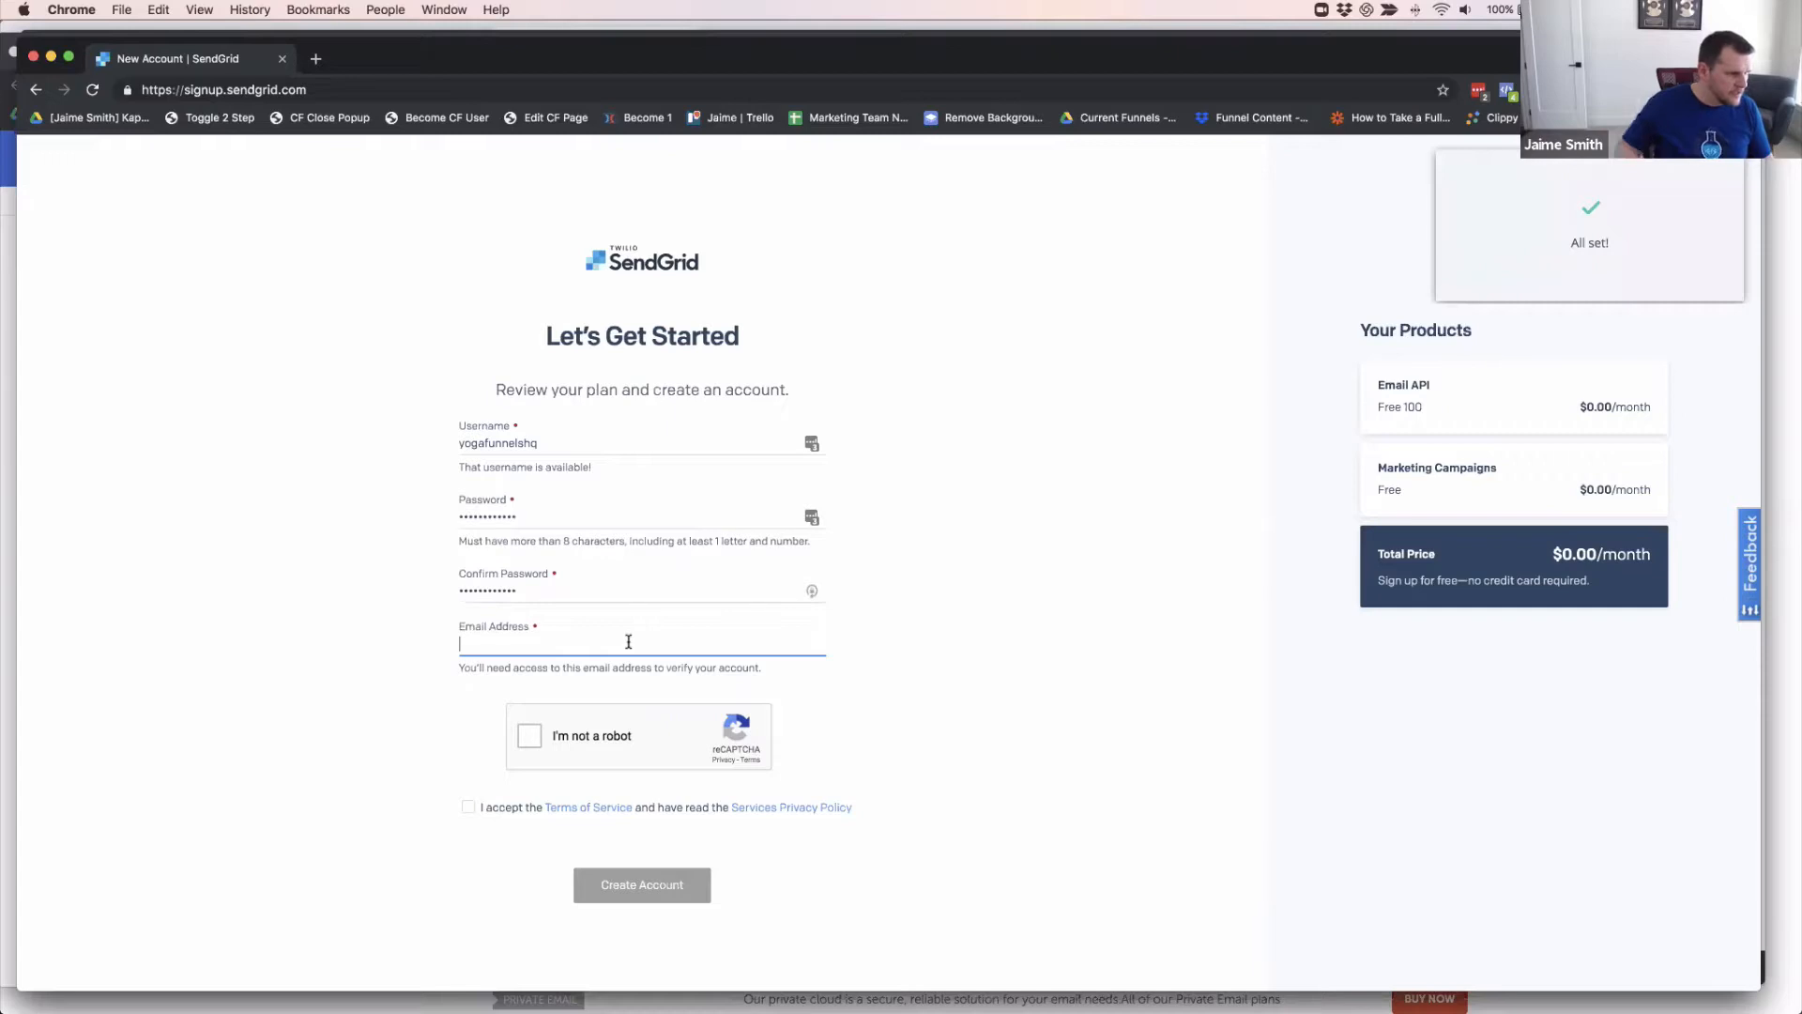
Step: Enter the work e-mail address in the signup form's email field
{"action": "left_click", "coordinate": [438, 615]}
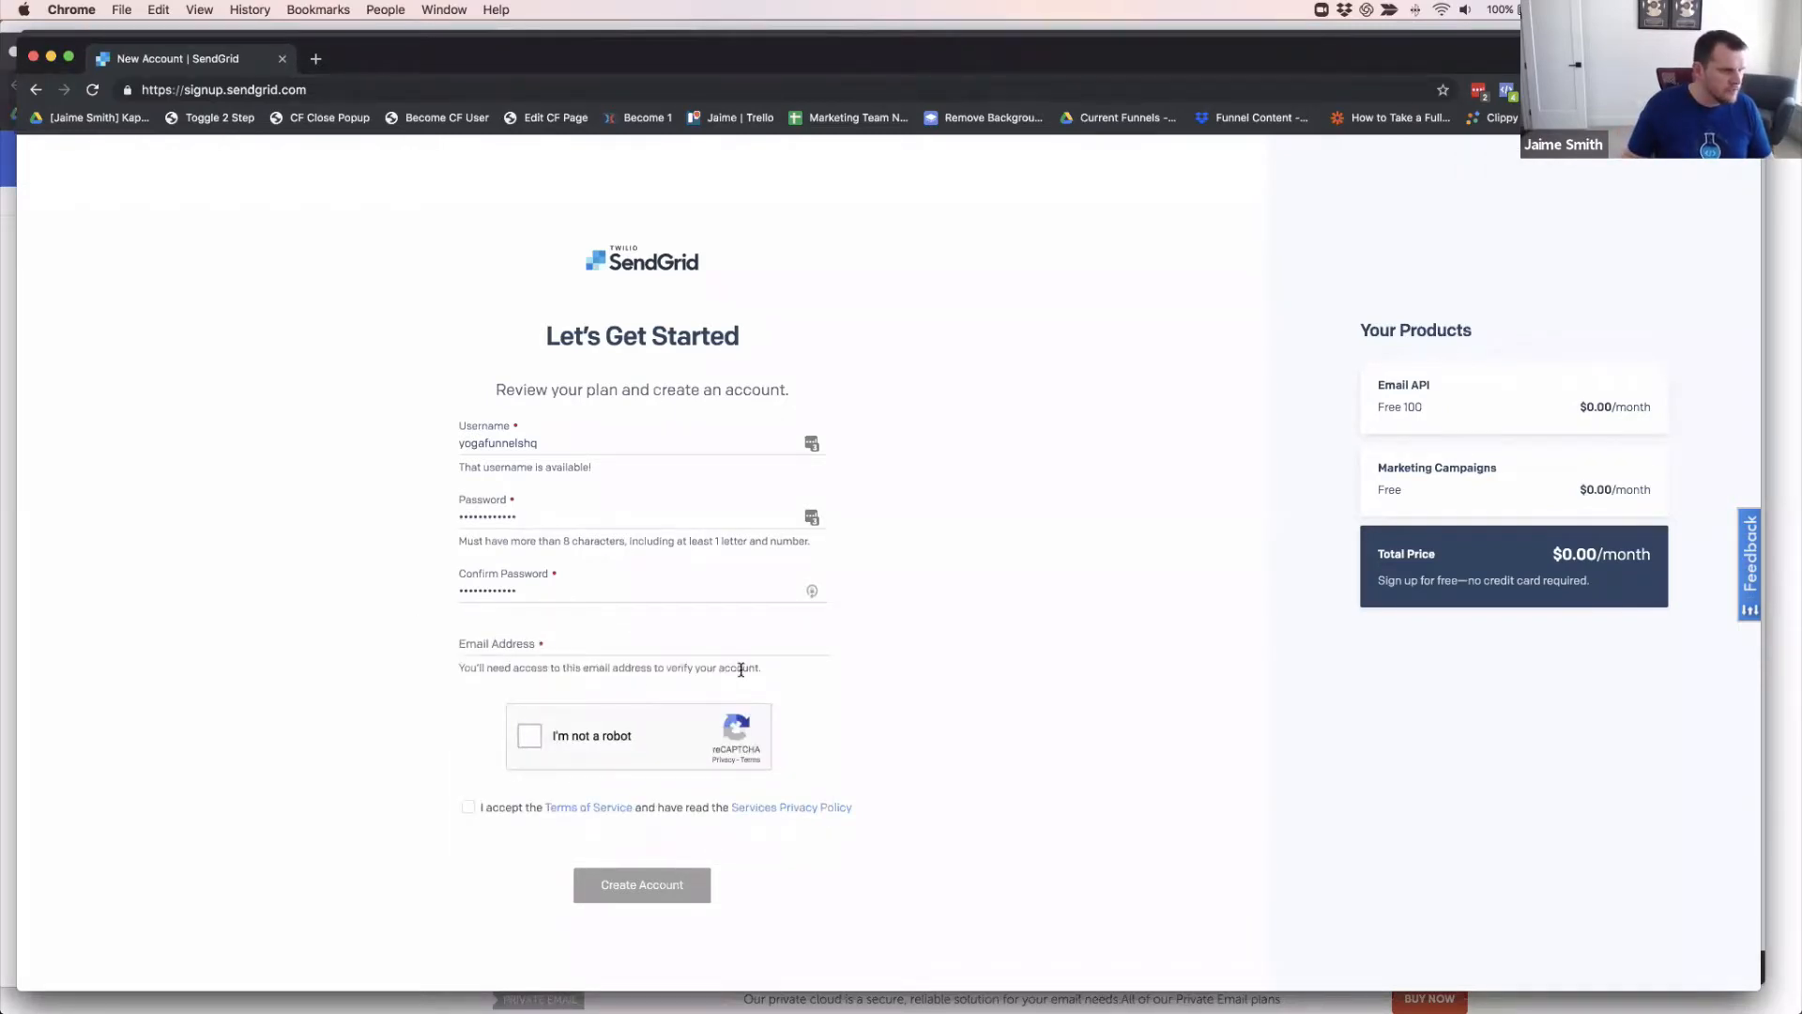
{"action": "left_click", "coordinate": [608, 646]}
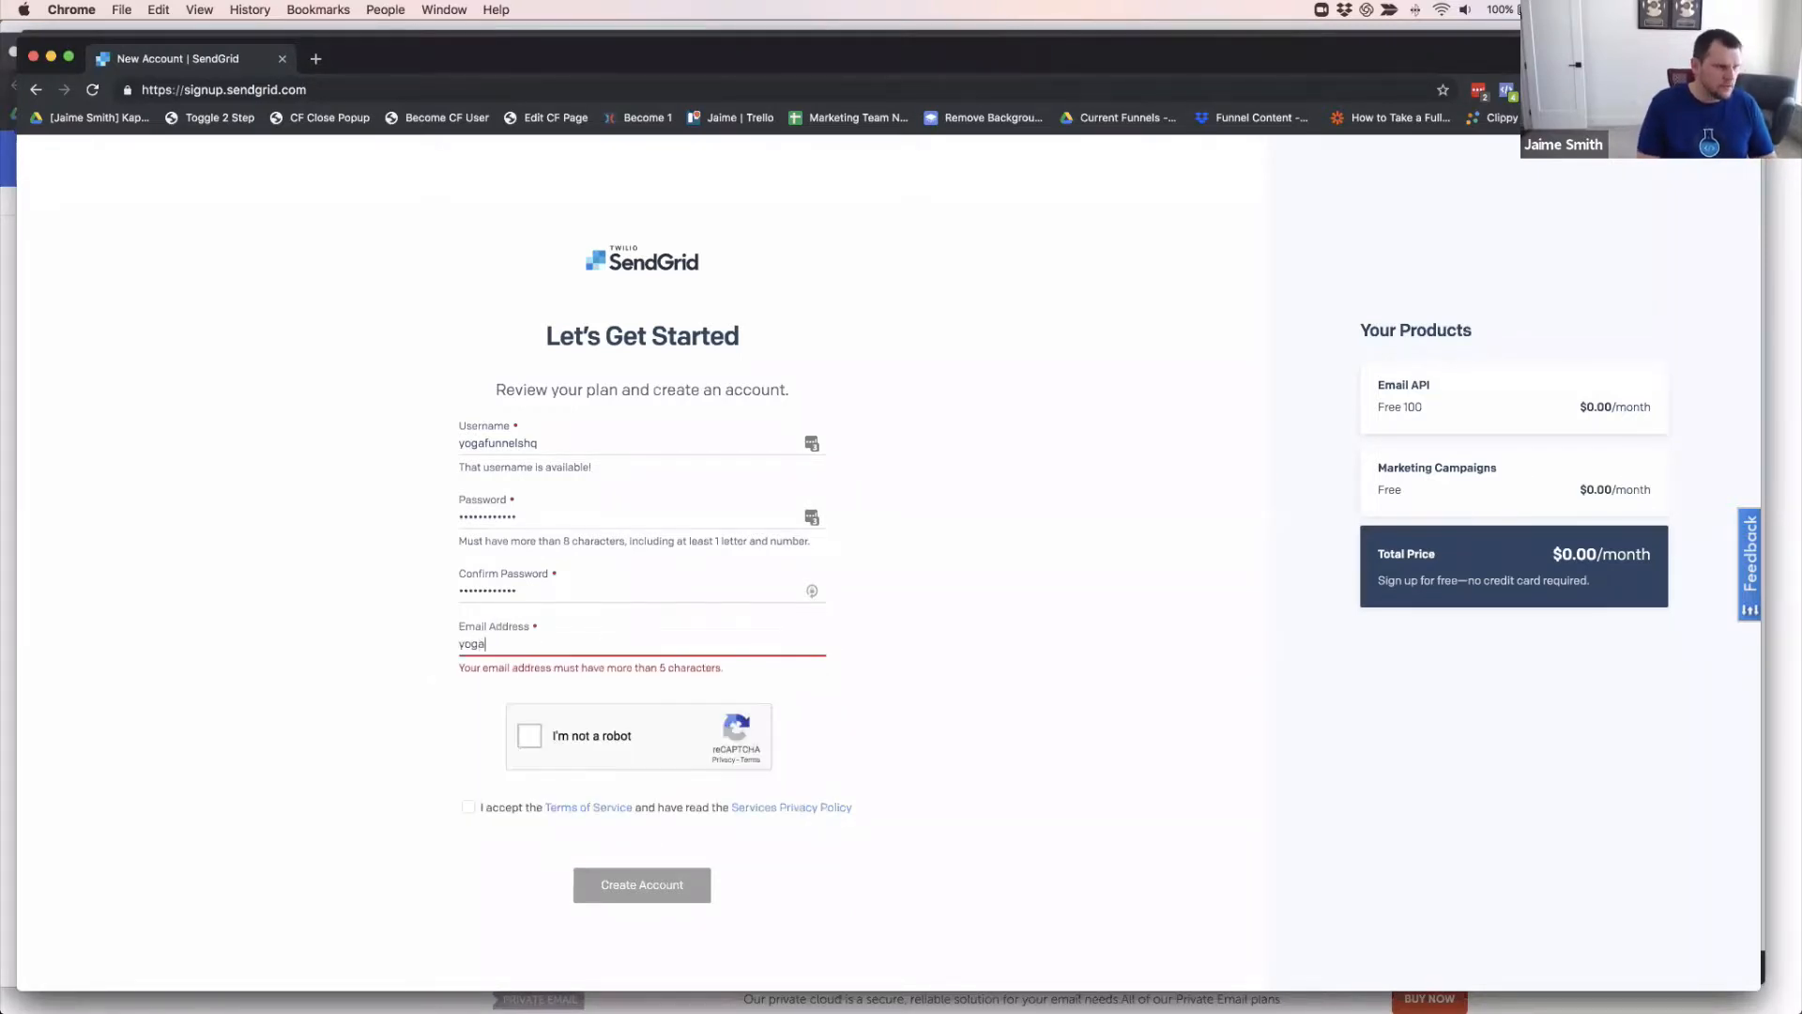
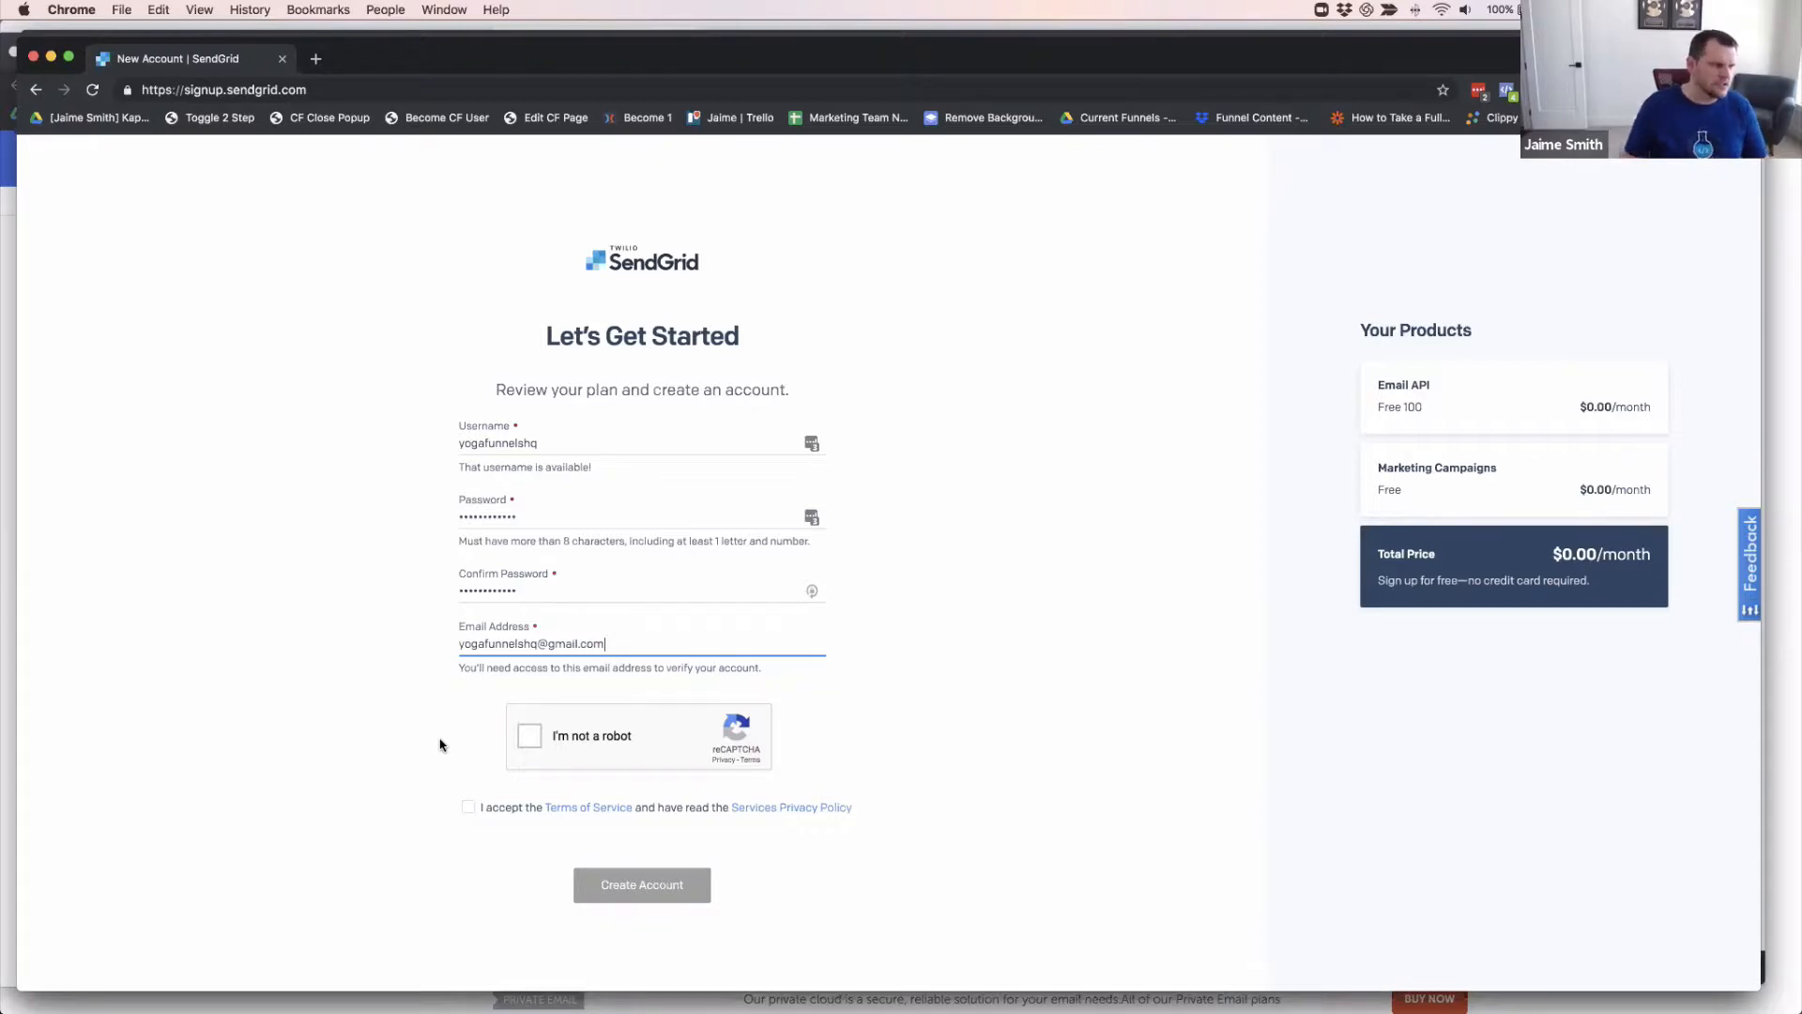
{"action": "triple_click", "coordinate": [575, 646]}
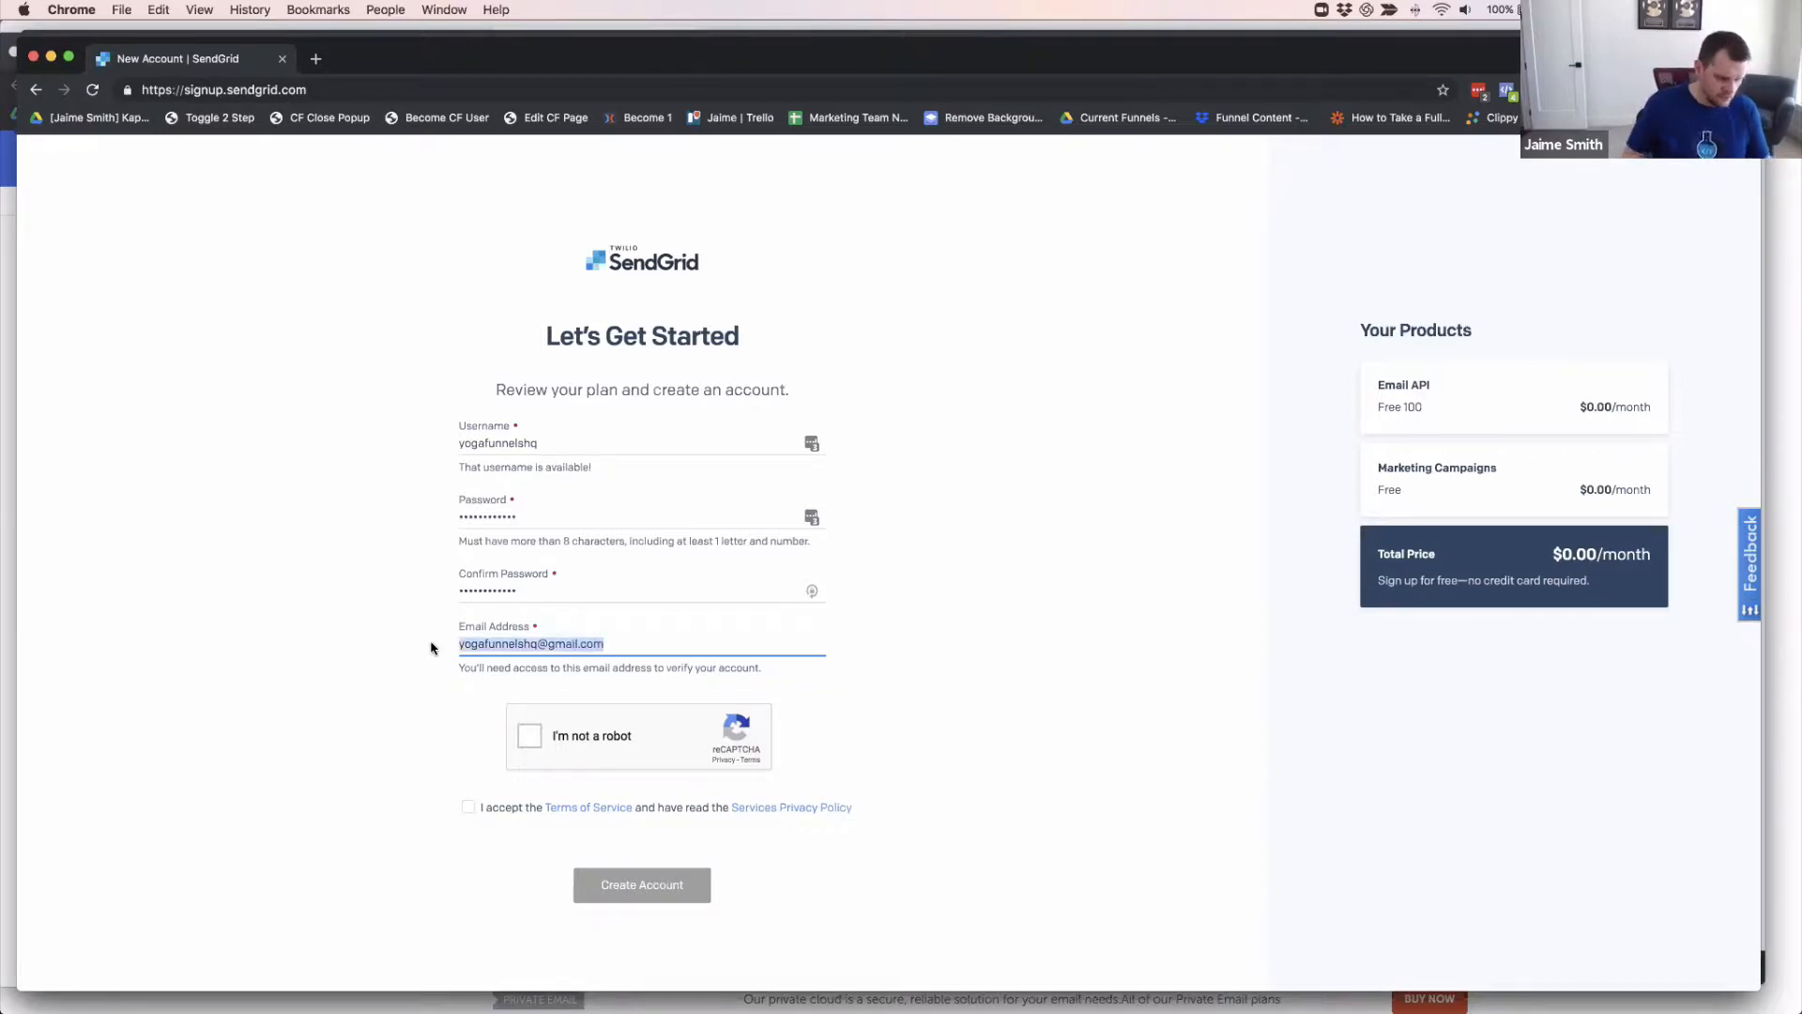
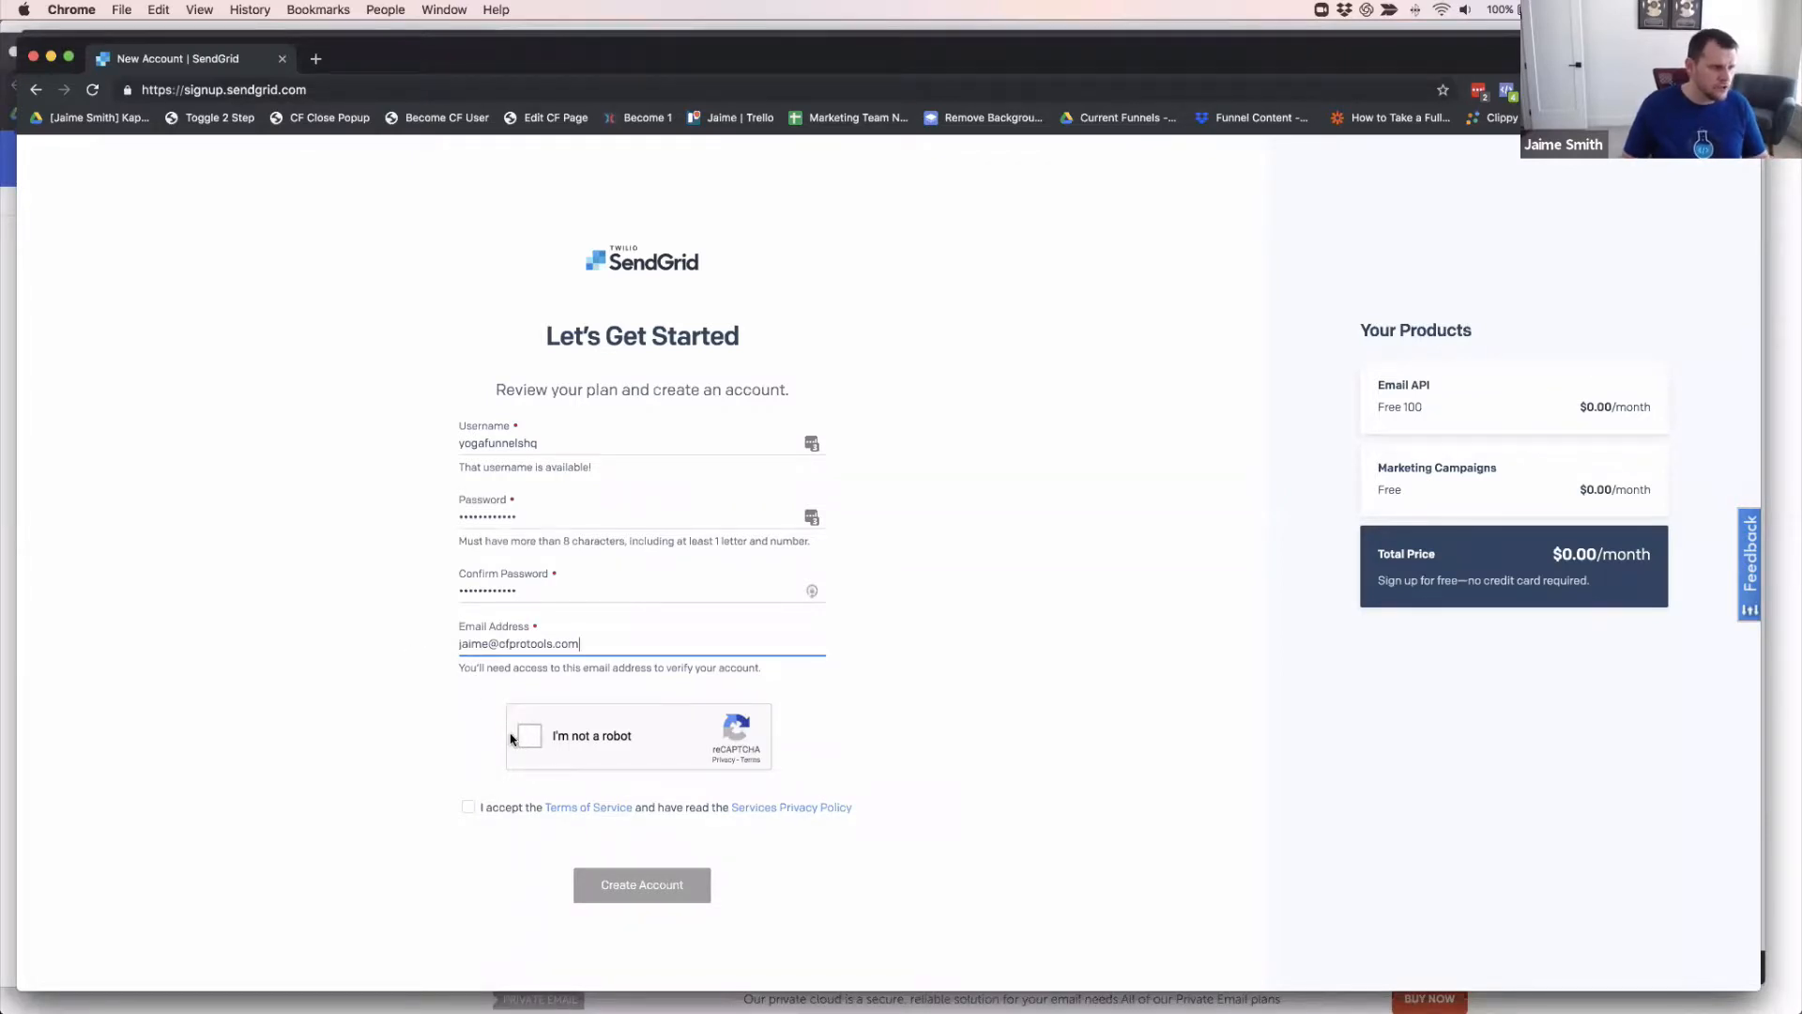
Step: Pass the reCAPTCHA bicycle challenge, accept the terms and create the account
{"action": "key", "text": "Tab"}
{"action": "key", "text": "space"}
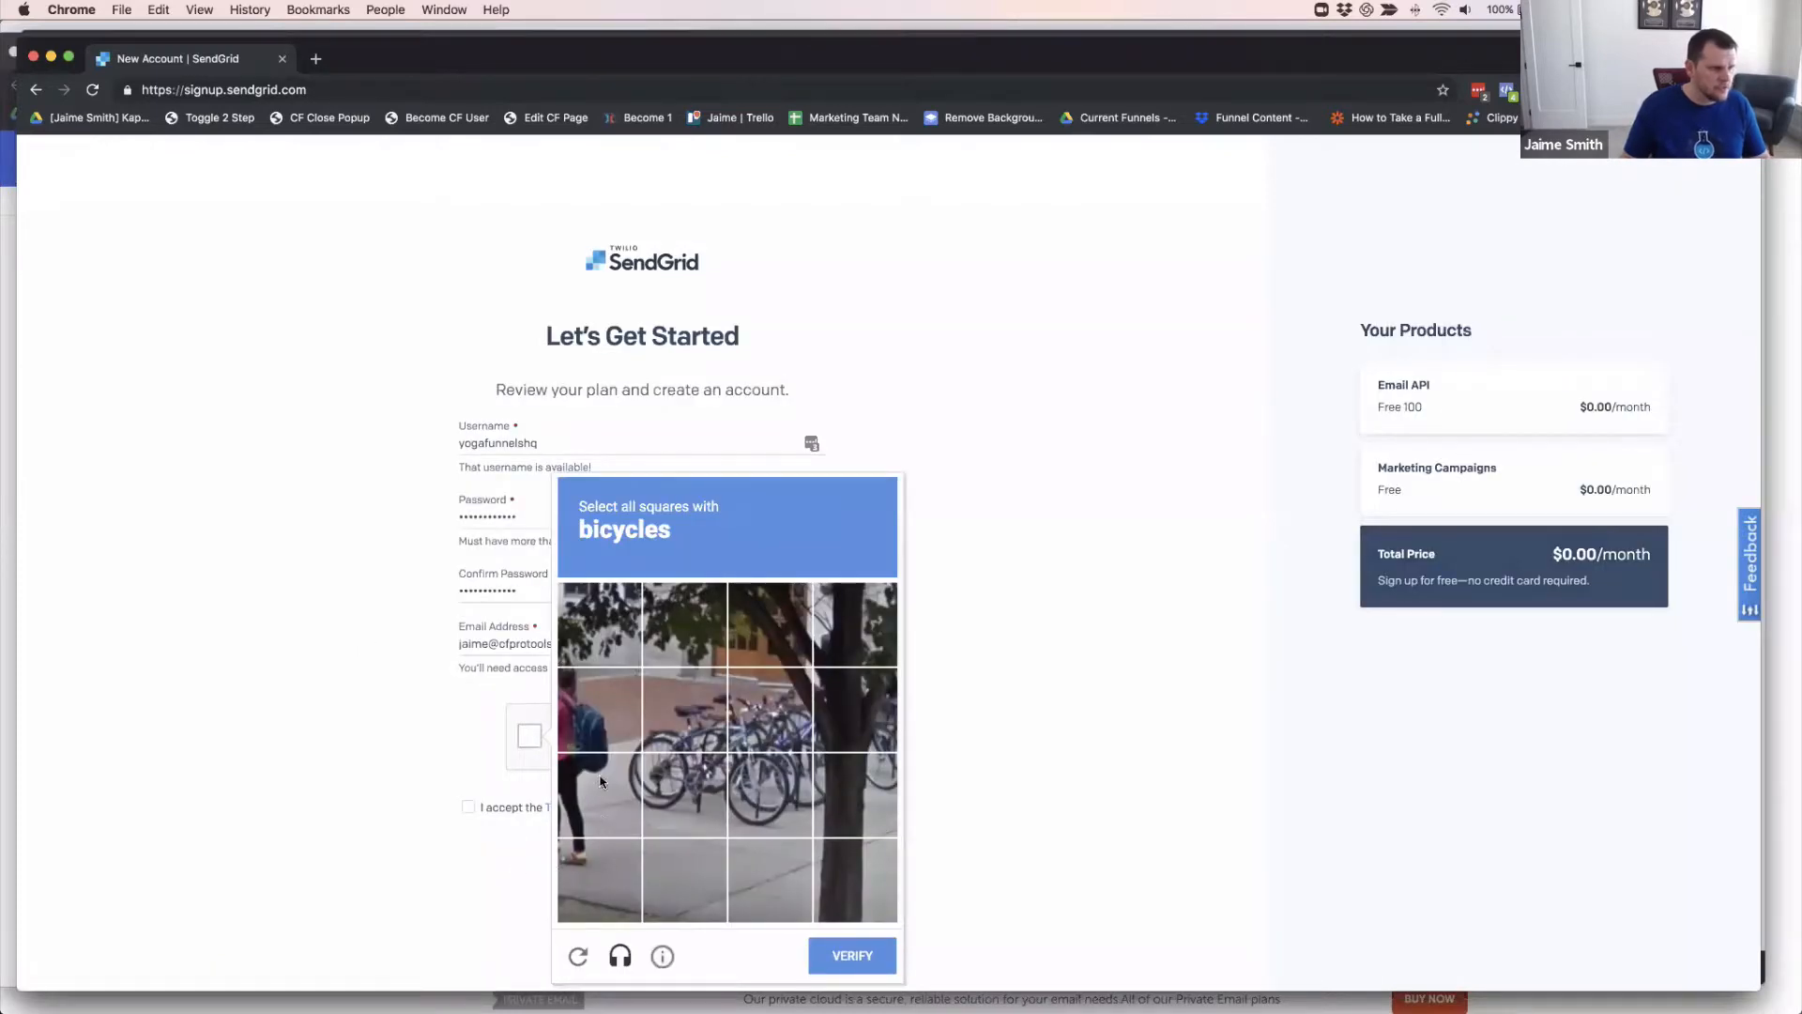
{"action": "left_click", "coordinate": [608, 721]}
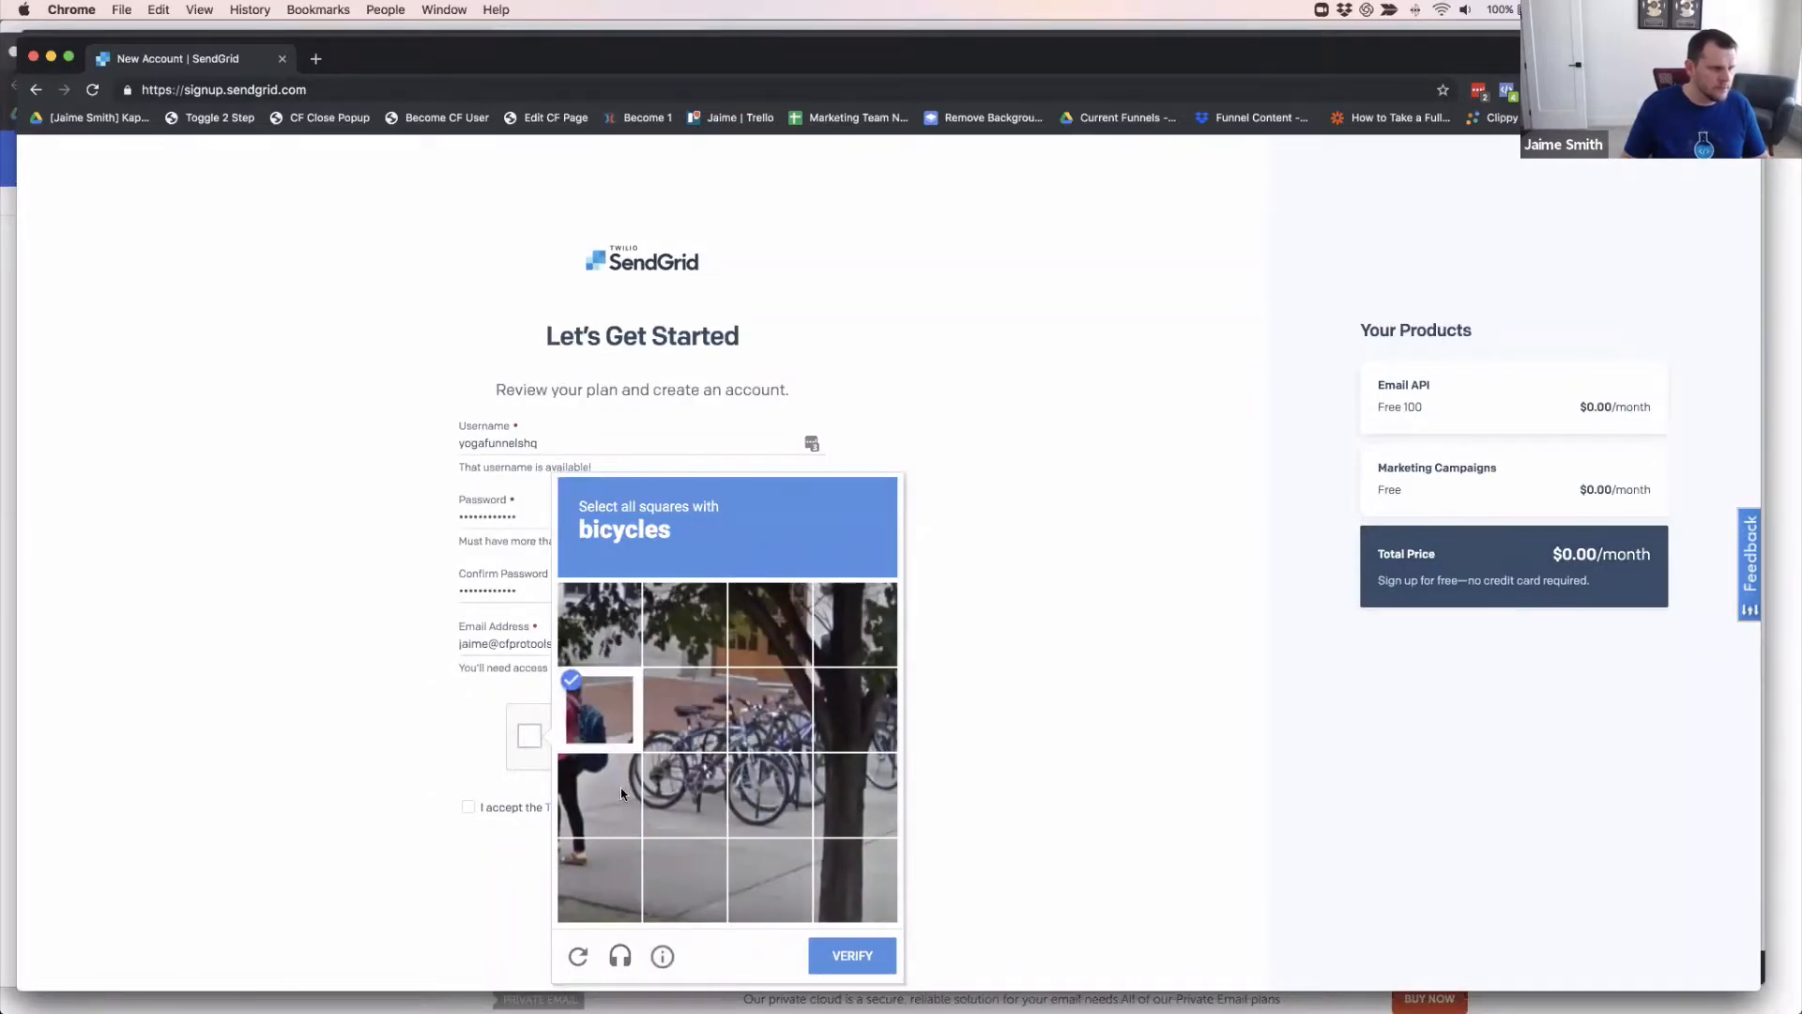
{"action": "left_click", "coordinate": [622, 789]}
{"action": "left_click", "coordinate": [681, 790]}
{"action": "left_click", "coordinate": [684, 725]}
{"action": "left_click", "coordinate": [796, 732]}
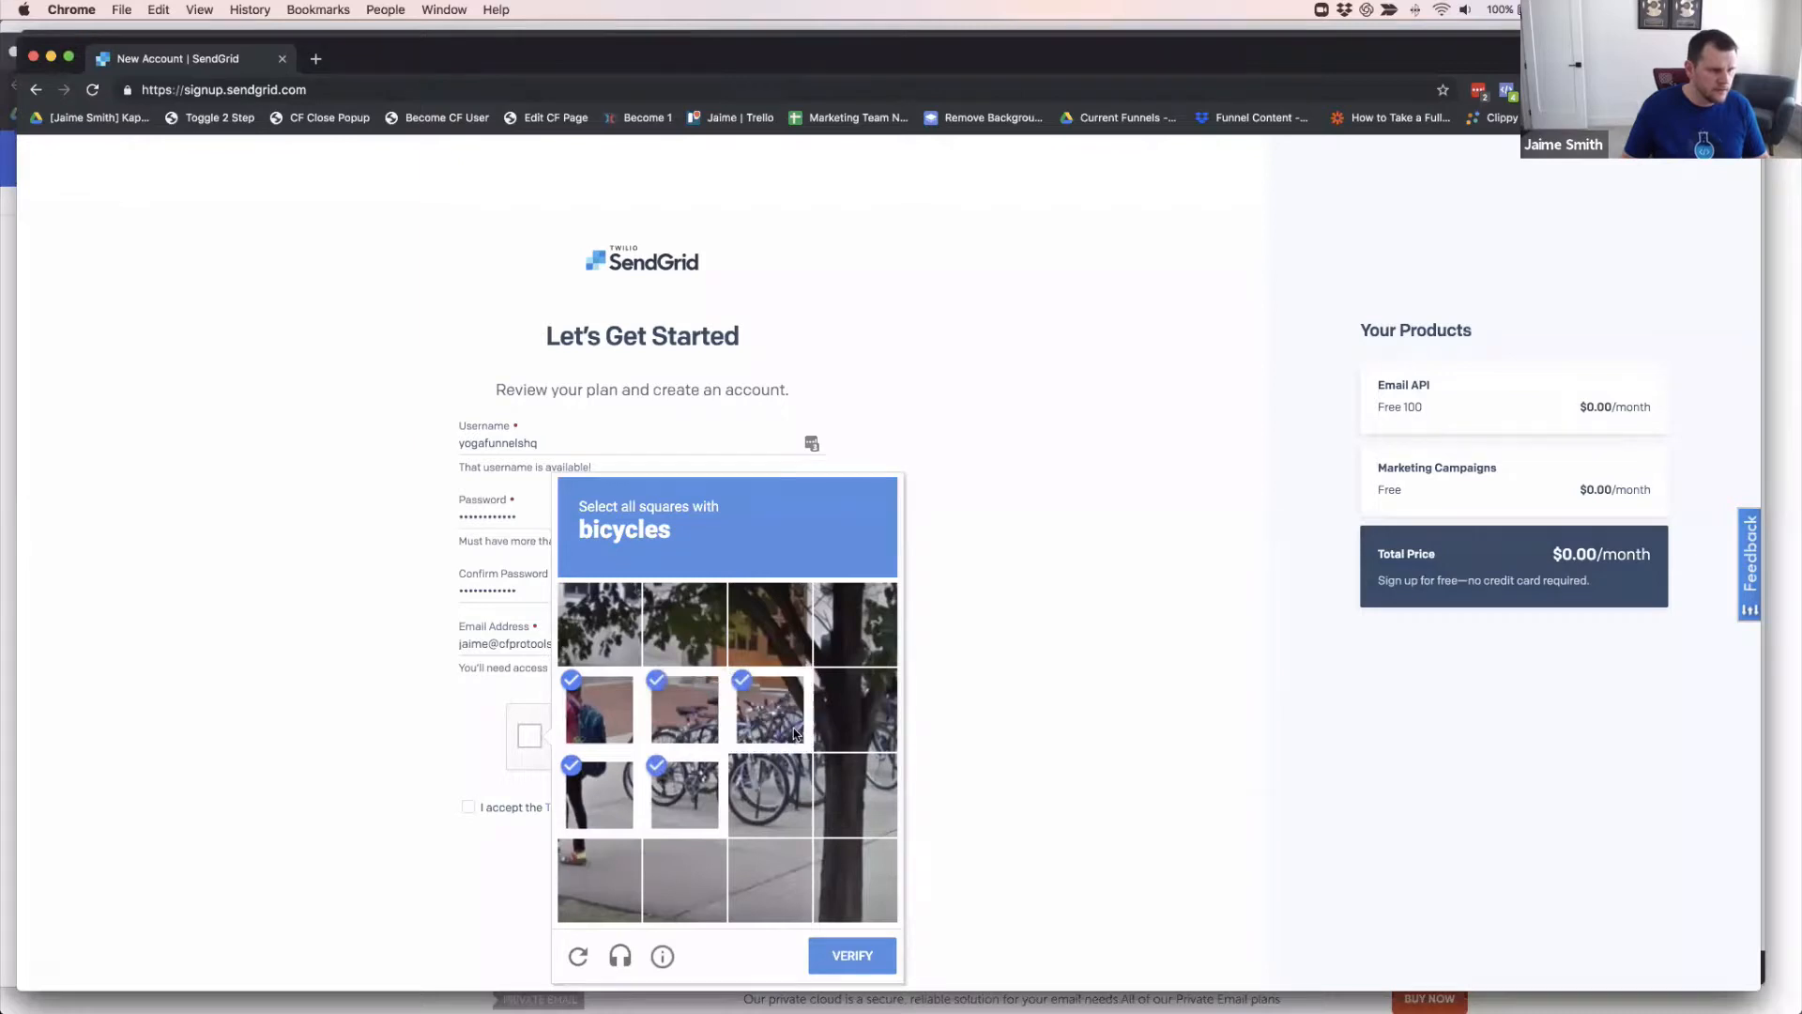
{"action": "left_click", "coordinate": [776, 788]}
{"action": "left_click", "coordinate": [865, 723]}
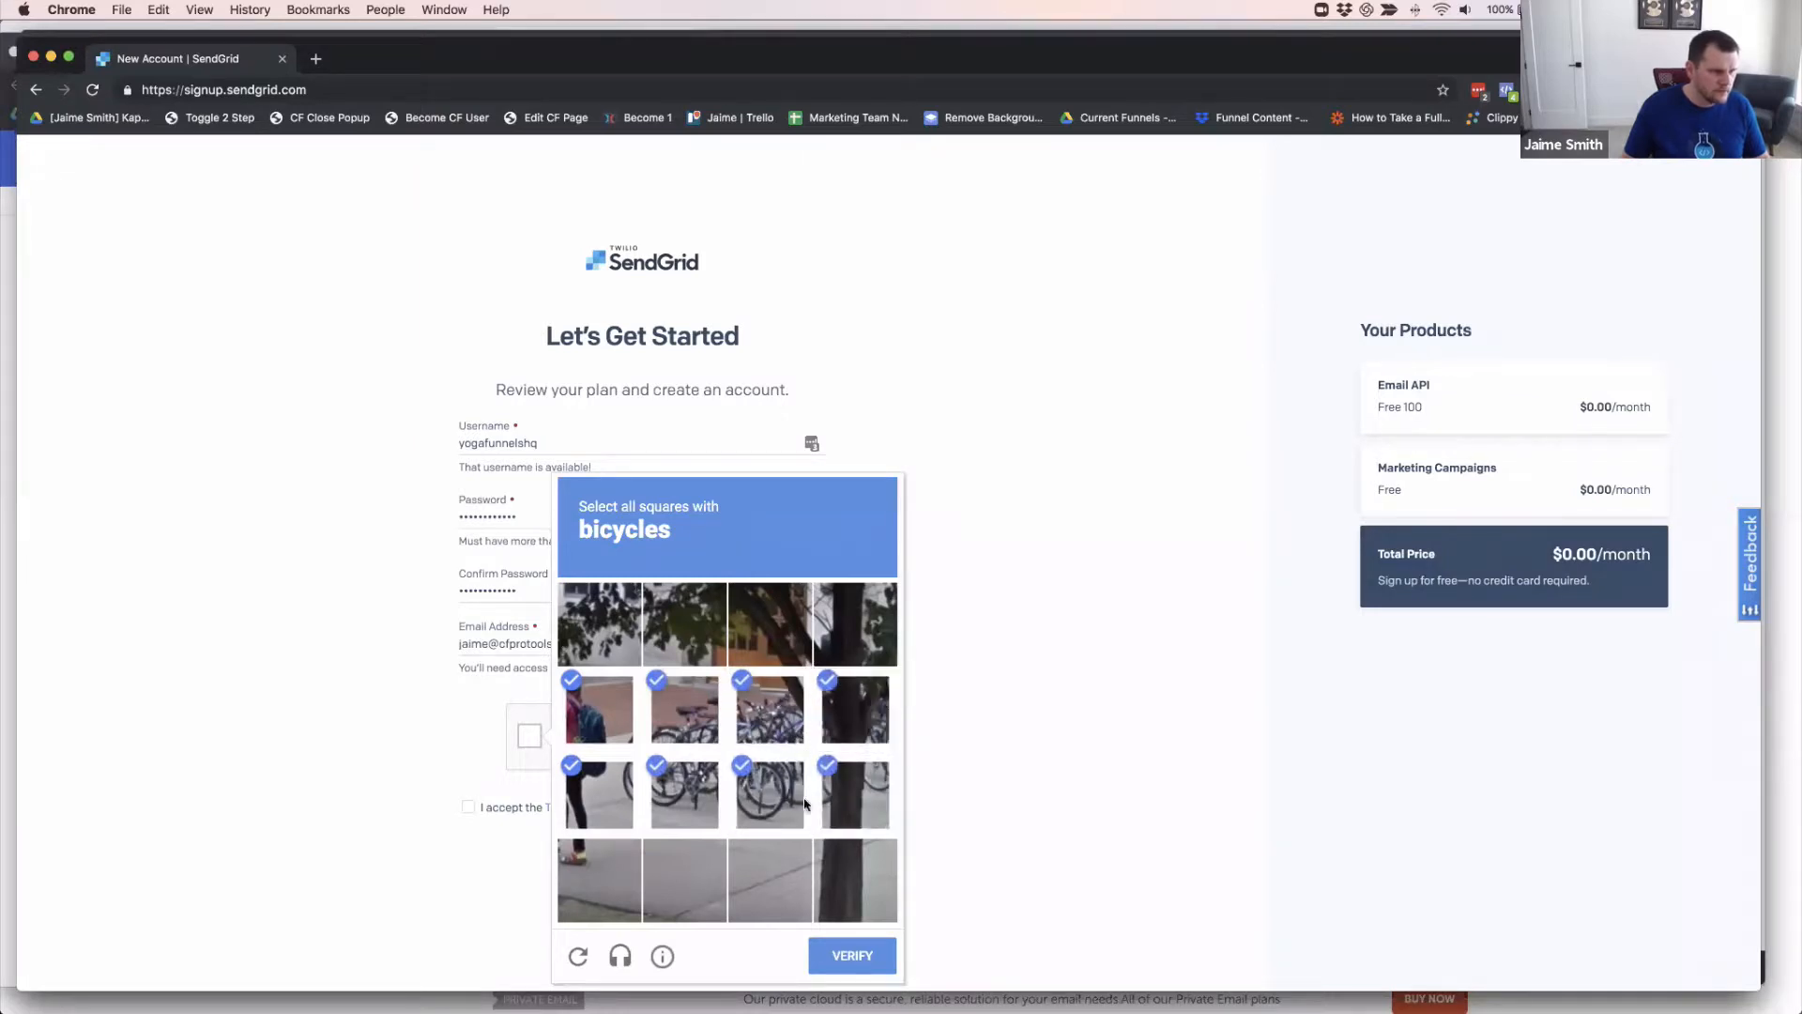
{"action": "left_click", "coordinate": [822, 969]}
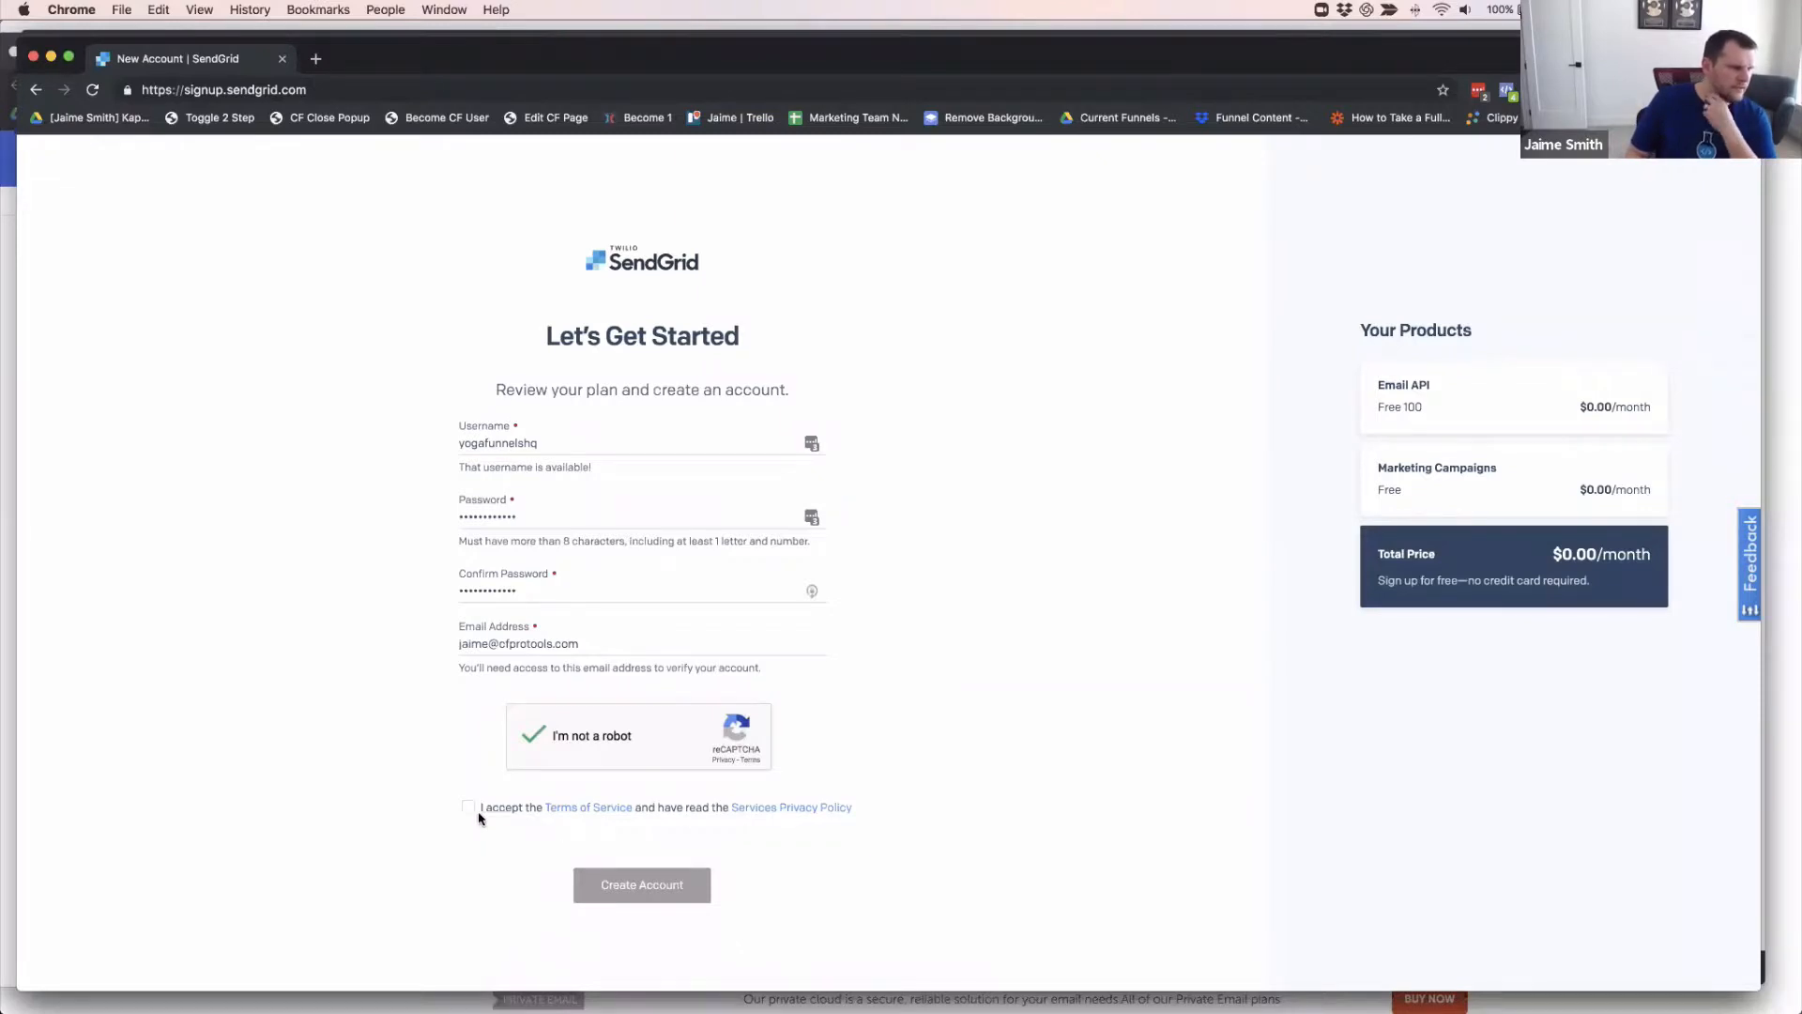
{"action": "left_click", "coordinate": [471, 810]}
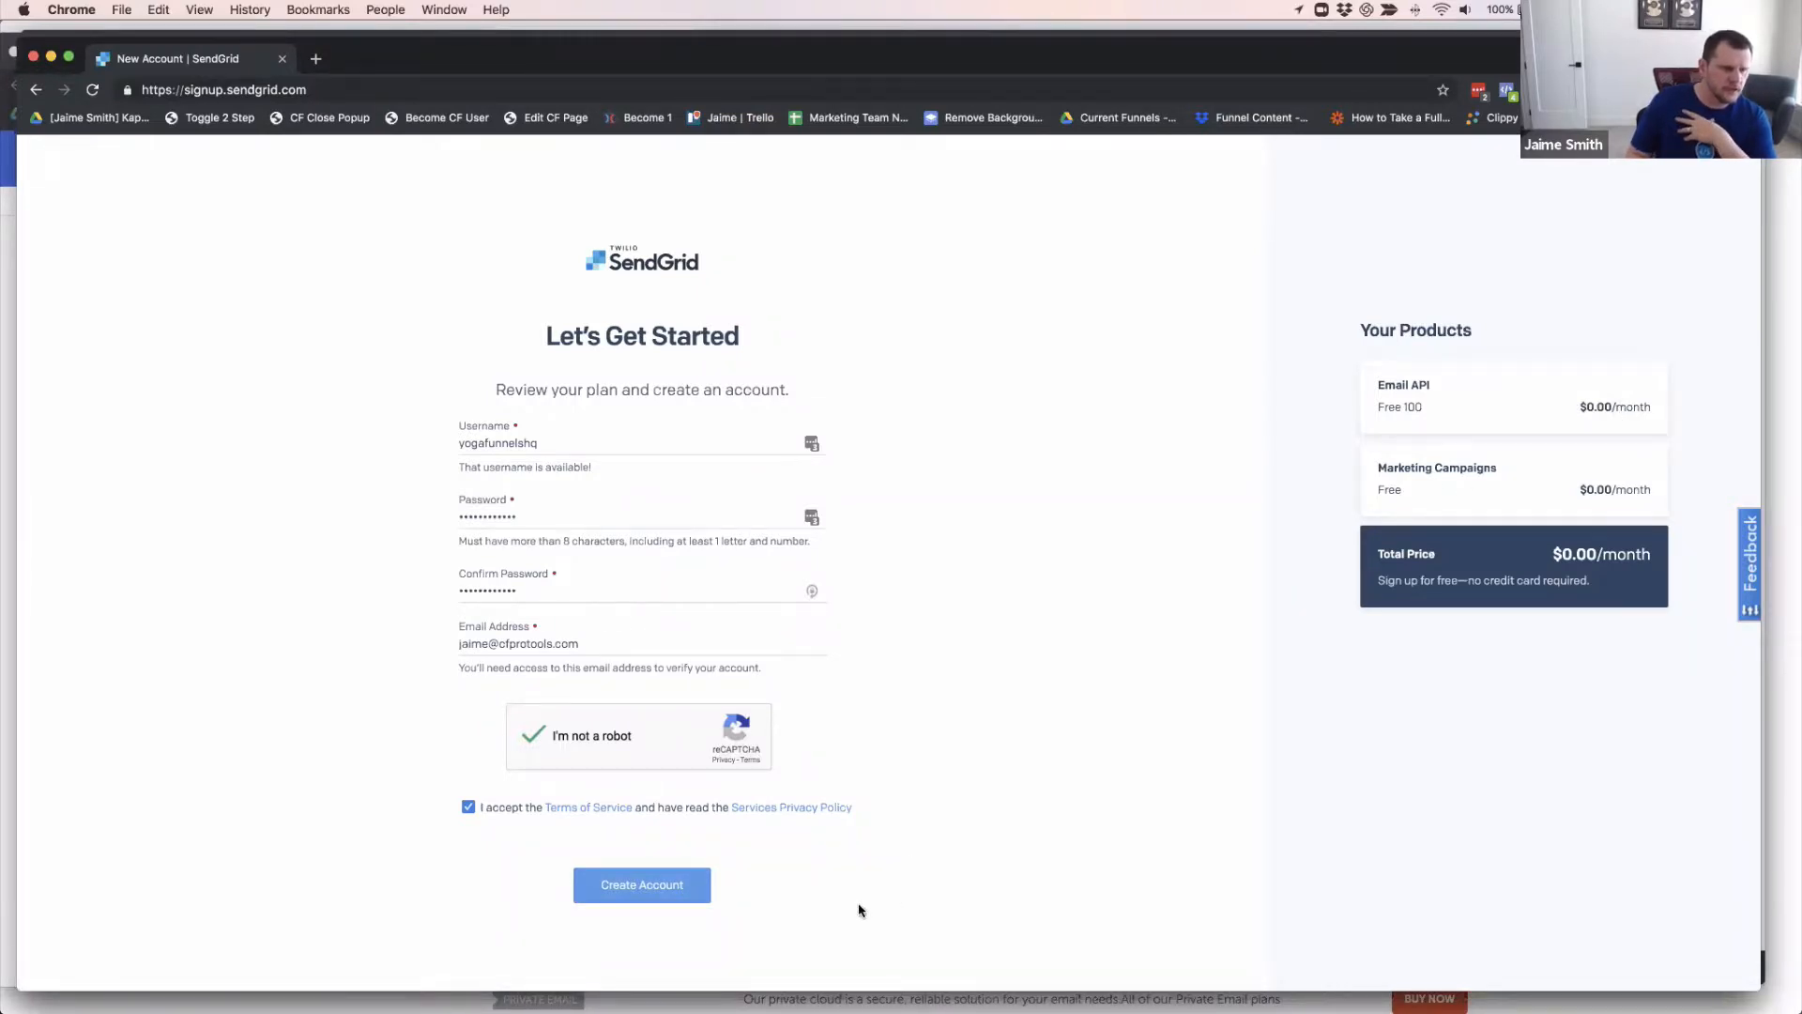
{"action": "left_click", "coordinate": [642, 888]}
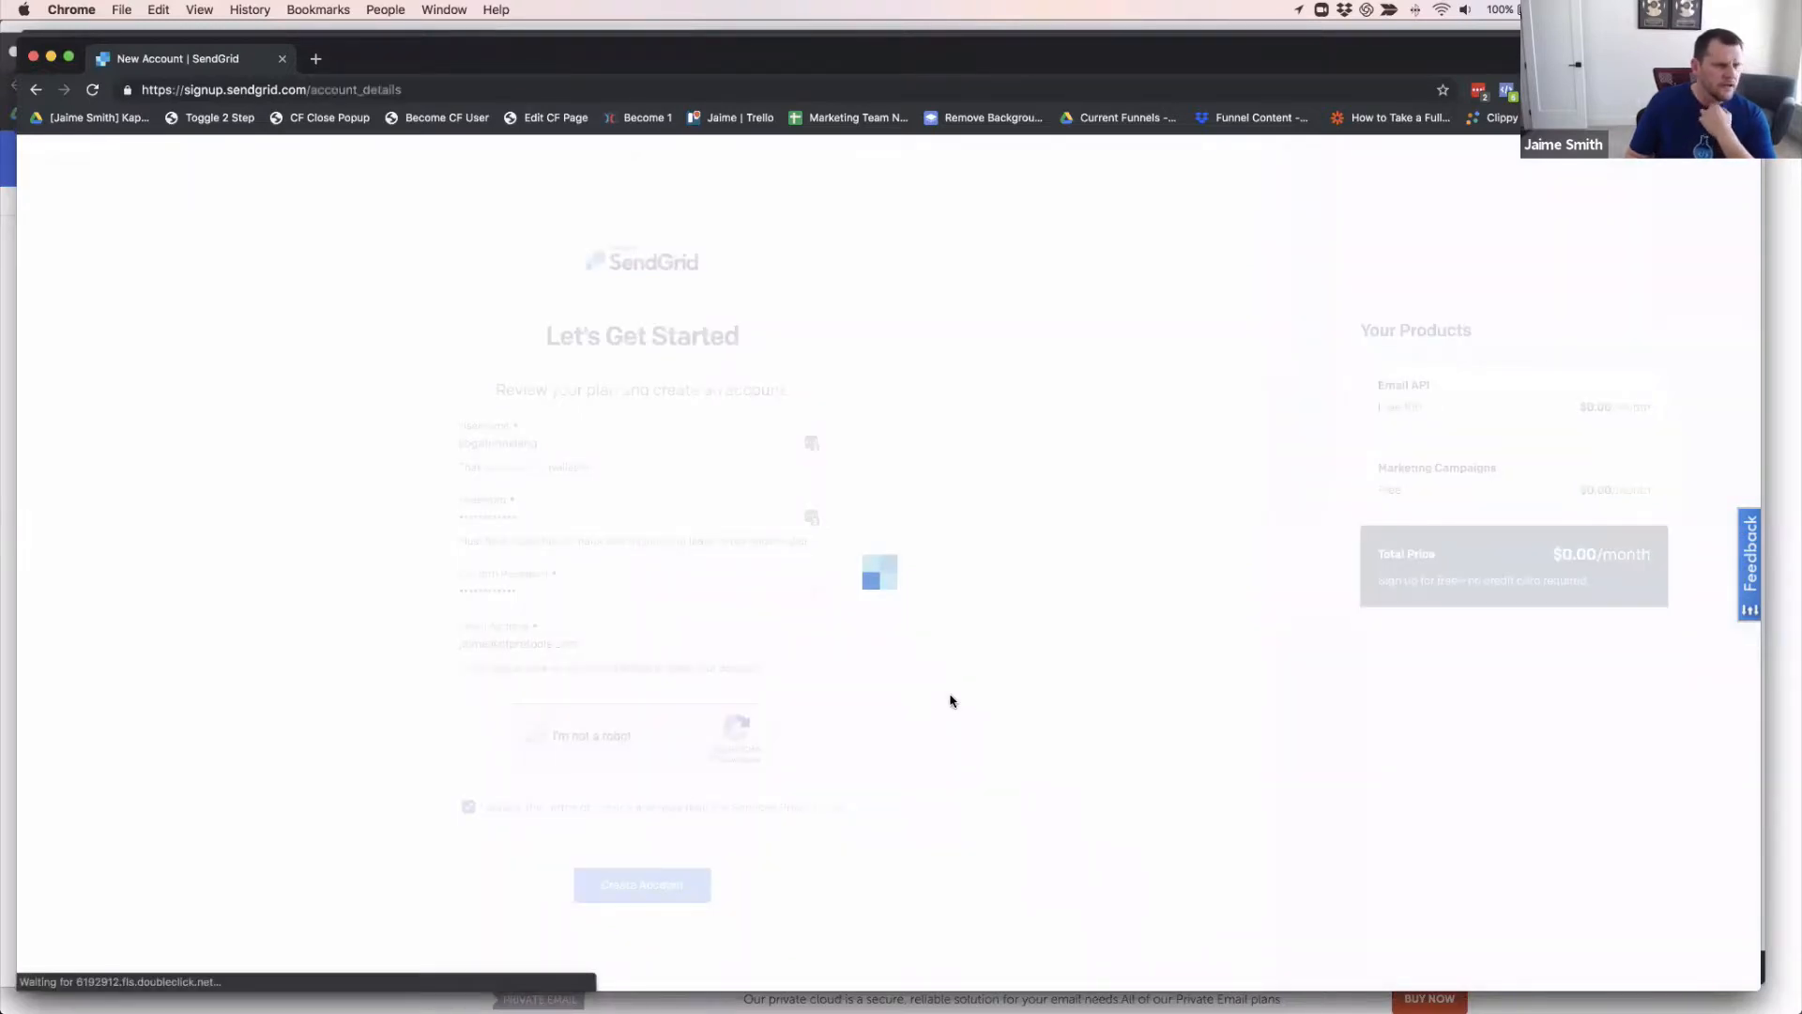
Step: Enter the first and last name and company name 'Yoga', leaving the phone number blank
{"action": "left_click", "coordinate": [773, 495]}
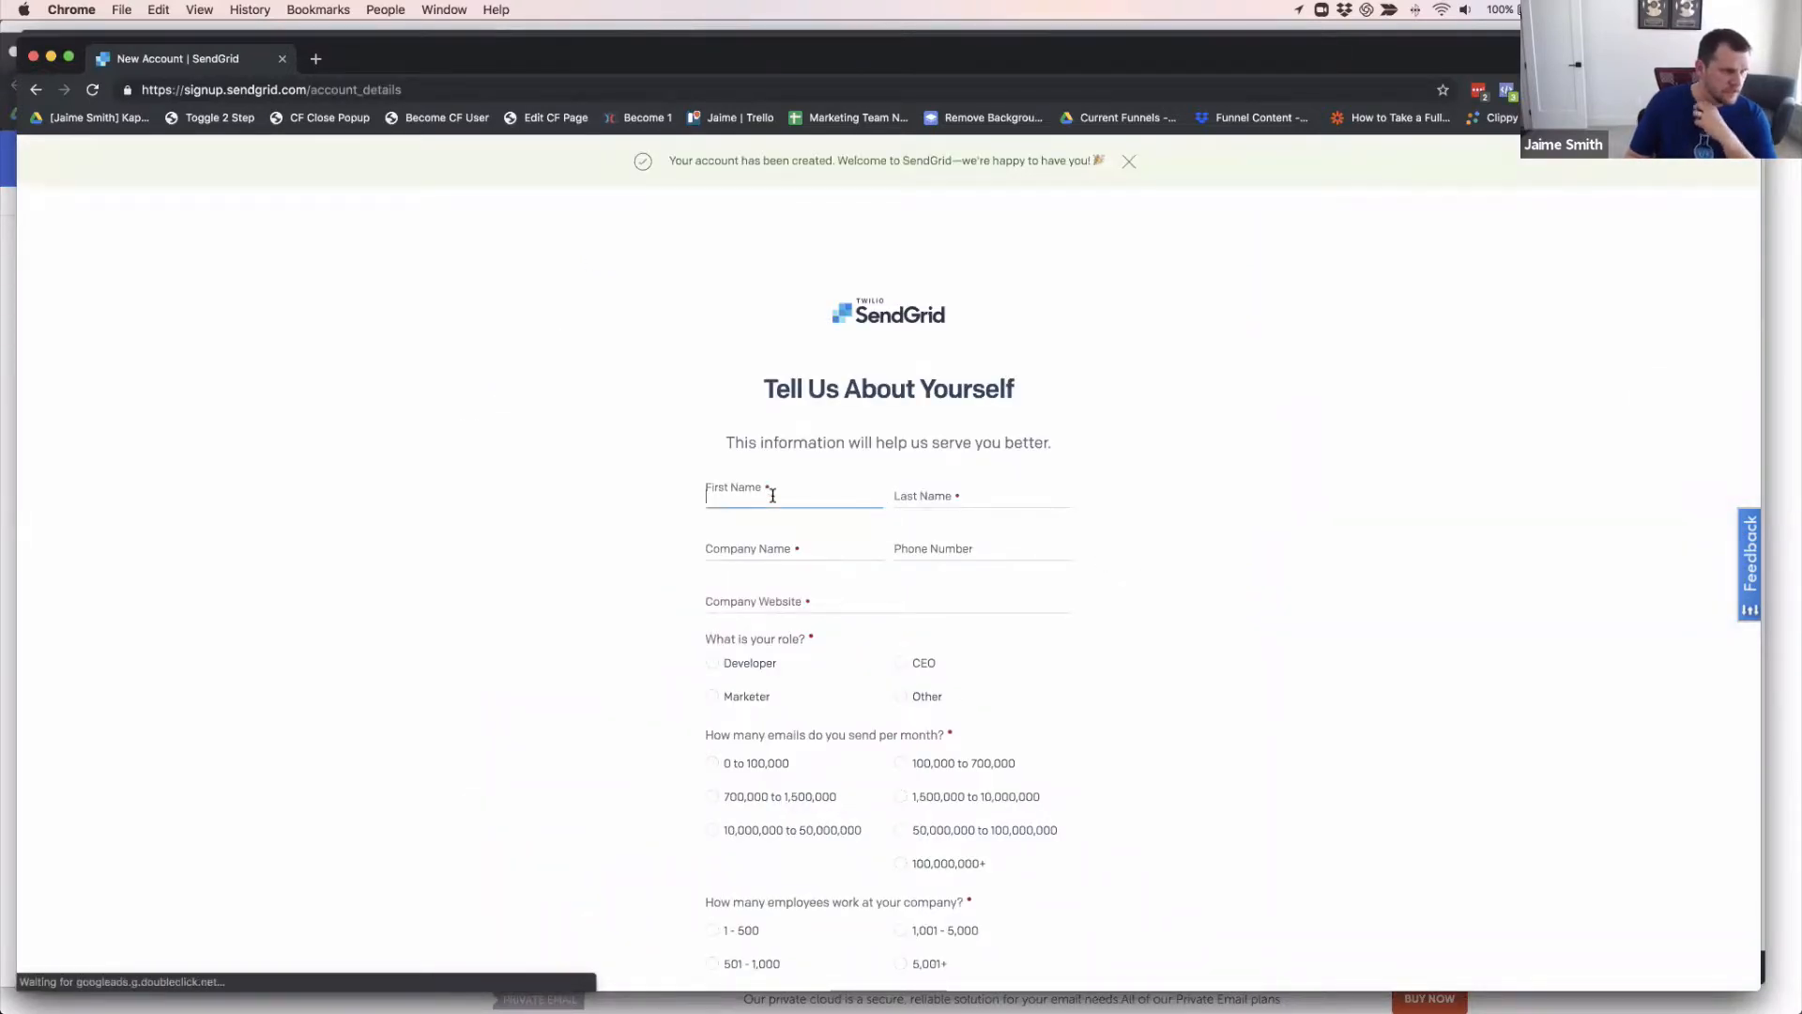
{"action": "scroll", "coordinate": [1250, 502], "scroll_direction": "down", "scroll_amount": 3}
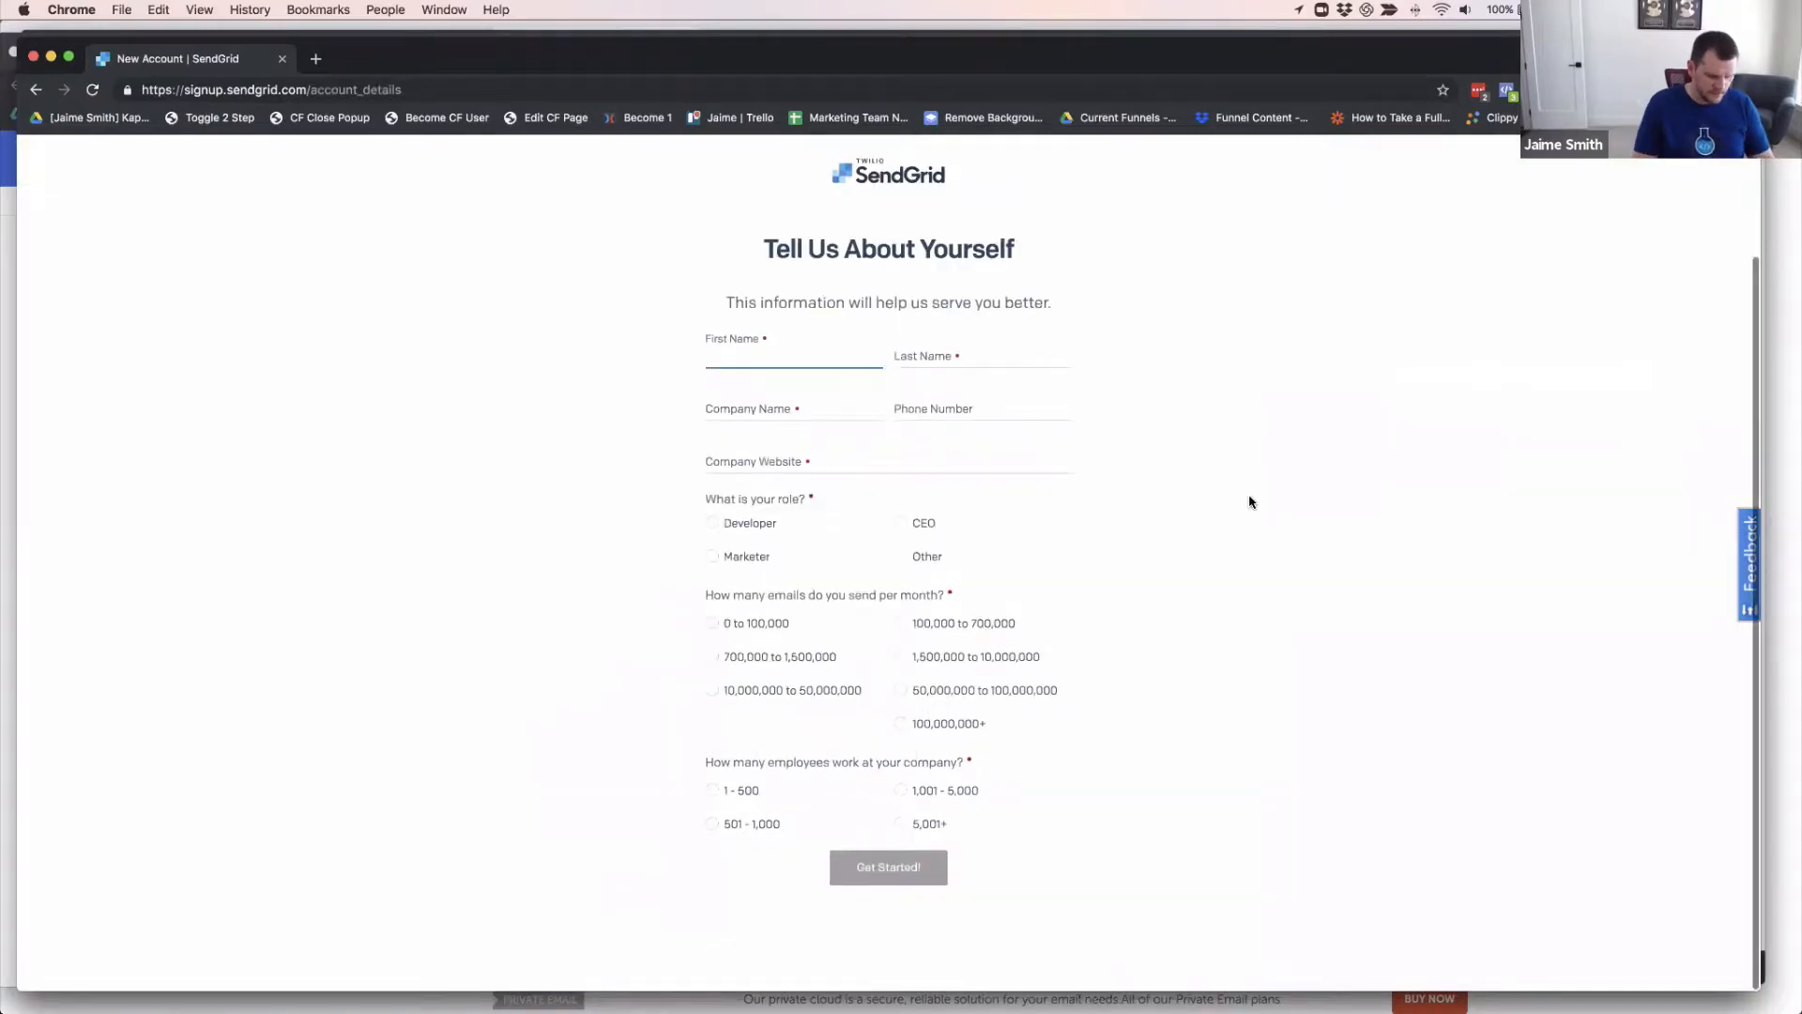
{"action": "key", "text": "Tab"}
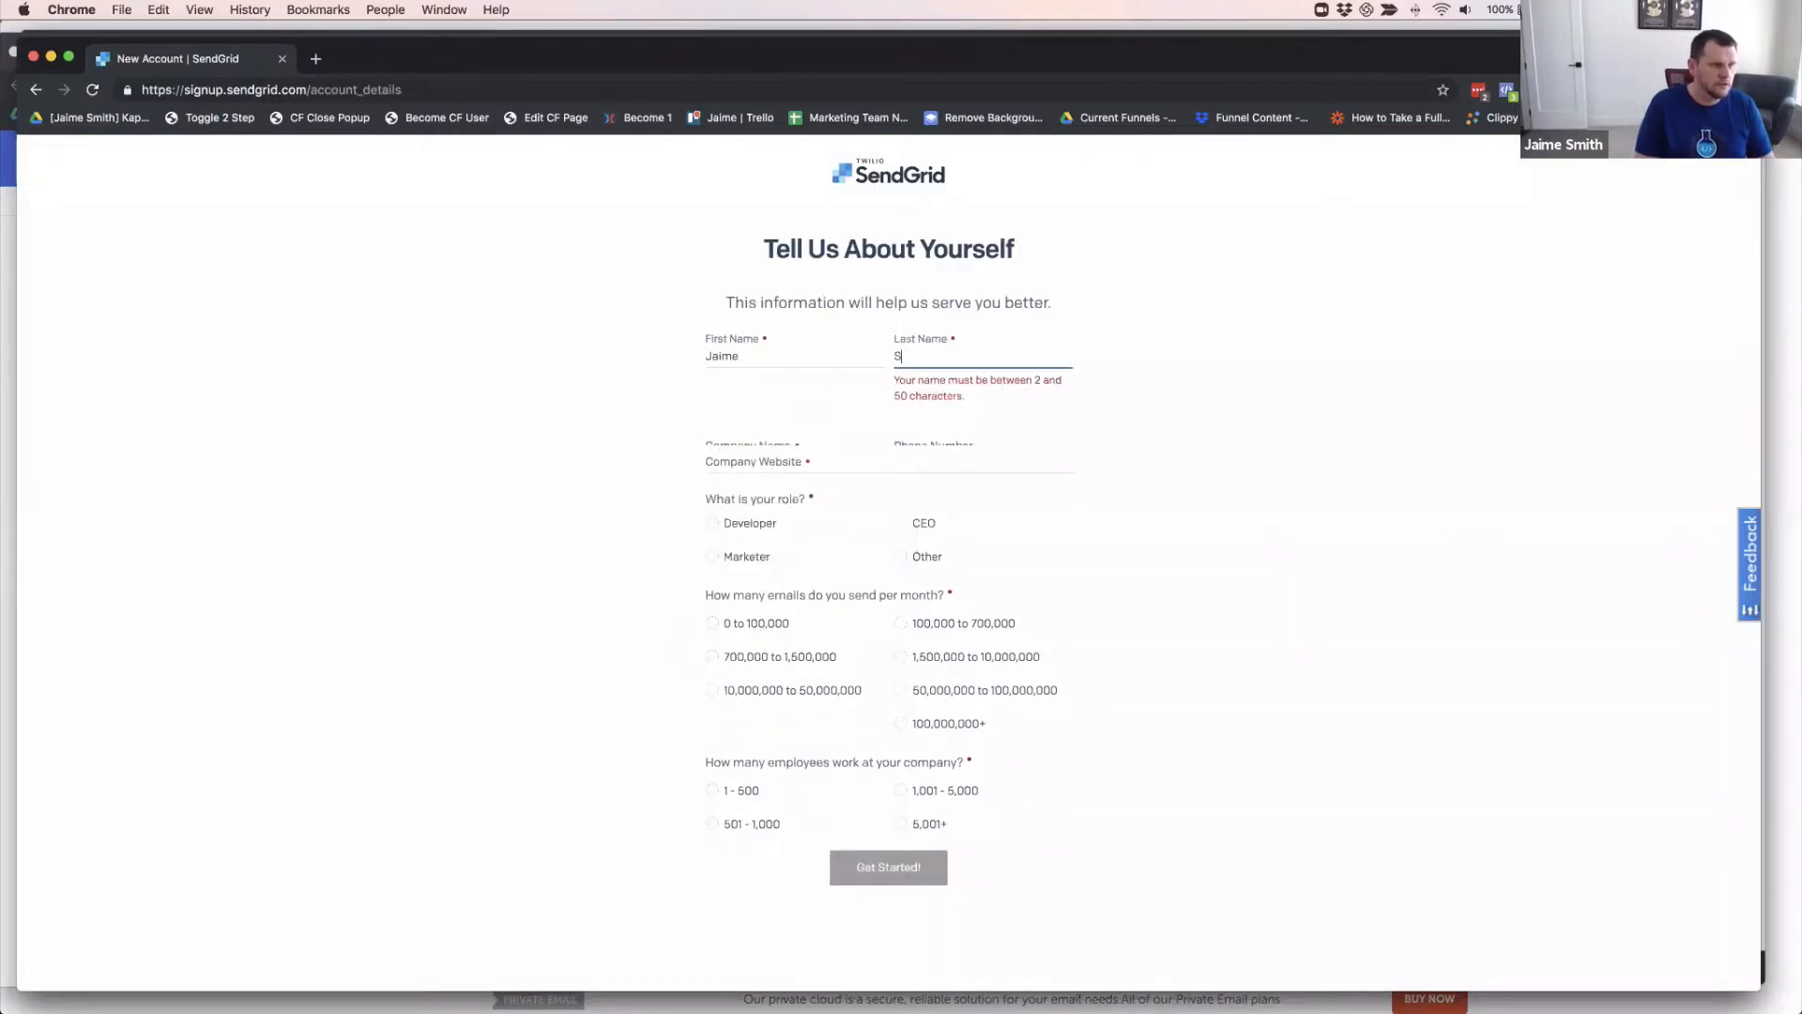
{"action": "key", "text": "Tab"}
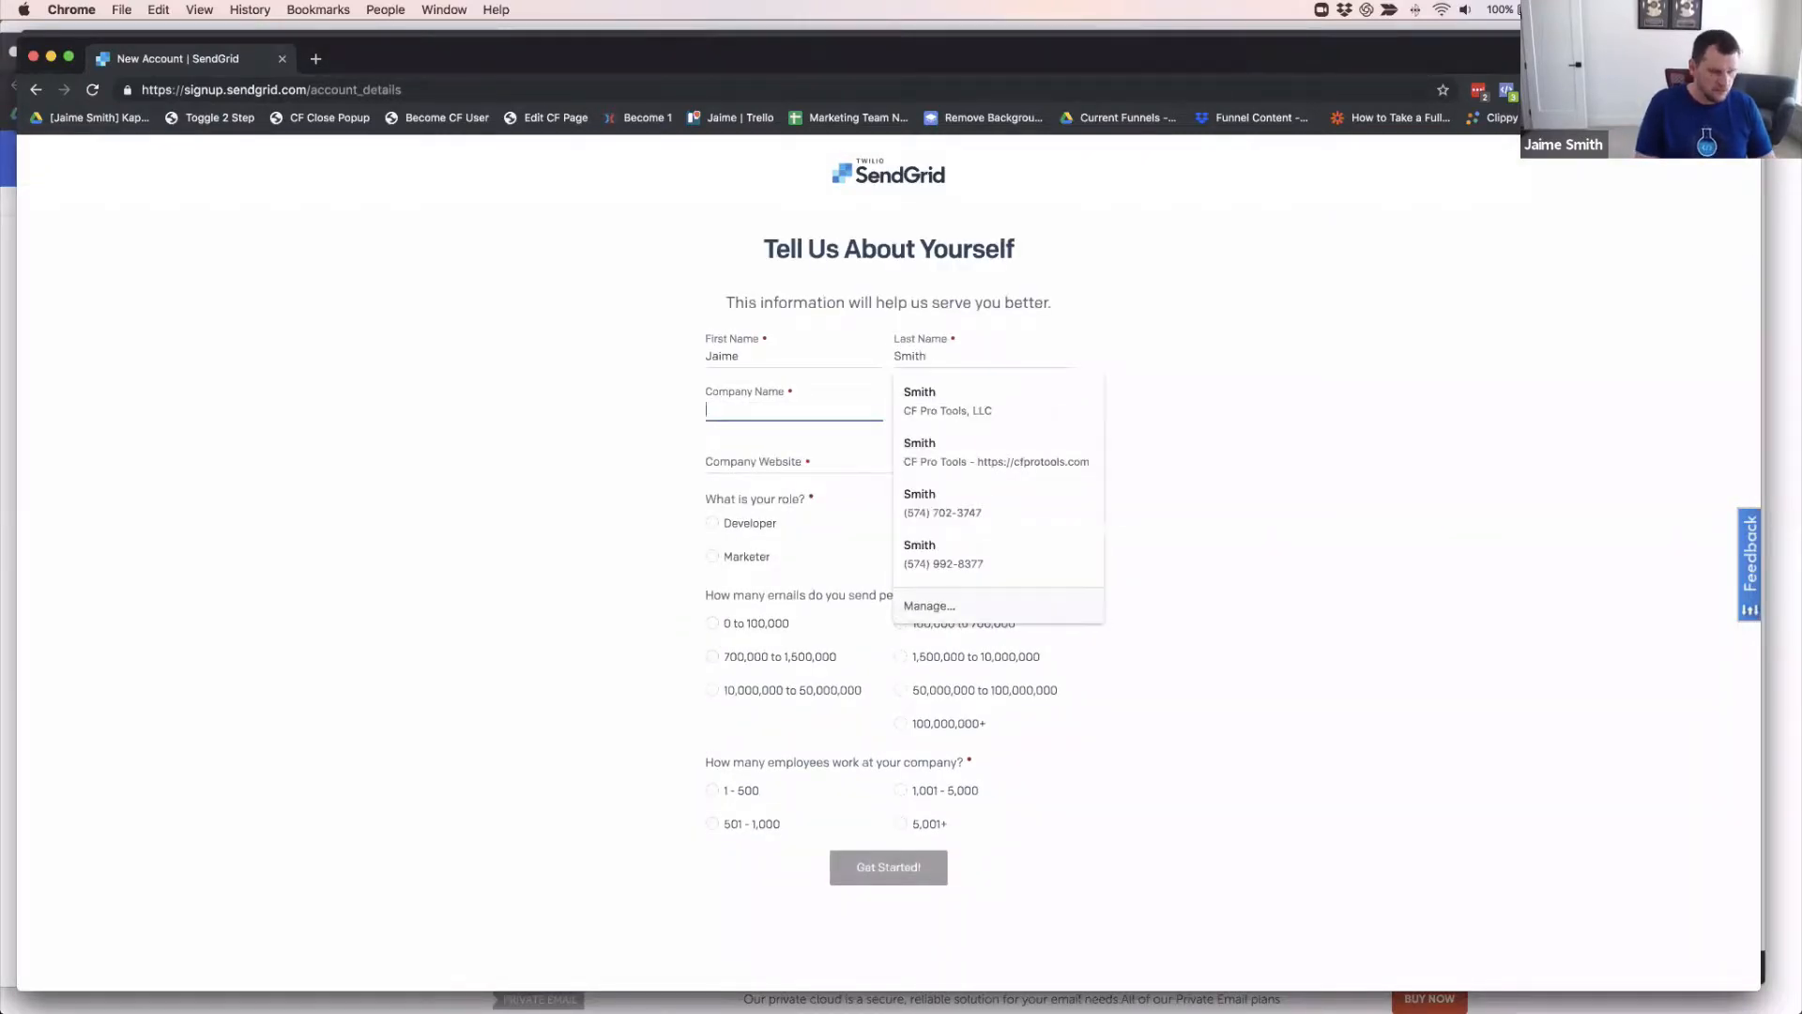
{"action": "type", "text": "Yoga Funnels HQ"}
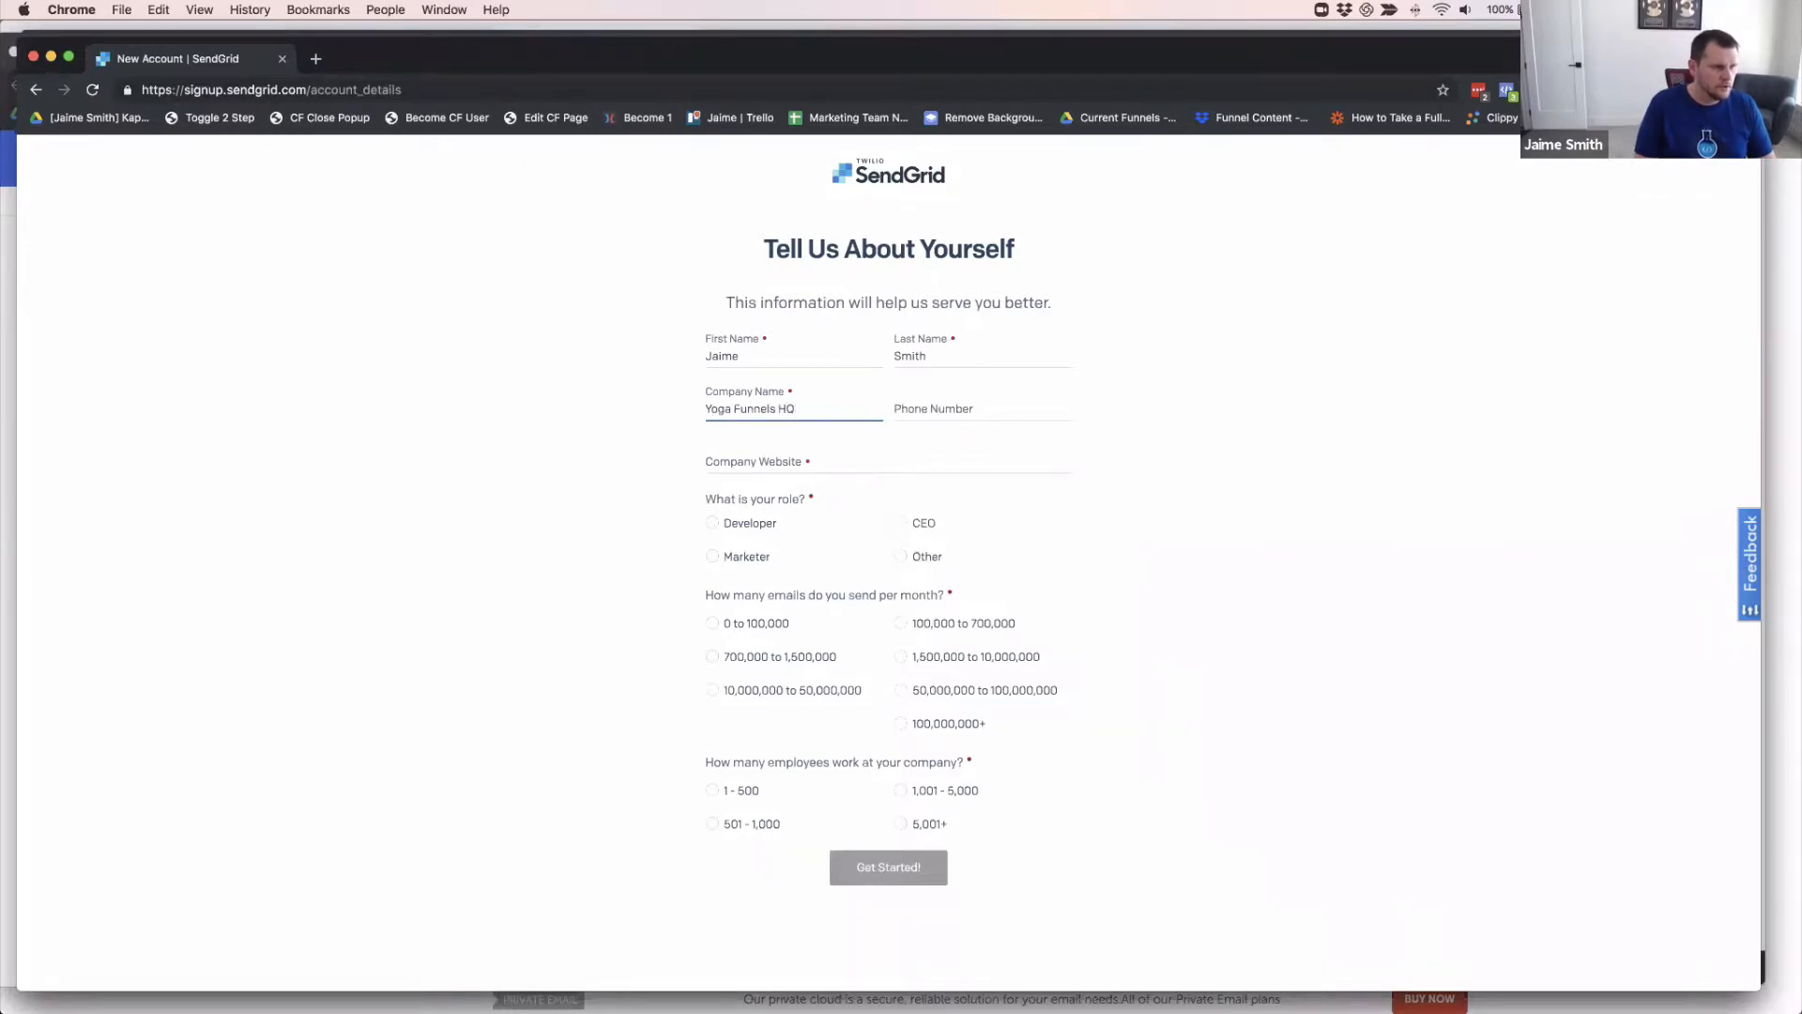
{"action": "key", "text": "Tab"}
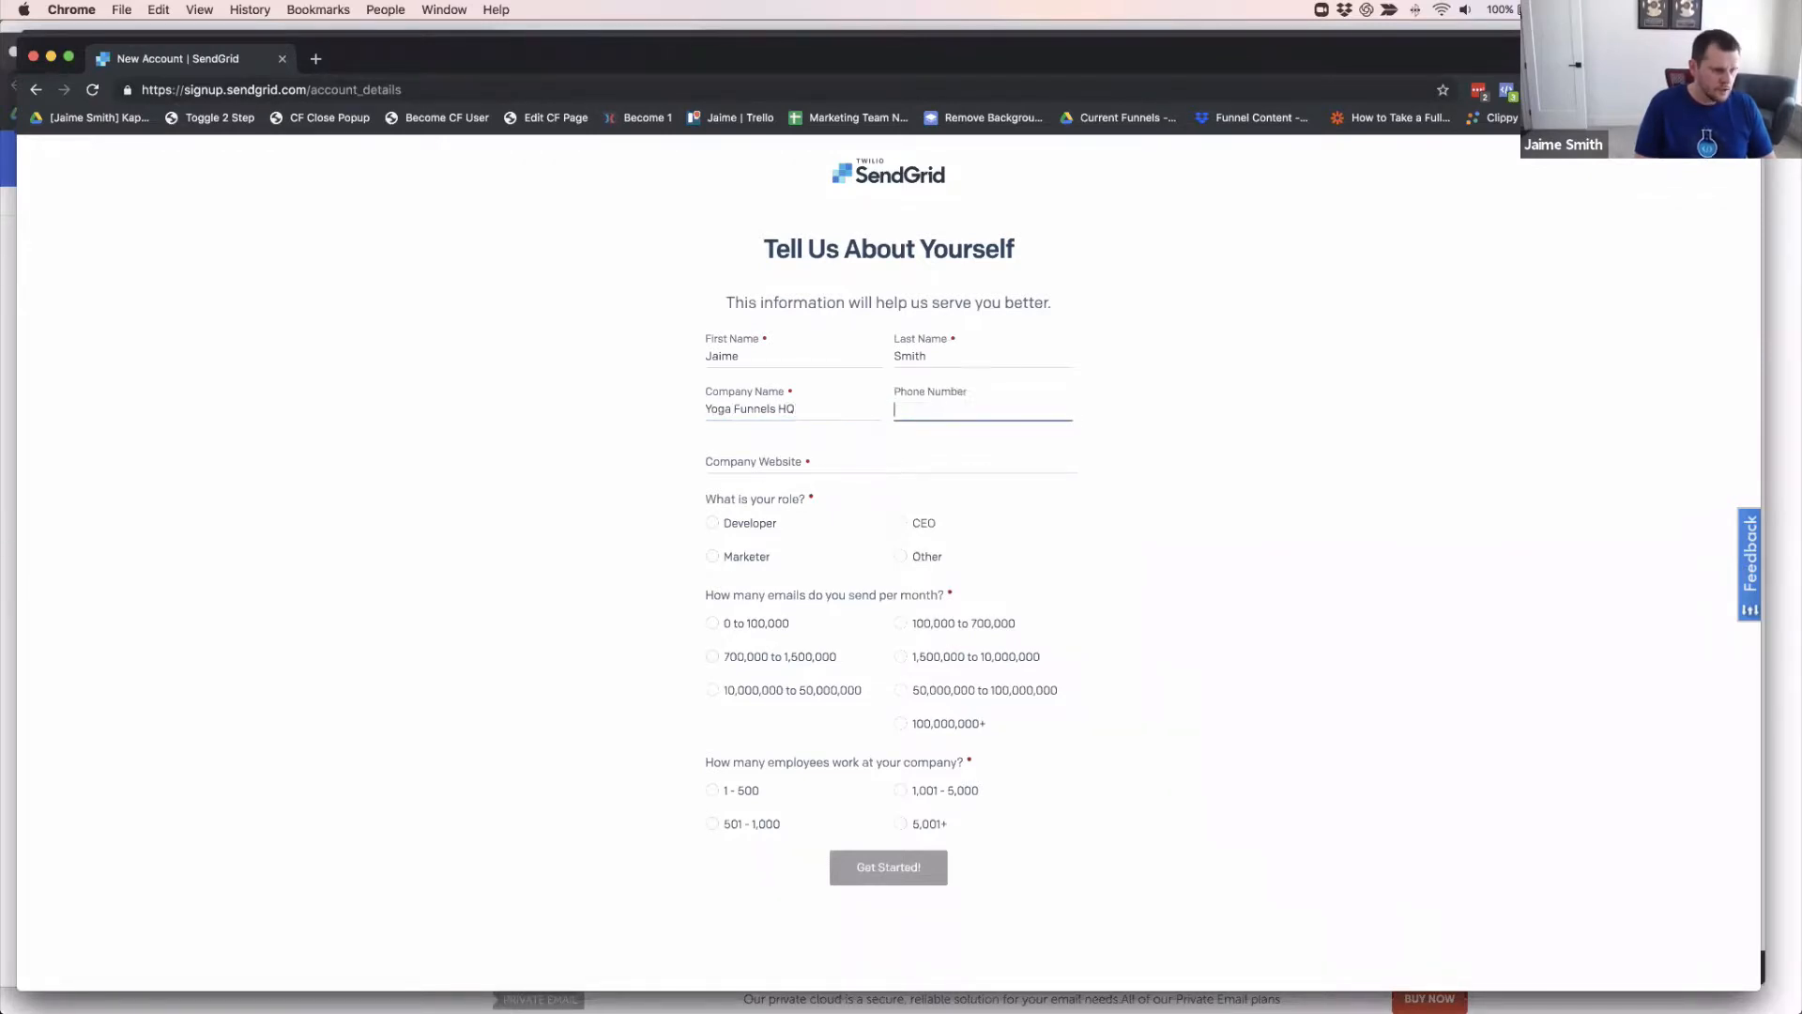
{"action": "type", "text": "208"}
{"action": "key", "text": "BackSpace"}
{"action": "key", "text": "BackSpace"}
{"action": "key", "text": "BackSpace"}
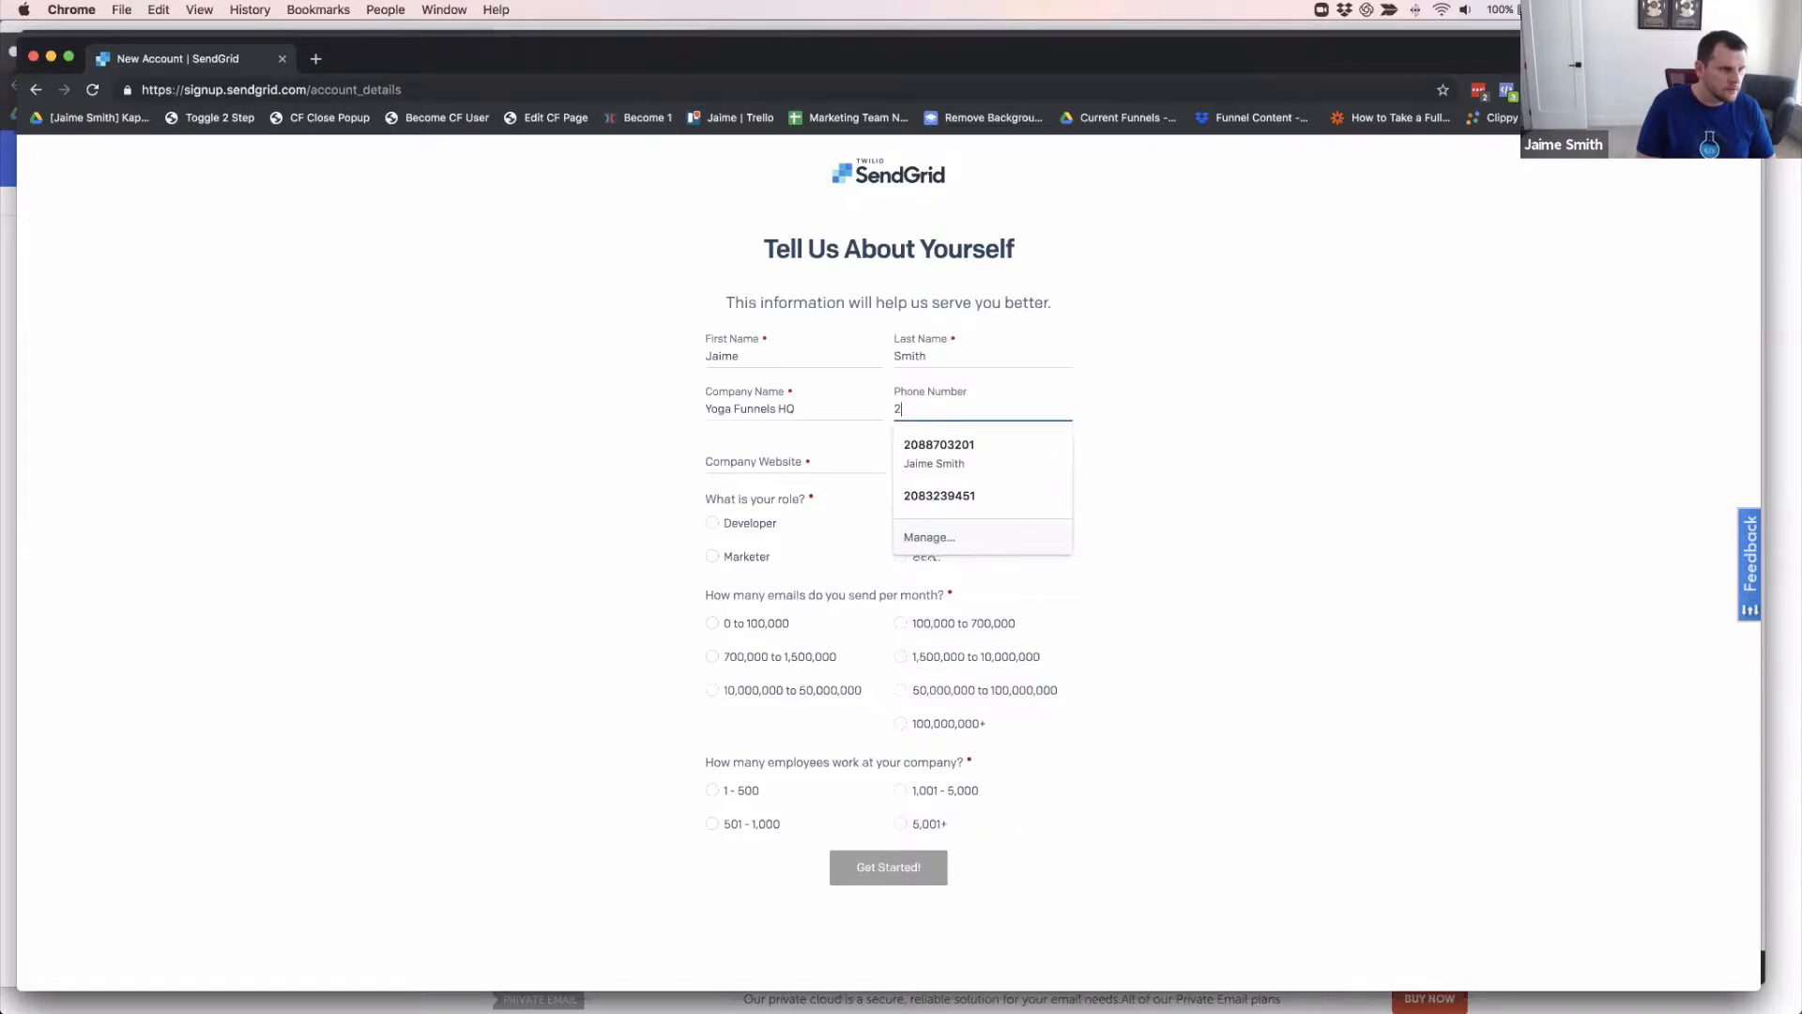
{"action": "key", "text": "Escape"}
{"action": "left_click", "coordinate": [596, 500]}
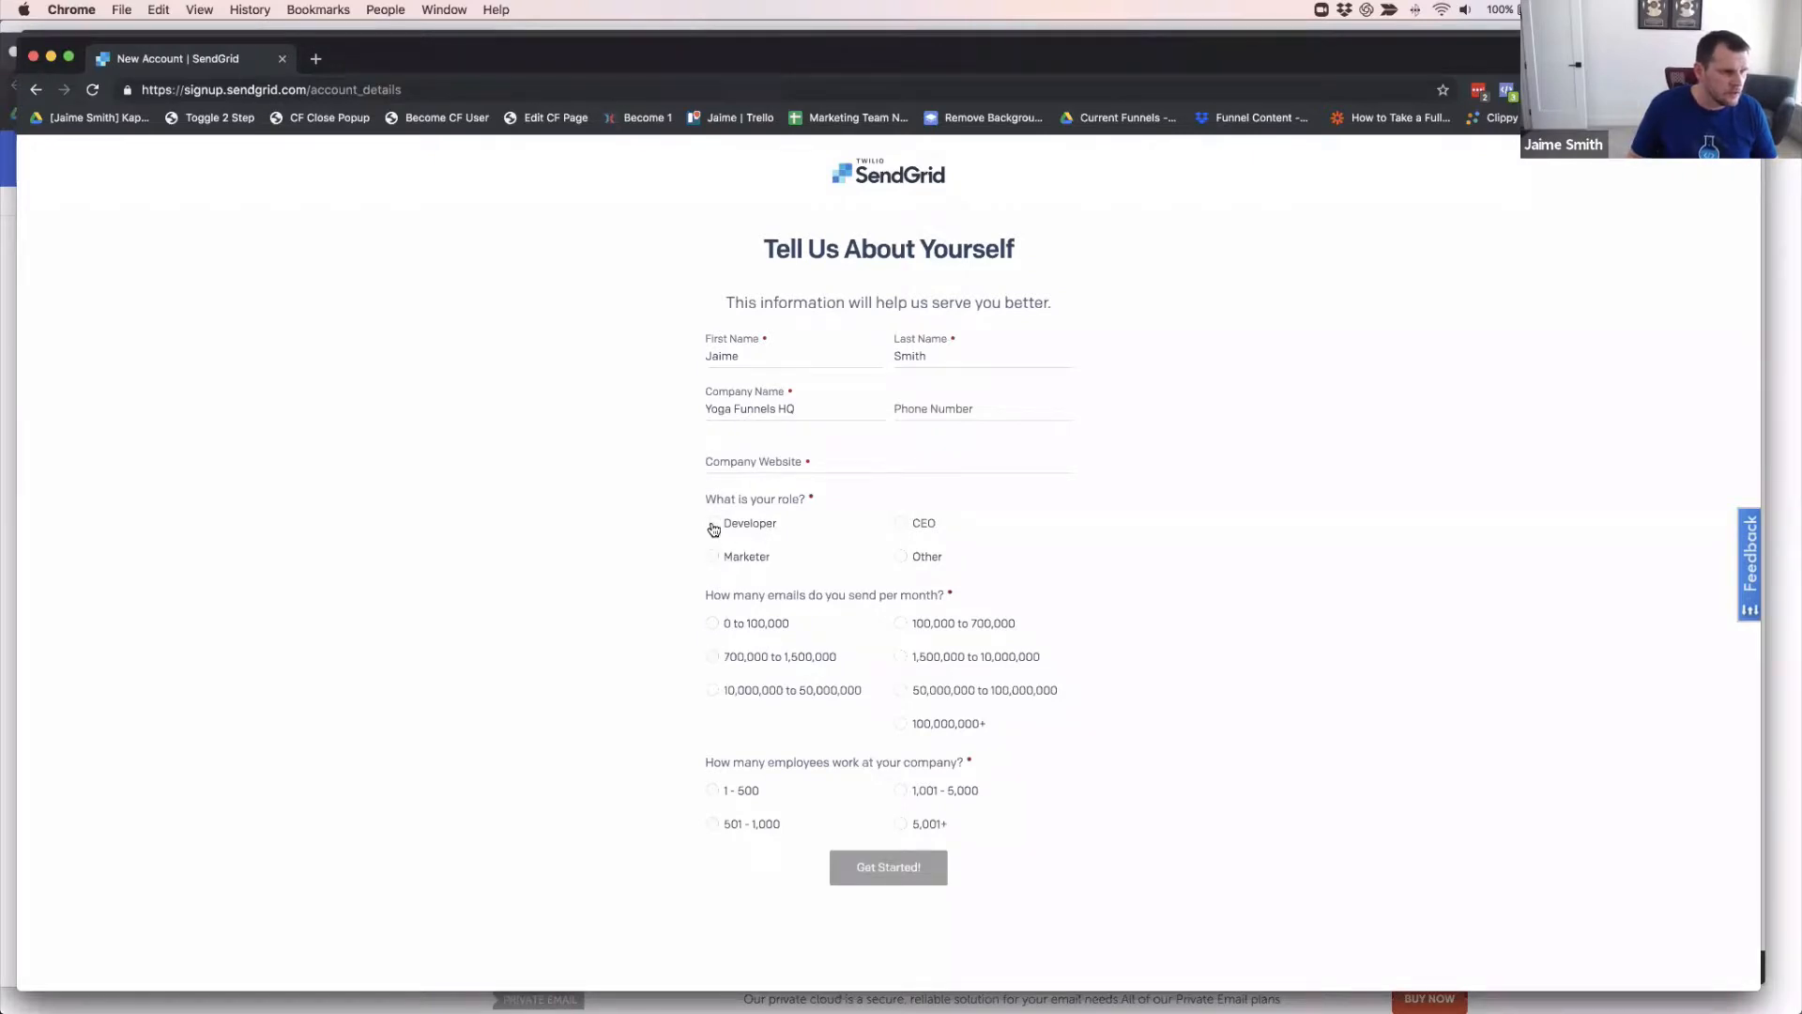
{"action": "left_click", "coordinate": [900, 524]}
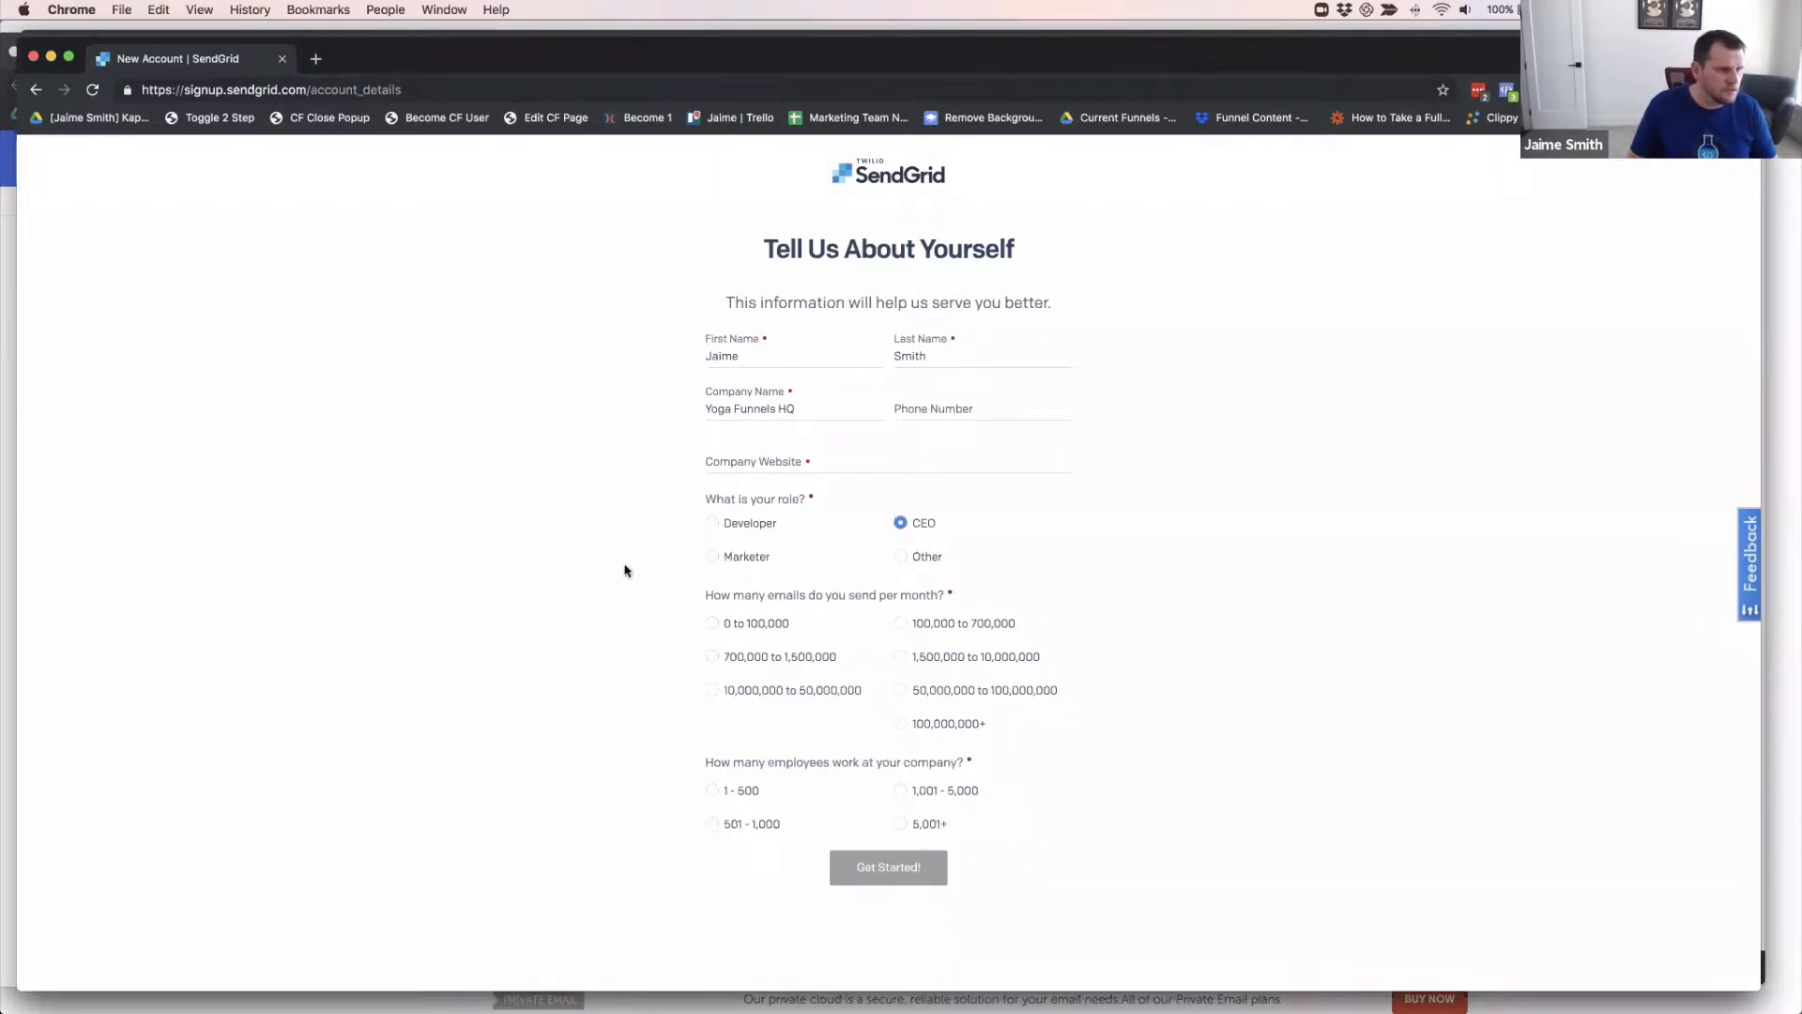
{"action": "left_click", "coordinate": [711, 624]}
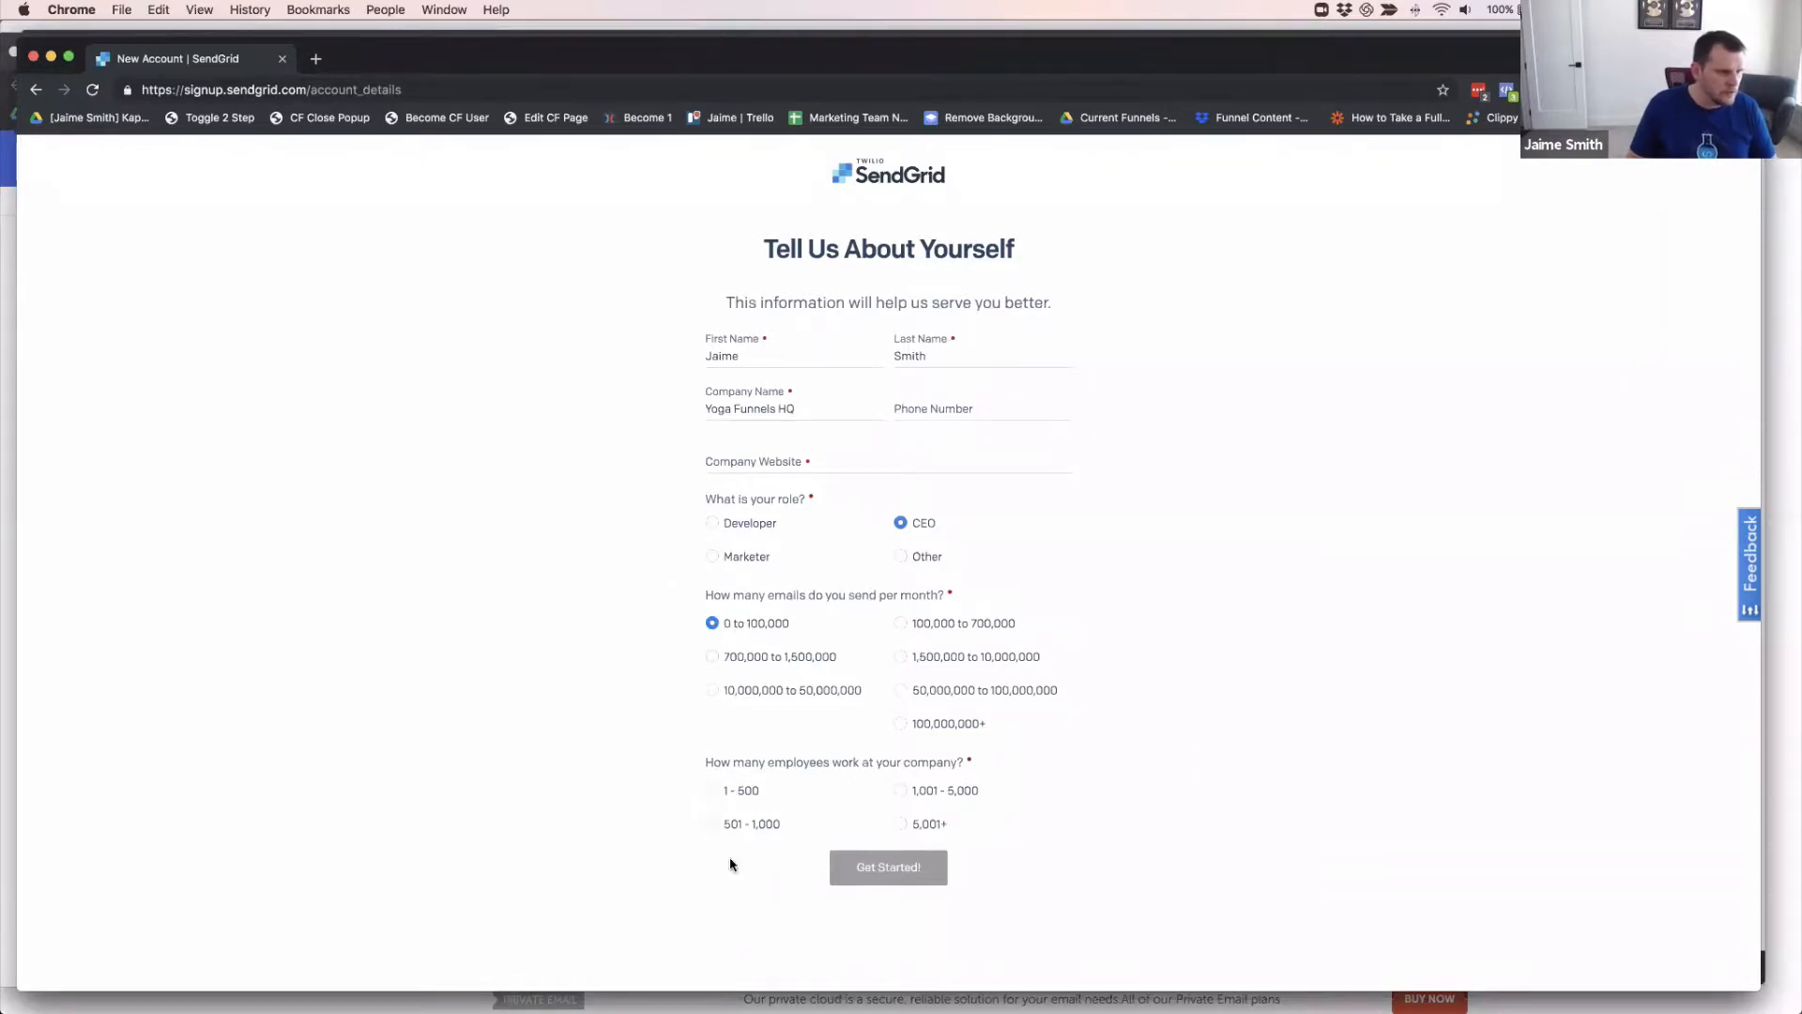
{"action": "left_click", "coordinate": [712, 792]}
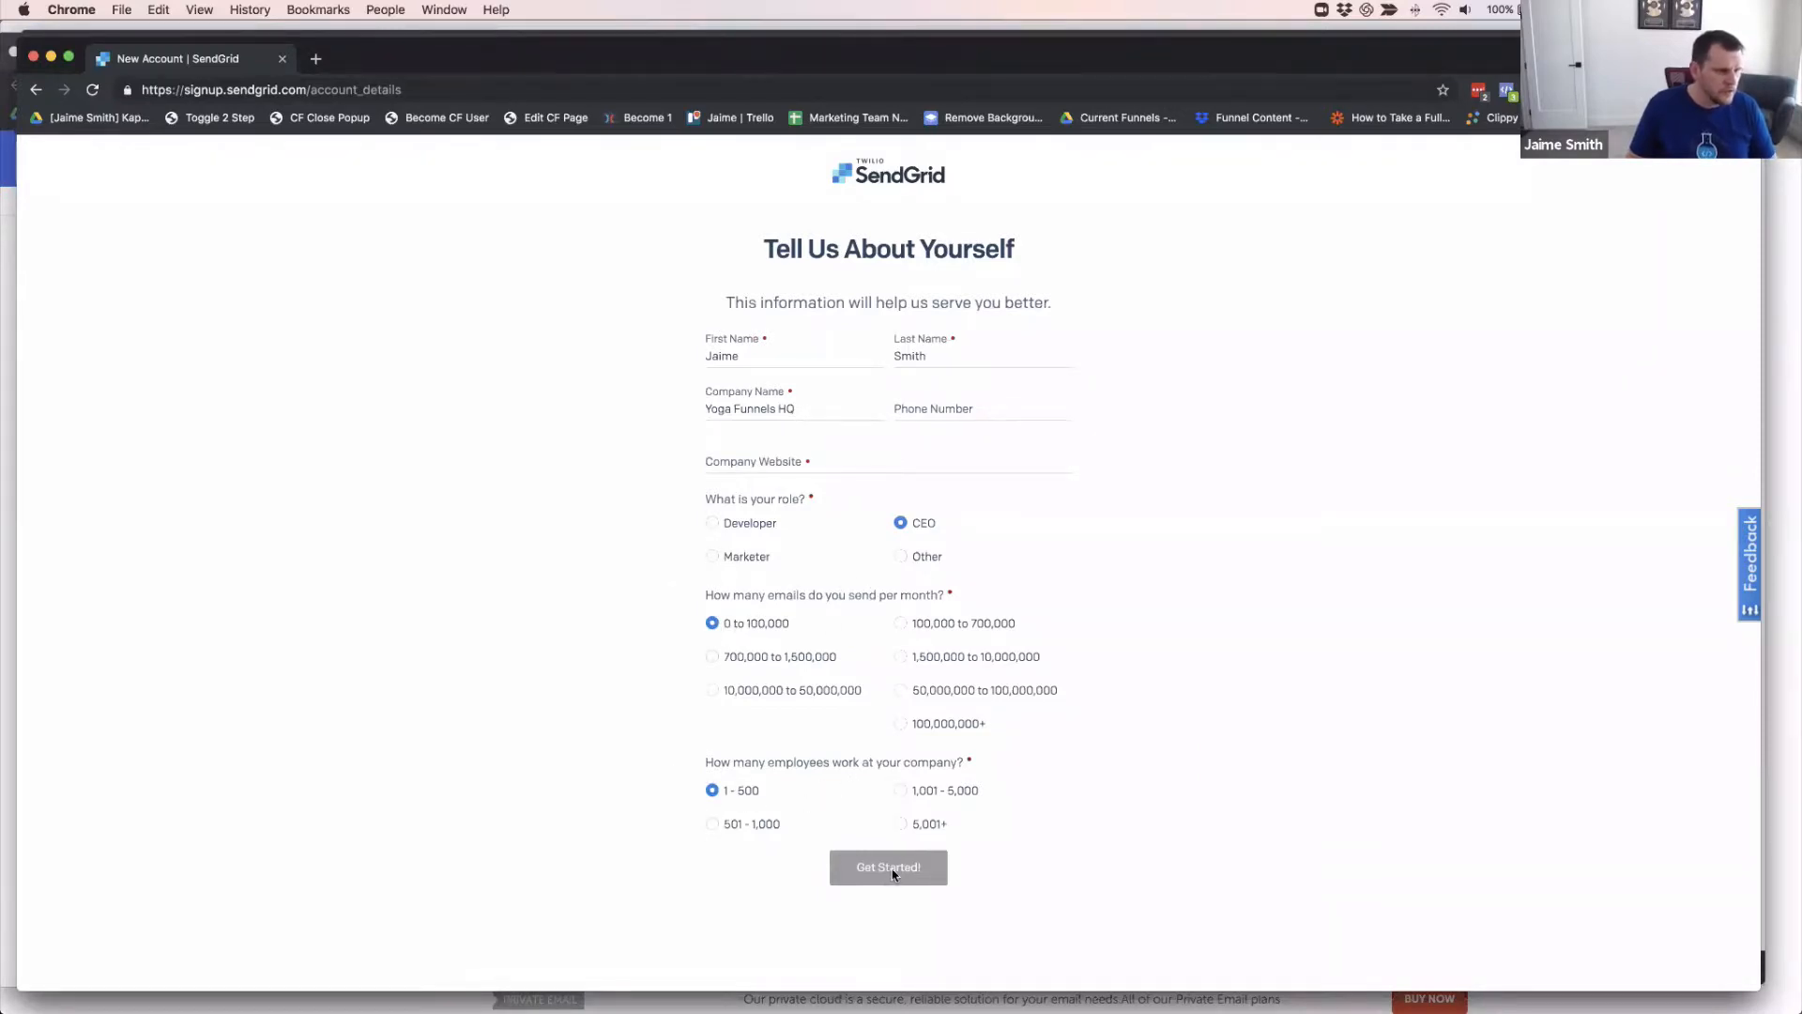
{"action": "left_click", "coordinate": [835, 462]}
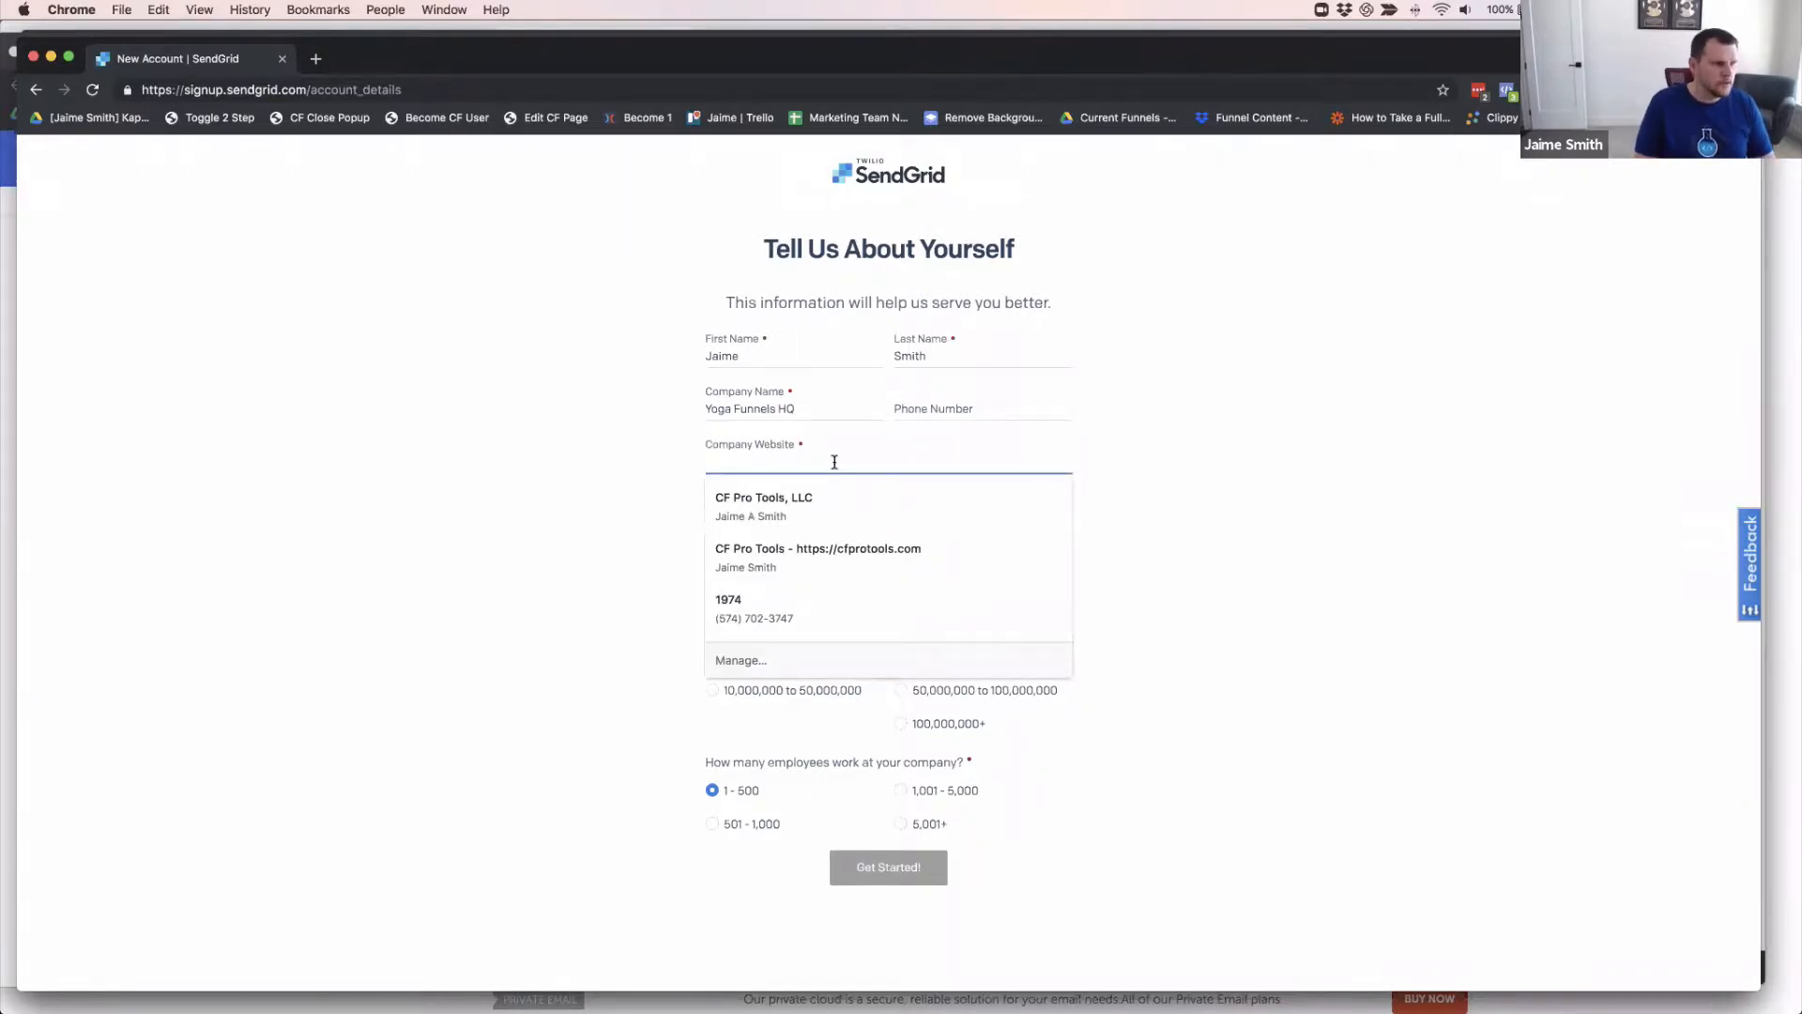
{"action": "type", "text": "https://"}
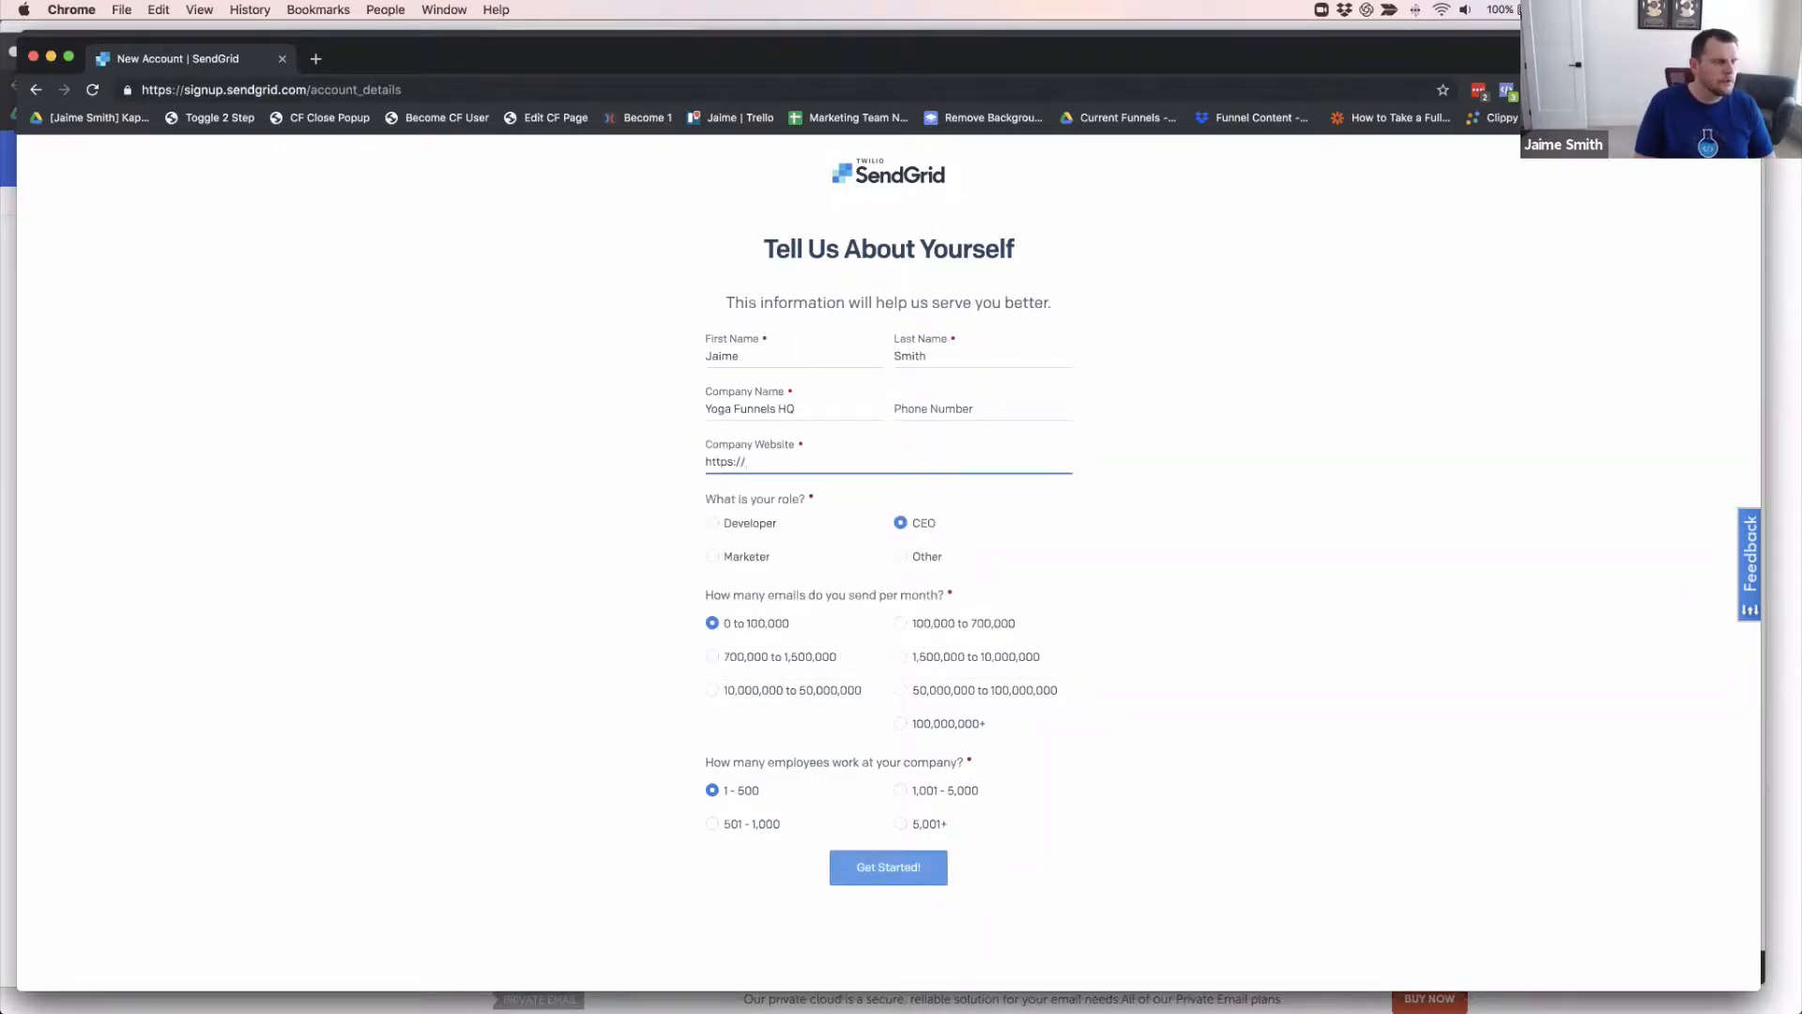
{"action": "type", "text": "yogafunnelshq.com"}
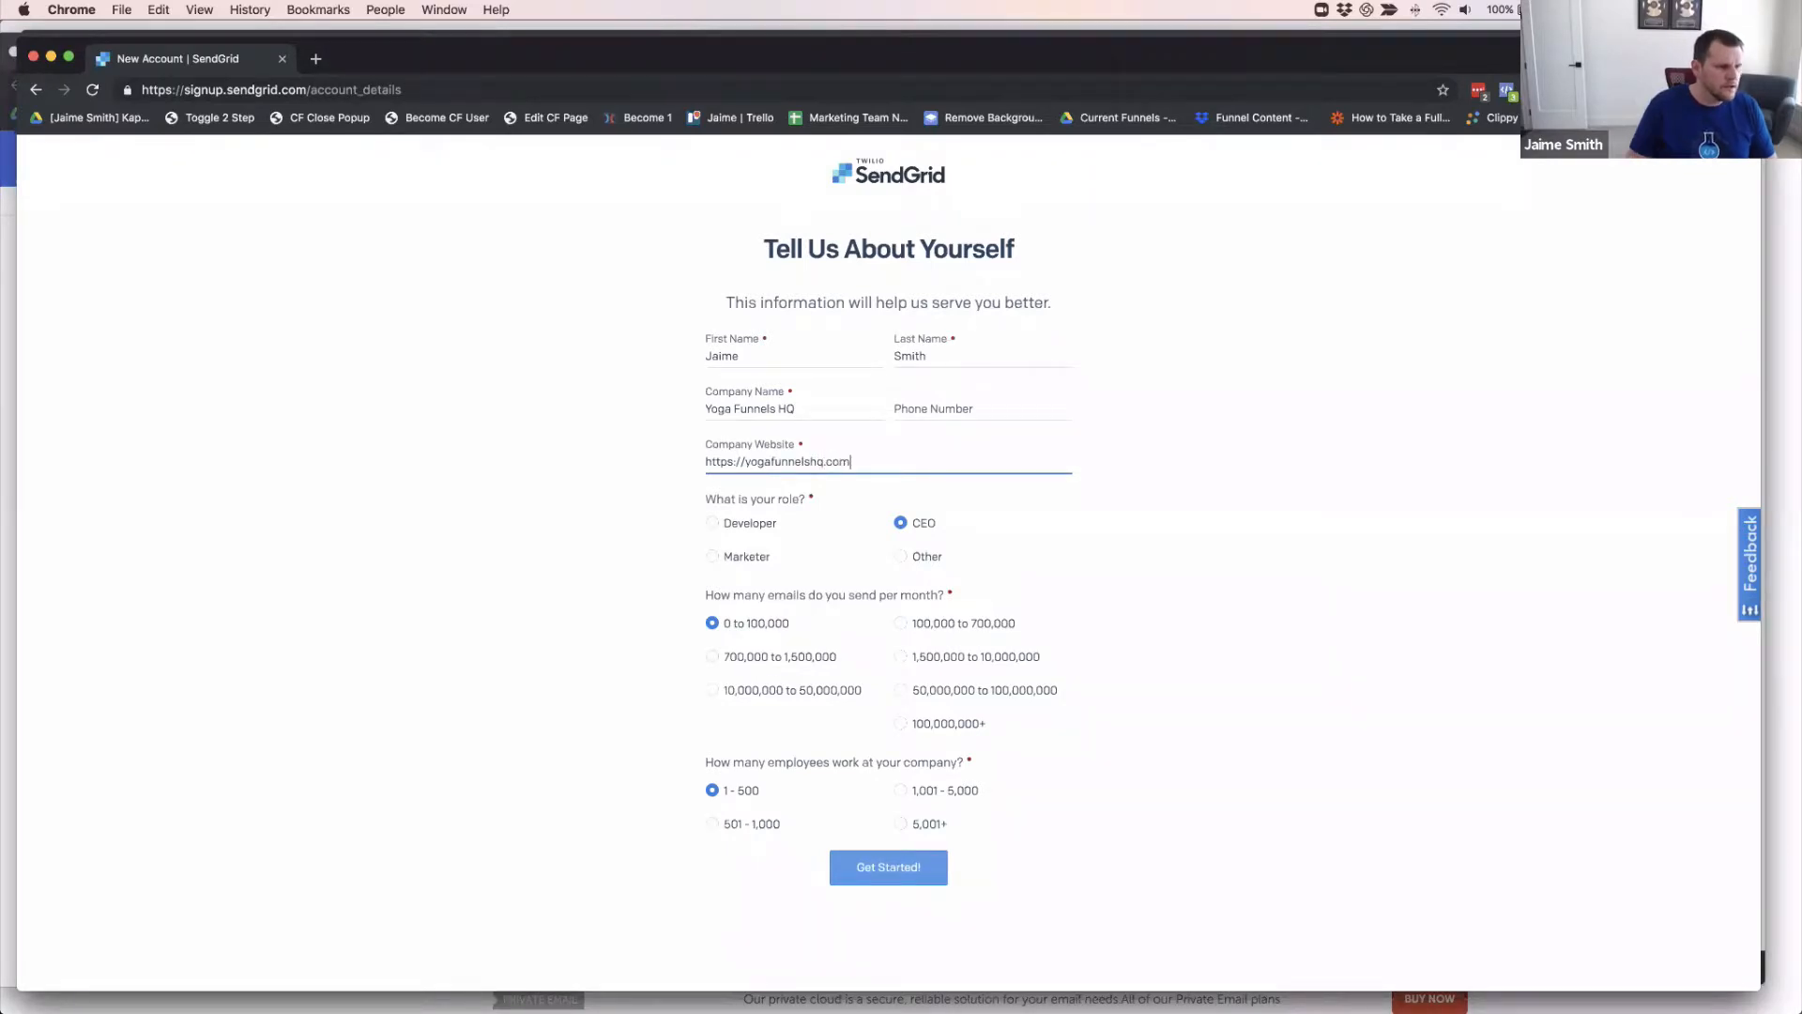
{"action": "left_click", "coordinate": [623, 566]}
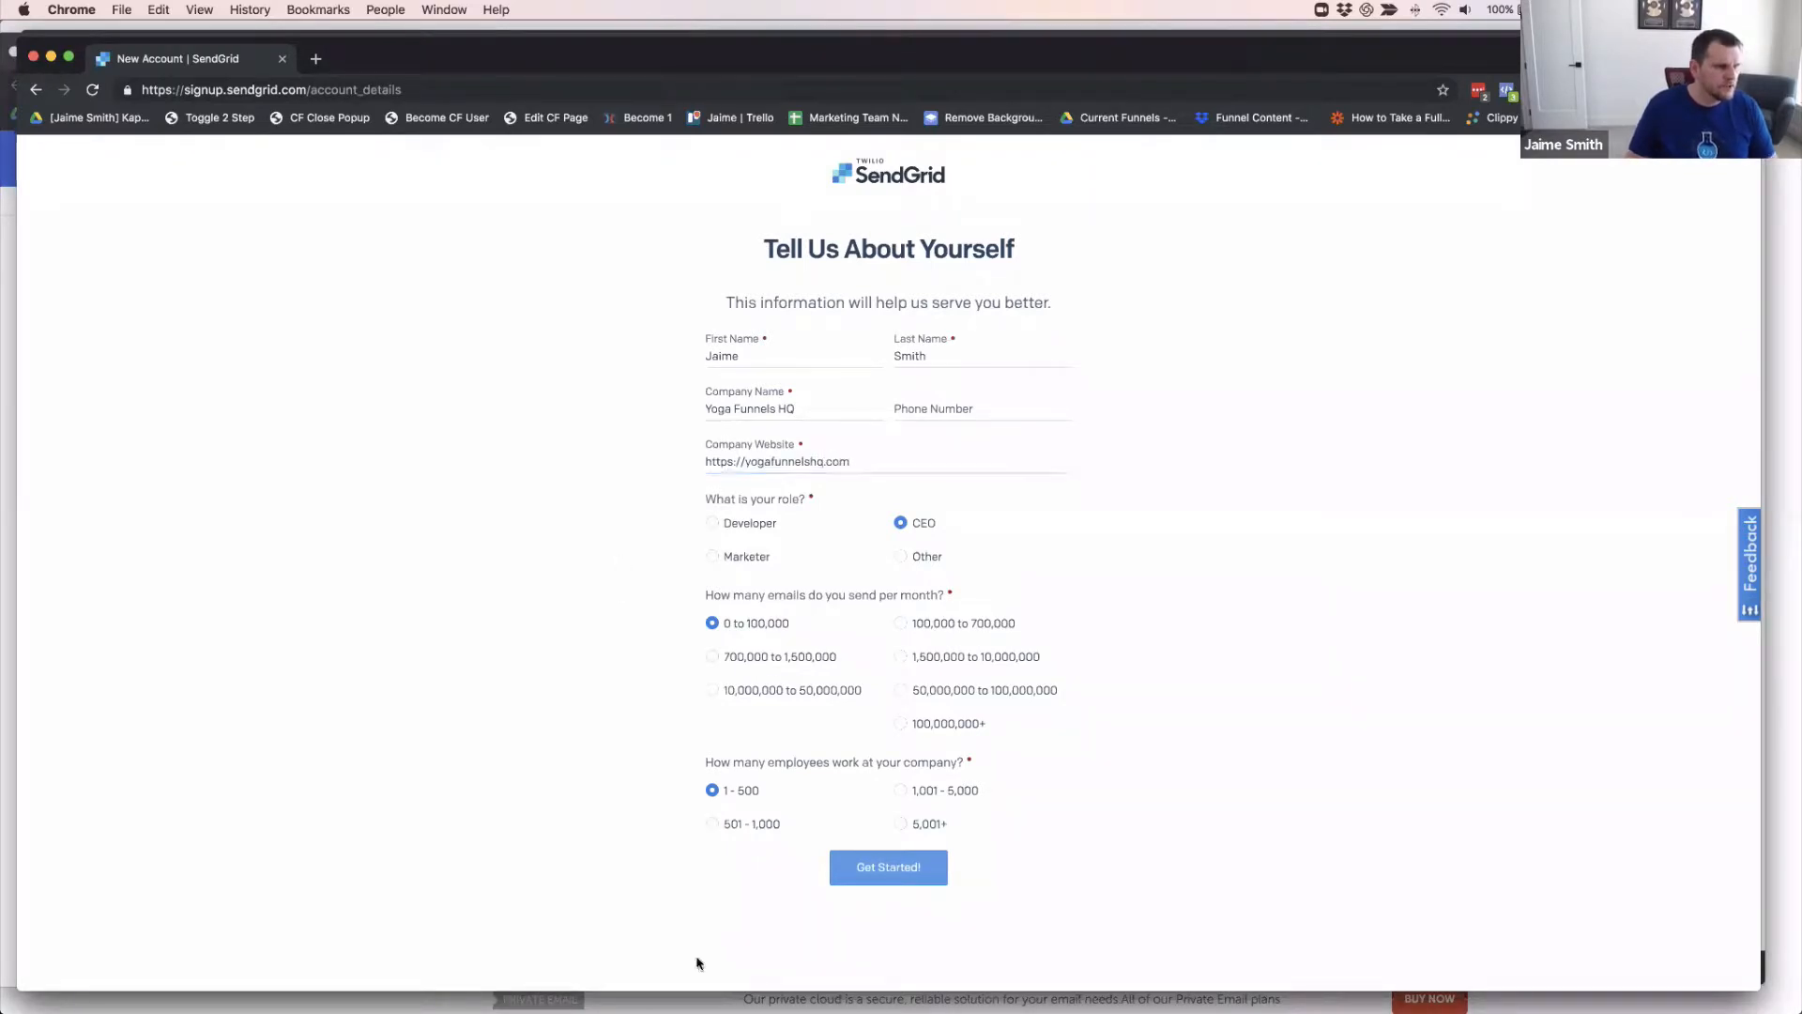
{"action": "left_click", "coordinate": [899, 881]}
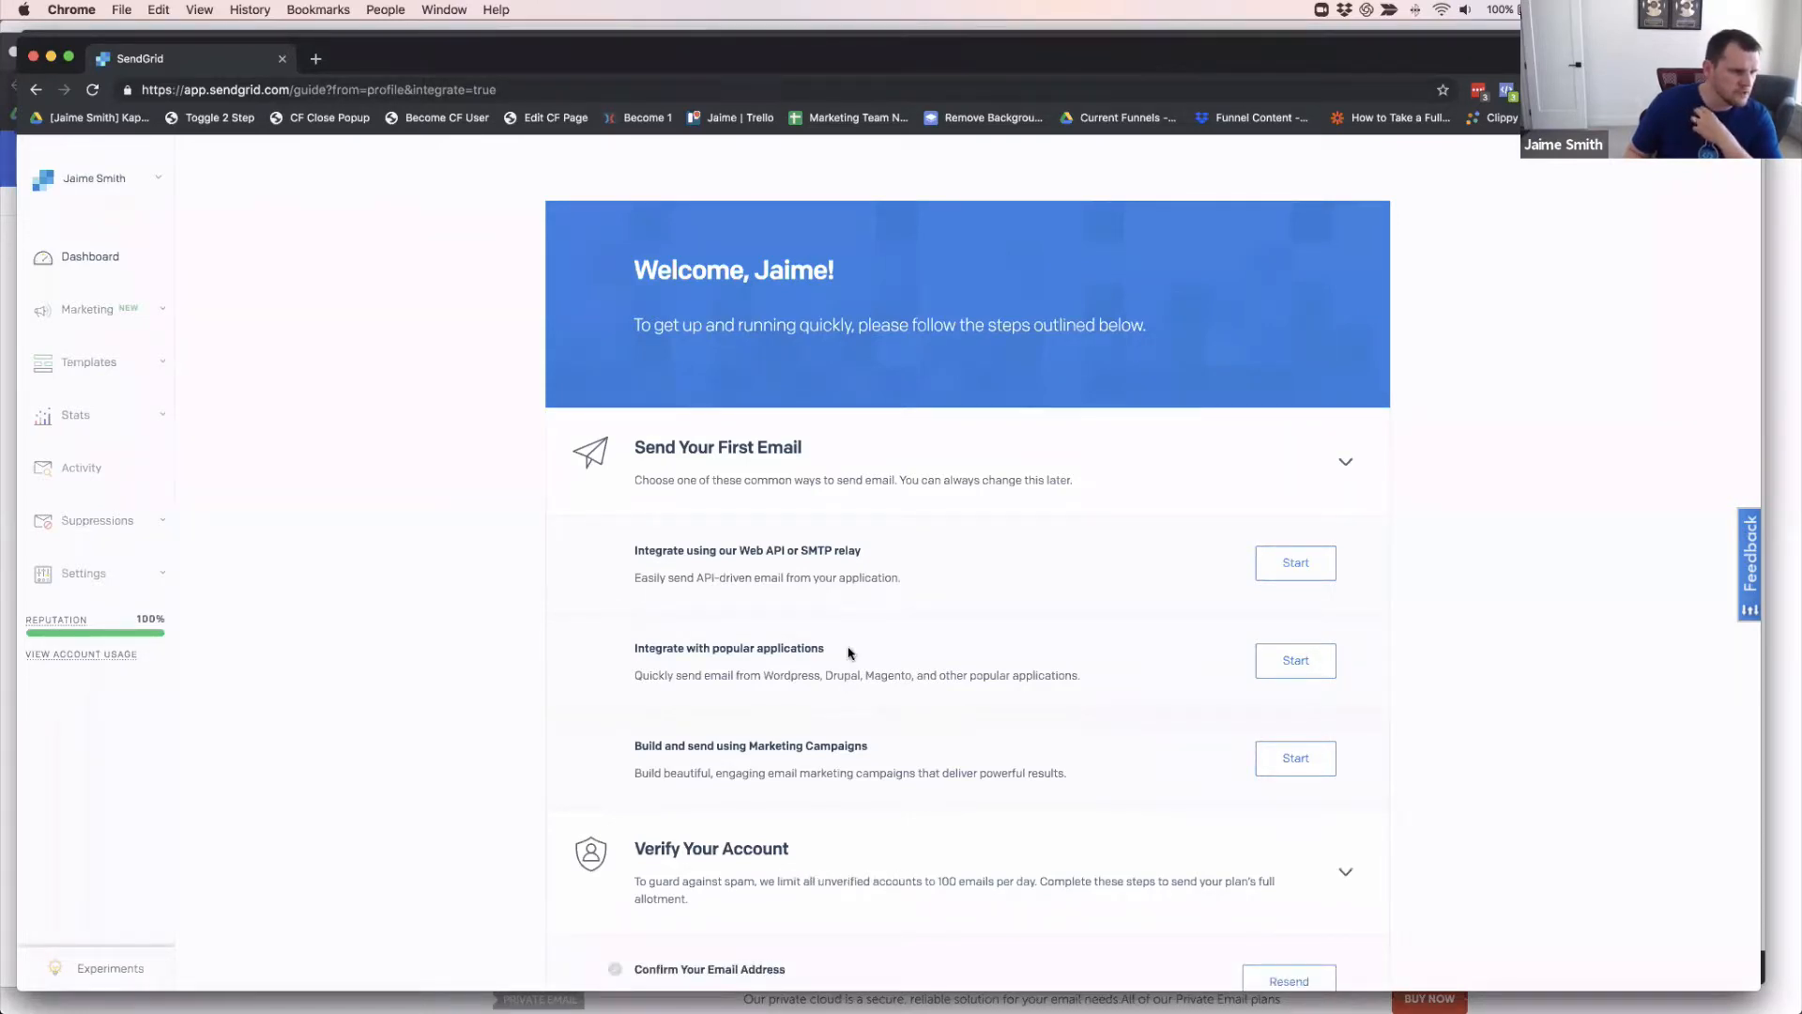
Step: Scroll down the Welcome guide to review Send Your First Email and Verify Your Account
{"action": "scroll", "coordinate": [845, 648], "scroll_direction": "down", "scroll_amount": 2}
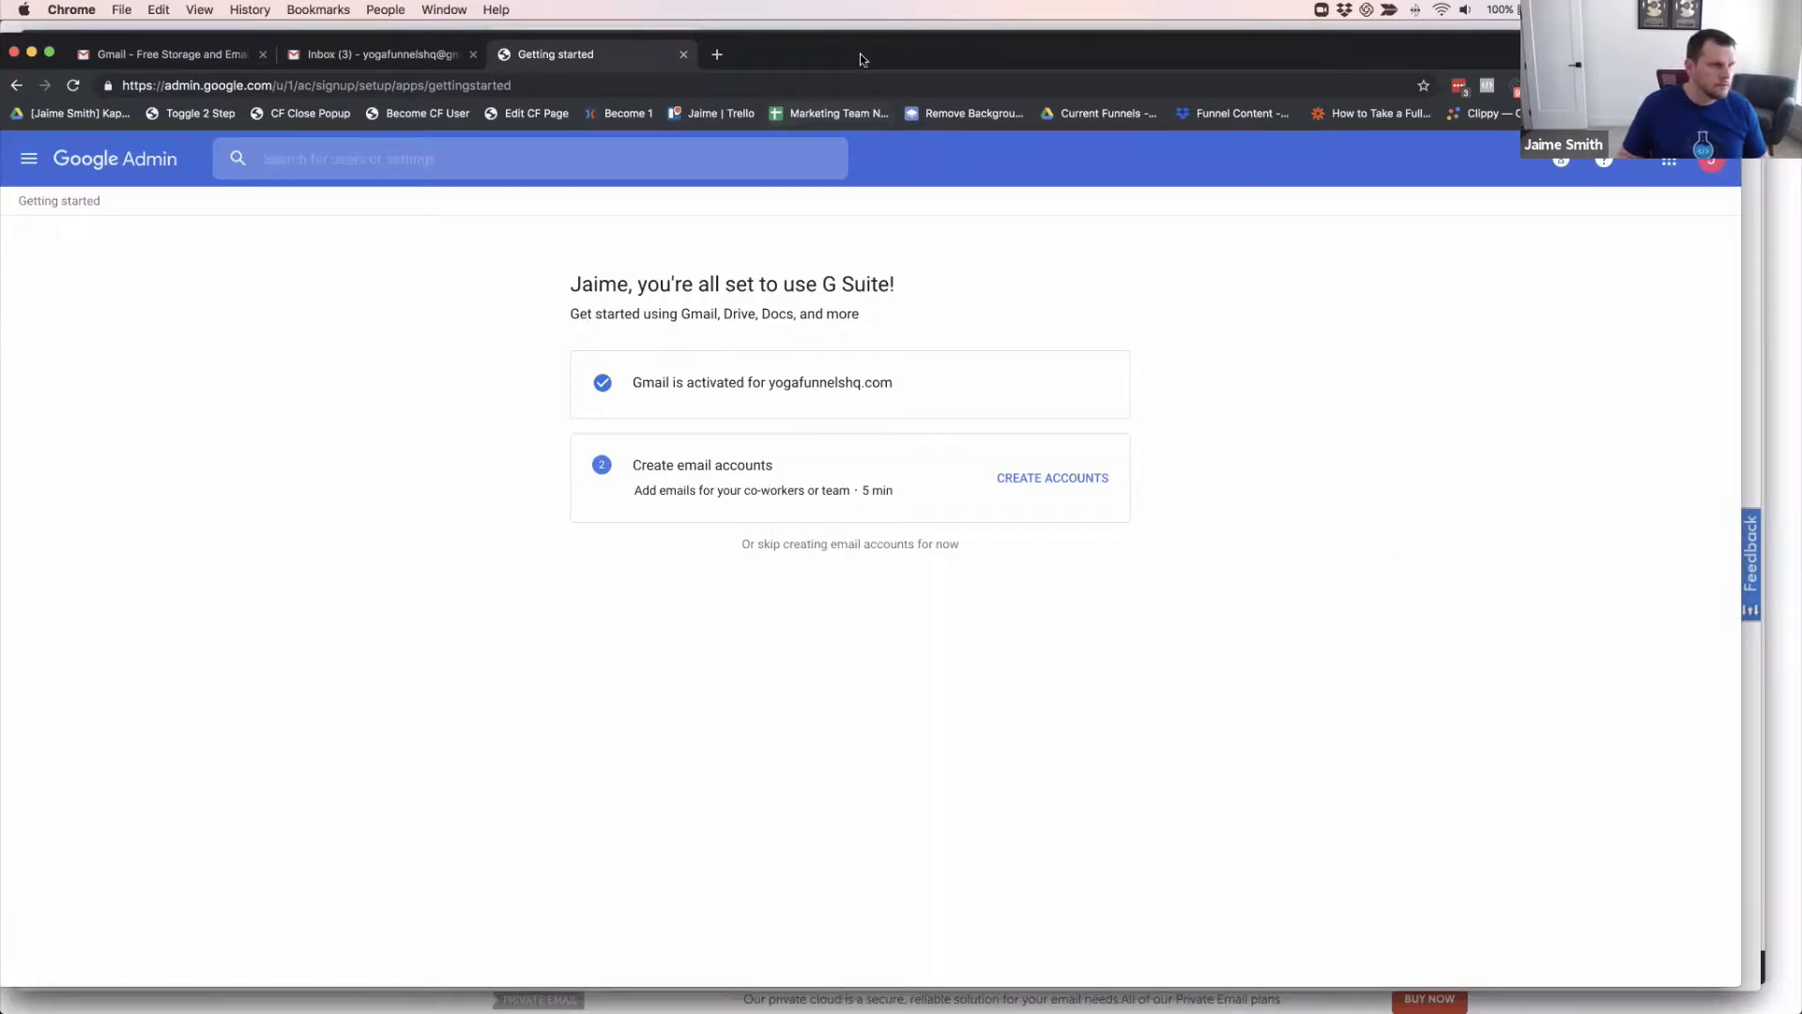
Step: Bring SendGrid into view, check the Confirm Your Email message in Gmail, then return to the dashboard
{"action": "key", "text": "super+n"}
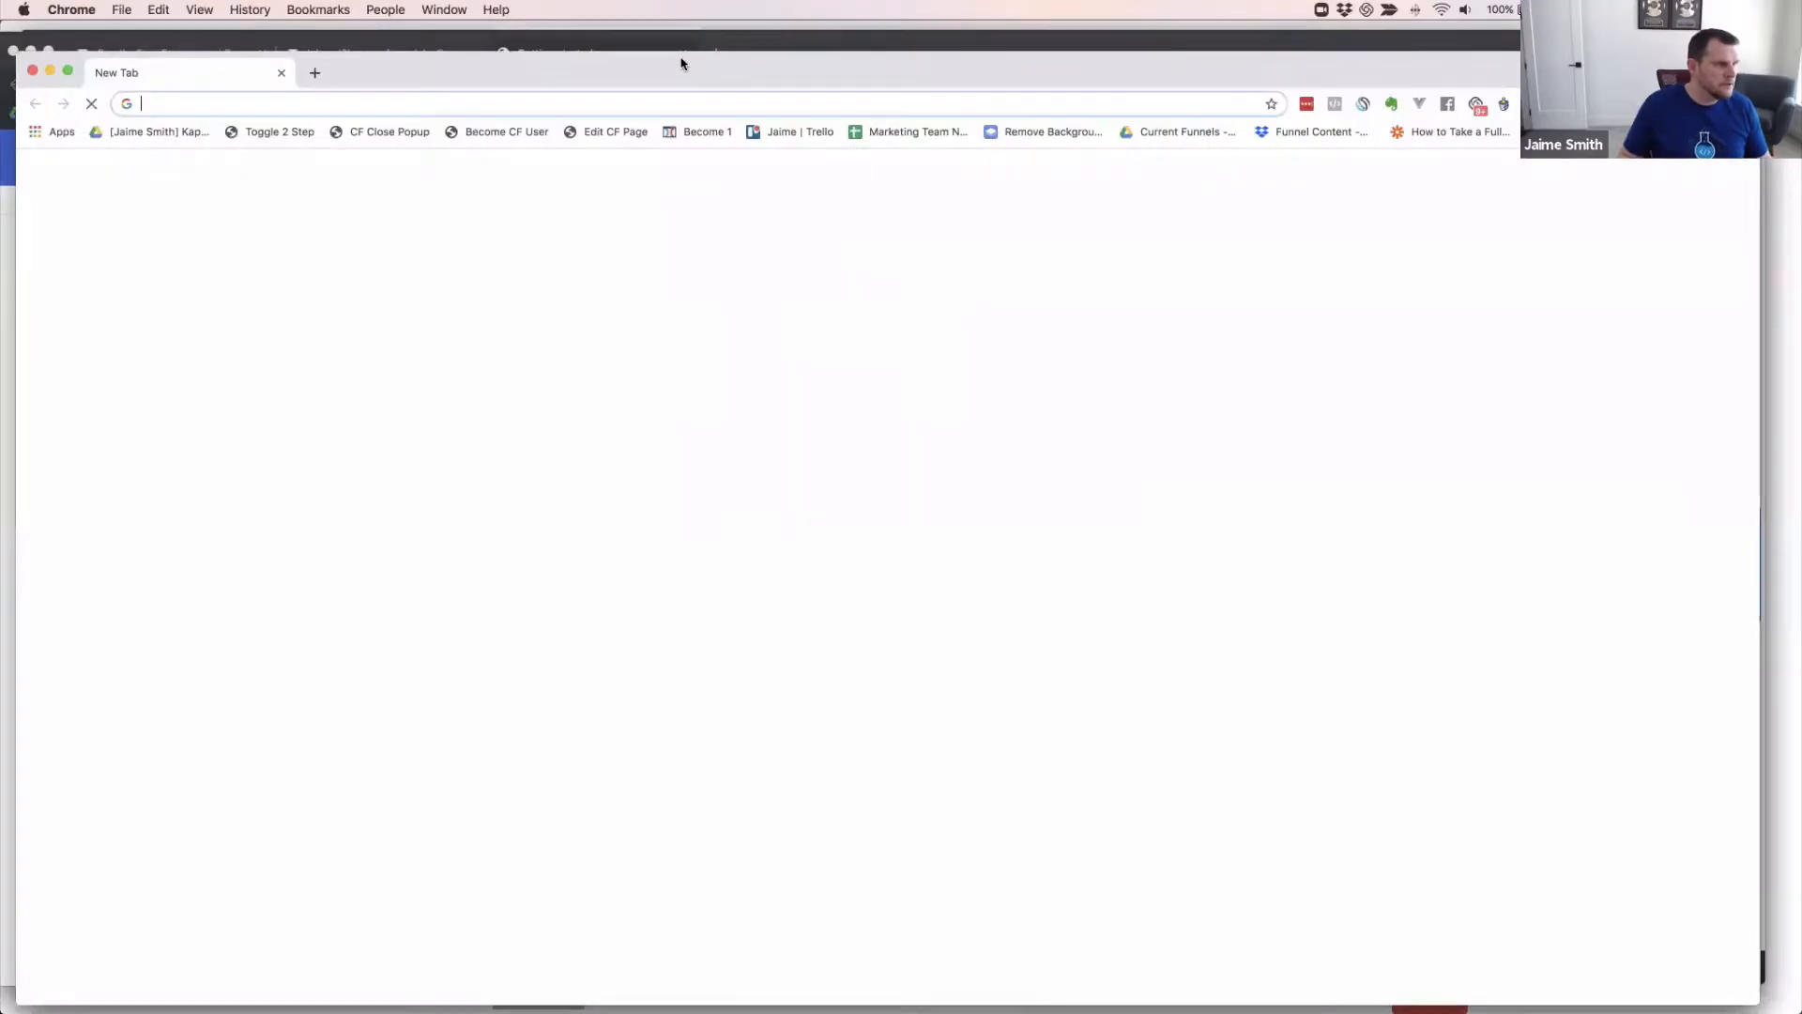
{"action": "key", "text": "super+w"}
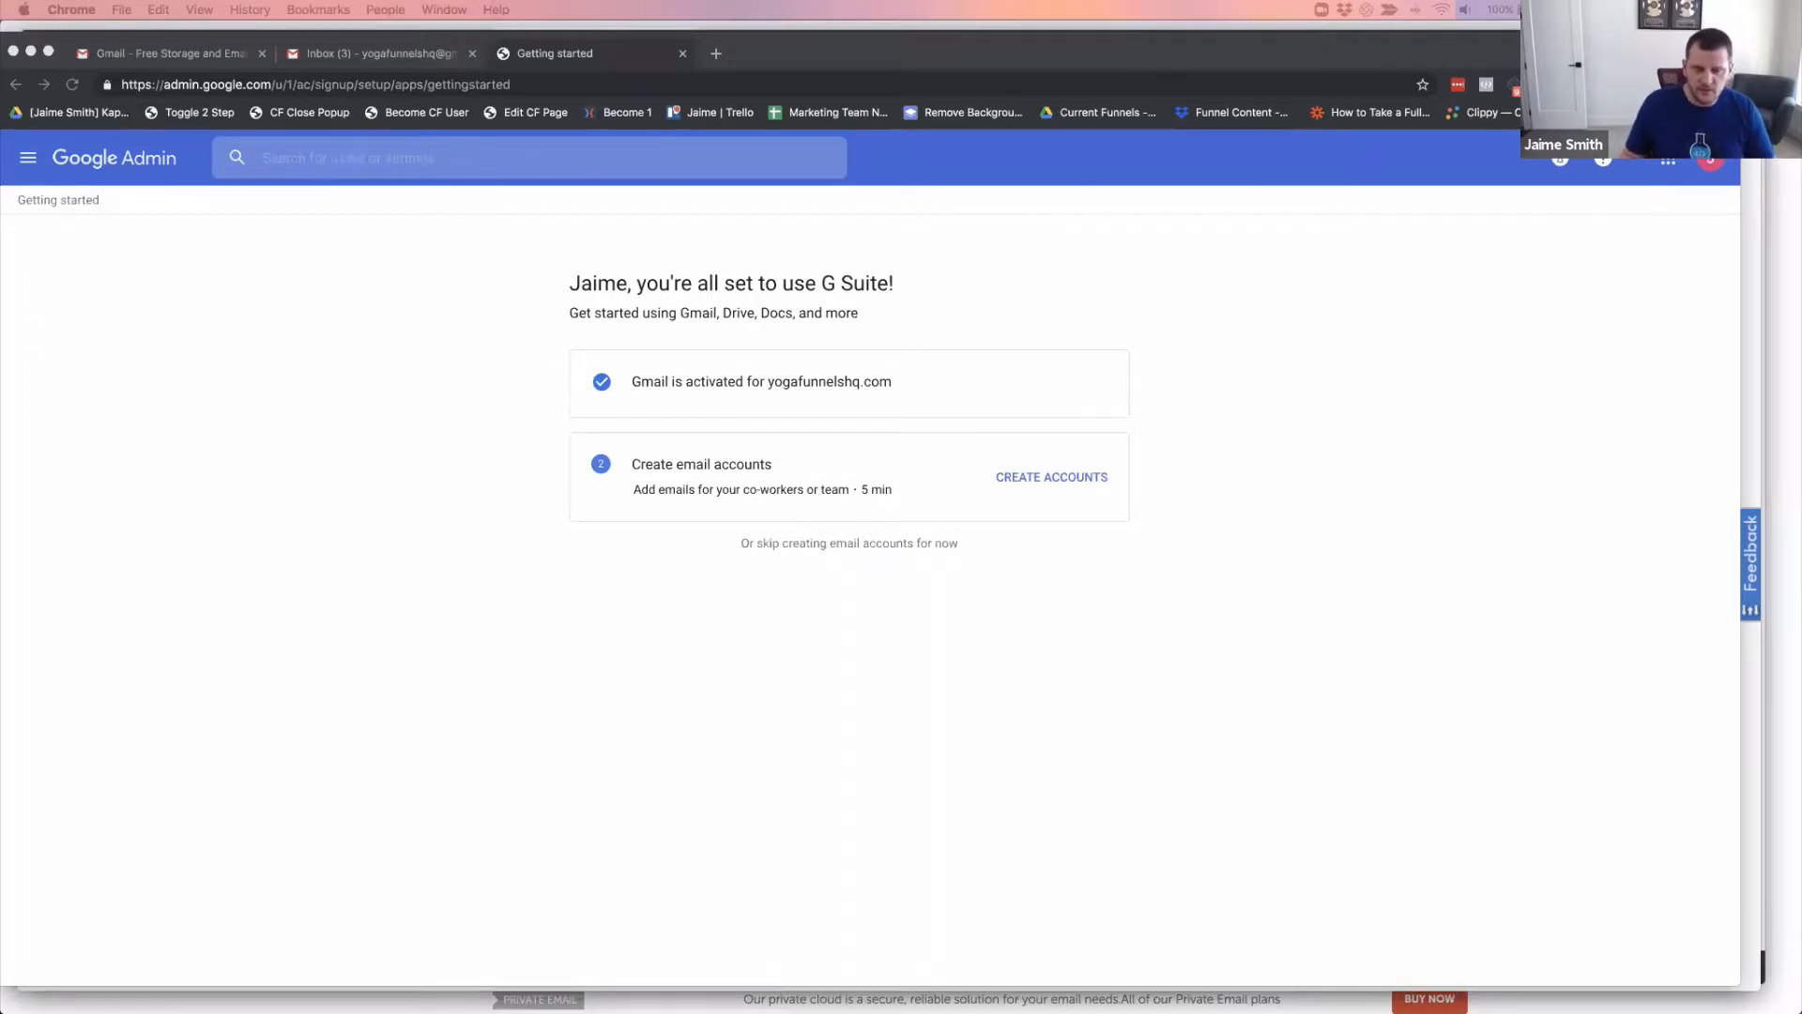
{"action": "left_click_drag", "start_coordinate": [1801, 64], "coordinate": [841, 63]}
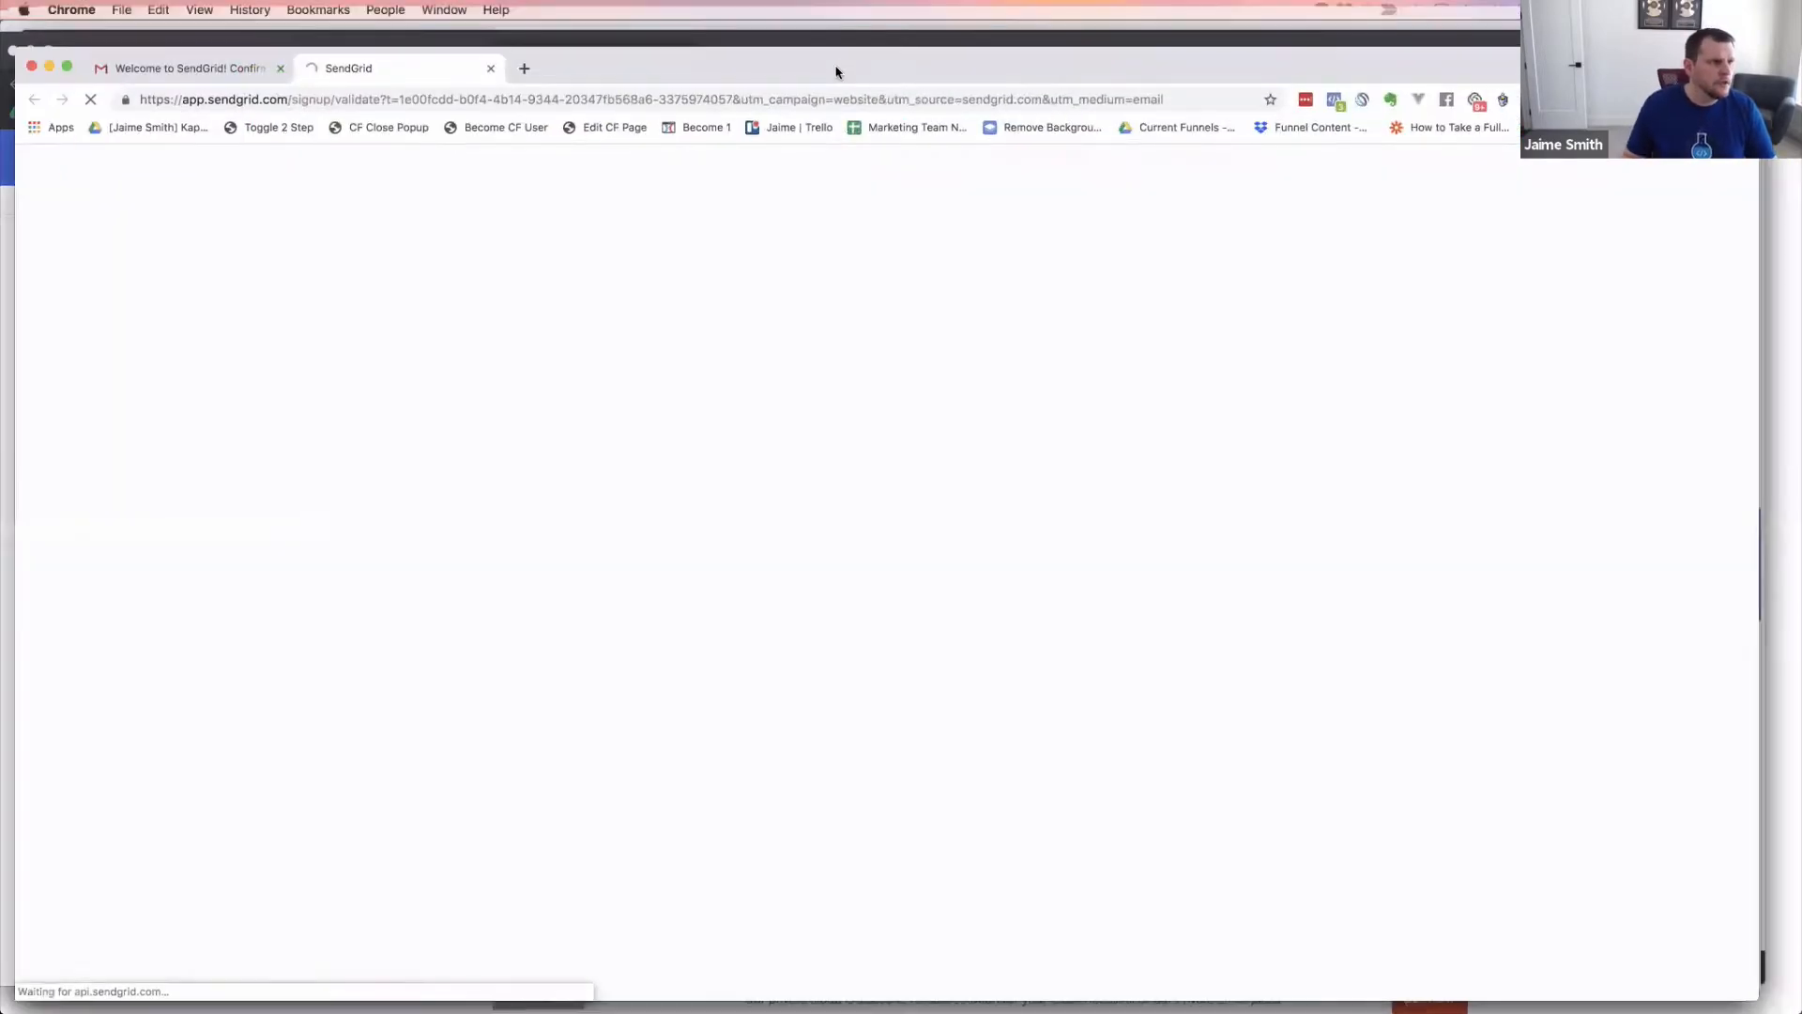
{"action": "left_click", "coordinate": [169, 68]}
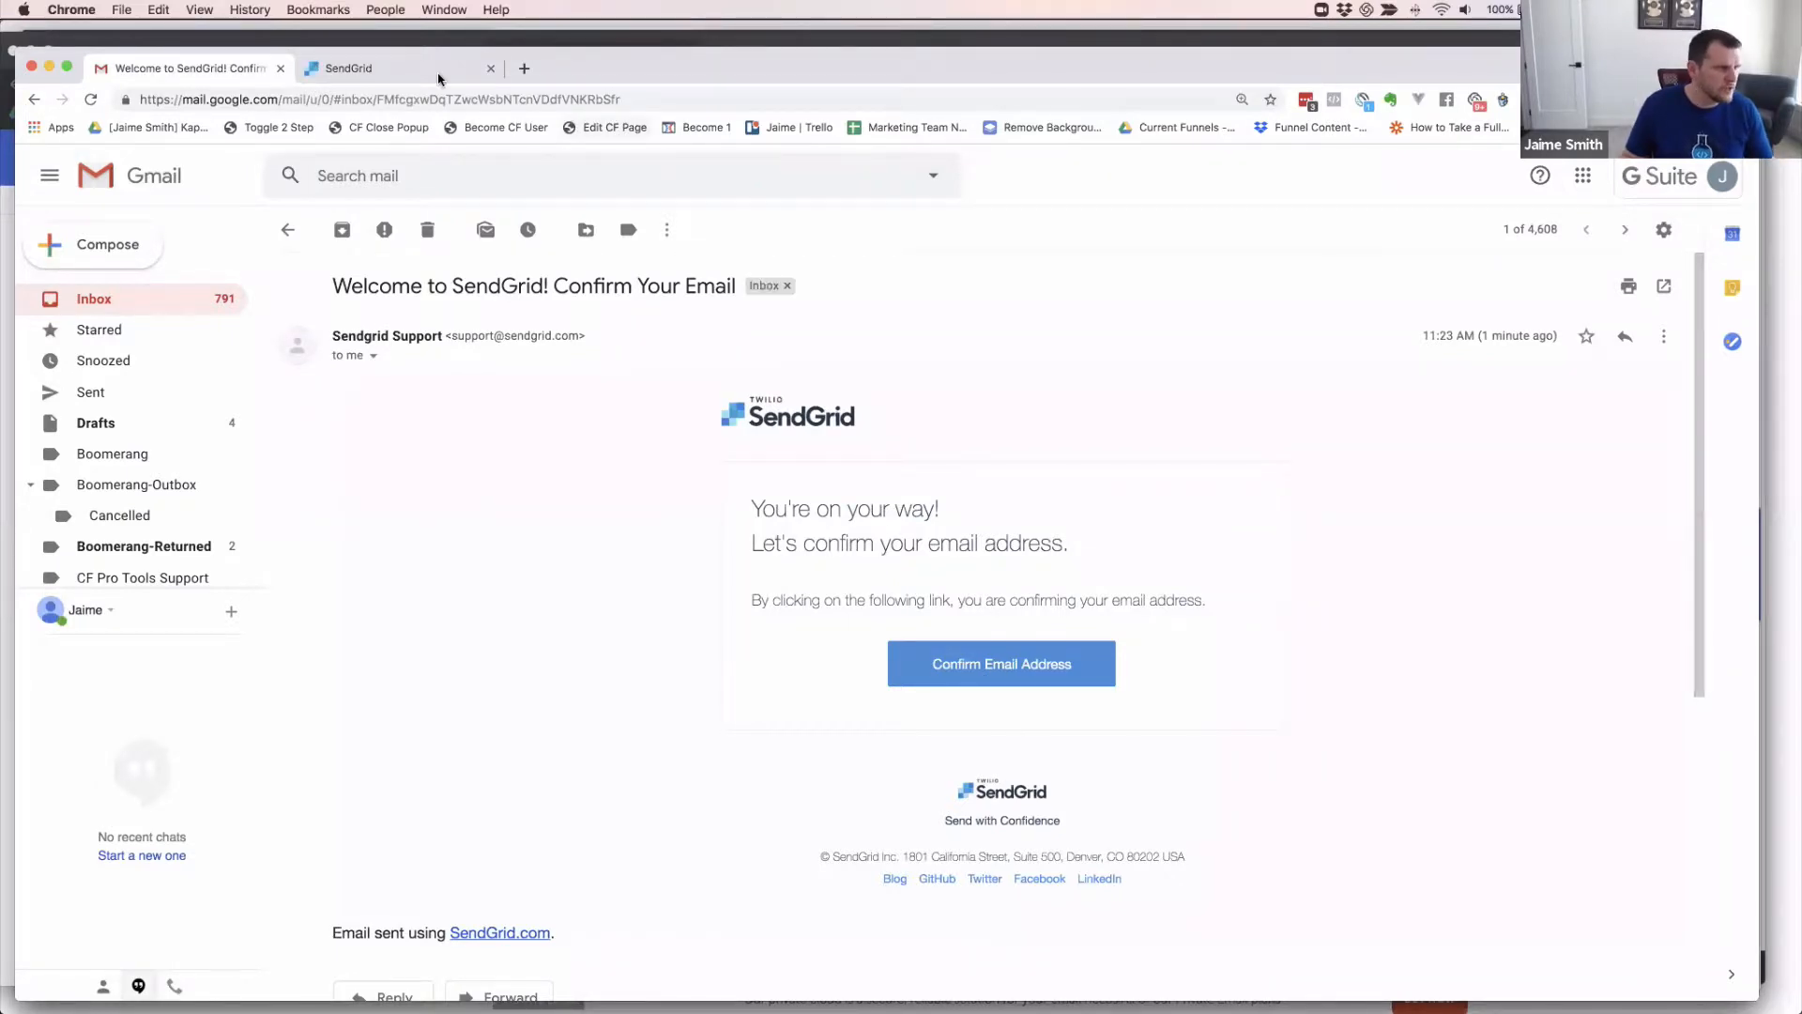
{"action": "left_click", "coordinate": [406, 74]}
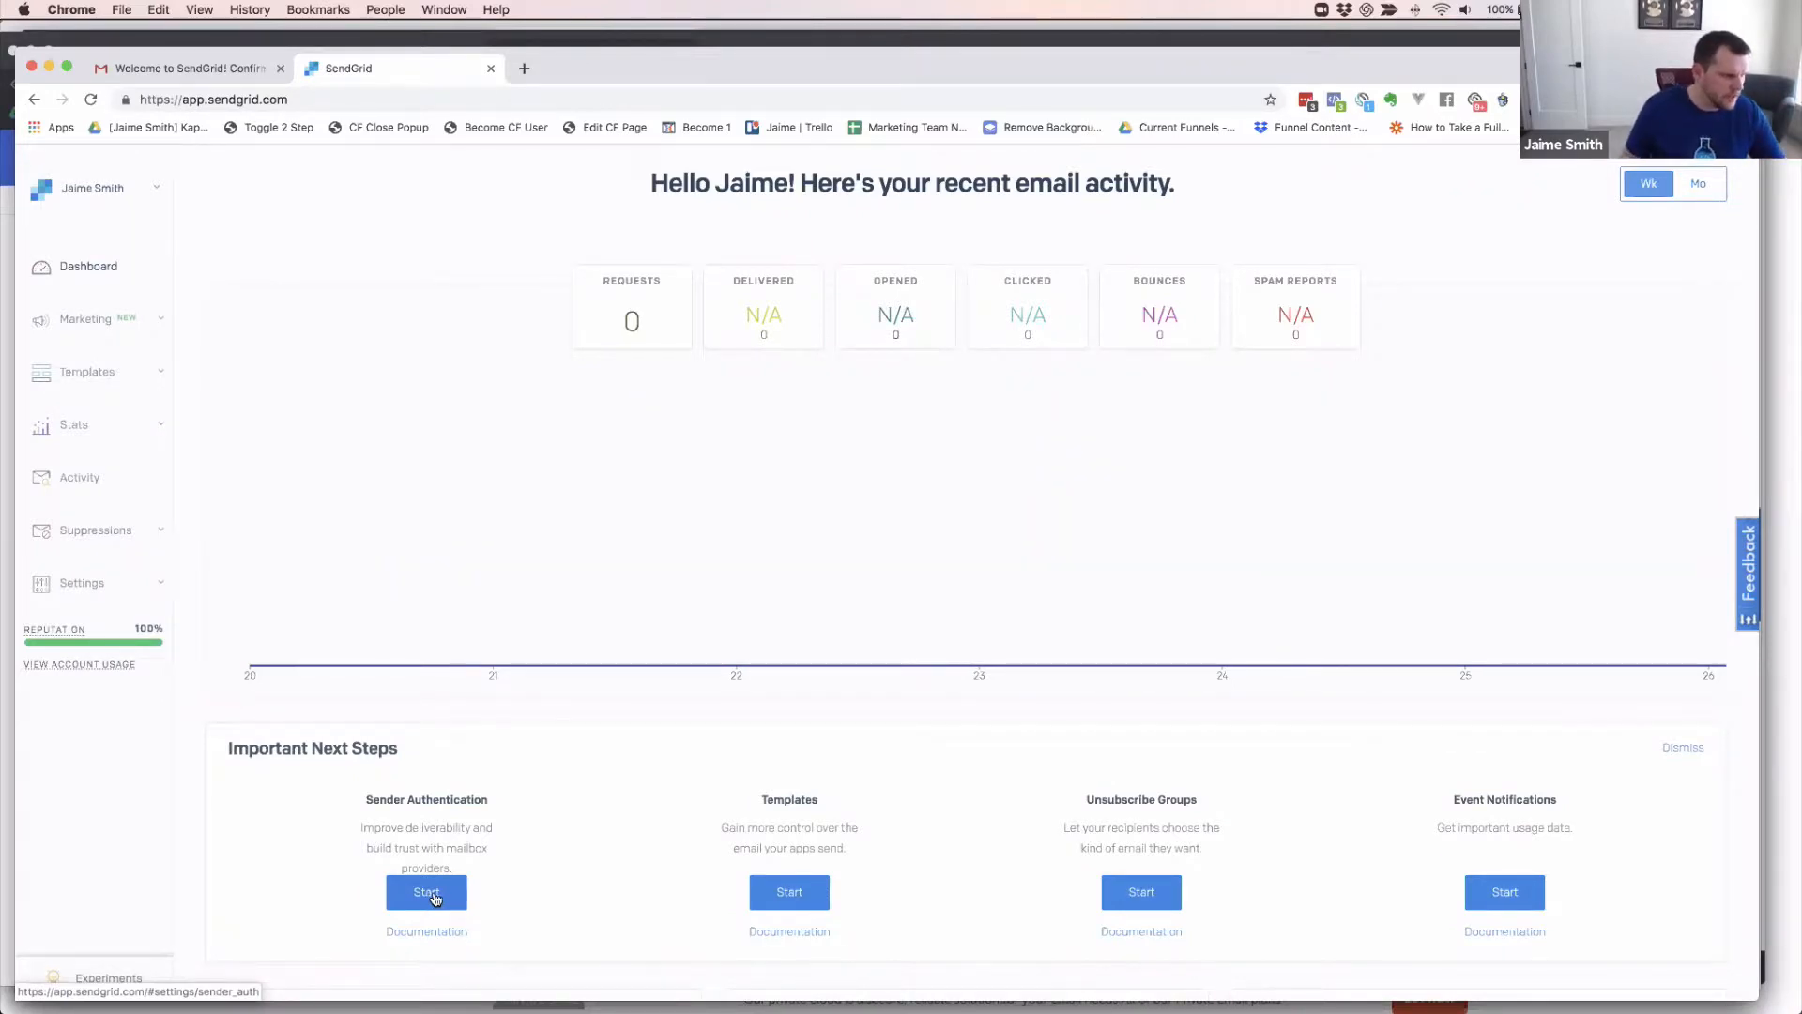
Step: Start Sender Authentication from the dashboard's Important Next Steps
{"action": "left_click", "coordinate": [435, 900]}
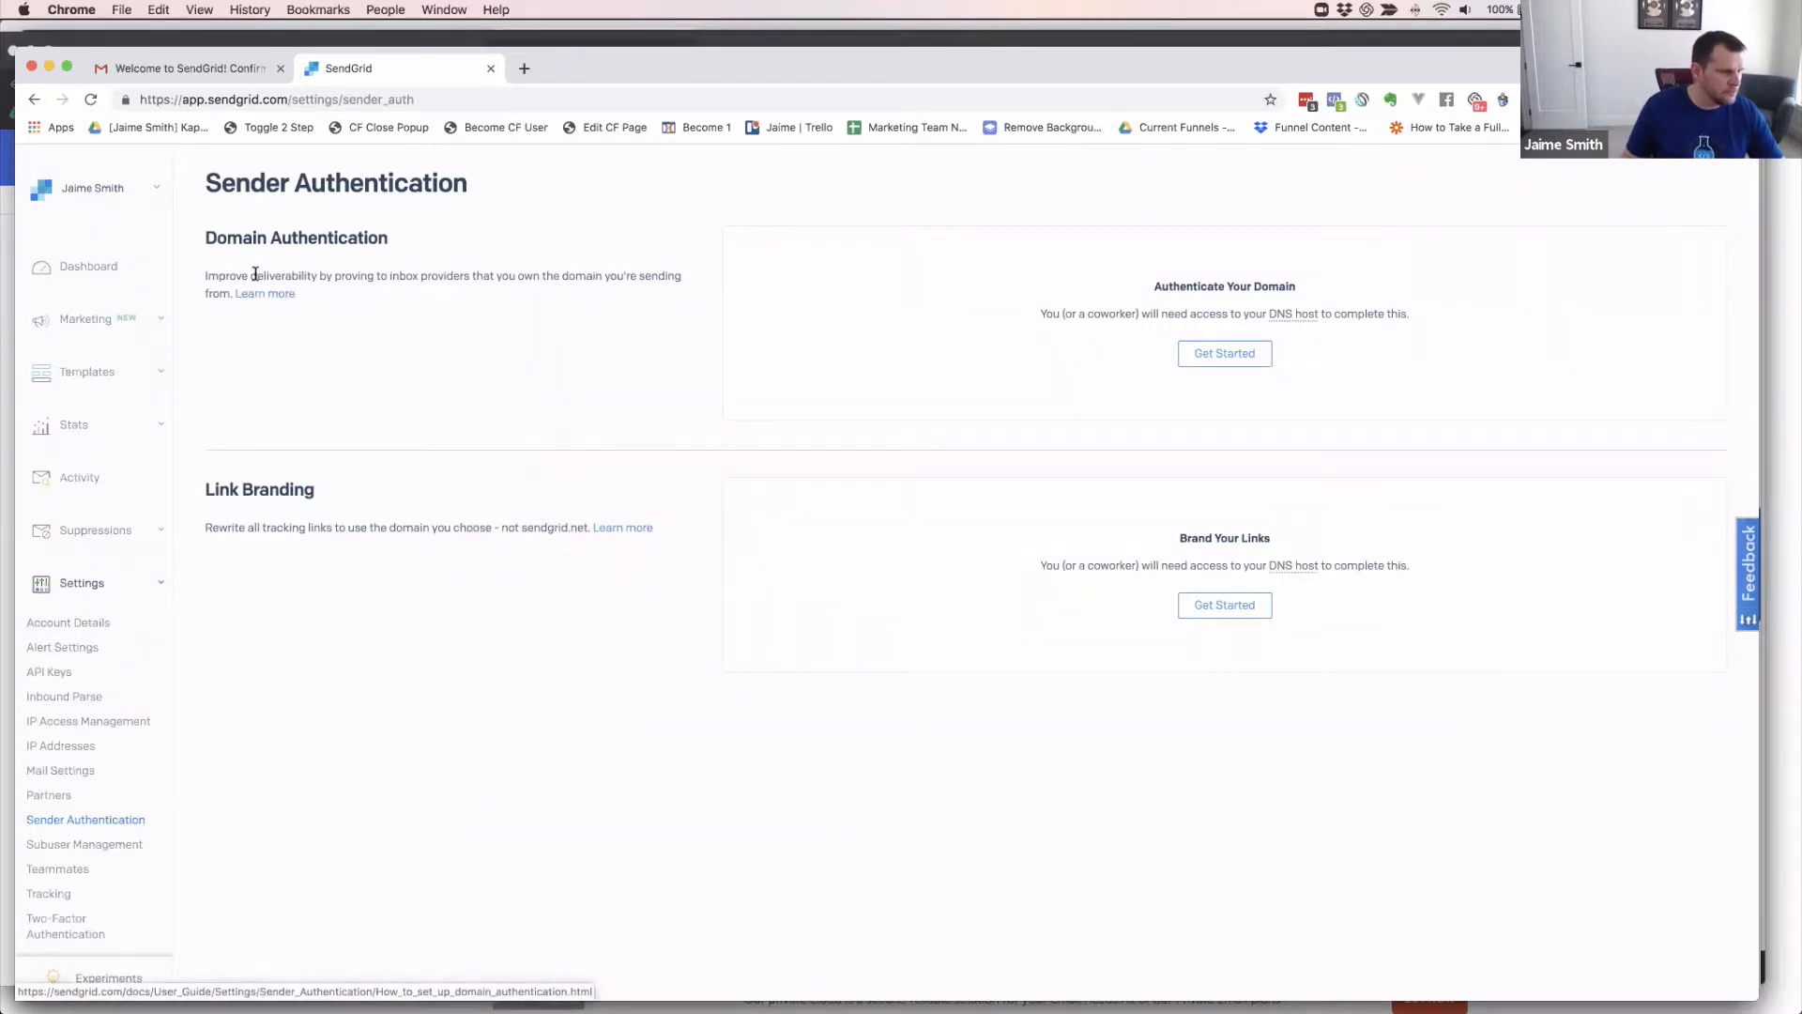
Step: Begin domain authentication with Cloudflare as DNS host, no link branding, and continue
{"action": "left_click", "coordinate": [1225, 357]}
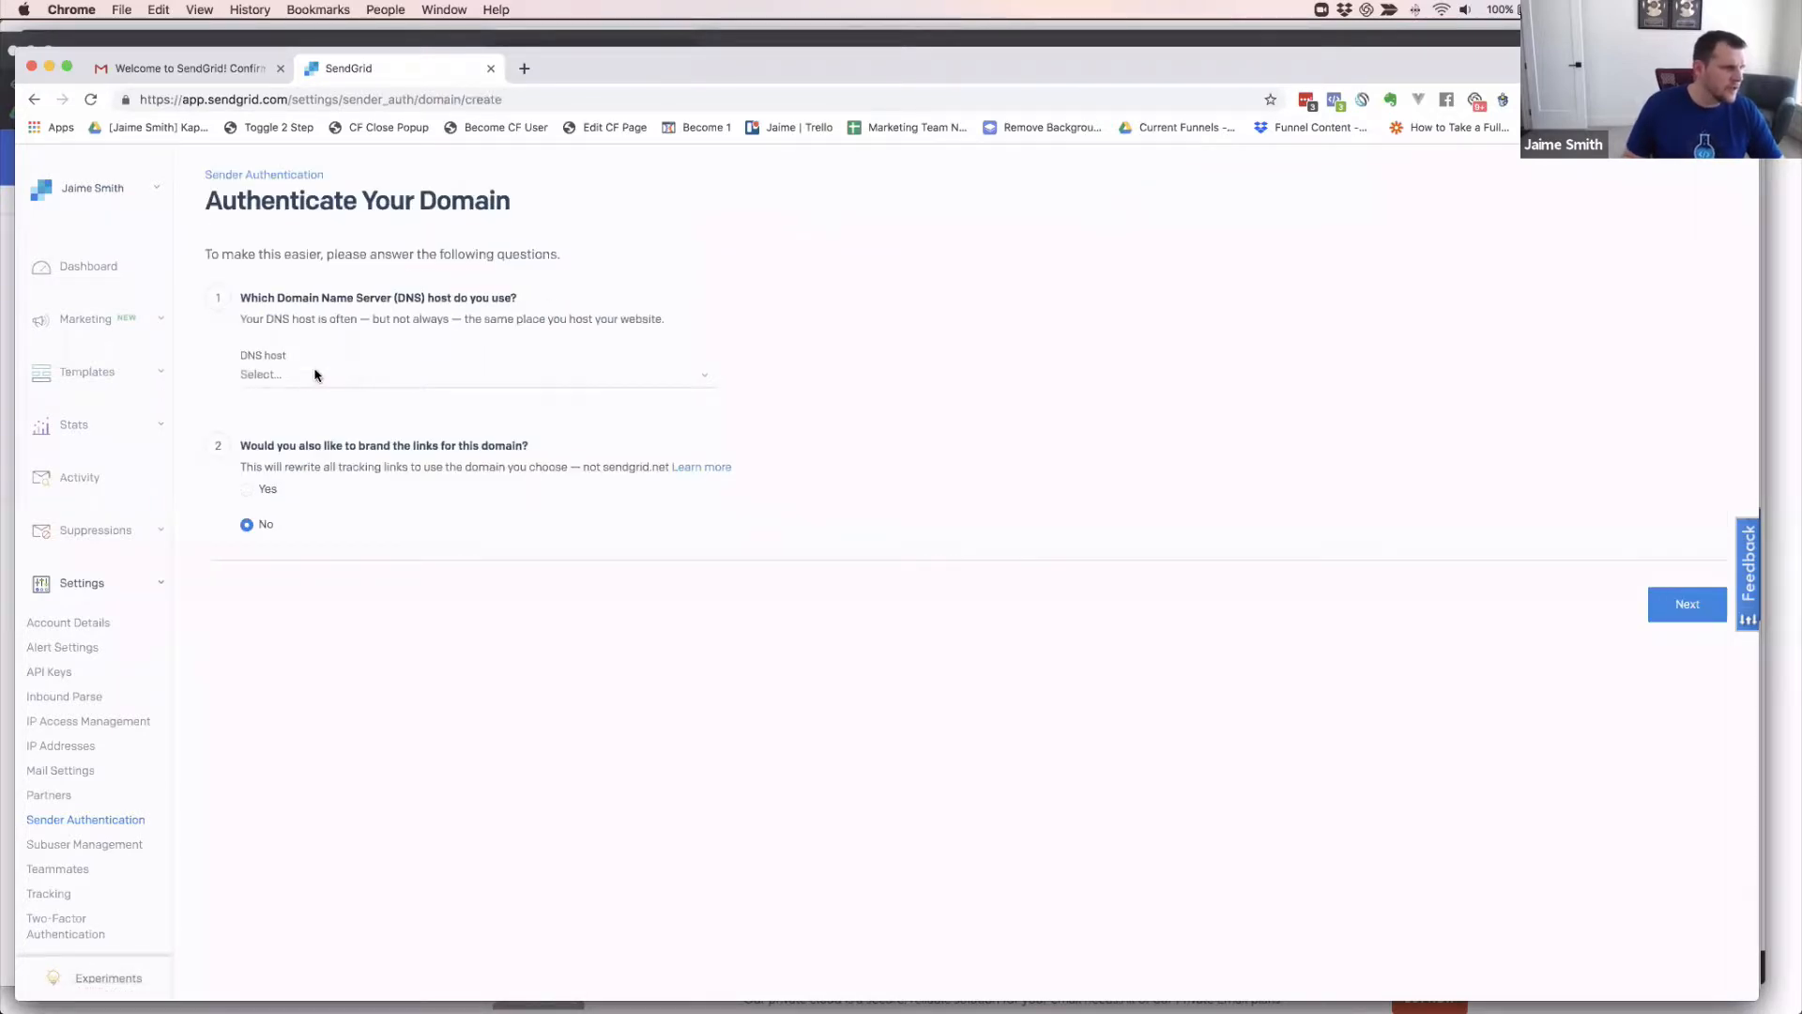
{"action": "left_click", "coordinate": [280, 377]}
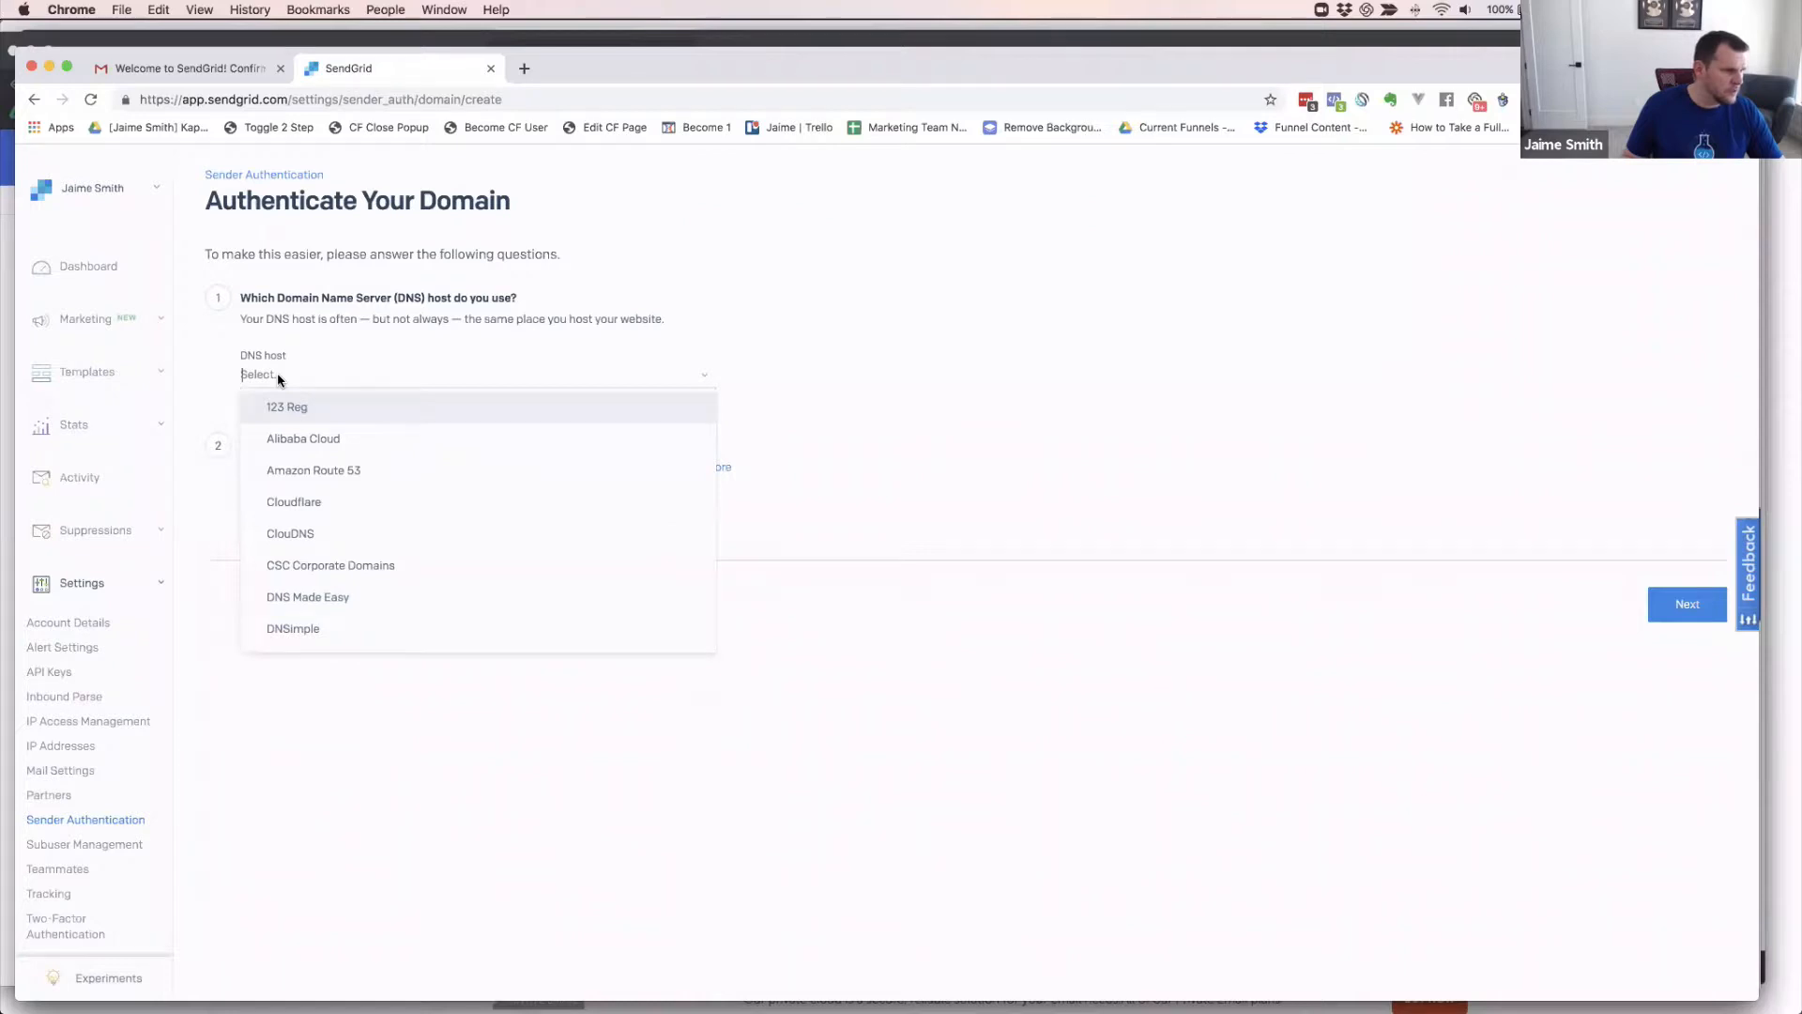
{"action": "left_click", "coordinate": [294, 502]}
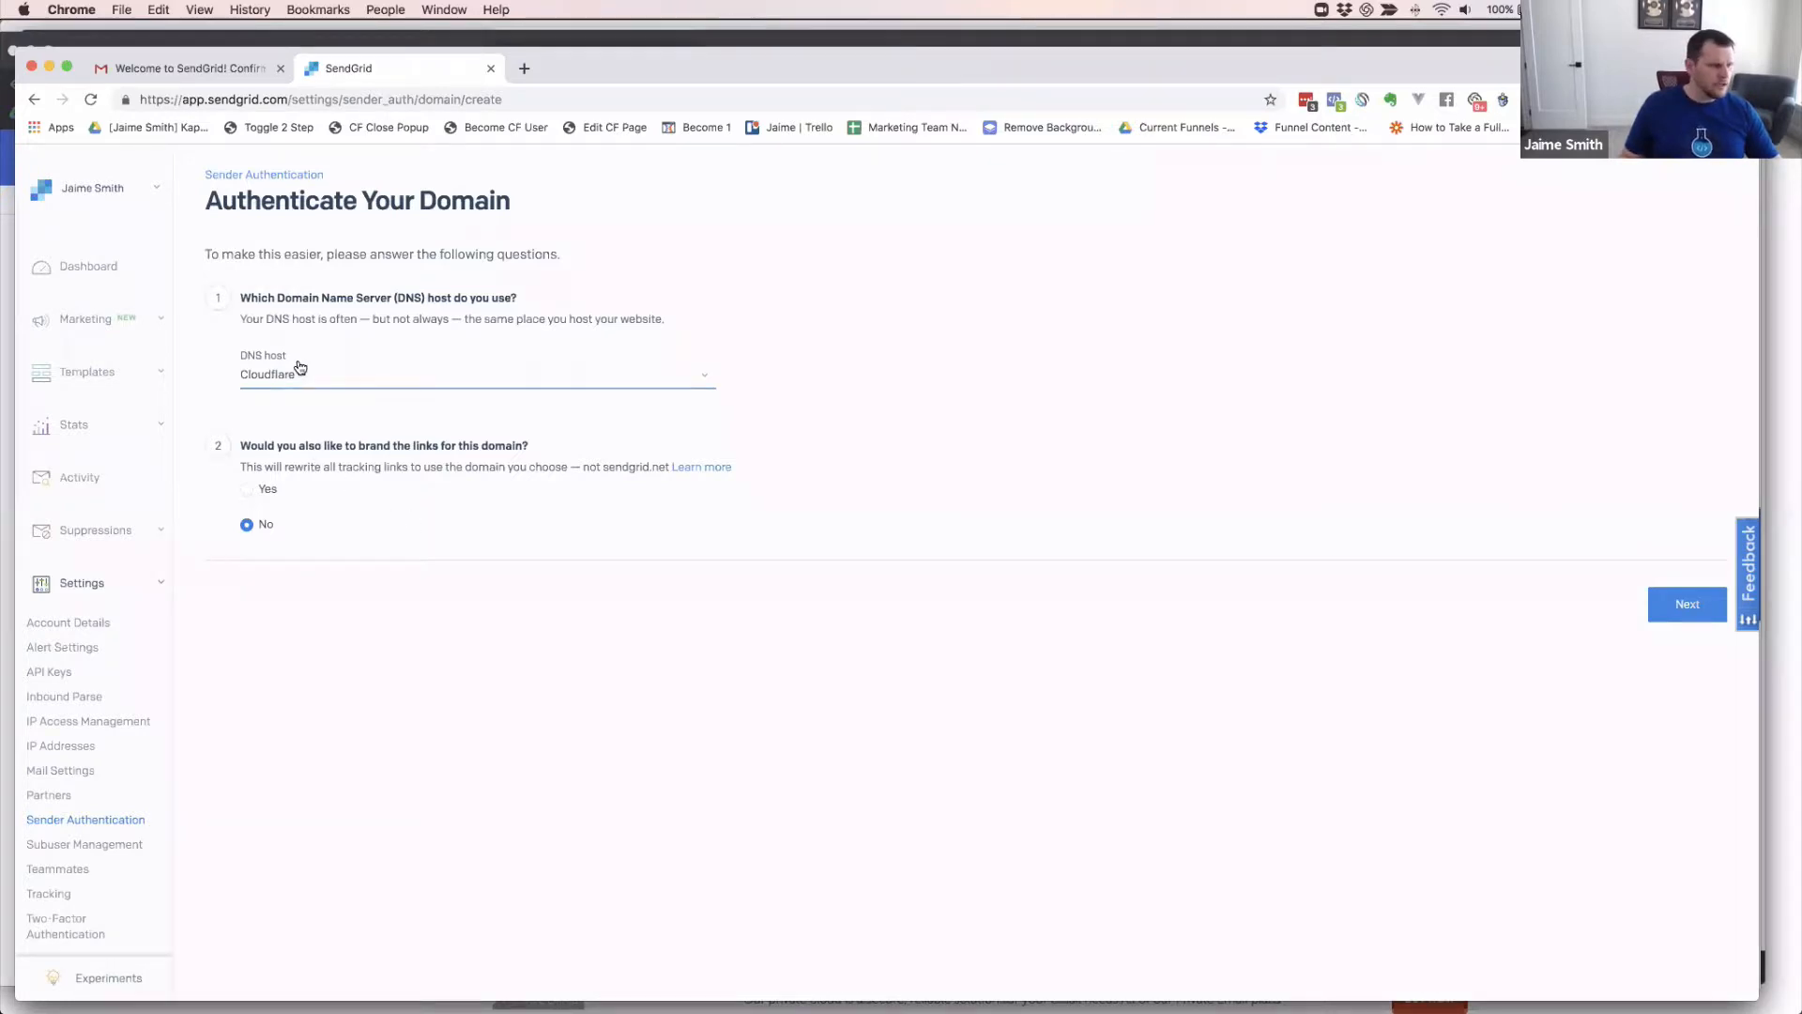
{"action": "left_click", "coordinate": [1697, 608]}
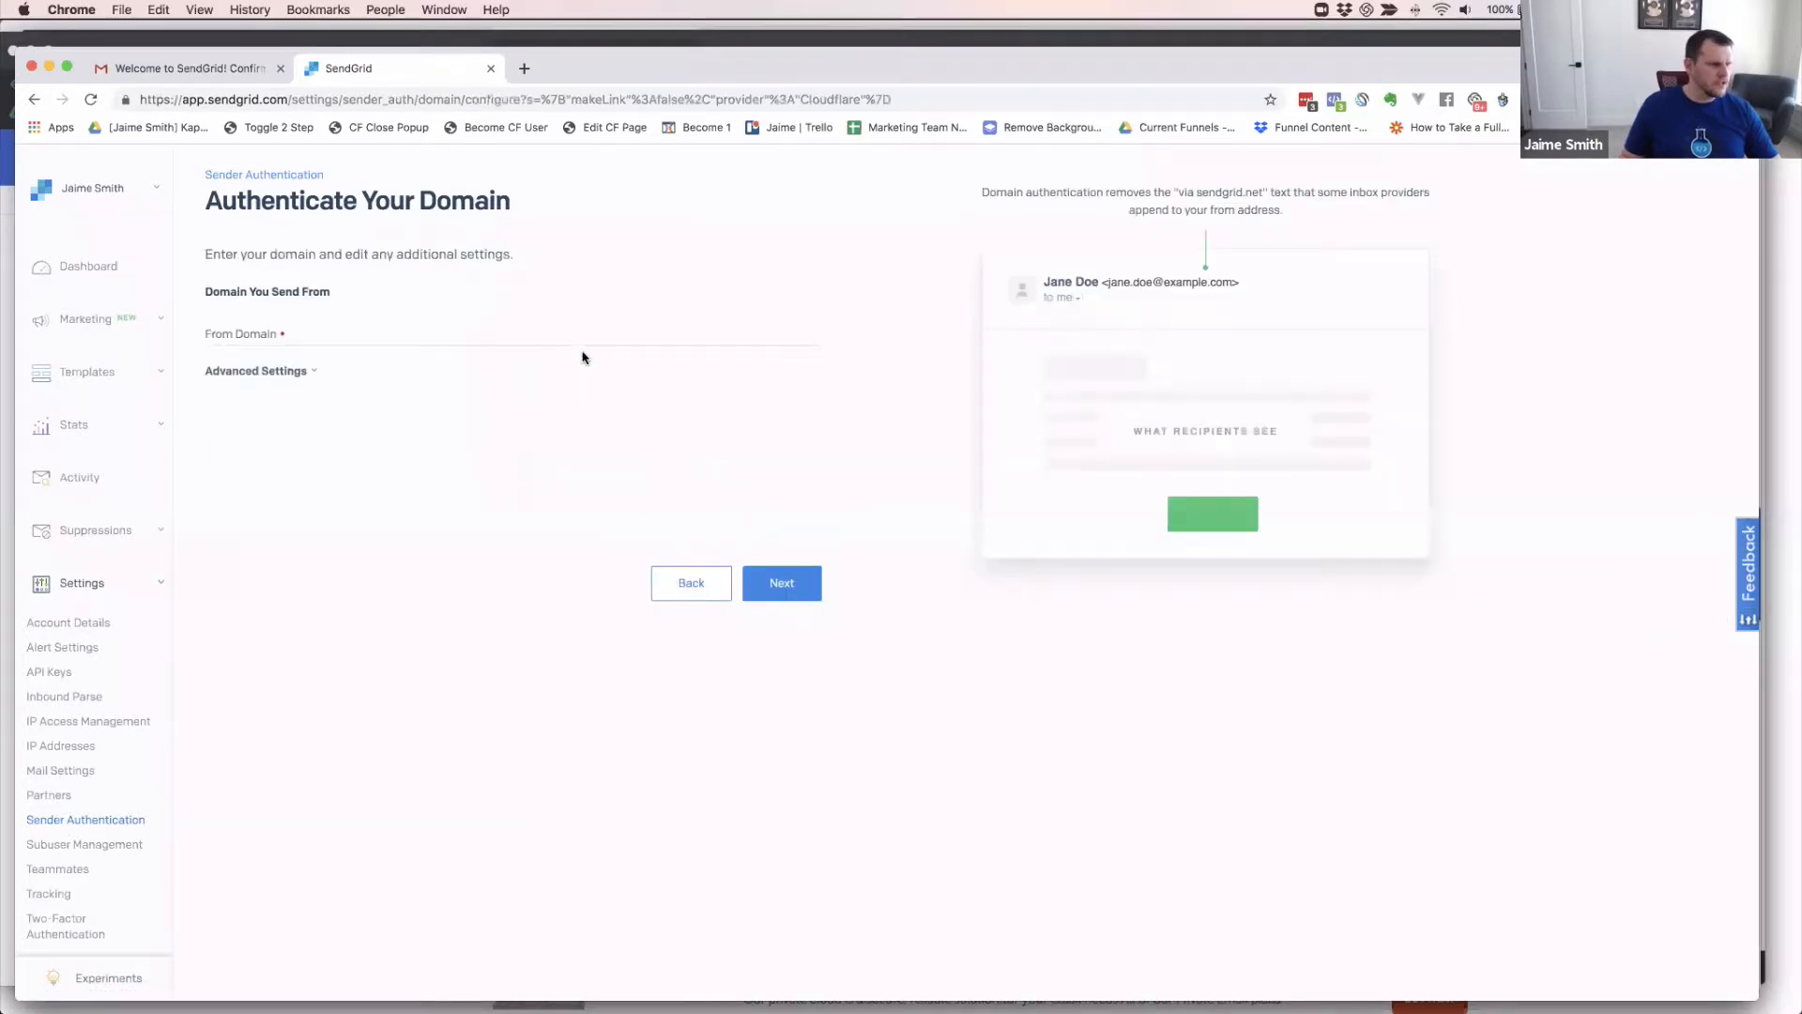
Step: Enter yogafunnelshq.com as the From Domain, expand Advanced Settings, and copy the first CNAME name
{"action": "left_click", "coordinate": [298, 334]}
{"action": "type", "text": "yog"}
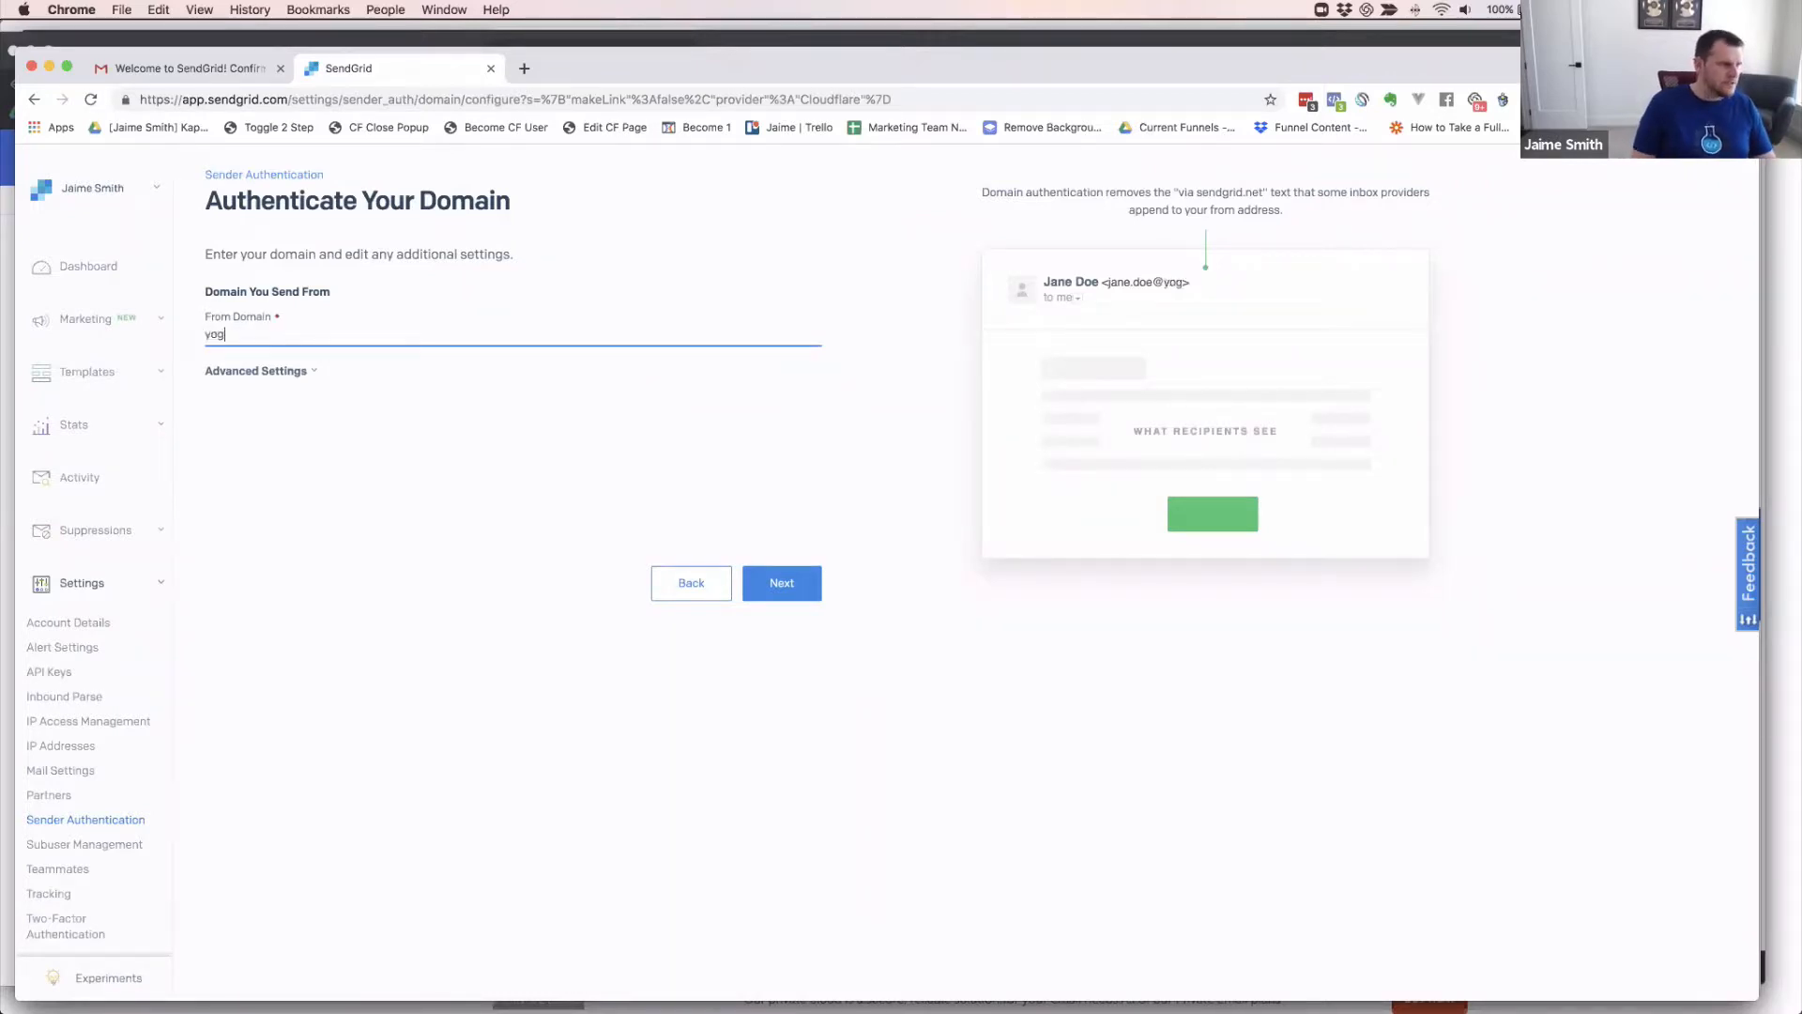
{"action": "type", "text": "afunnels"}
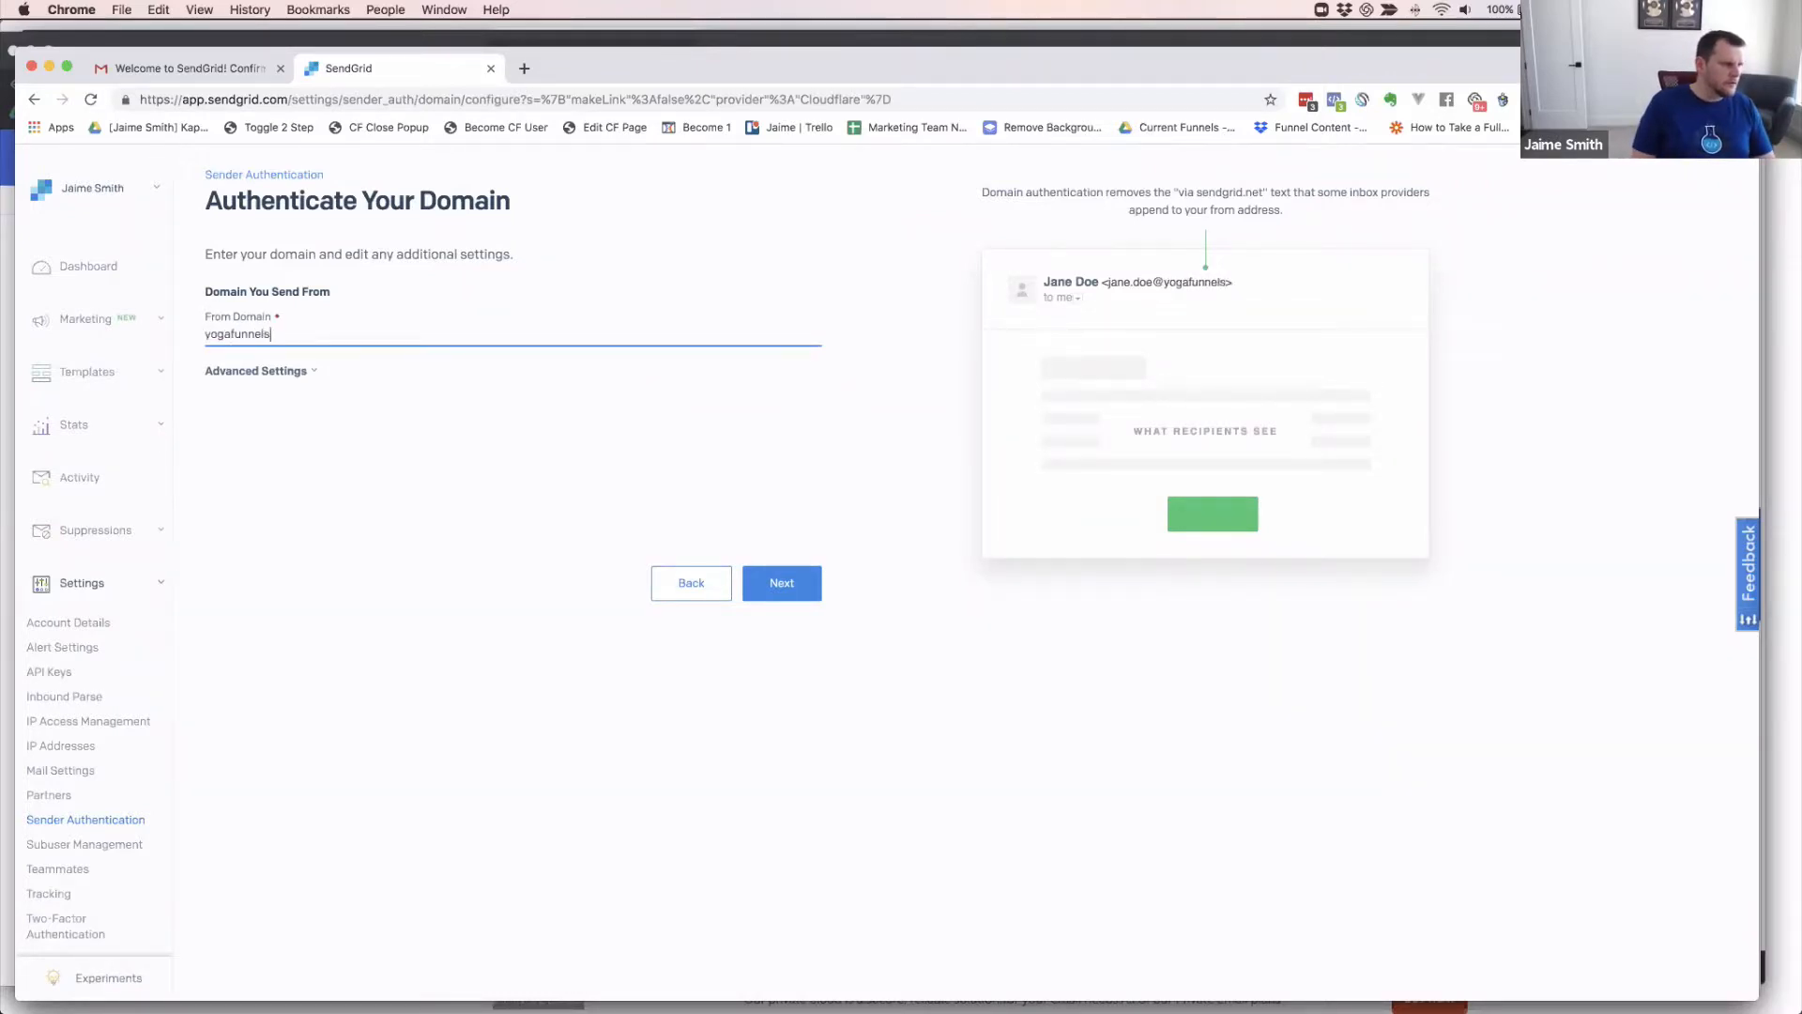
{"action": "type", "text": "hq.com"}
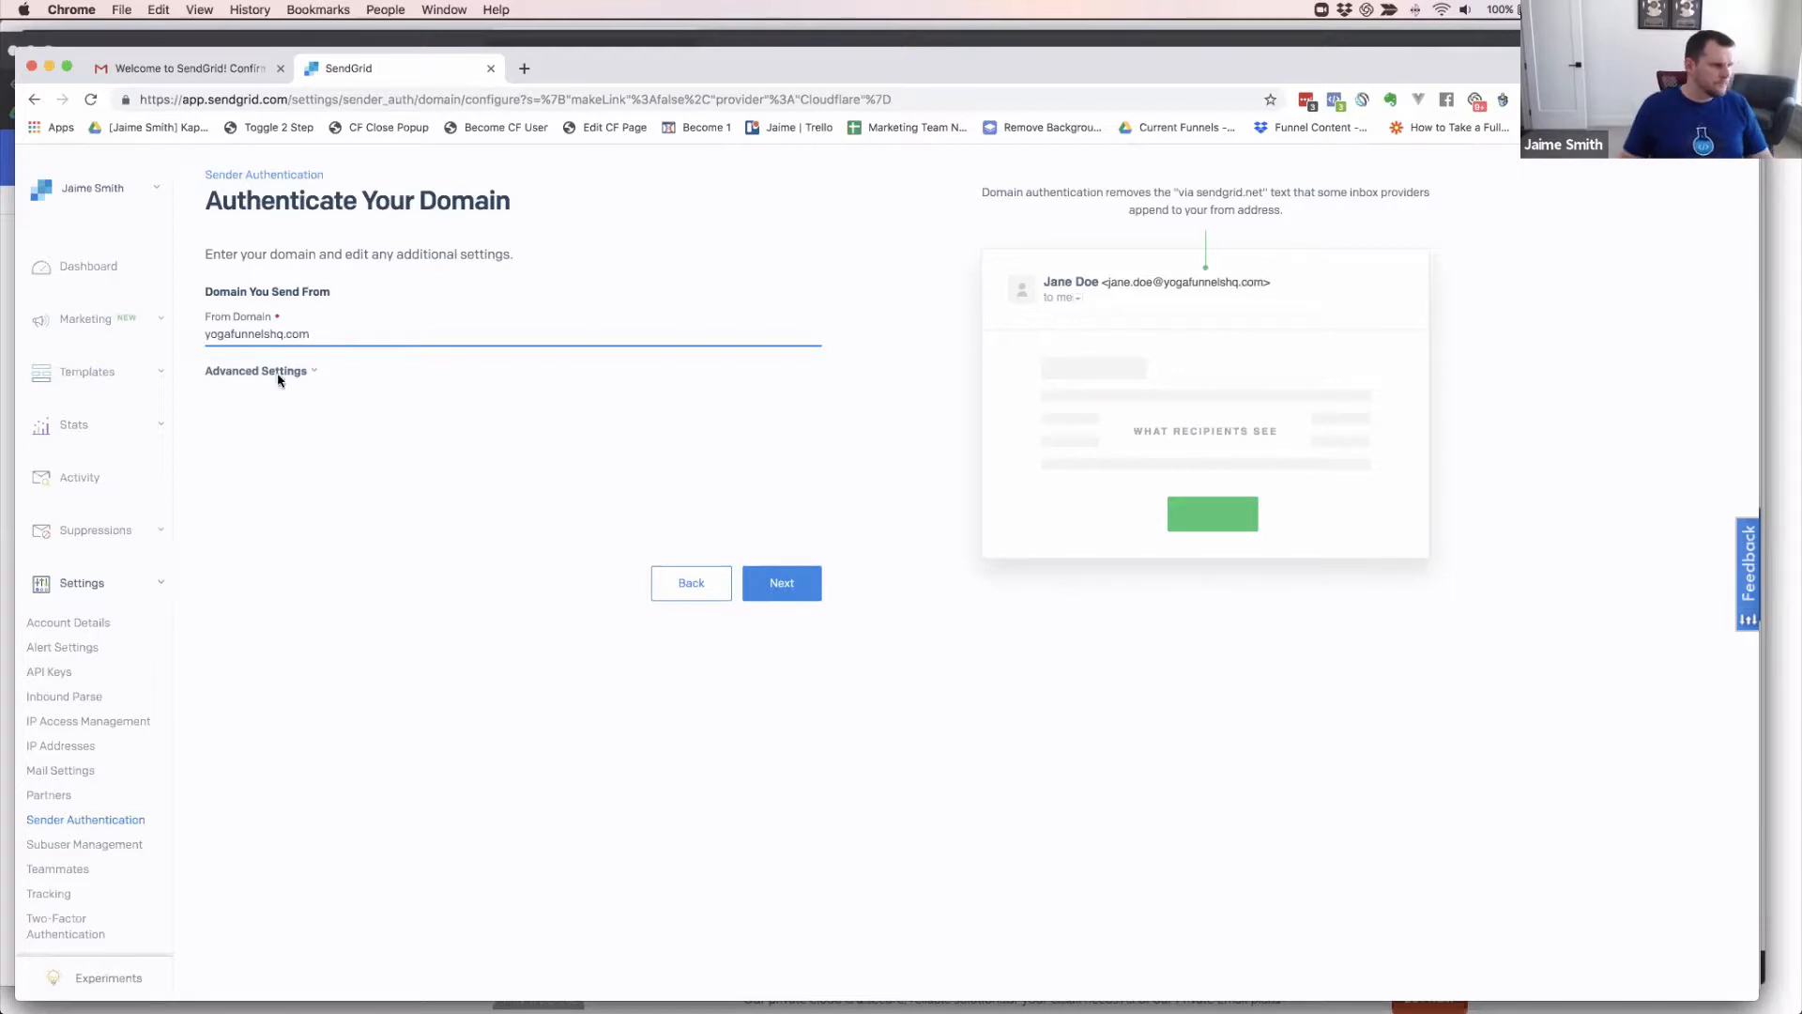
{"action": "left_click", "coordinate": [268, 370]}
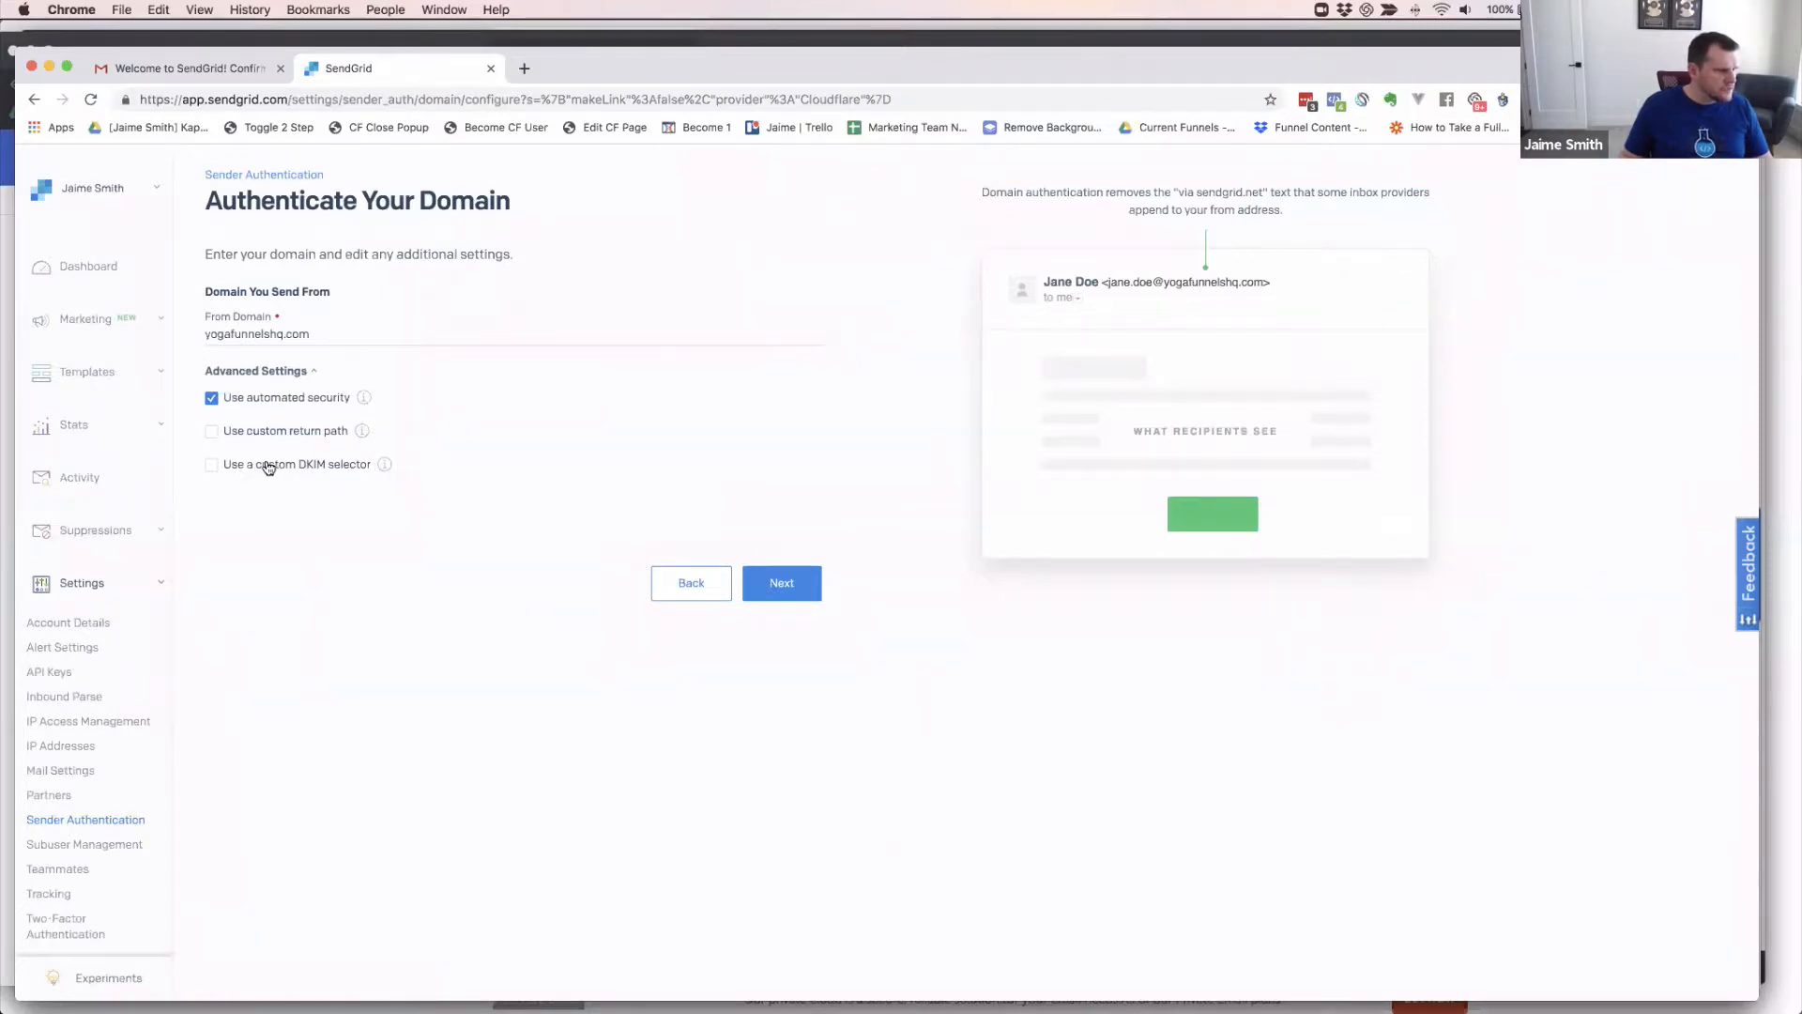
{"action": "mouse_move", "coordinate": [386, 466]}
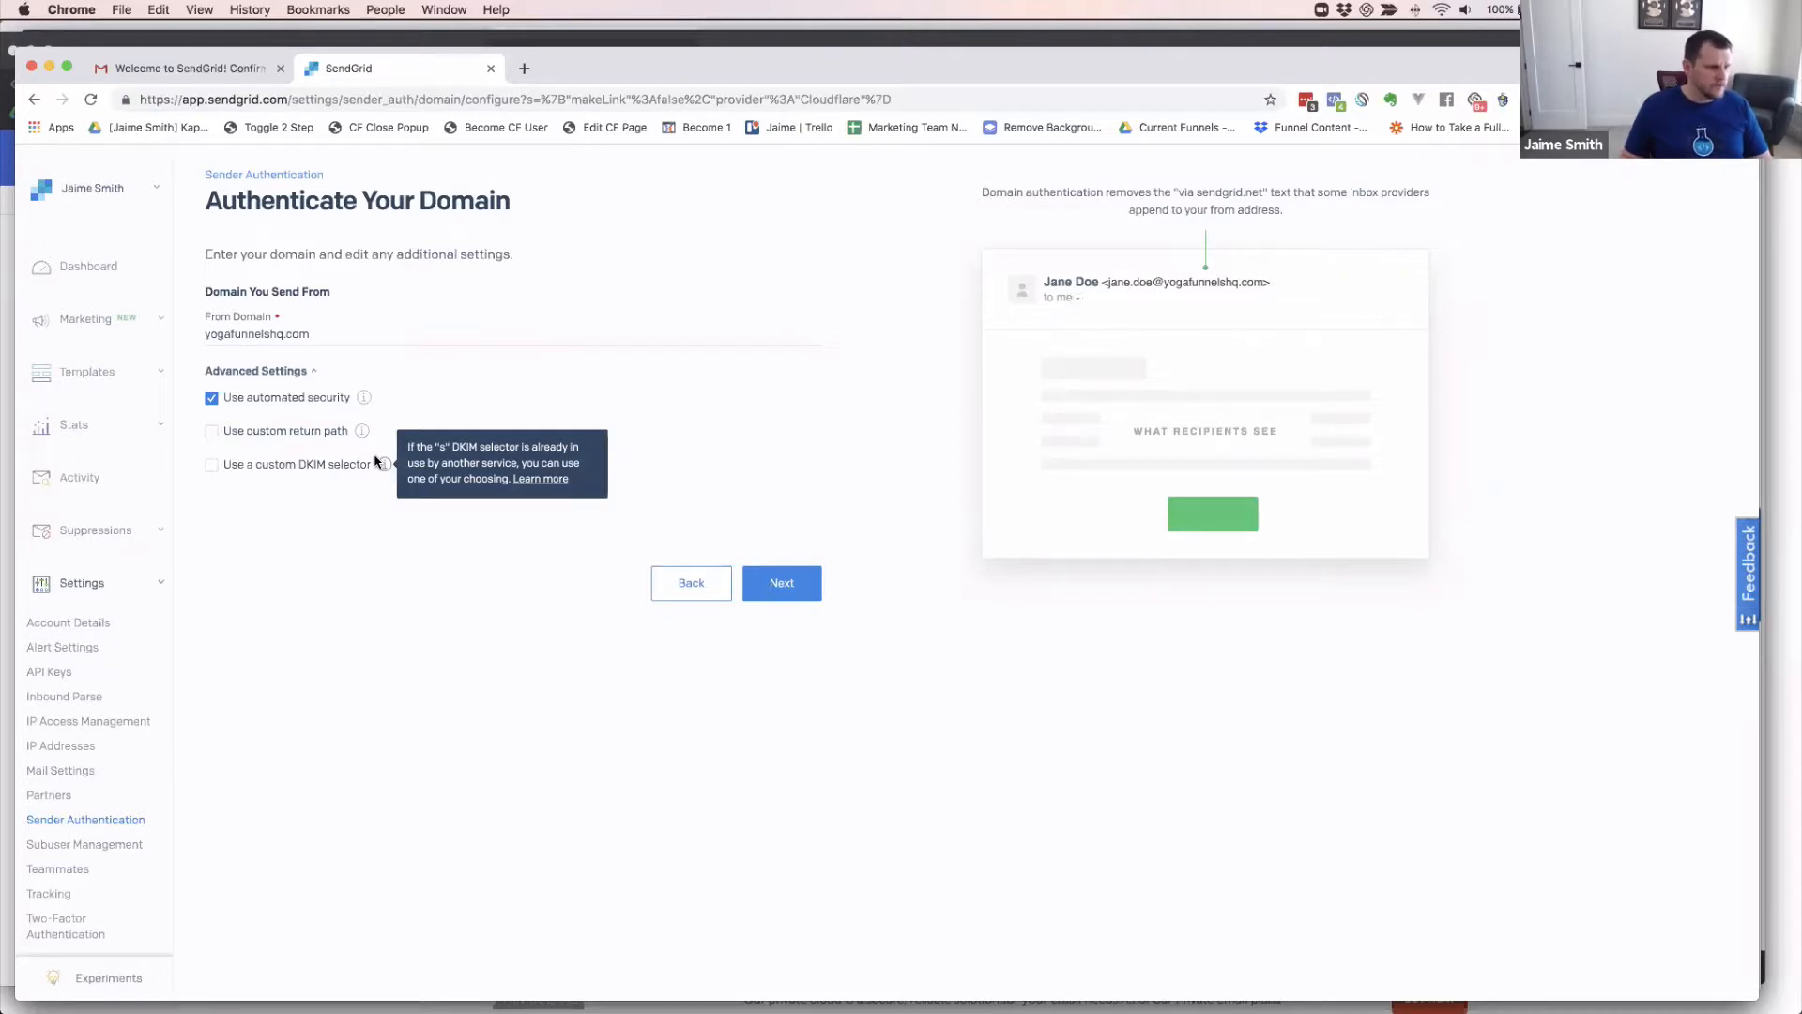
{"action": "mouse_move", "coordinate": [365, 432]}
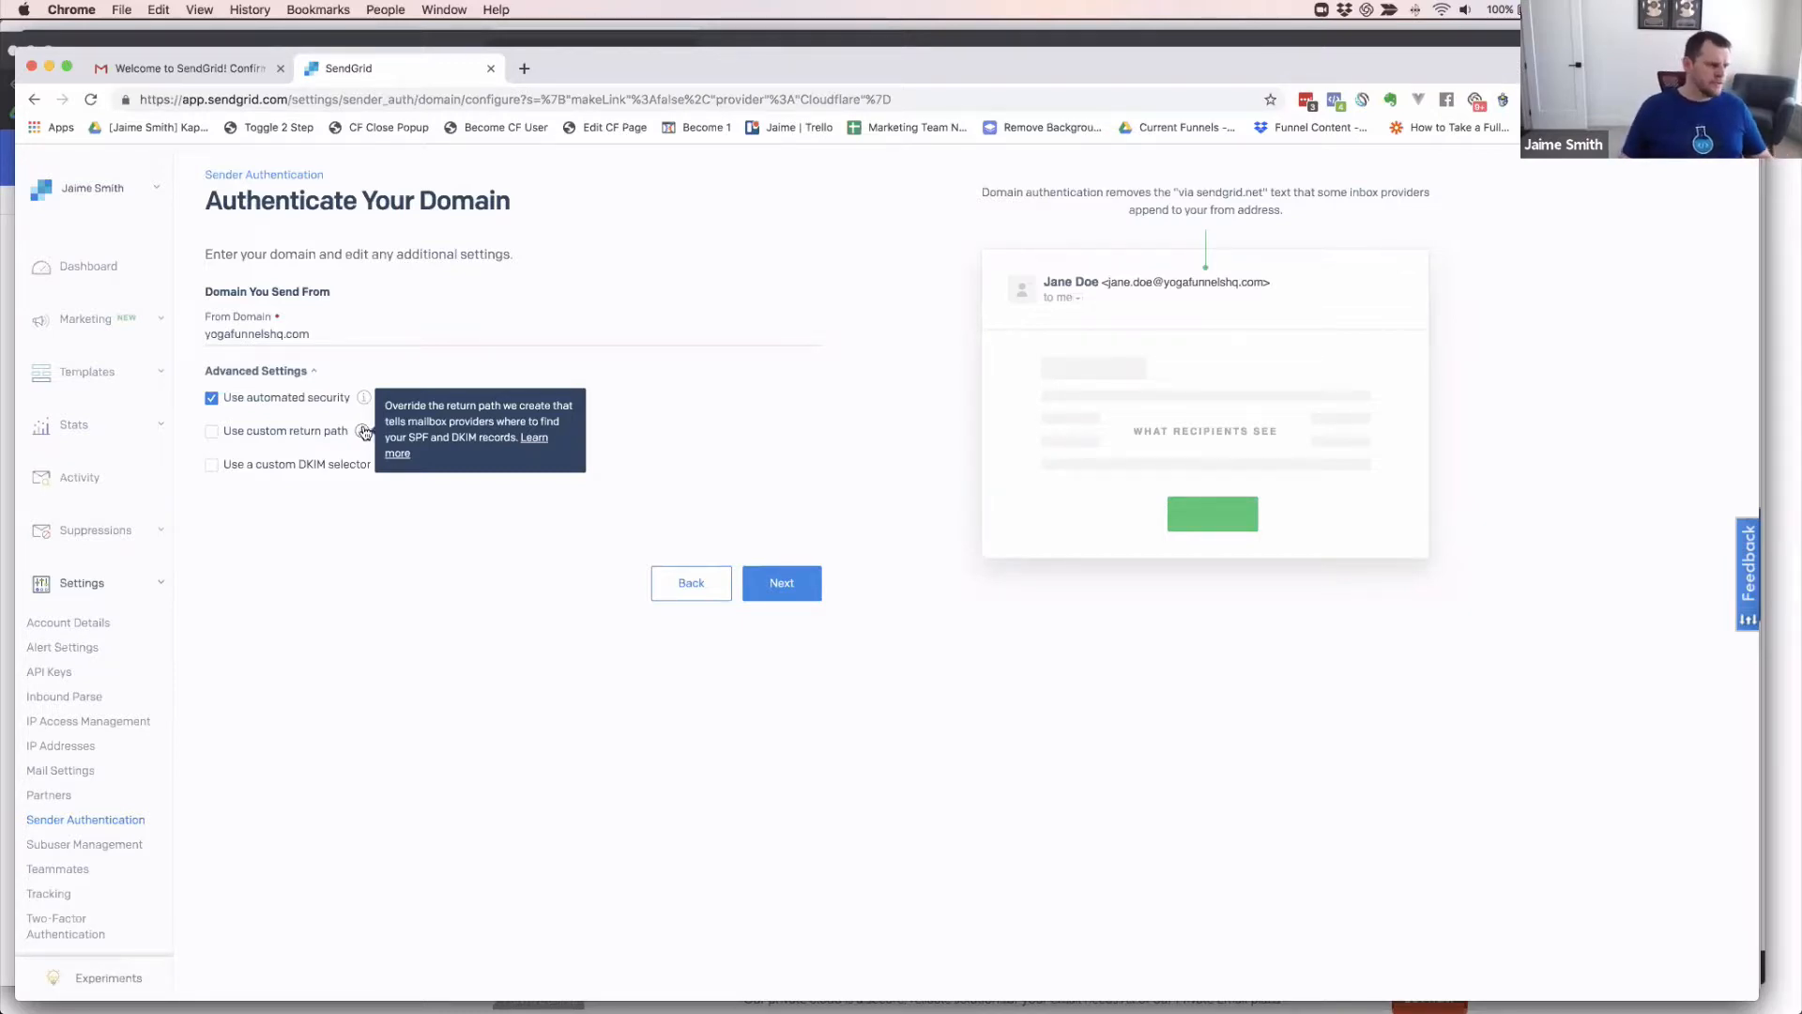
{"action": "mouse_move", "coordinate": [365, 402]}
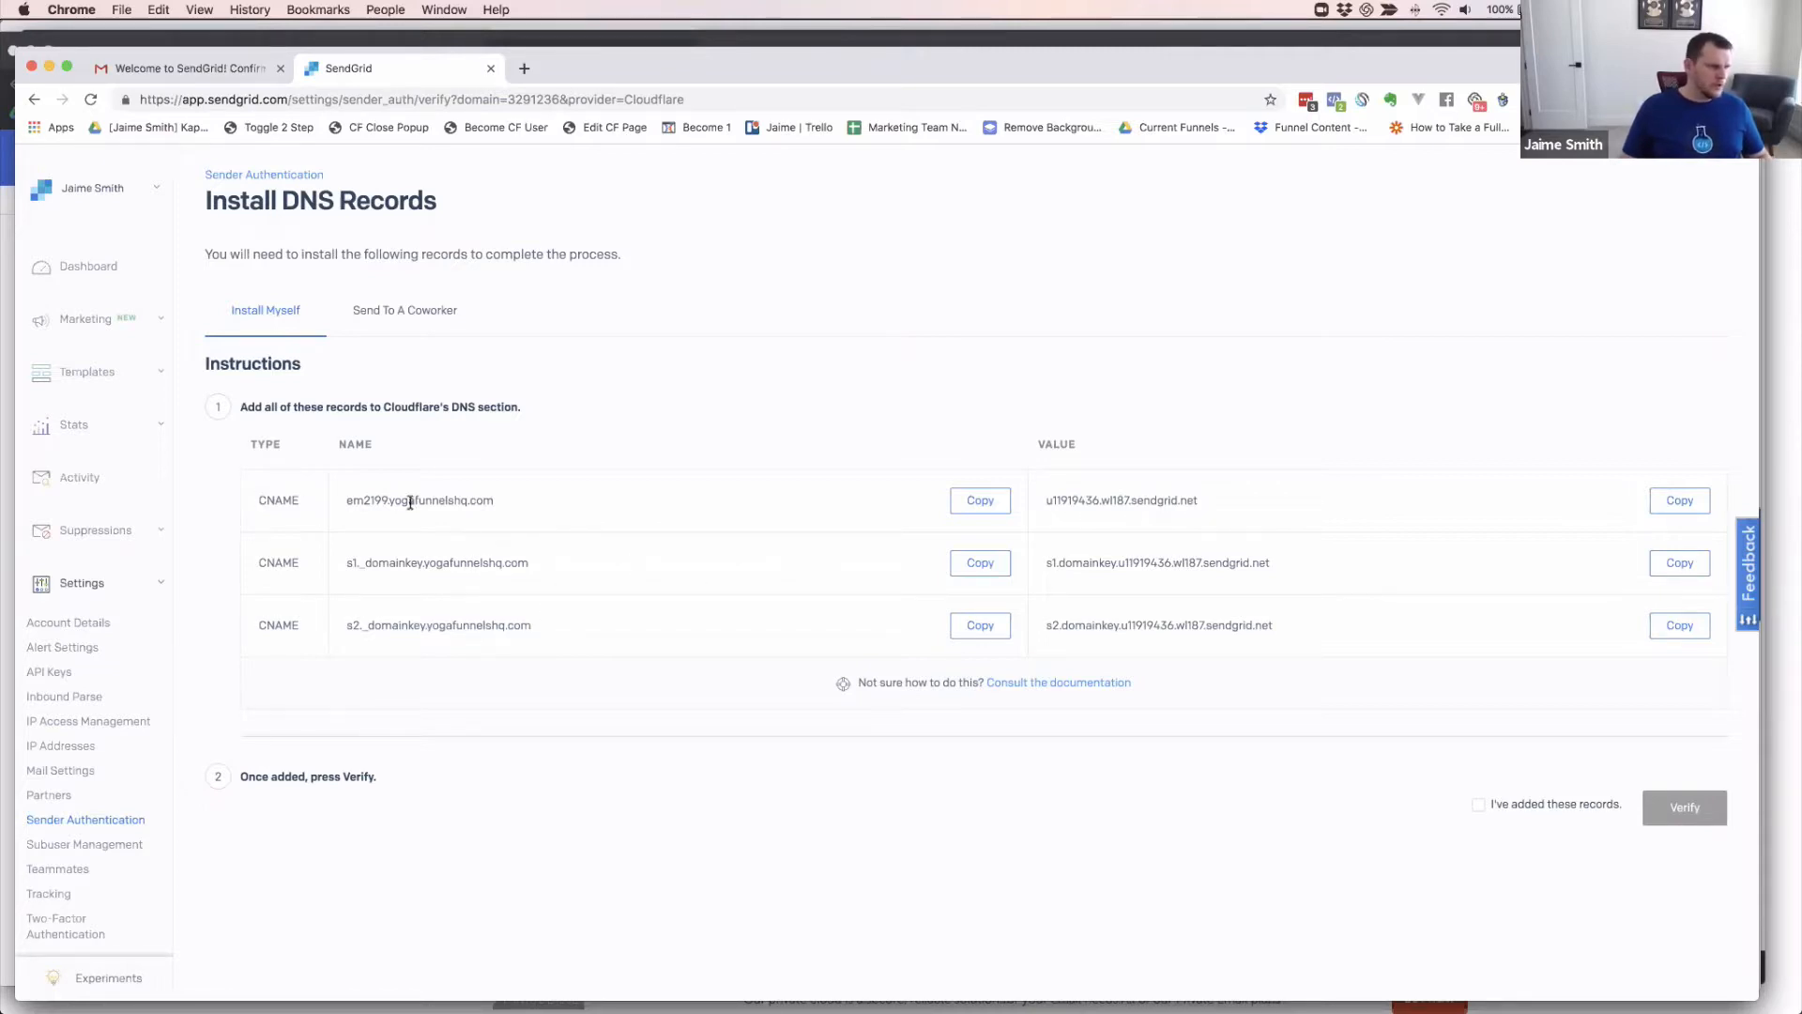
{"action": "left_click", "coordinate": [976, 502]}
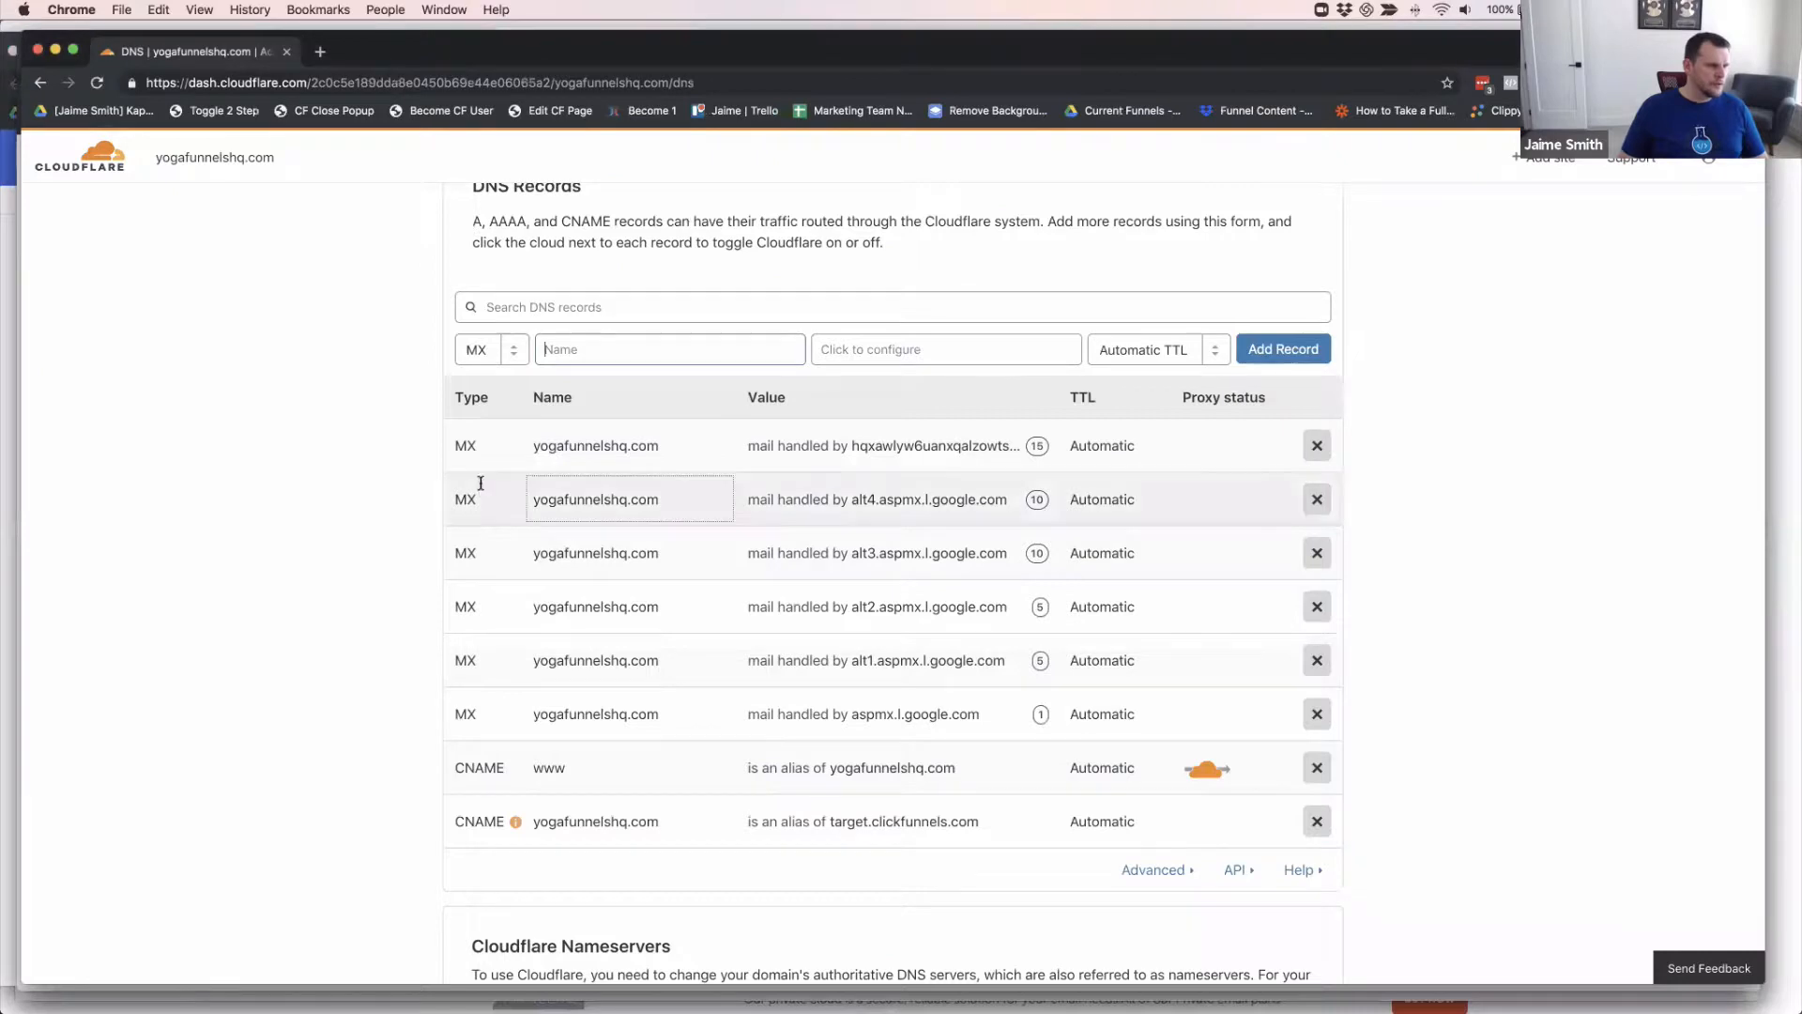
Step: Start a new Cloudflare CNAME record named em2199.yogafunnelshq.com
{"action": "scroll", "coordinate": [479, 484], "scroll_direction": "up", "scroll_amount": 2}
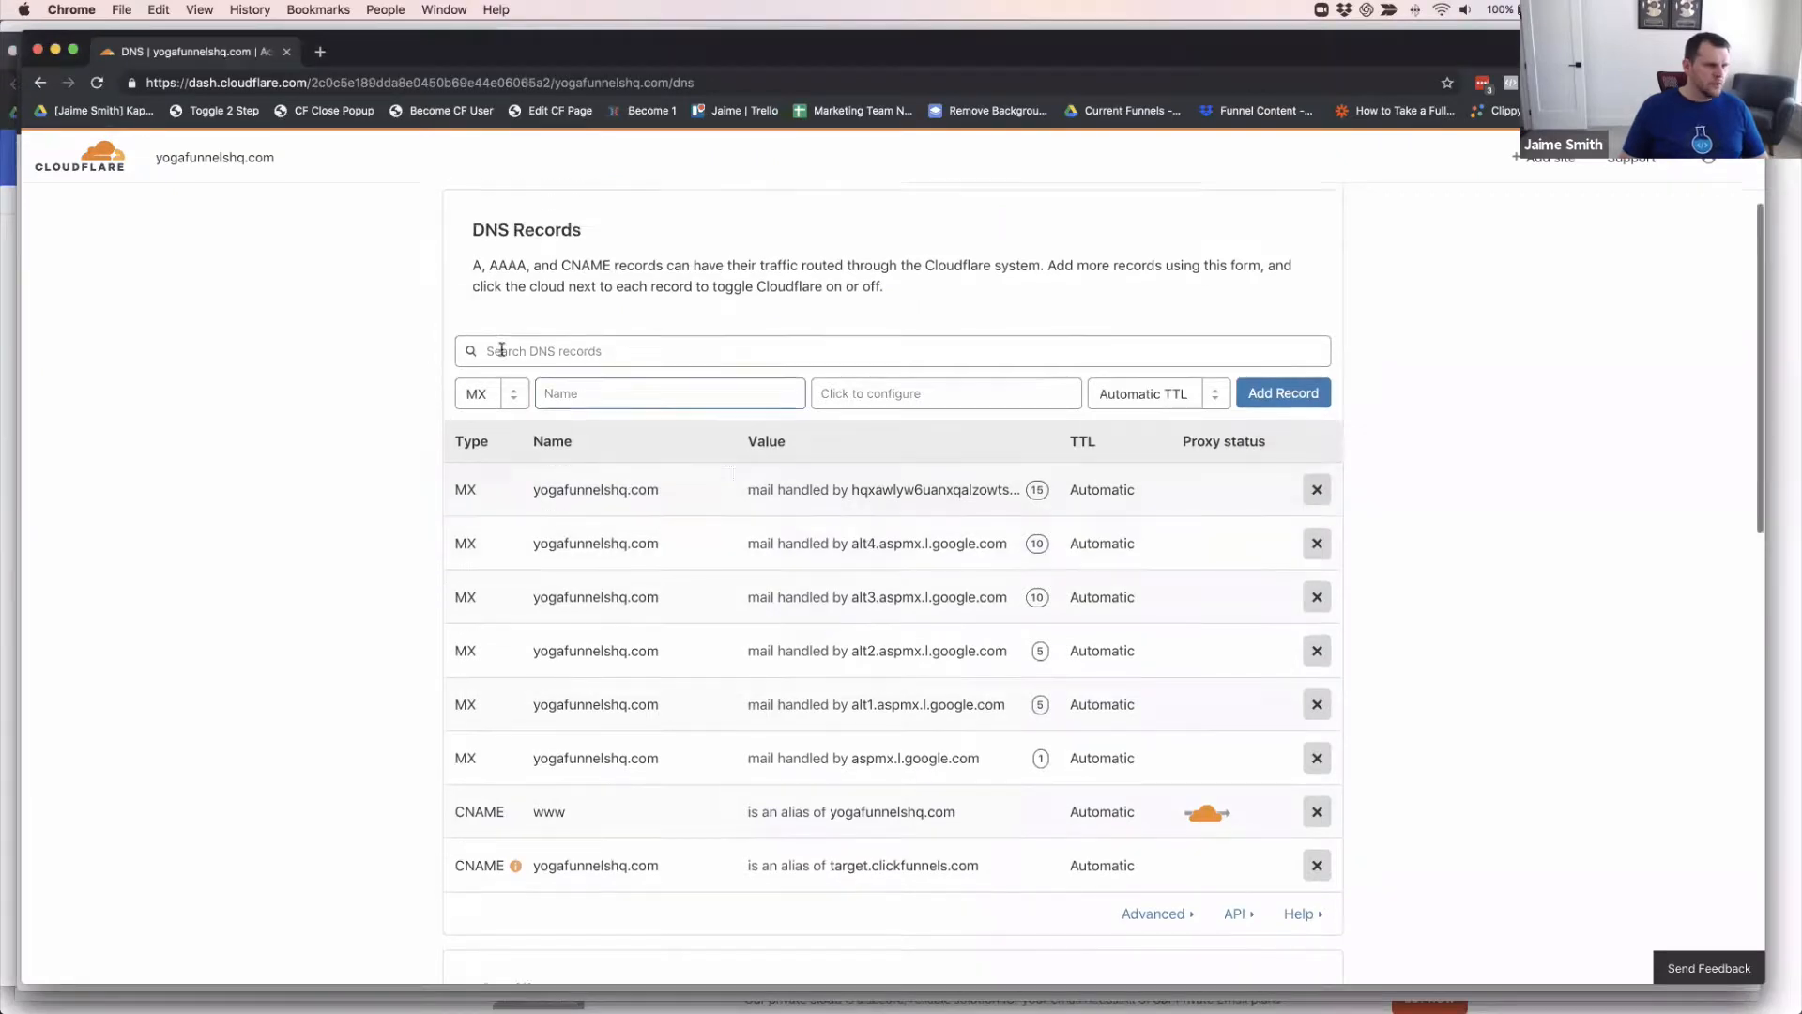
{"action": "left_click", "coordinate": [516, 399]}
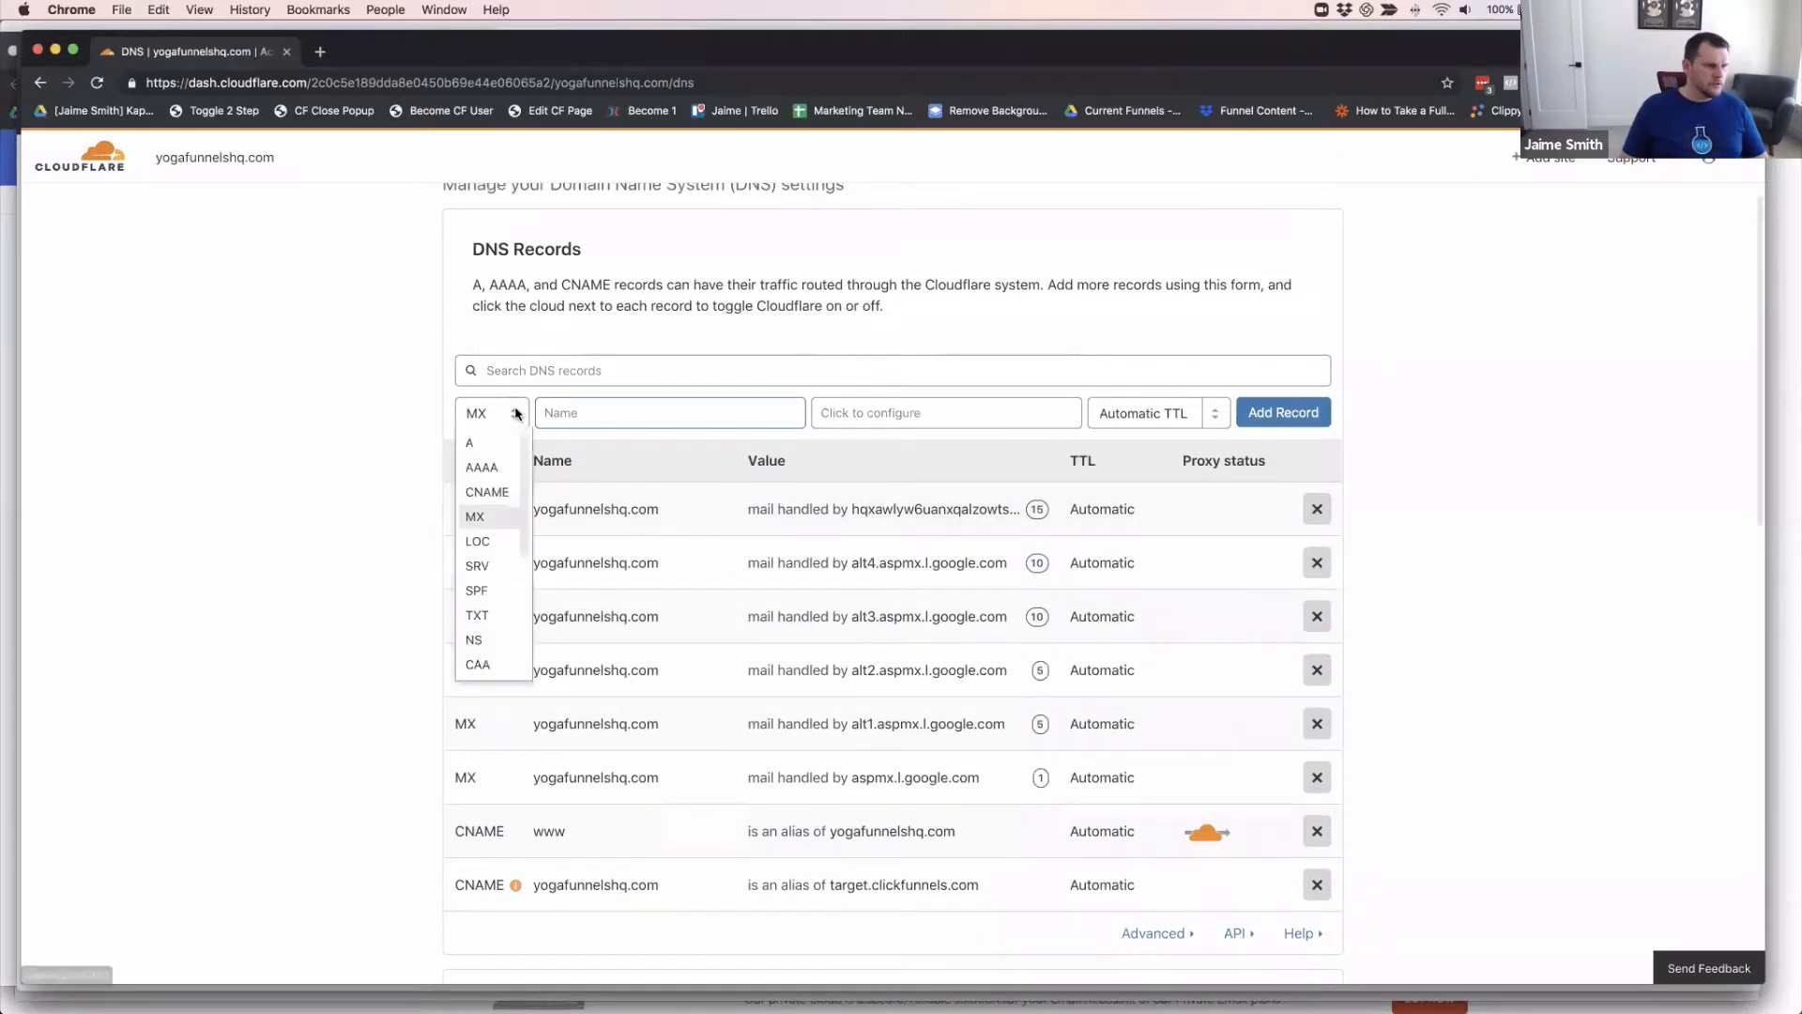
{"action": "left_click", "coordinate": [493, 495]}
{"action": "left_click", "coordinate": [594, 413]}
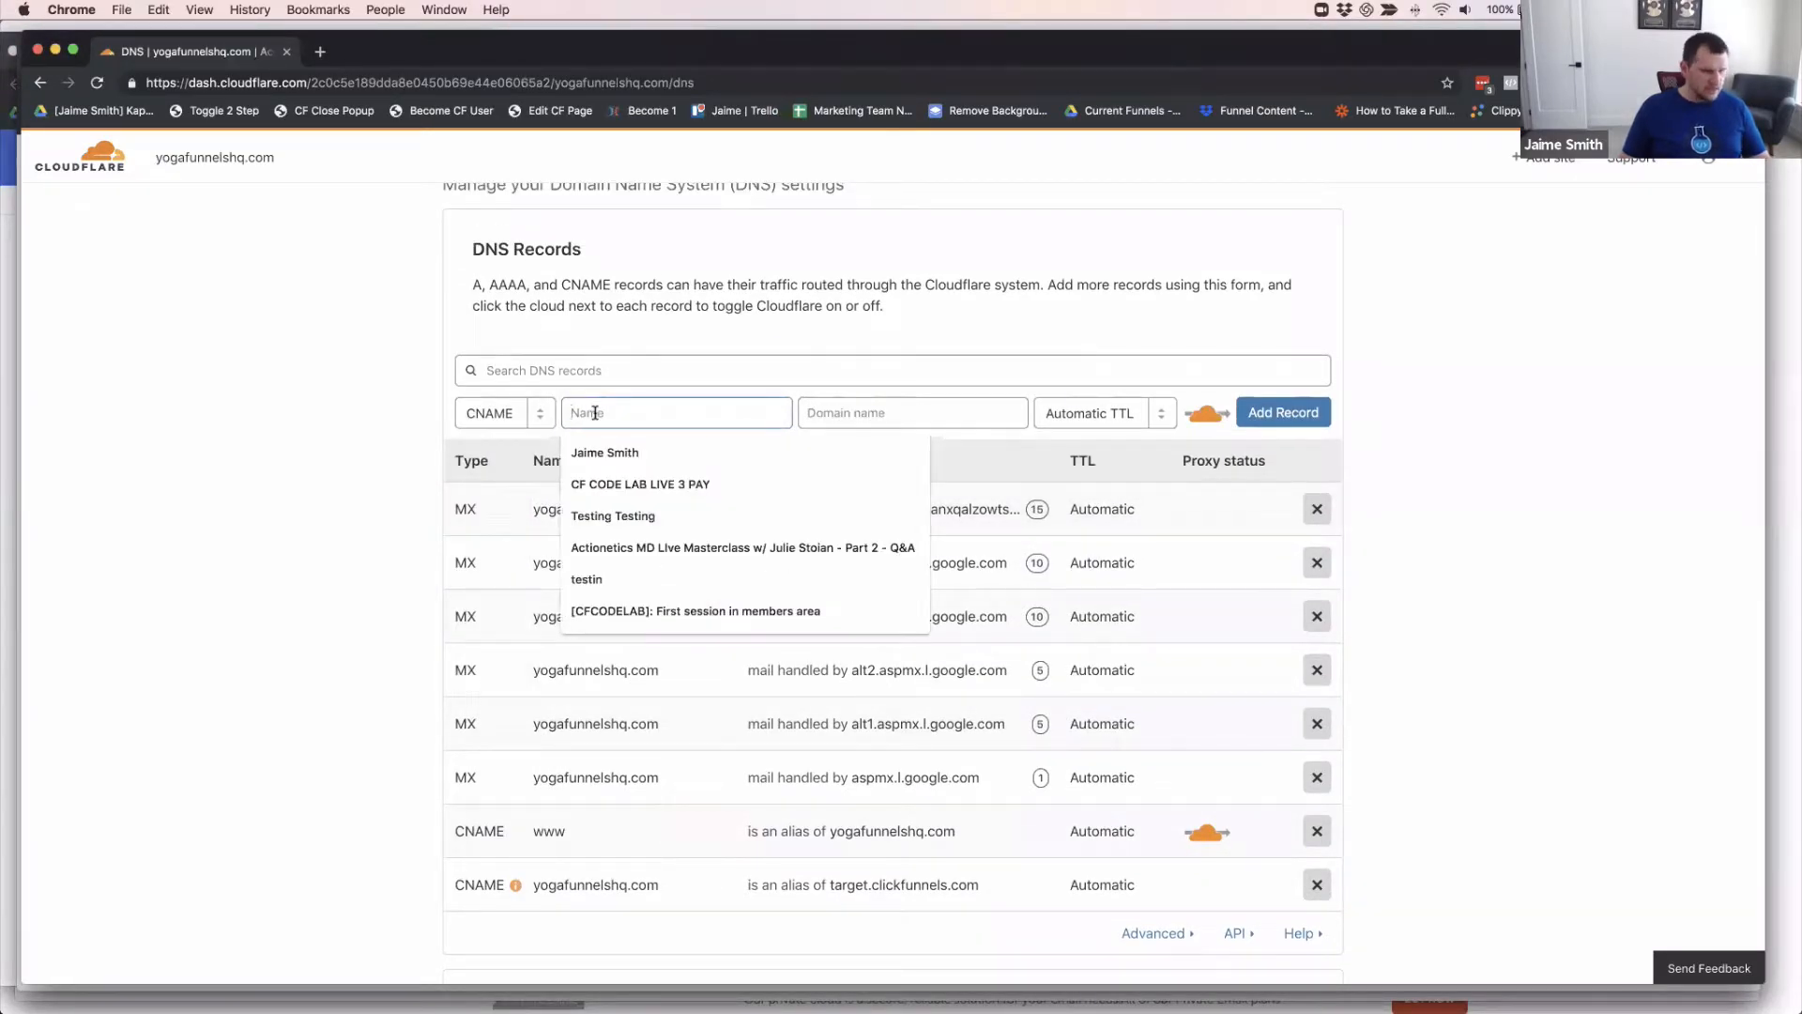
{"action": "key", "text": "super+v"}
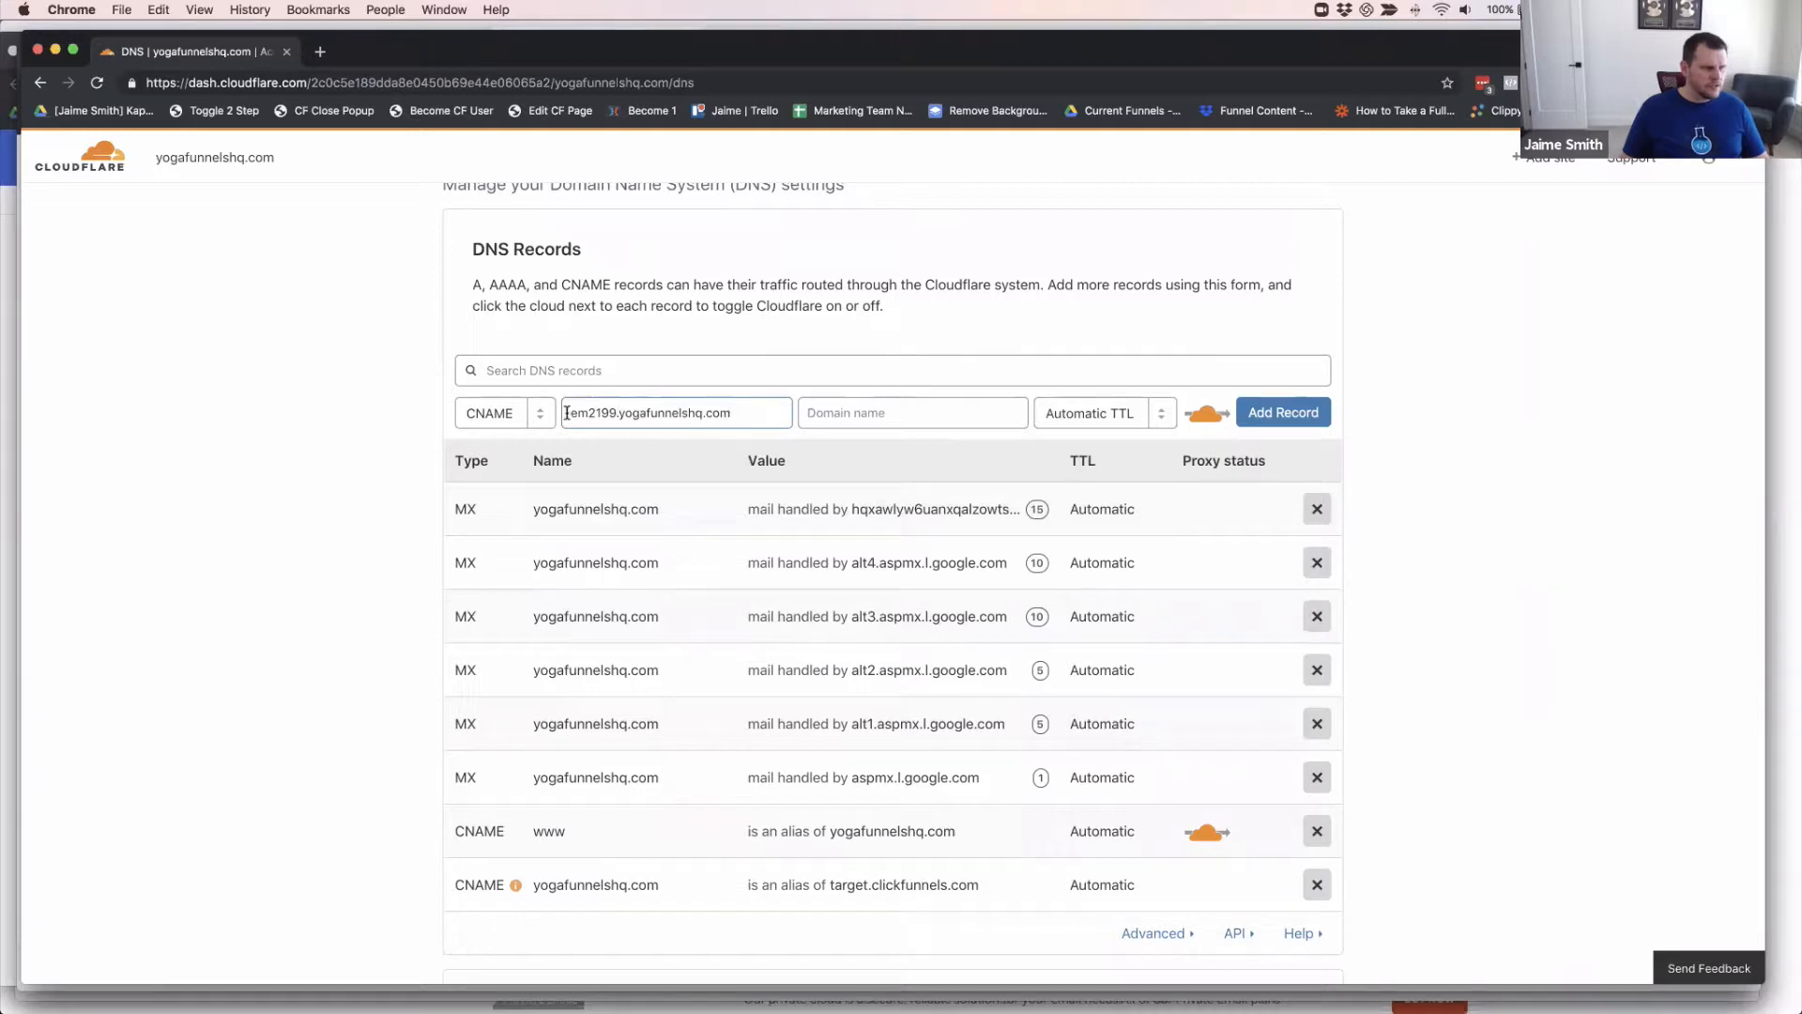
Step: Point it to u11919436.wl187.sendgrid.net, set it DNS only, and add the record
{"action": "left_click", "coordinate": [615, 417]}
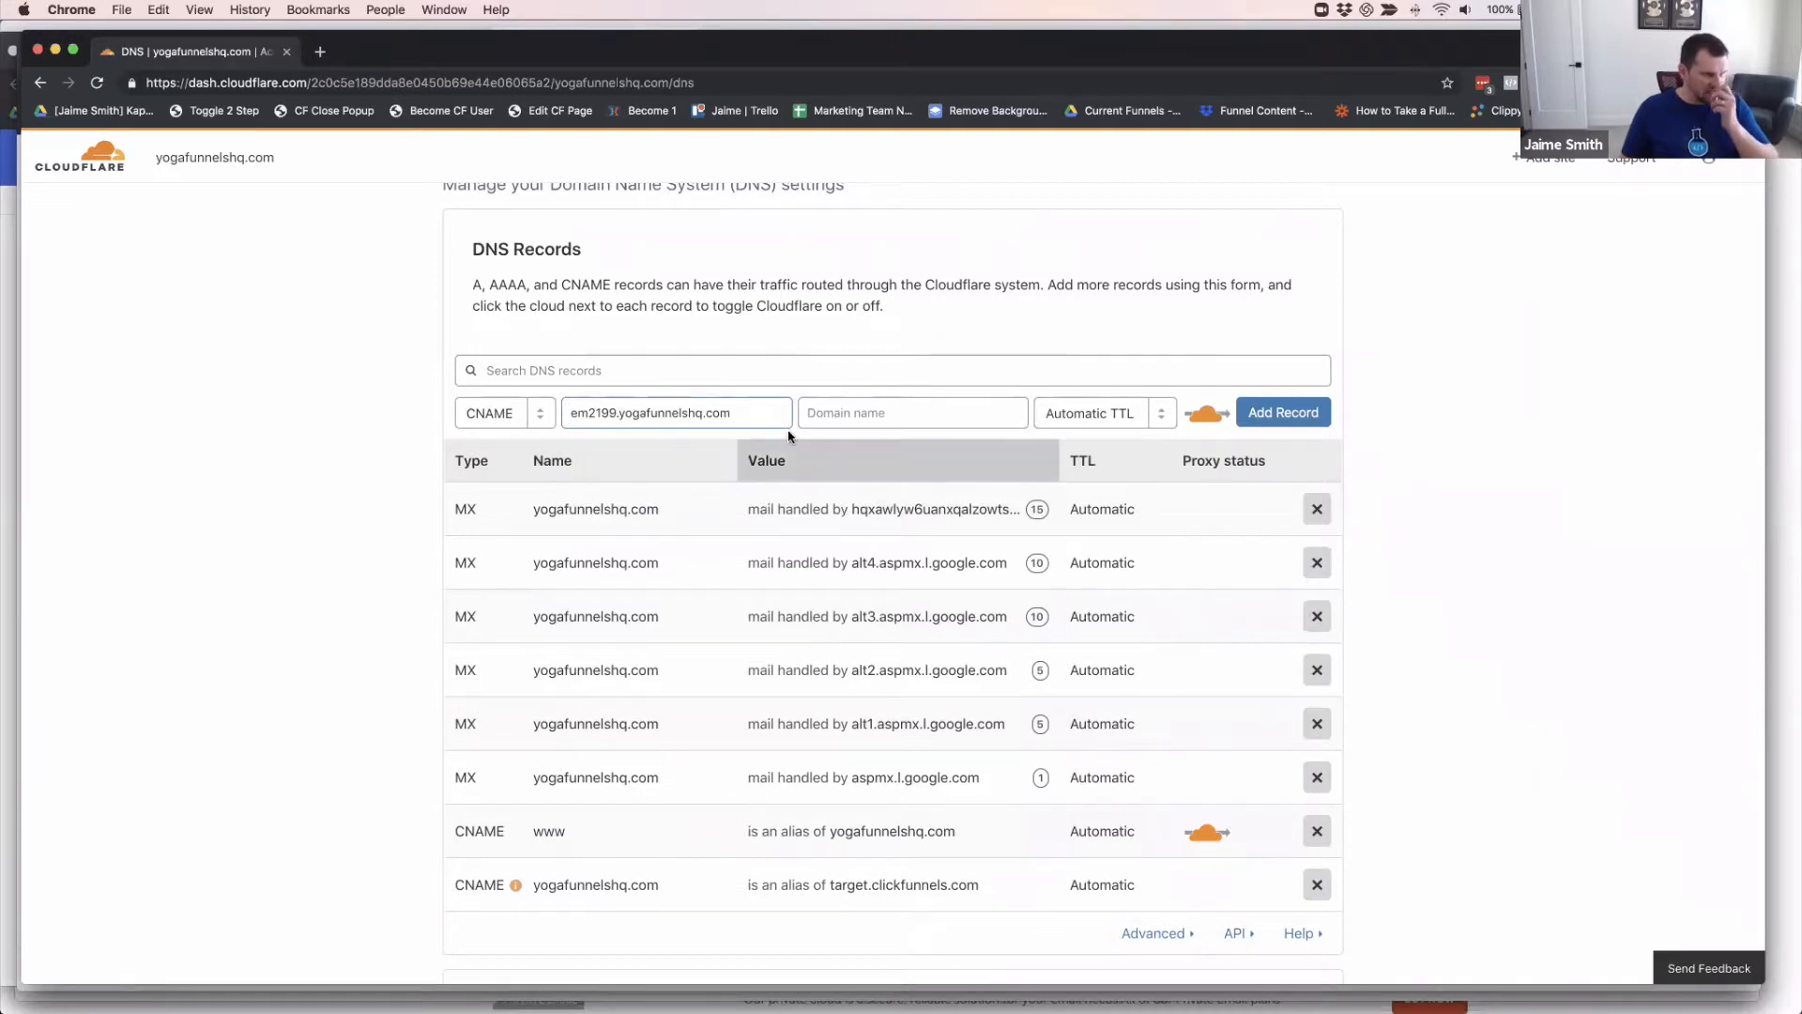
{"action": "left_click", "coordinate": [846, 411]}
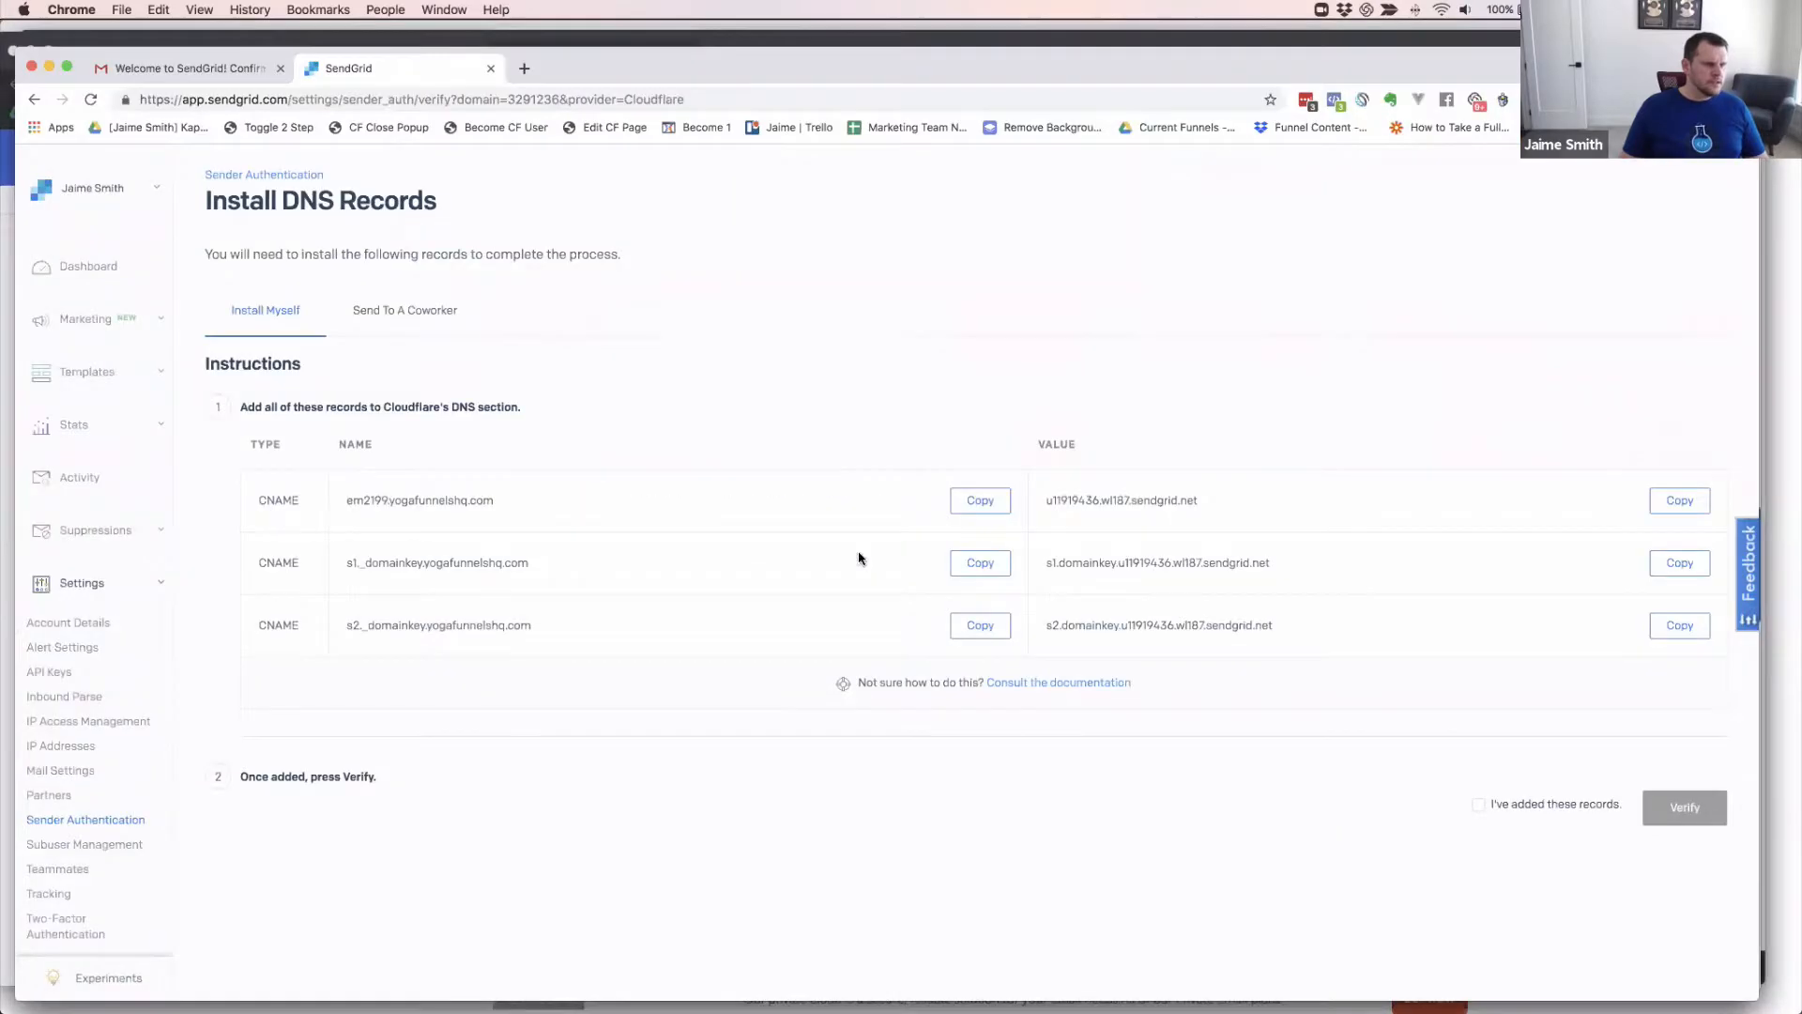
{"action": "left_click", "coordinate": [1655, 497]}
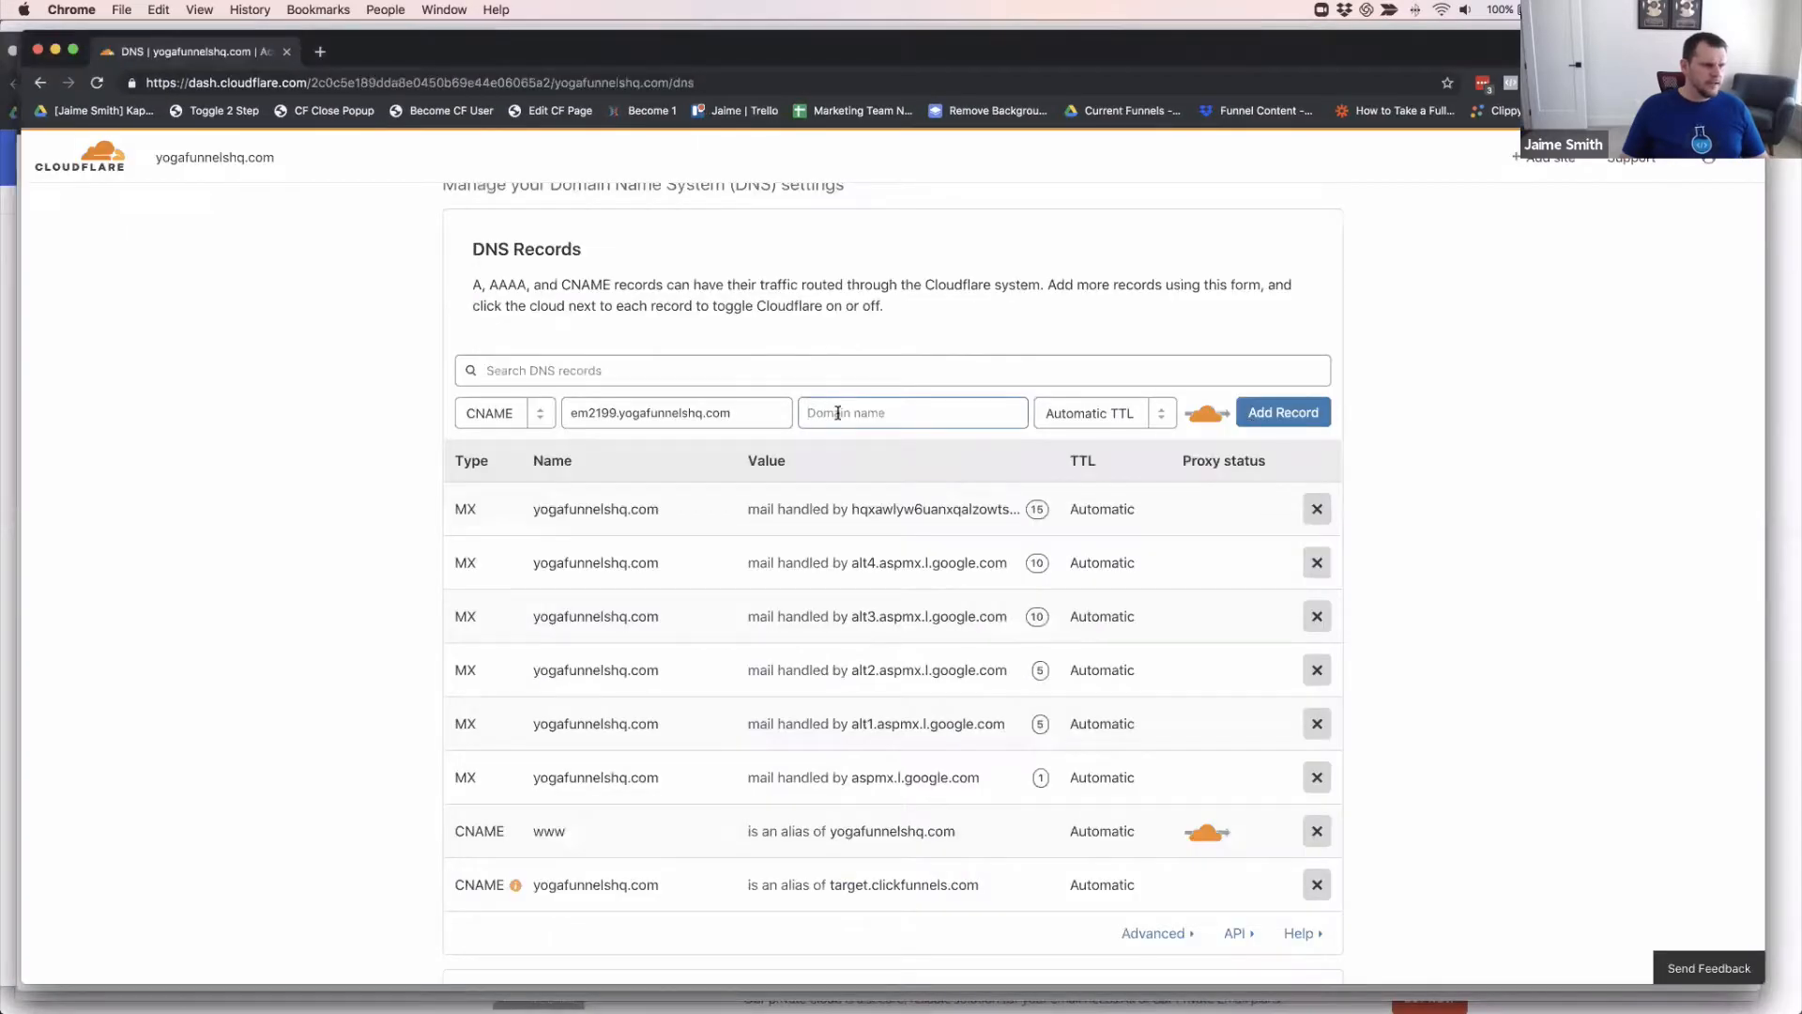
{"action": "left_click", "coordinate": [838, 413]}
{"action": "key", "text": "super+v"}
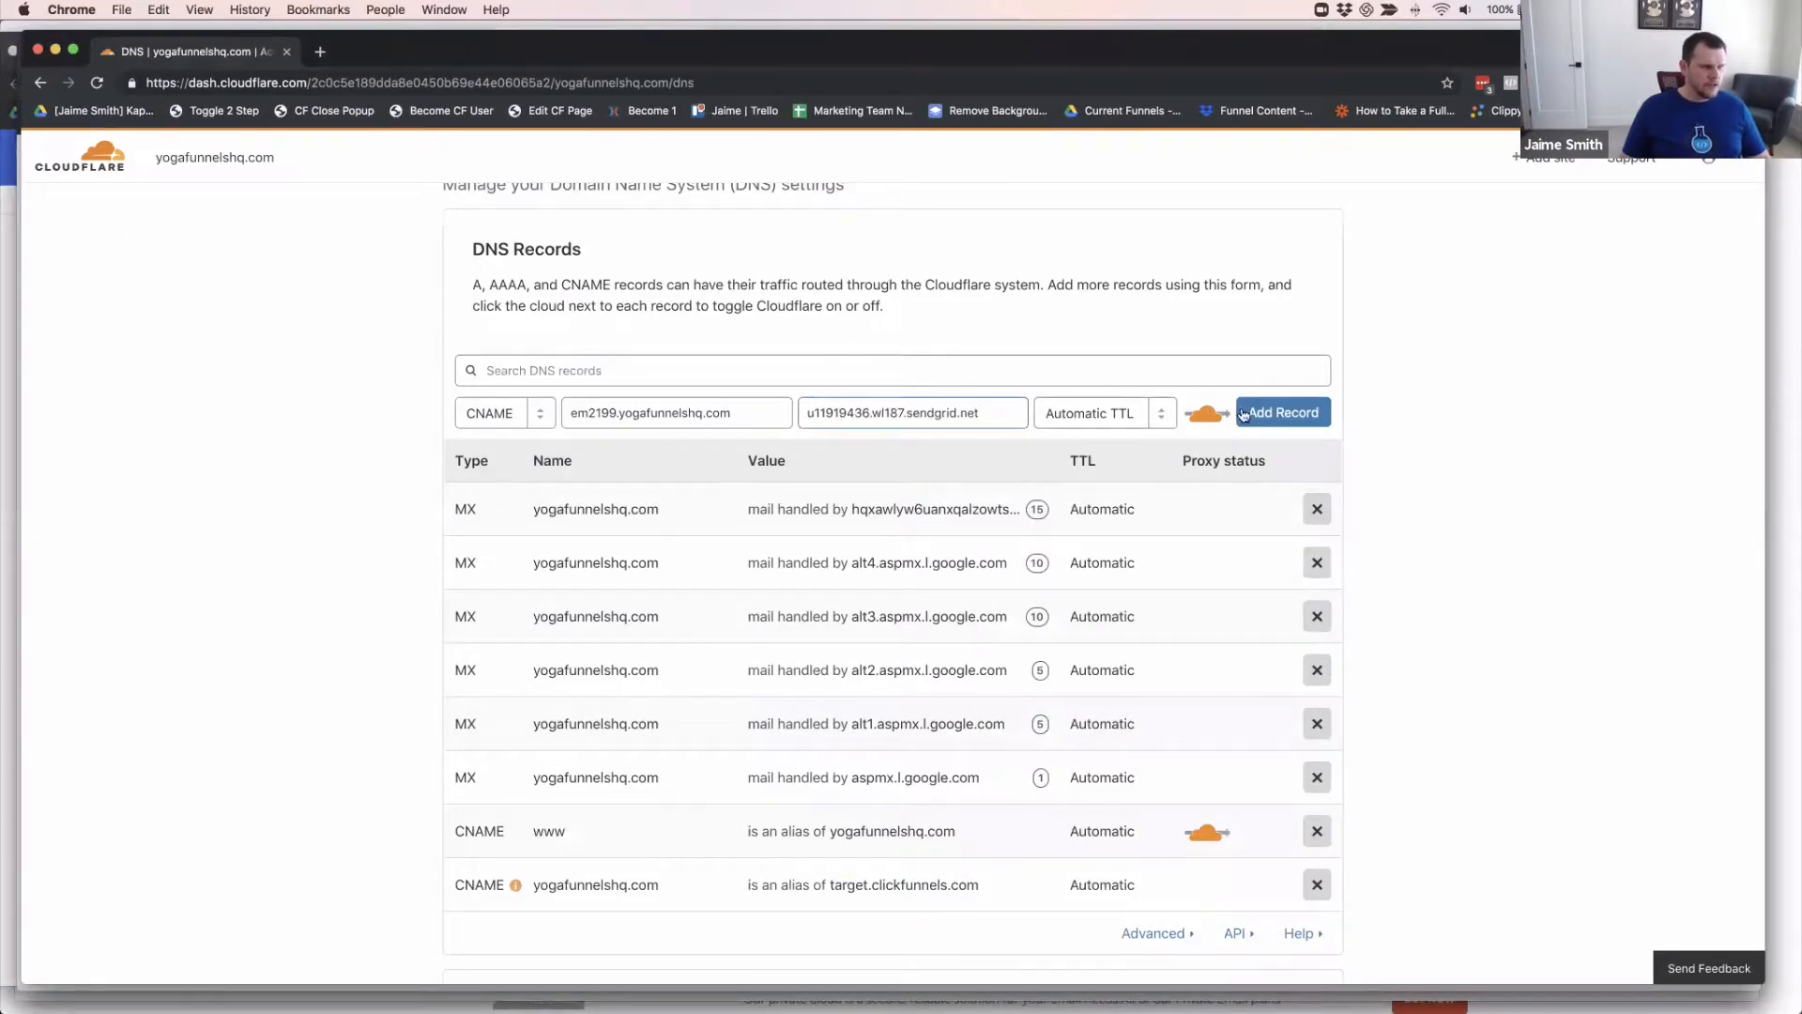
{"action": "left_click", "coordinate": [1272, 411]}
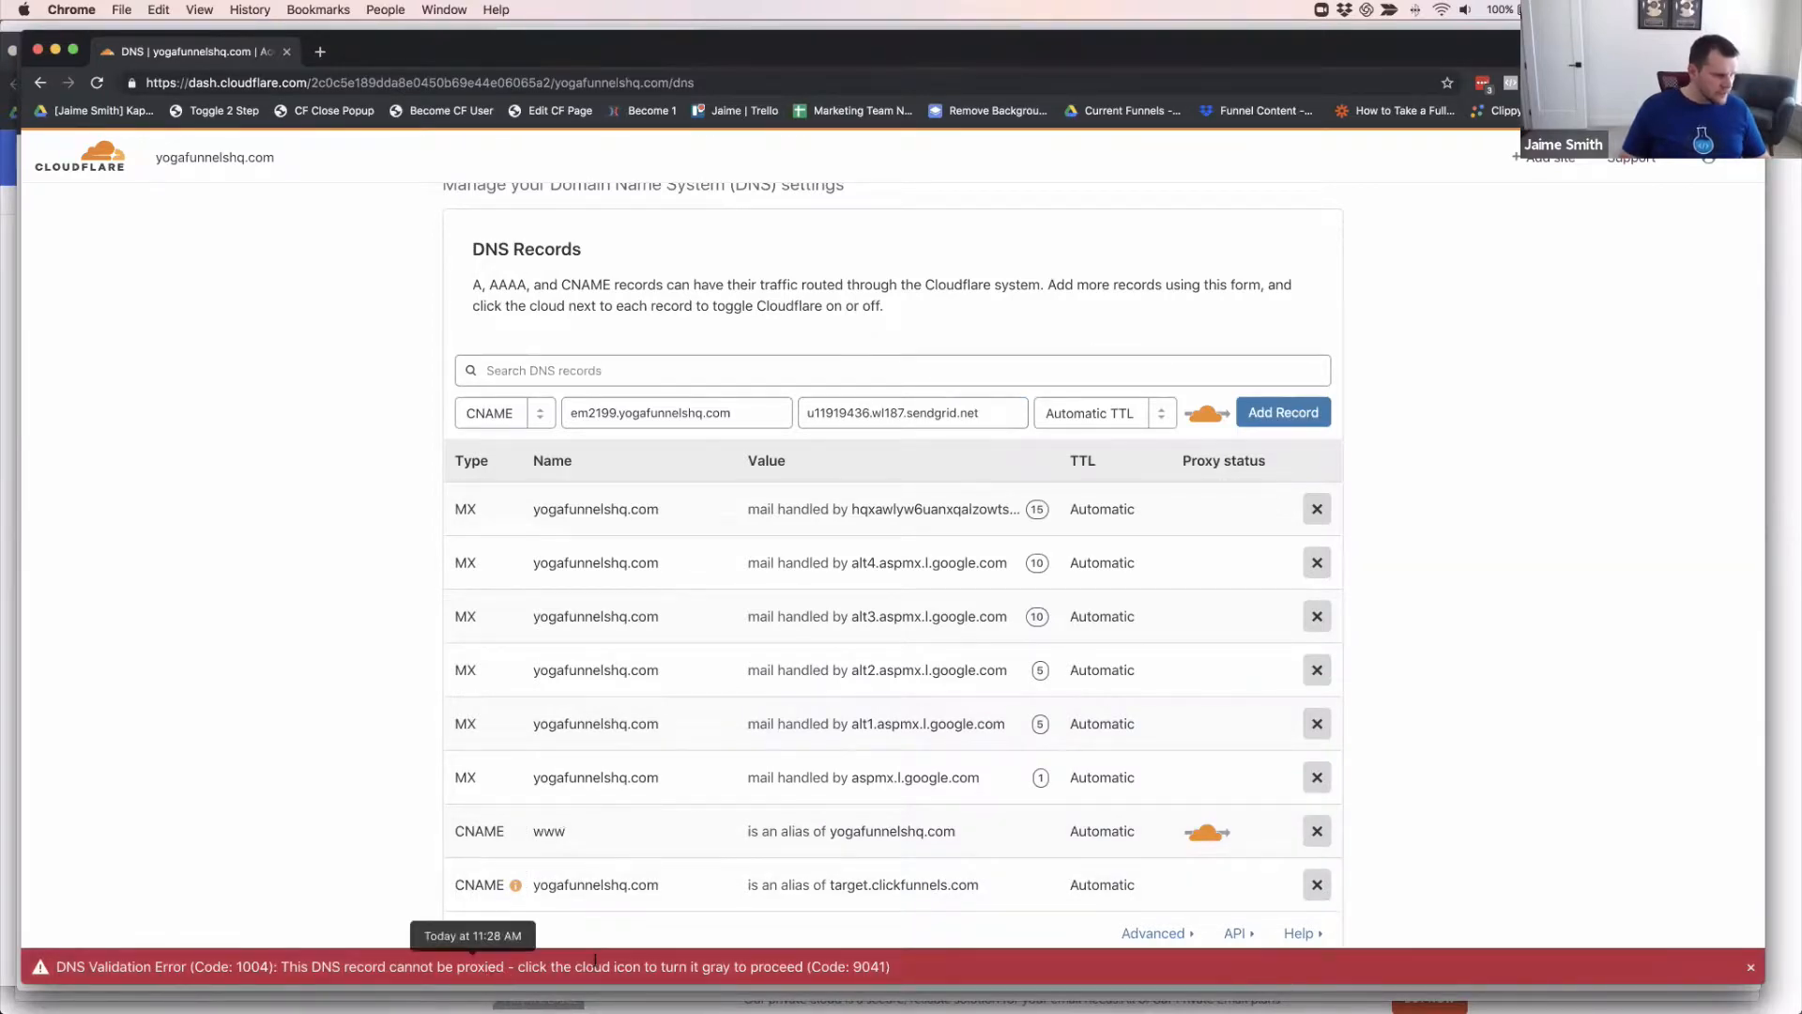
{"action": "left_click", "coordinate": [1207, 413]}
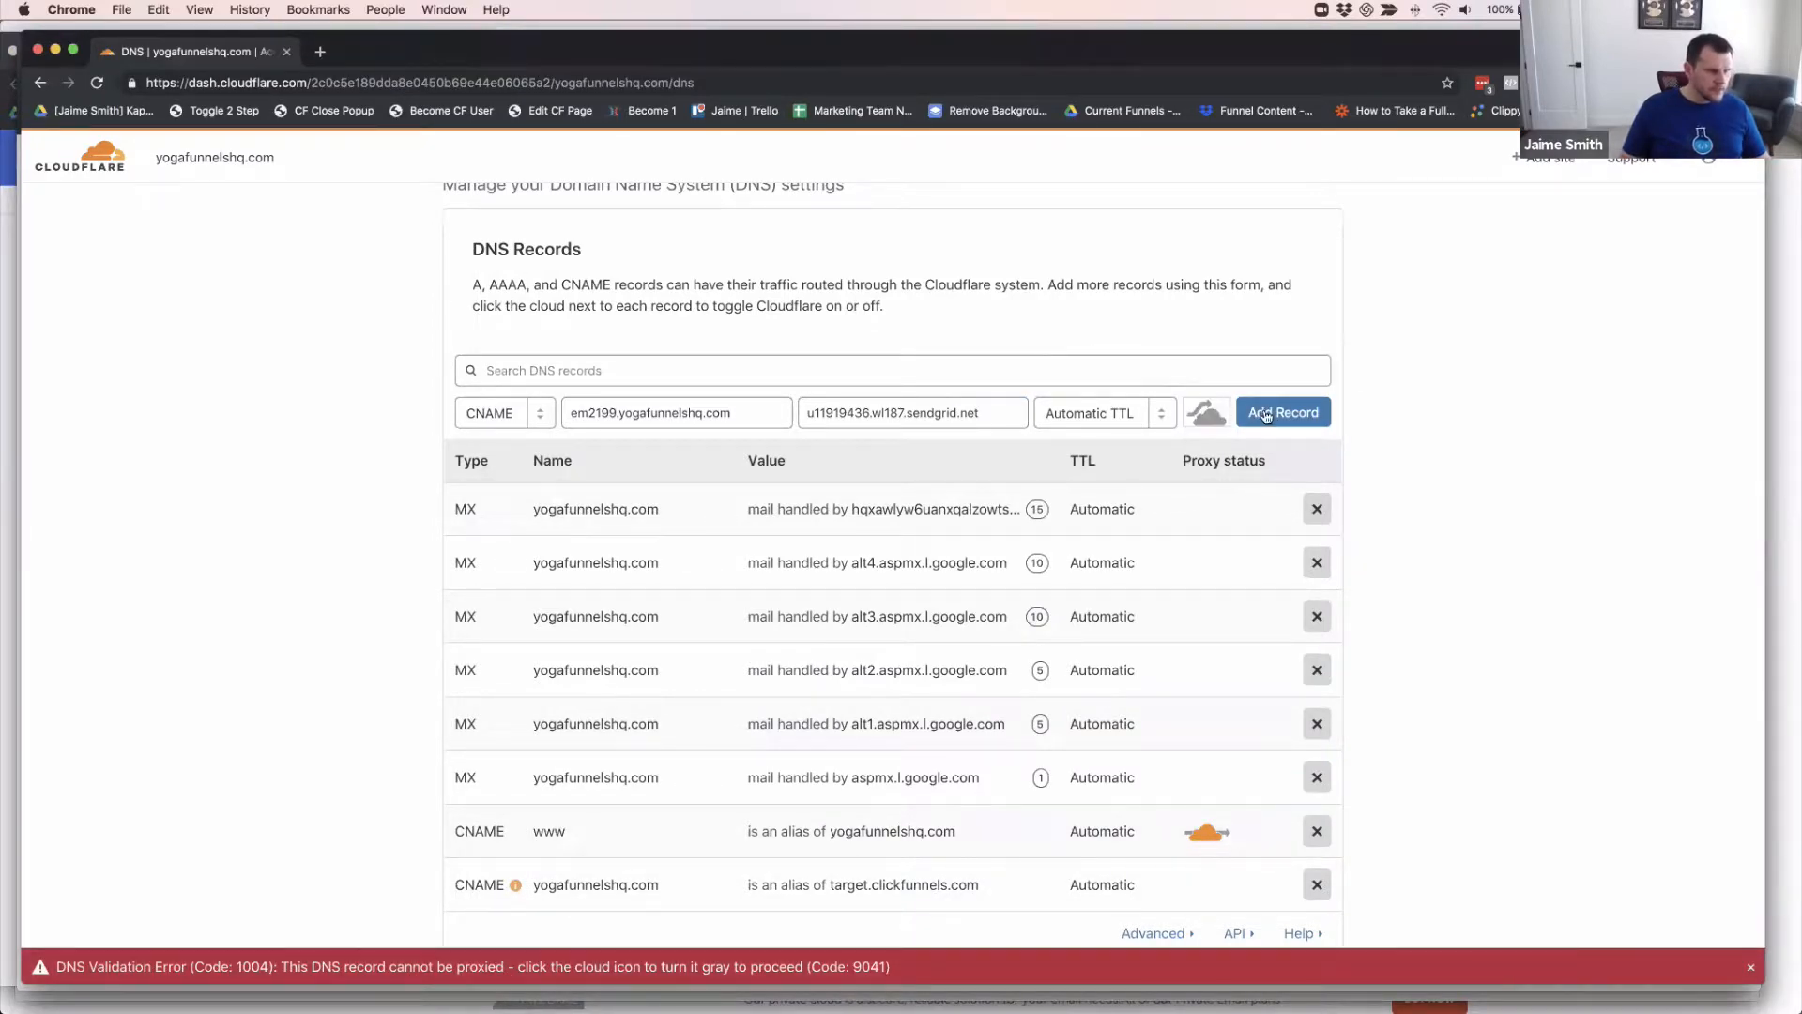
{"action": "left_click", "coordinate": [1266, 416]}
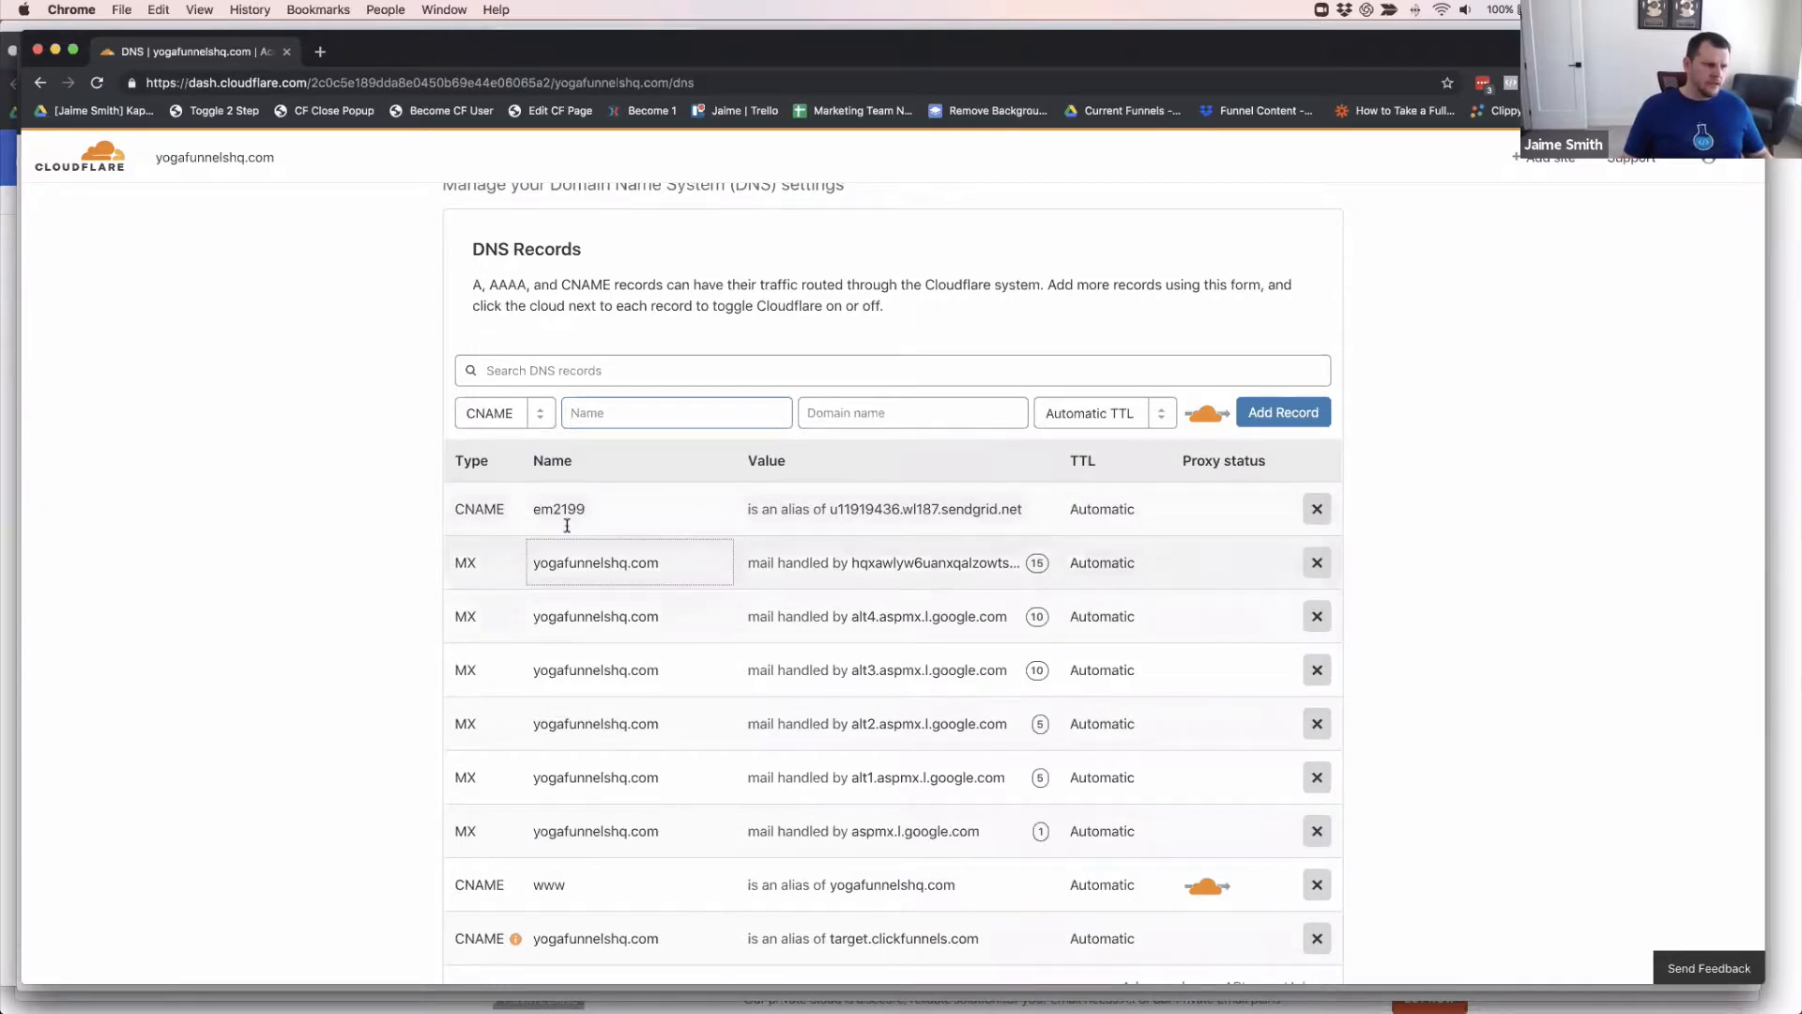
Step: Select the em2199 record name in Cloudflare, then return to SendGrid's Install DNS Records page
{"action": "left_click_drag", "start_coordinate": [586, 512], "coordinate": [535, 502]}
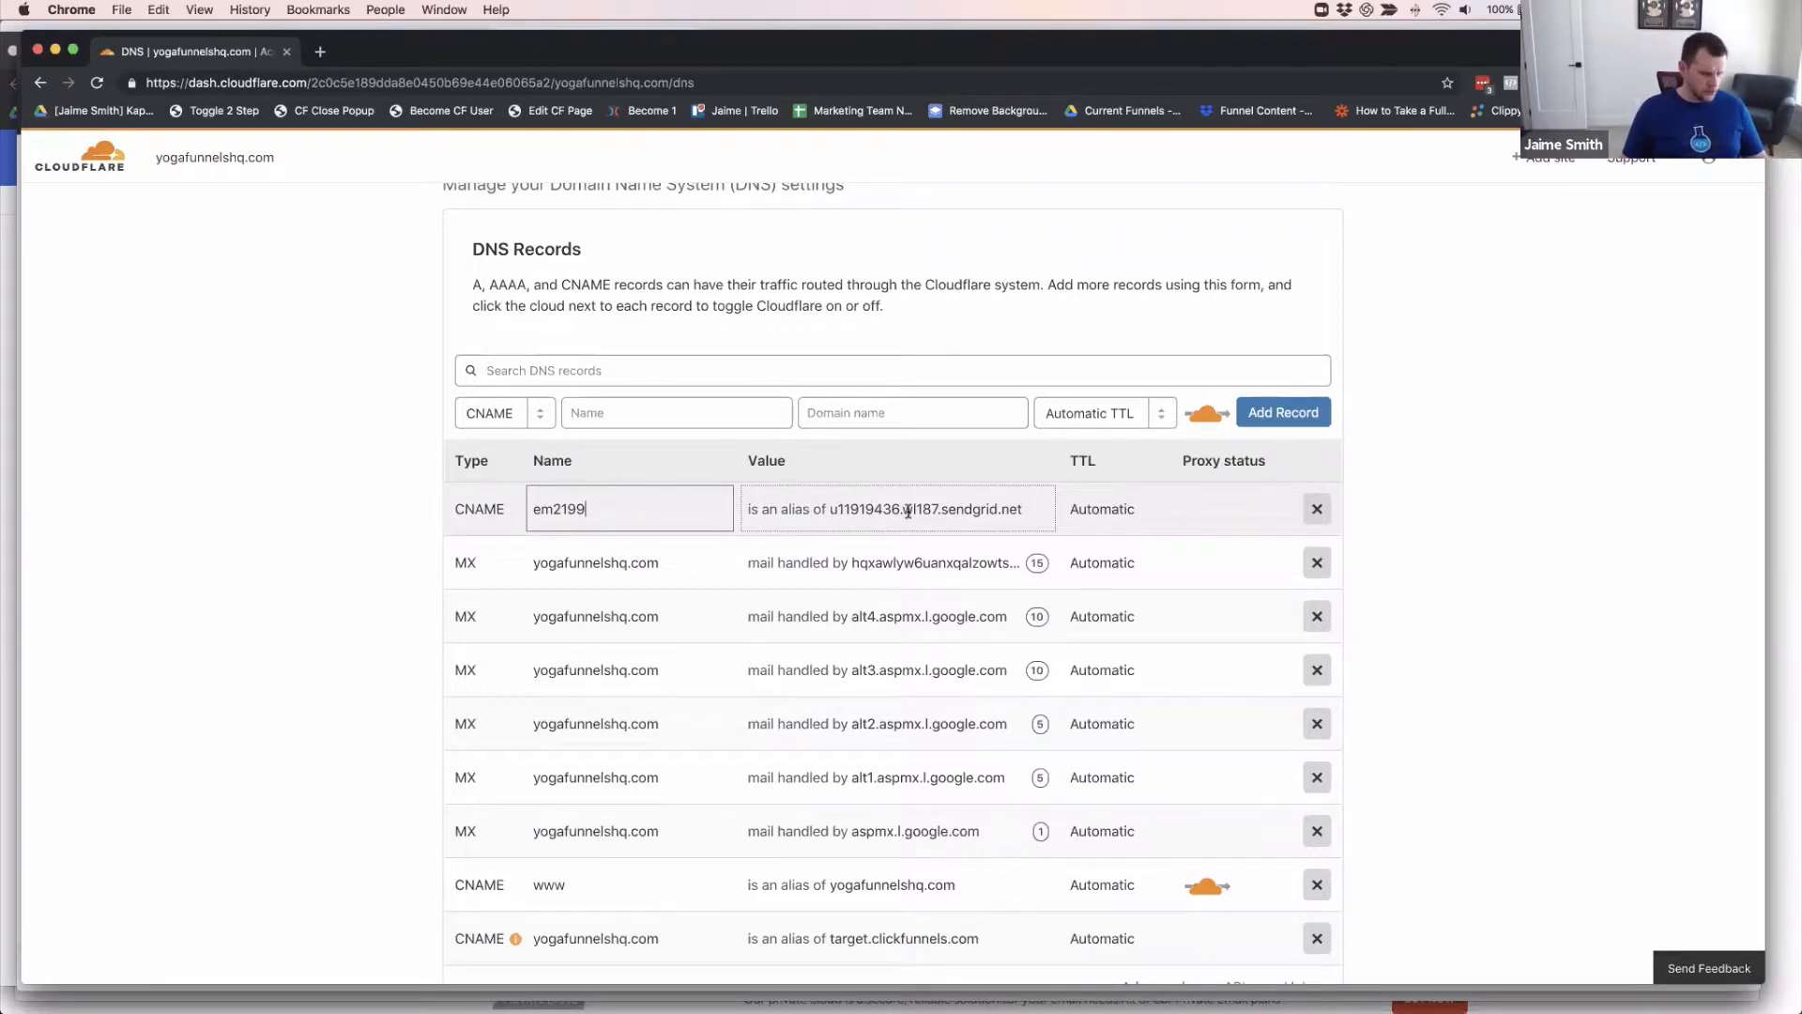
{"action": "key", "text": "super+grave"}
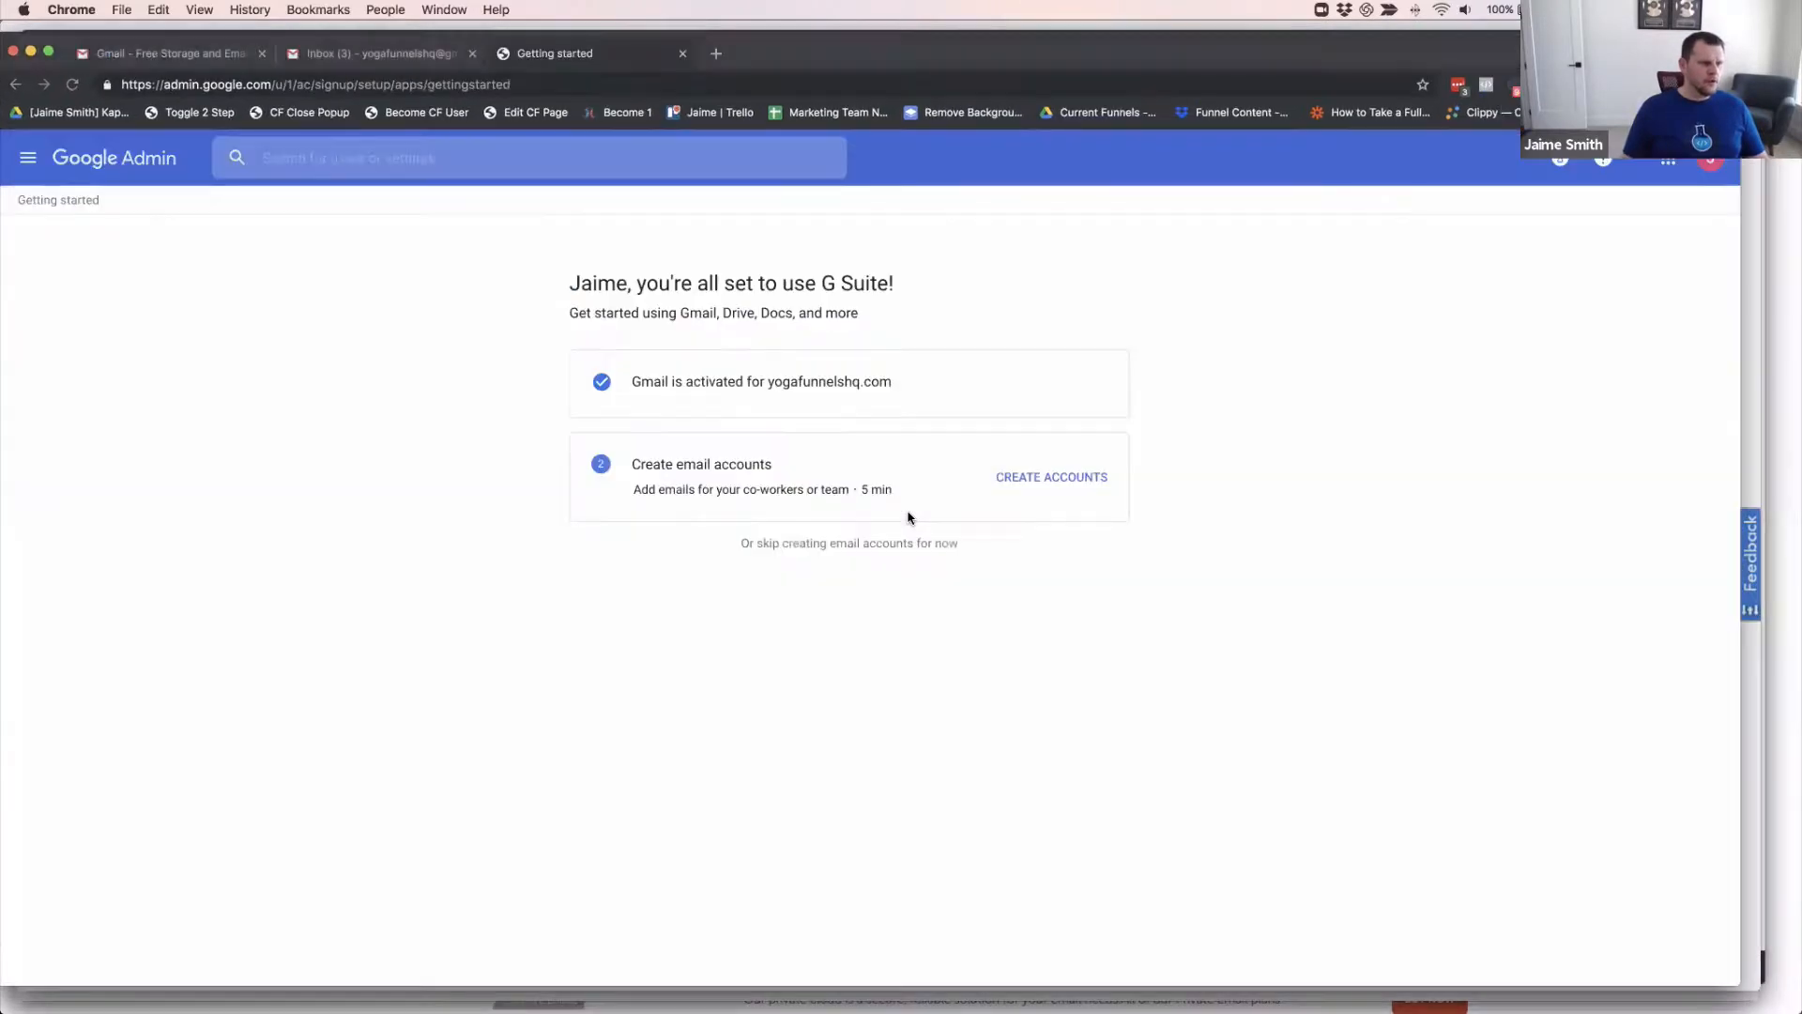
{"action": "key", "text": "super+grave"}
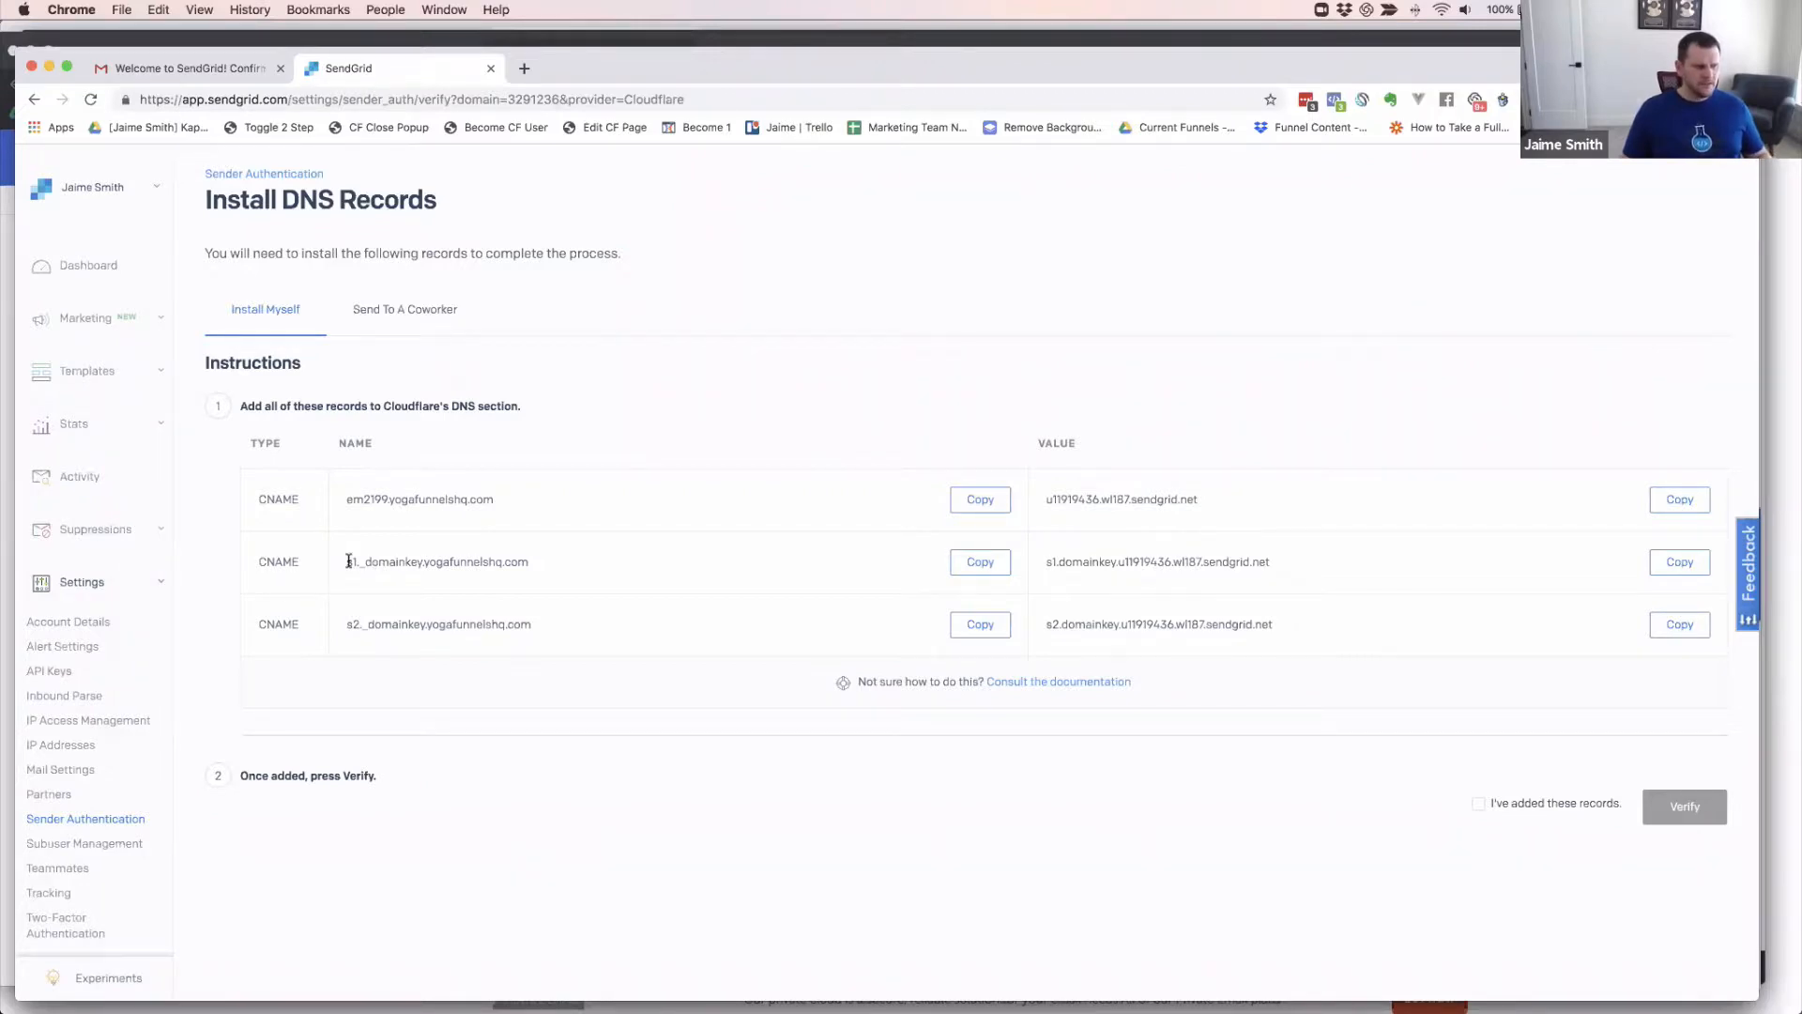
Step: Copy the s1._domainkey name from SendGrid into a new Cloudflare record's Name field
{"action": "left_click_drag", "start_coordinate": [350, 561], "coordinate": [405, 562]}
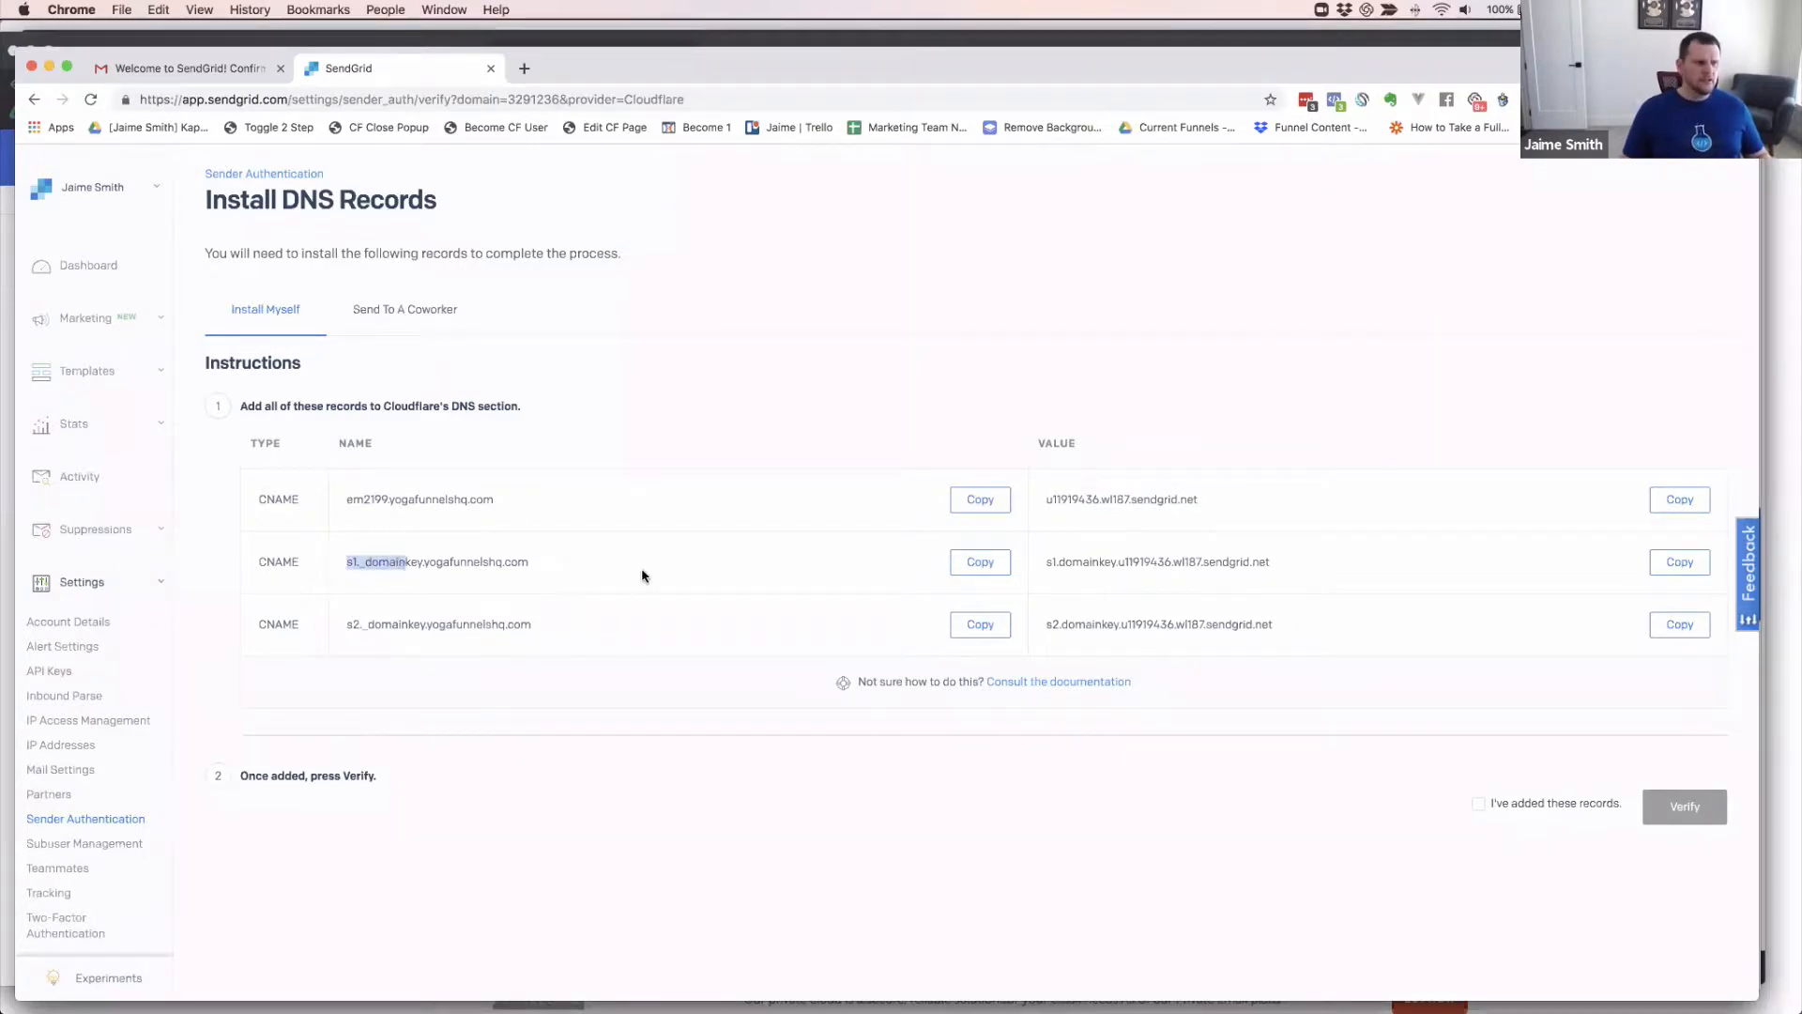
{"action": "left_click", "coordinate": [971, 563]}
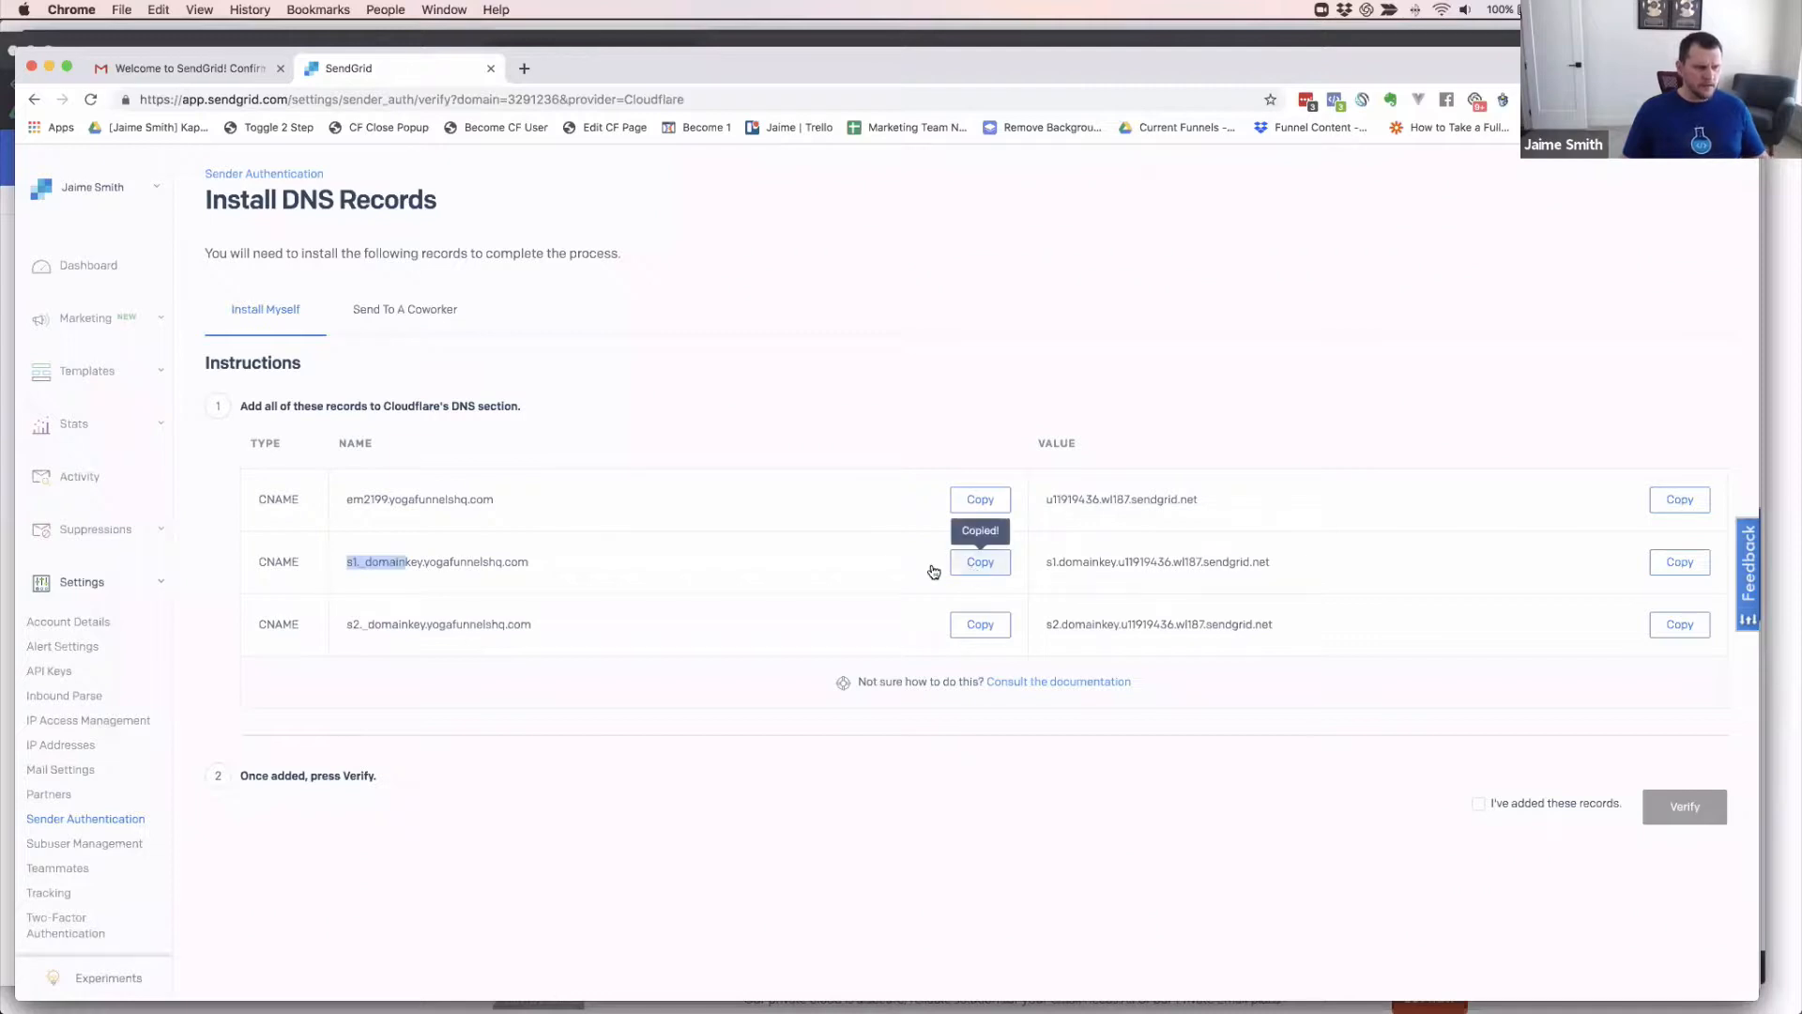
{"action": "key", "text": "super+grave"}
{"action": "key", "text": "super+grave"}
{"action": "key", "text": "super+grave"}
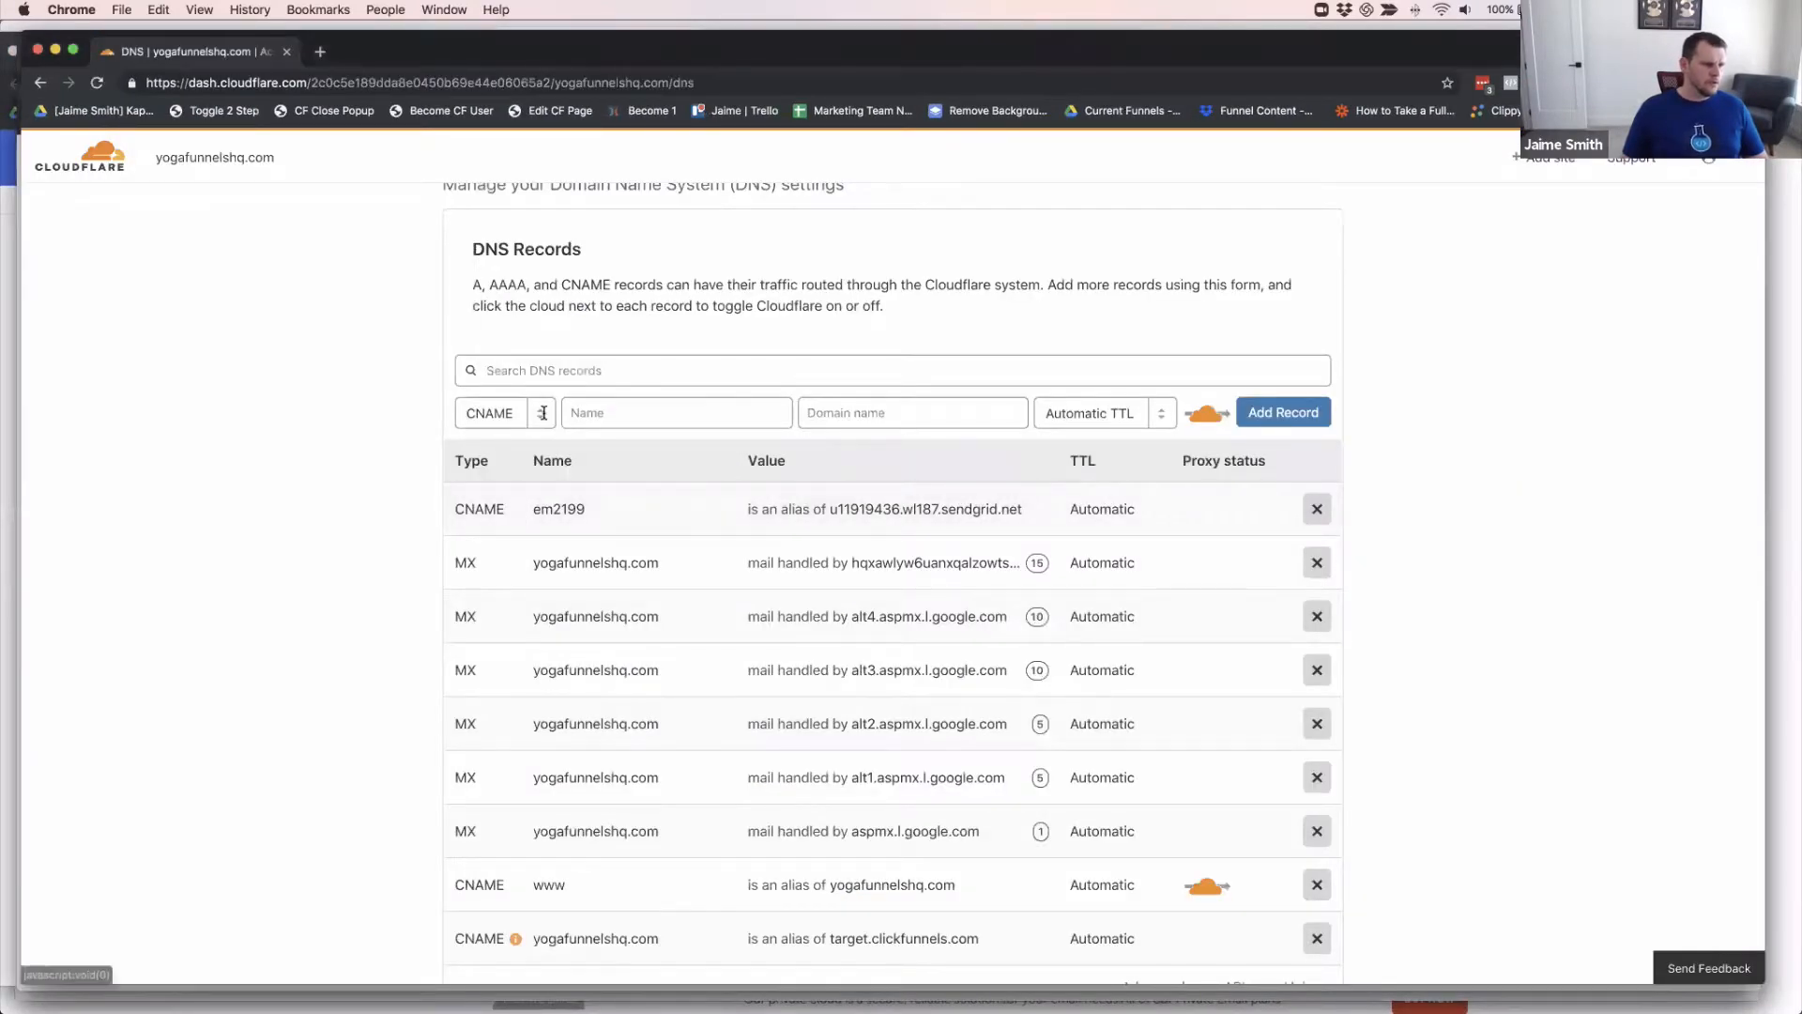
{"action": "left_click", "coordinate": [620, 411]}
{"action": "key", "text": "super+v"}
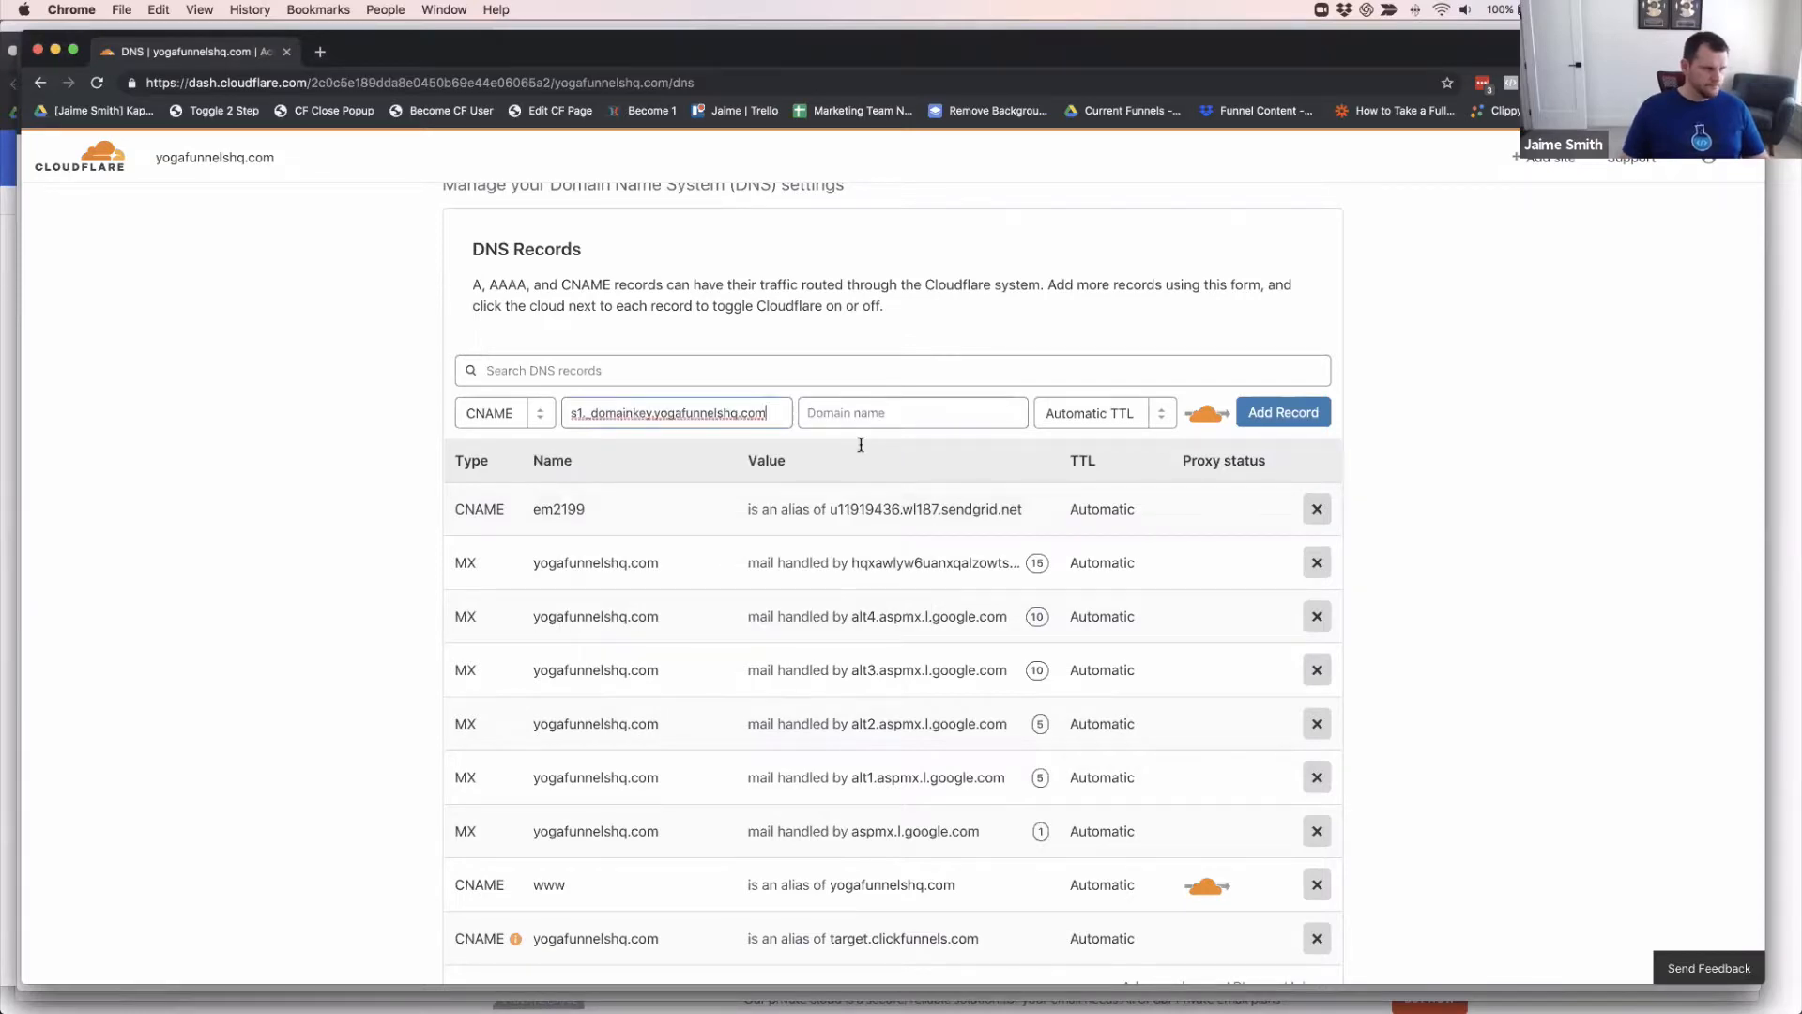
Step: Paste target s1.domainkey.u11919436.wl187.sendgrid.net, set DNS only, and add the record
{"action": "left_click", "coordinate": [847, 416]}
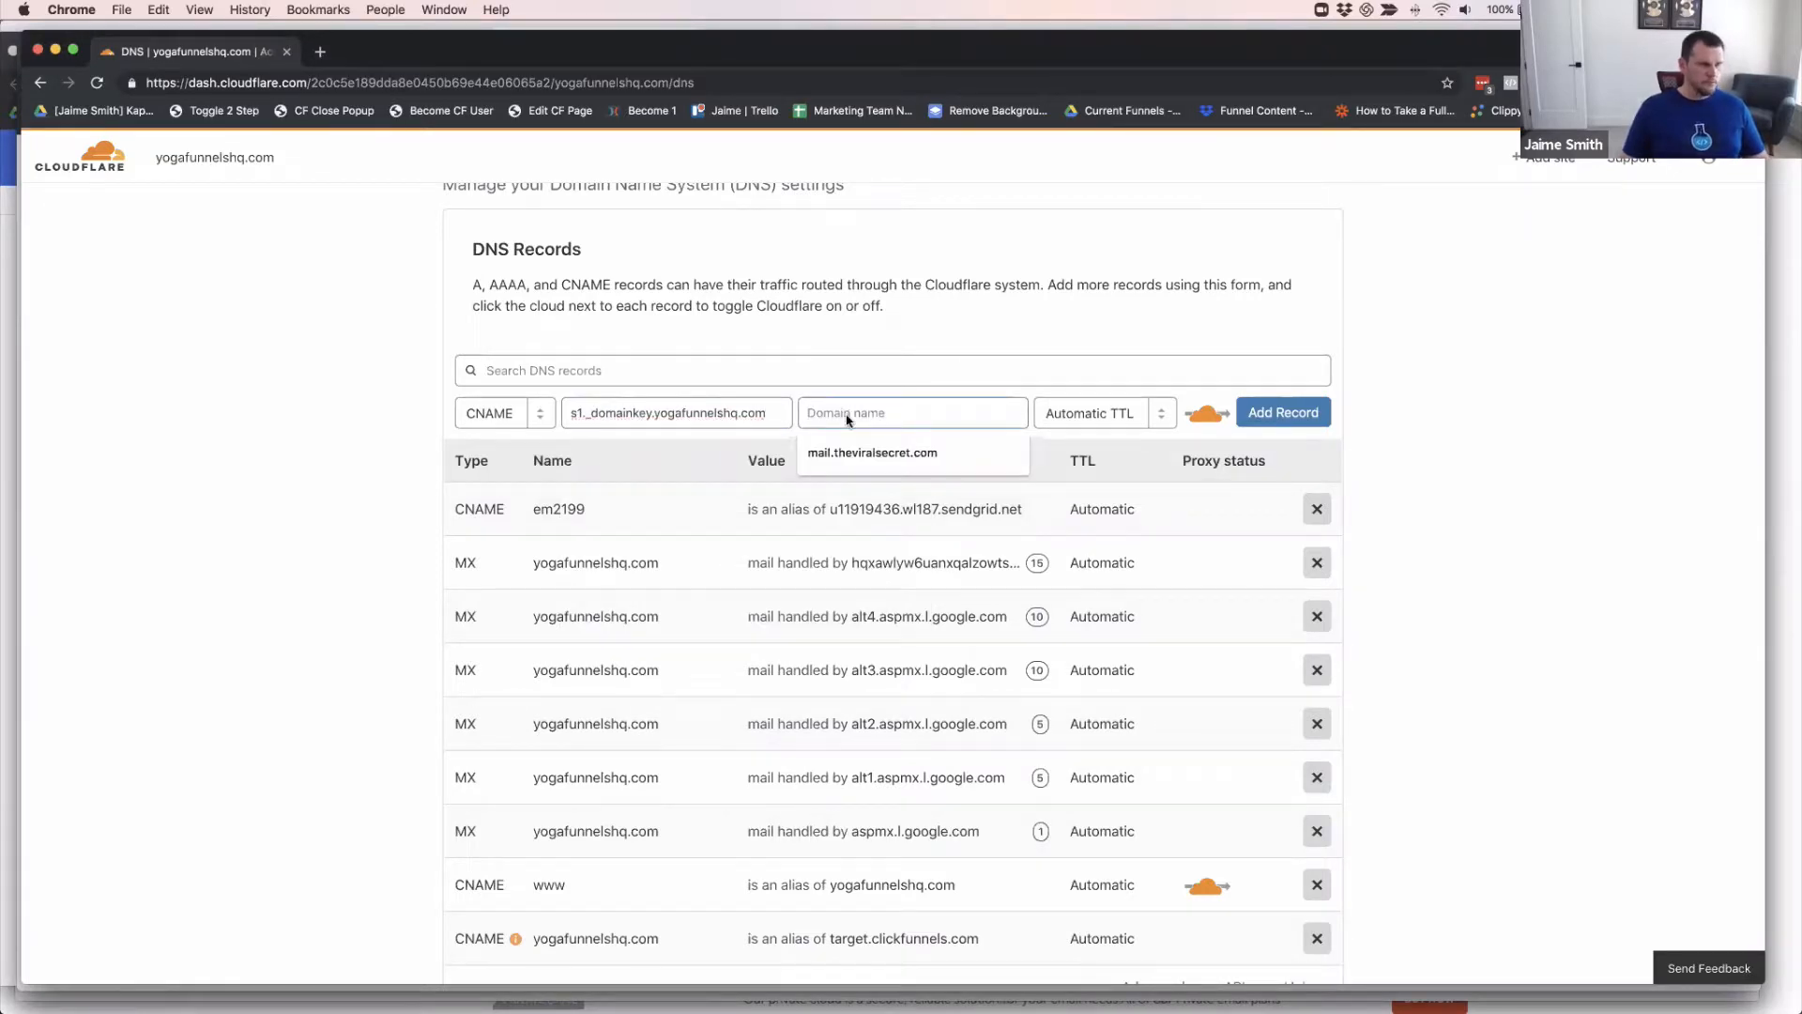
{"action": "key", "text": "super+grave"}
{"action": "key", "text": "super+grave"}
{"action": "key", "text": "super+grave"}
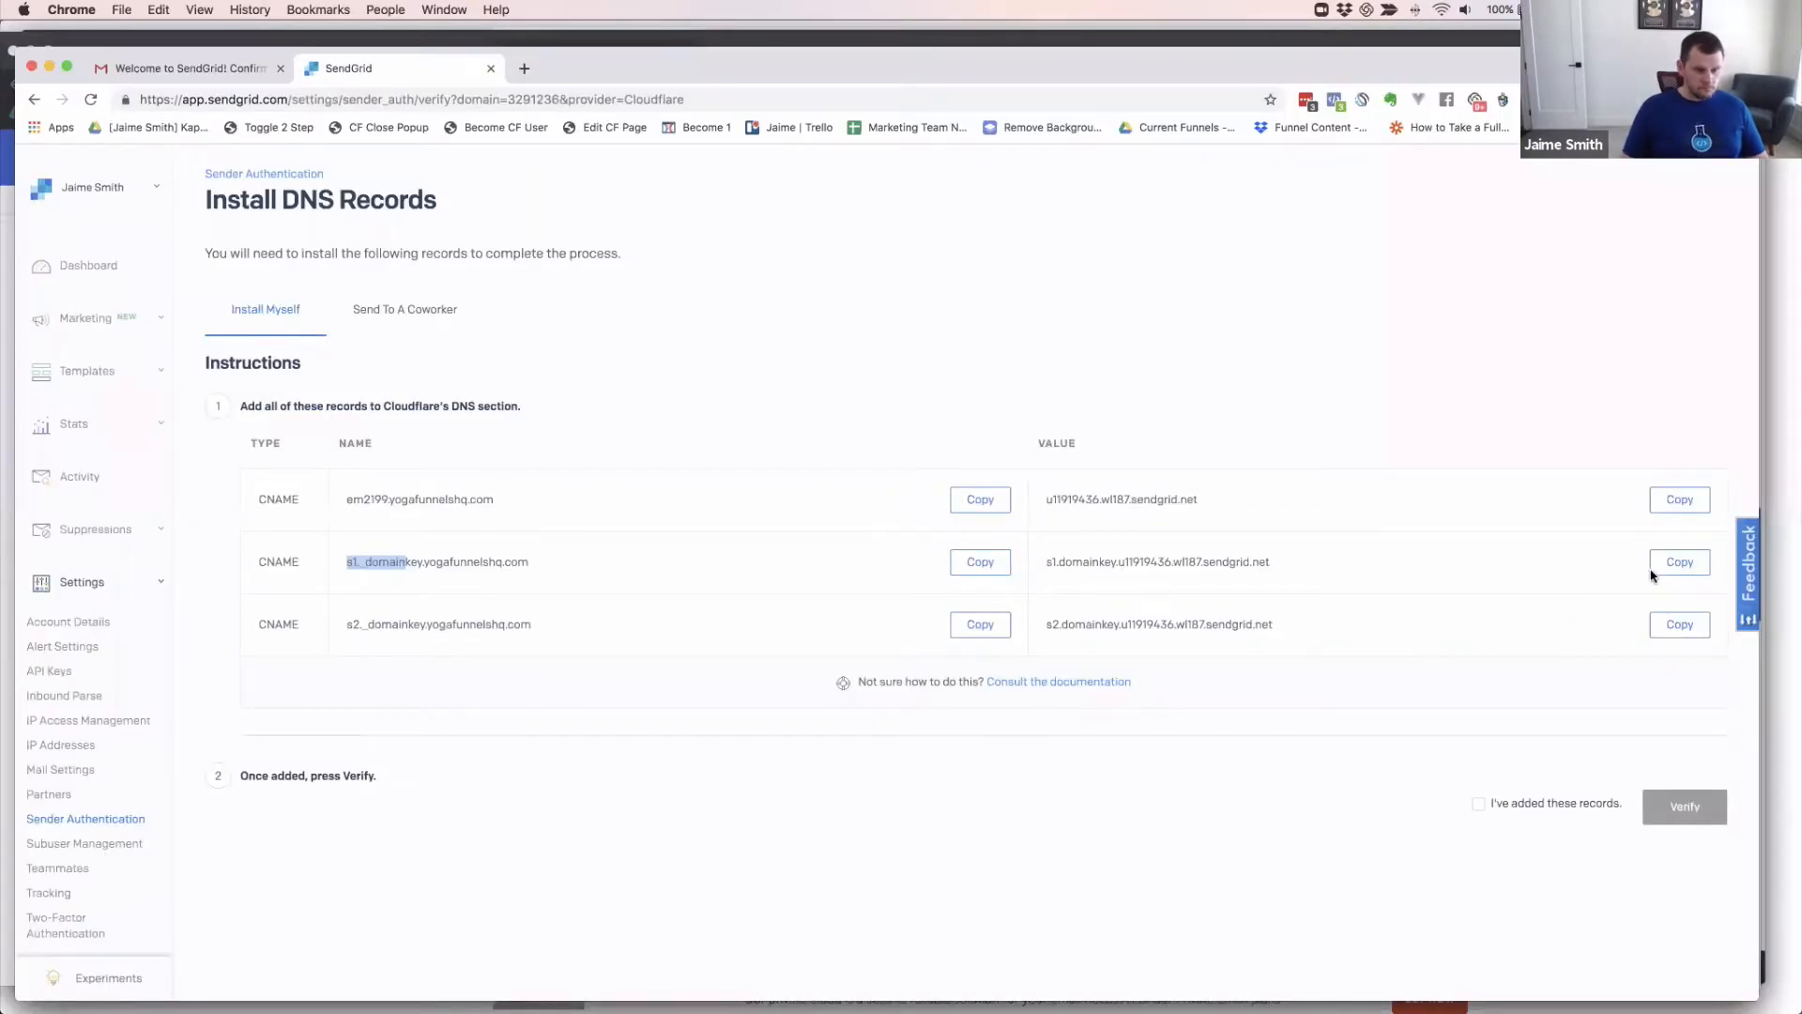
{"action": "left_click", "coordinate": [1681, 561]}
{"action": "key", "text": "super+grave"}
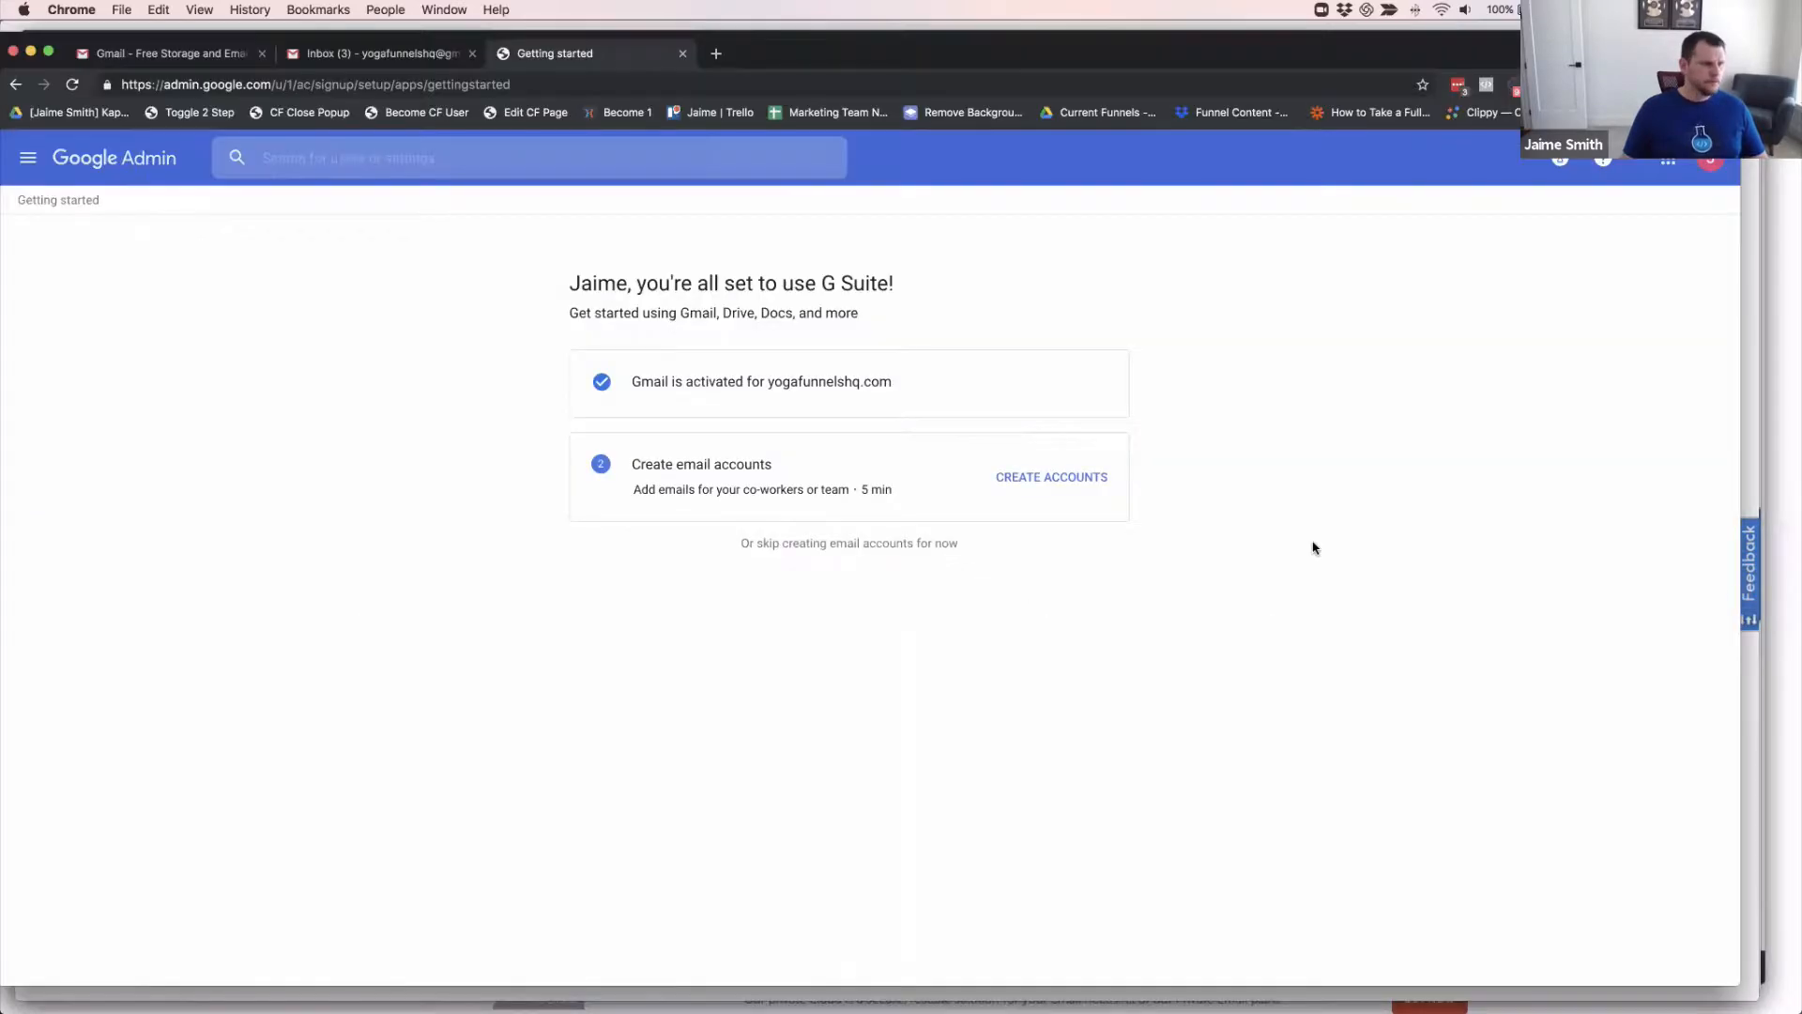
{"action": "key", "text": "super+grave"}
{"action": "key", "text": "super+grave"}
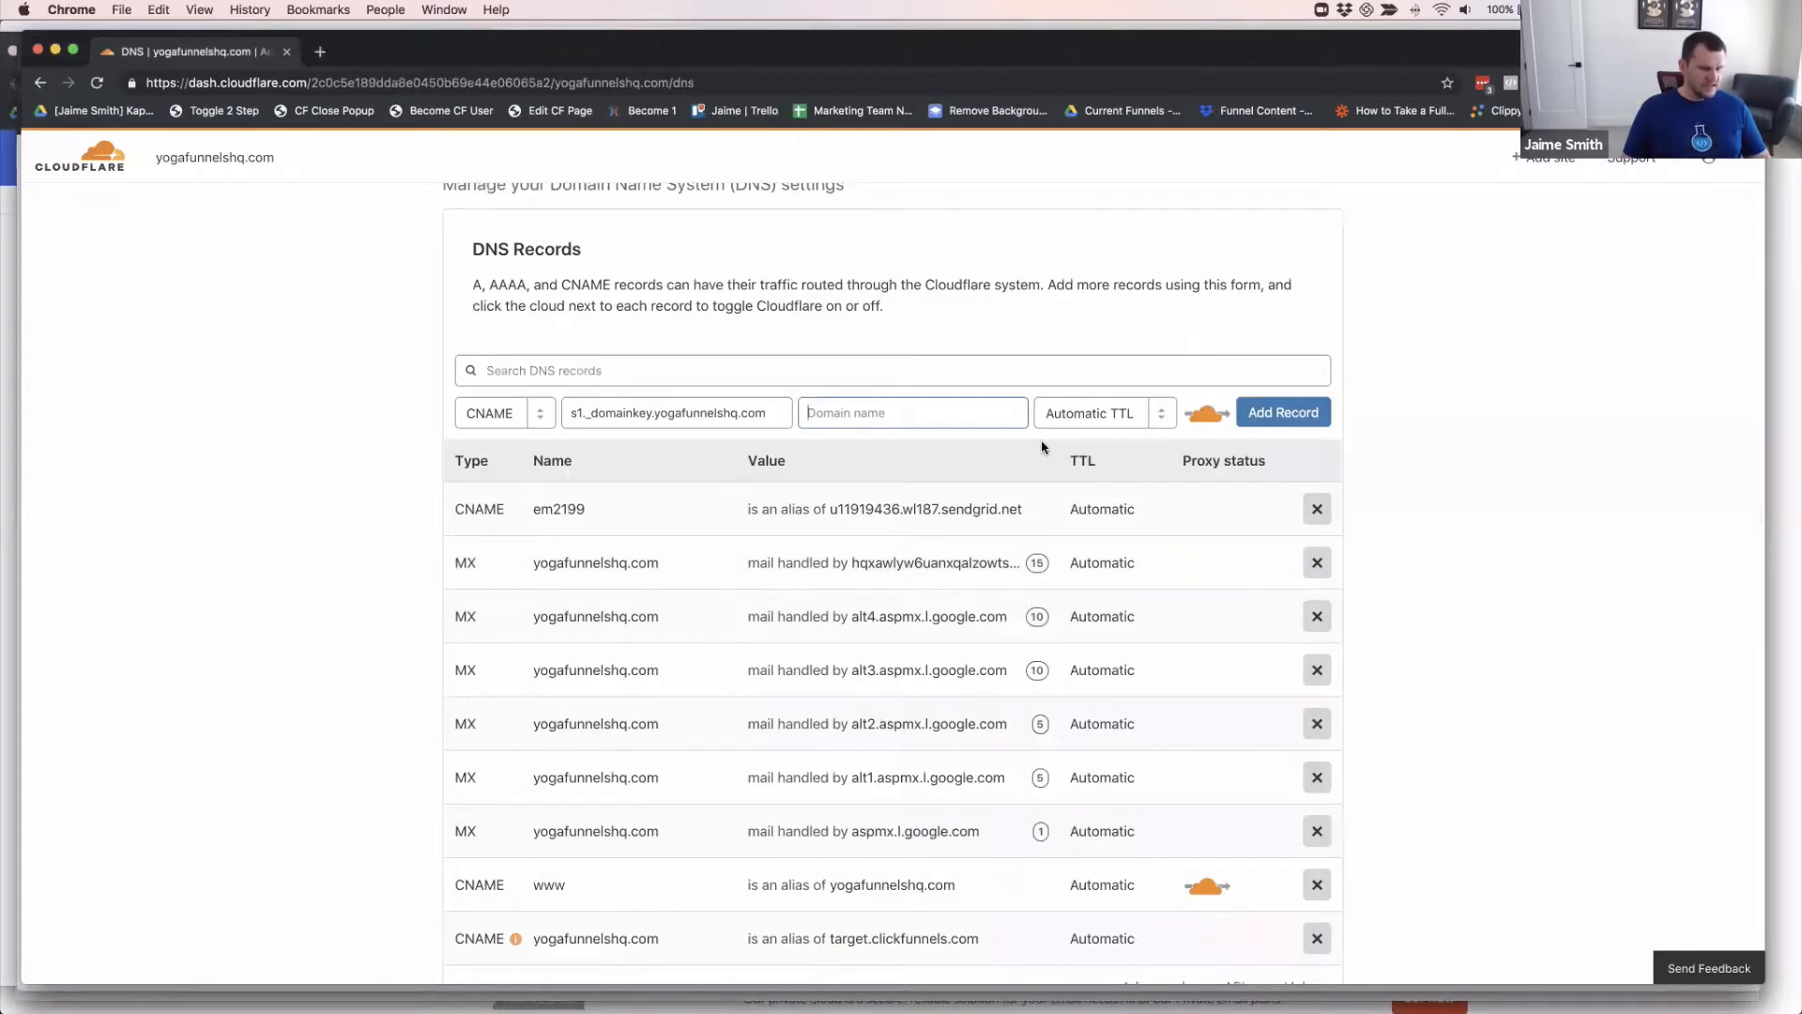
{"action": "key", "text": "ctrl+v"}
{"action": "left_click", "coordinate": [1206, 413]}
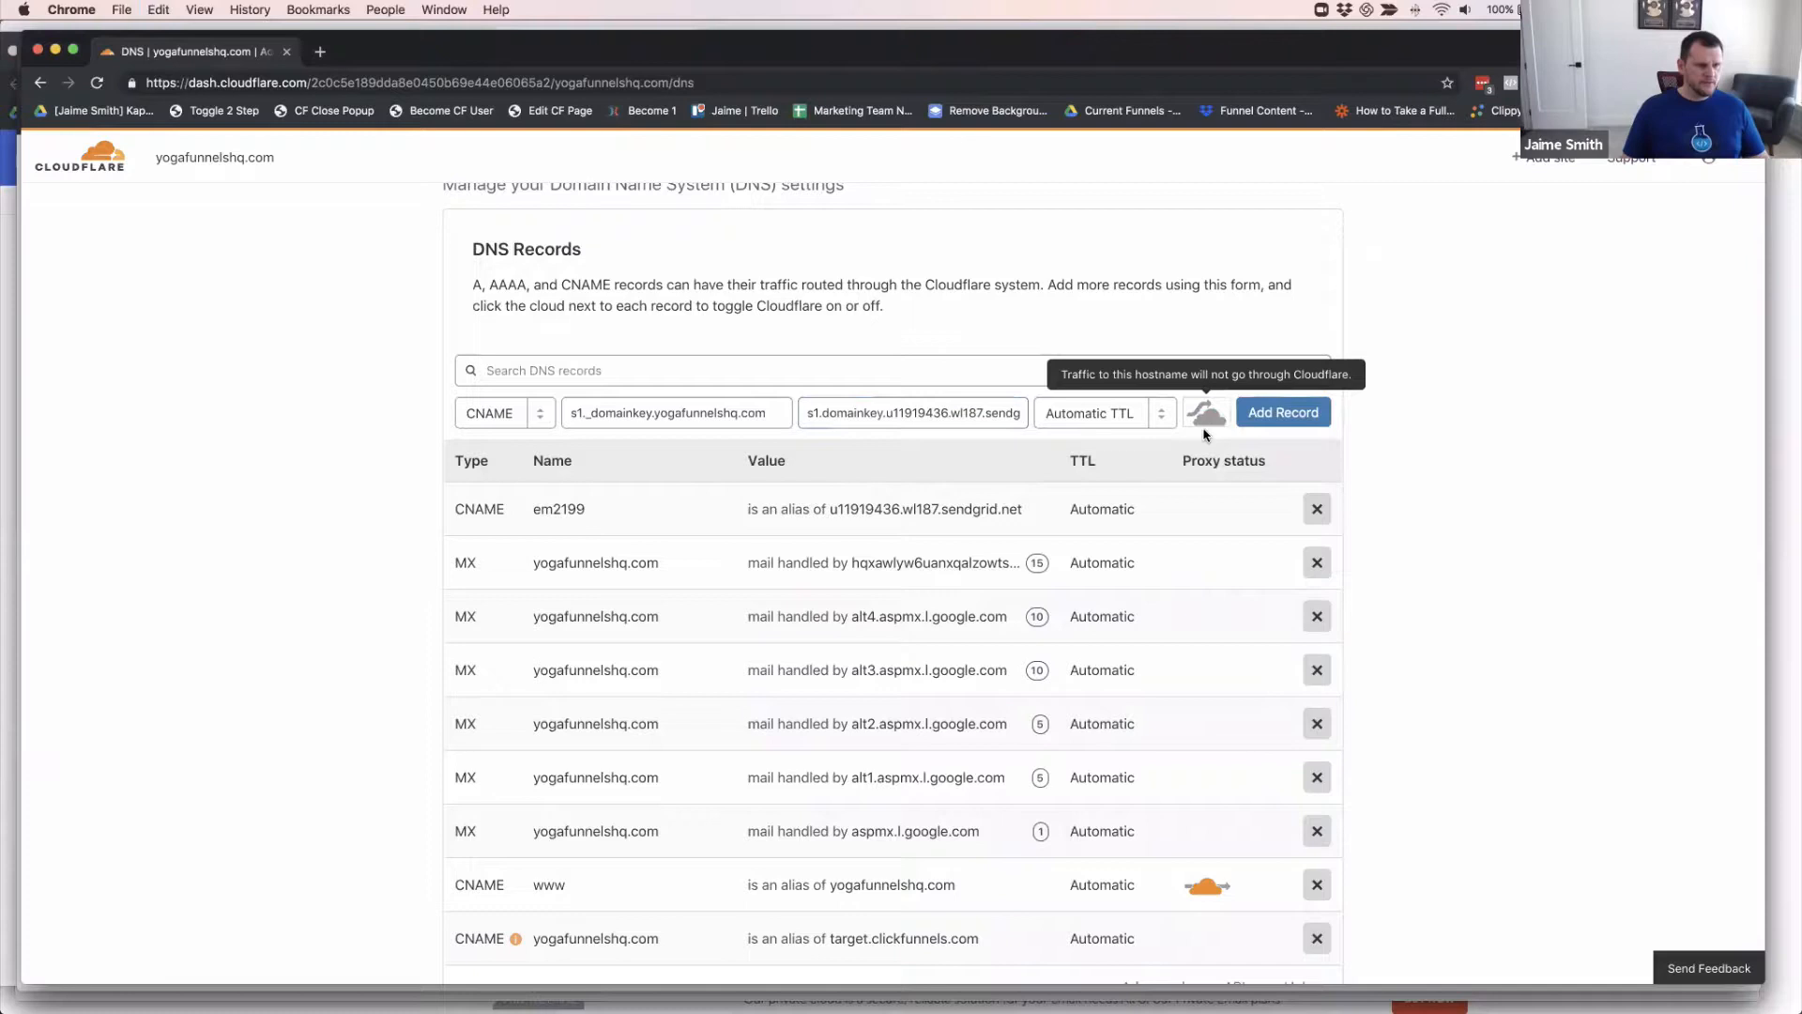
{"action": "left_click", "coordinate": [1258, 421]}
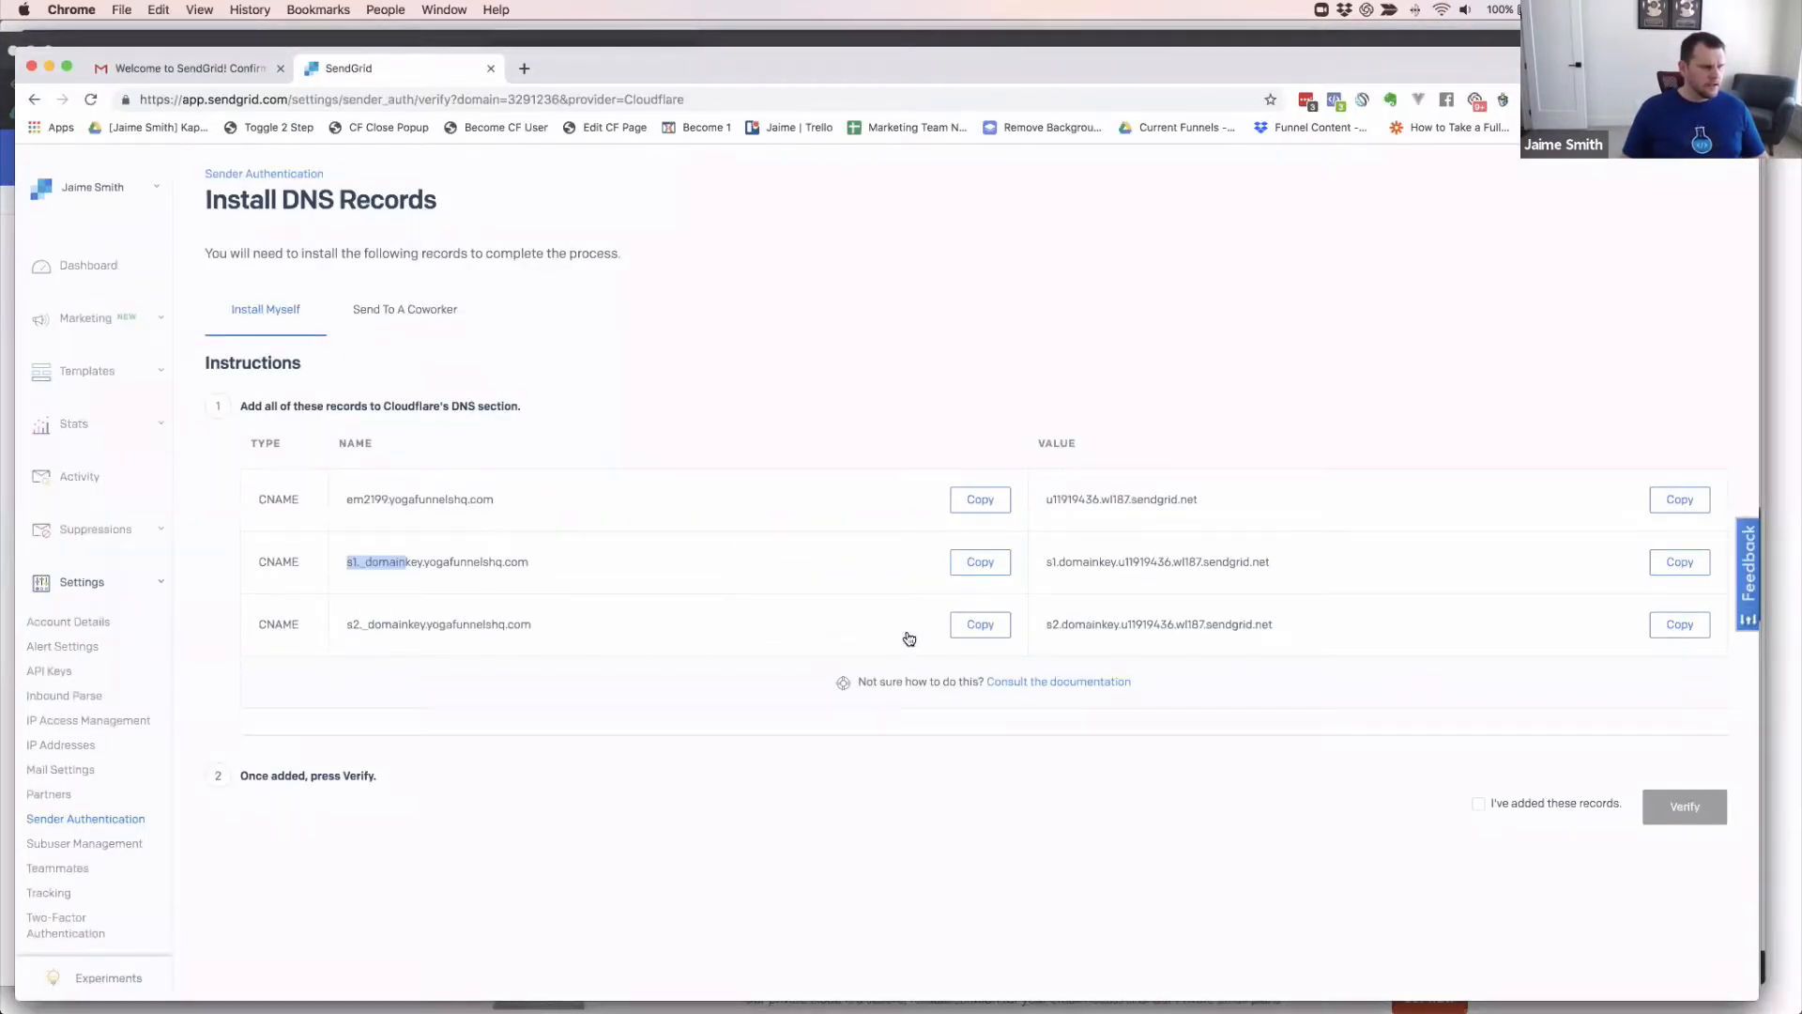
Step: Copy the s2._domainkey name from SendGrid into a new Cloudflare record's Name field
{"action": "left_click", "coordinate": [972, 627]}
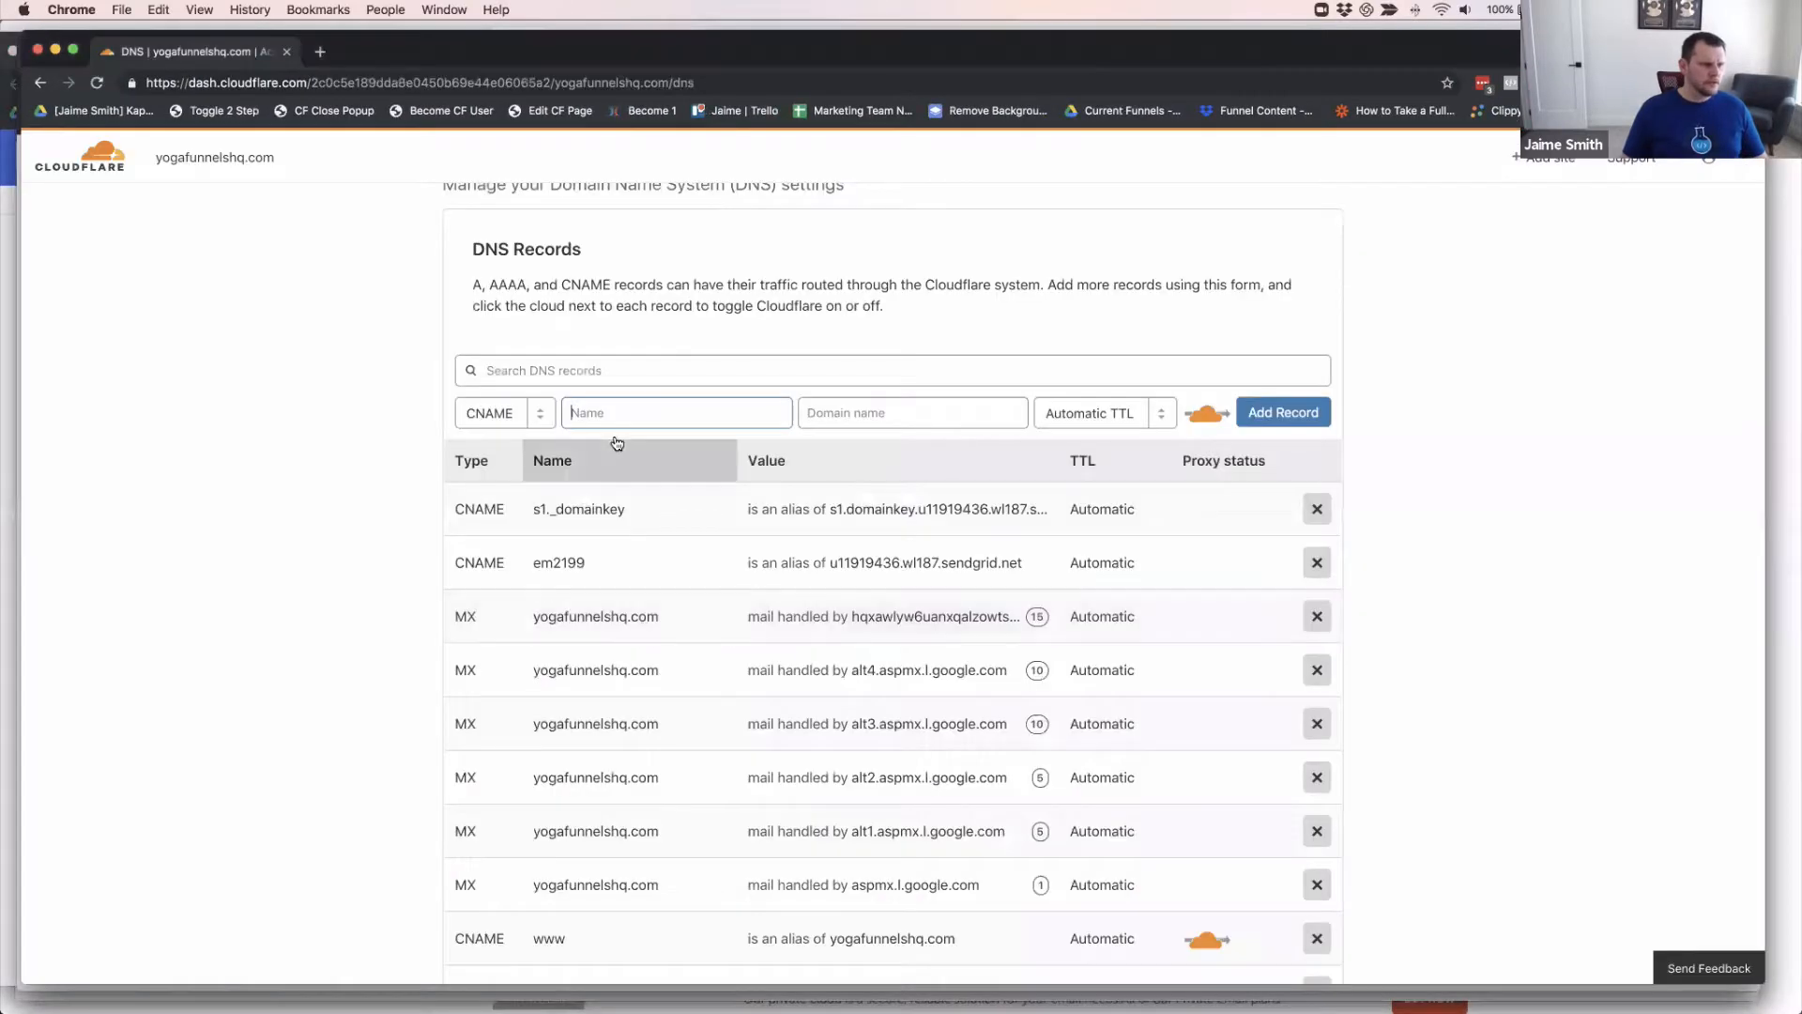
{"action": "left_click", "coordinate": [615, 424]}
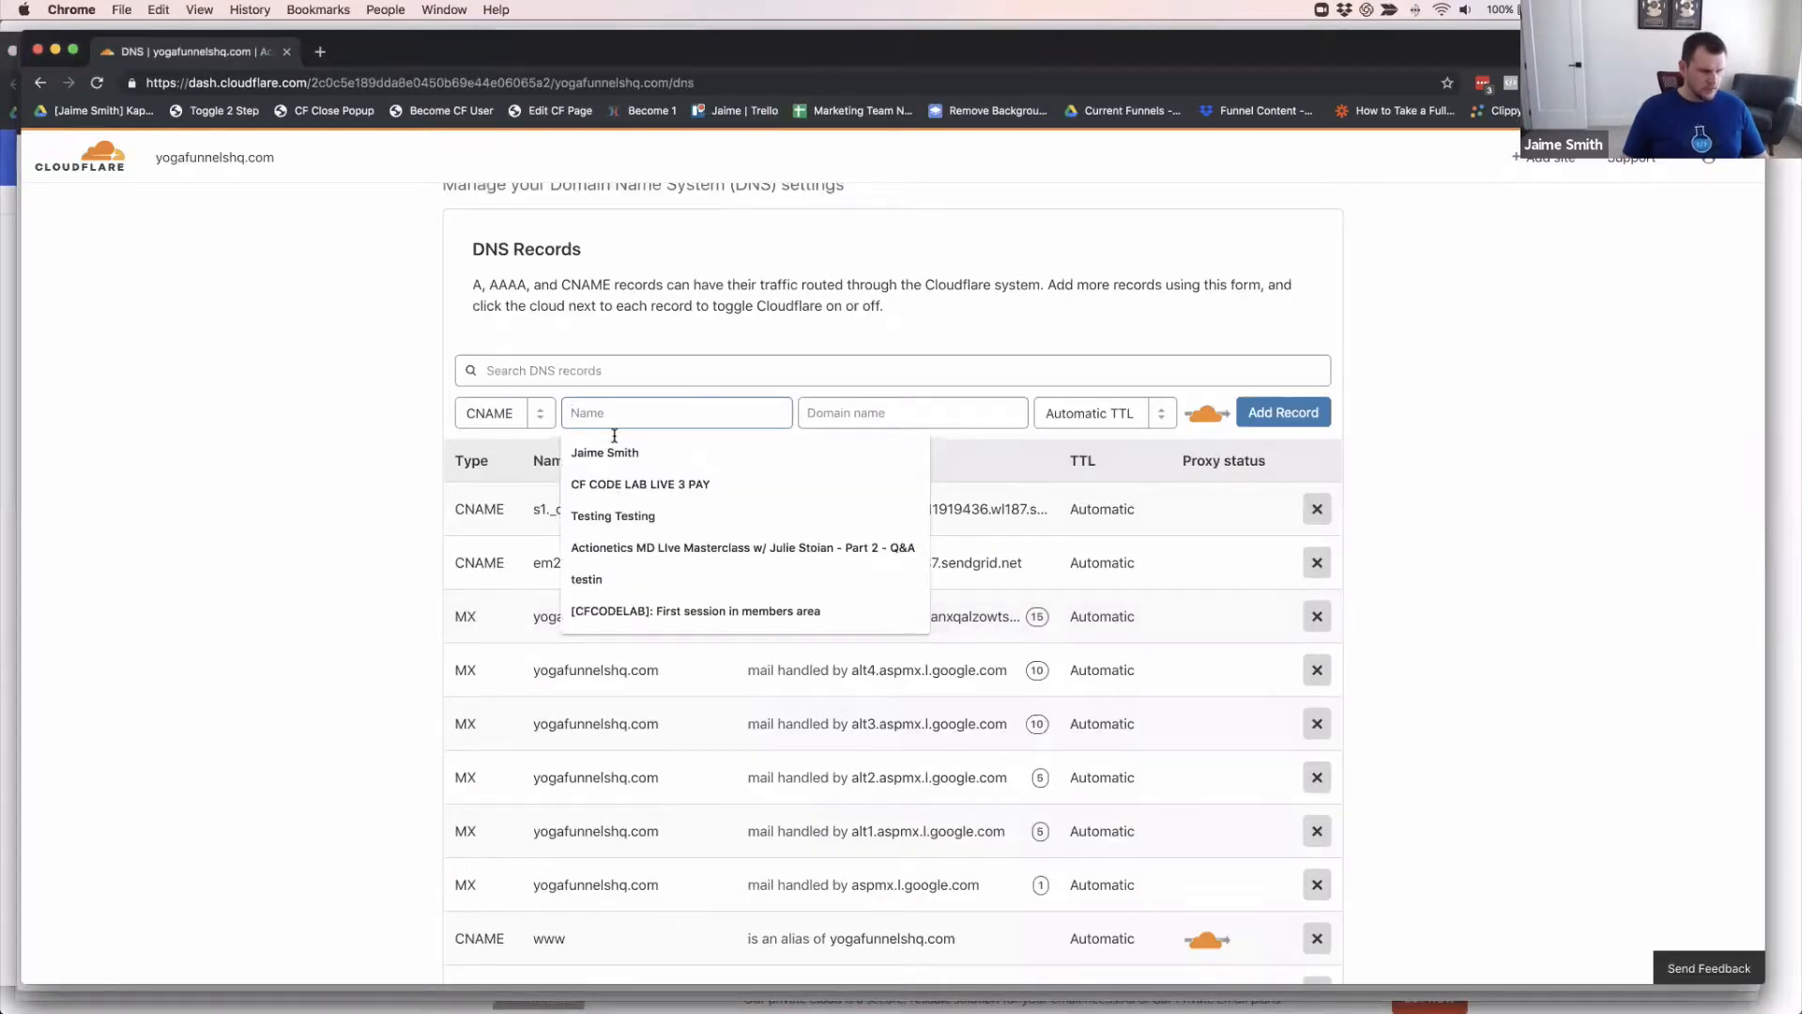
{"action": "key", "text": "super+v"}
{"action": "left_click", "coordinate": [839, 406]}
{"action": "key", "text": "super+grave"}
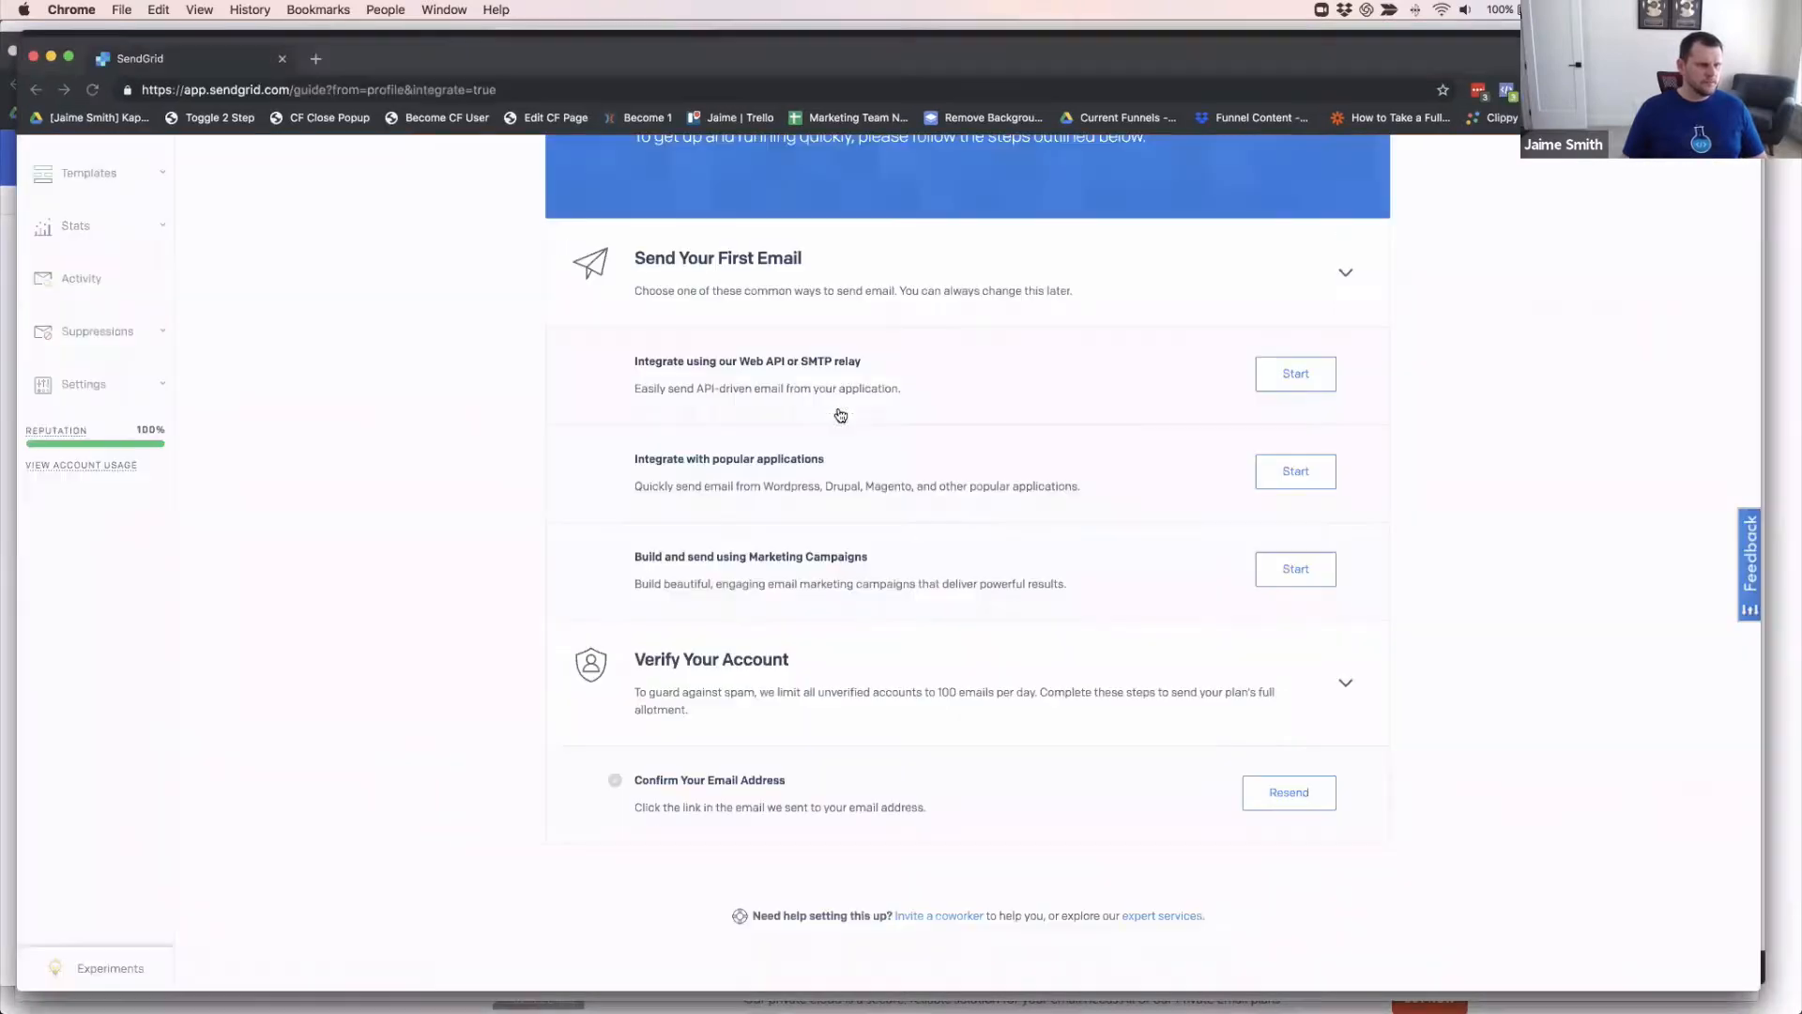
{"action": "key", "text": "super+grave"}
Step: Paste target s2.domainkey.u11919436.wl187.sendgrid.net, set DNS only, add it, and return to SendGrid
{"action": "key", "text": "super+grave"}
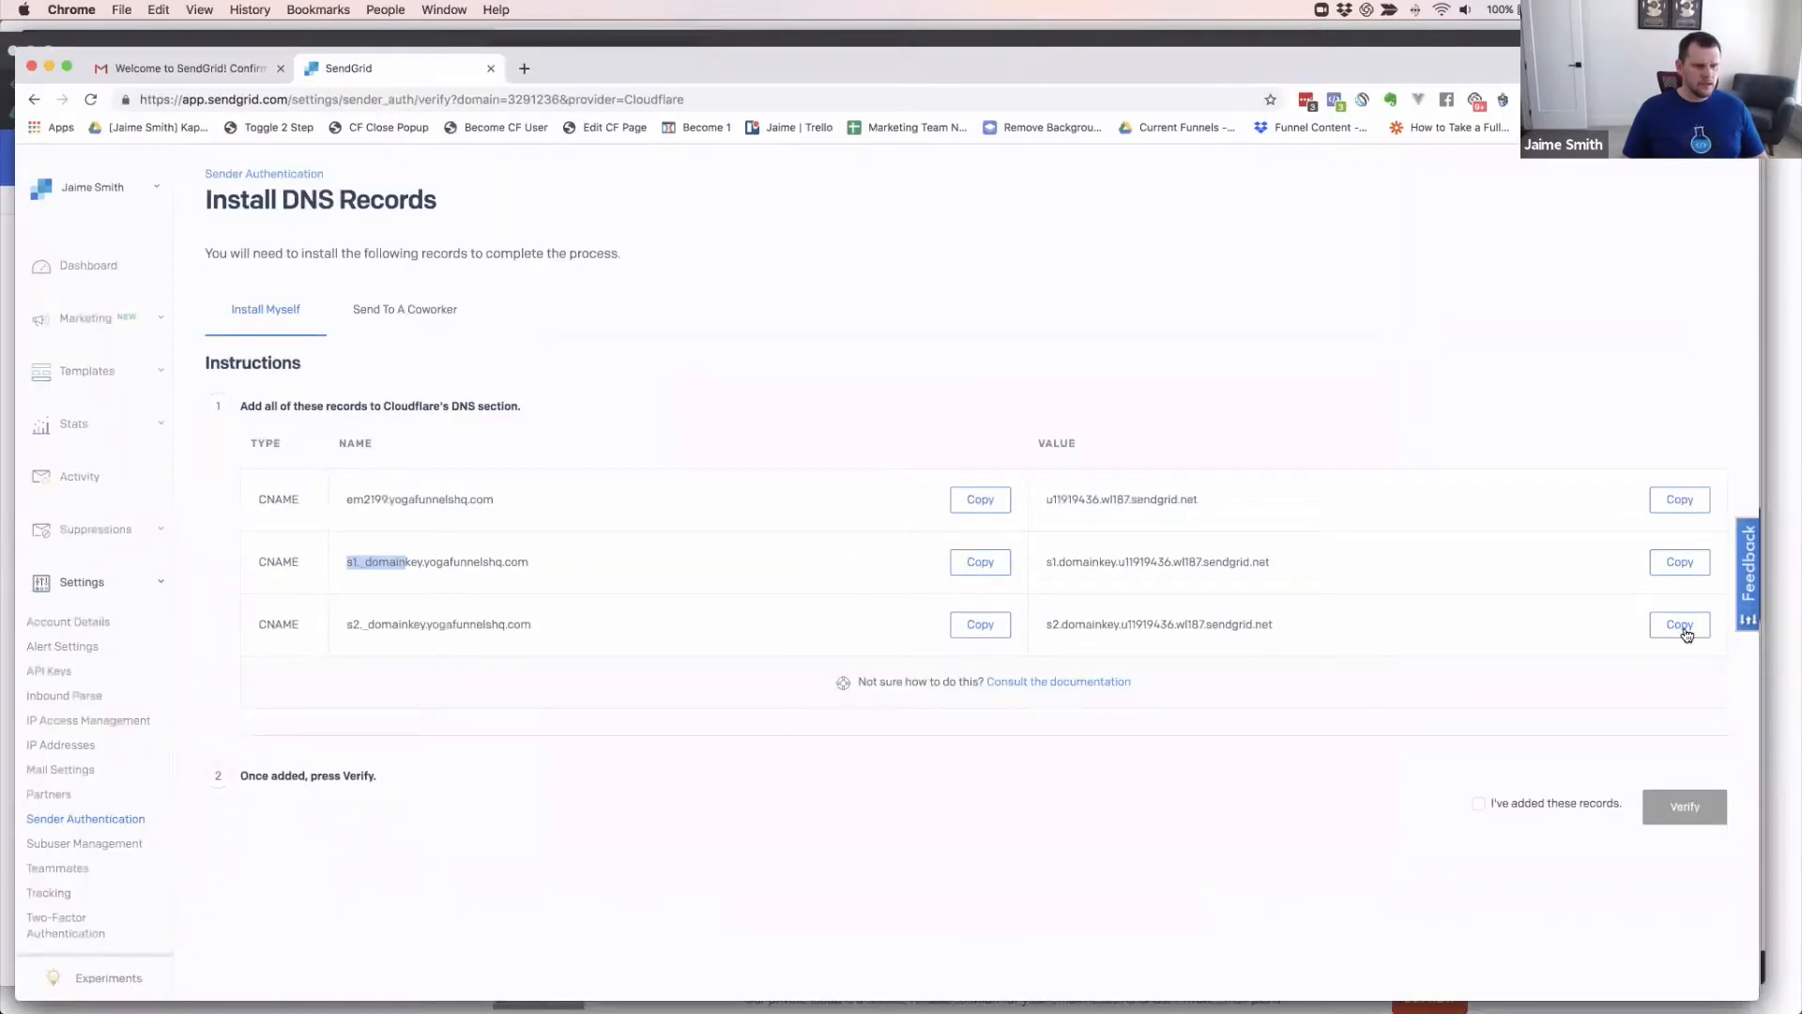
{"action": "left_click", "coordinate": [1685, 629]}
{"action": "key", "text": "super+grave"}
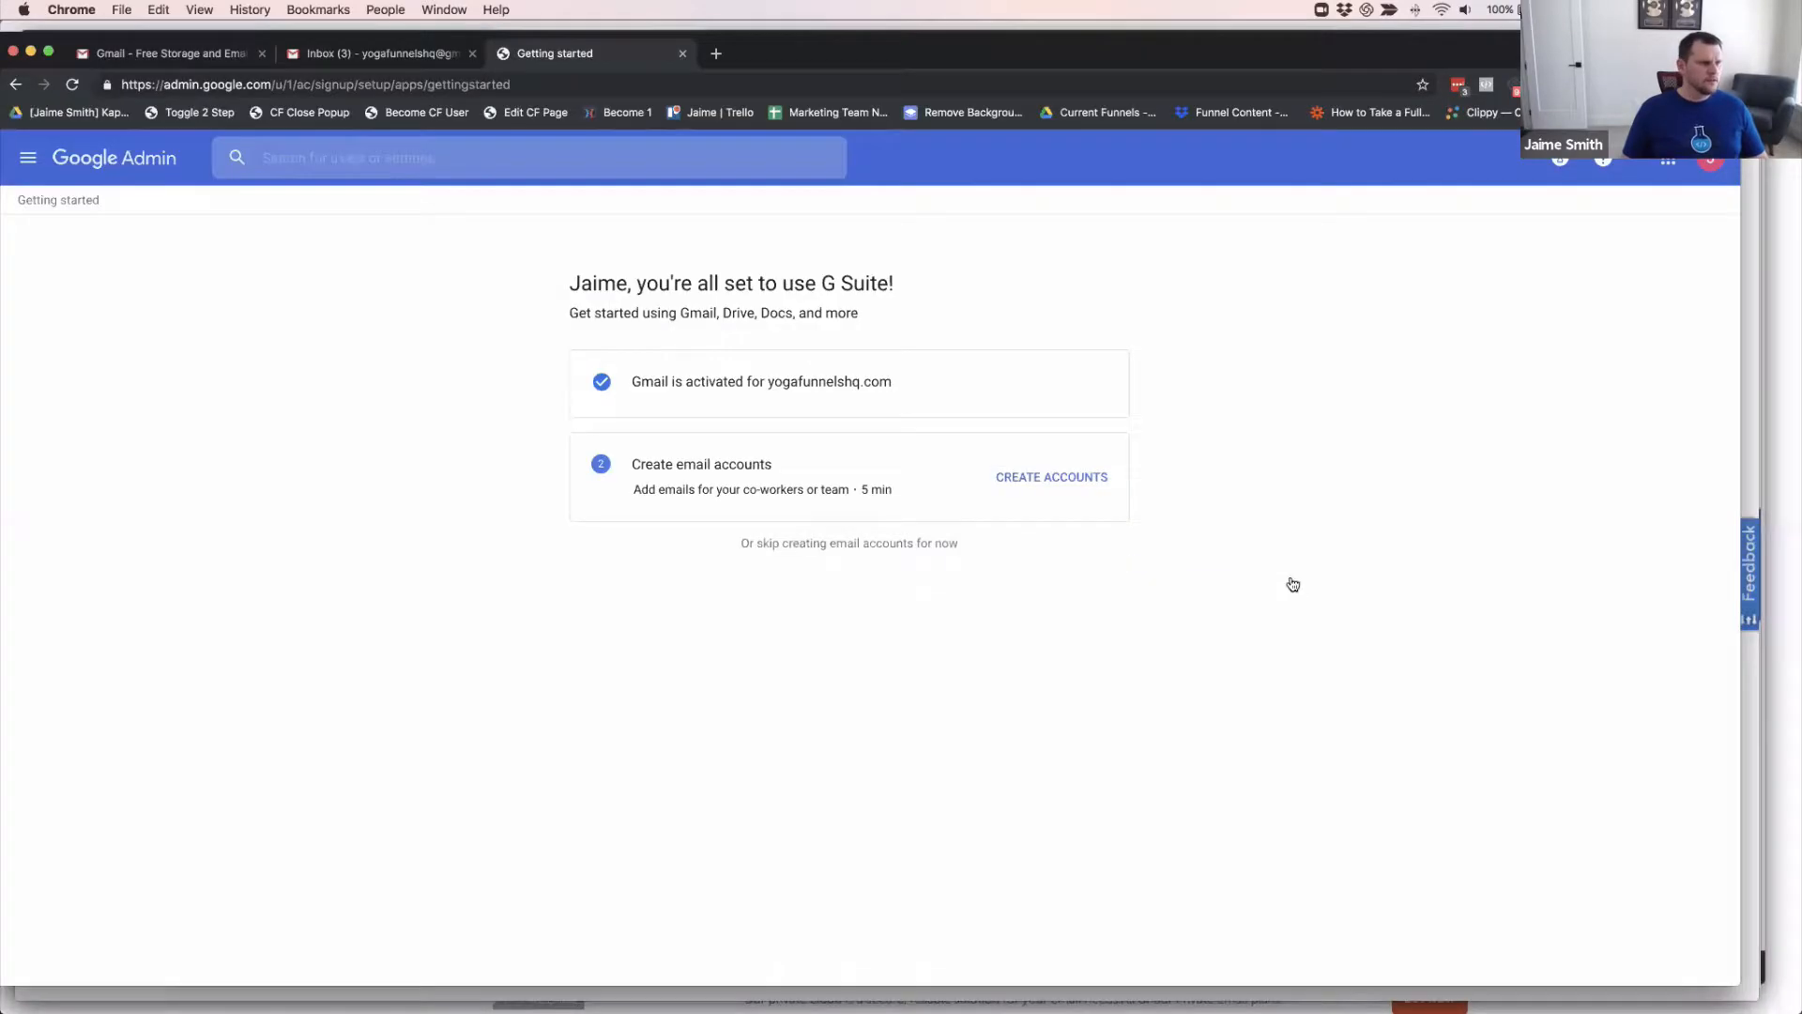
{"action": "key", "text": "super+grave"}
{"action": "key", "text": "super+grave"}
{"action": "left_click", "coordinate": [861, 412]}
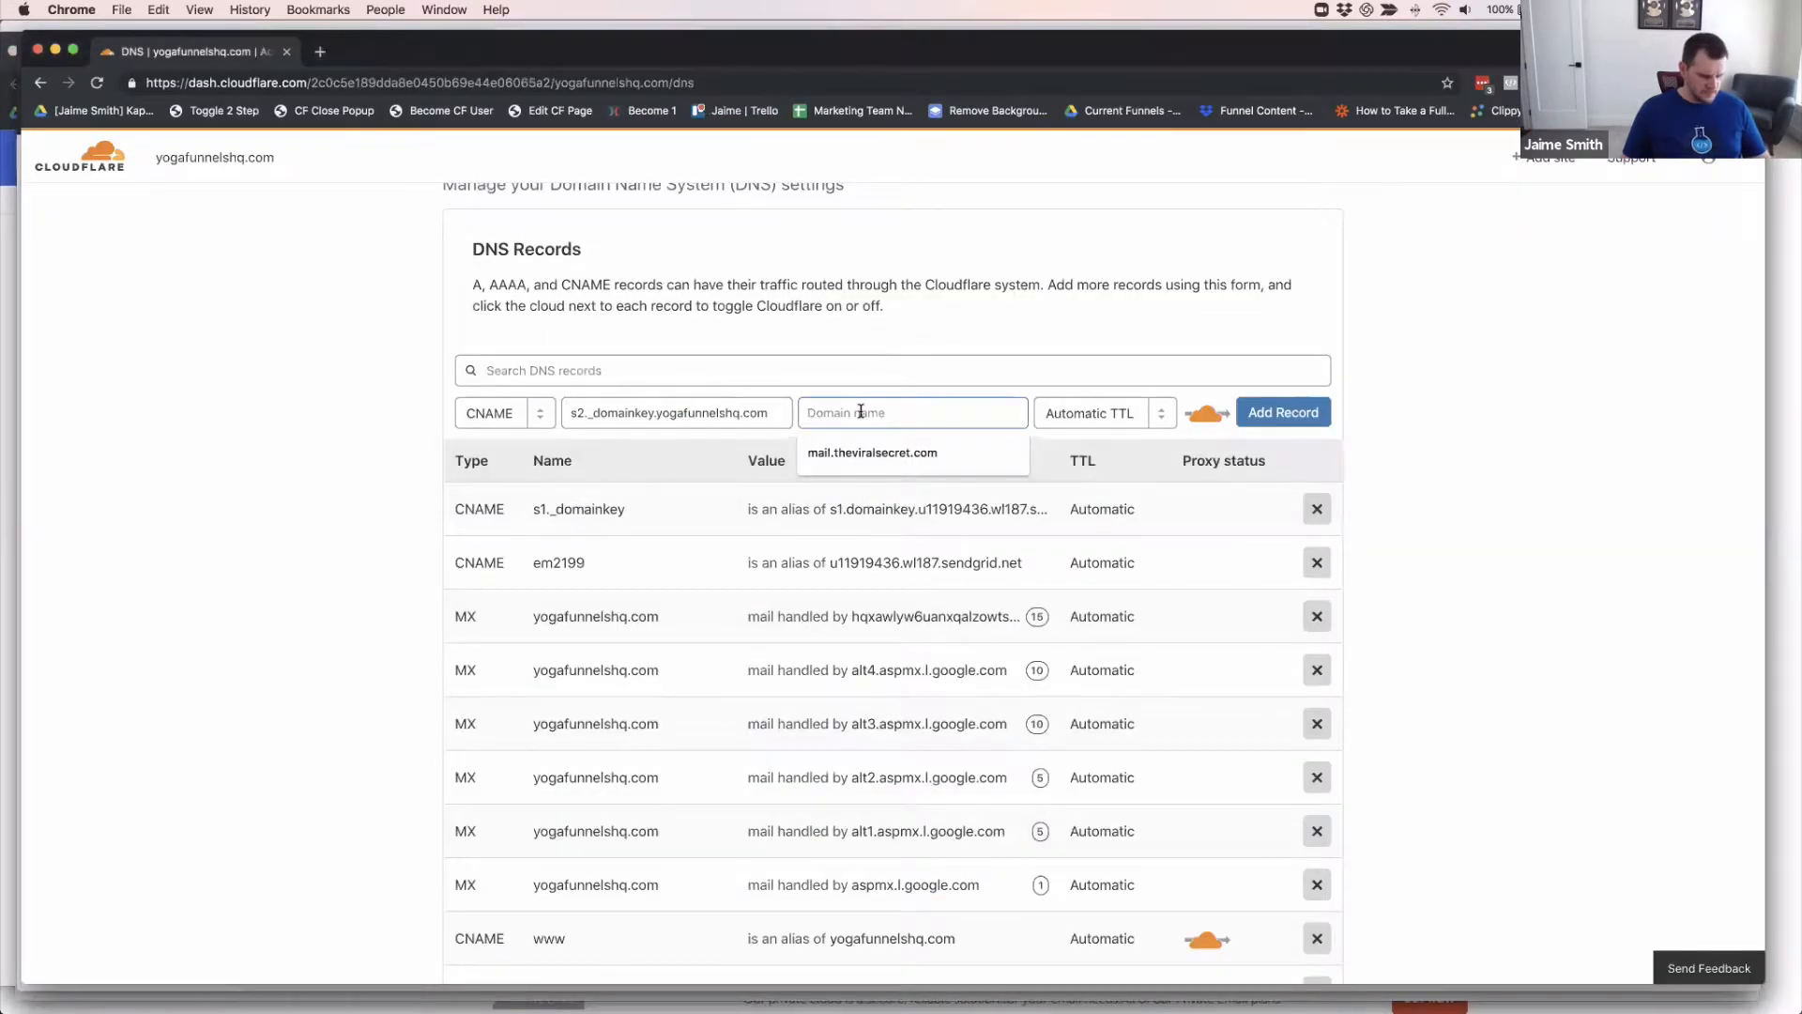
{"action": "key", "text": "super+v"}
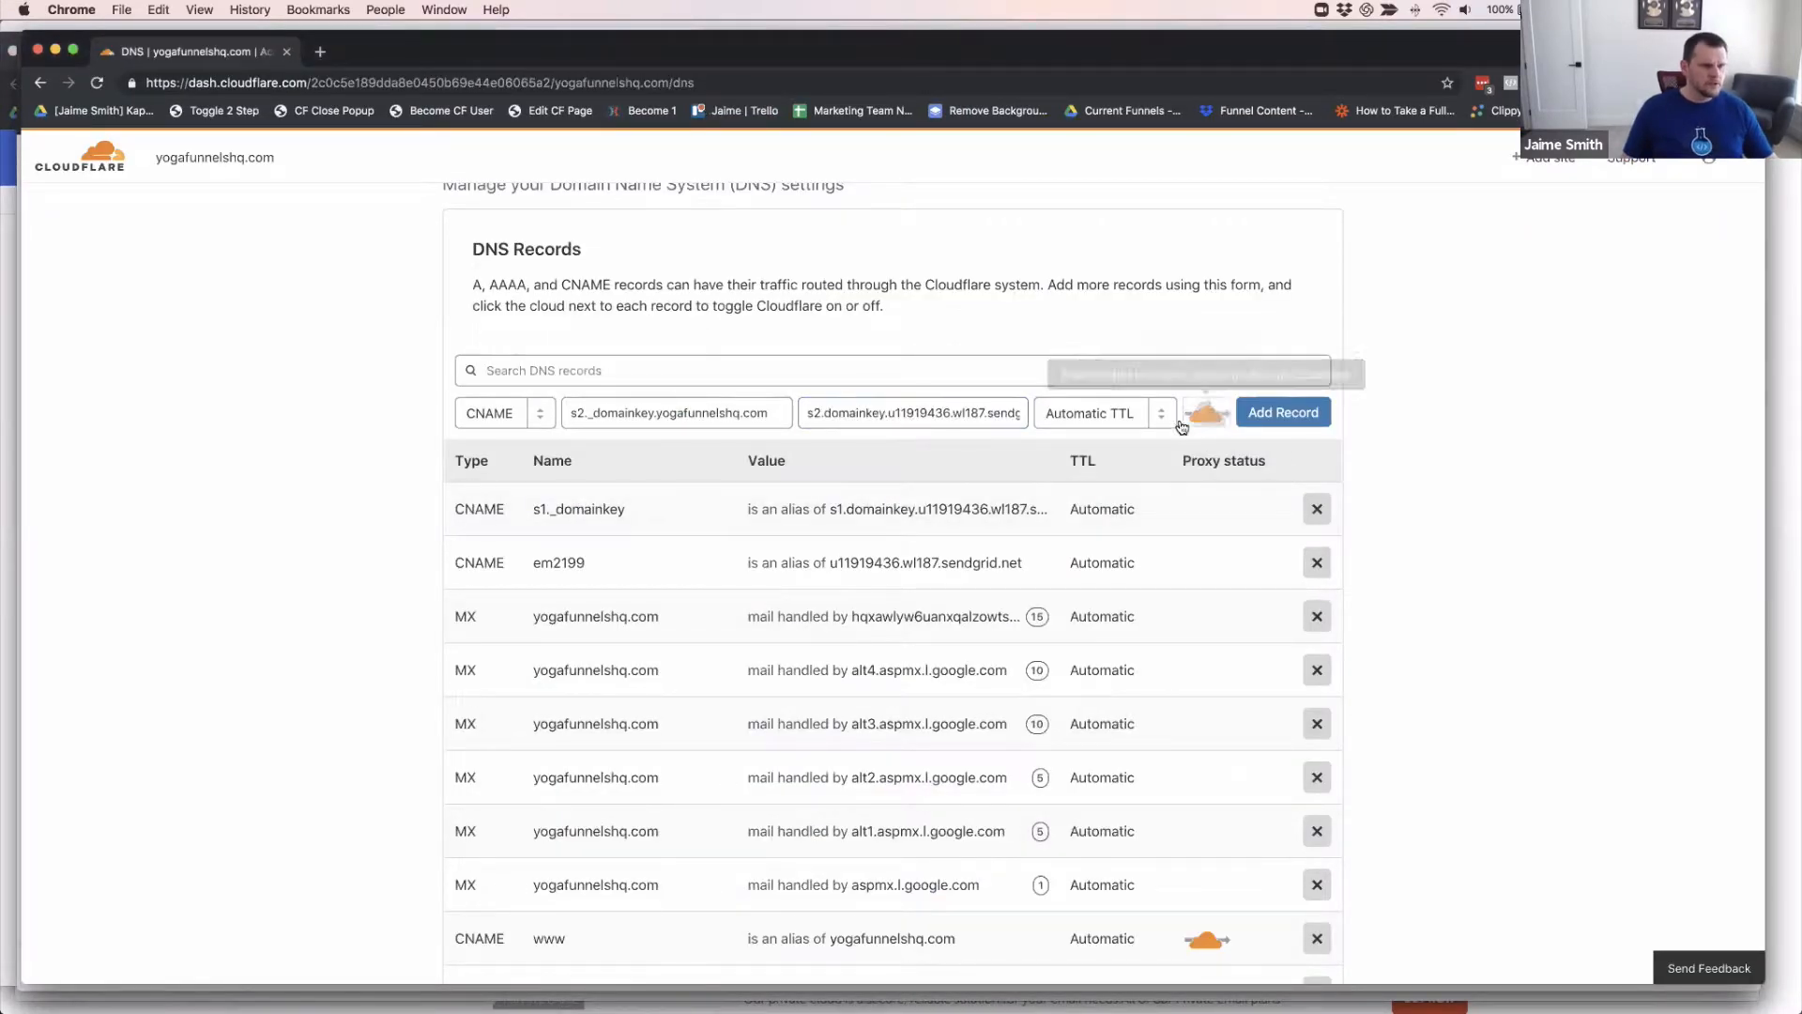
{"action": "left_click", "coordinate": [1207, 413]}
{"action": "left_click", "coordinate": [1286, 411]}
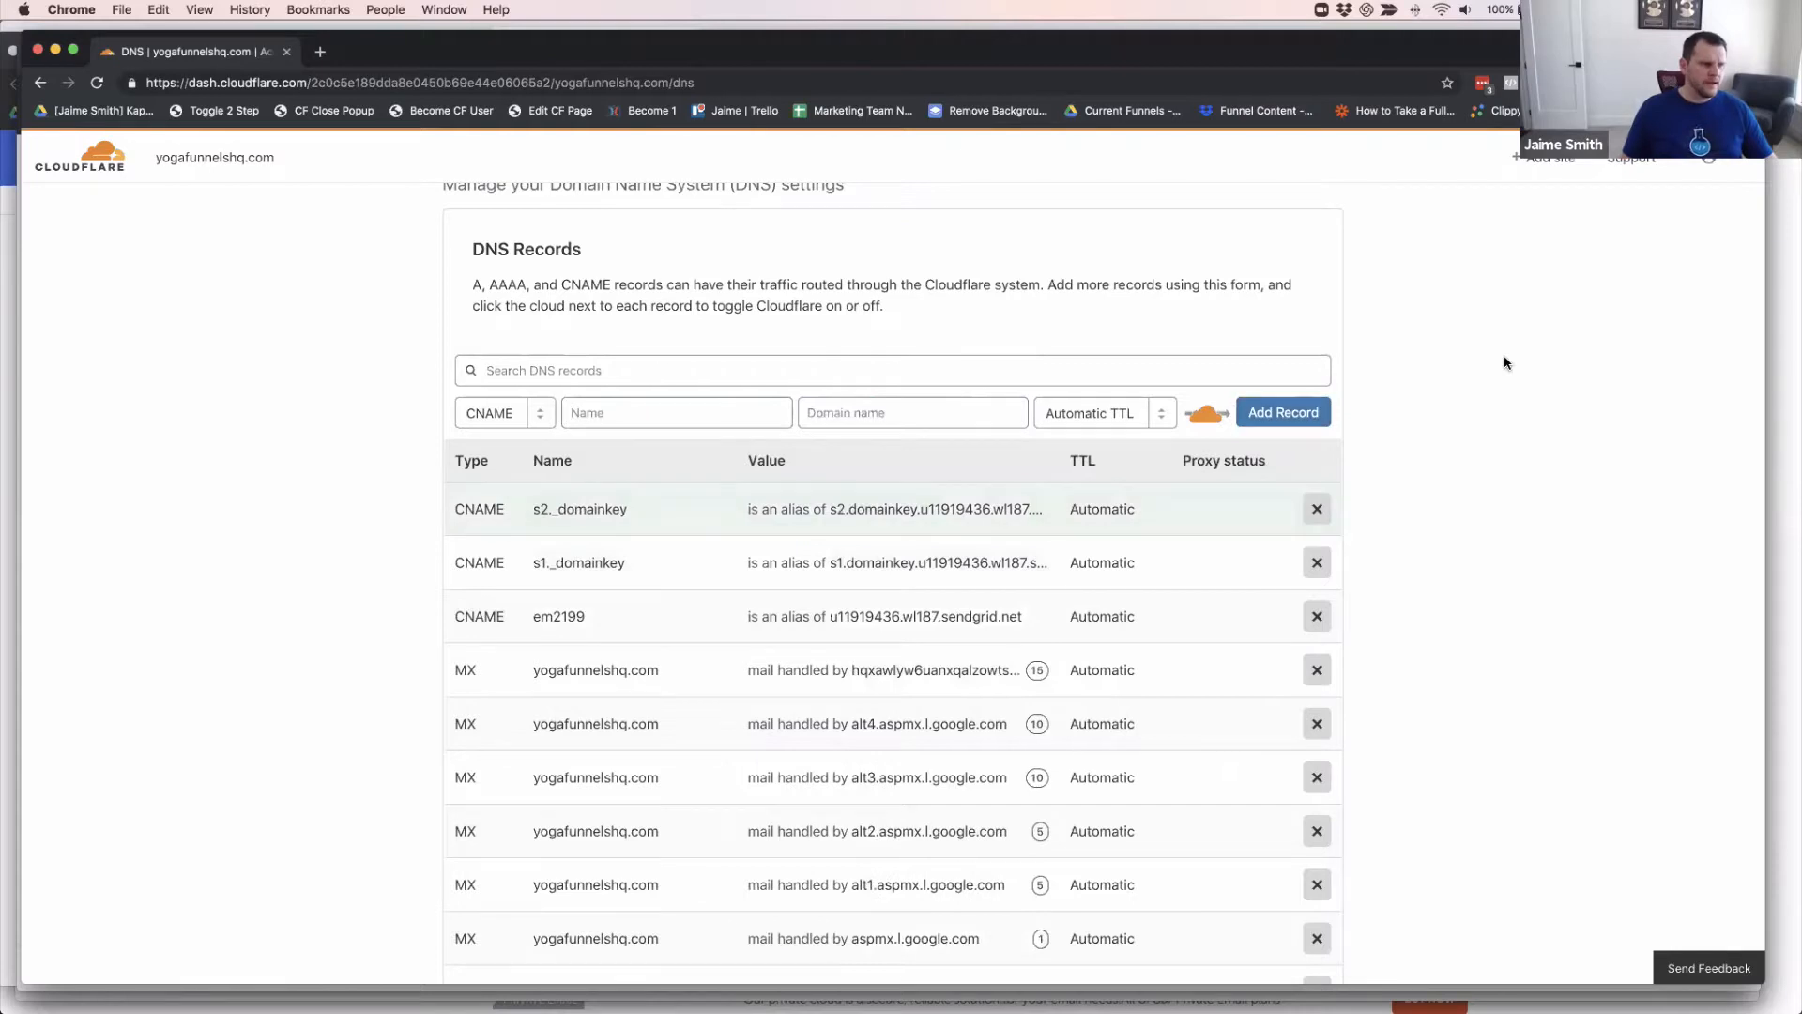
{"action": "key", "text": "super+grave"}
{"action": "key", "text": "super+grave"}
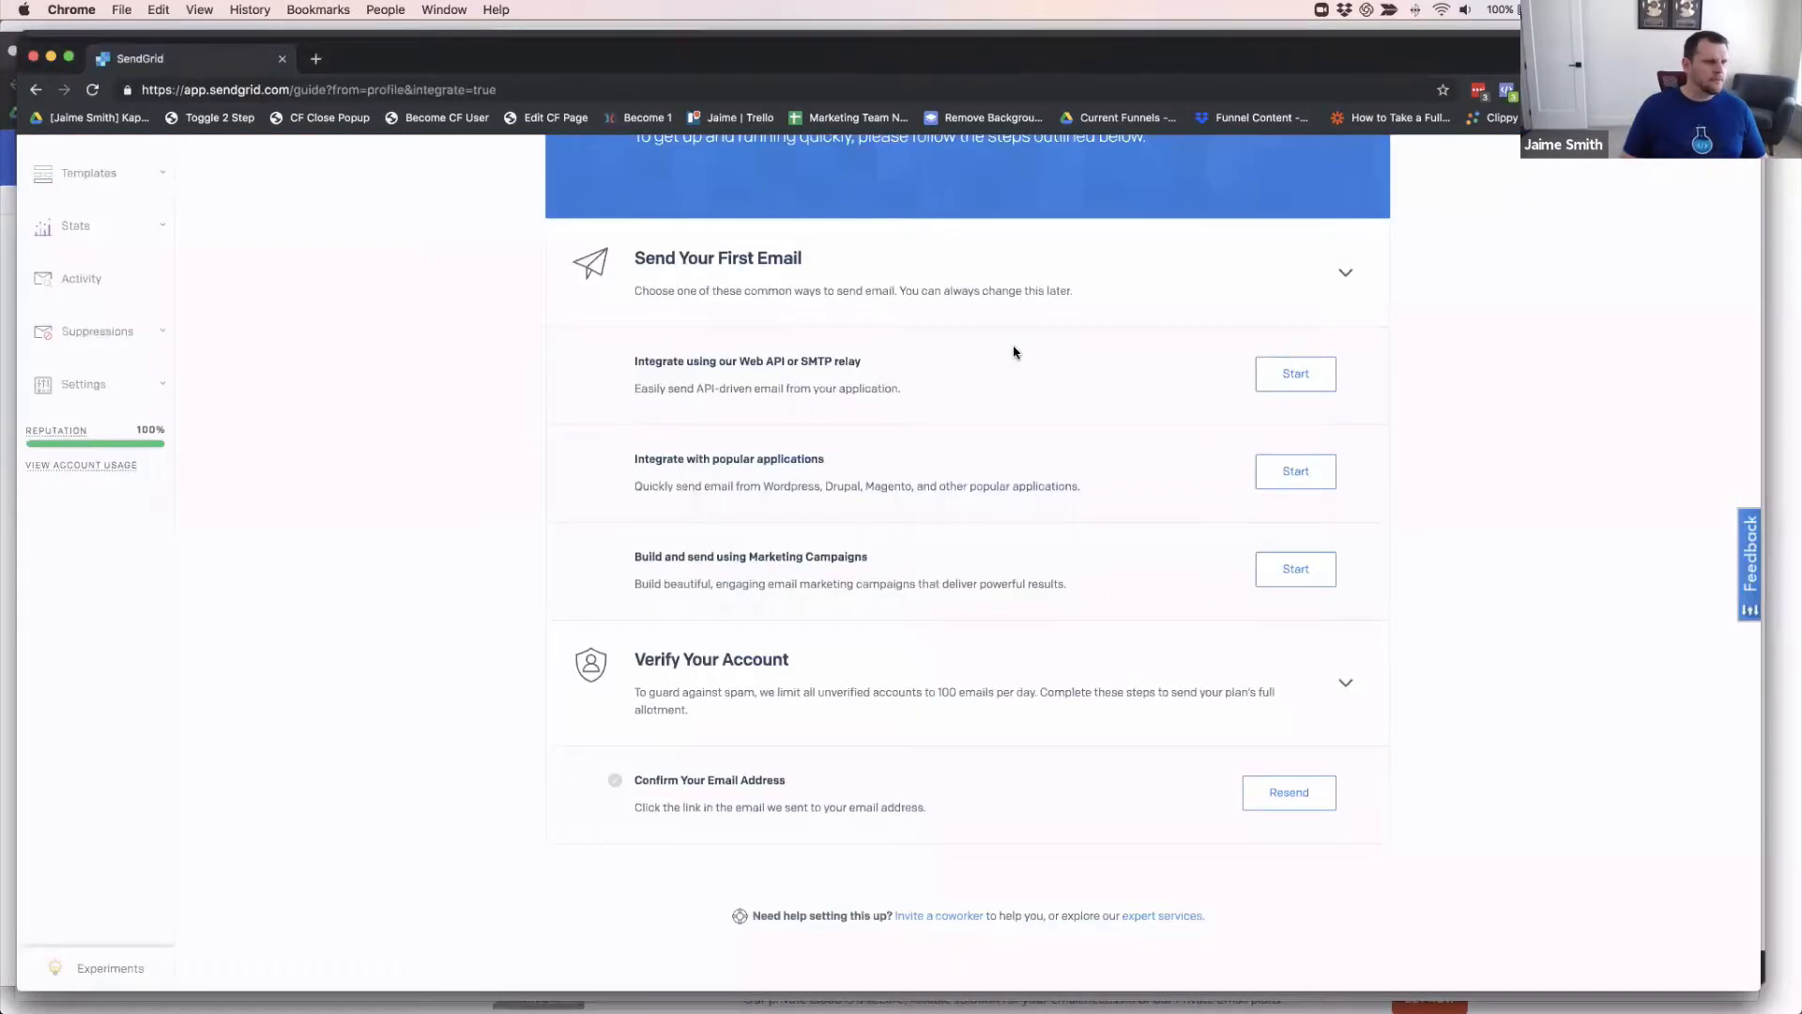
{"action": "key", "text": "super+grave"}
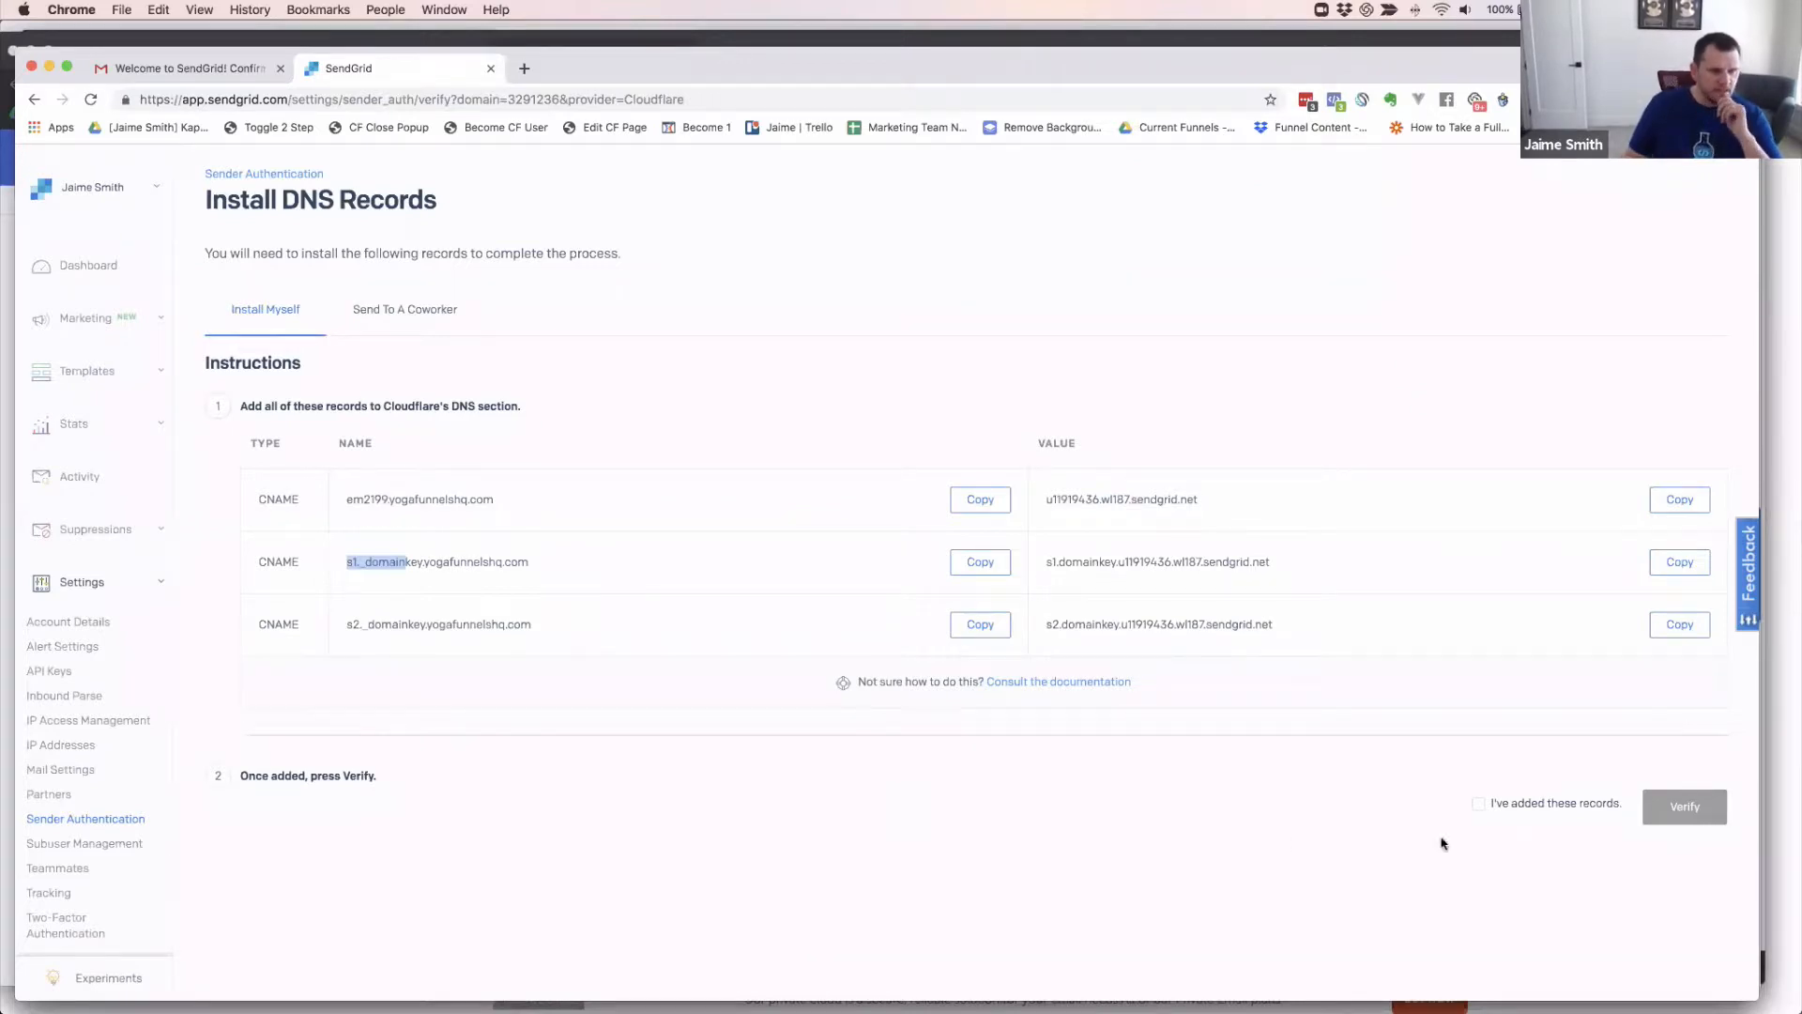
Step: Confirm the three DNS records are added, verify yogafunnelshq.com, and return to Sender Authentication
{"action": "left_click", "coordinate": [1479, 806]}
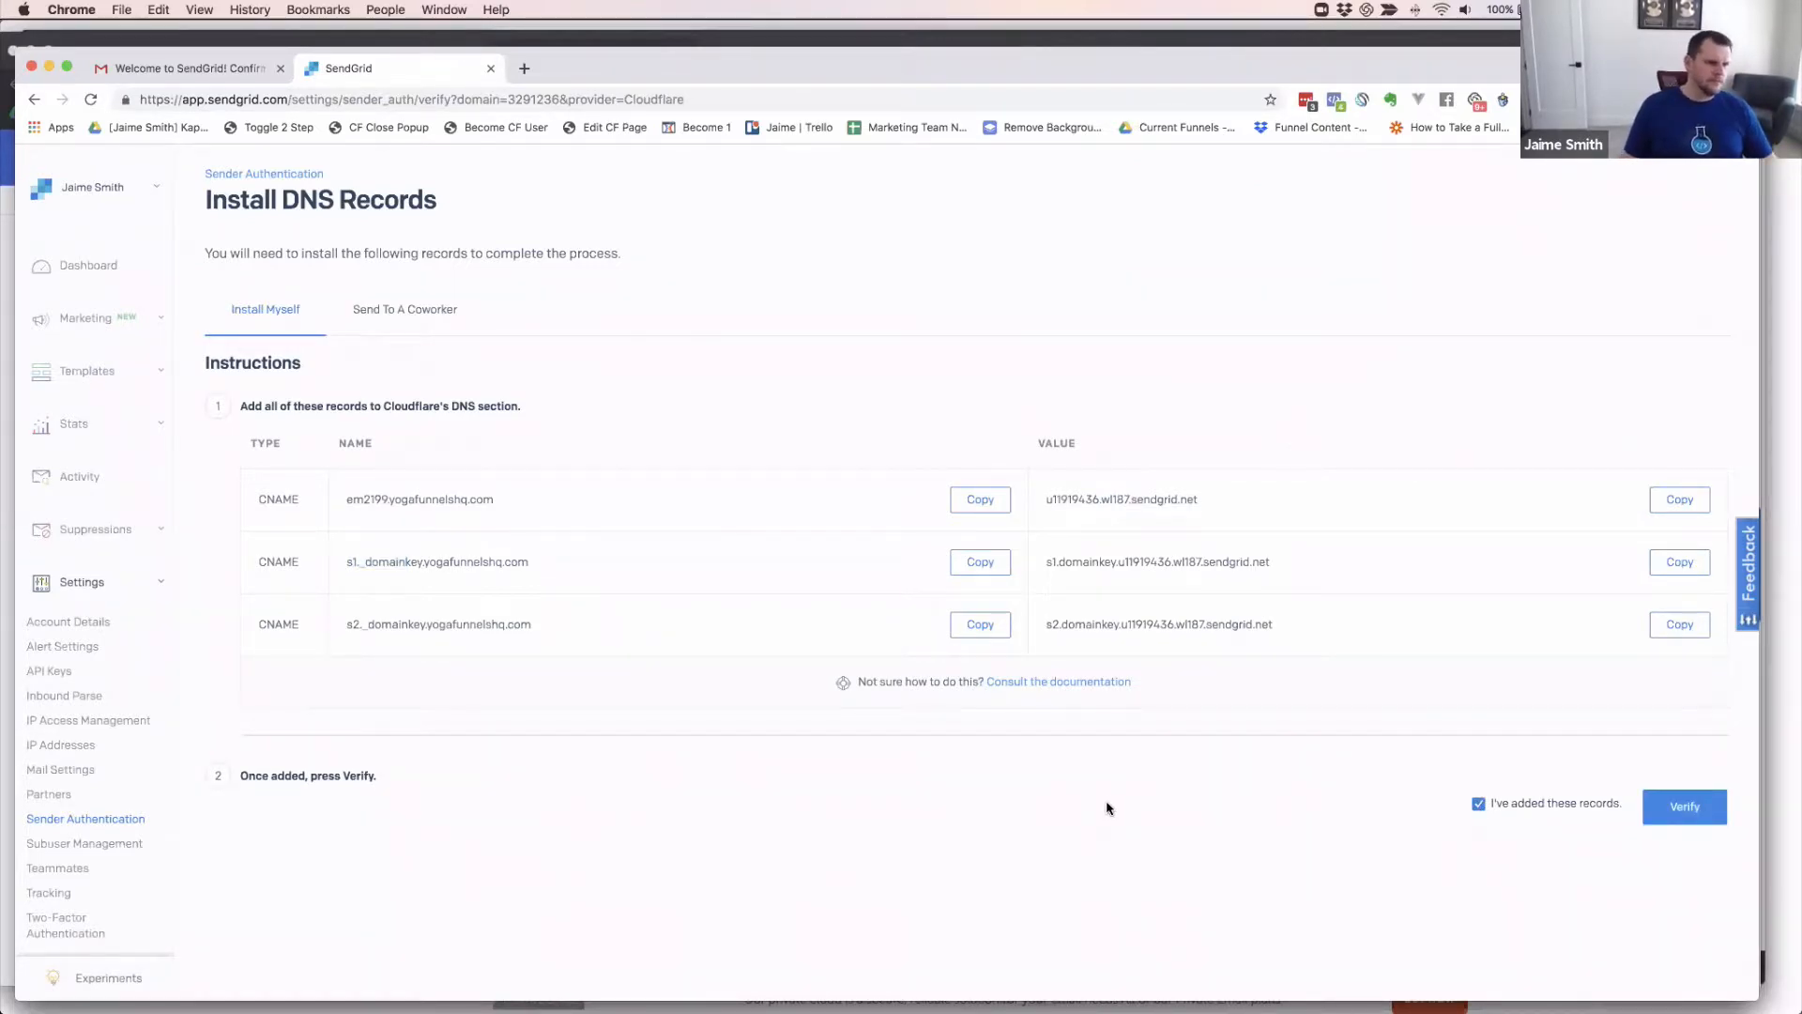
{"action": "left_click", "coordinate": [1671, 807]}
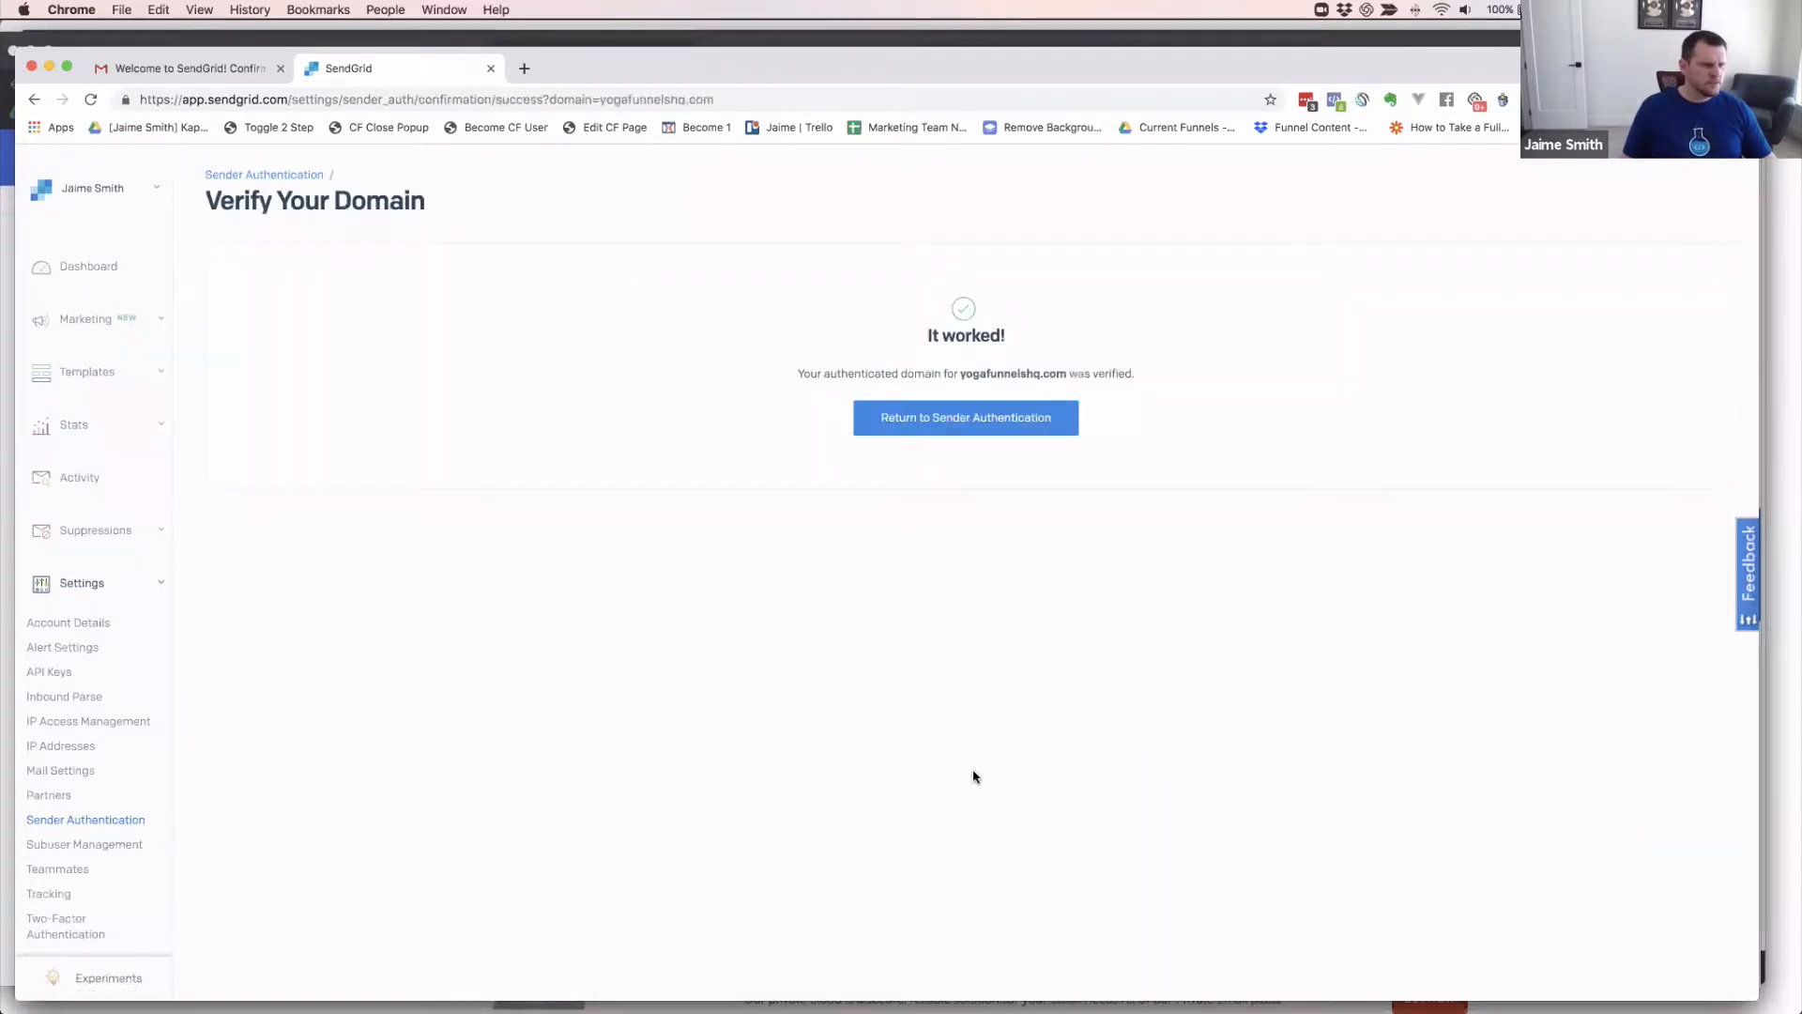
{"action": "left_click", "coordinate": [965, 404]}
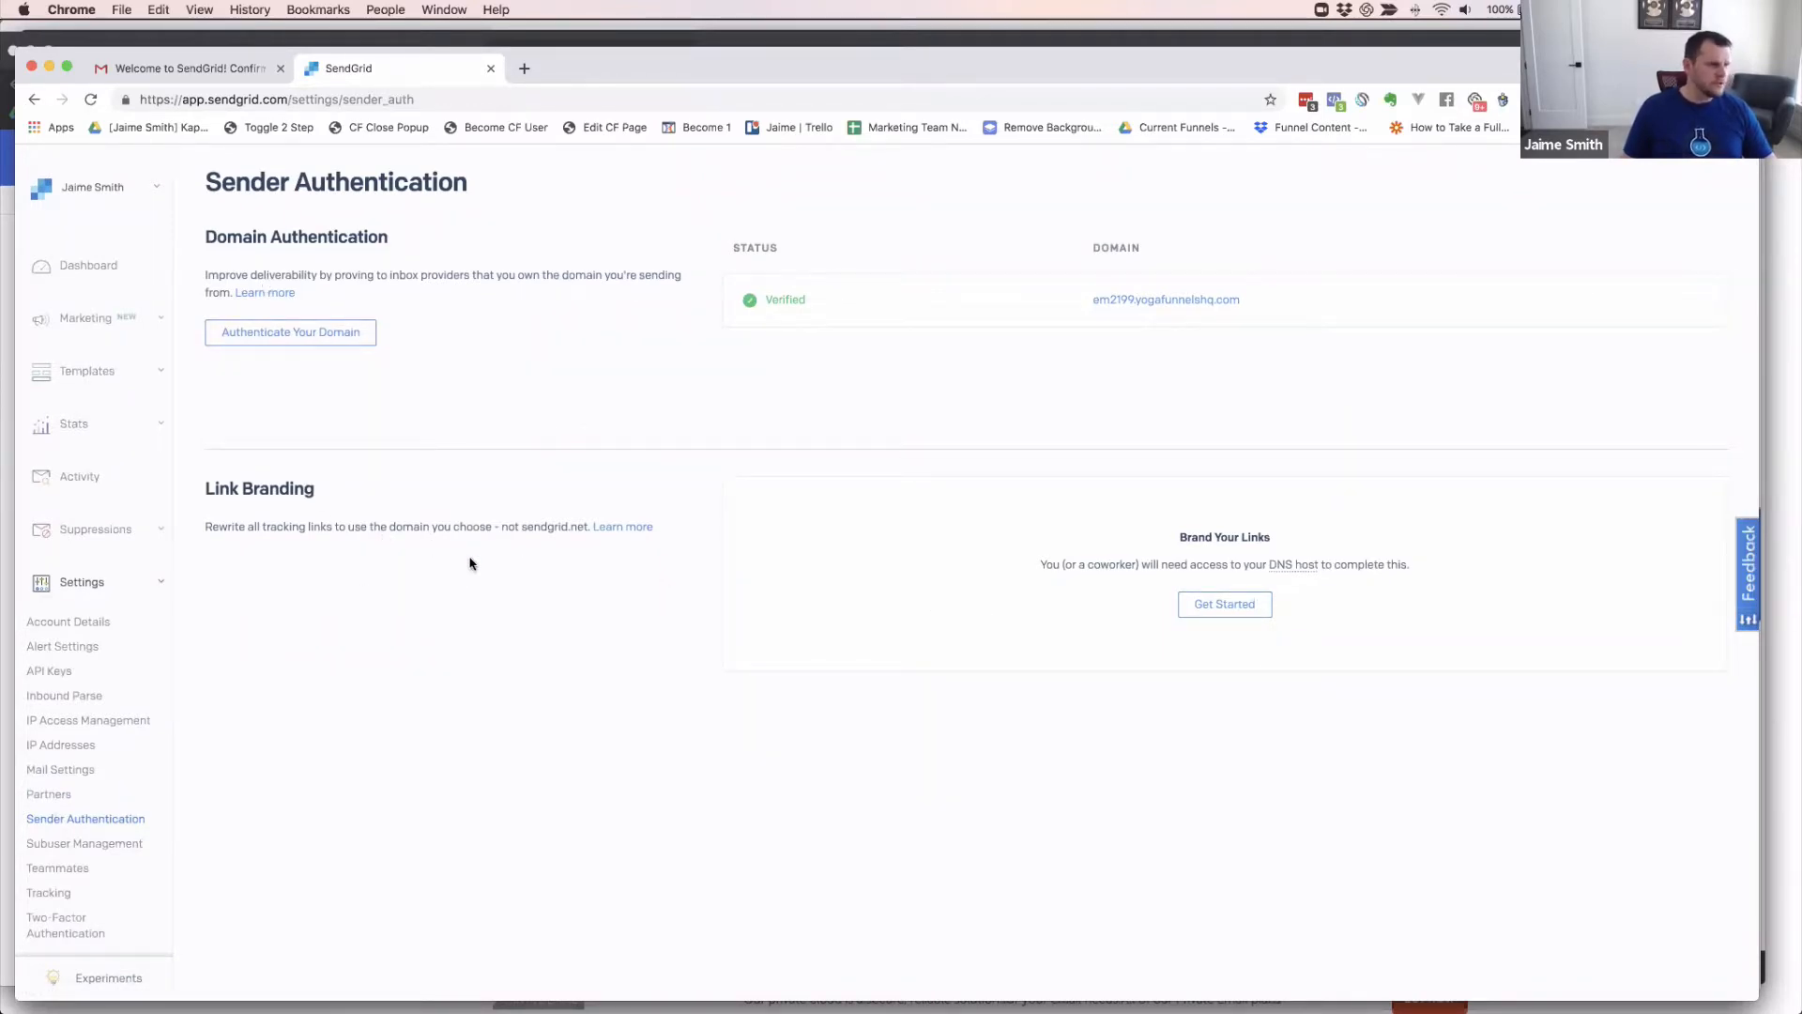
Step: Start link branding and pick Cloudflare as the DNS host
{"action": "left_click", "coordinate": [1232, 615]}
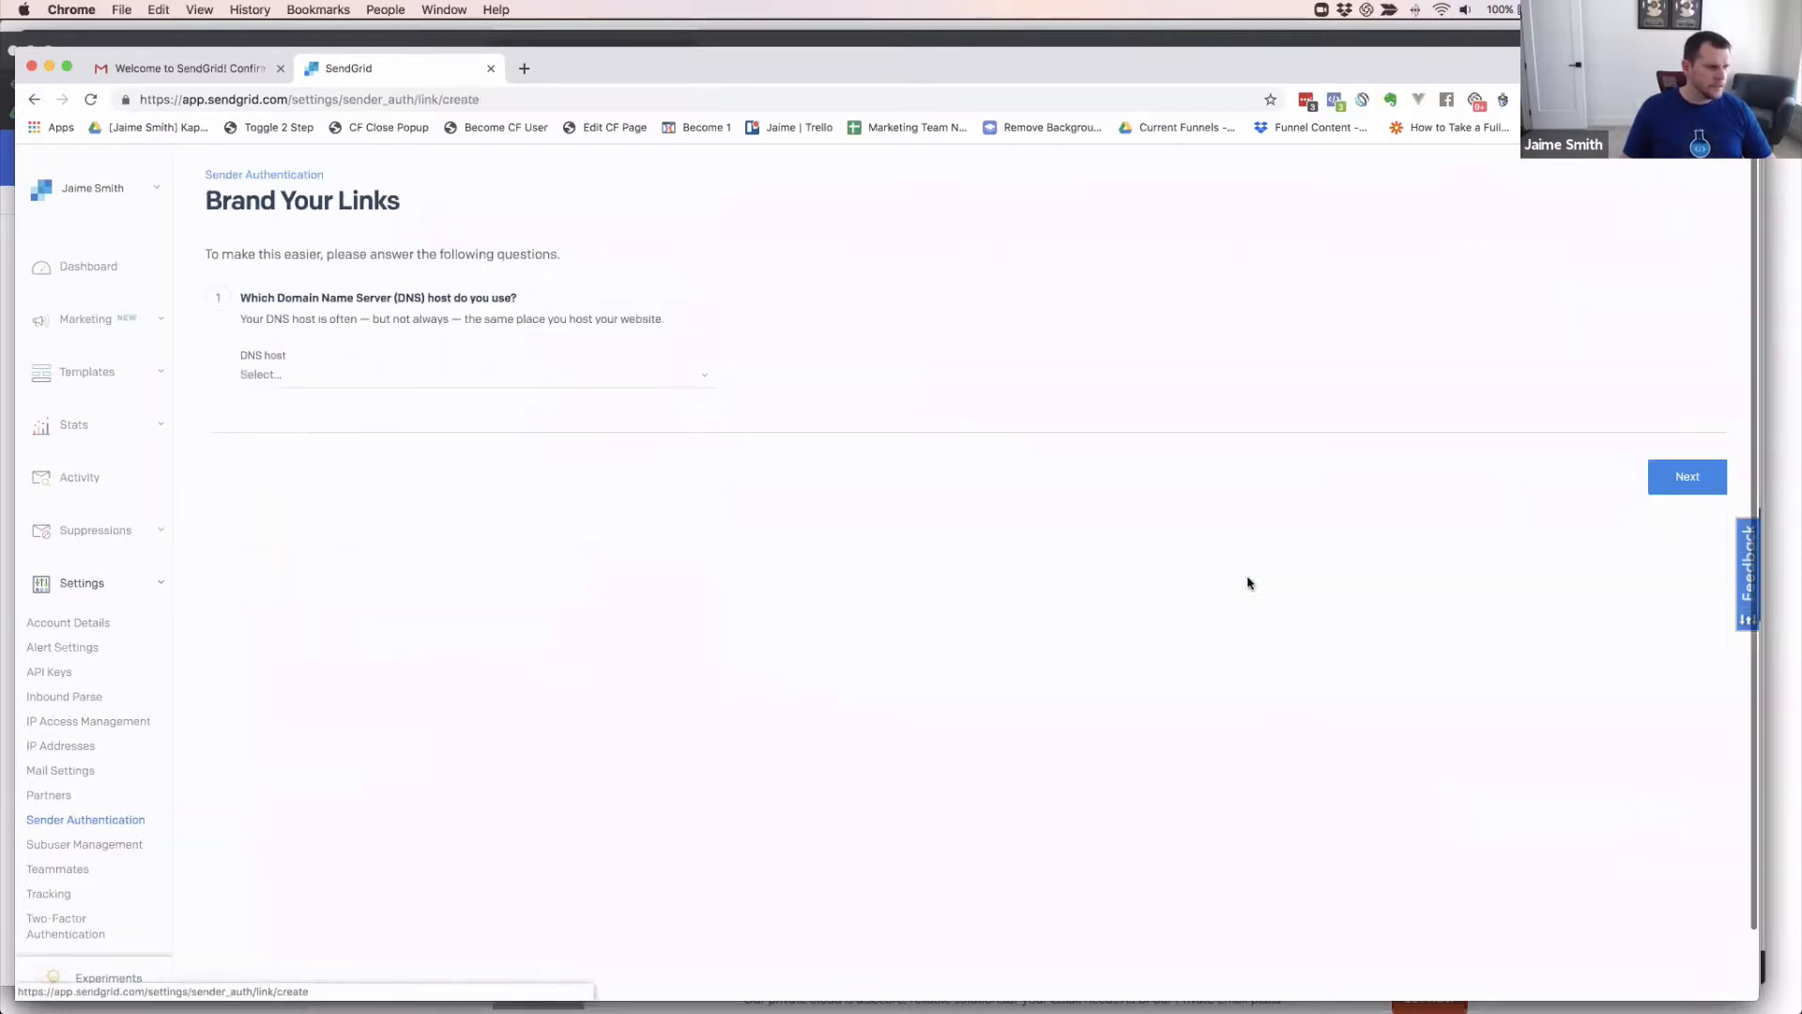
{"action": "left_click", "coordinate": [323, 375]}
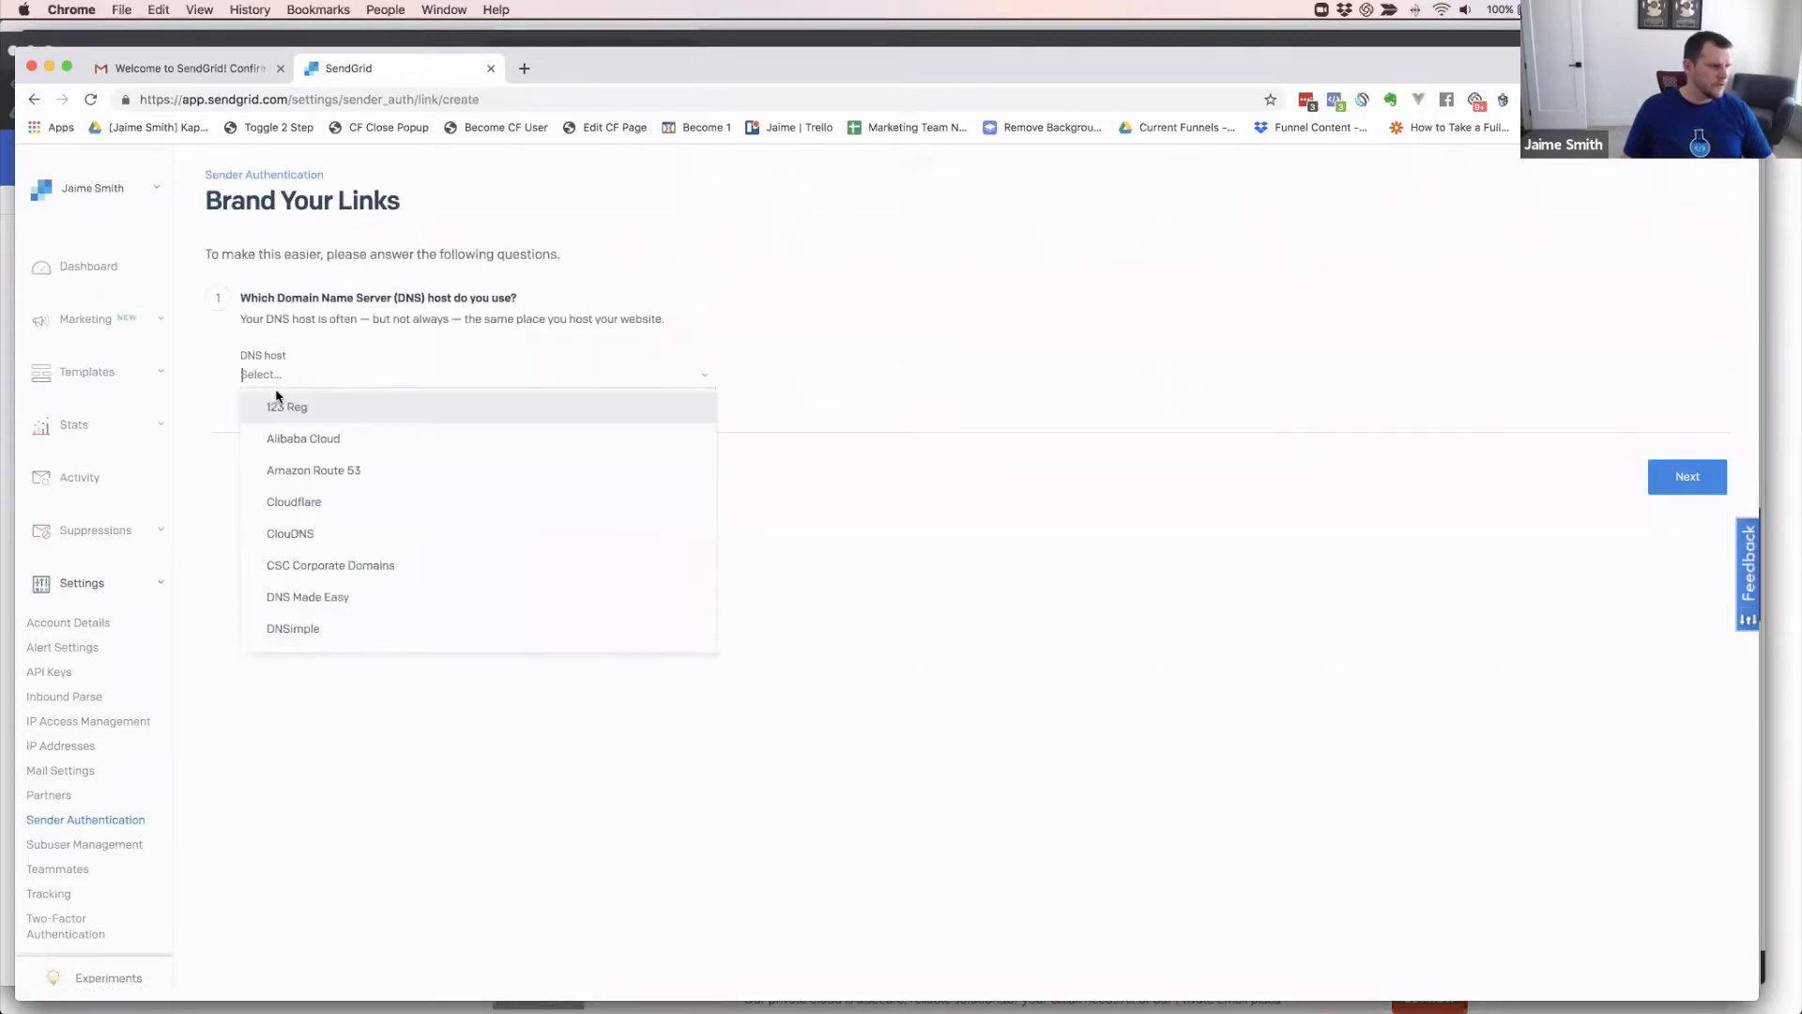
{"action": "left_click", "coordinate": [308, 503]}
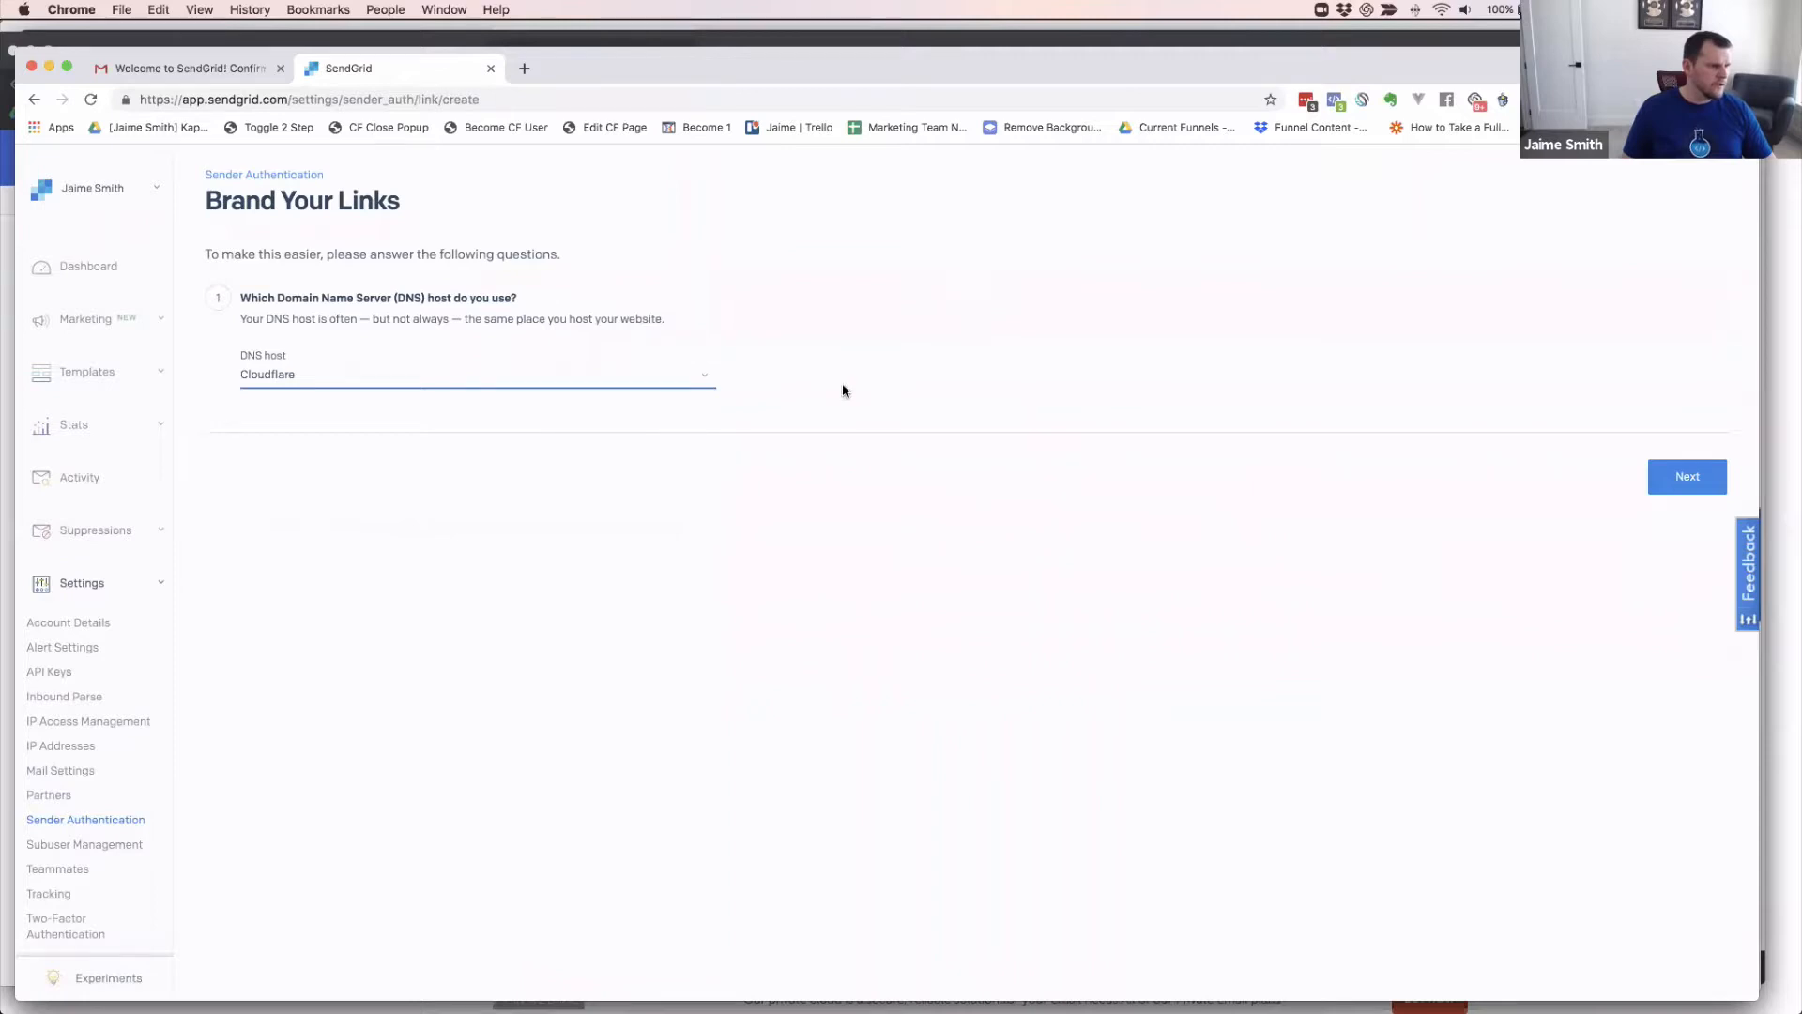
{"action": "left_click", "coordinate": [1681, 477]}
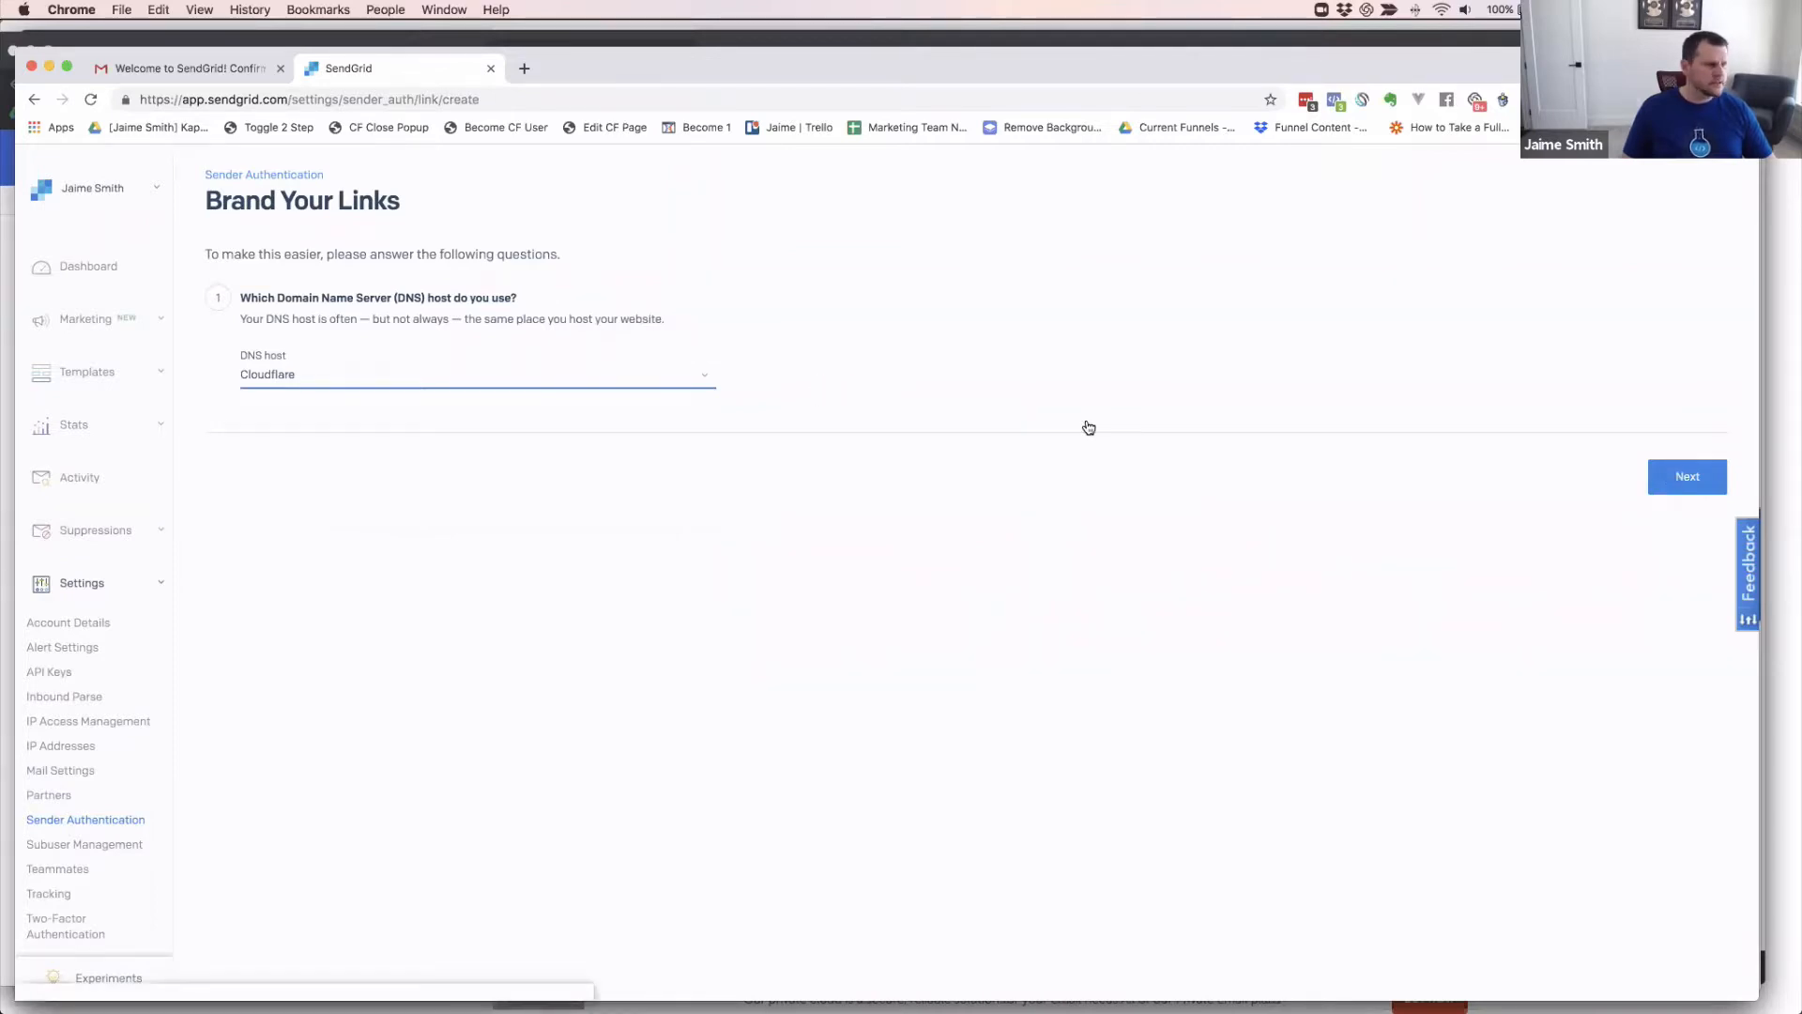
Step: Enter yogafunnelshq.com as the From Domain and submit to get the CNAME records
{"action": "left_click", "coordinate": [282, 334]}
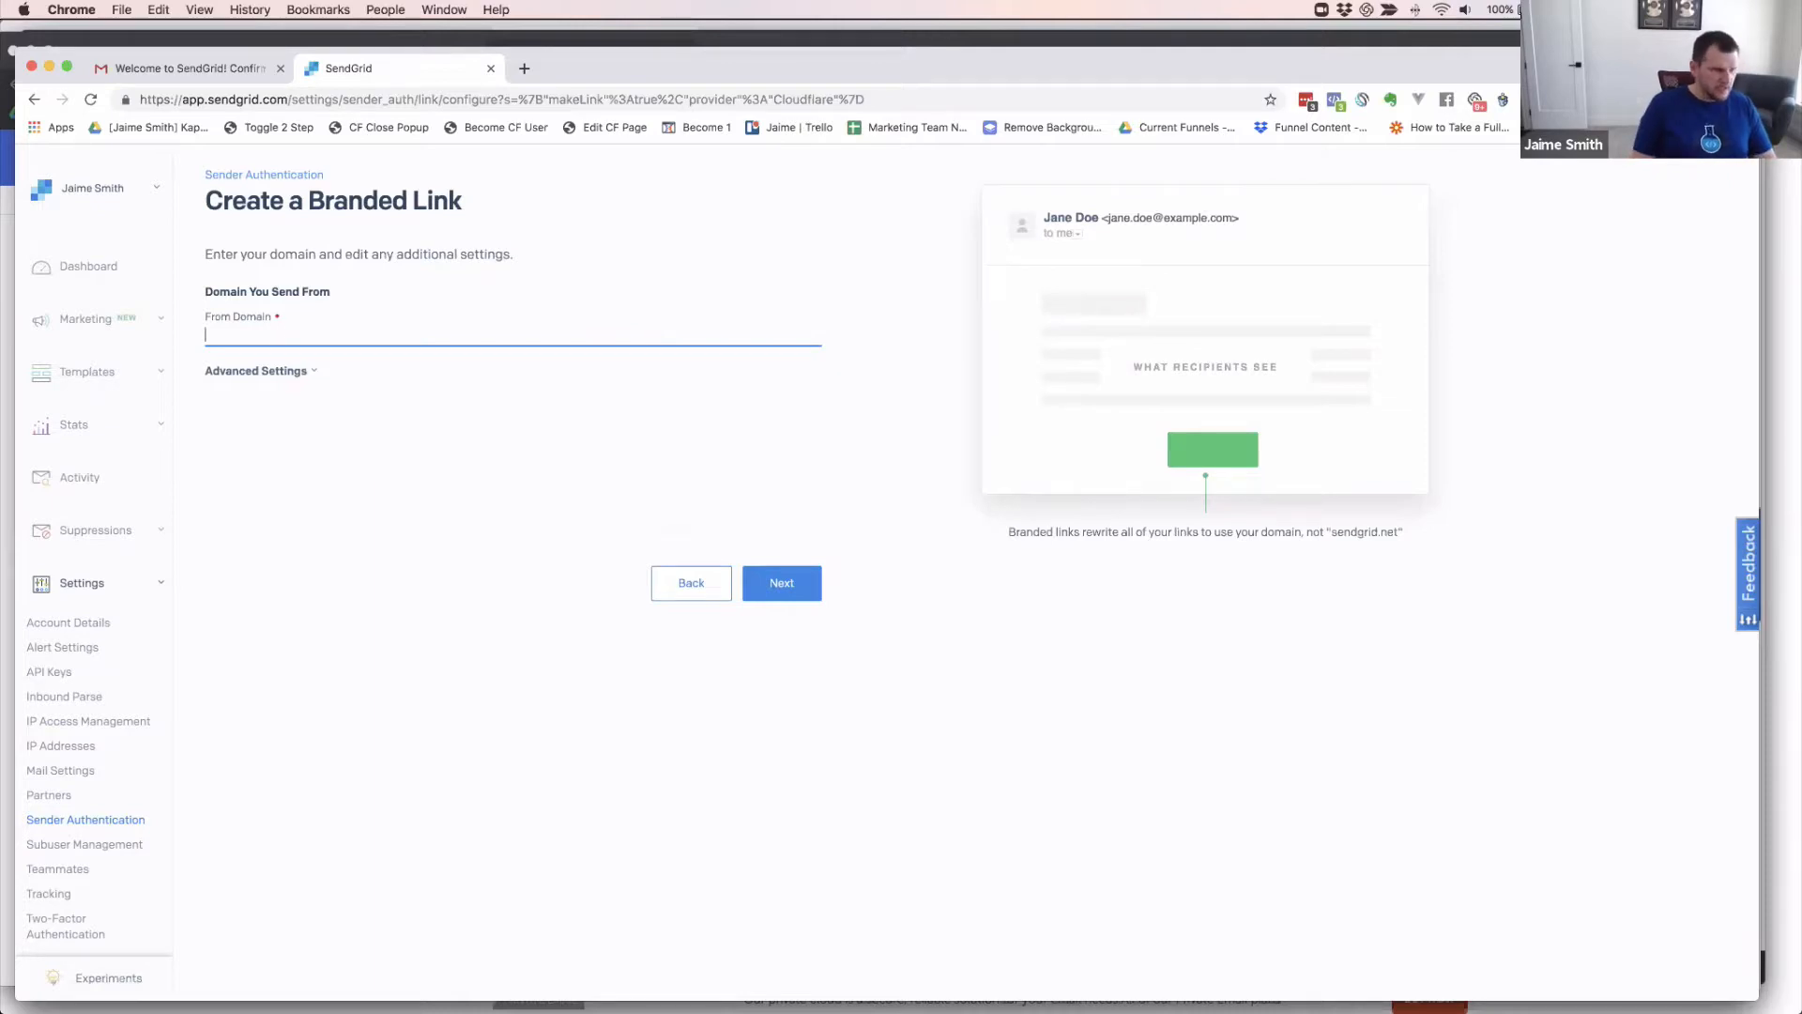
{"action": "type", "text": "exp"}
{"action": "key", "text": "BackSpace"}
{"action": "key", "text": "BackSpace"}
{"action": "key", "text": "BackSpace"}
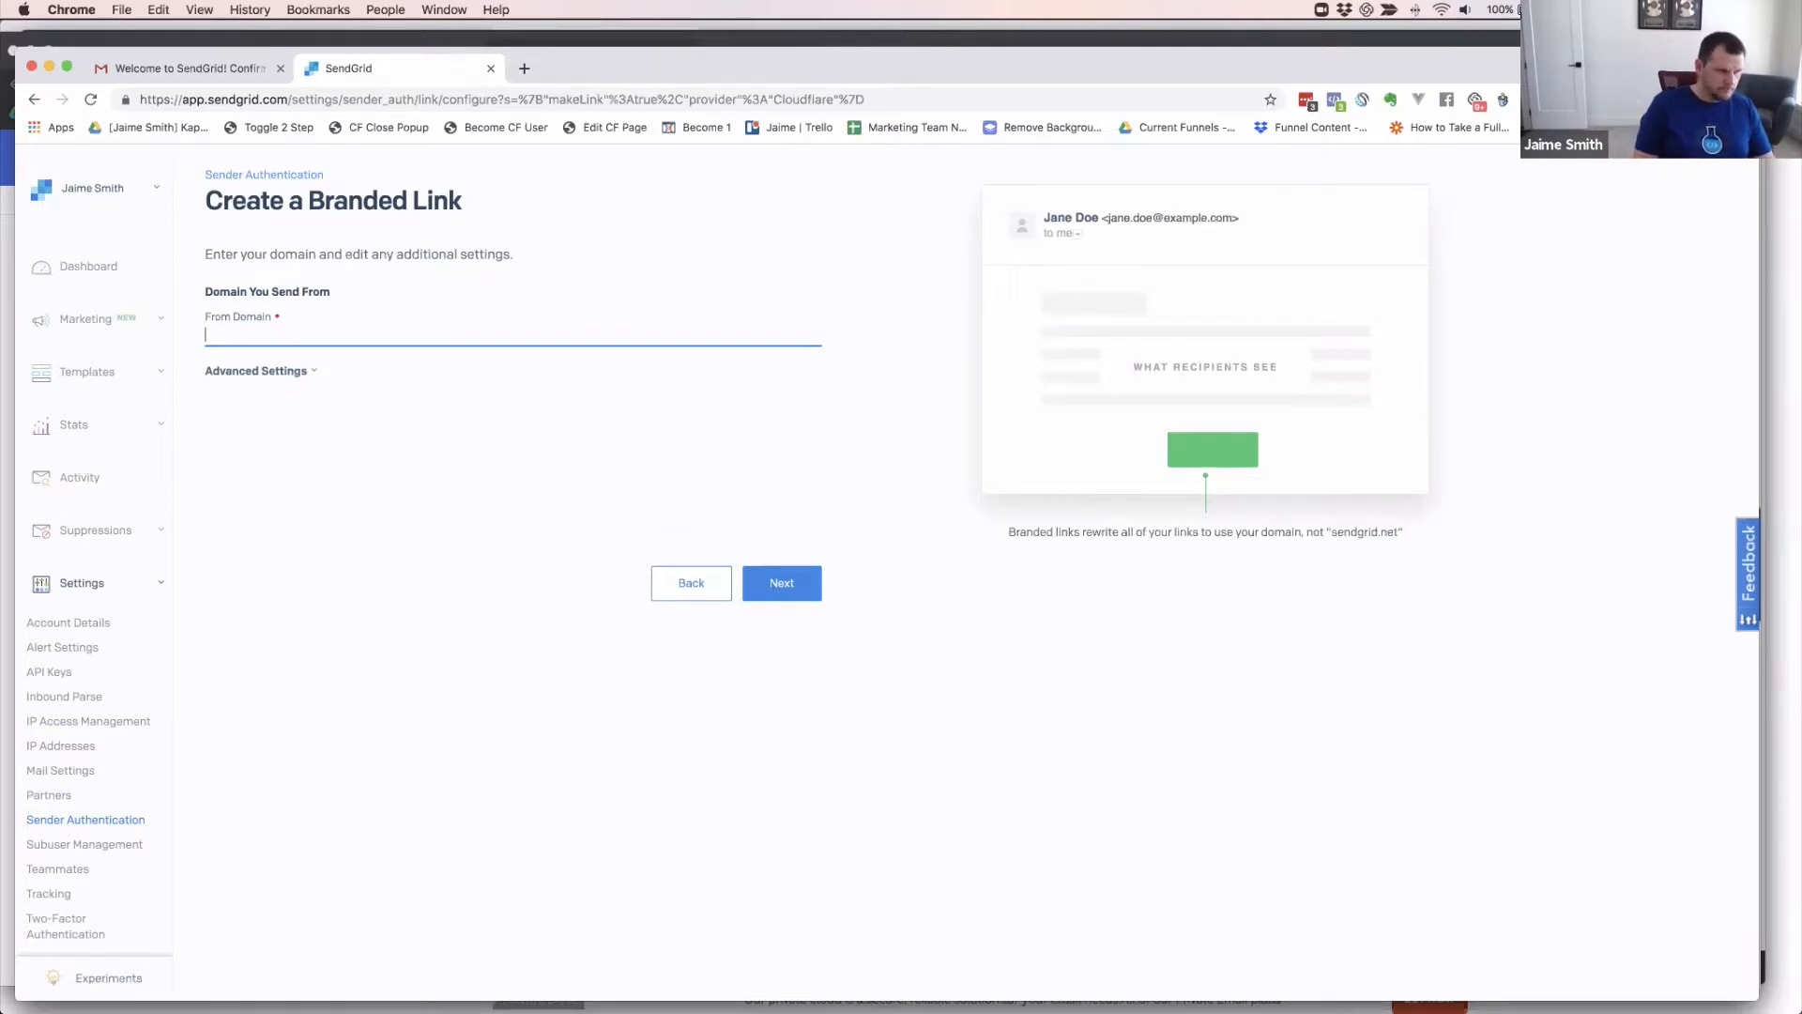
{"action": "type", "text": "yogafunnelshq"}
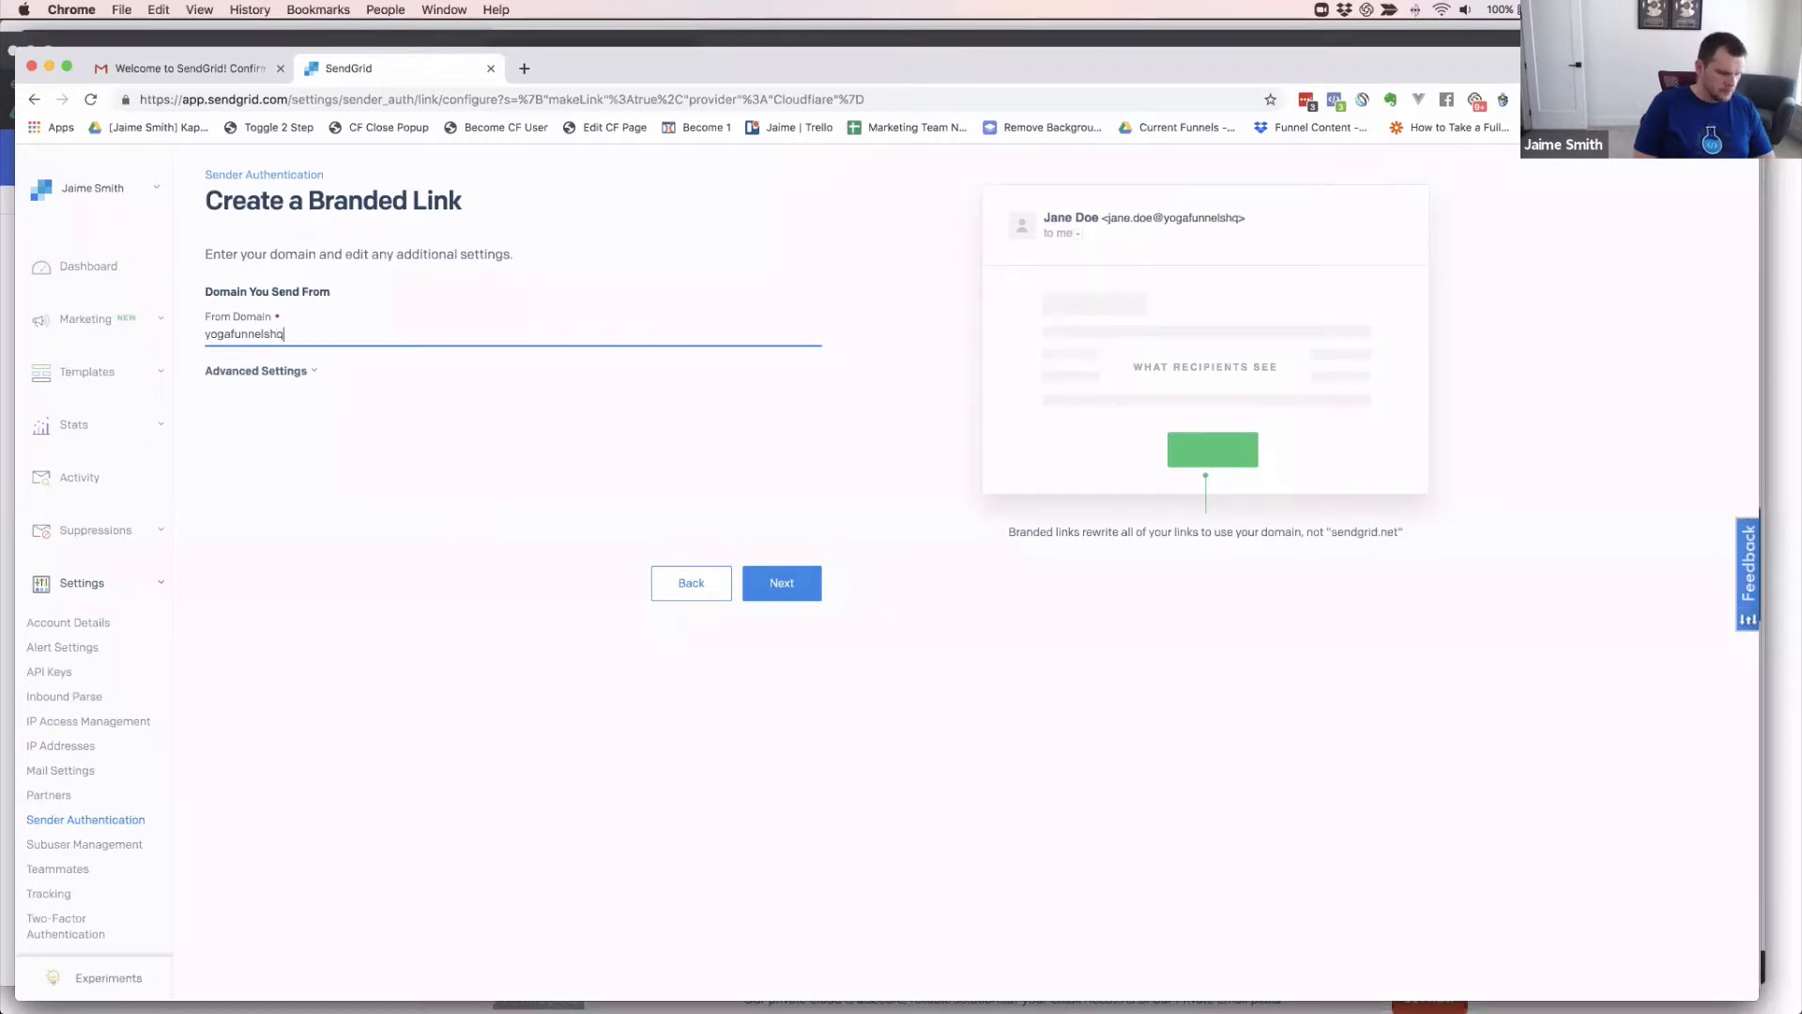
{"action": "type", "text": ".com"}
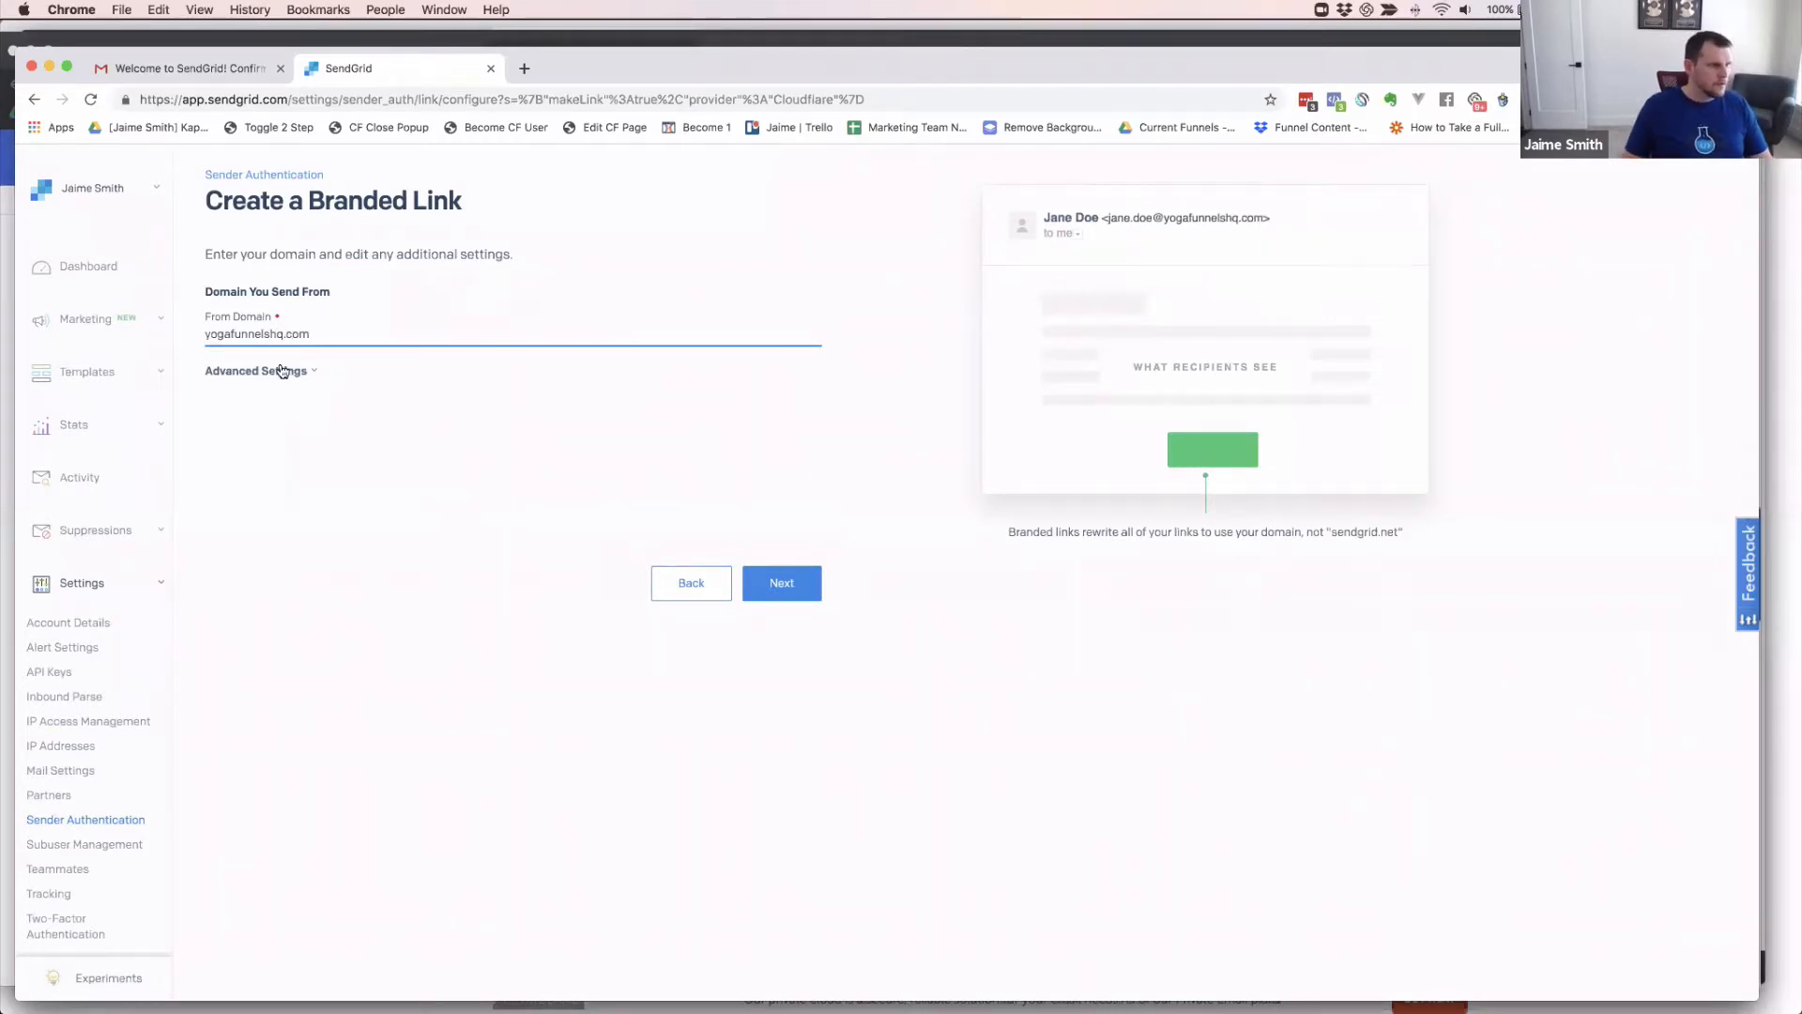
{"action": "left_click", "coordinate": [314, 393]}
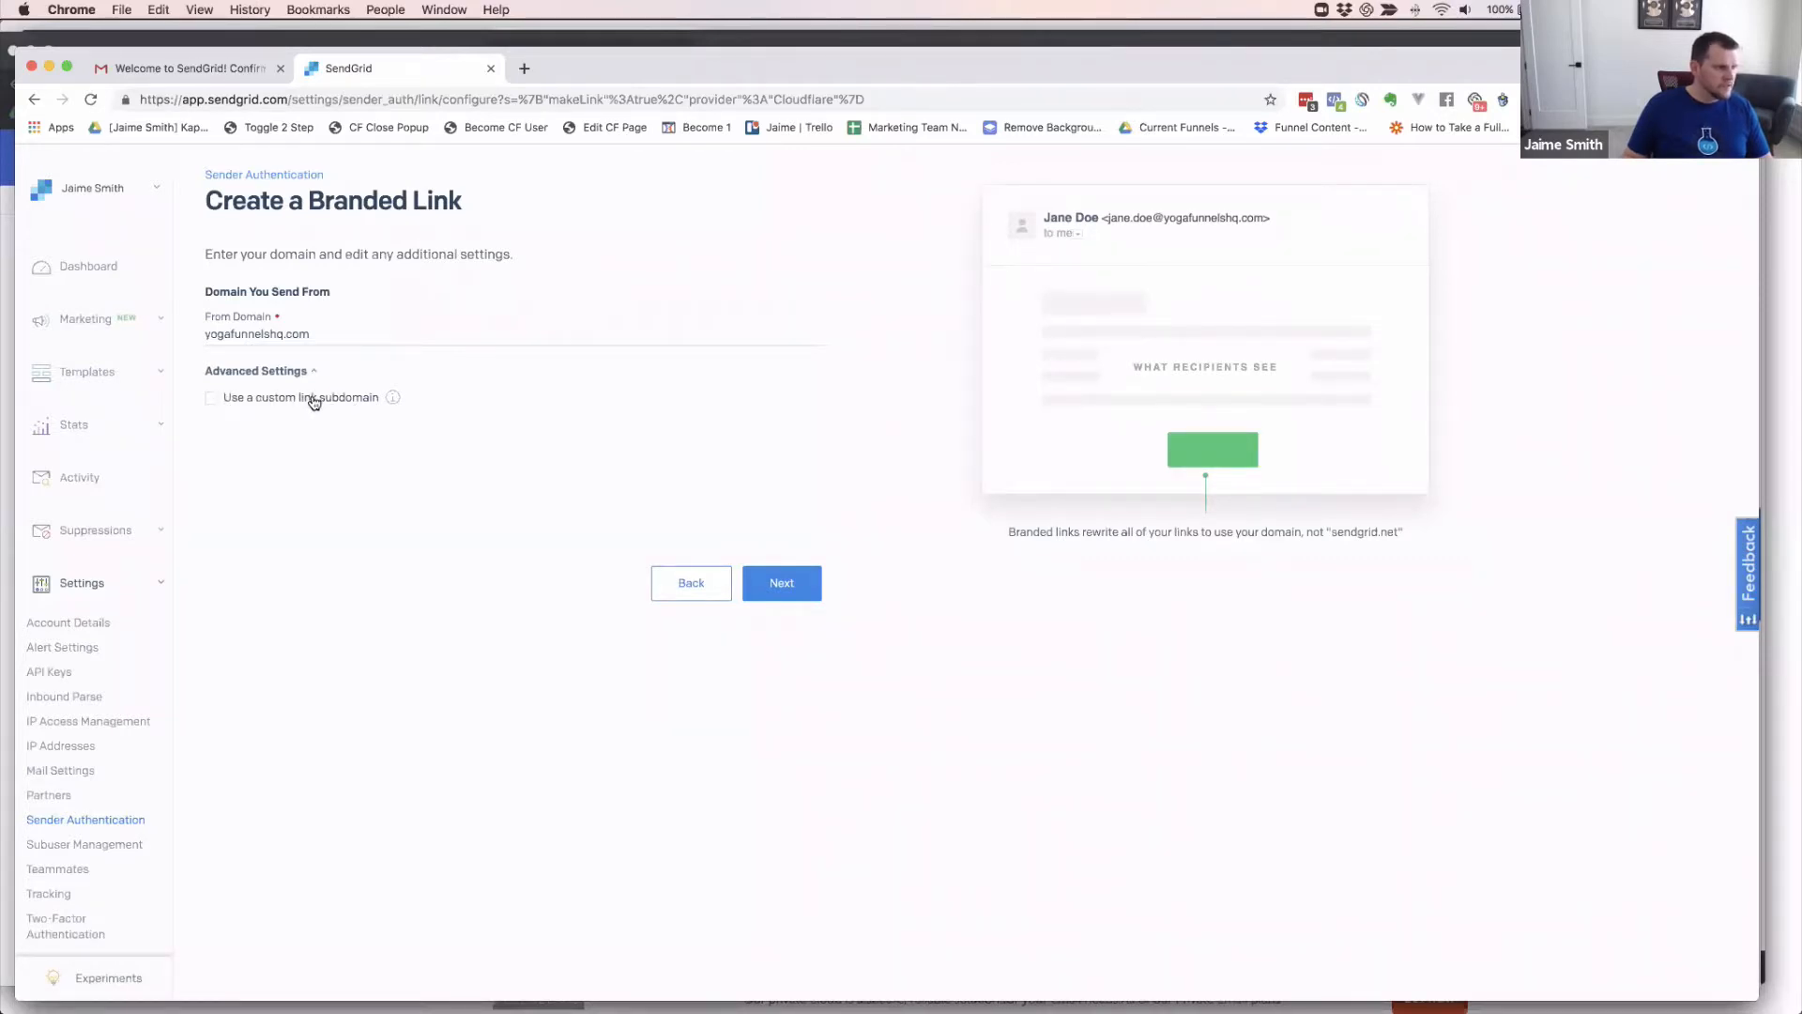
{"action": "mouse_move", "coordinate": [394, 400]}
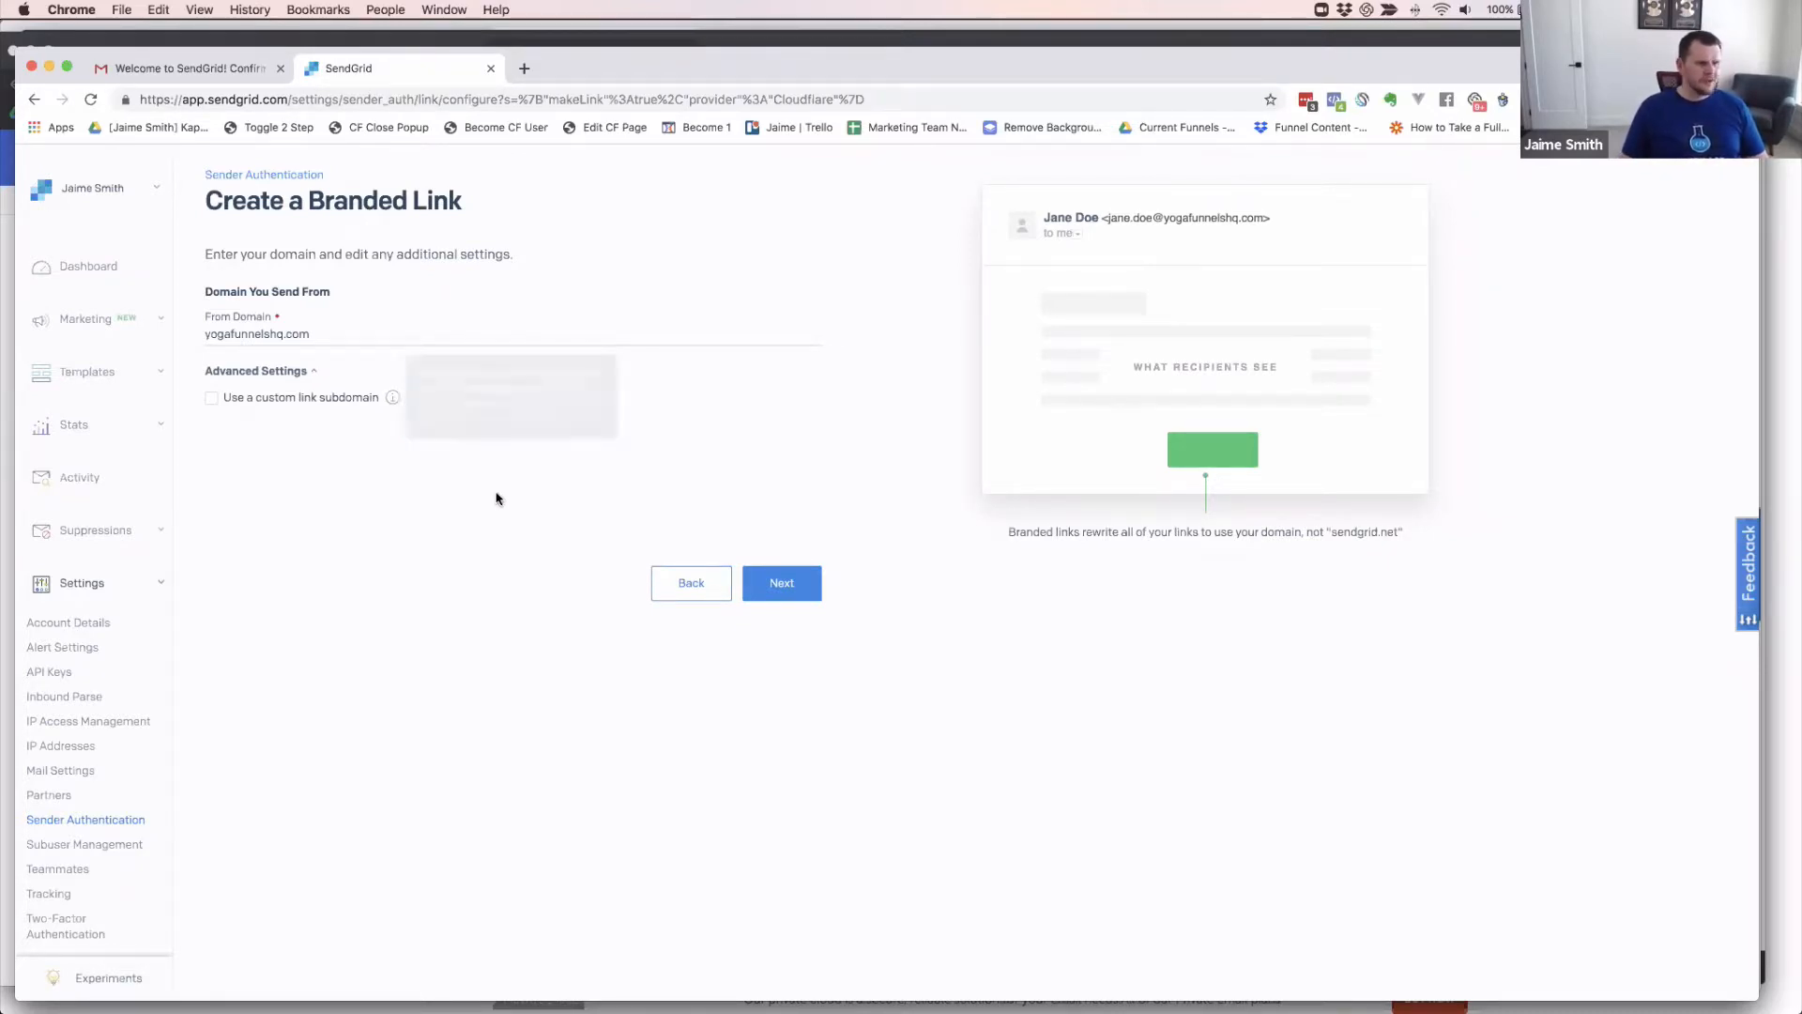
{"action": "left_click", "coordinate": [783, 587]}
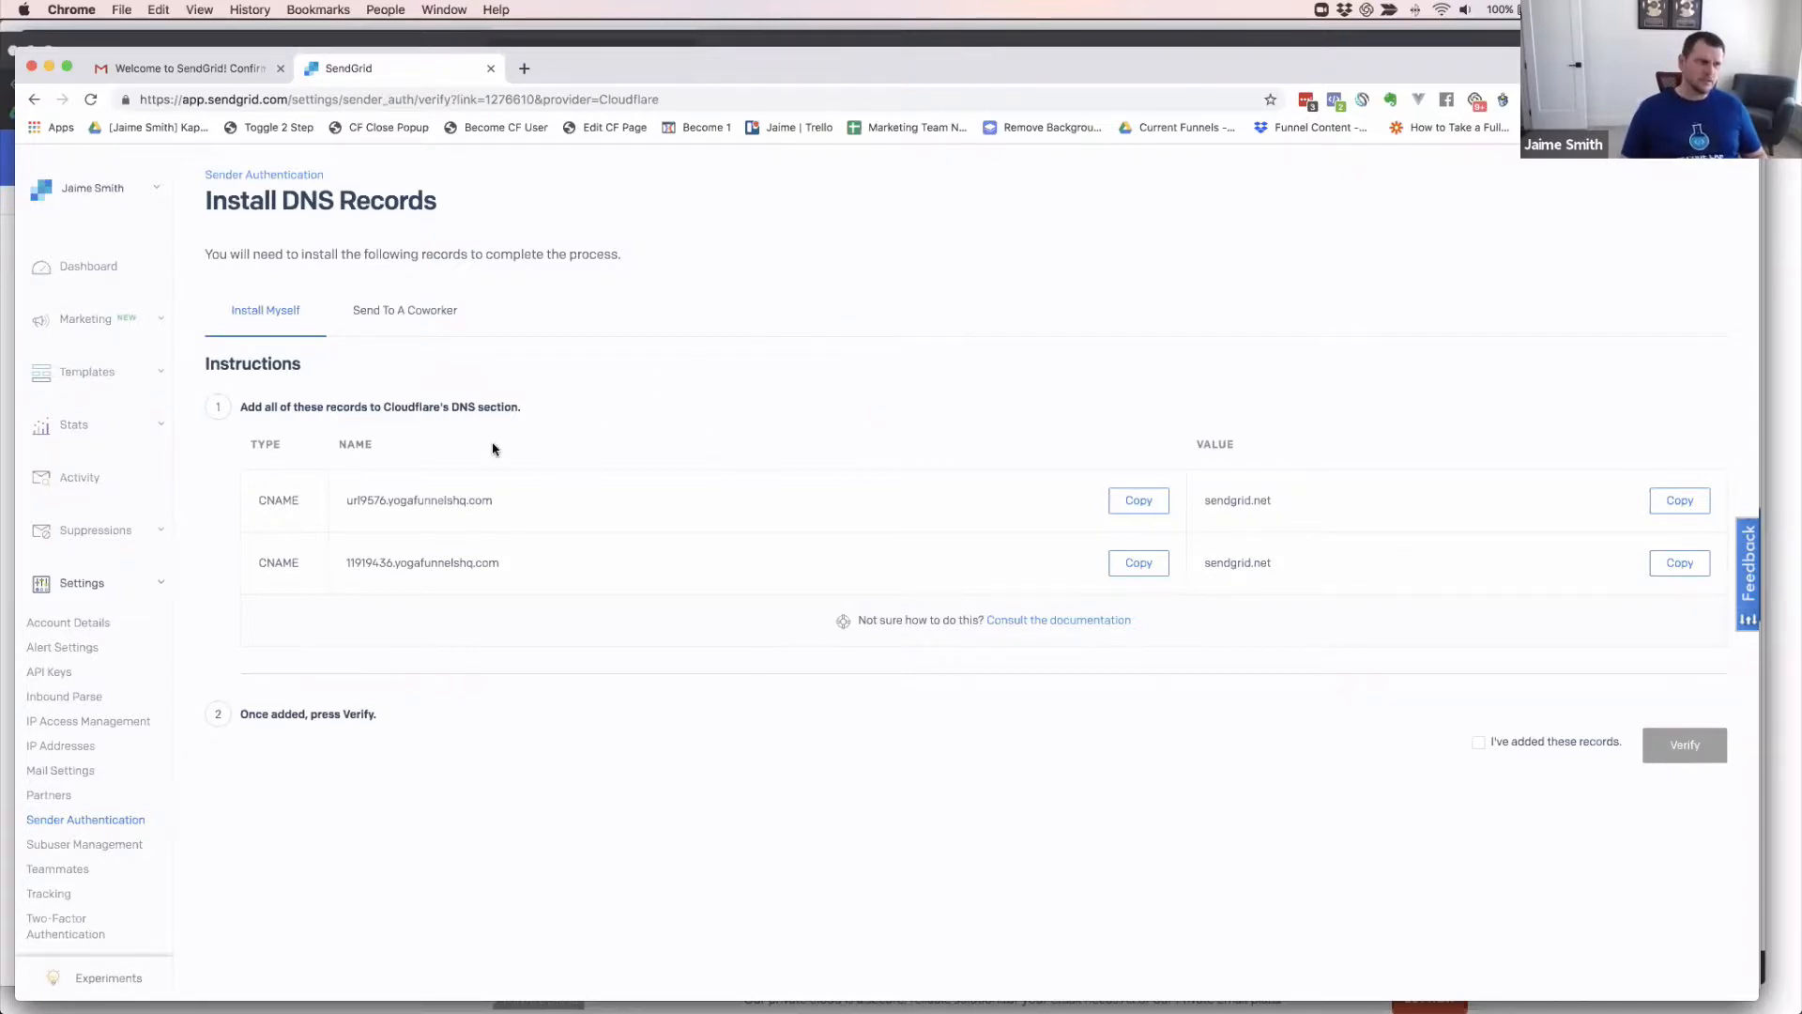
Step: Paste url9576.yogafunnelshq.com from SendGrid as the new Cloudflare CNAME record's name
{"action": "left_click", "coordinate": [1136, 510]}
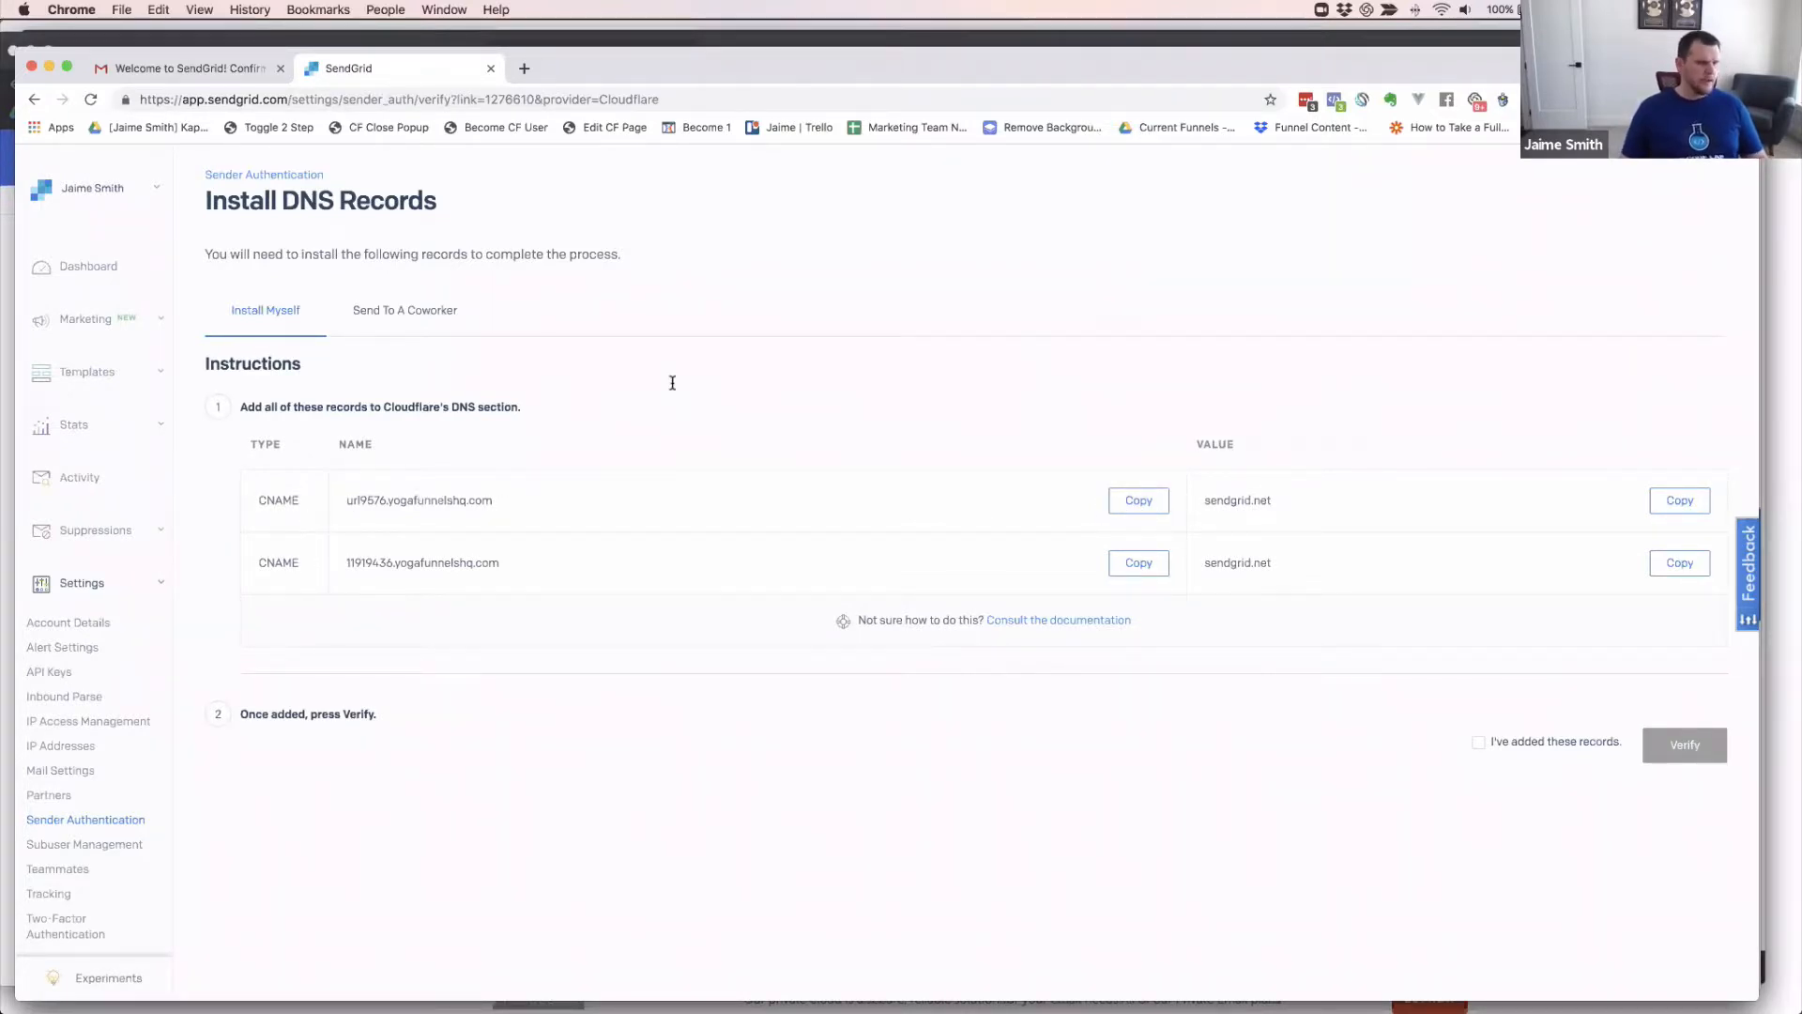
{"action": "key", "text": "super+grave"}
{"action": "key", "text": "super+grave"}
{"action": "key", "text": "super+grave"}
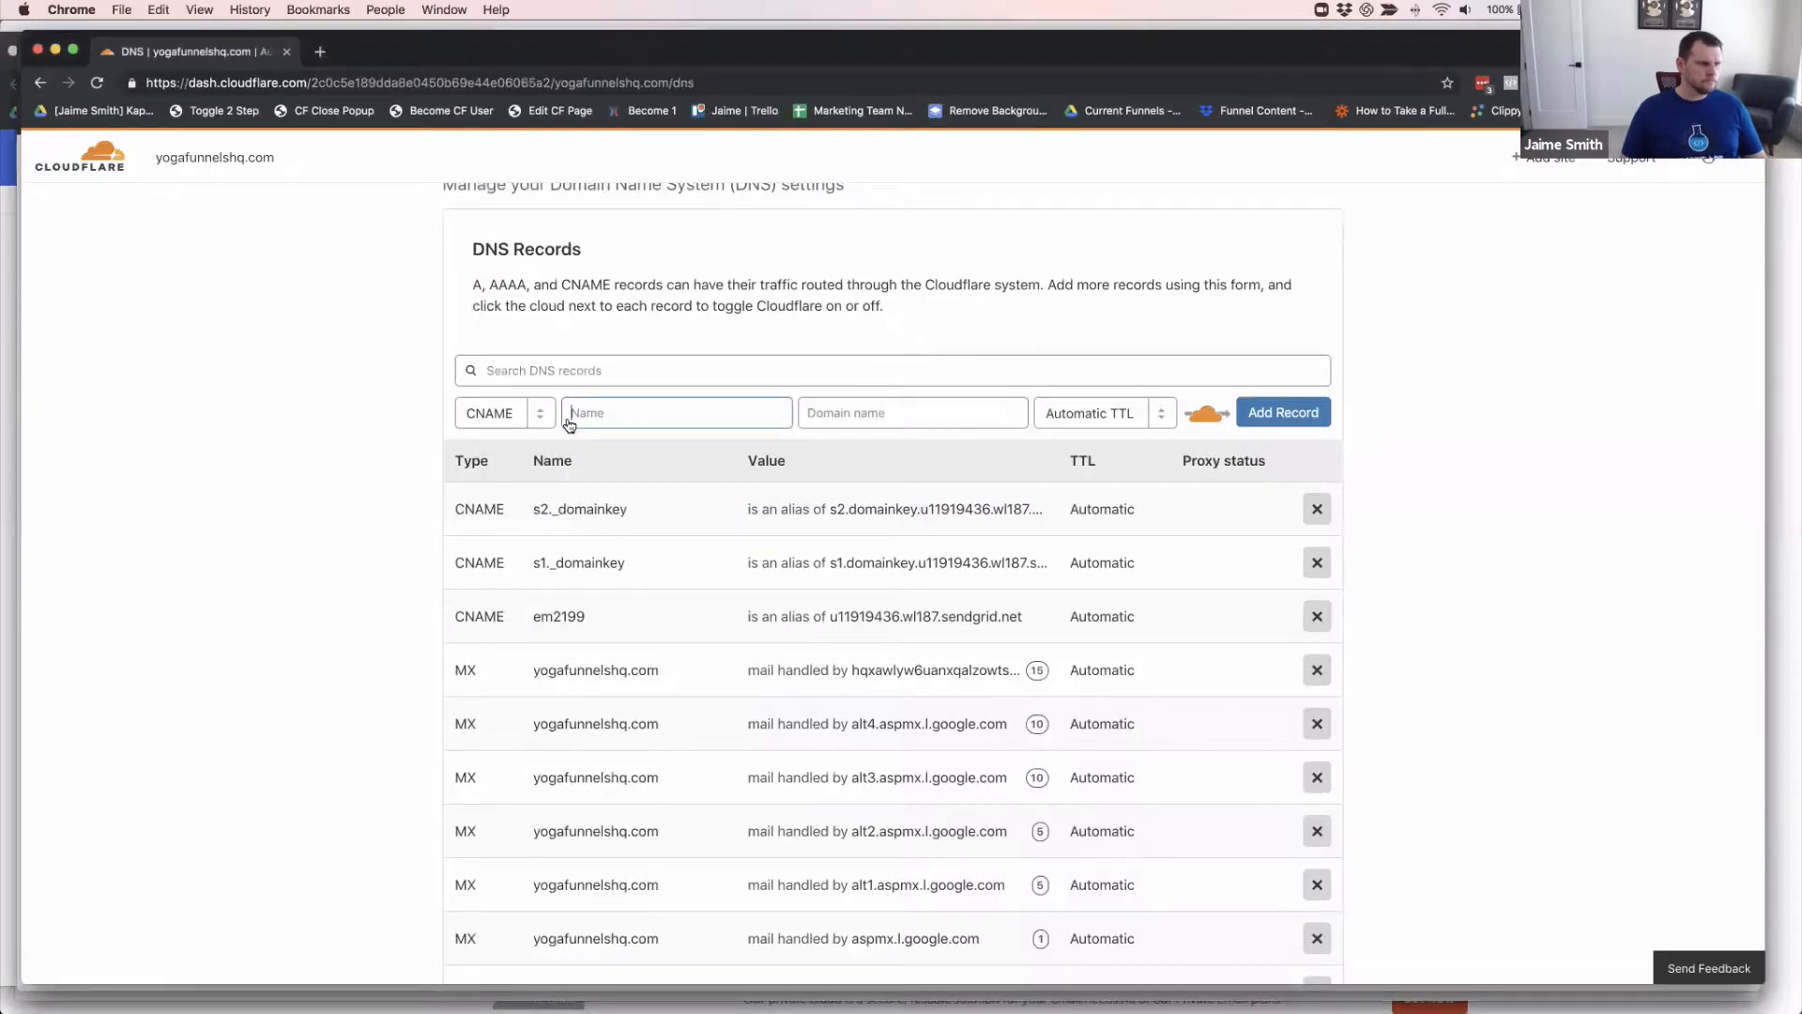
{"action": "left_click", "coordinate": [569, 425]}
{"action": "key", "text": "super+v"}
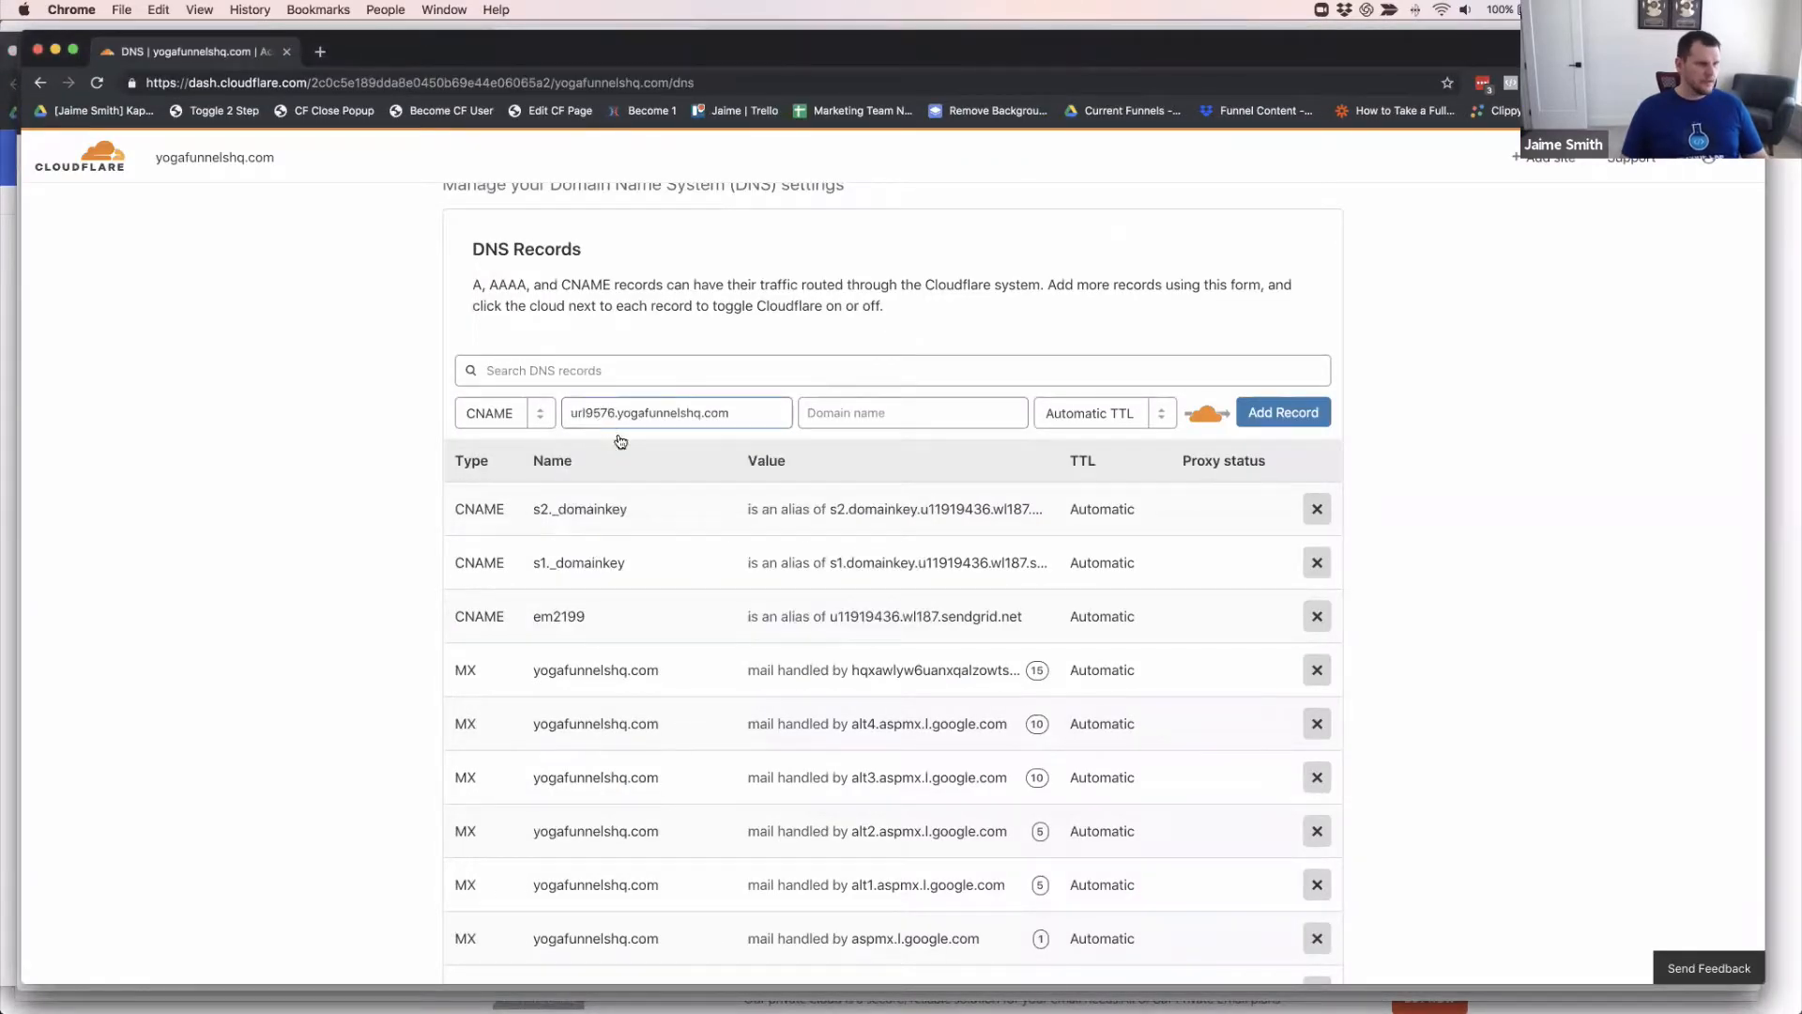
{"action": "left_click", "coordinate": [868, 416]}
Step: Set the record's target to sendgrid.net, add it, and switch it to DNS only
{"action": "key", "text": "super+grave"}
{"action": "key", "text": "super+grave"}
{"action": "key", "text": "super+grave"}
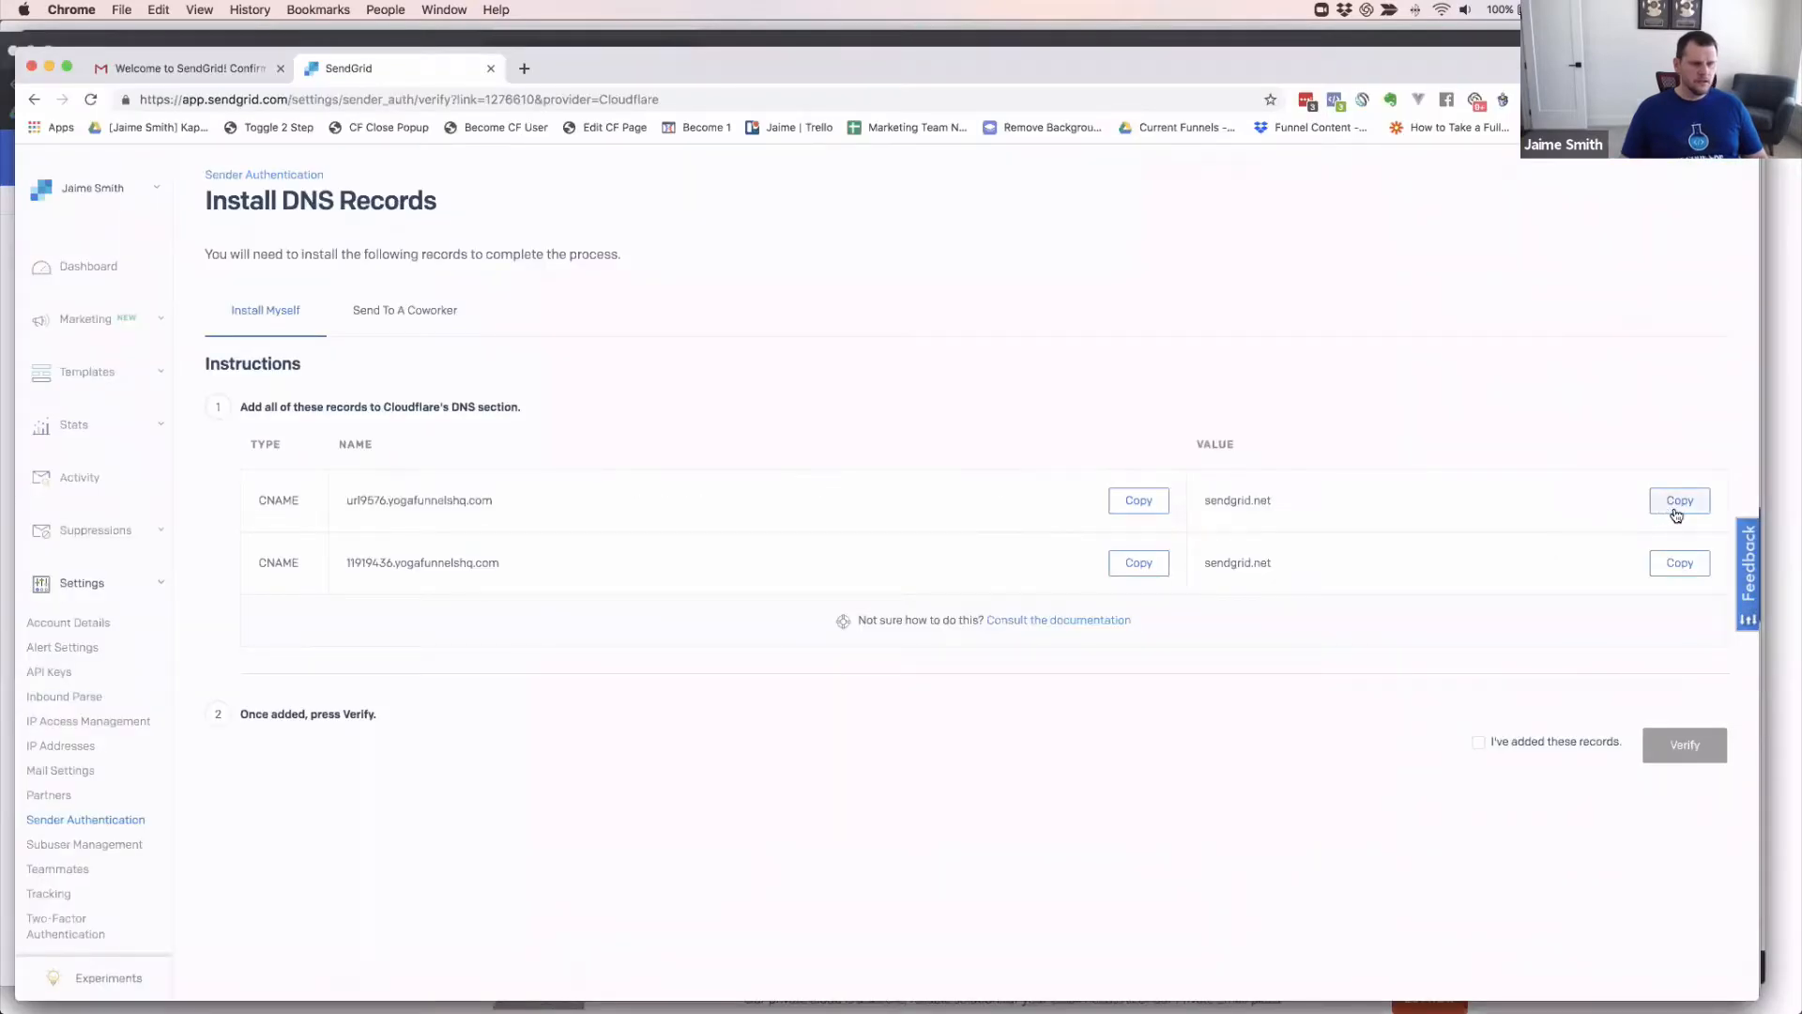
{"action": "key", "text": "super+grave"}
{"action": "key", "text": "super+grave"}
{"action": "left_click", "coordinate": [1288, 375]}
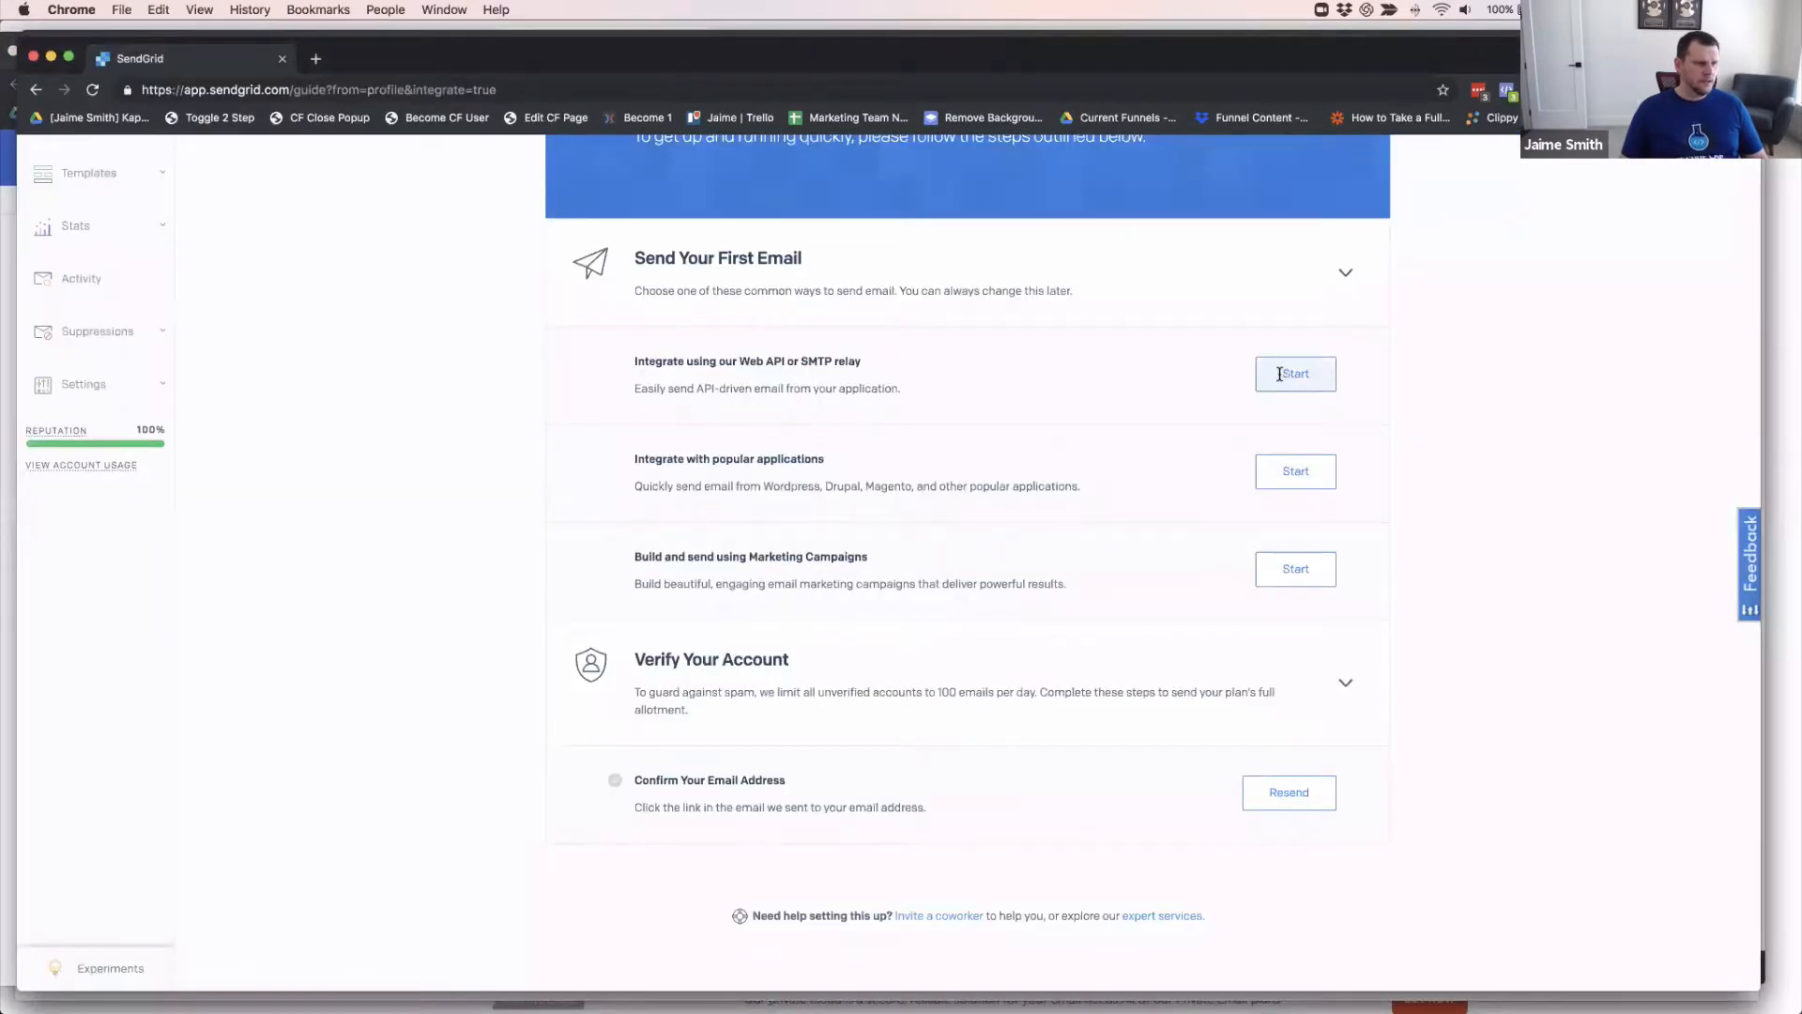
{"action": "key", "text": "super+grave"}
{"action": "left_click", "coordinate": [902, 413]}
{"action": "key", "text": "super+v"}
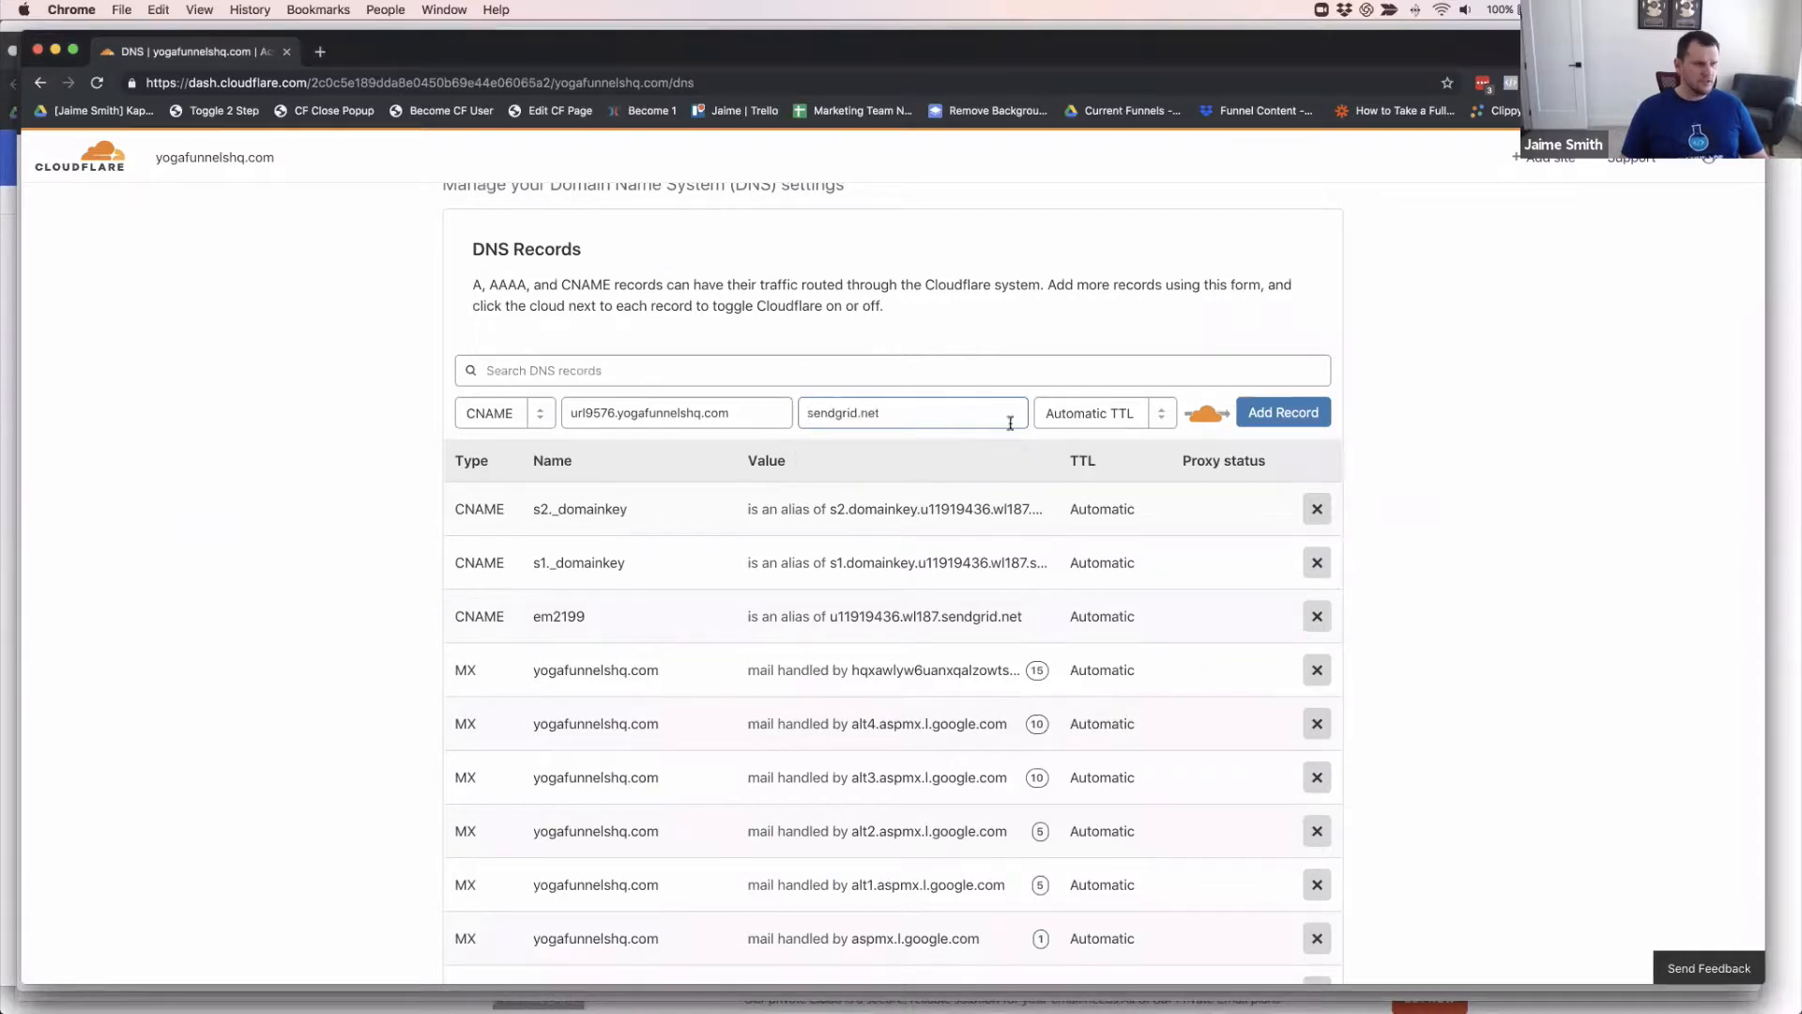
{"action": "left_click", "coordinate": [1300, 419]}
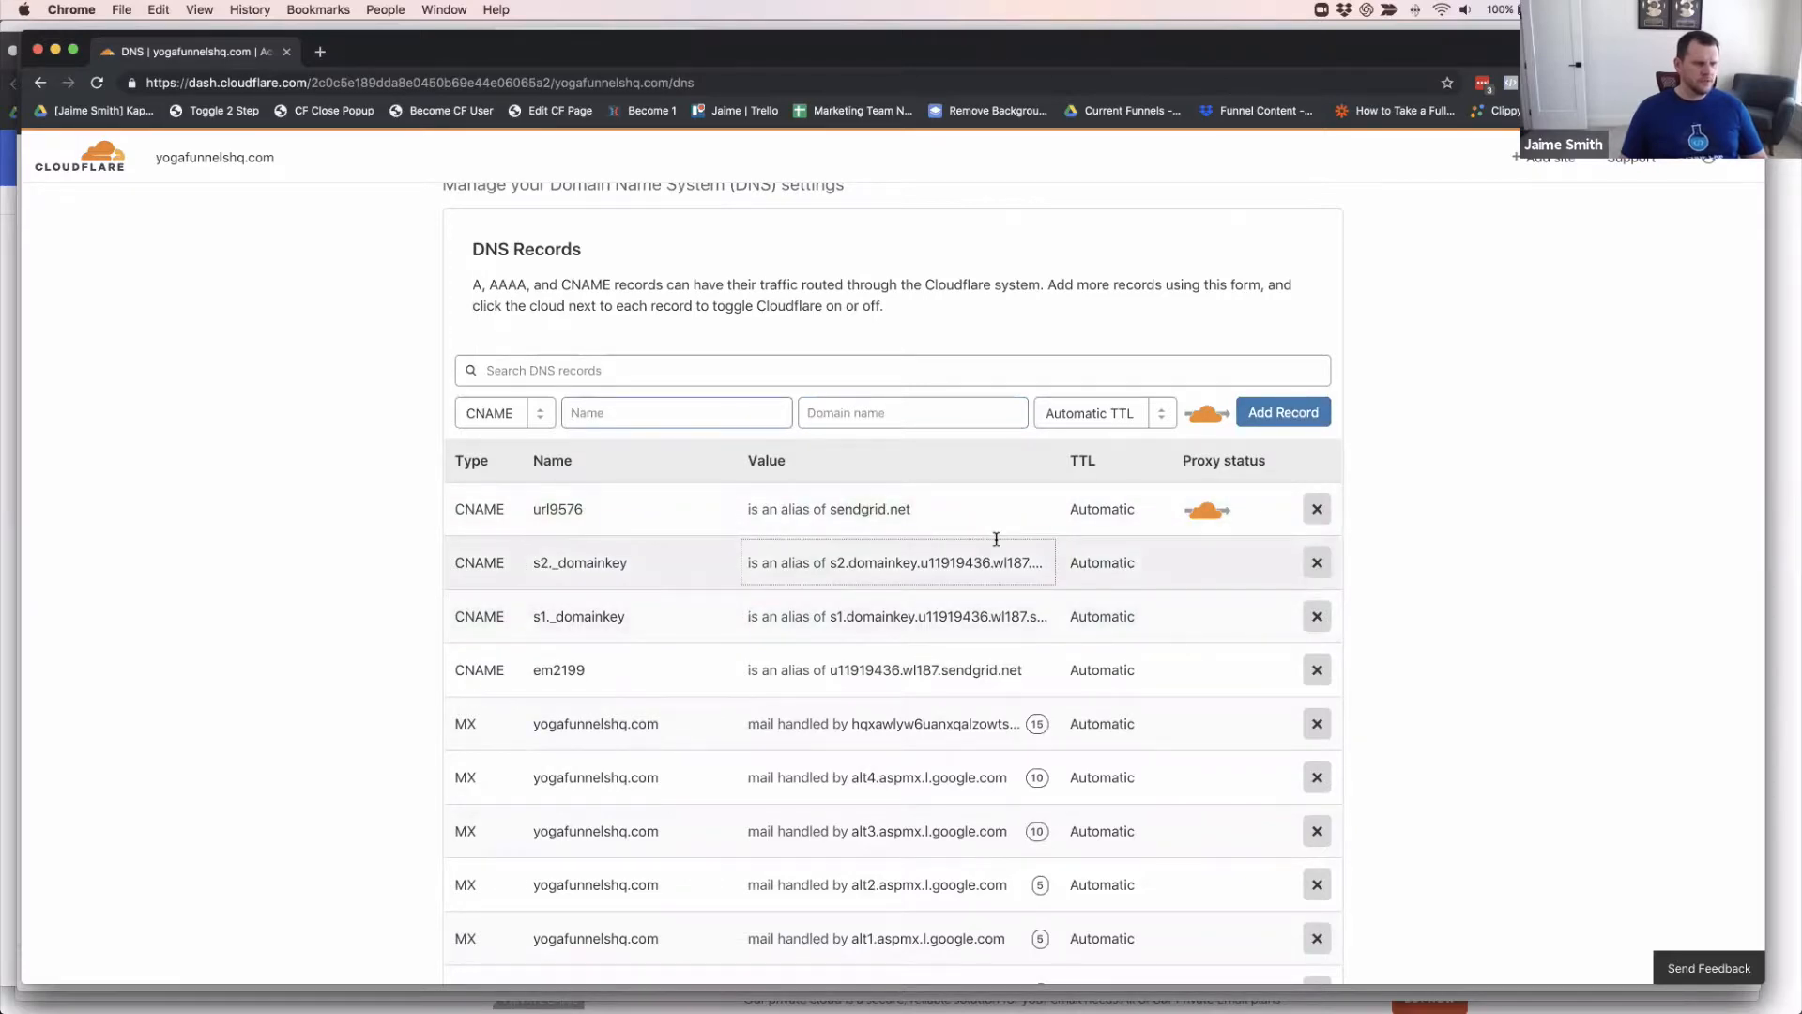
{"action": "left_click", "coordinate": [1210, 512]}
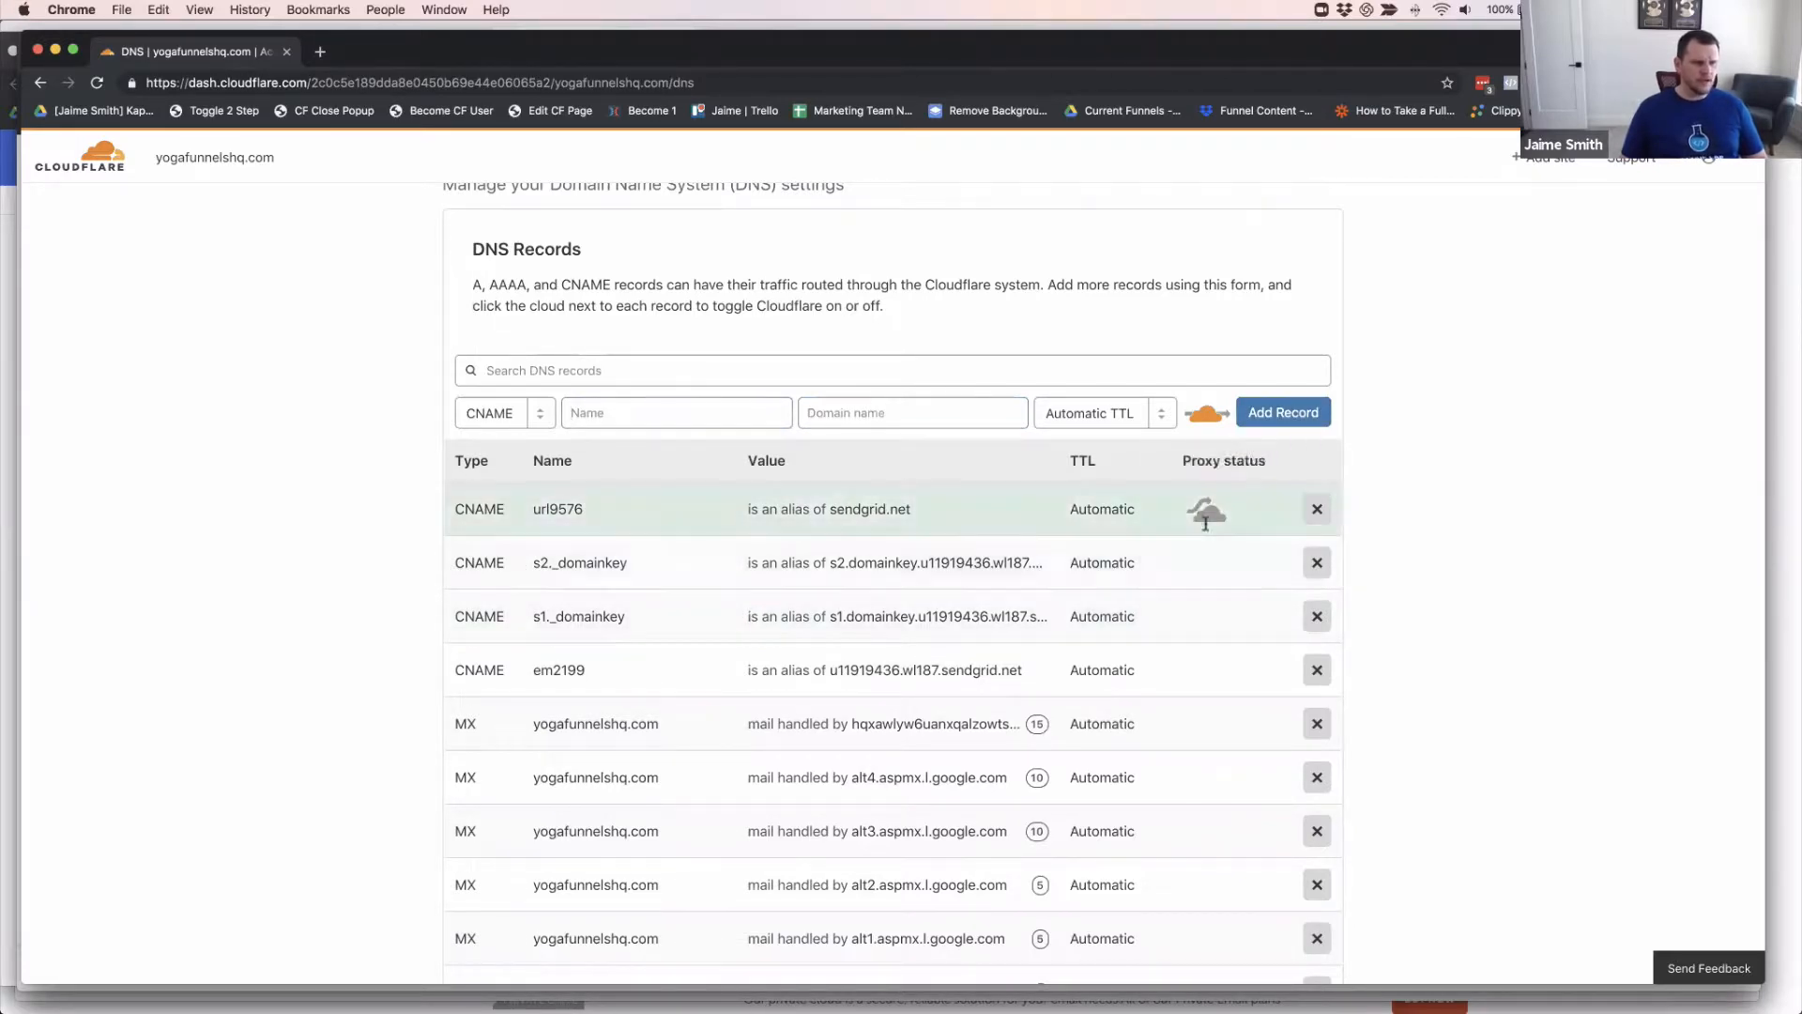
Step: Paste 11919436.yogafunnelshq.com from SendGrid as the second Cloudflare CNAME record's name
{"action": "scroll", "coordinate": [1127, 535], "scroll_direction": "down", "scroll_amount": 1}
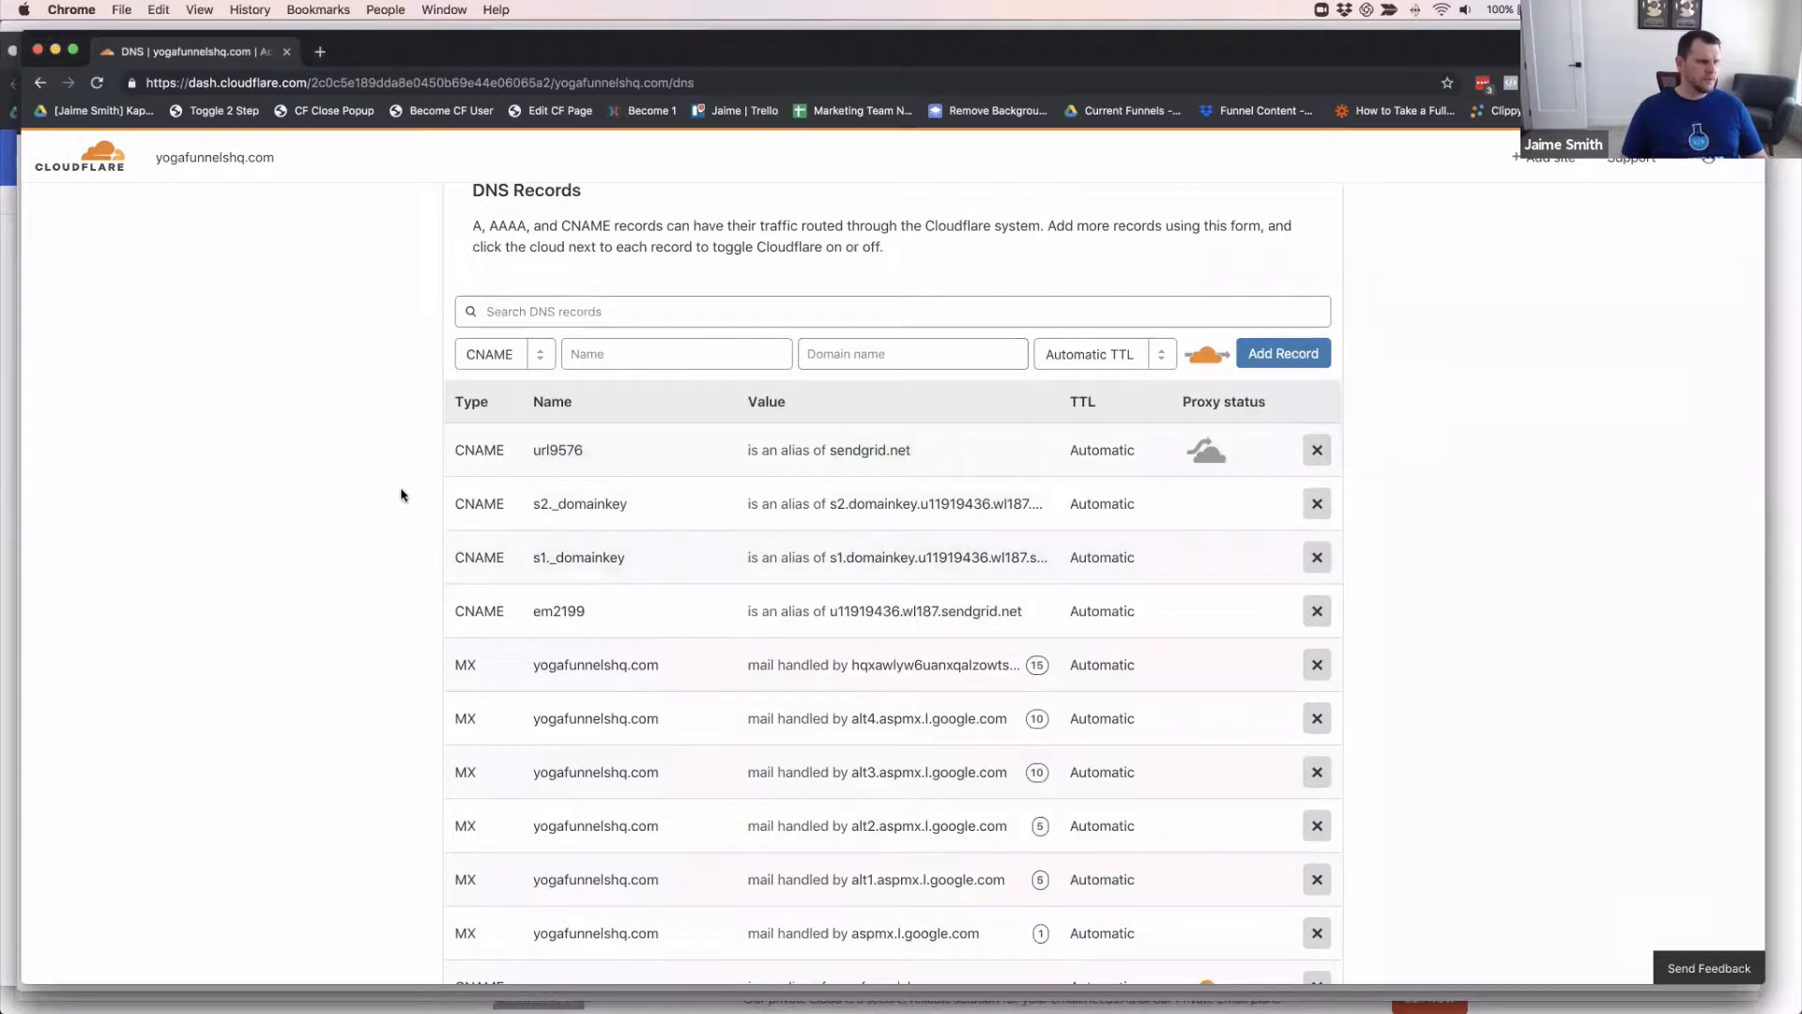
{"action": "key", "text": "super+grave"}
{"action": "key", "text": "super+grave"}
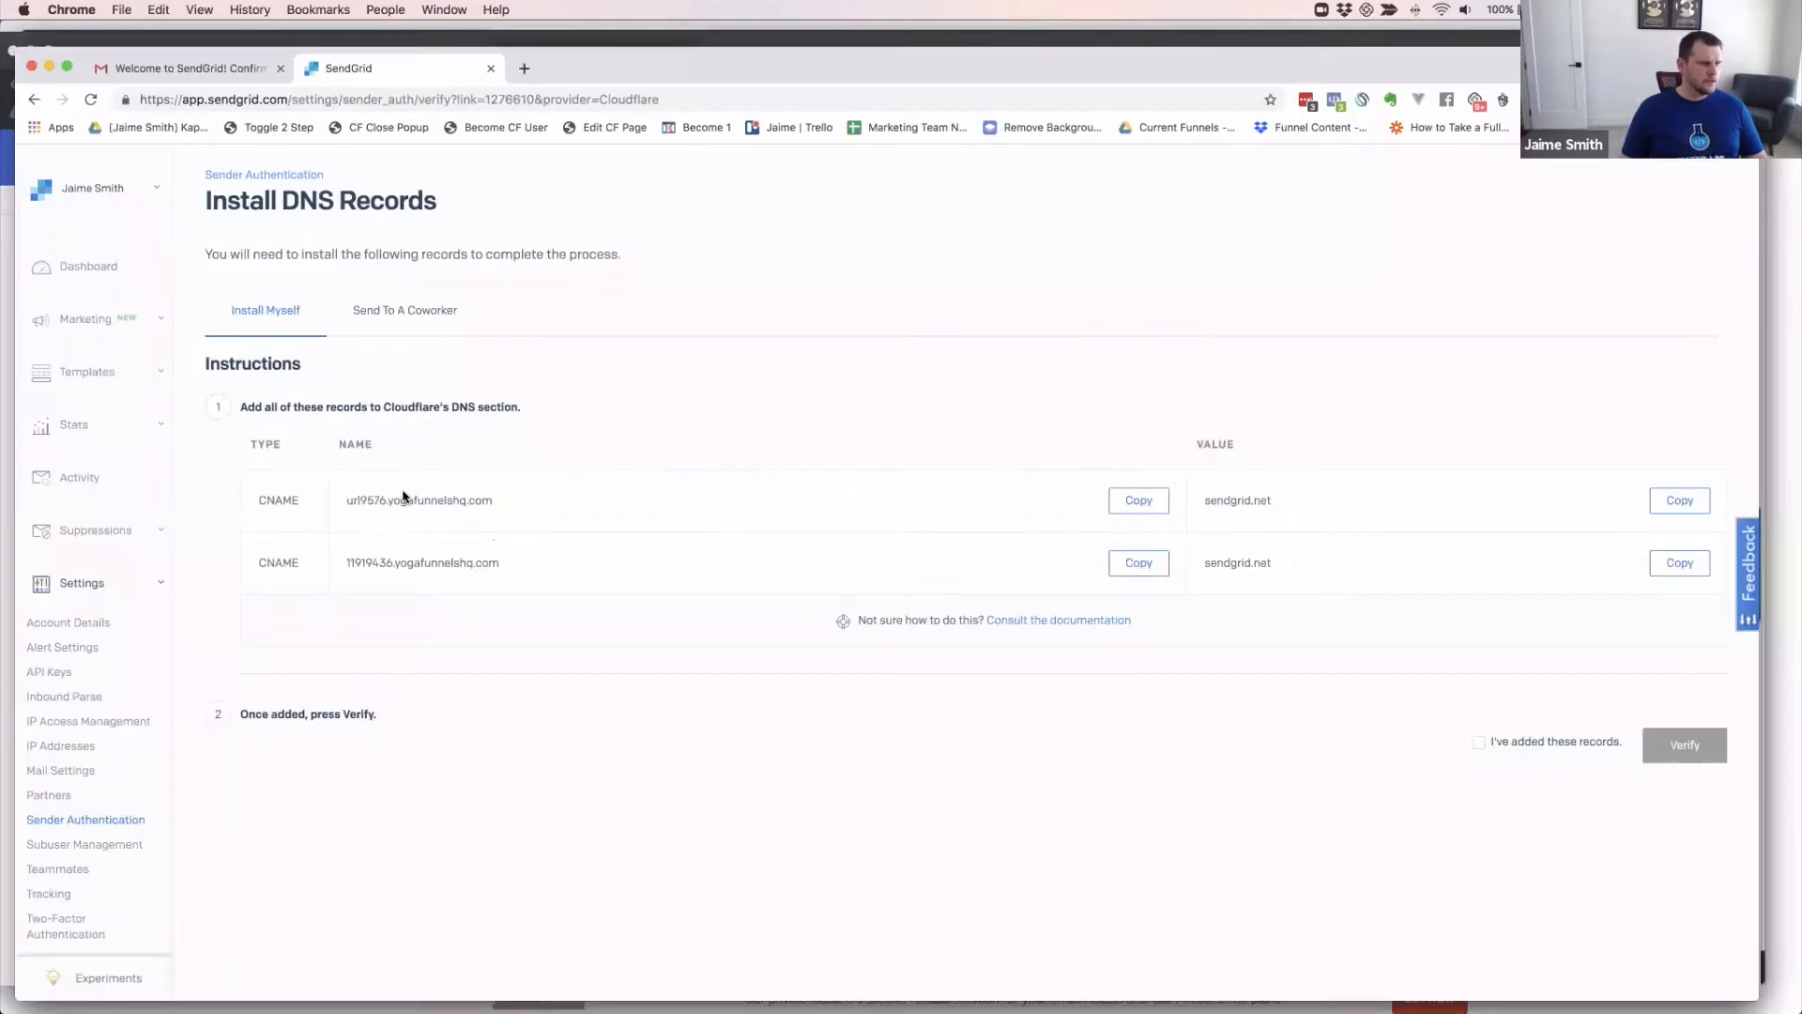
{"action": "left_click", "coordinate": [1137, 564]}
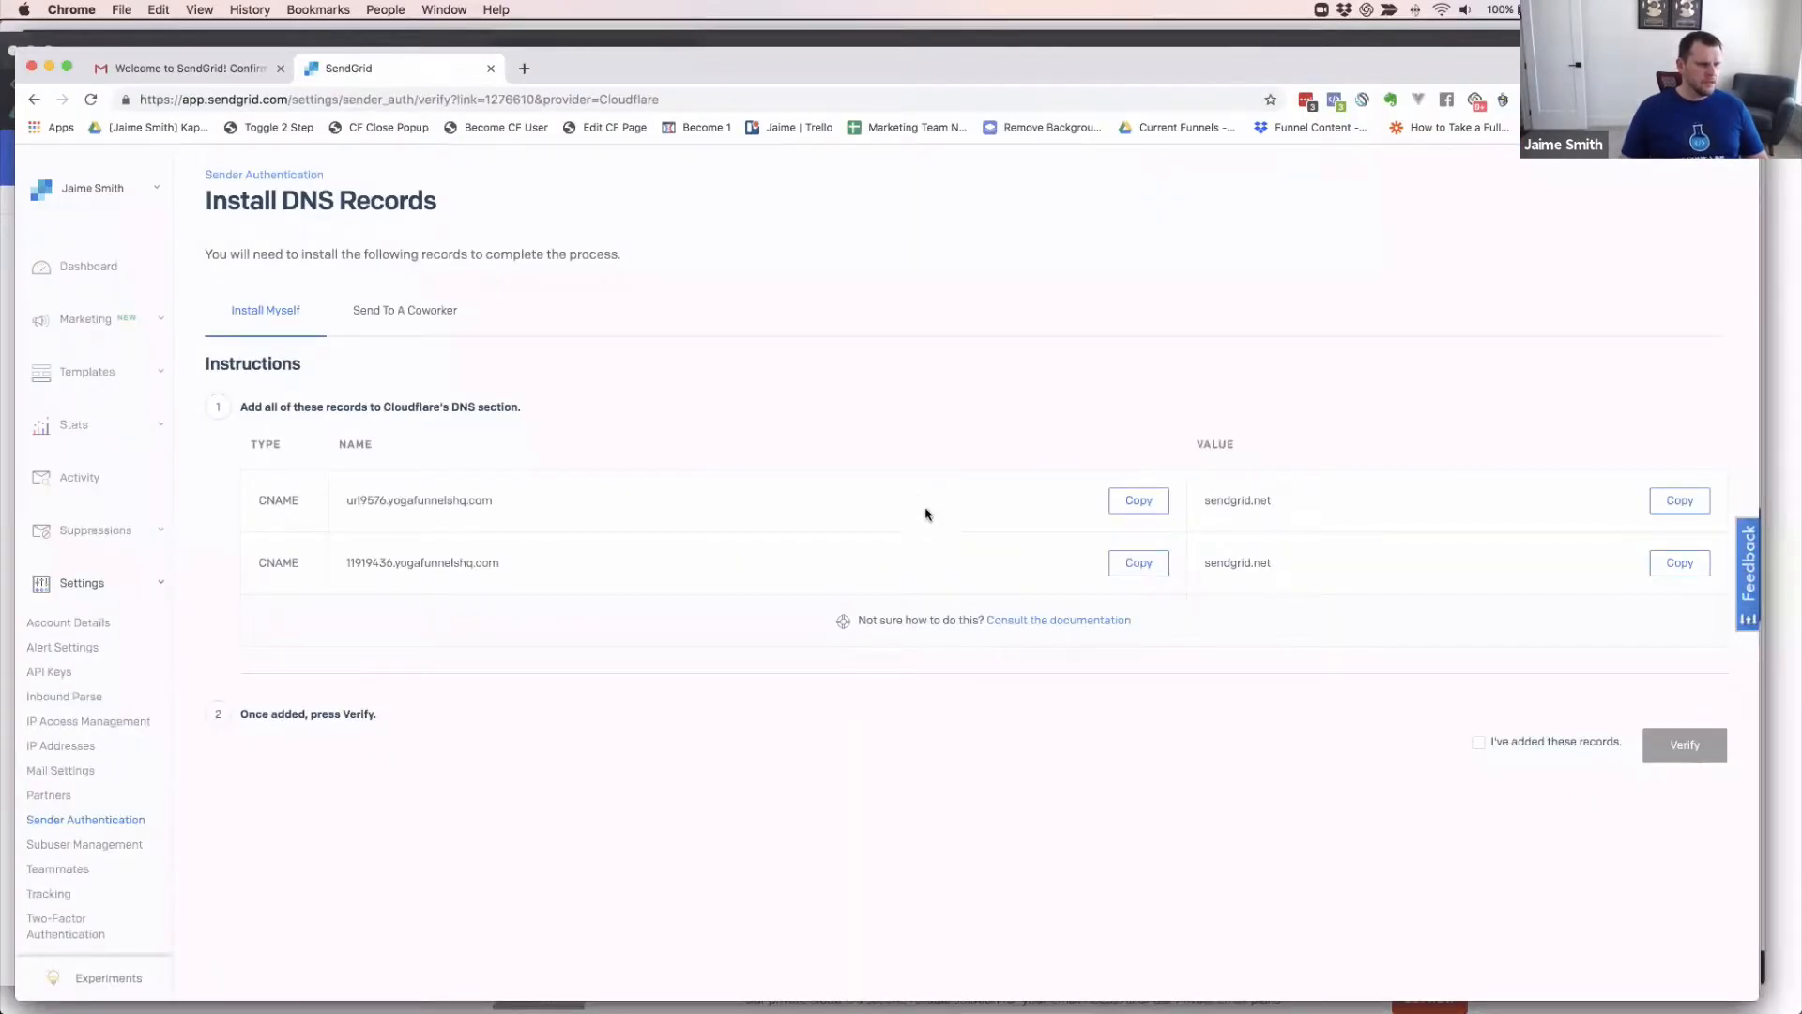
{"action": "key", "text": "super+grave"}
{"action": "key", "text": "super+grave"}
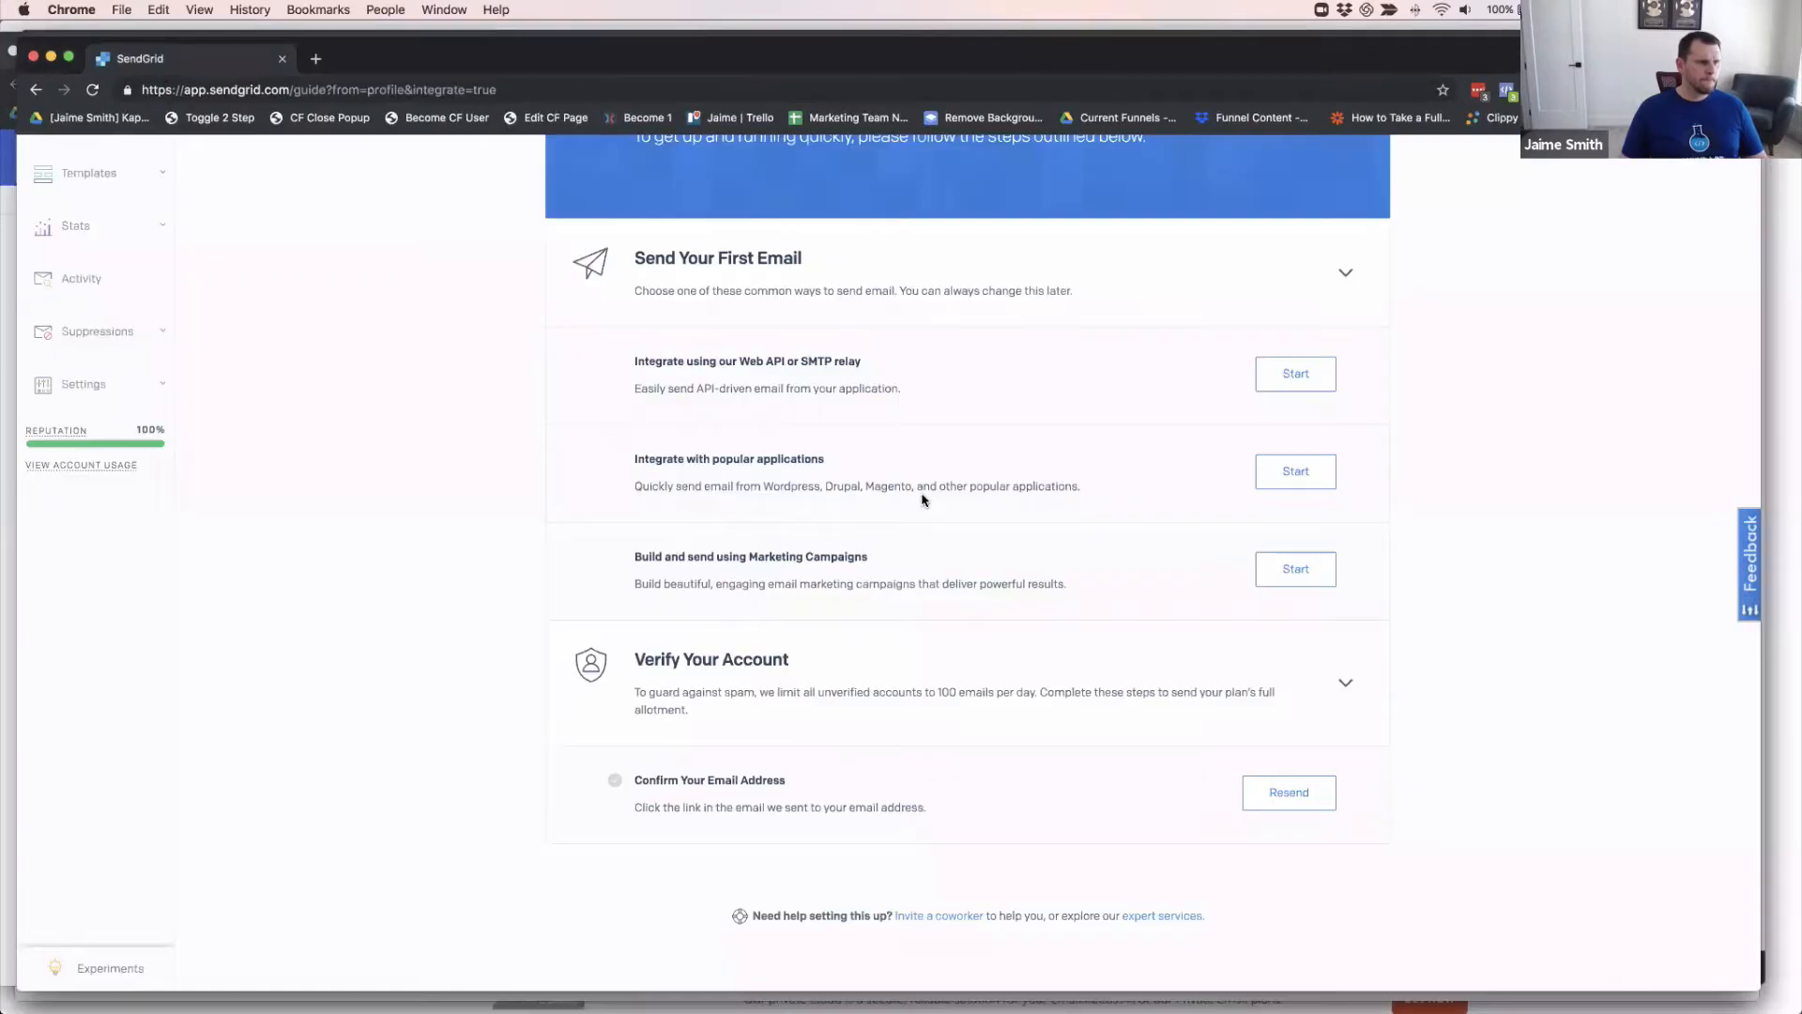
{"action": "key", "text": "super+grave"}
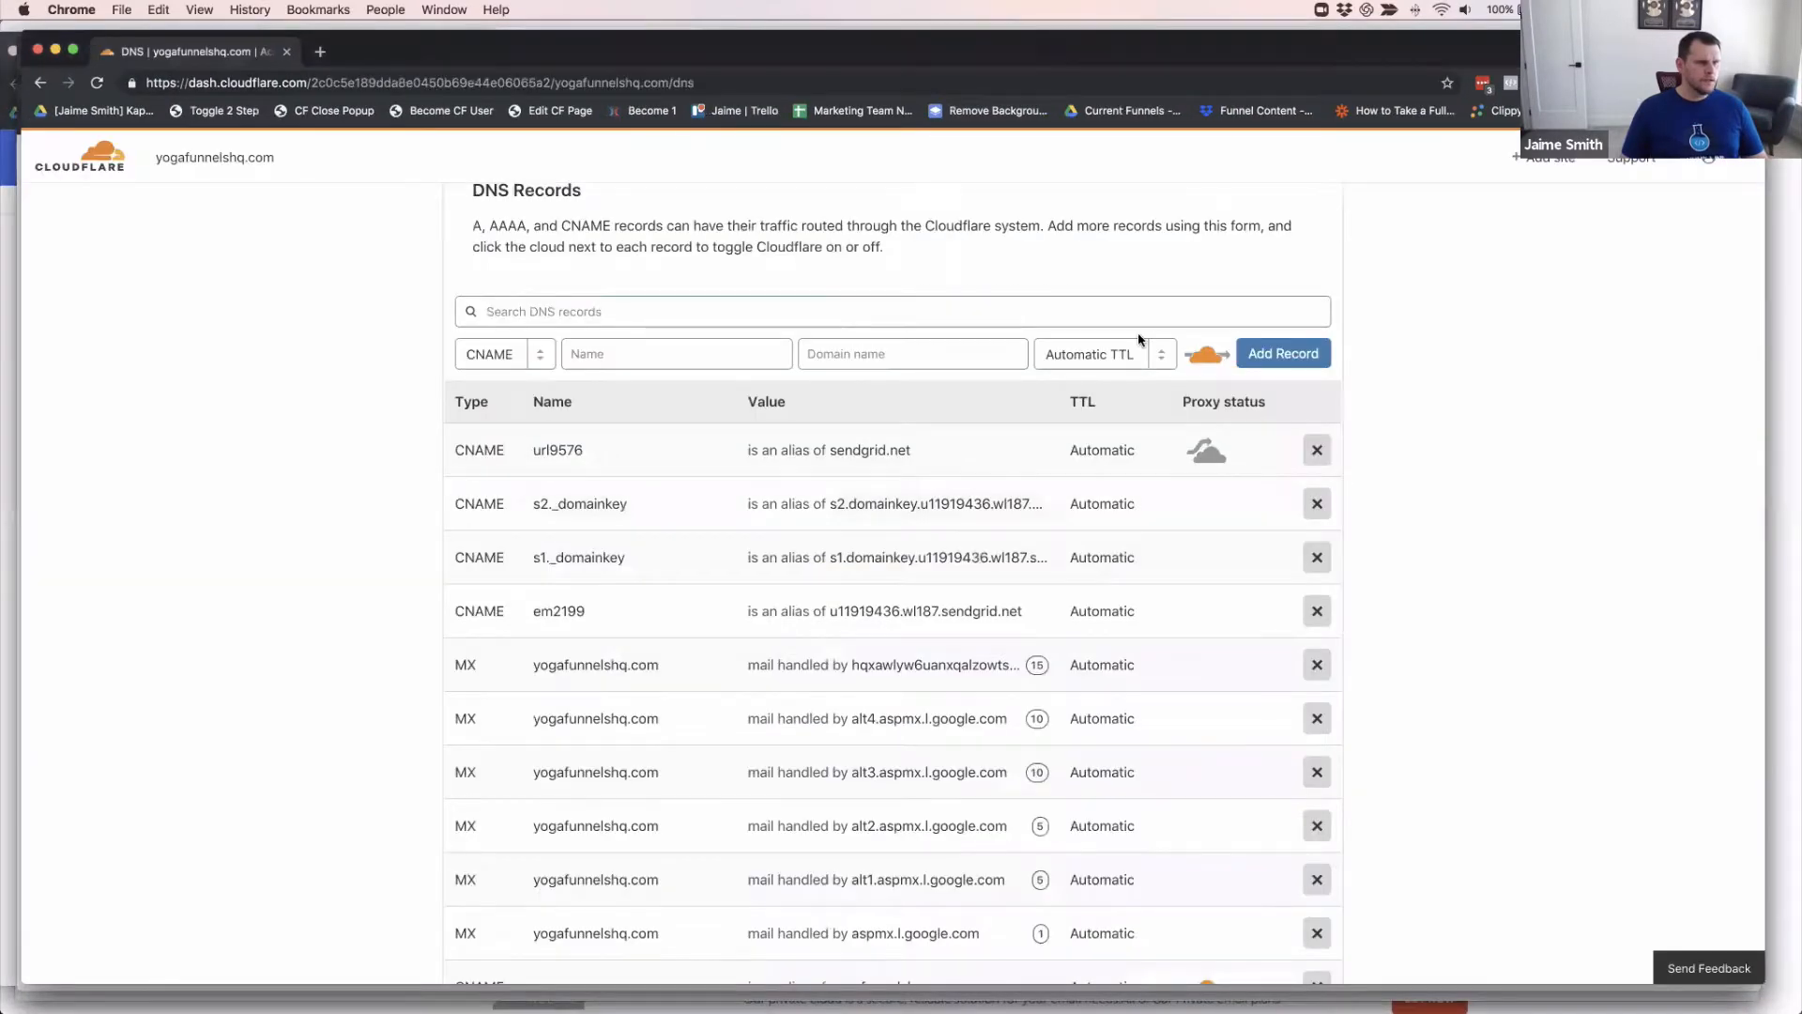
{"action": "left_click", "coordinate": [618, 361]}
{"action": "key", "text": "super+v"}
{"action": "scroll", "coordinate": [618, 362], "scroll_direction": "down", "scroll_amount": 1}
Step: Point the 11919436 record at sendgrid.net, make it DNS only, and add it
{"action": "key", "text": "super+grave"}
{"action": "key", "text": "super+grave"}
{"action": "key", "text": "super+grave"}
{"action": "key", "text": "super+grave"}
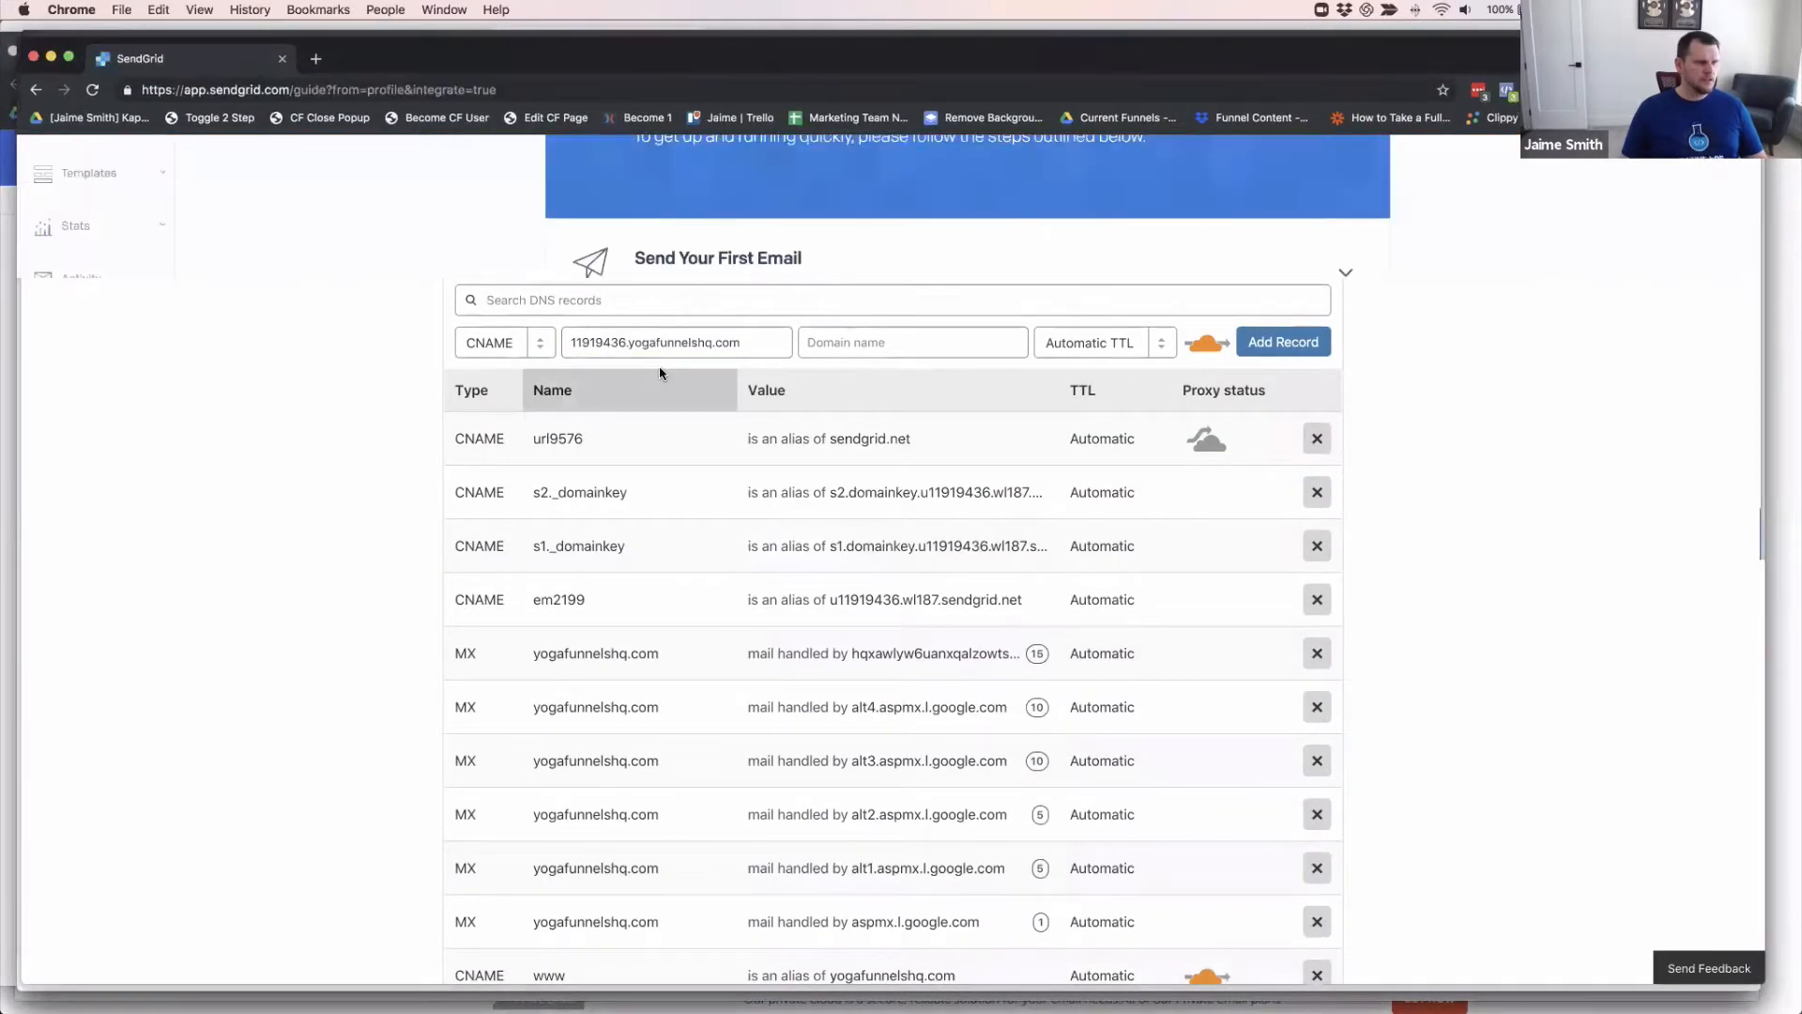
{"action": "key", "text": "super+grave"}
{"action": "key", "text": "super+grave"}
{"action": "key", "text": "super+grave"}
{"action": "key", "text": "super+grave"}
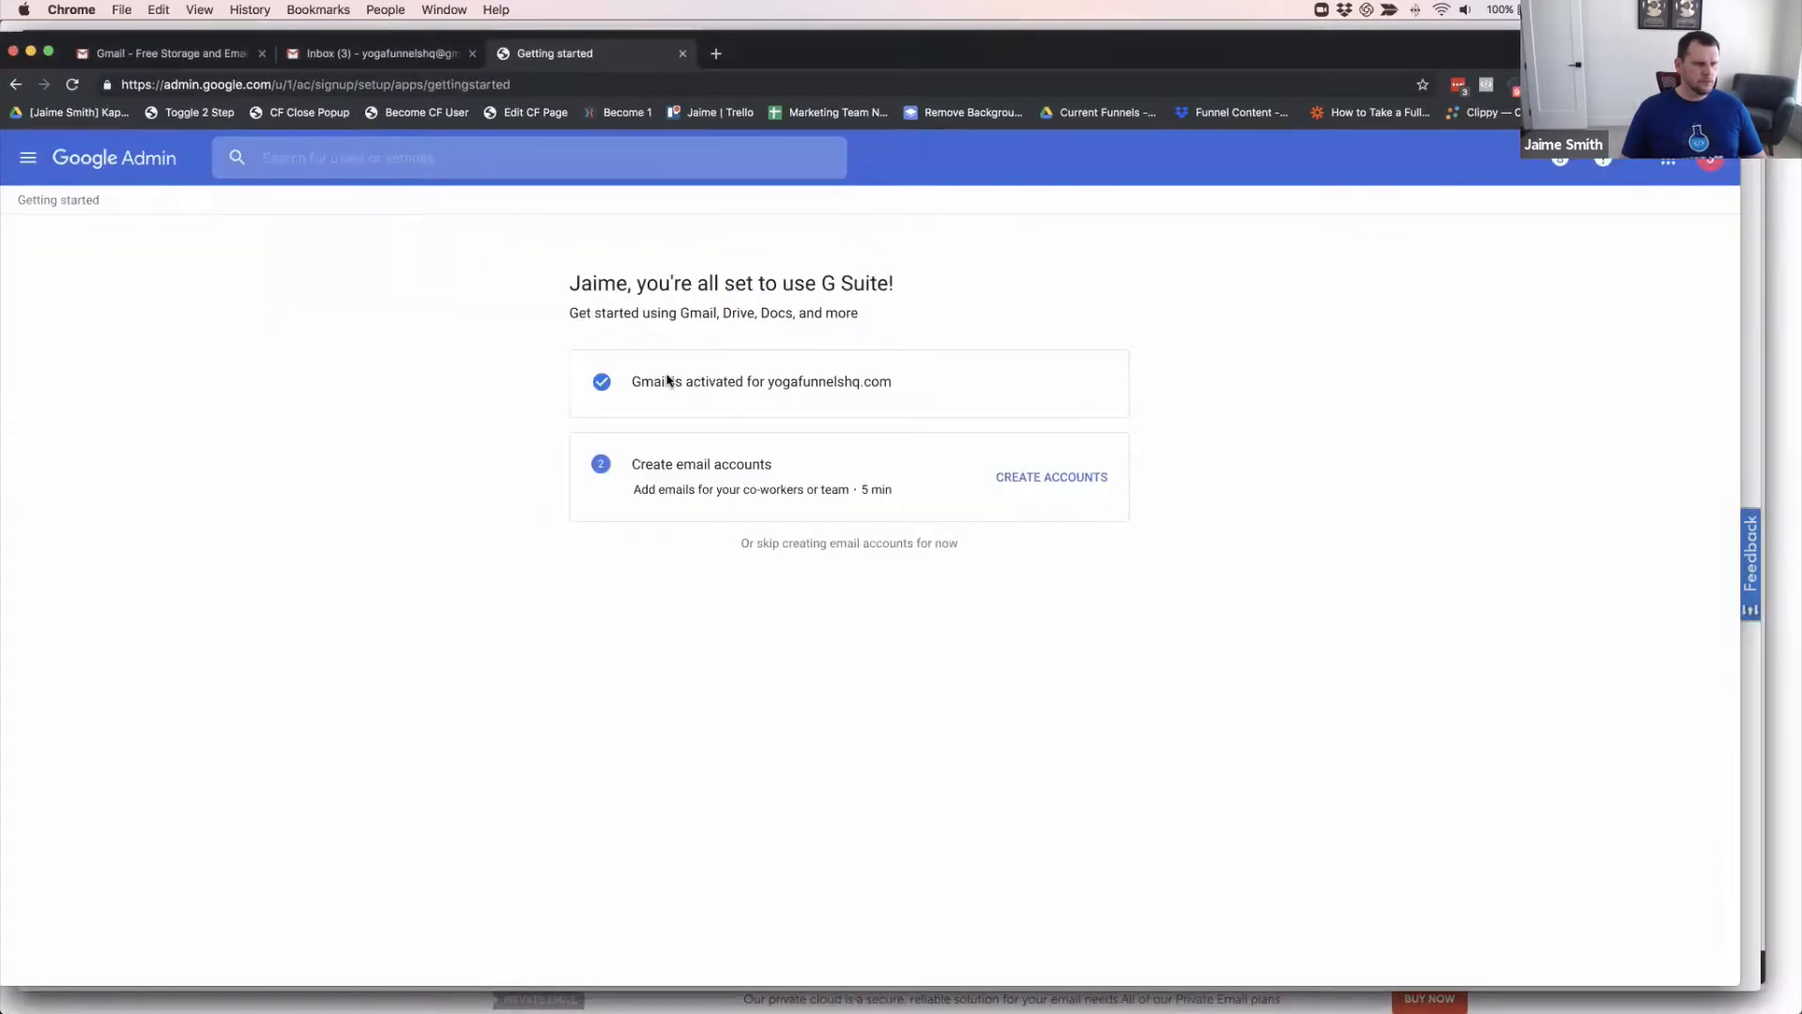
{"action": "key", "text": "super+grave"}
{"action": "left_click", "coordinate": [1680, 562]}
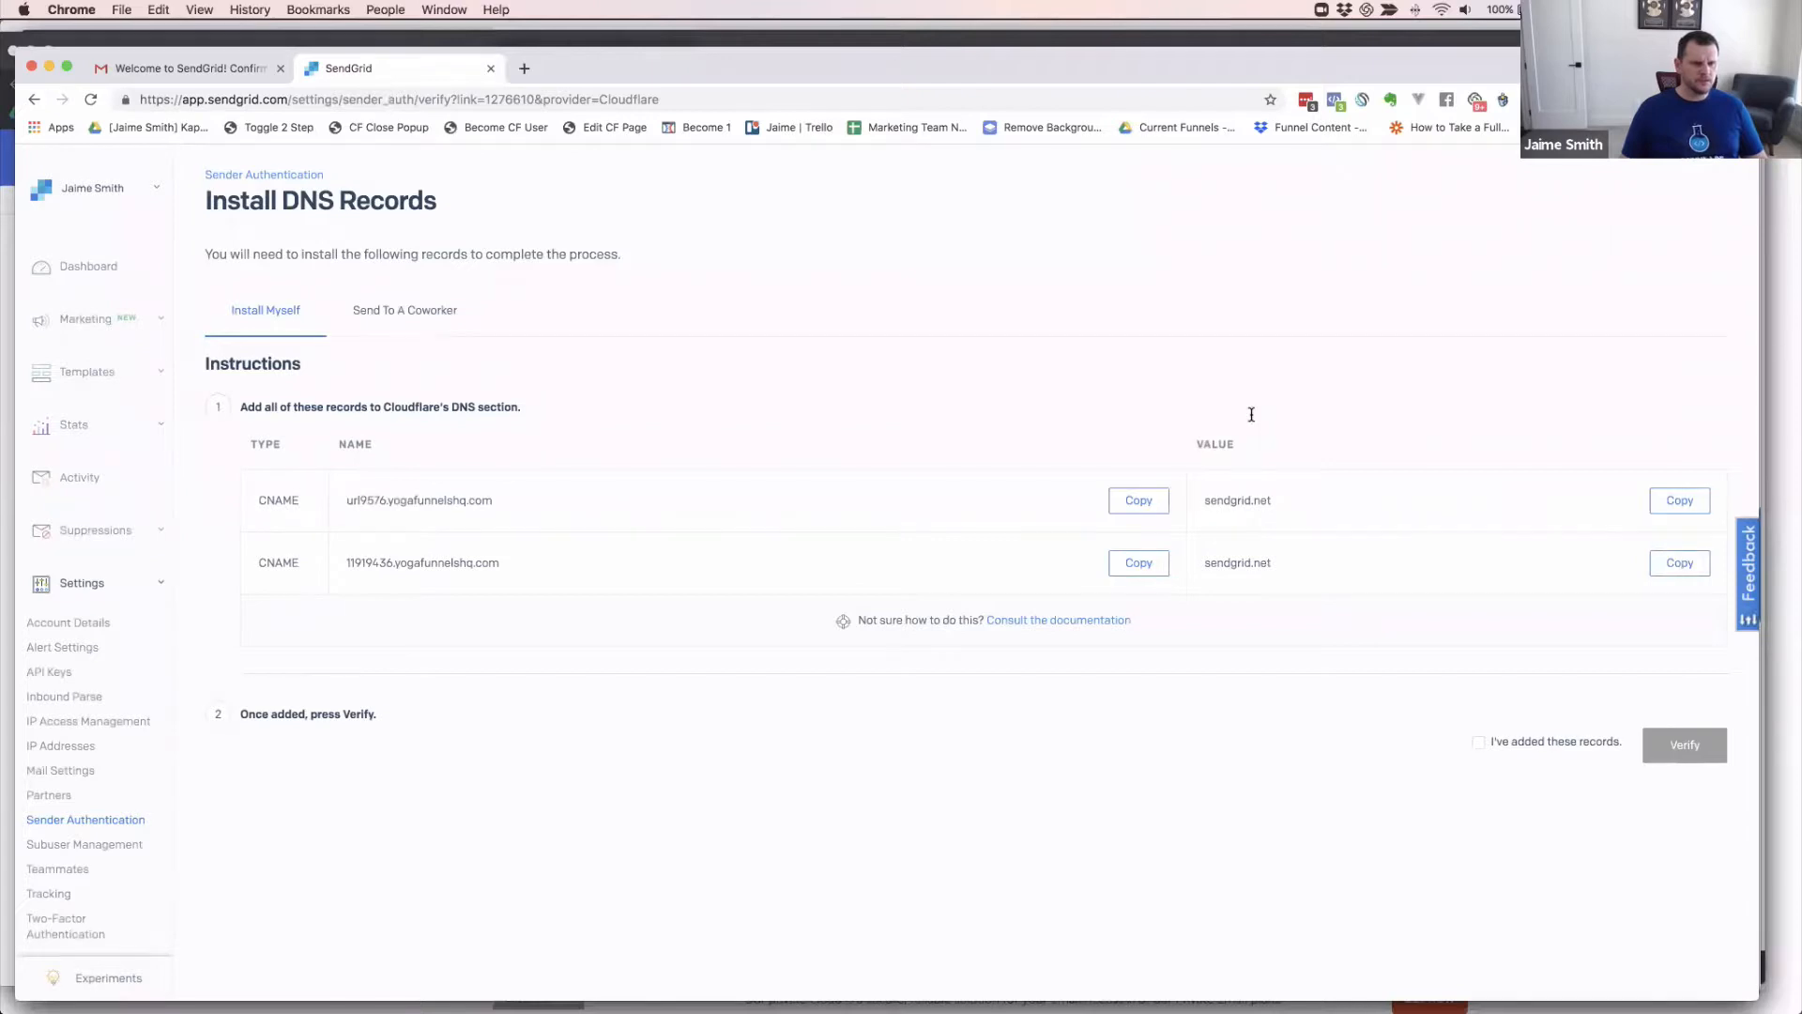
{"action": "key", "text": "super+grave"}
{"action": "key", "text": "super+grave"}
{"action": "key", "text": "super+grave"}
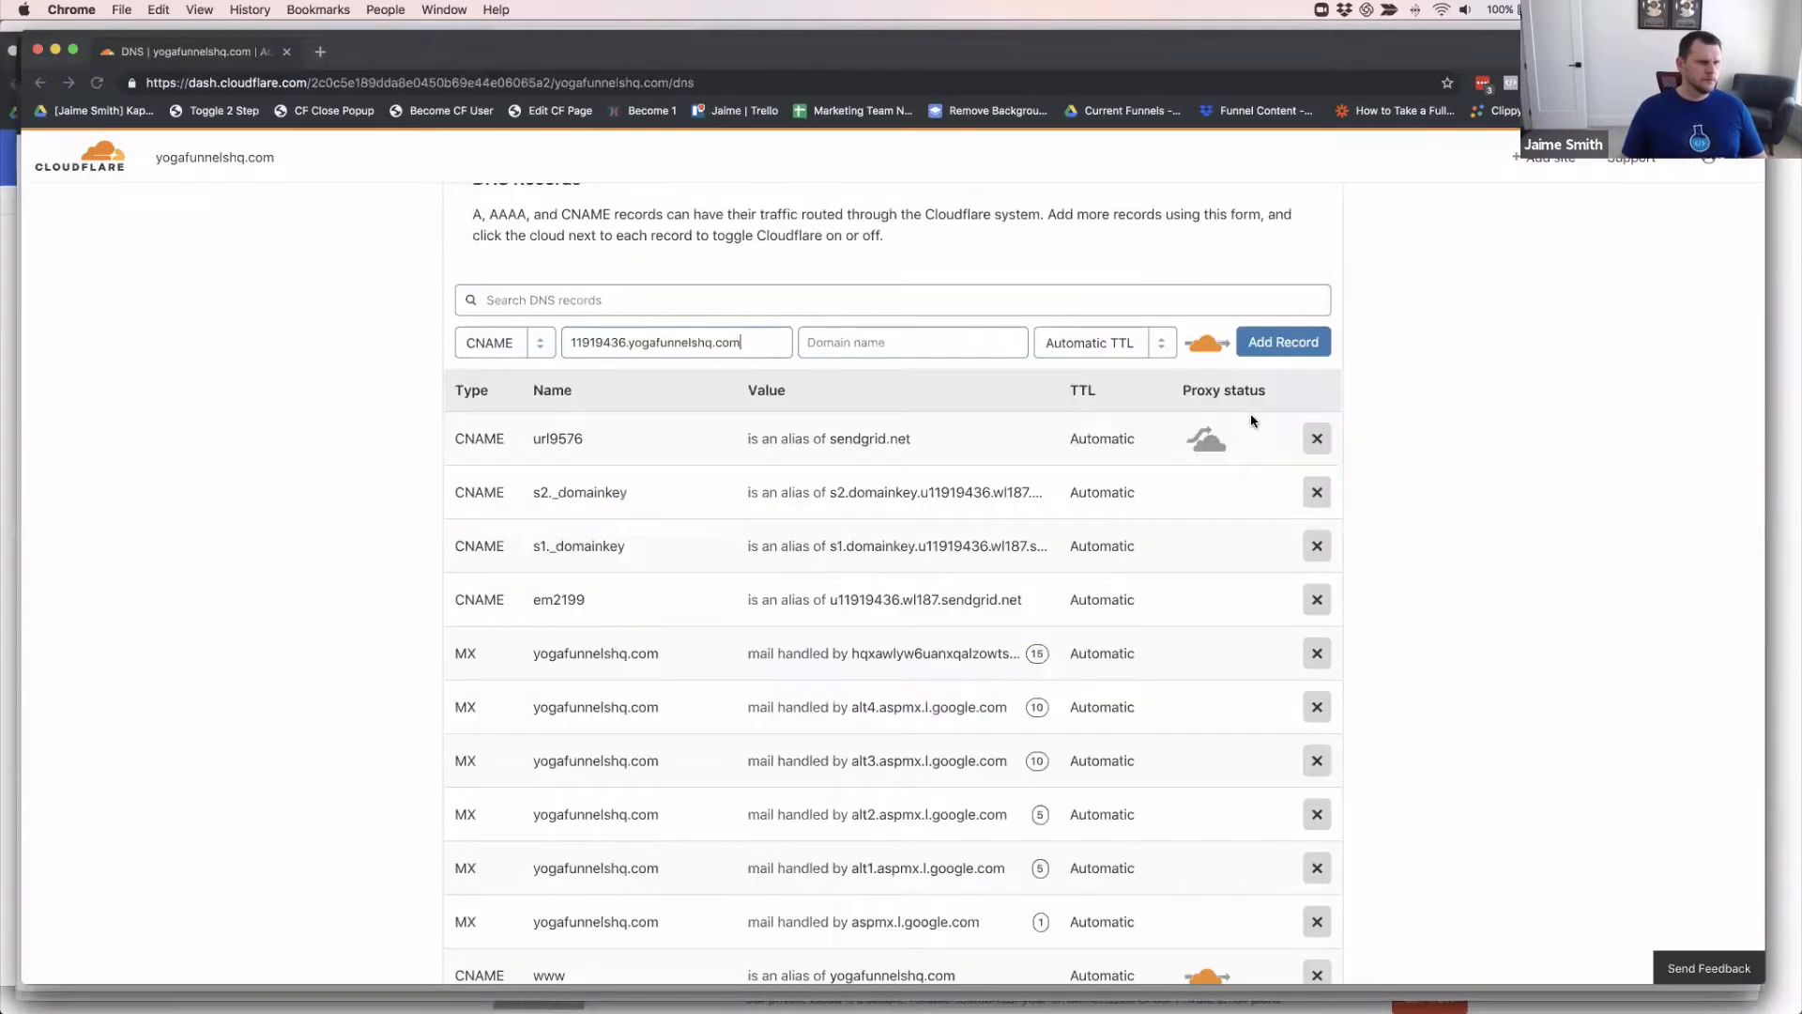
{"action": "left_click", "coordinate": [894, 343]}
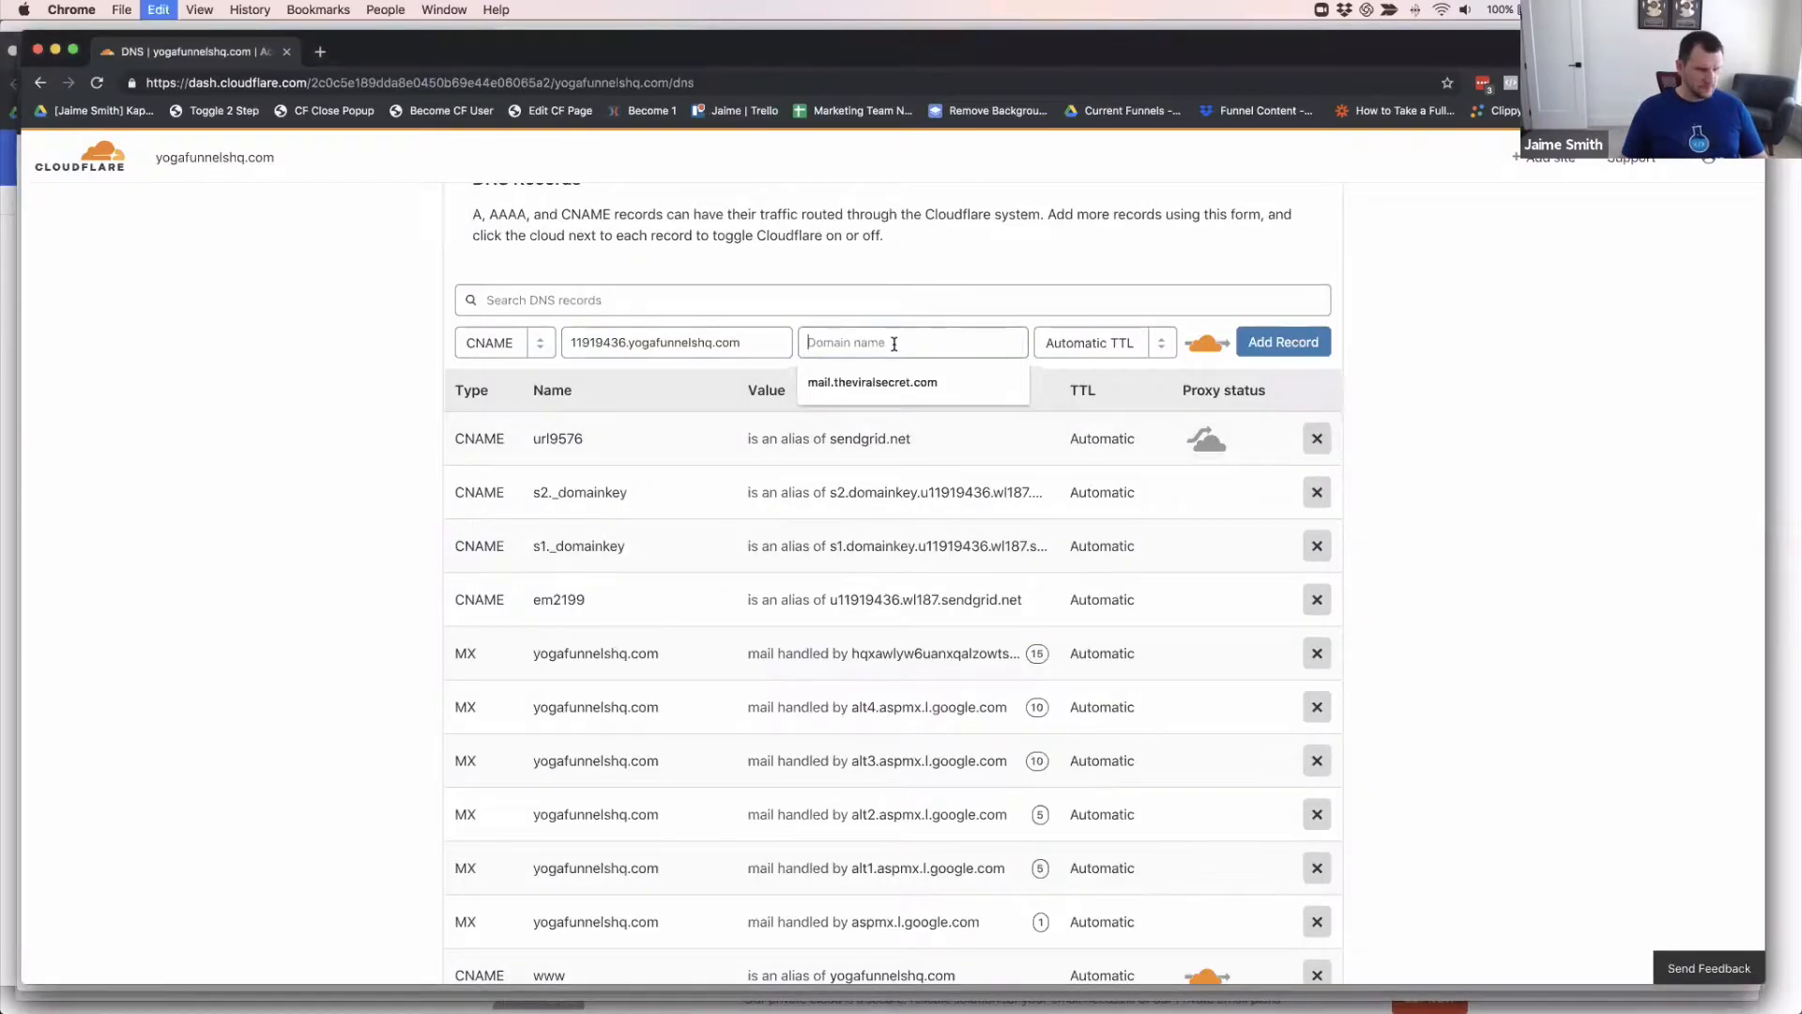
{"action": "key", "text": "super+v"}
{"action": "left_click", "coordinate": [1207, 344]}
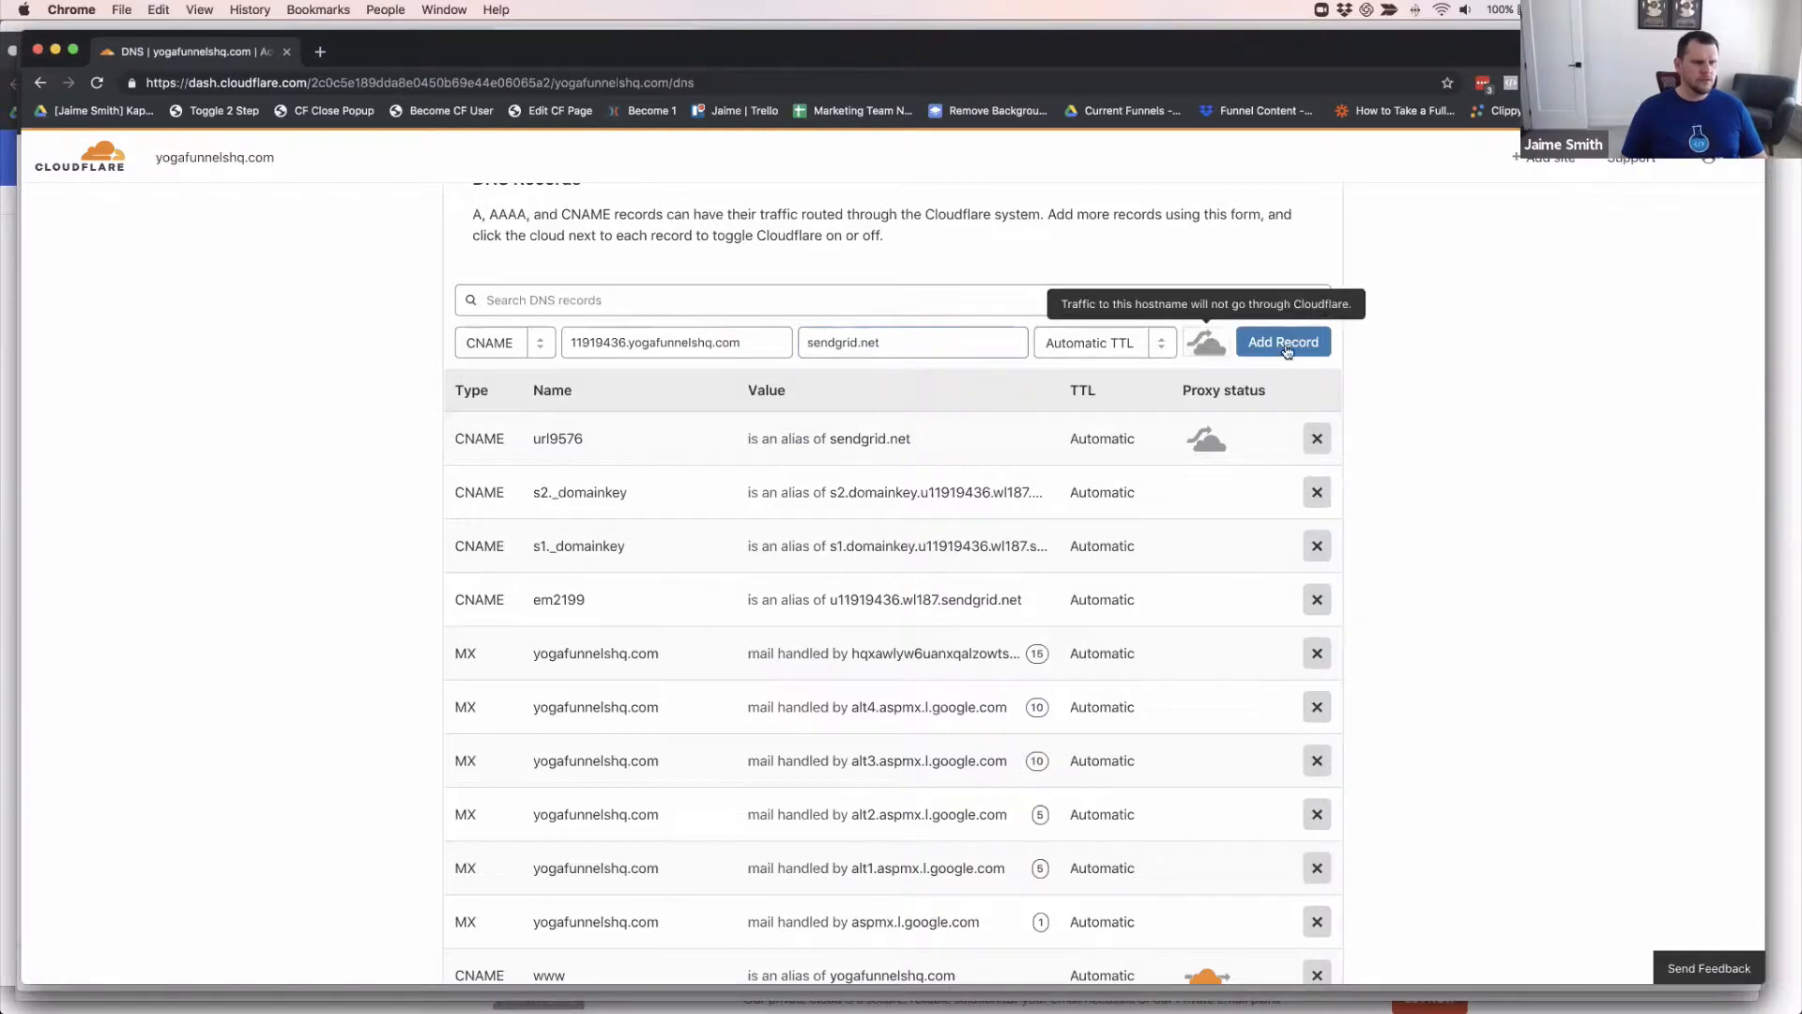
{"action": "left_click", "coordinate": [1283, 342]}
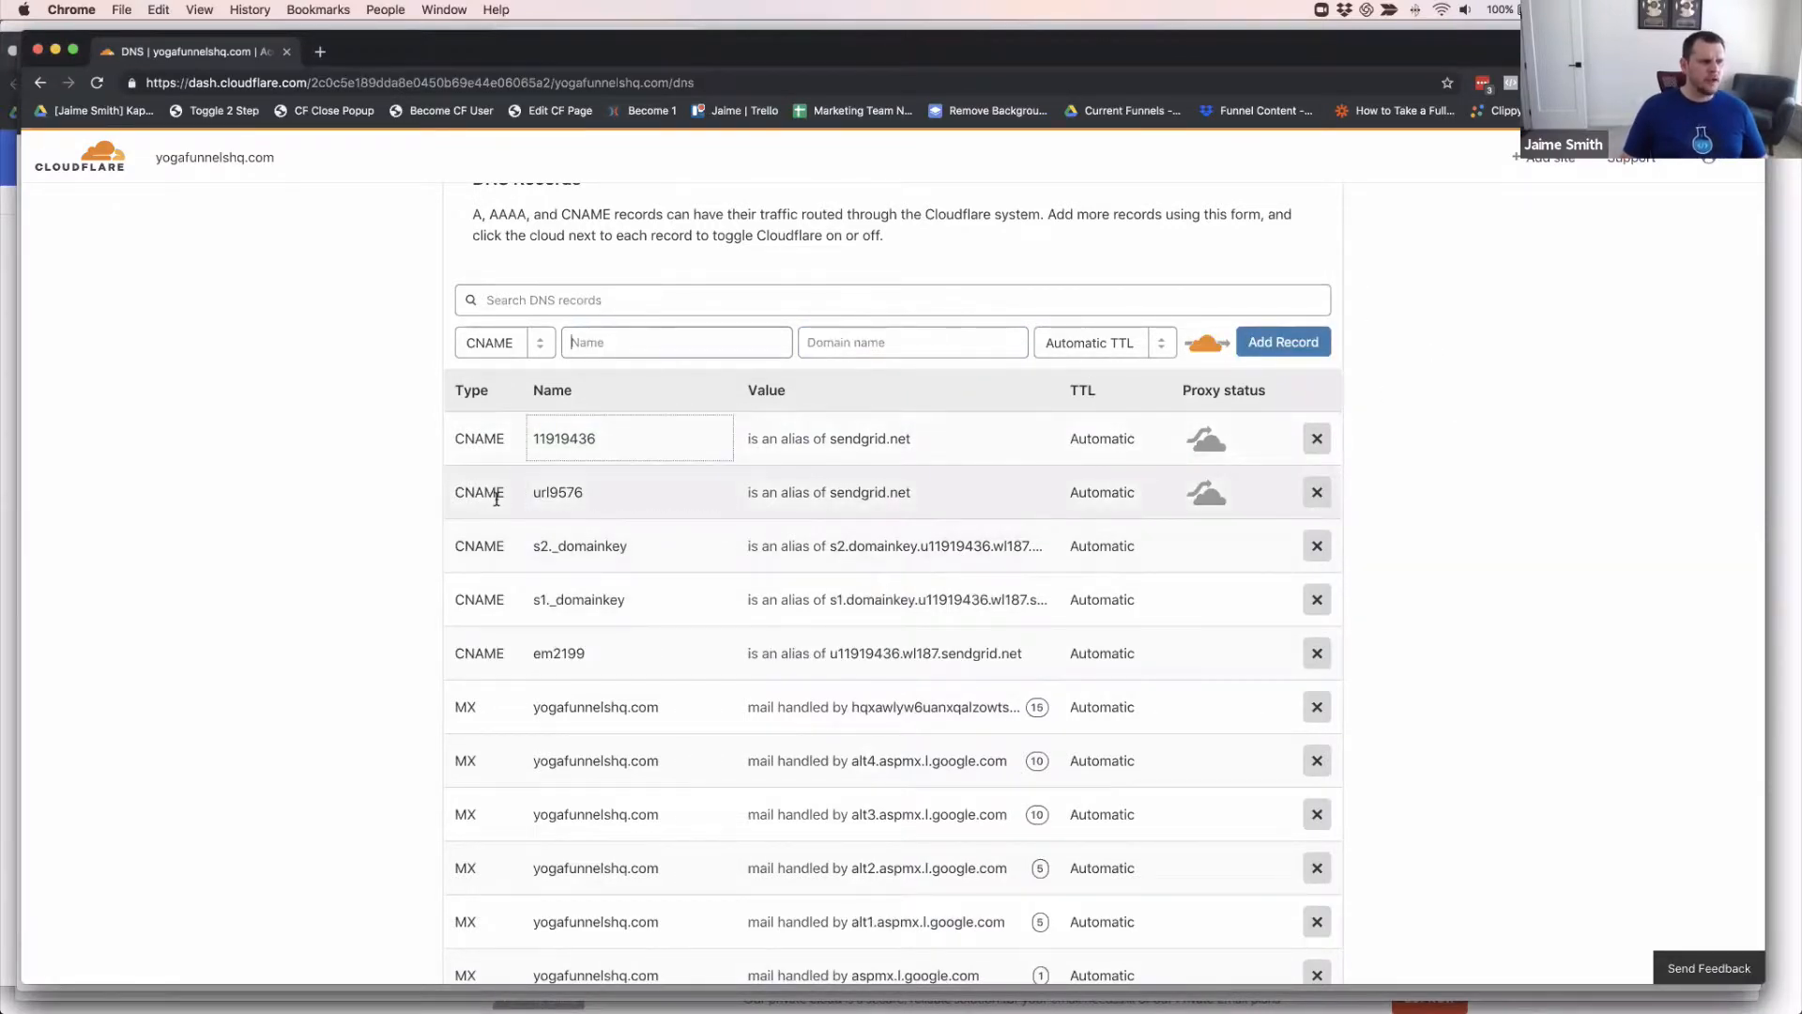
{"action": "key", "text": "super+grave"}
{"action": "key", "text": "super+grave"}
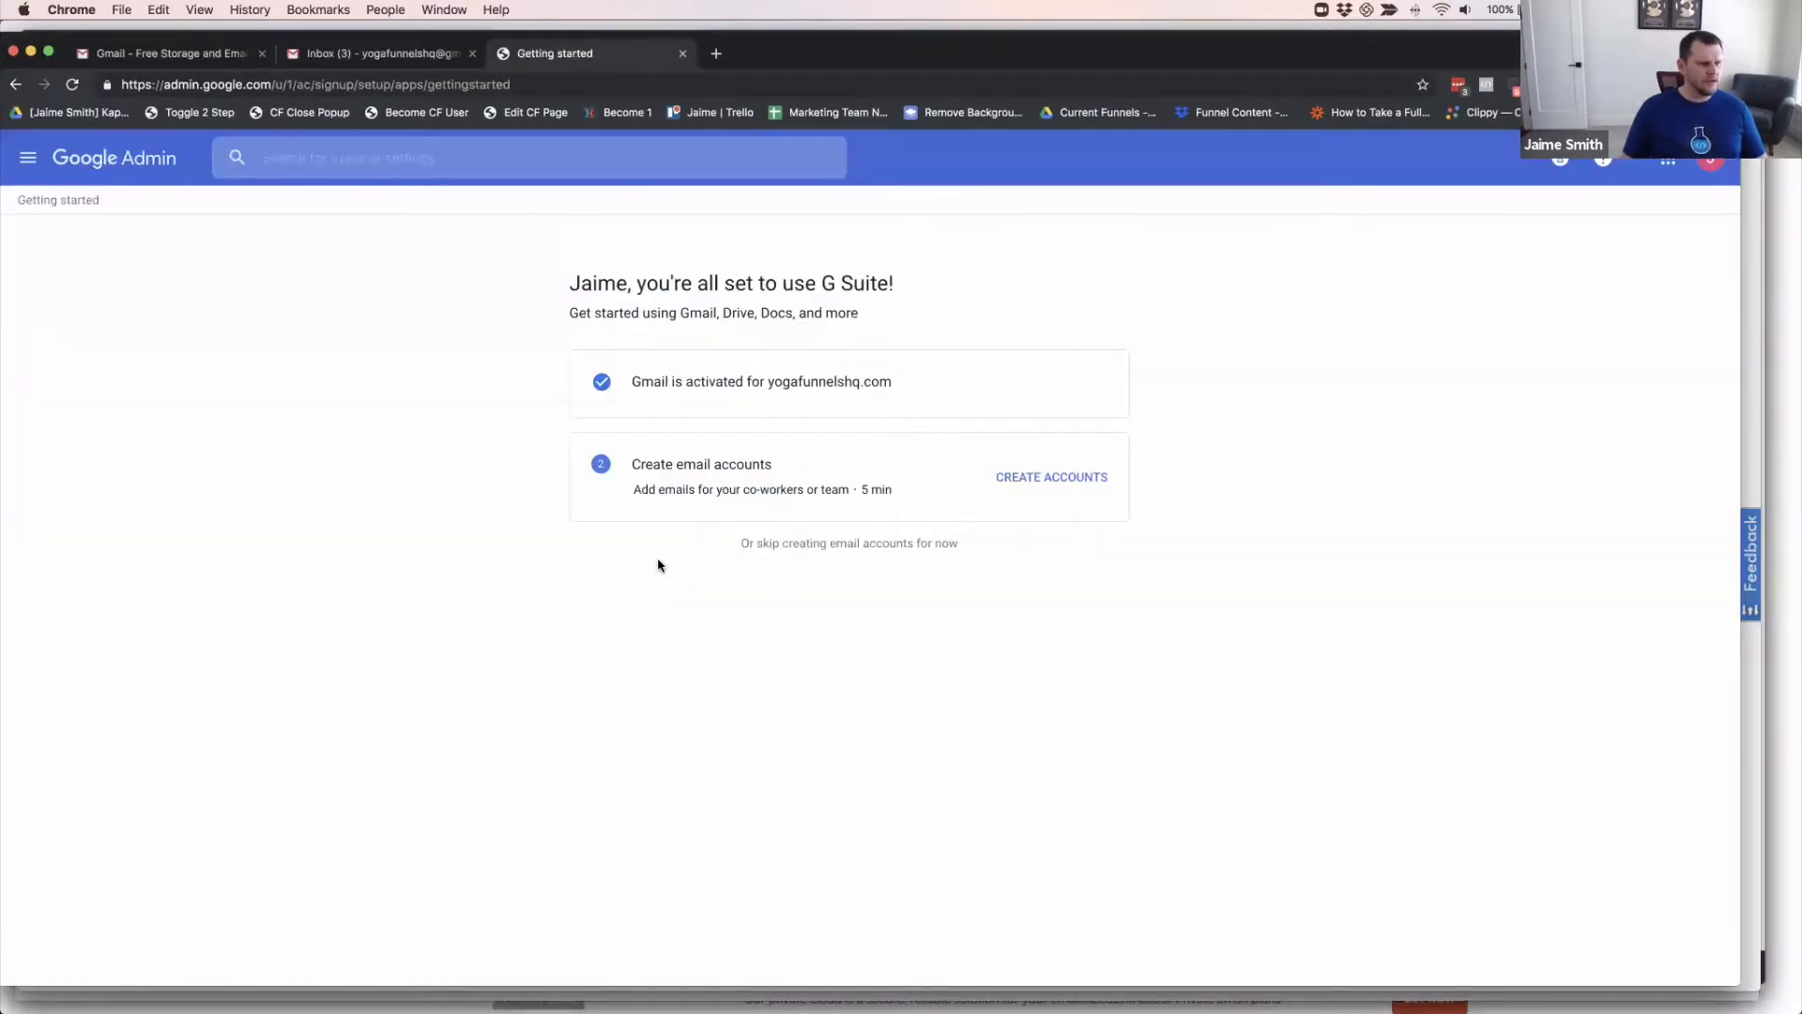
{"action": "key", "text": "super+grave"}
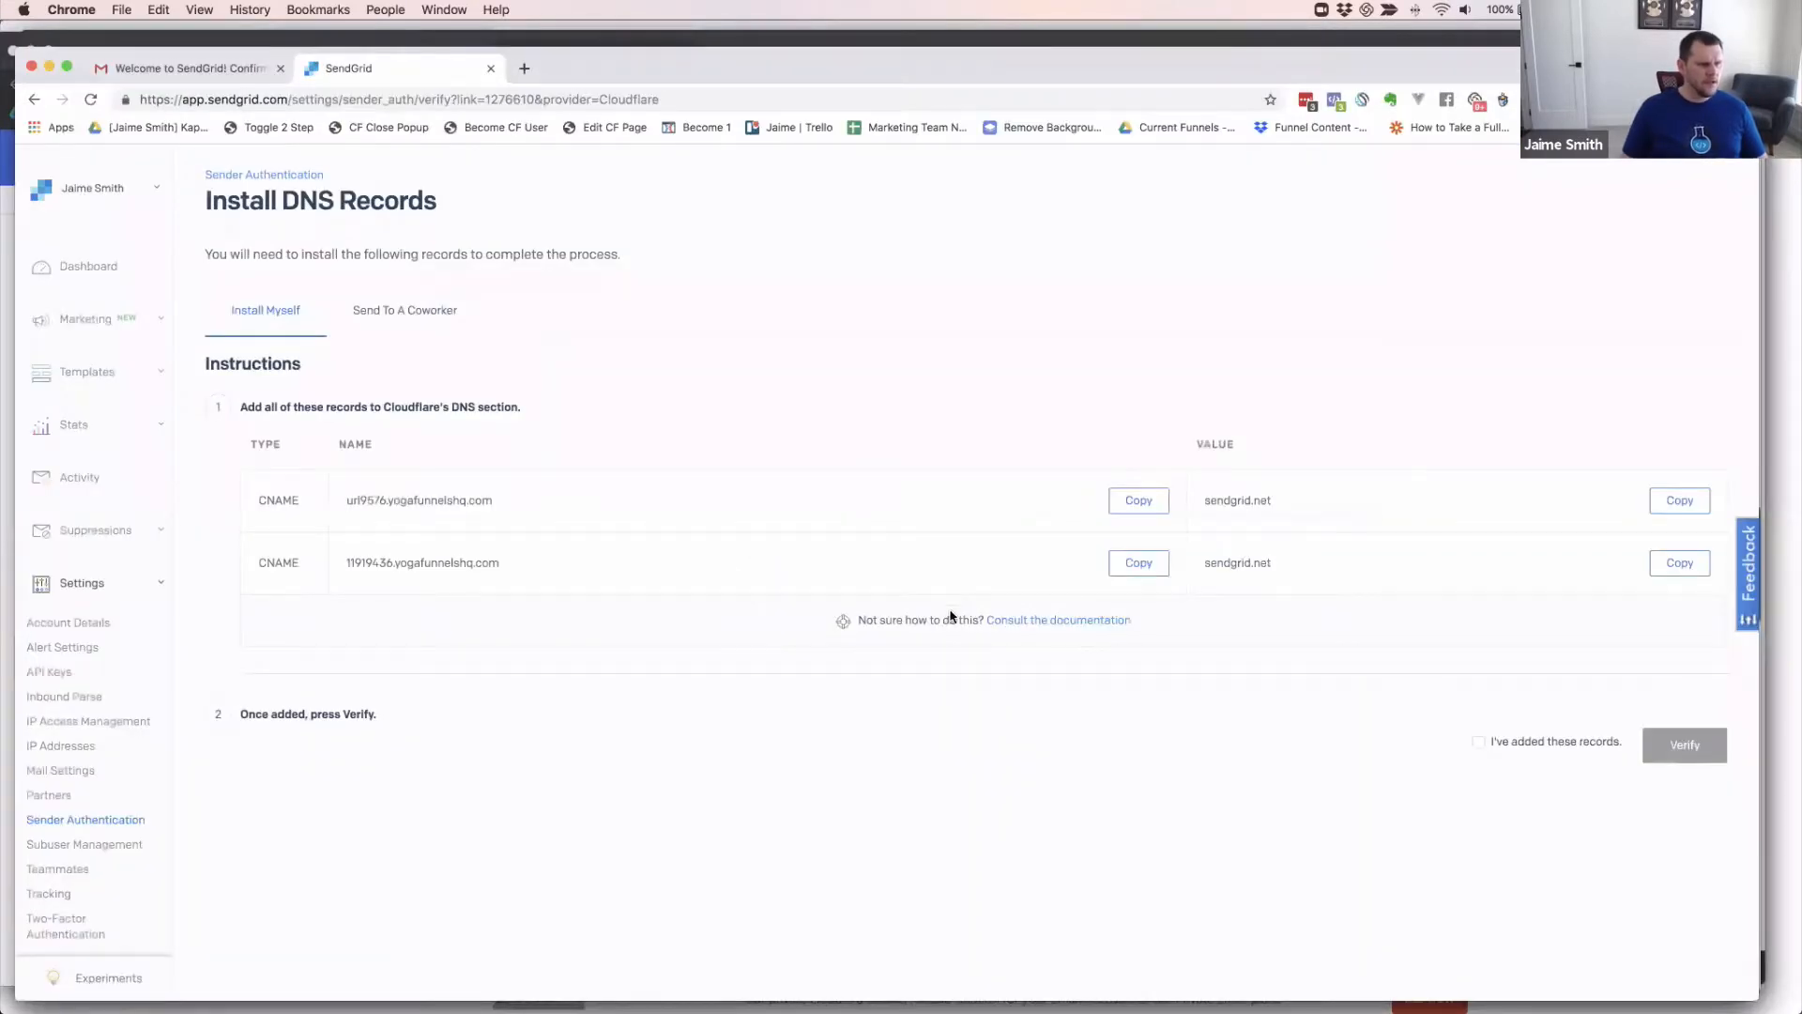
Step: Verify the url9576 link-branding records and return to Sender Authentication
{"action": "left_click", "coordinate": [1481, 744]}
{"action": "left_click", "coordinate": [1692, 745]}
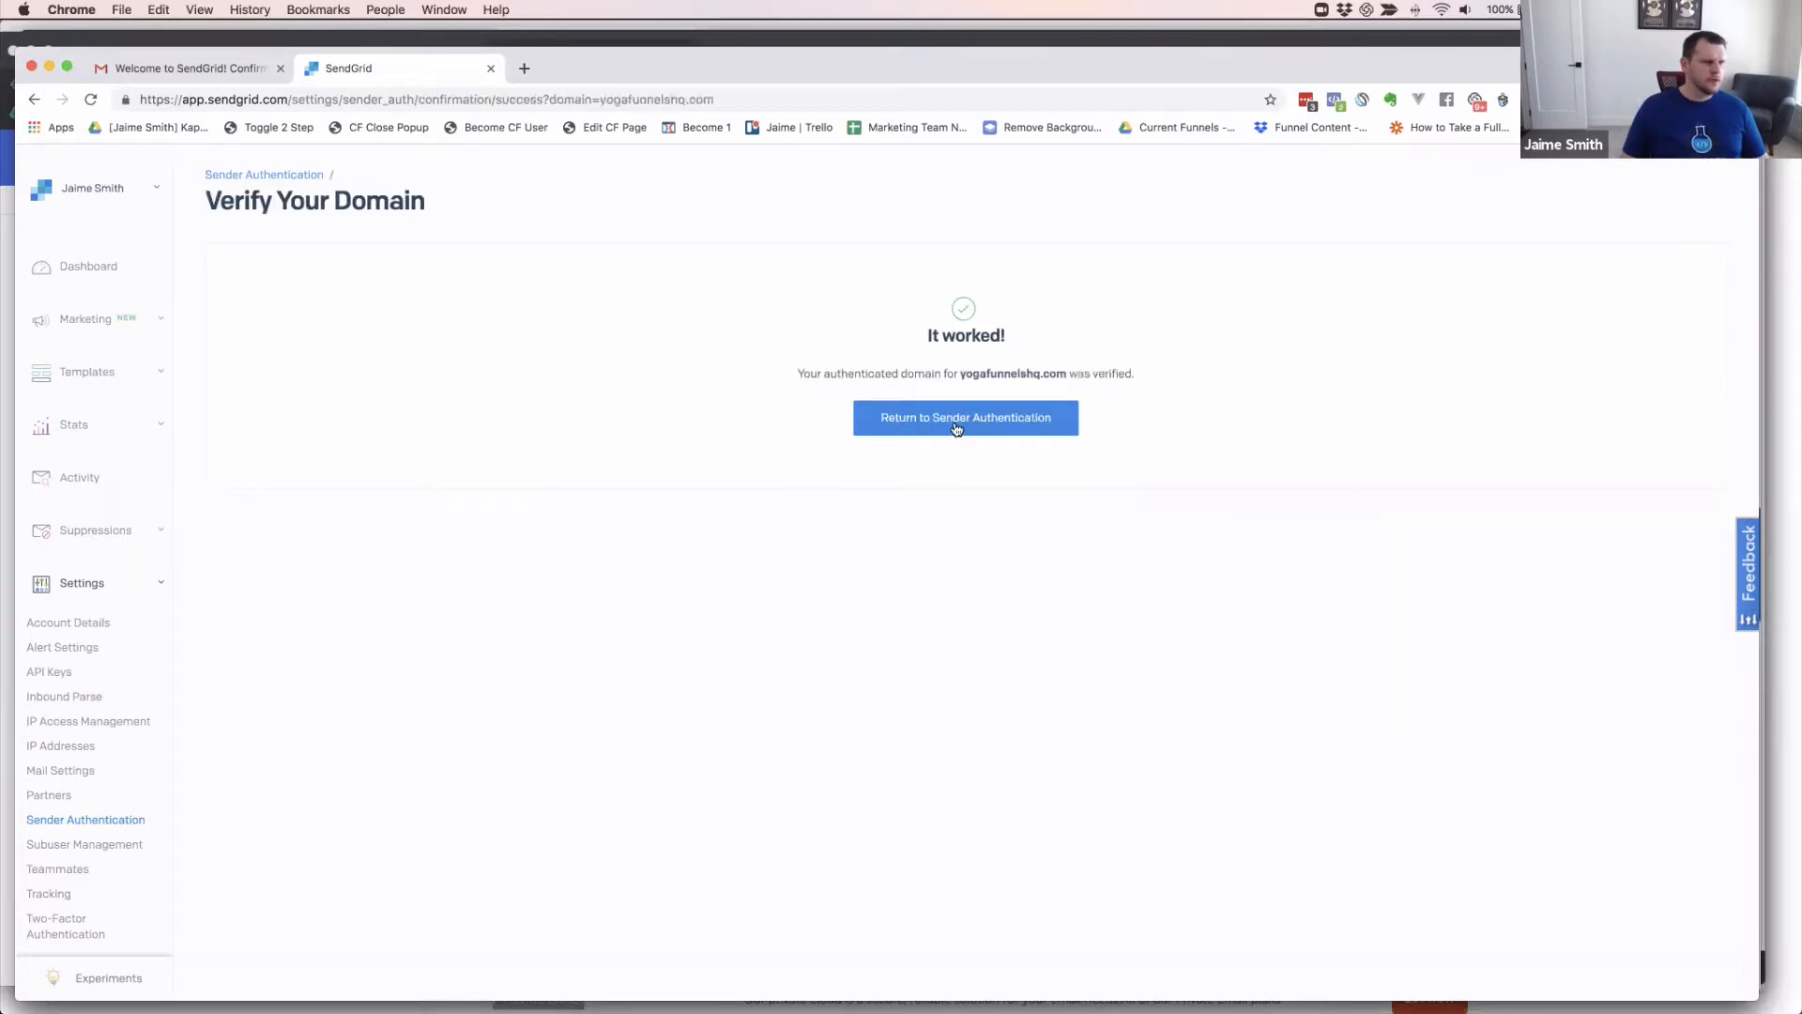
{"action": "left_click", "coordinate": [965, 423]}
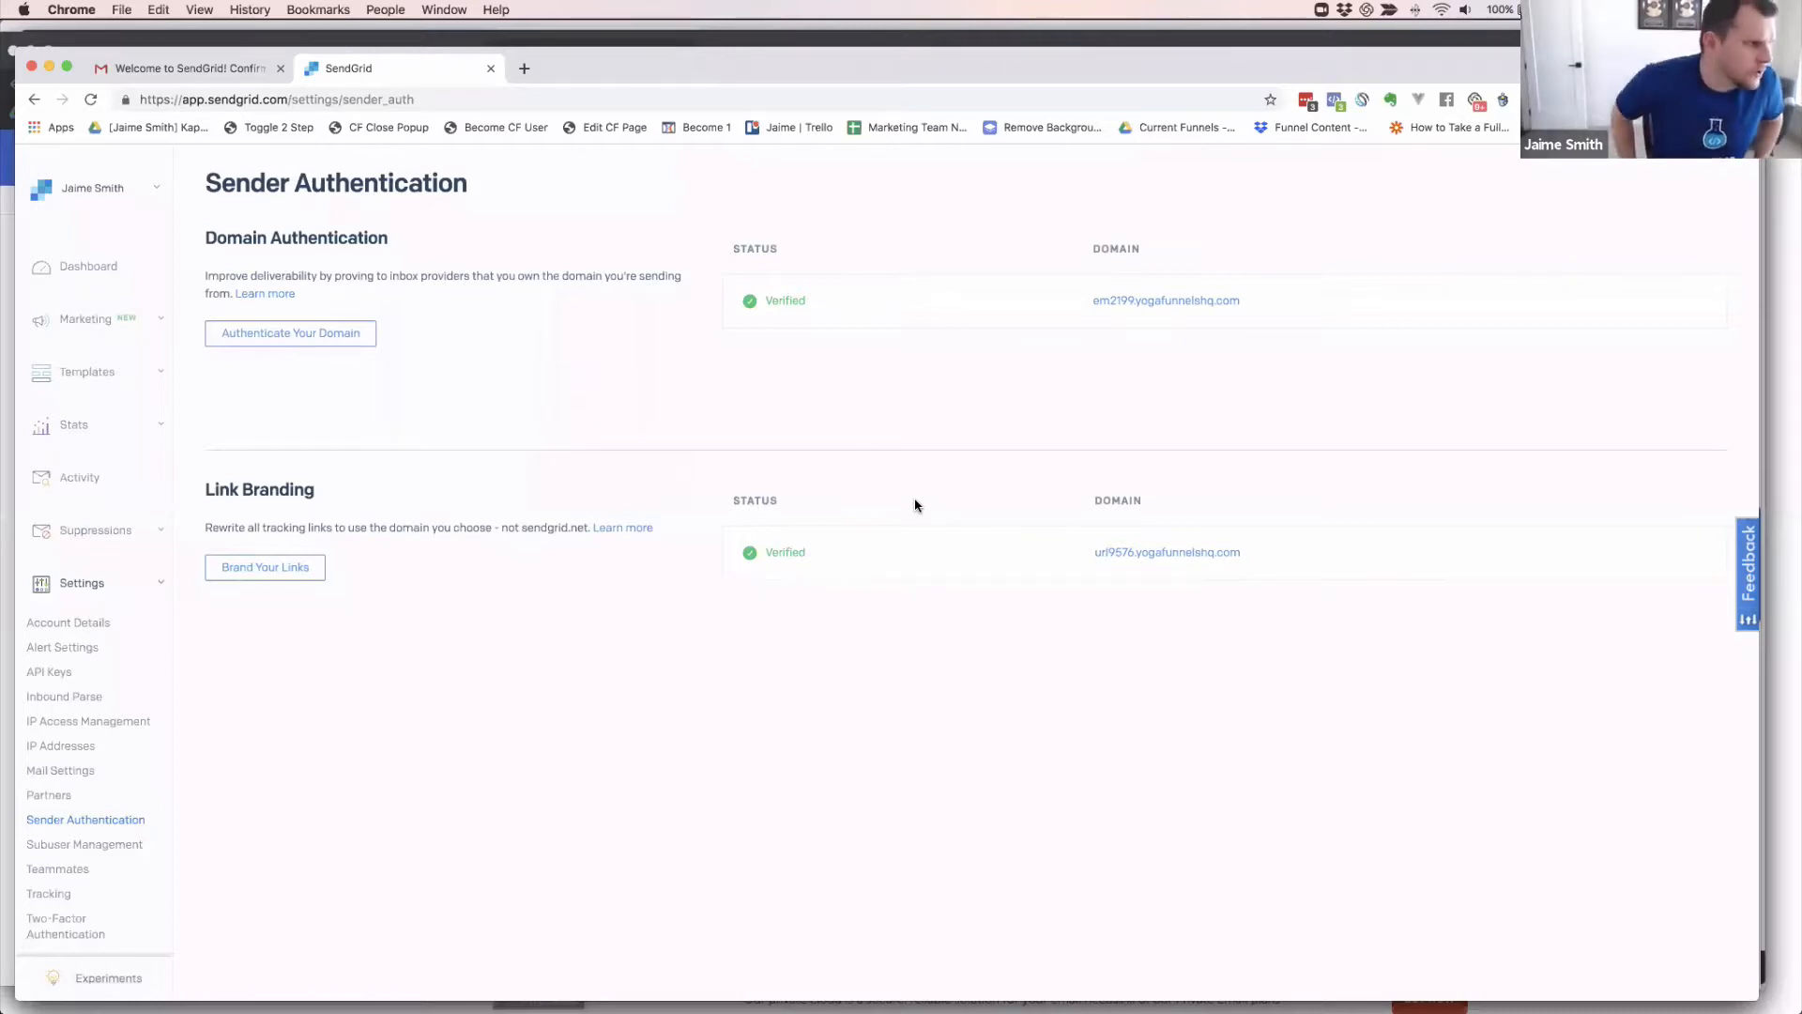
Step: Review email activity on SendGrid's dashboard, then bring the Google Admin window forward
{"action": "left_click", "coordinate": [83, 270]}
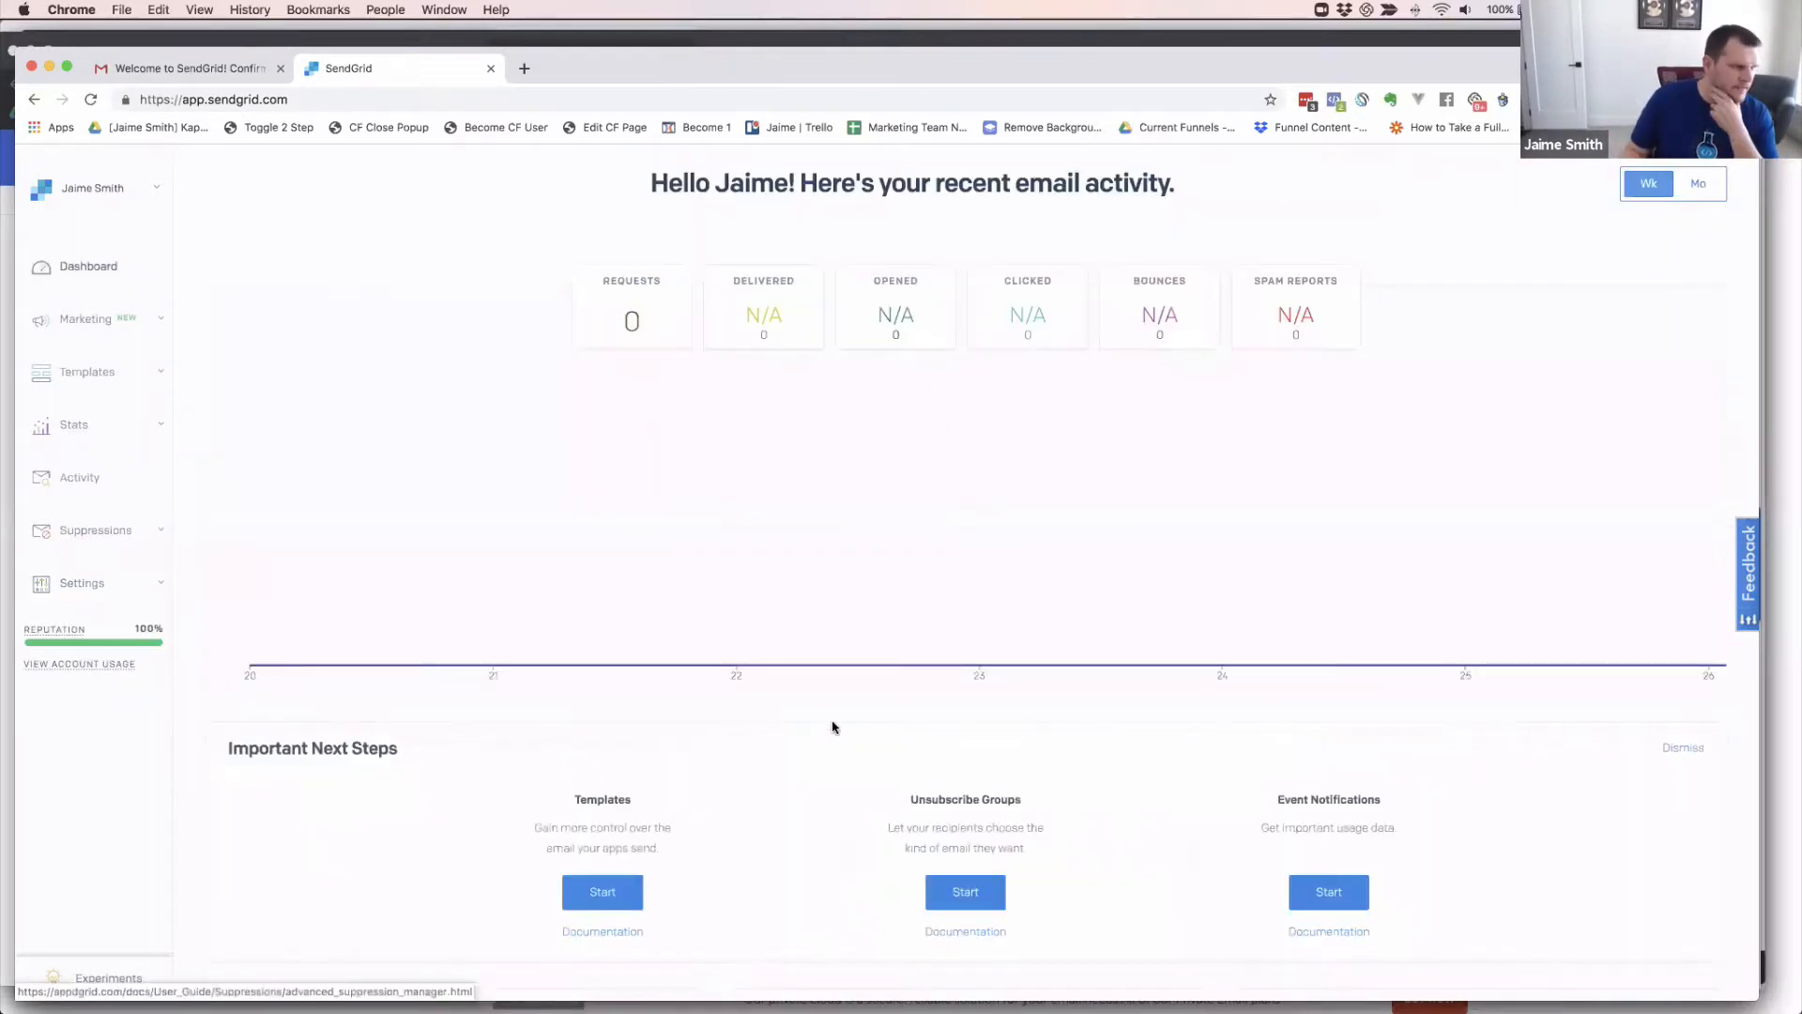
{"action": "scroll", "coordinate": [643, 760], "scroll_direction": "down", "scroll_amount": 3}
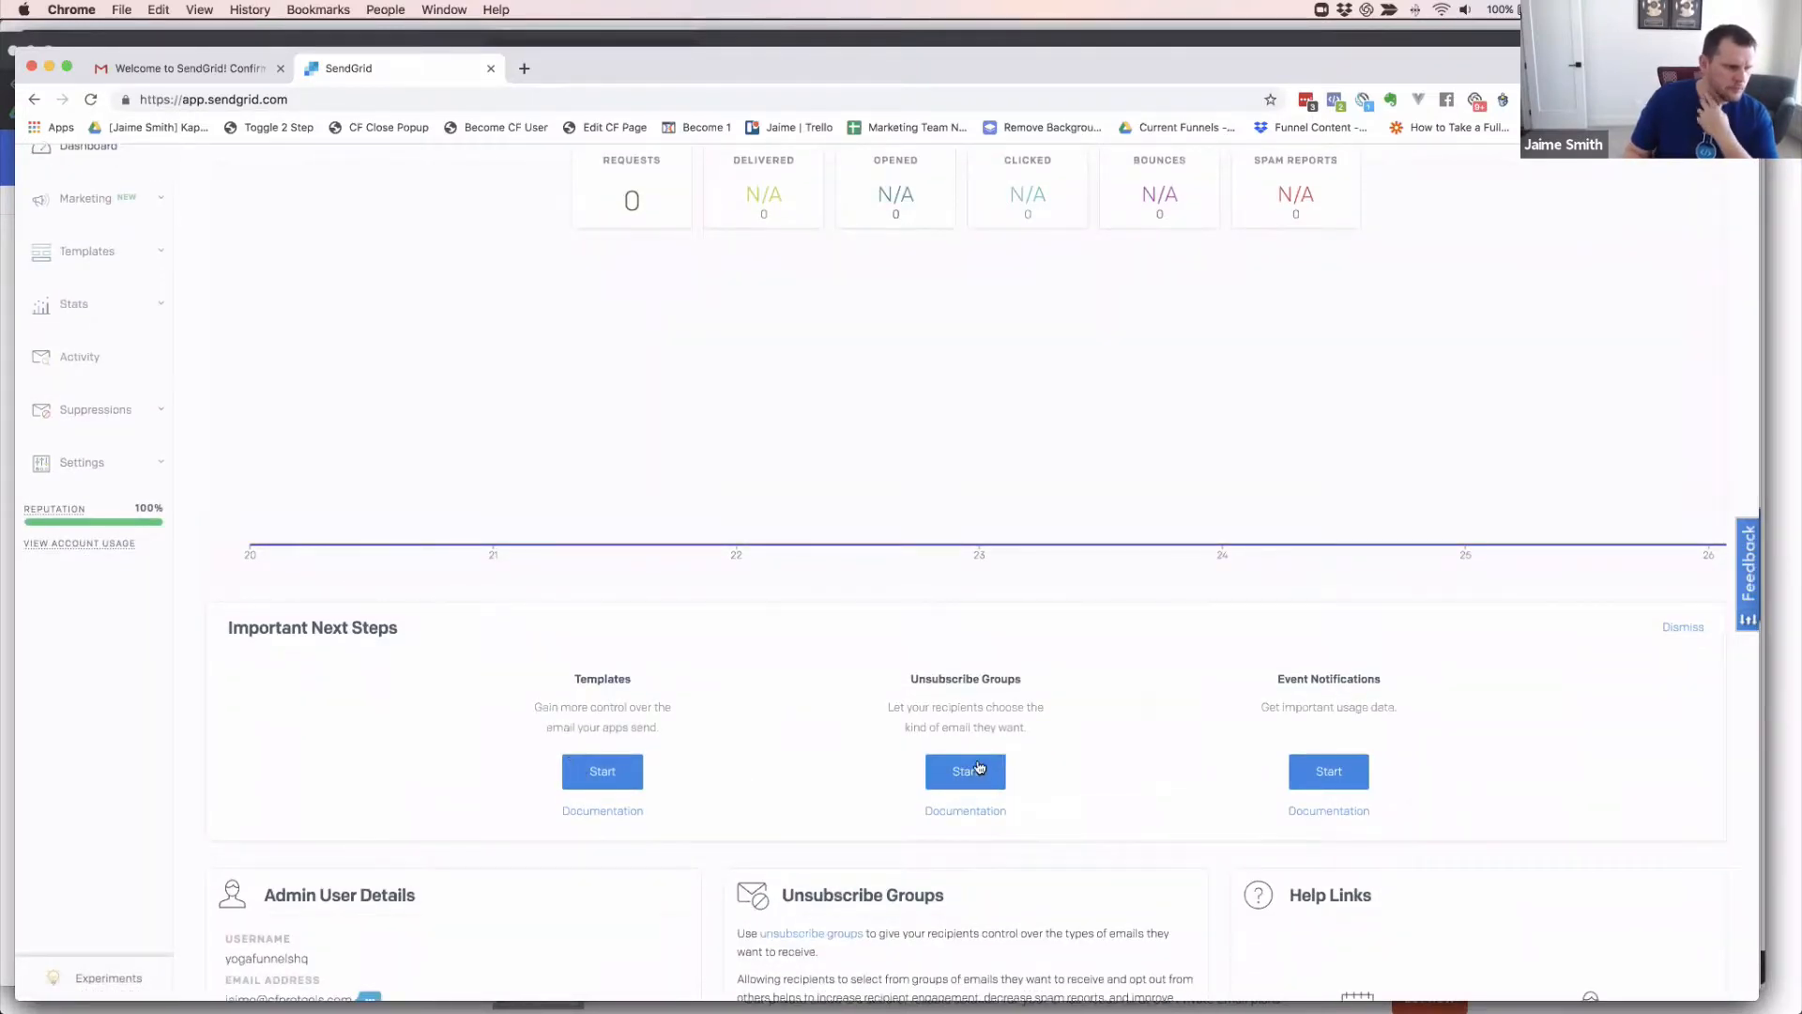
{"action": "scroll", "coordinate": [1034, 766], "scroll_direction": "down", "scroll_amount": 3}
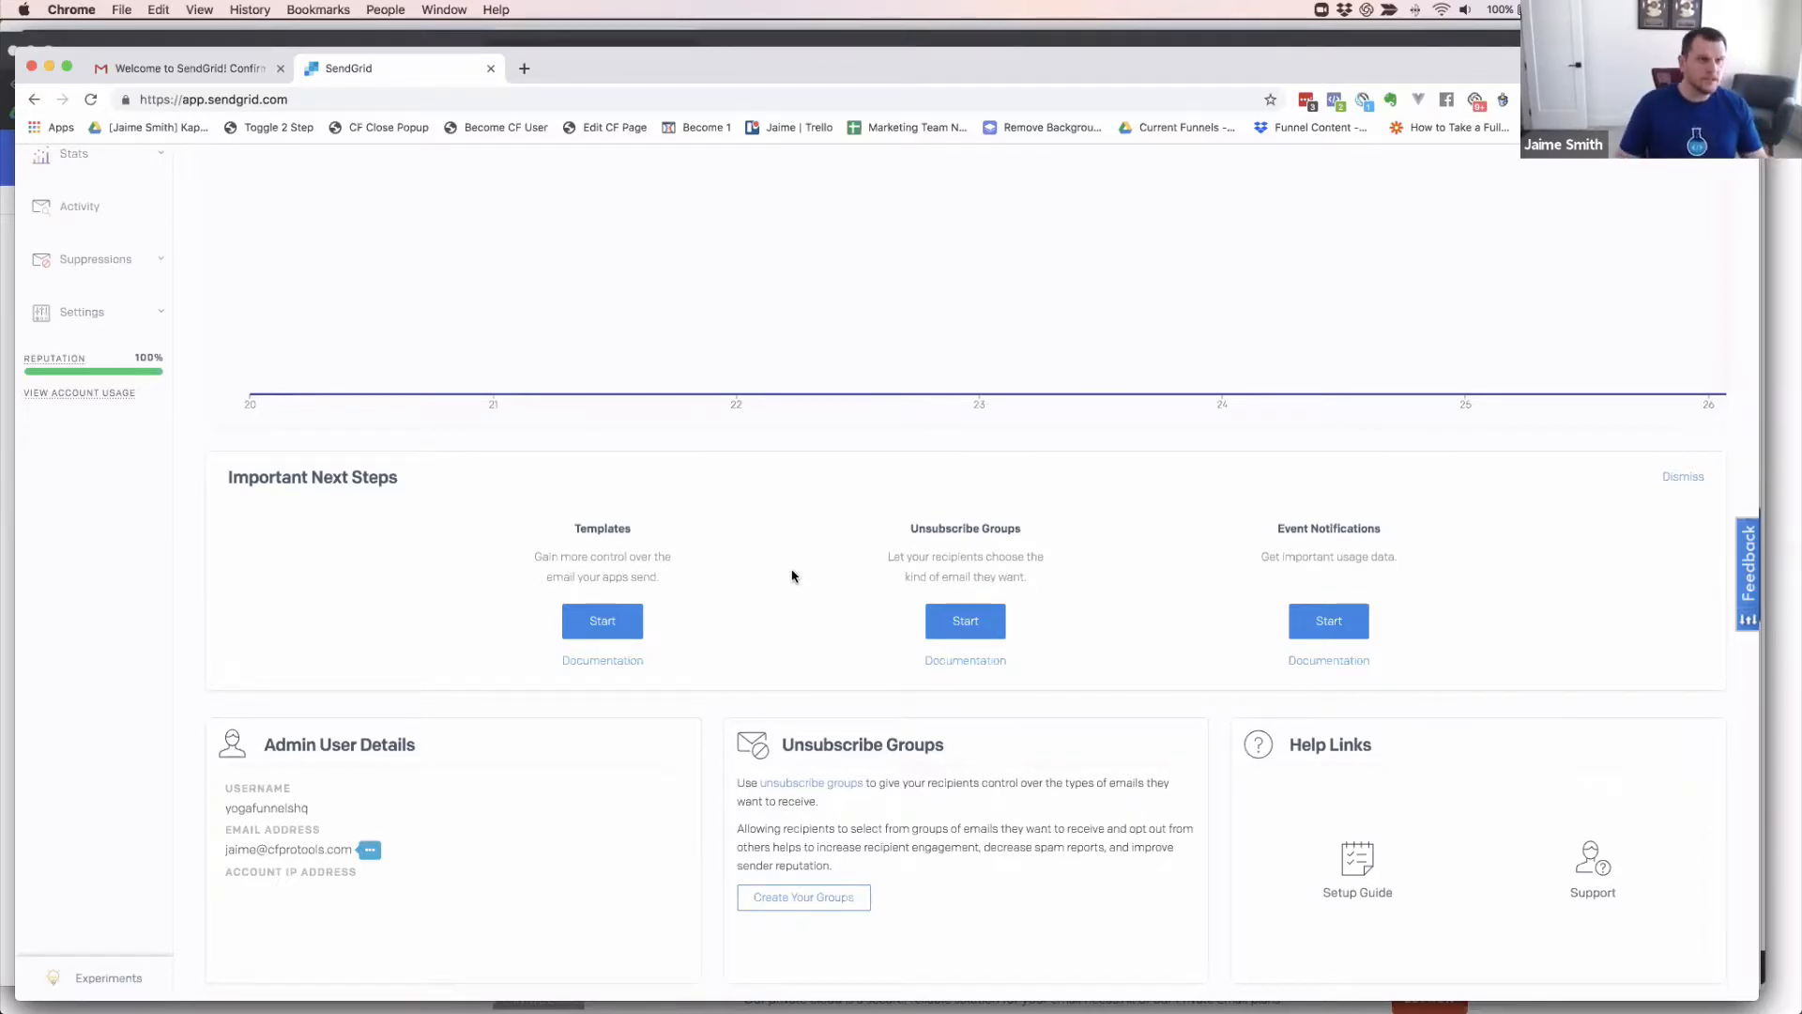
{"action": "scroll", "coordinate": [586, 533], "scroll_direction": "up", "scroll_amount": 4}
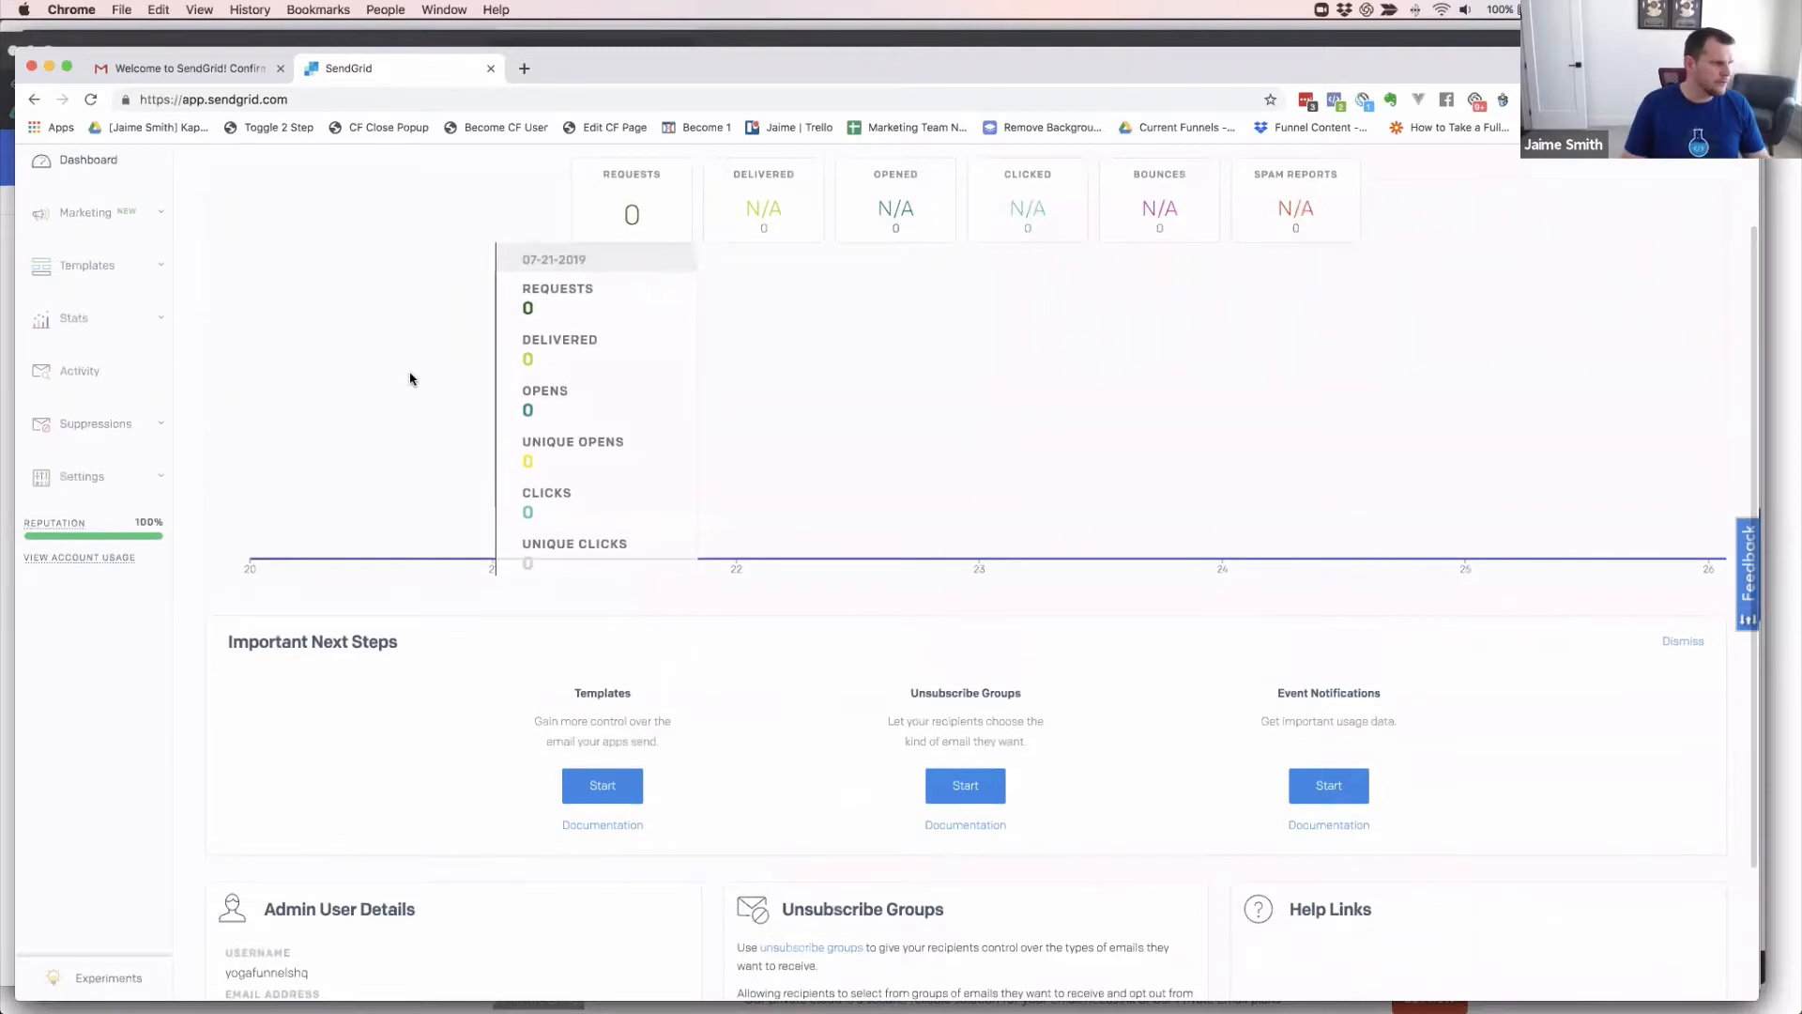
{"action": "key", "text": "super+grave"}
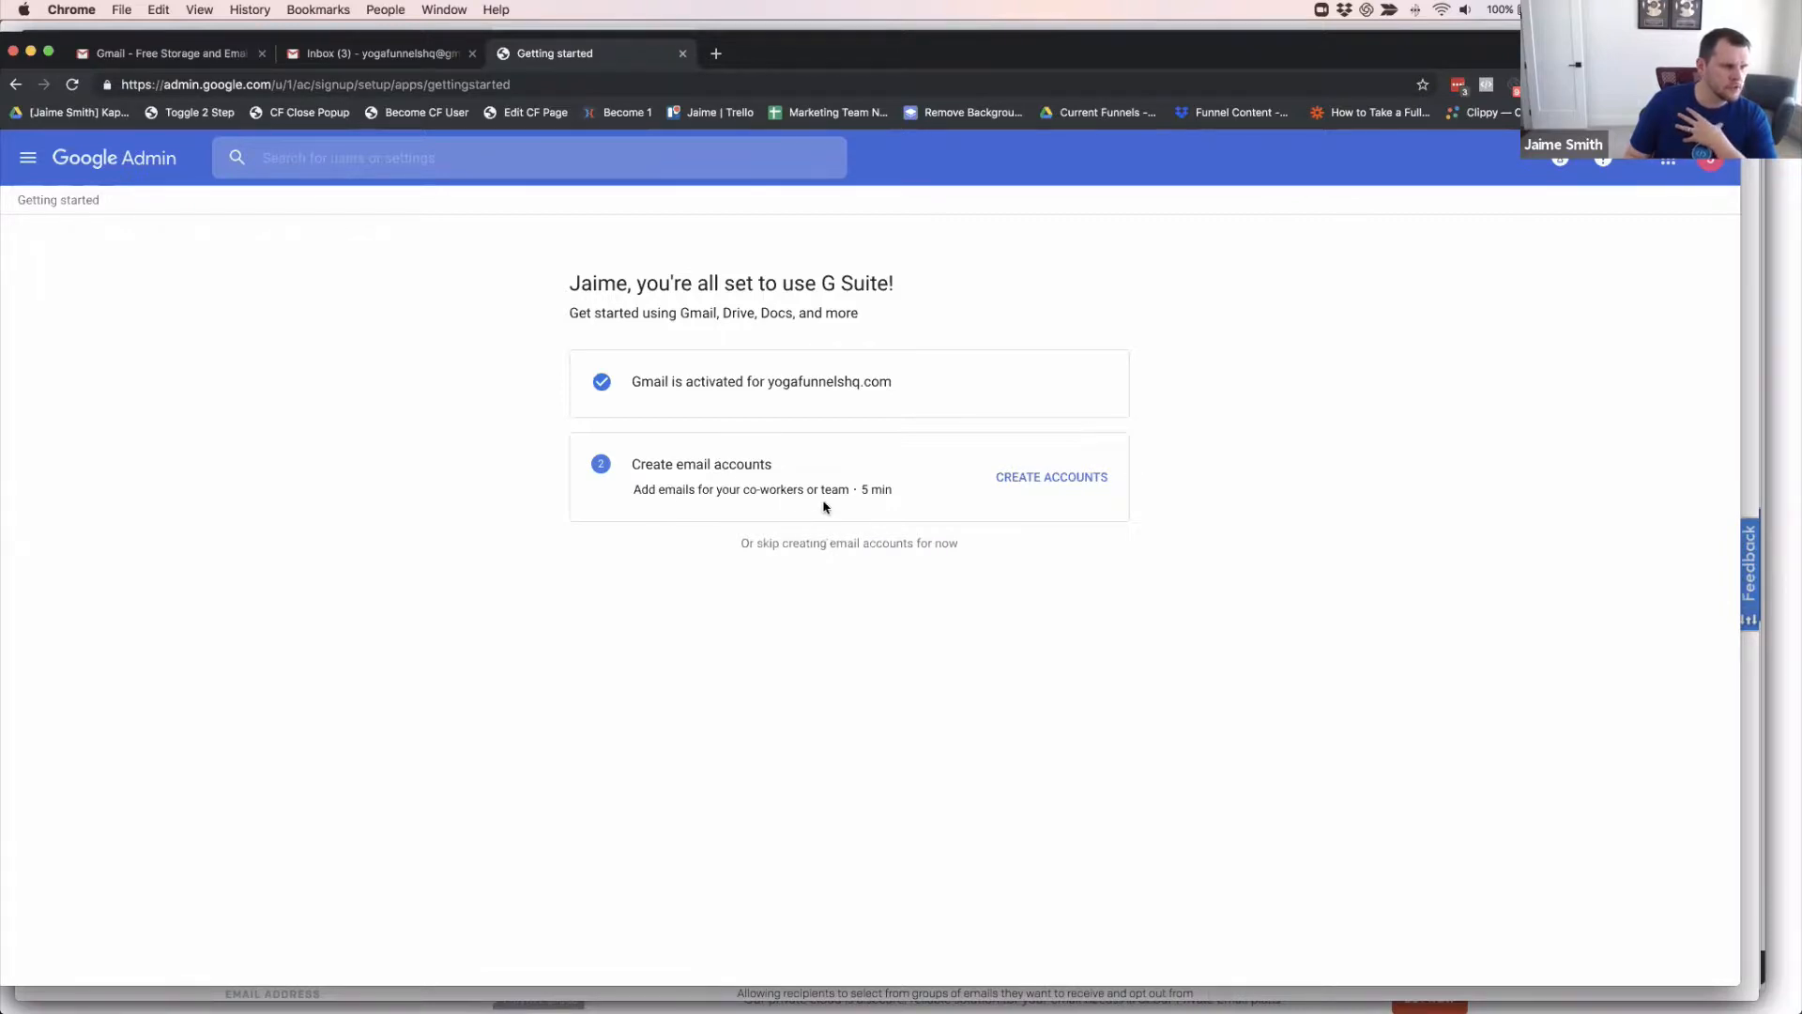
Step: Go through account creation keeping only the existing support account, then skip adding more
{"action": "left_click", "coordinate": [1058, 479]}
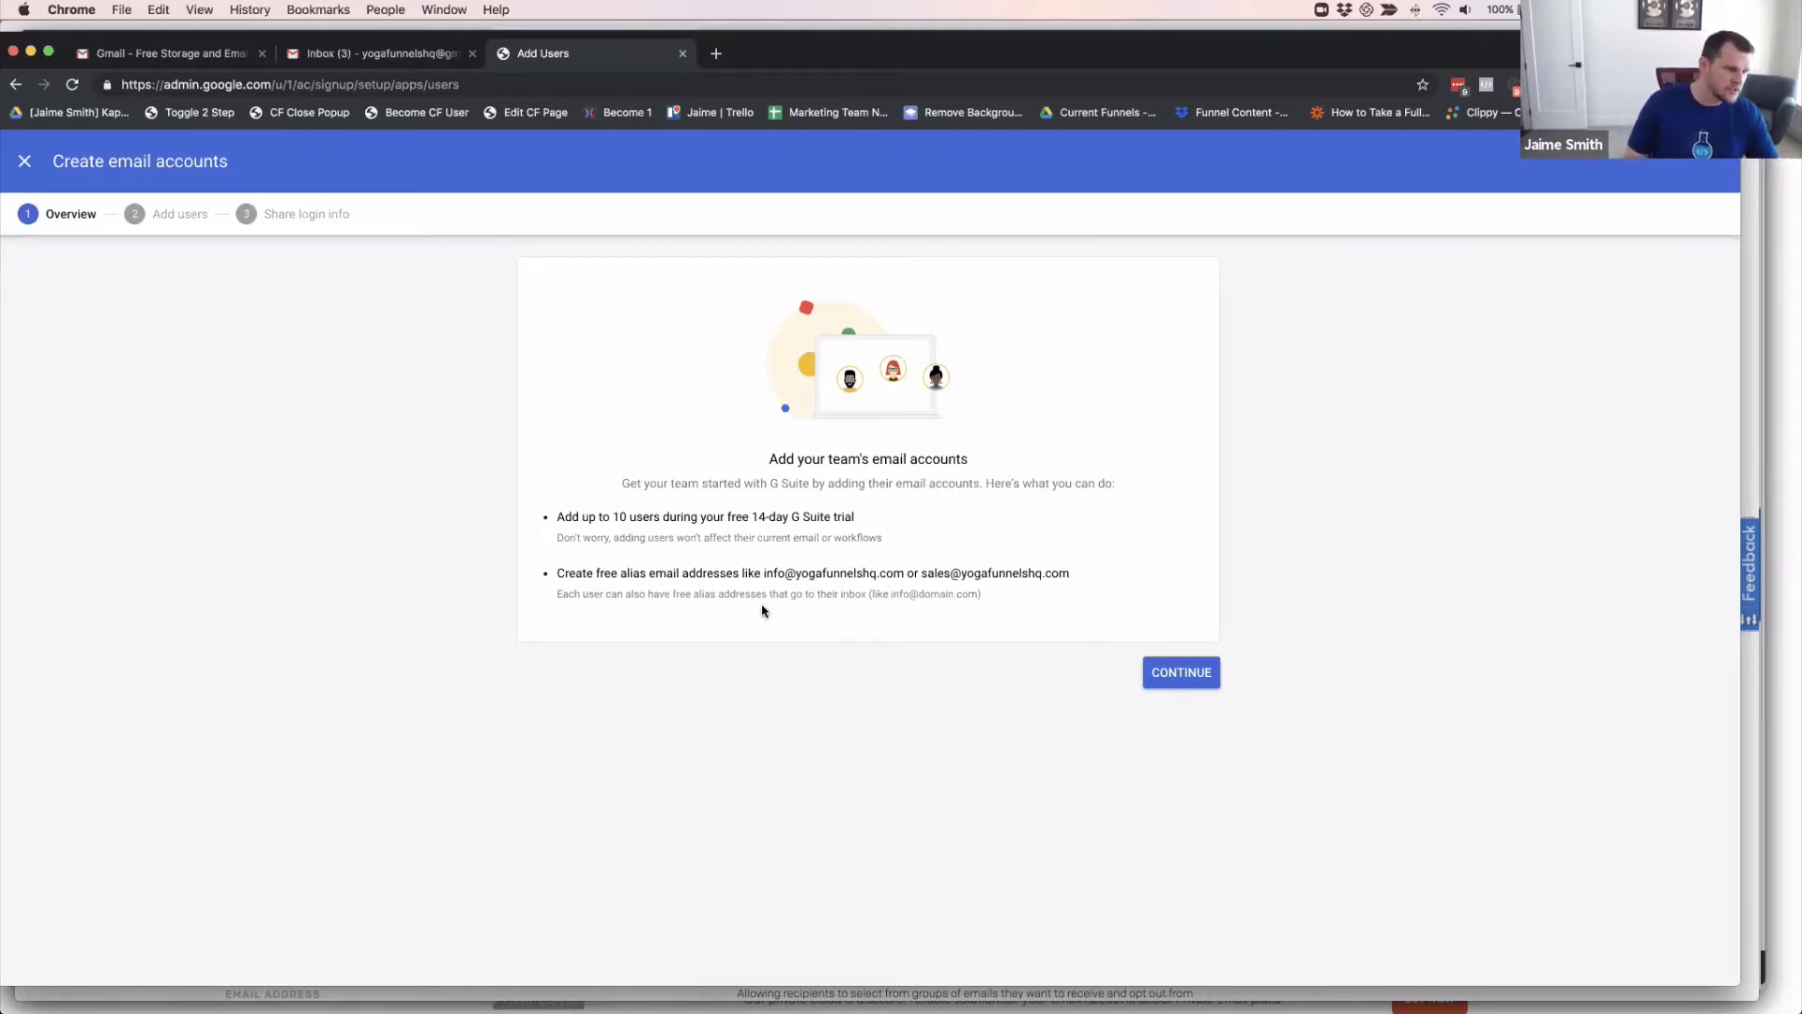
{"action": "left_click", "coordinate": [1172, 682]}
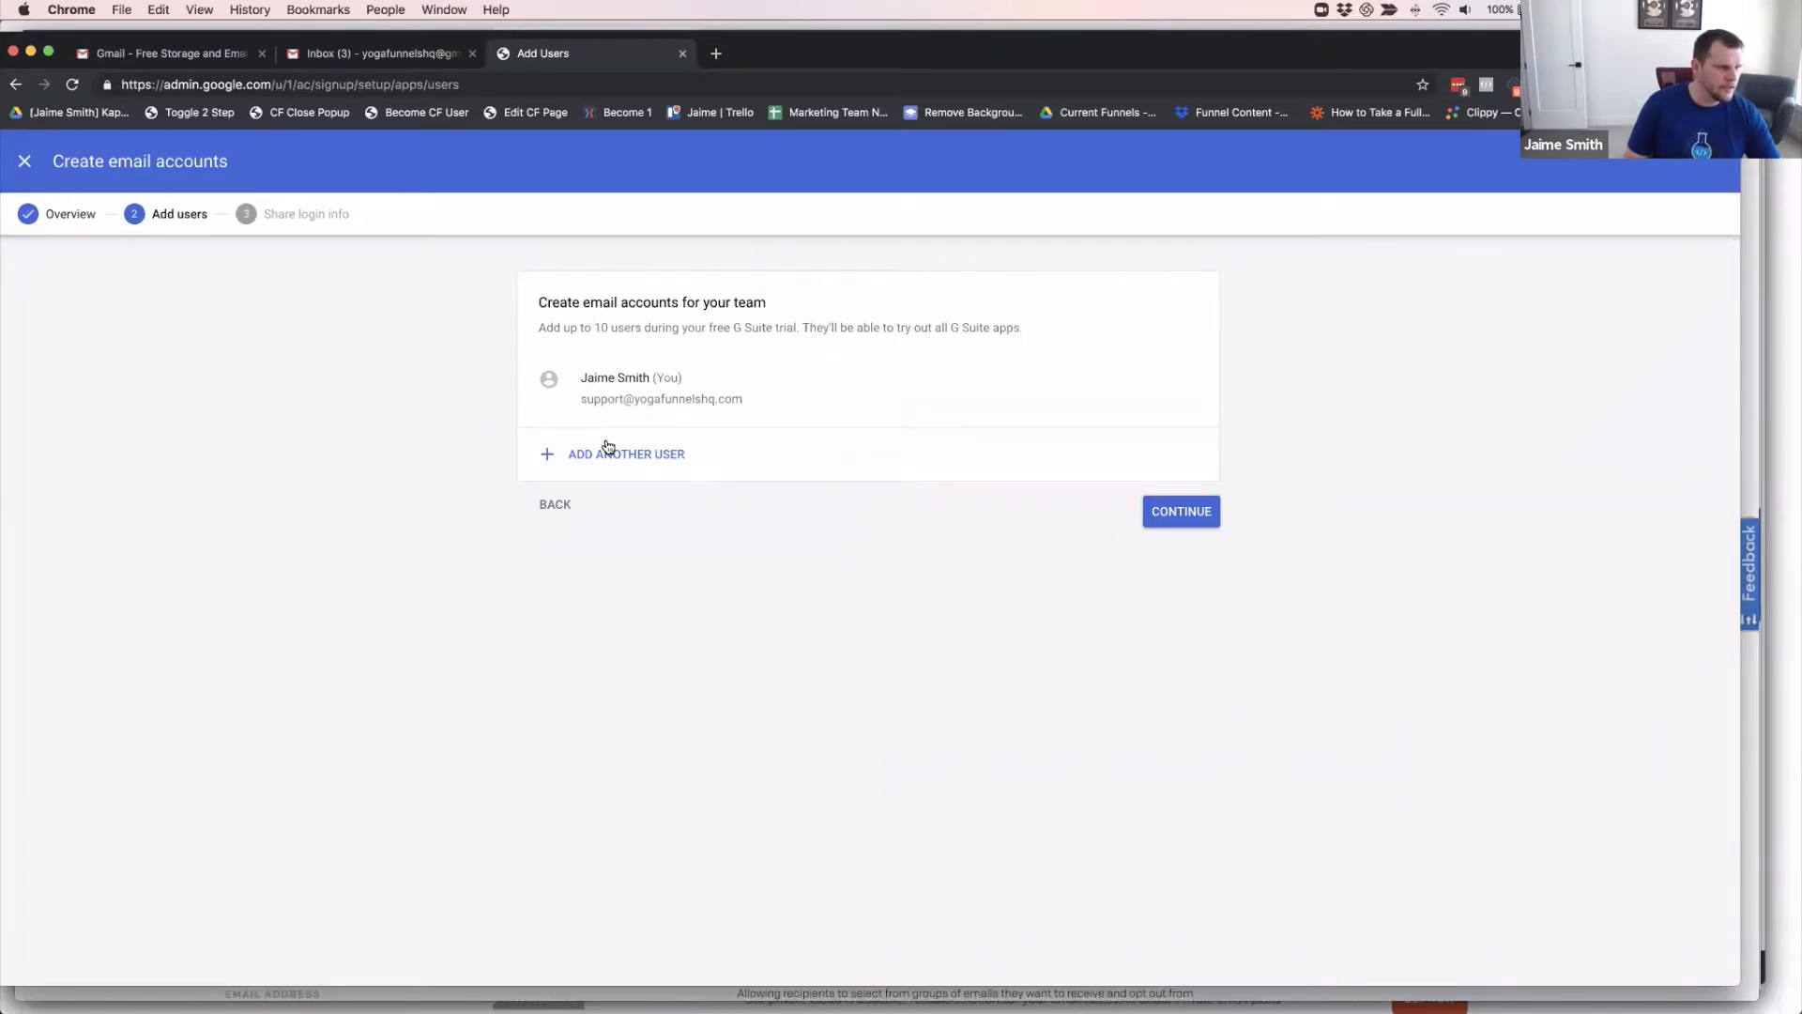
{"action": "left_click", "coordinate": [1182, 522]}
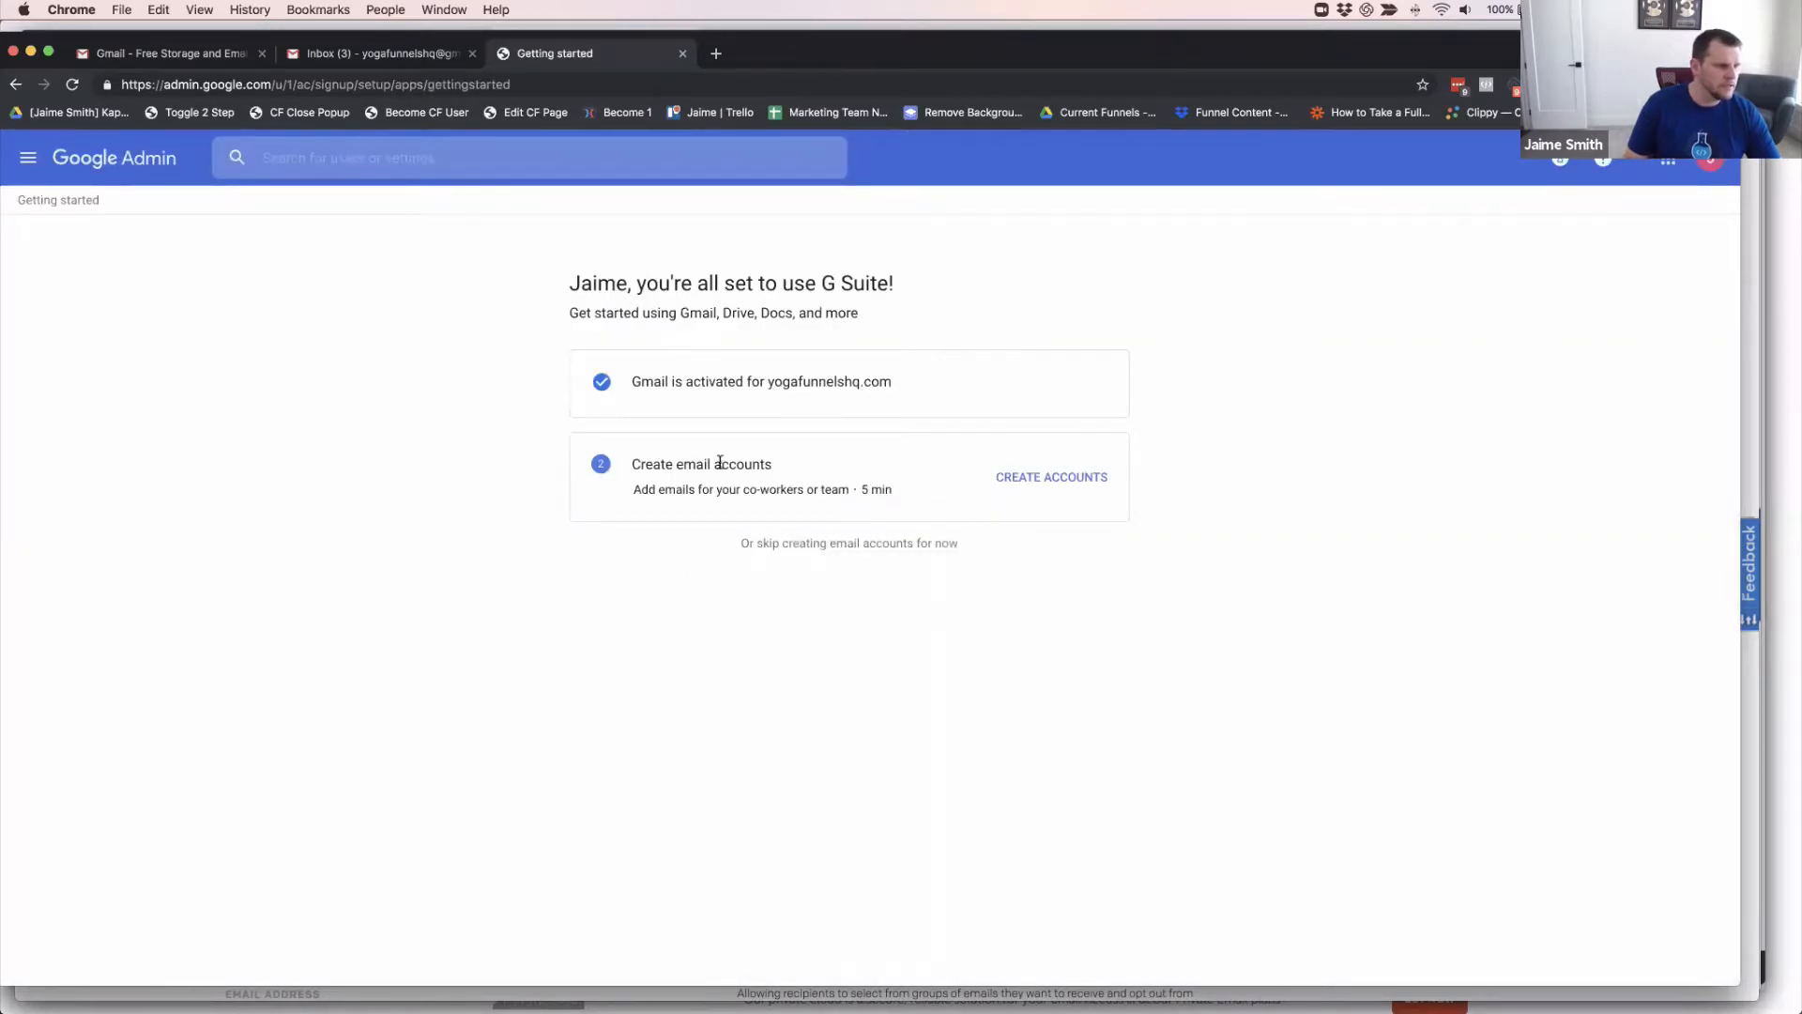
{"action": "left_click", "coordinate": [842, 543]}
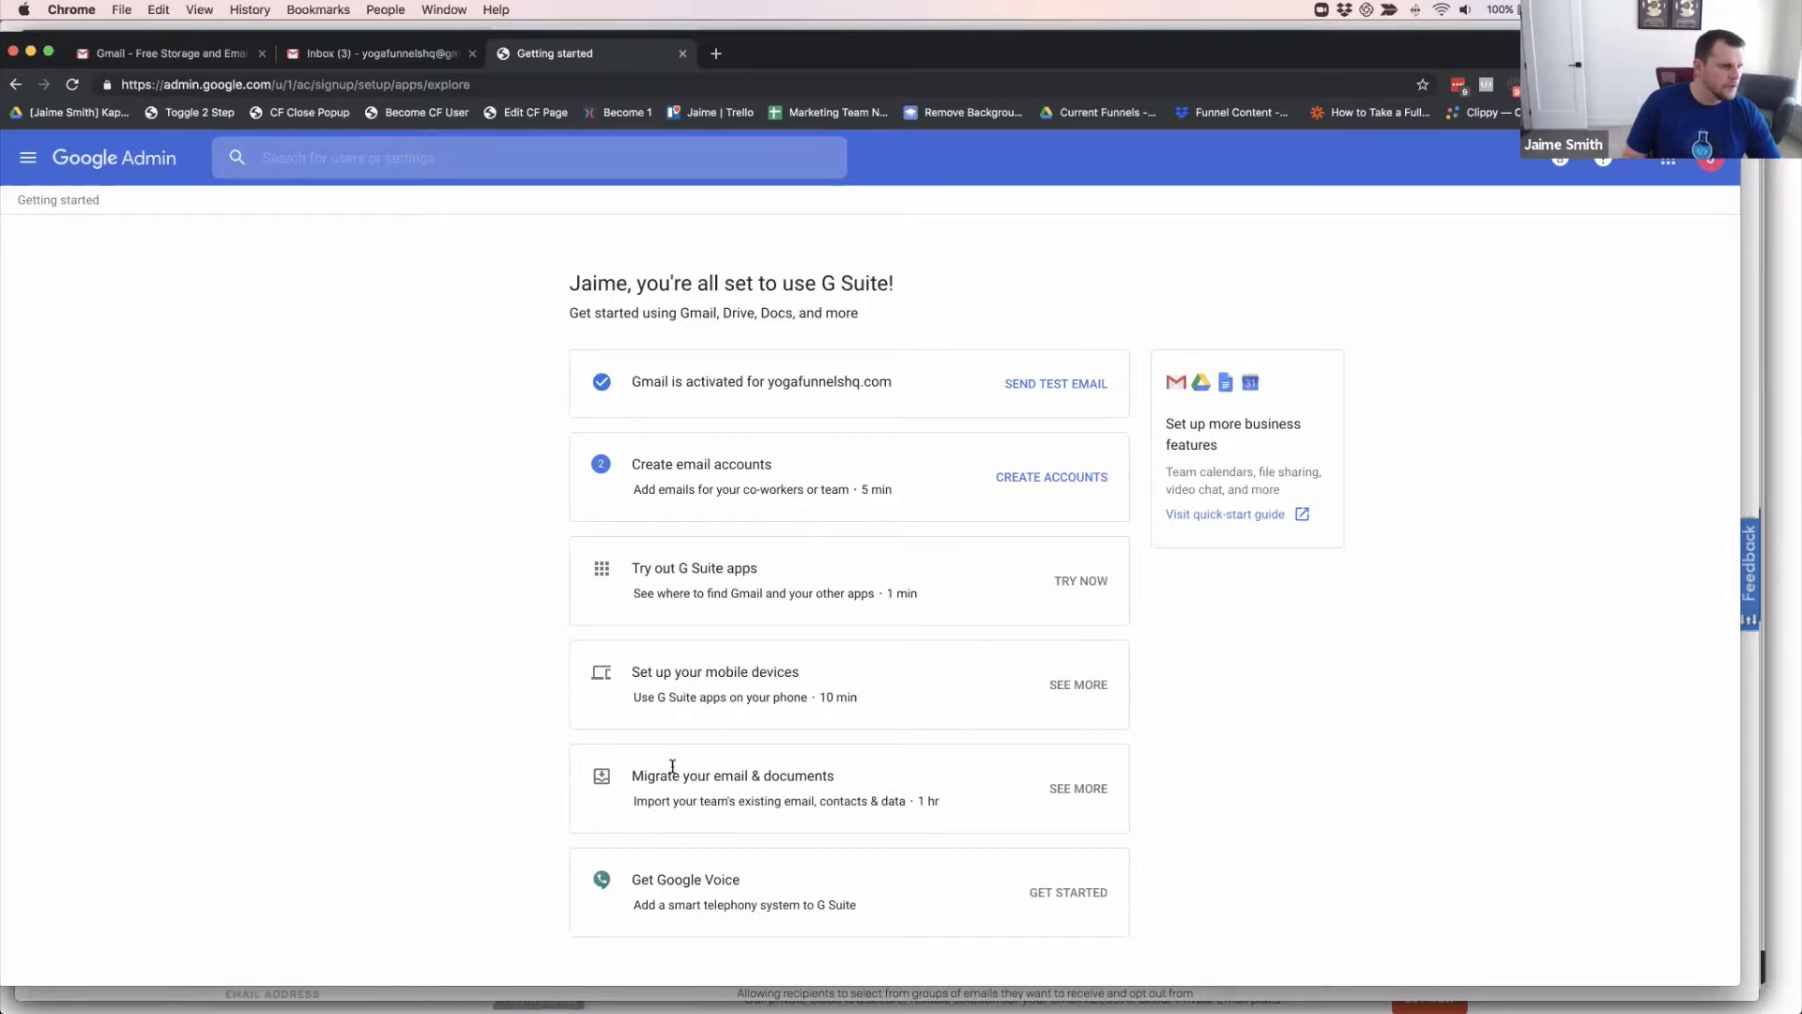
Step: Send the G Suite welcome test email and check the signed-in account
{"action": "left_click", "coordinate": [1057, 385]}
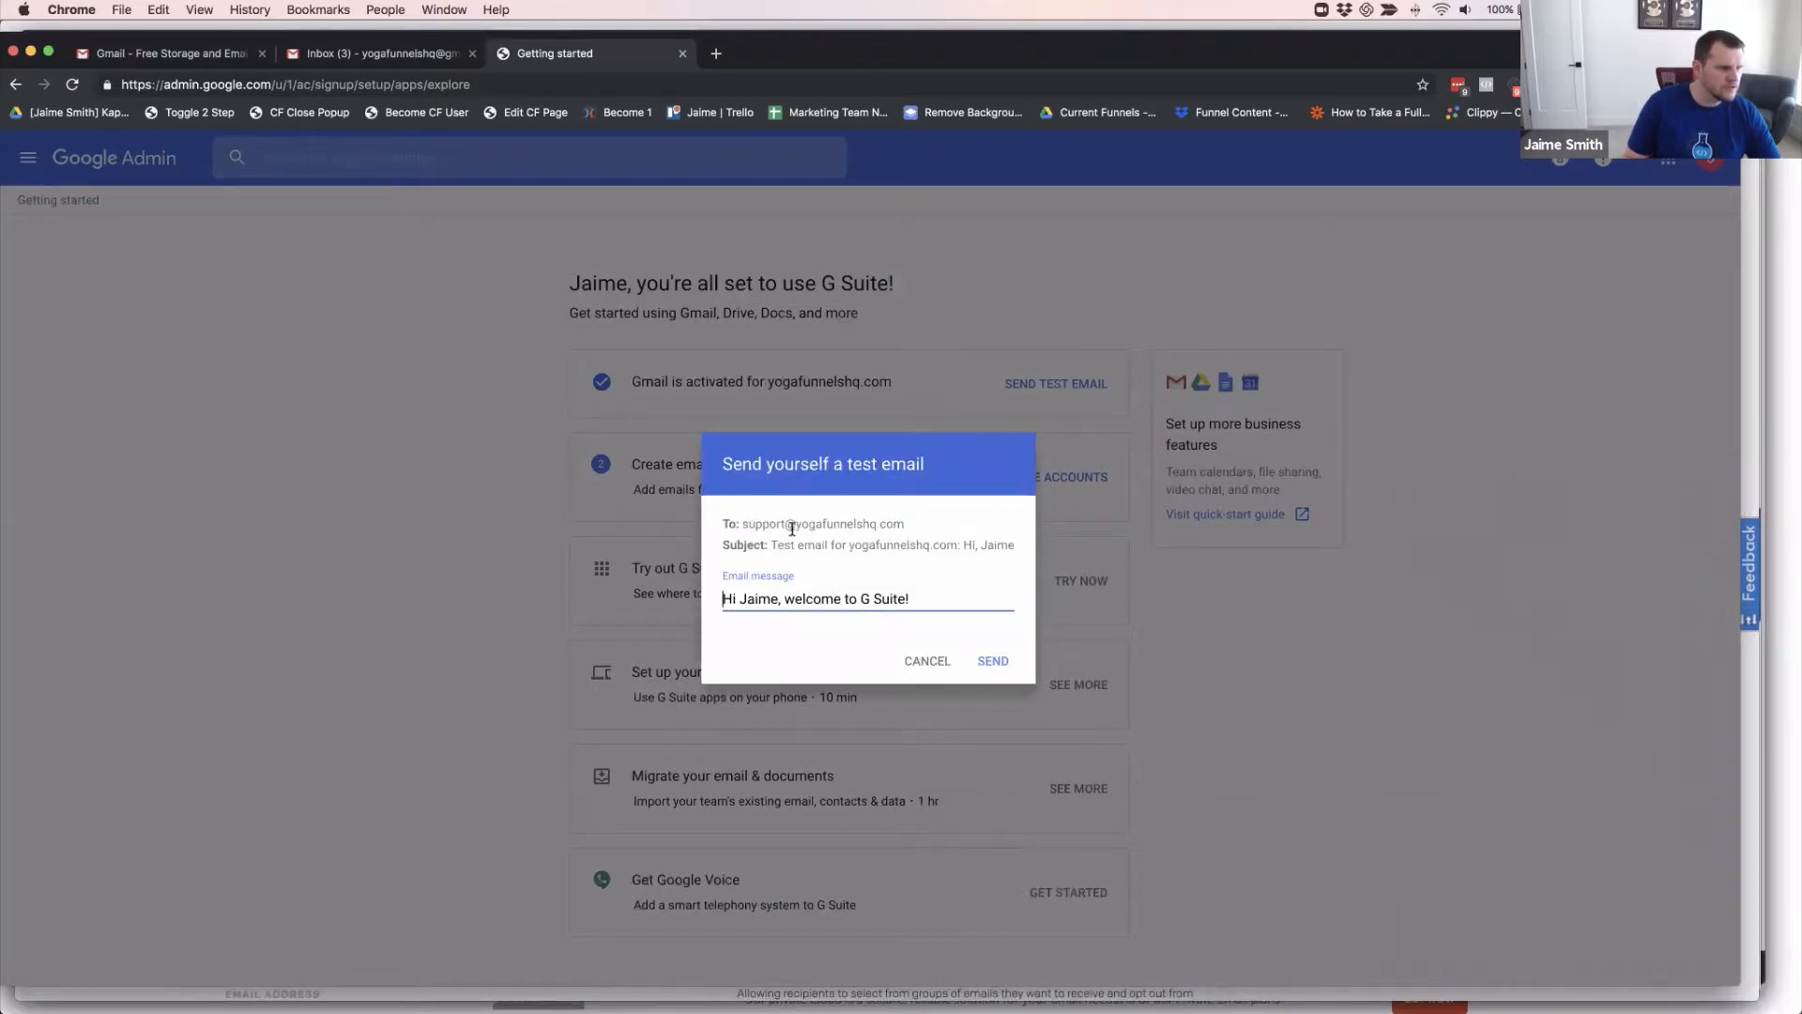
{"action": "left_click", "coordinate": [991, 662]}
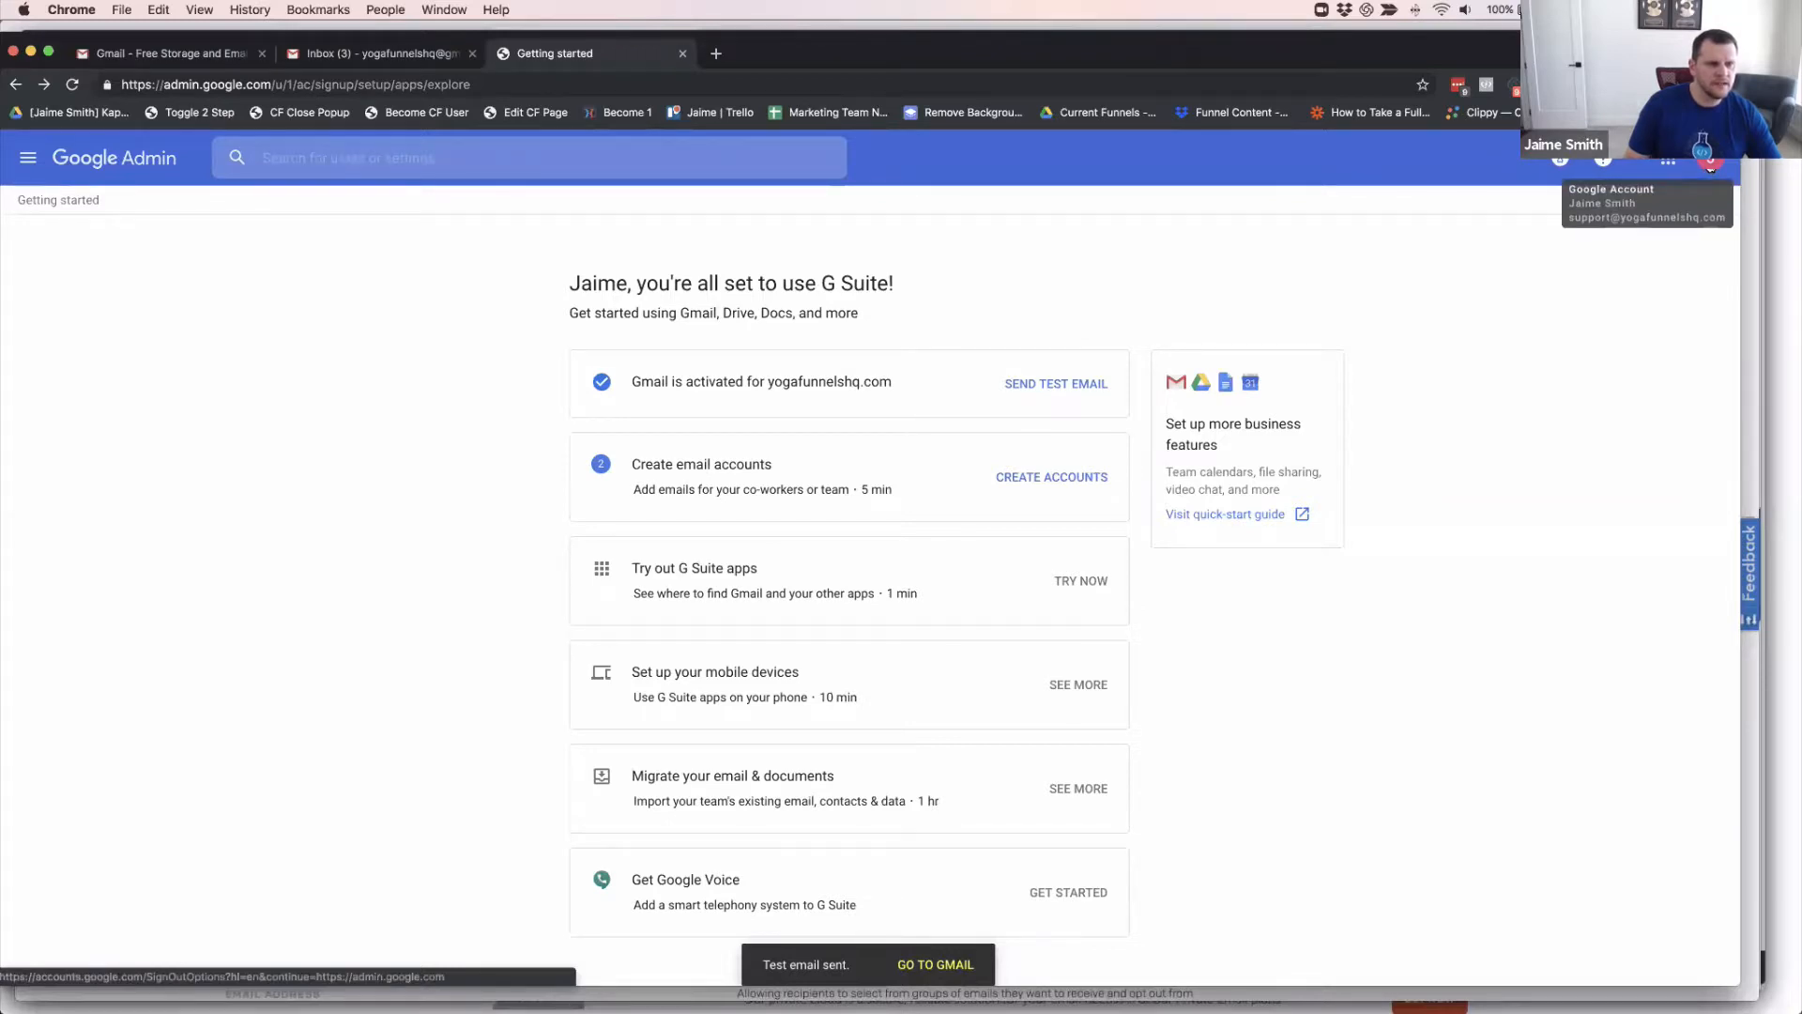
{"action": "left_click", "coordinate": [1710, 165]}
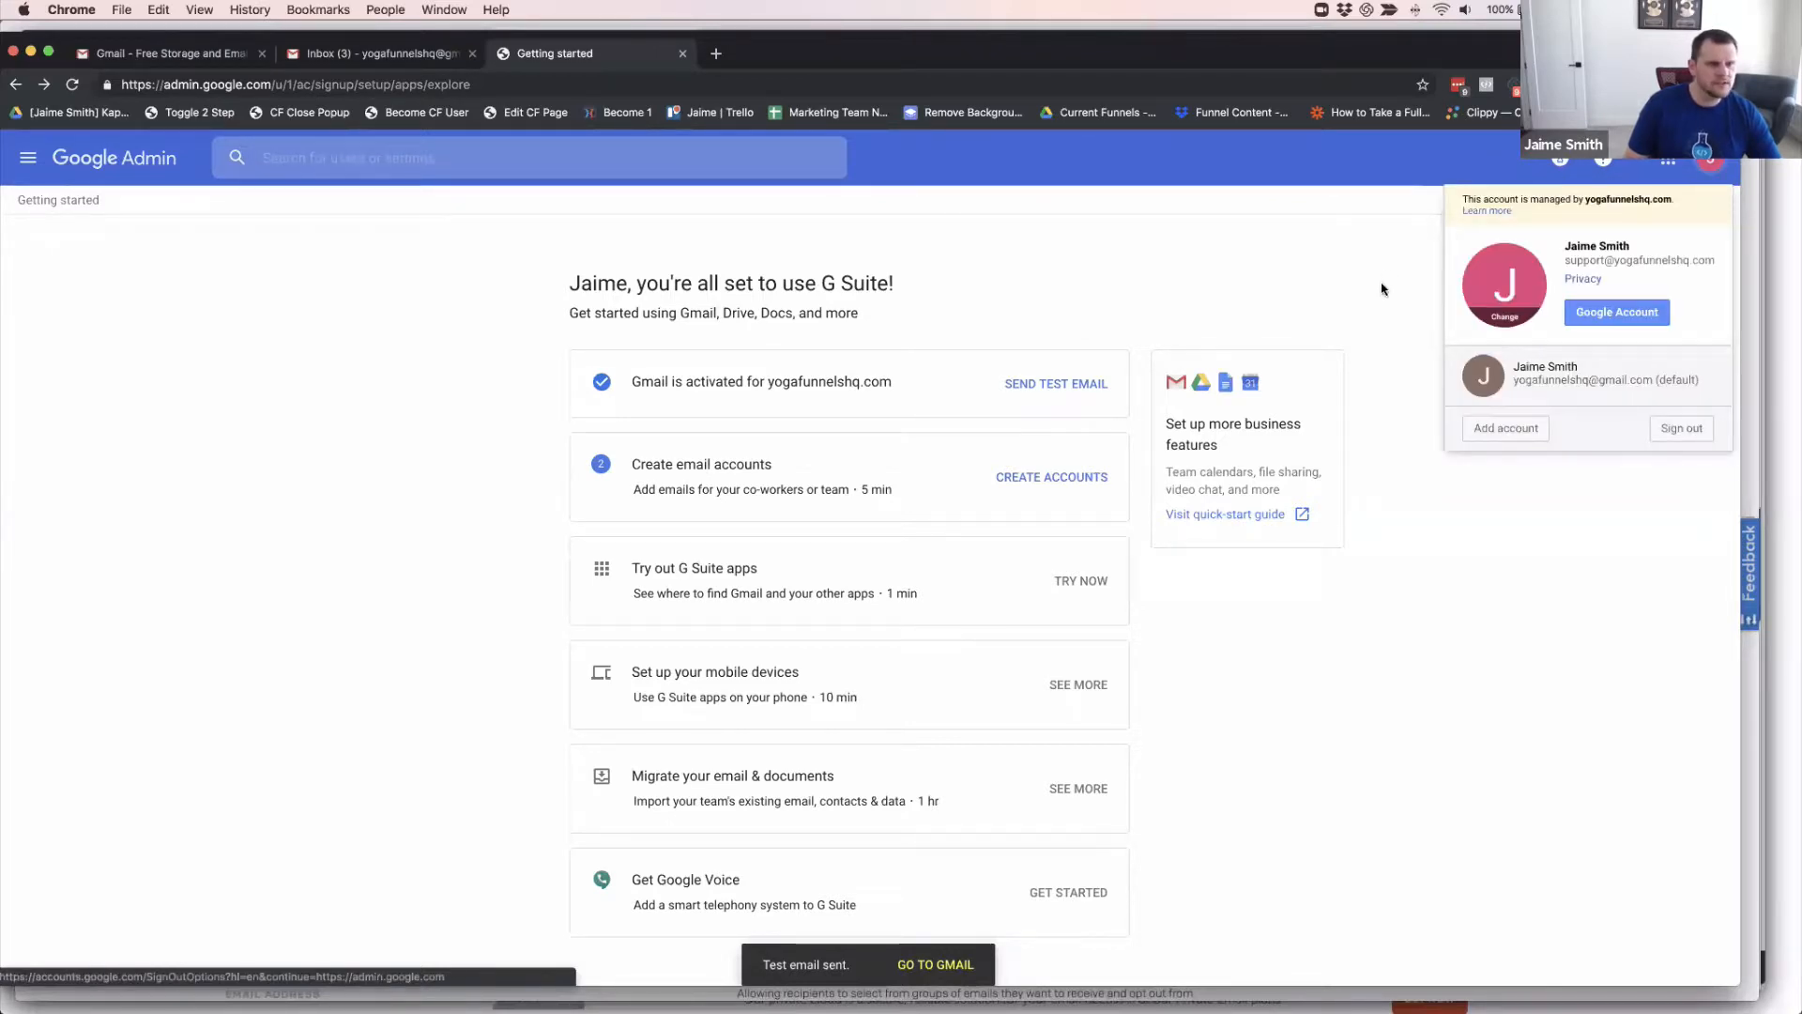
{"action": "left_click", "coordinate": [1343, 251]}
Step: Browse the Google apps grid and admin navigation menu, then close them
{"action": "left_click", "coordinate": [1668, 164]}
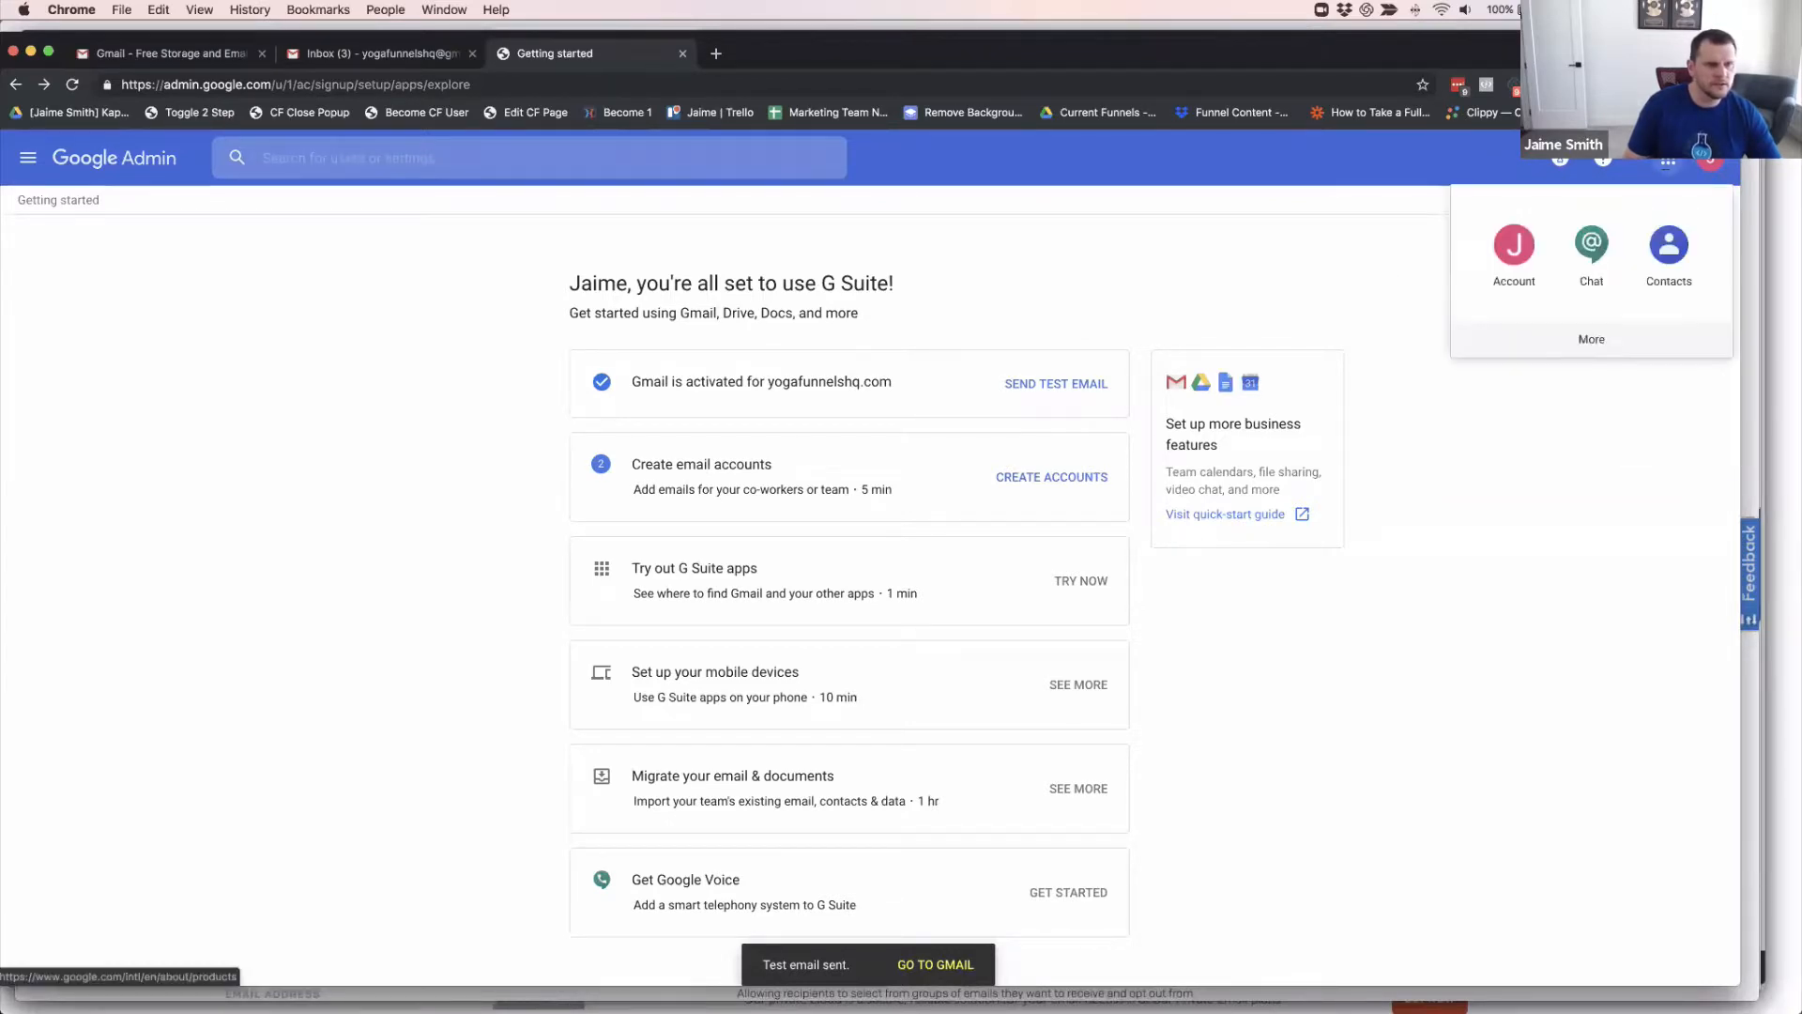
{"action": "left_click", "coordinate": [1594, 341]}
{"action": "scroll", "coordinate": [1566, 388], "scroll_direction": "up", "scroll_amount": 3}
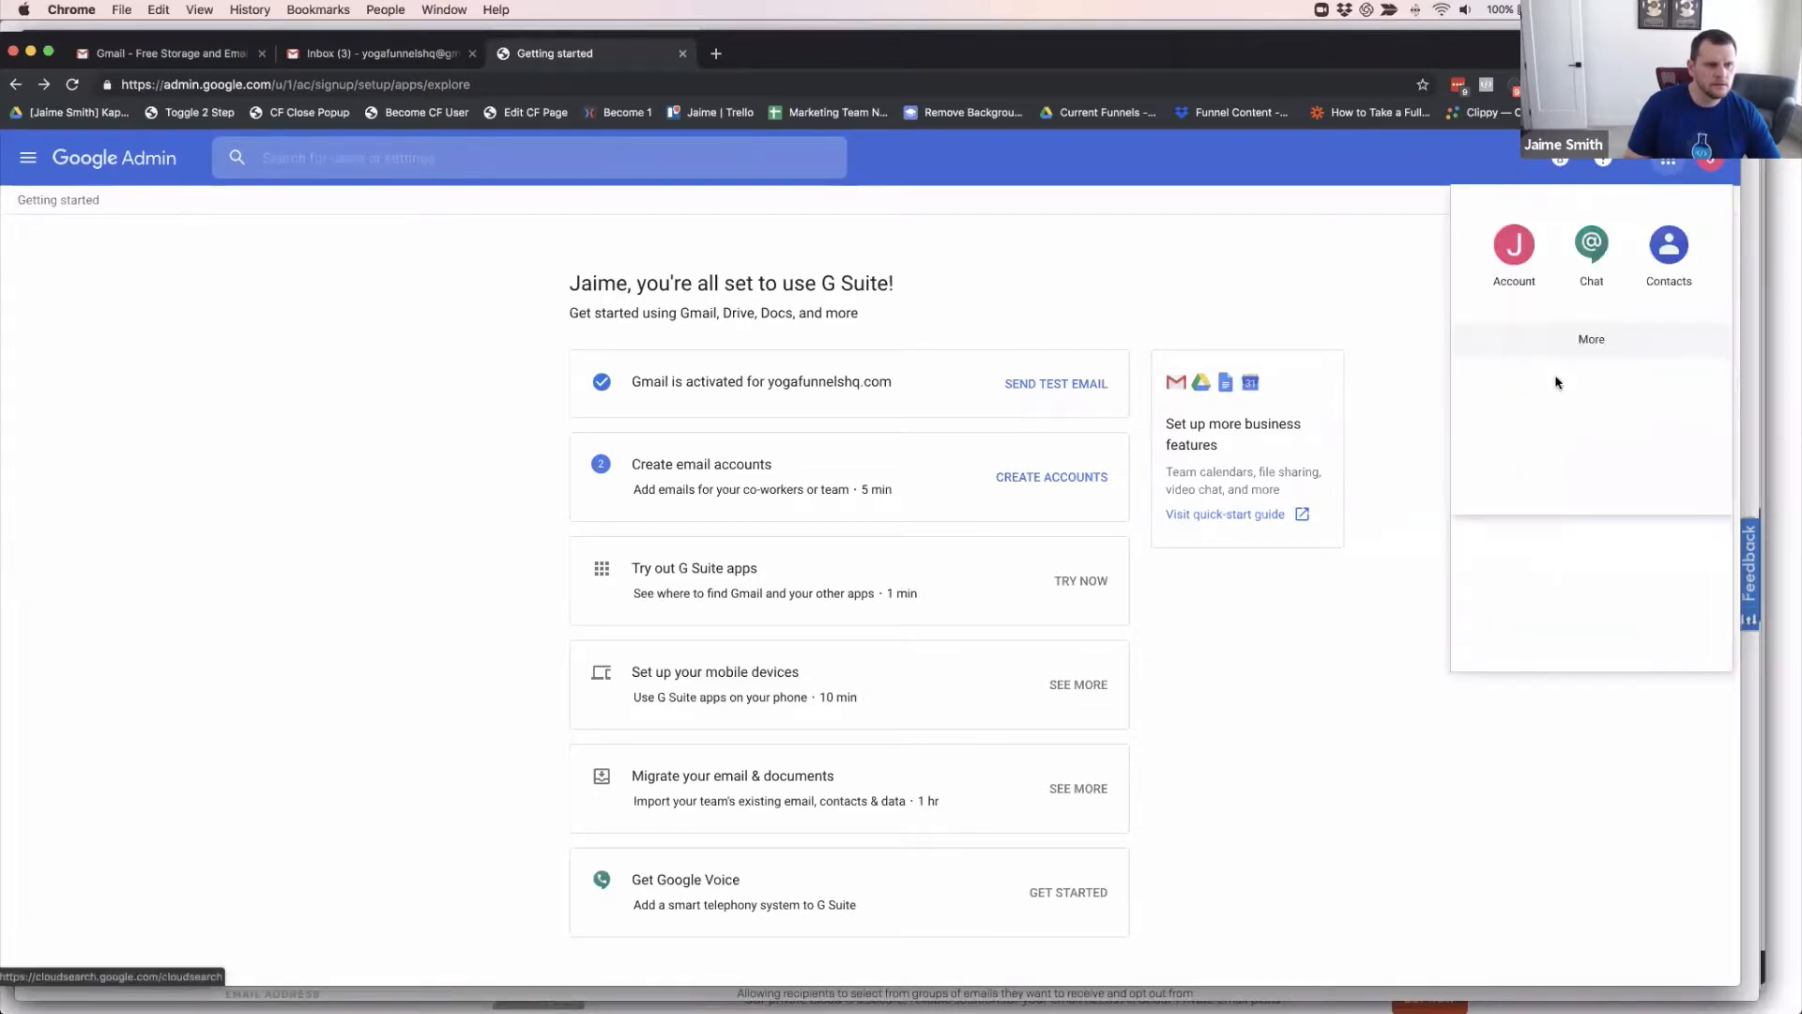
{"action": "scroll", "coordinate": [1572, 387], "scroll_direction": "down", "scroll_amount": 3}
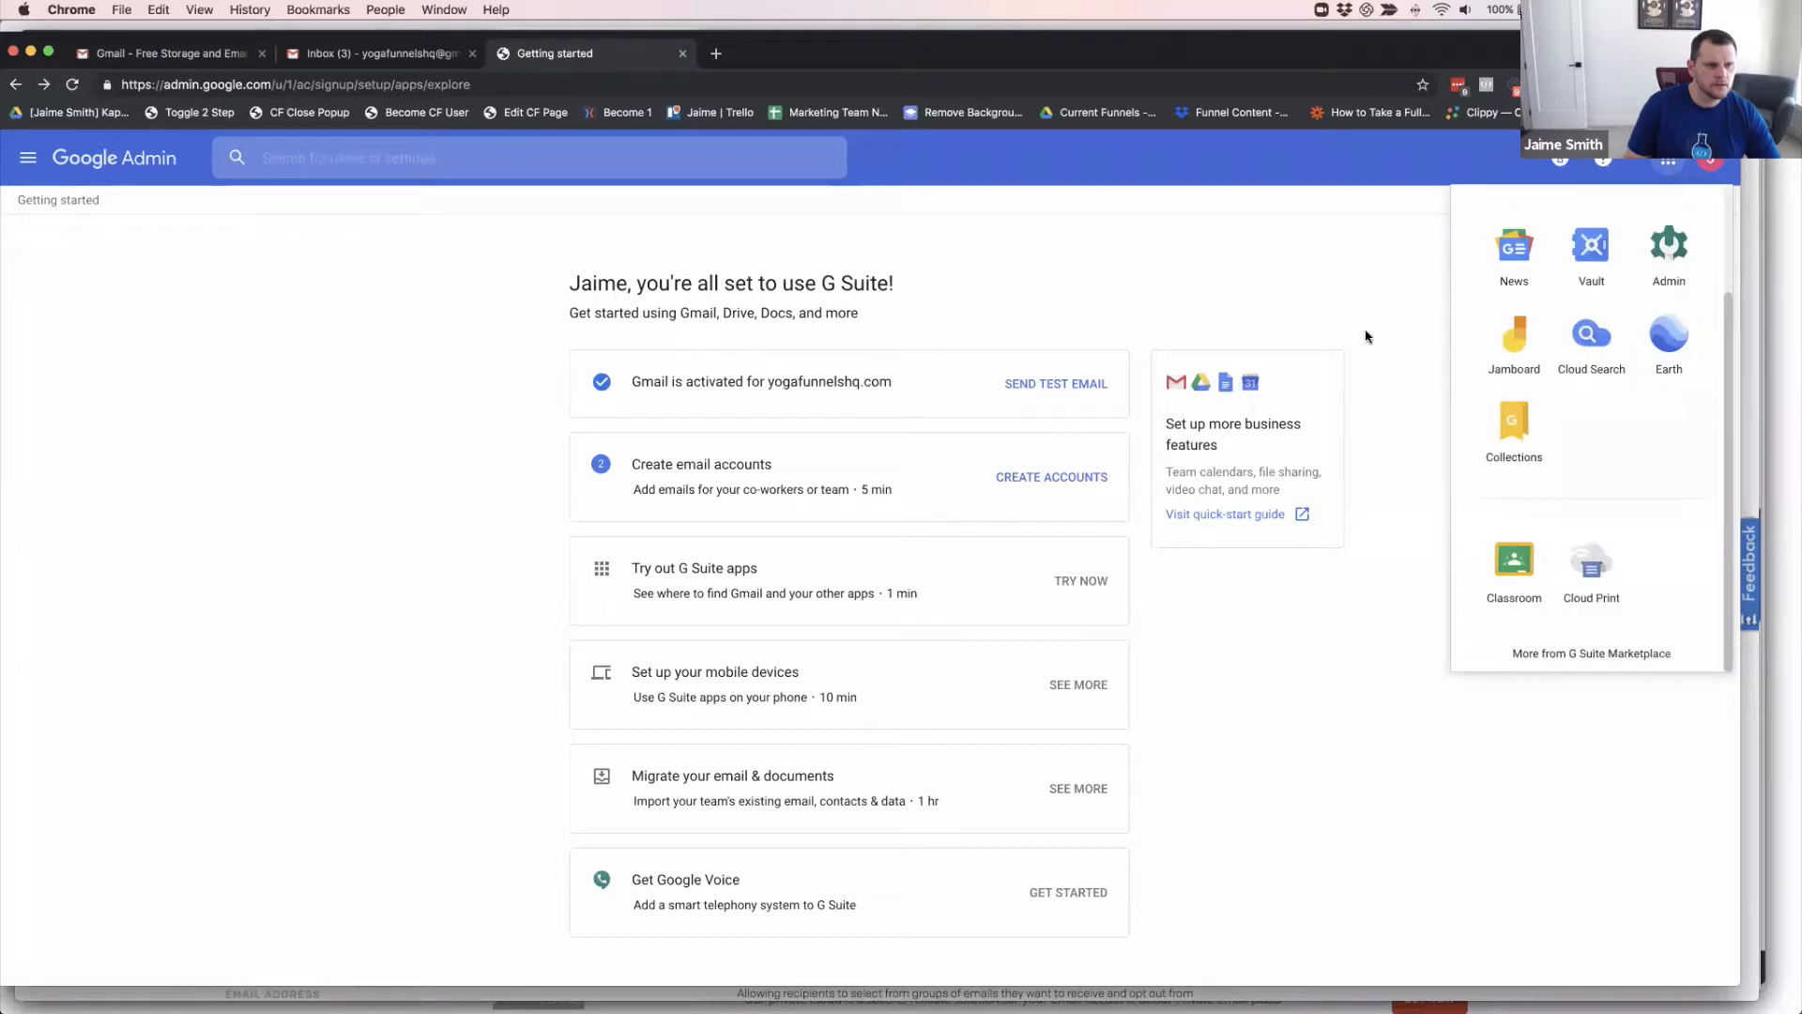
{"action": "left_click", "coordinate": [1308, 248]}
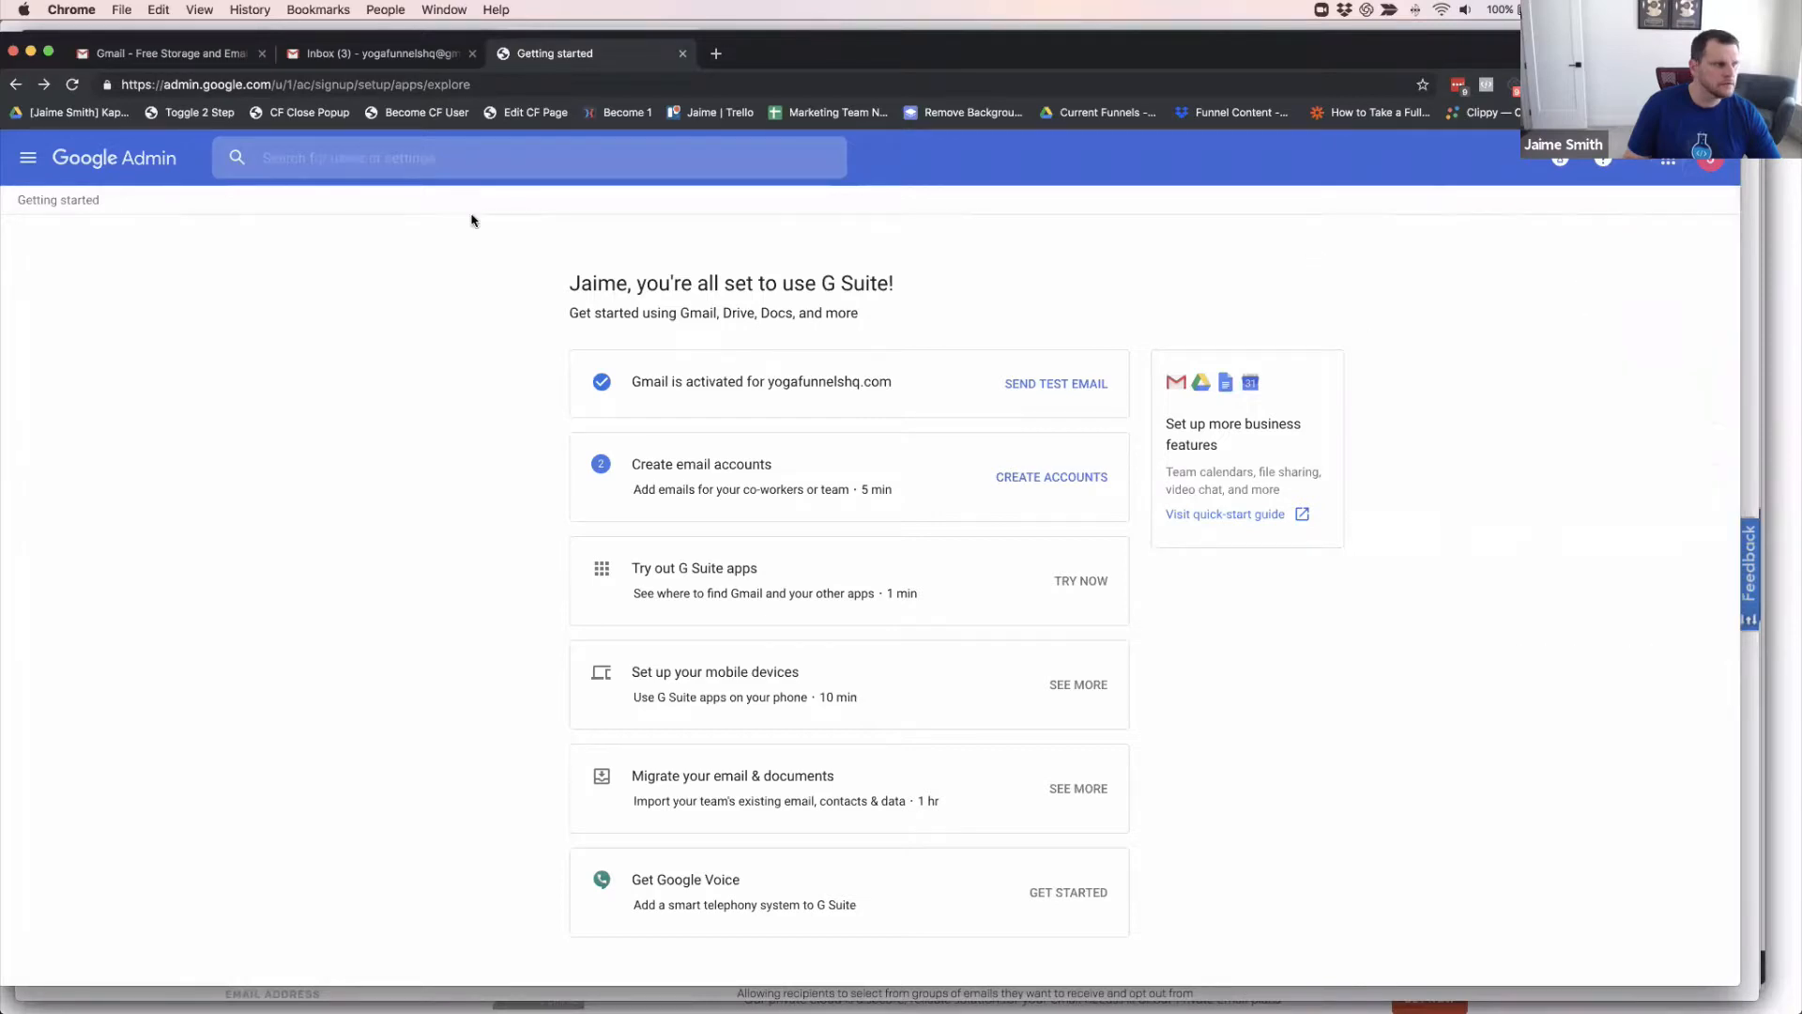
{"action": "left_click", "coordinate": [23, 158]}
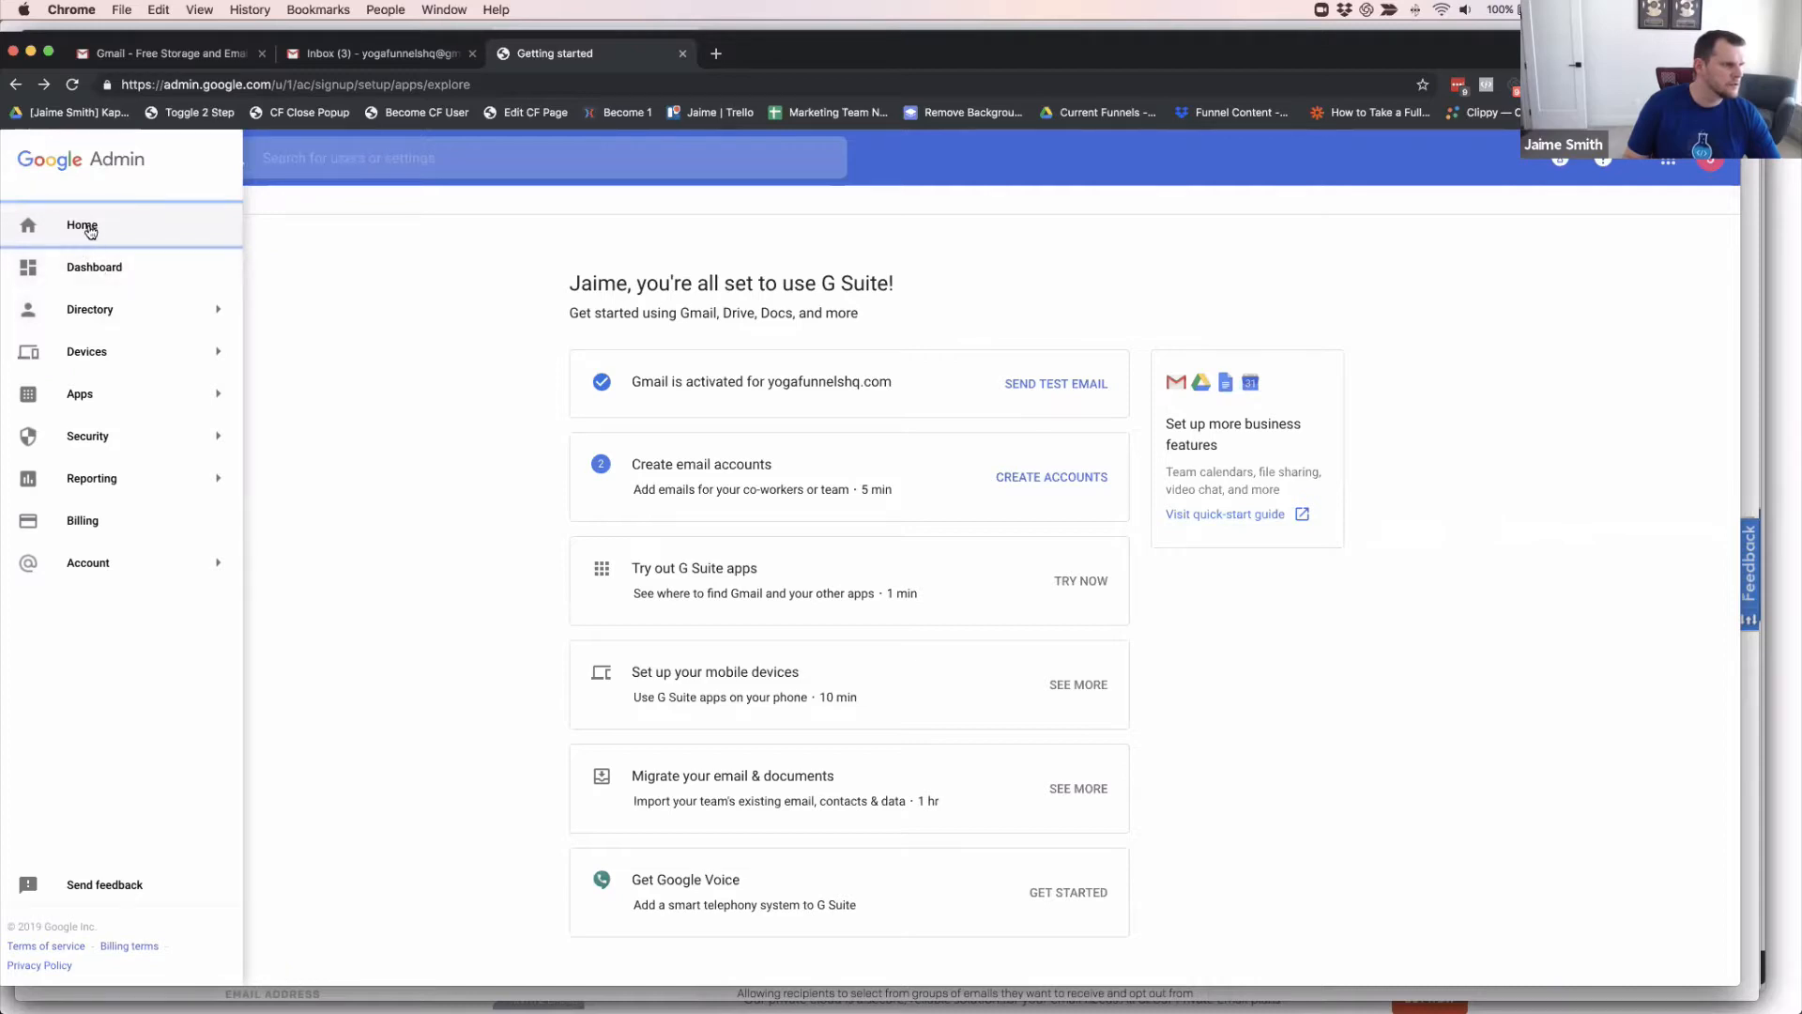
{"action": "mouse_move", "coordinate": [188, 310]}
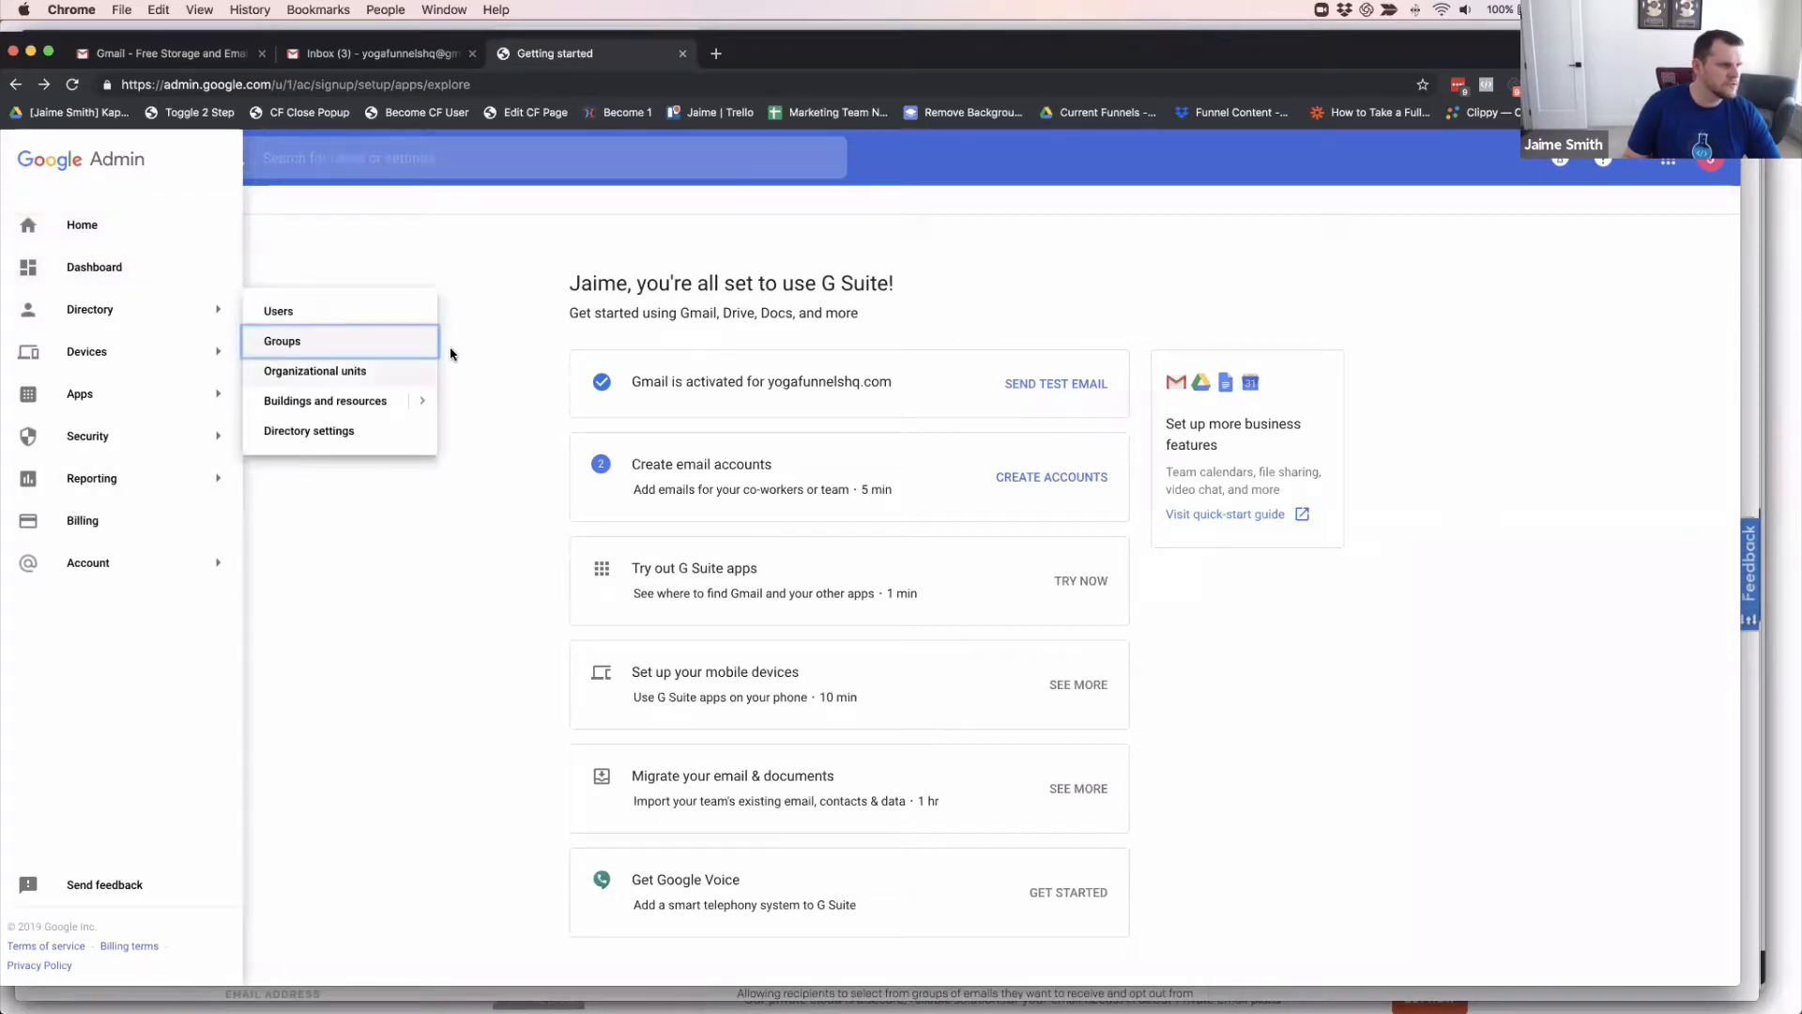
{"action": "left_click", "coordinate": [515, 252]}
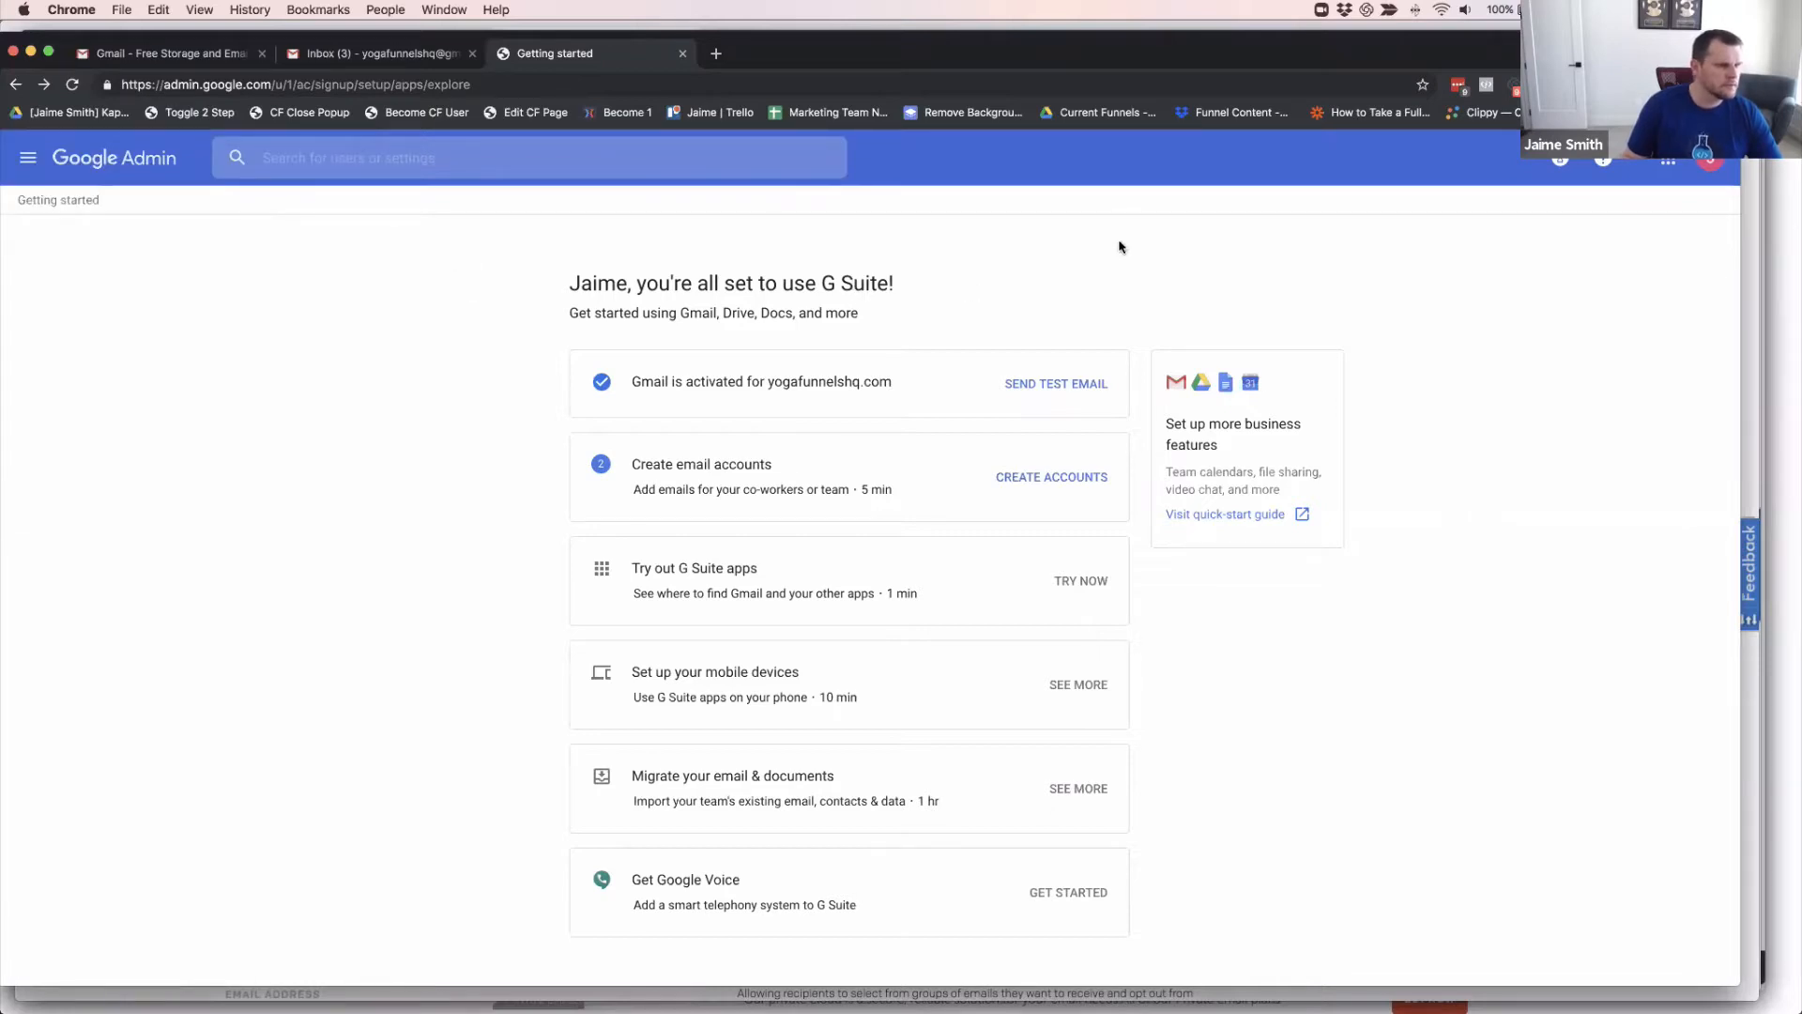
Step: Open Gmail in a new tab and choose Add account from the account switcher
{"action": "key", "text": "super+t"}
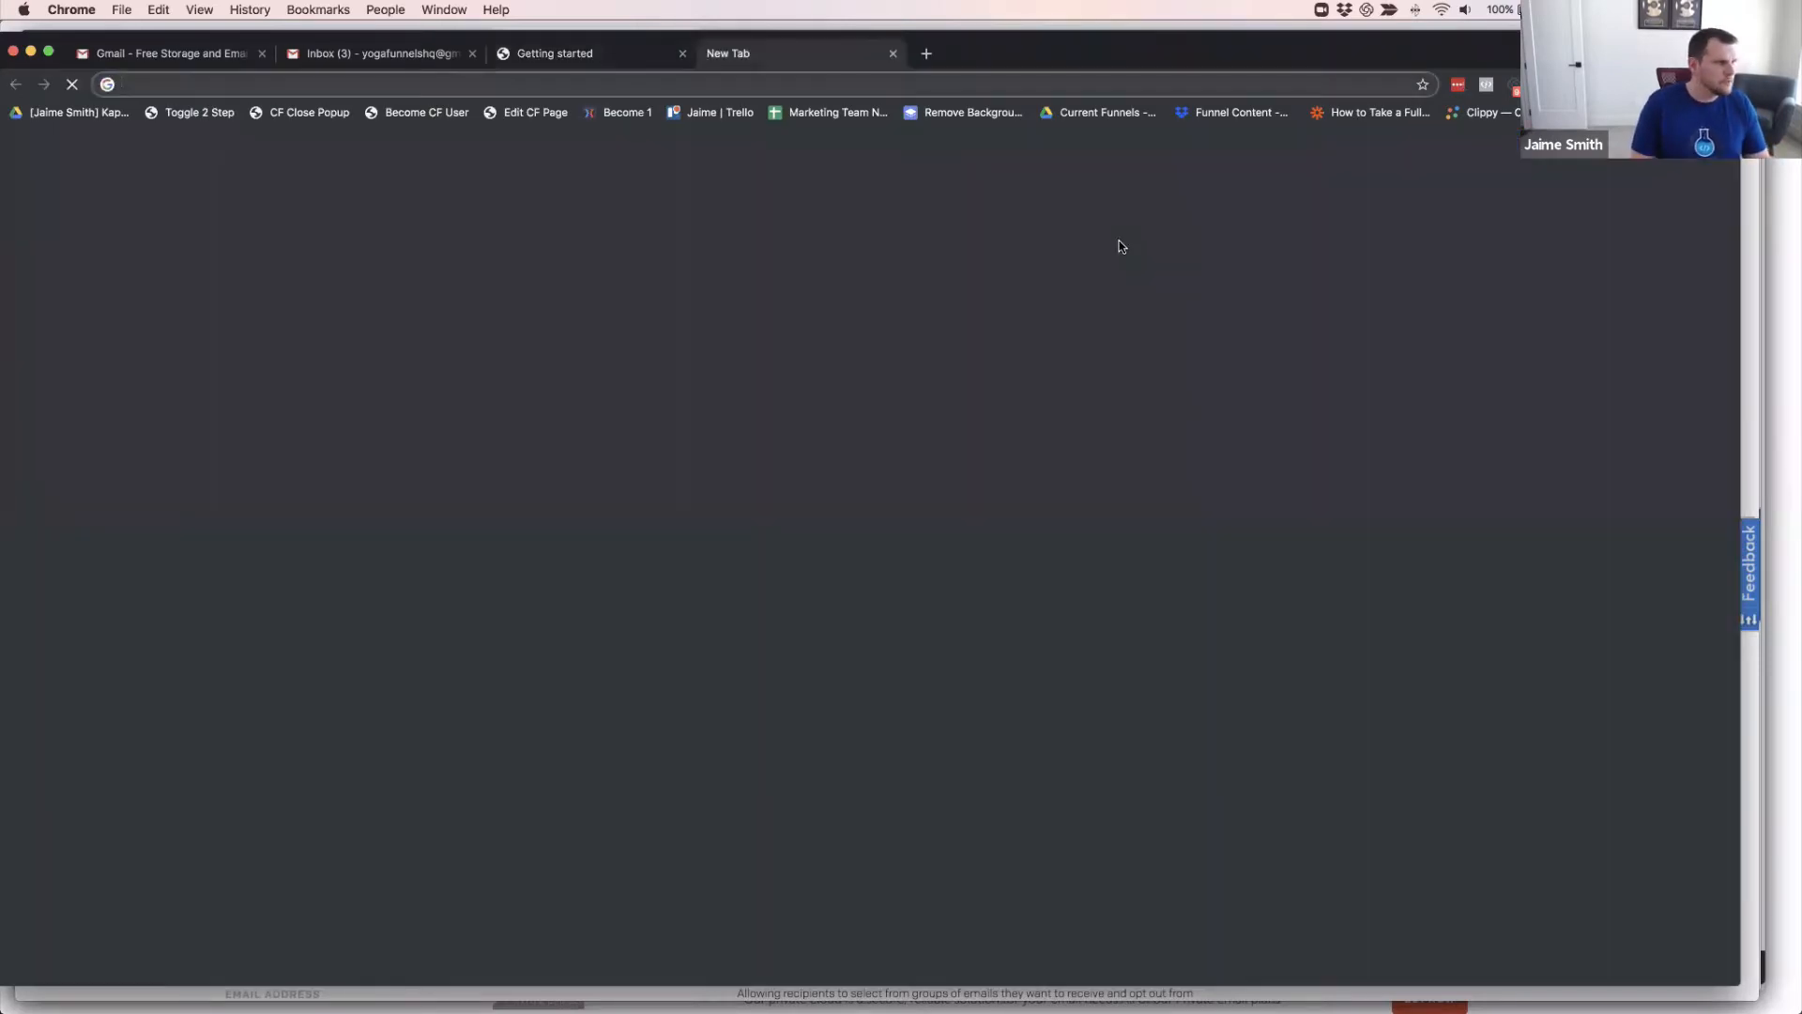
{"action": "type", "text": "mail.google.com"}
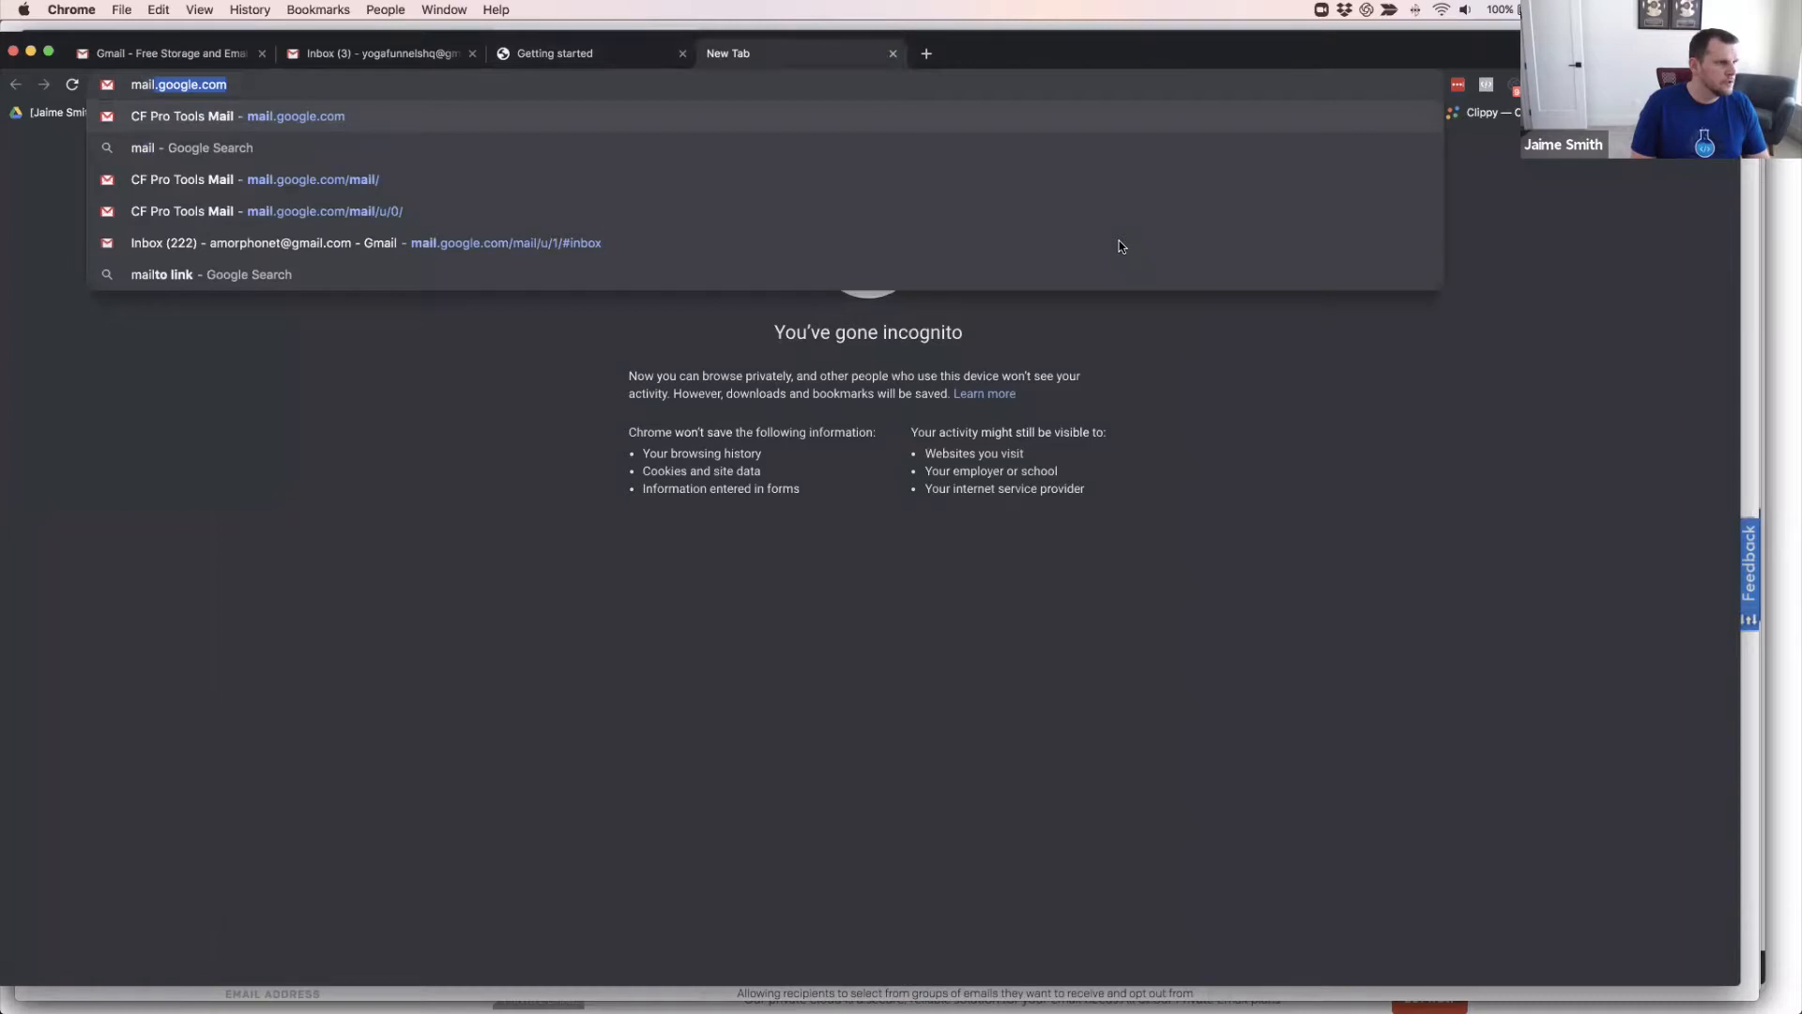
{"action": "key", "text": "Return"}
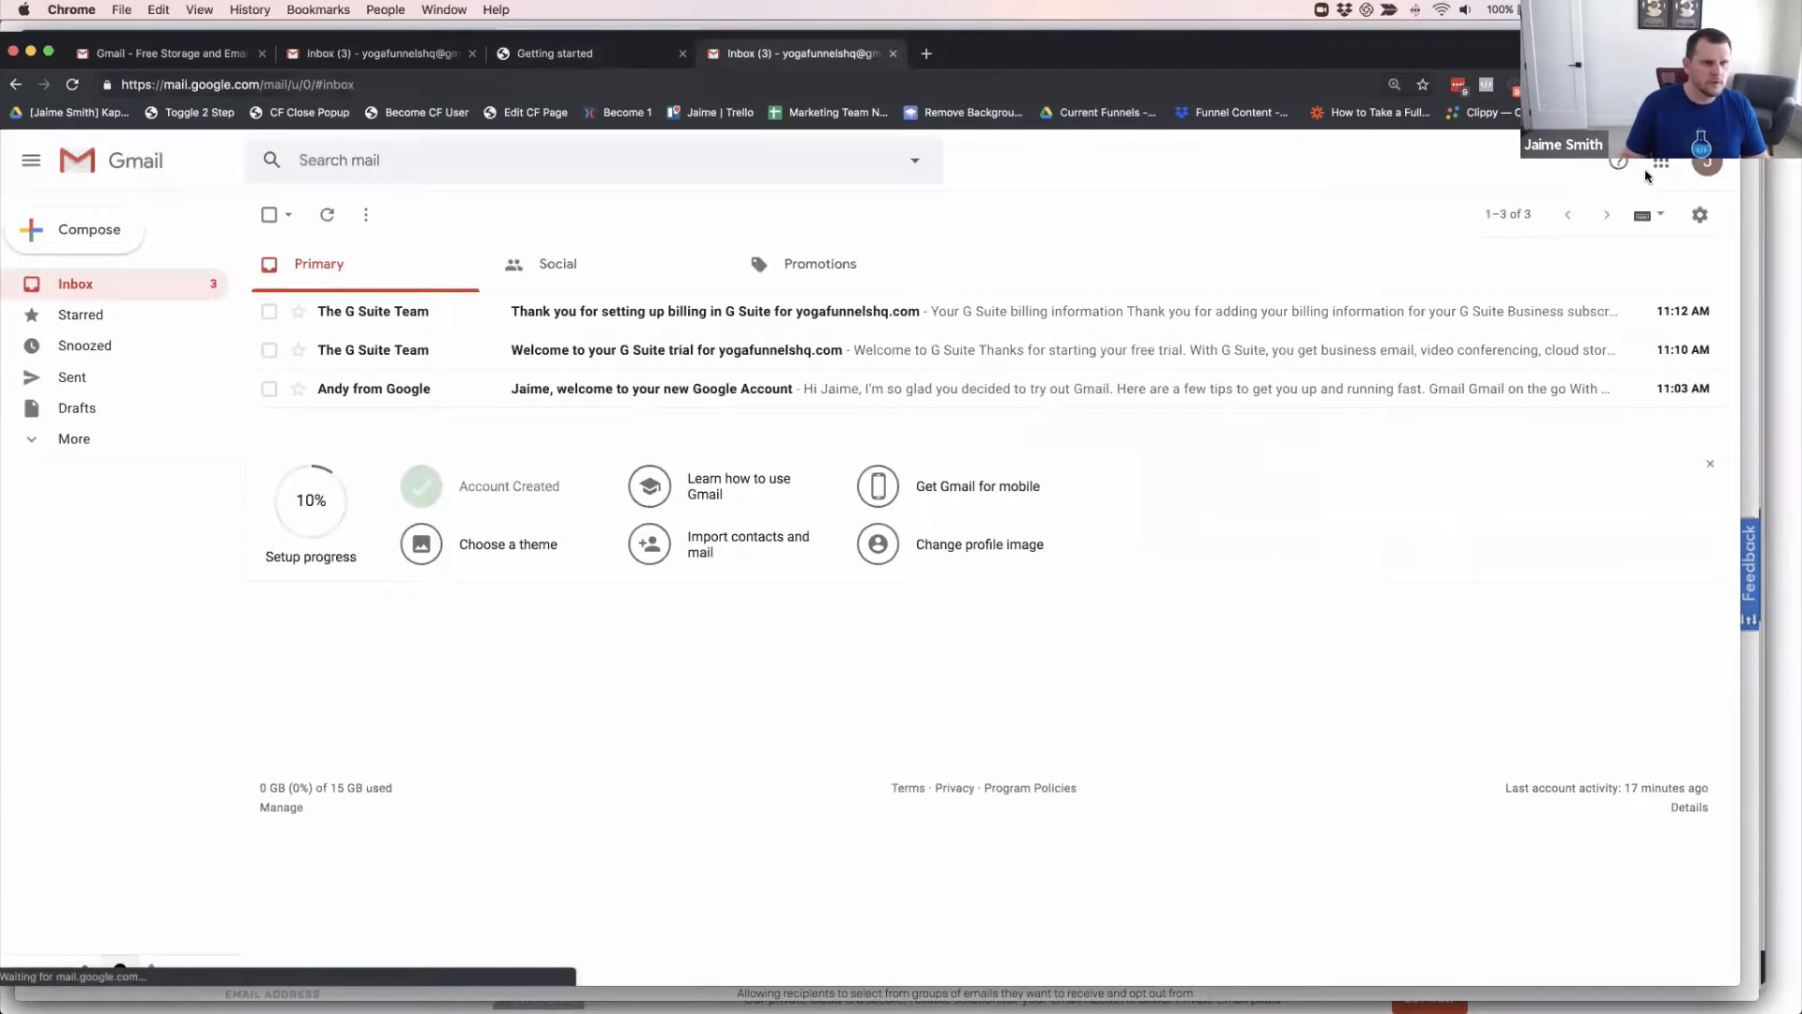
{"action": "left_click", "coordinate": [1707, 162]}
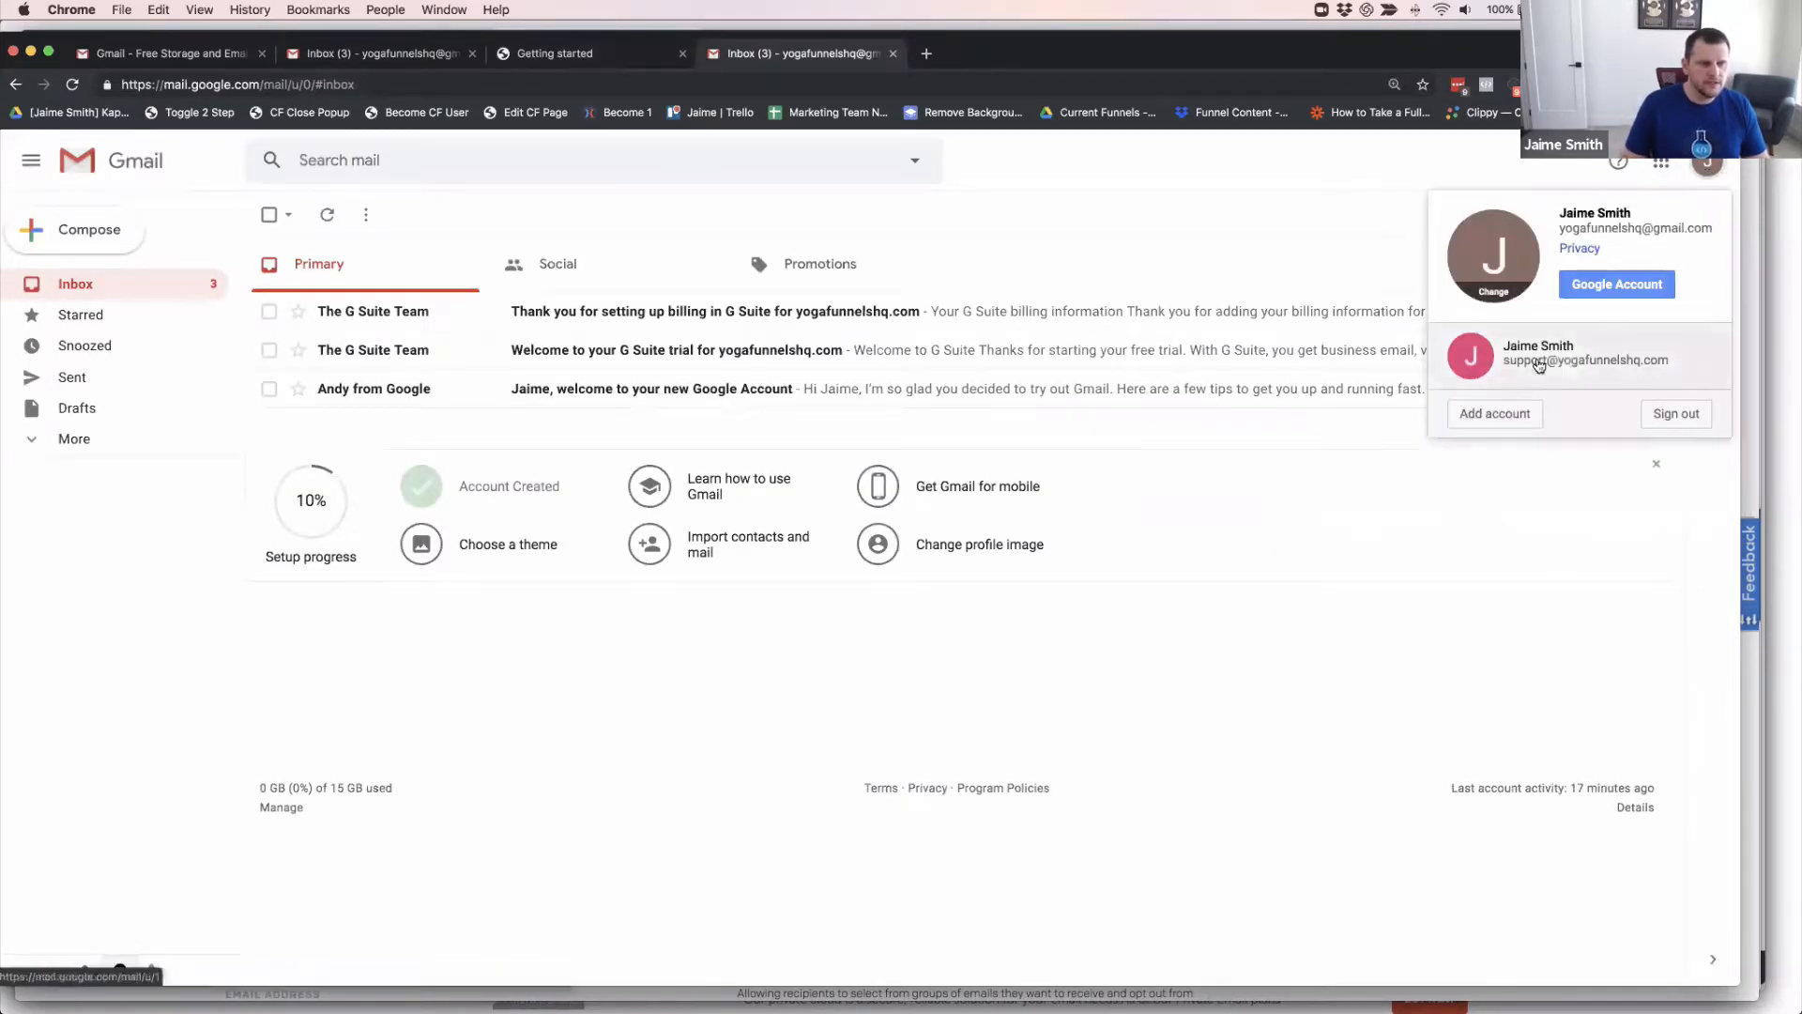
{"action": "left_click", "coordinate": [1503, 413]}
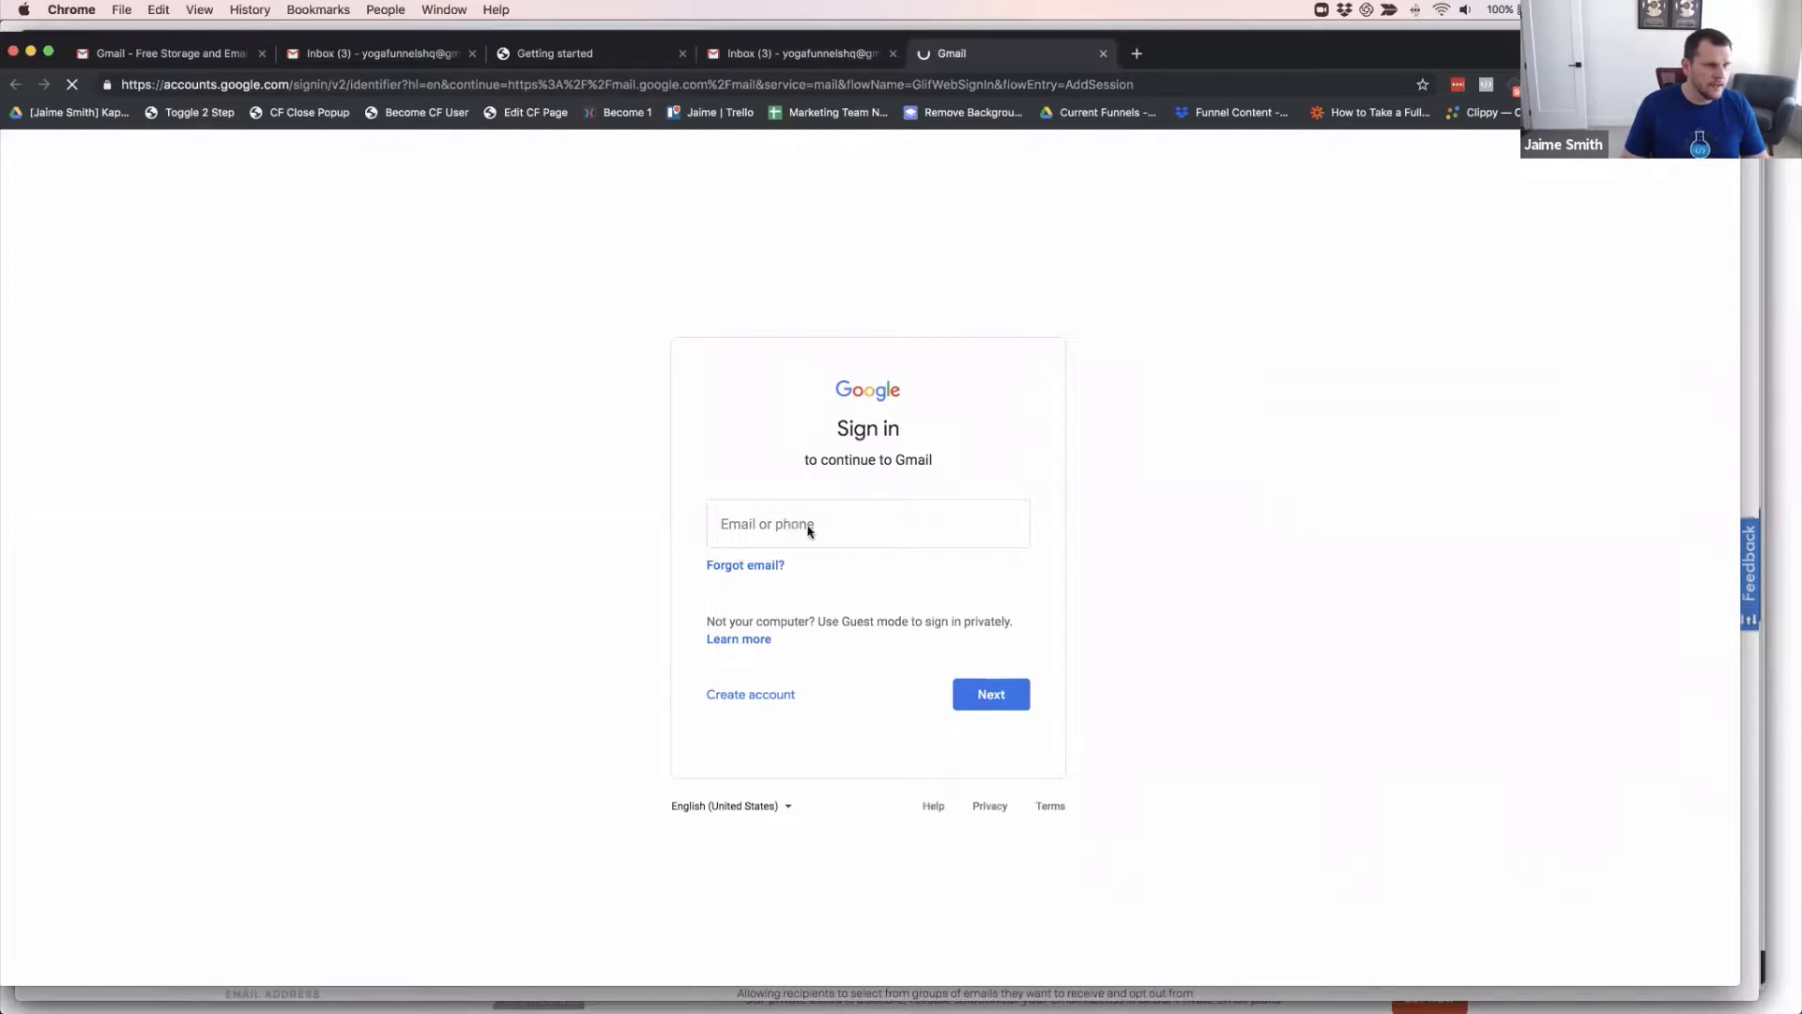
Step: Enter the support mailbox's e-mail address and continue to the password step
{"action": "left_click", "coordinate": [808, 532]}
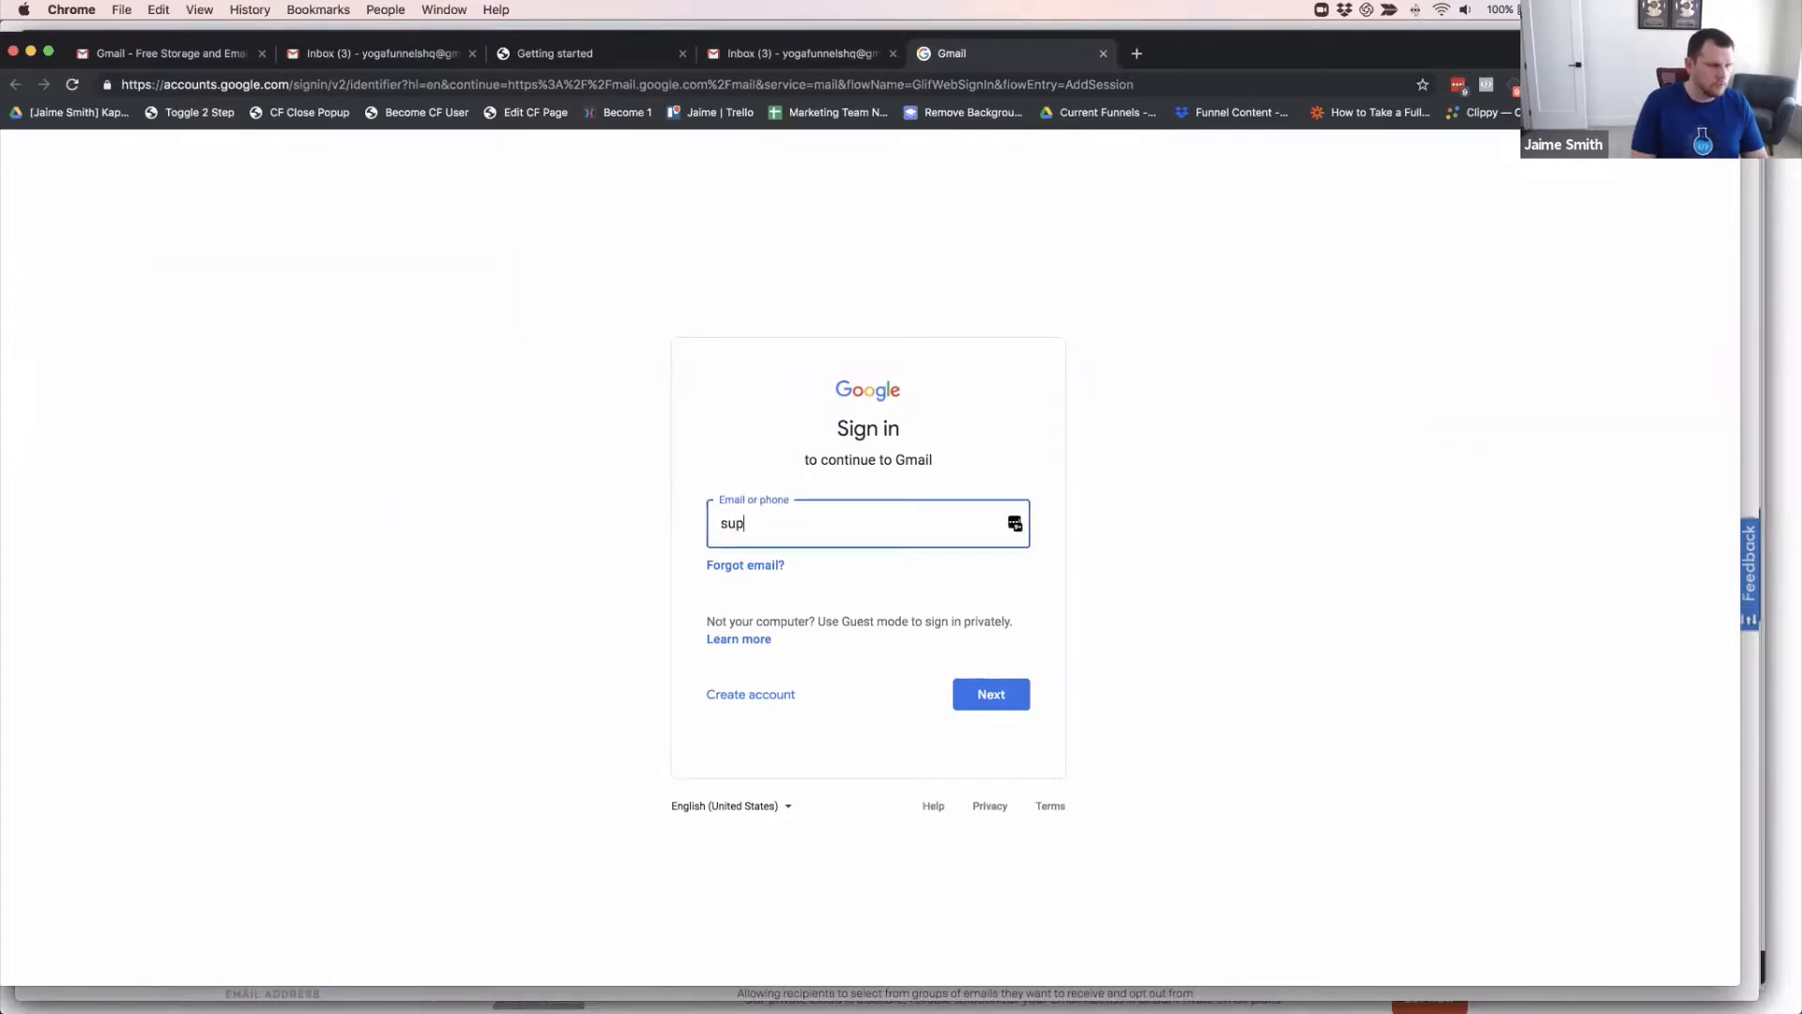
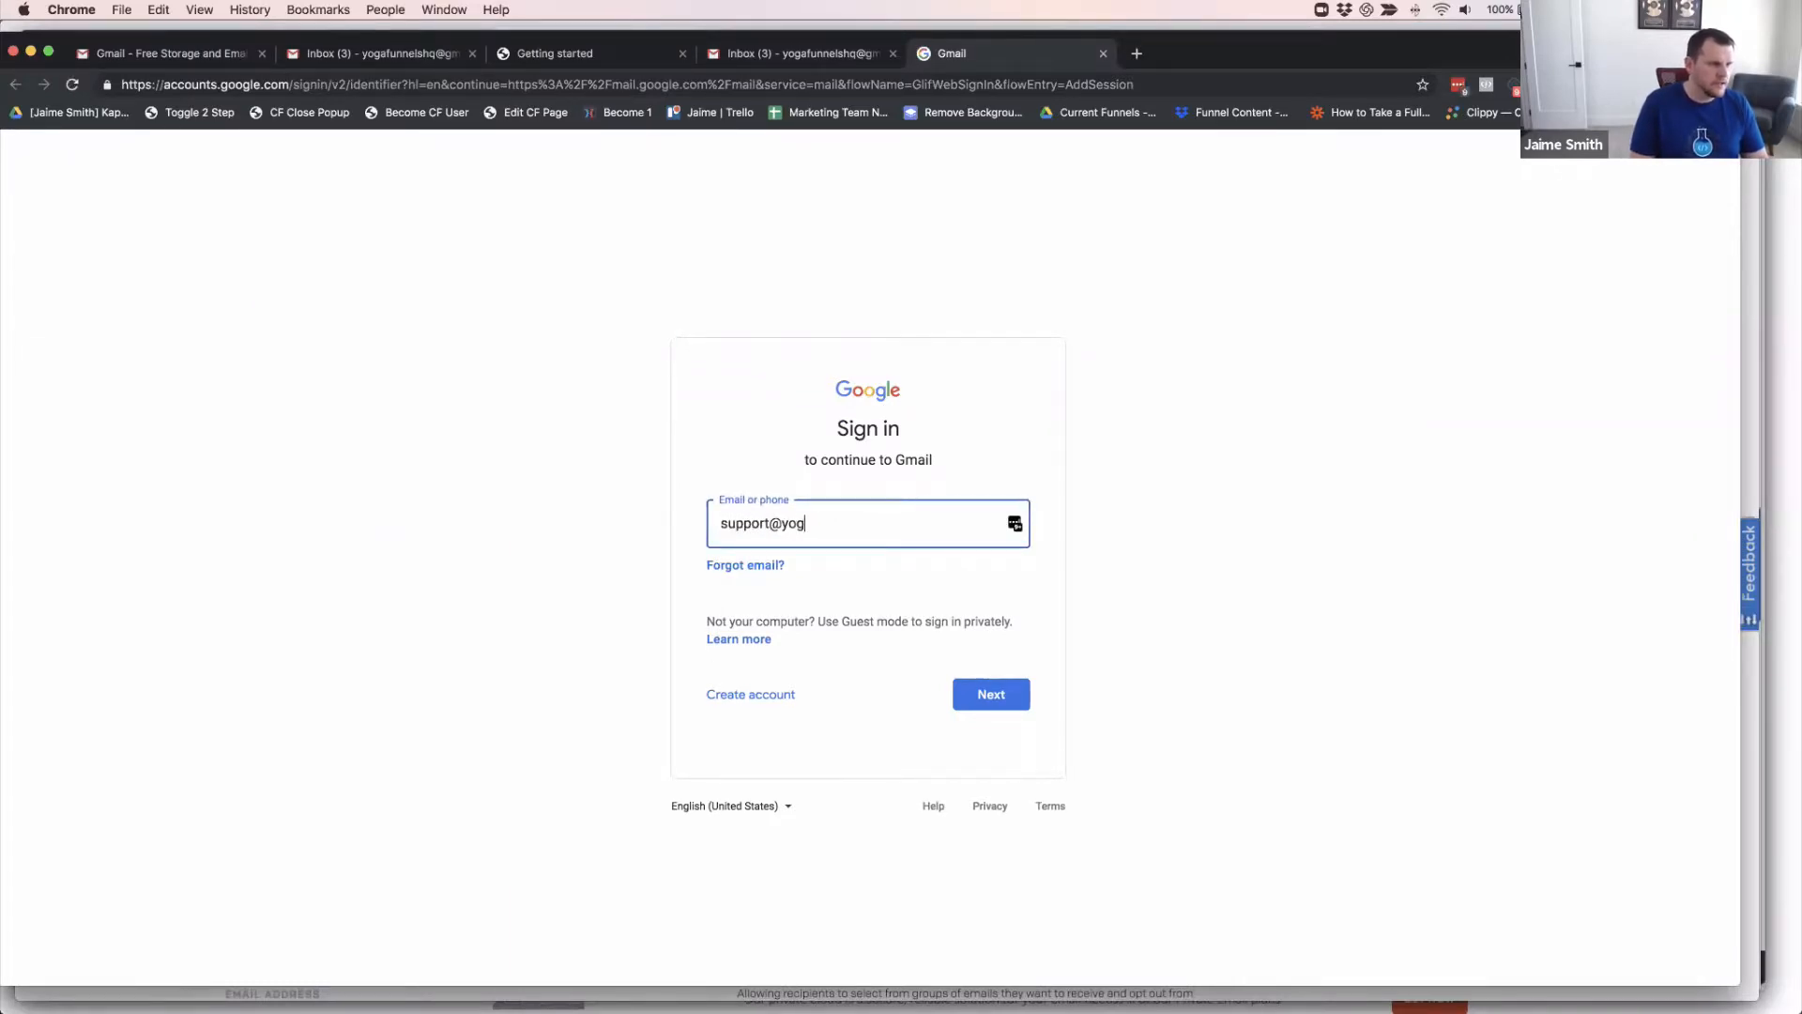
{"action": "left_click", "coordinate": [987, 693]}
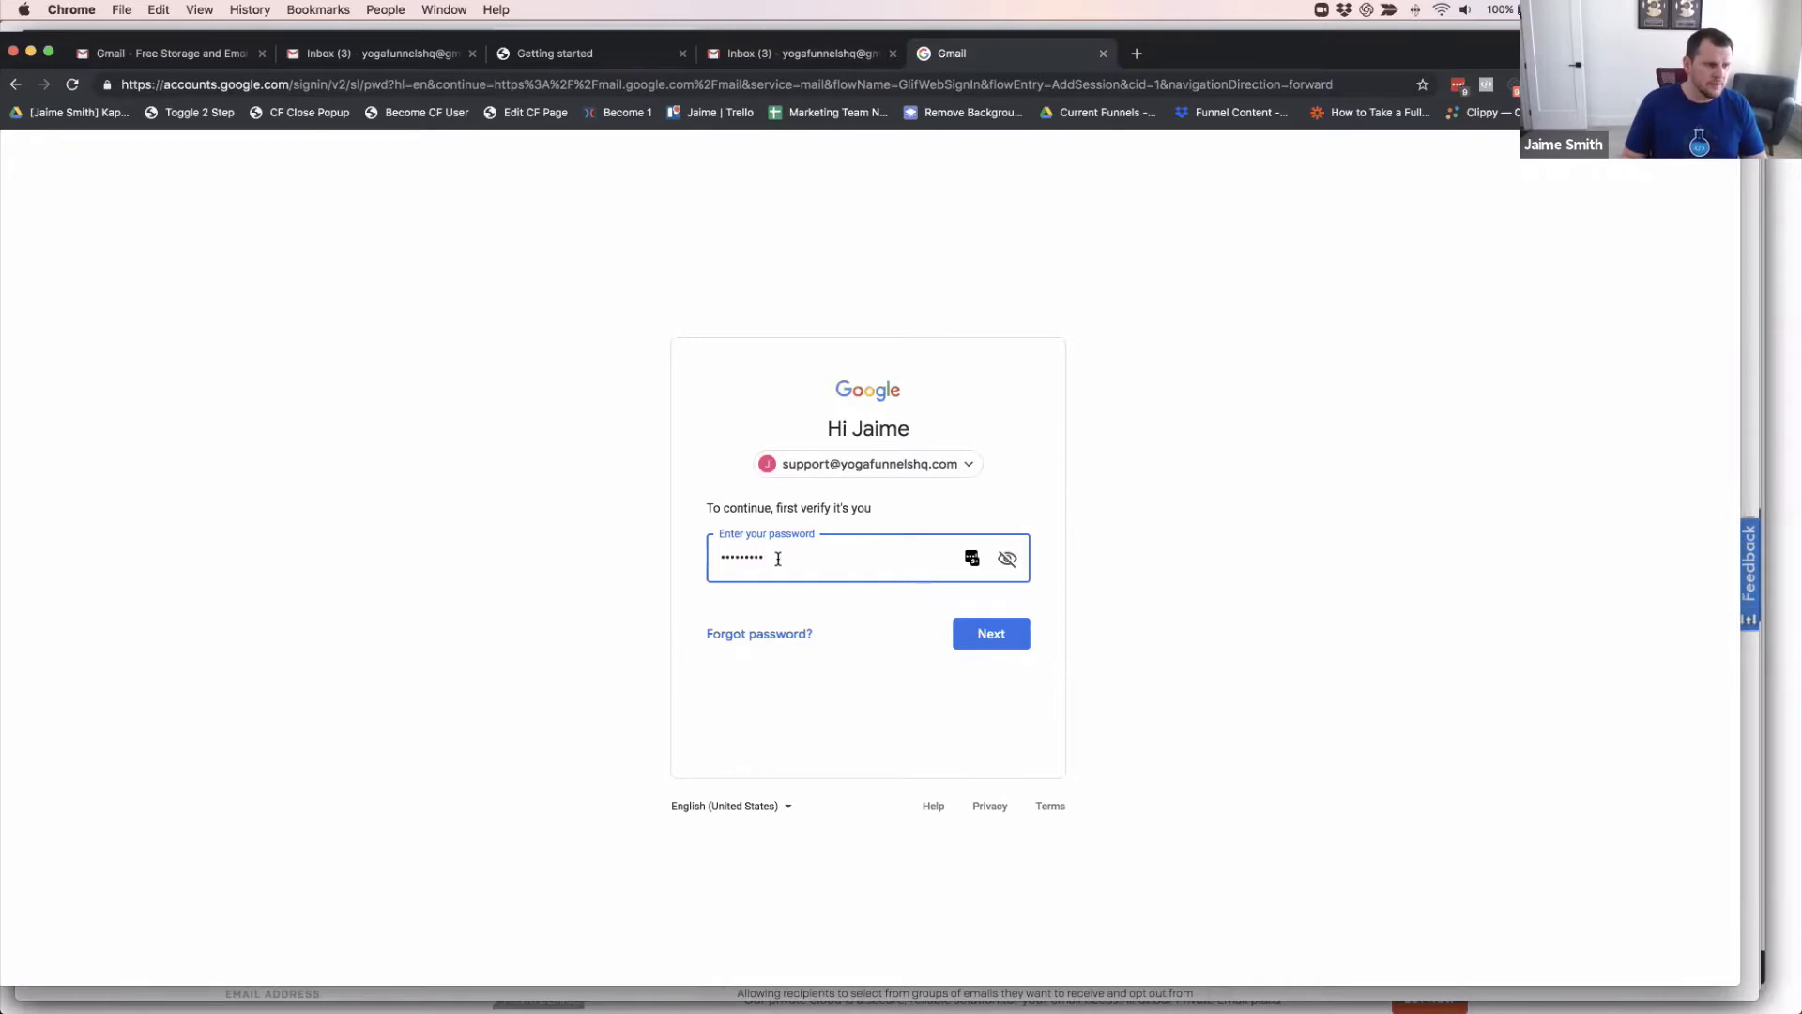
Step: Fill in the support account's saved LastPass password and submit it
{"action": "left_click_drag", "start_coordinate": [711, 557], "coordinate": [861, 578]}
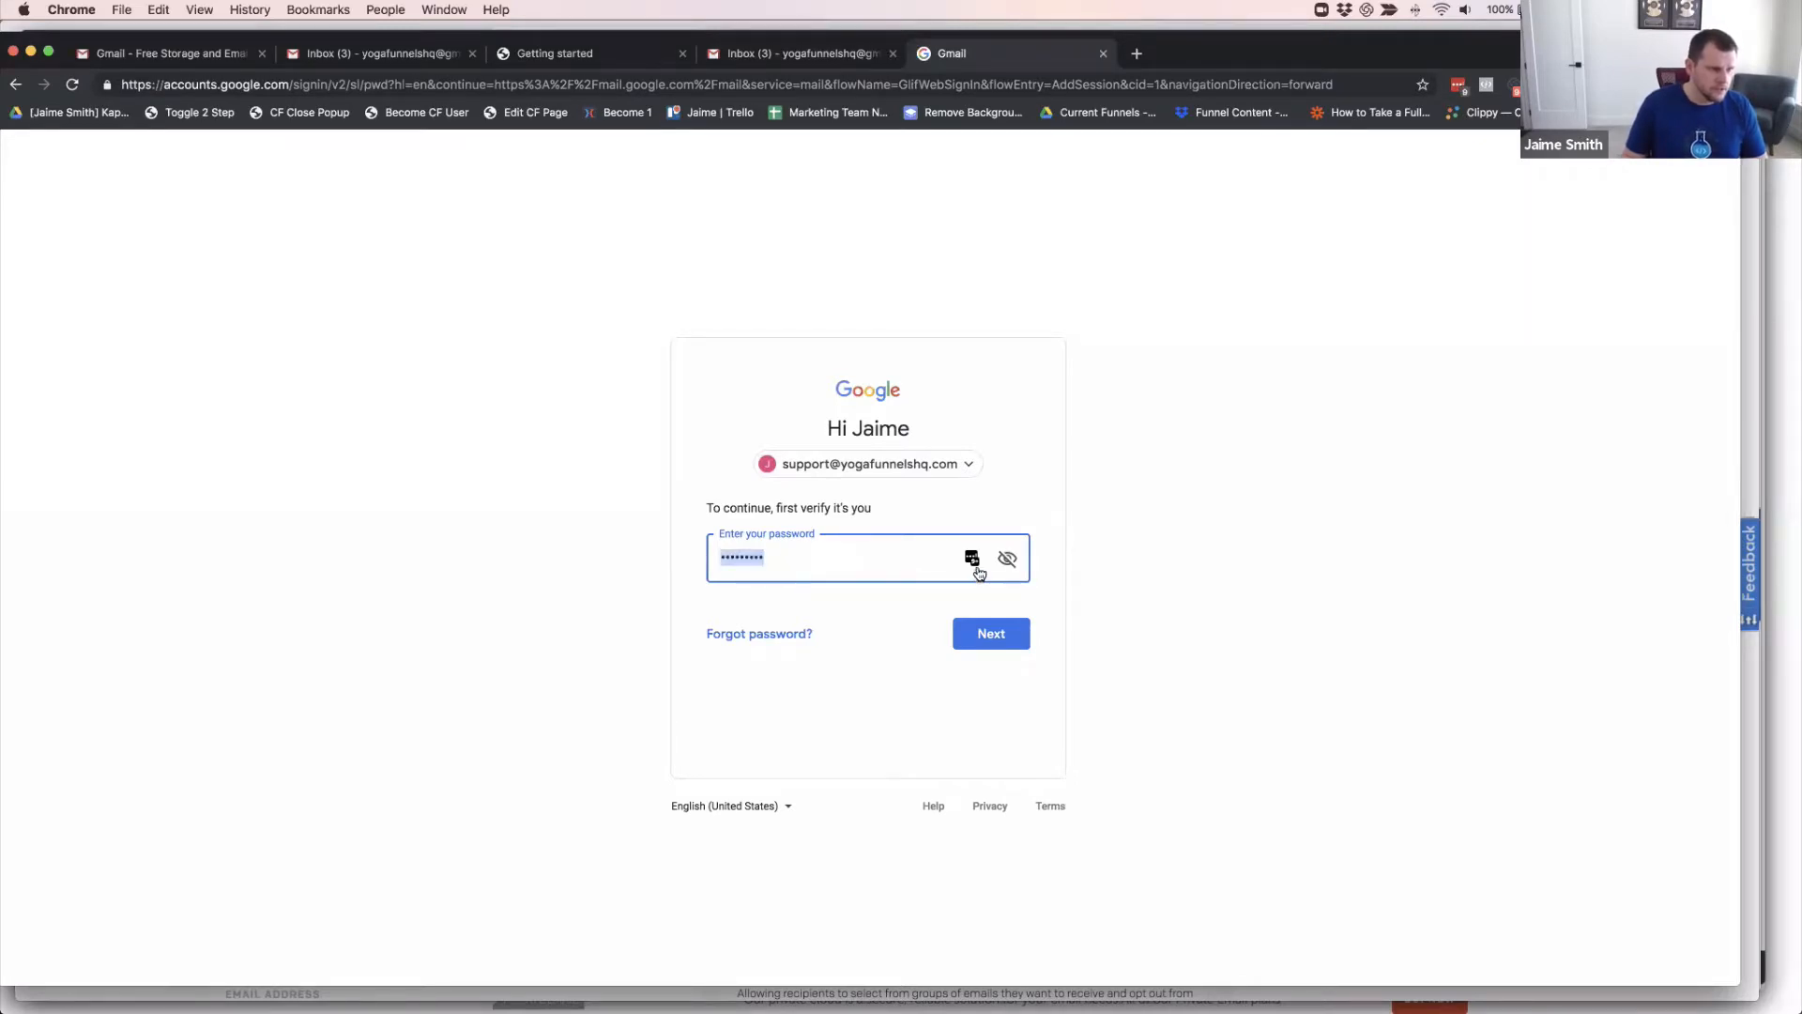
{"action": "left_click", "coordinate": [972, 561]}
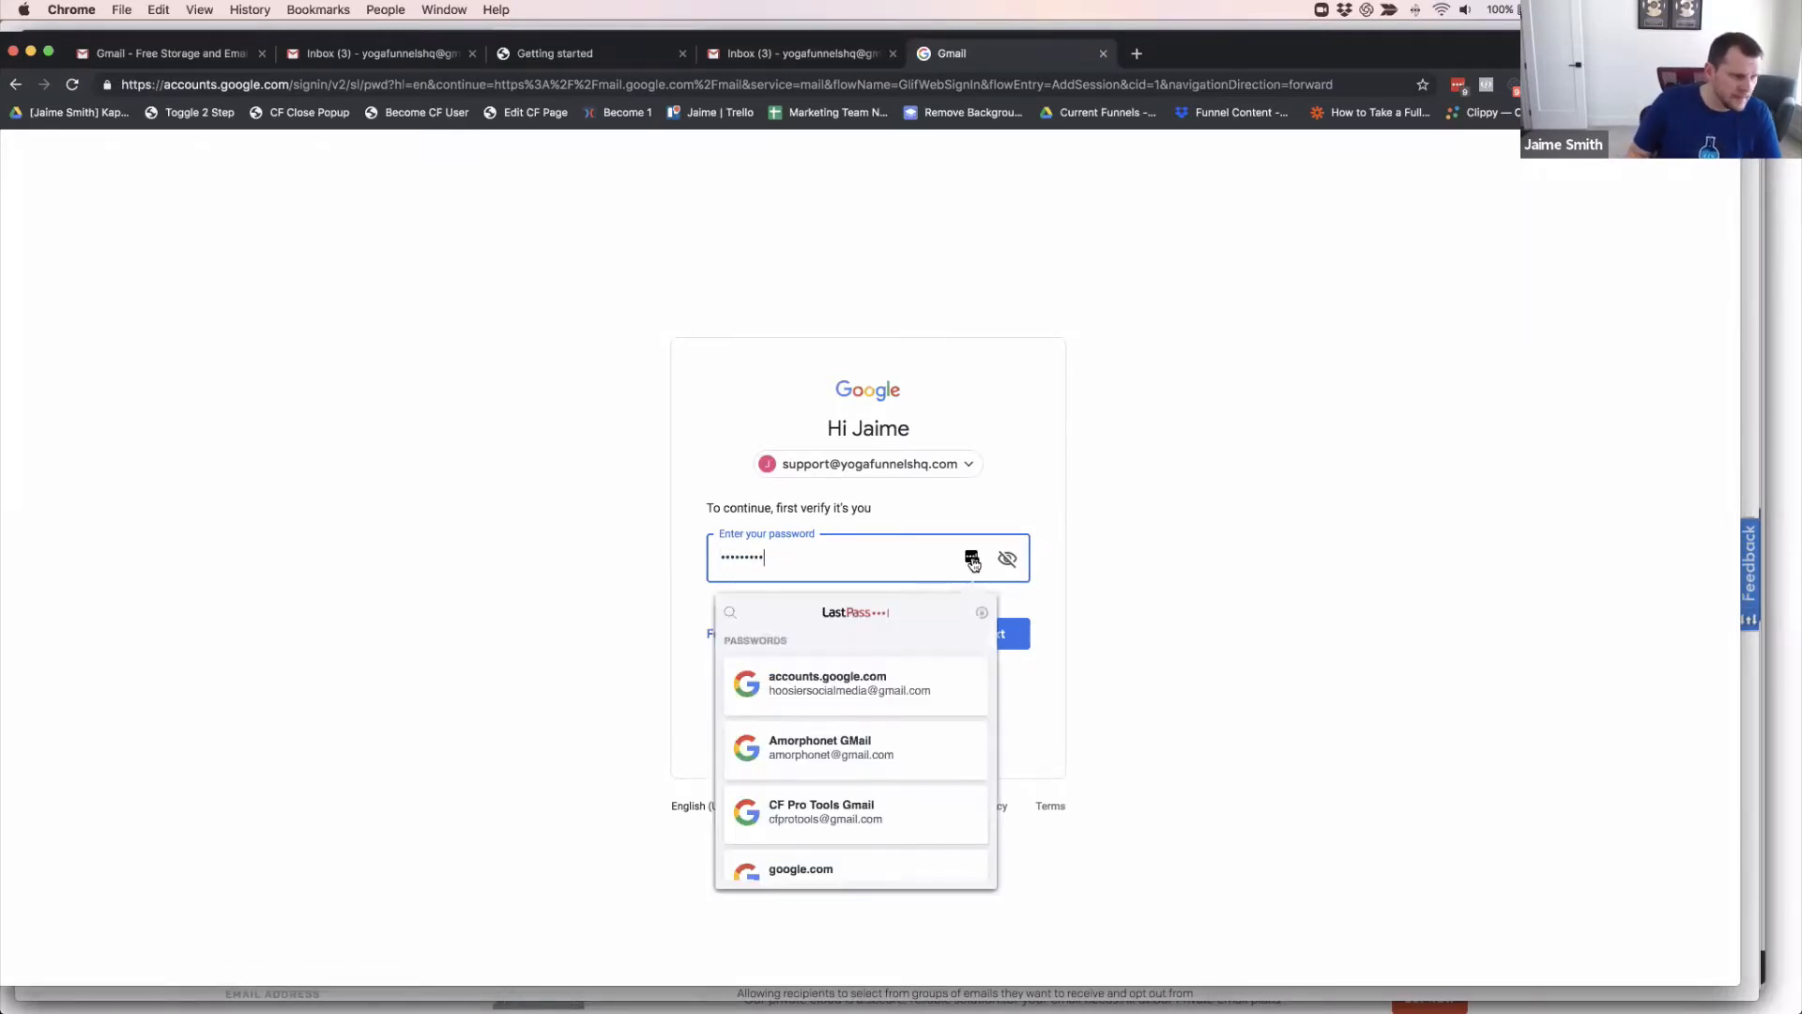
{"action": "scroll", "coordinate": [826, 726], "scroll_direction": "down", "scroll_amount": 2}
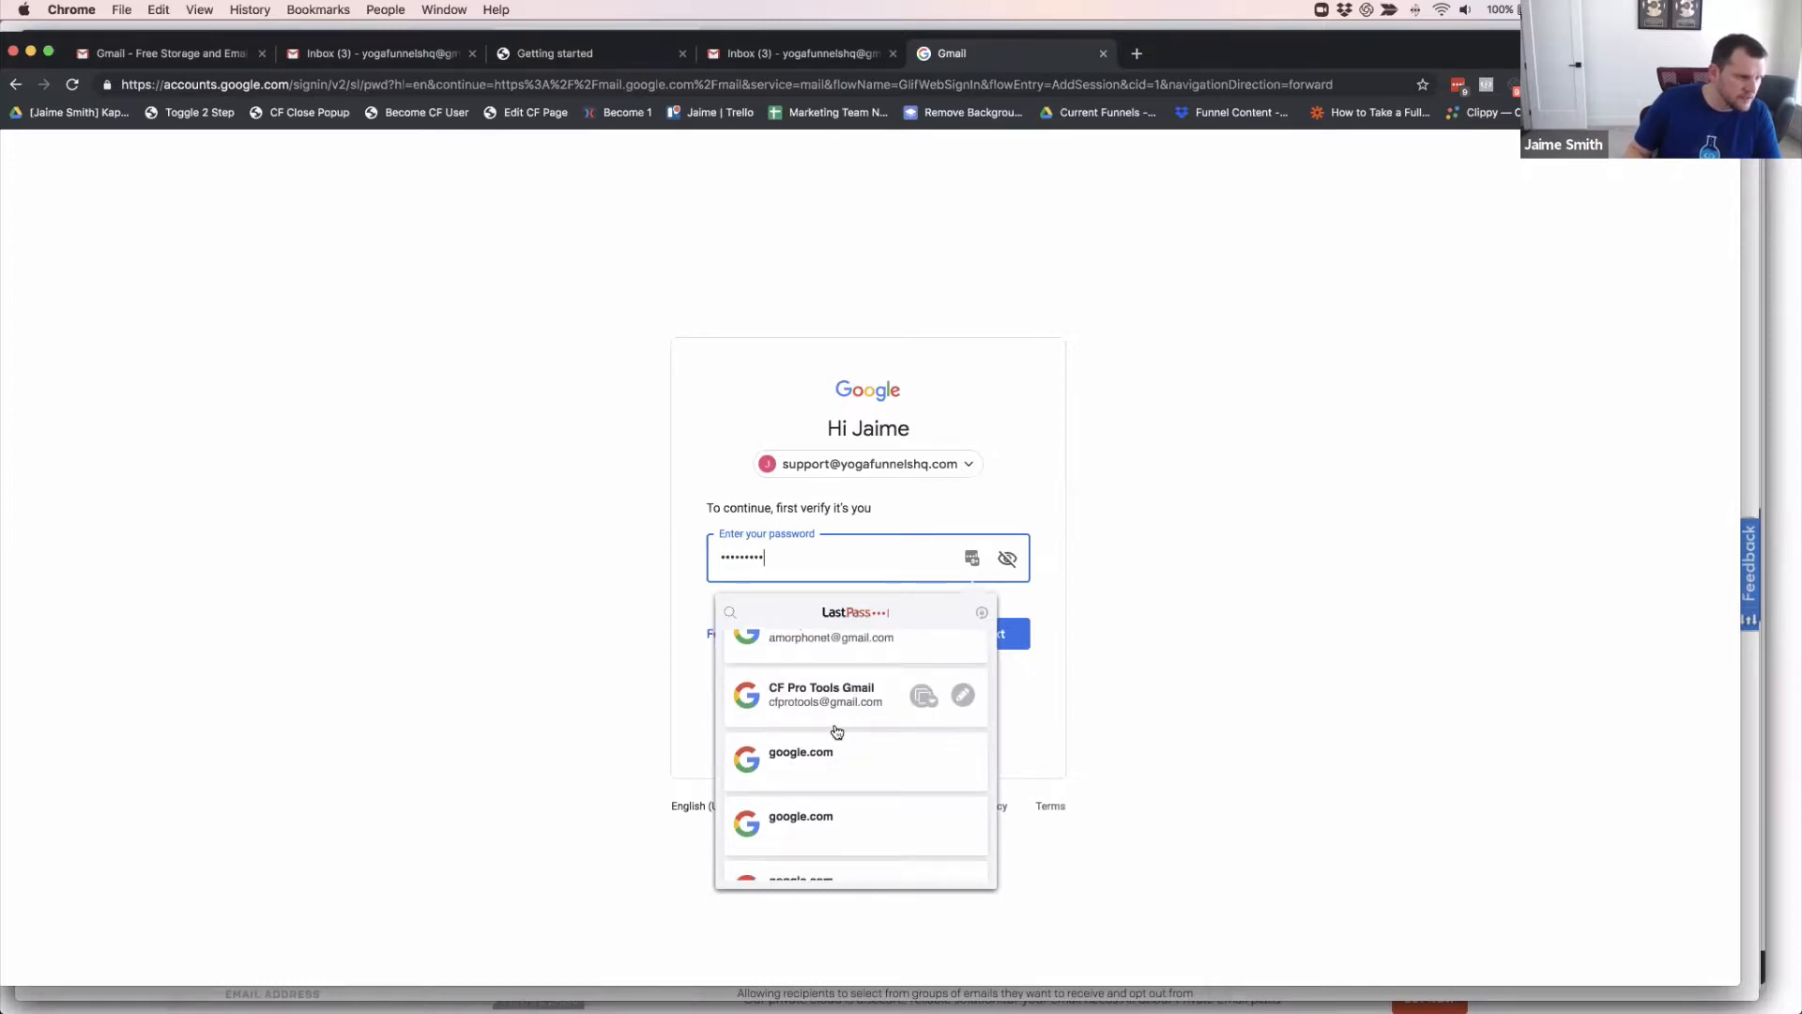
{"action": "scroll", "coordinate": [848, 770], "scroll_direction": "down", "scroll_amount": 3}
{"action": "scroll", "coordinate": [849, 781], "scroll_direction": "down", "scroll_amount": 1}
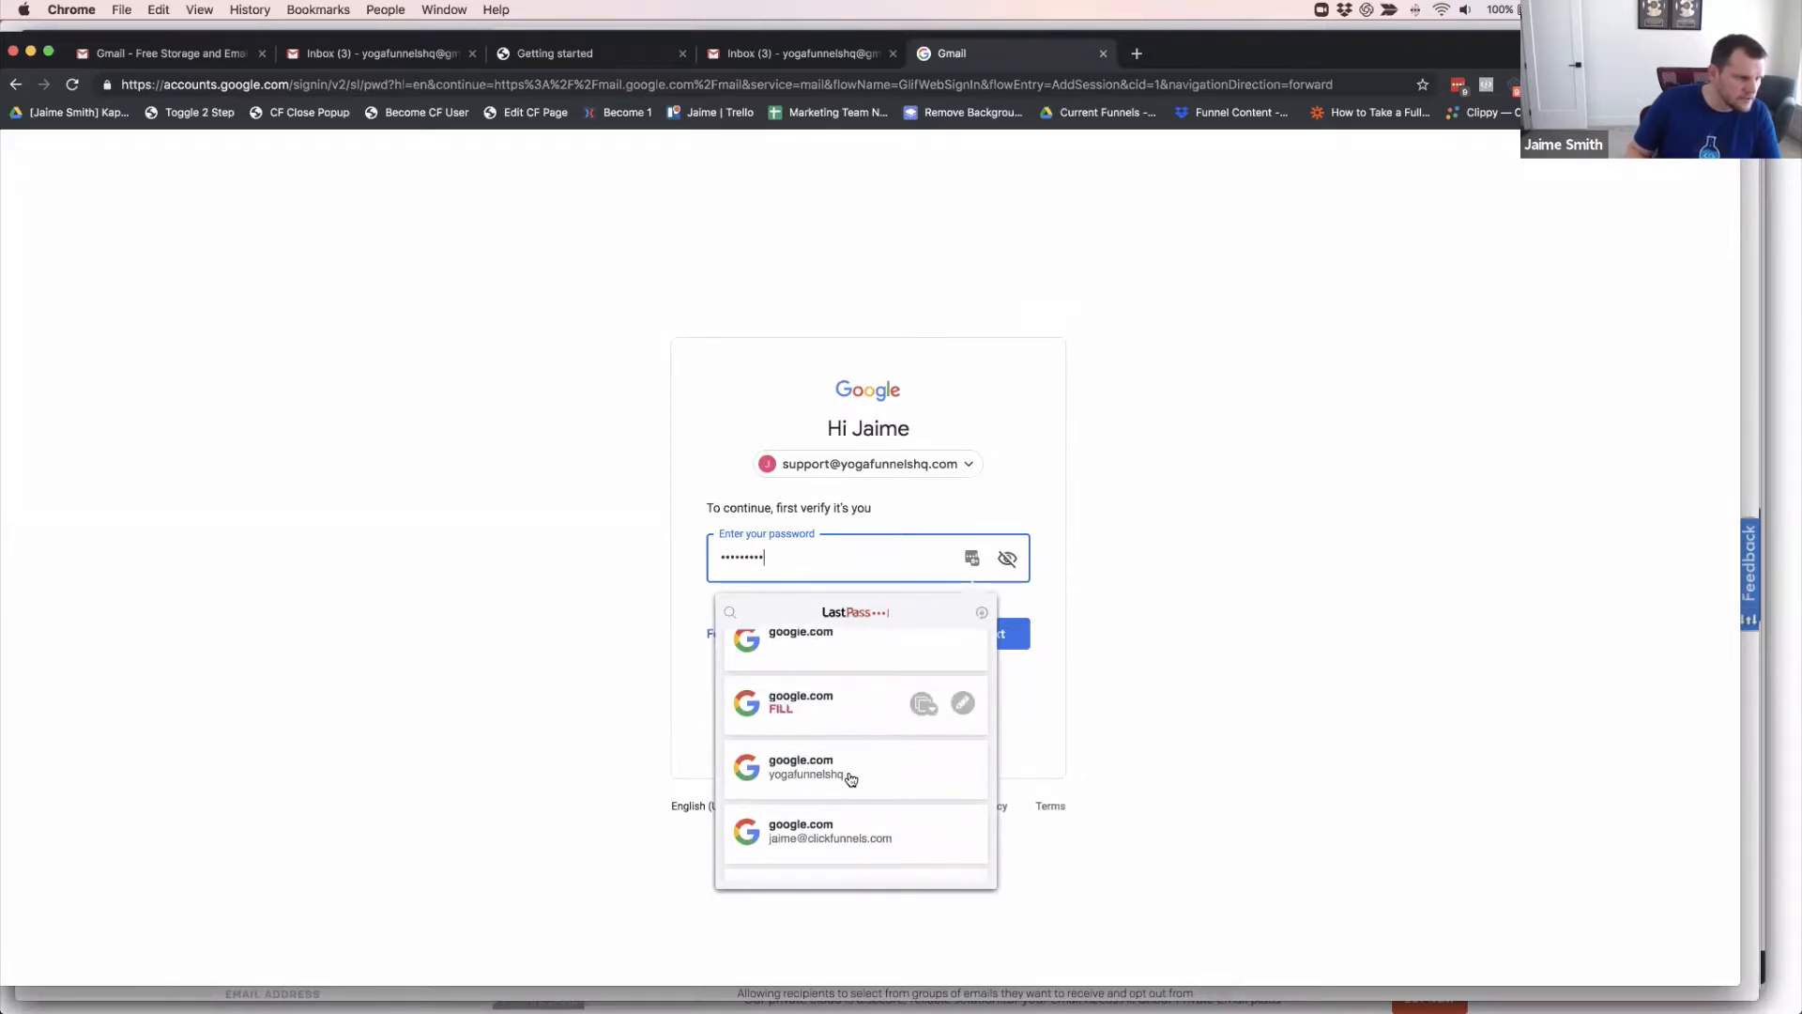
{"action": "scroll", "coordinate": [833, 763], "scroll_direction": "down", "scroll_amount": 2}
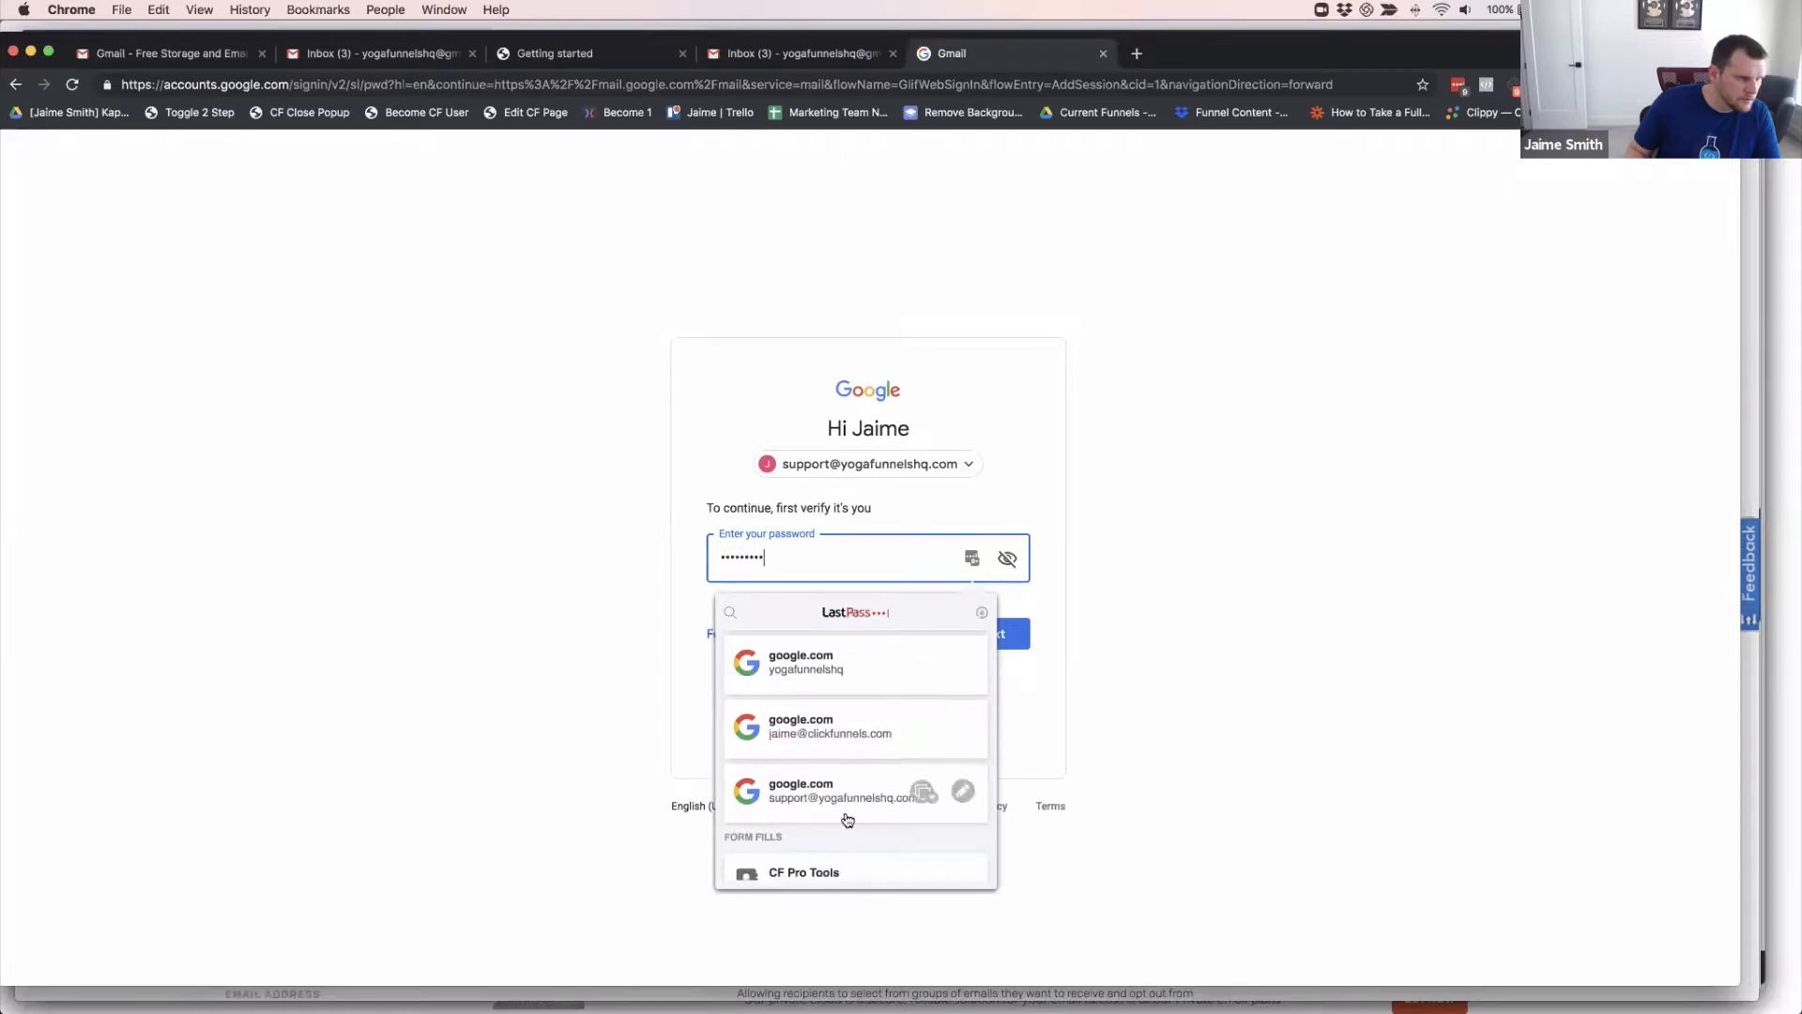
{"action": "left_click", "coordinate": [819, 792]}
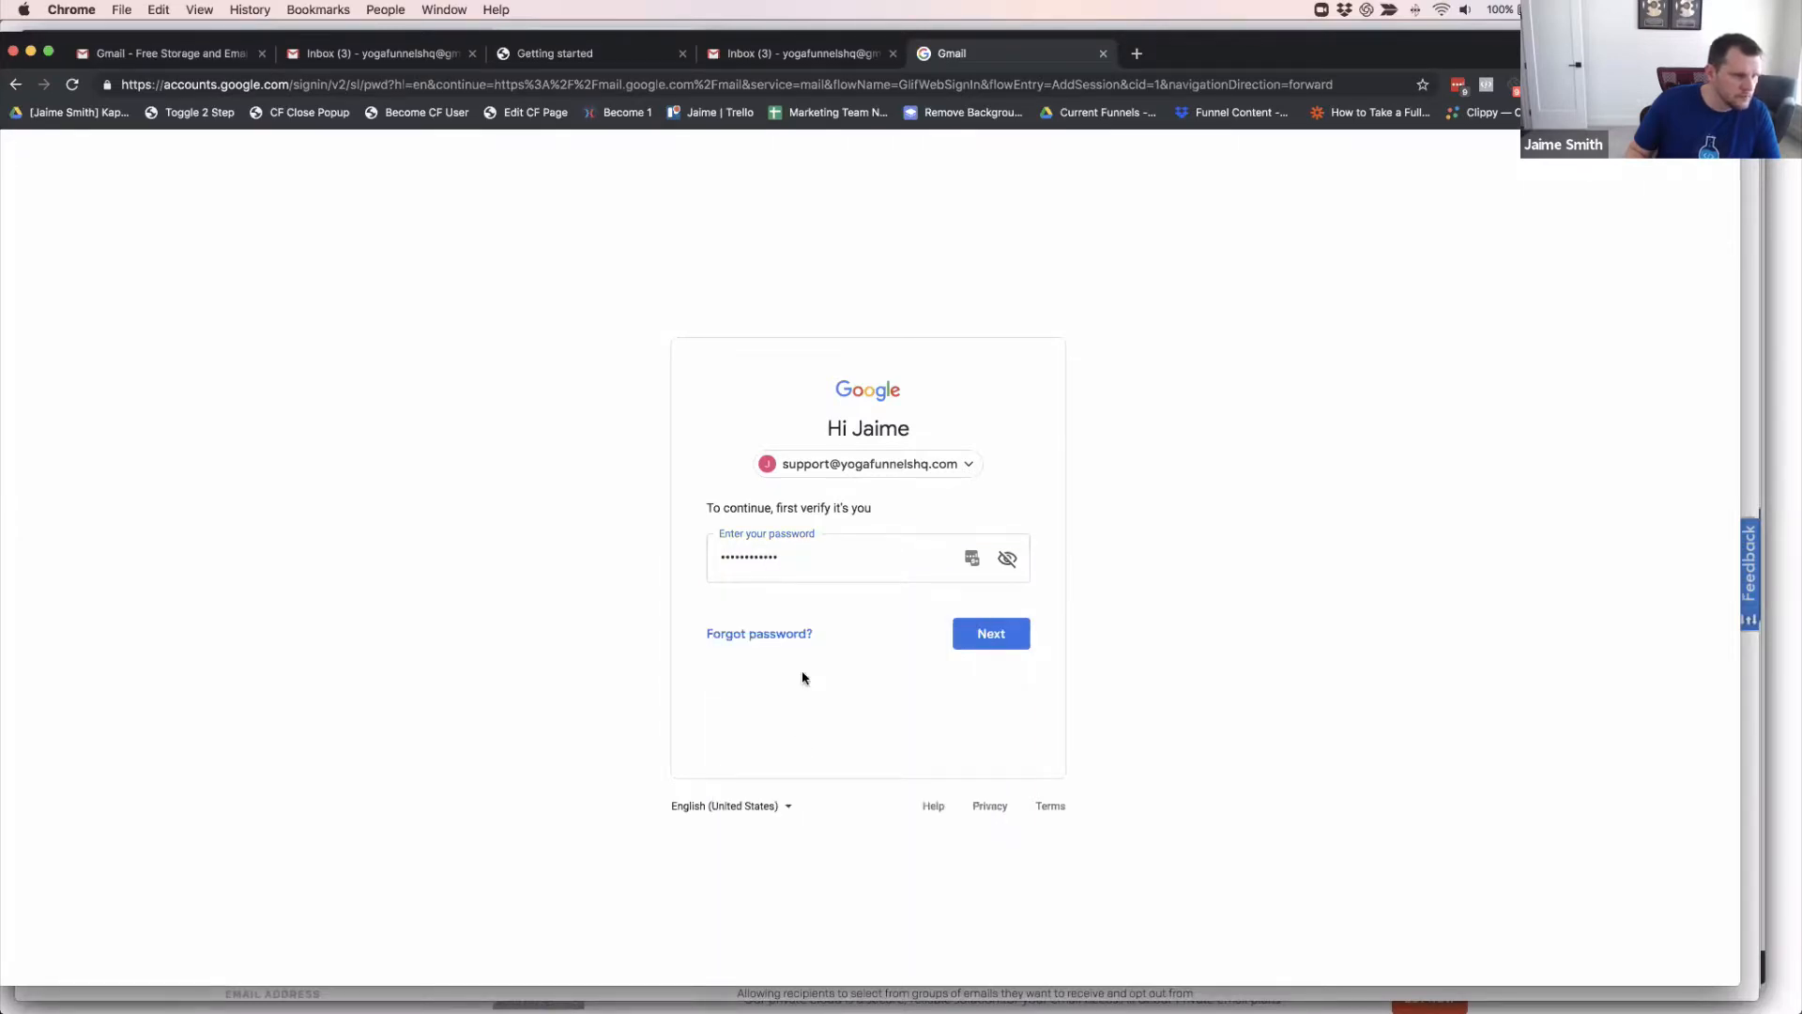
{"action": "left_click", "coordinate": [981, 637]}
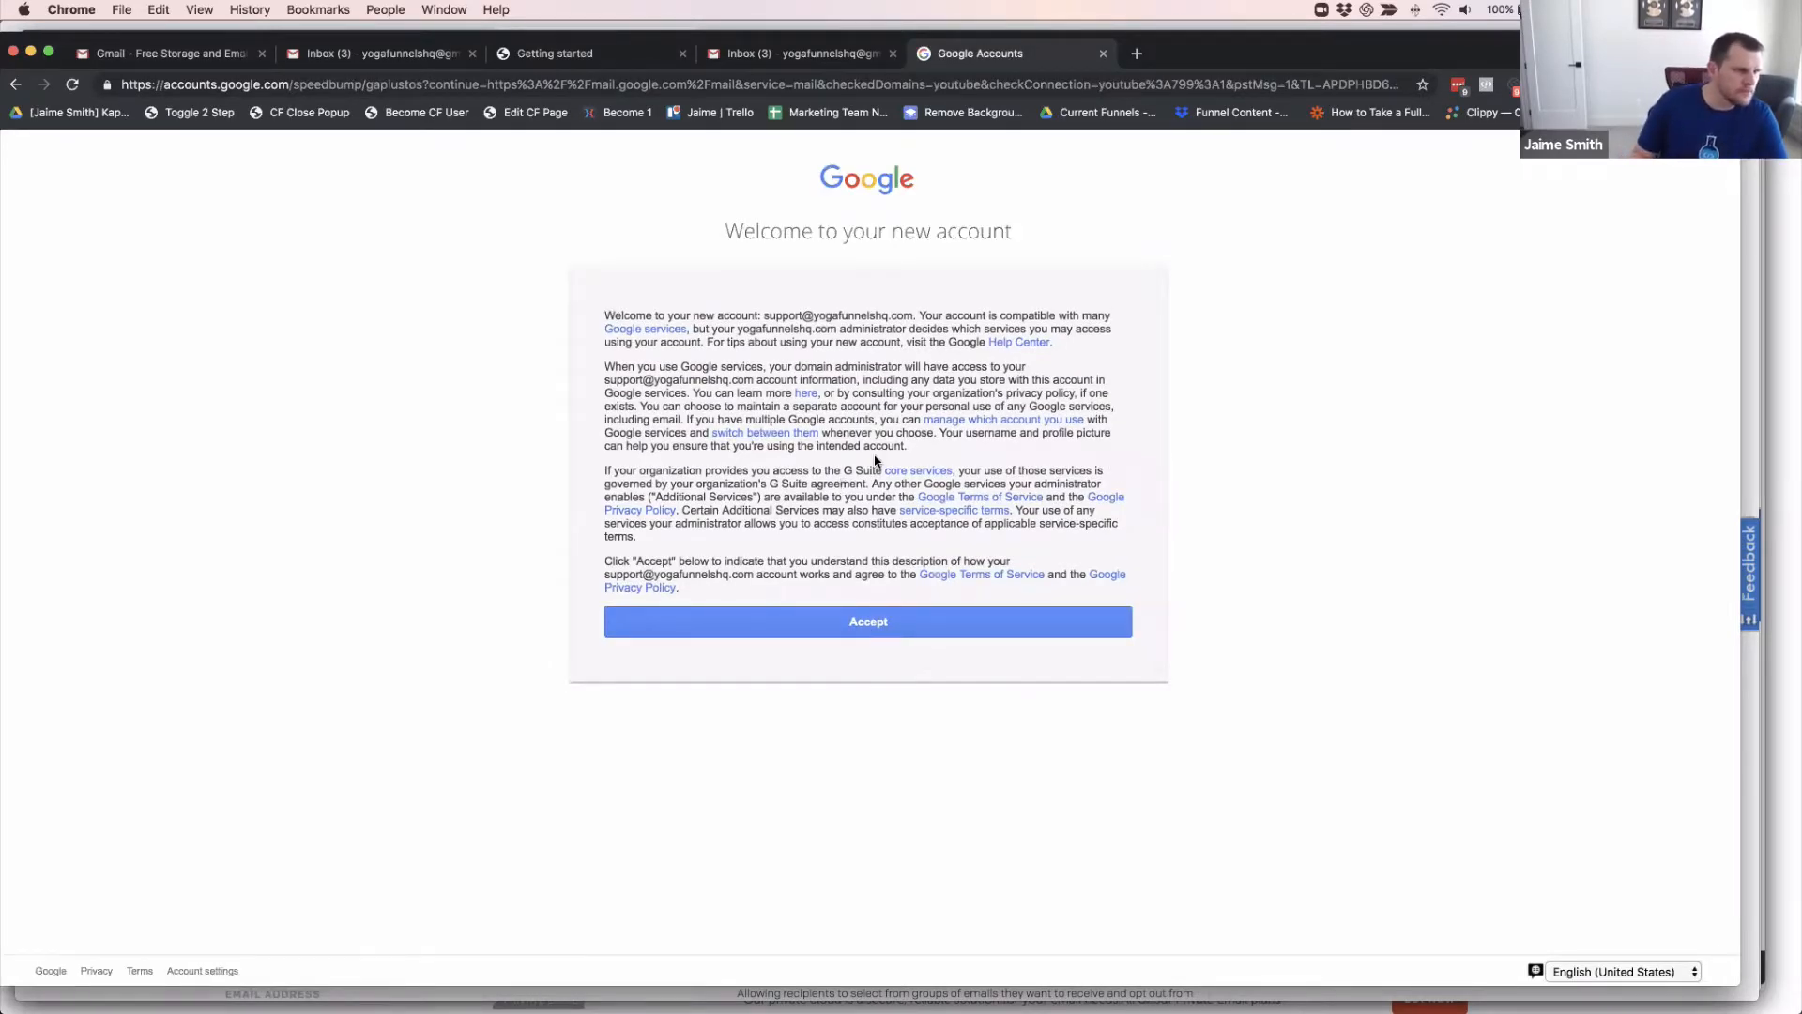
Step: Accept the new support account's terms and dismiss the Welcome and Choose a view screens
{"action": "left_click", "coordinate": [872, 624]}
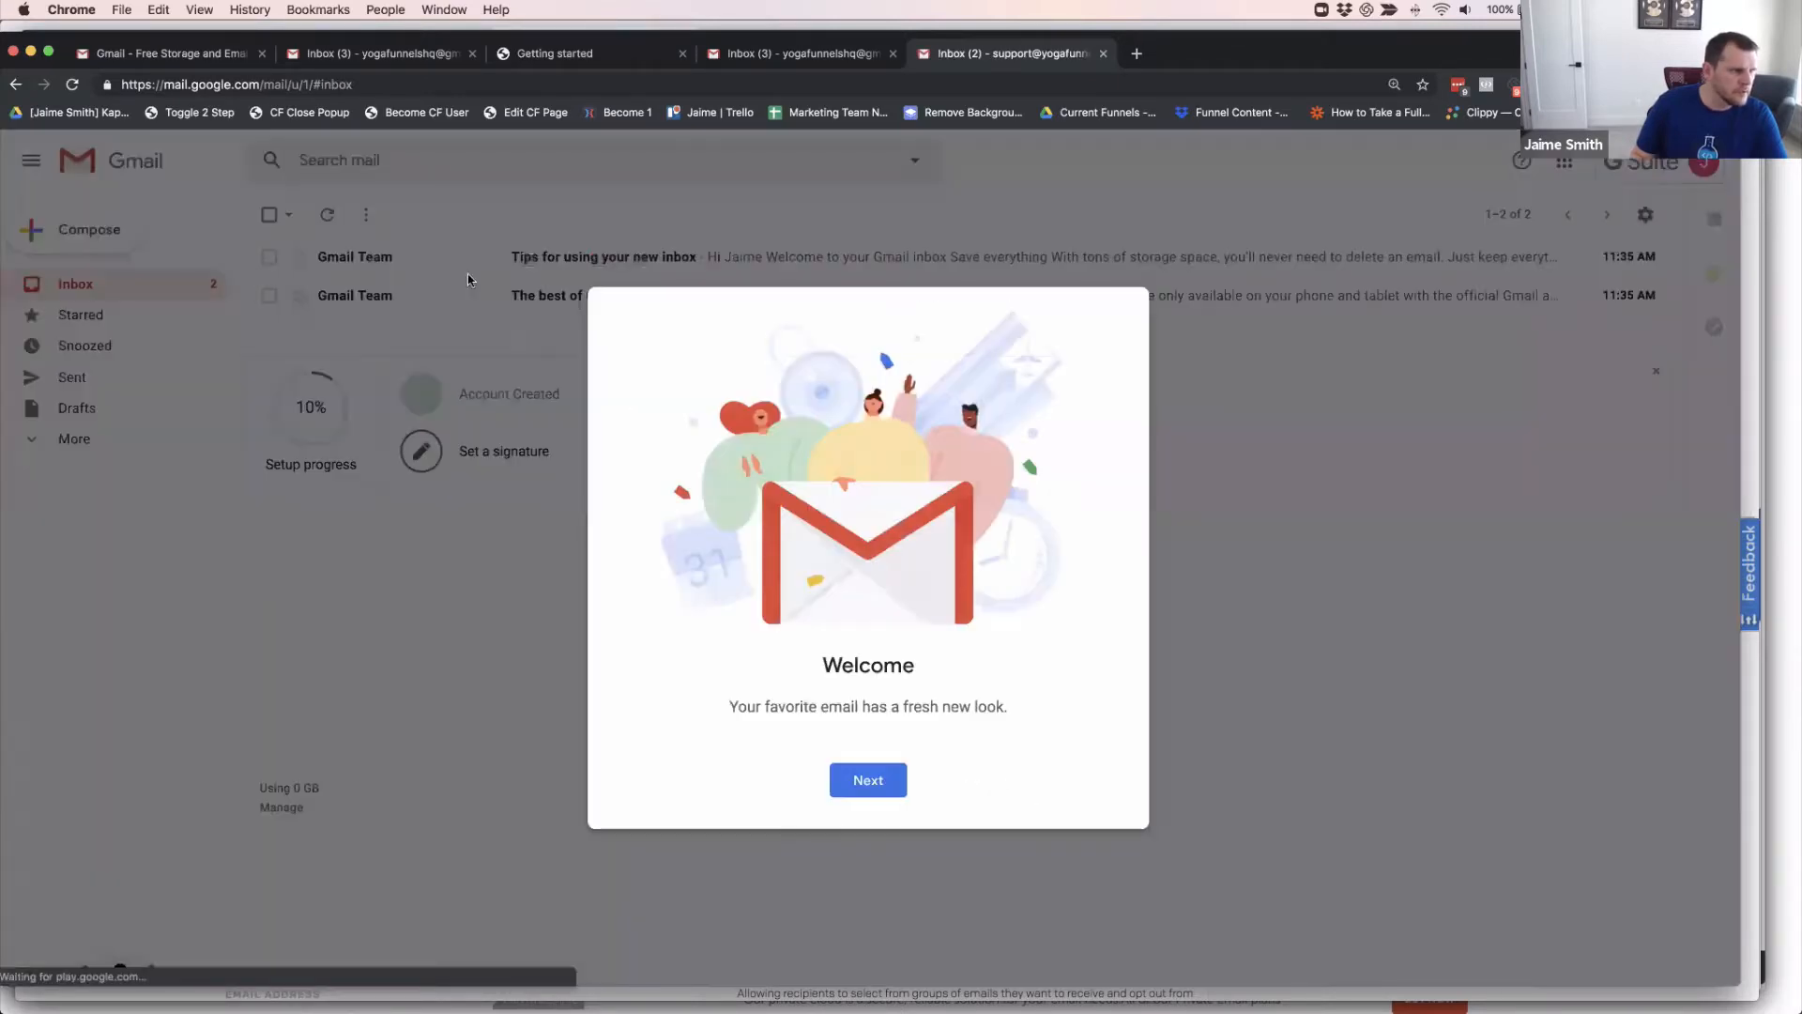
{"action": "left_click", "coordinate": [869, 781]}
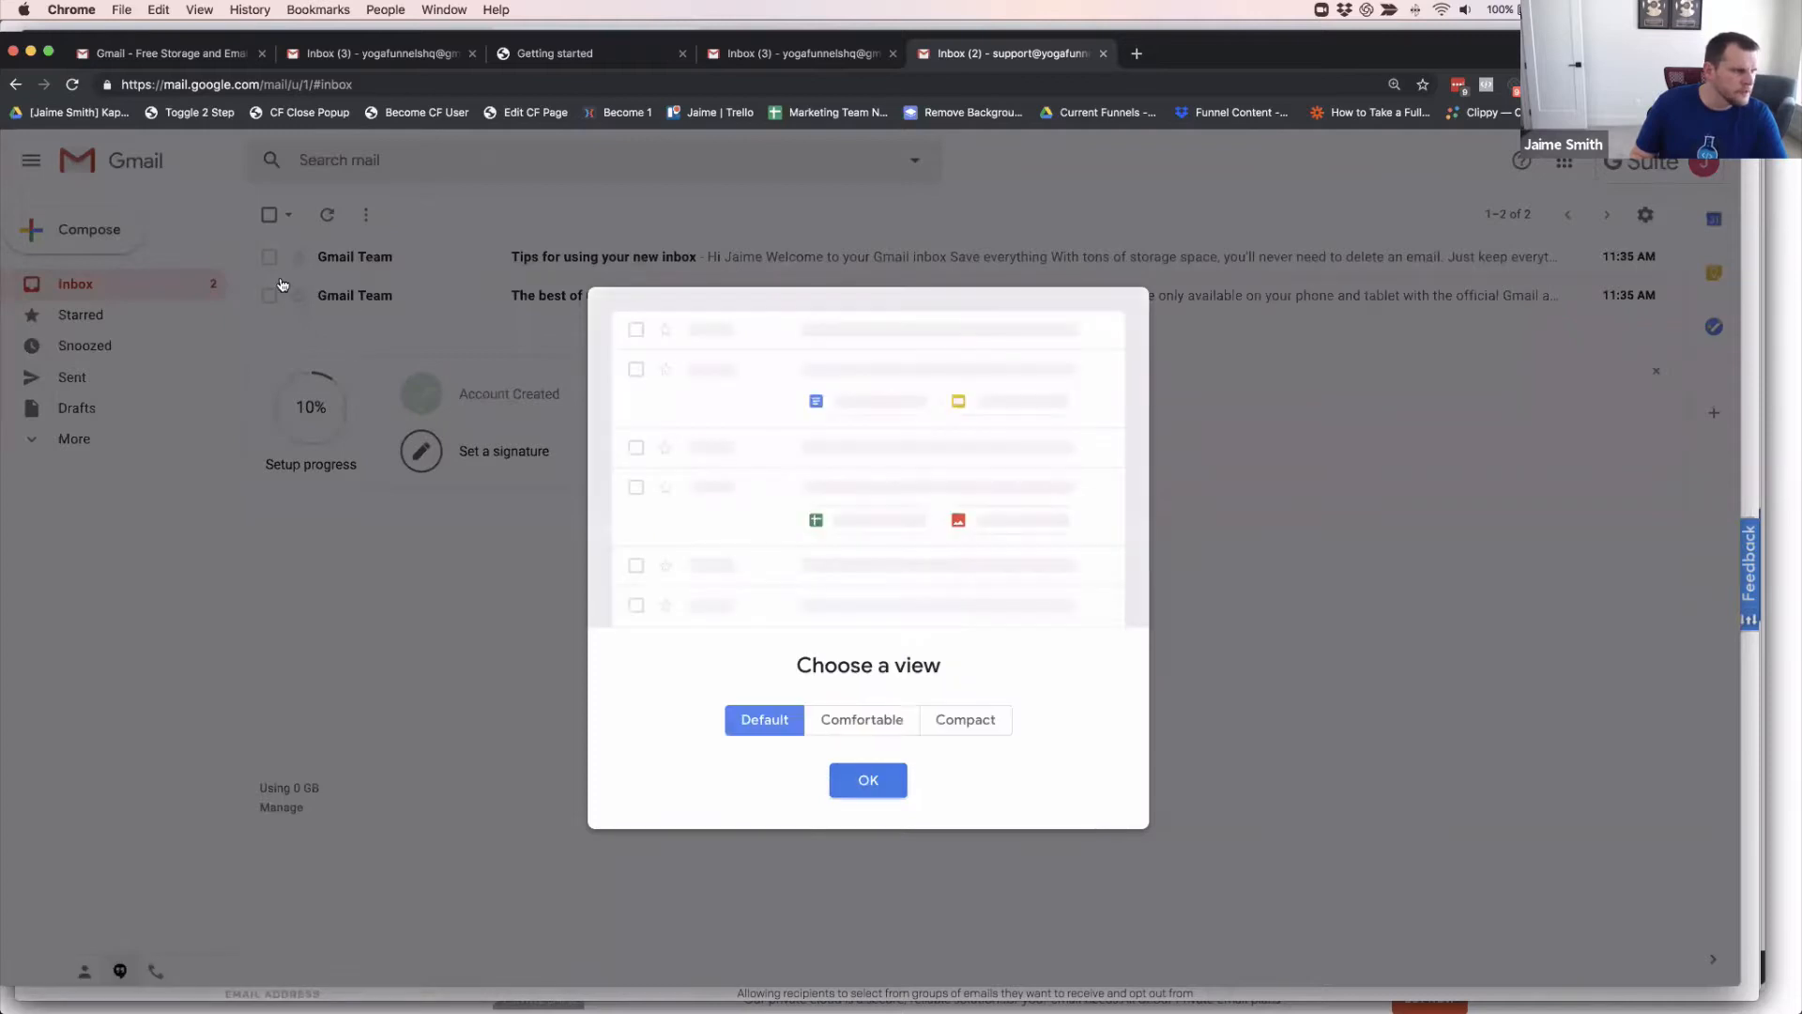
{"action": "left_click", "coordinate": [869, 780]}
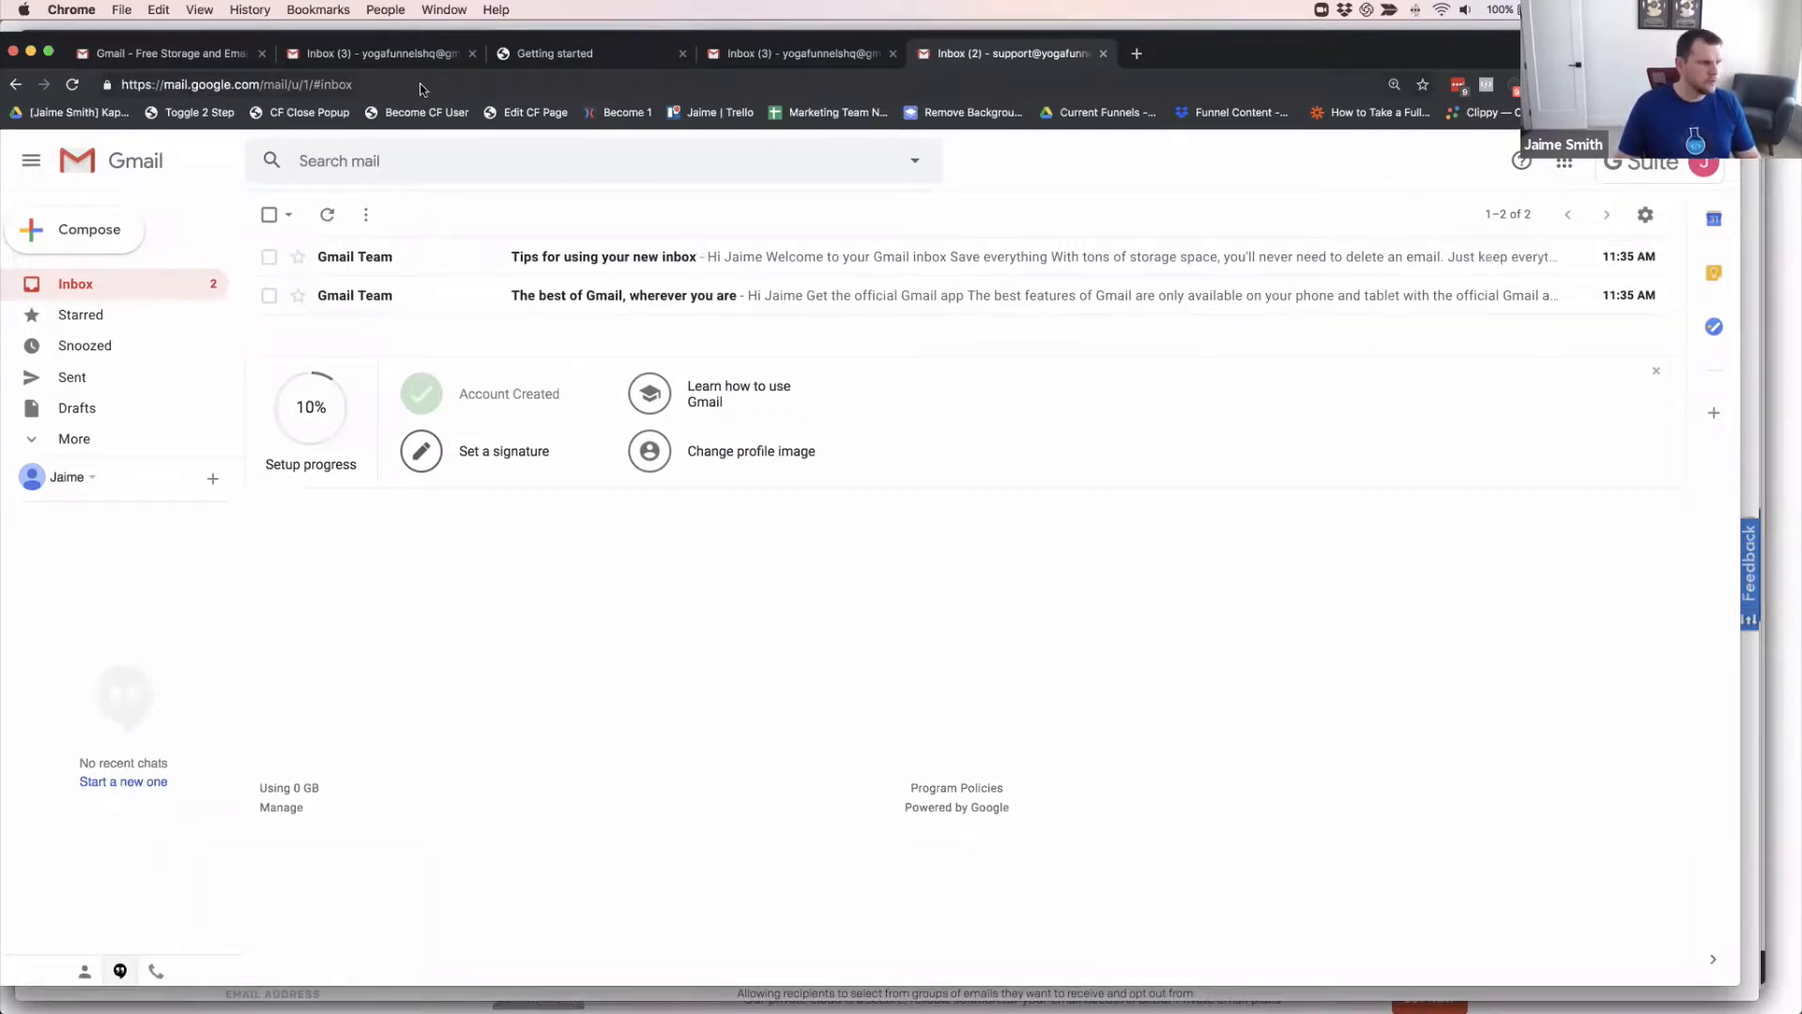
{"action": "key", "text": "super+grave"}
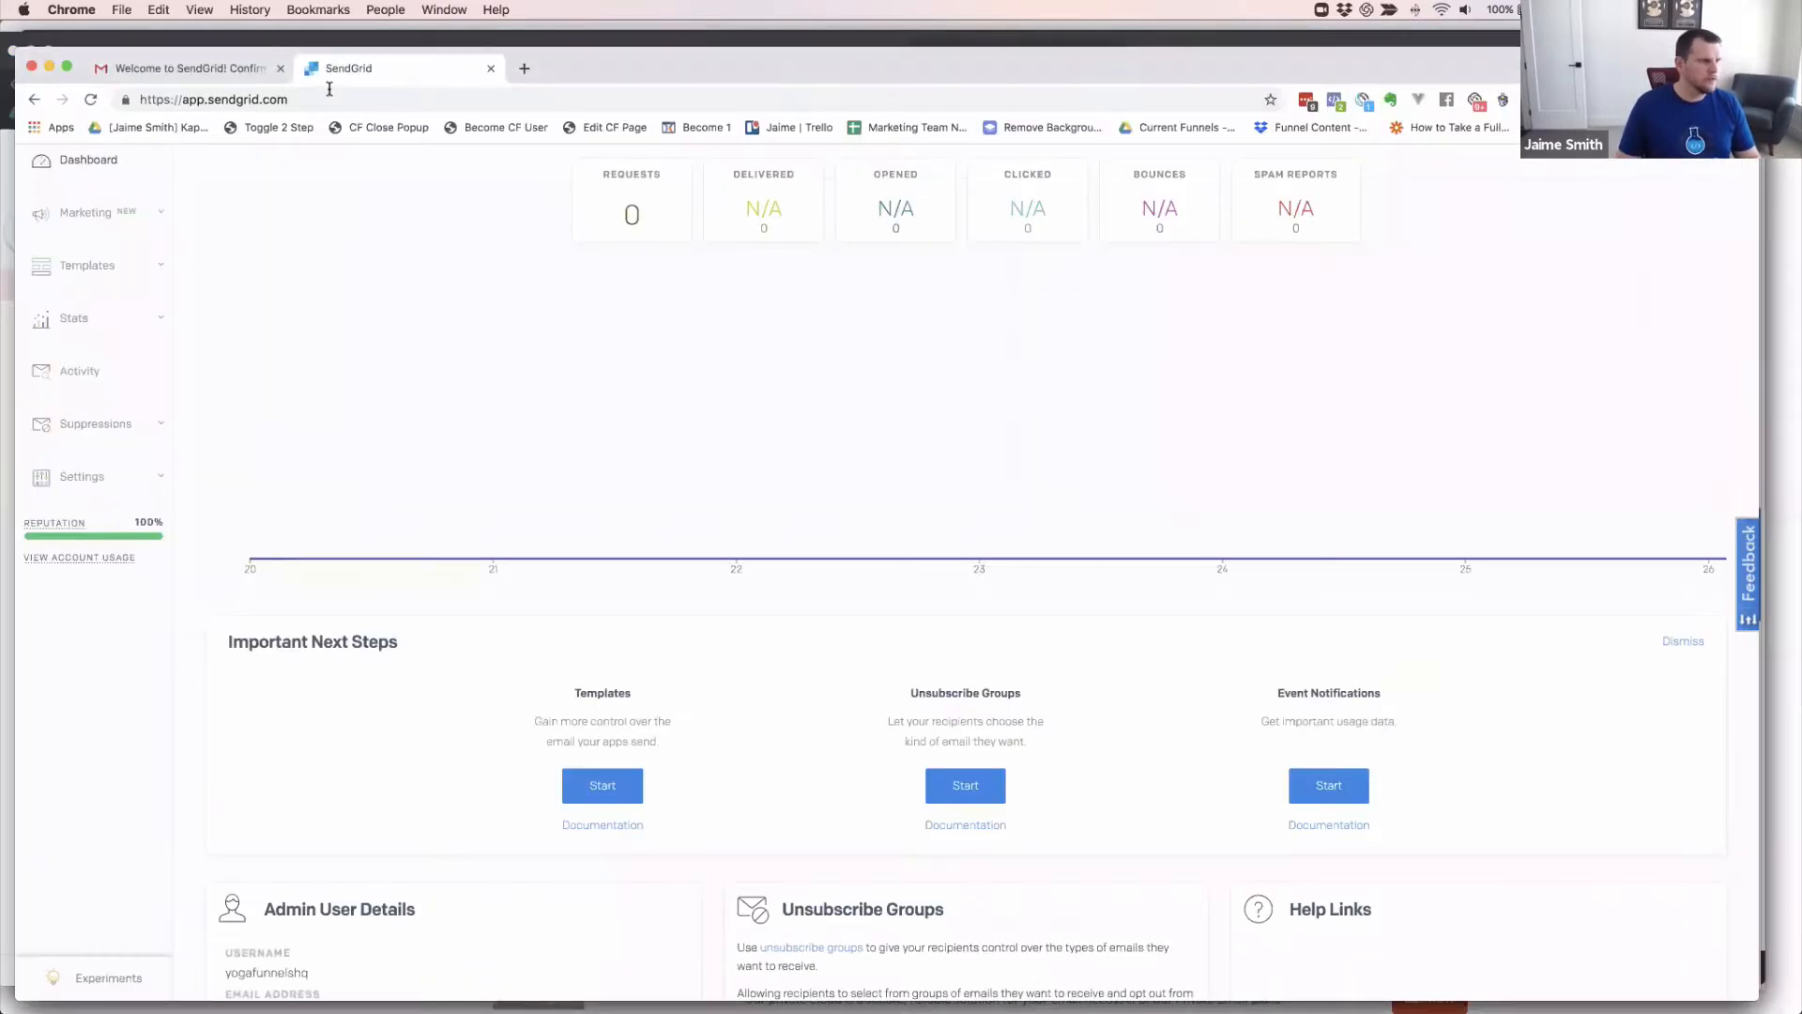
Step: Email the support mailbox address with subject 'Testing the new email system' and a 'Testing 123' body
{"action": "left_click", "coordinate": [200, 71]}
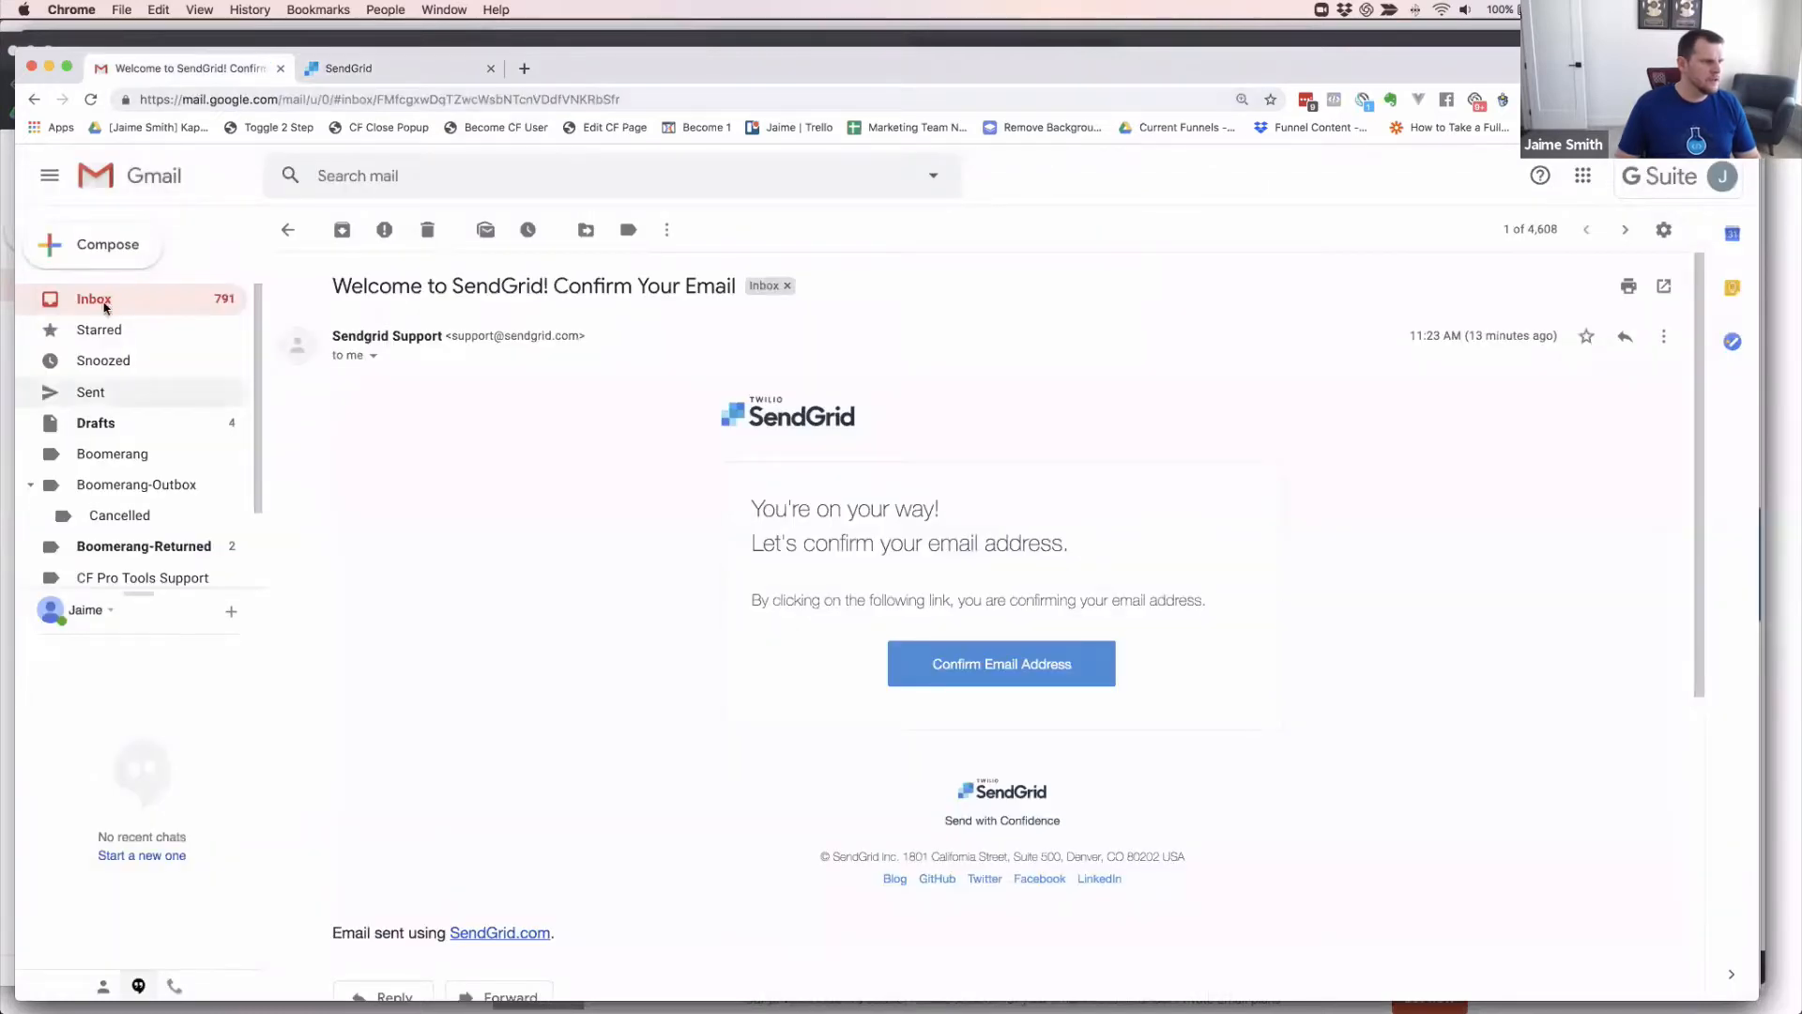
{"action": "left_click", "coordinate": [94, 248]}
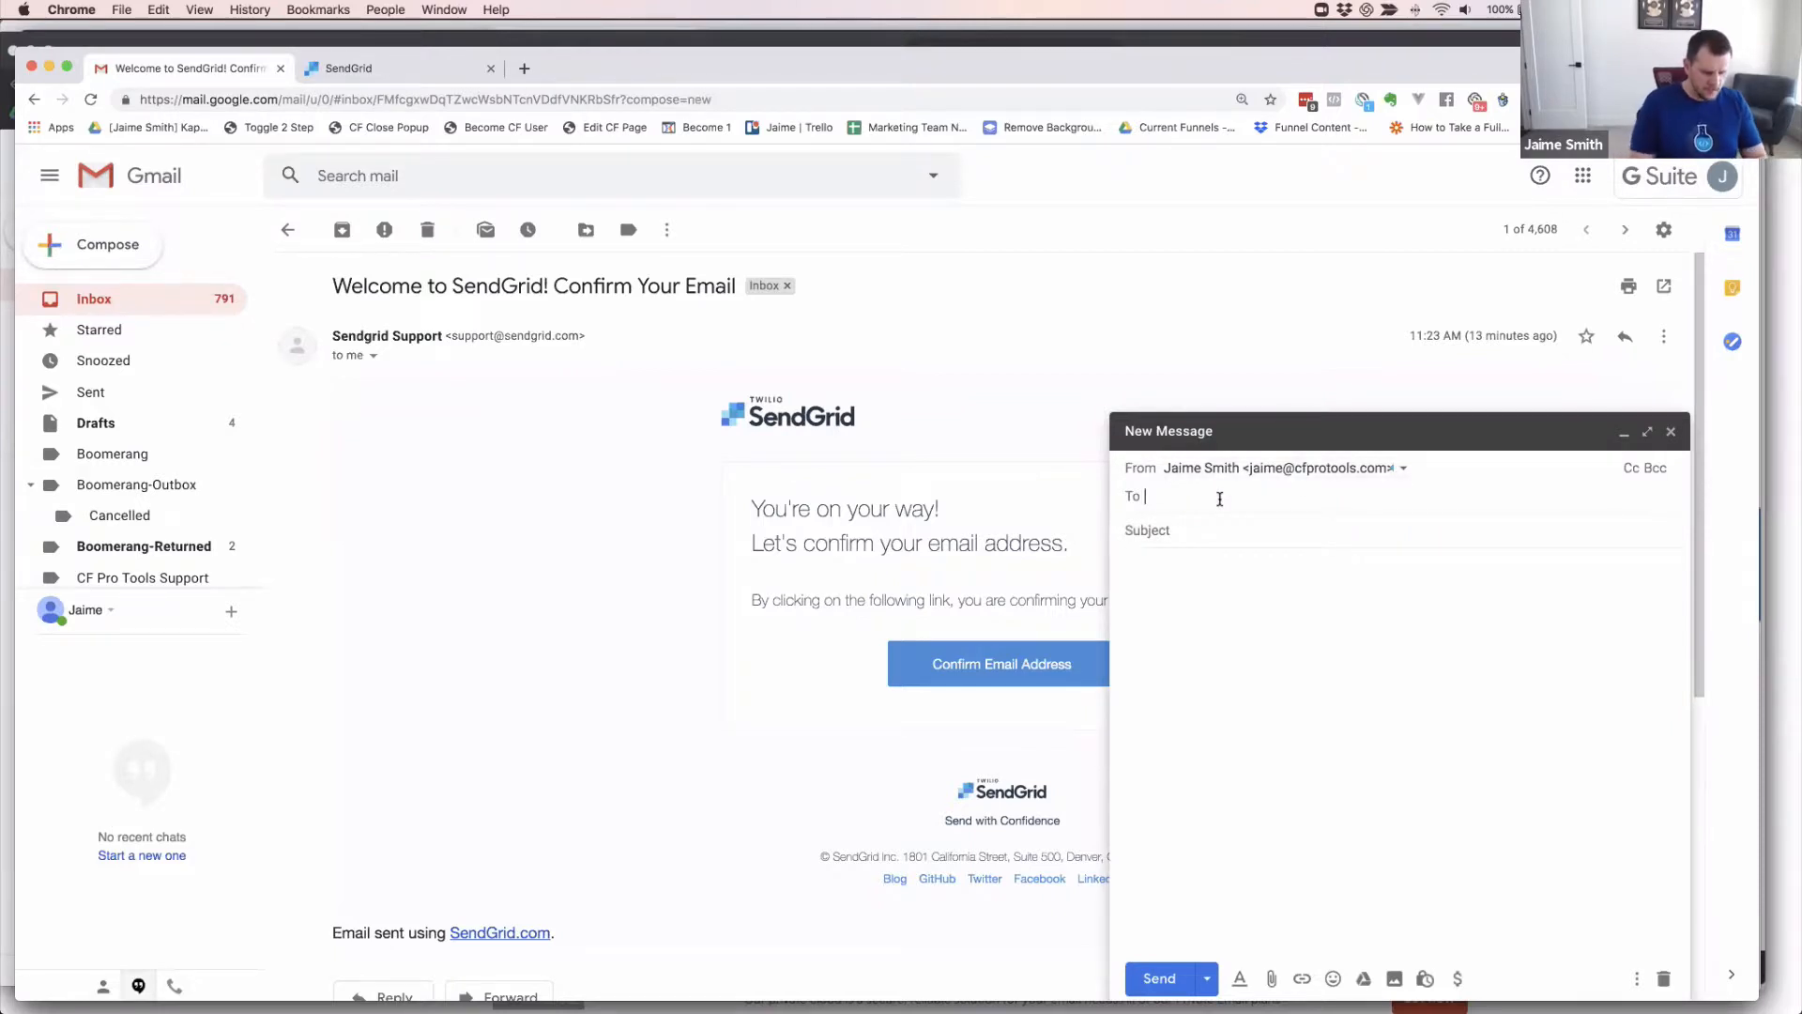
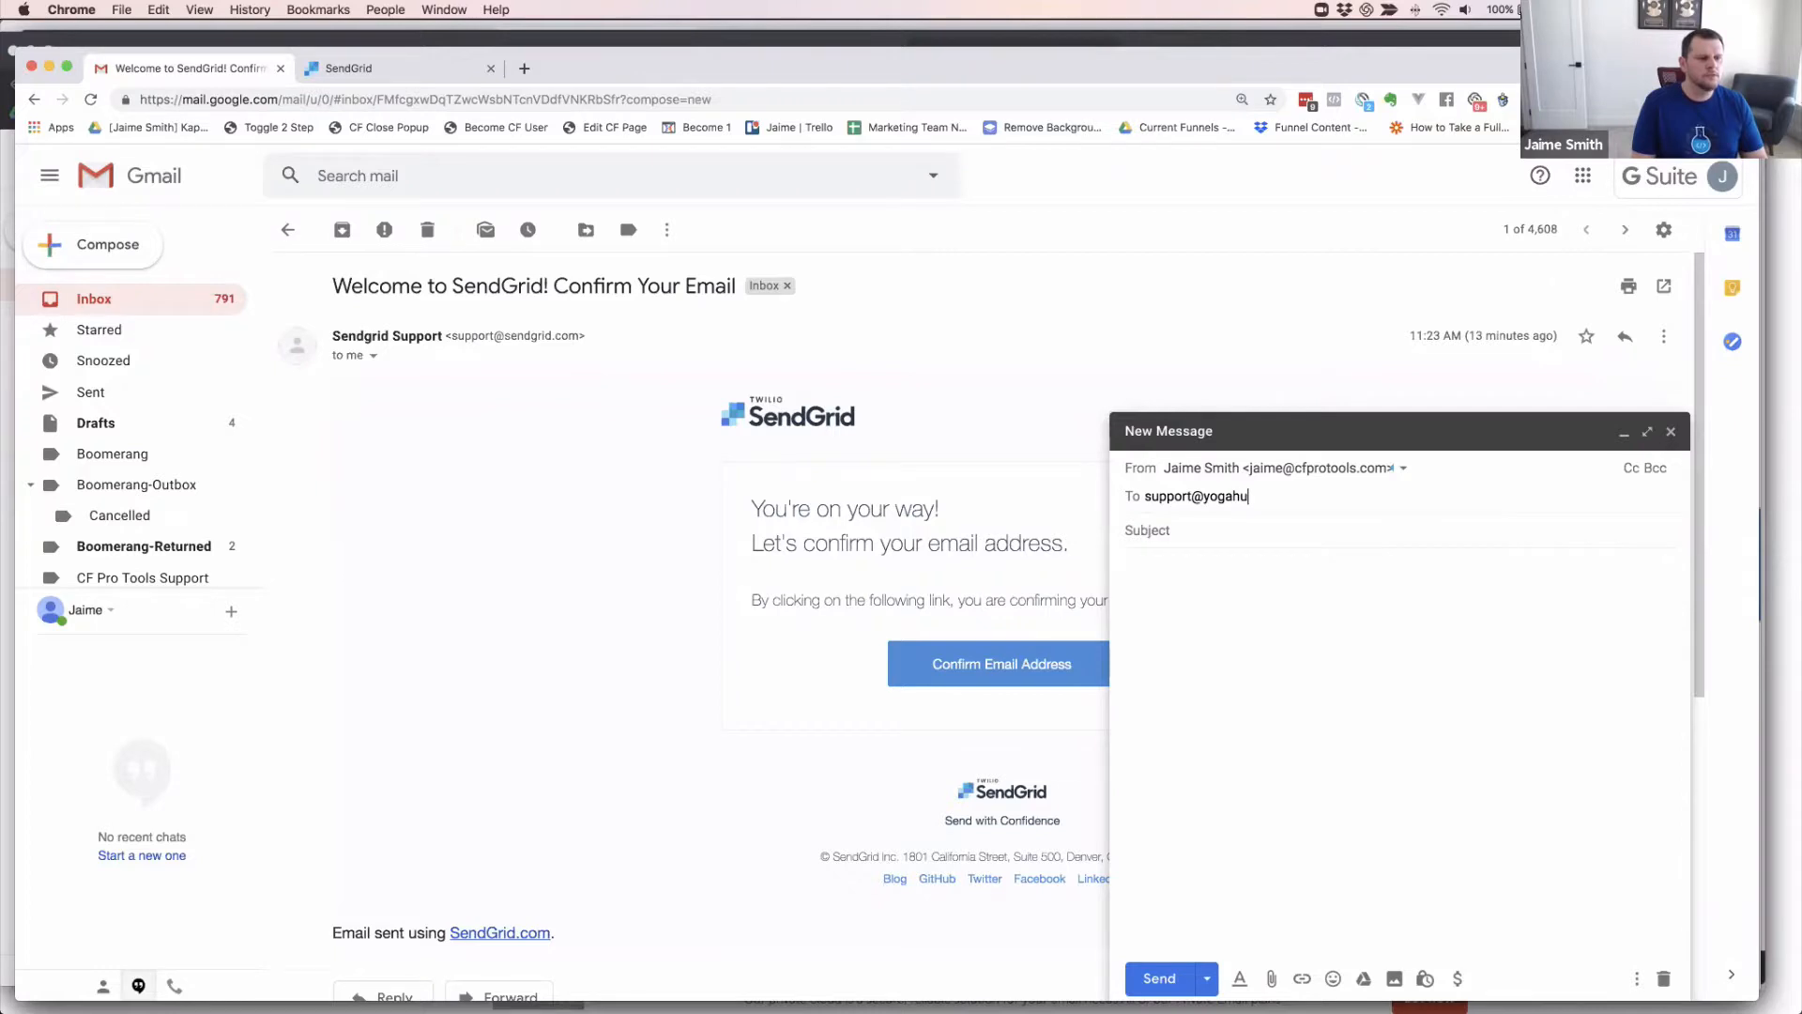
{"action": "key", "text": "Tab"}
{"action": "type", "text": "T"}
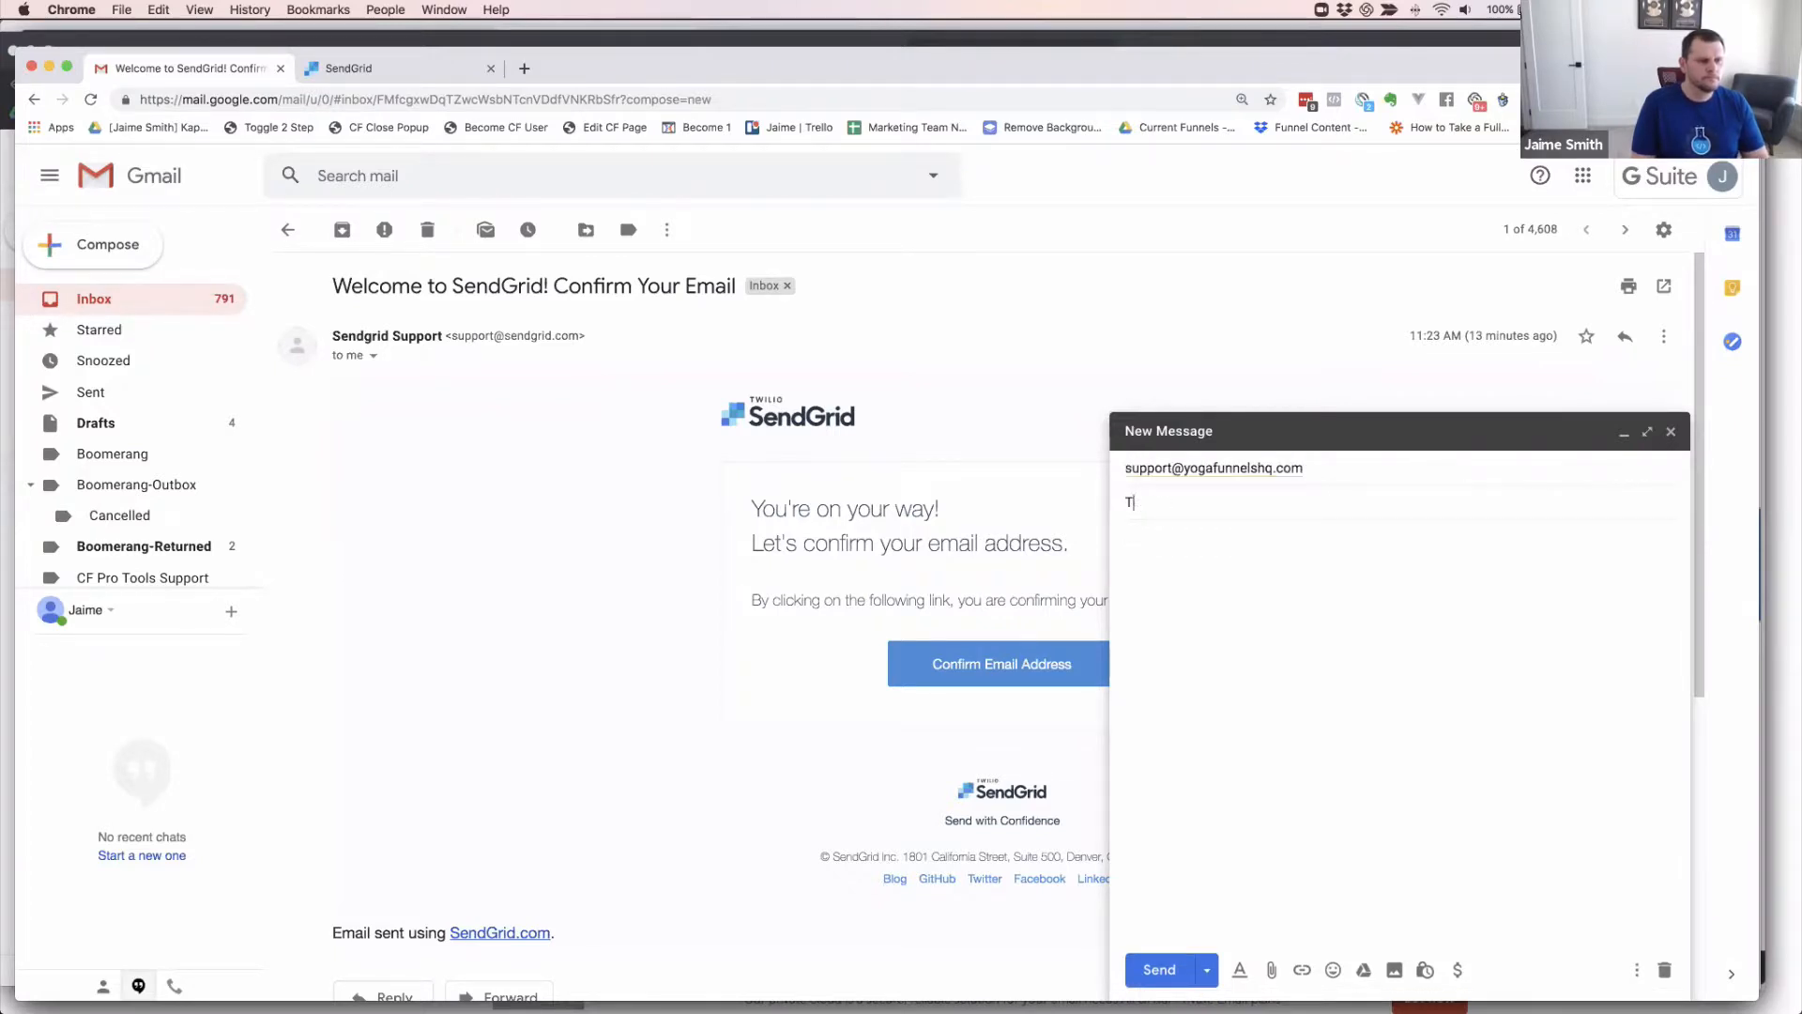
{"action": "type", "text": "esting the new email system"}
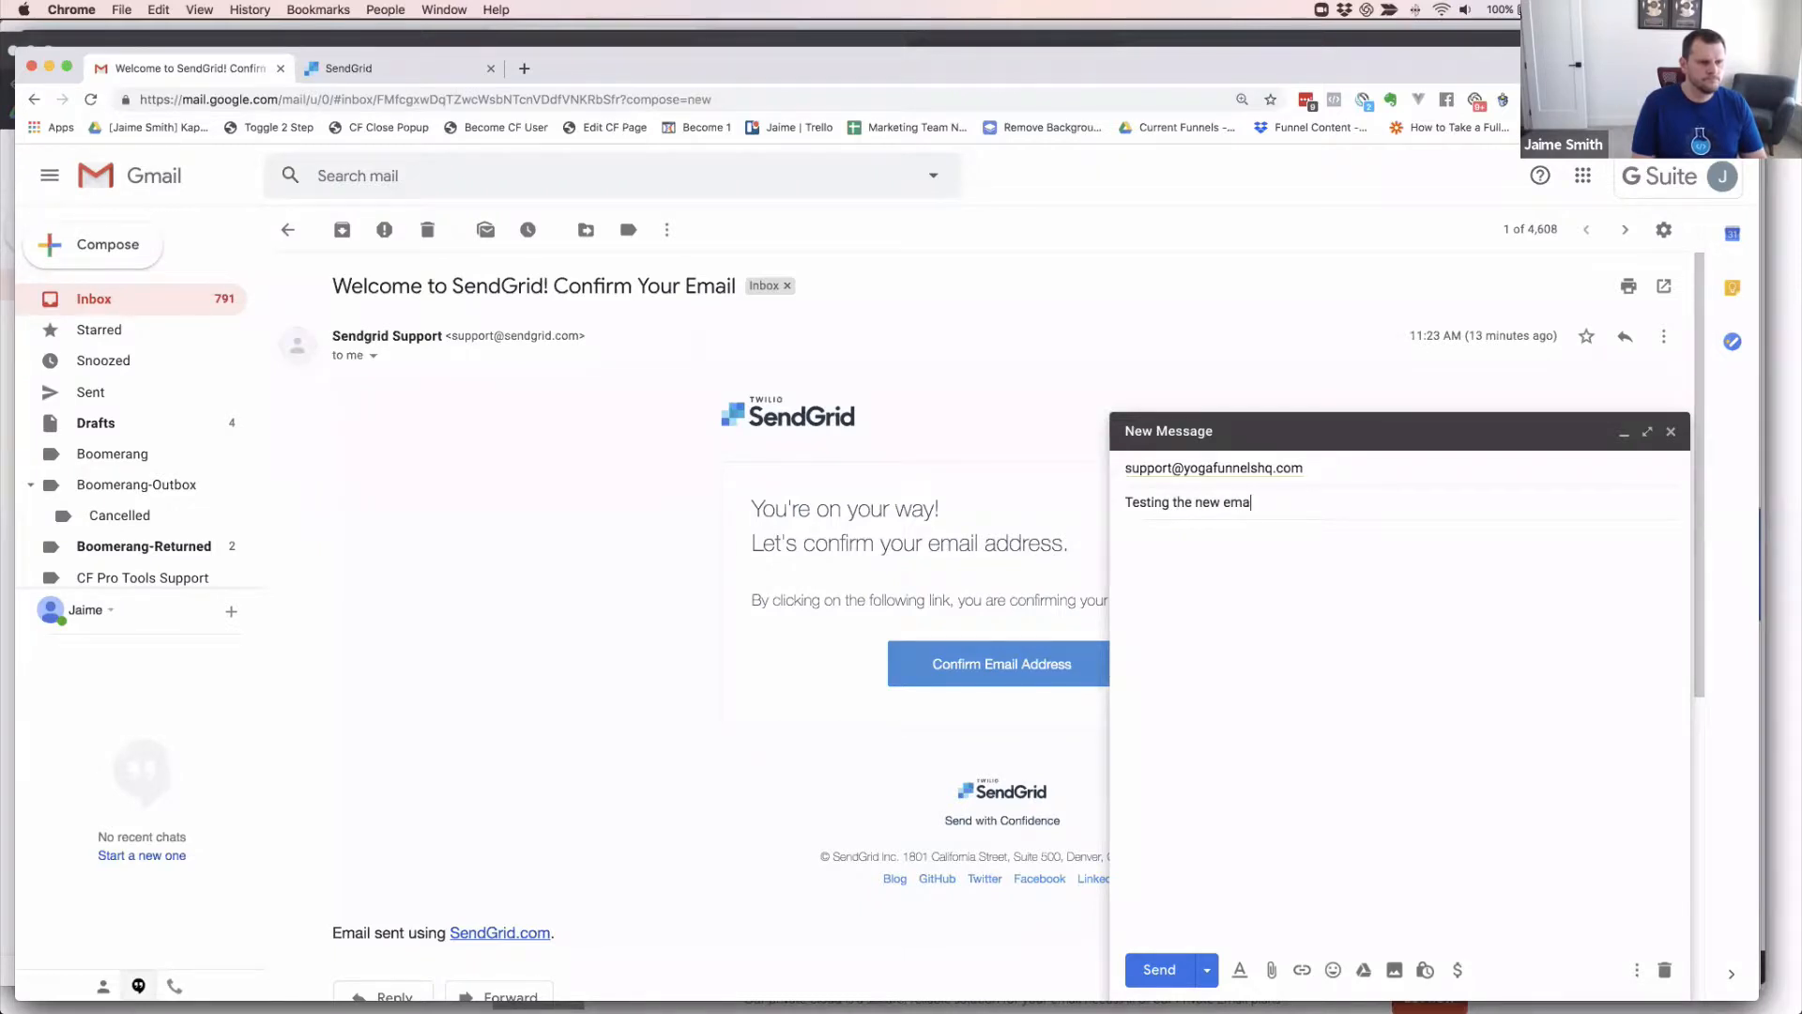
{"action": "key", "text": "Tab"}
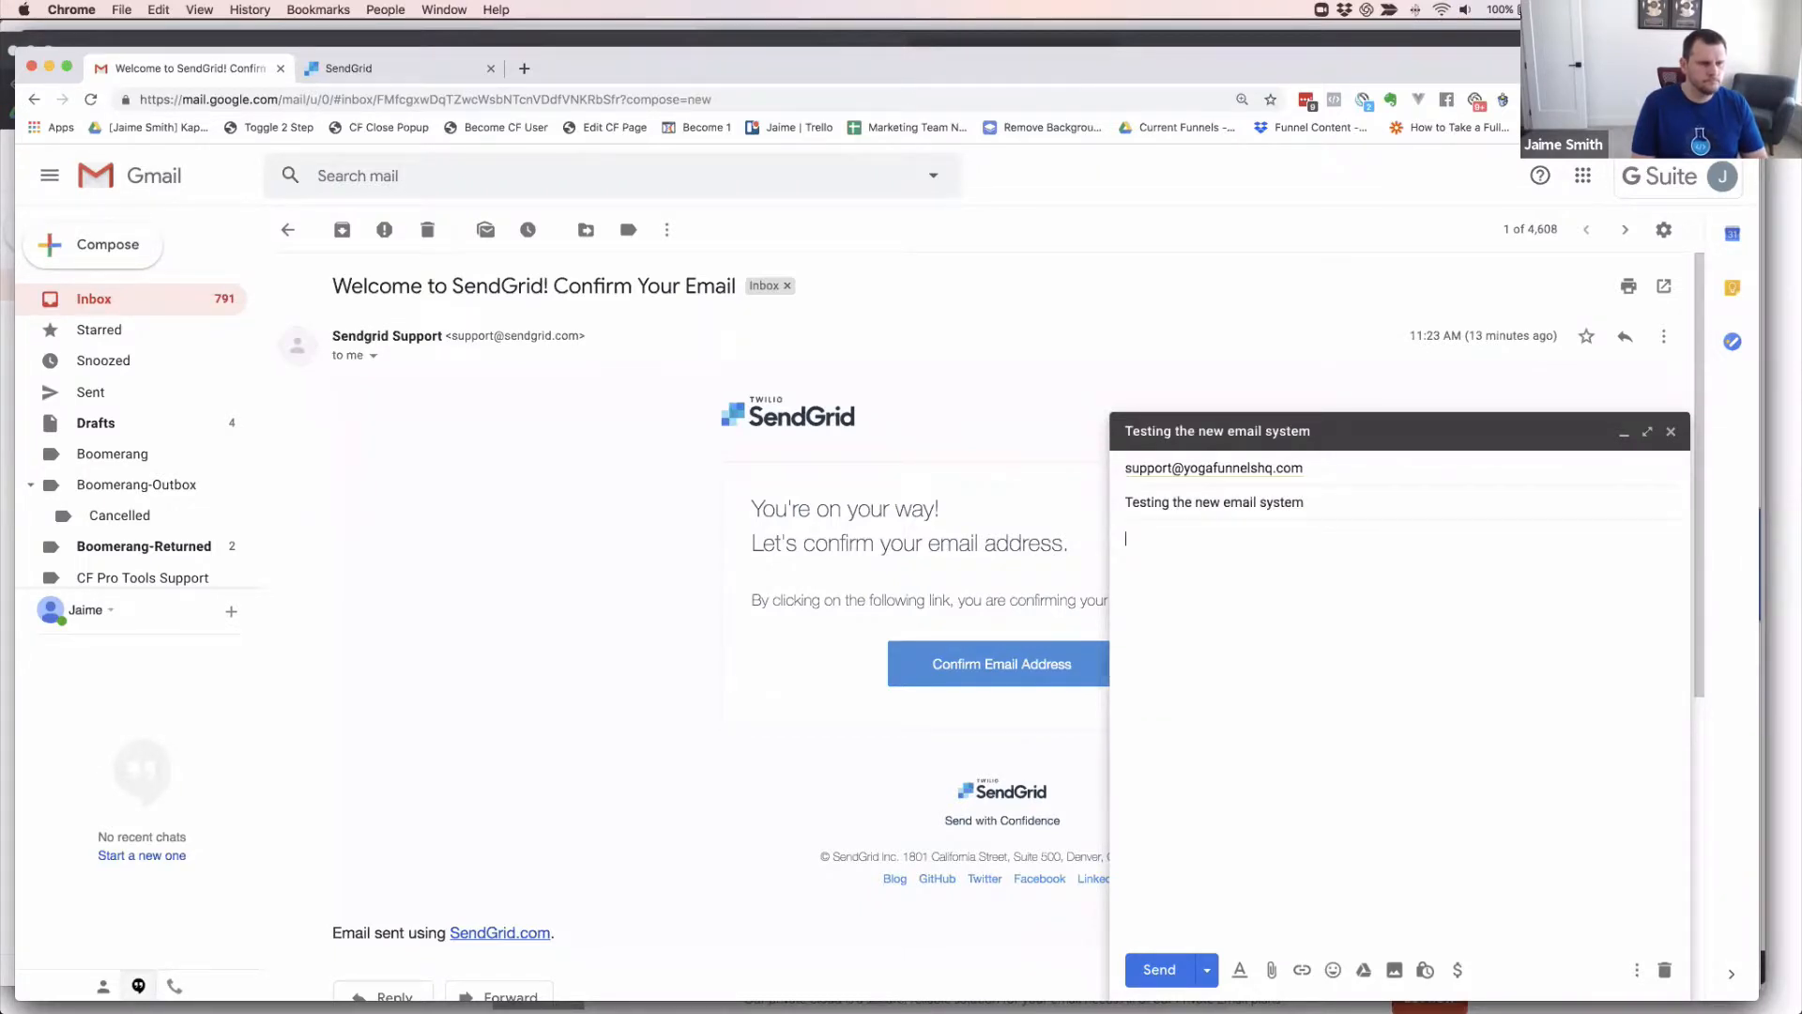
{"action": "type", "text": "Testing 123"}
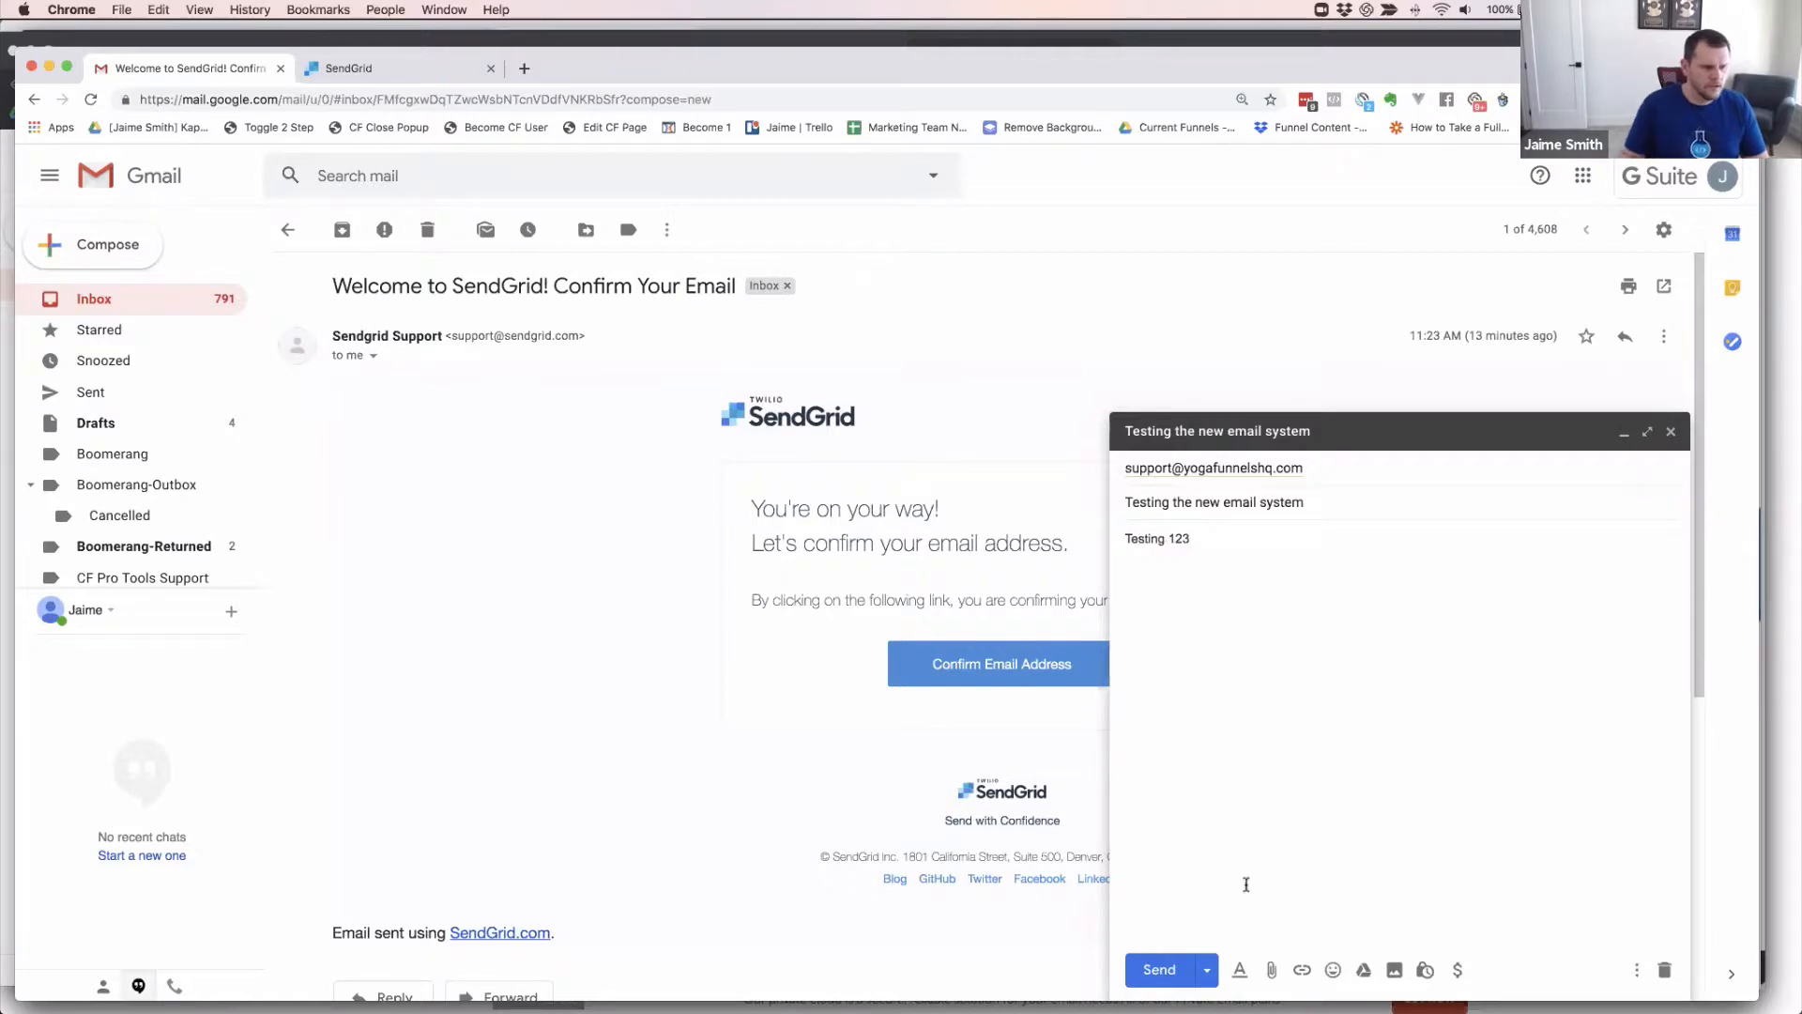
{"action": "left_click", "coordinate": [1160, 970]}
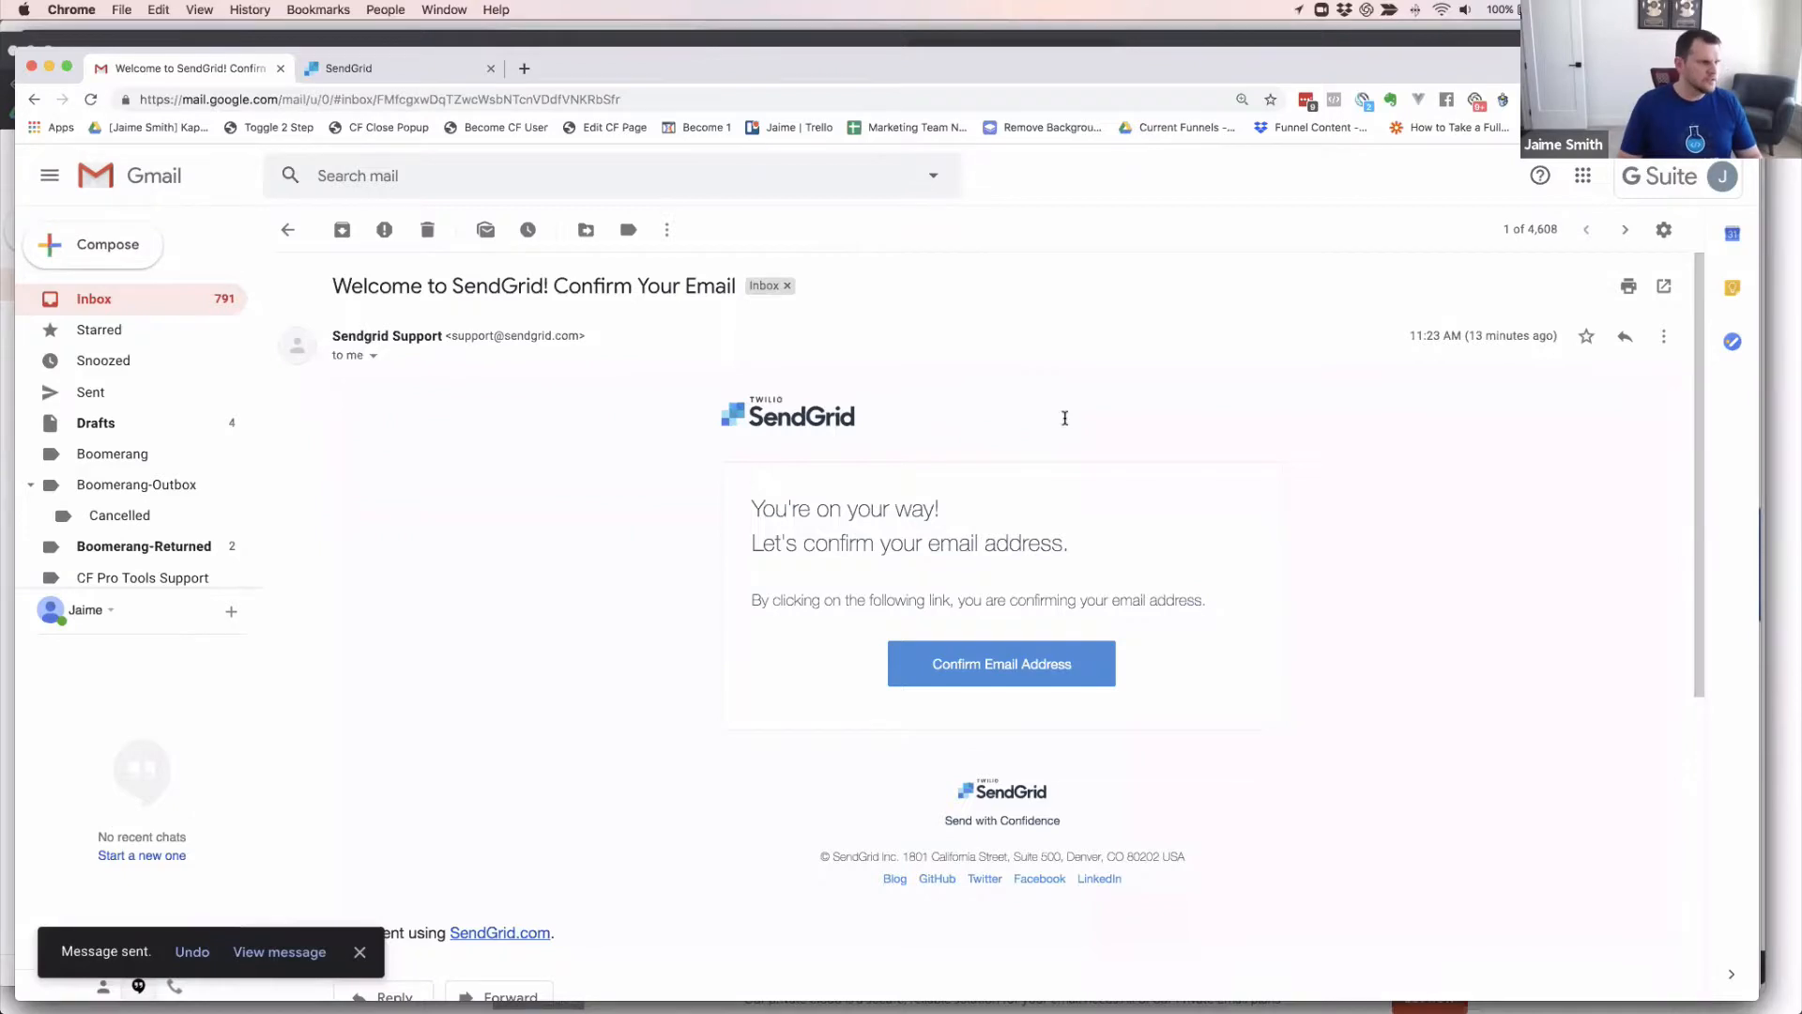
{"action": "key", "text": "super+grave"}
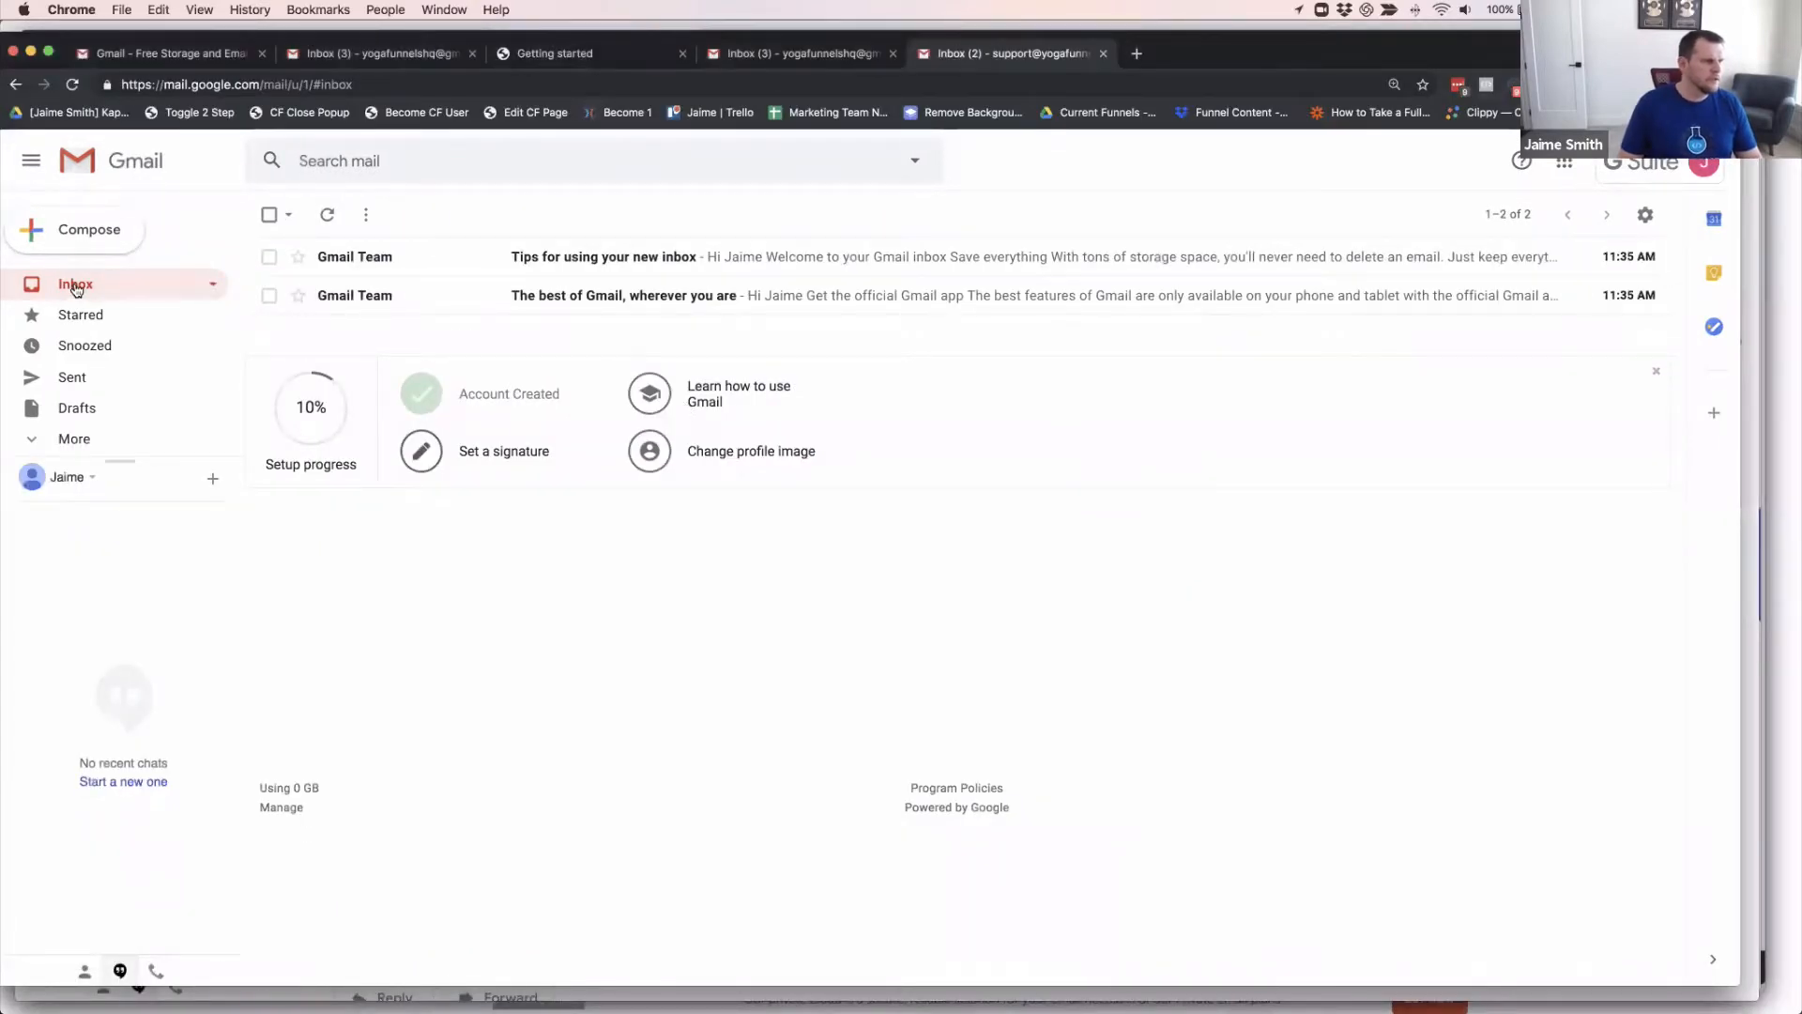
Step: Refresh the support inbox until the test email arrives, then open it
{"action": "left_click", "coordinate": [328, 216]}
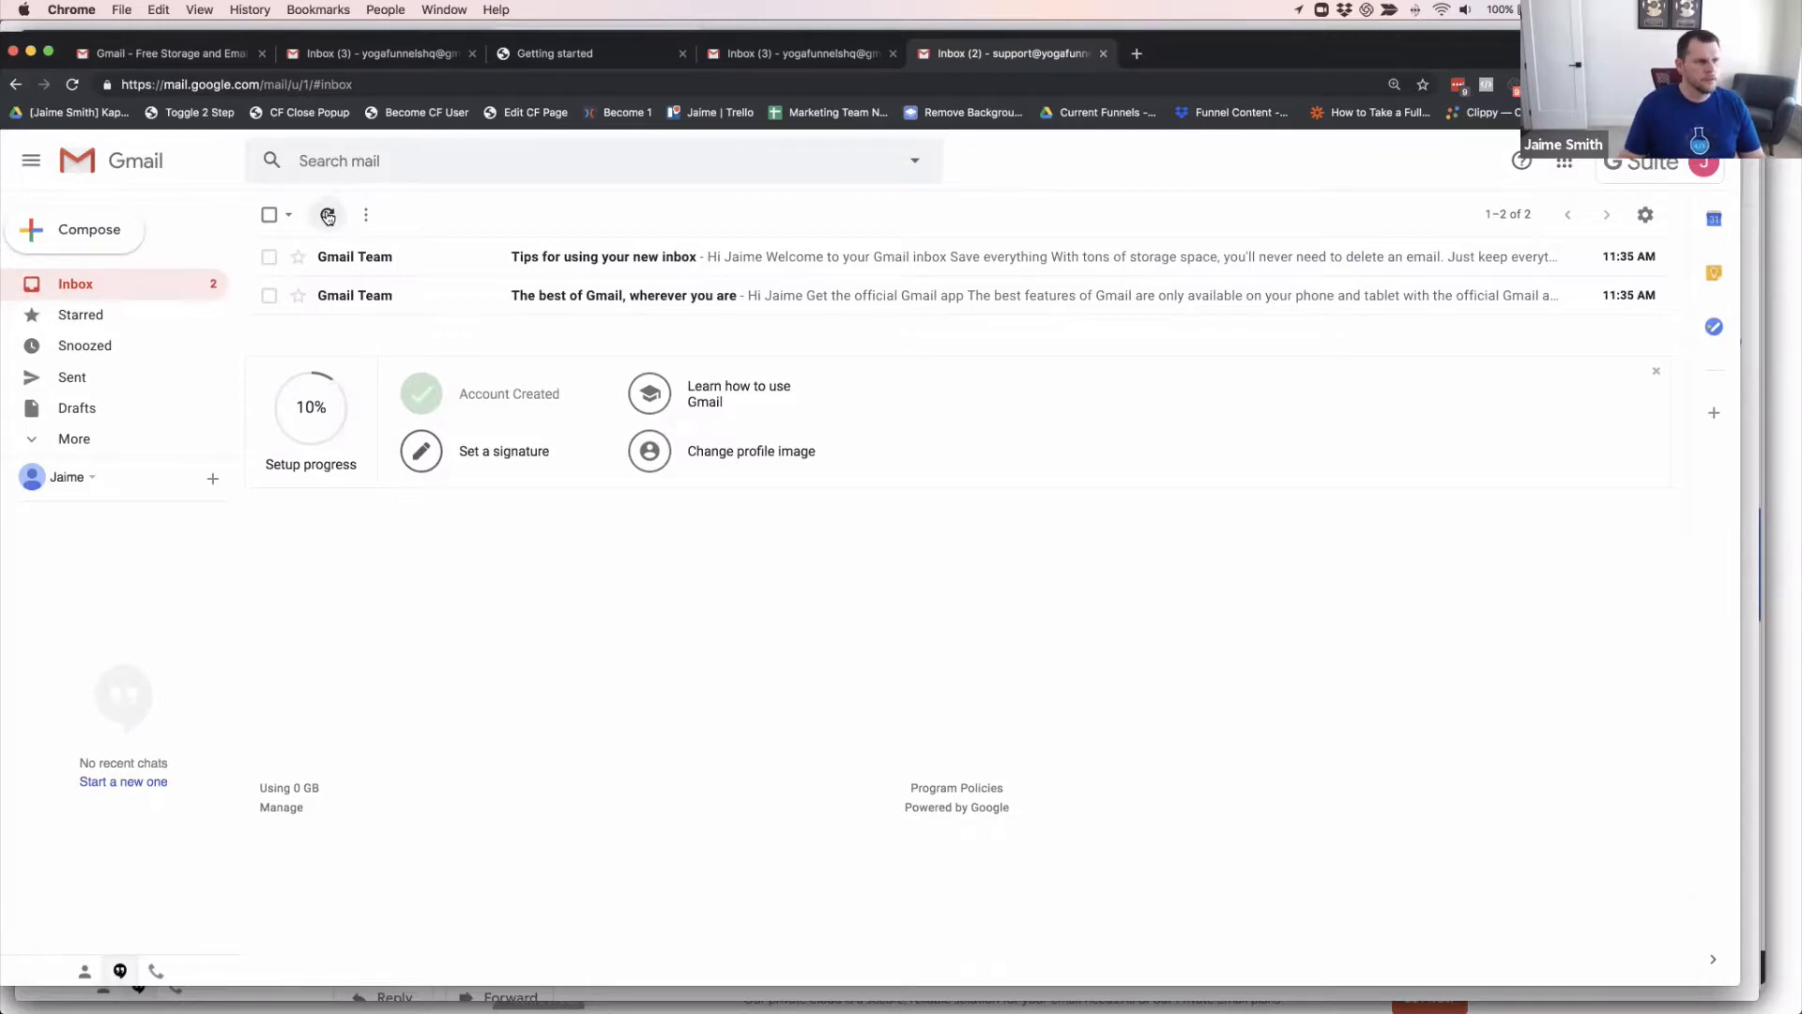
{"action": "left_click", "coordinate": [328, 216]}
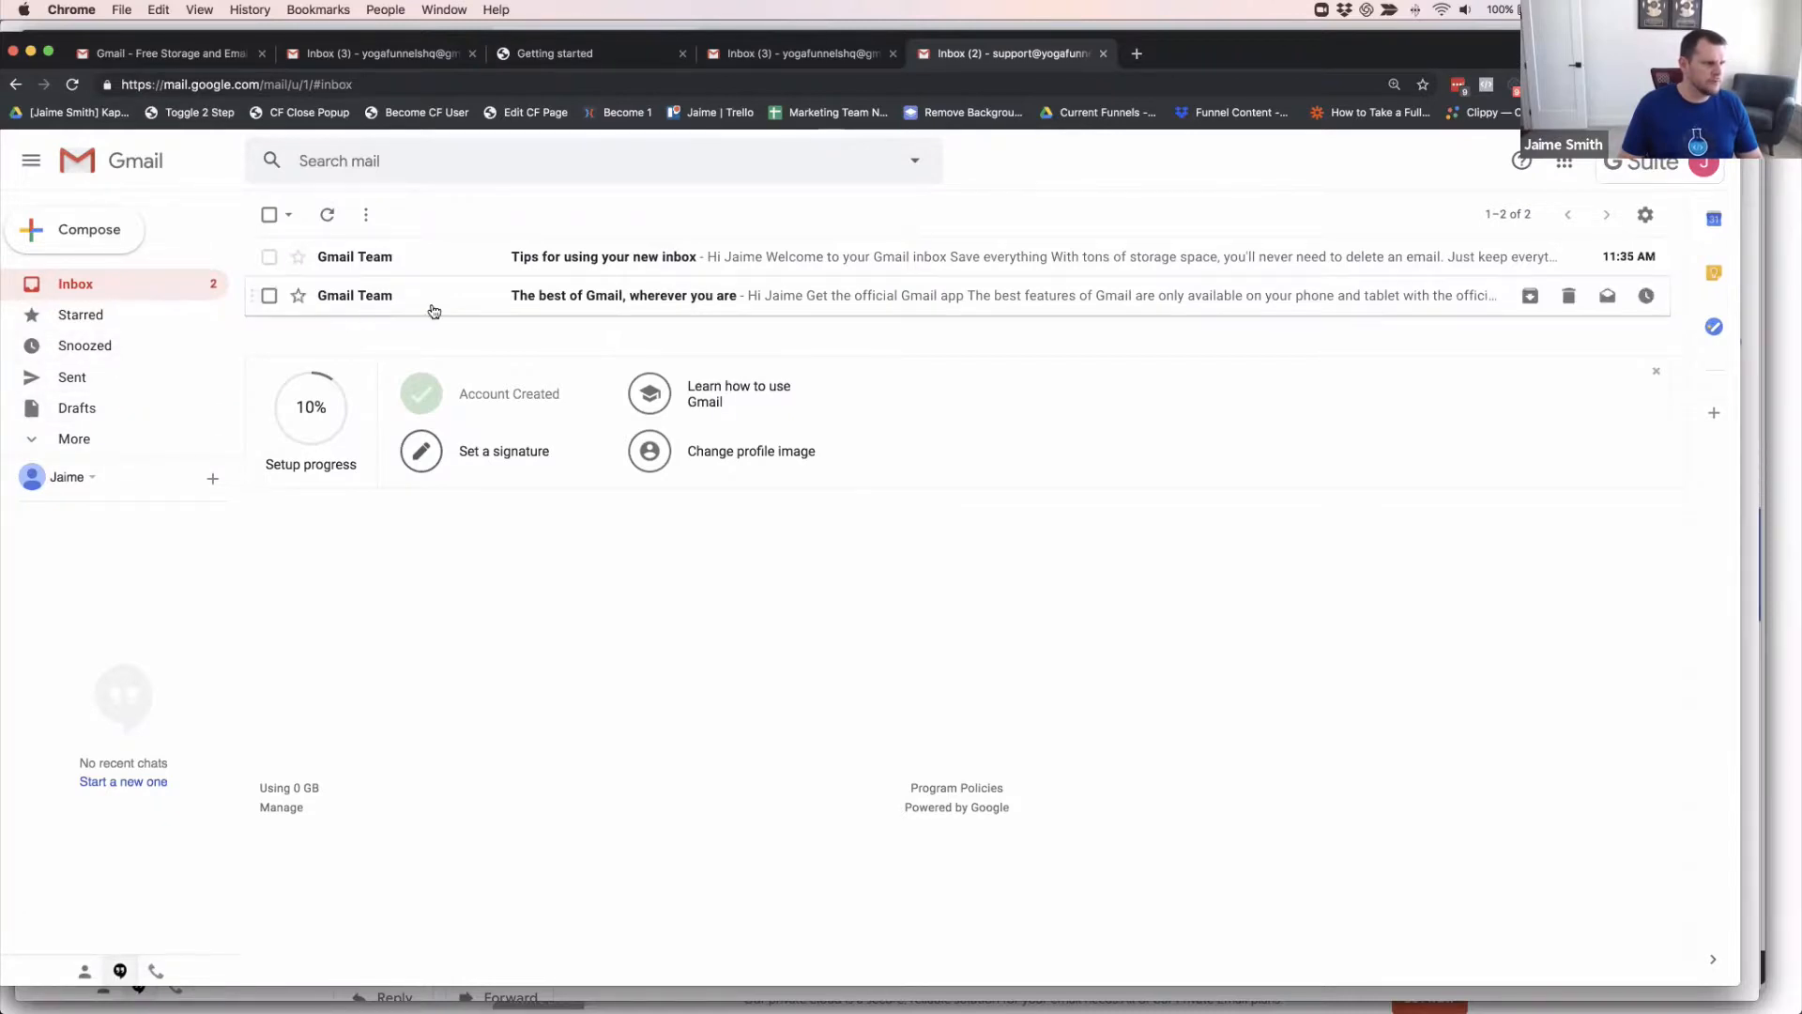
{"action": "left_click", "coordinate": [328, 216]}
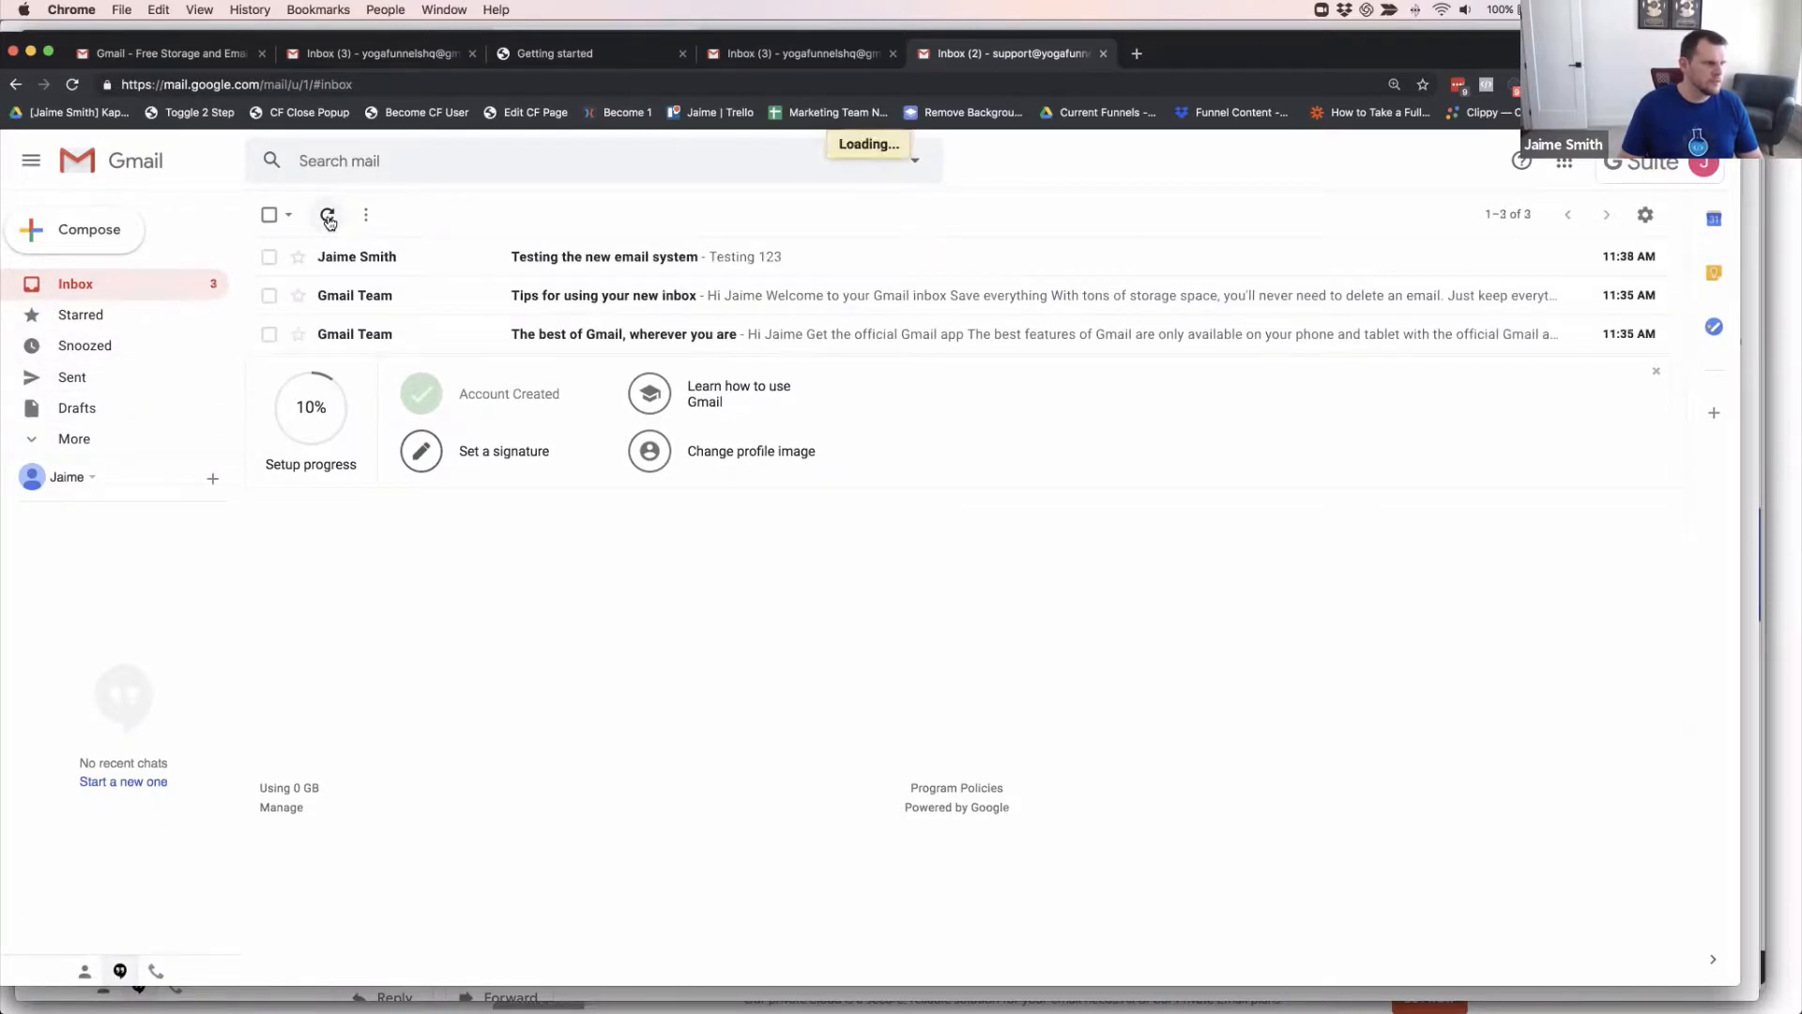
{"action": "left_click", "coordinate": [354, 256]}
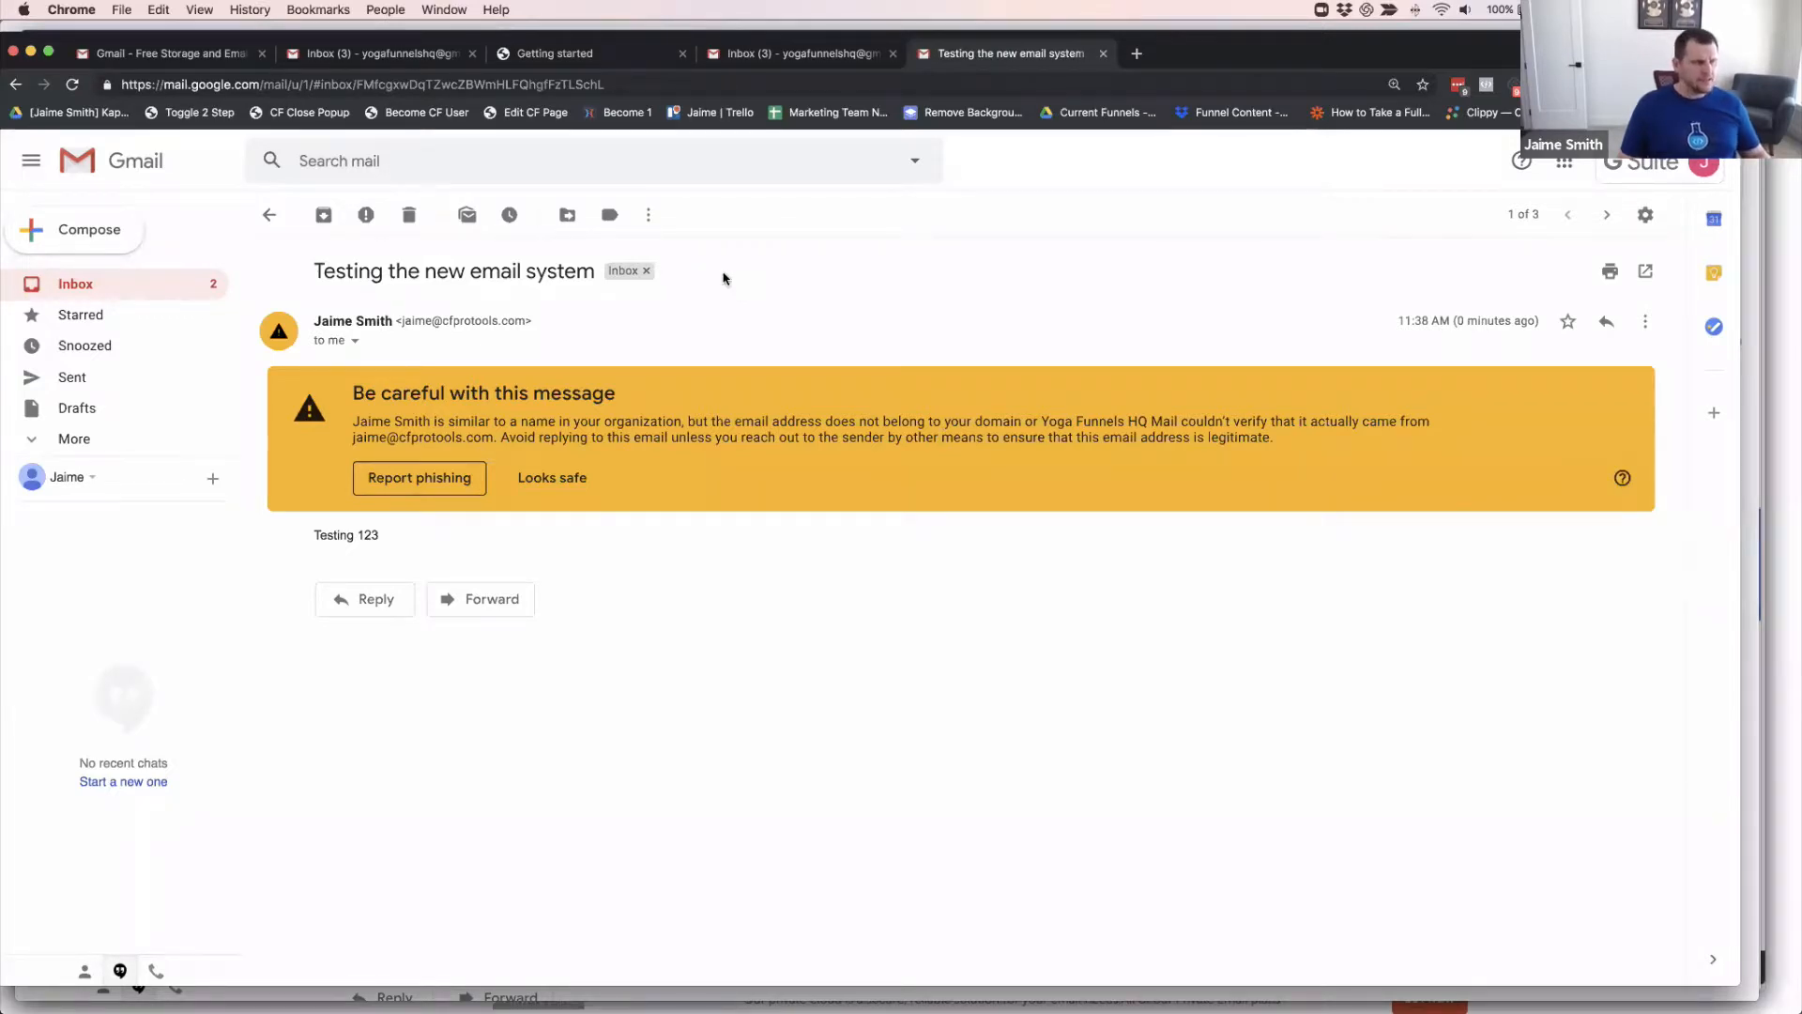
{"action": "key", "text": "super+grave"}
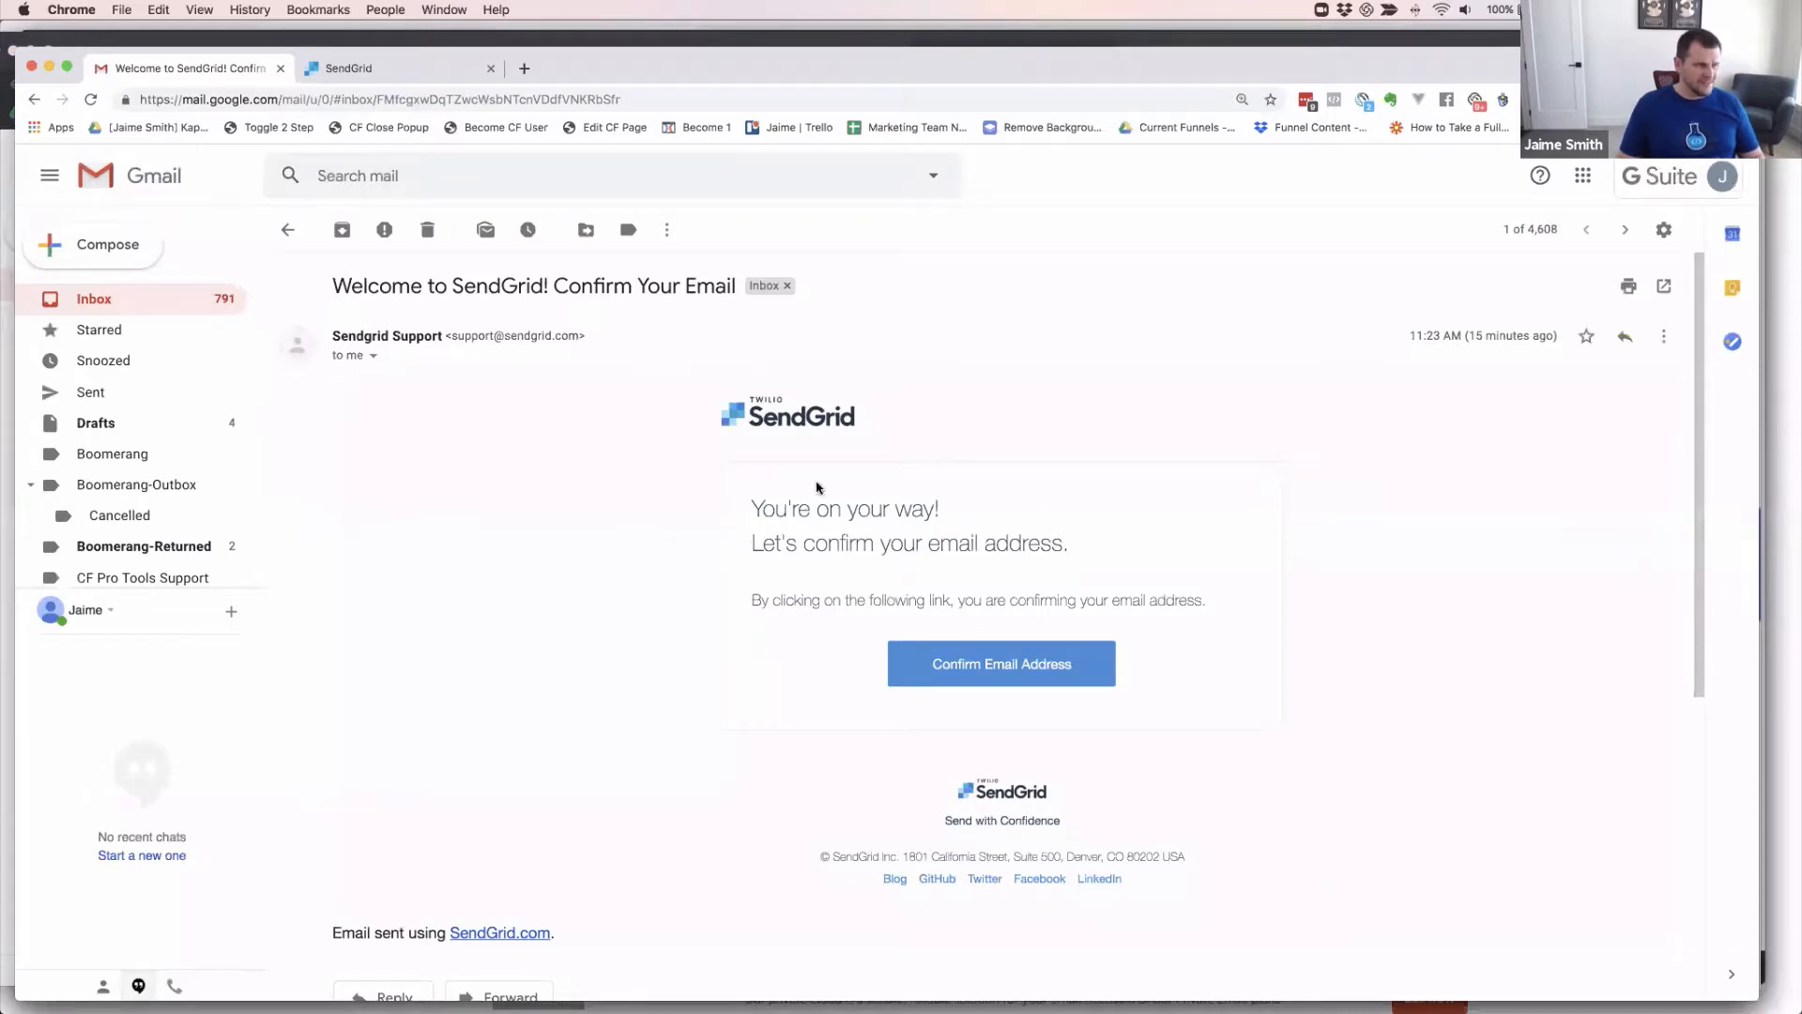
Step: Bring up the SendGrid dashboard showing this week's requests, delivery, open and click figures
{"action": "left_click", "coordinate": [390, 69]}
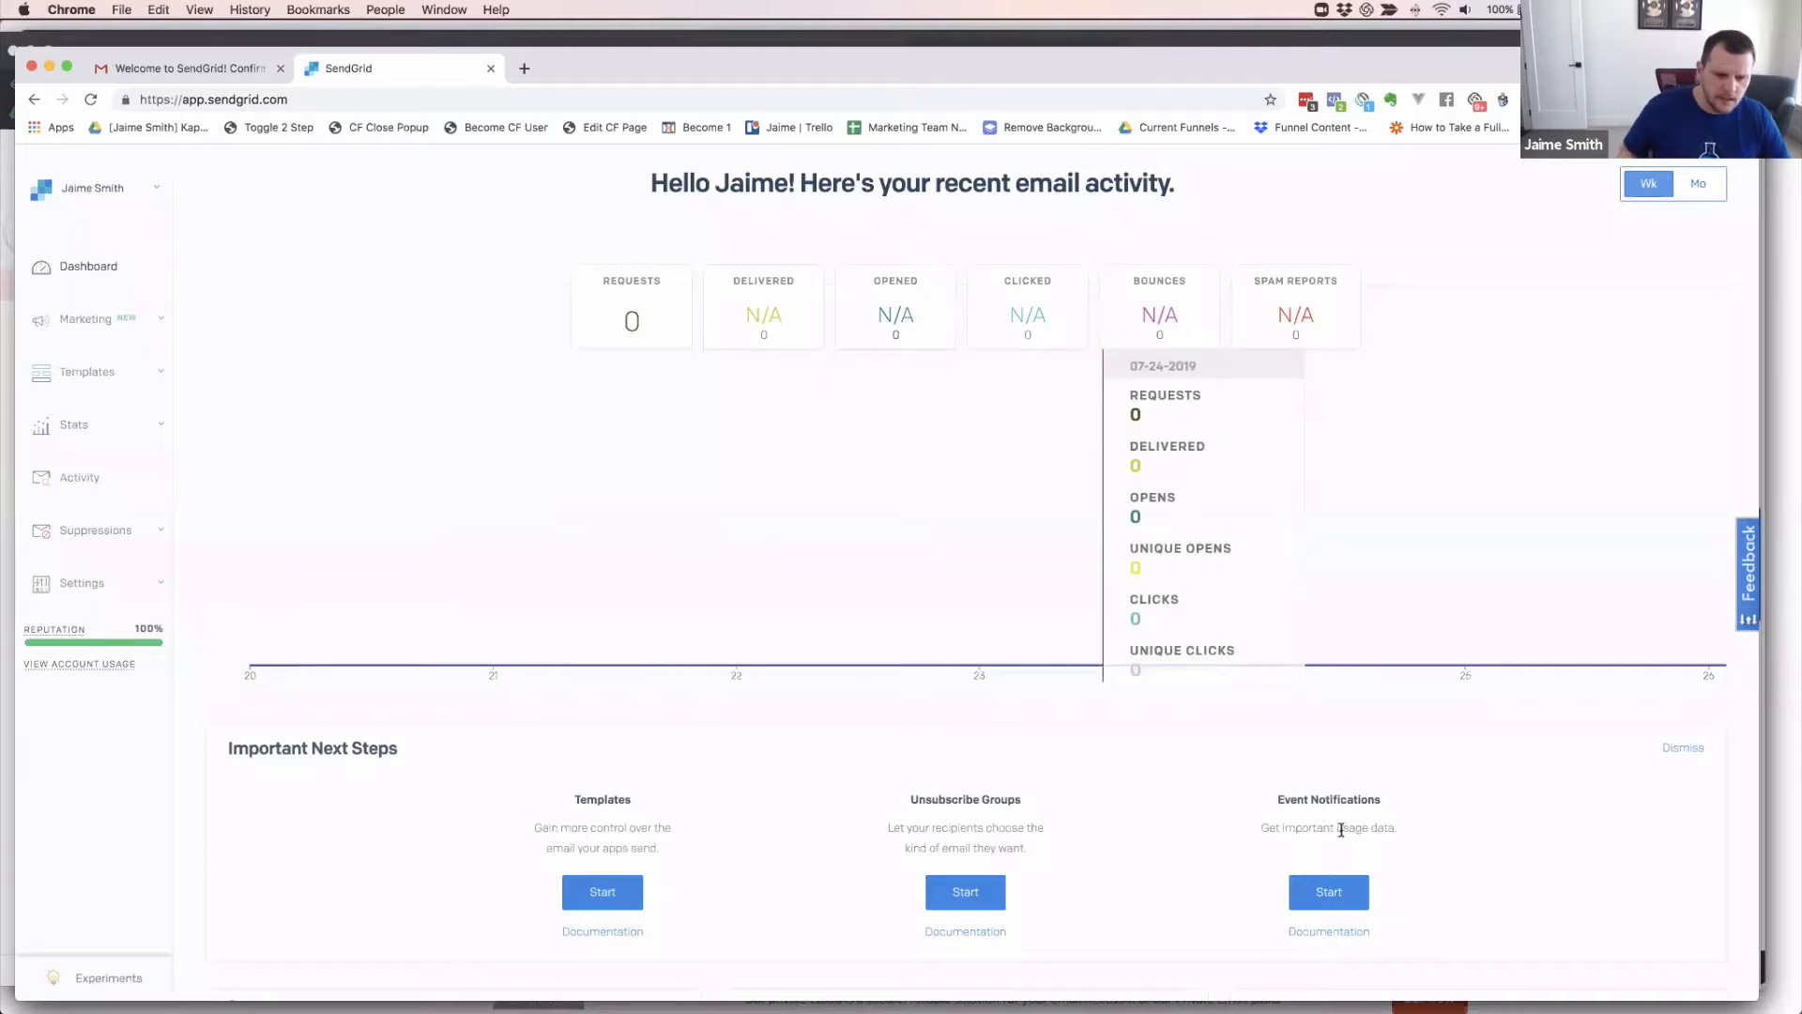
{"action": "key", "text": "super+space"}
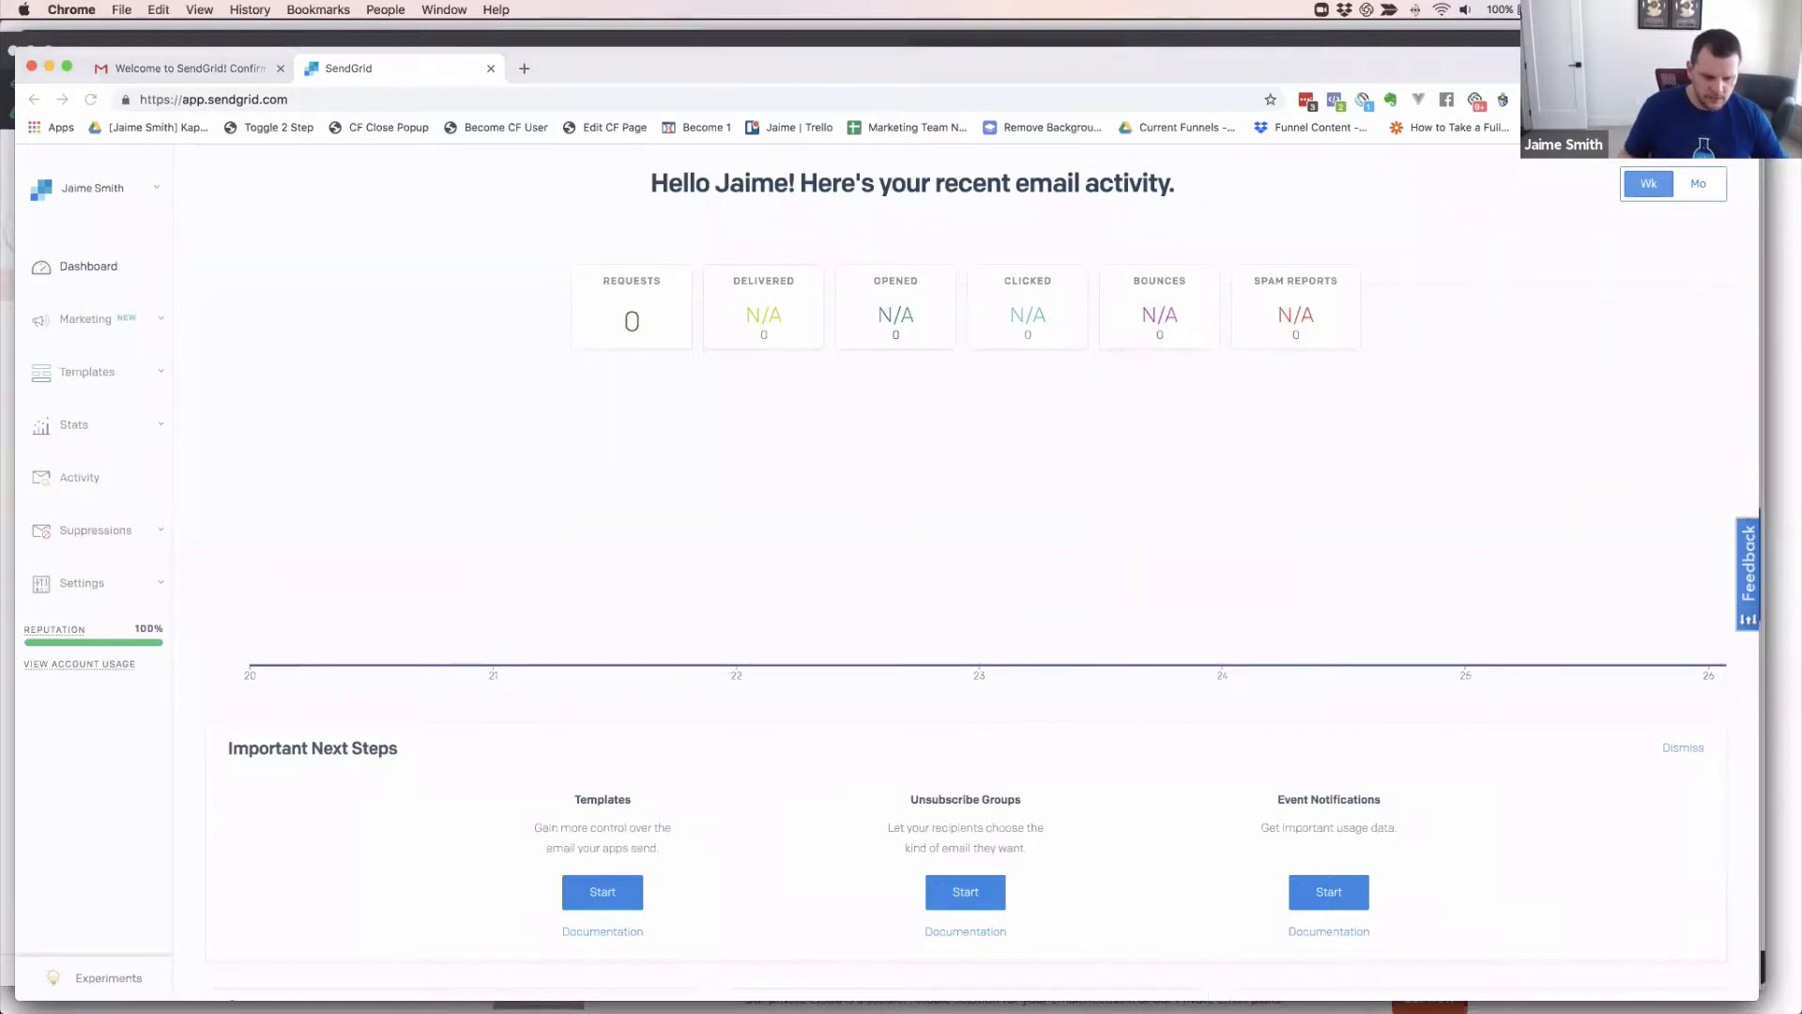
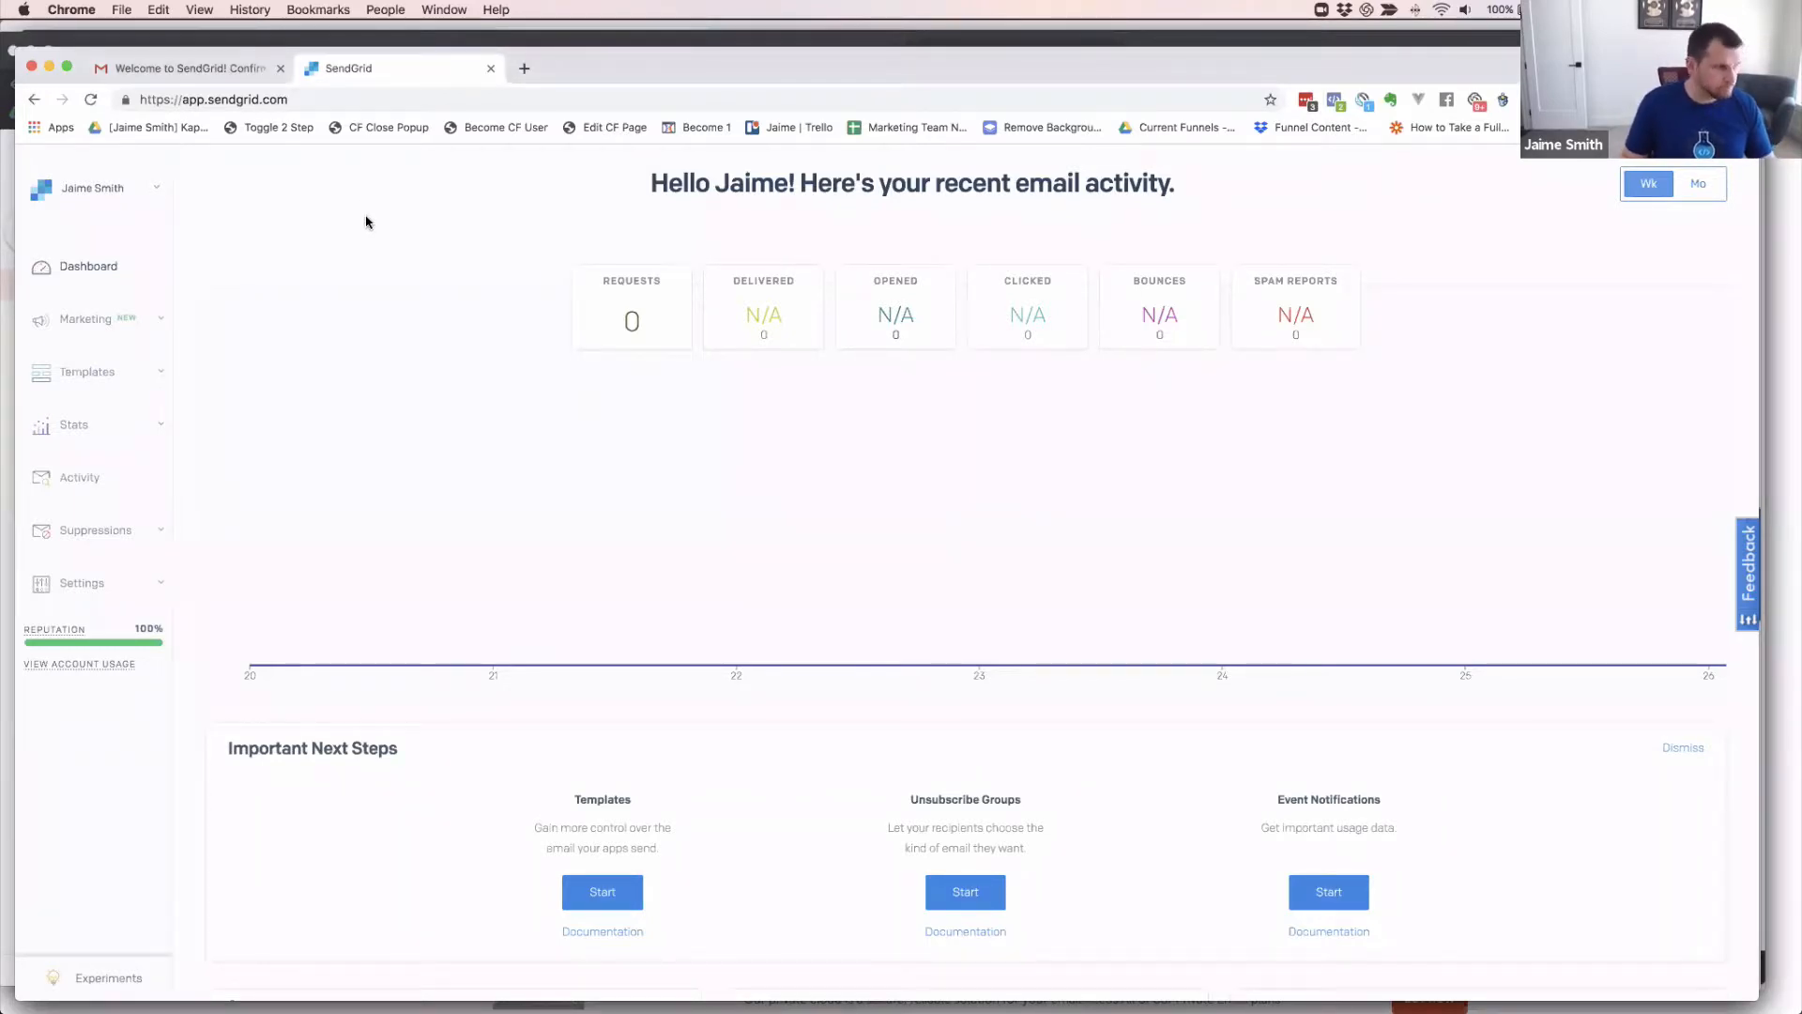
Step: Switch to the Gmail window showing the 'Testing the new email system' message
{"action": "key", "text": "super+grave"}
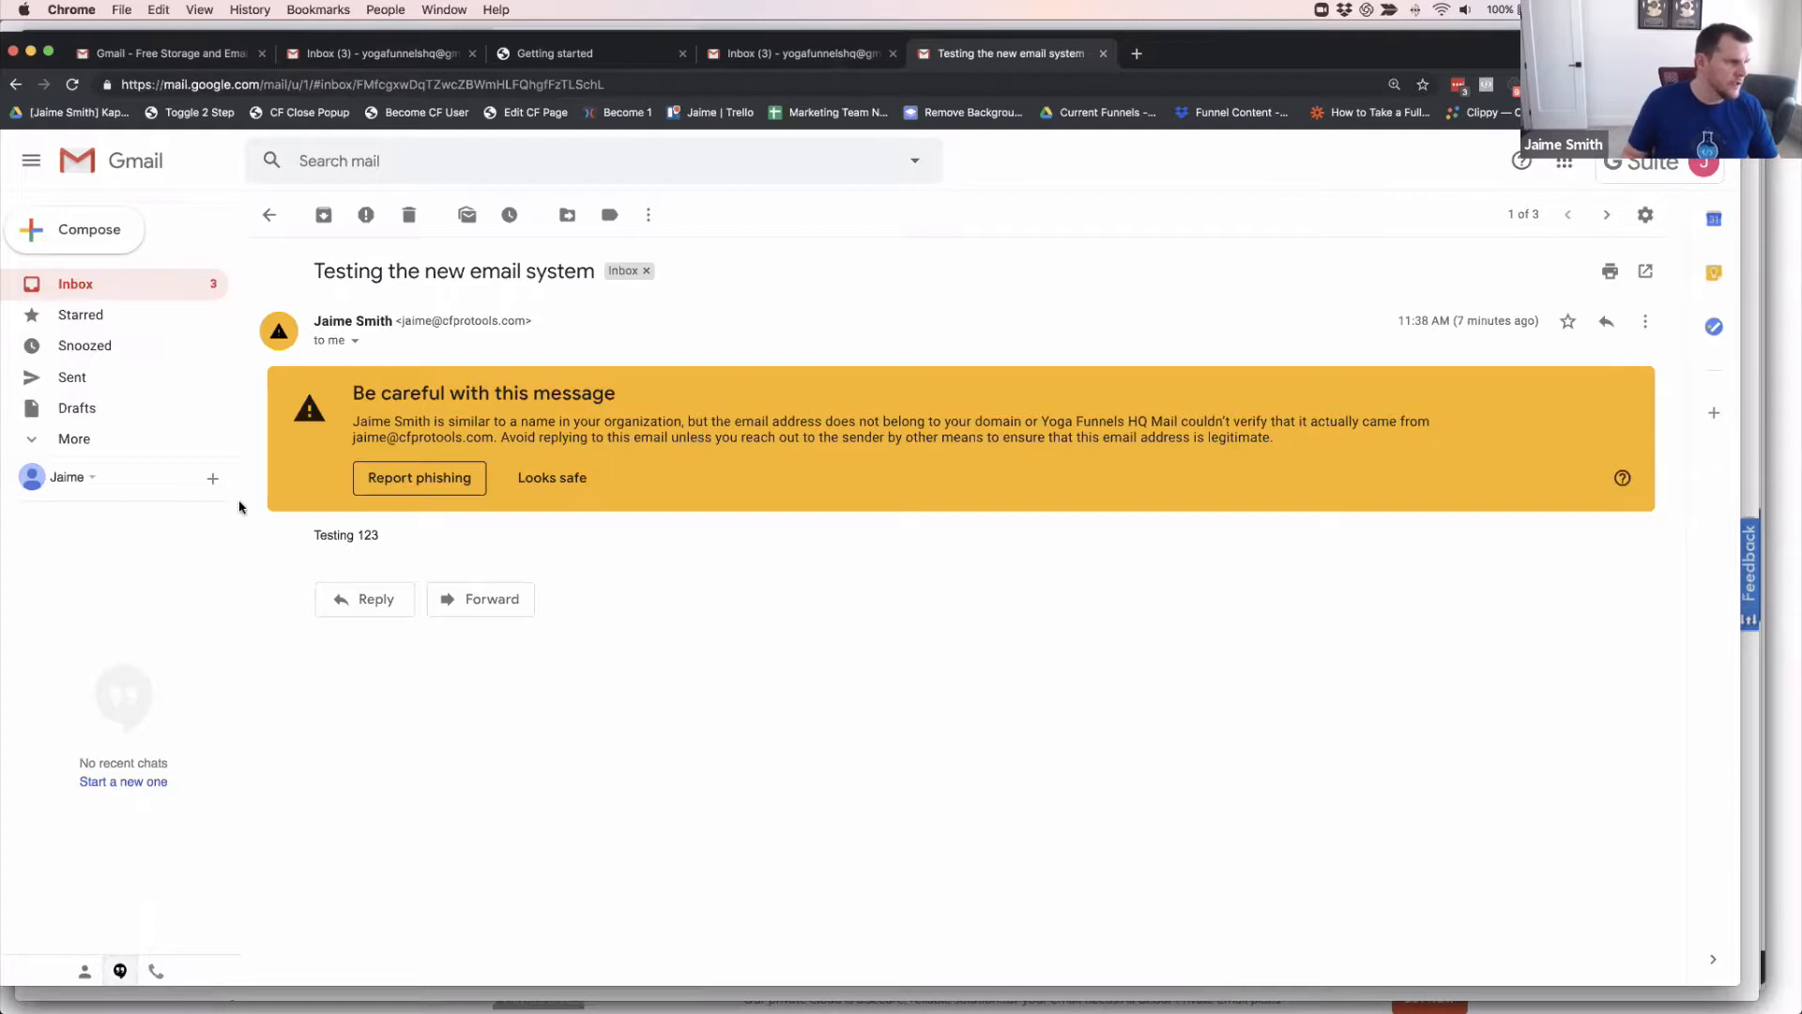
Step: Send a Gmail message 'Testing new support email' with body 'testing 123' to the test address
{"action": "left_click", "coordinate": [81, 230]}
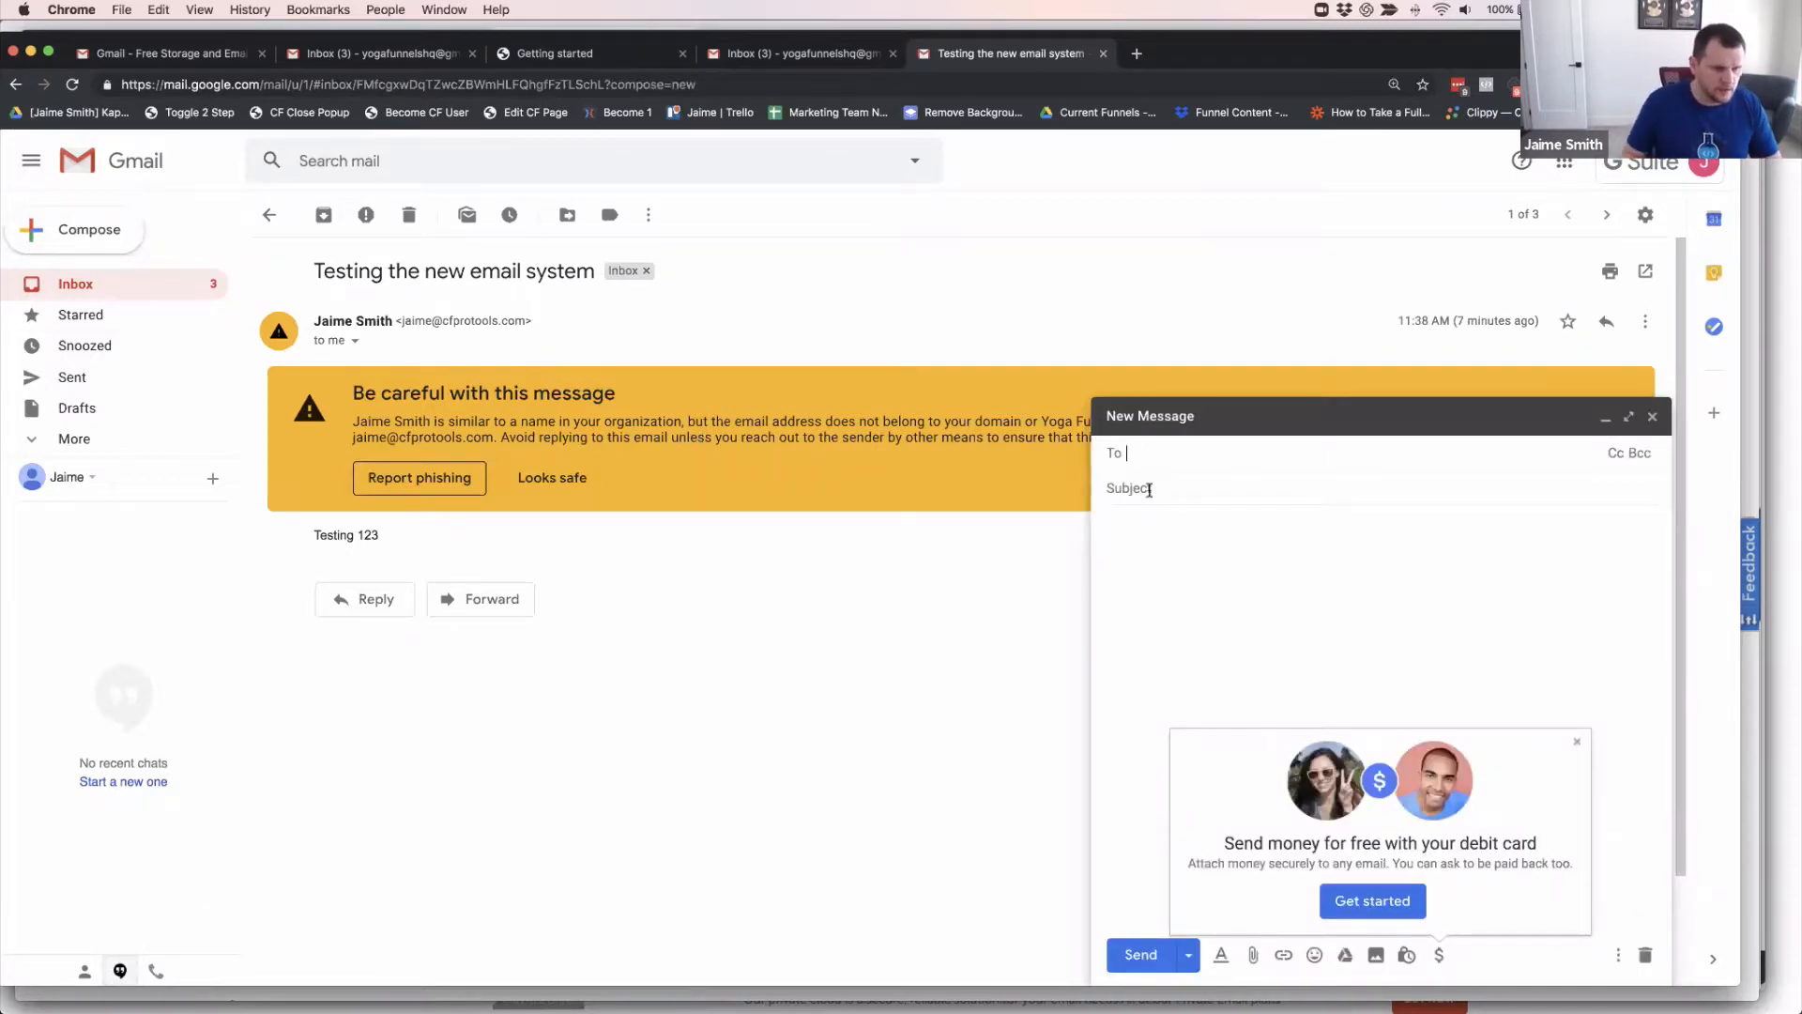
{"action": "left_click", "coordinate": [1580, 745]}
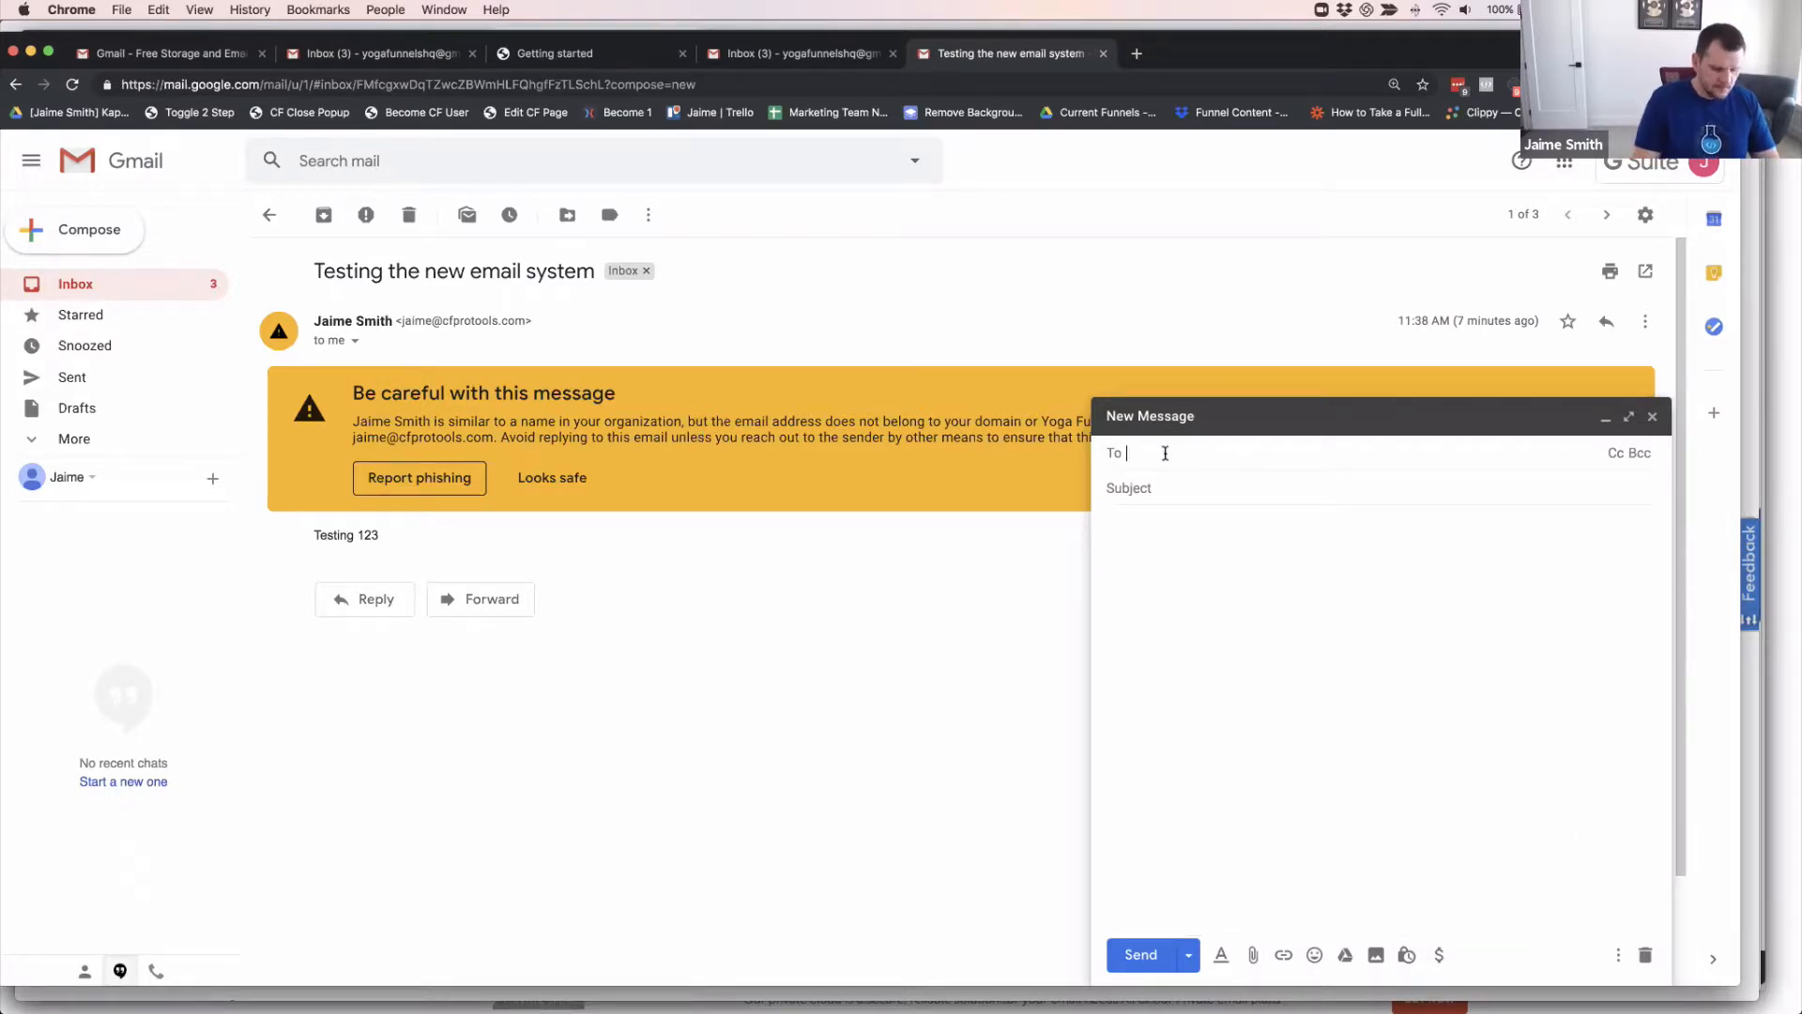
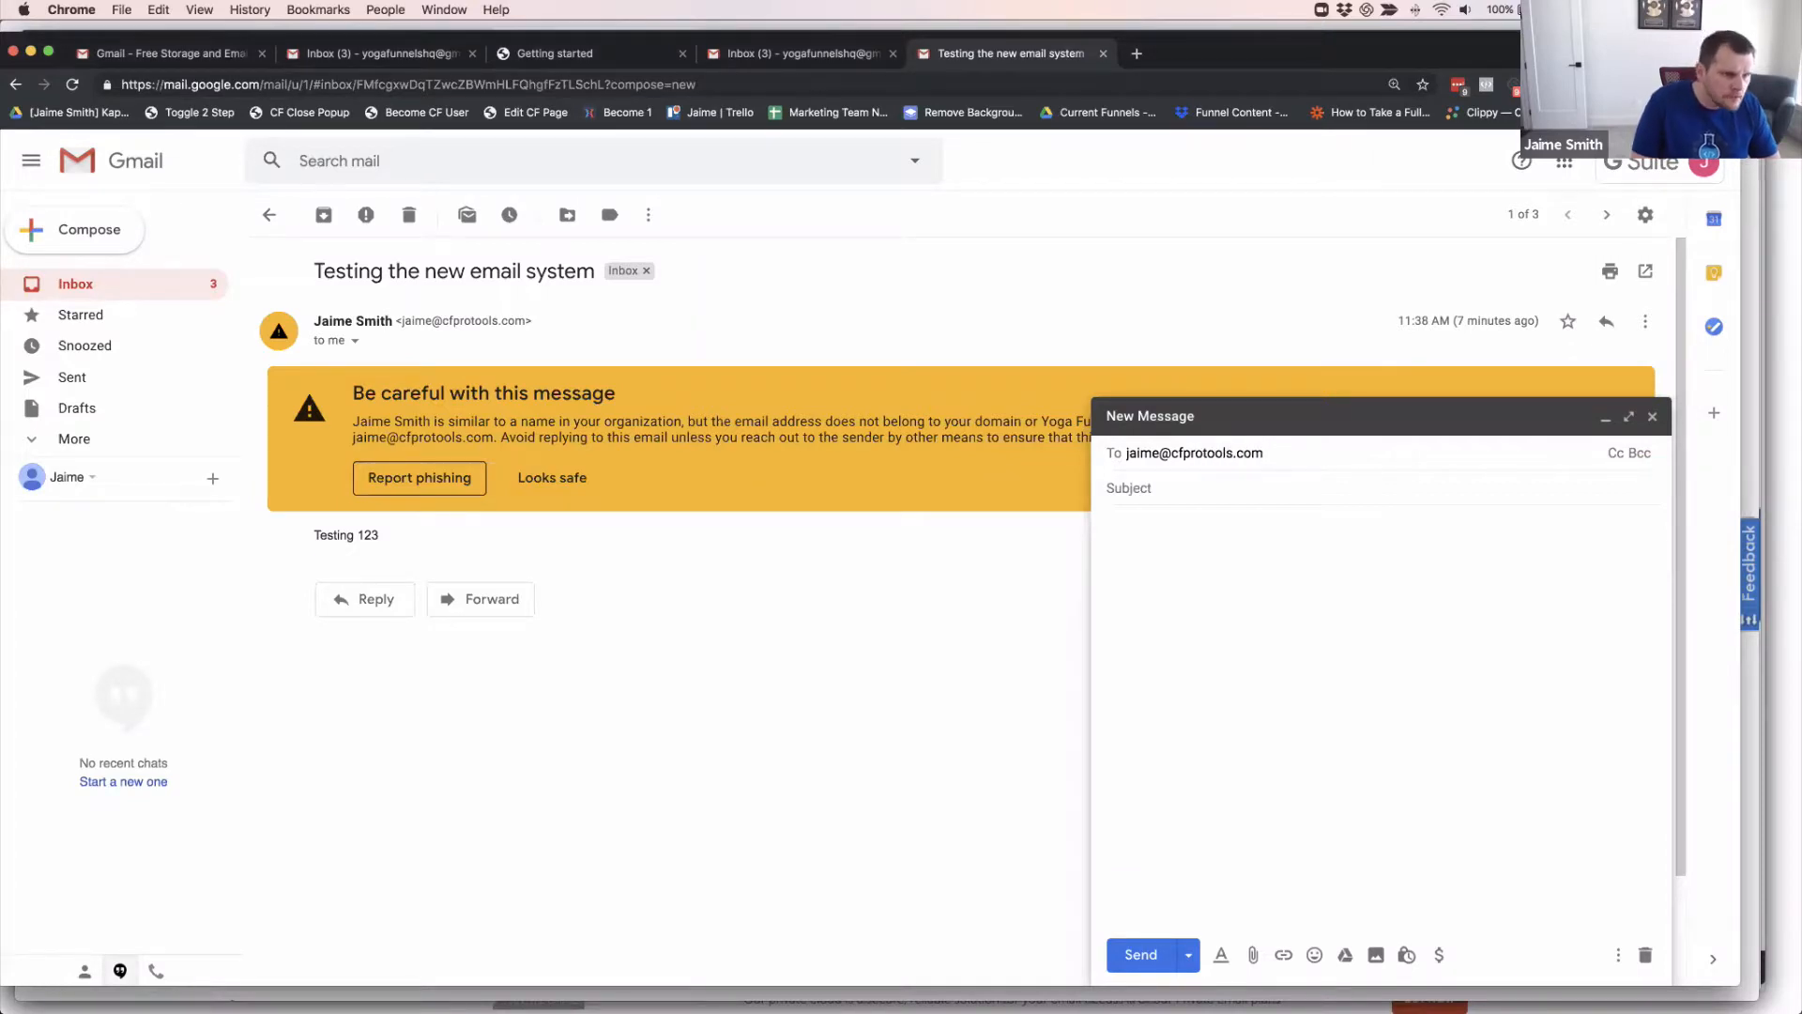
{"action": "key", "text": "Return"}
{"action": "key", "text": "Tab"}
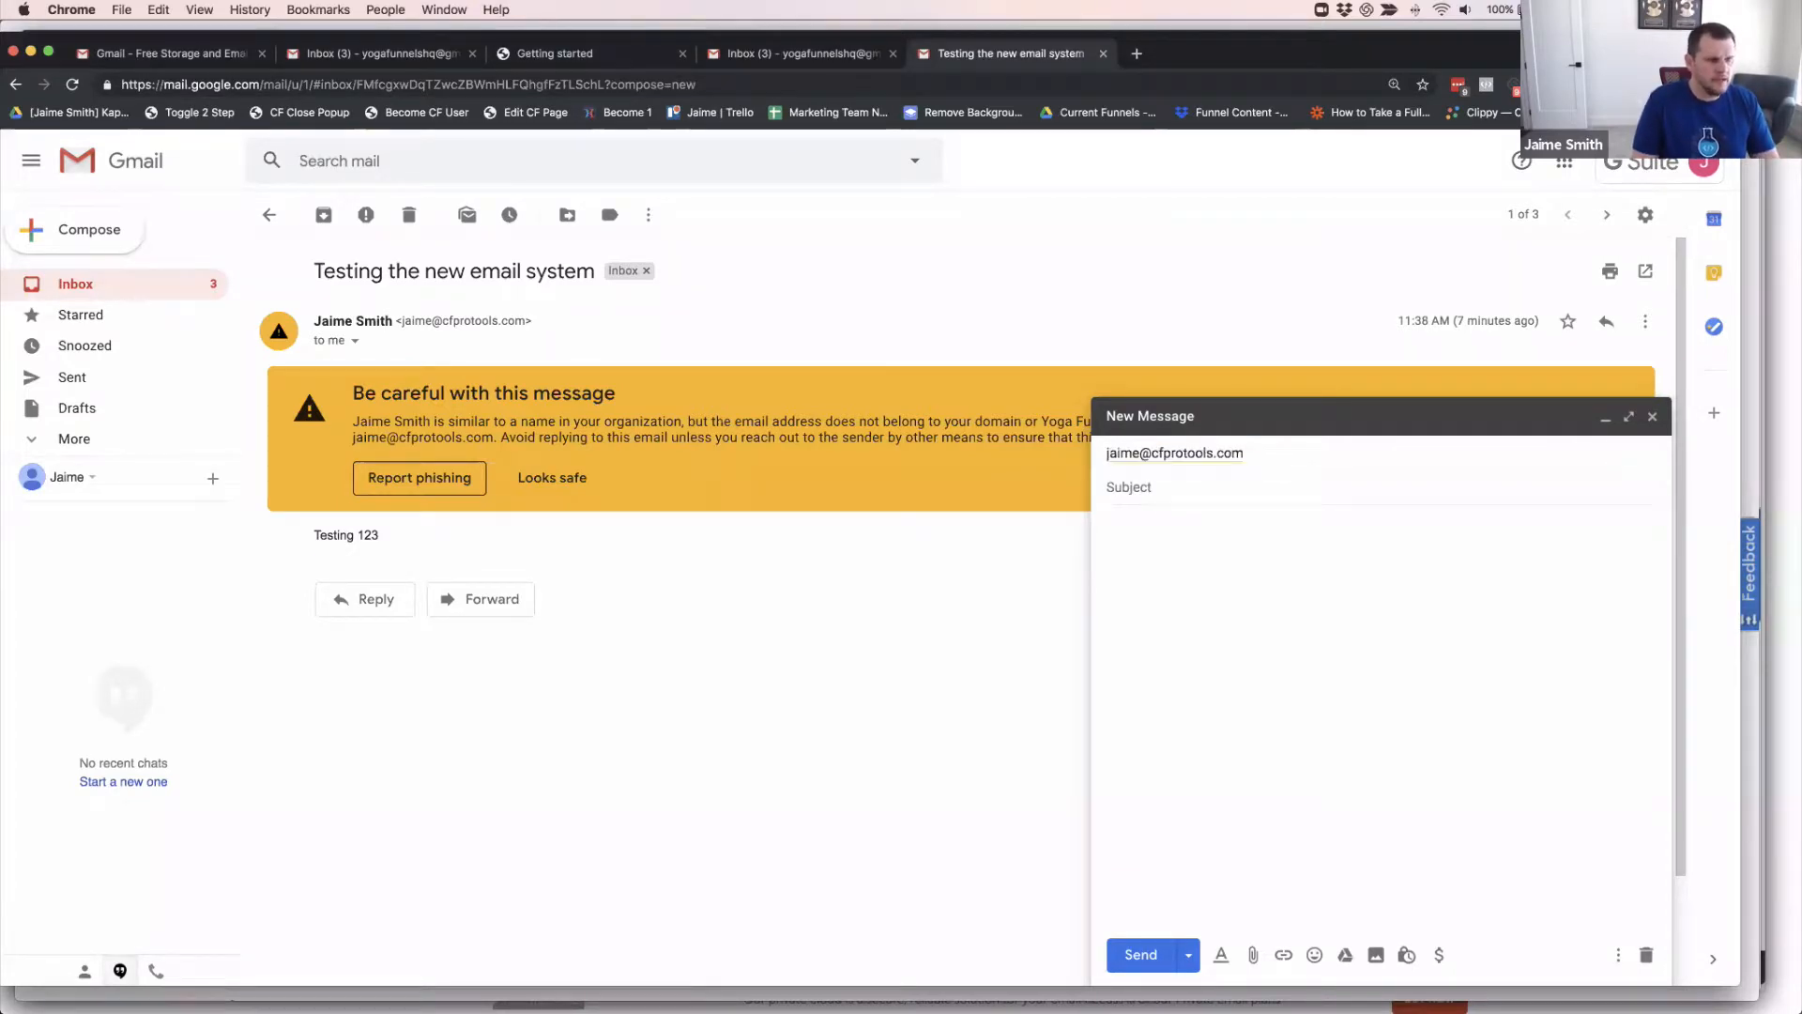
{"action": "type", "text": "Testing new support email"}
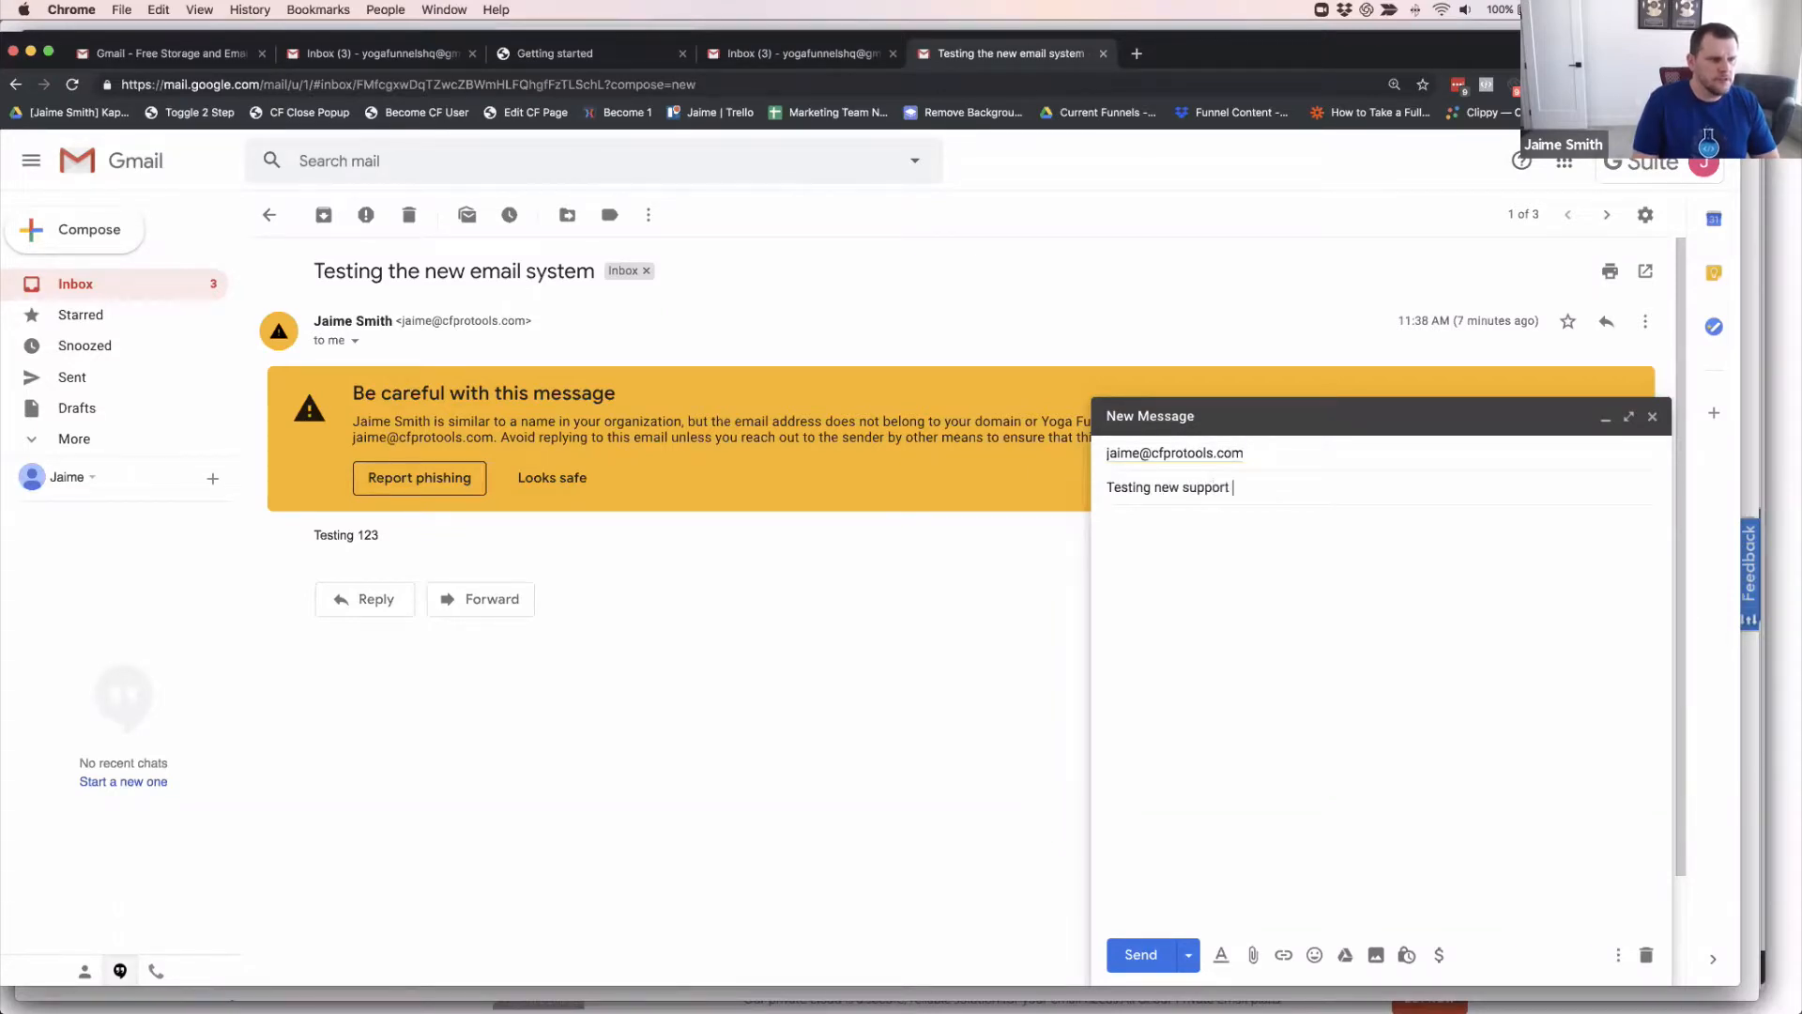
{"action": "key", "text": "Tab"}
{"action": "type", "text": "testing 123"}
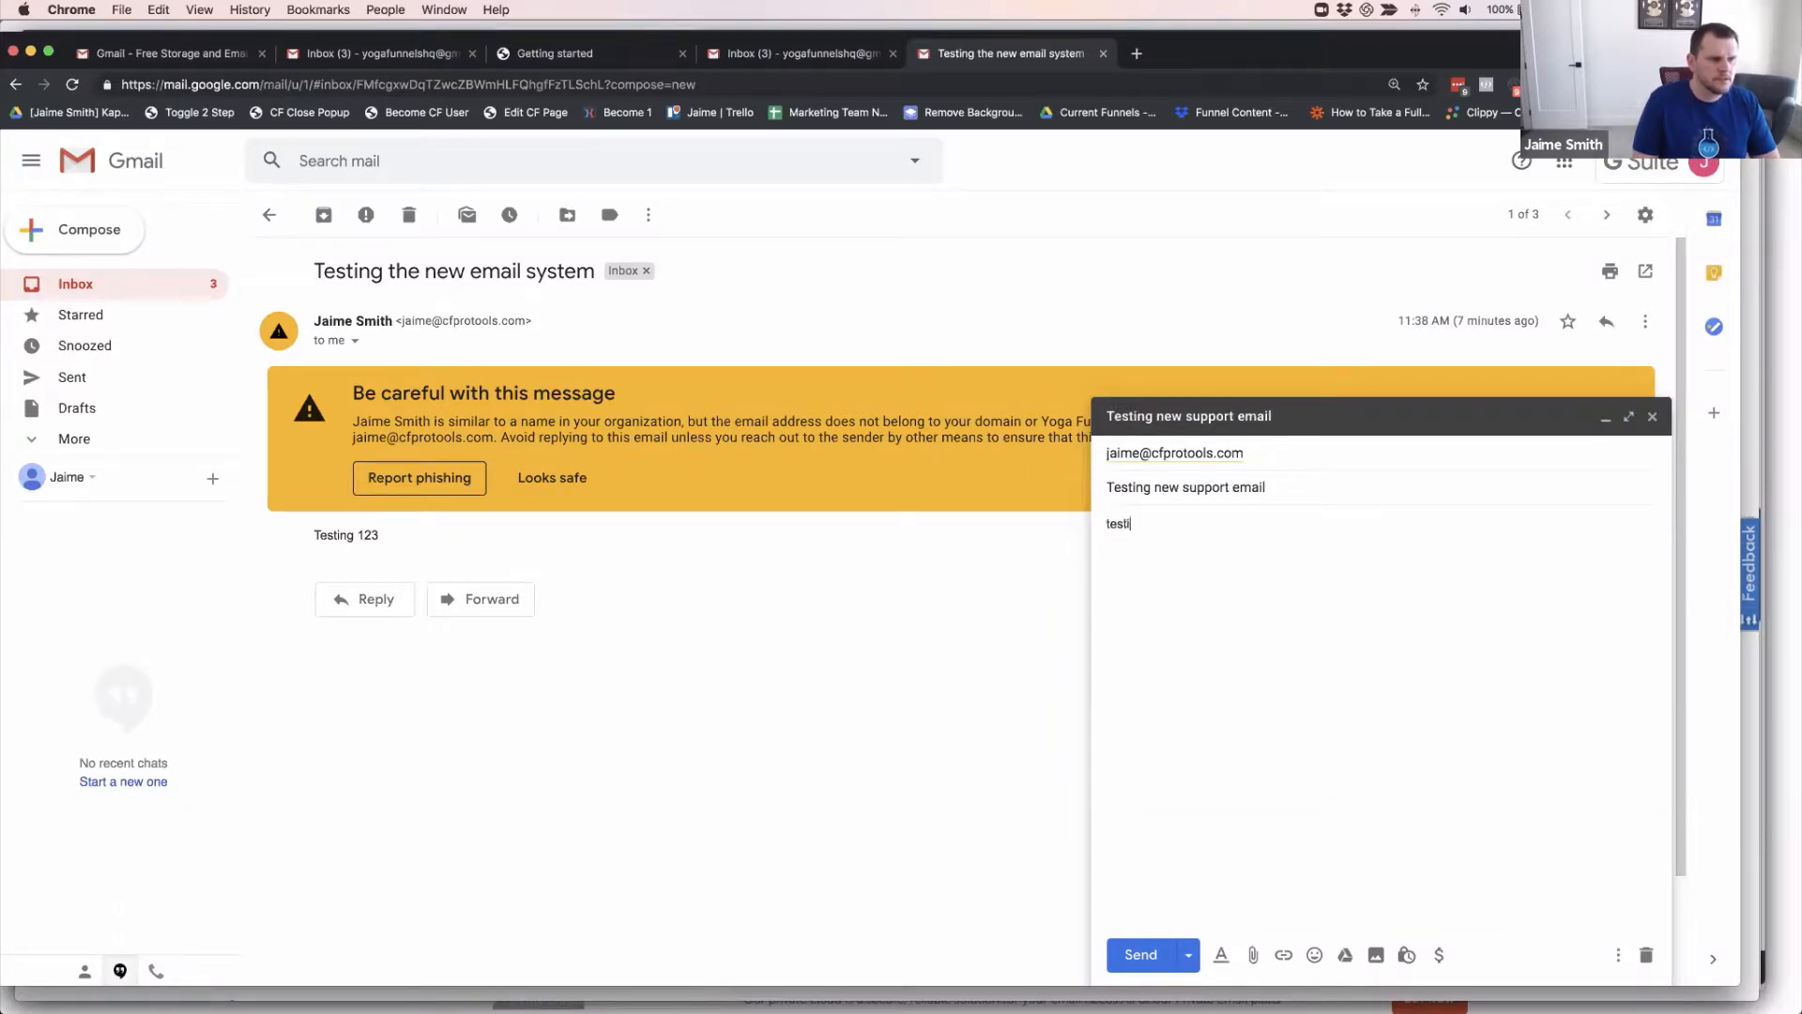
{"action": "left_click", "coordinate": [1141, 954]}
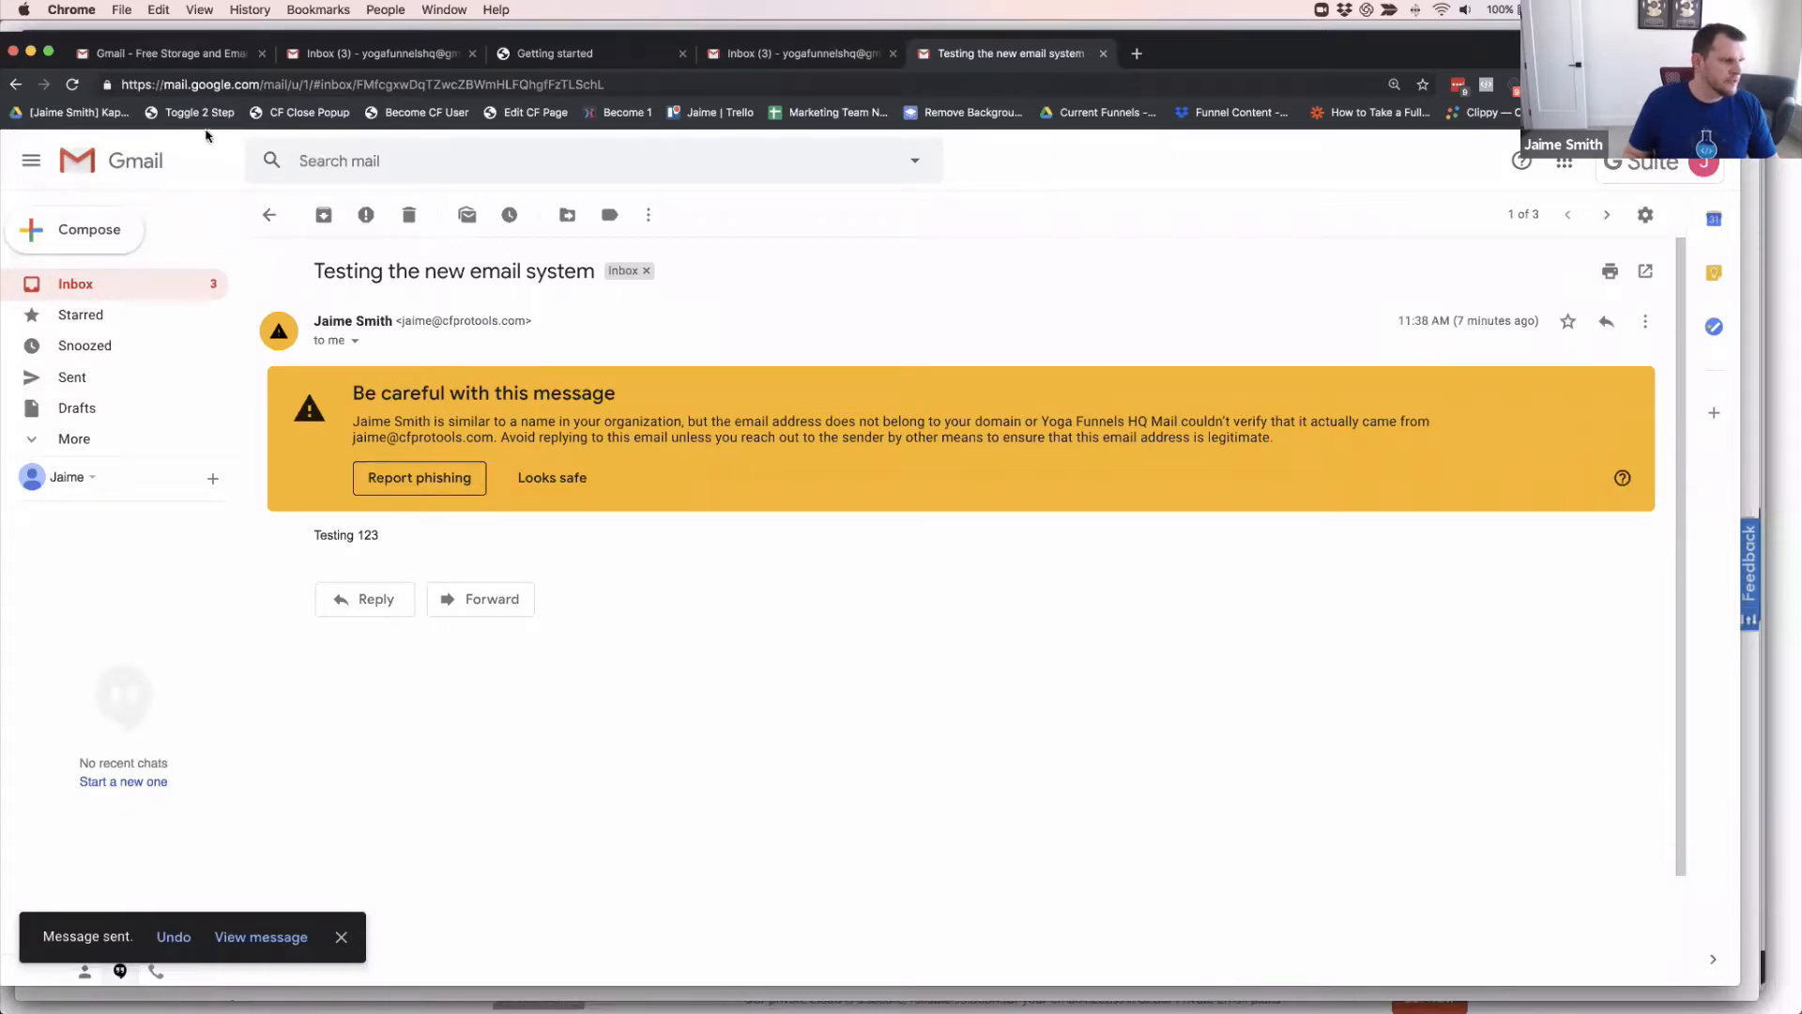
Step: Refresh the Gmail inbox and open the arrived 'Testing new support email' message
{"action": "key", "text": "super+grave"}
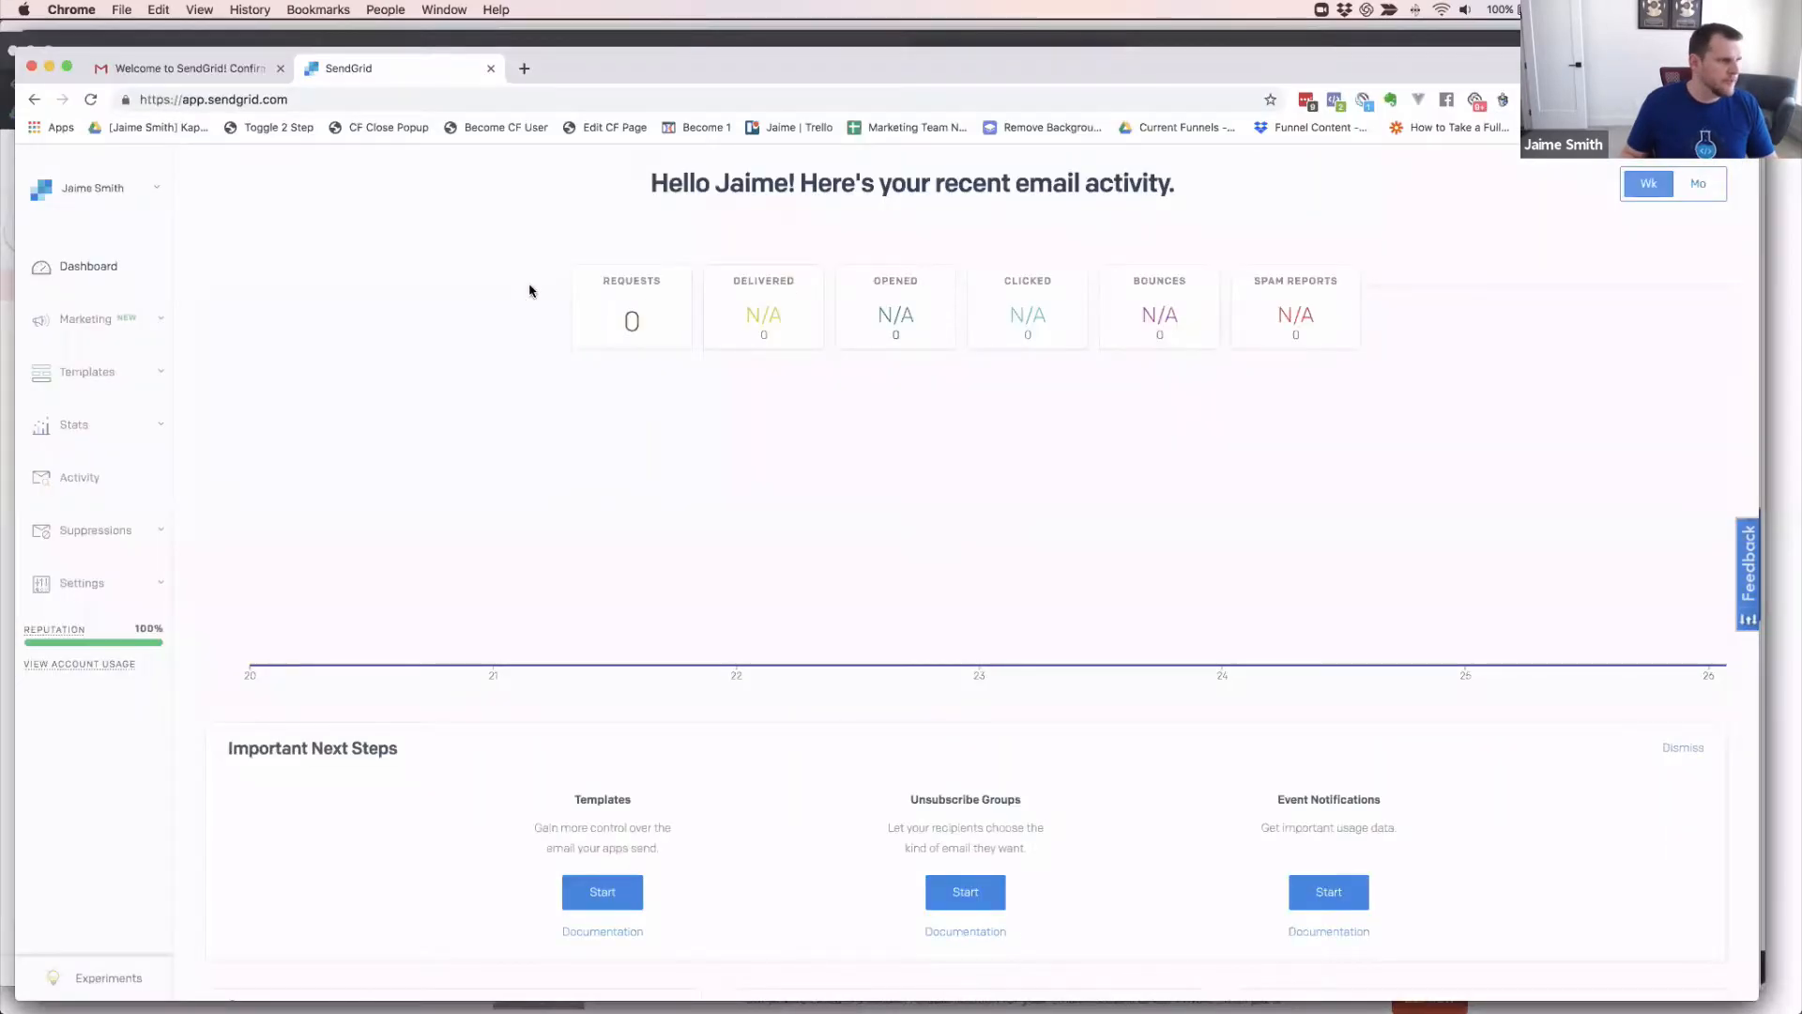
{"action": "left_click", "coordinate": [173, 75]}
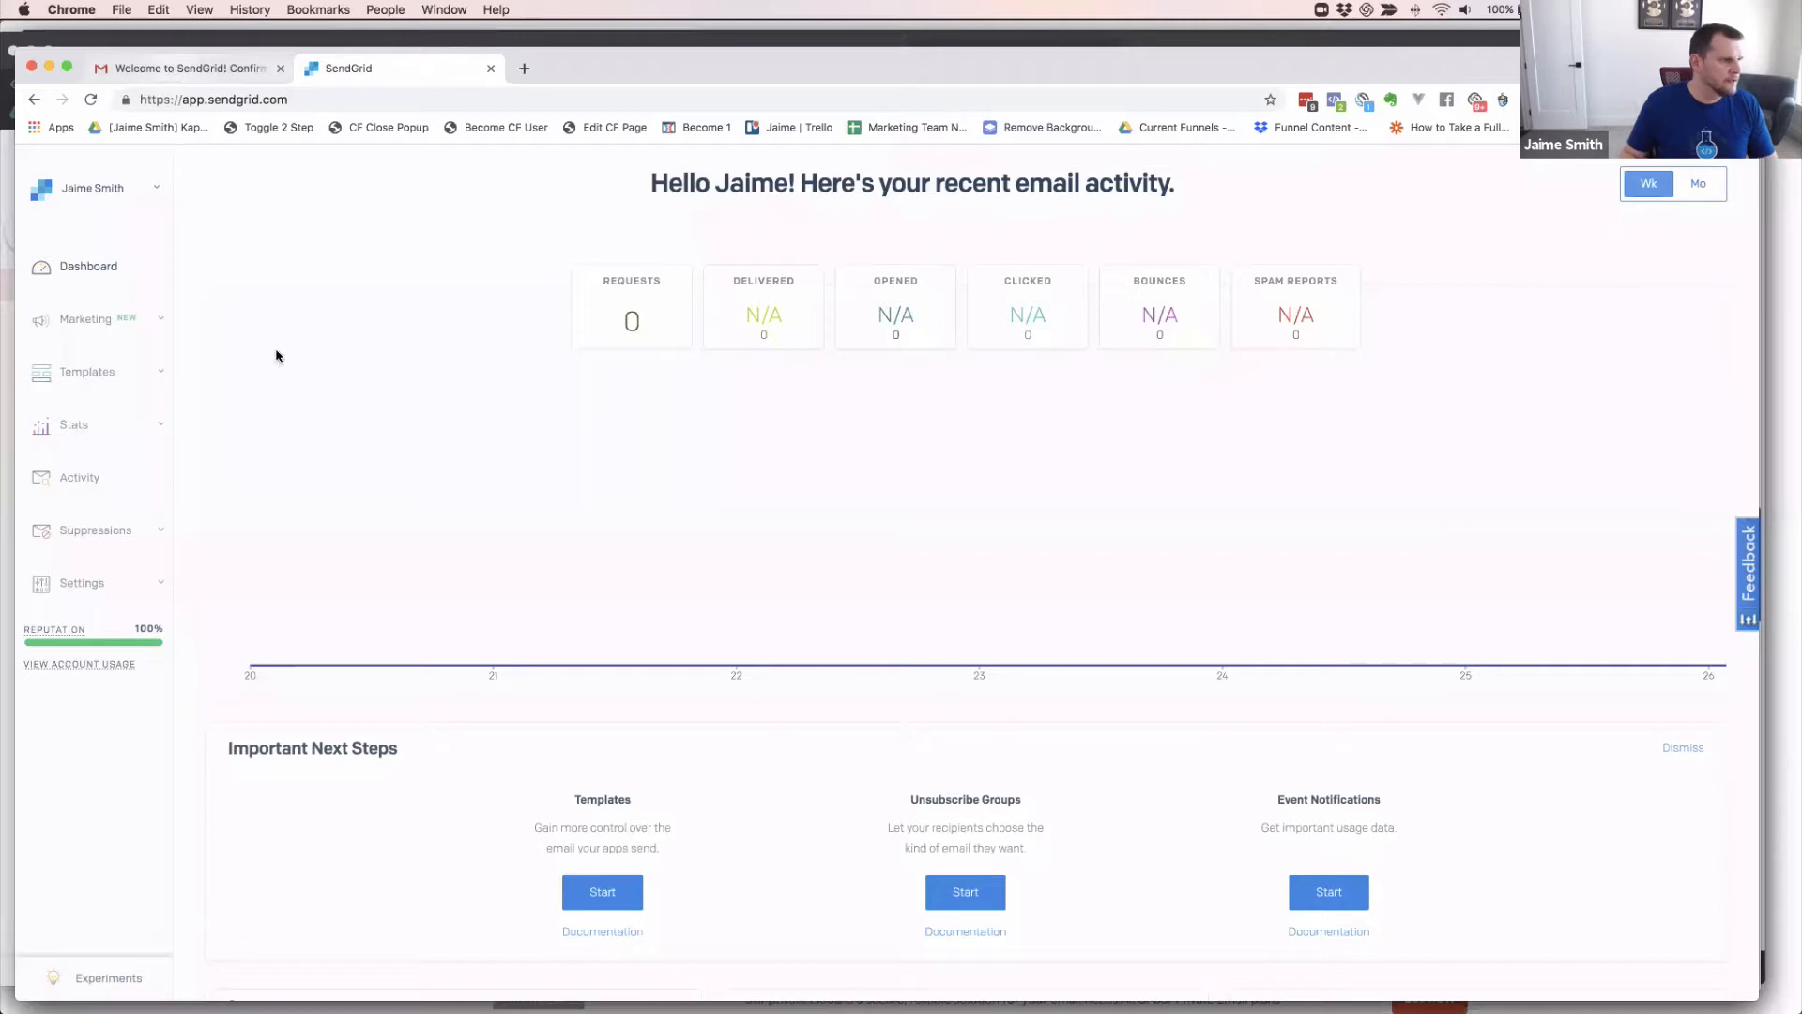
{"action": "left_click", "coordinate": [70, 307]}
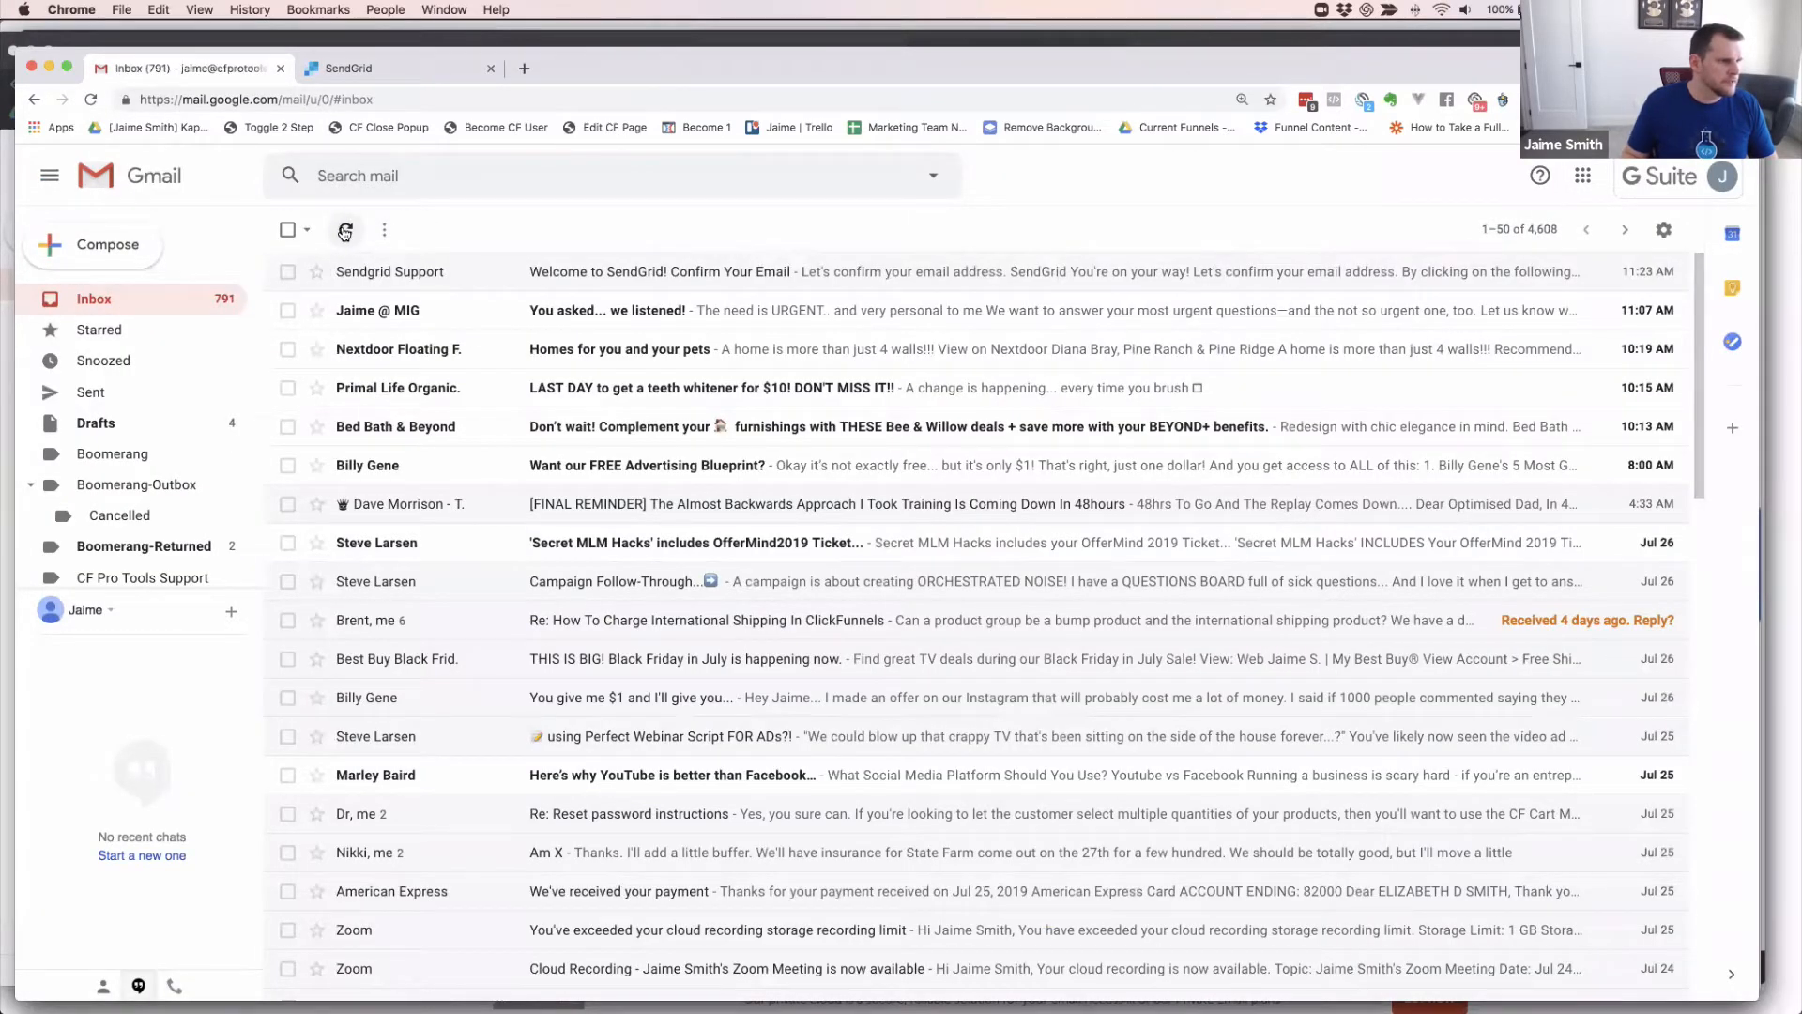
{"action": "left_click", "coordinate": [344, 232]}
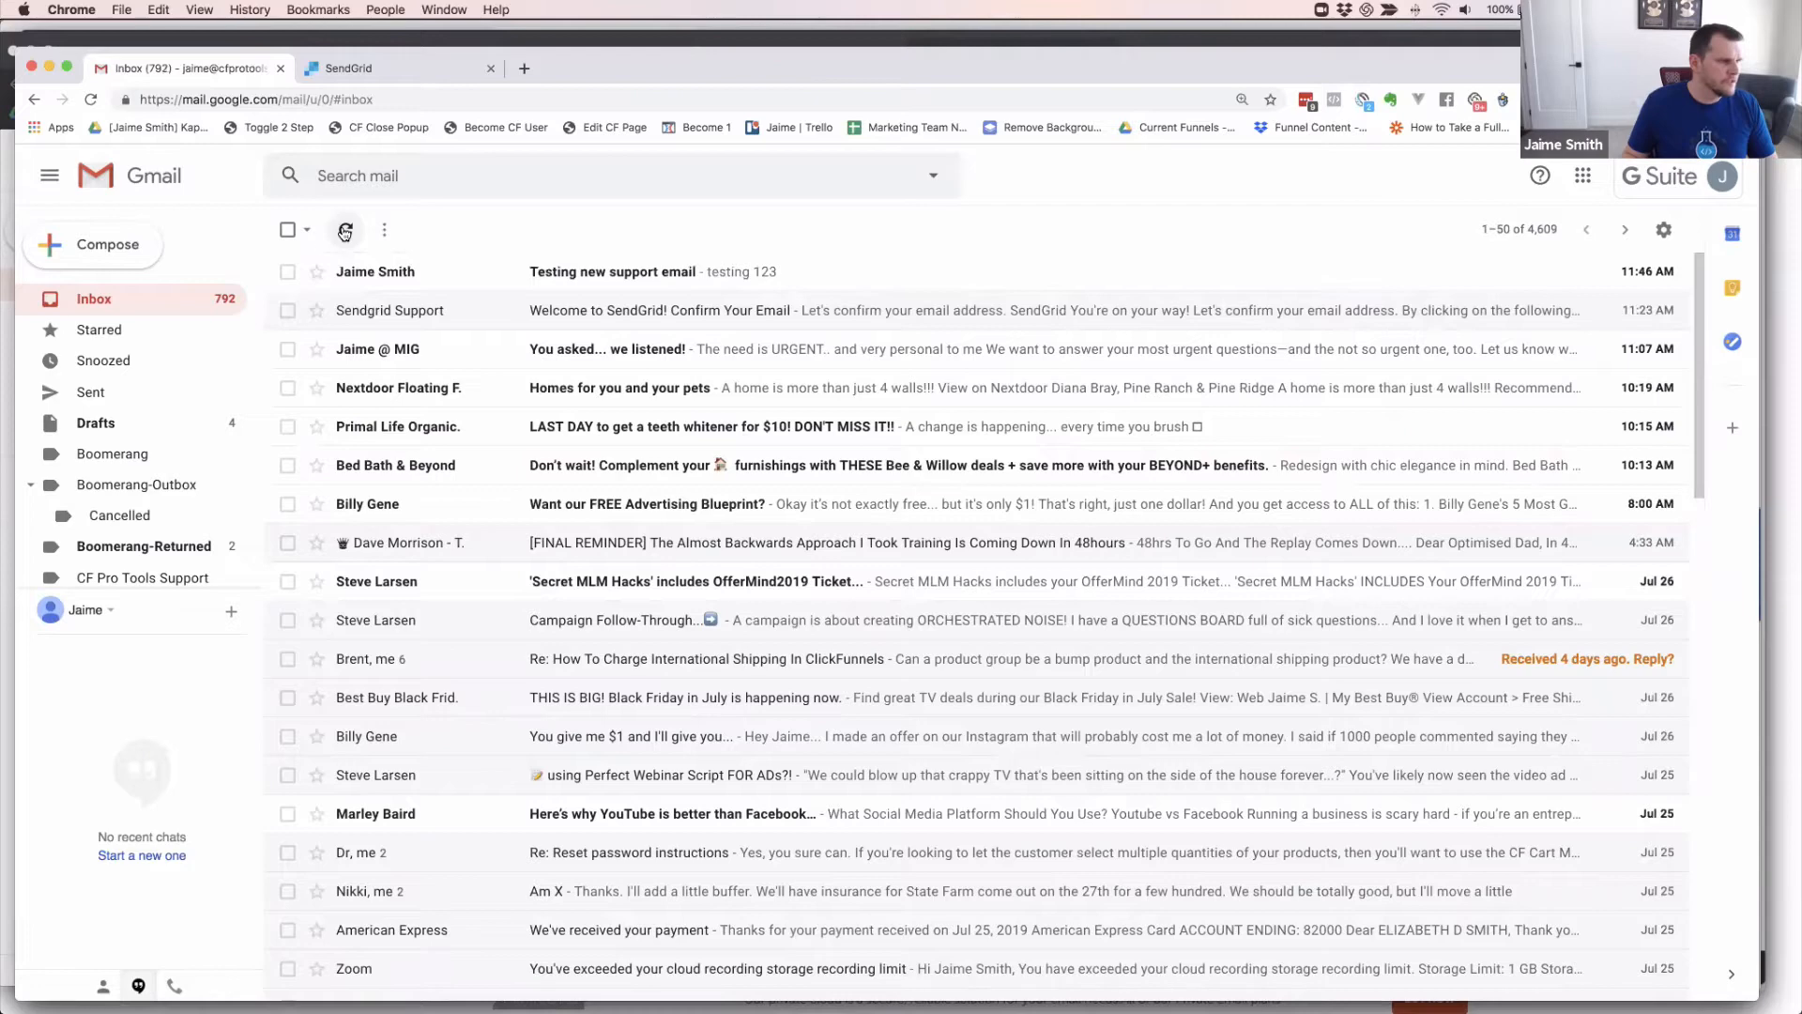
{"action": "left_click", "coordinate": [376, 272]}
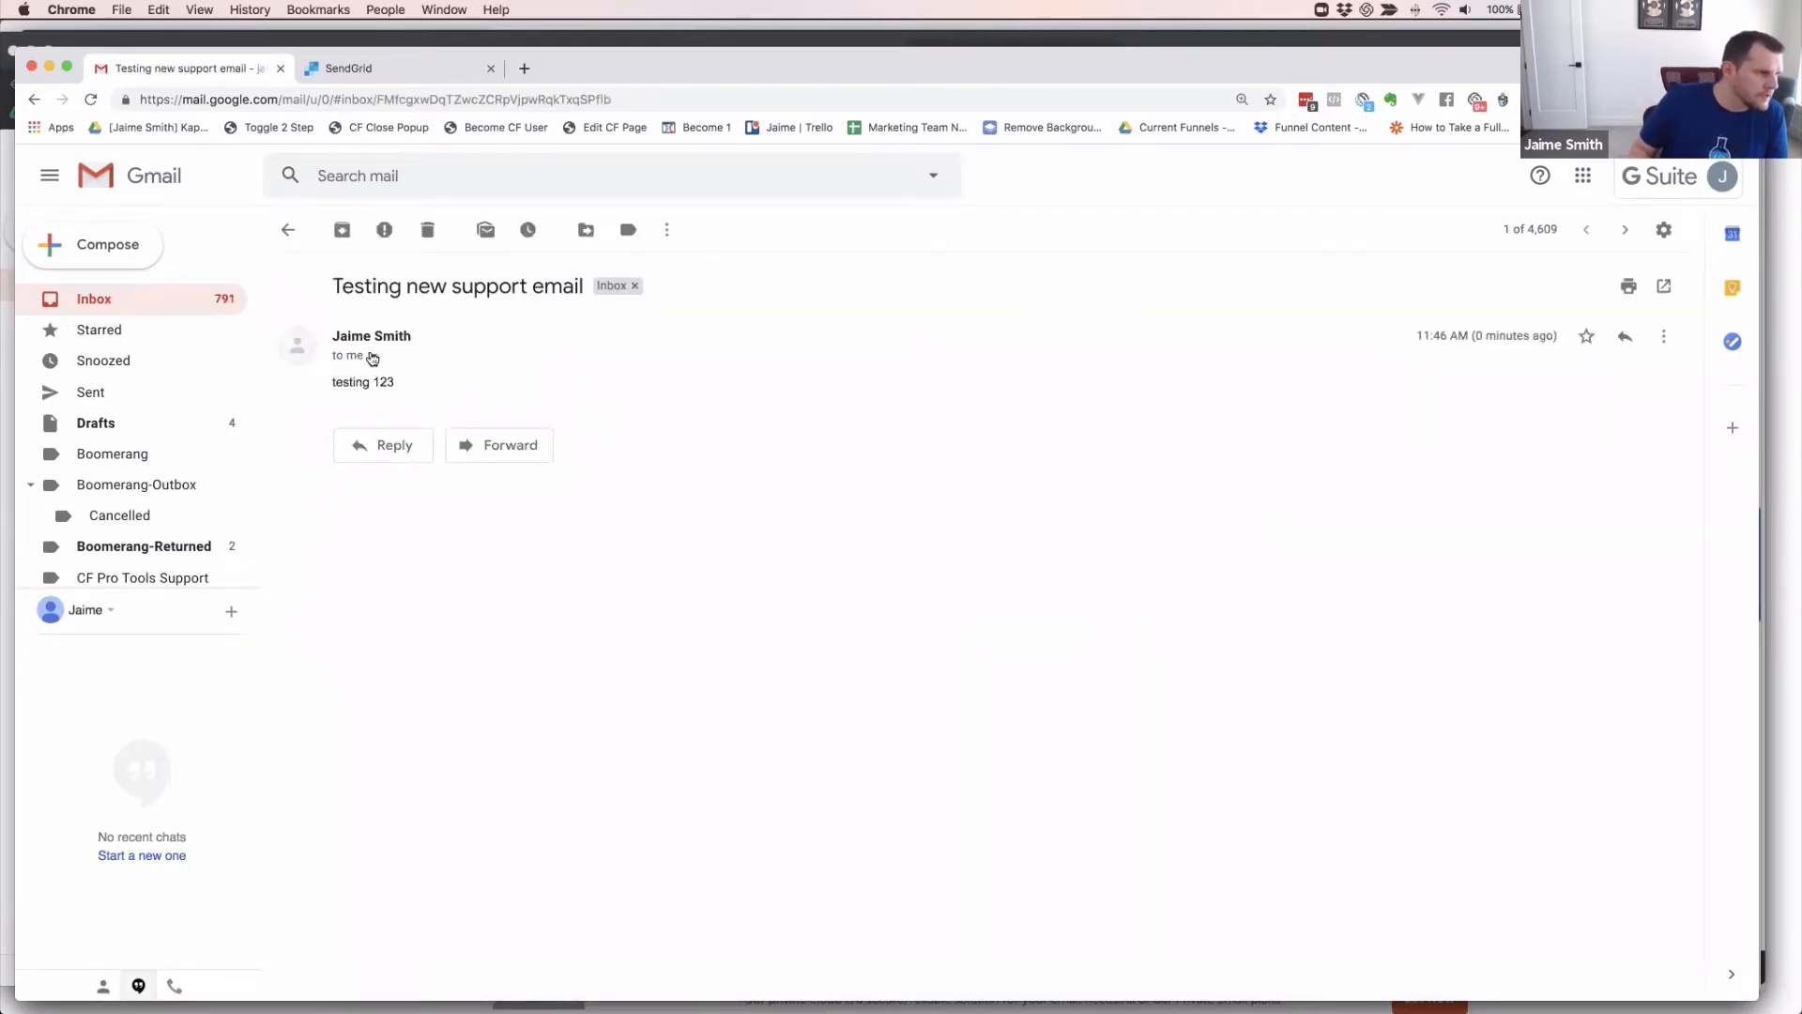
Step: Check the message's sender details, then drag the Gmail window aside
{"action": "left_click", "coordinate": [372, 357]}
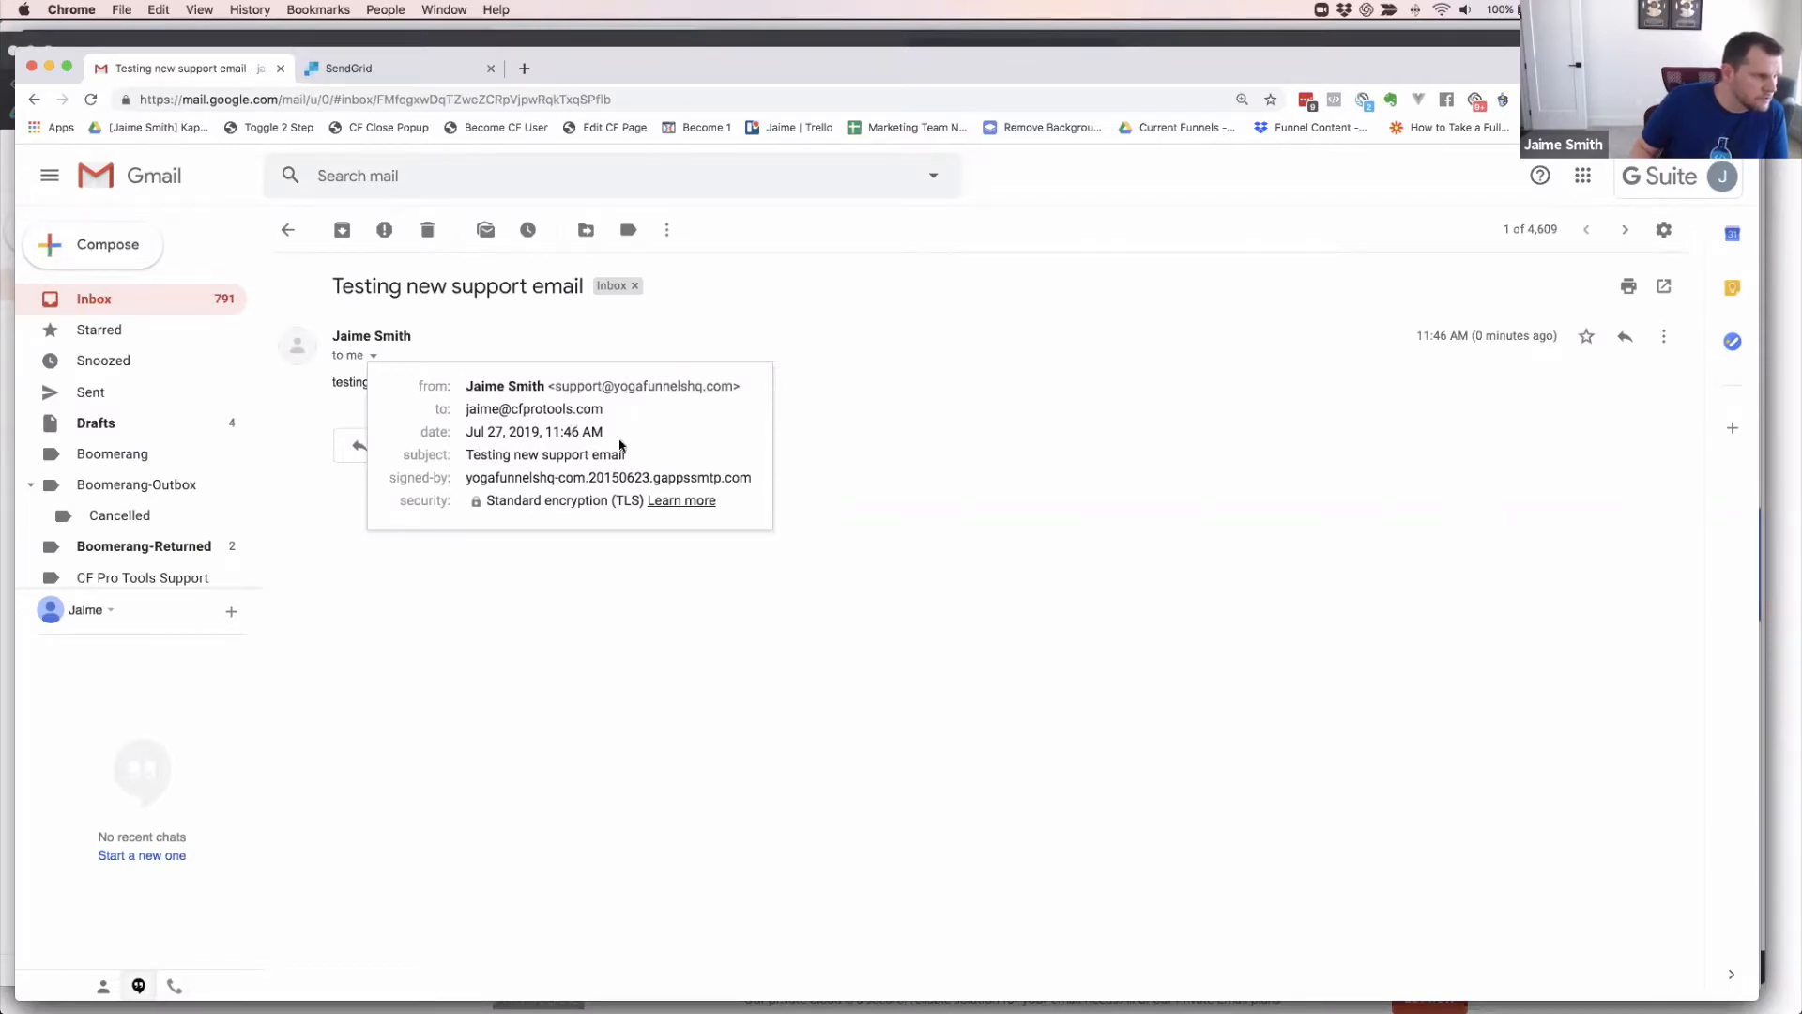
{"action": "left_click", "coordinate": [957, 434]}
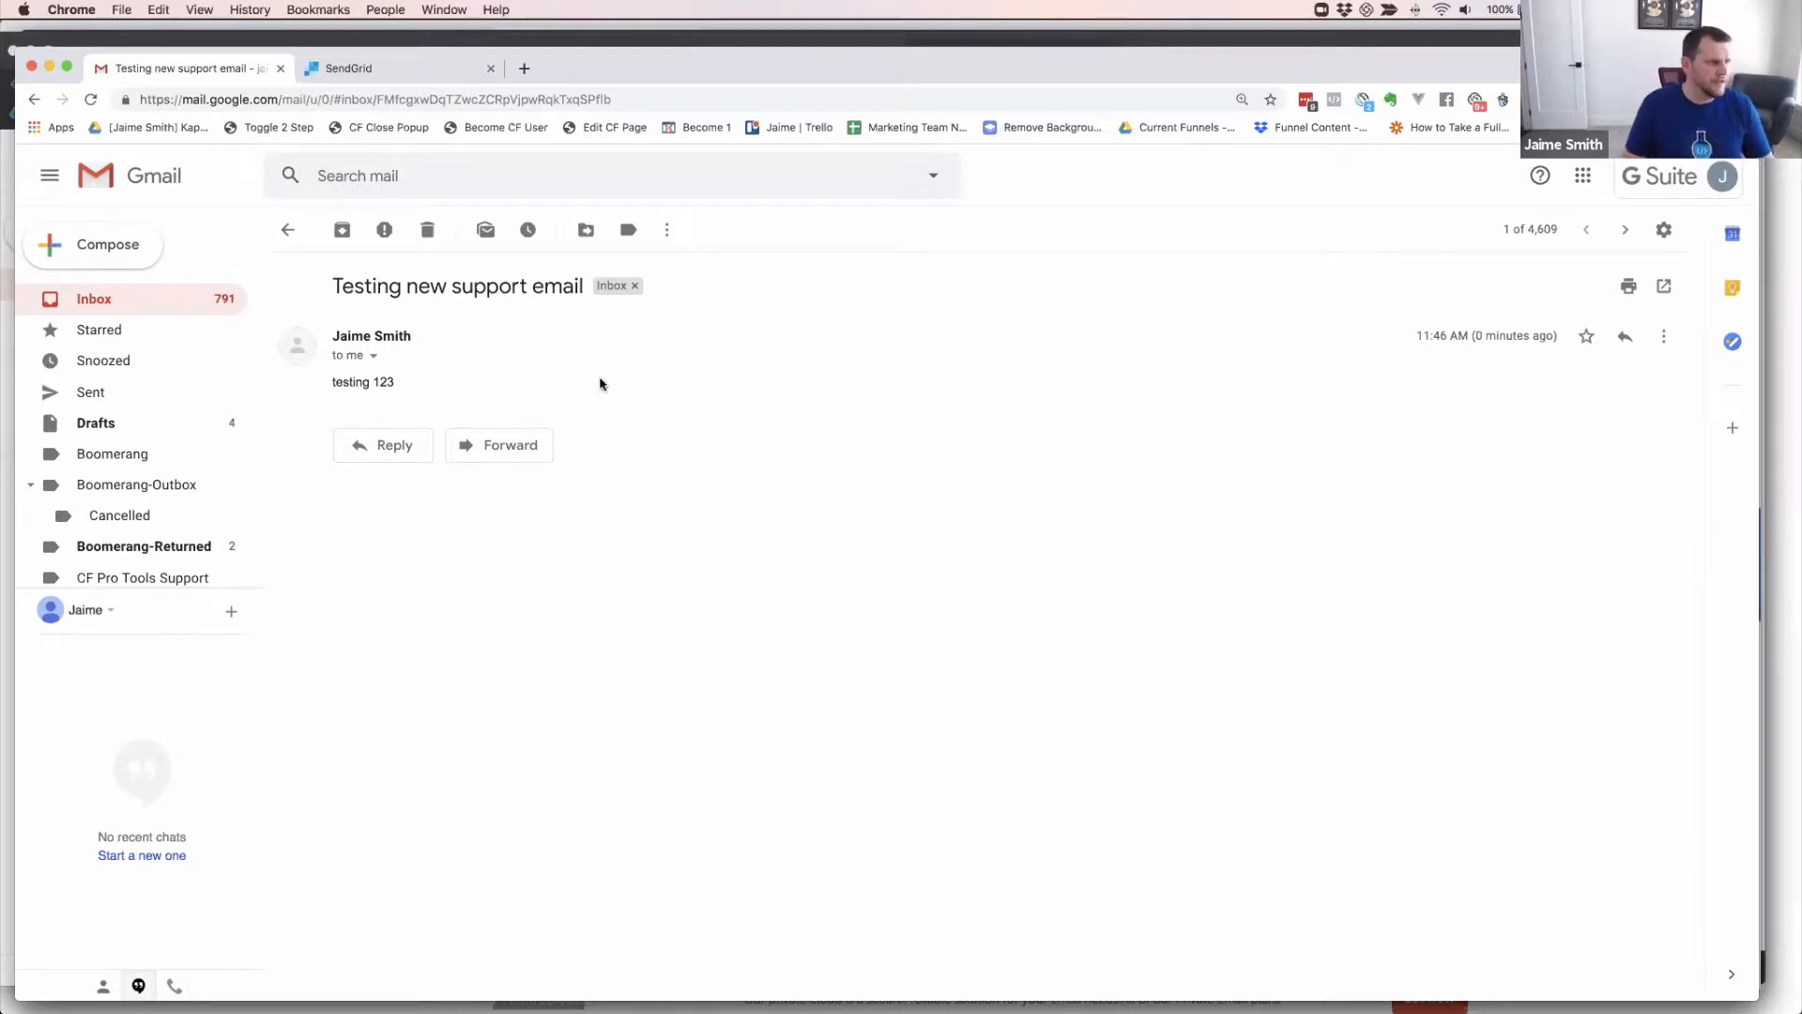
{"action": "left_click_drag", "start_coordinate": [716, 73], "coordinate": [1801, 76]}
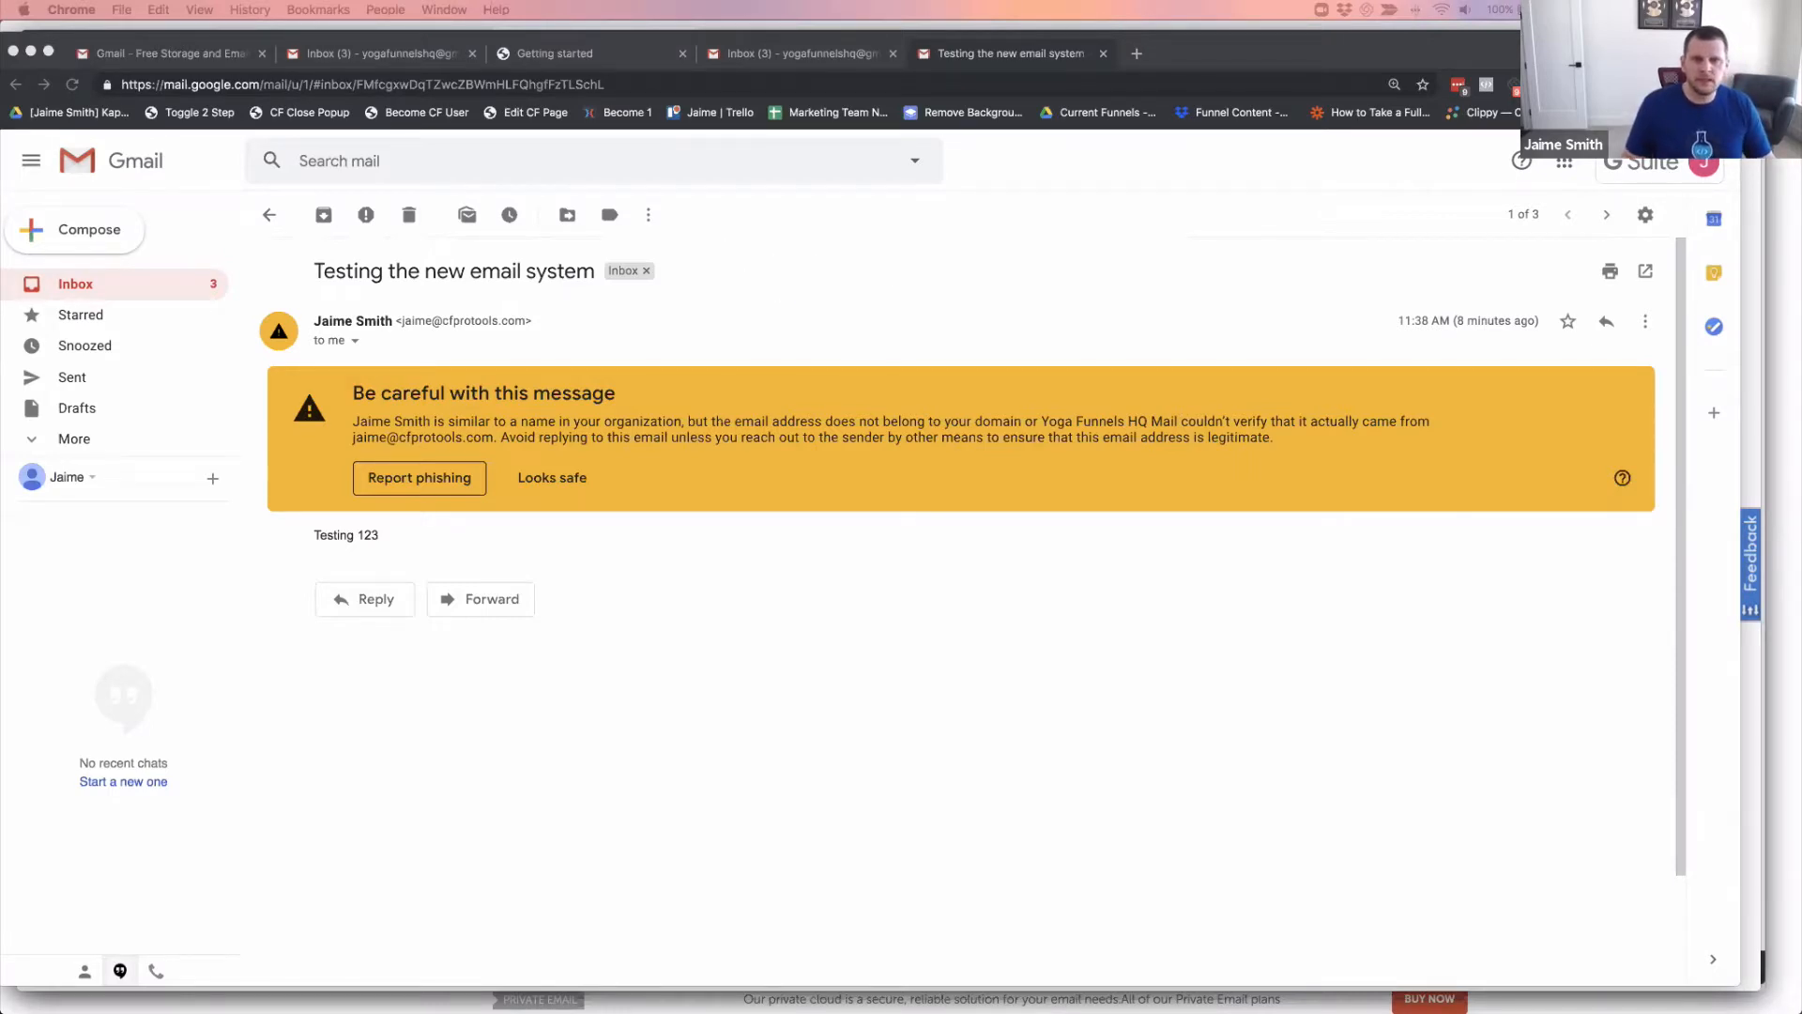
Step: Bring the SendGrid dashboard window back into view and make it active
{"action": "left_click_drag", "start_coordinate": [1801, 49], "coordinate": [193, 68]}
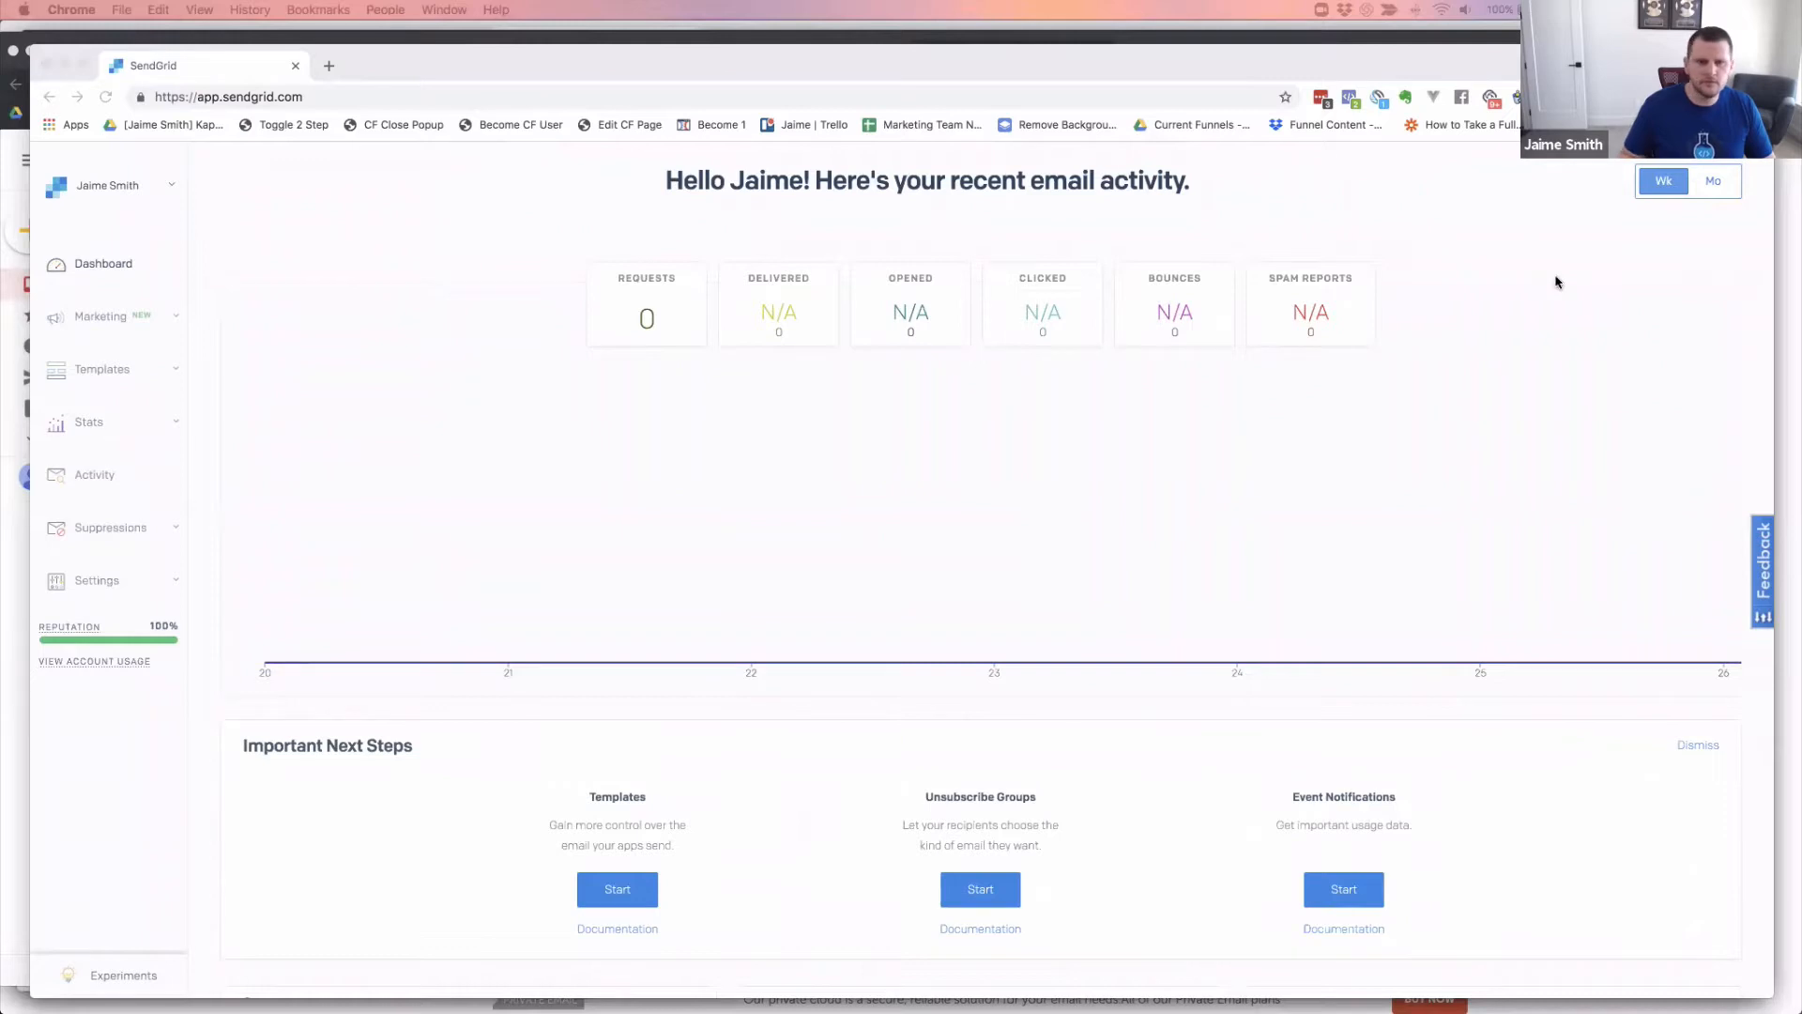
{"action": "left_click", "coordinate": [1103, 48]}
{"action": "left_click_drag", "start_coordinate": [757, 62], "coordinate": [742, 56]}
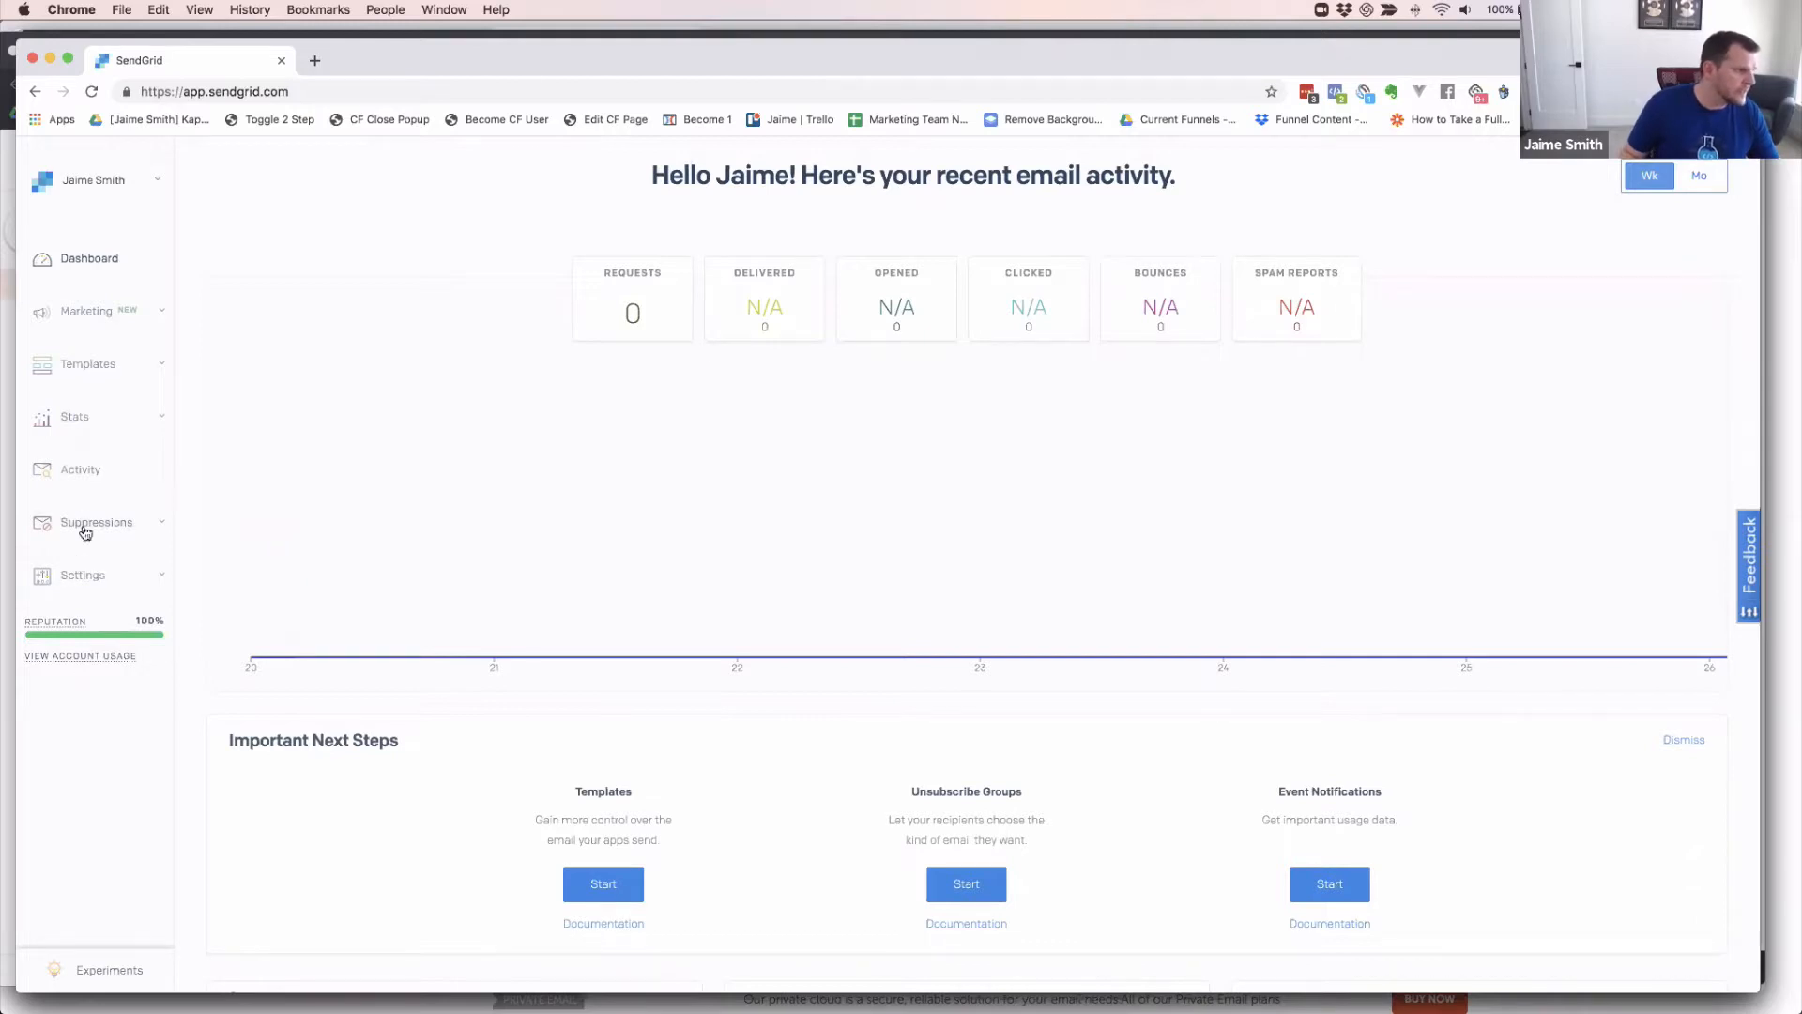
Step: Open SendGrid's API Keys settings page from the account menu
{"action": "left_click", "coordinate": [96, 182]}
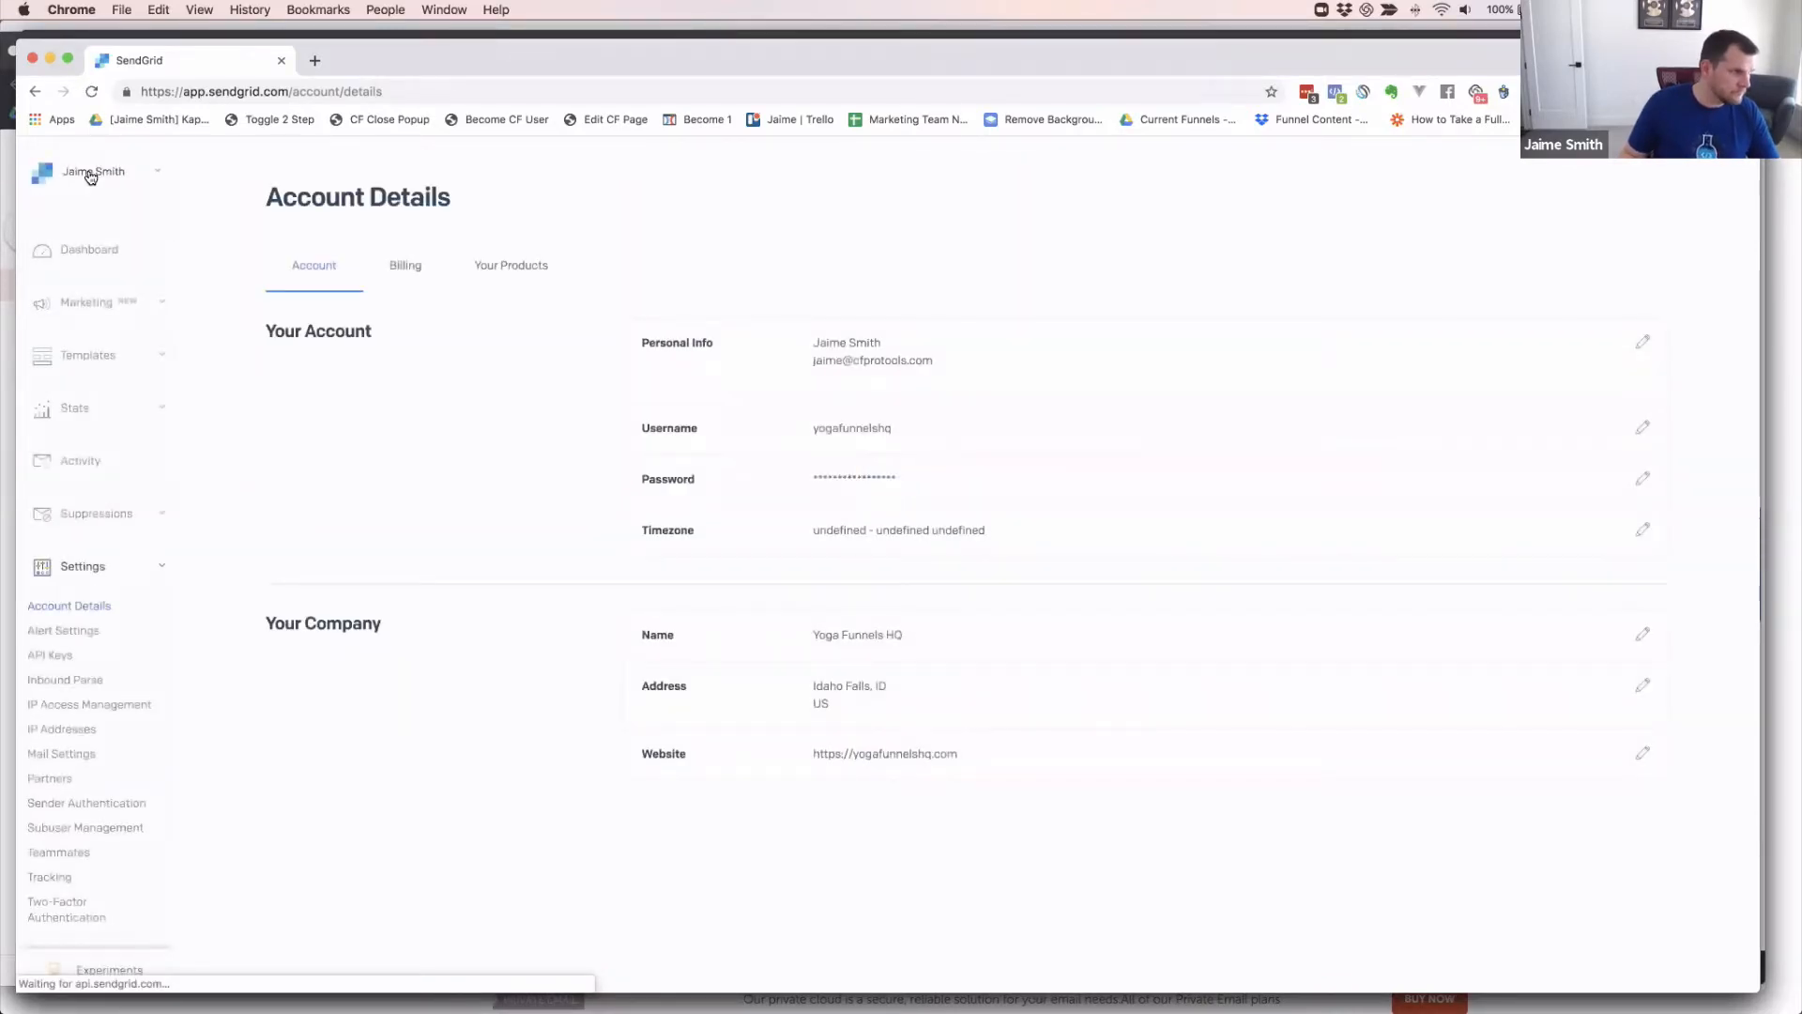
{"action": "scroll", "coordinate": [85, 648], "scroll_direction": "down", "scroll_amount": 1}
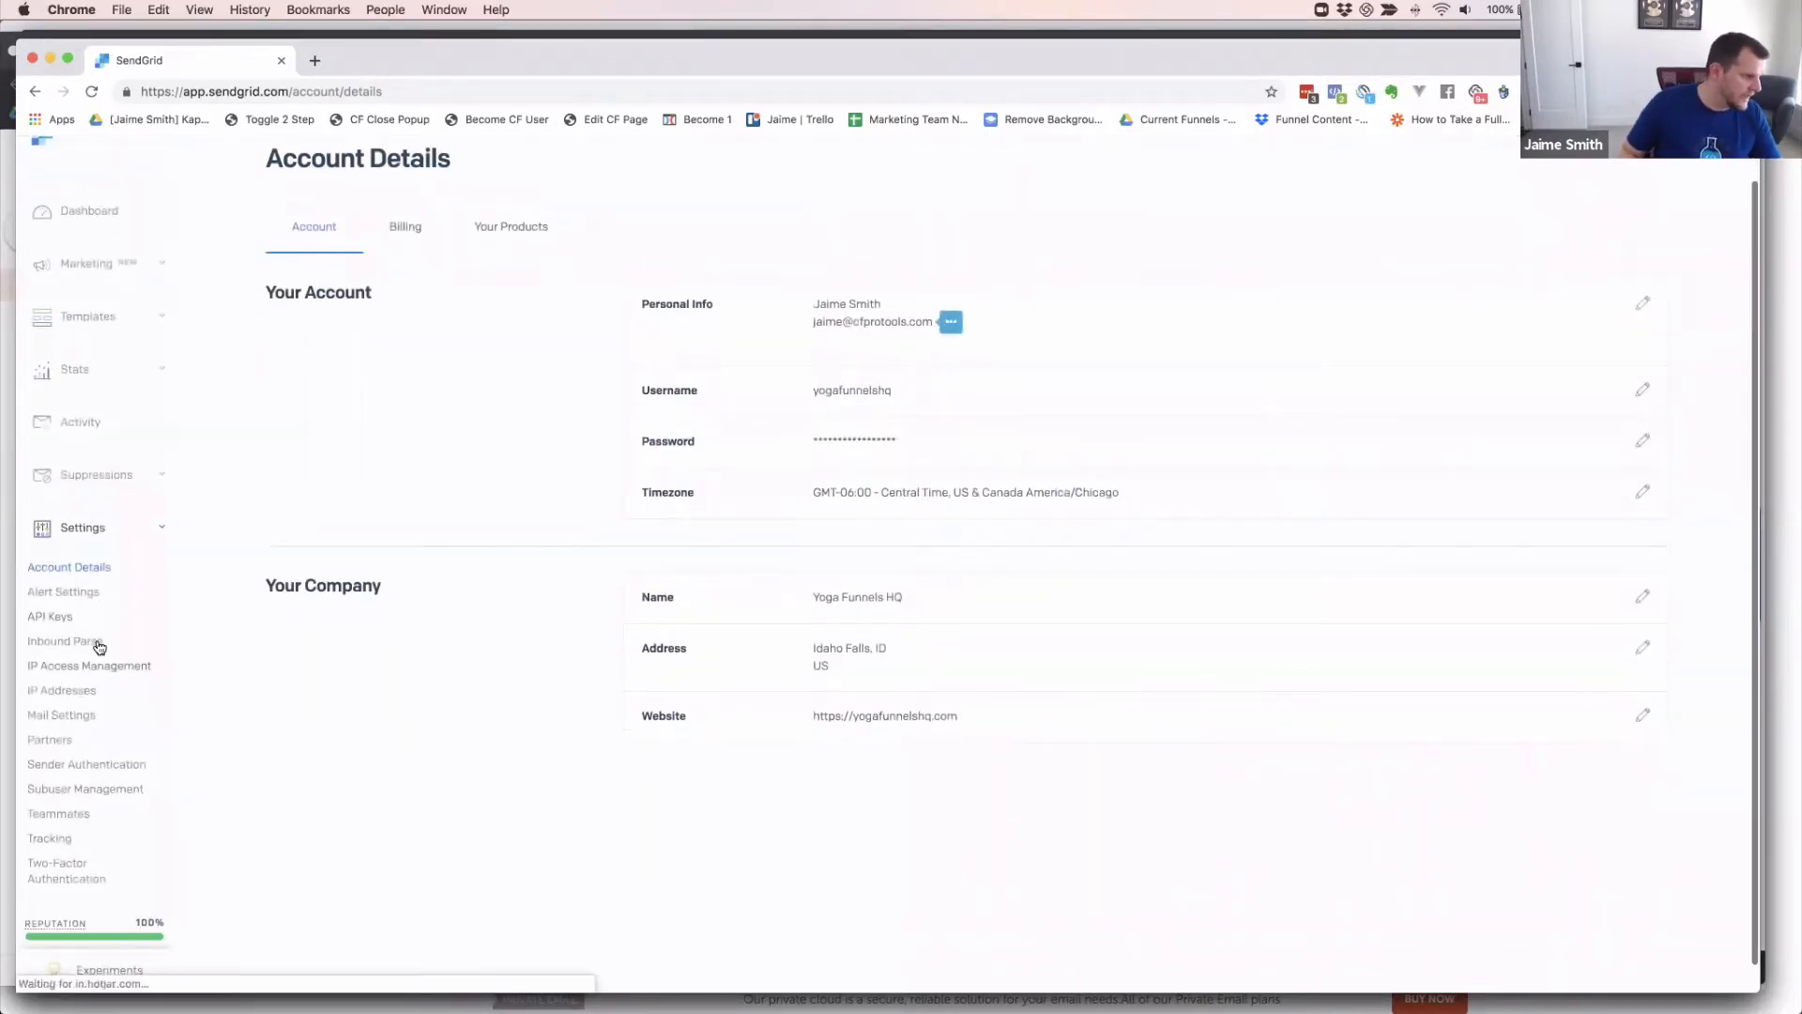
{"action": "left_click", "coordinate": [56, 617]}
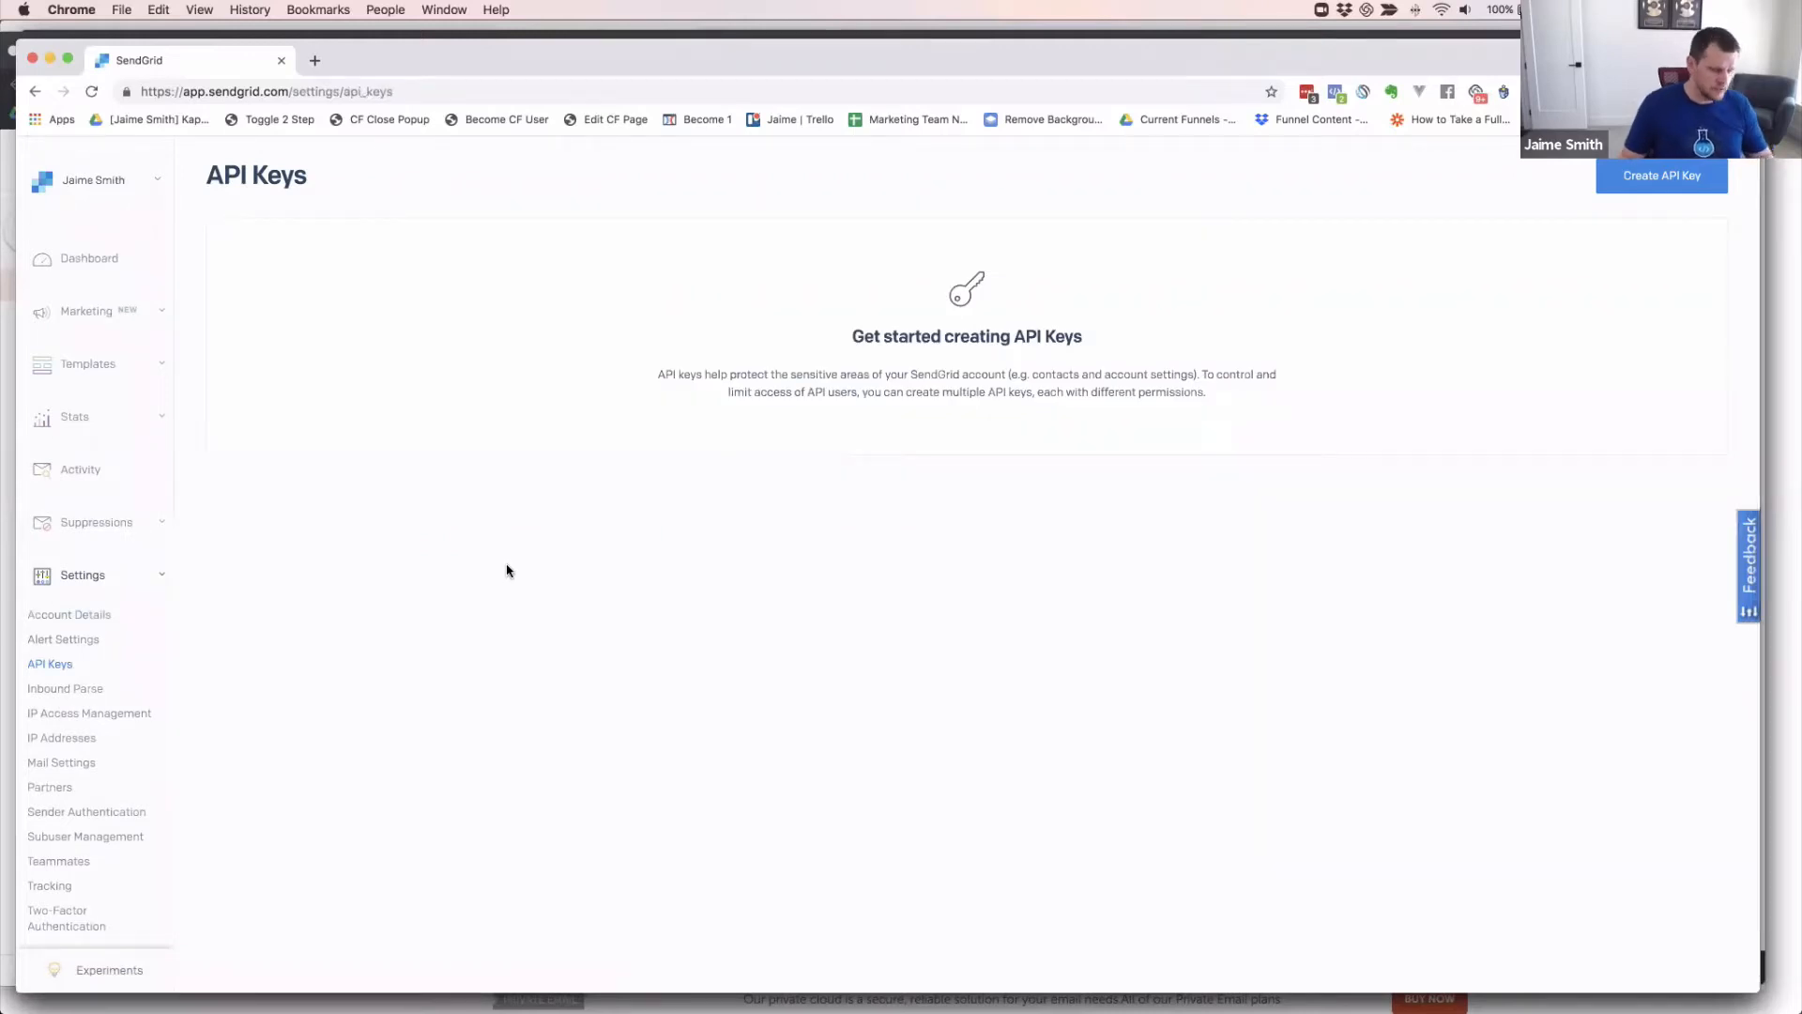
Step: Cycle through the open browser windows, landing on the ClickFunnels My Domains page
{"action": "key", "text": "super+grave"}
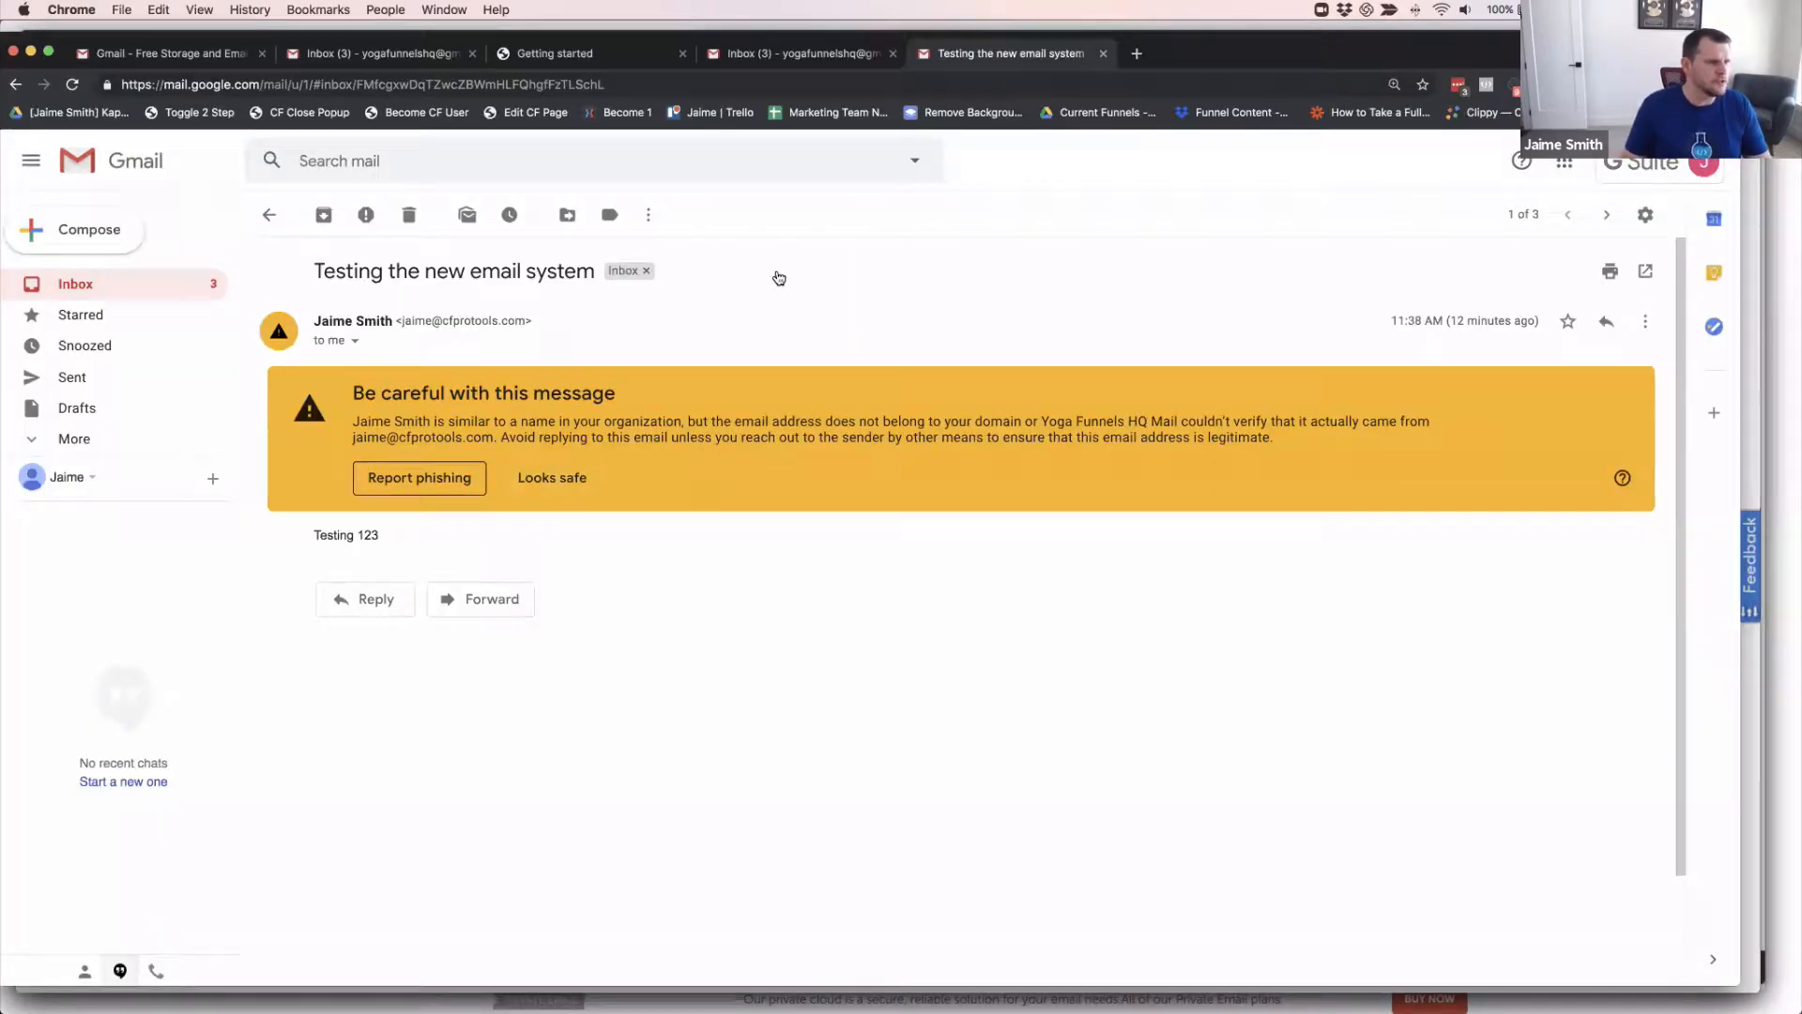
{"action": "key", "text": "super+grave"}
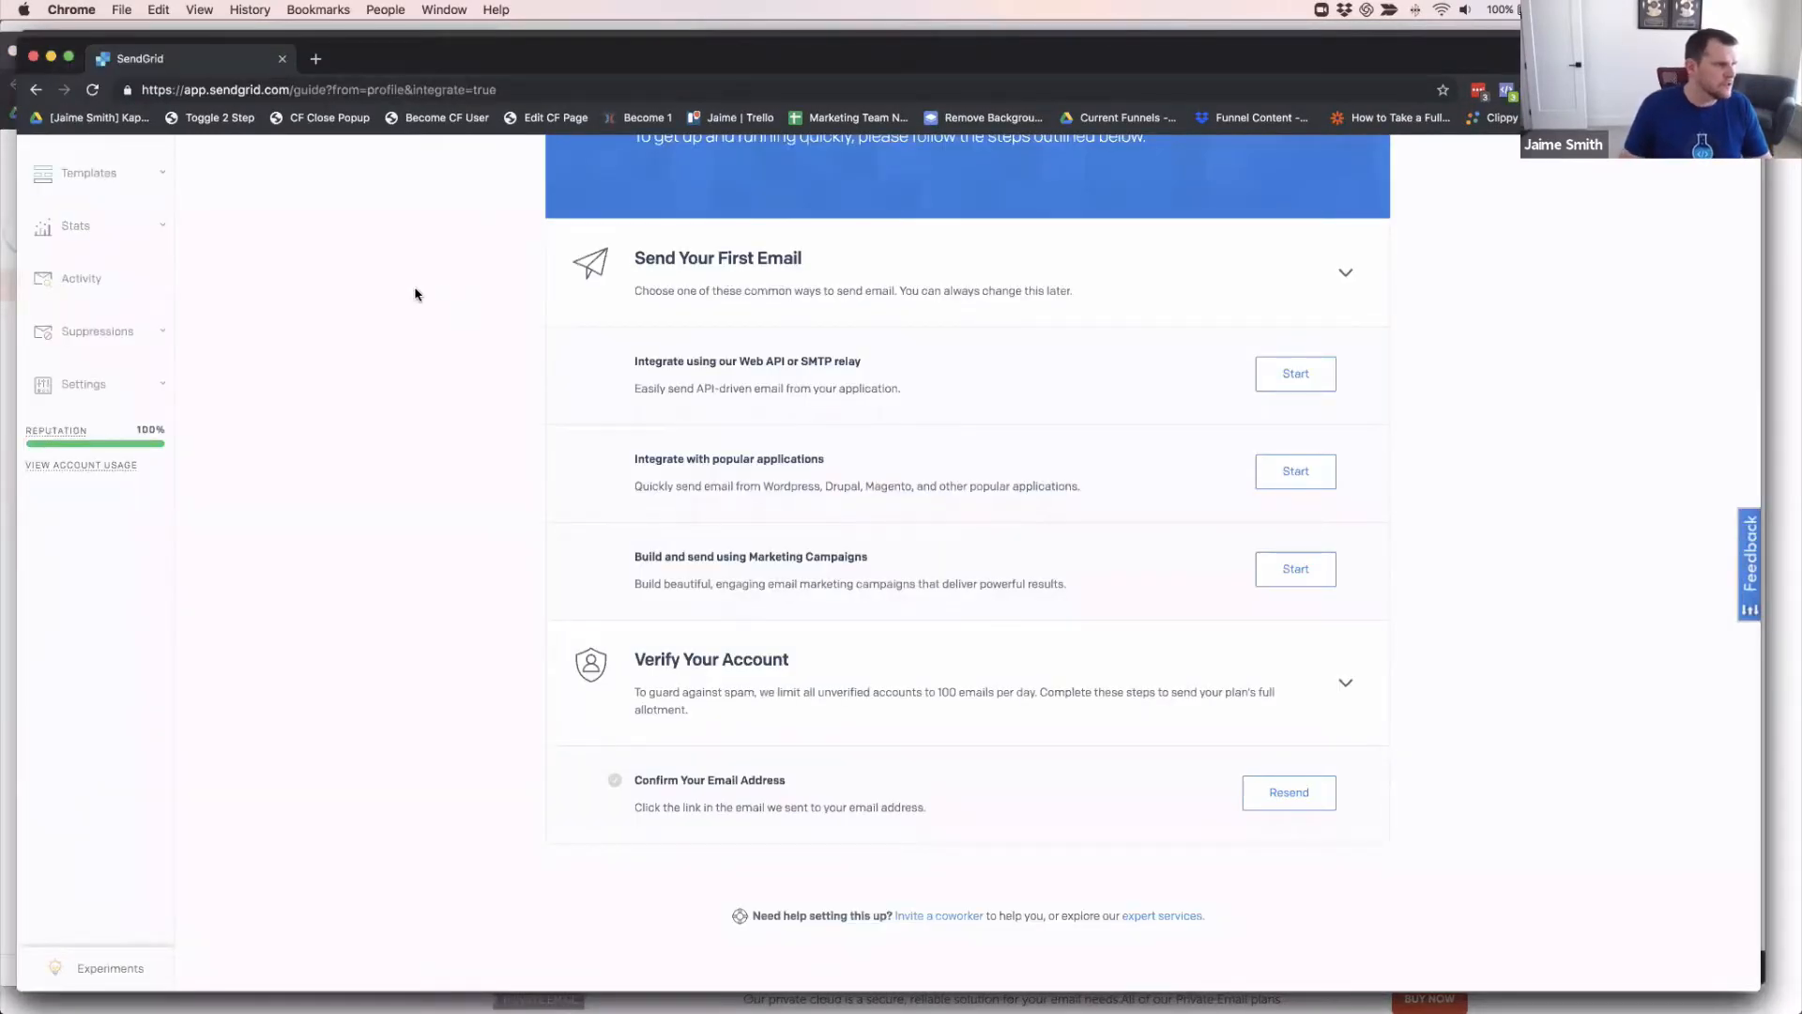
{"action": "key", "text": "super+grave"}
{"action": "key", "text": "super+grave"}
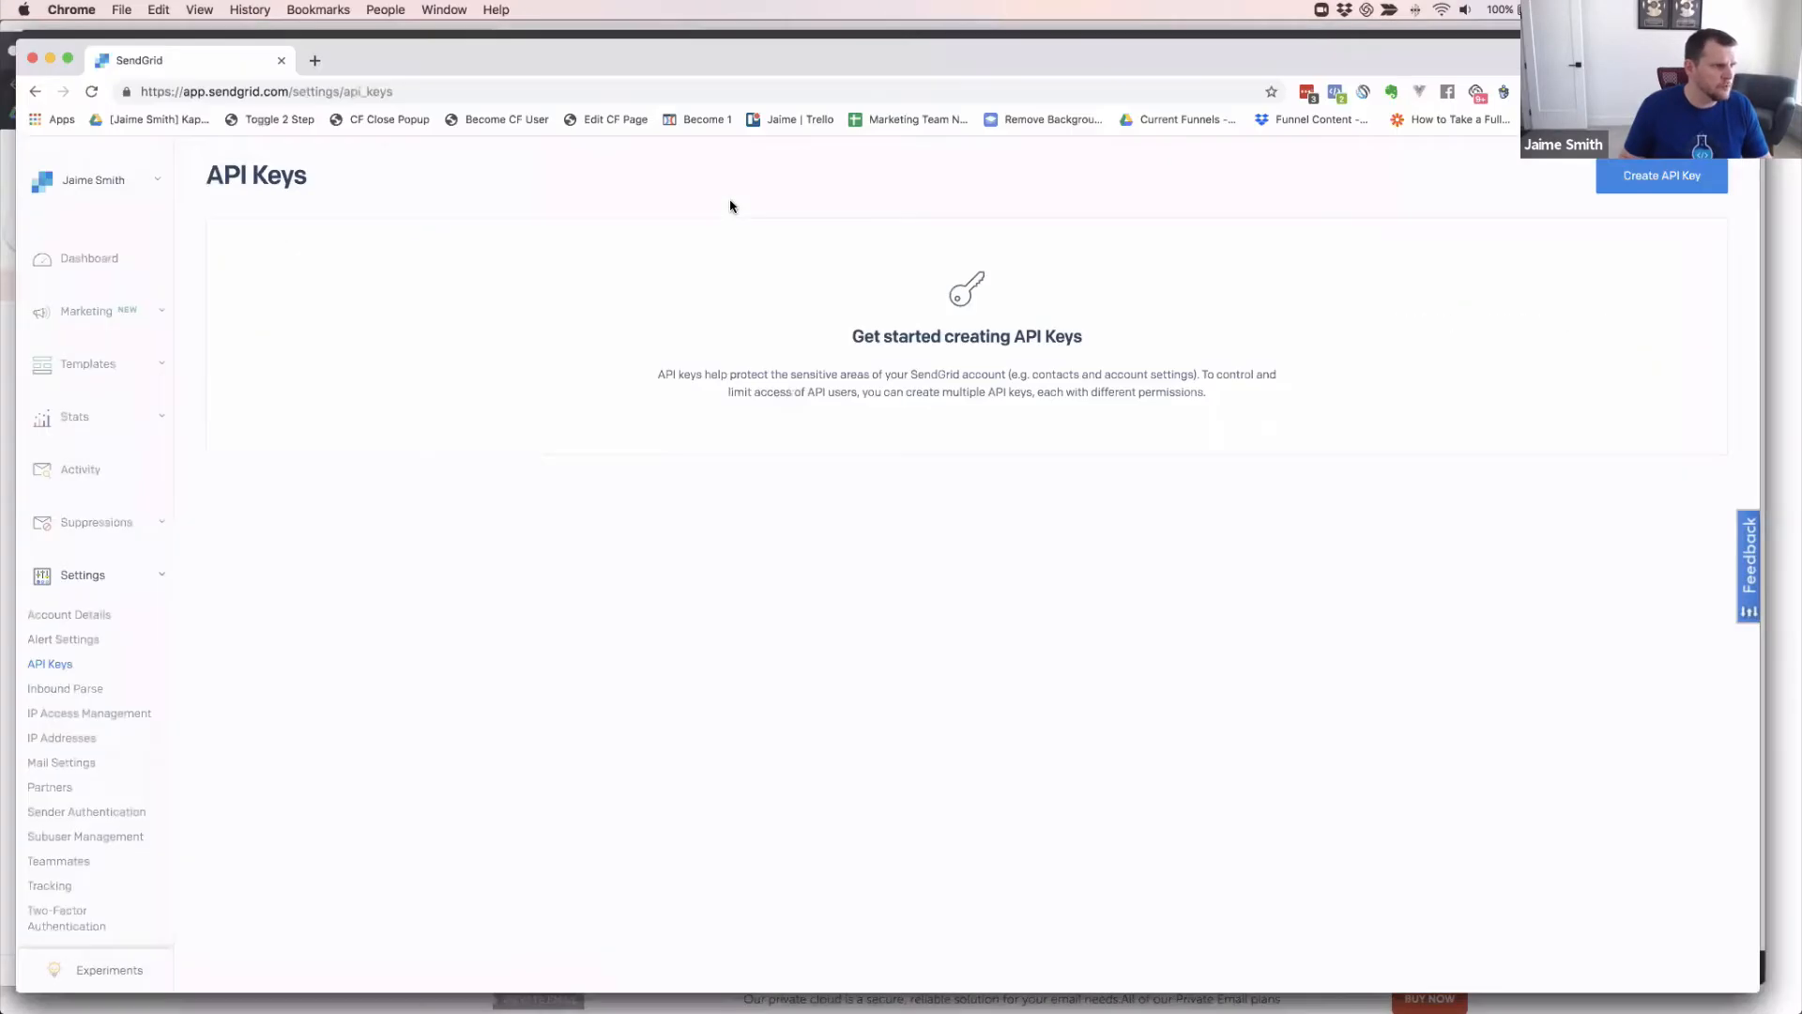
{"action": "key", "text": "super+grave"}
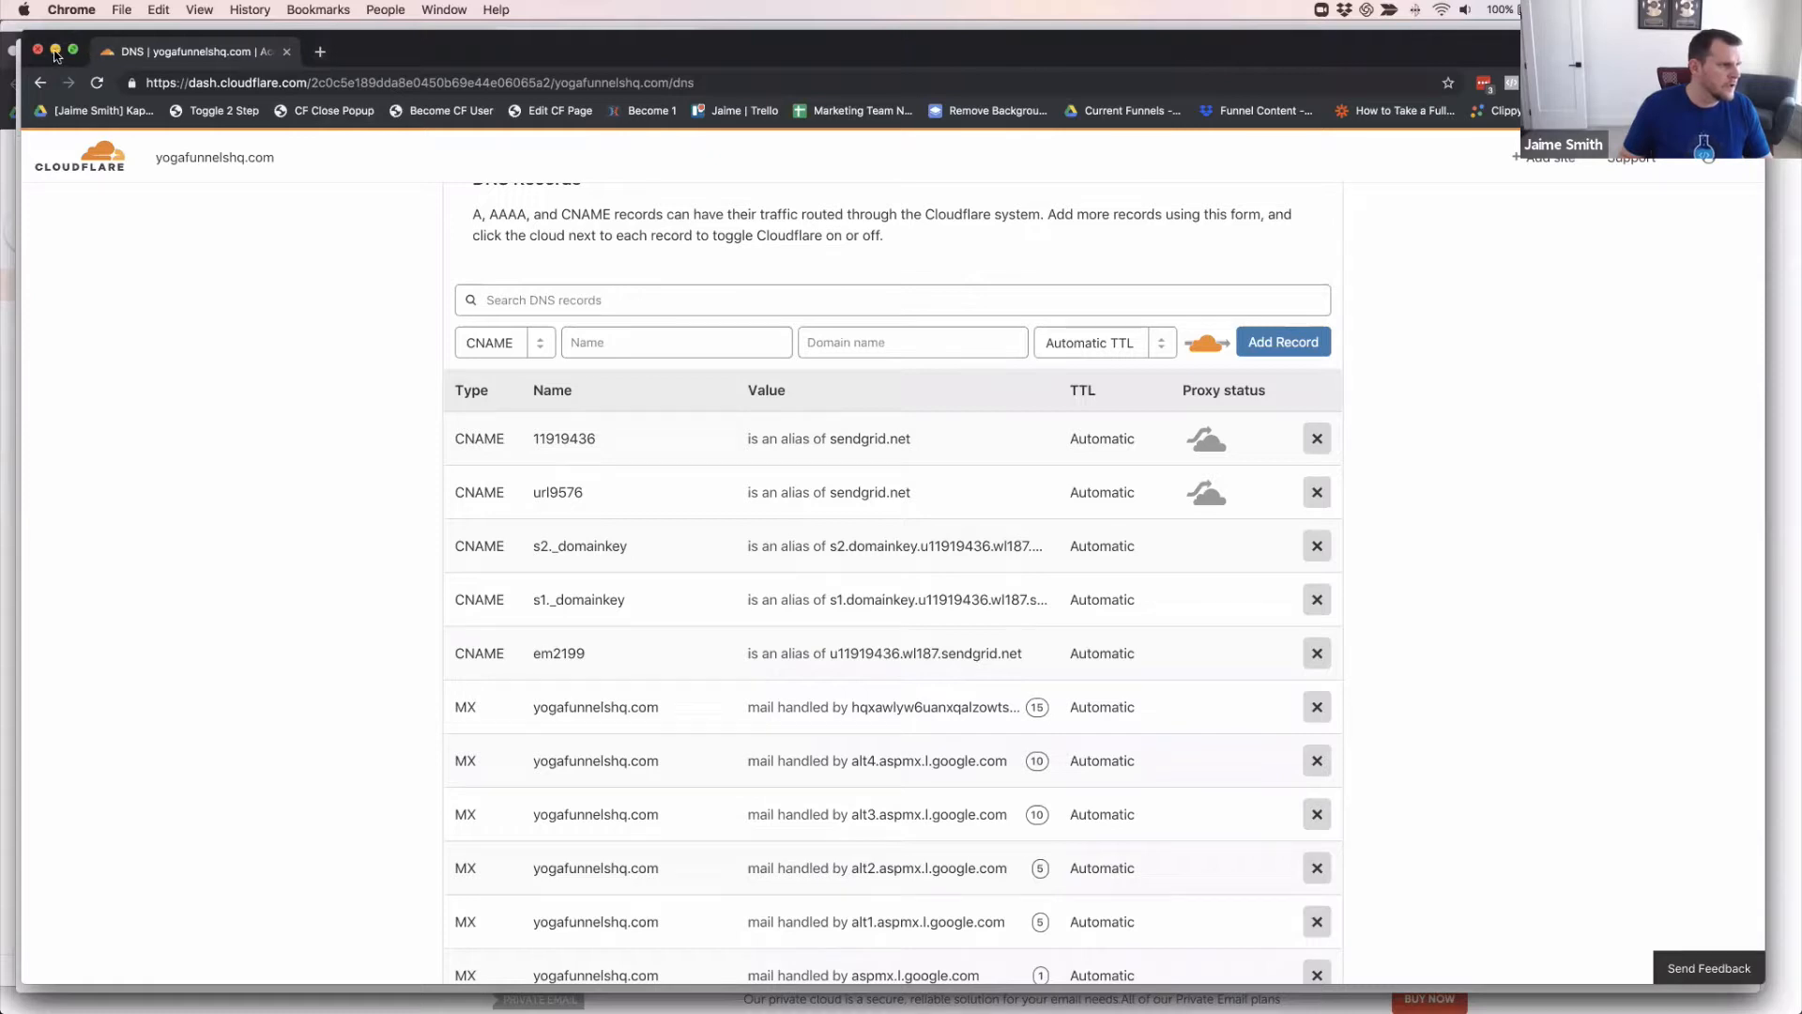
{"action": "key", "text": "super+grave"}
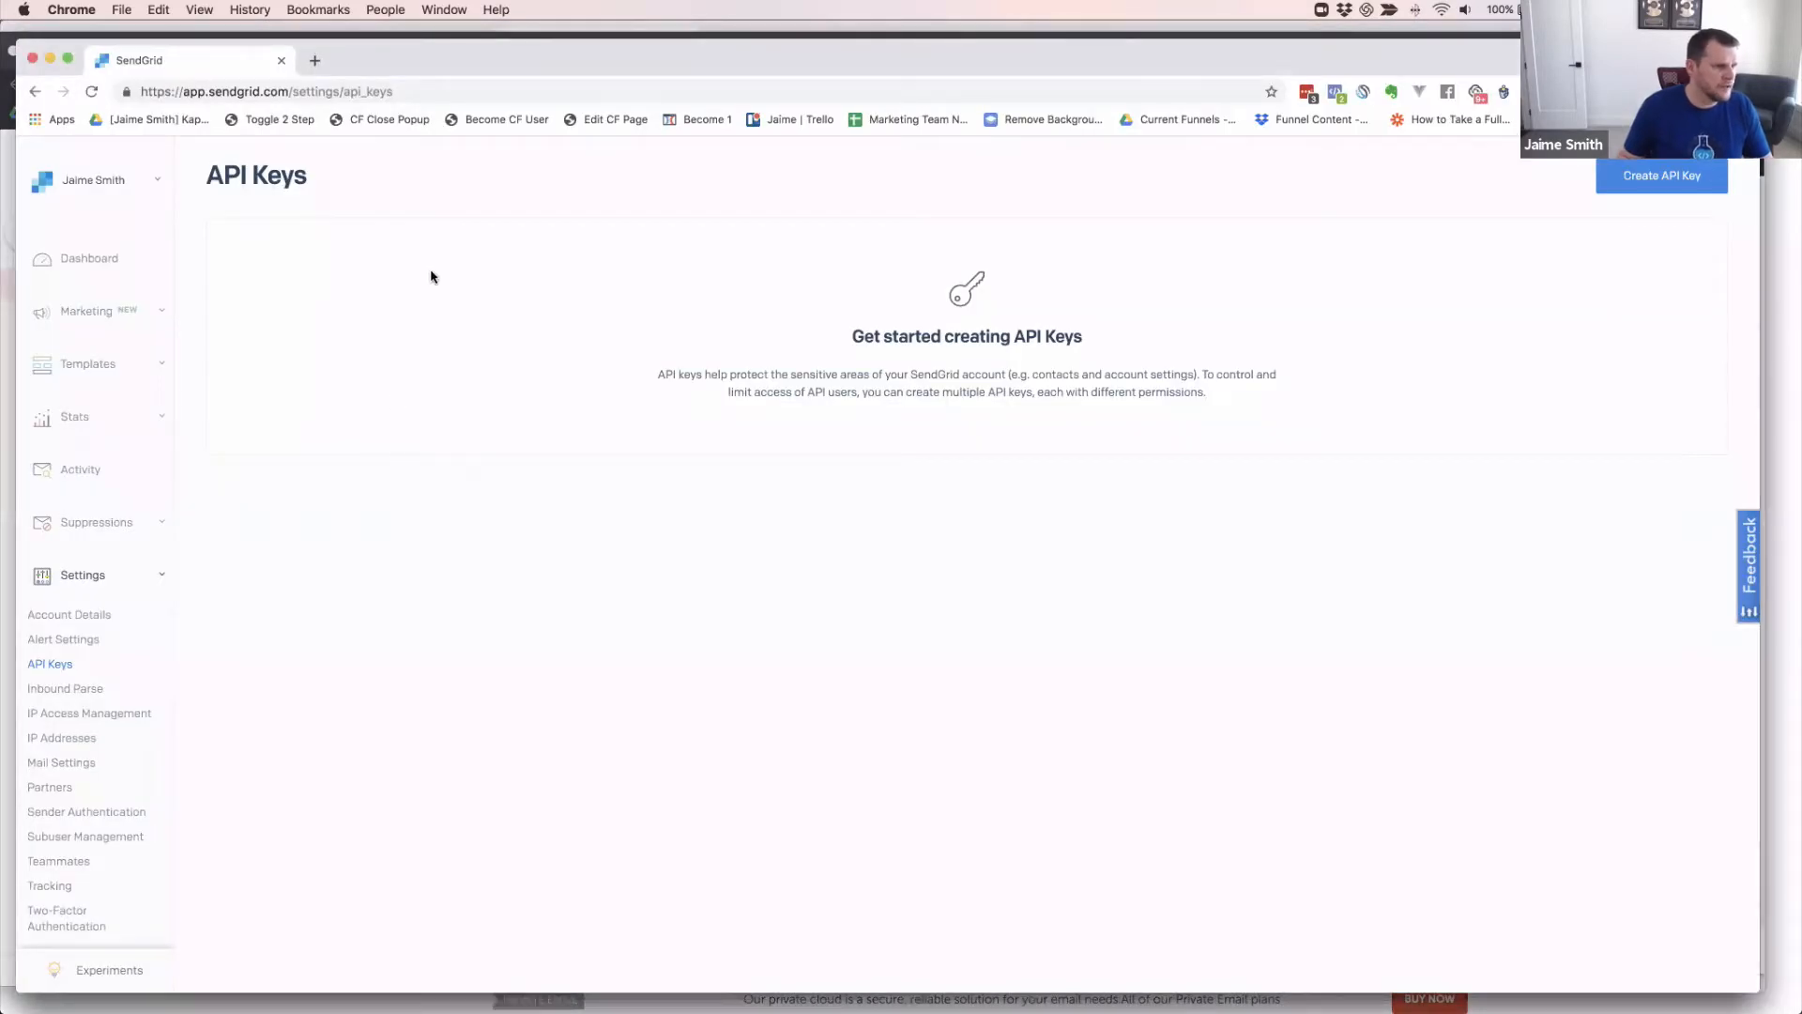
{"action": "key", "text": "super+grave"}
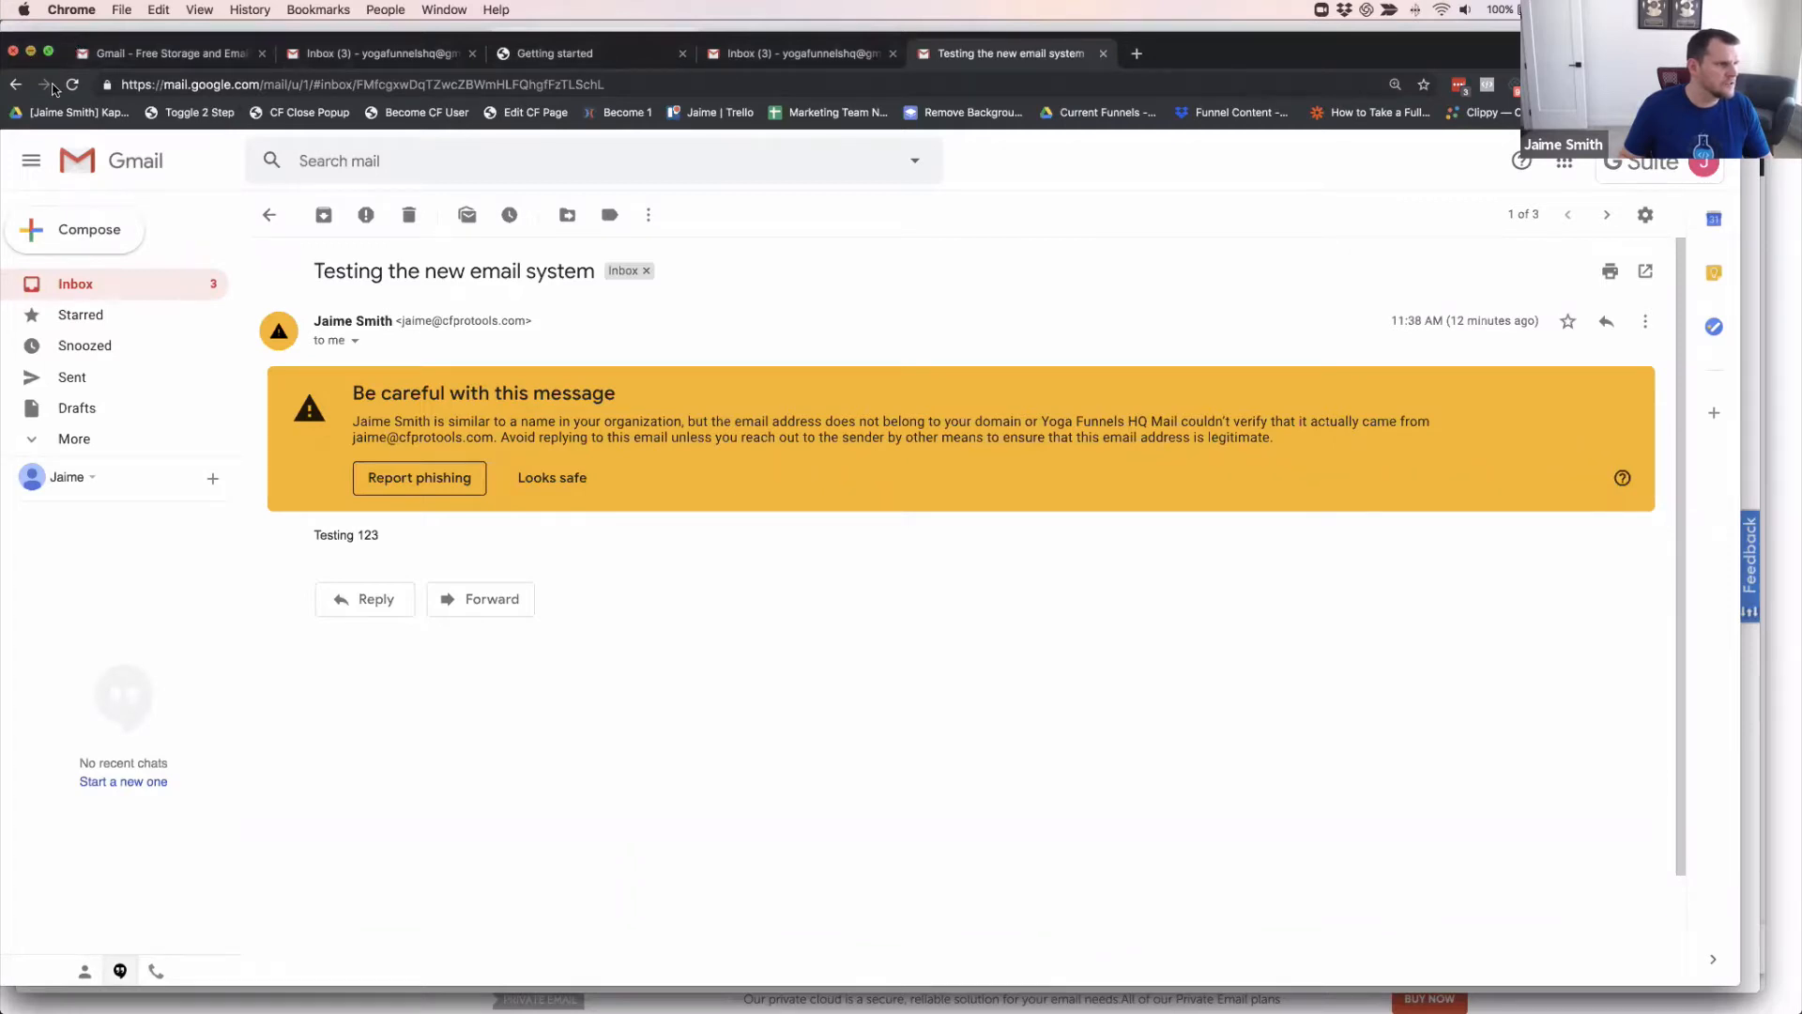
{"action": "key", "text": "super+grave"}
{"action": "key", "text": "super+grave"}
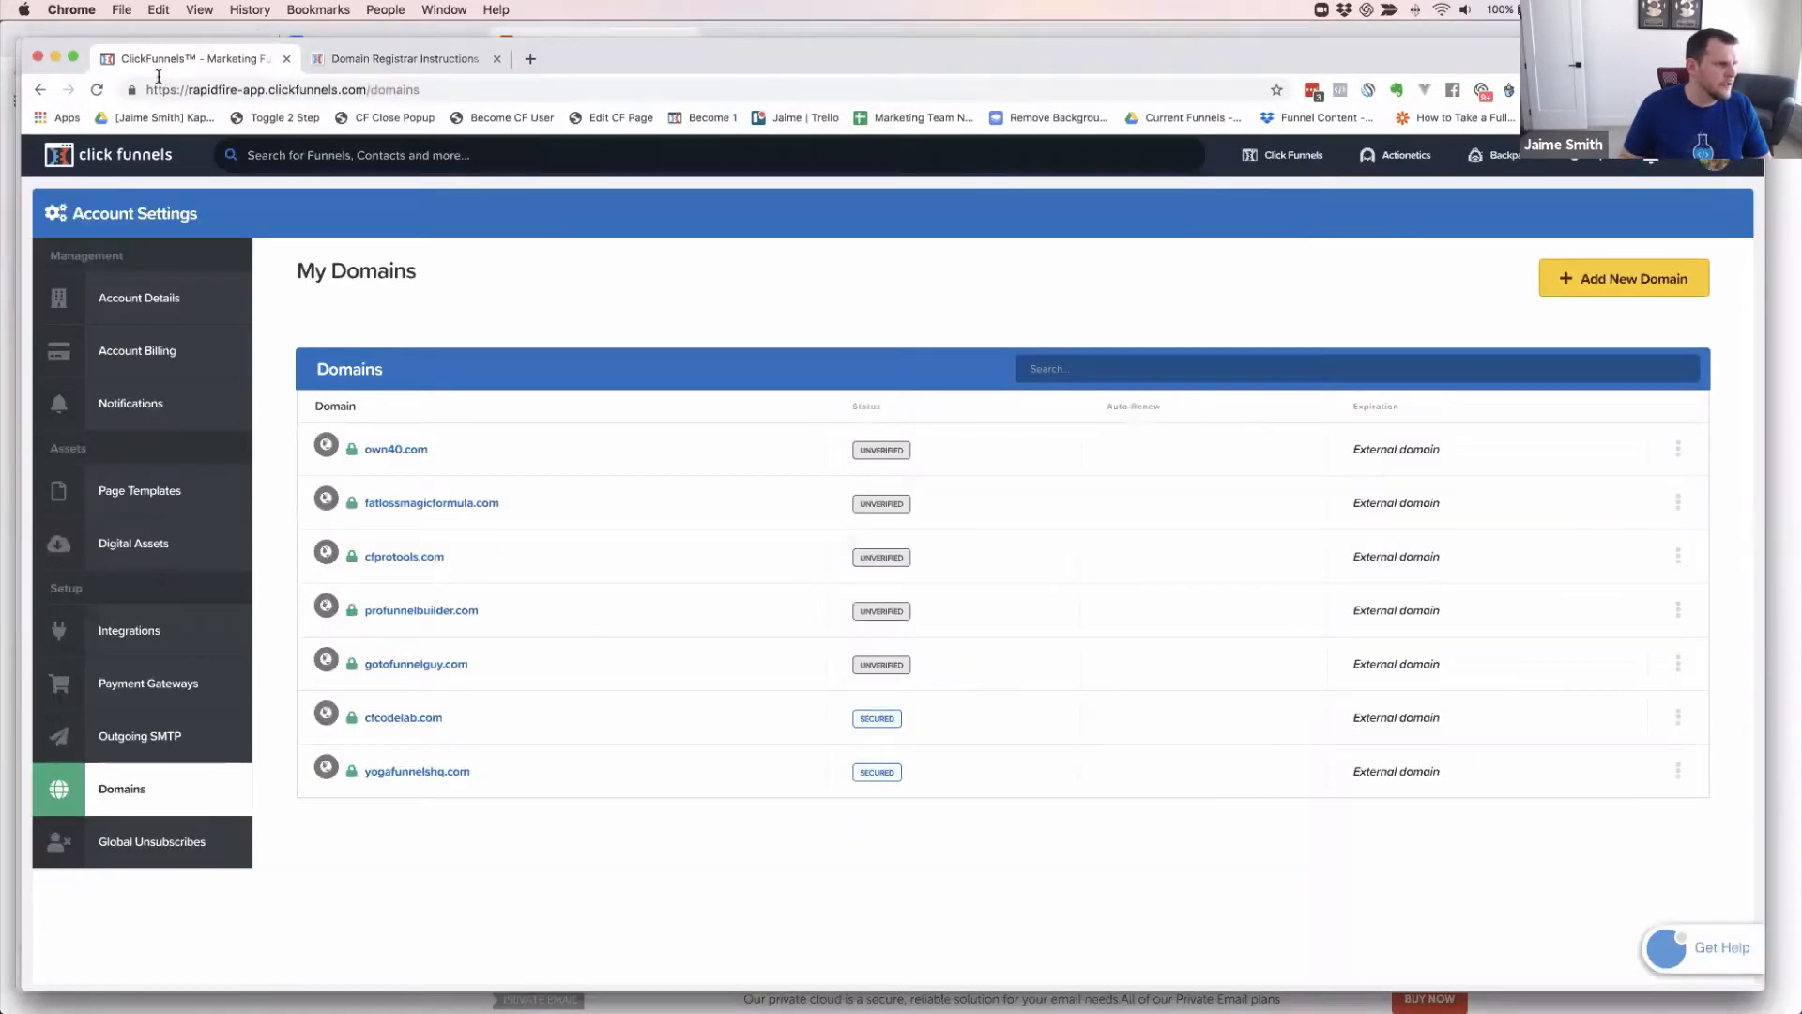
Step: Open the Outgoing SMTP page, listing CF Pro Tools Sendgrid as the cfprotools.com default
{"action": "left_click_drag", "start_coordinate": [588, 58], "coordinate": [580, 52]}
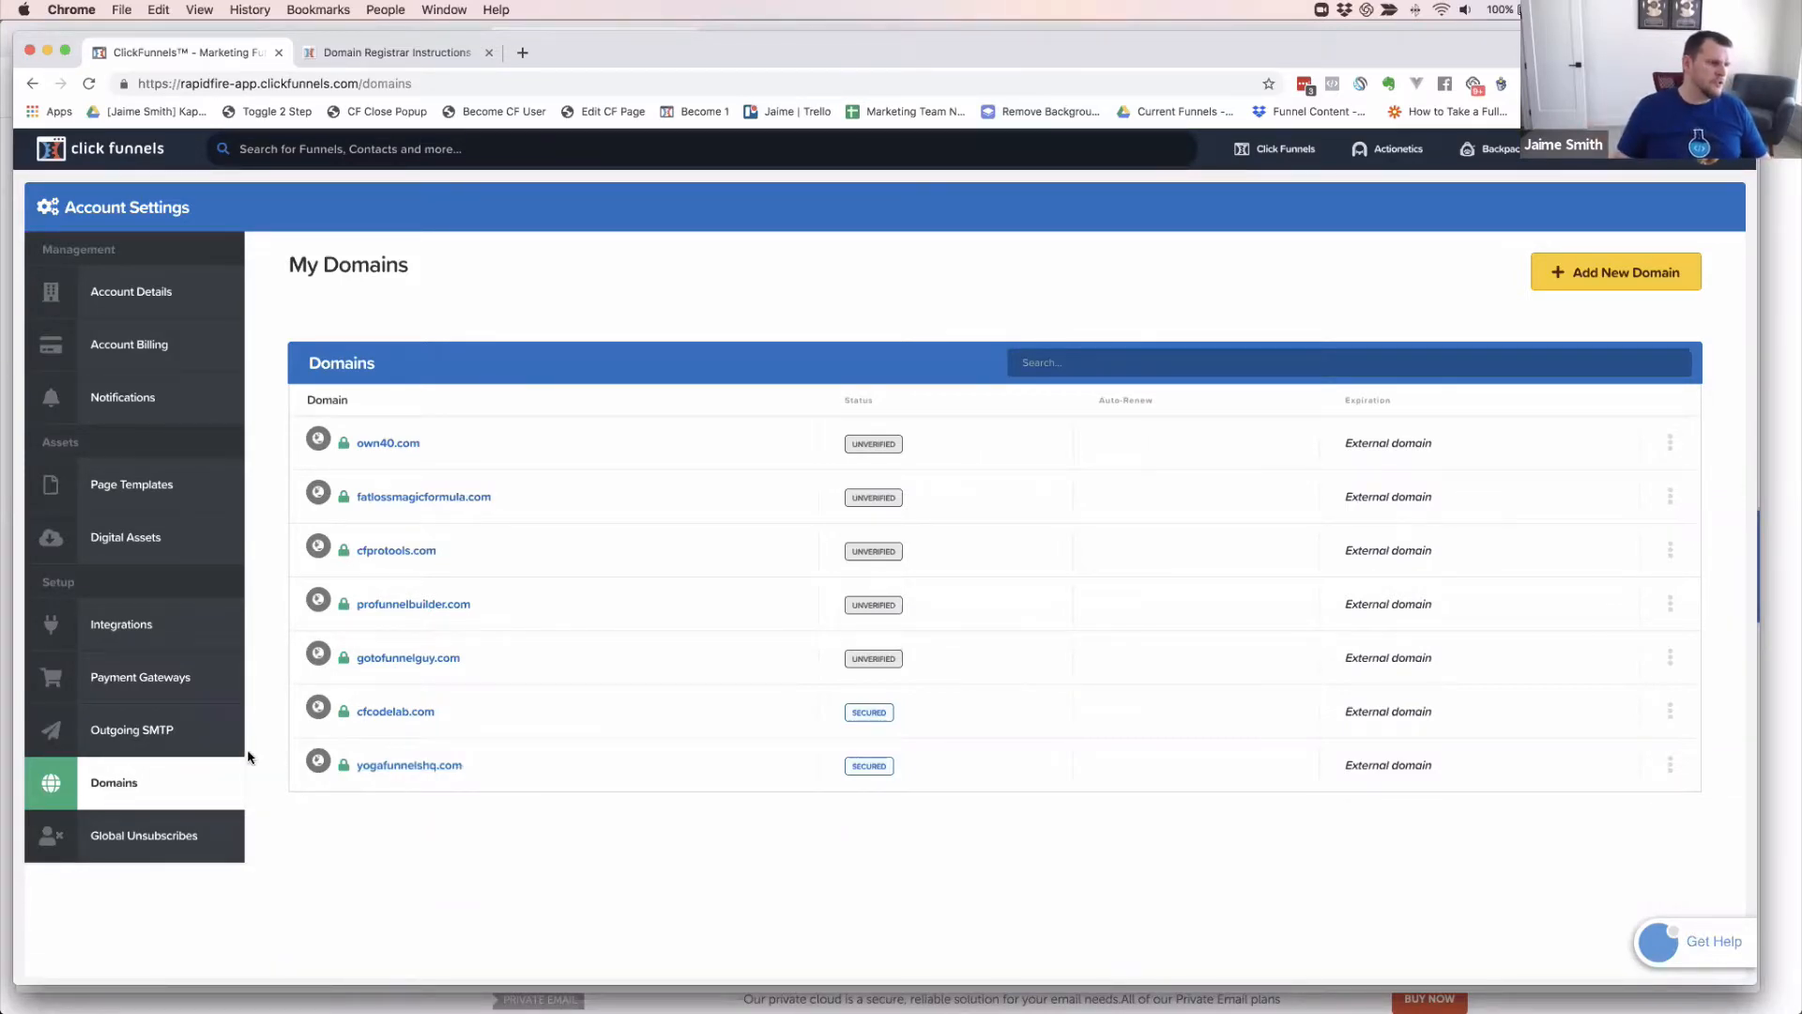
{"action": "scroll", "coordinate": [116, 732], "scroll_direction": "down", "scroll_amount": 1}
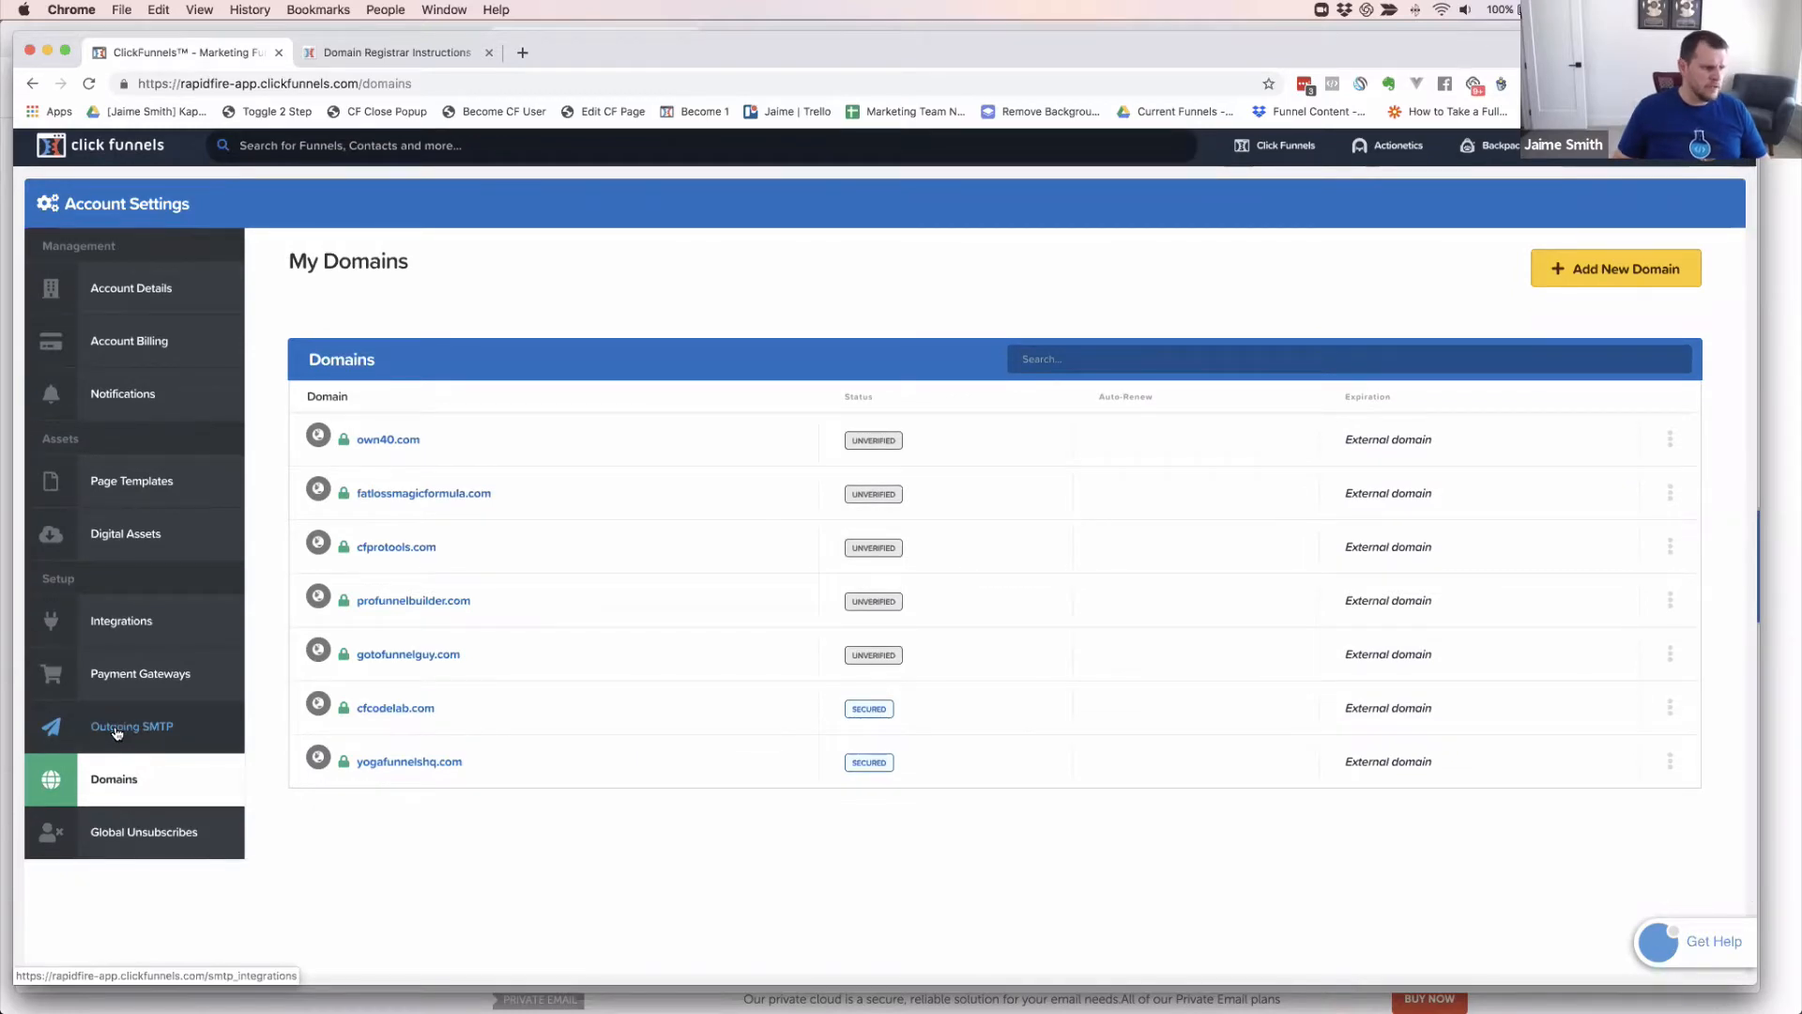
{"action": "left_click", "coordinate": [116, 731]}
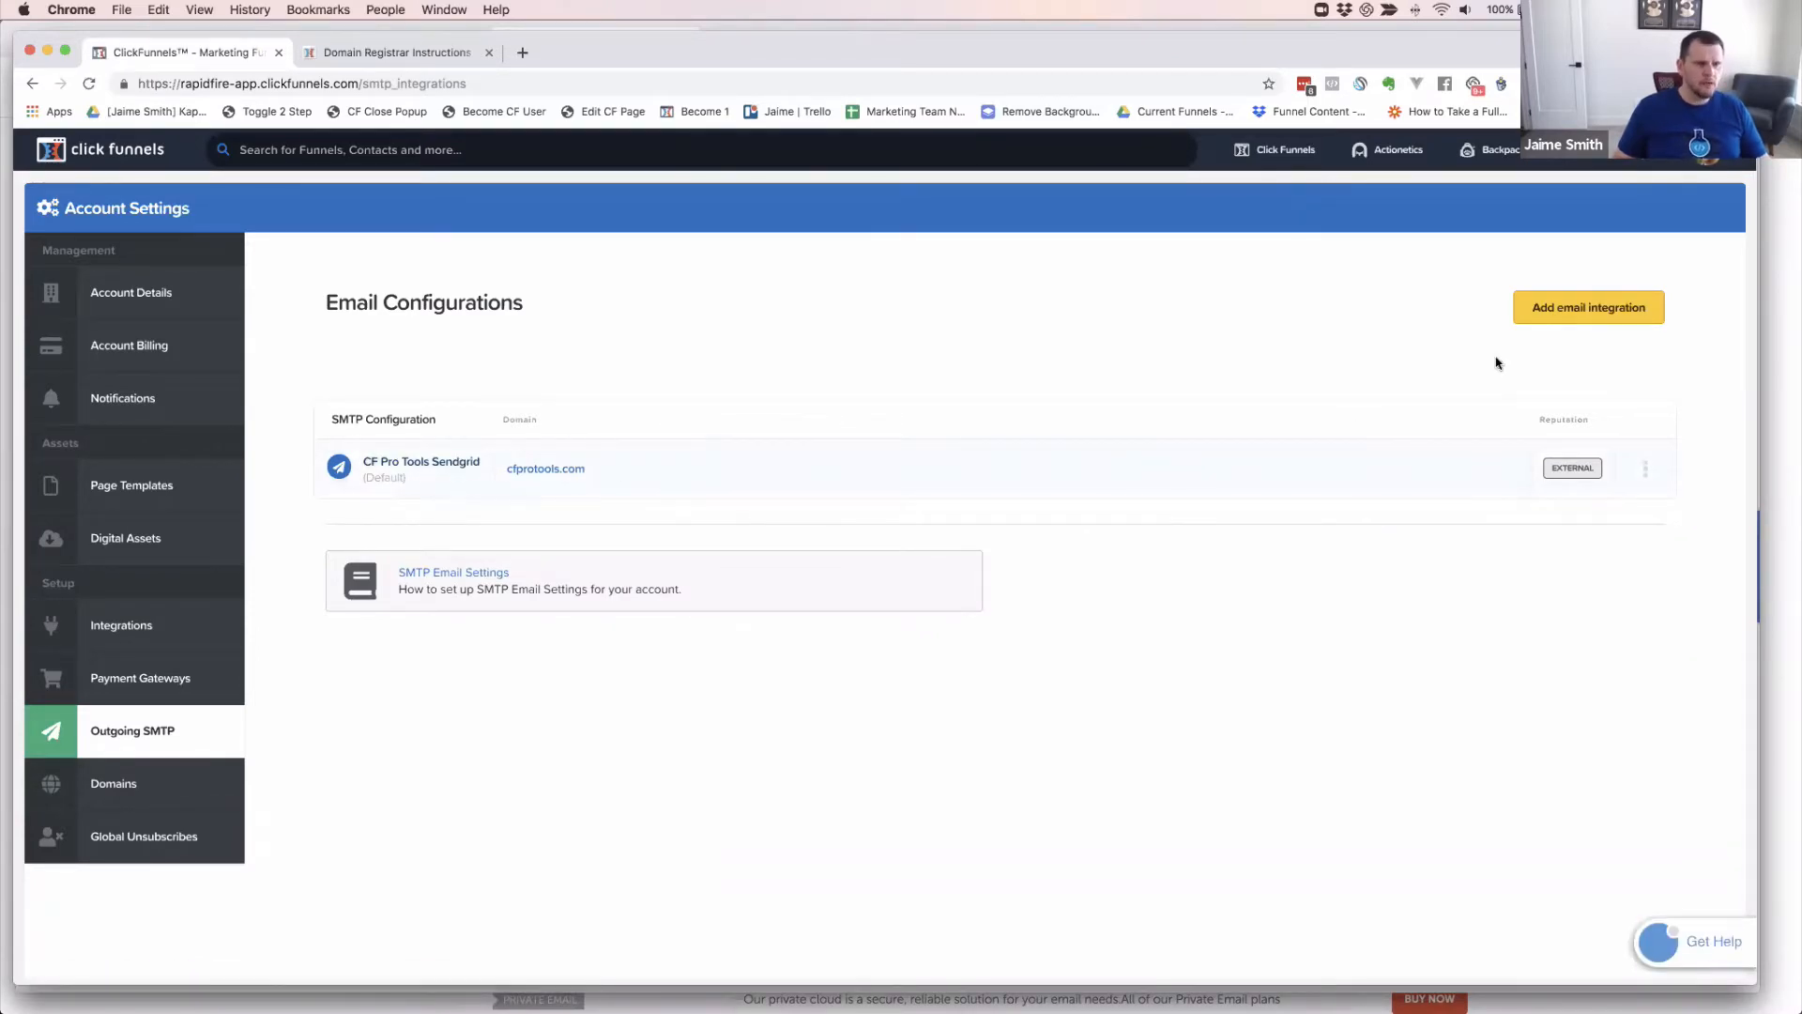
Step: Add an existing SMTP integration and title it YogaFunnelsHQ
{"action": "left_click", "coordinate": [1590, 313]}
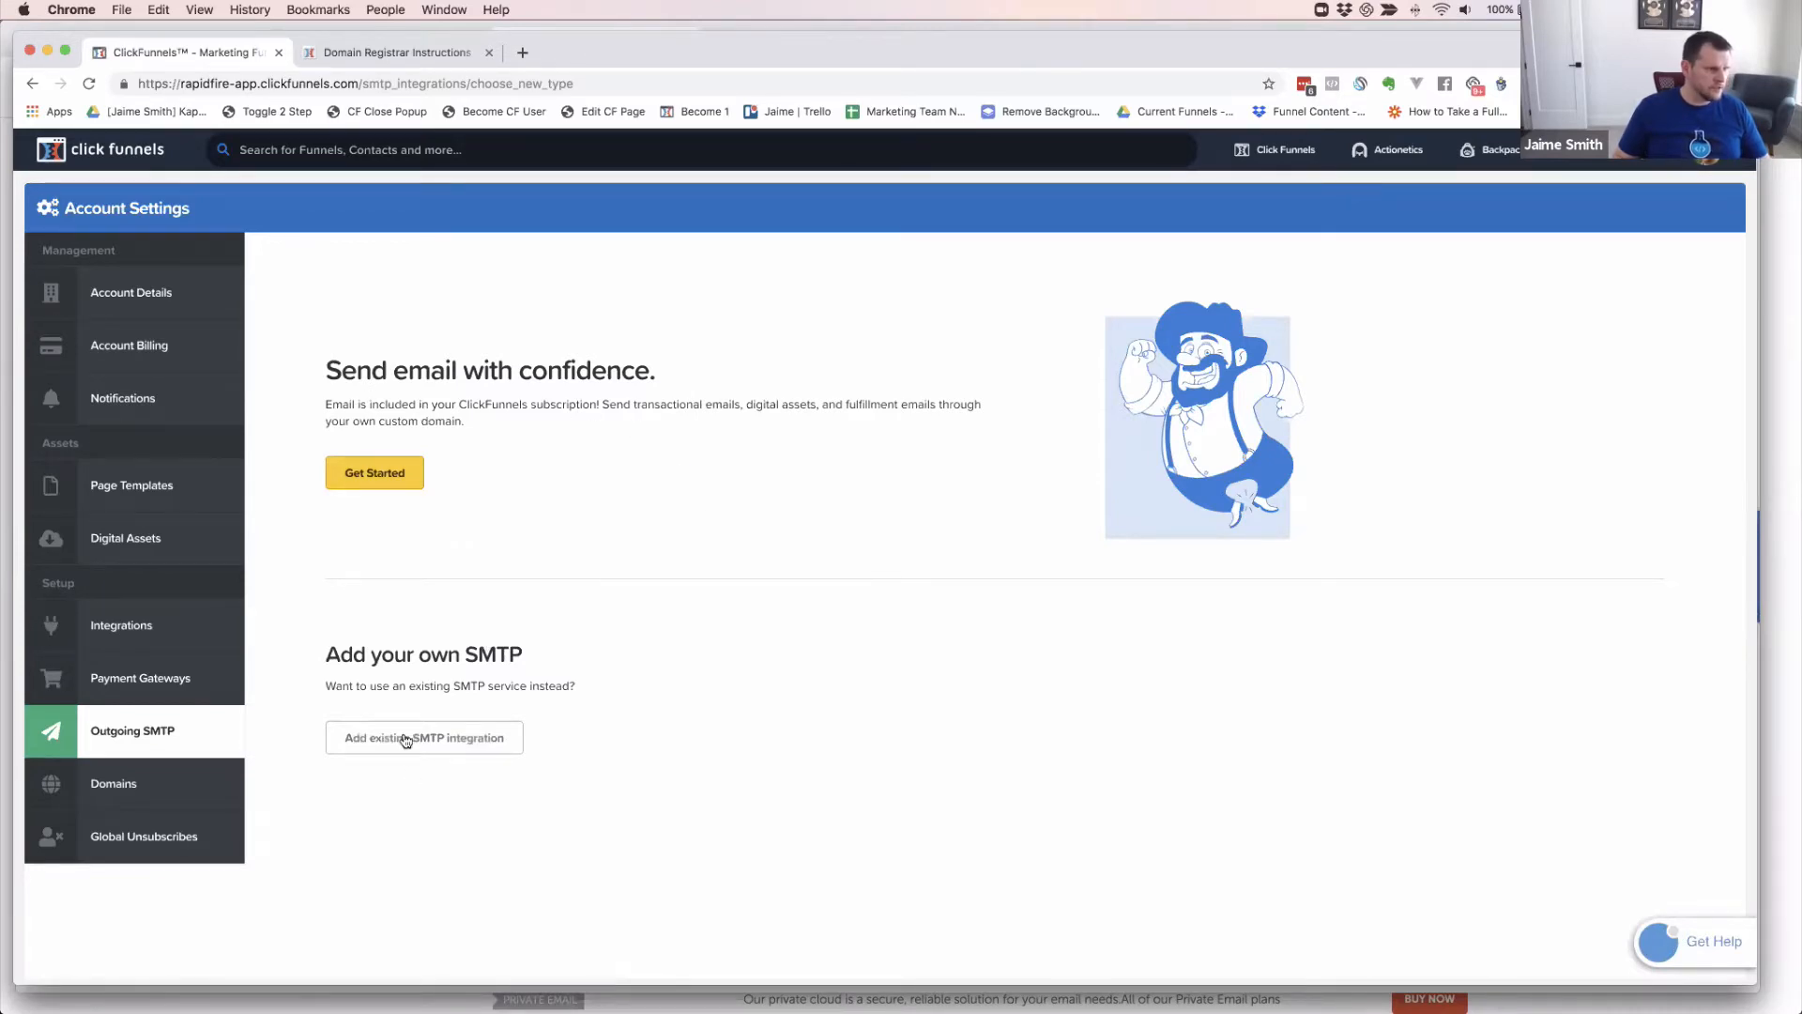
{"action": "left_click", "coordinate": [442, 737]}
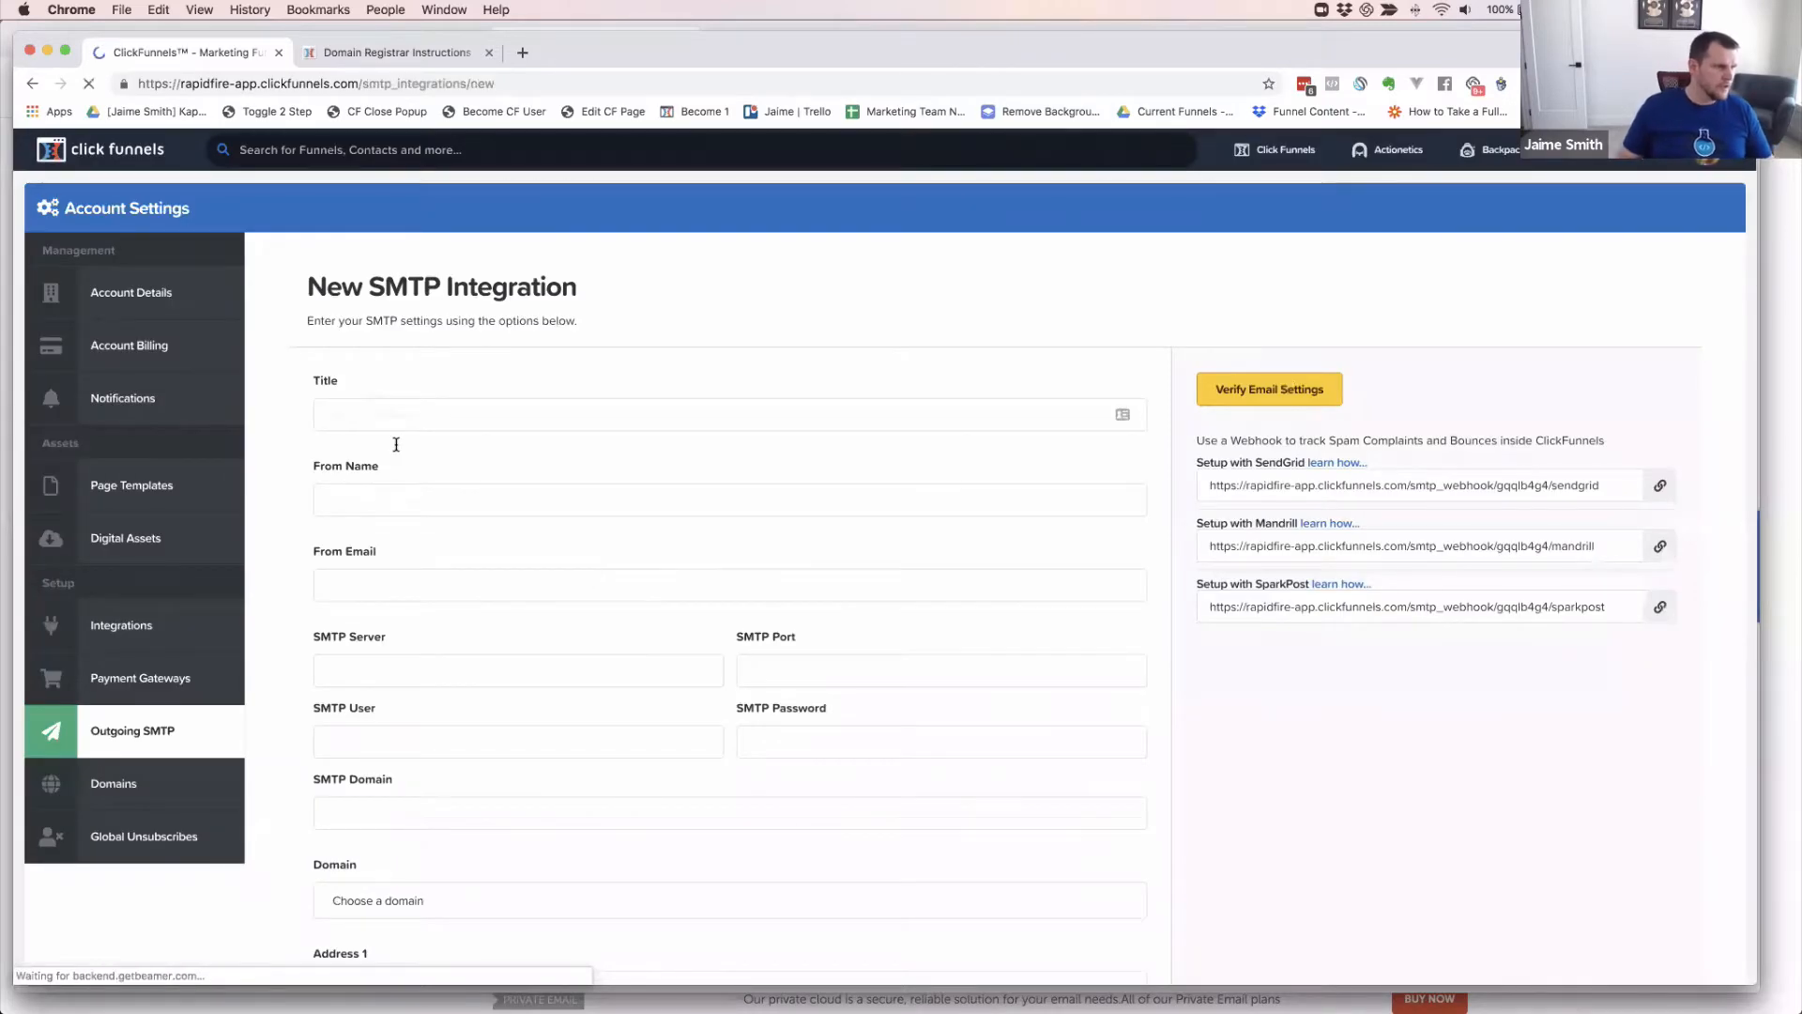
{"action": "left_click", "coordinate": [354, 410]}
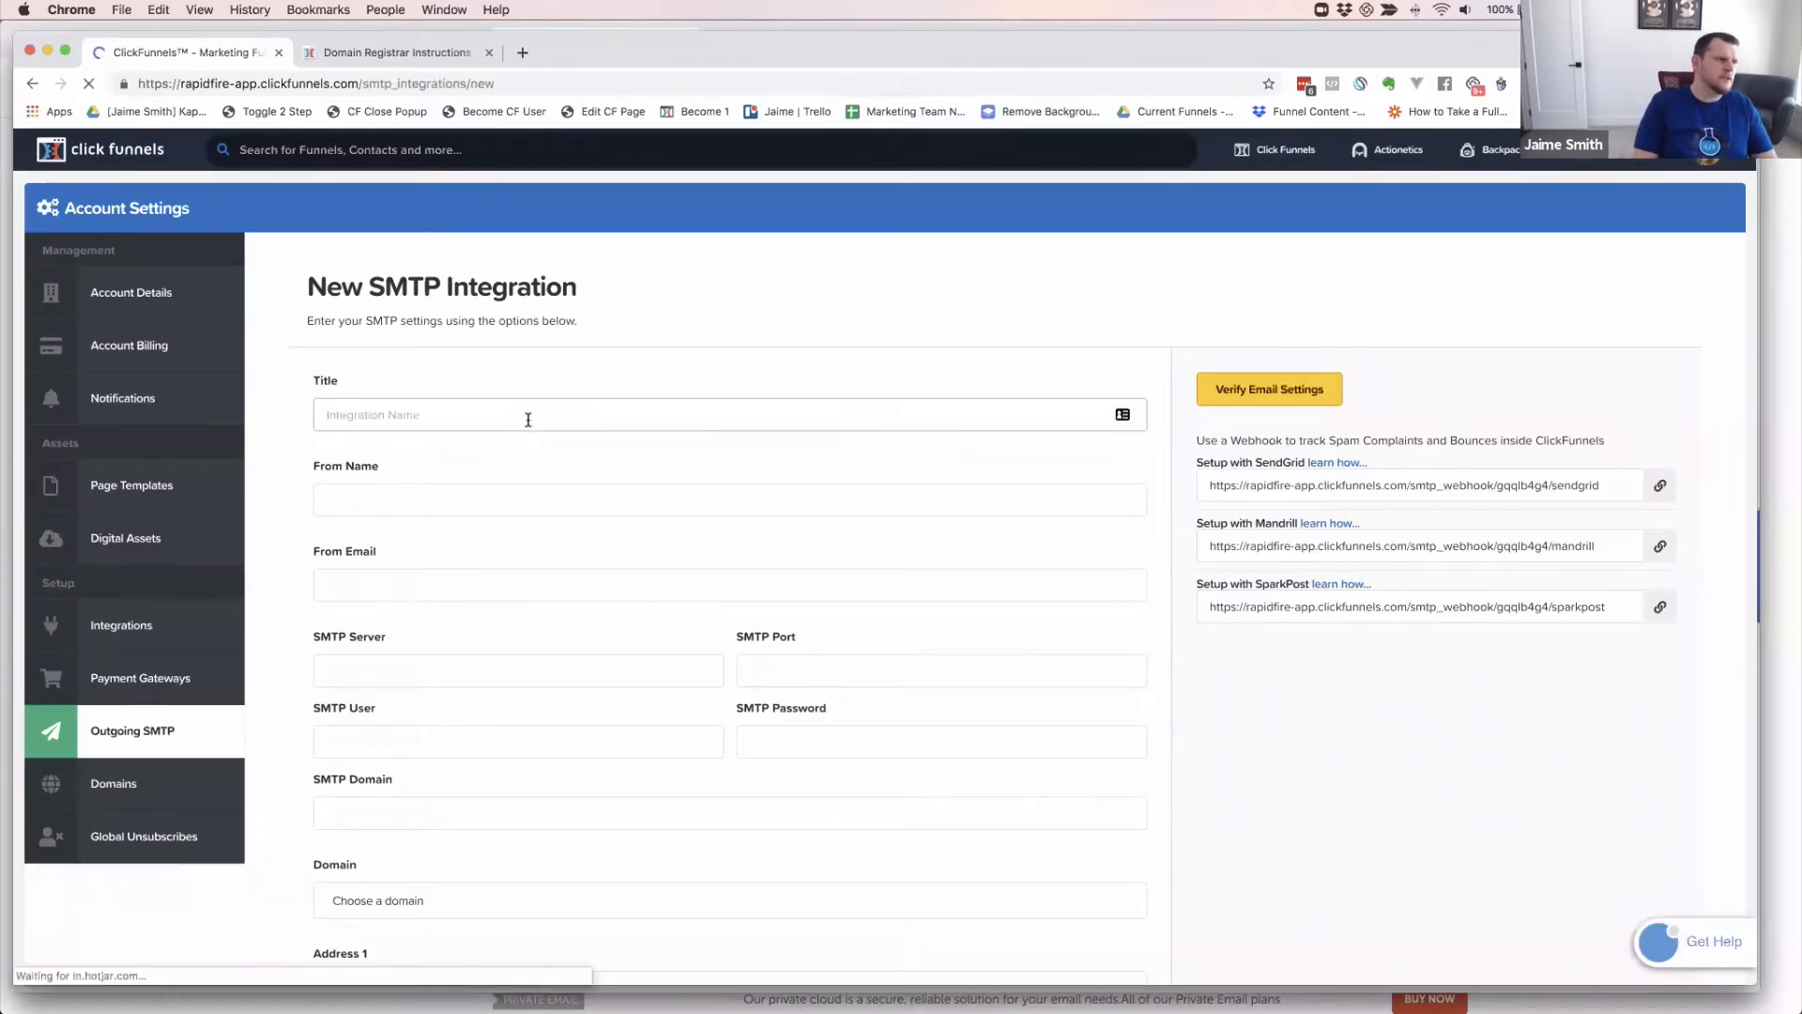
{"action": "type", "text": "Yo"}
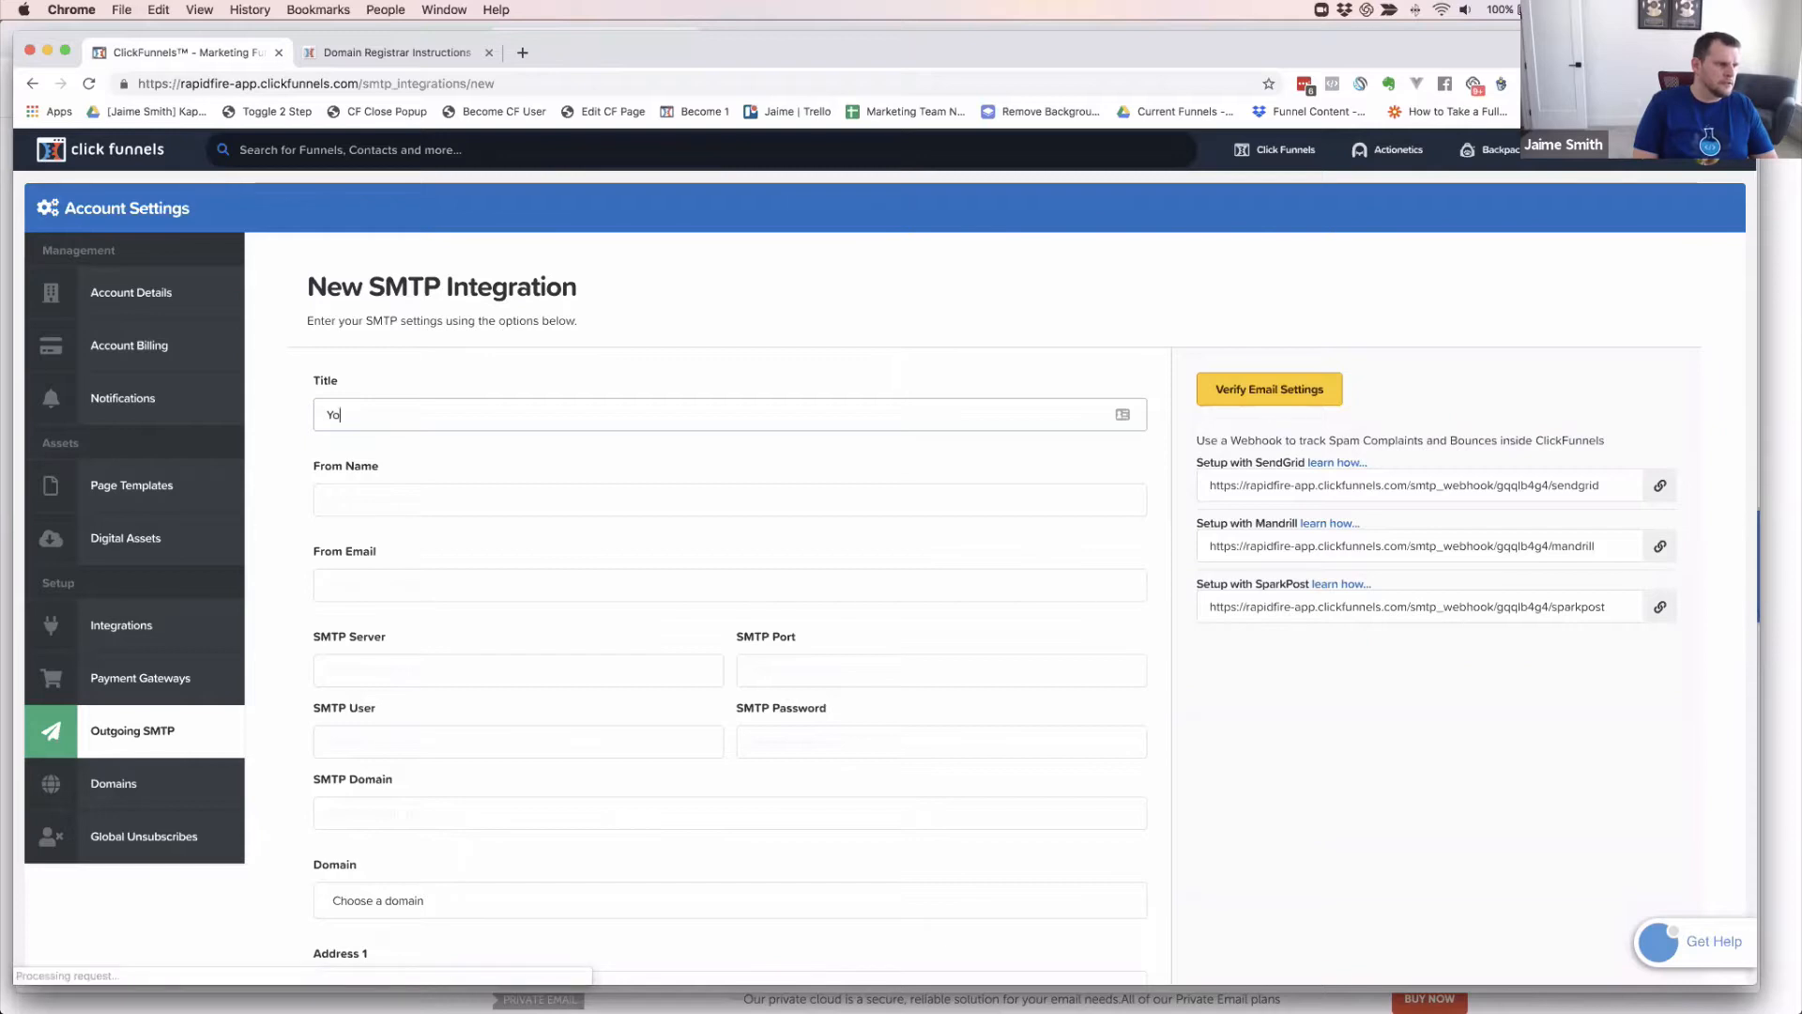
{"action": "type", "text": "gaFunnelsHQ"}
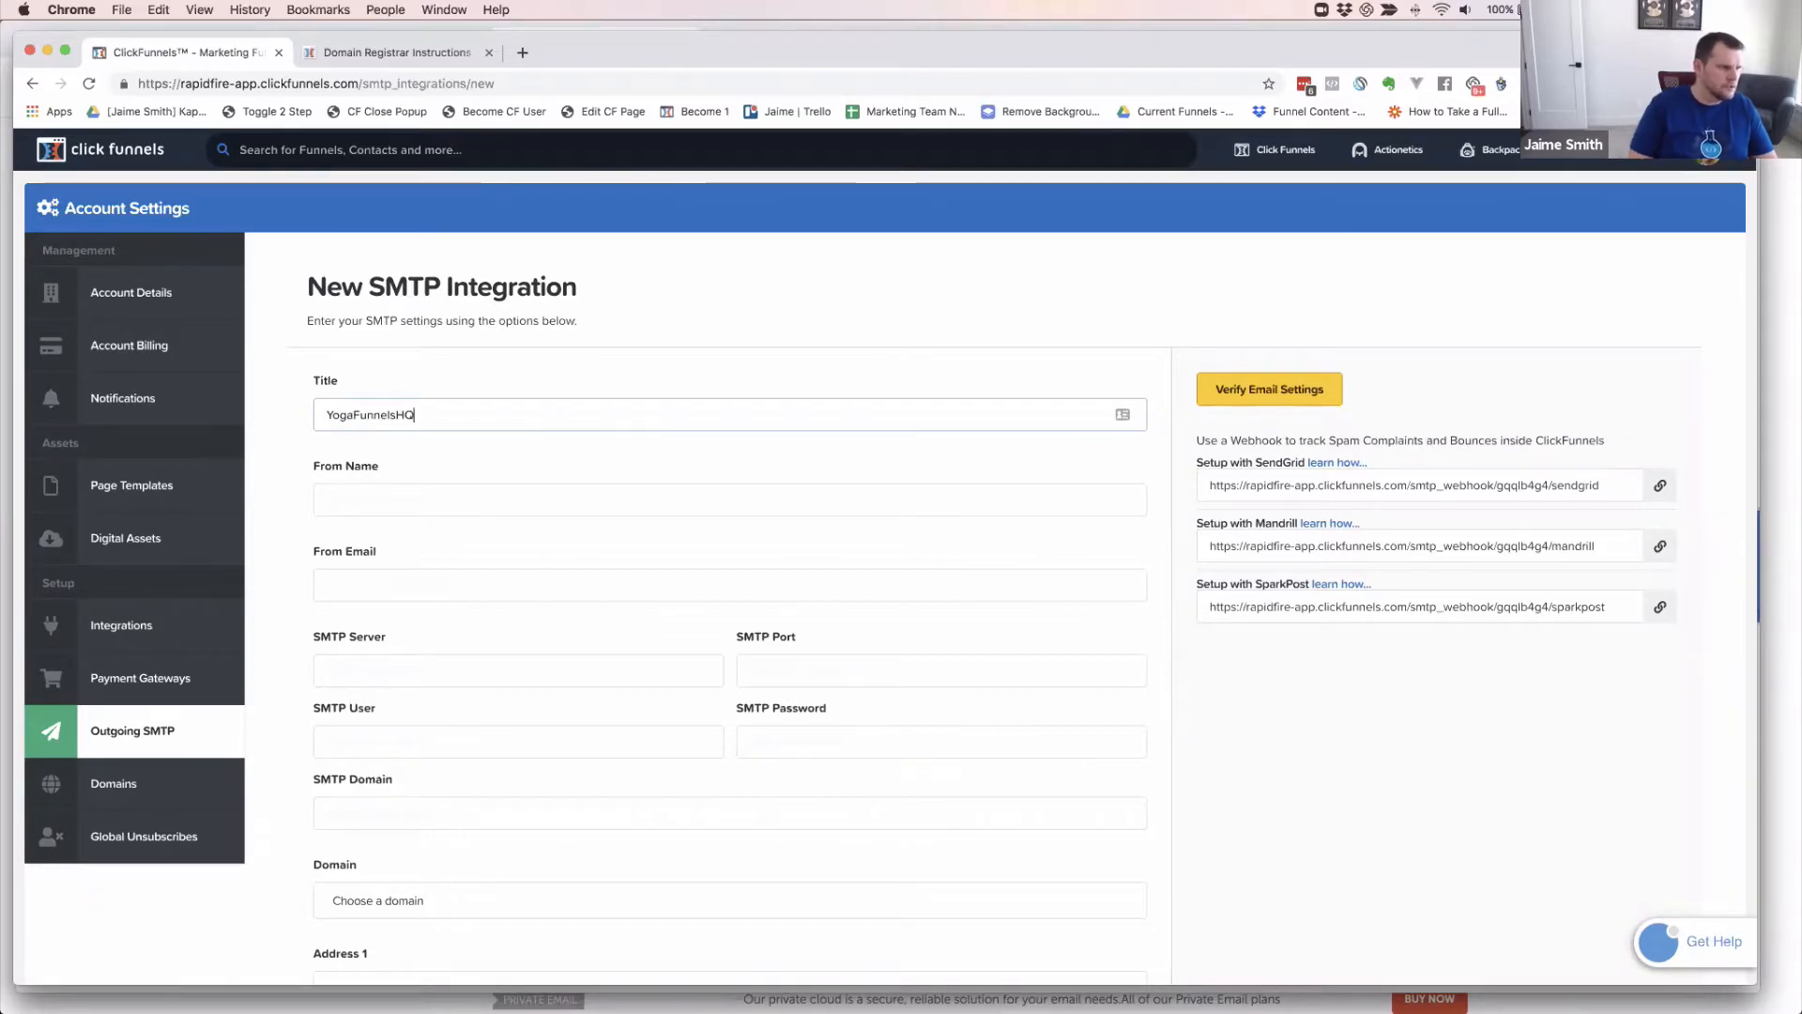
Step: Fill in the sender's name and the support email address, then review the SMTP server fields
{"action": "left_click", "coordinate": [423, 498]}
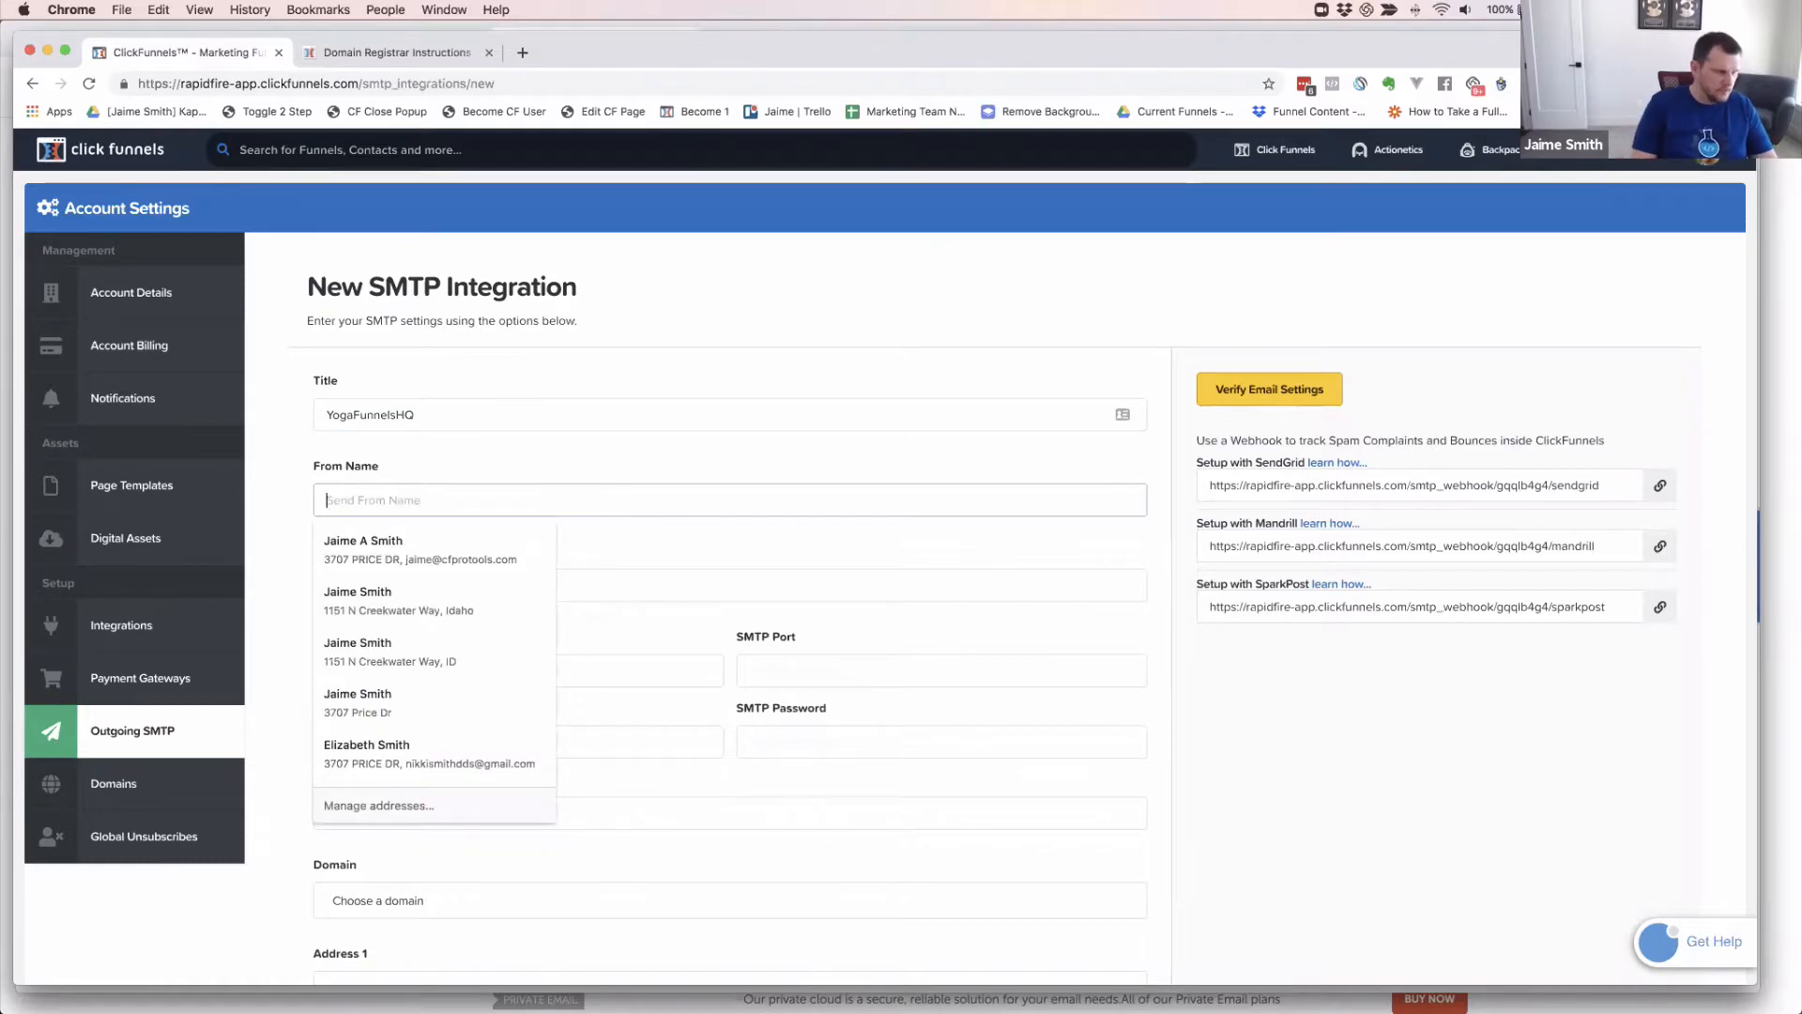
{"action": "key", "text": "Tab"}
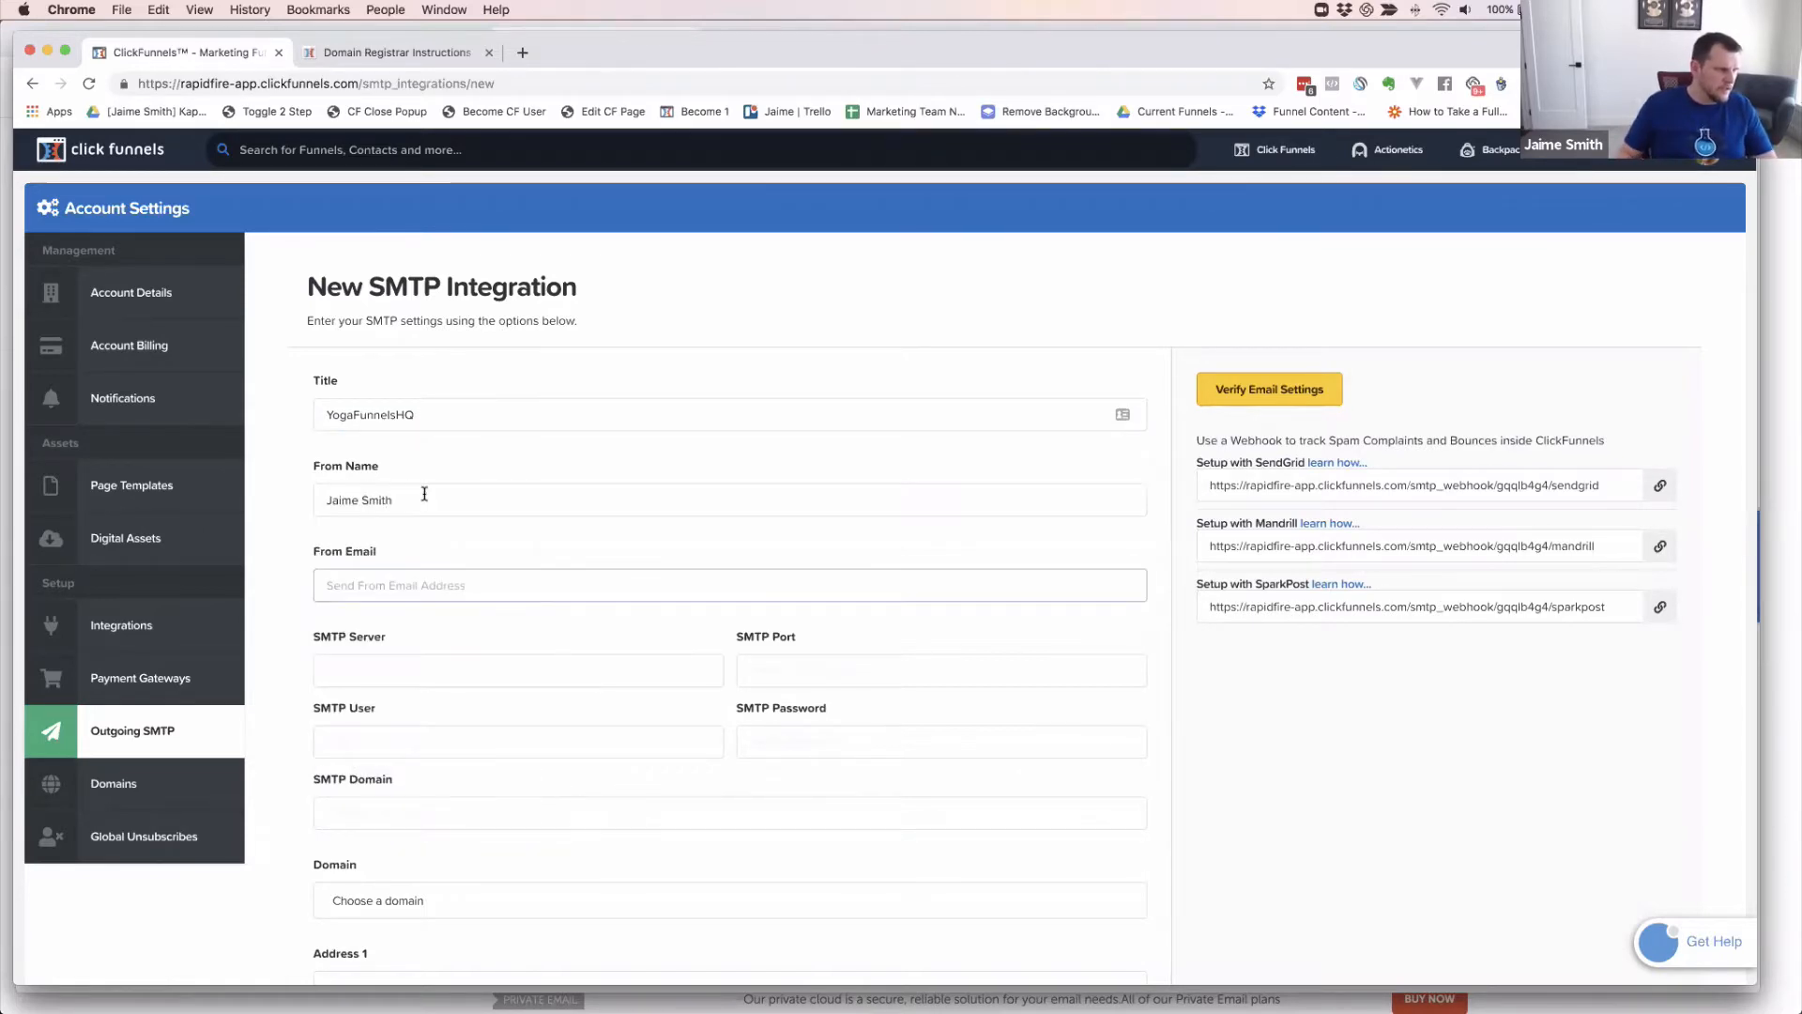
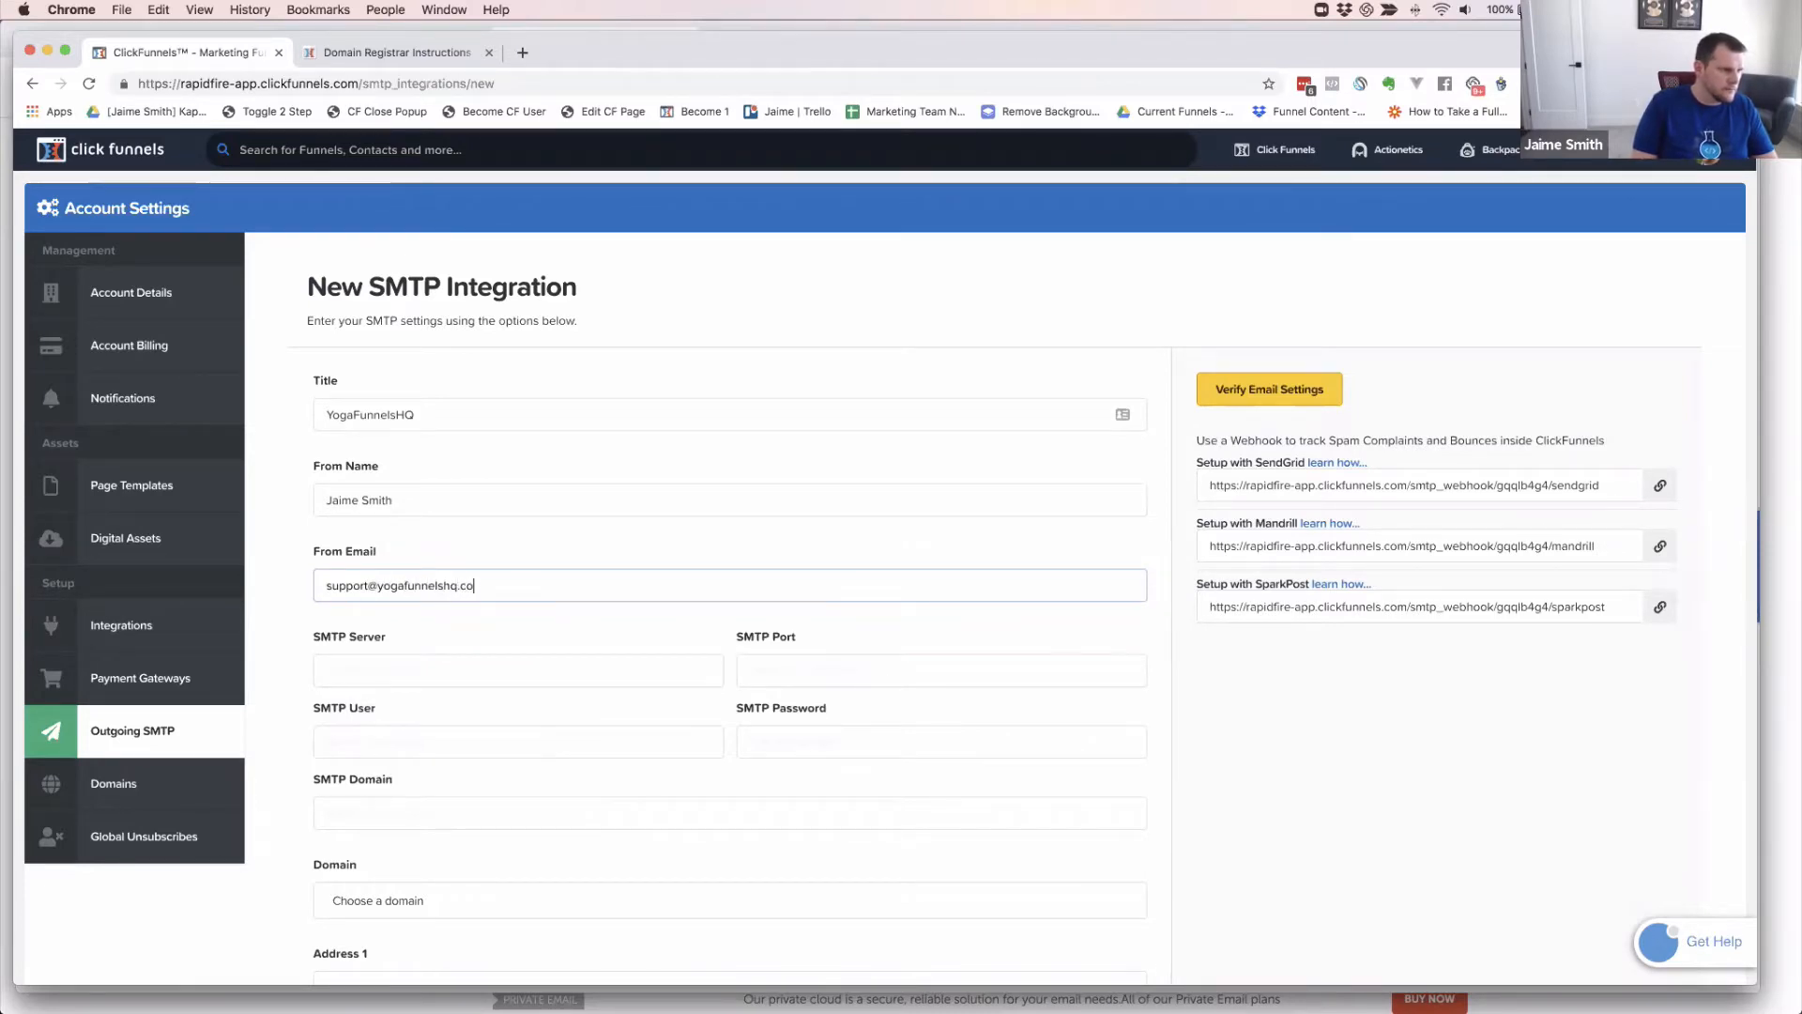
{"action": "left_click", "coordinate": [387, 675]}
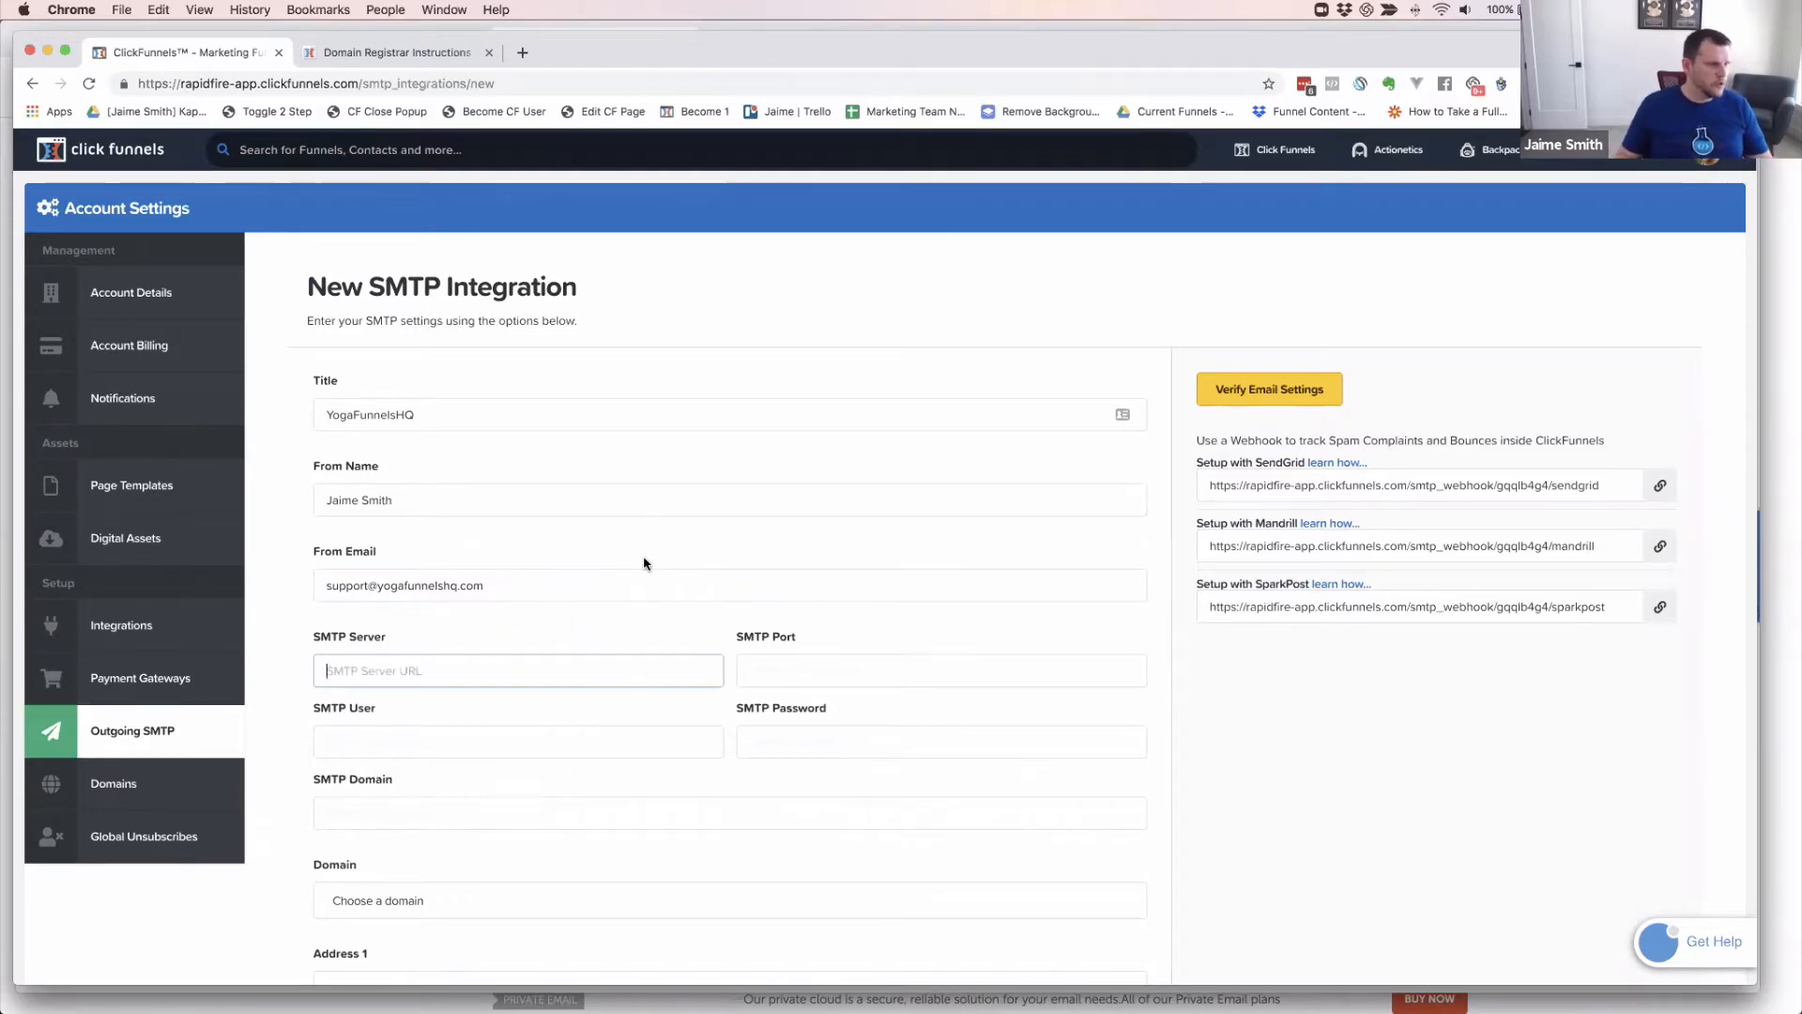
{"action": "scroll", "coordinate": [583, 564], "scroll_direction": "down", "scroll_amount": 1}
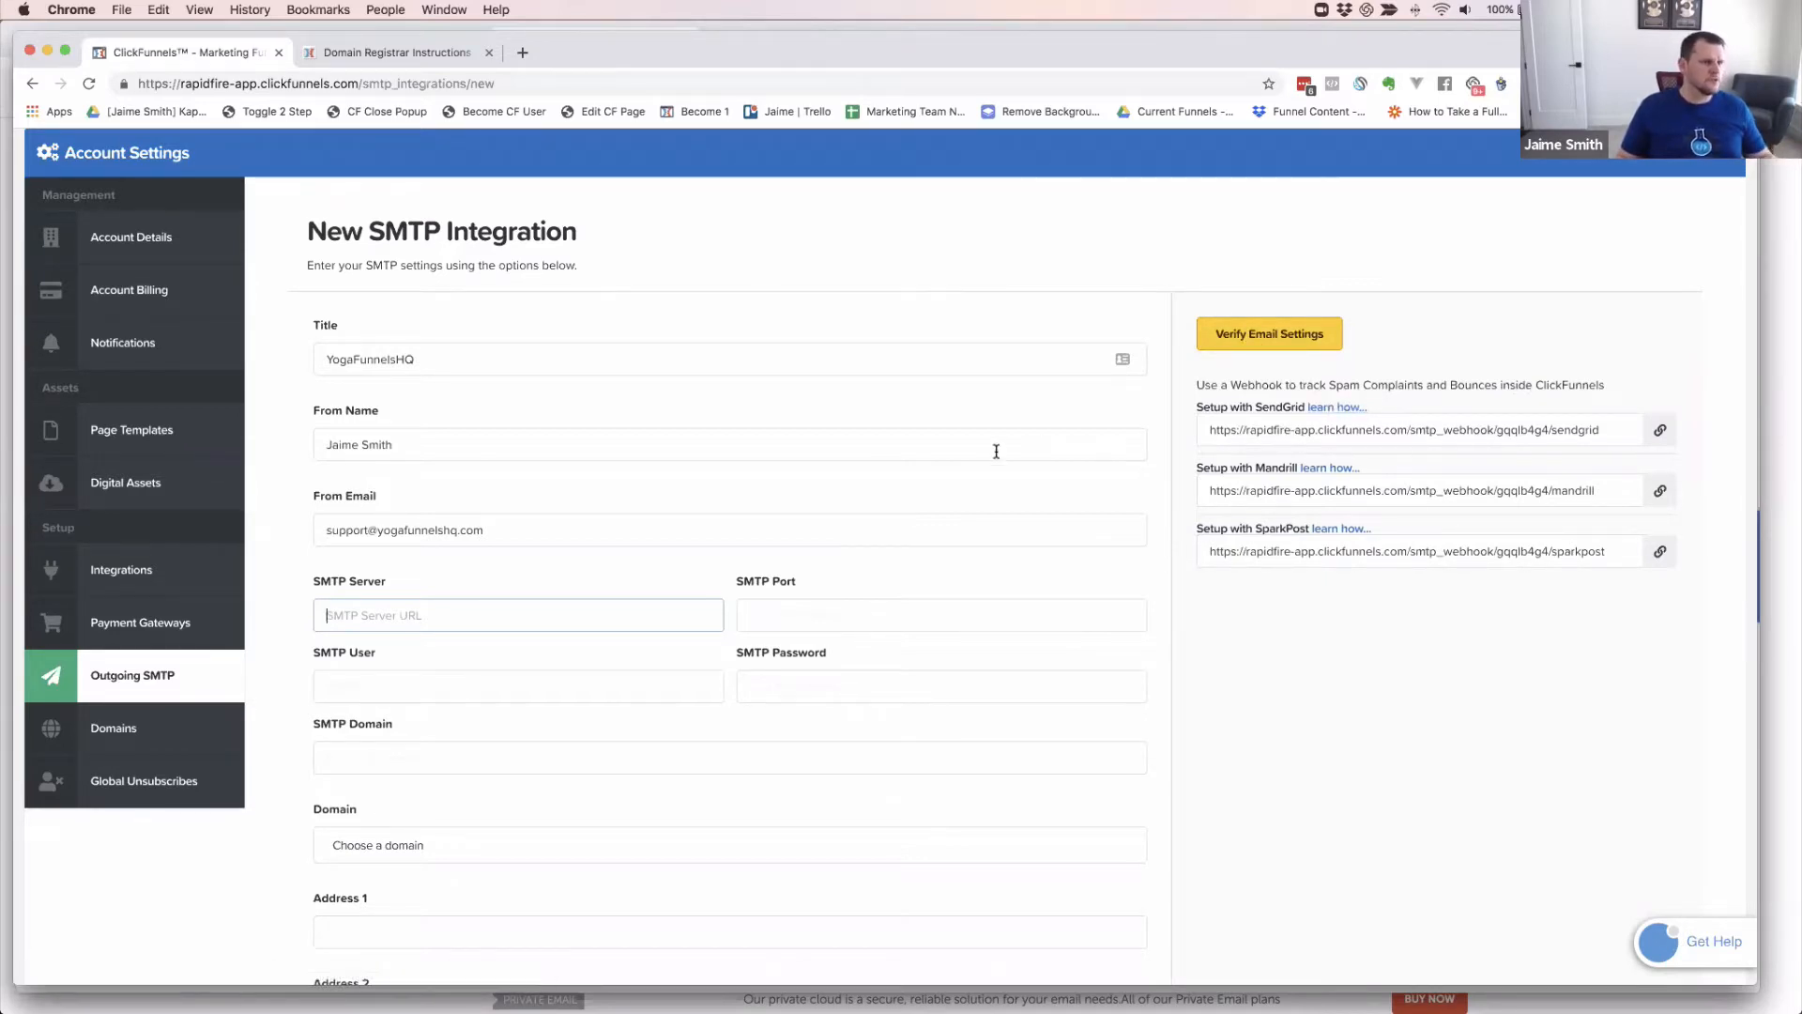
{"action": "scroll", "coordinate": [984, 417], "scroll_direction": "up", "scroll_amount": 1}
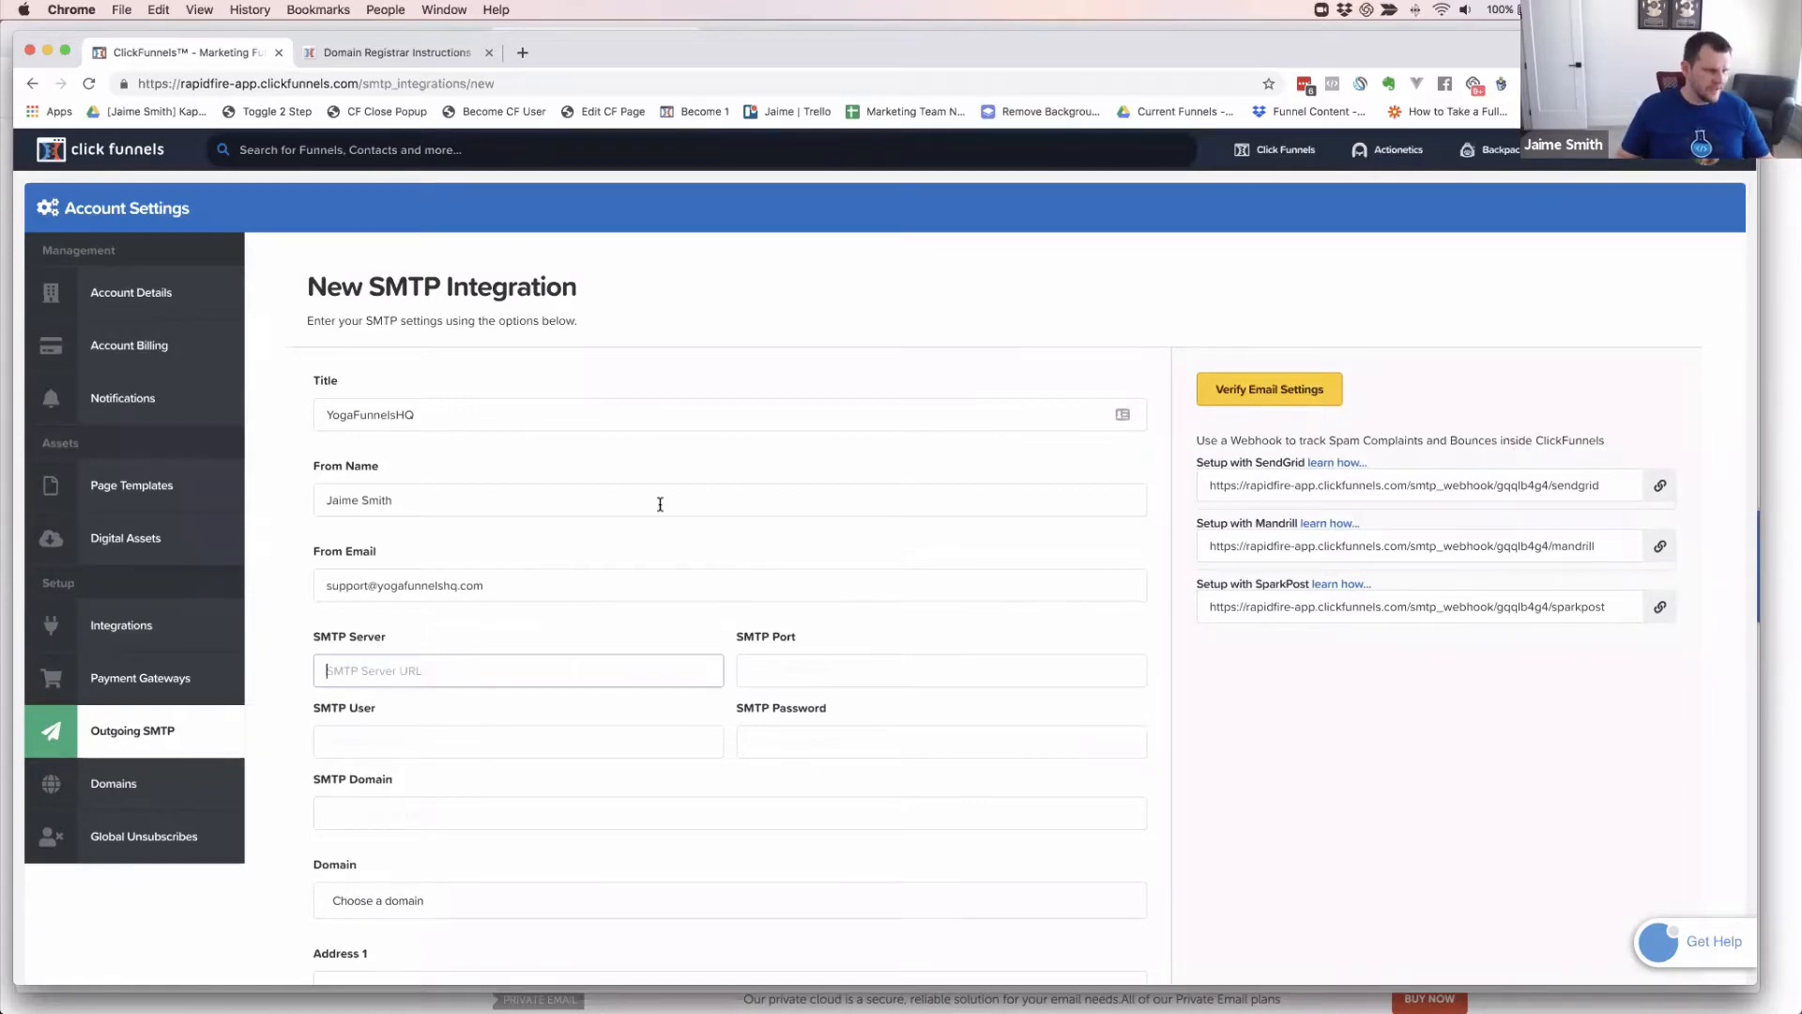
{"action": "scroll", "coordinate": [660, 506], "scroll_direction": "down", "scroll_amount": 2}
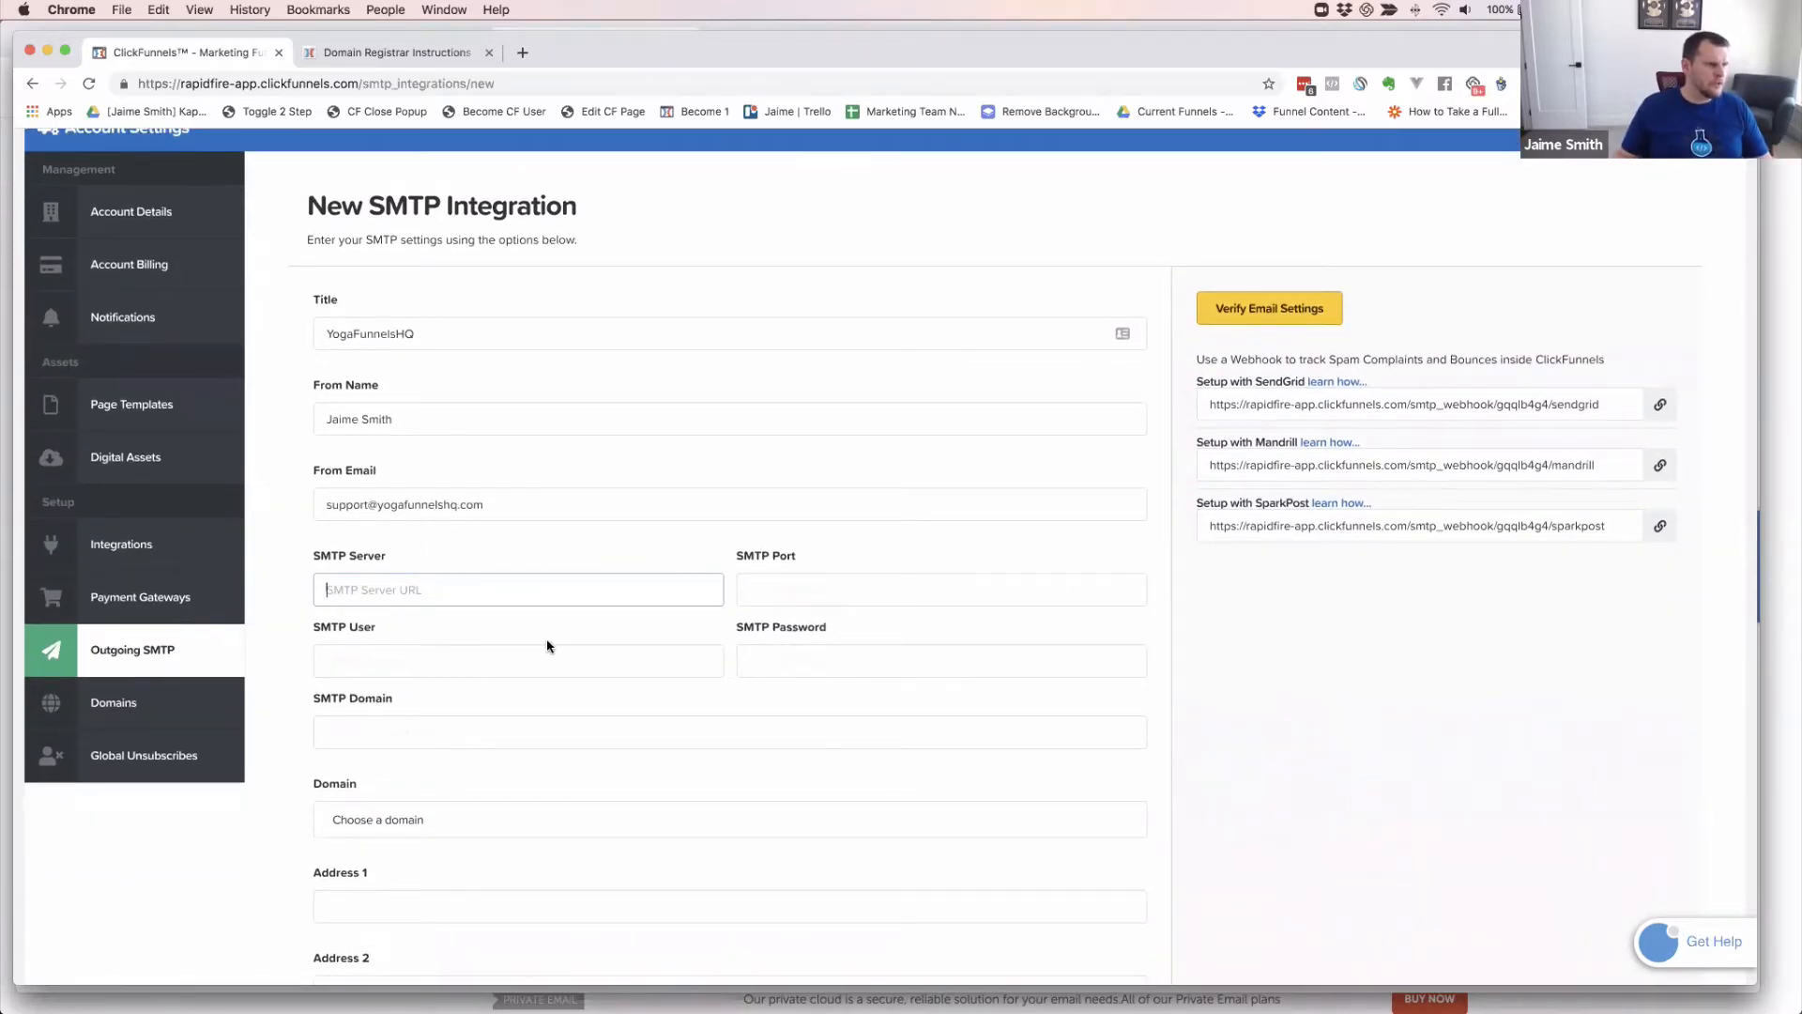
{"action": "key", "text": "super+grave"}
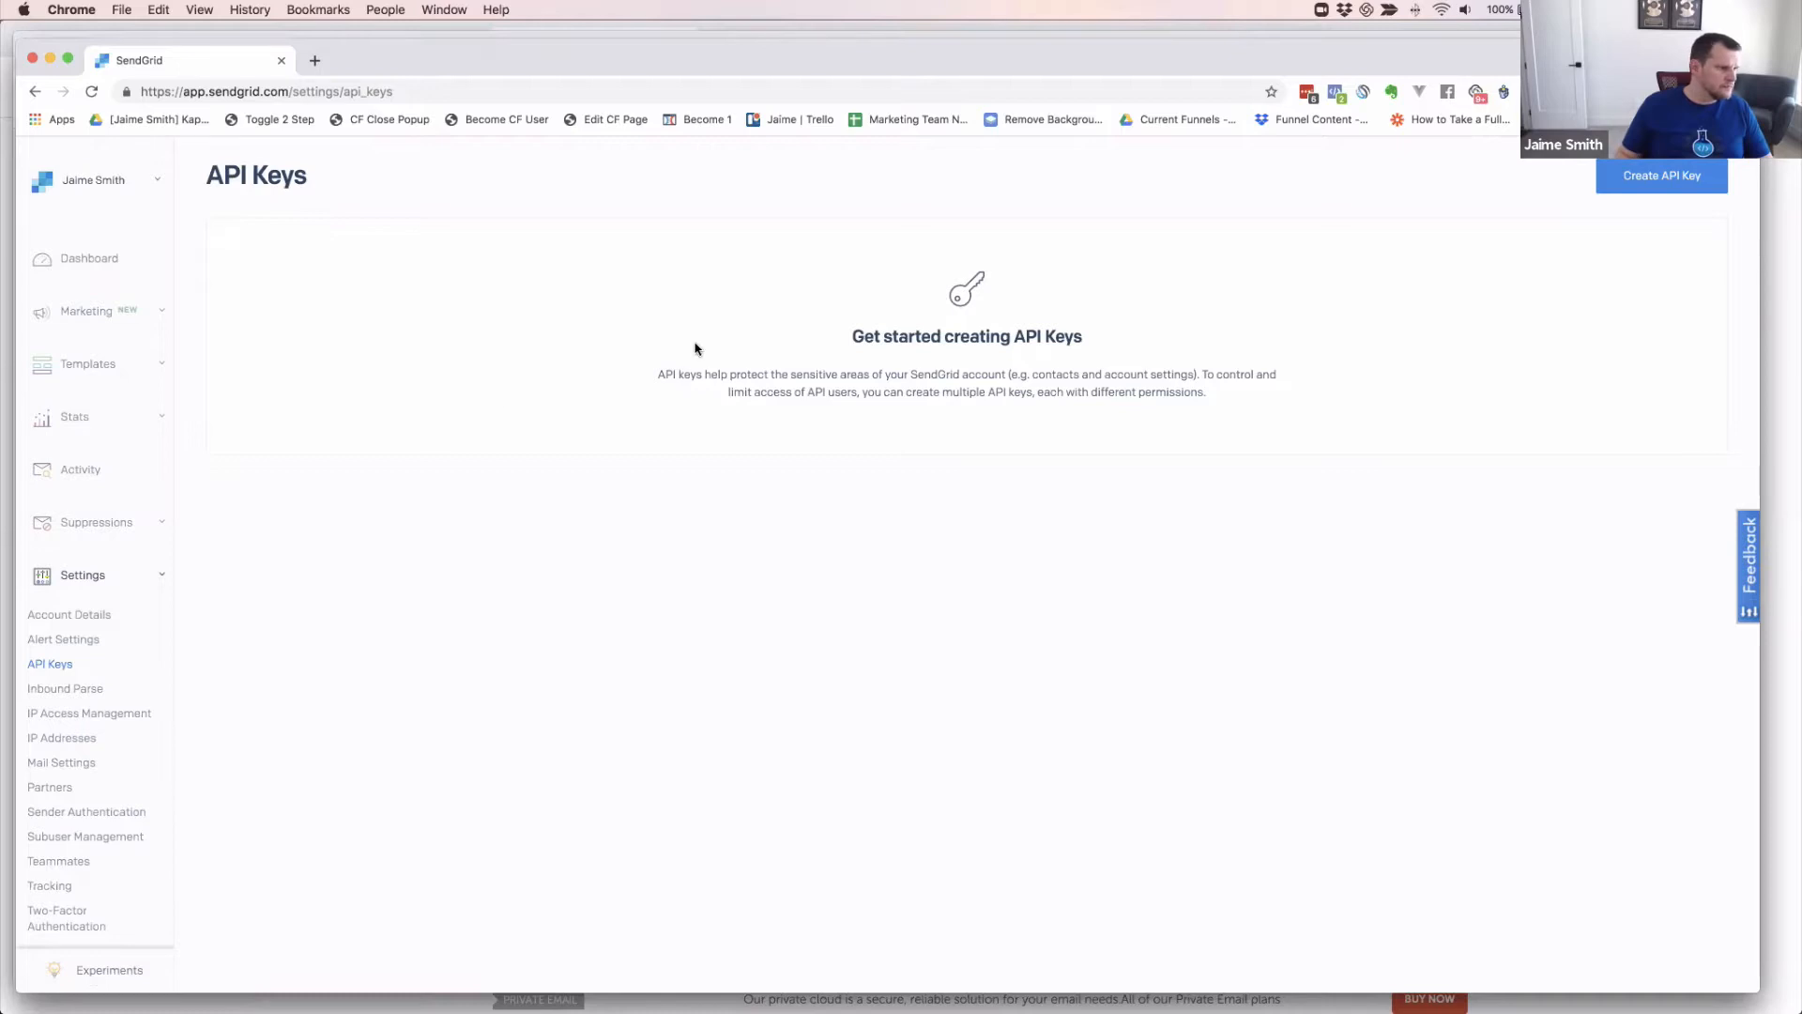
Step: Create a full-access SendGrid API key named yfhq_clickfunnels and copy its value
{"action": "left_click", "coordinate": [1663, 181]}
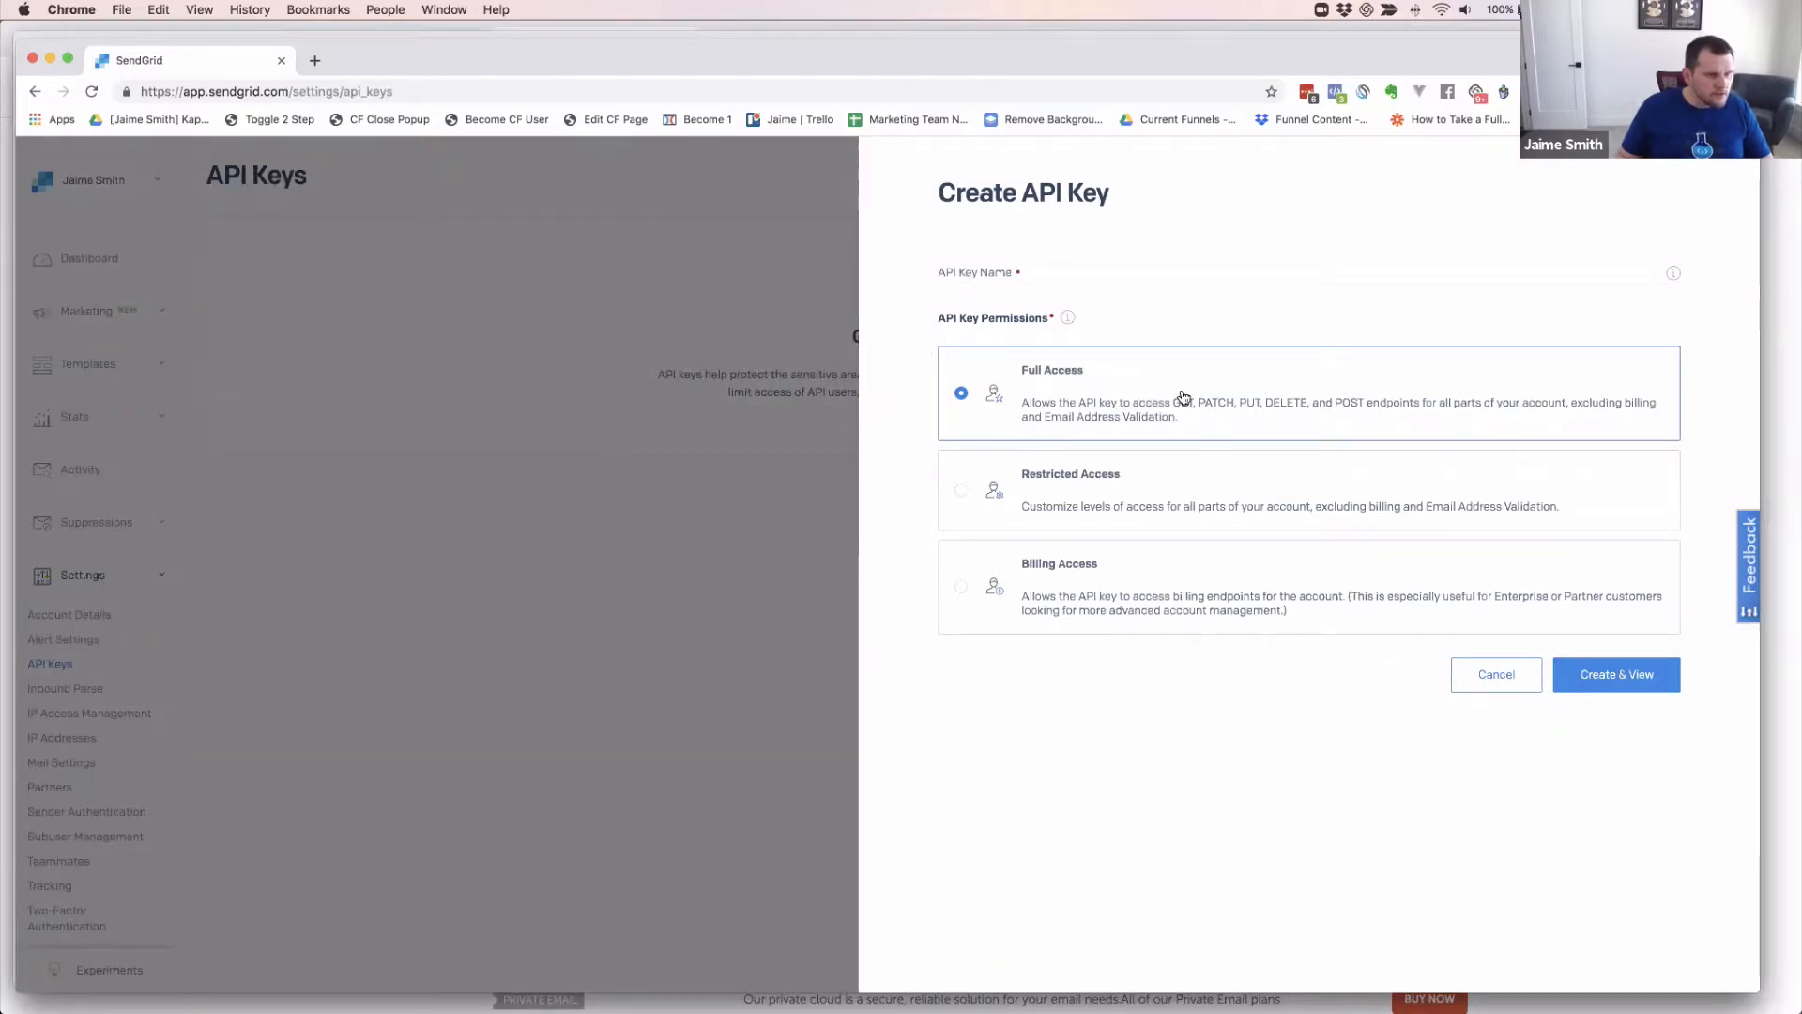
{"action": "left_click", "coordinate": [1635, 678]}
{"action": "left_click", "coordinate": [1003, 275]}
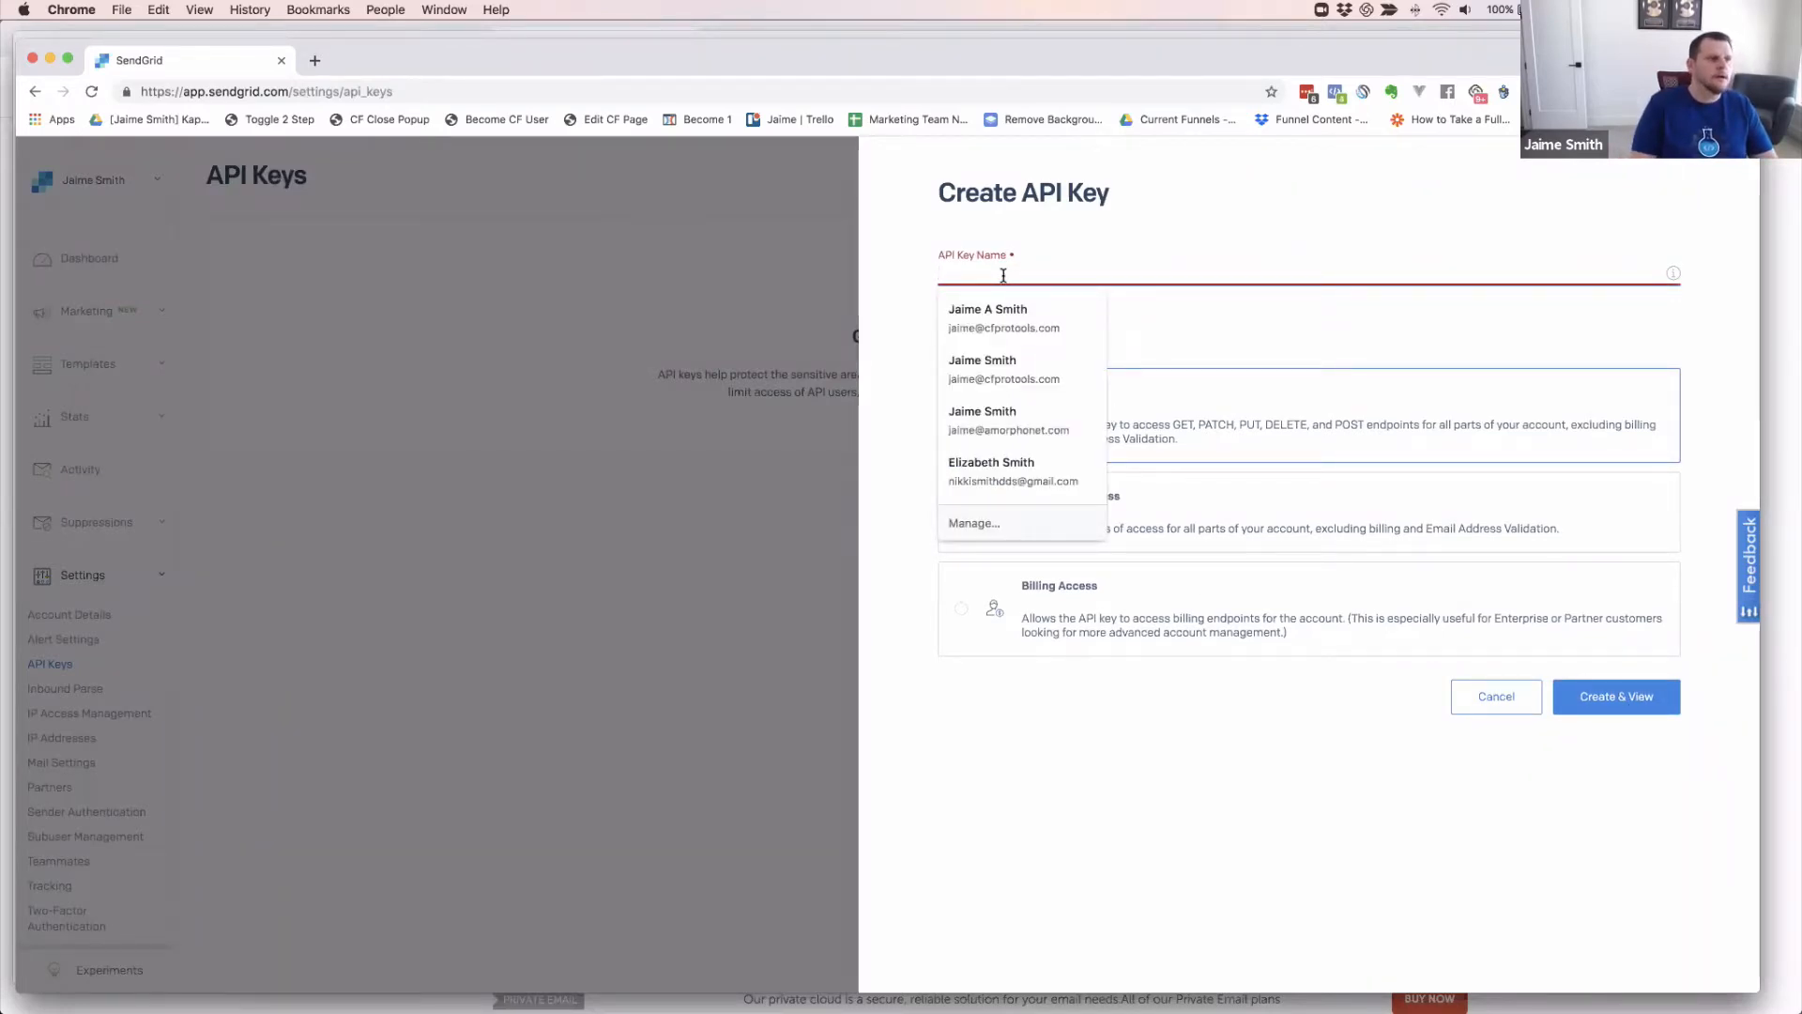
{"action": "key", "text": "Escape"}
{"action": "type", "text": "y"}
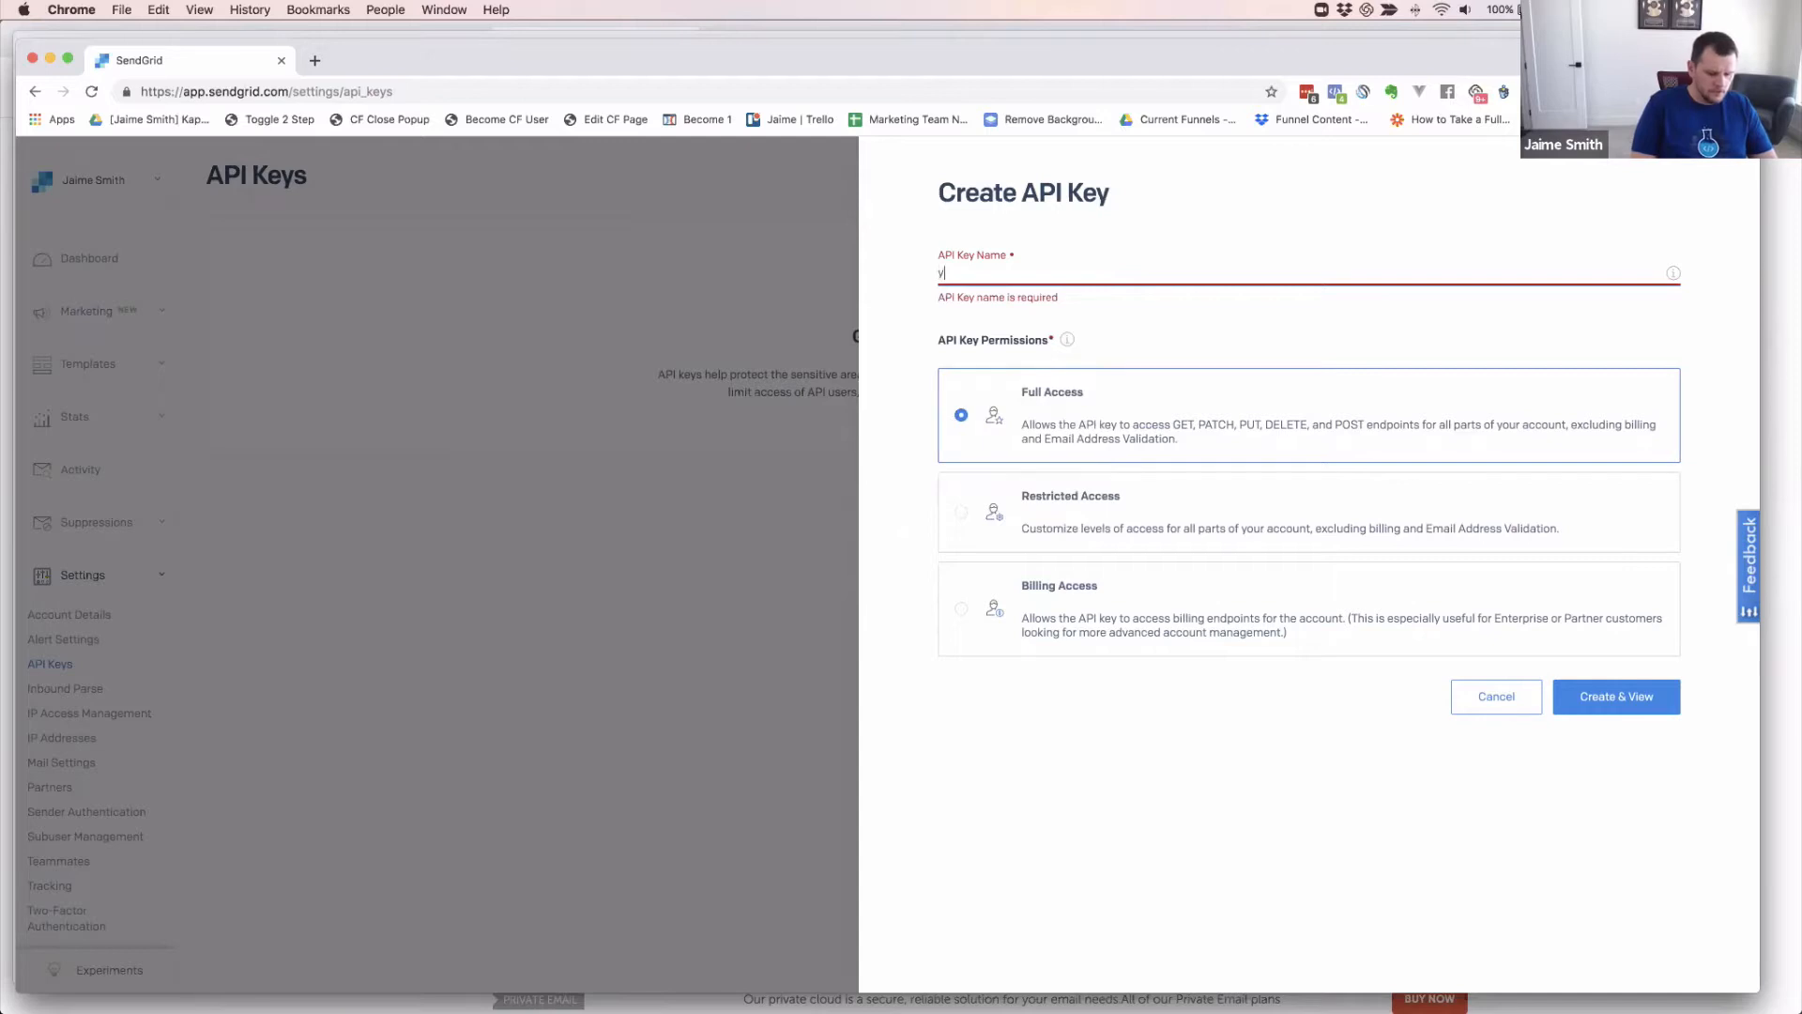
{"action": "type", "text": "fhq"}
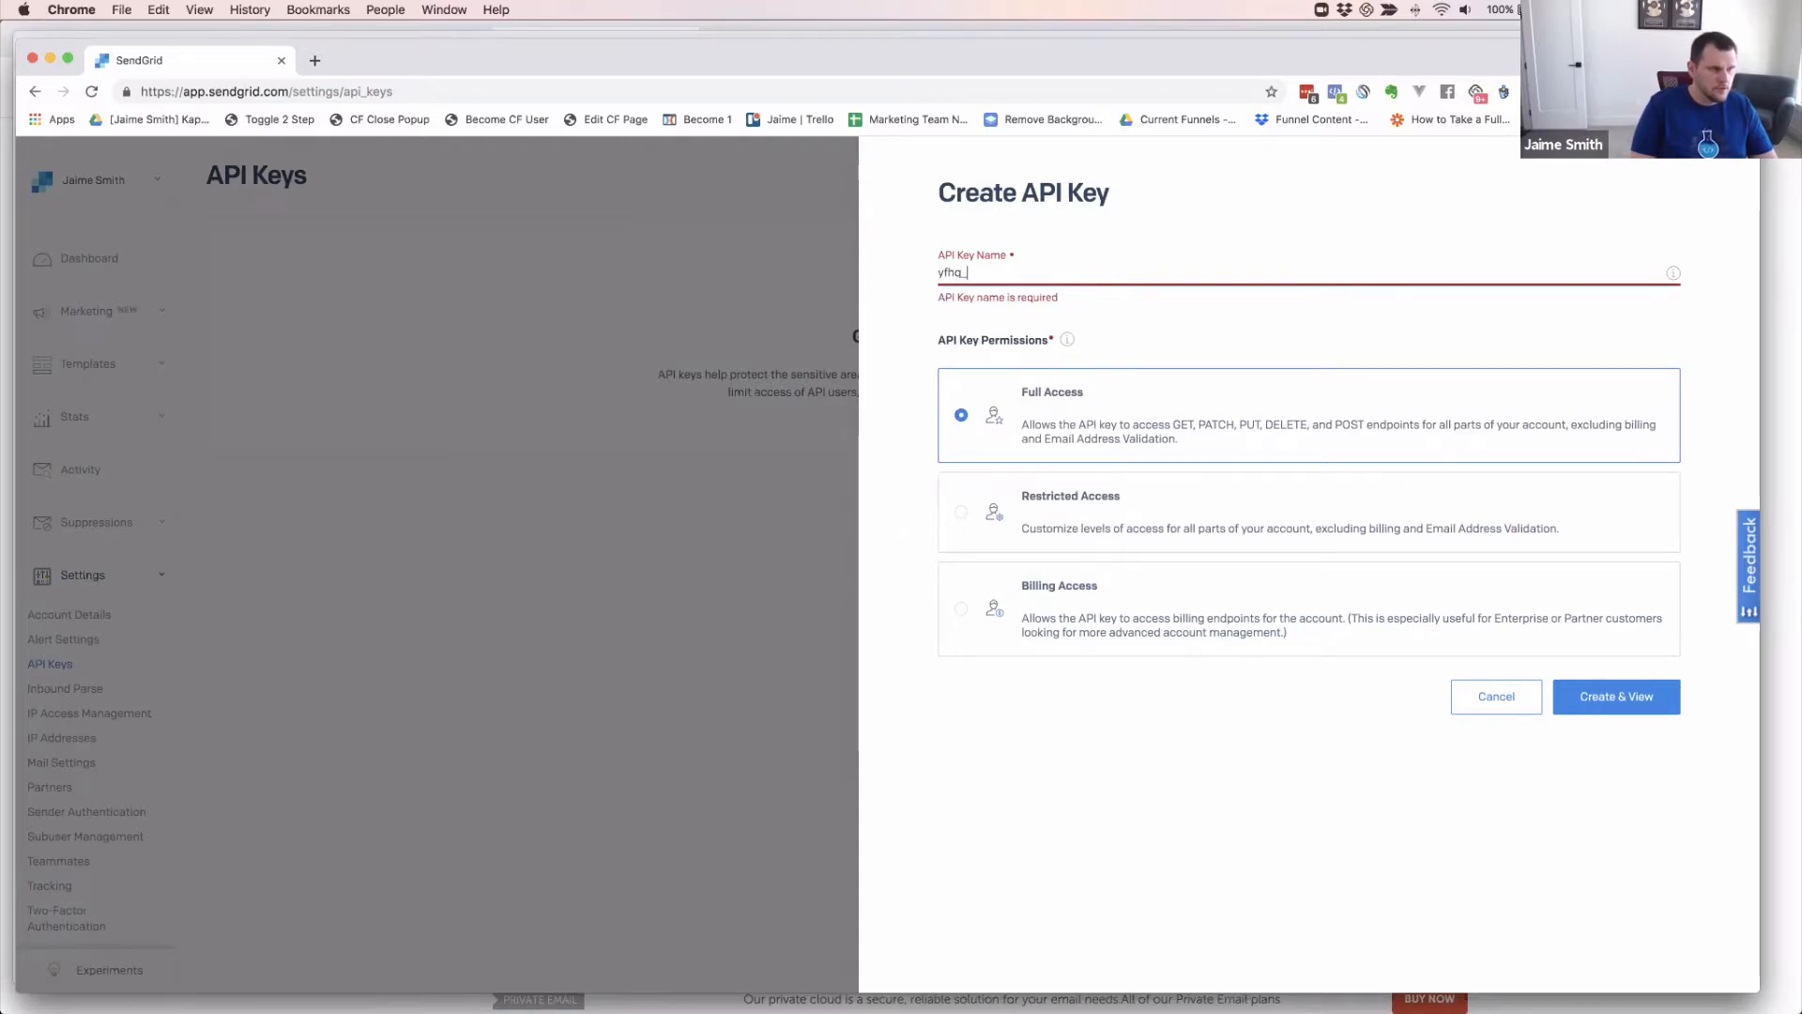
{"action": "type", "text": "_clickfunnels"}
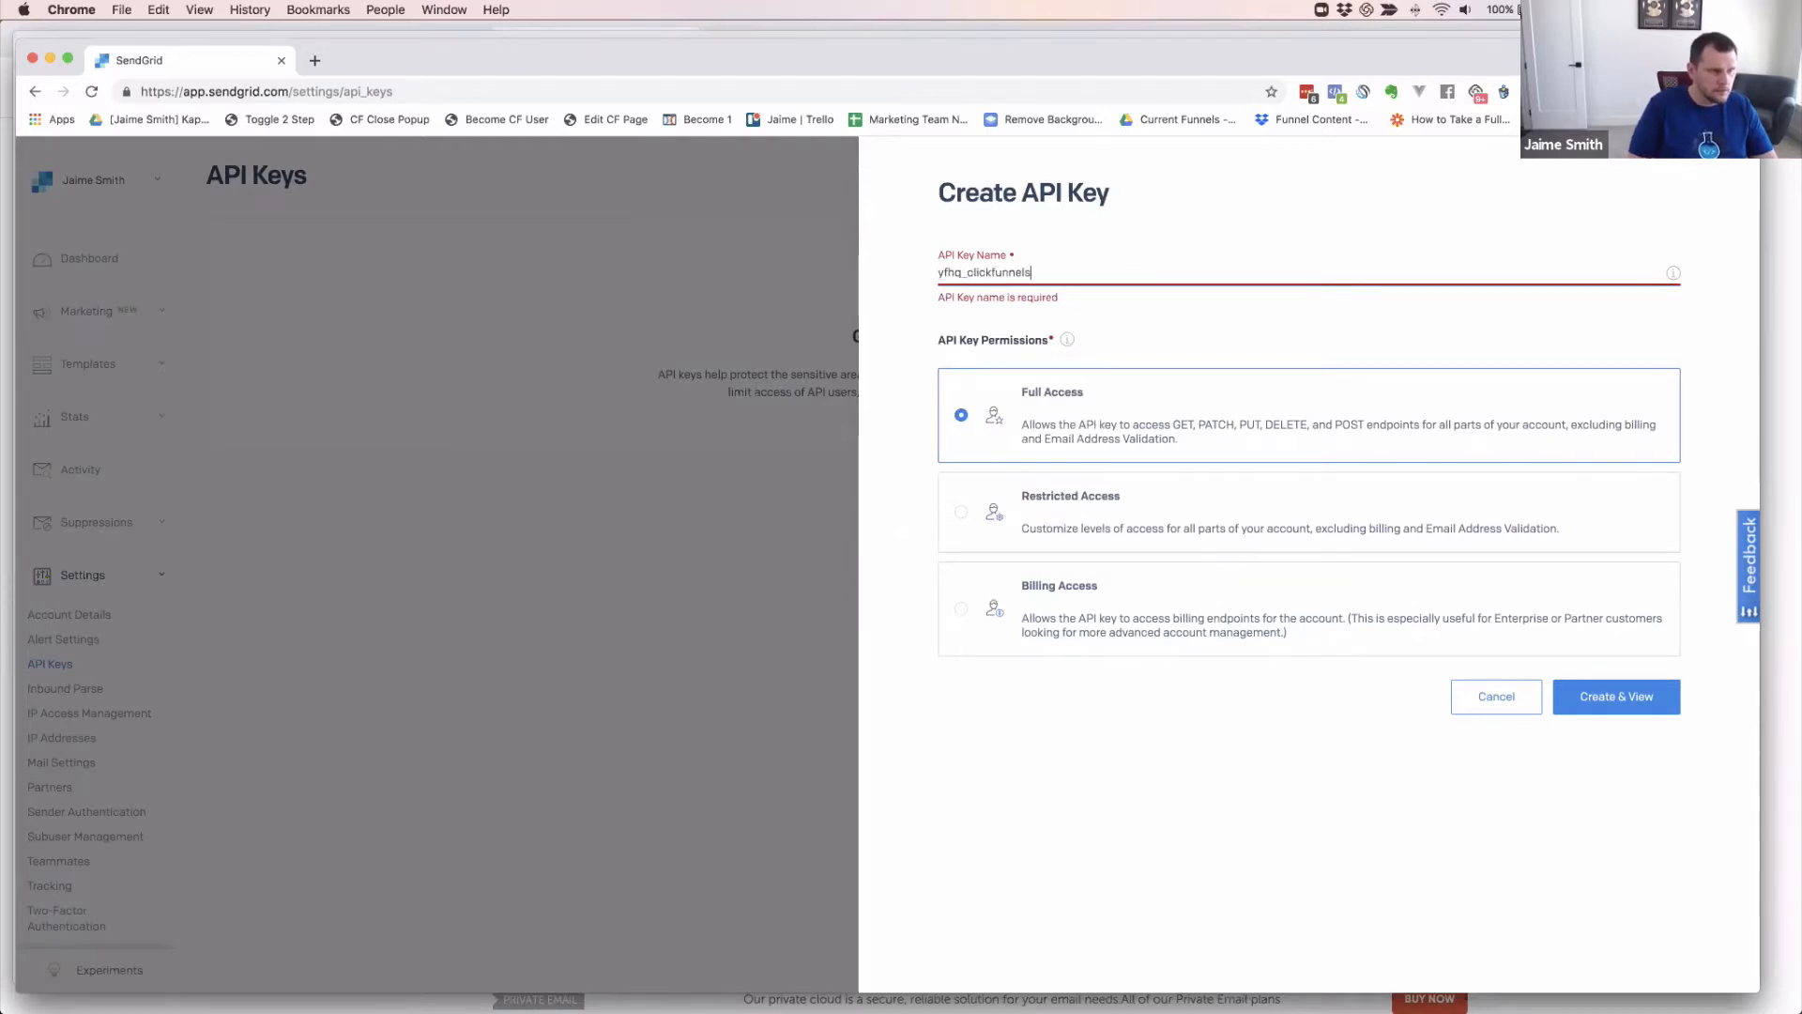
{"action": "left_click", "coordinate": [1598, 698]}
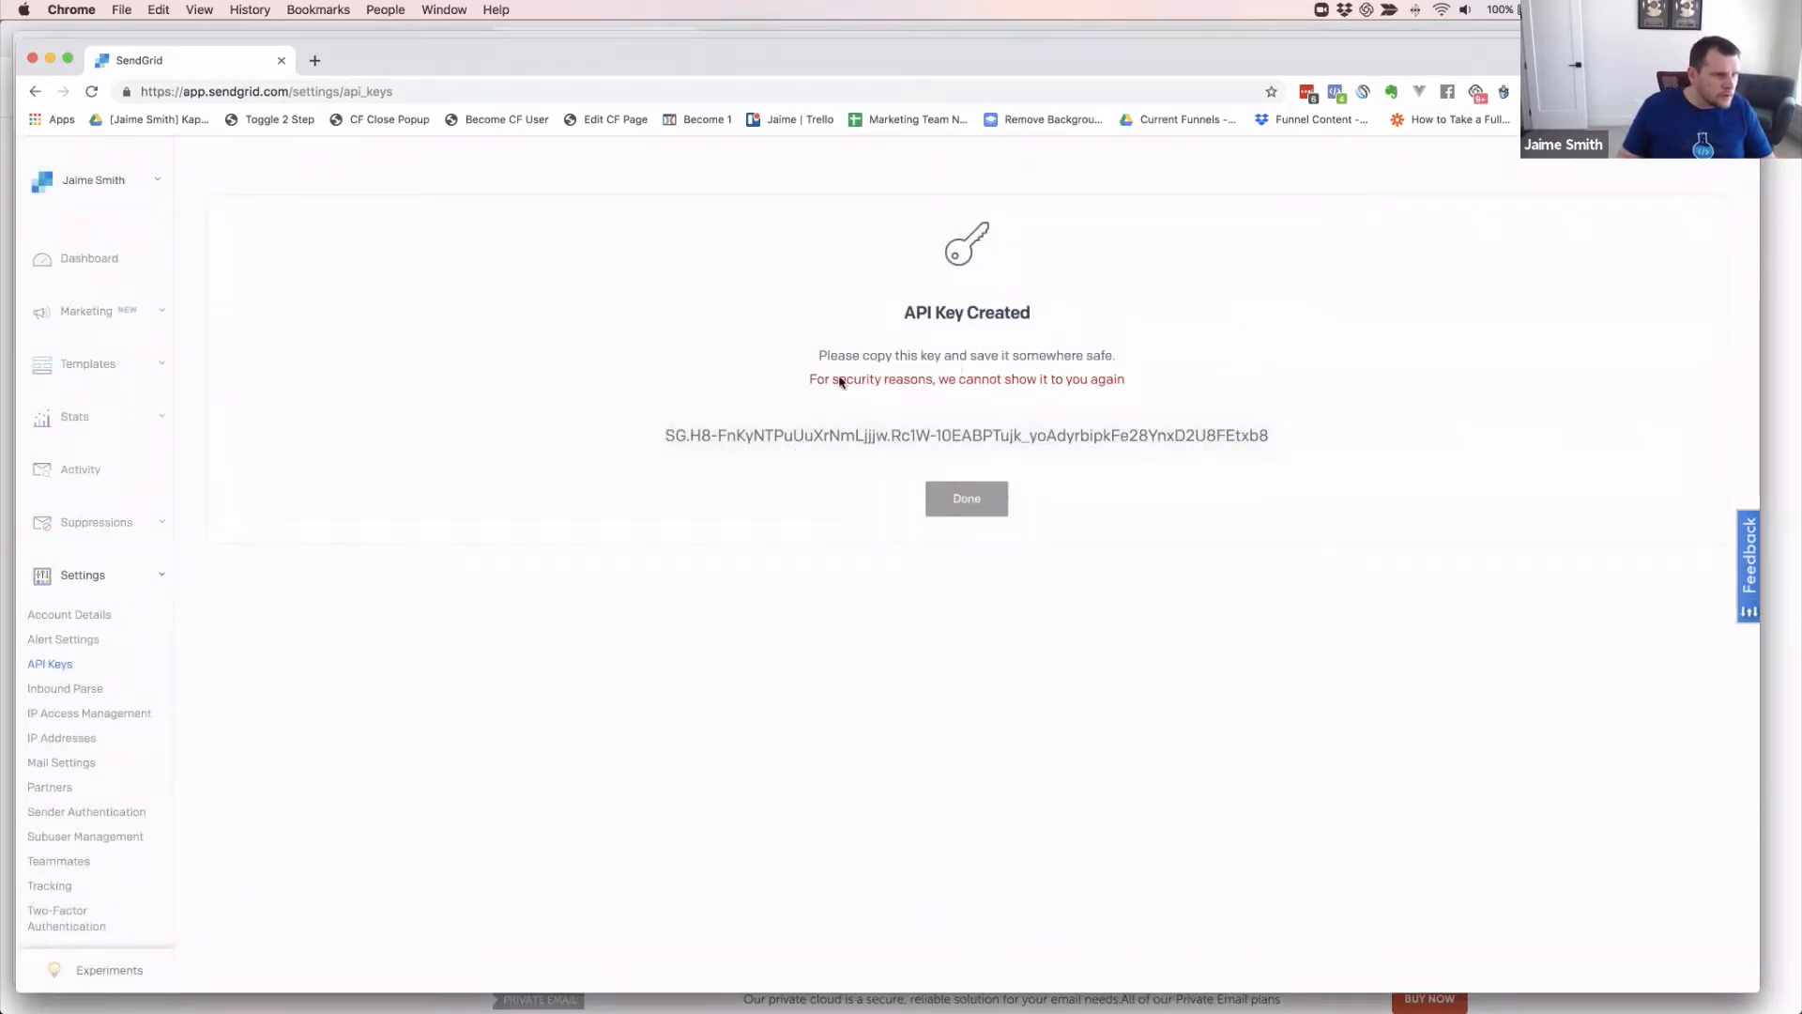
{"action": "left_click", "coordinate": [936, 439]}
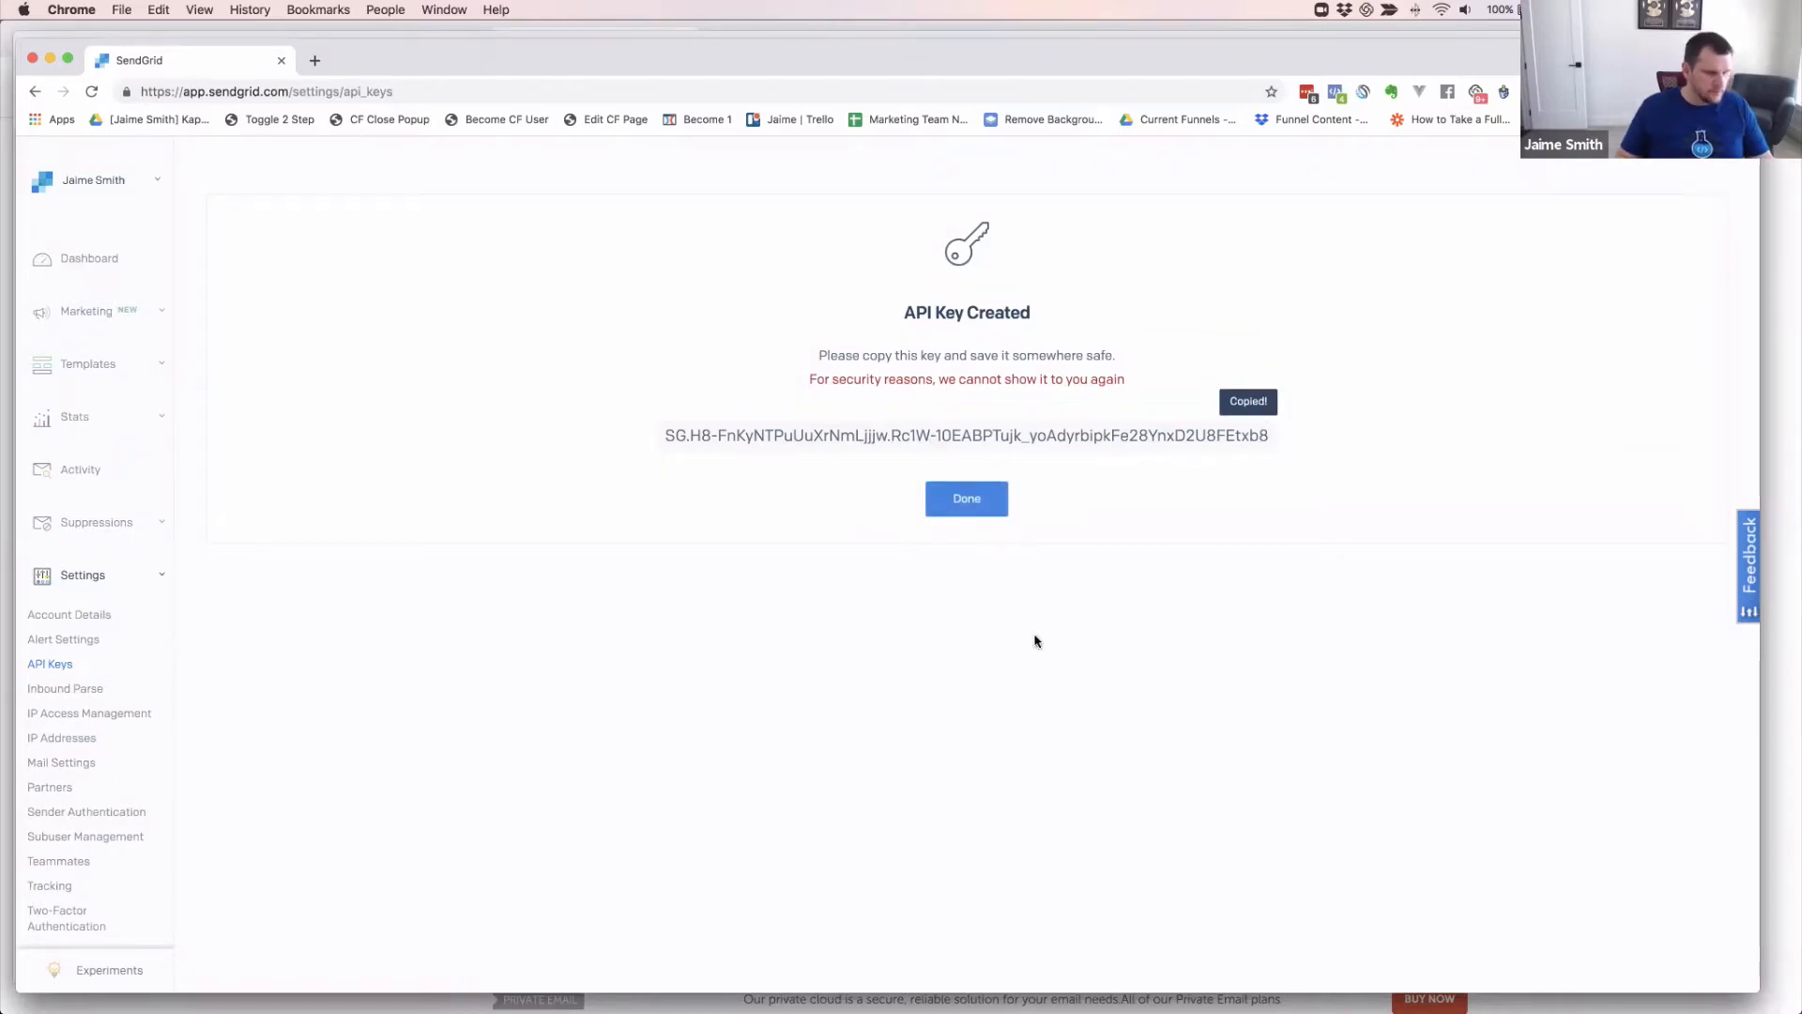
Step: Save the copied key in the text editor and return to the SendGrid API keys list
{"action": "key", "text": "super+Tab"}
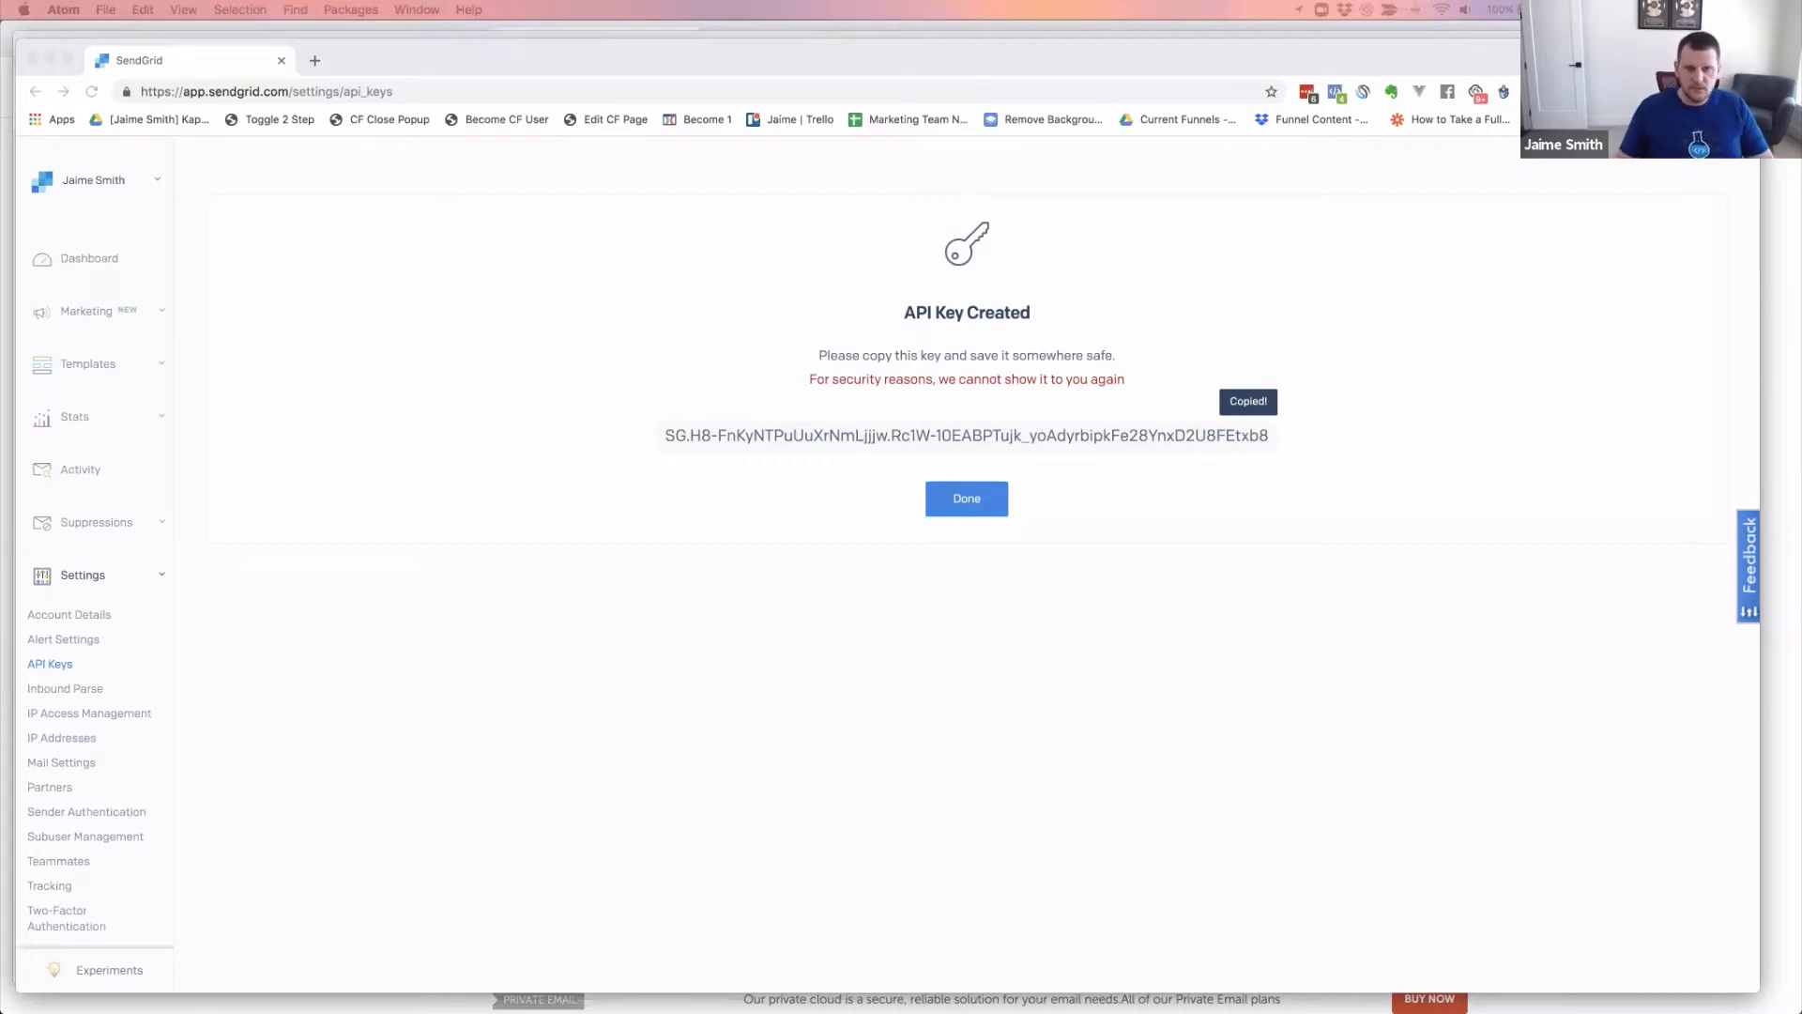
{"action": "key", "text": "super+Tab"}
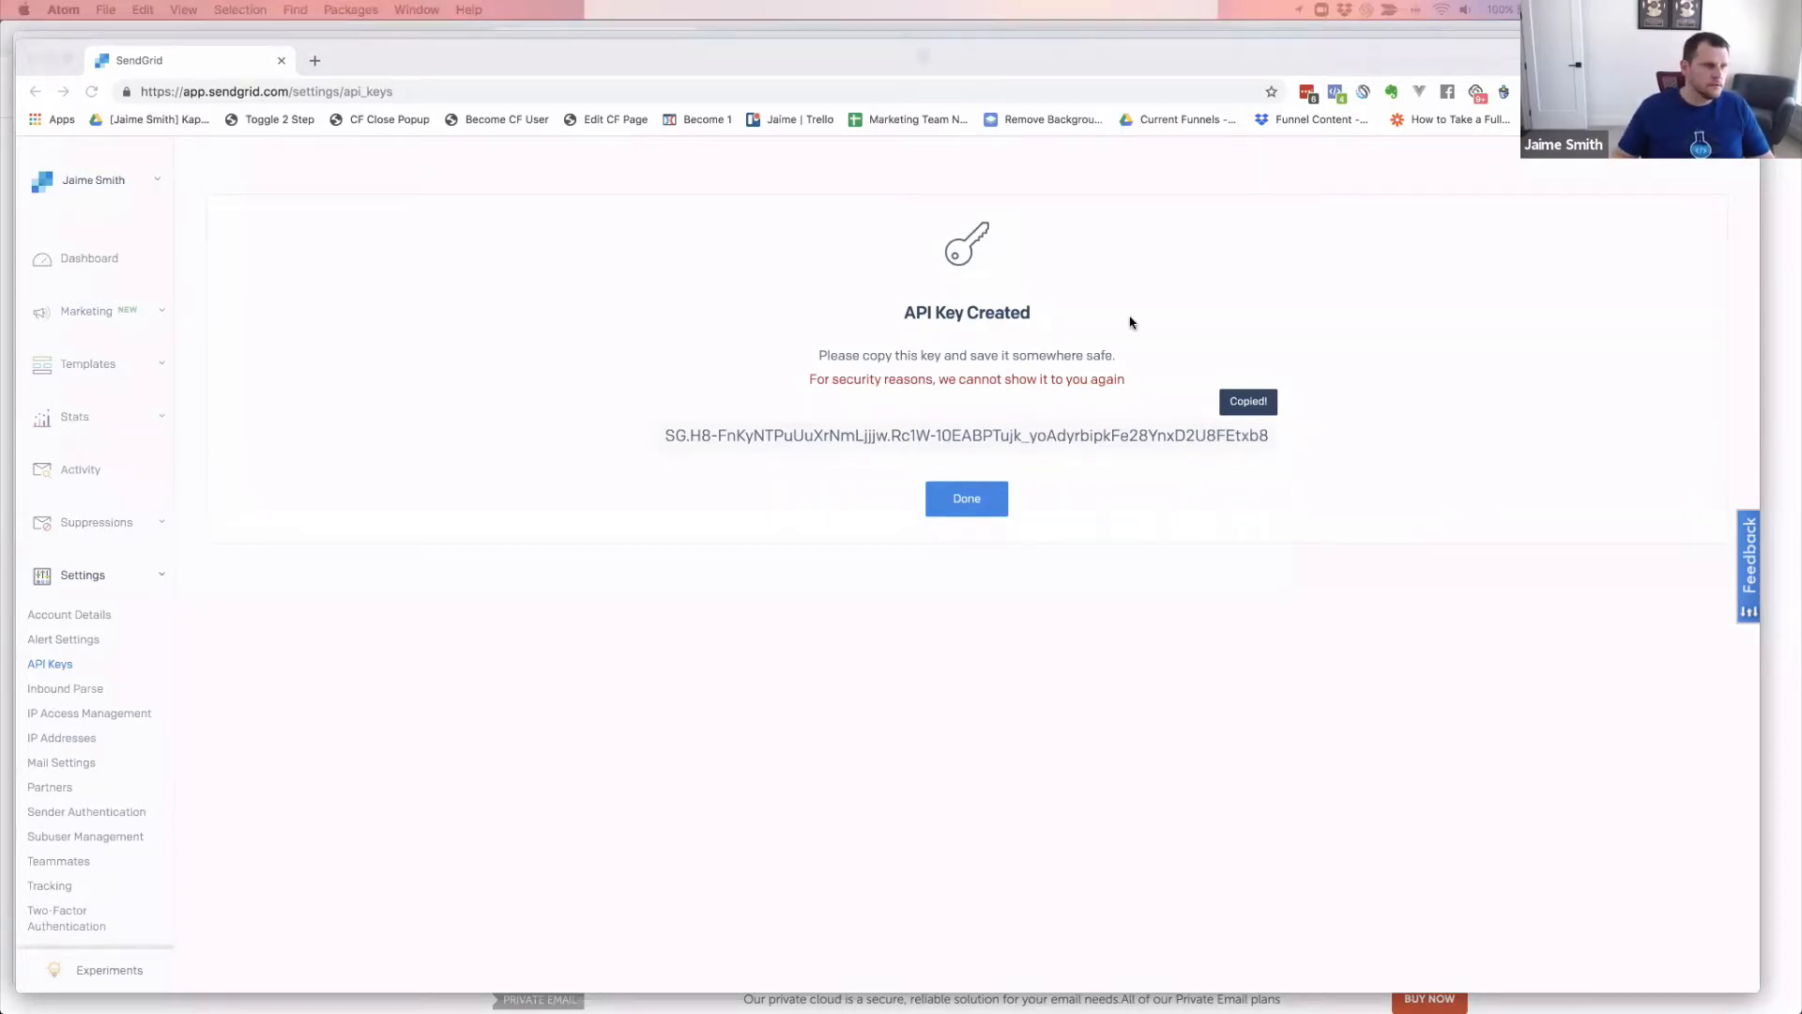
{"action": "key", "text": "super+r"}
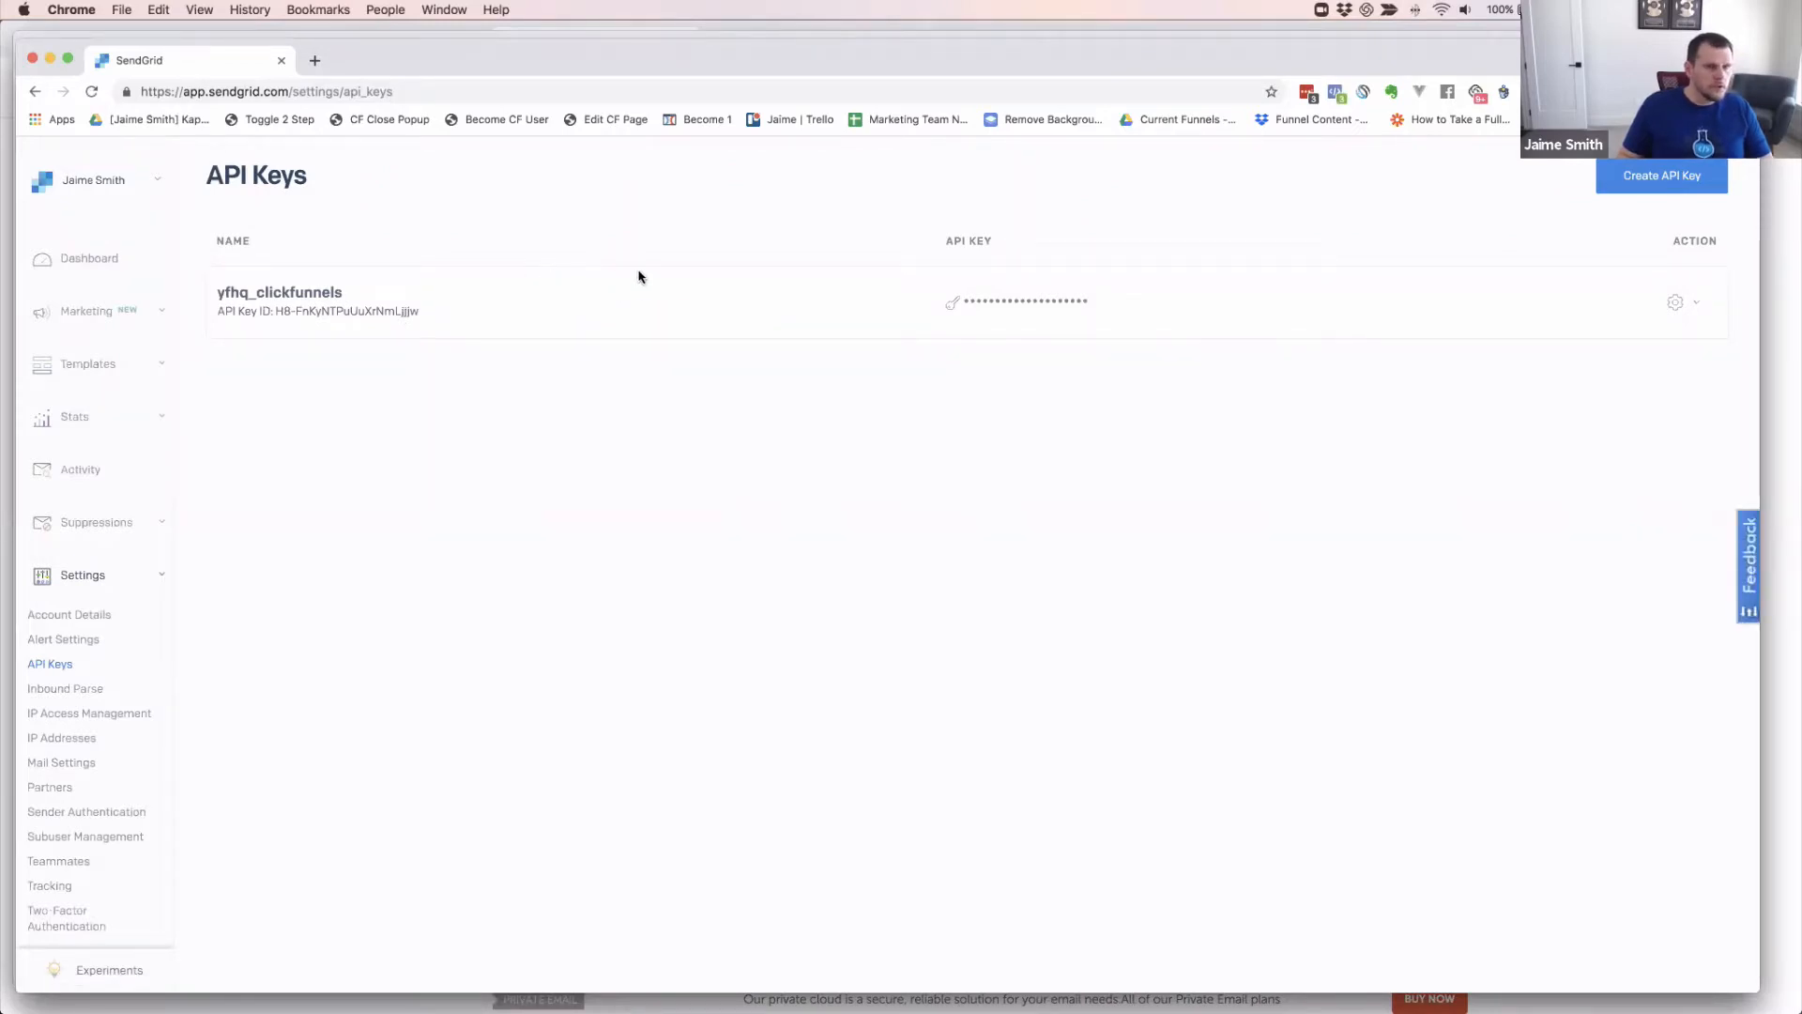
{"action": "left_click", "coordinate": [1682, 312]}
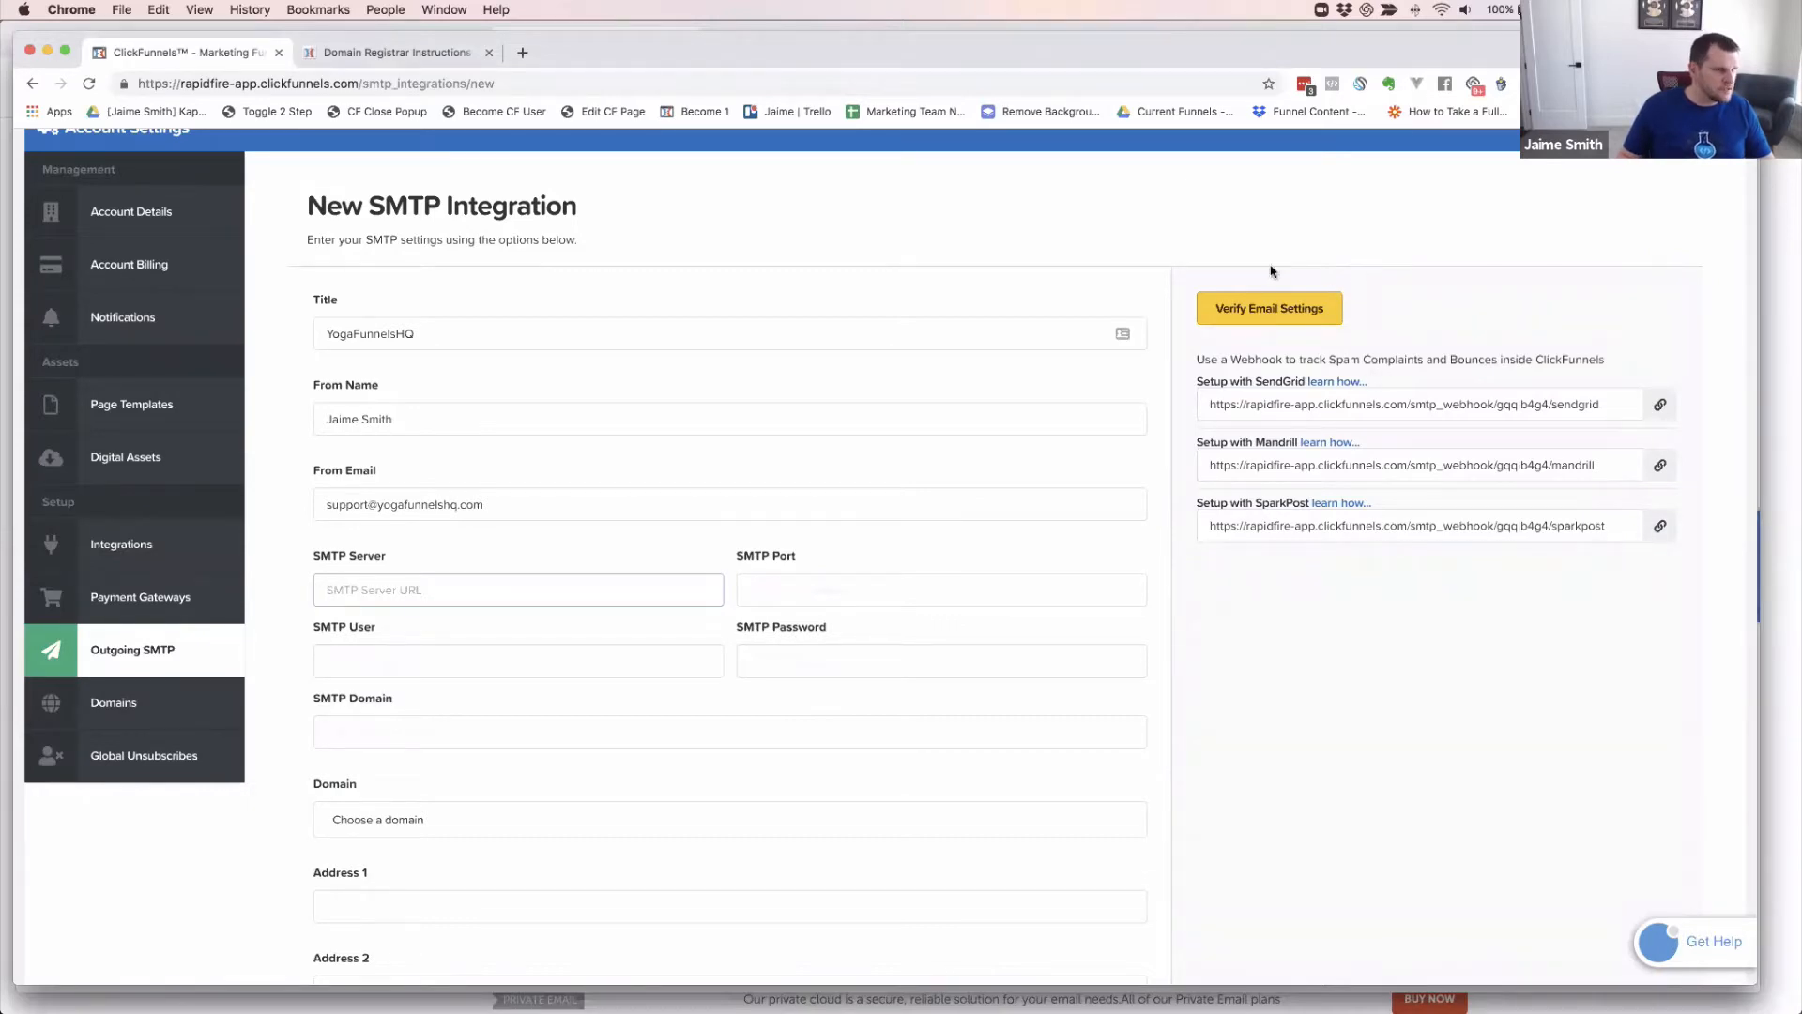
Step: Open the ClickFunnels Docs helpdesk in a new tab from the Help menu
{"action": "scroll", "coordinate": [1427, 229], "scroll_direction": "up", "scroll_amount": 2}
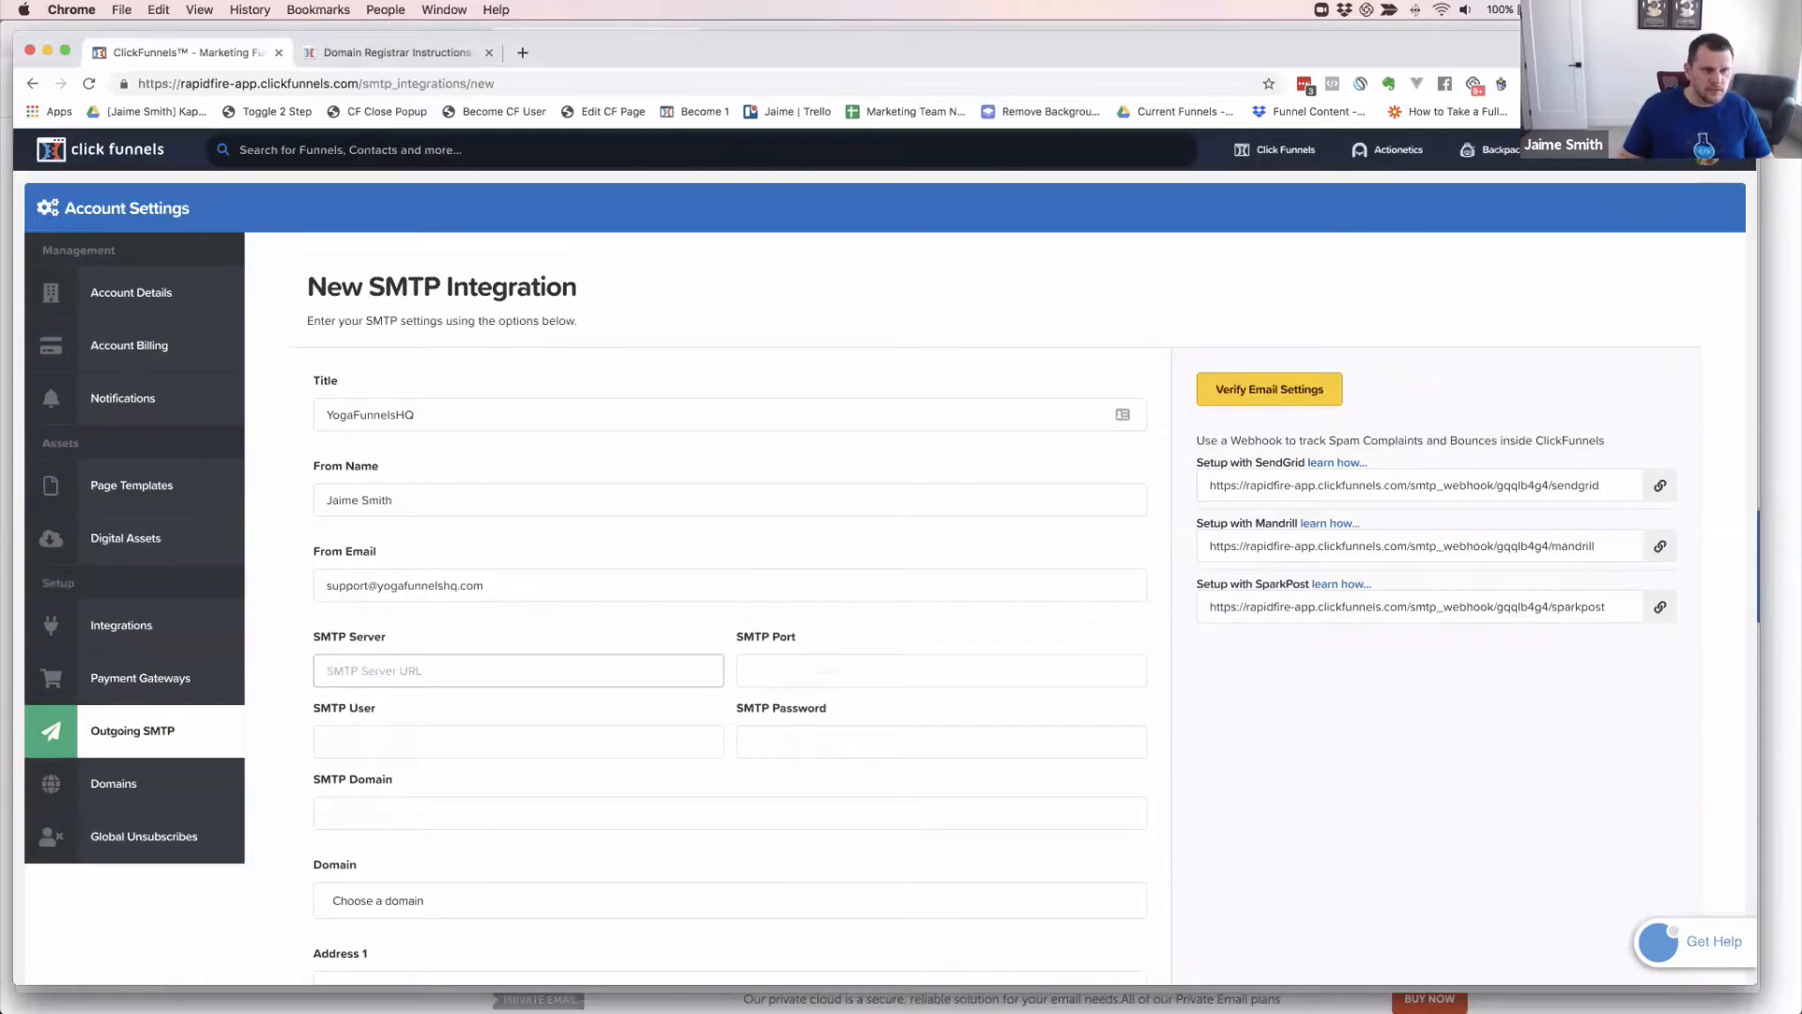
{"action": "mouse_move", "coordinate": [1704, 153]}
{"action": "mouse_move", "coordinate": [1579, 162]}
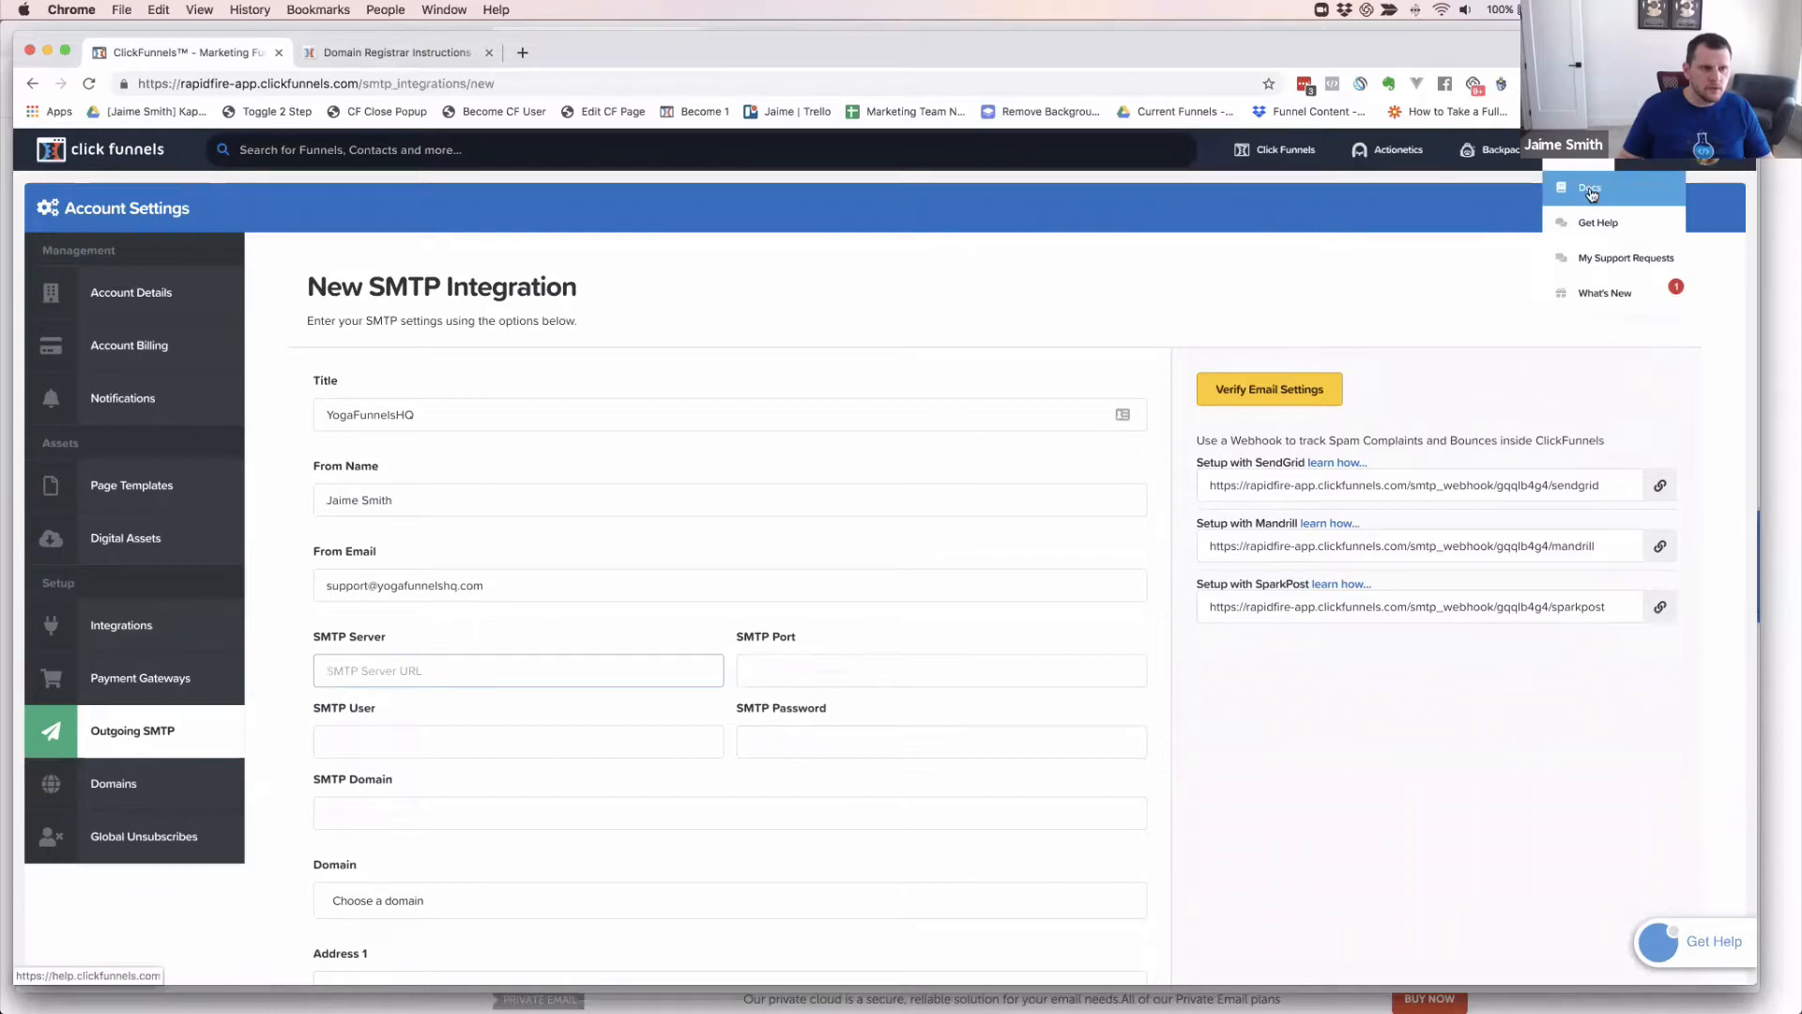
{"action": "left_click", "coordinate": [1591, 192]}
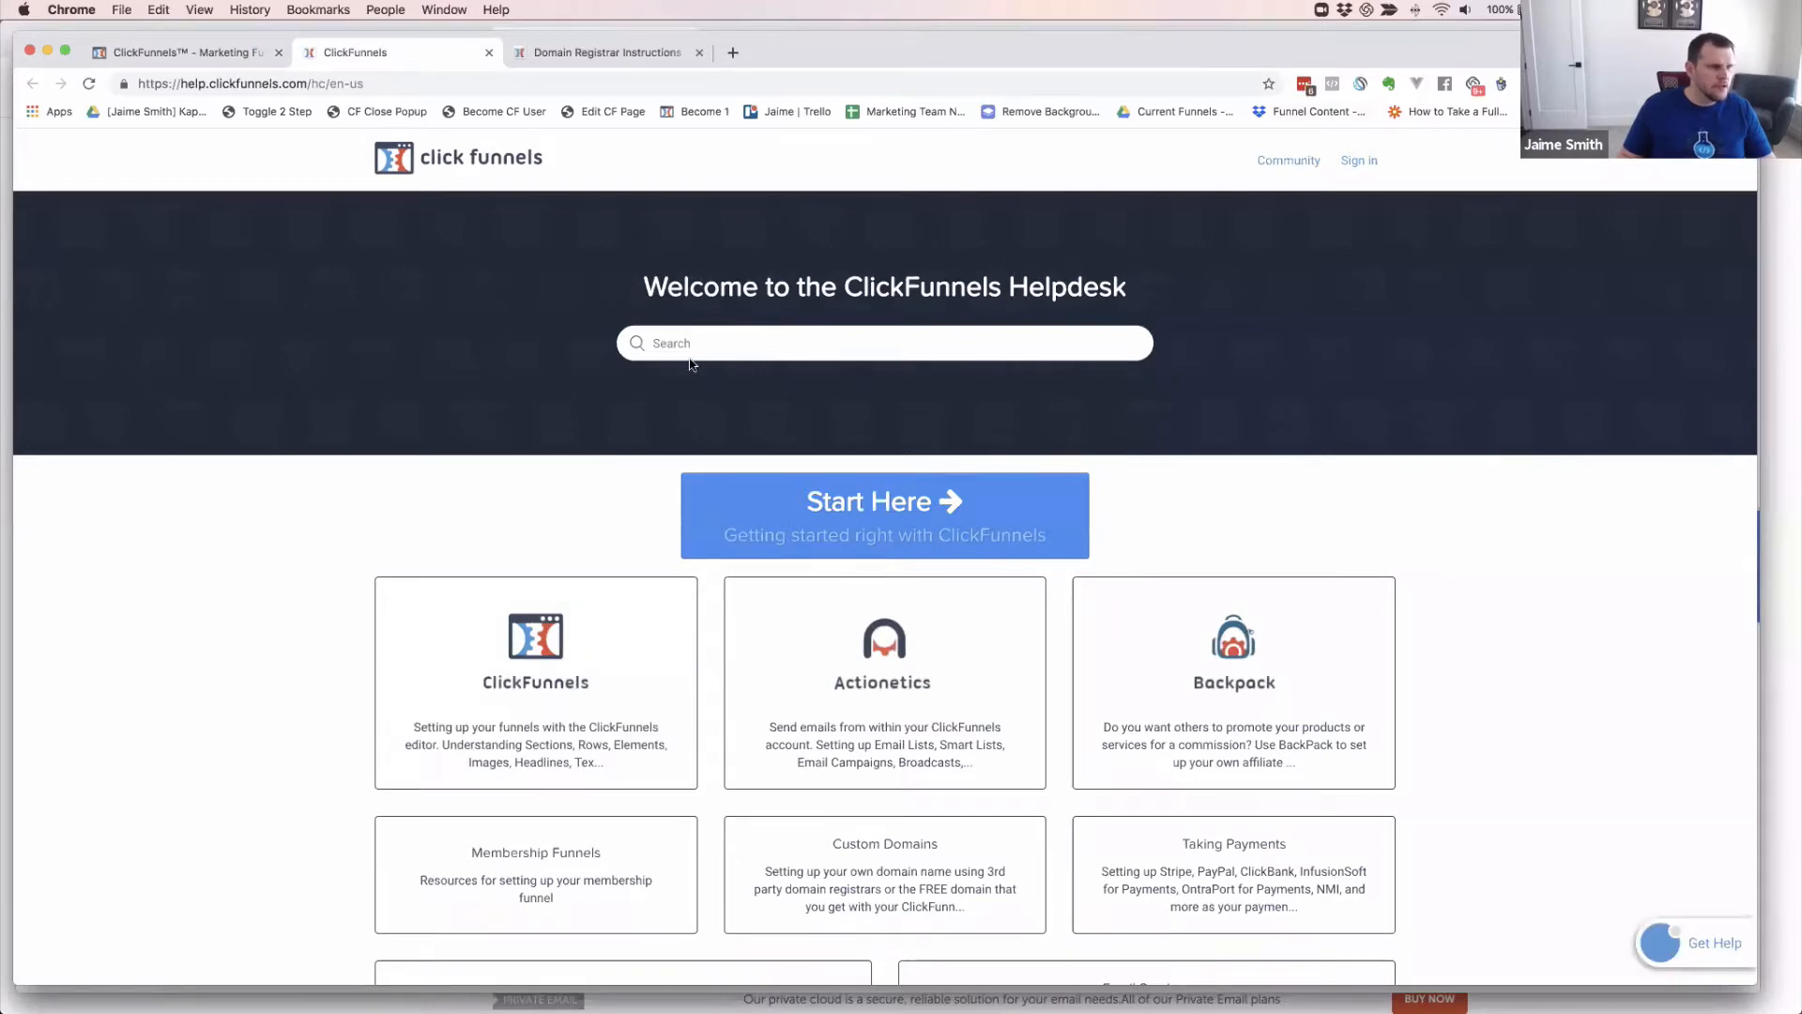
Step: Search the helpdesk for 'sendgrid smtp' and open the Integrate SendGrid SMTP with ClickFunnels article
{"action": "left_click", "coordinate": [714, 343]}
{"action": "type", "text": "send"}
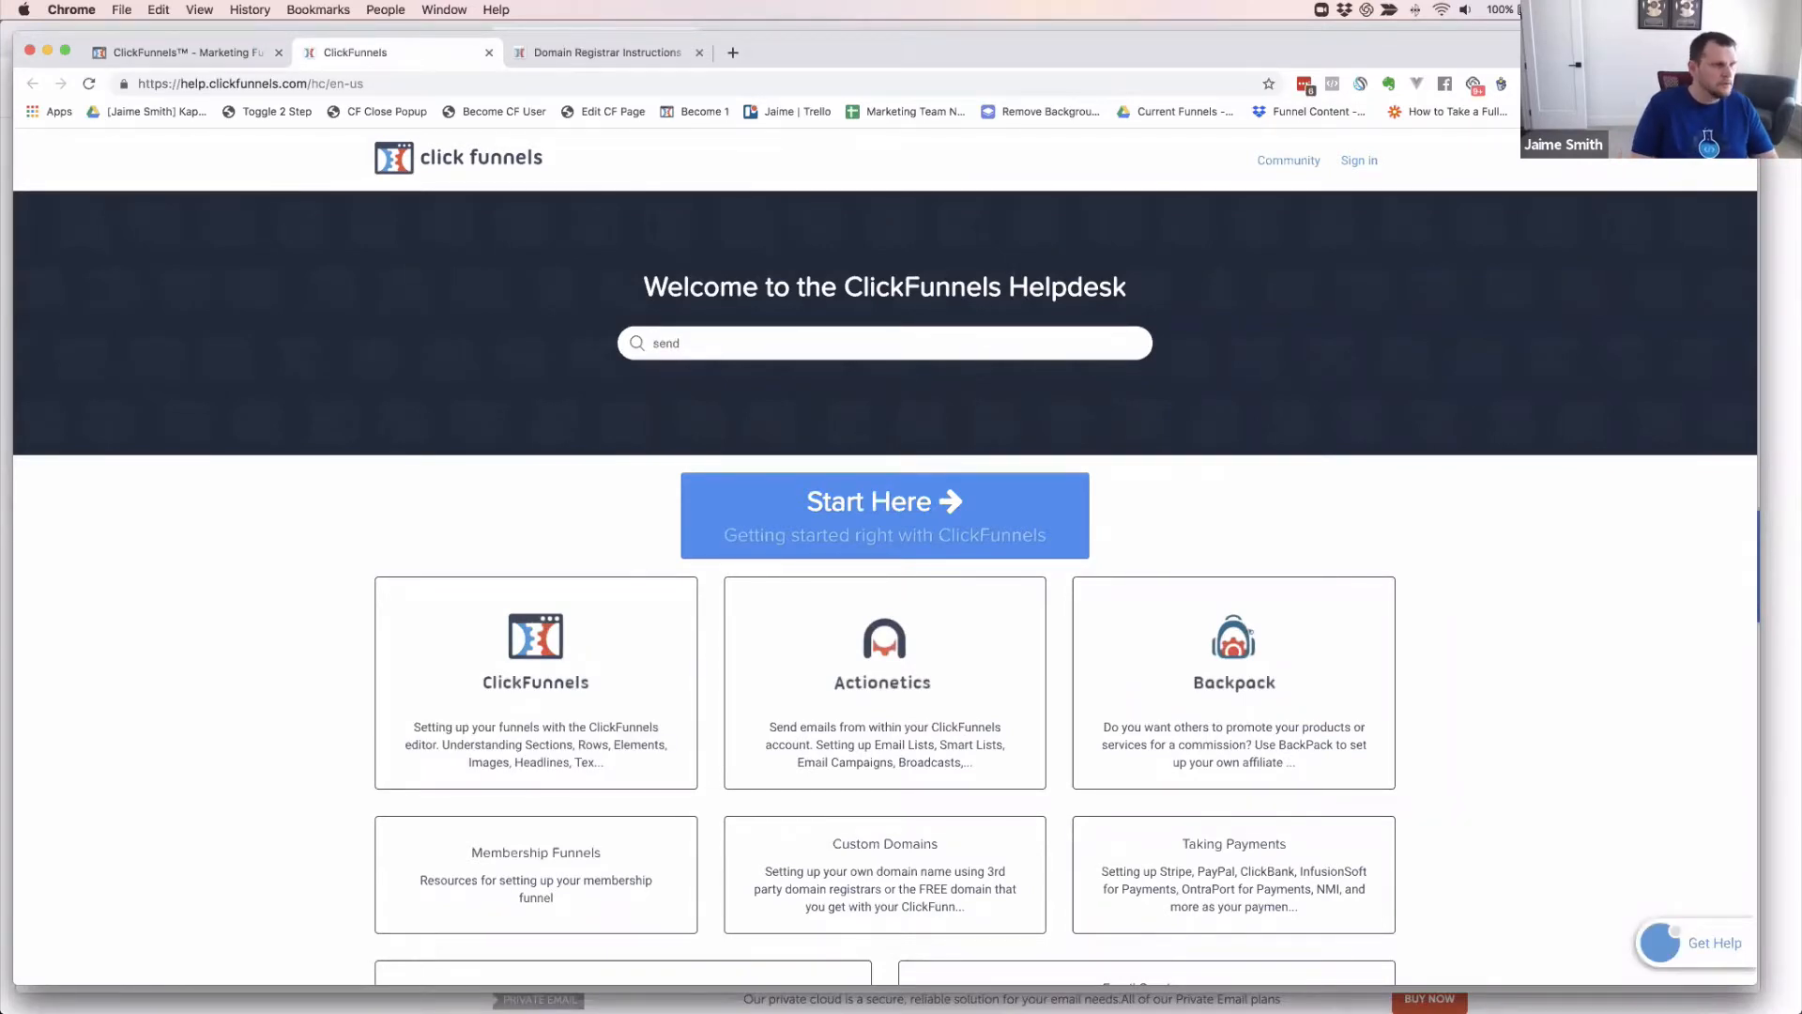
{"action": "type", "text": "grid smtp"}
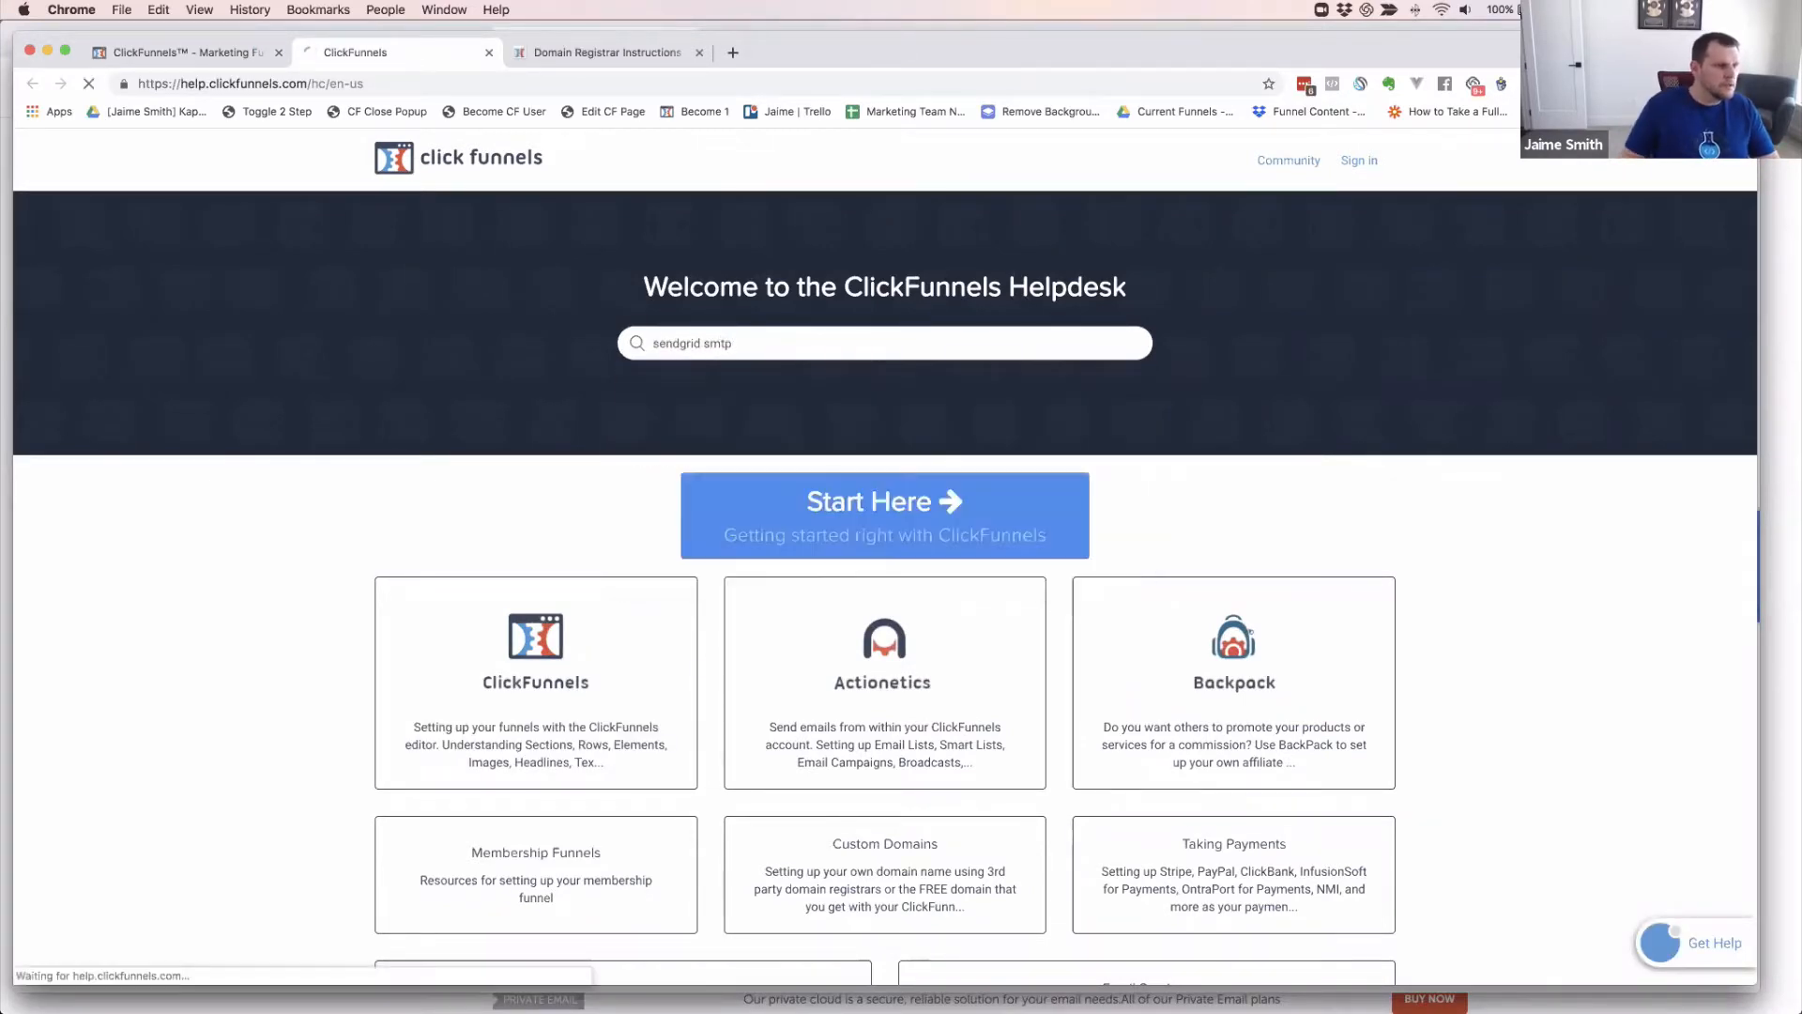
{"action": "key", "text": "Return"}
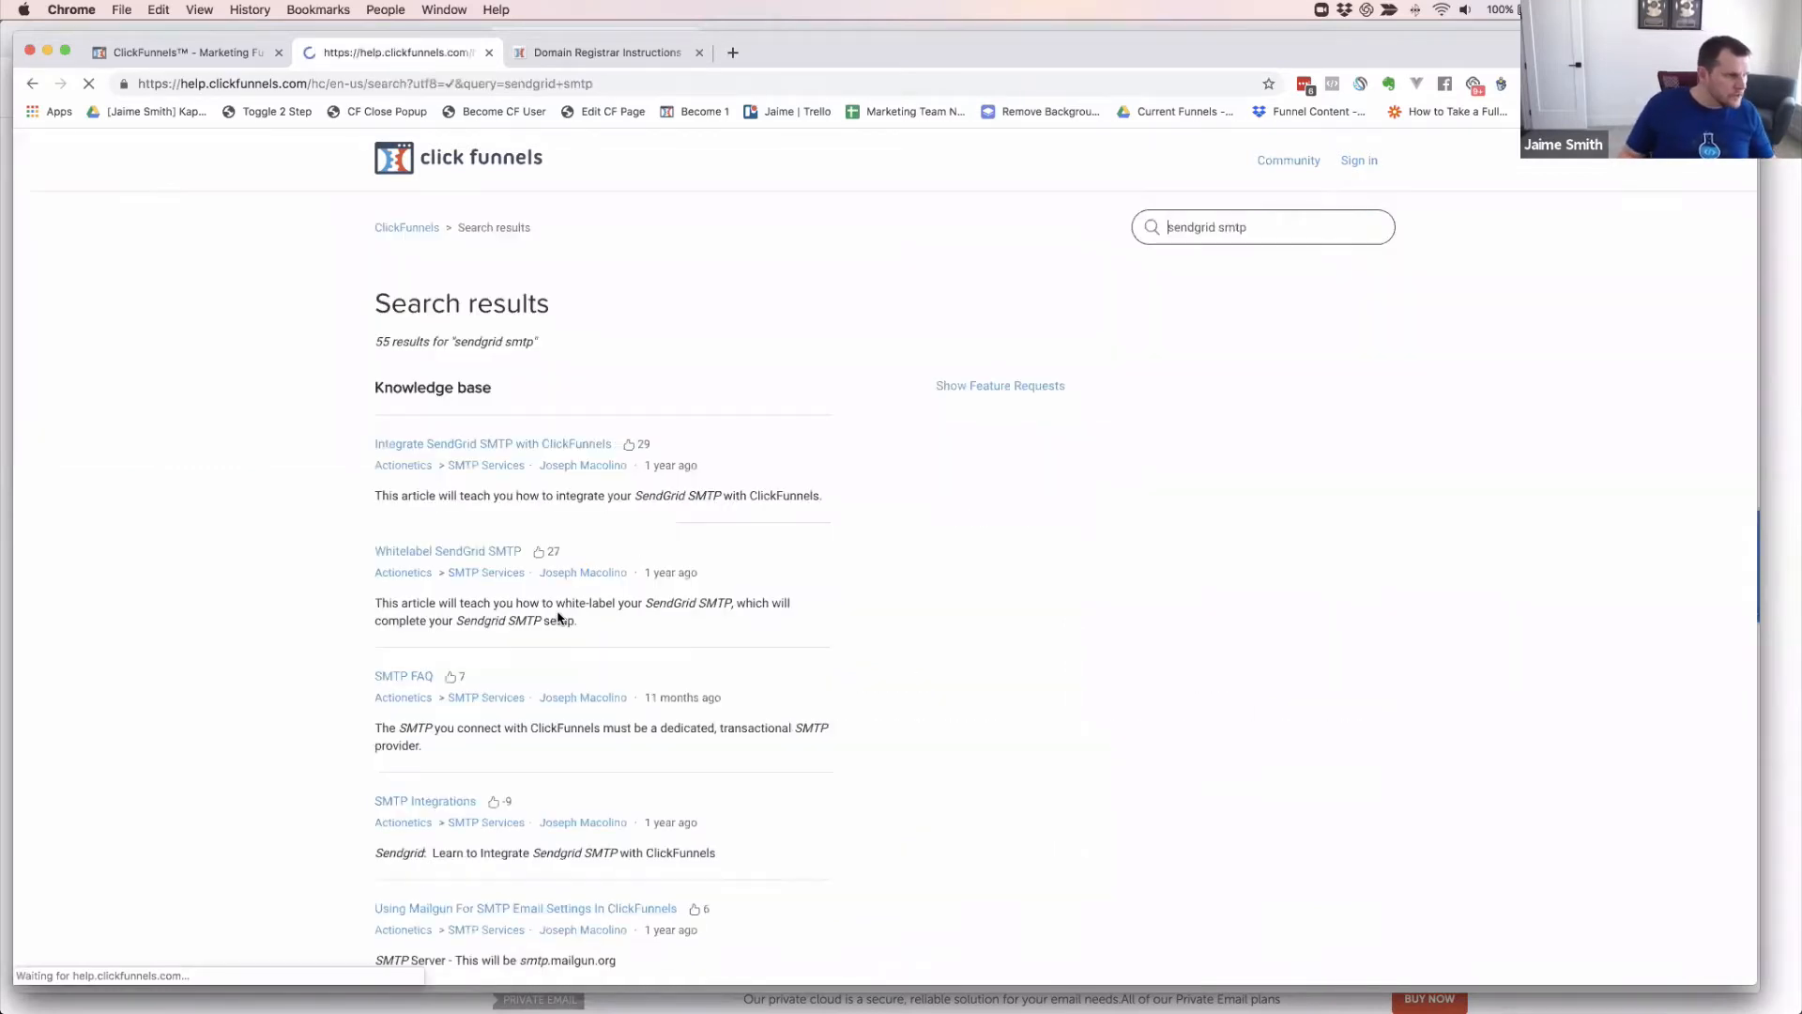
{"action": "left_click", "coordinate": [505, 452]}
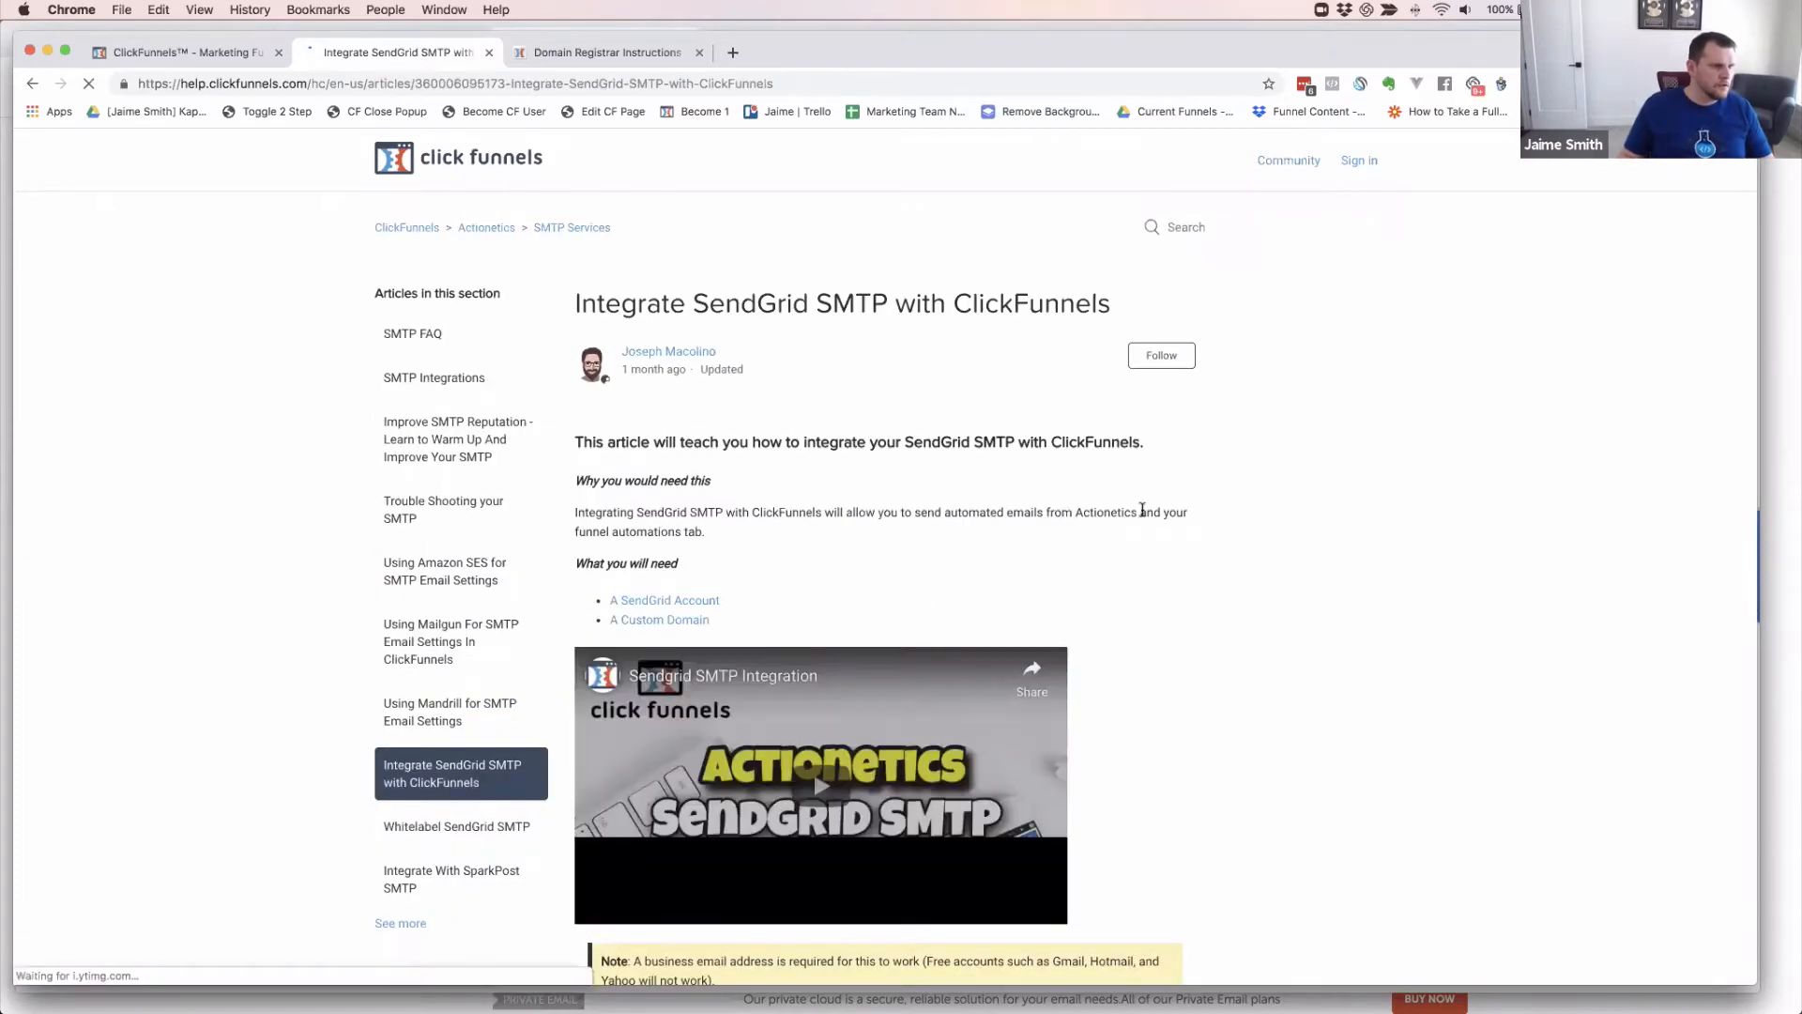
Step: Read through the article's Step 1 and Step 2, then return to the SMTP integration form
{"action": "scroll", "coordinate": [1127, 511], "scroll_direction": "down", "scroll_amount": 6}
{"action": "scroll", "coordinate": [822, 720], "scroll_direction": "down", "scroll_amount": 6}
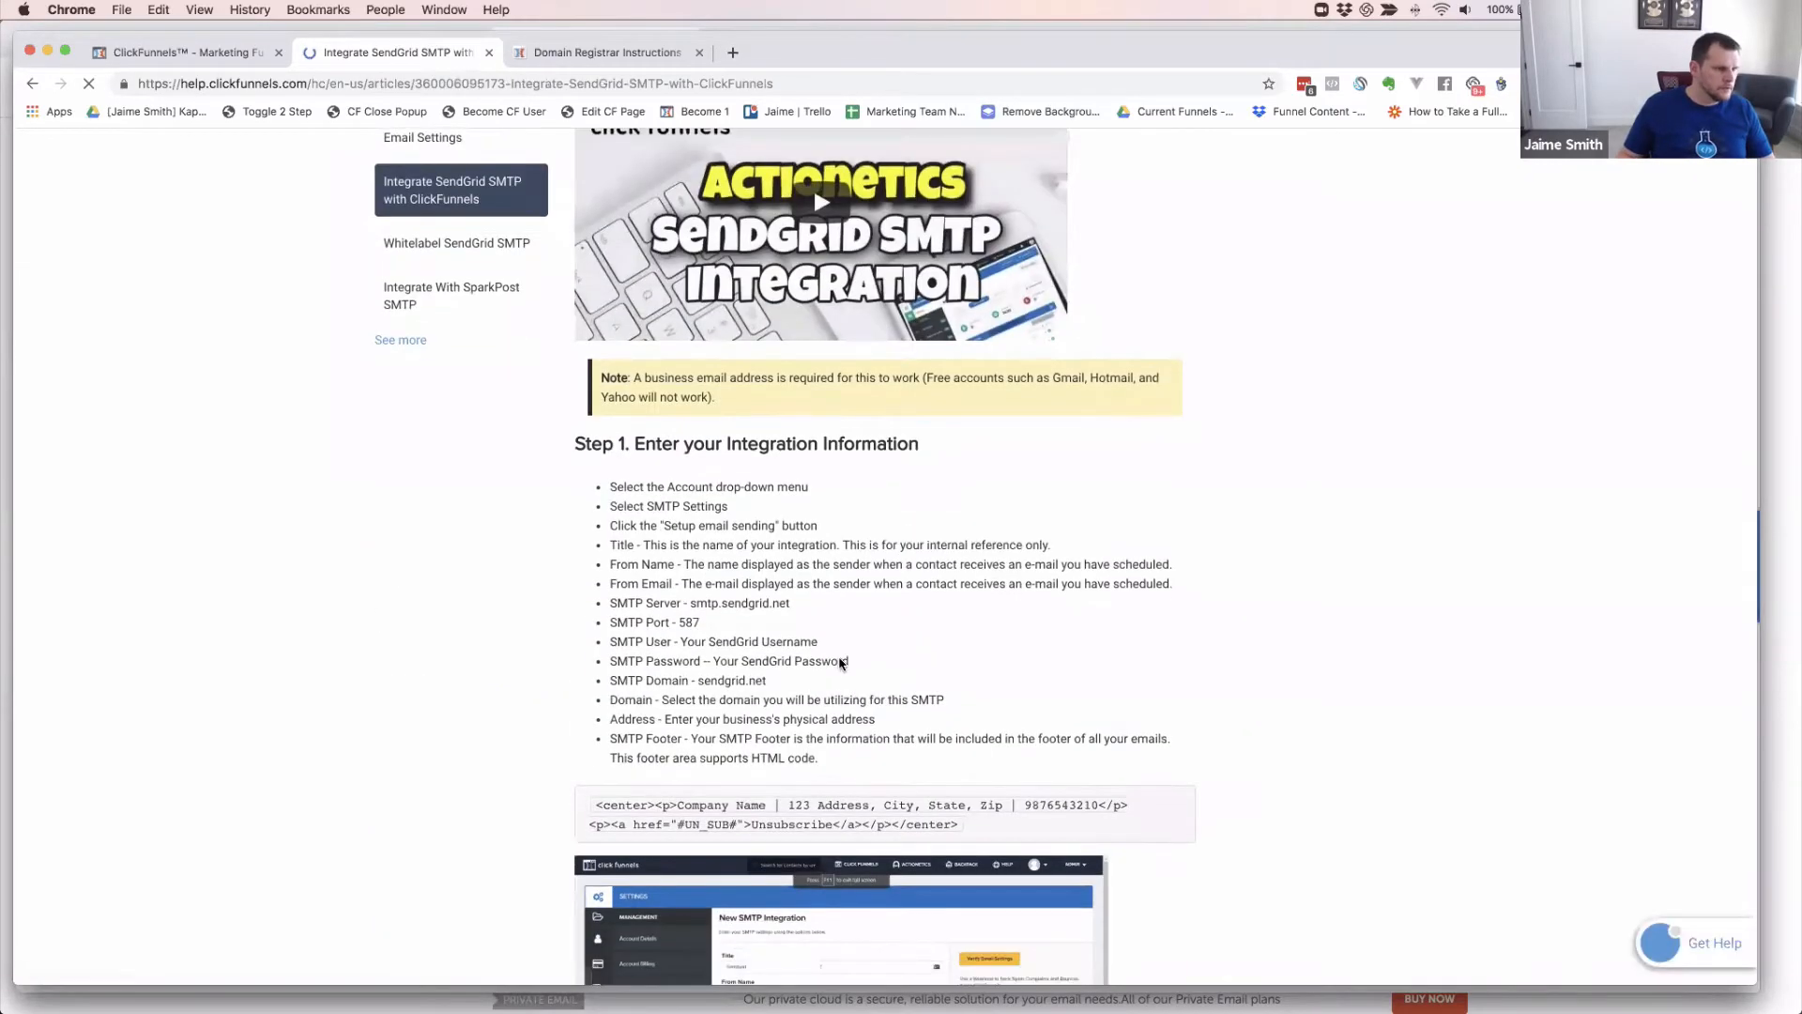
{"action": "scroll", "coordinate": [807, 582], "scroll_direction": "down", "scroll_amount": 1}
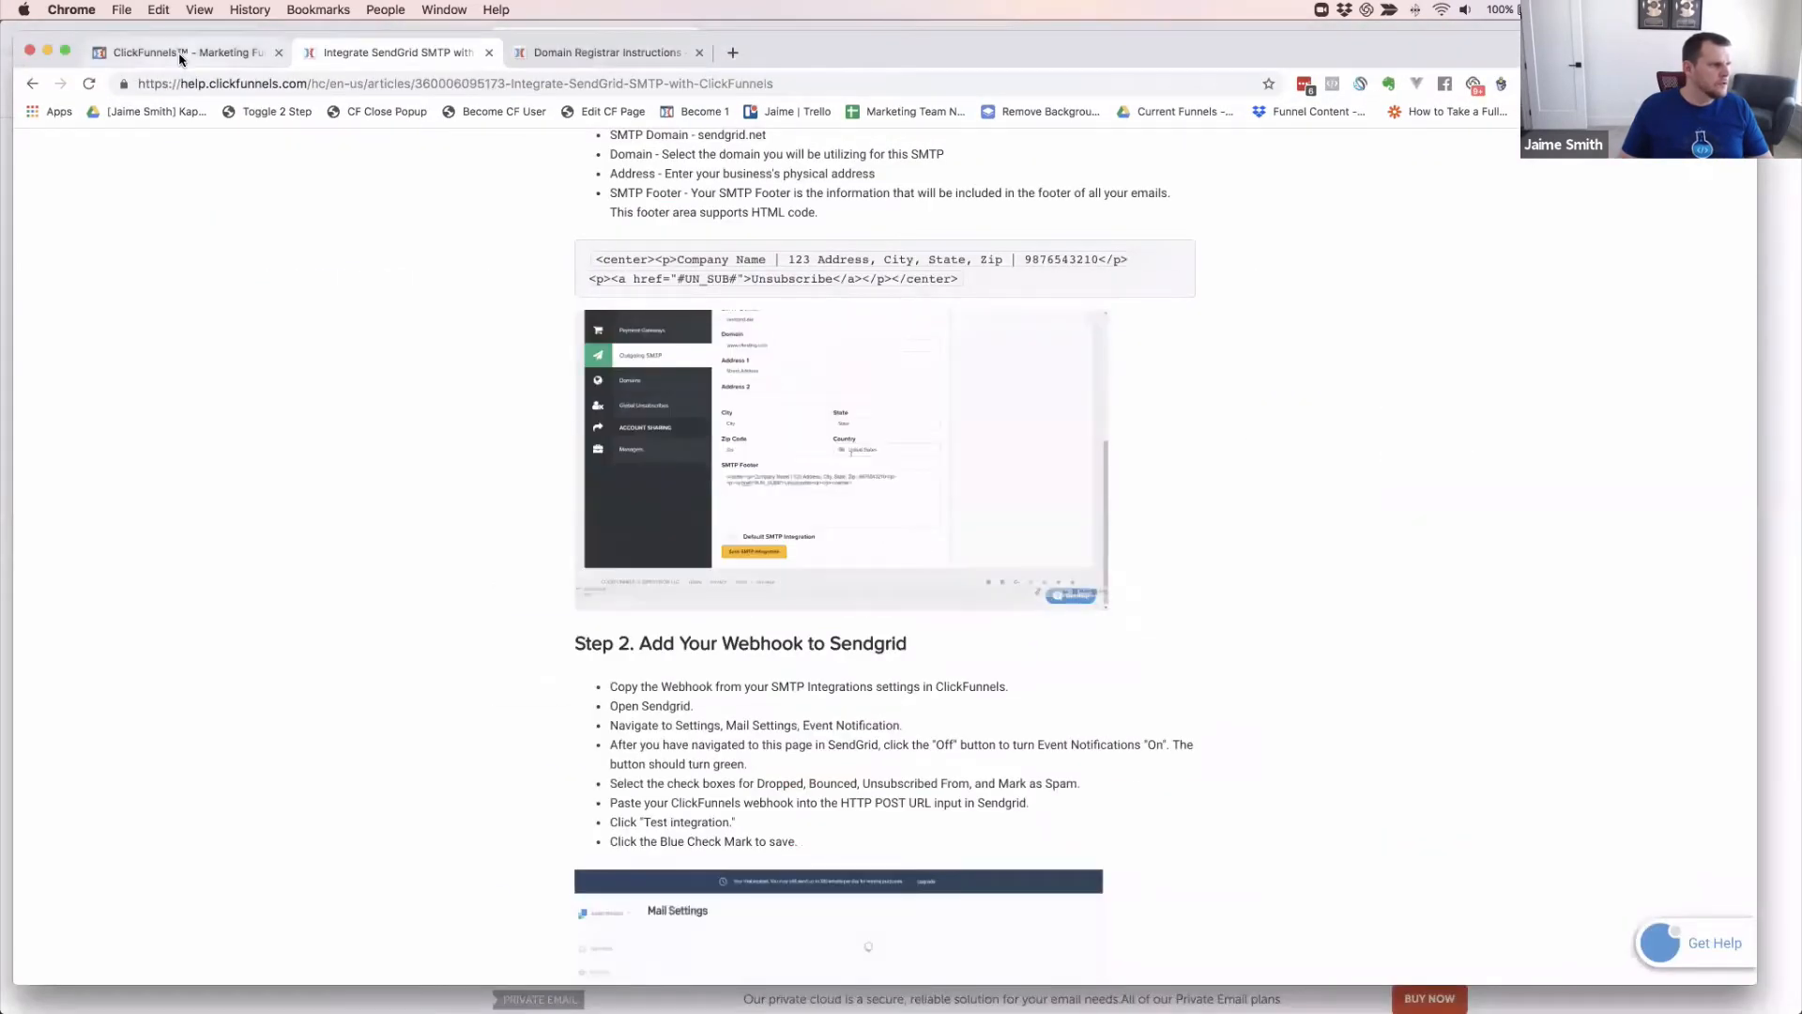
{"action": "key", "text": "ctrl+shift+Tab"}
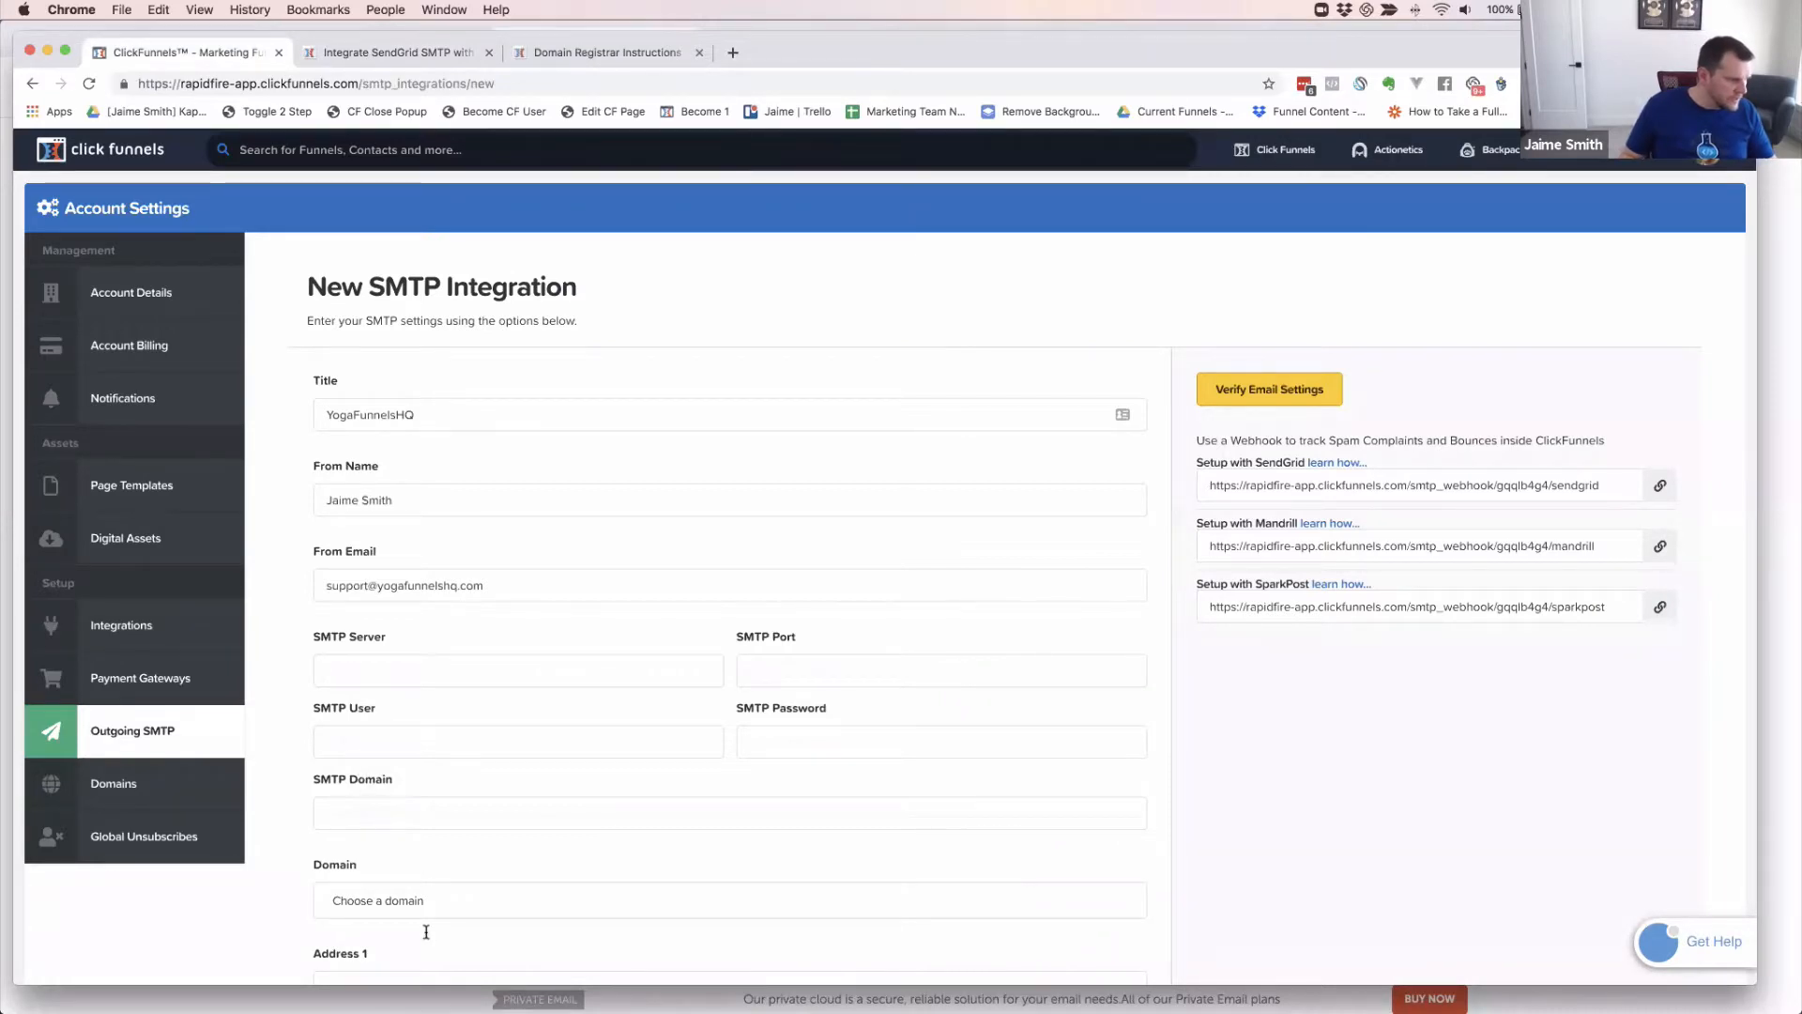
Step: Choose yogafunnelshq.com as the sending Domain and enter sendgrid.net as the SMTP Domain
{"action": "left_click", "coordinate": [413, 898]}
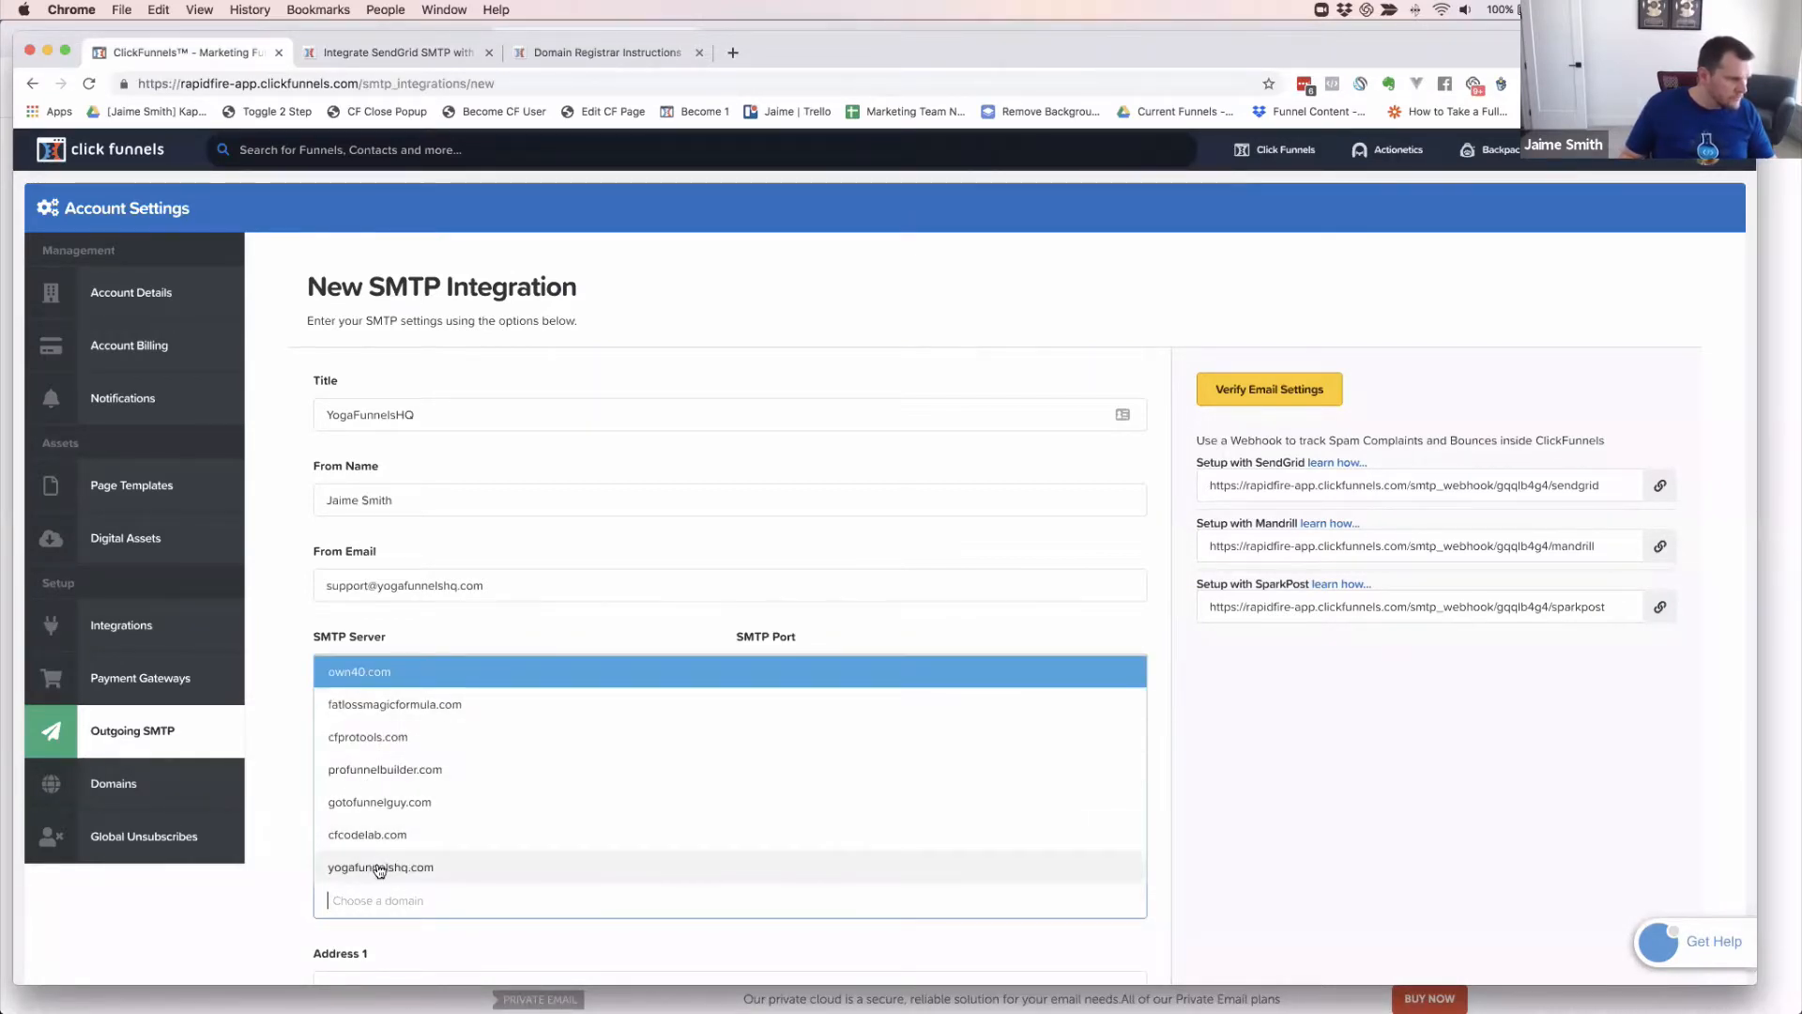
{"action": "left_click", "coordinate": [380, 865]}
{"action": "left_click", "coordinate": [364, 809]}
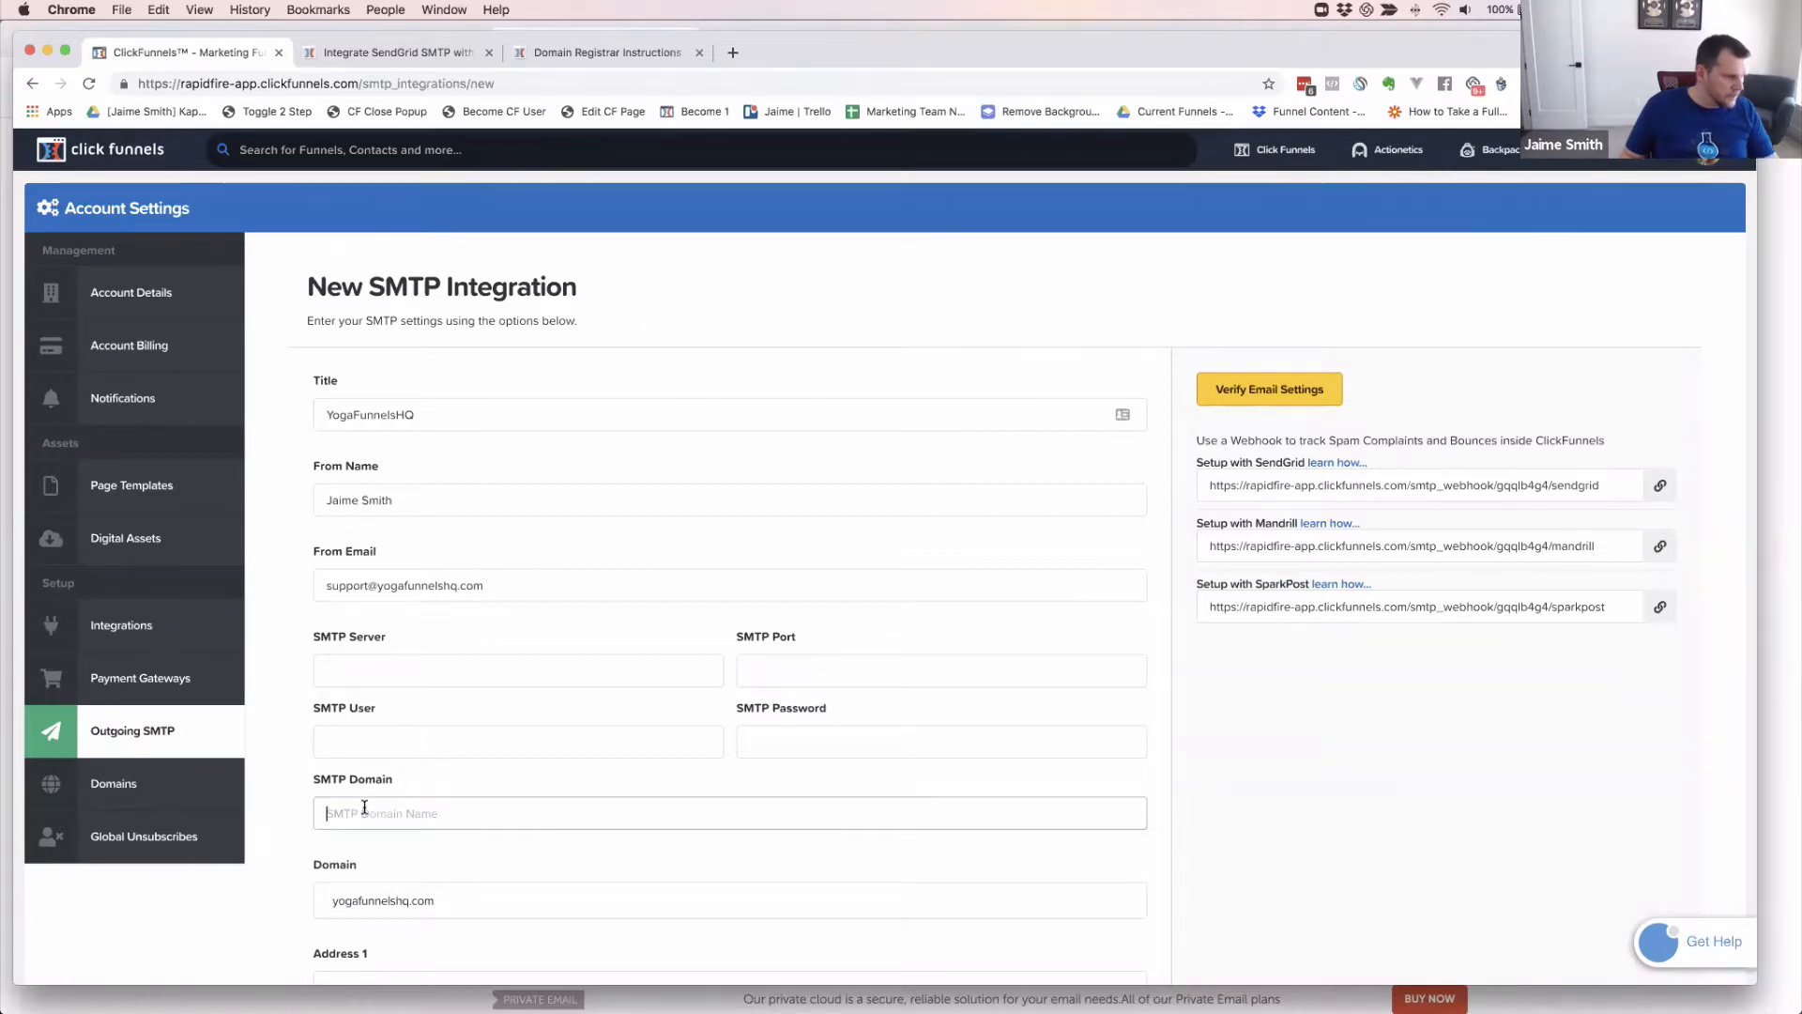
{"action": "type", "text": "send"}
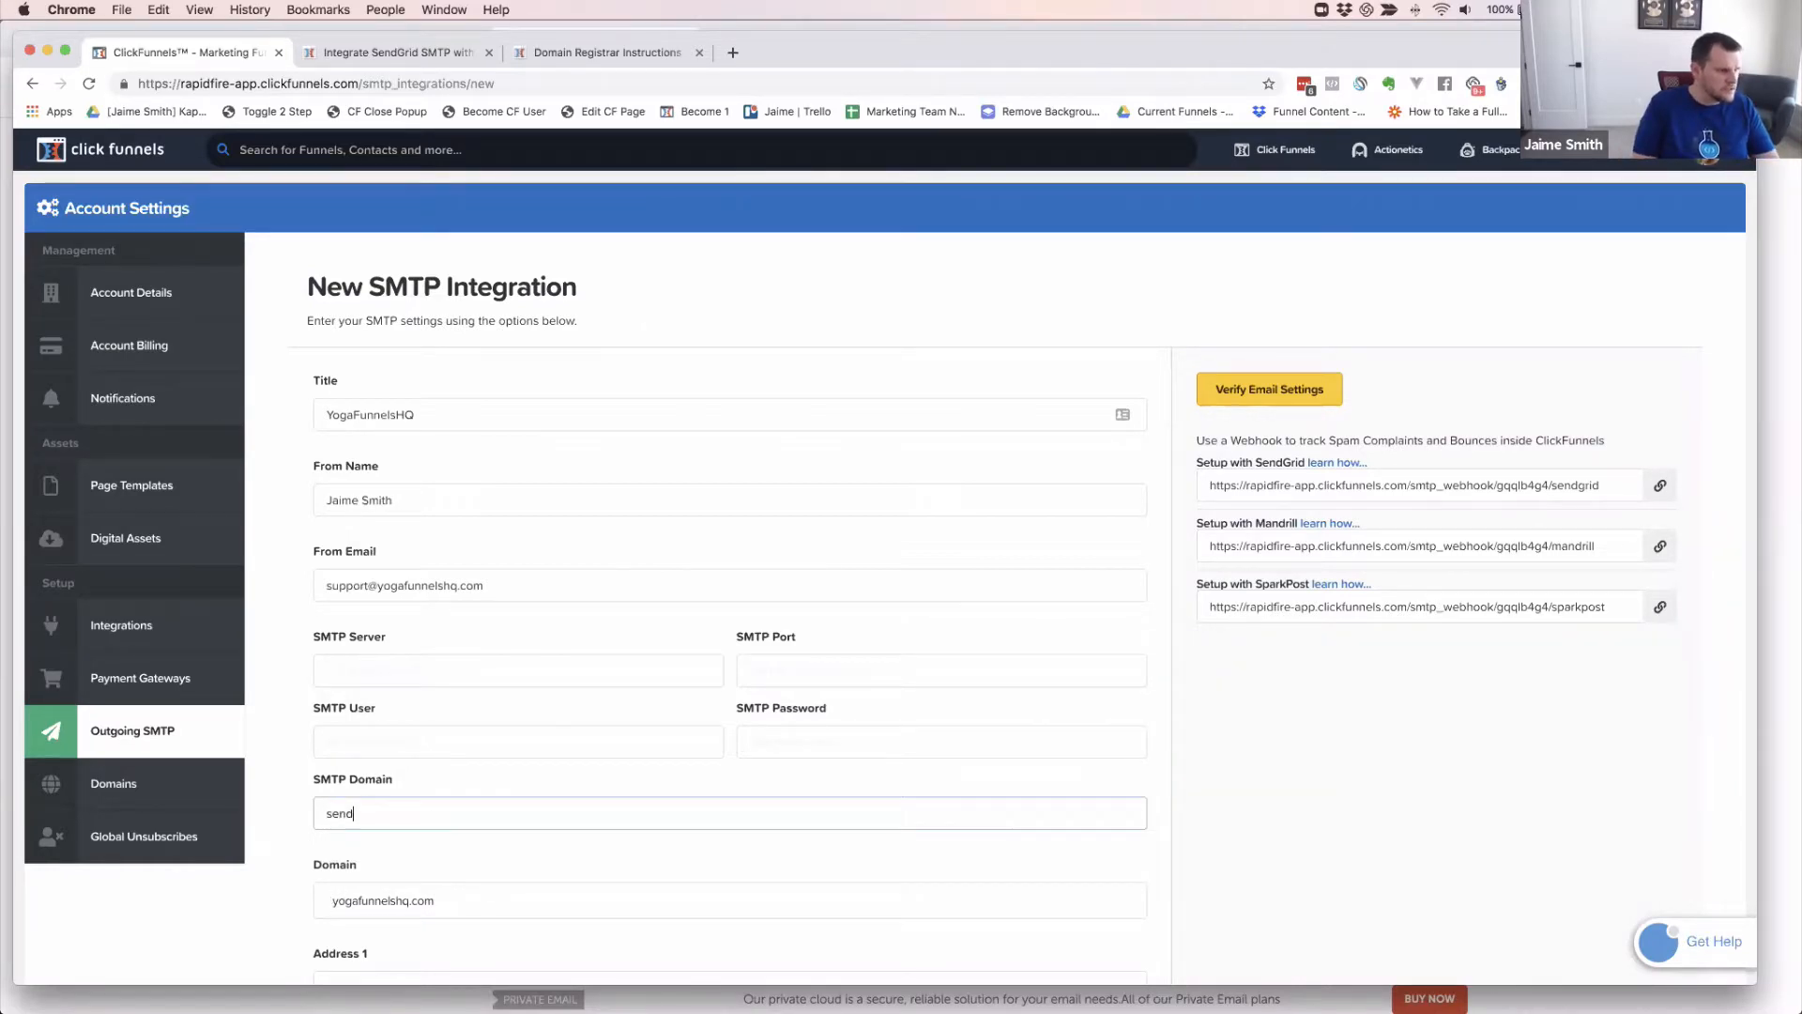
{"action": "type", "text": "grid.ne"}
{"action": "key", "text": "BackSpace"}
{"action": "type", "text": ".net"}
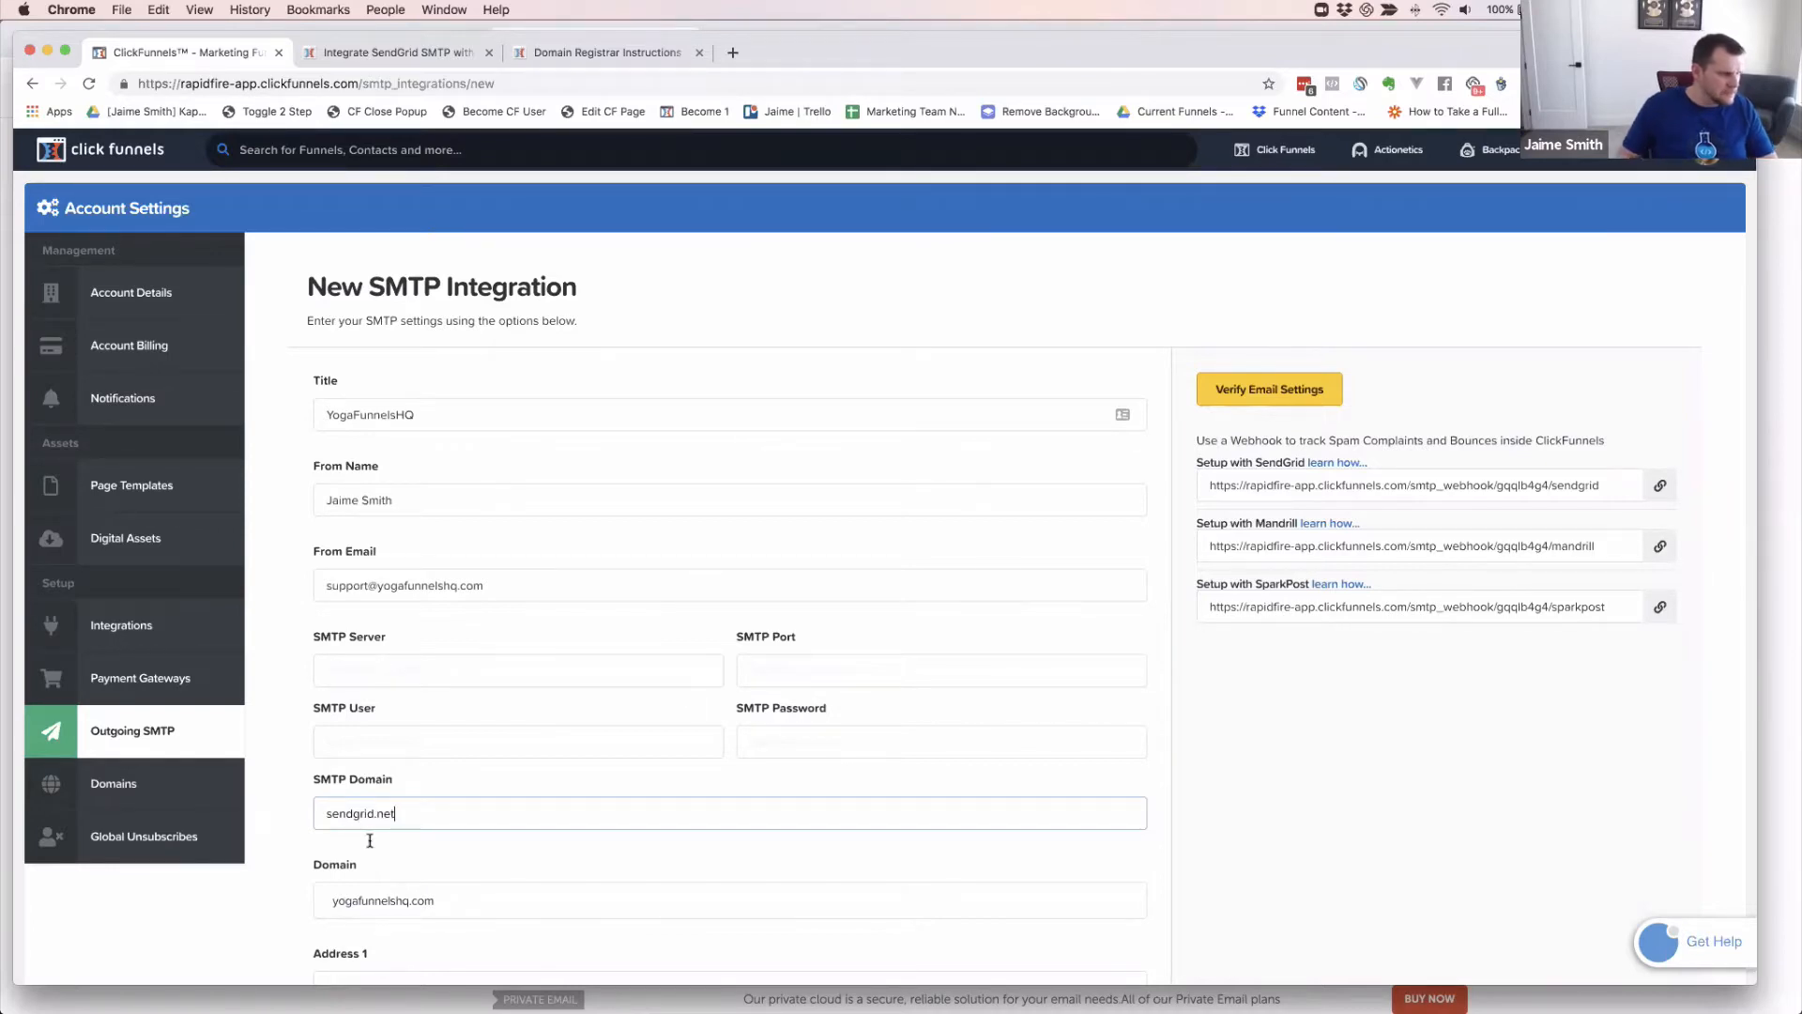
{"action": "left_click", "coordinate": [390, 678]}
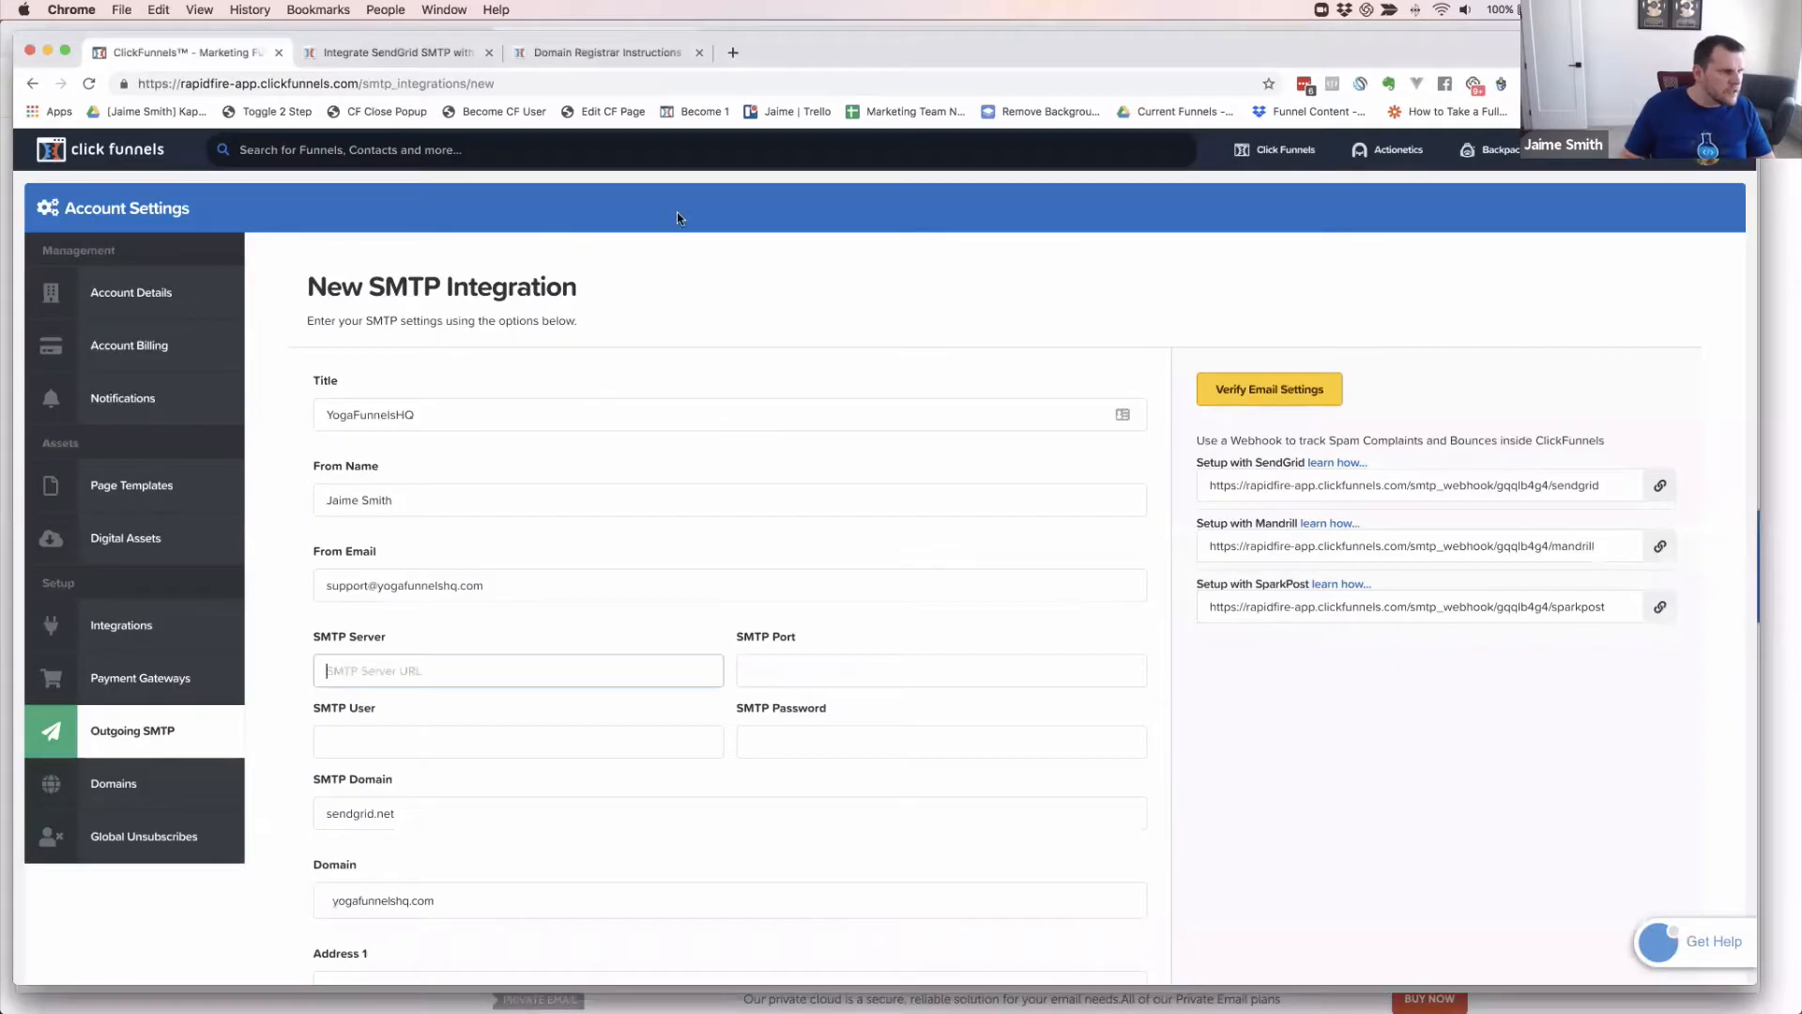
{"action": "key", "text": "ctrl+Tab"}
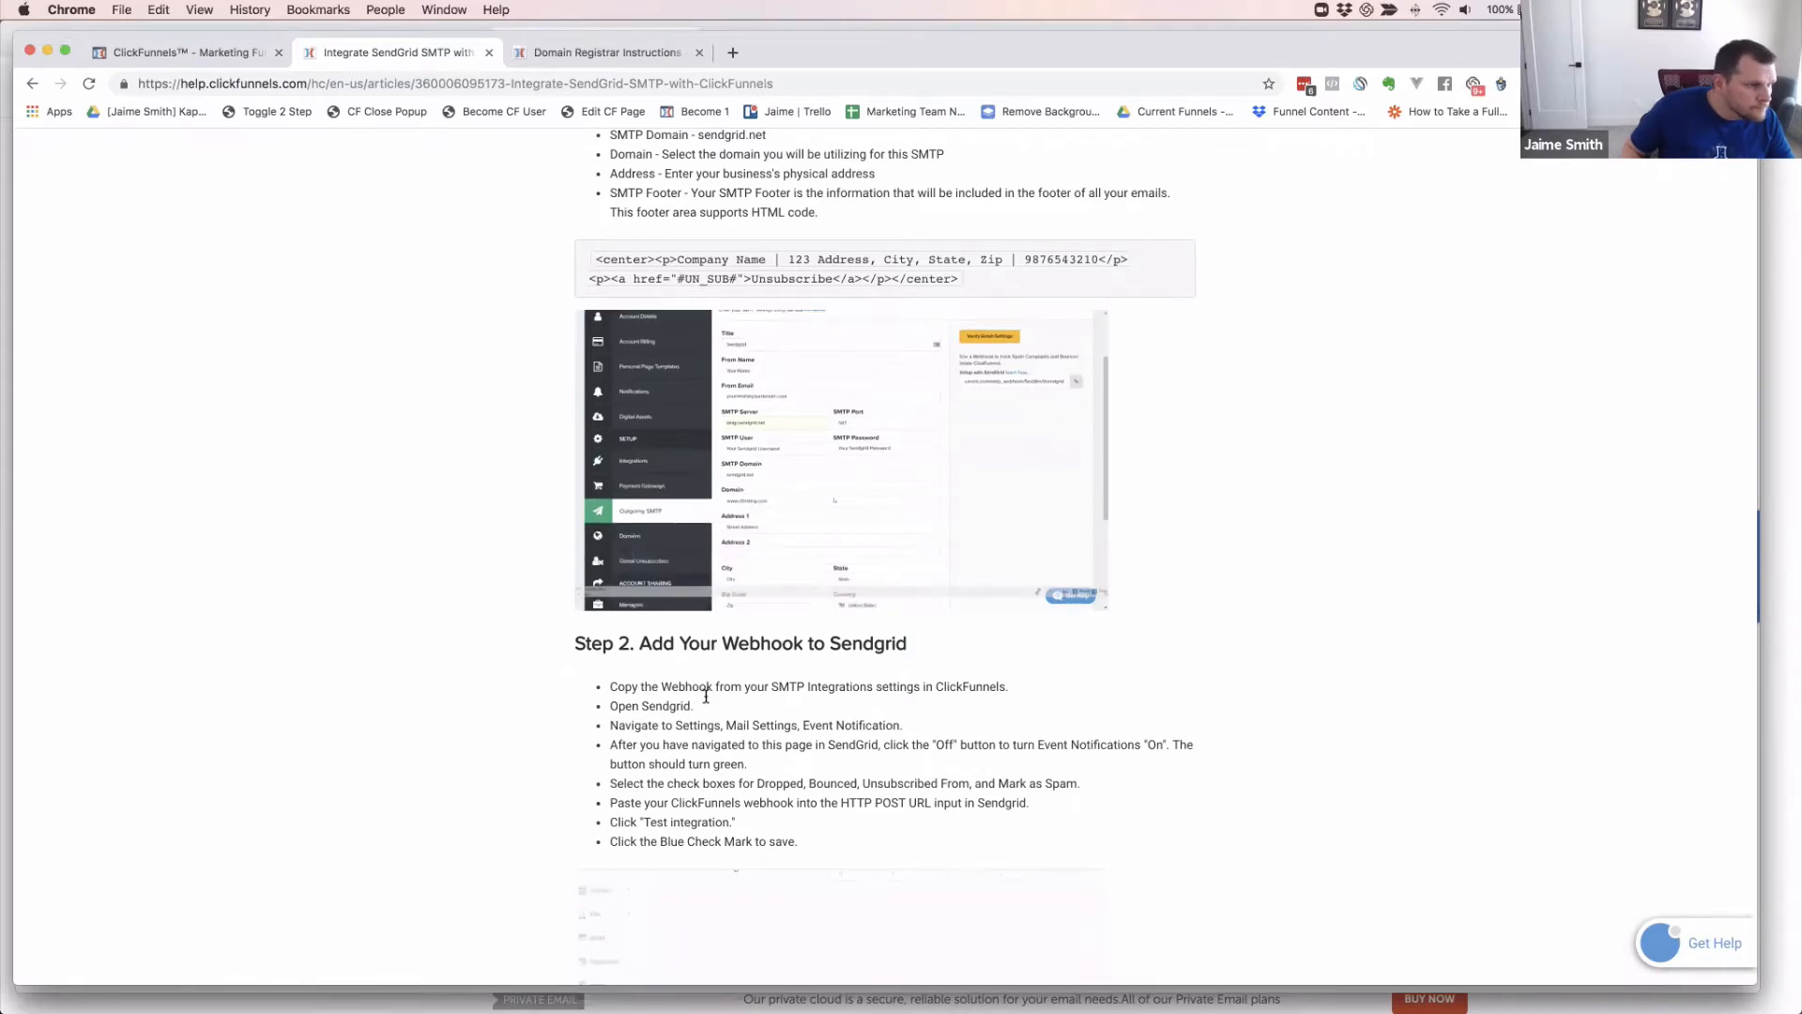
Step: Zoom in on the help article and select the Step 1 server address smtp.sendgrid.net
{"action": "scroll", "coordinate": [706, 695], "scroll_direction": "down", "scroll_amount": 5}
{"action": "scroll", "coordinate": [563, 632], "scroll_direction": "up", "scroll_amount": 9}
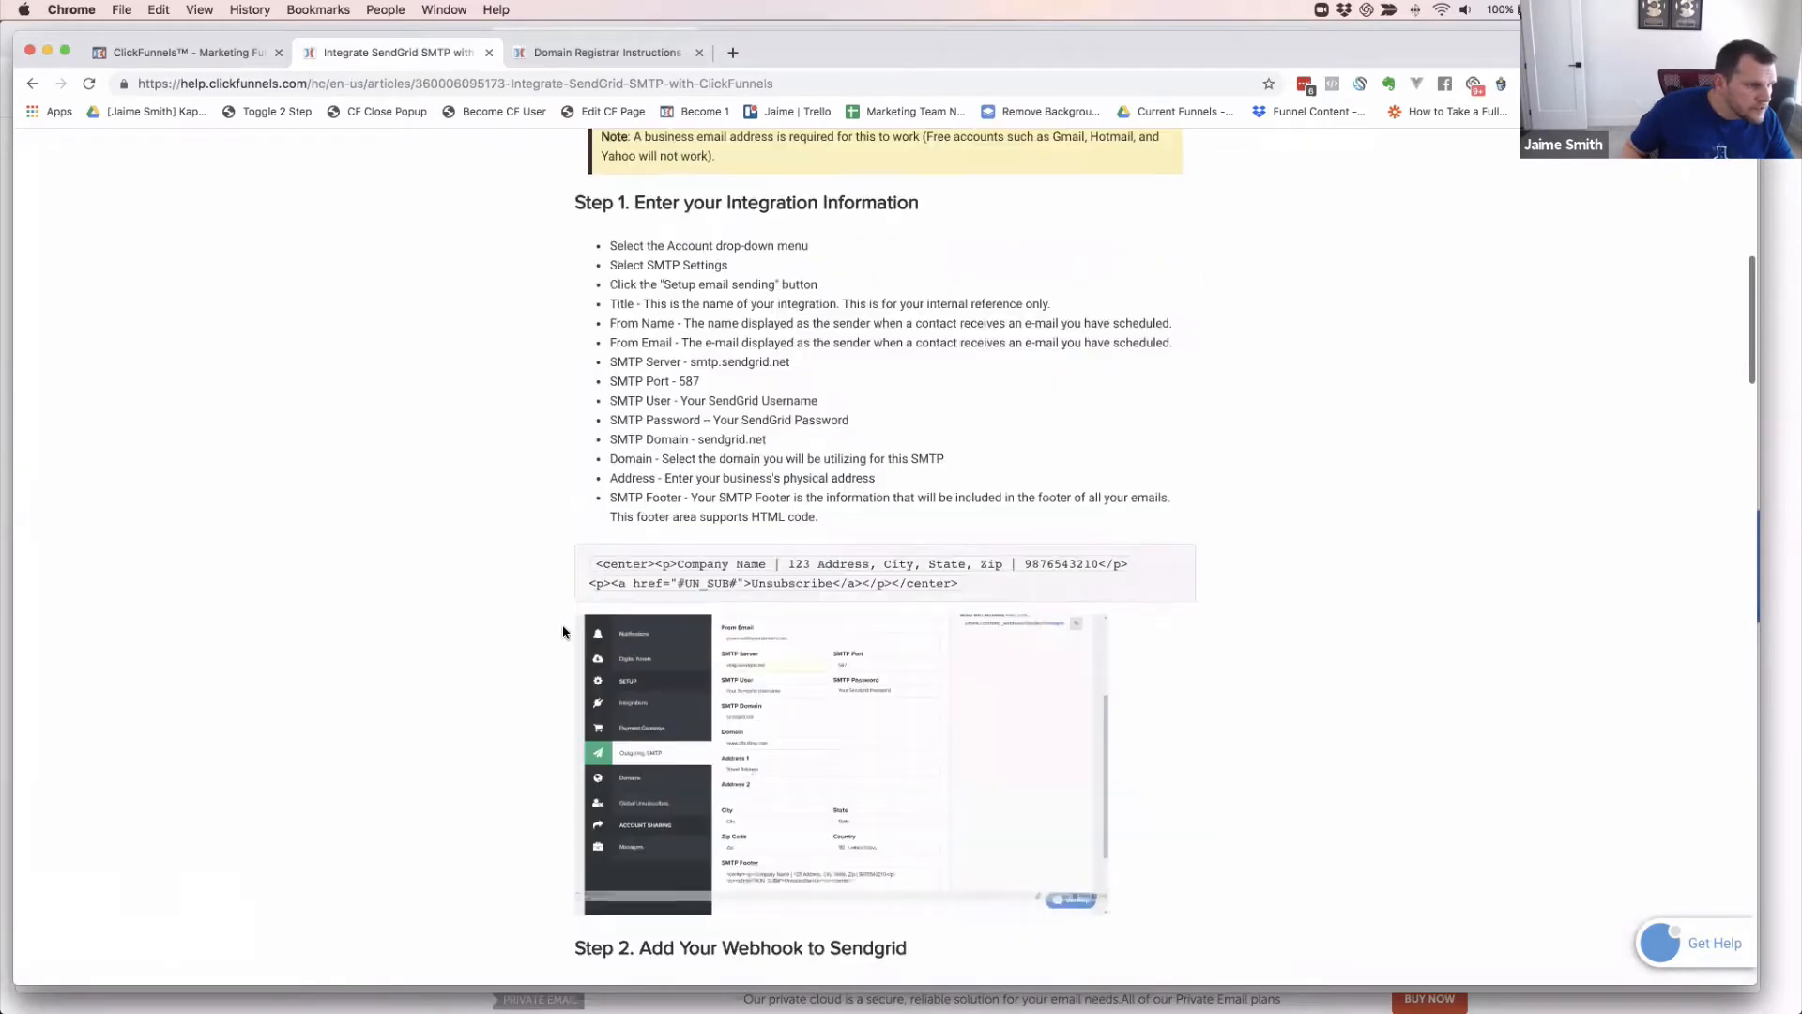
{"action": "scroll", "coordinate": [1246, 618], "scroll_direction": "down", "scroll_amount": 2}
{"action": "scroll", "coordinate": [1245, 619], "scroll_direction": "down", "scroll_amount": 2}
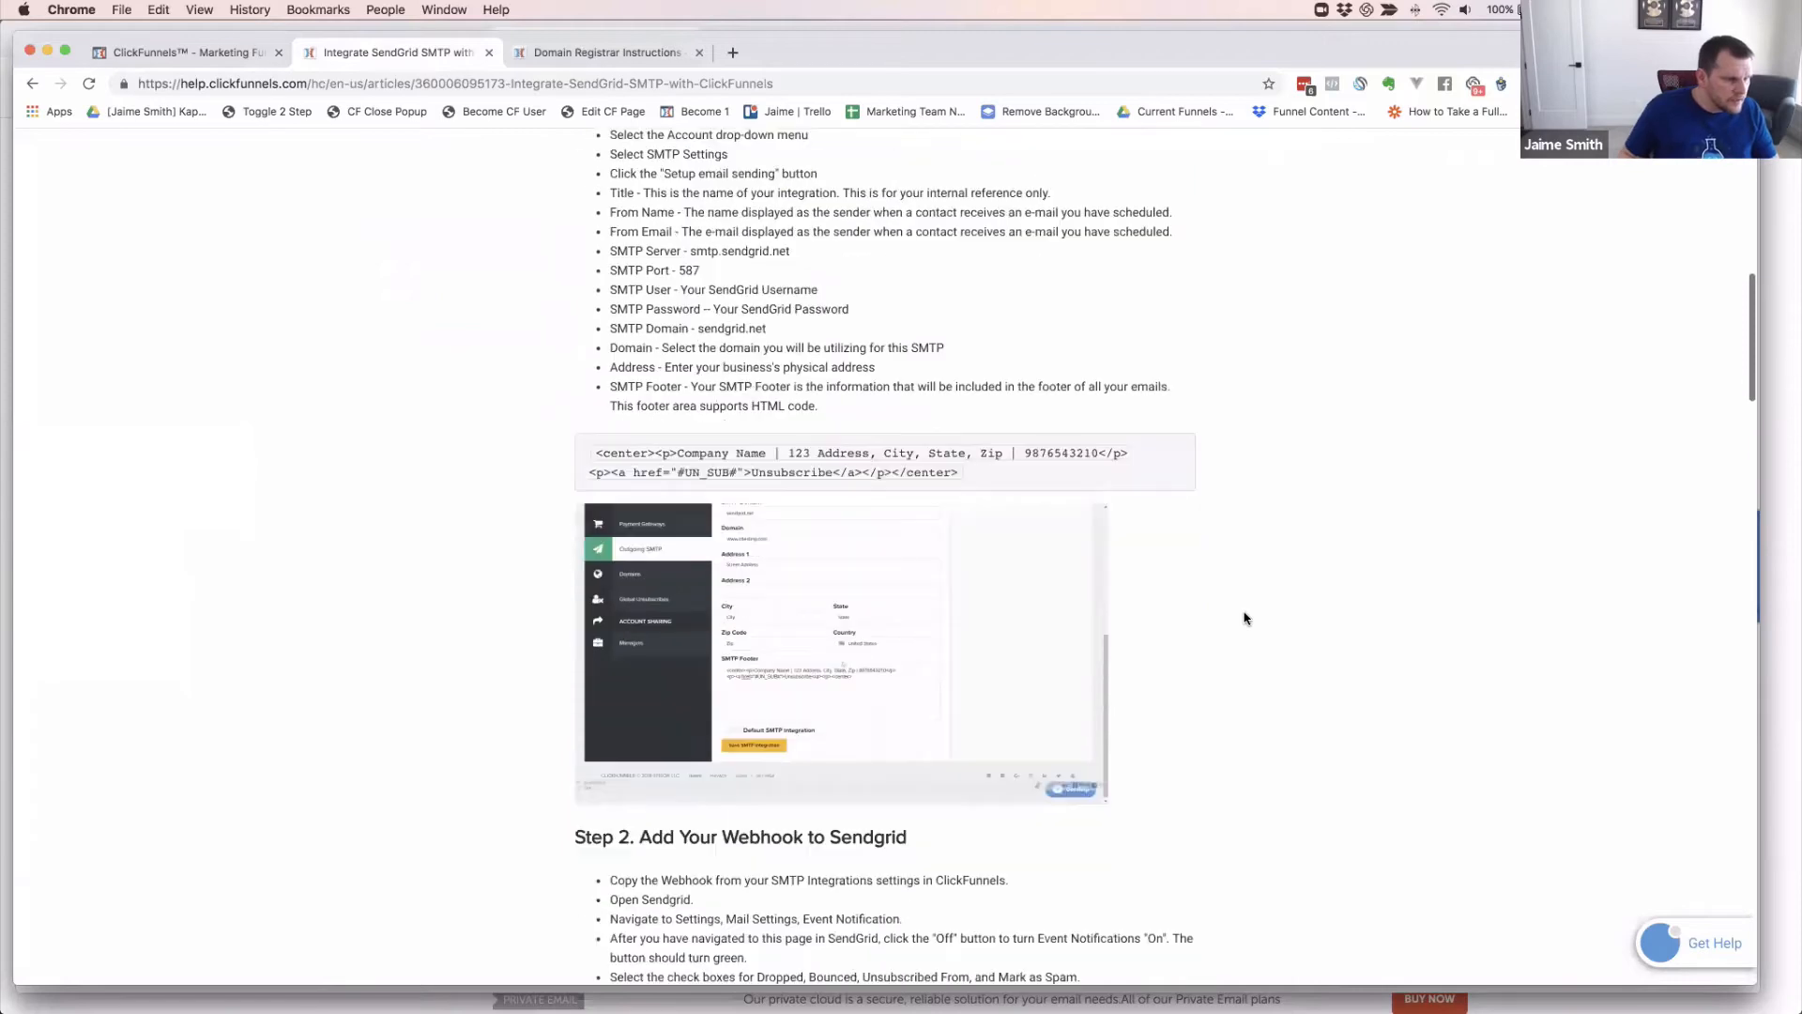
{"action": "key", "text": "super+equal"}
{"action": "key", "text": "super+equal"}
{"action": "key", "text": "super+equal"}
{"action": "key", "text": "super+equal"}
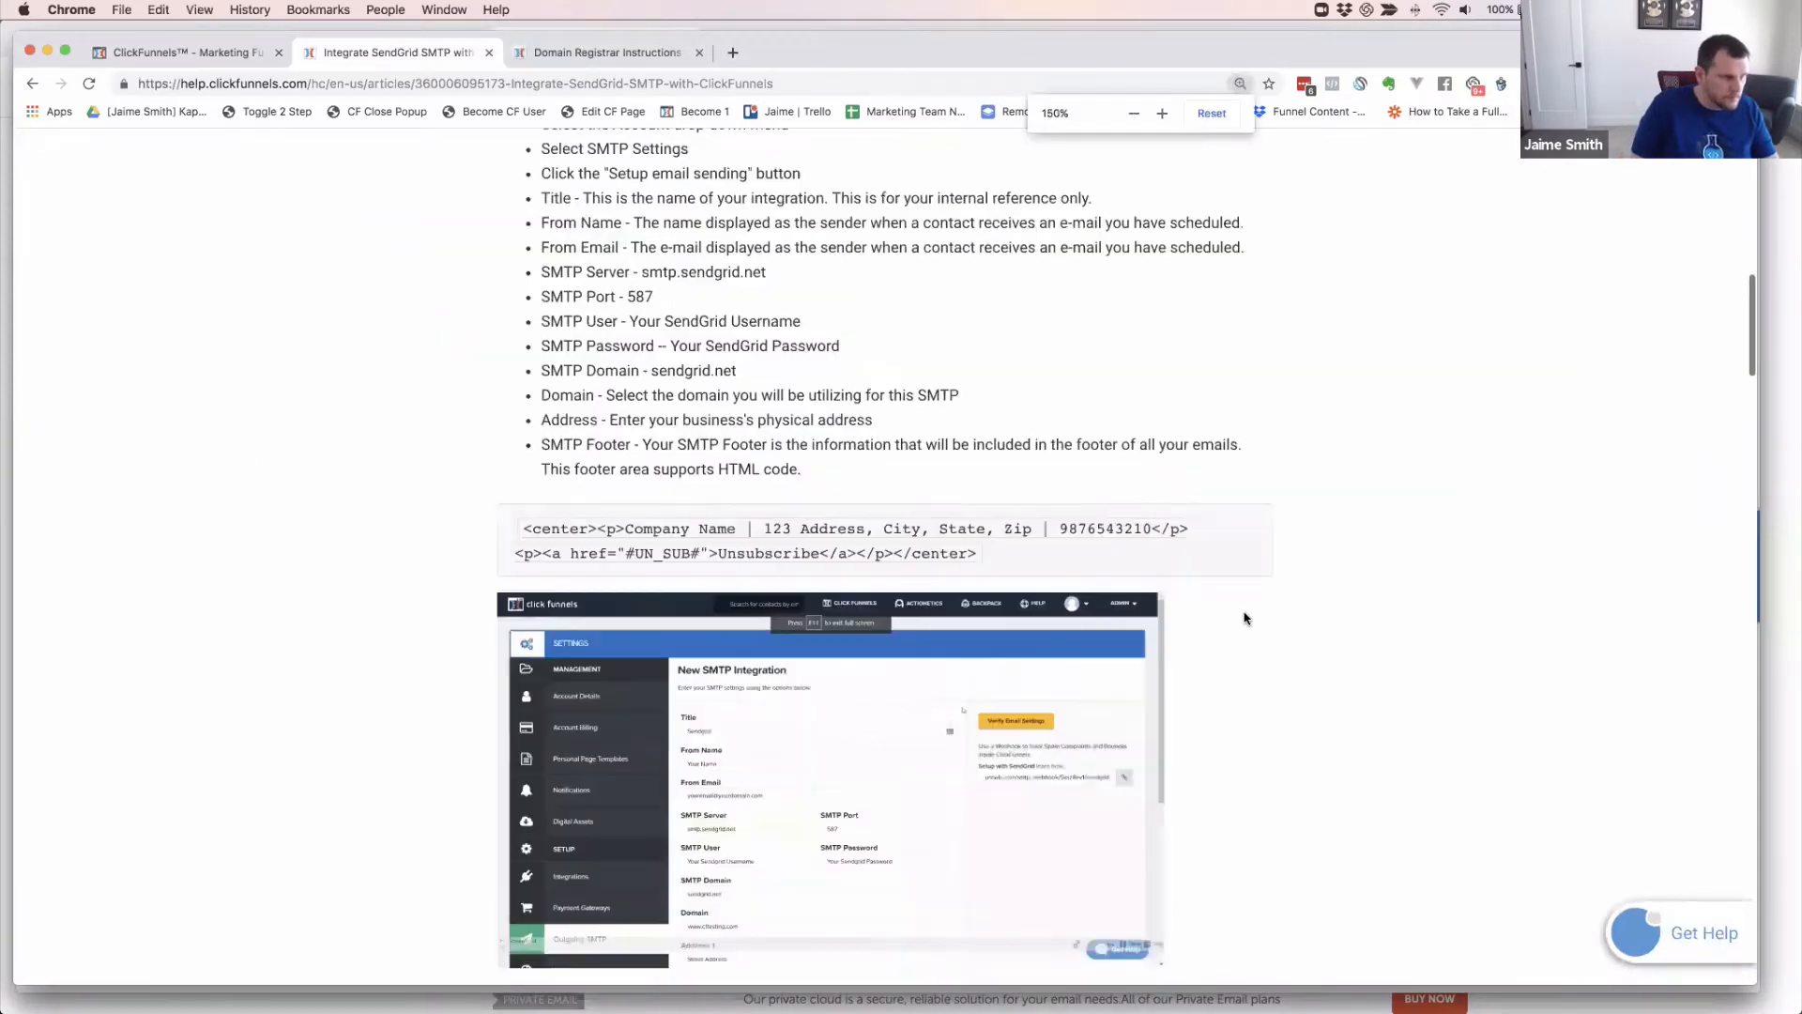
{"action": "key", "text": "super+equal"}
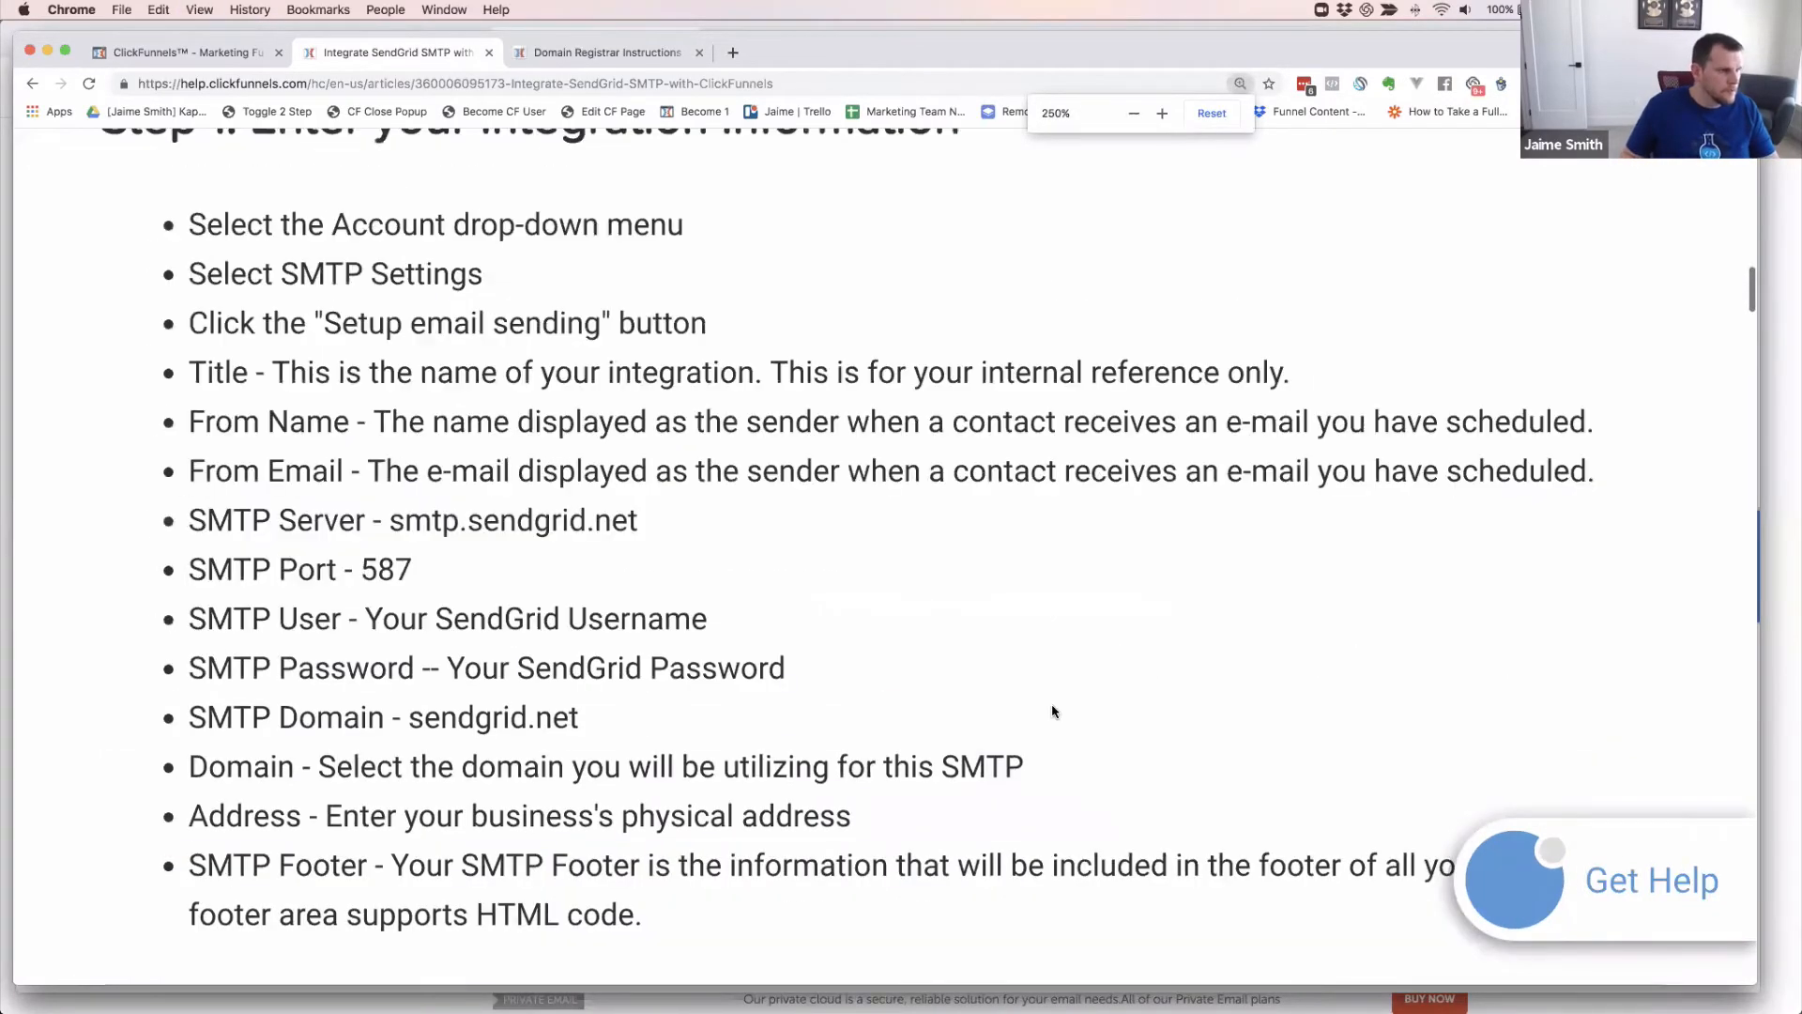
{"action": "scroll", "coordinate": [938, 676], "scroll_direction": "down", "scroll_amount": 3}
{"action": "scroll", "coordinate": [627, 567], "scroll_direction": "up", "scroll_amount": 1}
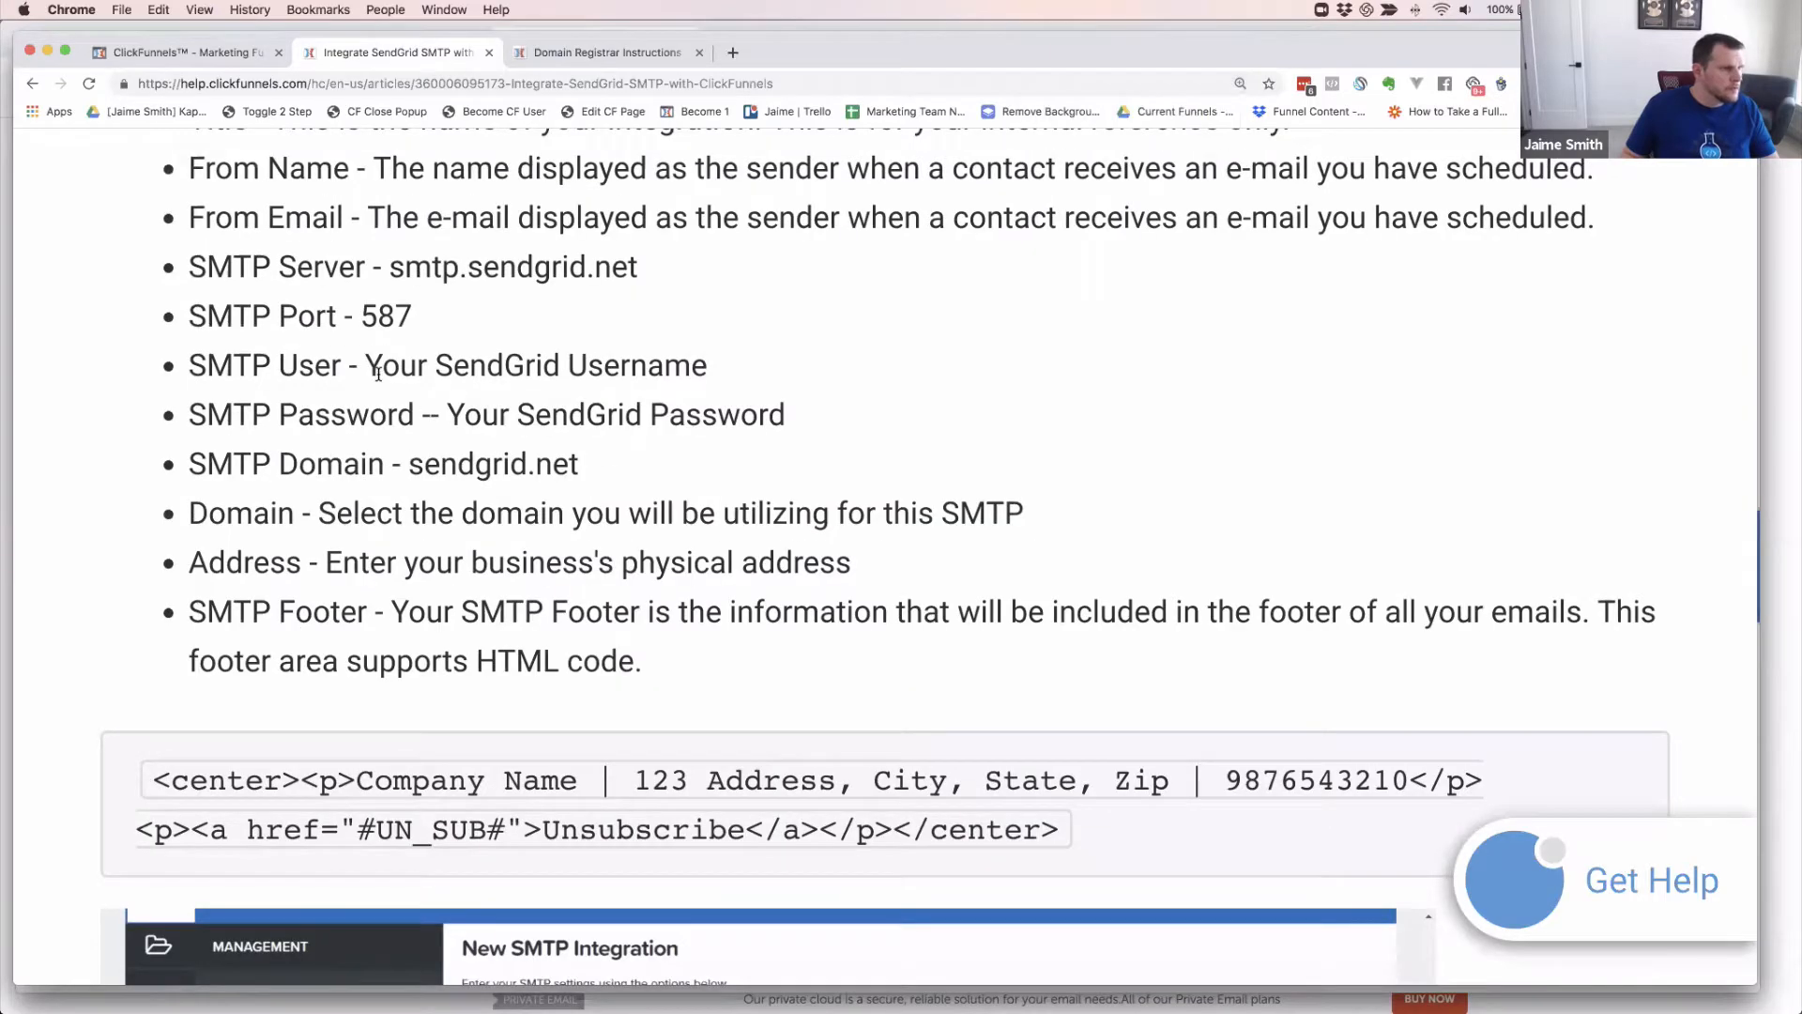
{"action": "double_click", "coordinate": [531, 268]}
{"action": "key", "text": "super+c"}
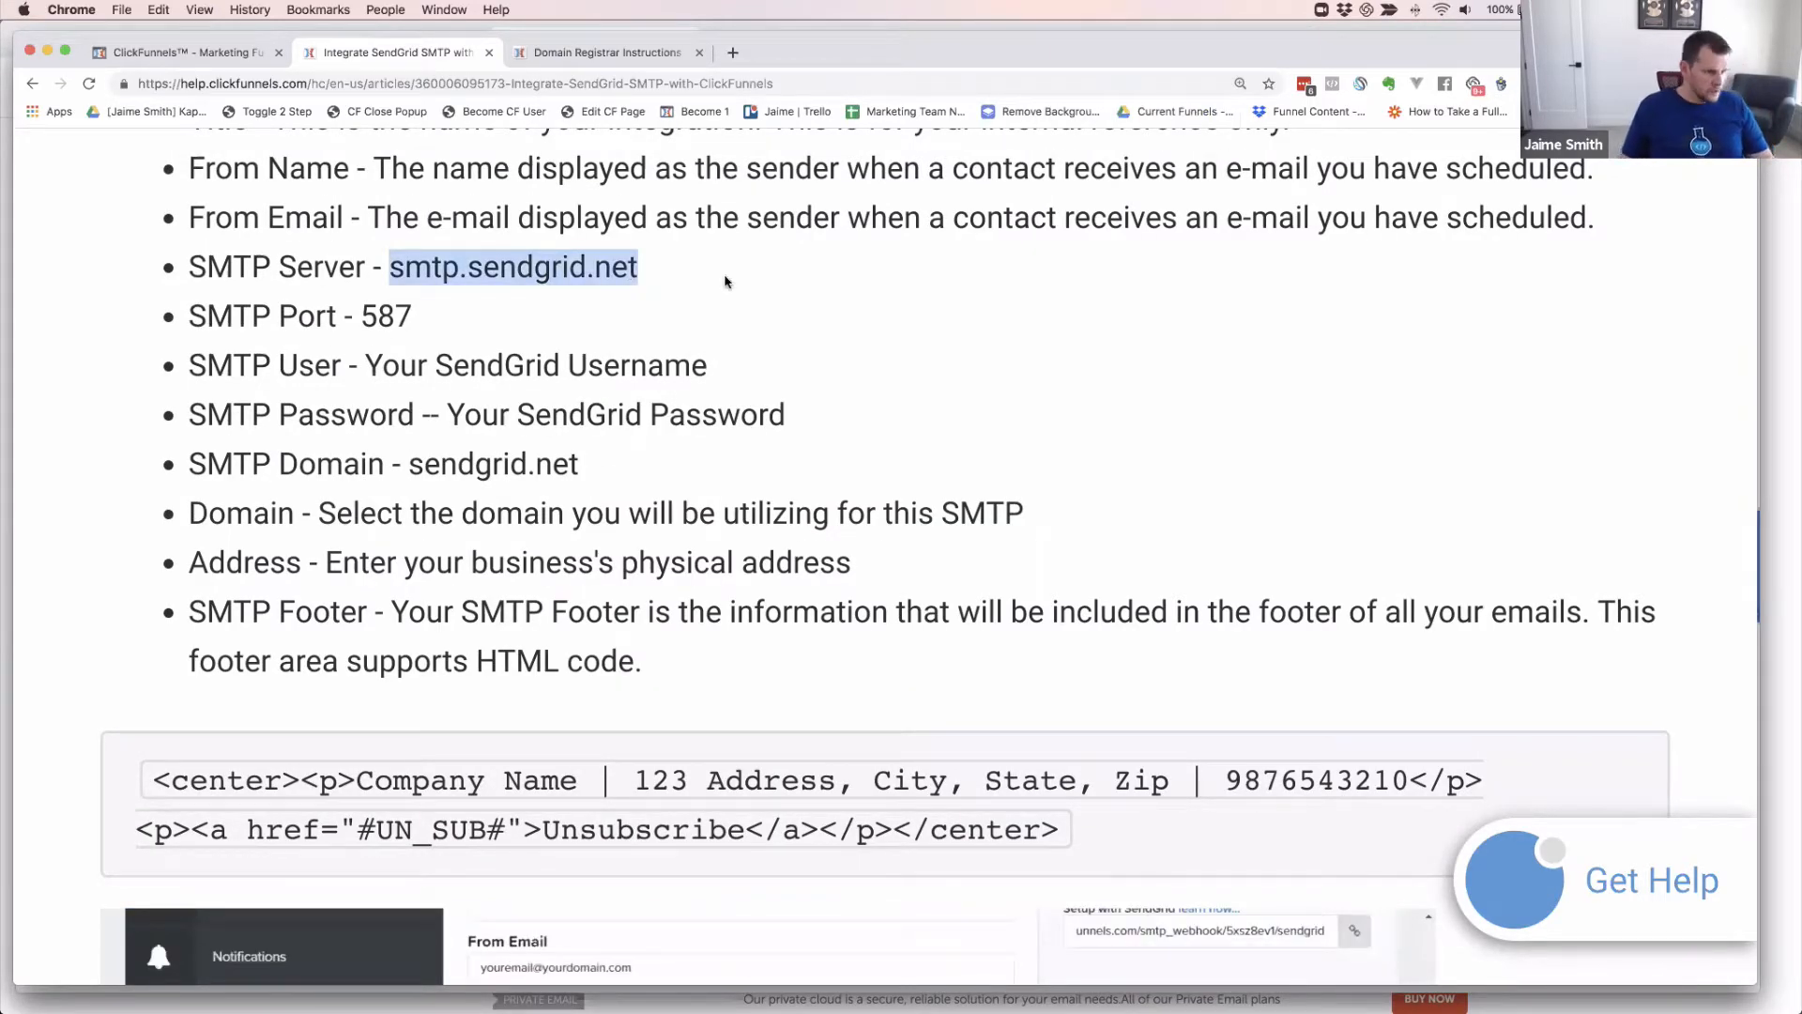
Step: Paste smtp.sendgrid.net as the SMTP Server and set the SMTP Port to 587
{"action": "left_click", "coordinate": [188, 53]}
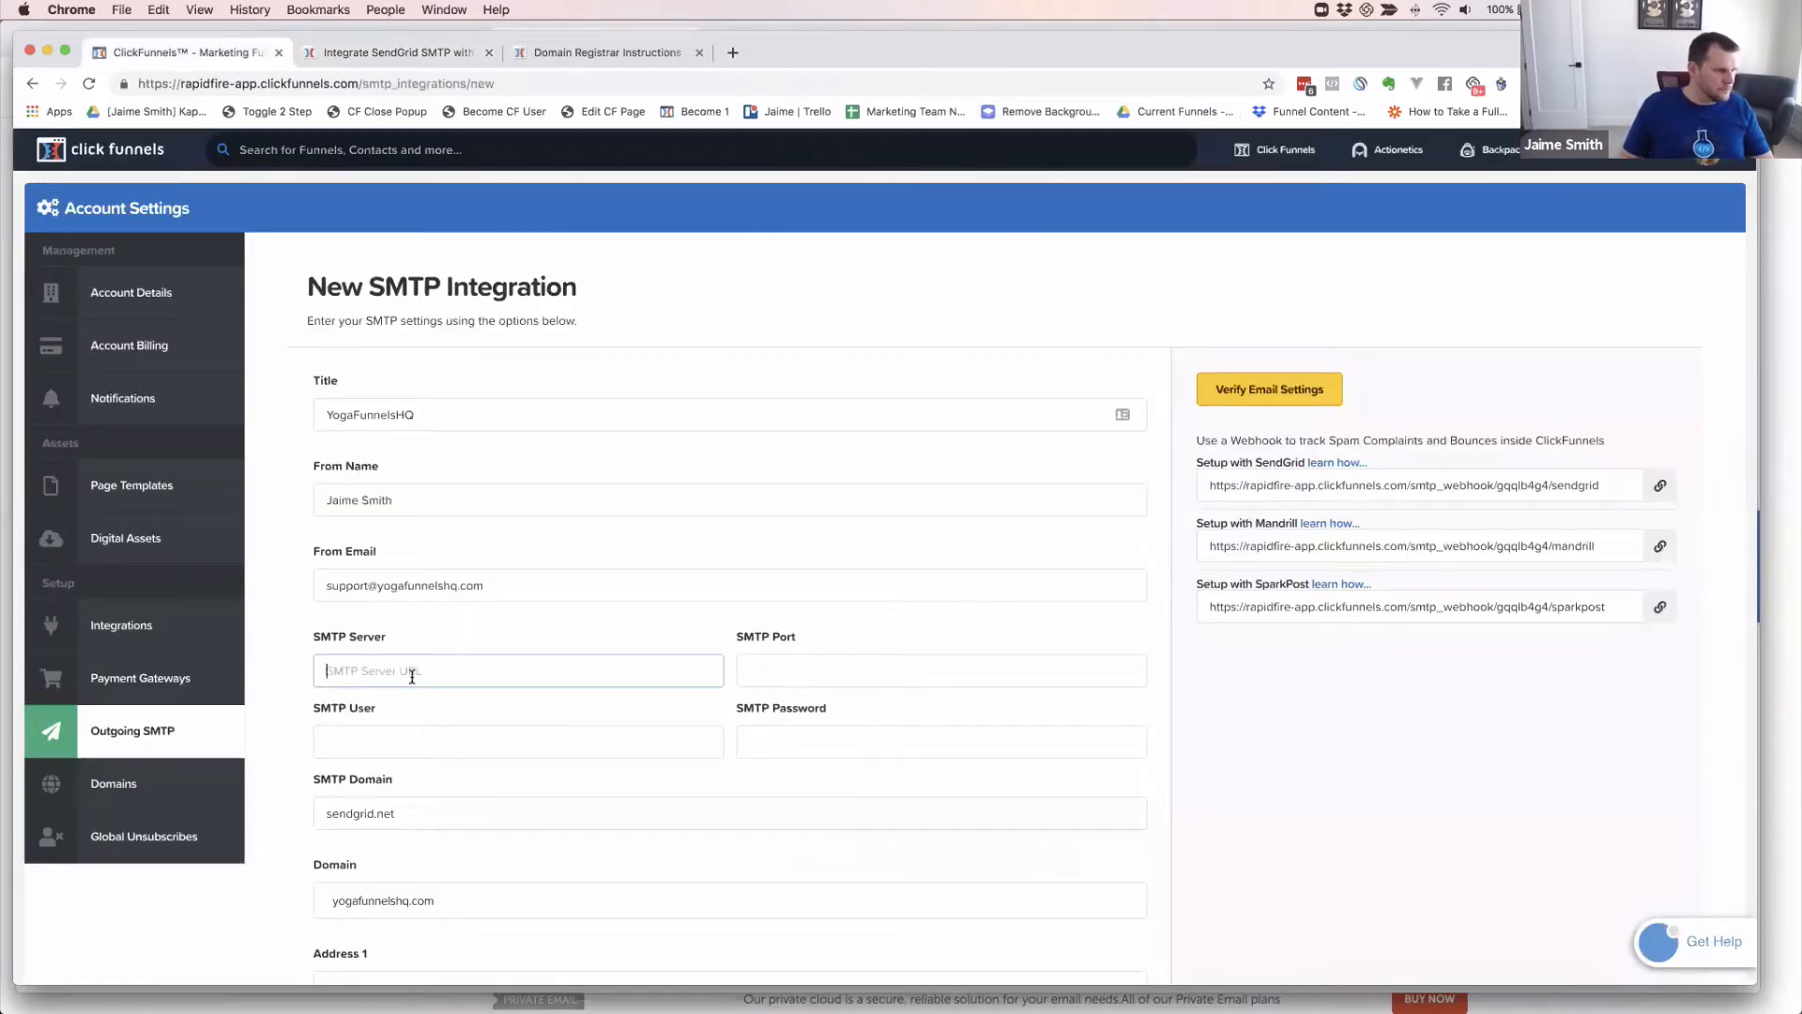
{"action": "key", "text": "super+v"}
{"action": "left_click", "coordinate": [761, 675]}
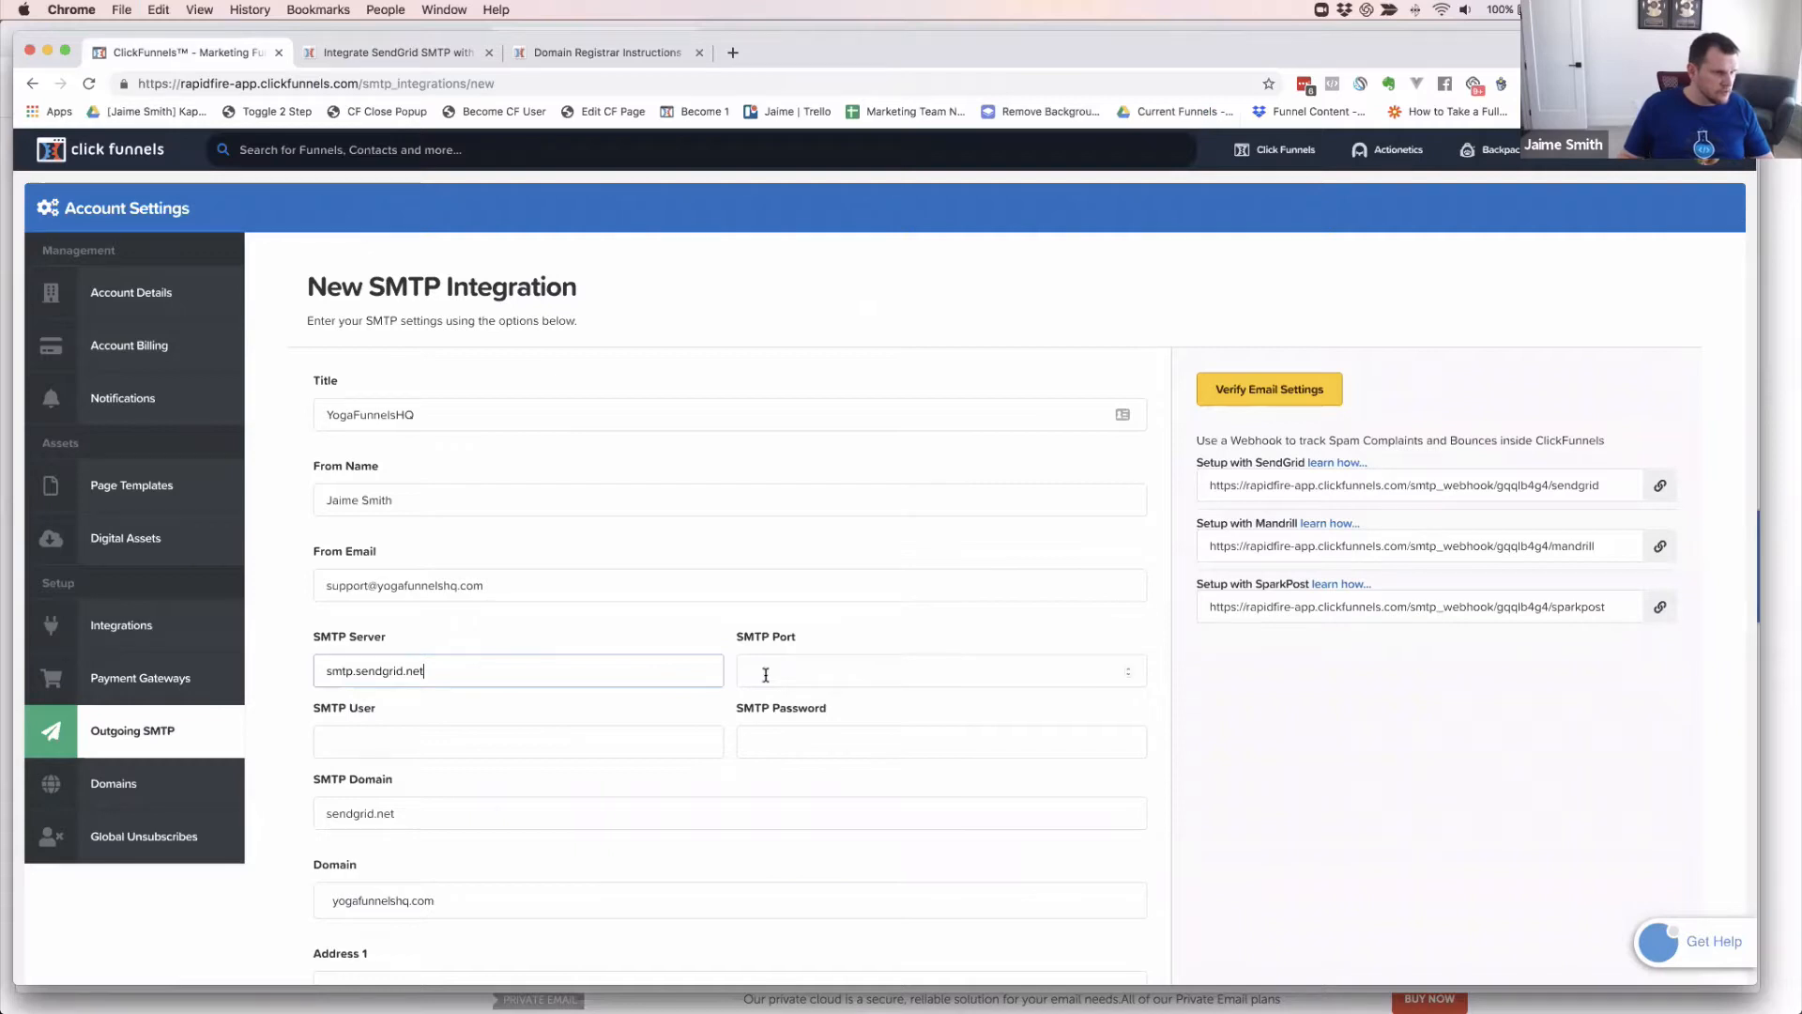
{"action": "type", "text": "587"}
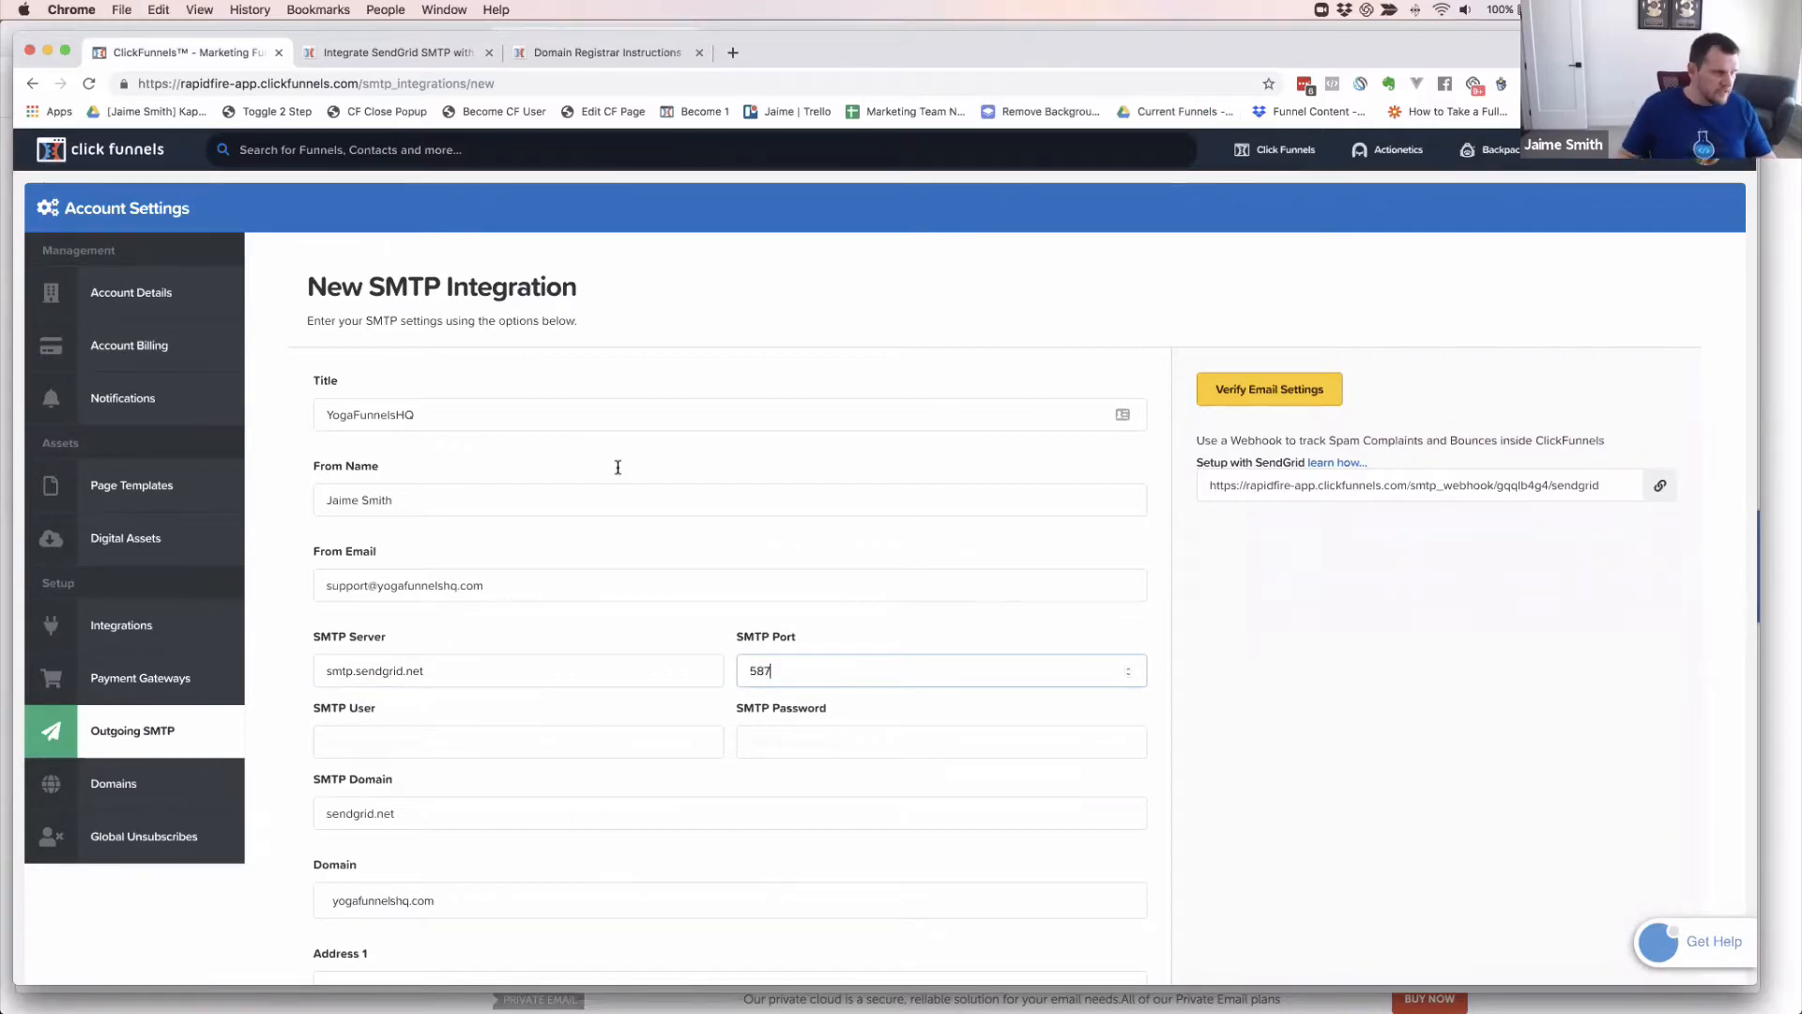
Step: Enter the SendGrid account username in the SMTP User field
{"action": "left_click", "coordinate": [380, 53]}
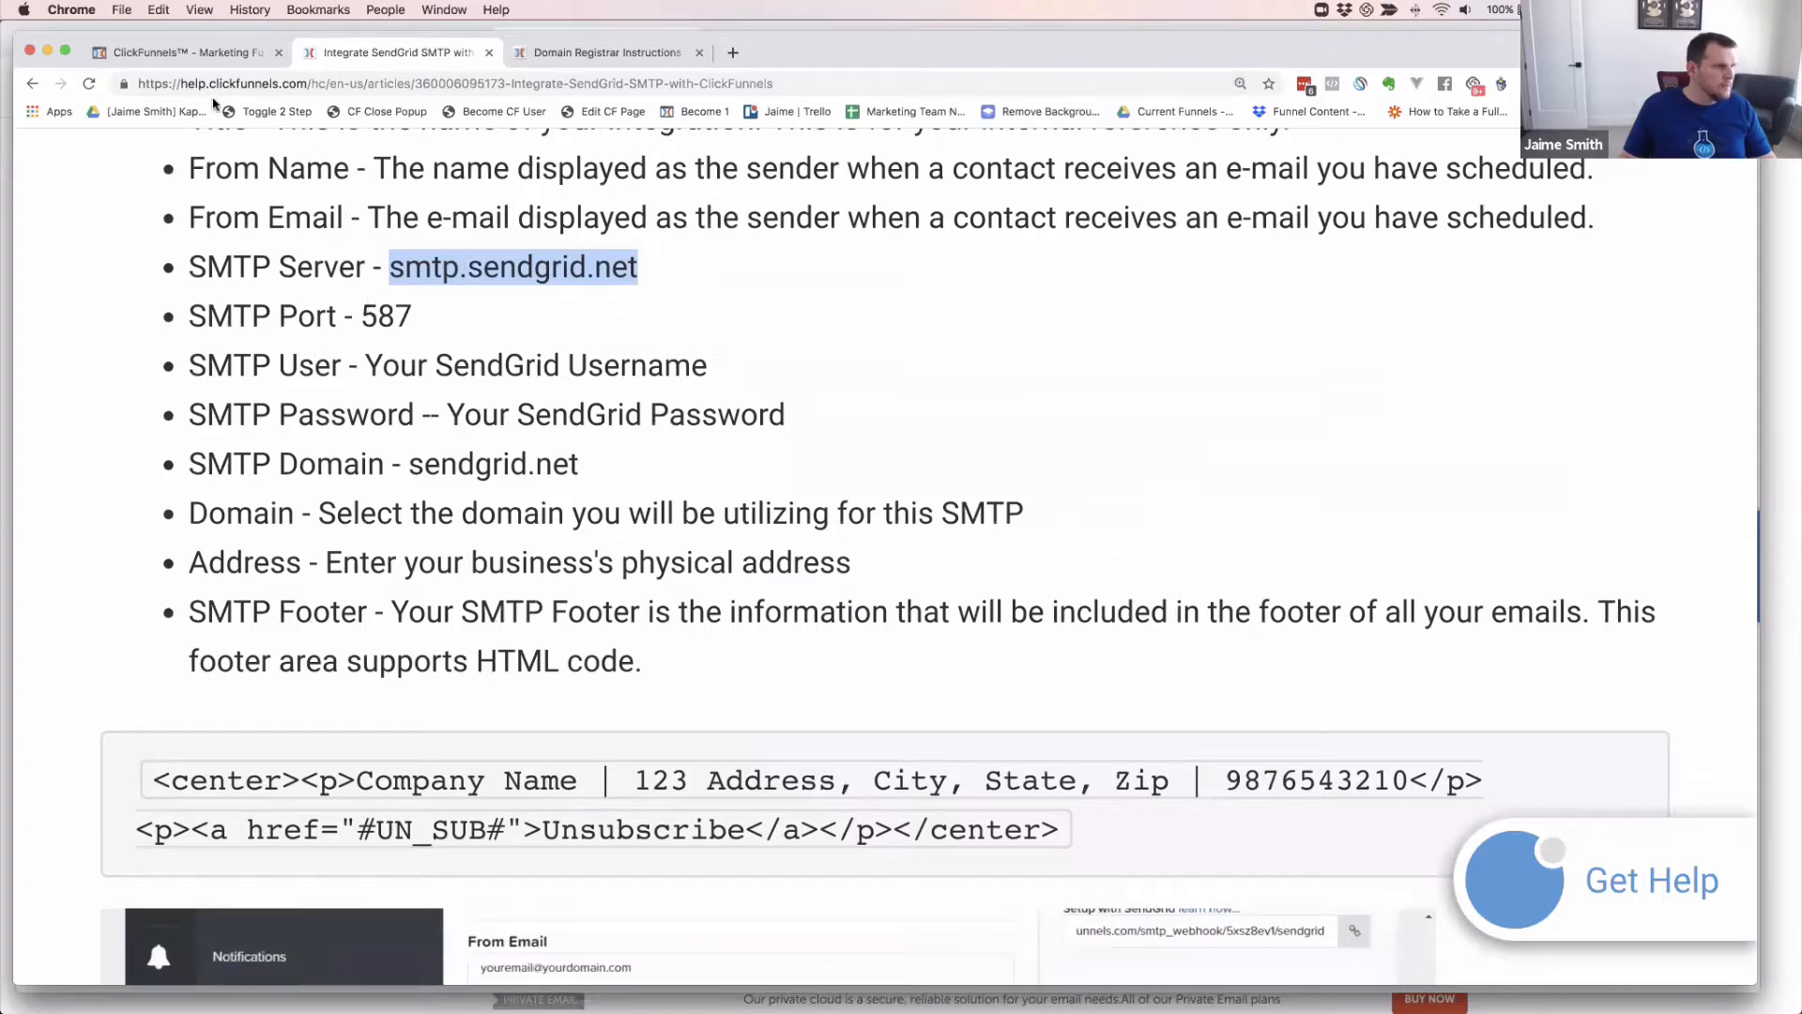
{"action": "left_click", "coordinate": [188, 66]}
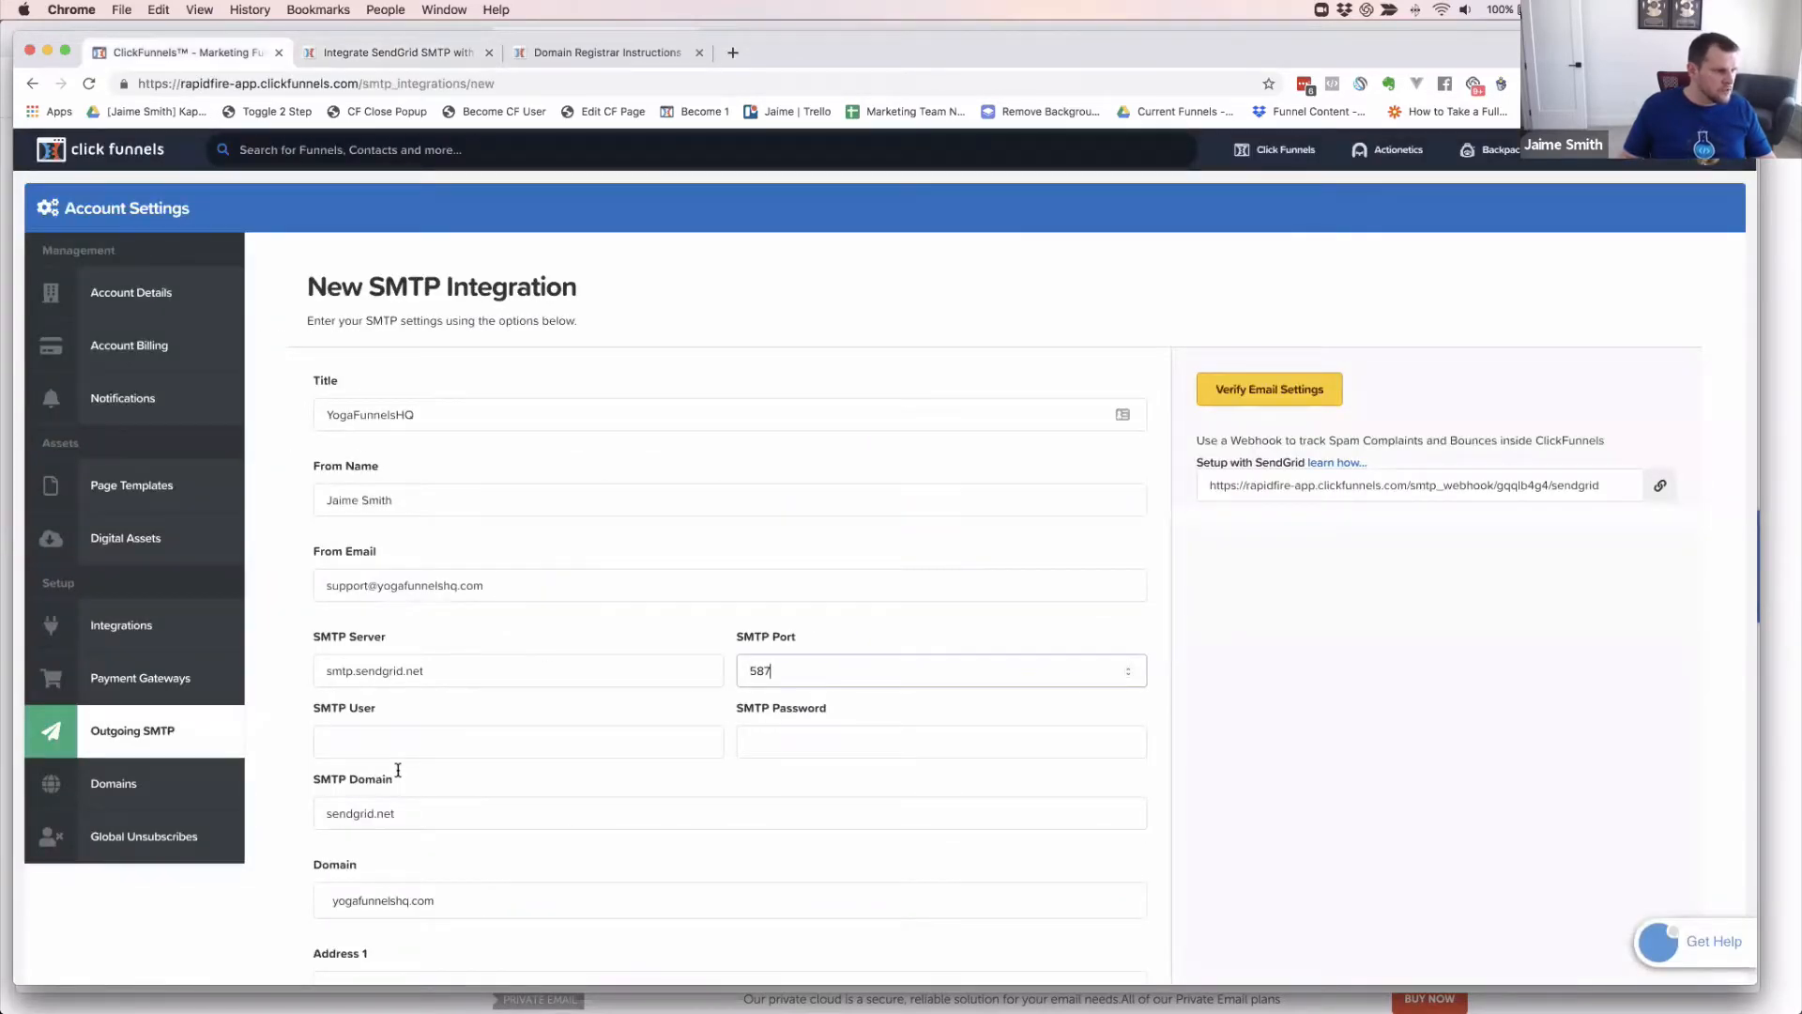
{"action": "left_click", "coordinate": [399, 742]}
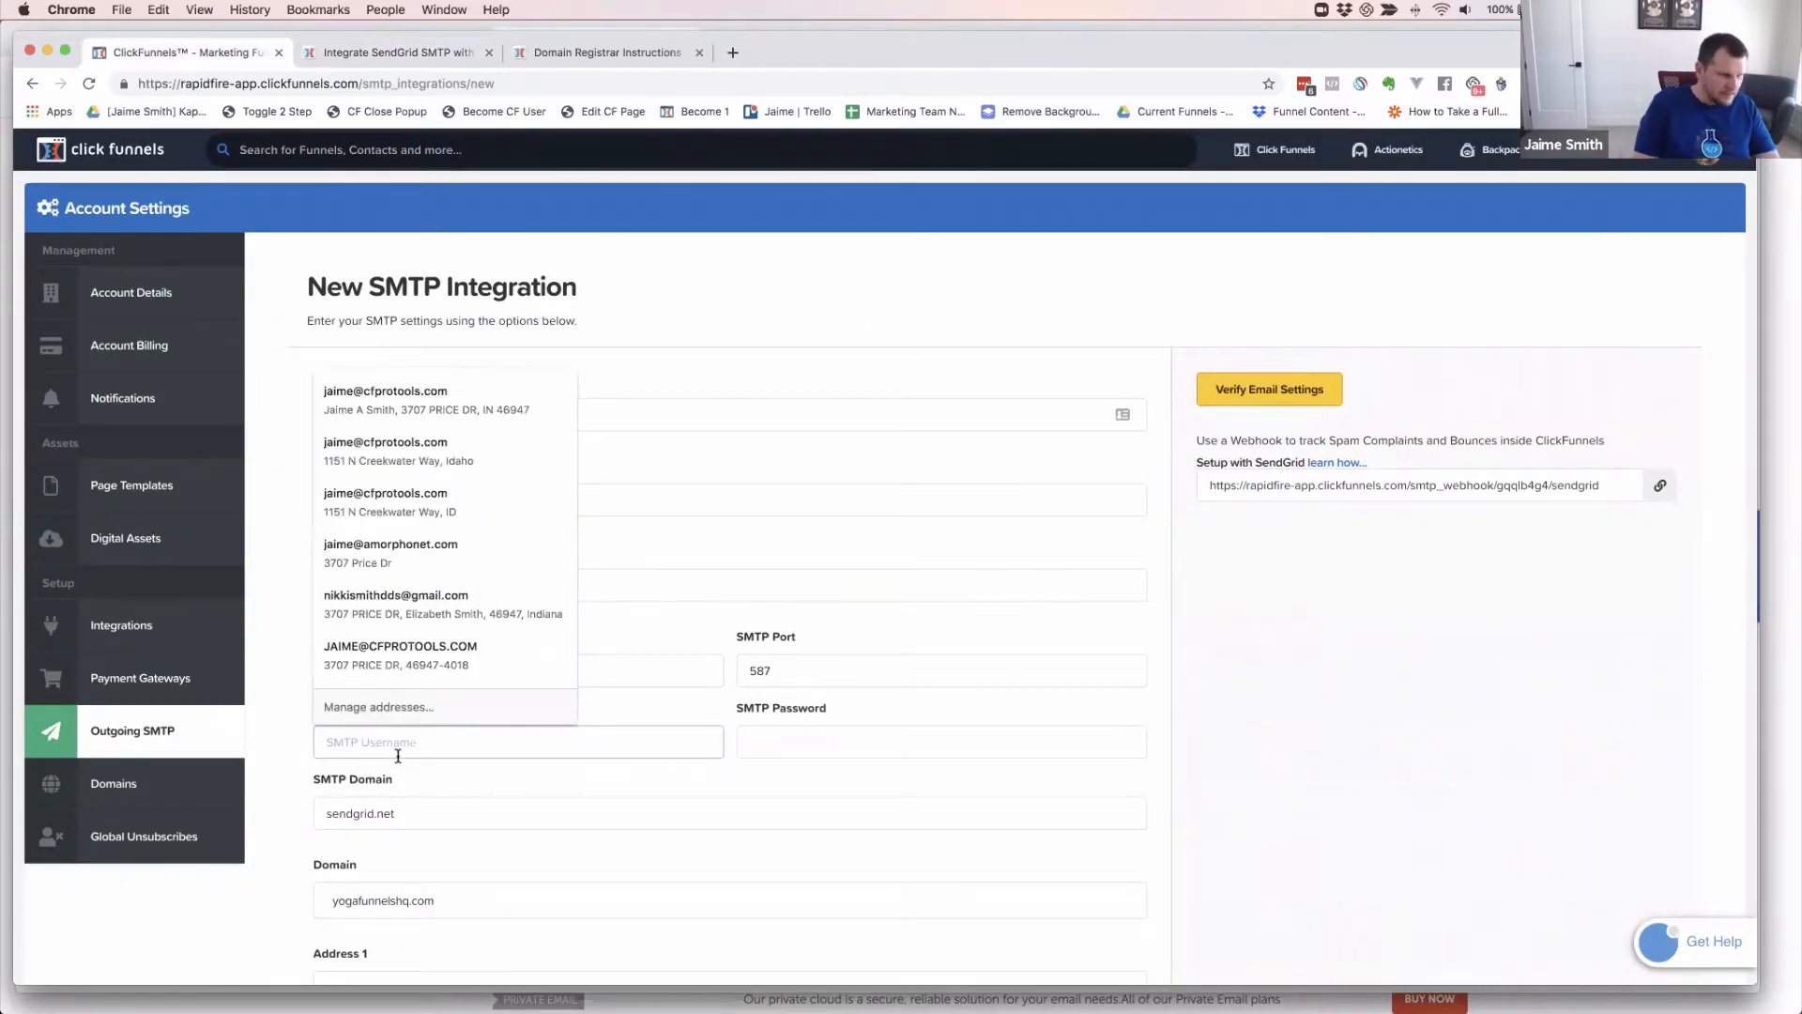
{"action": "type", "text": "youga"}
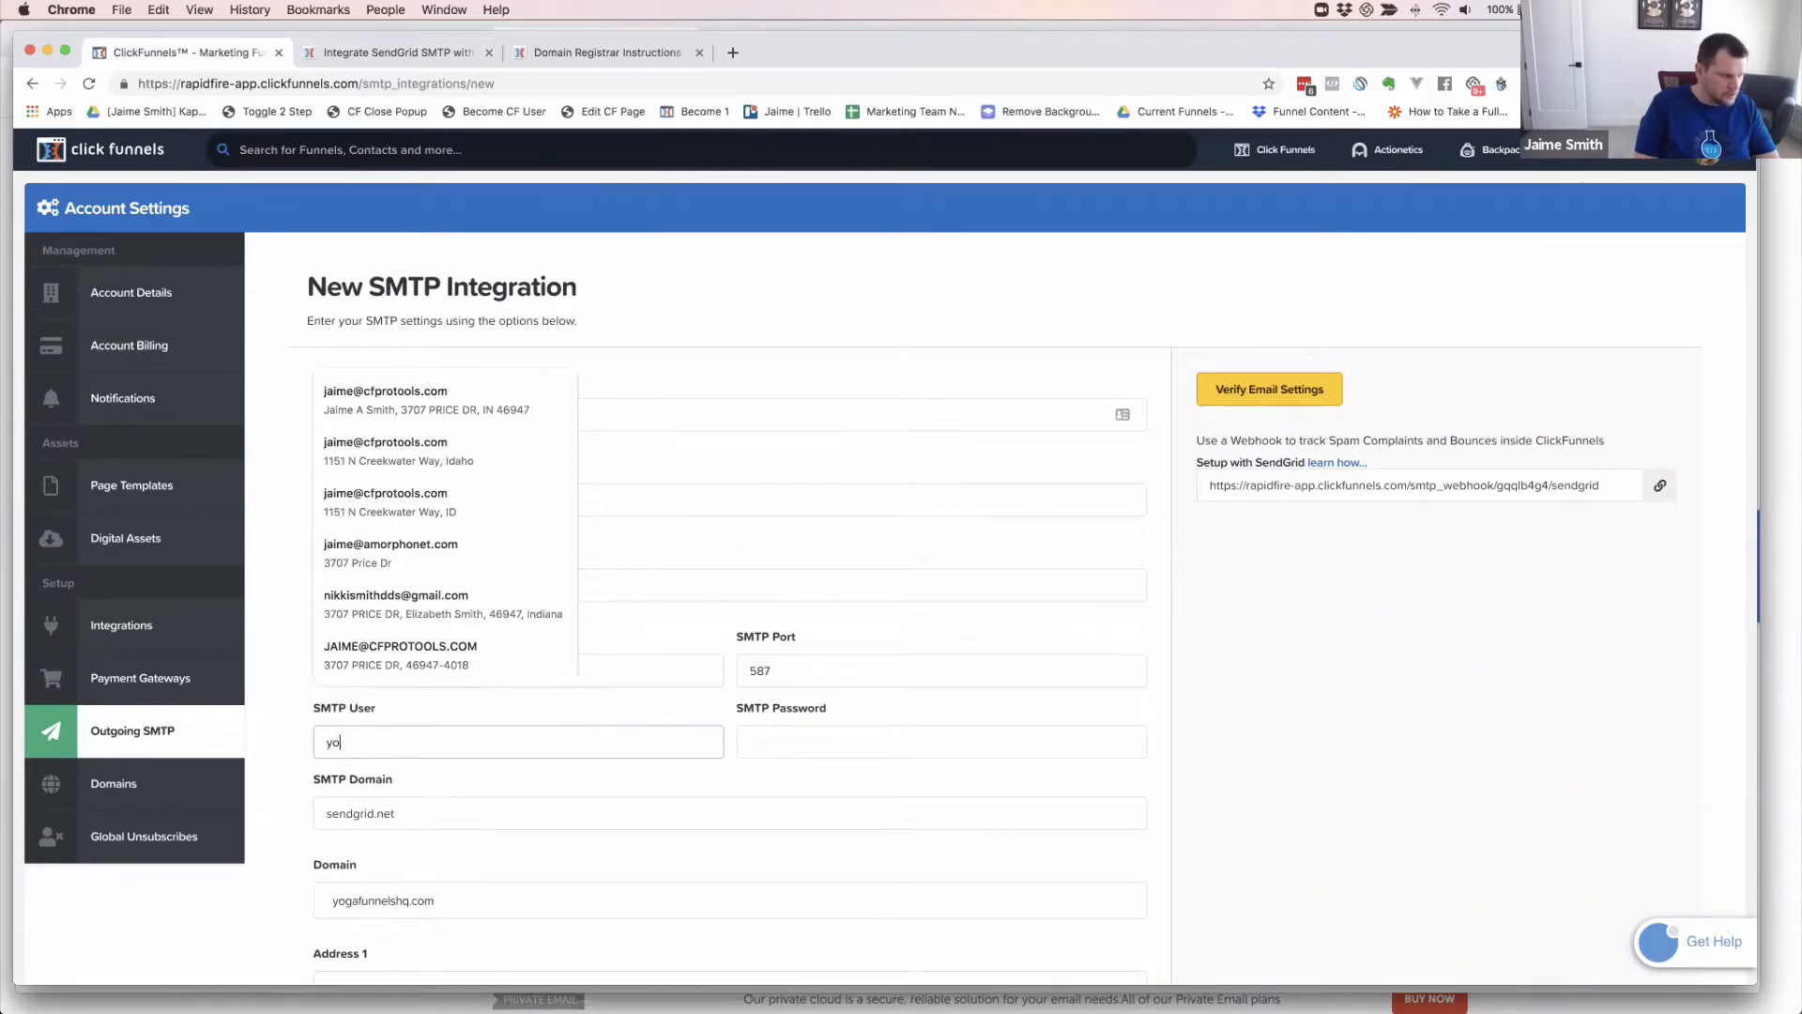
{"action": "key", "text": "BackSpace"}
{"action": "key", "text": "BackSpace"}
{"action": "key", "text": "BackSpace"}
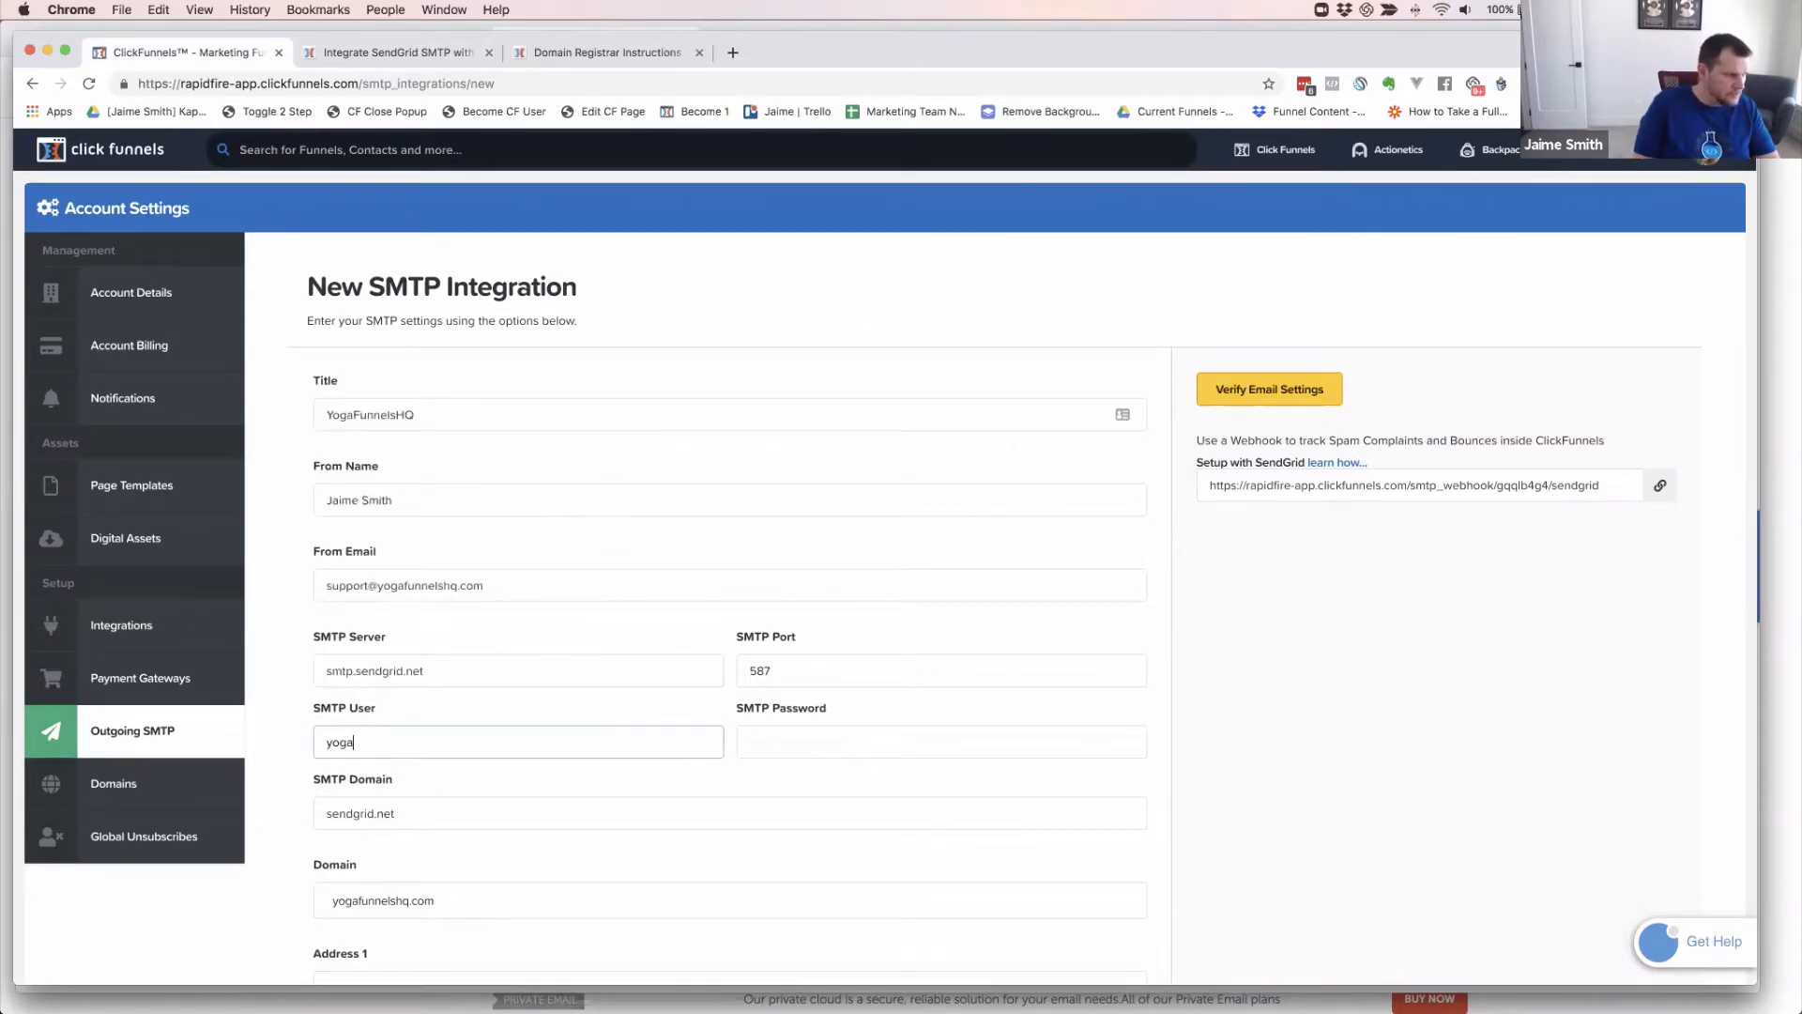
{"action": "type", "text": "gafunnelshq"}
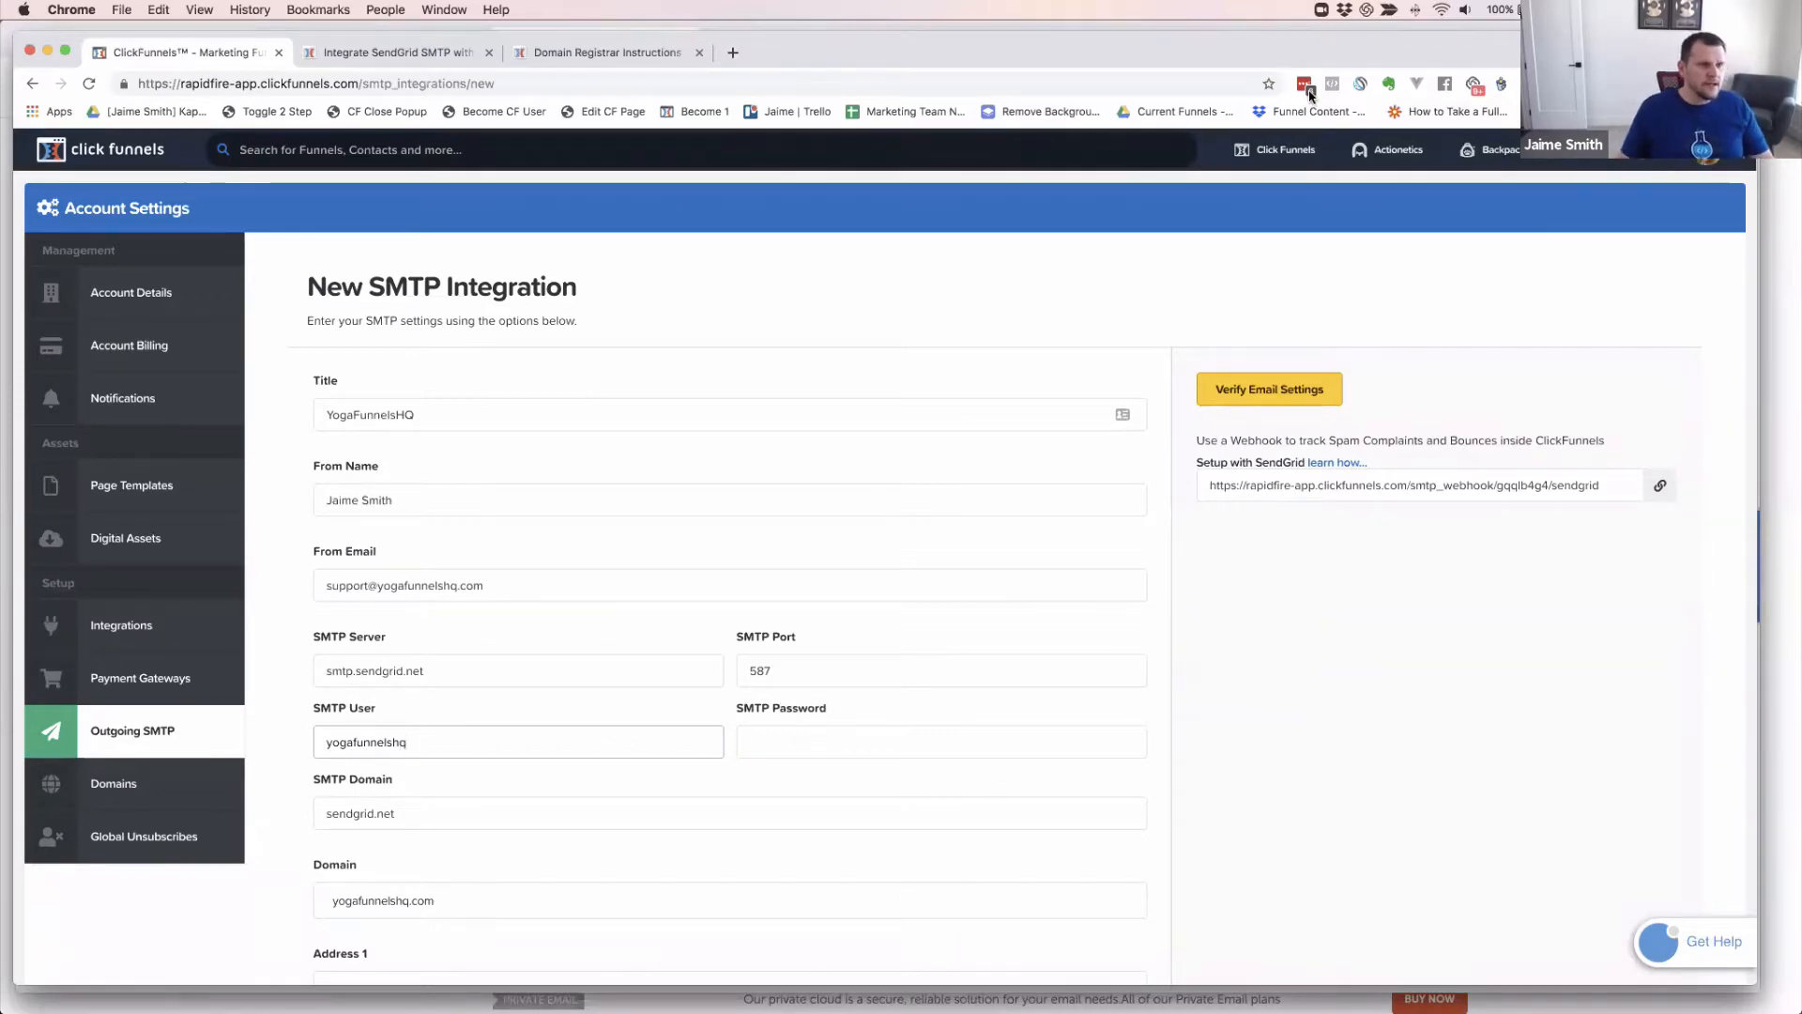
Step: Copy the sendgrid.com password from LastPass and paste it into SMTP Password
{"action": "left_click", "coordinate": [1306, 84]}
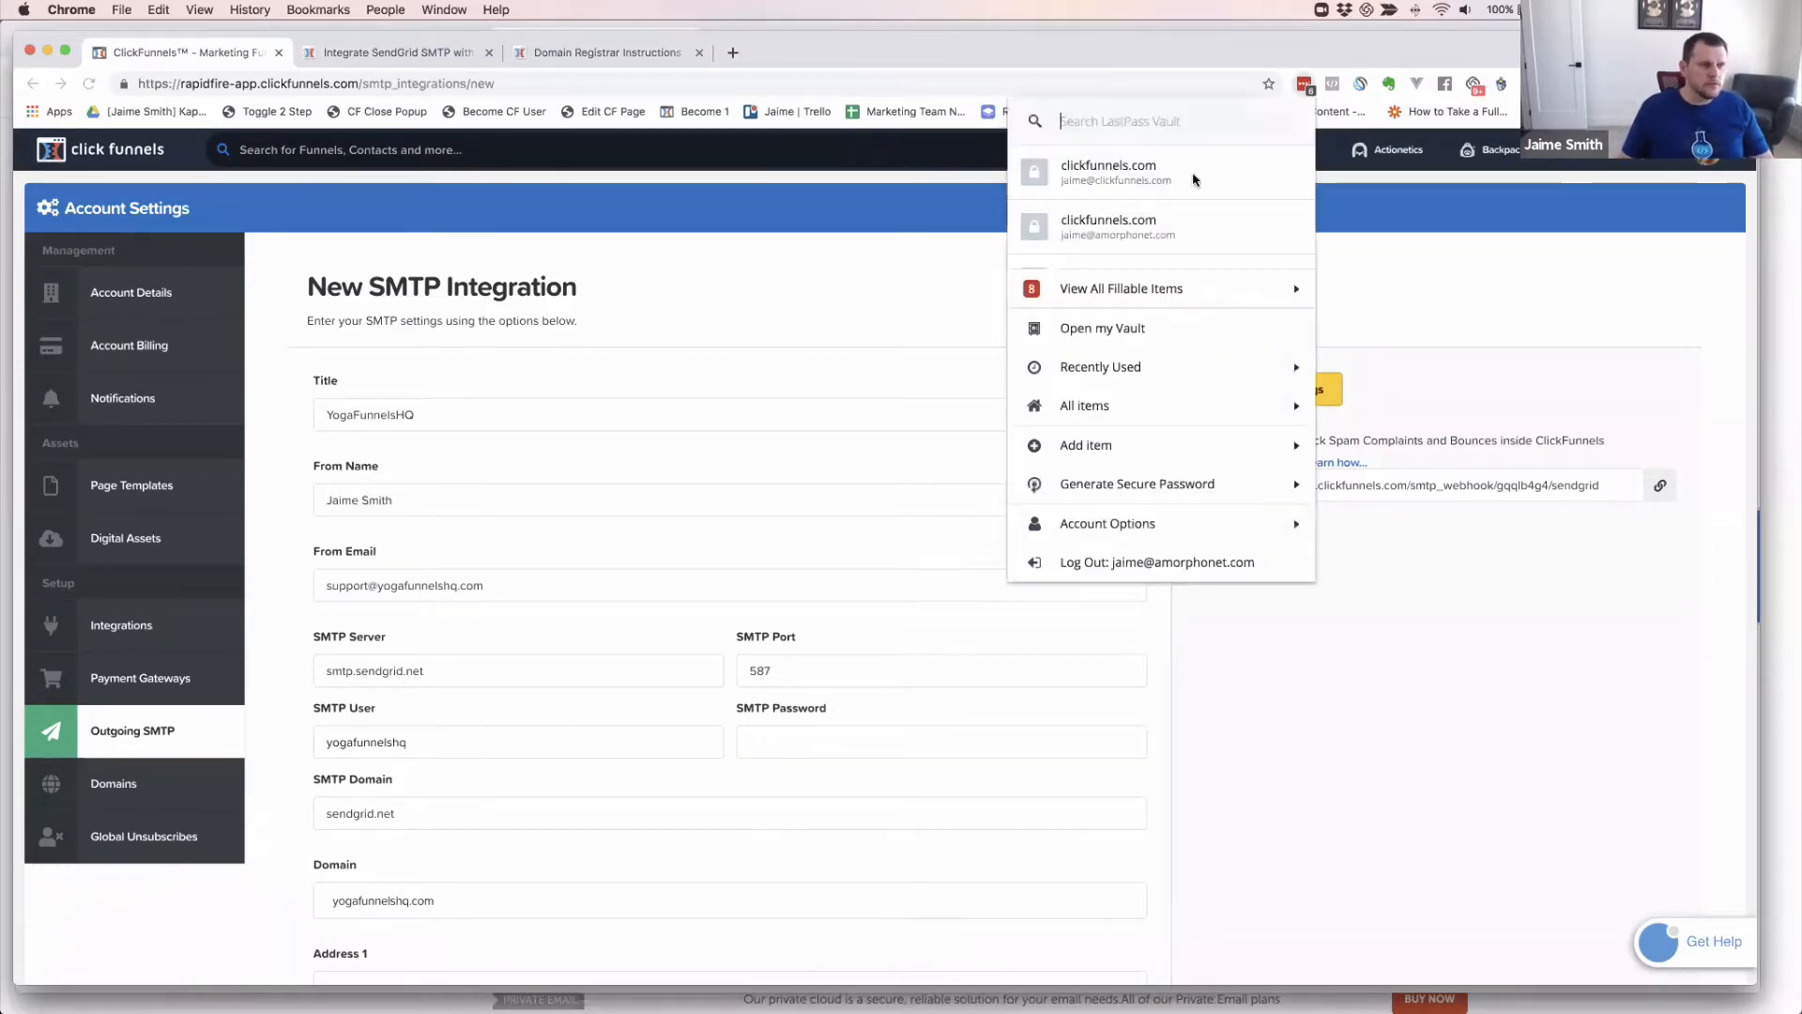
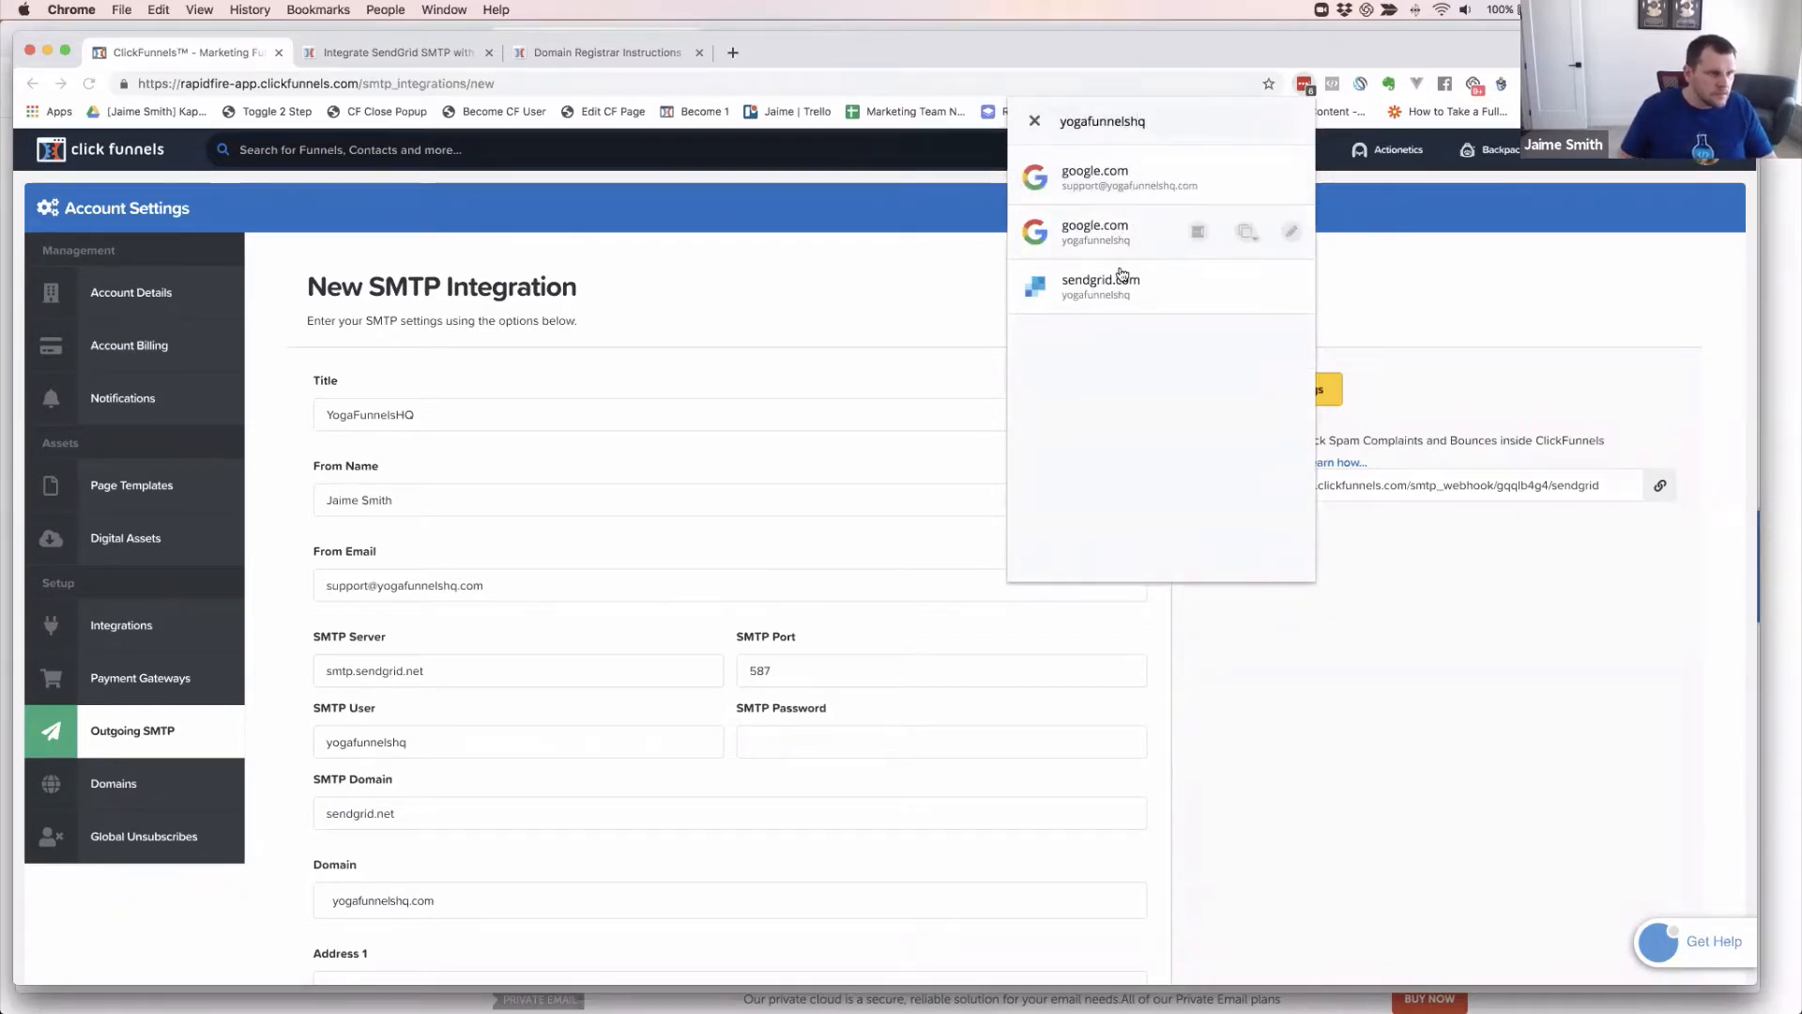
{"action": "left_click", "coordinate": [1244, 293]}
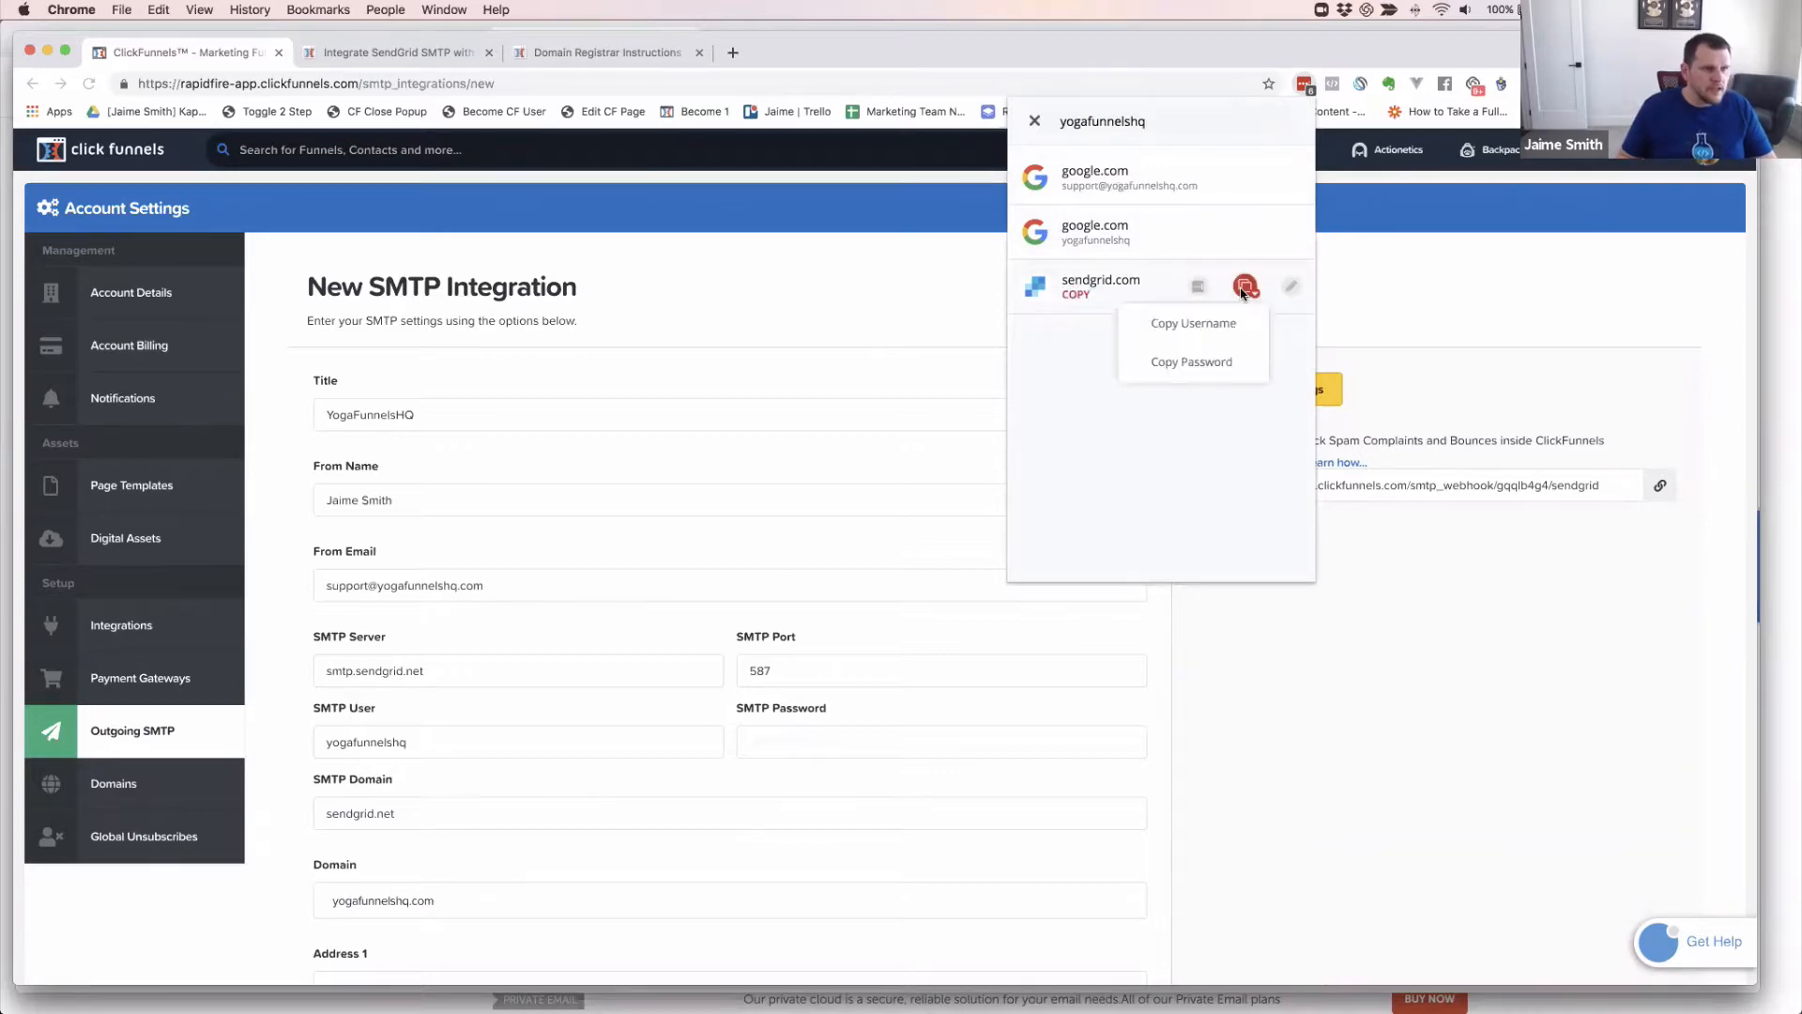
{"action": "left_click", "coordinate": [1211, 365]}
{"action": "left_click", "coordinate": [761, 744]}
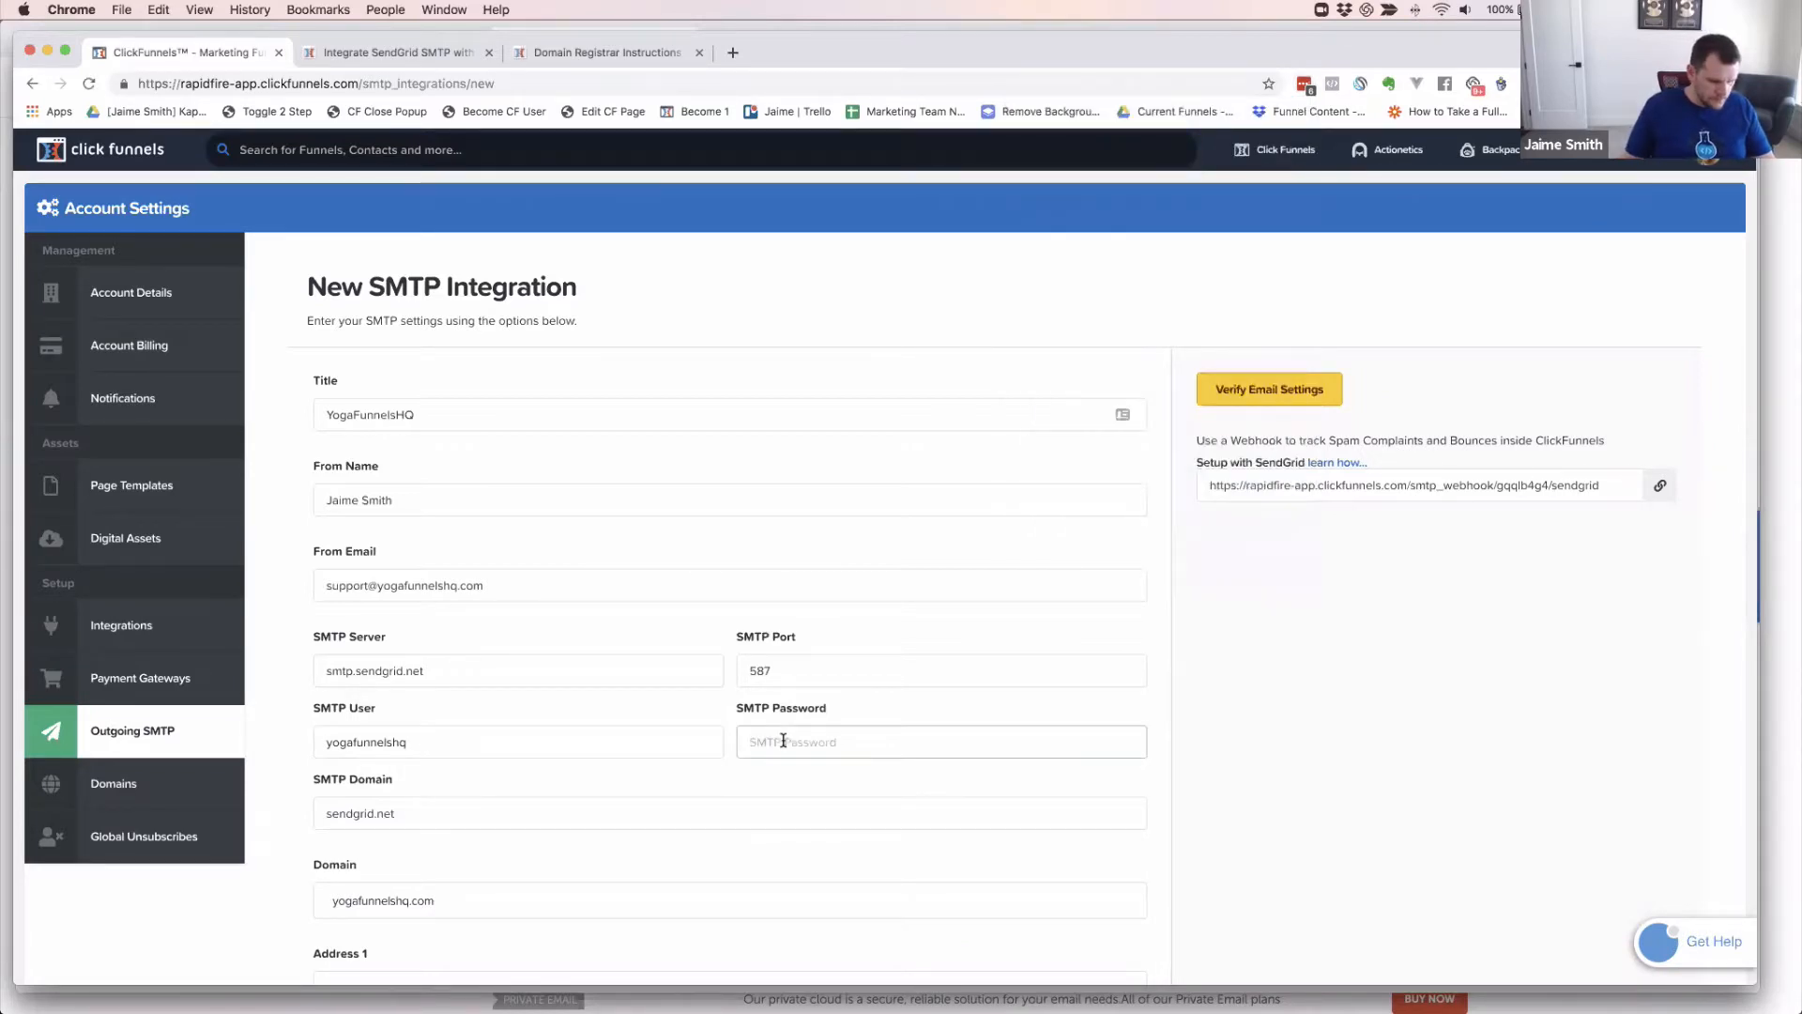
{"action": "key", "text": "super+v"}
{"action": "left_click", "coordinate": [685, 791]}
Step: Enter the business street address in the Address 1 field
{"action": "scroll", "coordinate": [684, 742], "scroll_direction": "down", "scroll_amount": 5}
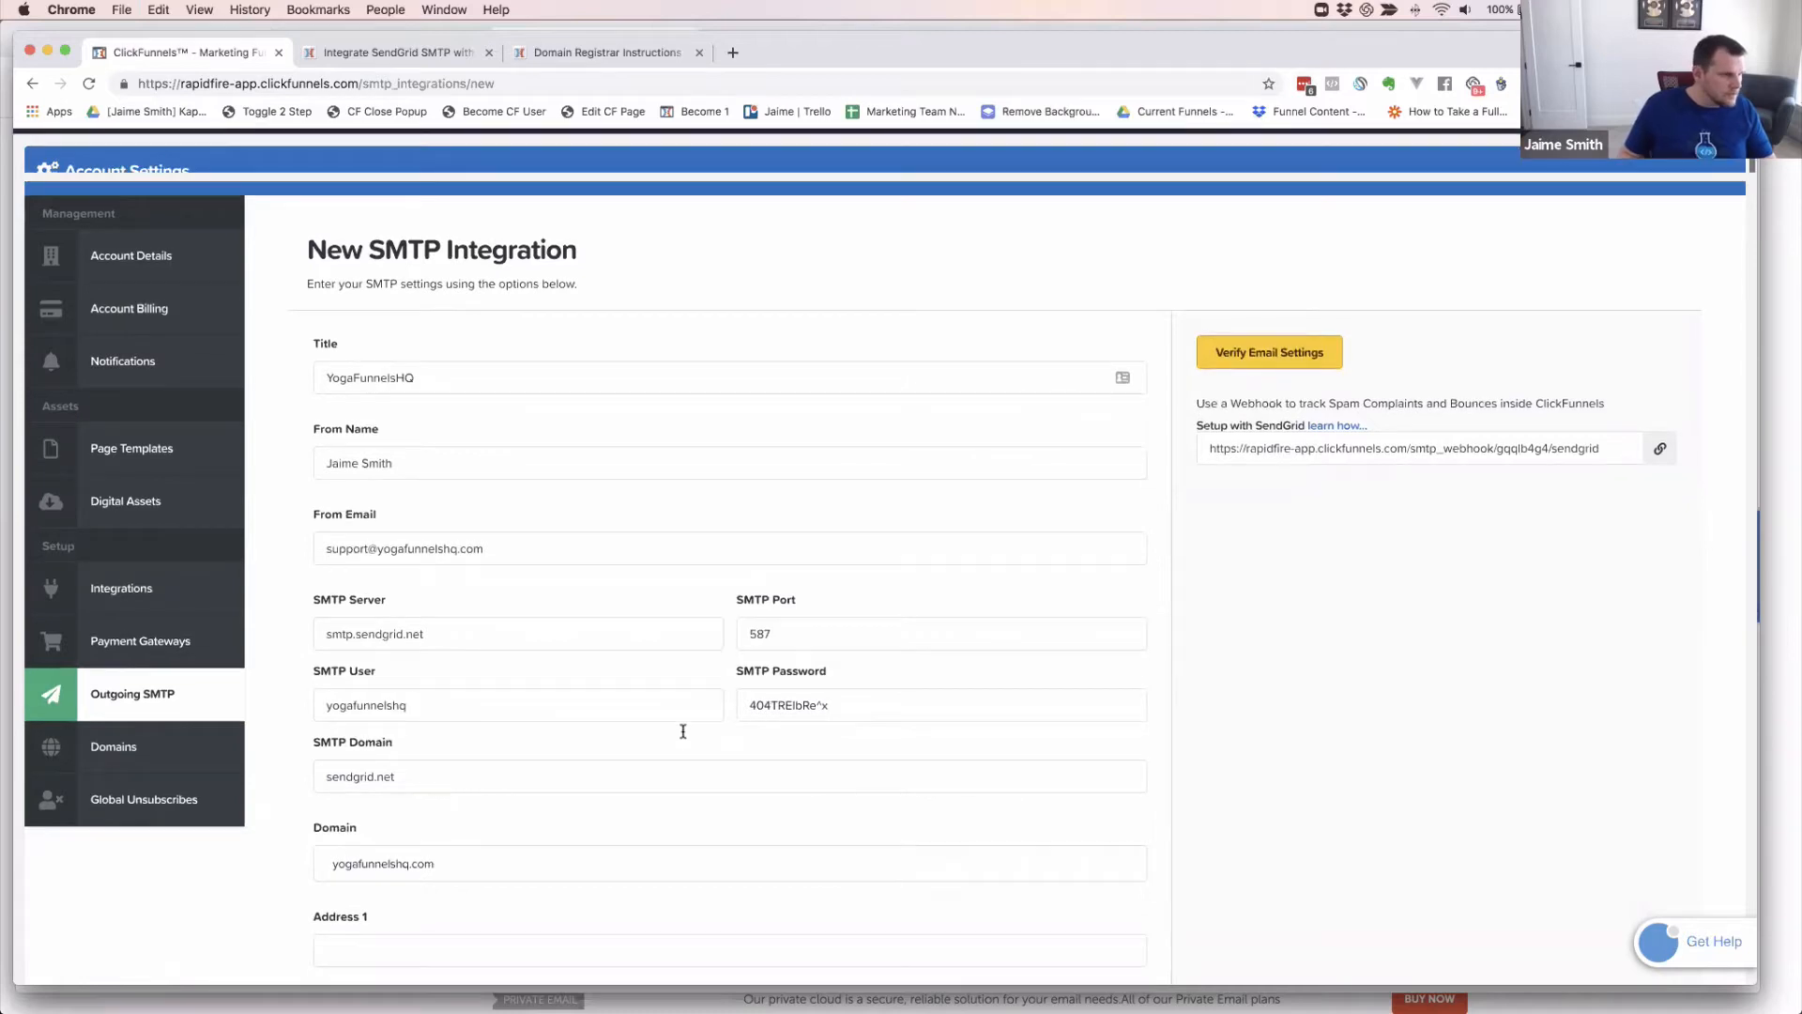
{"action": "scroll", "coordinate": [454, 679], "scroll_direction": "down", "scroll_amount": 3}
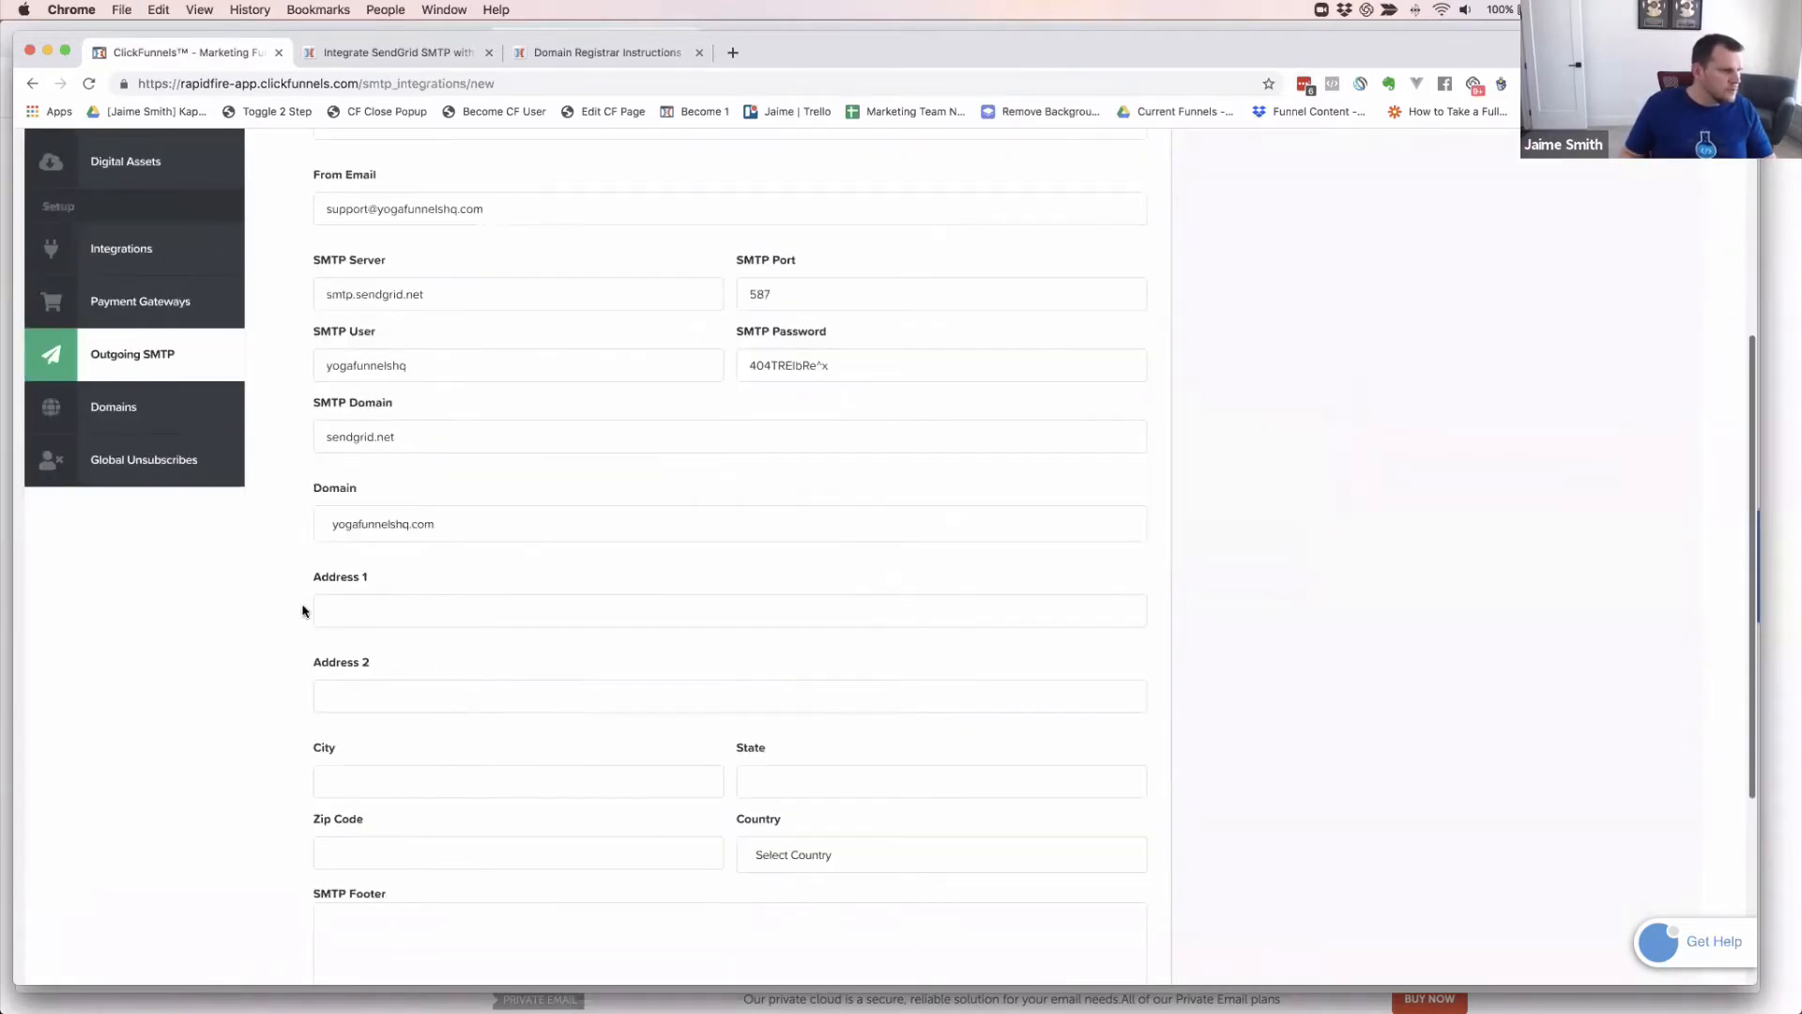
{"action": "left_click", "coordinate": [411, 625]}
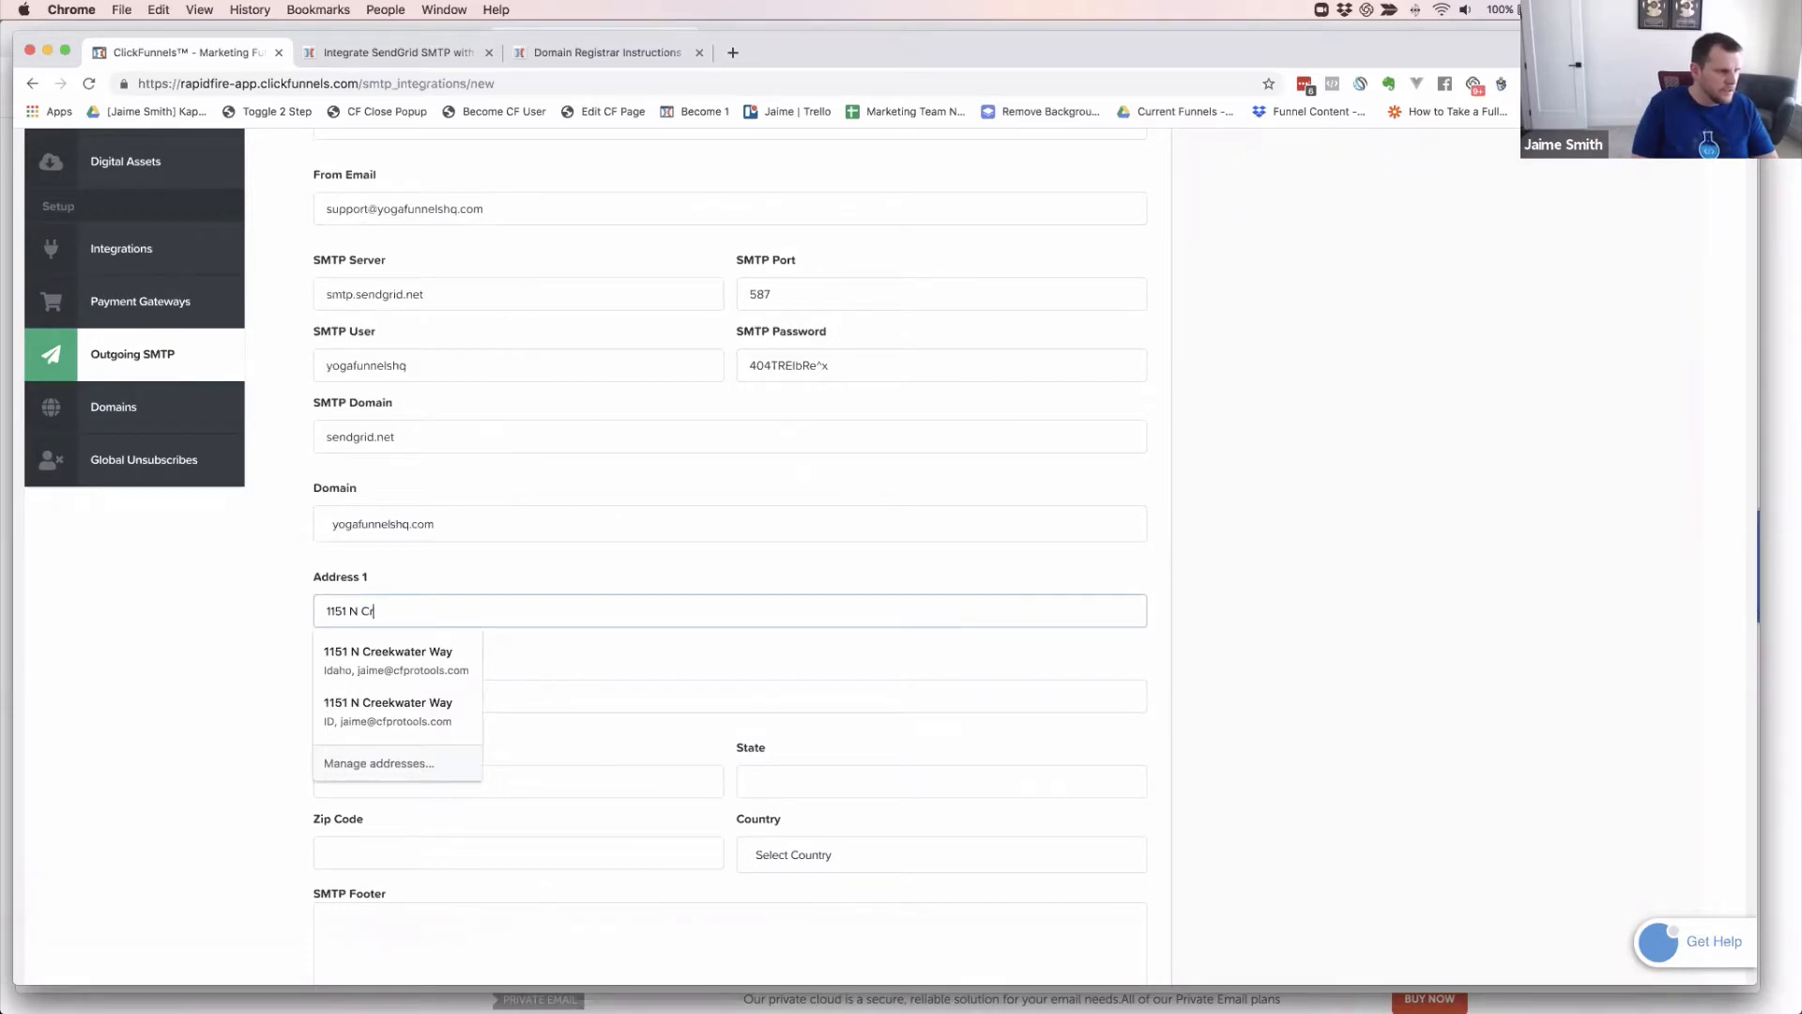
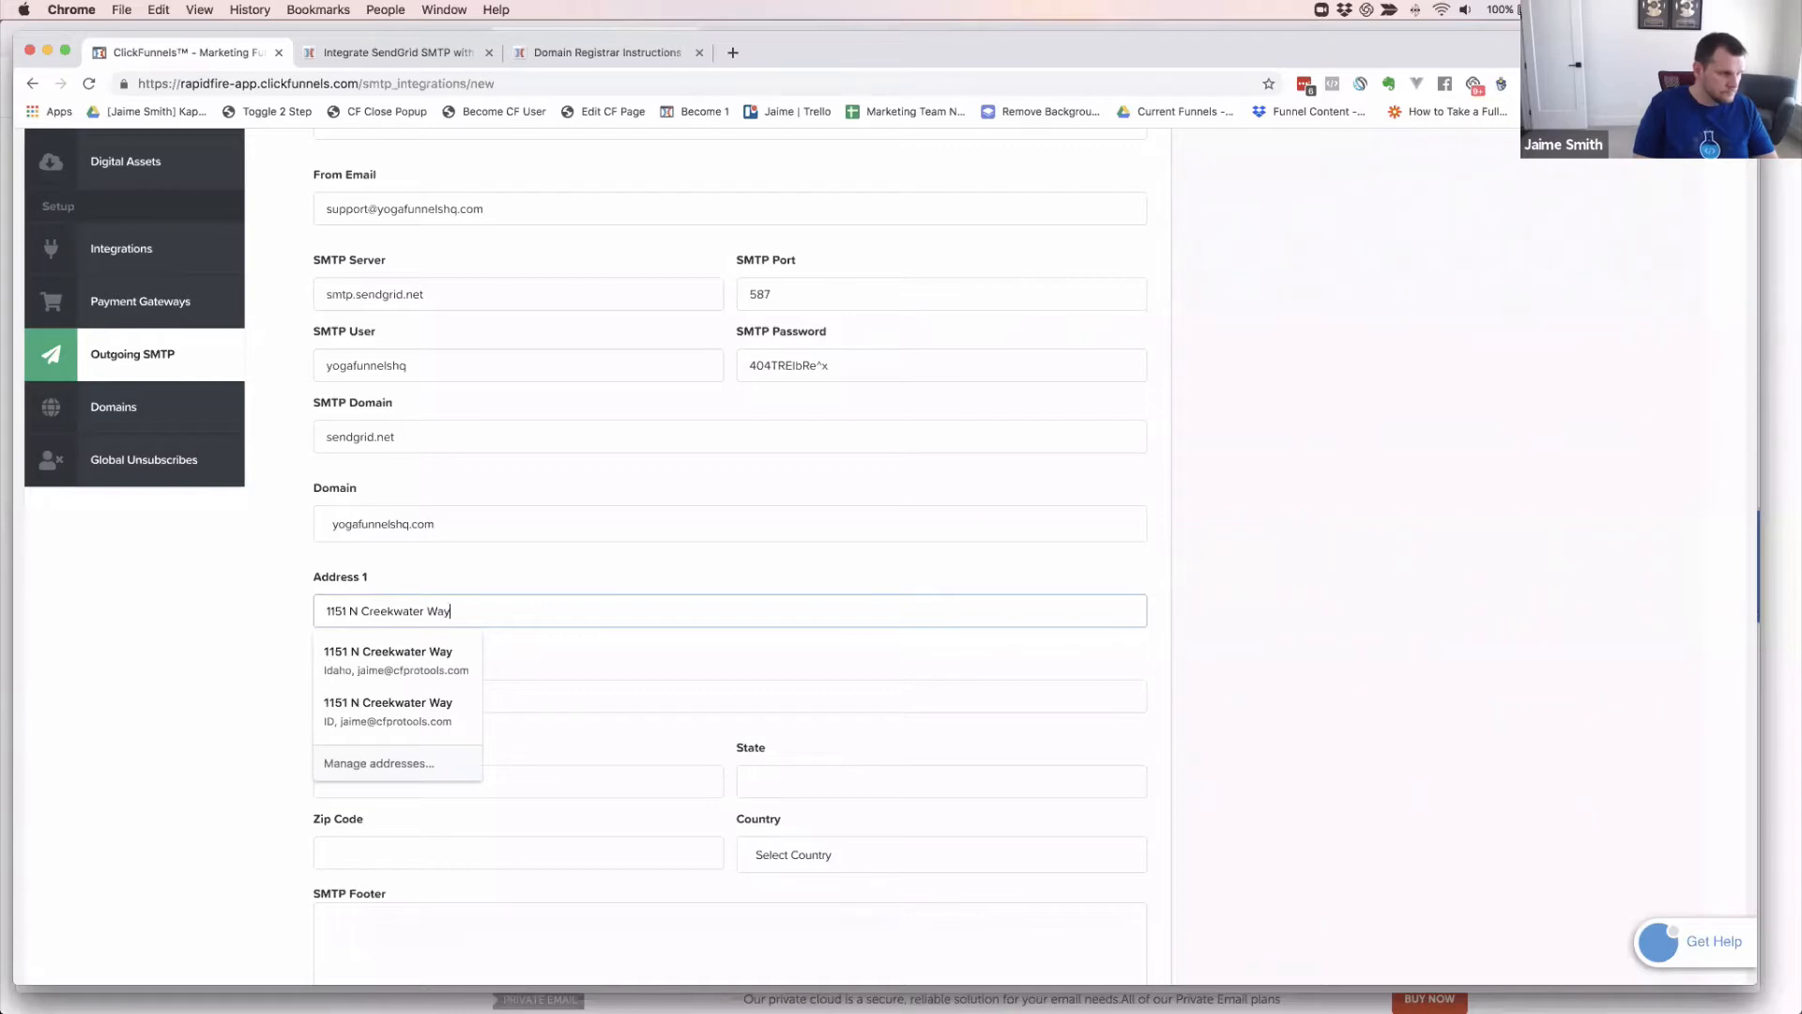
{"action": "key", "text": "Tab"}
{"action": "key", "text": "Tab"}
Step: Fill in the city, state and zip code, and choose United States as Country
{"action": "type", "text": "Eag"}
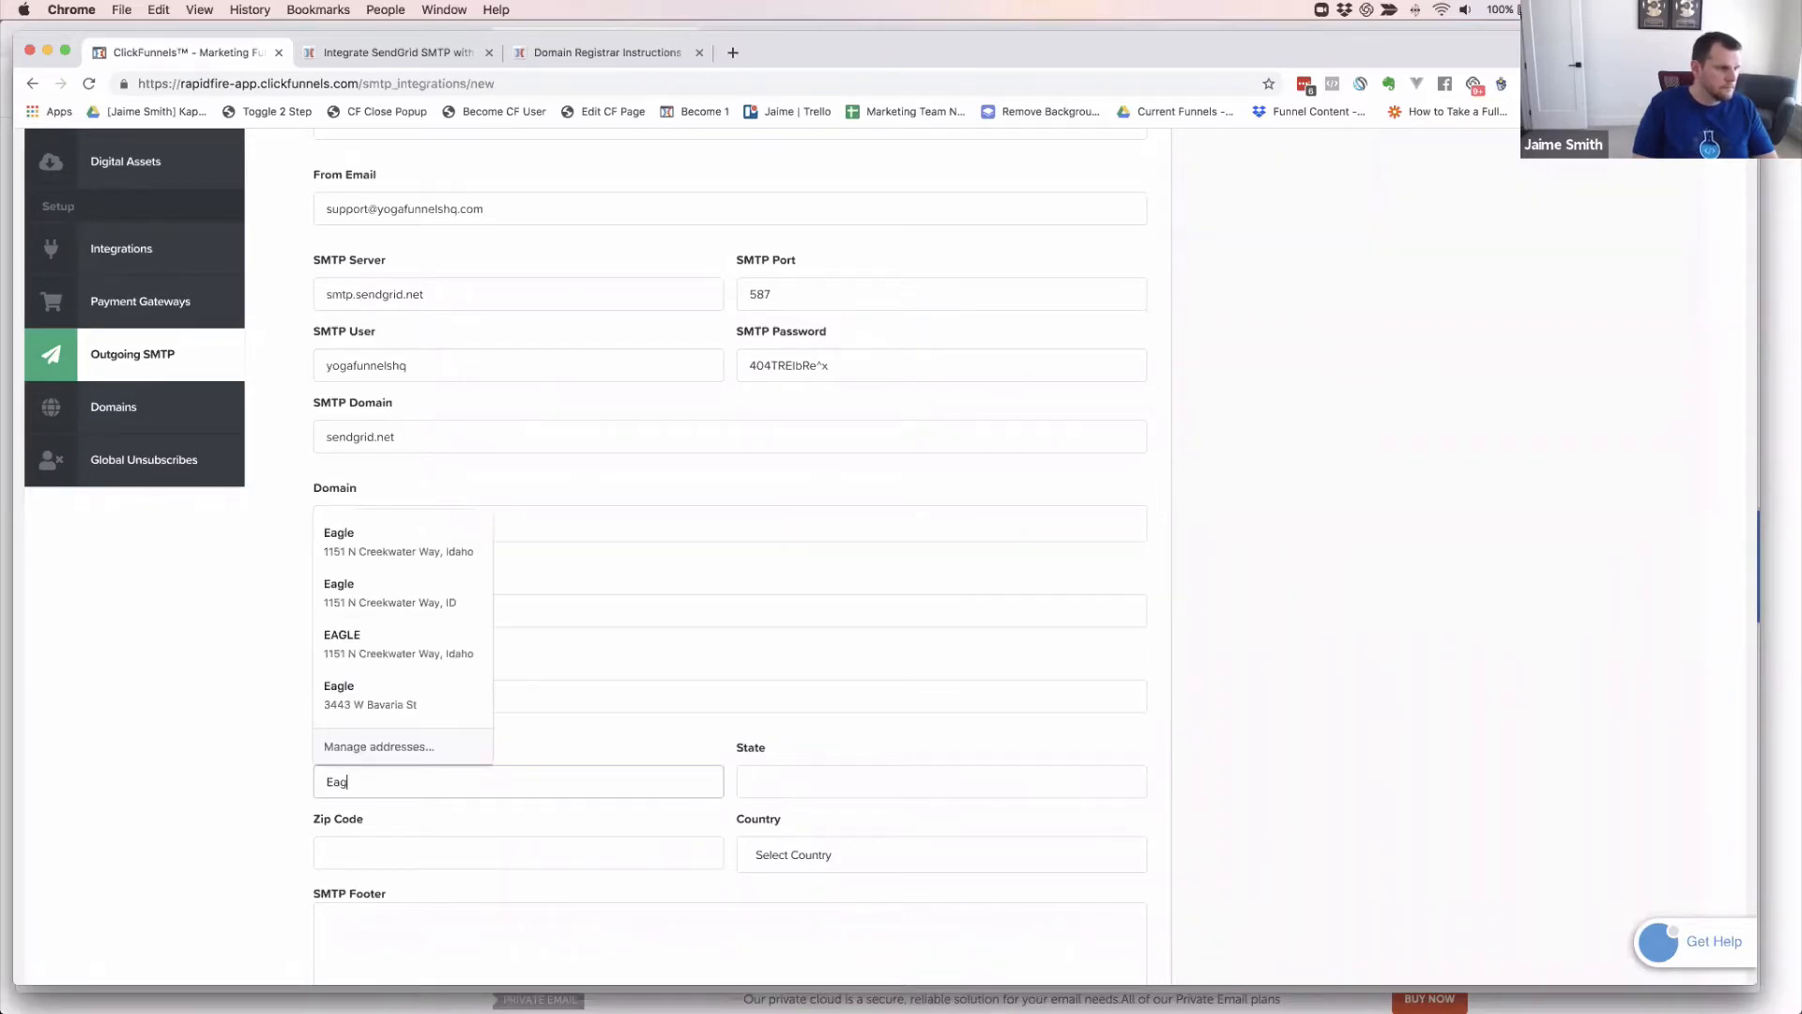
{"action": "type", "text": "le"}
{"action": "key", "text": "Tab"}
{"action": "type", "text": "ID"}
{"action": "key", "text": "Tab"}
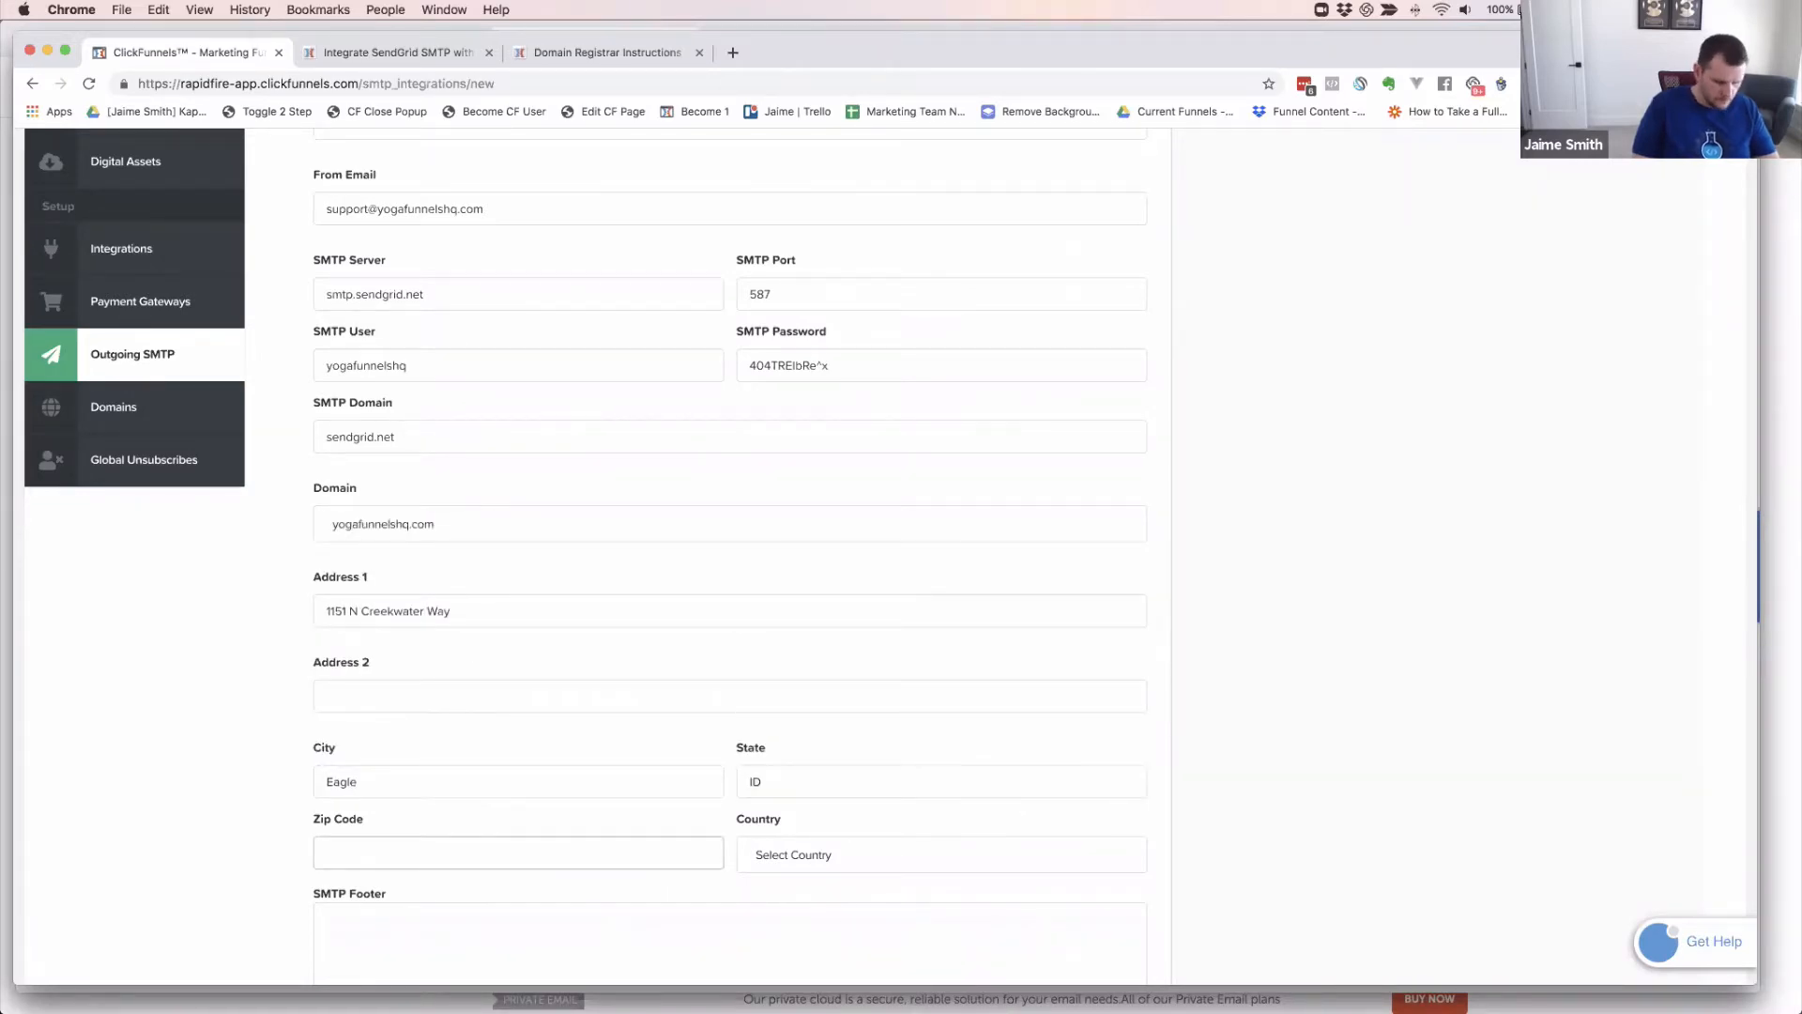
{"action": "type", "text": "83616"}
{"action": "key", "text": "Tab"}
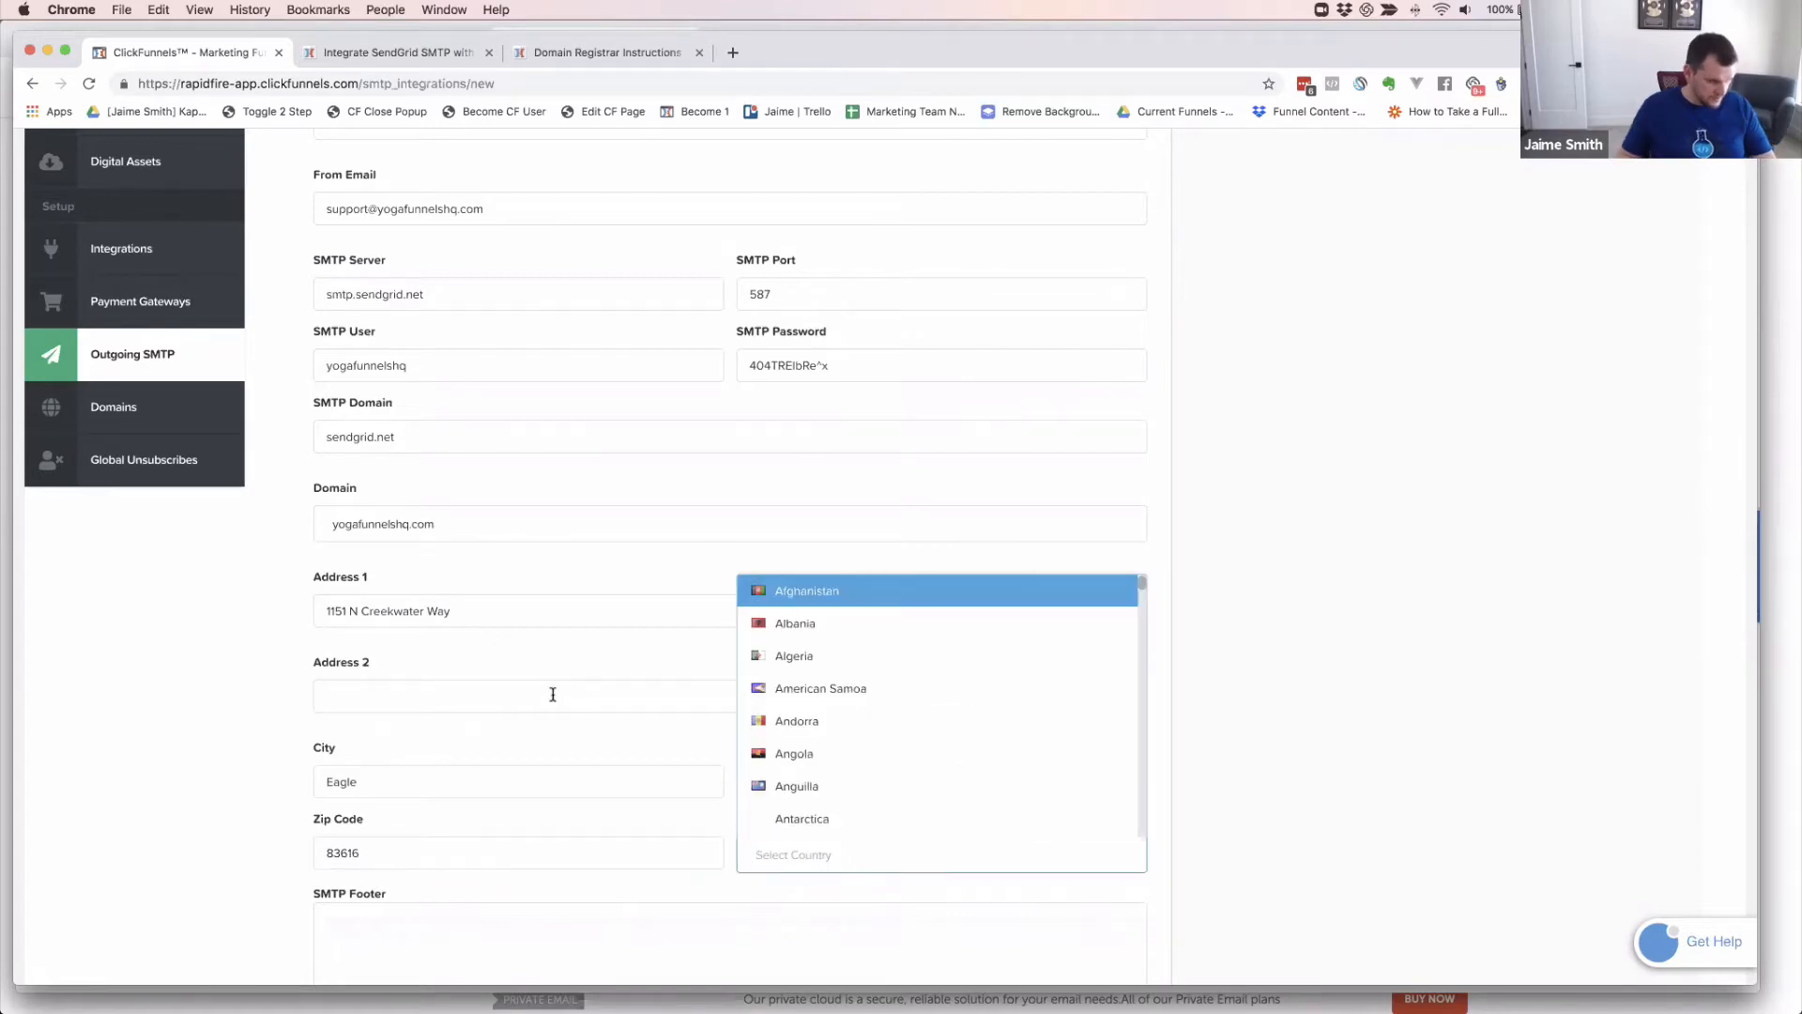
{"action": "type", "text": "uni"}
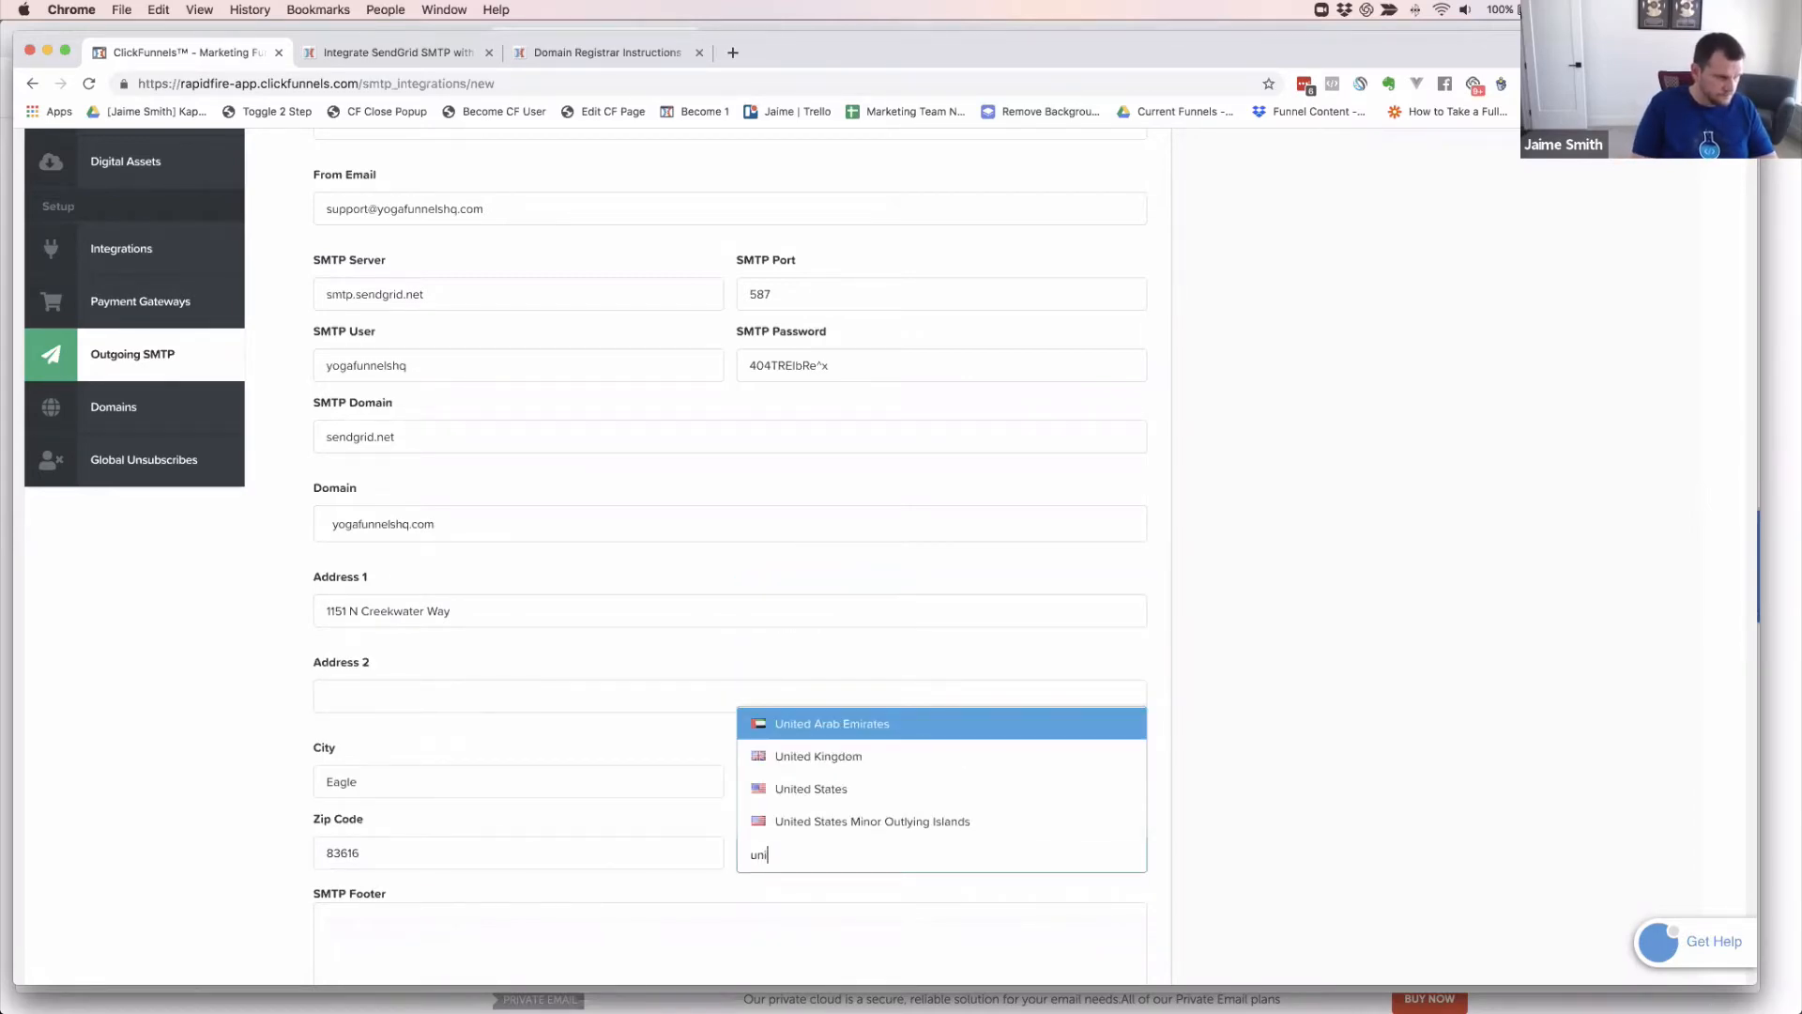
{"action": "key", "text": "Down"}
{"action": "key", "text": "Down"}
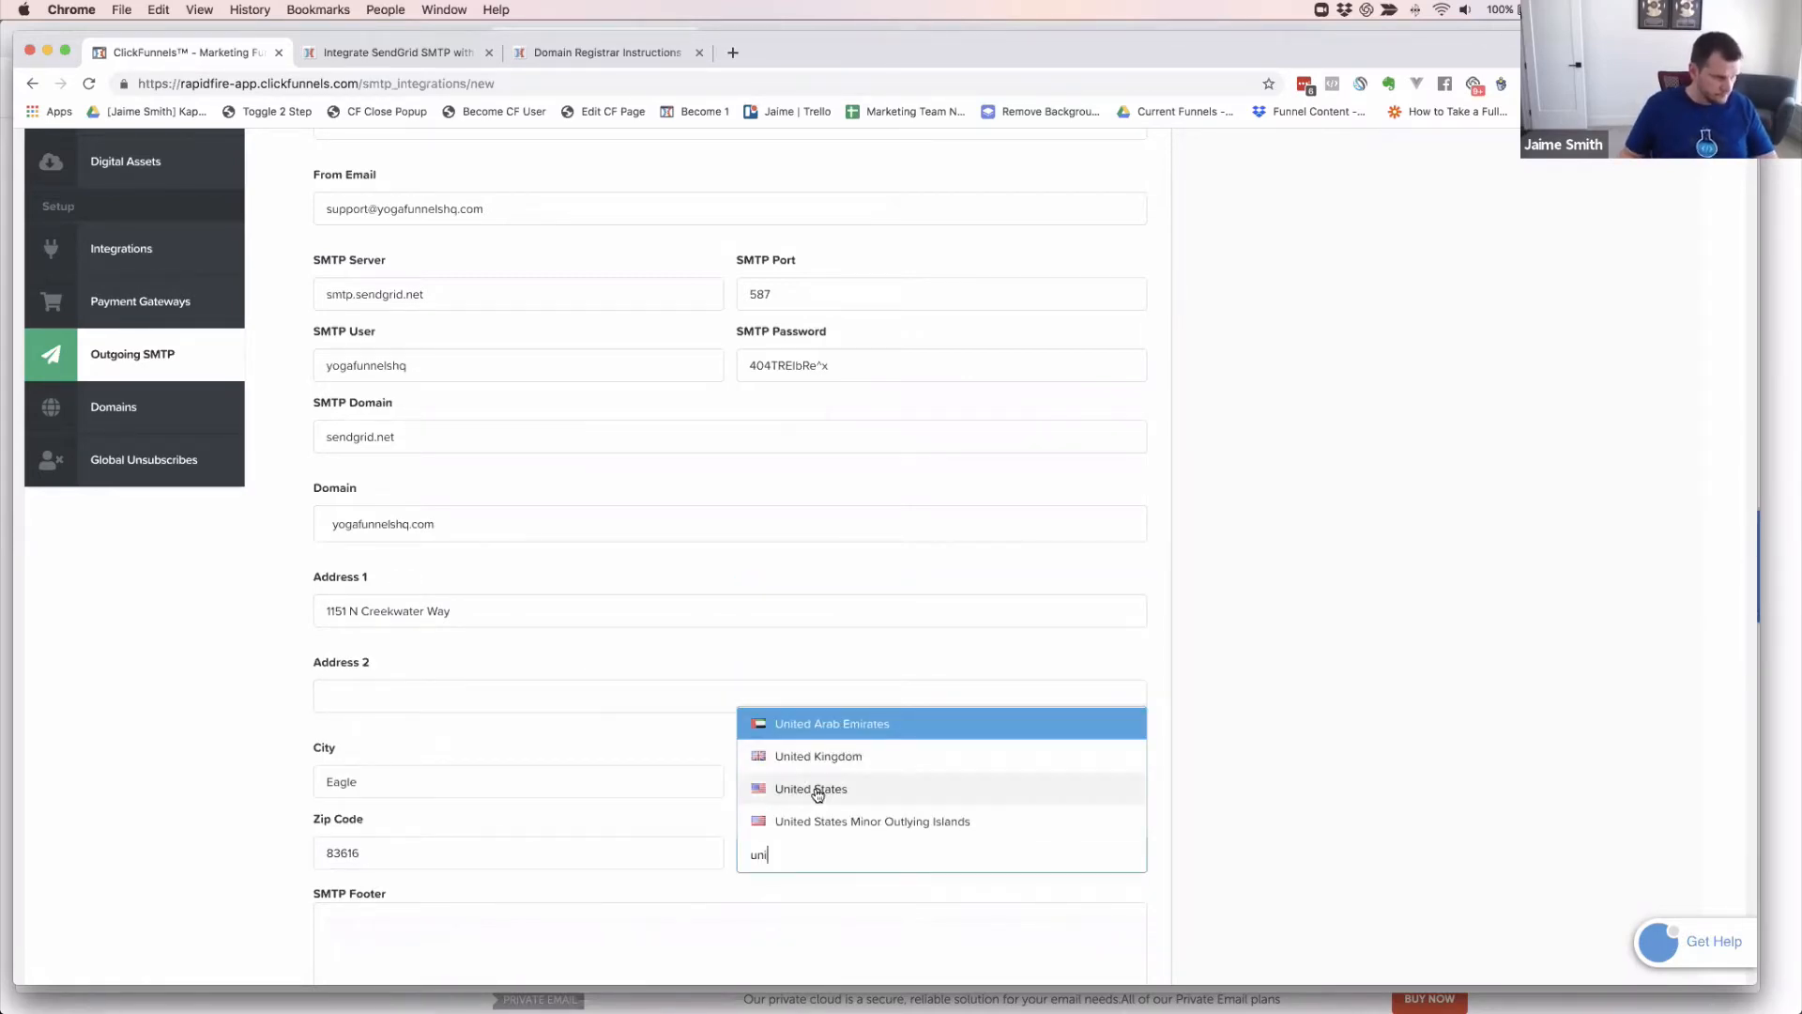
{"action": "key", "text": "Return"}
{"action": "scroll", "coordinate": [281, 765], "scroll_direction": "down", "scroll_amount": 3}
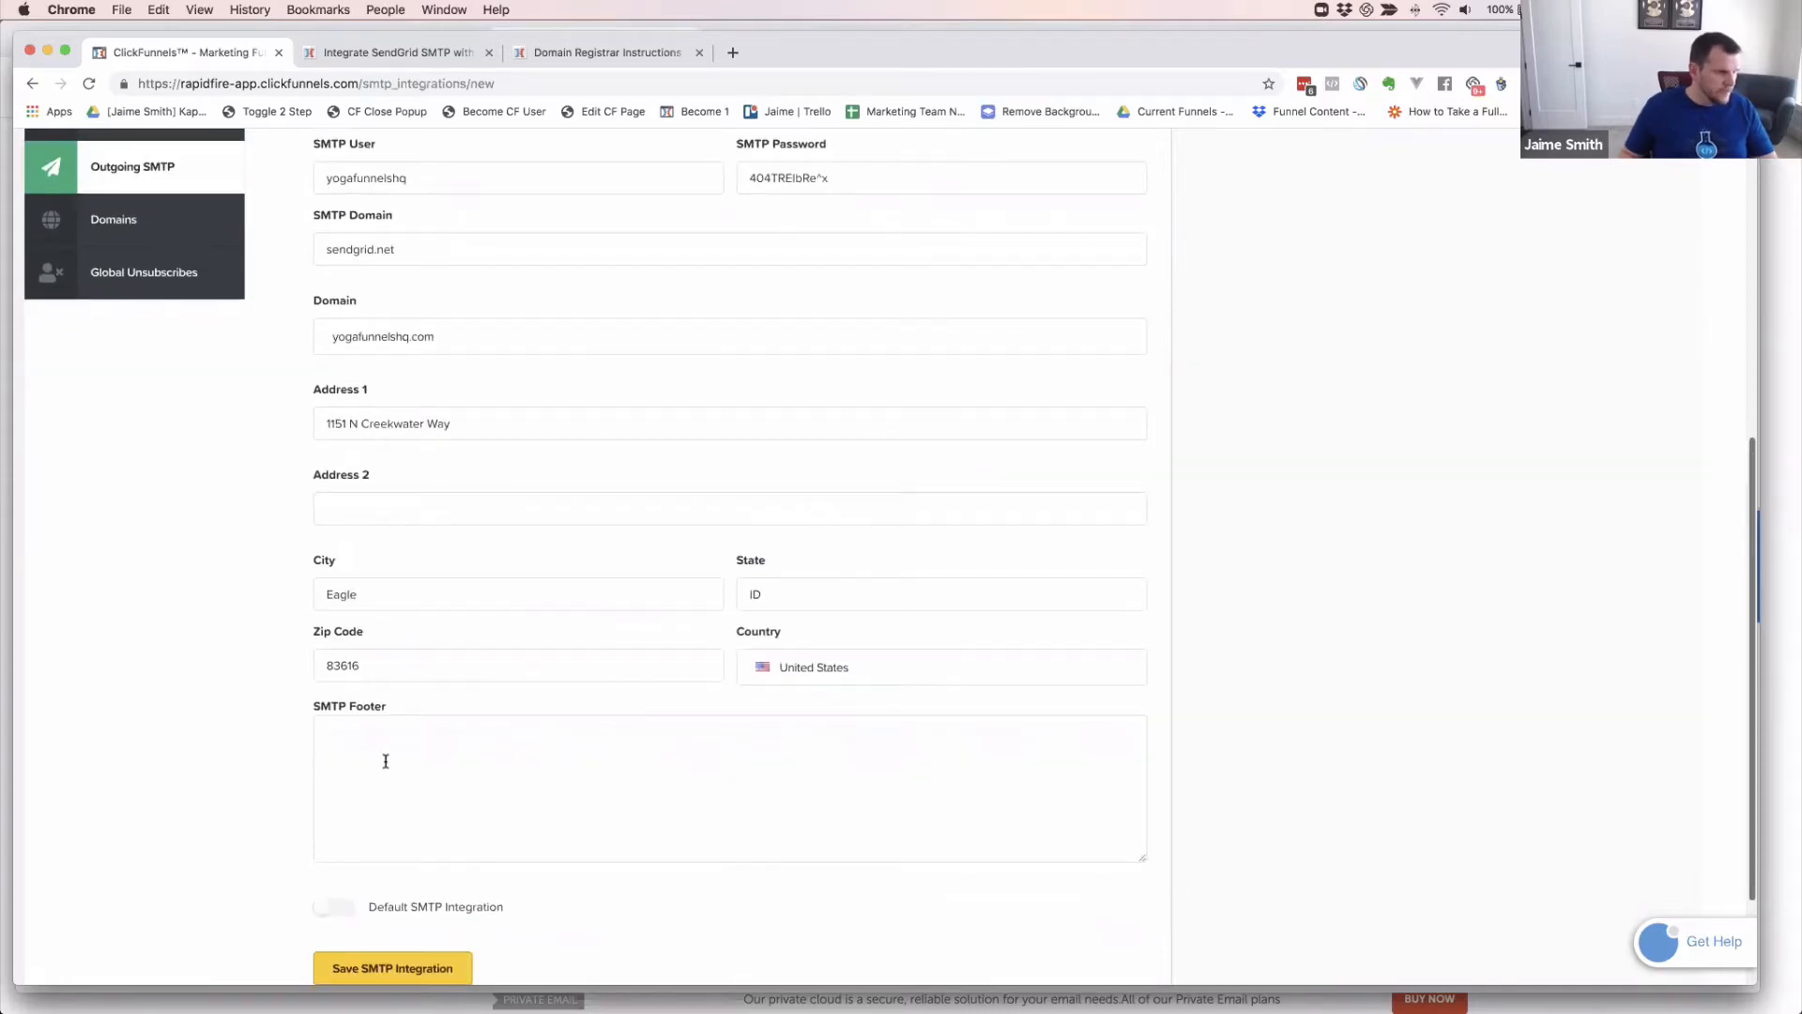
{"action": "left_click", "coordinate": [382, 757]}
Step: Copy the help article's sample footer HTML and paste it into the SMTP Footer box
{"action": "scroll", "coordinate": [576, 278], "scroll_direction": "down", "scroll_amount": 1}
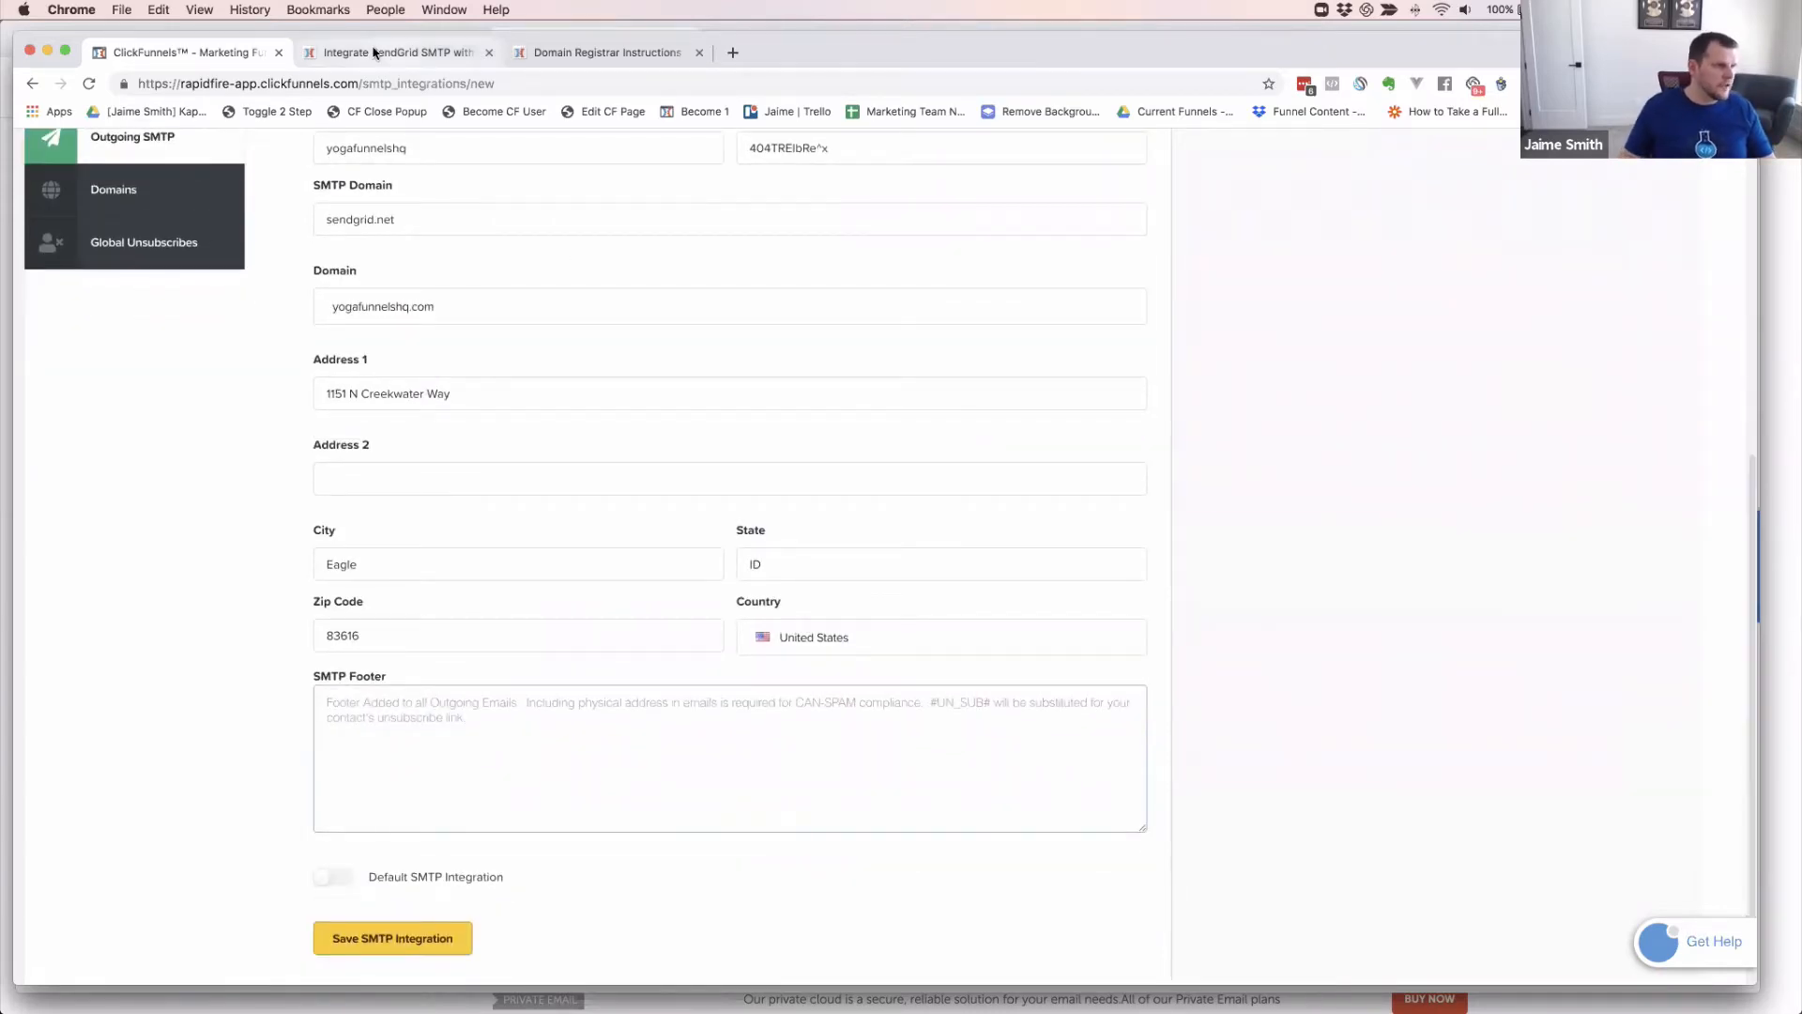
{"action": "left_click", "coordinate": [398, 53]}
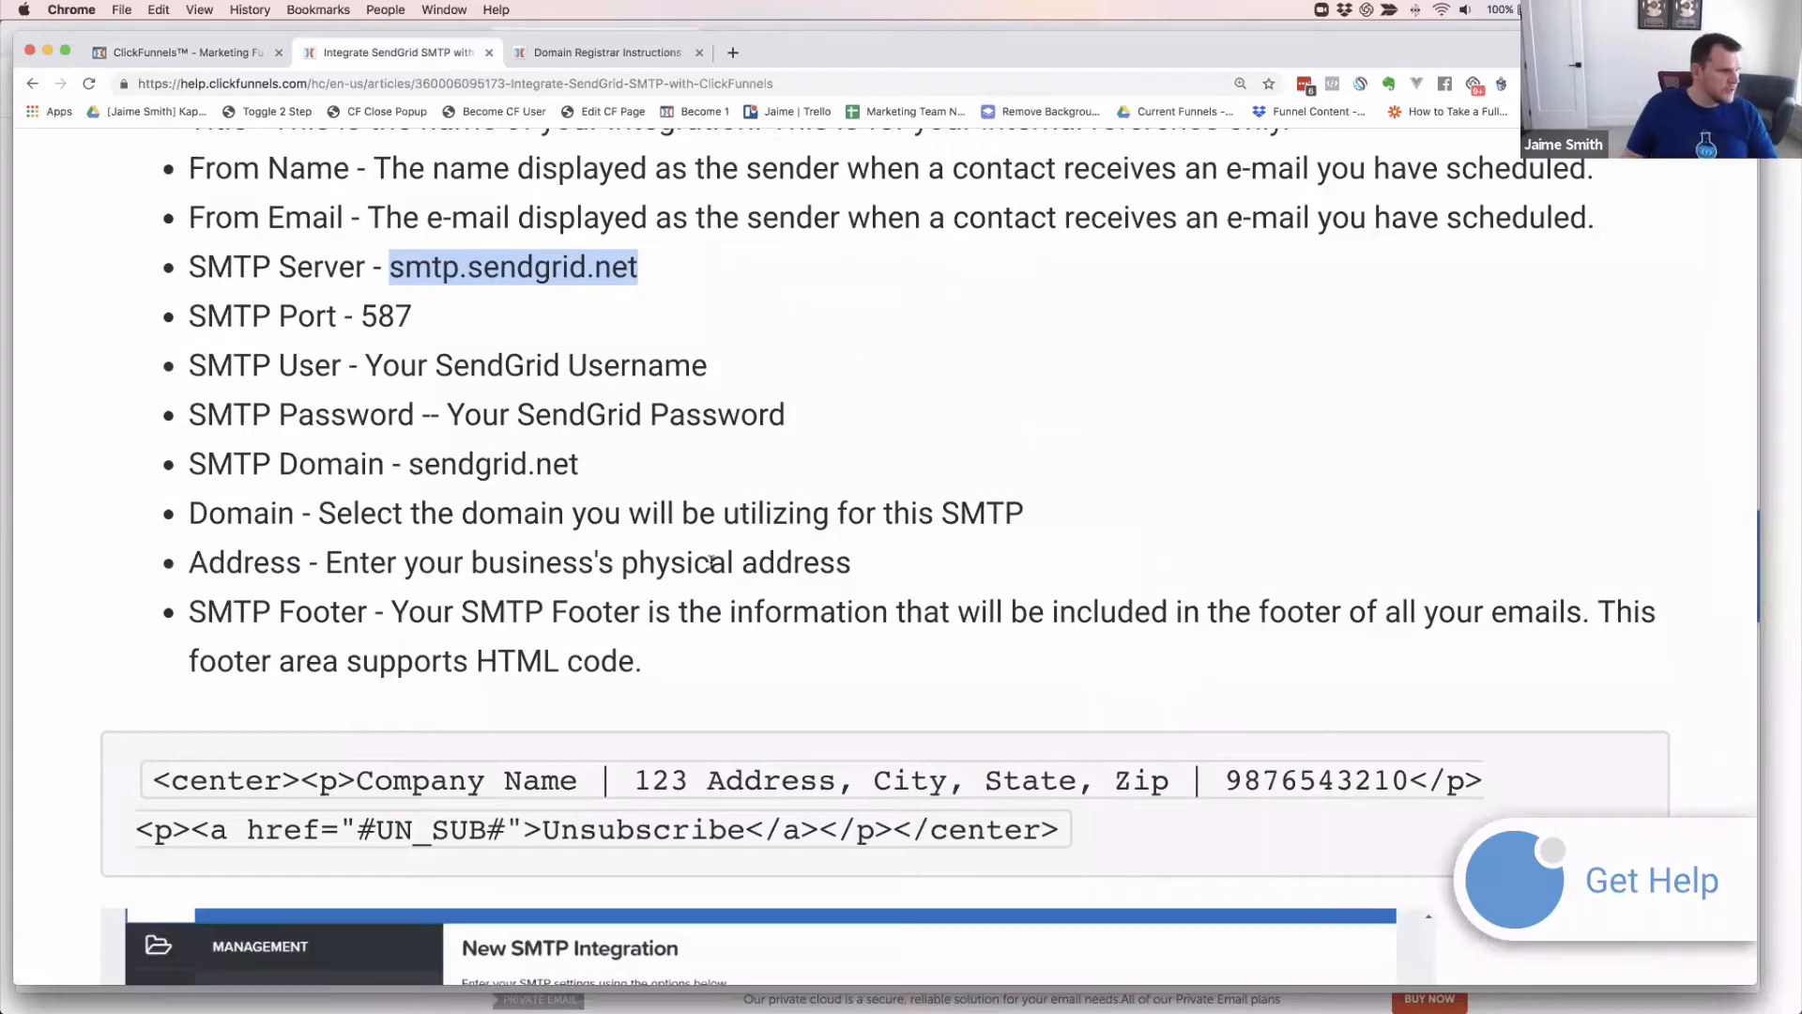
{"action": "scroll", "coordinate": [711, 565], "scroll_direction": "down", "scroll_amount": 2}
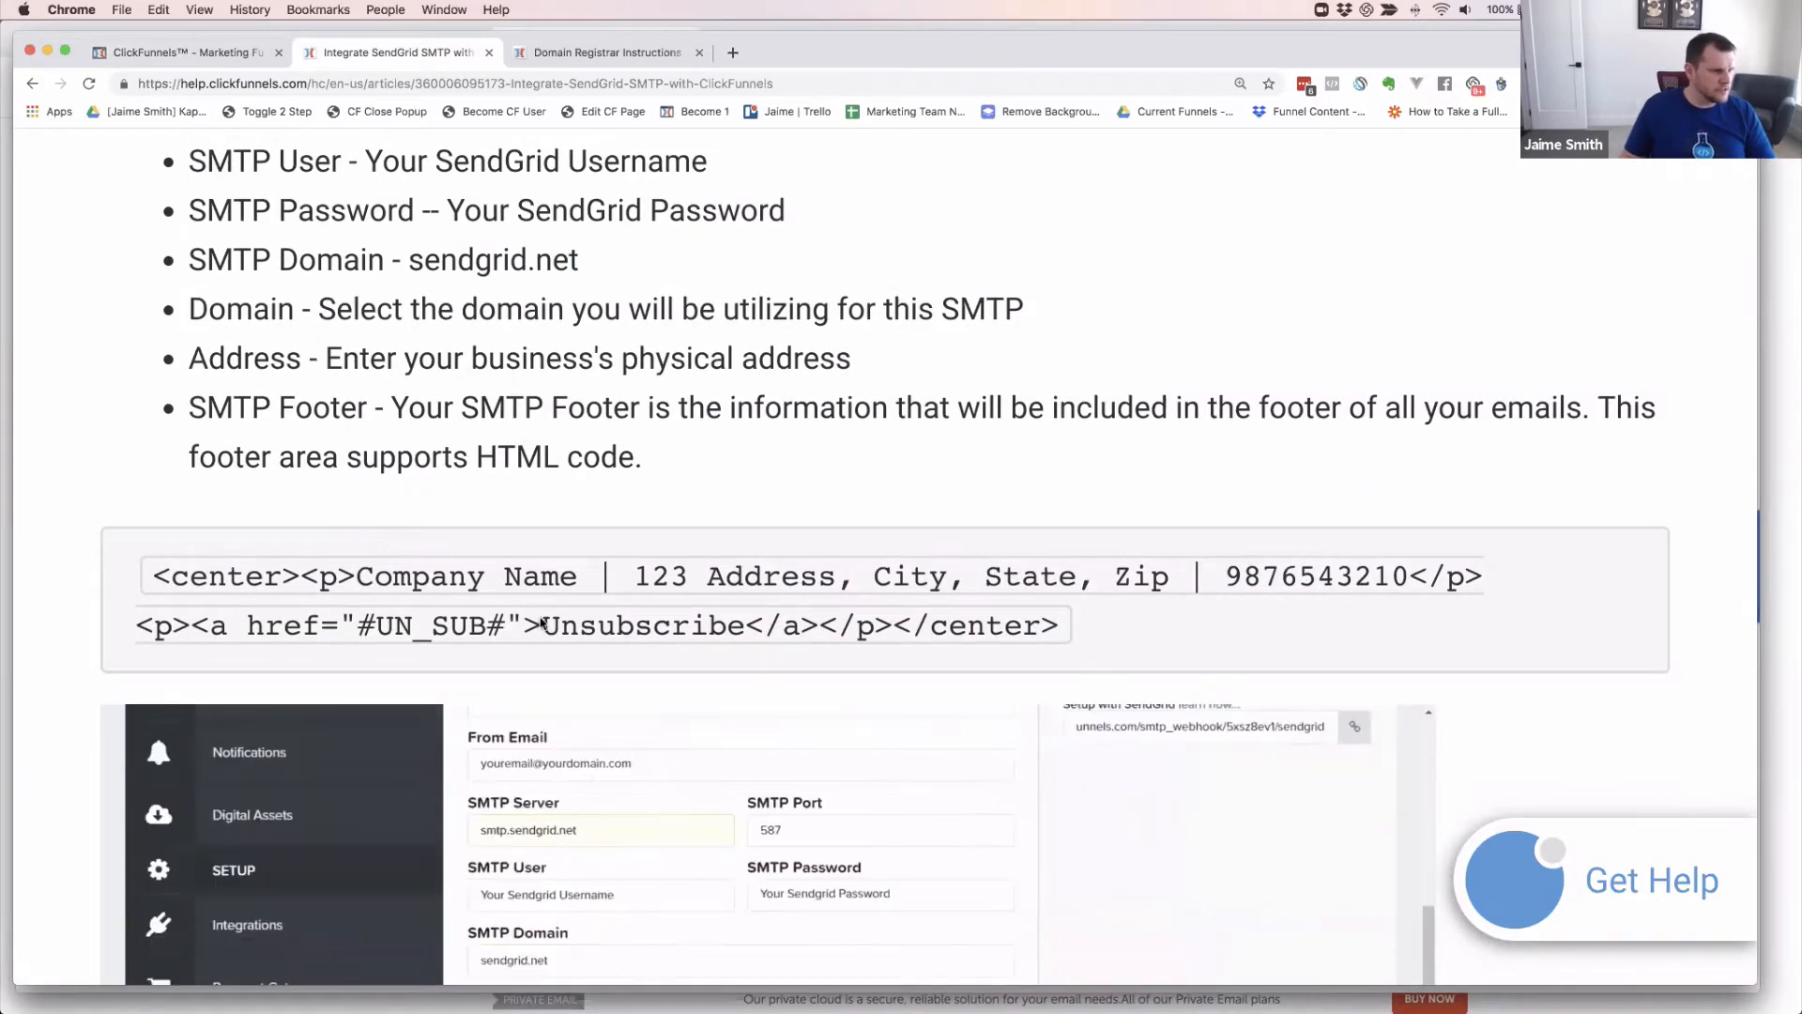
{"action": "scroll", "coordinate": [666, 447], "scroll_direction": "down", "scroll_amount": 1}
{"action": "scroll", "coordinate": [660, 445], "scroll_direction": "down", "scroll_amount": 1}
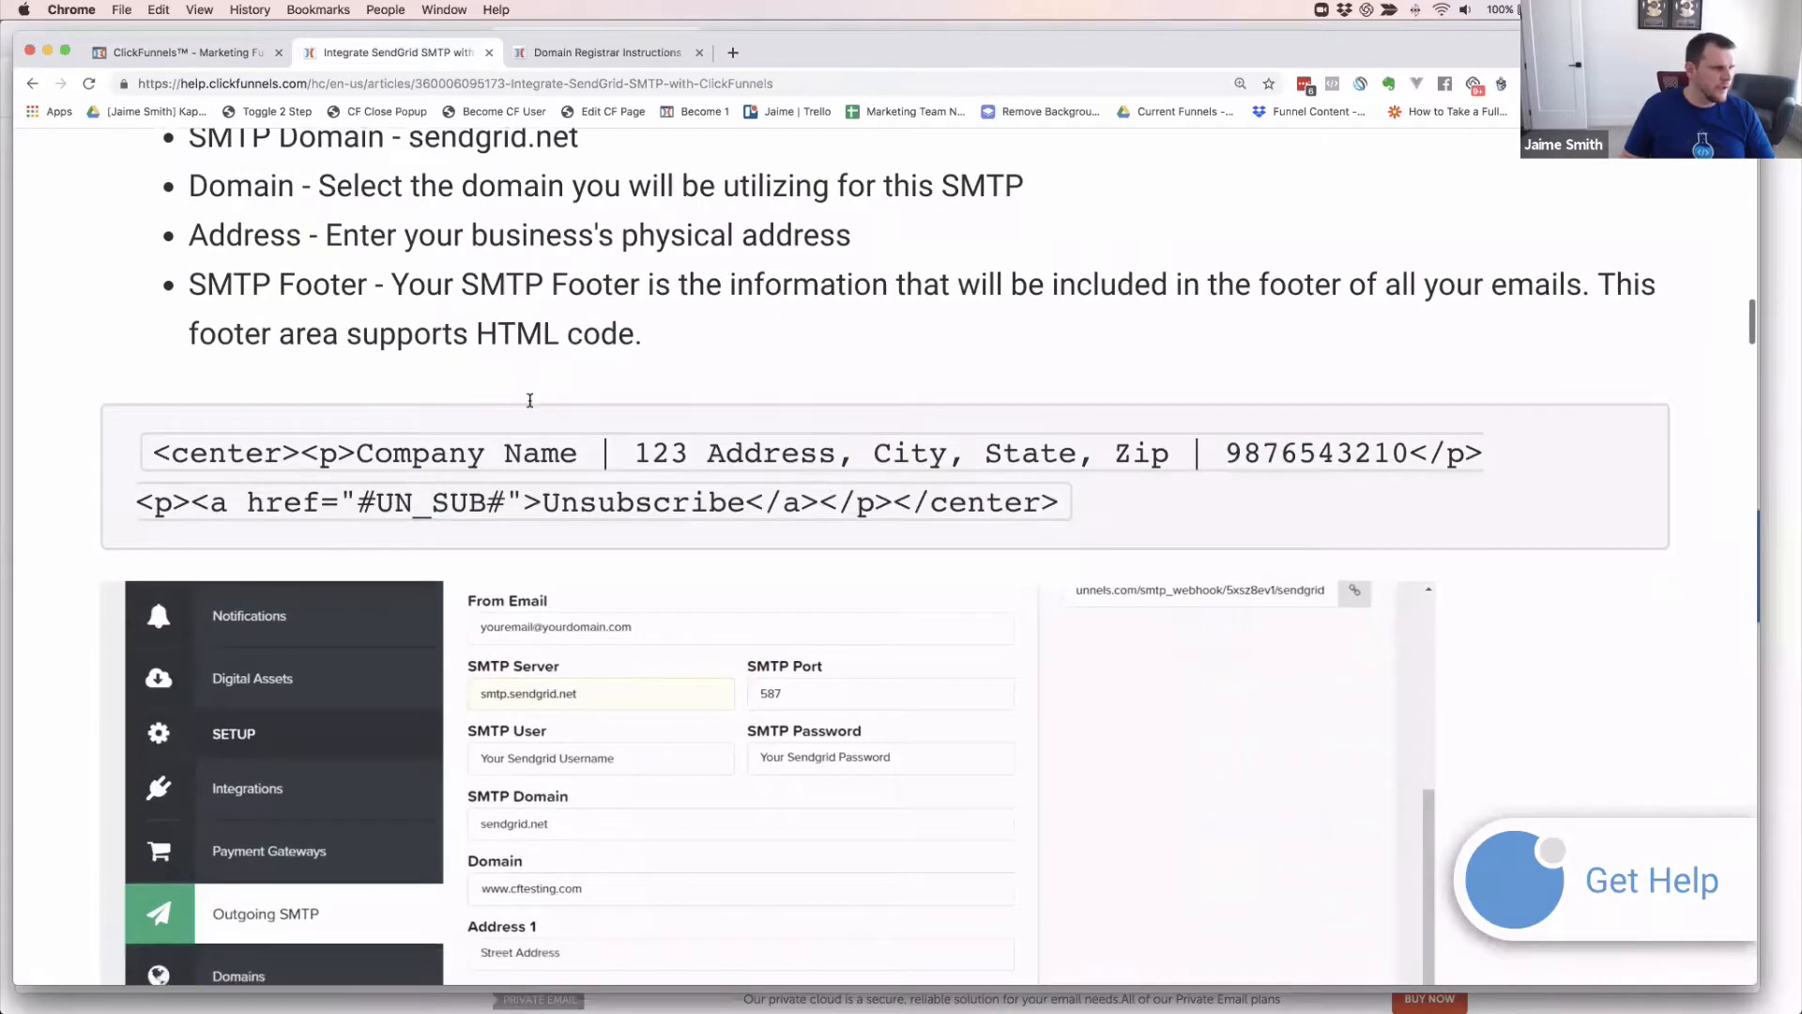
{"action": "scroll", "coordinate": [627, 451], "scroll_direction": "down", "scroll_amount": 2}
{"action": "scroll", "coordinate": [627, 451], "scroll_direction": "down", "scroll_amount": 1}
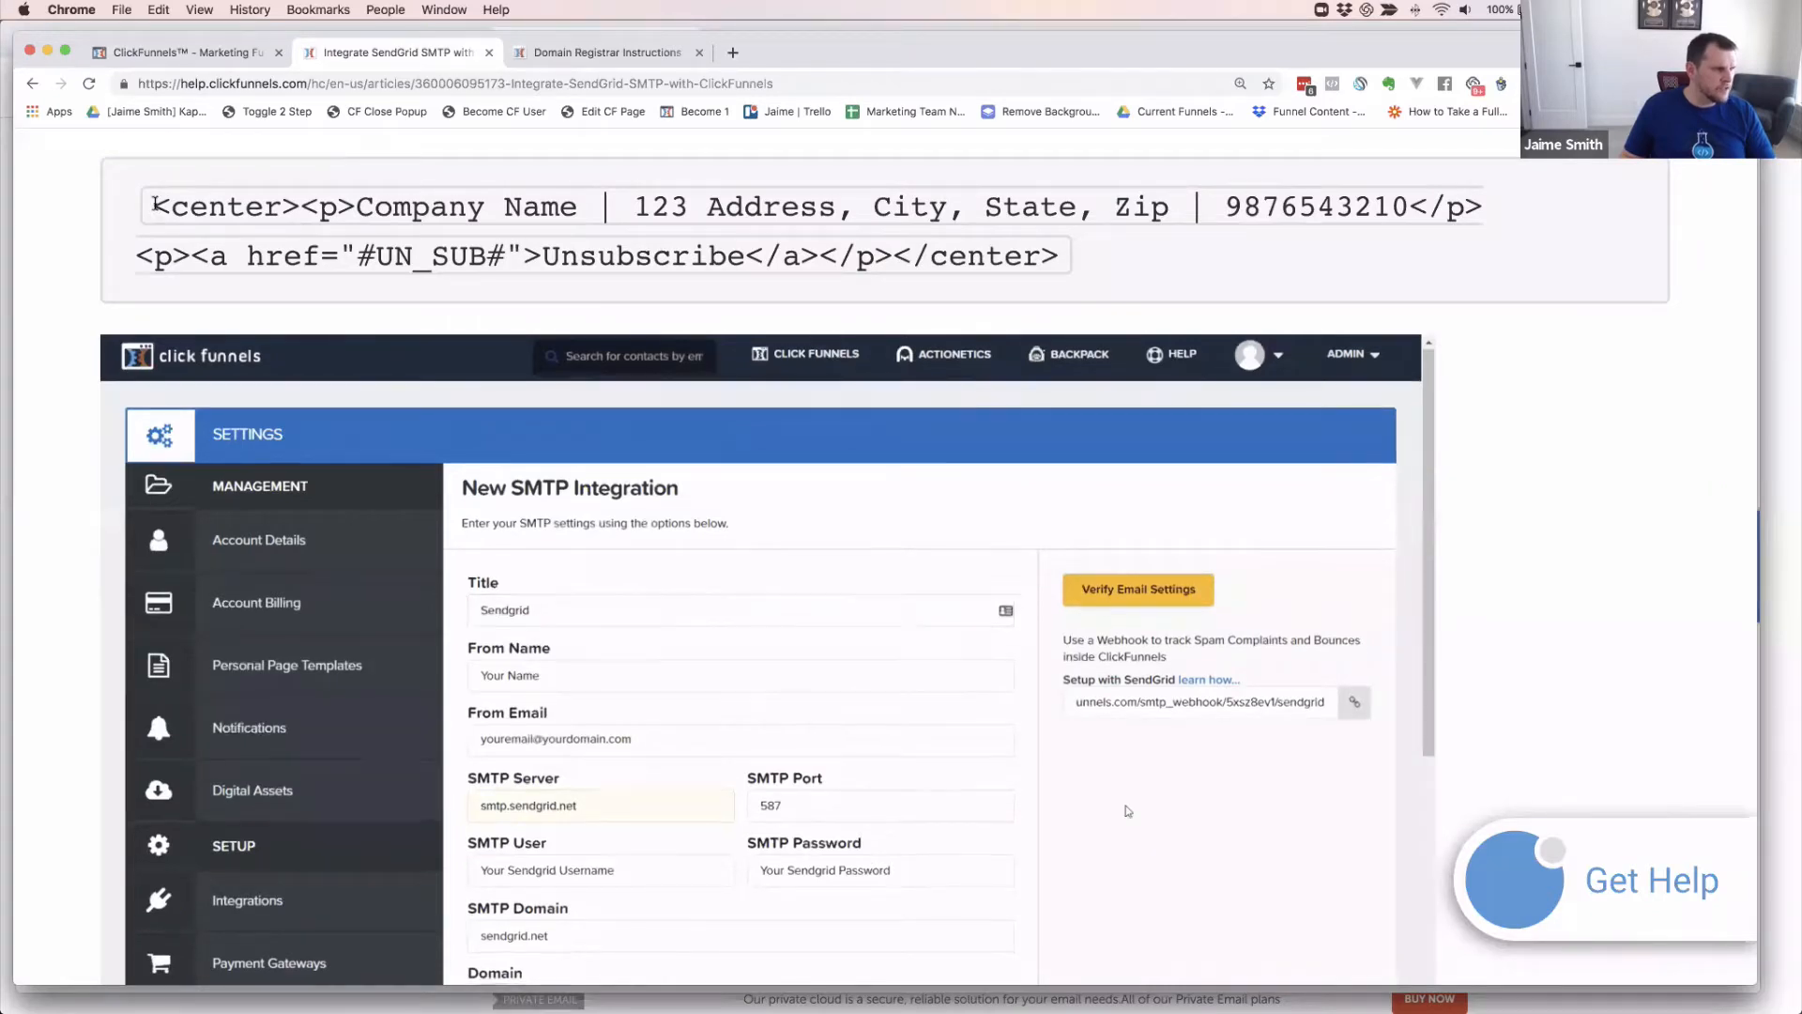
{"action": "left_click_drag", "start_coordinate": [142, 209], "coordinate": [1076, 260]}
{"action": "key", "text": "super+c"}
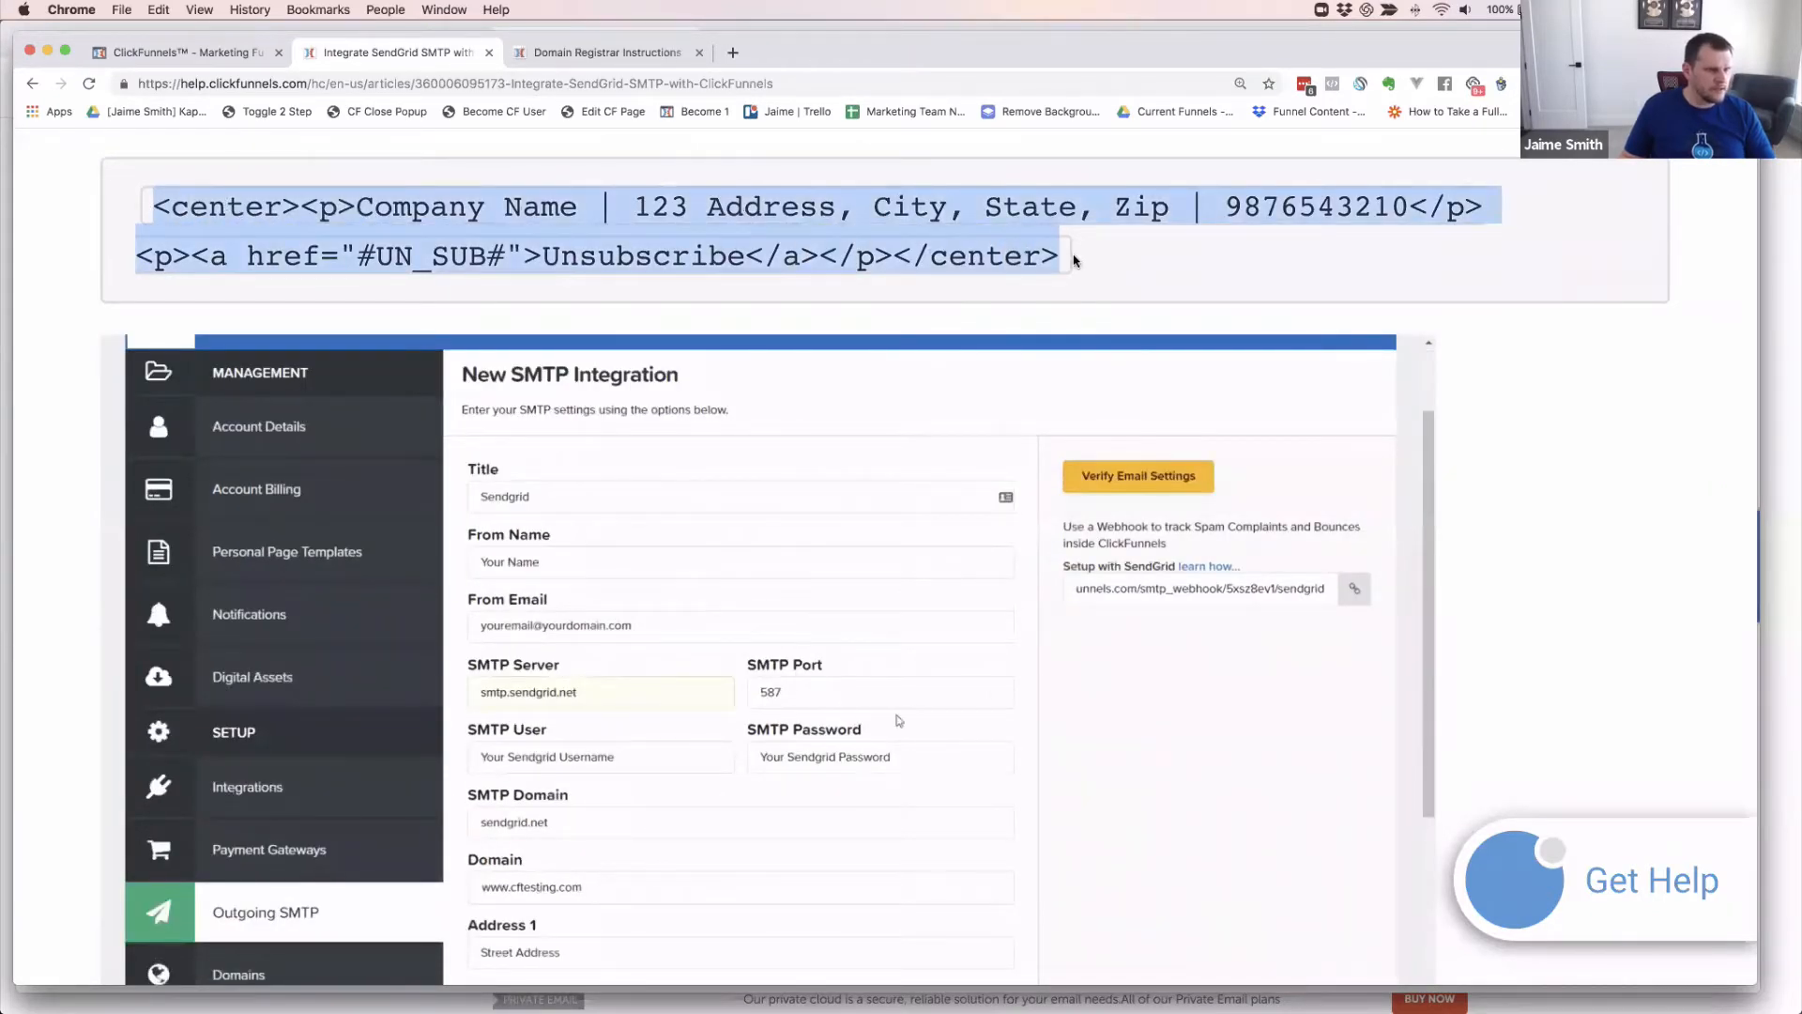
{"action": "left_click", "coordinate": [188, 52]}
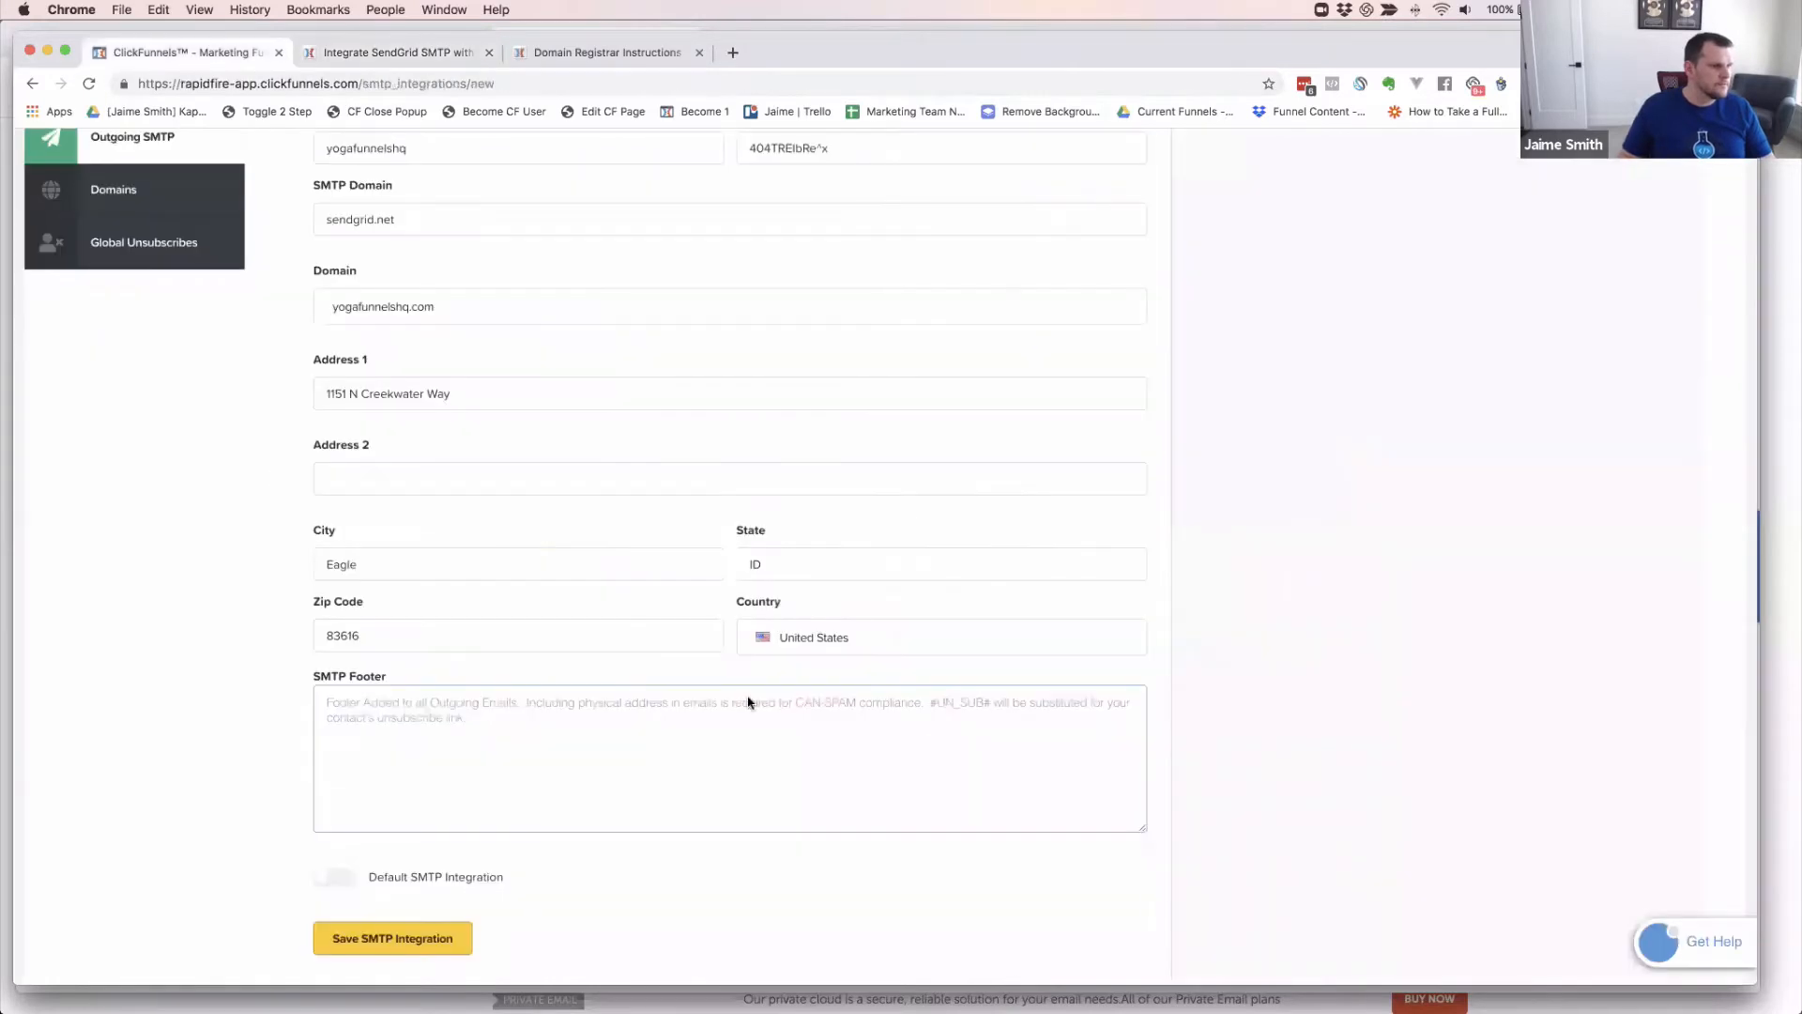
{"action": "left_click", "coordinate": [533, 742]}
{"action": "key", "text": "super+v"}
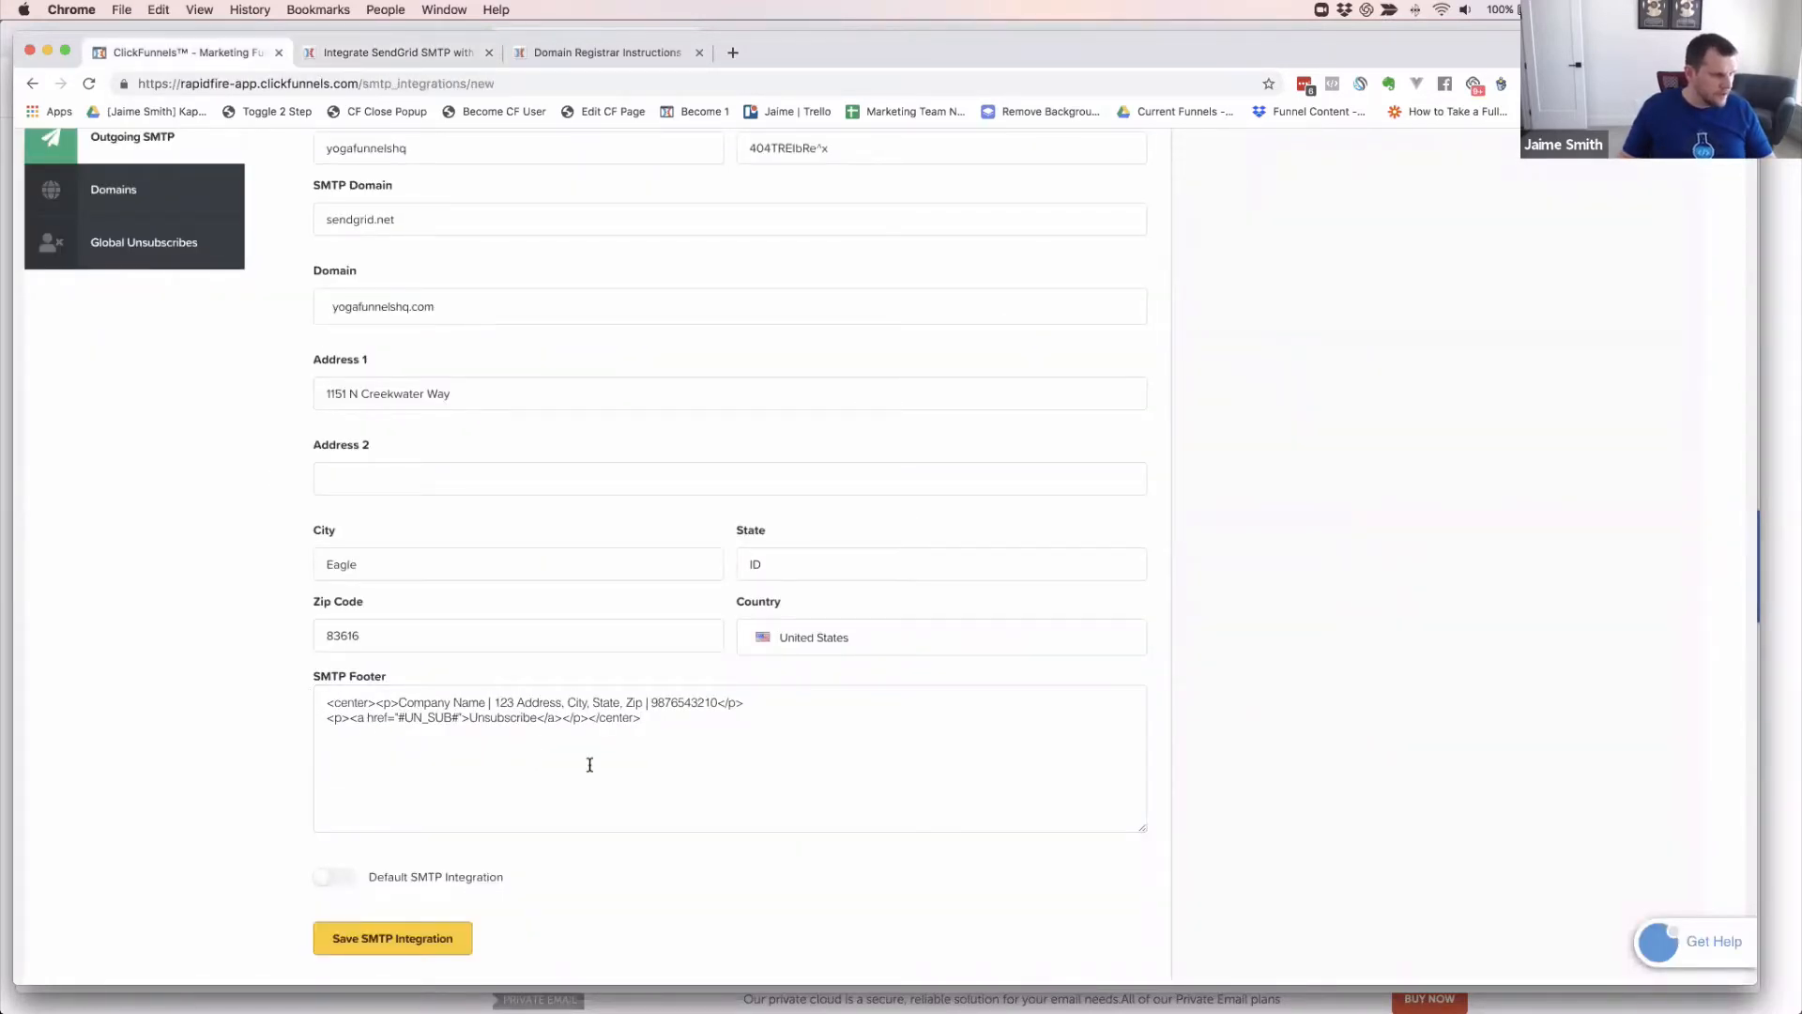
Step: Replace the footer placeholders with Yoga Funnels HQ and the business address, deleting the phone number
{"action": "left_click_drag", "start_coordinate": [398, 704], "coordinate": [486, 700]}
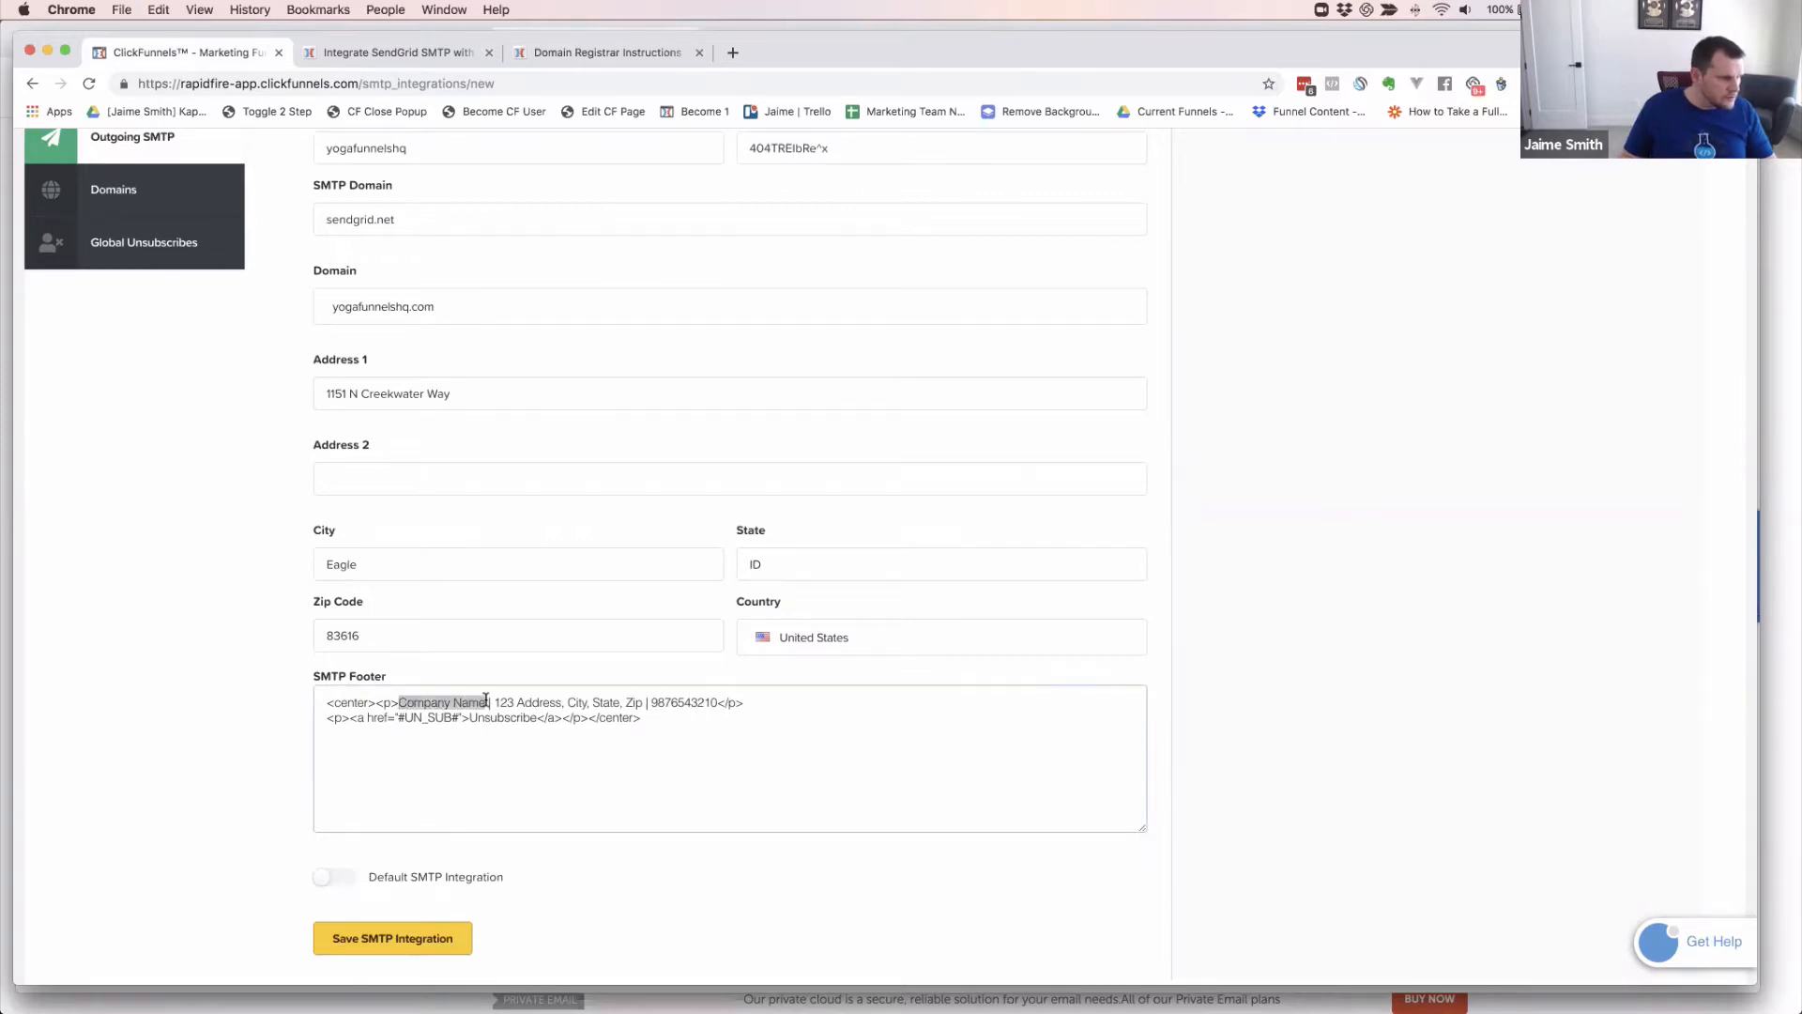
{"action": "type", "text": "Yoga Funnel"}
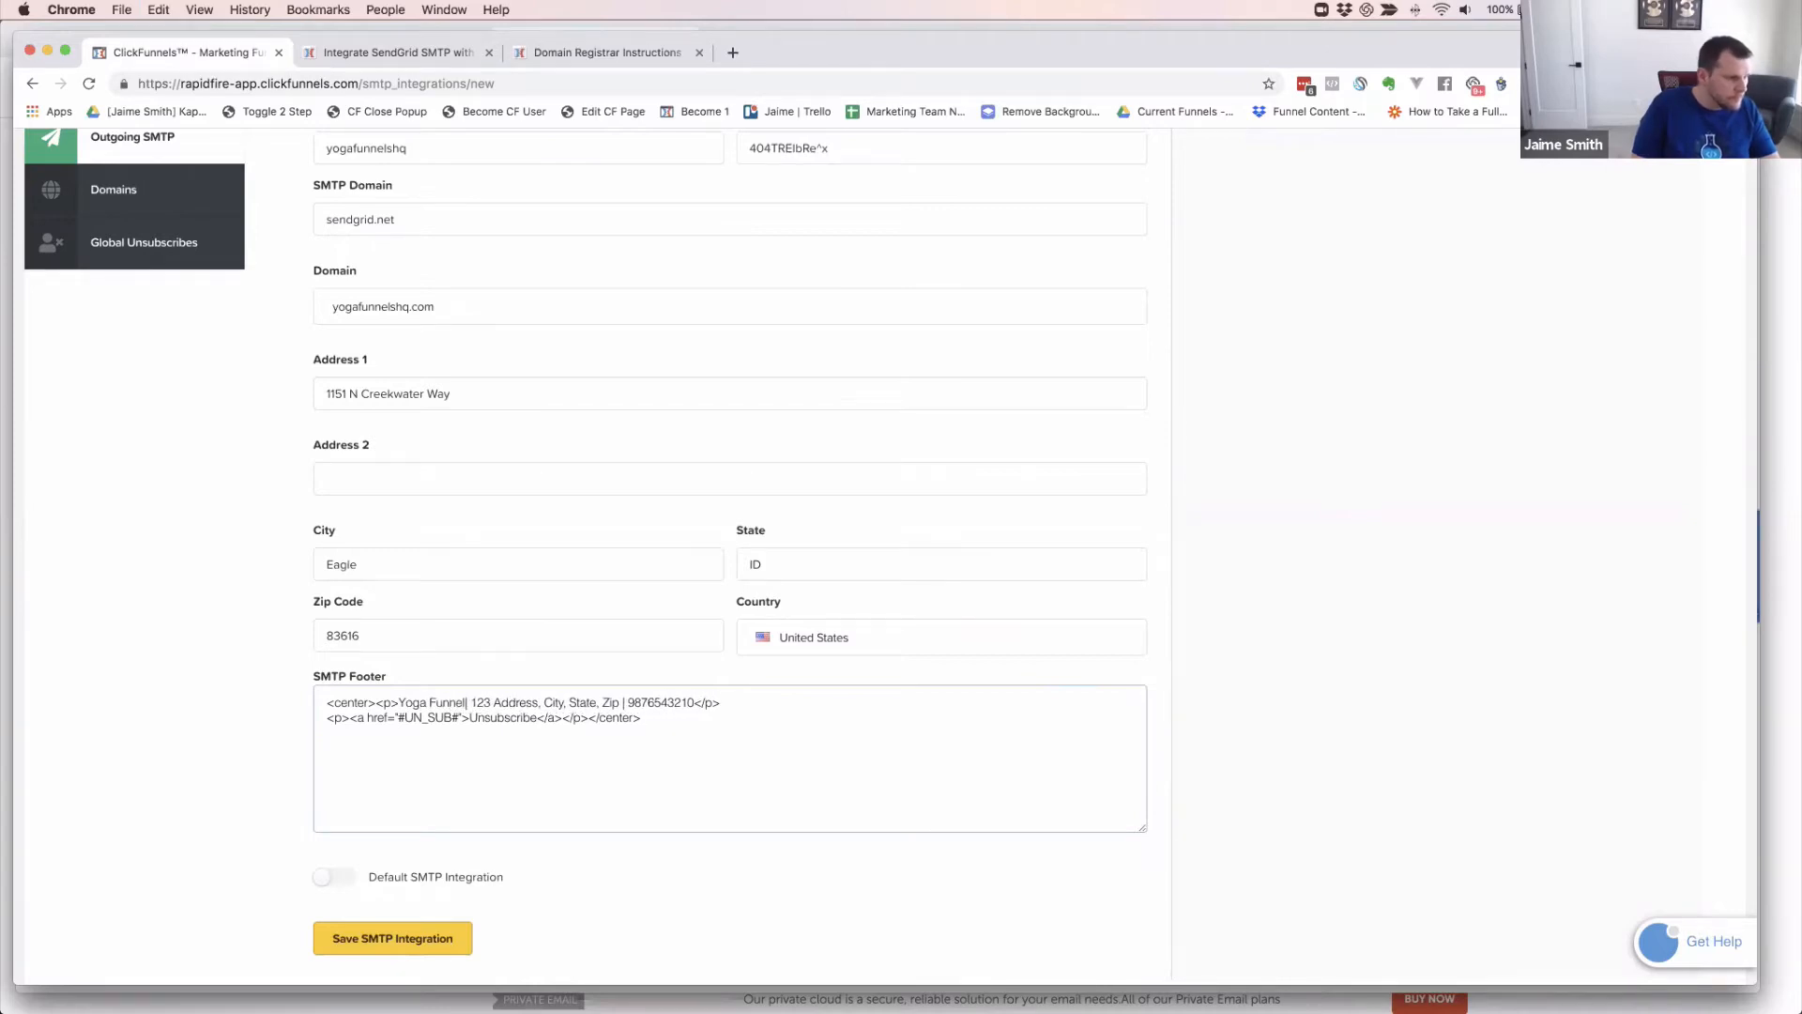
{"action": "type", "text": "s HQ"}
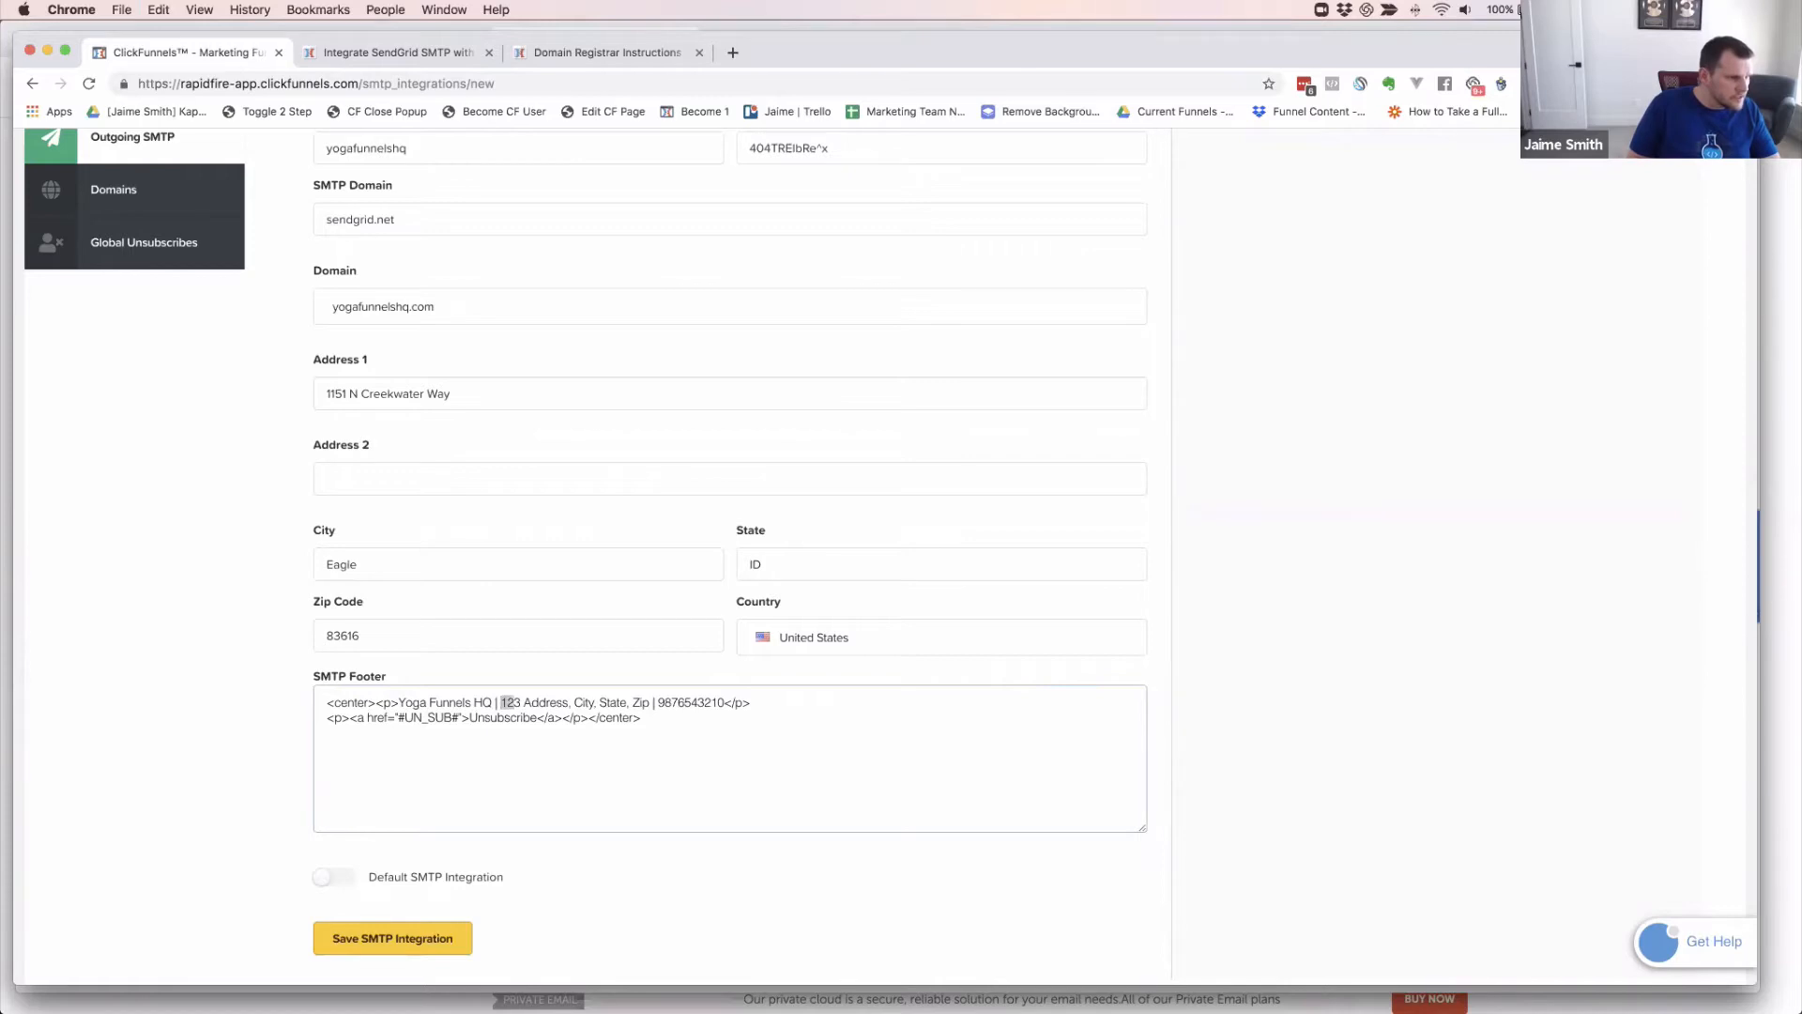
{"action": "key", "text": "shift+Right"}
{"action": "key", "text": "shift+Right"}
{"action": "key", "text": "shift+Right"}
{"action": "key", "text": "shift+Right"}
{"action": "key", "text": "shift+Right"}
{"action": "key", "text": "shift+Right"}
{"action": "key", "text": "shift+Right"}
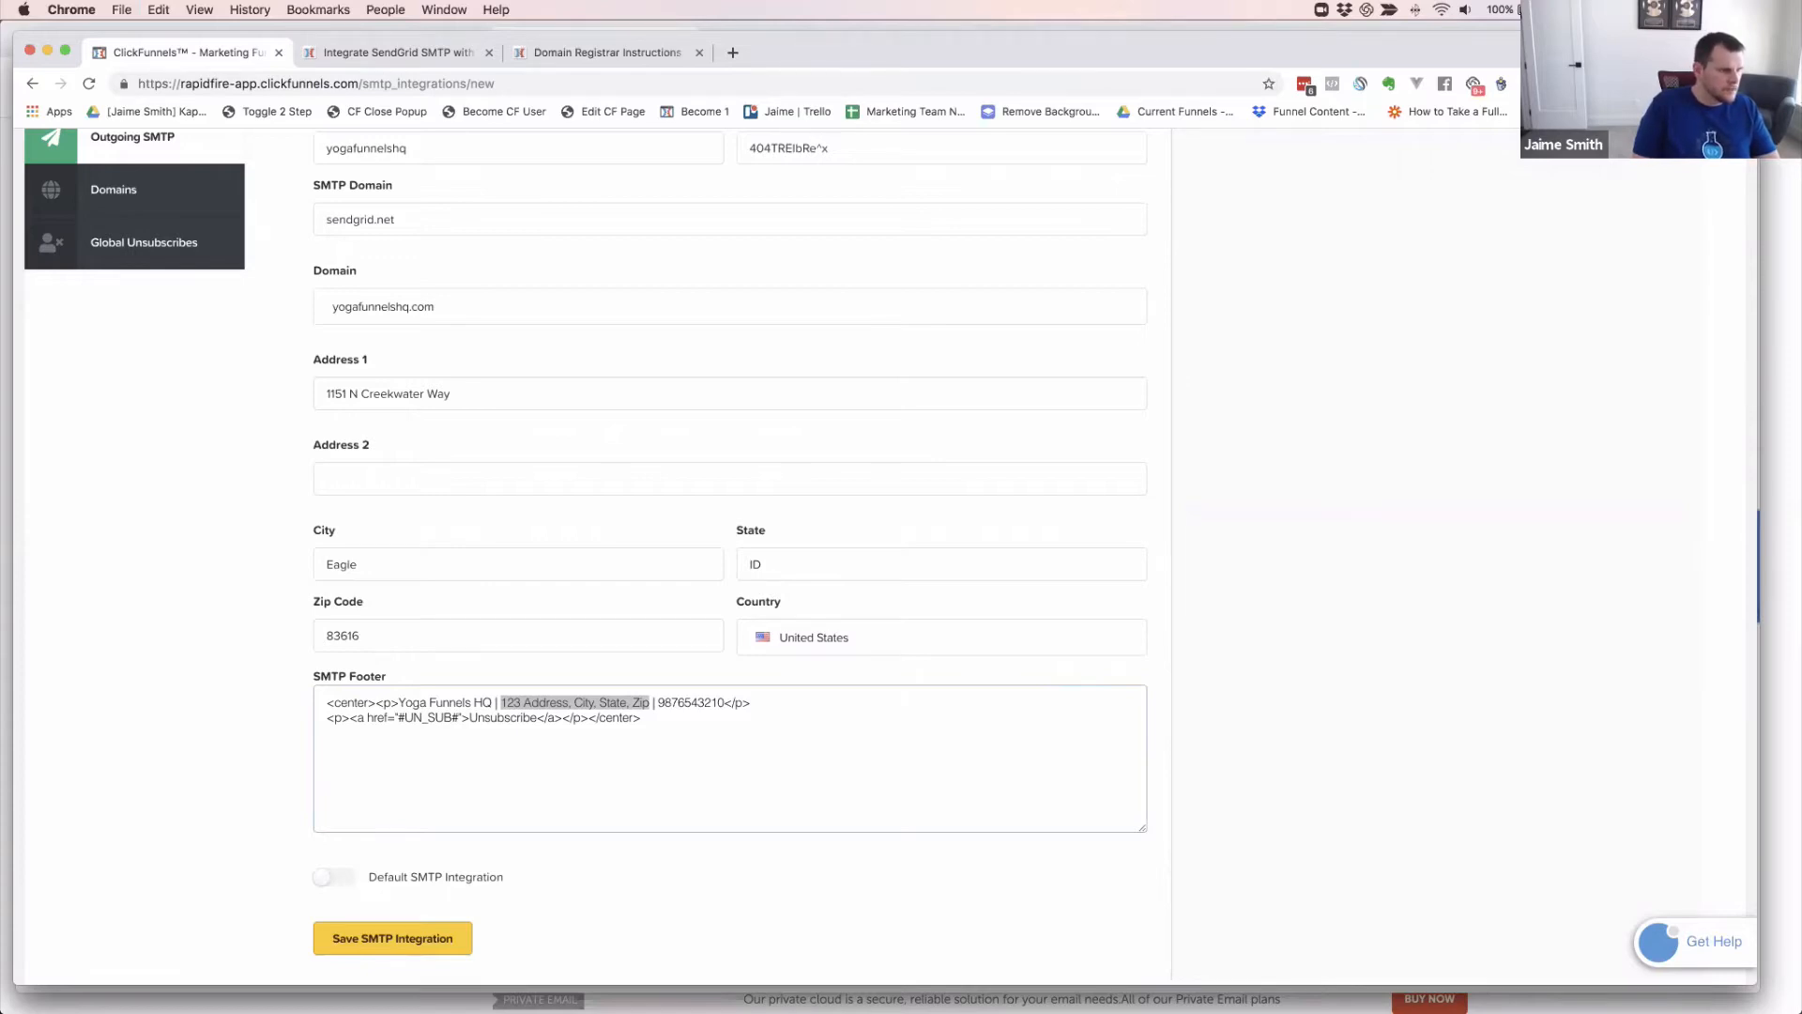
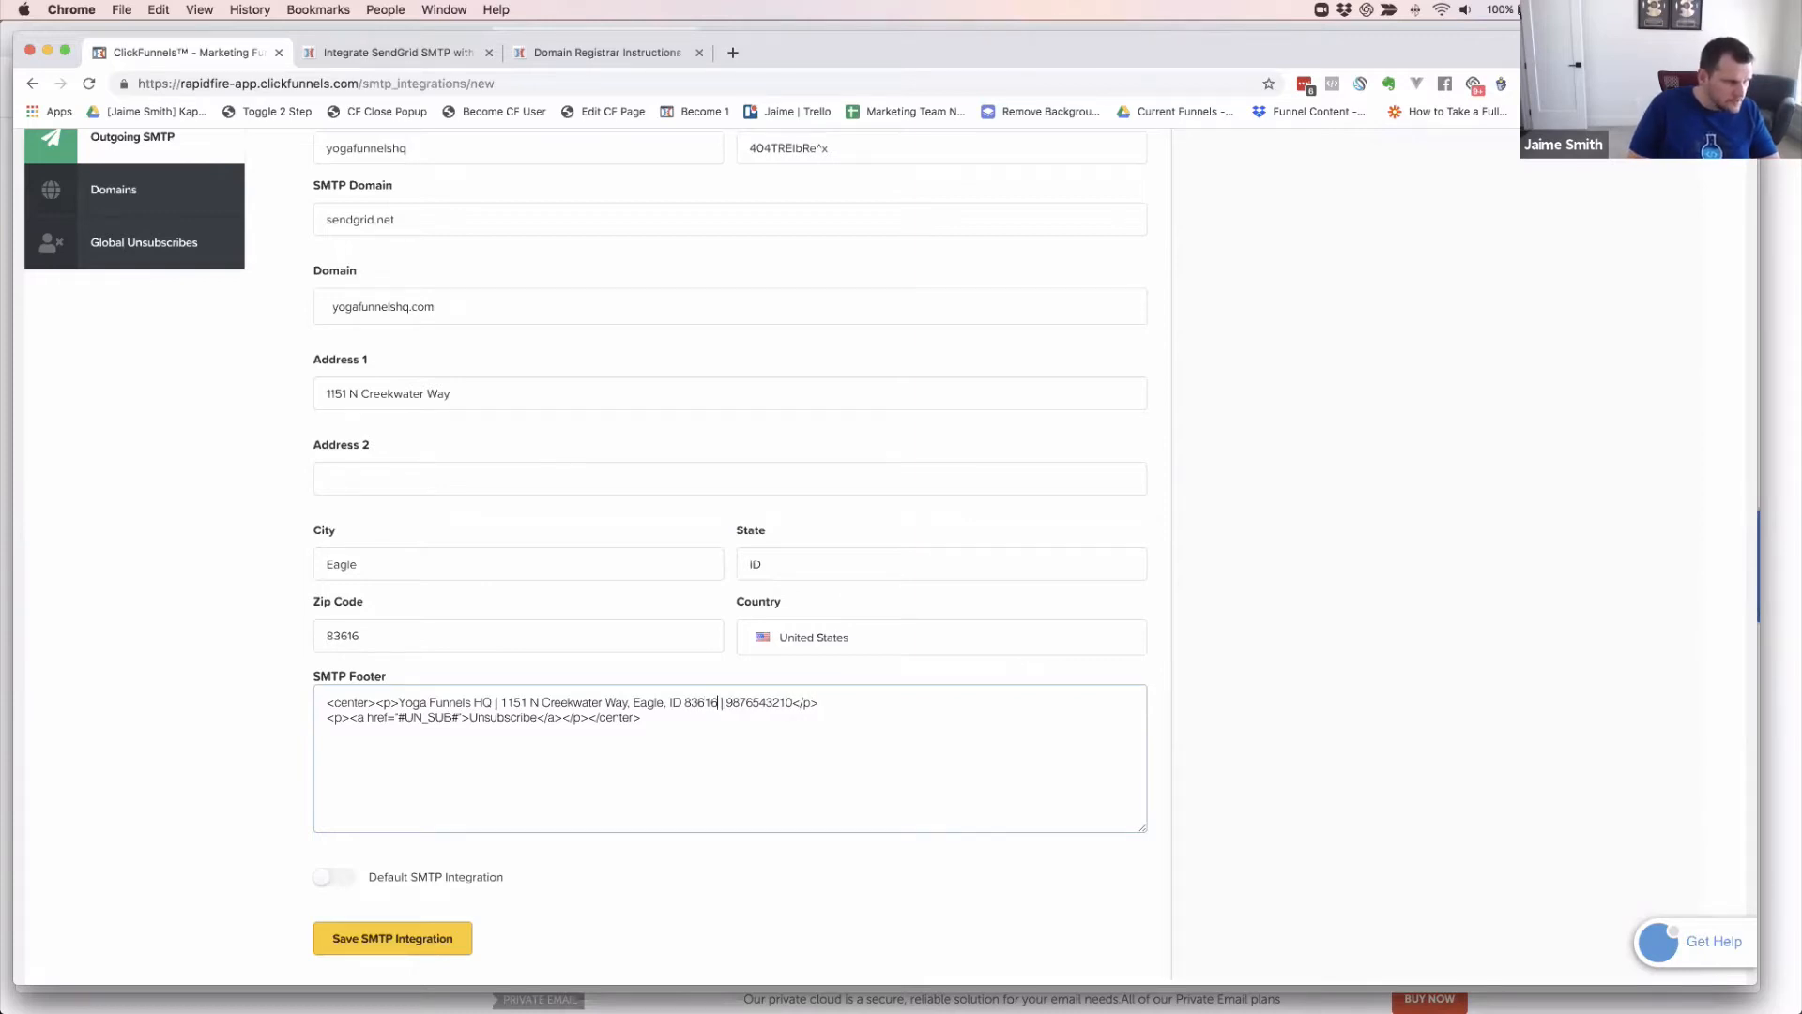
{"action": "left_click_drag", "start_coordinate": [738, 702], "coordinate": [793, 702]}
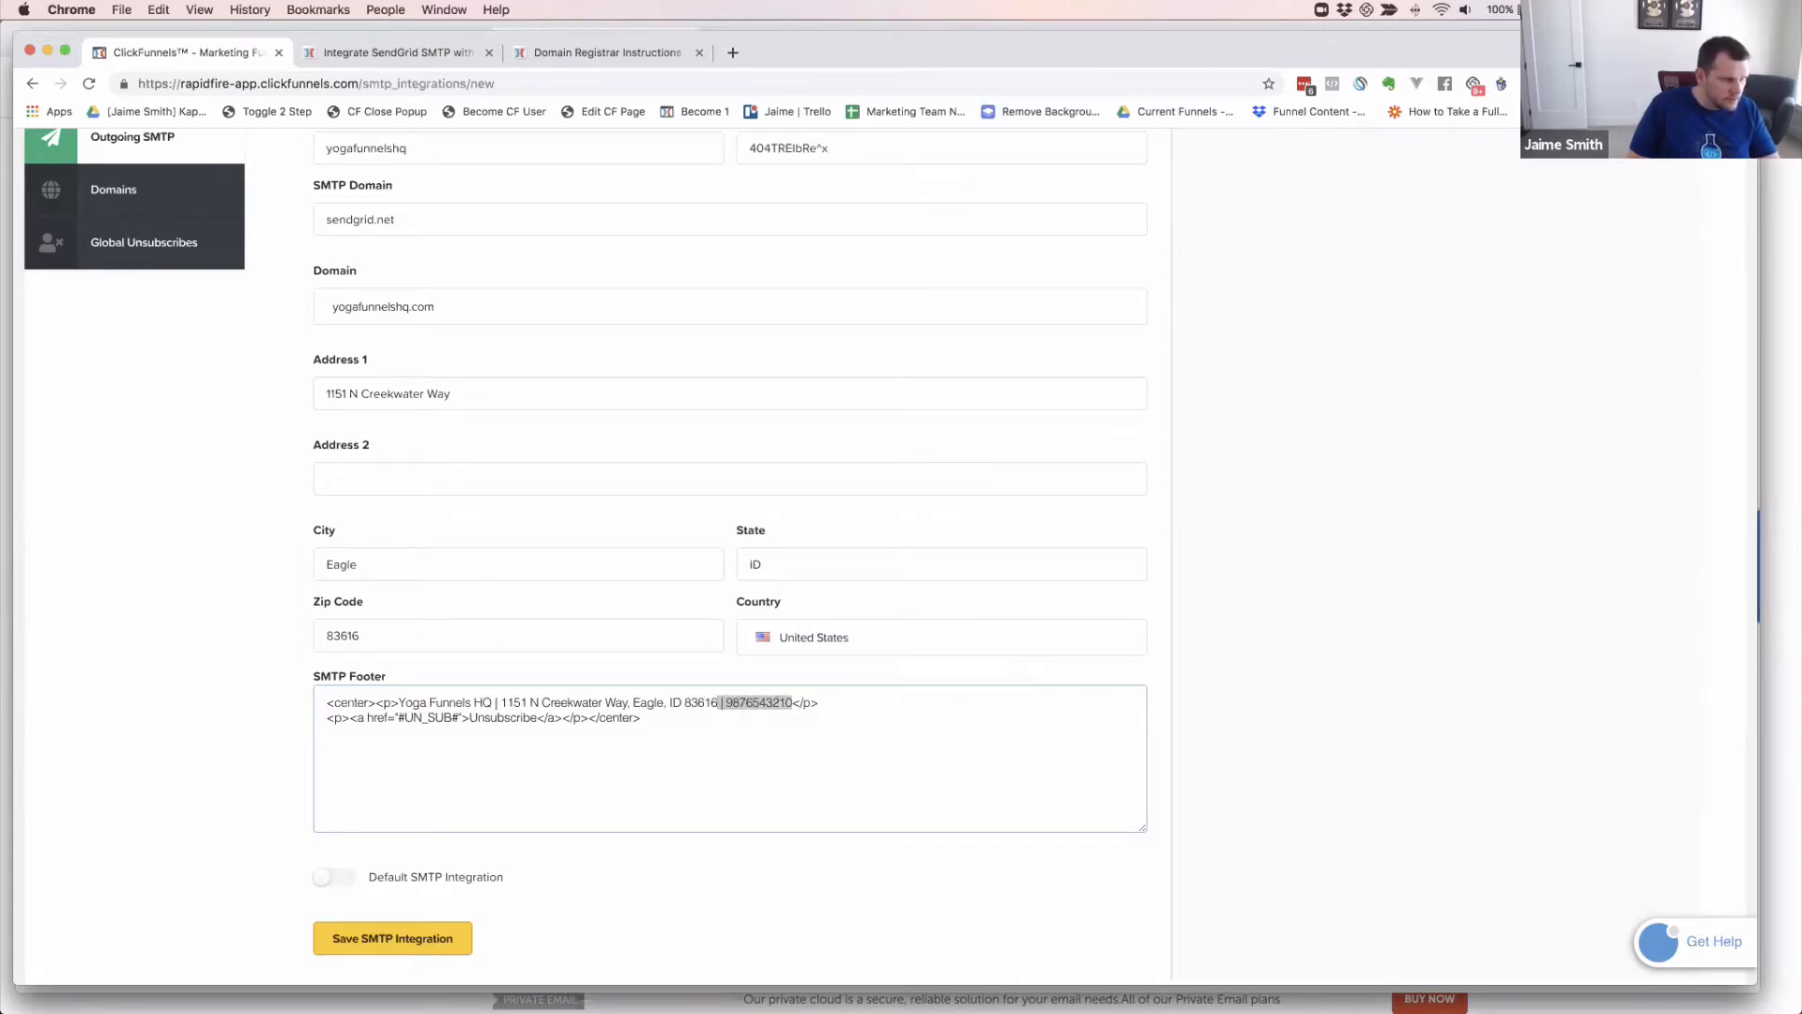
{"action": "key", "text": "BackSpace"}
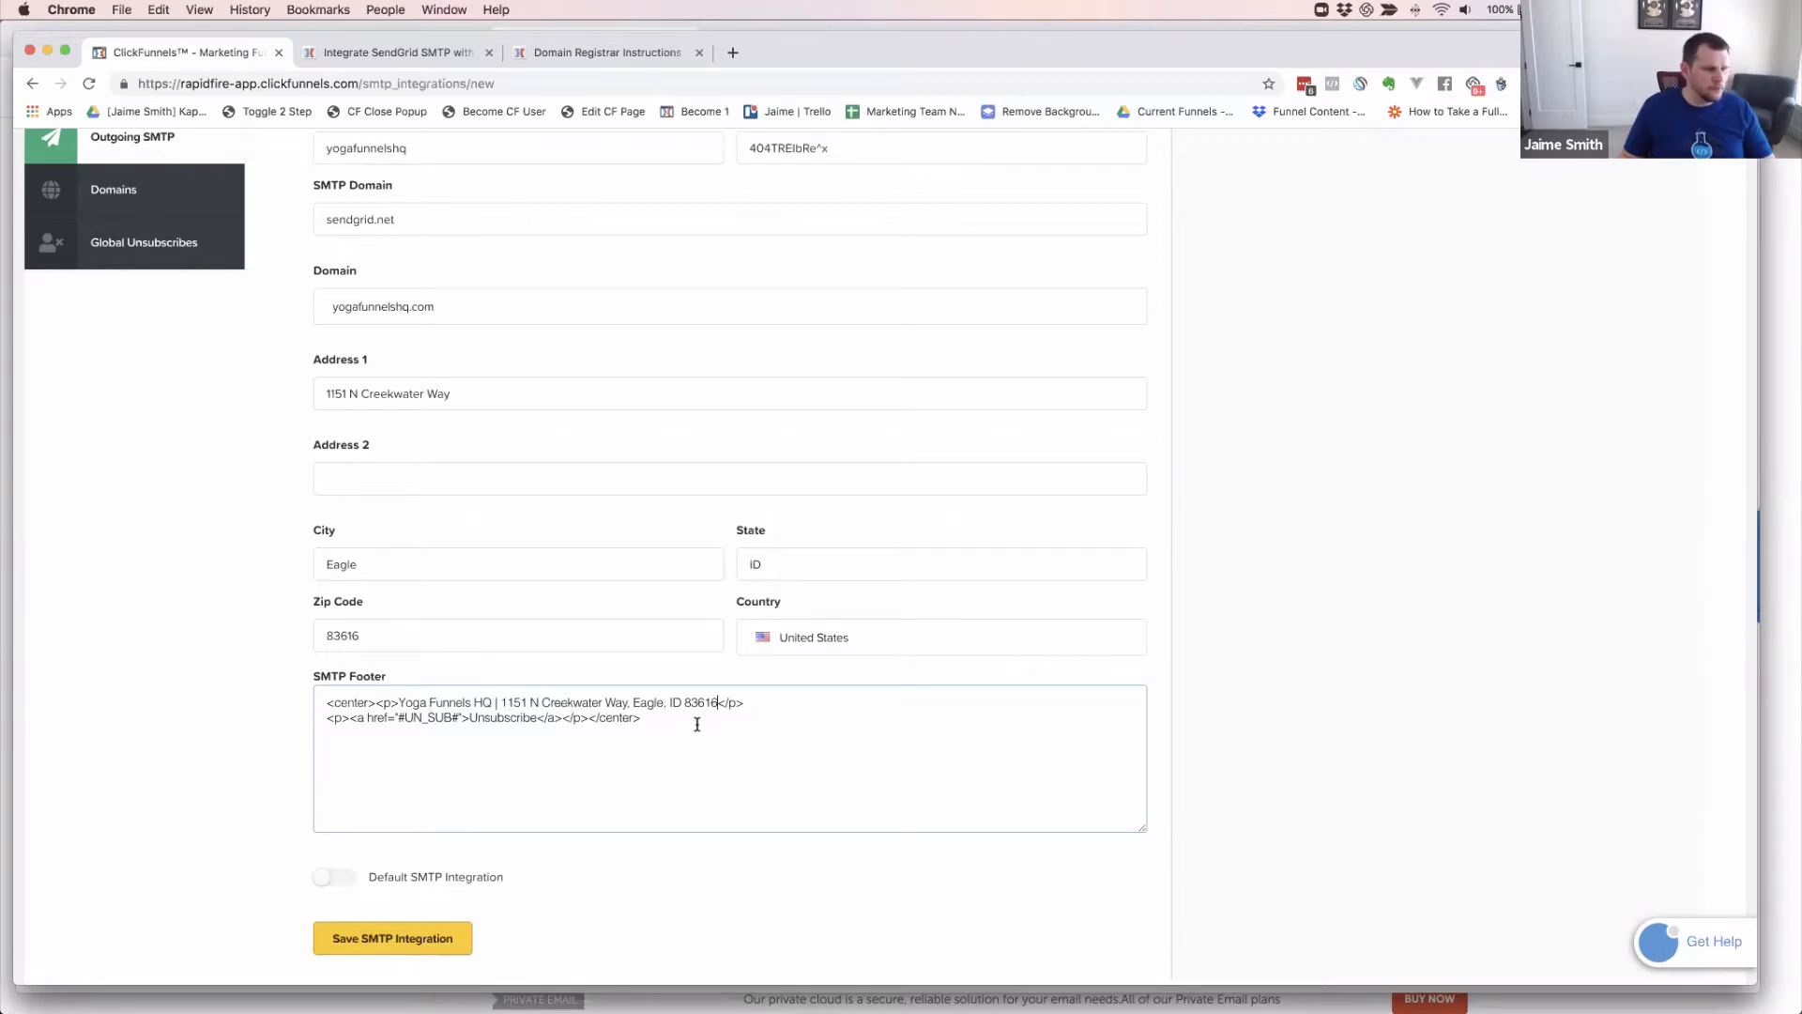
{"action": "left_click", "coordinate": [273, 752]}
{"action": "scroll", "coordinate": [579, 897], "scroll_direction": "down", "scroll_amount": 2}
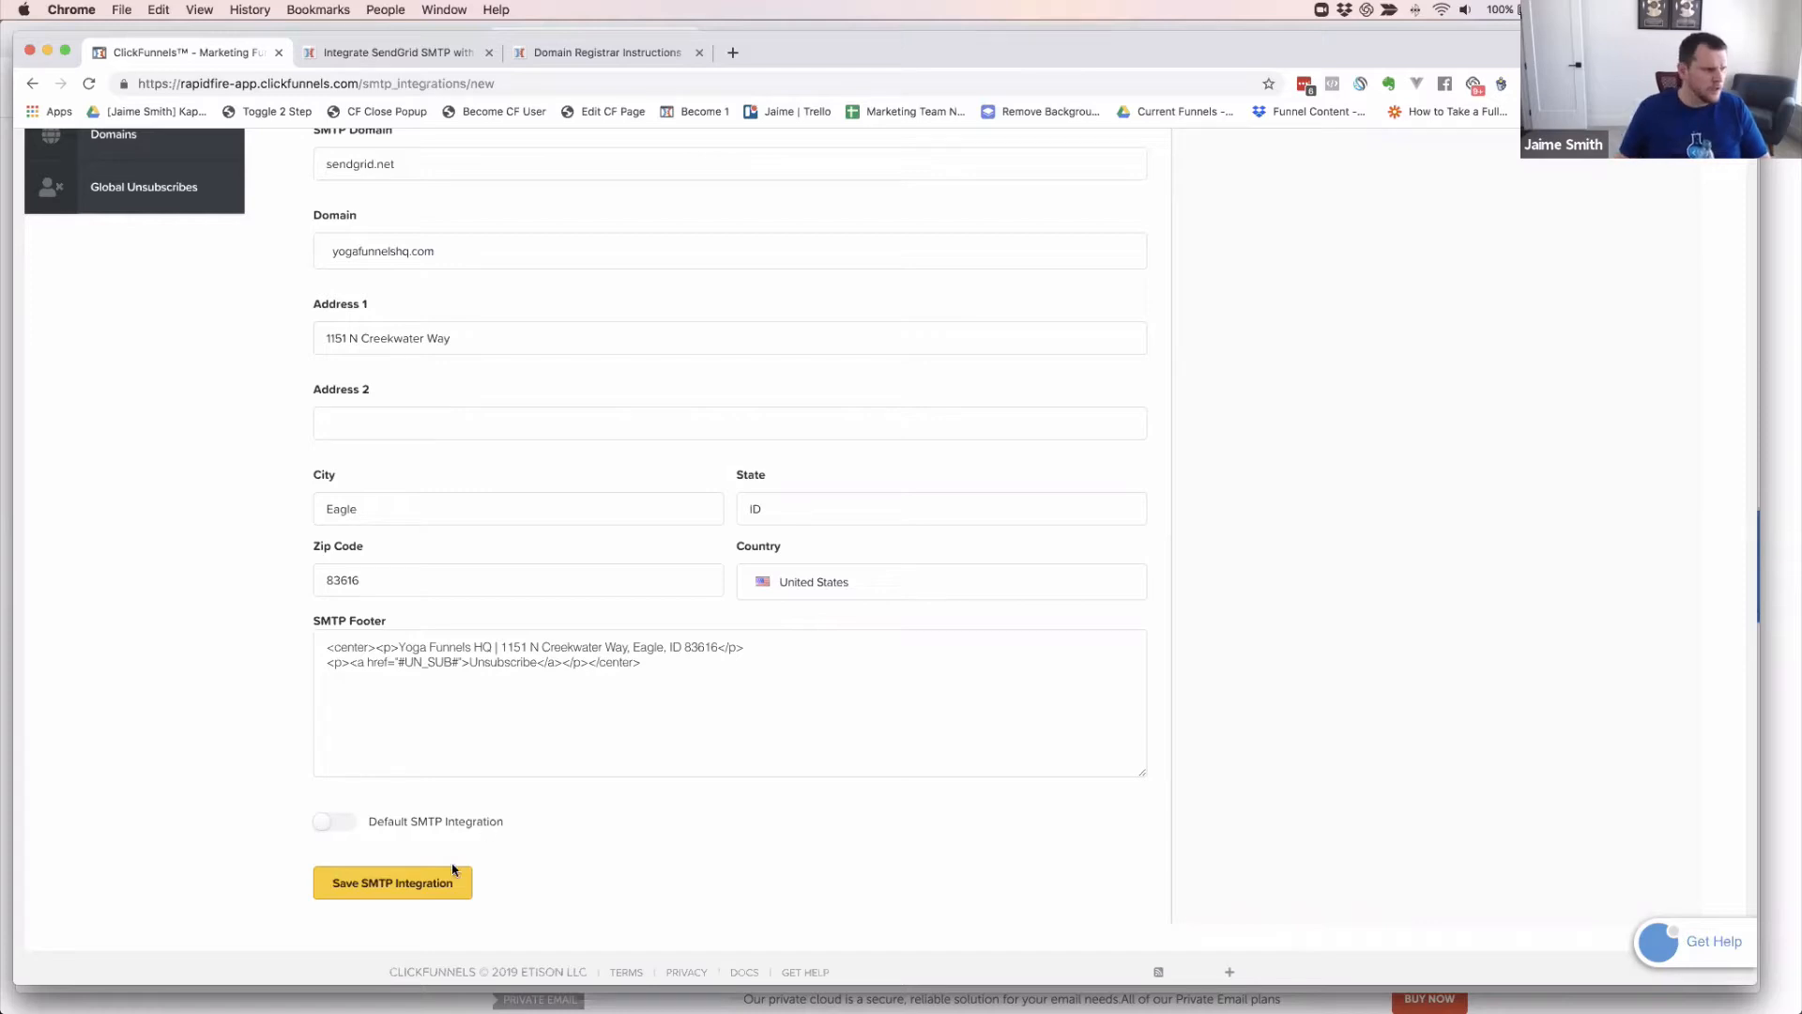
Step: Save the SMTP integration, reopen YogaFunnelsHQ and run Verify Email Settings to send a test
{"action": "left_click", "coordinate": [402, 882]}
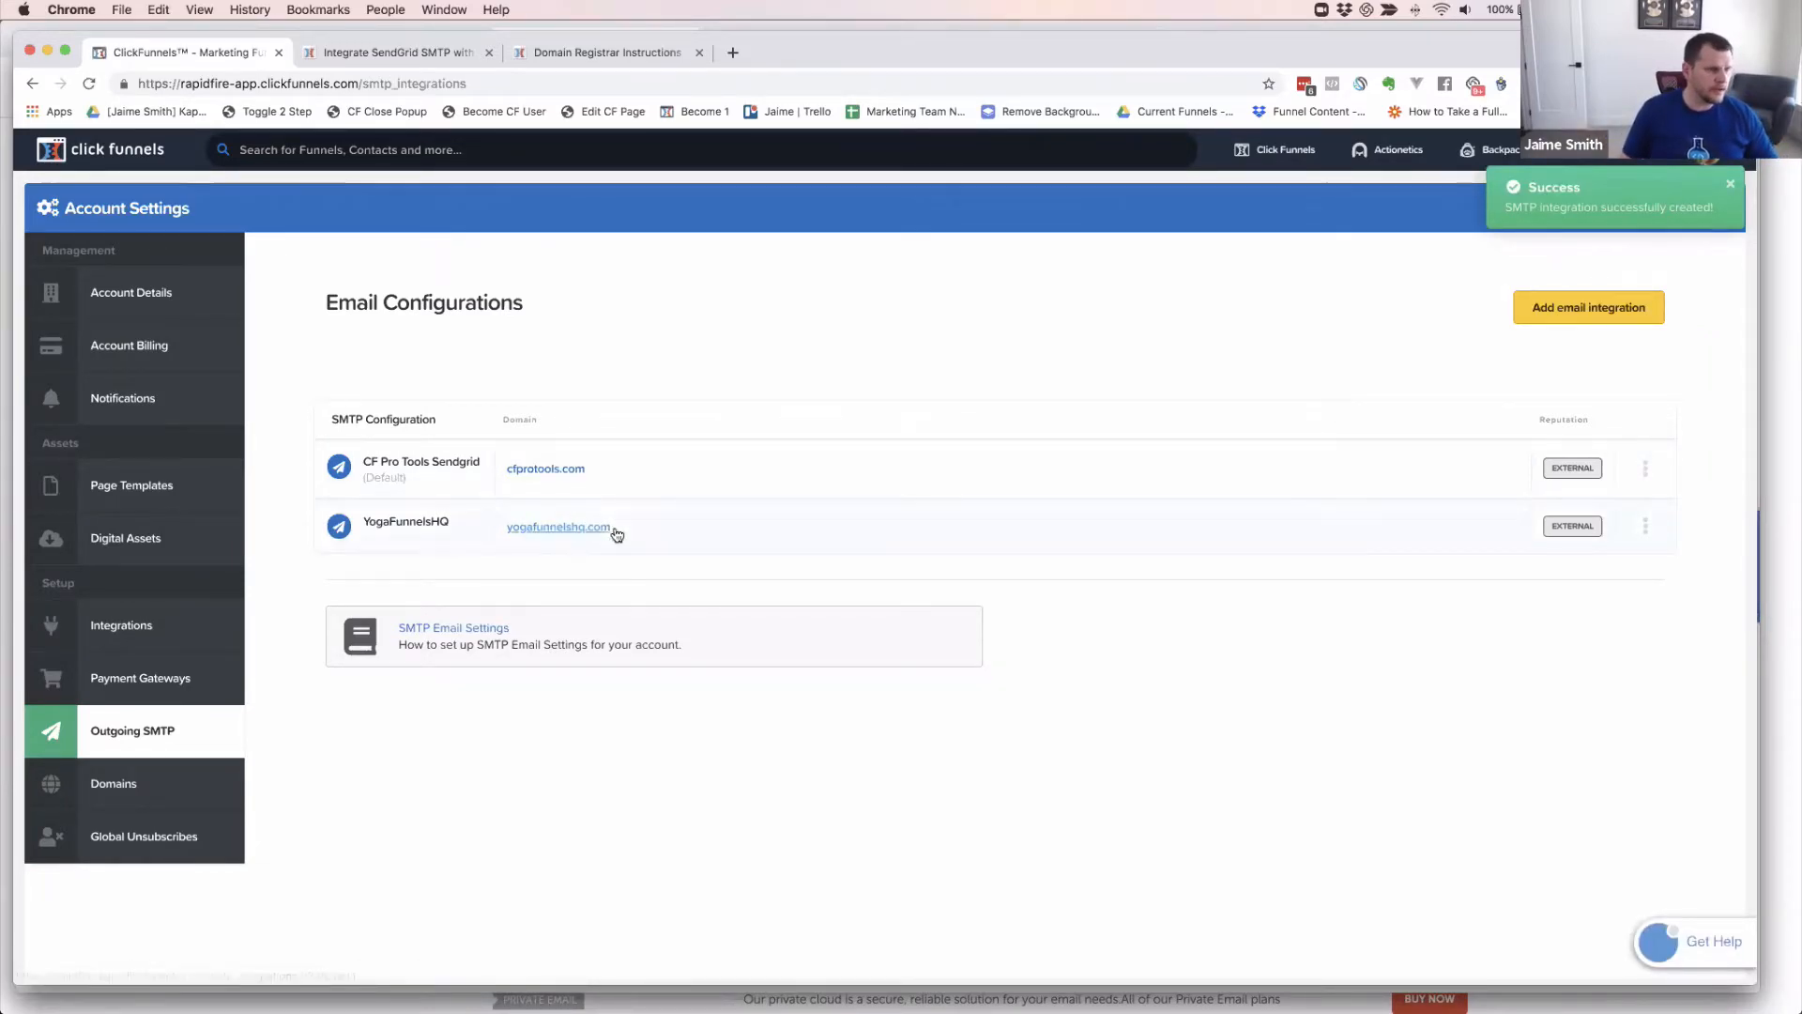
{"action": "left_click", "coordinate": [561, 529]}
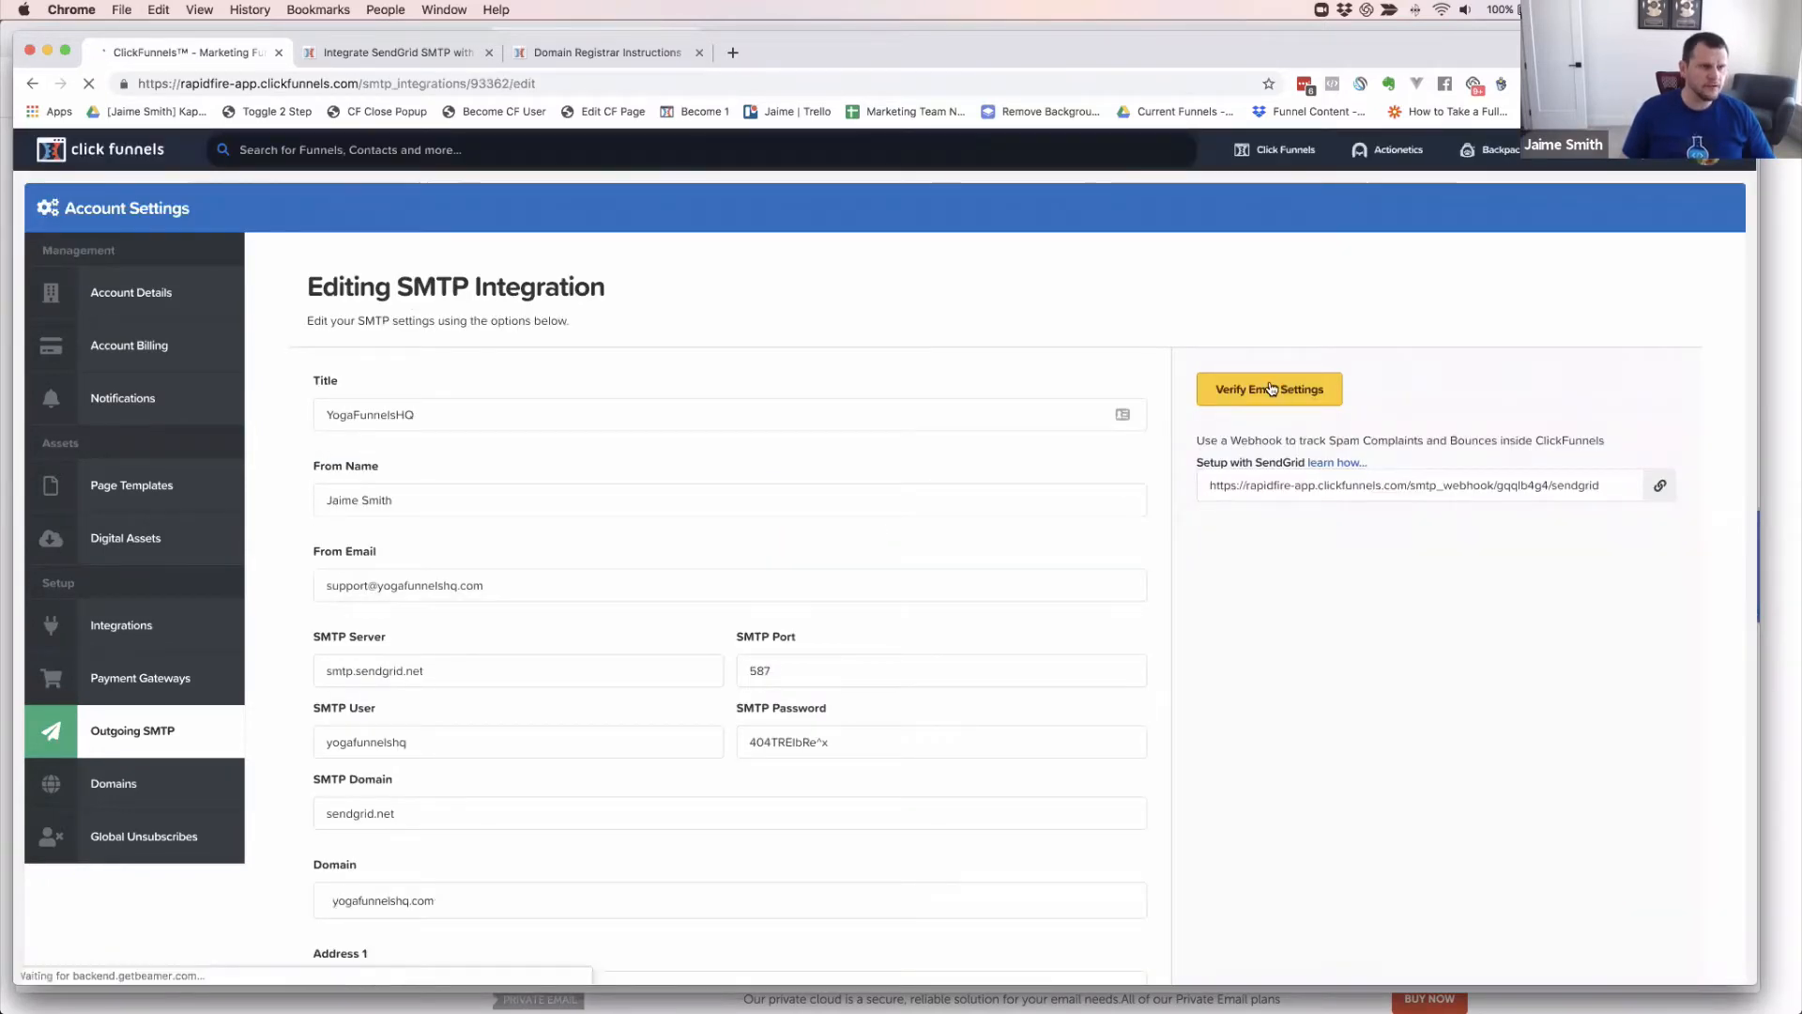
{"action": "left_click", "coordinate": [1272, 388]}
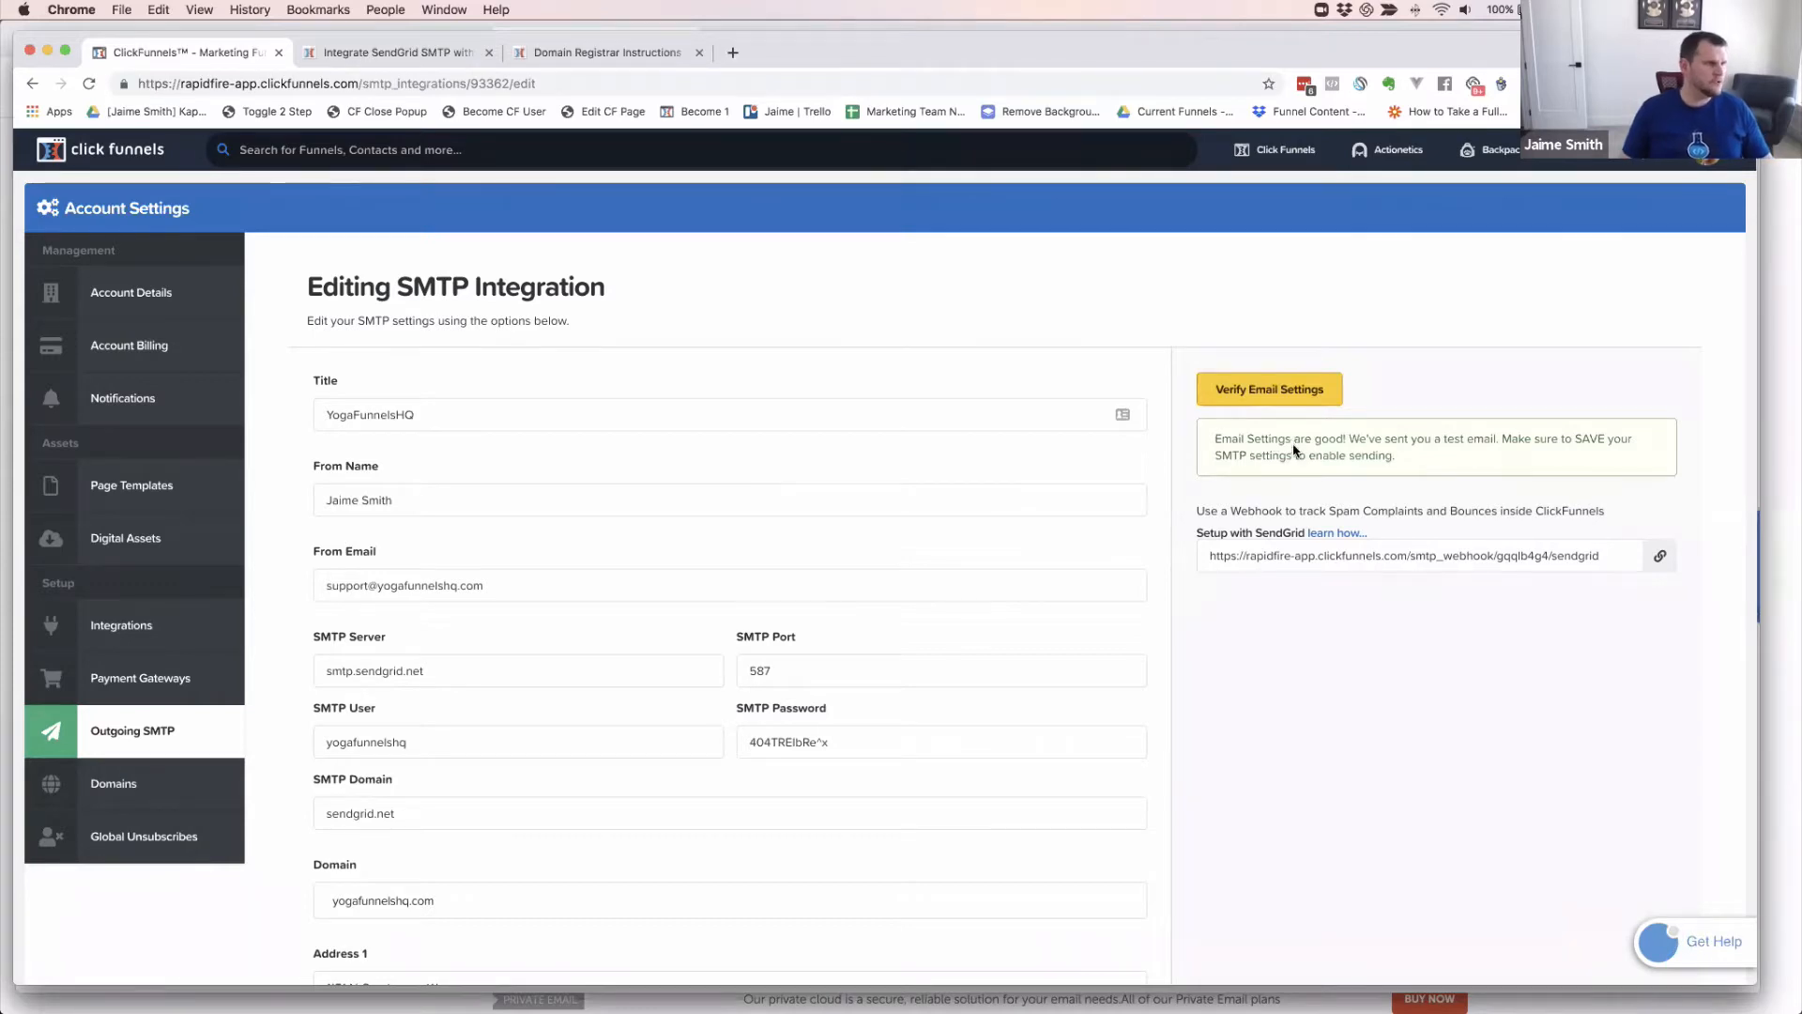
{"action": "key", "text": "super+grave"}
{"action": "key", "text": "super+grave"}
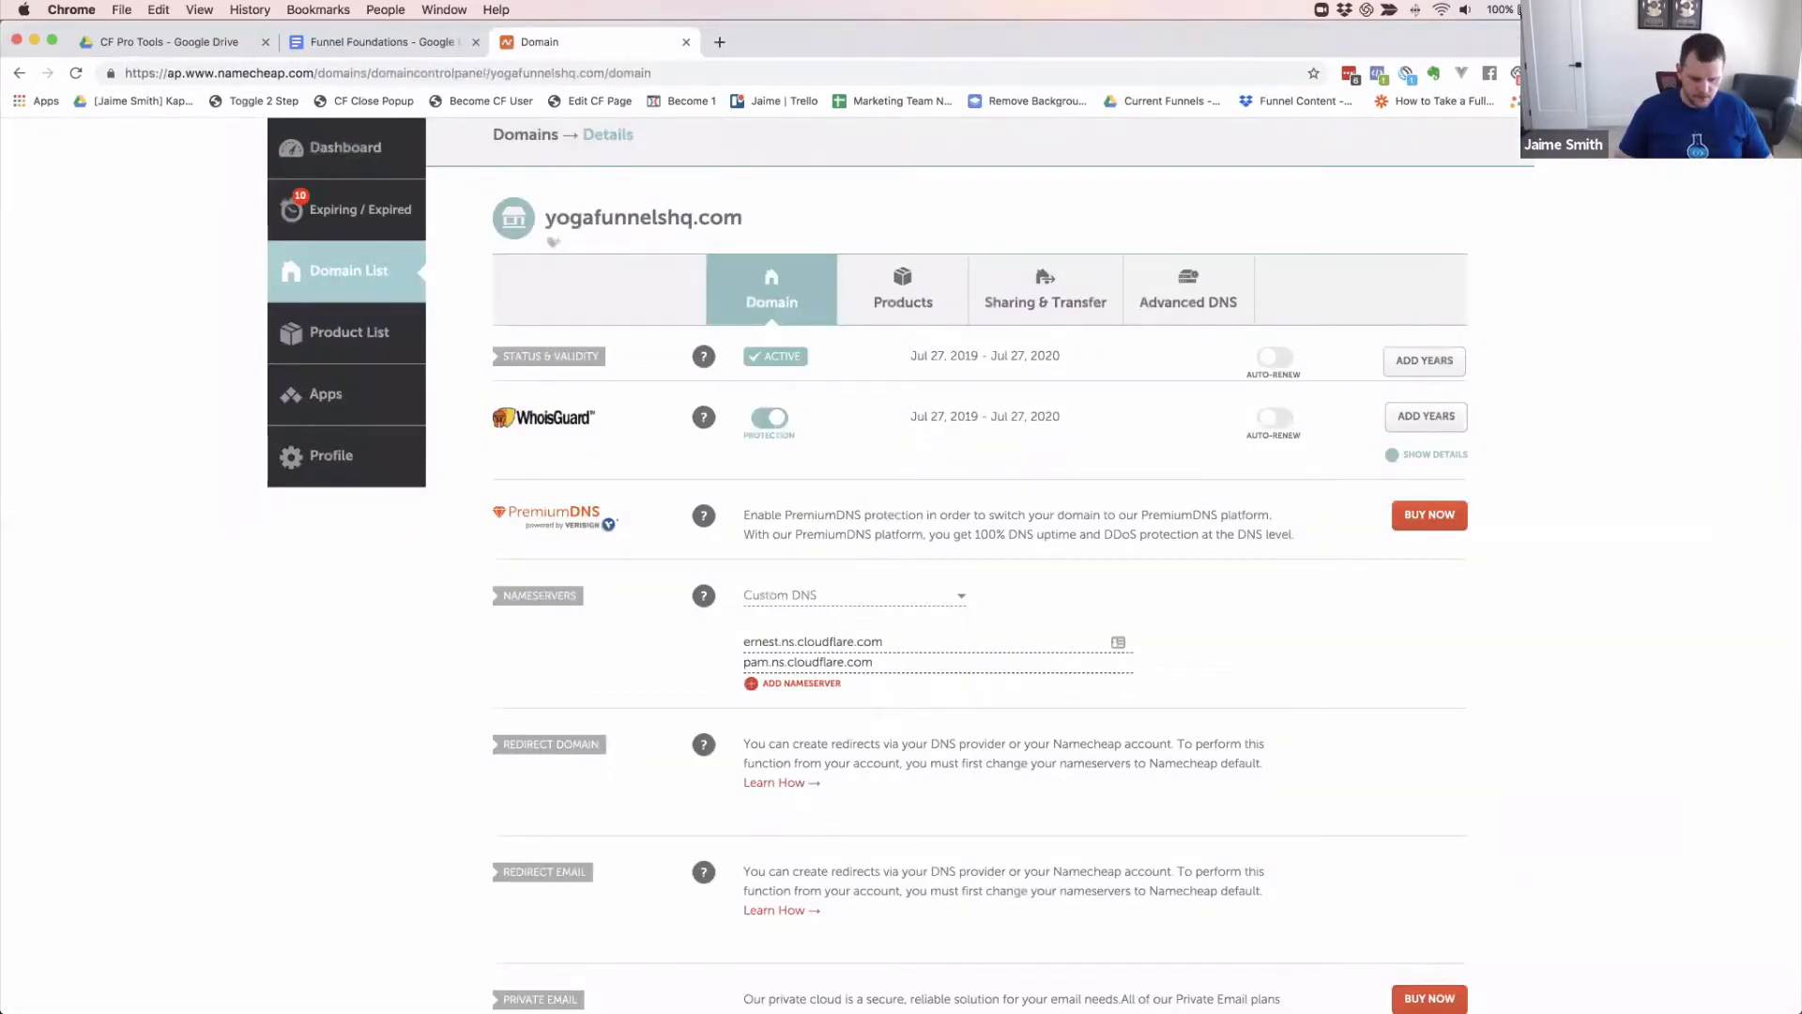
Step: Refresh the Gmail inbox to look for the test email, then move Gmail aside
{"action": "key", "text": "super+grave"}
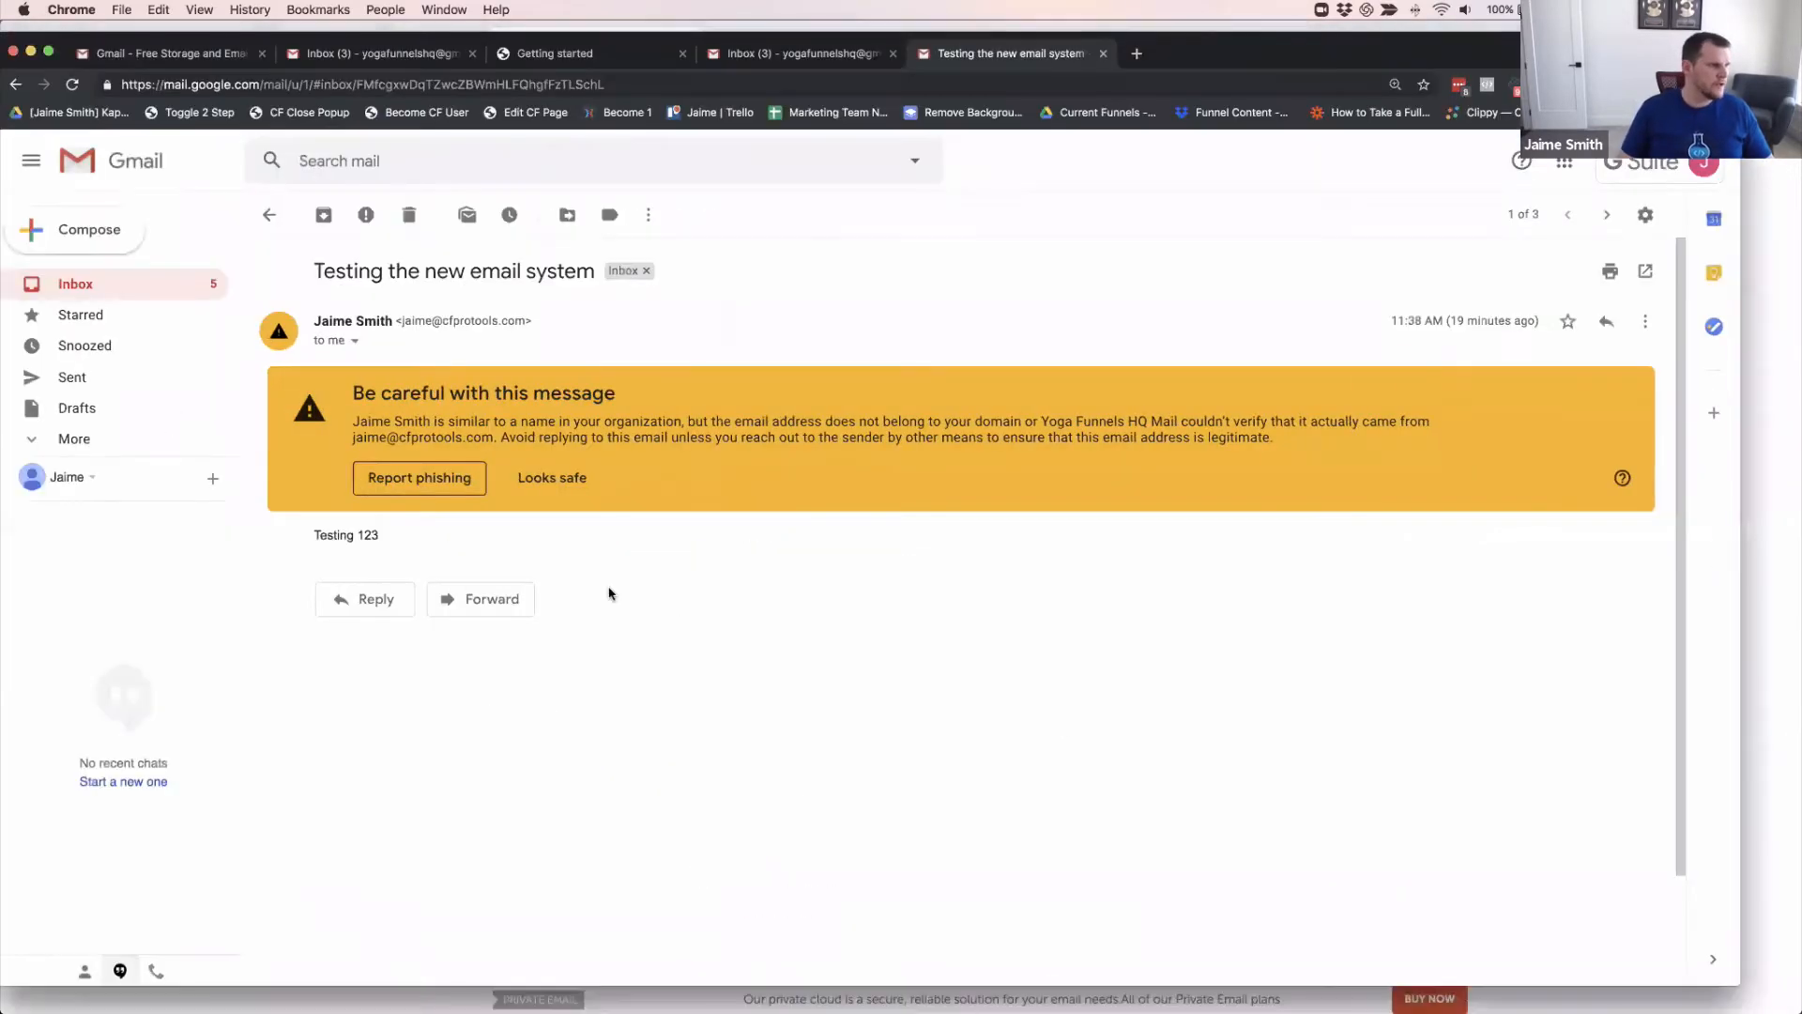
{"action": "left_click", "coordinate": [83, 290]}
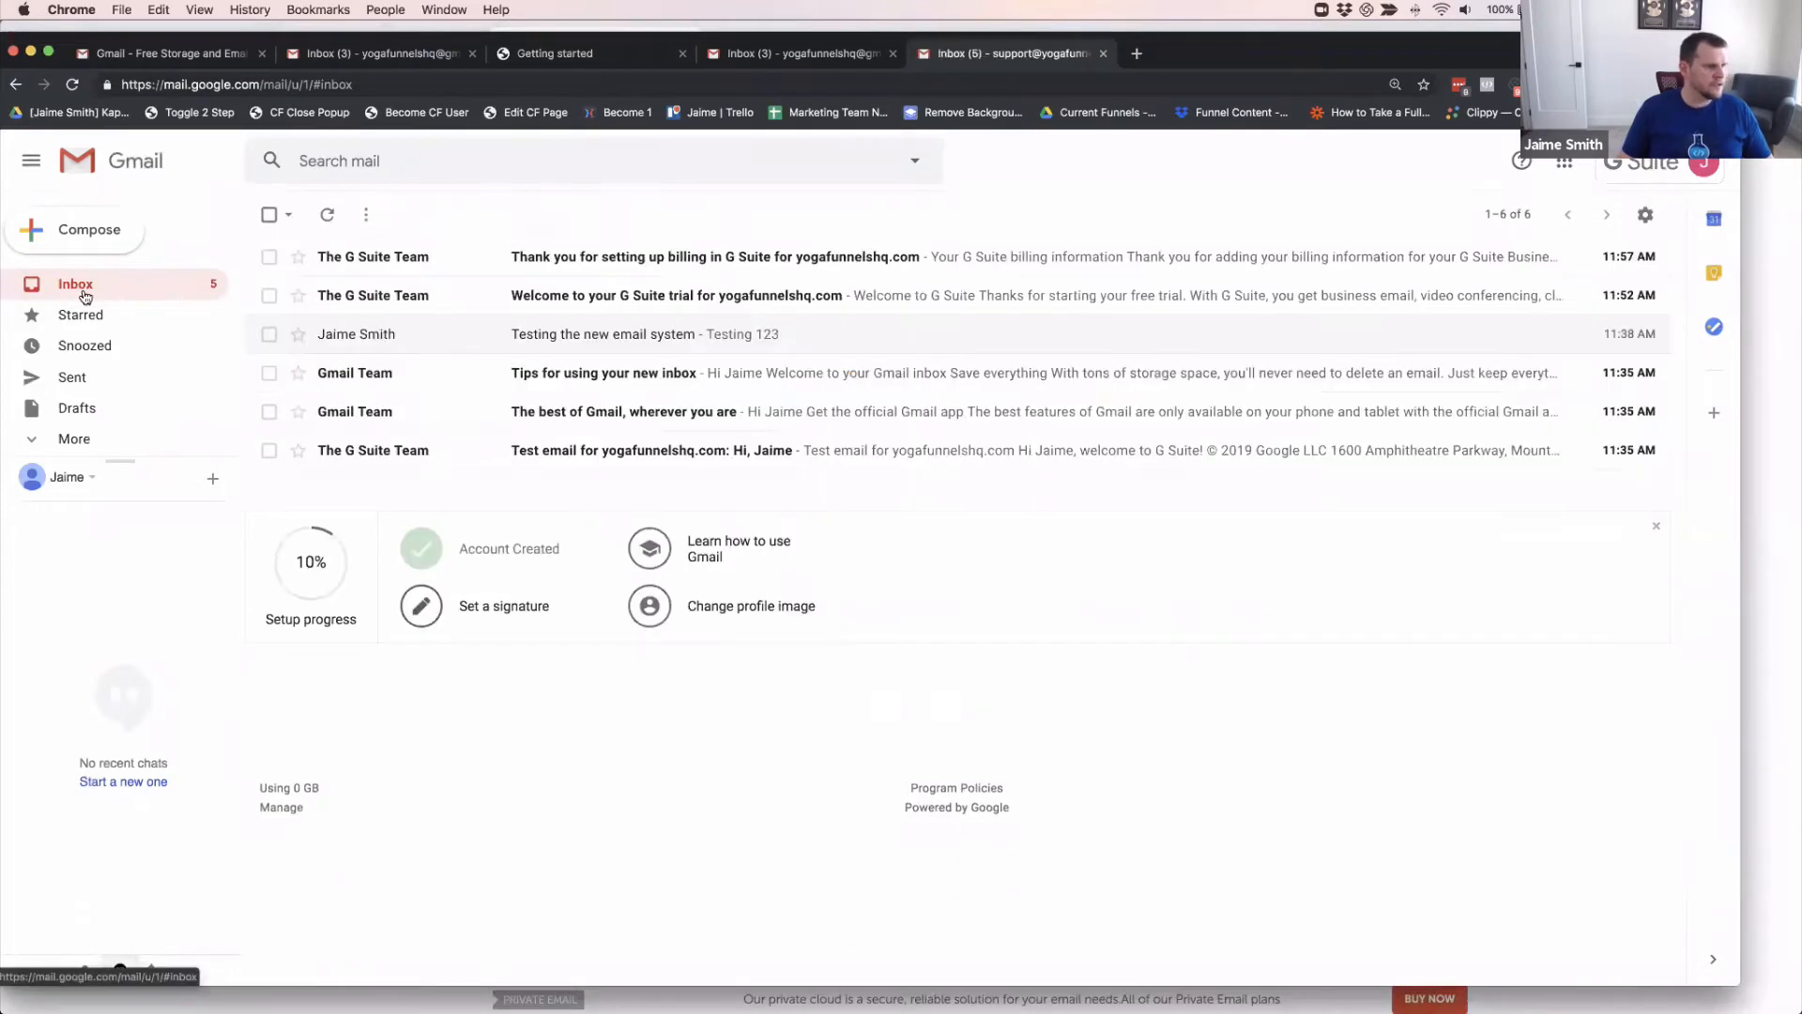
{"action": "left_click", "coordinate": [327, 216]}
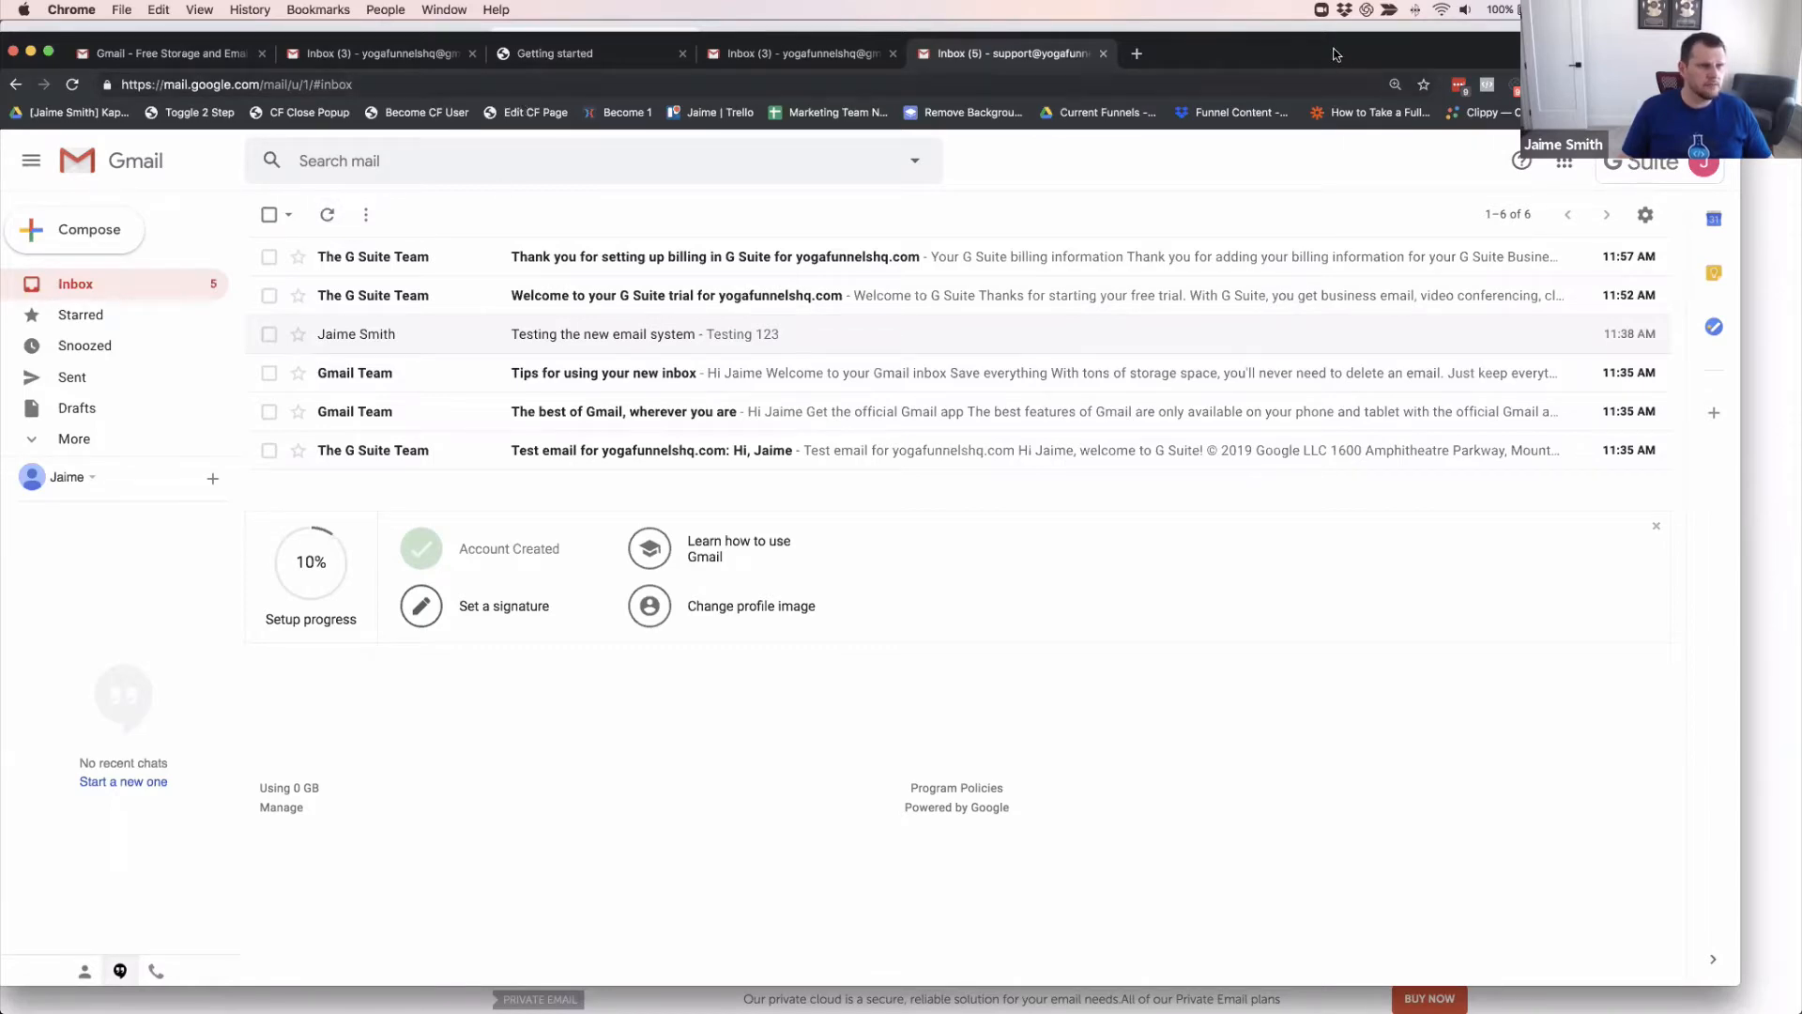
{"action": "left_click_drag", "start_coordinate": [1342, 54], "coordinate": [1389, 53]}
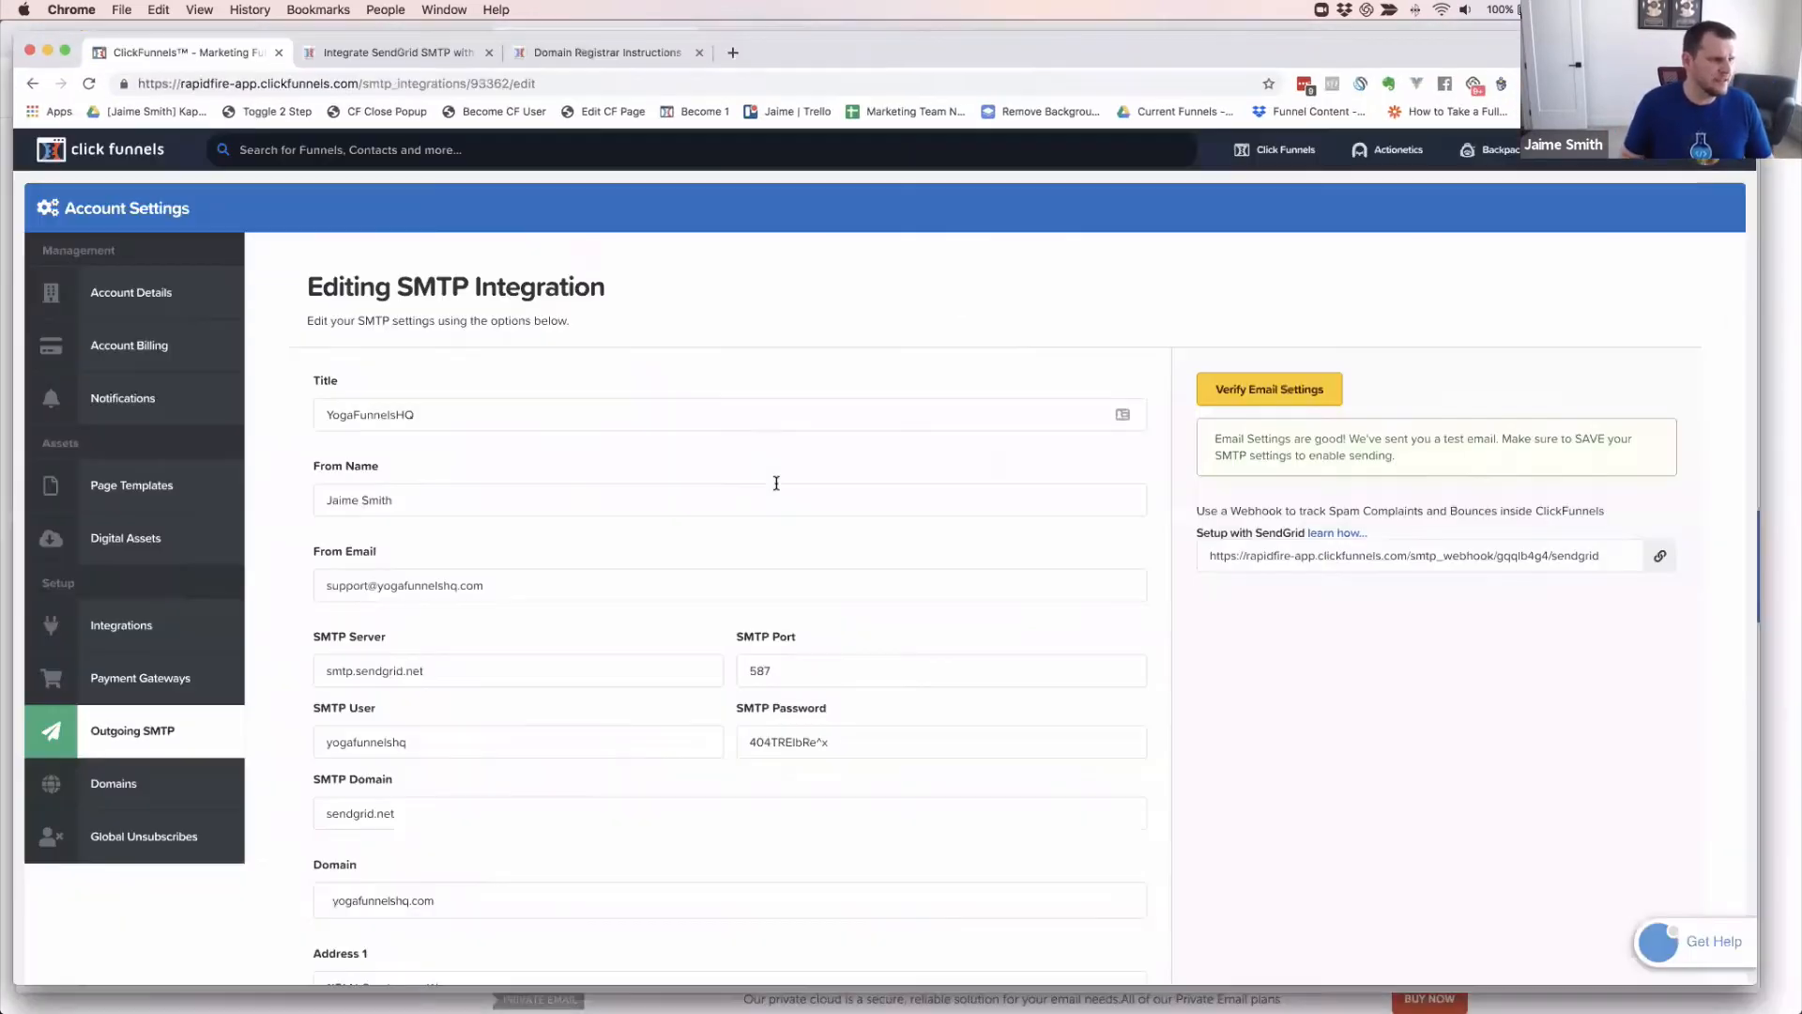
Step: Go back to the Outgoing SMTP list to see both email configurations
{"action": "scroll", "coordinate": [801, 414], "scroll_direction": "down", "scroll_amount": 3}
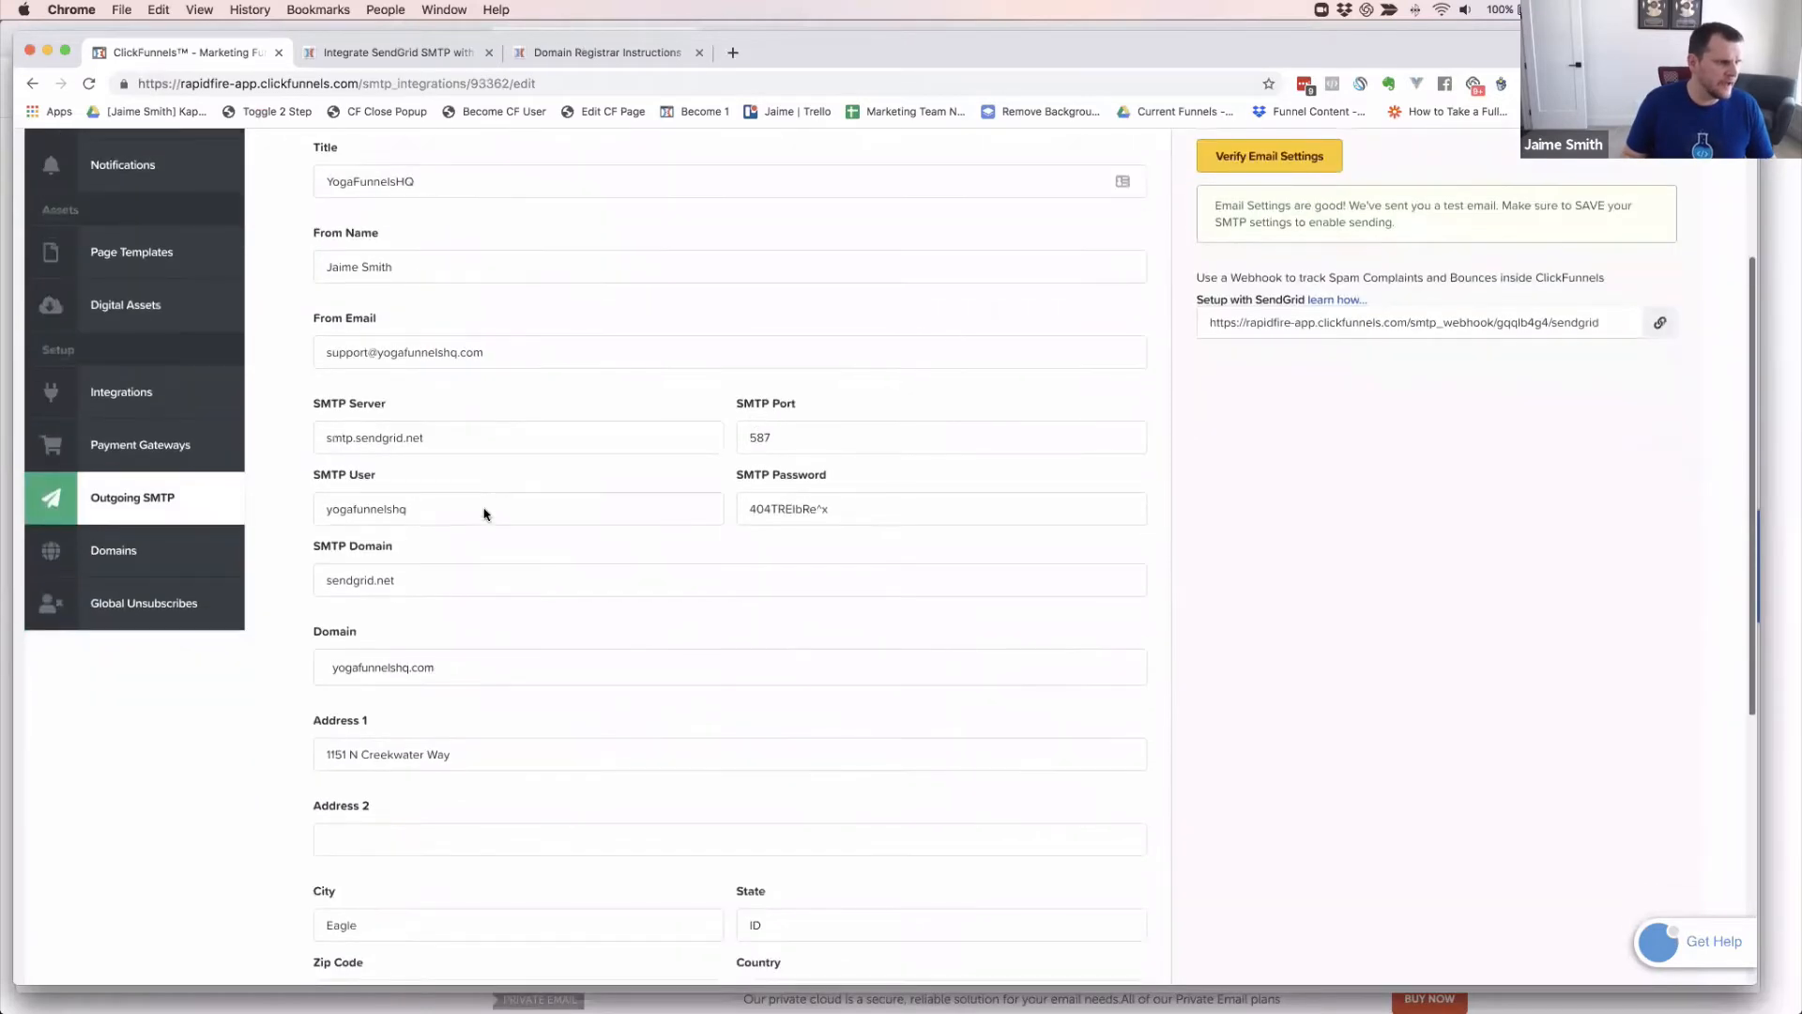
{"action": "left_click", "coordinate": [103, 500]}
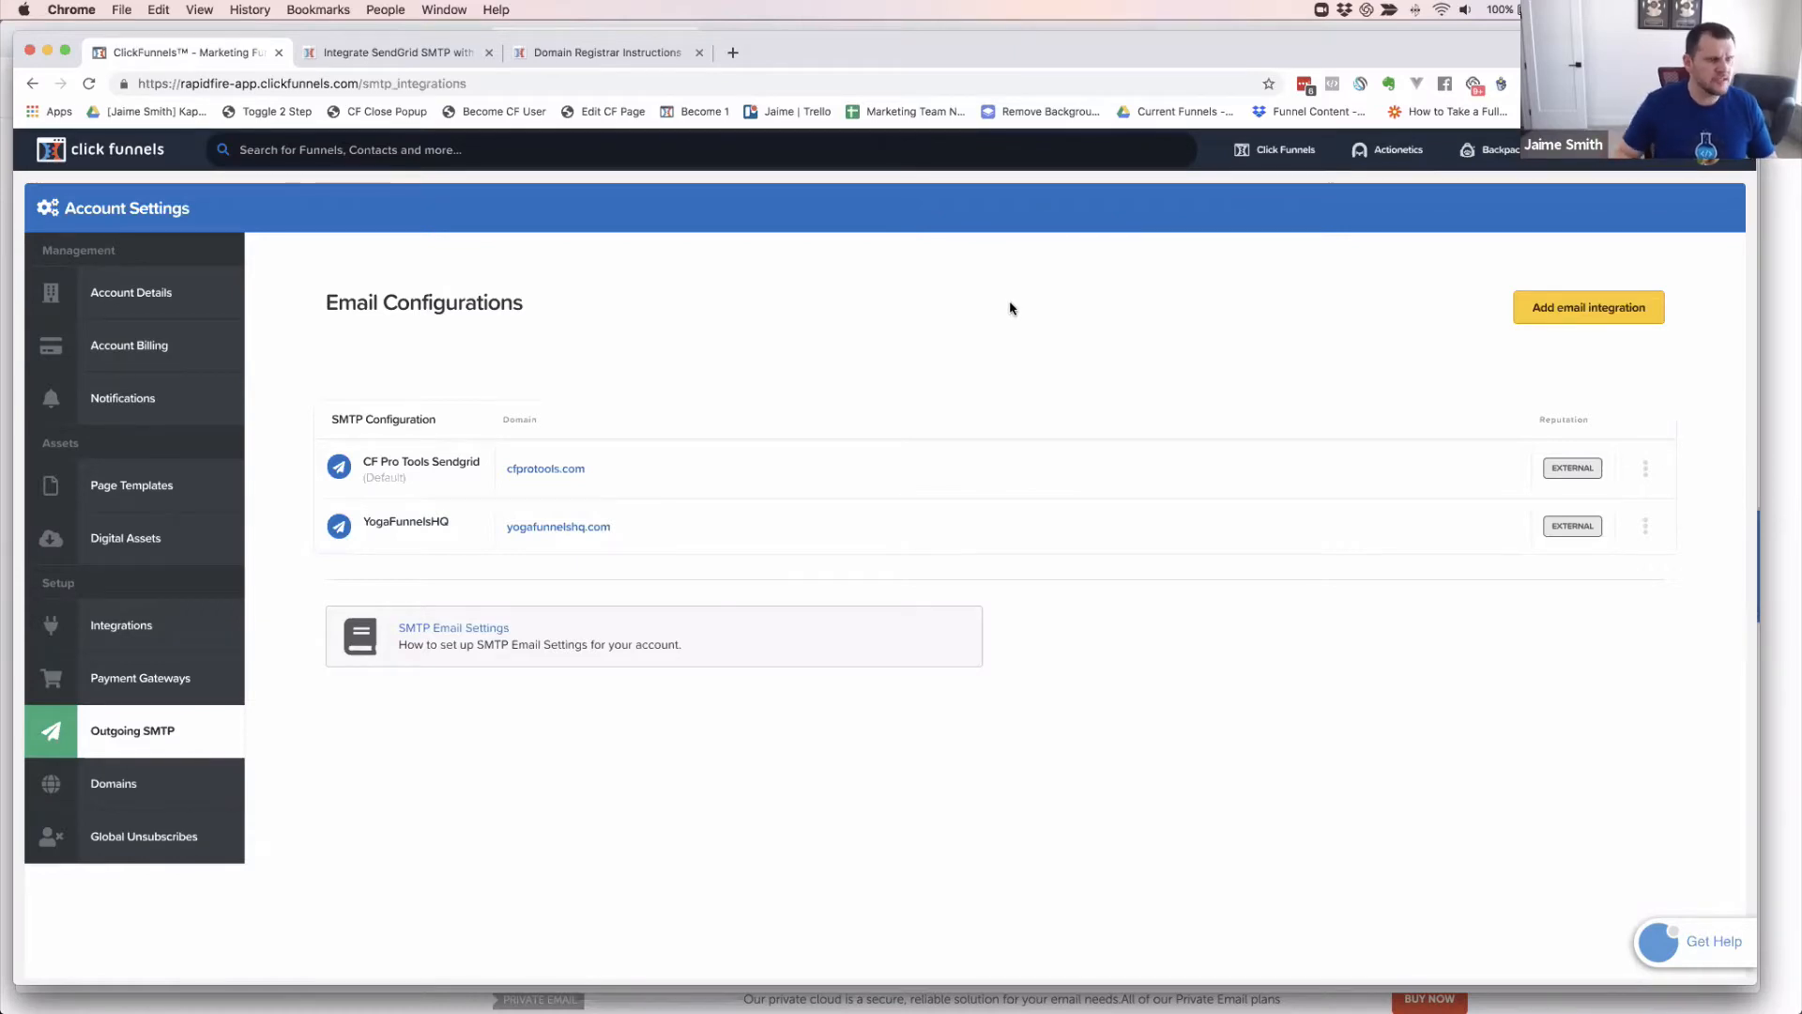
{"action": "mouse_move", "coordinate": [1370, 157]}
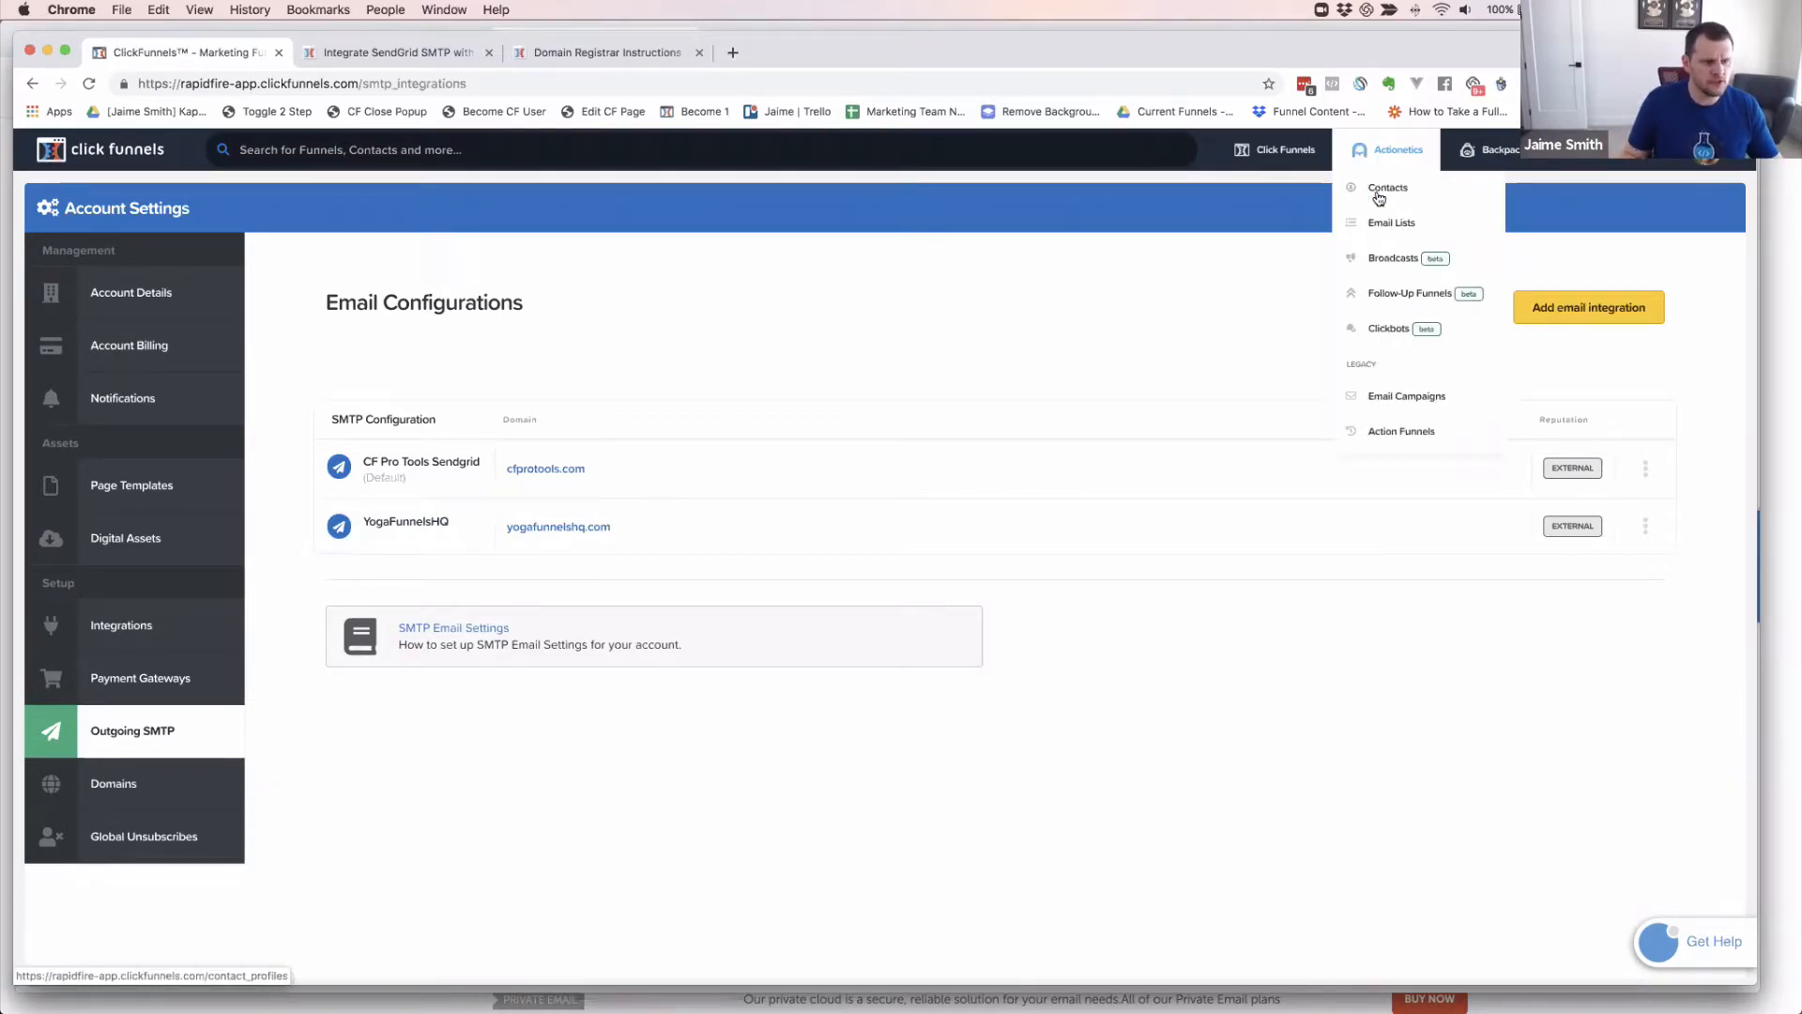
Step: Create an Actionetics Email Messenger broadcast named 'Testing Broadcast'
{"action": "left_click", "coordinate": [1393, 263]}
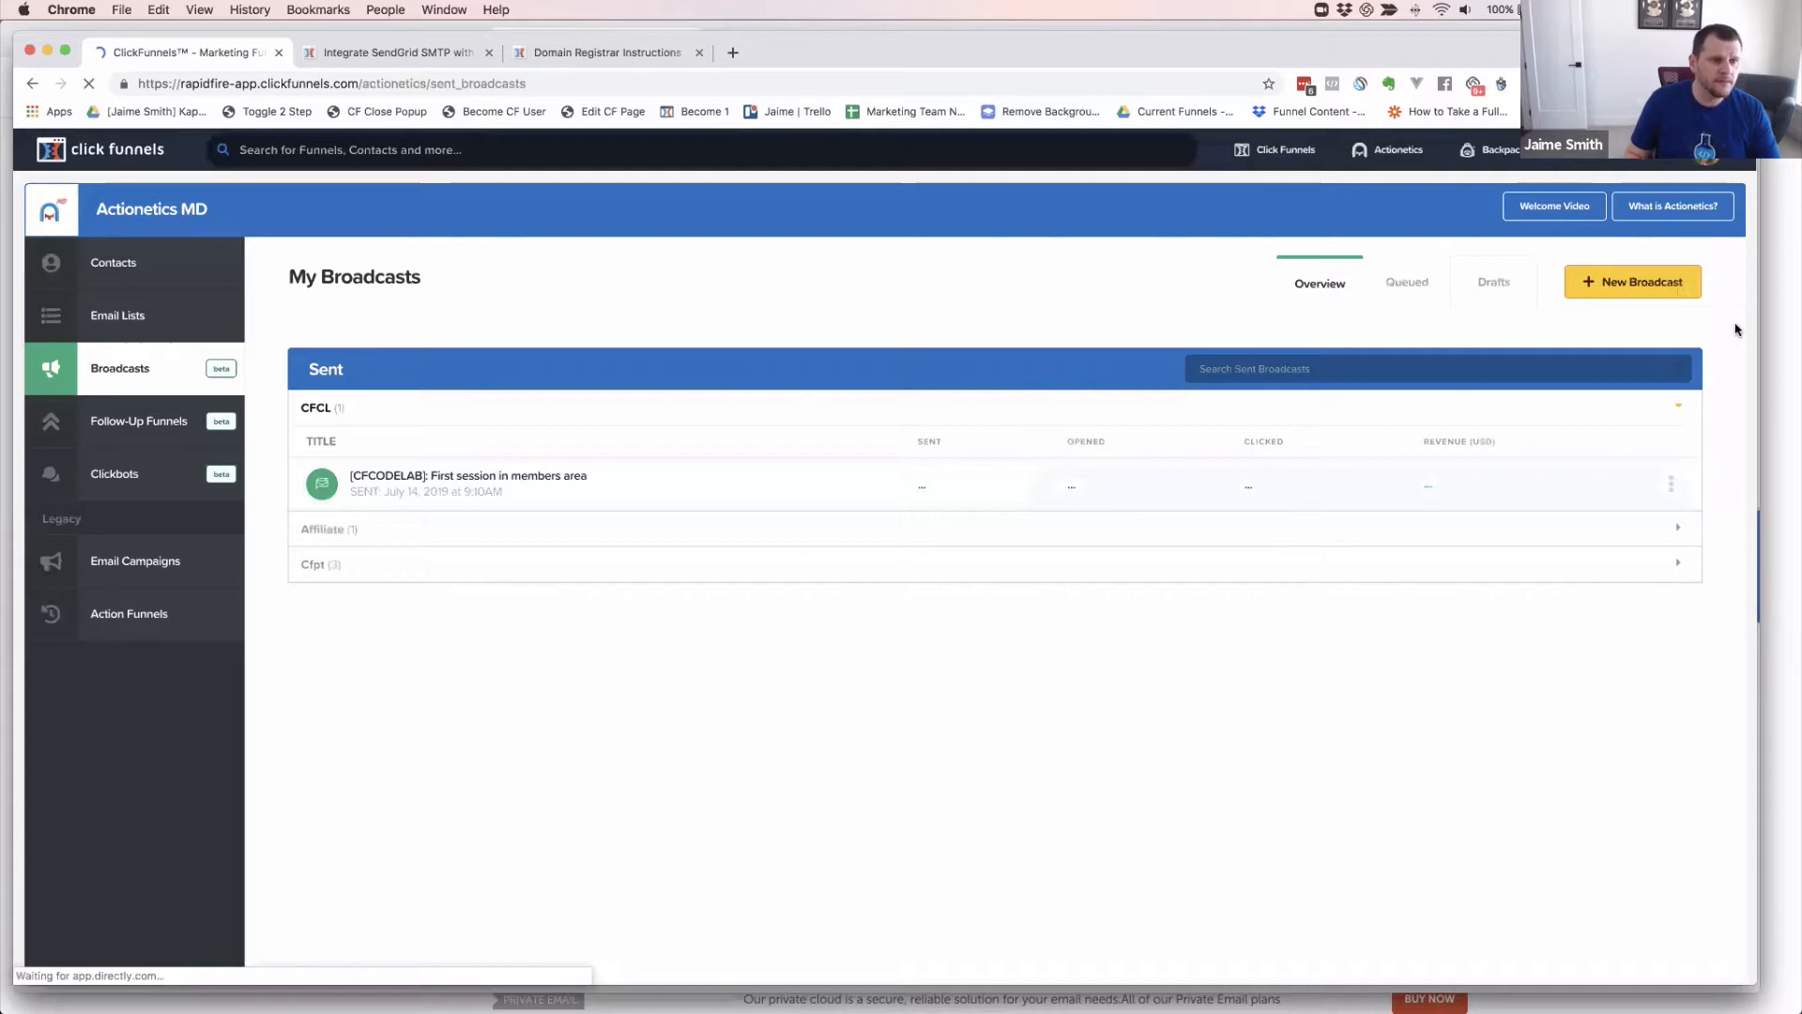
{"action": "left_click", "coordinate": [1639, 282]}
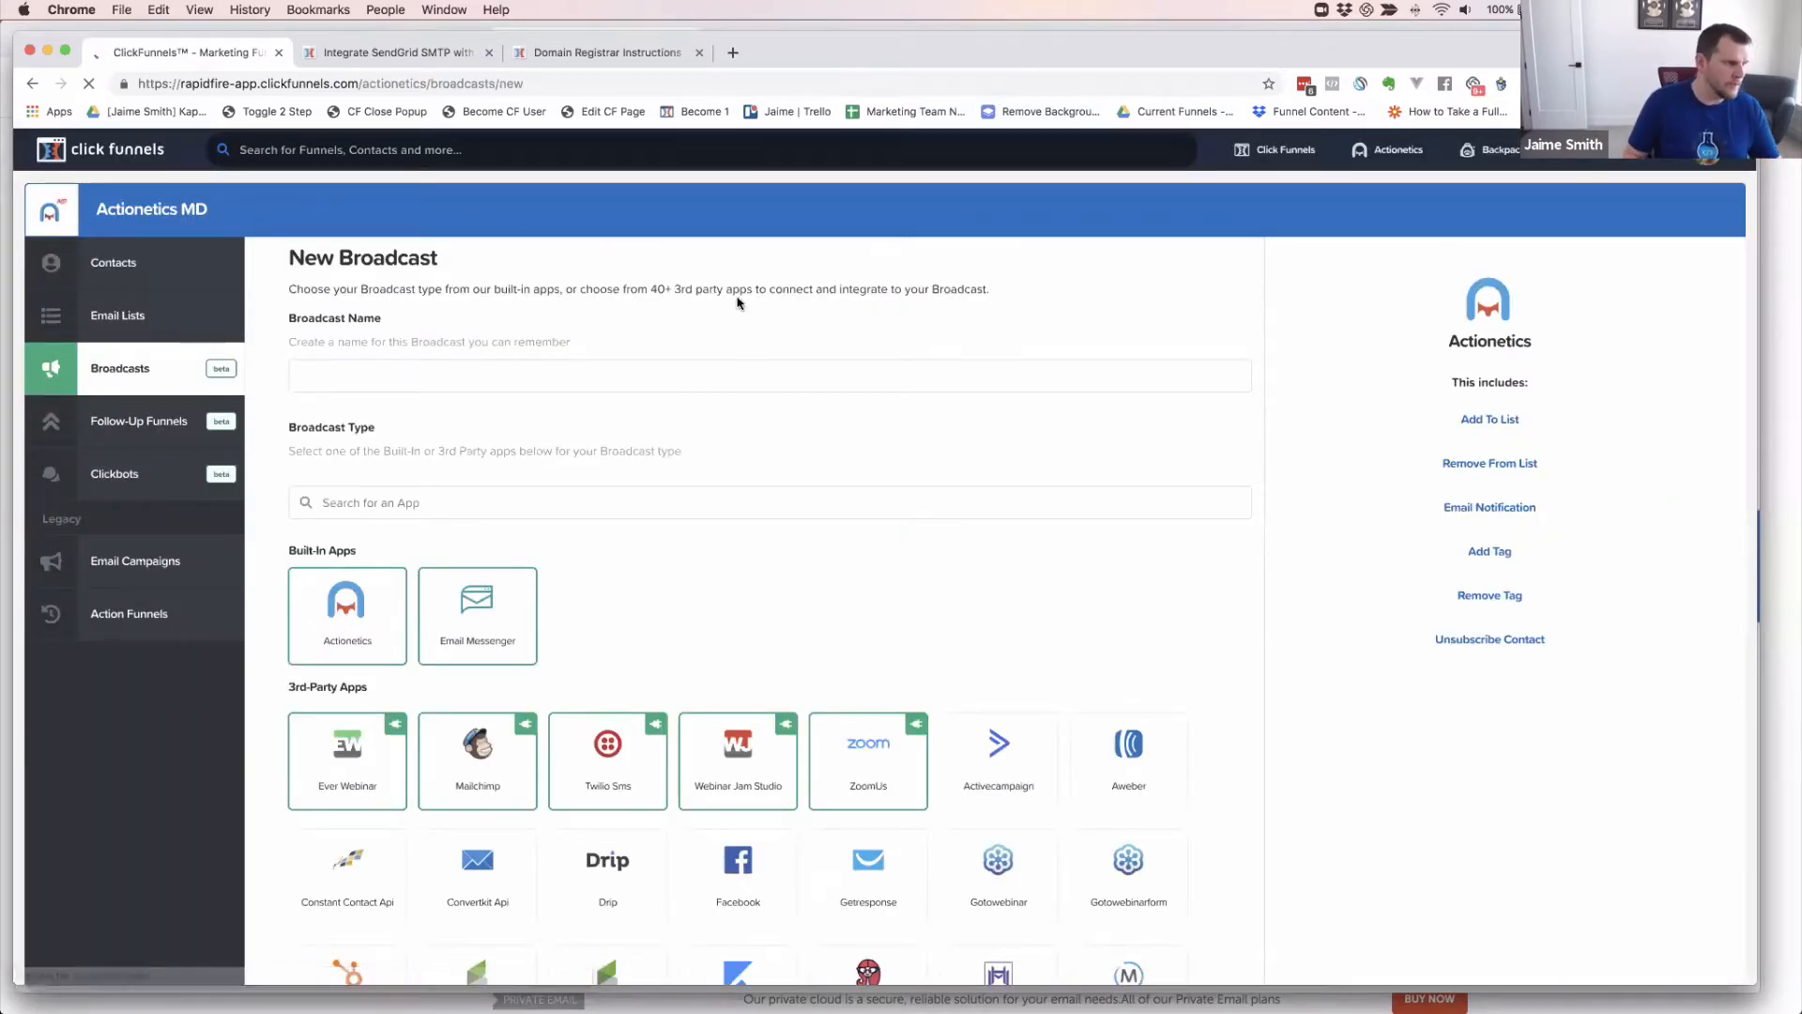
{"action": "left_click", "coordinate": [455, 376]}
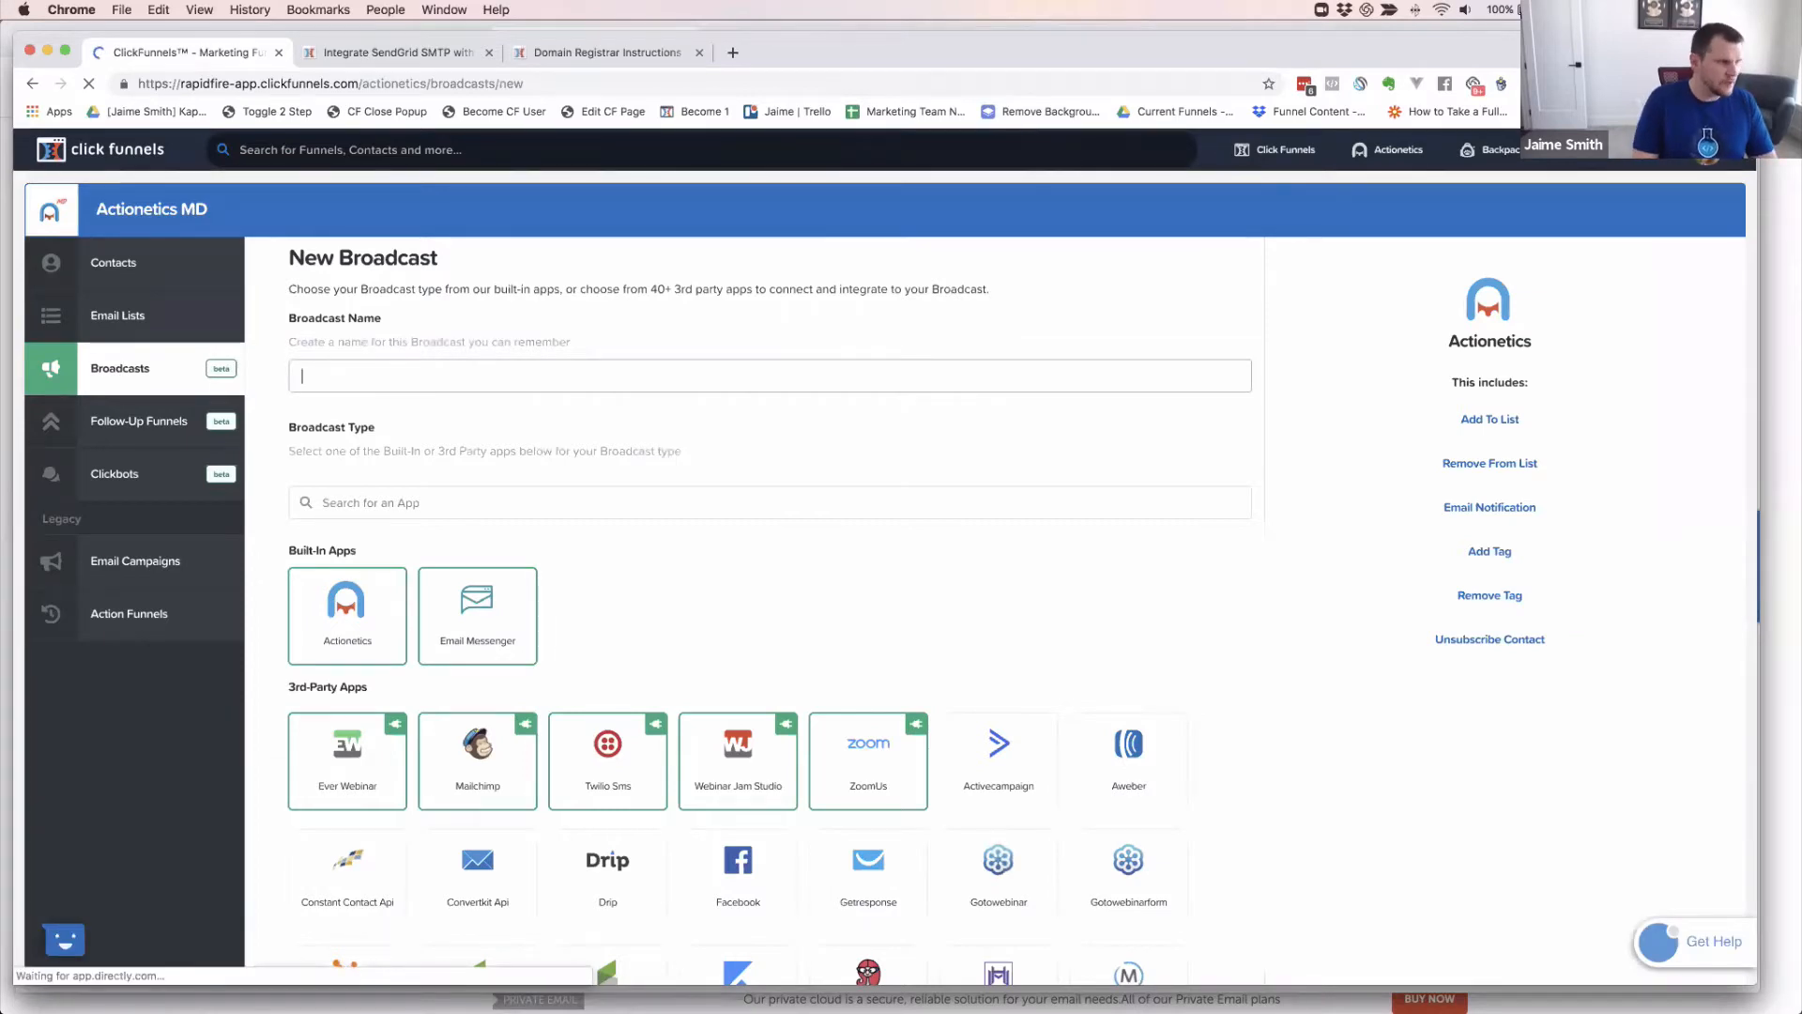
{"action": "type", "text": "Testing Broadcast"}
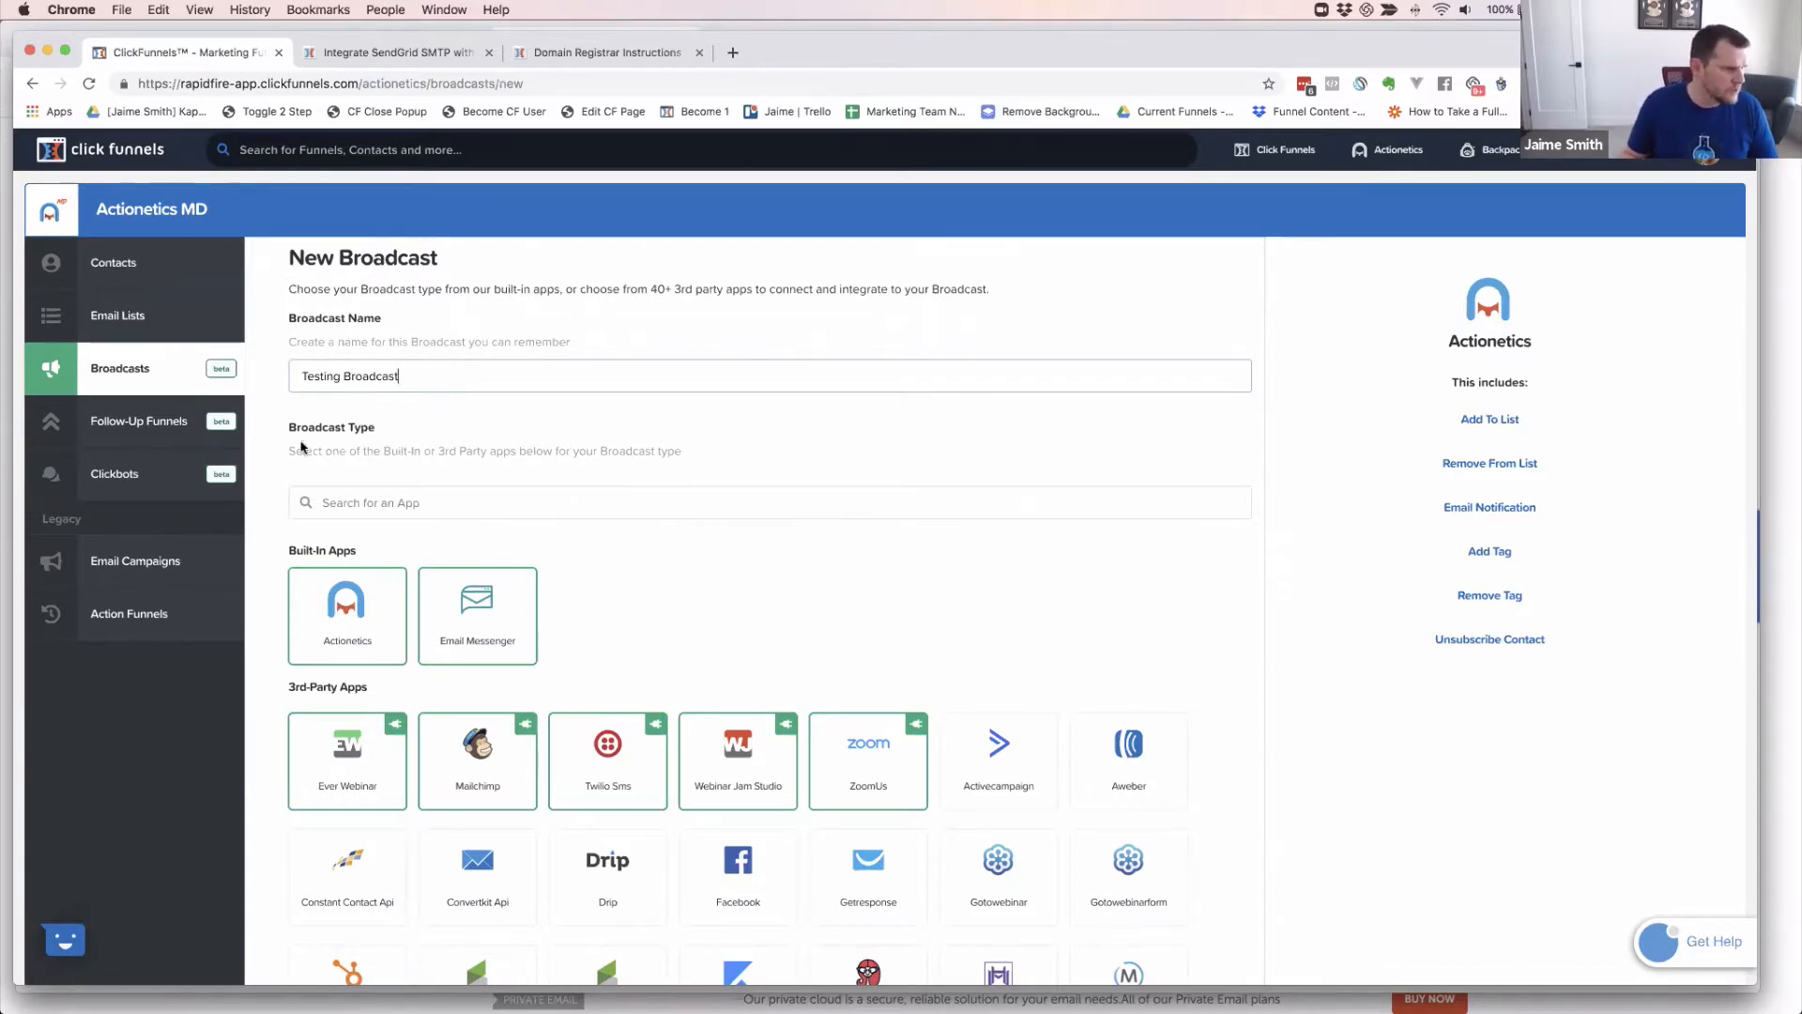
{"action": "left_click", "coordinate": [465, 596]}
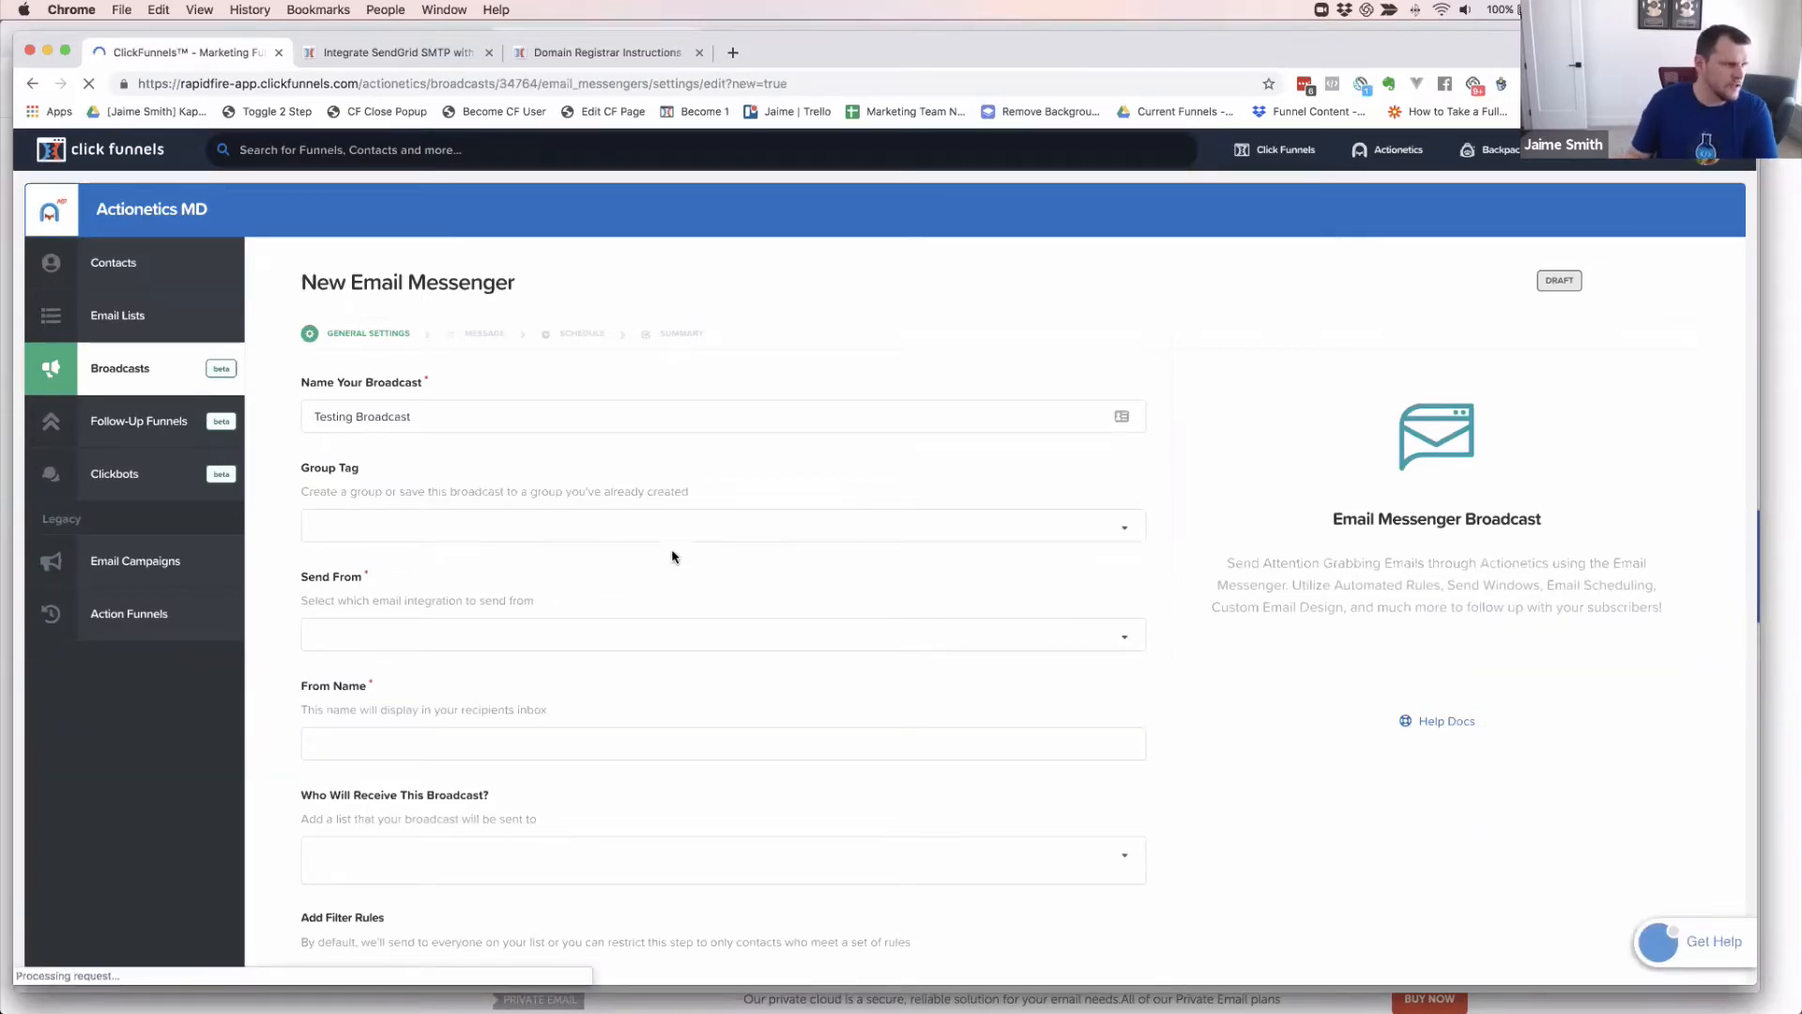
Step: Add dev as the broadcast's group tag
{"action": "left_click", "coordinate": [365, 524]}
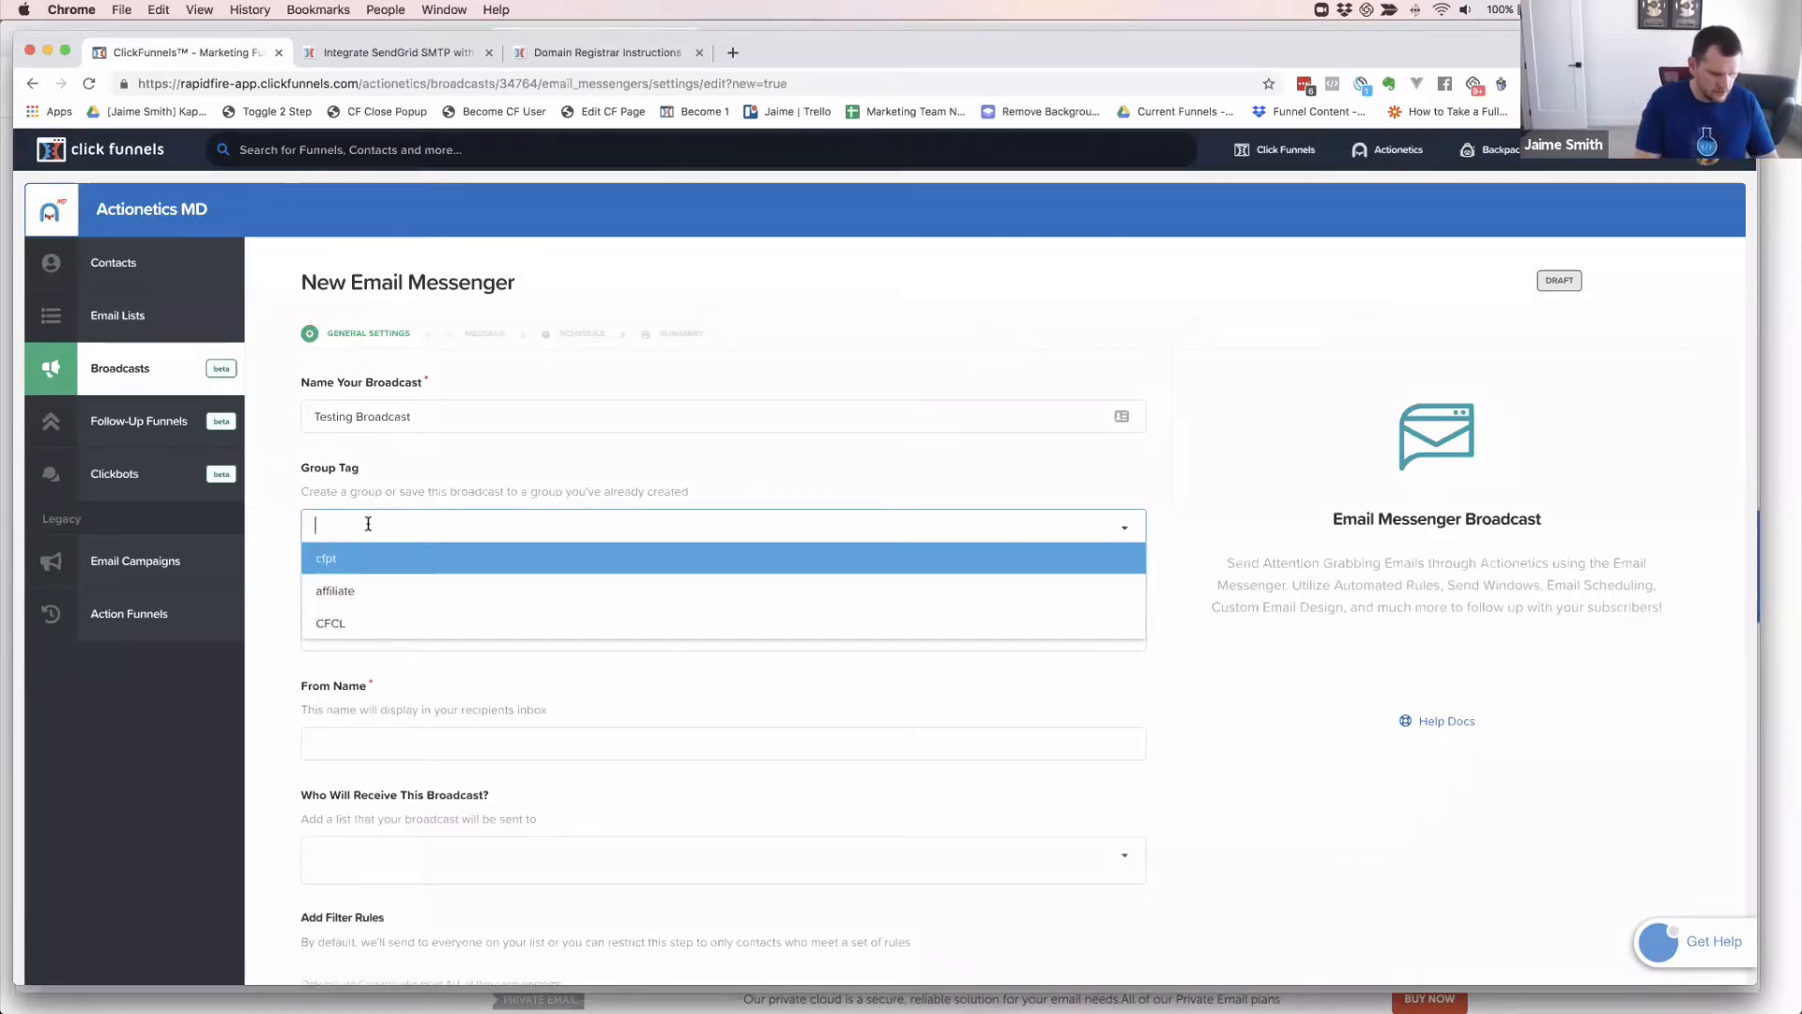
{"action": "type", "text": "test"}
{"action": "key", "text": "BackSpace"}
{"action": "key", "text": "BackSpace"}
{"action": "key", "text": "BackSpace"}
{"action": "key", "text": "BackSpace"}
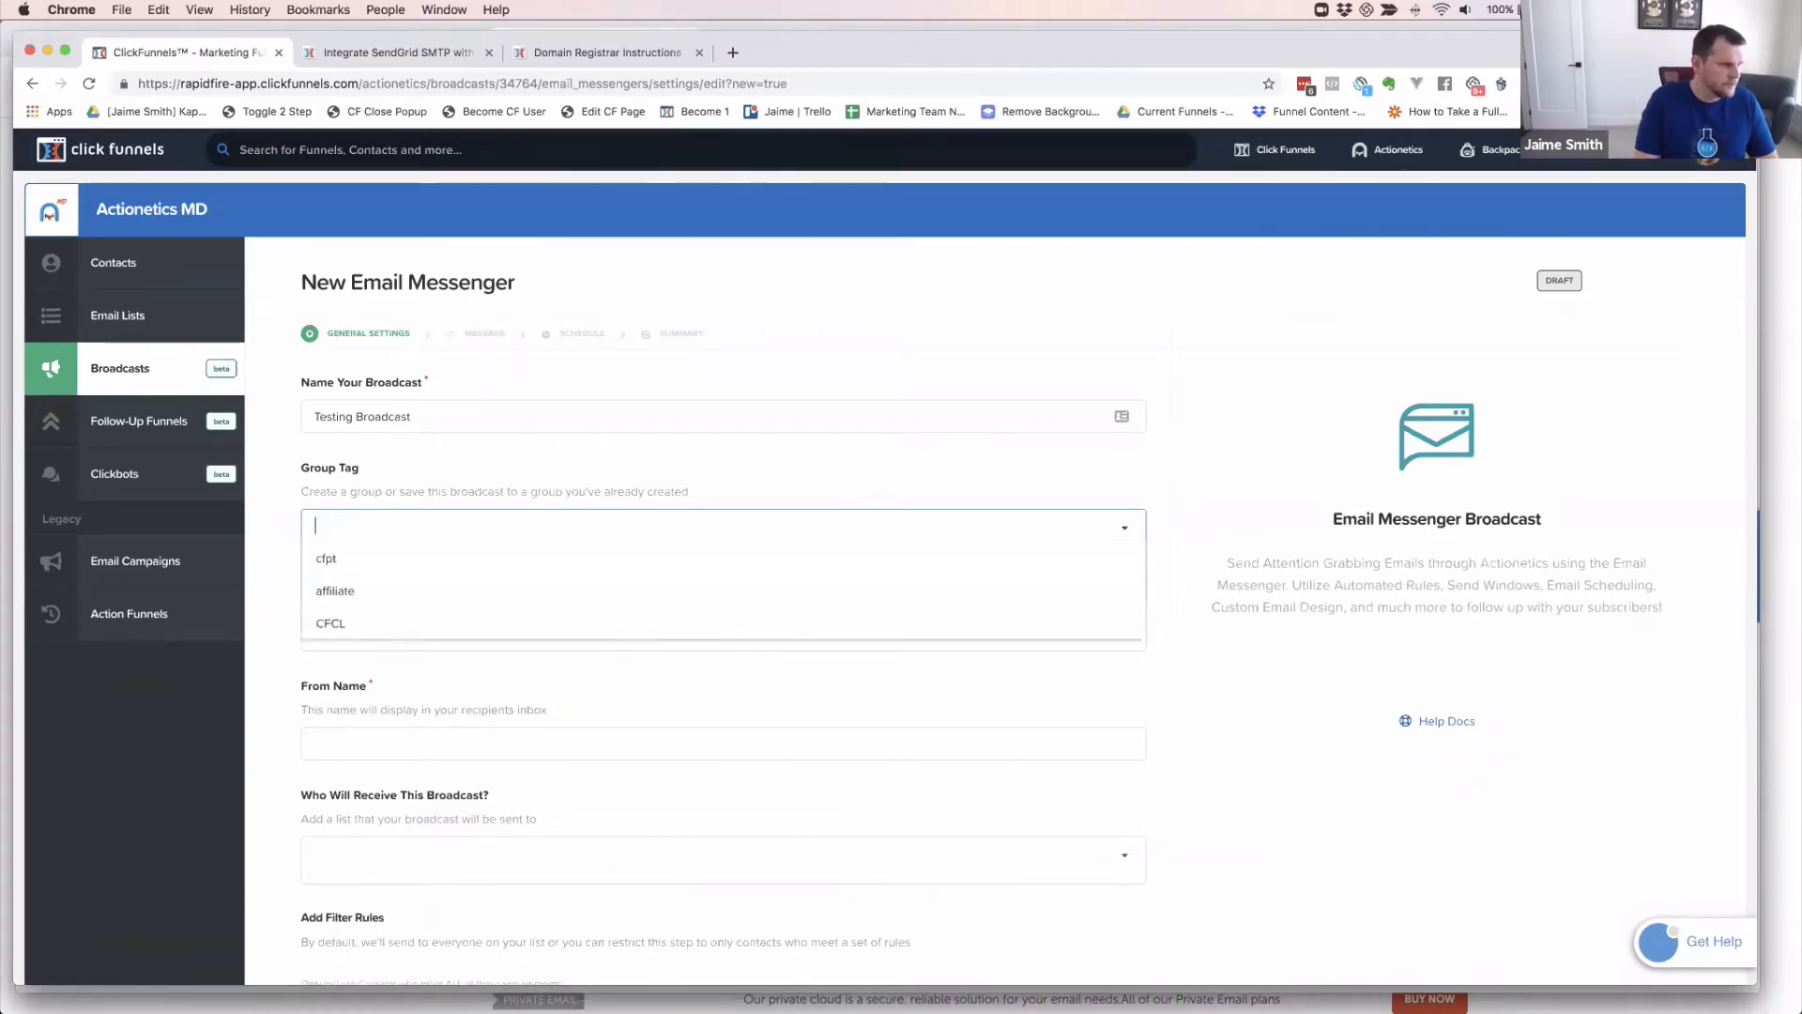
{"action": "type", "text": "dev"}
{"action": "key", "text": "Return"}
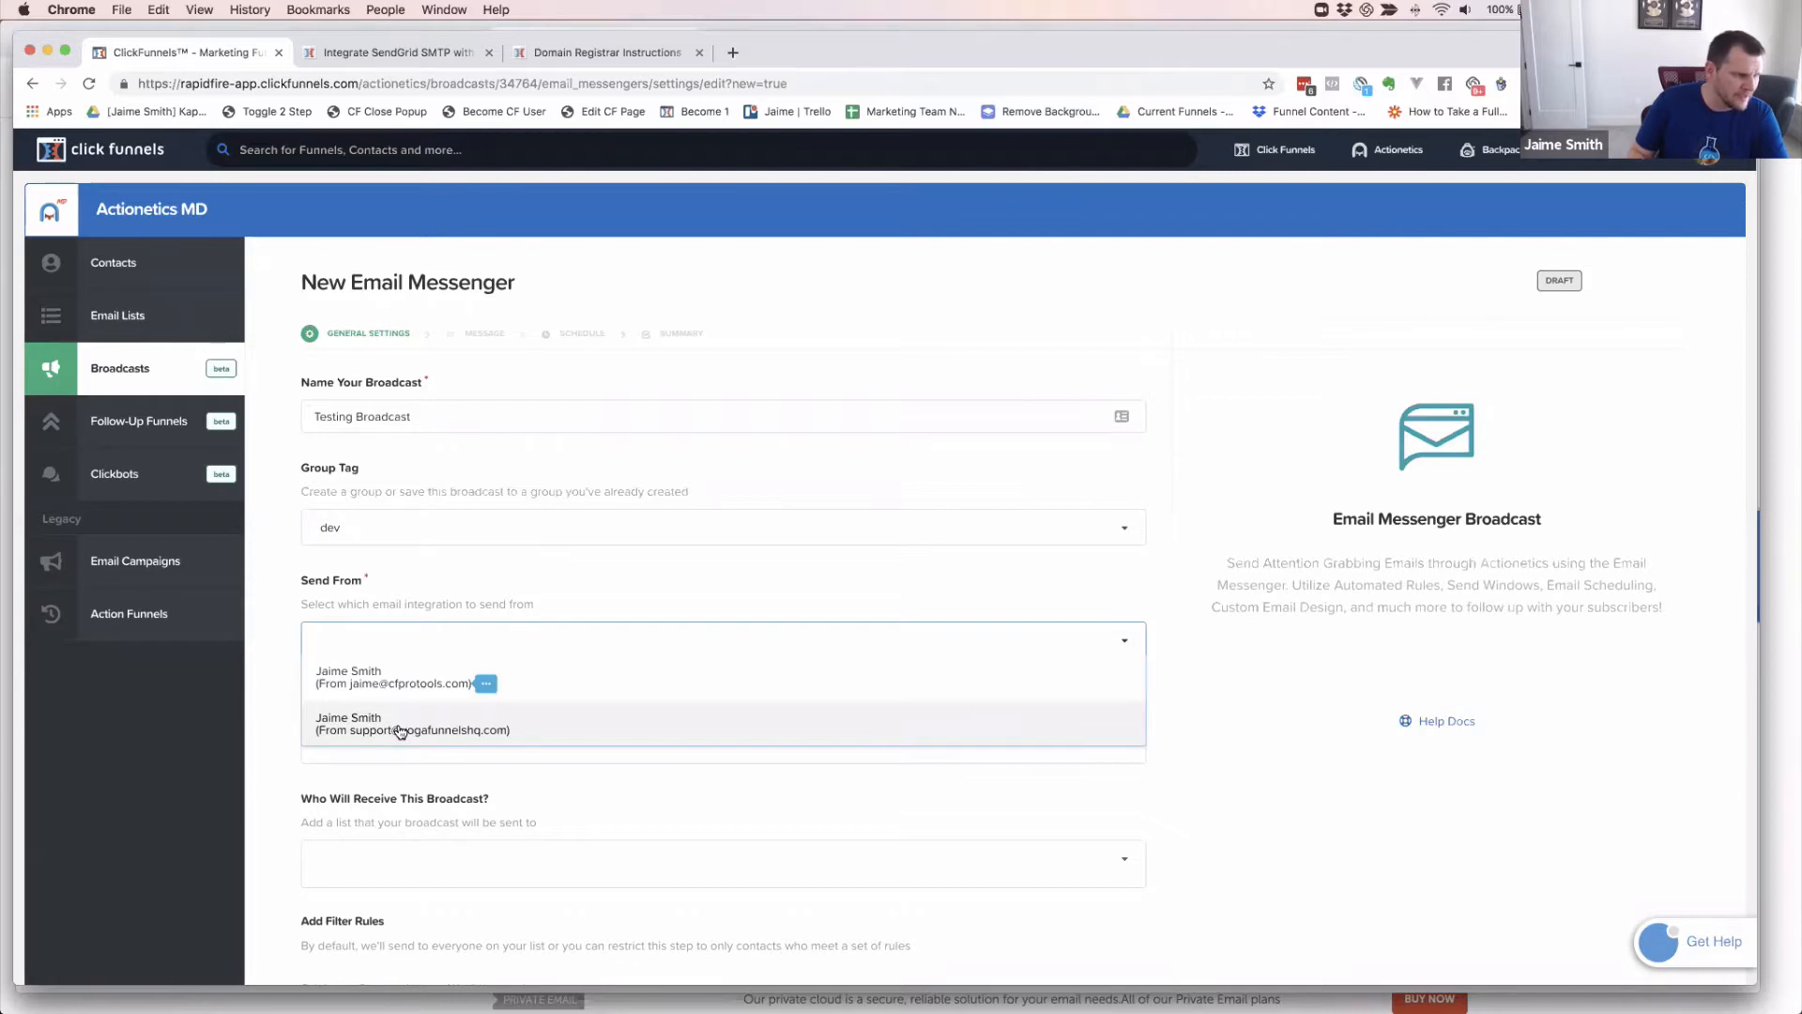
Step: Choose the support sender and replace the autofilled From Name with Yoga Funnels HQ
{"action": "left_click", "coordinate": [366, 729]}
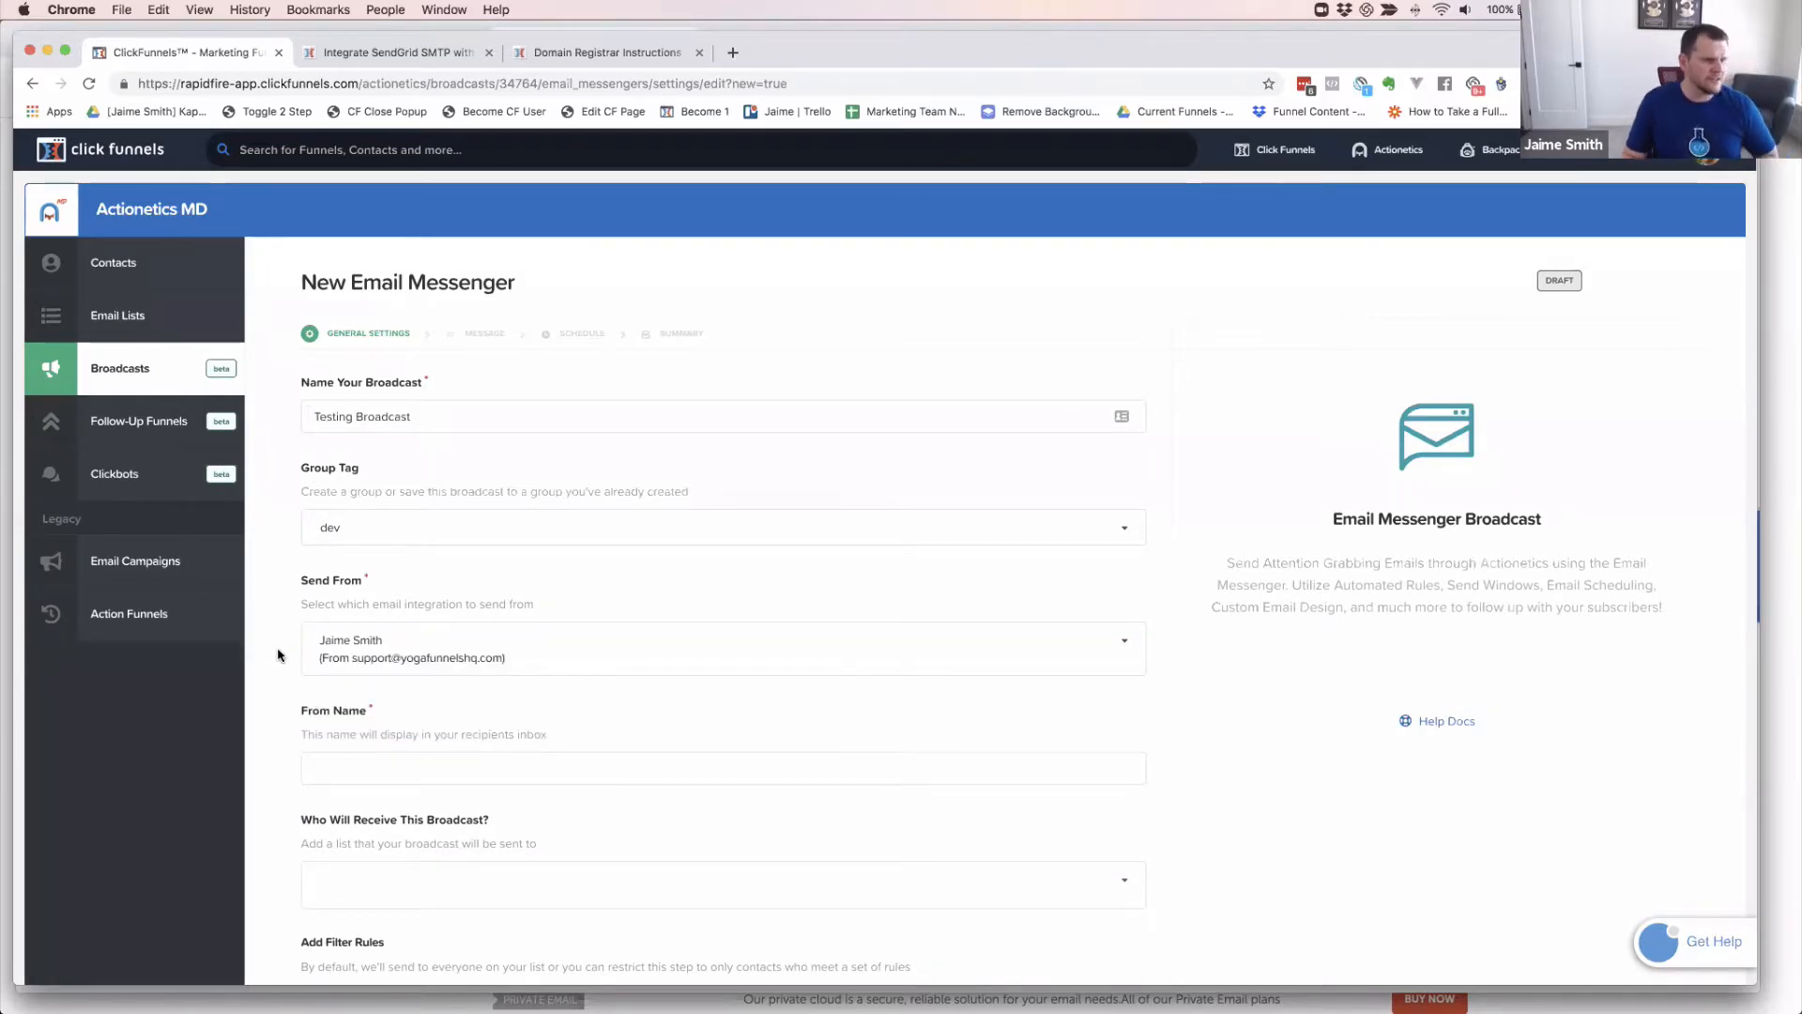
{"action": "left_click", "coordinate": [370, 770]}
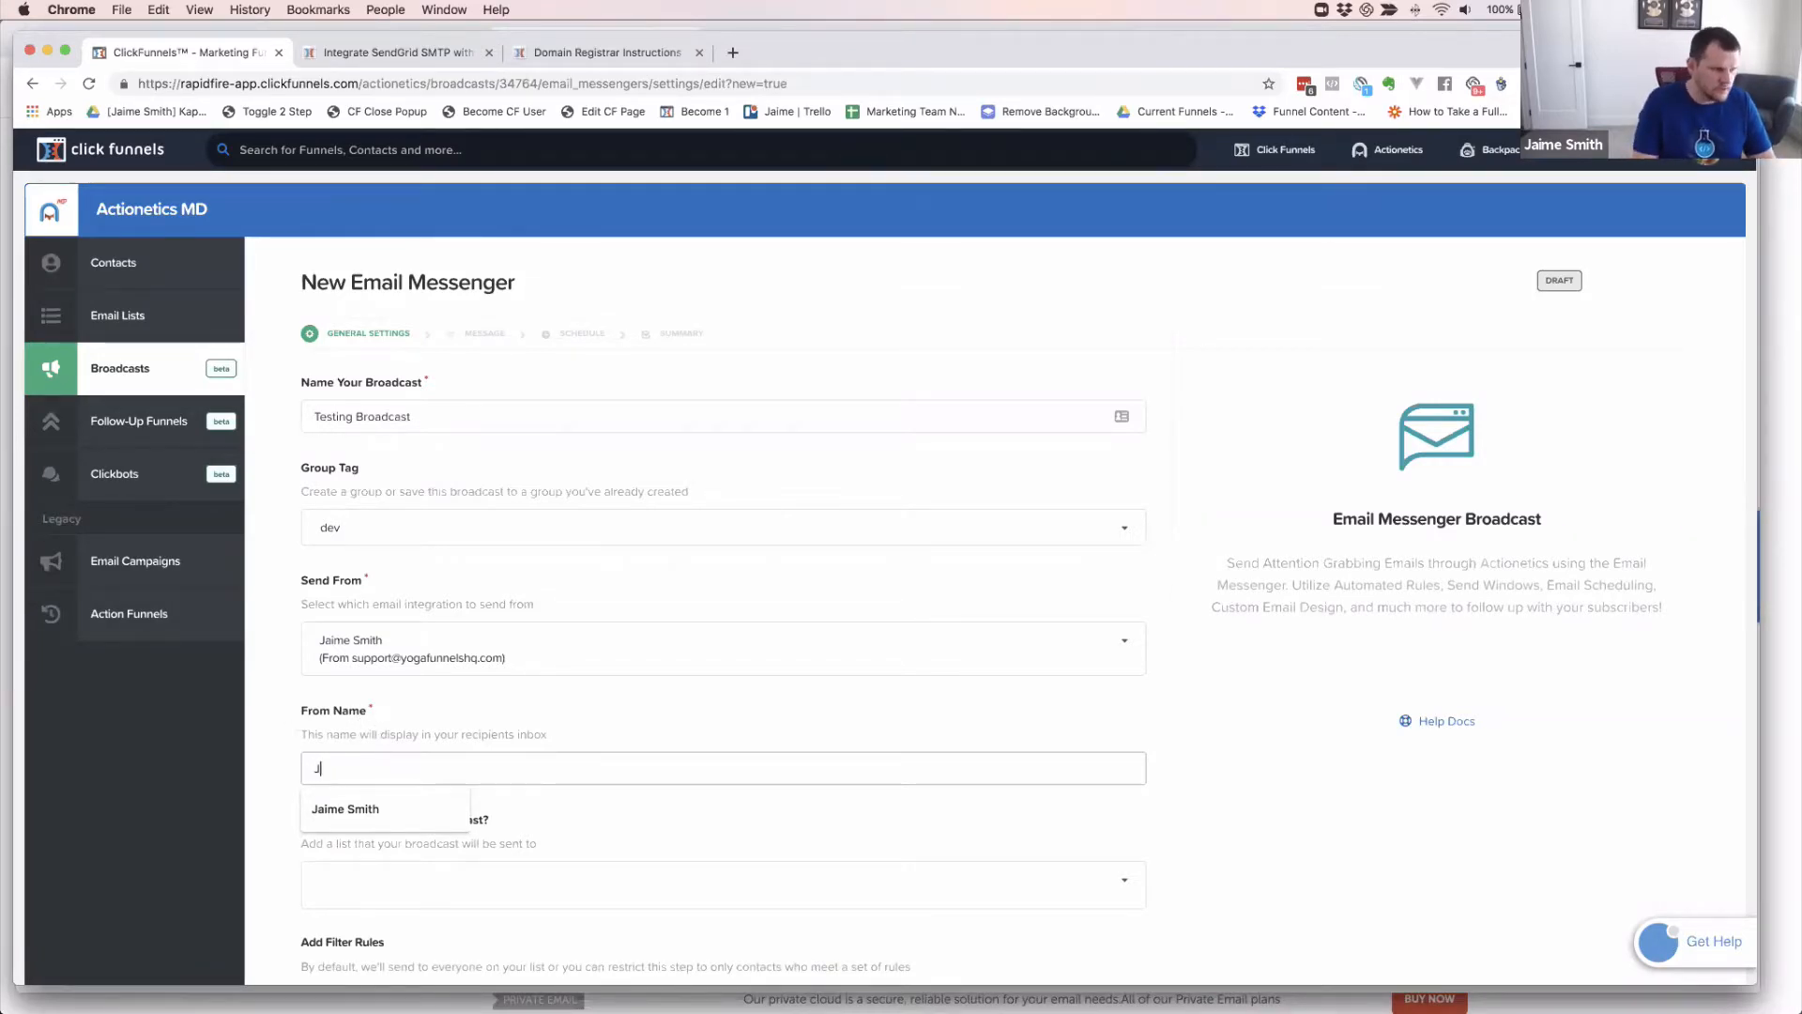
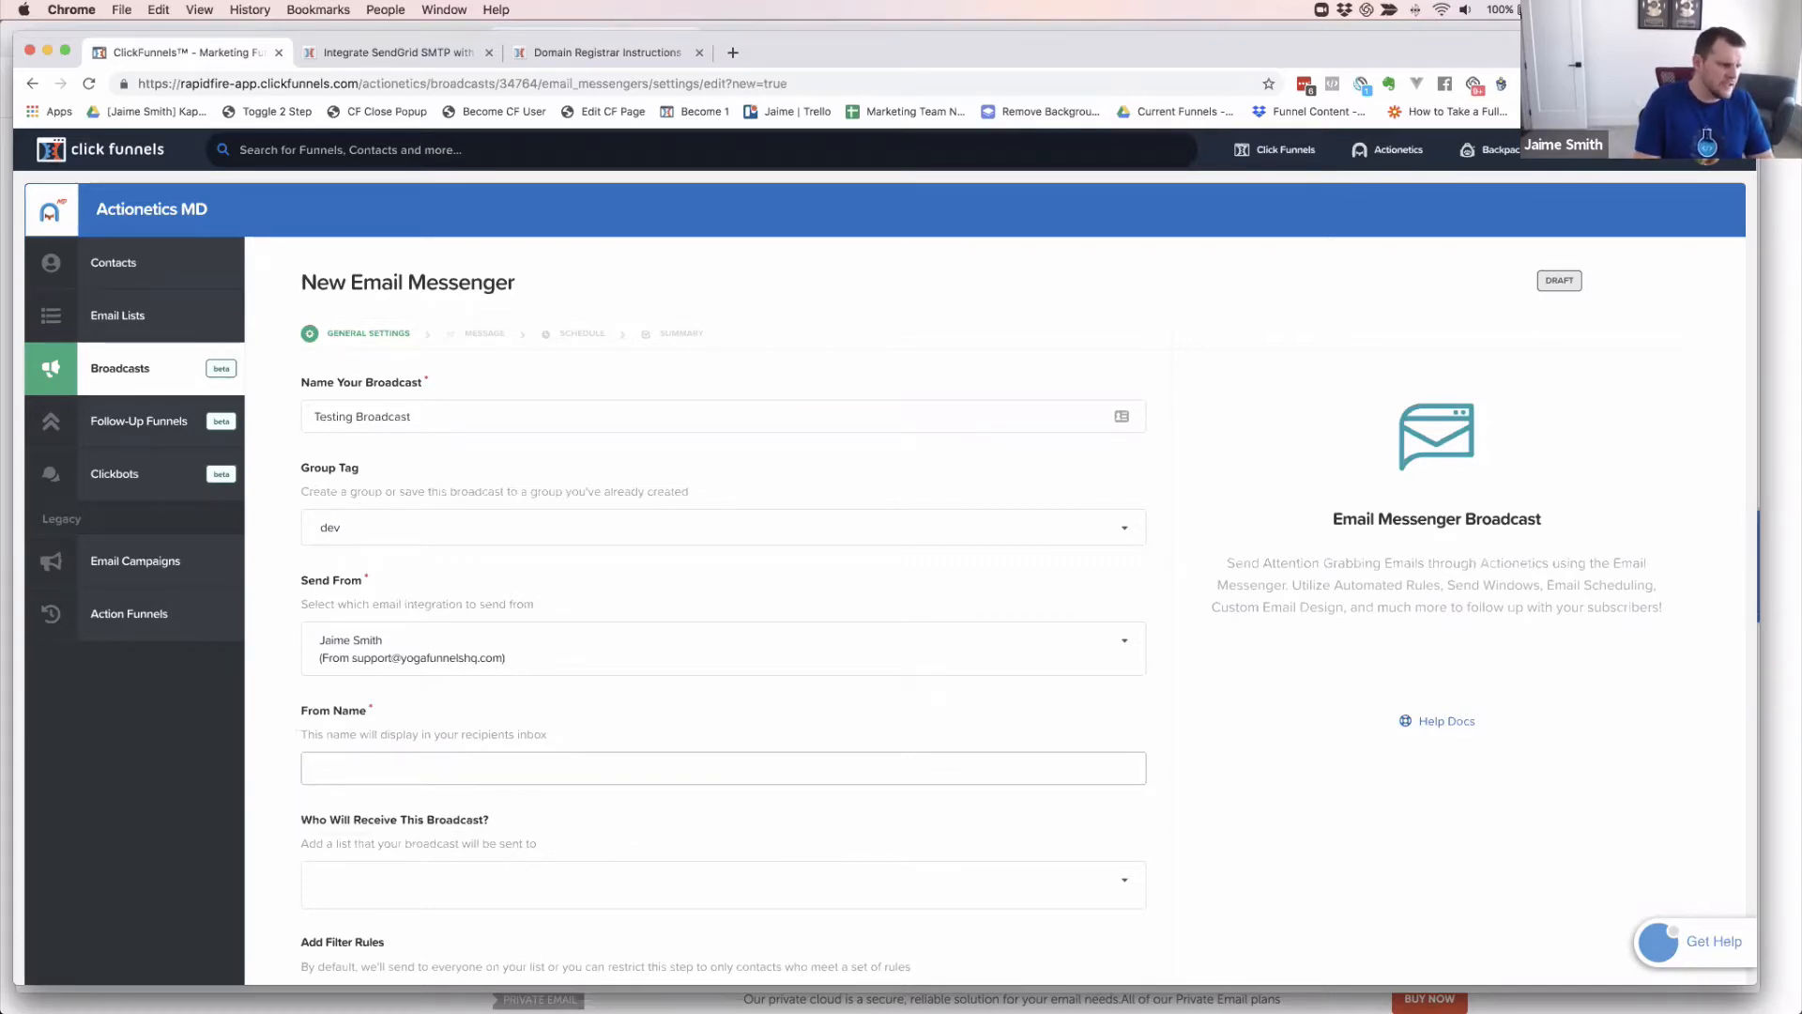
{"action": "type", "text": "Yoga"}
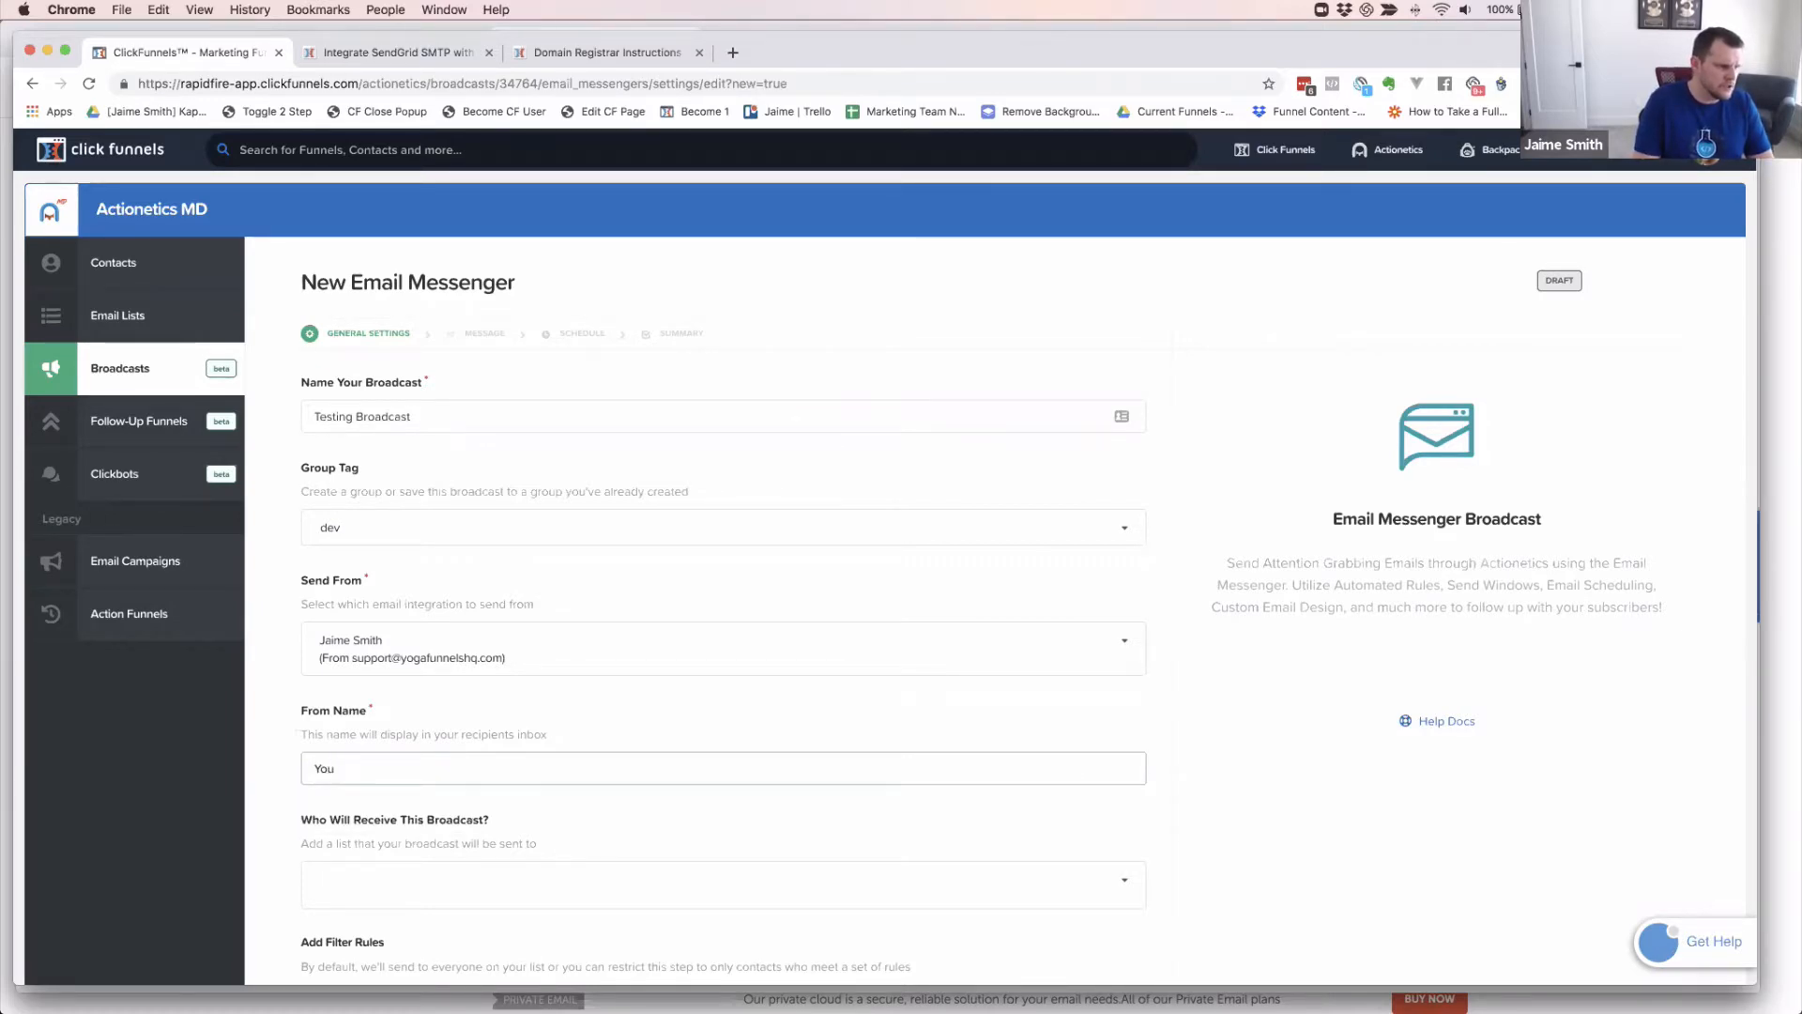
{"action": "type", "text": " Funnels HQ"}
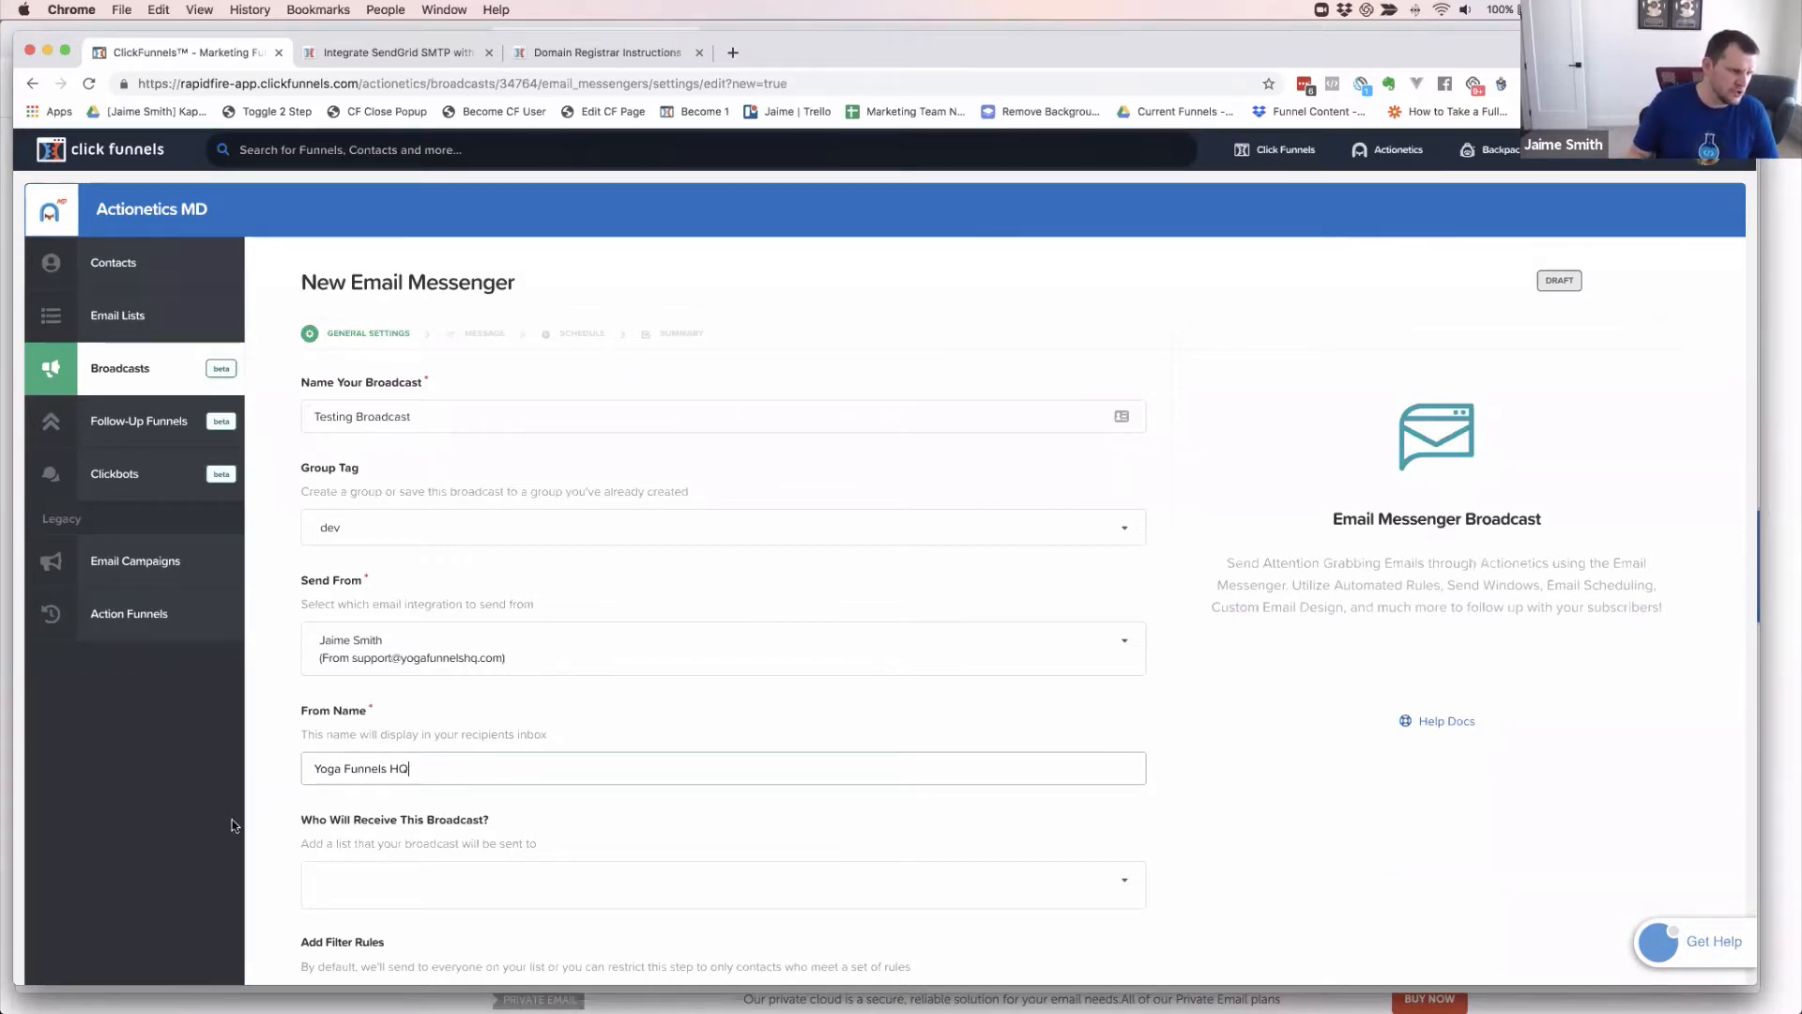
Step: Recheck the Send From list, keeping the support address as the sender
{"action": "scroll", "coordinate": [272, 784], "scroll_direction": "down", "scroll_amount": 5}
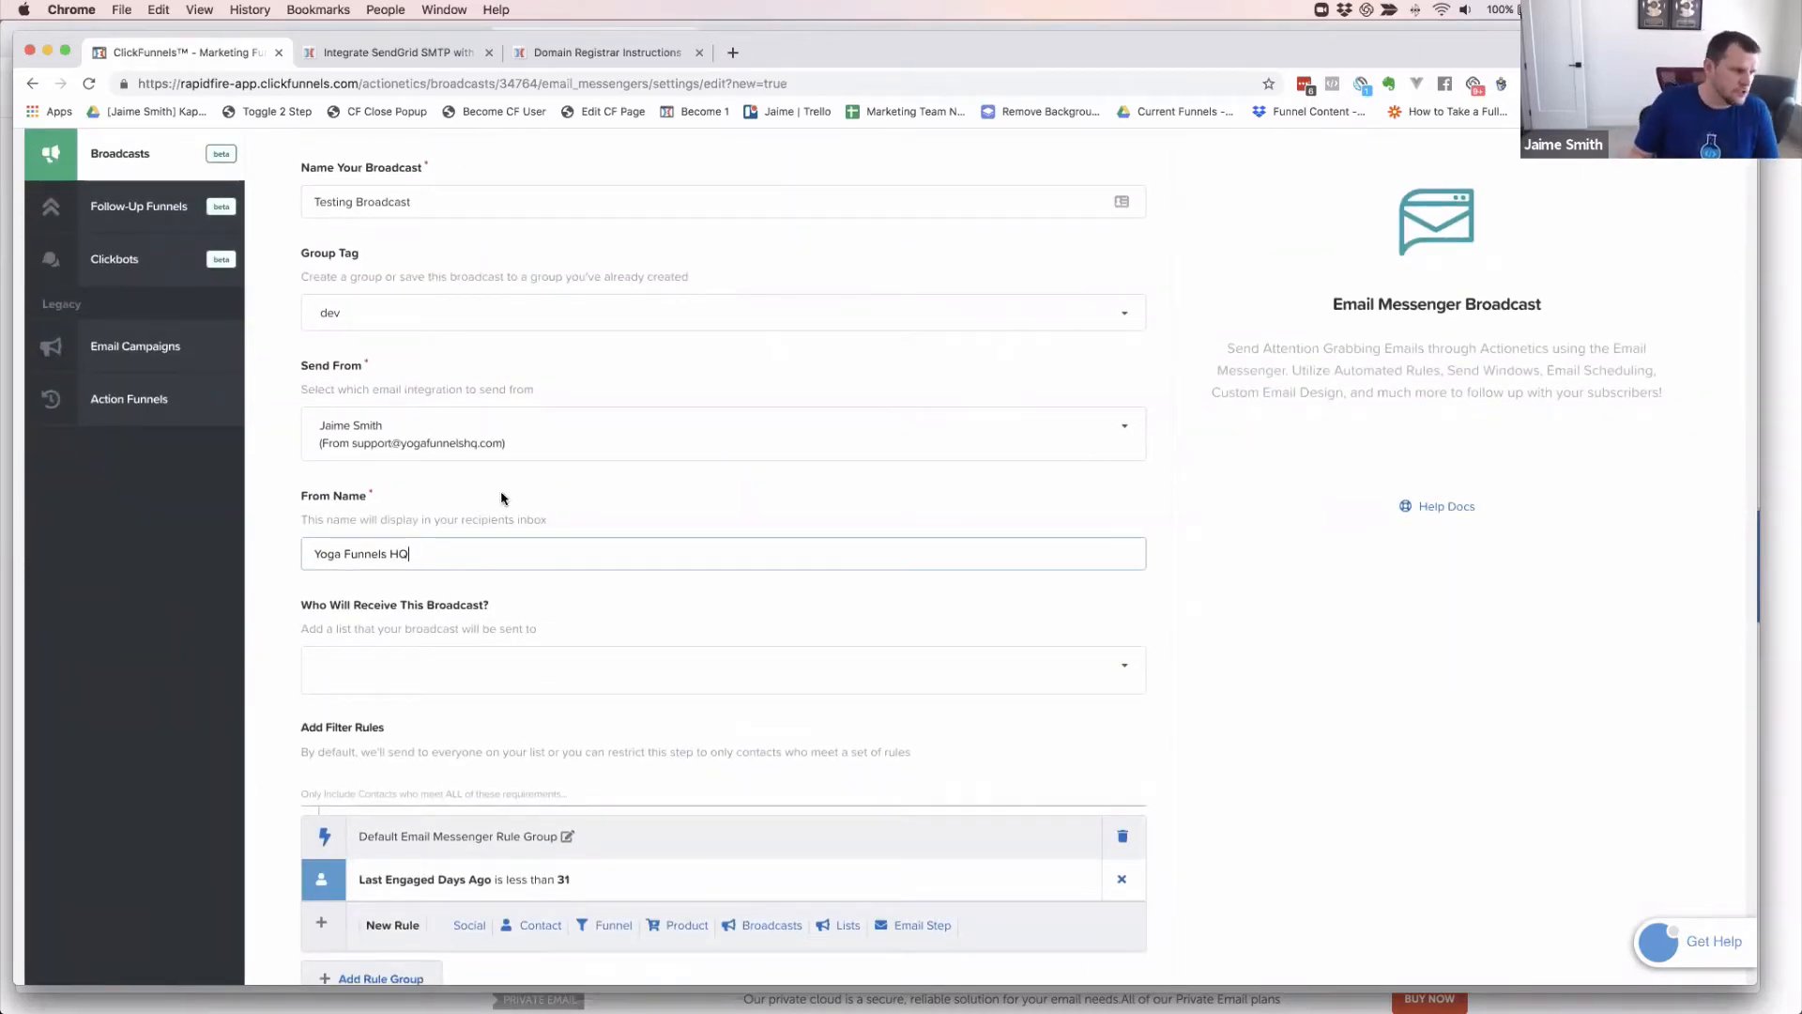
{"action": "left_click", "coordinate": [512, 417]}
{"action": "left_click", "coordinate": [471, 458]}
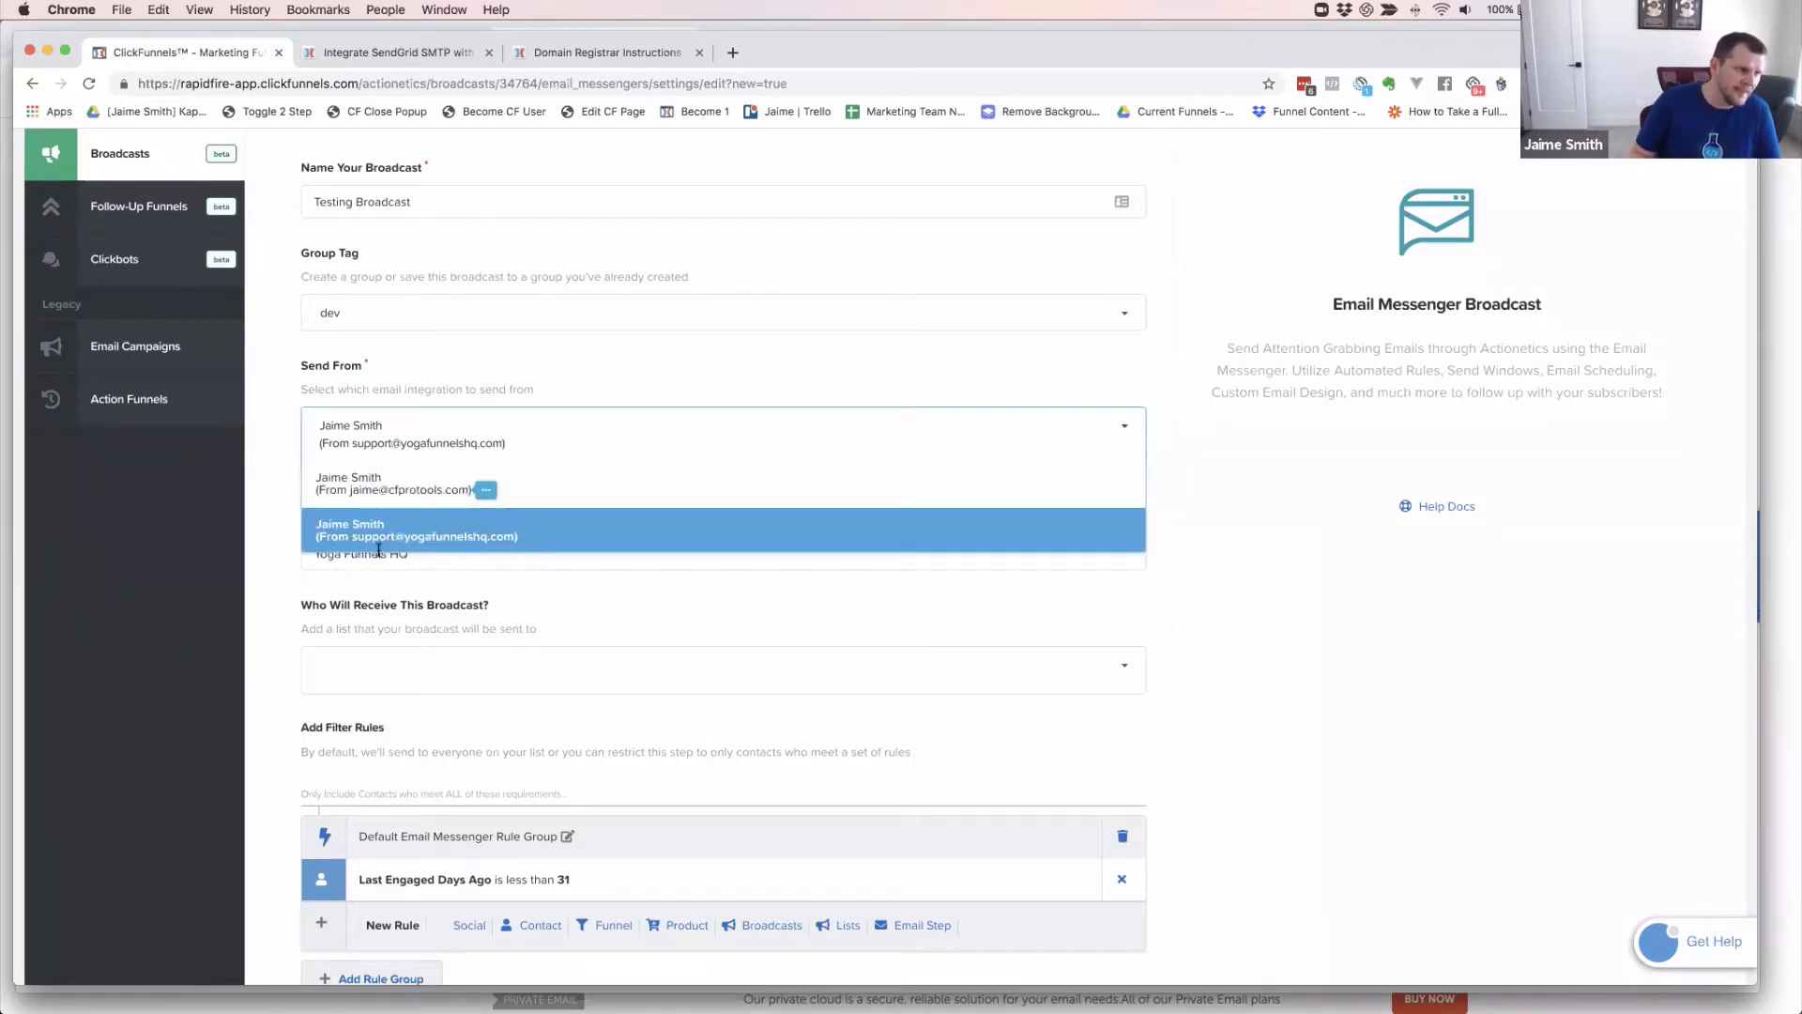
{"action": "left_click", "coordinate": [281, 452]}
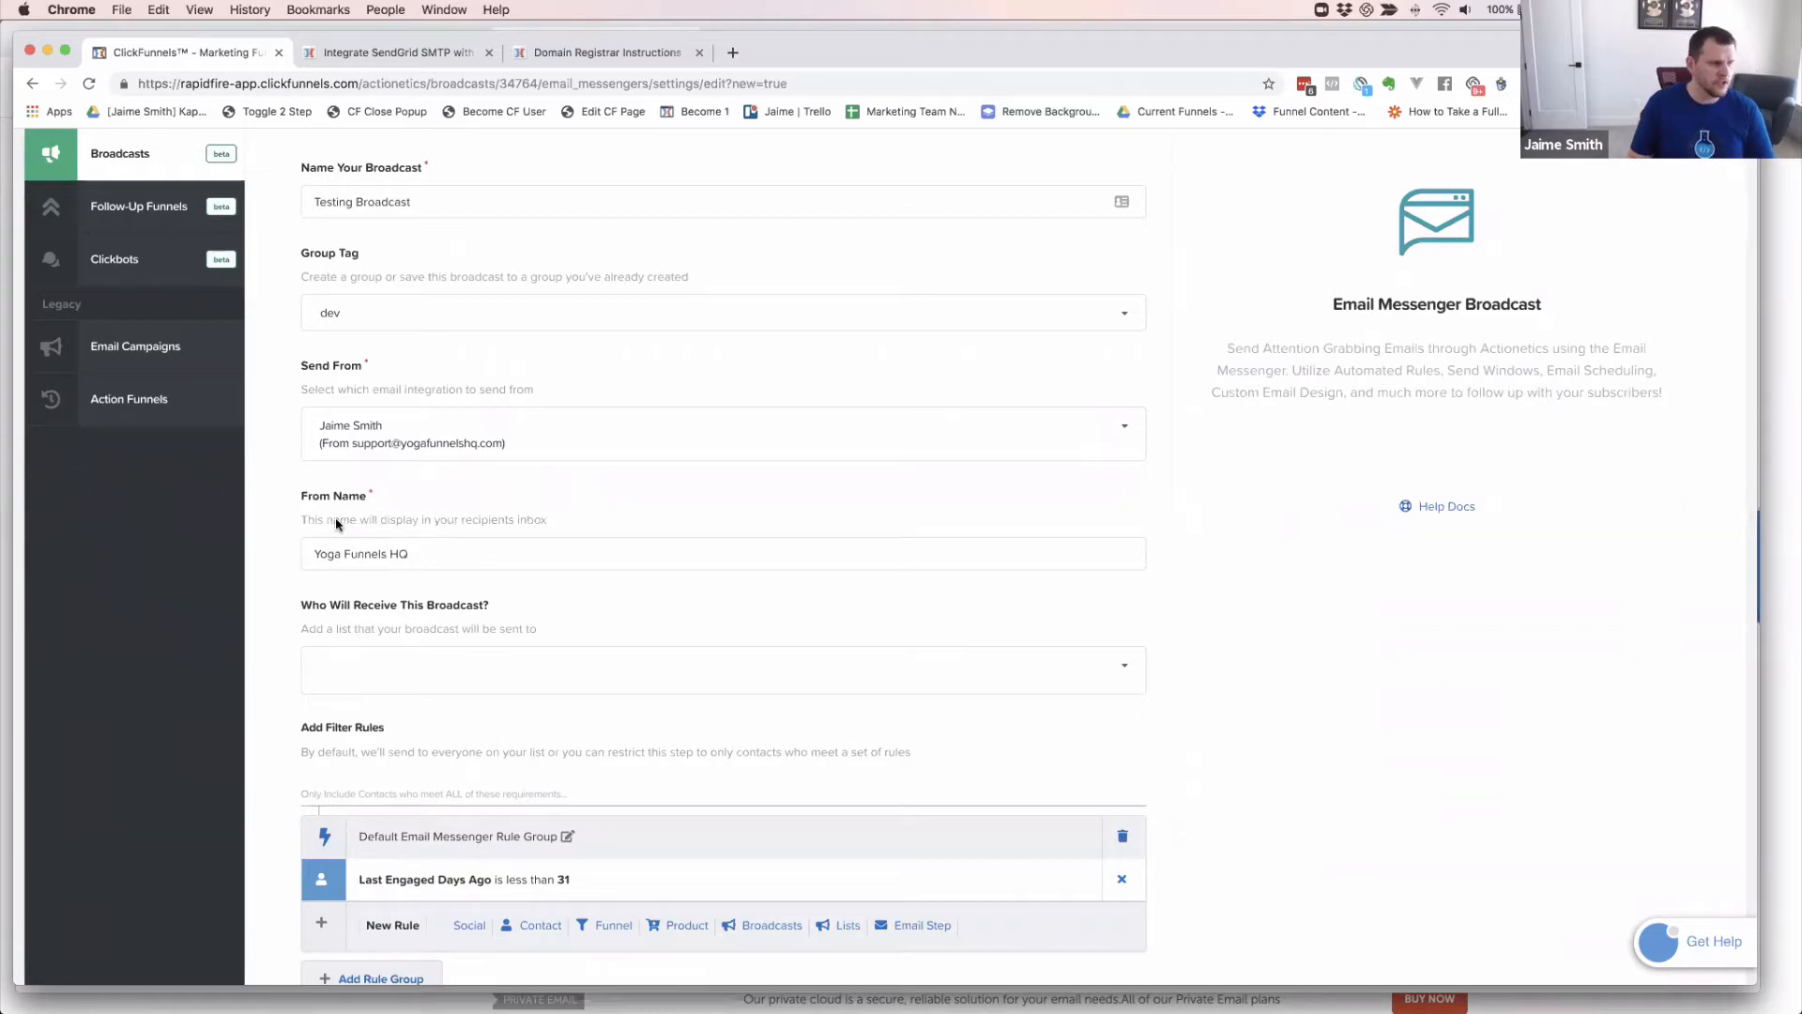
{"action": "scroll", "coordinate": [306, 510], "scroll_direction": "up", "scroll_amount": 3}
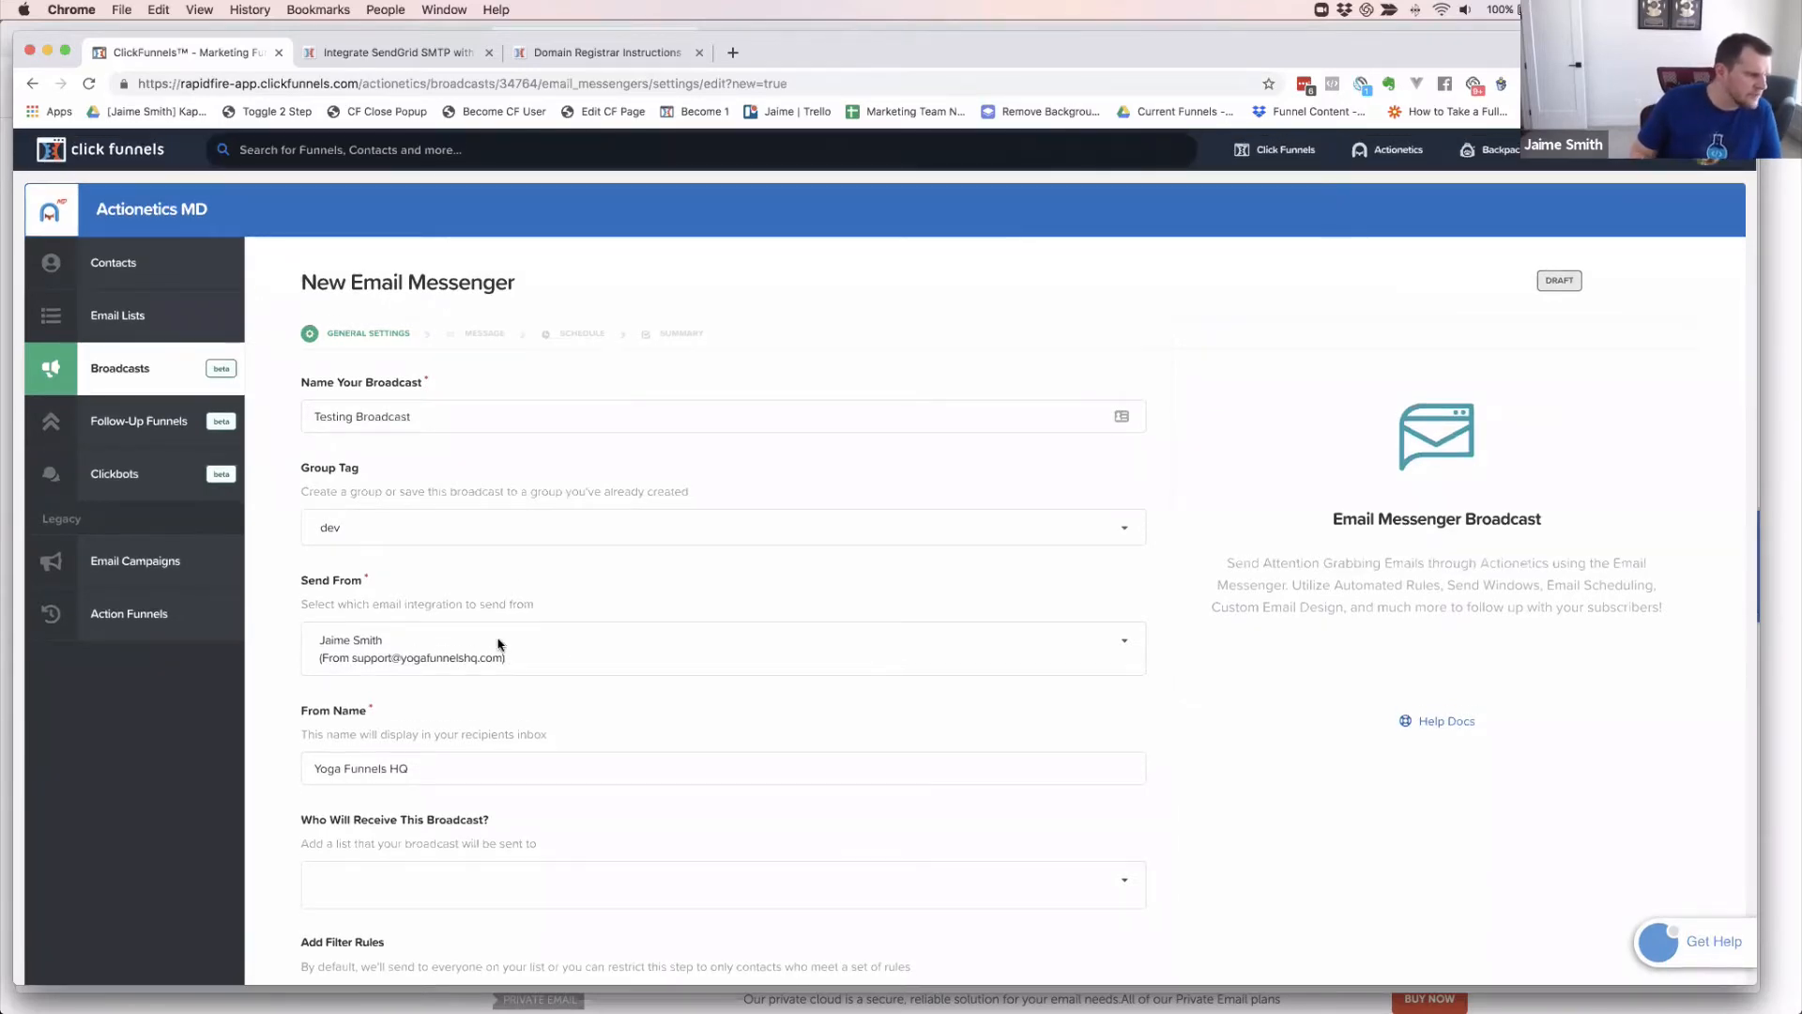
{"action": "left_click", "coordinate": [352, 880]}
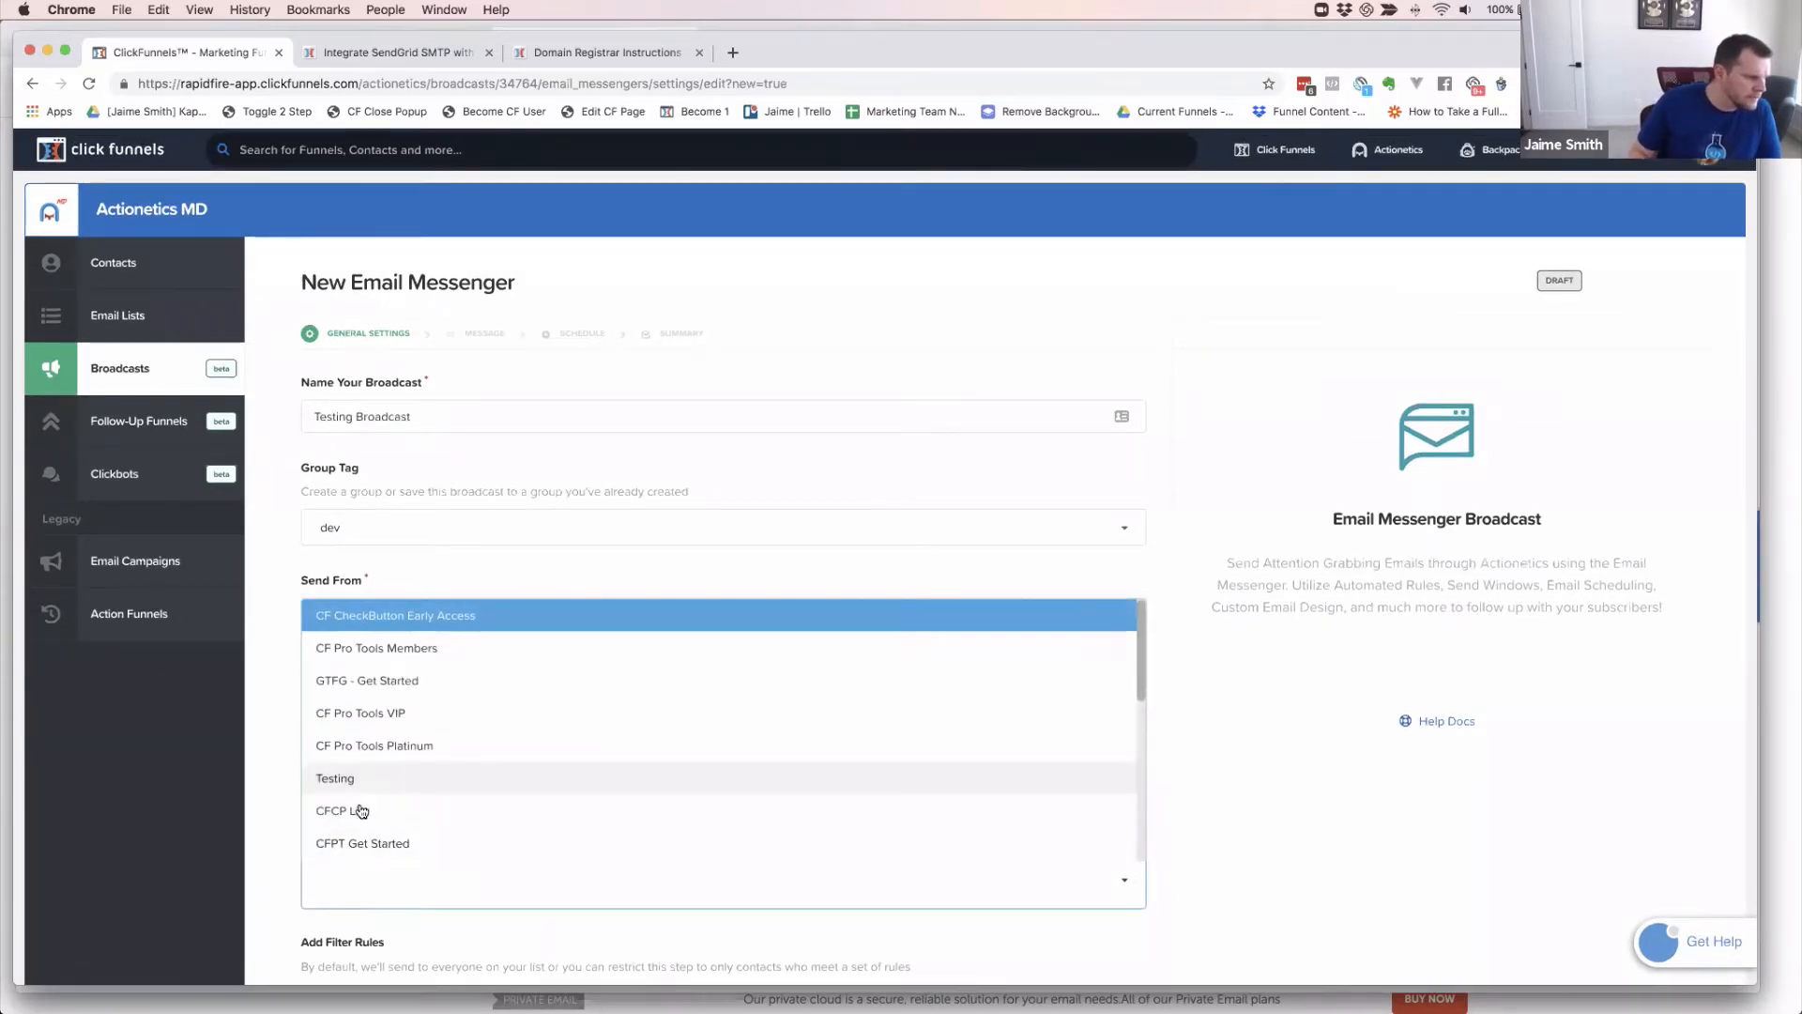
{"action": "scroll", "coordinate": [422, 811], "scroll_direction": "down", "scroll_amount": 1}
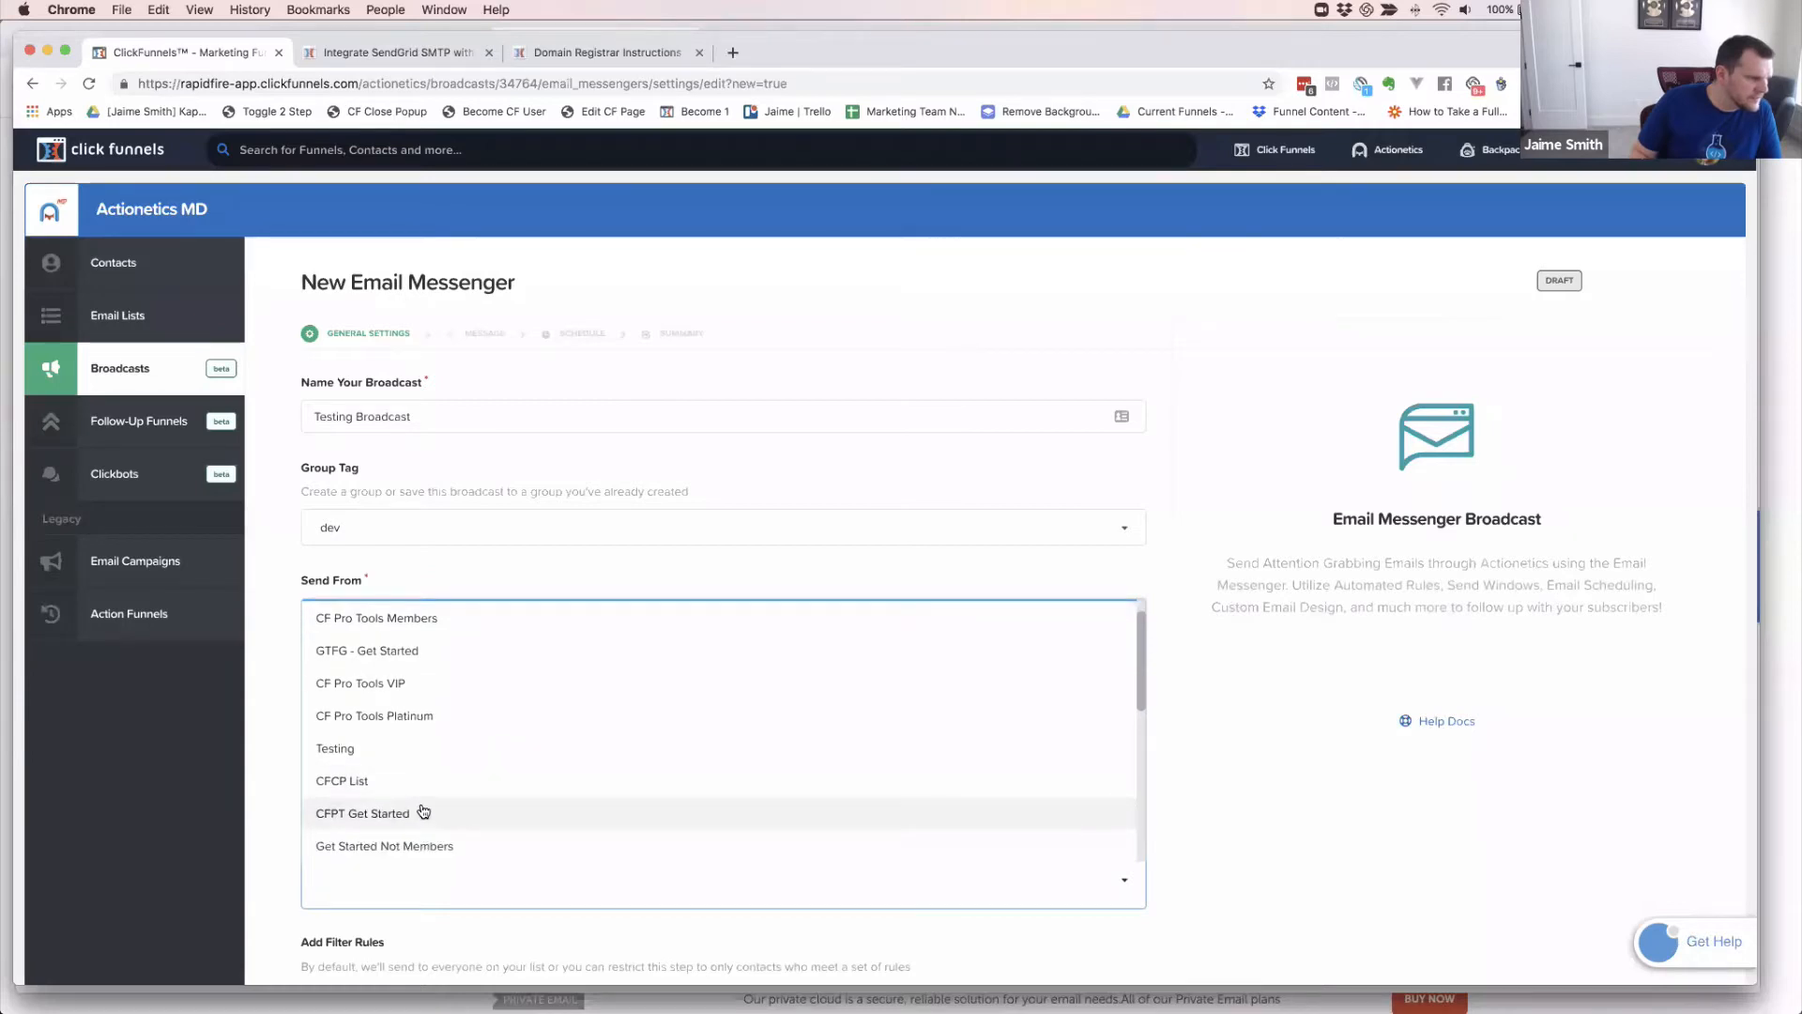
{"action": "scroll", "coordinate": [422, 811], "scroll_direction": "down", "scroll_amount": 5}
{"action": "scroll", "coordinate": [406, 809], "scroll_direction": "up", "scroll_amount": 10}
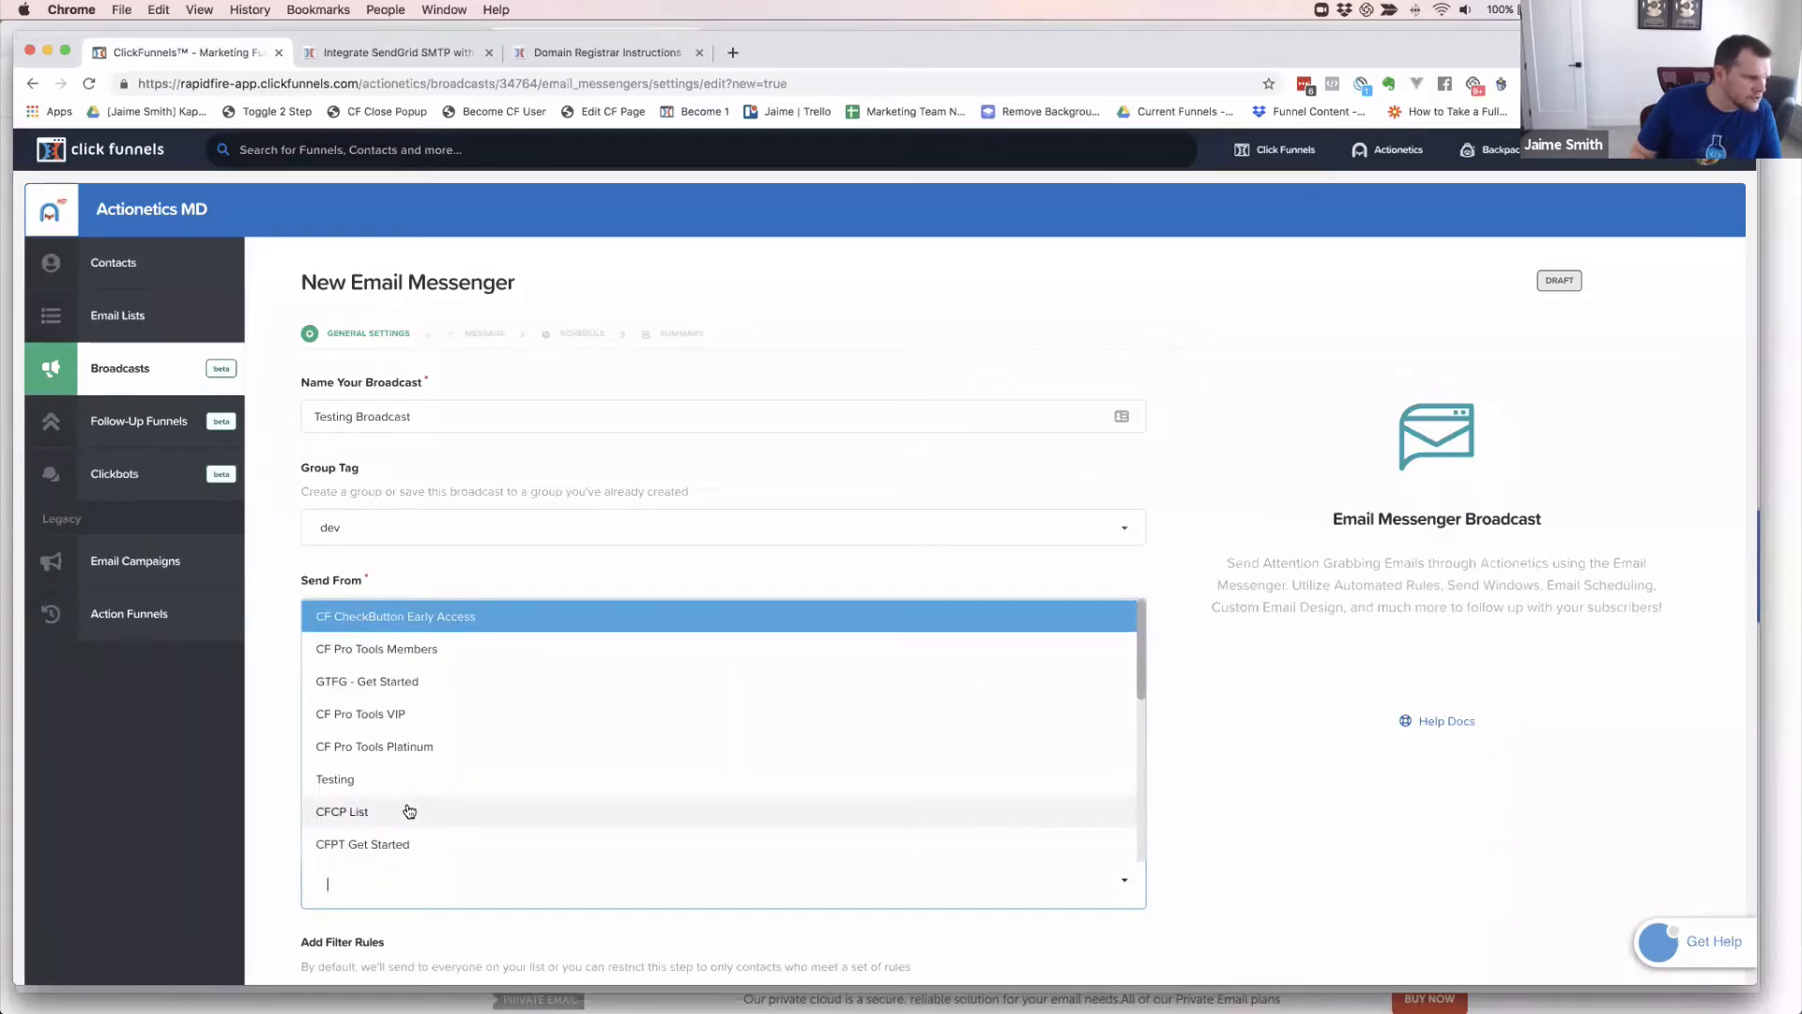
{"action": "left_click", "coordinate": [1237, 470]}
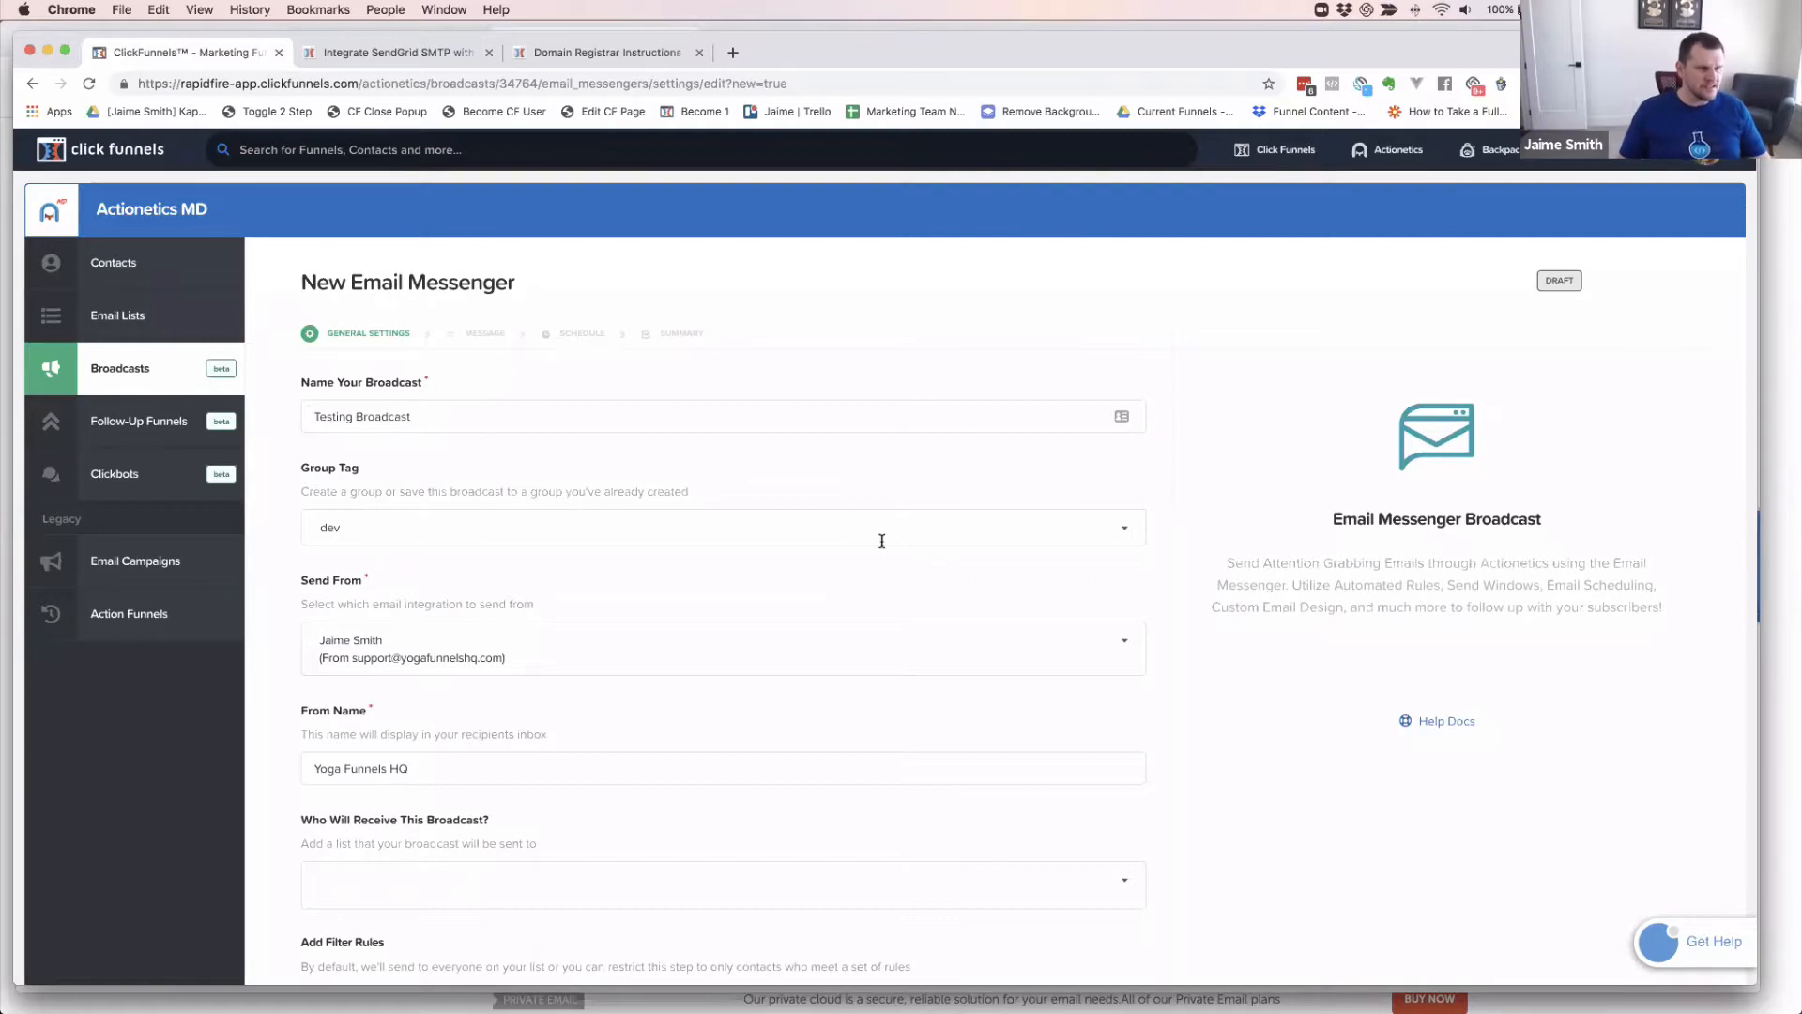
{"action": "scroll", "coordinate": [887, 538], "scroll_direction": "down", "scroll_amount": 5}
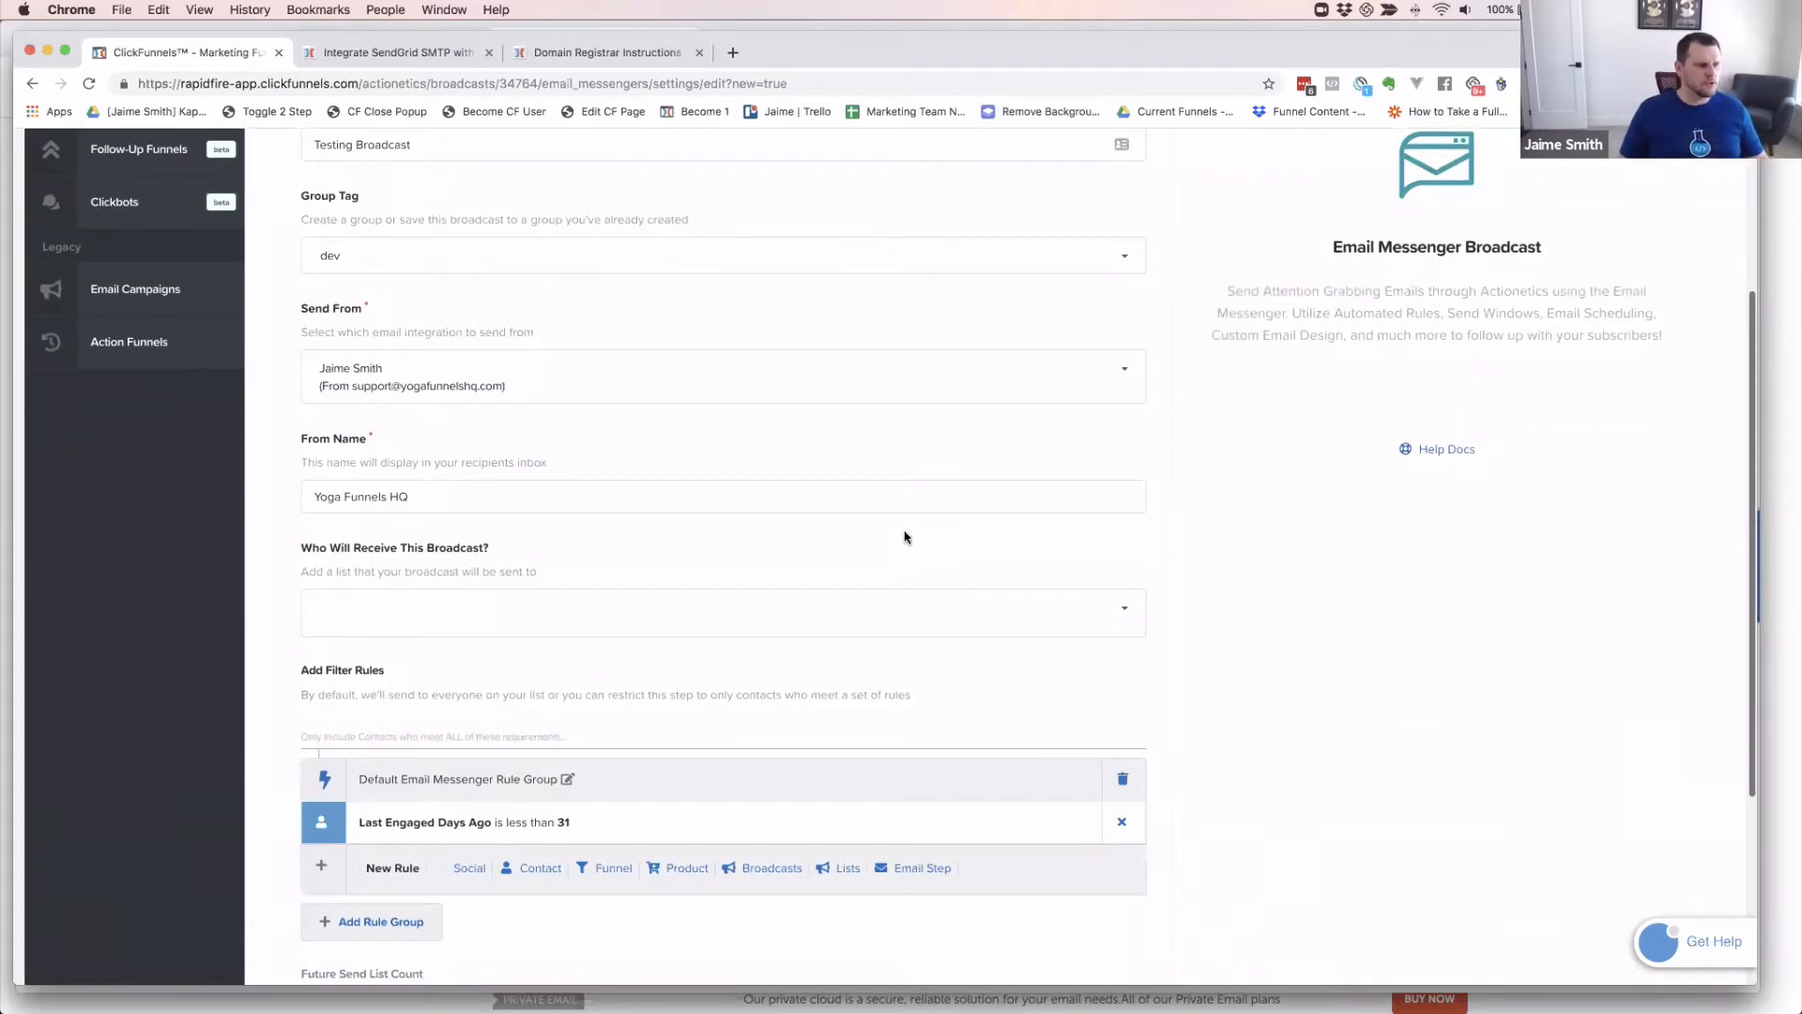
{"action": "scroll", "coordinate": [954, 480], "scroll_direction": "up", "scroll_amount": 5}
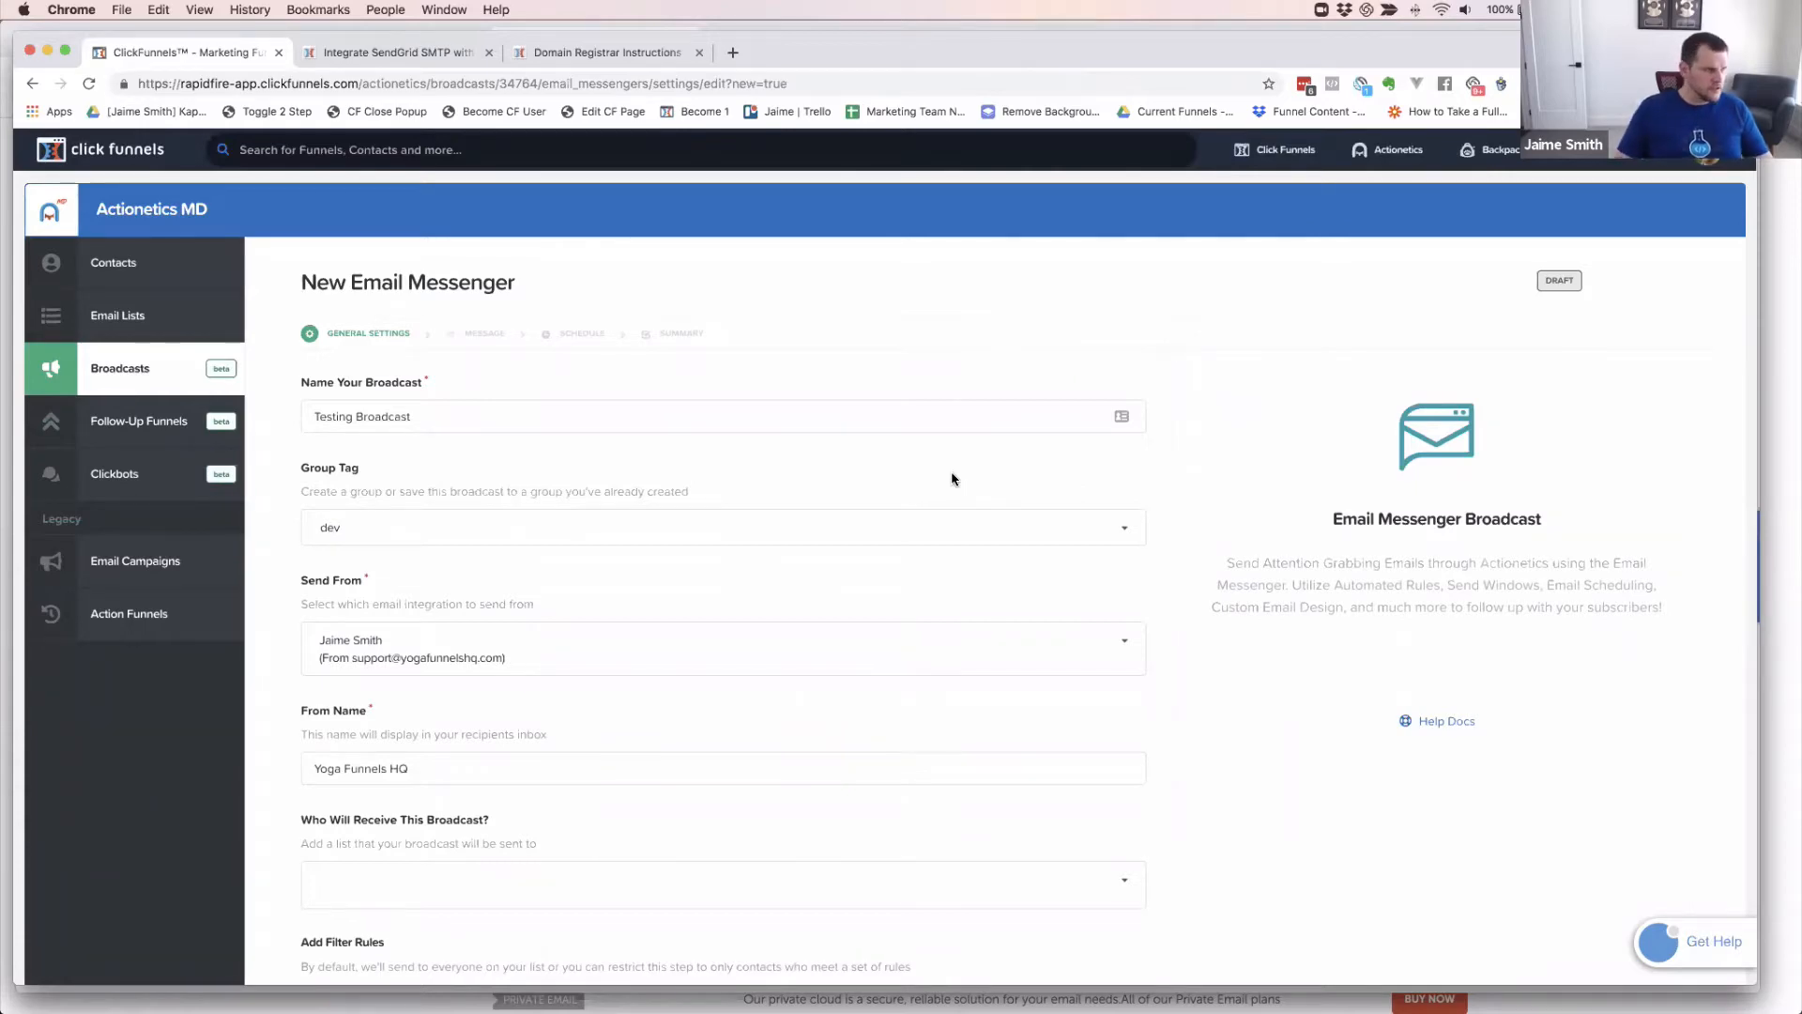
Step: Look over the domain registrar instructions and SendGrid SMTP help pages in other windows
{"action": "key", "text": "super+grave"}
{"action": "key", "text": "super+grave"}
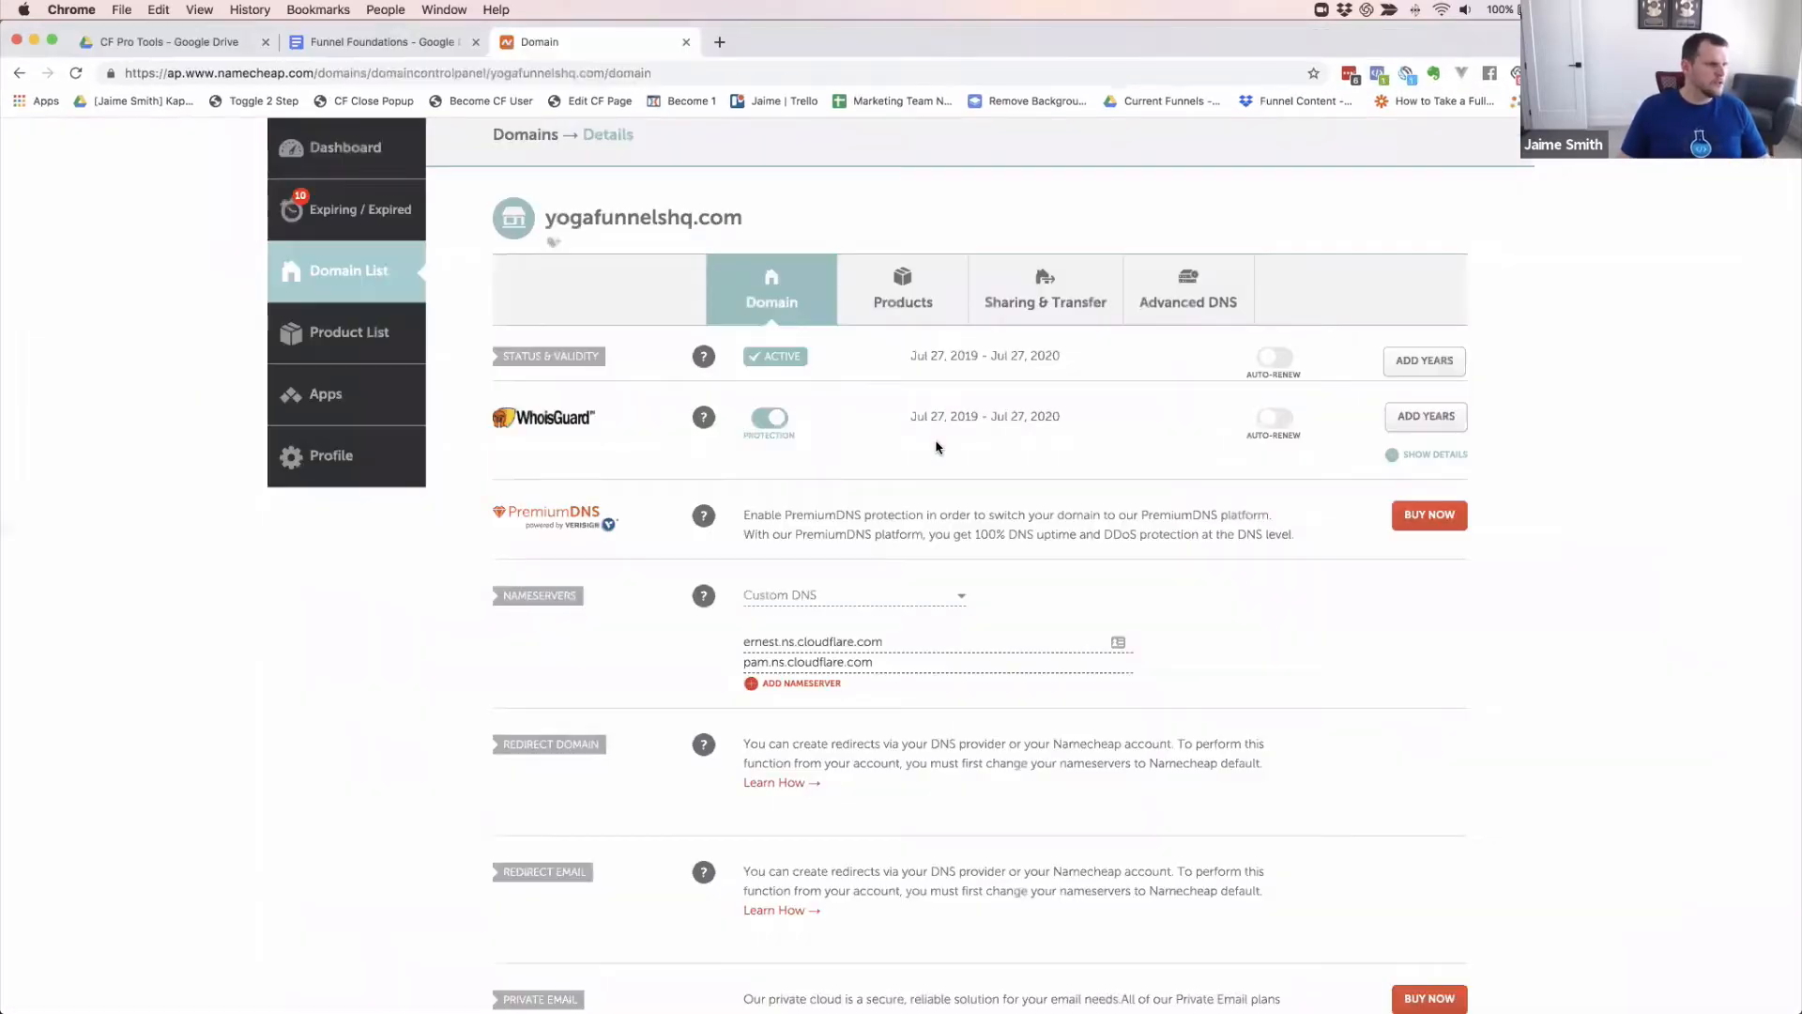
{"action": "key", "text": "super+grave"}
{"action": "key", "text": "super+grave"}
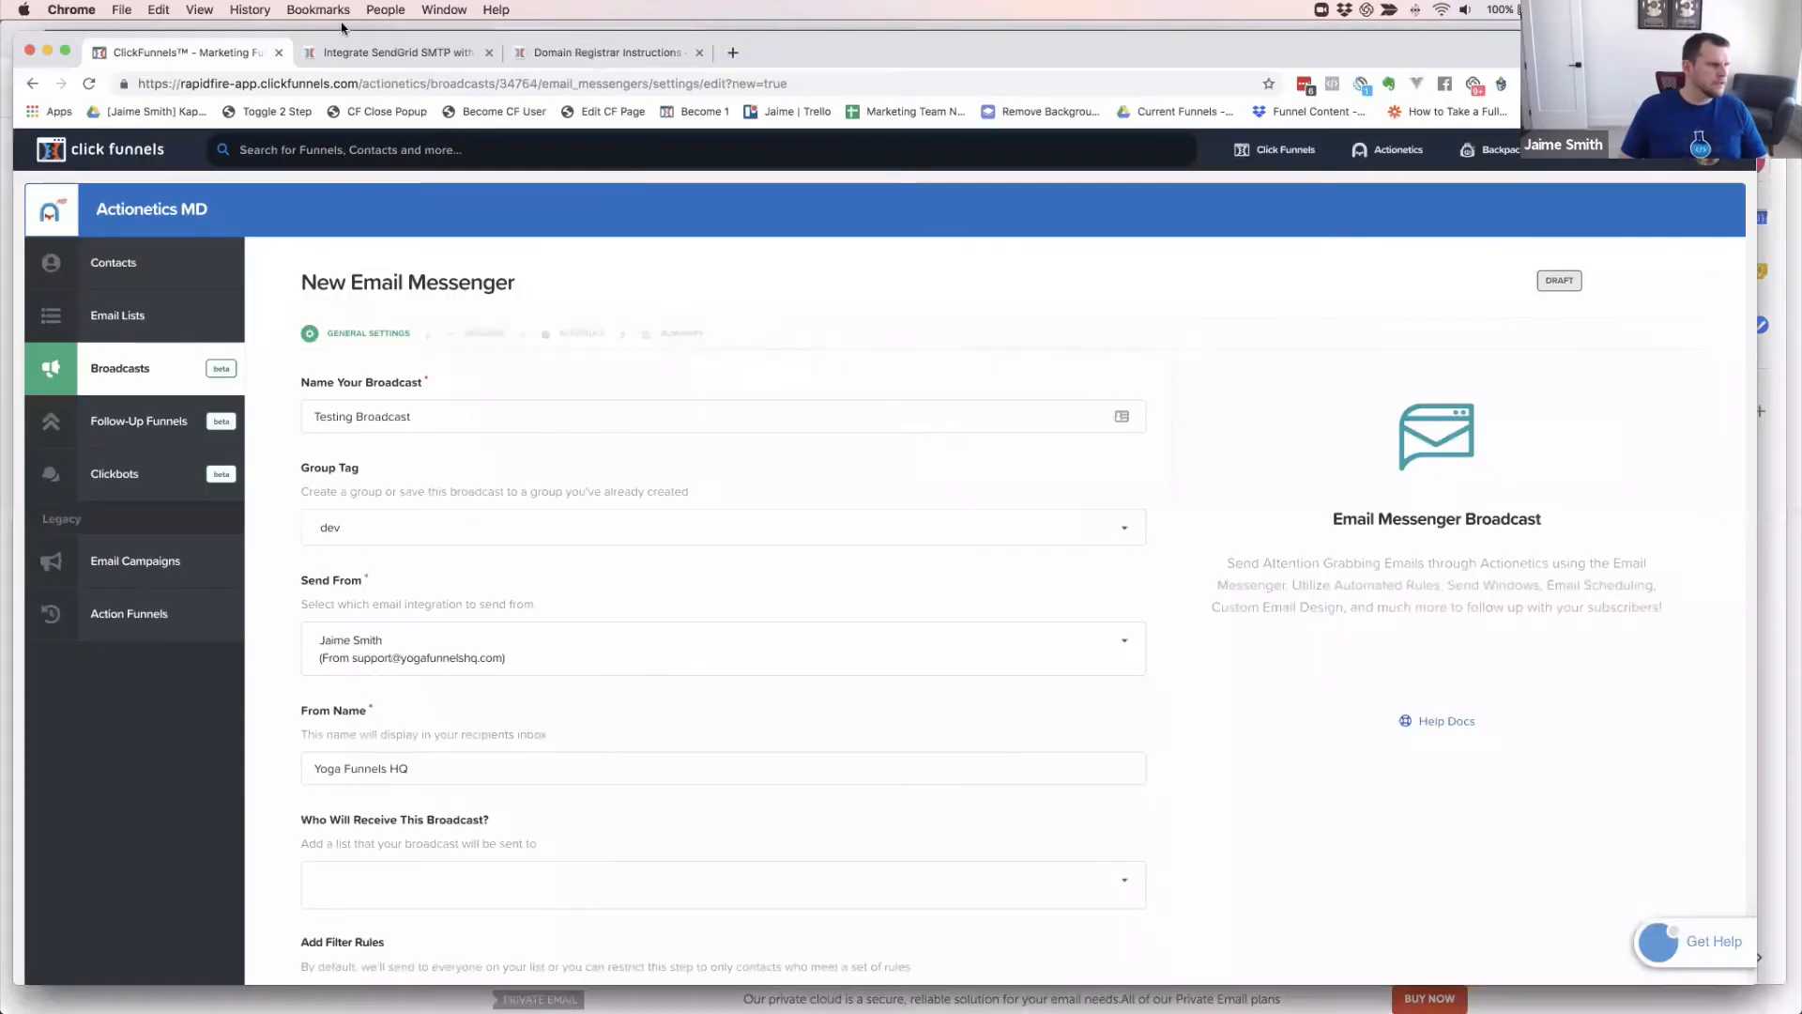
{"action": "left_click", "coordinate": [572, 53]}
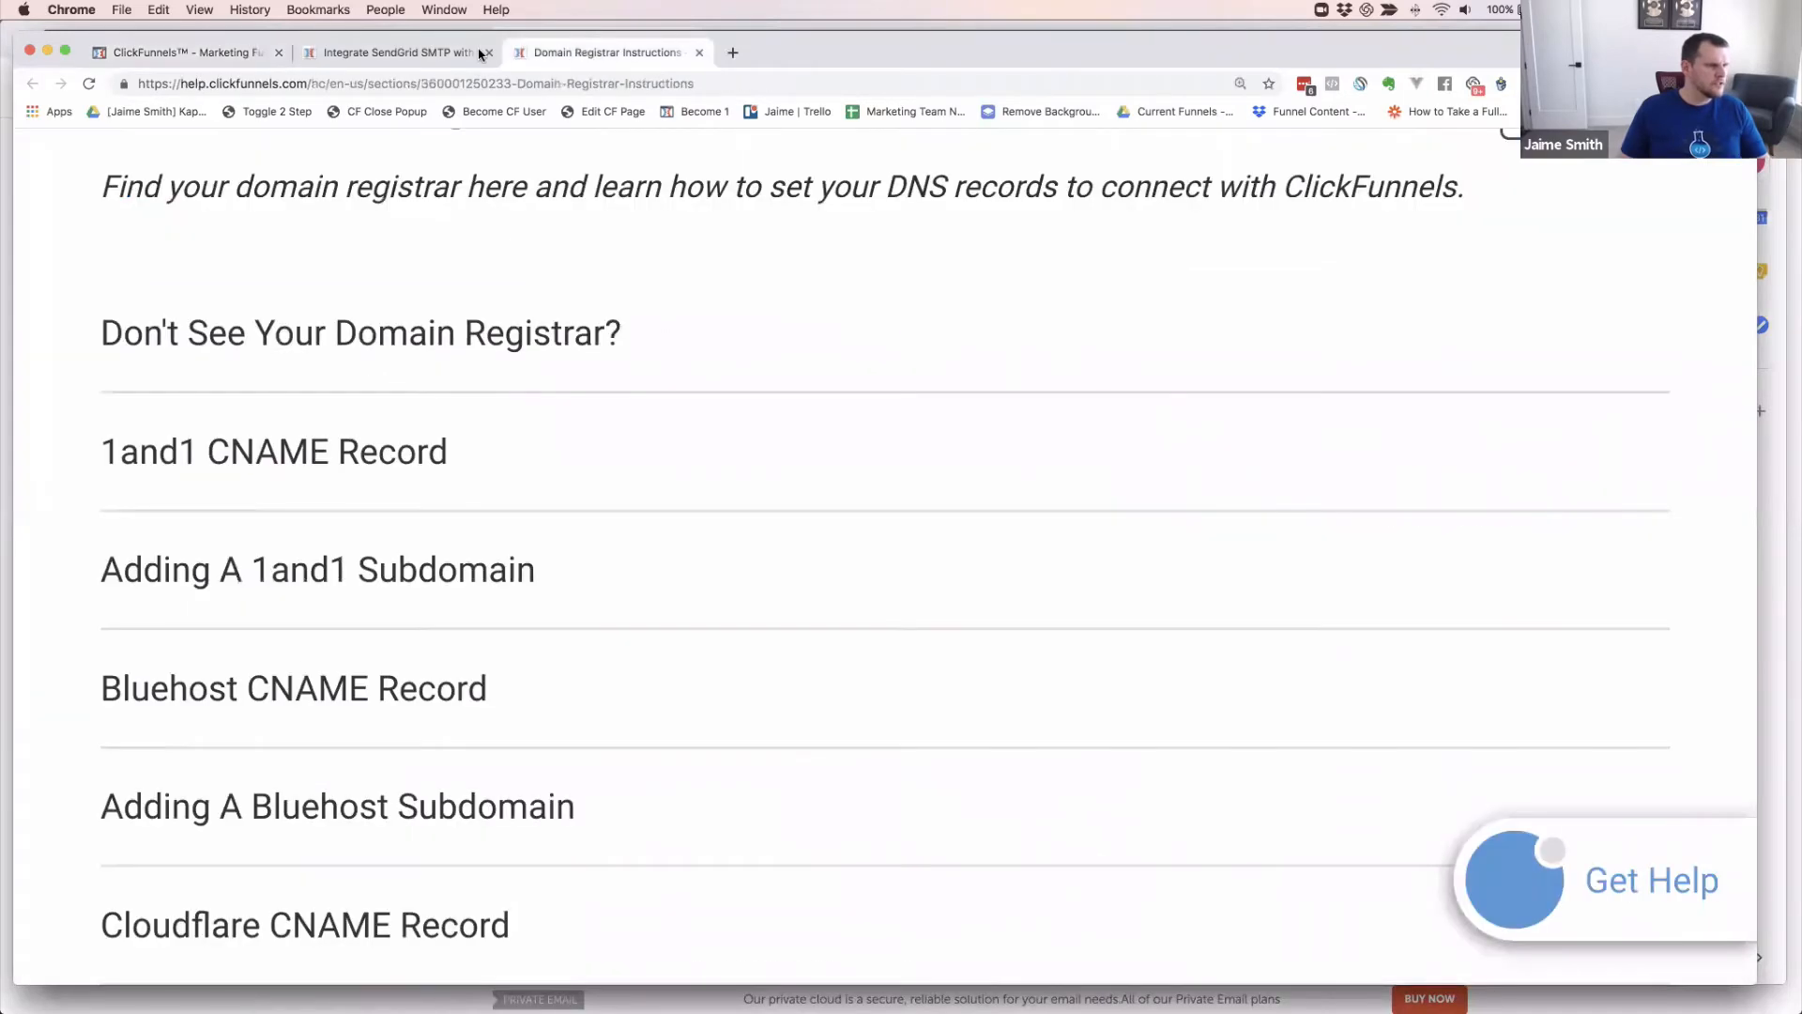
{"action": "left_click", "coordinate": [437, 55]}
Step: Minimize Gmail and bring up the Funnel Foundations notes document
{"action": "key", "text": "super+grave"}
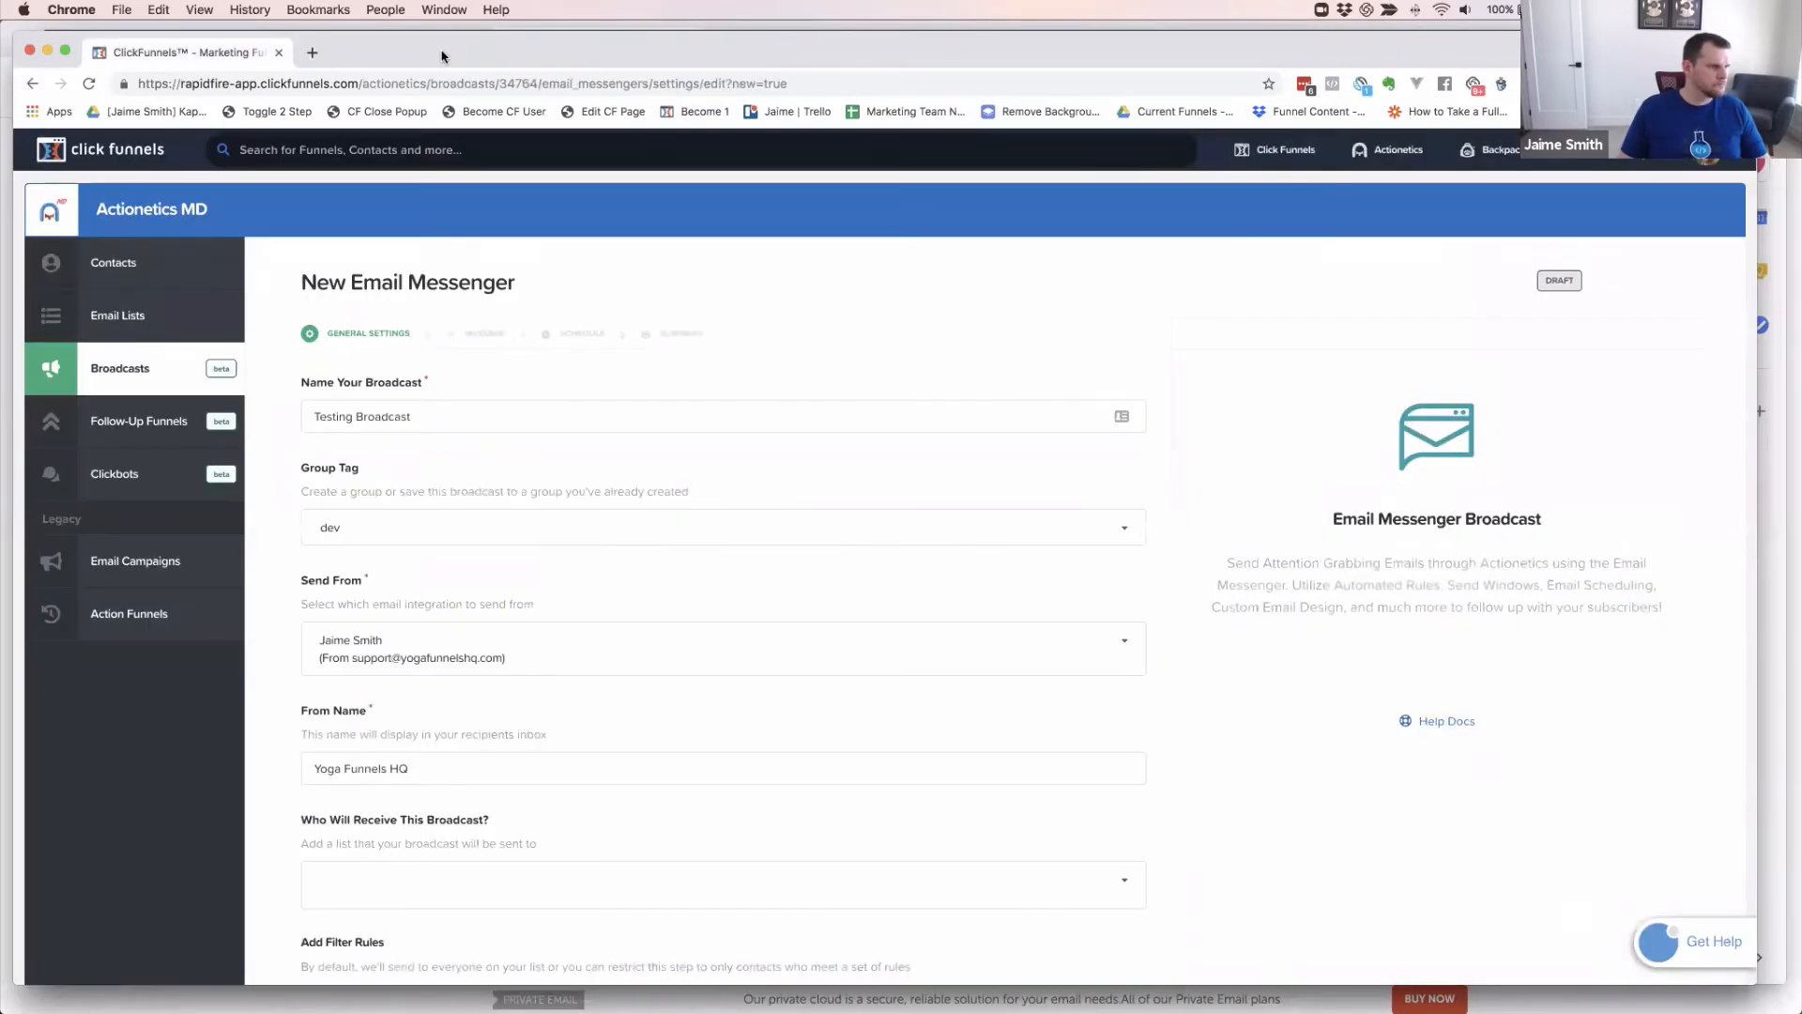
{"action": "key", "text": "super+grave"}
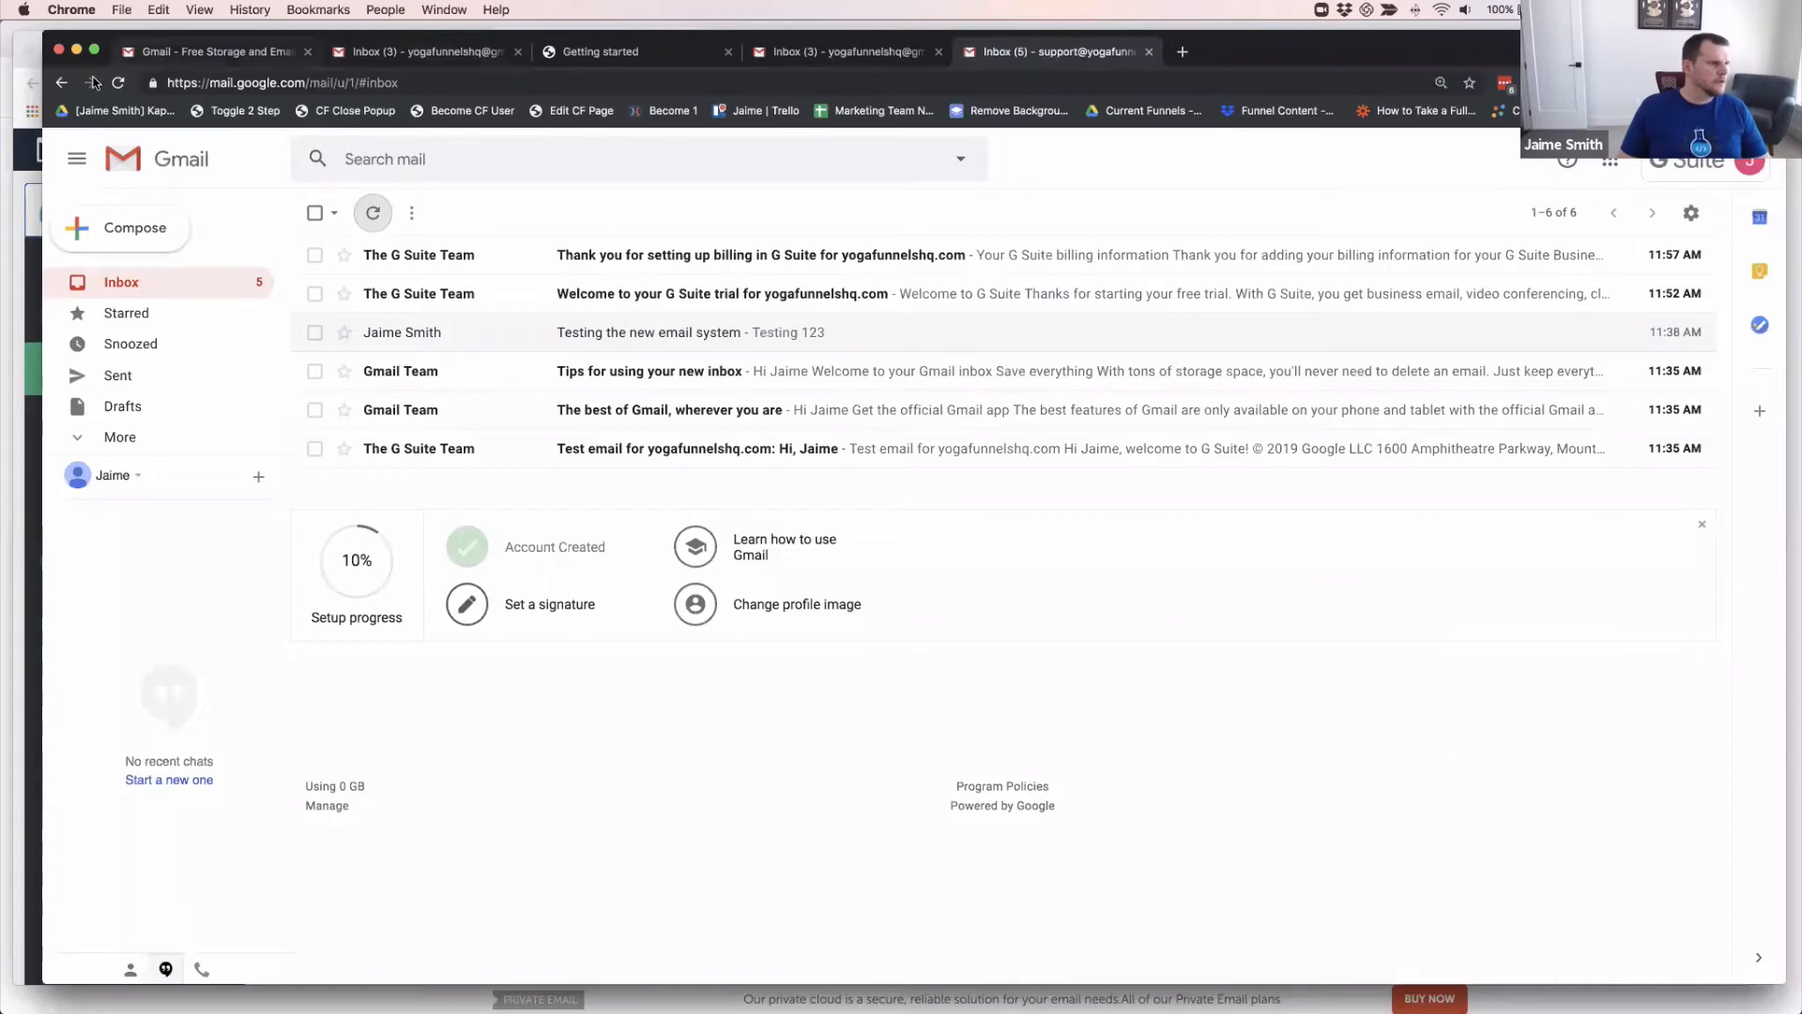
{"action": "left_click", "coordinate": [78, 52]}
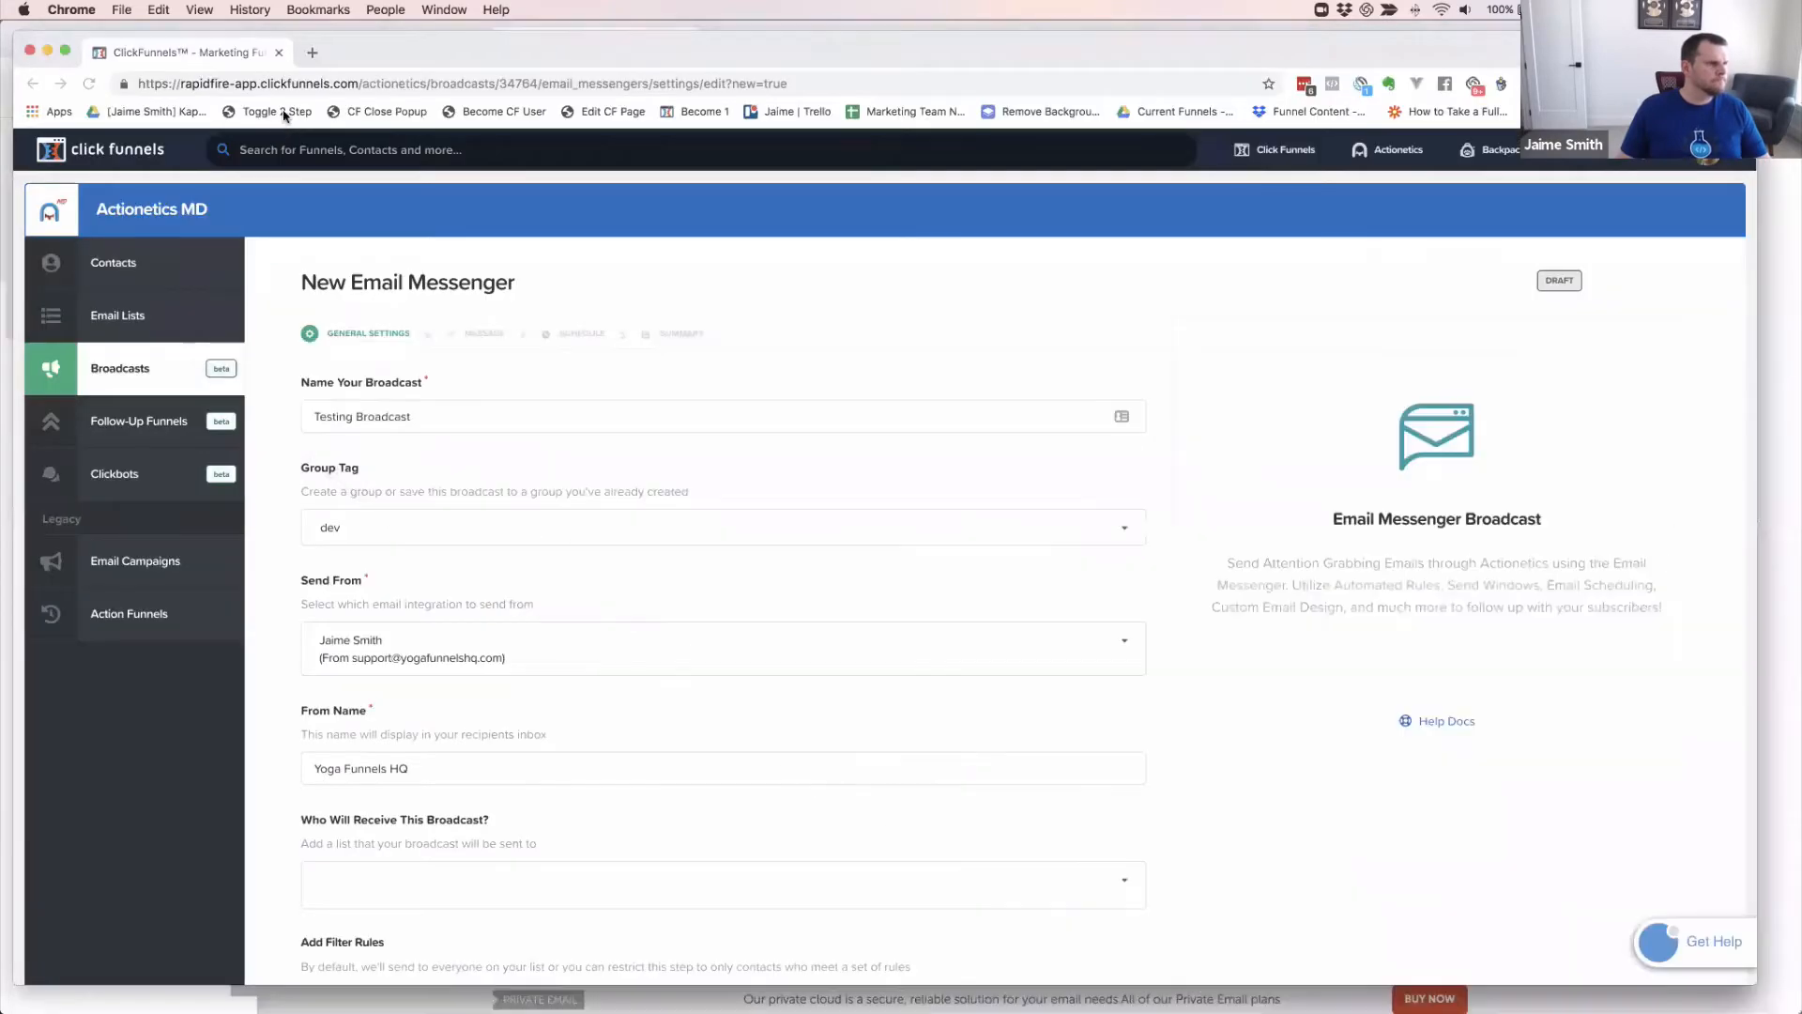
{"action": "key", "text": "super+grave"}
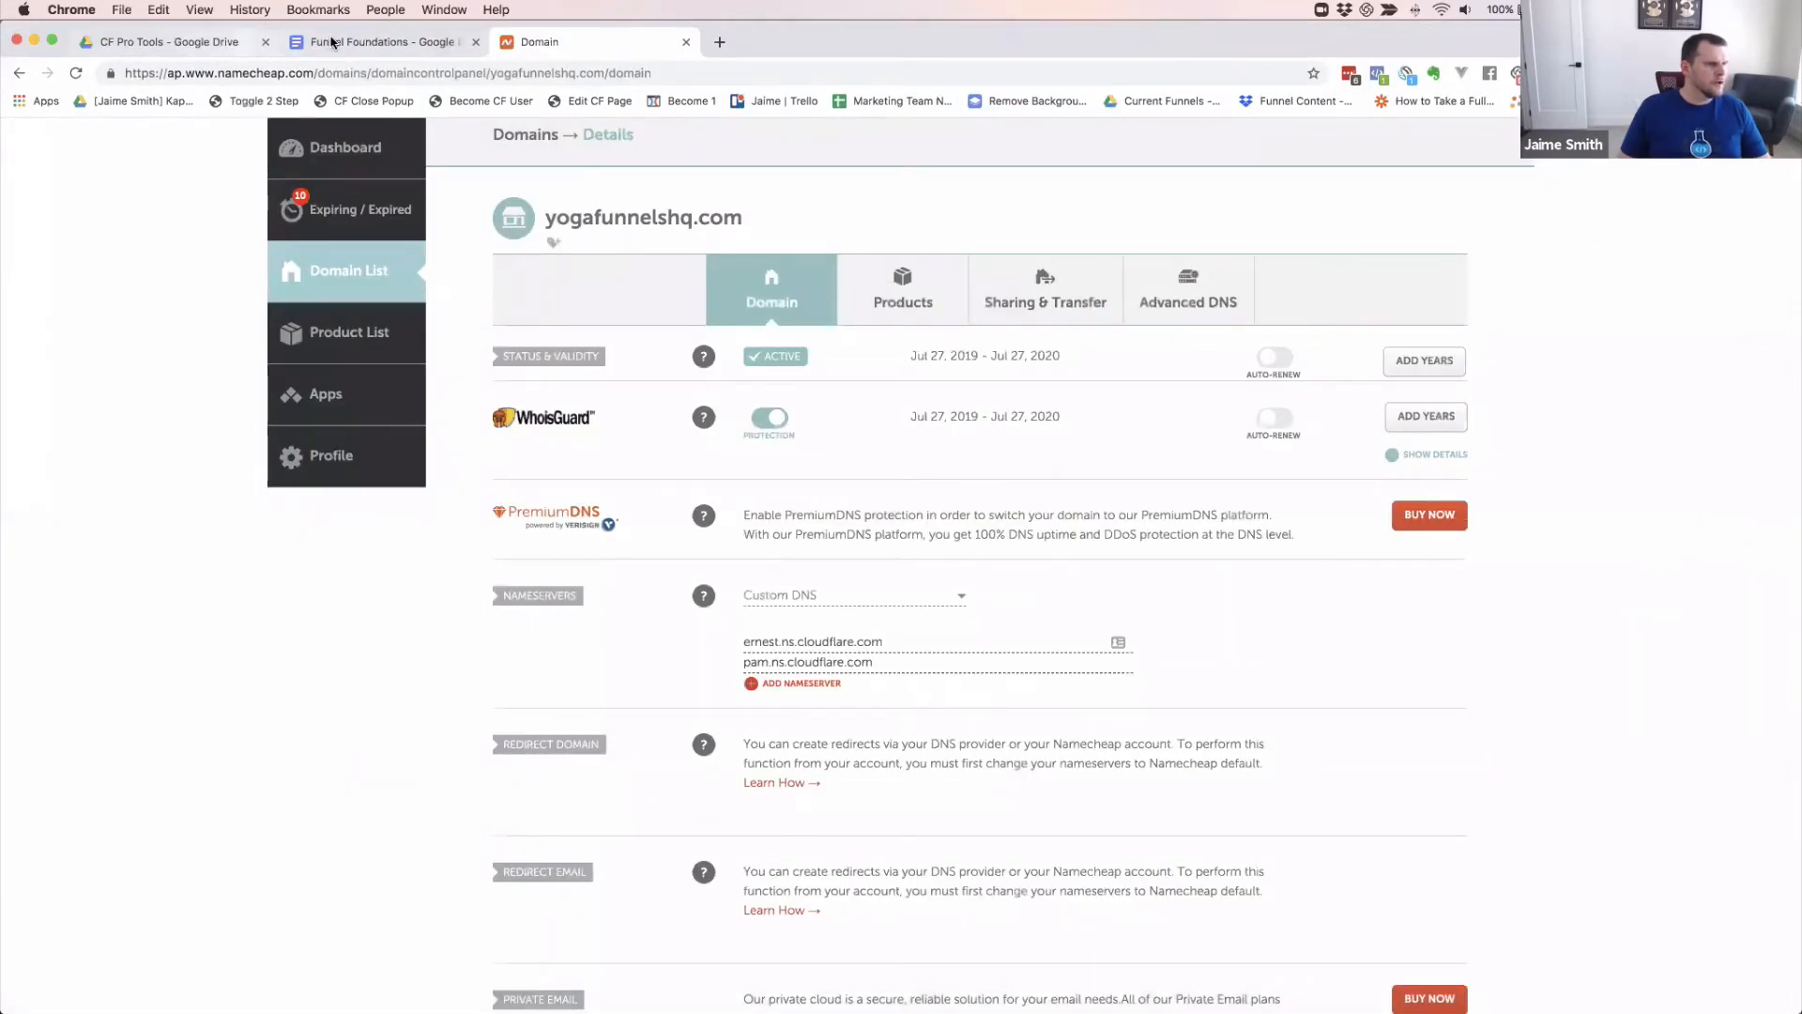
{"action": "left_click", "coordinate": [331, 42]}
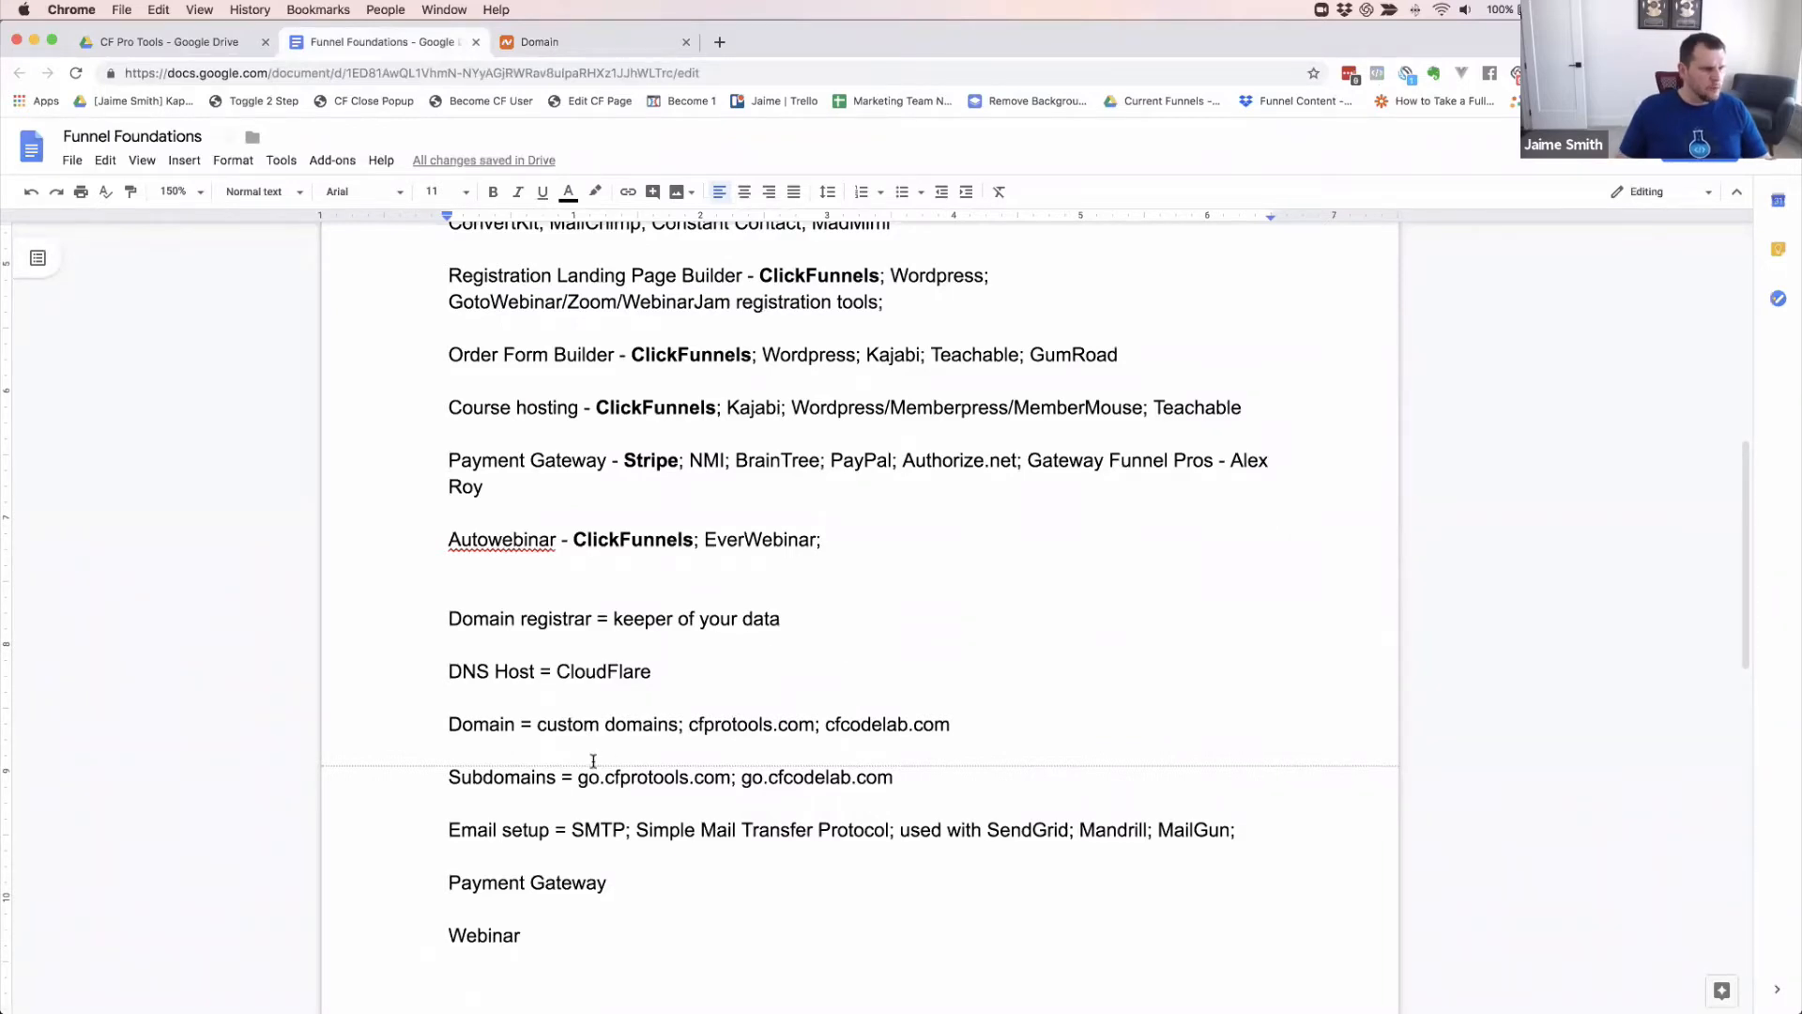
Step: Highlight the Subdomains and Email setup lines, then switch back to the ClickFunnels broadcast
{"action": "left_click_drag", "start_coordinate": [439, 777], "coordinate": [957, 774]}
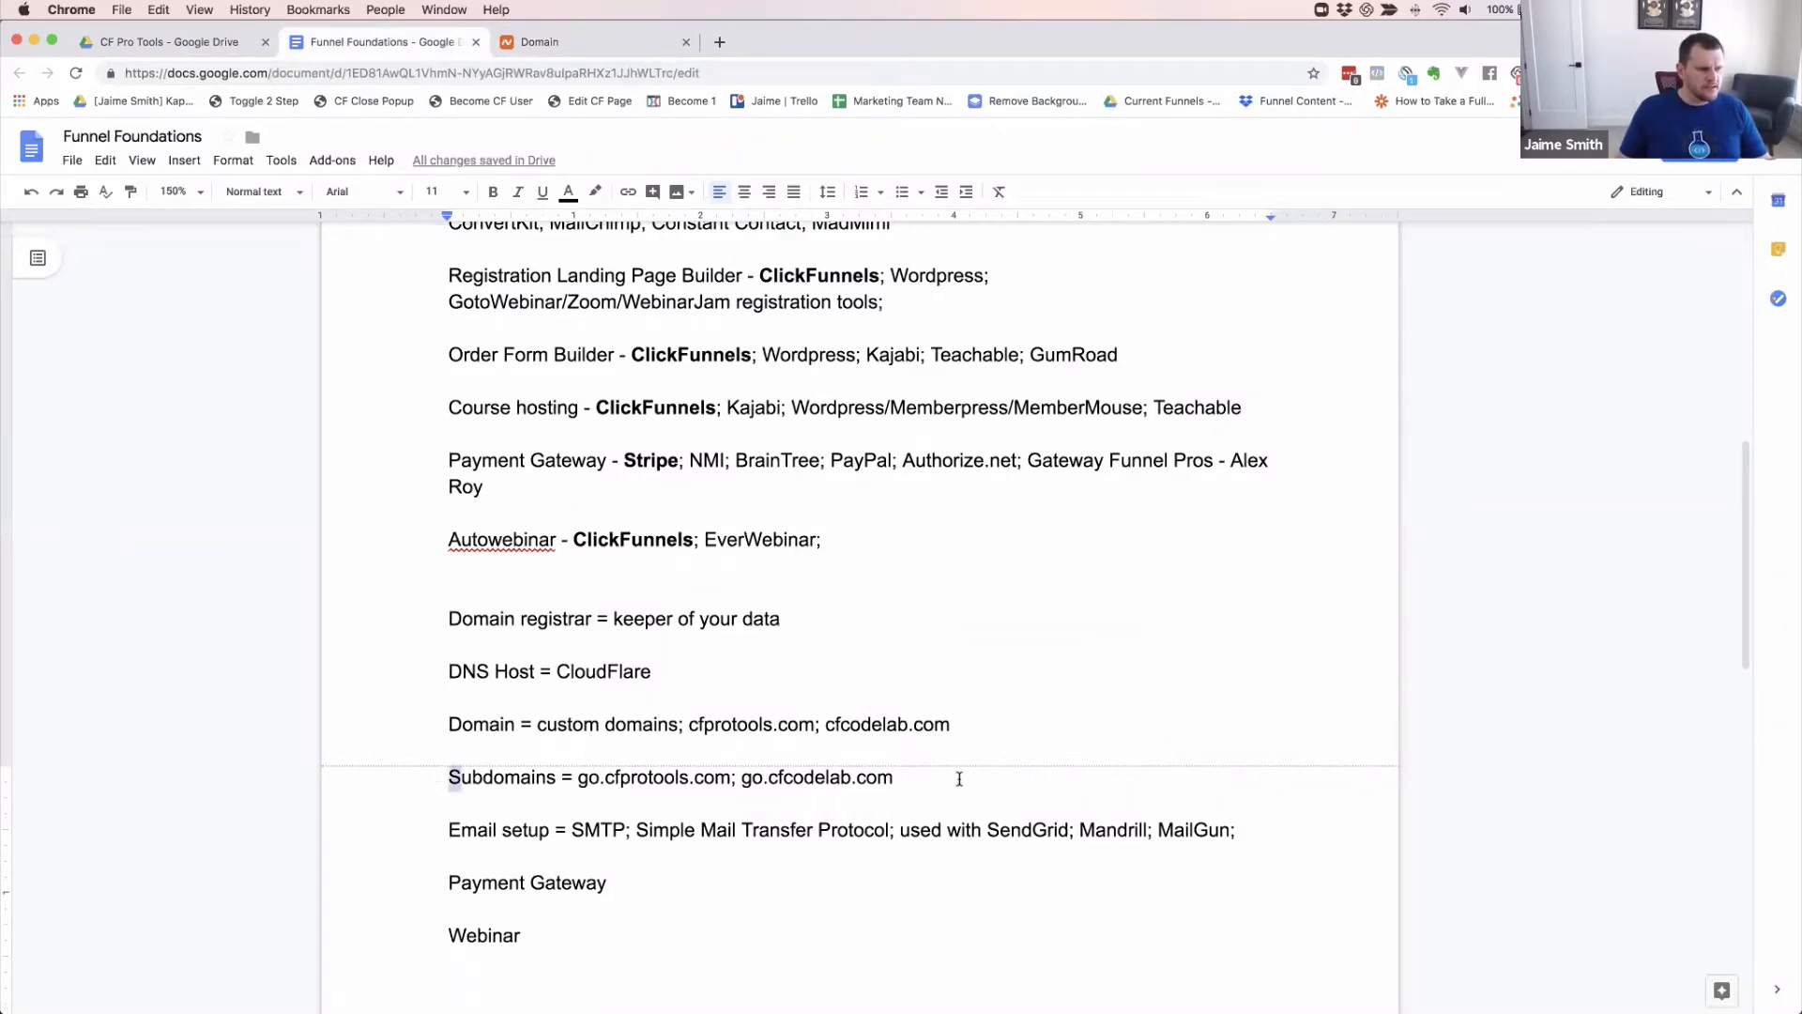
{"action": "left_click", "coordinate": [594, 826]}
{"action": "left_click_drag", "start_coordinate": [451, 829], "coordinate": [1243, 830]}
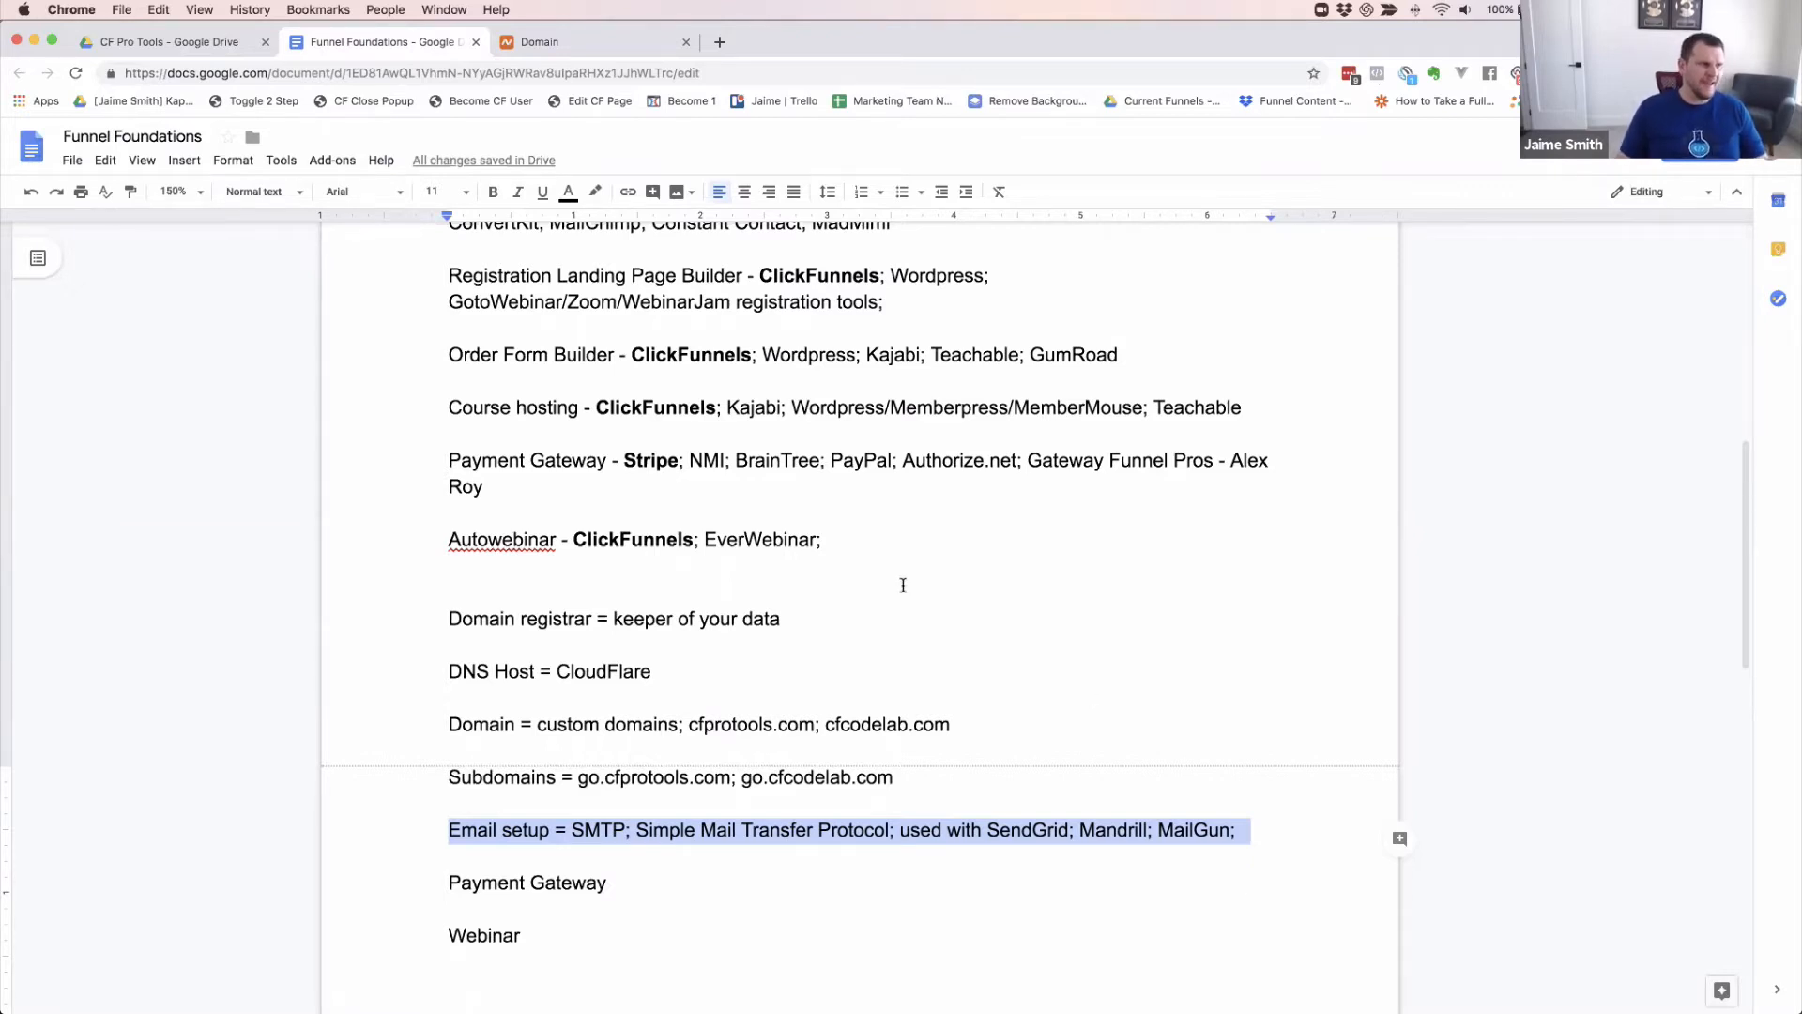
{"action": "key", "text": "super+grave"}
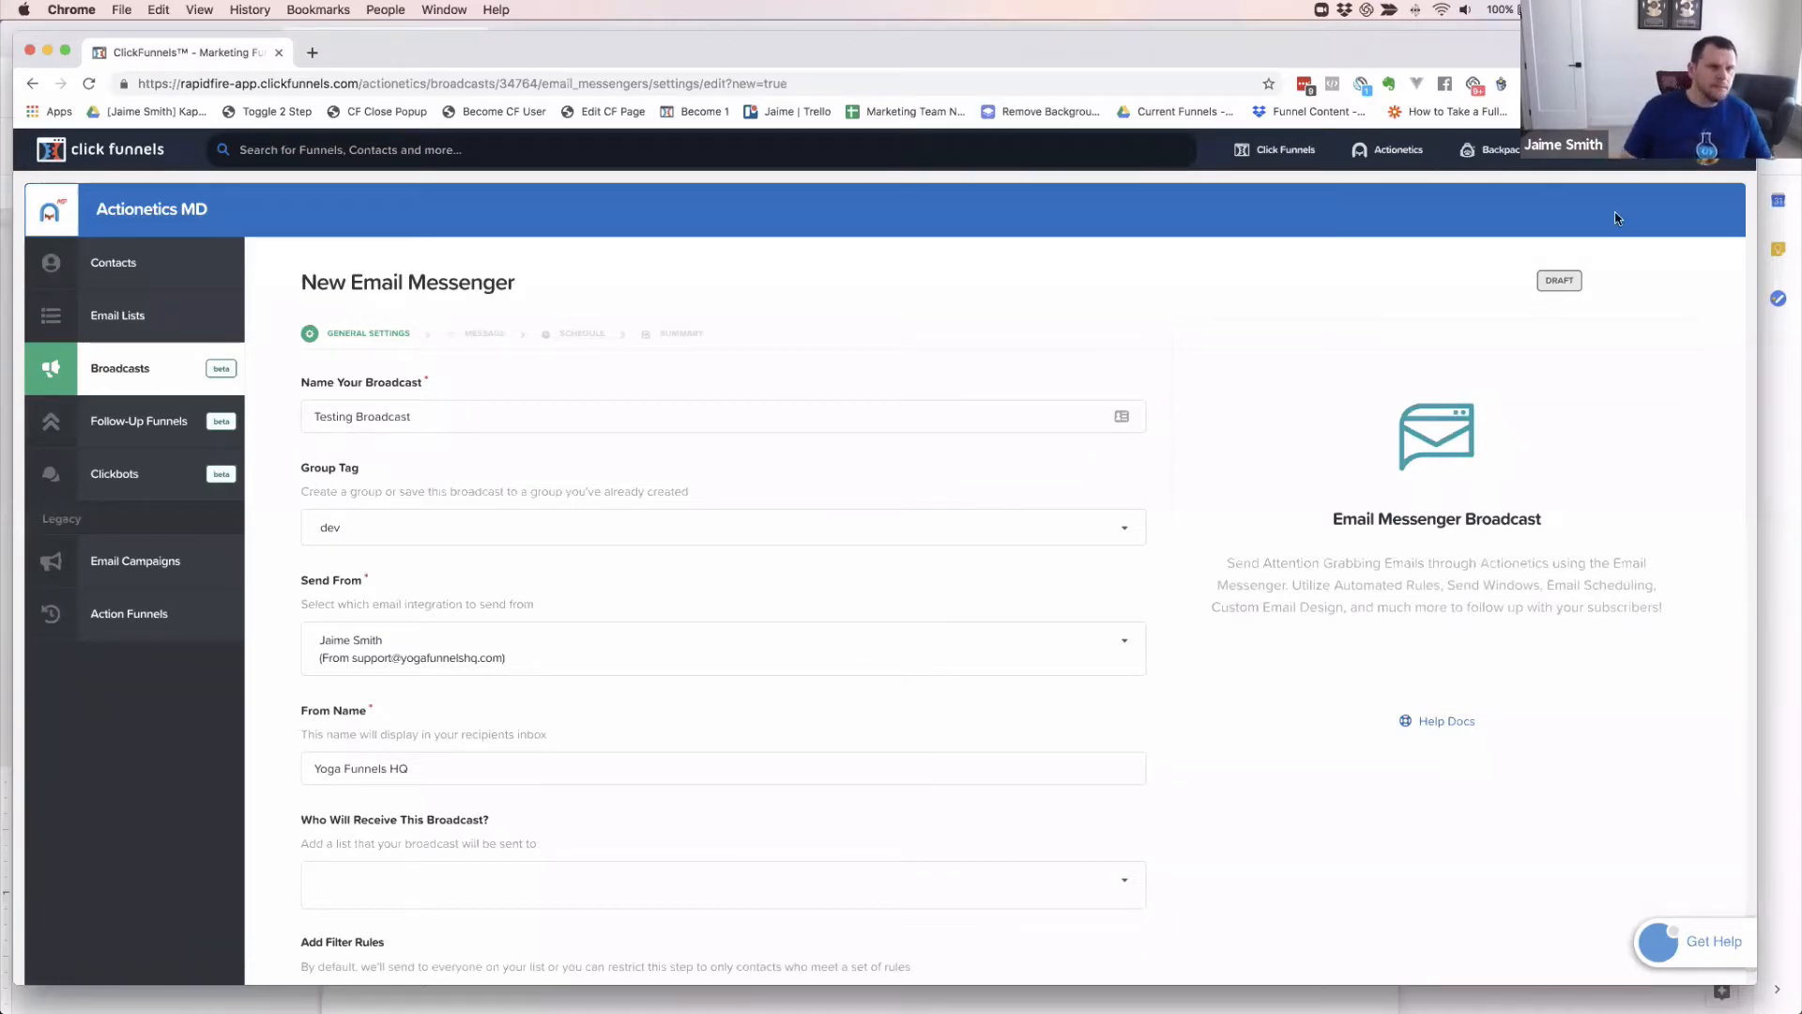
Step: Go to Account Settings > Payment Gateways to view the Stripe and PayPal V2 gateways
{"action": "left_click", "coordinate": [1697, 167]}
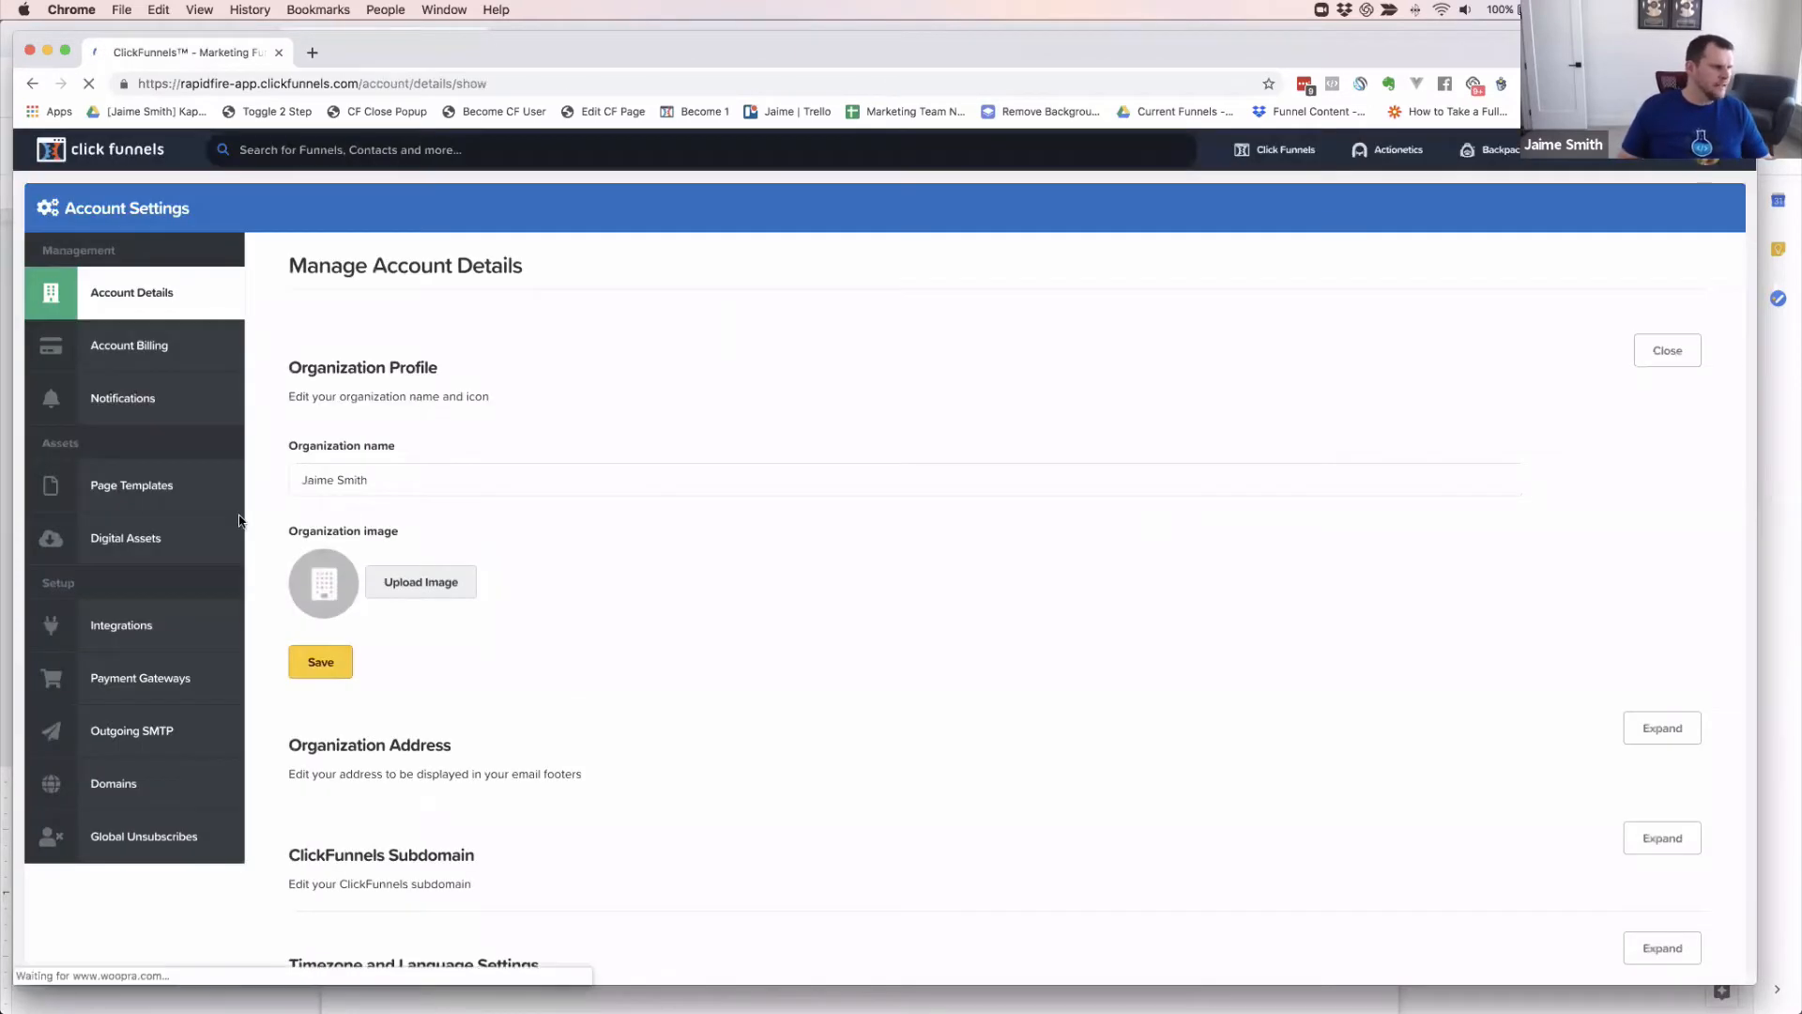
{"action": "left_click", "coordinate": [128, 681]}
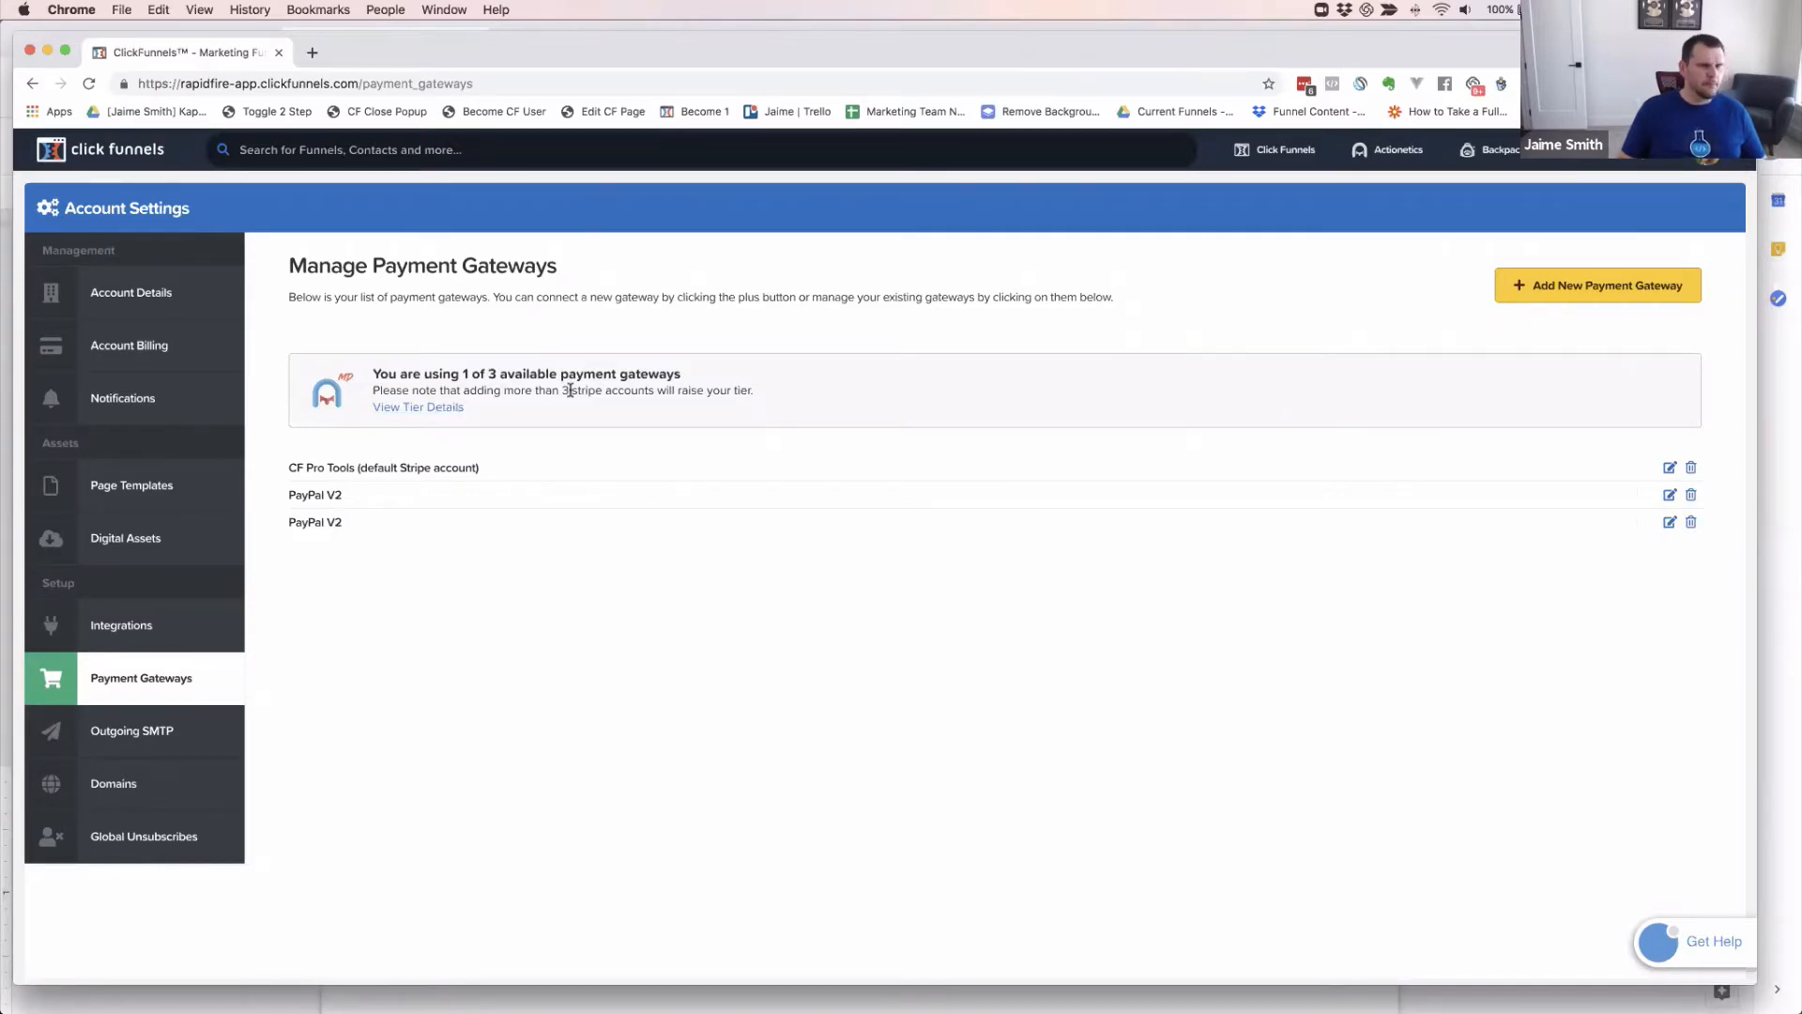
Step: Add a new Stripe payment gateway and open the Create Stripe Account form
{"action": "left_click", "coordinate": [1596, 294]}
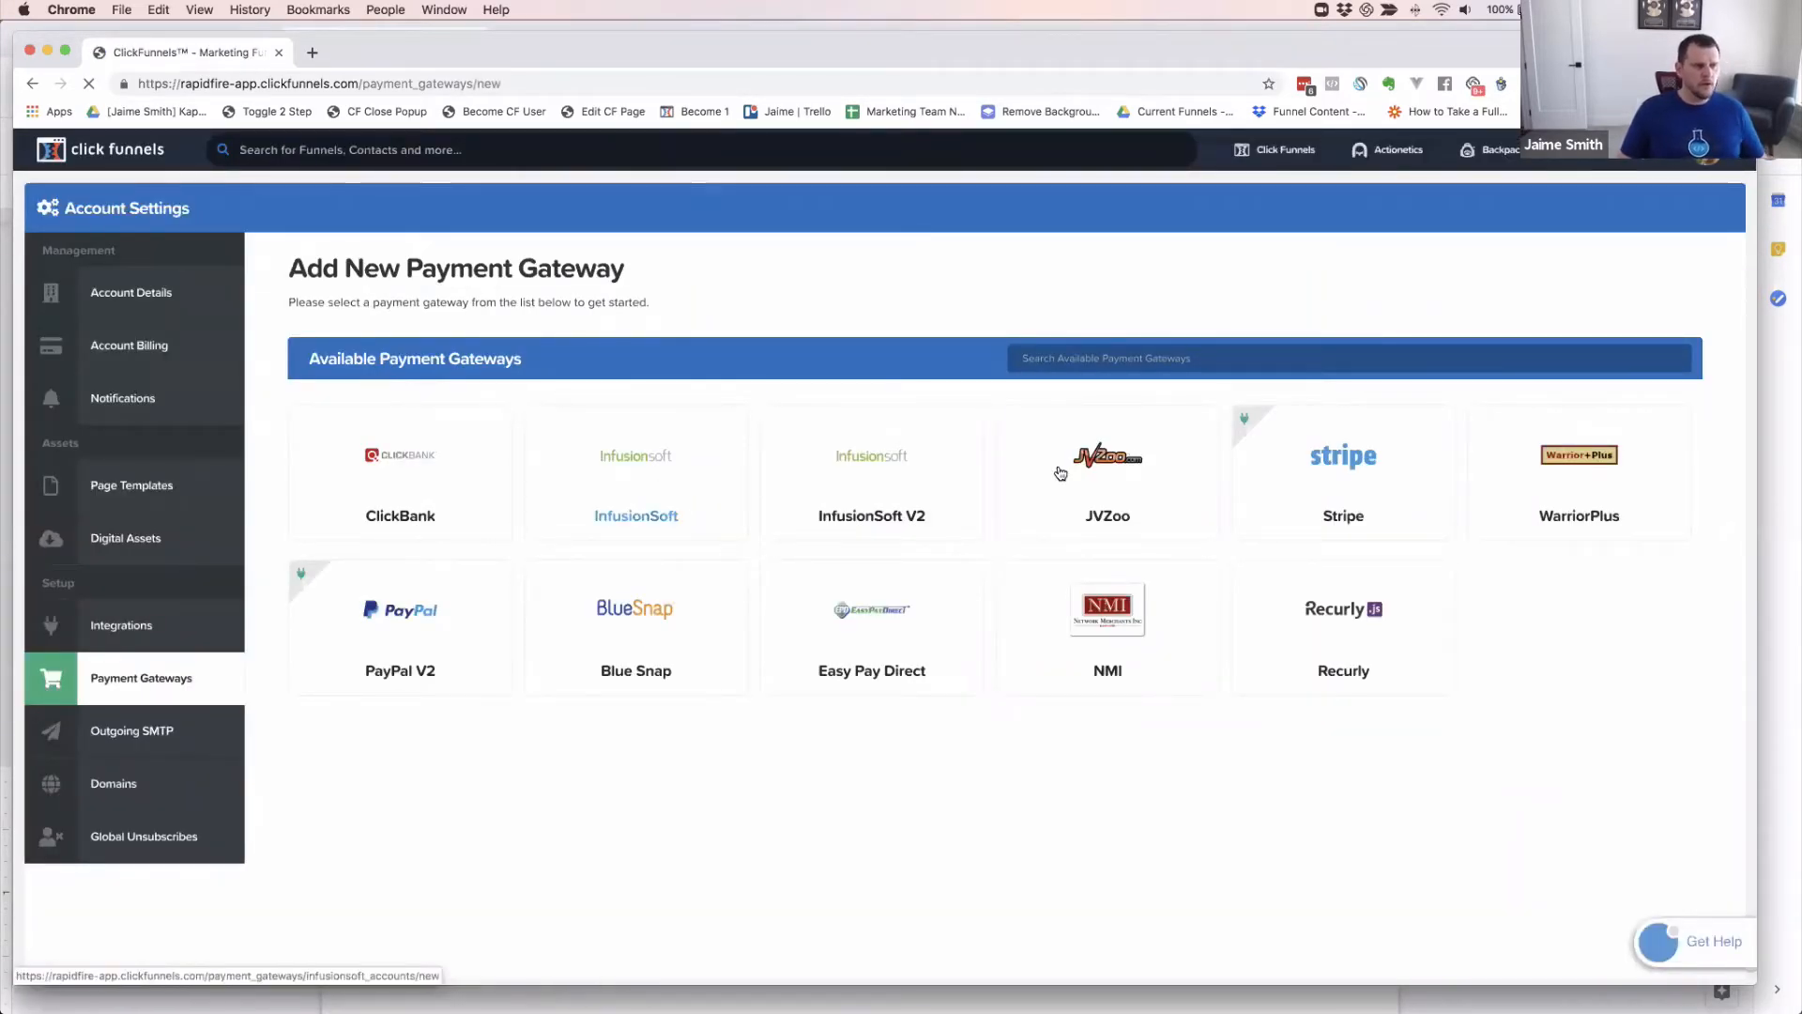
{"action": "left_click", "coordinate": [1323, 467]}
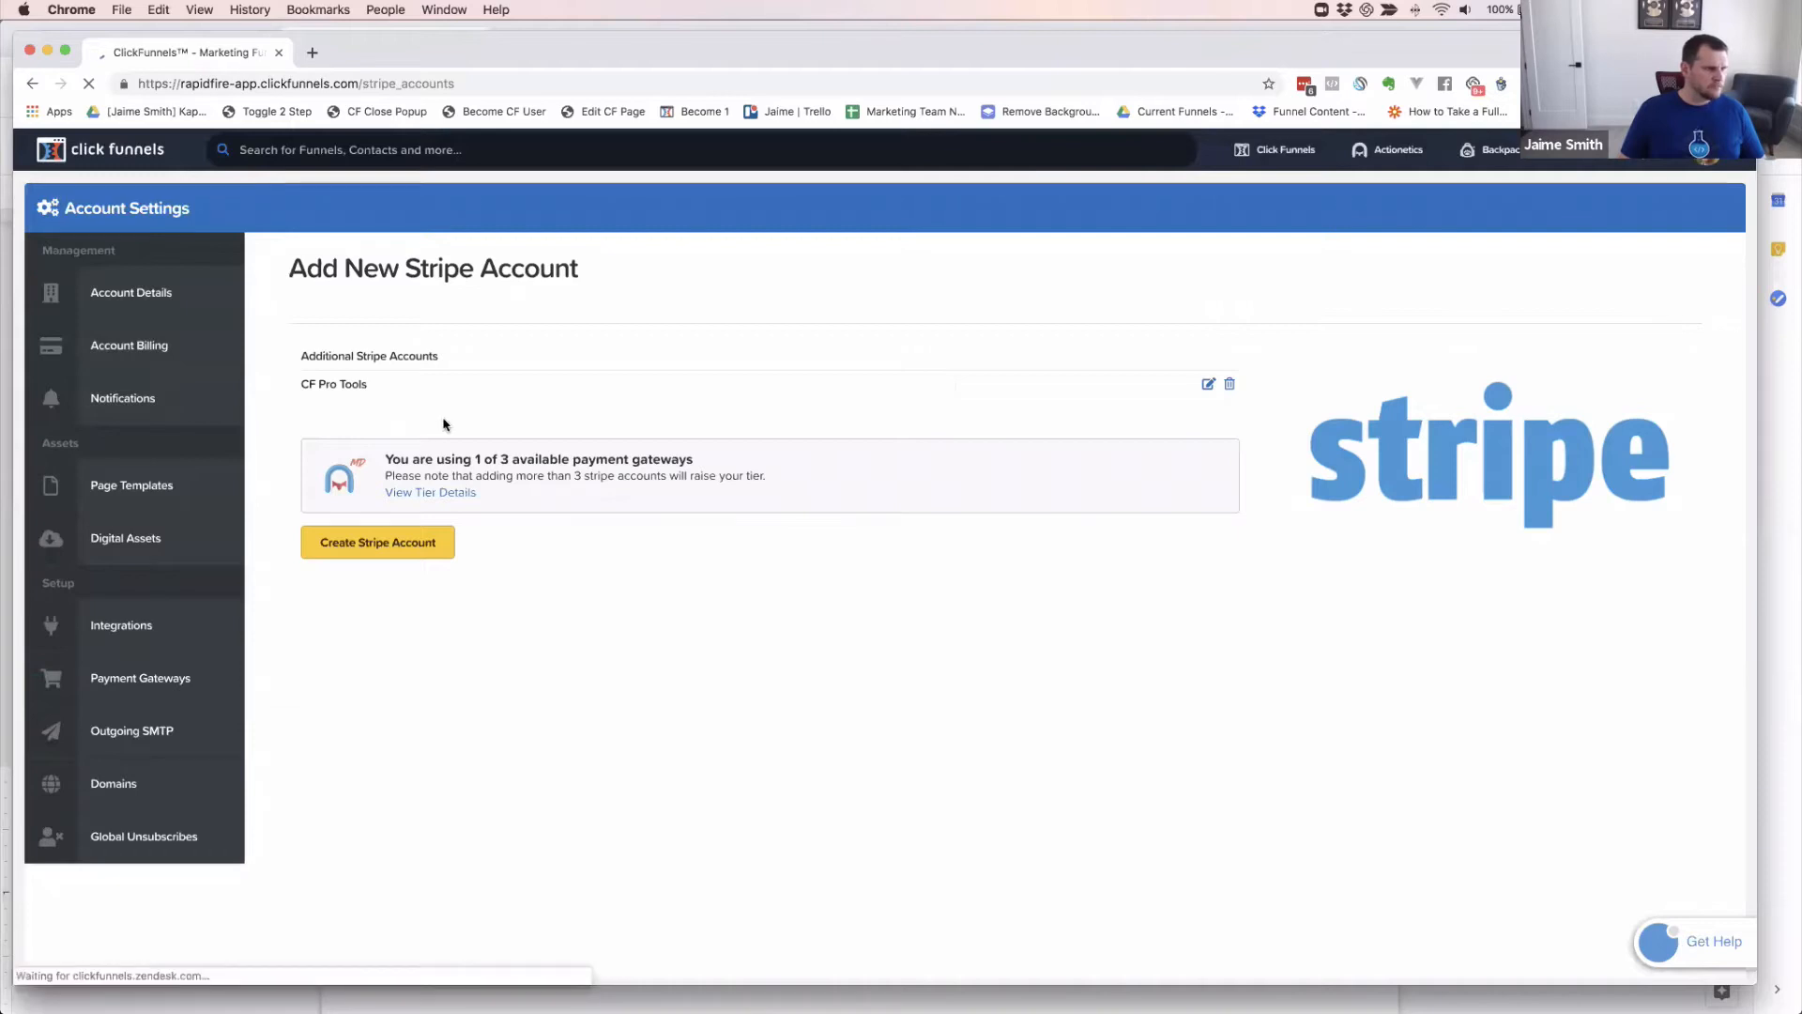
{"action": "left_click", "coordinate": [372, 550]}
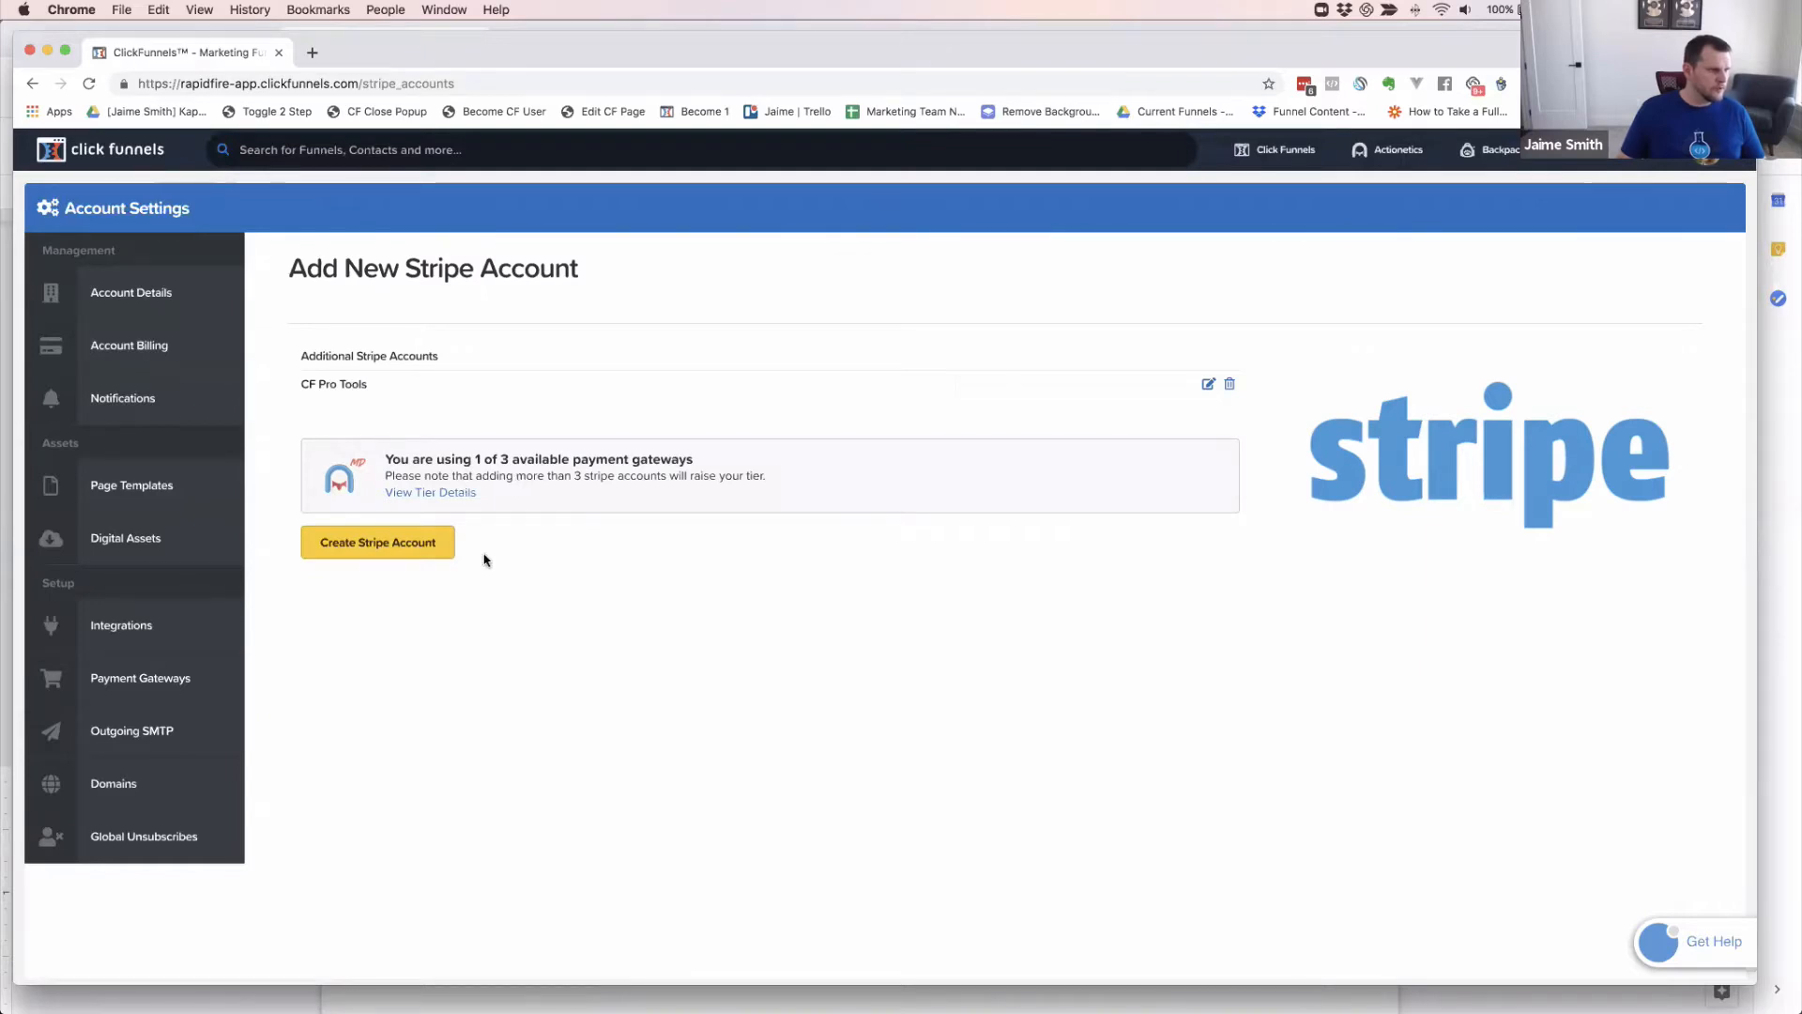
{"action": "left_click", "coordinate": [374, 549]}
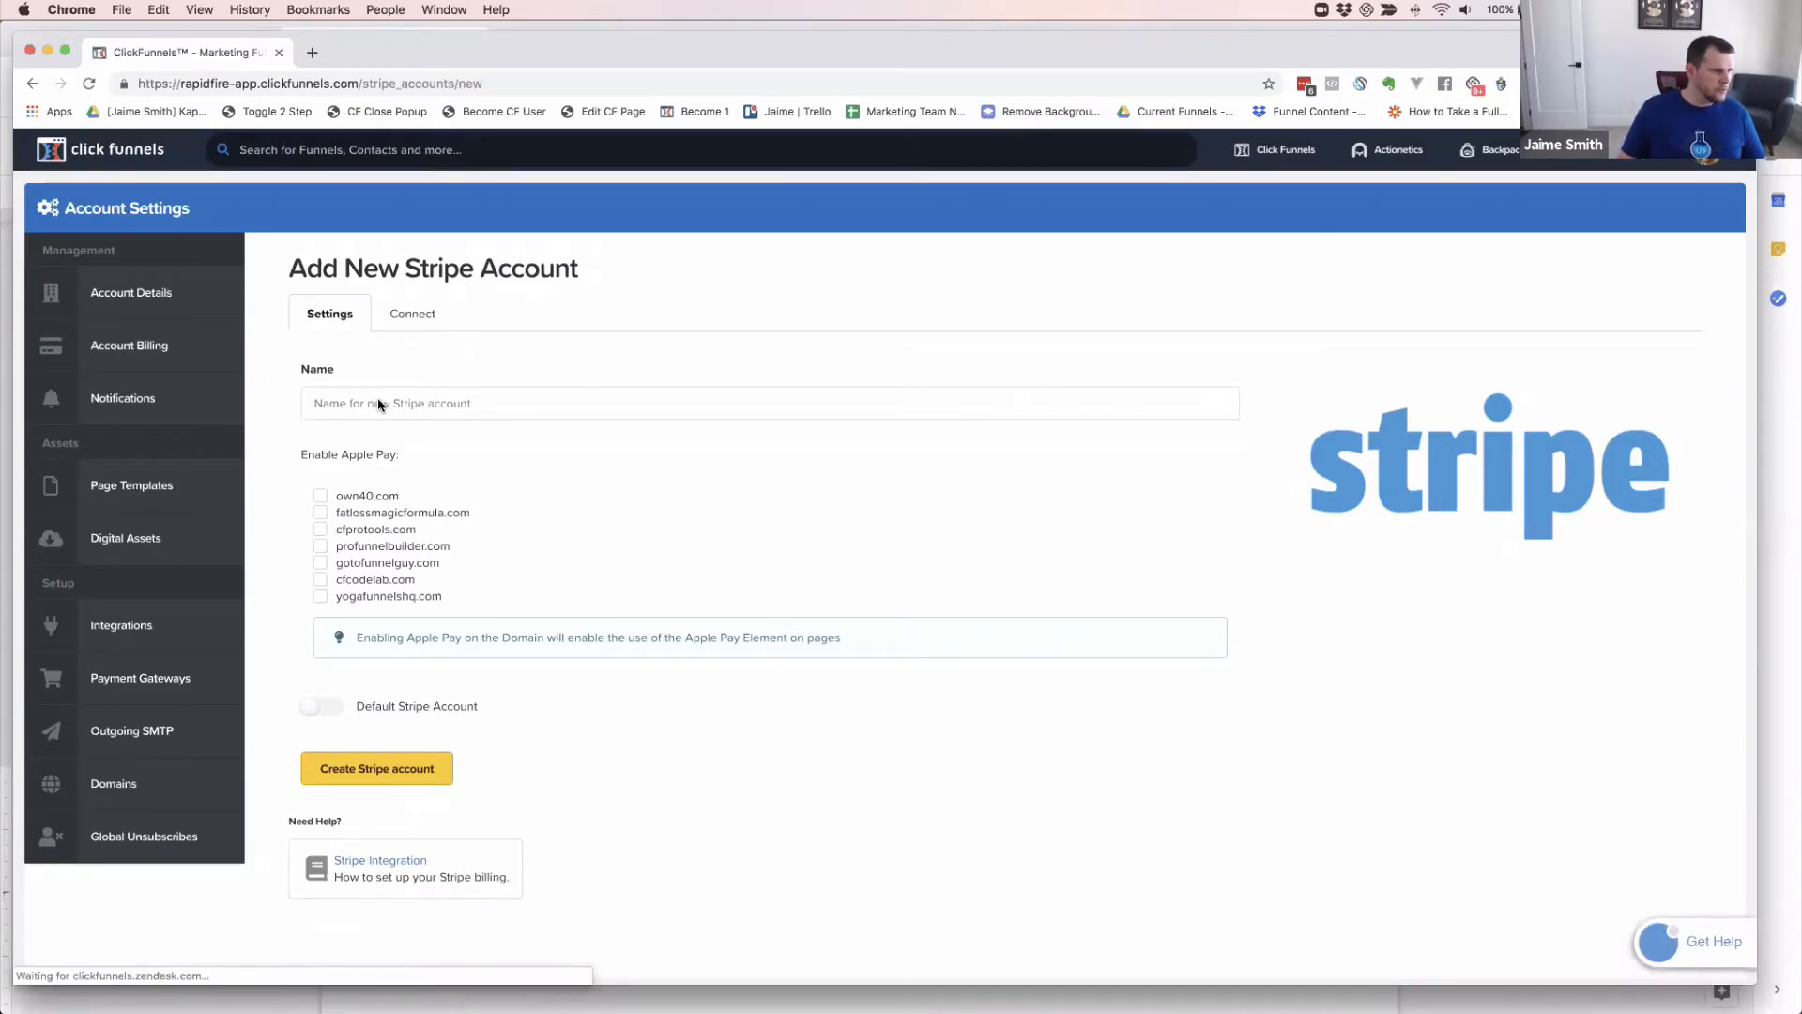
Step: Name the Stripe account 'Yoga Funnels HQ' and enable Apple Pay for yogafunnelshq.com
{"action": "left_click", "coordinate": [404, 403]}
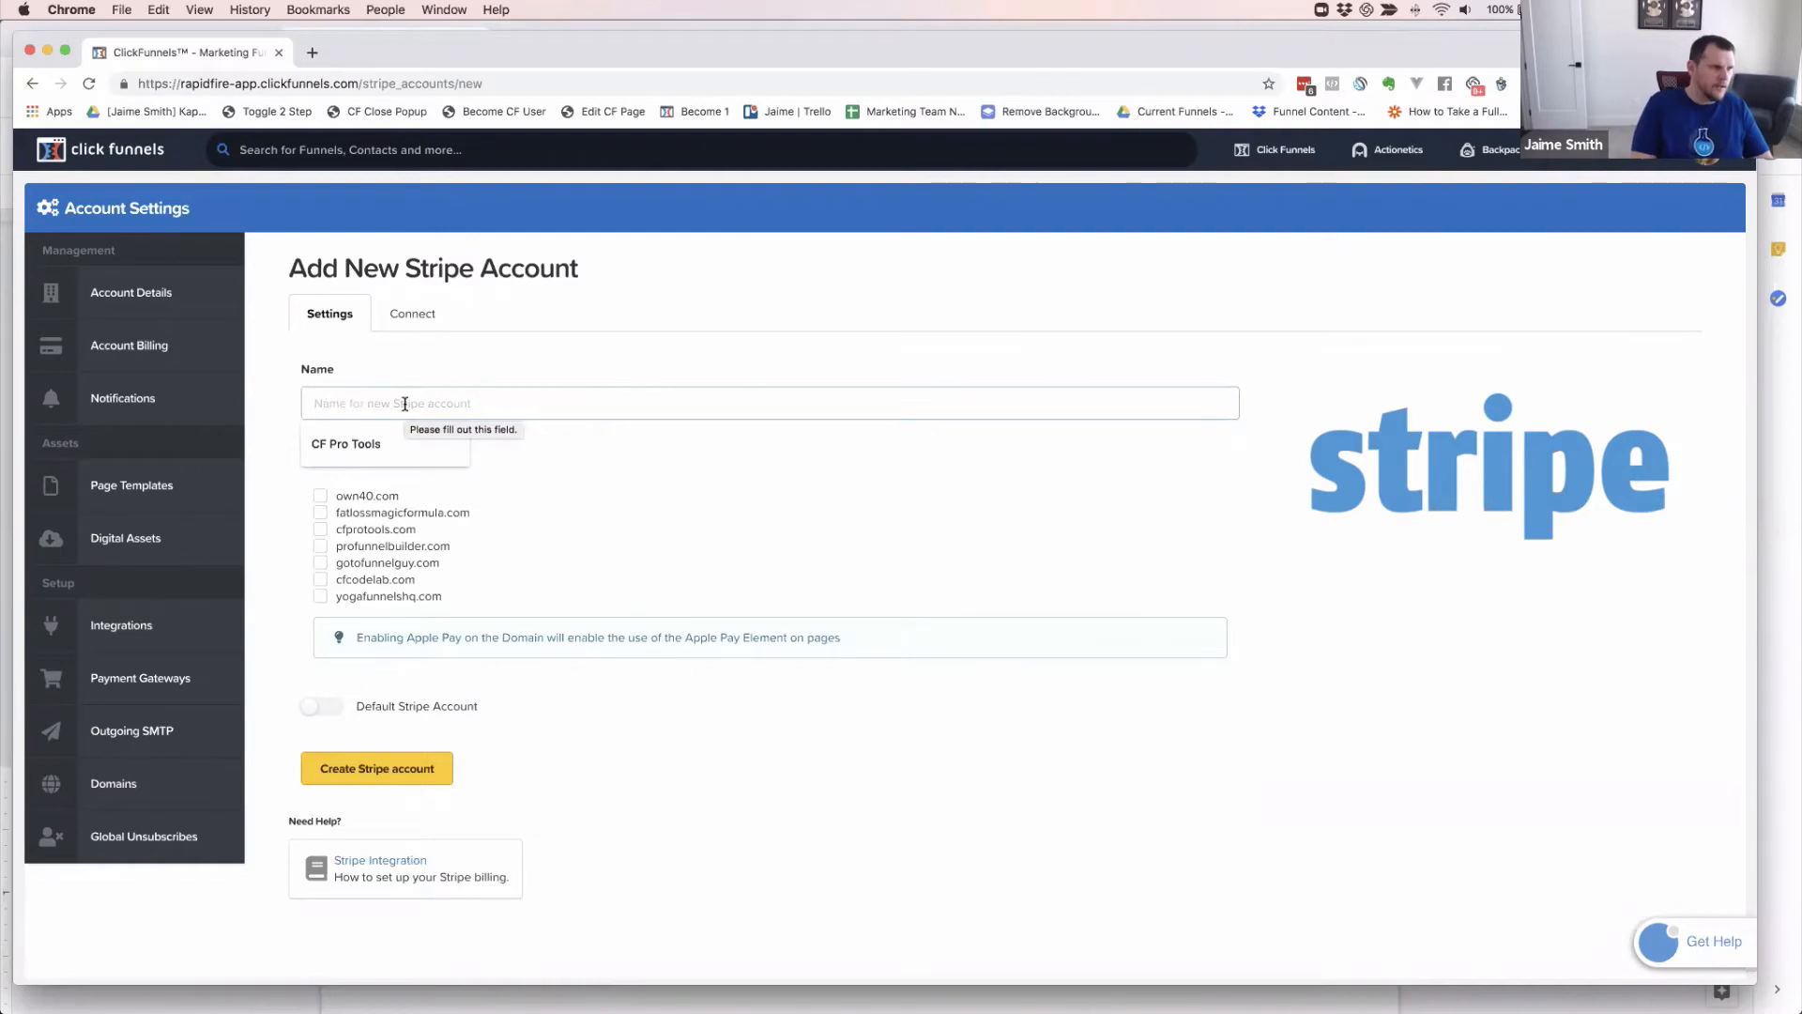
{"action": "type", "text": "Yoge Fu"}
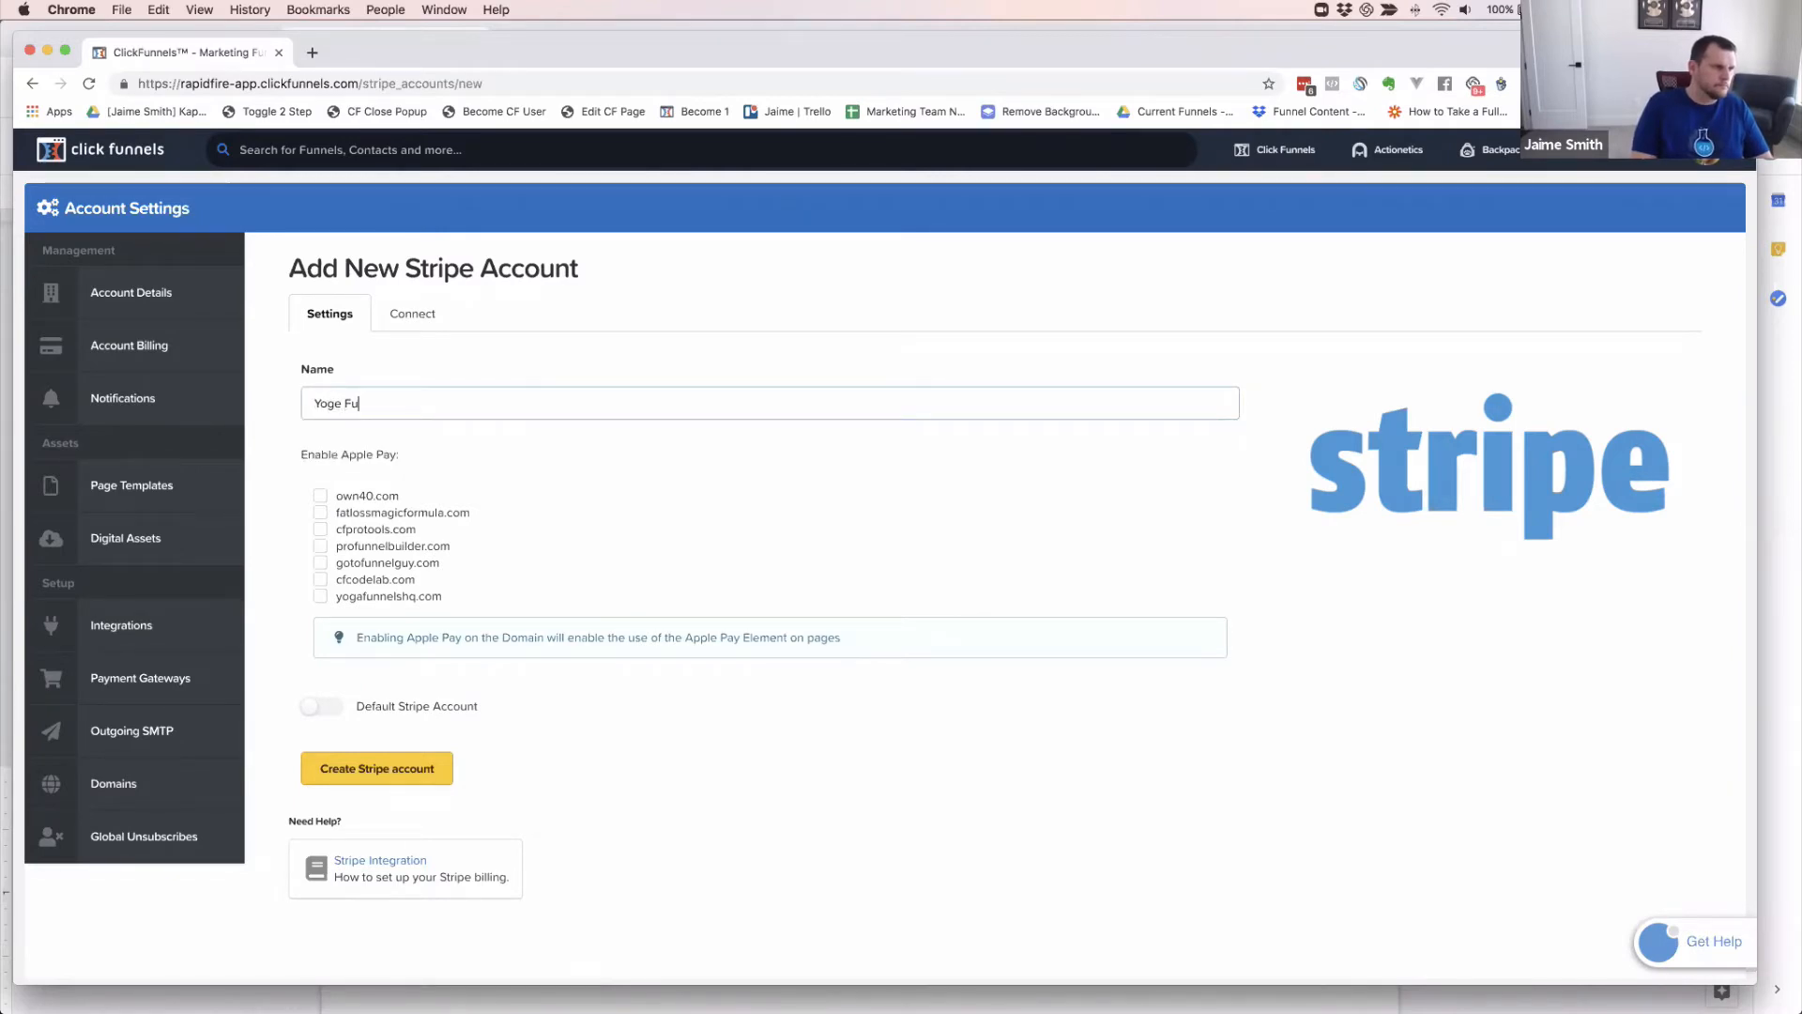
{"action": "key", "text": "BackSpace"}
{"action": "key", "text": "BackSpace"}
{"action": "key", "text": "BackSpace"}
{"action": "key", "text": "BackSpace"}
{"action": "type", "text": "a Funnel H"}
{"action": "key", "text": "BackSpace"}
{"action": "type", "text": "s HQ"}
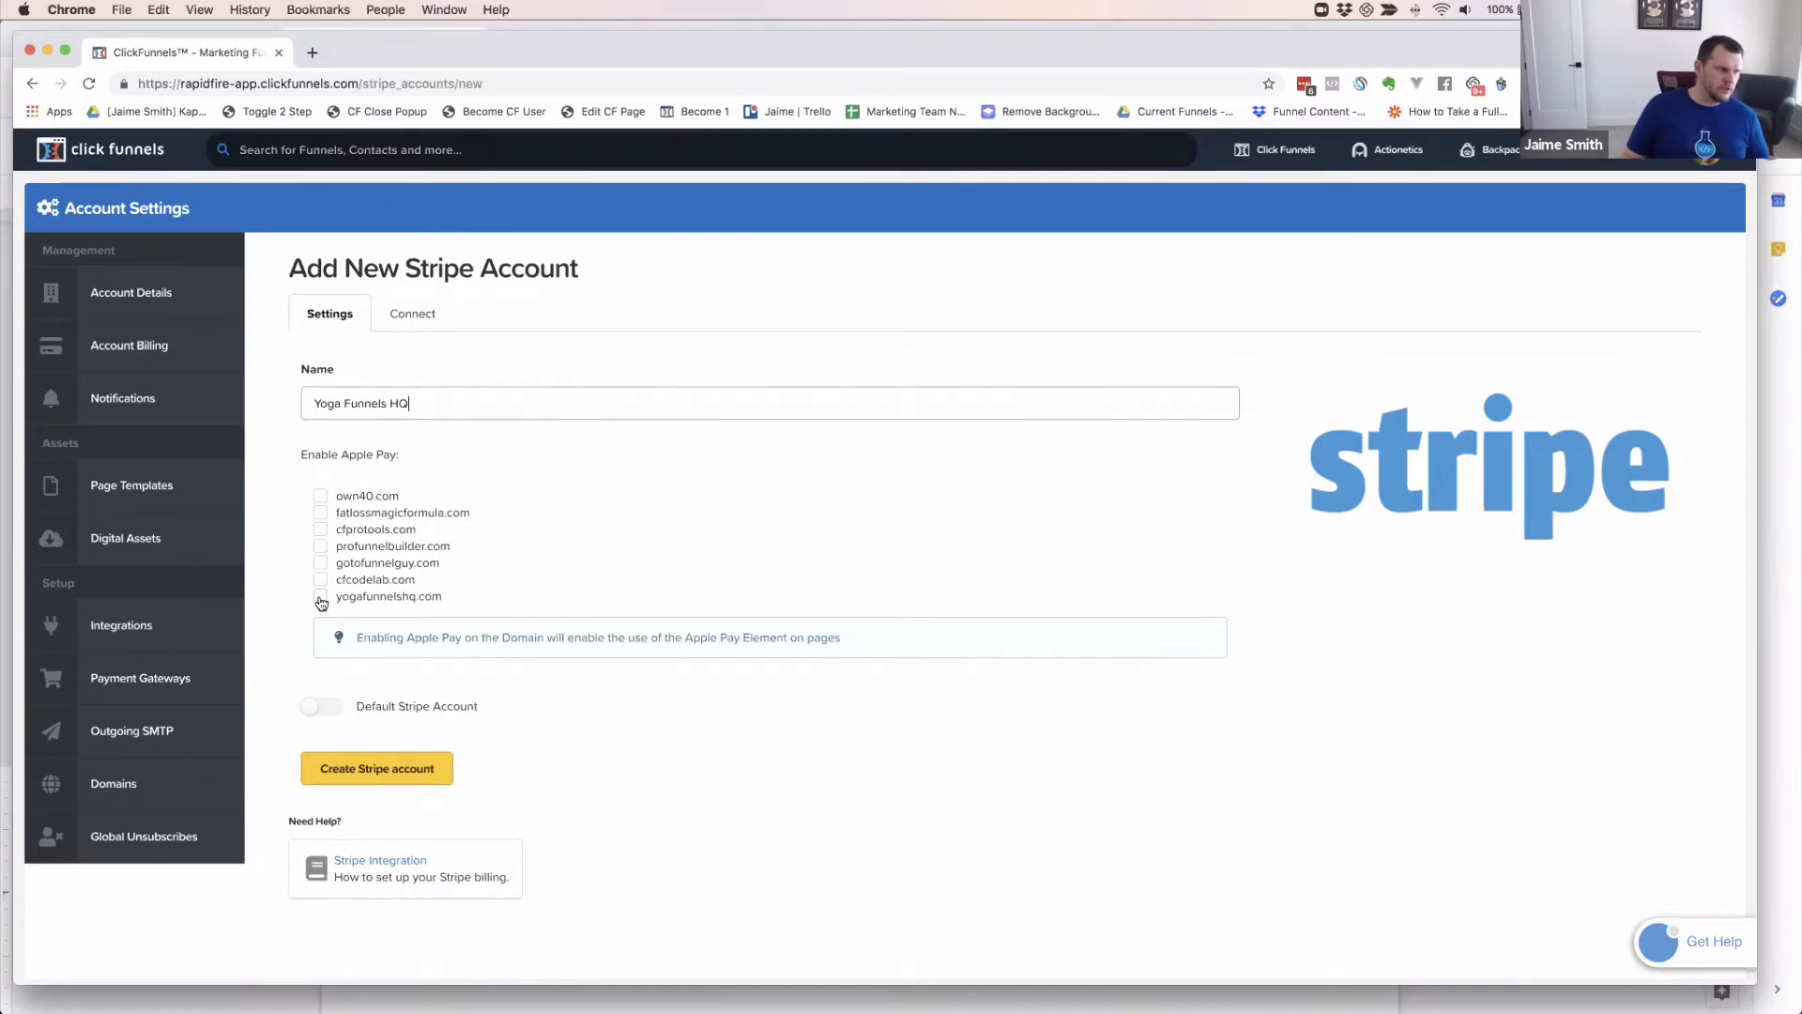
{"action": "left_click", "coordinate": [425, 601]}
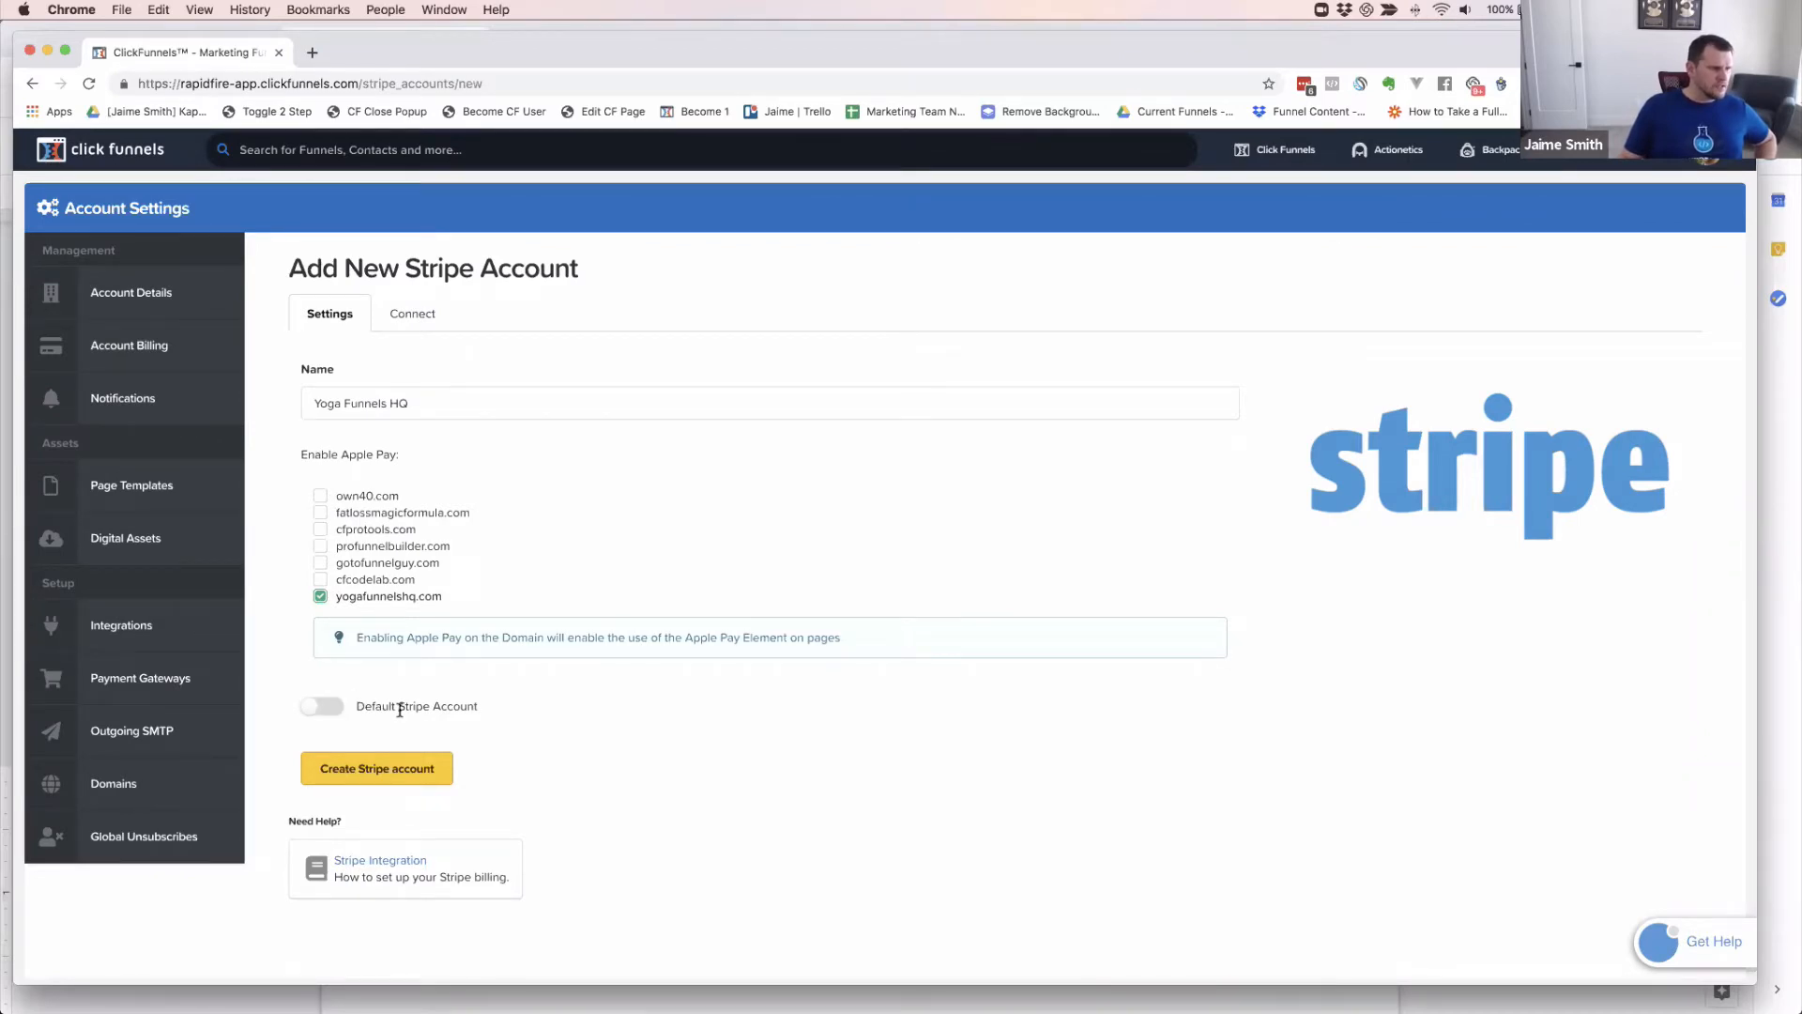
Step: Create the Yoga Funnels HQ Stripe account and advance to its Connect With Stripe step
{"action": "left_click", "coordinate": [362, 768]}
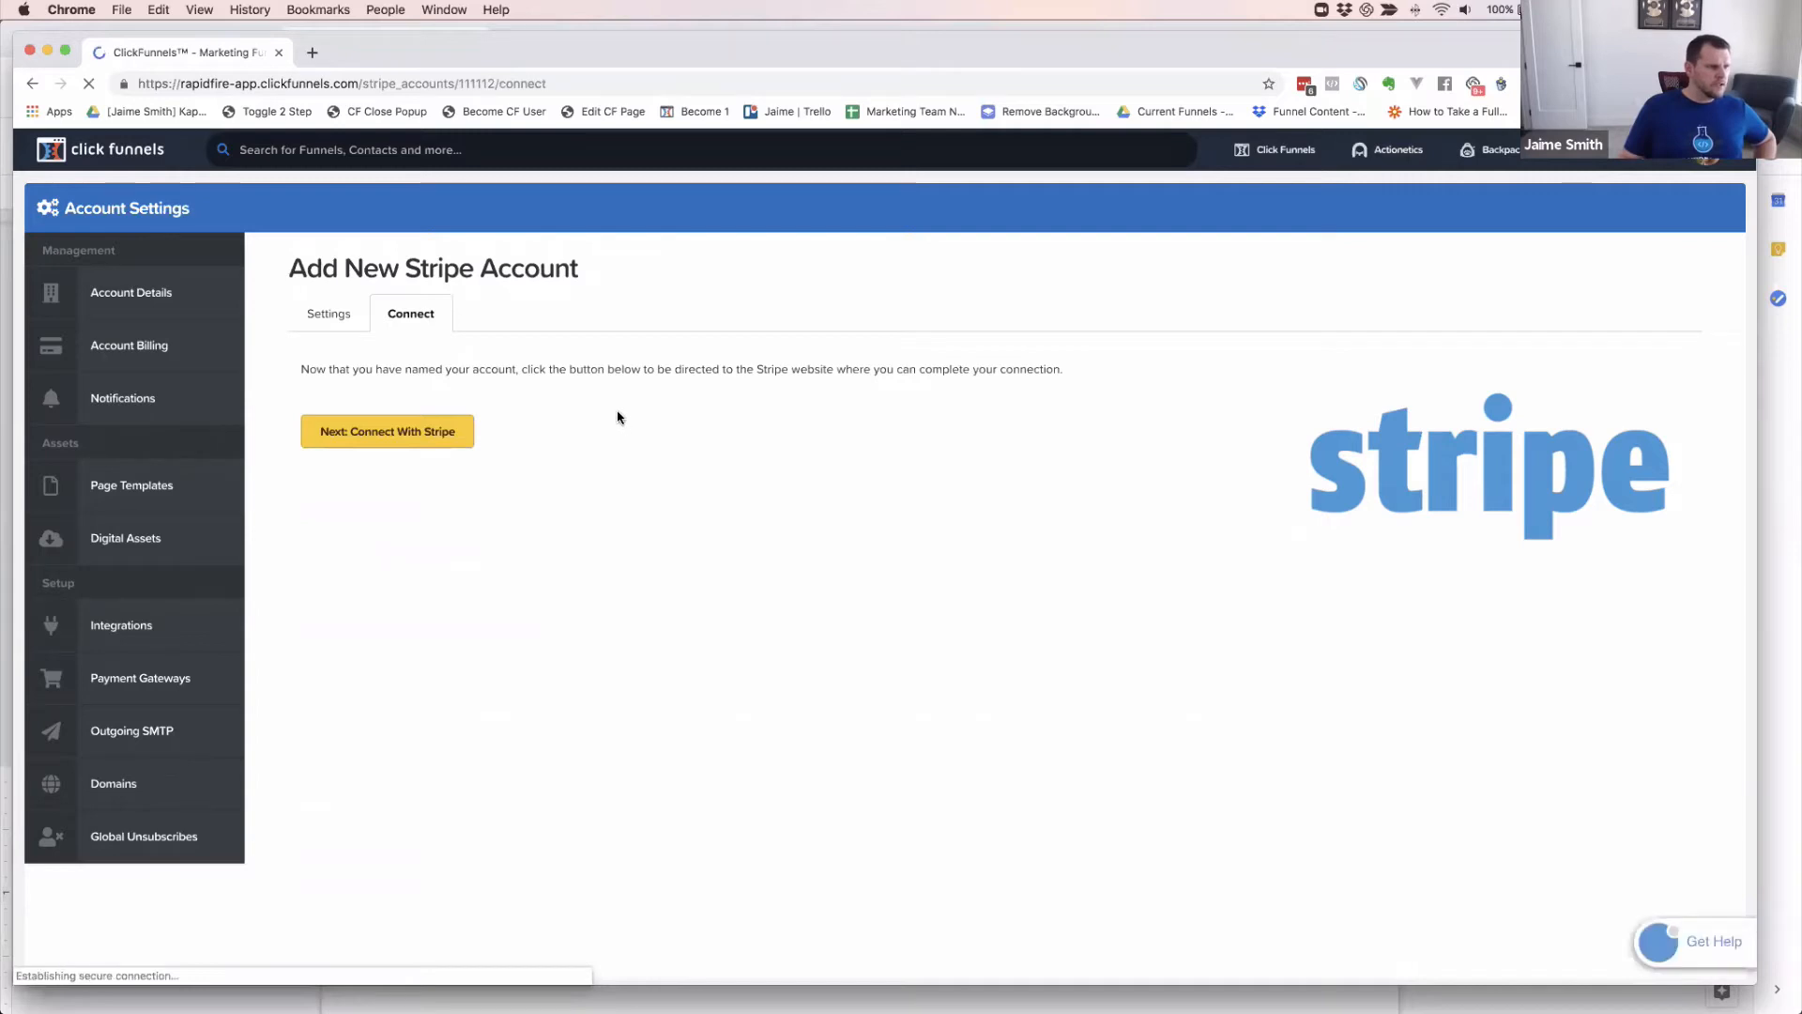
{"action": "left_click", "coordinate": [395, 434]}
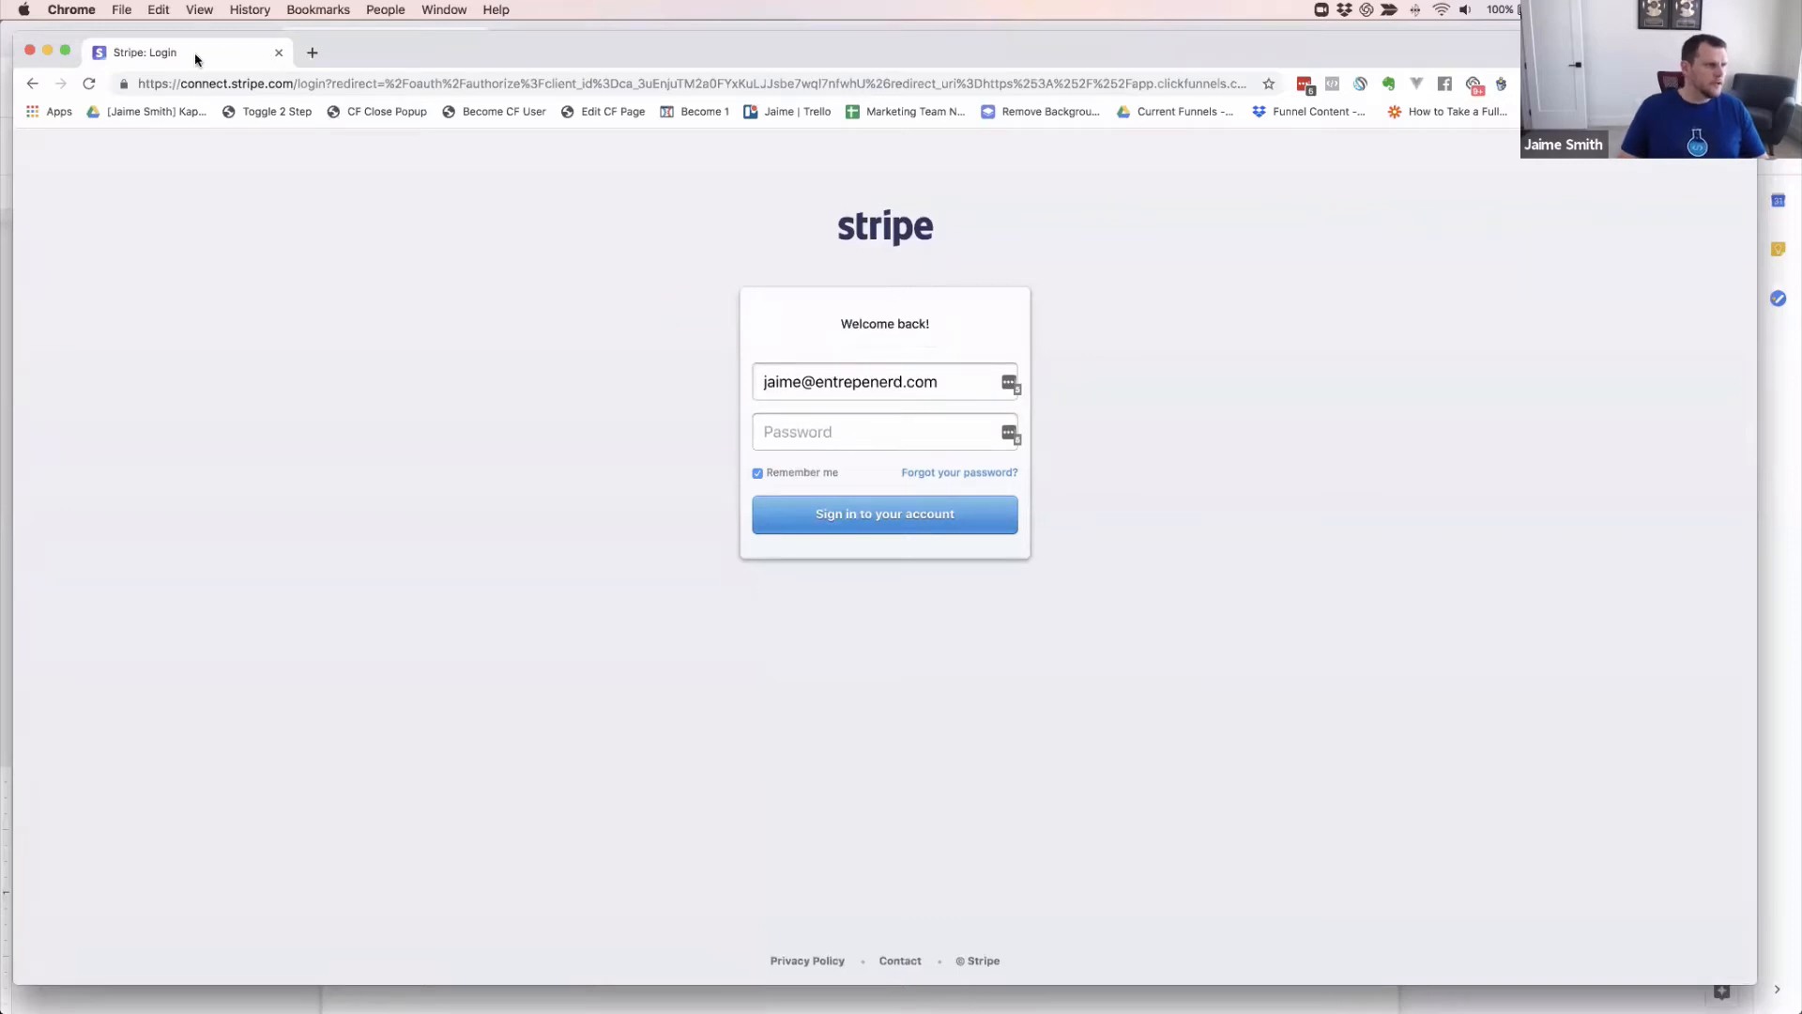
{"action": "left_click", "coordinate": [33, 84]}
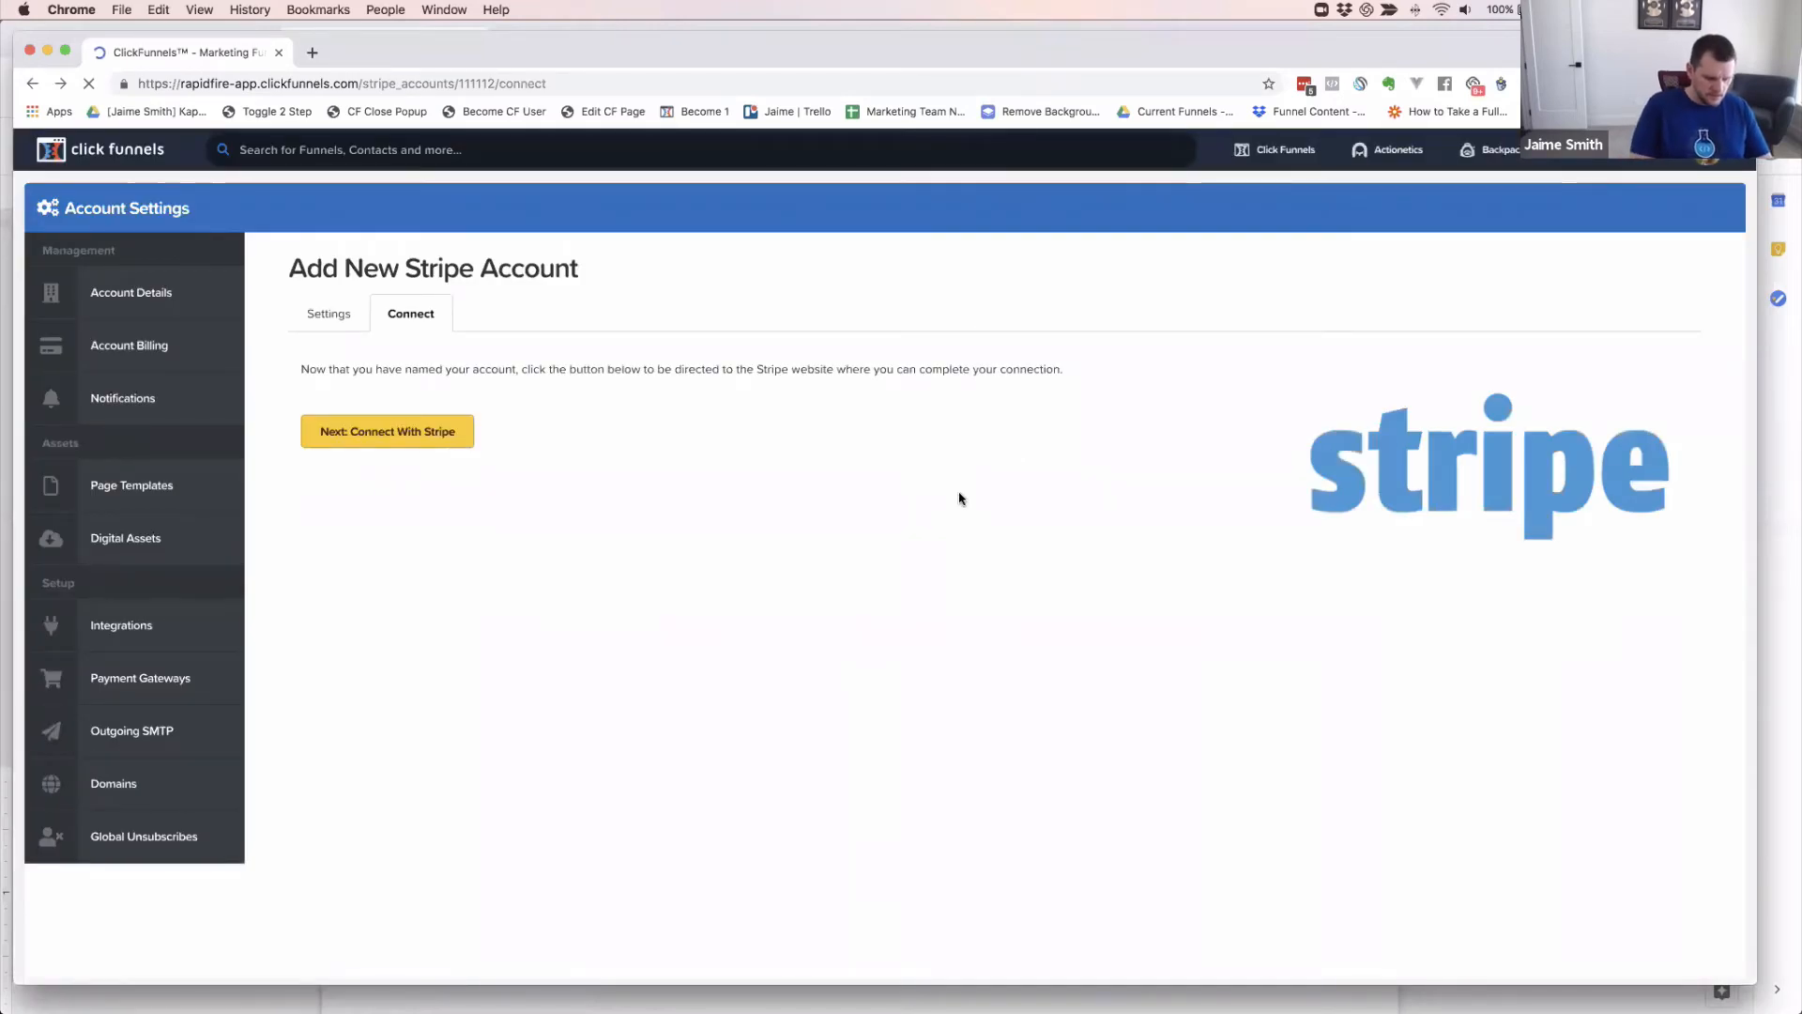
Step: In a private window, go to stripe.com and start the sign-up with START NOW
{"action": "key", "text": "super+shift+n"}
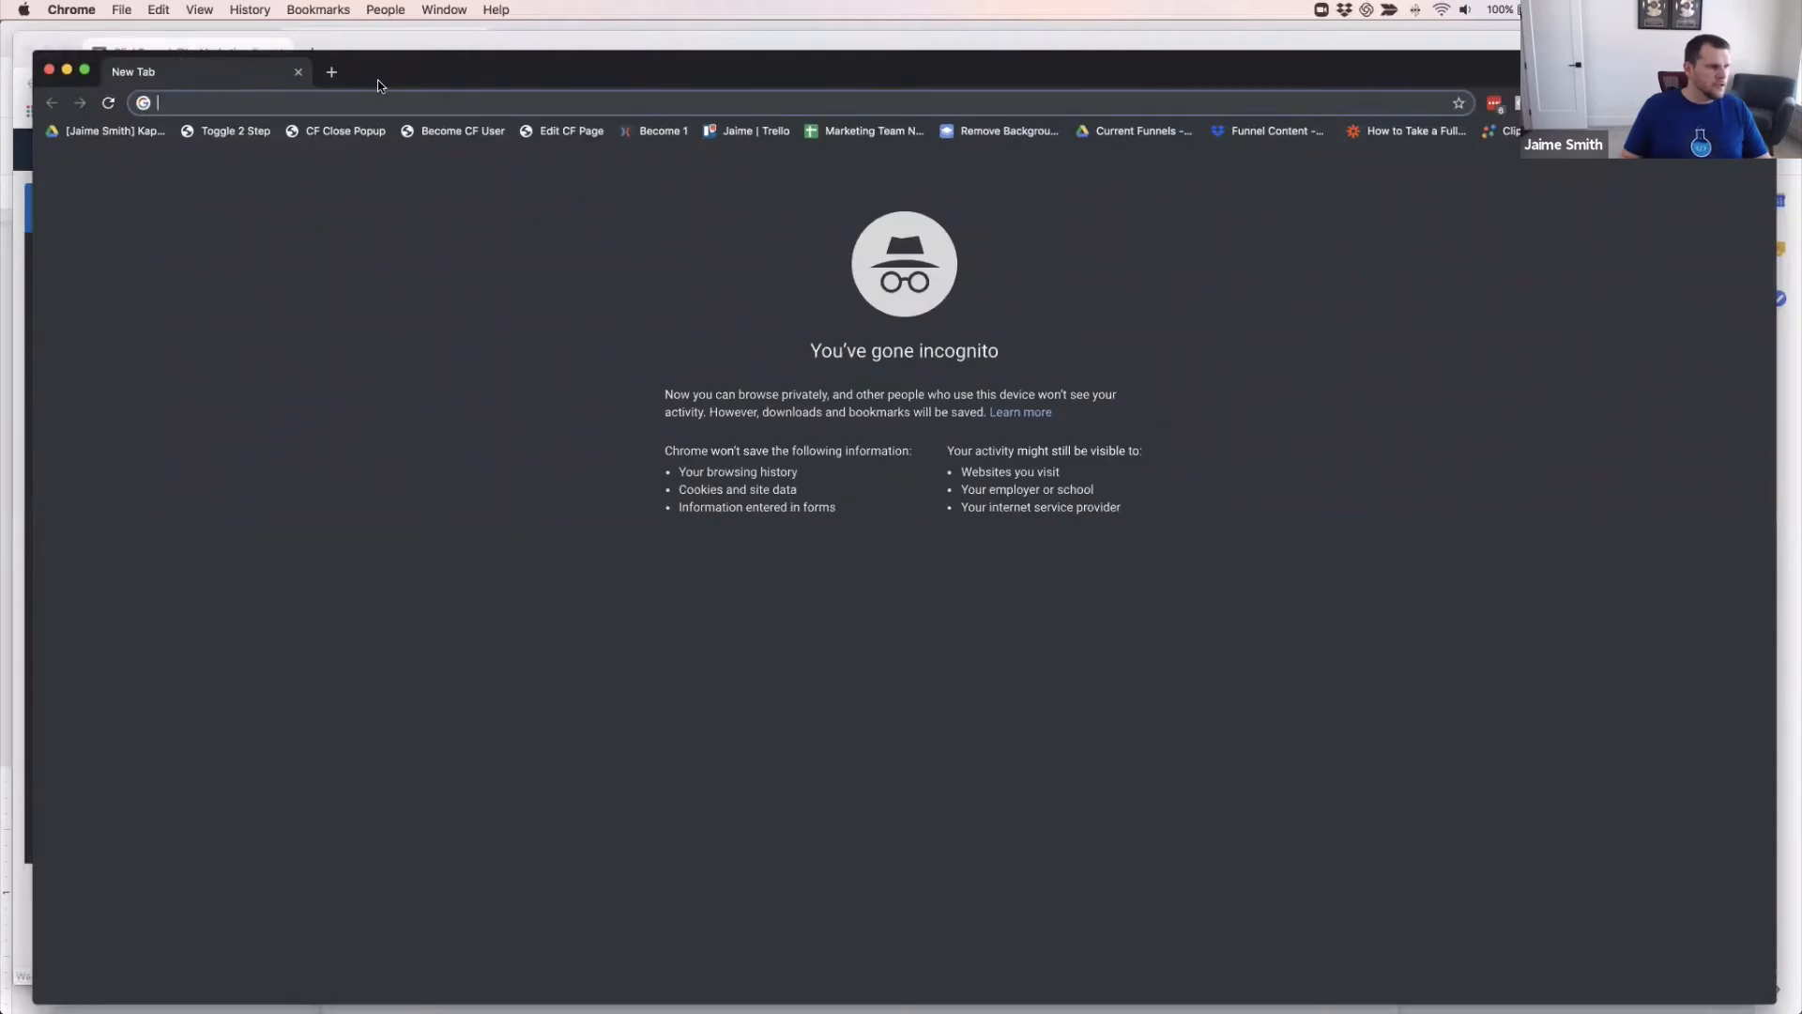
{"action": "mouse_move", "coordinate": [397, 64]}
{"action": "left_mouse_down"}
{"action": "mouse_move", "coordinate": [385, 45]}
{"action": "mouse_move", "coordinate": [426, 72]}
{"action": "left_mouse_up"}
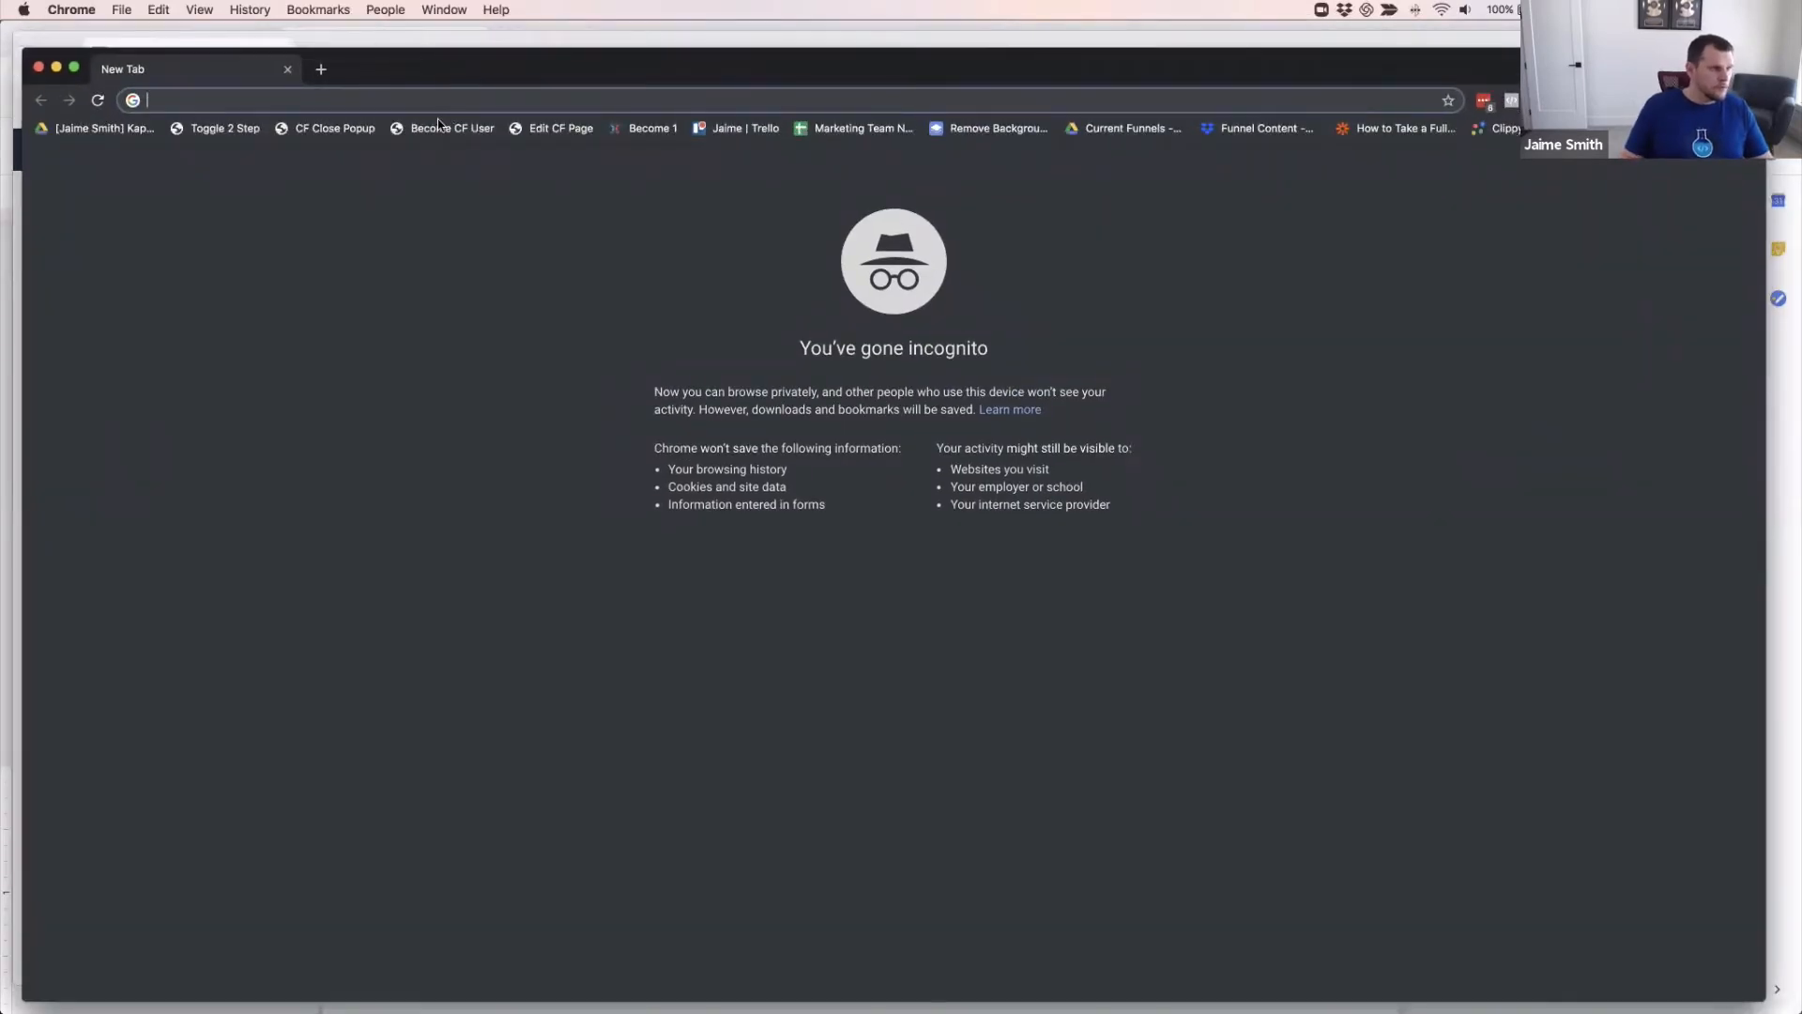
{"action": "type", "text": "stripe"}
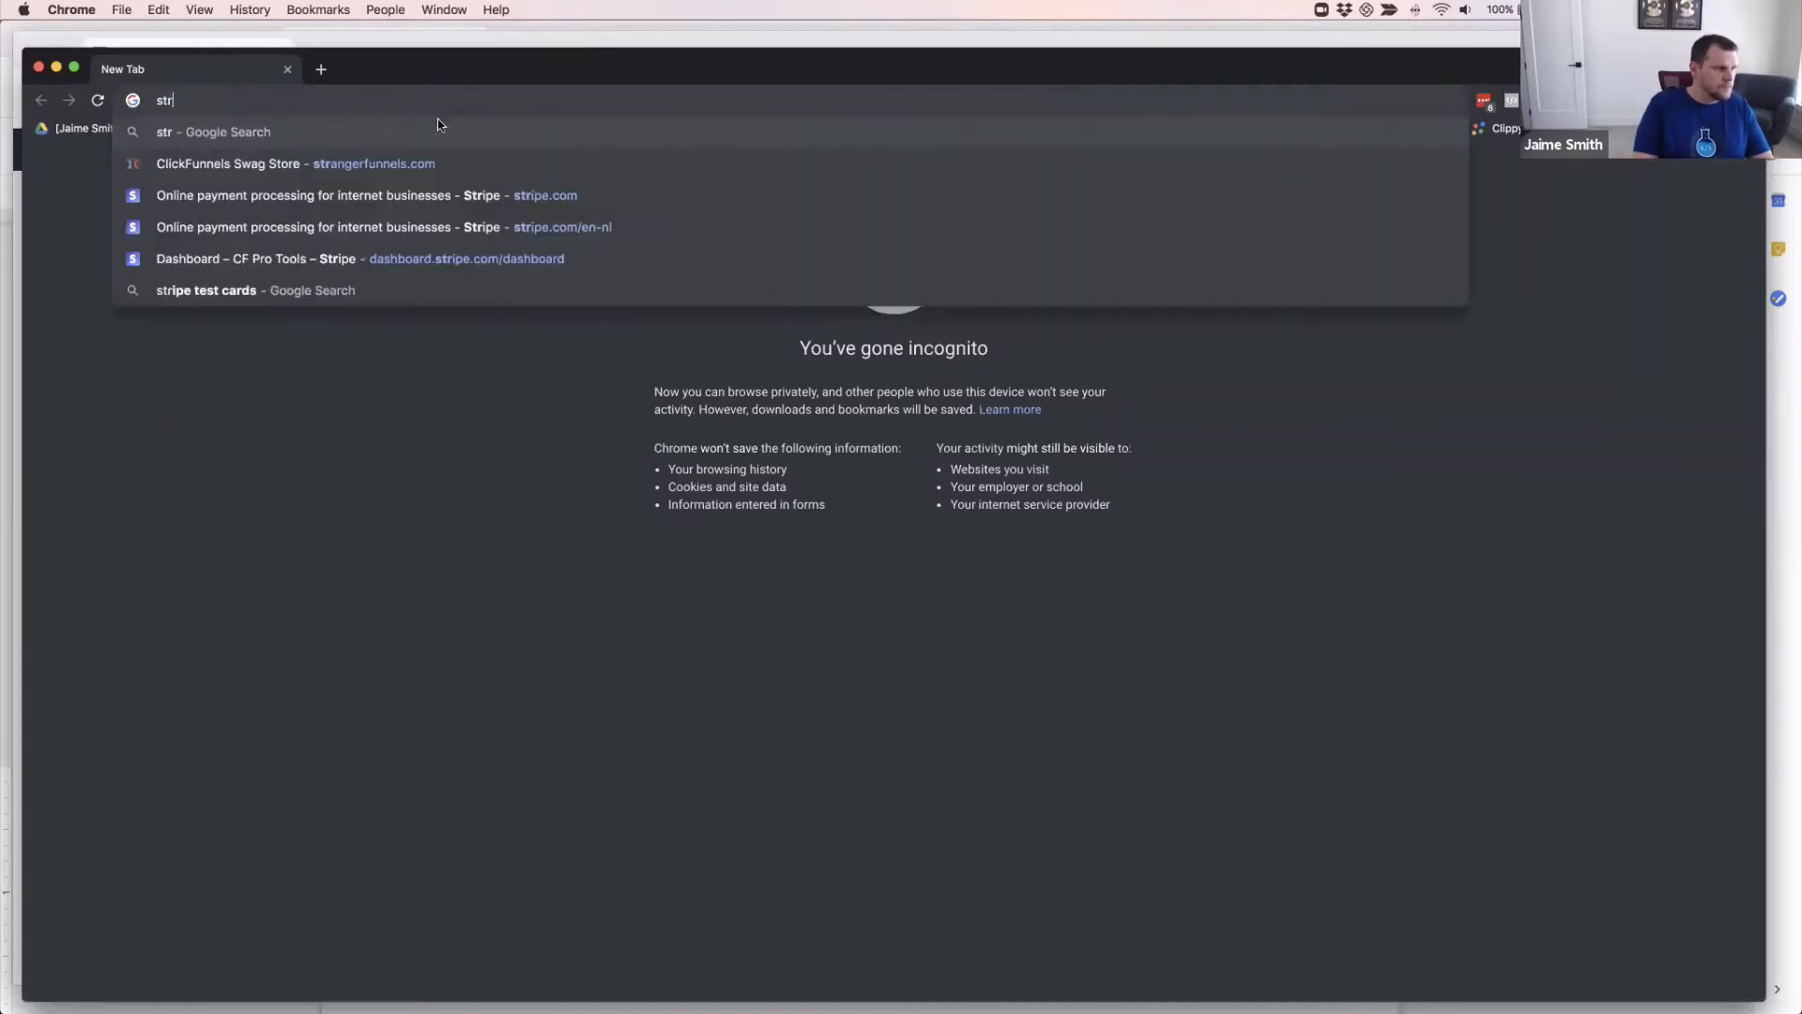
{"action": "type", "text": ".com"}
{"action": "key", "text": "Return"}
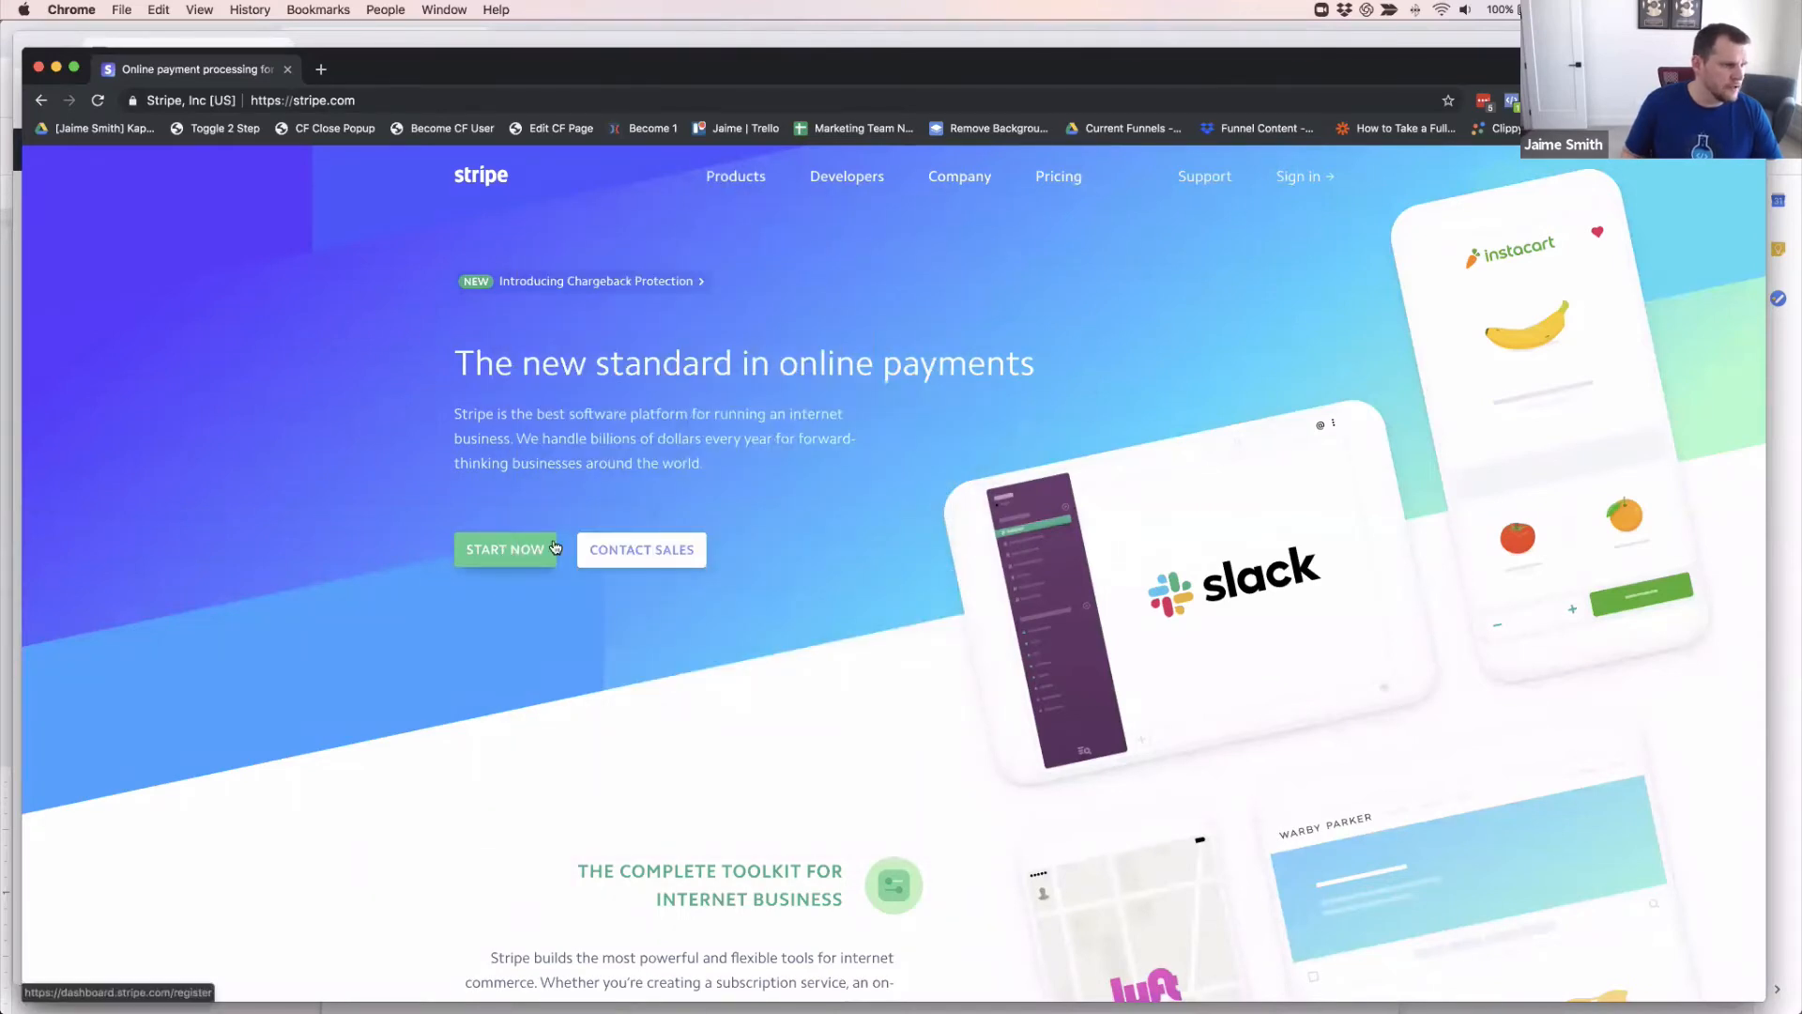
{"action": "left_click", "coordinate": [506, 555]}
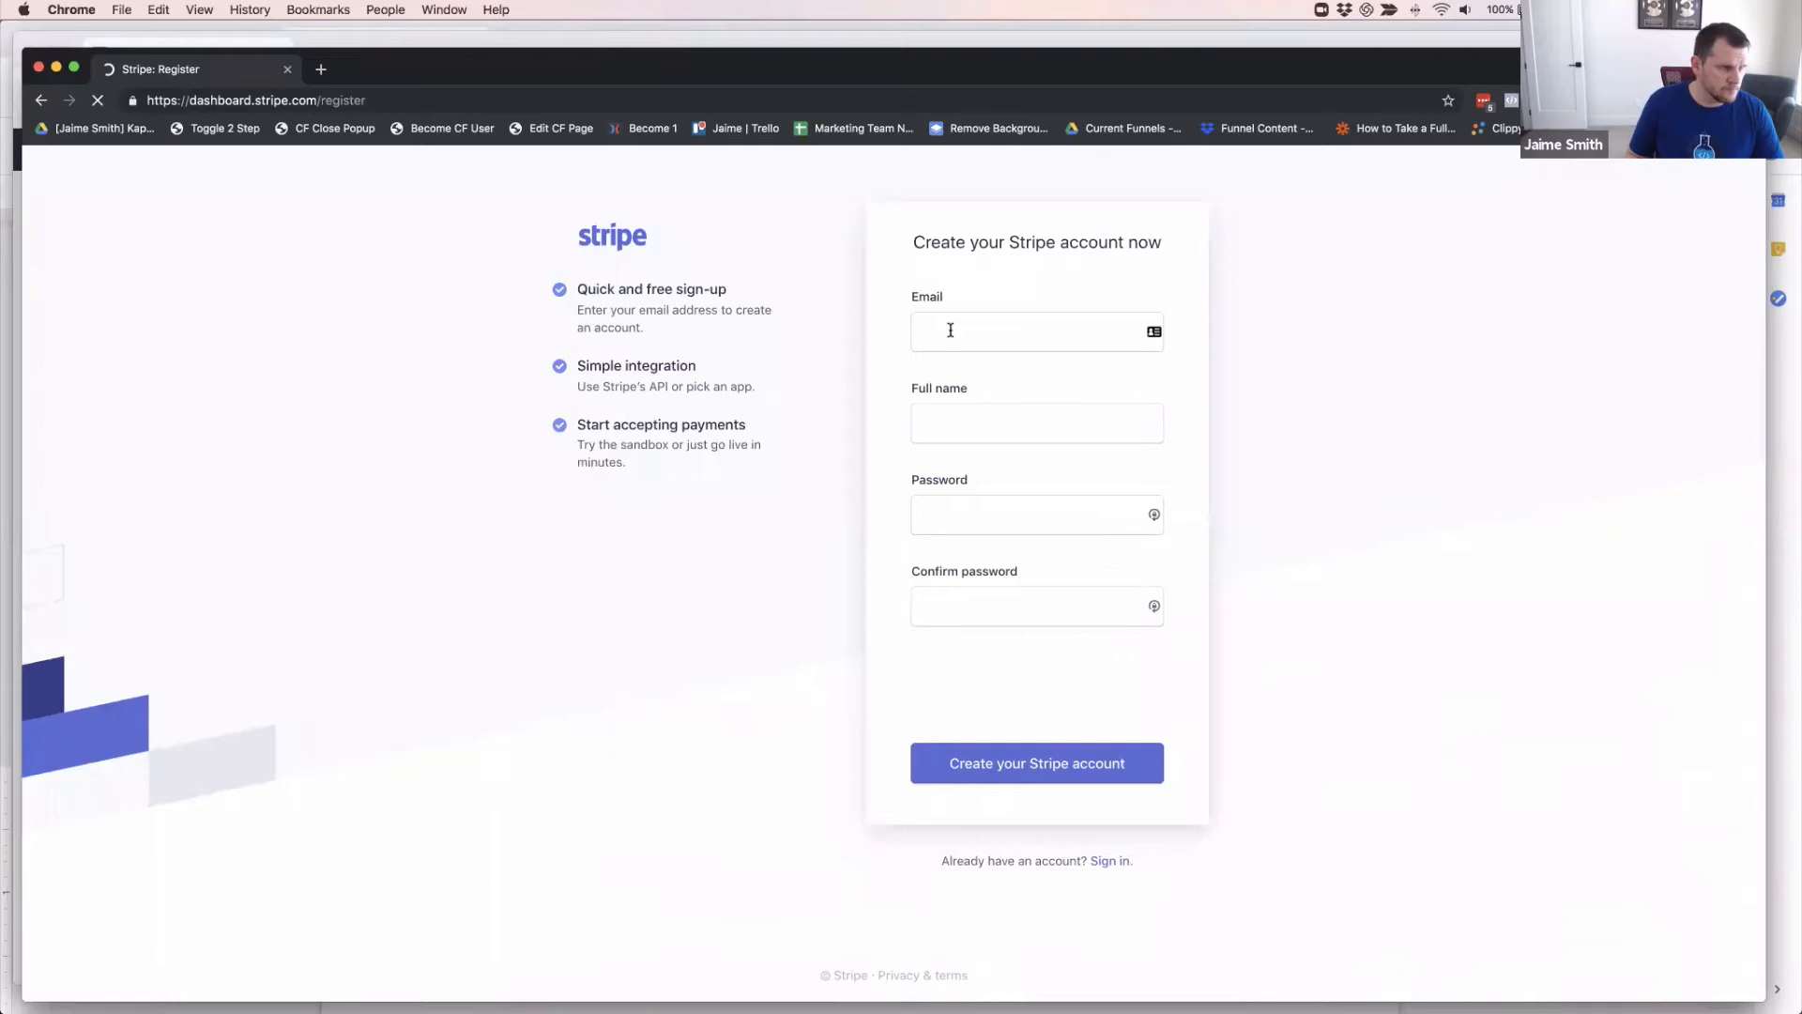
Step: Enter the sign-up e-mail address, correcting its spelling
{"action": "left_click", "coordinate": [950, 330]}
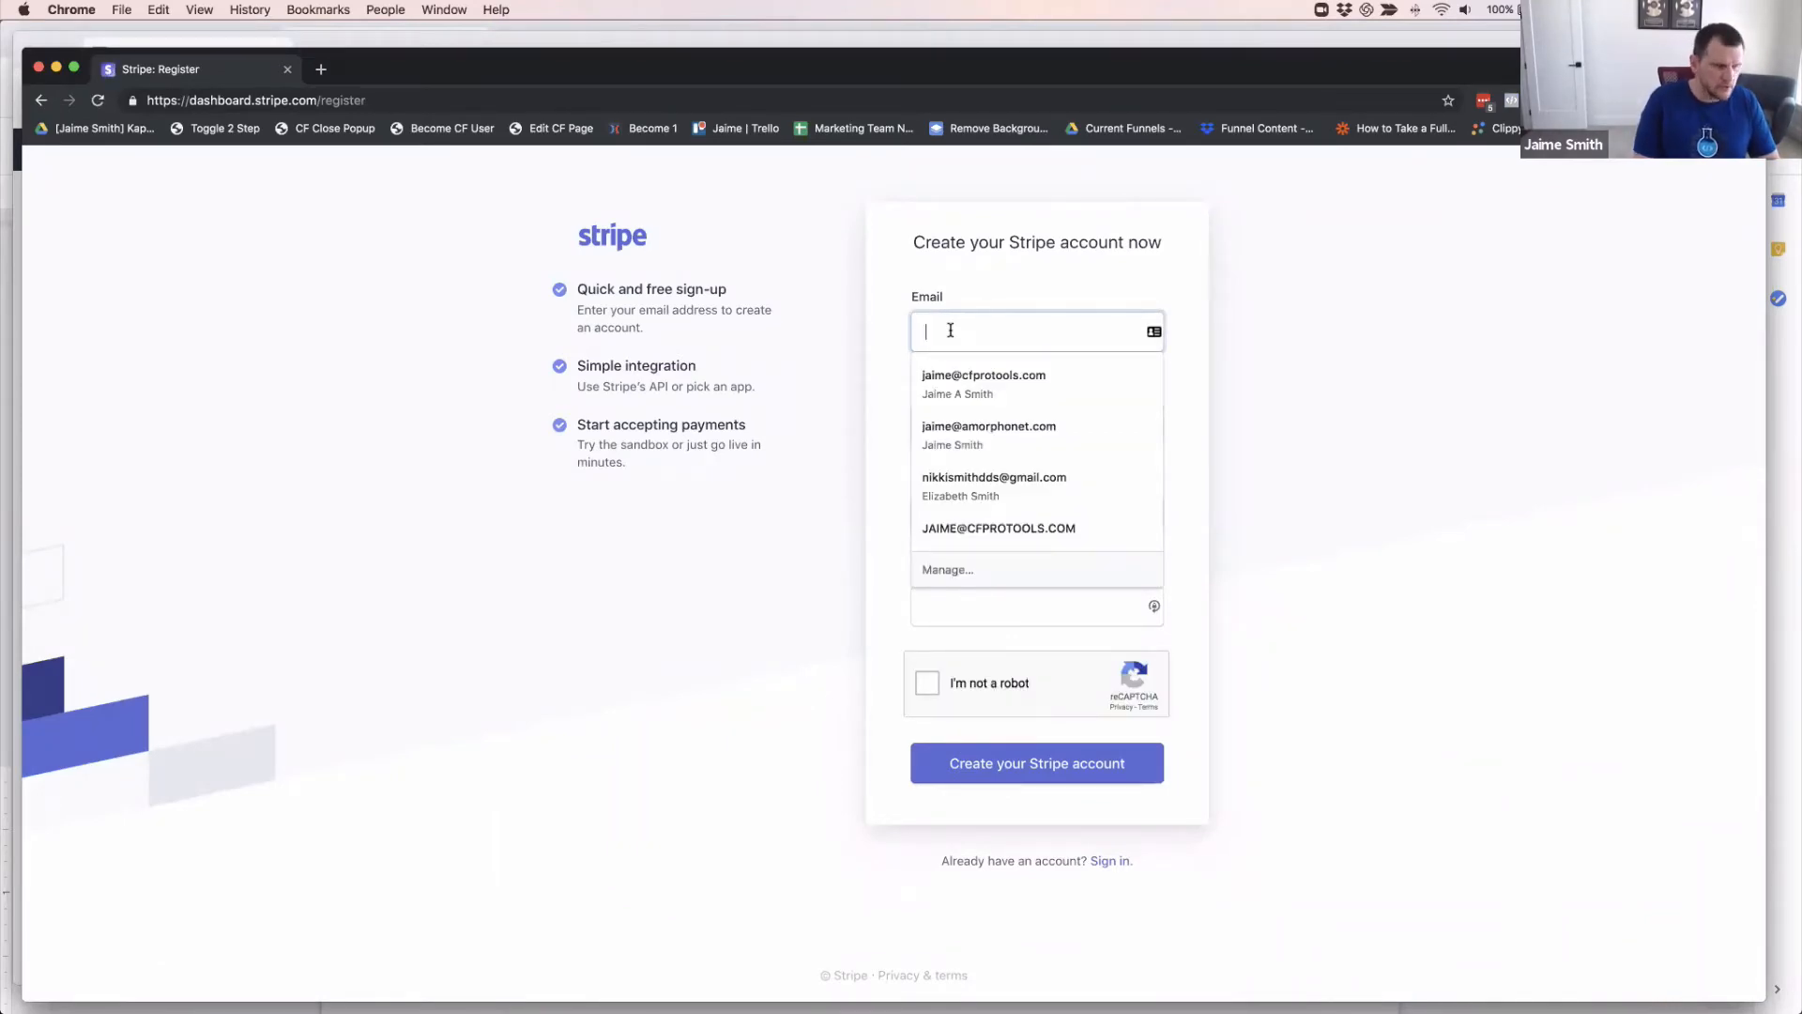
{"action": "type", "text": "yo"}
{"action": "key", "text": "BackSpace"}
{"action": "key", "text": "BackSpace"}
{"action": "key", "text": "BackSpace"}
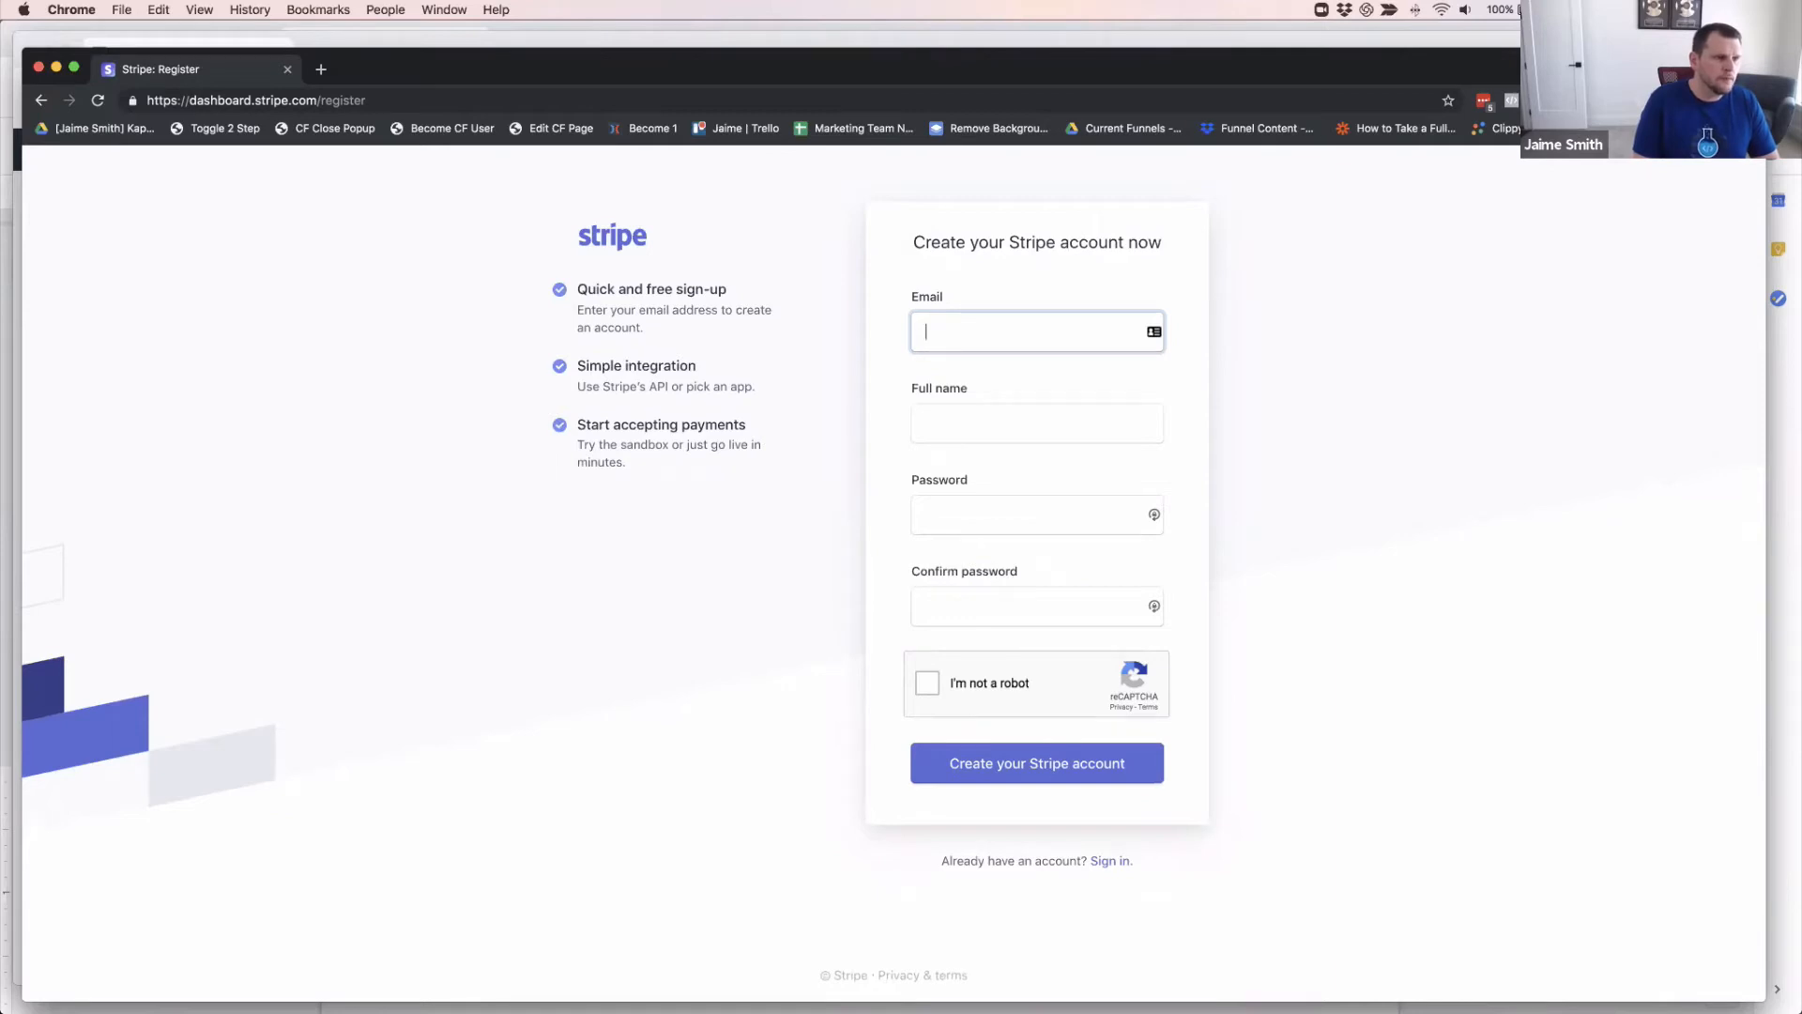
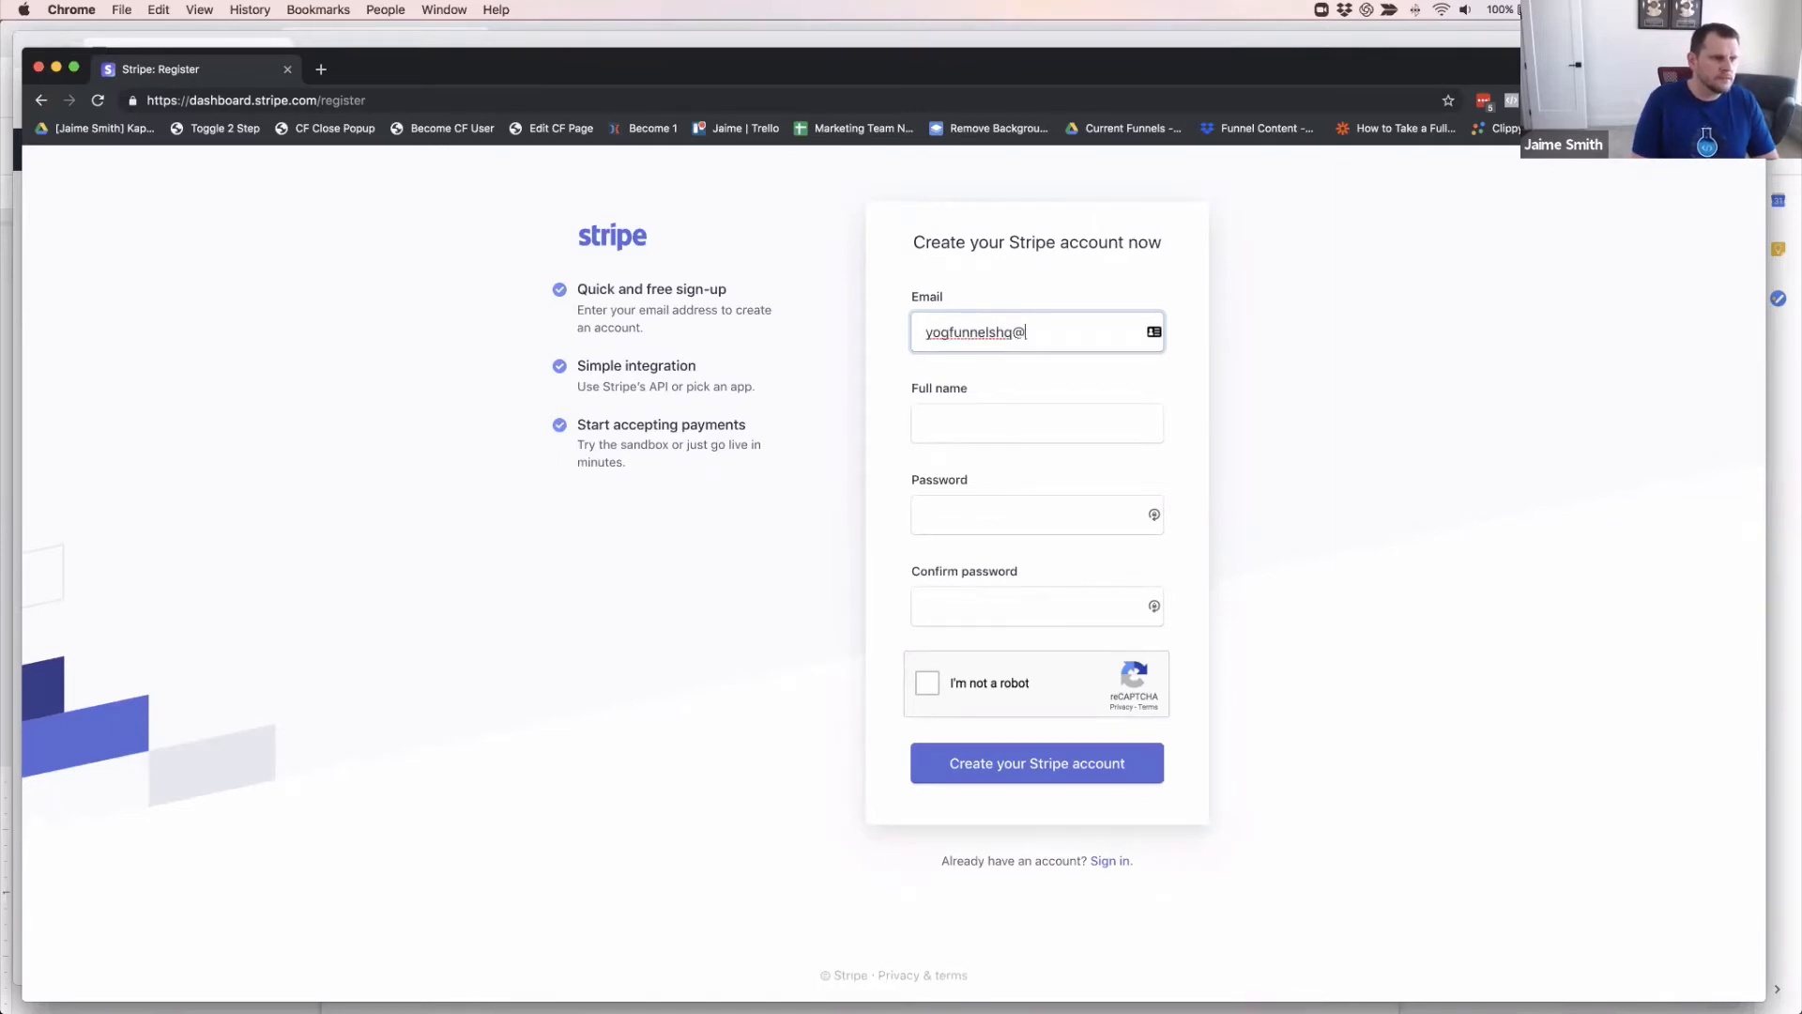
{"action": "key", "text": "Tab"}
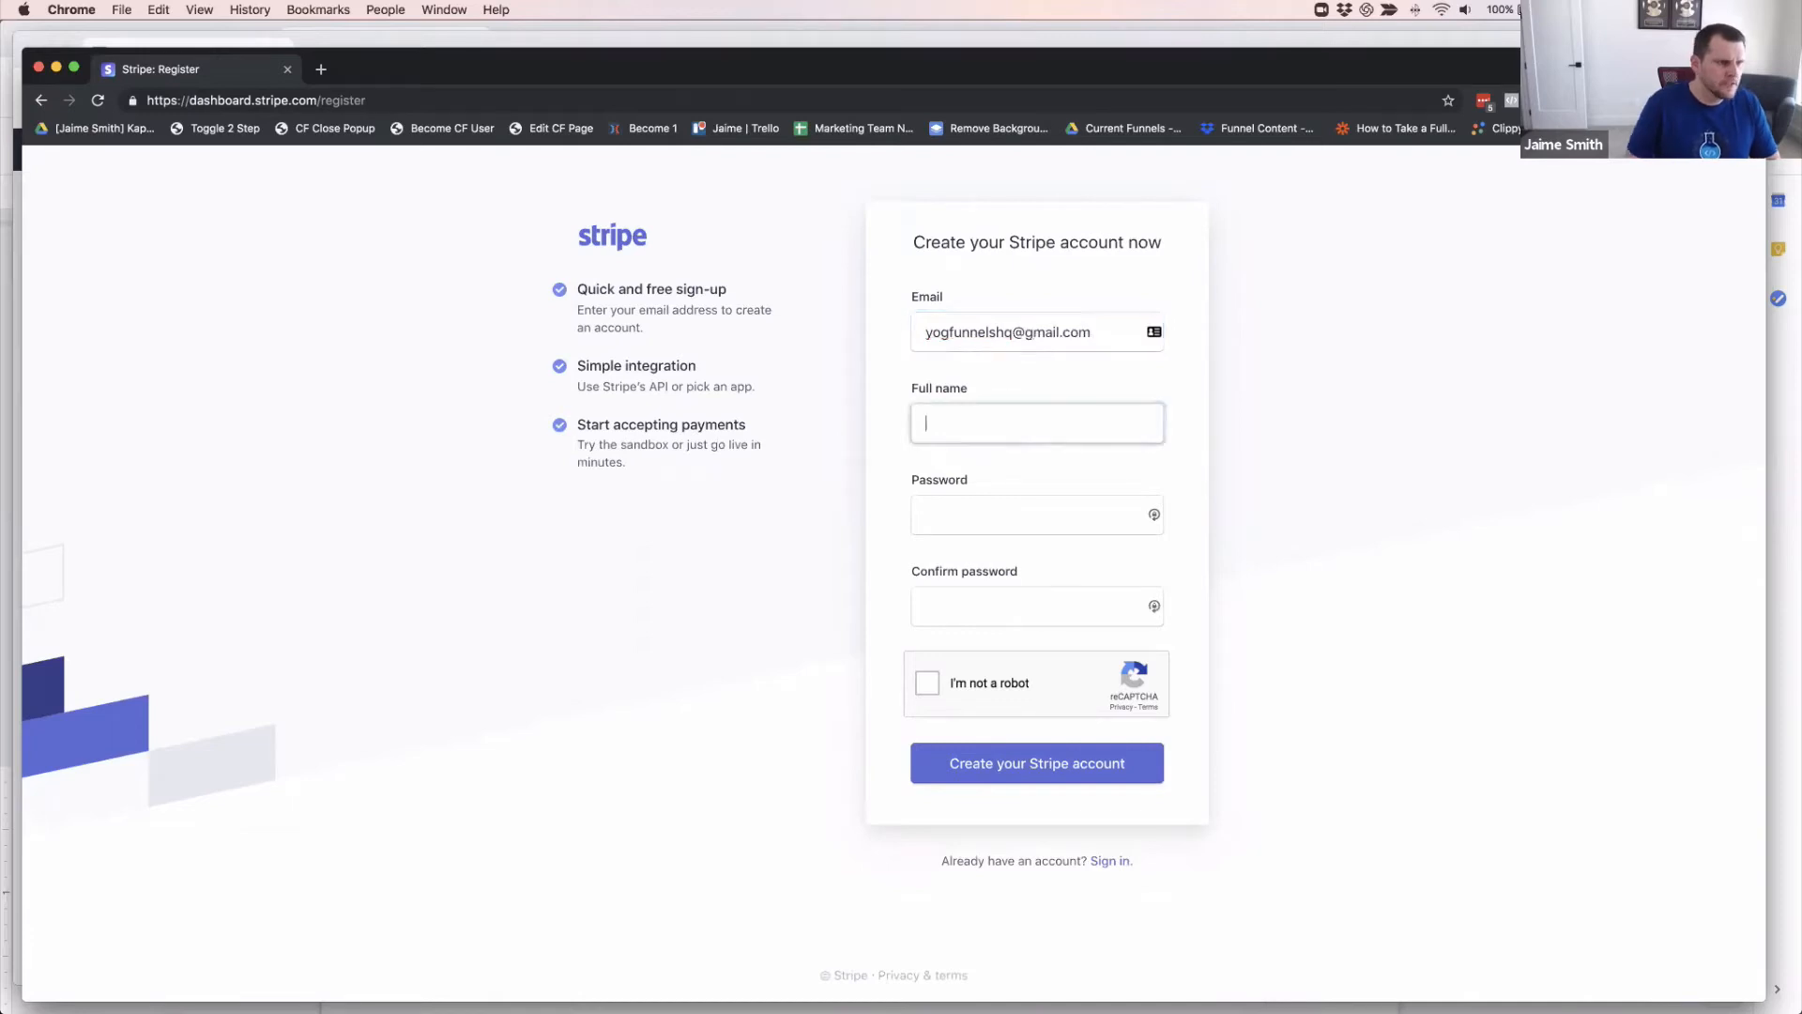
{"action": "left_click", "coordinate": [951, 333]}
{"action": "type", "text": "a"}
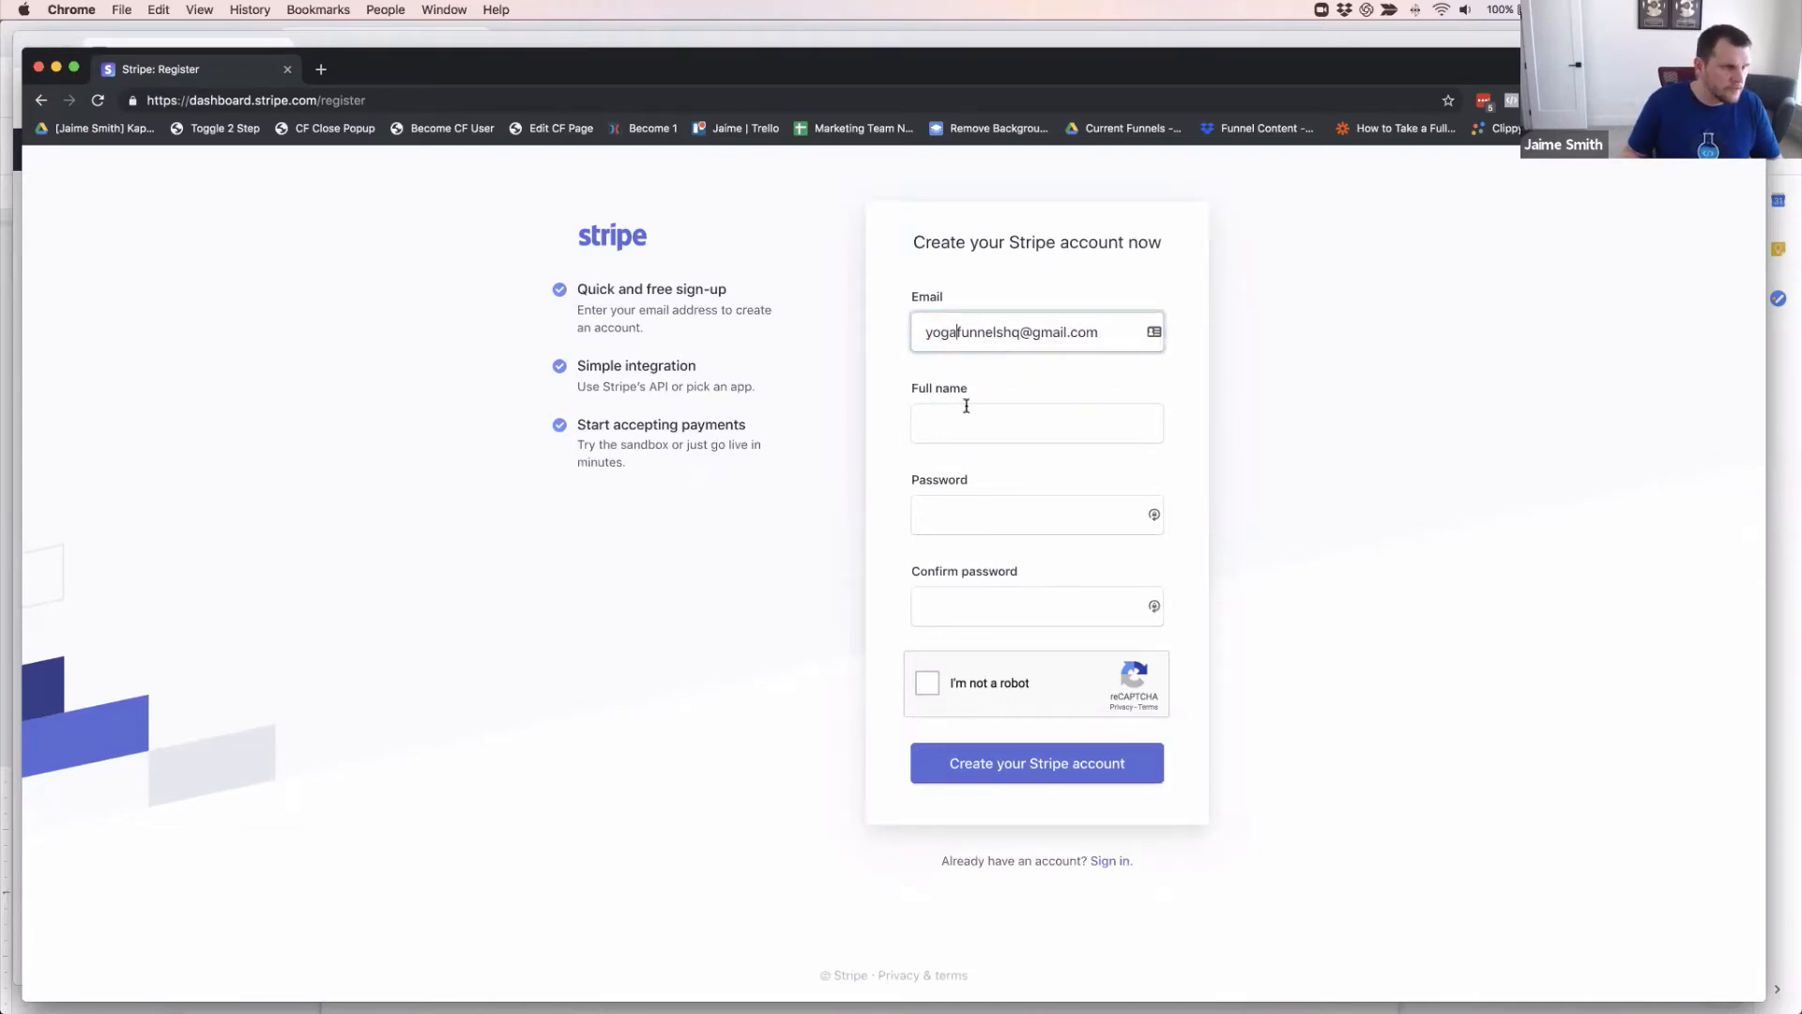
Step: Fill in the account holder's full name, removing a stray password character
{"action": "left_click", "coordinate": [954, 420]}
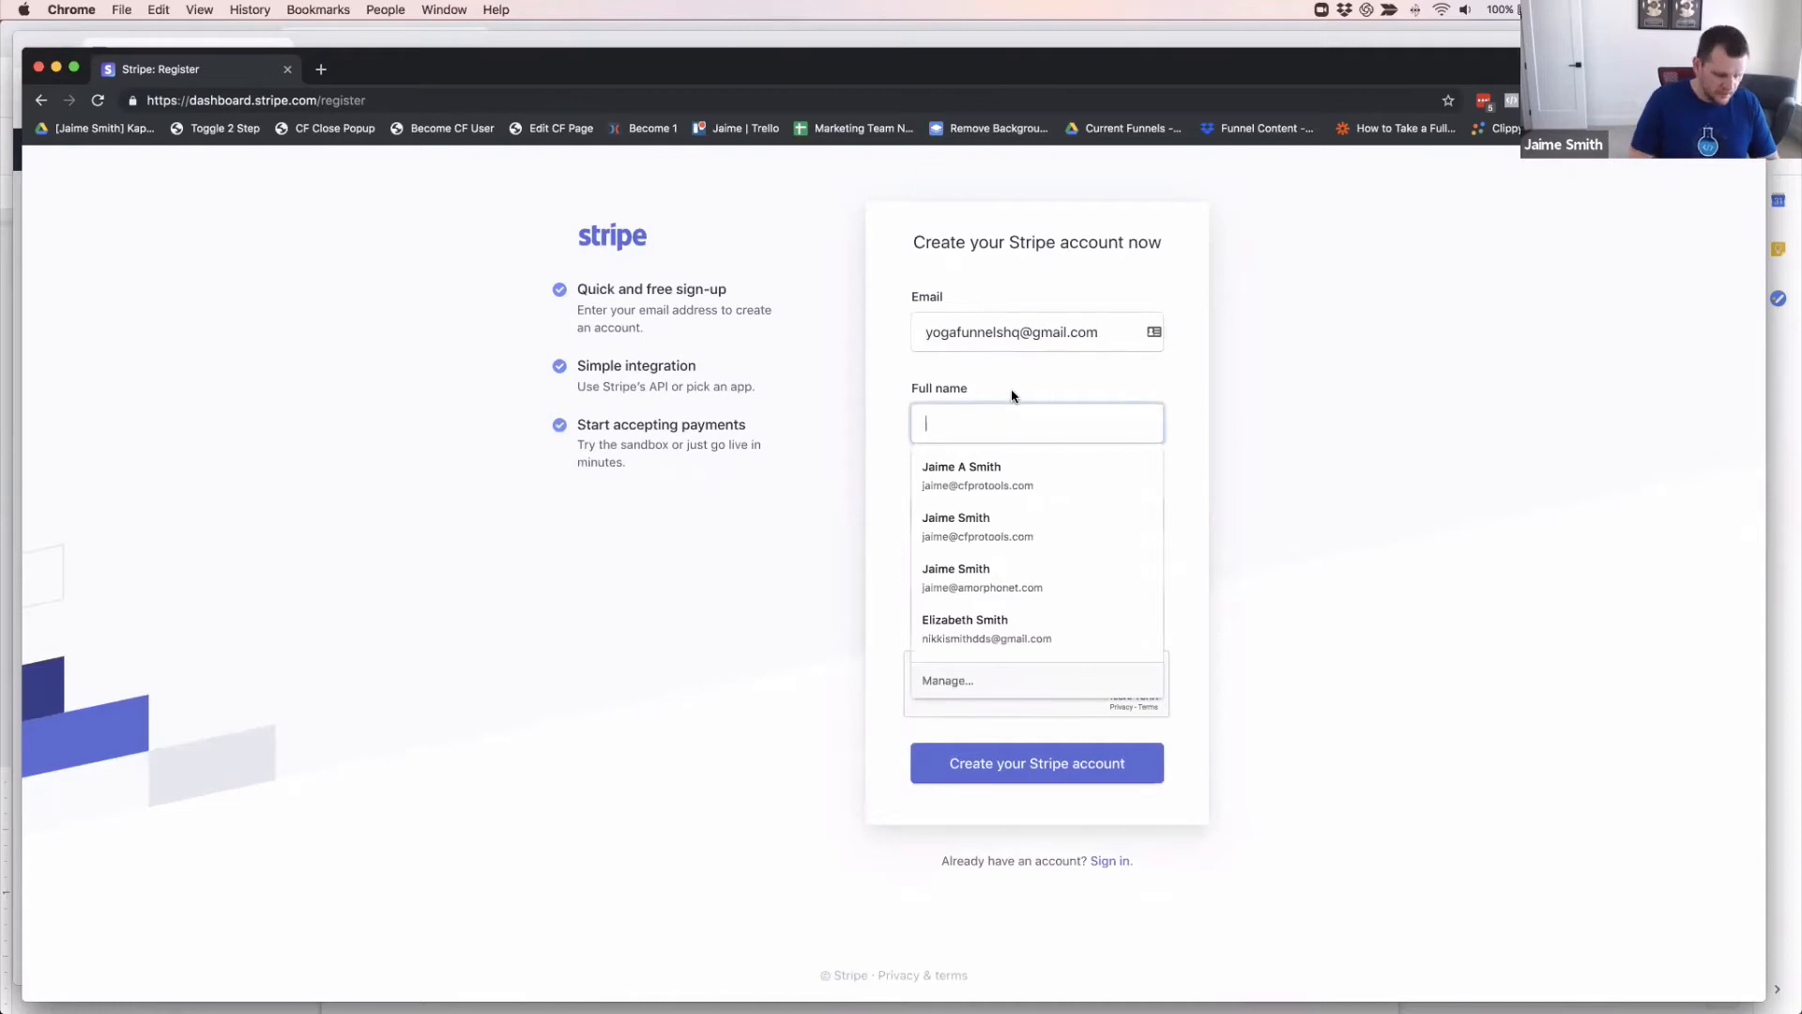
{"action": "key", "text": "Tab"}
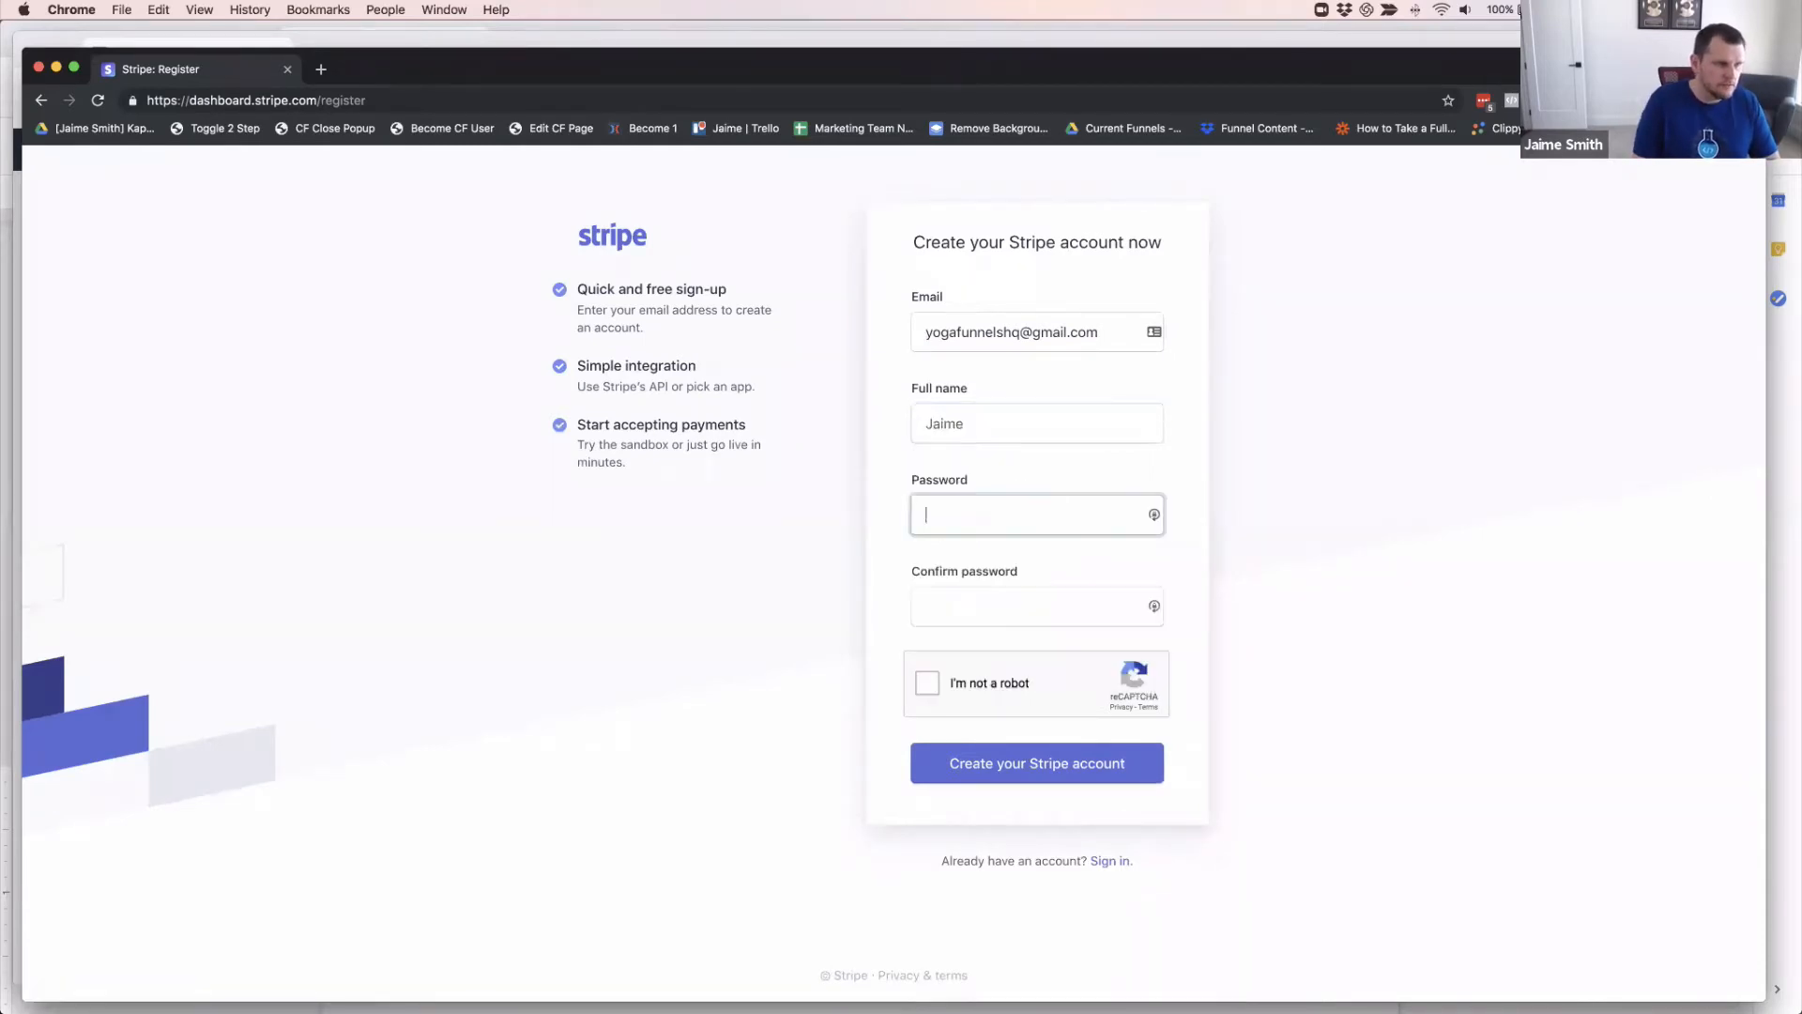
{"action": "left_click", "coordinate": [966, 394]}
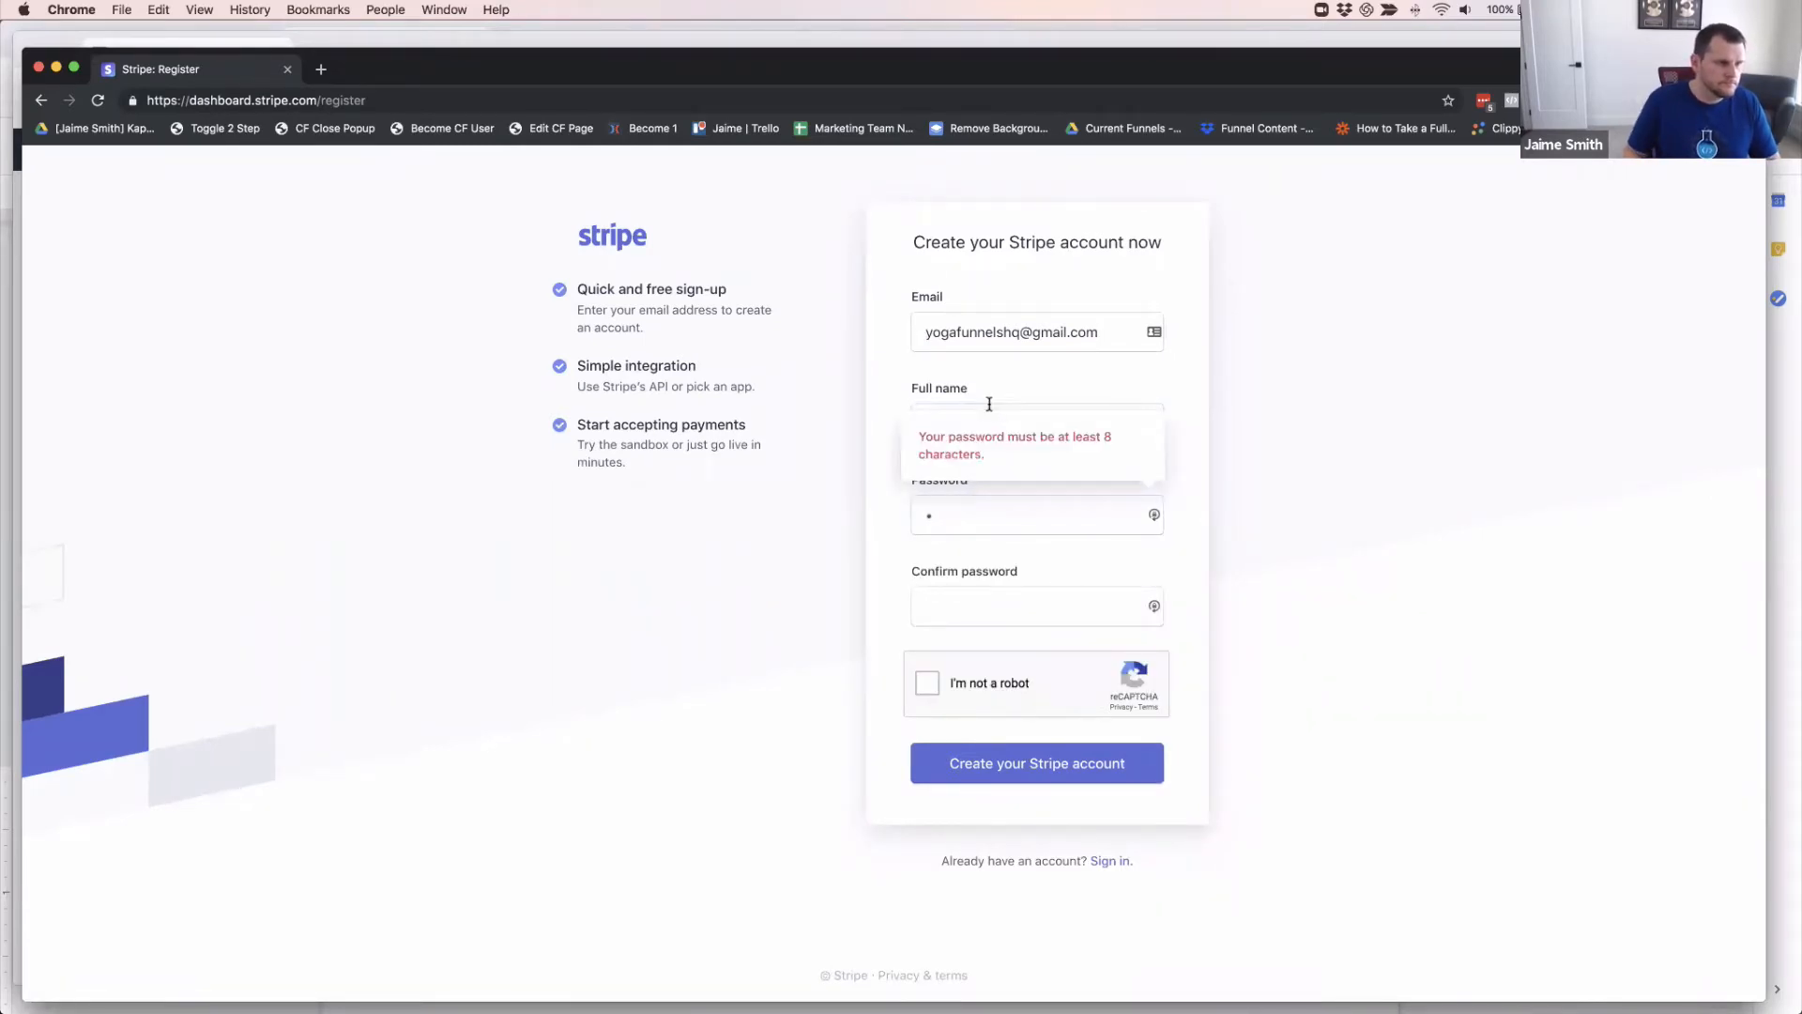
{"action": "left_click", "coordinate": [986, 518]}
{"action": "key", "text": "BackSpace"}
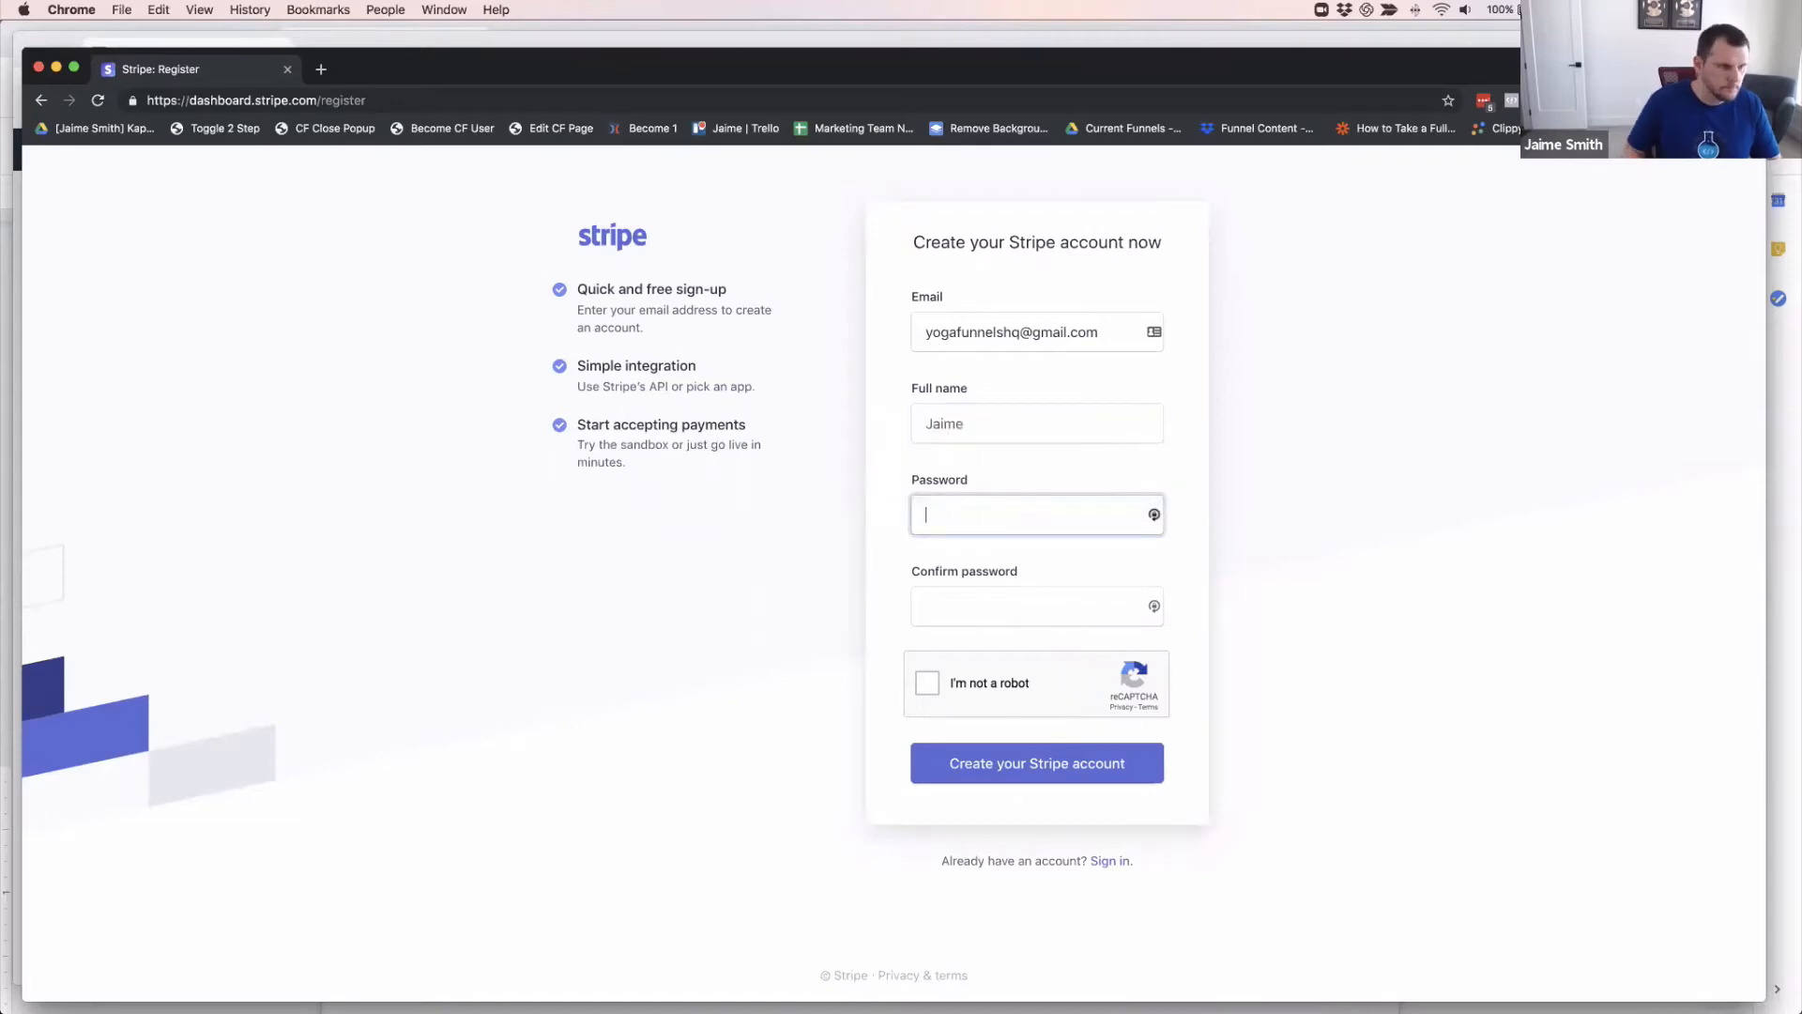
{"action": "left_click", "coordinate": [984, 424]}
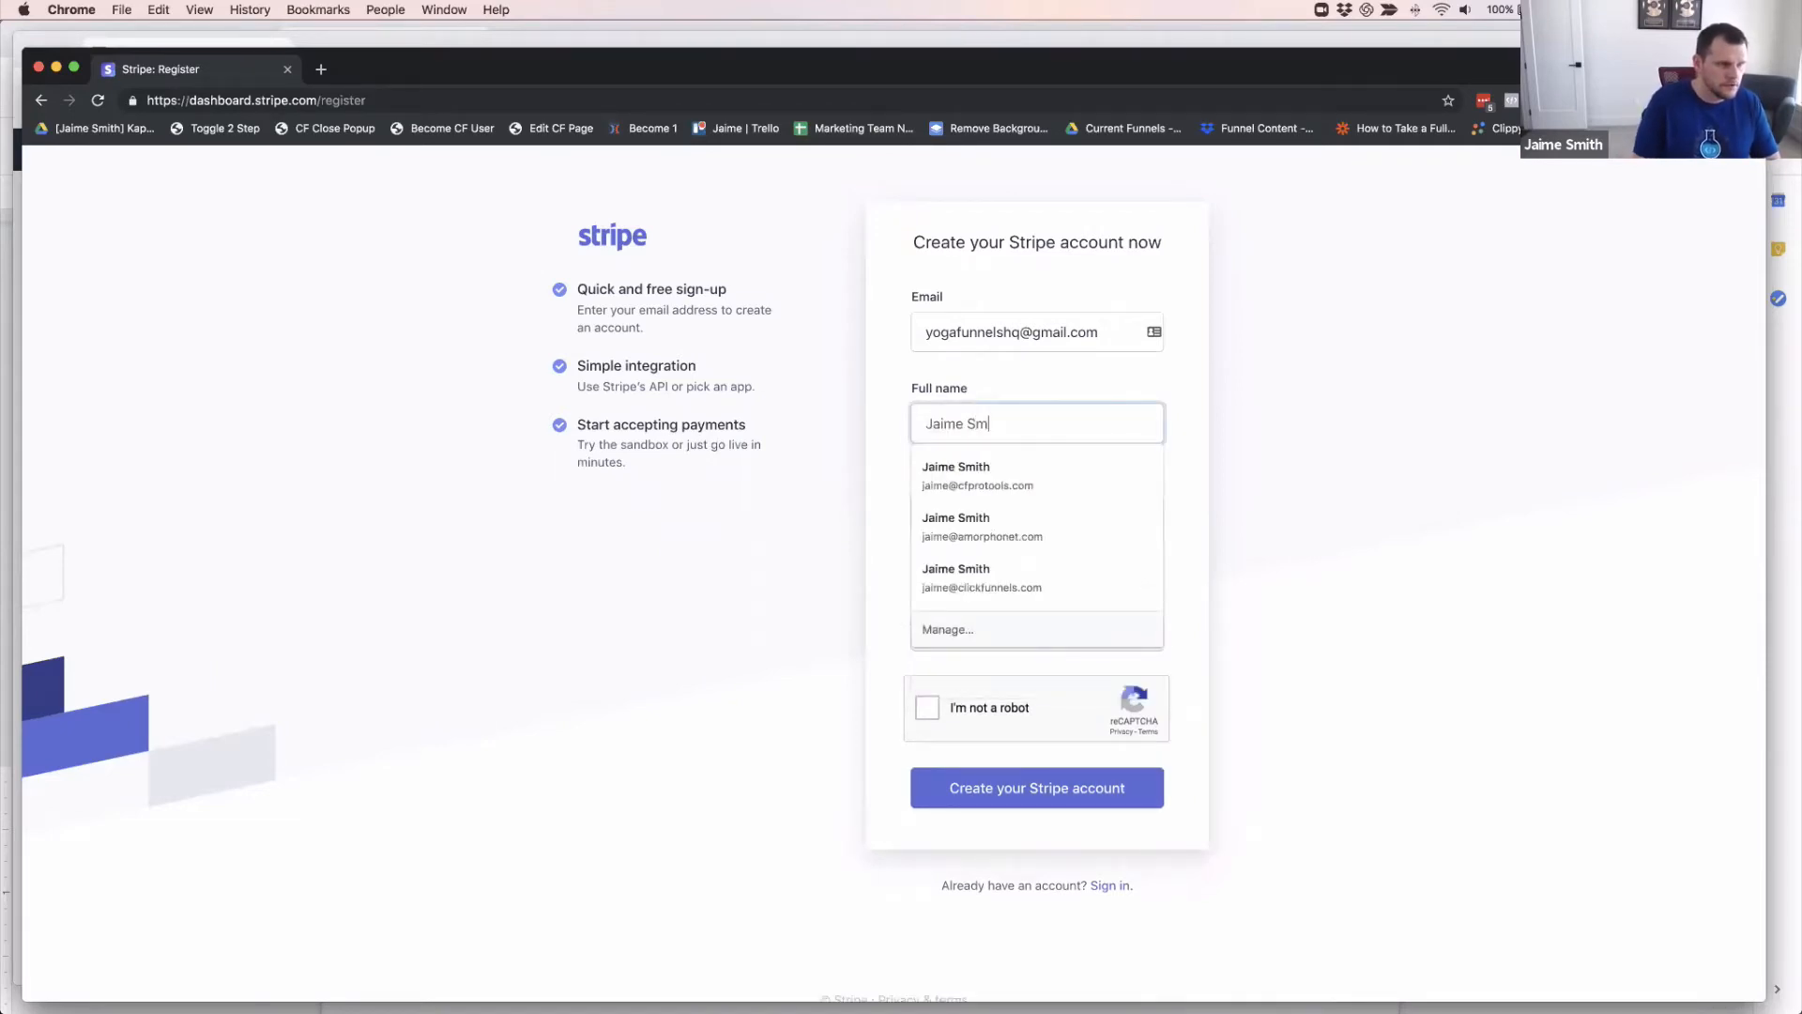
{"action": "left_click", "coordinate": [984, 502]}
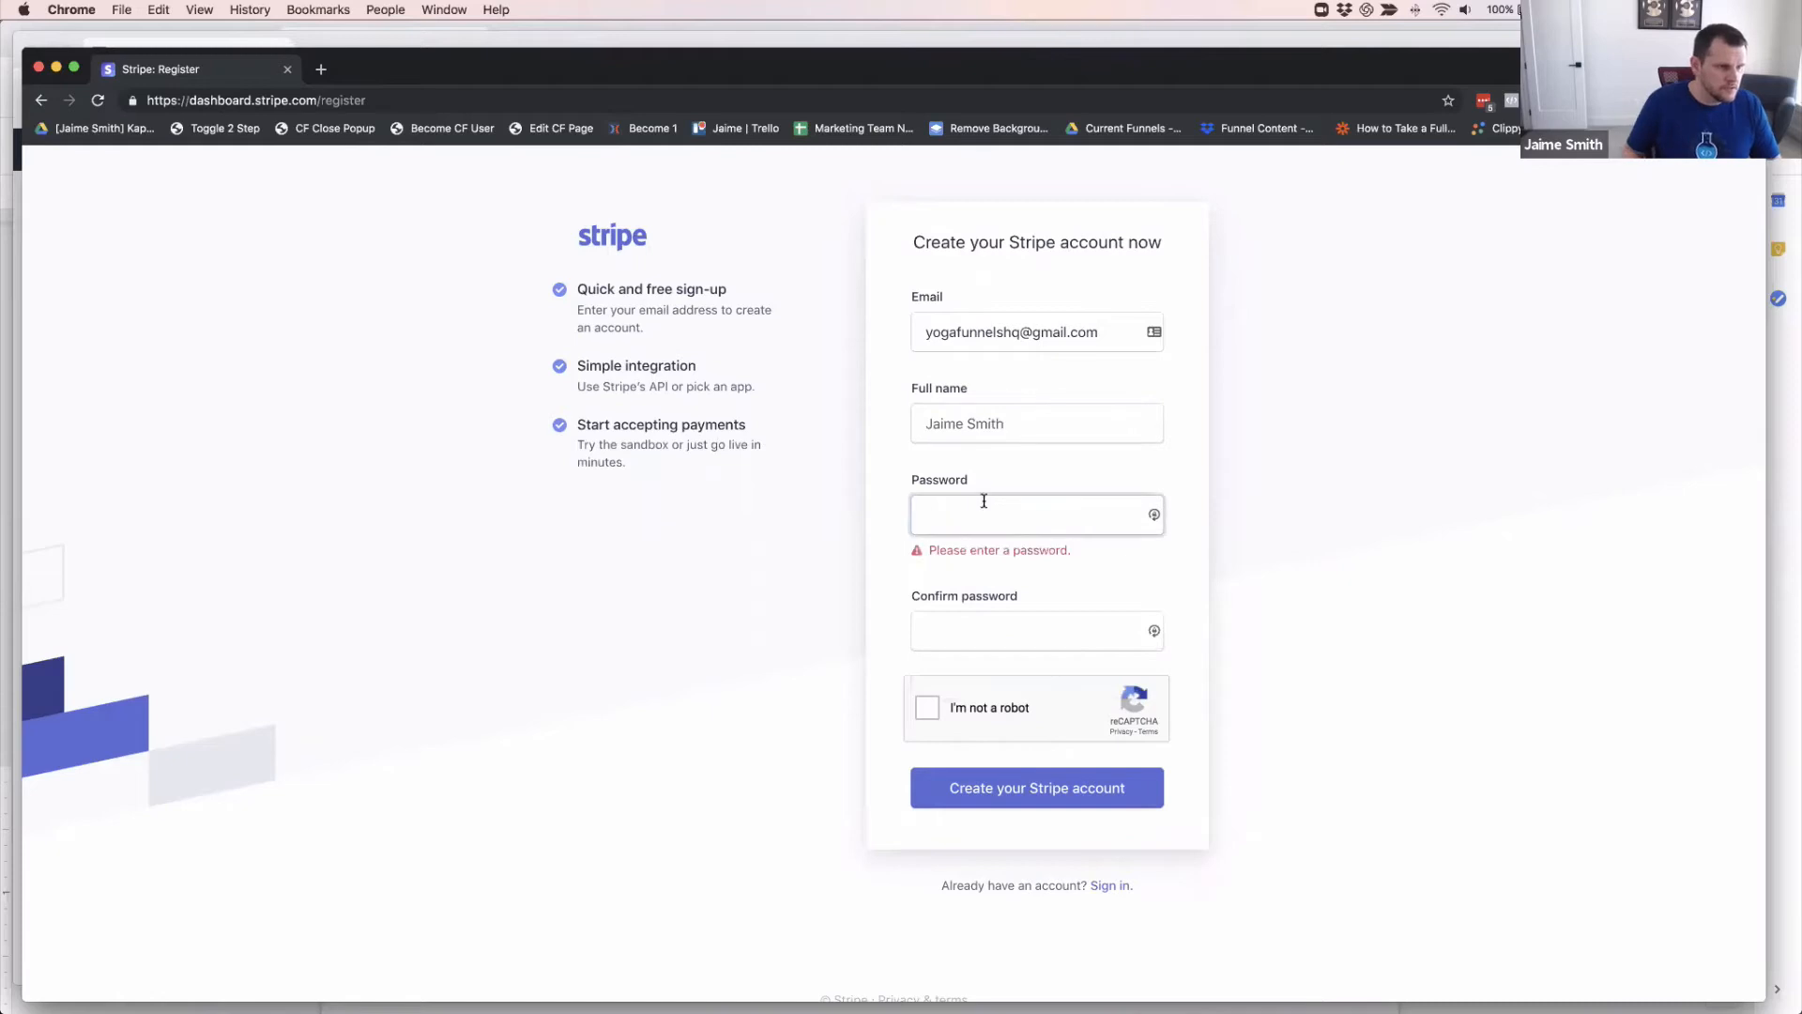
Step: Fill both password fields with a LastPass-generated password and save the stripe.com login
{"action": "left_click", "coordinate": [1155, 516]}
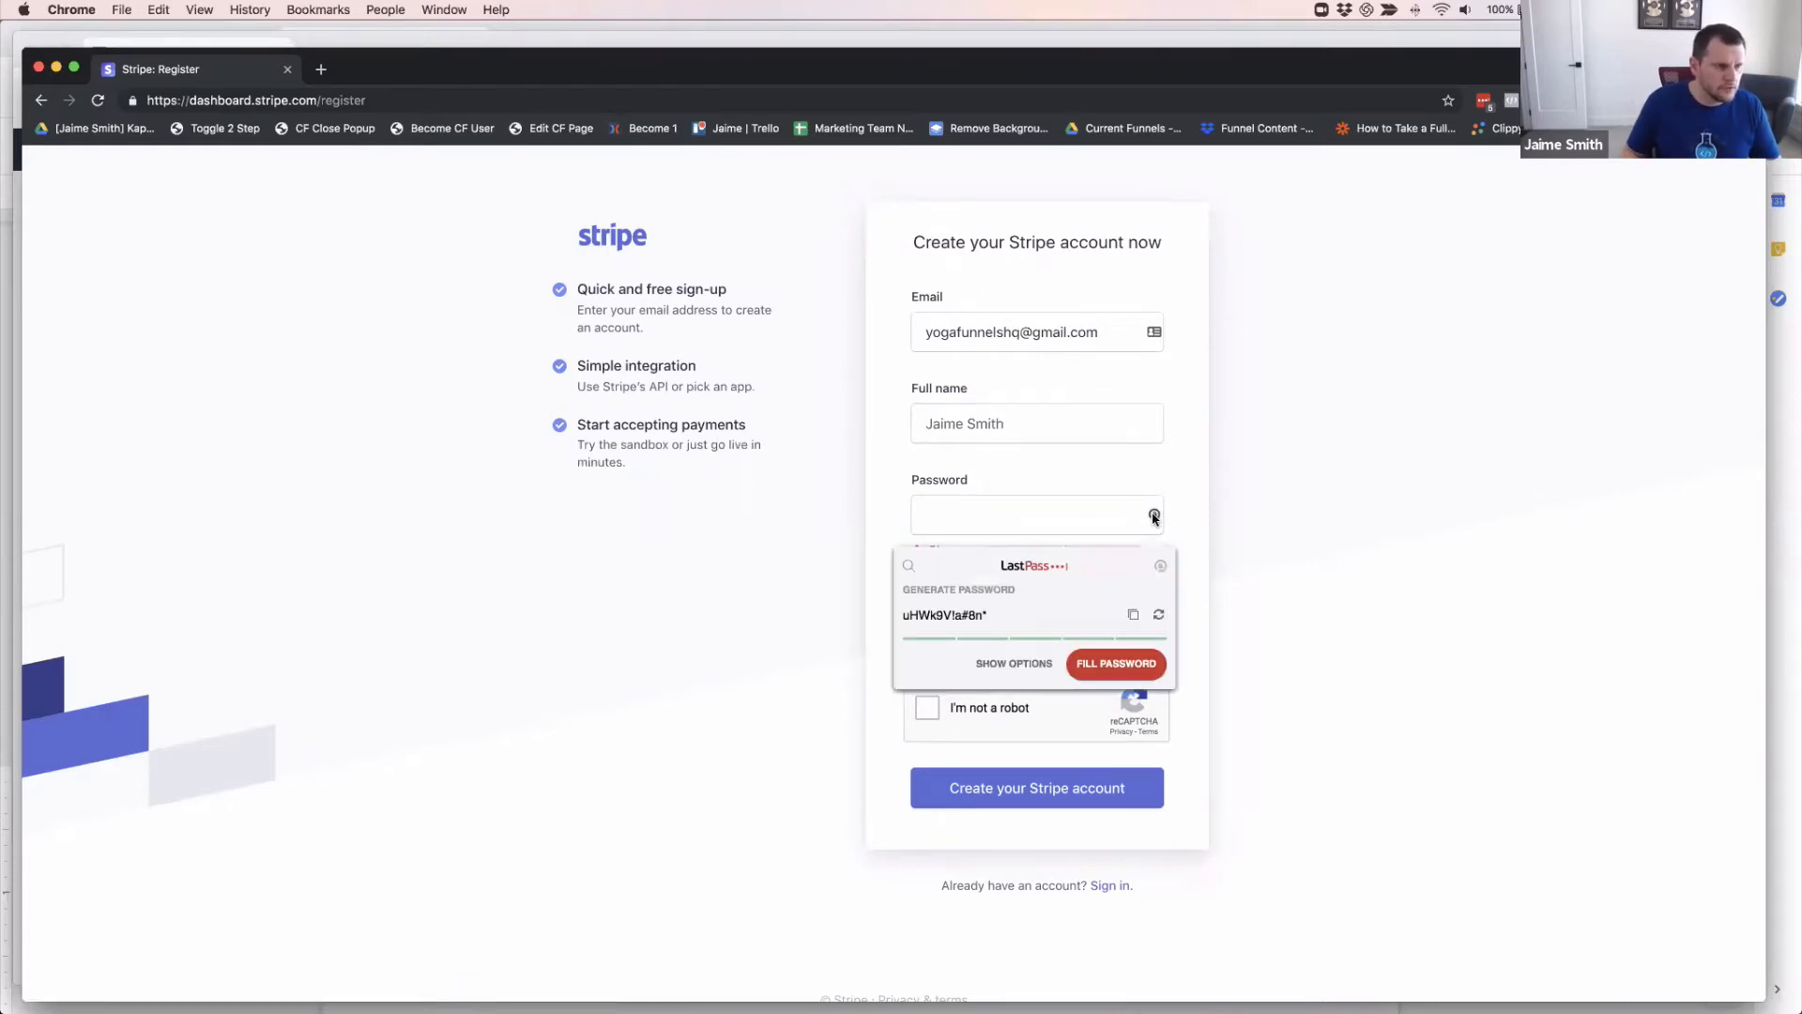
{"action": "left_click_drag", "start_coordinate": [986, 617], "coordinate": [877, 614]}
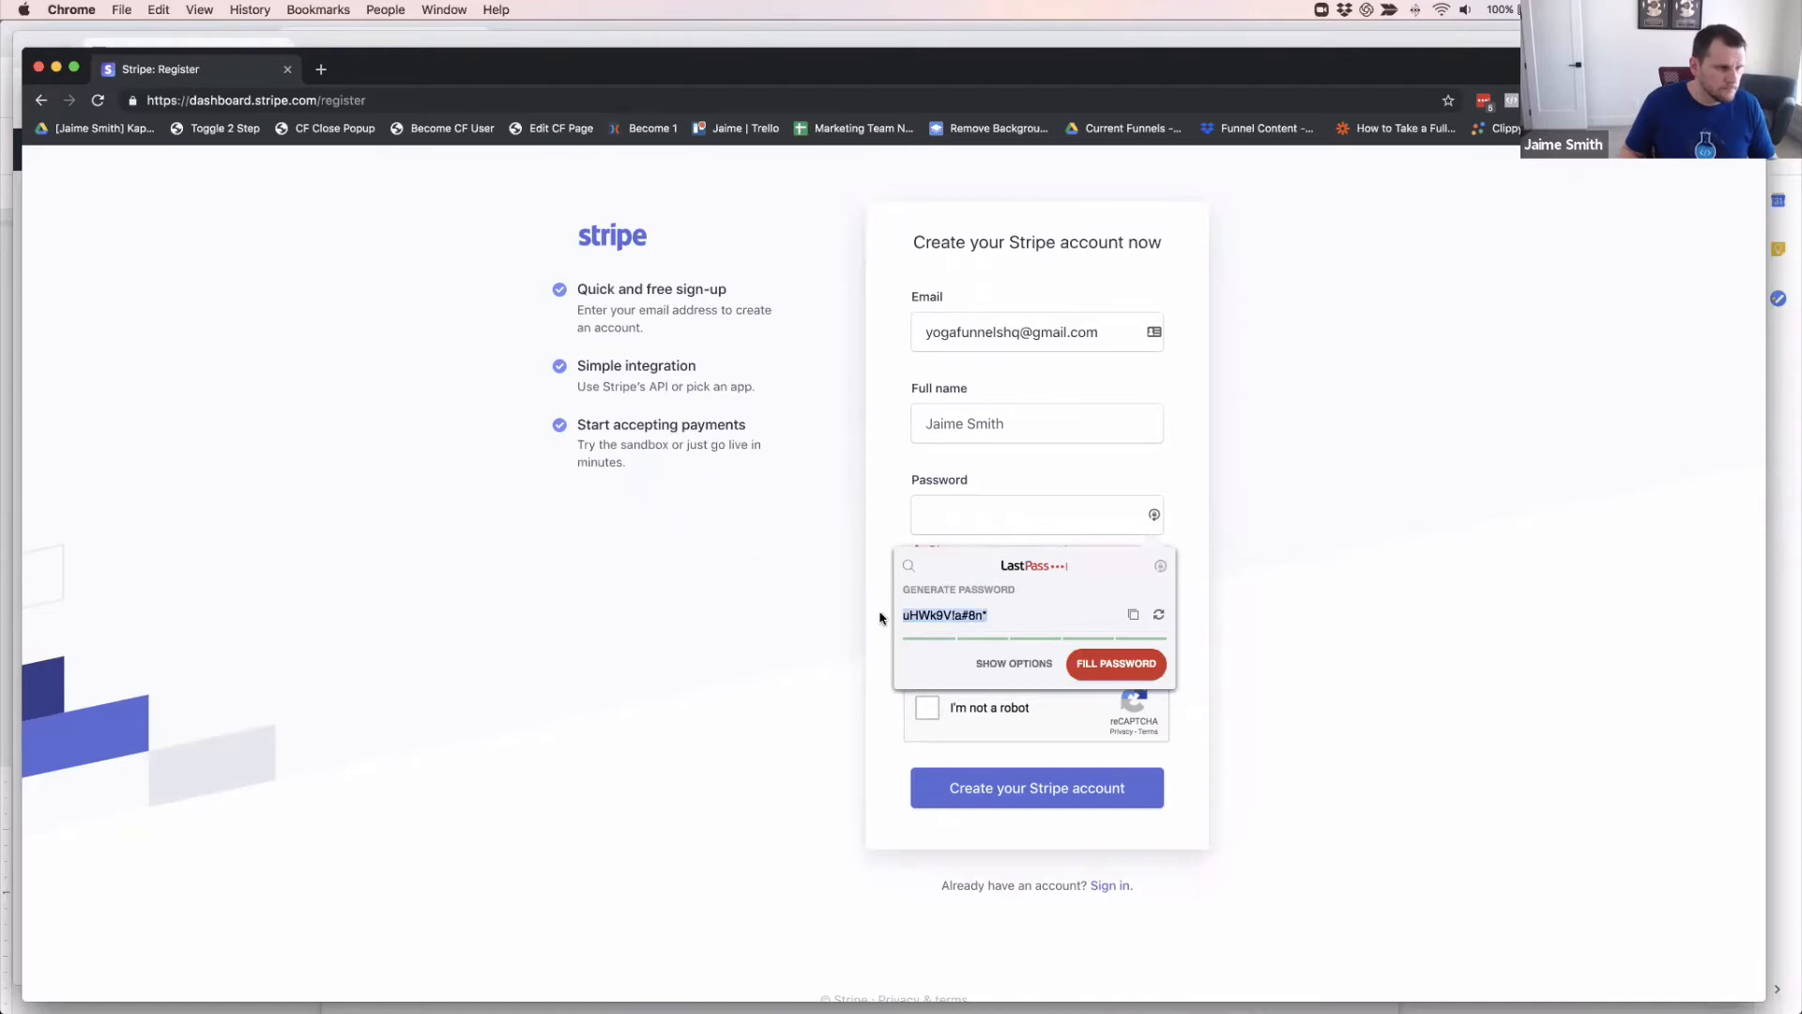
{"action": "left_click", "coordinate": [1108, 665]}
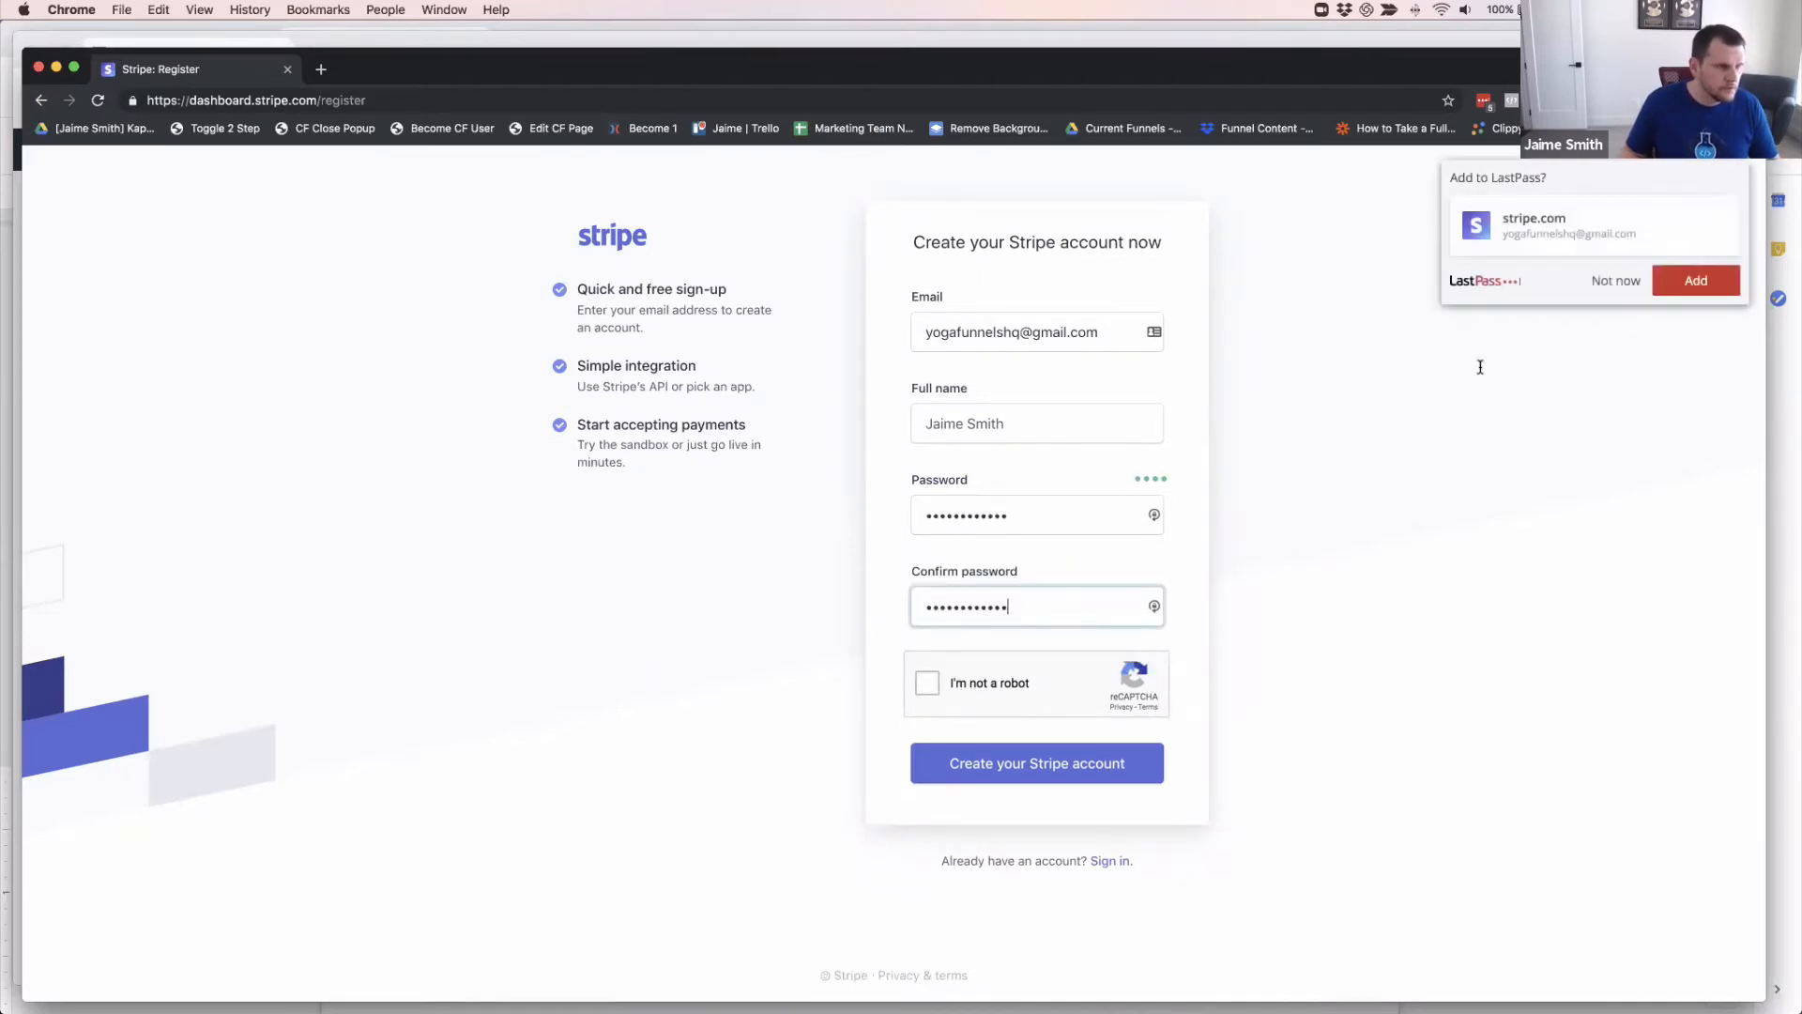
{"action": "left_click", "coordinate": [1709, 285]}
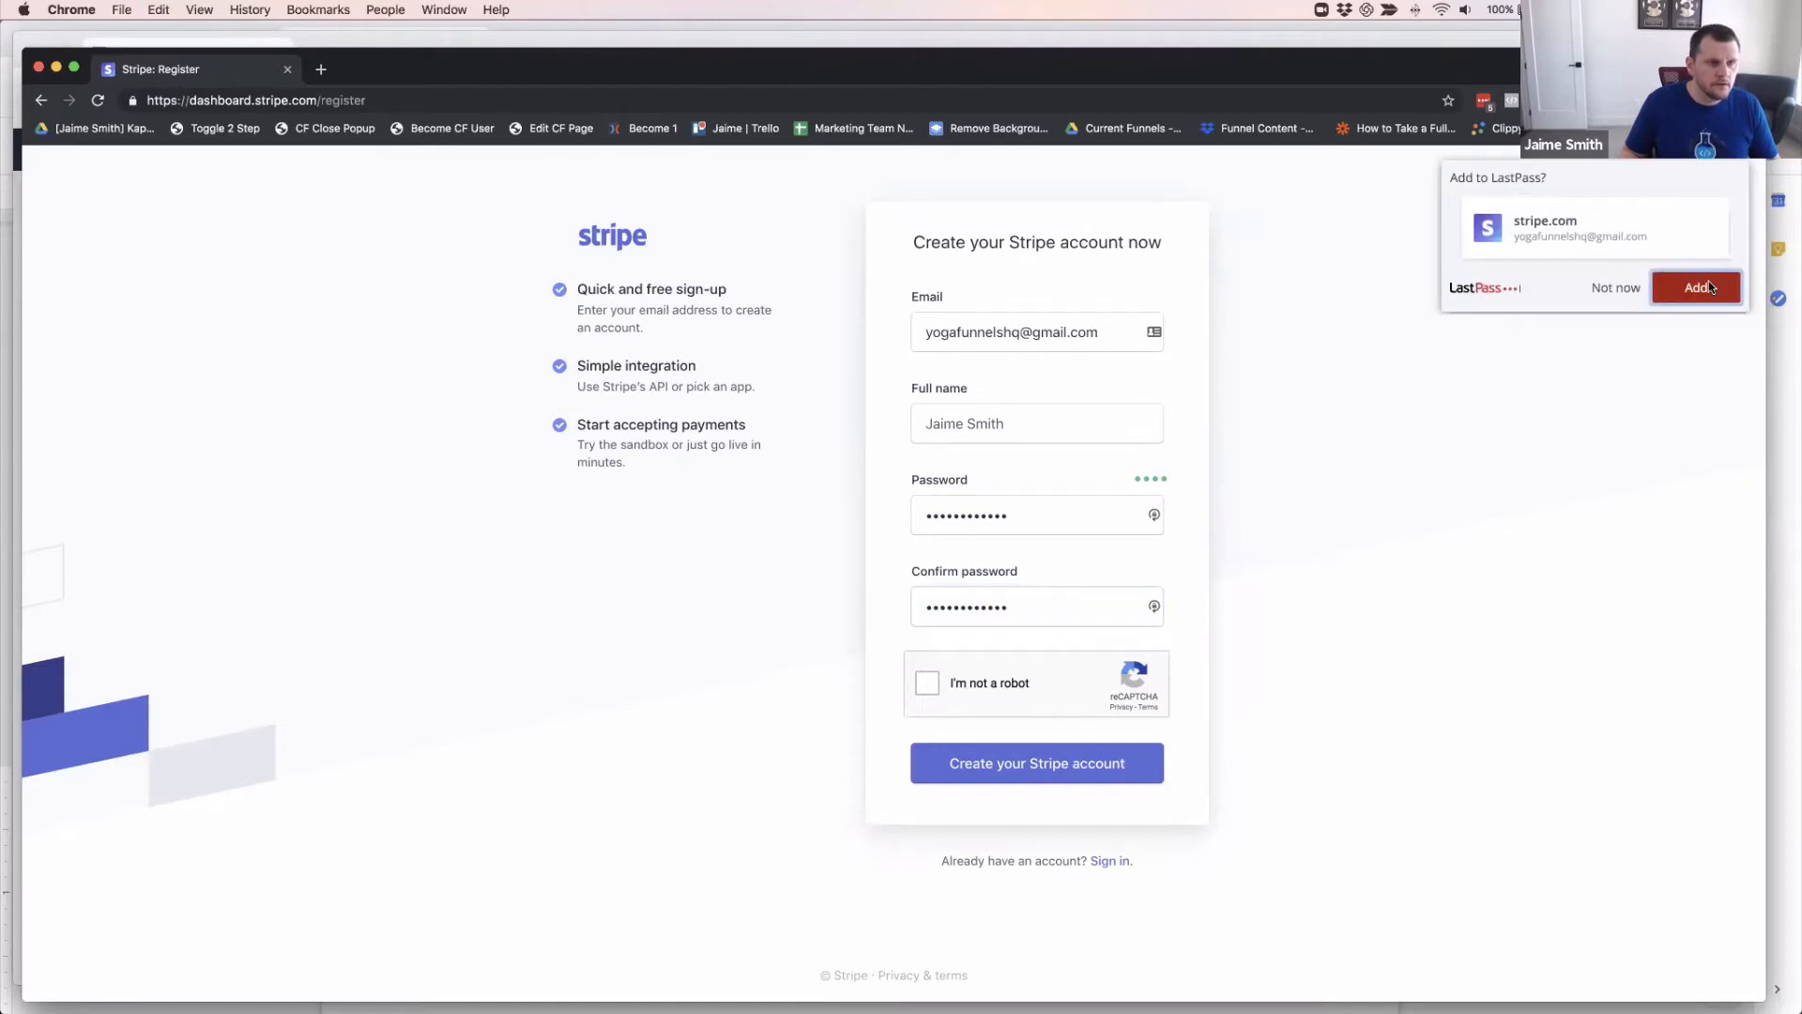
Step: Pass the reCAPTCHA by selecting the traffic-light tiles, then submit to create the account
{"action": "left_click", "coordinate": [928, 685]}
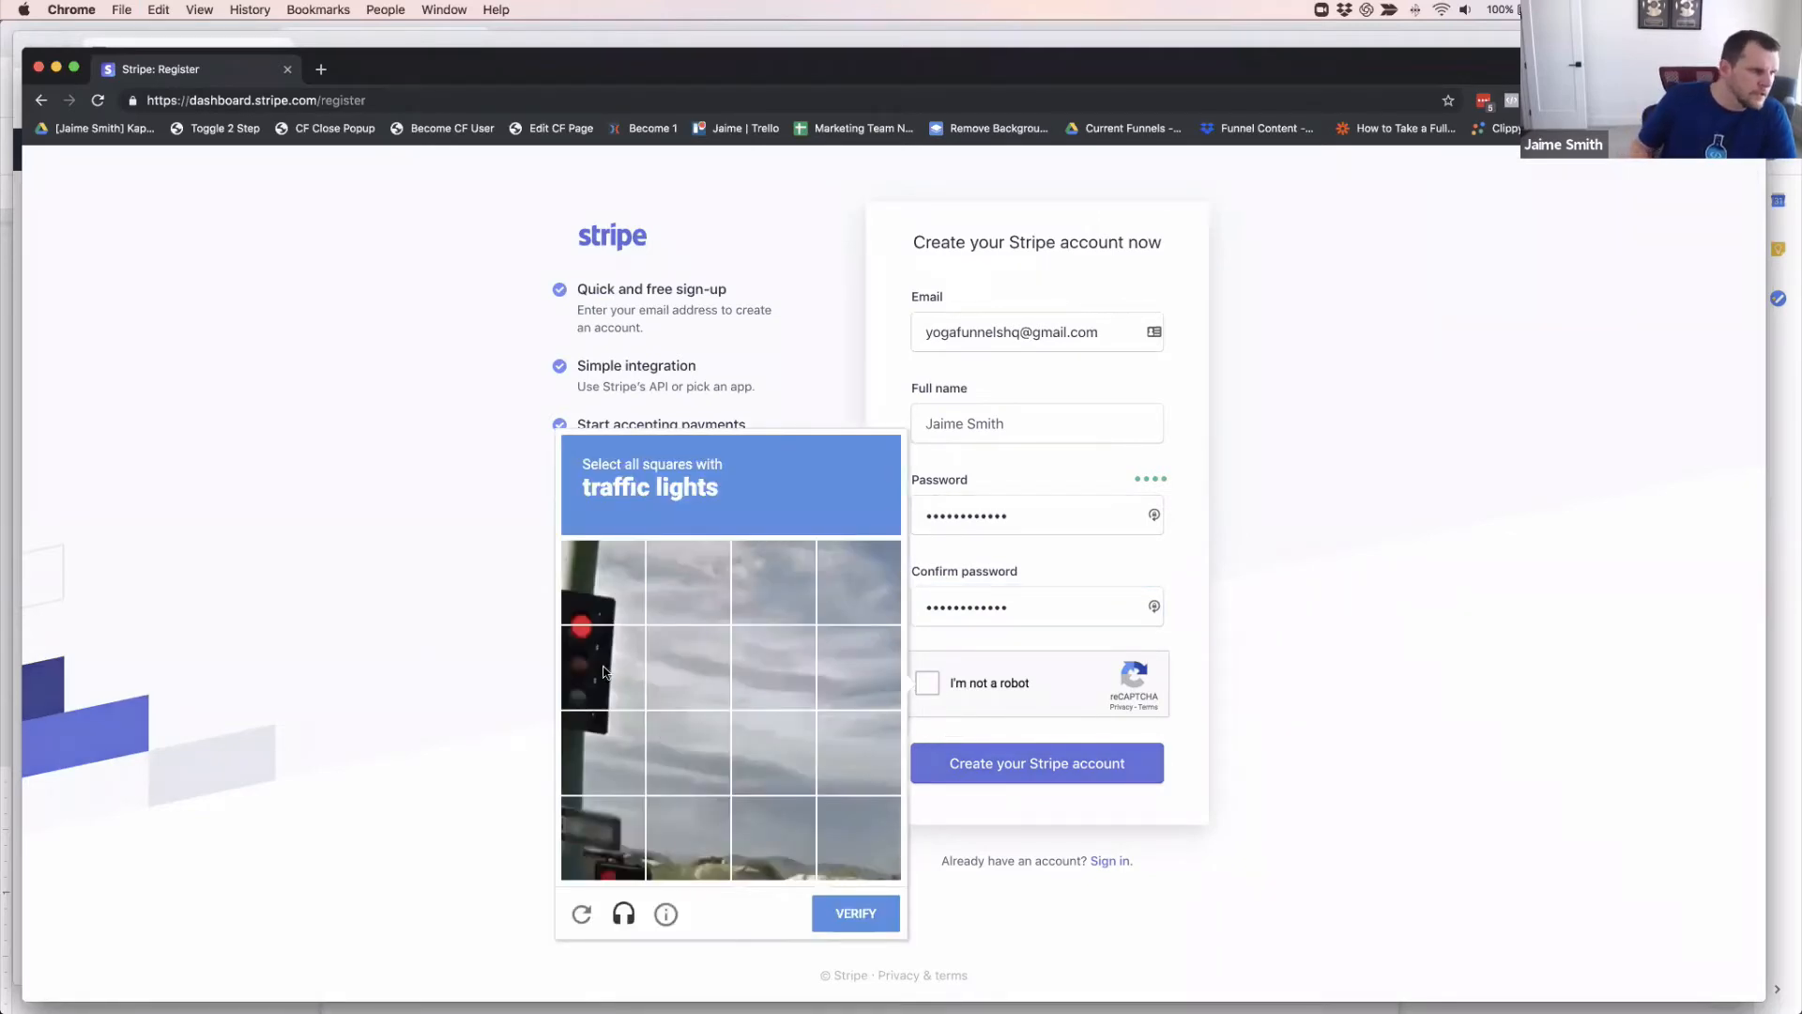
{"action": "left_click", "coordinate": [606, 601]}
{"action": "left_click", "coordinate": [604, 669]}
{"action": "left_click", "coordinate": [604, 751]}
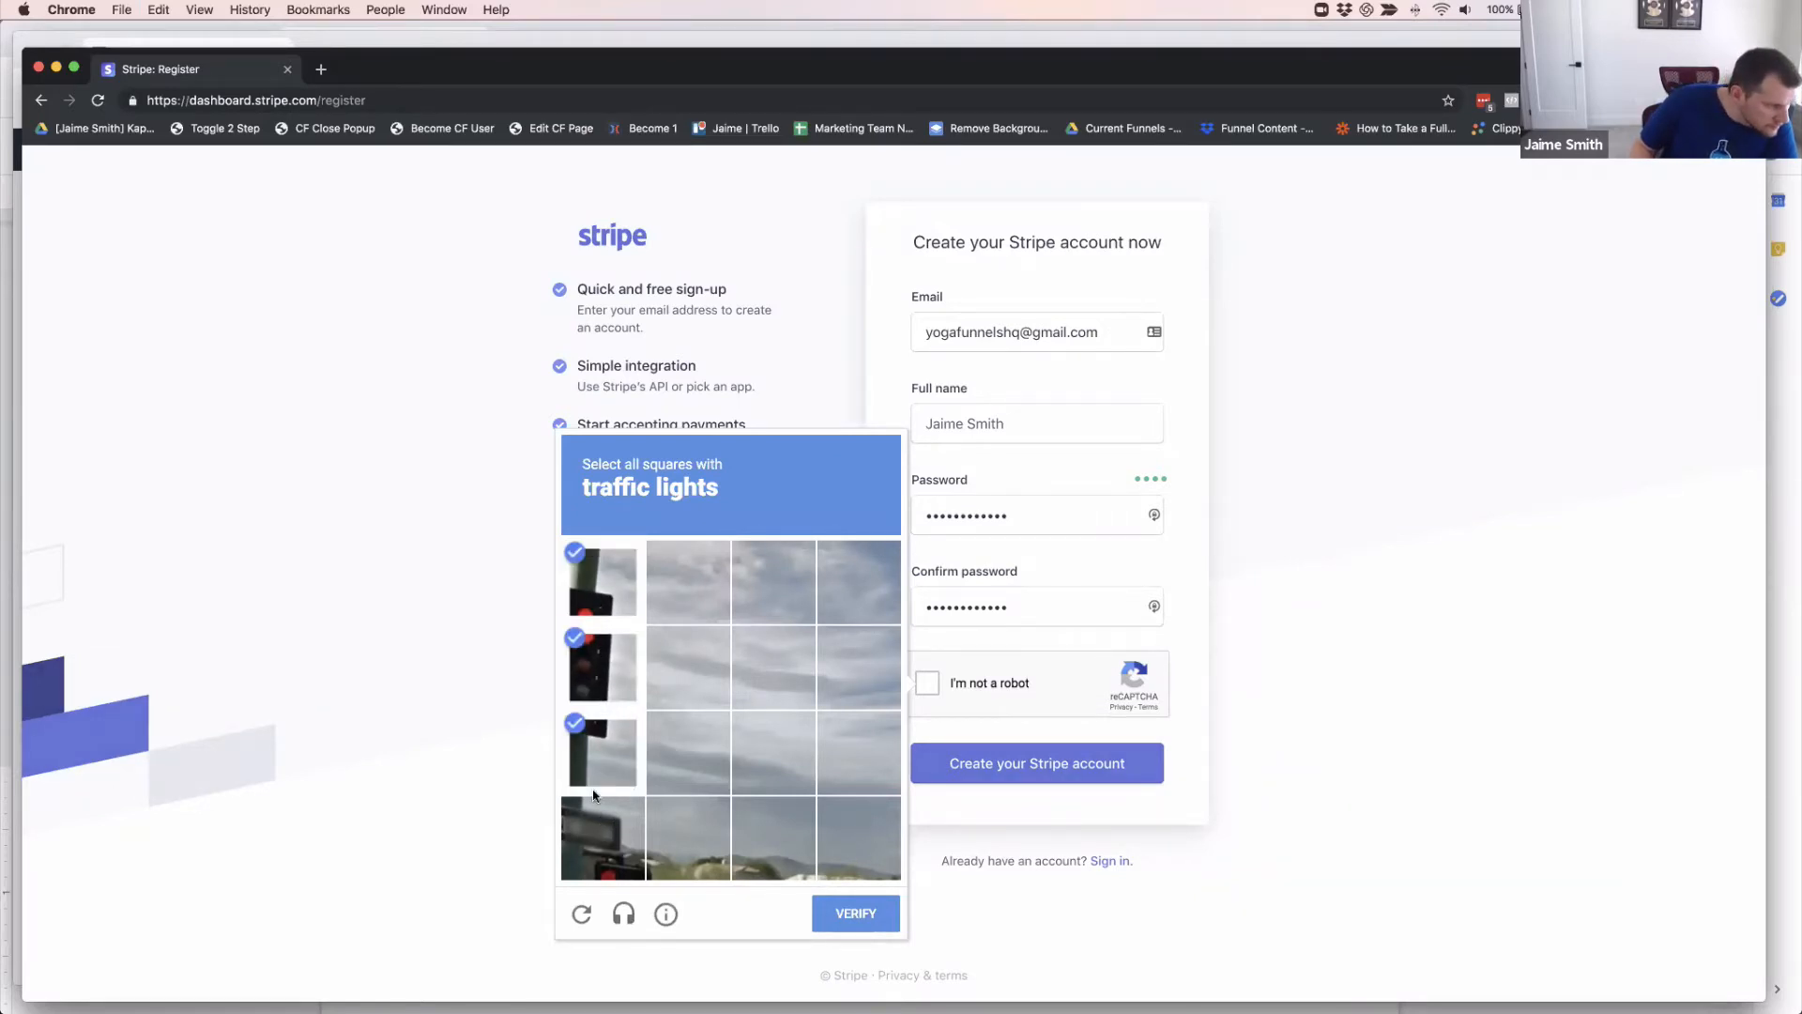
{"action": "left_click", "coordinate": [601, 857]}
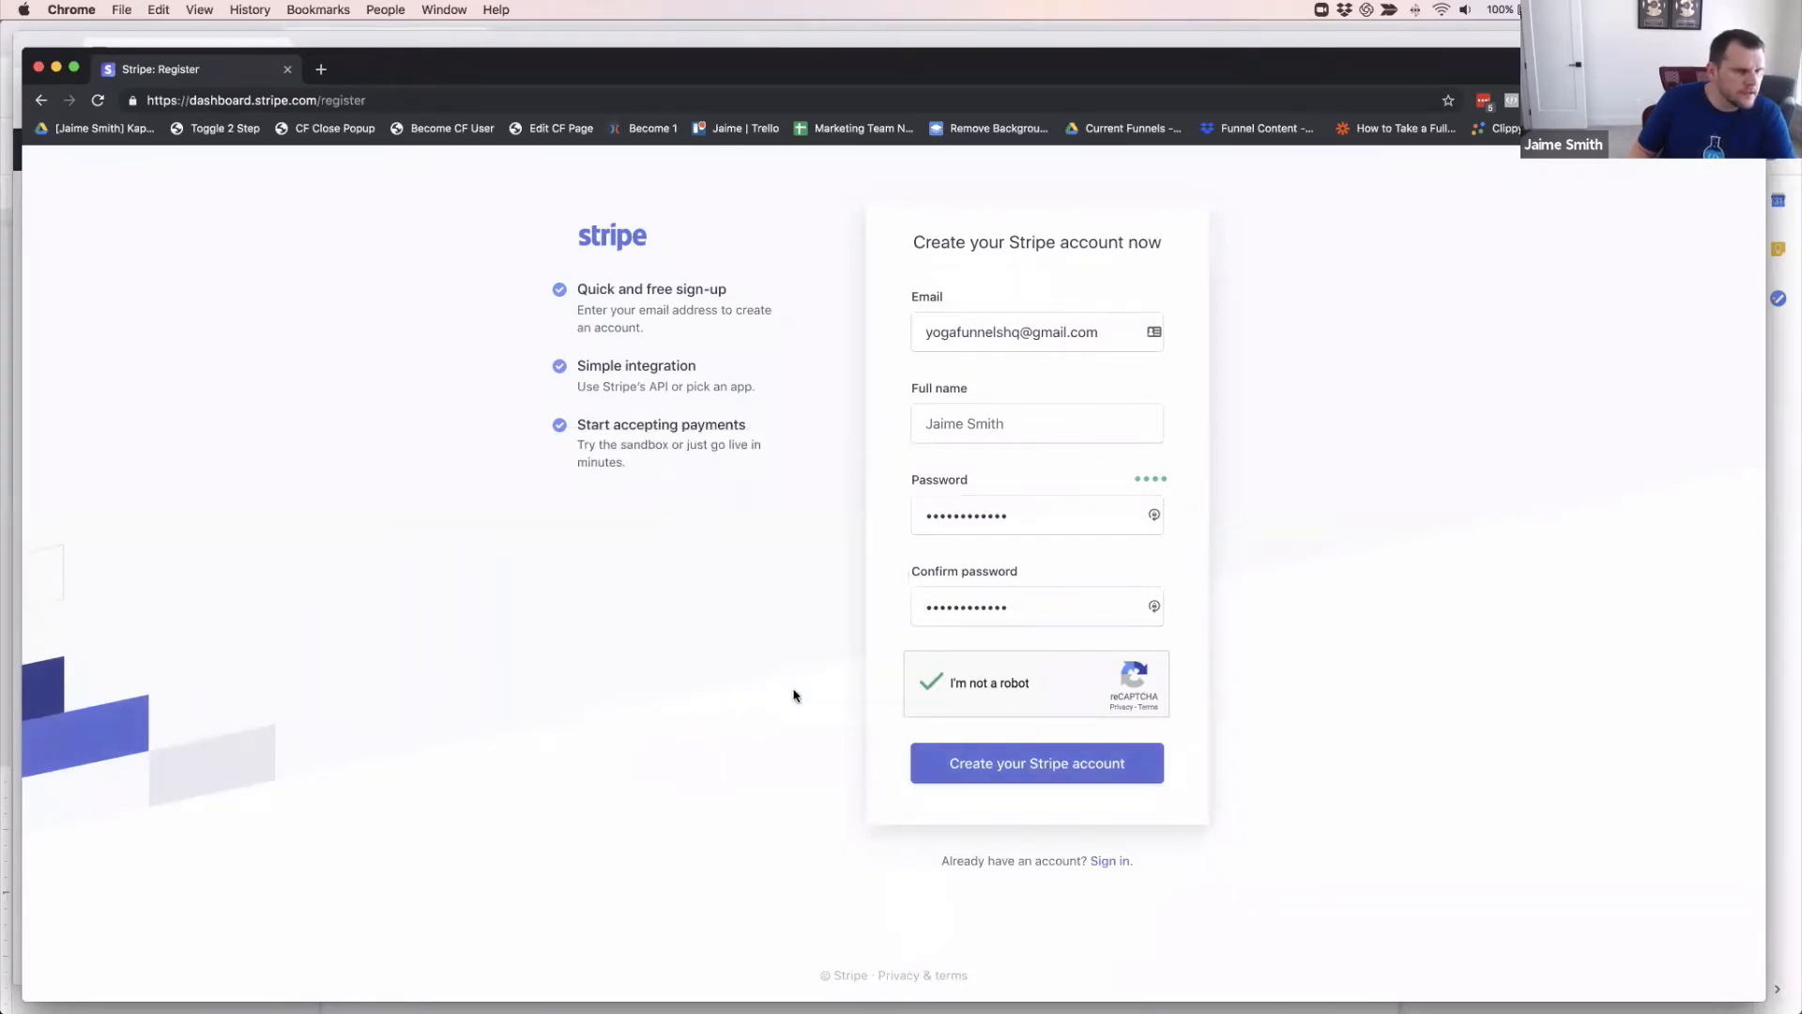
{"action": "left_click", "coordinate": [1053, 767]}
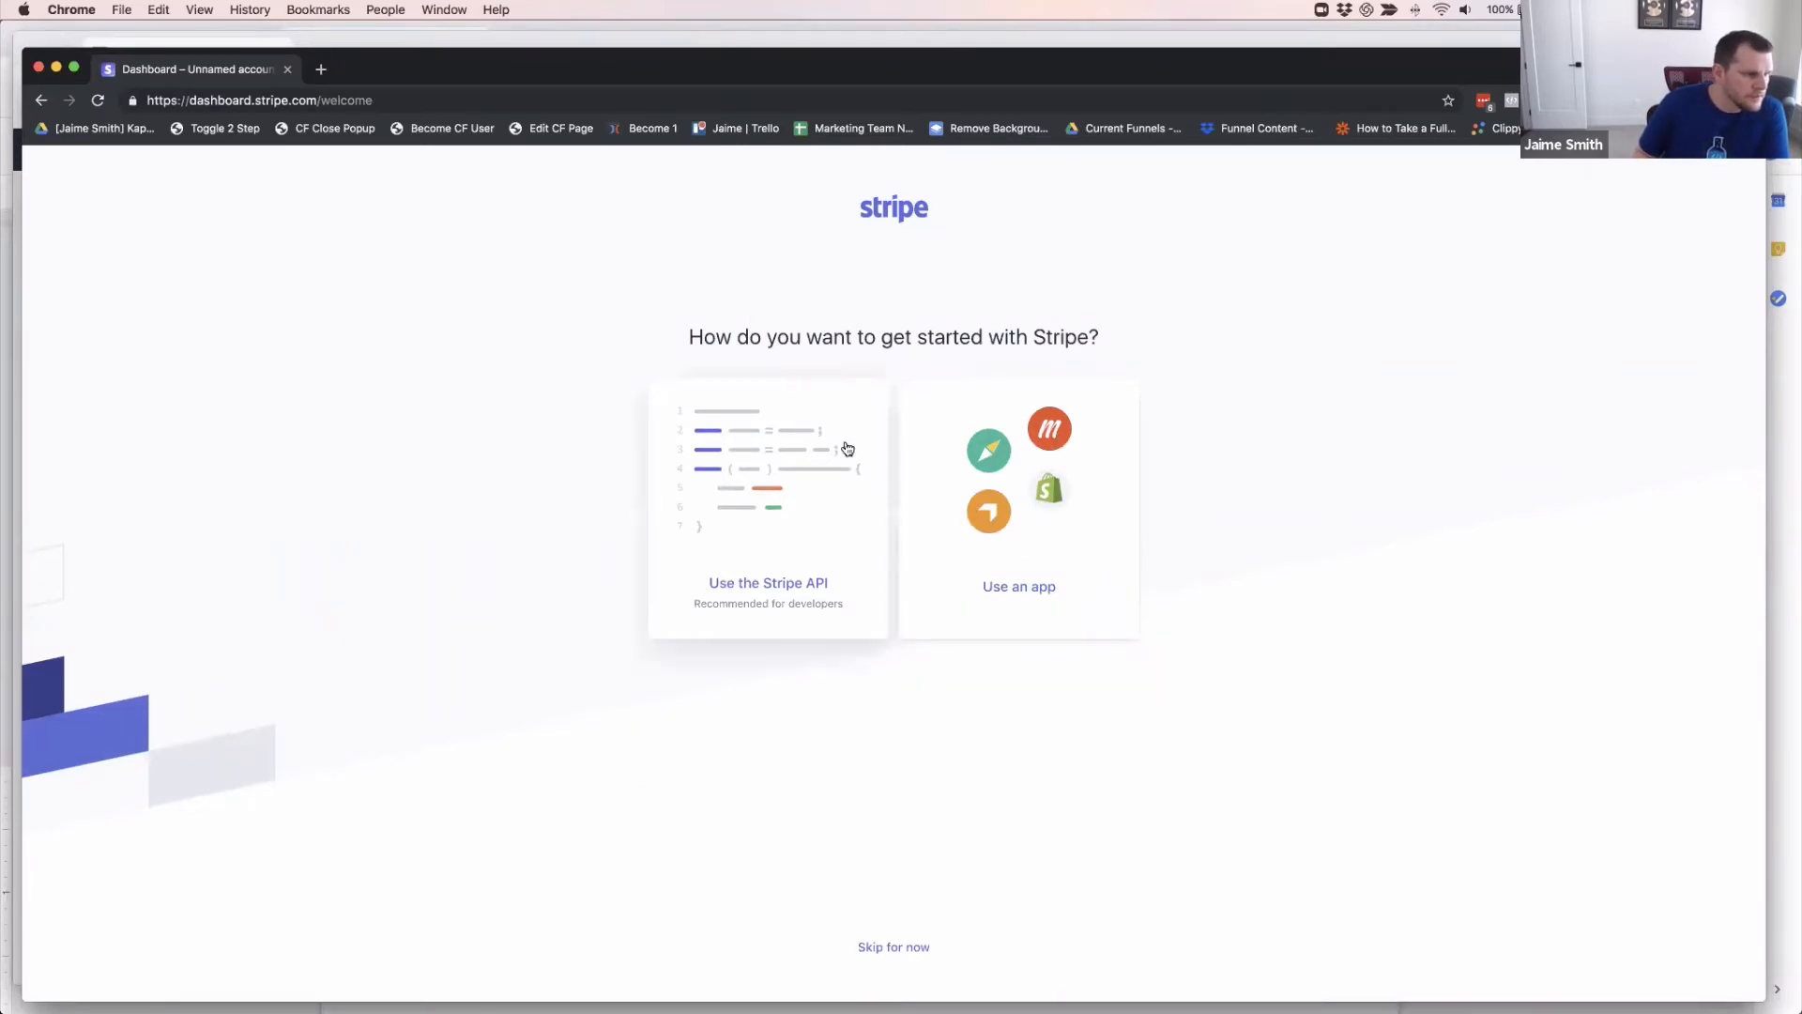
Step: Skip the getting-started choice, name the Stripe account 'Yoga Funnels HQ', and open account activation
{"action": "left_click", "coordinate": [912, 952]}
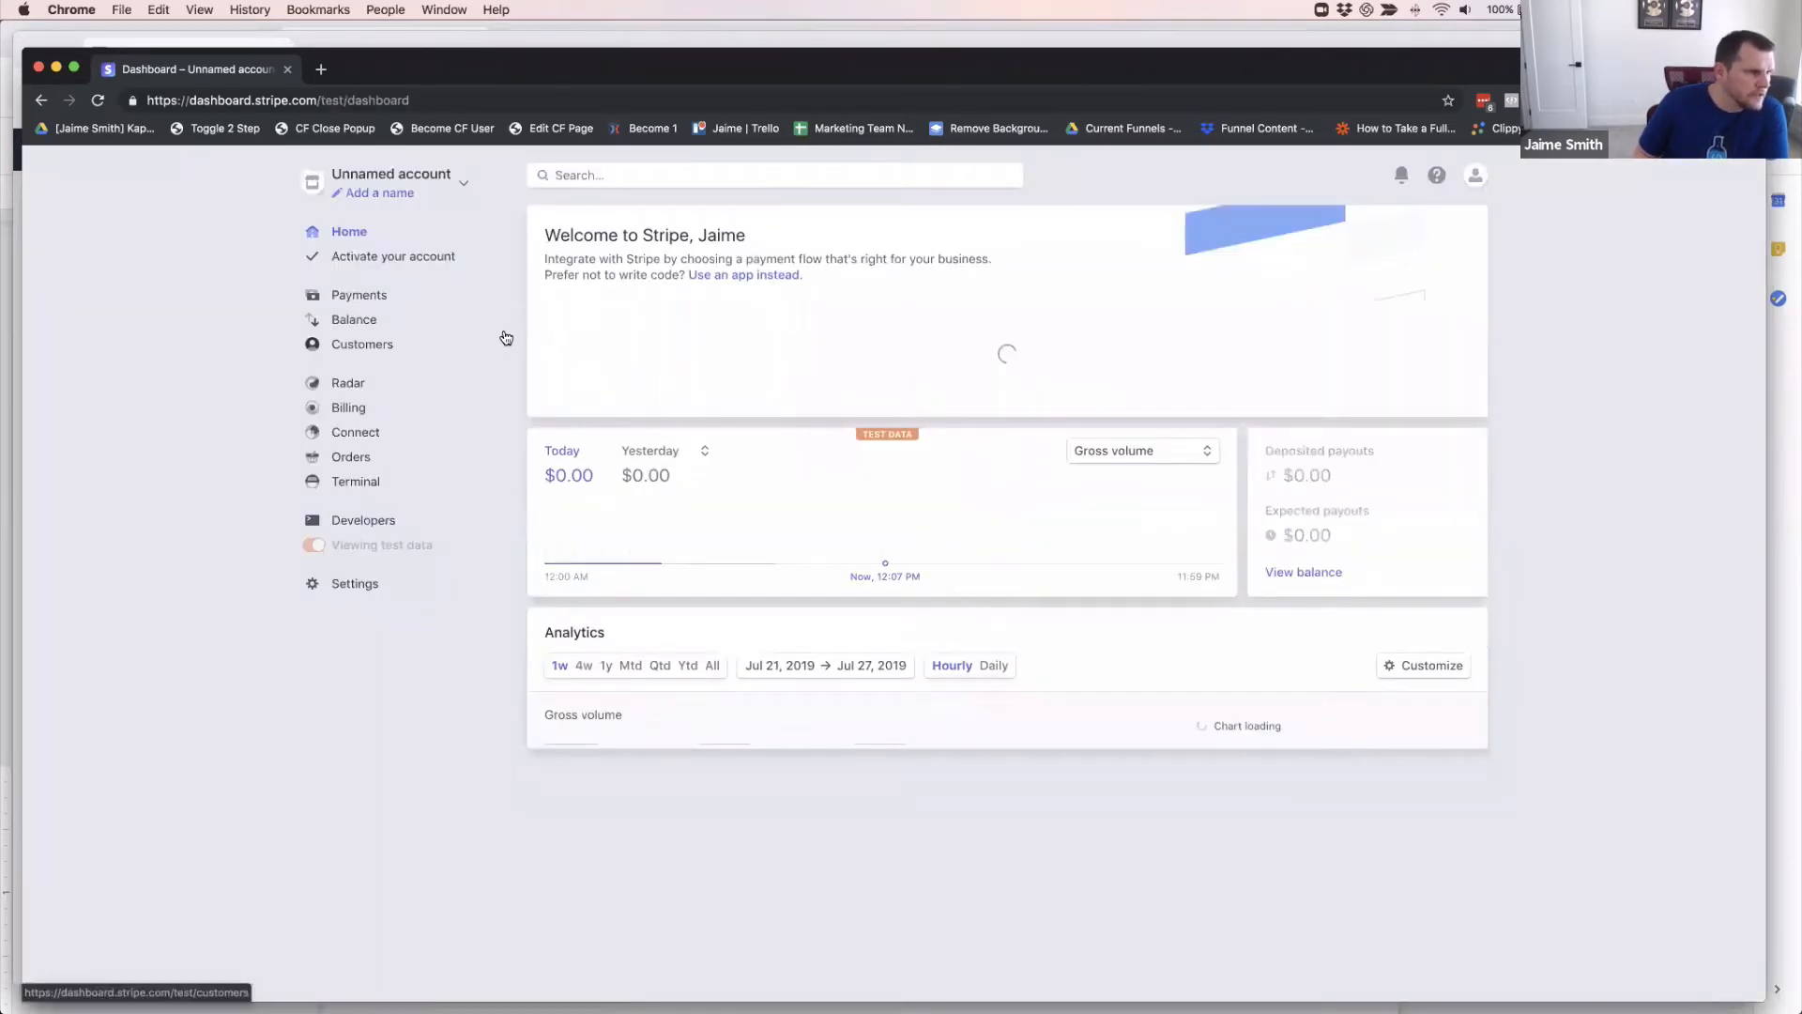
{"action": "left_click", "coordinate": [374, 195]}
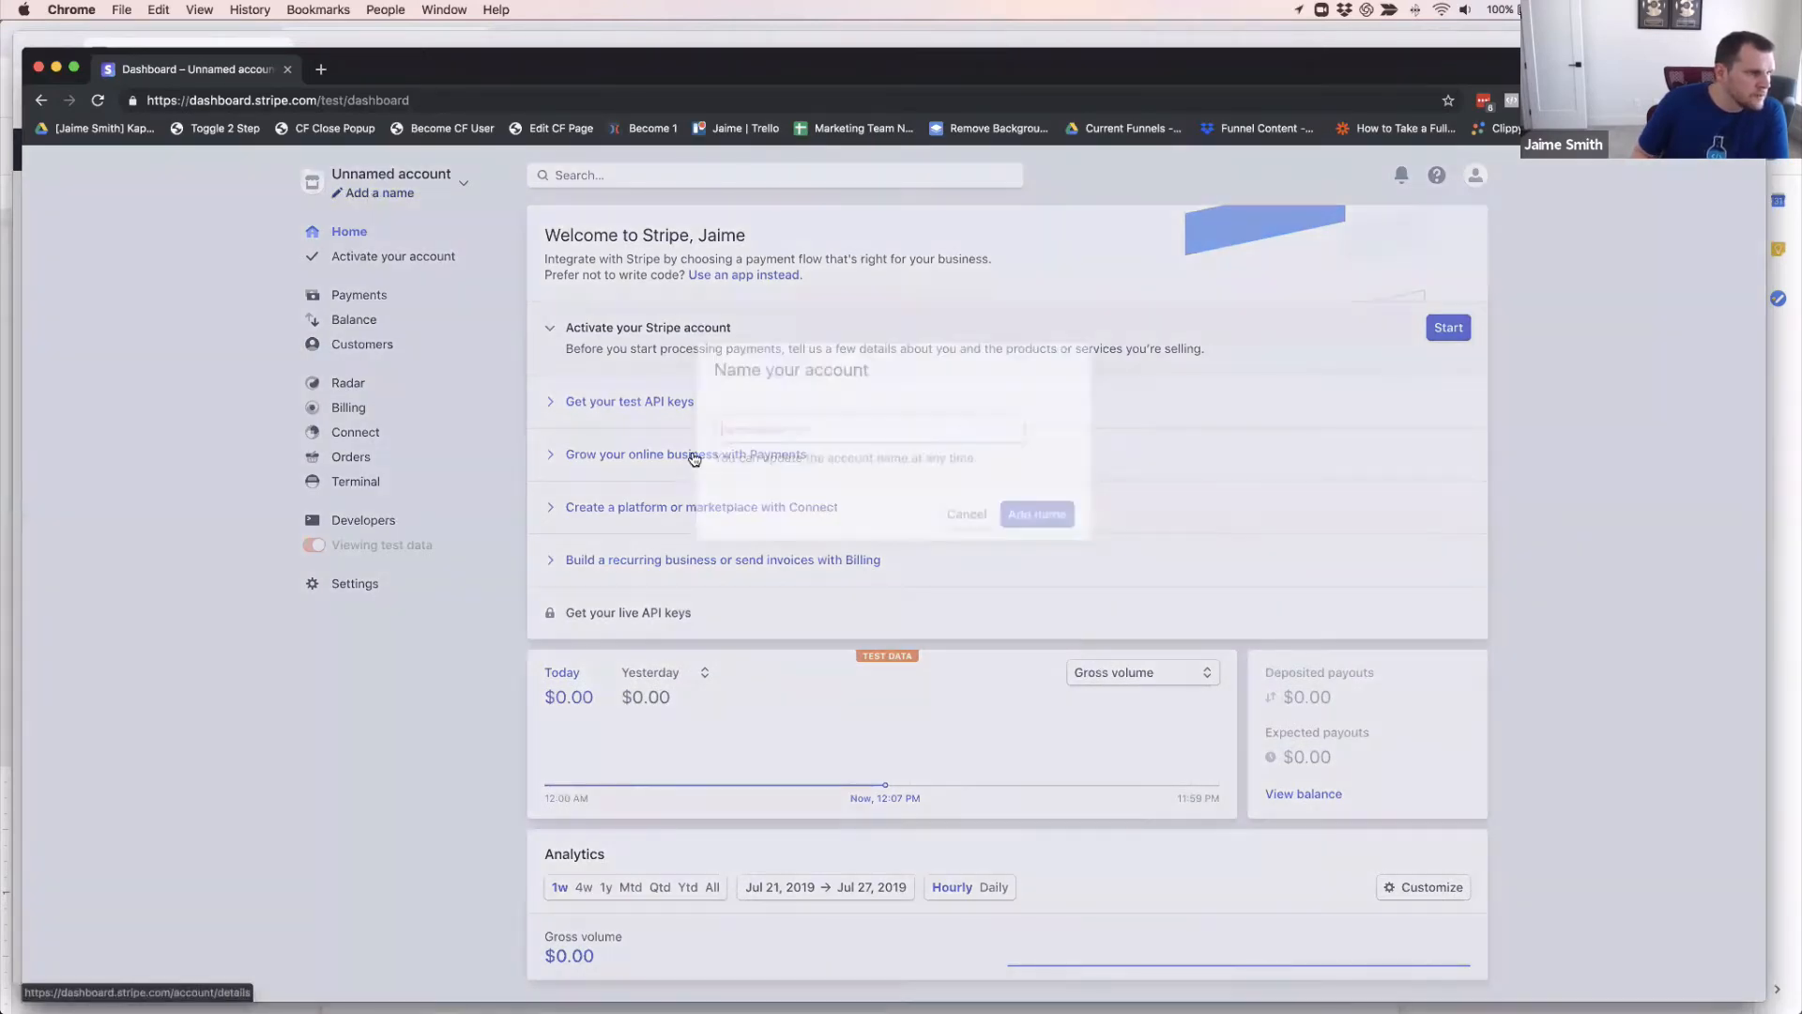
{"action": "type", "text": "Yoga Funnels HQ"}
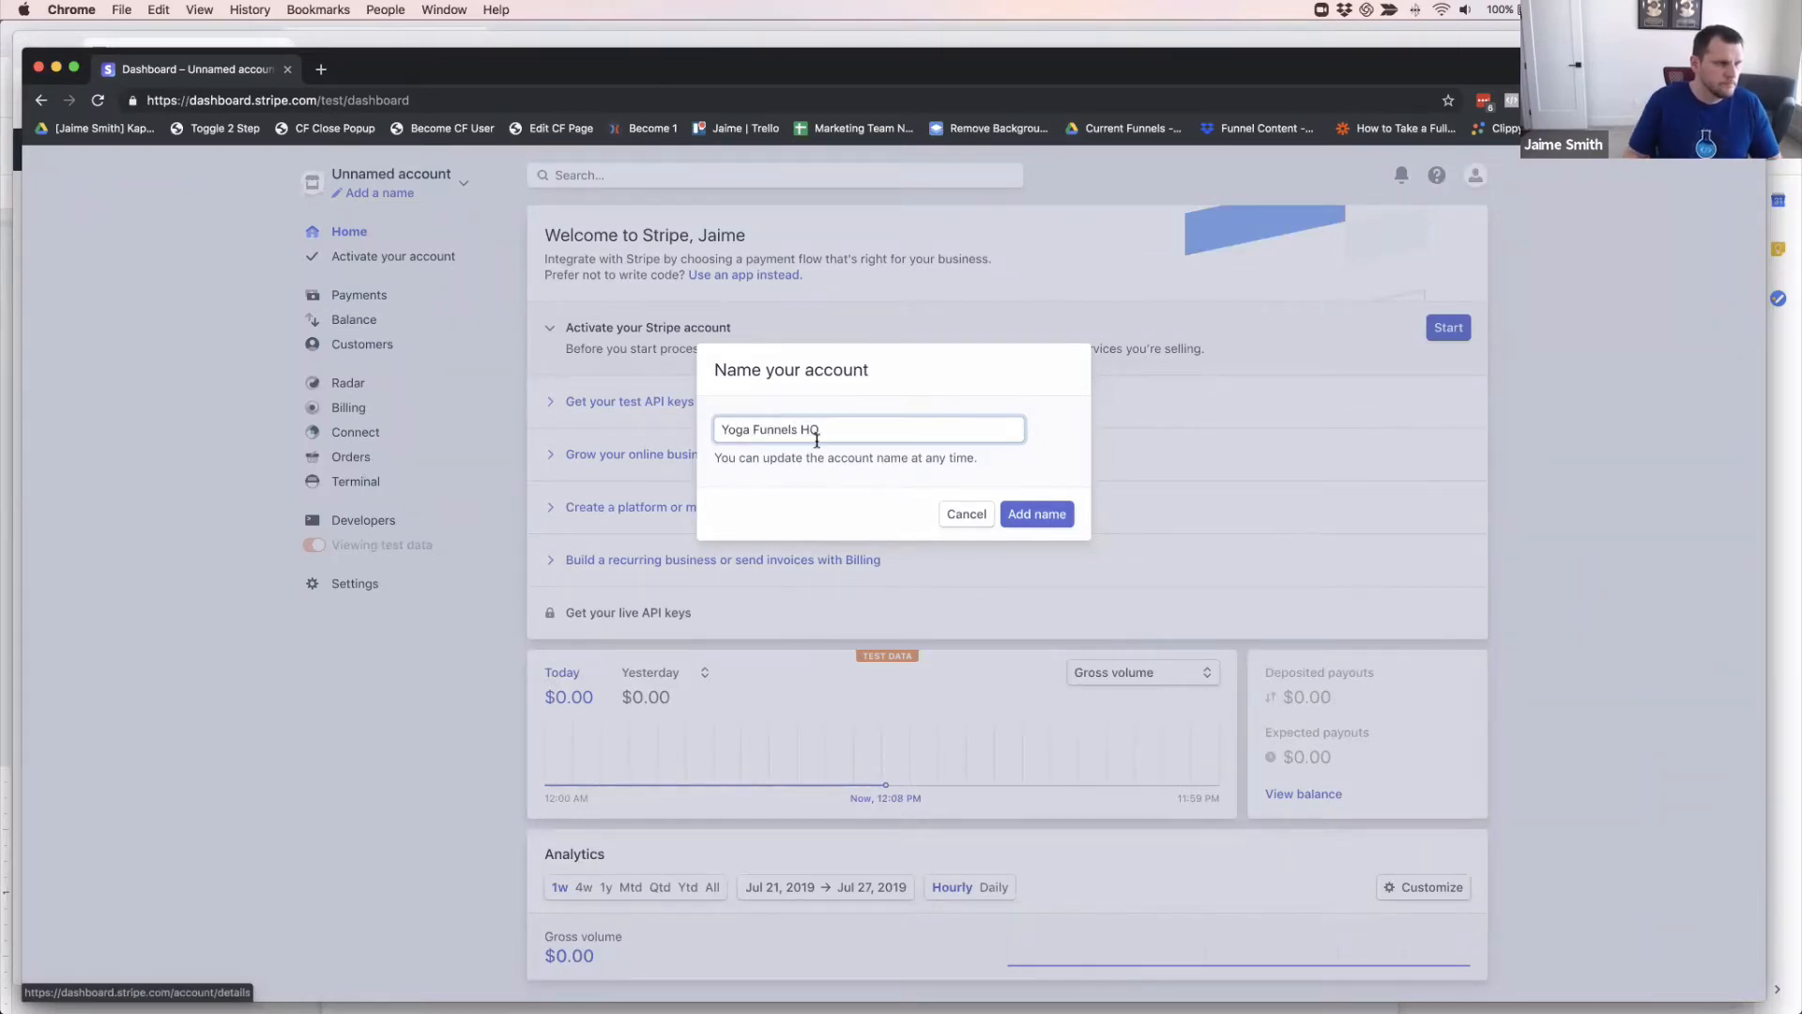
{"action": "left_click", "coordinate": [1035, 514]}
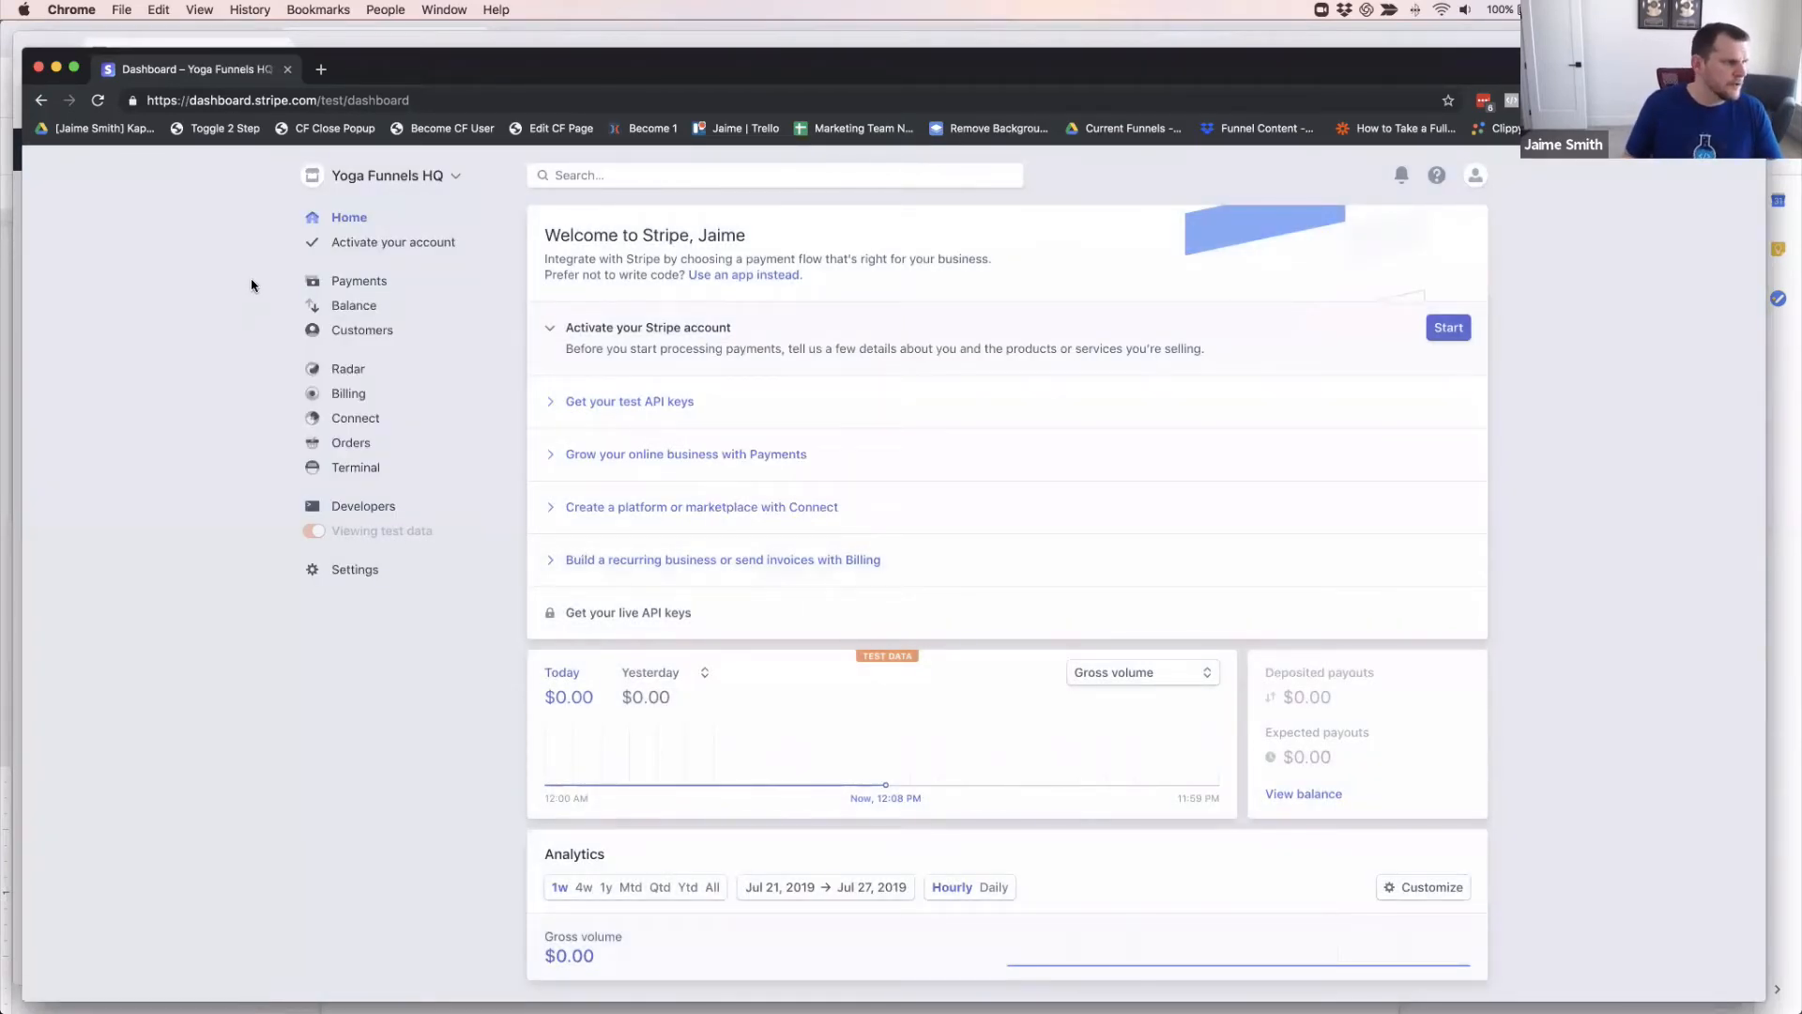
{"action": "left_click", "coordinate": [372, 246]}
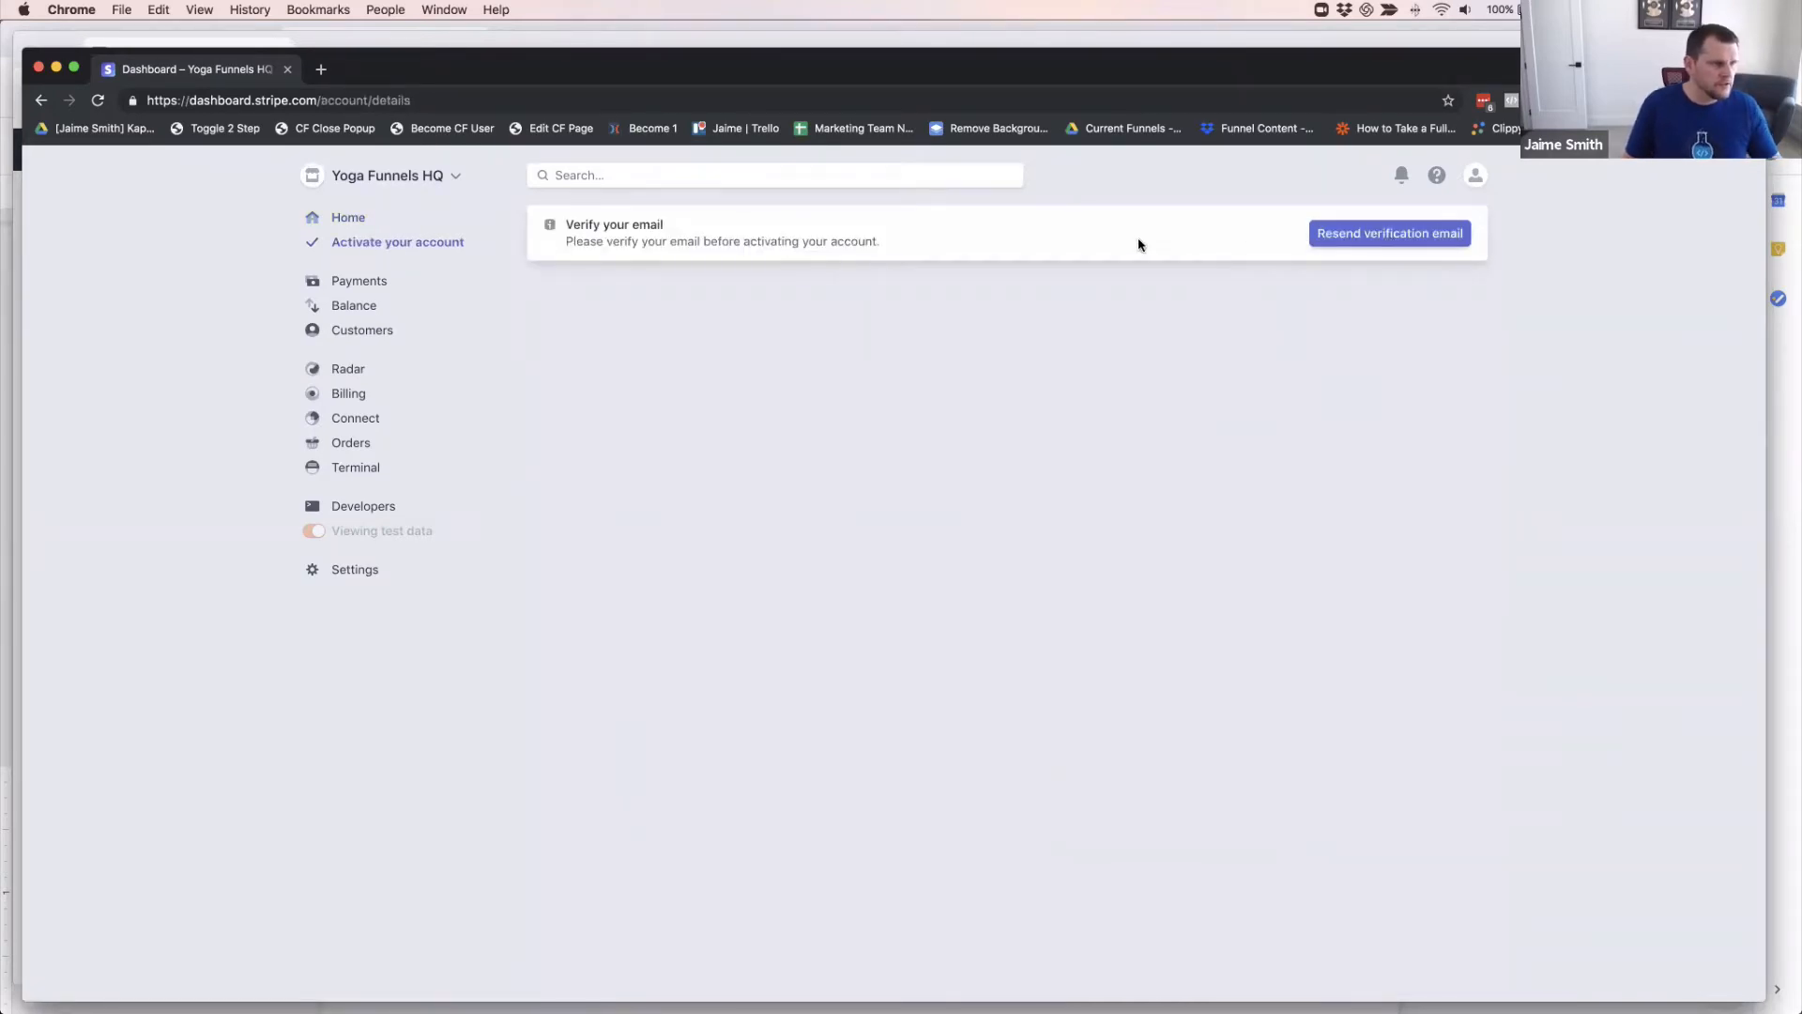
{"action": "key", "text": "super+grave"}
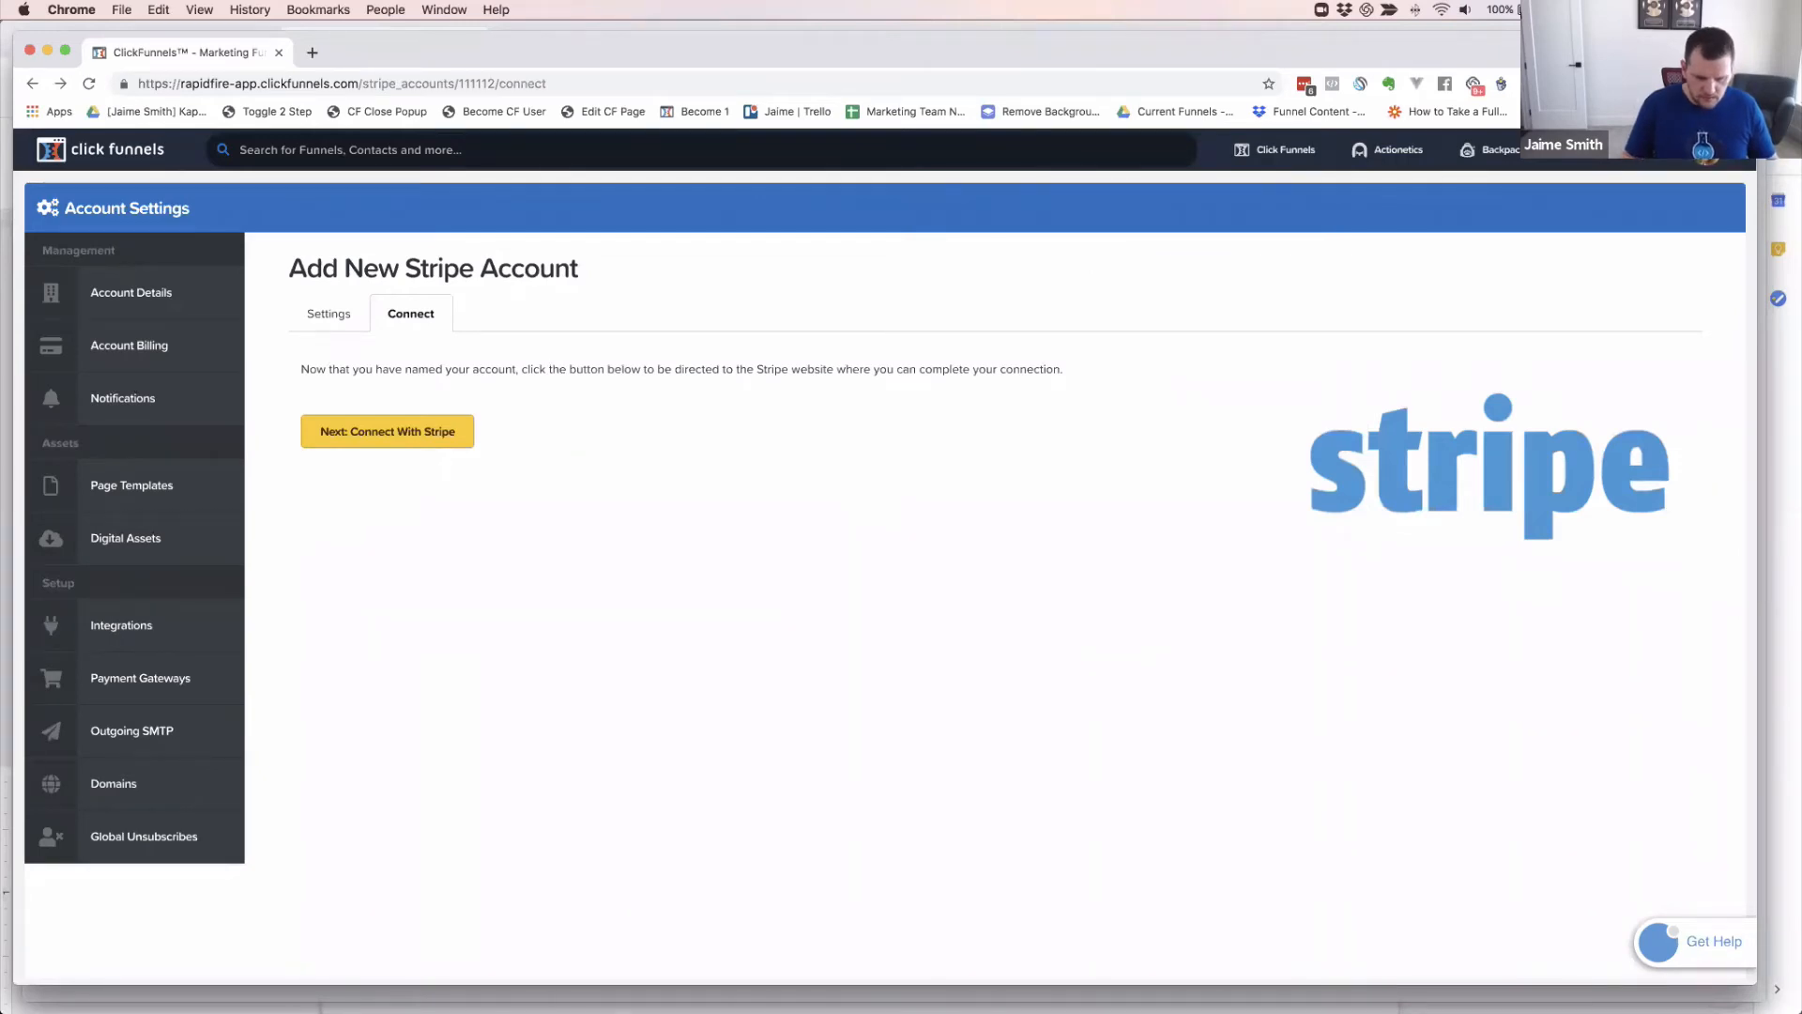
Step: In the store inbox, open Stripe's 'Confirm your Stripe email address!' message and follow its confirmation link
{"action": "key", "text": "super+grave"}
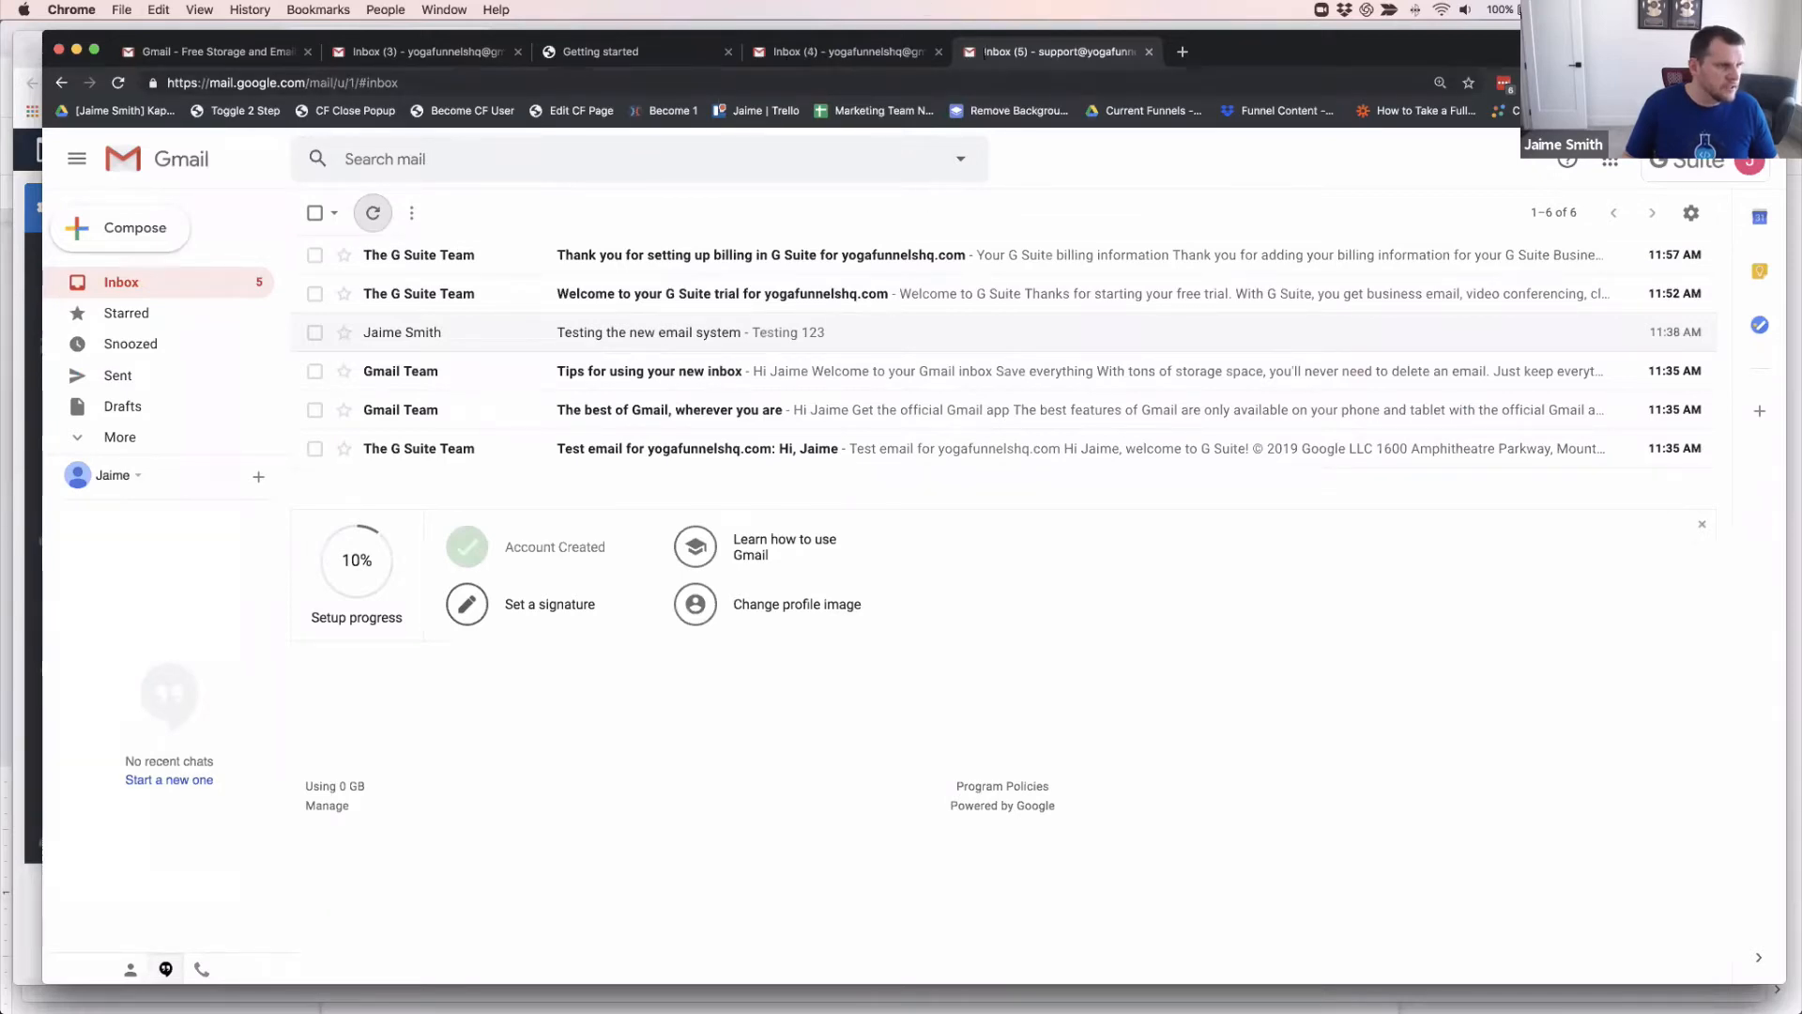
{"action": "left_click", "coordinate": [399, 56]}
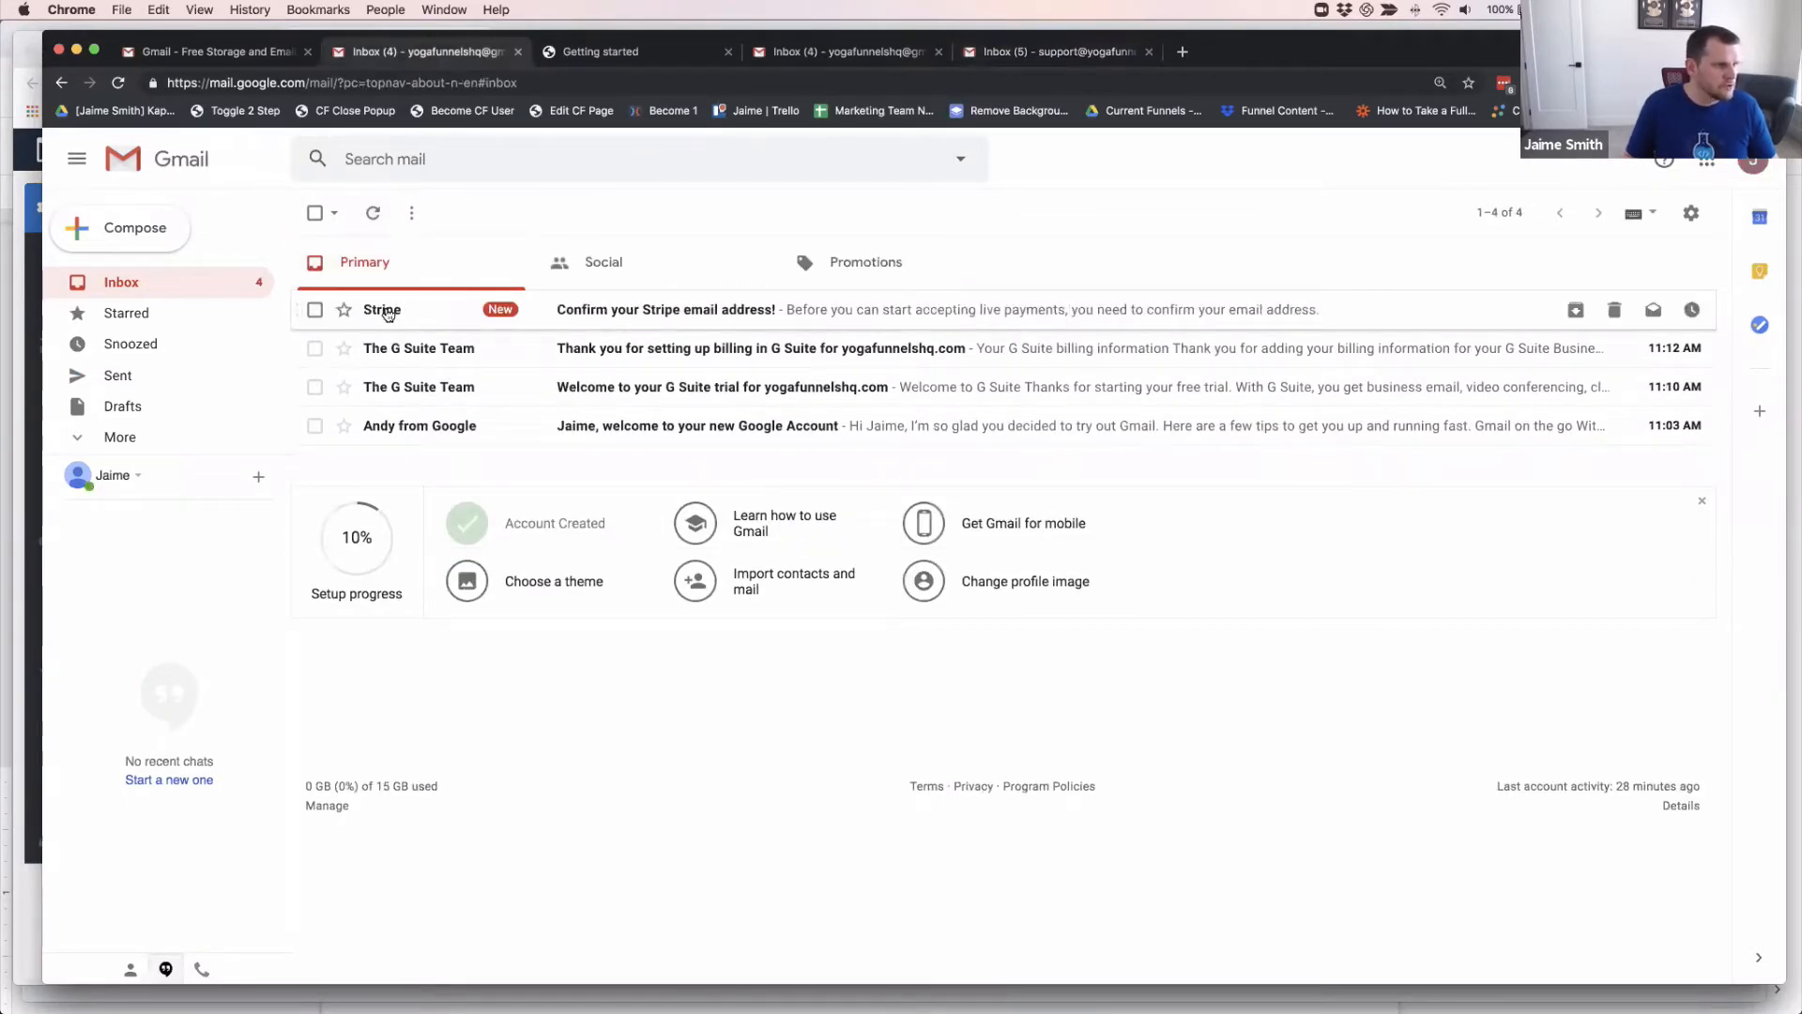
{"action": "left_click", "coordinate": [387, 312]}
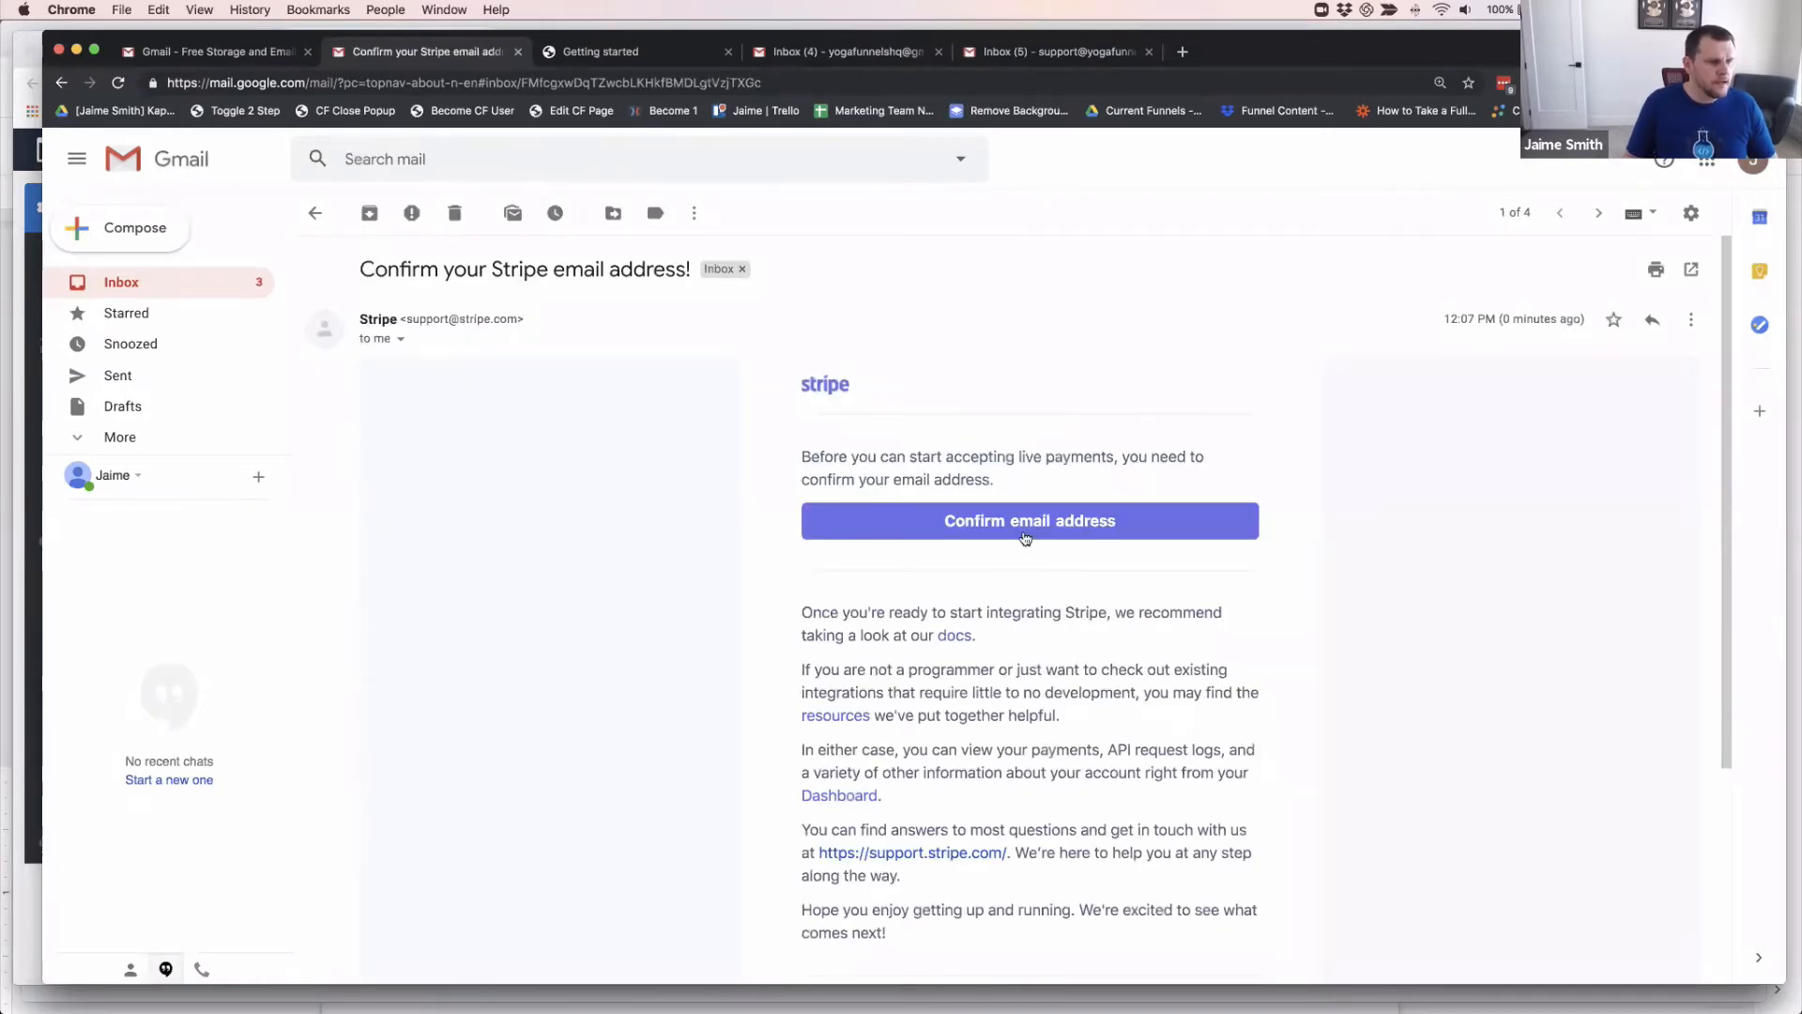
{"action": "left_click", "coordinate": [939, 519]}
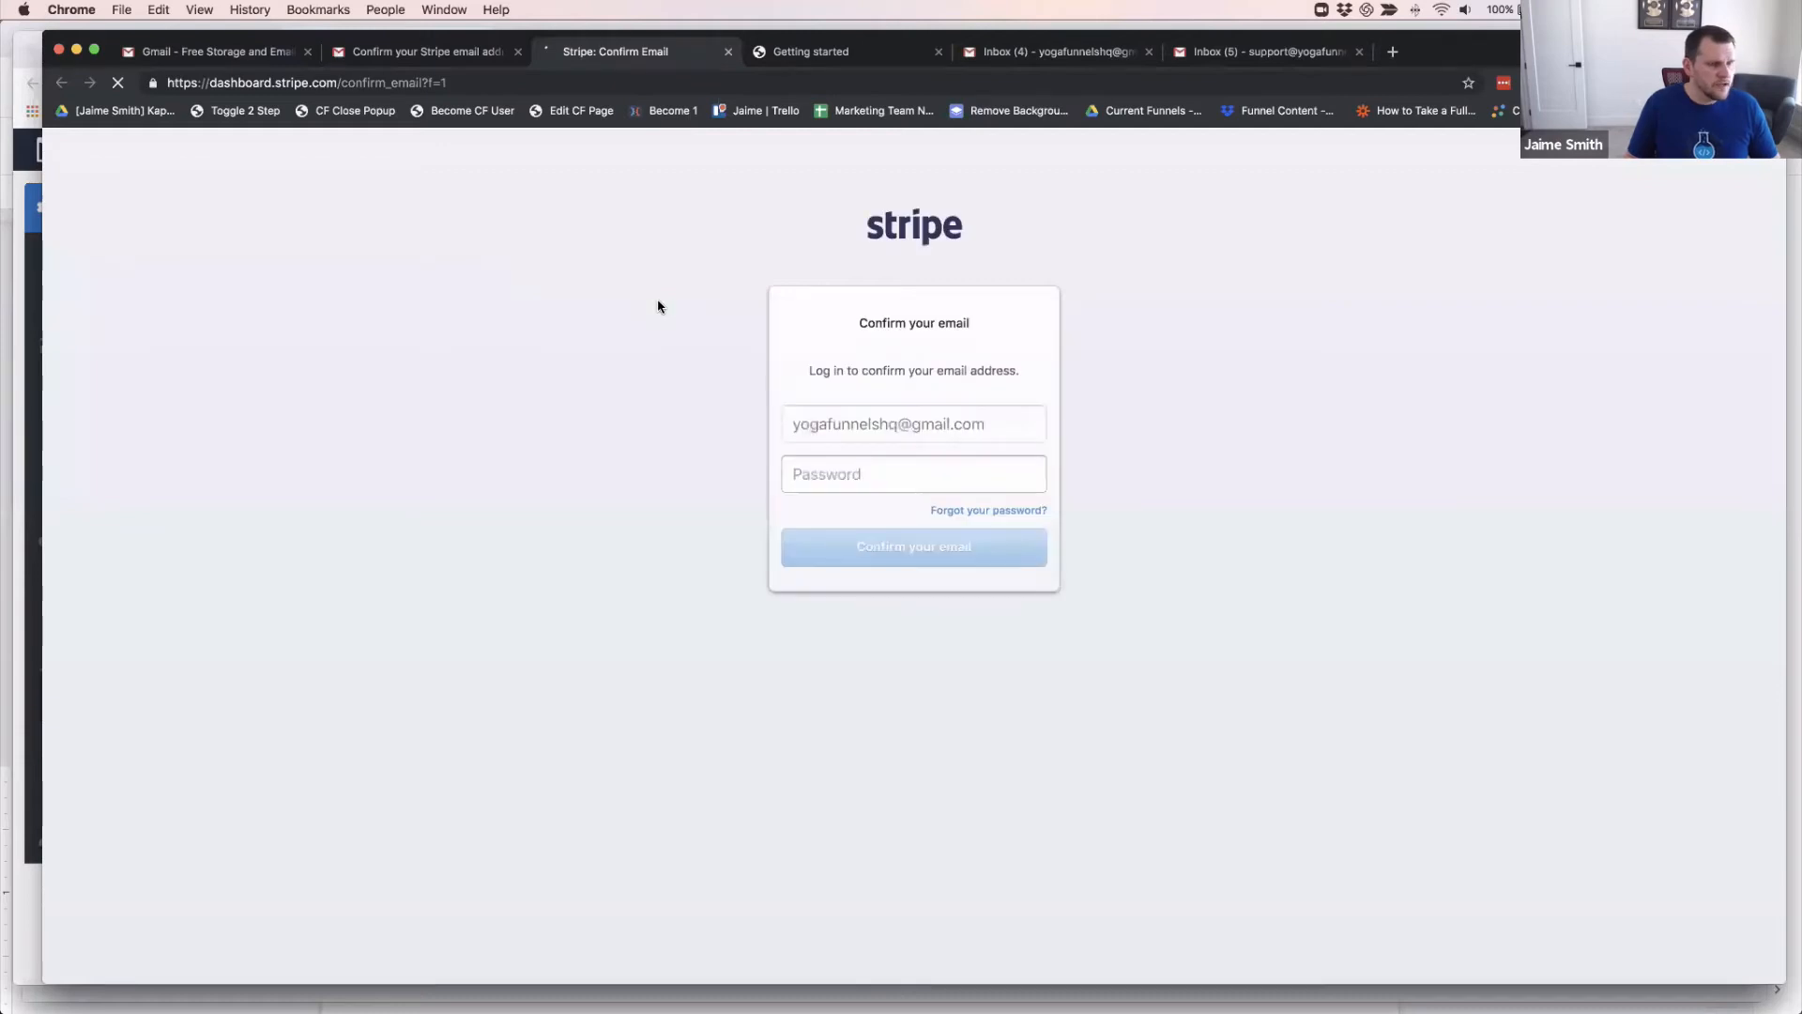
Step: Fill in the saved Stripe login password from LastPass on the confirm-email page
{"action": "left_click", "coordinate": [1038, 482]}
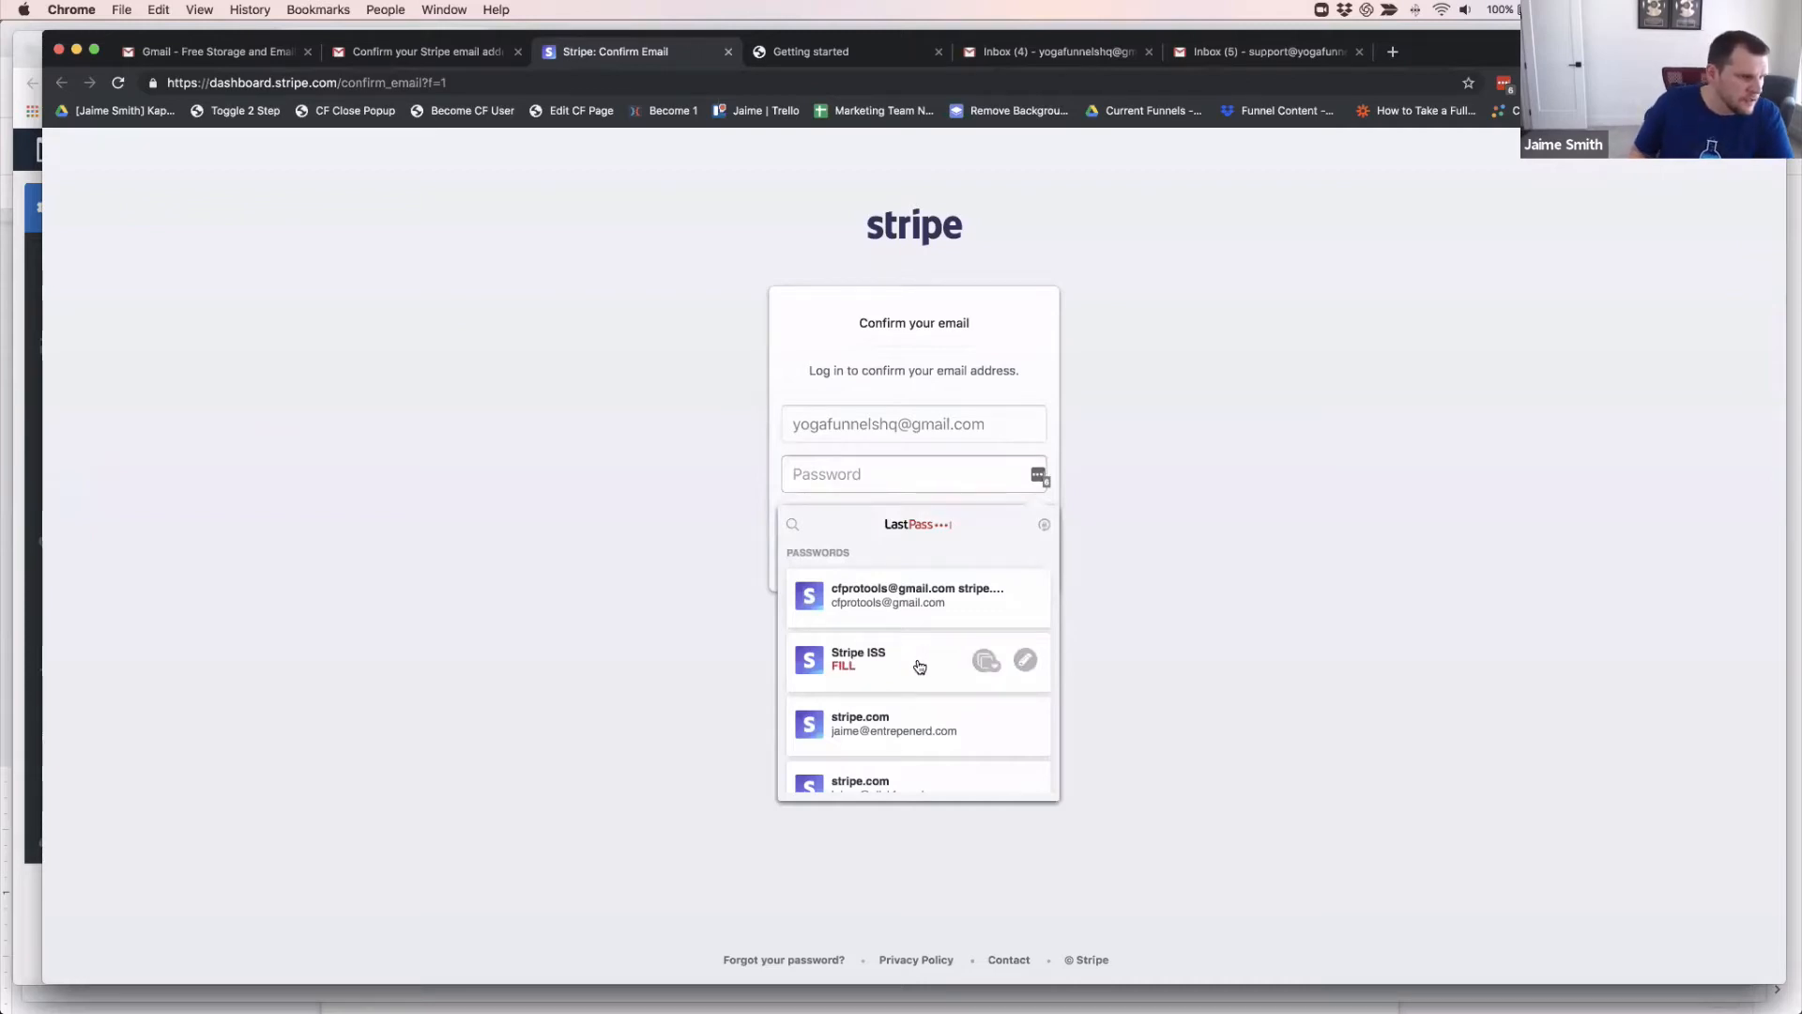
{"action": "scroll", "coordinate": [920, 667], "scroll_direction": "down", "scroll_amount": 5}
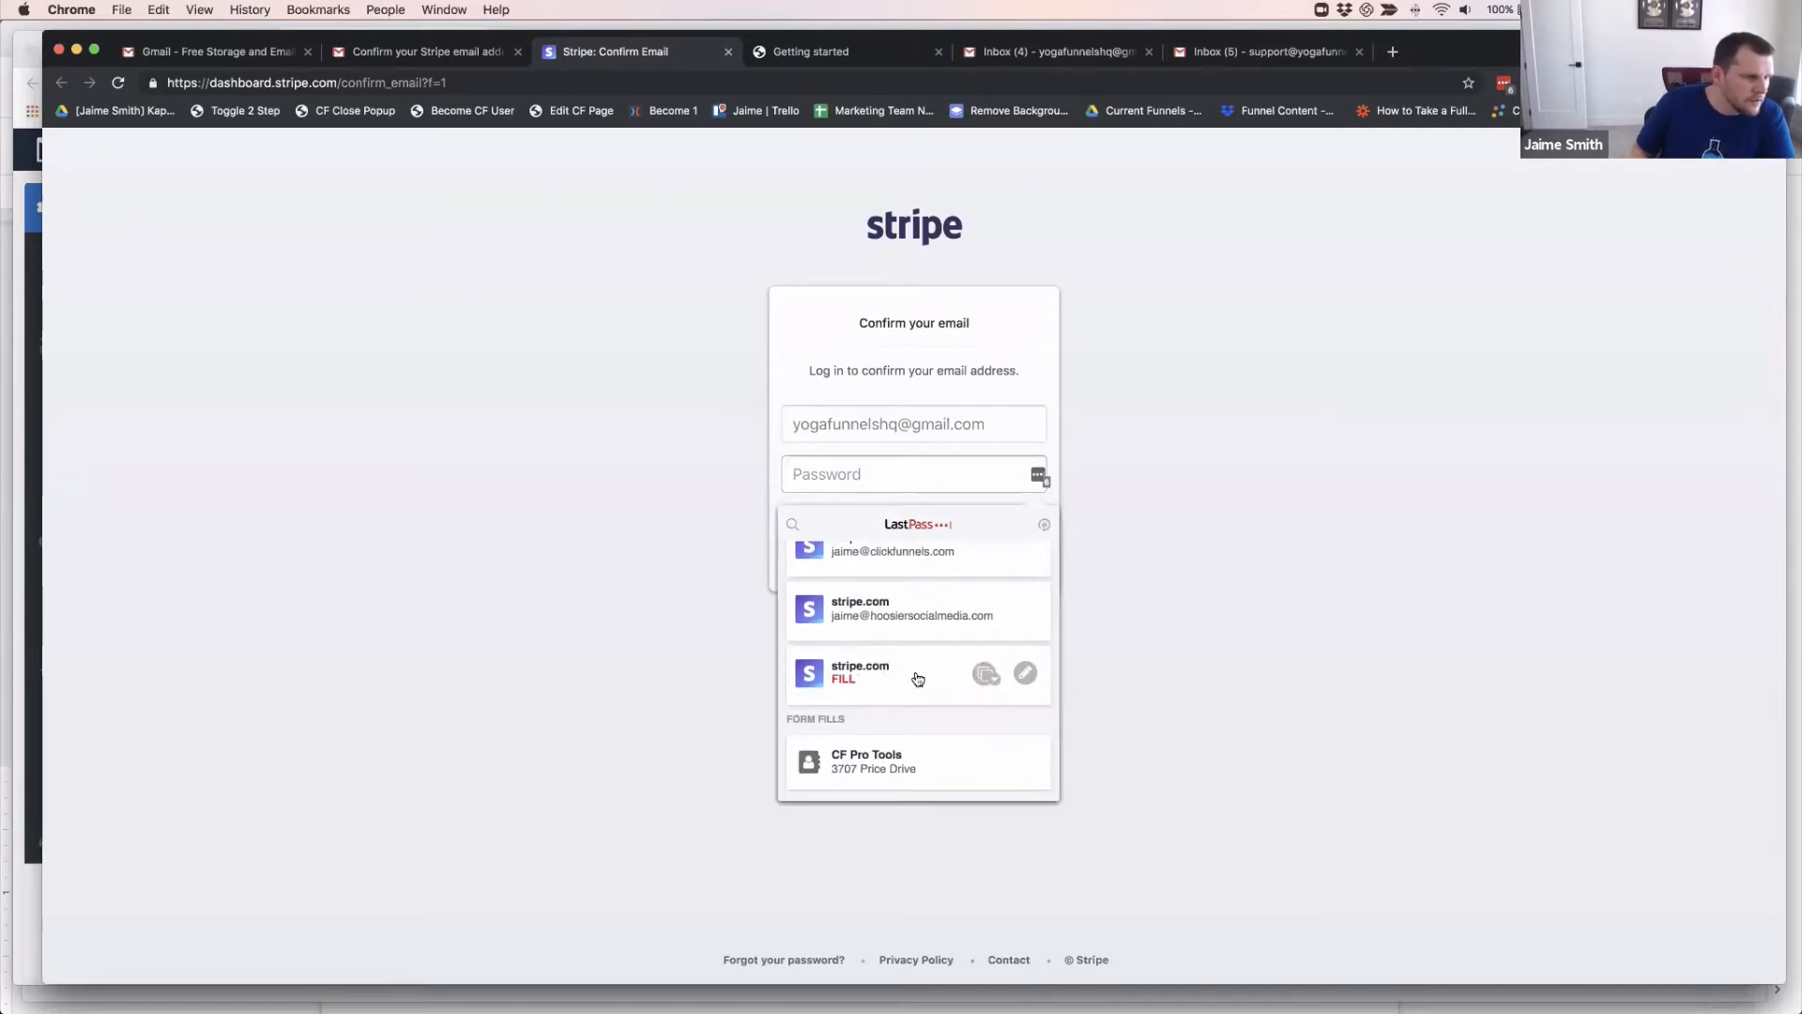
{"action": "left_click", "coordinate": [916, 678]}
{"action": "left_click", "coordinate": [916, 550]}
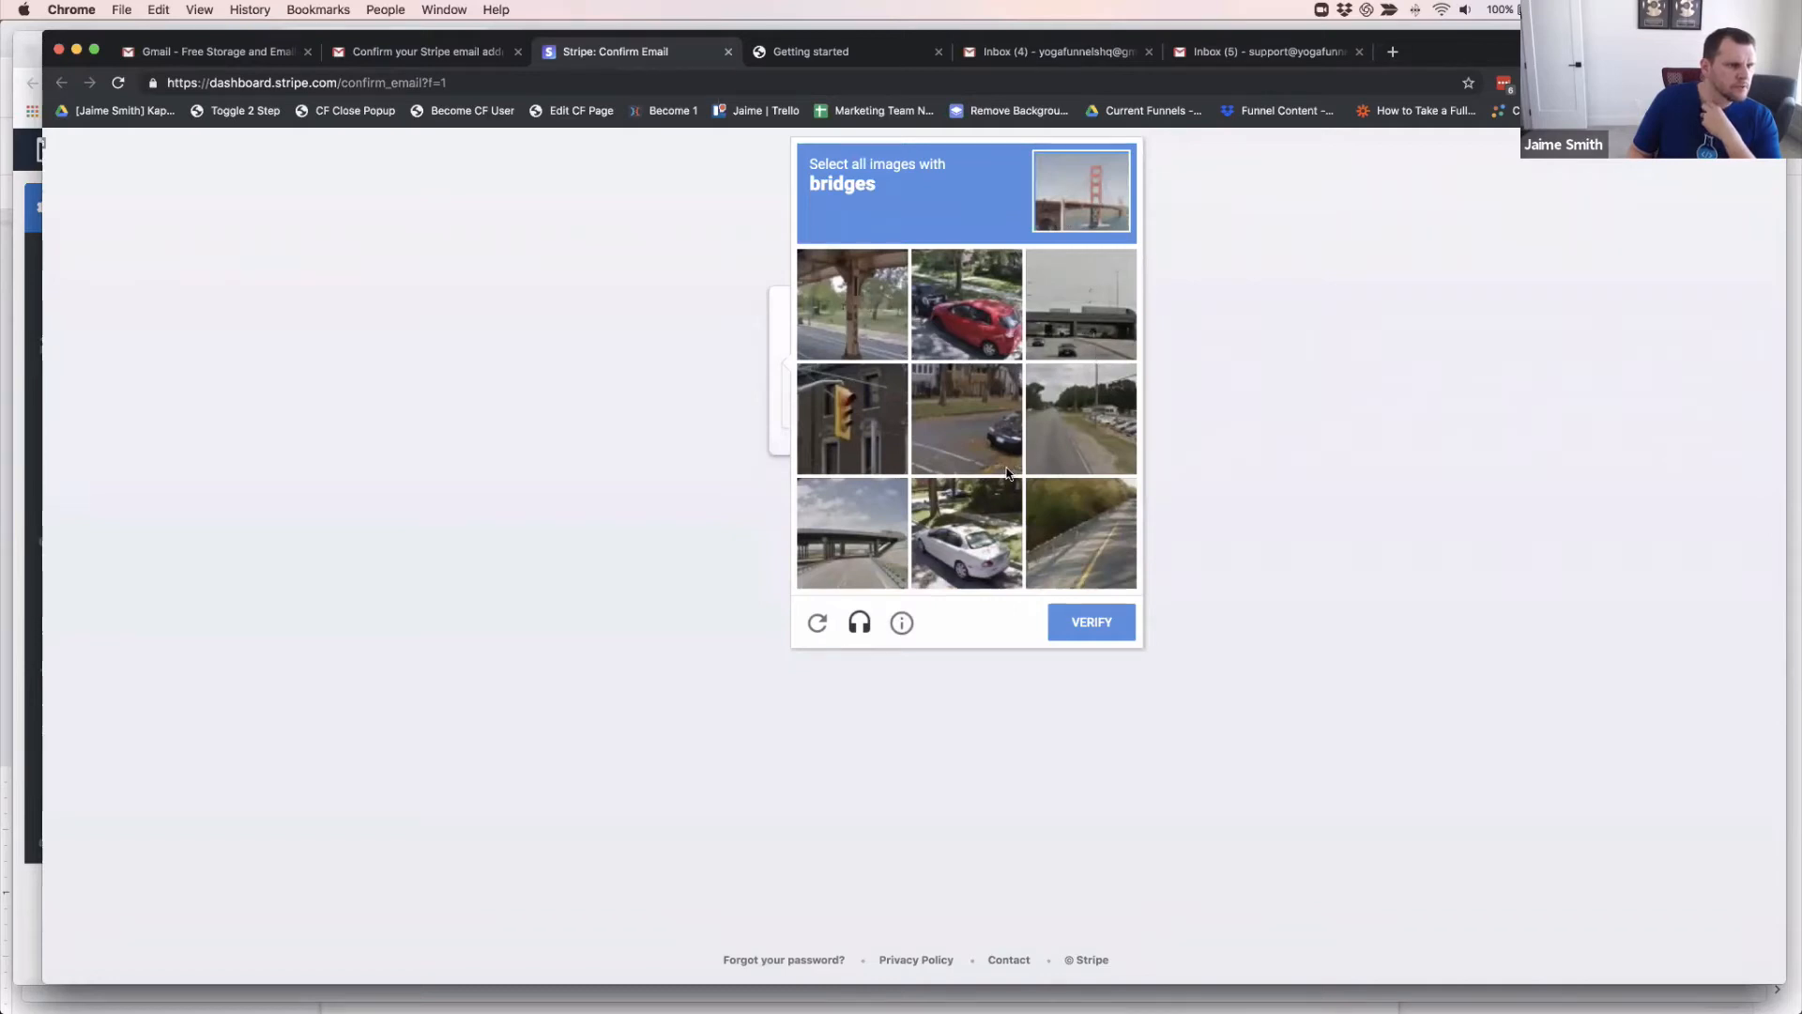
Step: Solve the bridges reCAPTCHA to confirm the email address, then close the 'Email confirmed' notice
{"action": "left_click", "coordinate": [843, 554]}
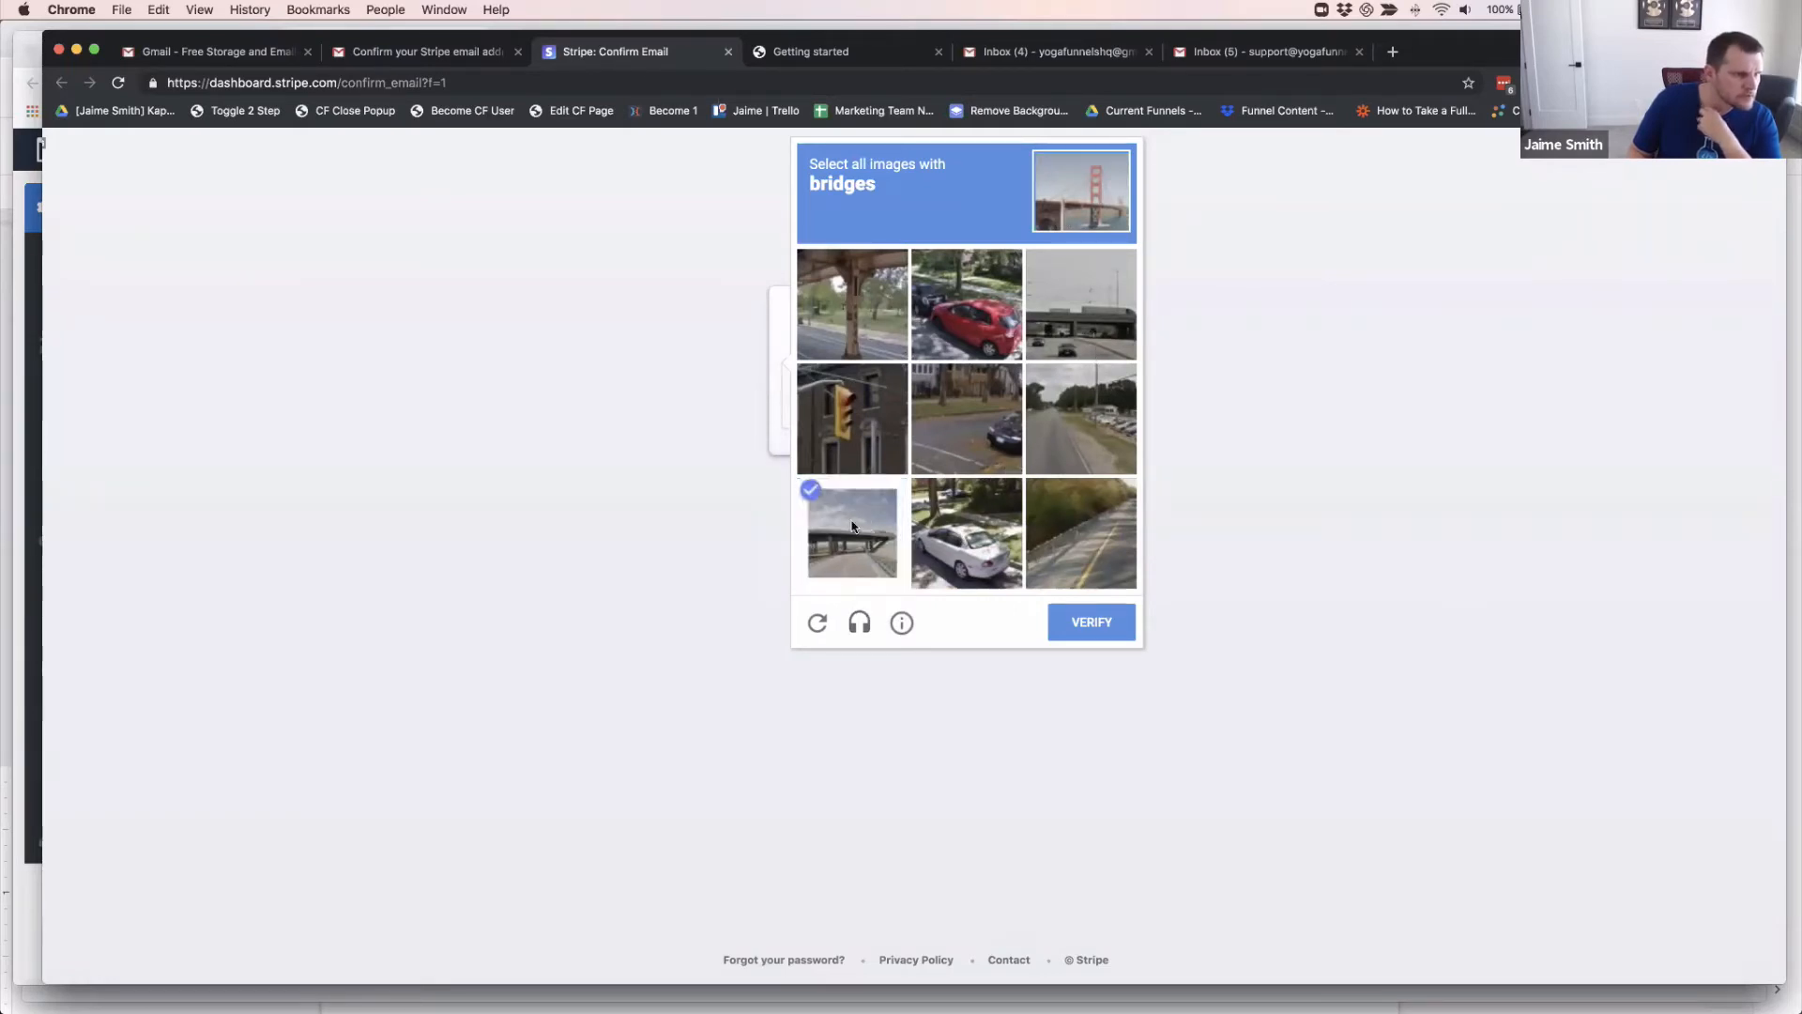
{"action": "left_click", "coordinate": [854, 350]}
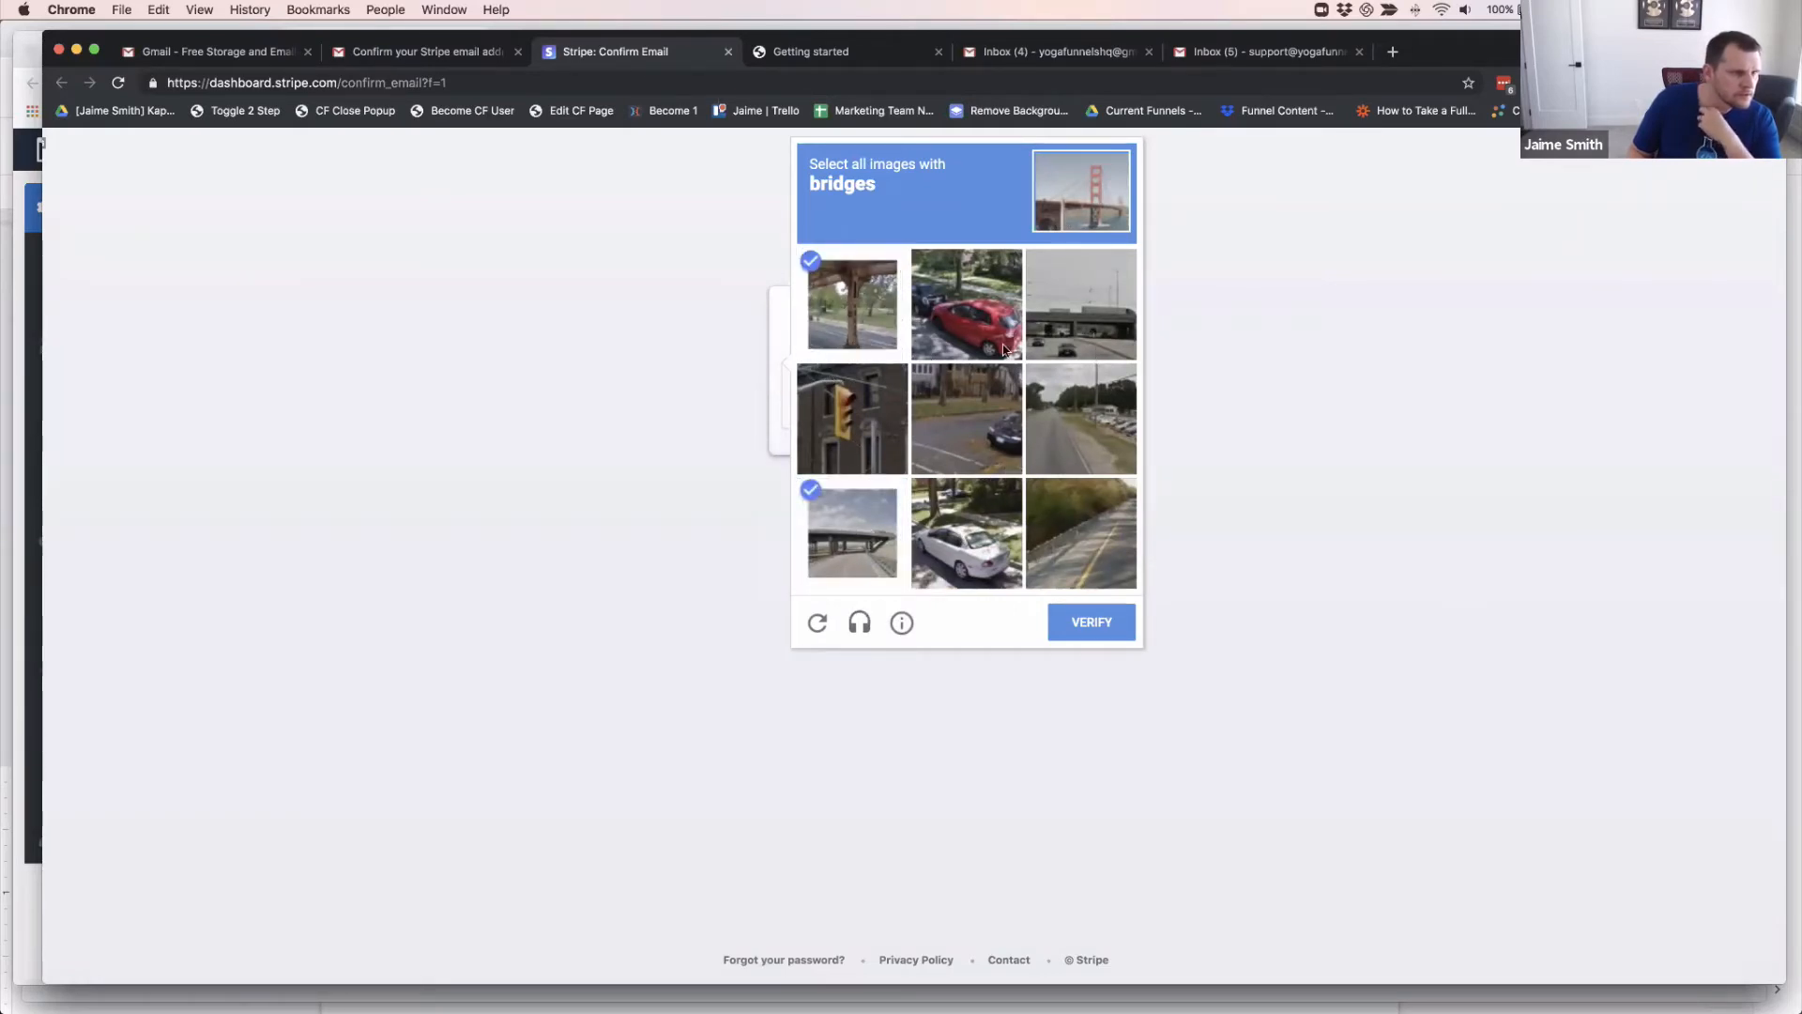
{"action": "left_click", "coordinate": [1060, 319]}
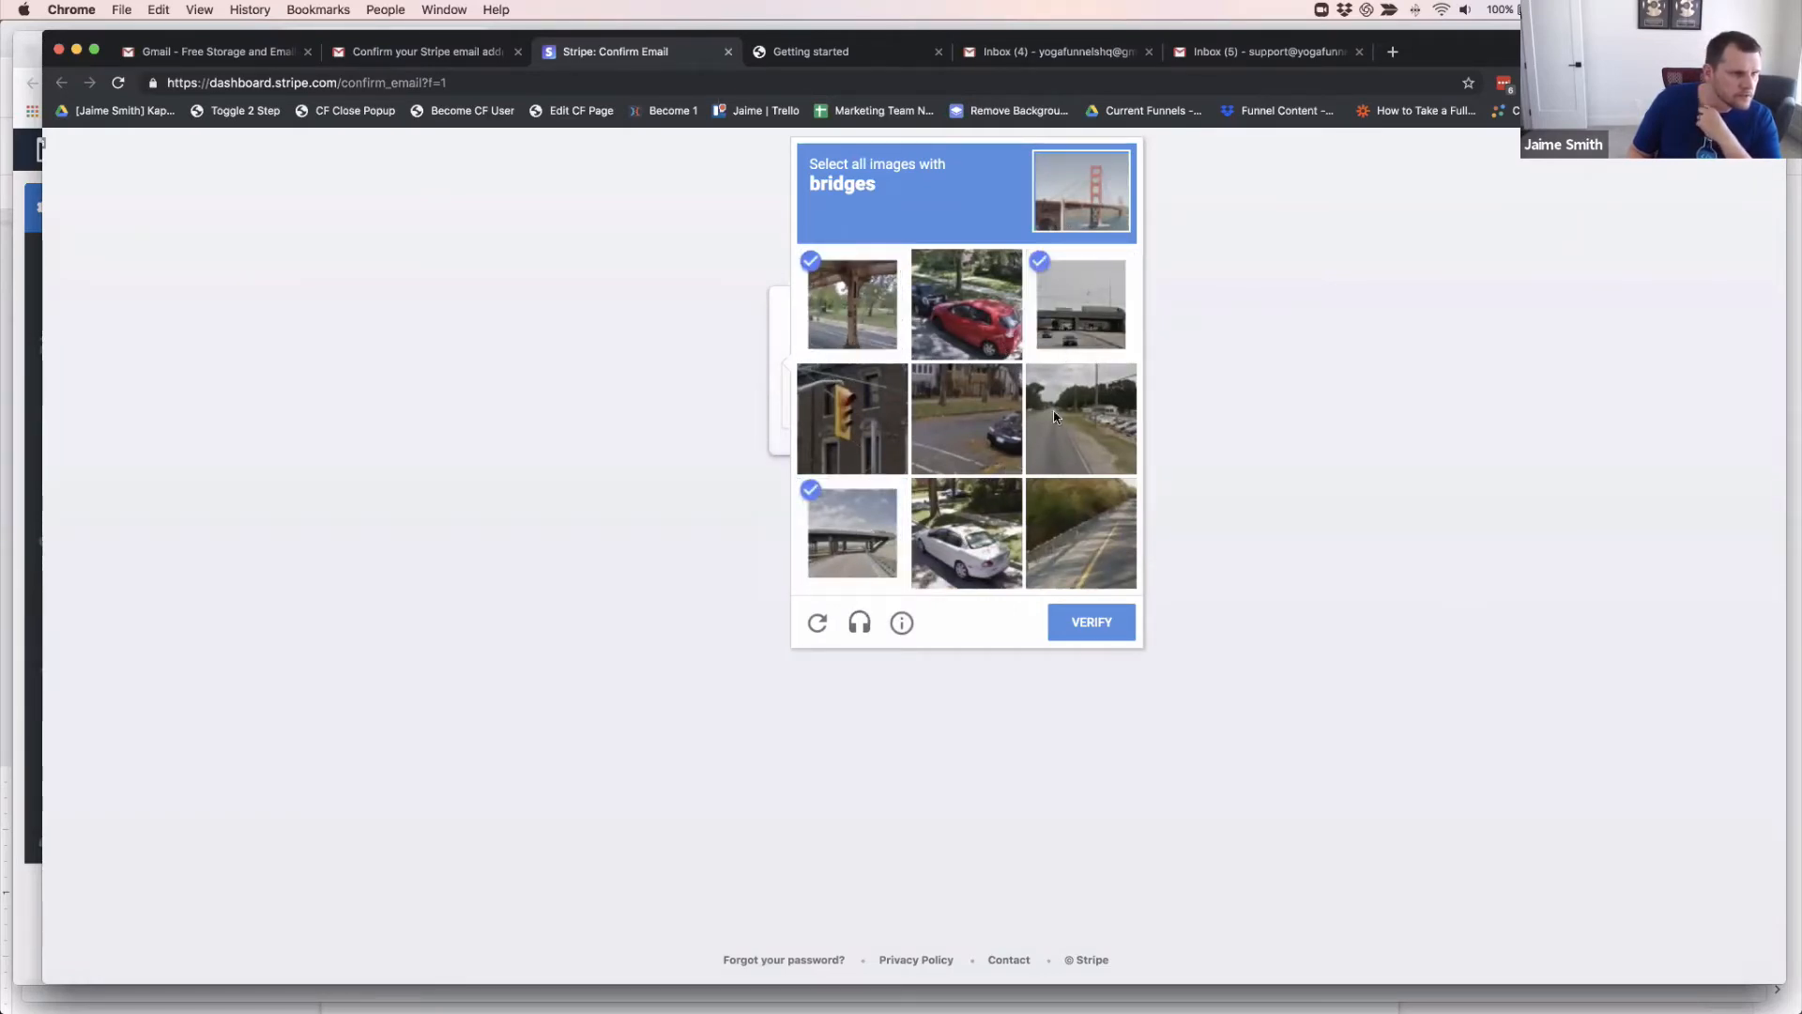
{"action": "left_click", "coordinate": [1076, 623]}
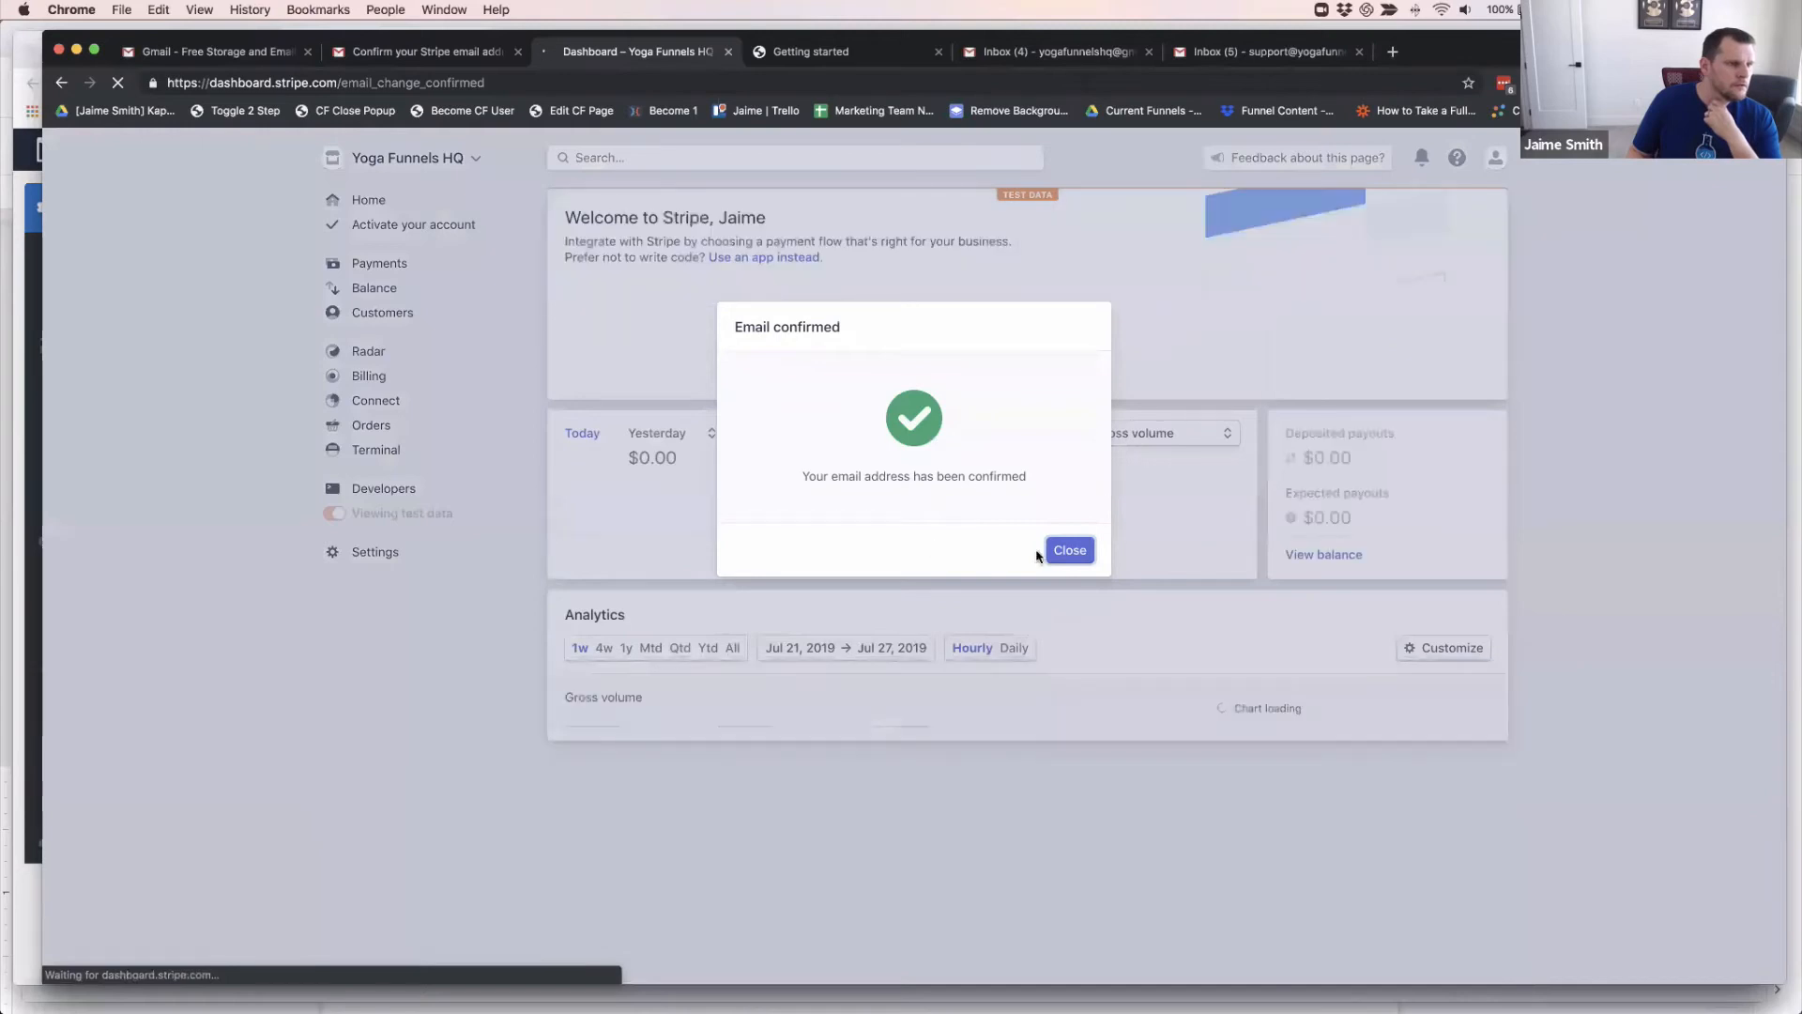
{"action": "left_click", "coordinate": [1072, 554]}
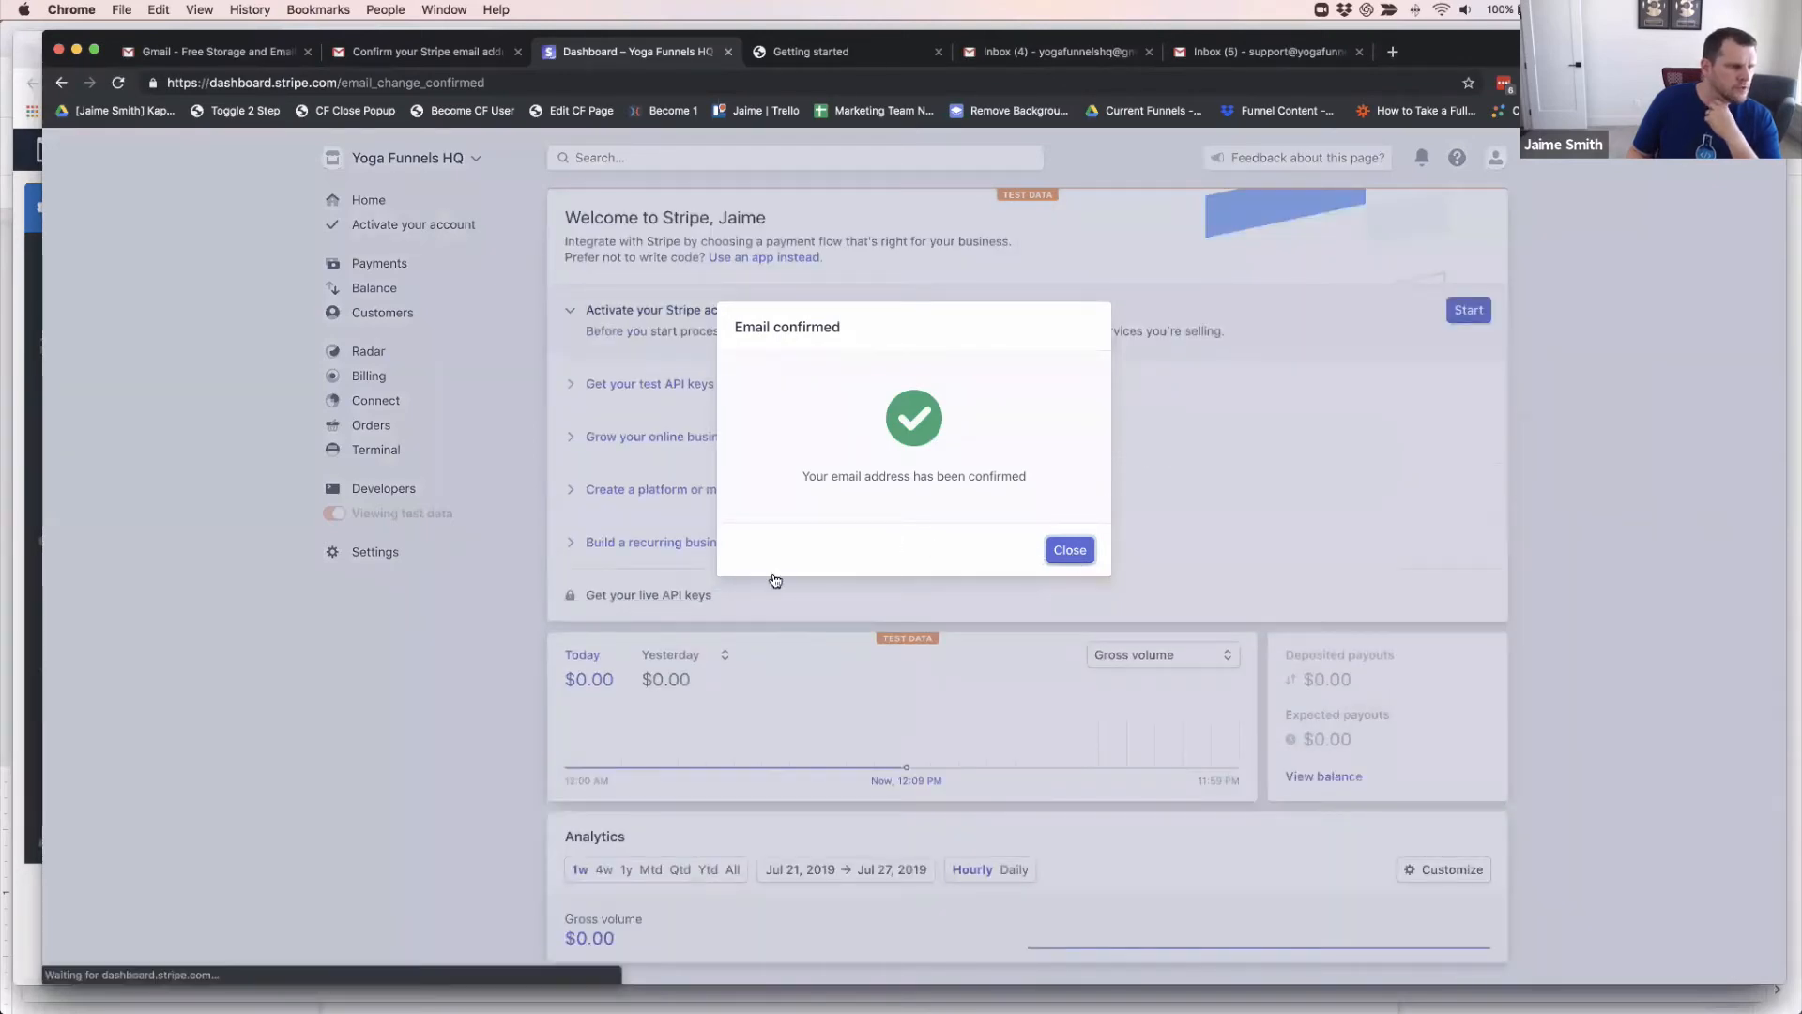